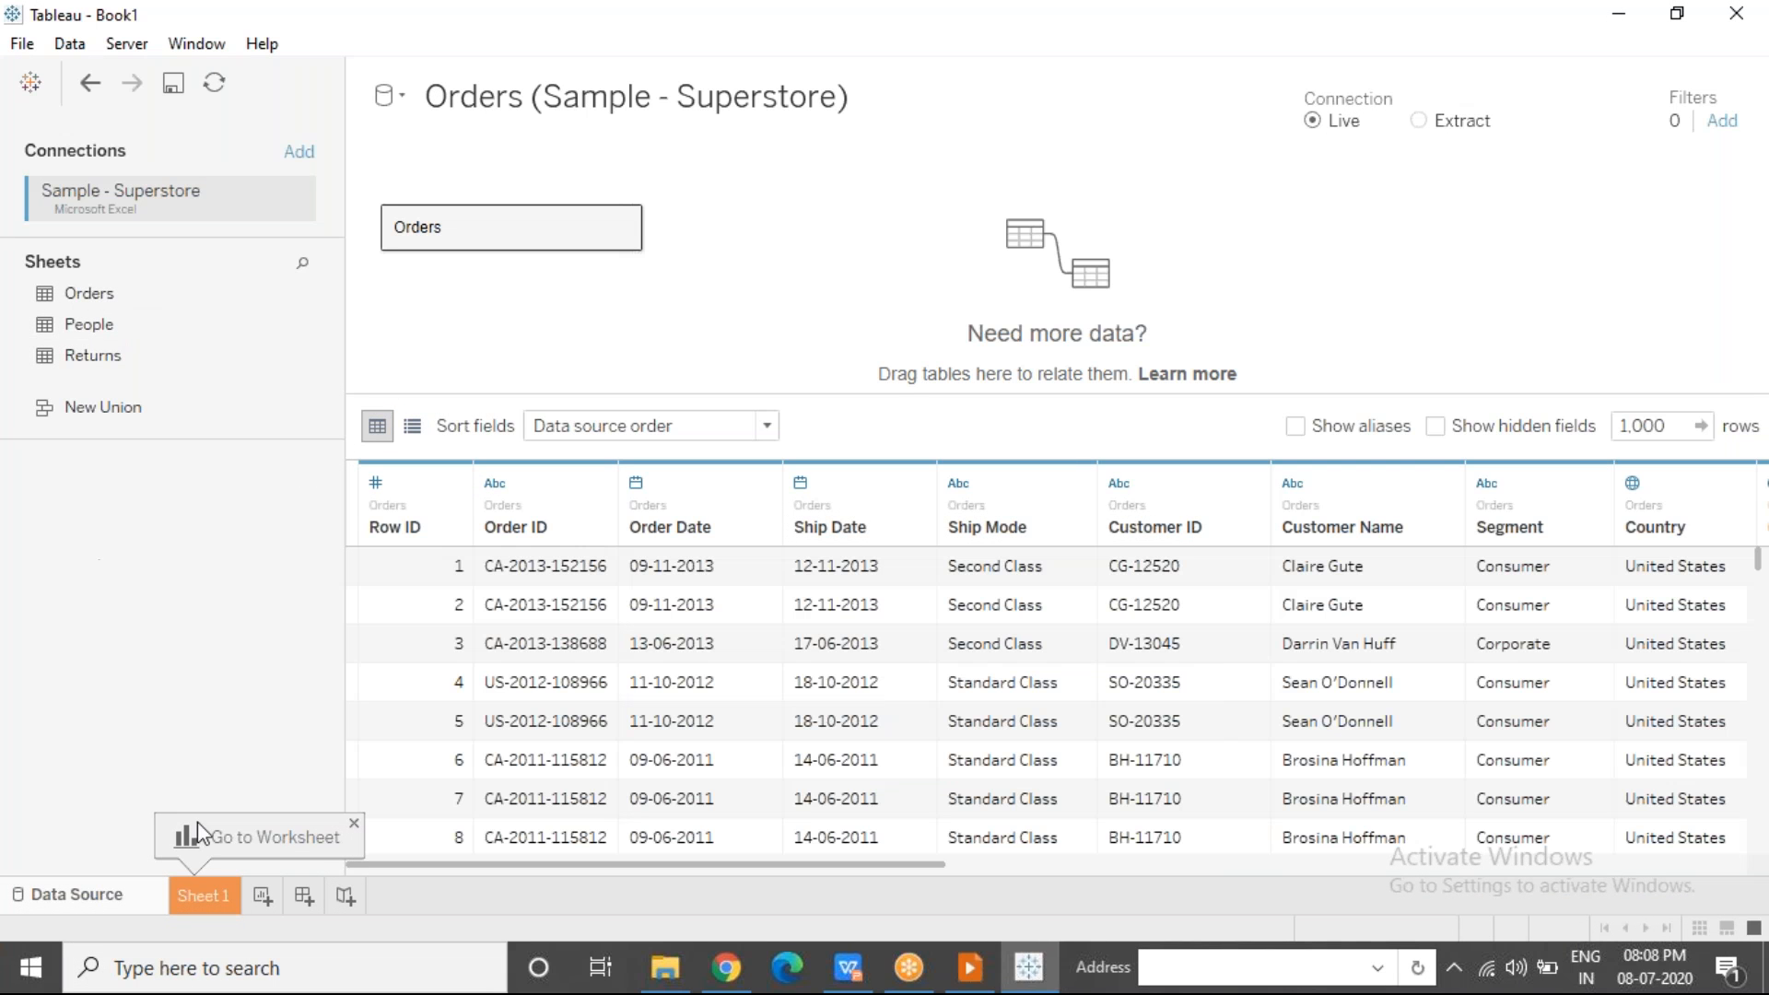
Step: Open the Sheet 1 worksheet and locate the Profit and Sales measures in the Orders data
click(203, 895)
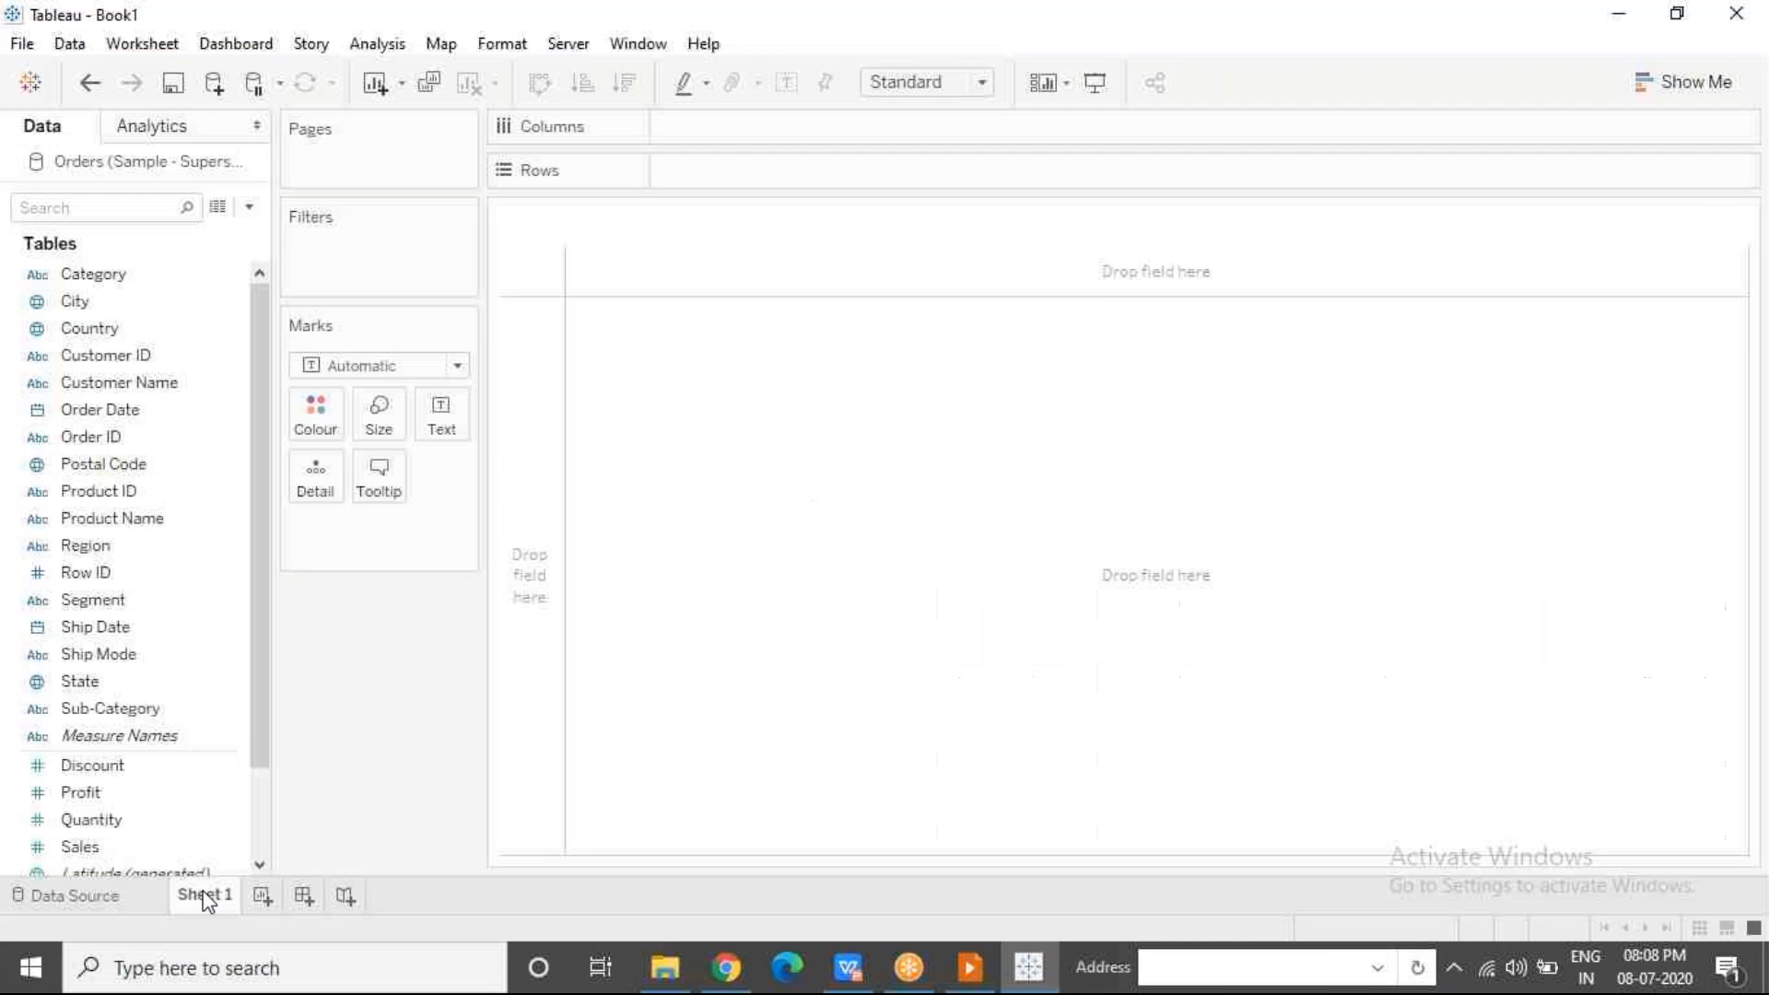
click(173, 796)
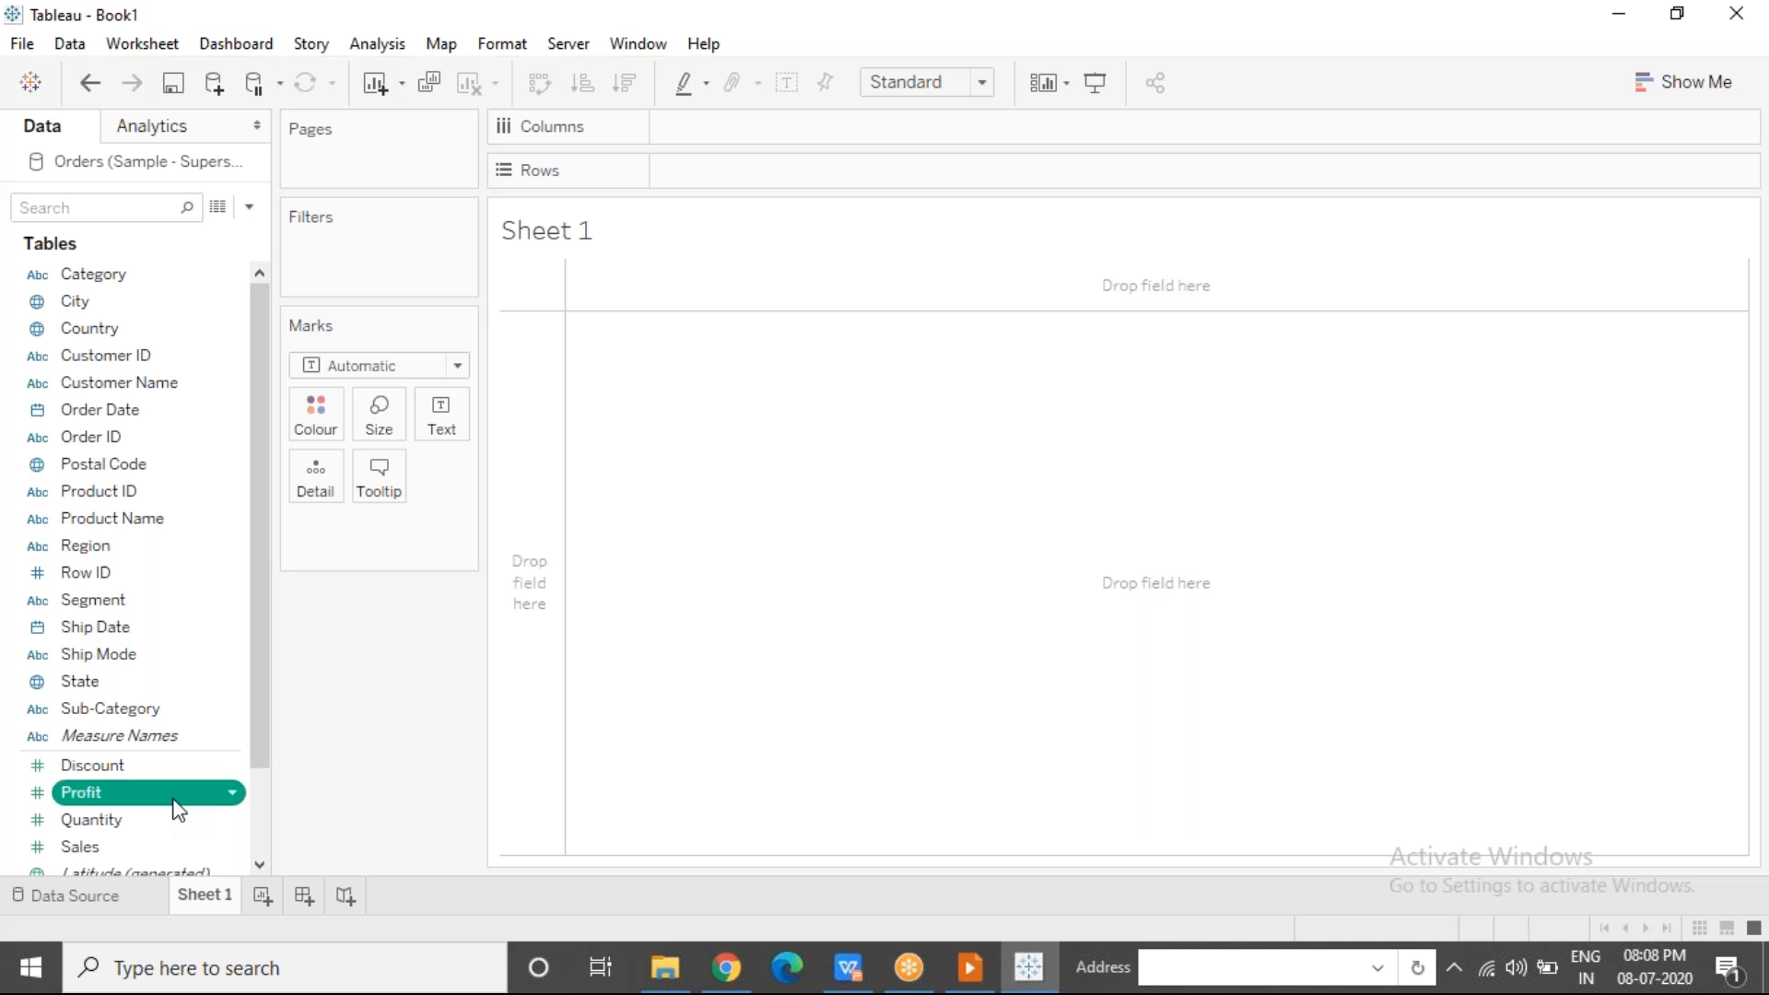
click(153, 845)
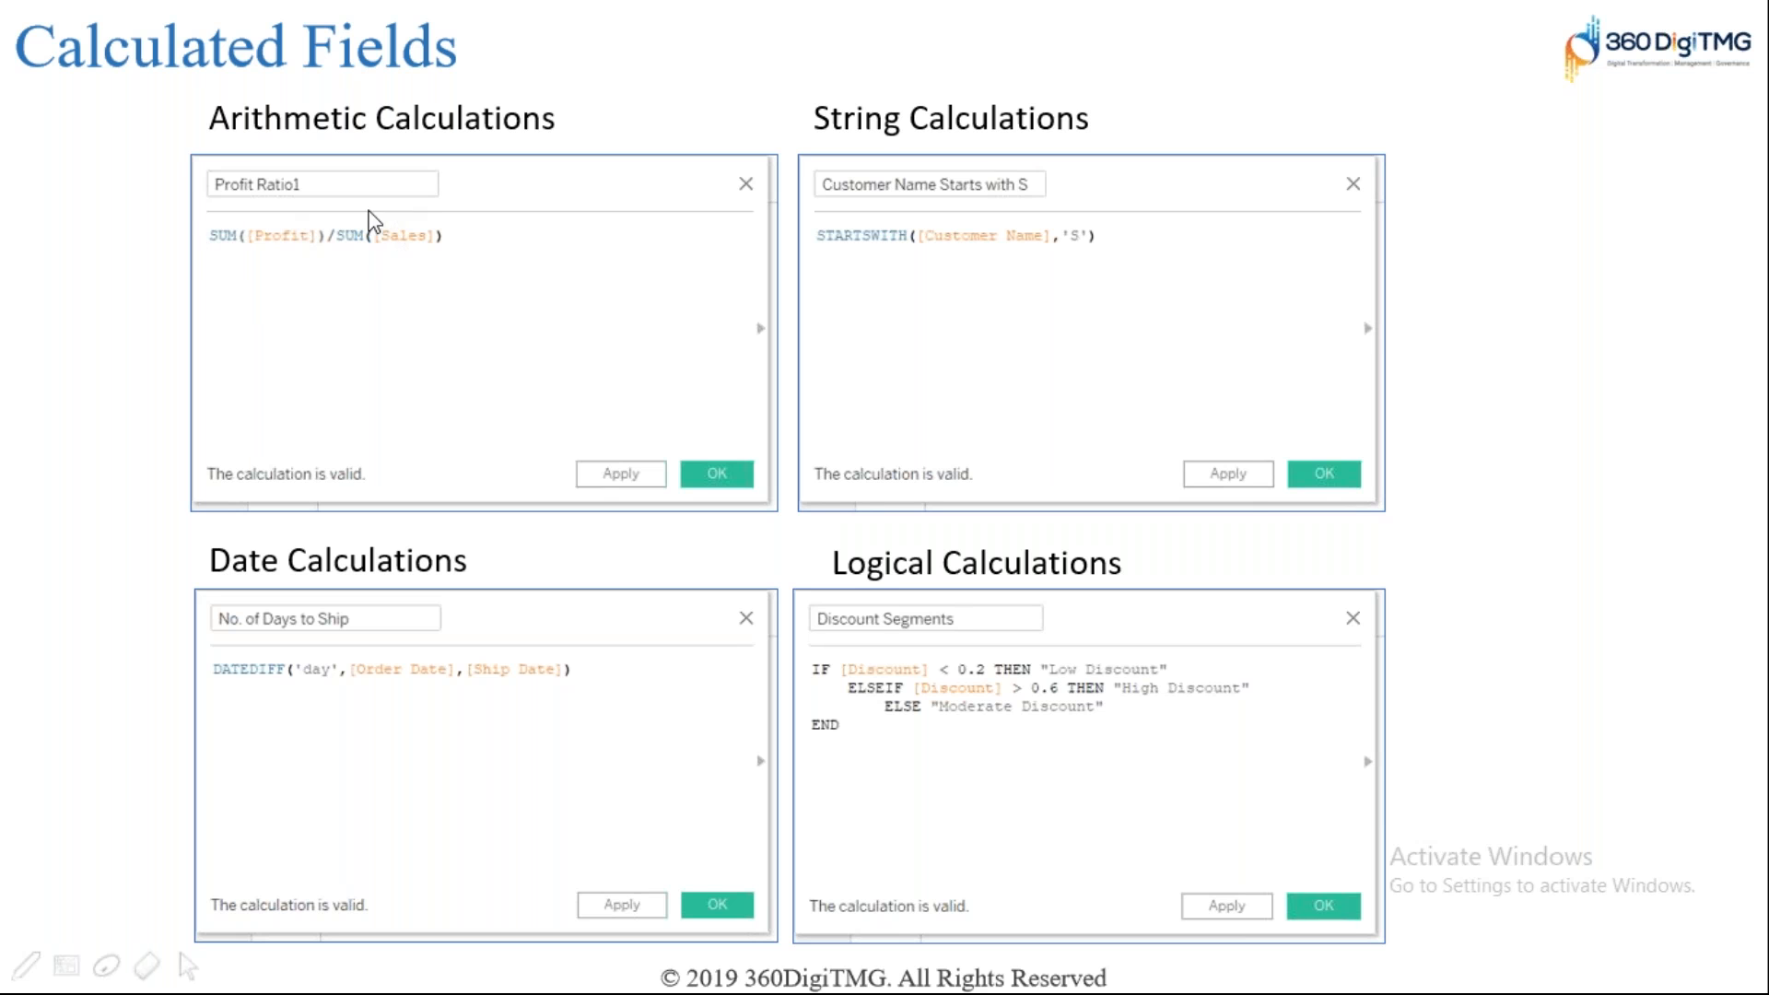
key(alt+Tab)
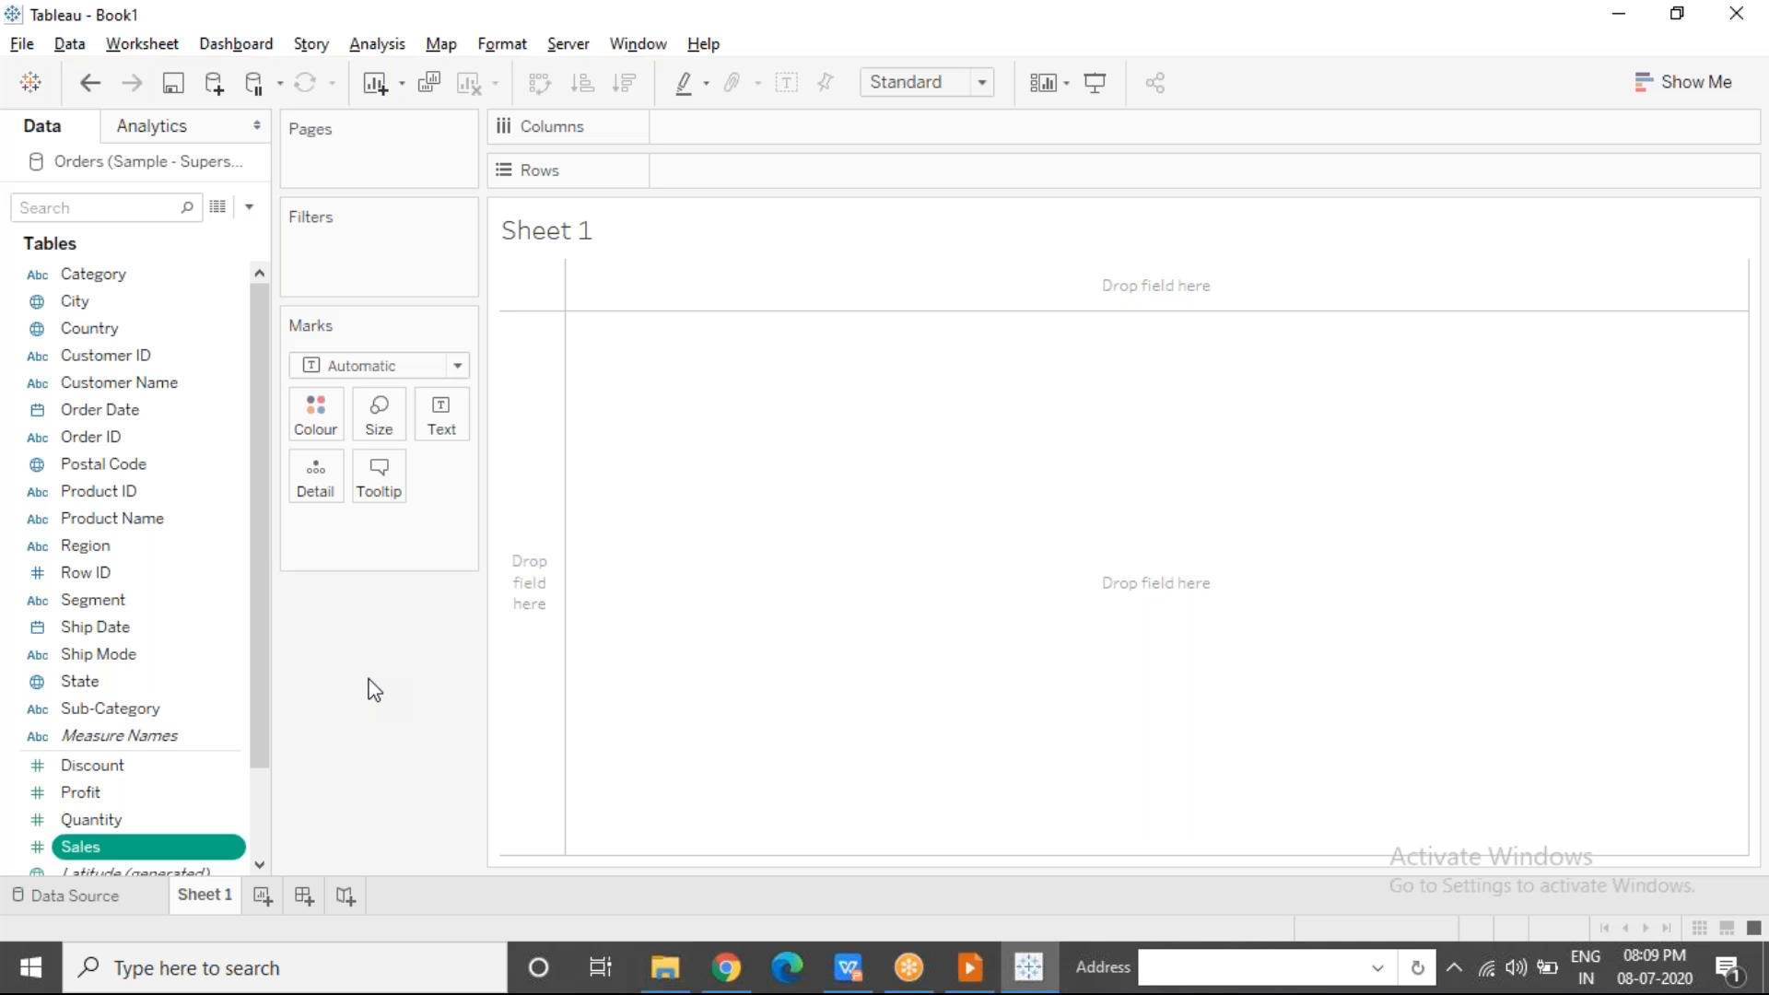
Step: Create a new calculated field and name it Profit Ratio
click(362, 51)
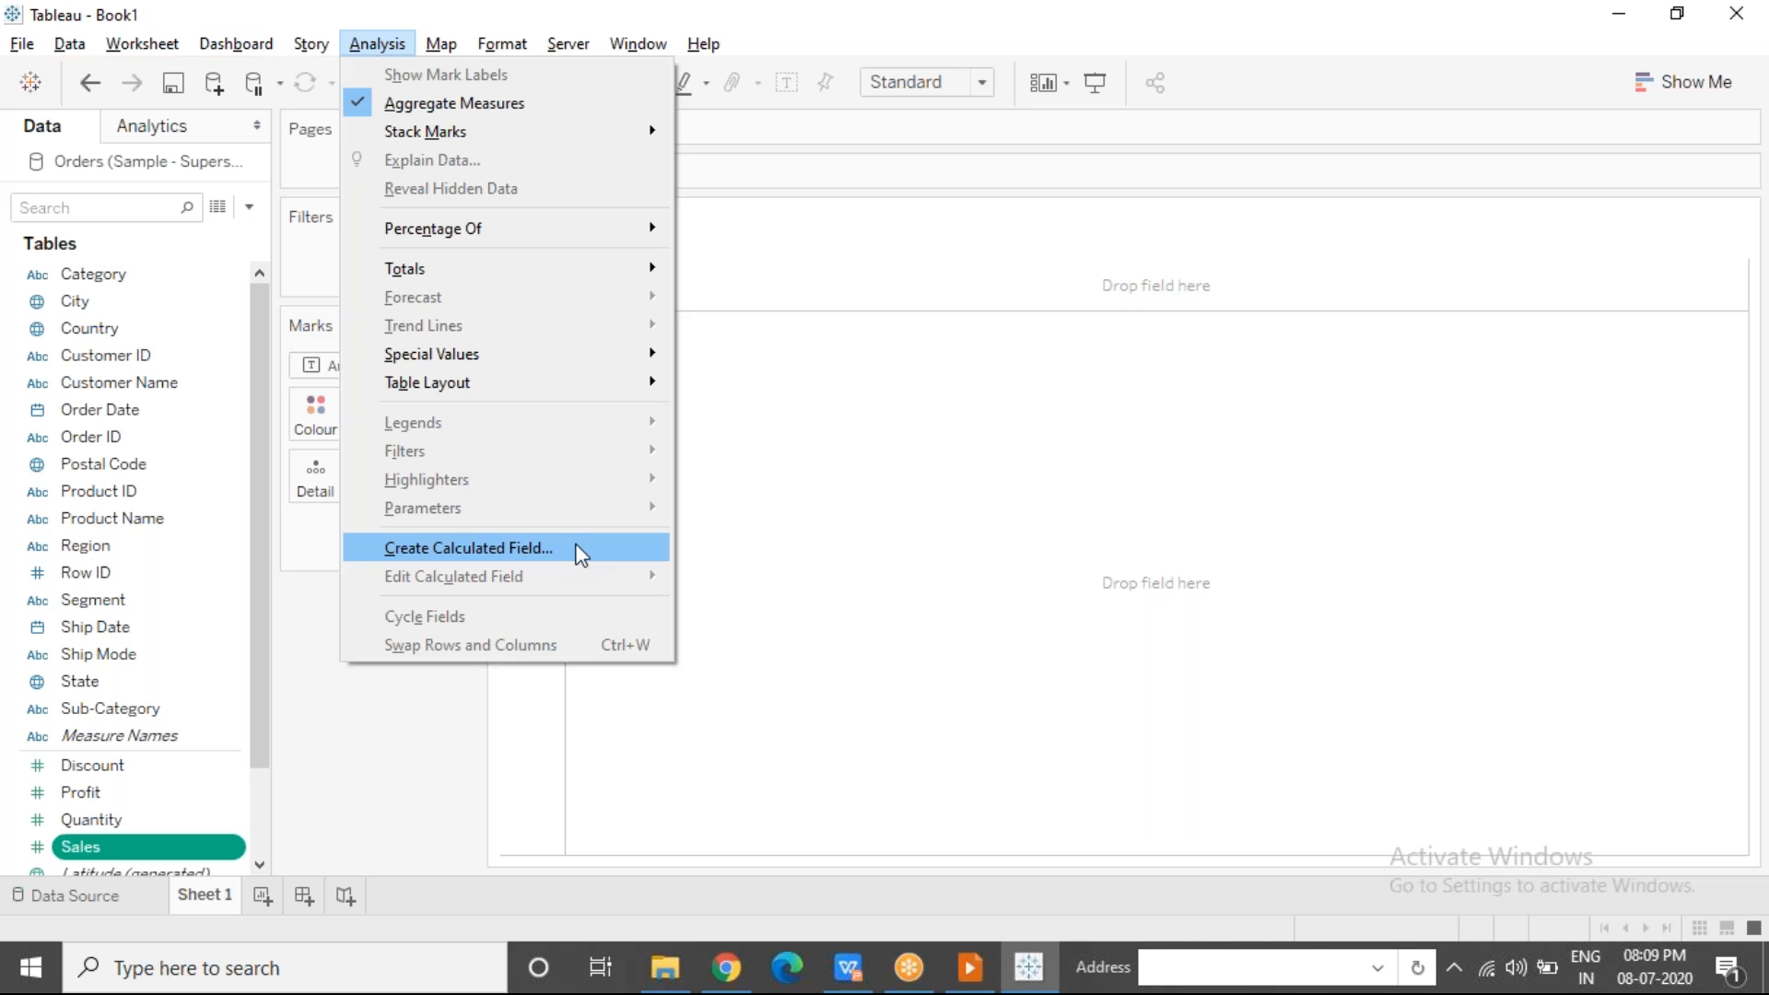
click(606, 547)
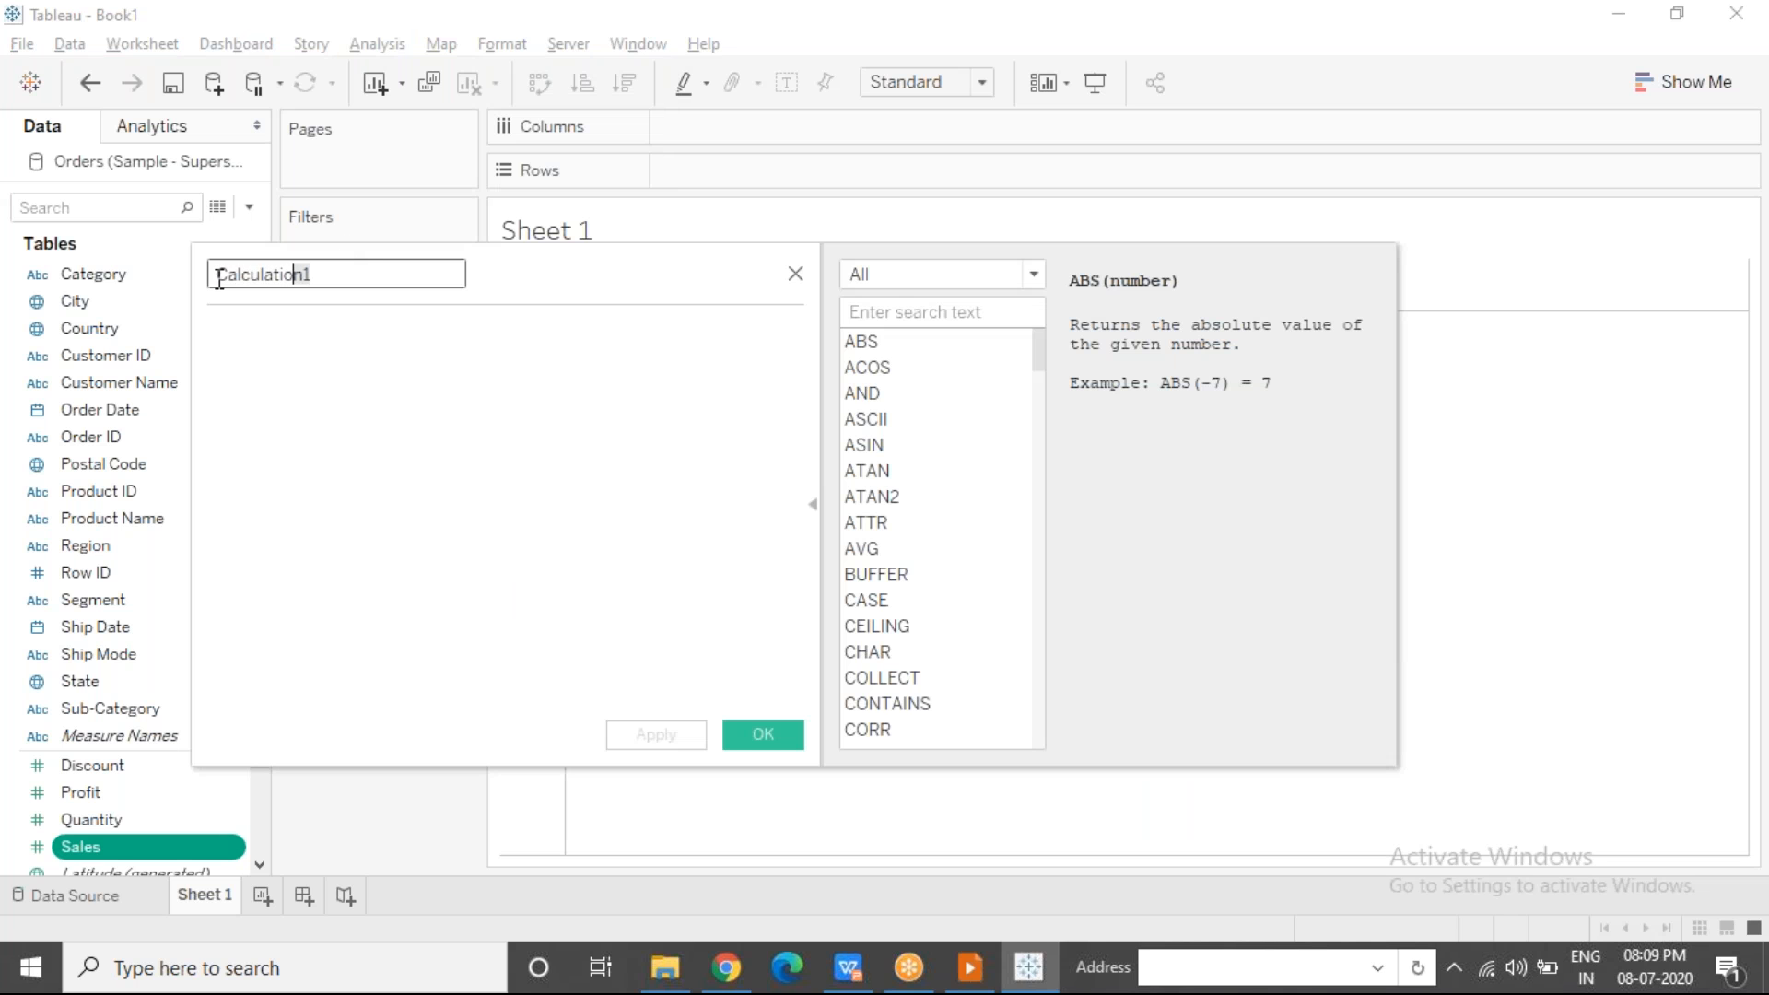
text(Profit)
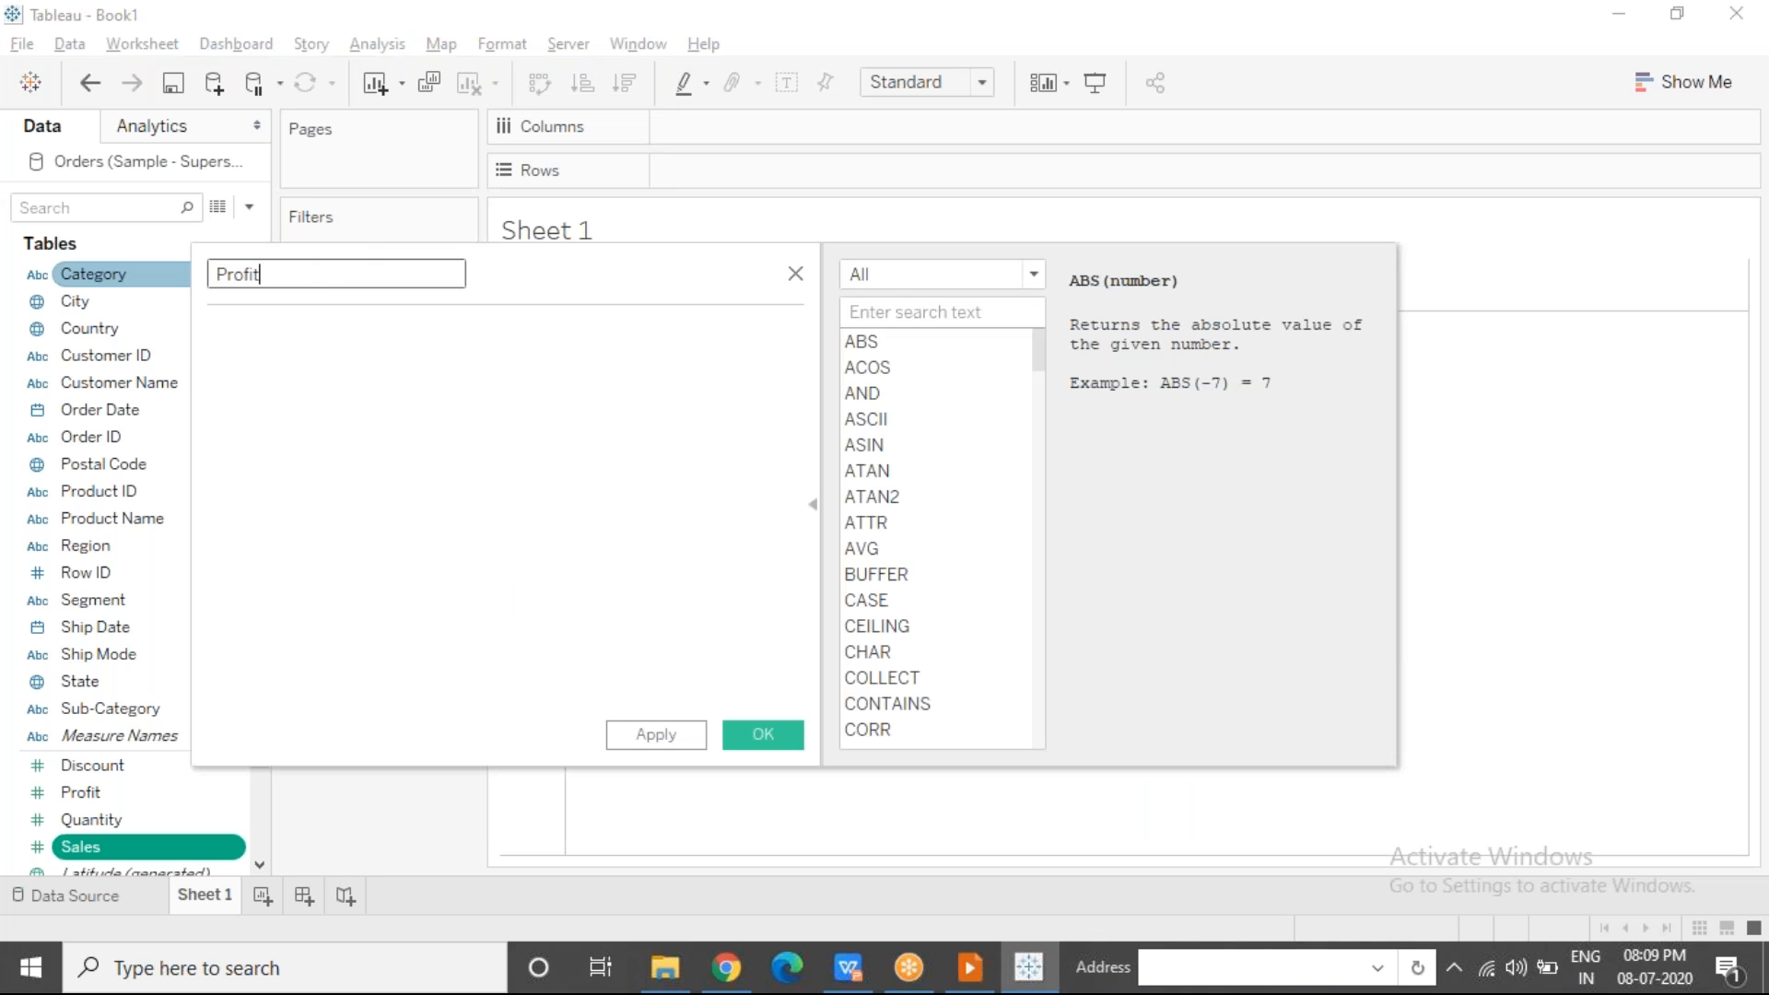
text( Ratio)
Step: Enter the formula SUM([Profit])/SUM([Sales]) for the Profit Ratio field
click(324, 344)
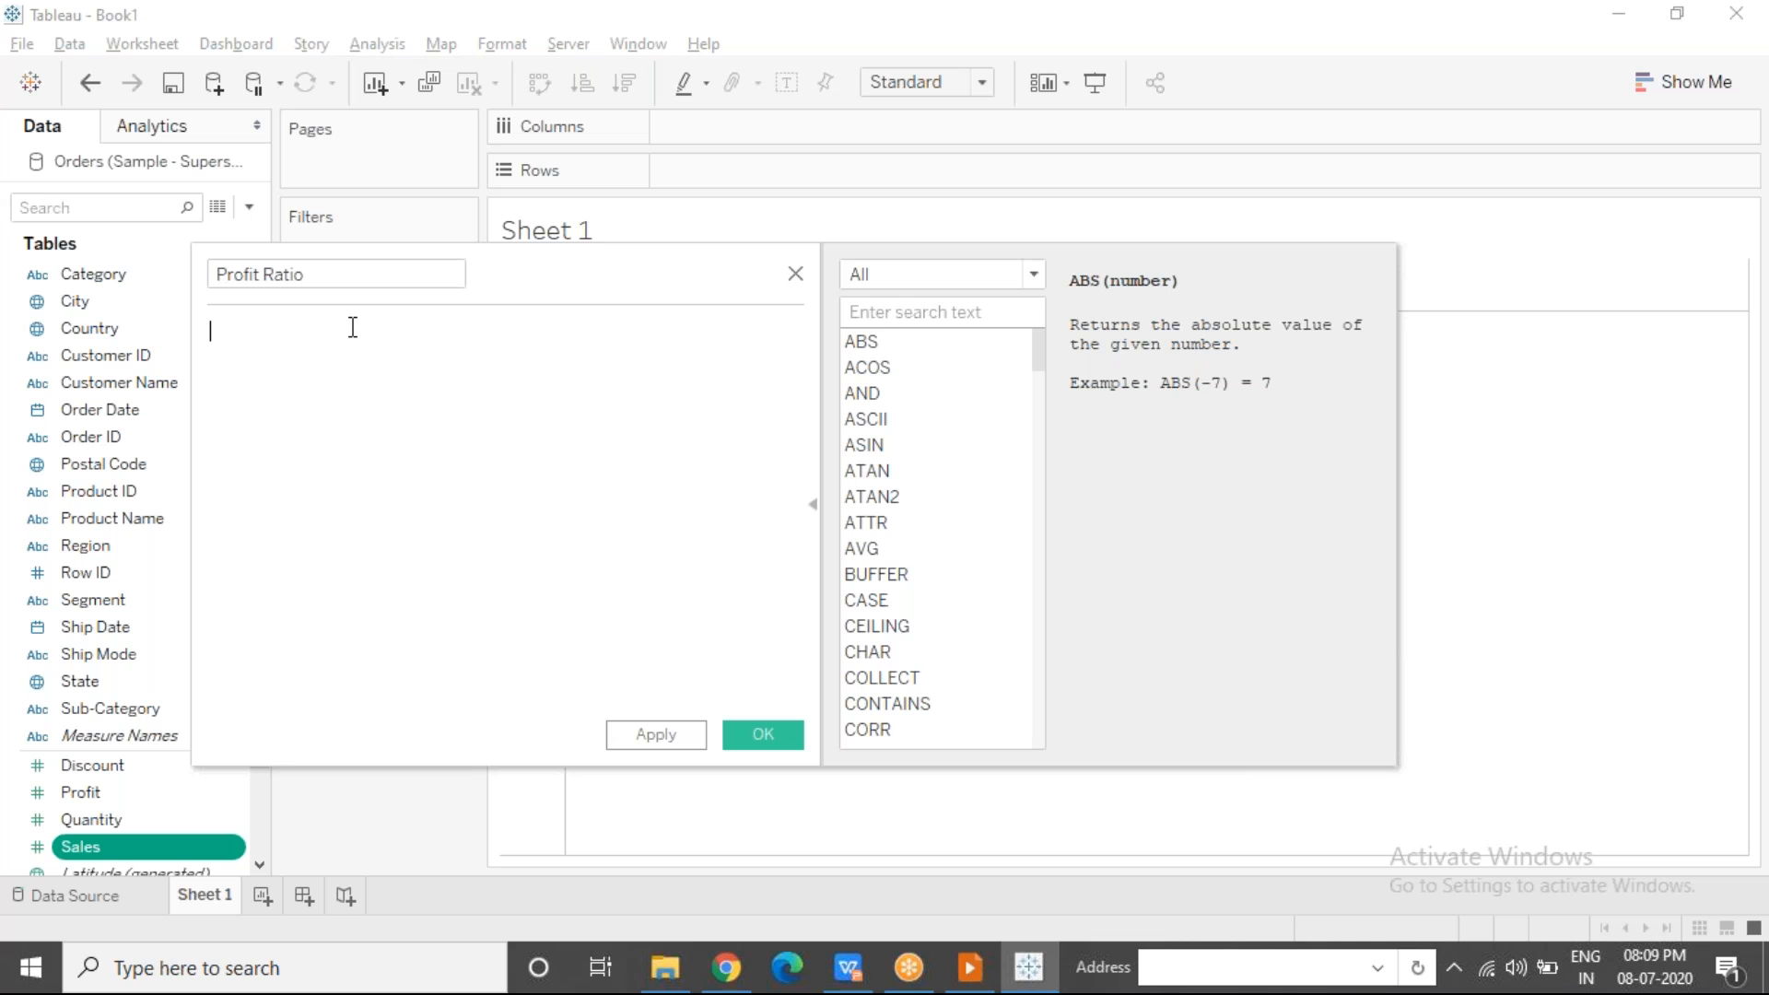
text(su)
key(Return)
text(profit)
key(Return)
key(Right)
text(/sum)
key(Return)
text(sa)
key(Return)
key(Right)
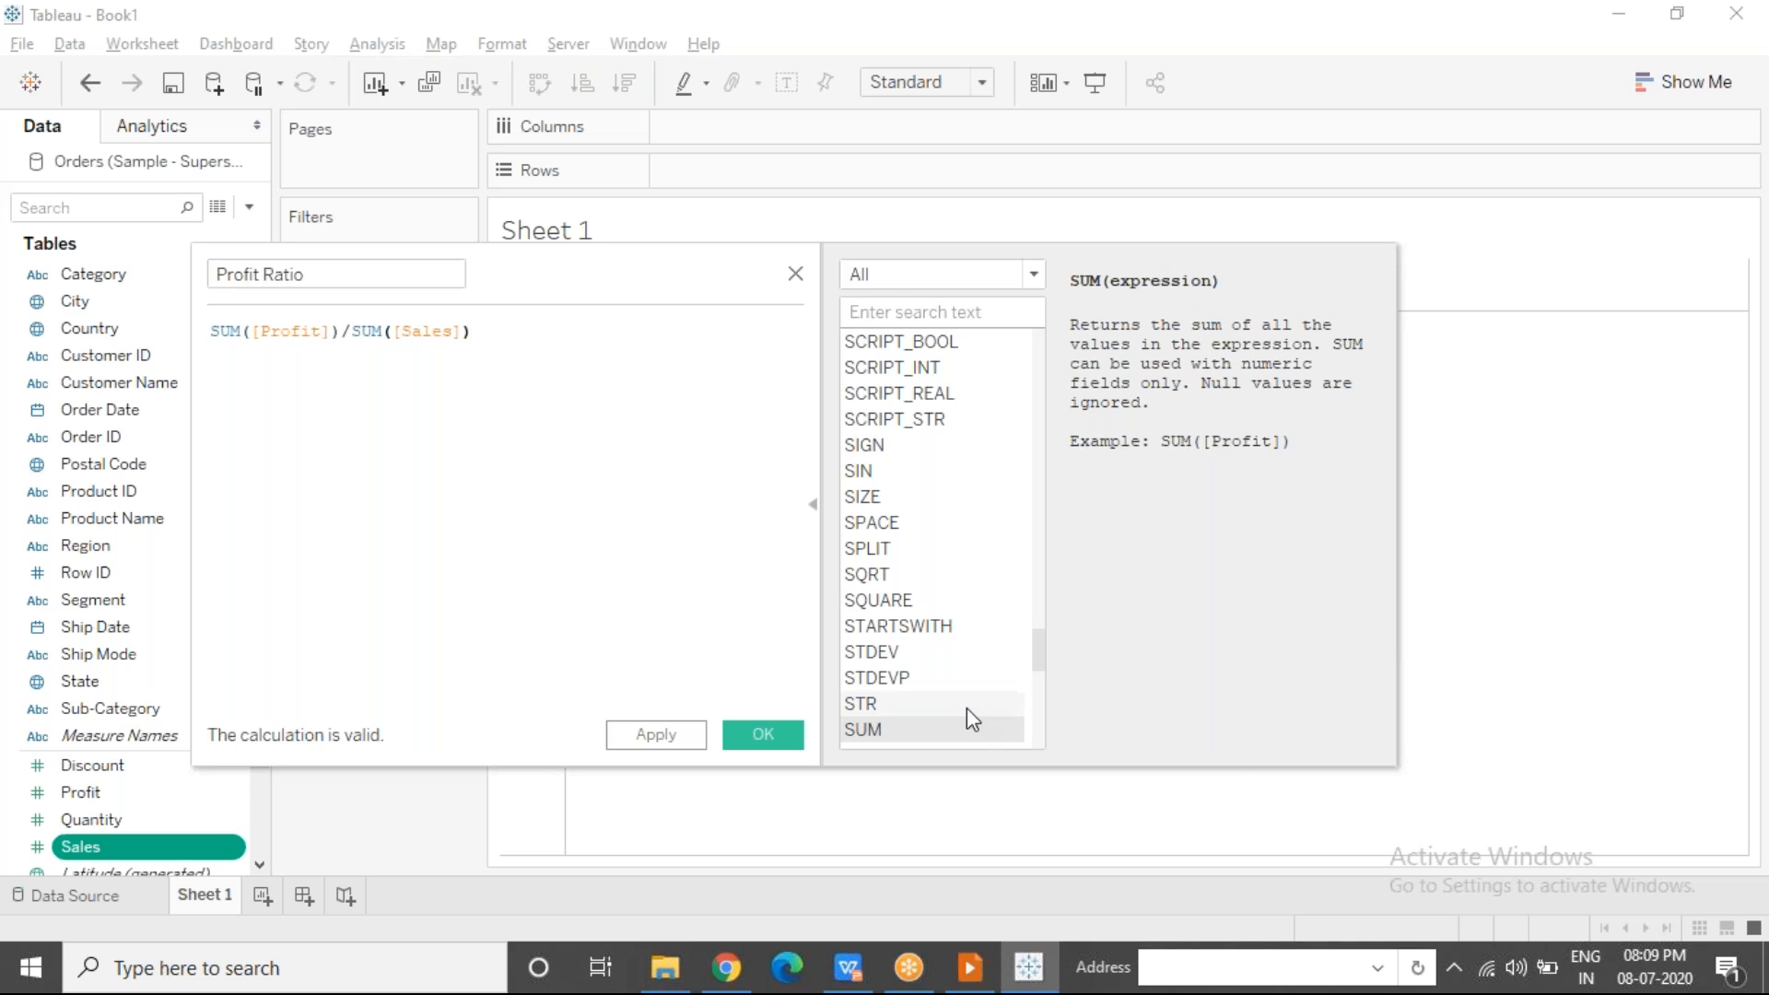
Step: Look through the available functions and the function categories in the calculation editor
drag(1037, 660, 1039, 370)
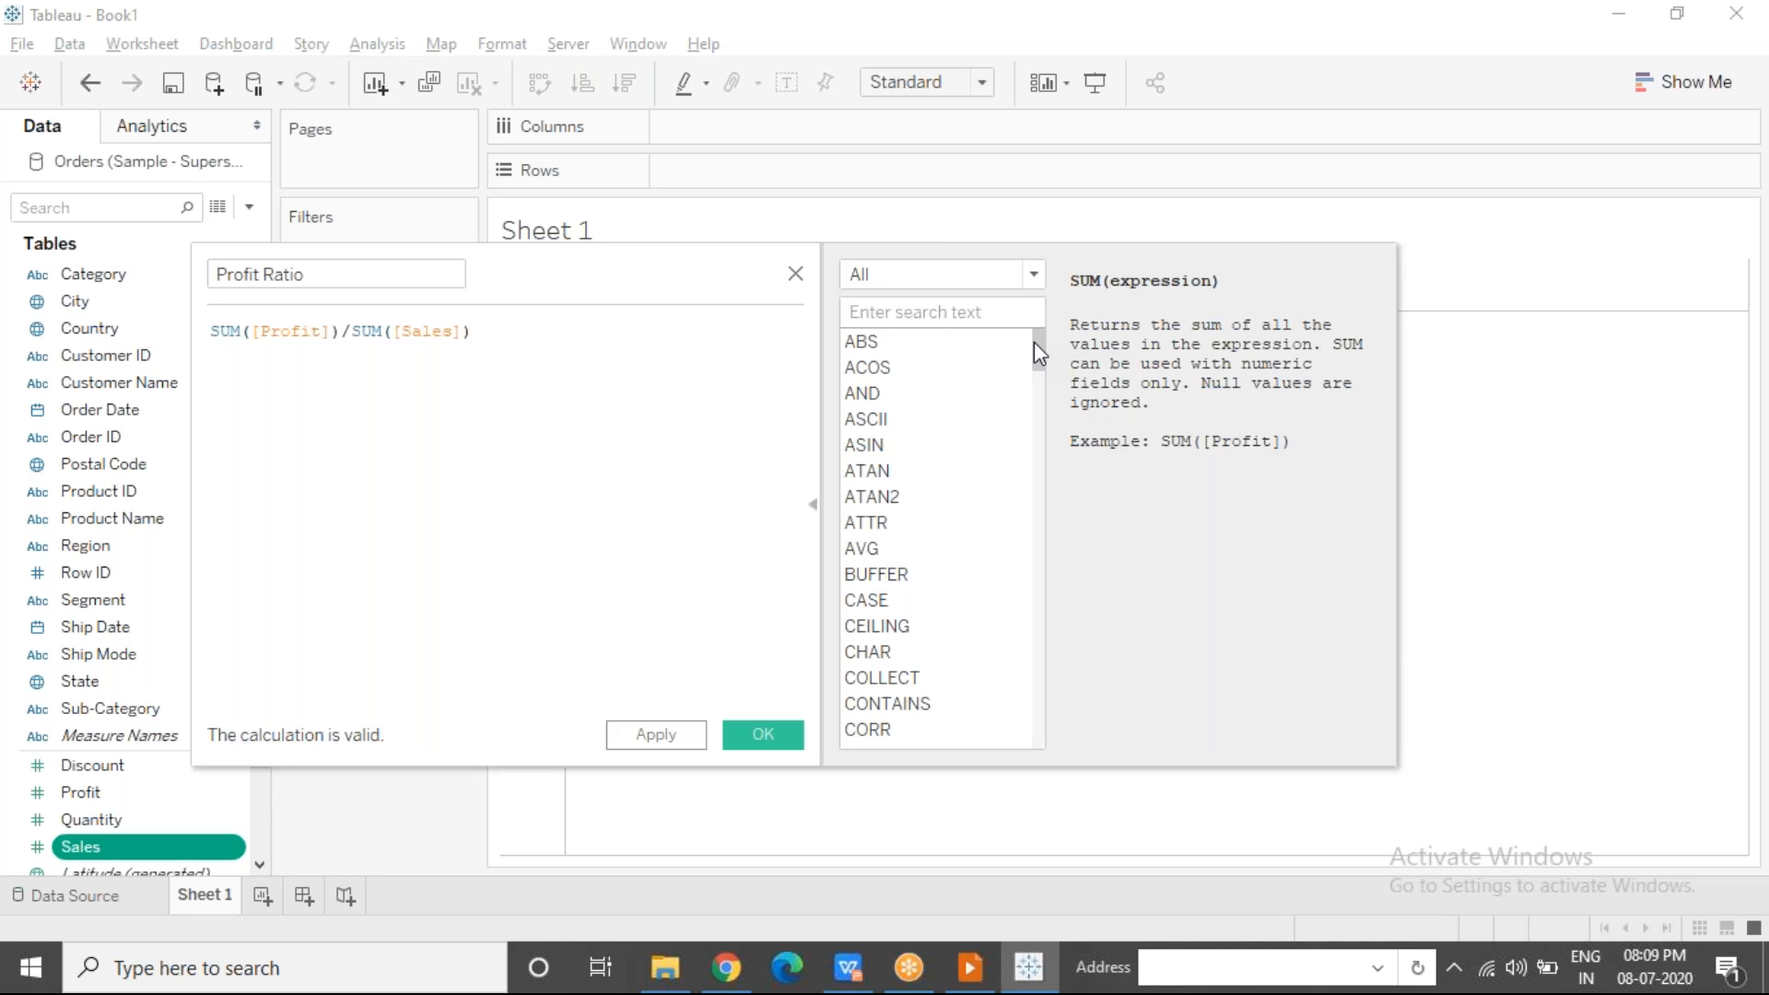
click(1034, 274)
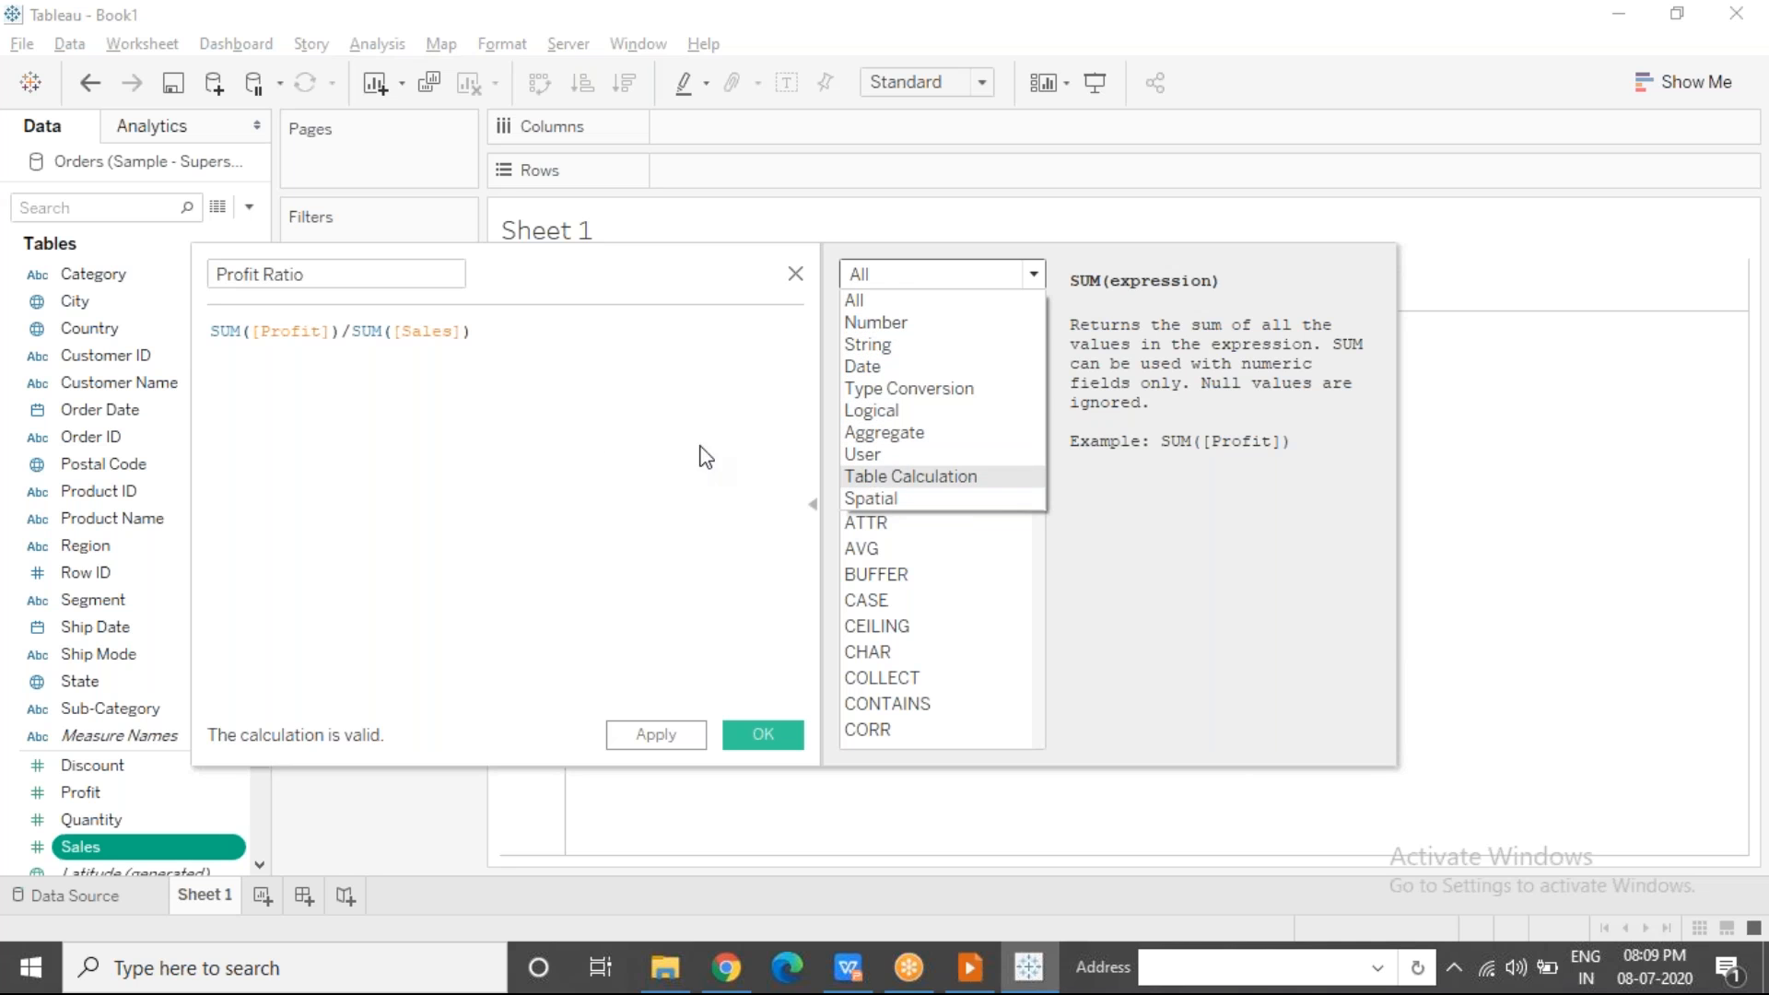
click(595, 453)
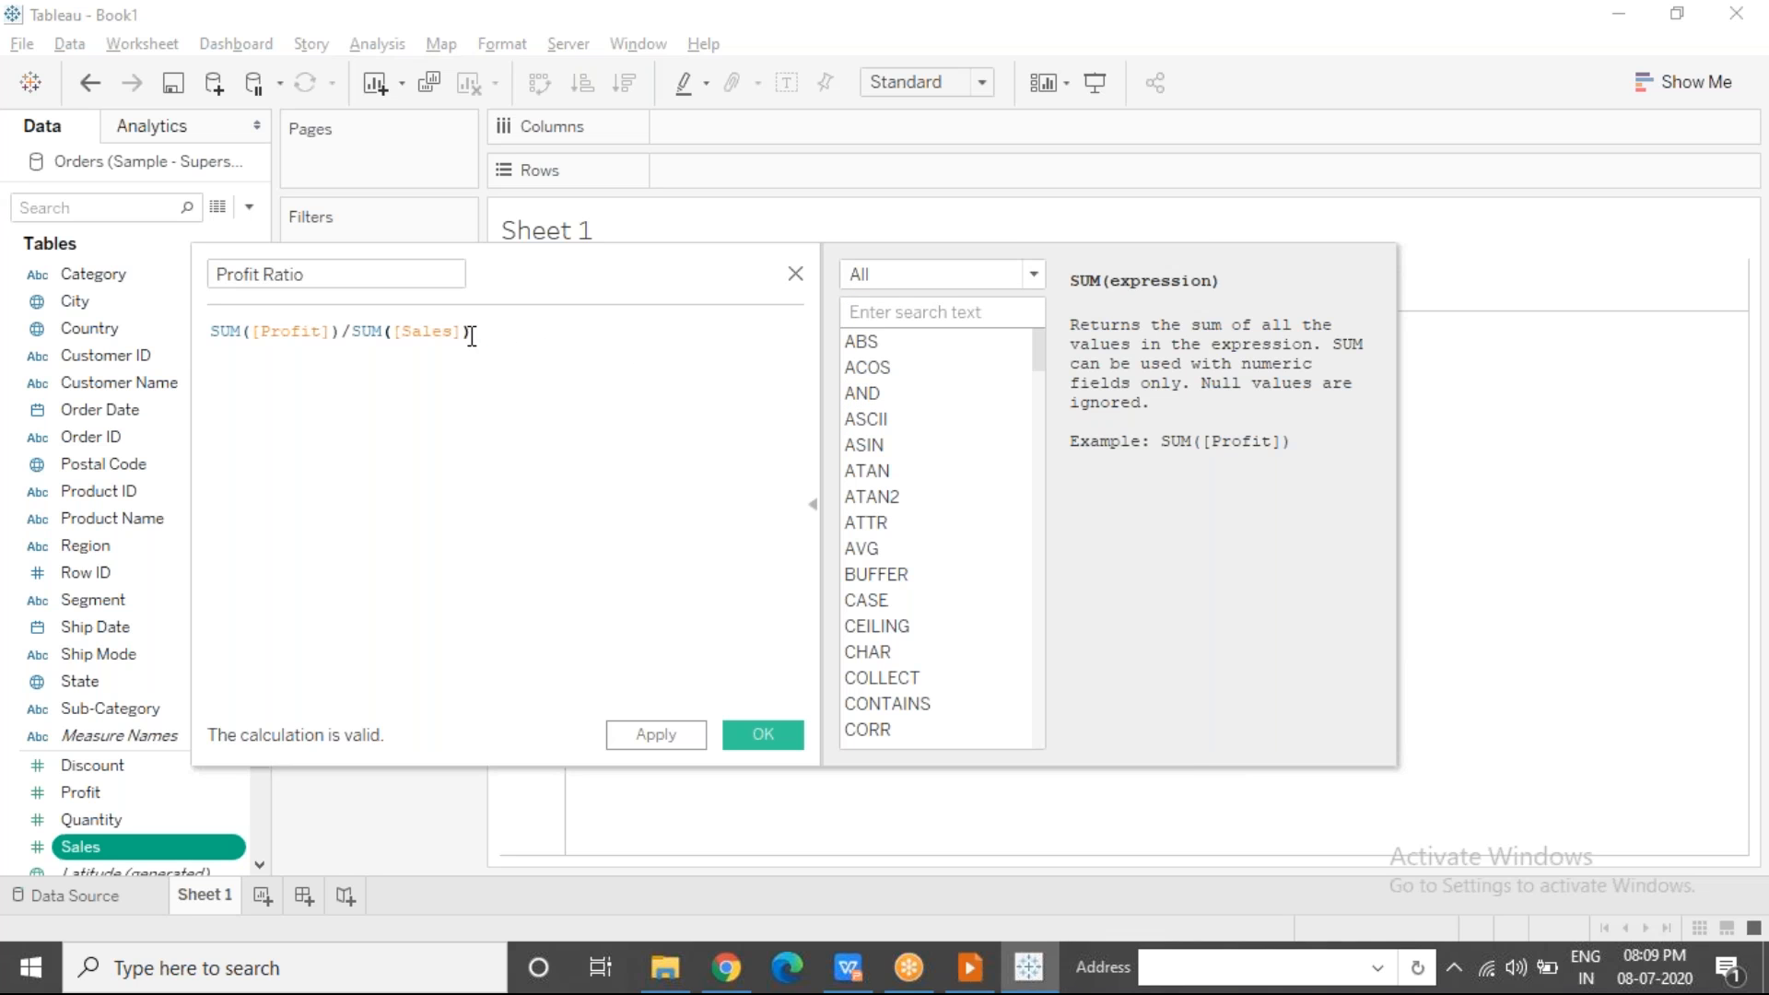
Step: Check the Profit Ratio formula and its division operator, and save the calculated field
drag(473, 332, 210, 320)
click(468, 448)
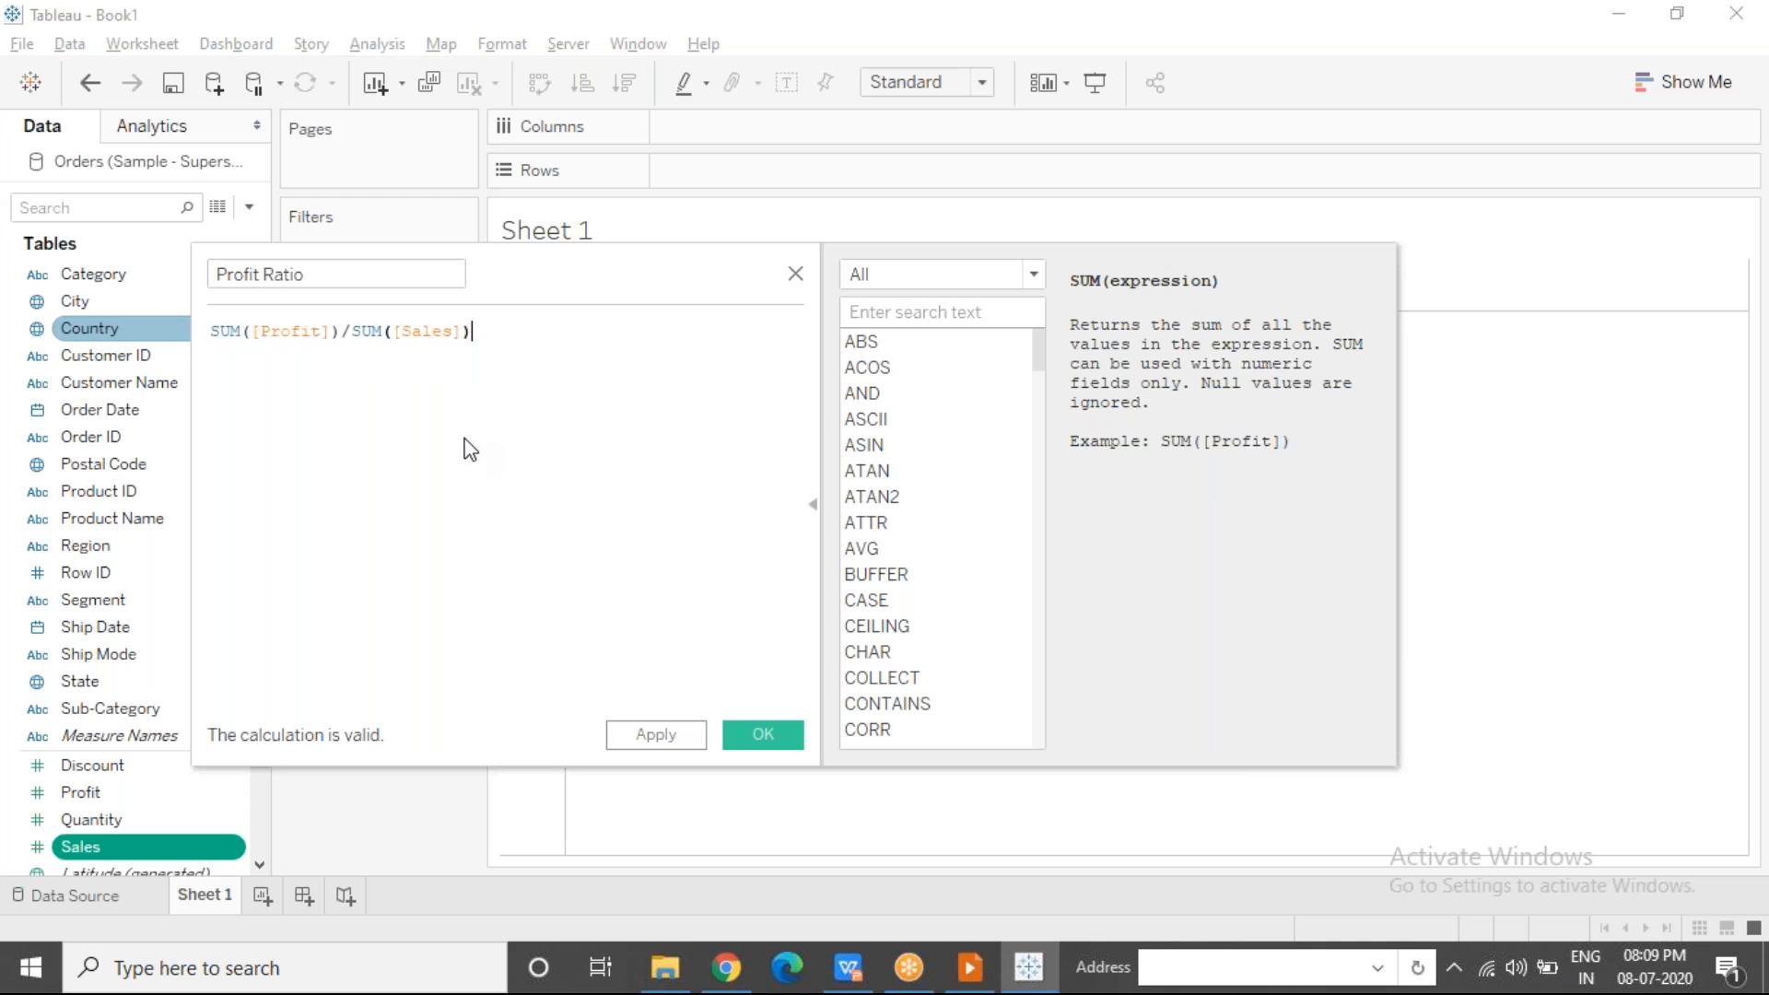
click(357, 330)
drag(357, 330, 343, 329)
click(565, 501)
drag(353, 331, 343, 334)
click(557, 546)
click(765, 735)
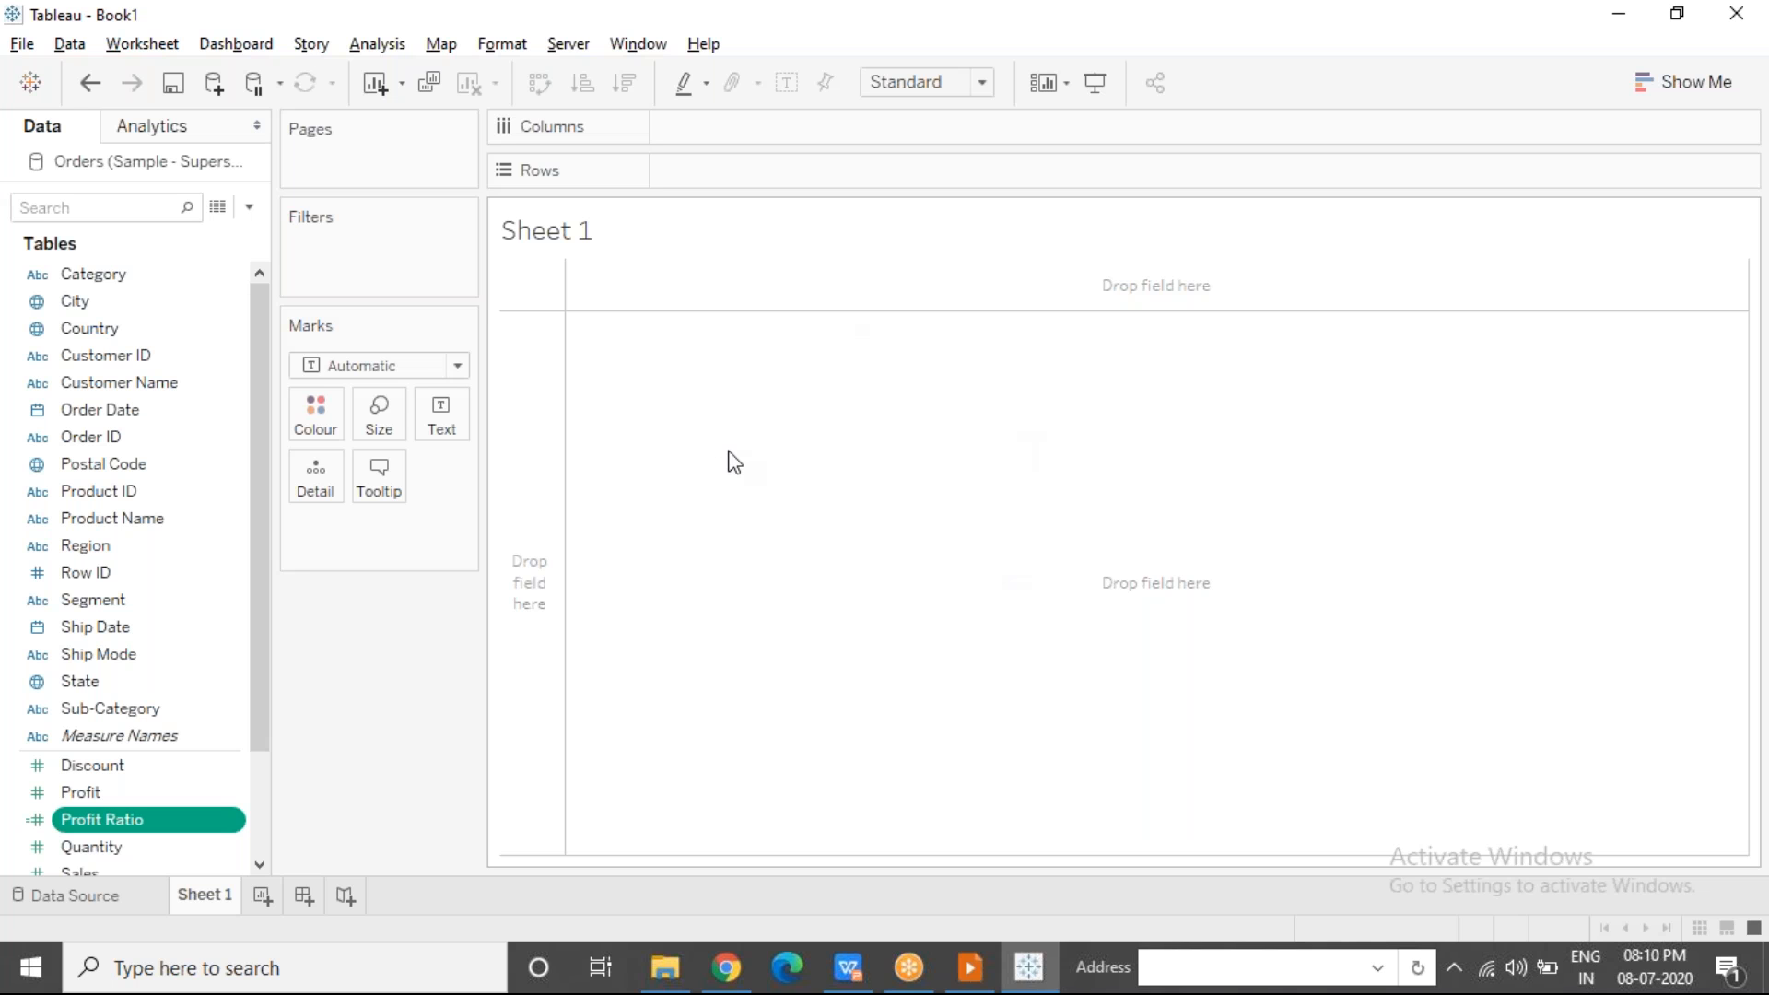
Step: Place Profit, Sales and Profit Ratio on Rows and show mark labels on their bars
mouse_move(110, 794)
mouse_down()
mouse_move(753, 193)
mouse_move(717, 173)
mouse_up()
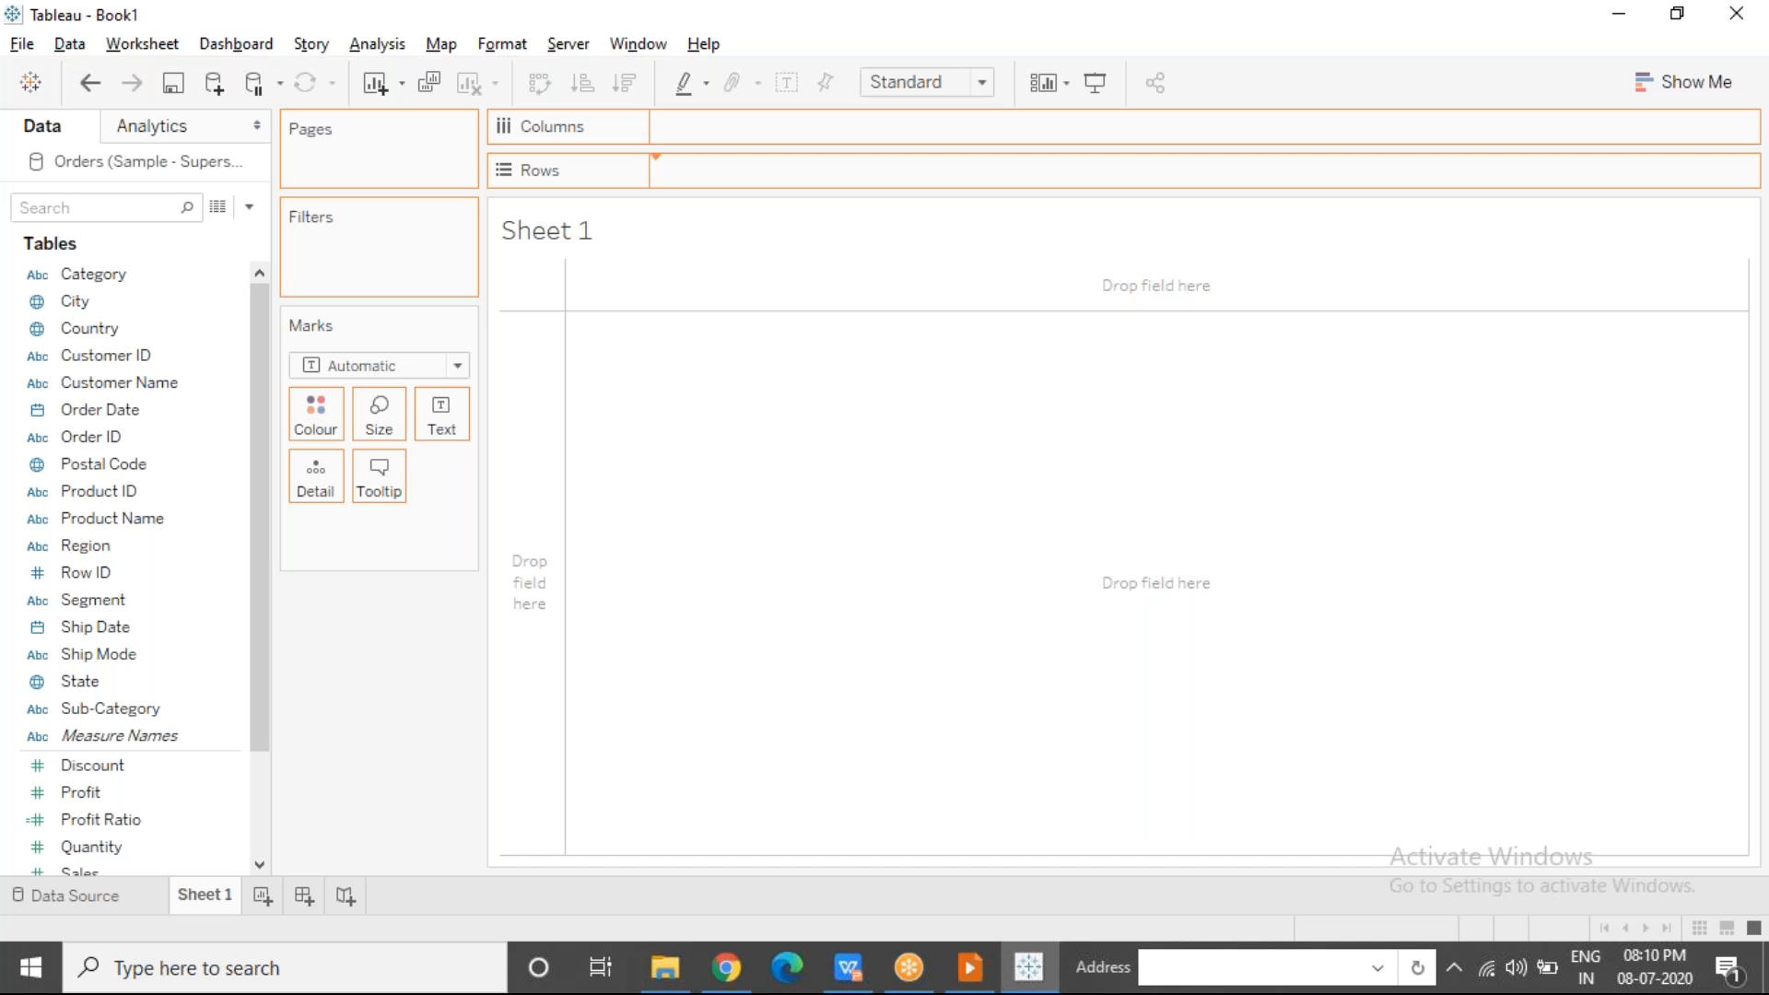
drag(98, 875, 926, 177)
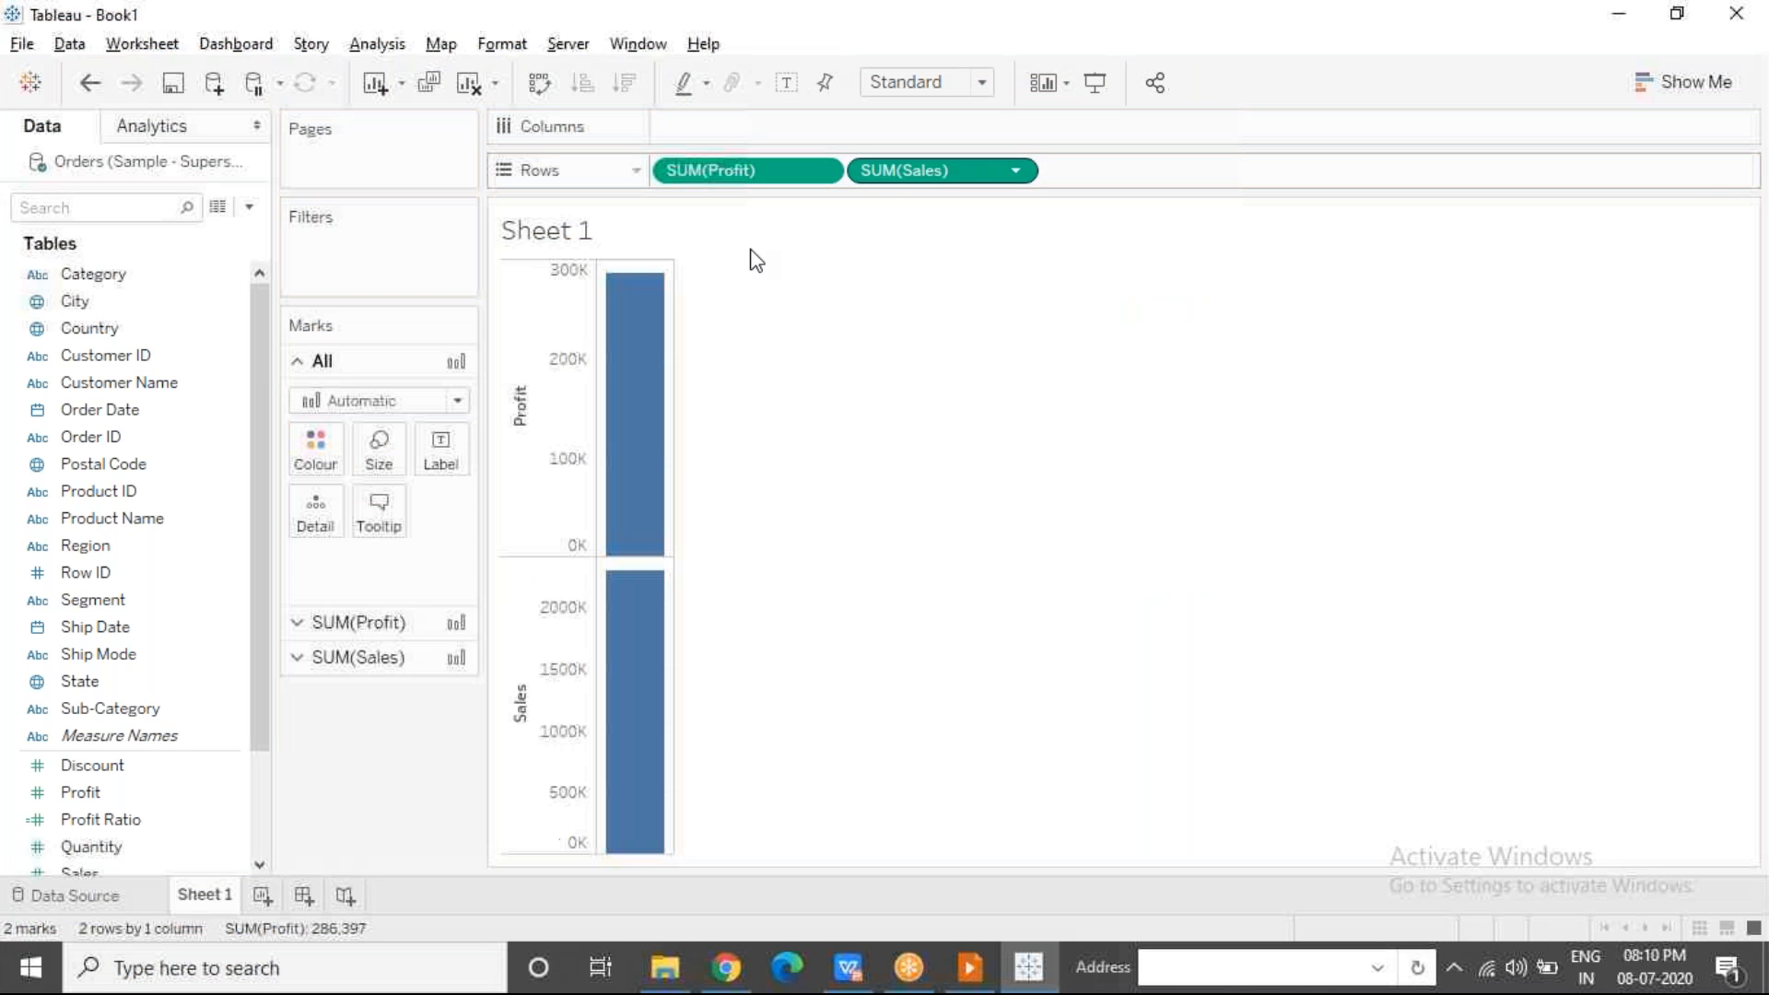
drag(184, 822, 1190, 168)
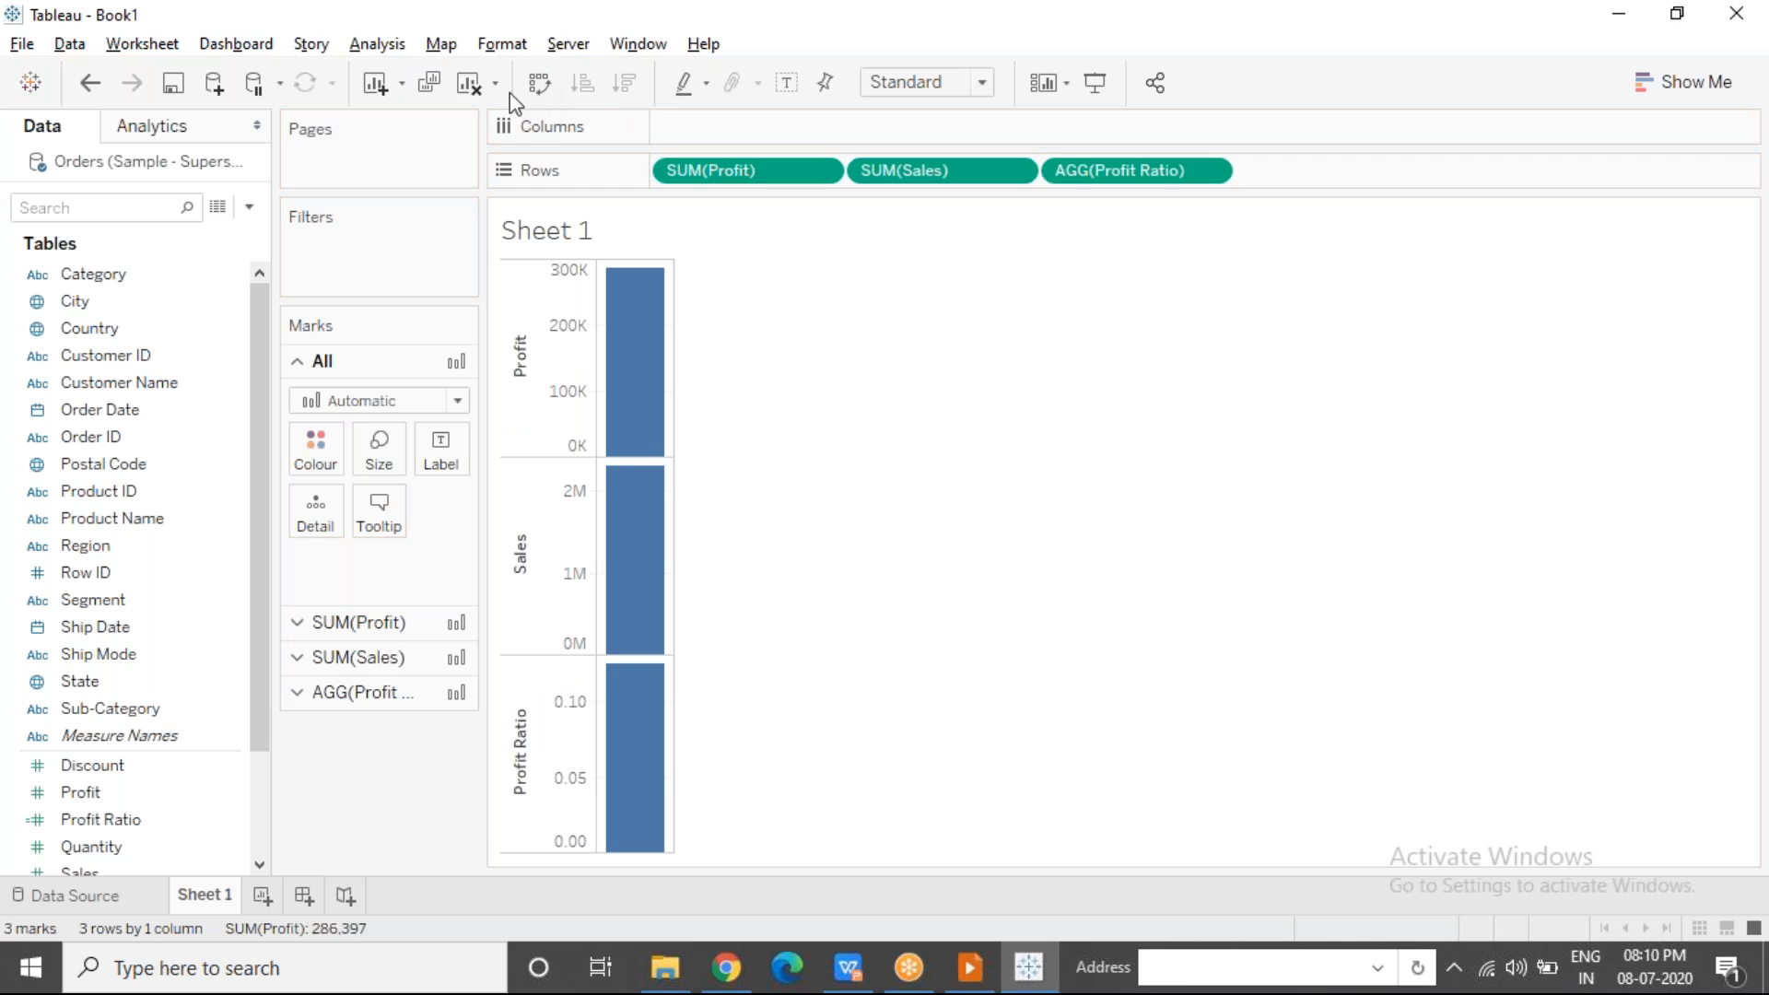
click(795, 86)
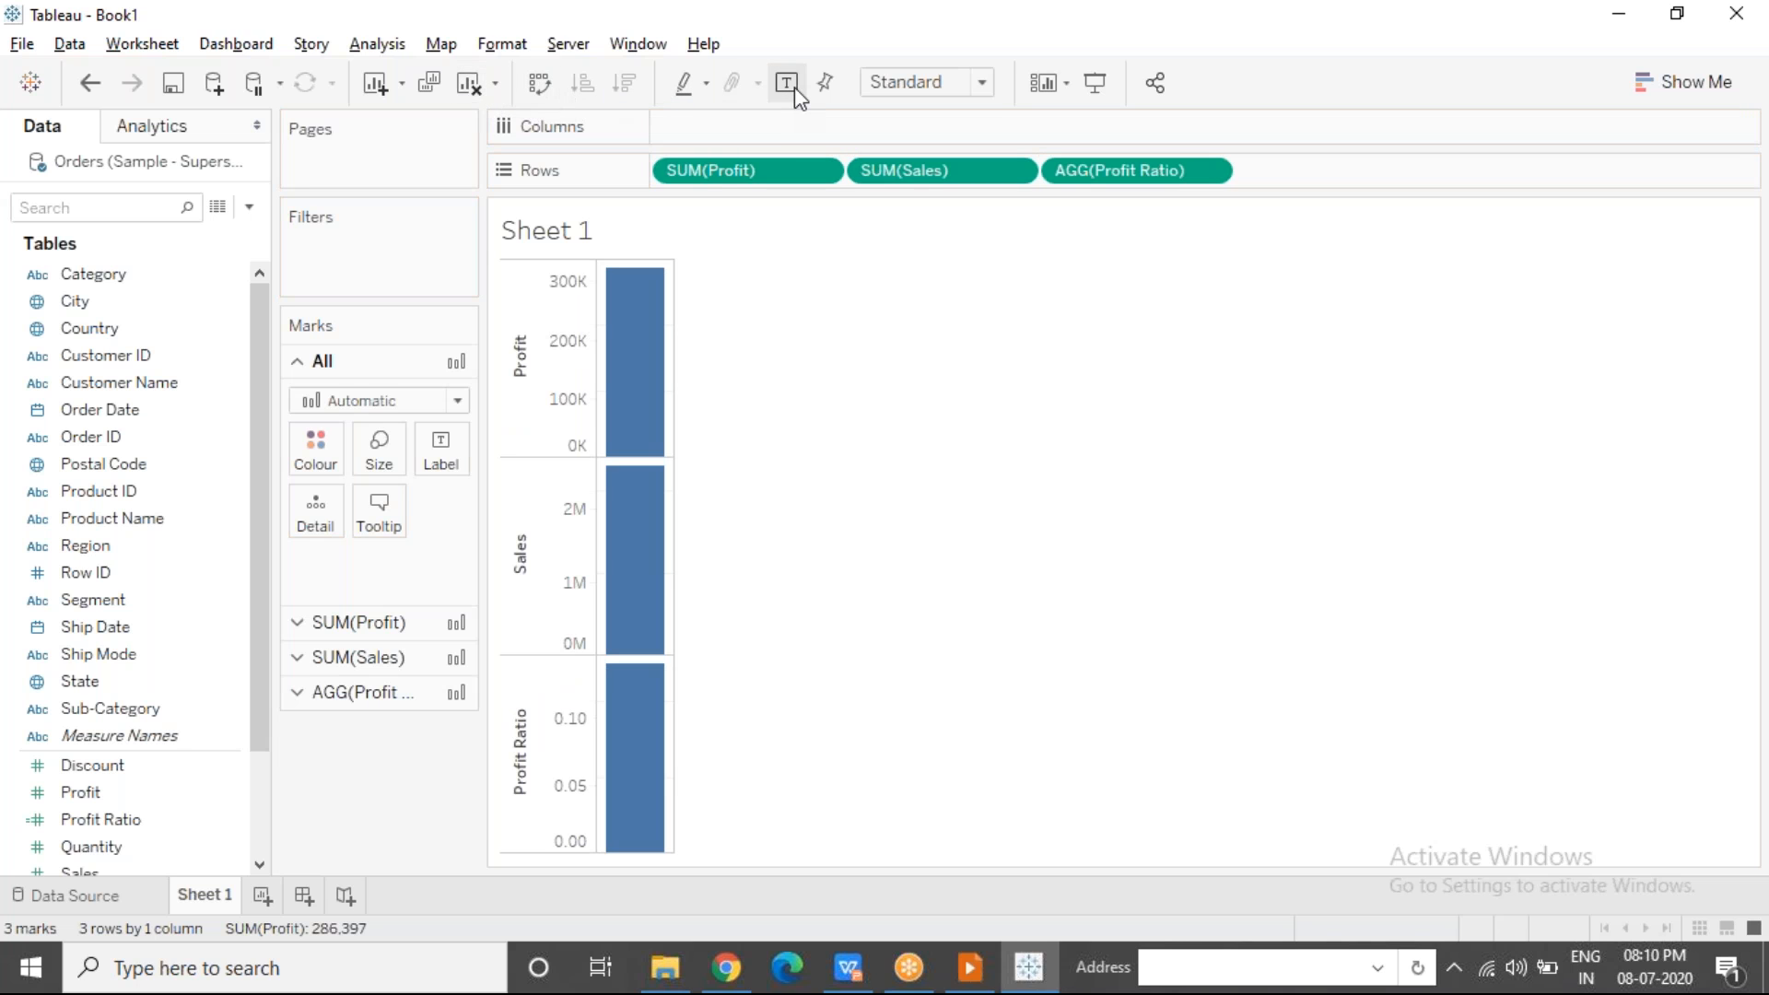
click(794, 87)
Step: Examine the overall Profit, Sales and Profit Ratio bars one by one
mouse_move(636, 313)
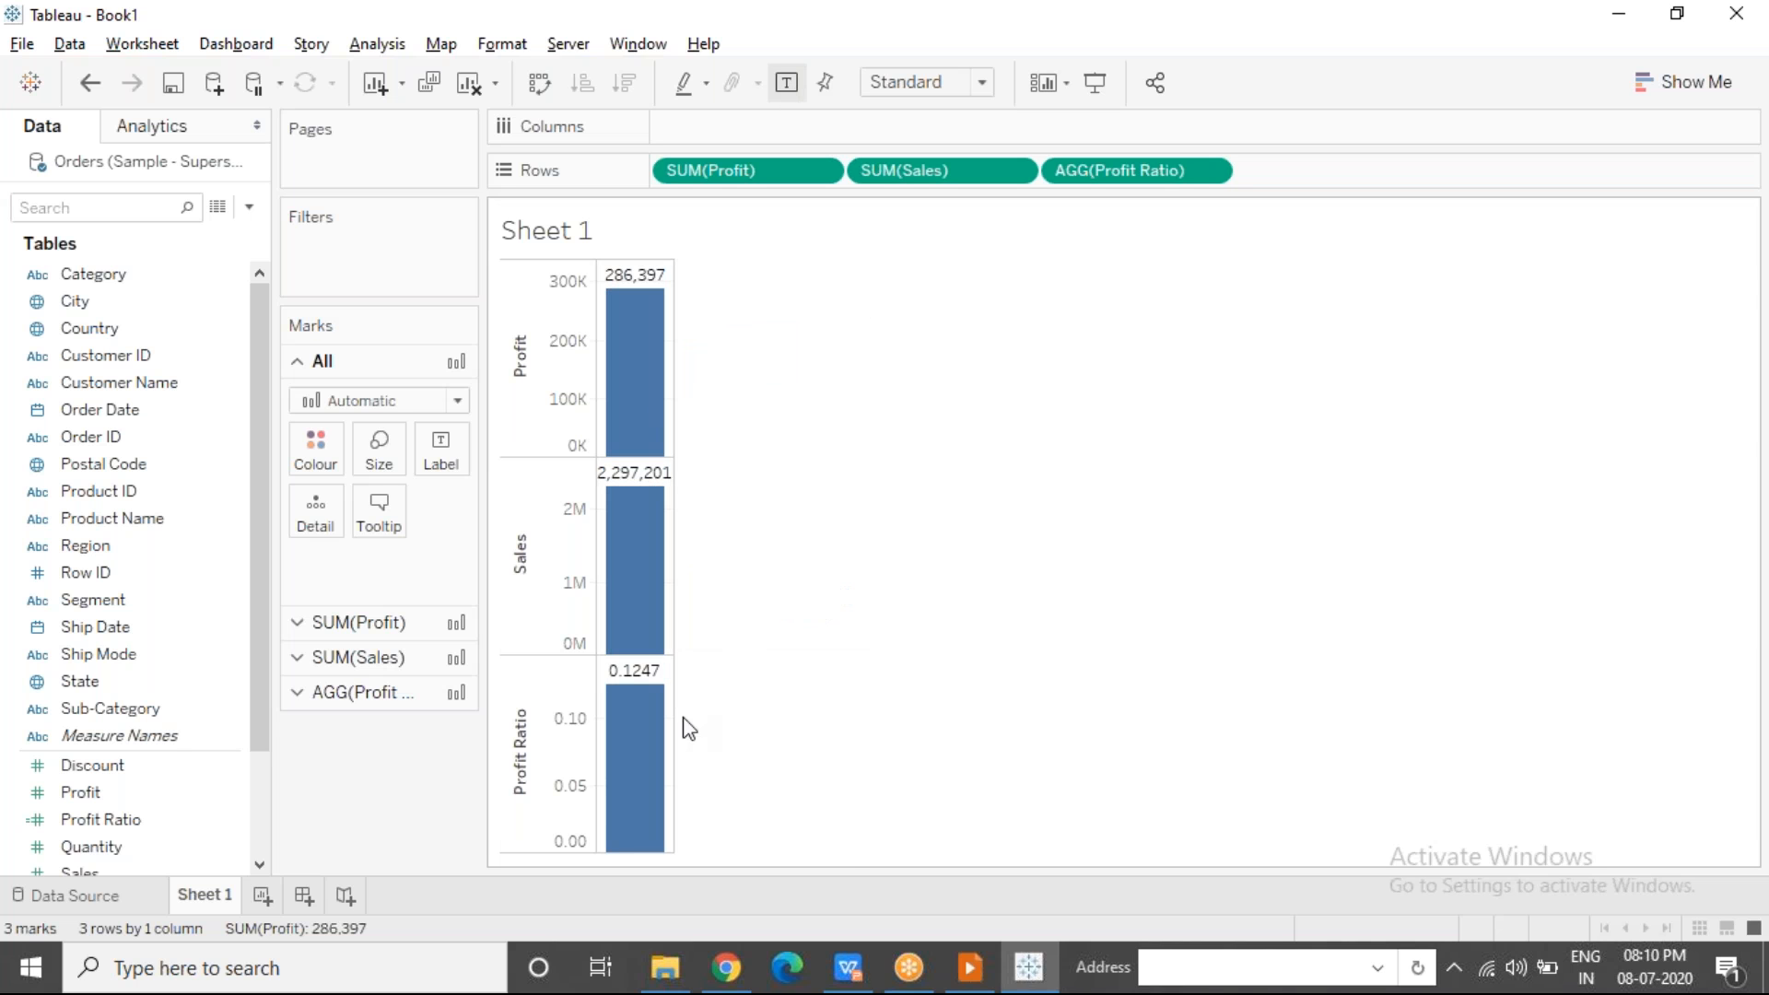
mouse_move(625, 737)
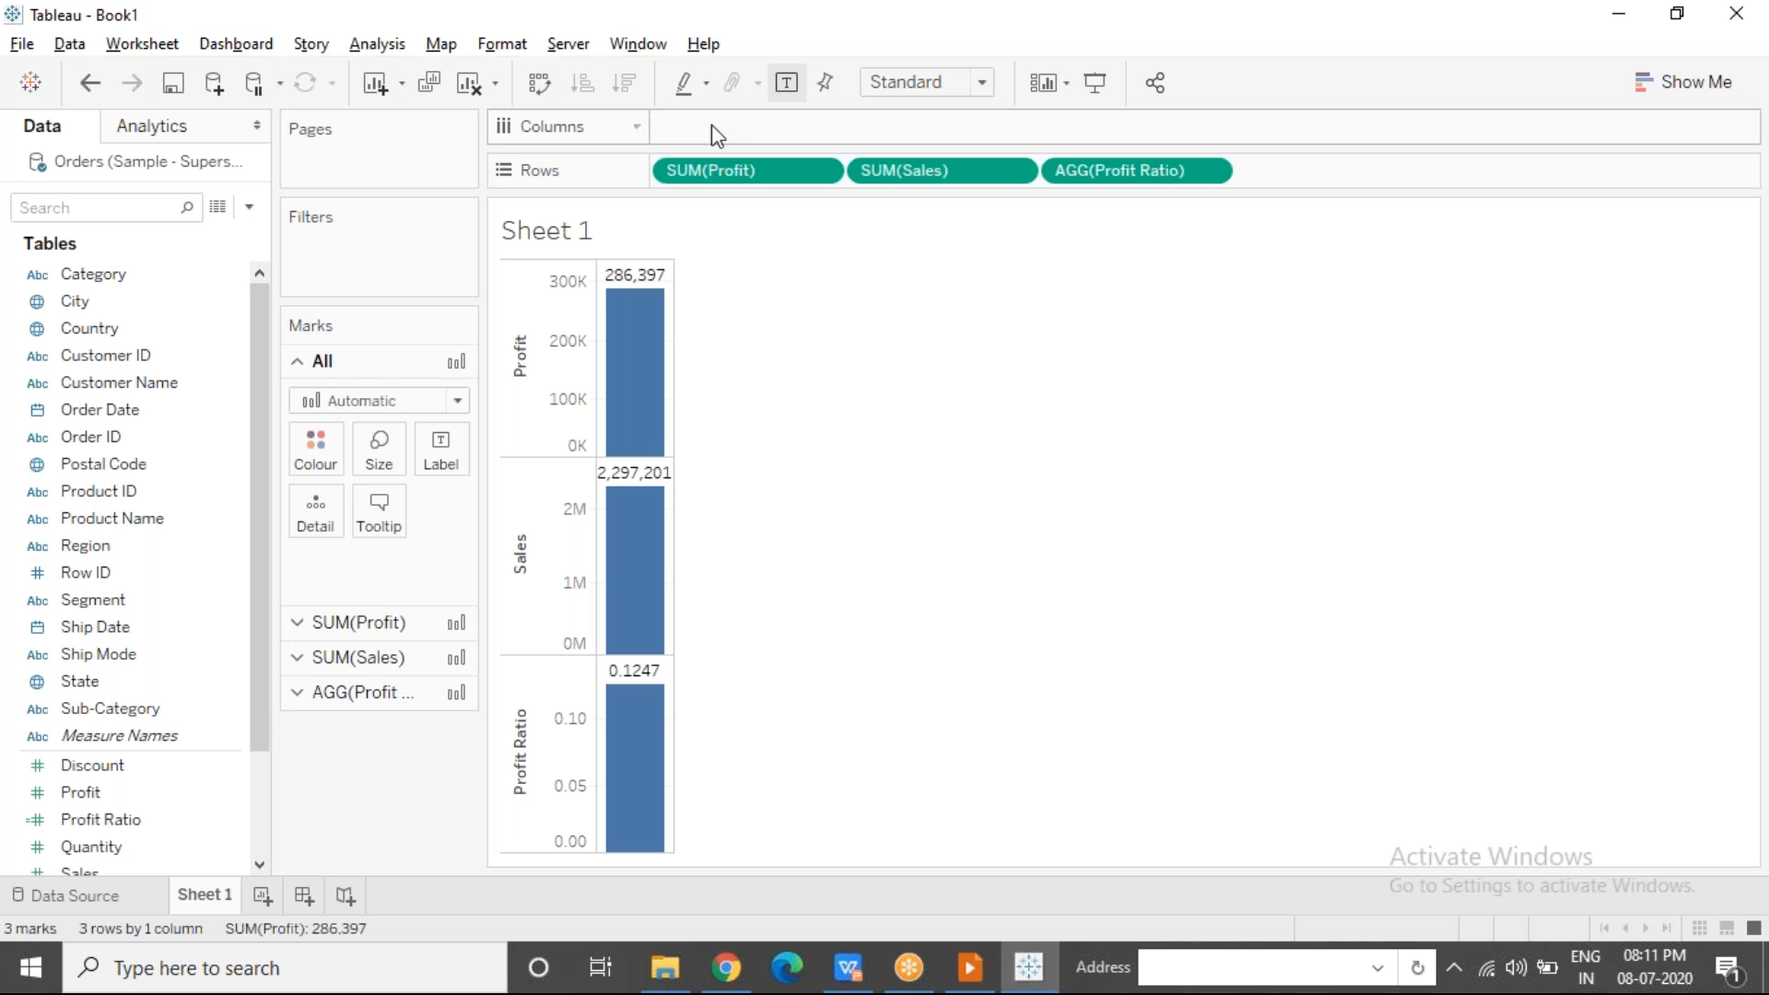
click(640, 312)
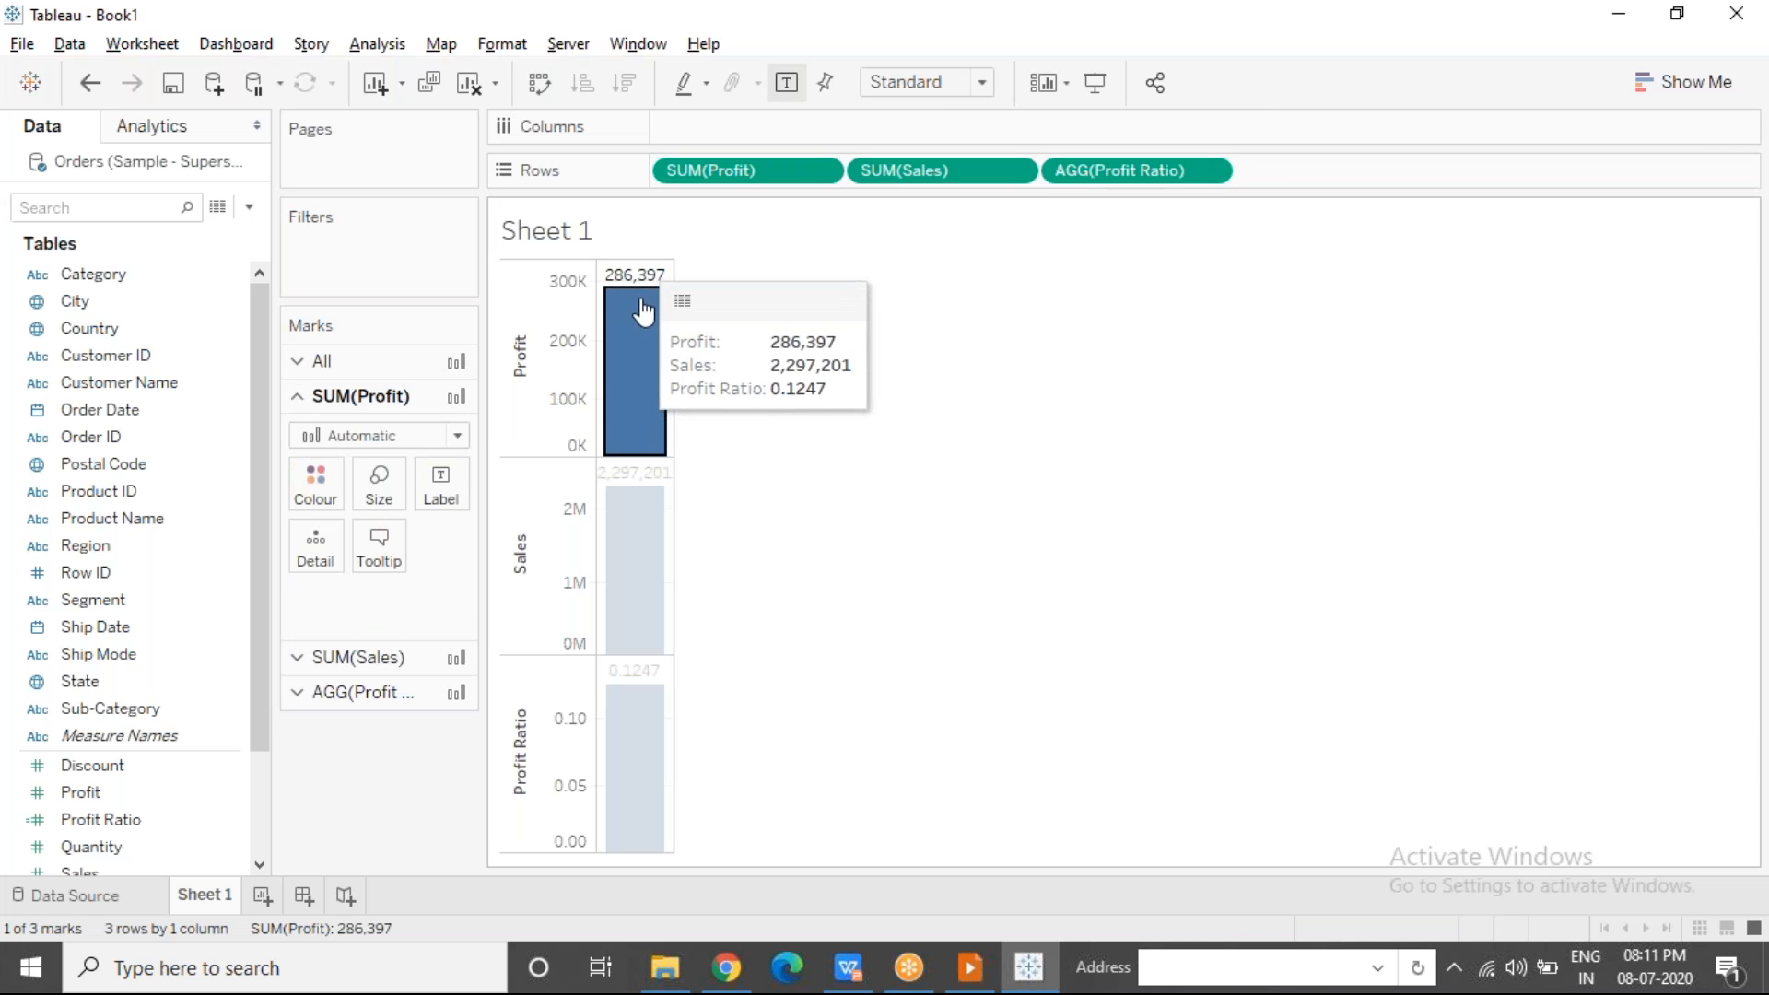
click(644, 556)
click(1022, 378)
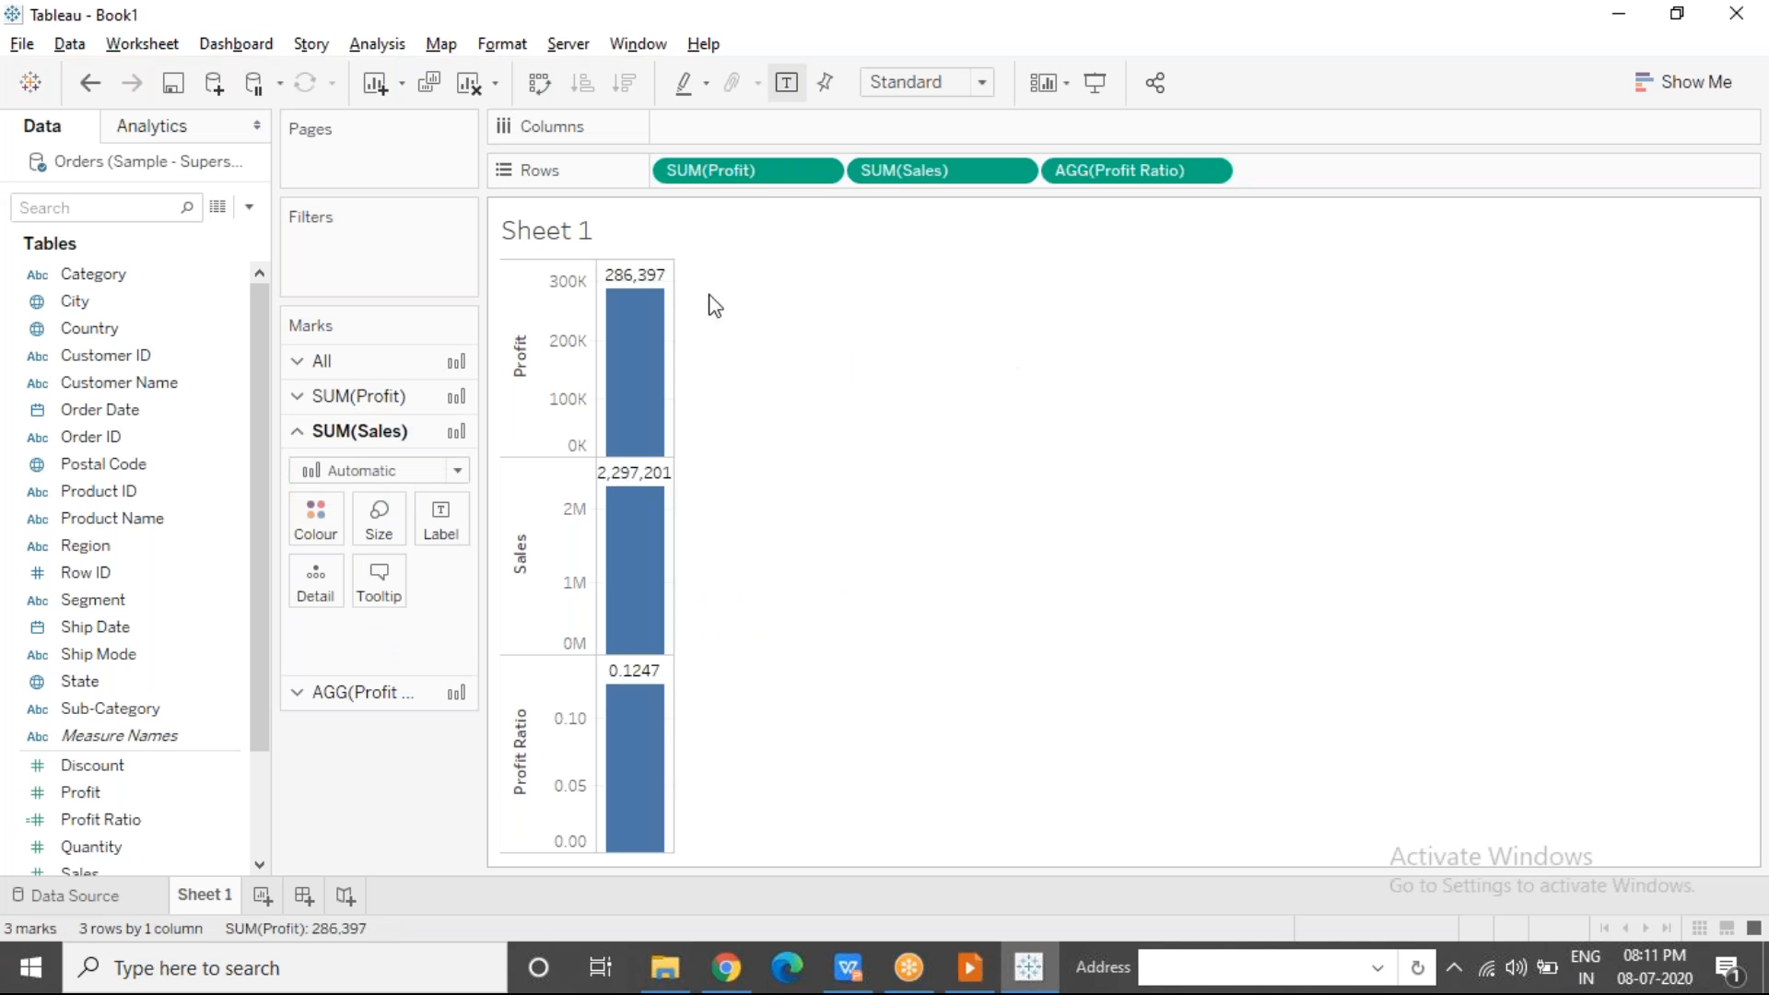
click(649, 753)
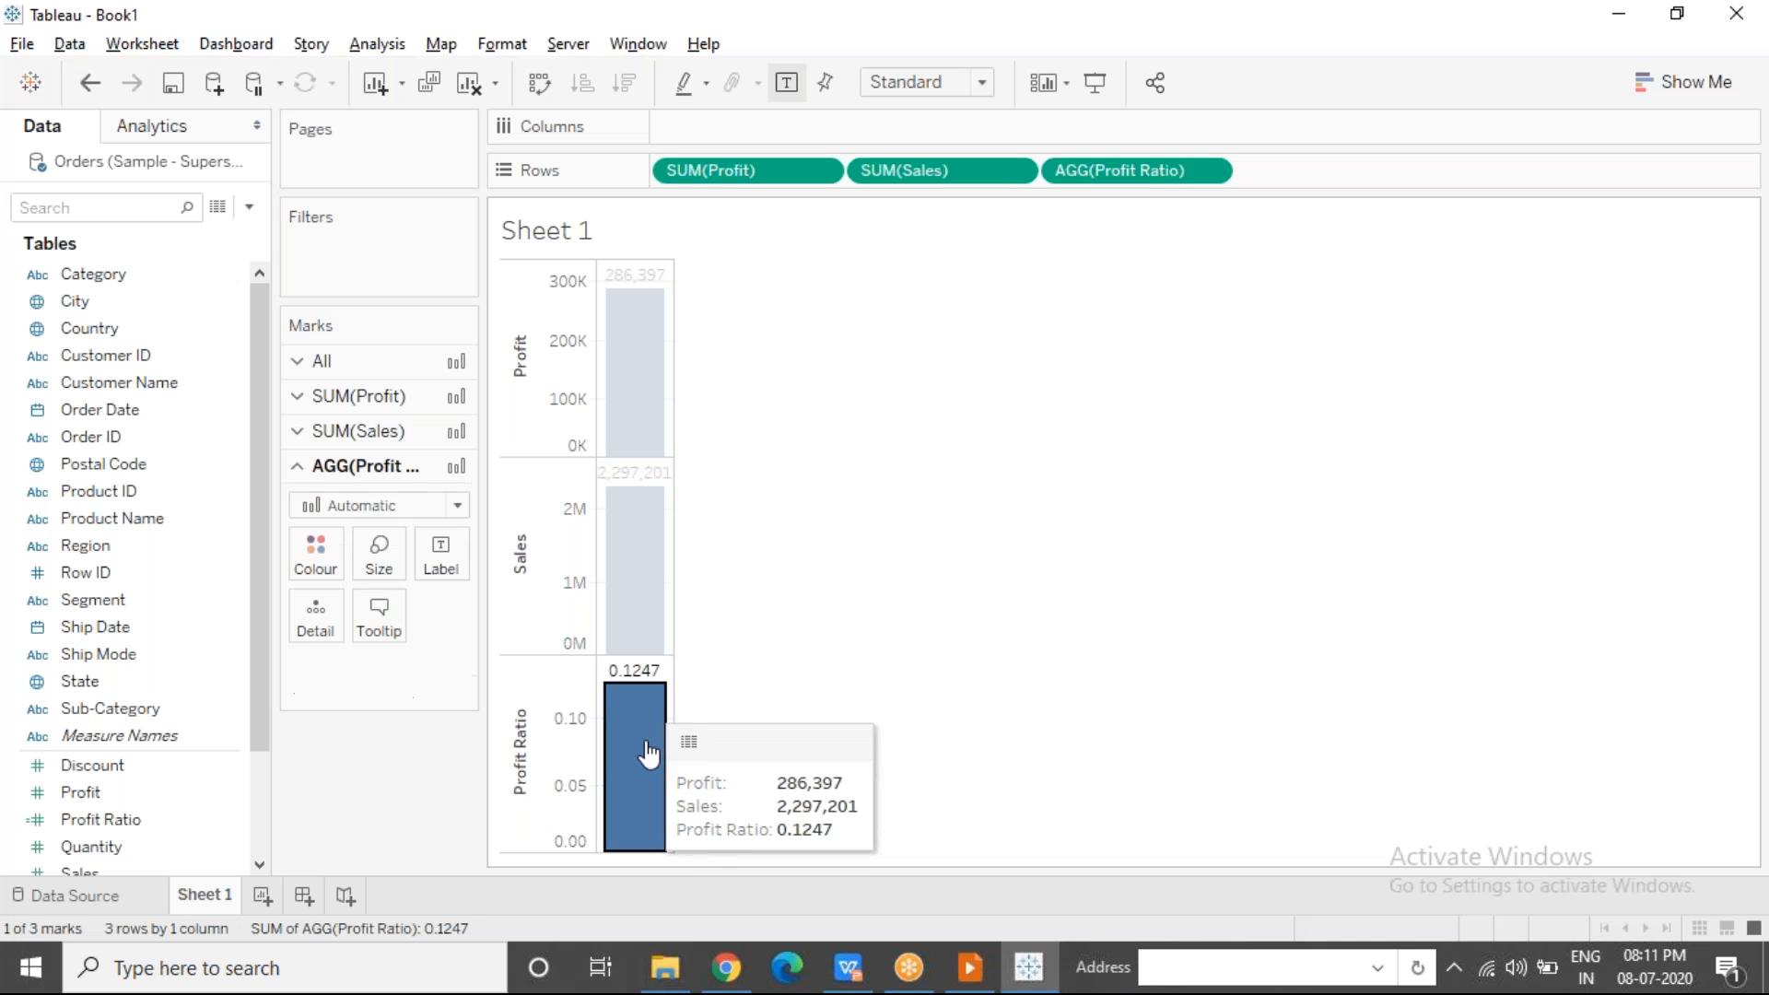
click(848, 559)
mouse_move(652, 689)
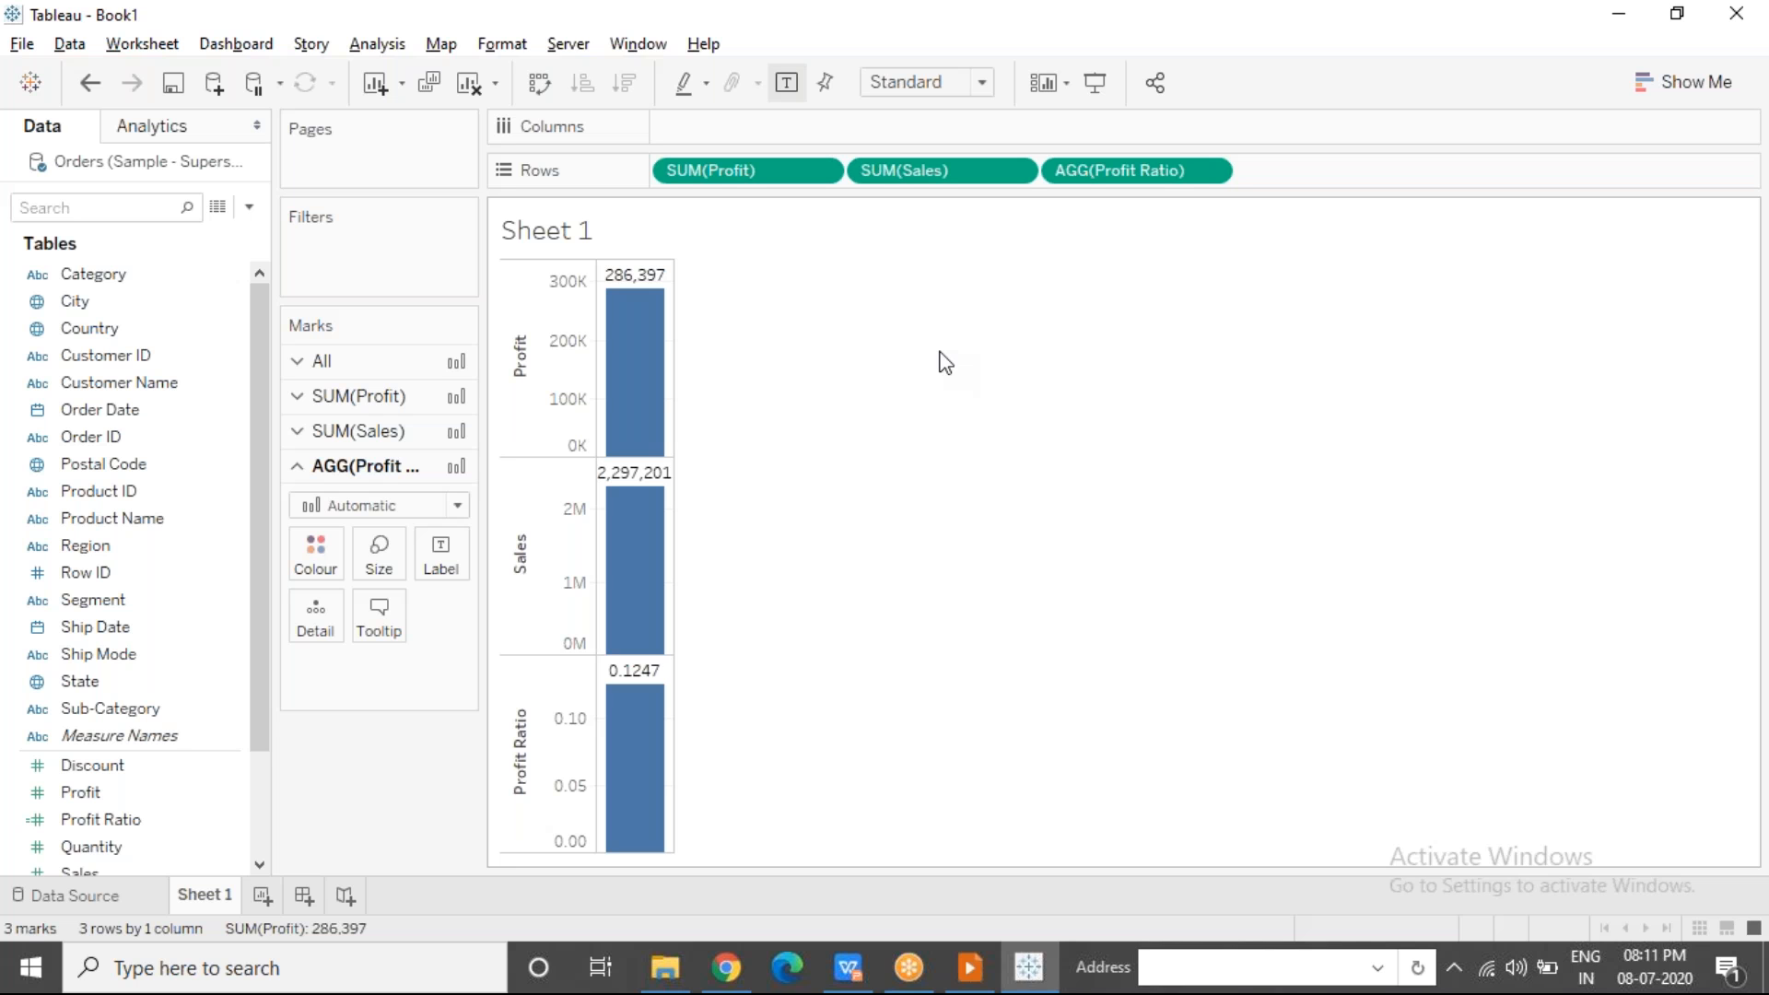
Step: Add Region to Columns and examine the Central region's profit, sales and profit ratio
mouse_move(101, 553)
mouse_down()
mouse_move(639, 141)
mouse_move(709, 127)
mouse_up()
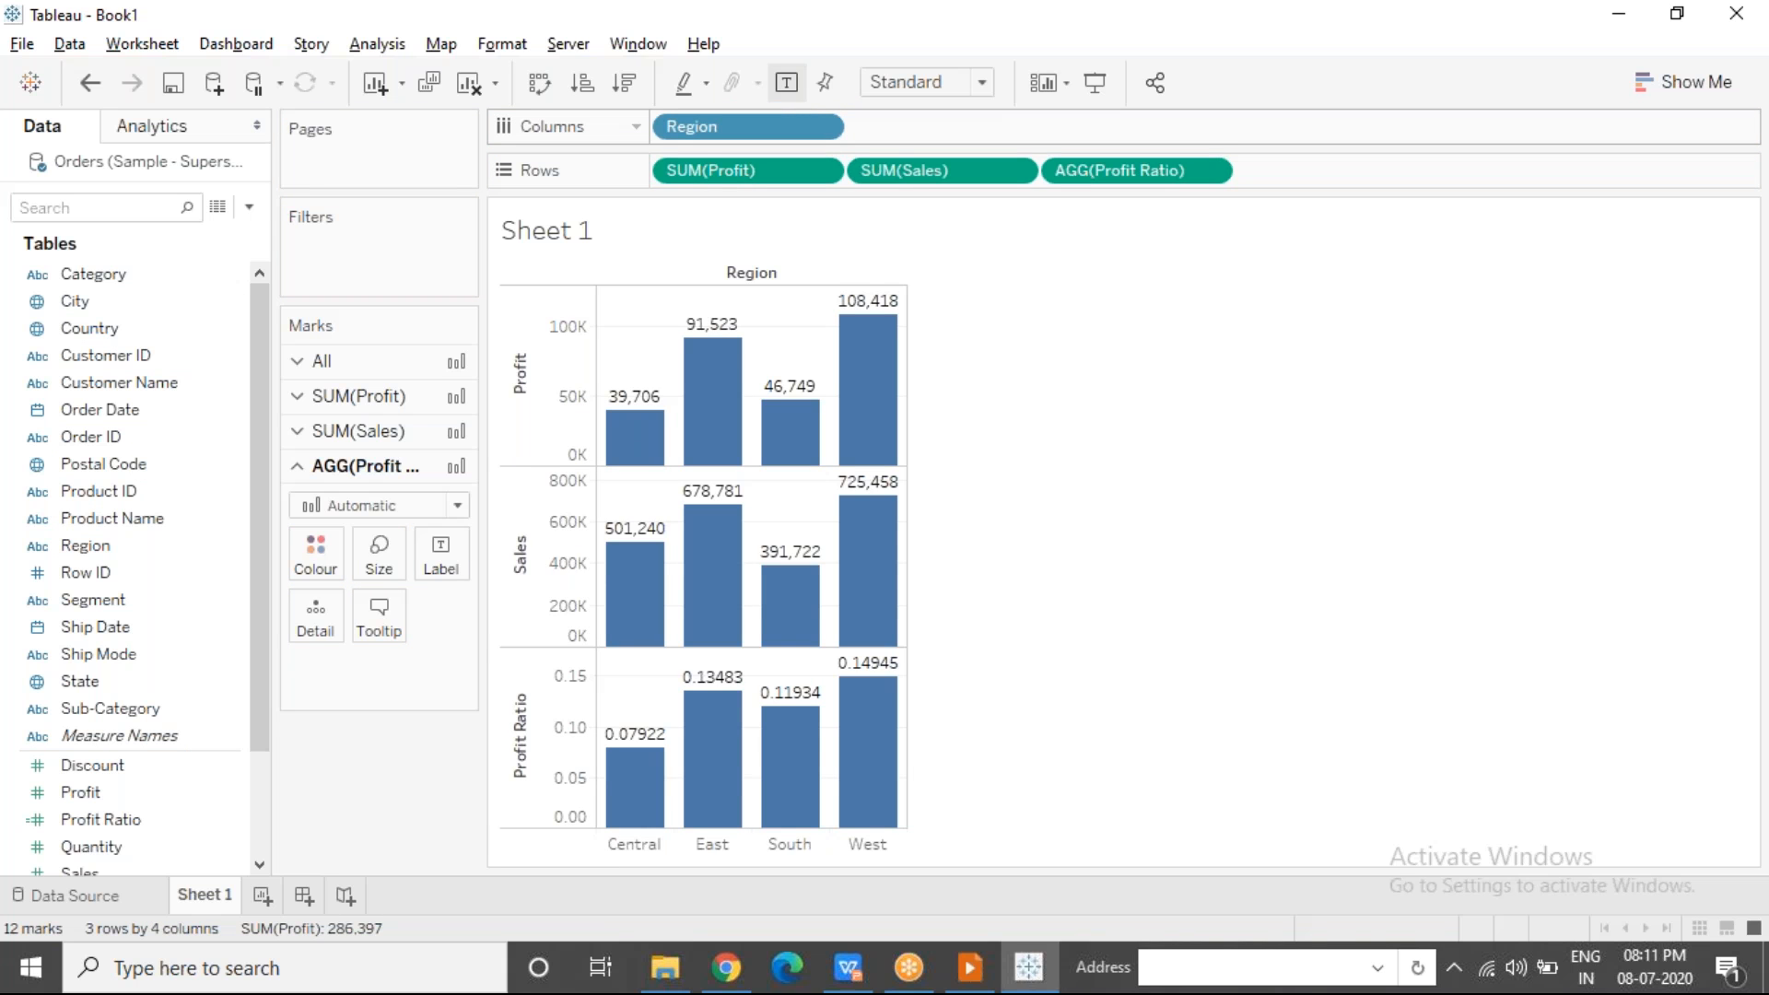
mouse_move(632, 431)
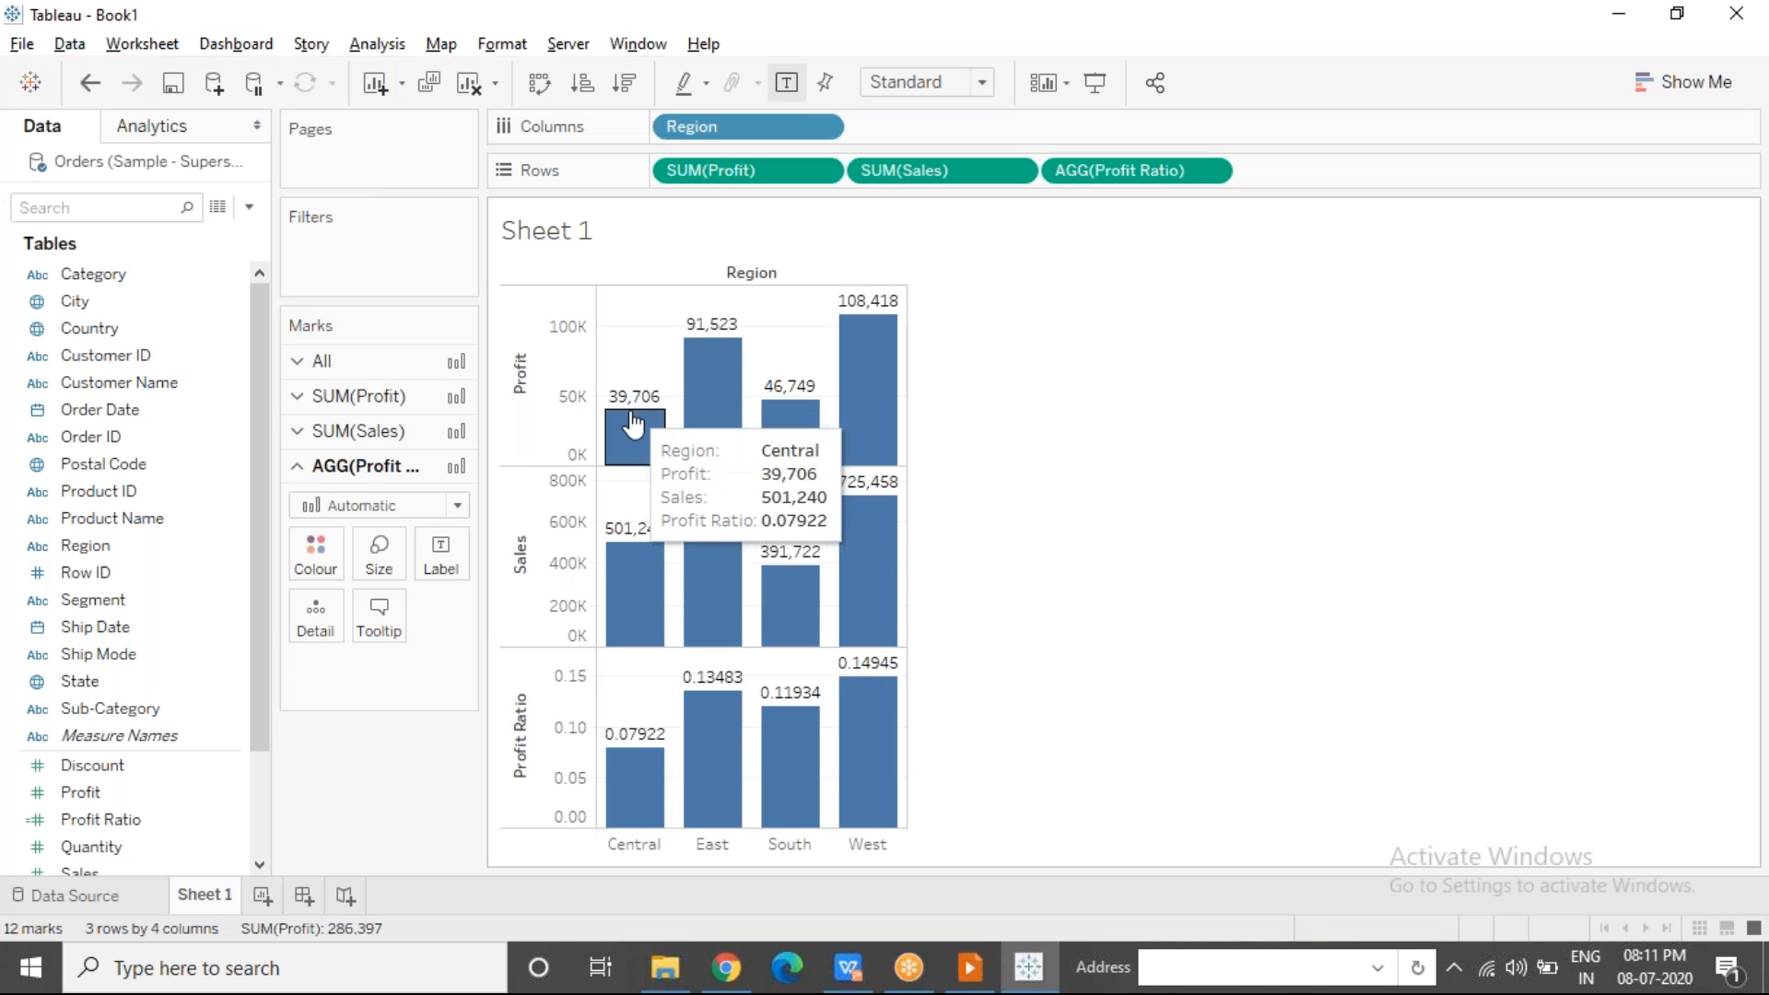
click(633, 431)
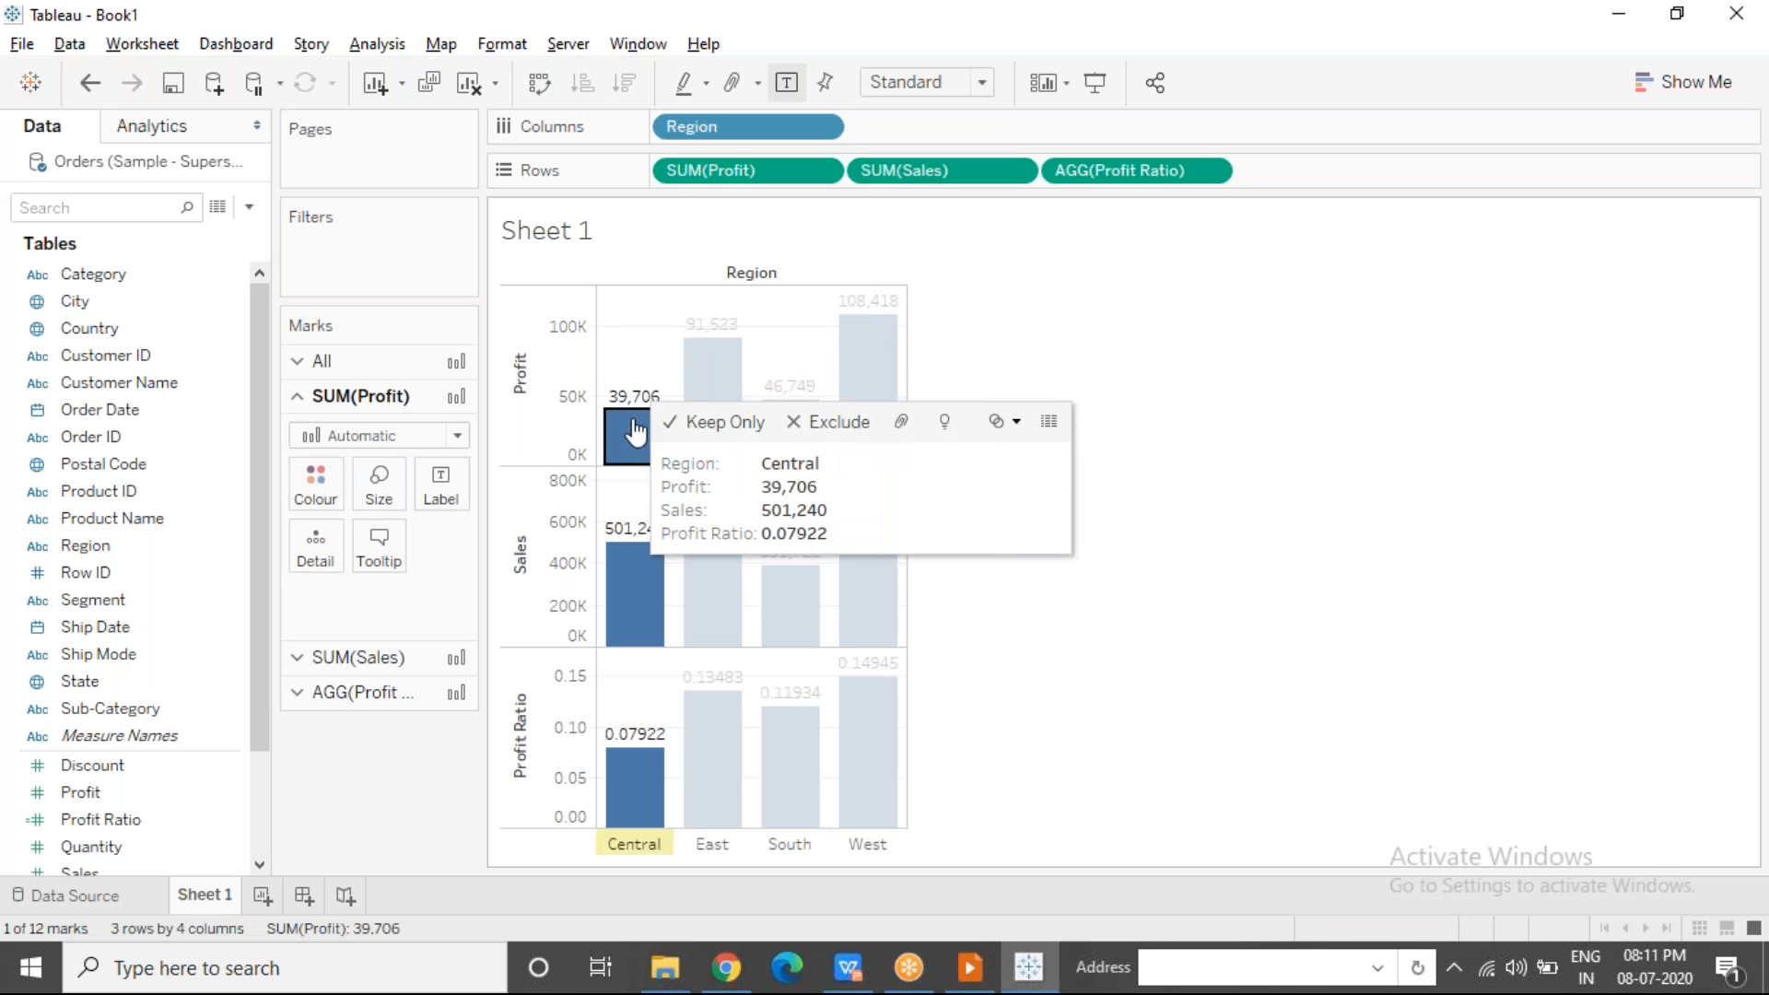
mouse_move(643, 595)
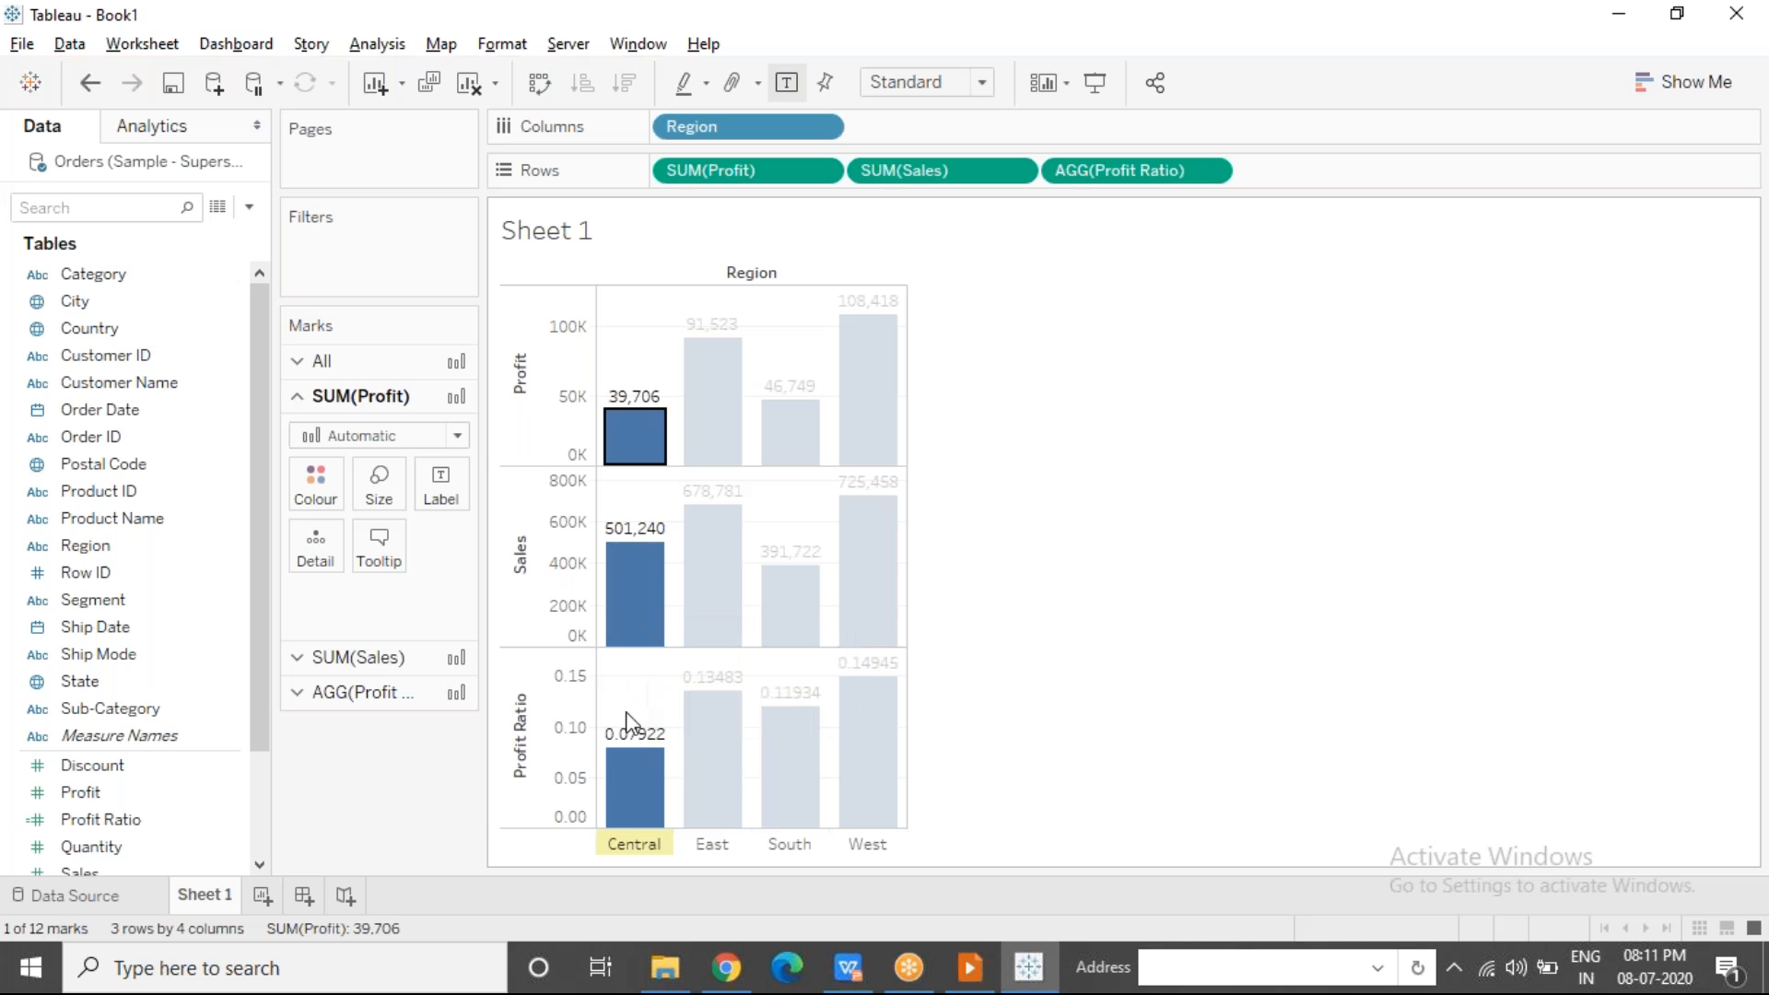
mouse_move(621, 423)
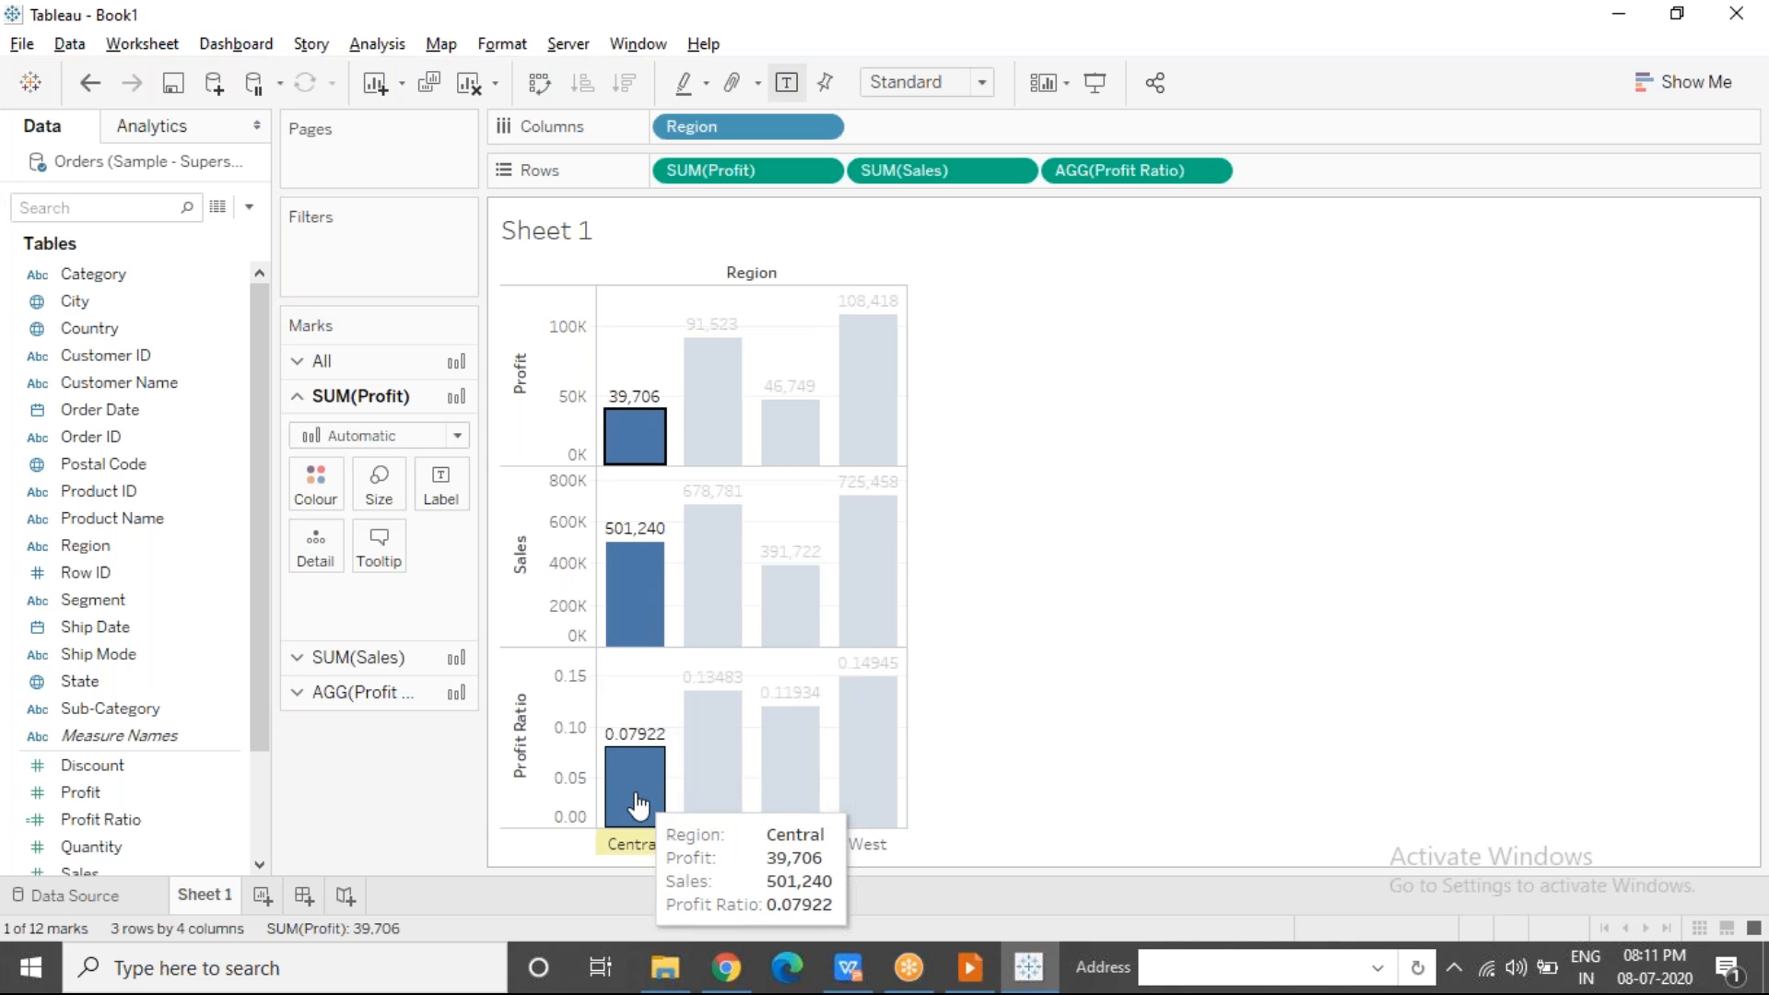
click(948, 403)
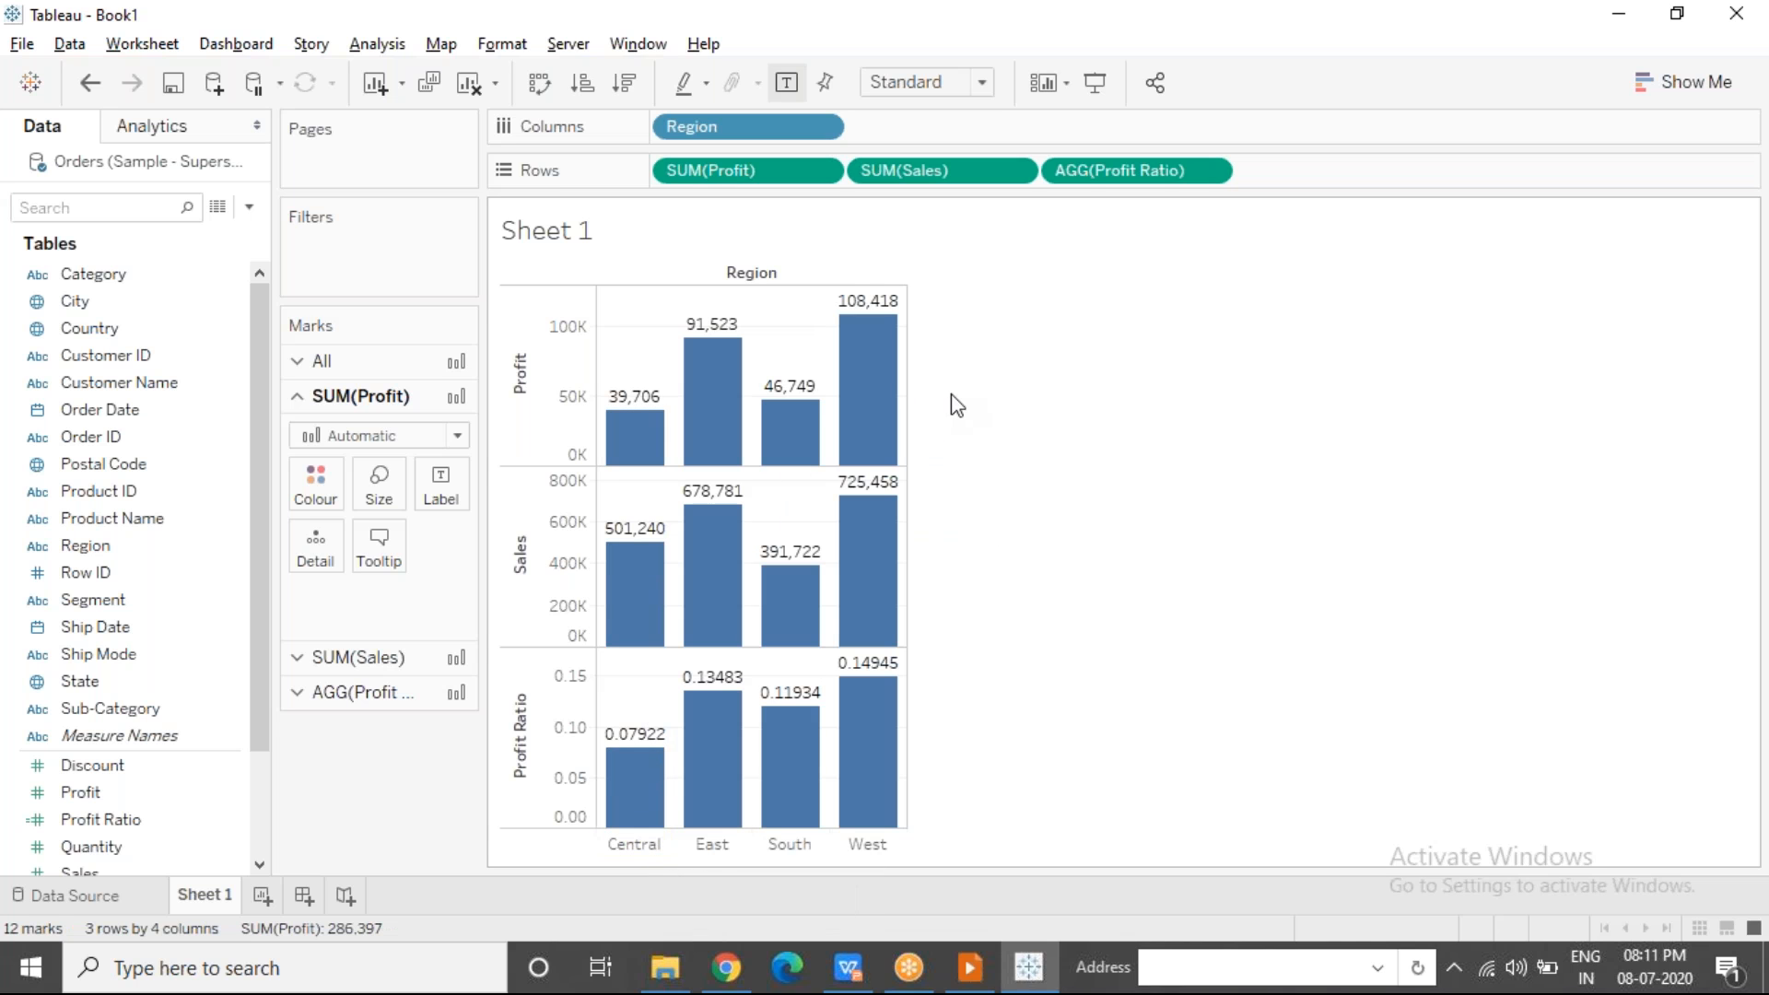
Step: Highlight the Central region's Profit and Sales bars together to compare them, and clear the selection
click(636, 440)
ctrl+click(632, 620)
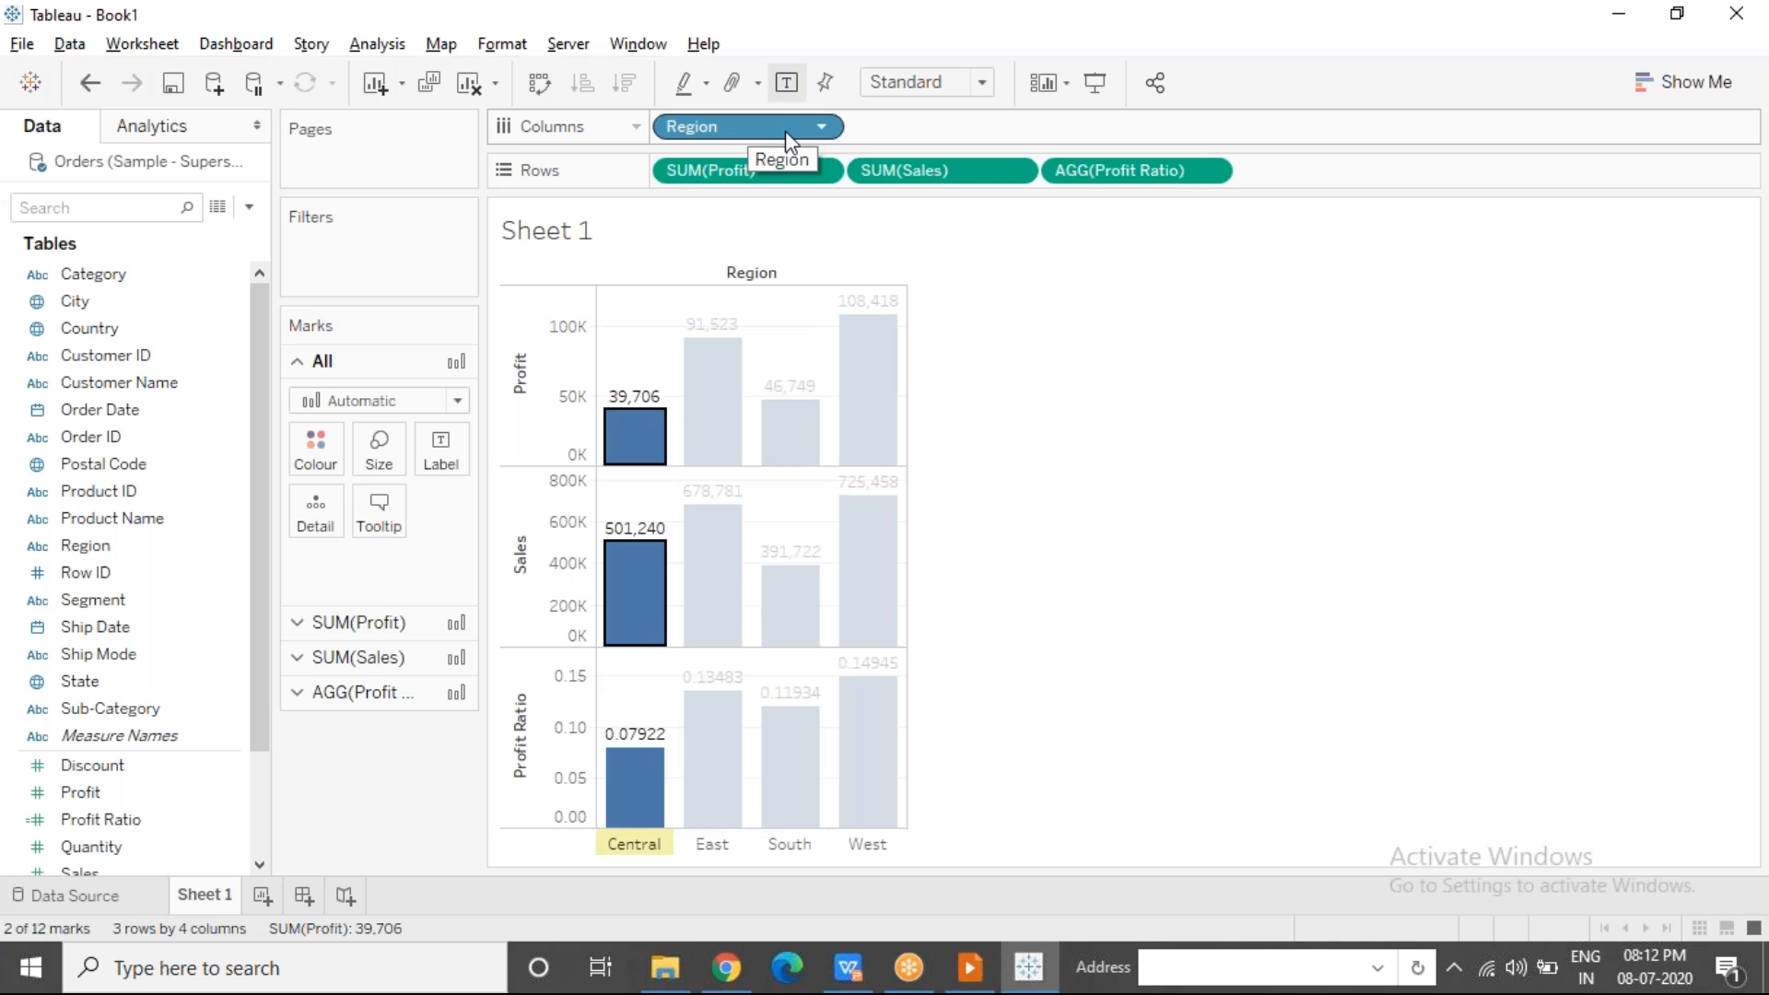
mouse_move(630, 573)
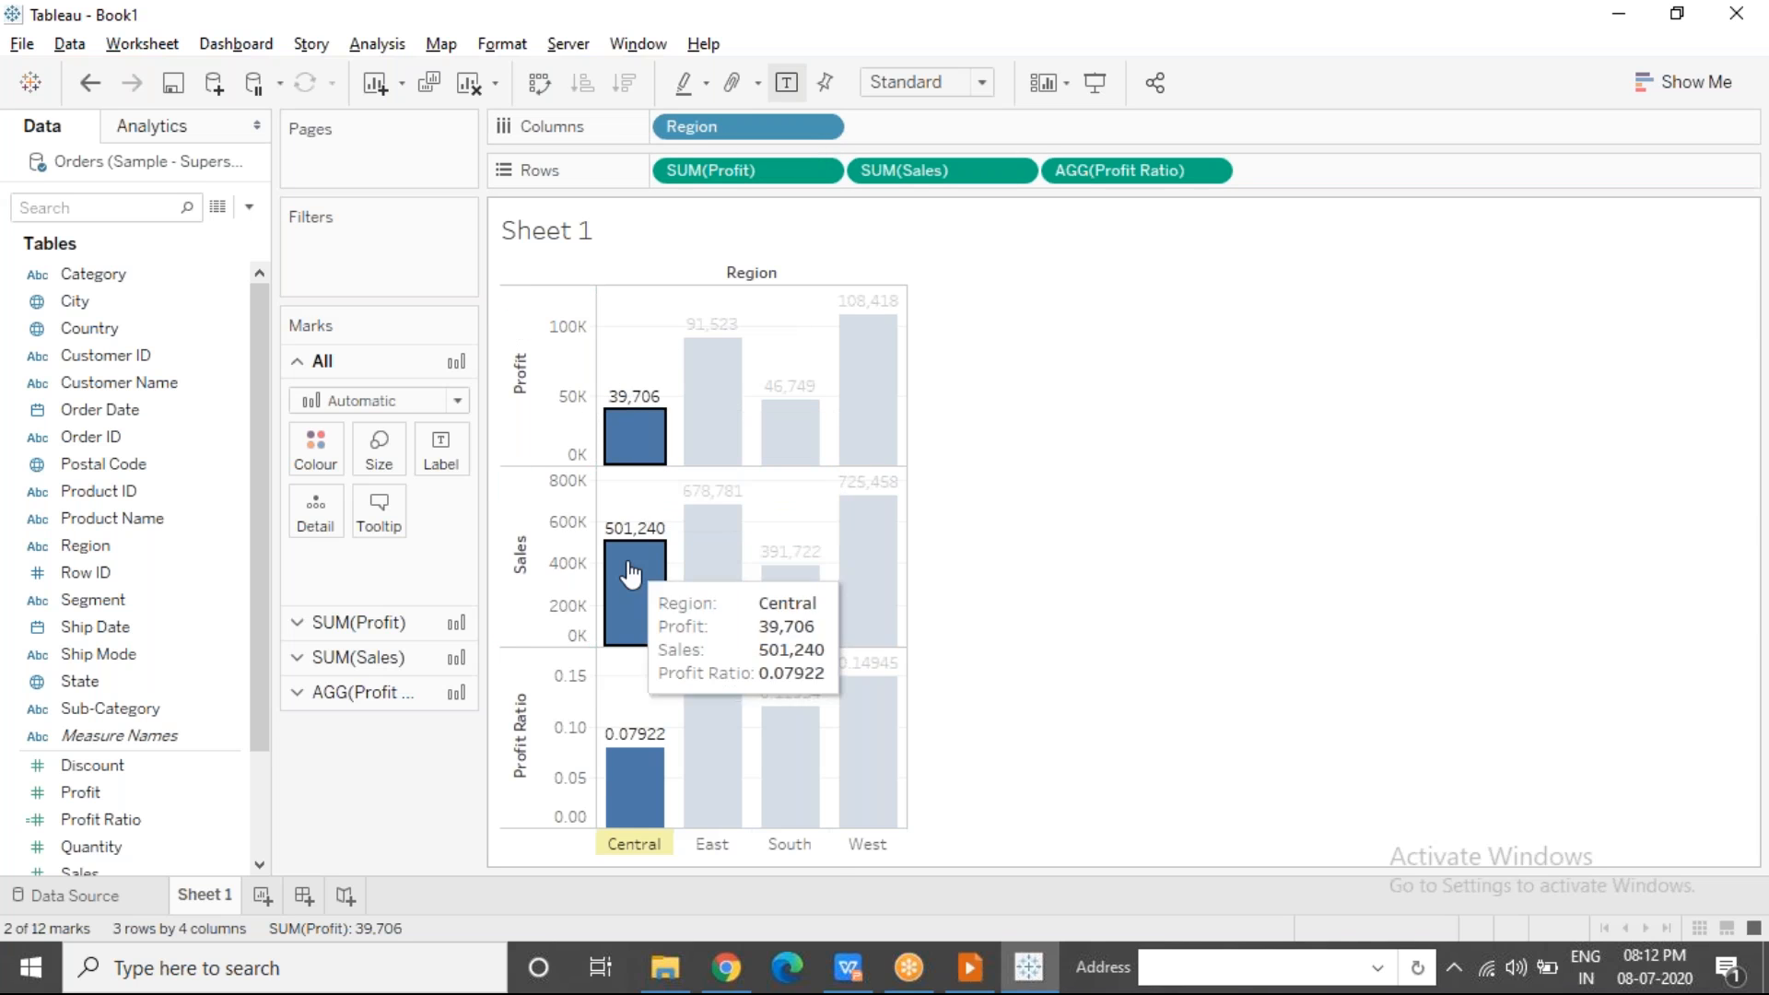
click(1007, 478)
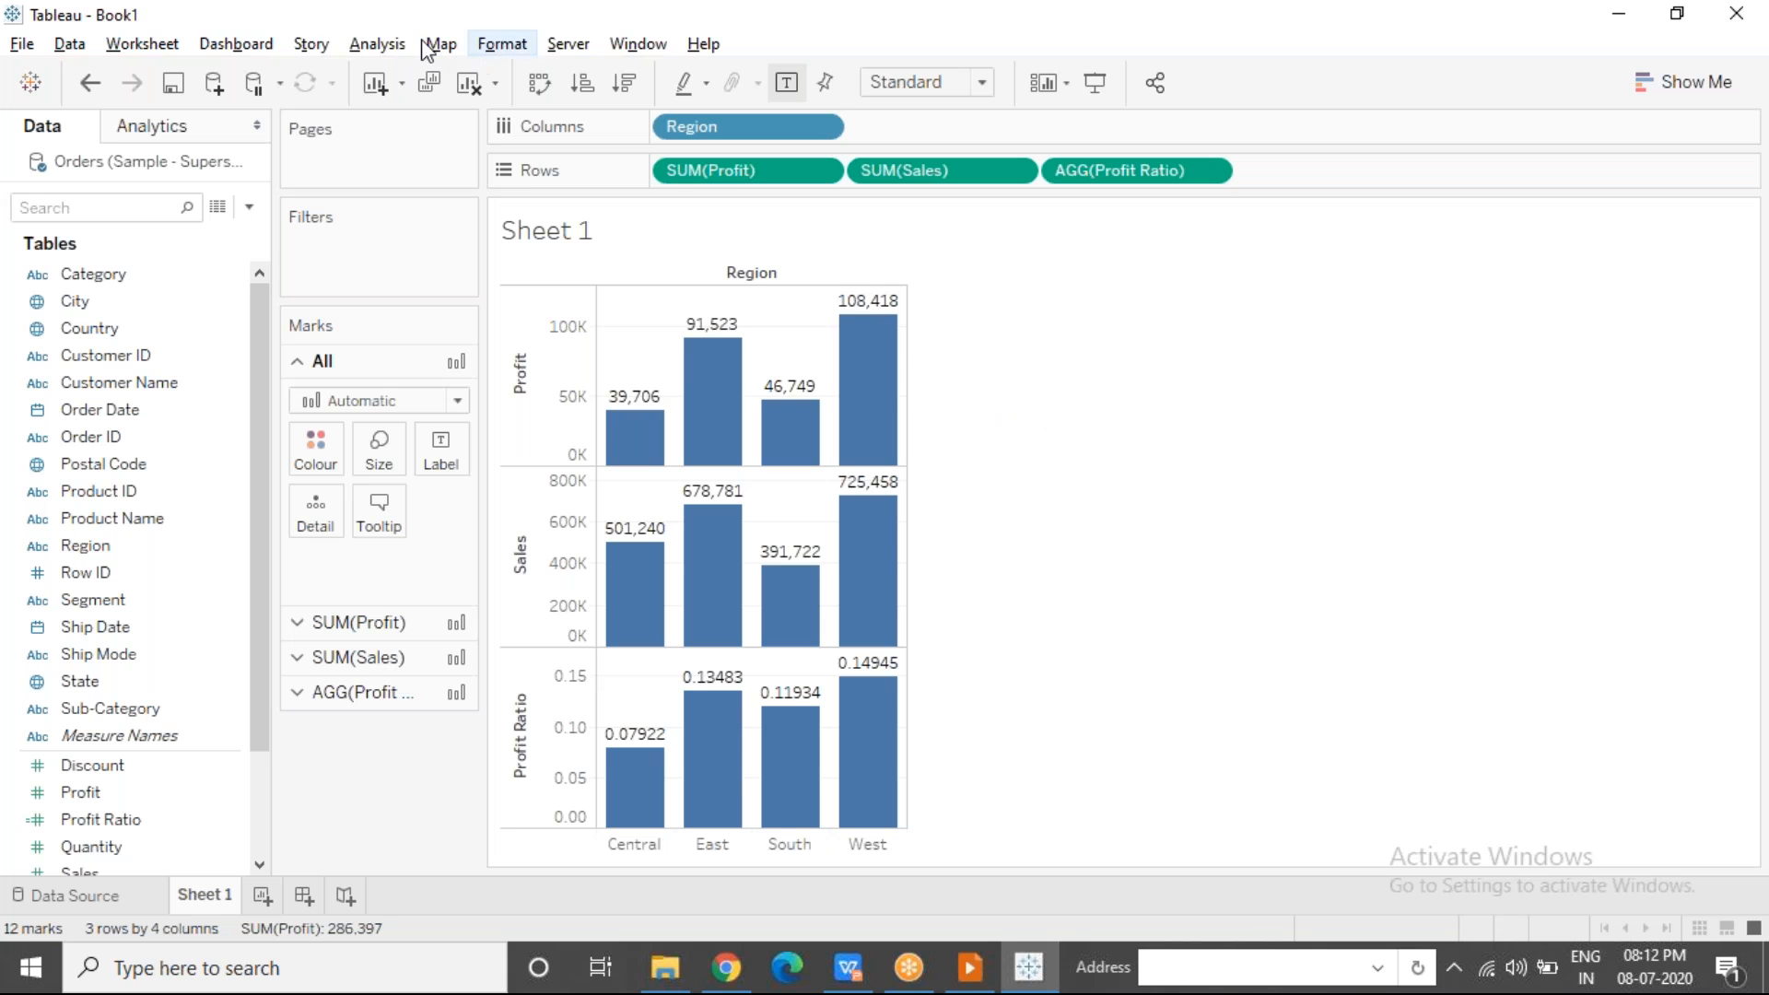
Step: Start a new calculated field and name it Profit Ratio Row Level
click(377, 46)
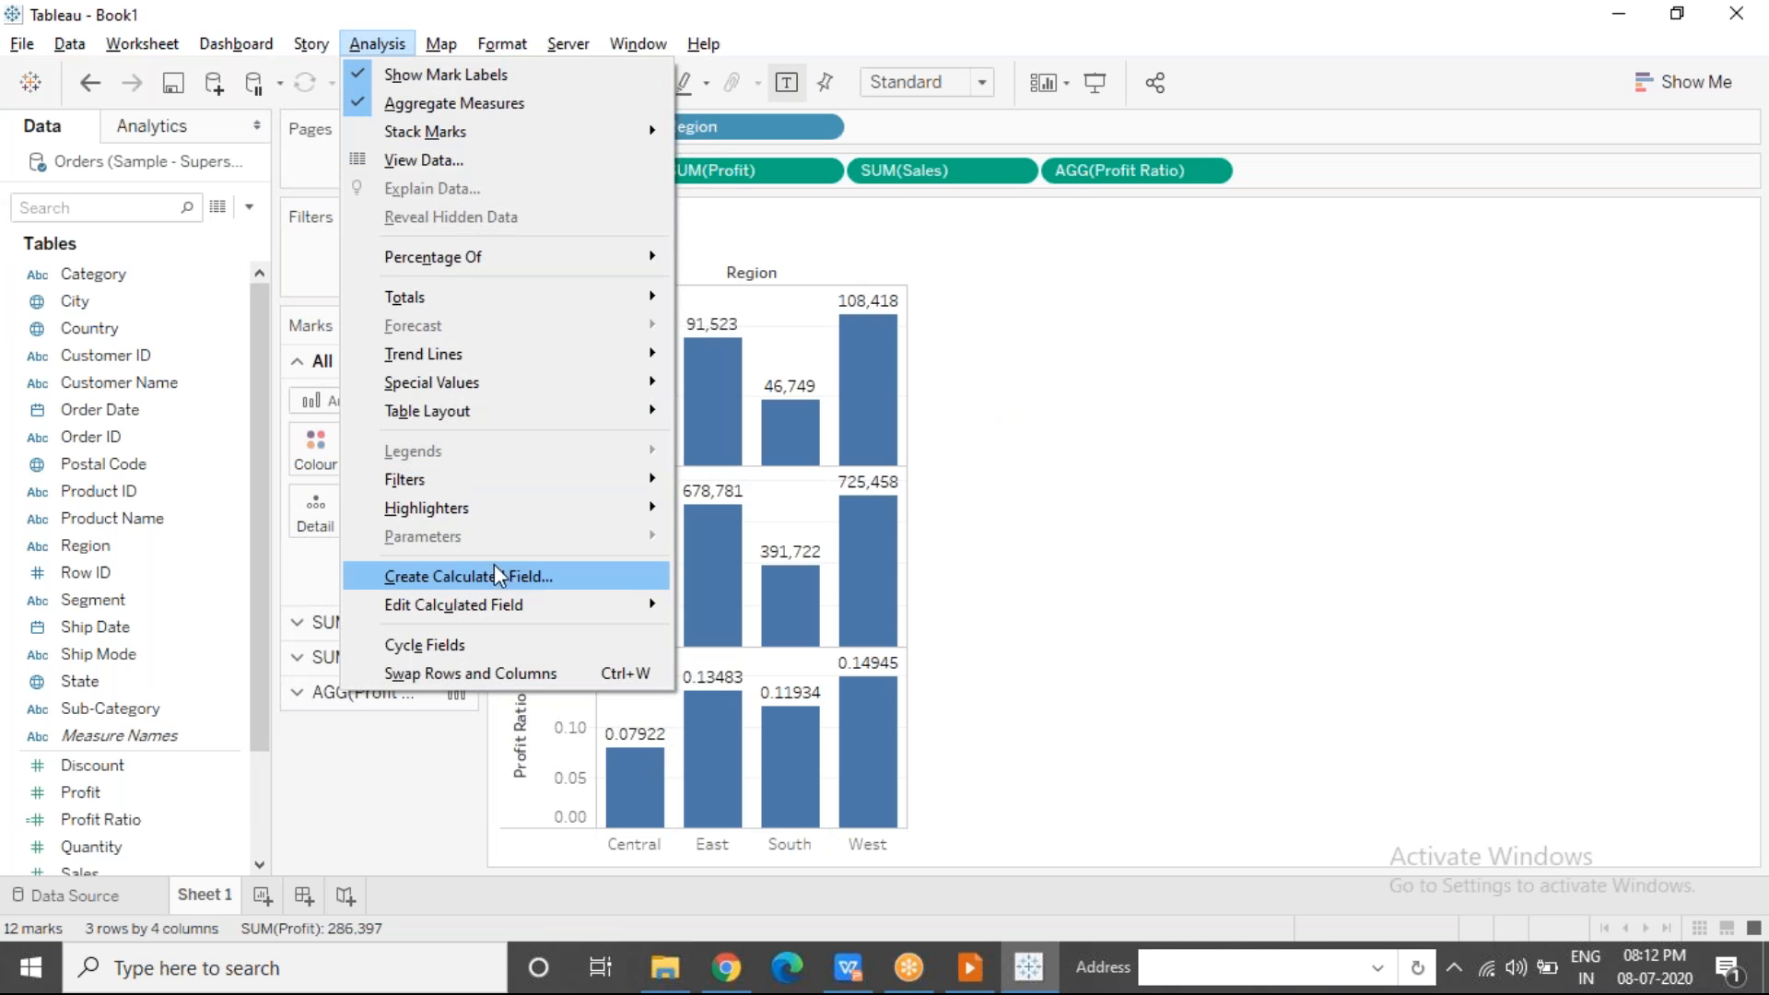
click(470, 576)
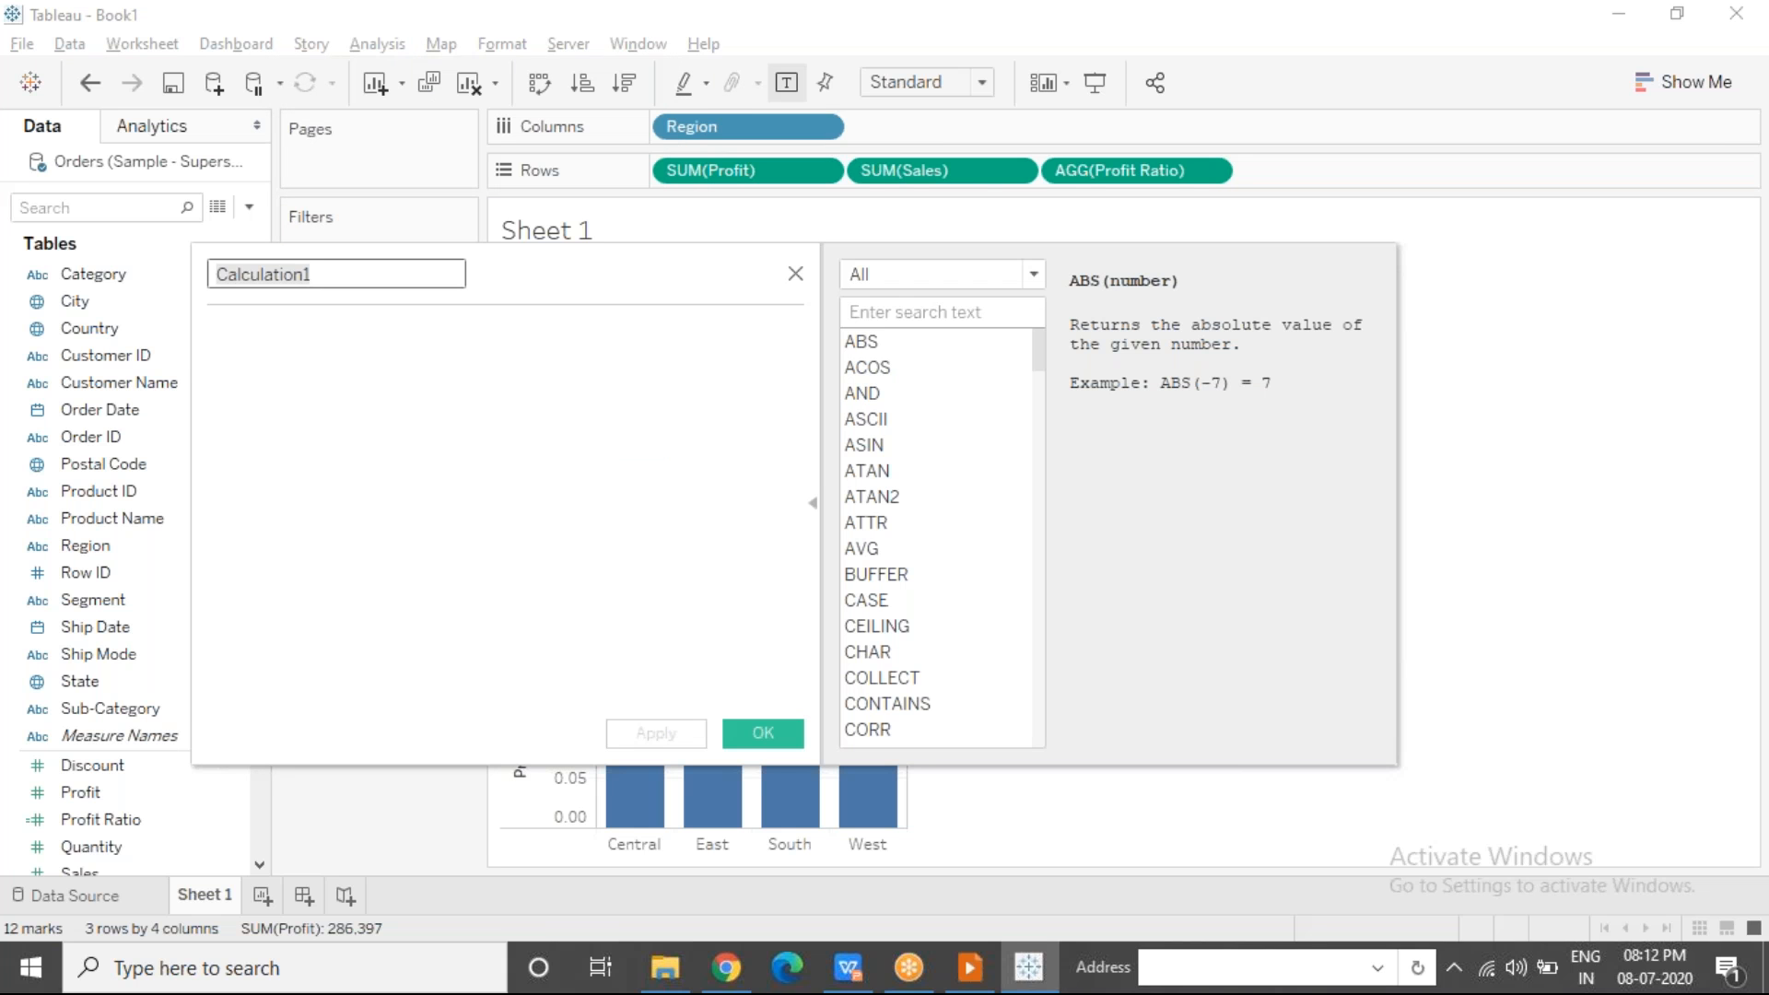
text(Profti)
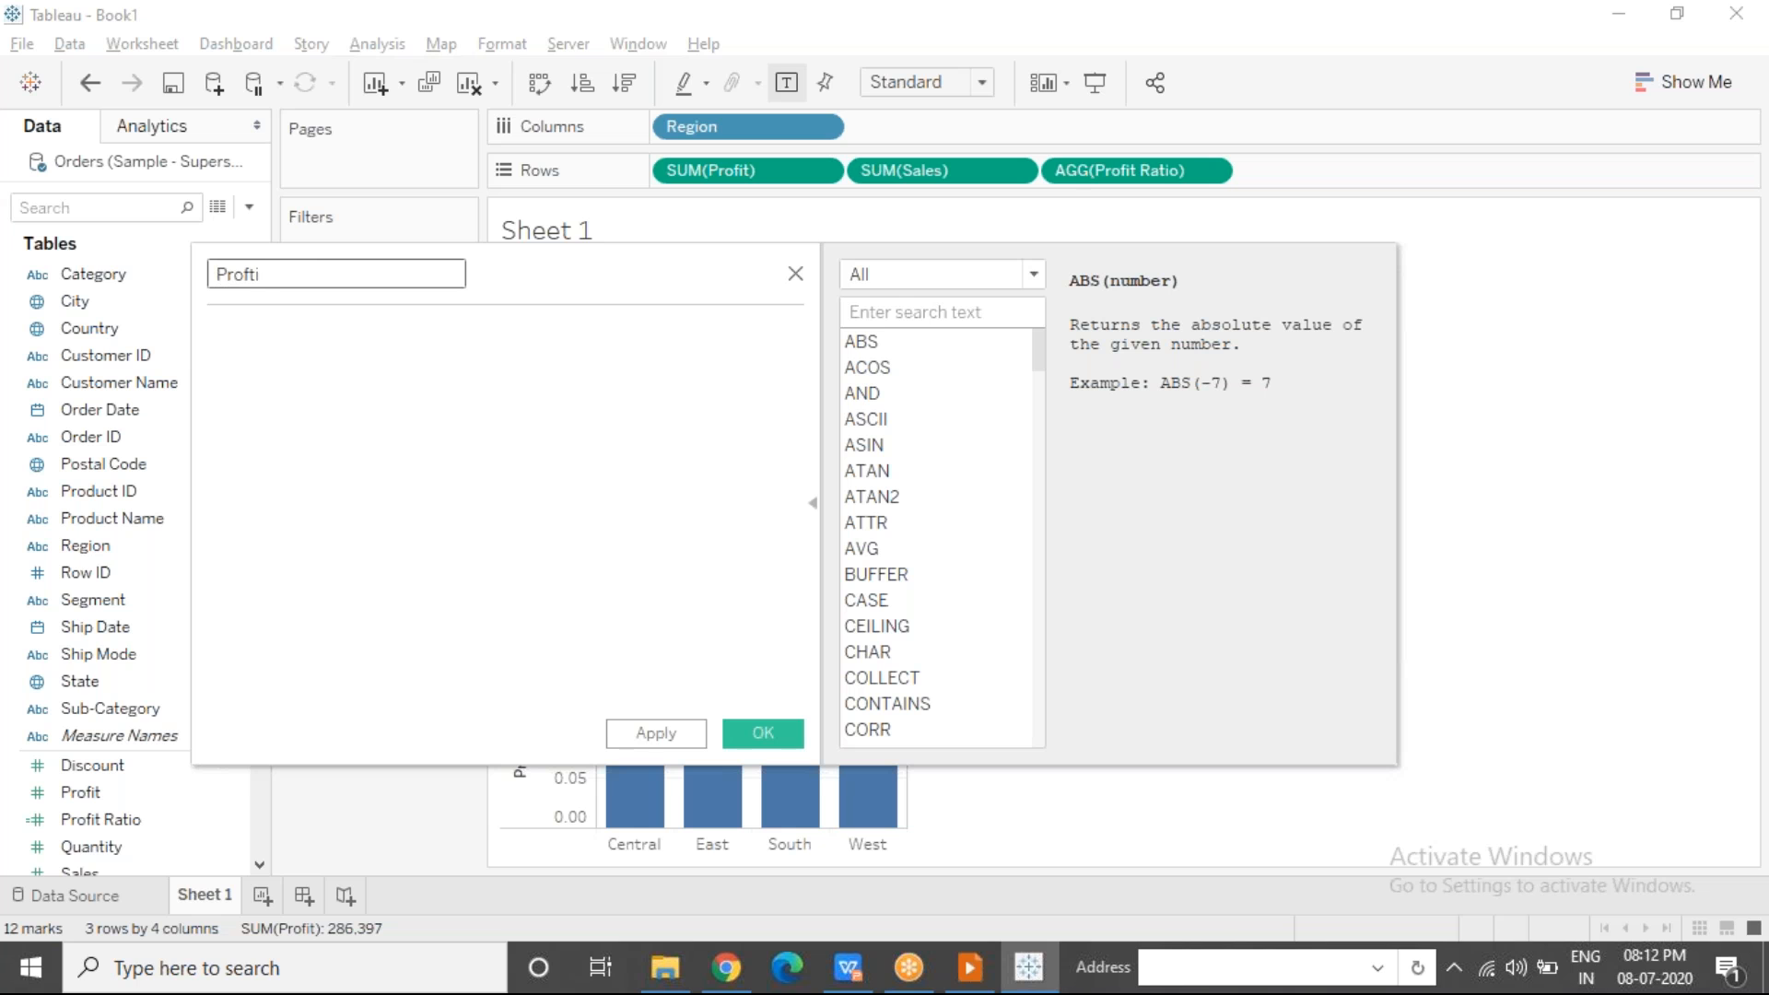
key(BackSpace)
text(it Ratio Row Level)
key(Tab)
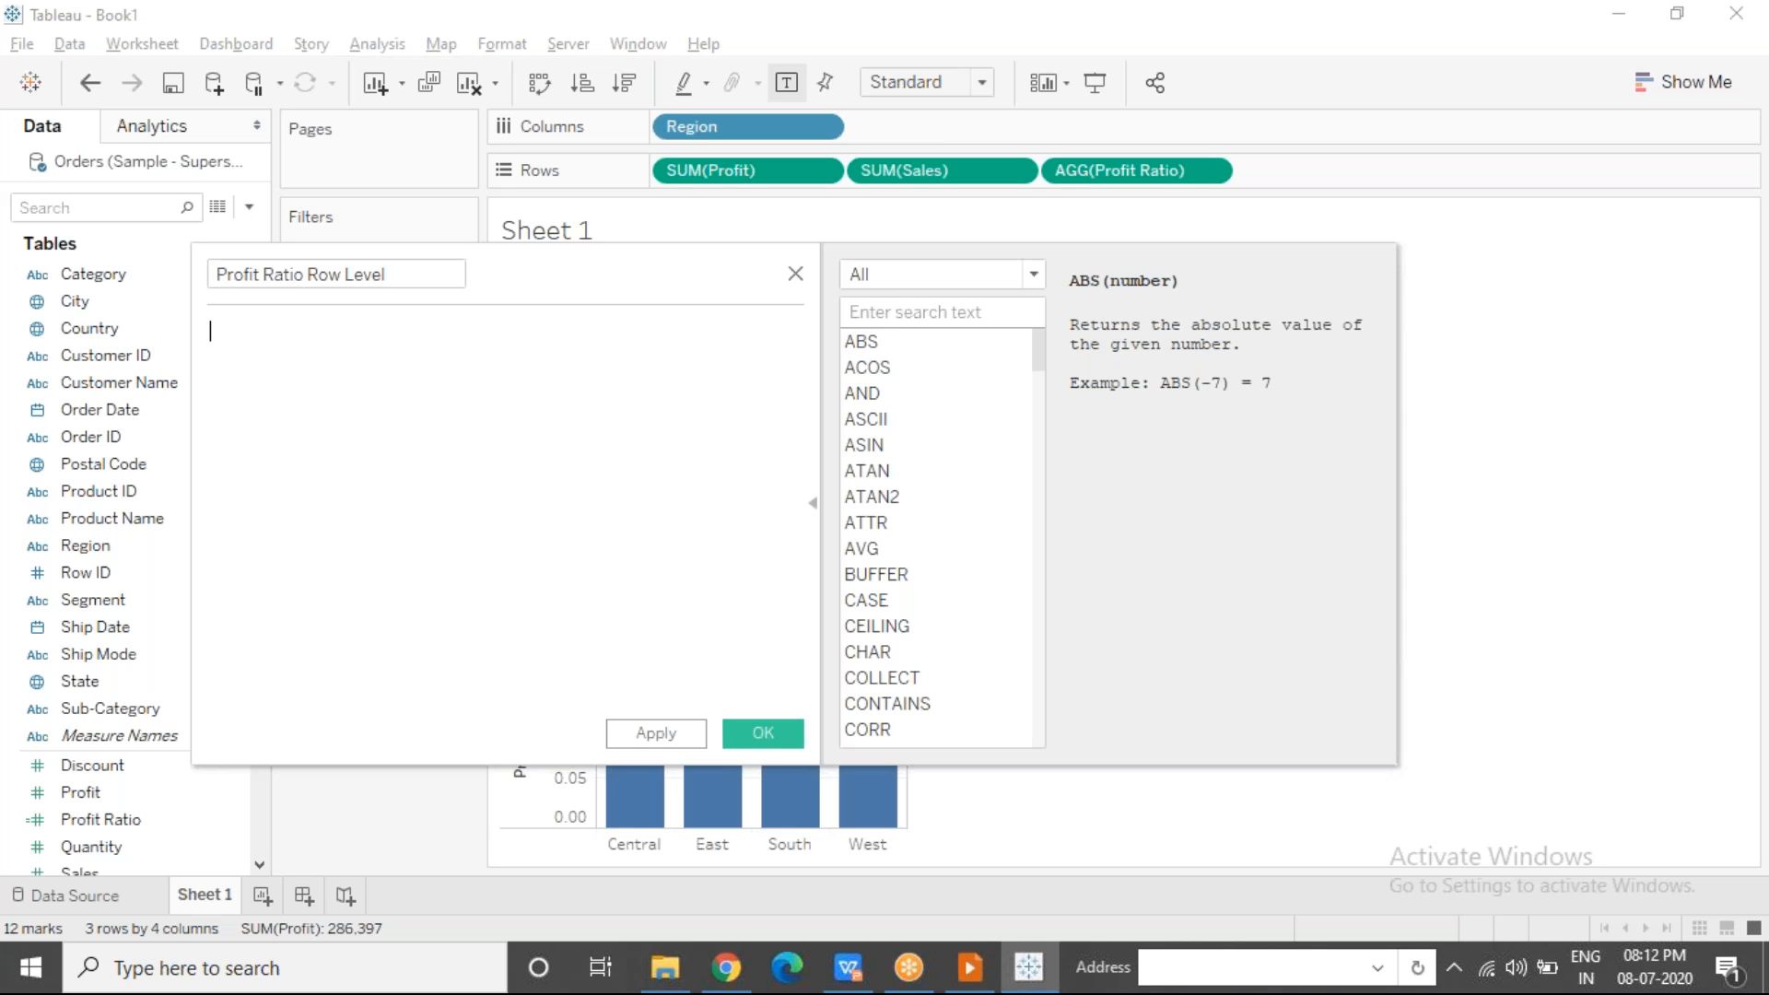
Step: Define the Profit Ratio Row Level formula as [Profit]/[Sales] and save the calculated field
text(prc)
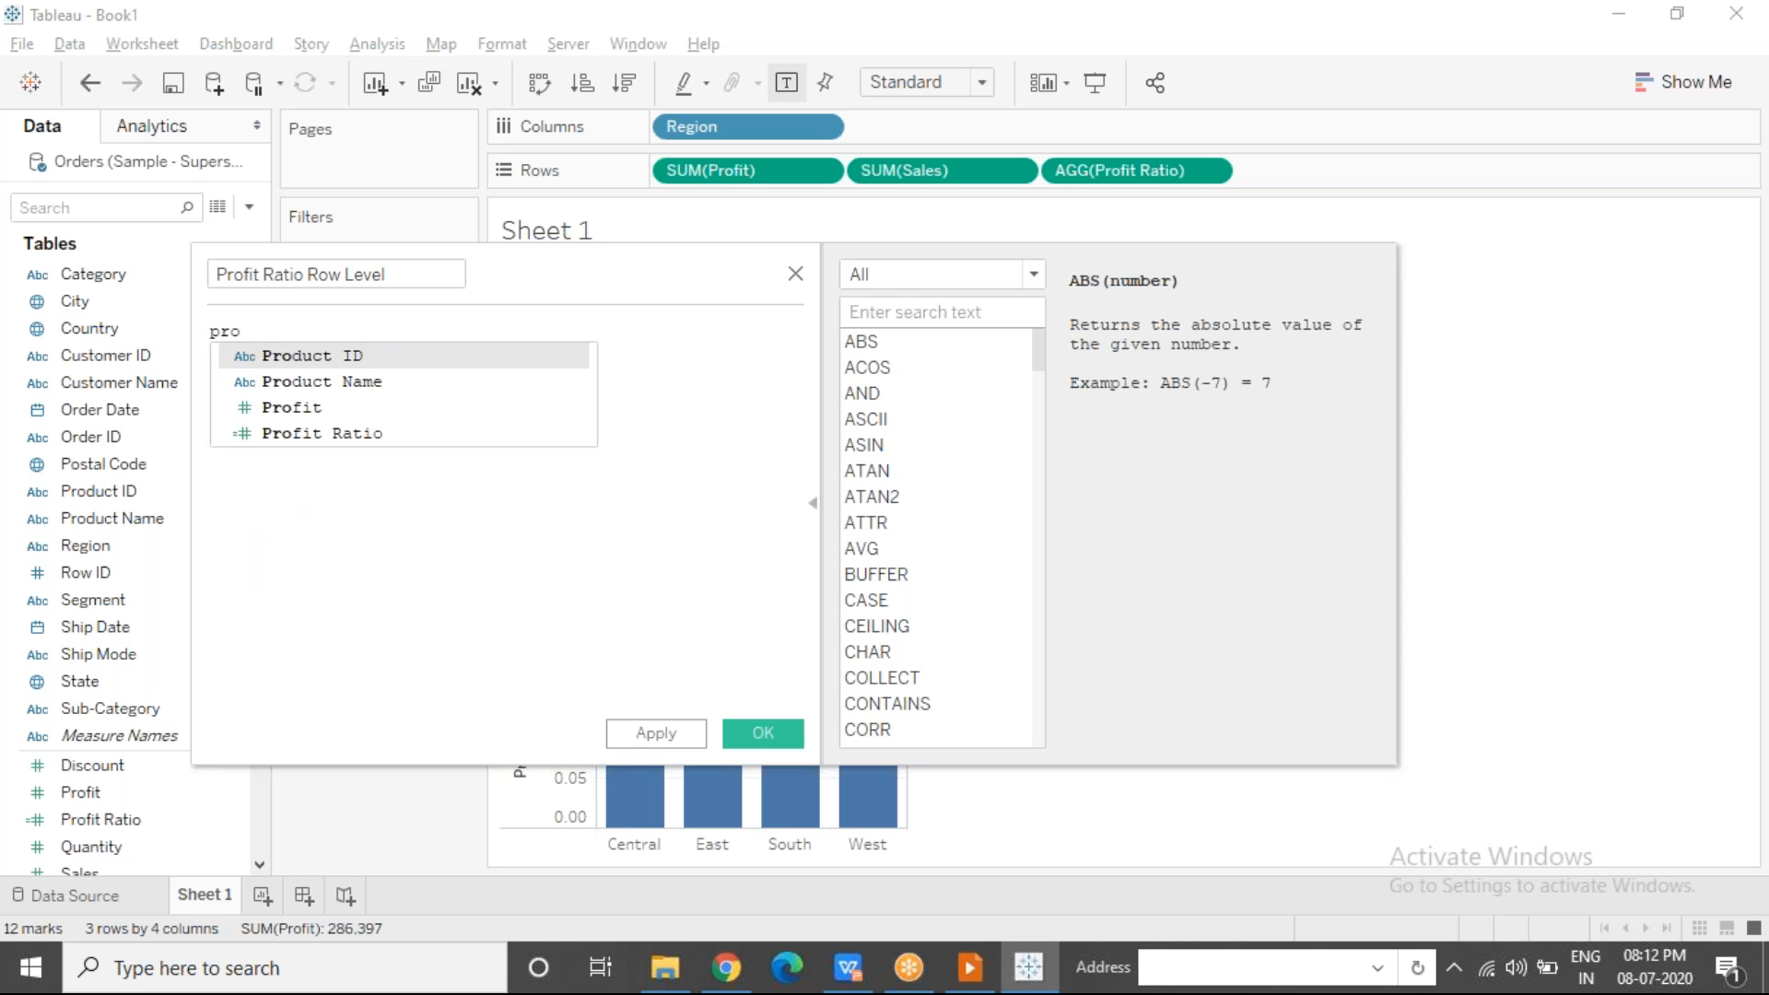
key(Down)
key(Down)
key(Return)
text(/sa)
key(Return)
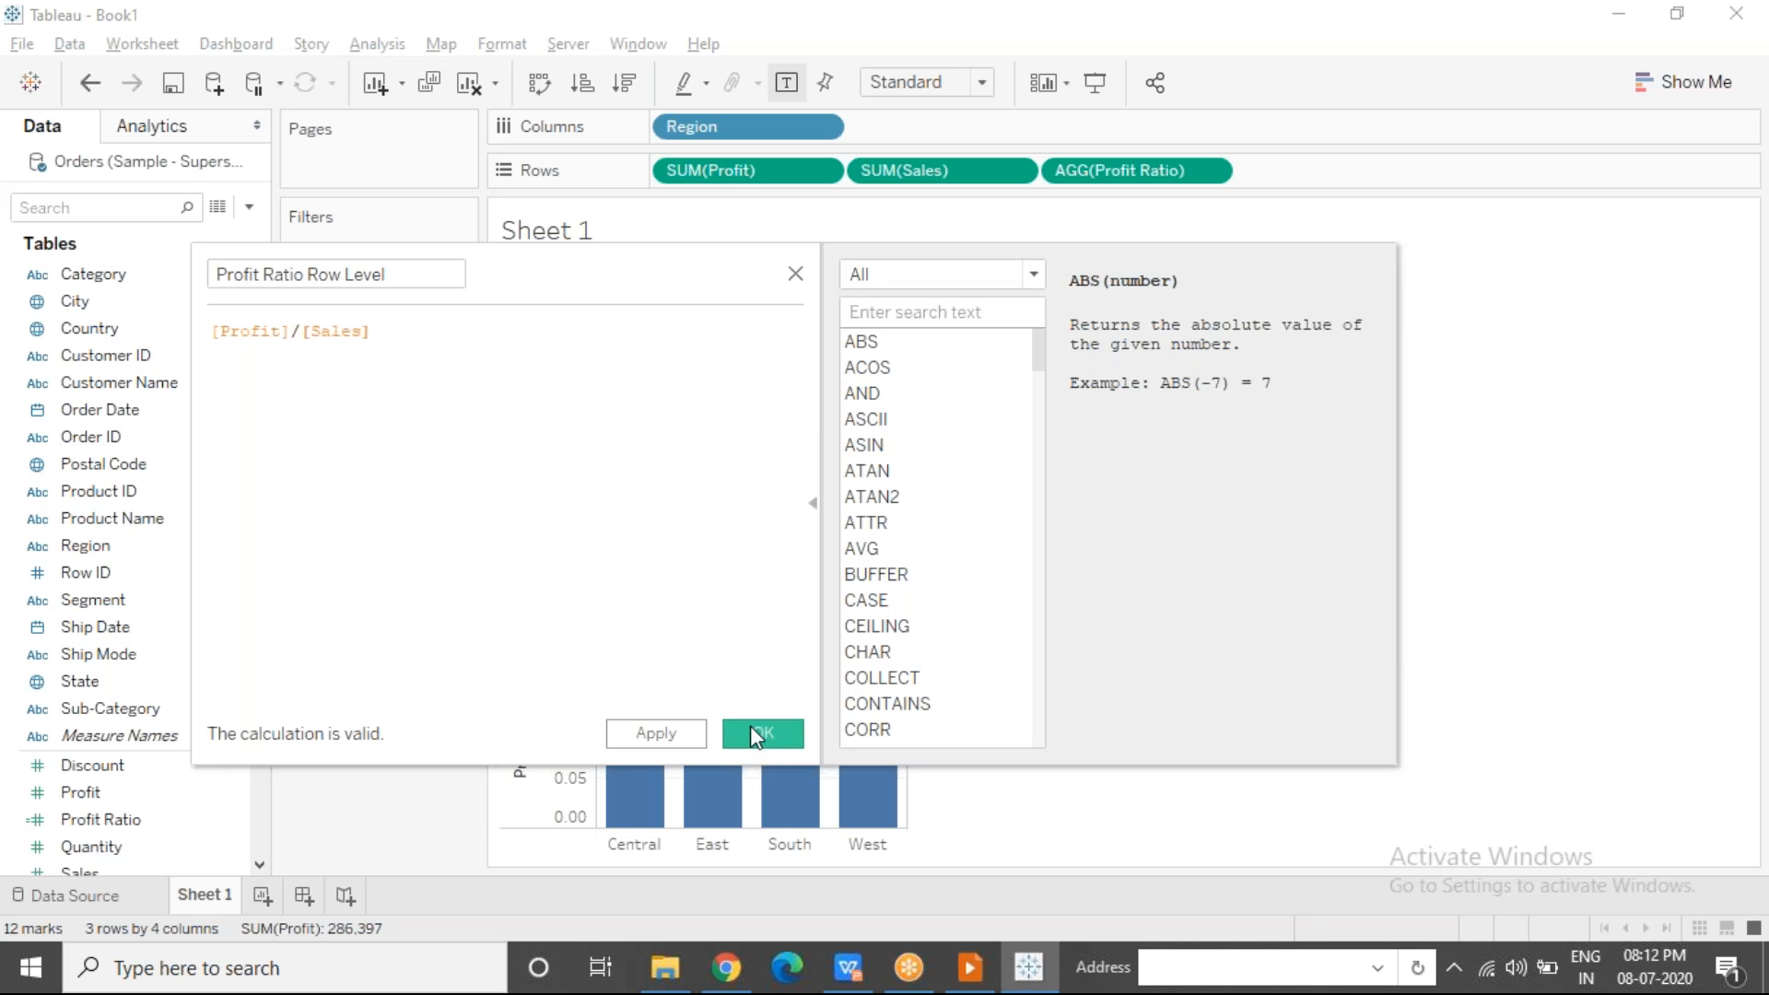
click(750, 724)
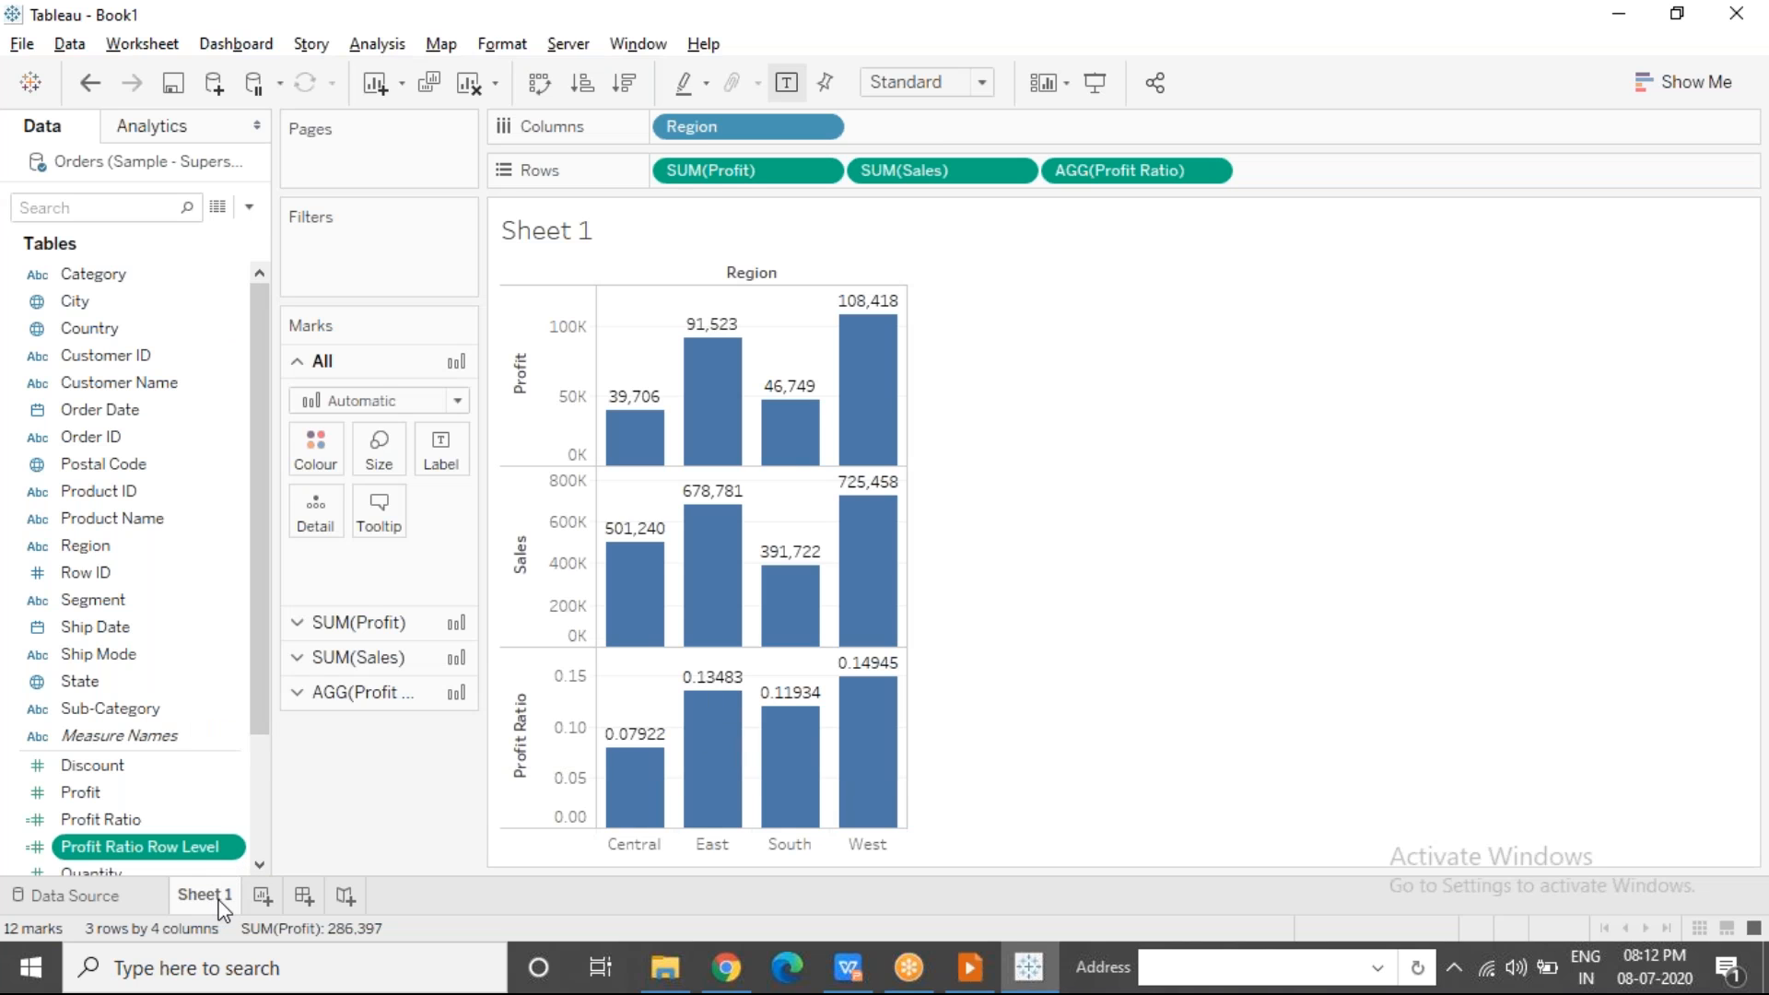
Step: Add Profit Ratio Row Level to Rows after Profit Ratio to chart it by region
drag(164, 848, 1339, 158)
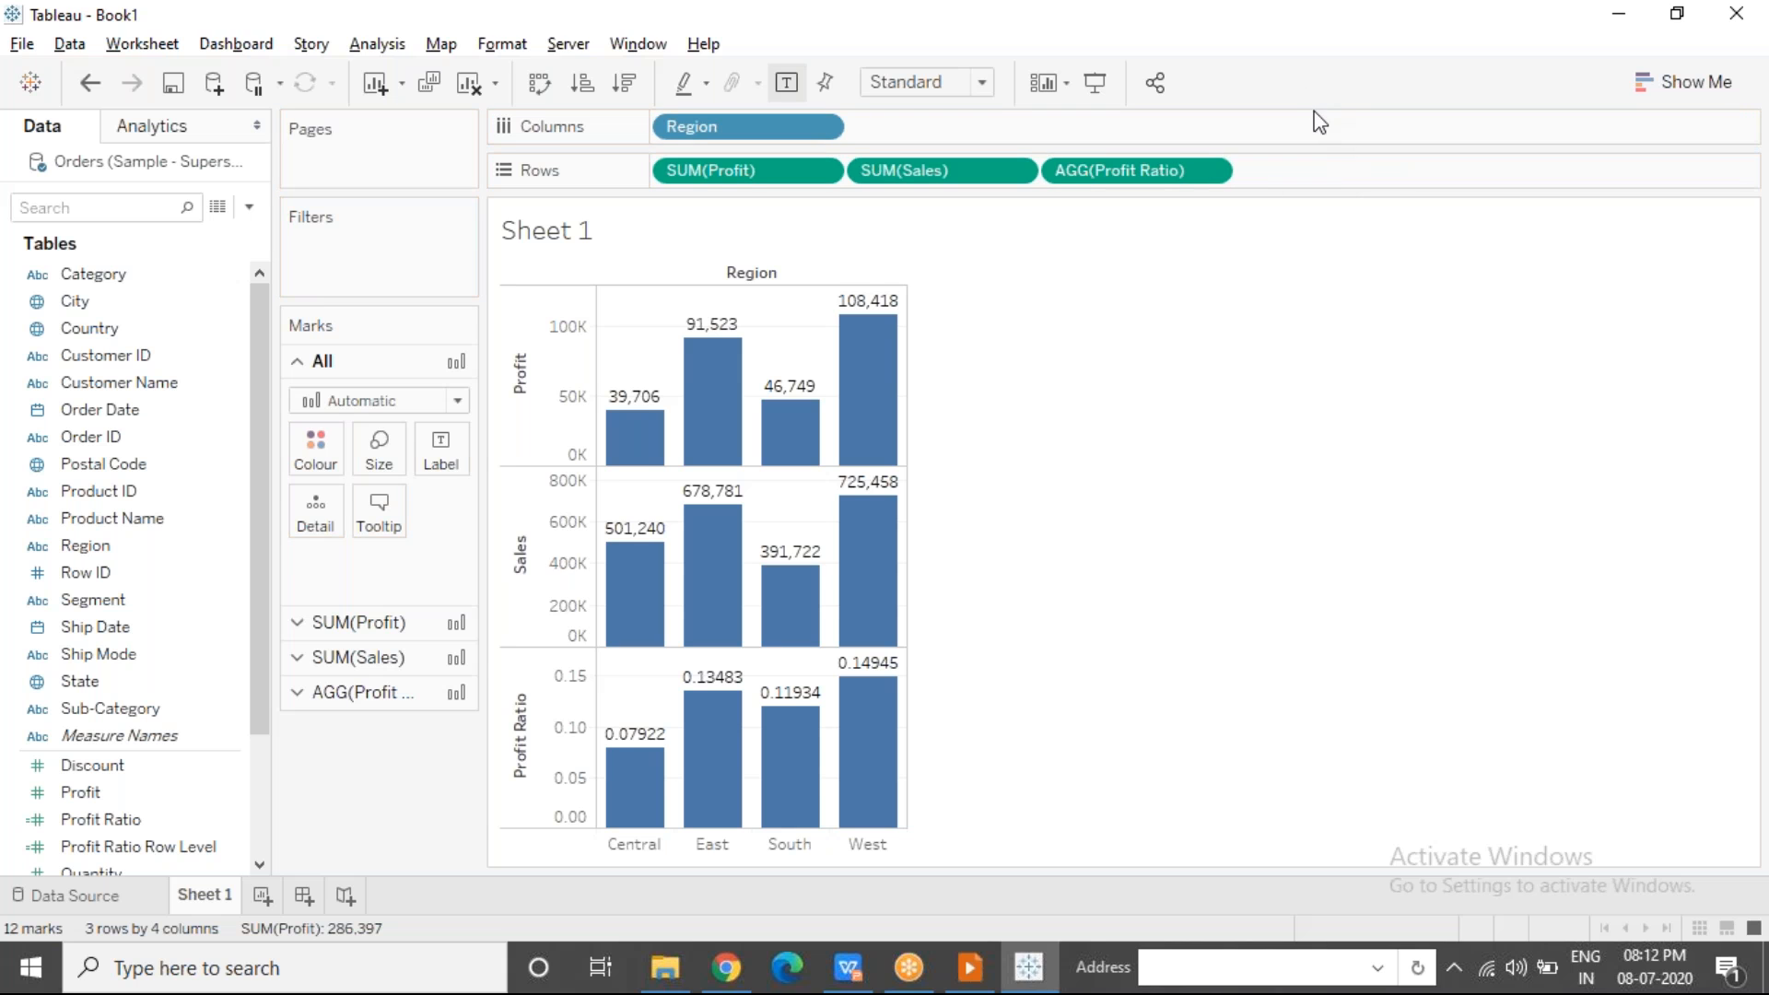
click(110, 846)
mouse_move(661, 481)
mouse_down()
mouse_move(1445, 92)
mouse_move(1300, 171)
mouse_up()
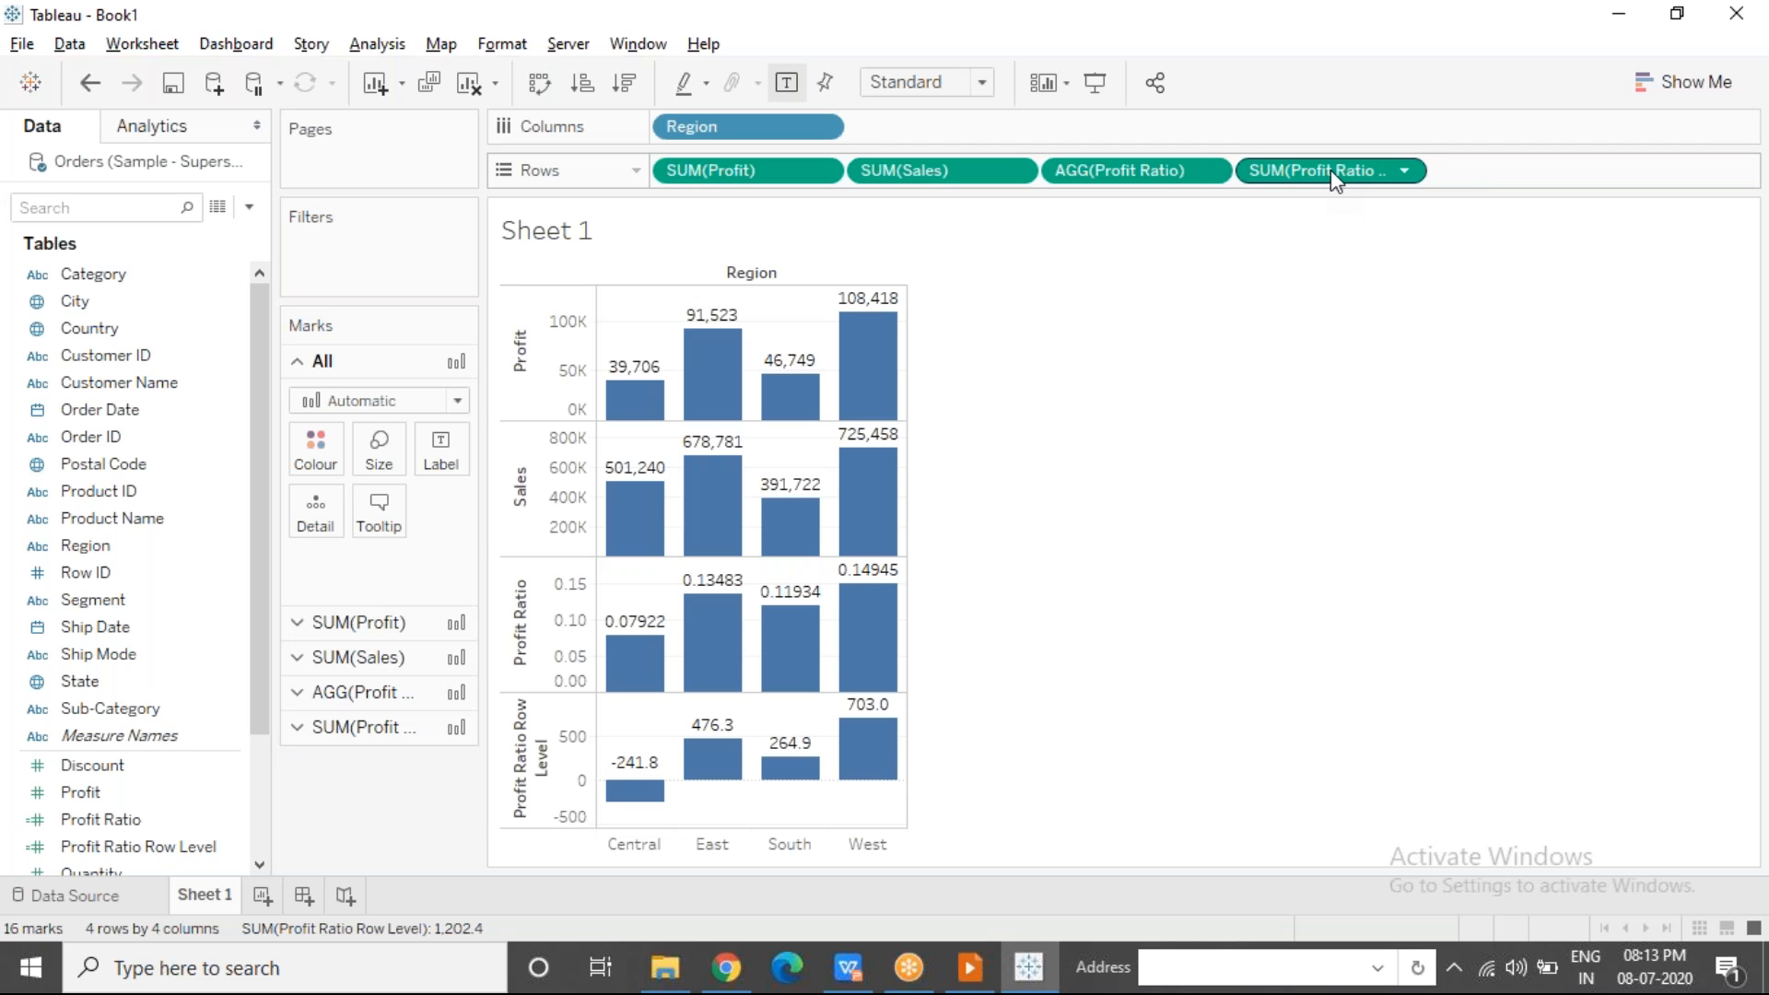
click(1229, 39)
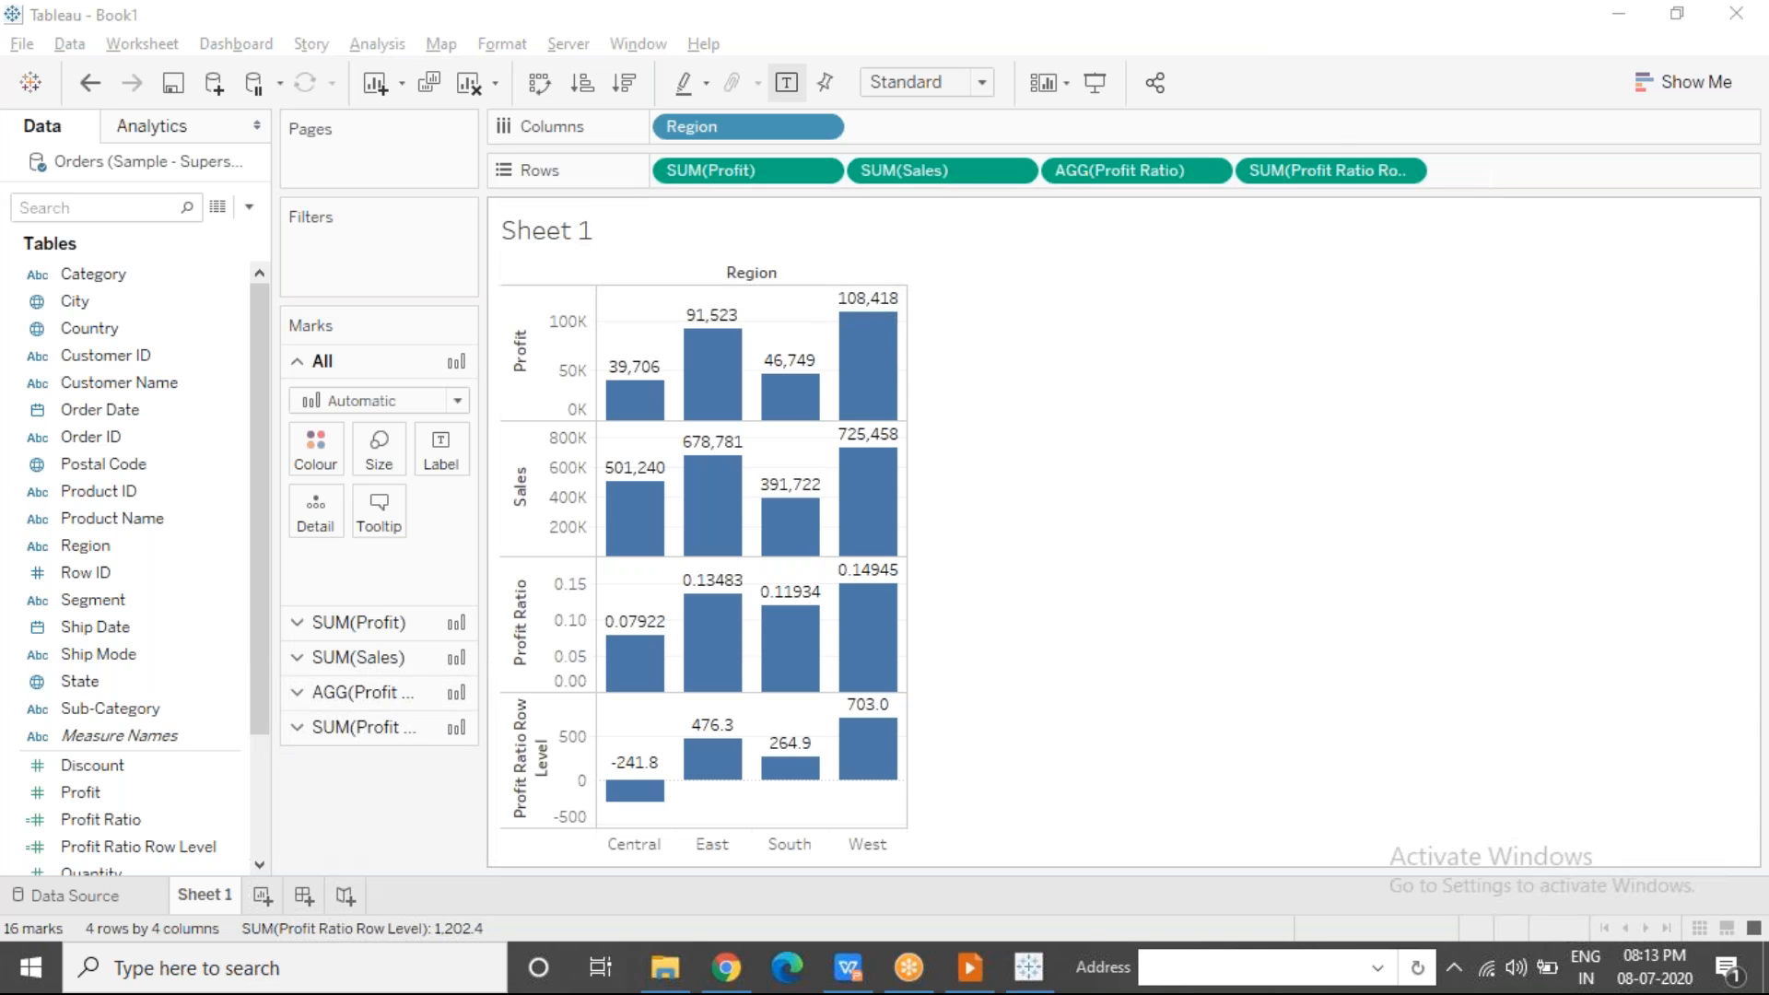
Step: View the underlying Orders data and bring the Profit, Profit Ratio, Profit Ratio Row Level and Sales columns into view
click(221, 208)
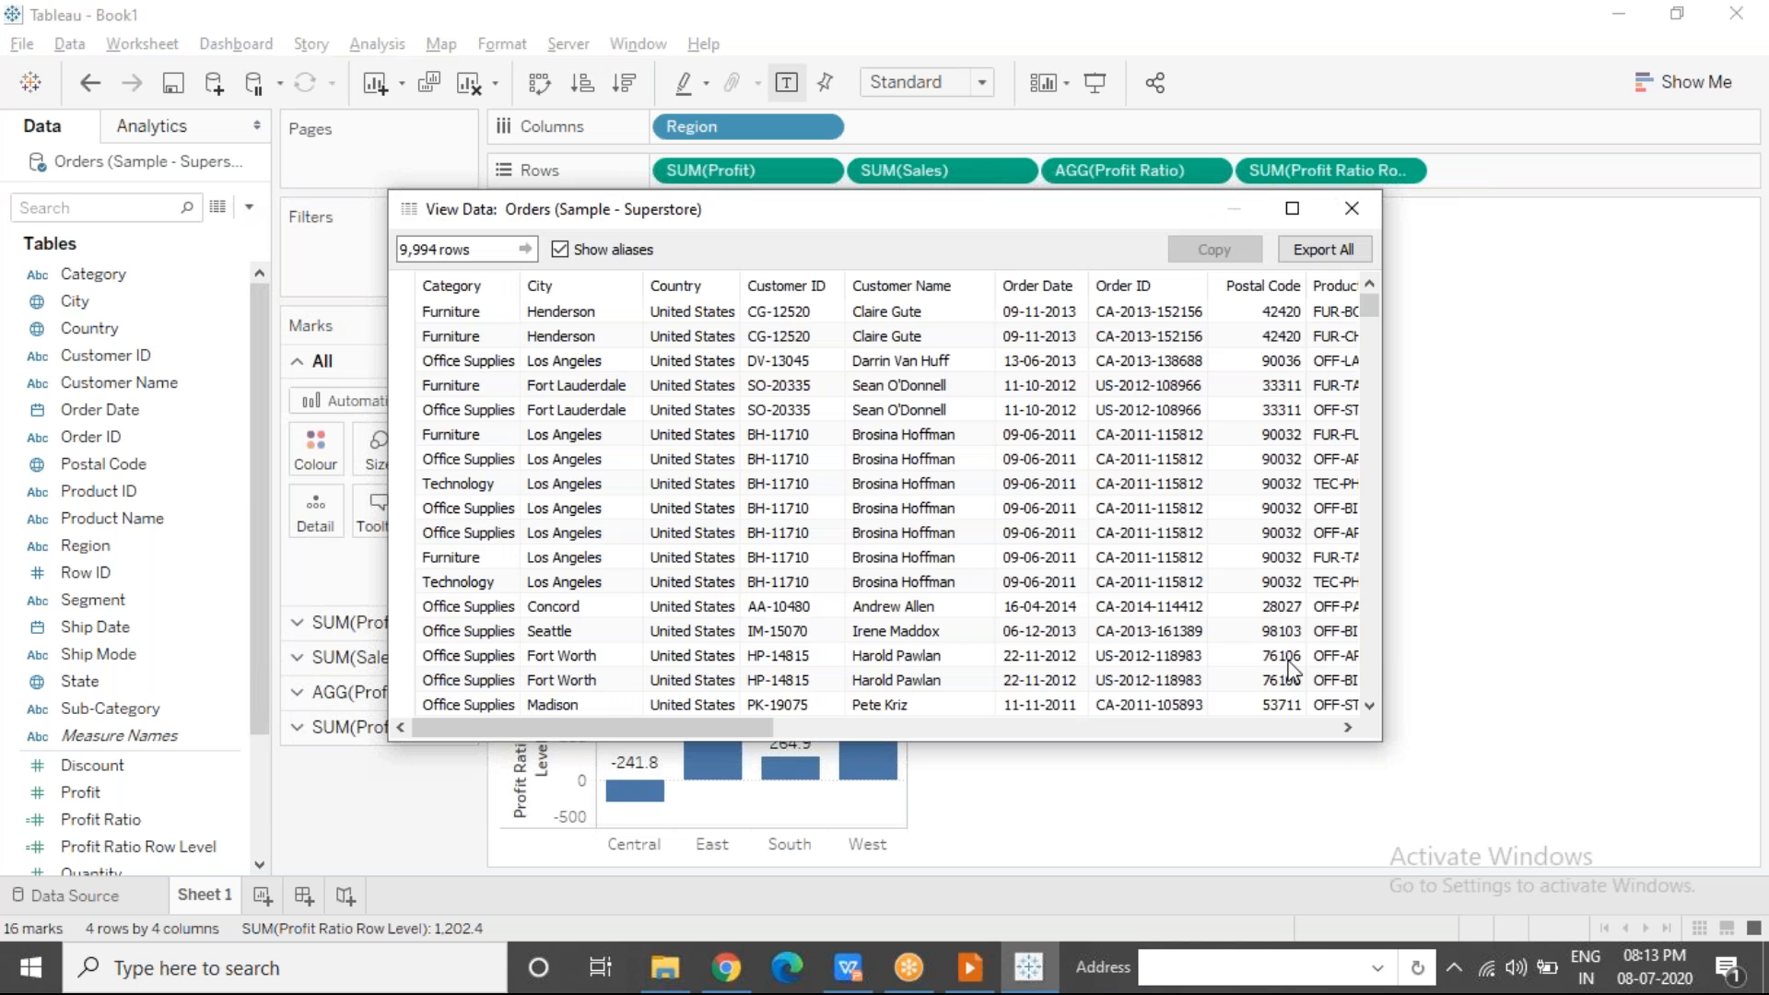
click(1325, 731)
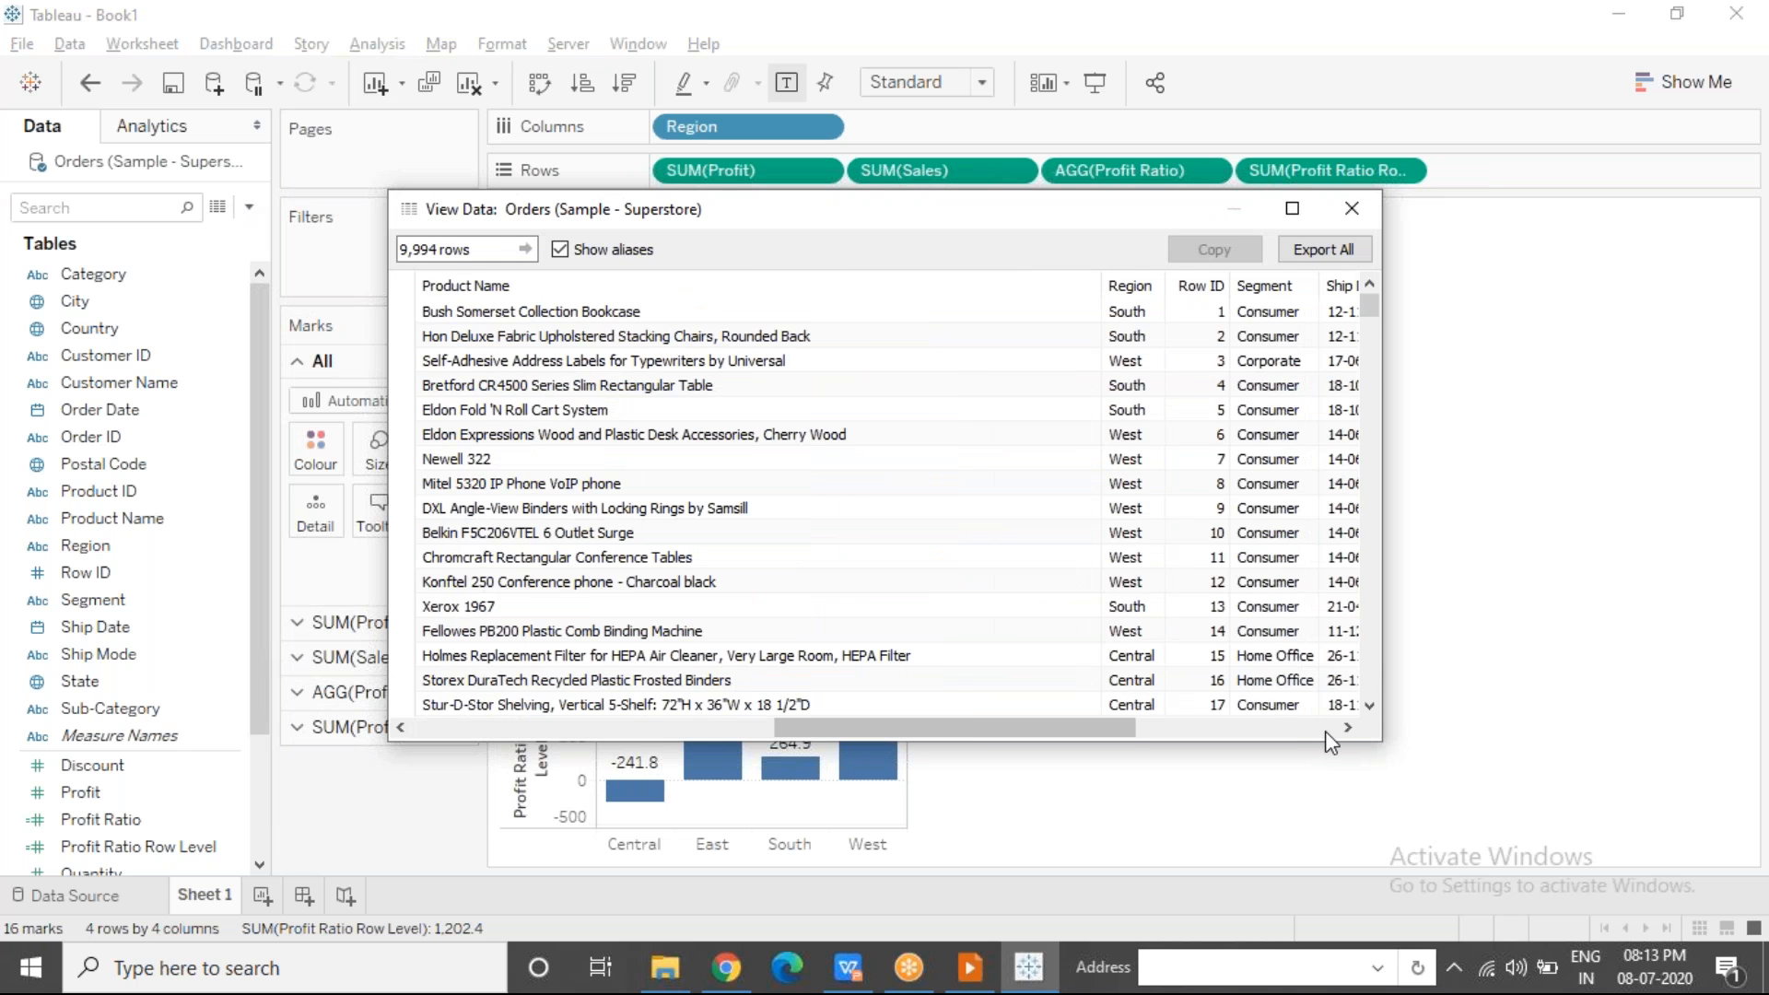
click(1325, 731)
click(997, 317)
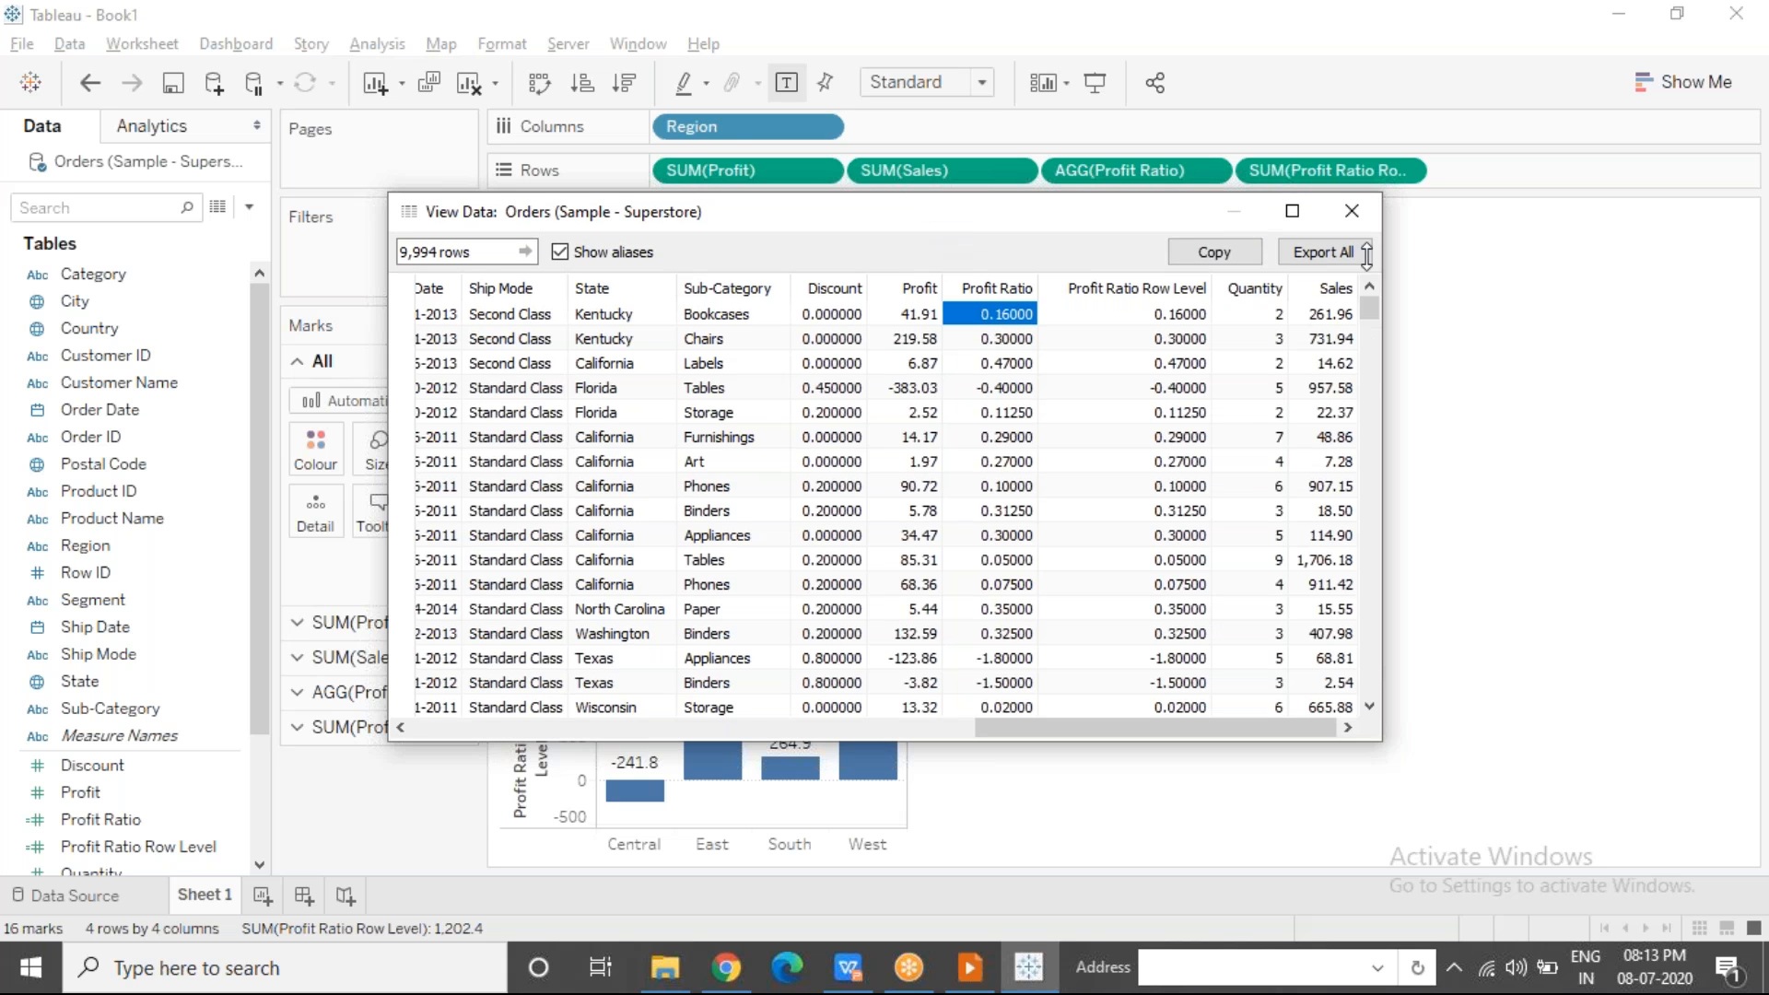
drag(1366, 254, 1366, 258)
Step: Examine the Profit Ratio Row Level values row by row, and highlight the column's visible values together
click(1158, 387)
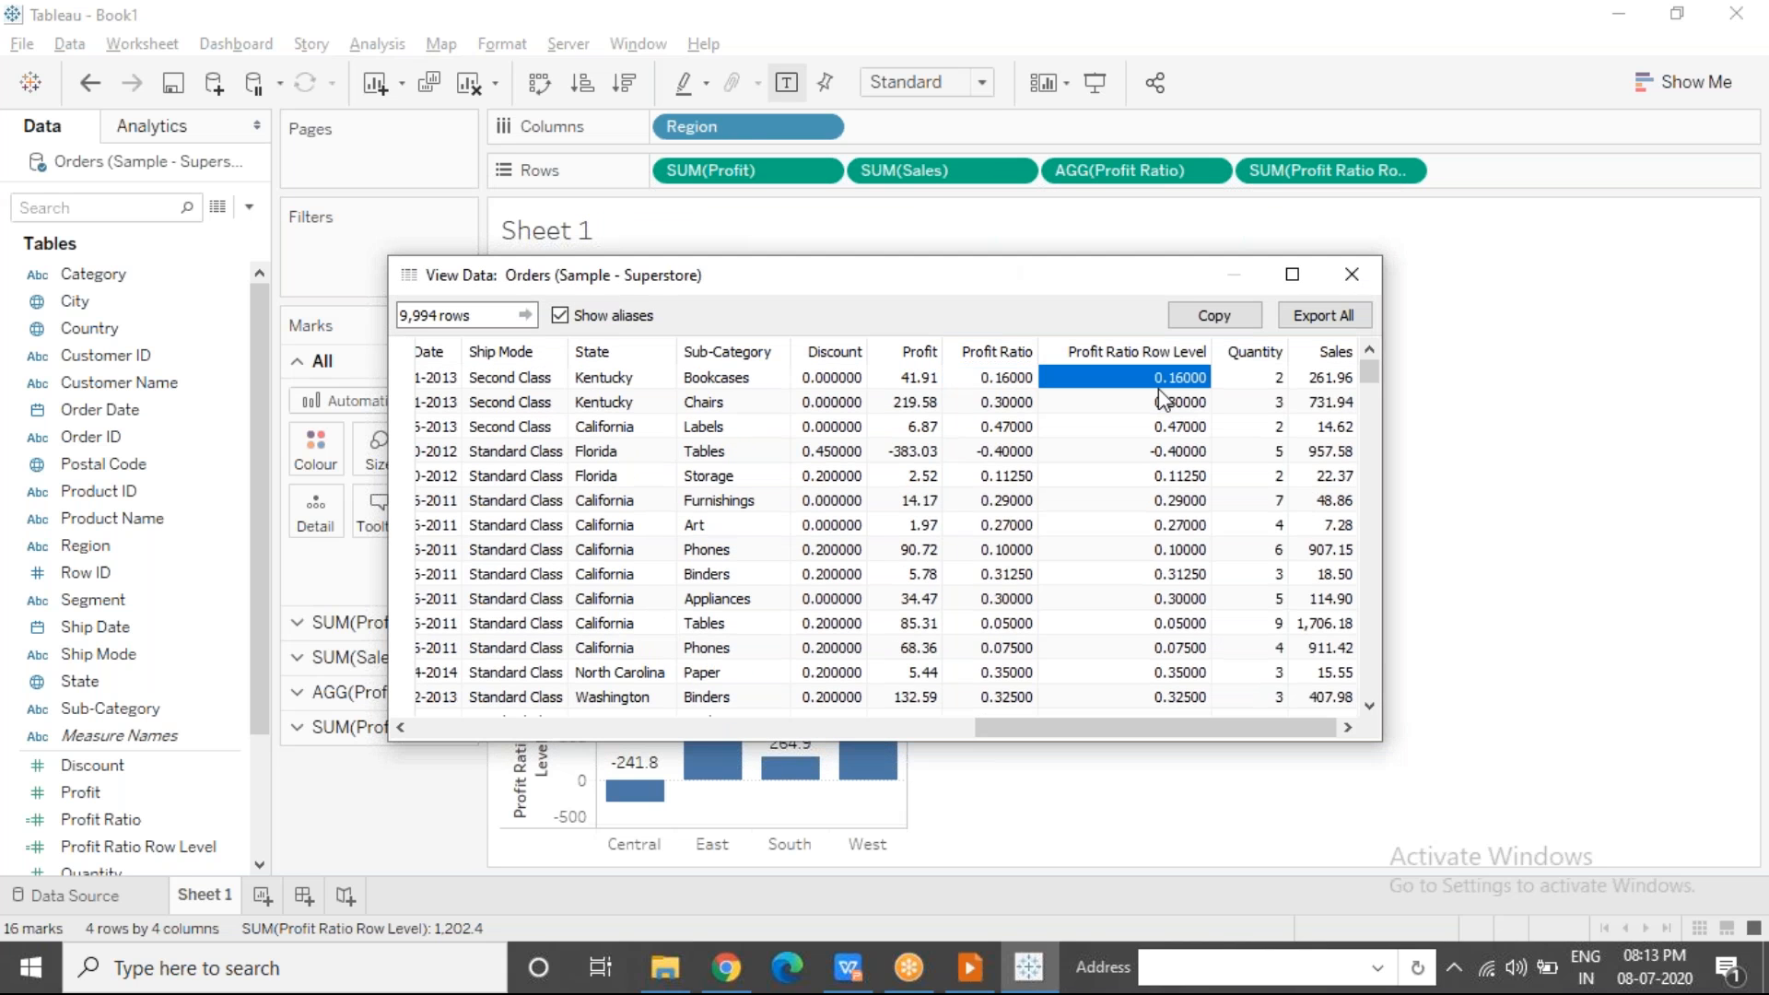
click(1164, 410)
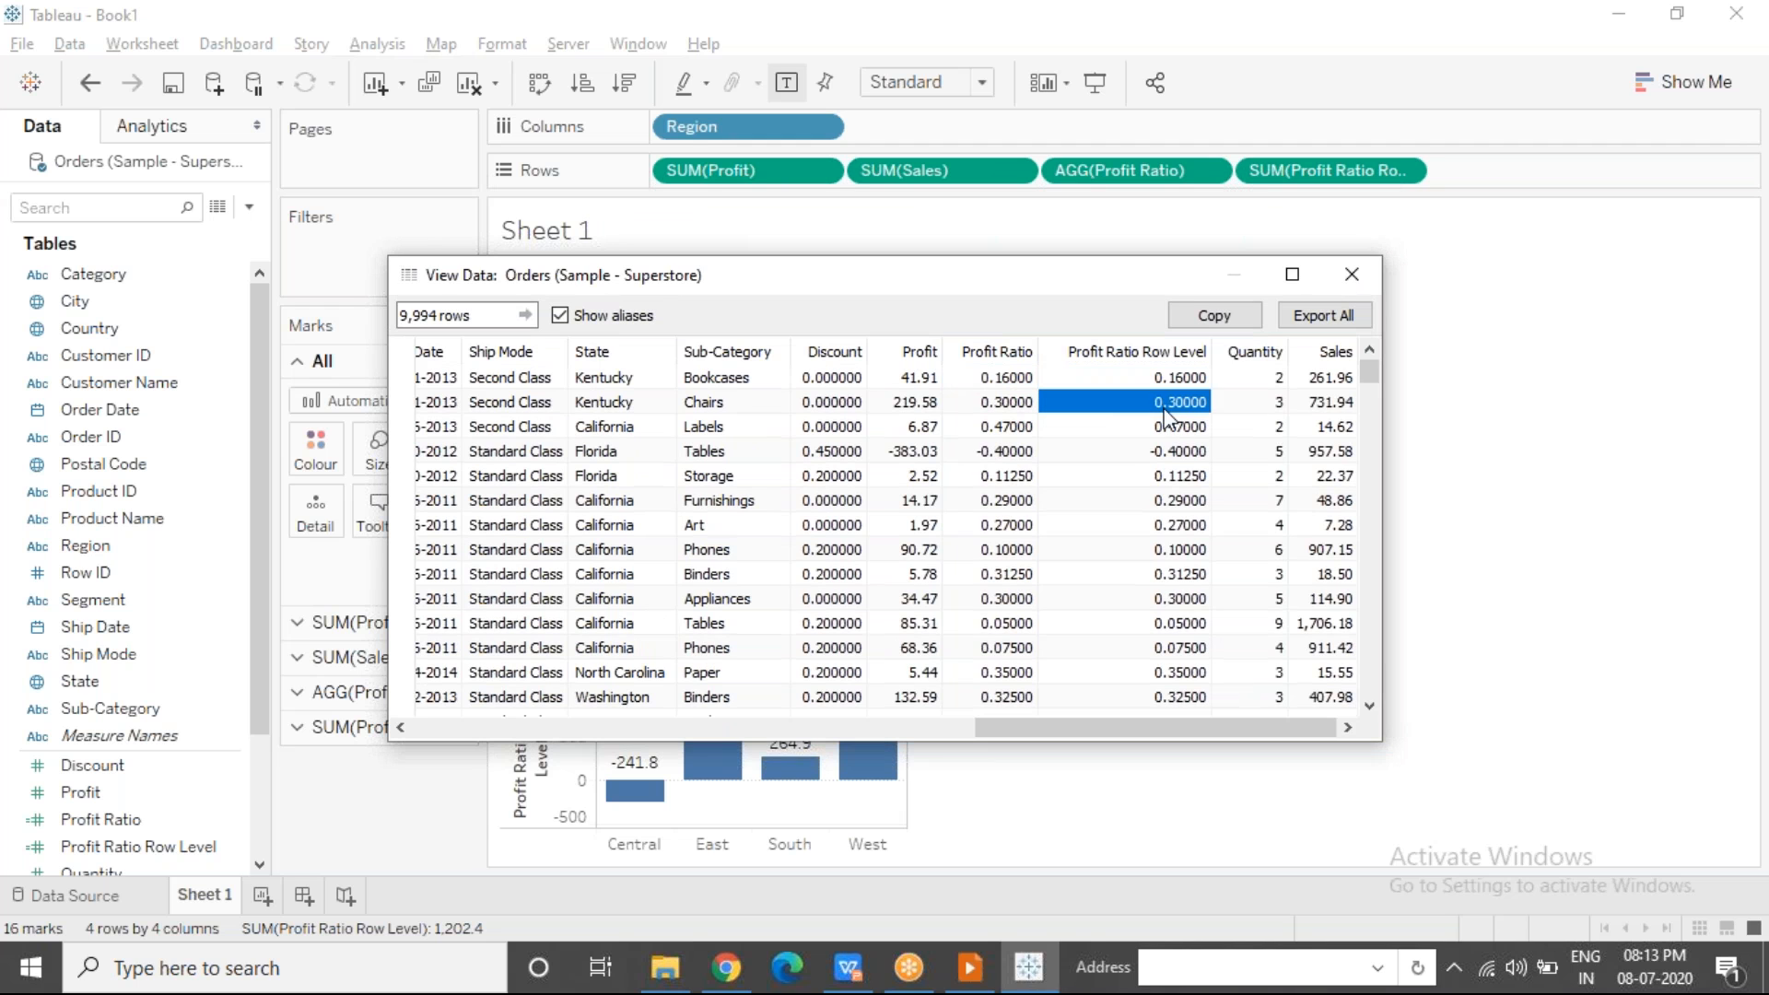
click(1163, 427)
click(1161, 453)
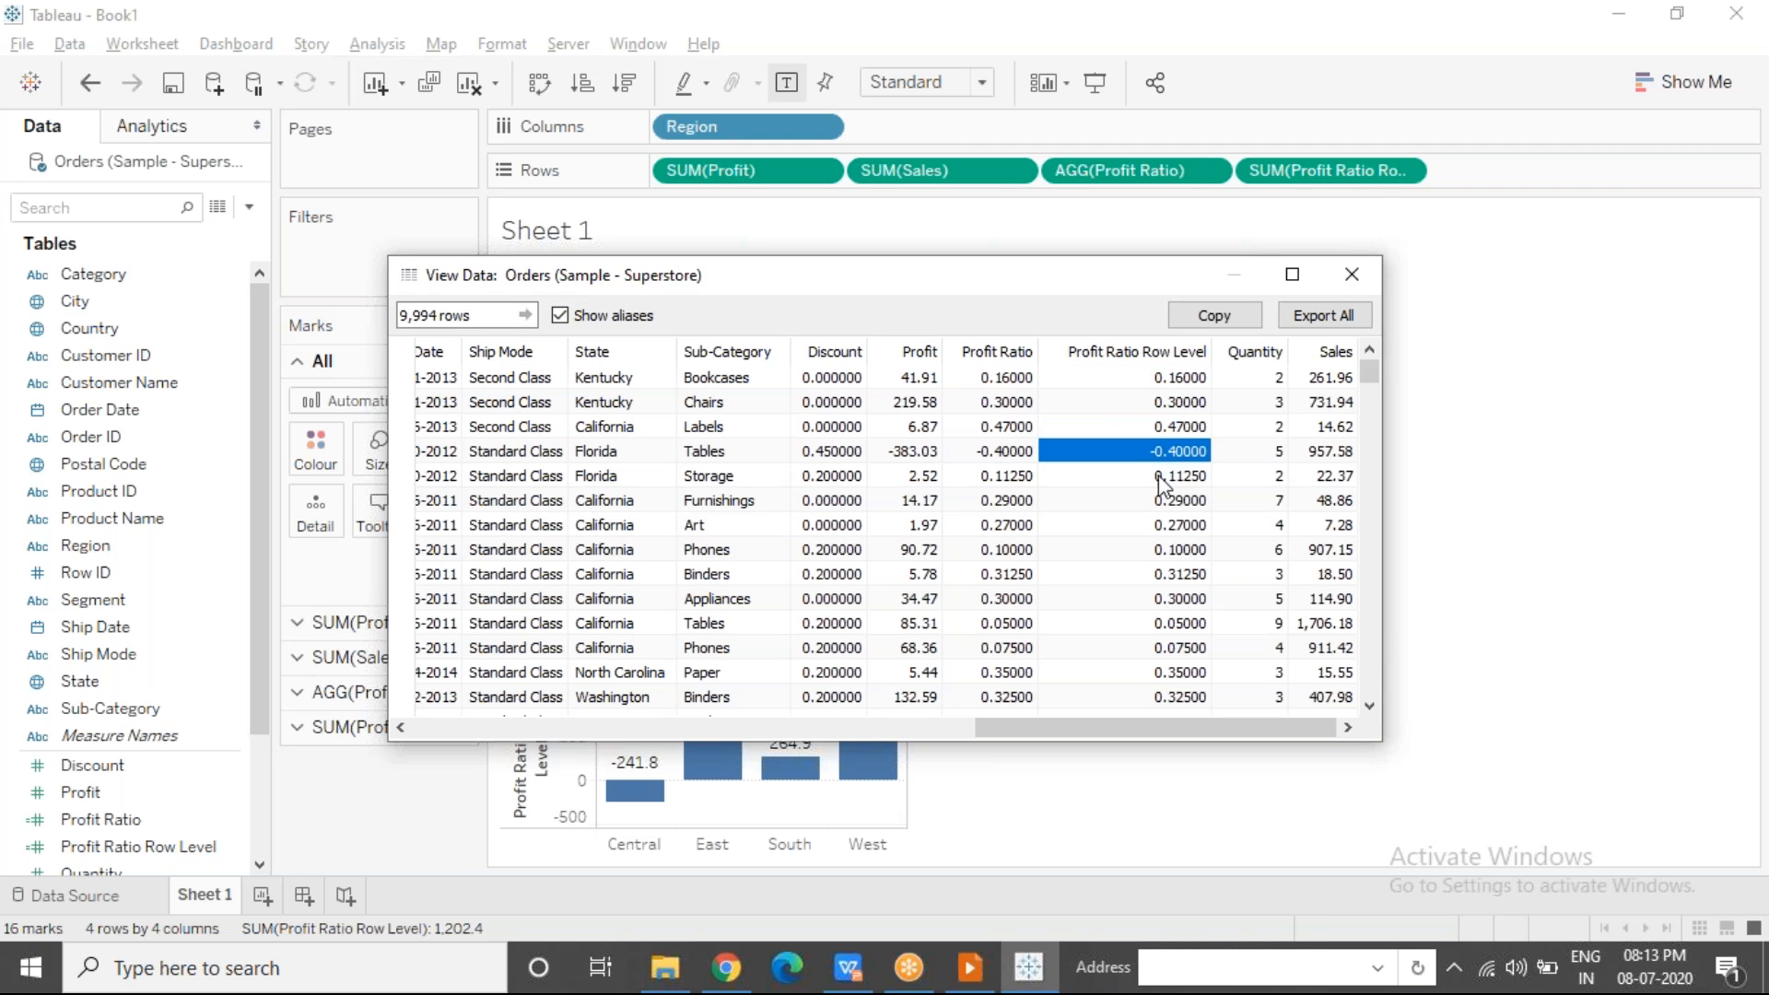
click(1162, 476)
click(1163, 501)
click(1162, 527)
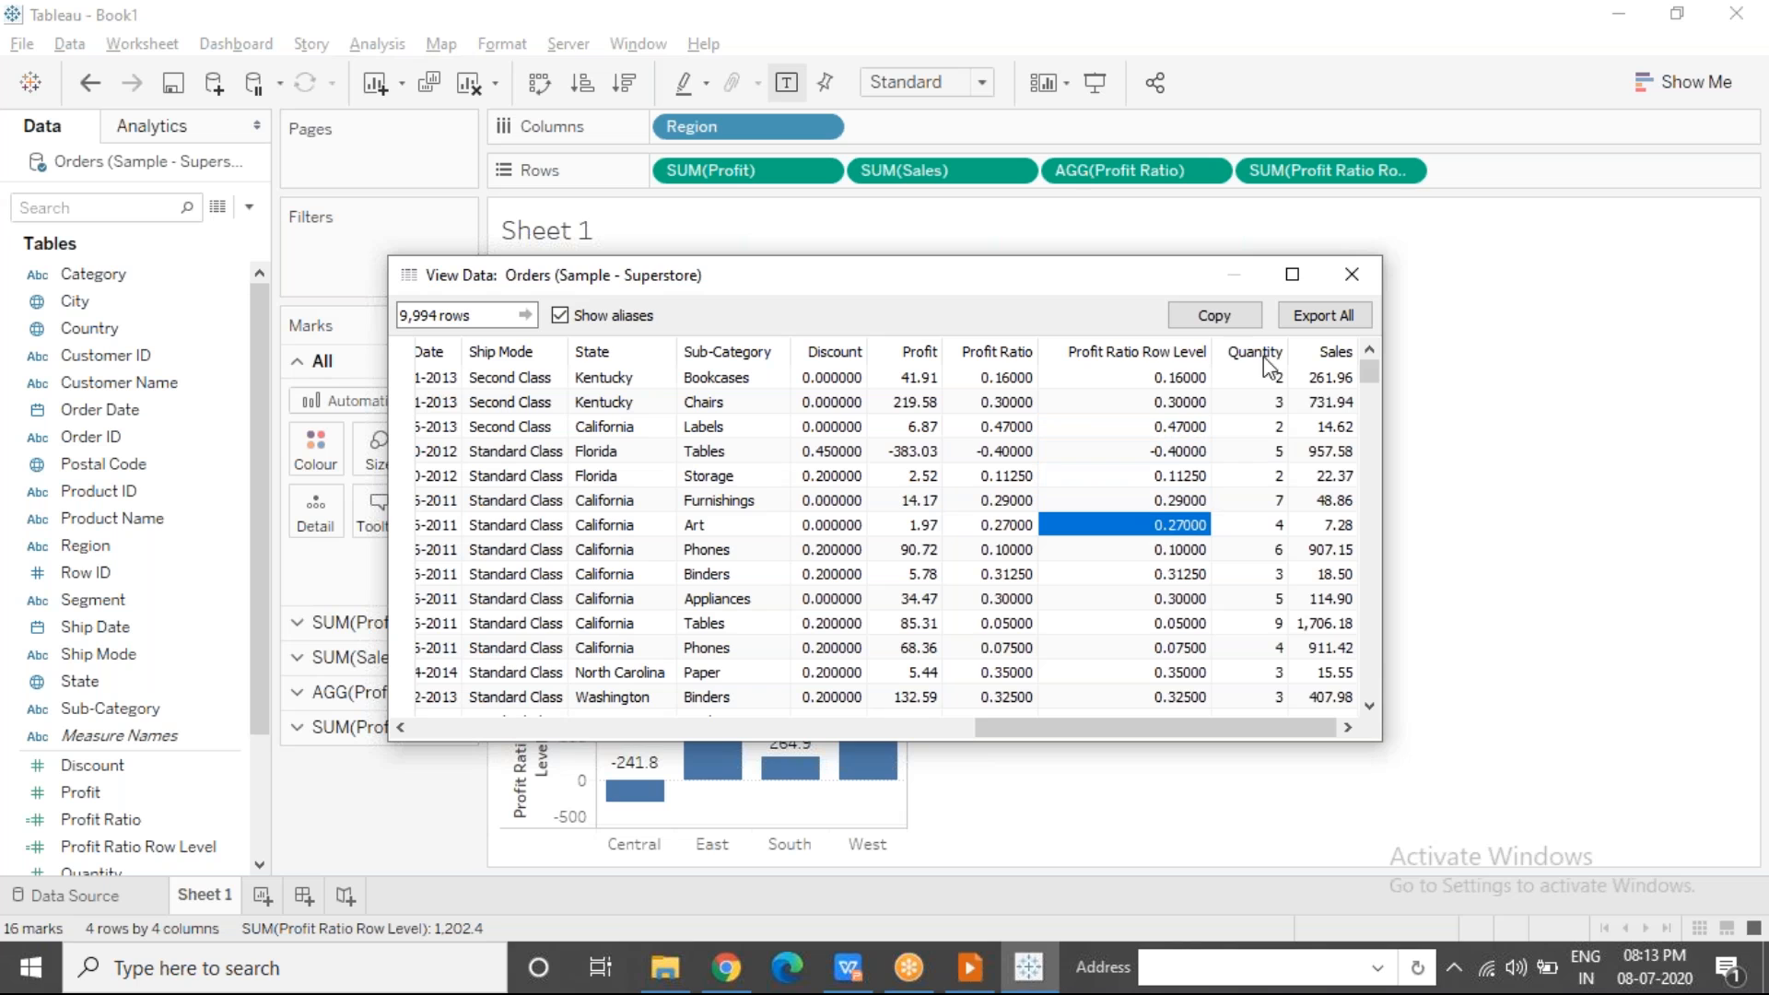
drag(1152, 378, 1182, 636)
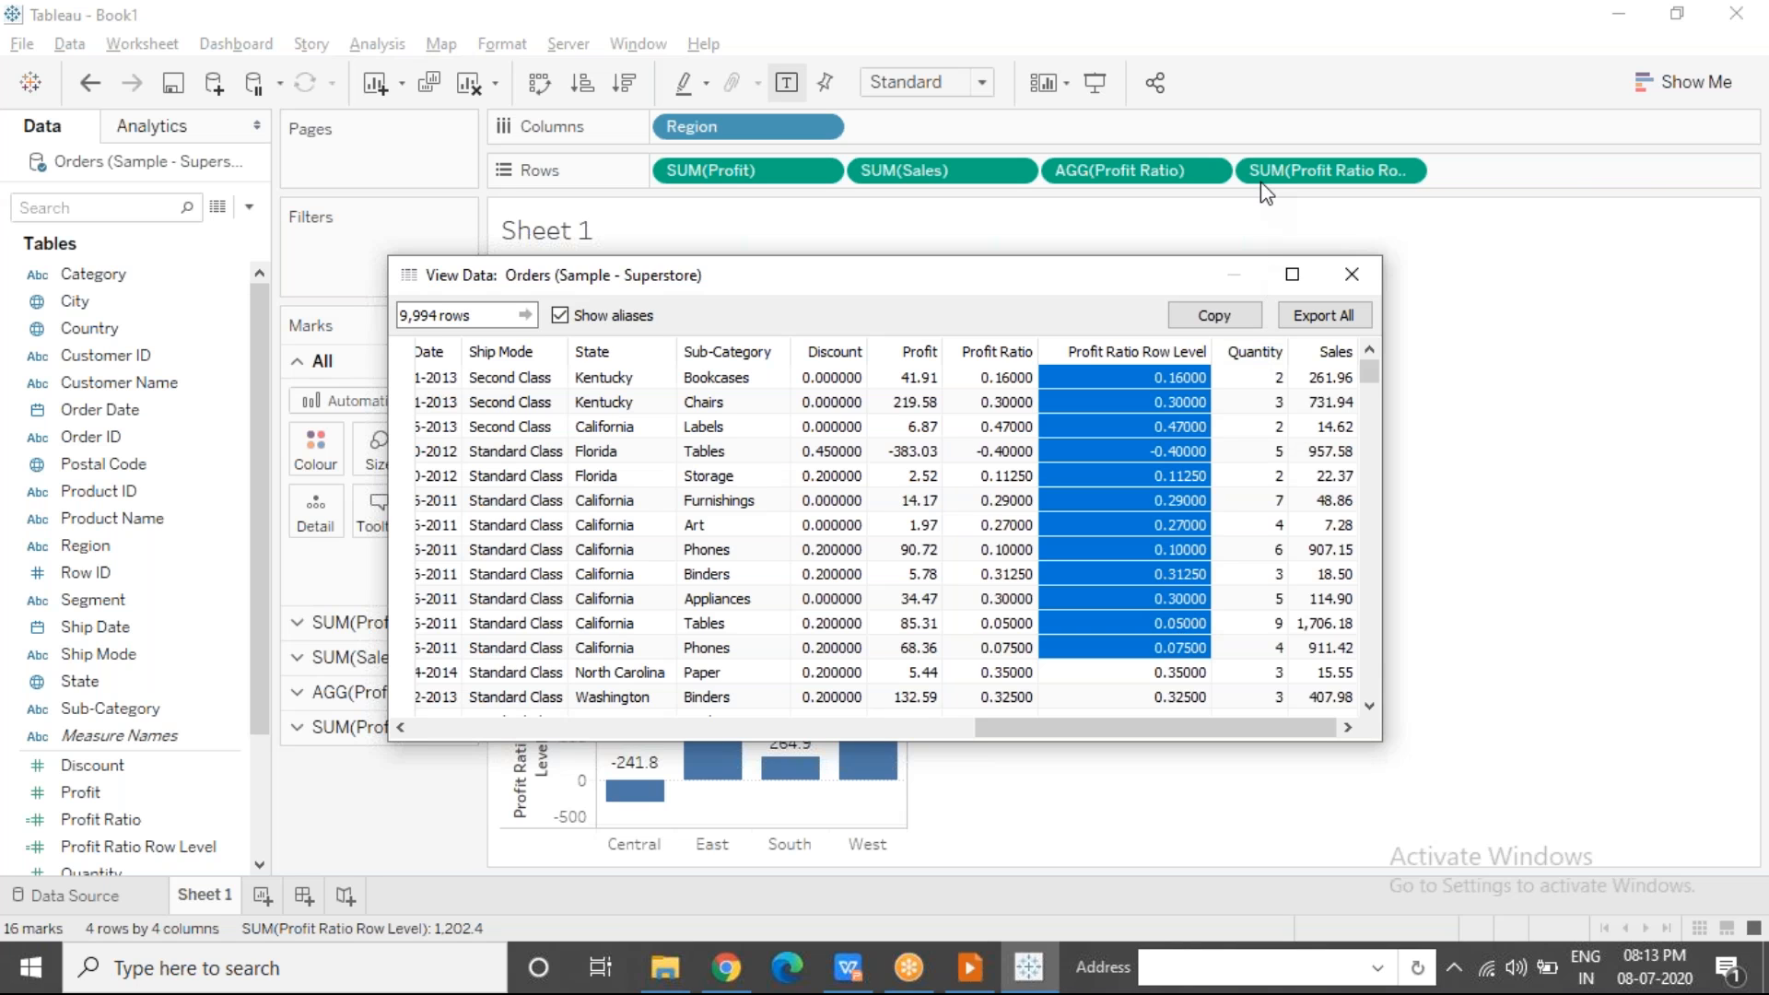
drag(1126, 377, 1176, 718)
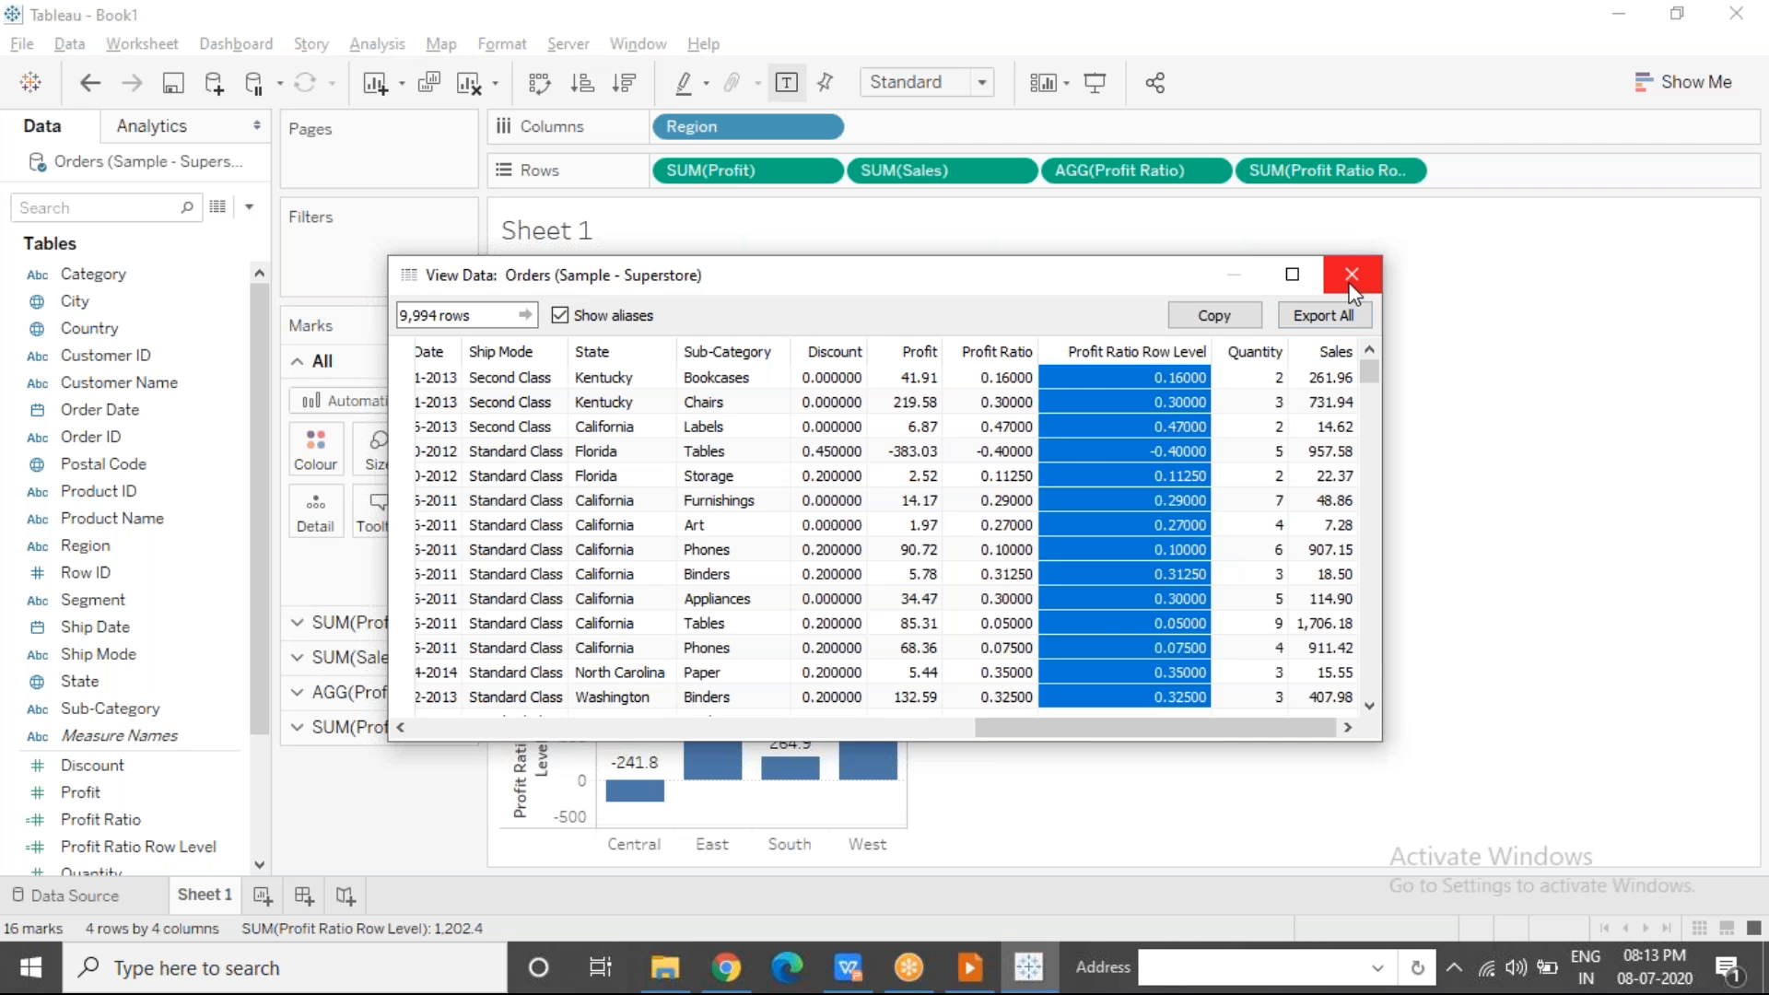
Step: Export all the underlying data to the Desktop as Orders (Sample - Superstore)_Full Data.csv
click(1323, 321)
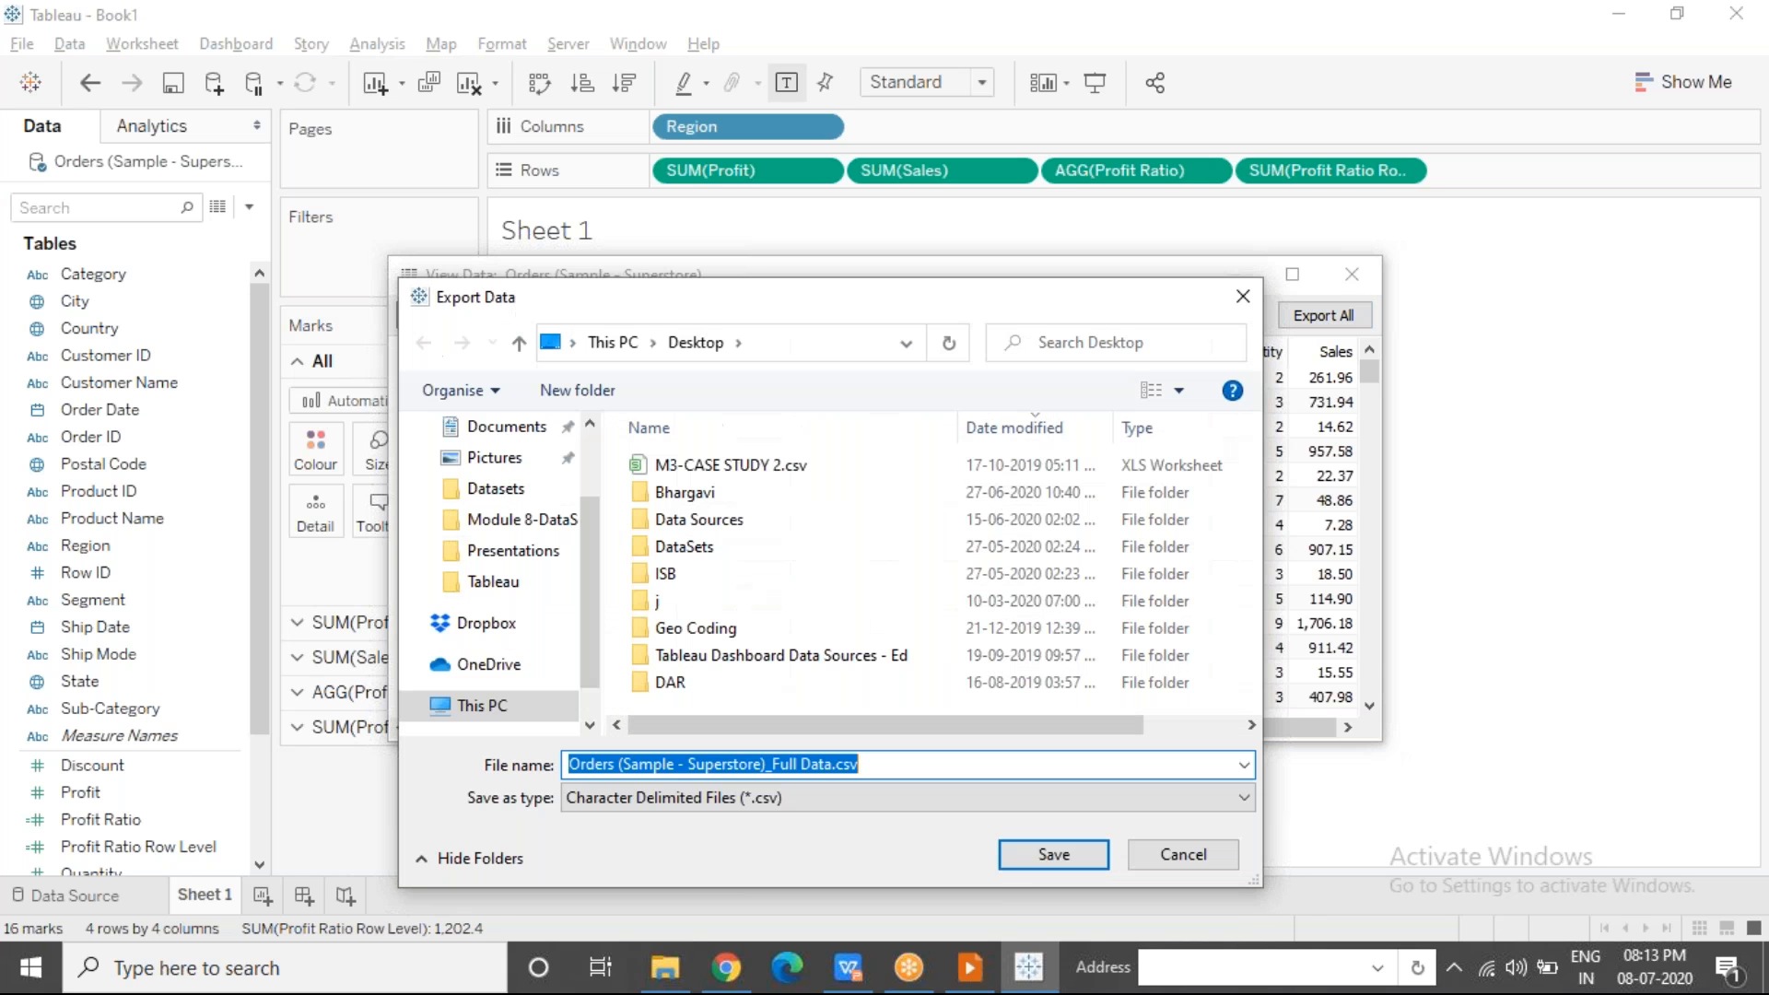
click(1053, 854)
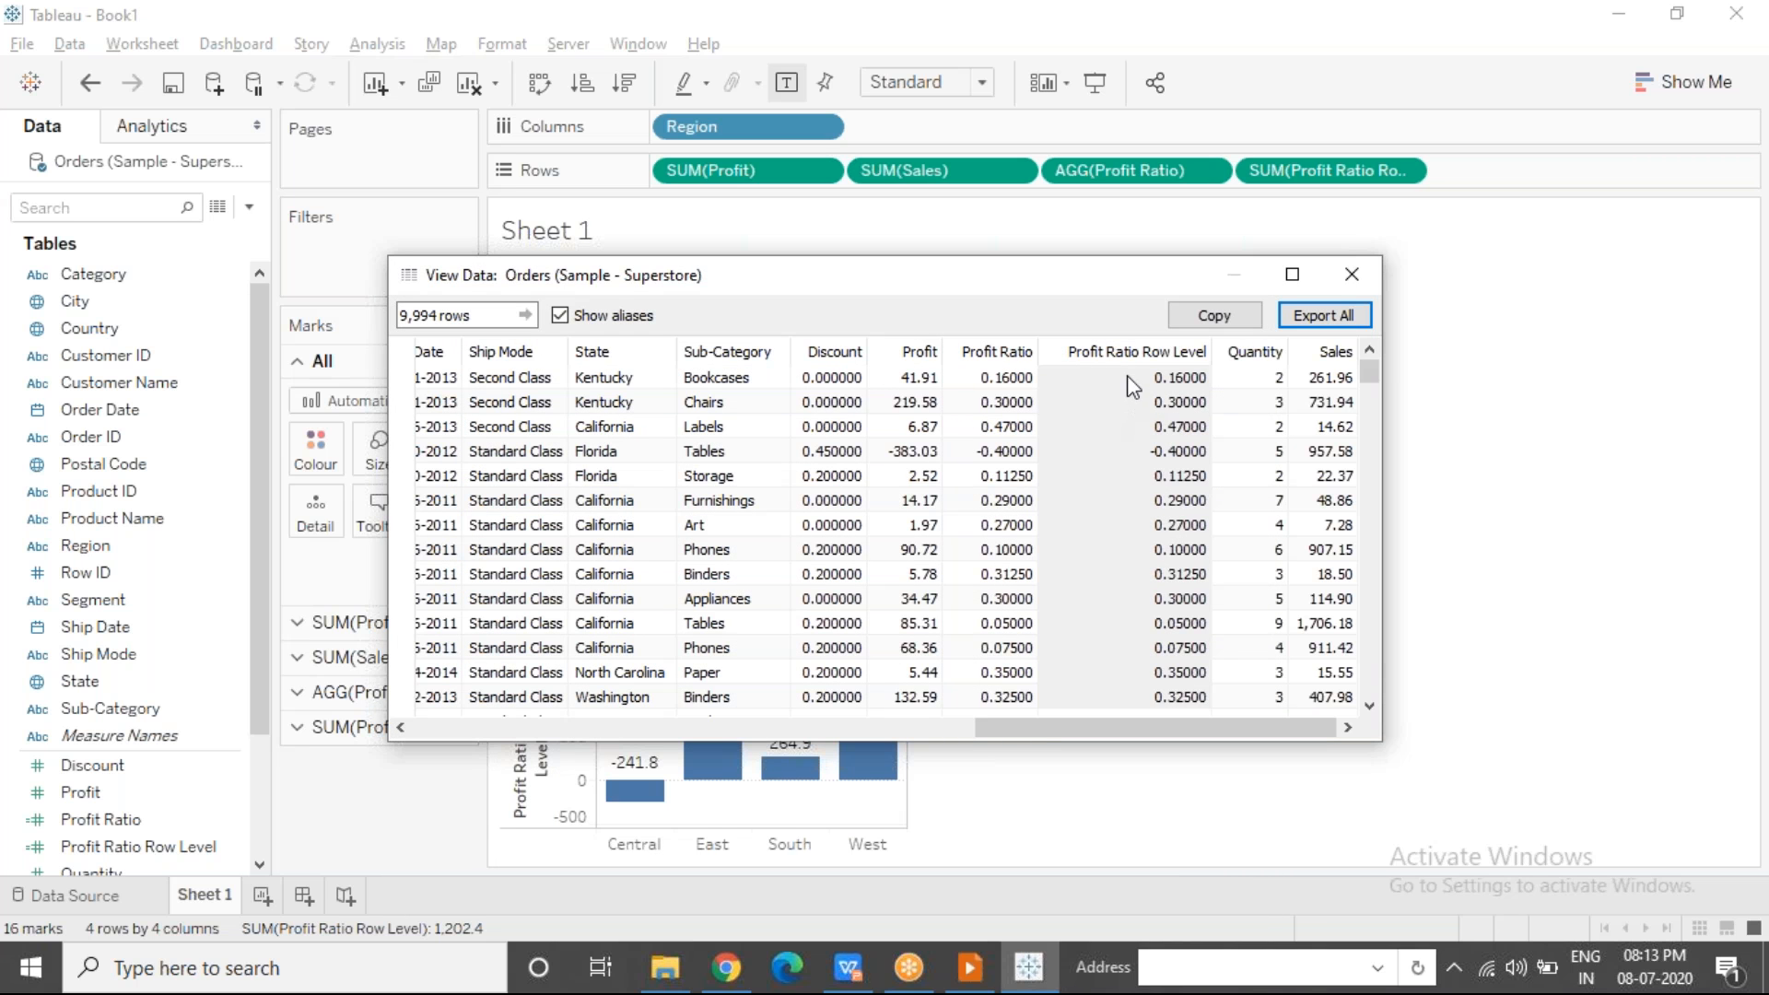
Step: Highlight the visible Profit Ratio Row Level values again to review what is being summed, and close the data view
drag(1126, 374, 1143, 512)
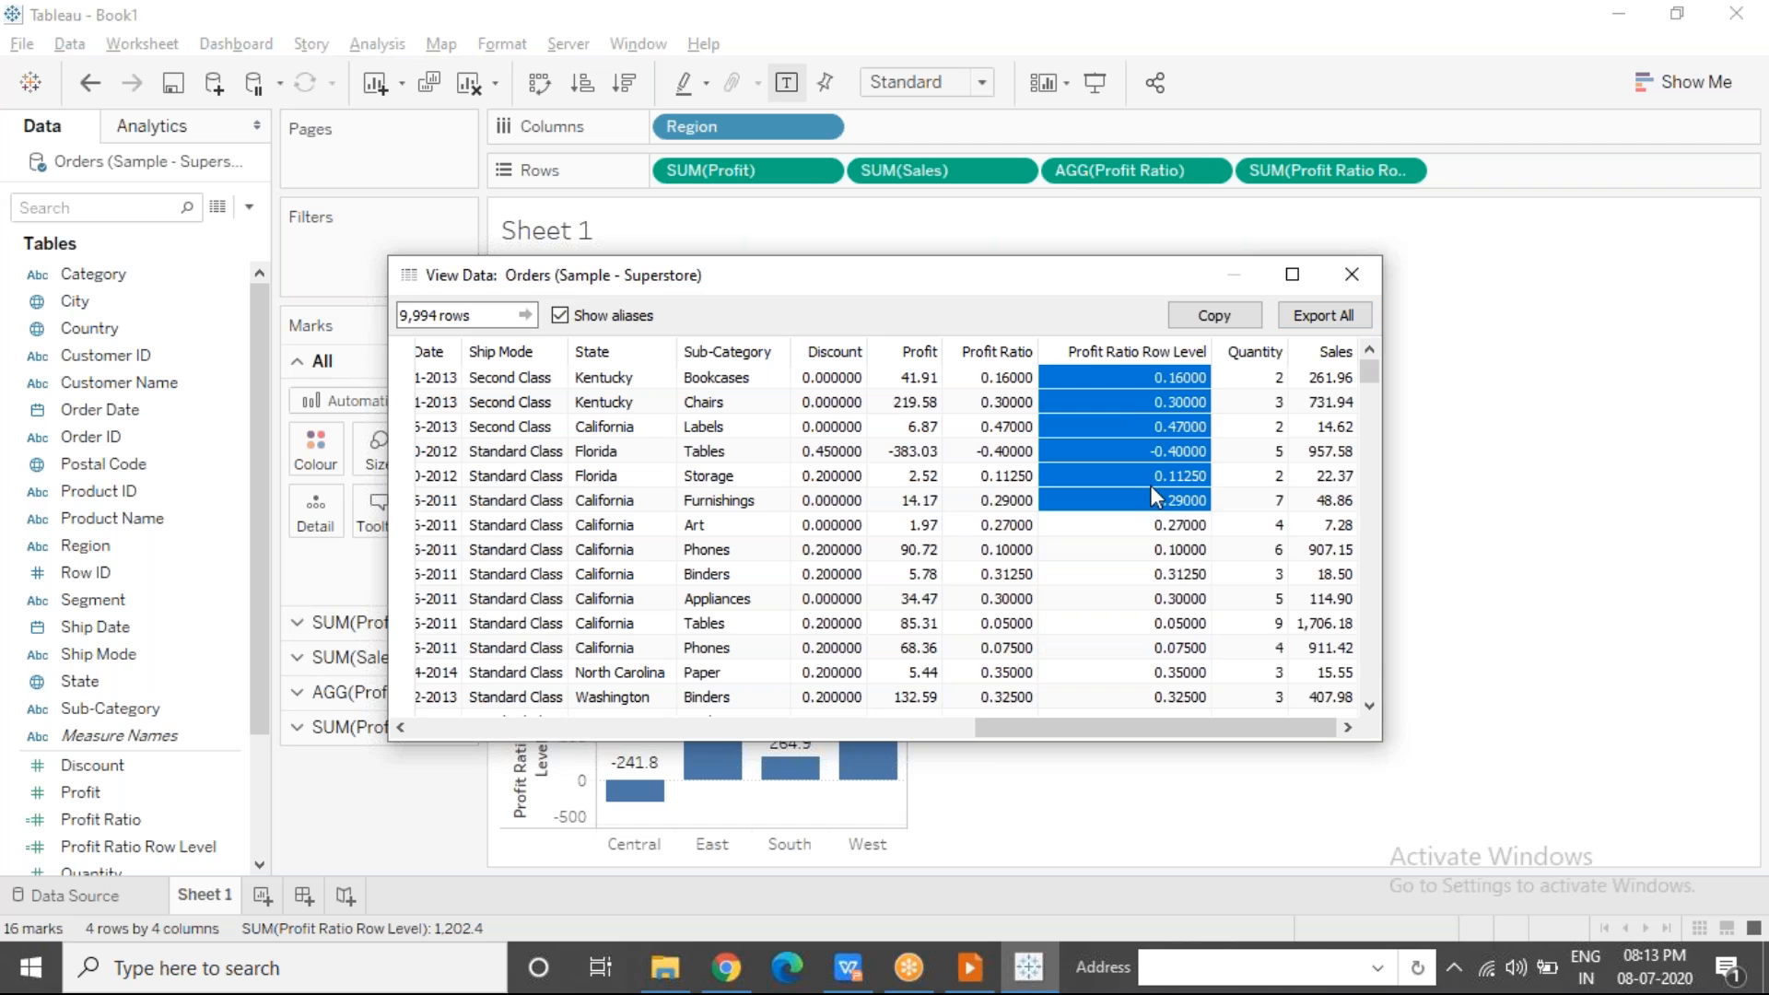
click(1149, 485)
click(1148, 379)
drag(1149, 390, 1151, 698)
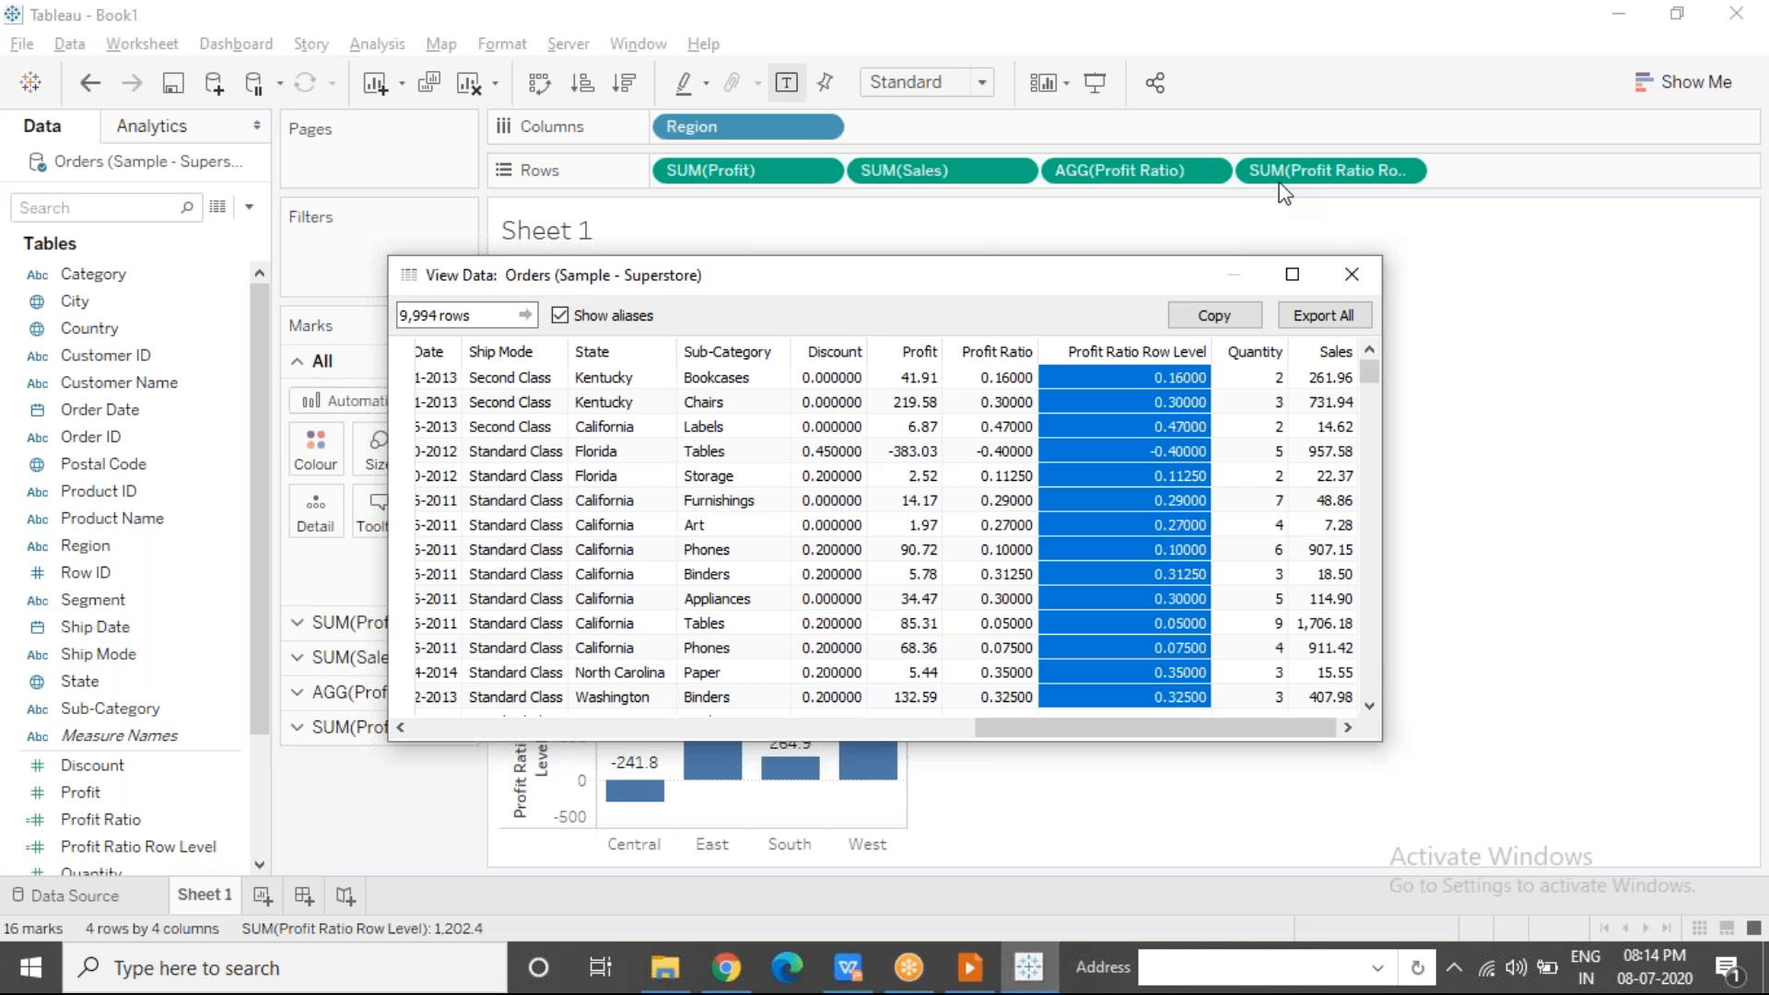
drag(1173, 390, 1207, 698)
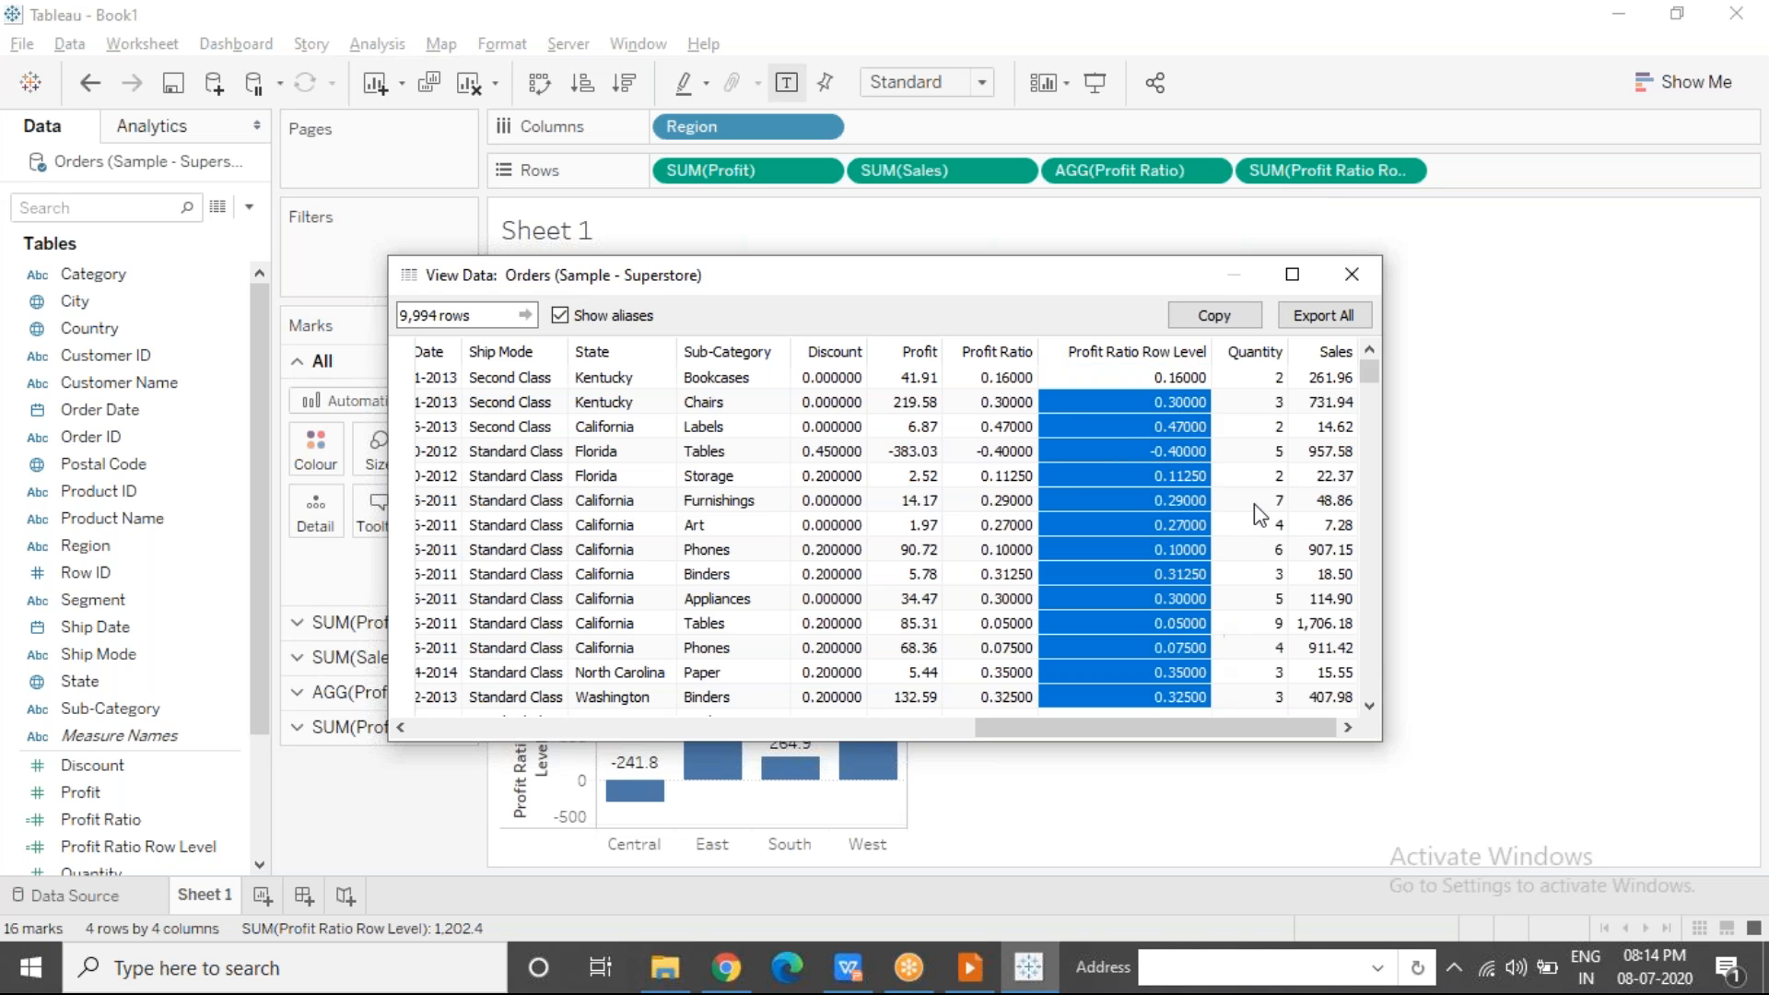
click(1352, 274)
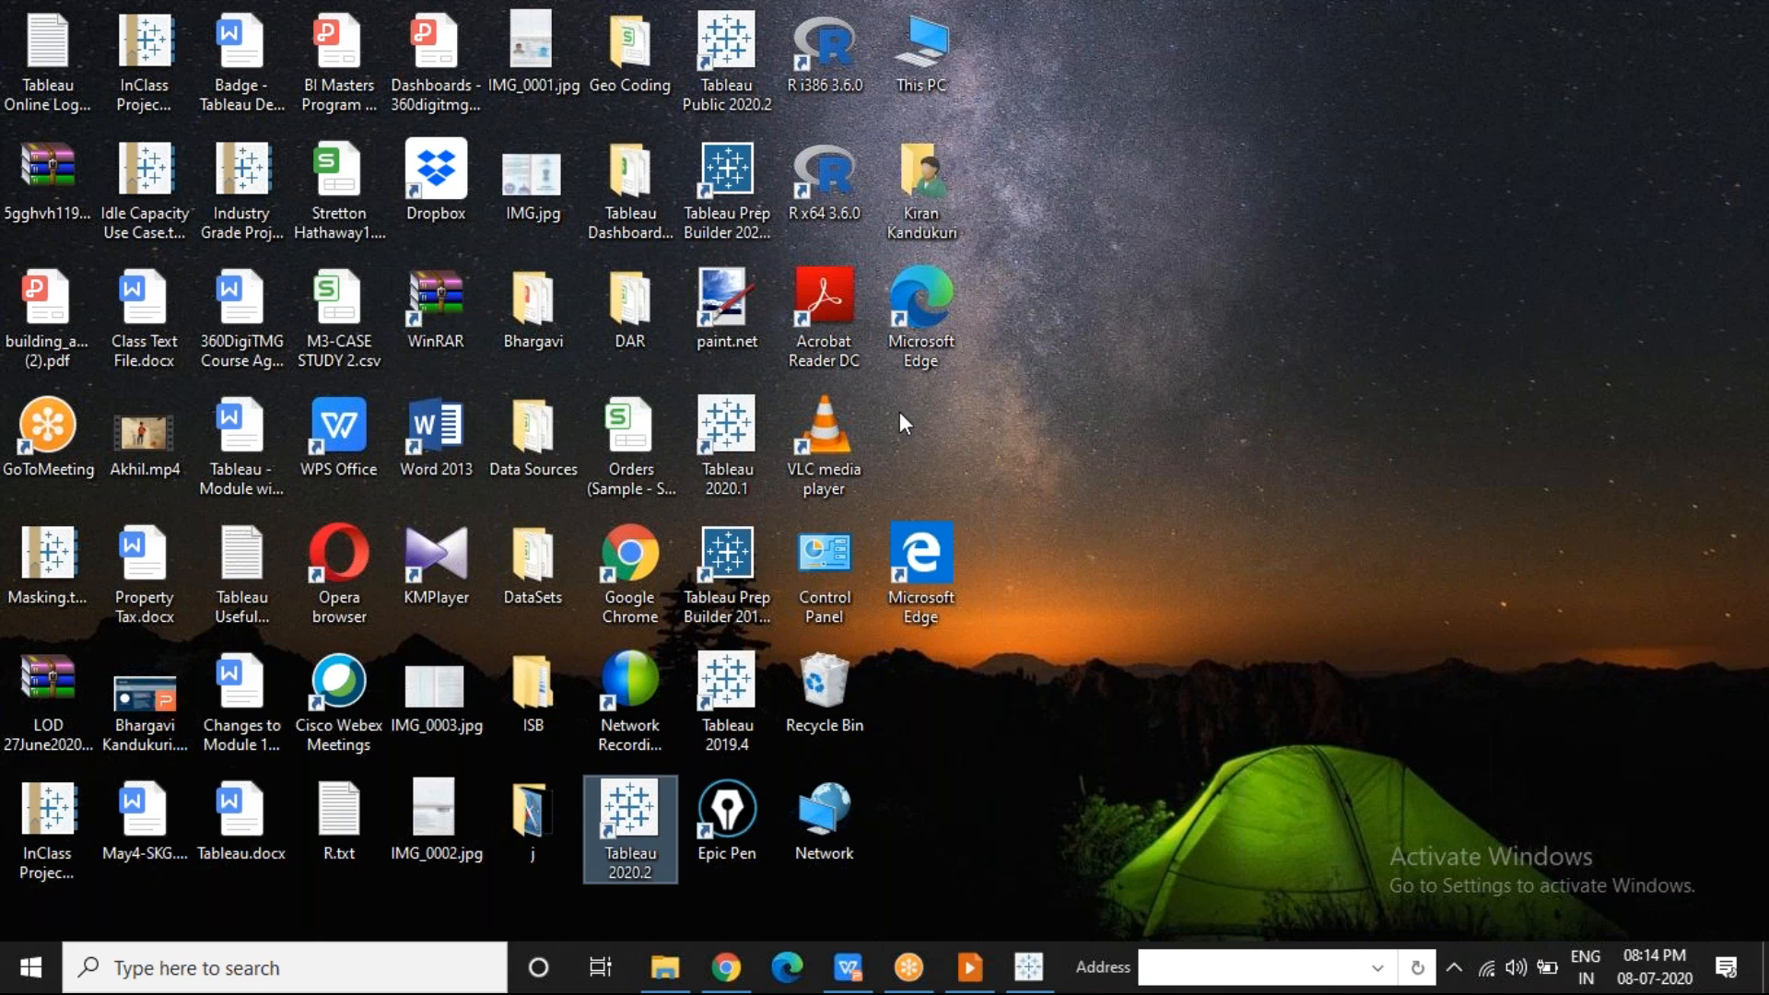
Step: Open the exported Orders (Sample - Superstore)_Full Data.csv from the desktop in WPS Office and turn on AutoFilter for its headers
click(669, 455)
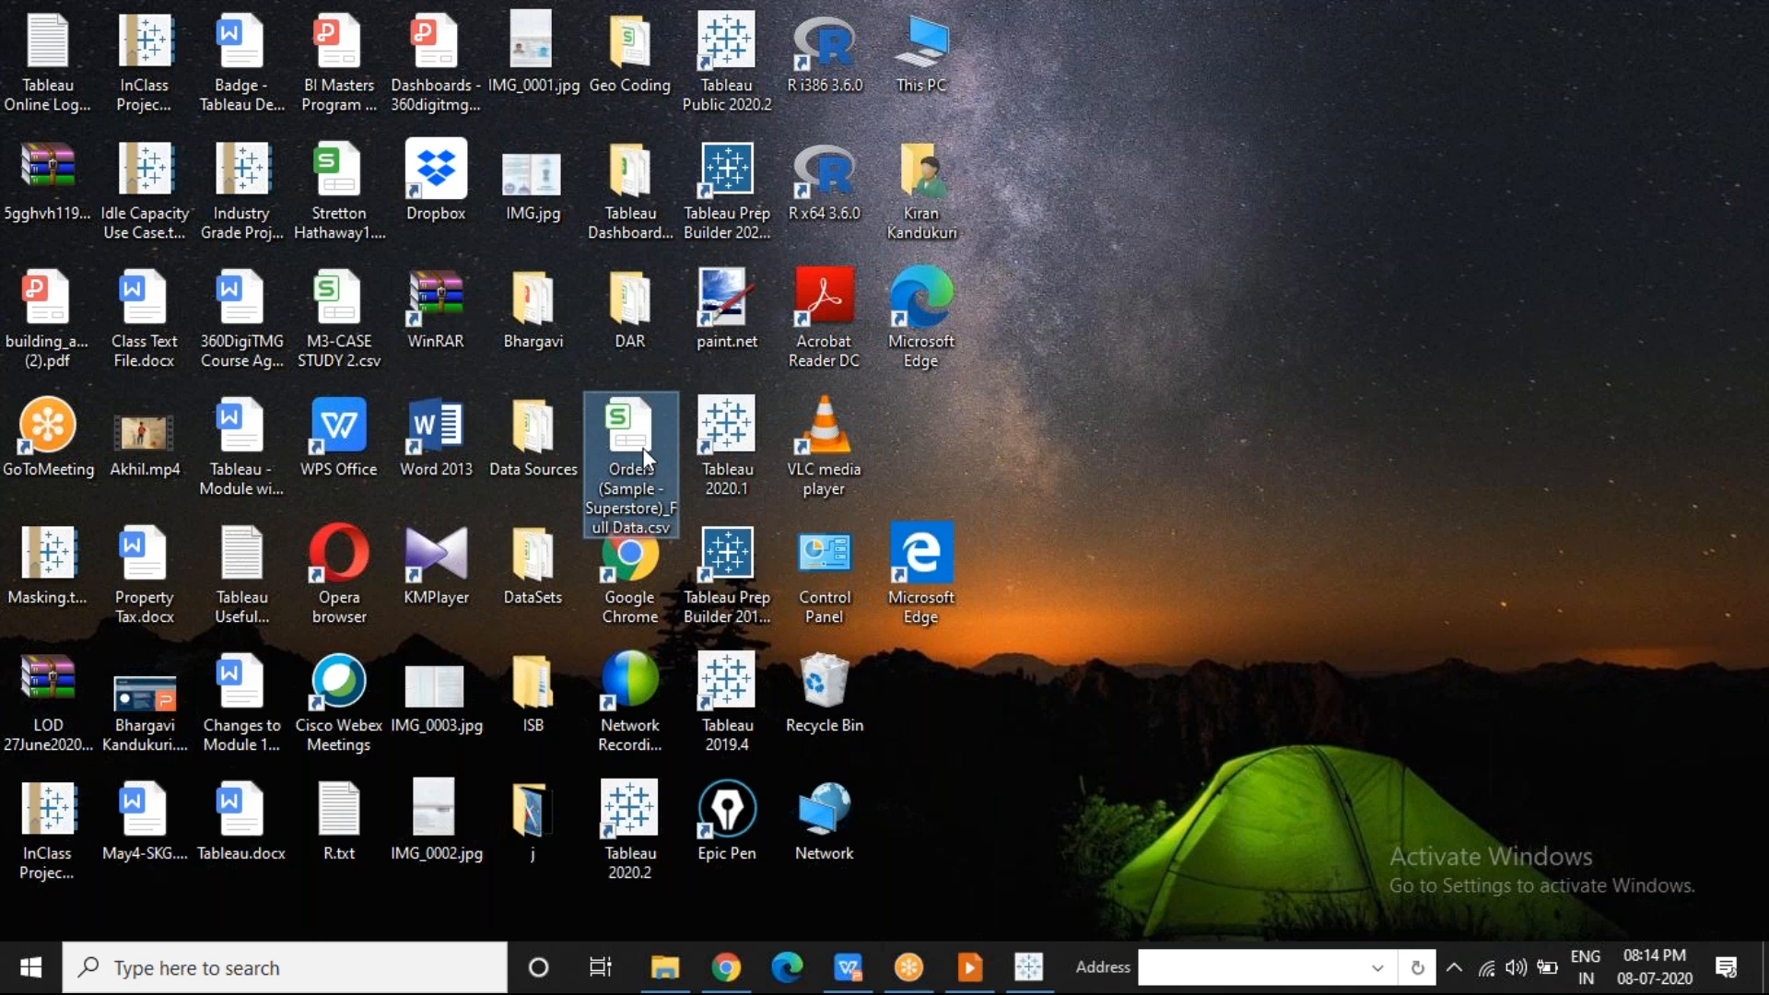
drag(644, 447, 1126, 390)
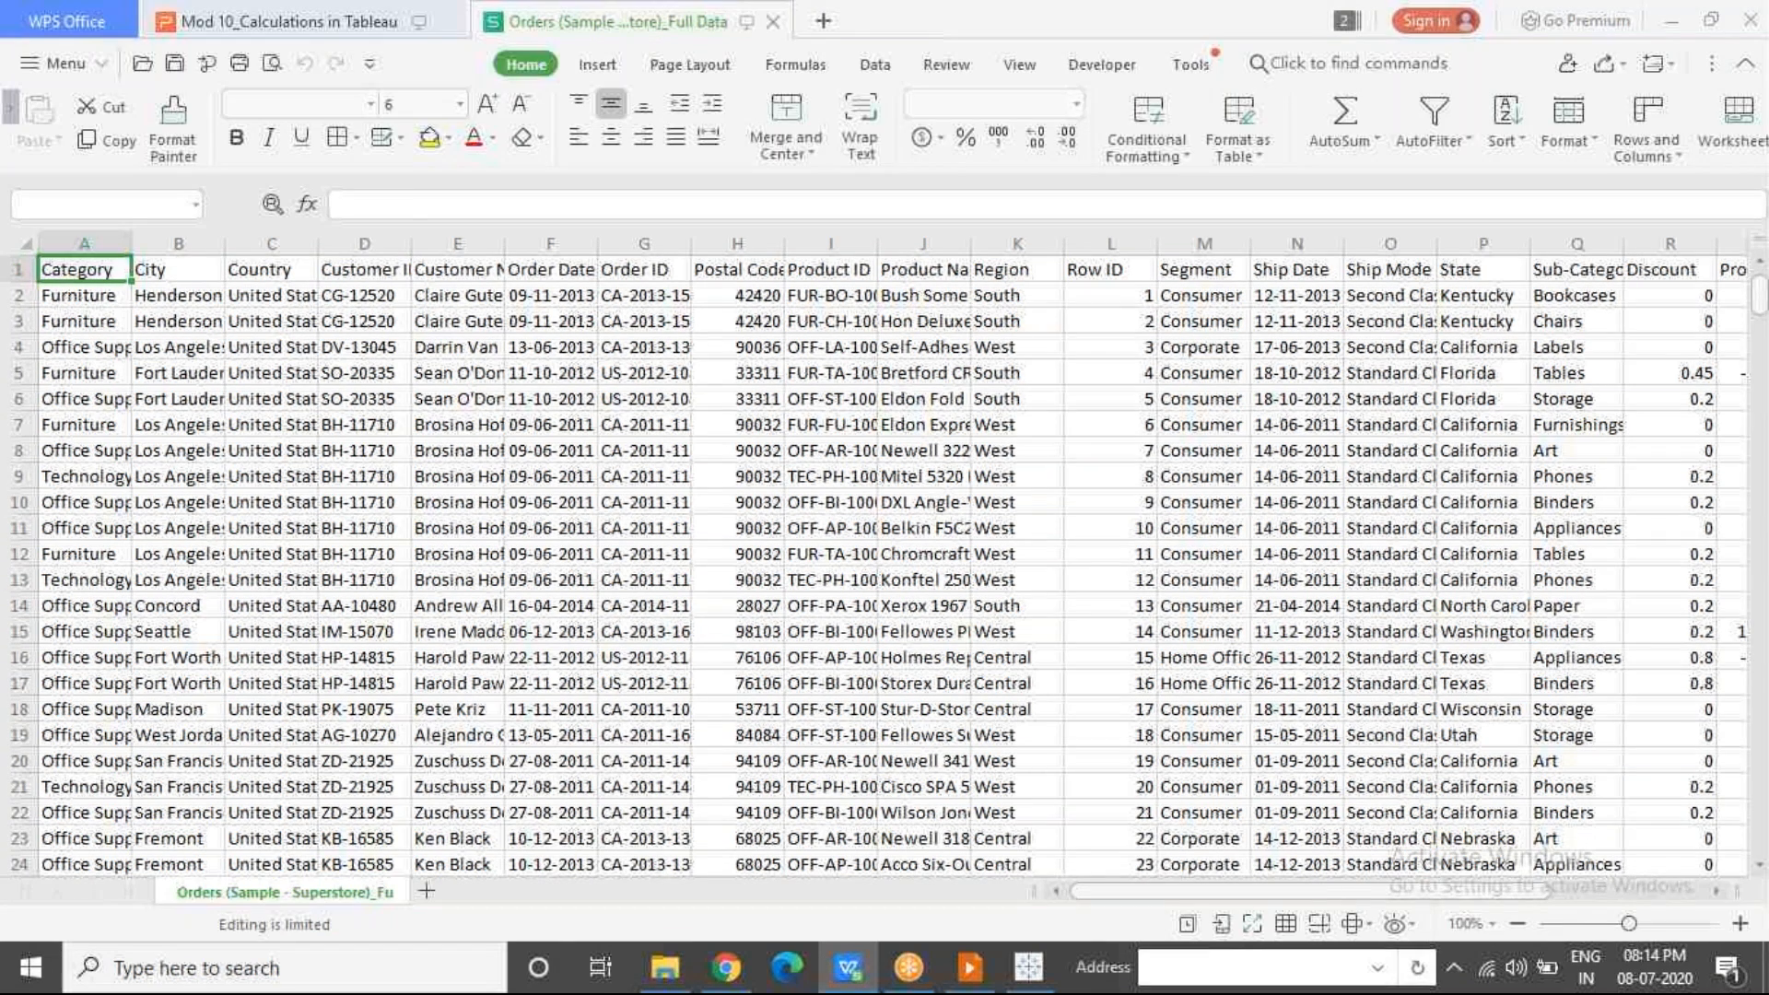
click(1437, 118)
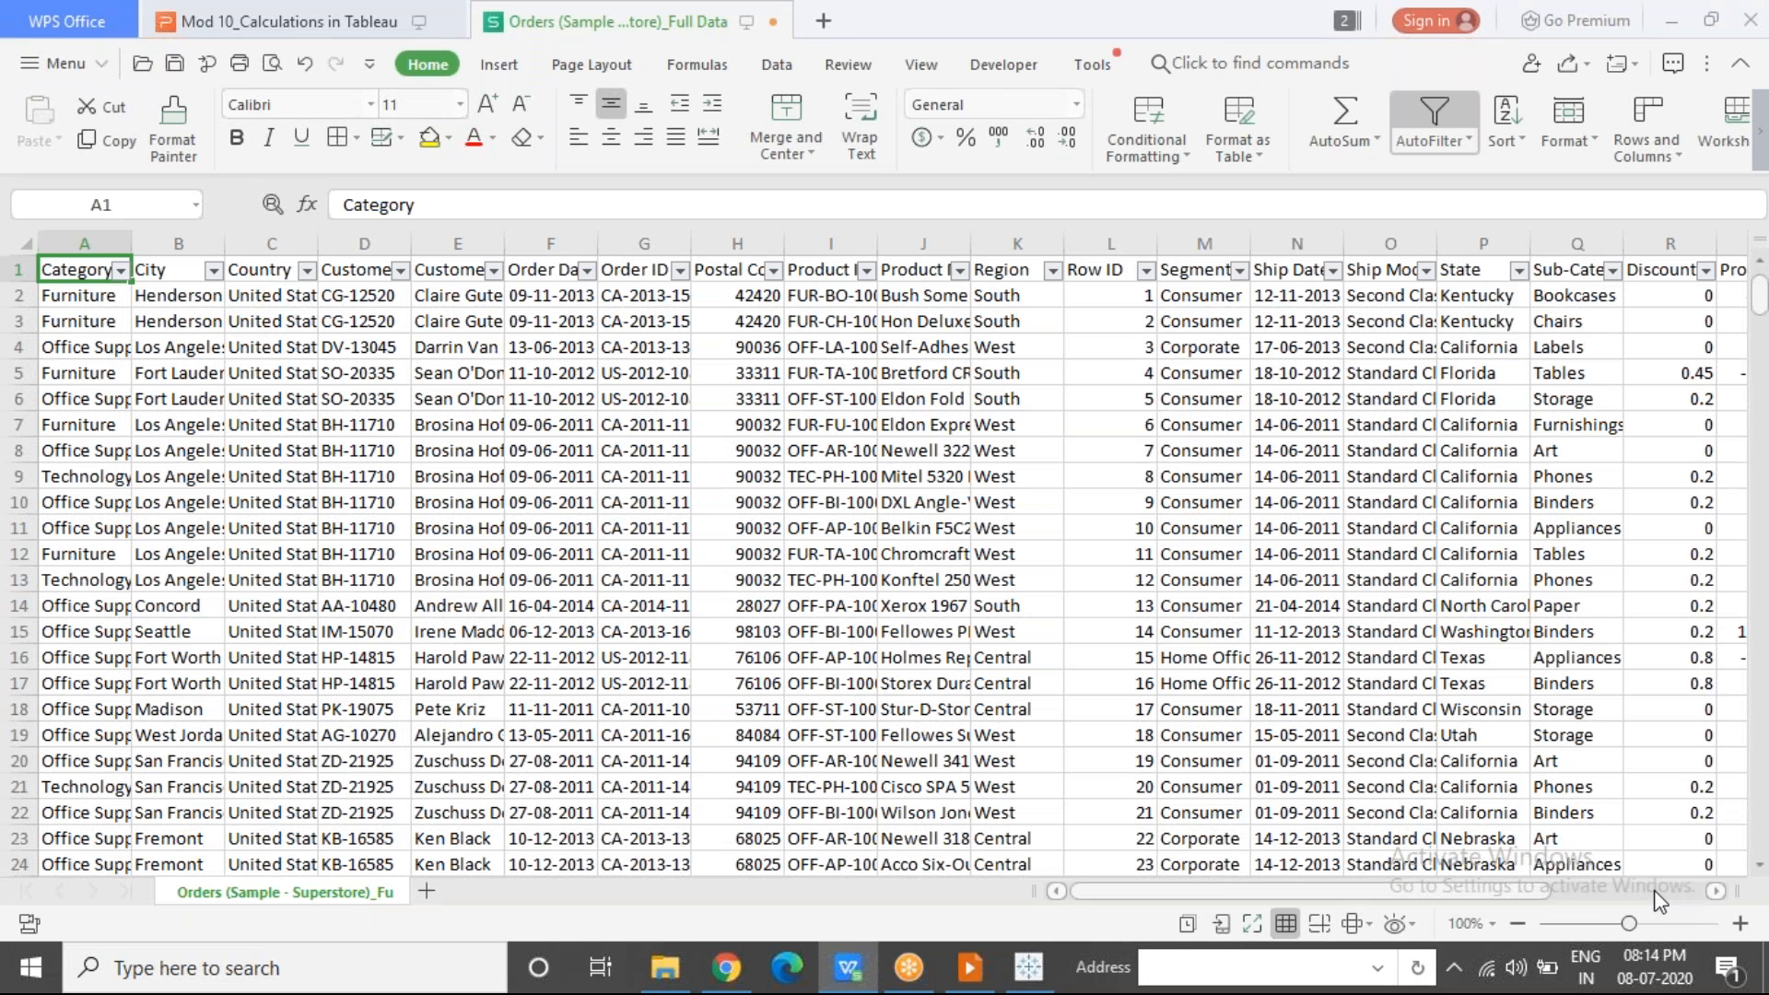
Step: Compare the first record's Profit and Sales with its Profit Ratio Row Level value
scroll(1658, 899, right, 2)
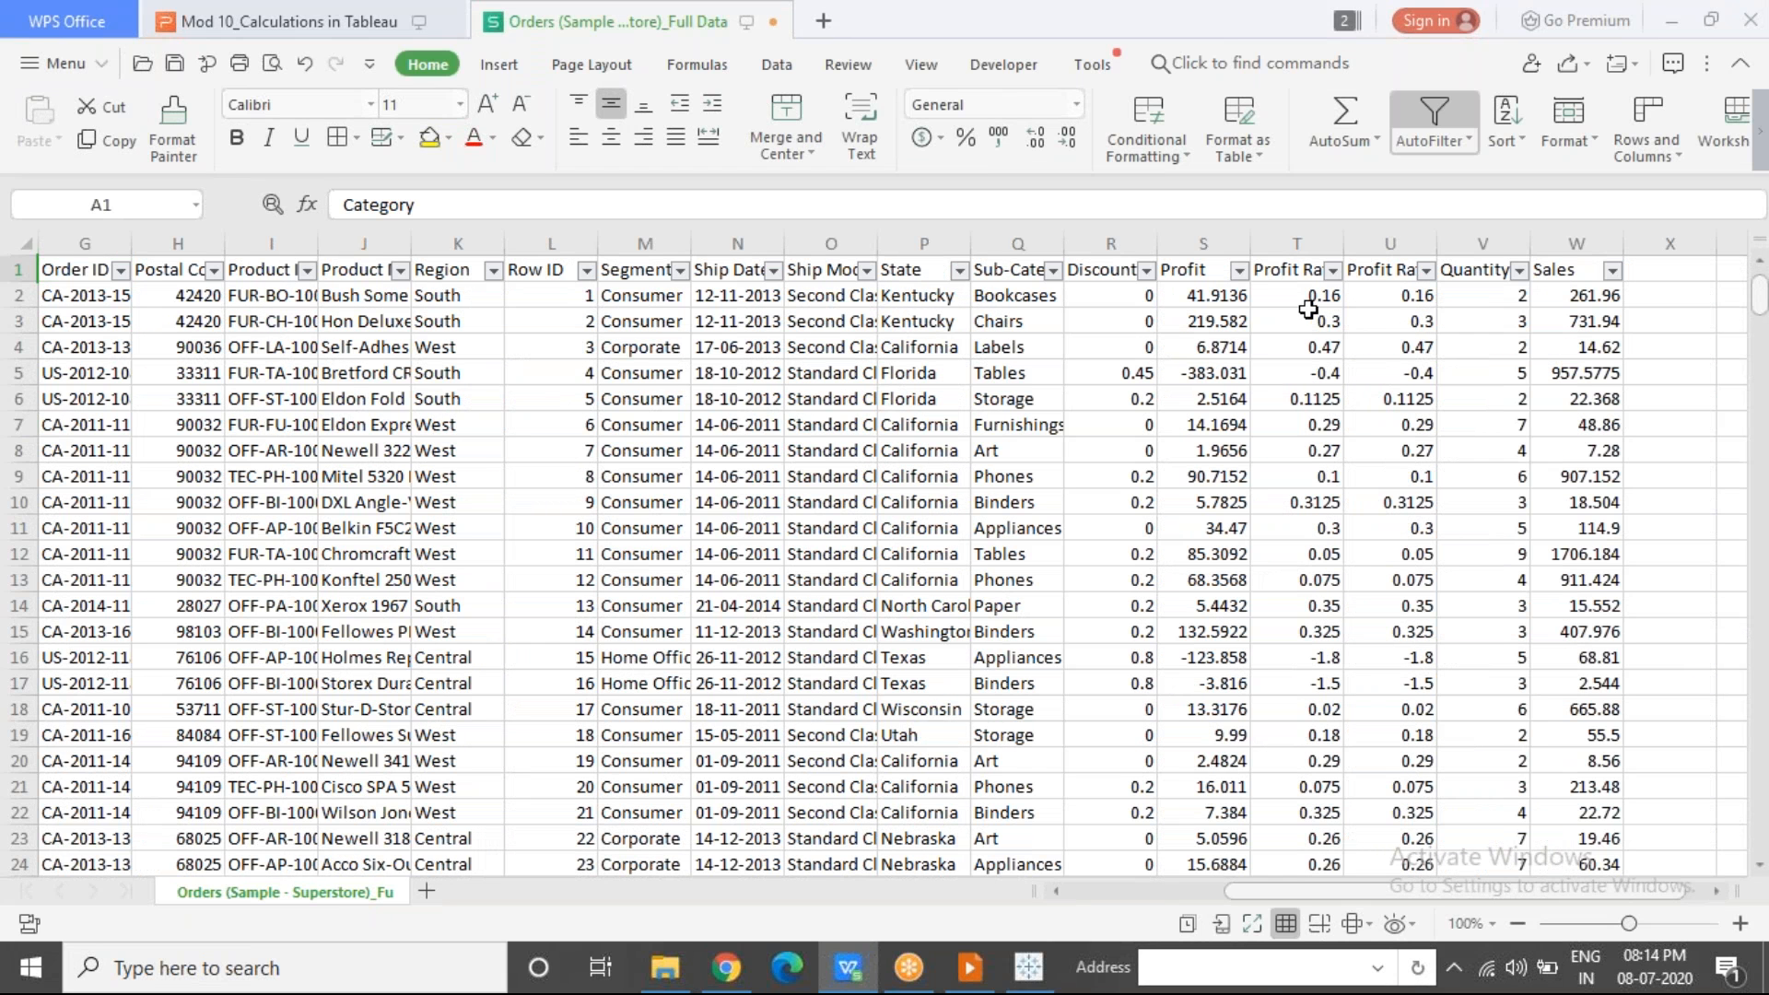
click(1225, 302)
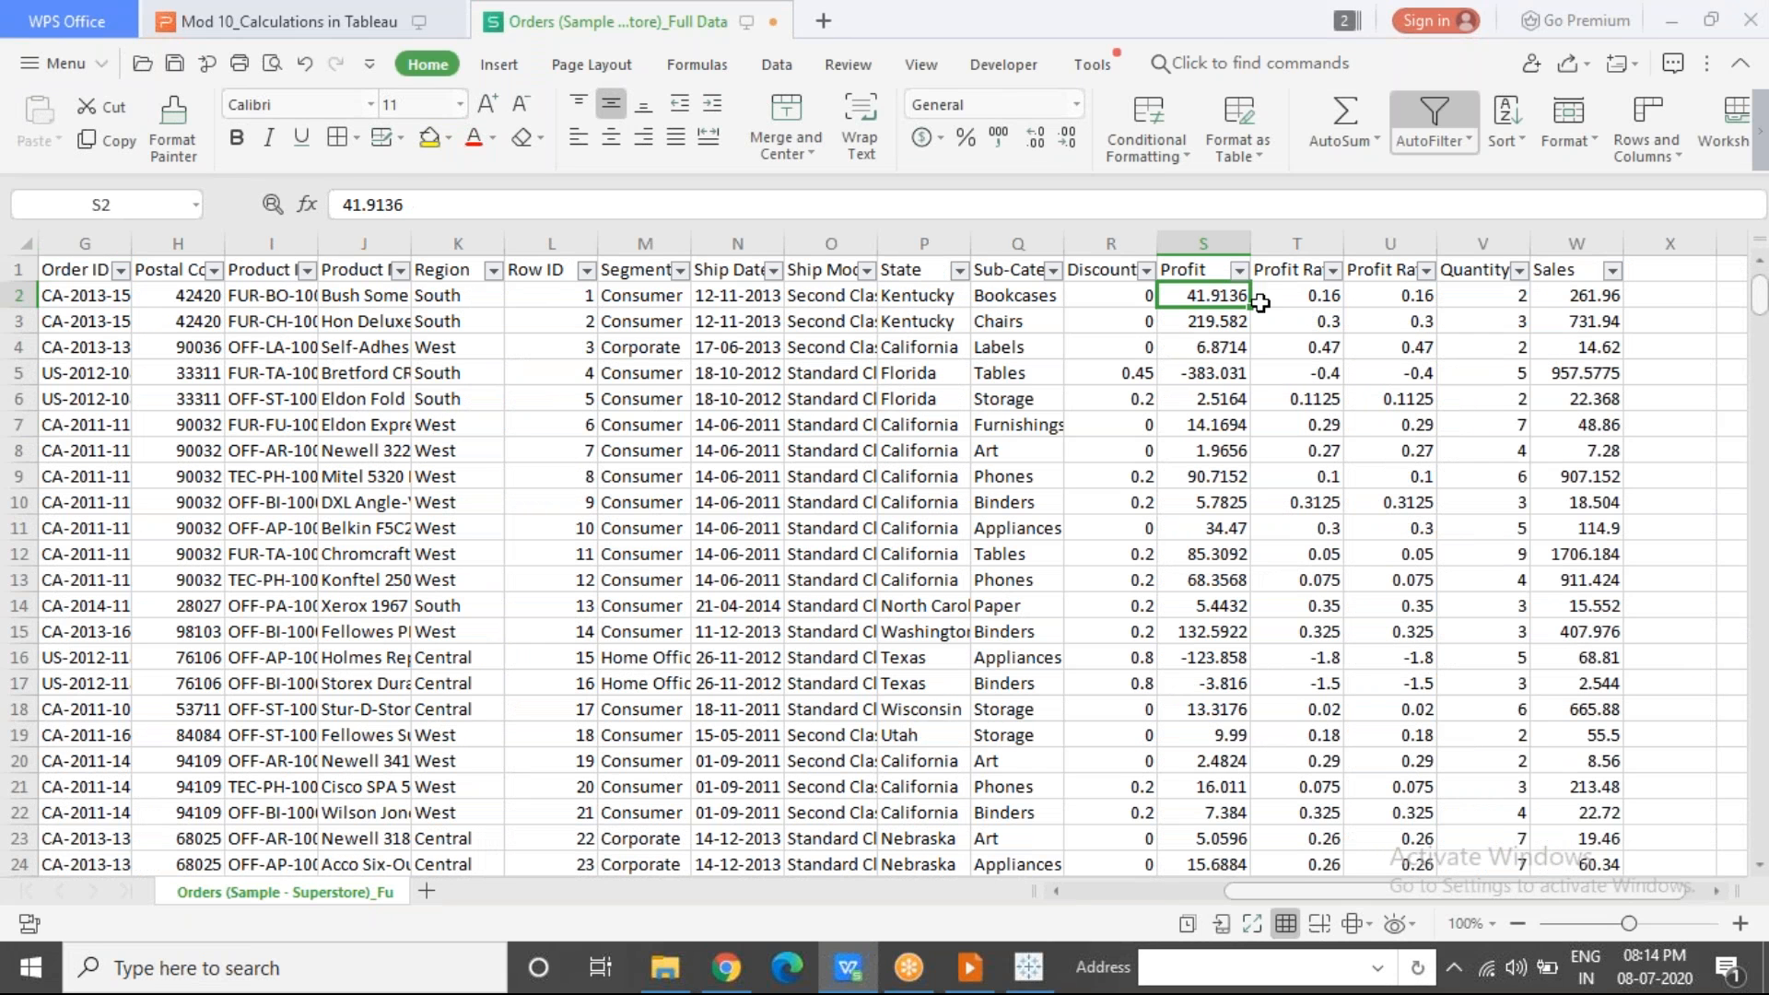
ctrl+click(1547, 293)
ctrl+click(1397, 300)
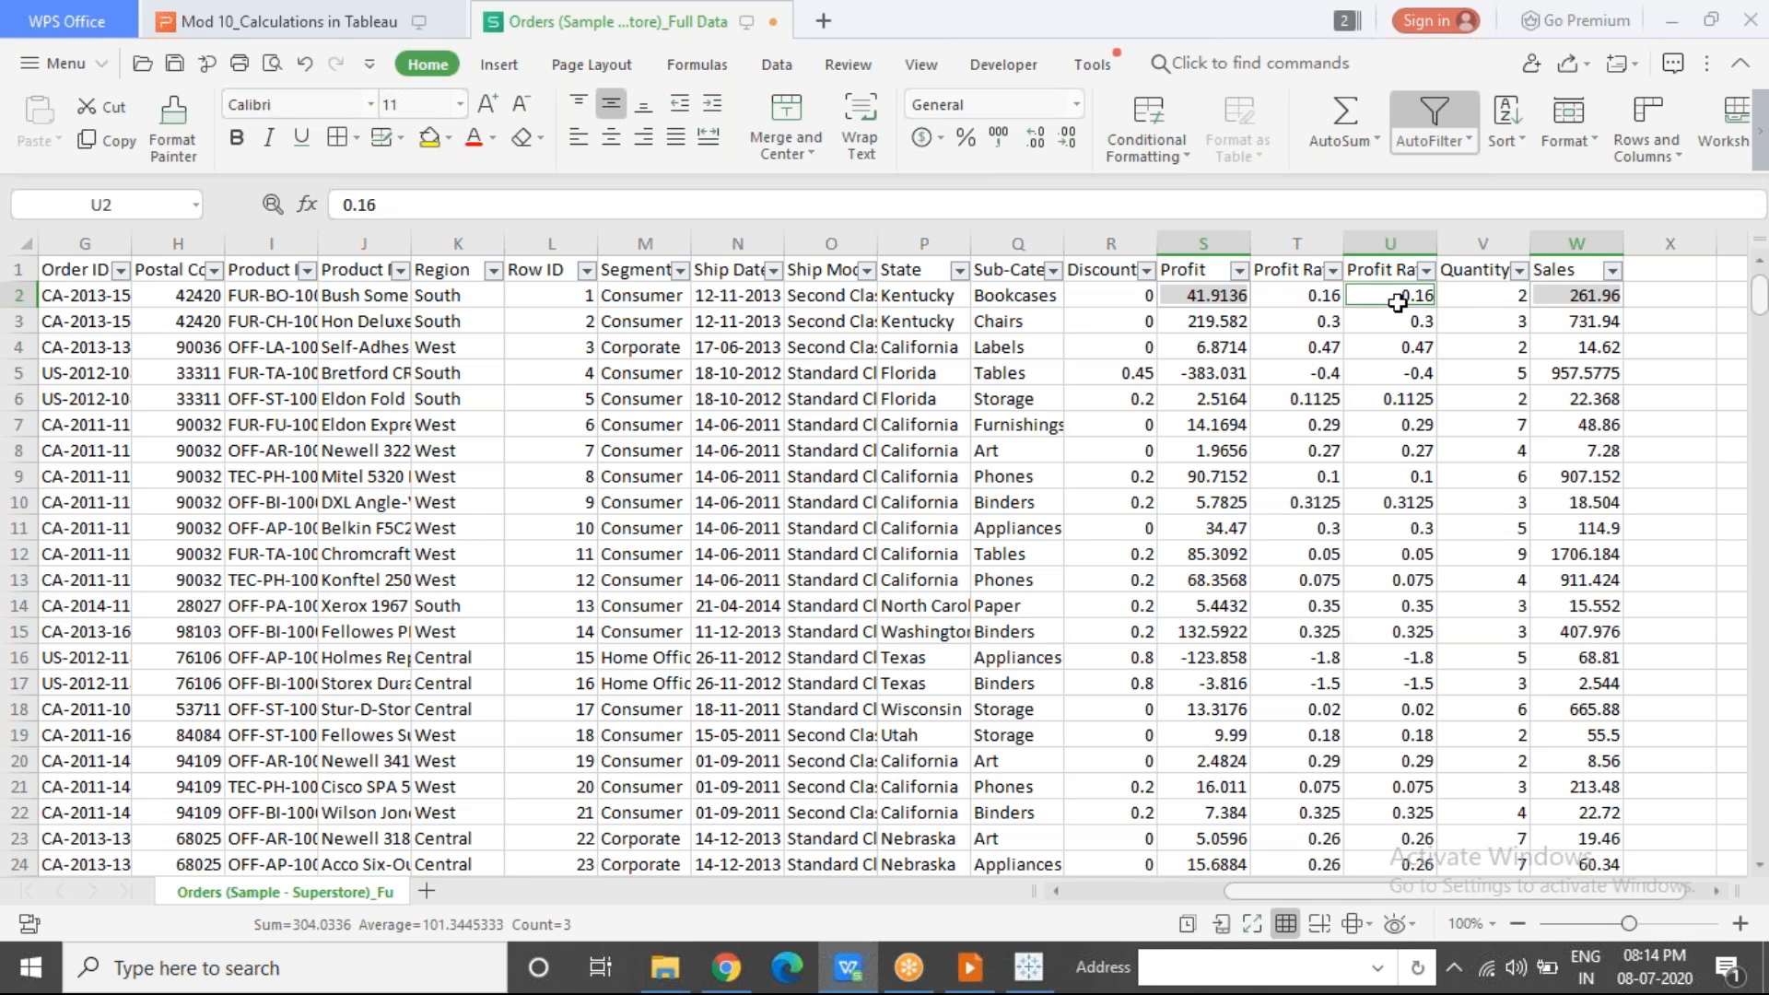
click(1395, 300)
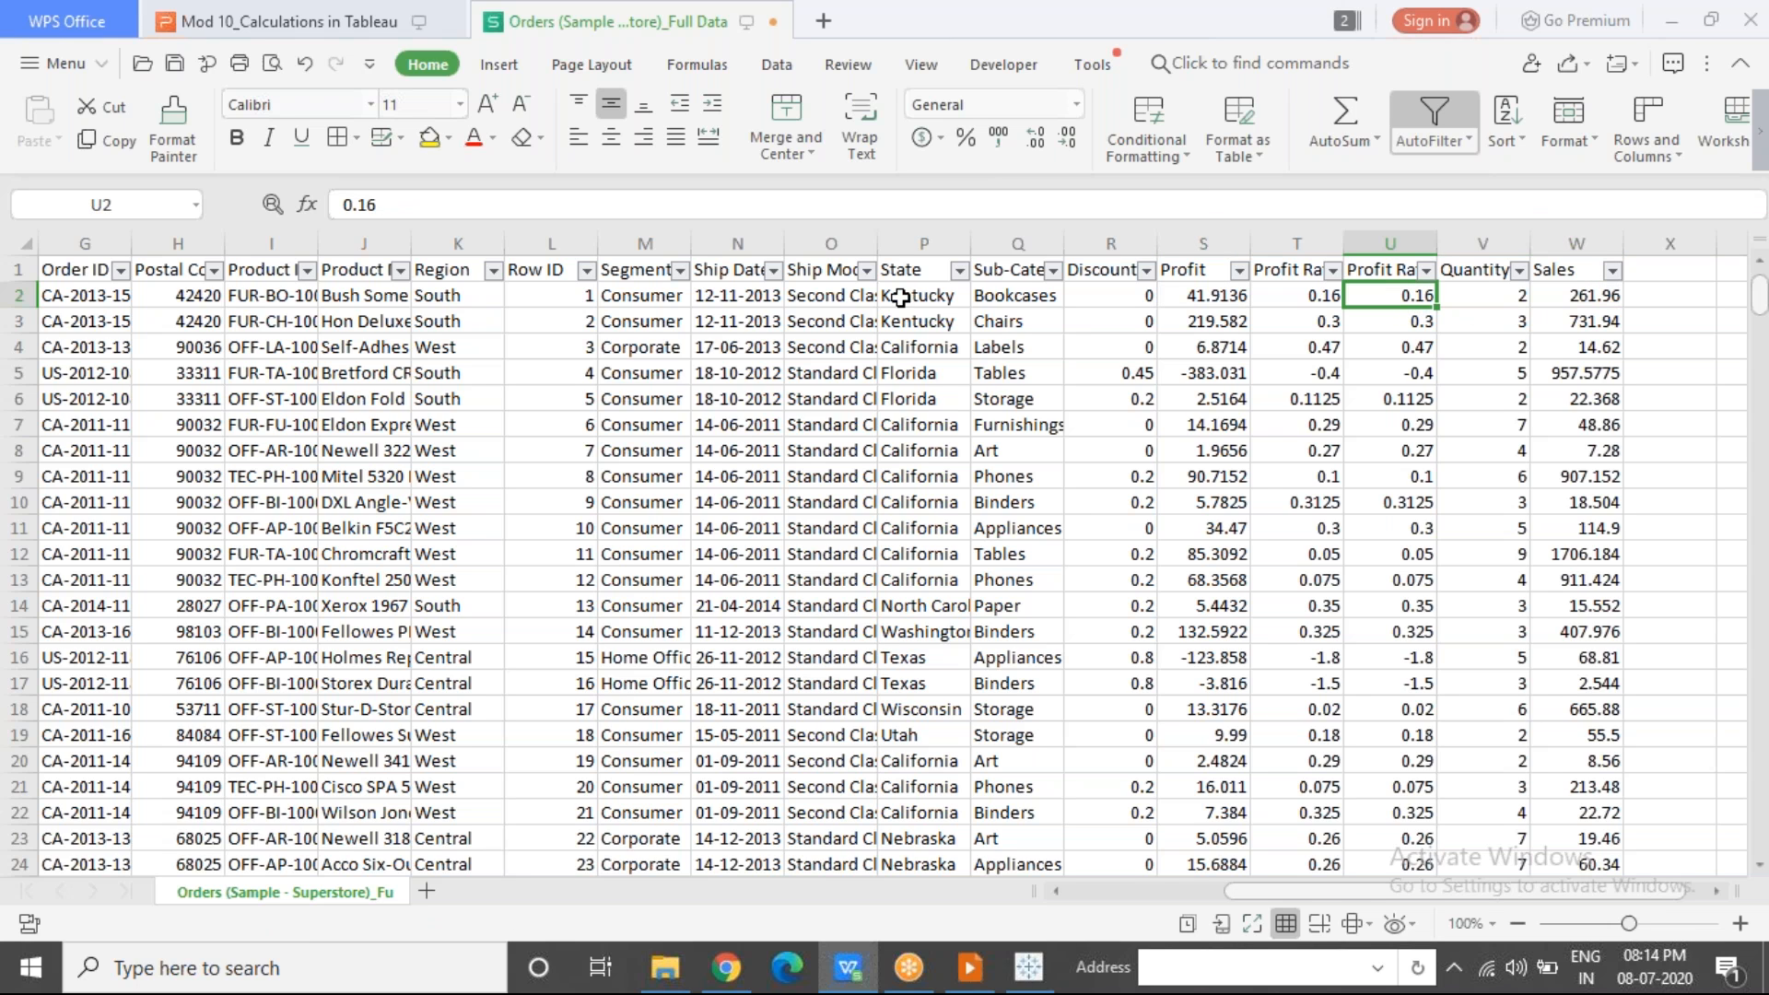
Step: Filter the Region column to Central and select the whole Profit Ratio Row Level column to check its sum
click(493, 270)
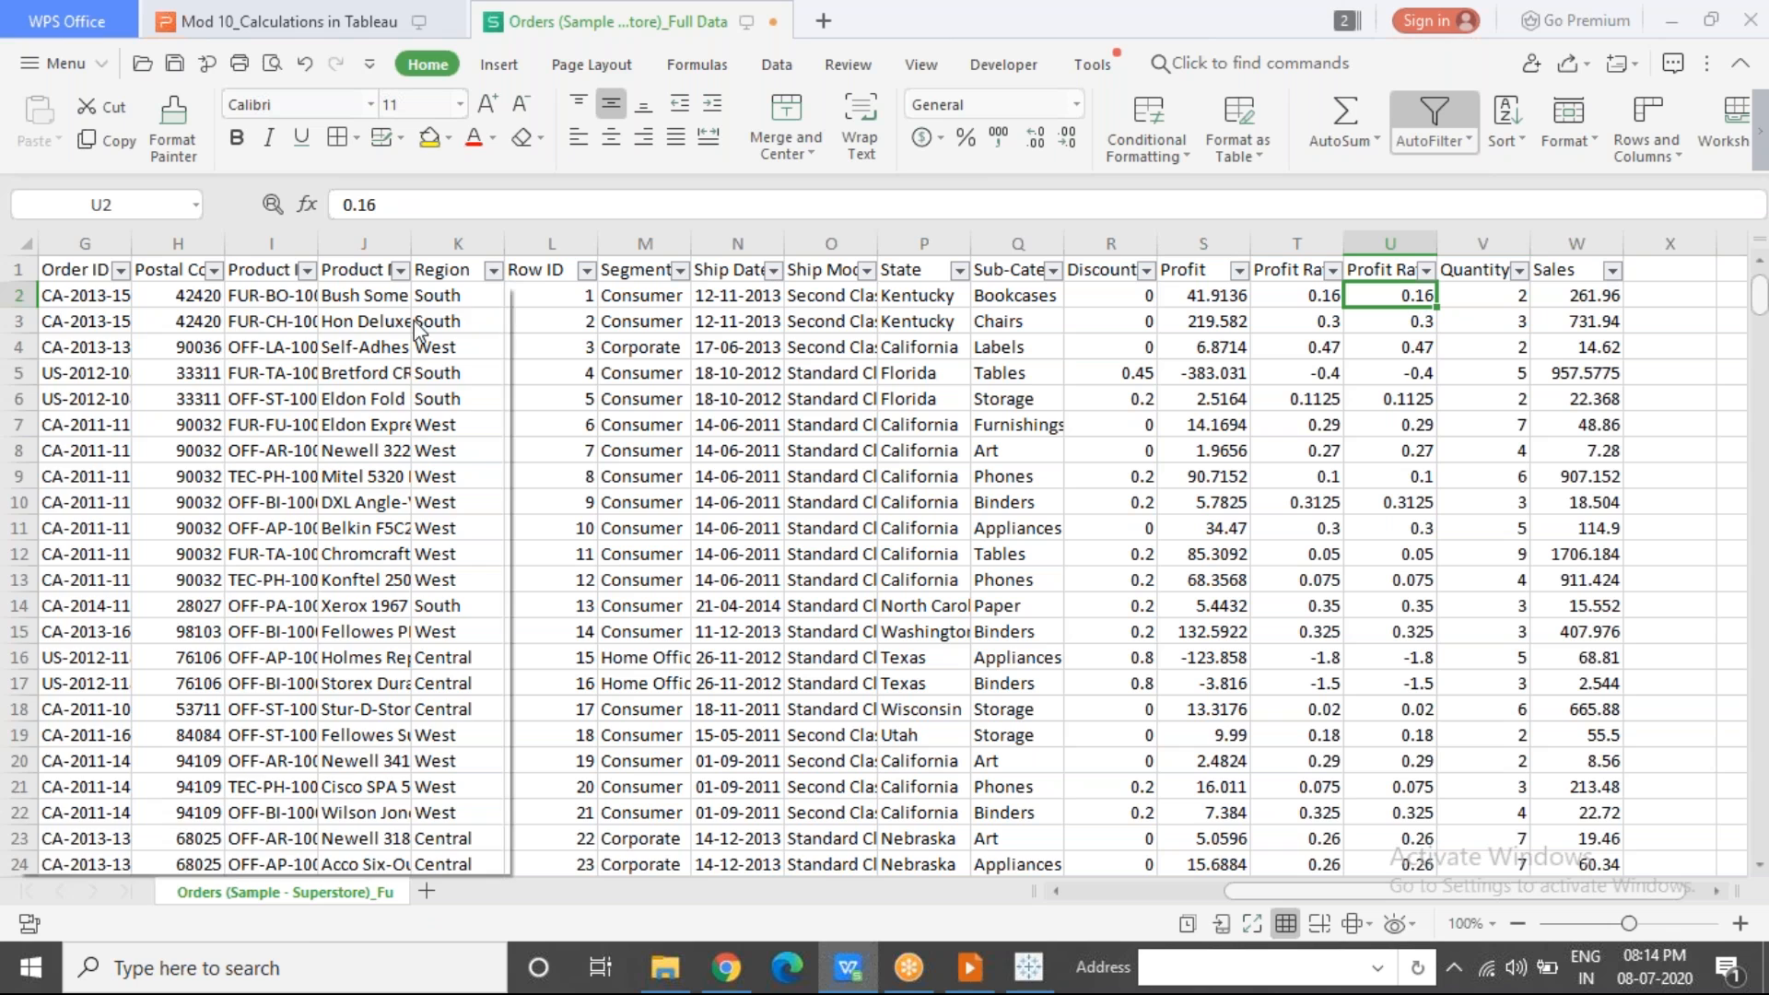
click(73, 455)
click(76, 480)
click(324, 839)
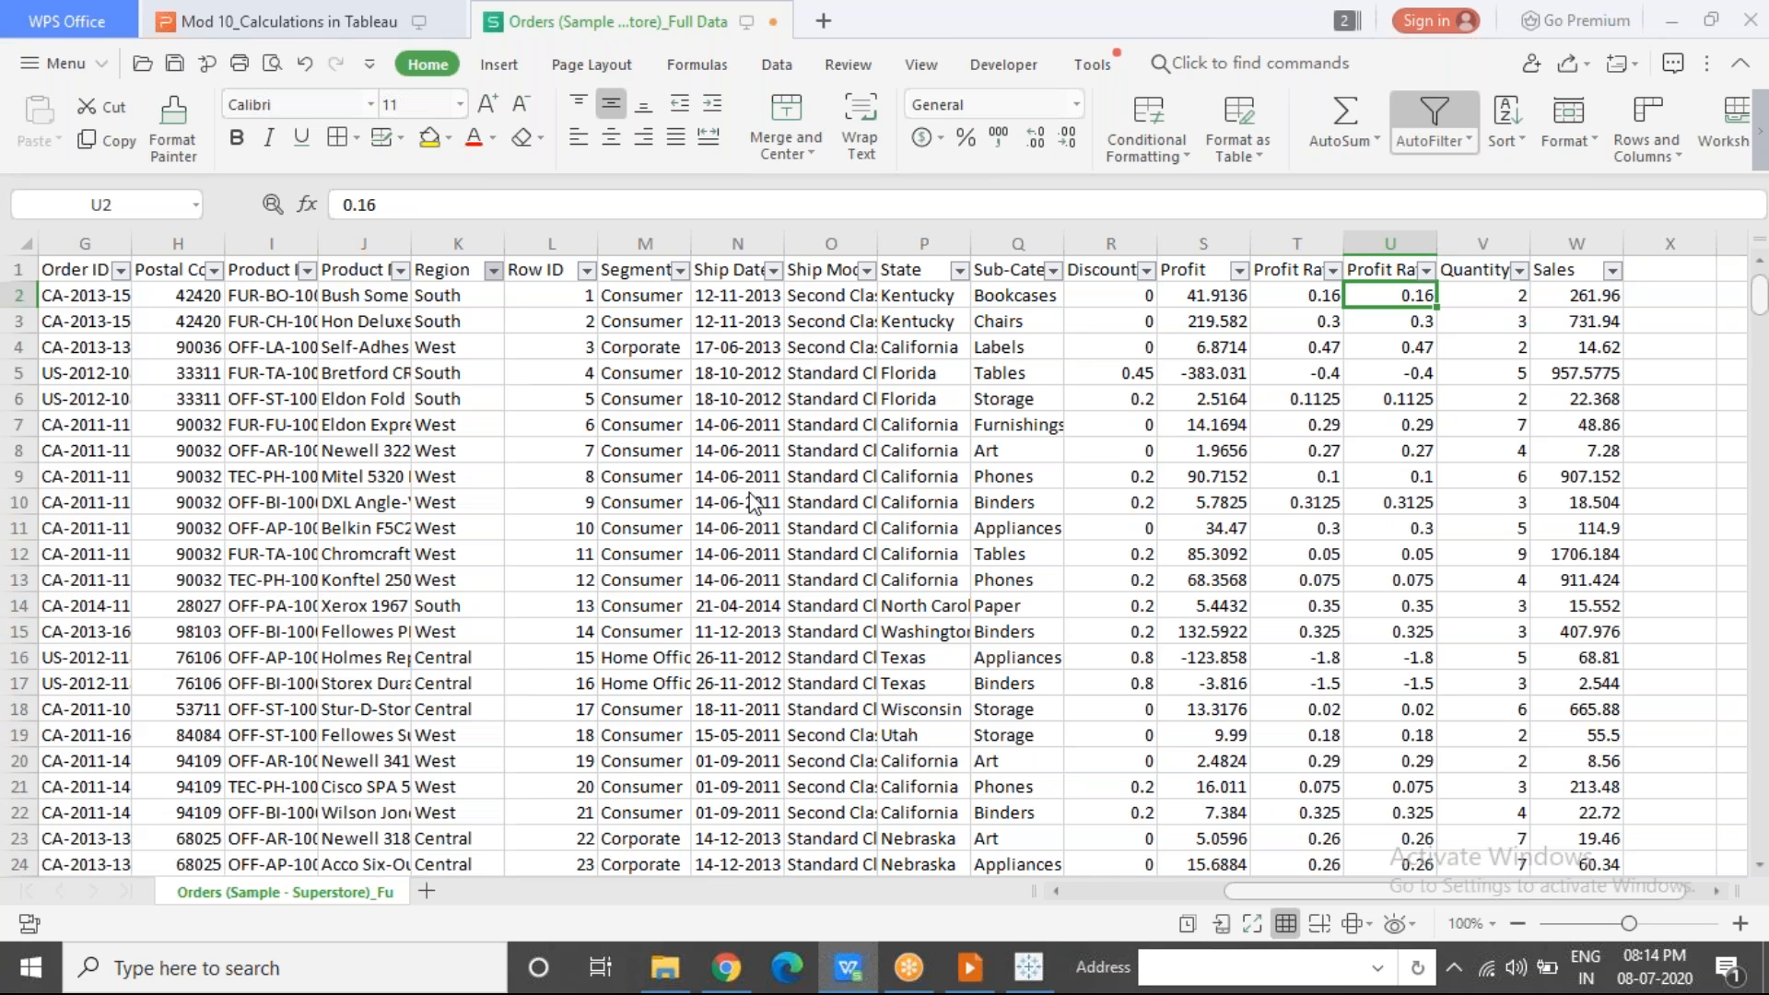
click(1382, 246)
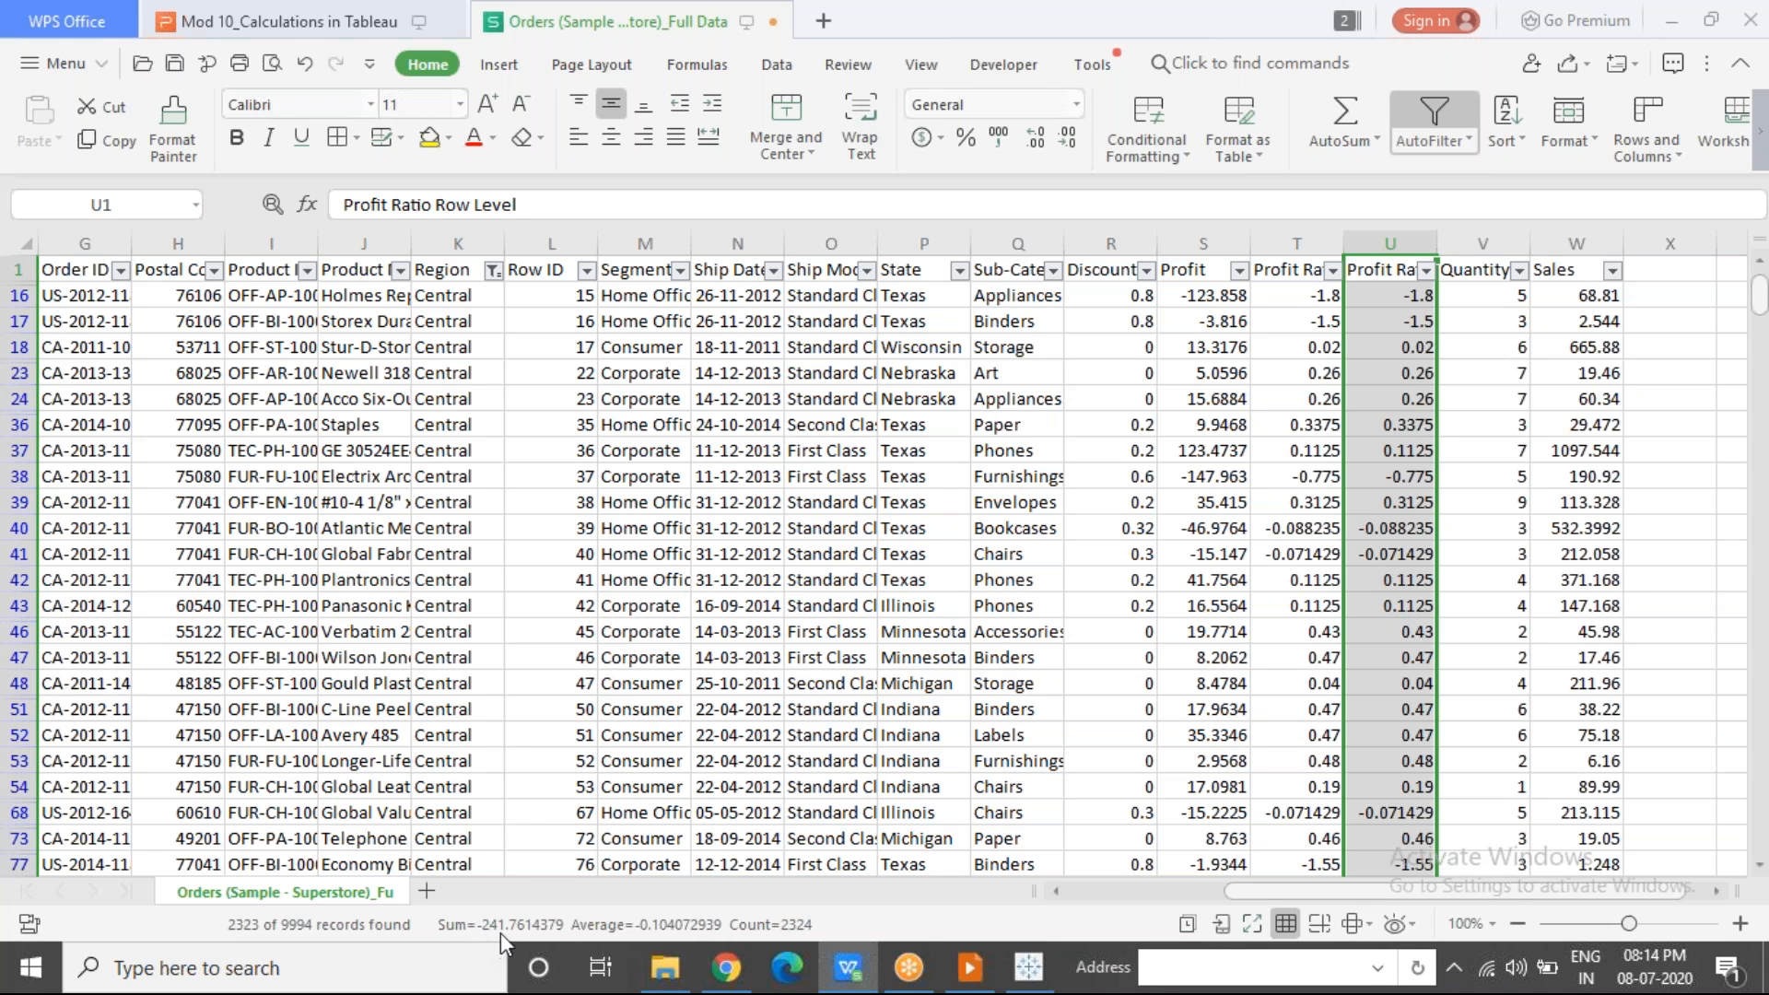
Step: Switch back to Tableau and remove Region from Columns to show the measures across all regions
click(1044, 972)
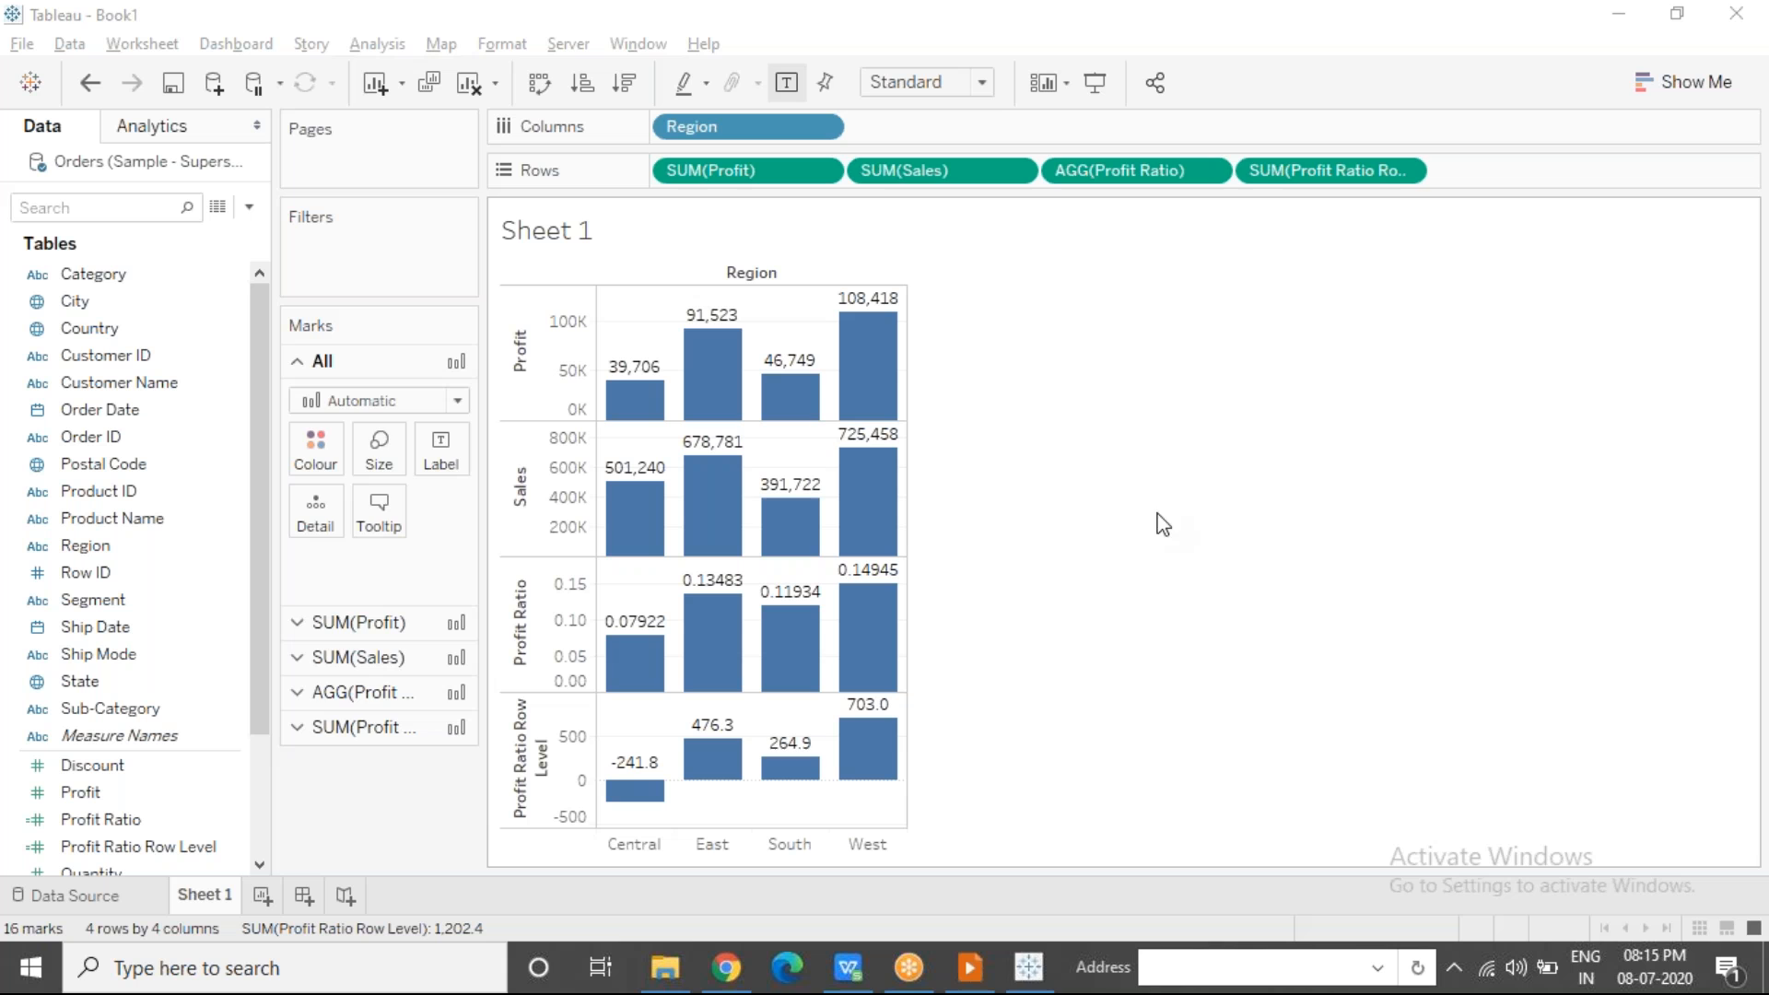
click(1302, 170)
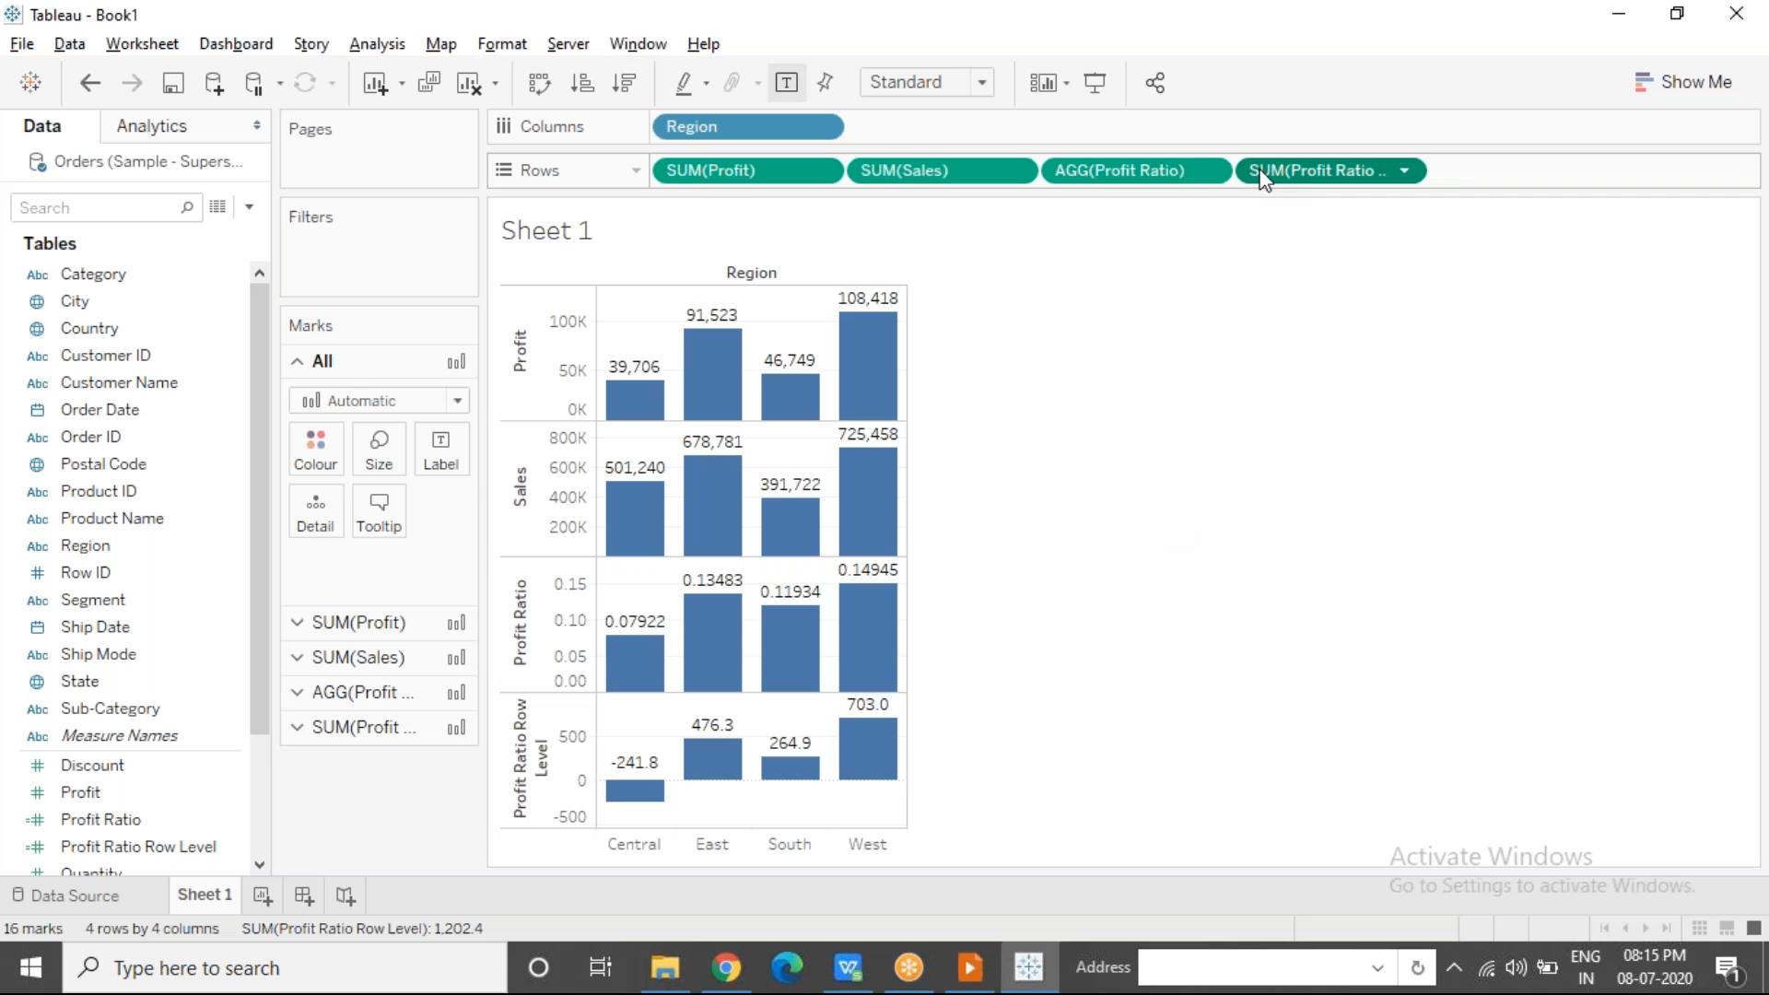
click(779, 134)
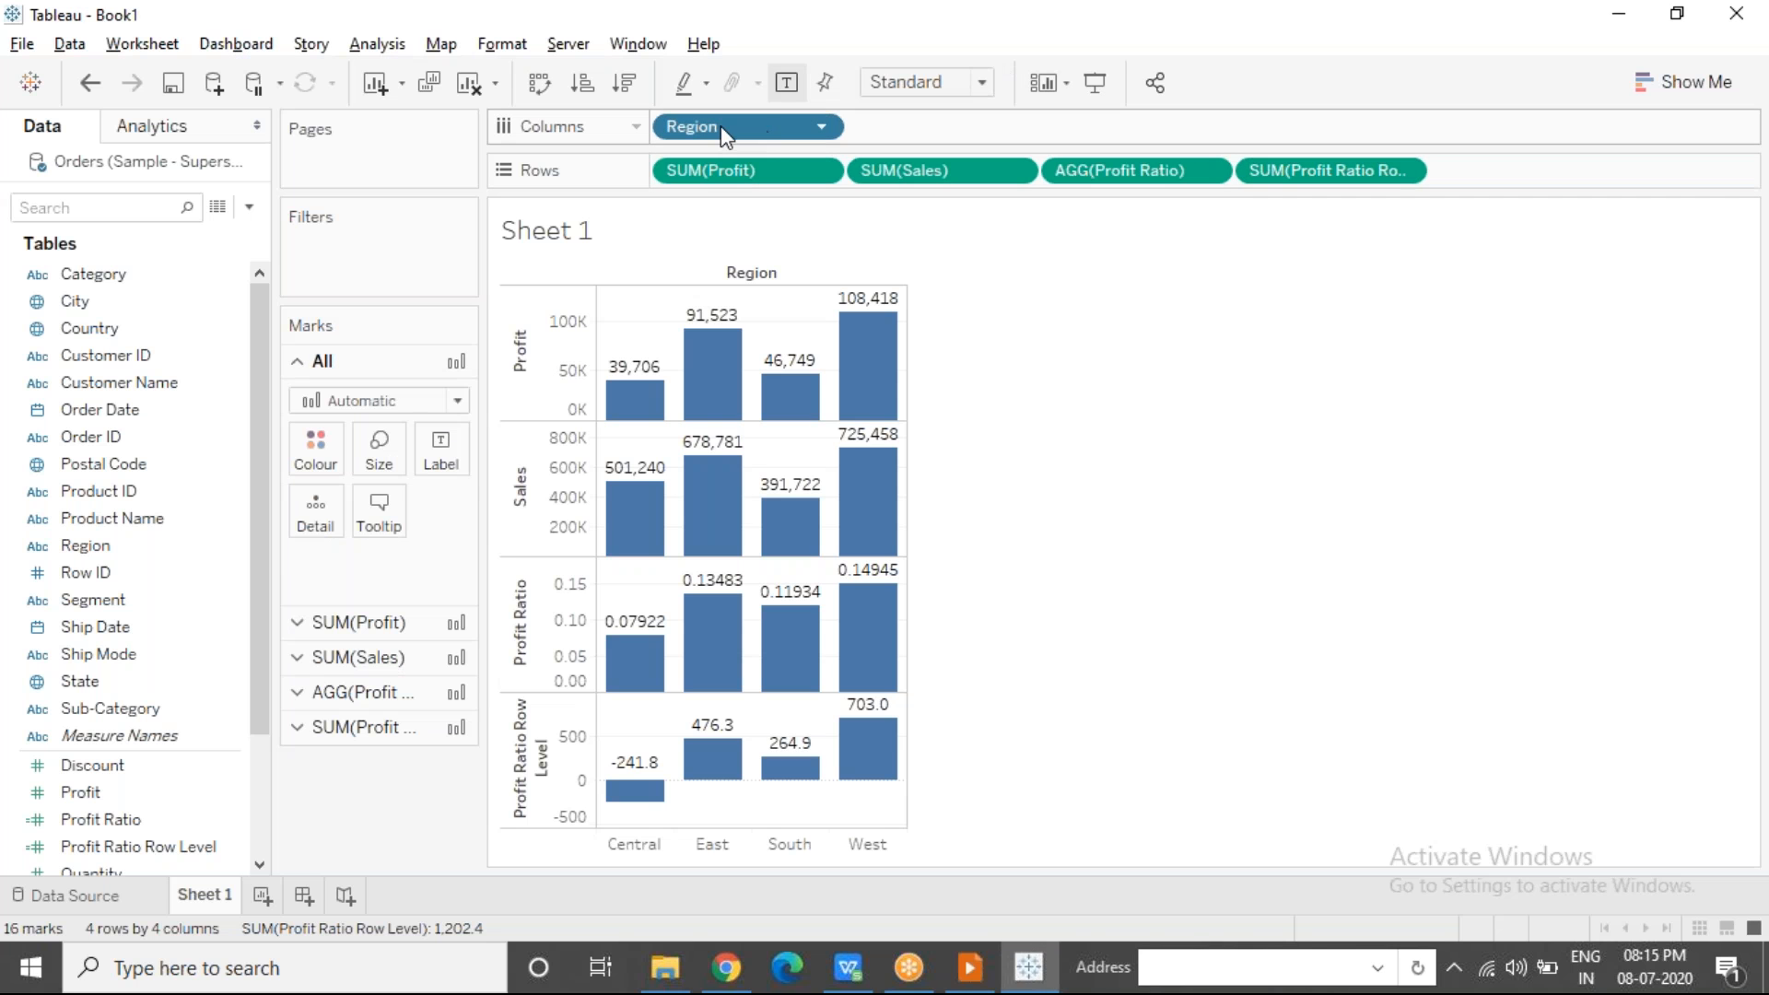
drag(718, 129, 1041, 479)
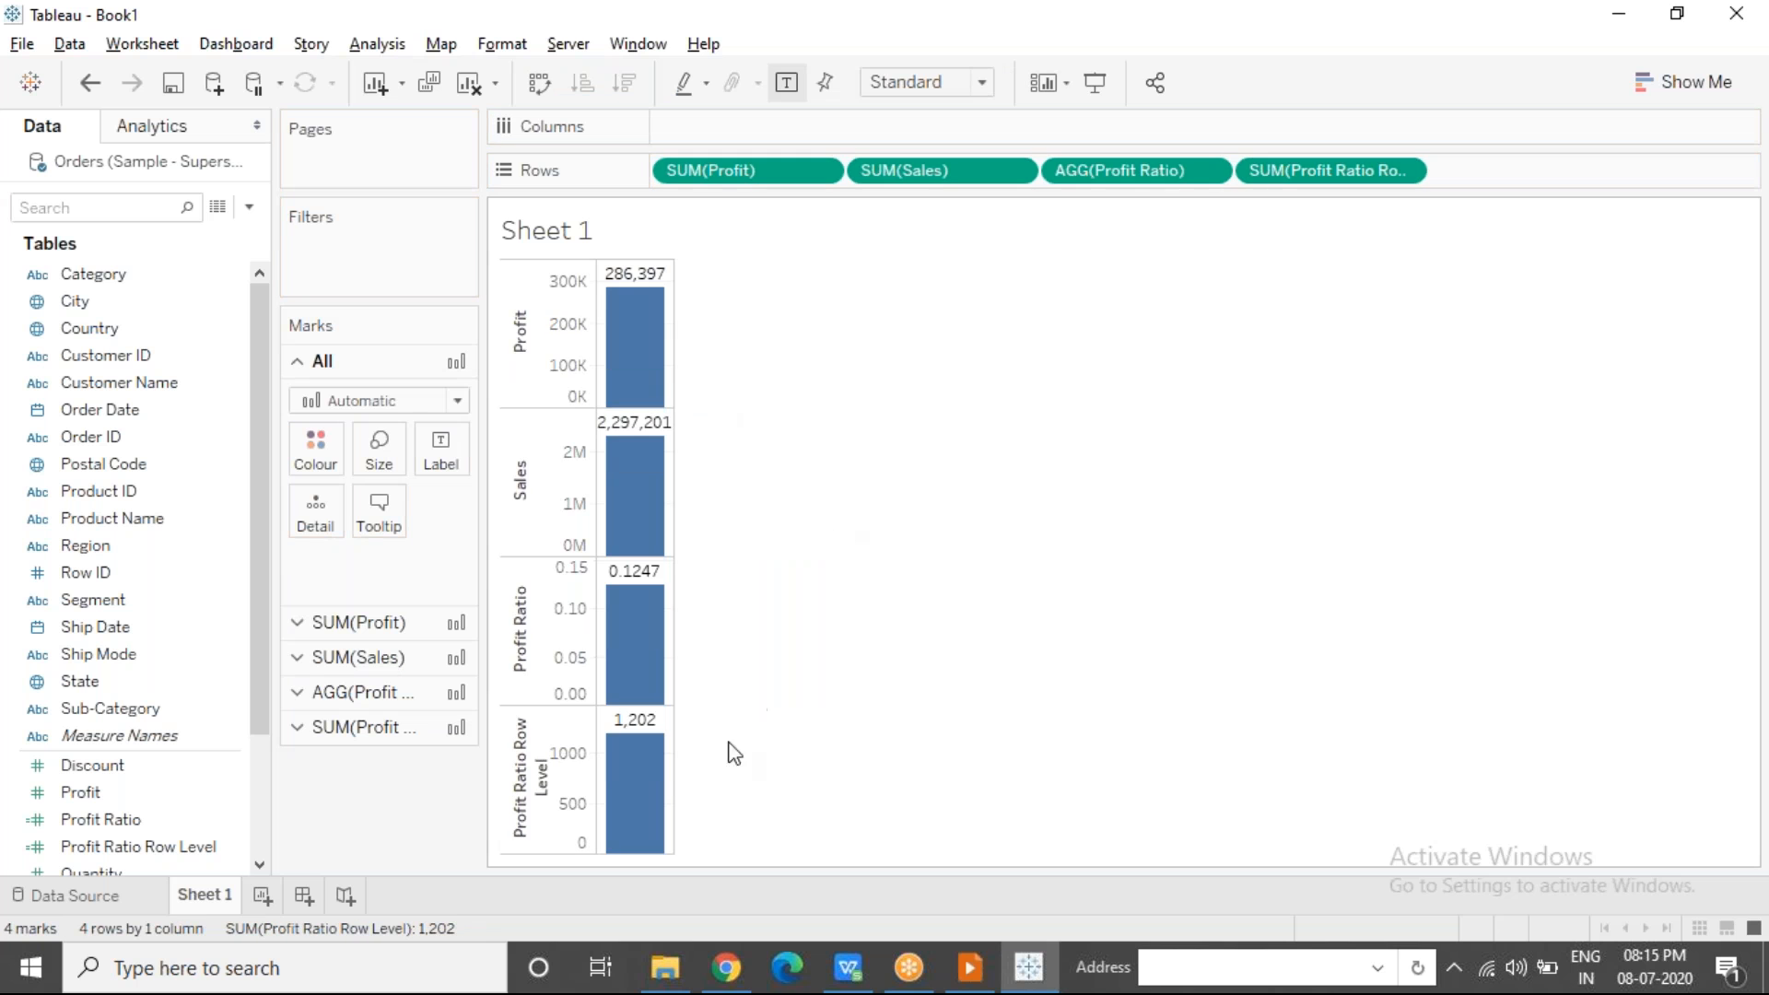
Step: Switch to the exported Orders data in WPS Office and set the Region filter to include all regions
click(848, 967)
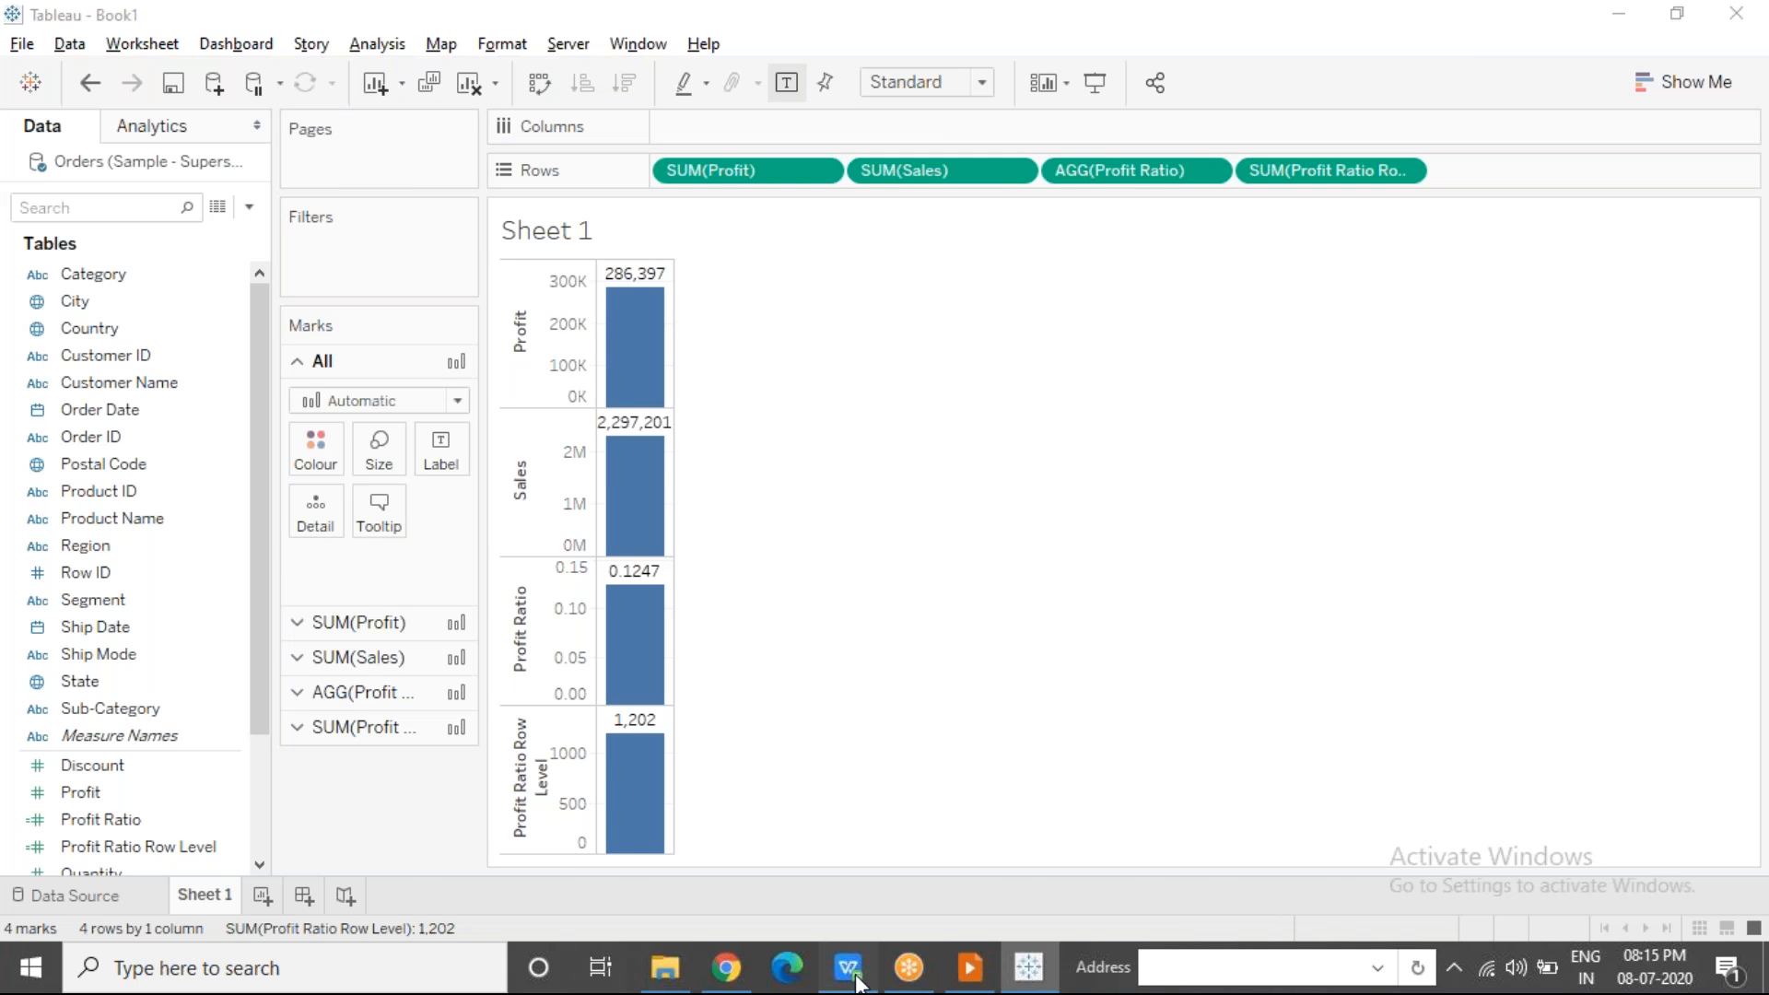
click(830, 503)
click(493, 270)
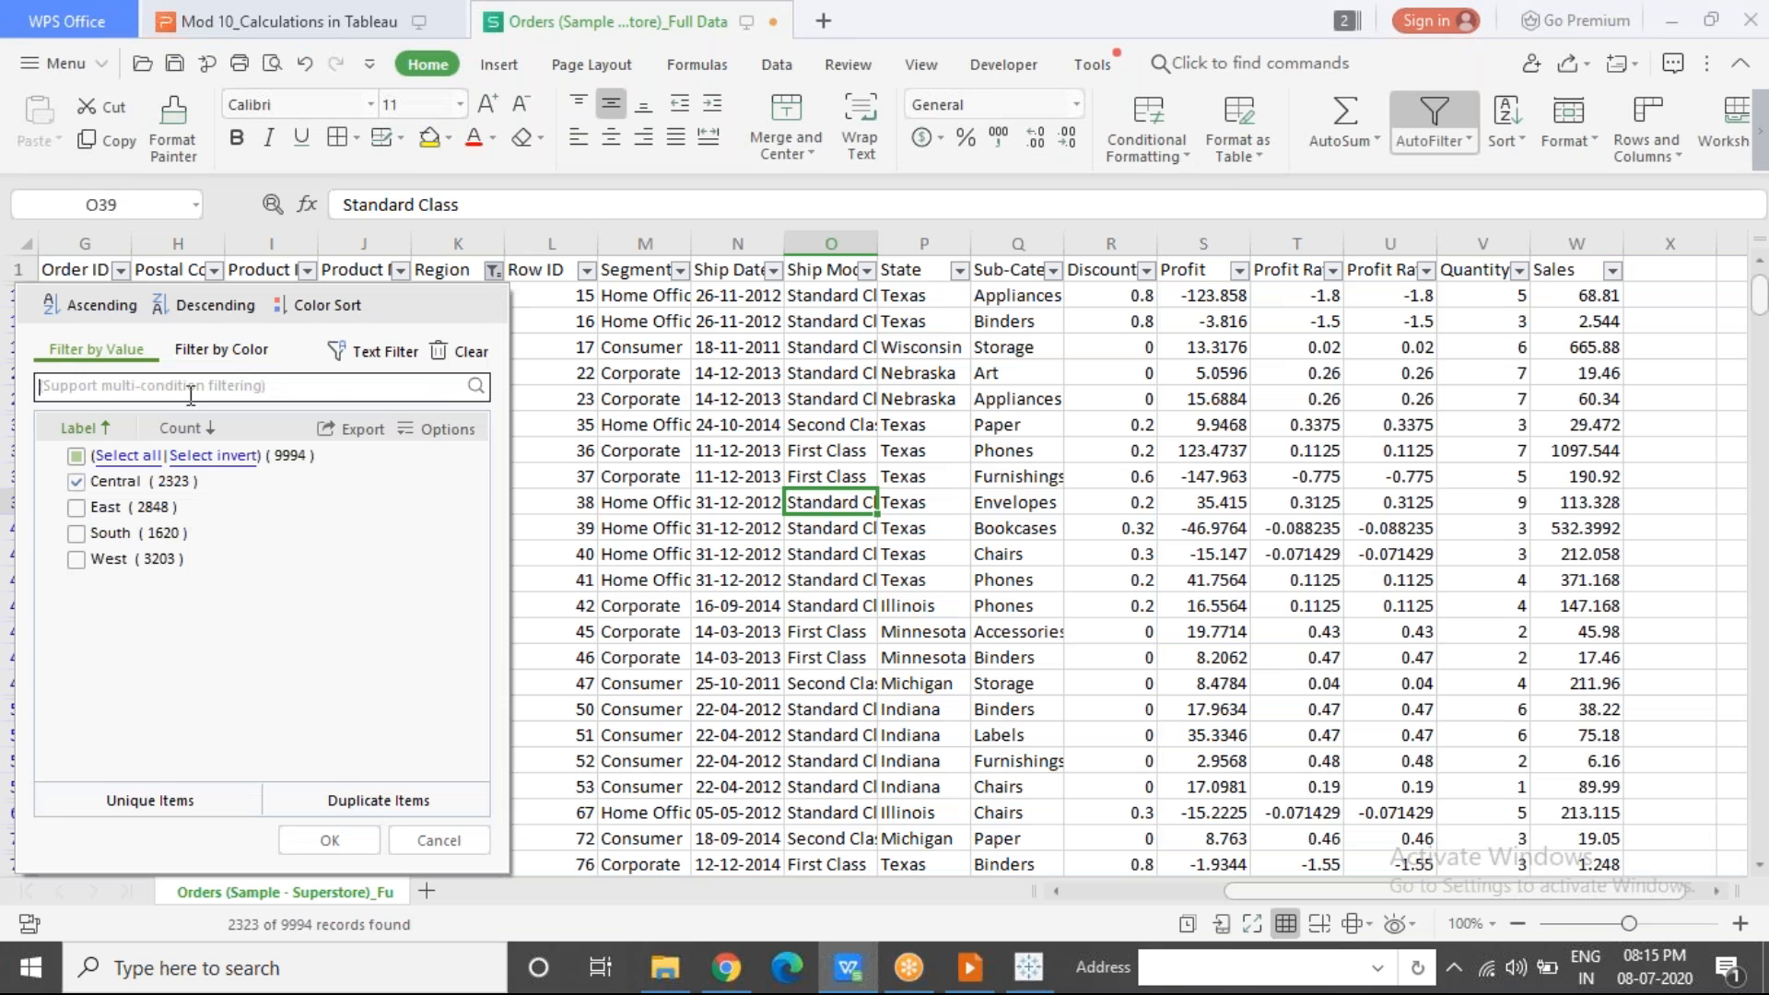
click(76, 482)
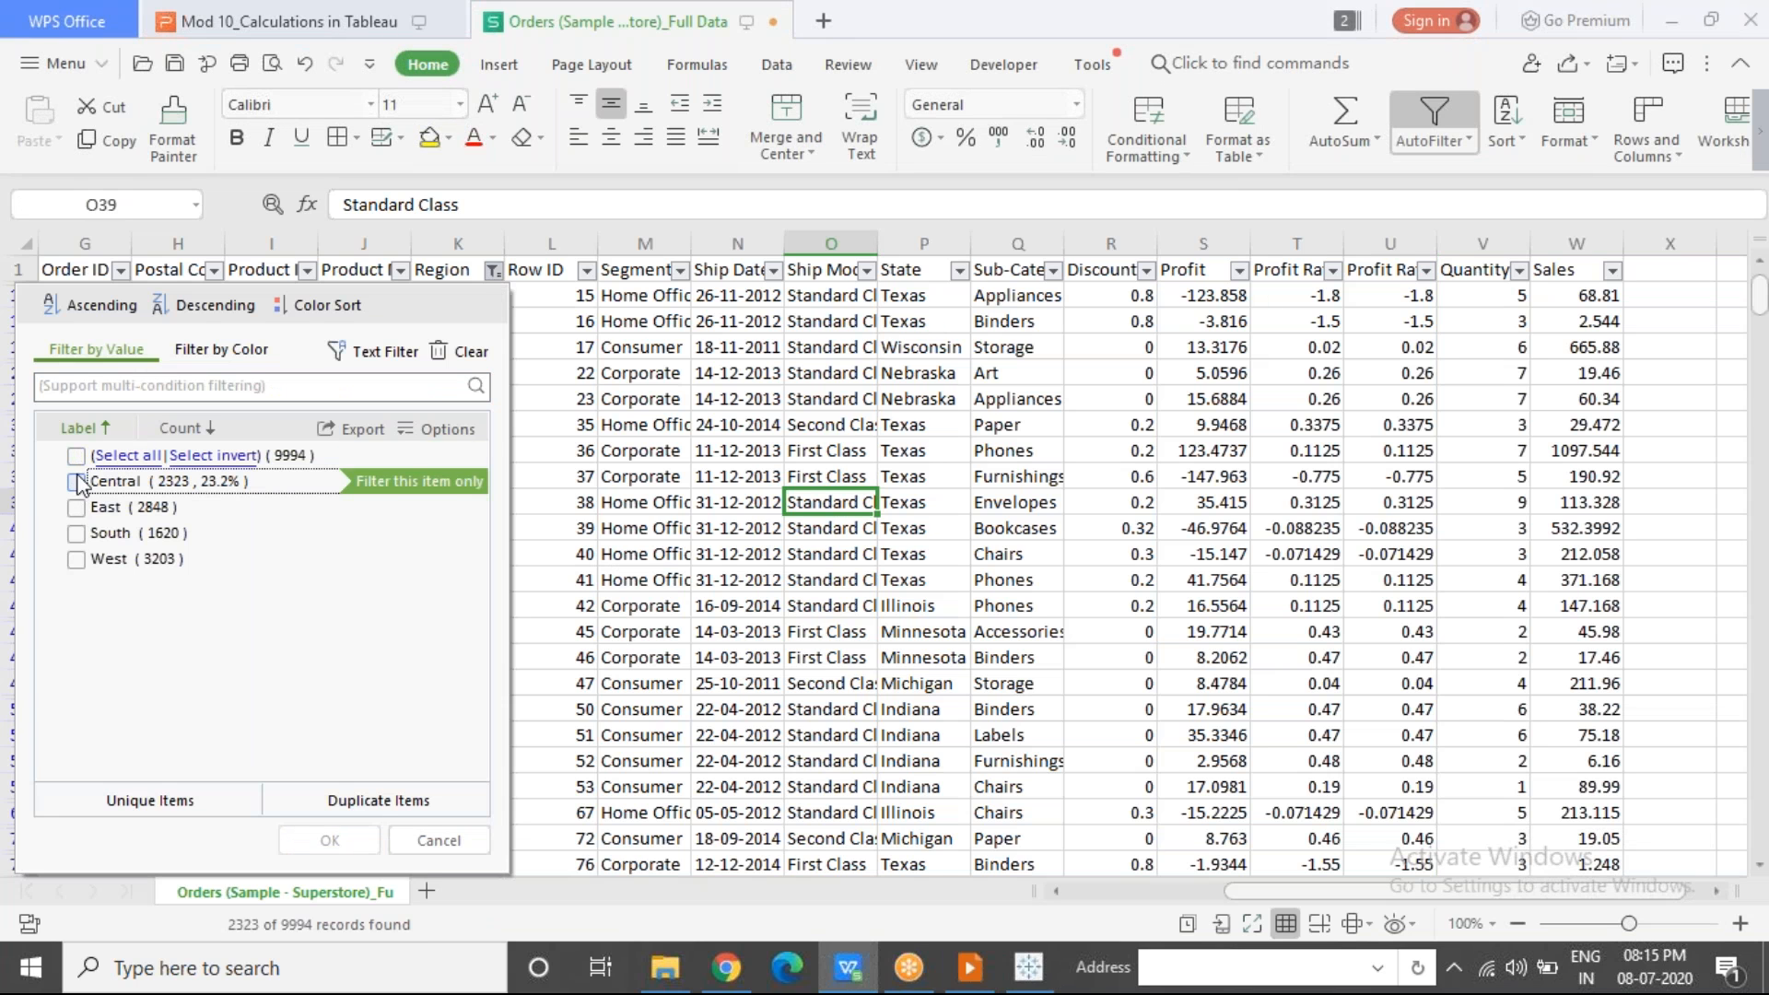
click(76, 456)
click(319, 841)
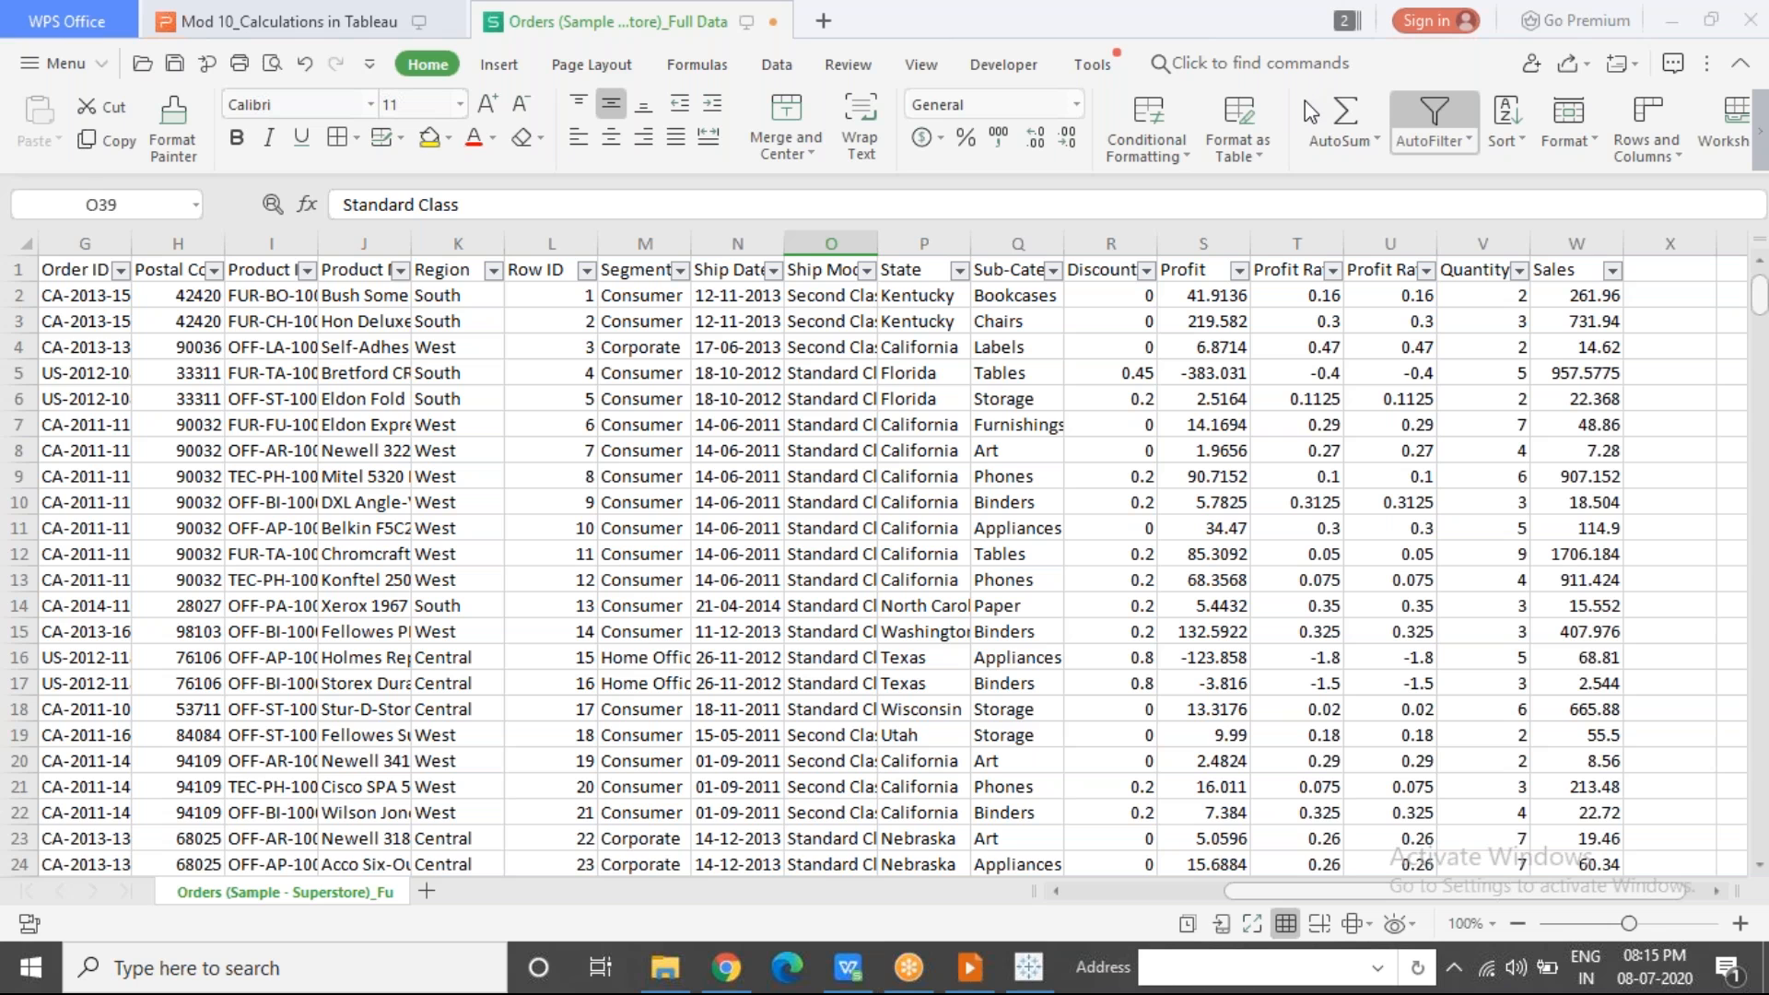
Step: Select the whole Profit Ratio and Profit Ratio Row Level columns in turn to check their unfiltered sums
click(1301, 243)
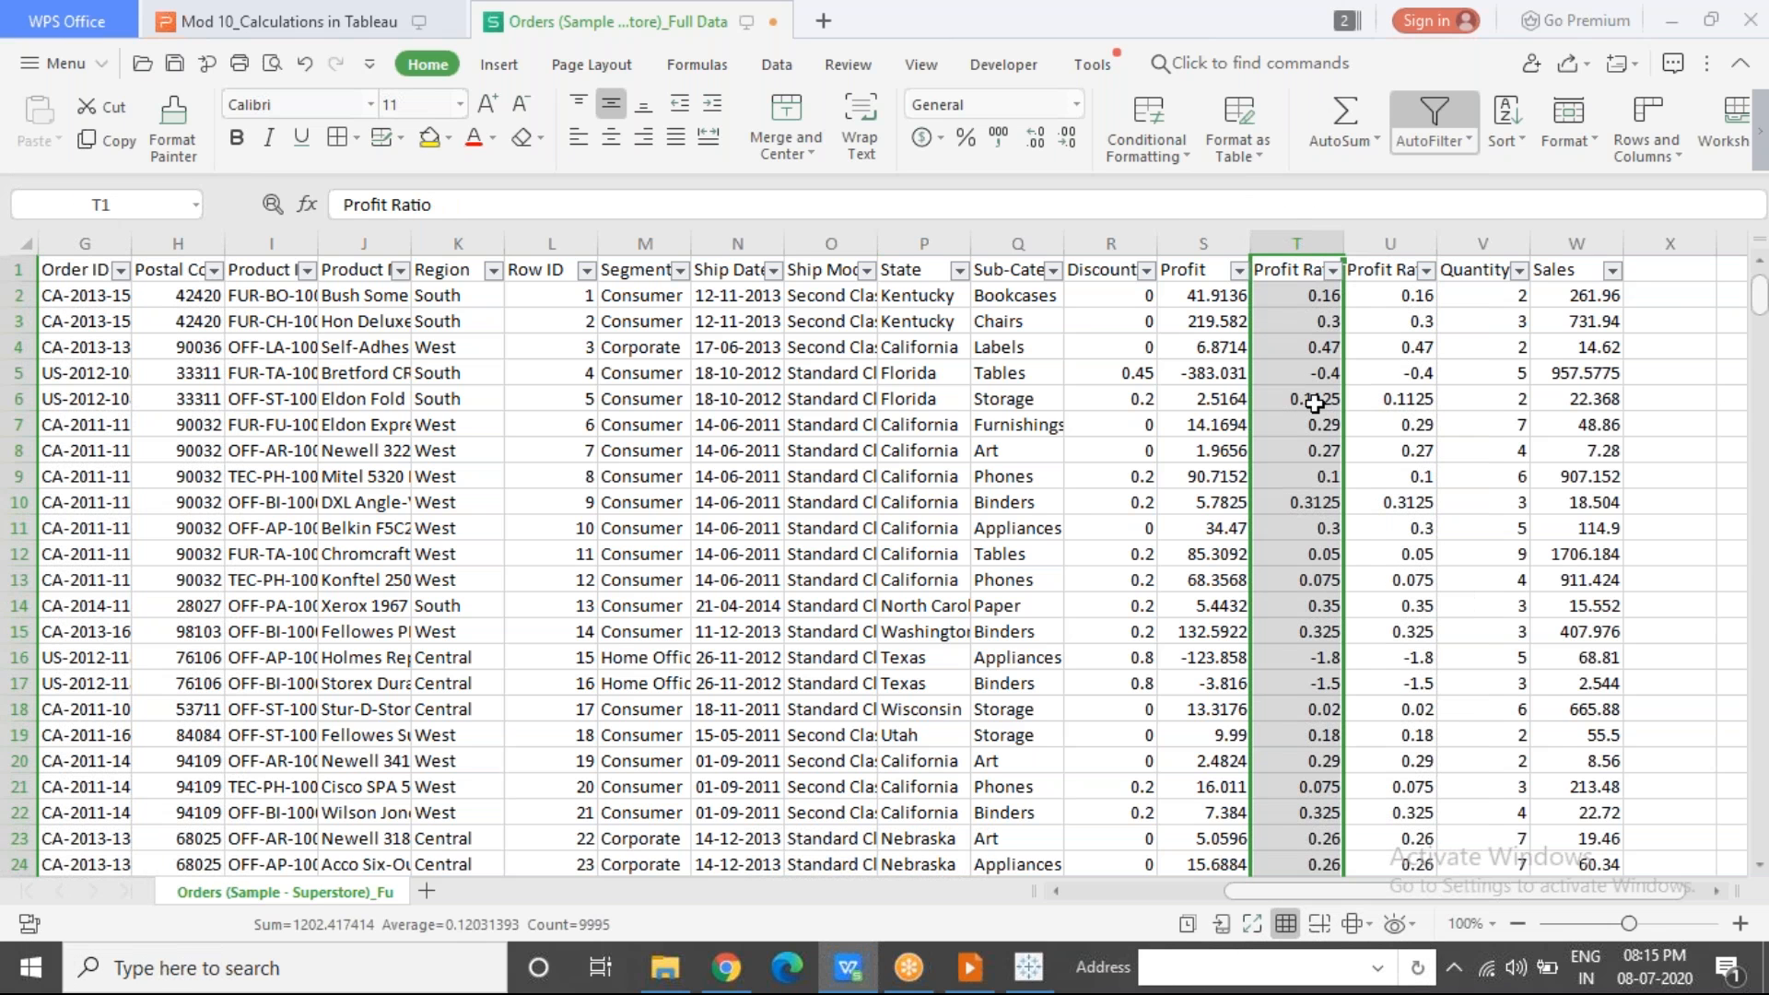
click(1407, 242)
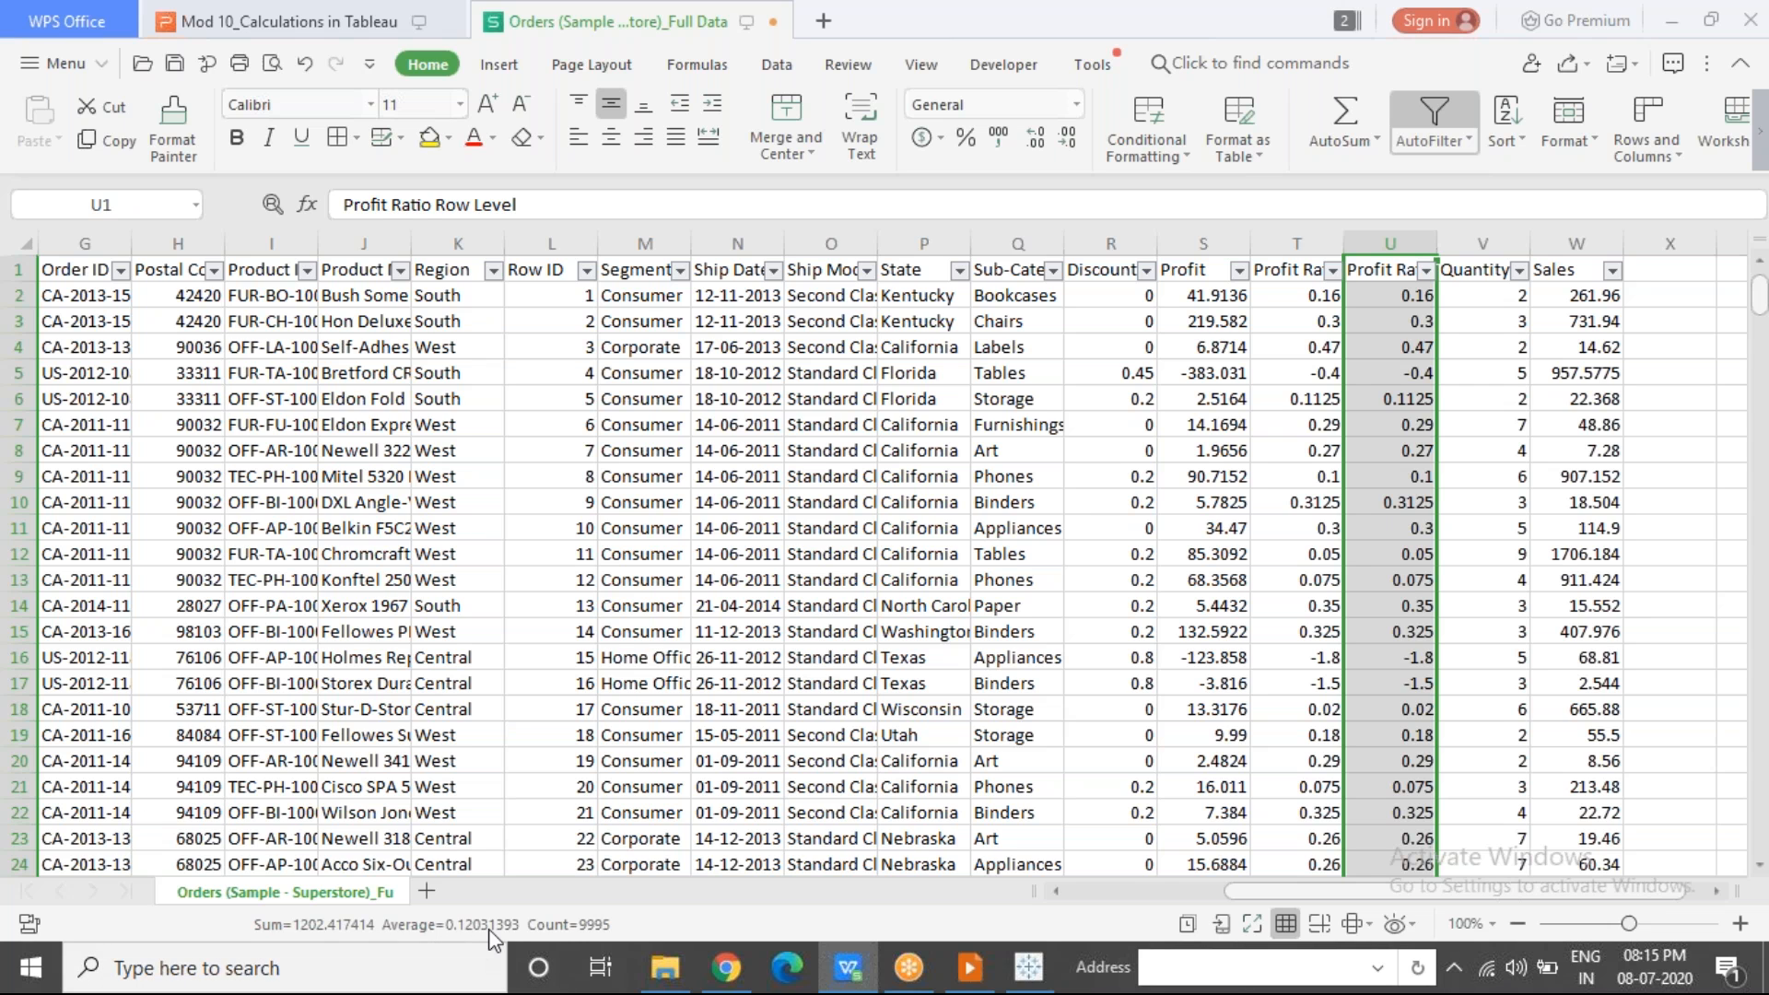
Step: Return to Tableau, compare the overall Profit Ratio Row Level bar with the sheet's sum, and put Region back on Columns
key(alt+Tab)
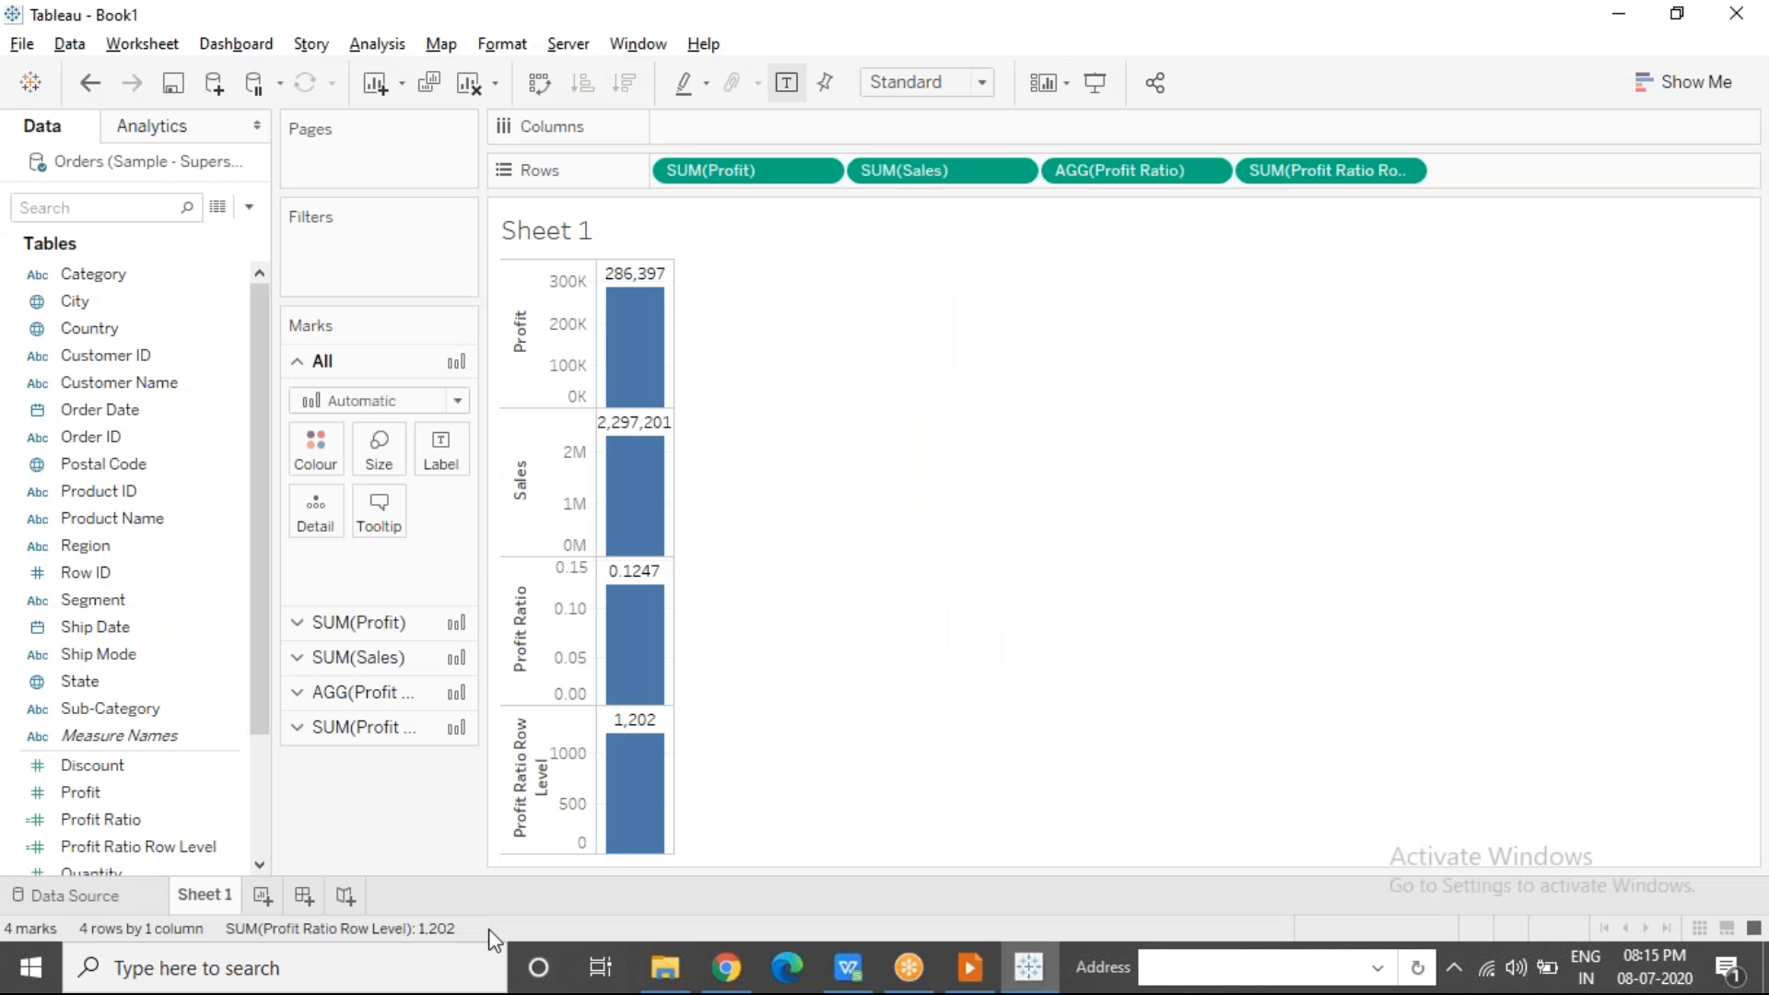
mouse_move(645, 768)
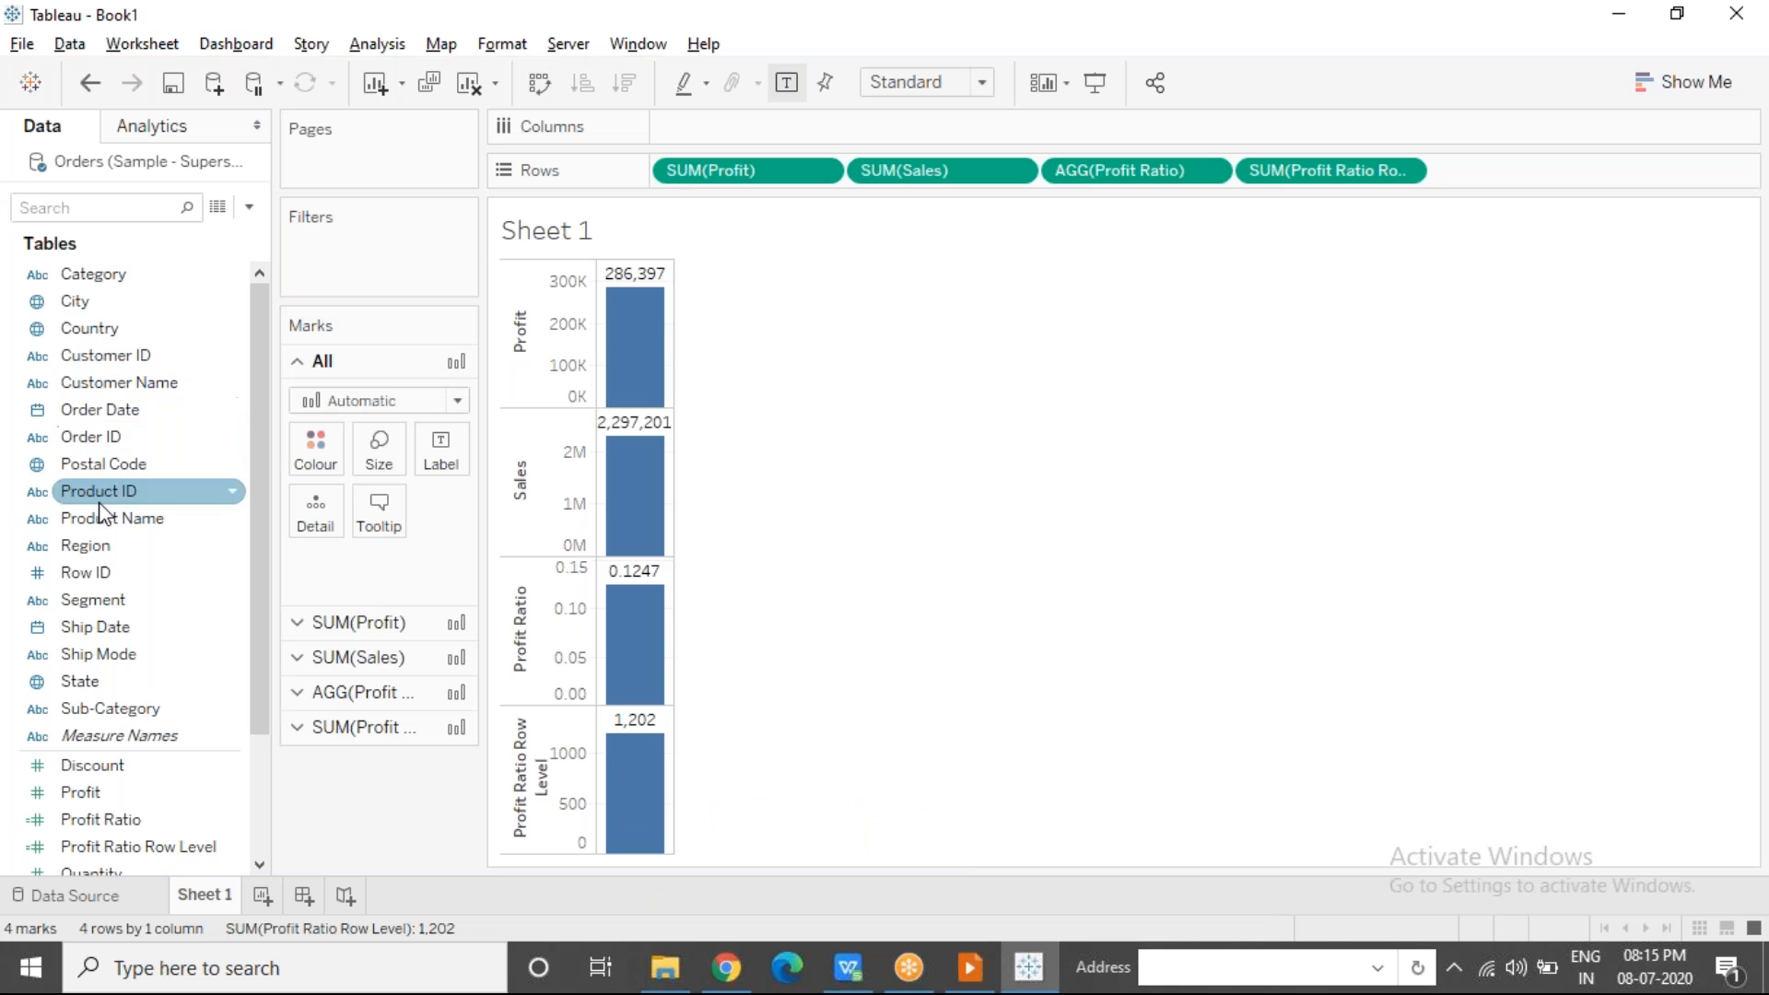
drag(88, 545, 706, 125)
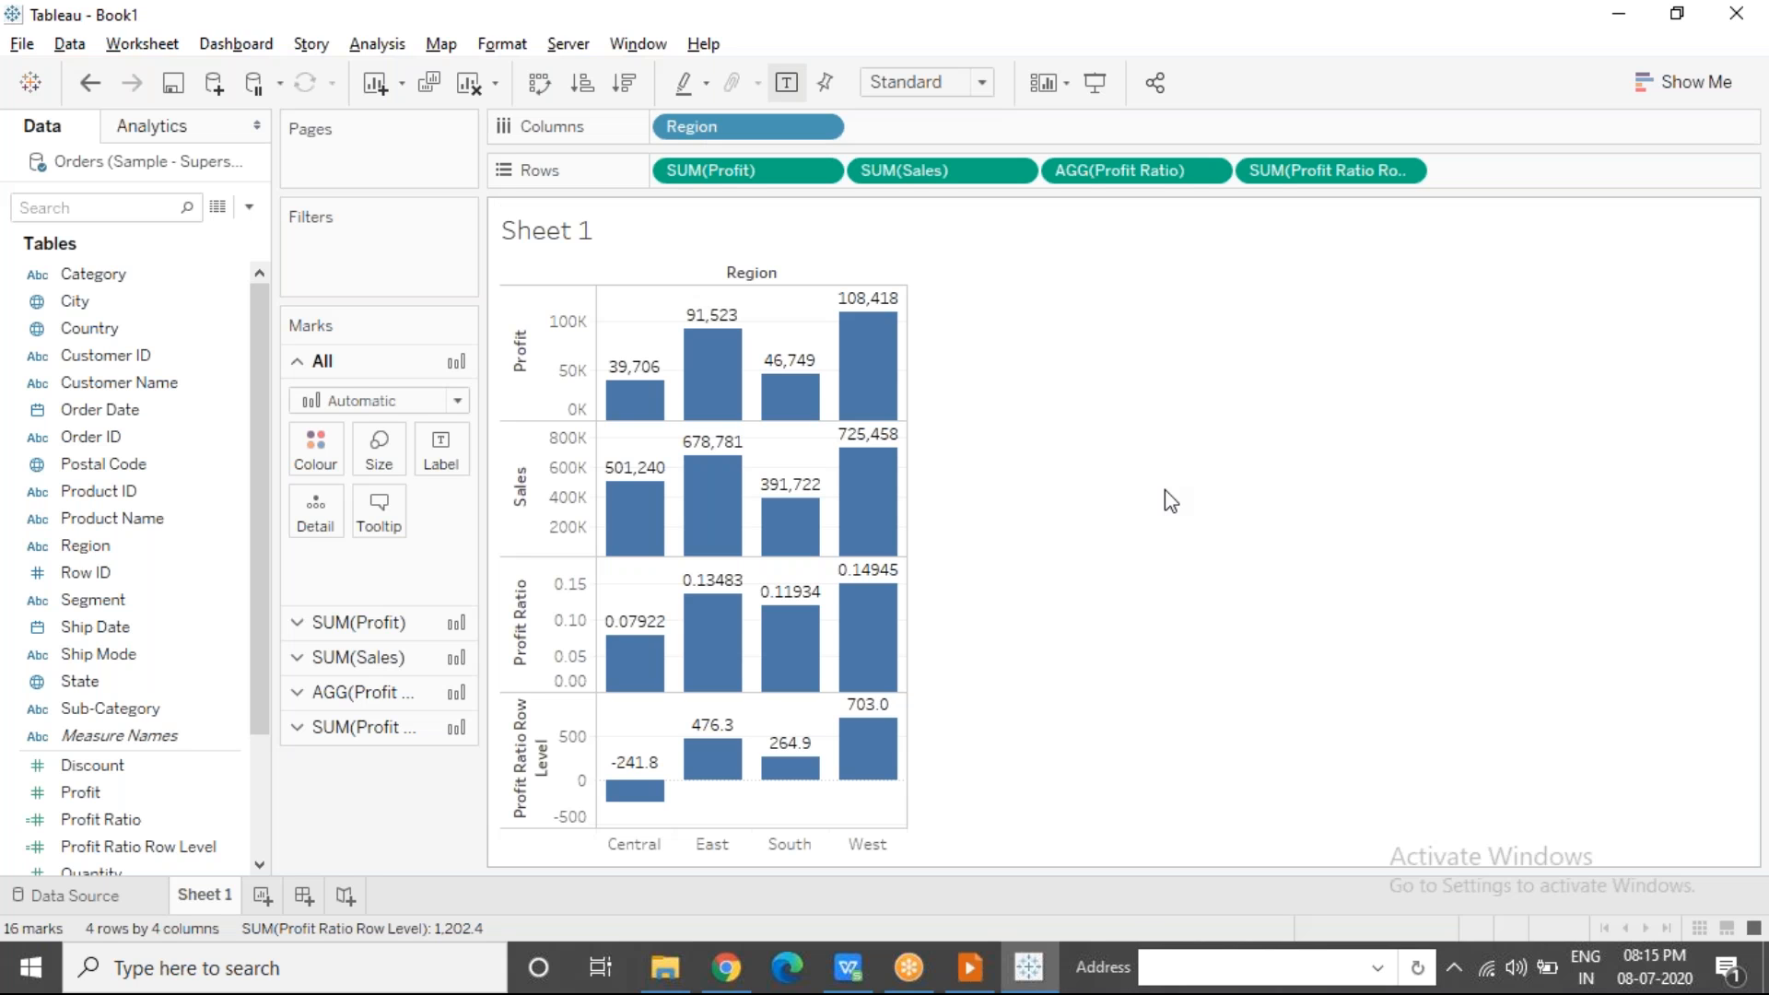
Step: Review the aggregate Profit Ratio against Central's Profit and Sales bars, and the summed Profit Ratio Row Level measure
click(1148, 169)
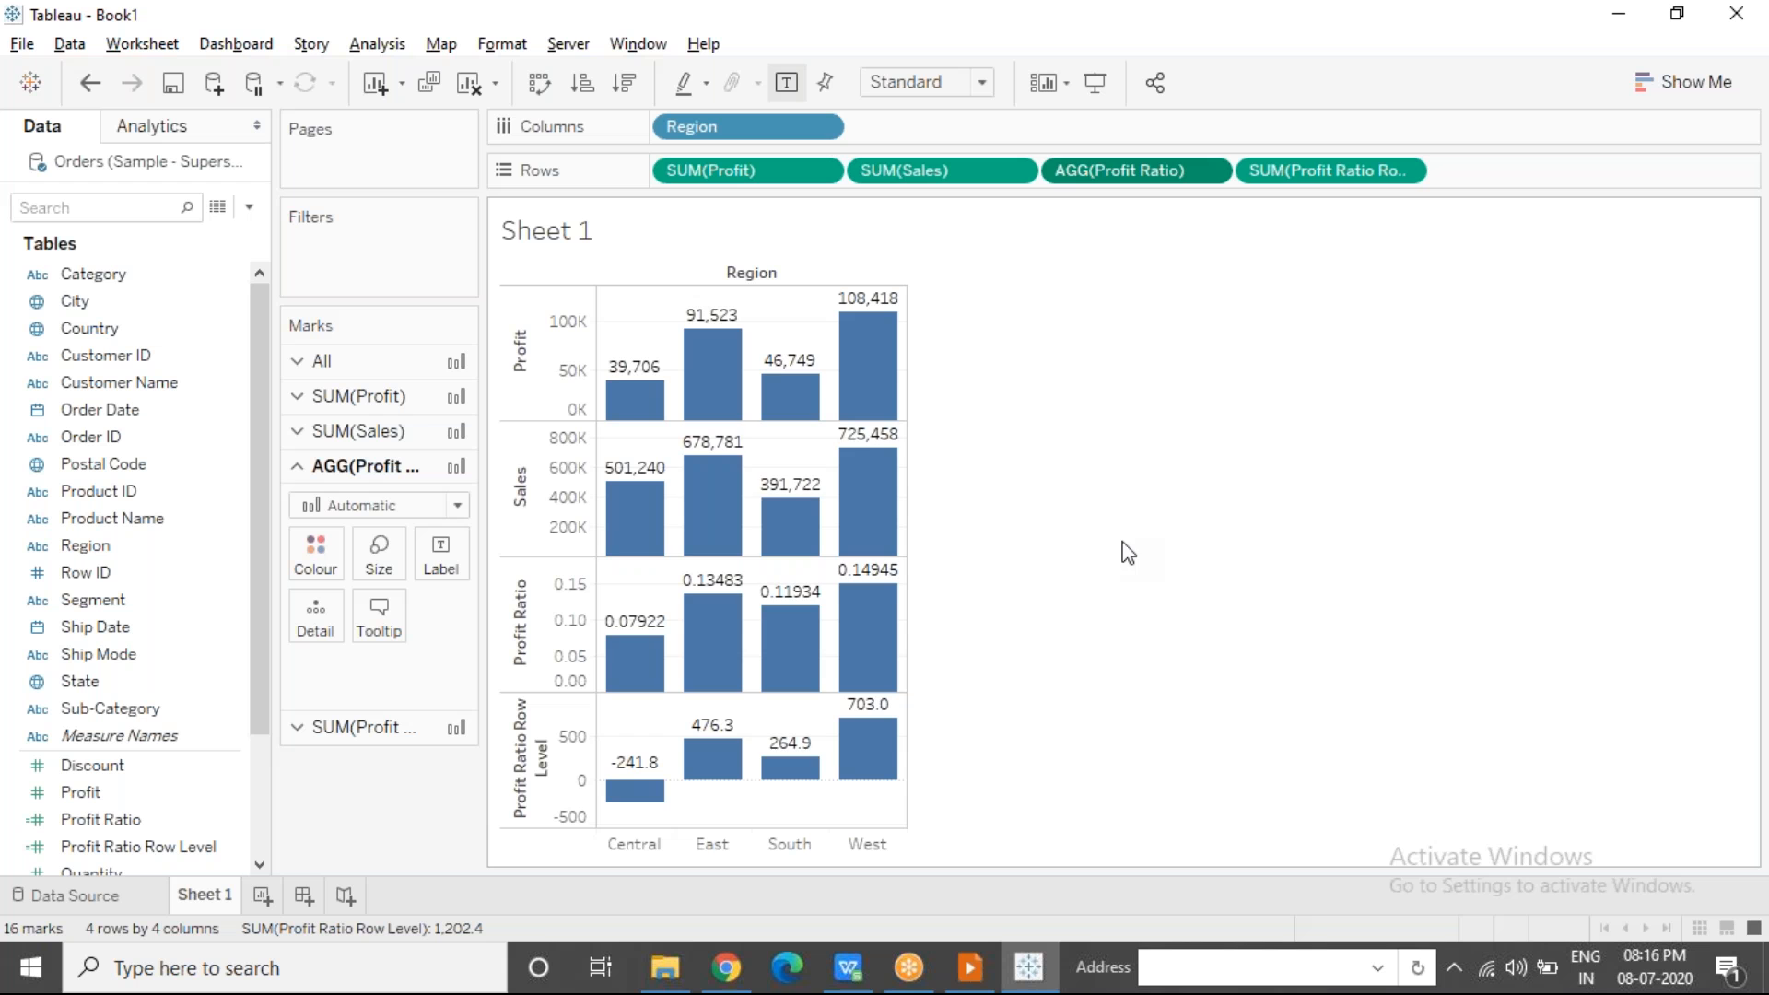
click(620, 408)
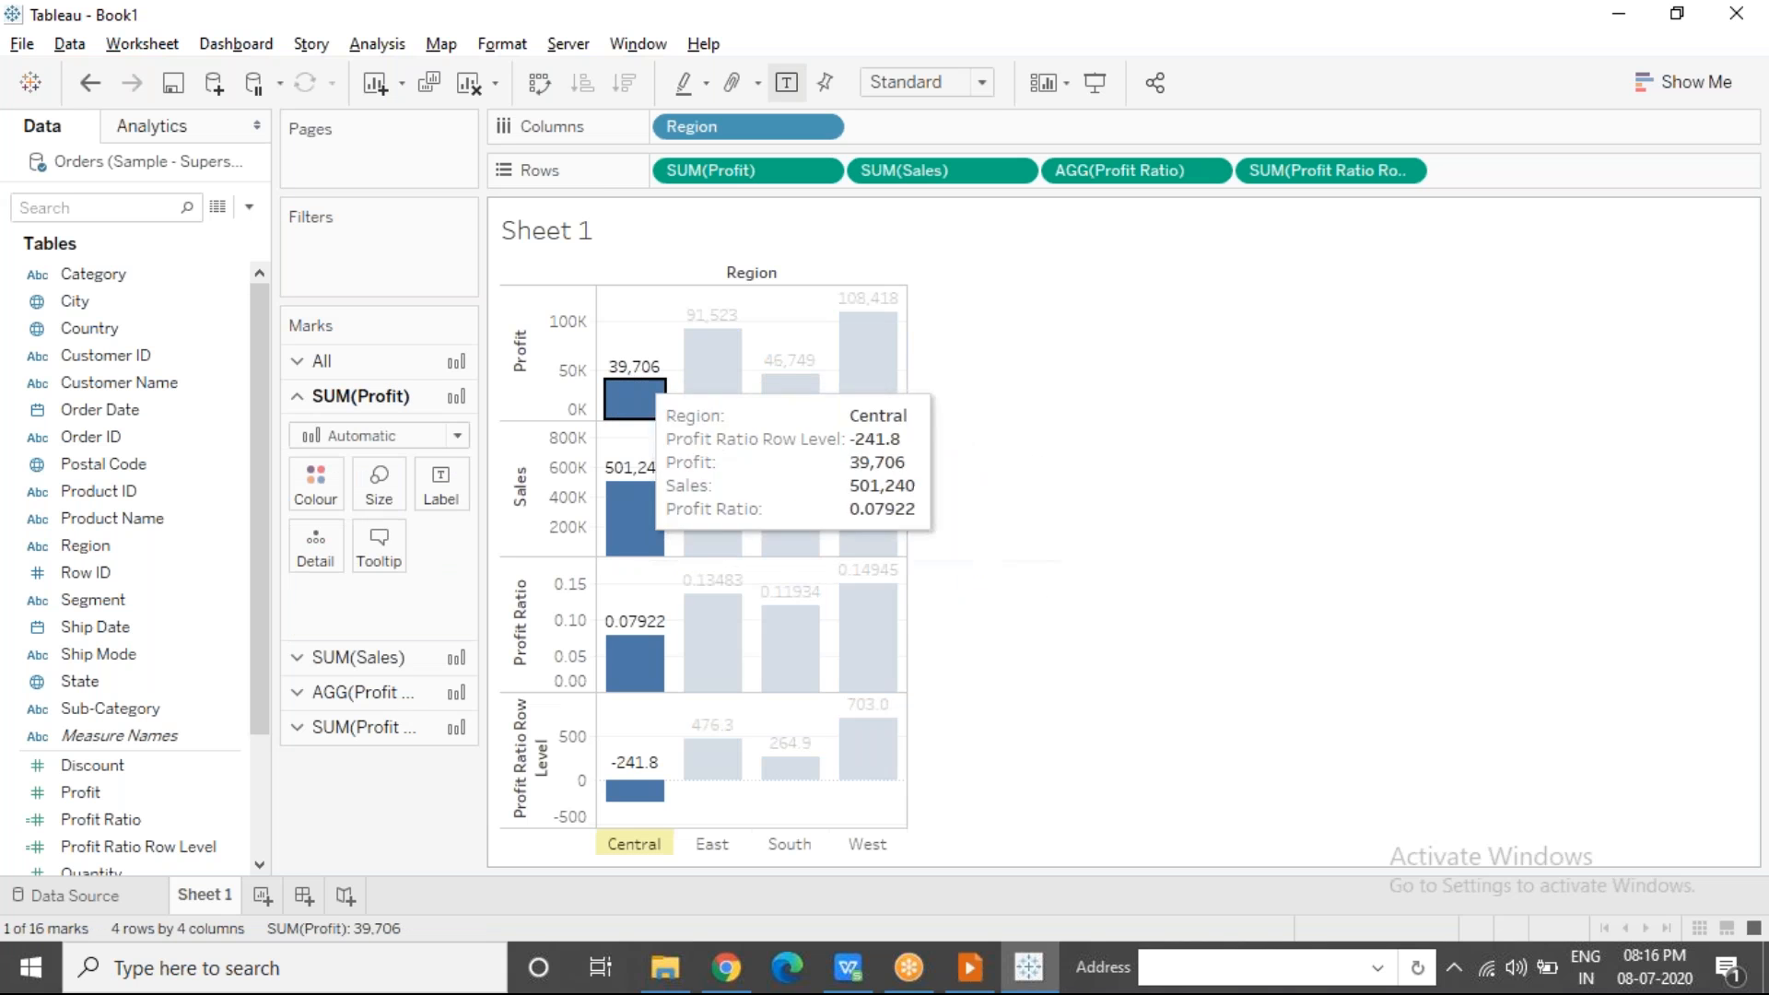
click(636, 525)
click(1215, 436)
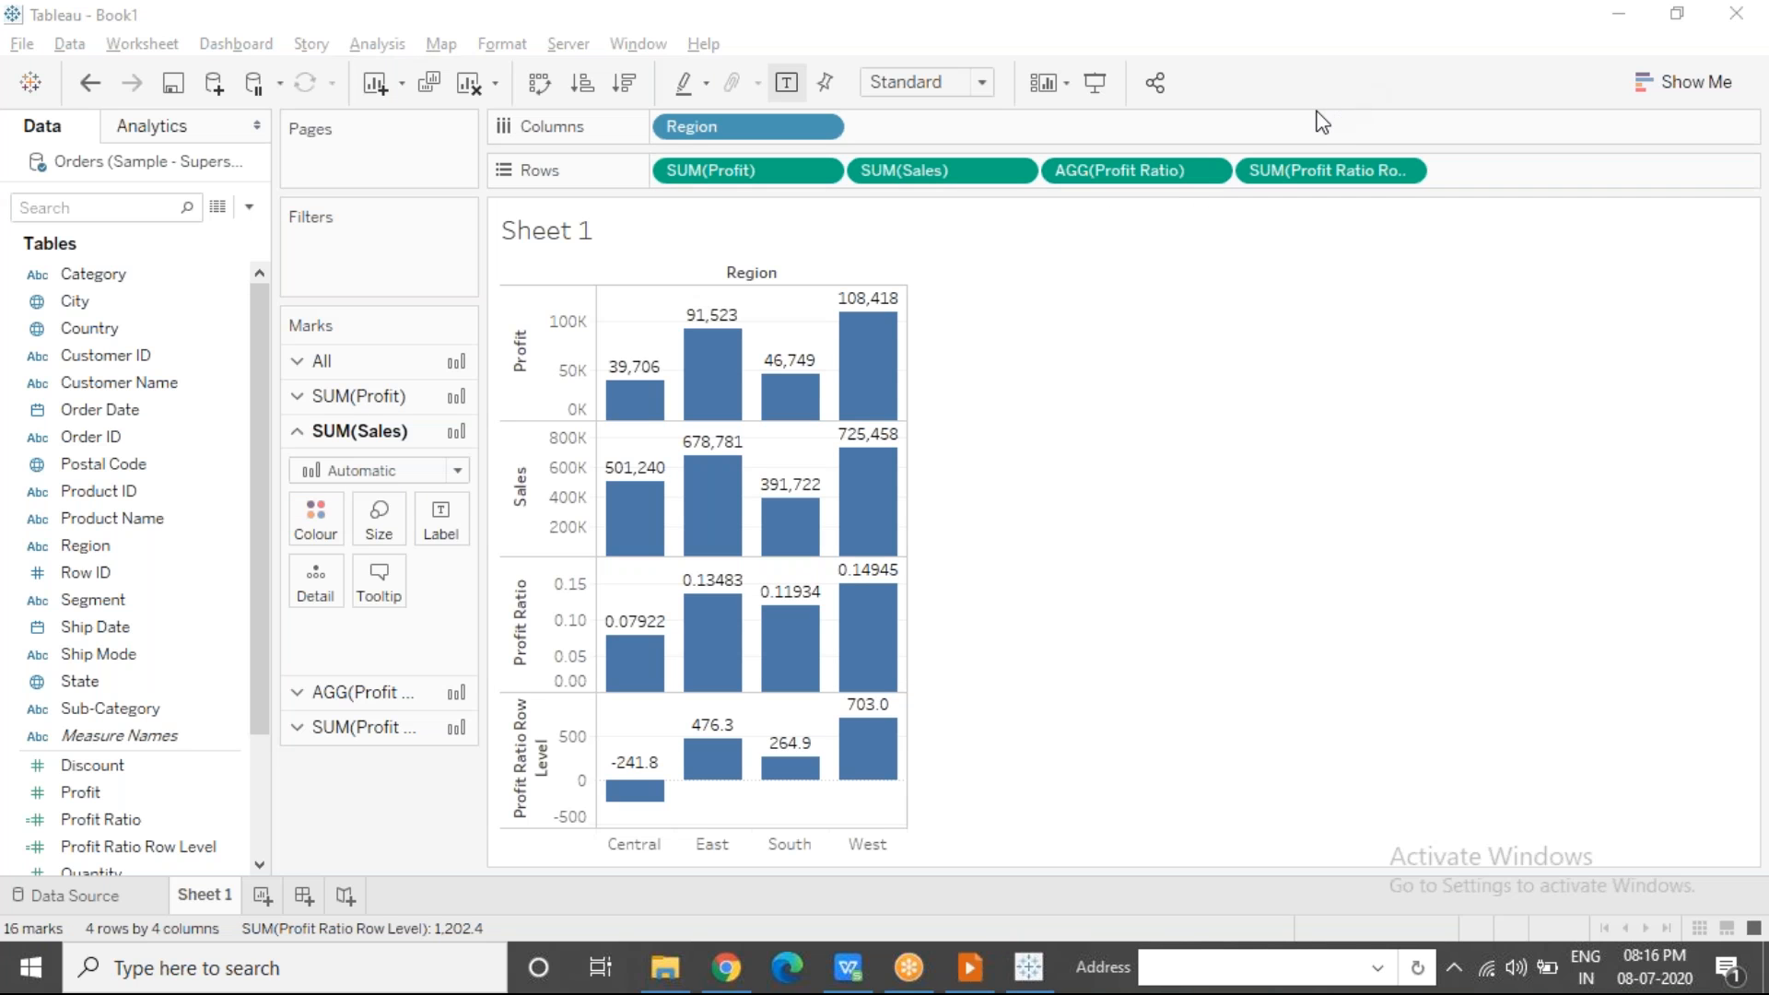
click(1317, 171)
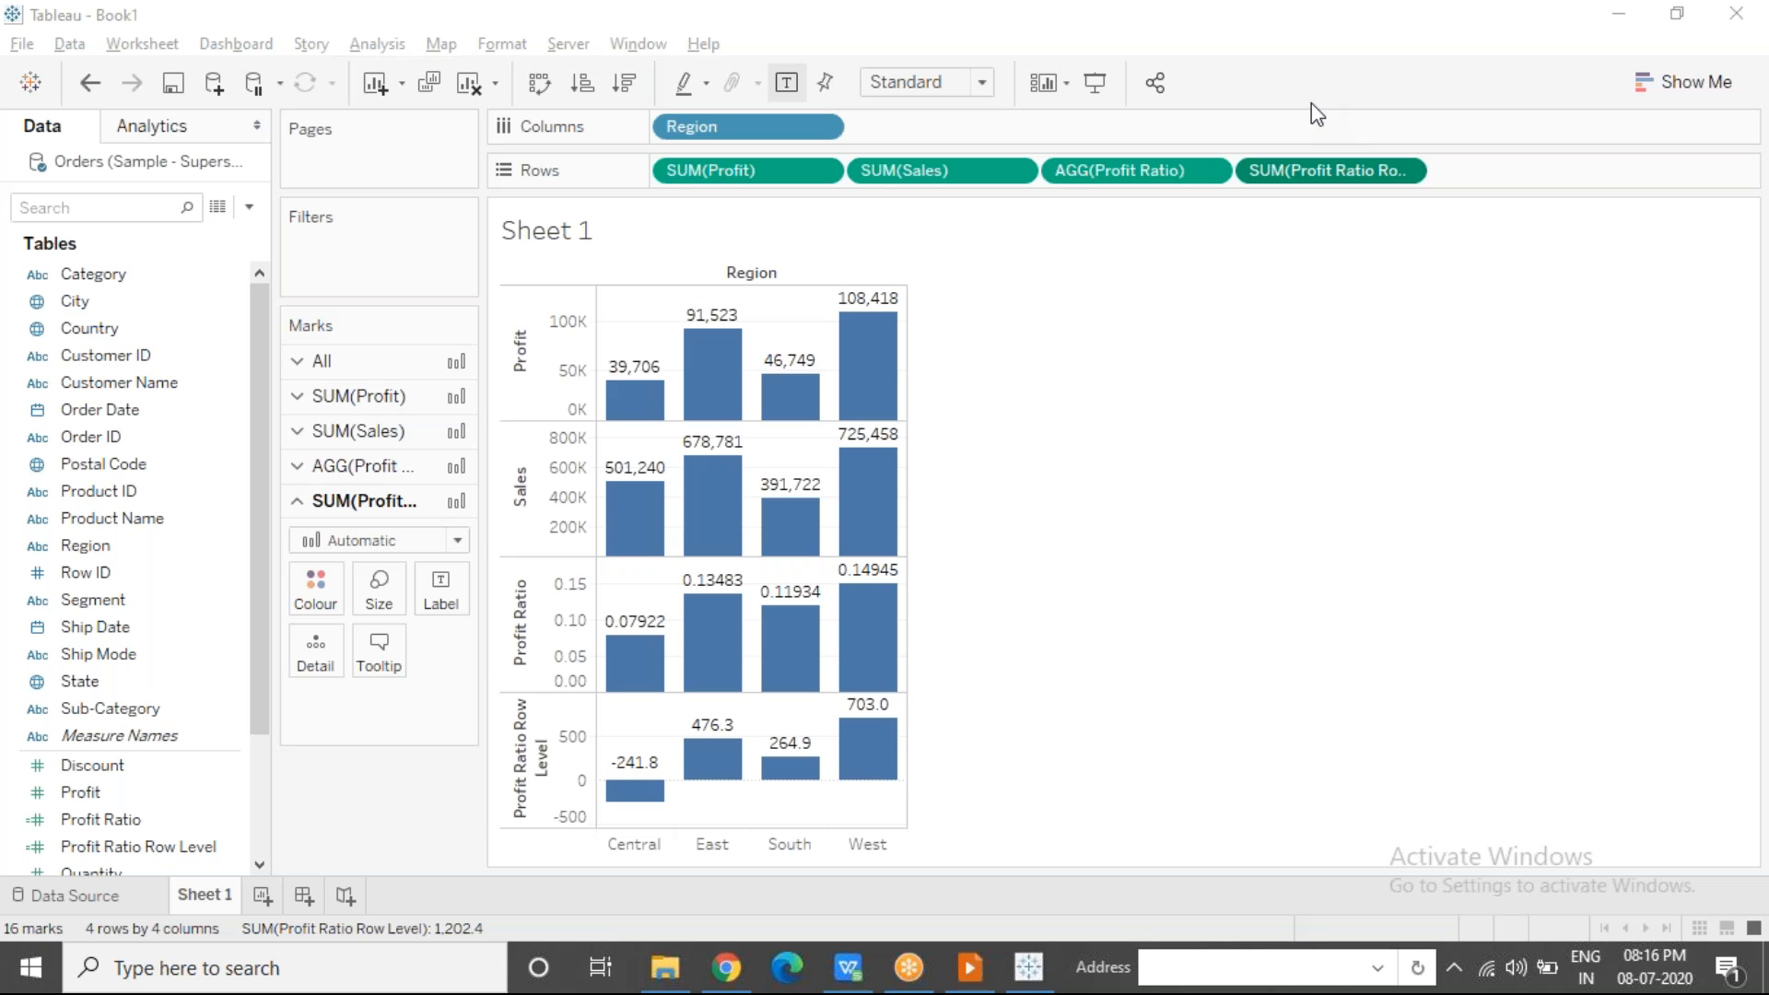
click(1069, 505)
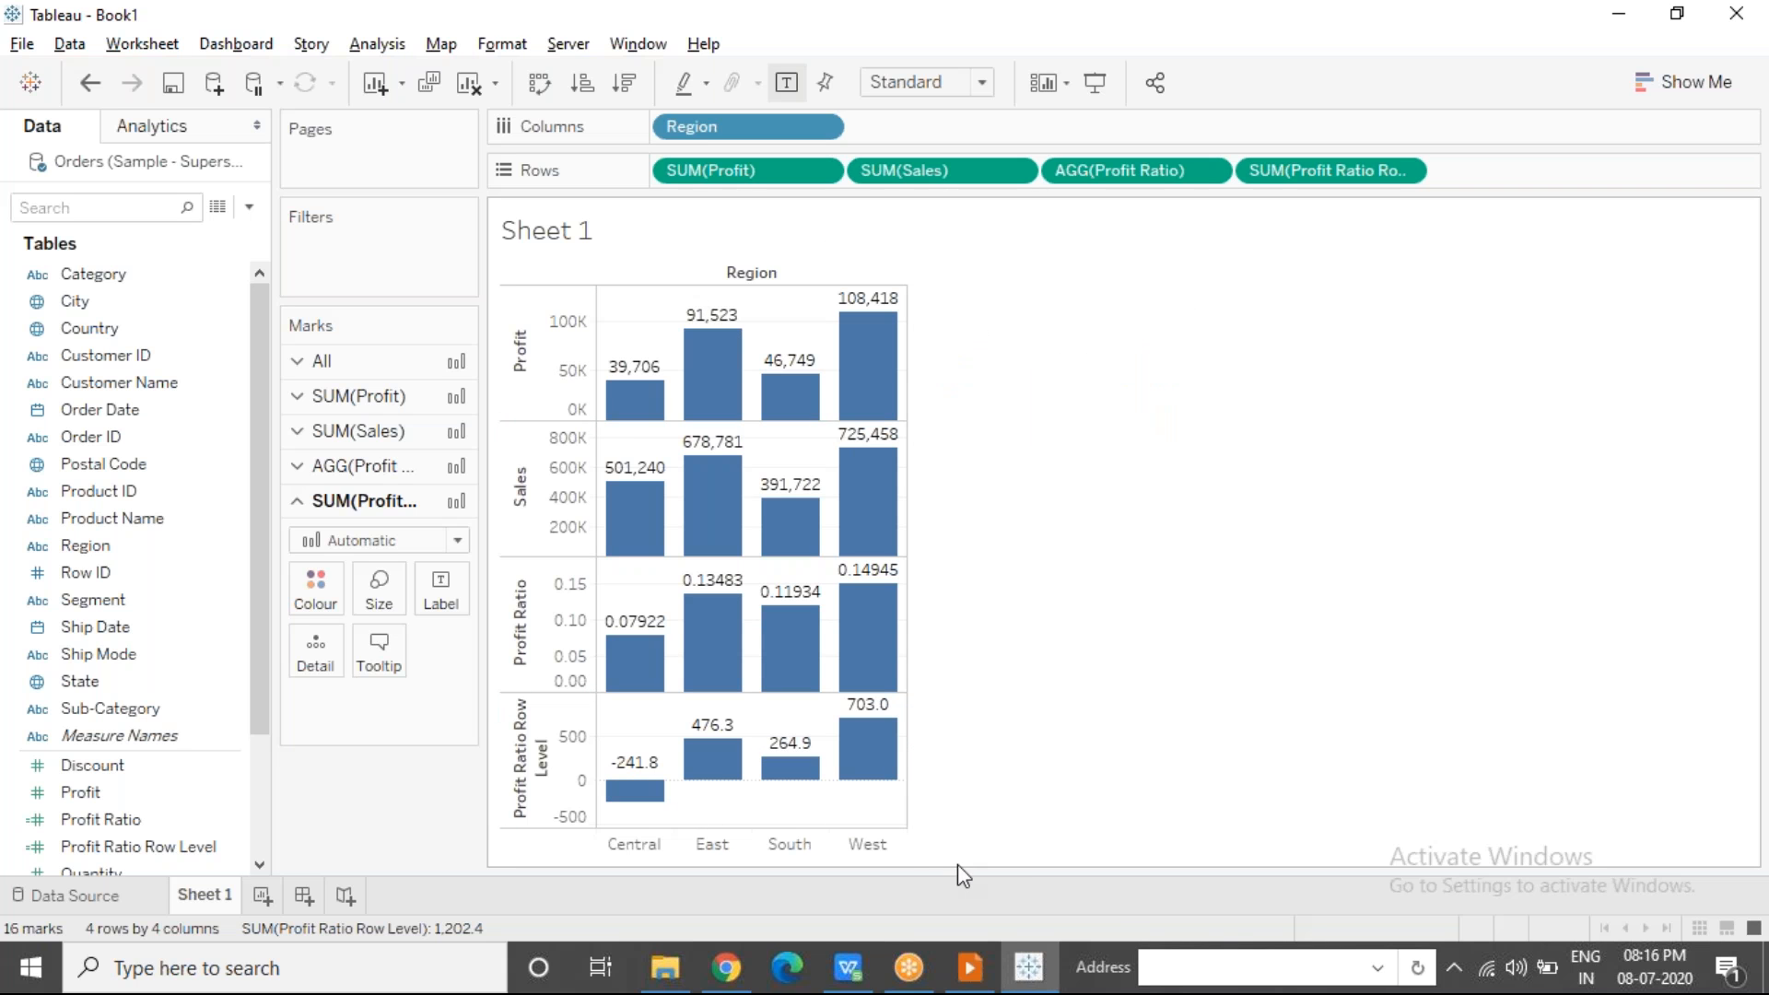
Step: Add a new worksheet and place Customer Name on Rows, after checking the string calculation example on the Calculated Fields slide
click(262, 898)
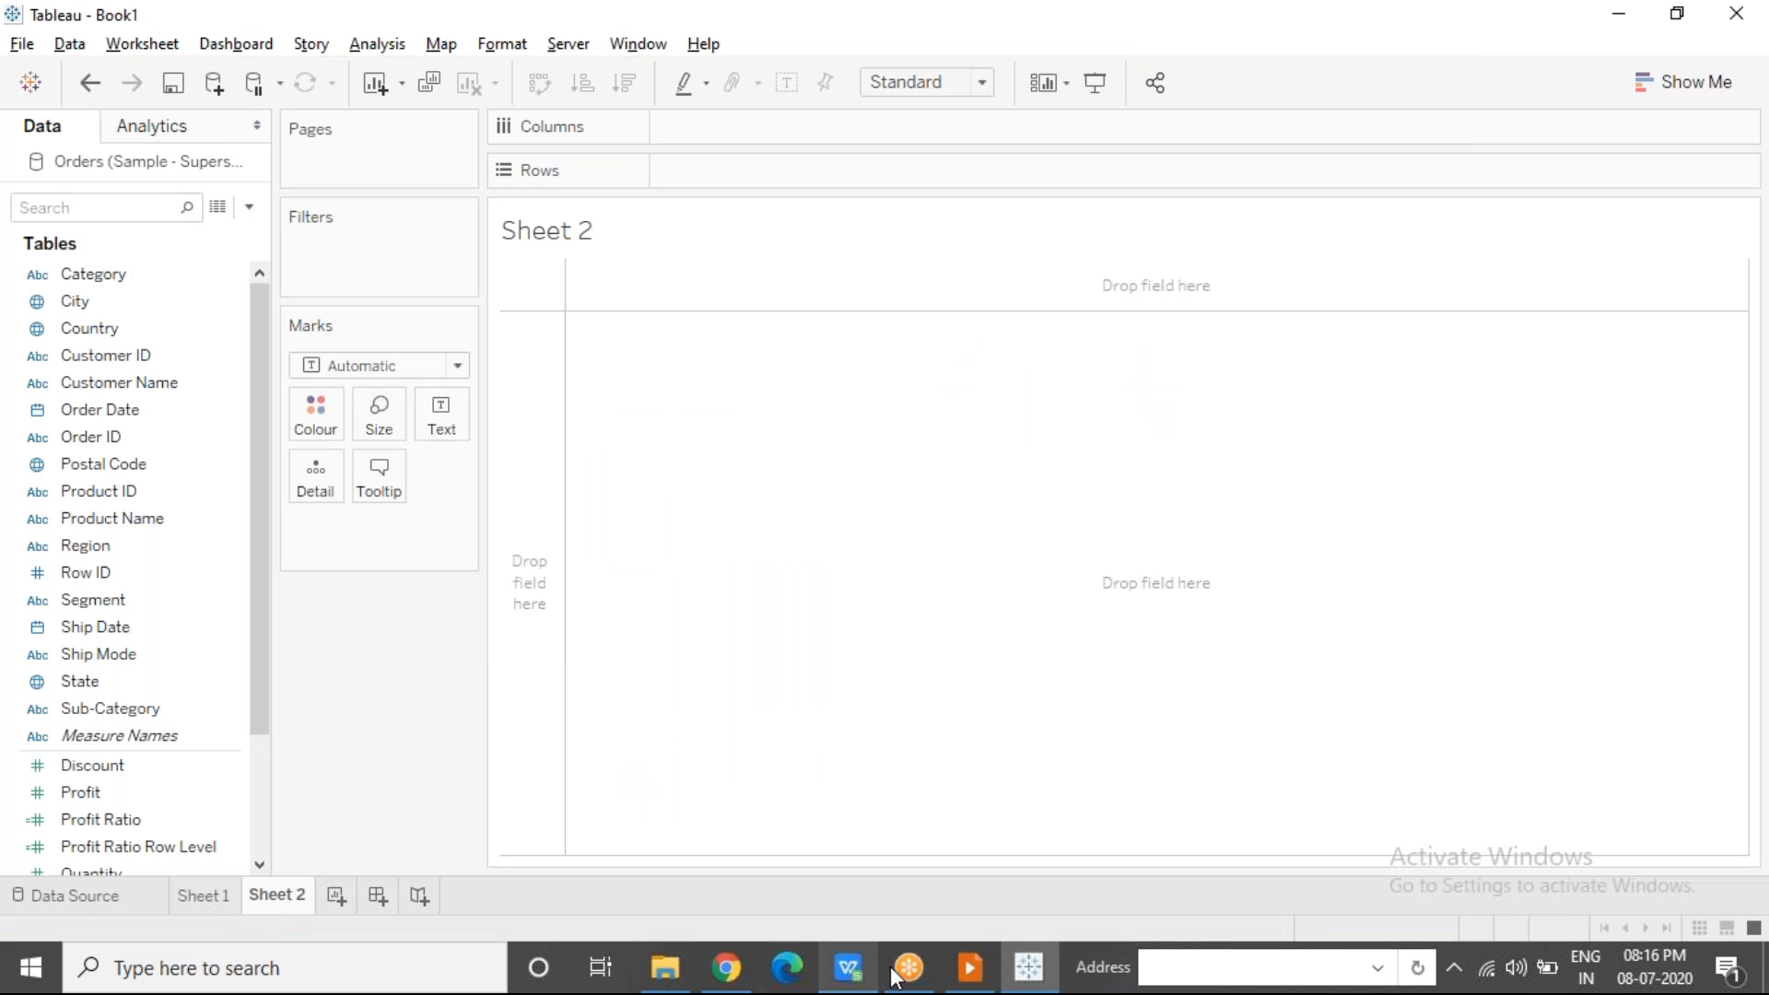
click(972, 968)
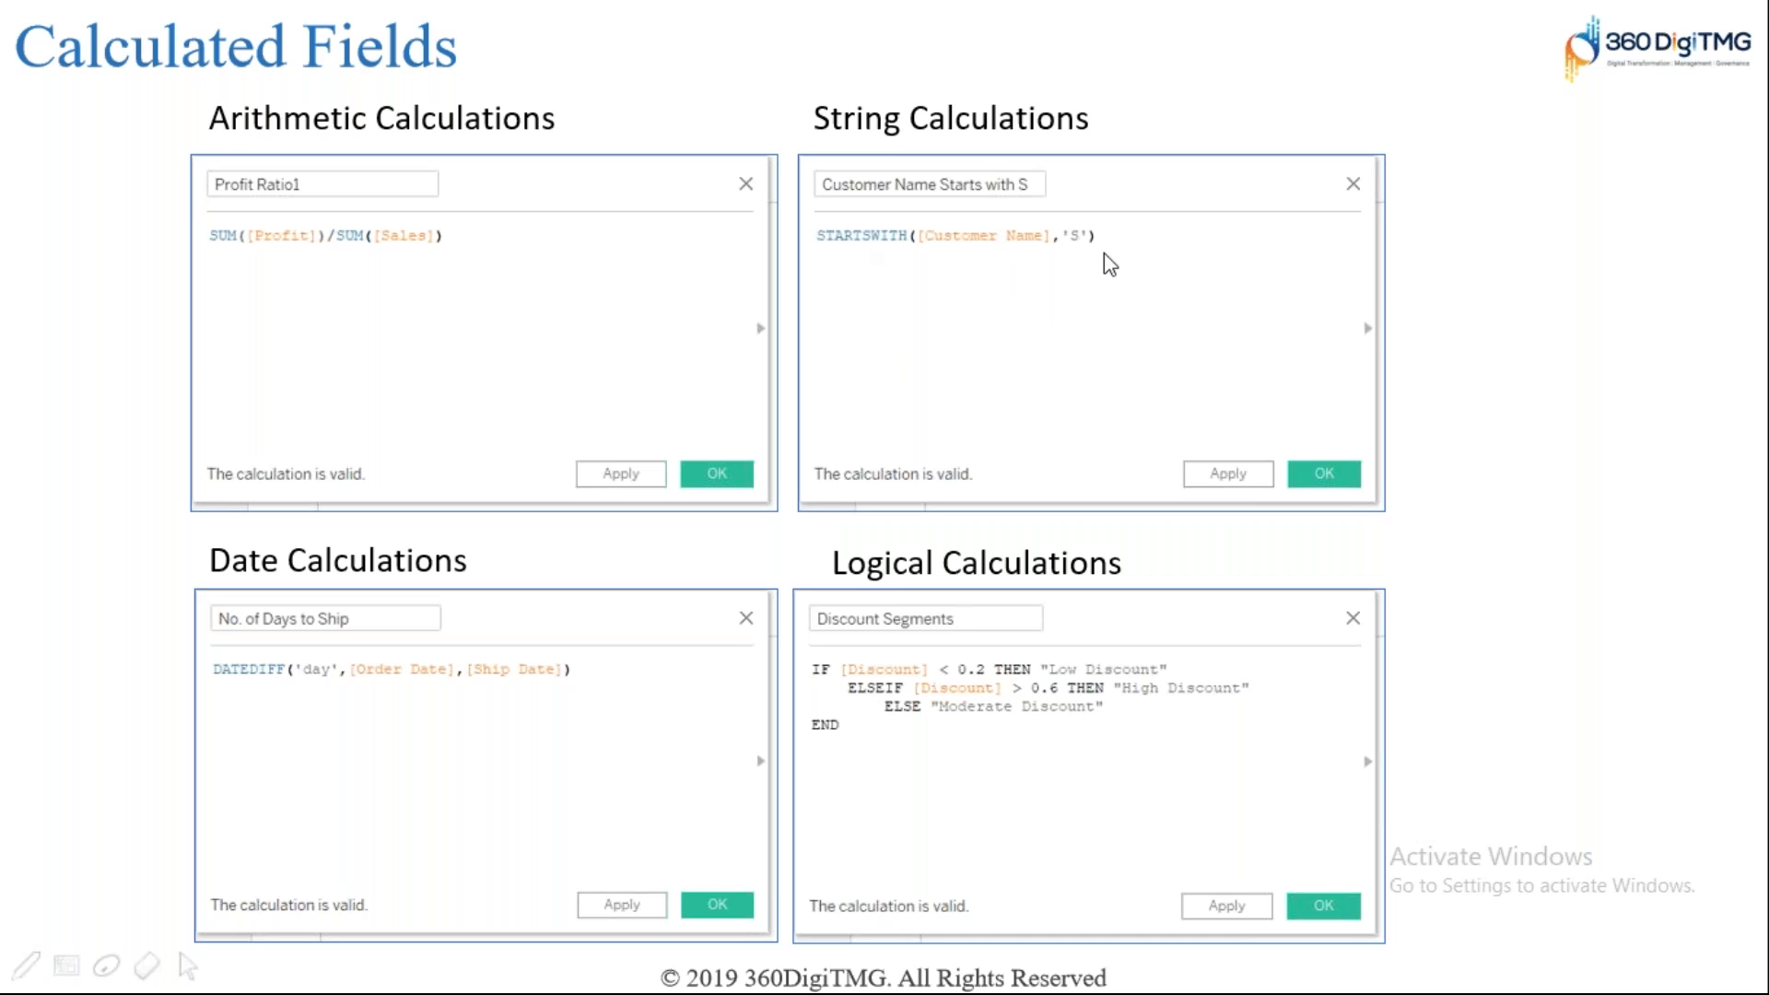
key(alt+Tab)
click(119, 381)
drag(118, 379, 739, 168)
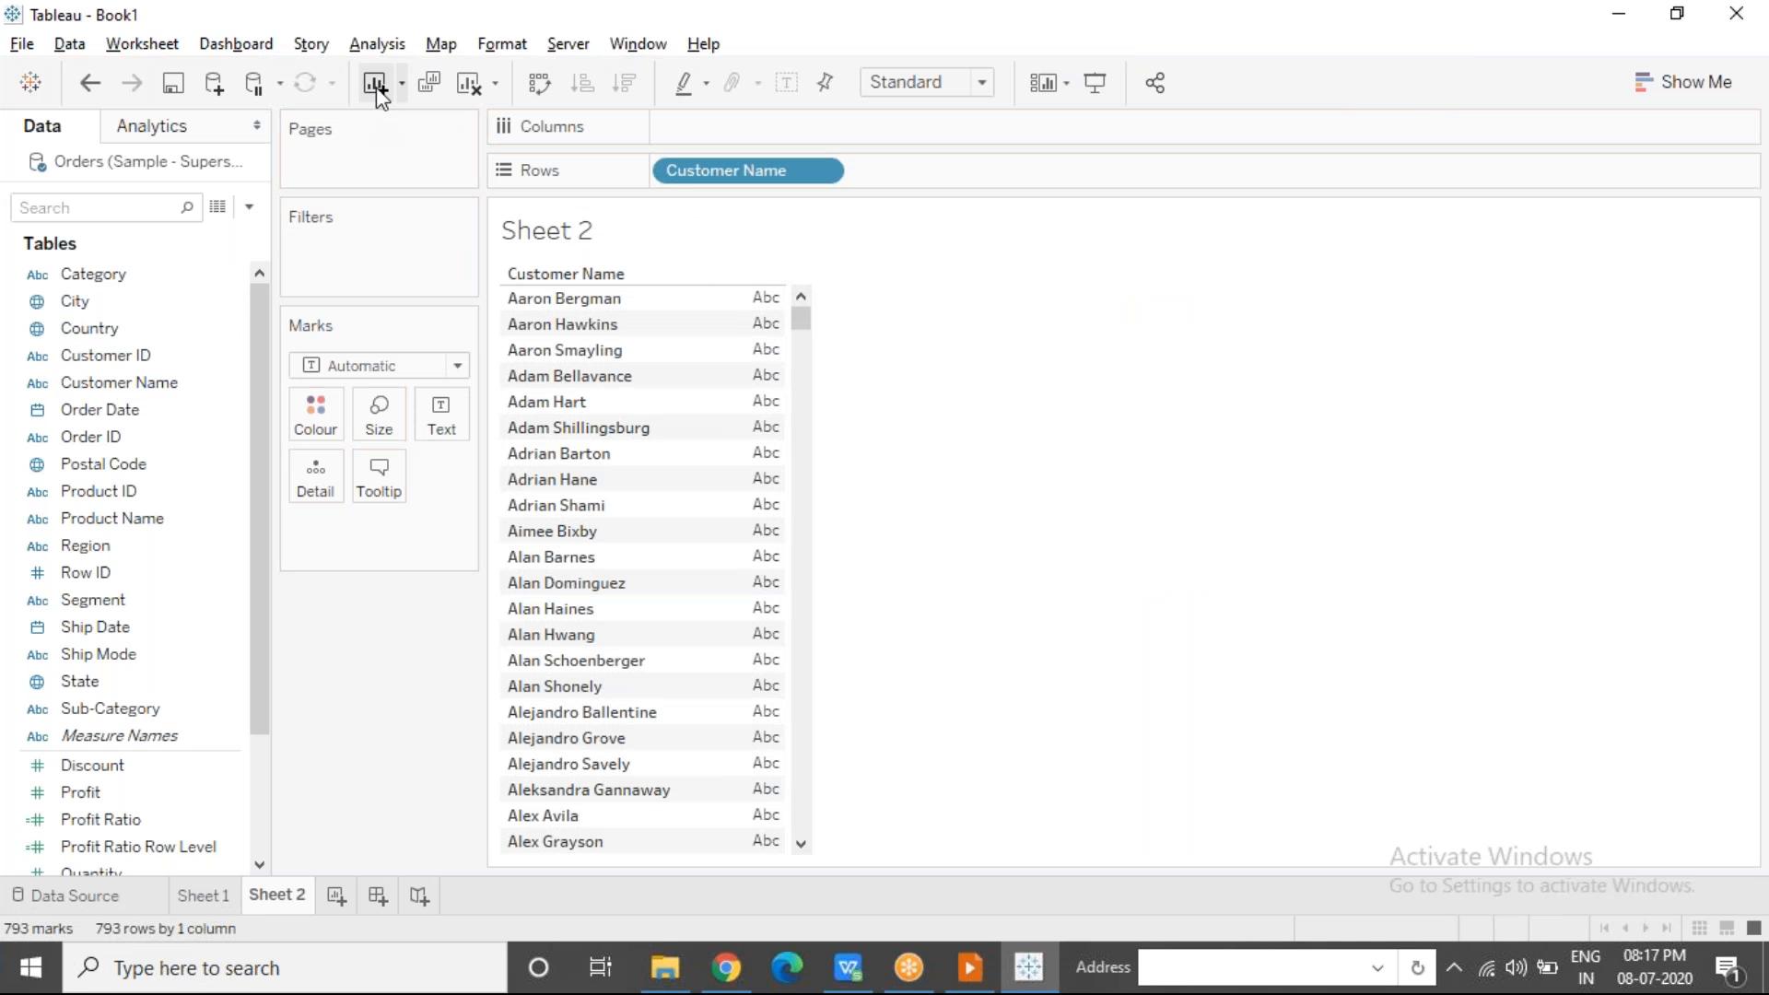
Step: Create a new calculated field and name it Starts With 'S"
click(380, 47)
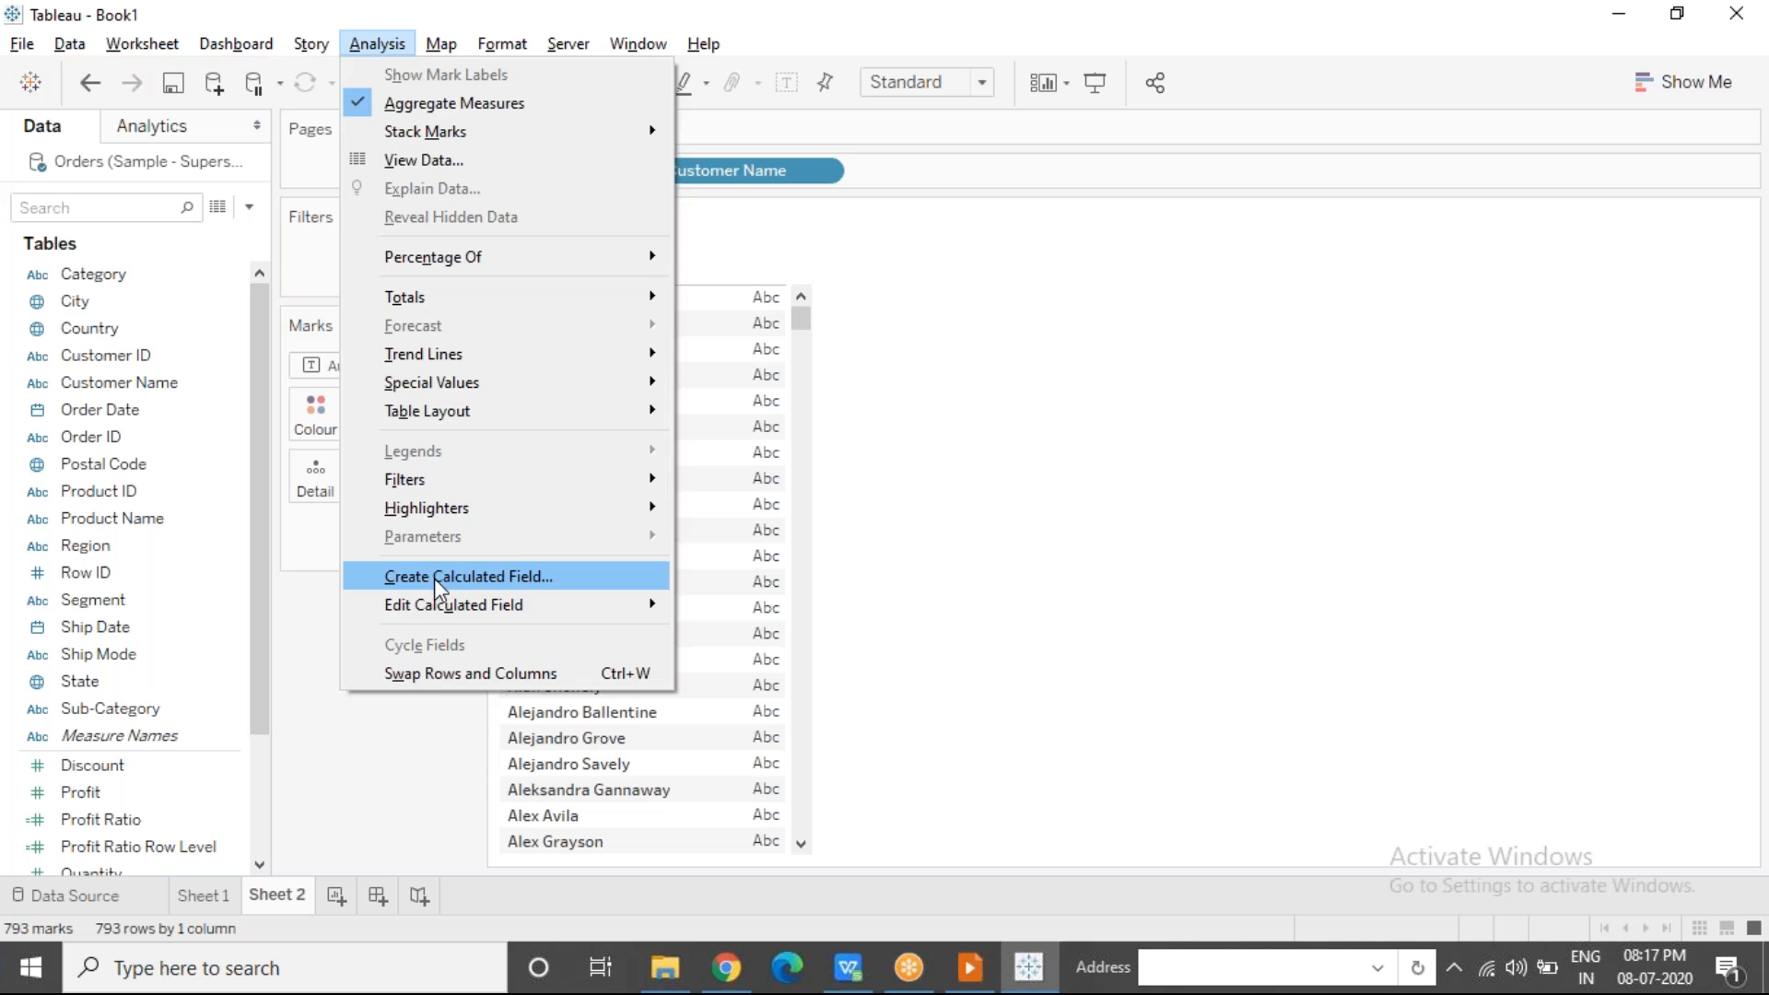
click(465, 578)
text(Starts With )
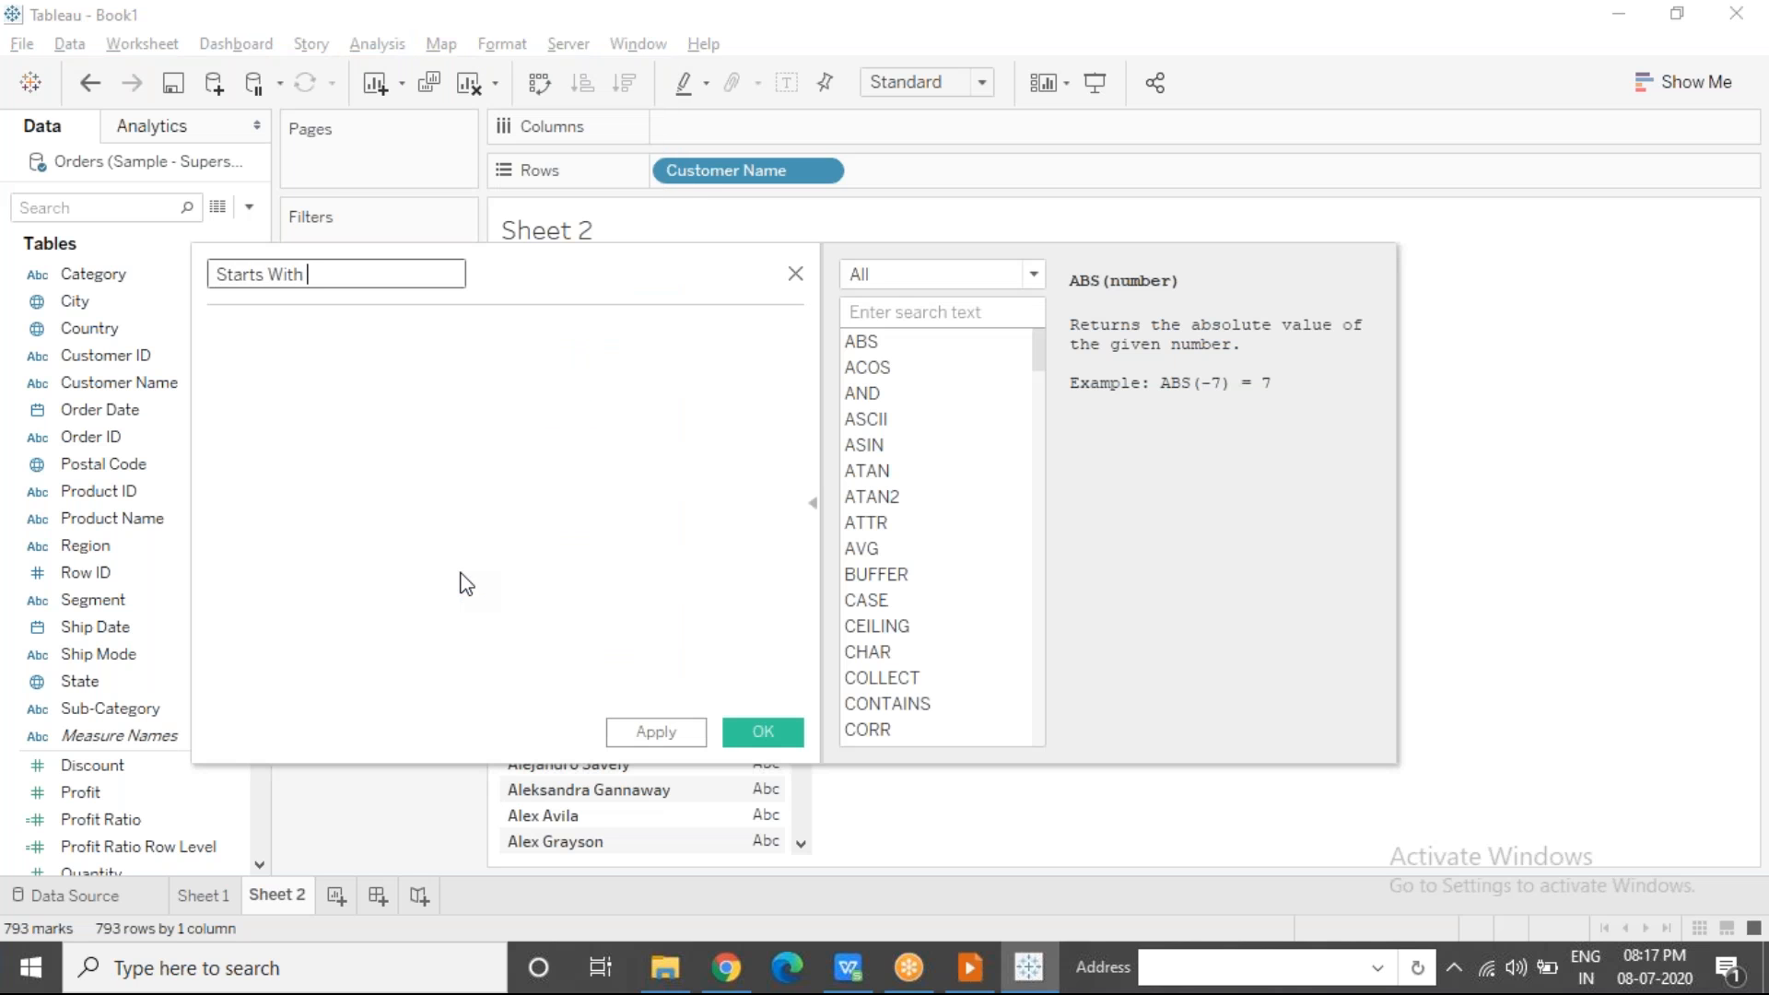
text('S')
key(Tab)
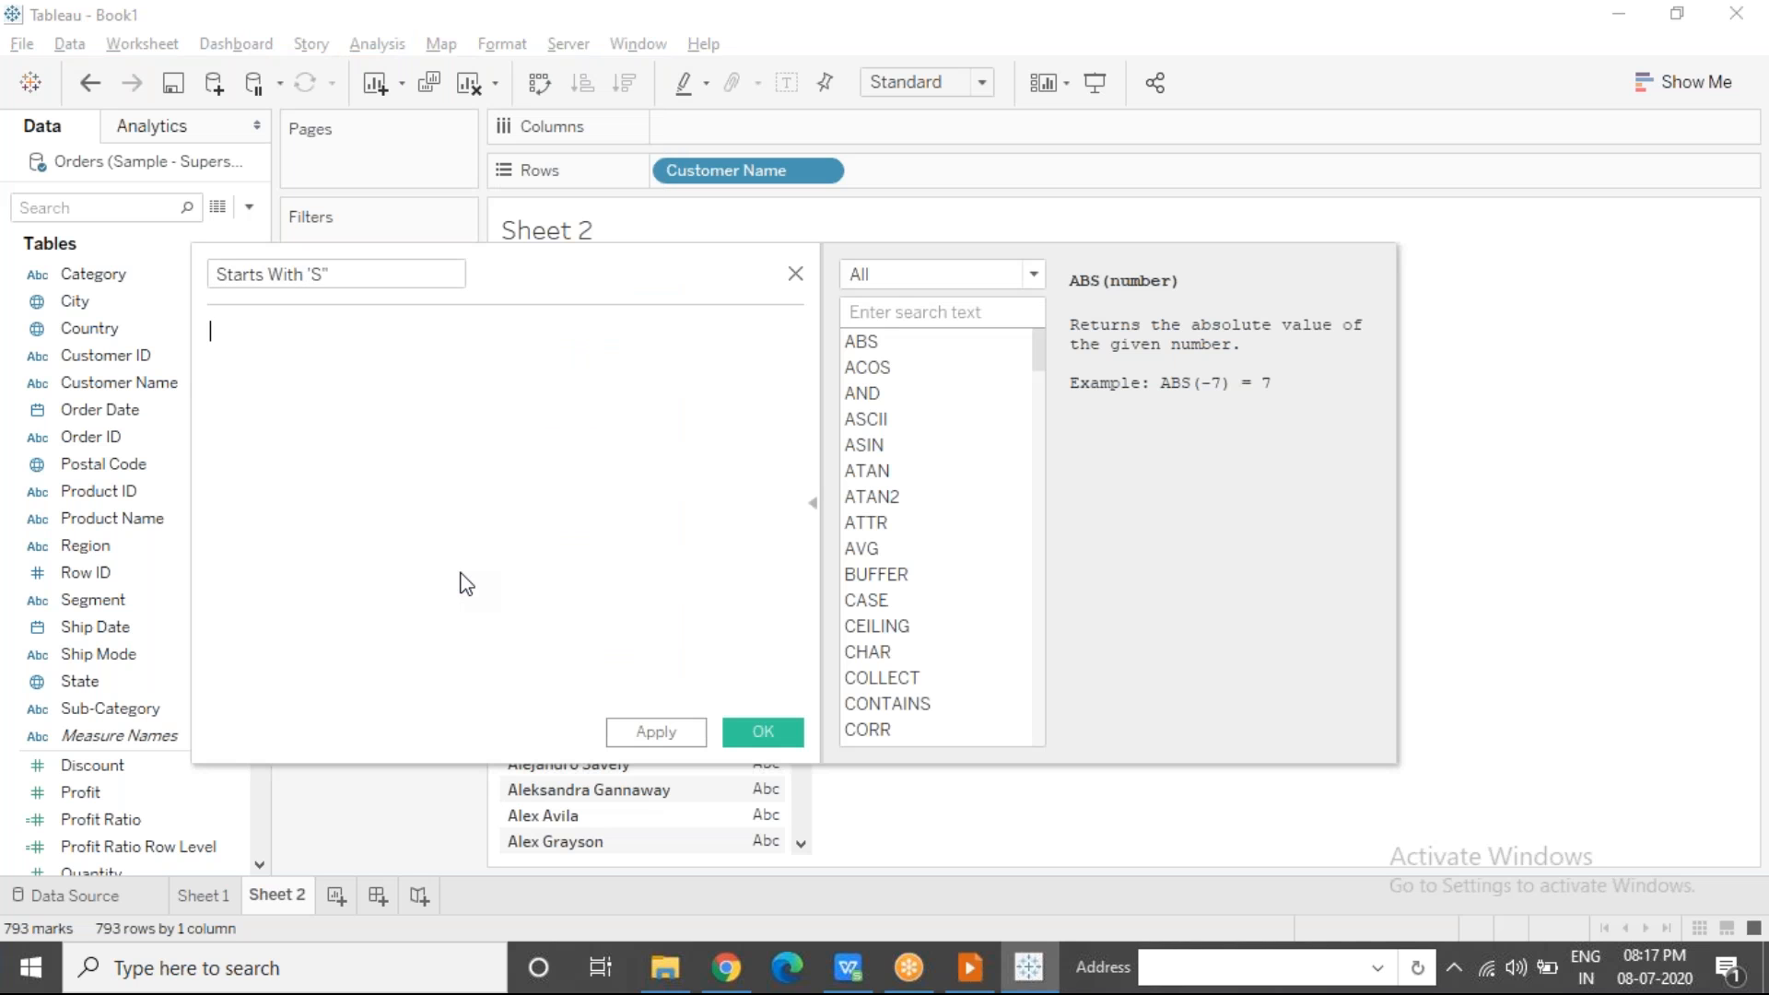
Step: Enter the formula STARTSWITH([Customer Name],'S') and move the calculation editor clear of the worksheet heading
text(start)
key(Return)
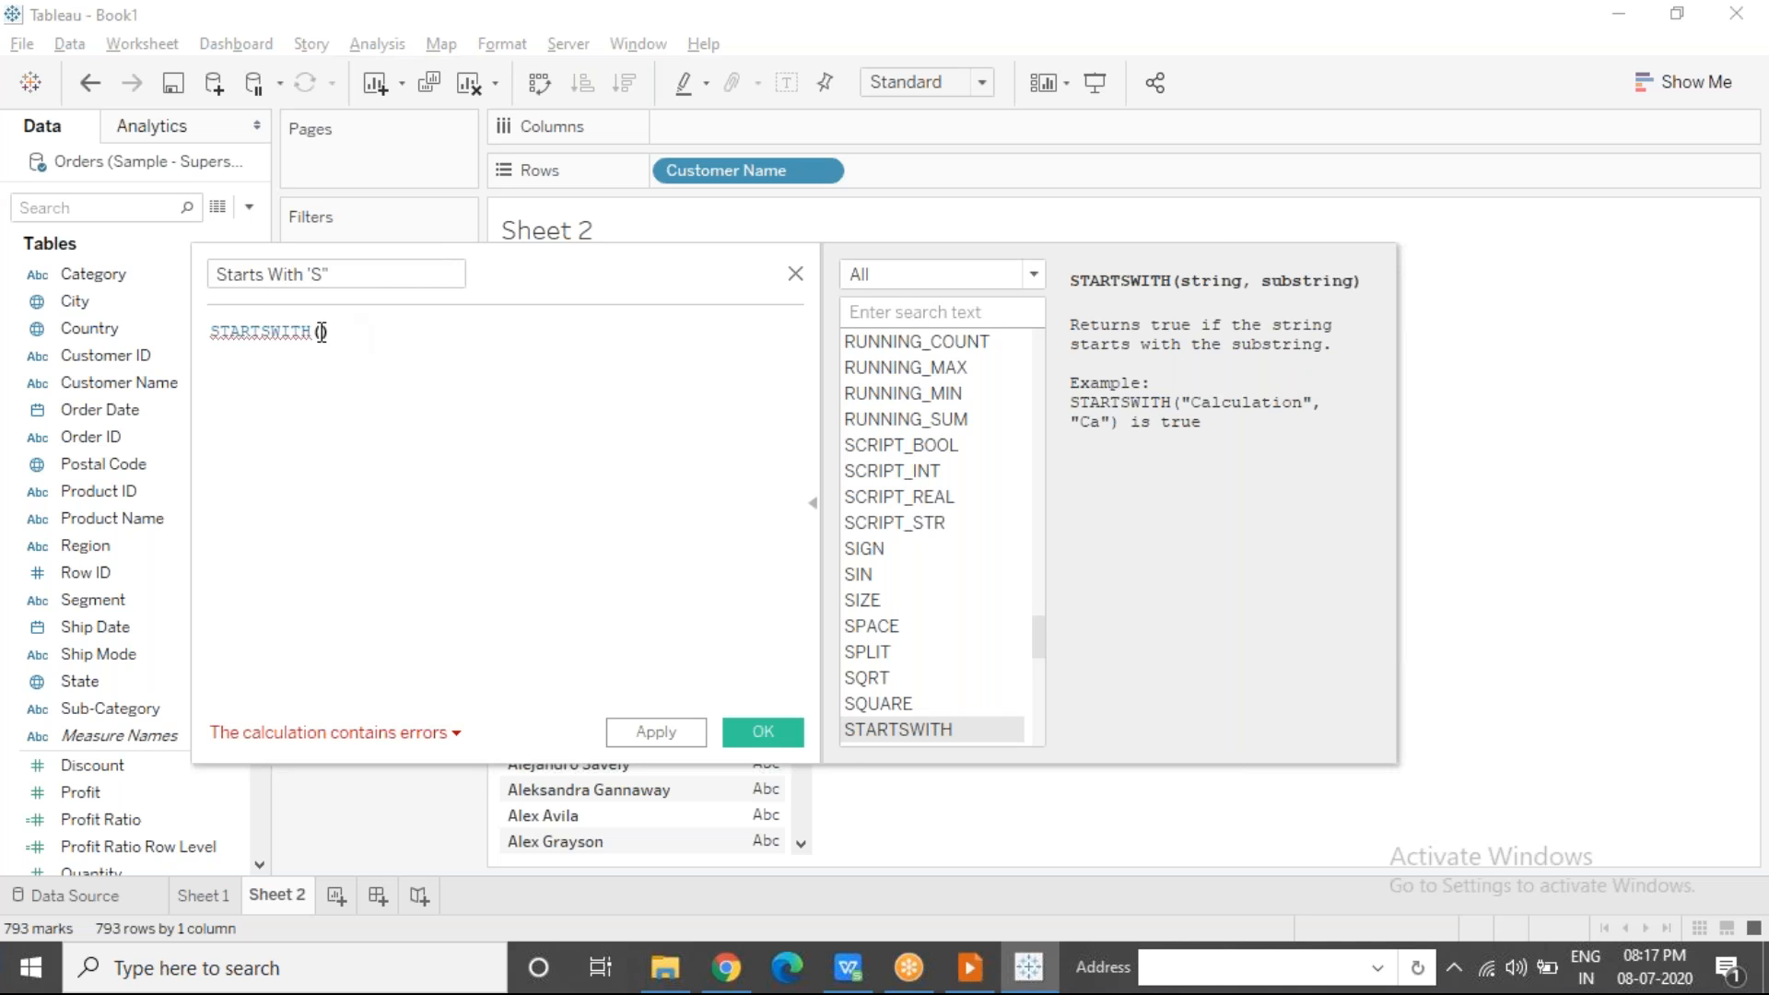
text(cus)
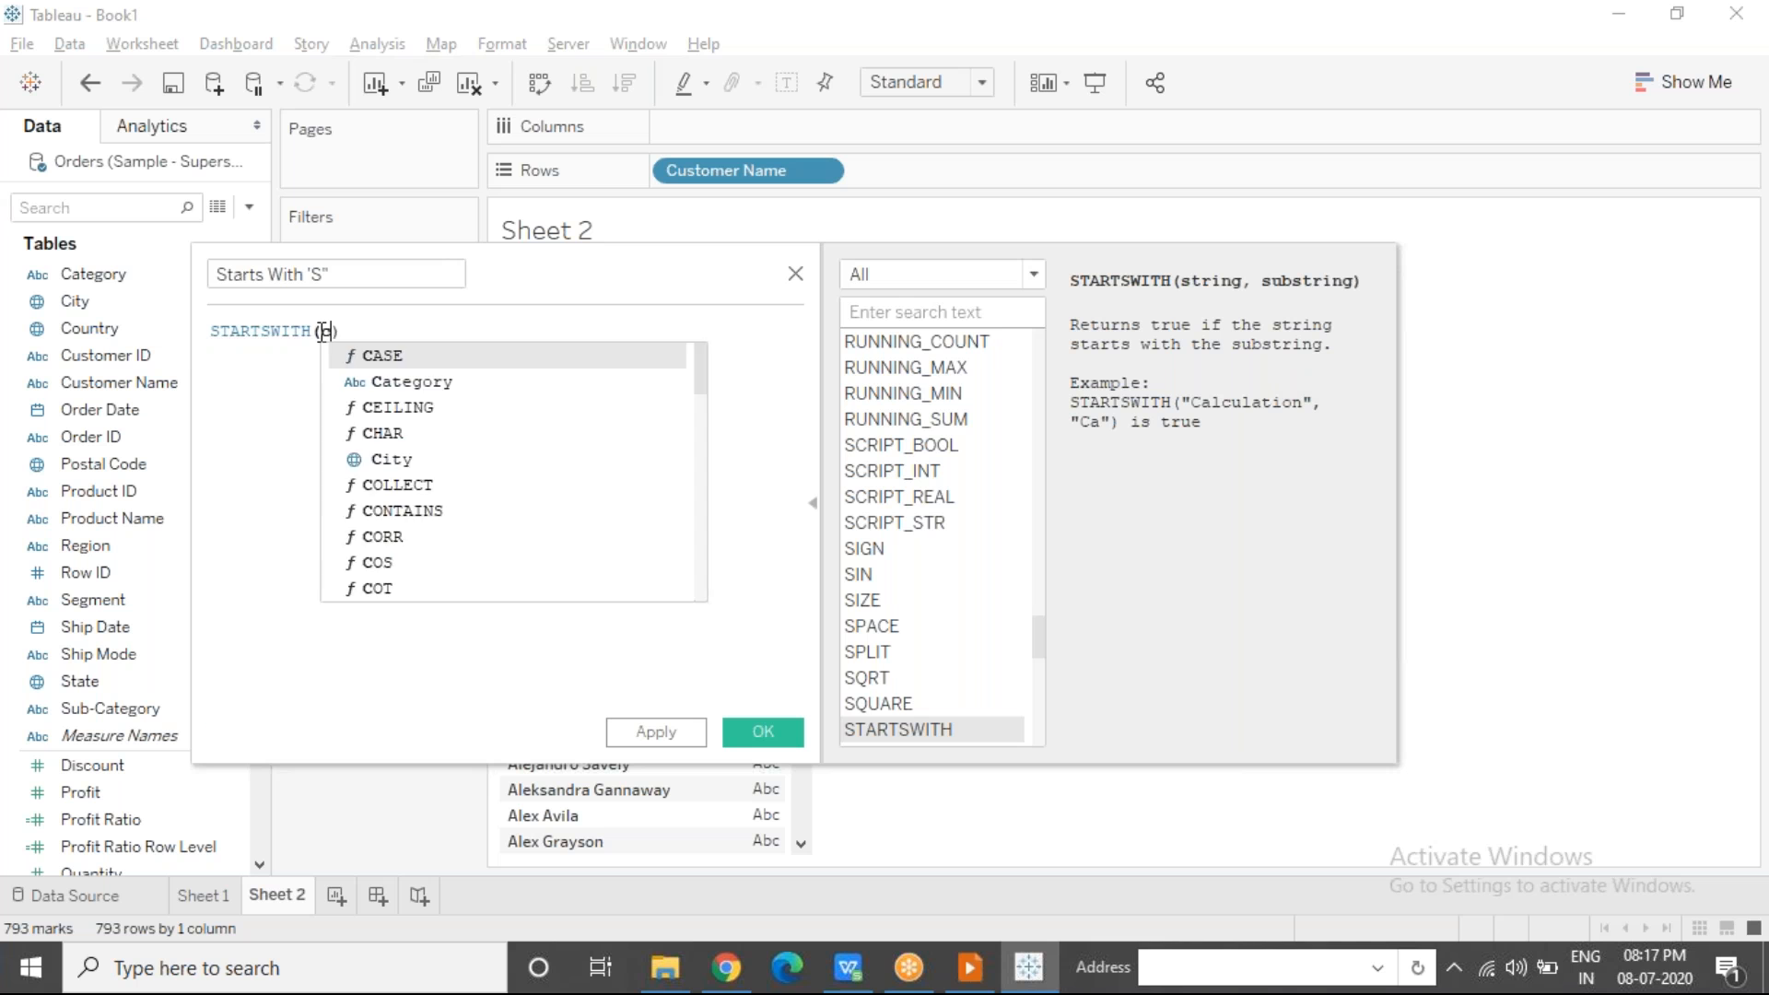
key(Down)
key(Return)
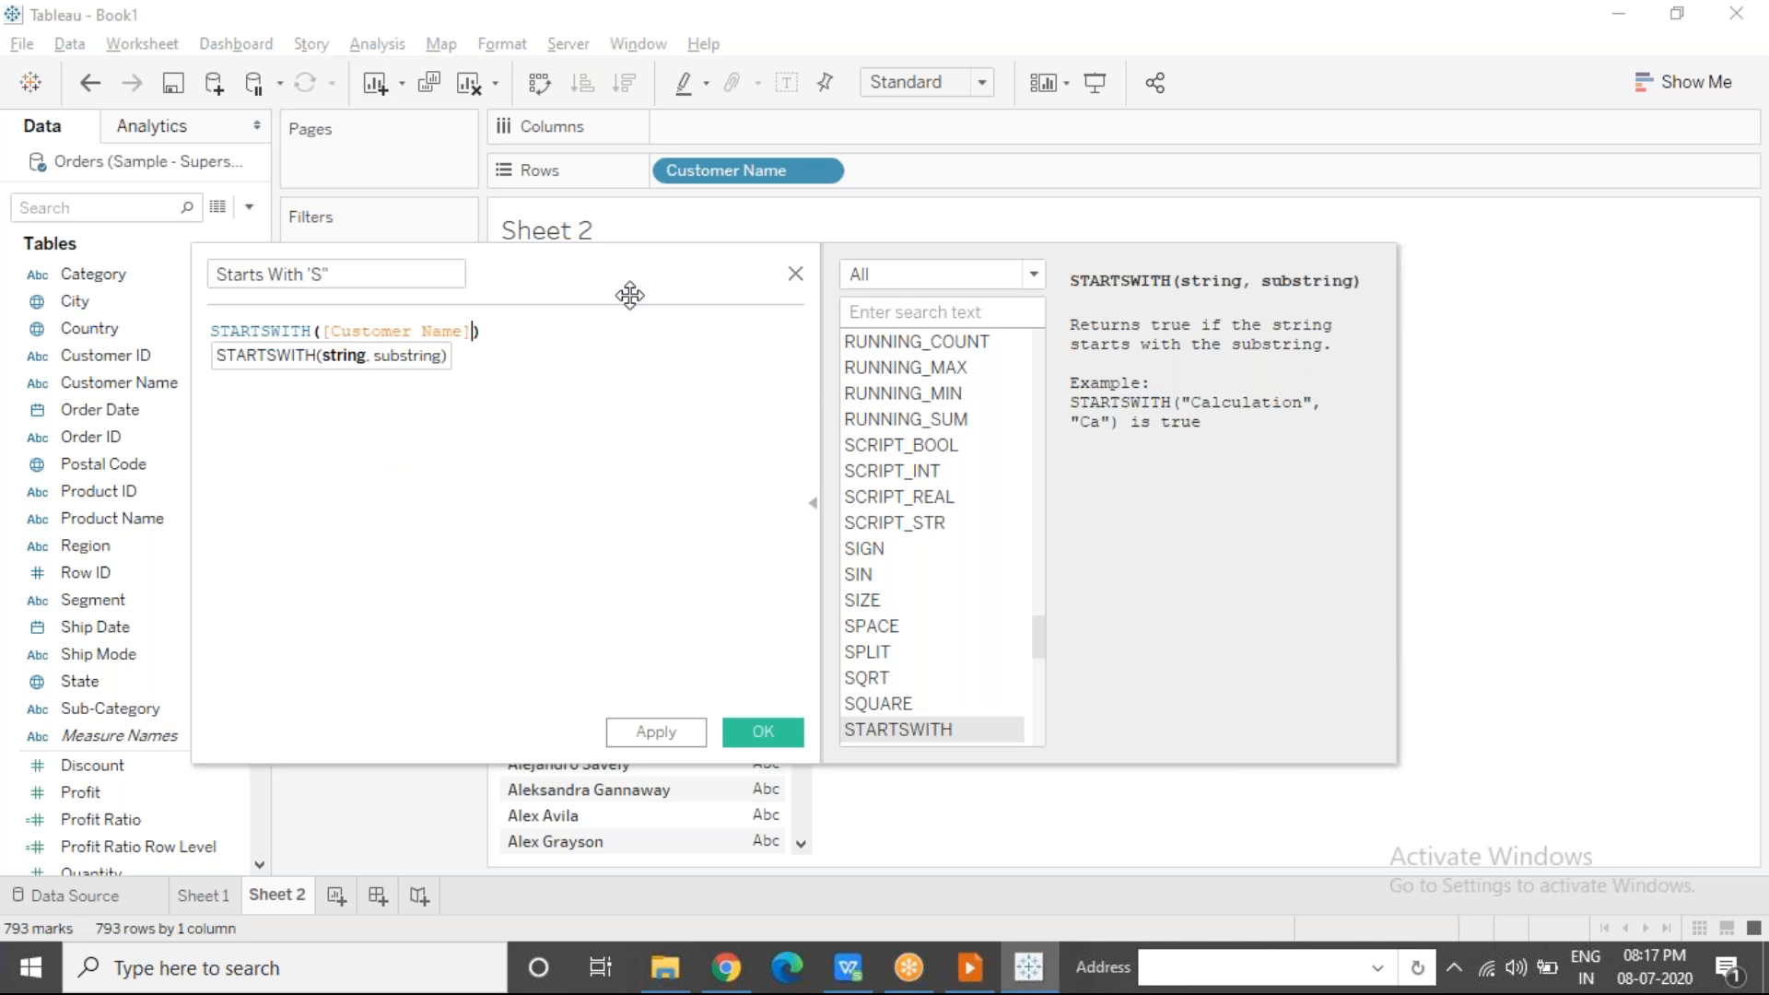
drag(670, 278, 794, 346)
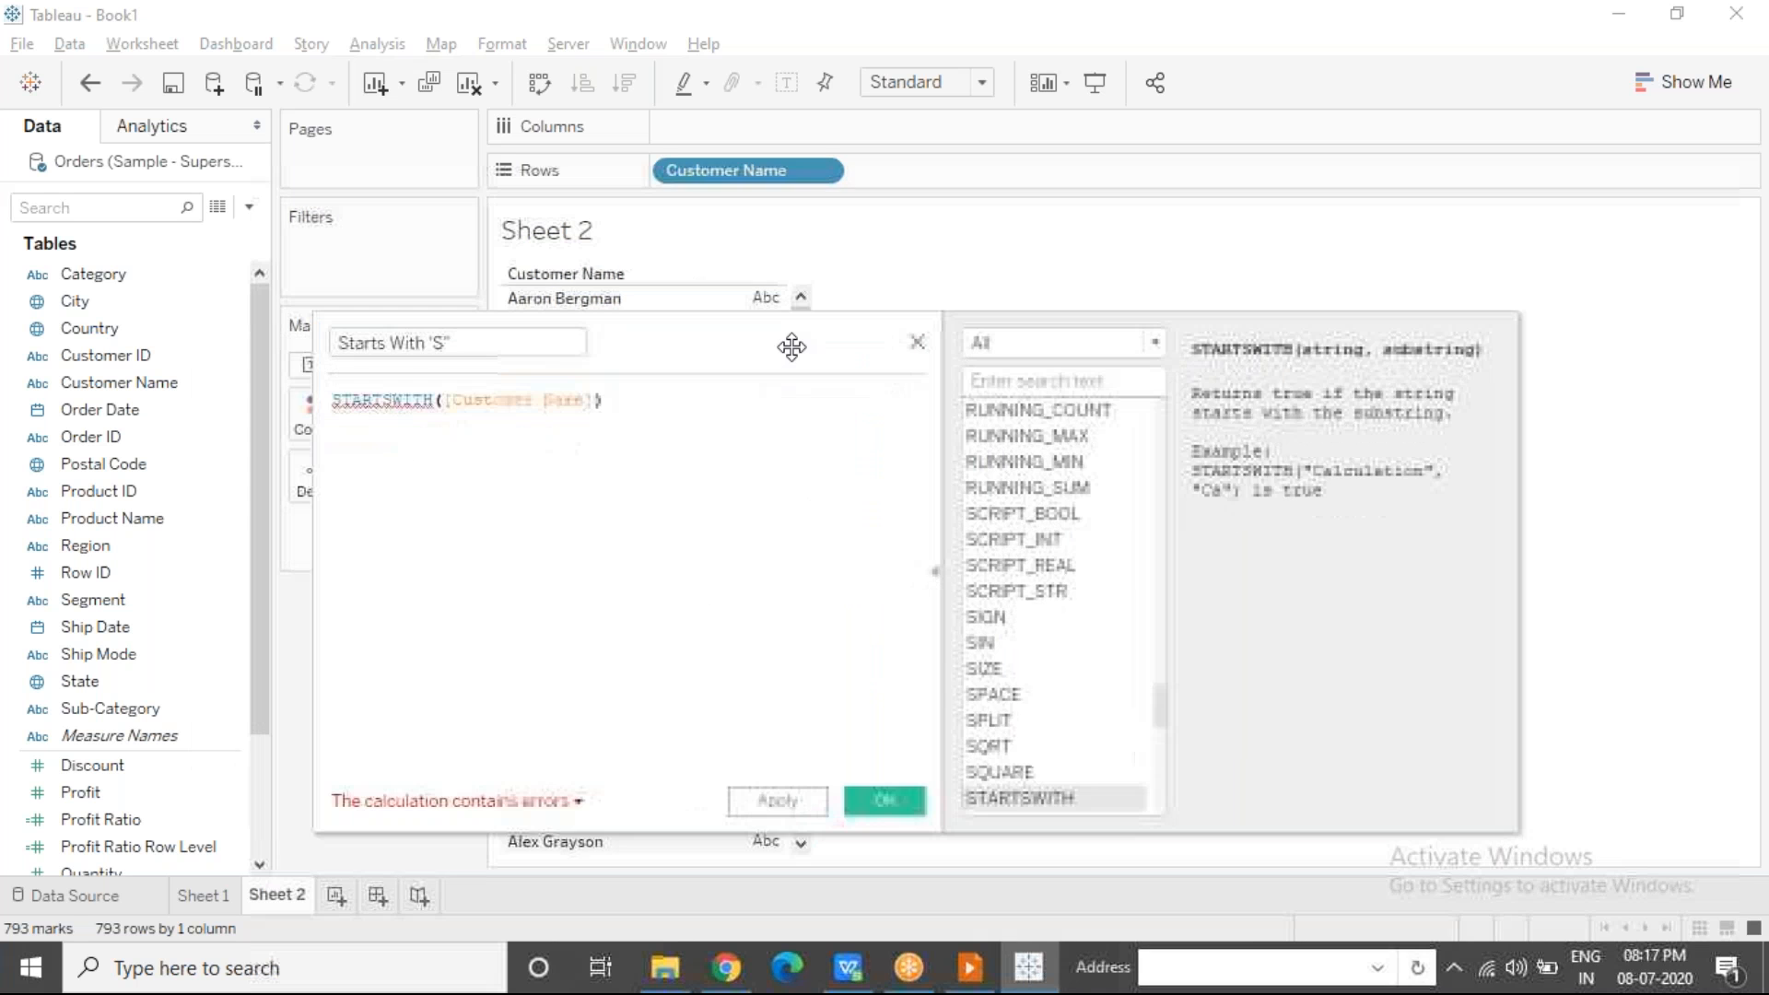
text(,)
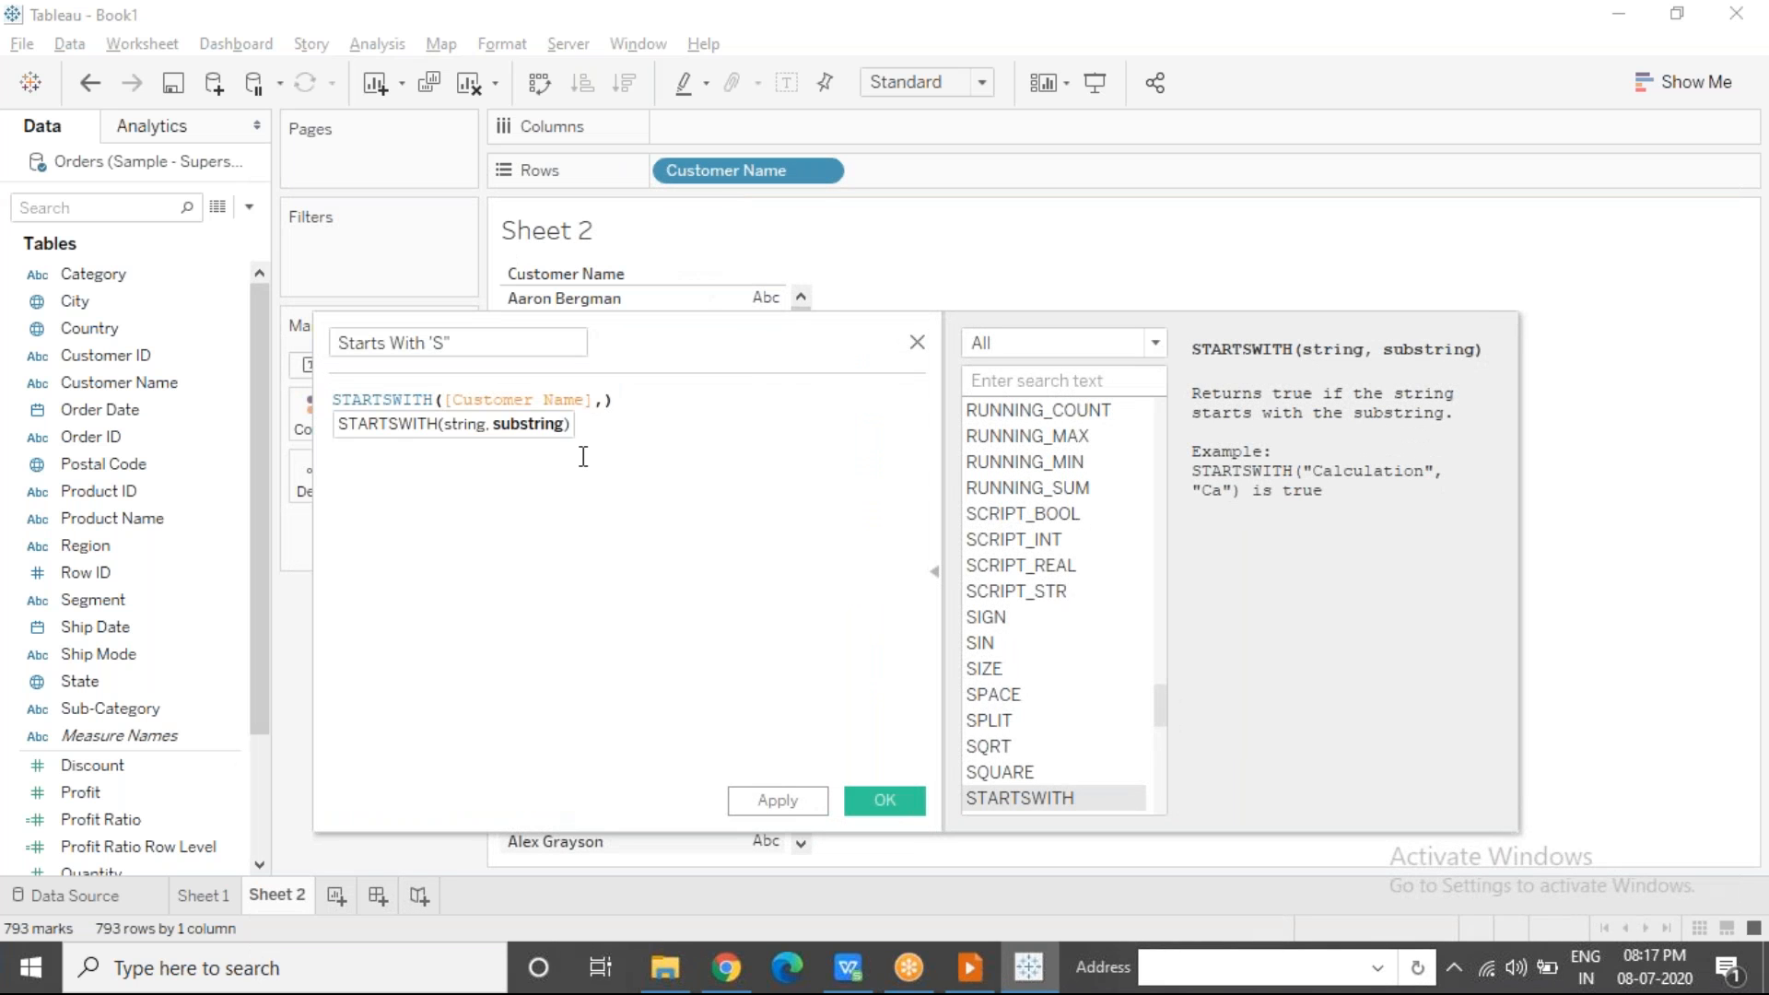
text('S)
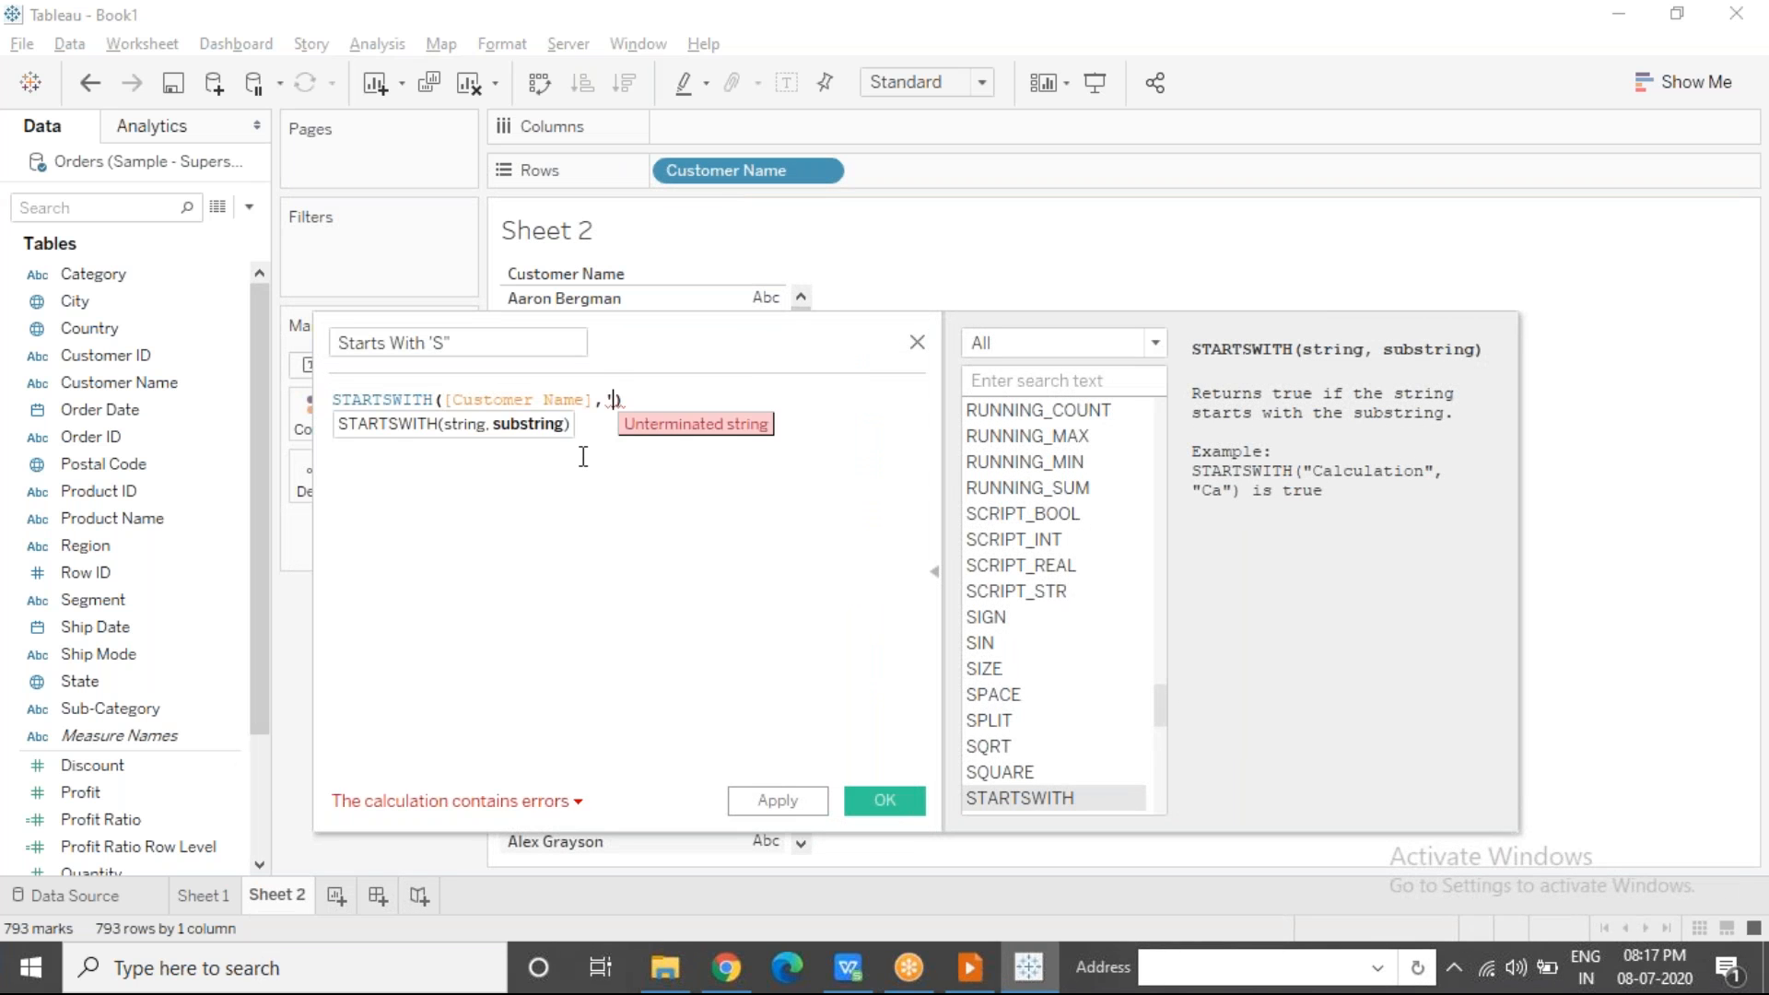
text(')
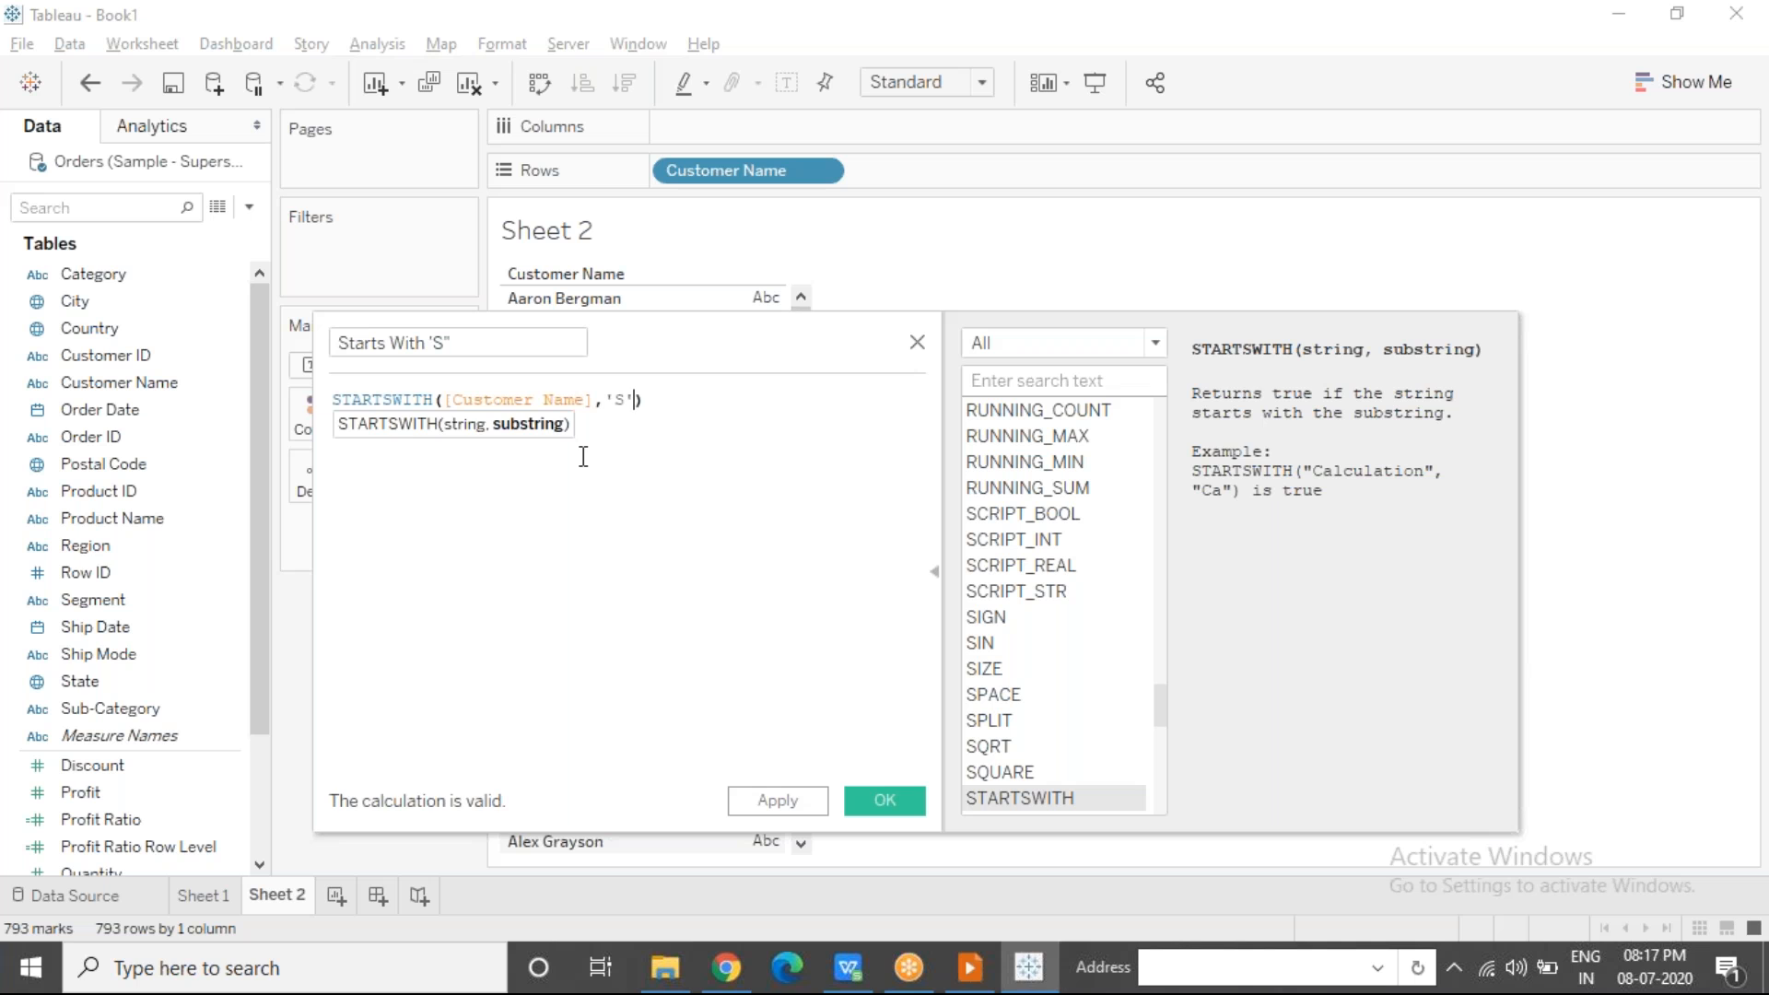
Step: Below the formula, add the number literal 123 and the string literals "abc" and 'abc' on separate lines as syntax examples
click(737, 401)
key(Return)
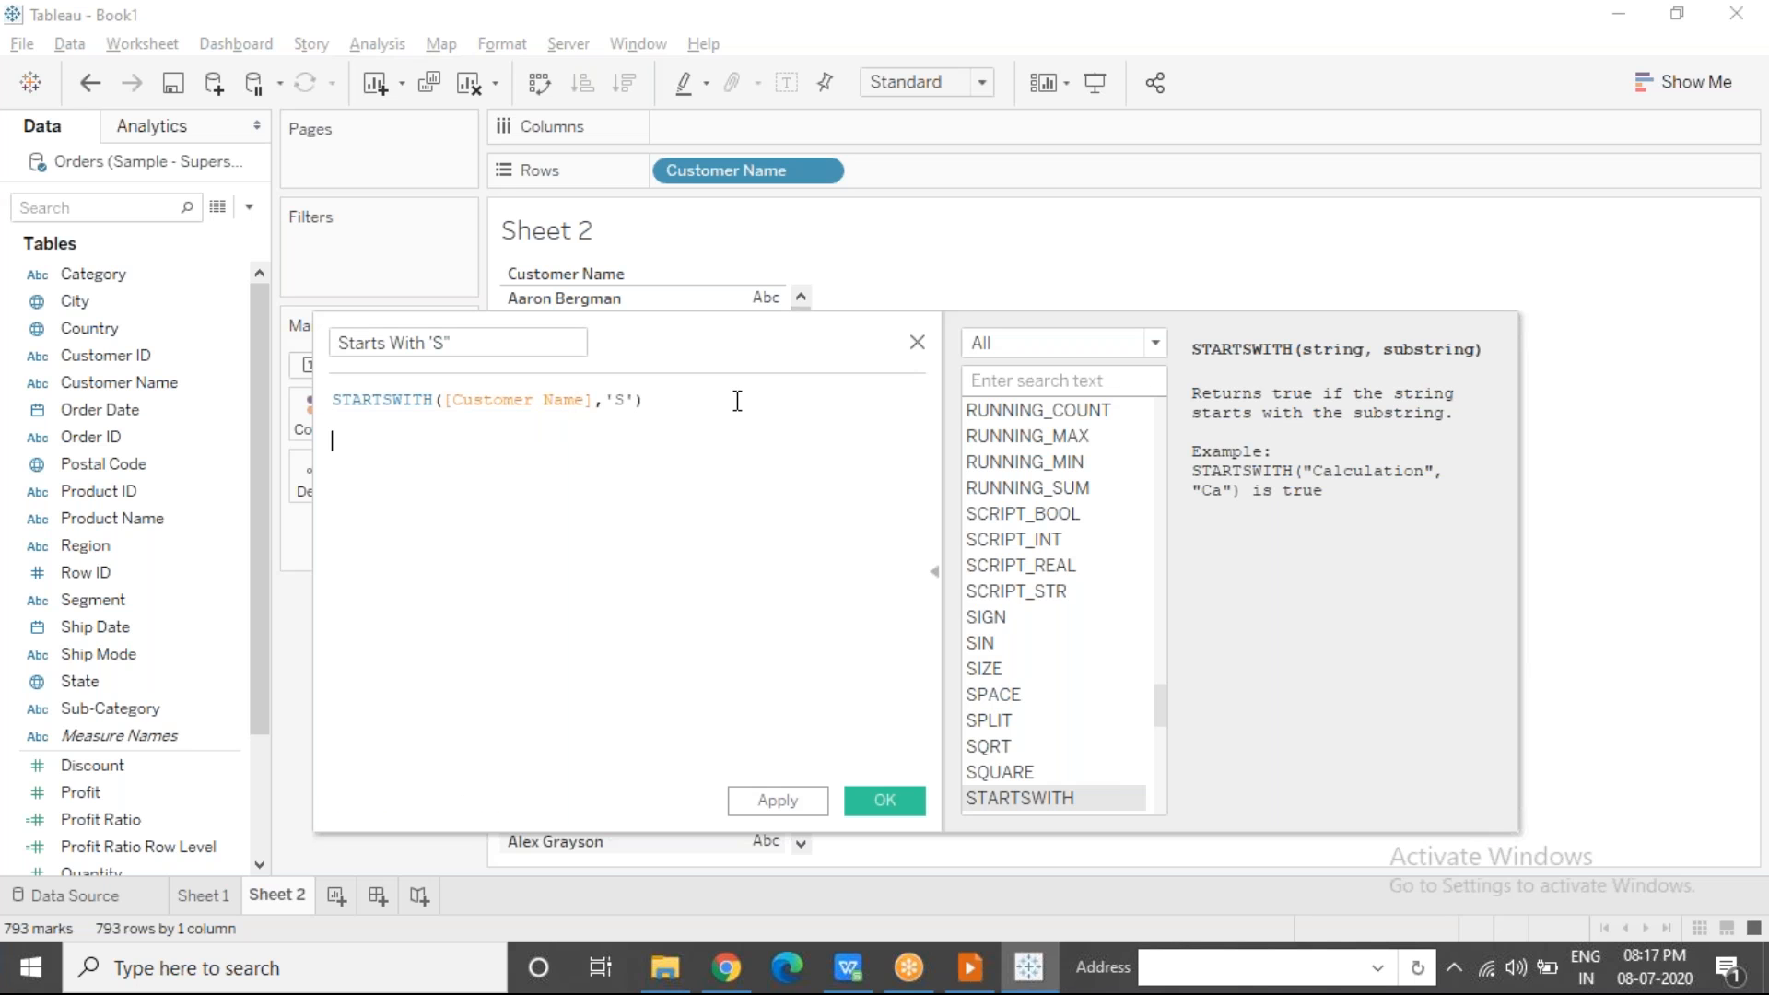
text(123)
key(Return)
text(" "abc)
key(BackSpace)
key(BackSpace)
key(End)
text("   'abc')
key(Return)
Step: Add the date literal #2020-15-10# and the comment marker // on separate lines beneath the string examples
text(#2020-15-)
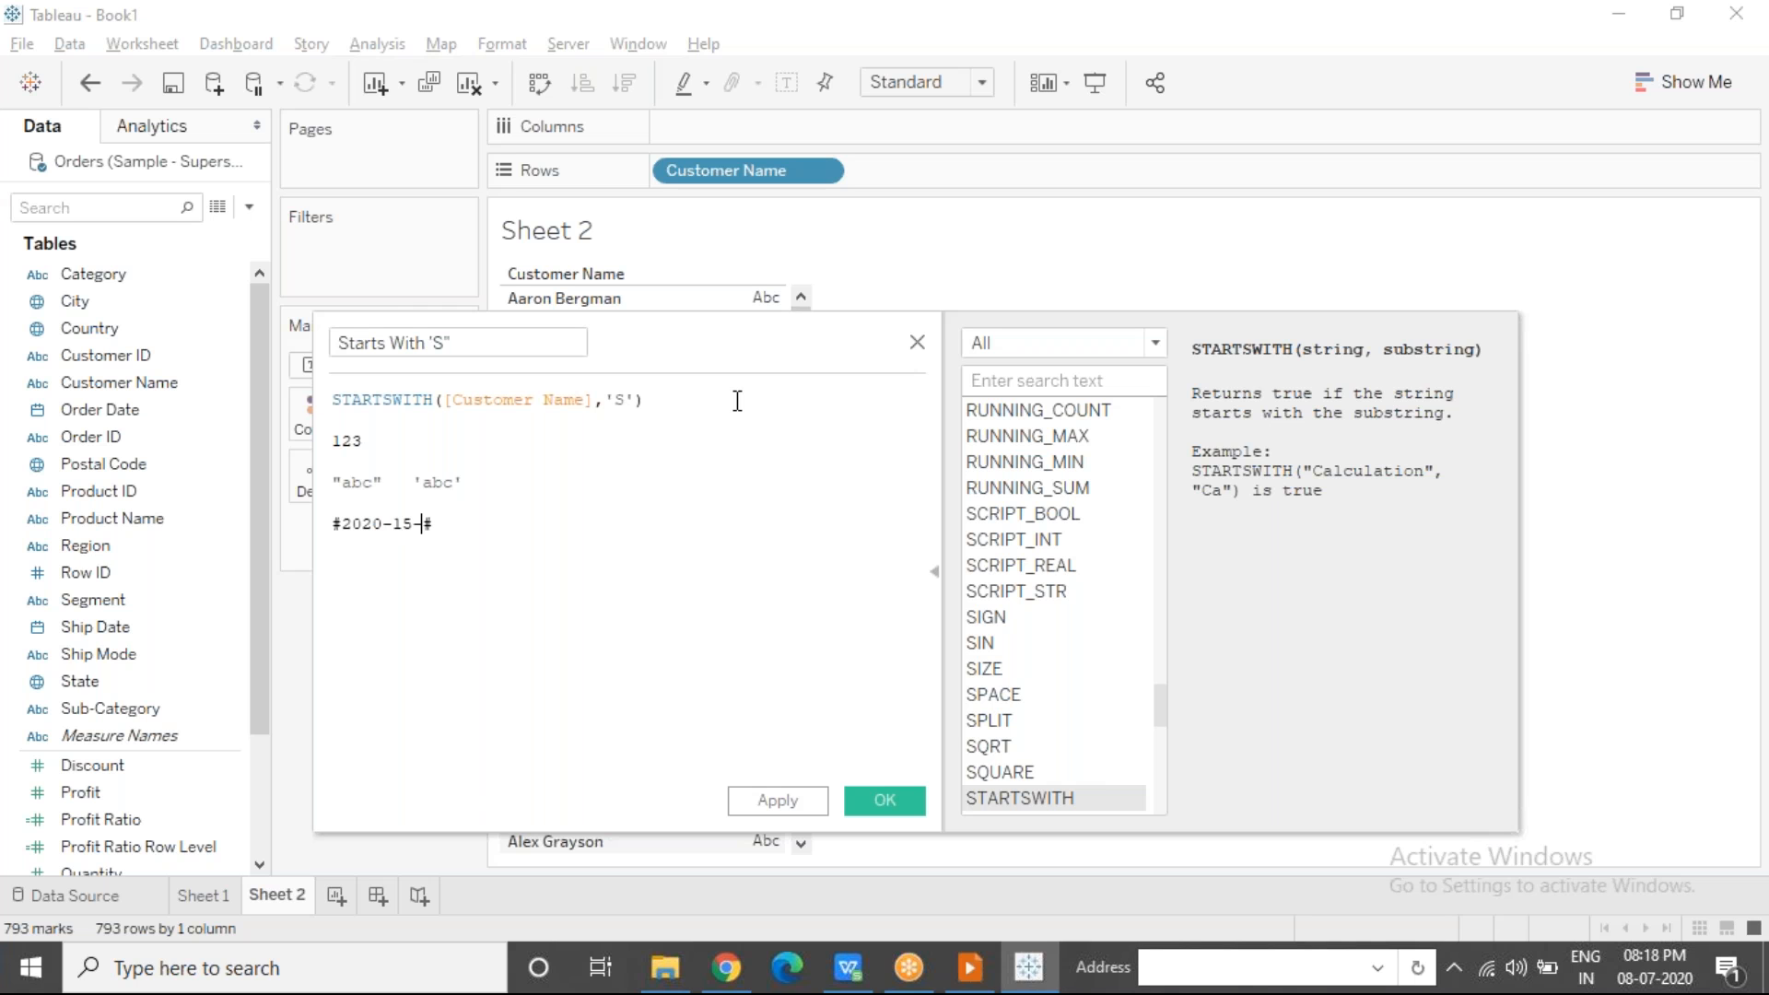
text(10)
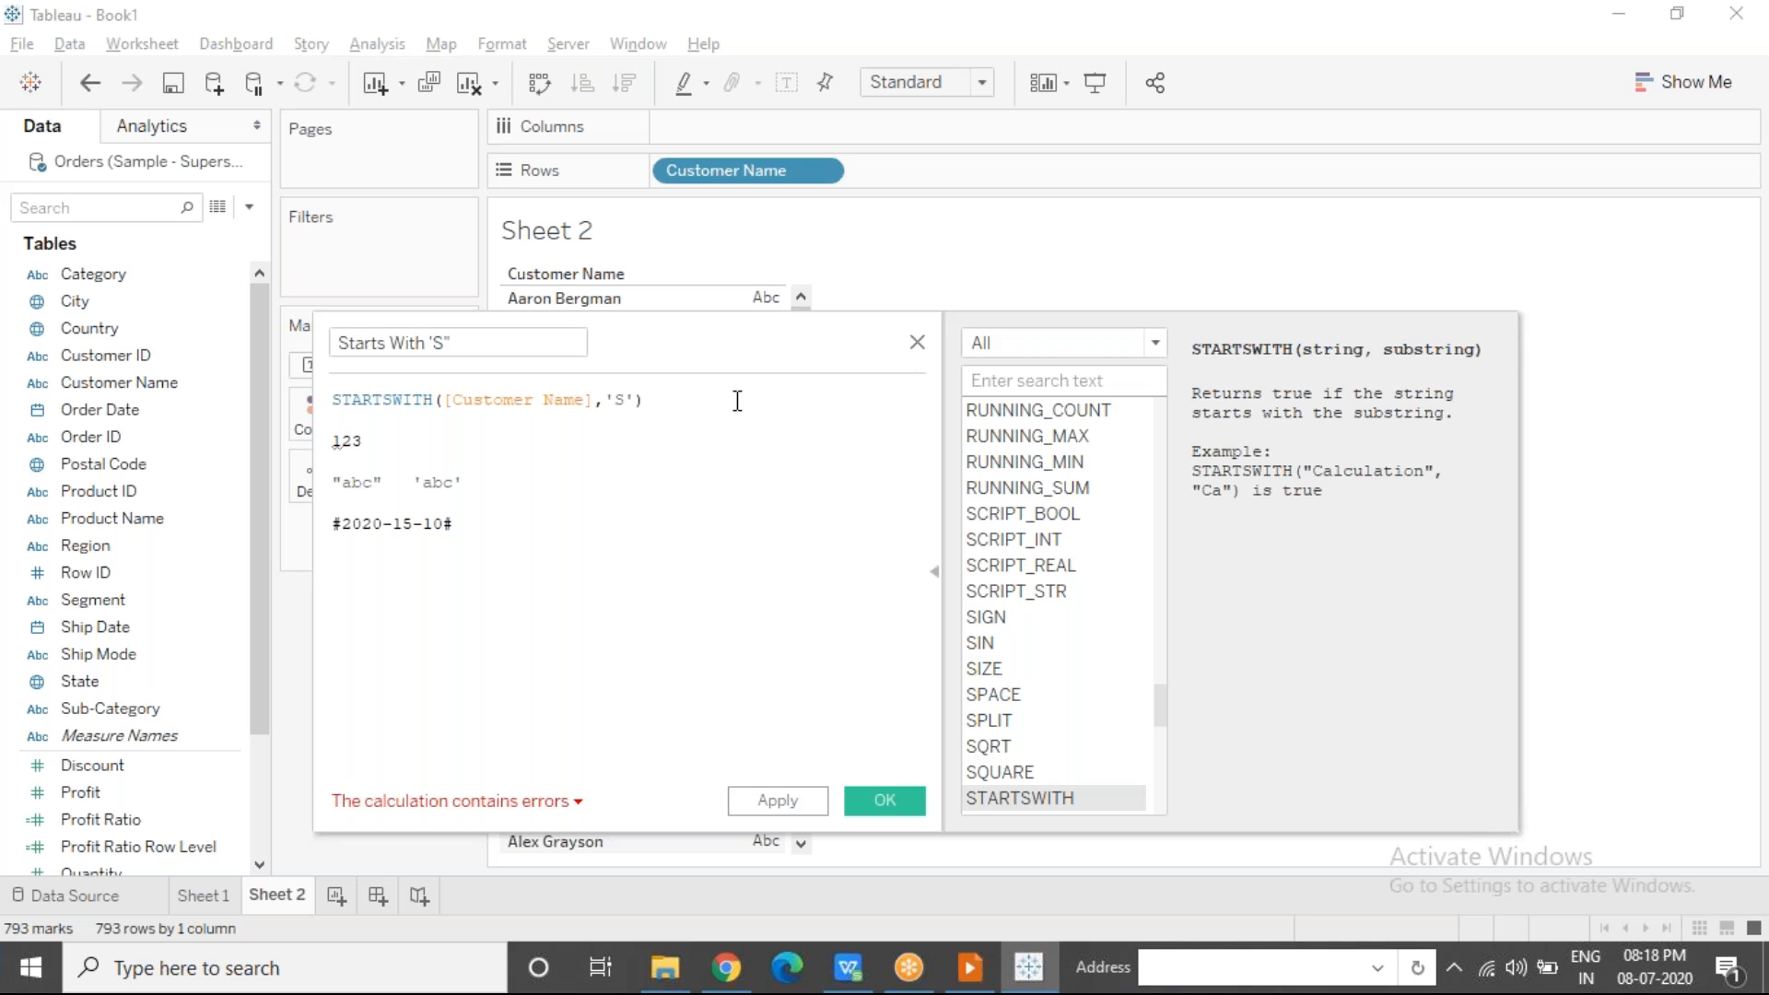
key(End)
key(Return)
text(//)
Step: Highlight the comment marker, the number literal and the string literals in turn to review their syntax
drag(356, 563, 331, 564)
drag(373, 435, 331, 440)
drag(496, 475, 331, 480)
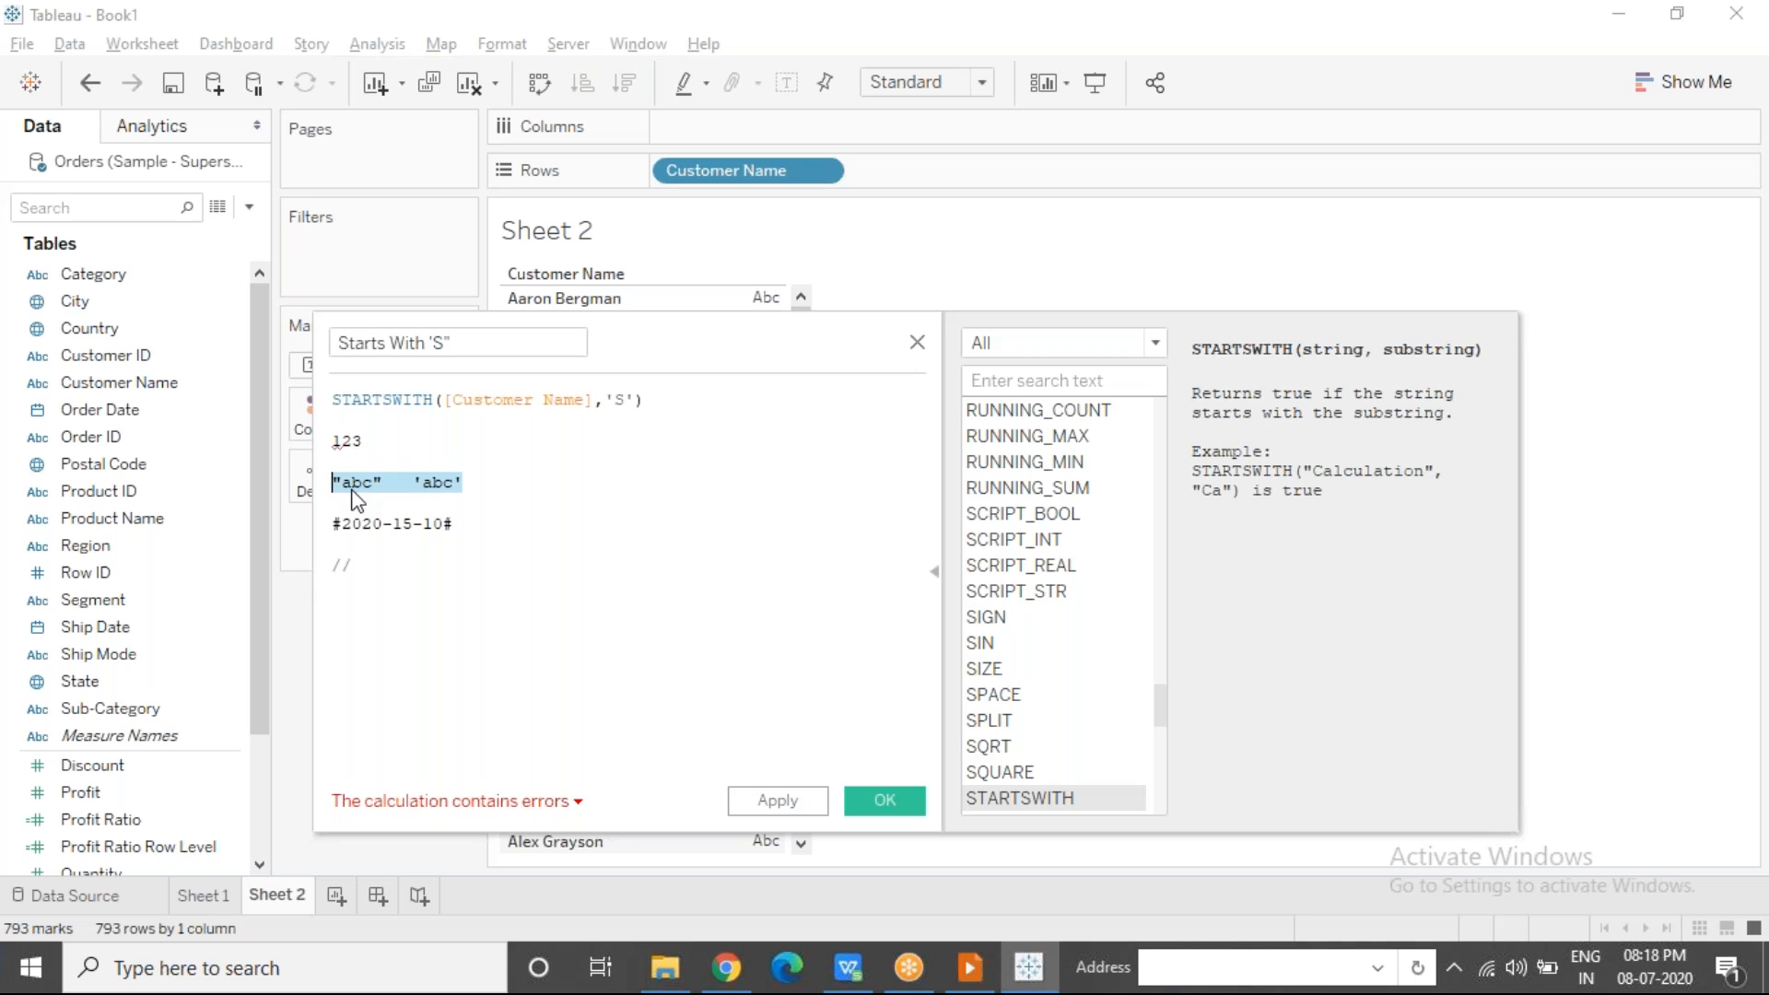
Step: Delete the number, string, date and comment examples beneath the STARTSWITH formula after reviewing the date literal
drag(459, 522, 316, 523)
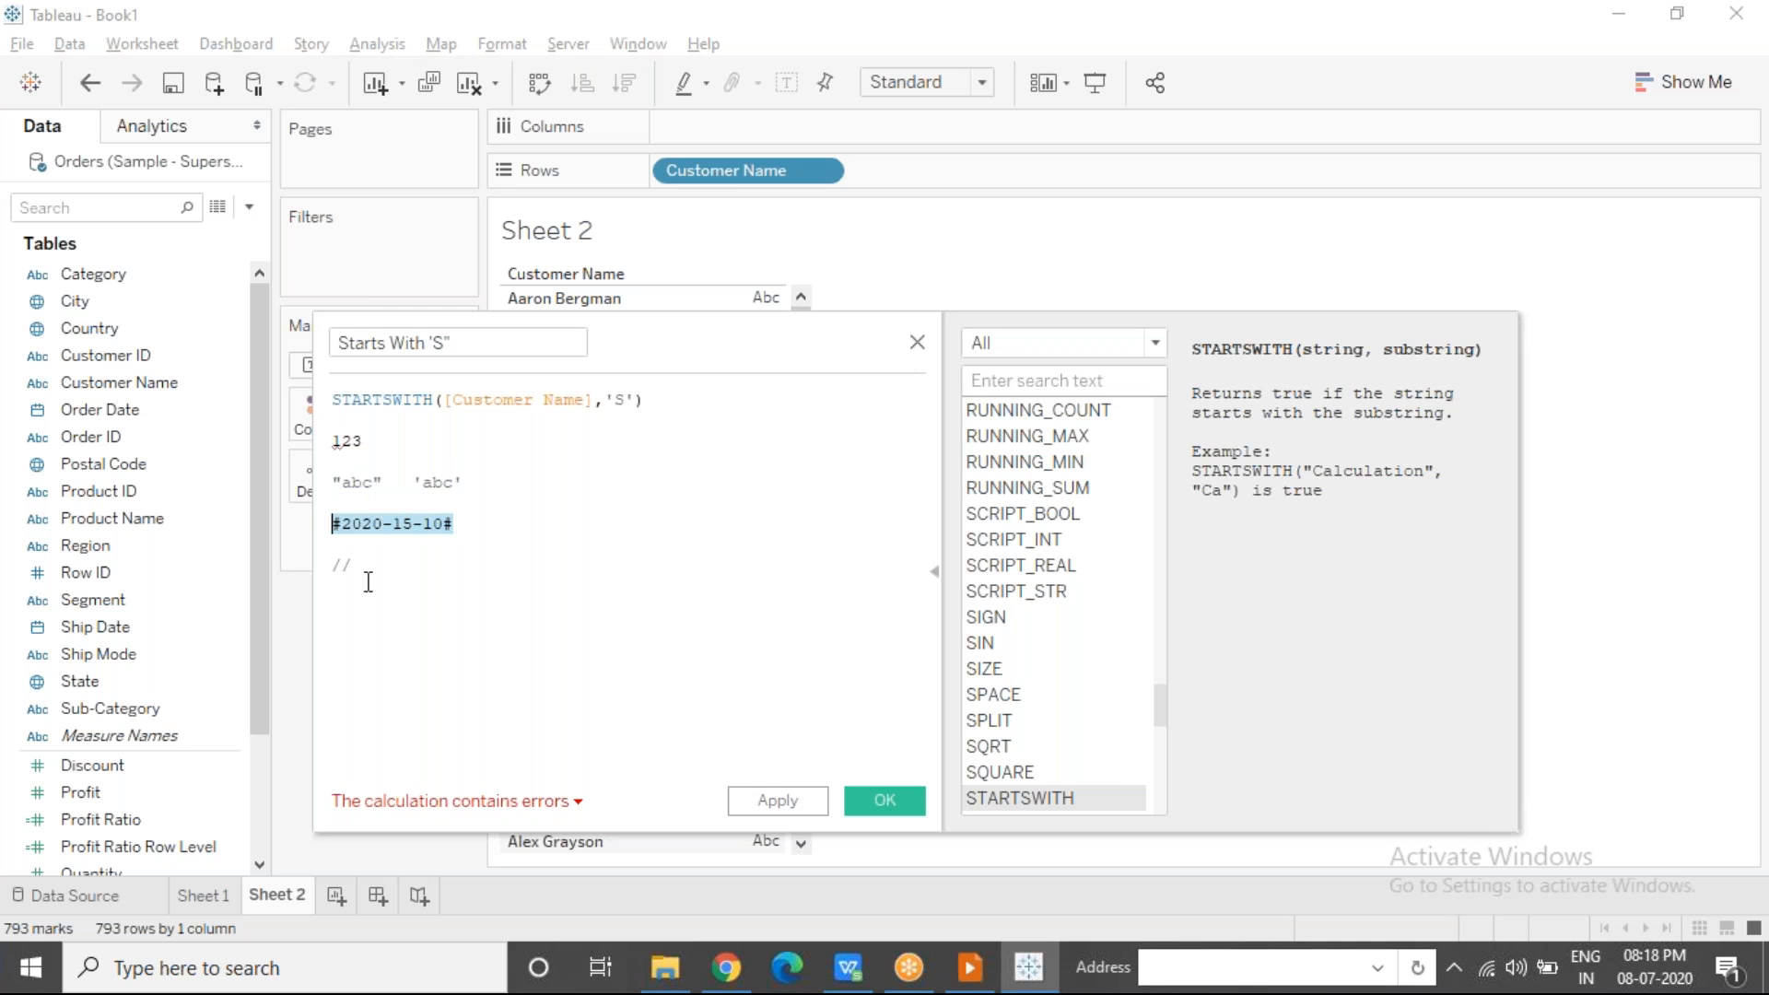
click(355, 564)
drag(356, 564, 316, 421)
click(367, 563)
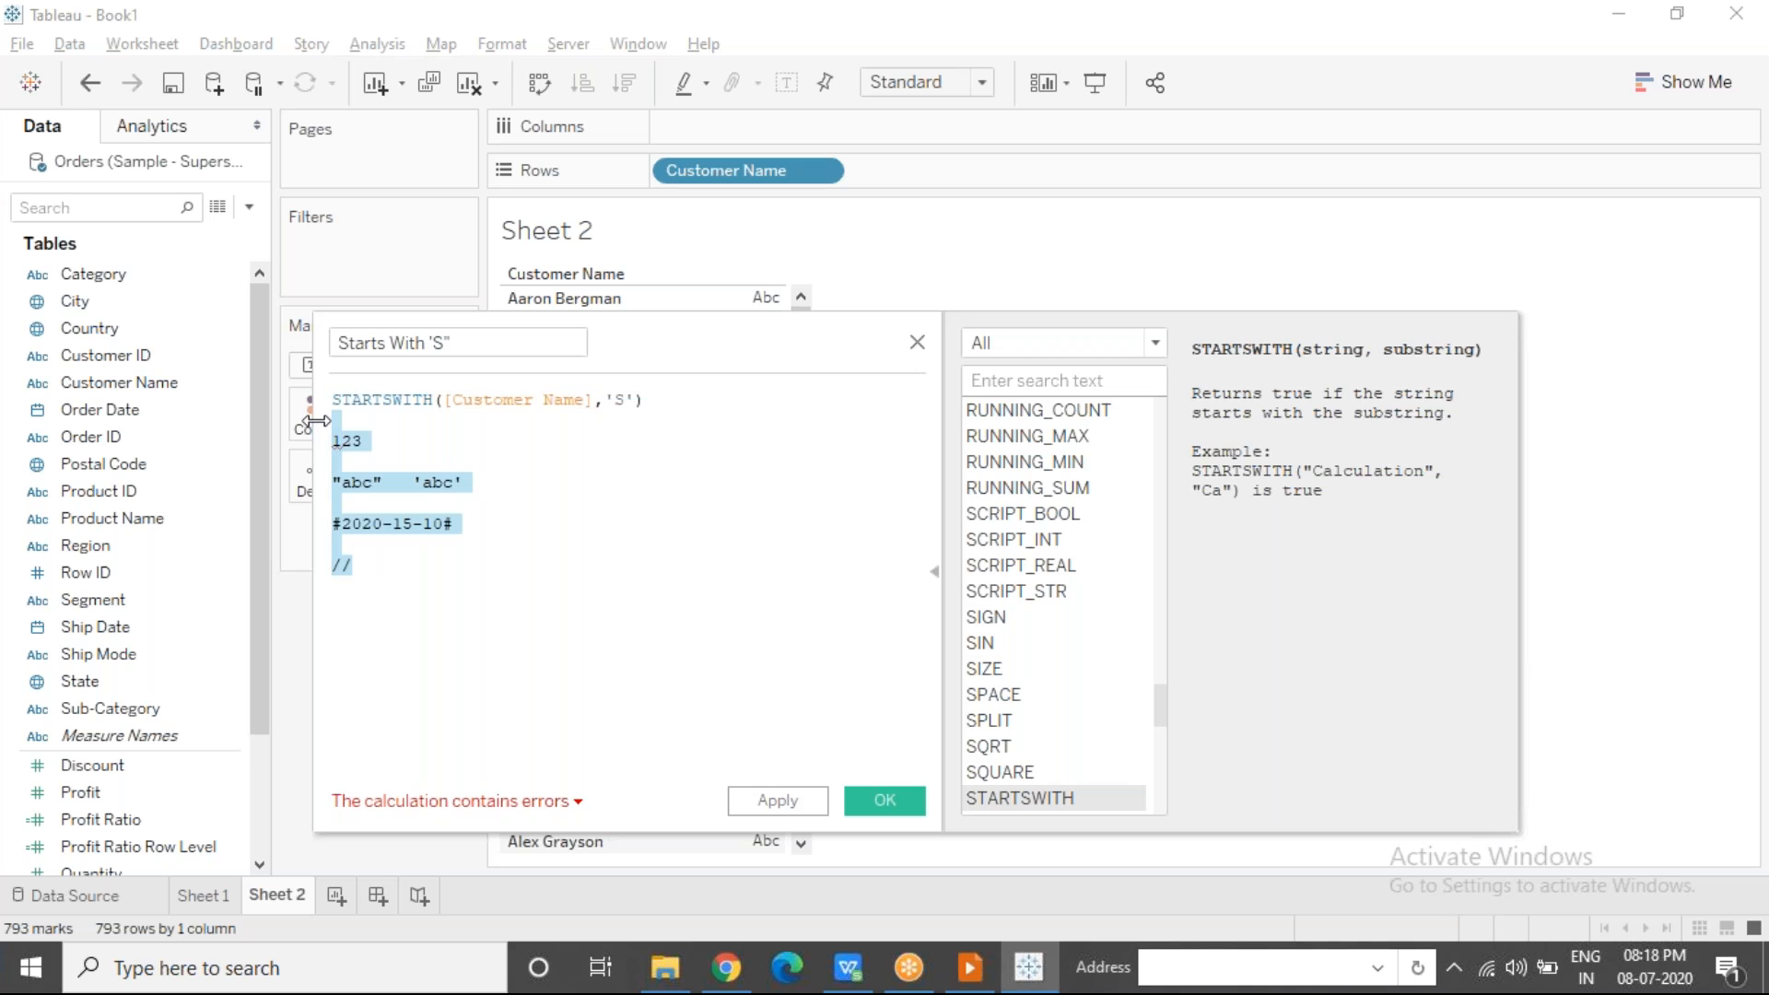
key(BackSpace)
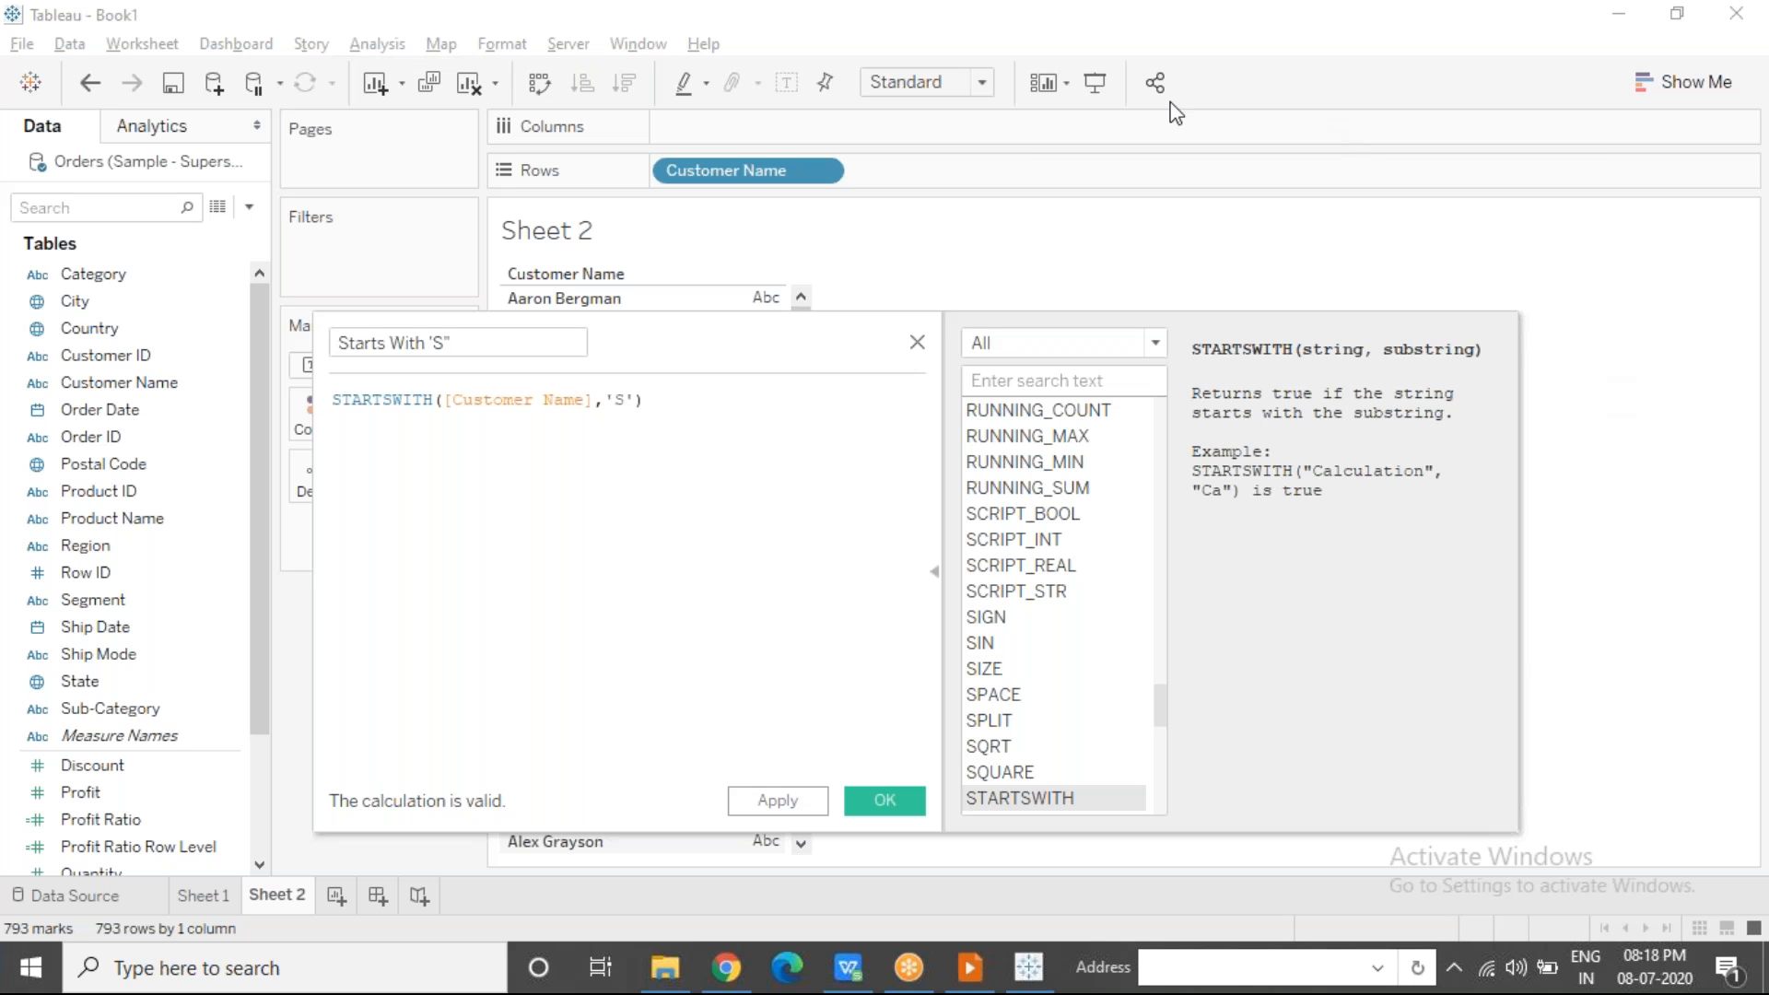
Step: Highlight the Customer Name argument, the 'S' substring and the whole formula to review them against the customer list
double_click(451, 405)
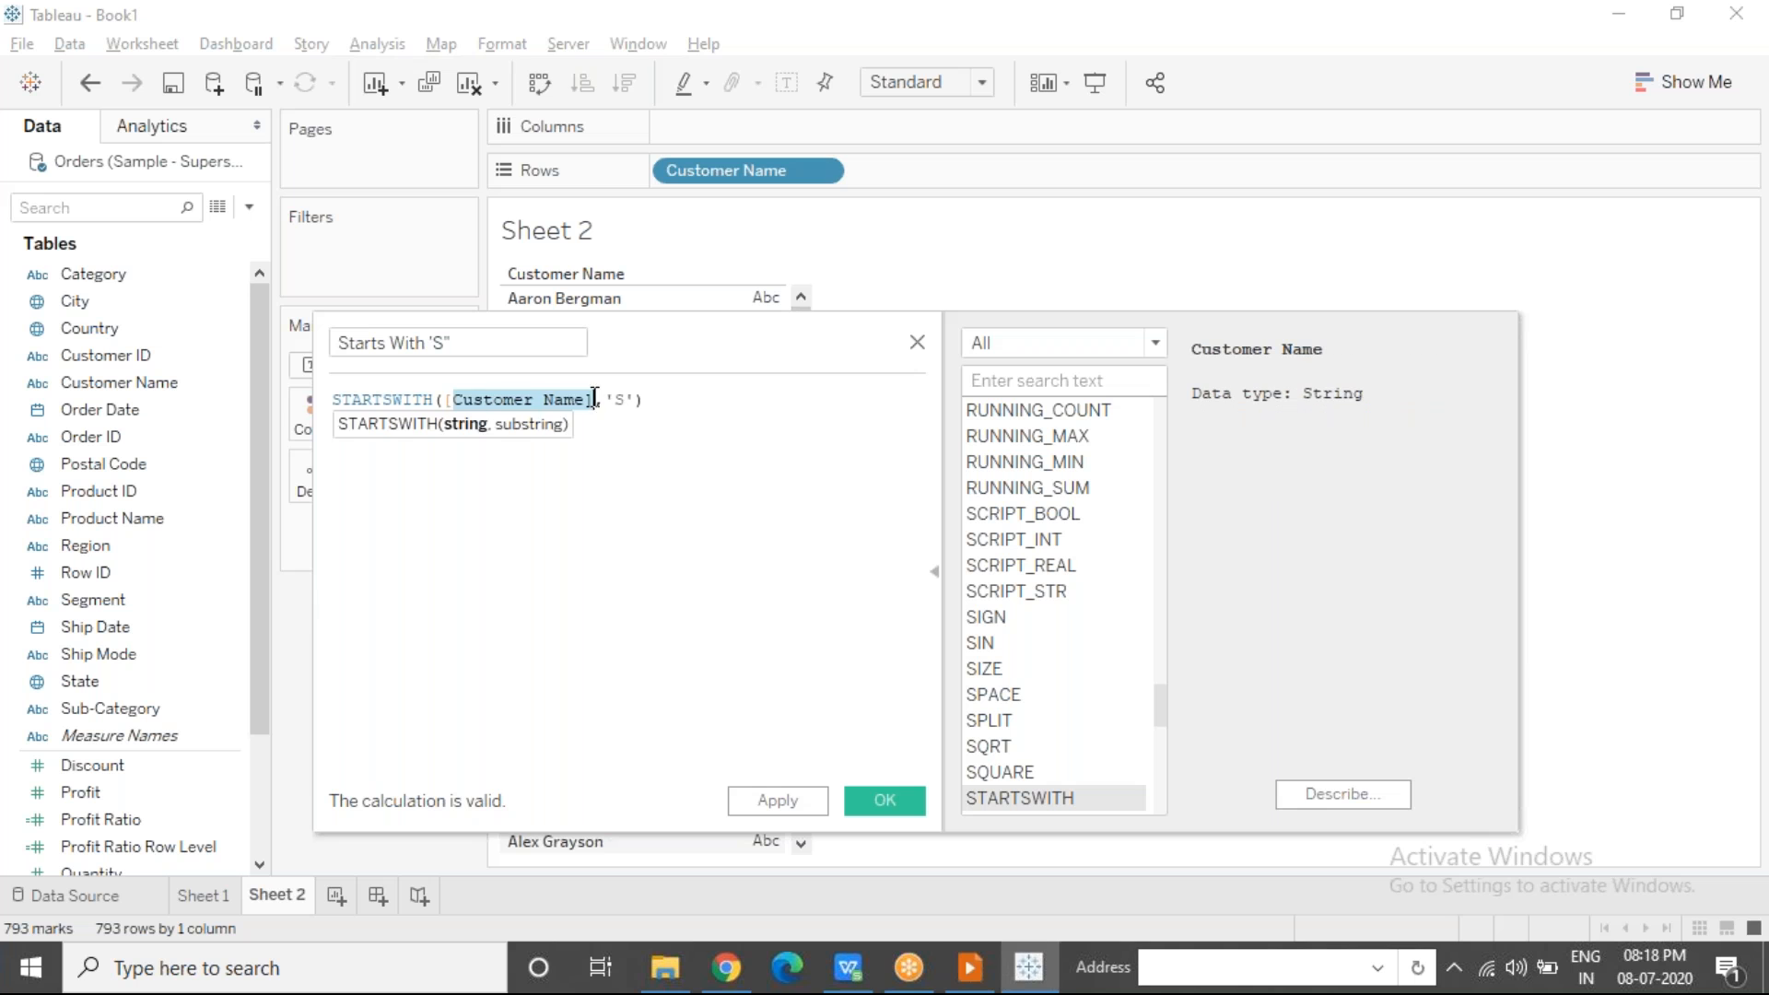
drag(658, 341, 668, 430)
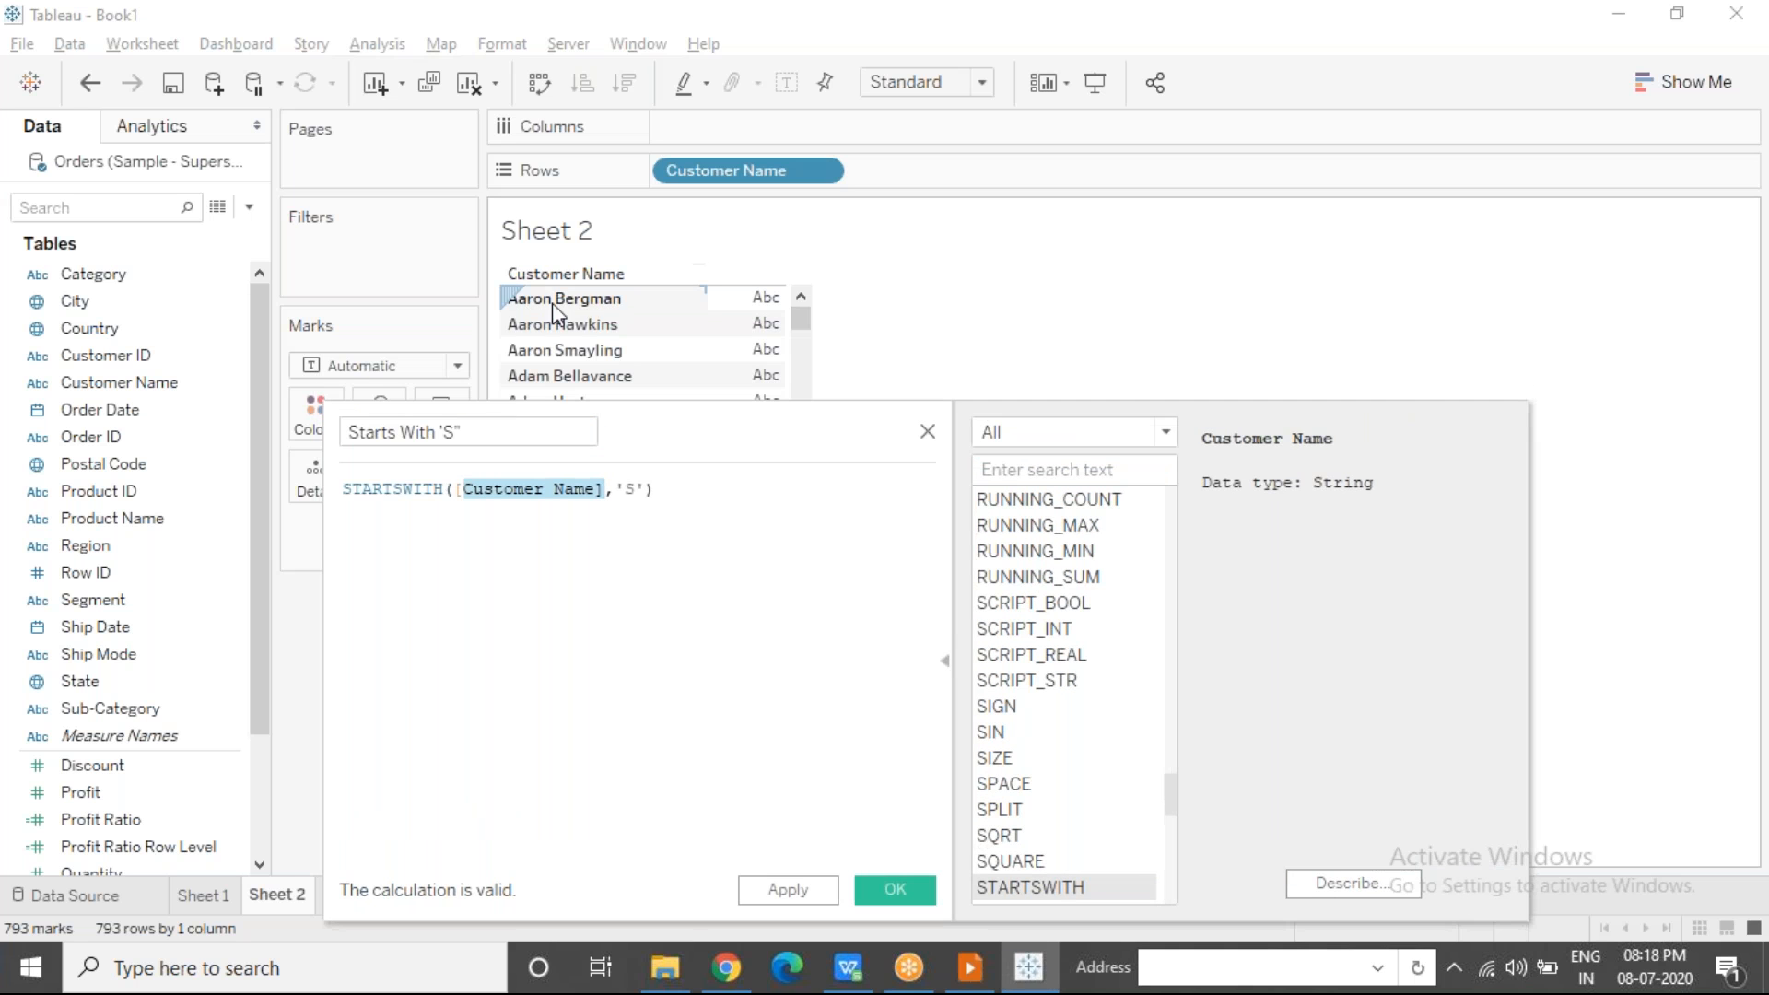
click(628, 588)
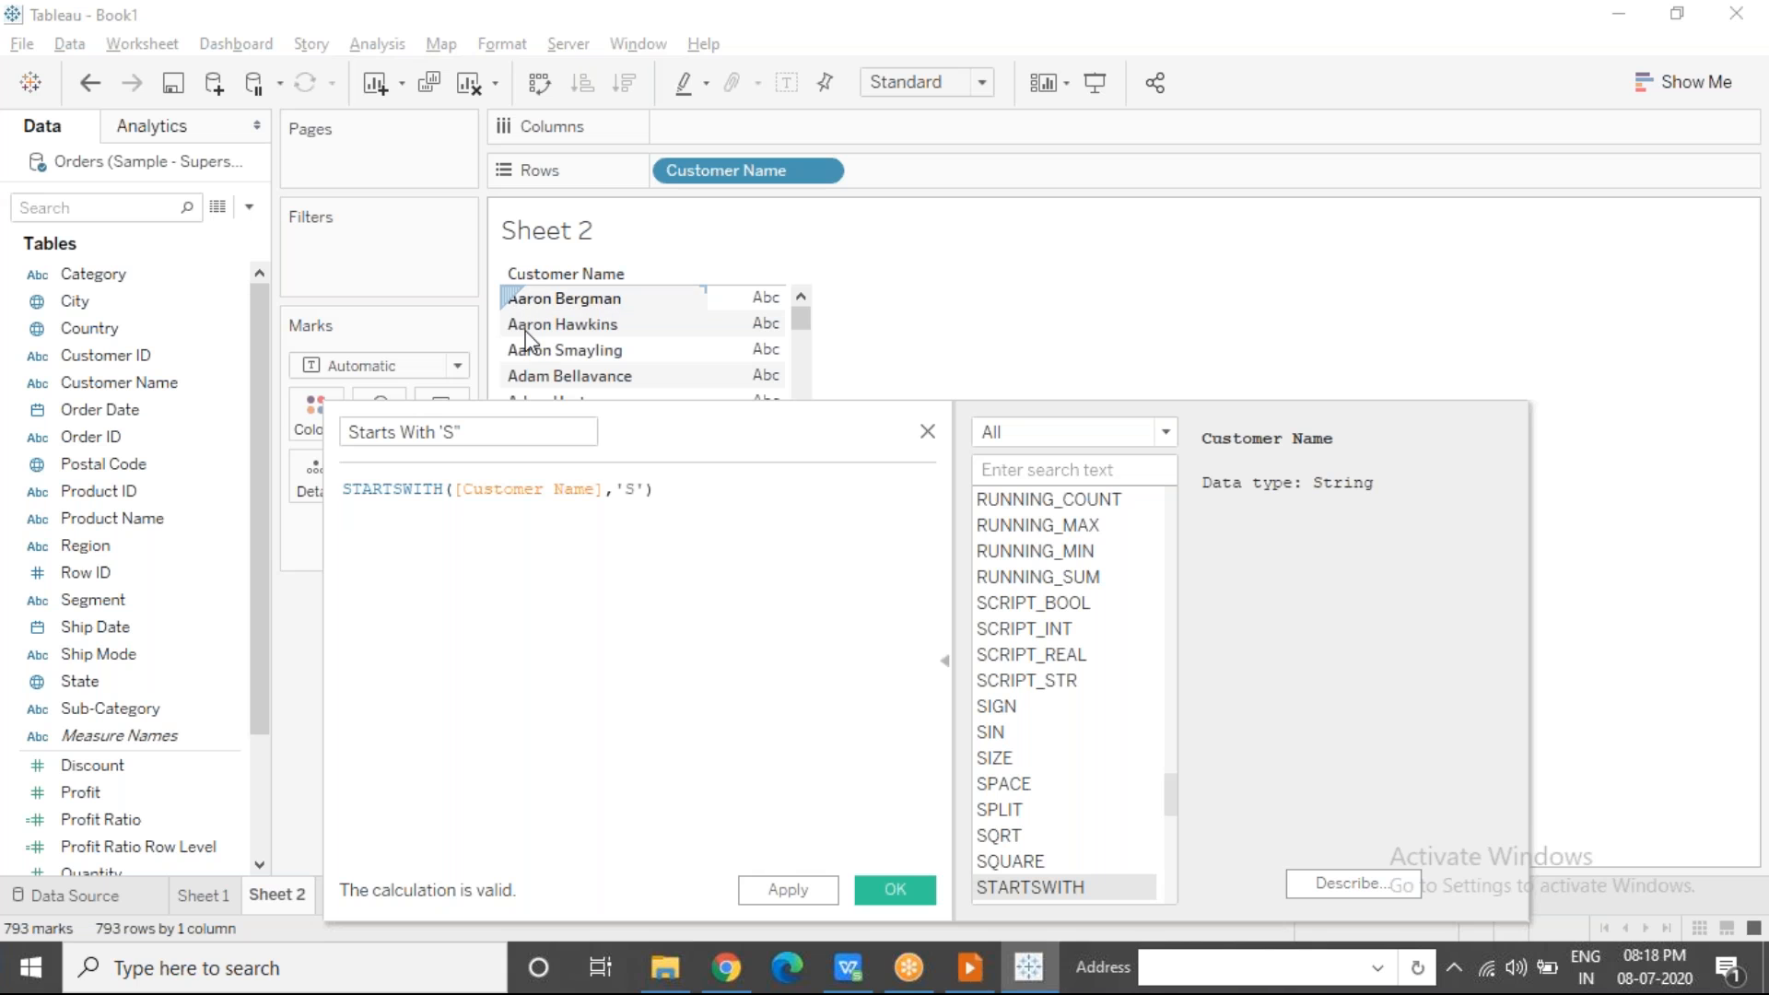
click(625, 489)
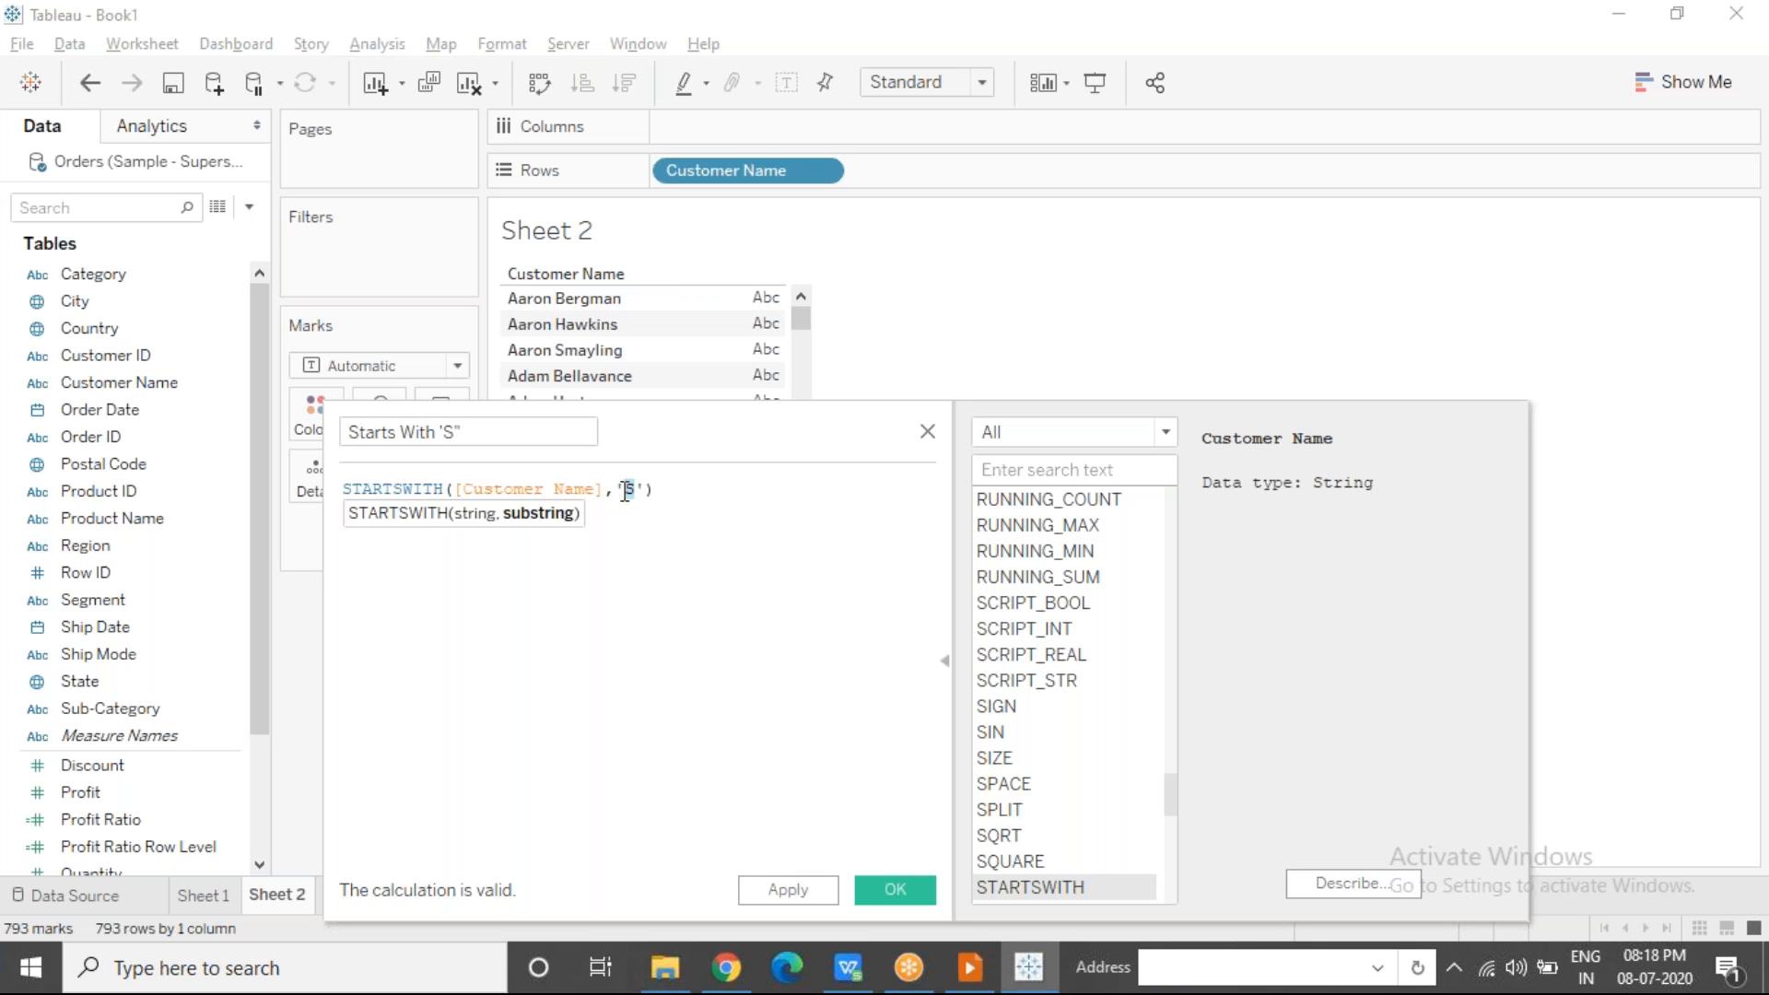
click(679, 496)
drag(655, 490, 277, 471)
click(673, 562)
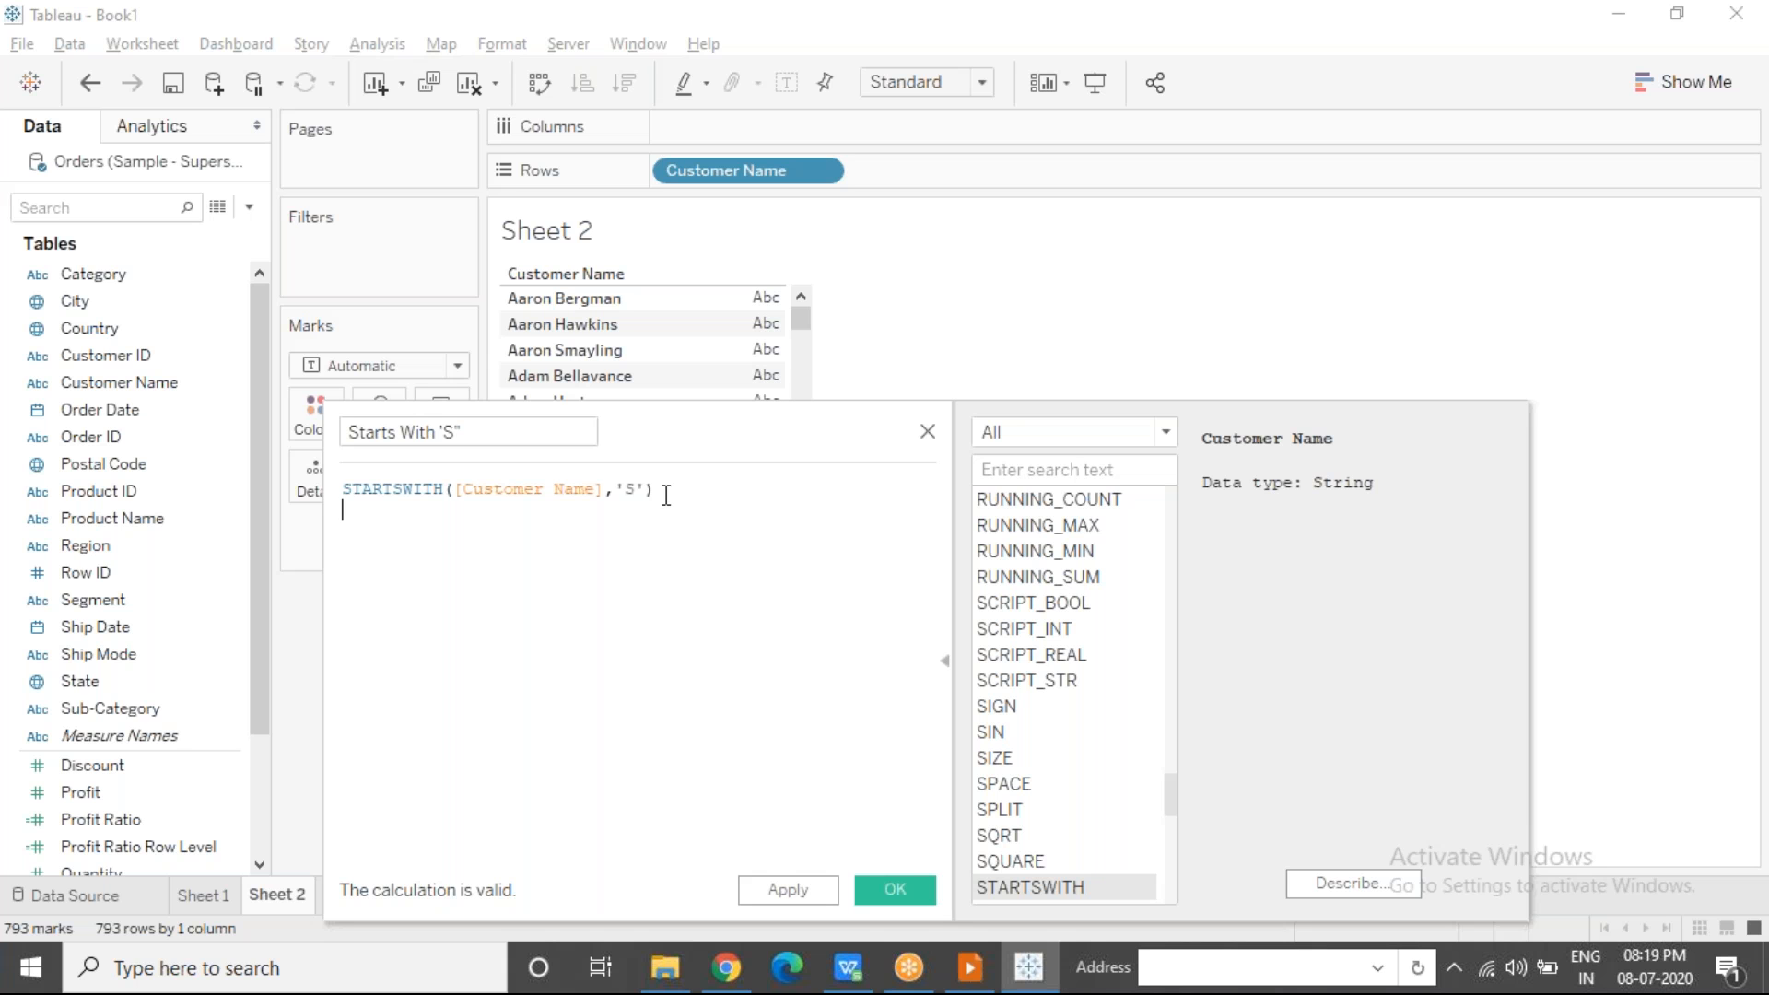
Step: Save the STARTSWITH calculation and inspect the data type options of the new Boolean field
drag(772, 412, 771, 547)
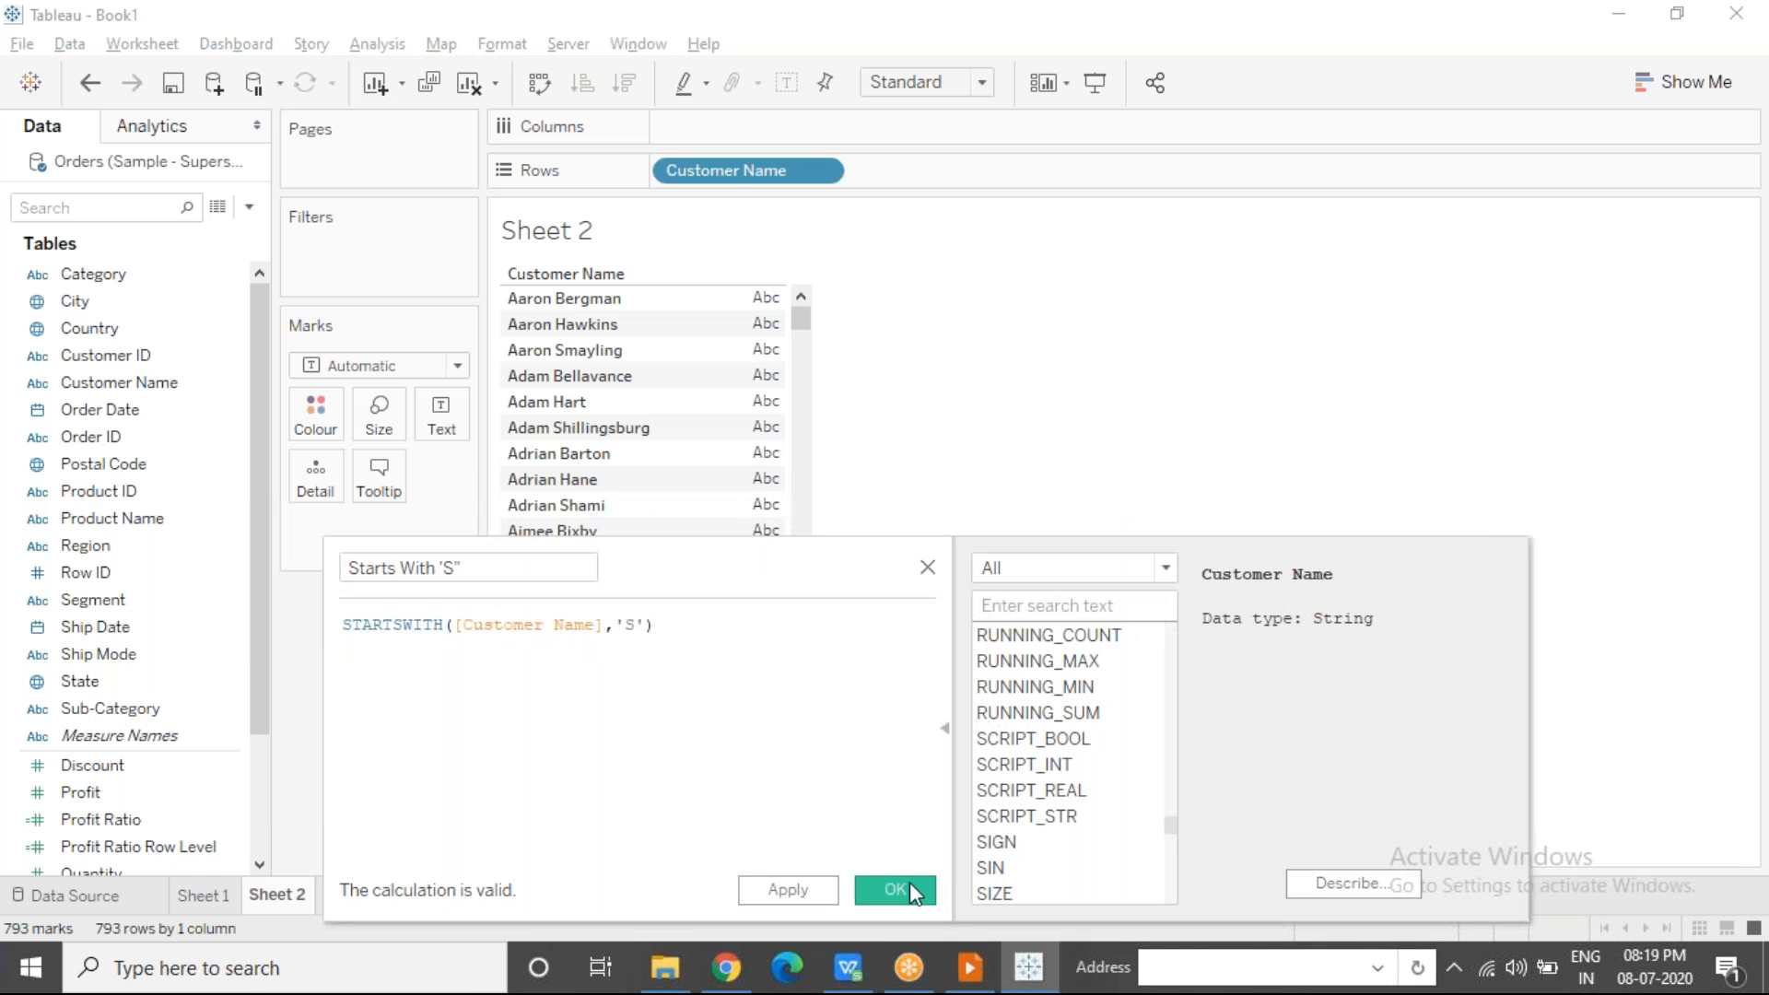
click(894, 890)
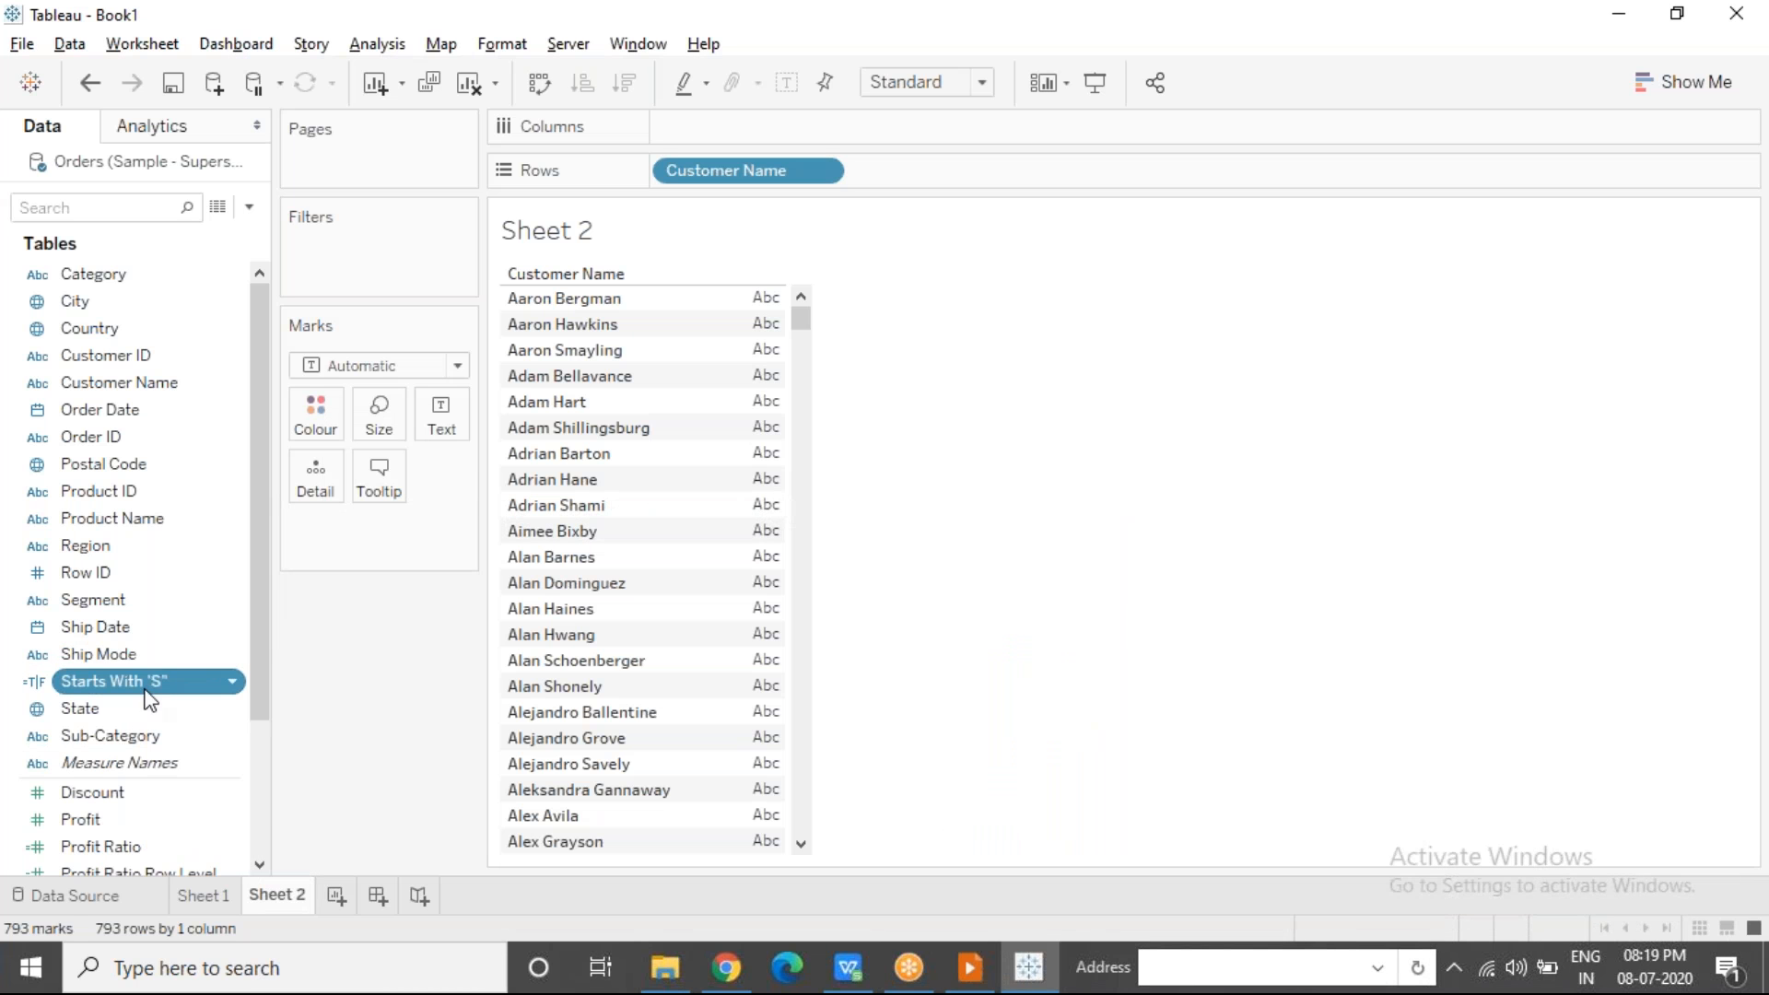
click(37, 688)
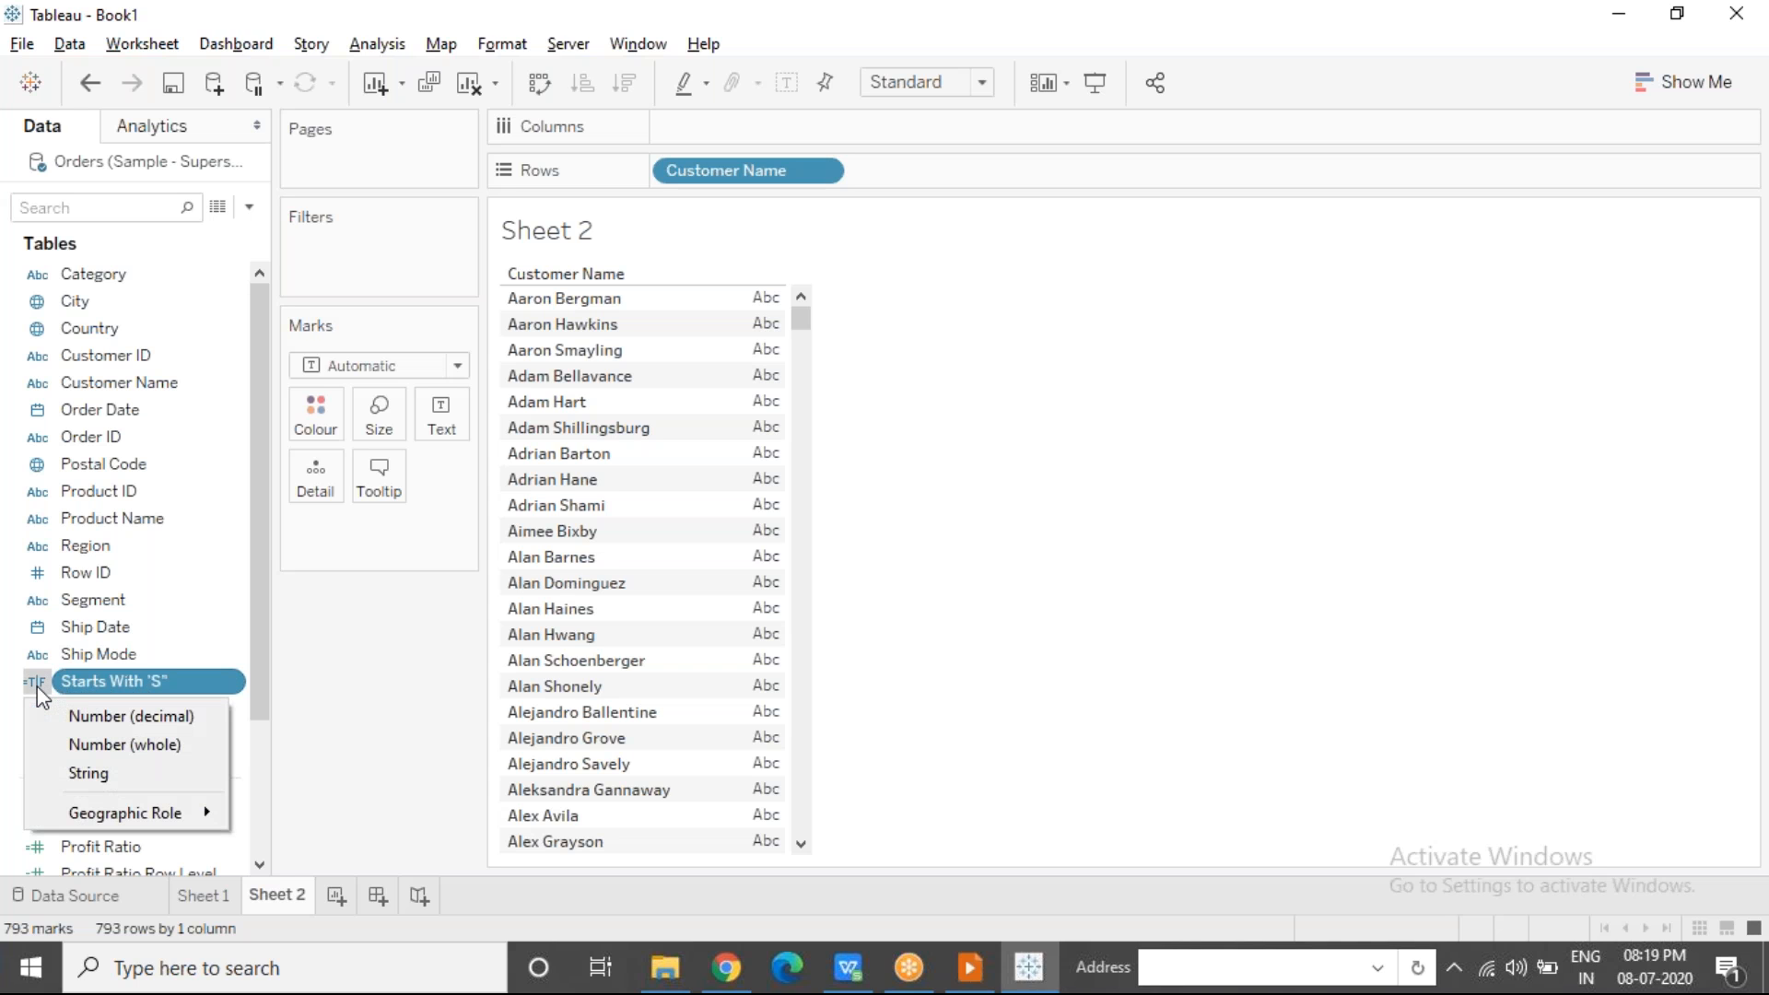
click(37, 687)
click(37, 688)
click(36, 688)
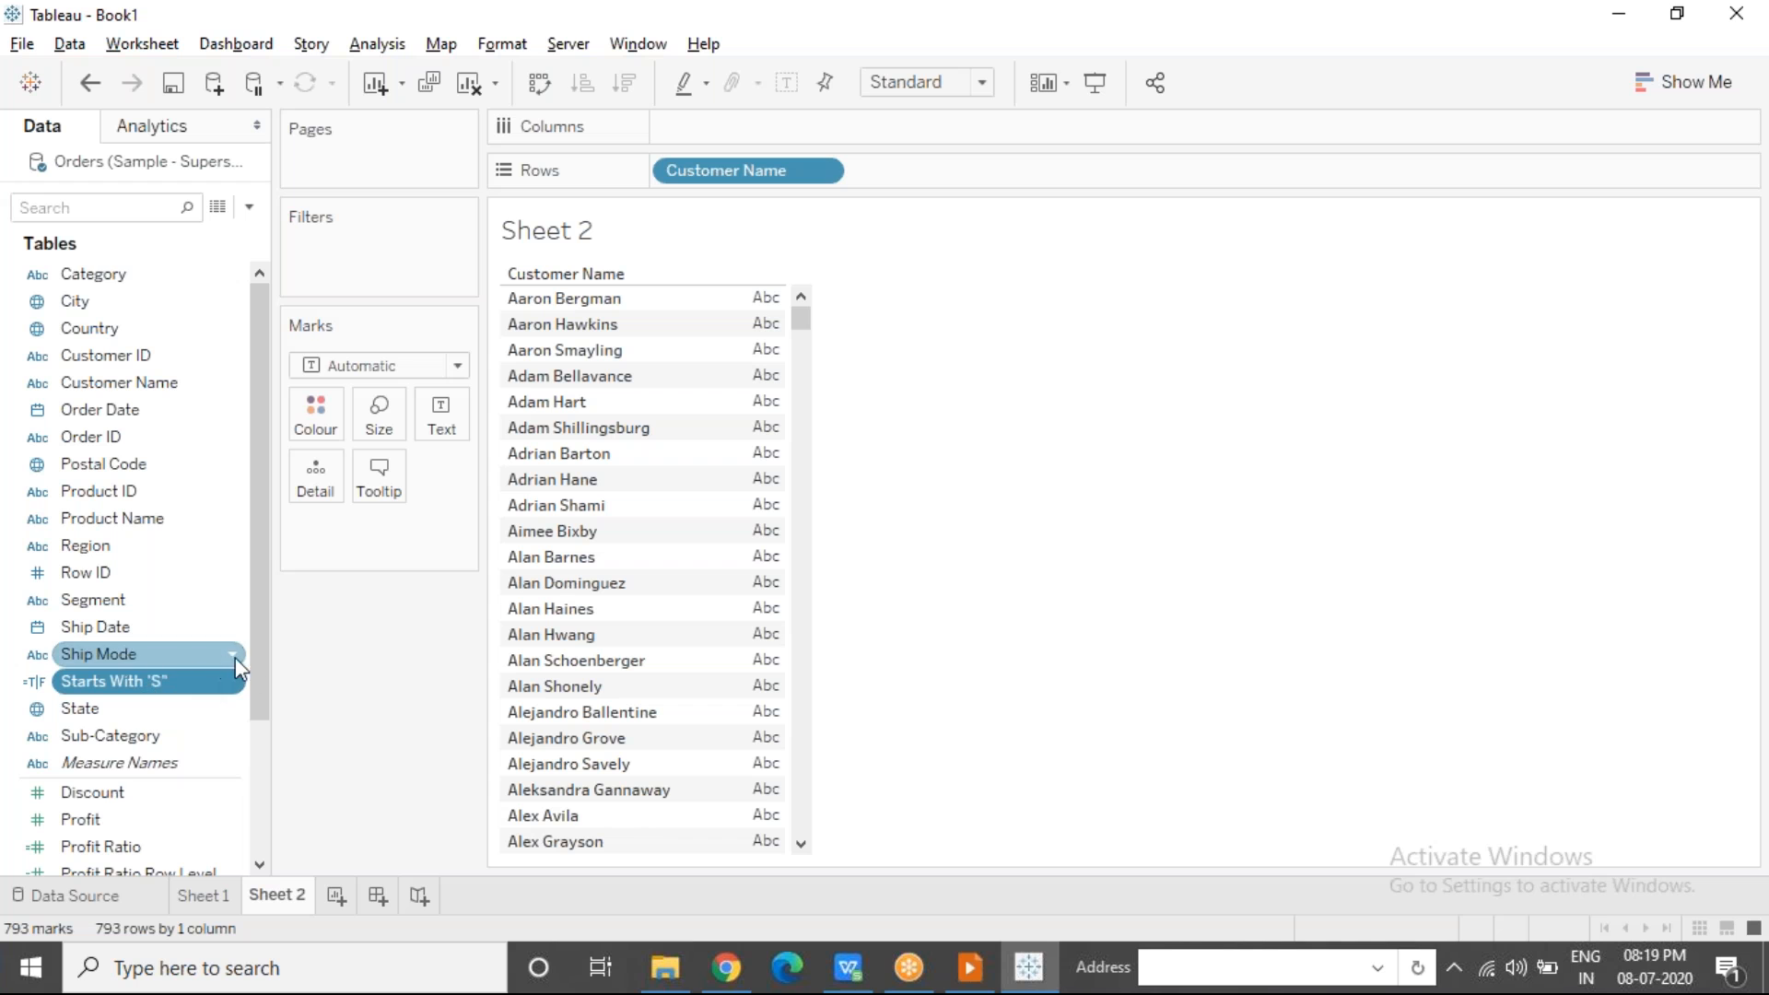
Step: Examine the customer name list and compare the new Starts With field with Profit Ratio and Profit Ratio Row Level
drag(264, 682, 251, 721)
drag(206, 572, 584, 303)
click(584, 302)
scroll(585, 304, down, 2)
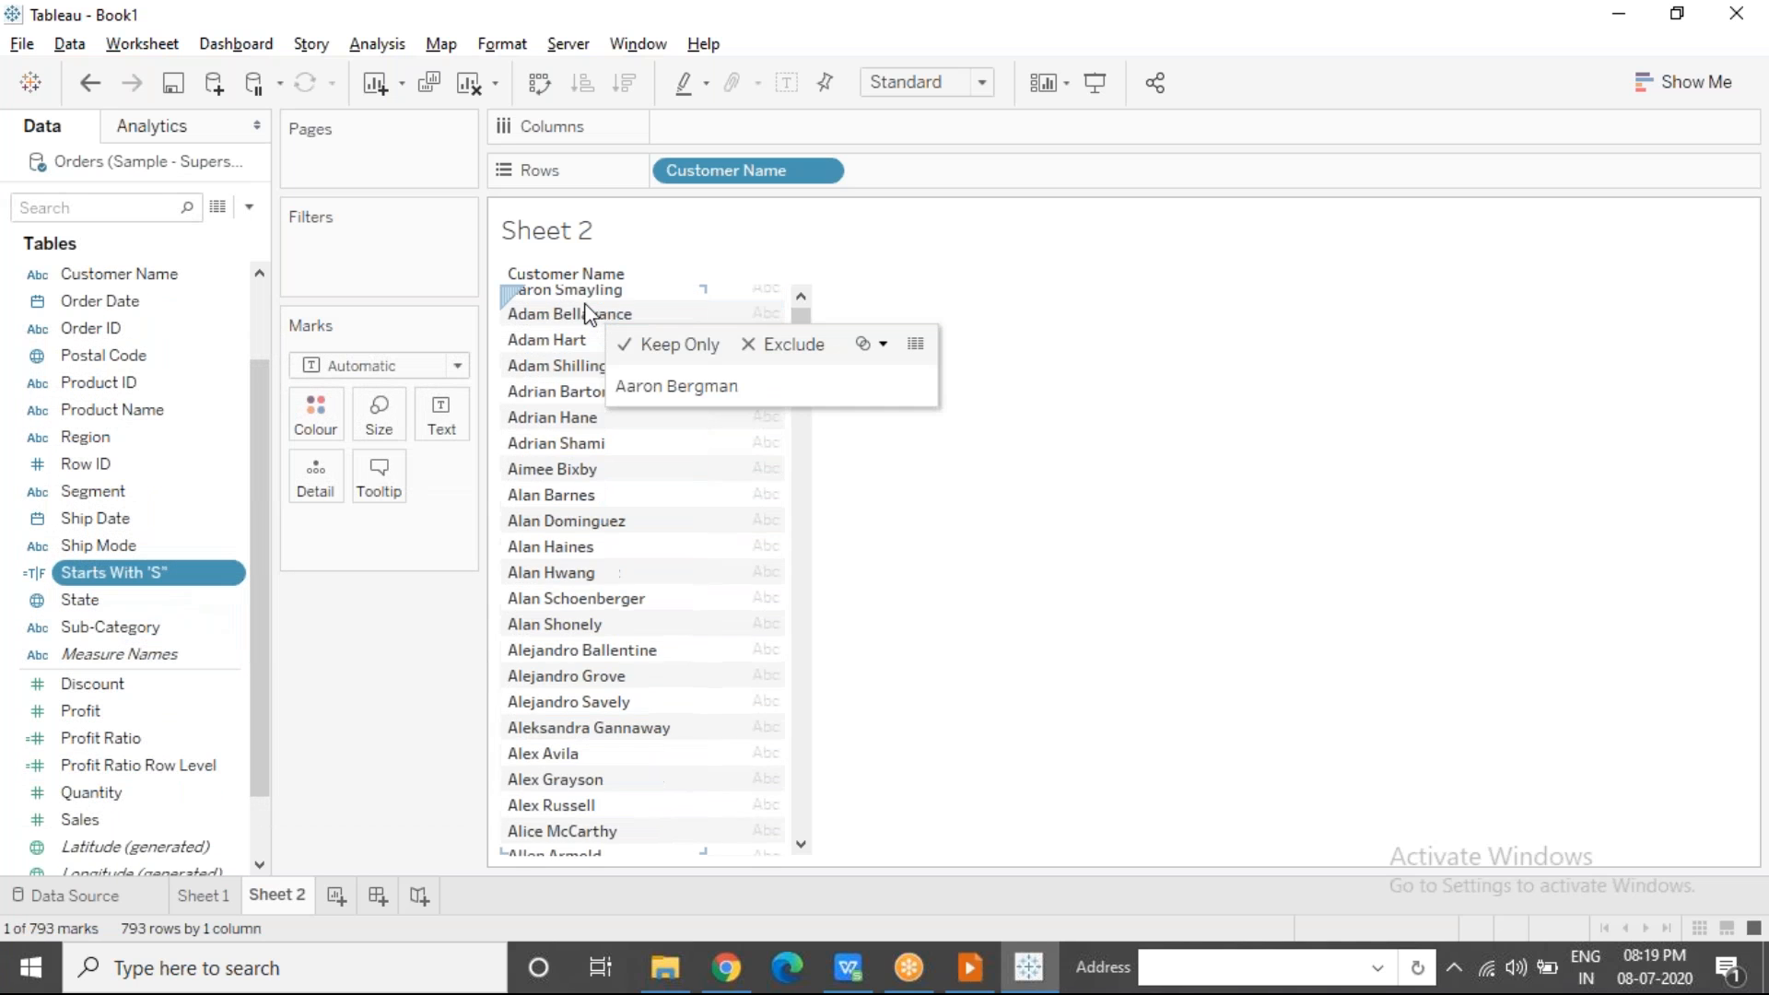
scroll(584, 308, up, 2)
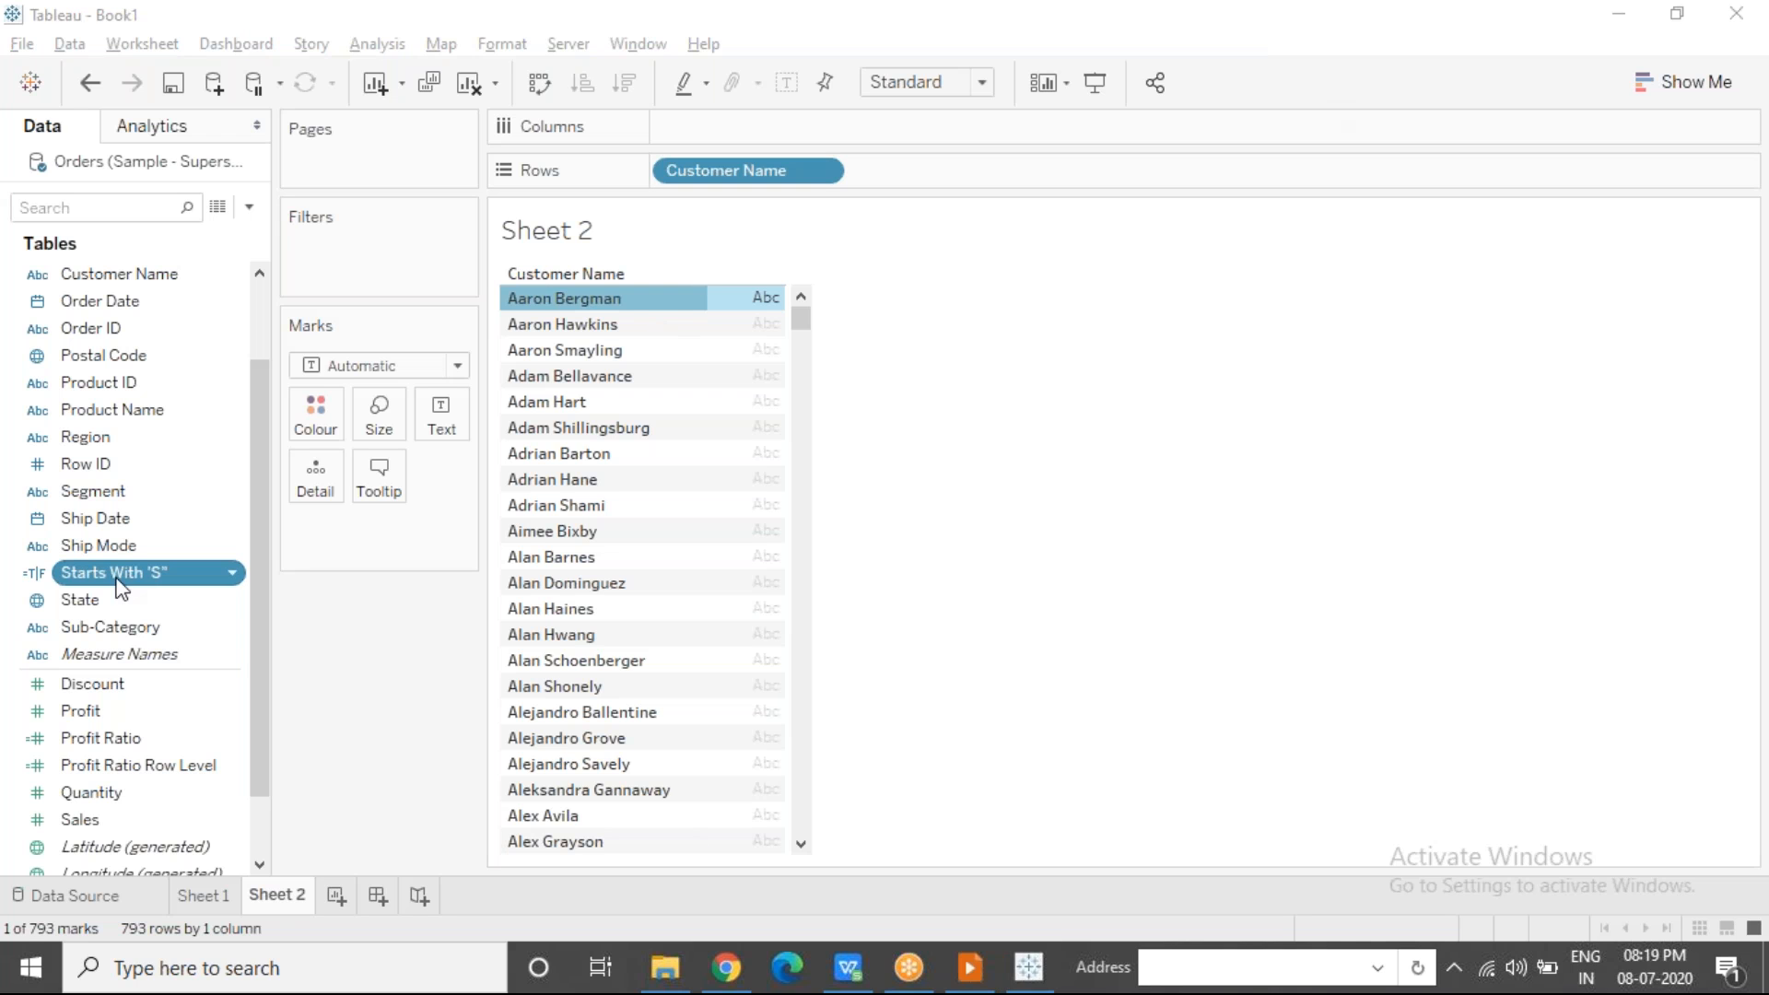
click(139, 742)
click(138, 774)
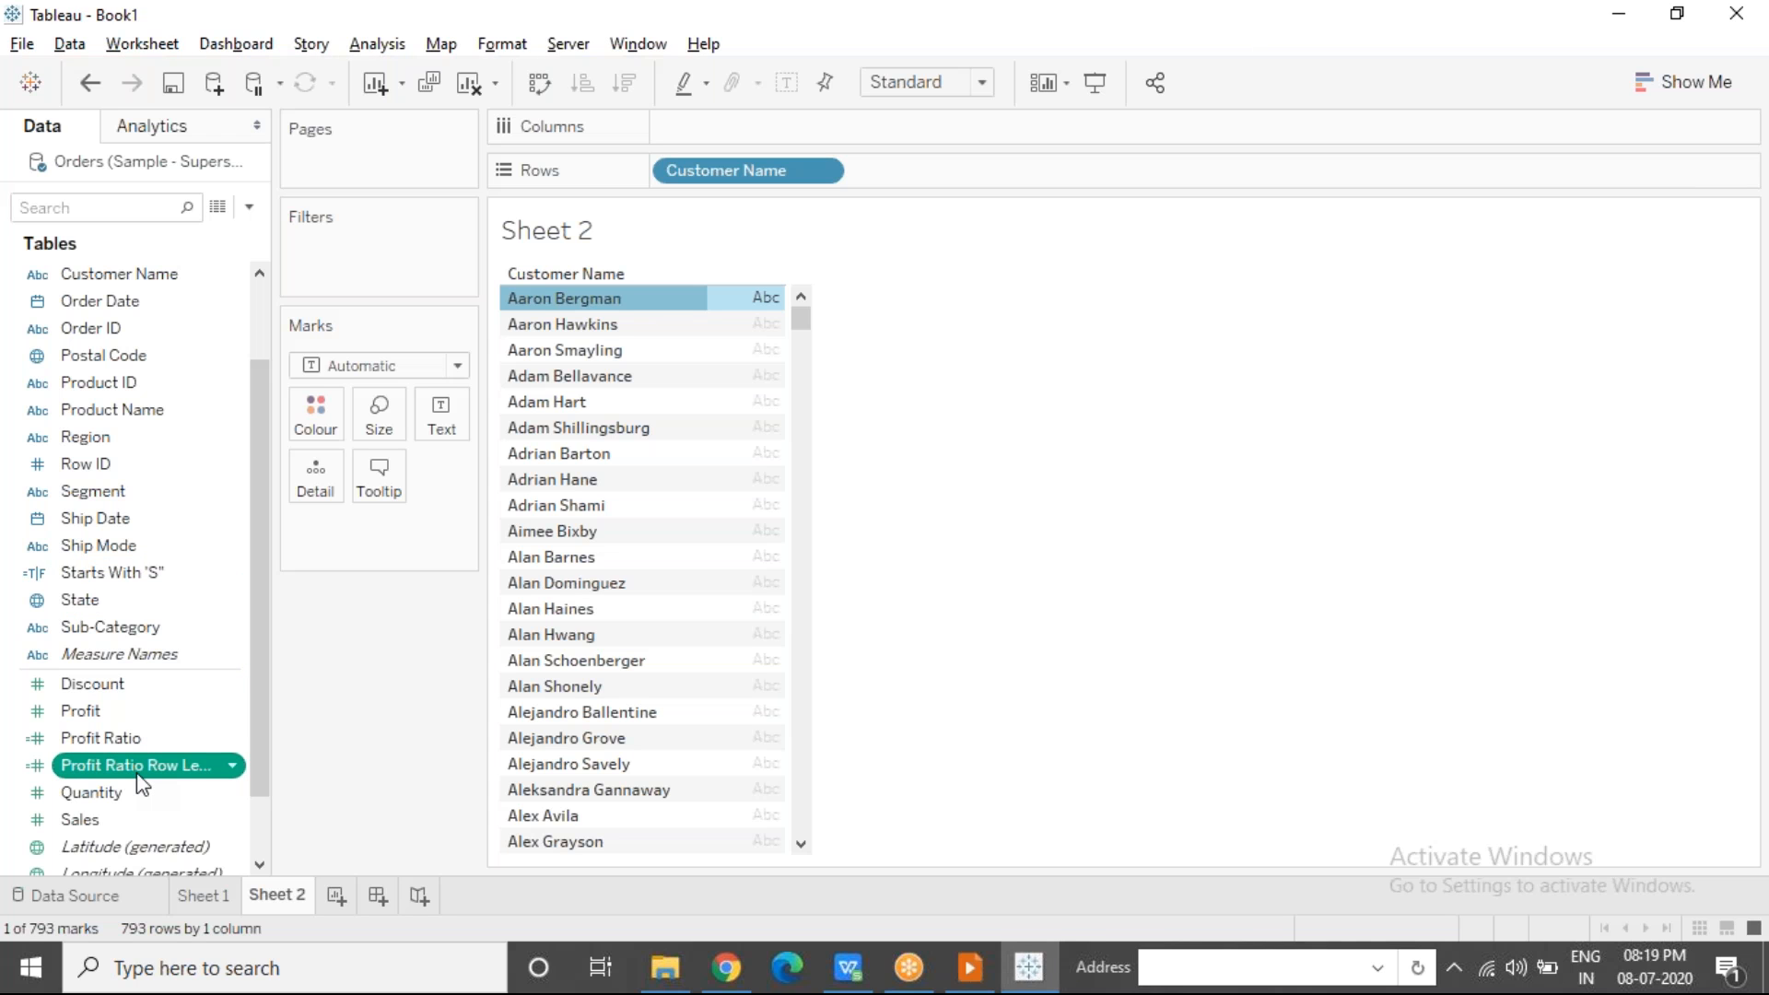
click(135, 737)
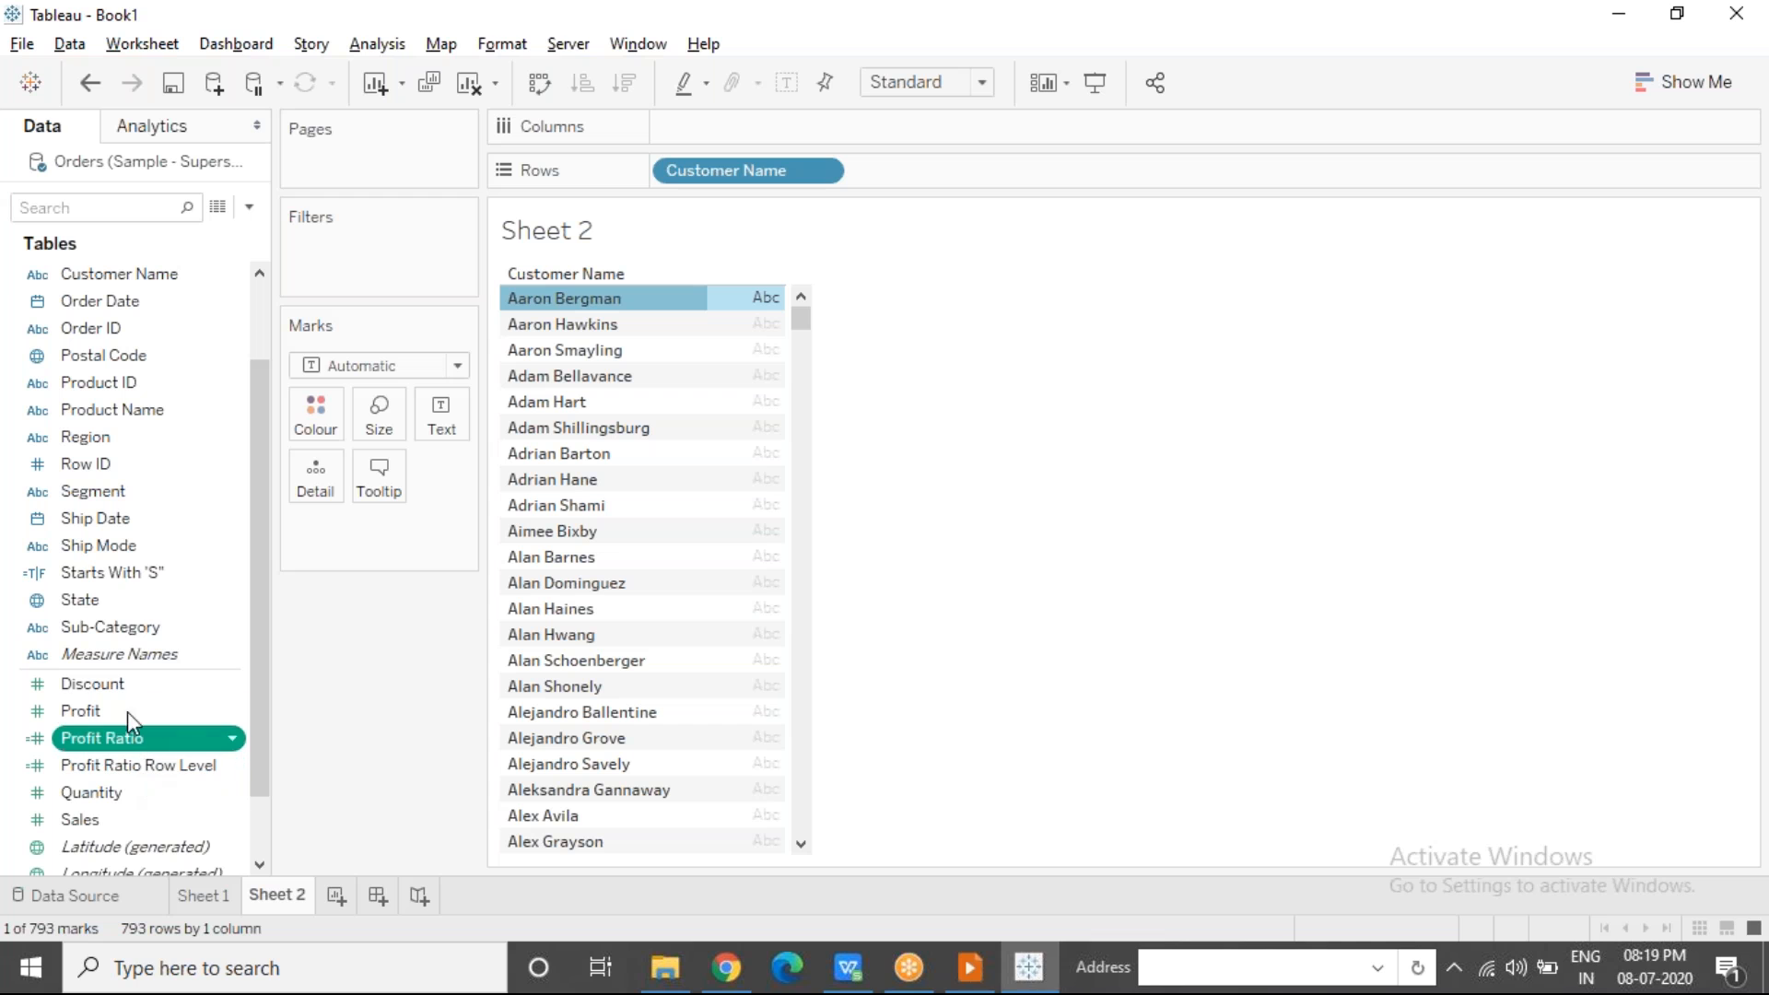
Step: Filter the customer list by the Starts With field, keeping only True
click(106, 574)
drag(110, 581, 304, 245)
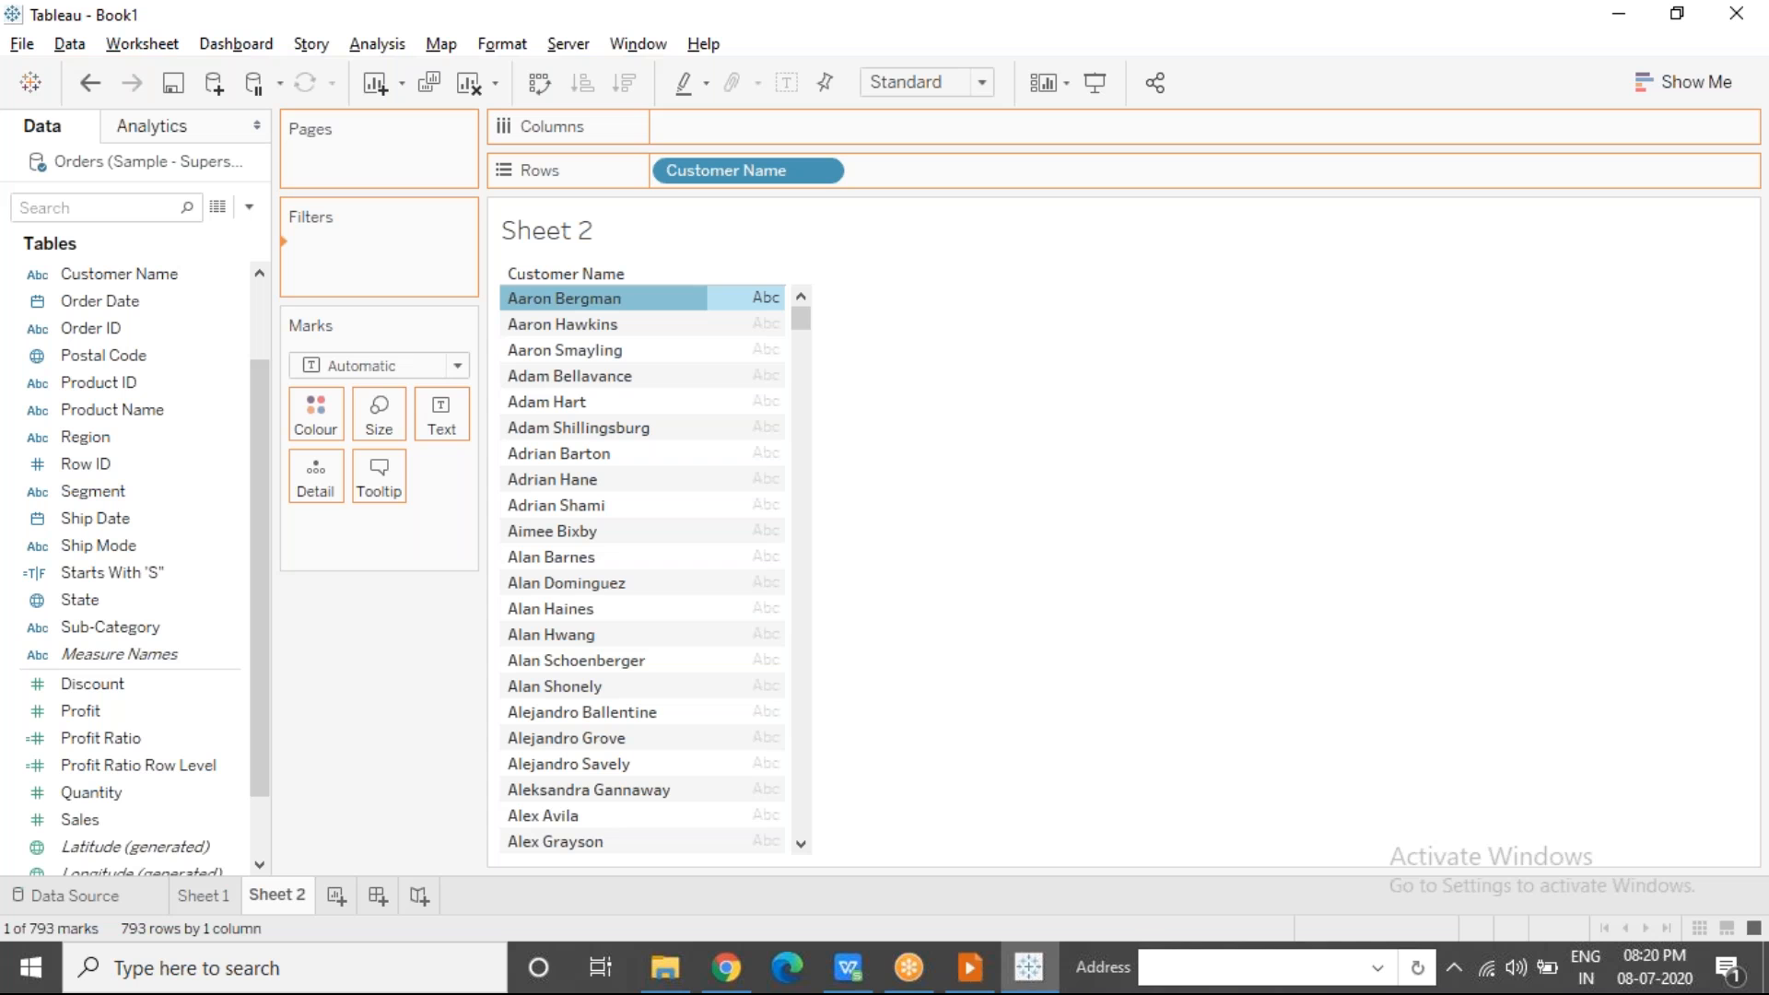
drag(304, 244, 304, 244)
click(640, 313)
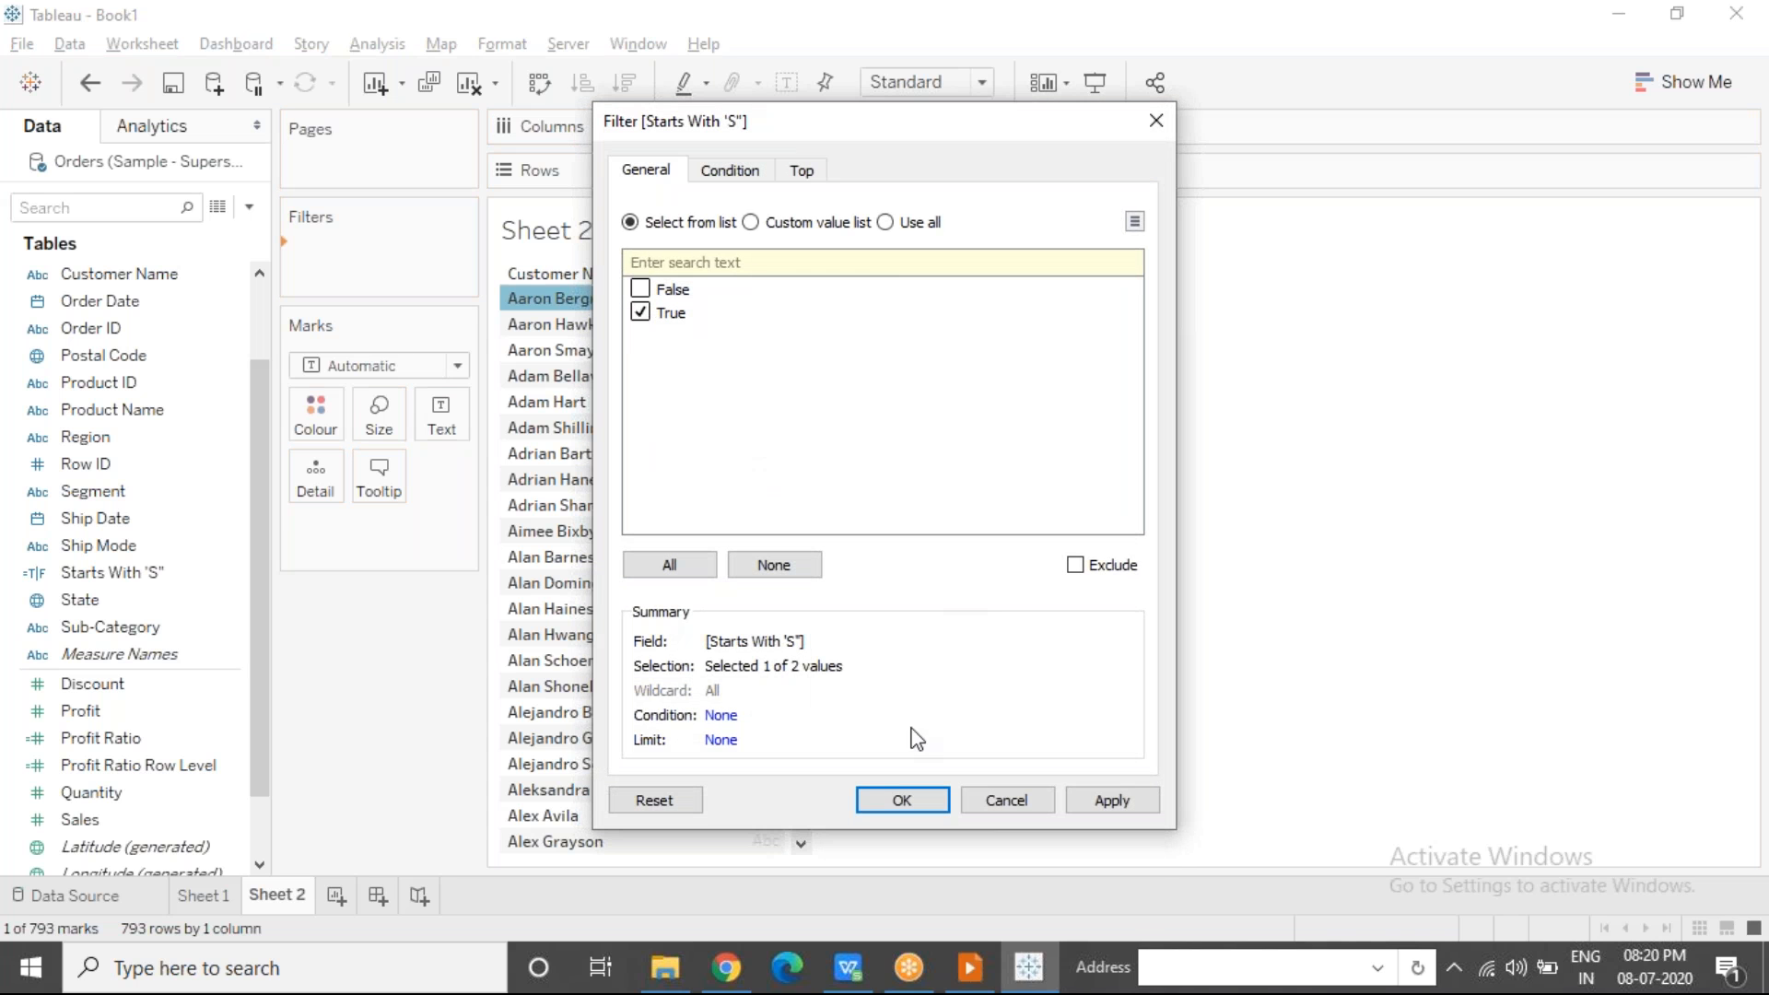
click(907, 800)
mouse_move(749, 335)
mouse_down()
mouse_move(768, 799)
mouse_move(741, 307)
mouse_up()
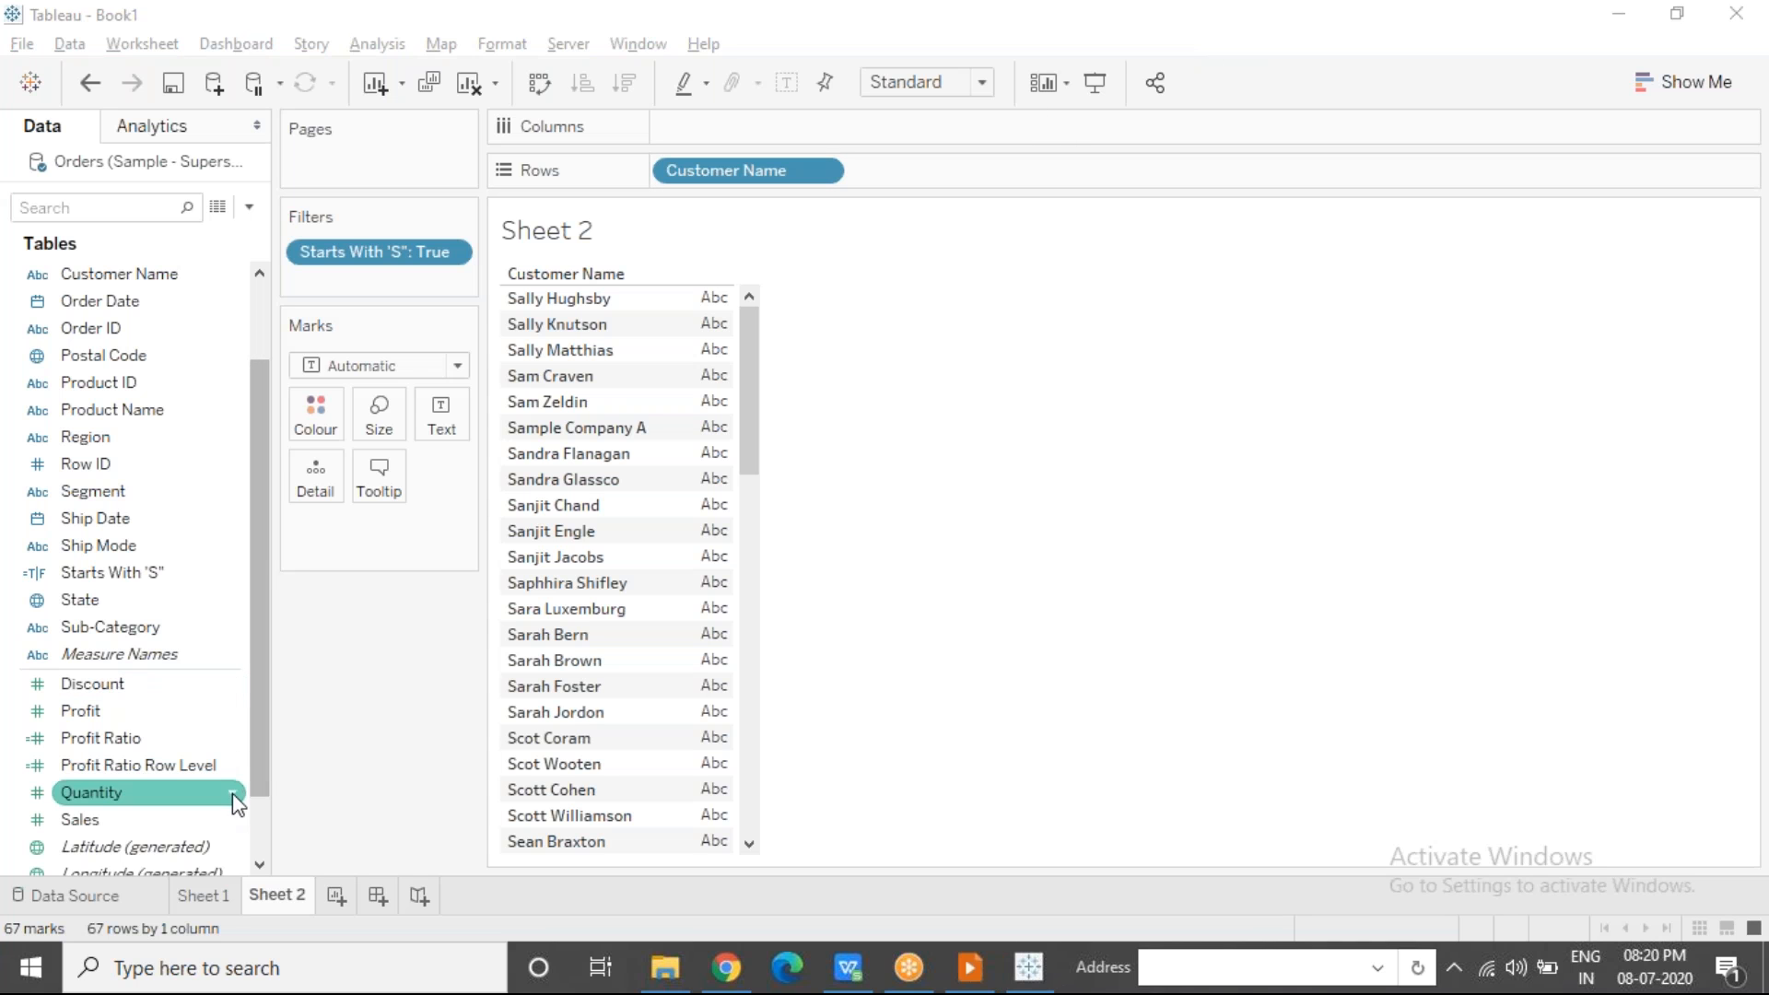
Step: Switch to Sheet 1 and review the aggregate and row-level profit ratio fields in the rows
click(207, 898)
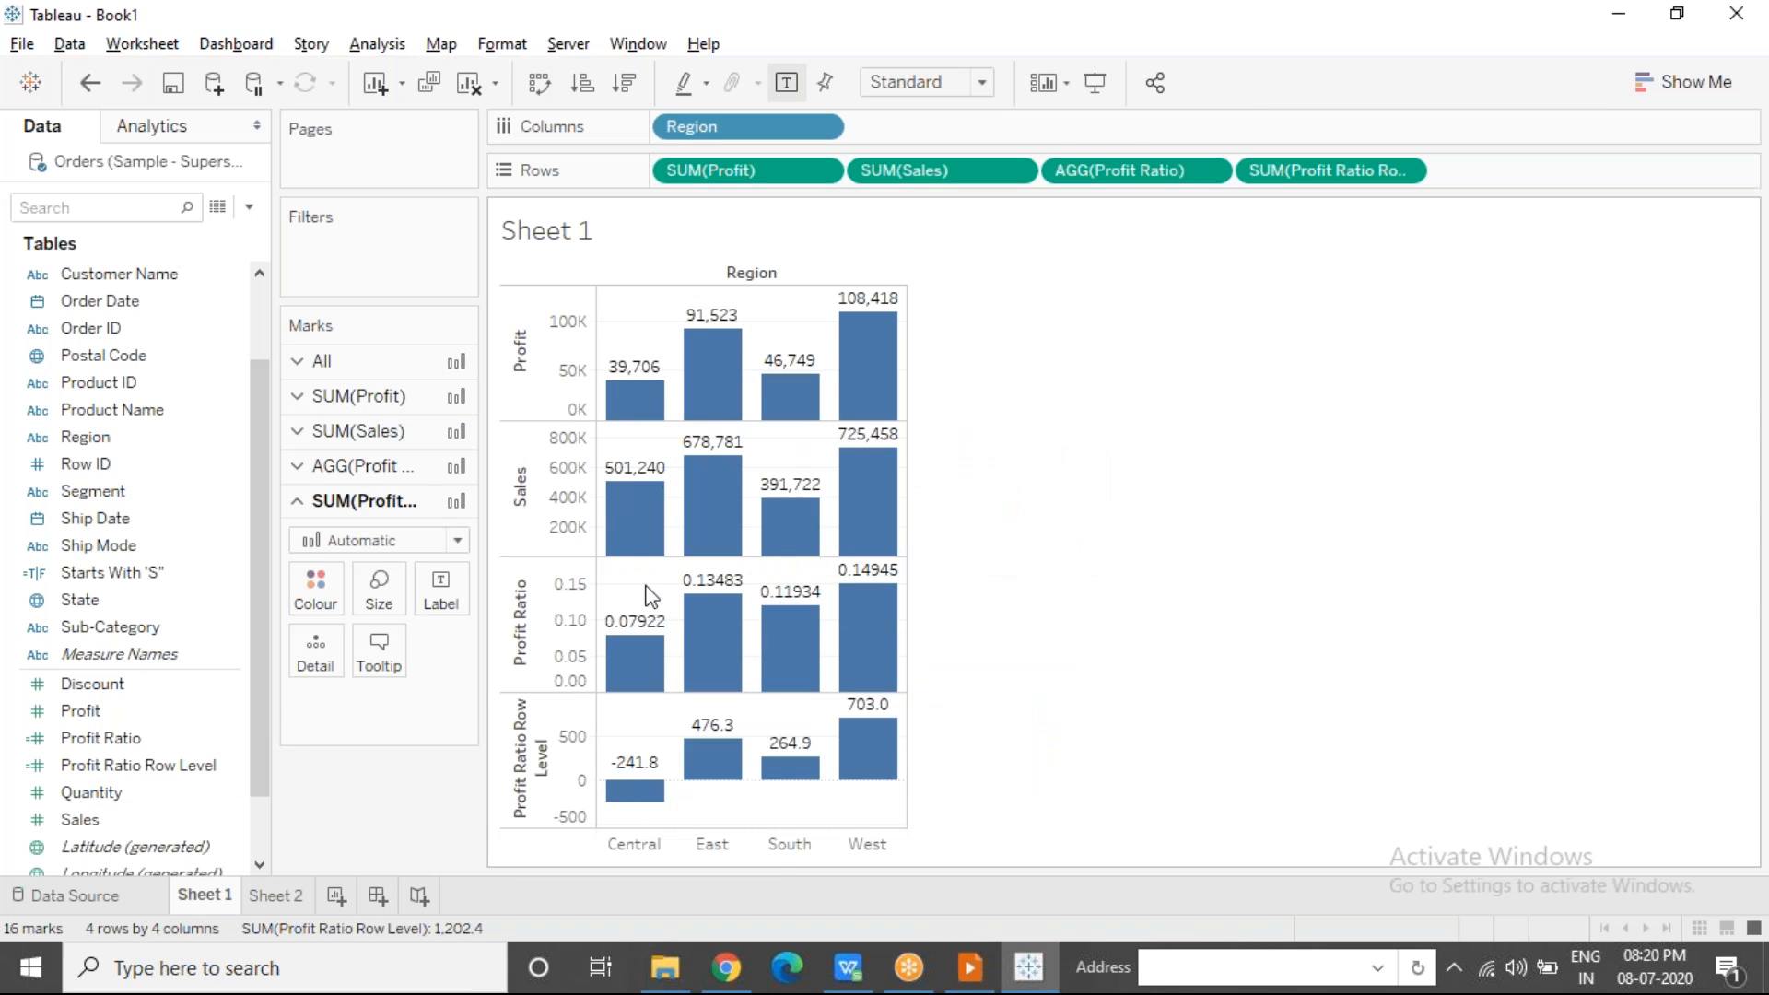
click(1131, 164)
click(1258, 172)
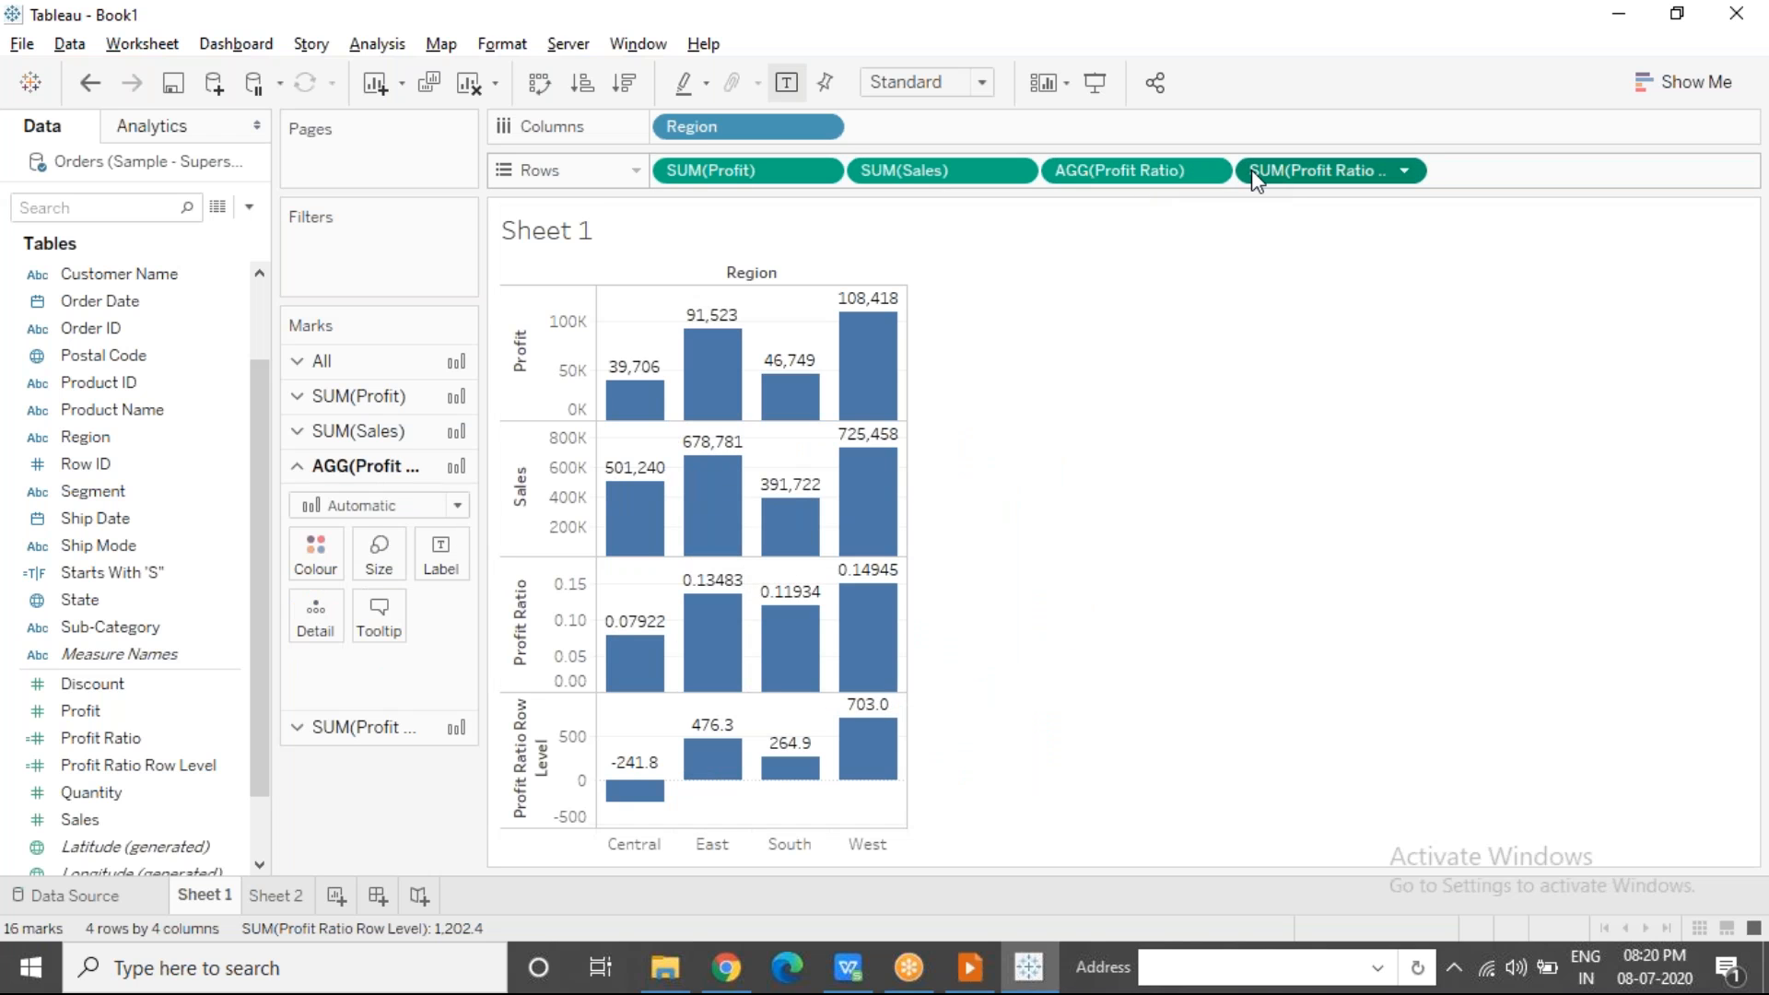
click(1094, 494)
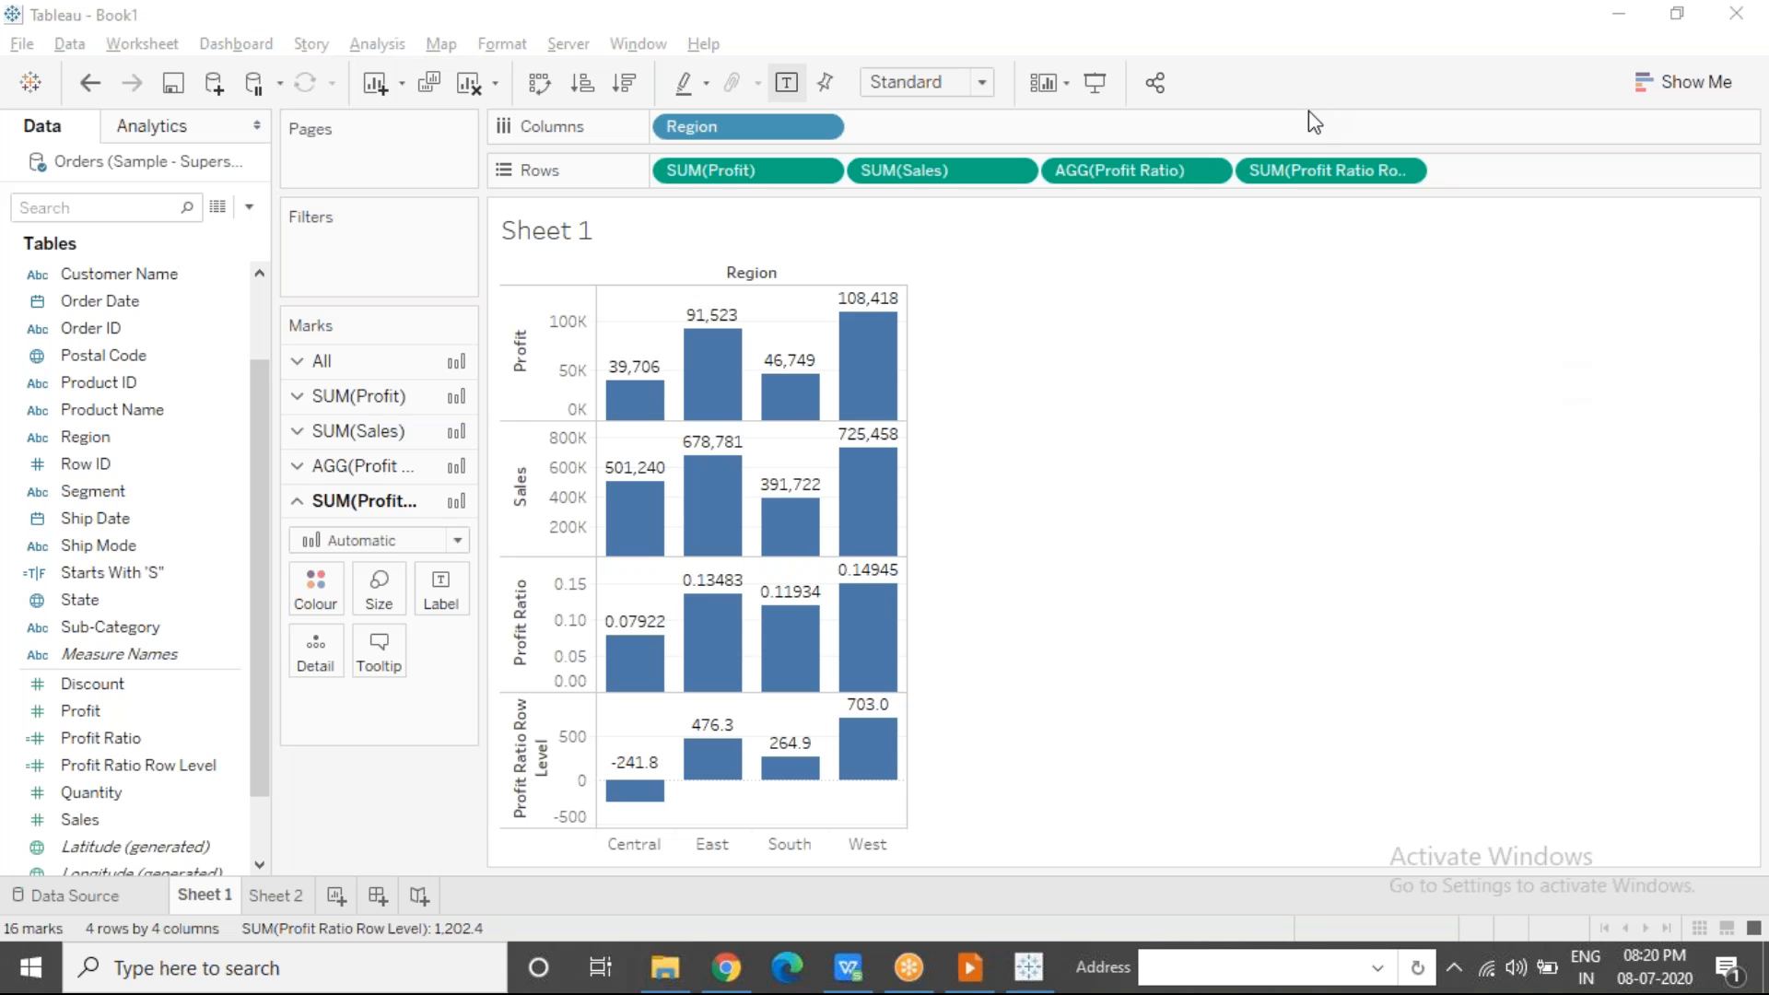
Step: Add a new worksheet after Sheet 2 and check the date calculation example on the Calculated Fields slide
click(276, 894)
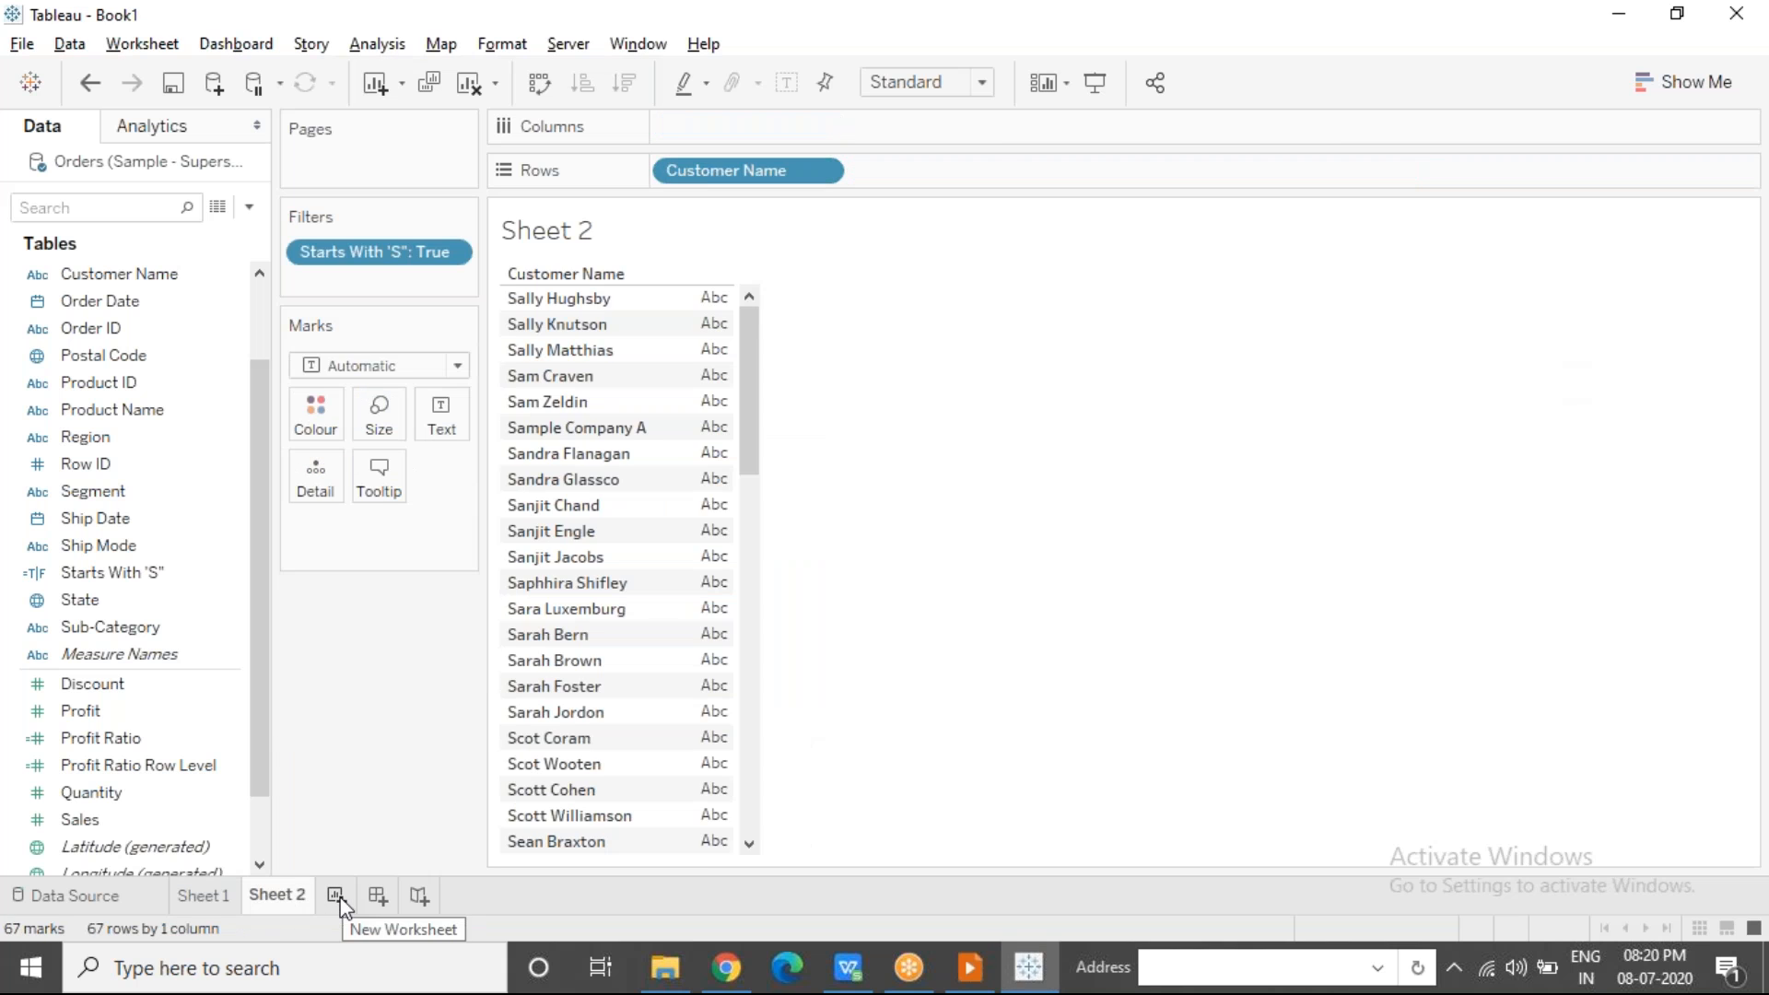
click(337, 898)
click(968, 972)
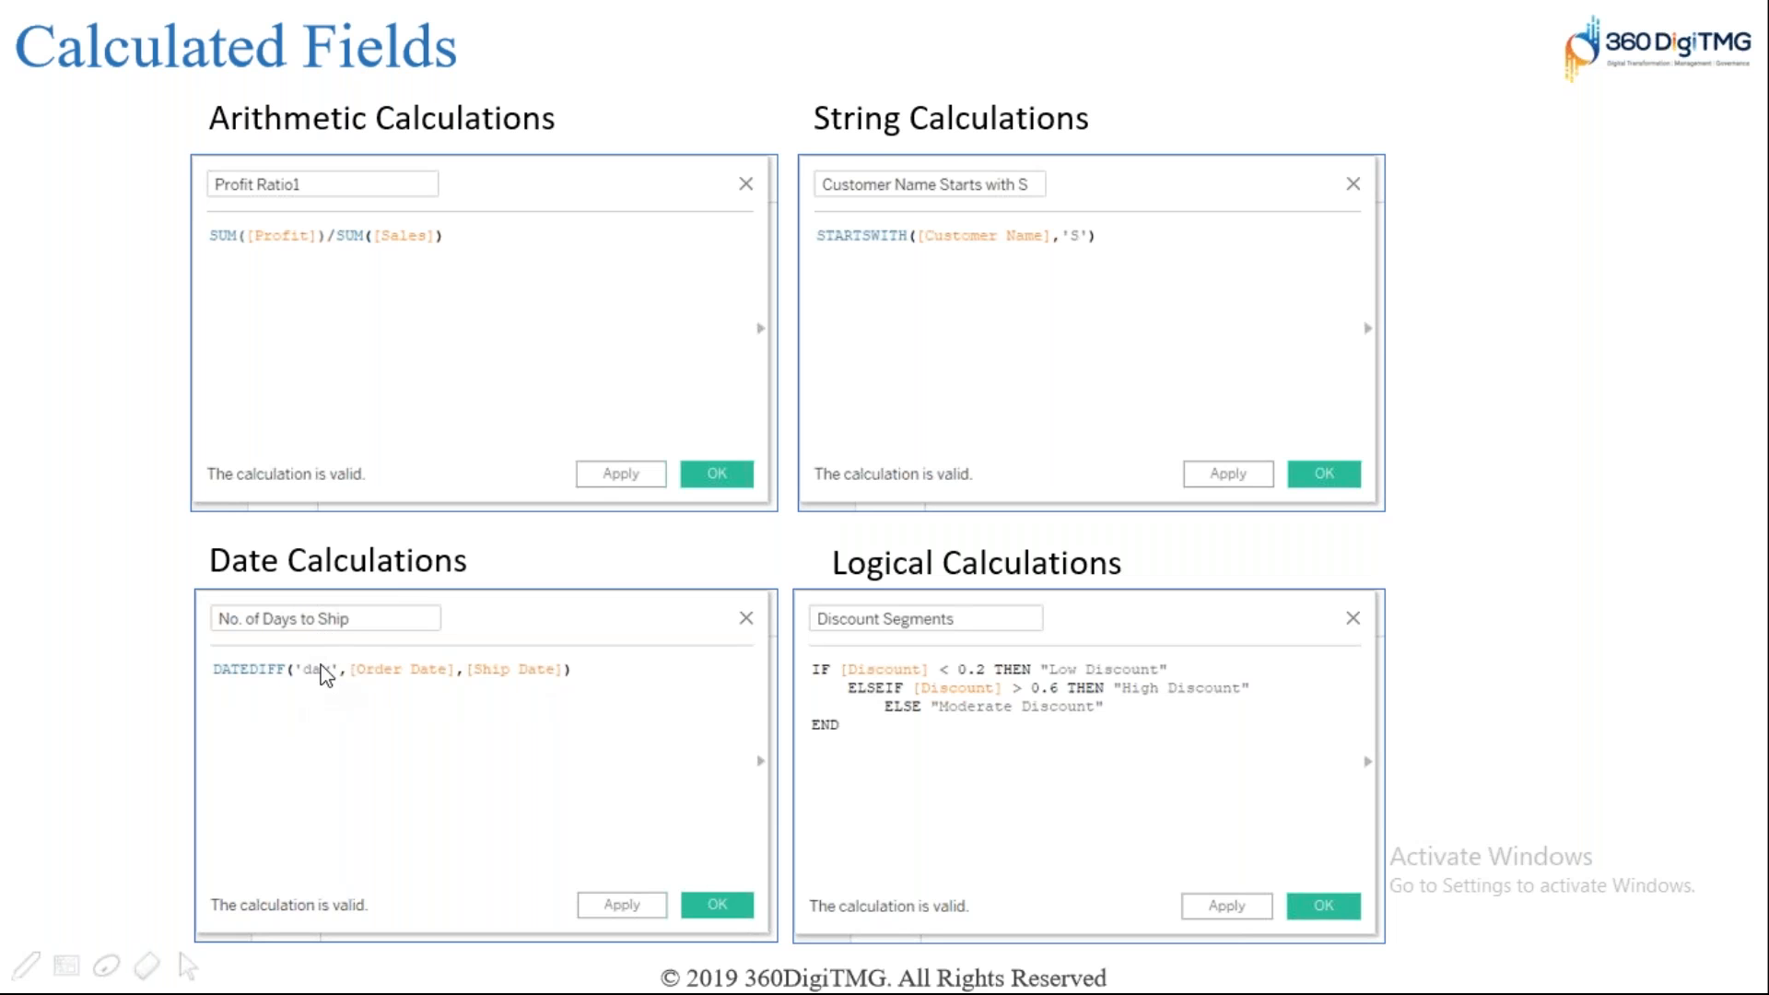
key(alt+Tab)
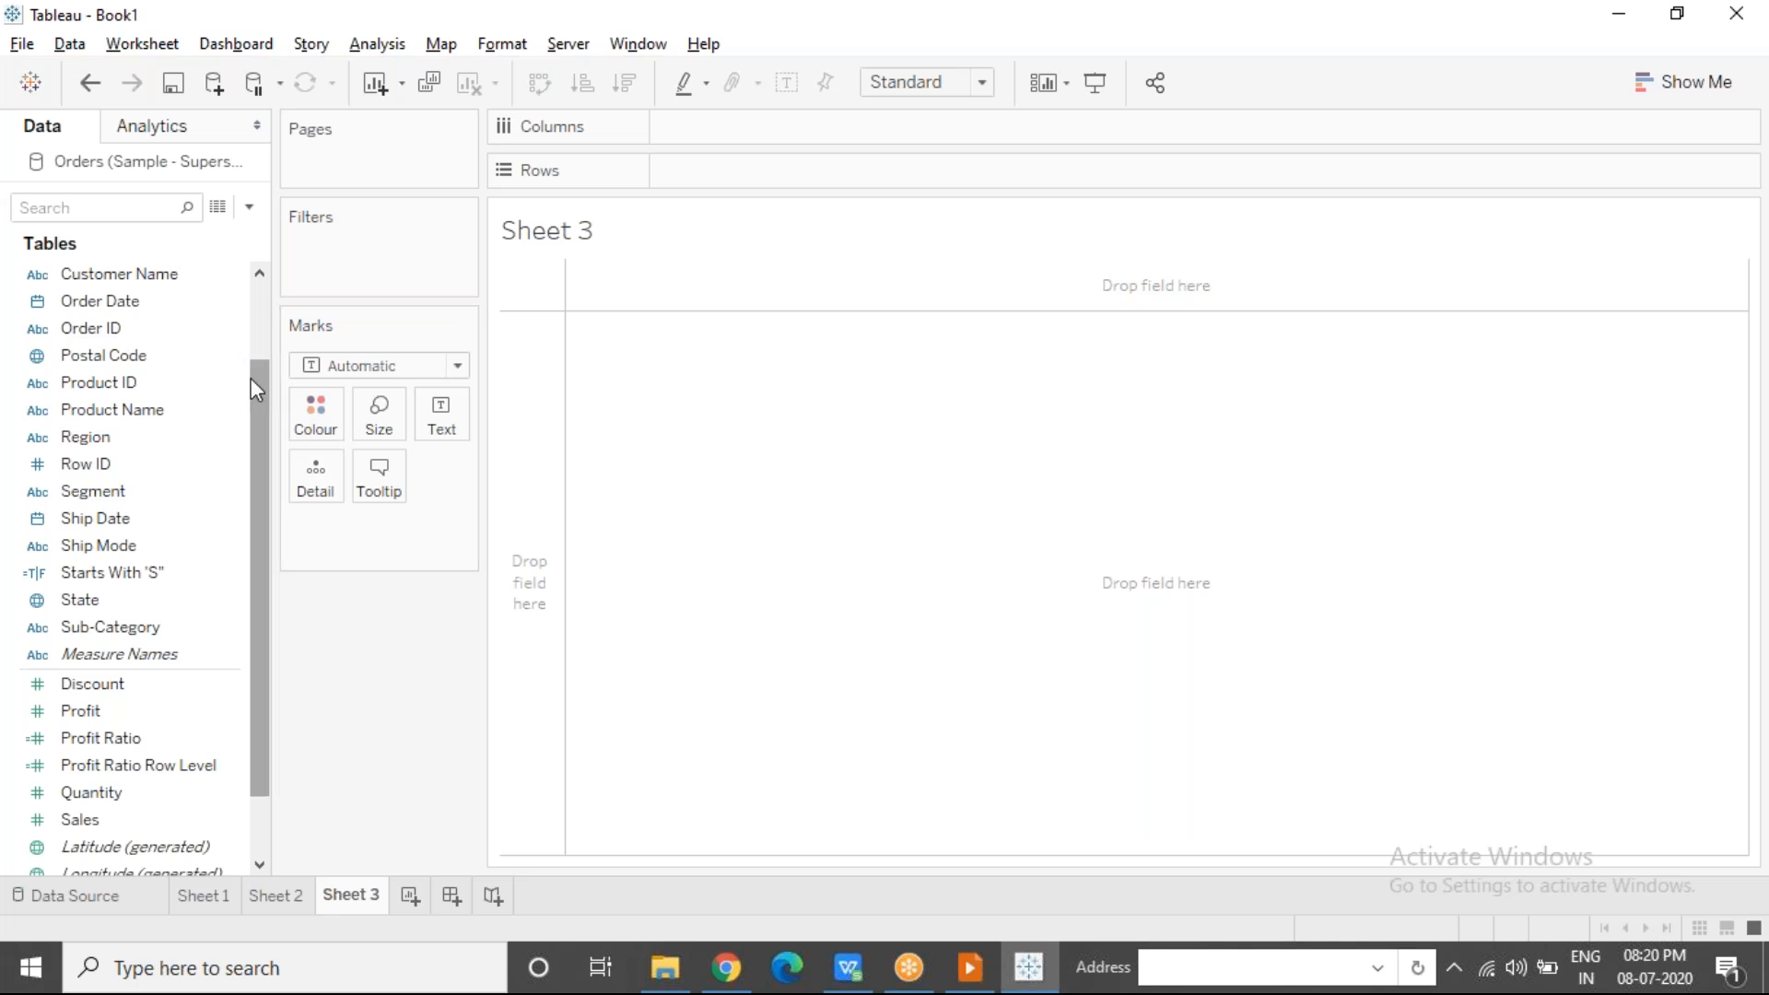
Step: List Order ID with Order Date in the new sheet's rows, setting Order Date to Exact Date
drag(229, 330, 742, 173)
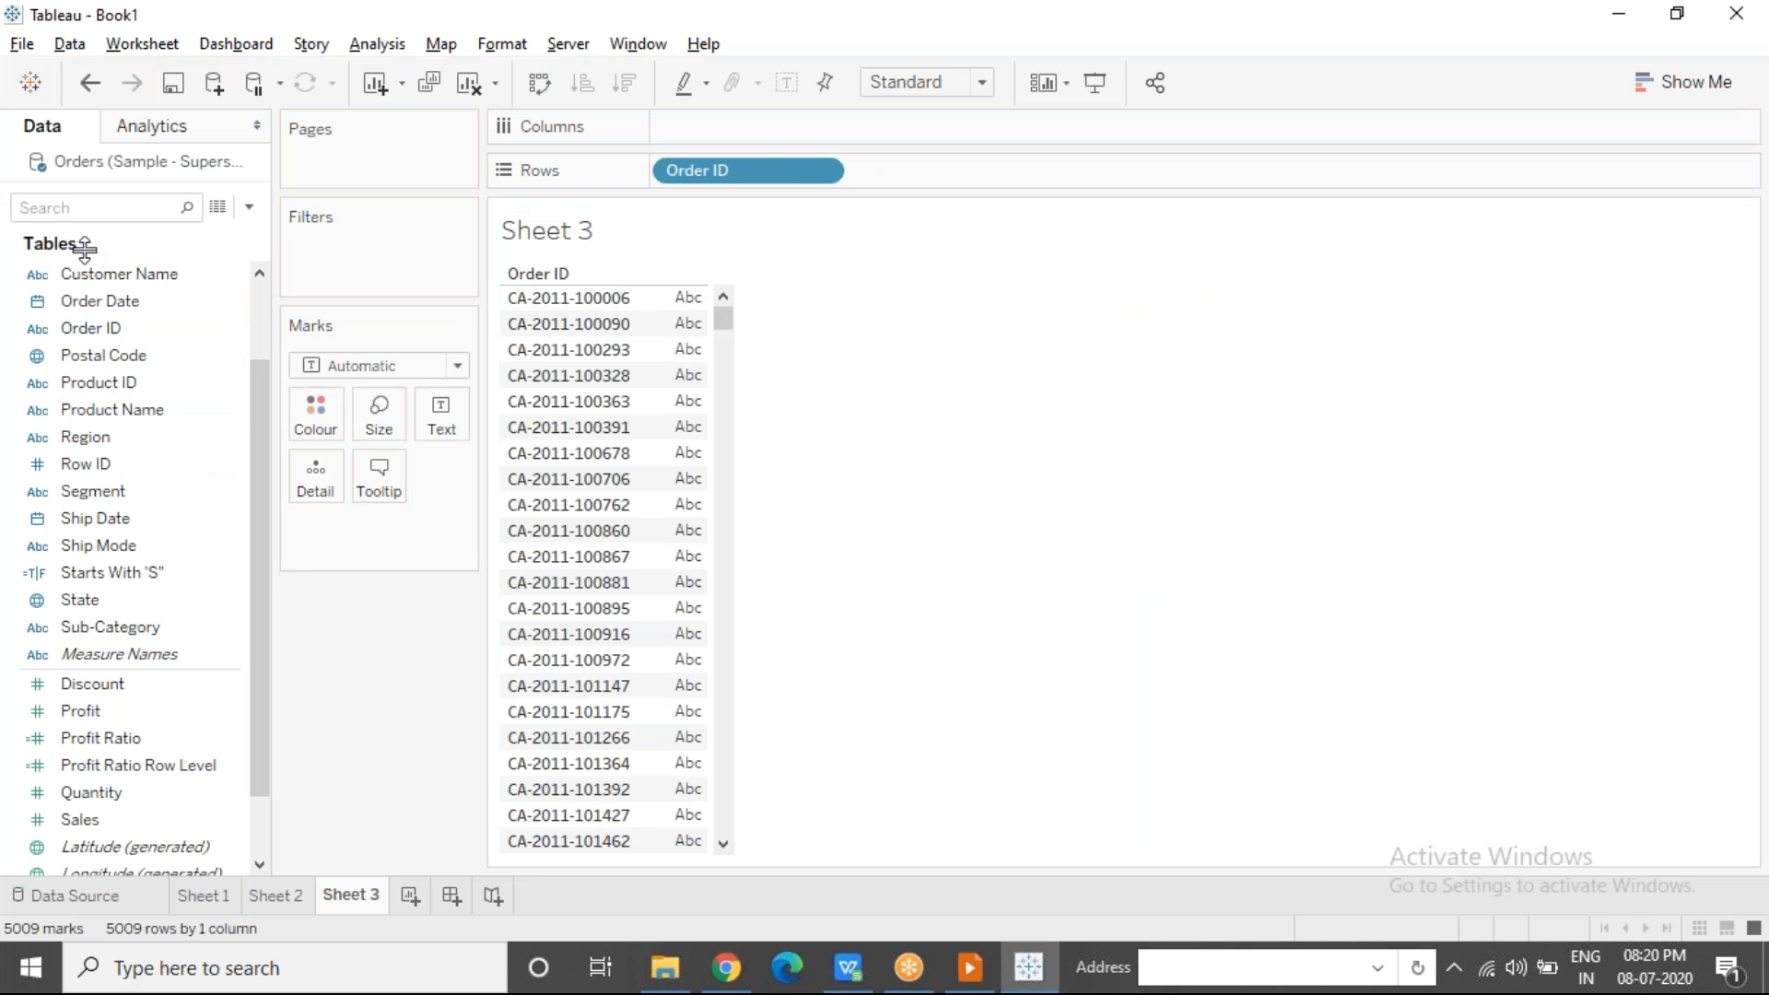
mouse_move(87, 300)
mouse_down()
mouse_move(810, 152)
mouse_move(936, 169)
mouse_move(912, 174)
mouse_up()
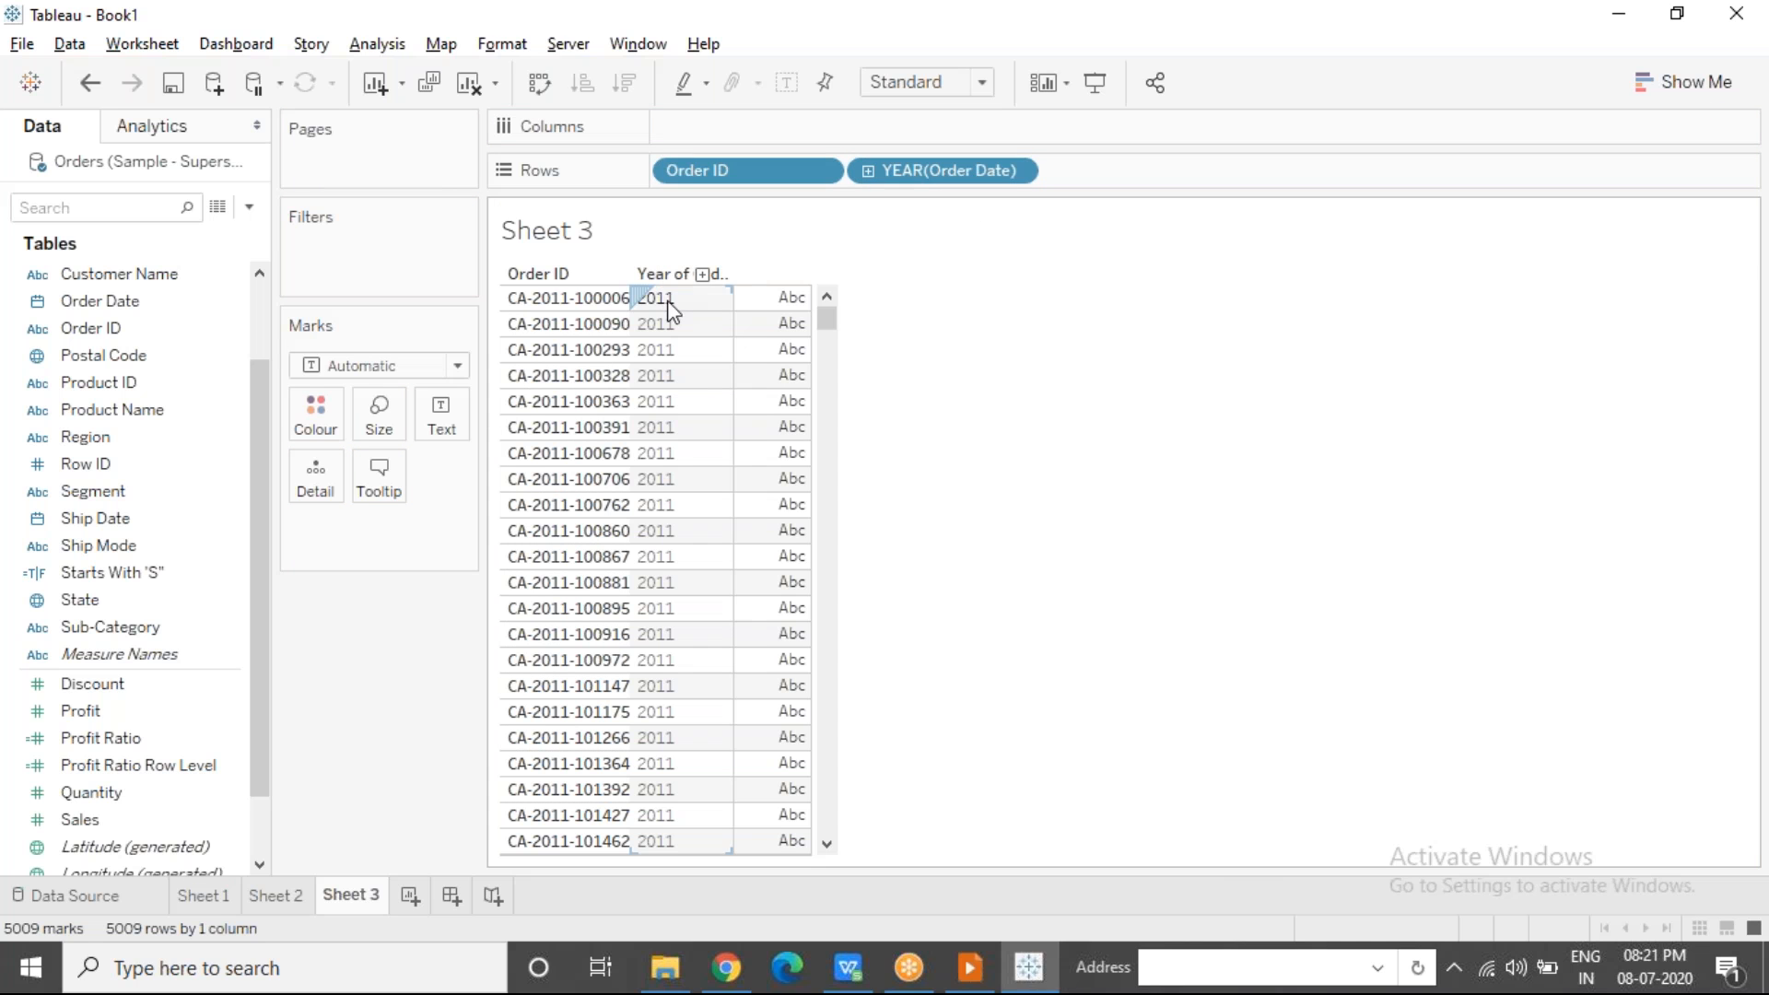
click(1017, 171)
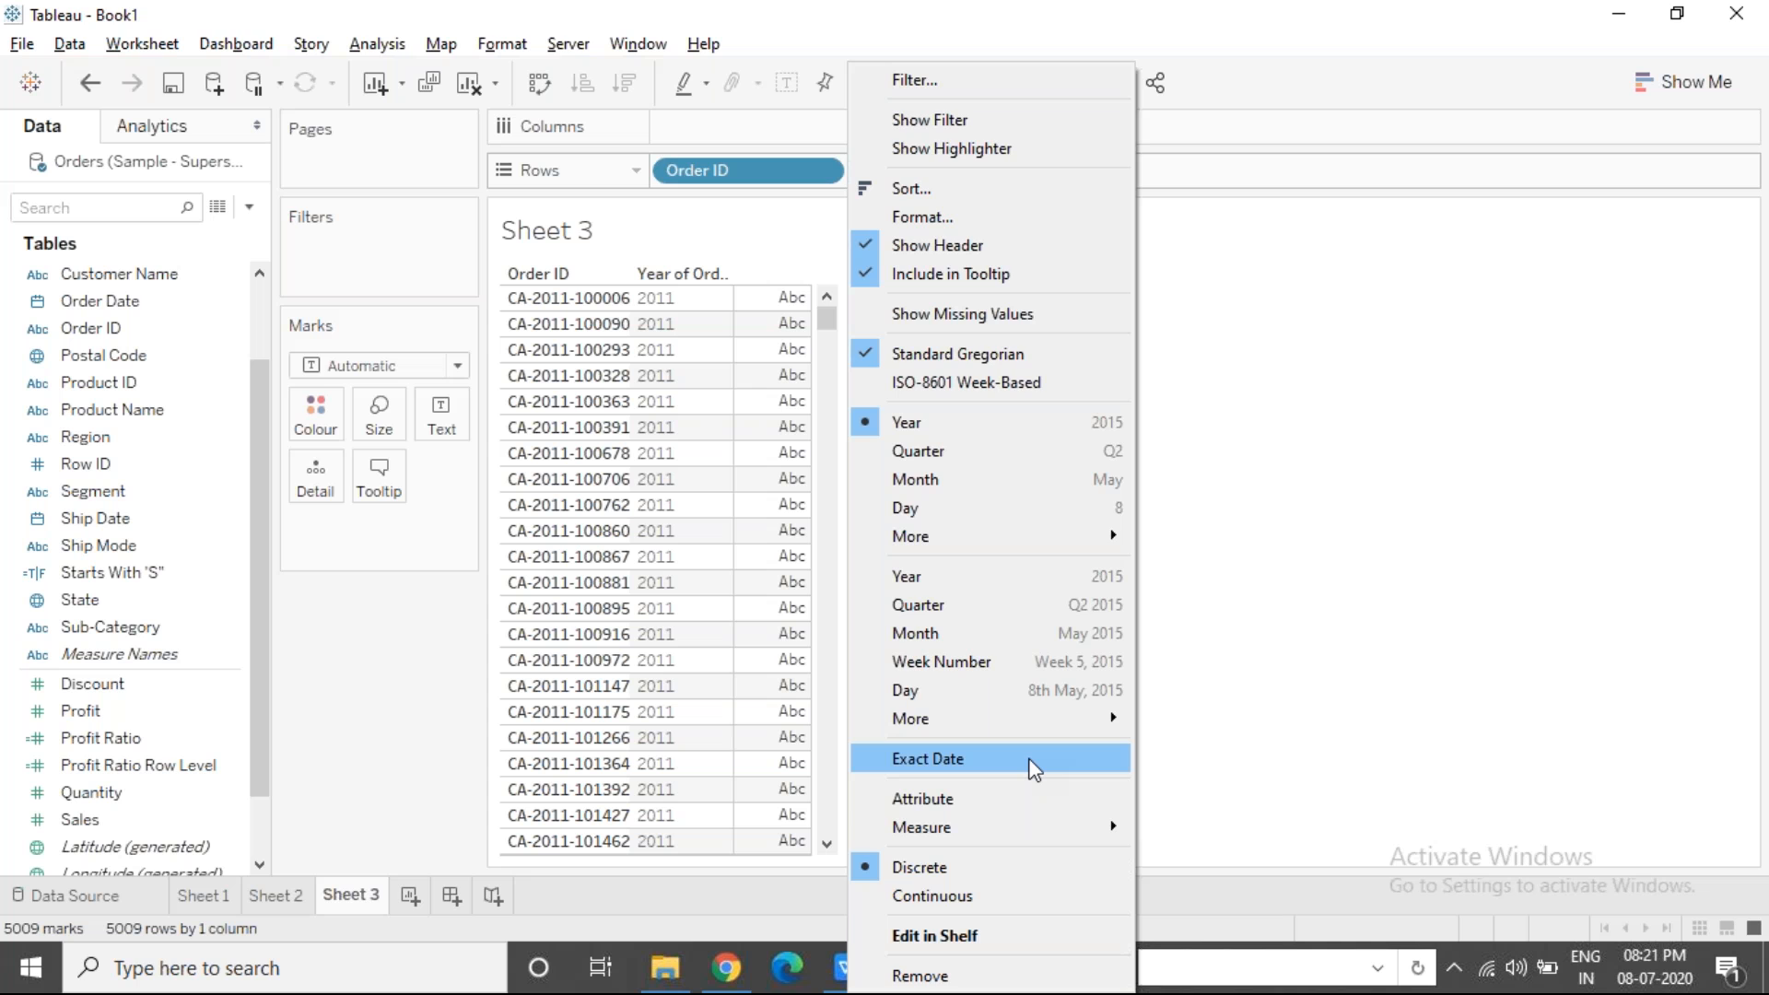
click(1031, 761)
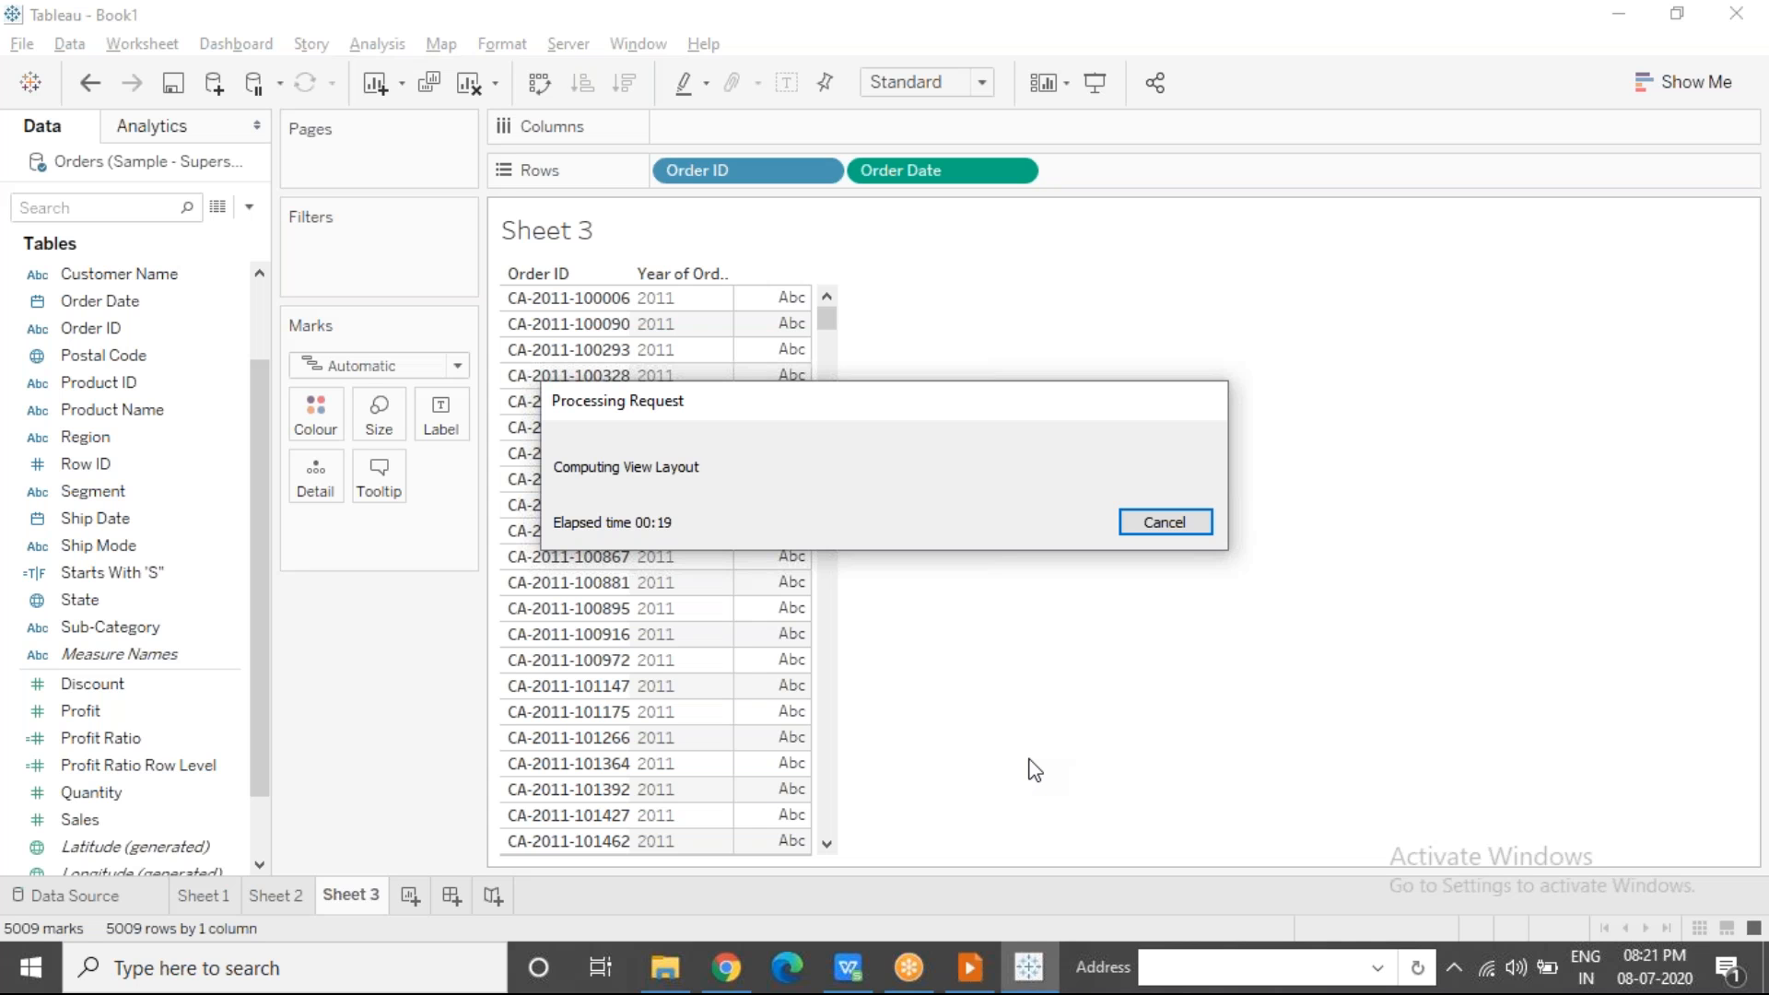
Step: Convert the exact Order Date in the rows from continuous to discrete
click(398, 367)
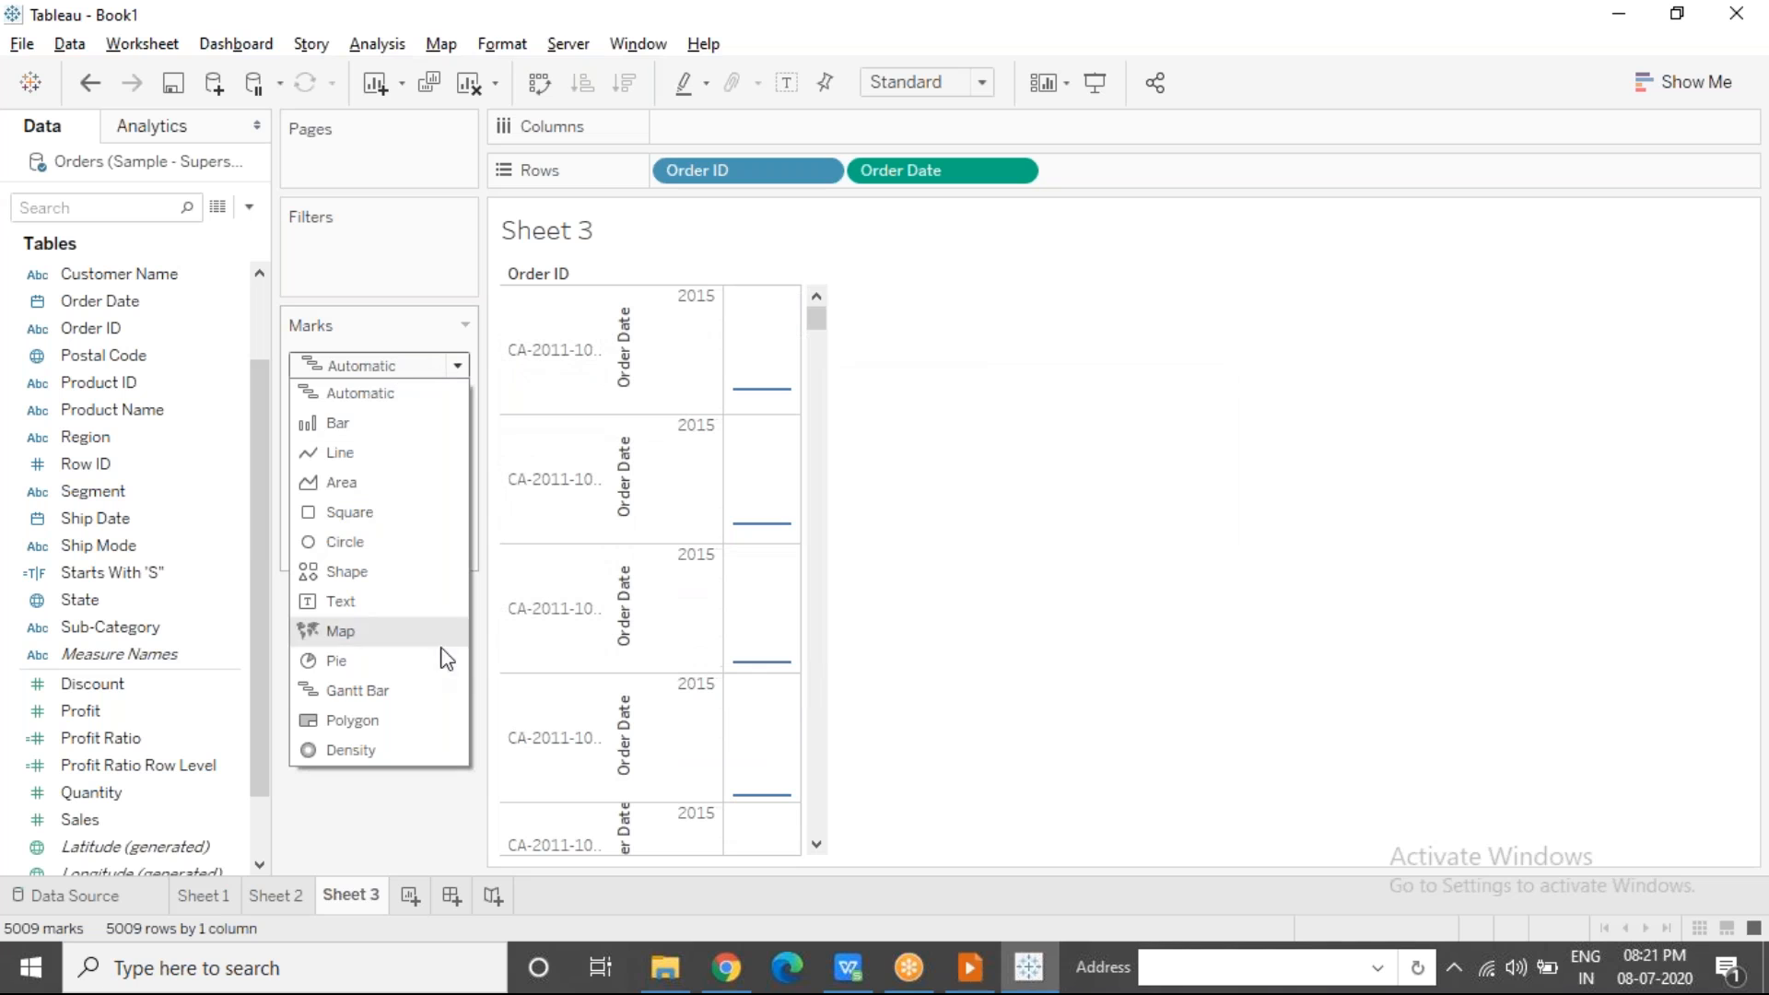
click(1058, 493)
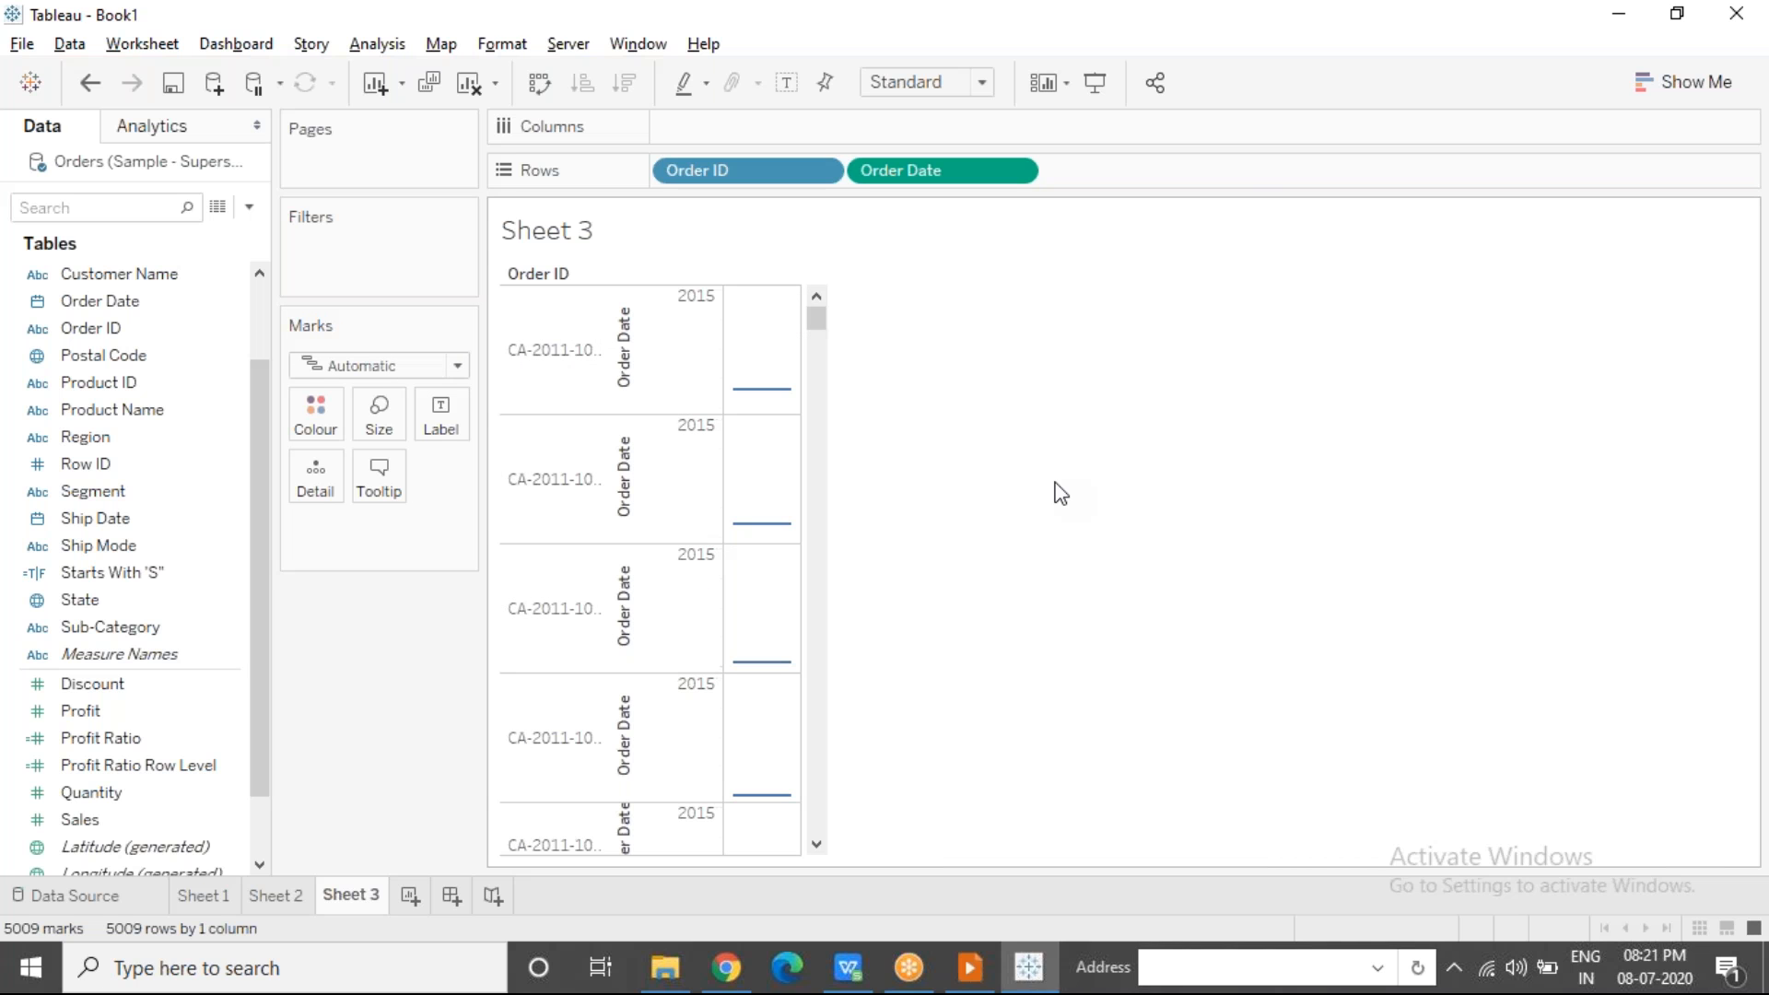
click(1014, 170)
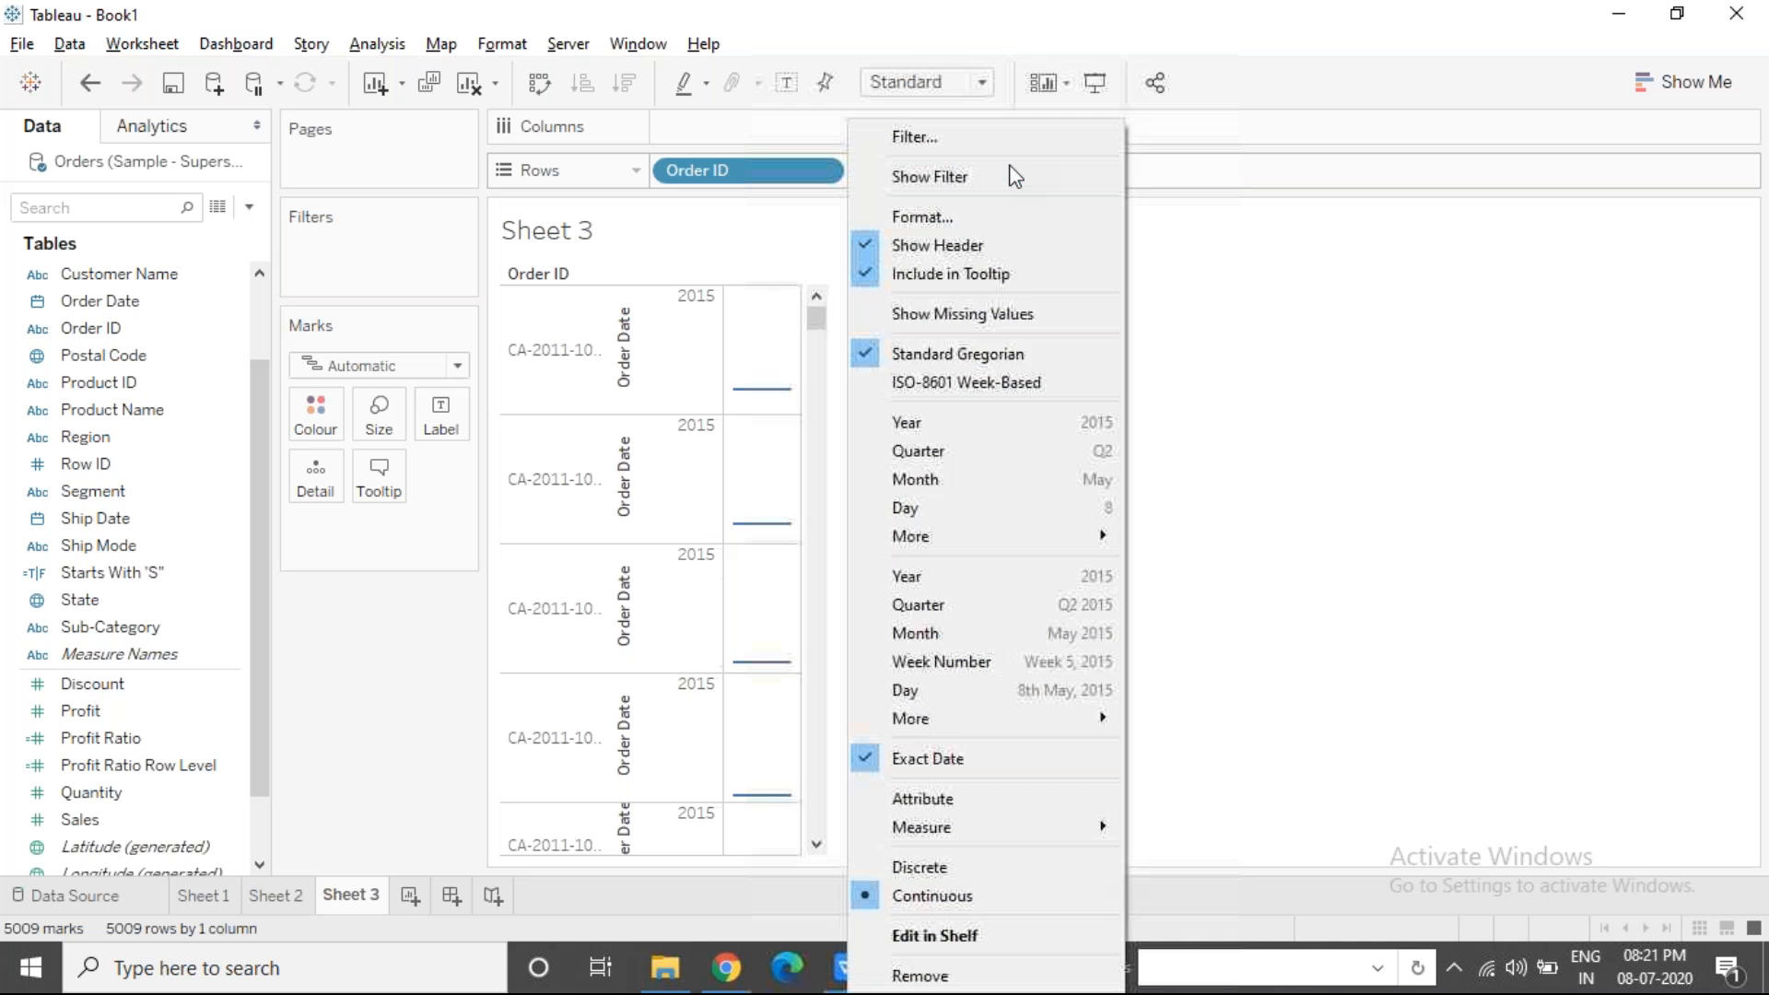
click(988, 867)
click(1013, 172)
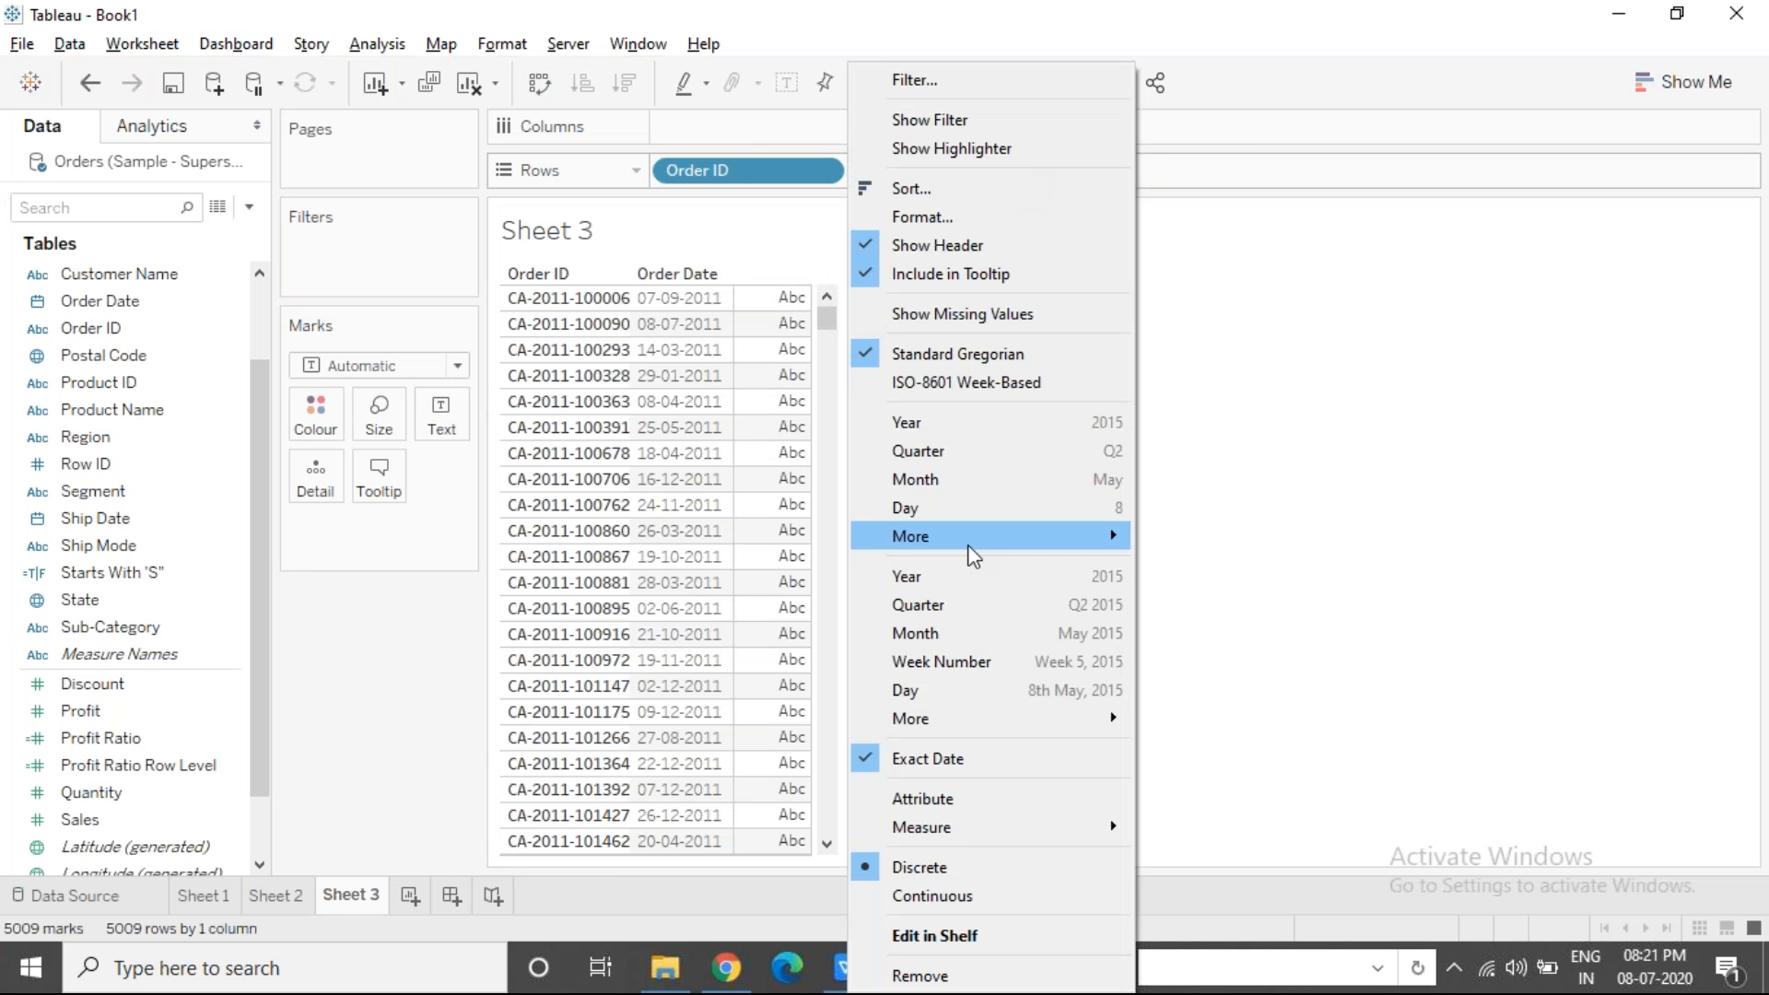
click(964, 870)
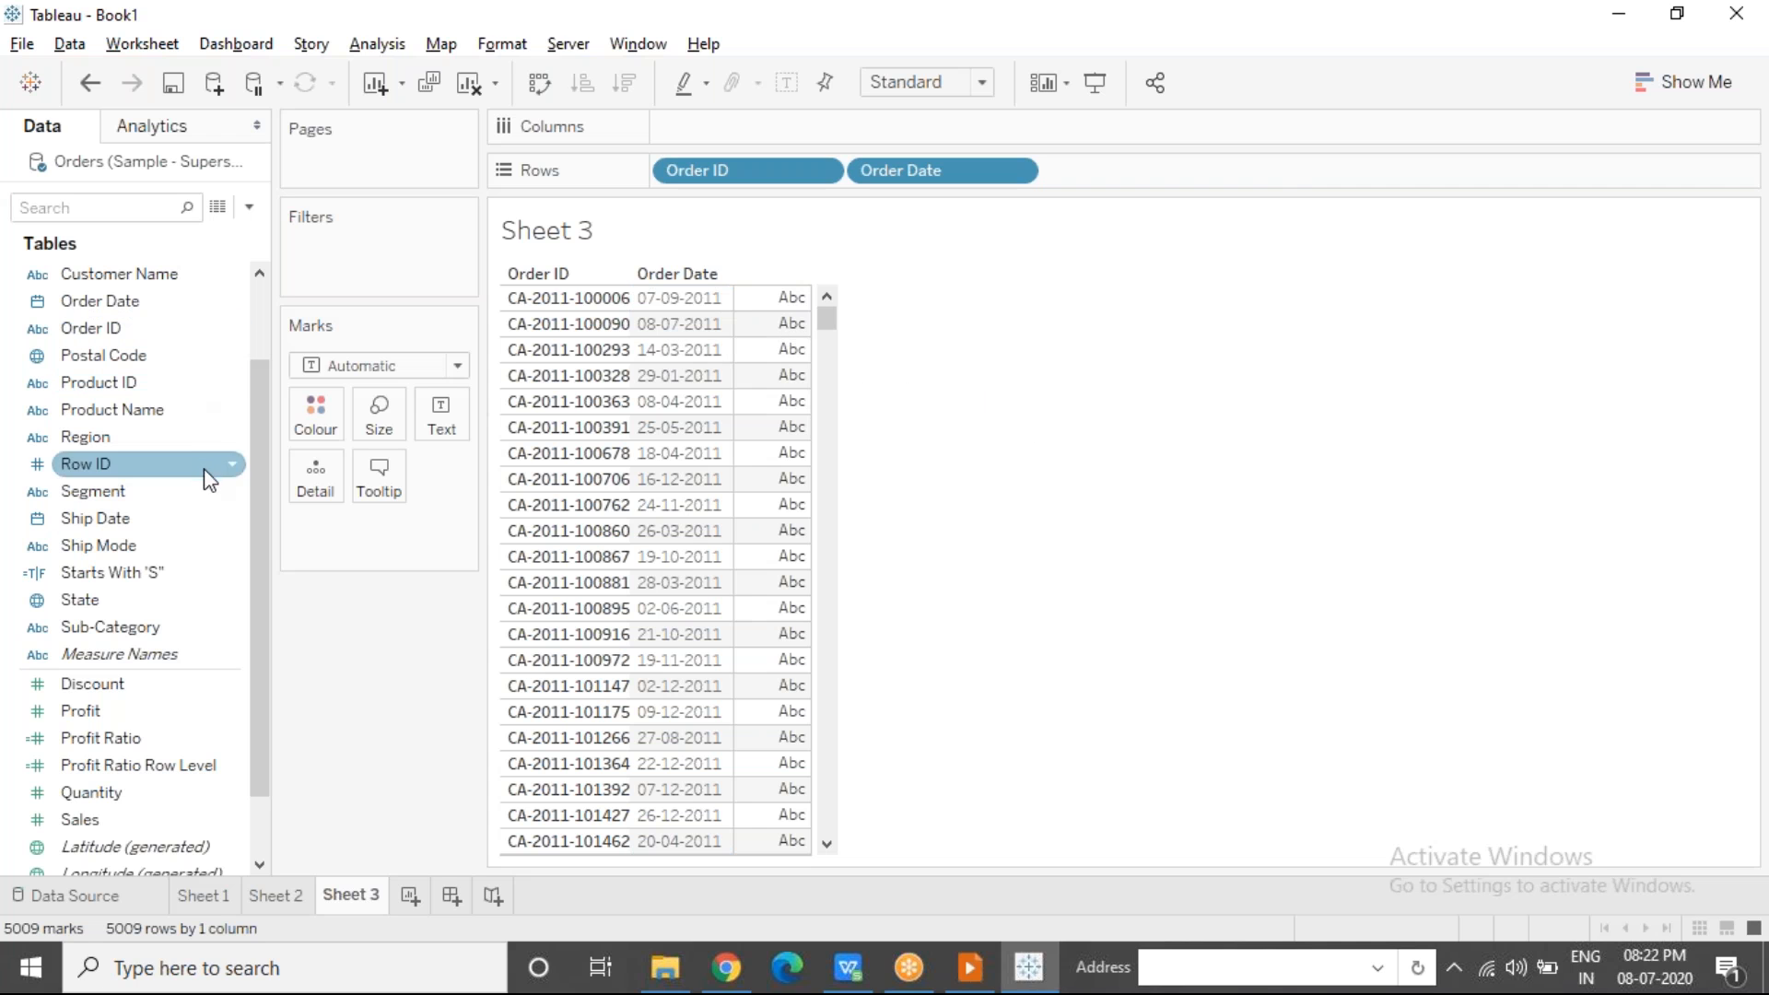
Step: Add Ship Date after Order Date in the rows and set it to the custom date detail Month / Day / Year
mouse_move(159, 505)
mouse_down()
mouse_move(1152, 177)
mouse_move(1055, 174)
mouse_up()
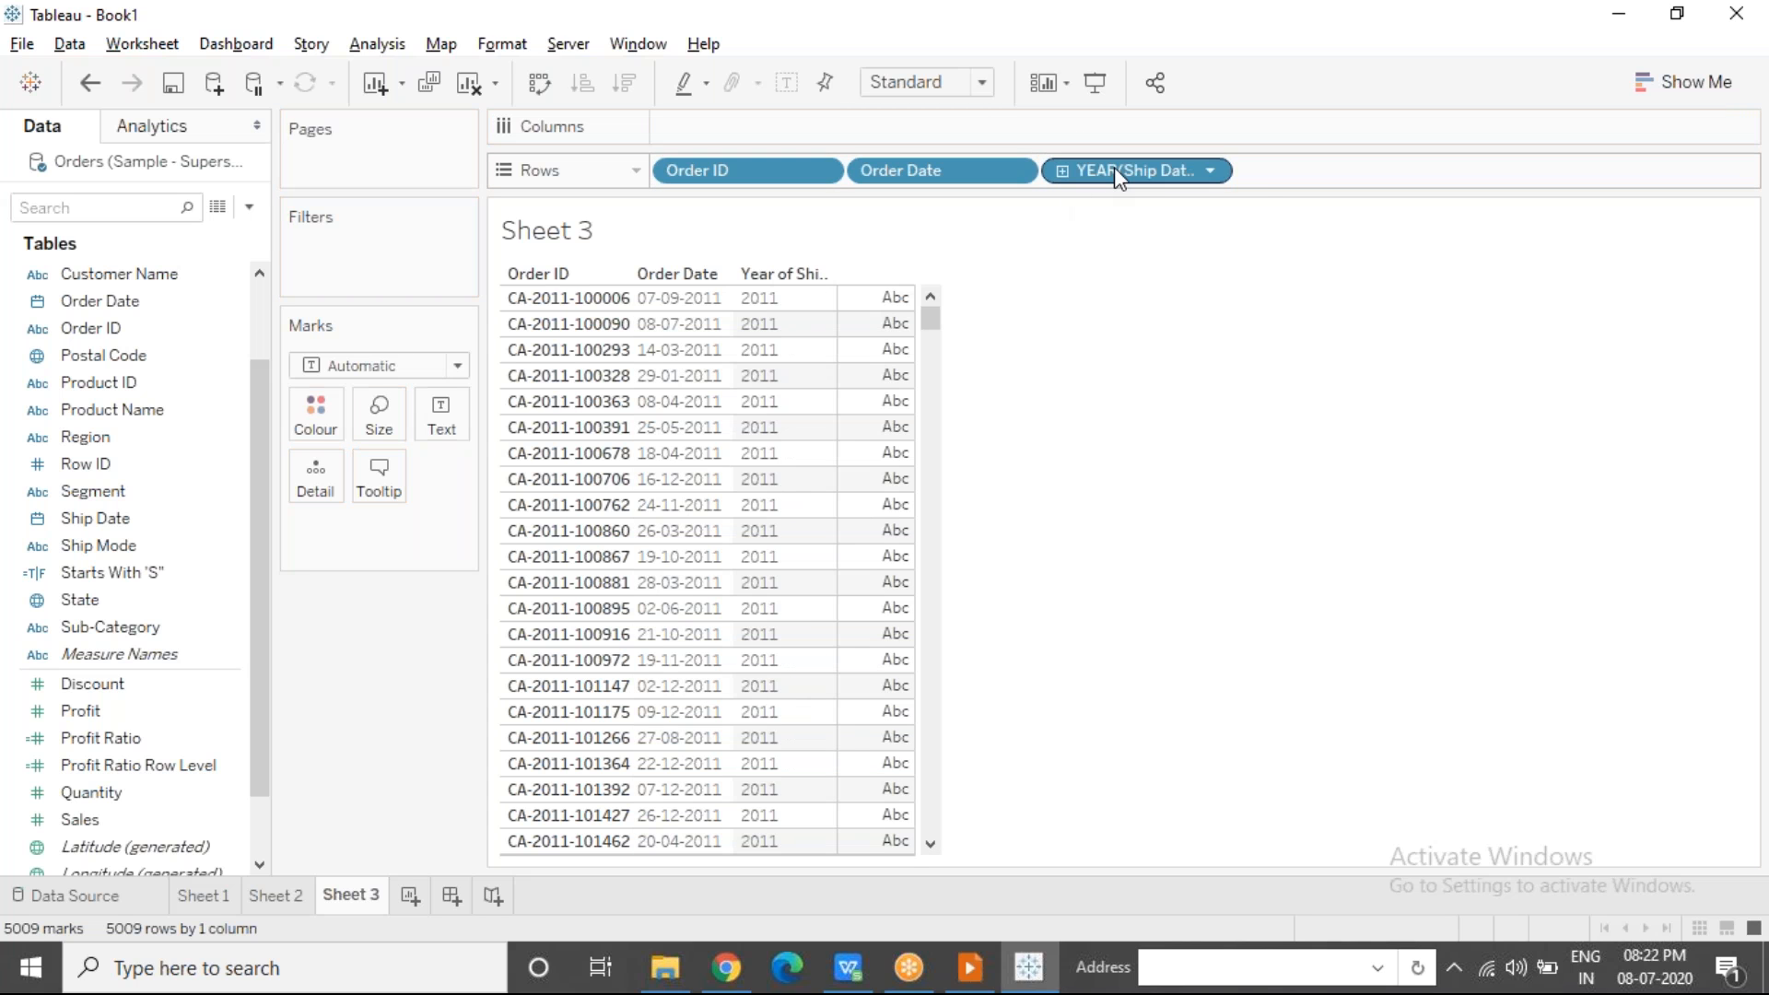
click(1209, 171)
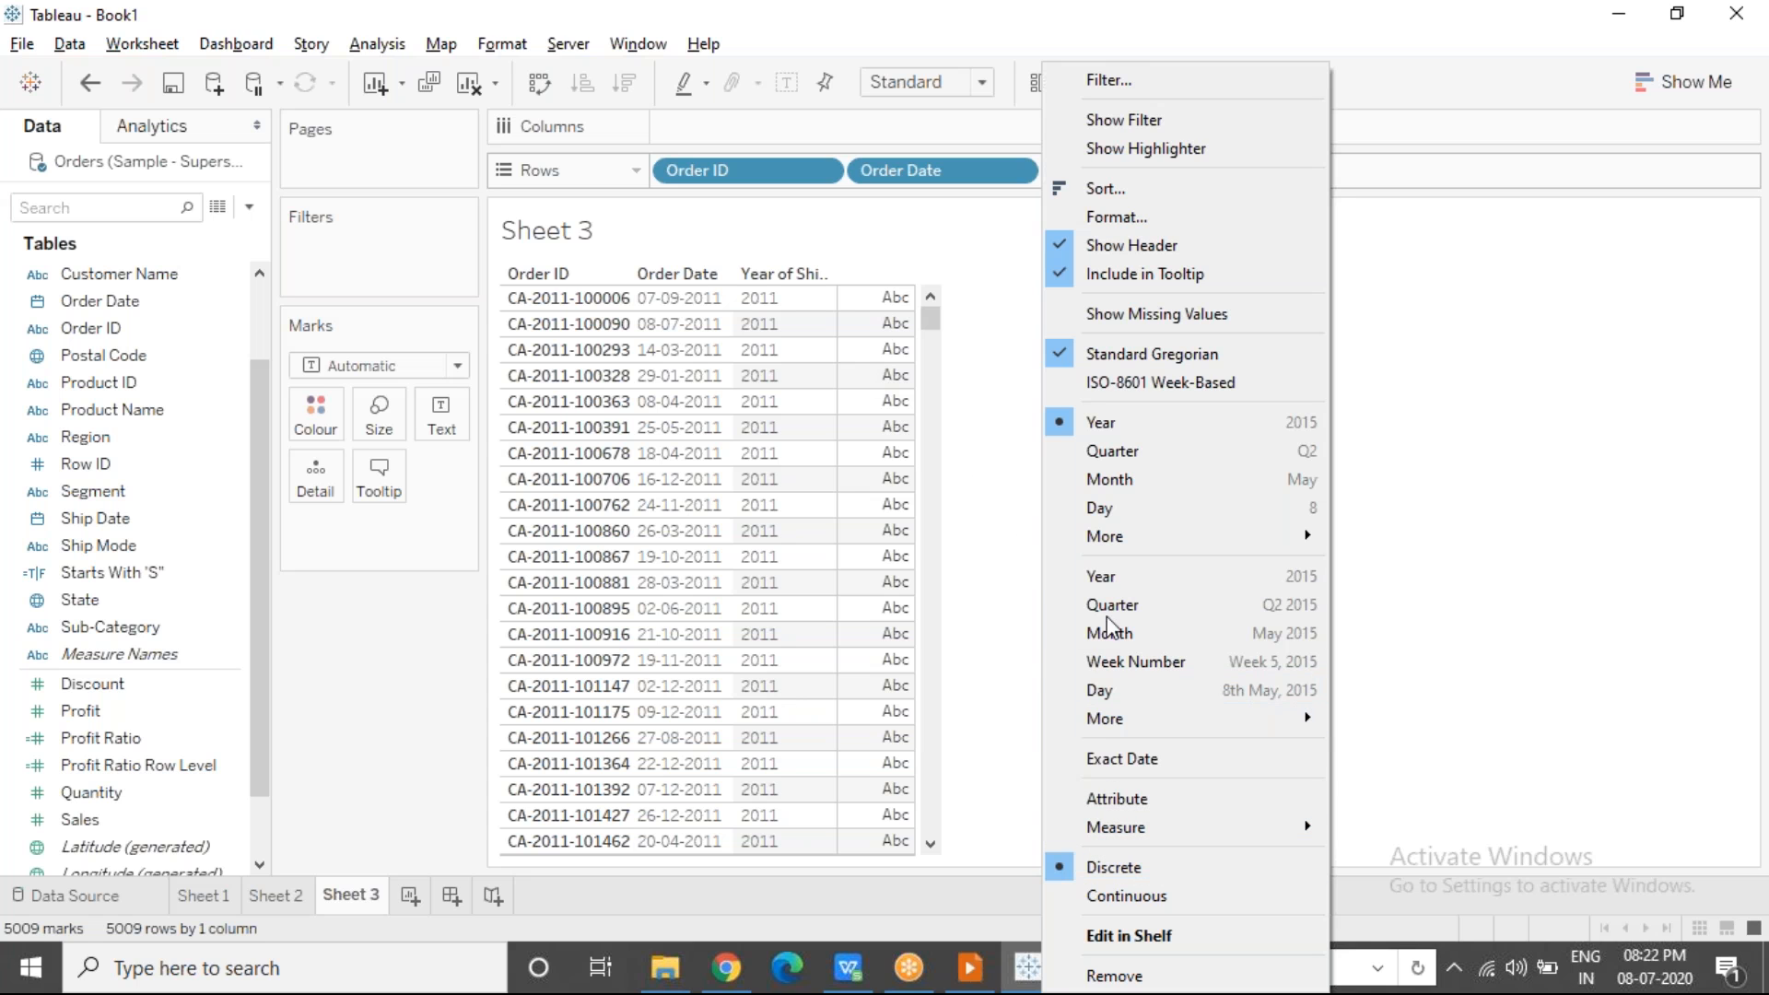
mouse_move(1163, 717)
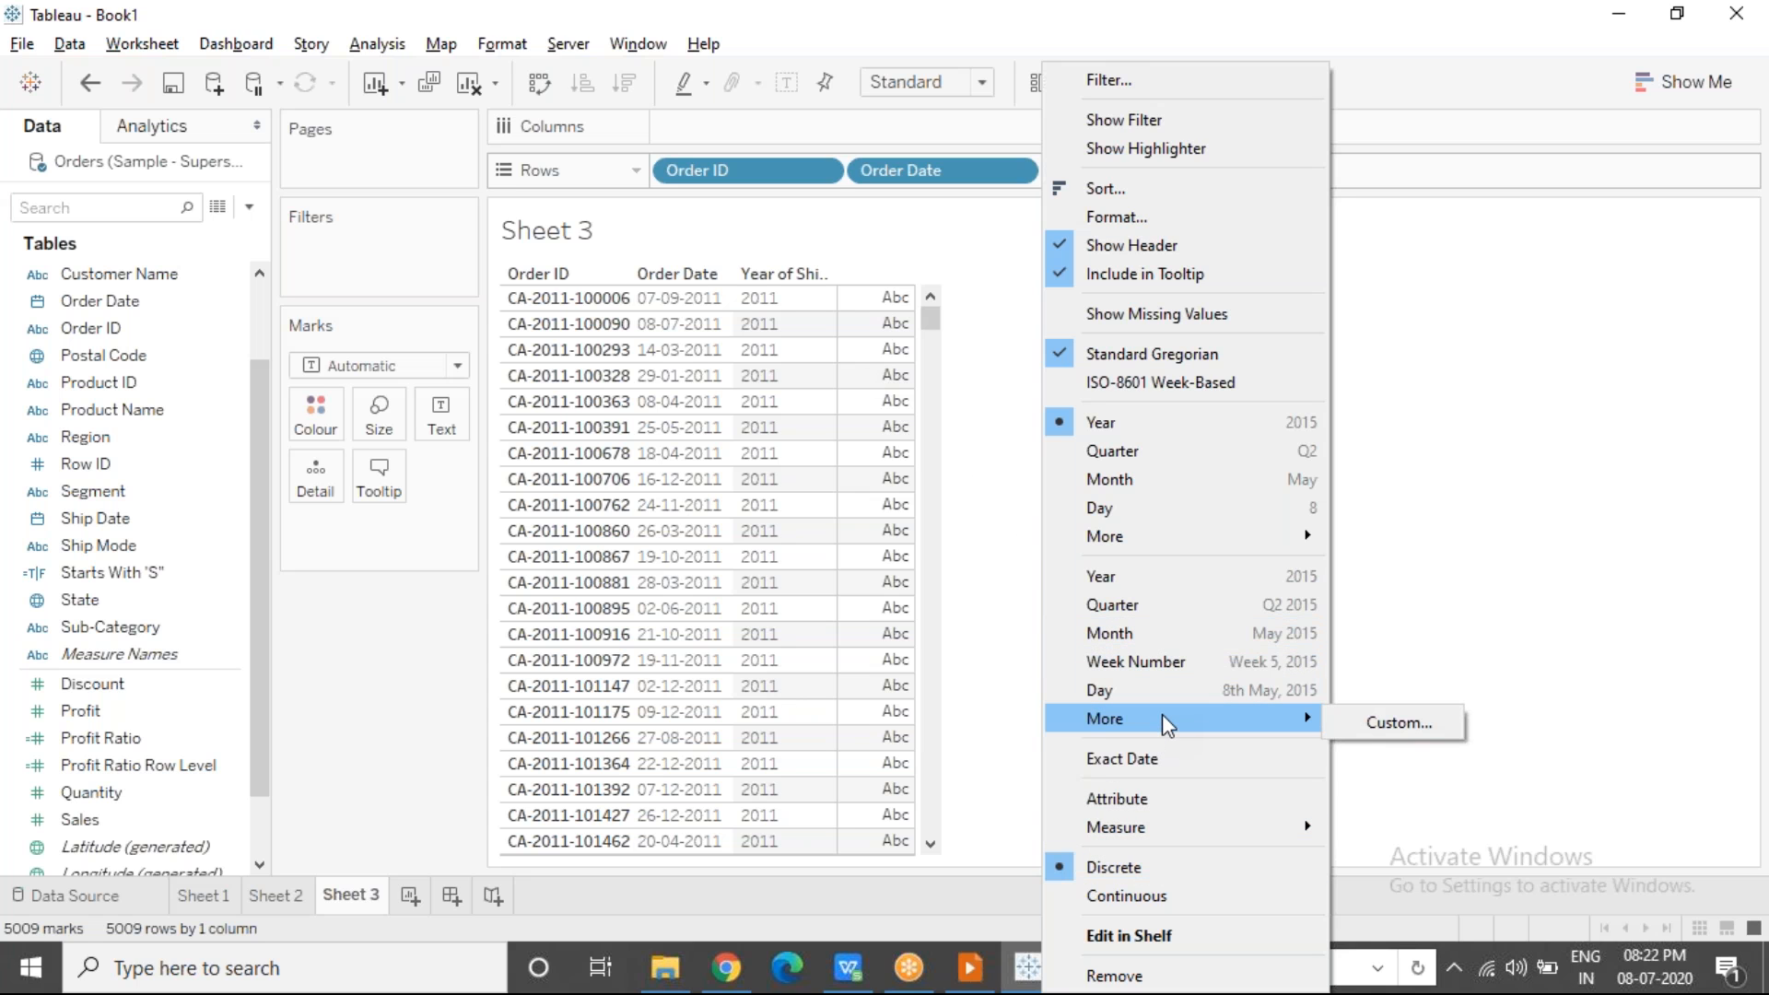
mouse_move(1223, 535)
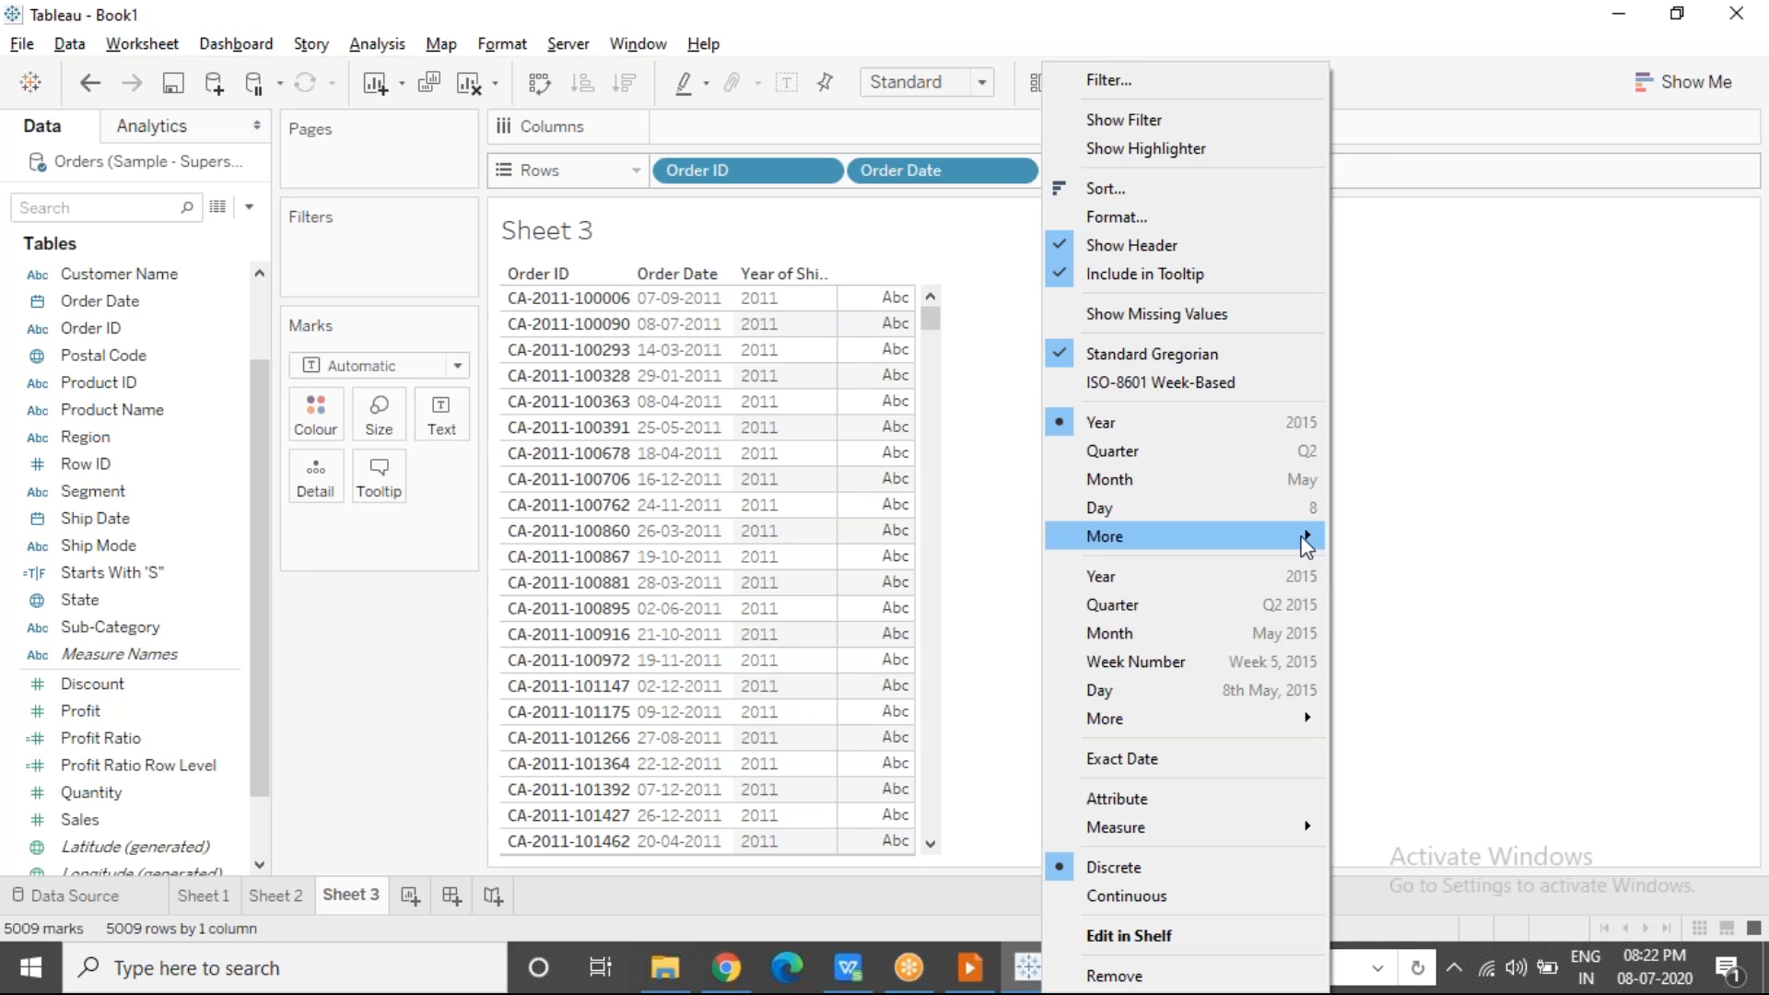
mouse_move(1291, 537)
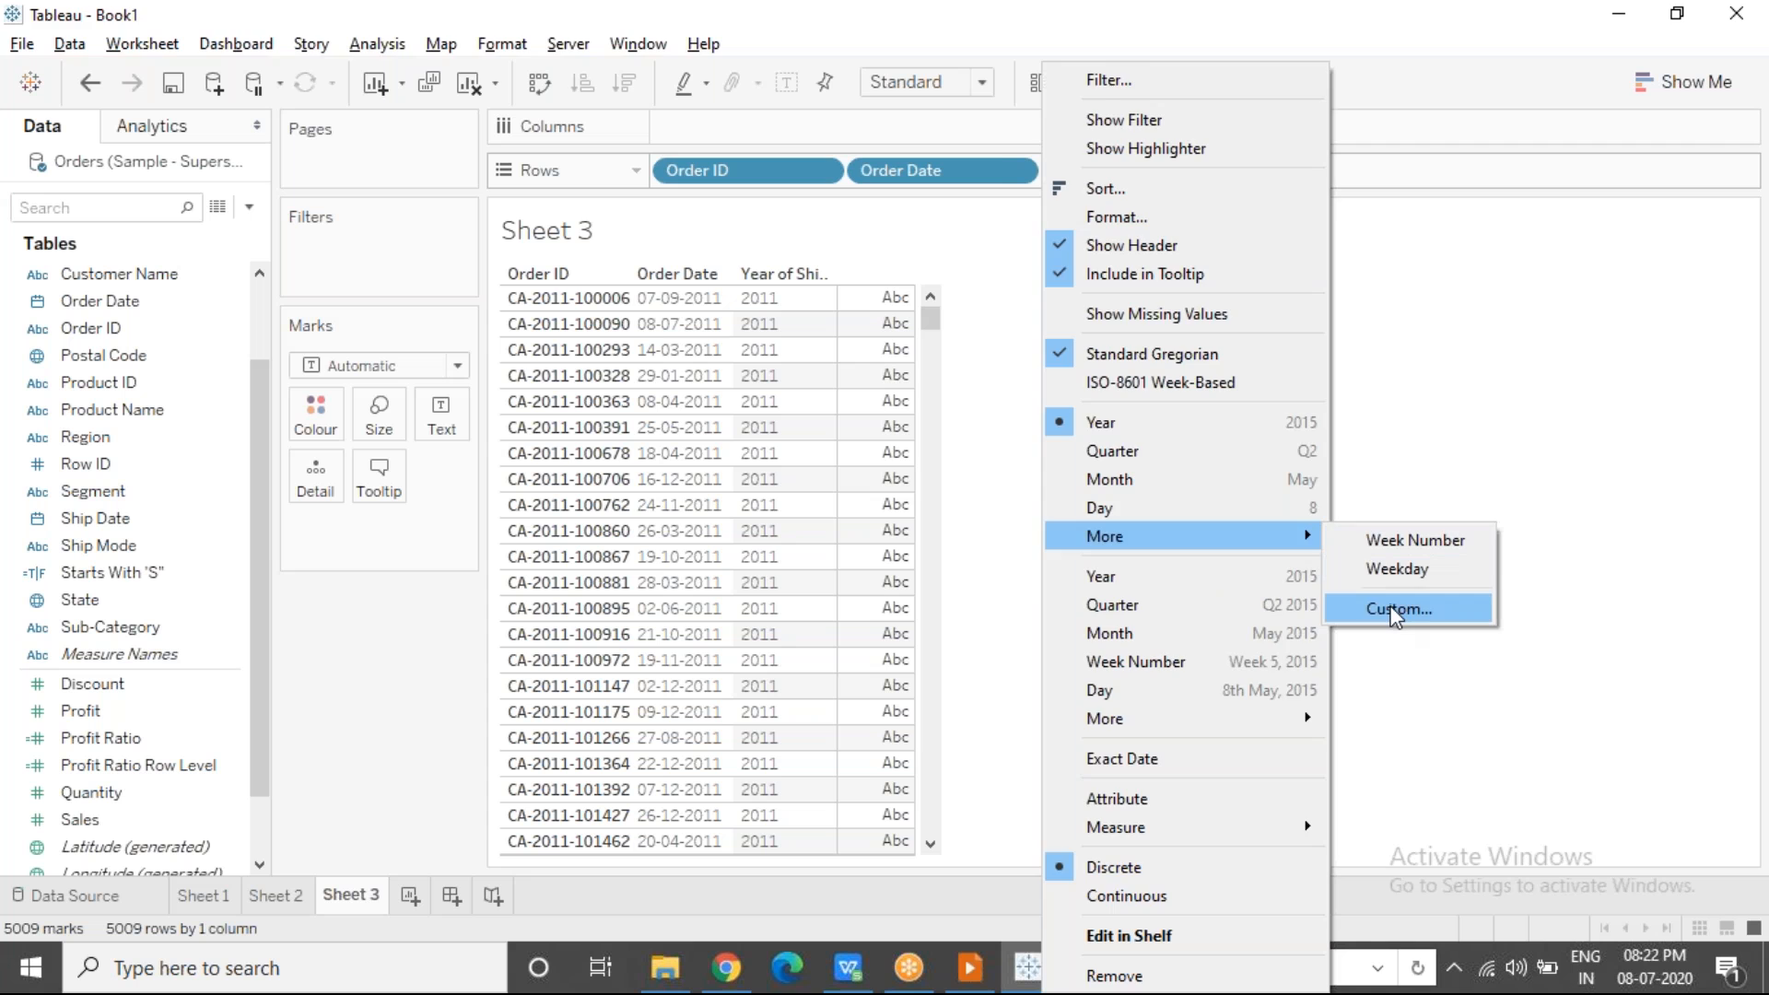
click(1391, 610)
click(920, 450)
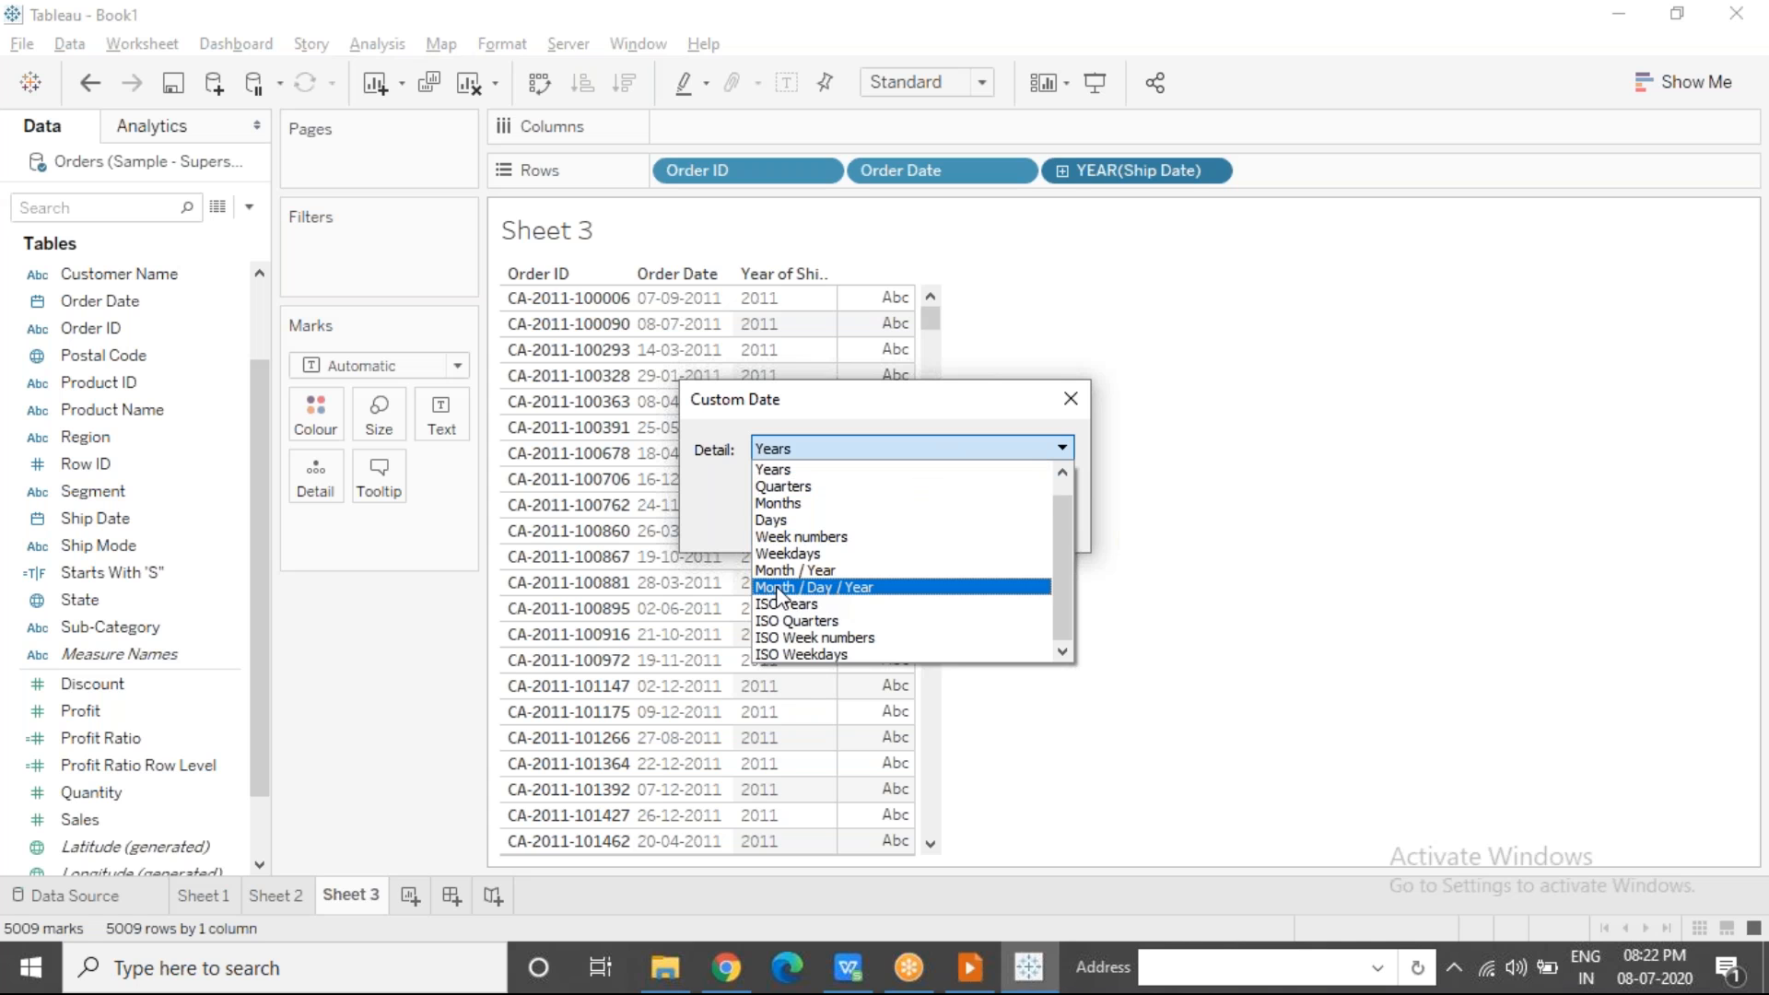
click(855, 589)
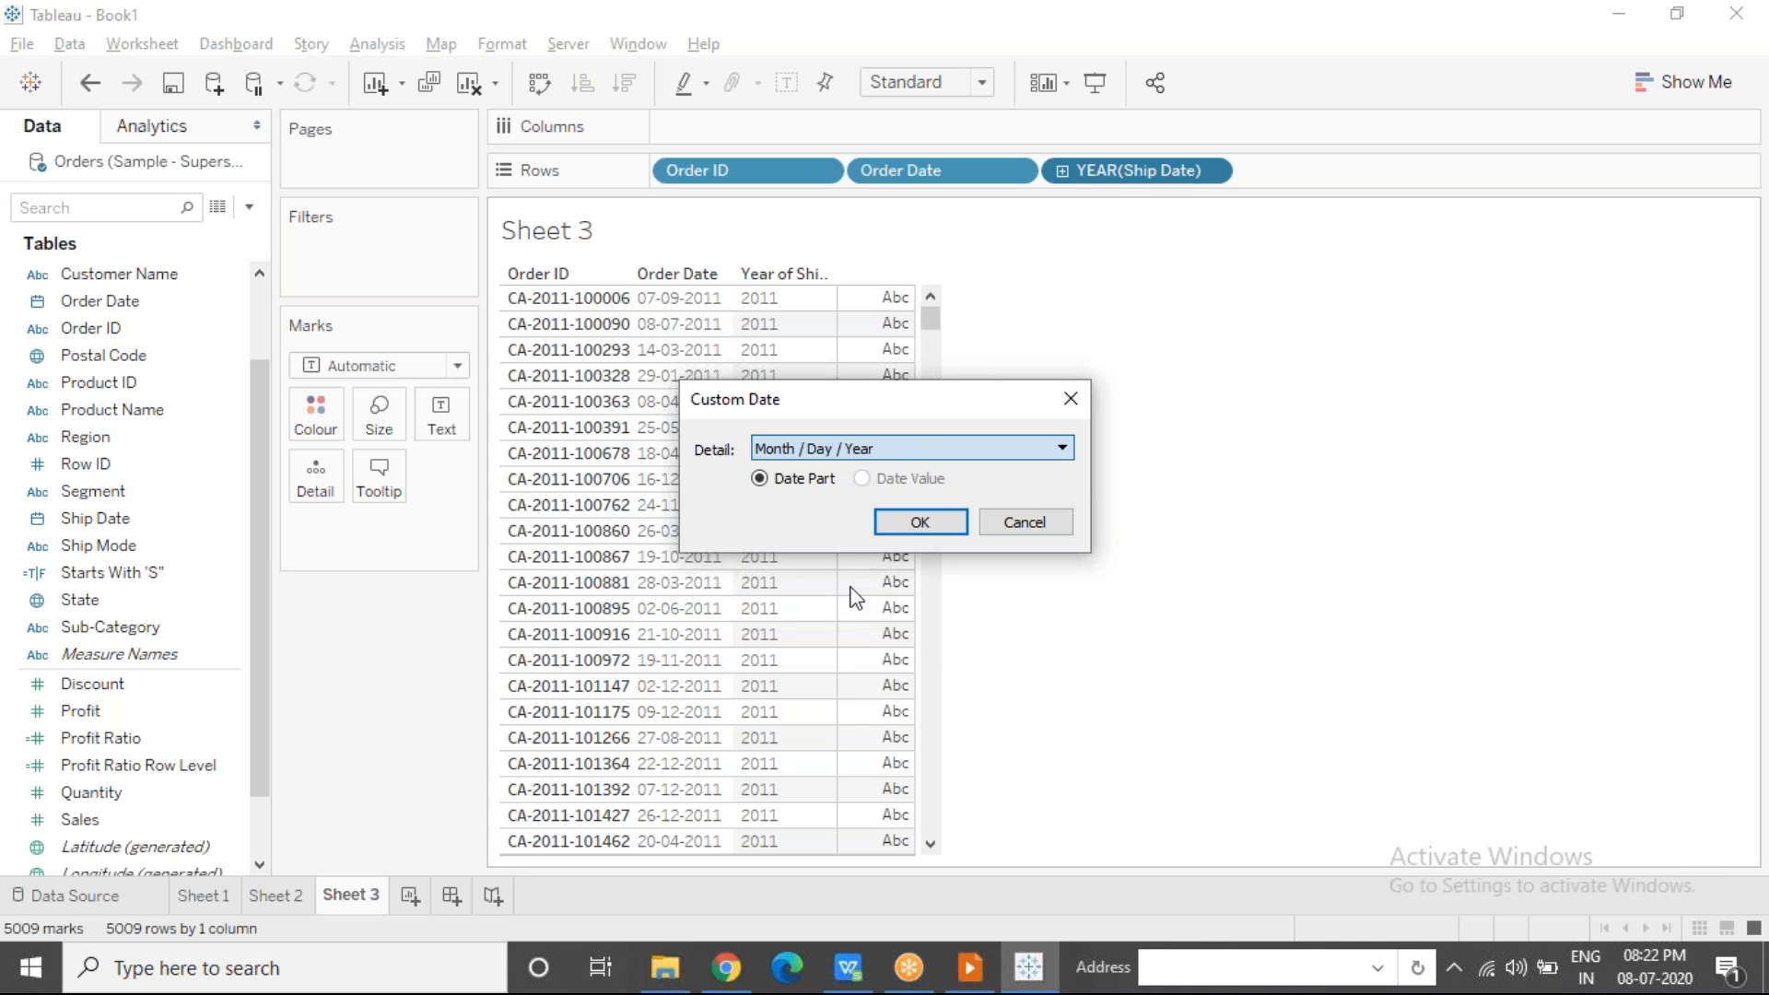
click(920, 522)
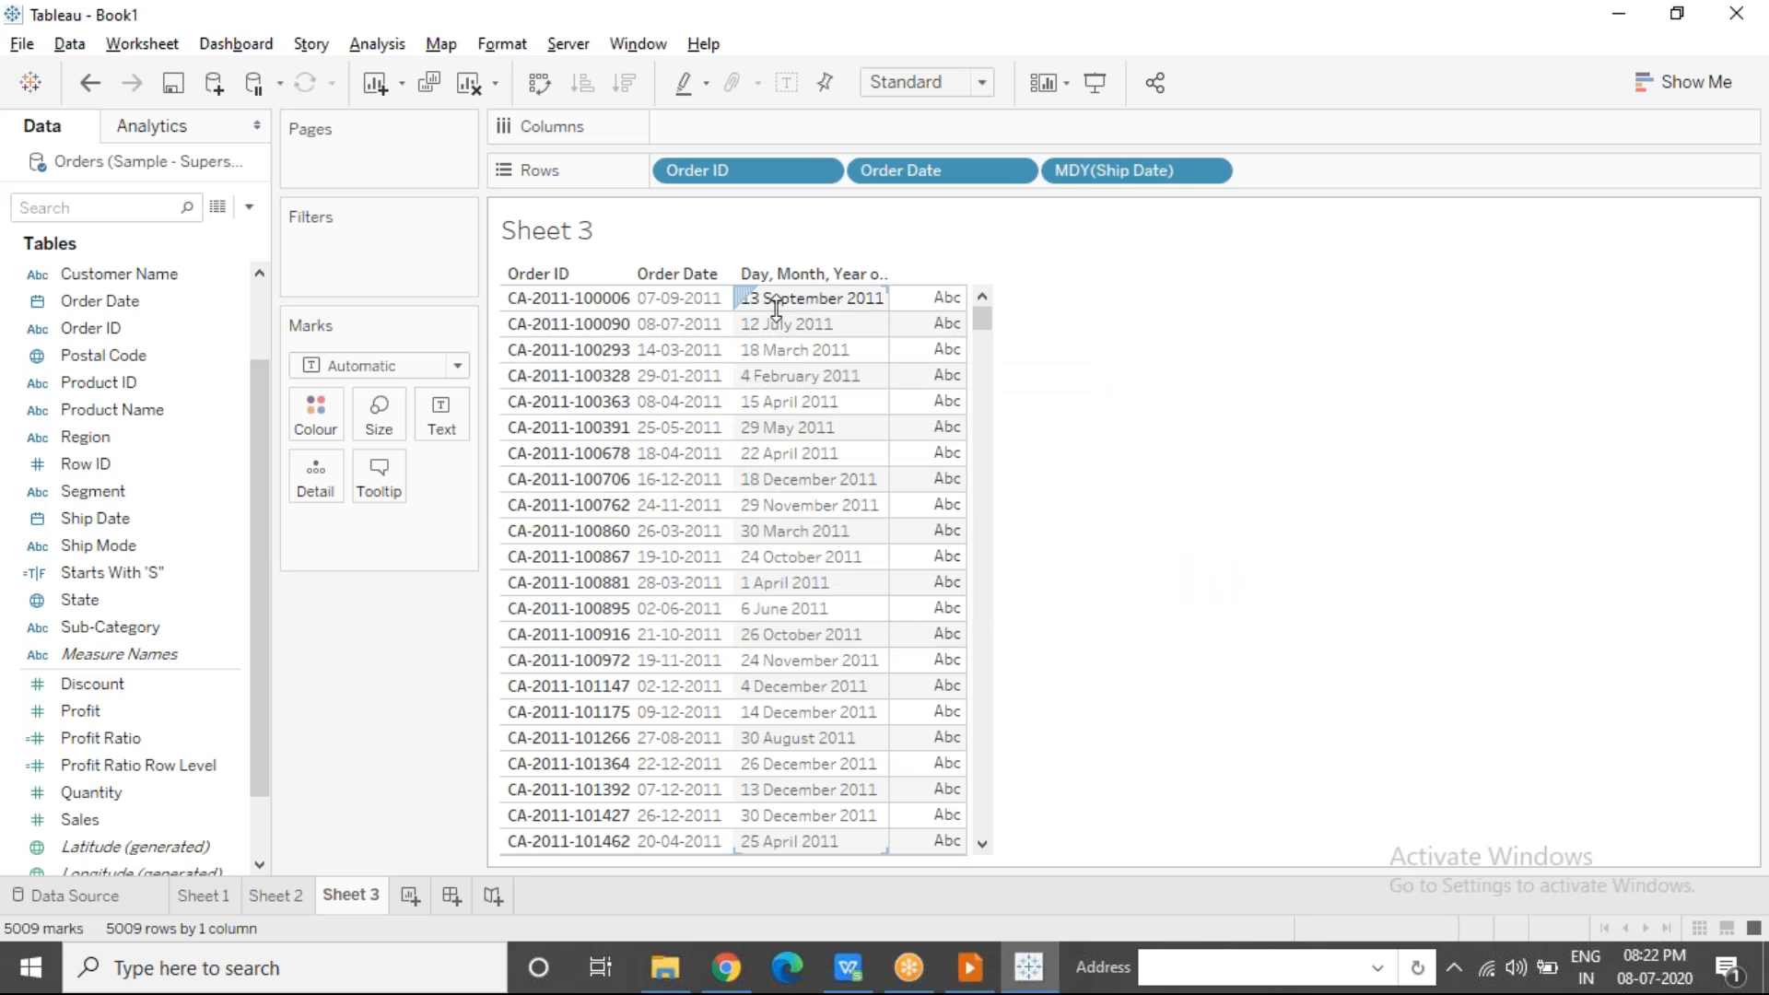
Step: Set the default date format of the Ship Date field to 14-03-01
click(226, 522)
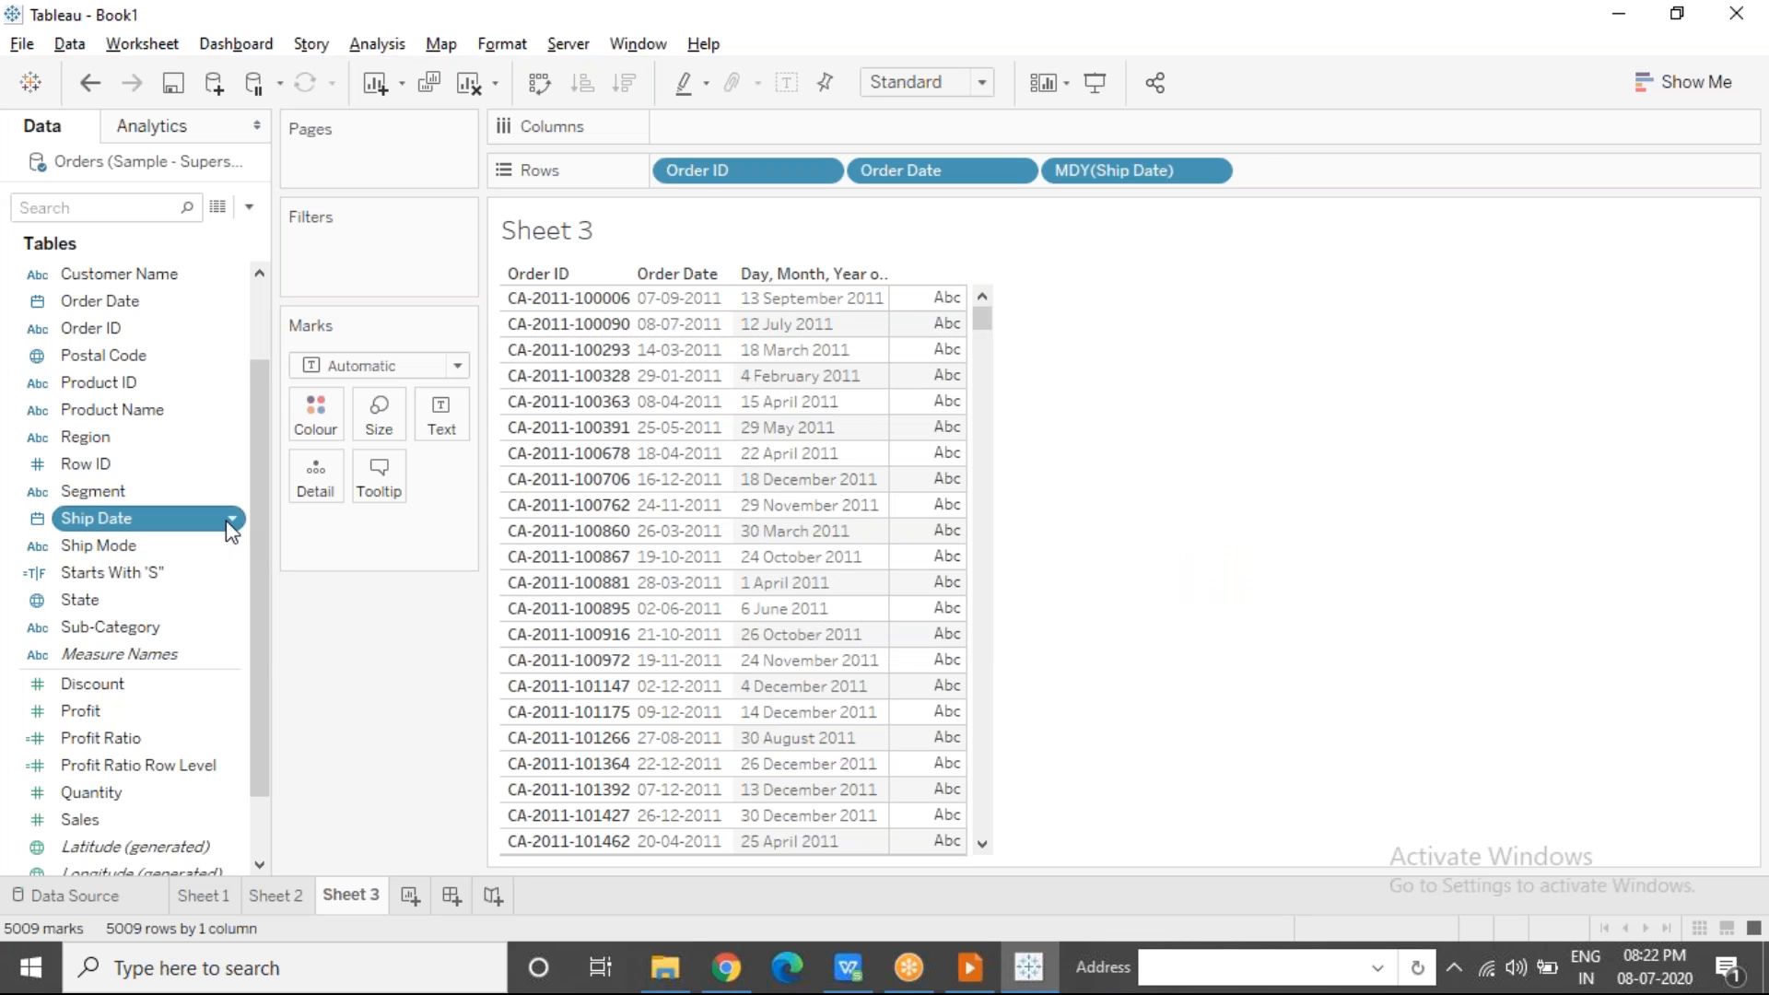
click(231, 523)
mouse_move(355, 341)
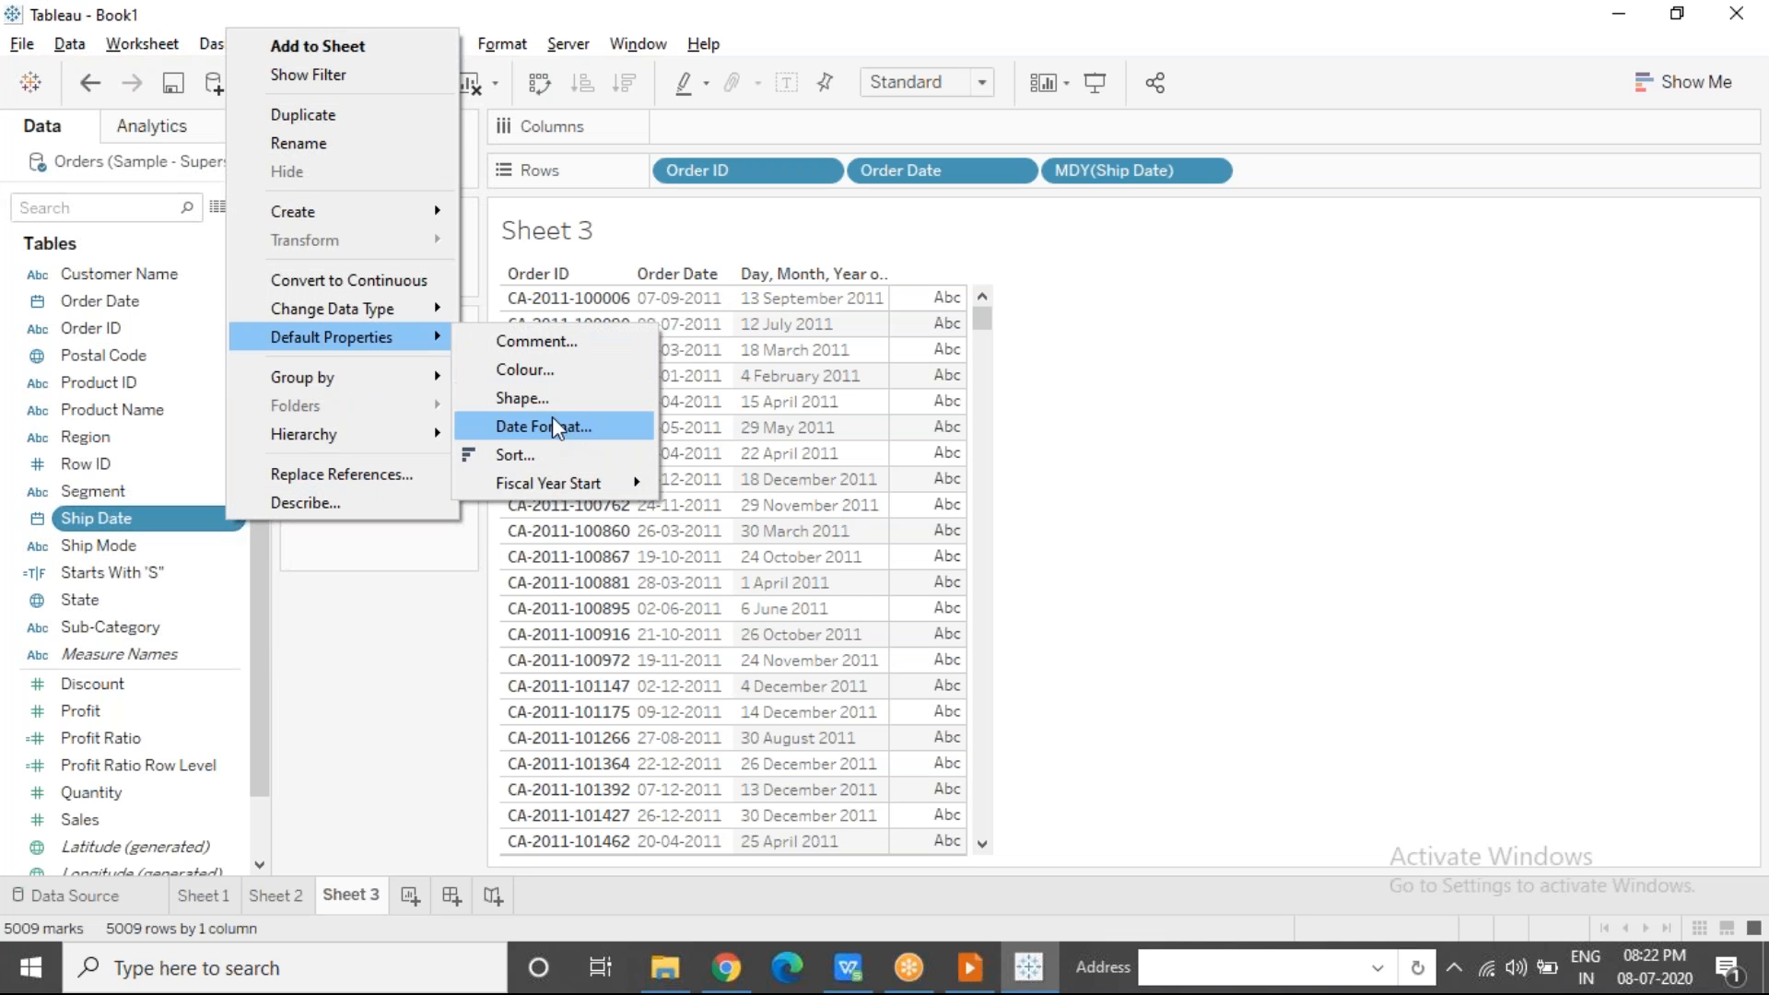
click(558, 427)
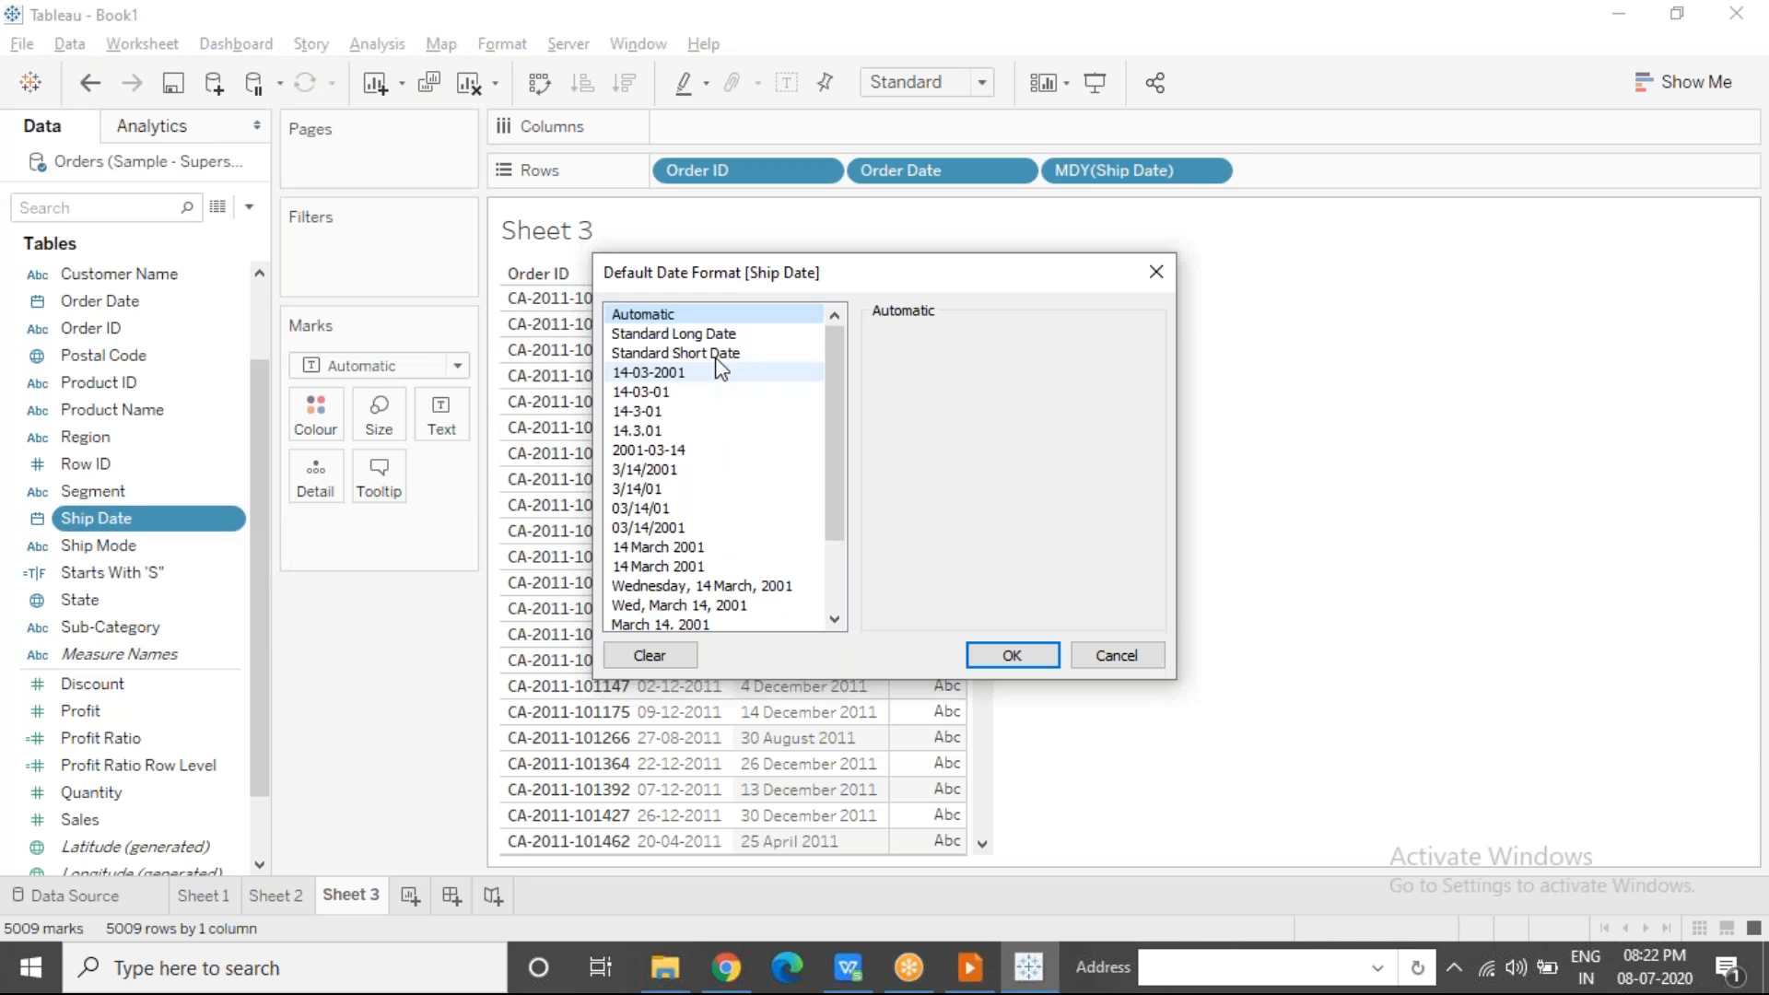
drag(853, 280, 1428, 153)
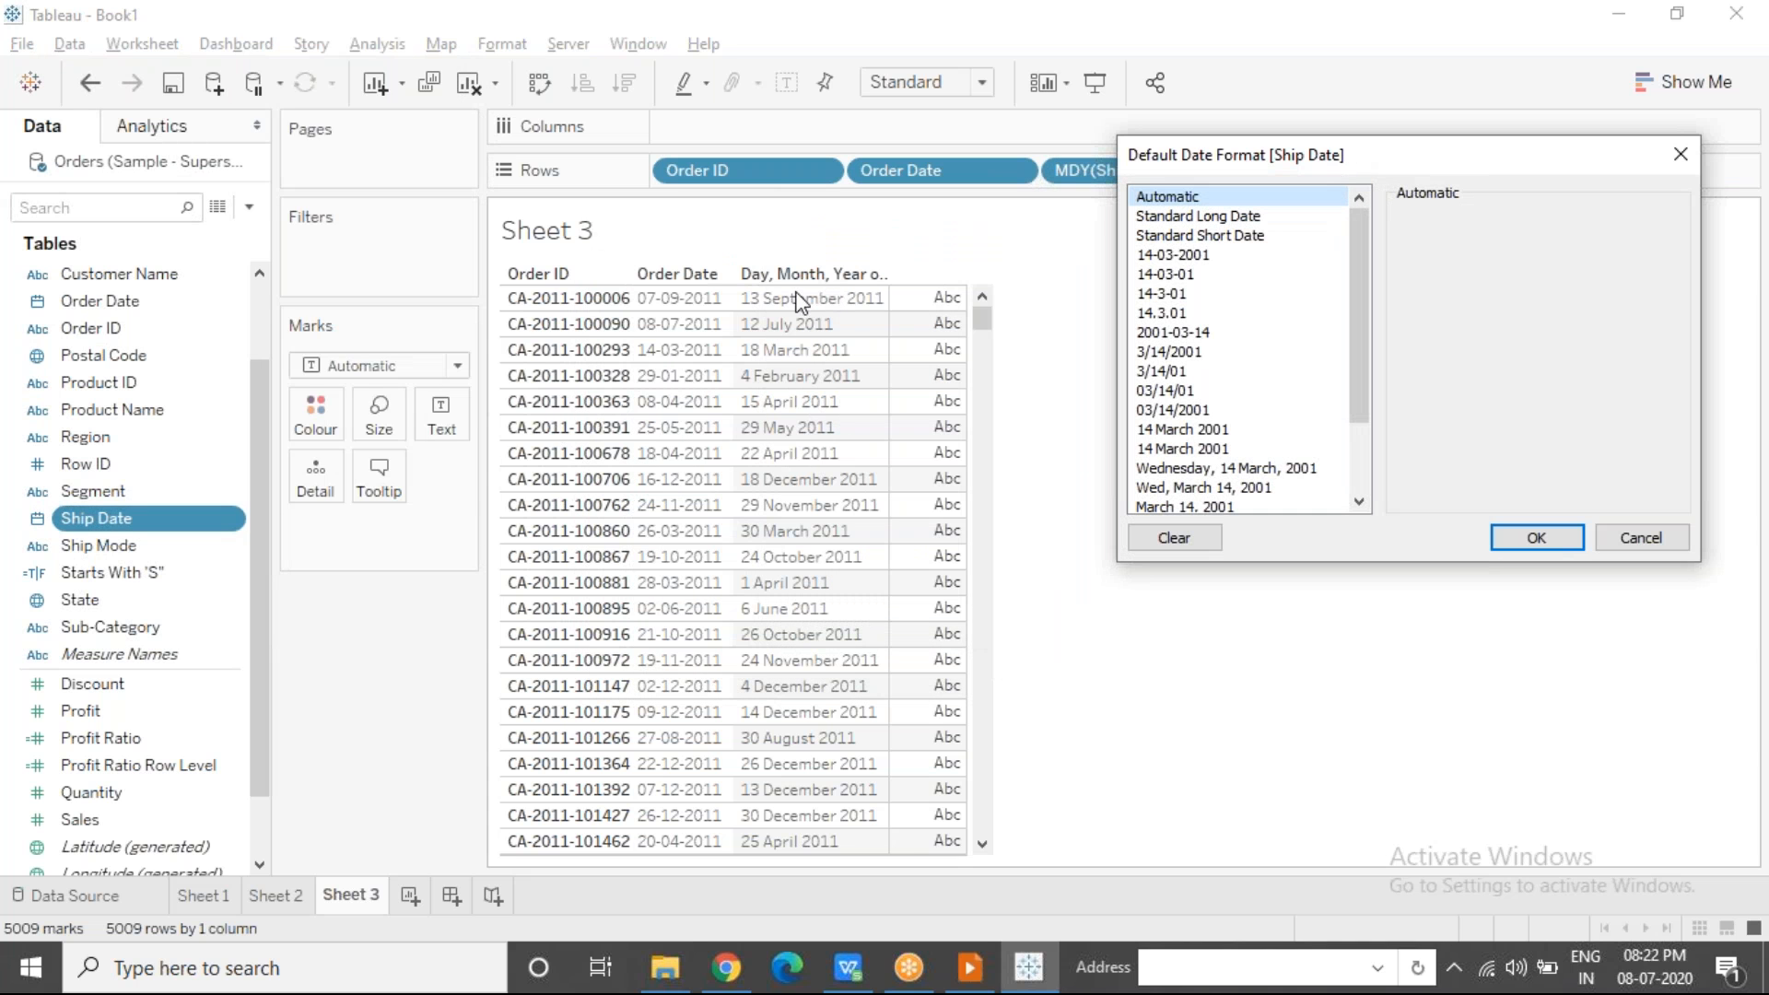
click(1164, 275)
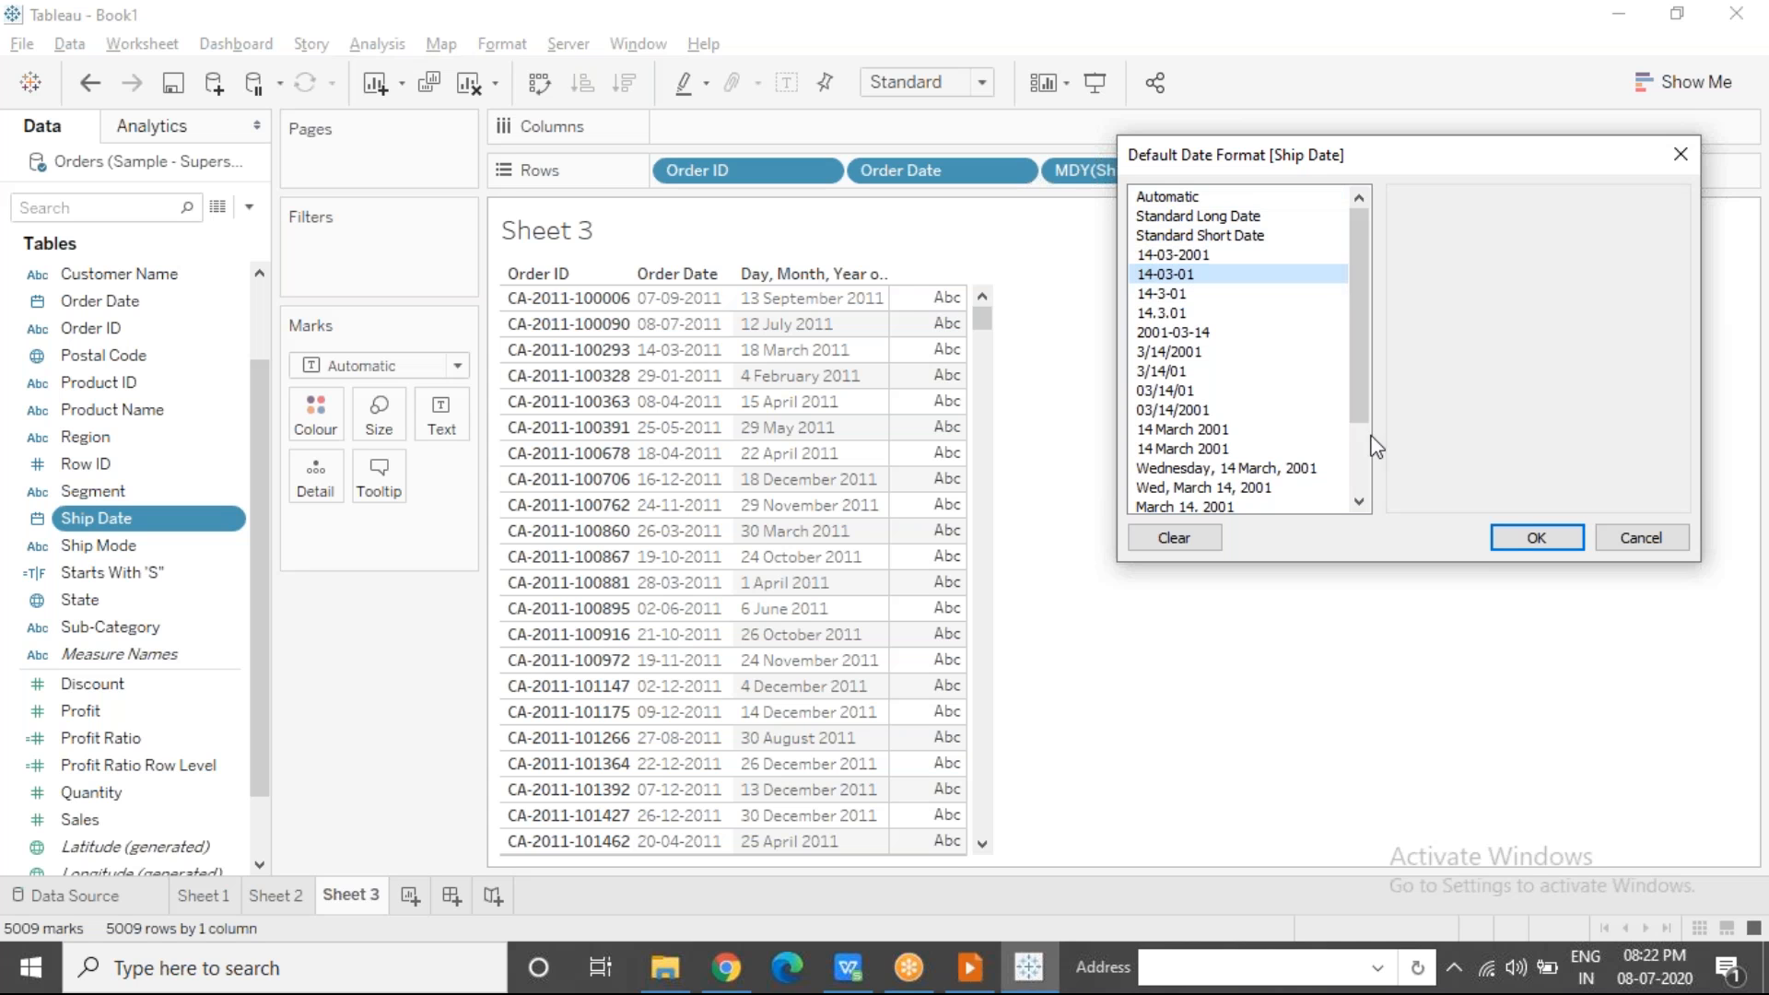
click(1516, 537)
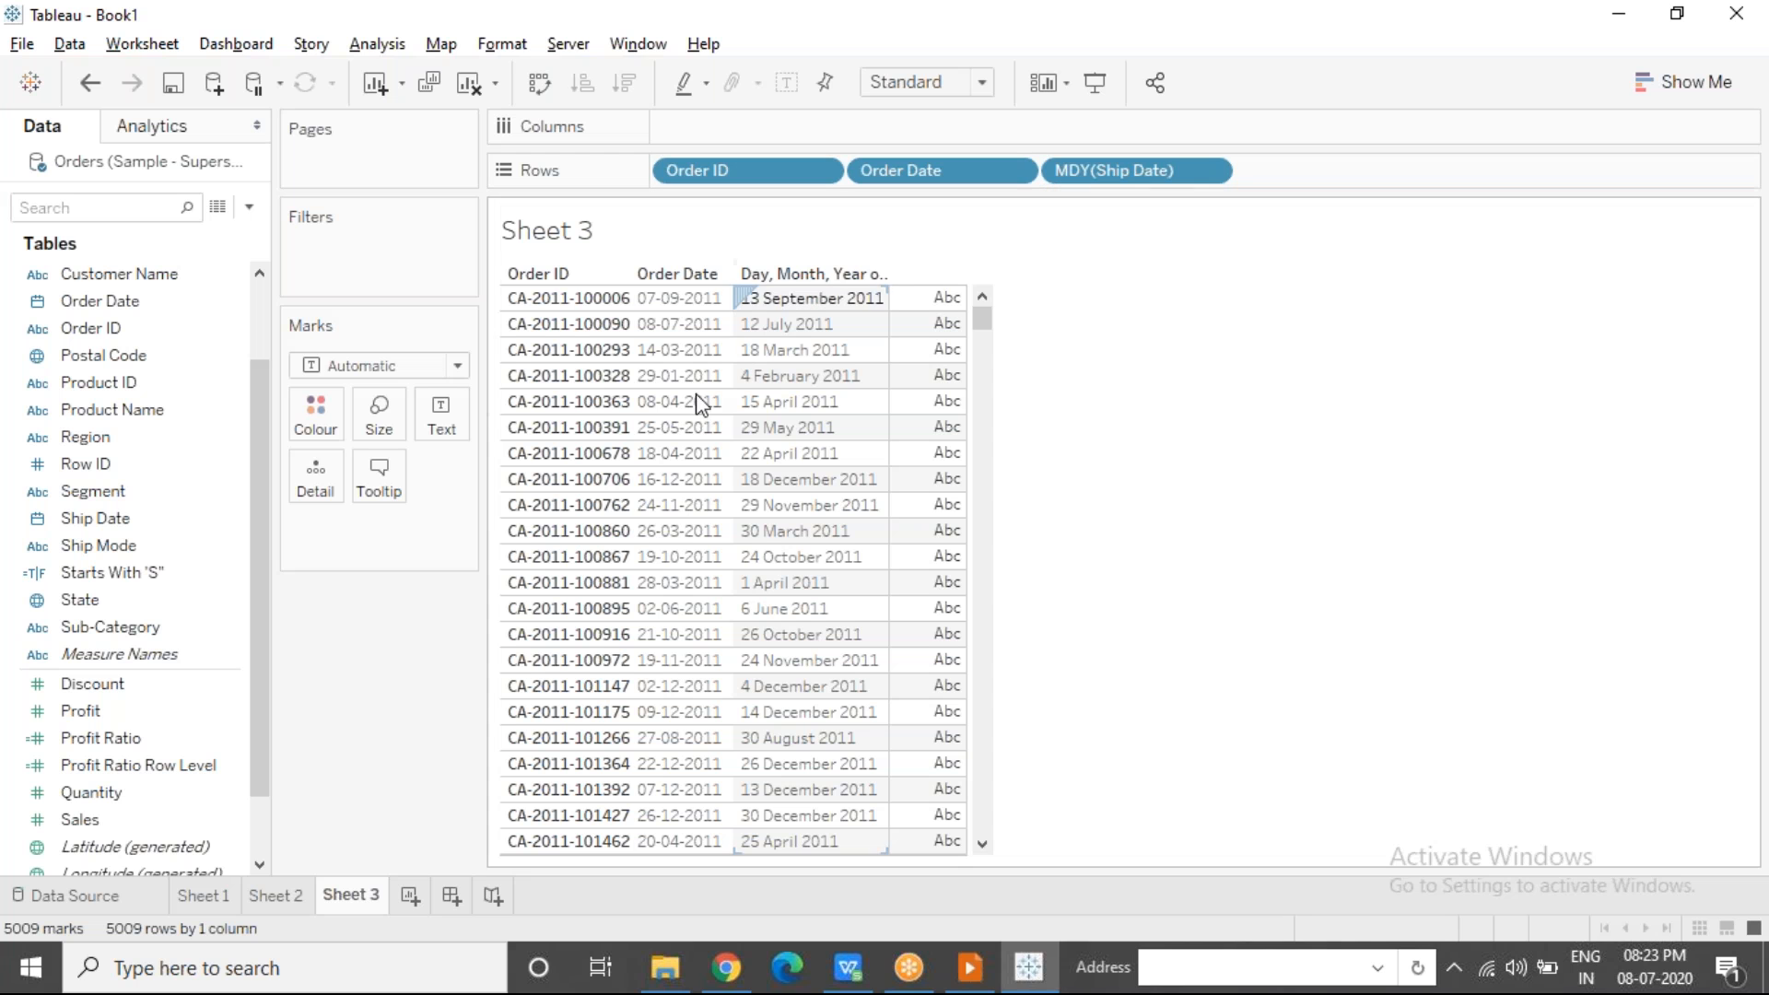
Step: Reapply the Month / Day / Year custom date detail to Ship Date in the rows
click(1207, 168)
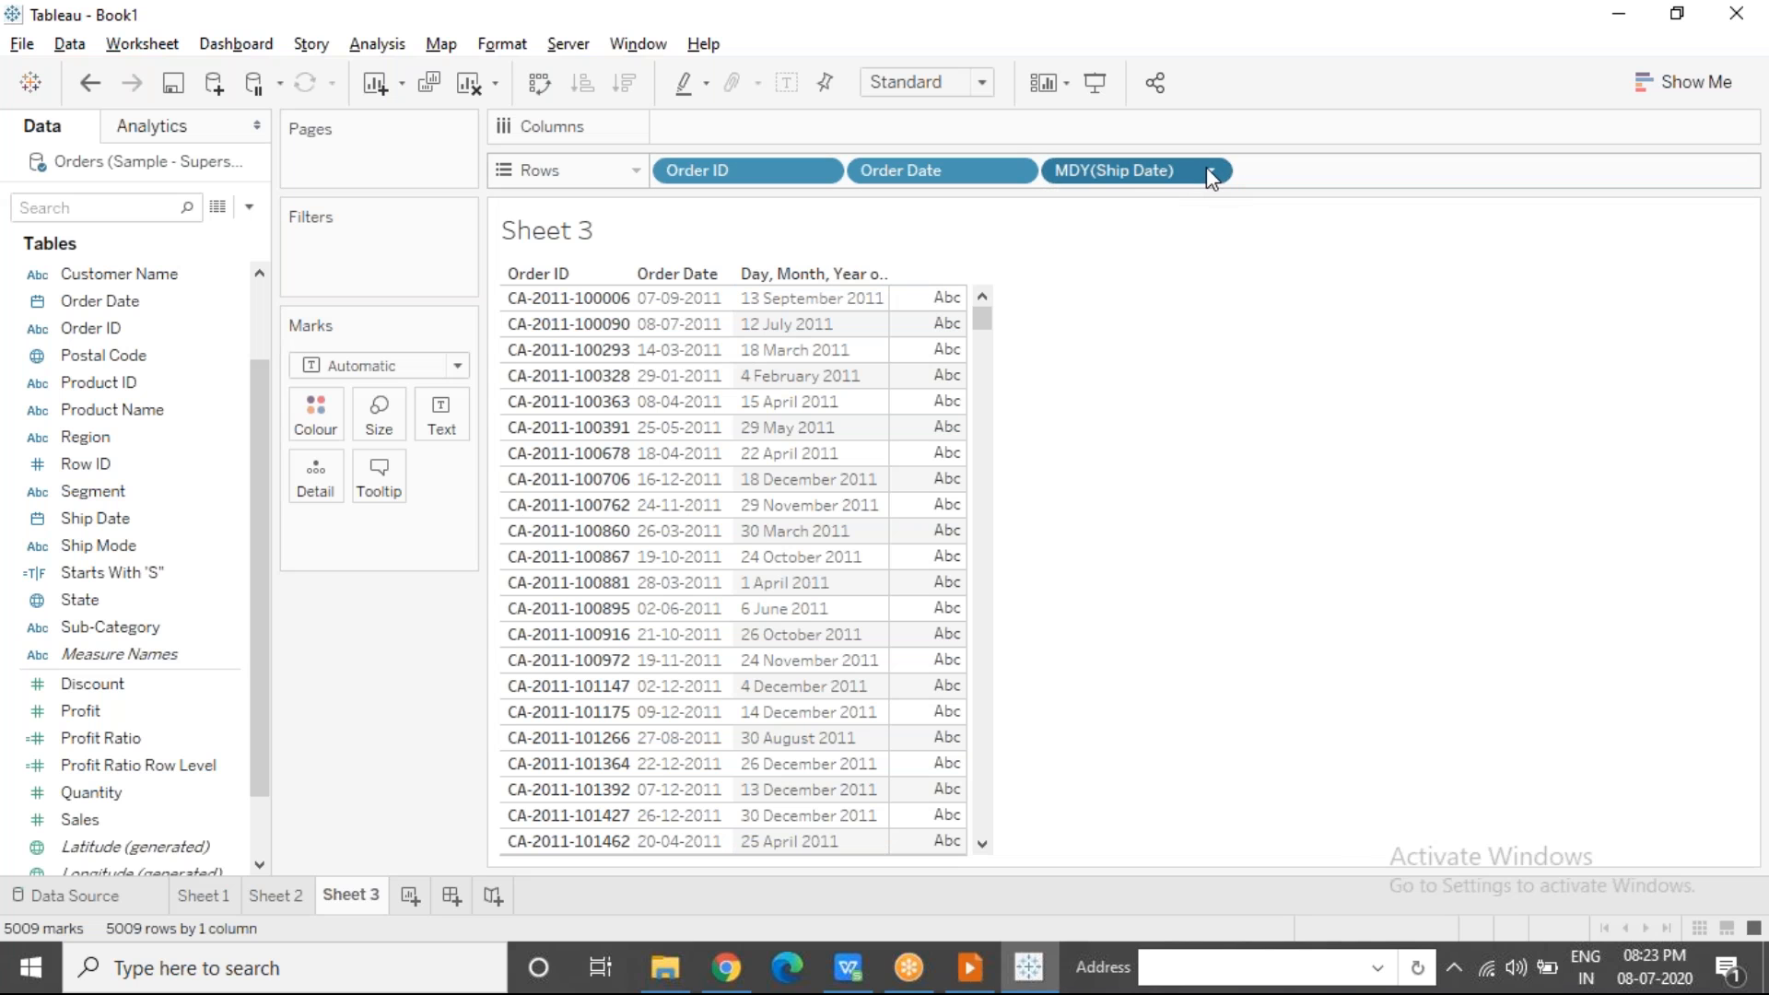
mouse_move(1220, 615)
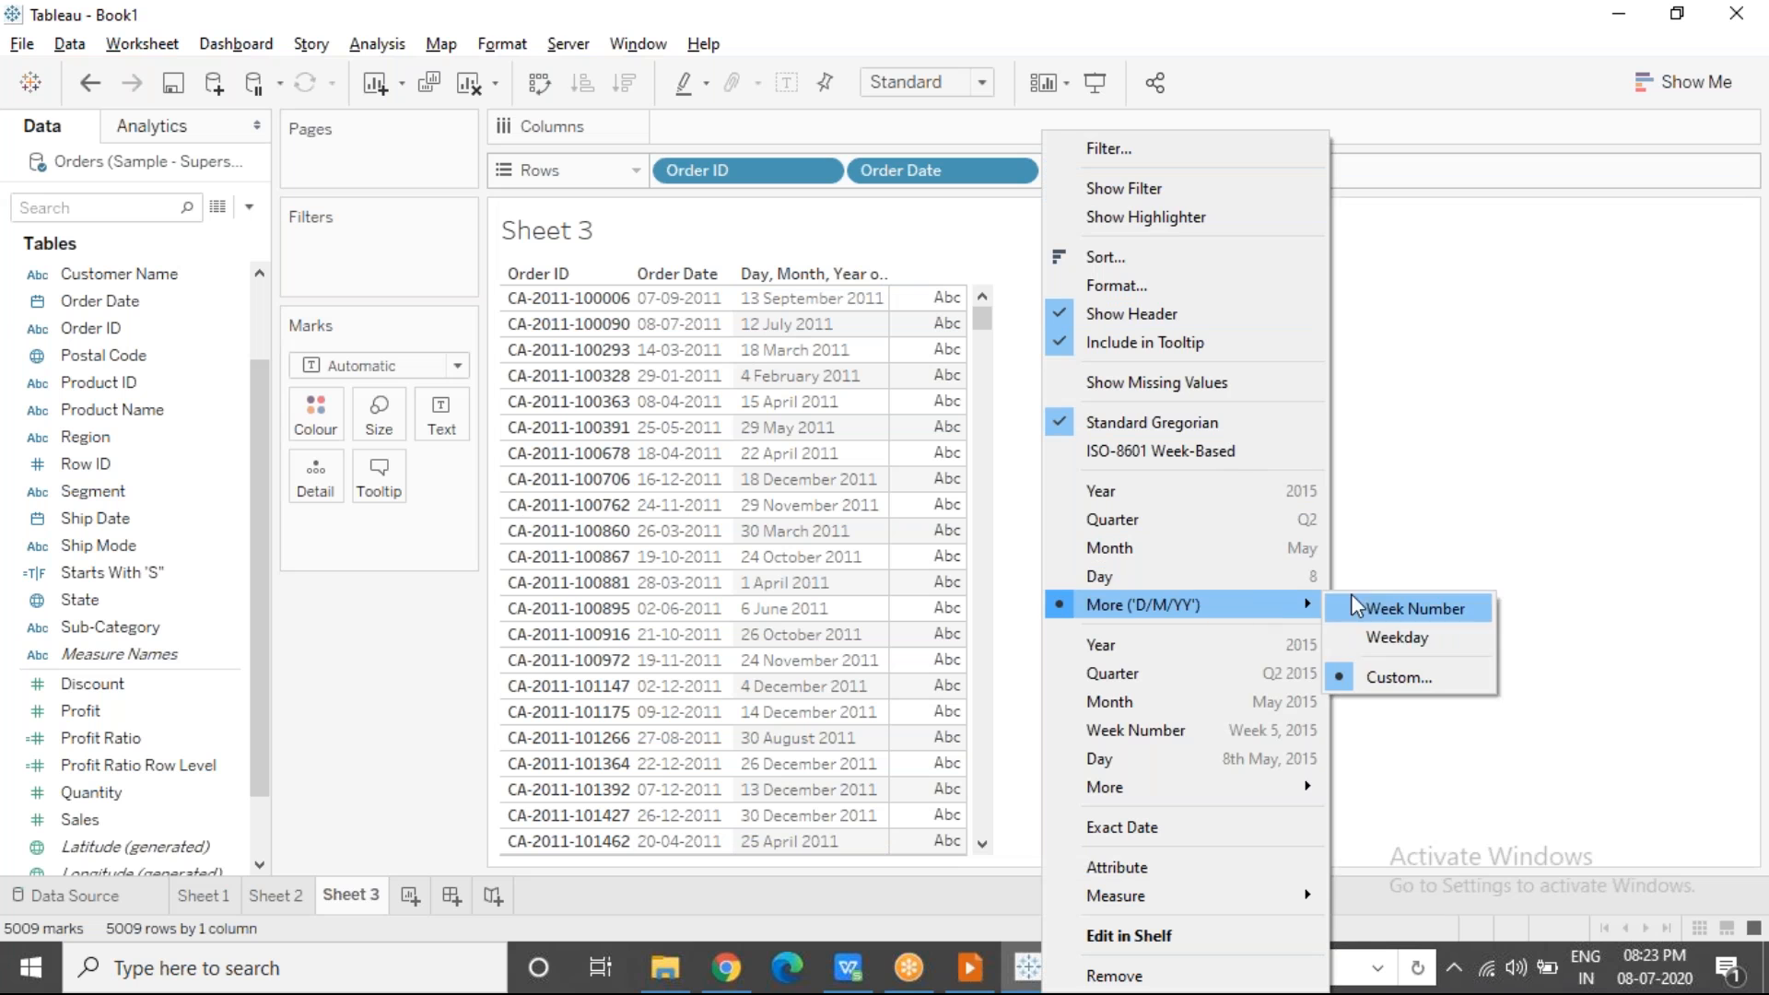
click(1374, 672)
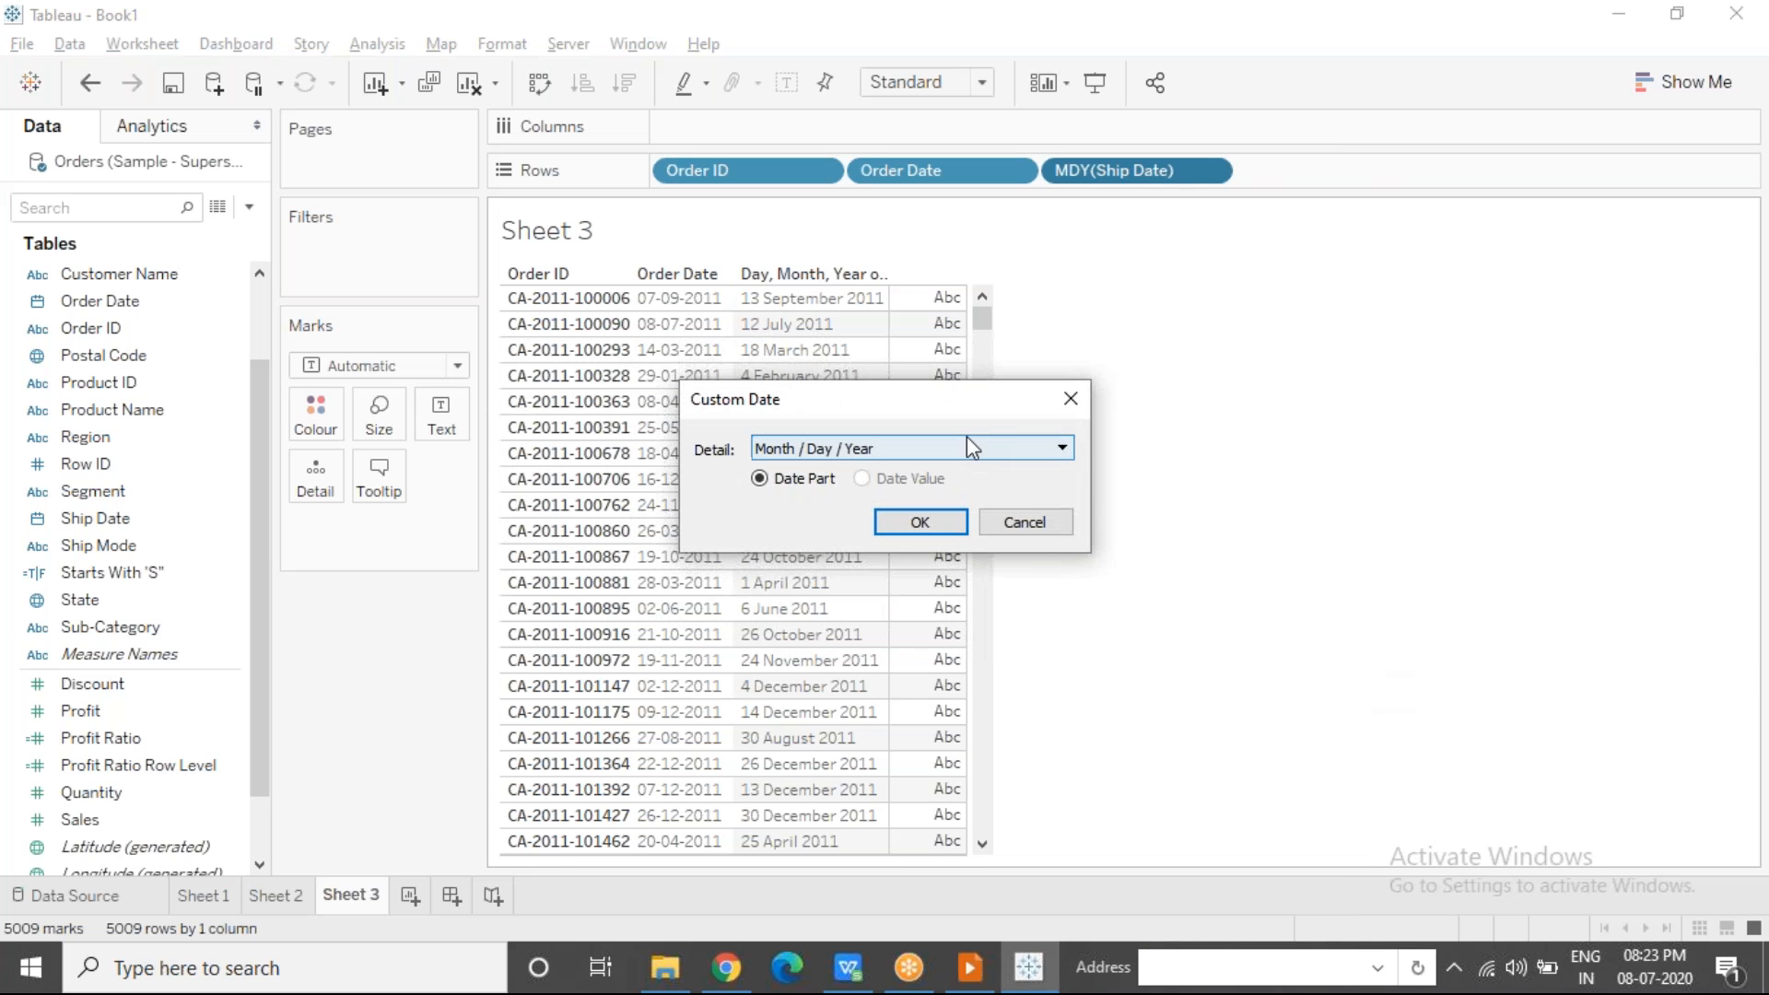
click(967, 446)
drag(1065, 525, 1060, 610)
click(856, 589)
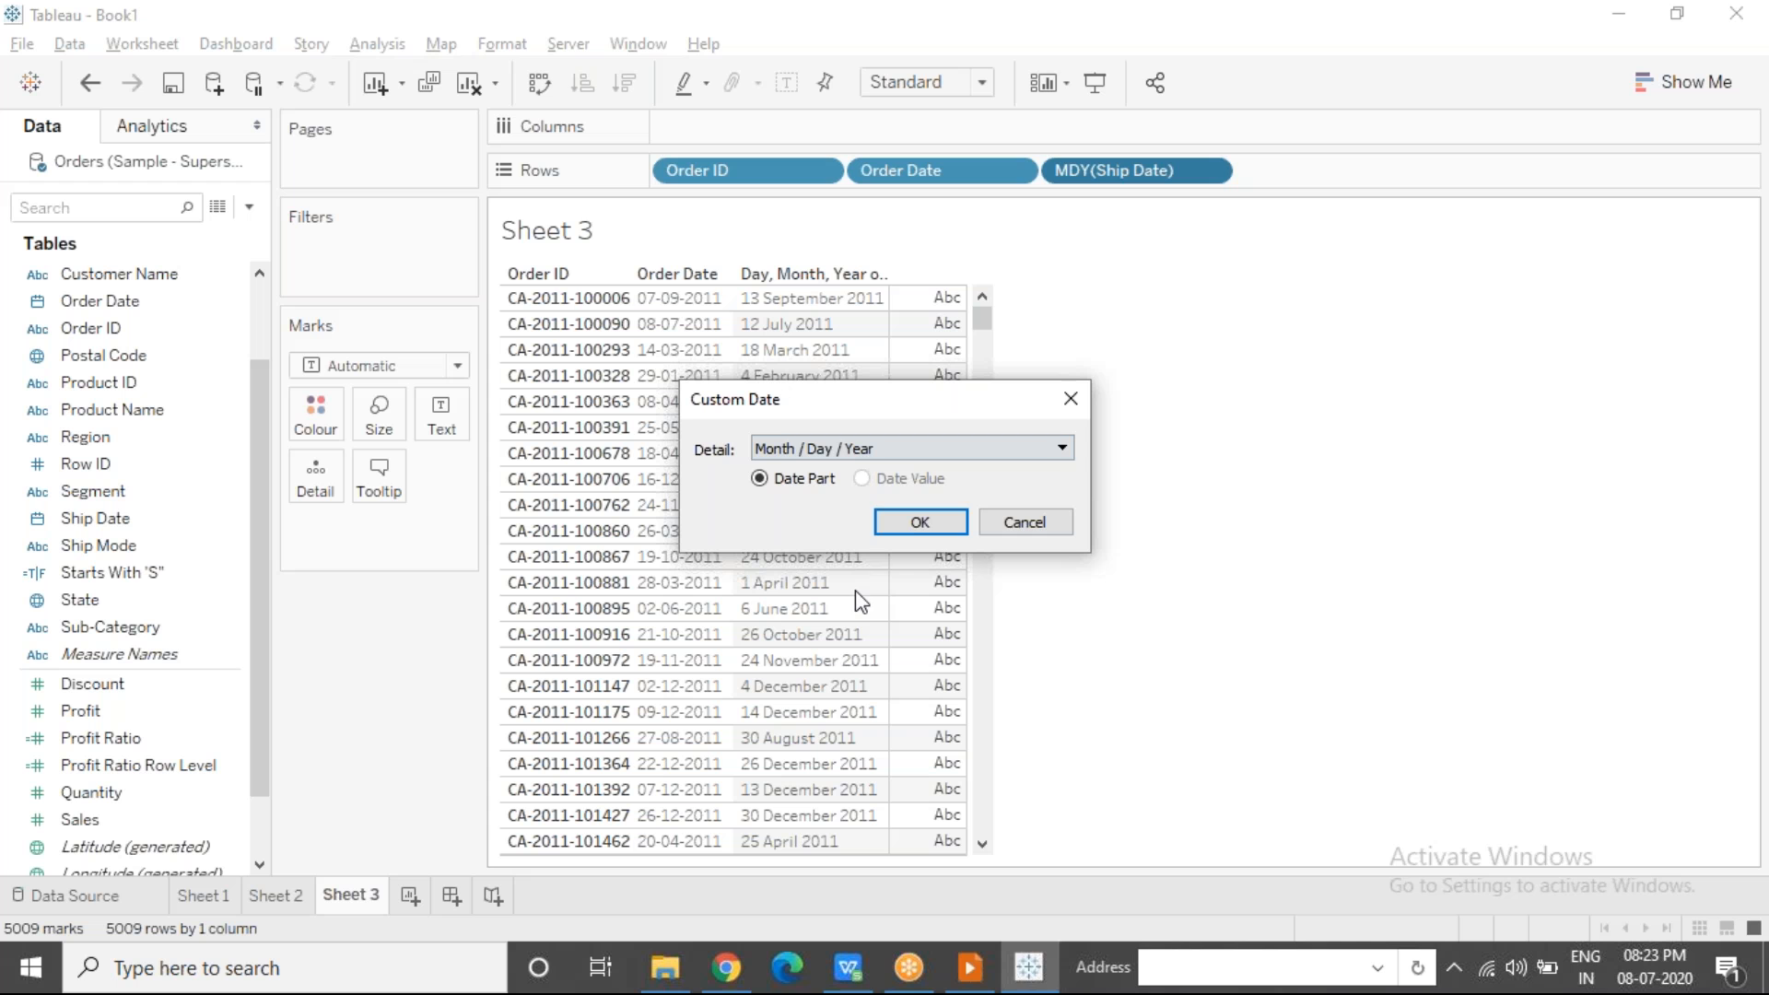
click(922, 521)
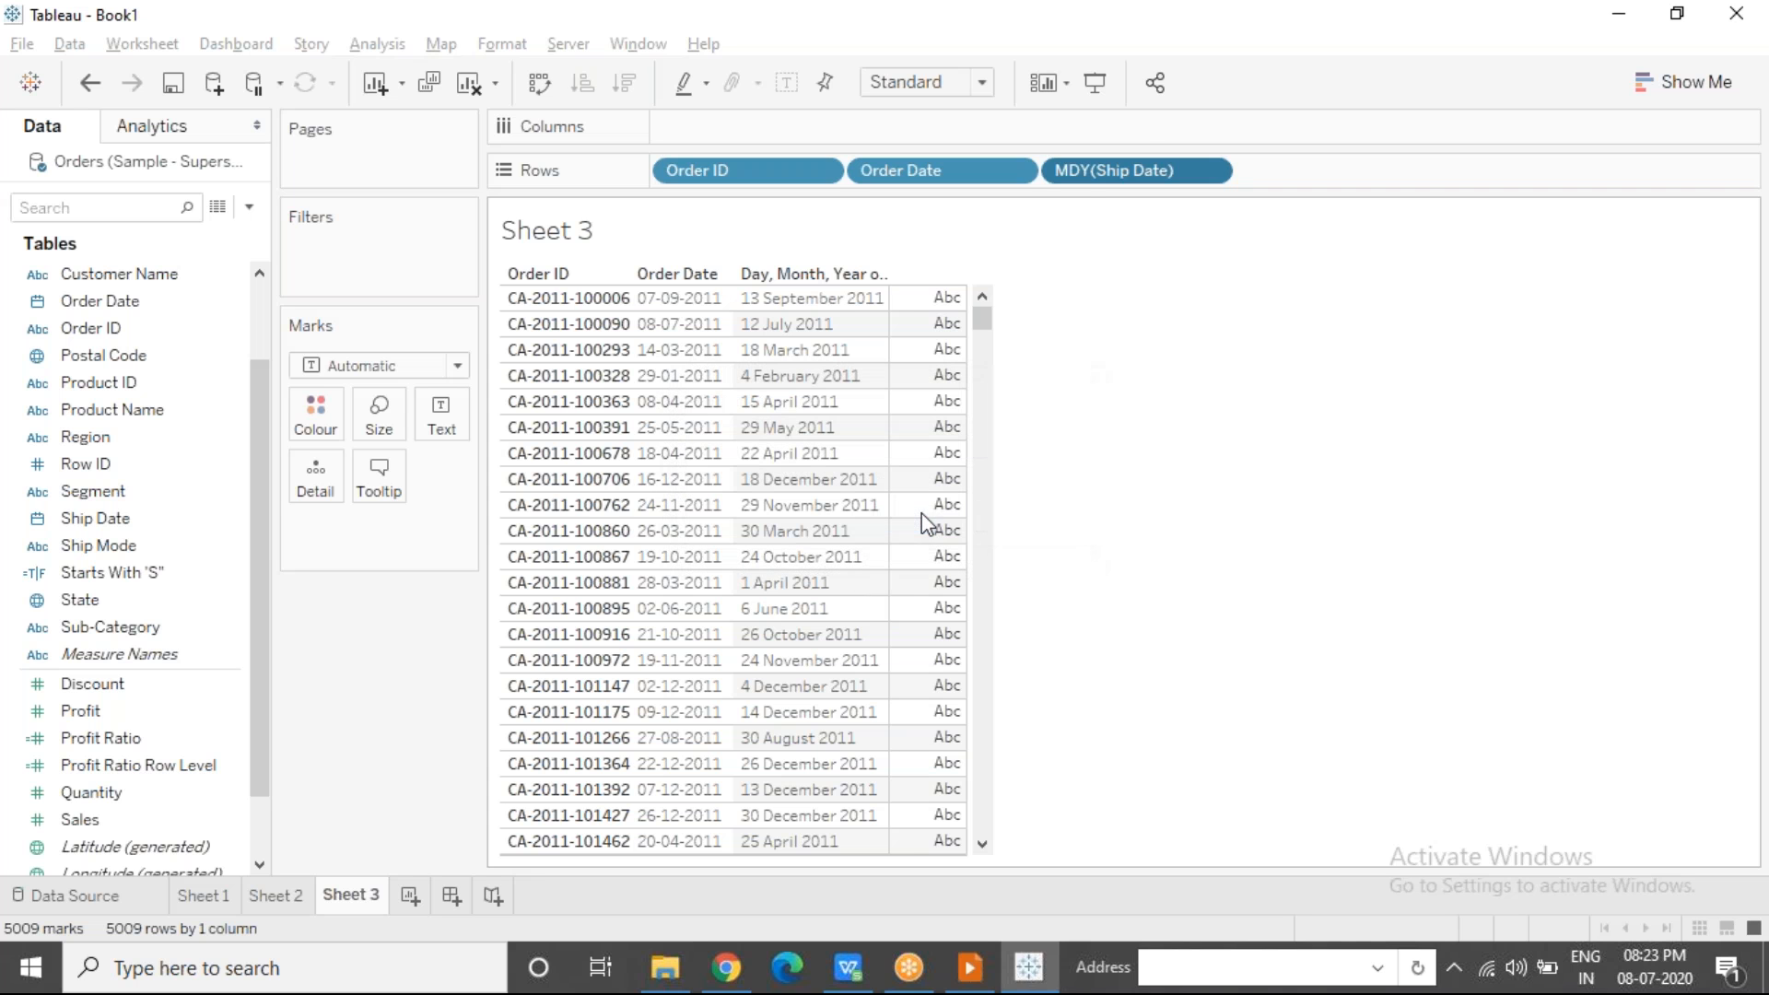
click(1209, 171)
mouse_move(1229, 787)
click(1410, 788)
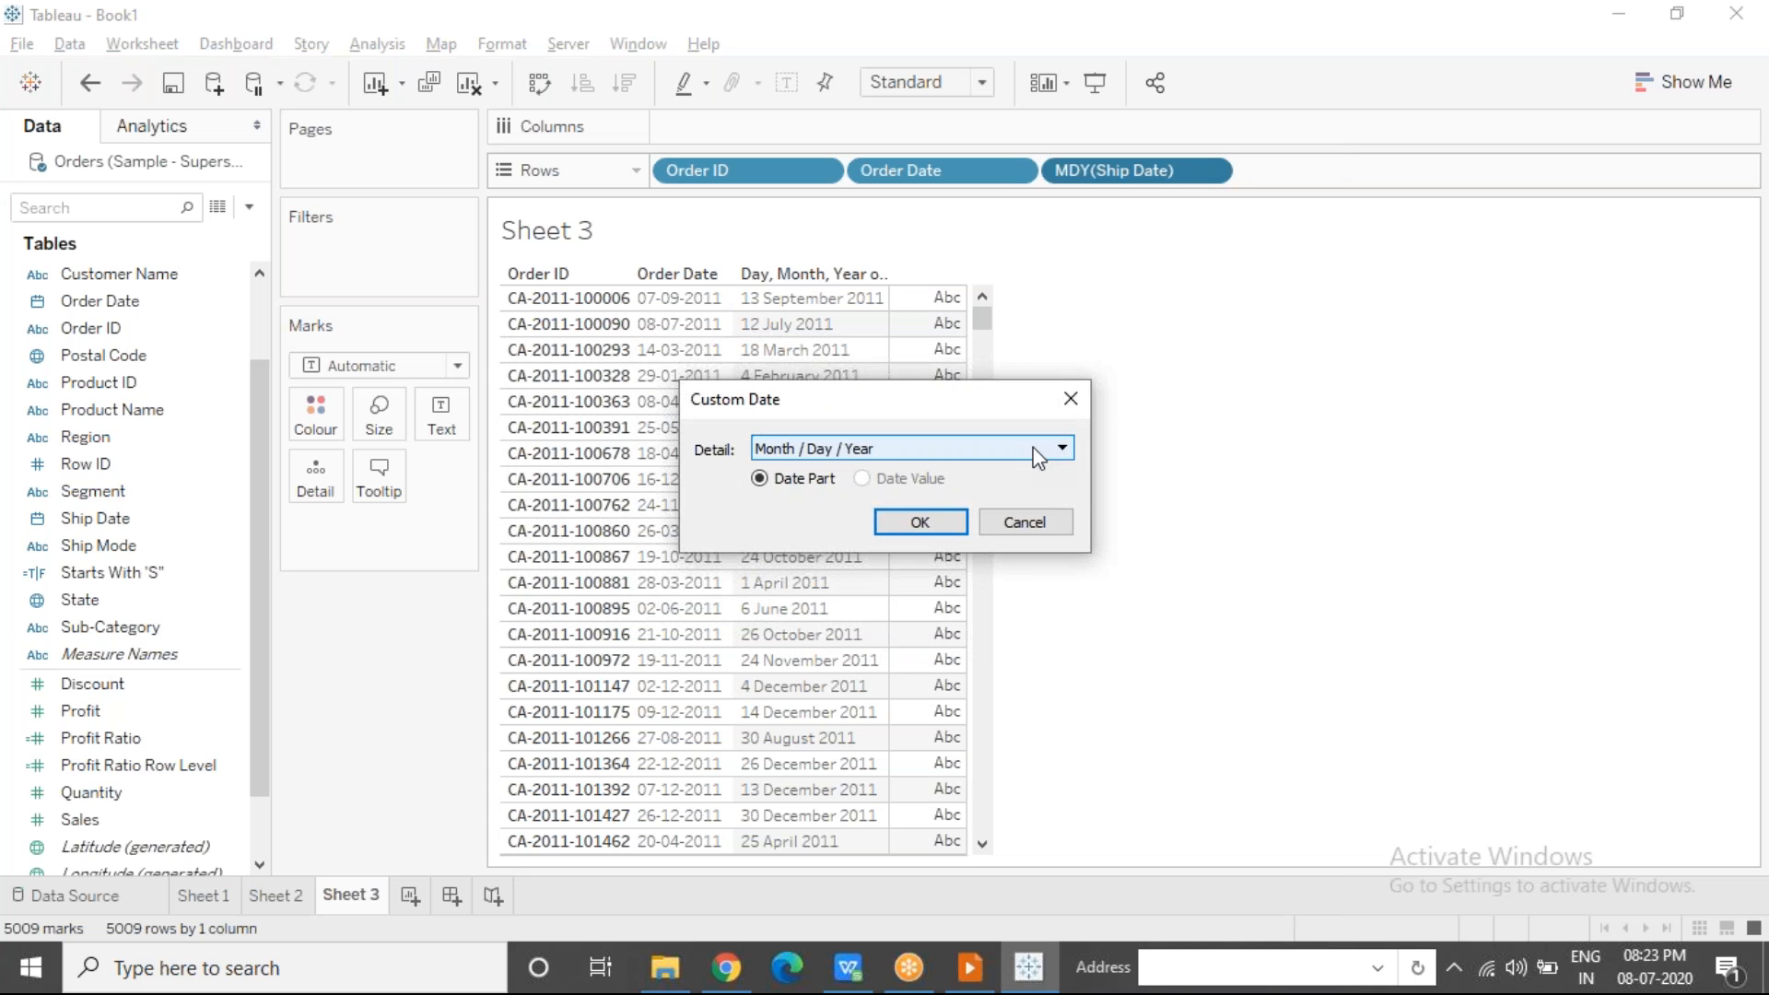
click(920, 522)
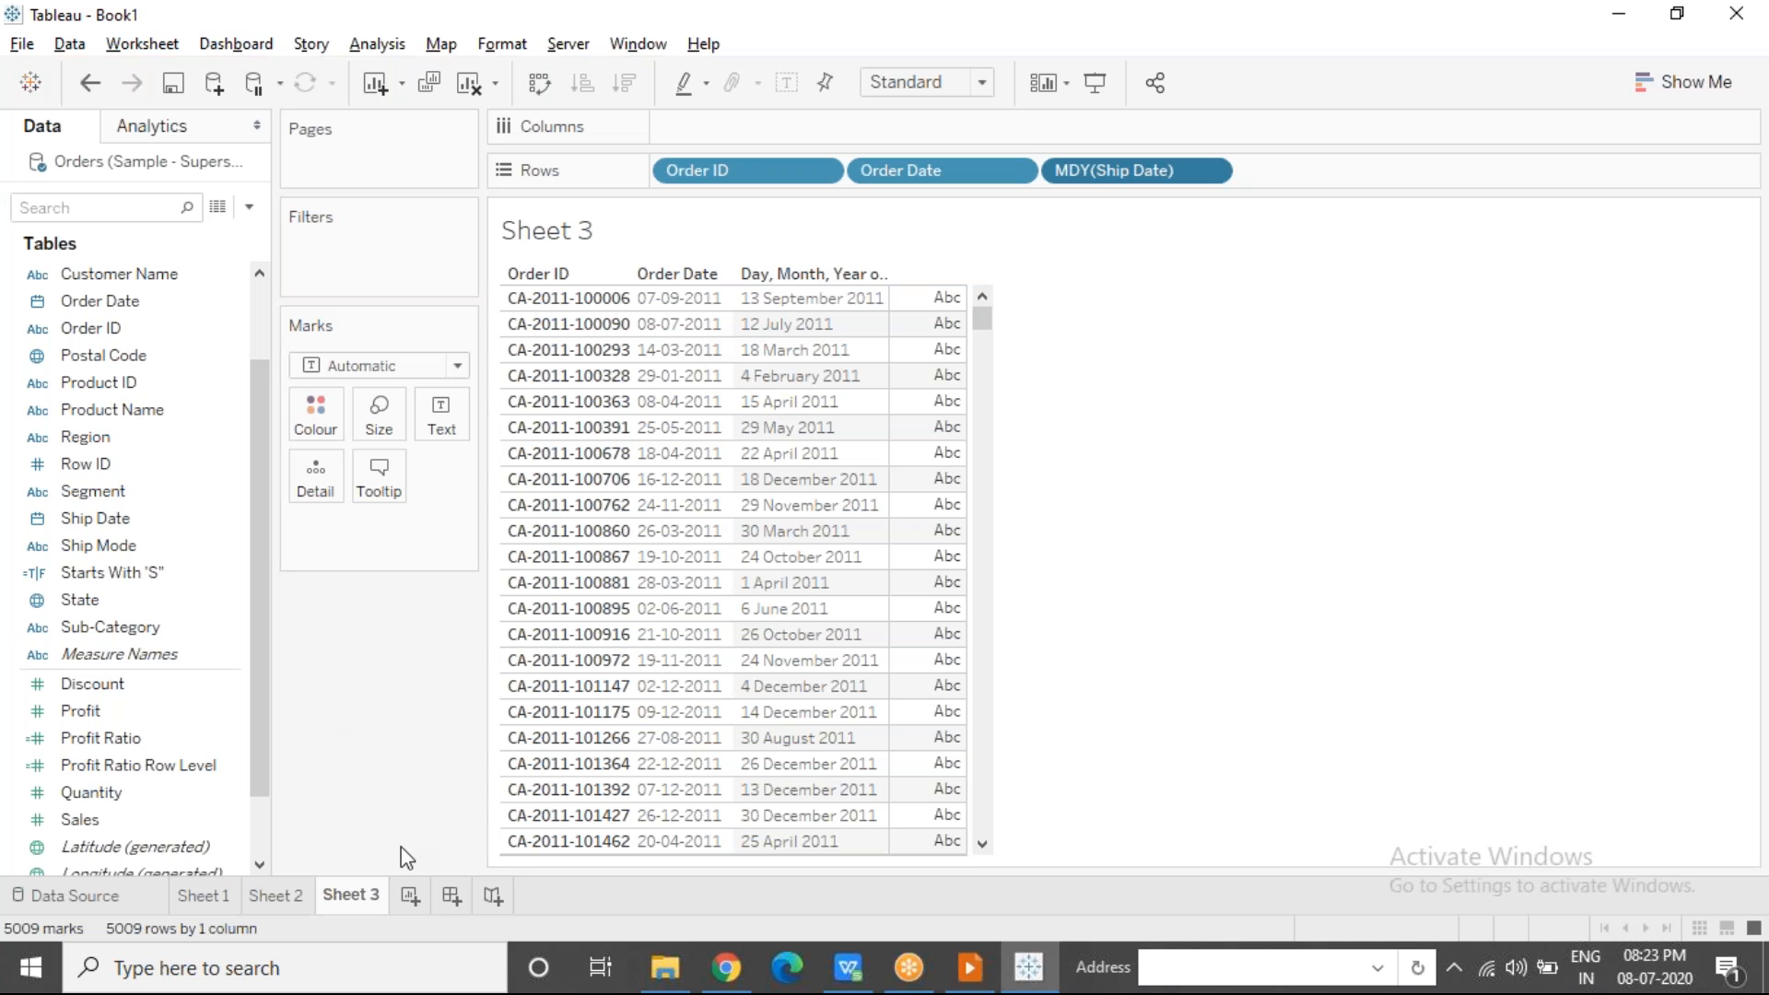
Step: Add a new worksheet and list Ship Date in its rows as a discrete exact date
click(410, 901)
drag(89, 518, 697, 170)
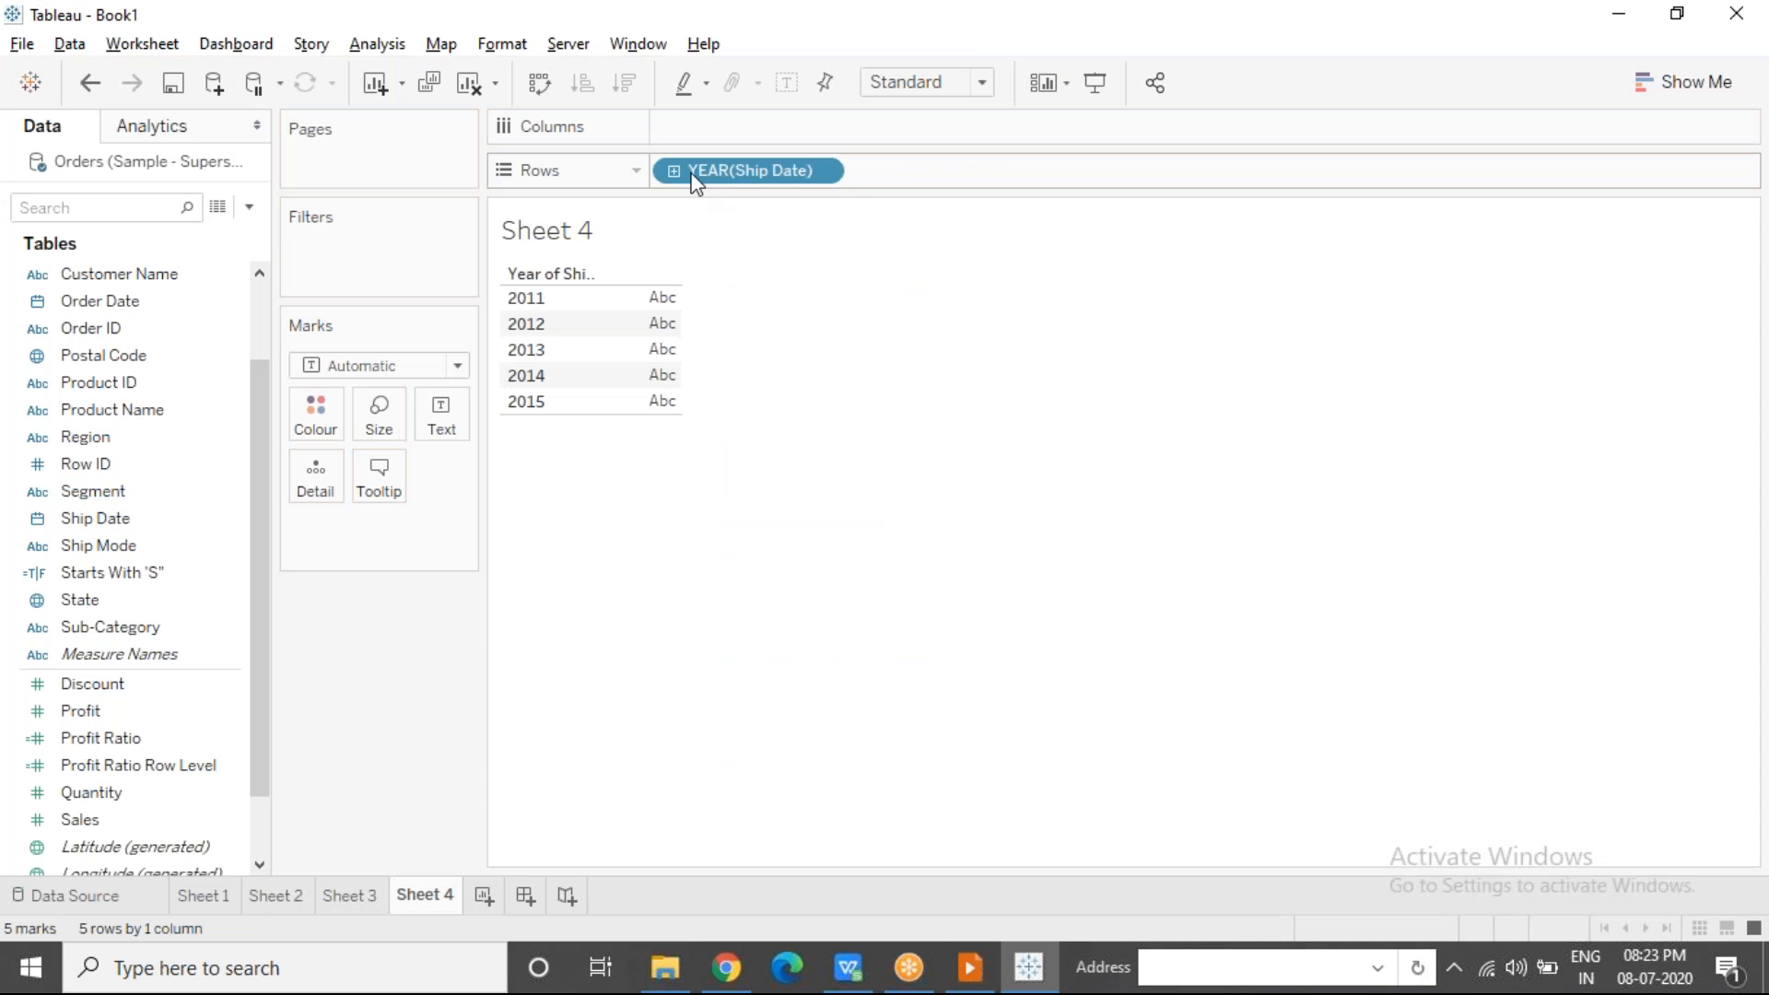
click(821, 172)
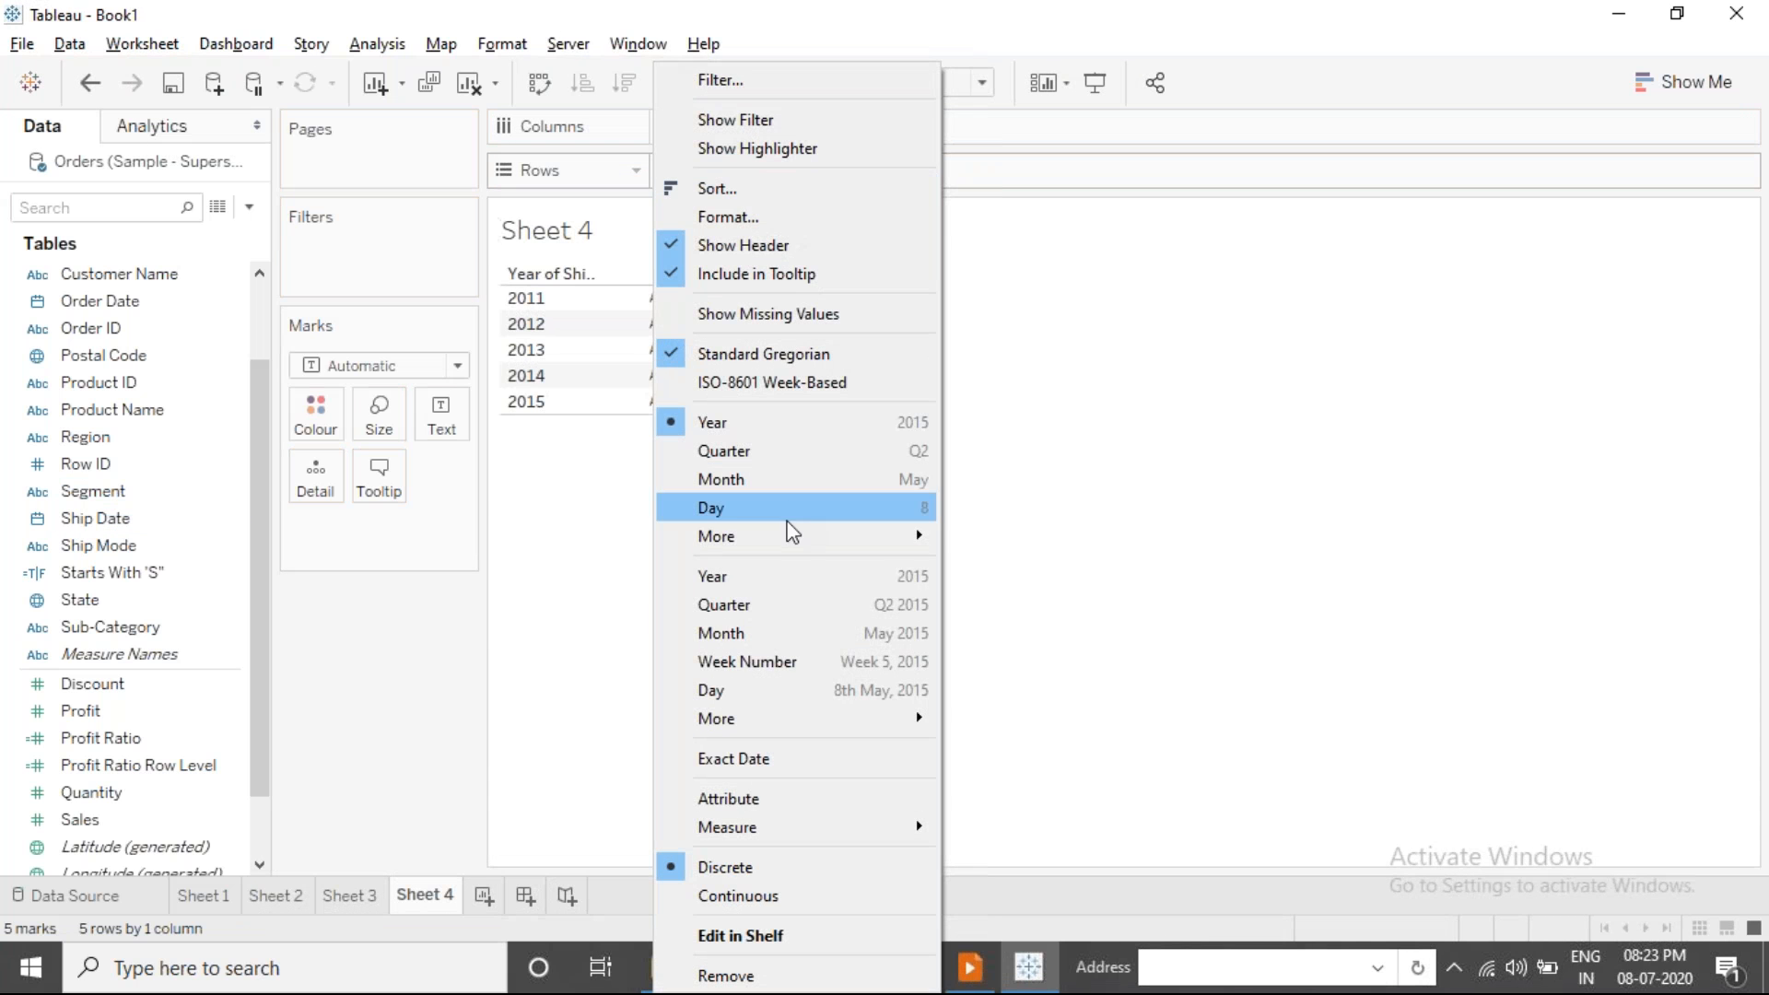
click(772, 755)
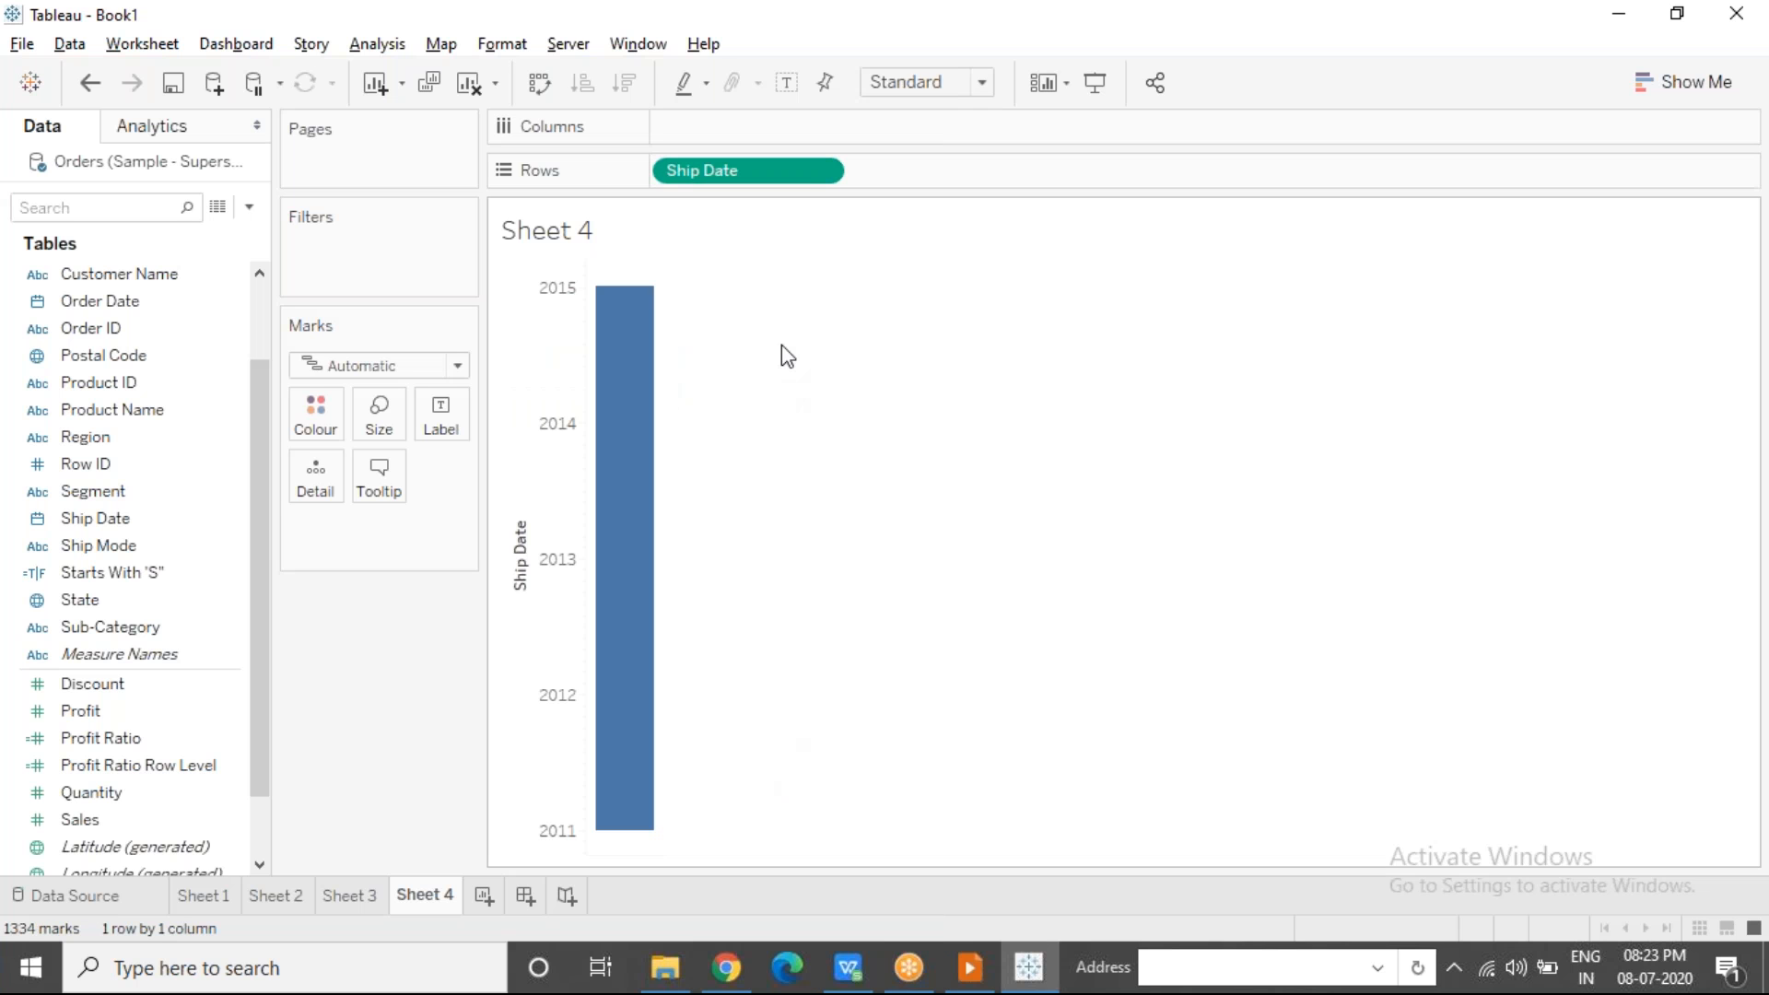
click(820, 172)
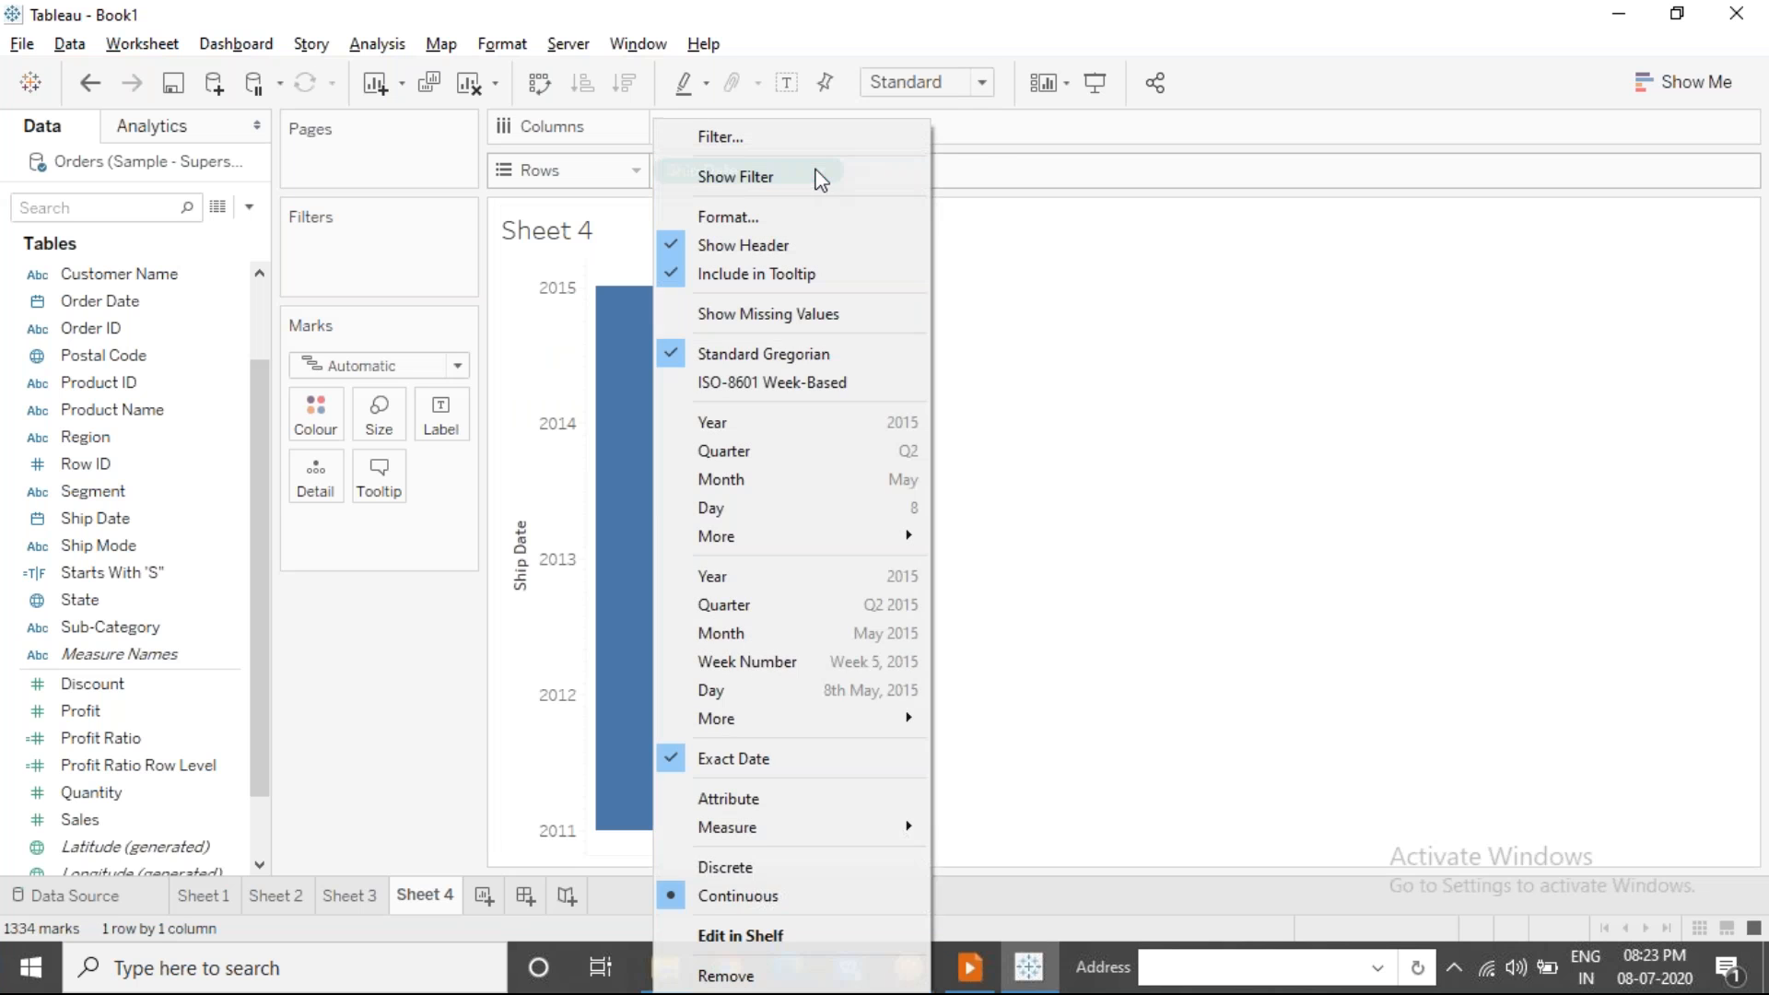
click(734, 865)
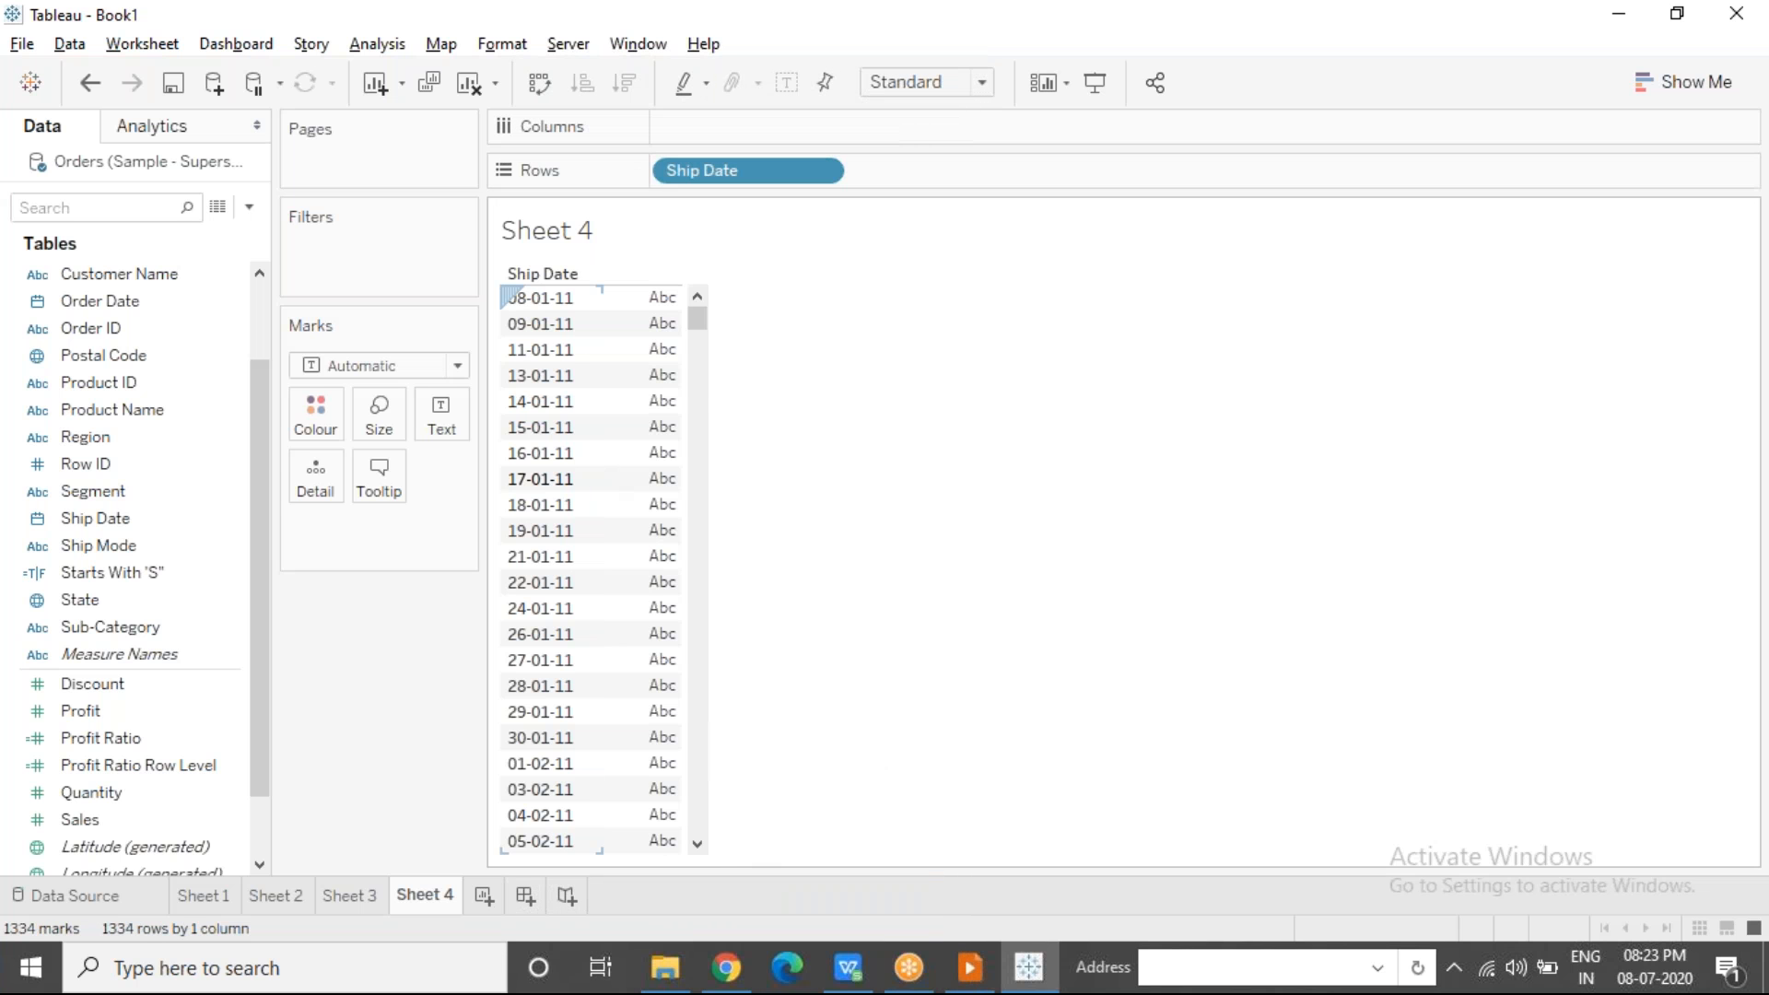
drag(696, 317, 683, 240)
Step: Return to Sheet 3 and examine the Ship Date's date options and the first order's order and ship dates
click(357, 898)
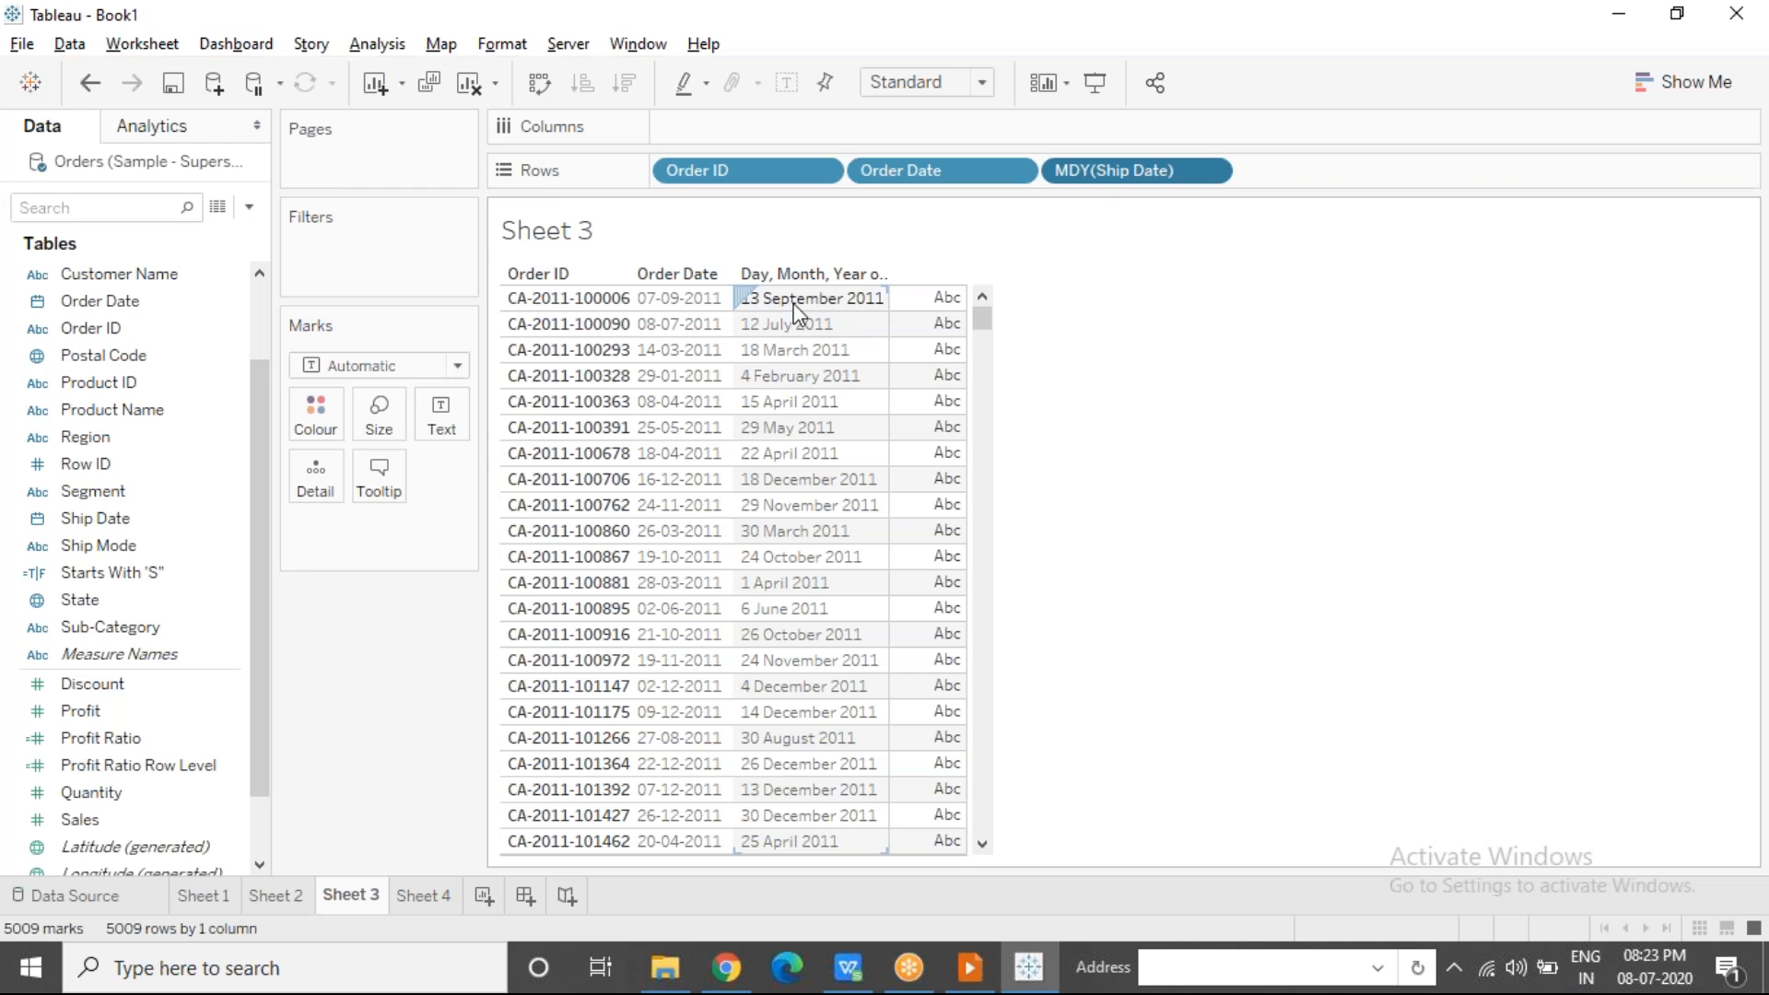
click(1215, 172)
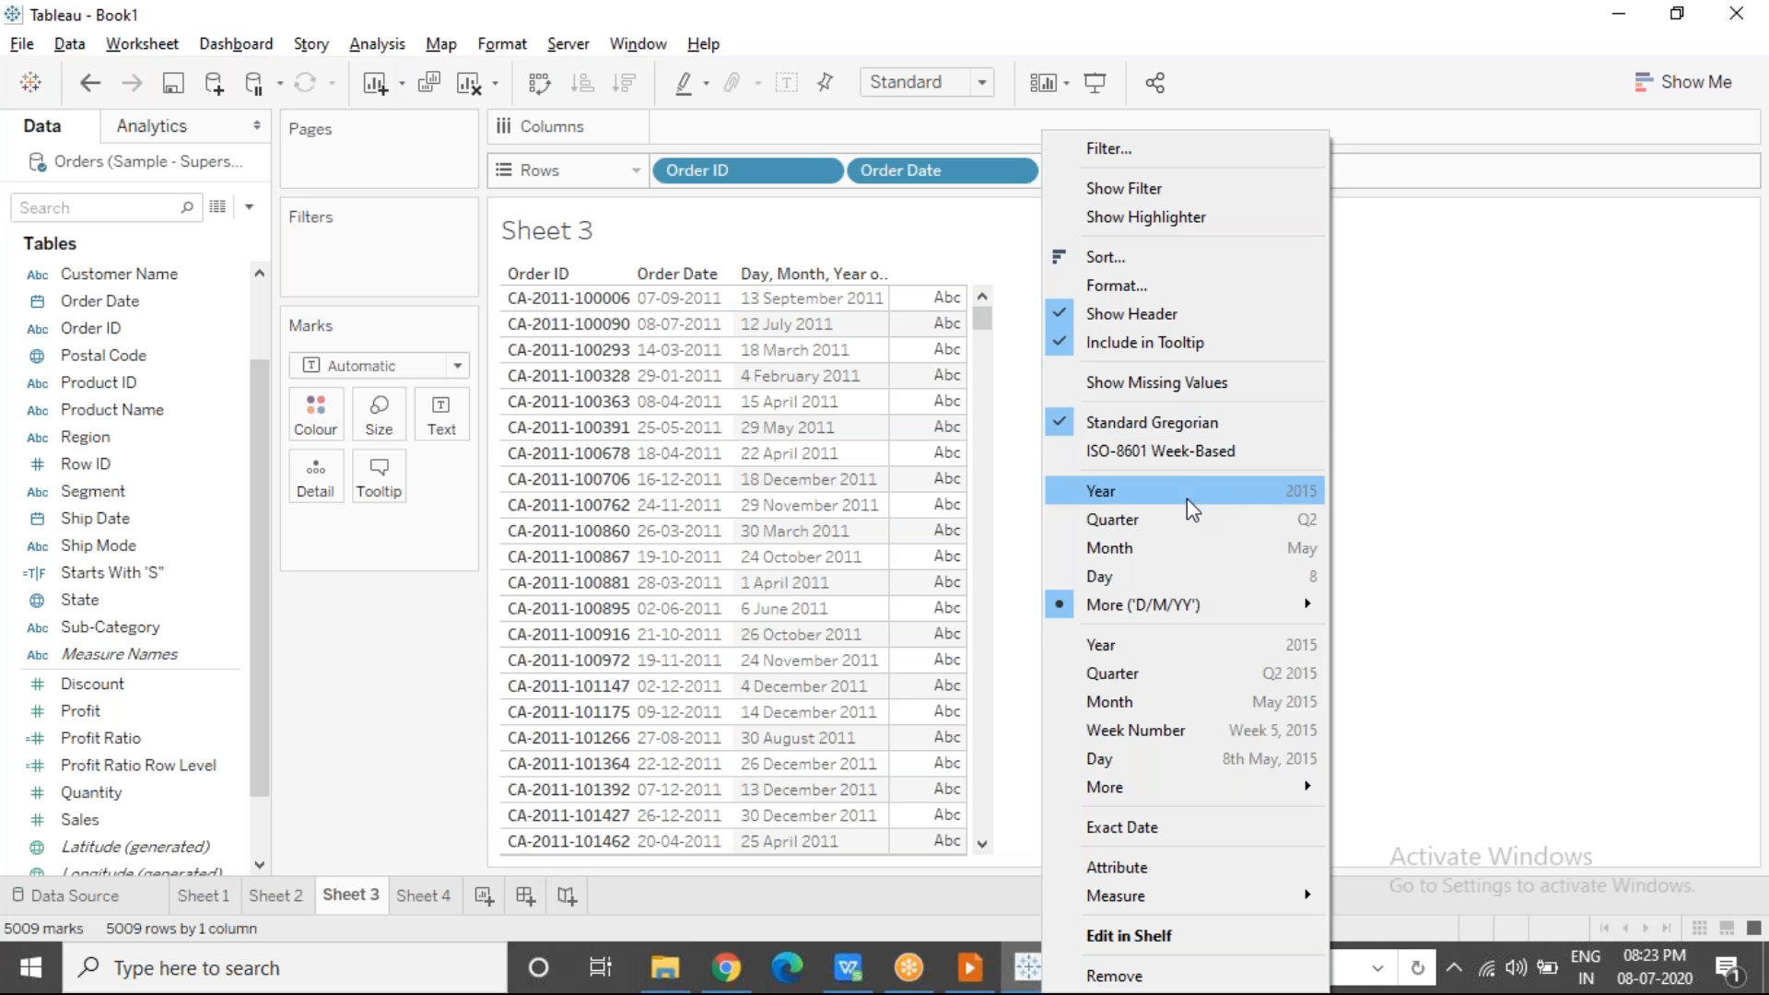
mouse_move(1202, 600)
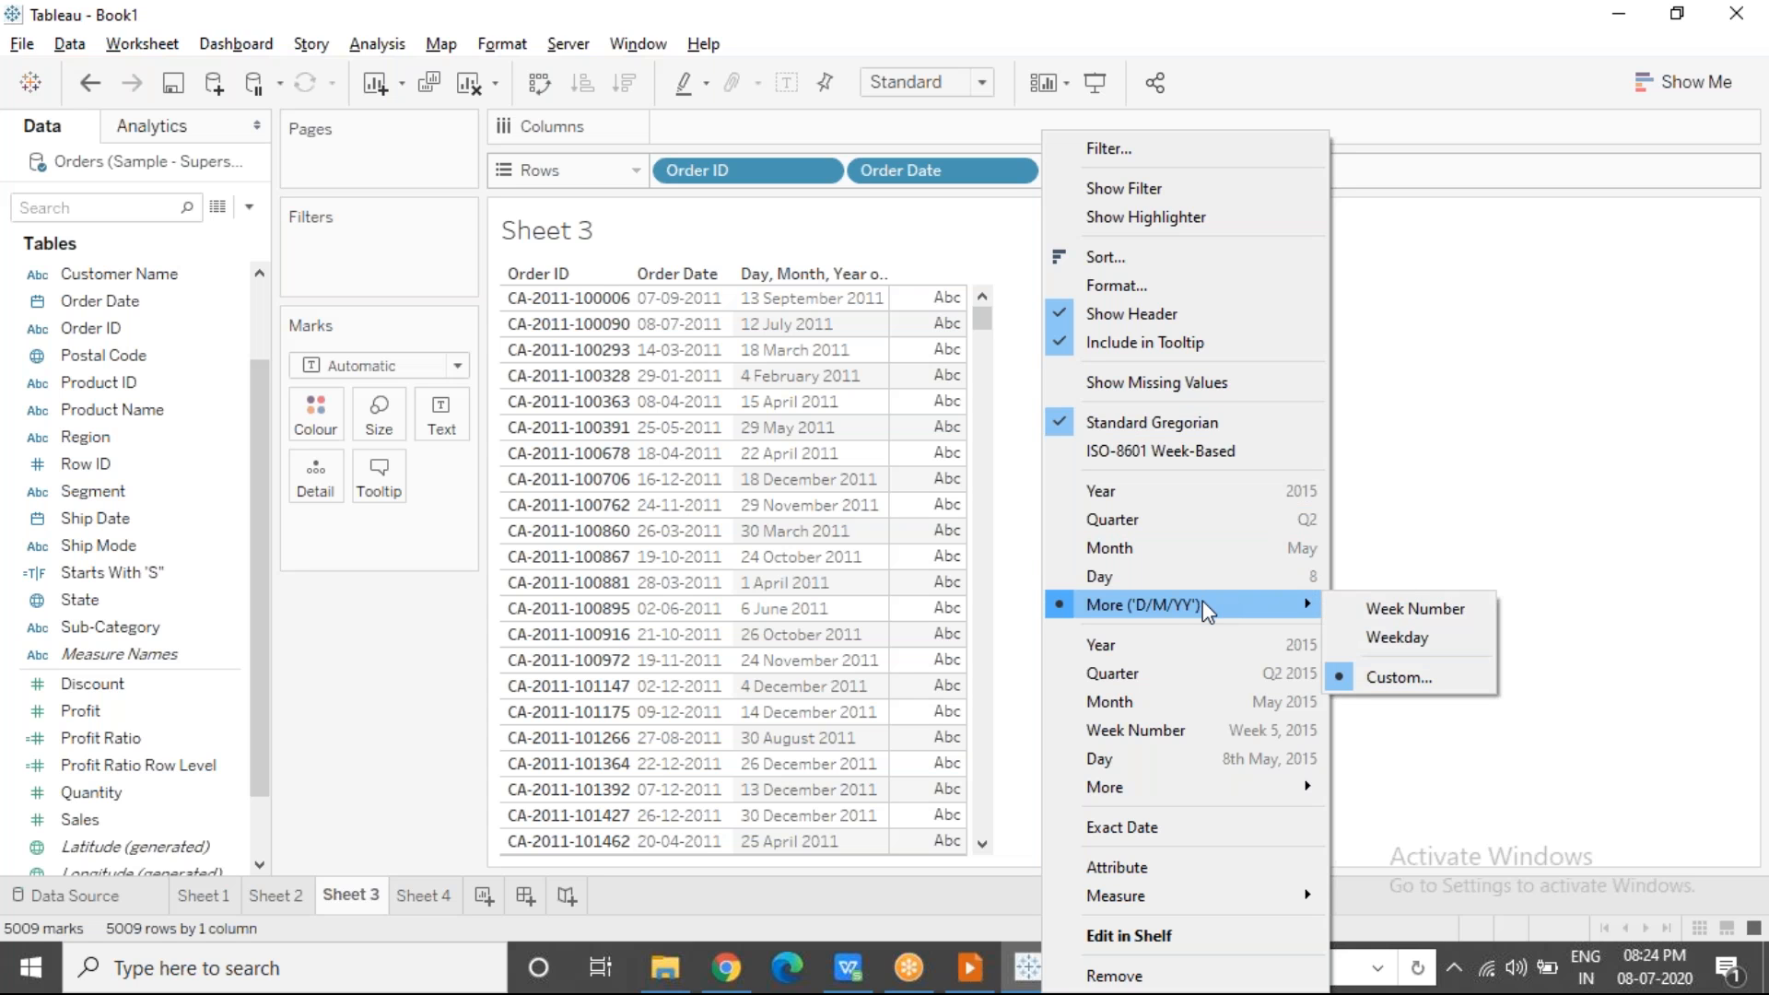
click(1557, 452)
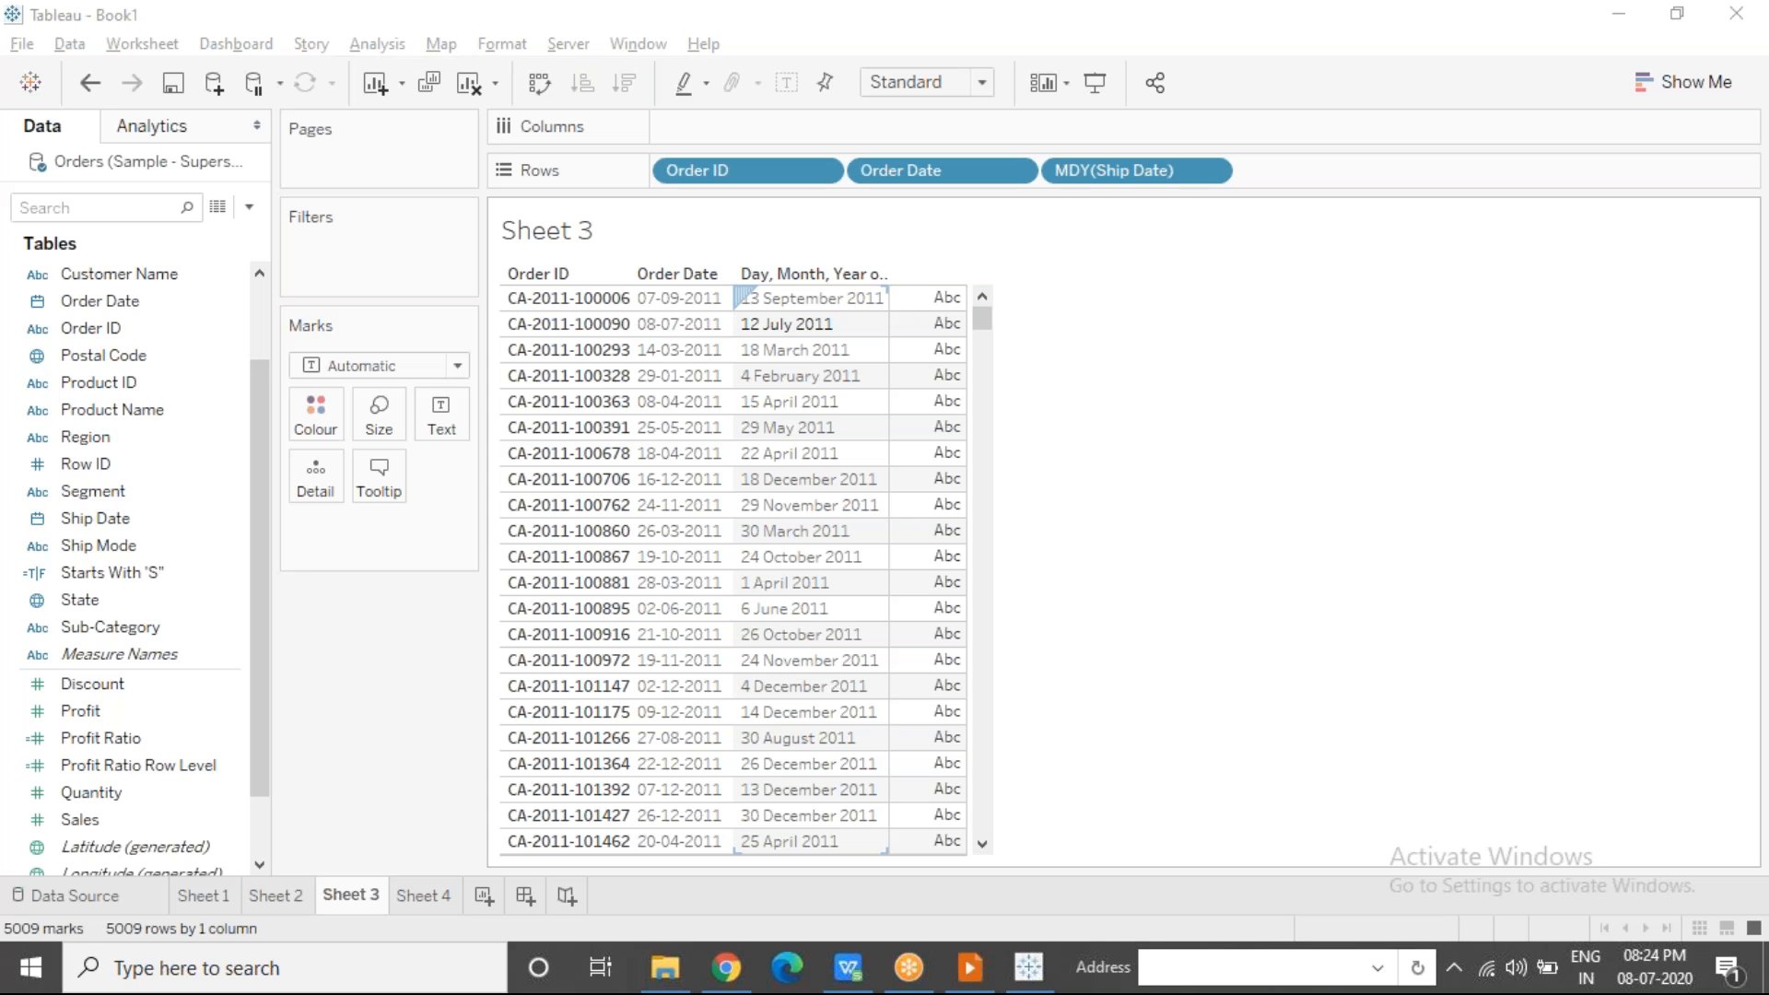
click(611, 300)
click(672, 301)
click(801, 298)
click(1124, 448)
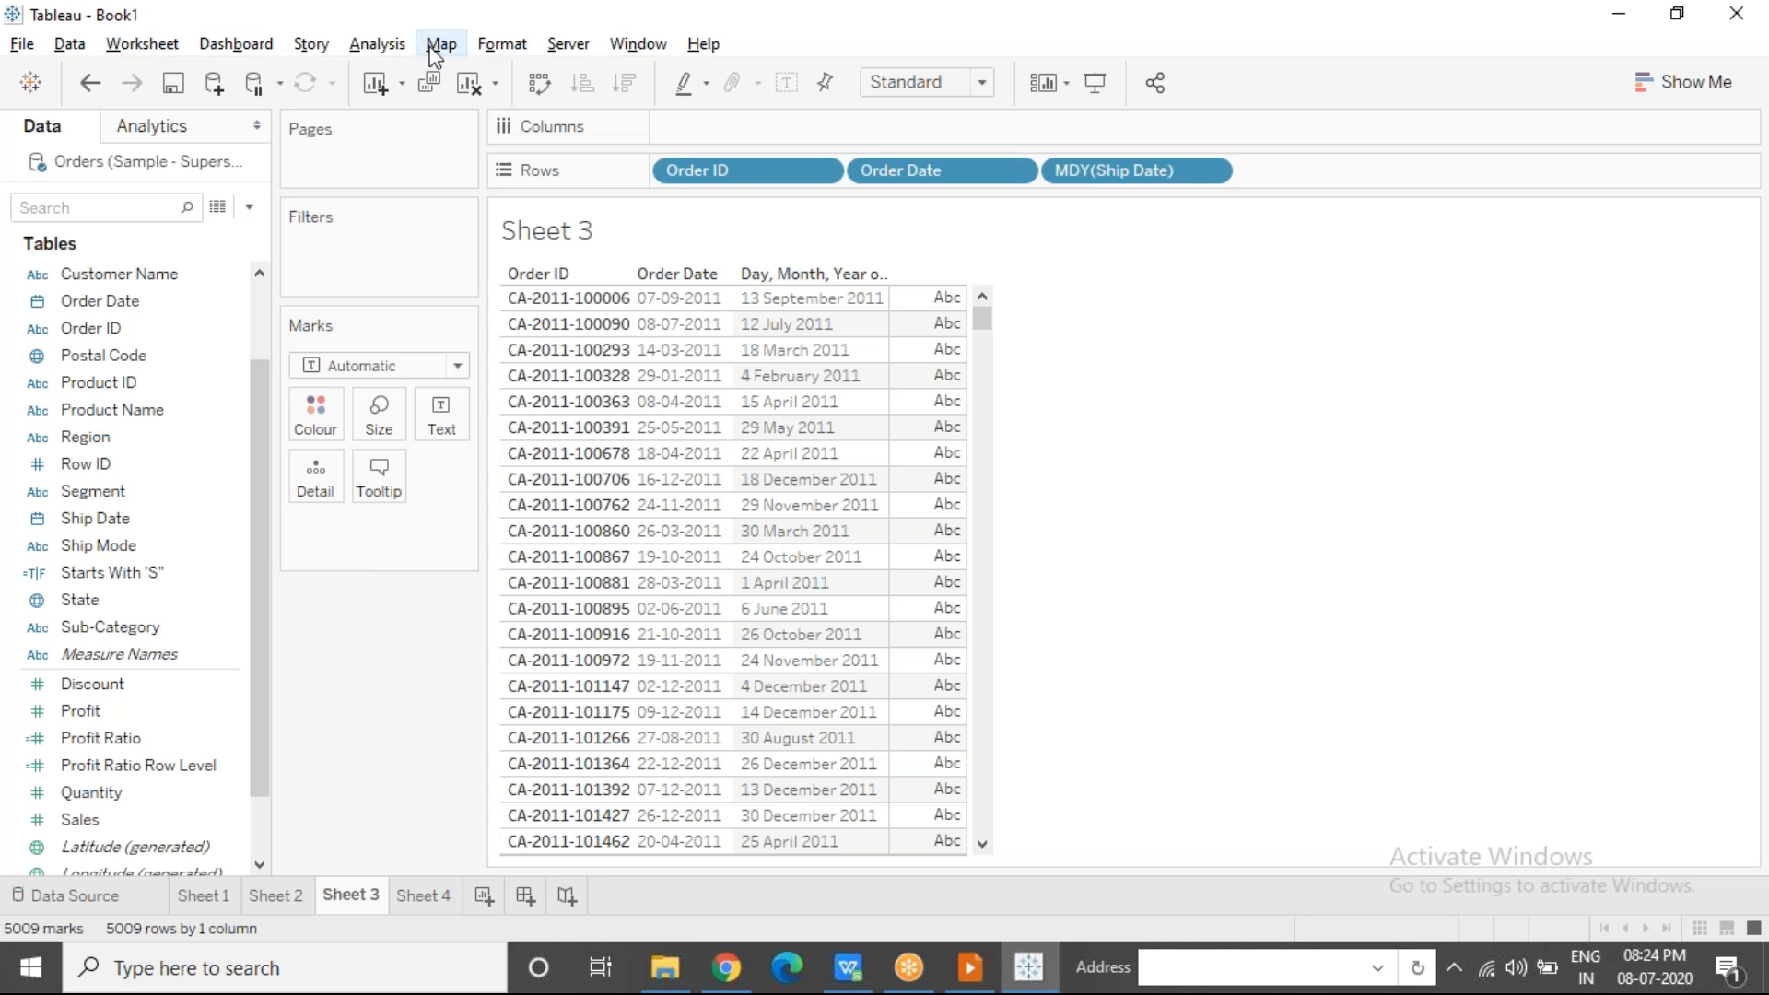
Step: Create a calculated field named No. of Days to Ship
click(377, 44)
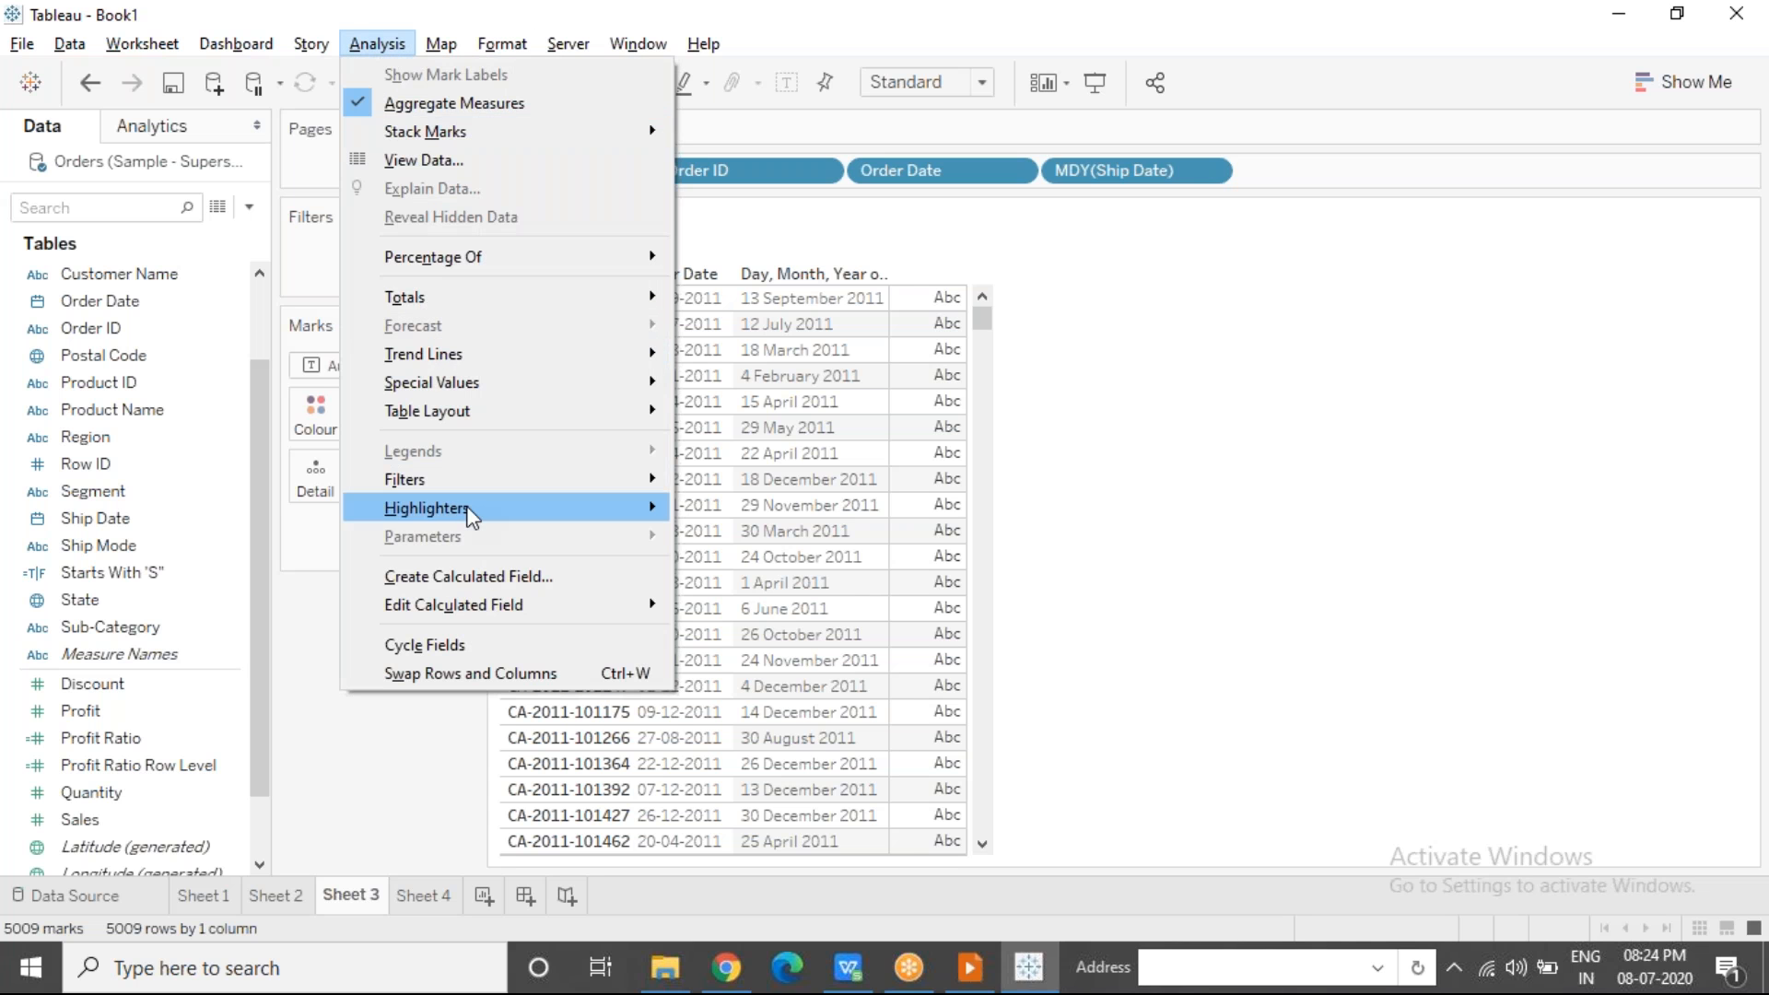
click(471, 575)
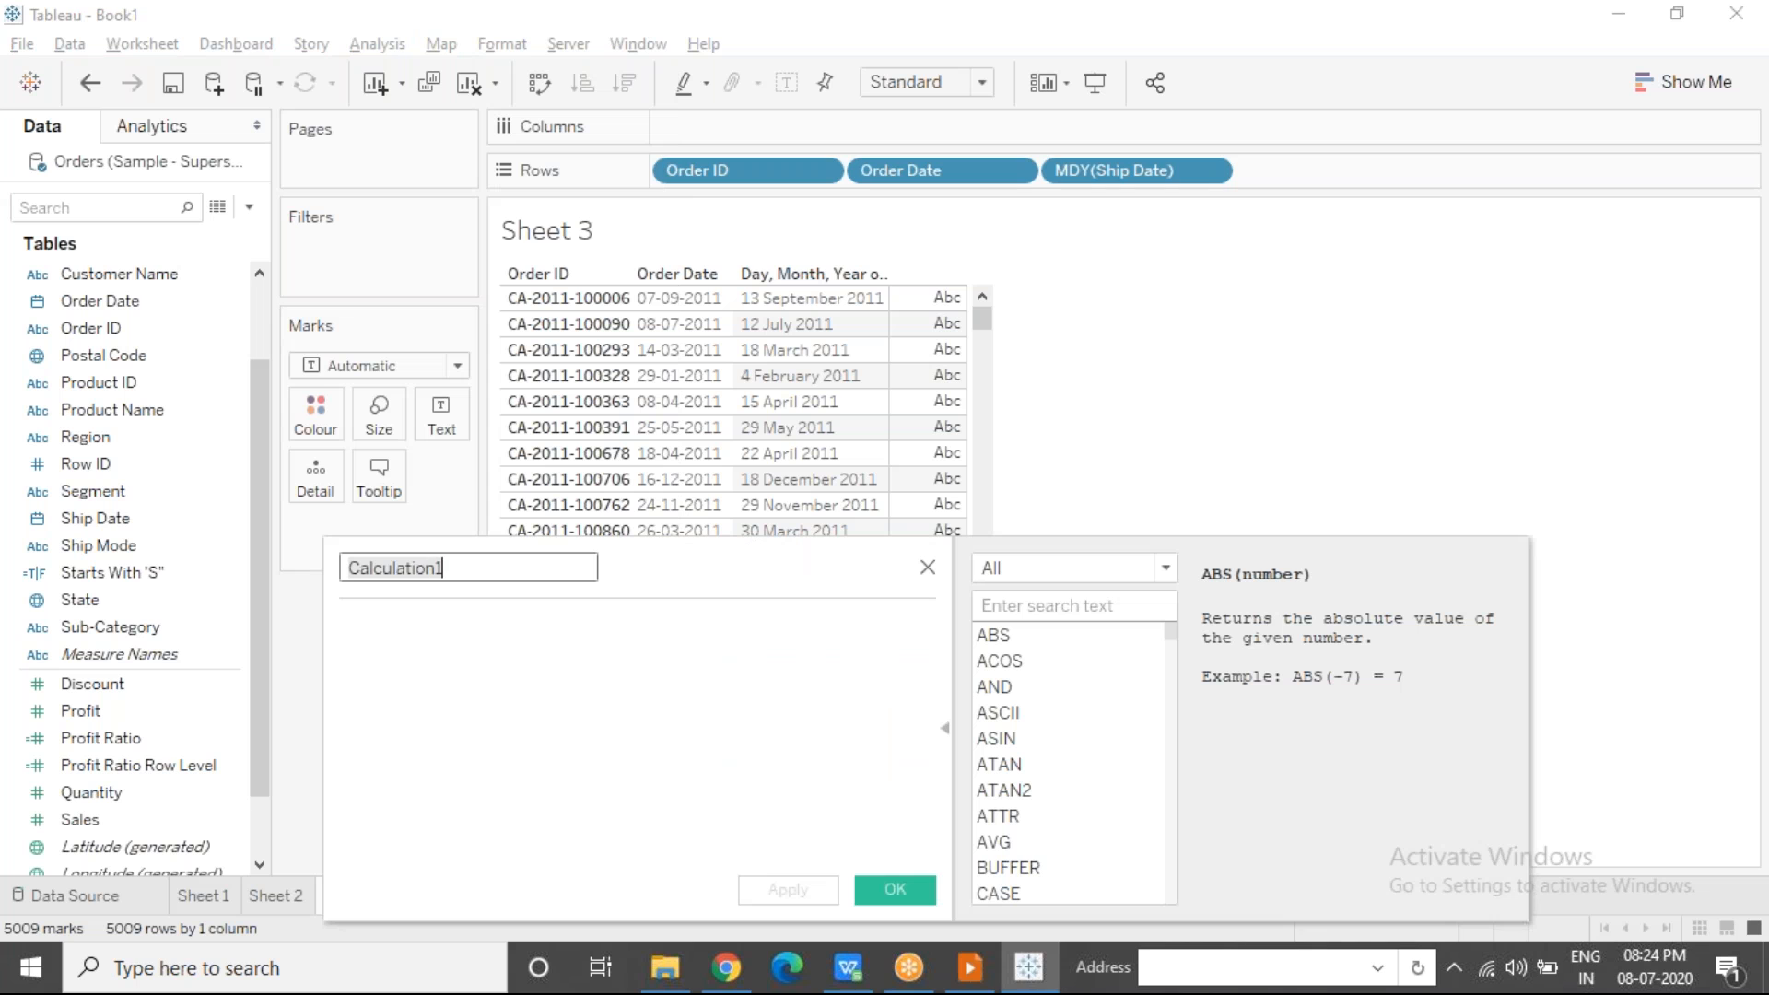
text(No. of Day)
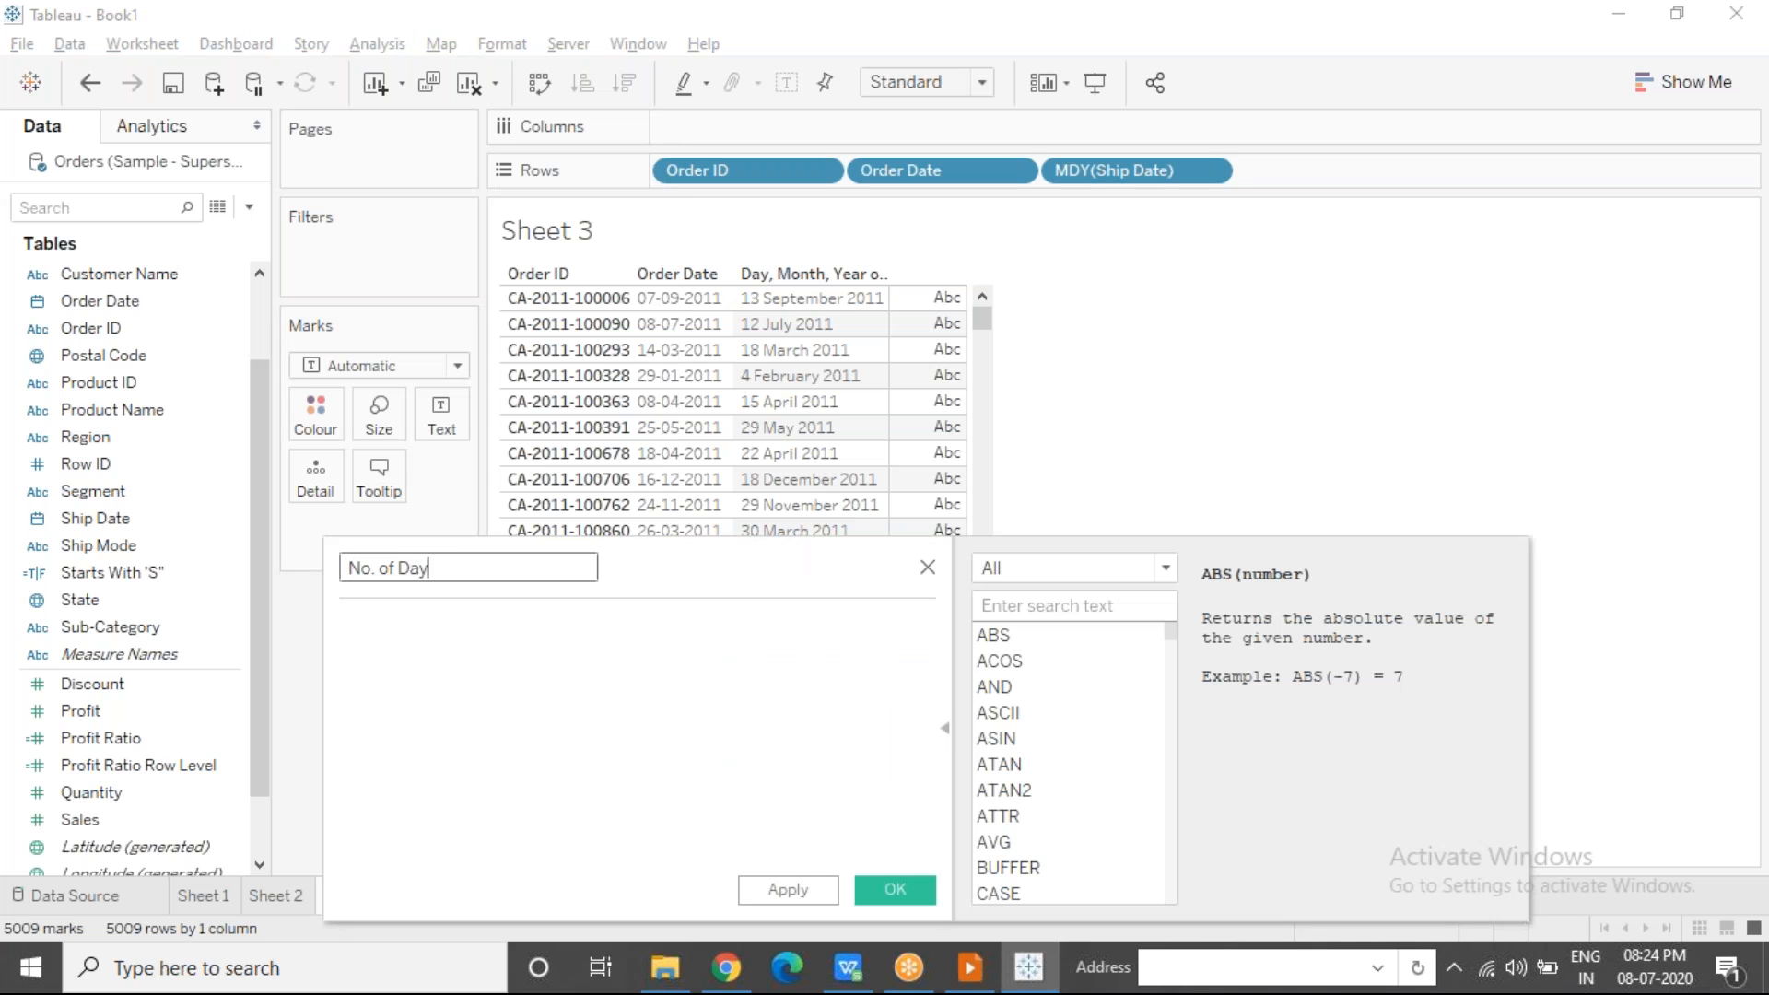
text(s to SHip)
key(BackSpace)
key(BackSpace)
Step: Enter the formula DATEDIFF('day',[Order Date],[Ship Date]) for the No. of Days to Ship calculation
key(Tab)
text(date)
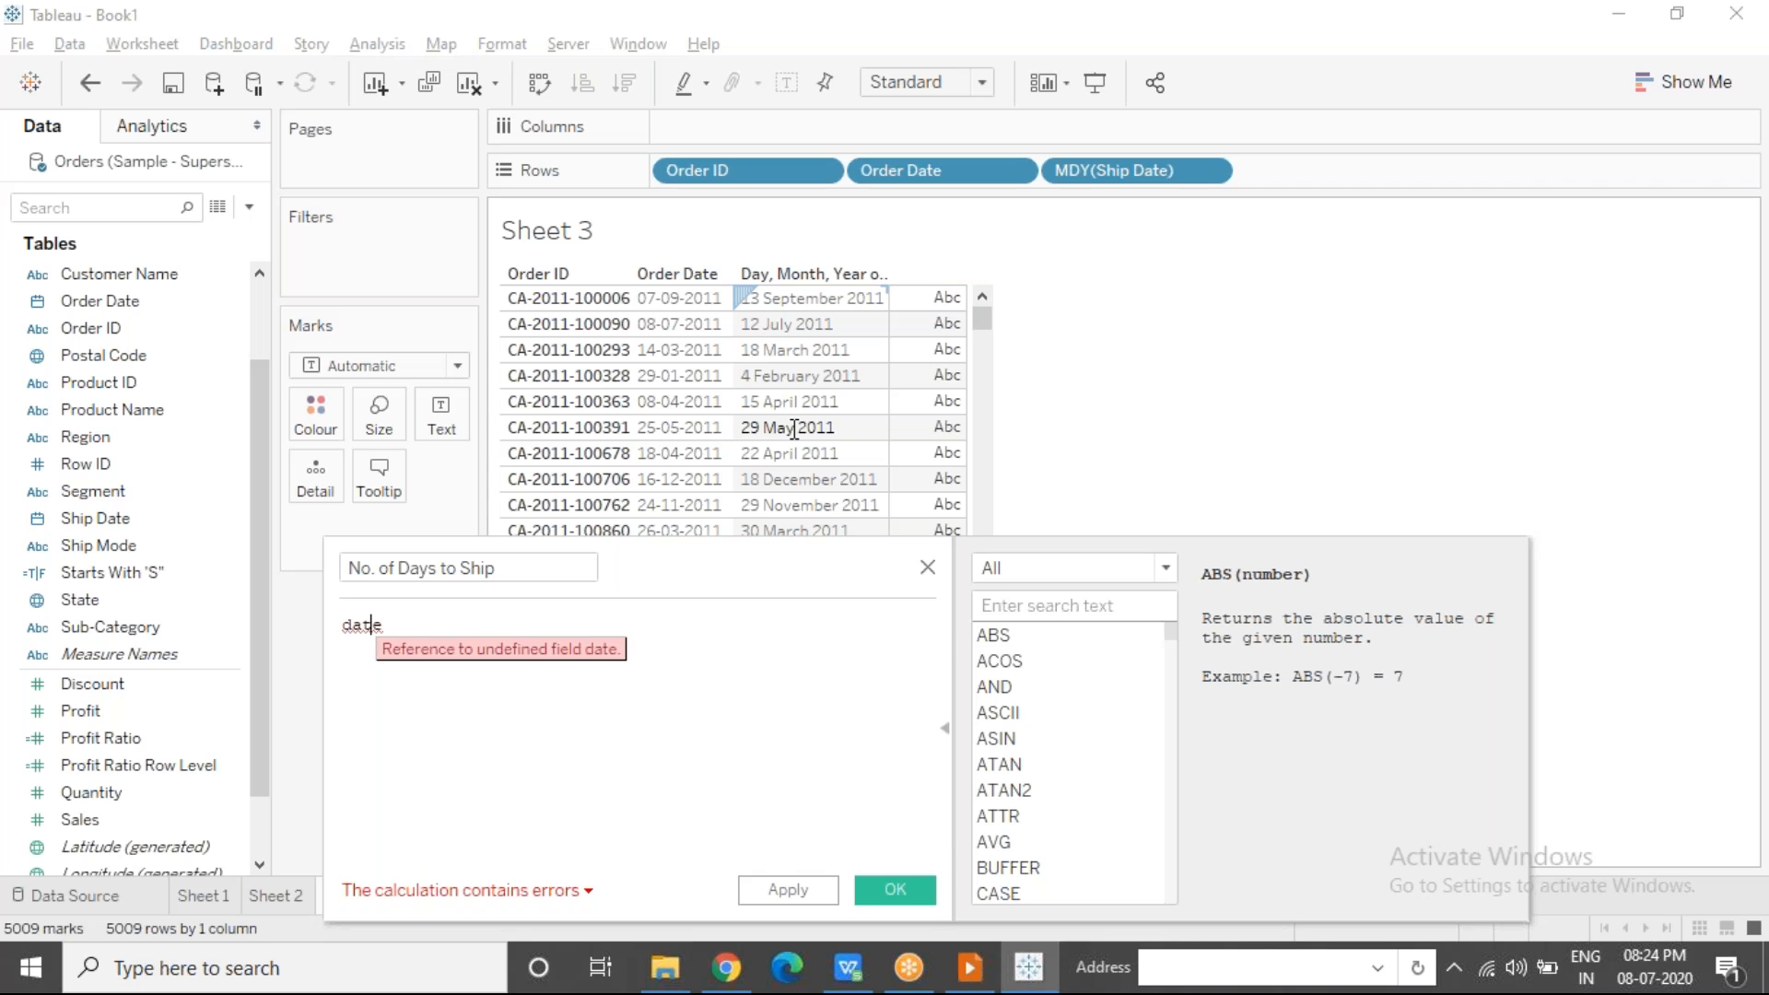
key(Right)
text(d)
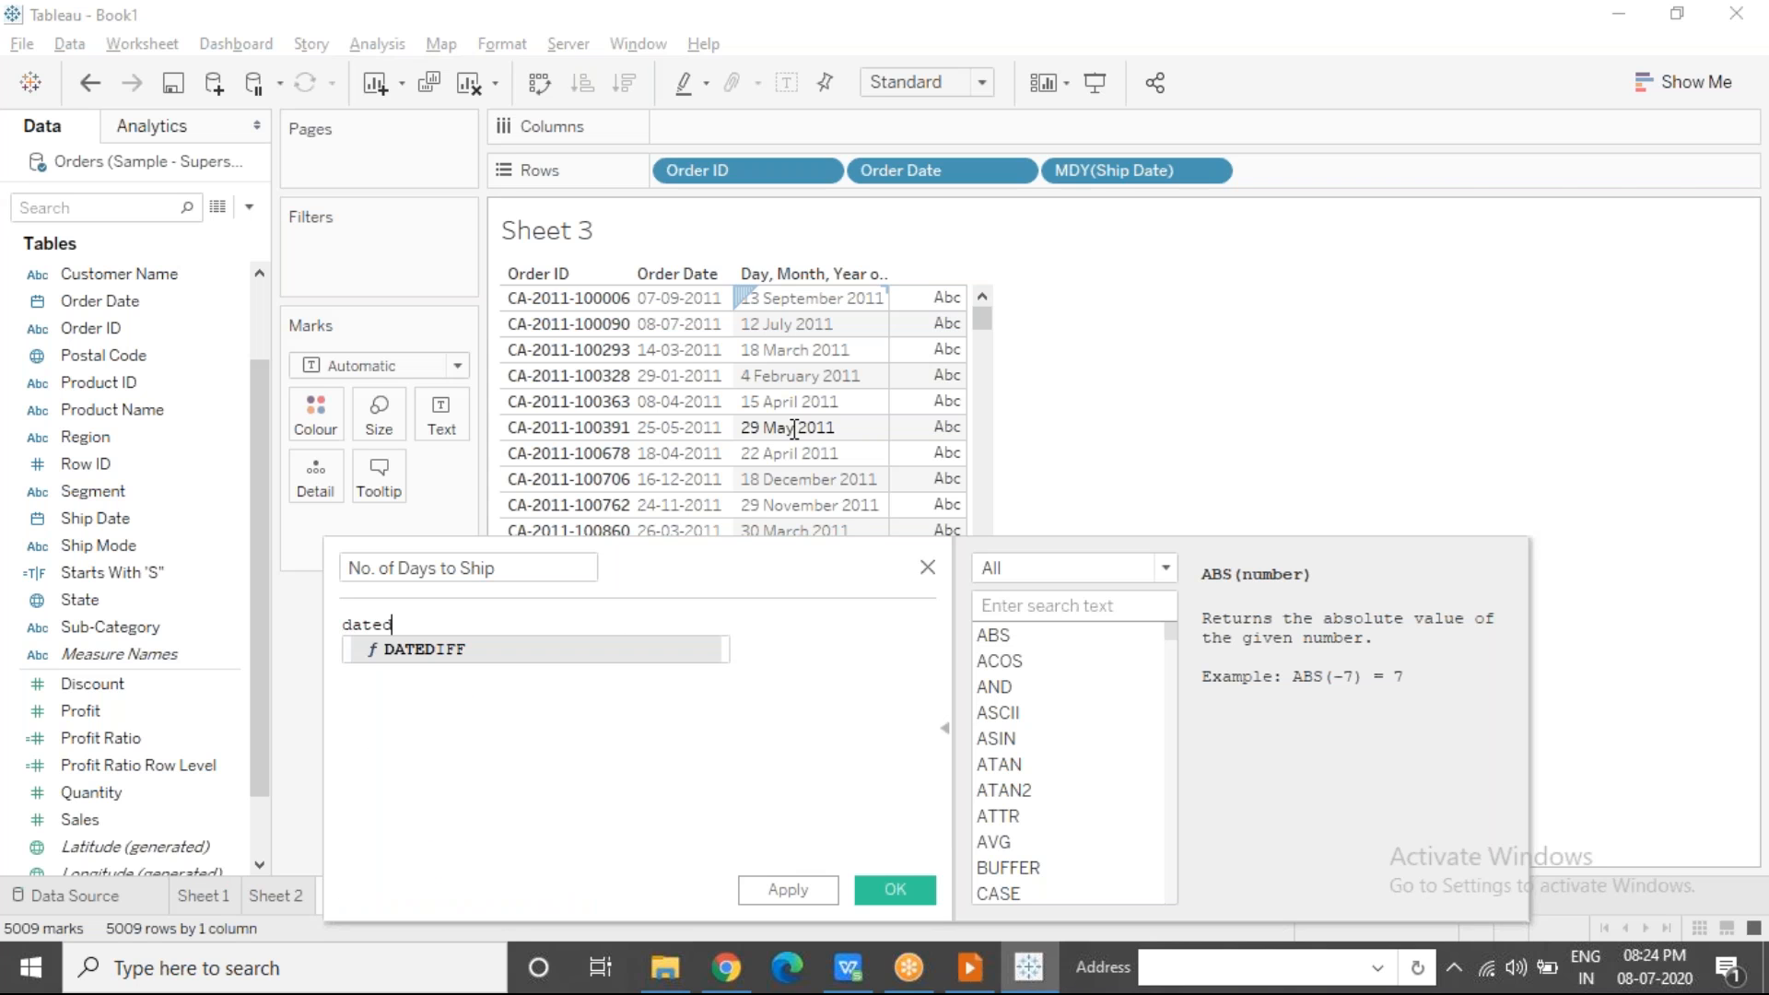
key(Return)
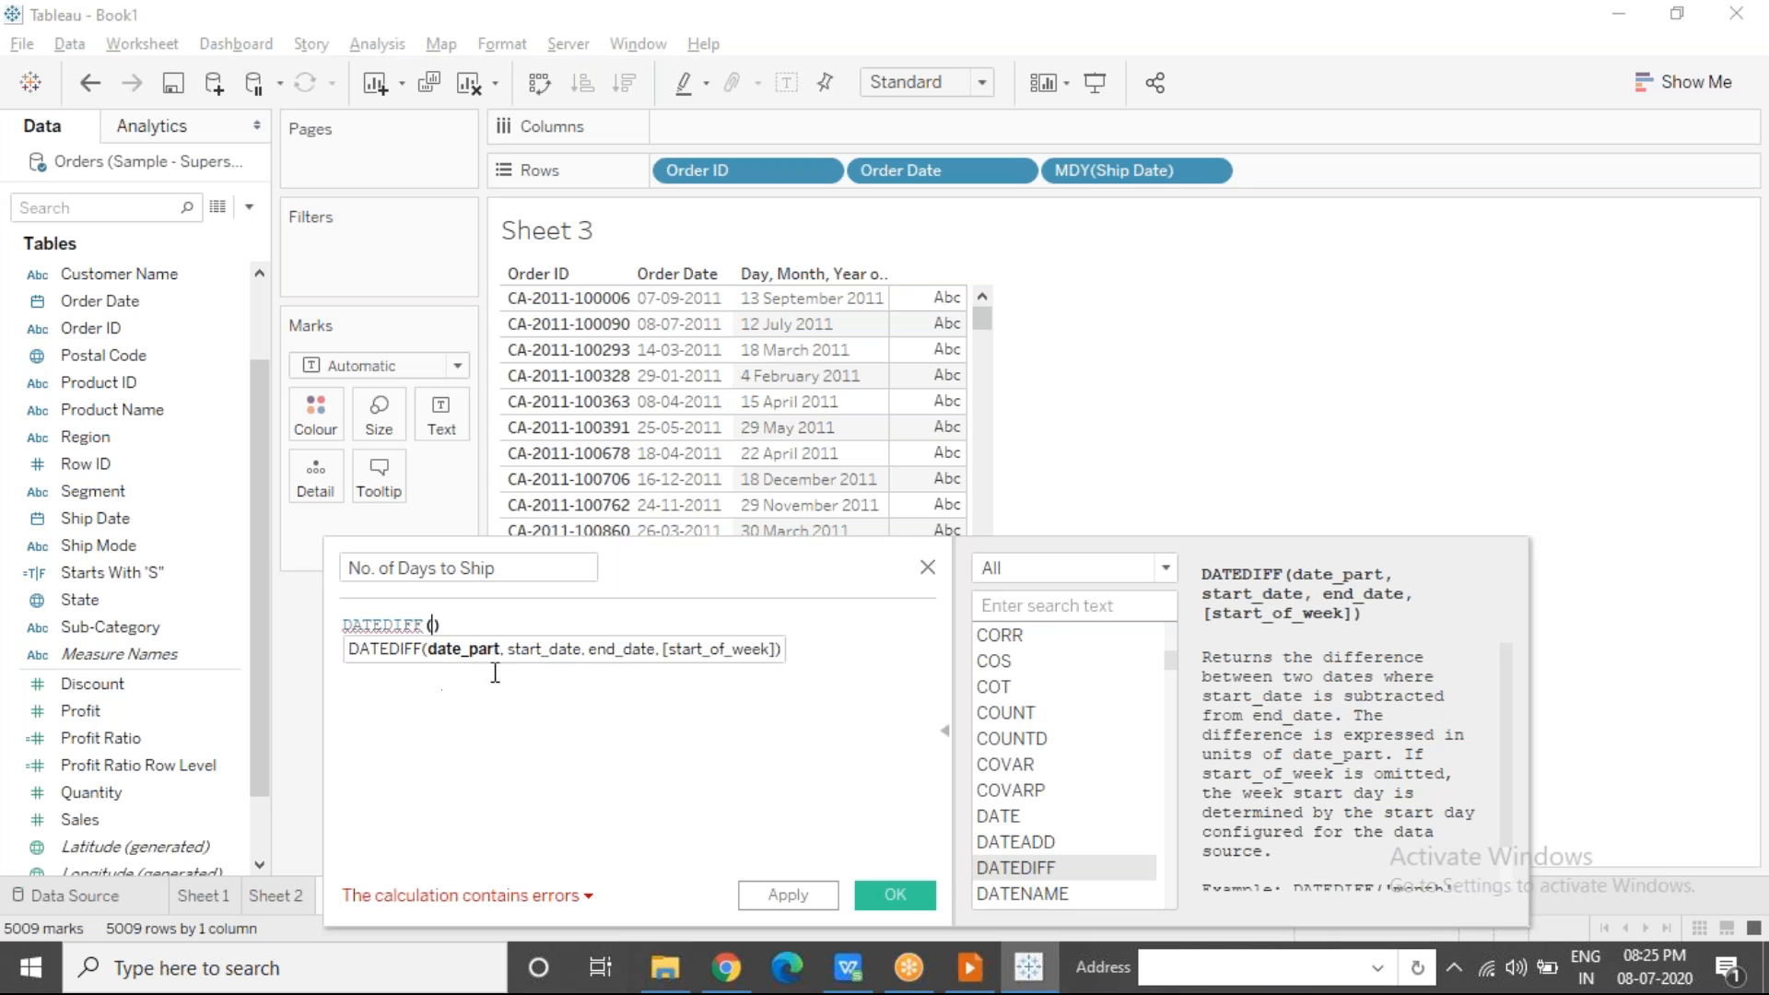
text('day')
text(,order)
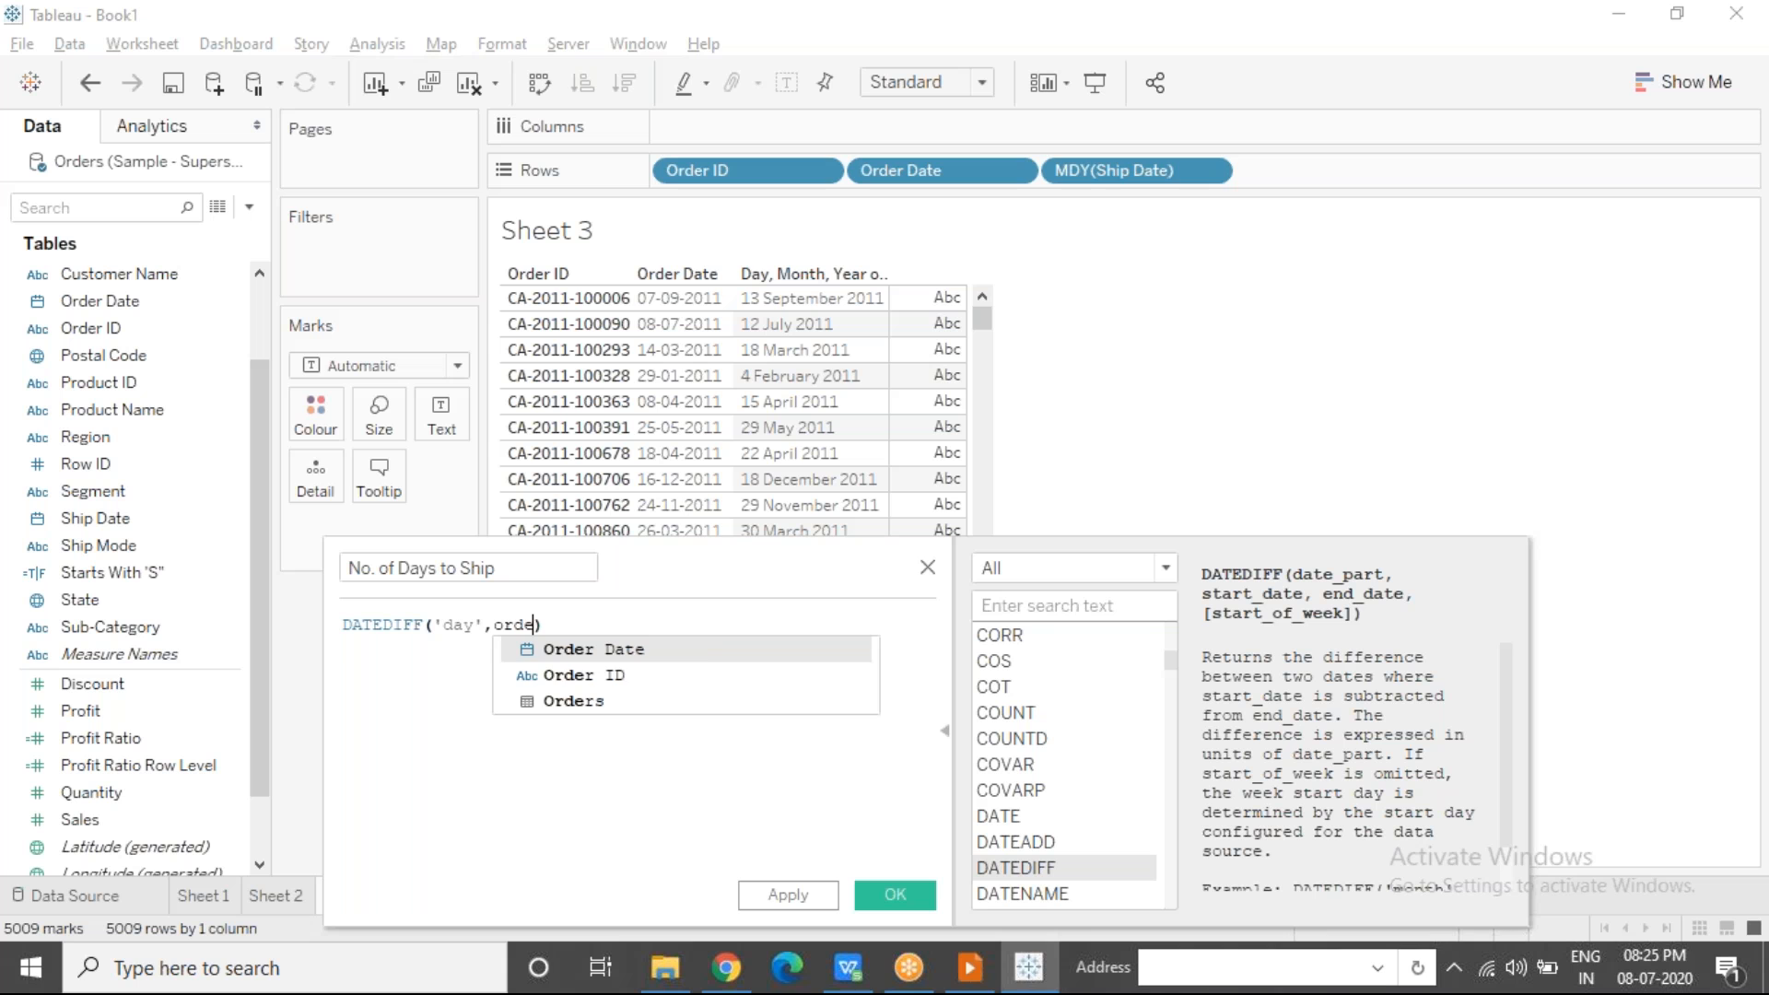
key(Return)
text(,)
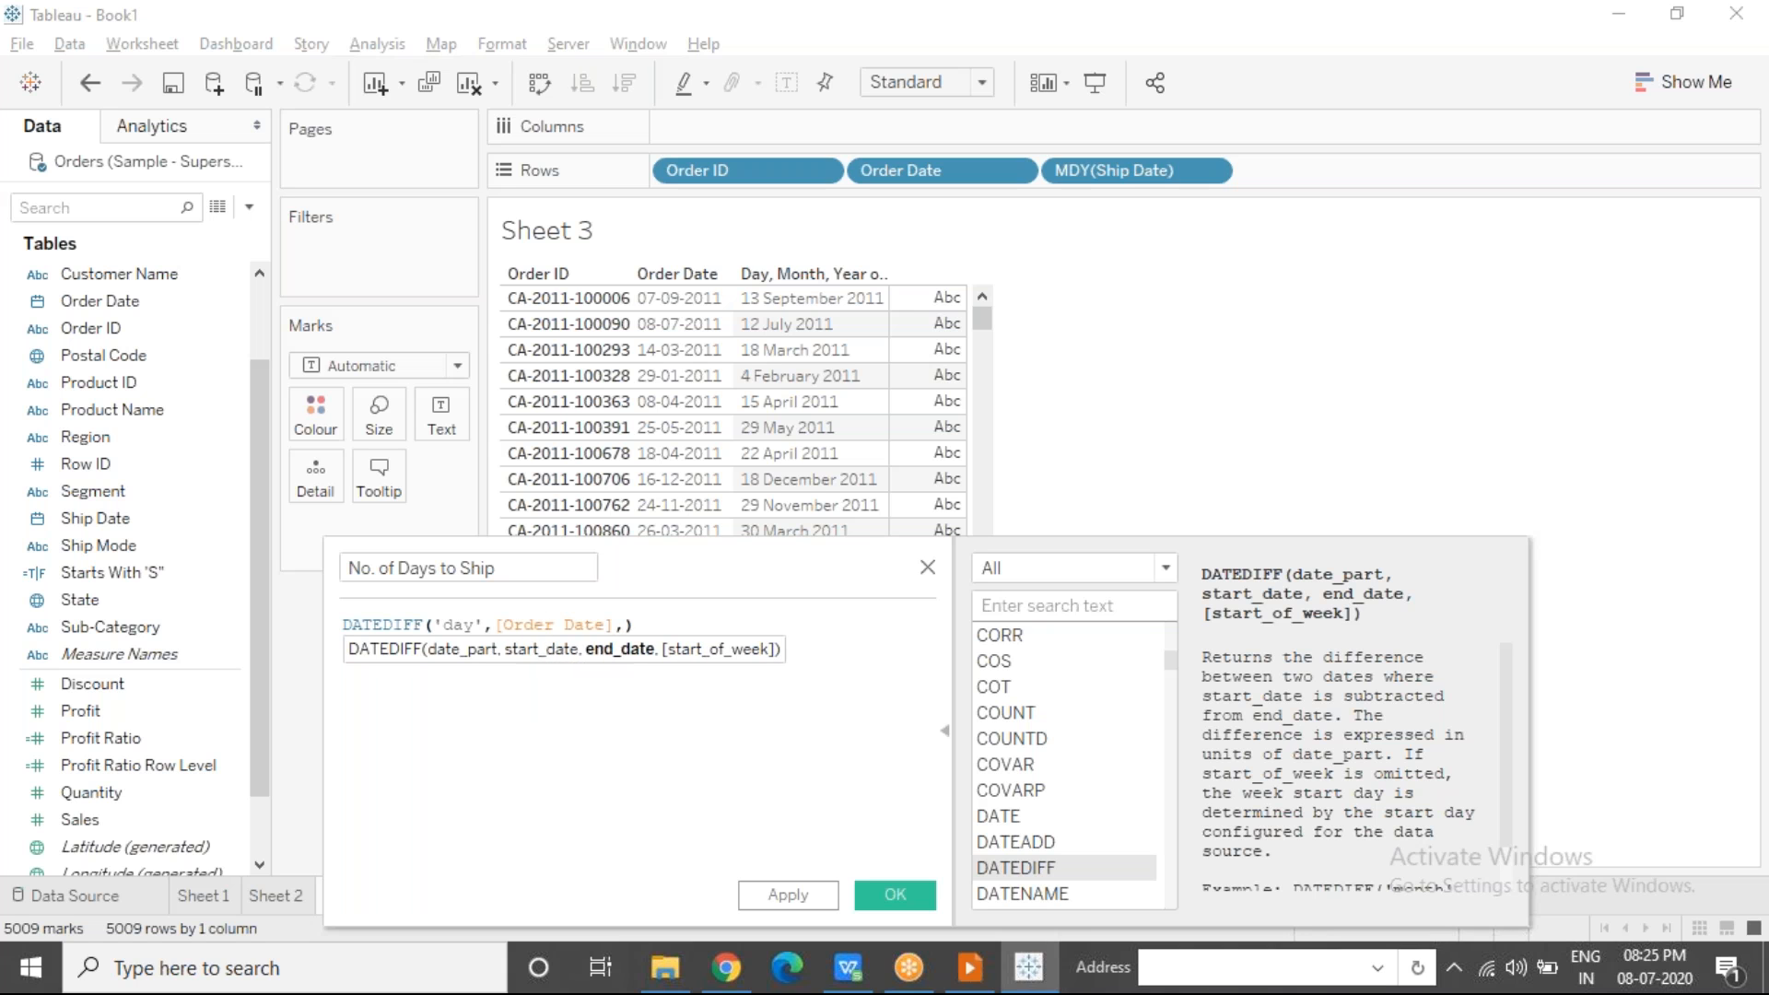
text(ship)
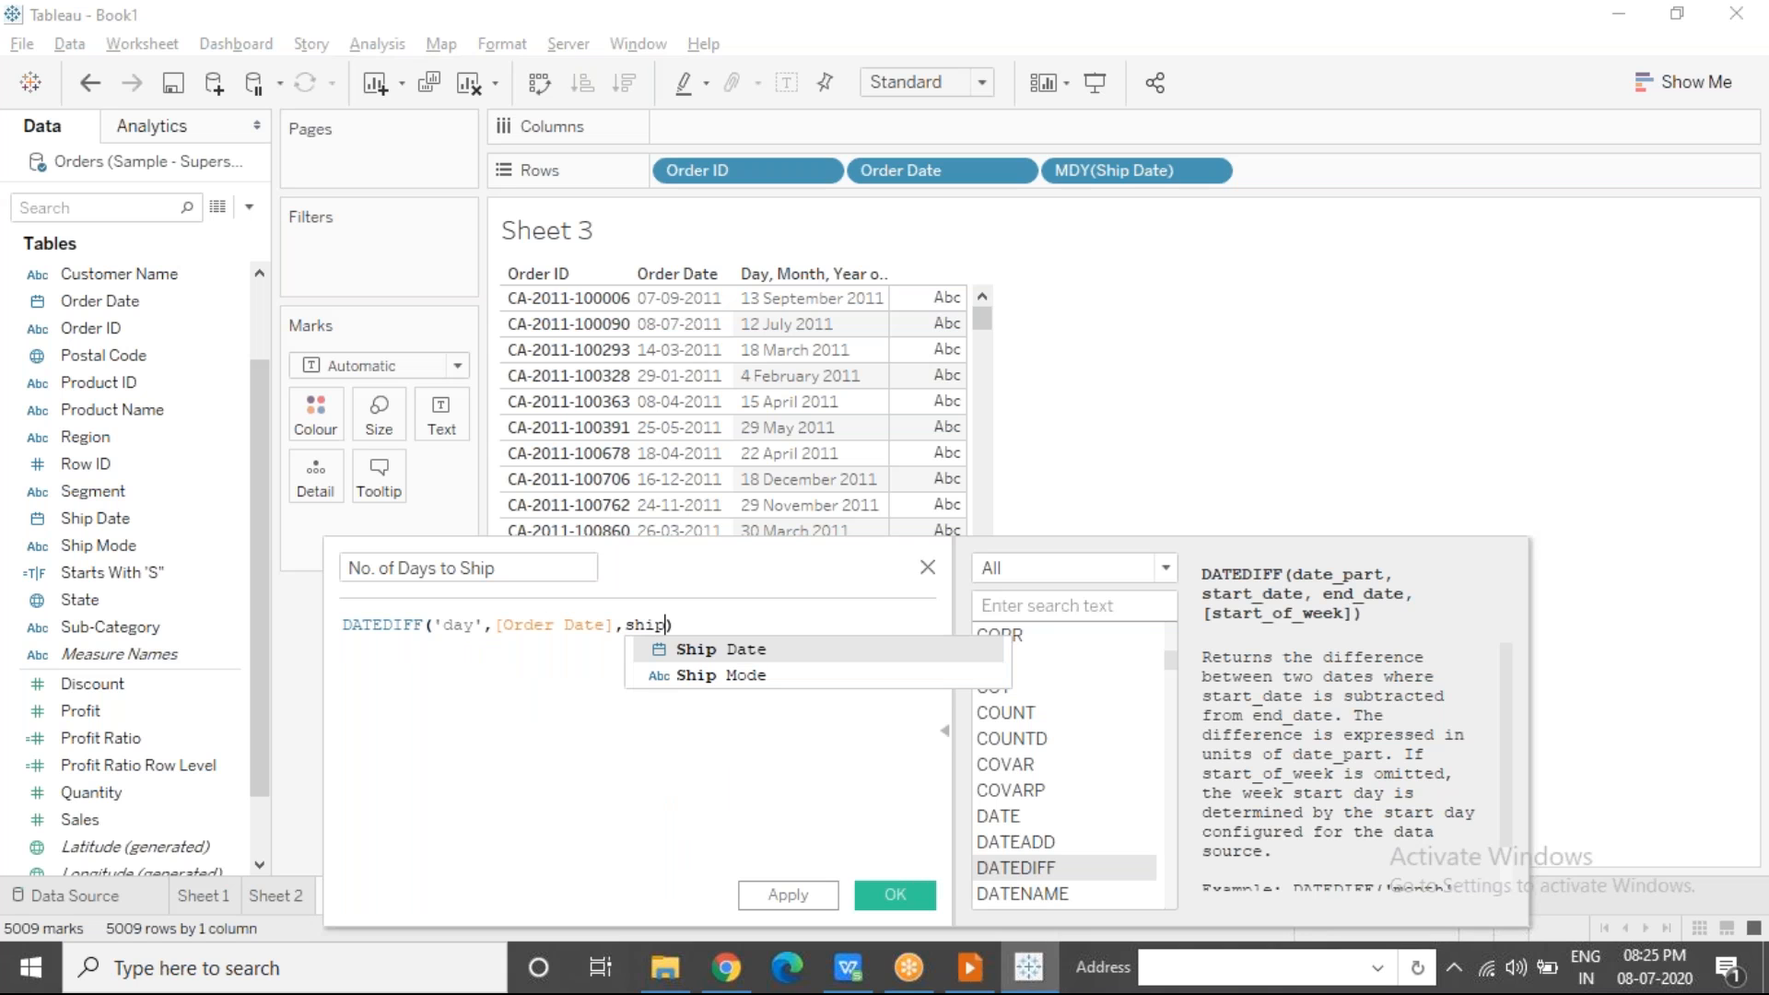
key(Return)
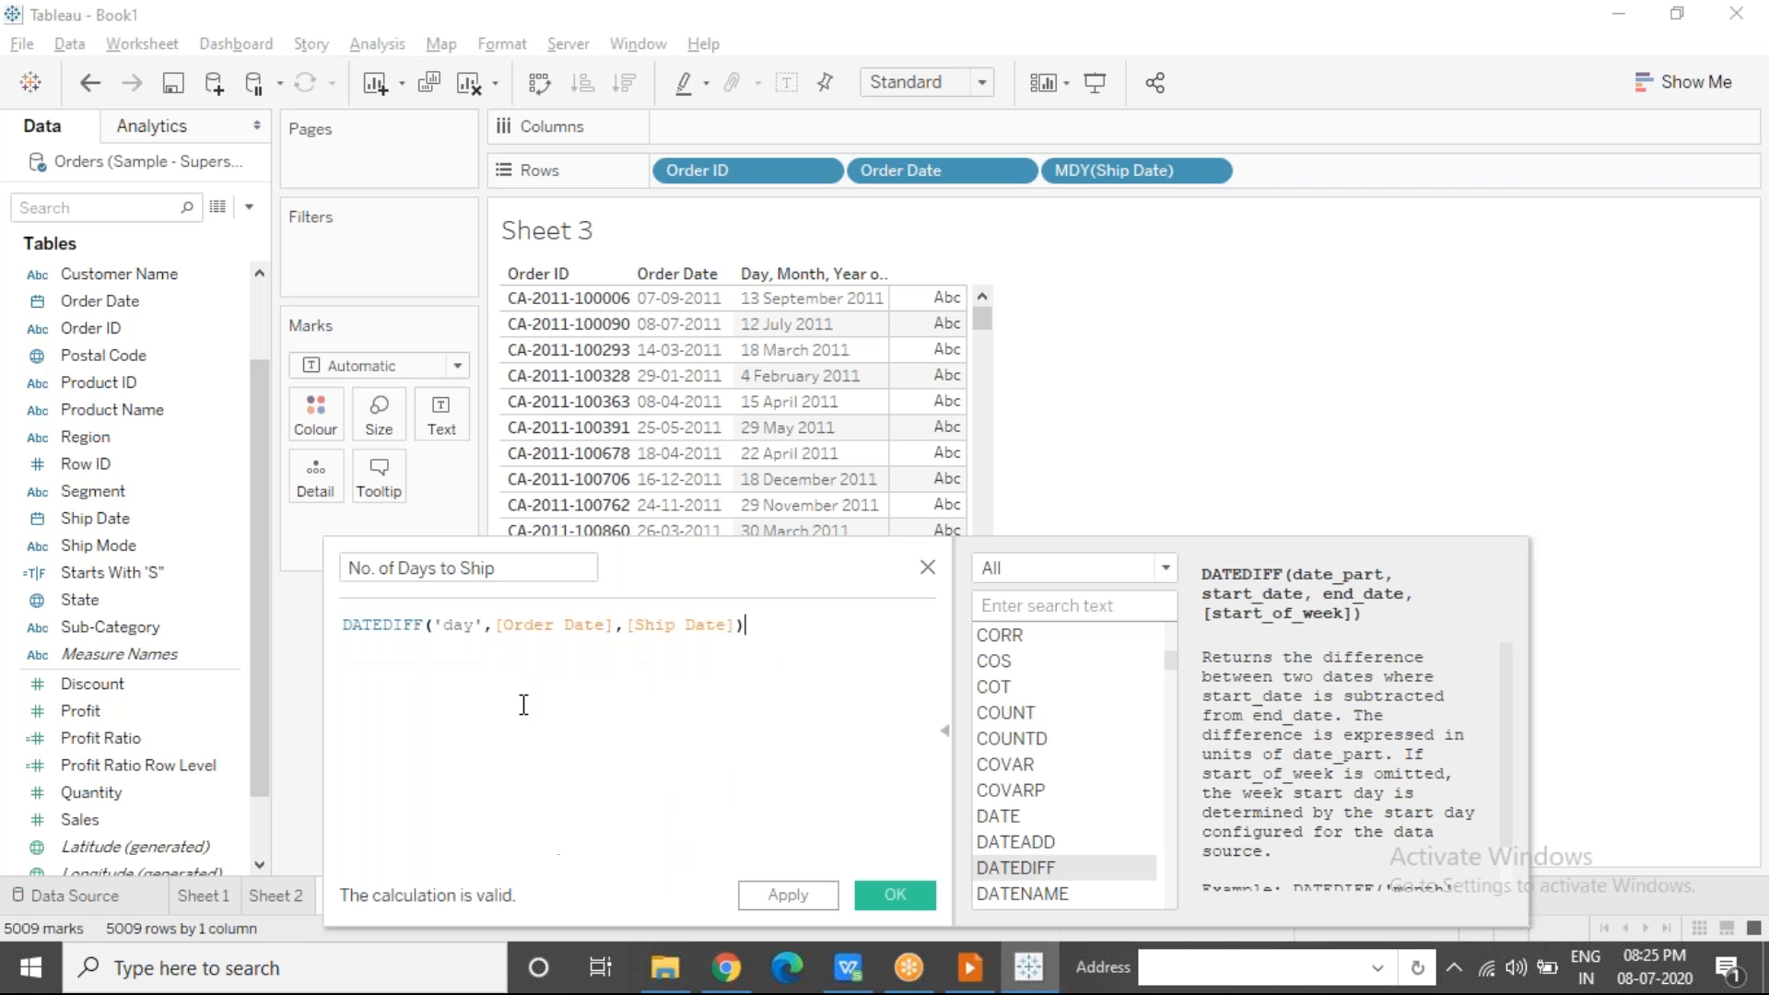
Step: Write a Date Part list below the formula with 'year', 'month', 'quarter', 'day', 'hour', 'minute' and 'second', one per line
key(Return)
text(Date Part)
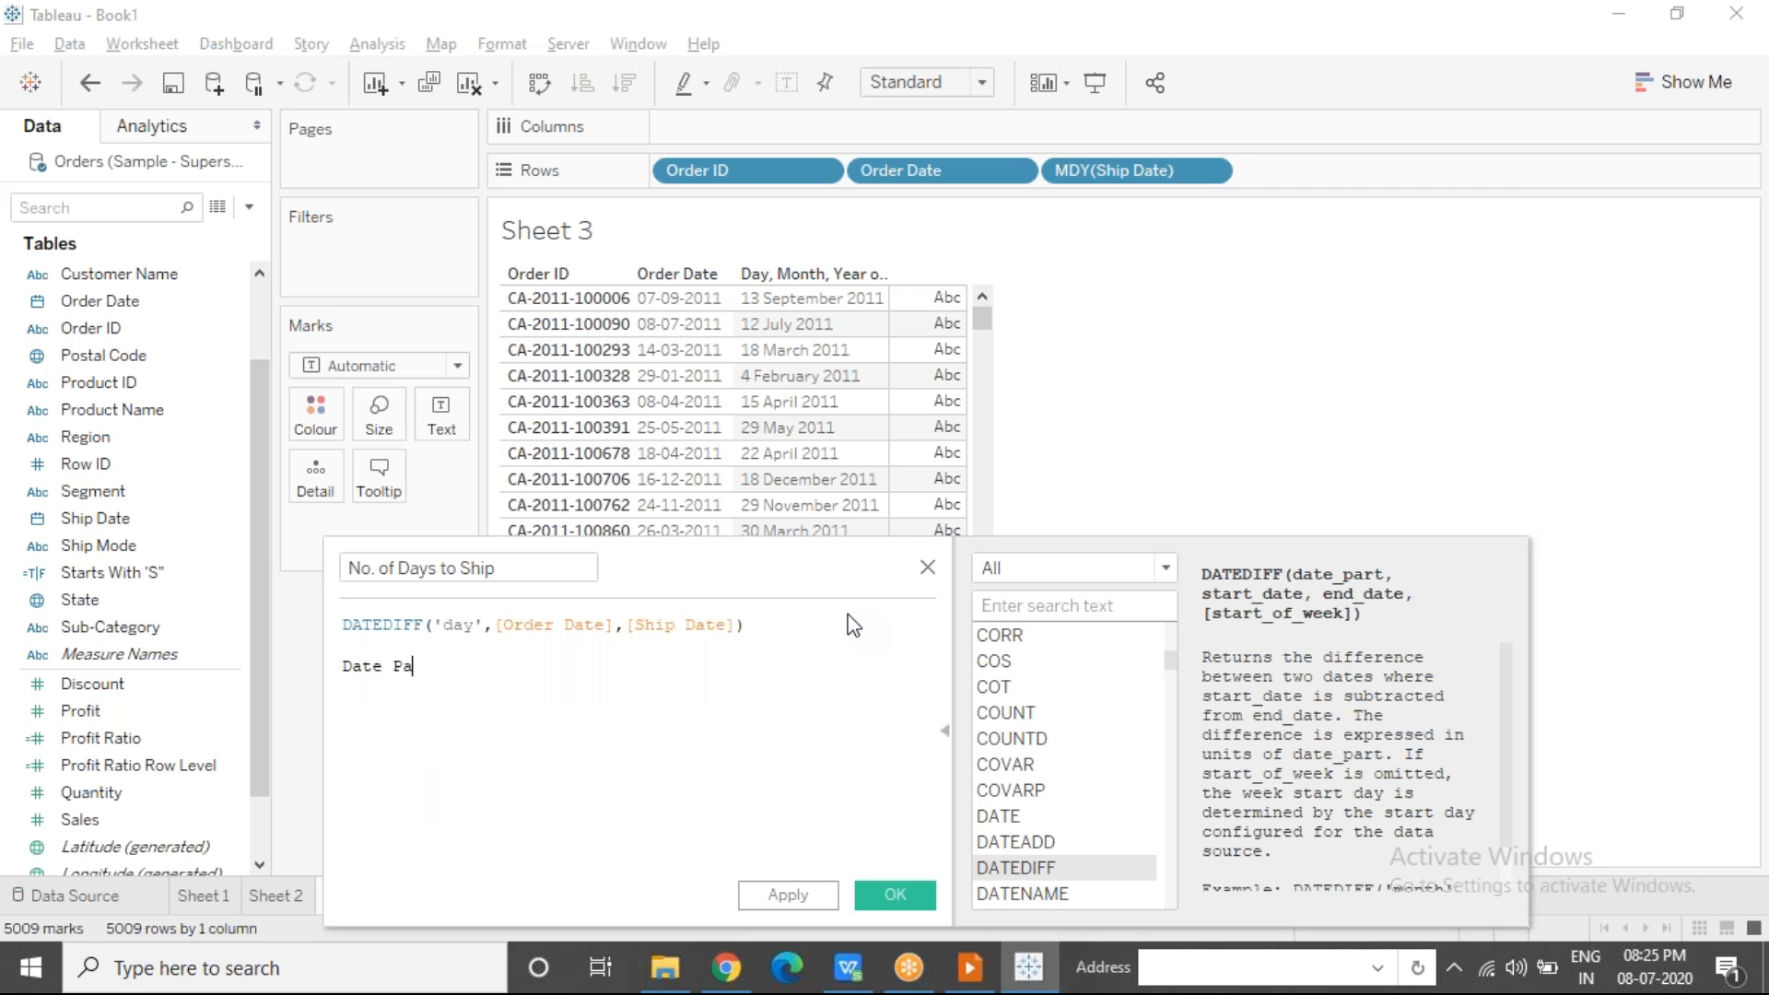
key(Return)
key(Return)
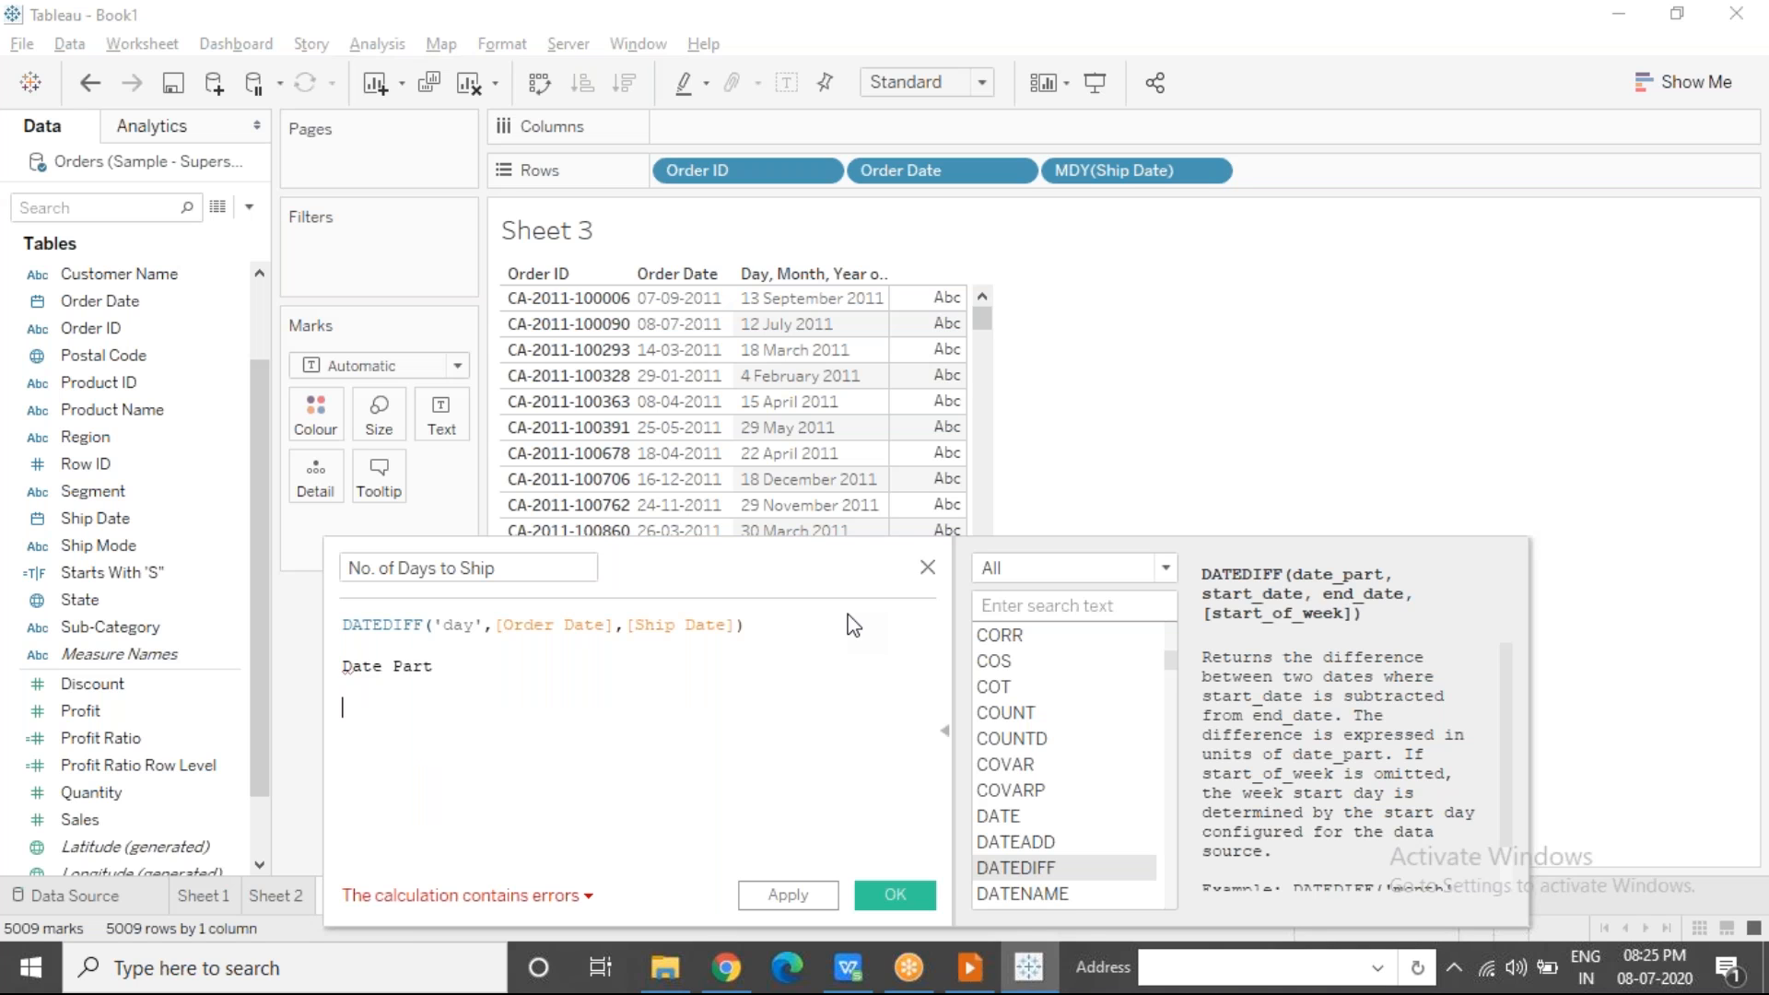
text('year')
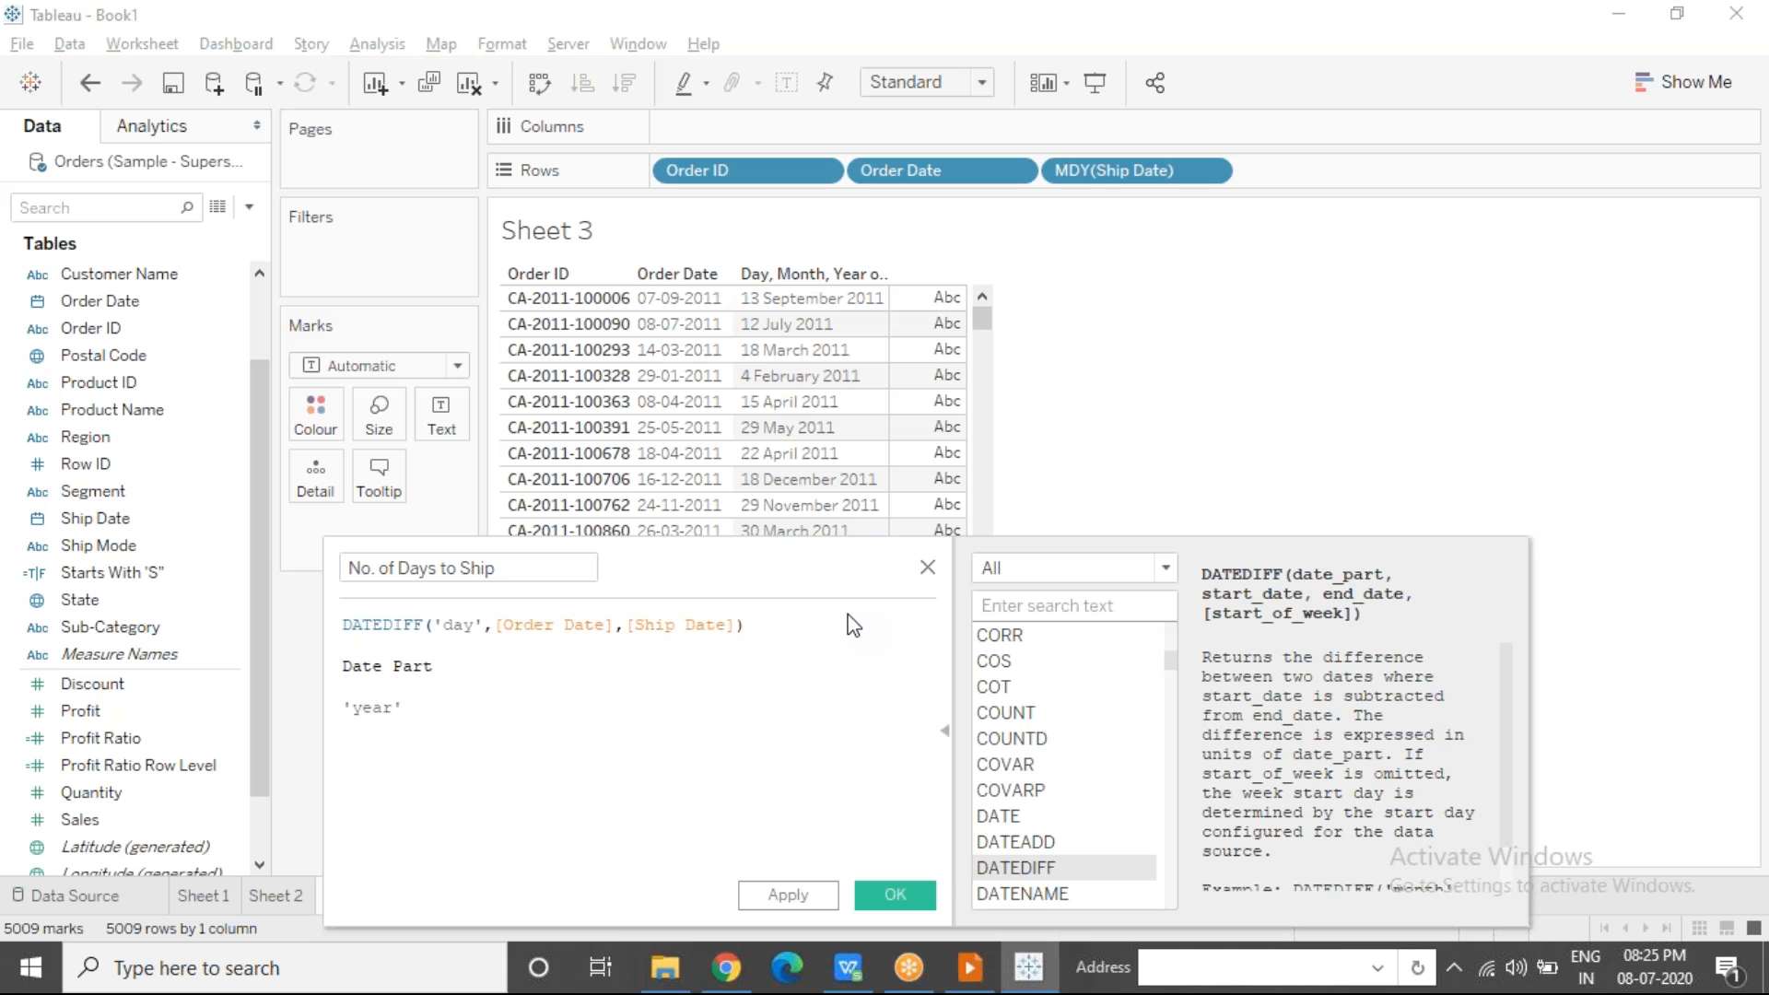
key(Return)
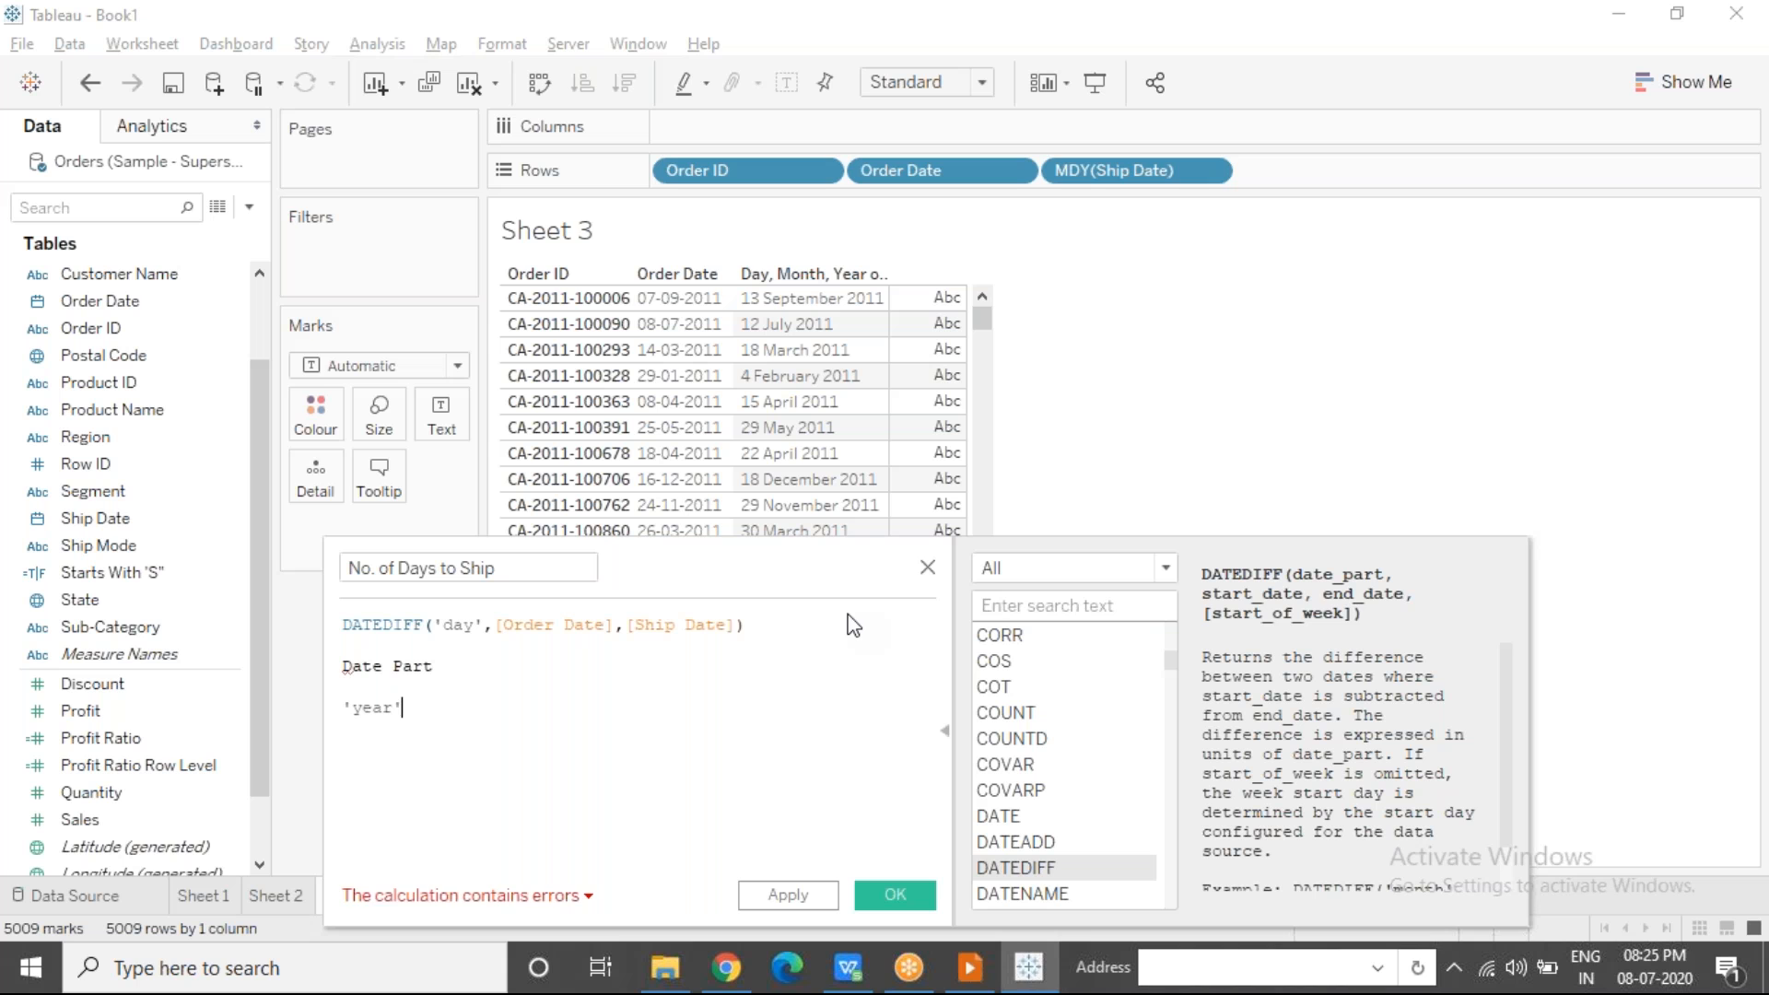
text('month')
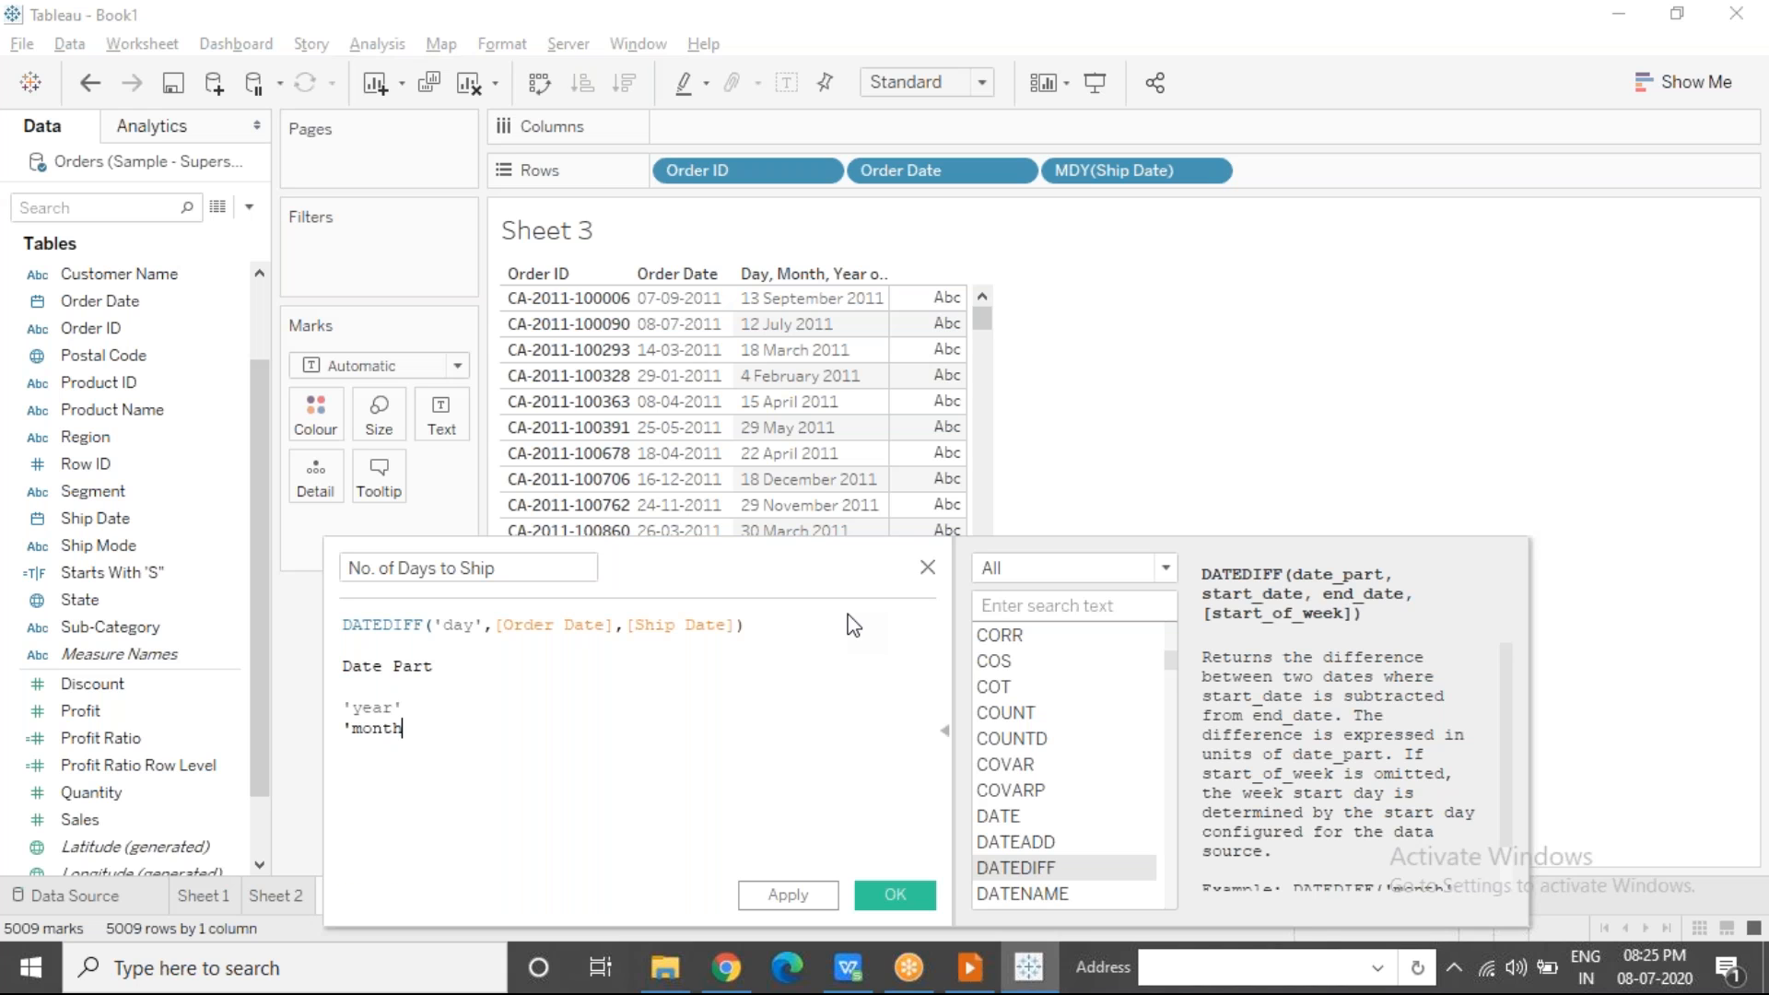
key(Return)
text('quarte)
key(BackSpace)
key(BackSpace)
key(BackSpace)
key(BackSpace)
text(arter')
key(Return)
text('day')
key(Return)
text('hour')
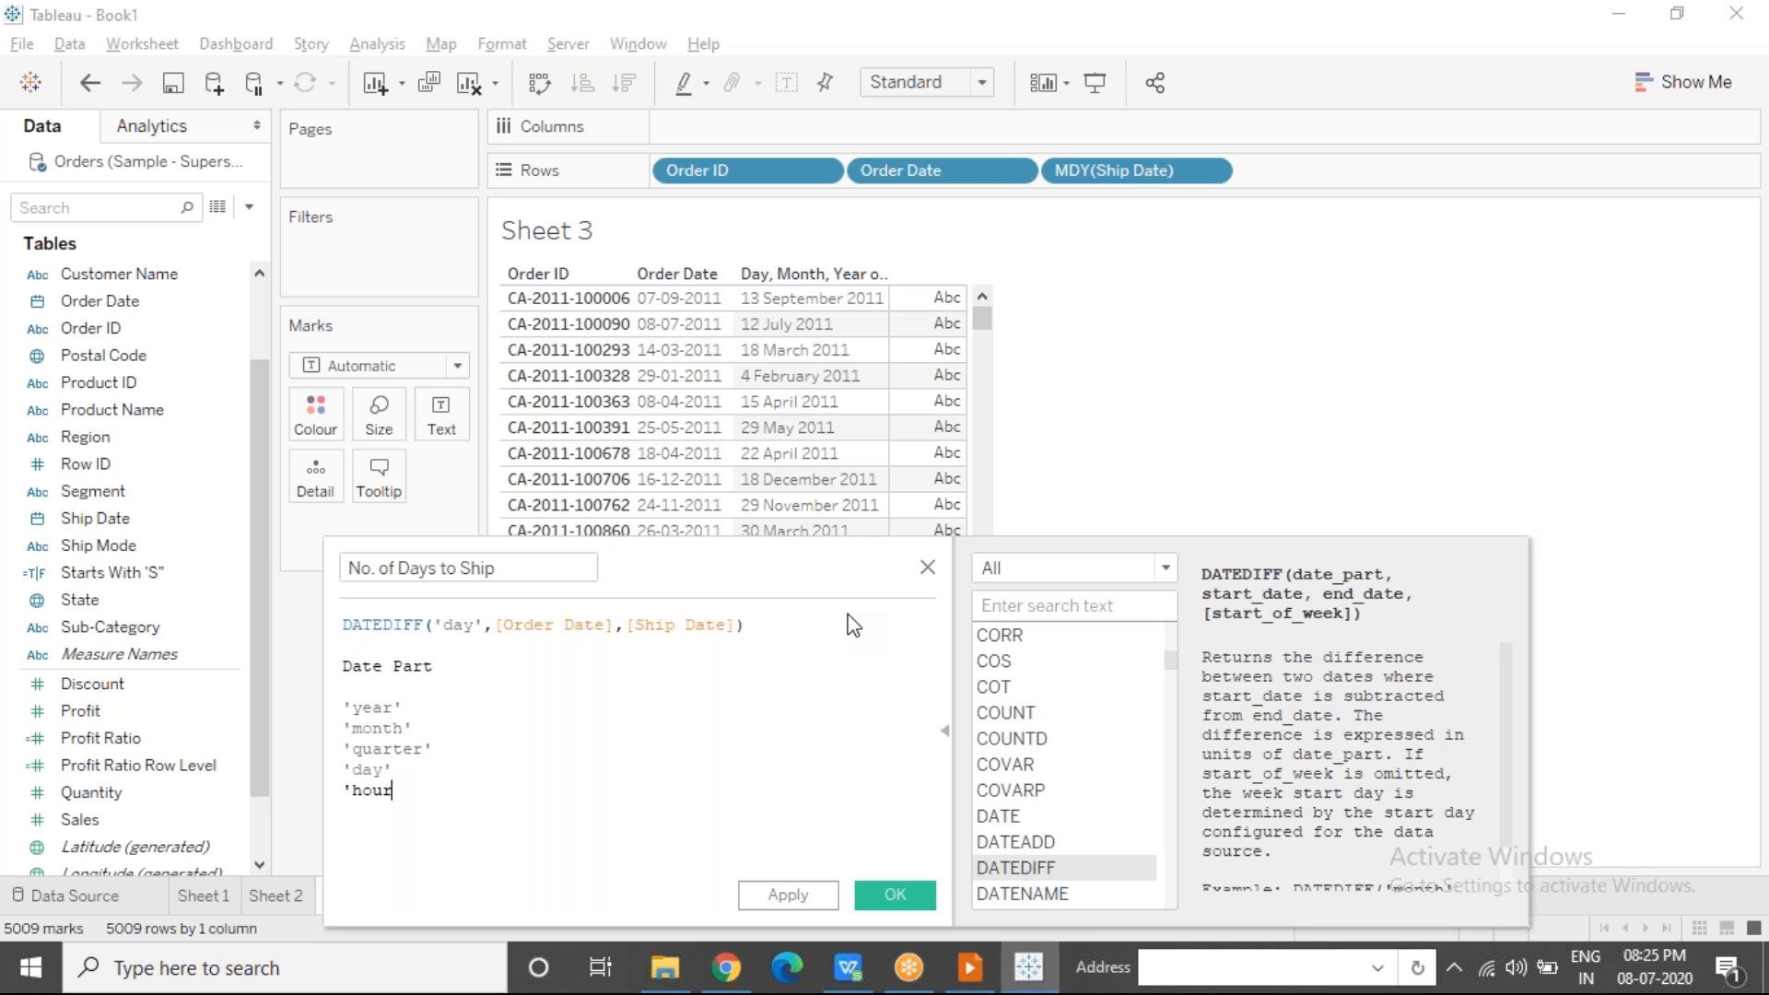
key(Return)
text('minute')
key(Return)
text('second')
key(Return)
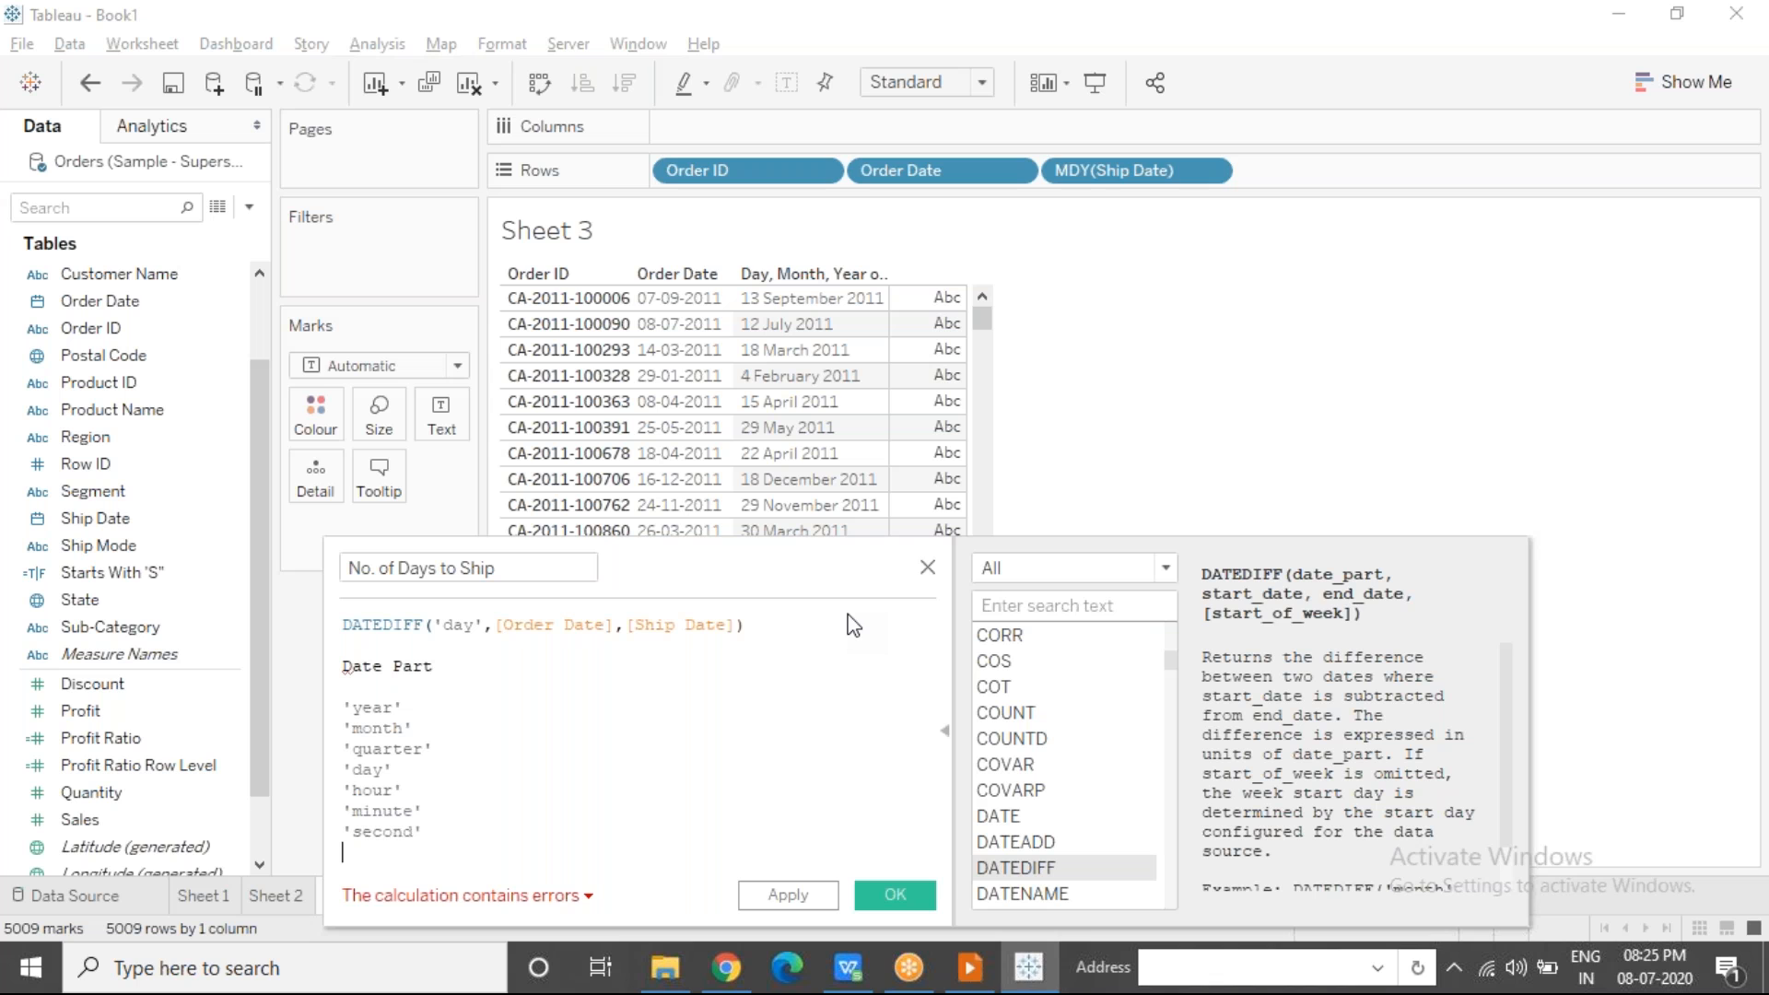
Step: Delete the Date Part list below the formula and highlight the day argument in DATEDIFF
drag(426, 832, 343, 640)
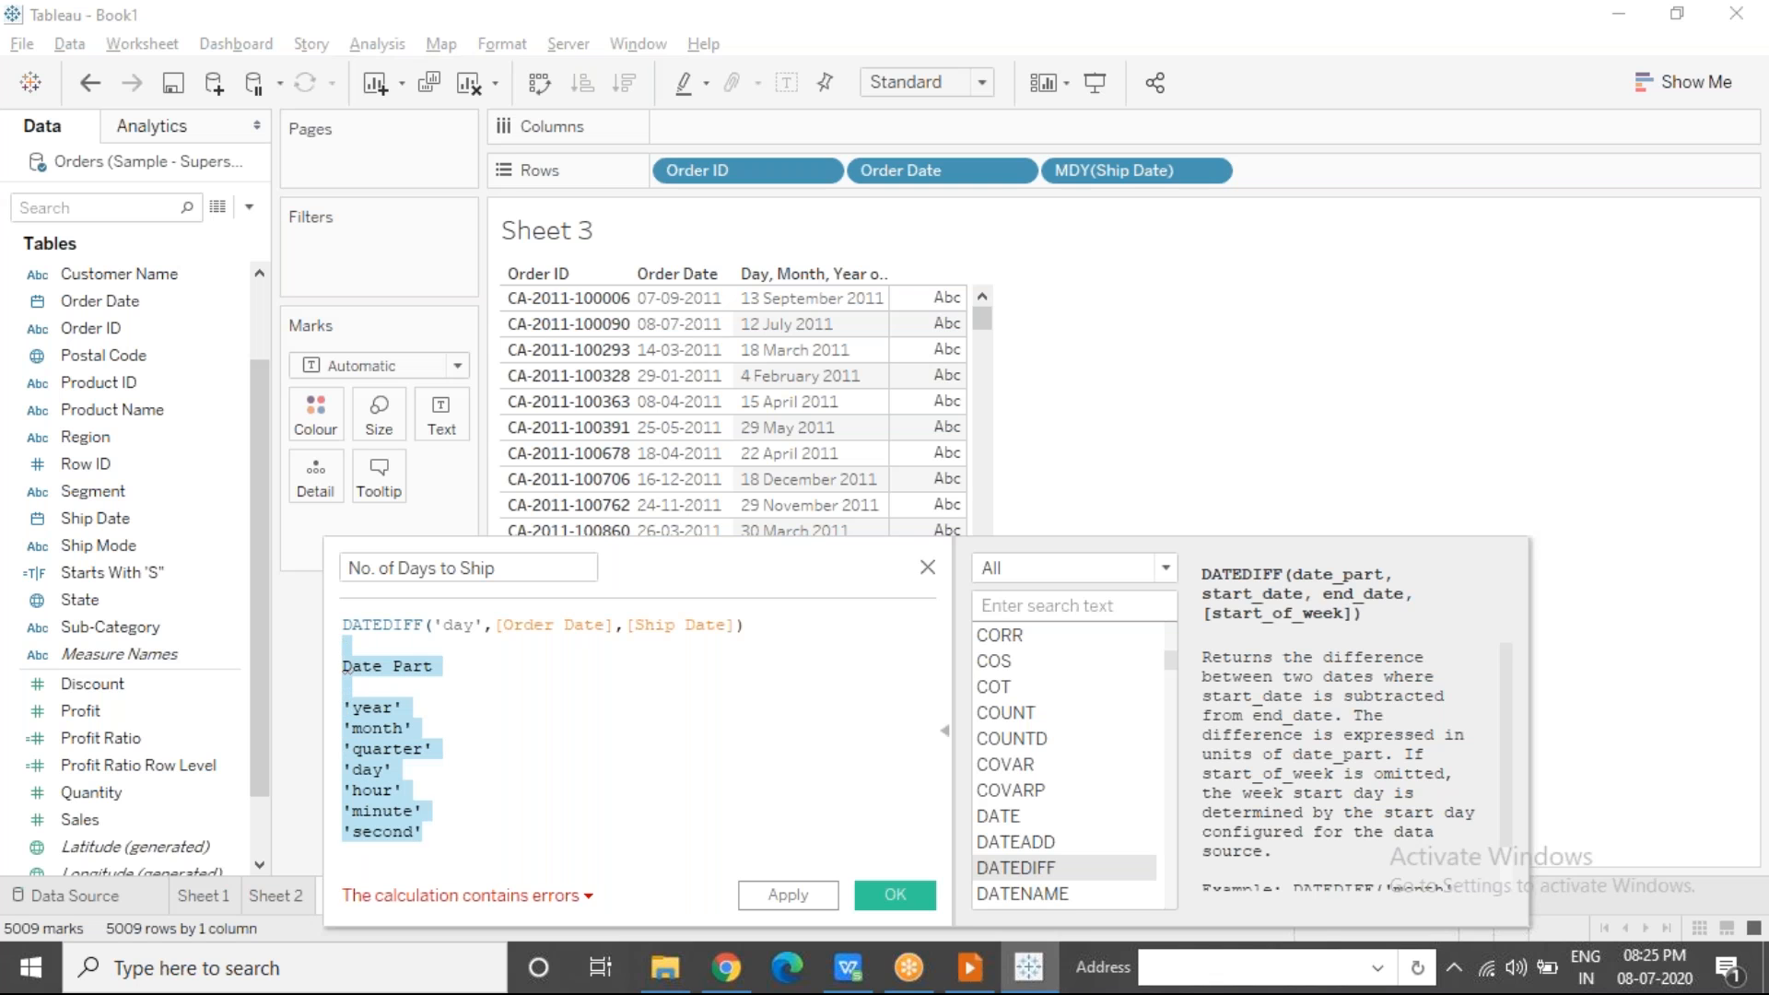
key(BackSpace)
click(475, 624)
drag(476, 624, 446, 627)
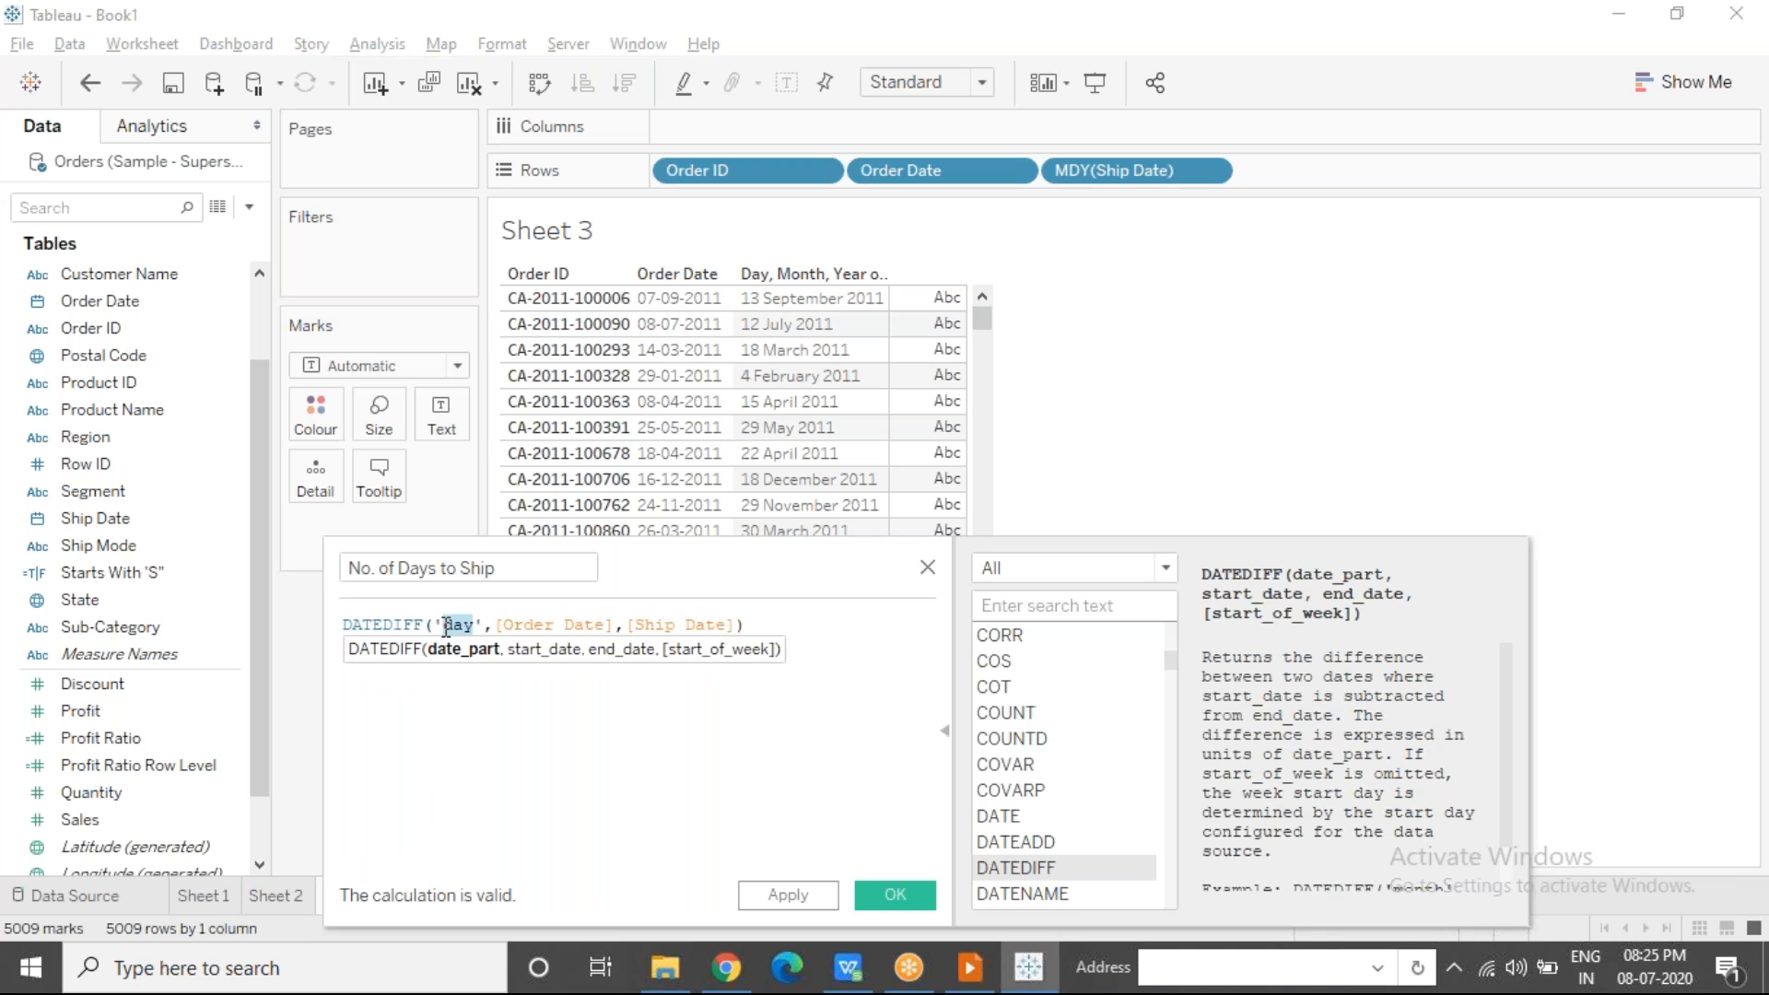
Step: Save the calculated field and show No. of Days to Ship as text for each order in Sheet 3
click(513, 800)
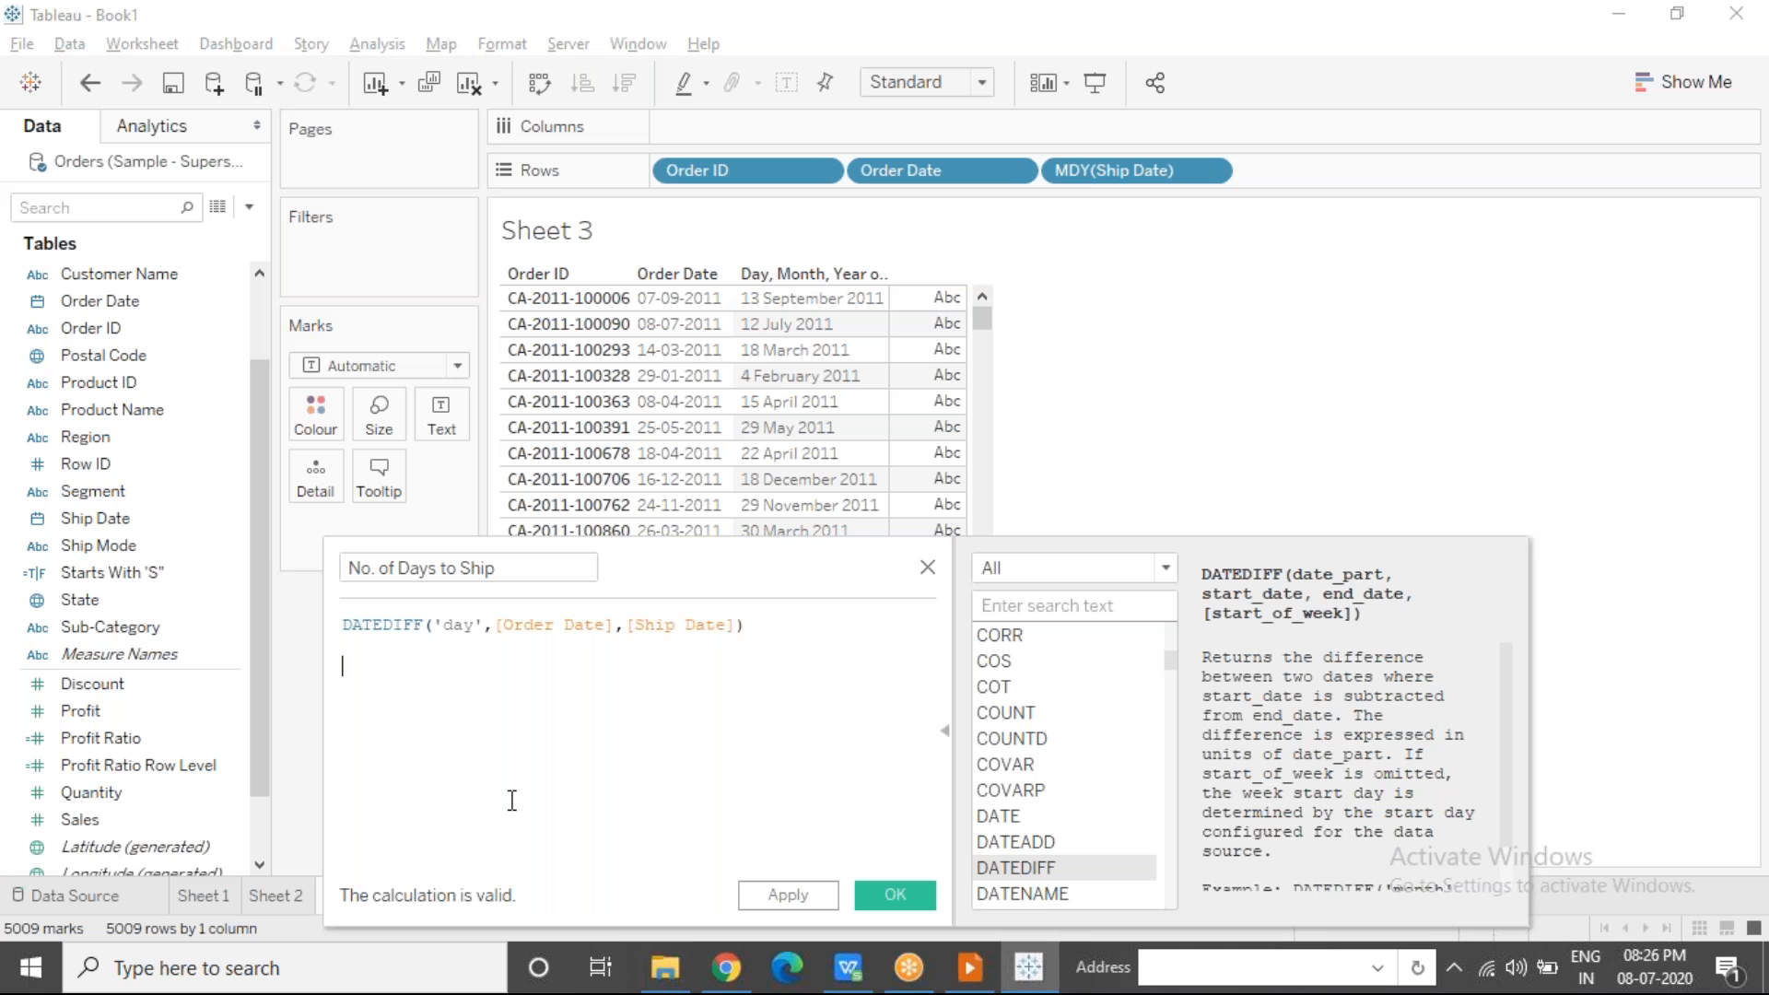
click(905, 881)
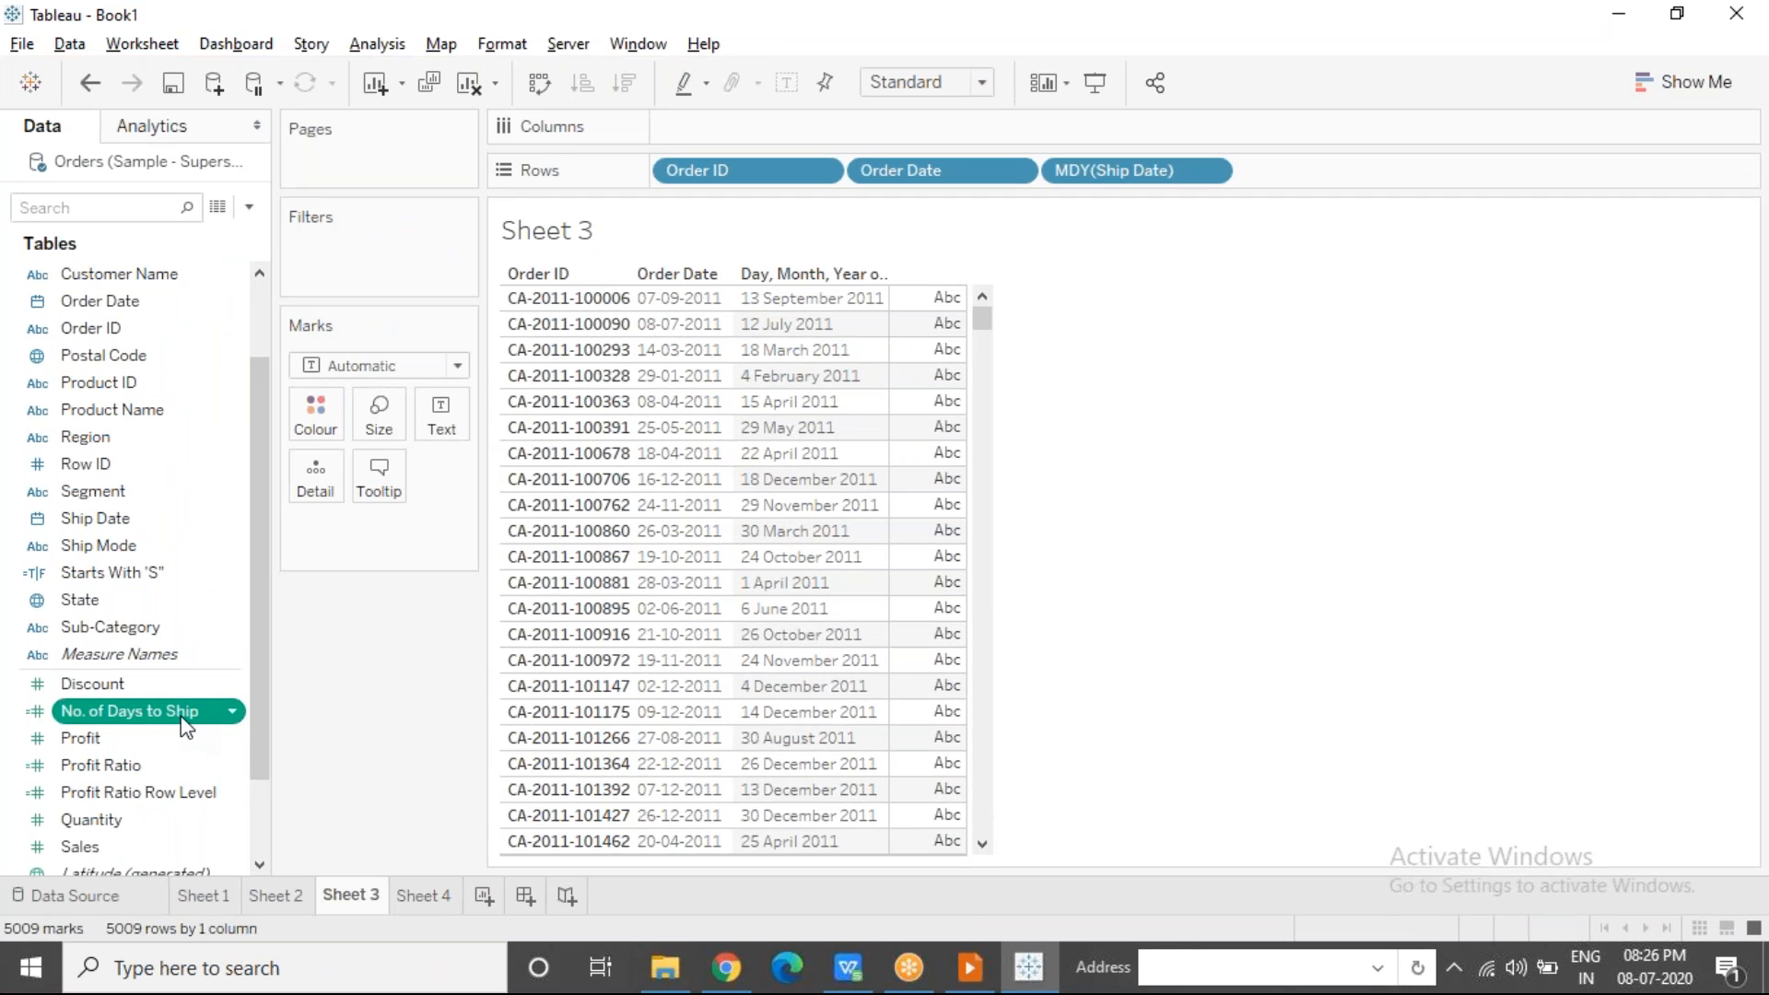
drag(138, 718, 449, 416)
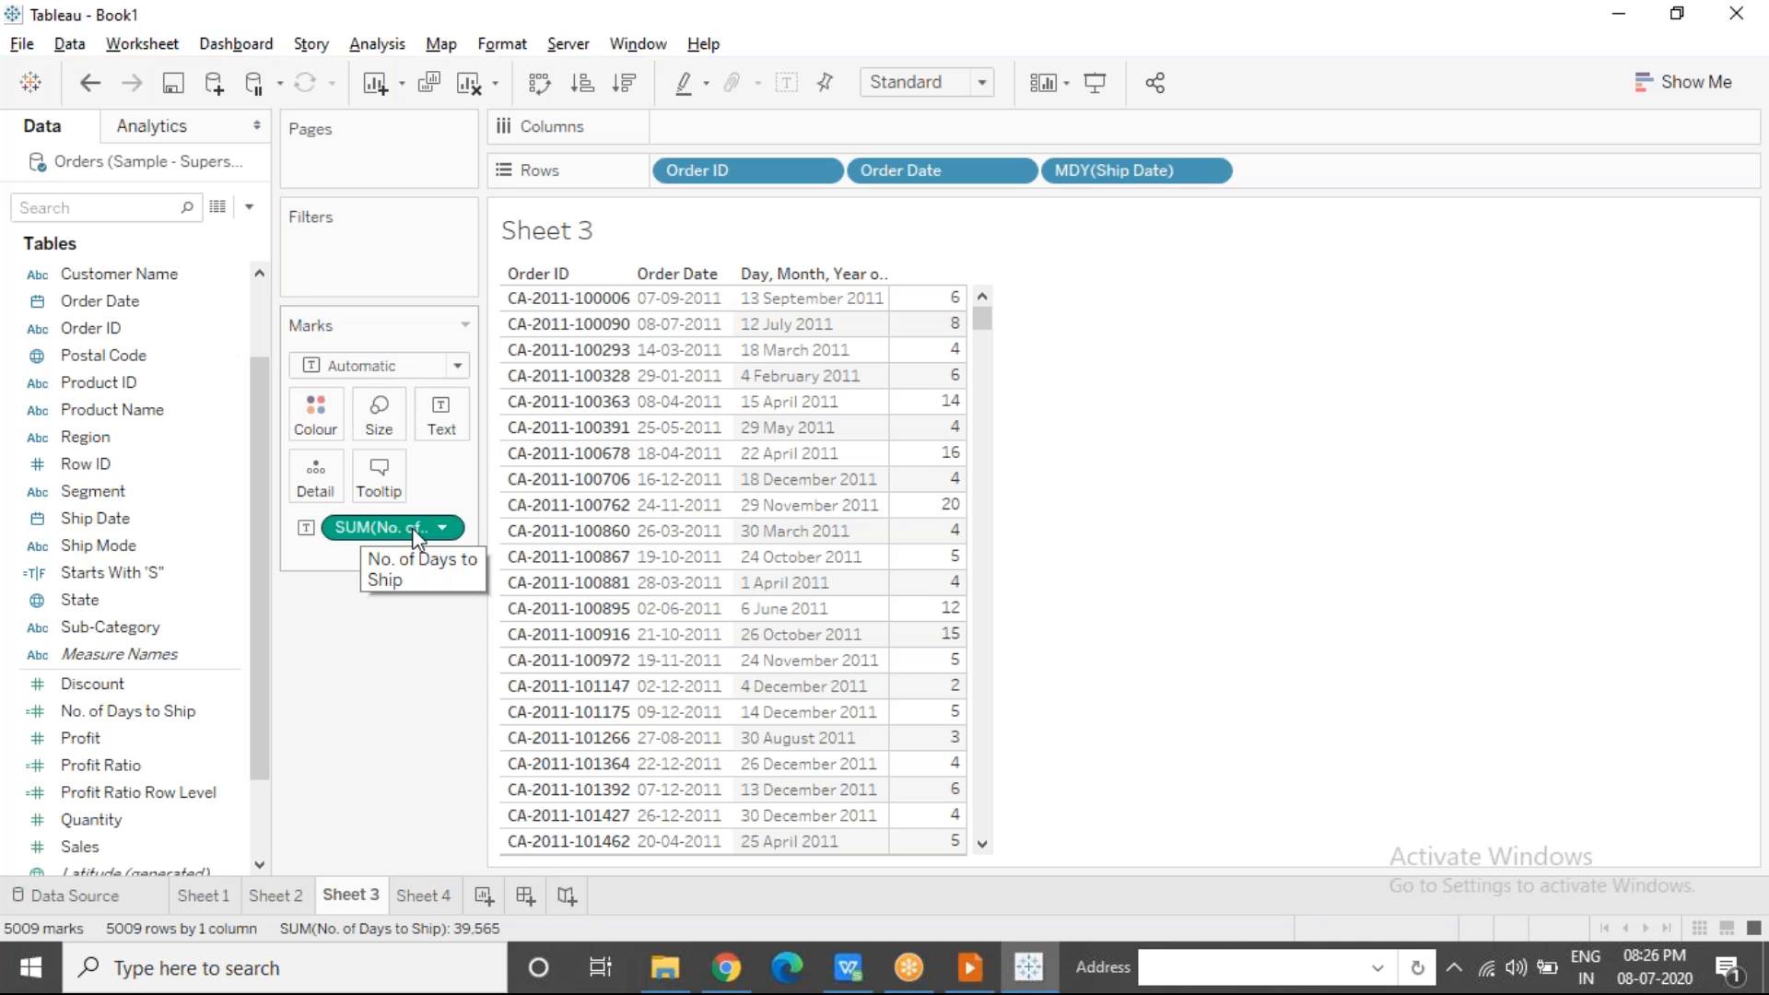
Step: Compare the order date, ship date and number of days to ship for the first two orders
click(673, 324)
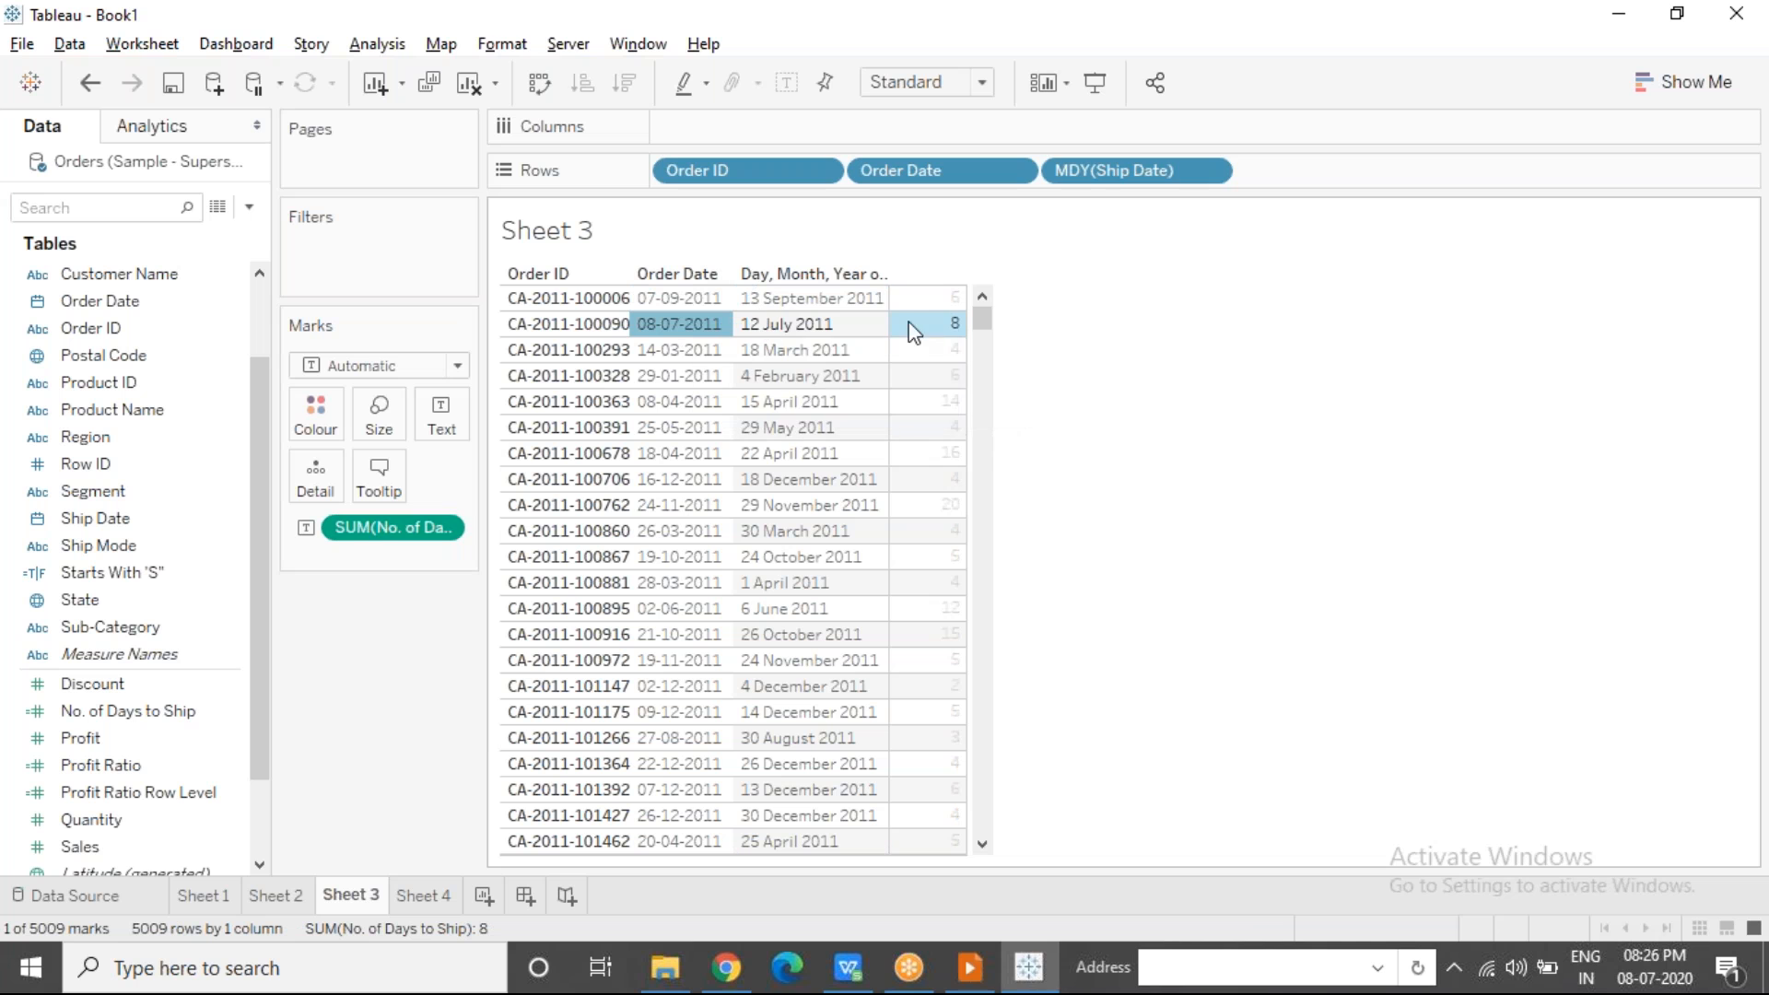
click(692, 304)
click(782, 302)
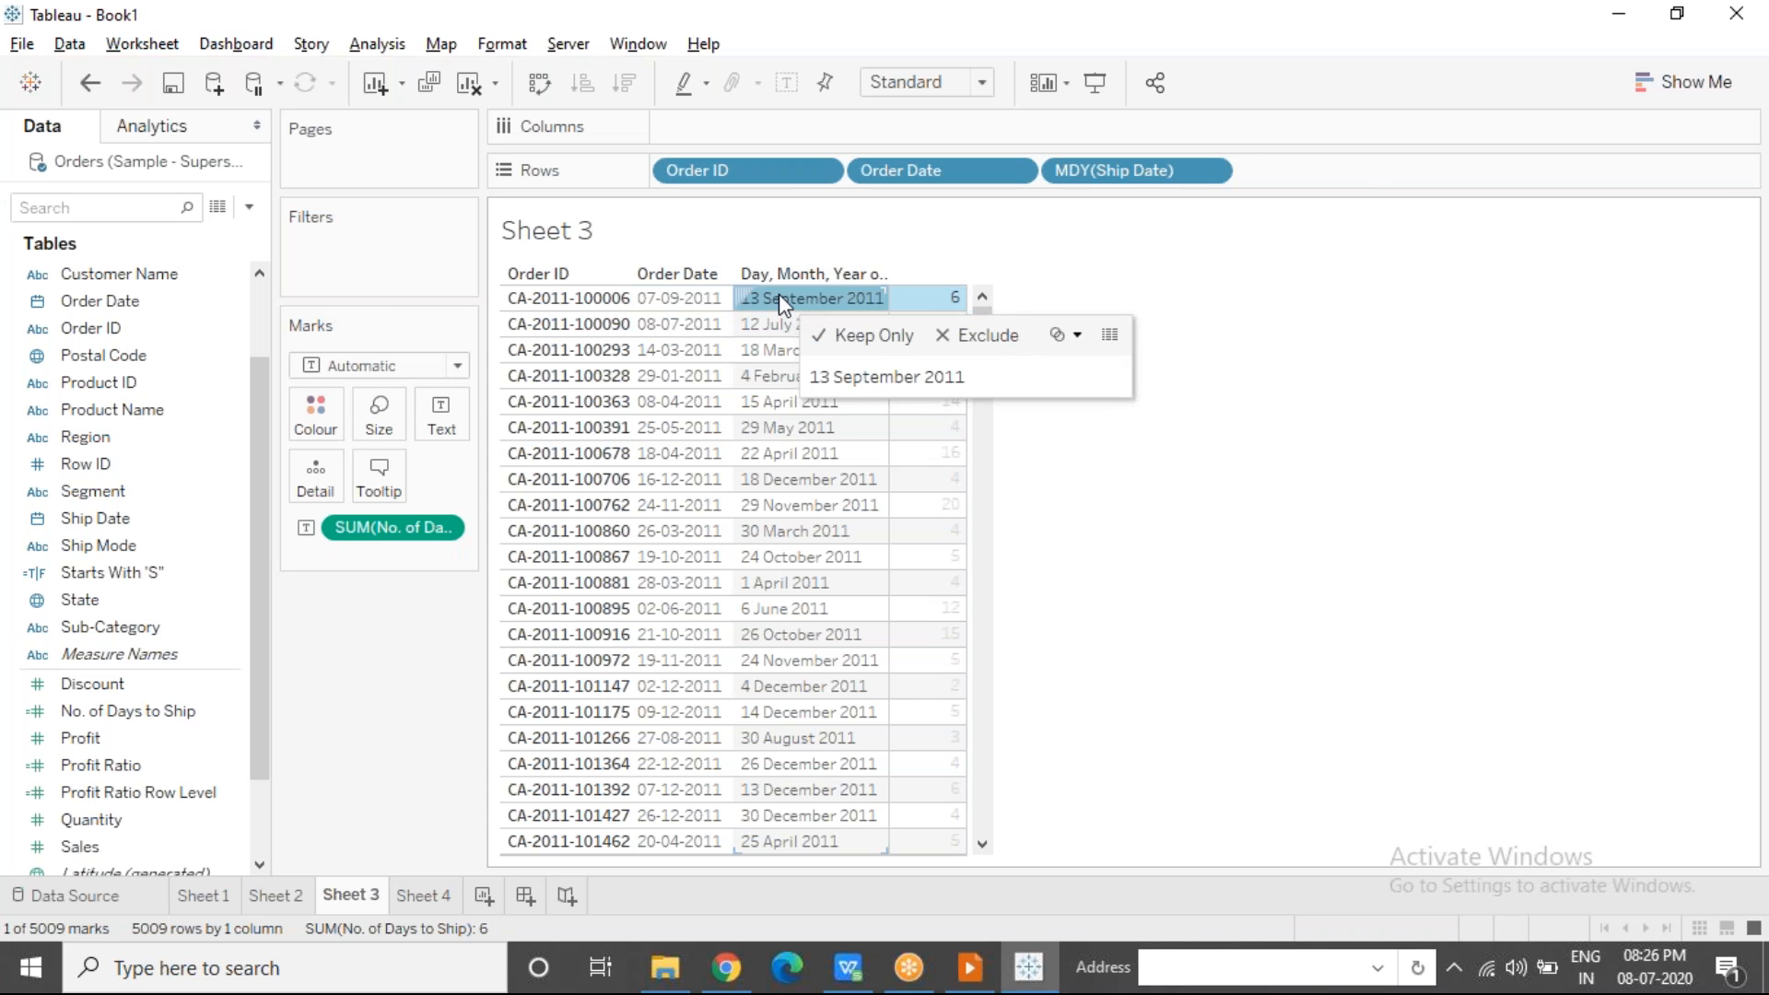
click(941, 302)
click(1091, 555)
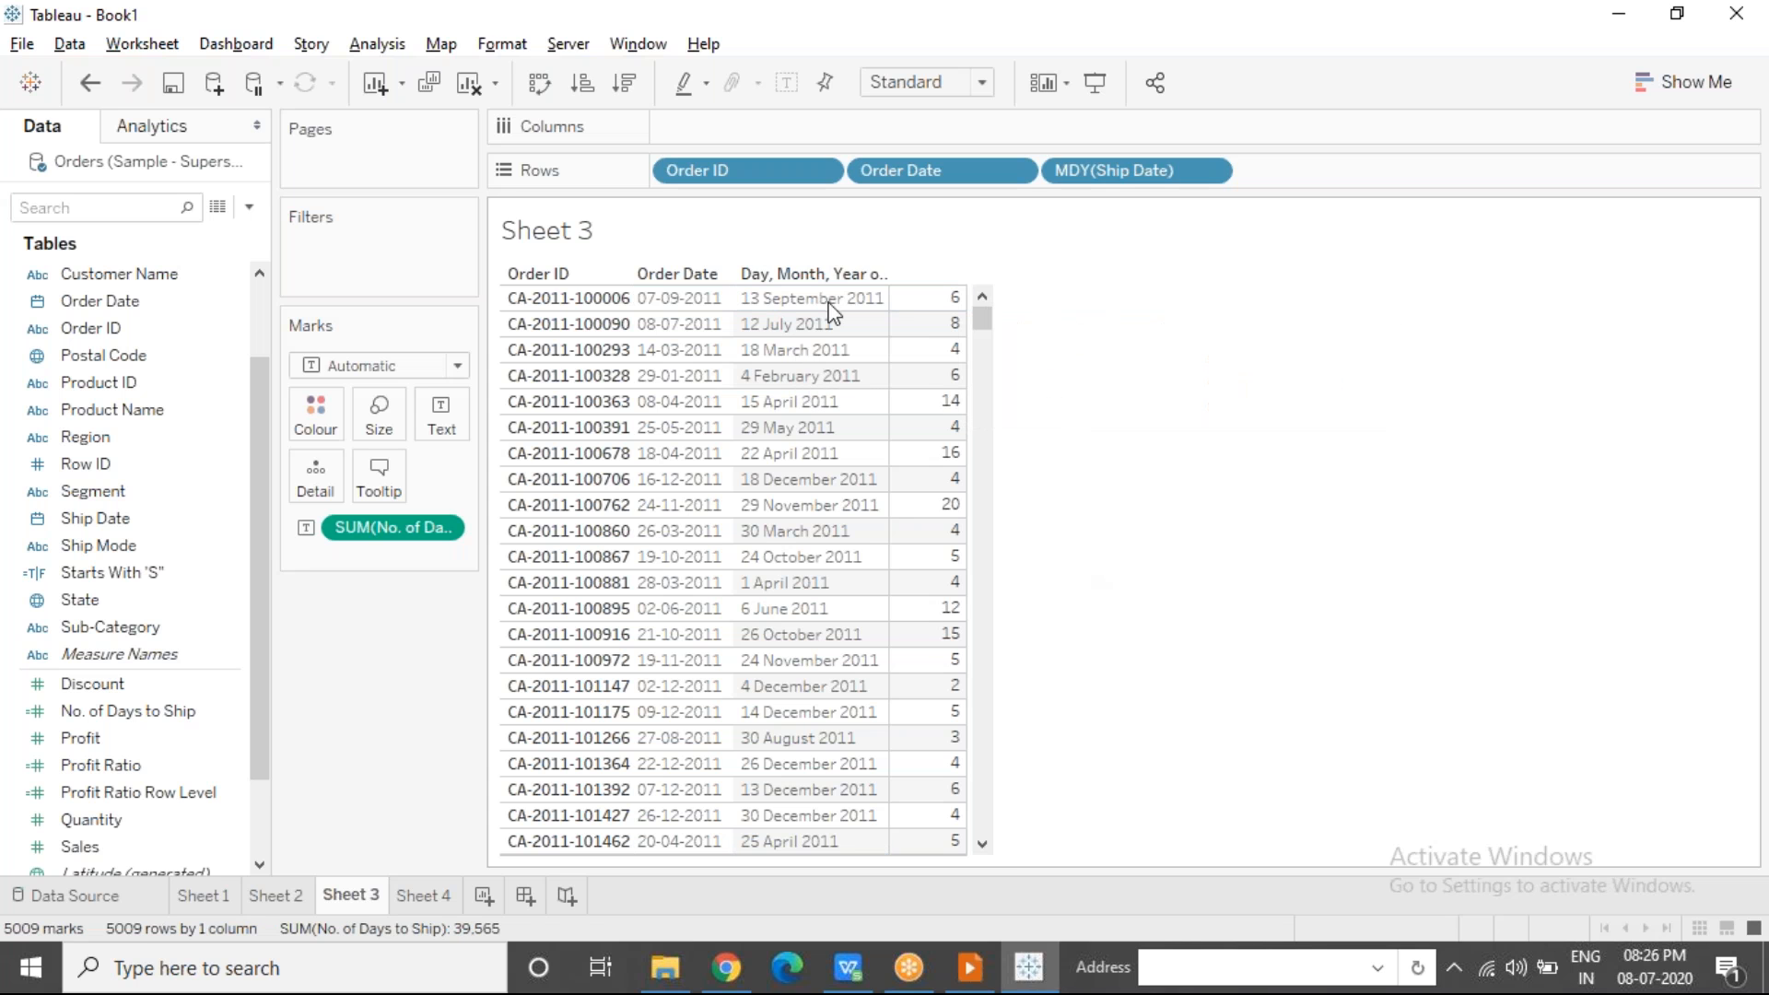
click(798, 322)
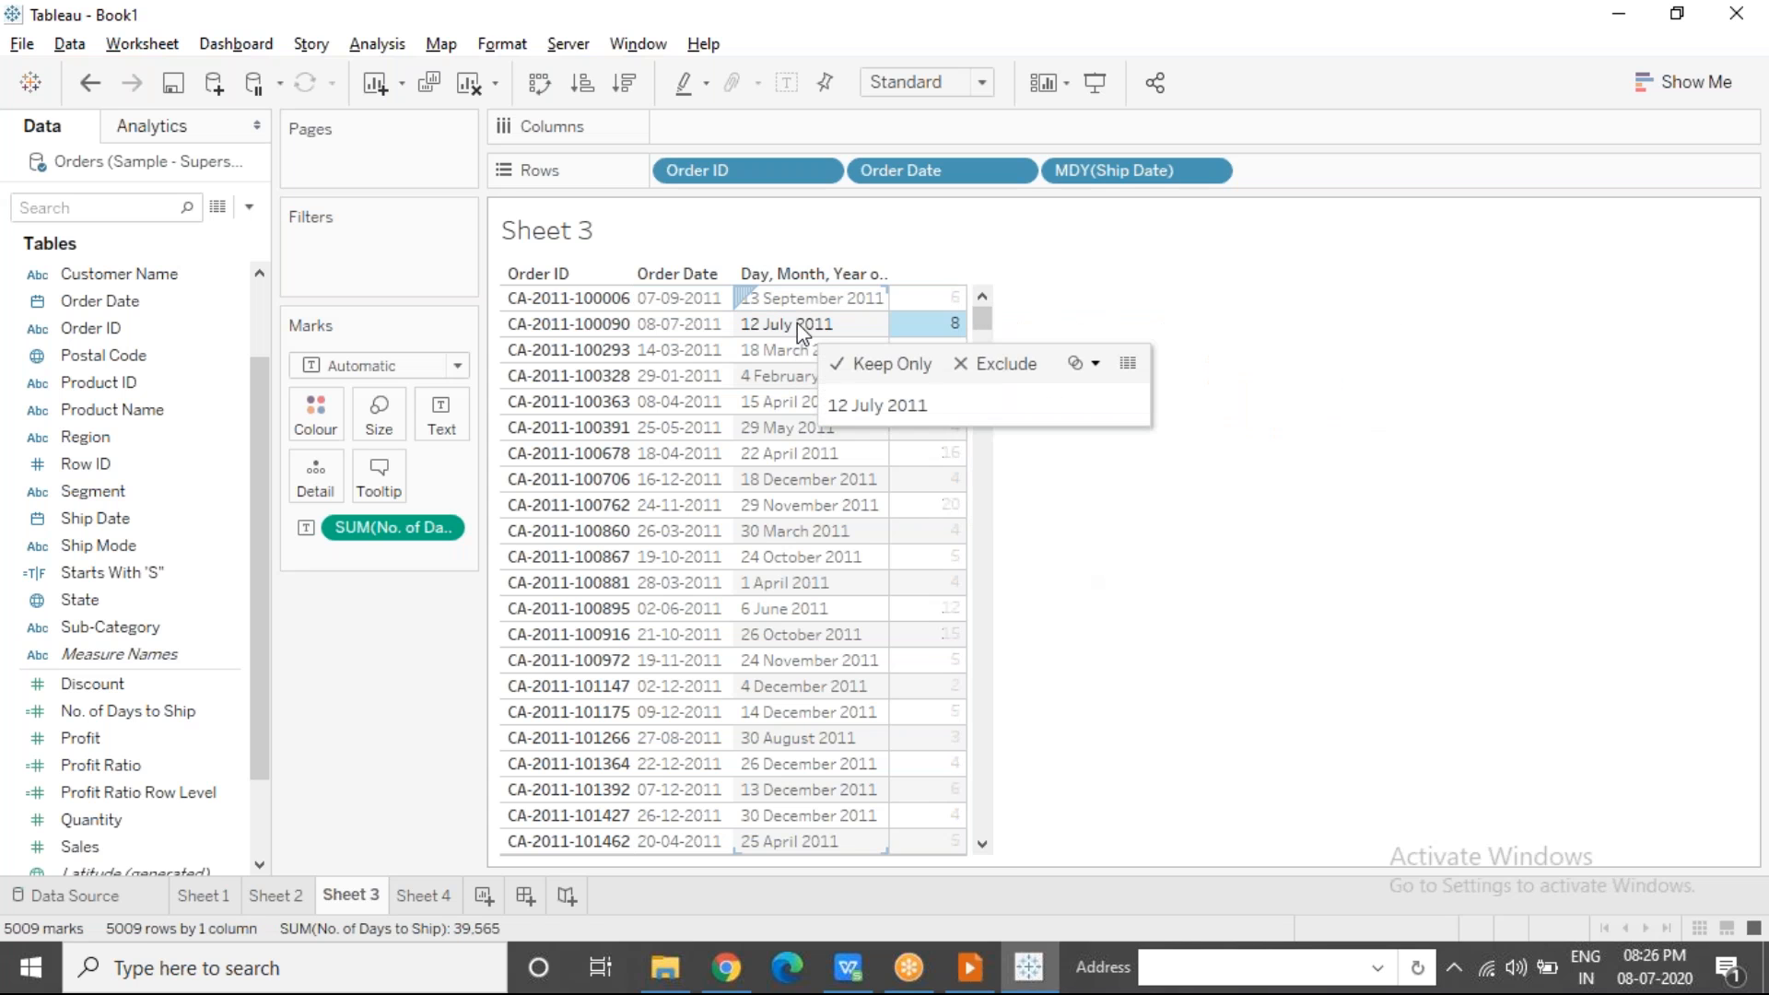
click(681, 327)
click(934, 326)
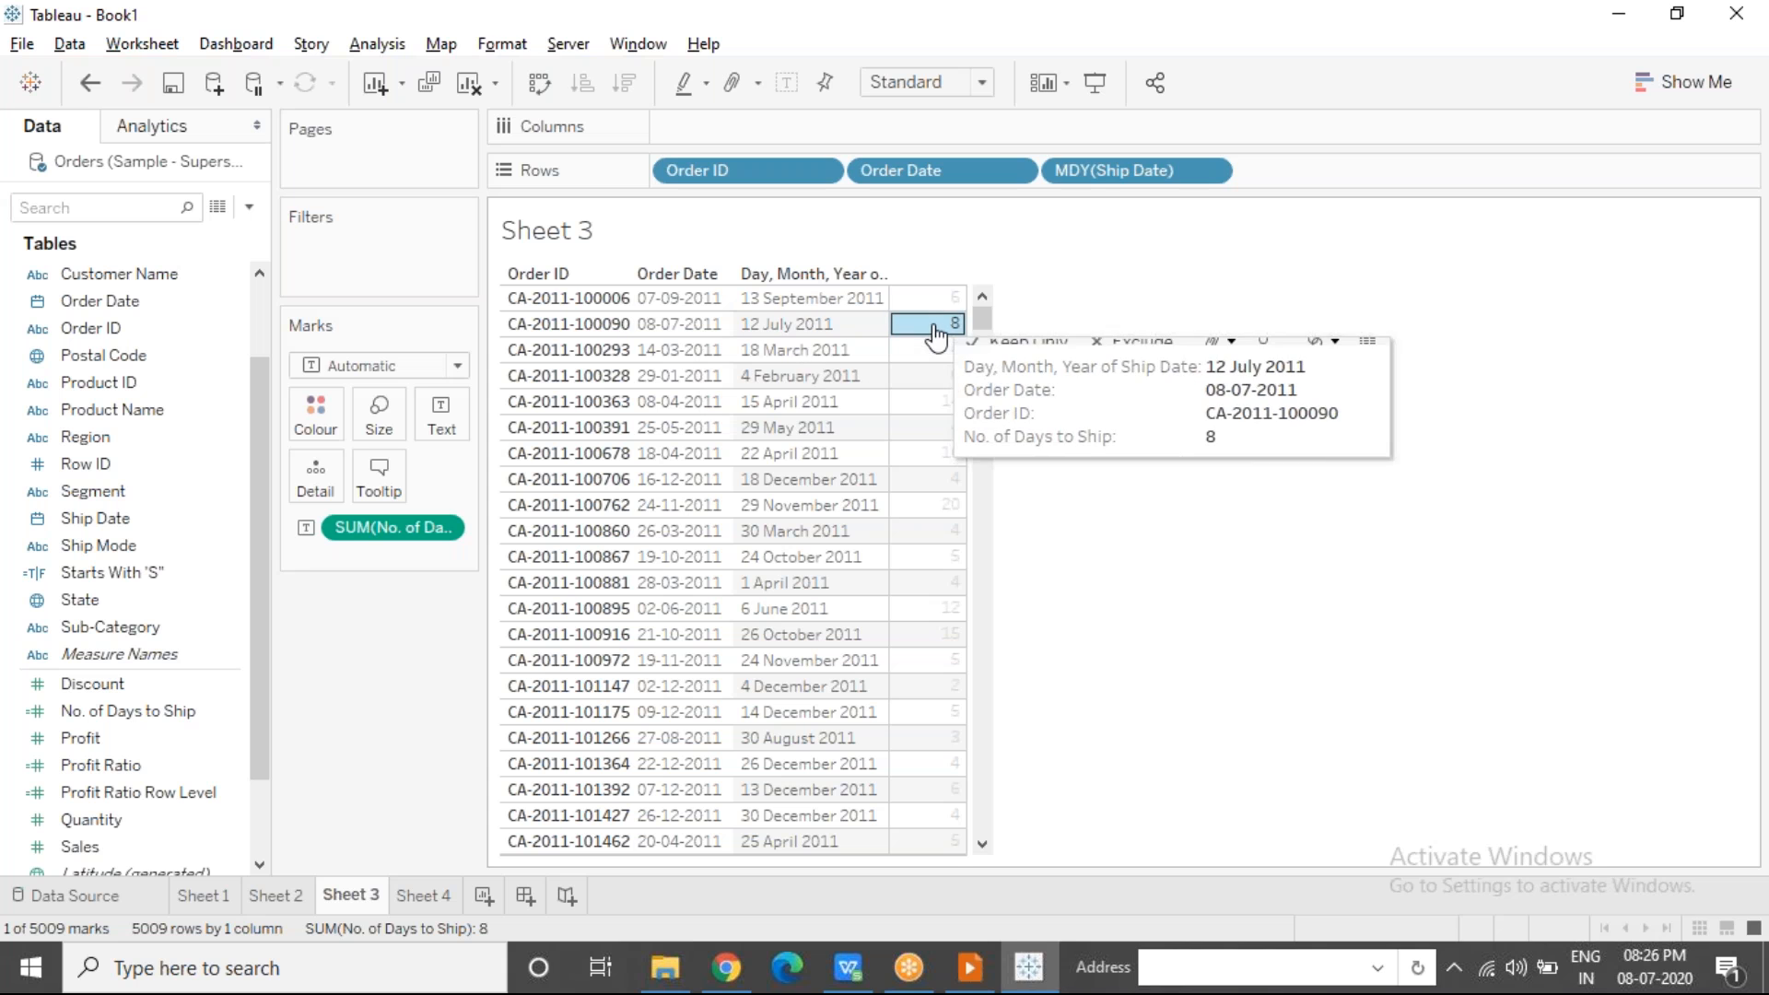
click(1085, 569)
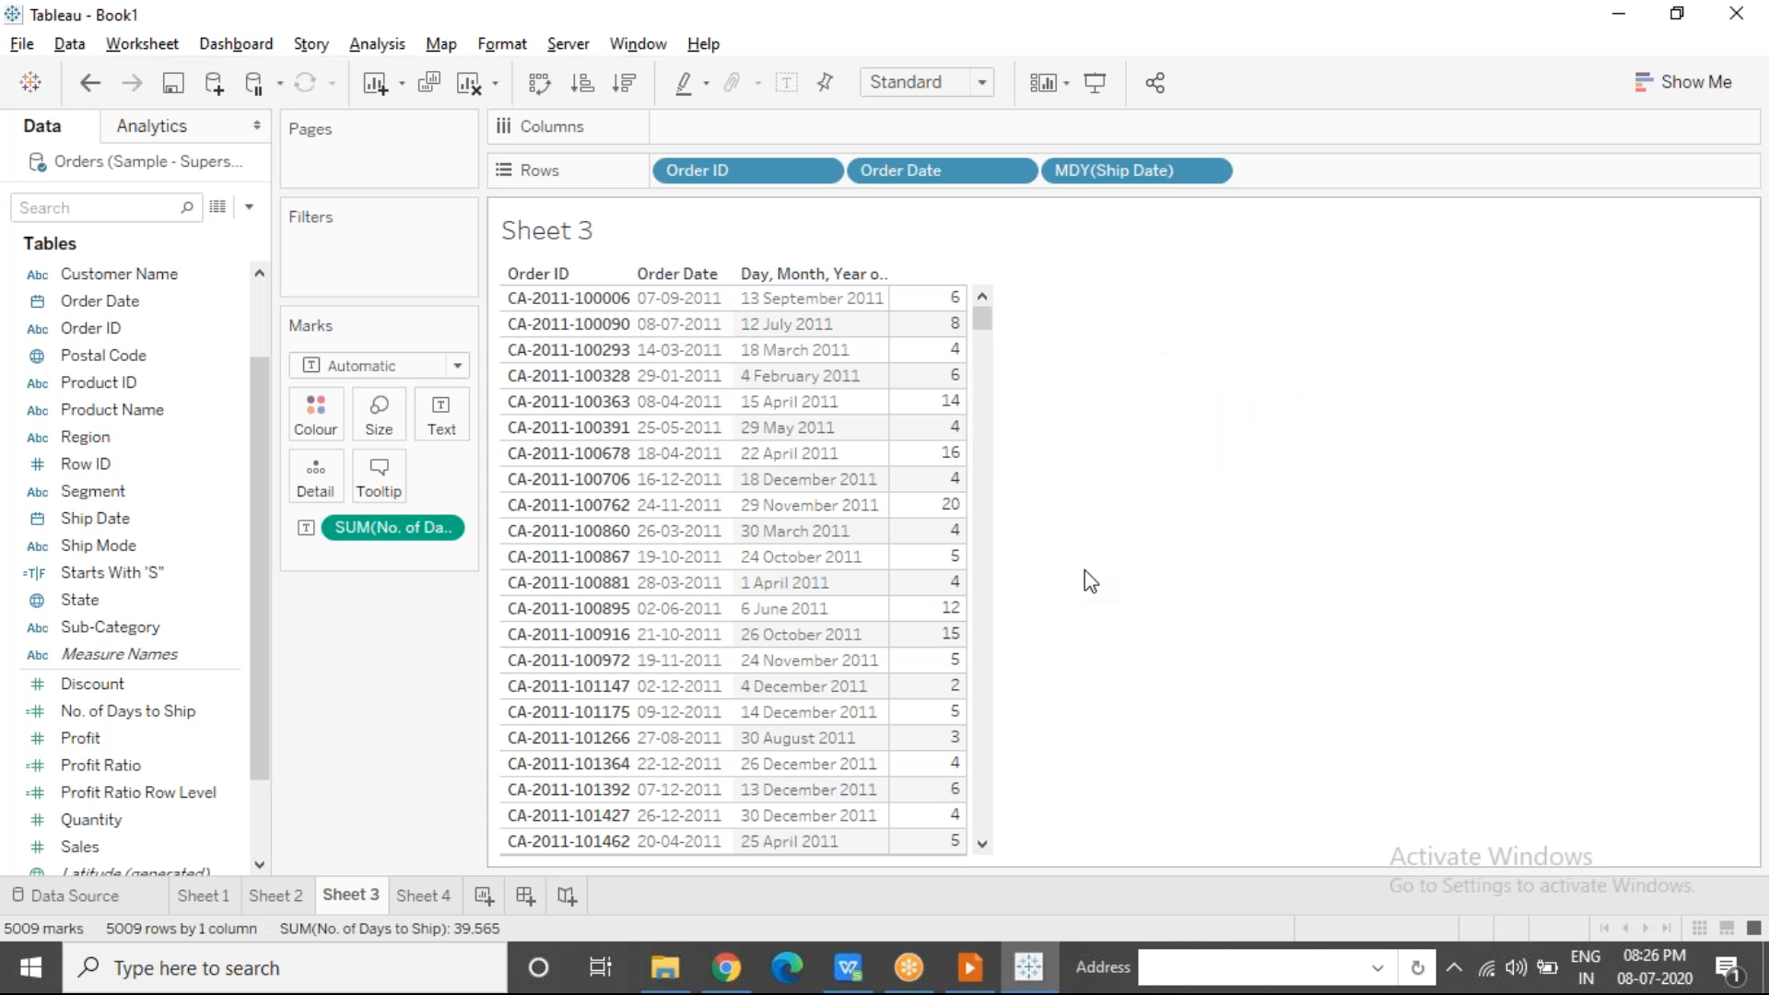
Step: Check the days to ship against the order dates for the orders shipped on 15 April 2011 and 22 April 2011
click(776, 402)
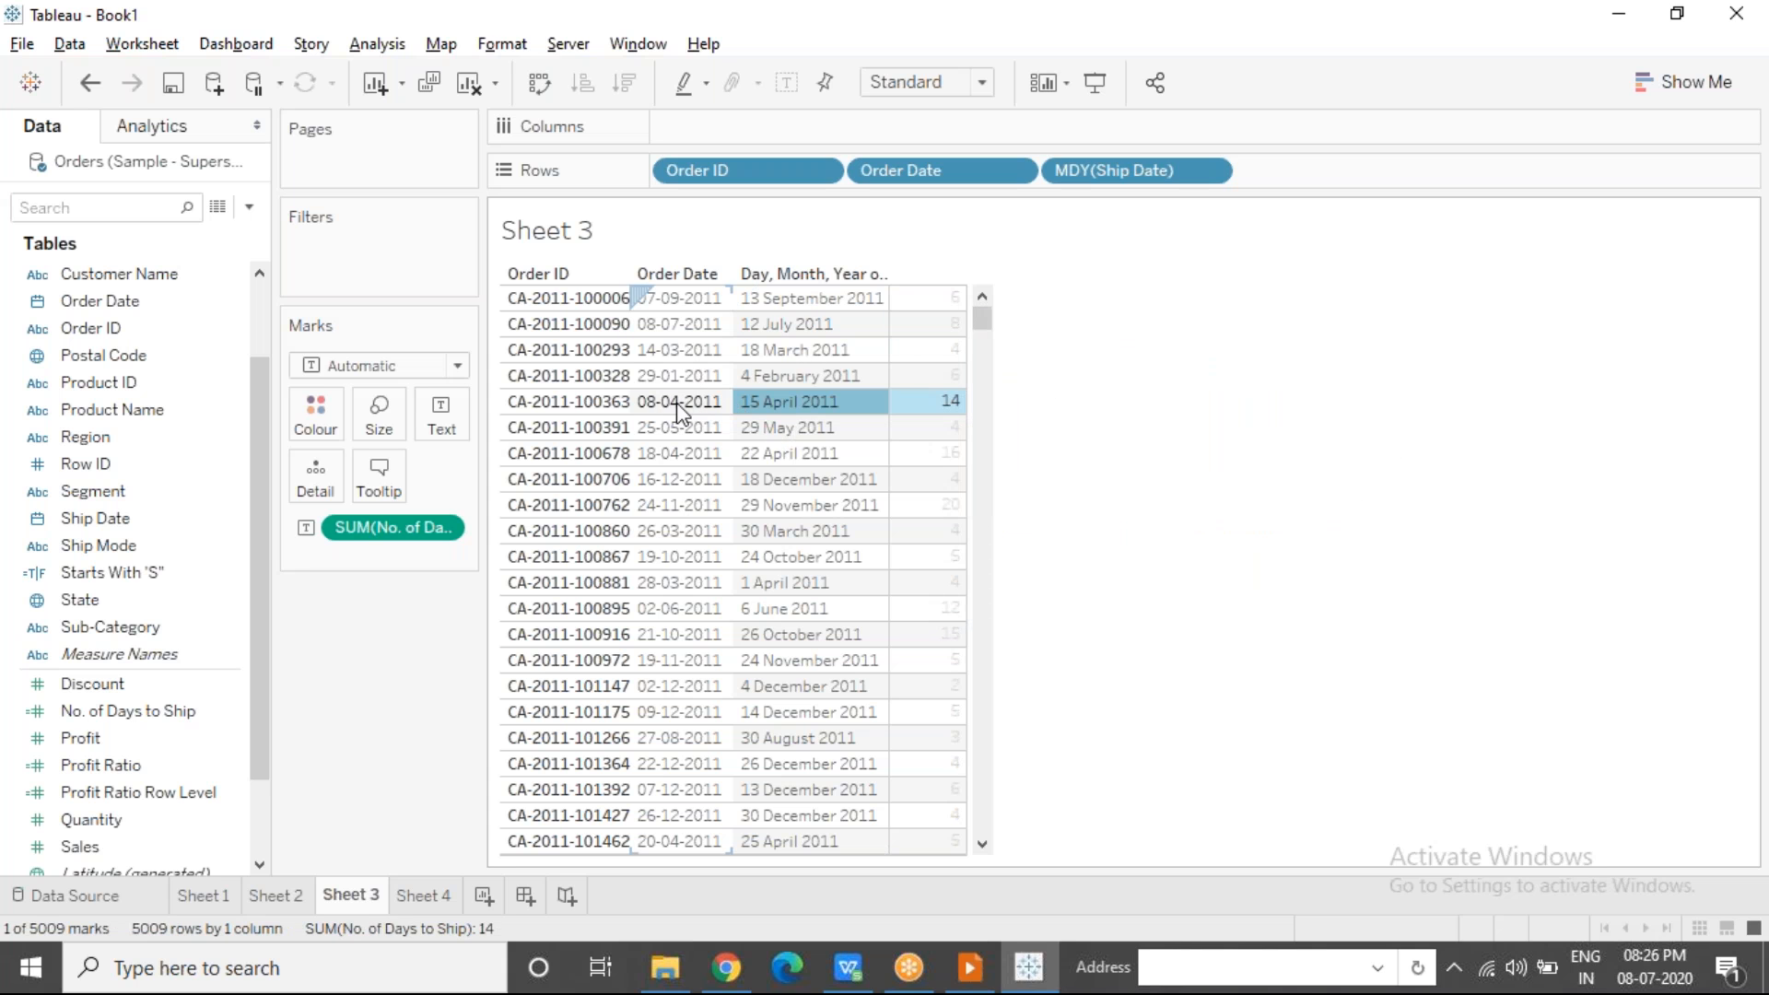
click(679, 406)
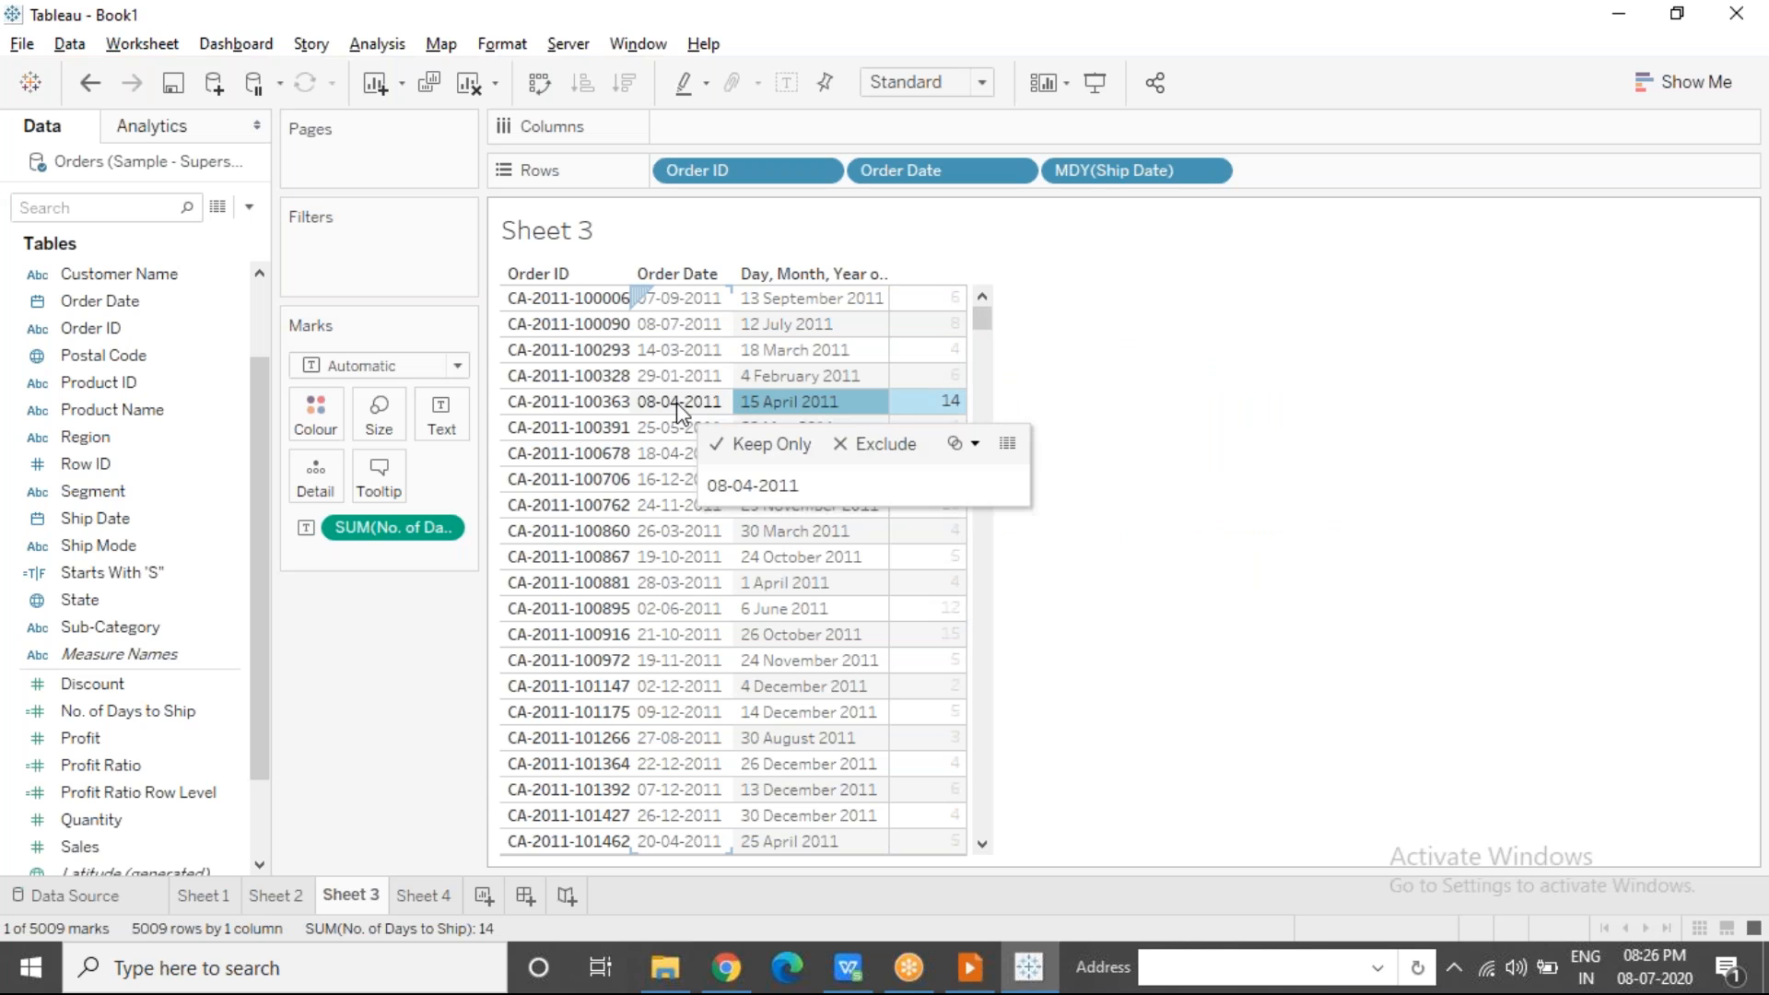
click(914, 403)
click(1103, 613)
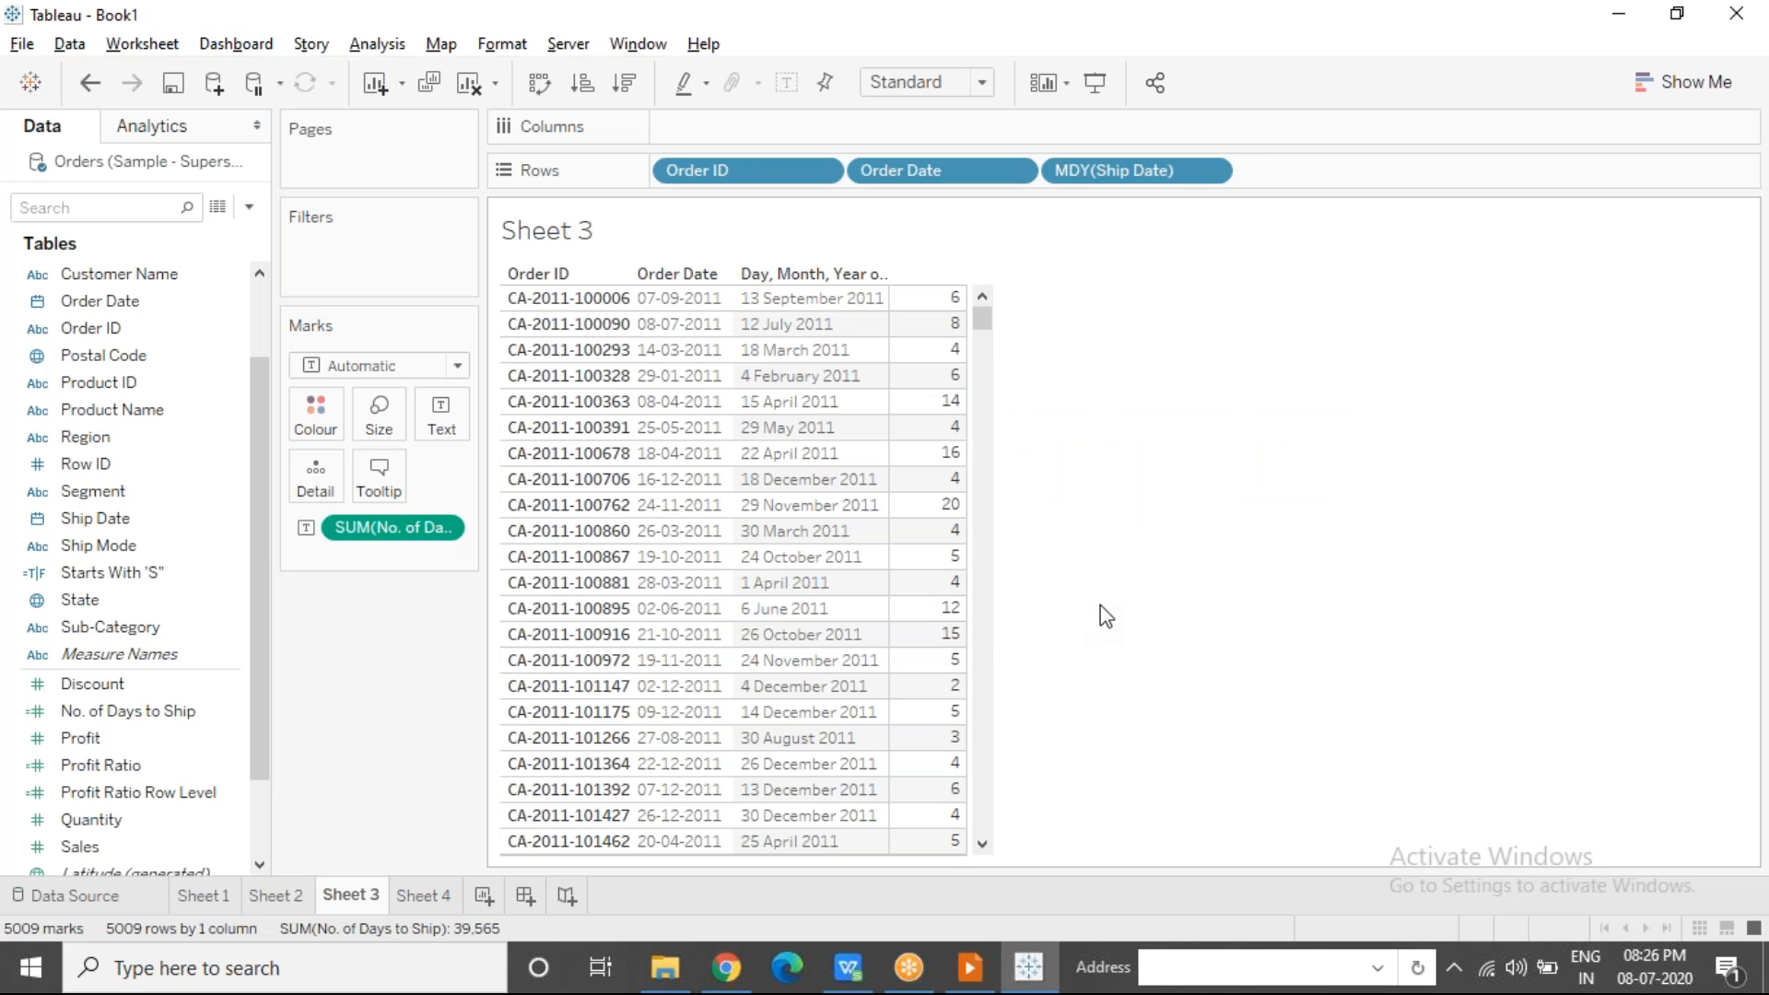
click(791, 455)
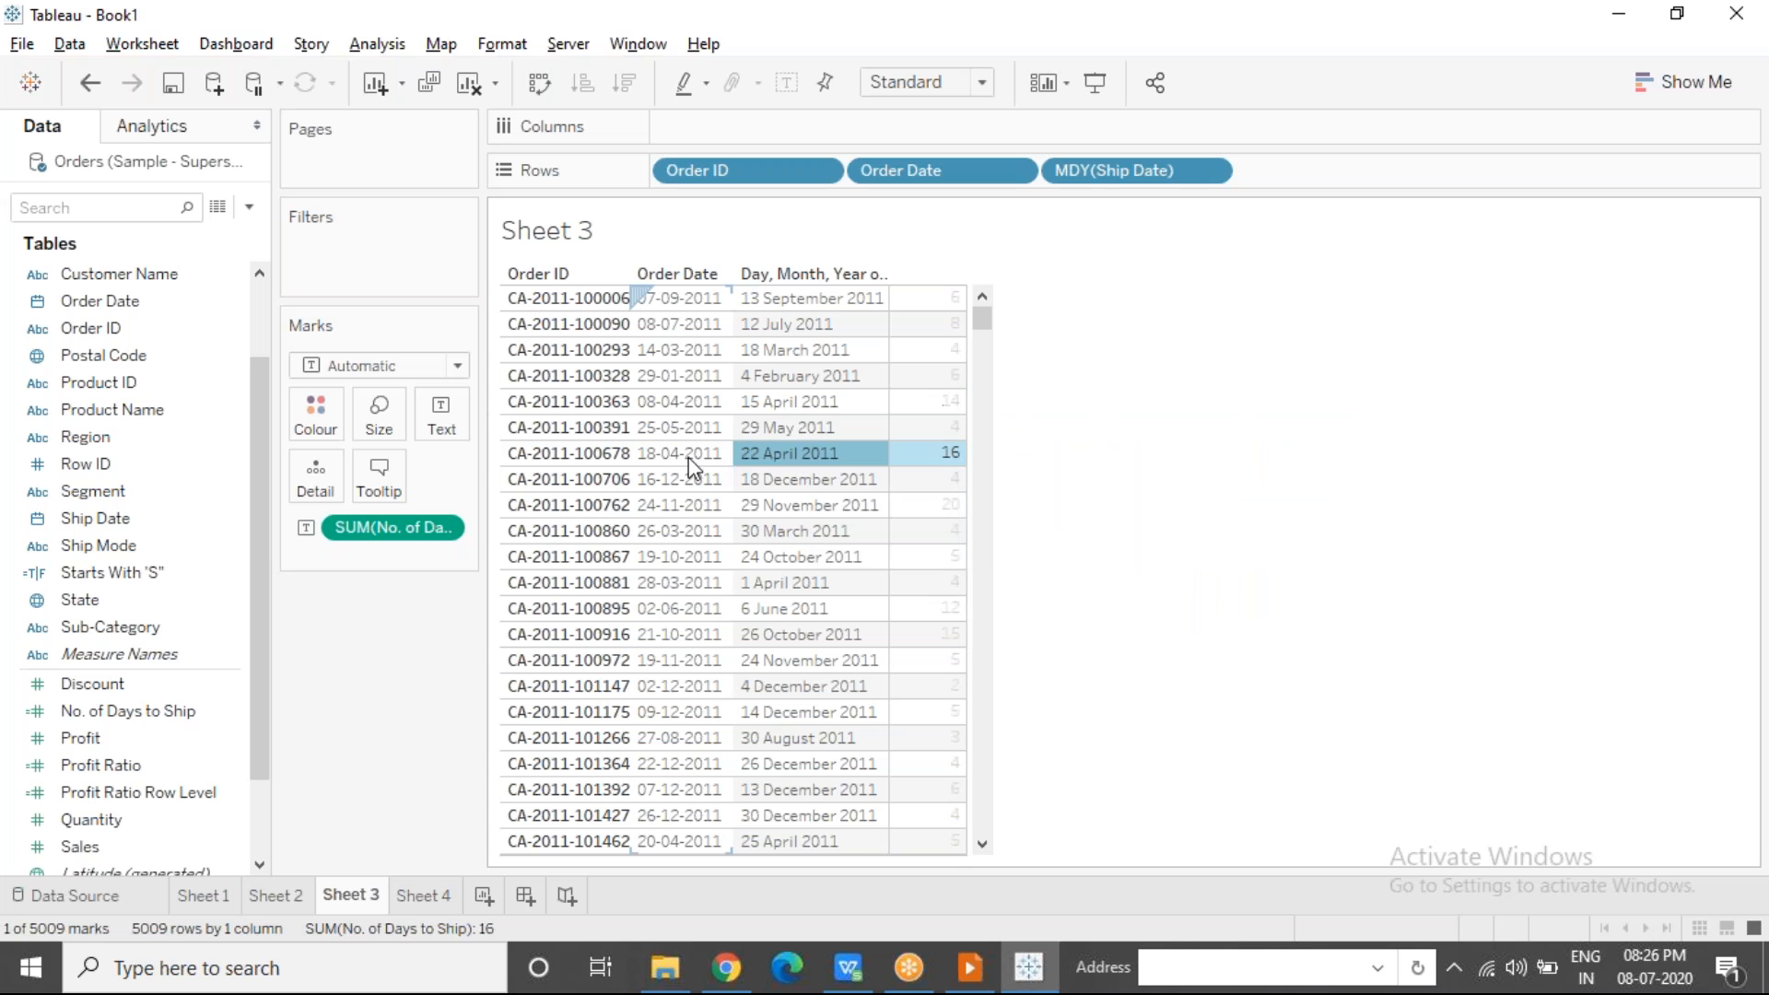
click(951, 455)
click(1076, 703)
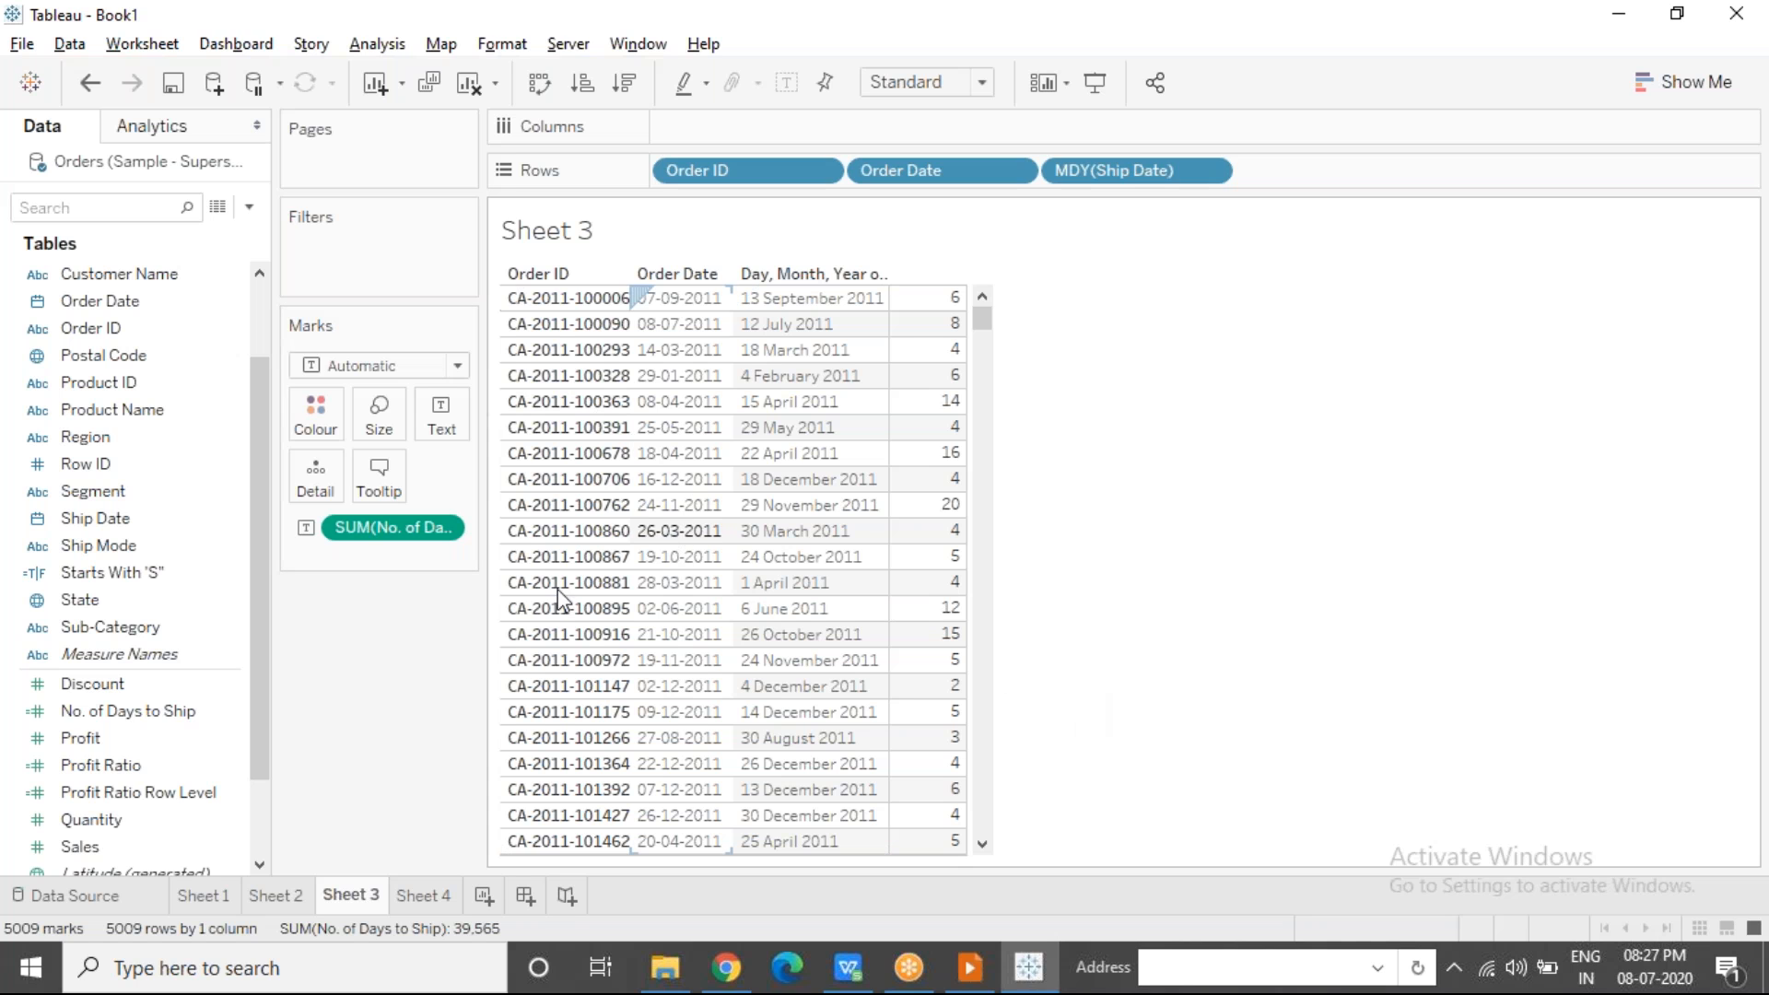
Step: View the underlying Orders data beside the sheet and sort its rows by Order ID in ascending order
click(219, 208)
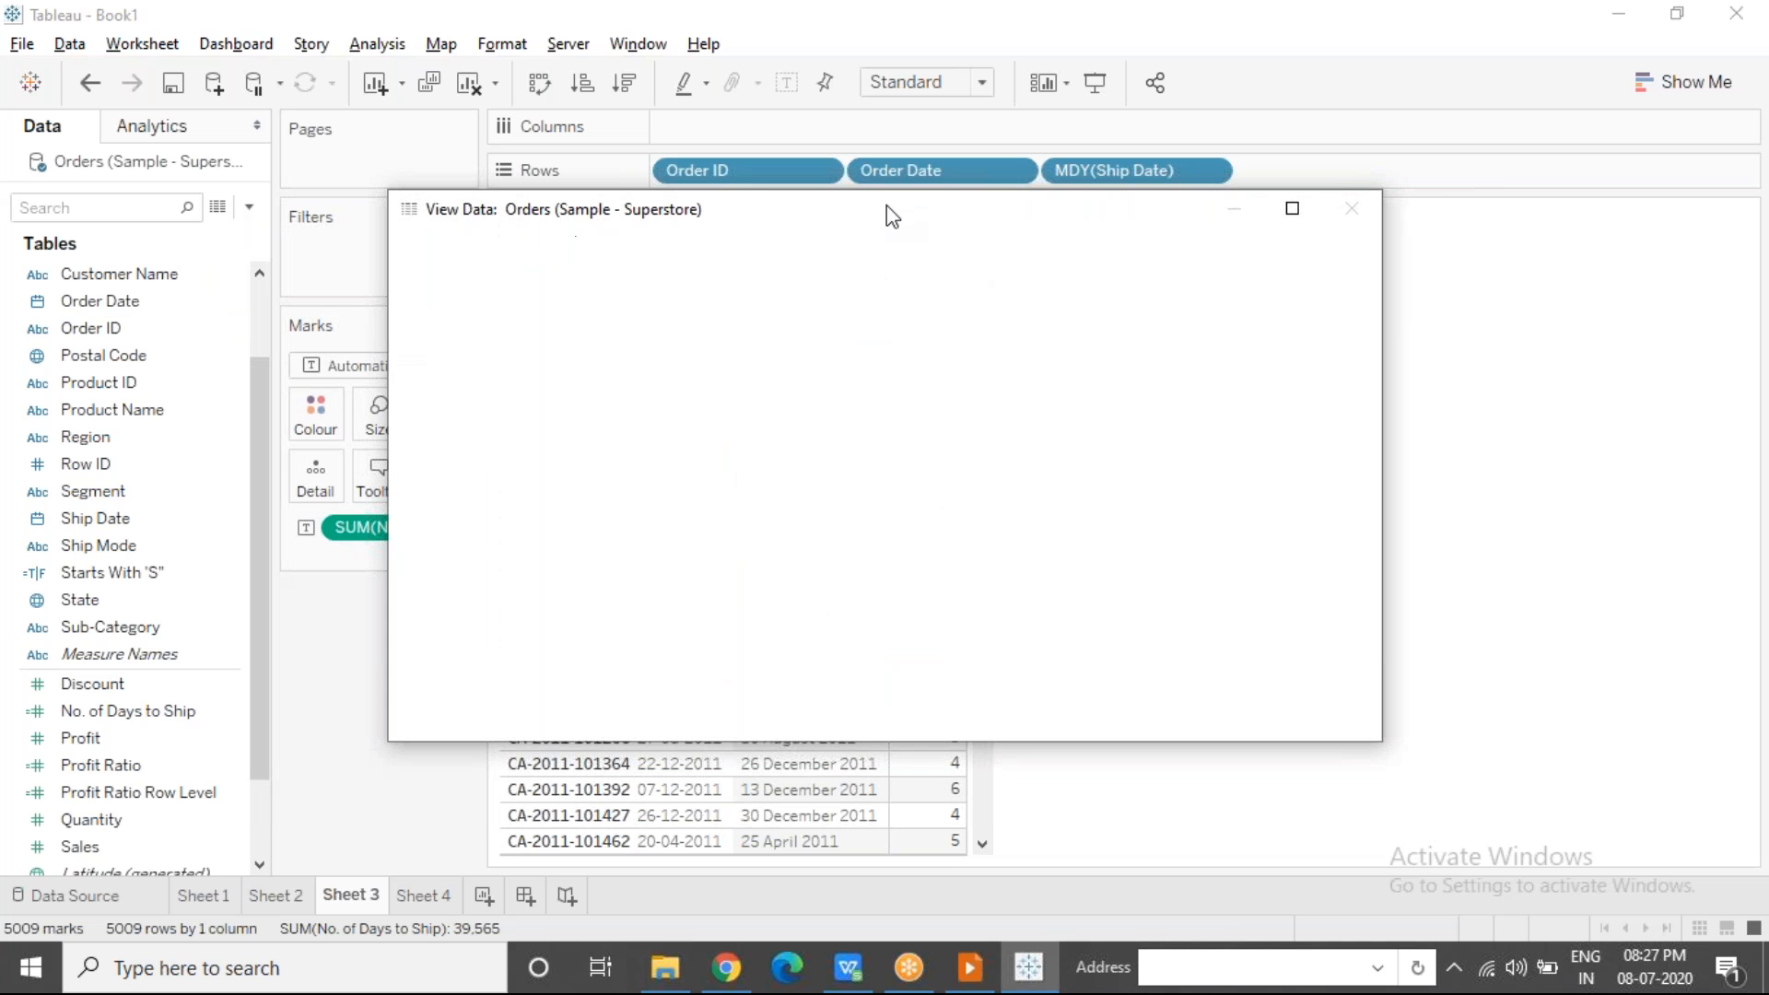
drag(885, 209, 712, 419)
click(959, 496)
click(959, 496)
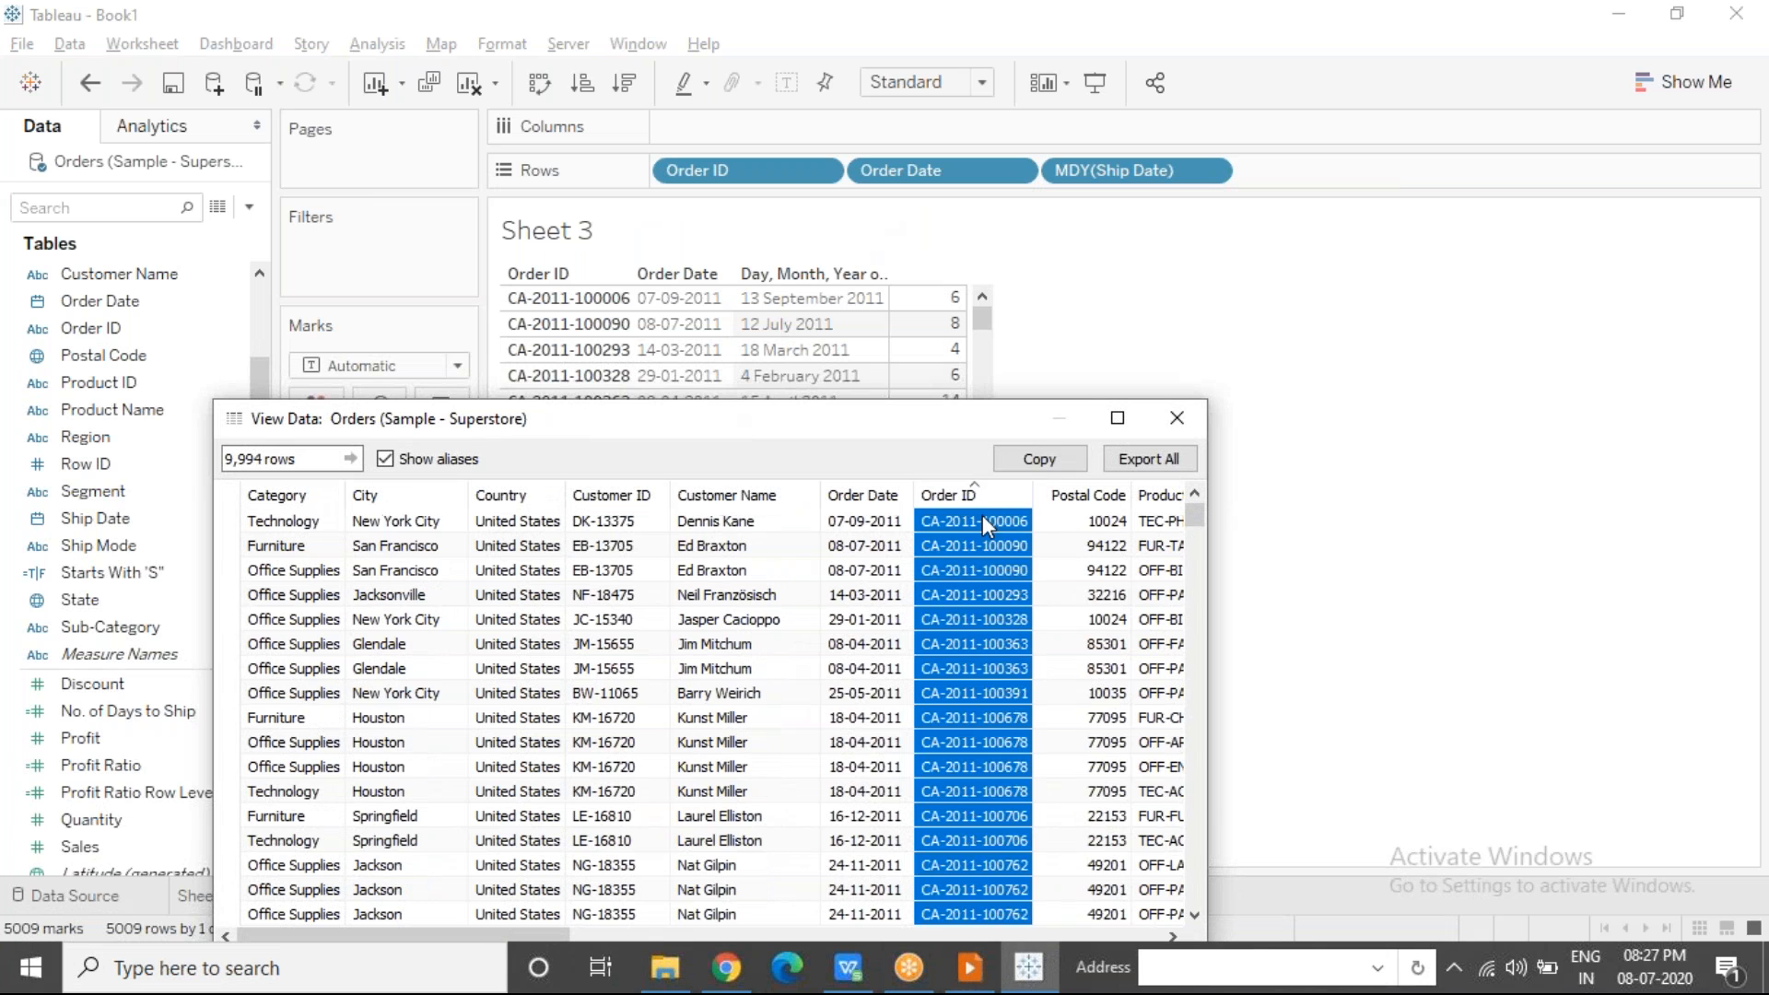
Step: Follow the first order's row across the underlying data to its No. of Days to Ship value
click(982, 517)
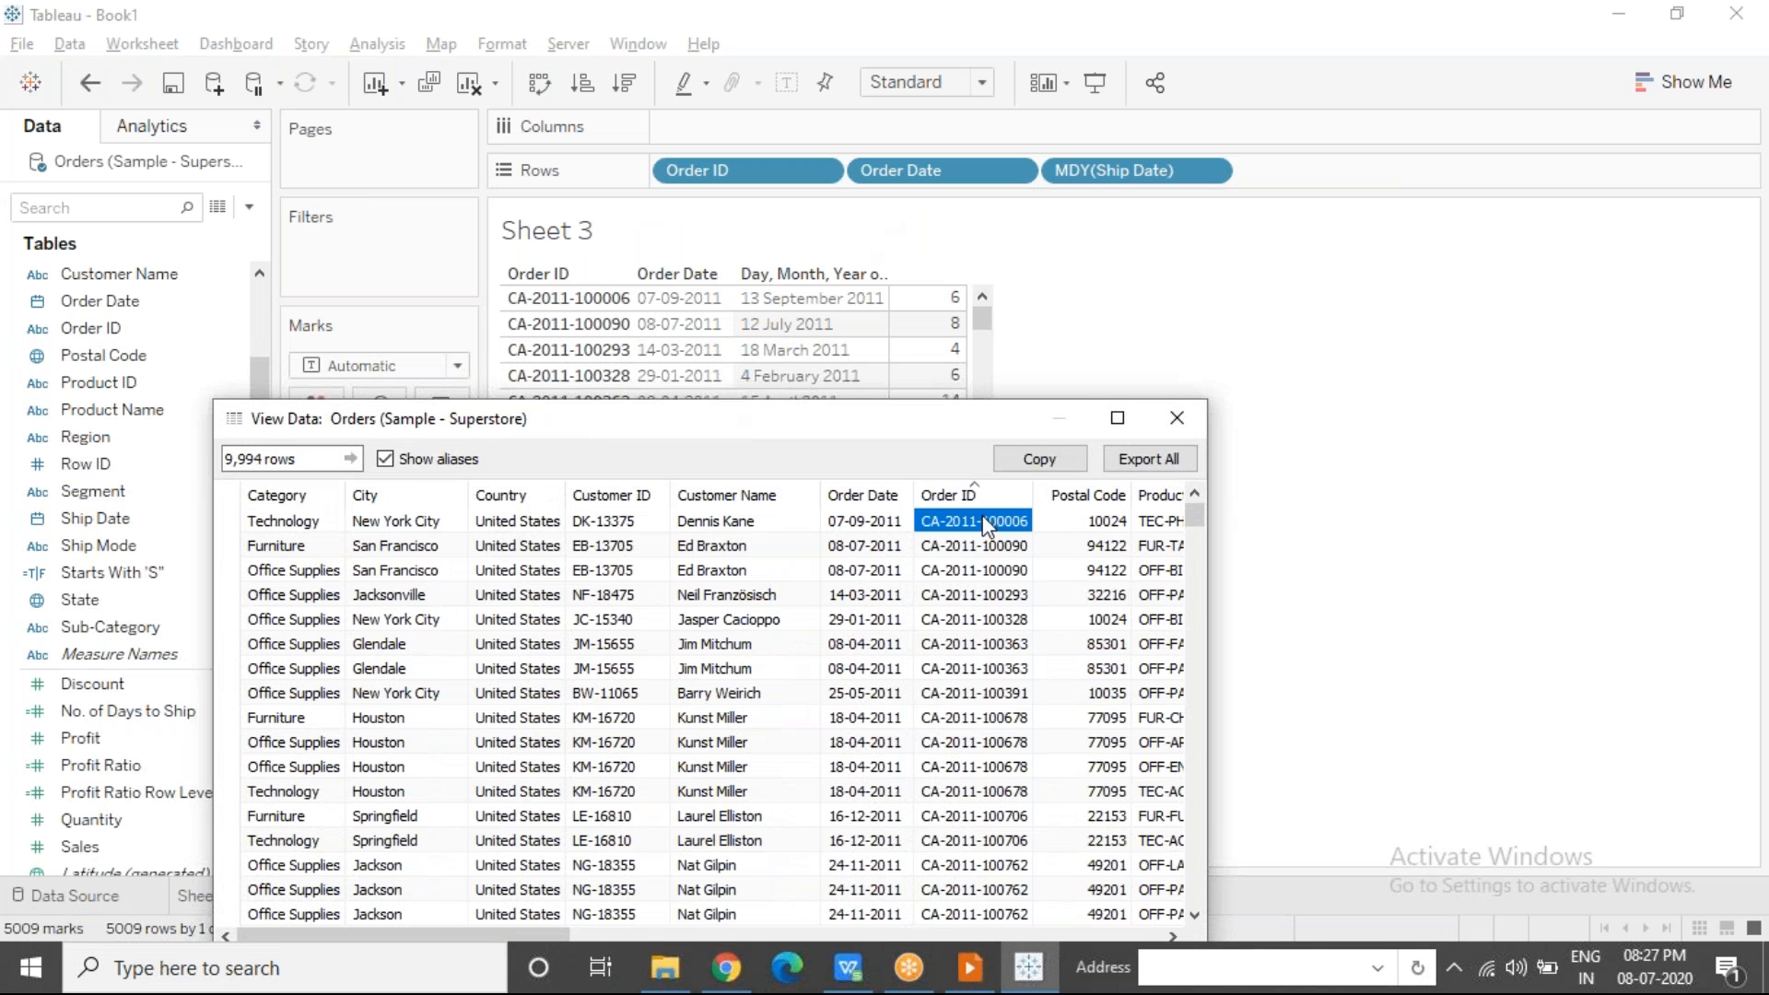
key(Right)
key(Right)
key(Right)
key(Right)
key(Right)
key(Right)
key(Right)
key(Right)
key(Right)
key(Right)
key(Right)
key(Right)
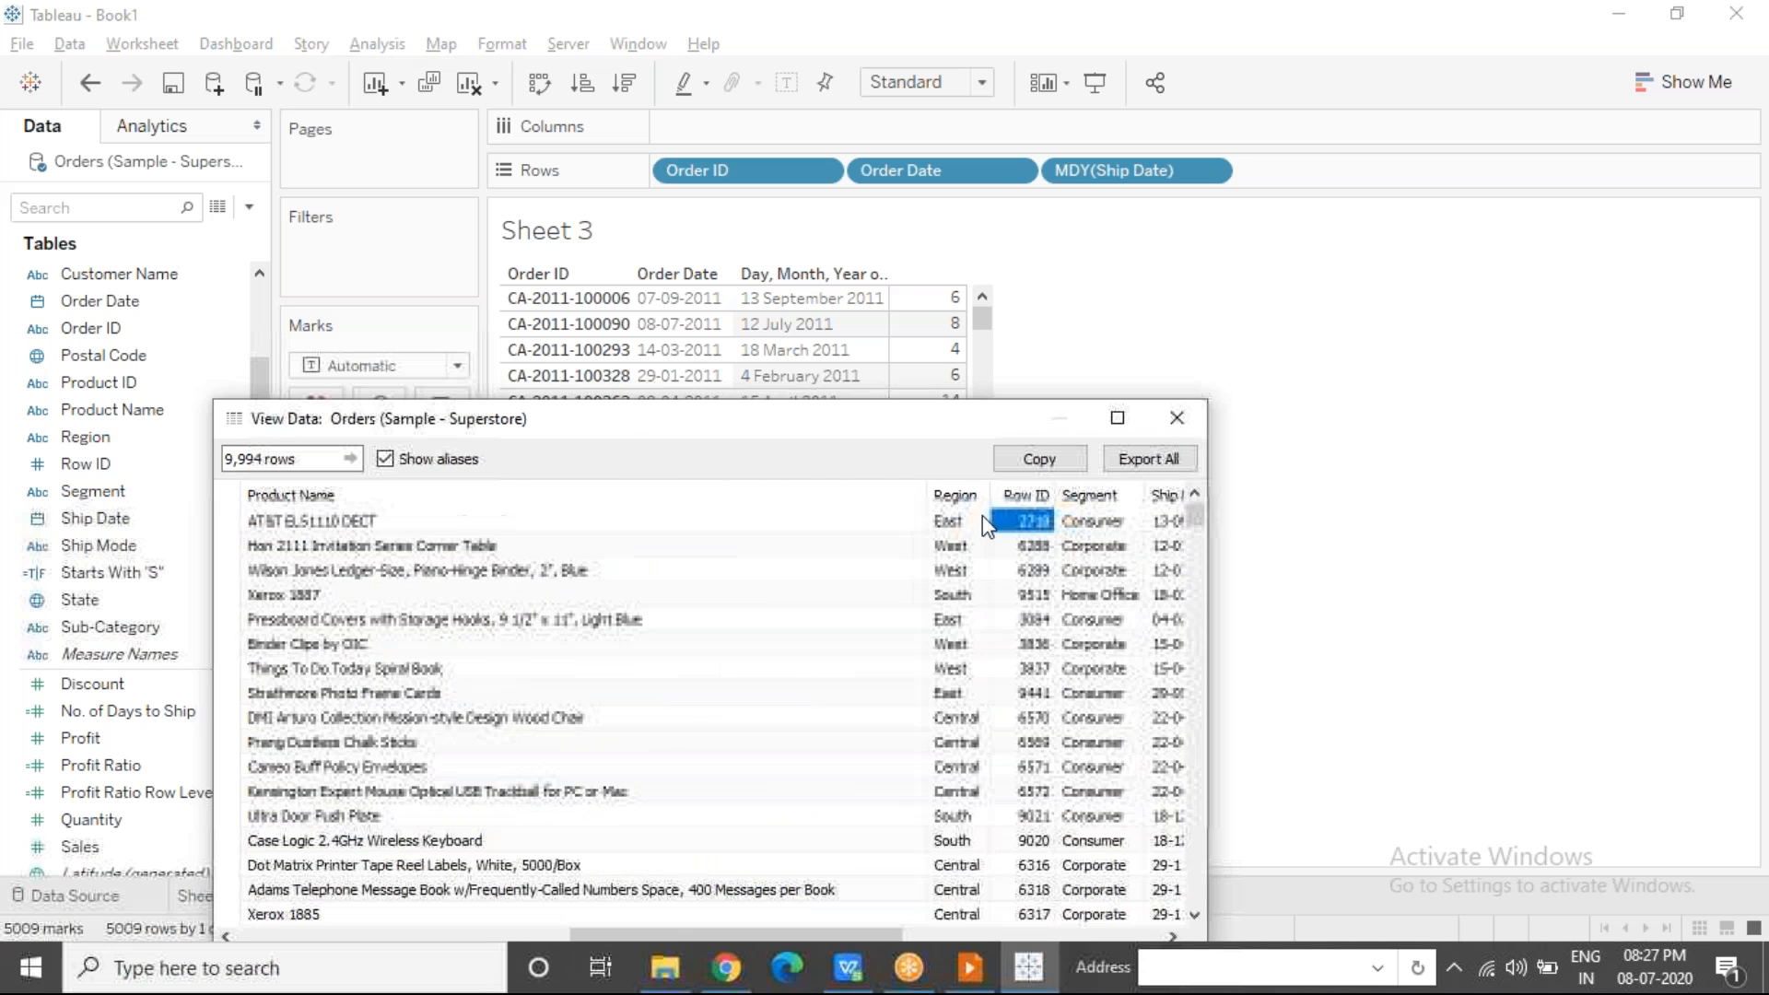
key(Right)
key(Right)
key(Right)
key(Right)
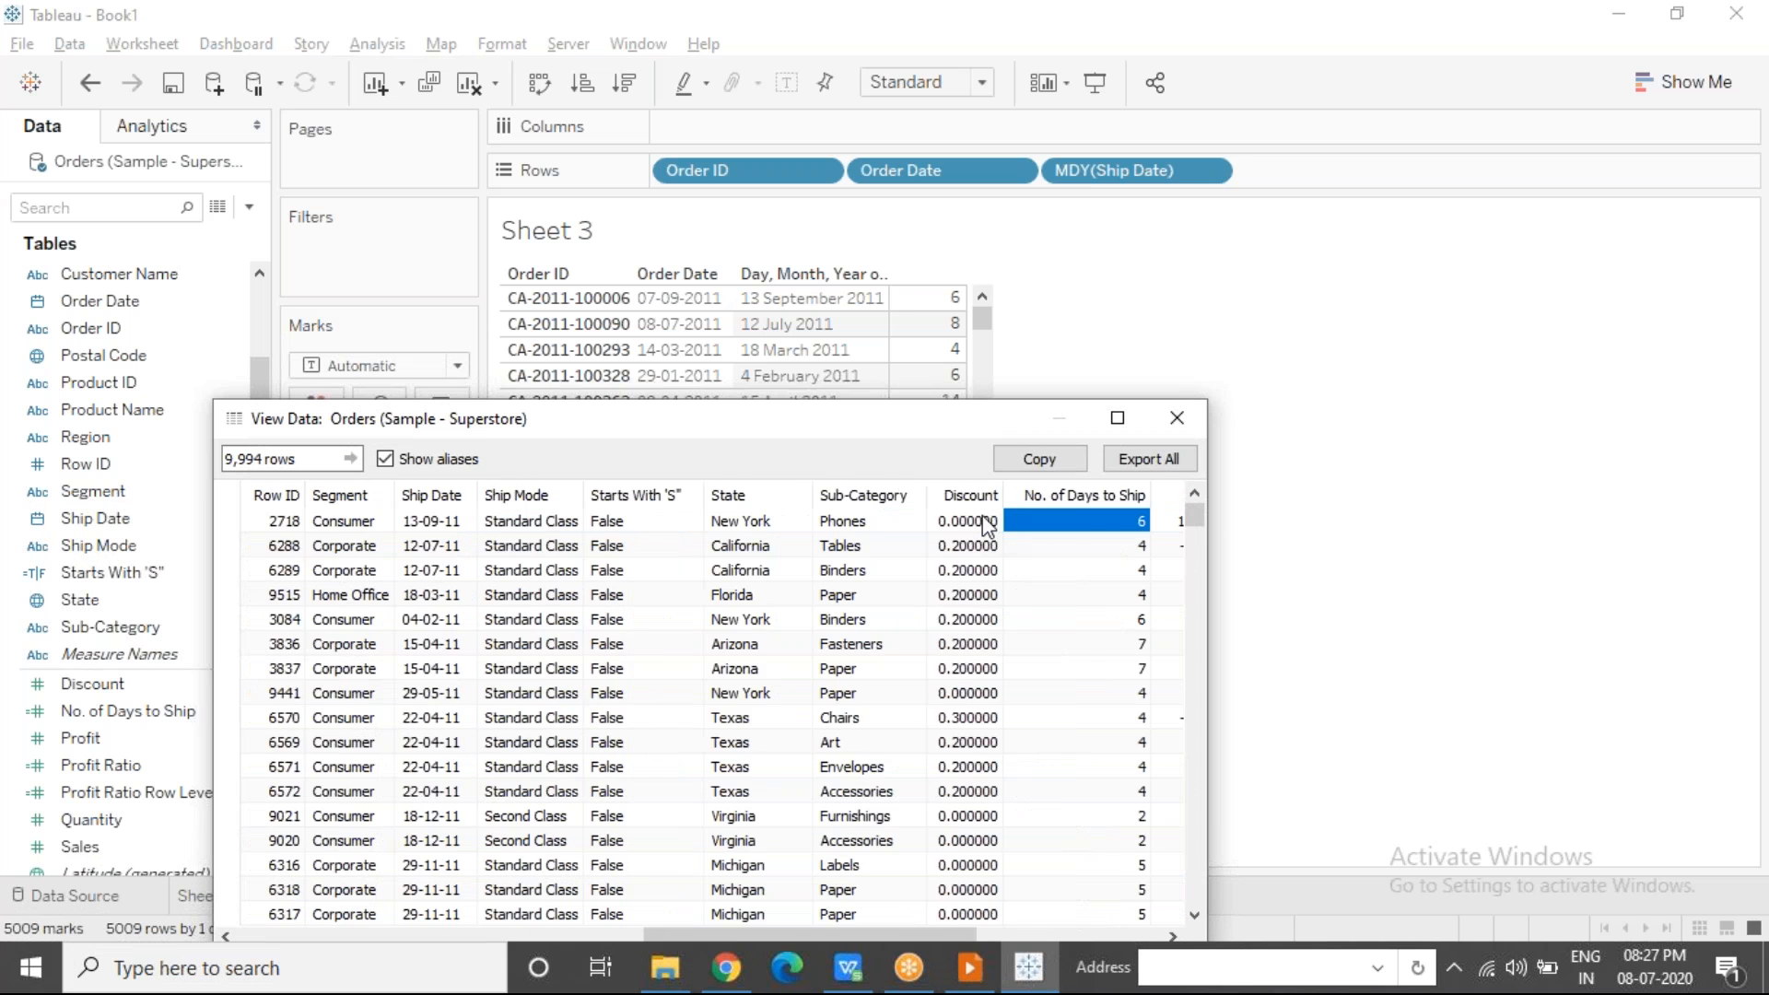
Step: Move along the underlying data to the No. of Days to Ship value in the second row
key(Left)
key(Left)
key(Left)
key(Left)
key(Right)
key(Right)
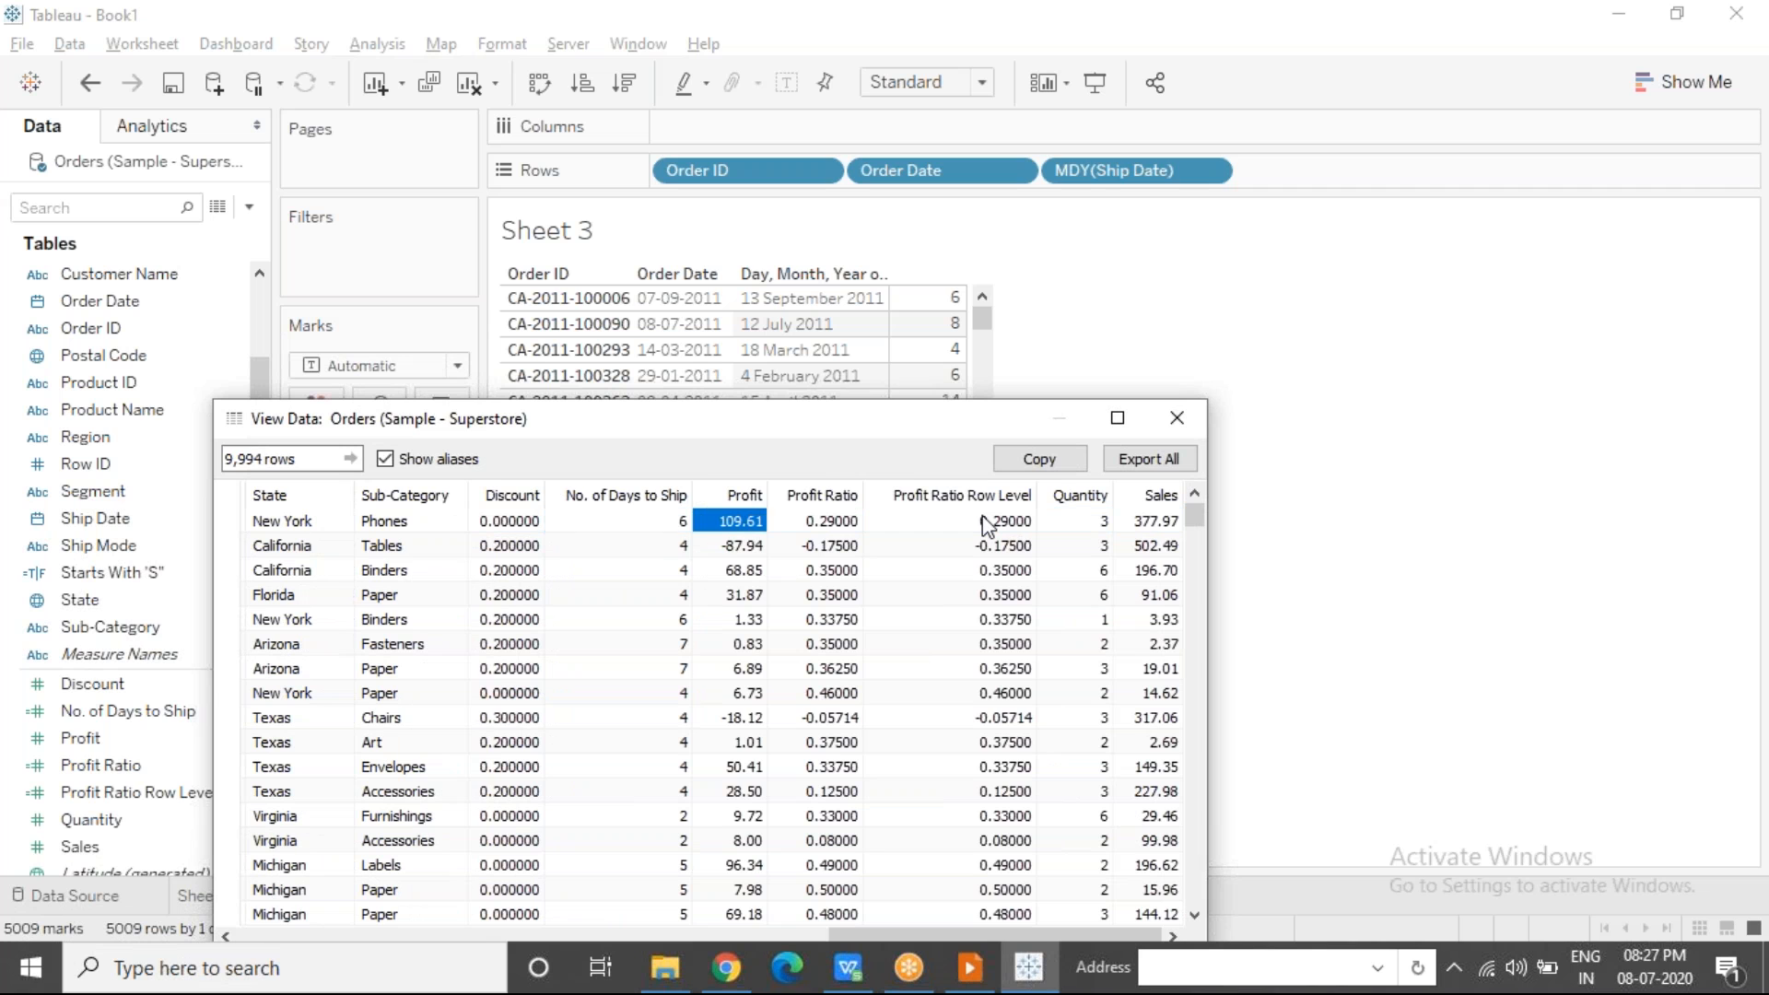
key(Left)
key(Down)
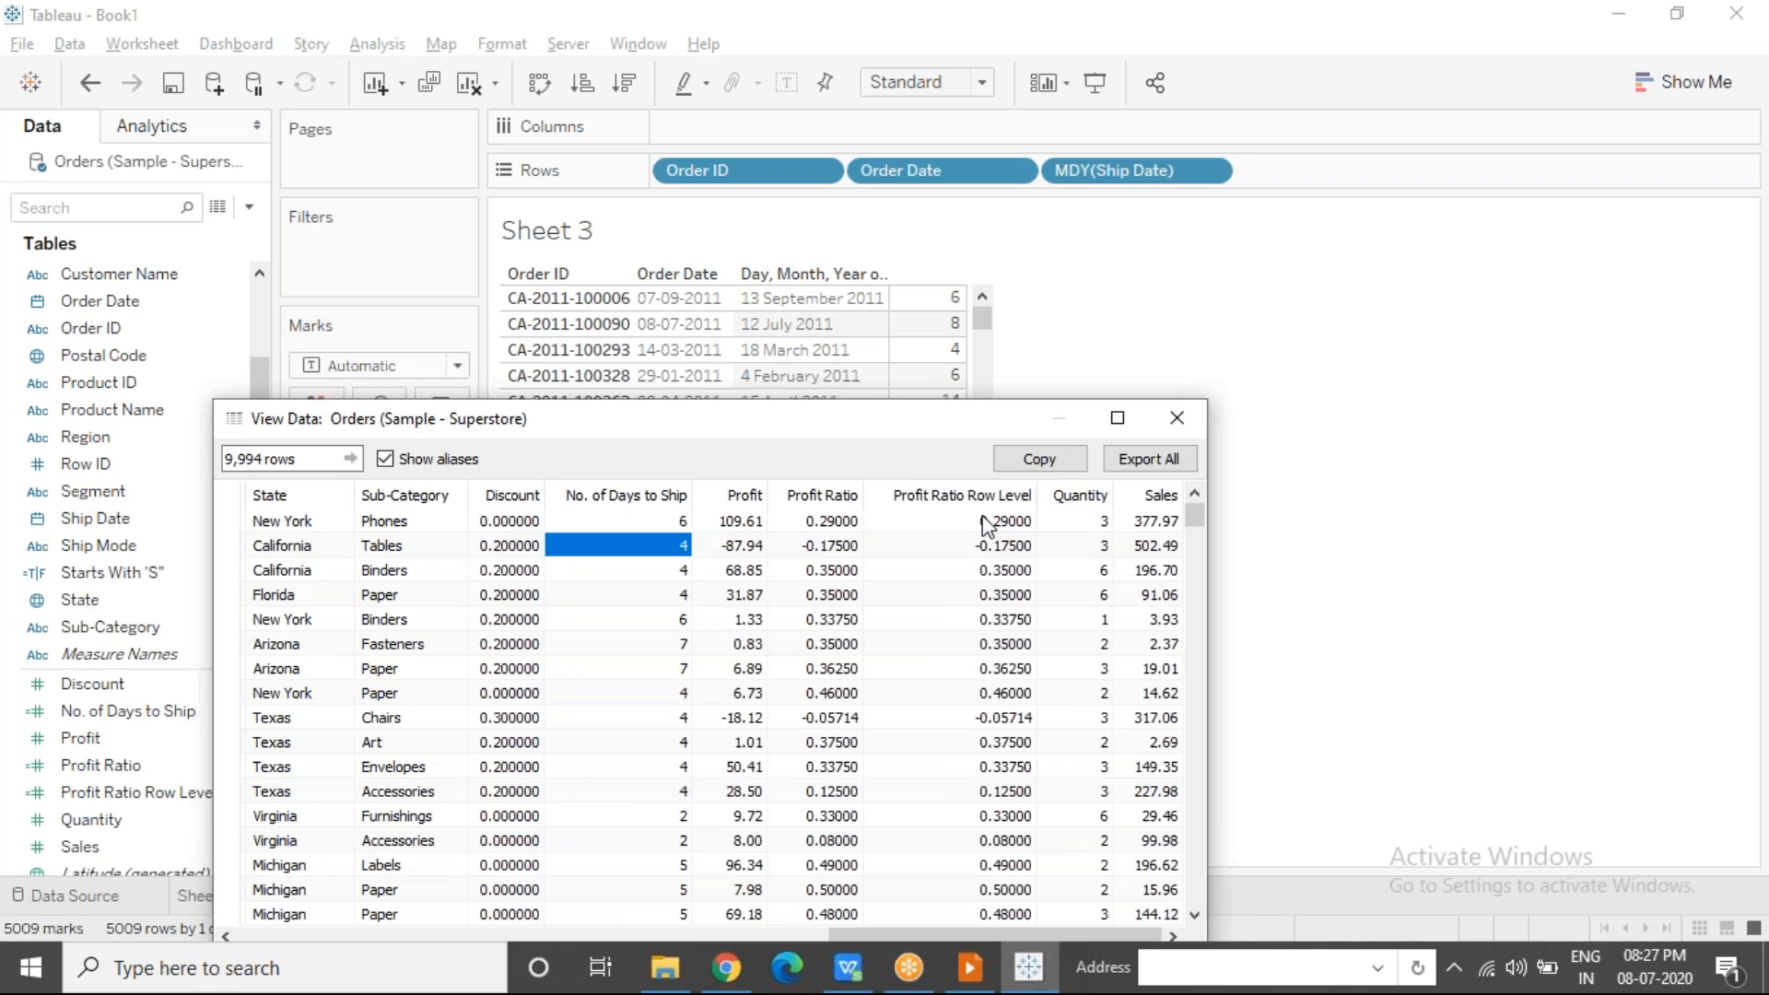
Step: Highlight both rows of the order shipped on 12 July 2011, from No. of Days to Ship back to Order ID
key(shift+Down)
key(shift+Left)
key(shift+Left)
key(shift+Left)
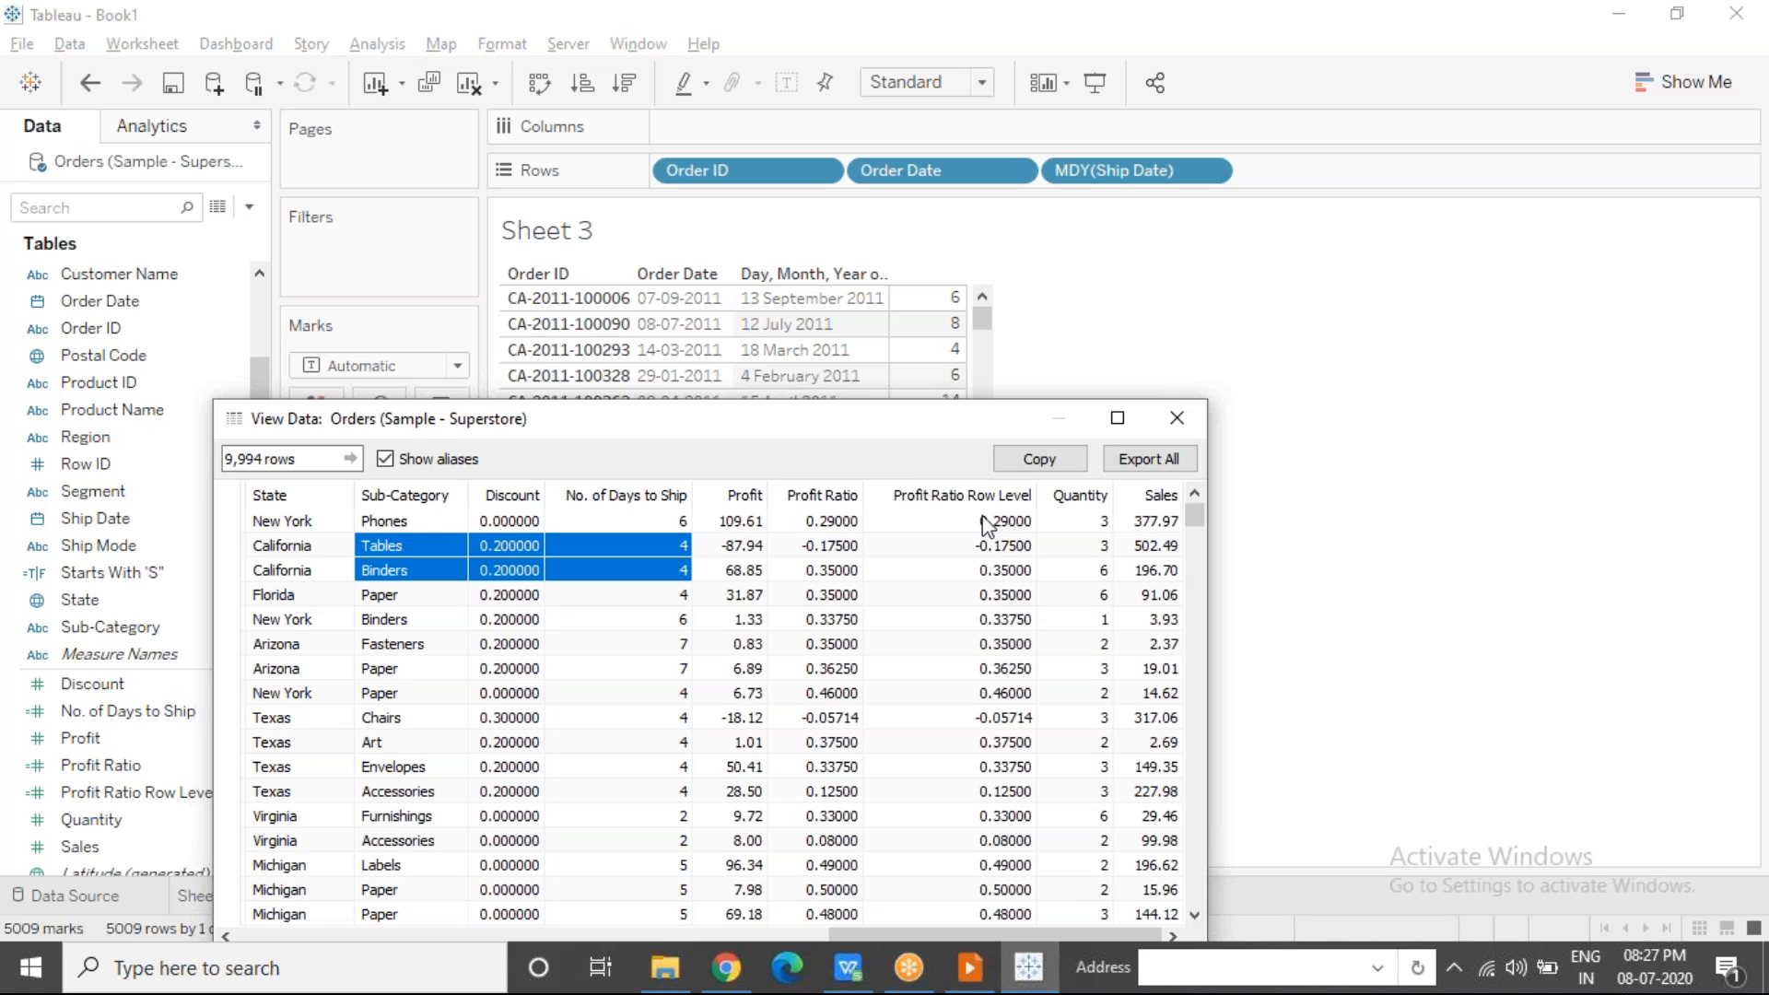
key(shift+Left)
key(shift+Left)
key(shift+Left)
key(shift+Left)
key(shift+Left)
key(shift+Left)
key(shift+Left)
key(shift+Left)
key(shift+Left)
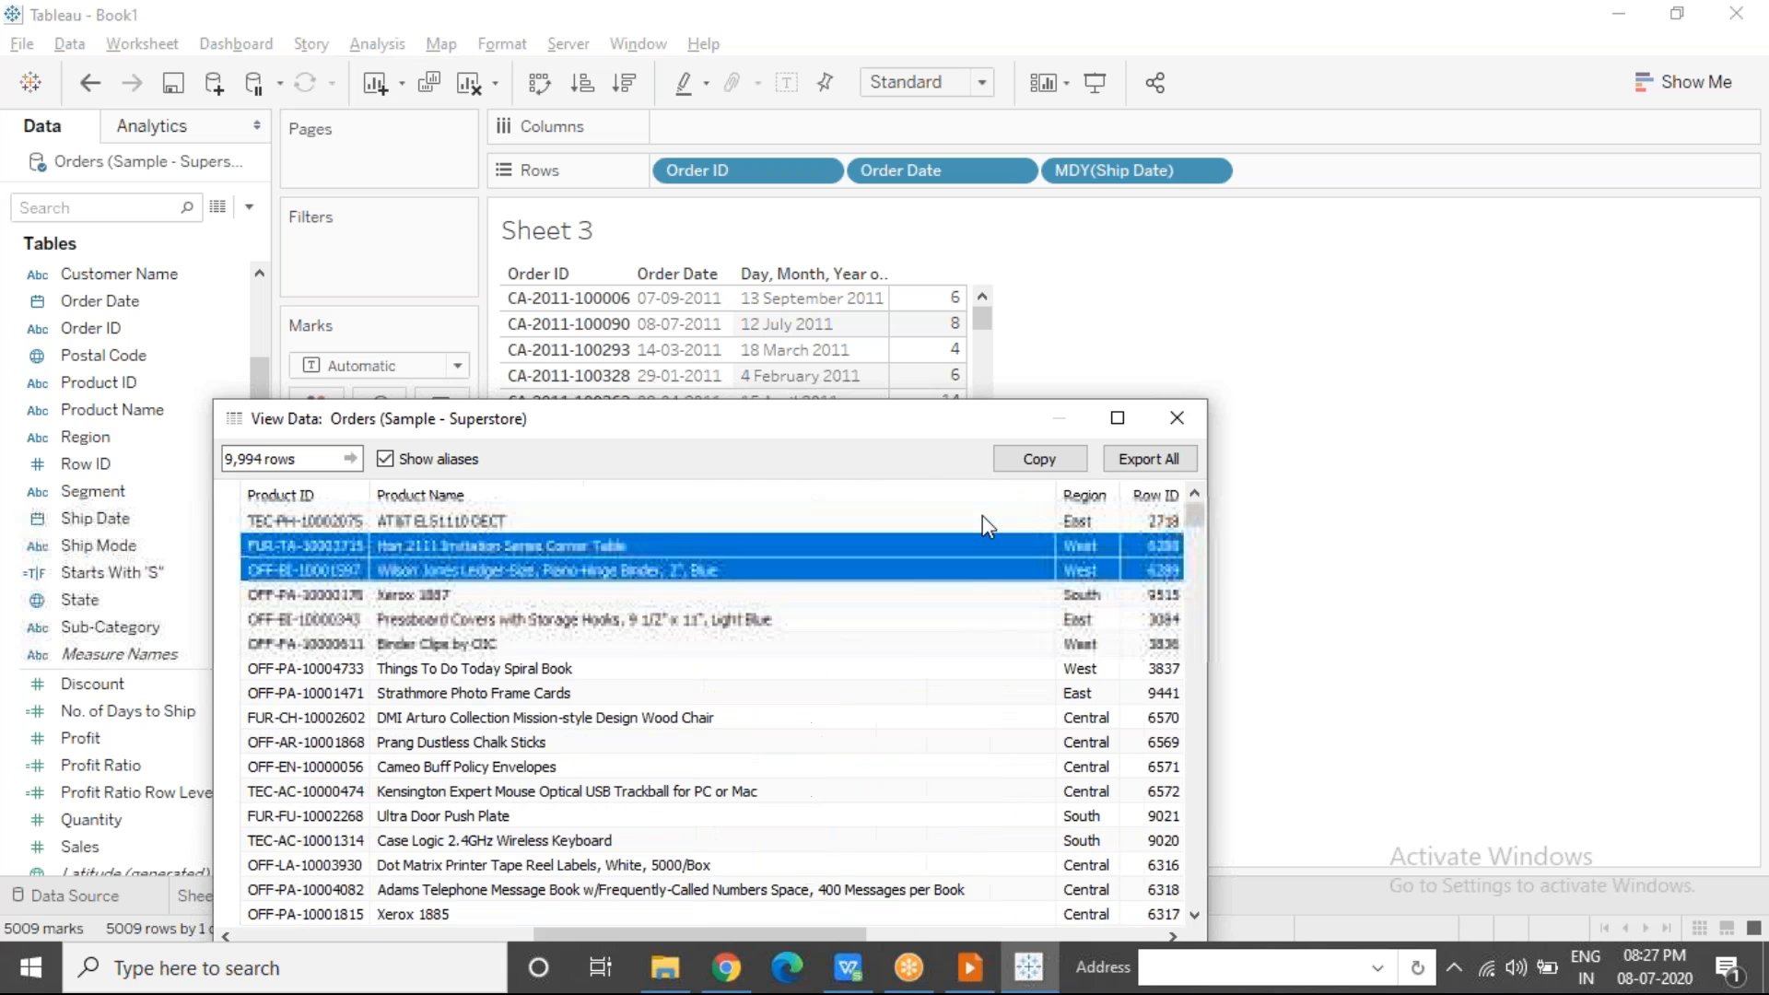
key(shift+Left)
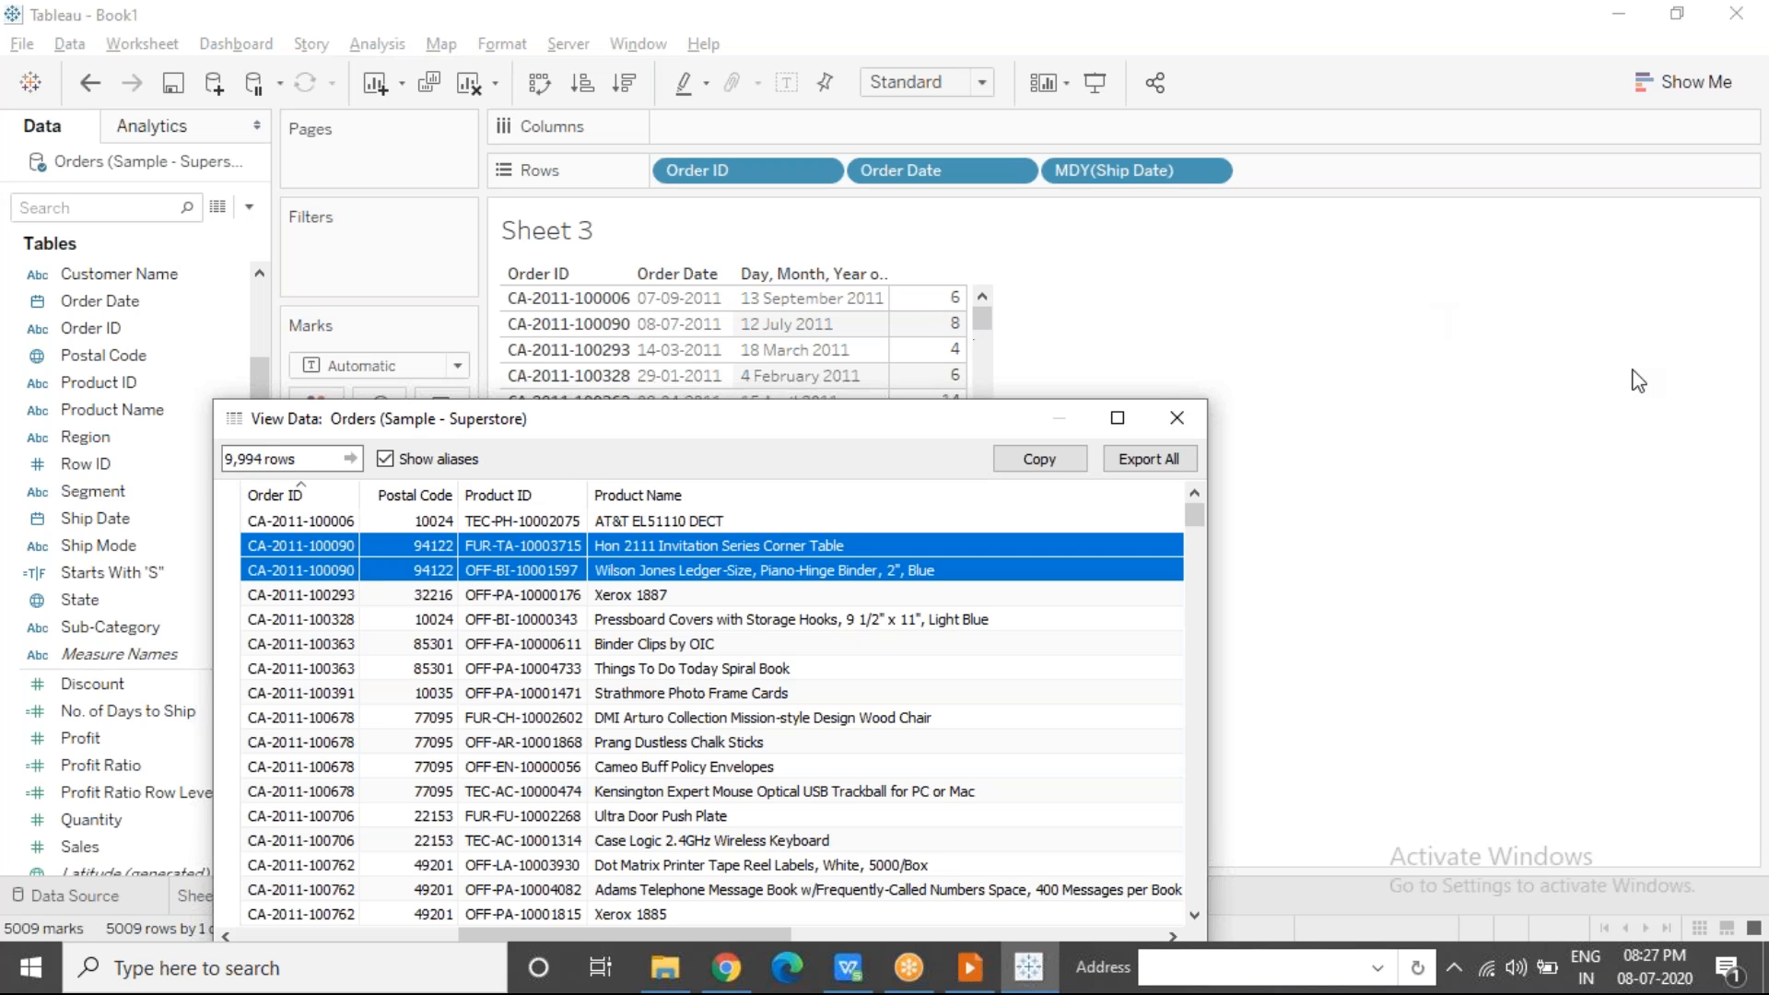
Step: Close the underlying data and inspect the days-to-ship mark for the order shipped on 12 July 2011
click(1597, 387)
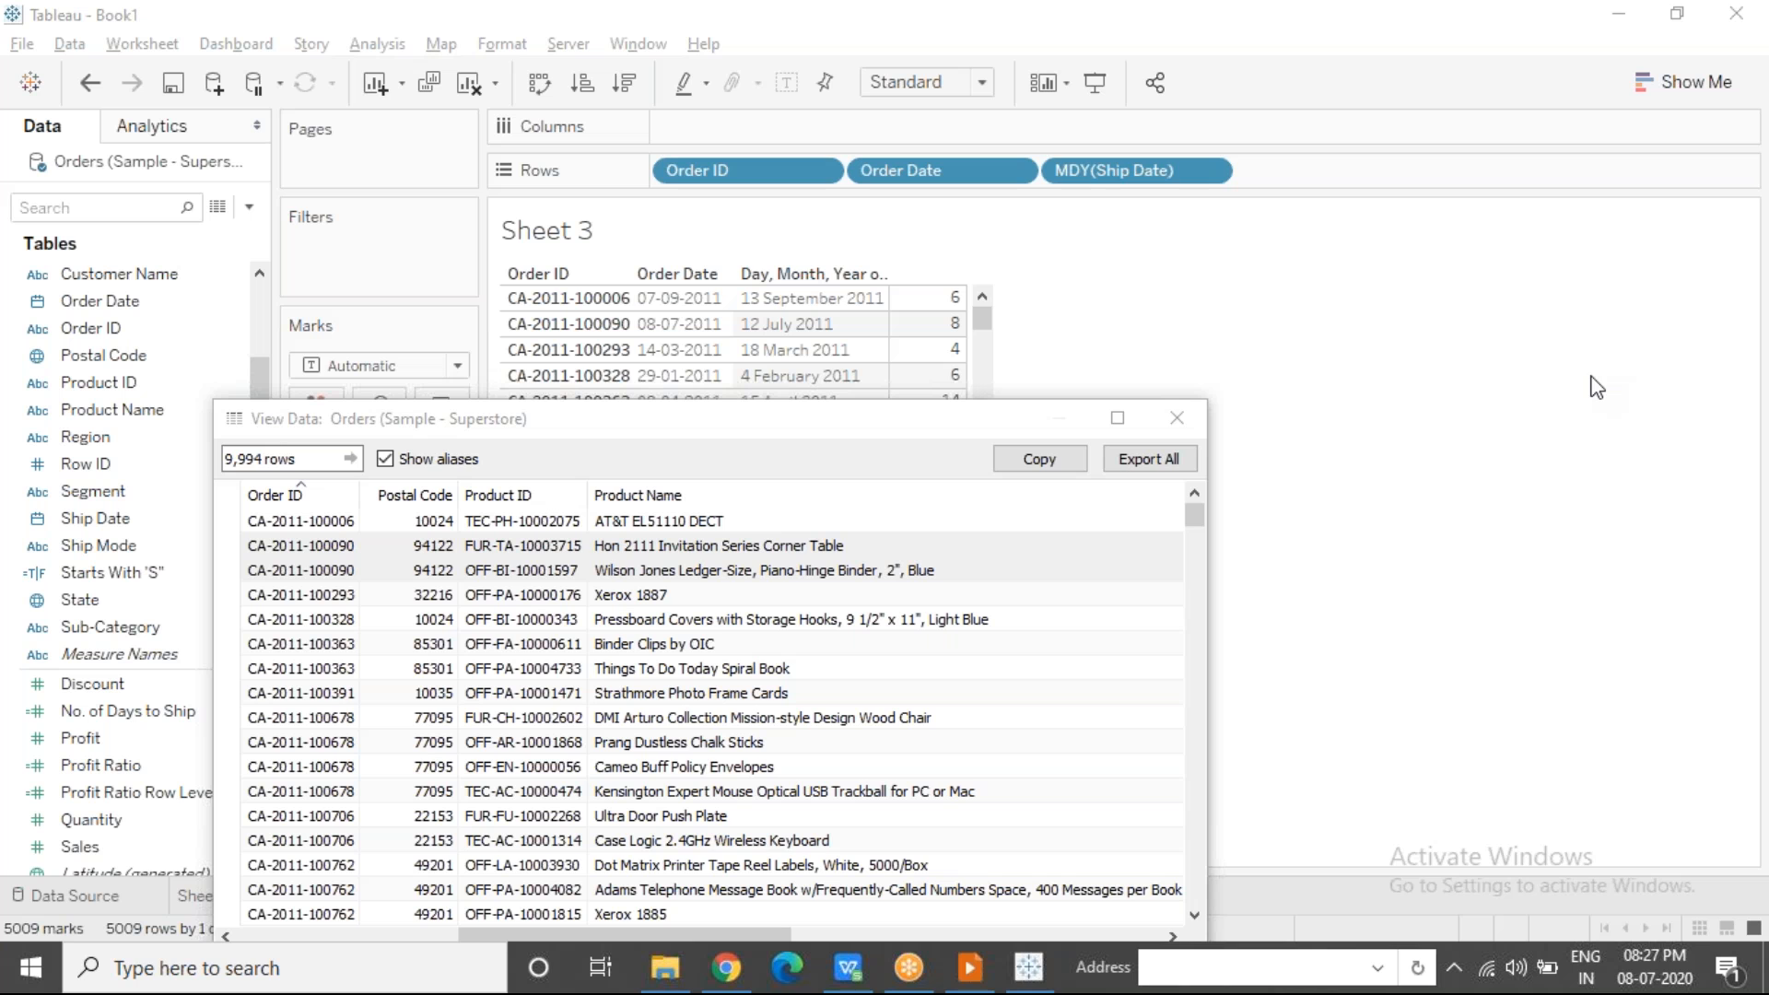
click(612, 544)
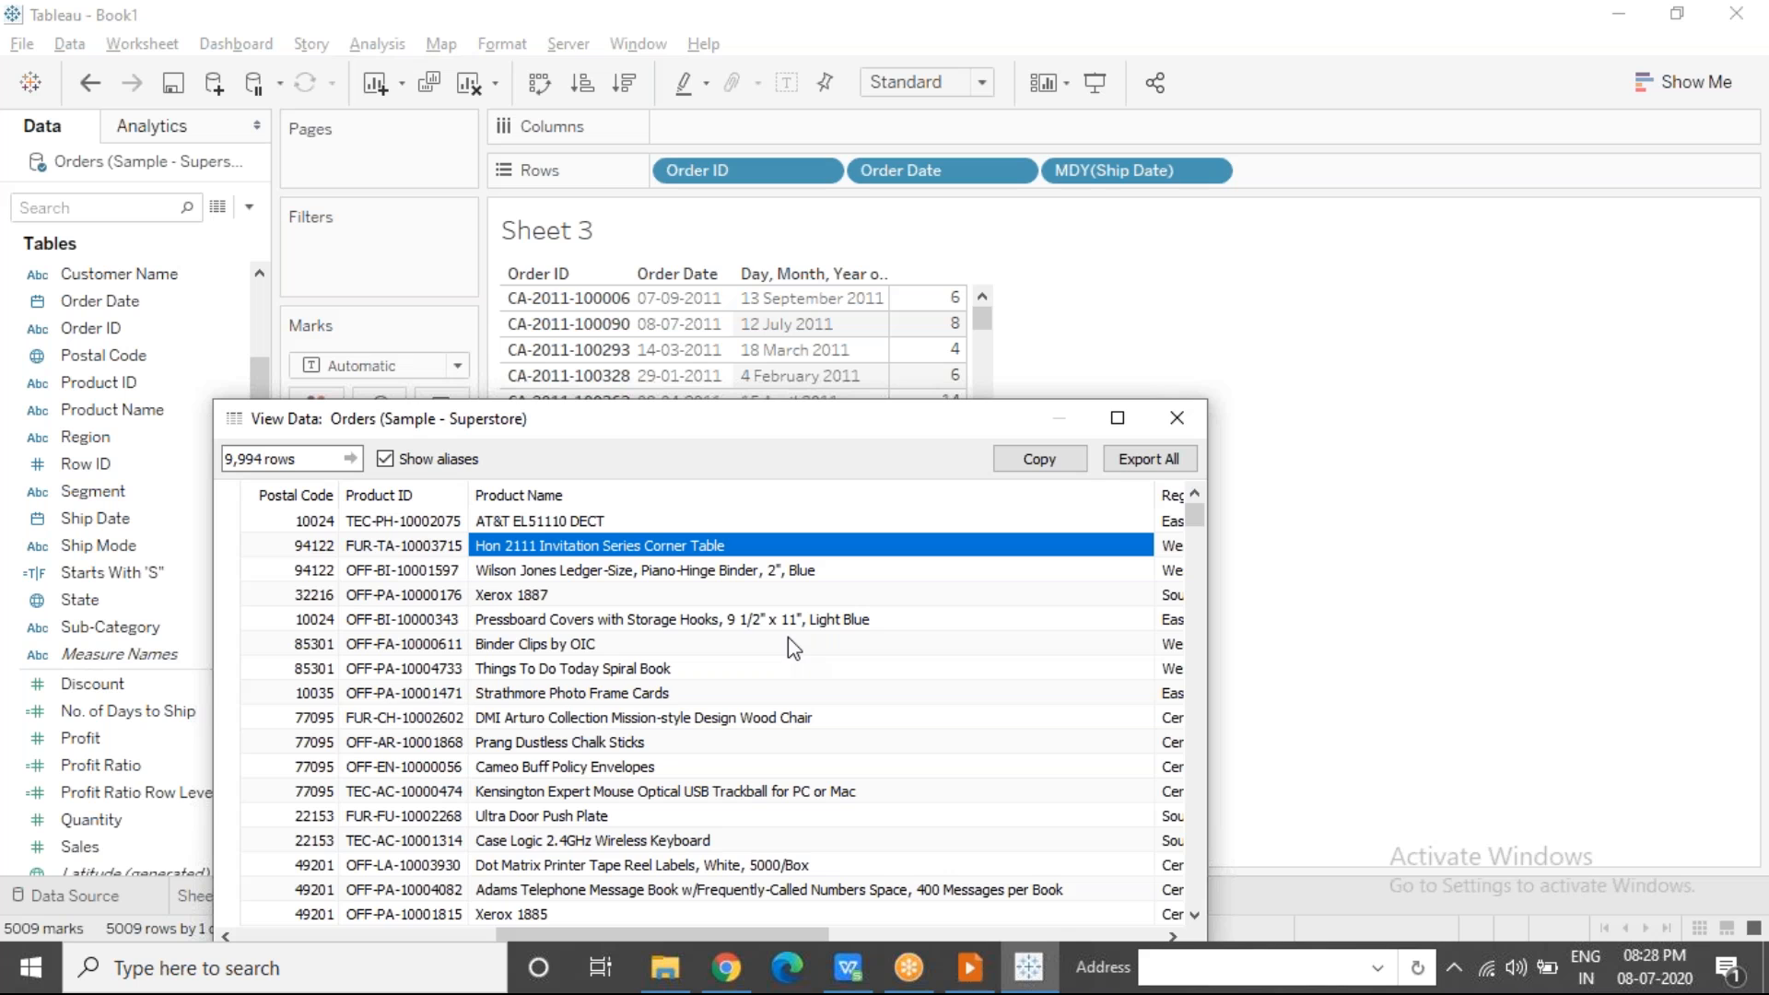
click(1760, 530)
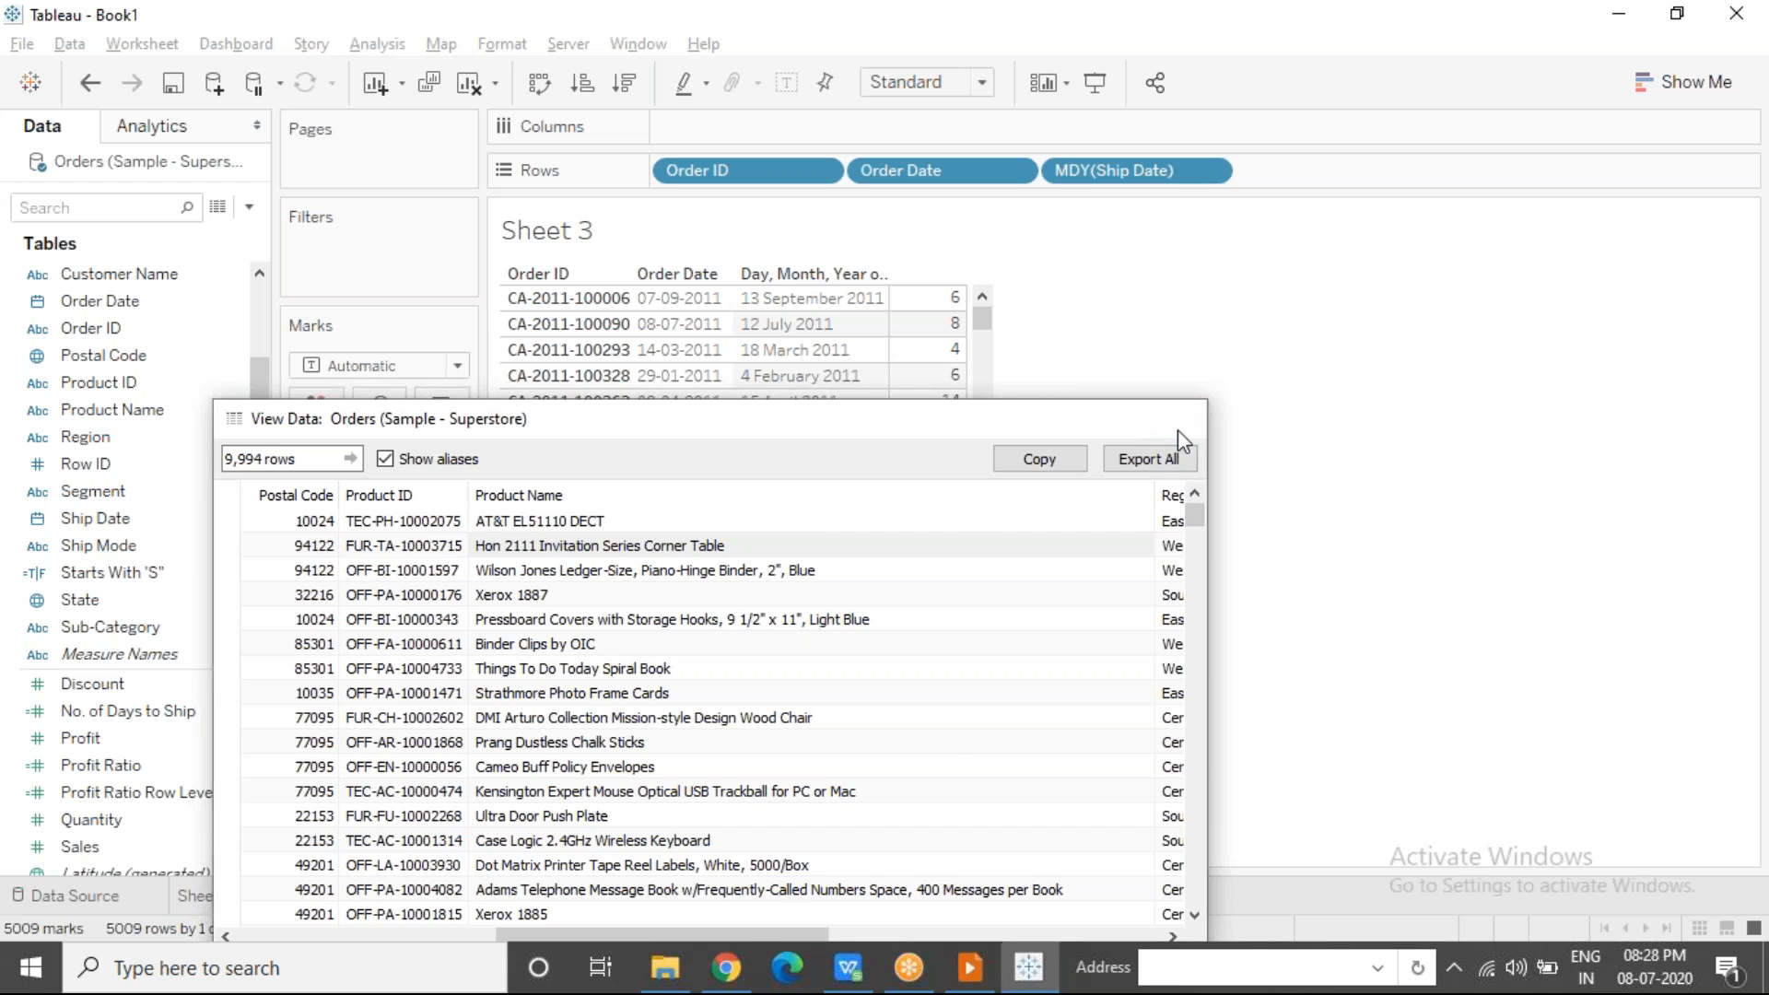
click(1178, 429)
click(951, 338)
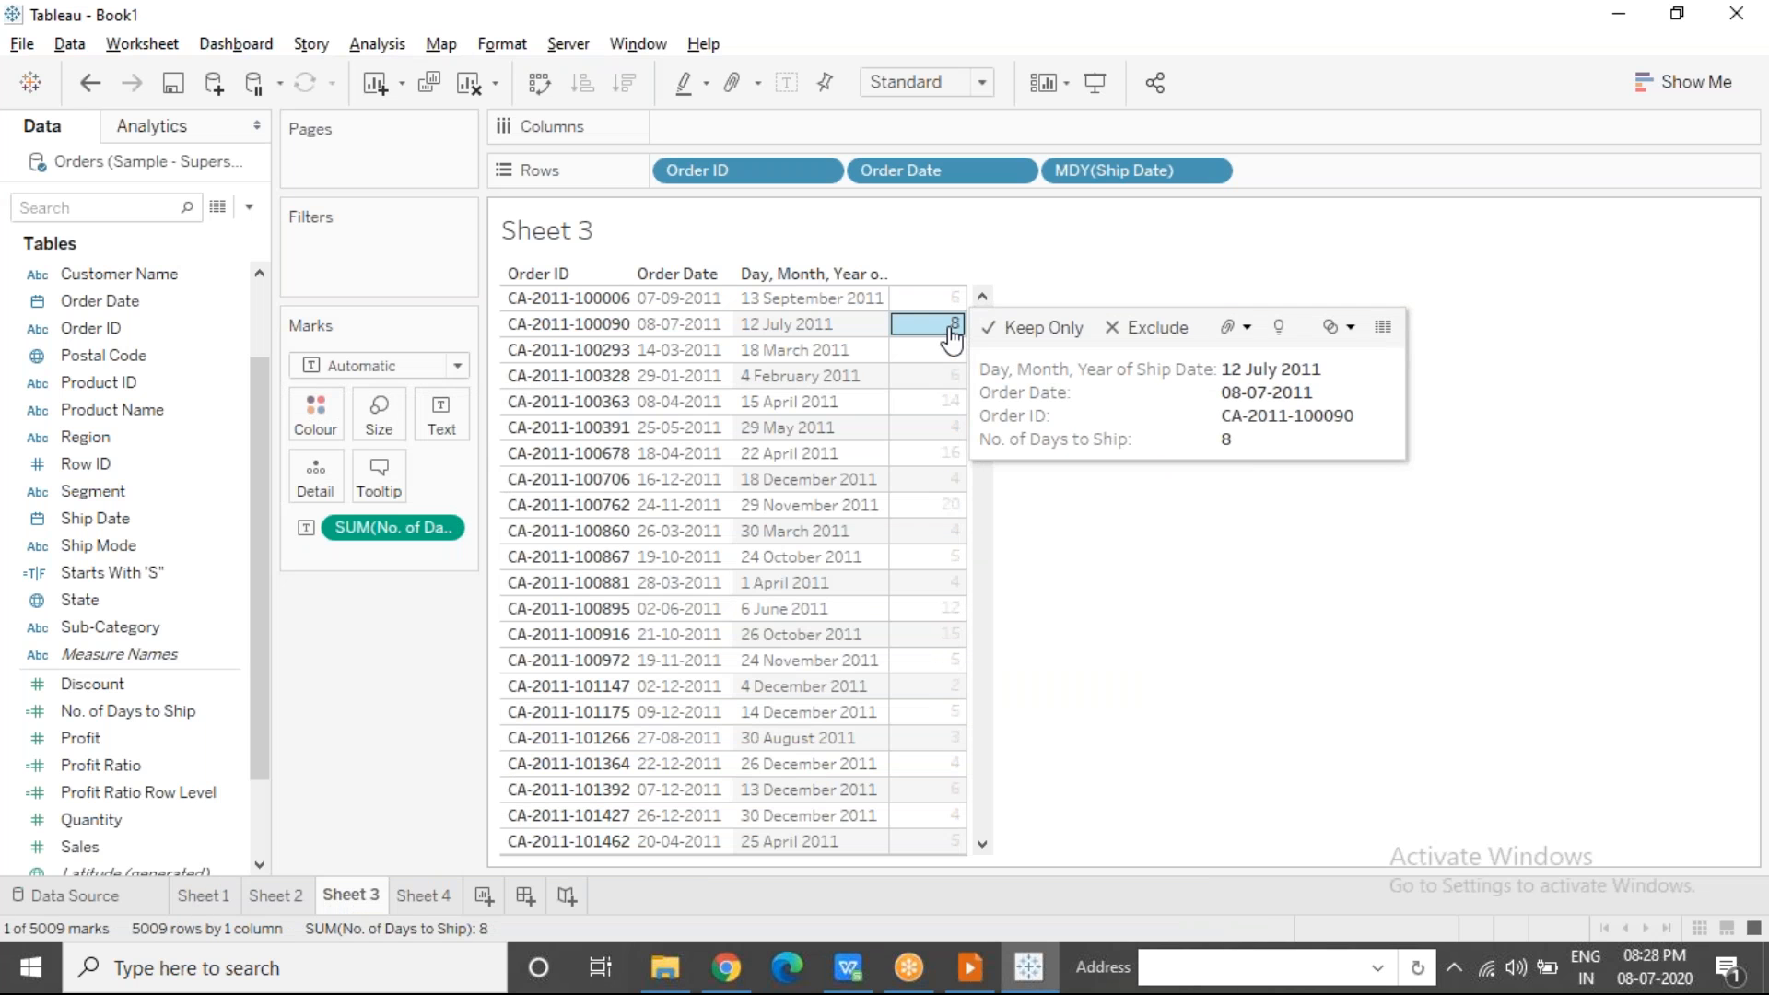
click(168, 721)
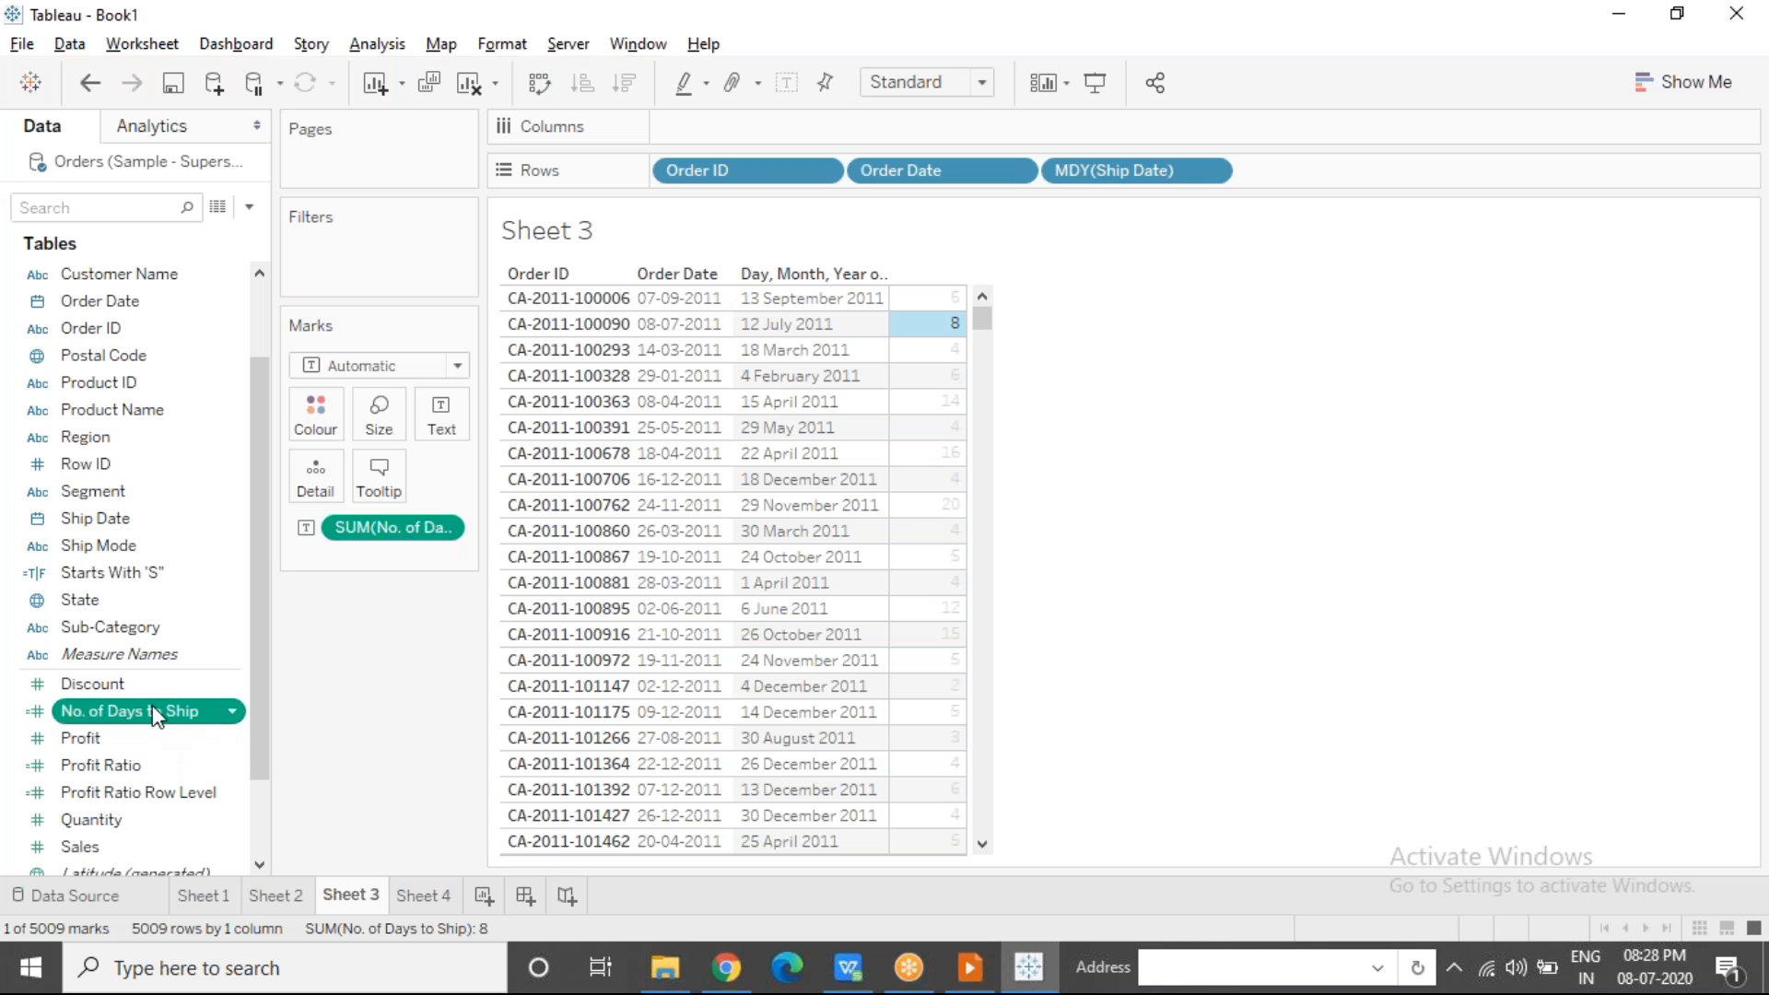
click(929, 328)
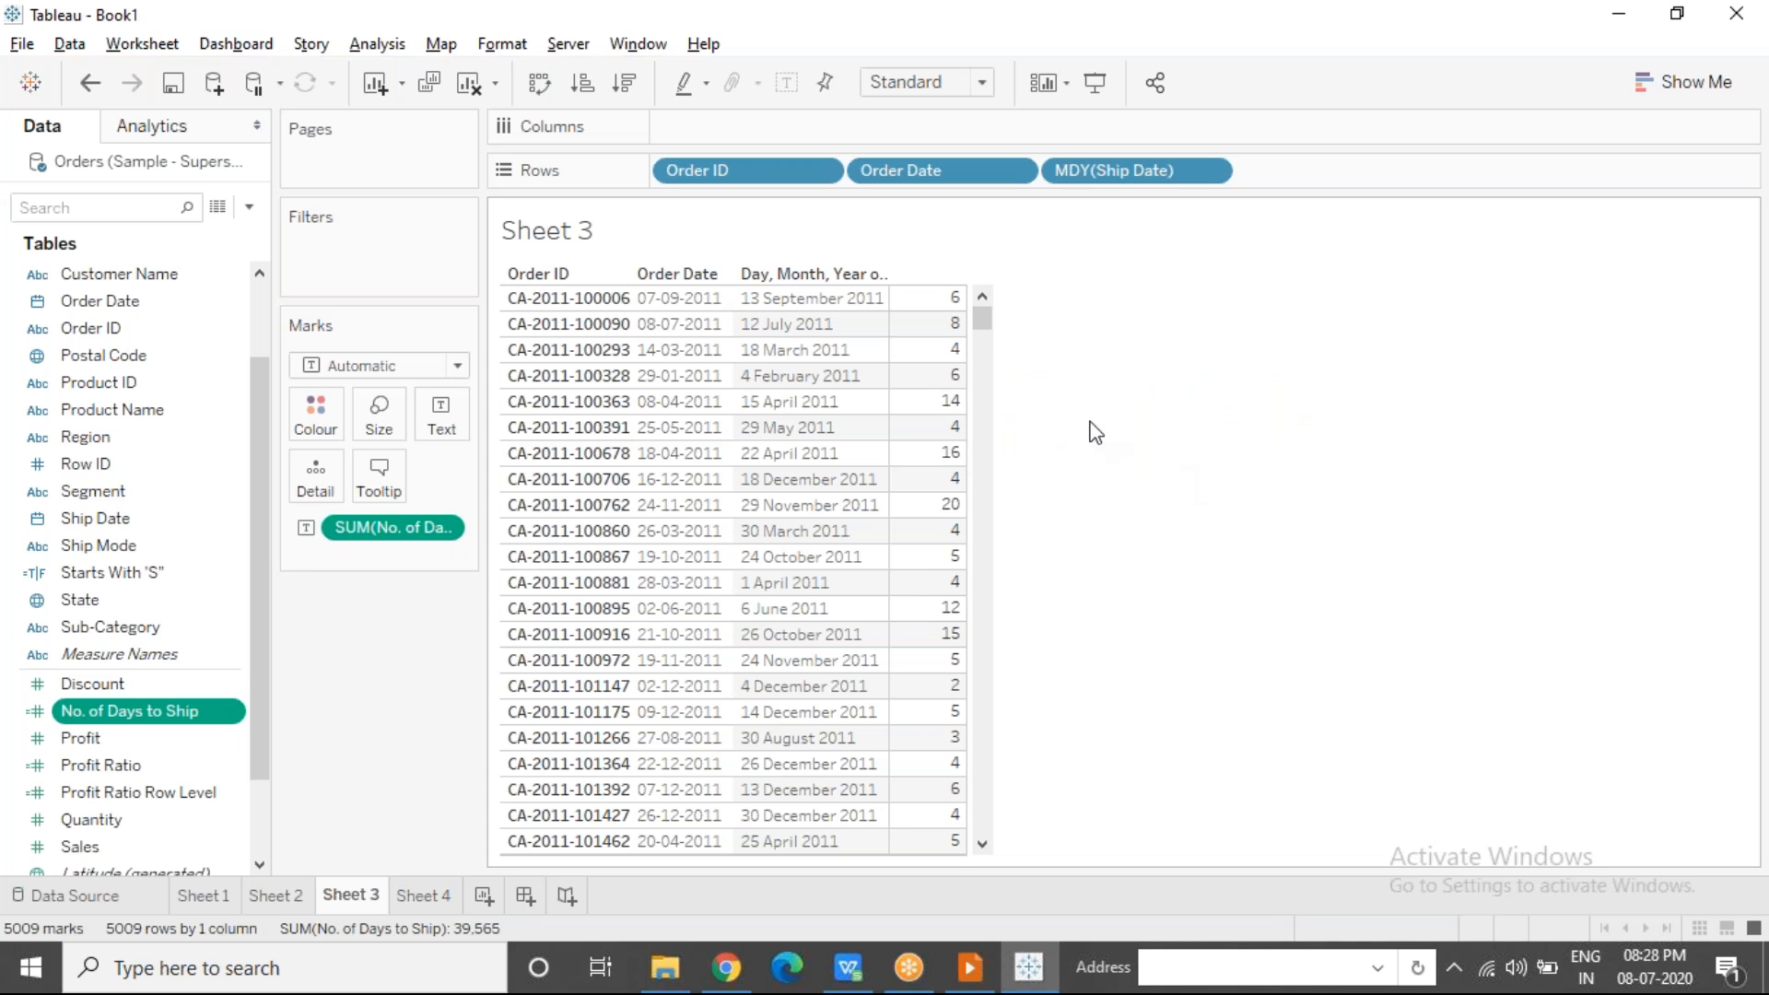
mouse_move(949, 335)
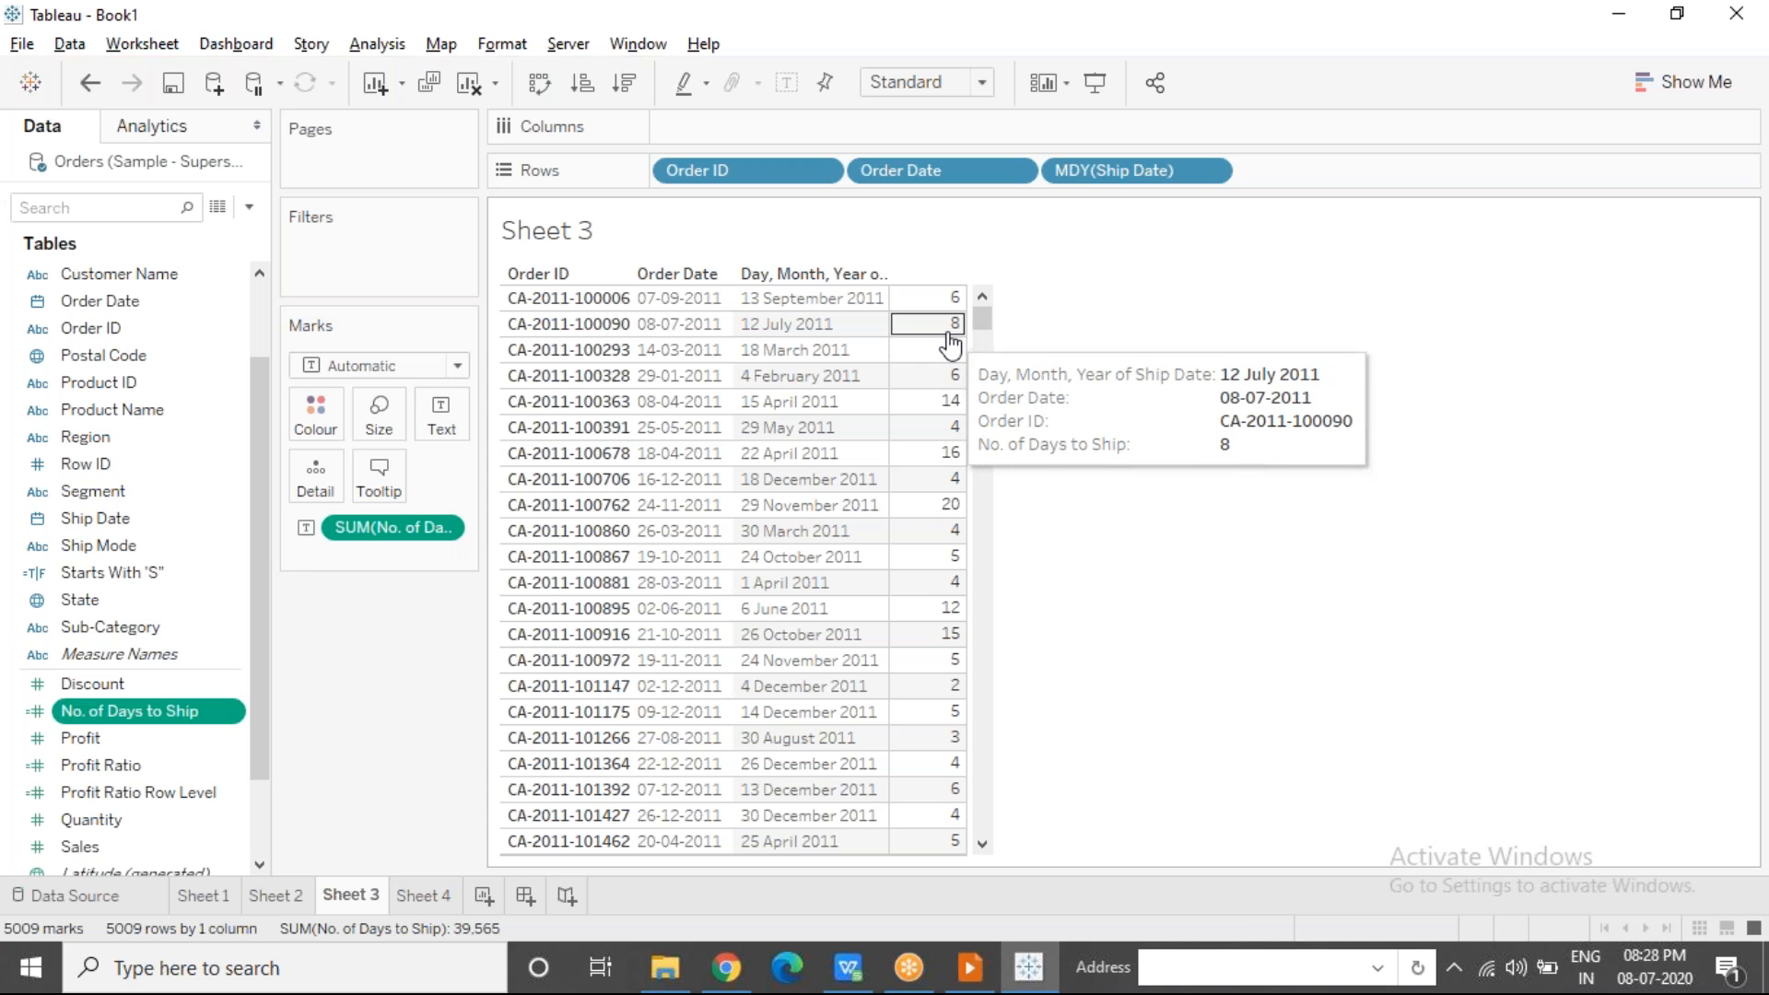
Step: Check how No. of Days to Ship is aggregated on the Marks card
click(442, 528)
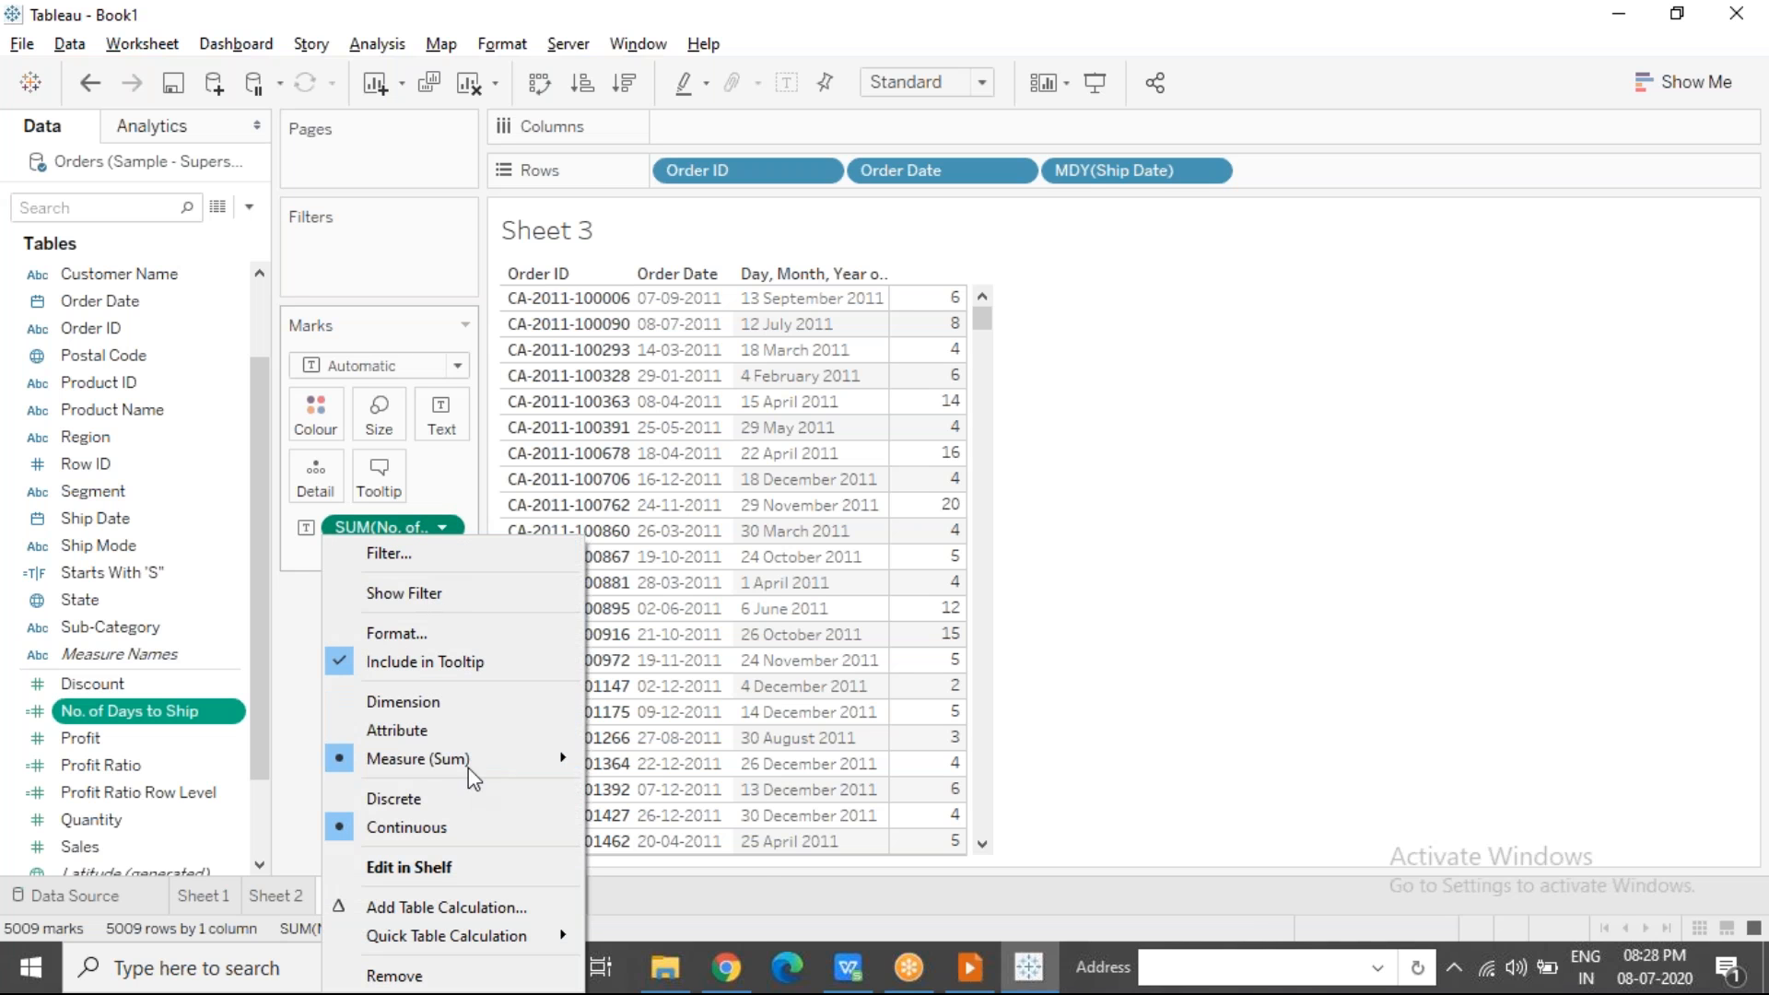
mouse_move(471, 760)
click(705, 686)
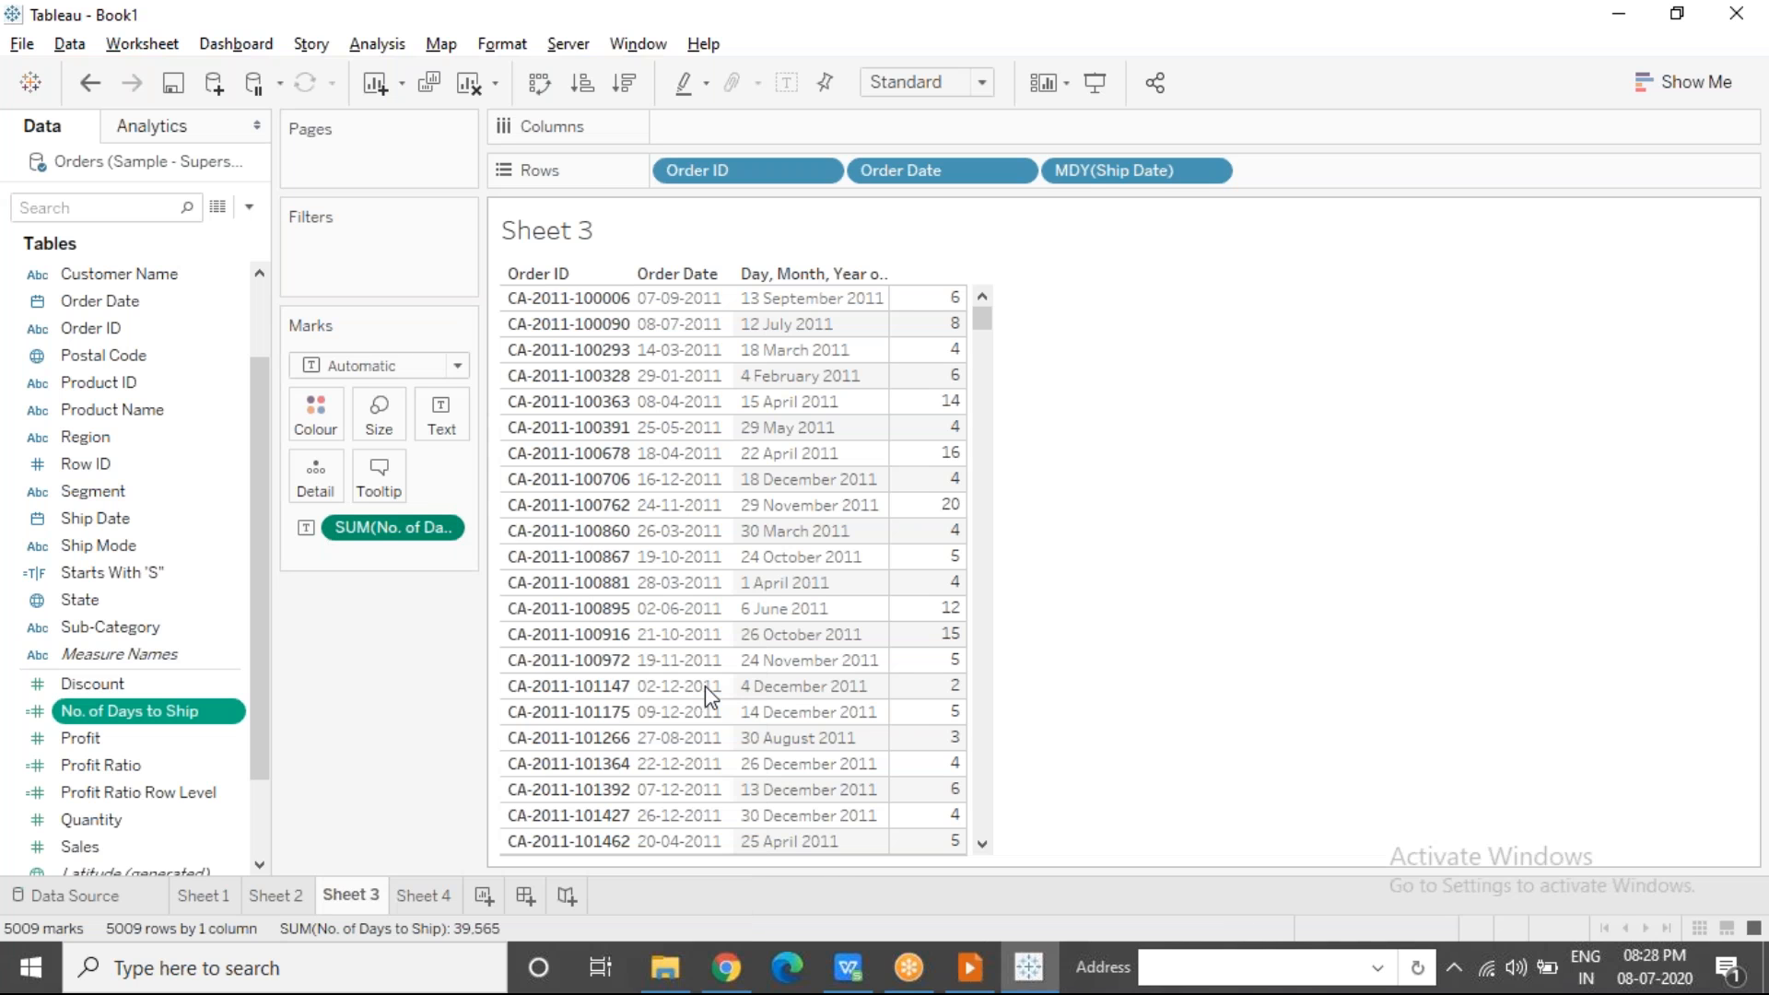
Step: Remove the summed No. of Days to Ship, convert the field to a dimension and place it back in the table as text
drag(415, 528, 140, 714)
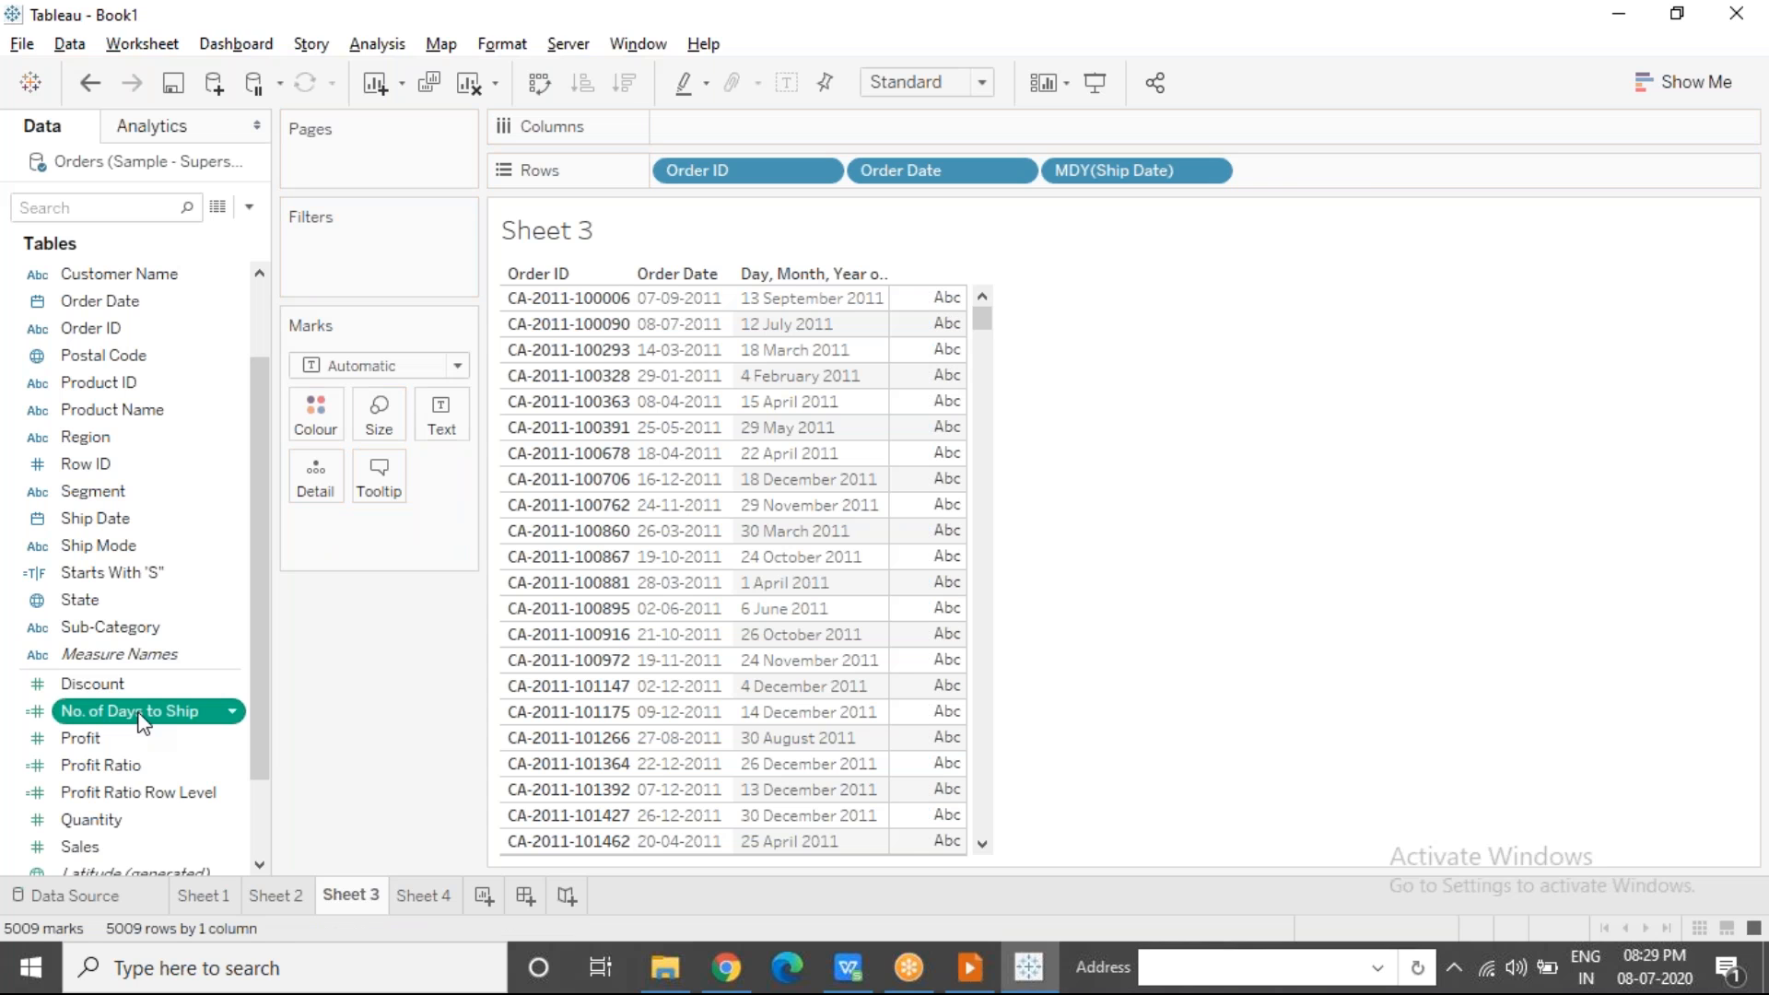
drag(136, 691, 101, 518)
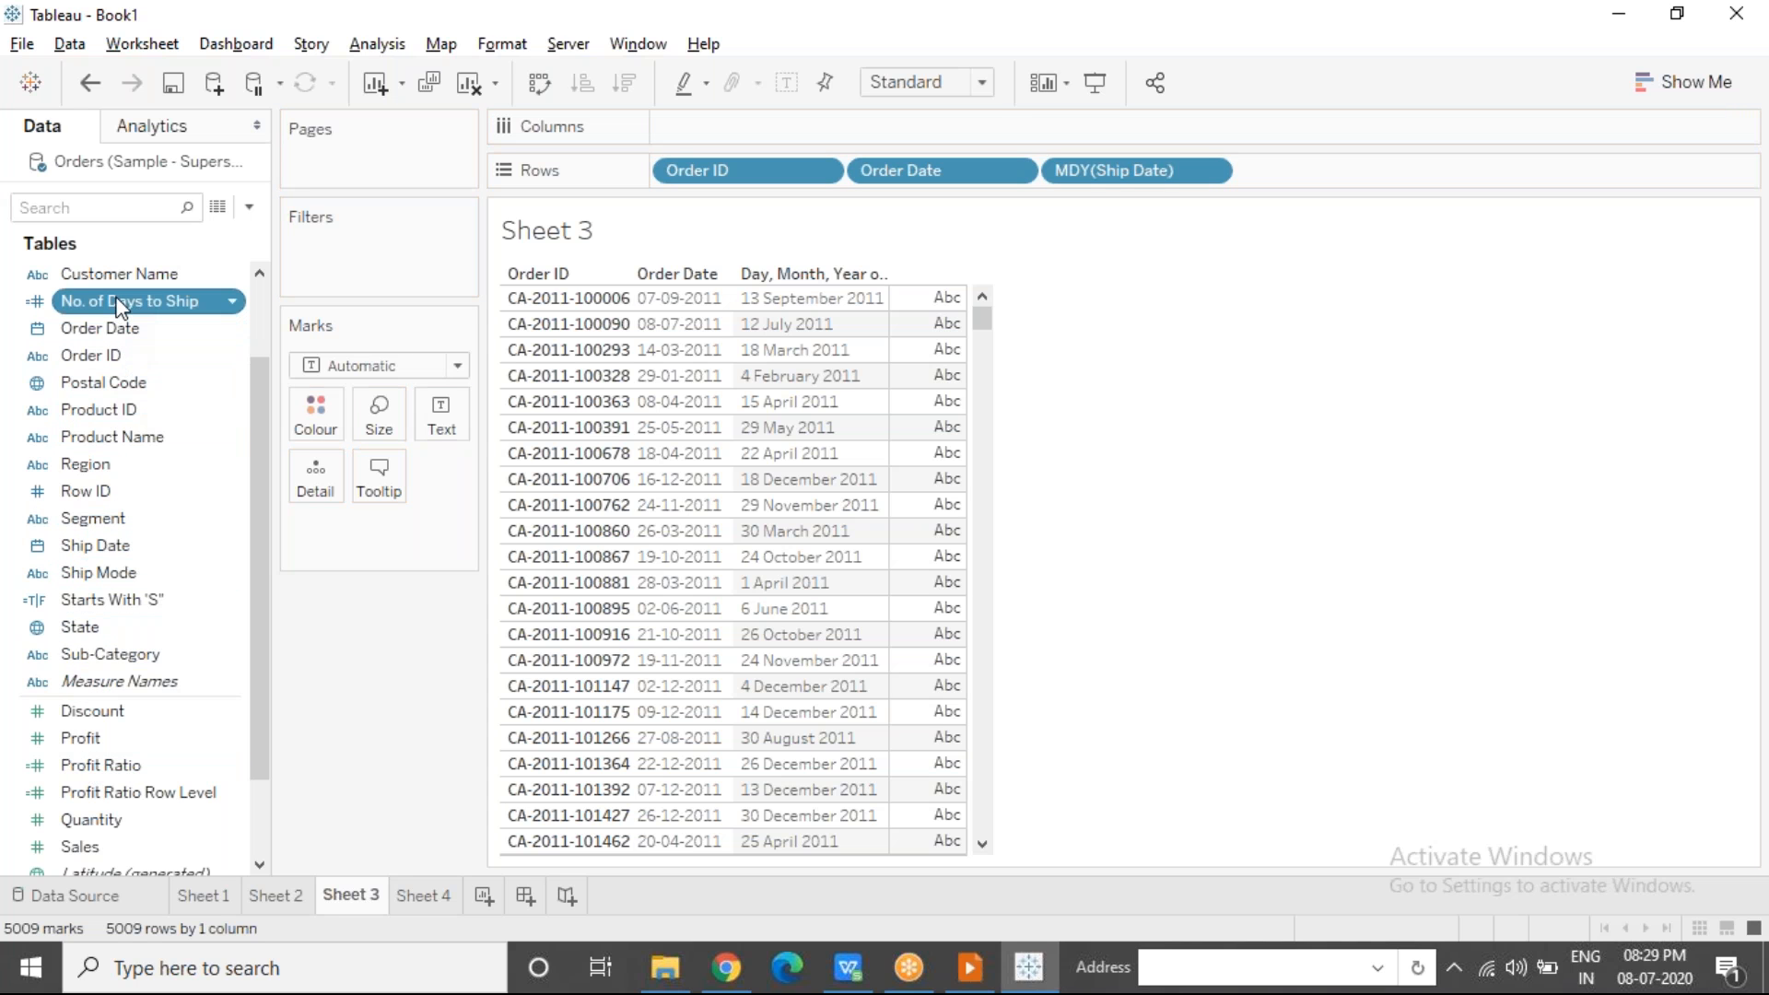
drag(118, 304, 947, 341)
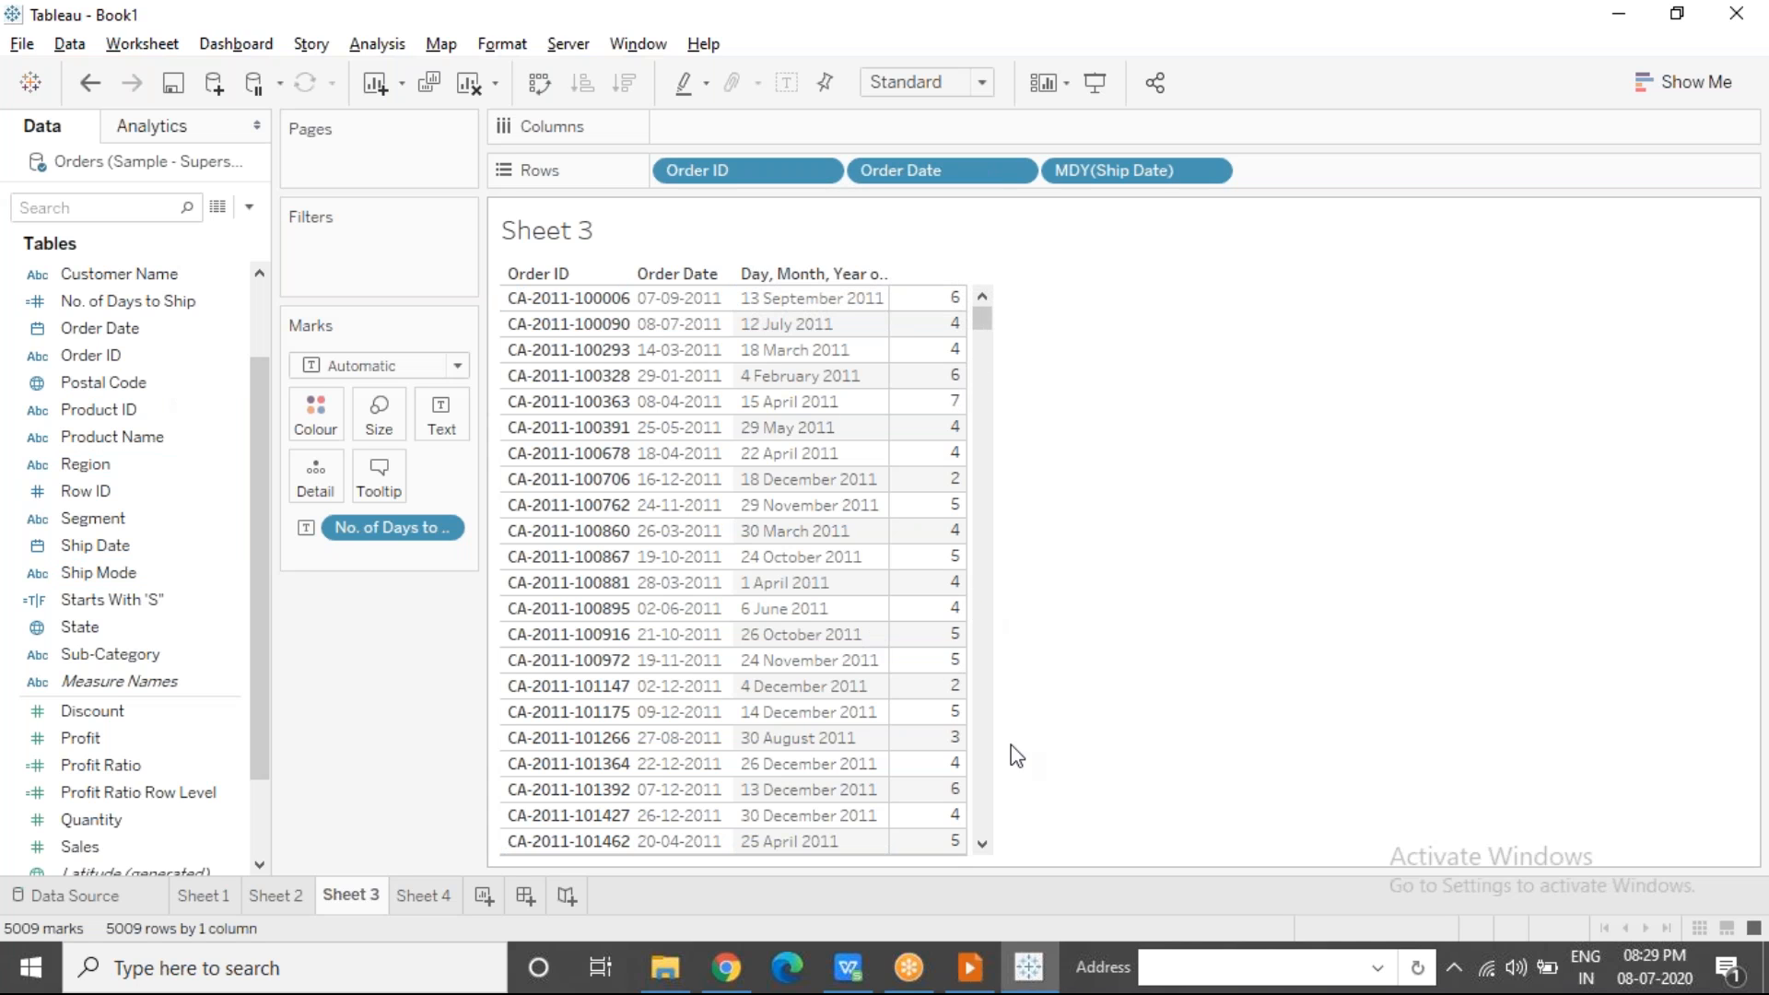
Step: Switch to the WPS presentation slide to review the logical calculation example, and return to Tableau
mouse_move(976, 954)
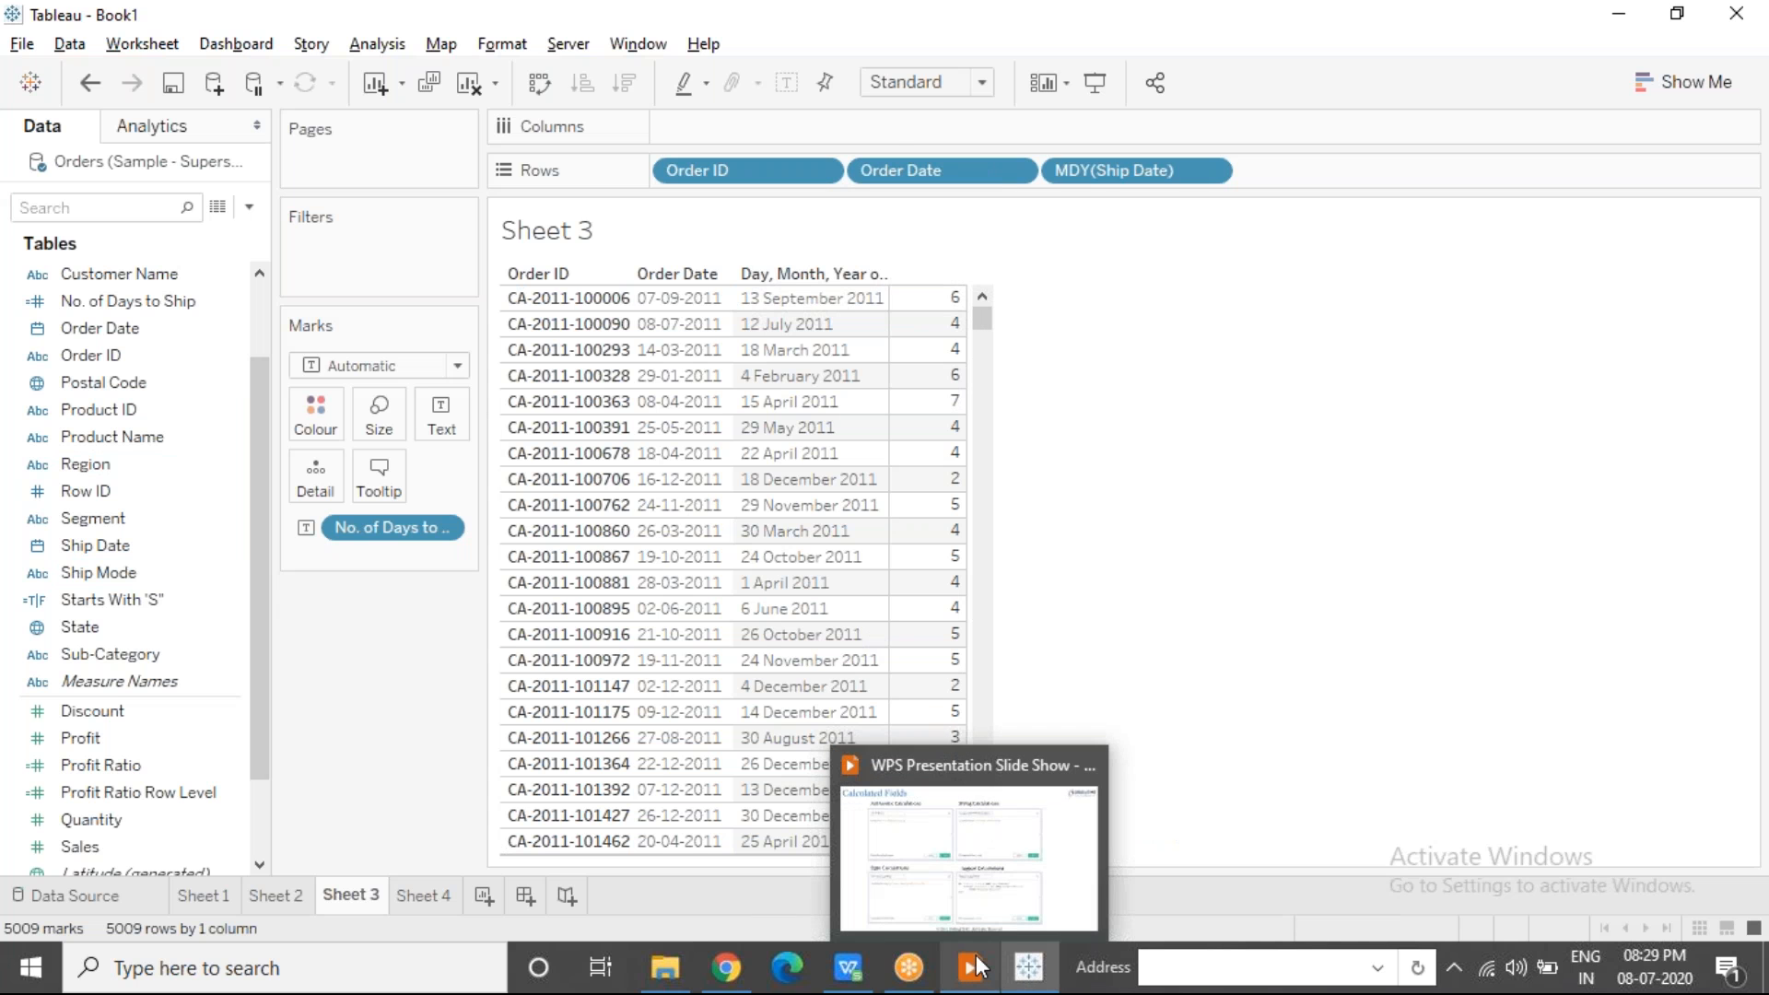
click(969, 829)
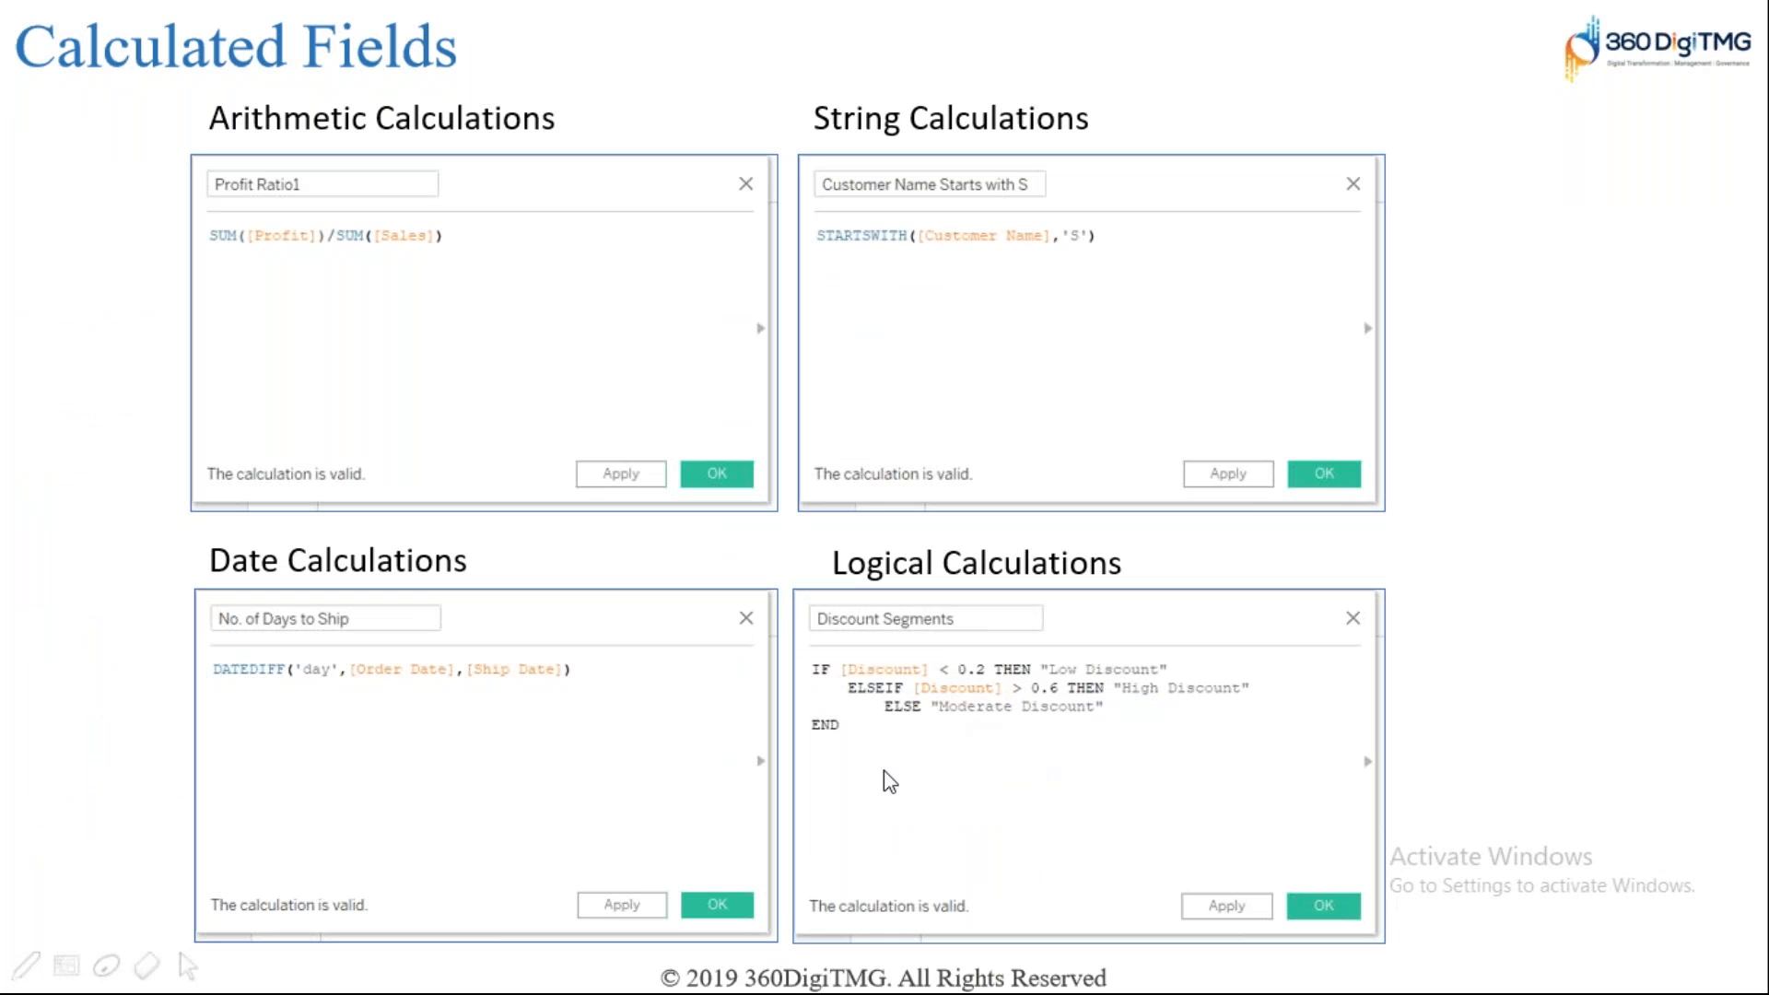
key(alt+Tab)
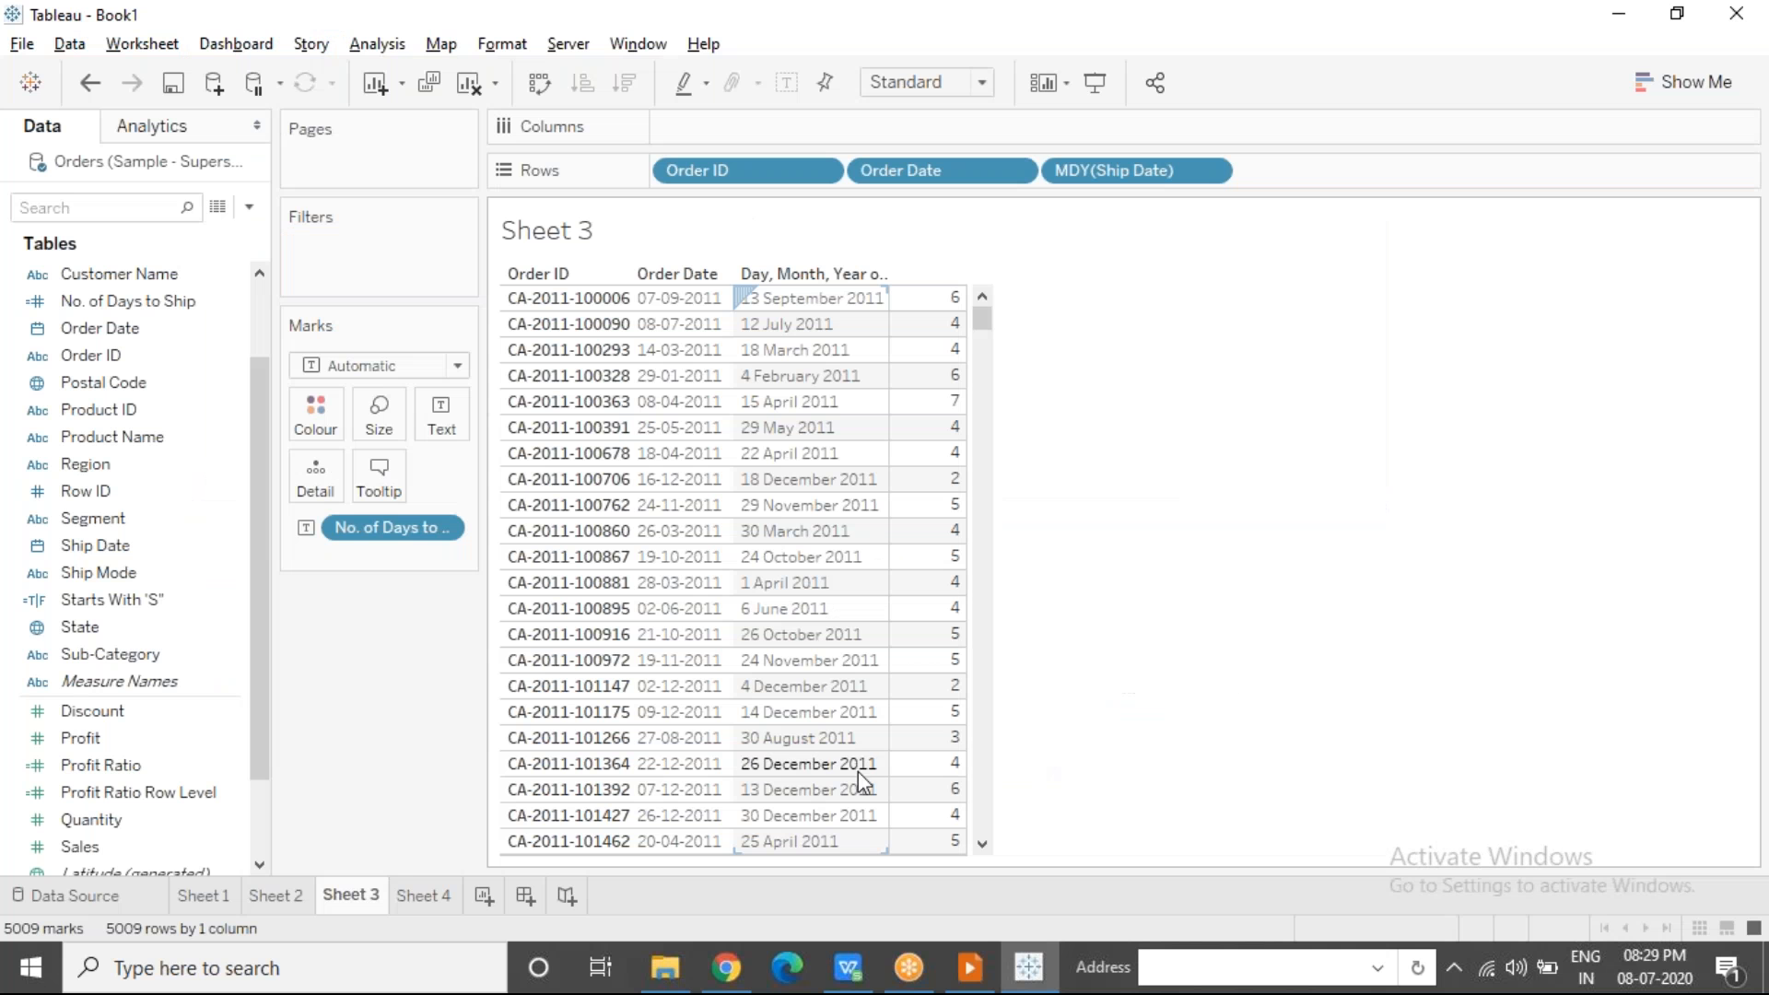
Step: Clear Sheet 4 and build a bar chart of average Discount by Sub-Category, with Sub-Category as columns and Discount as rows
click(456, 899)
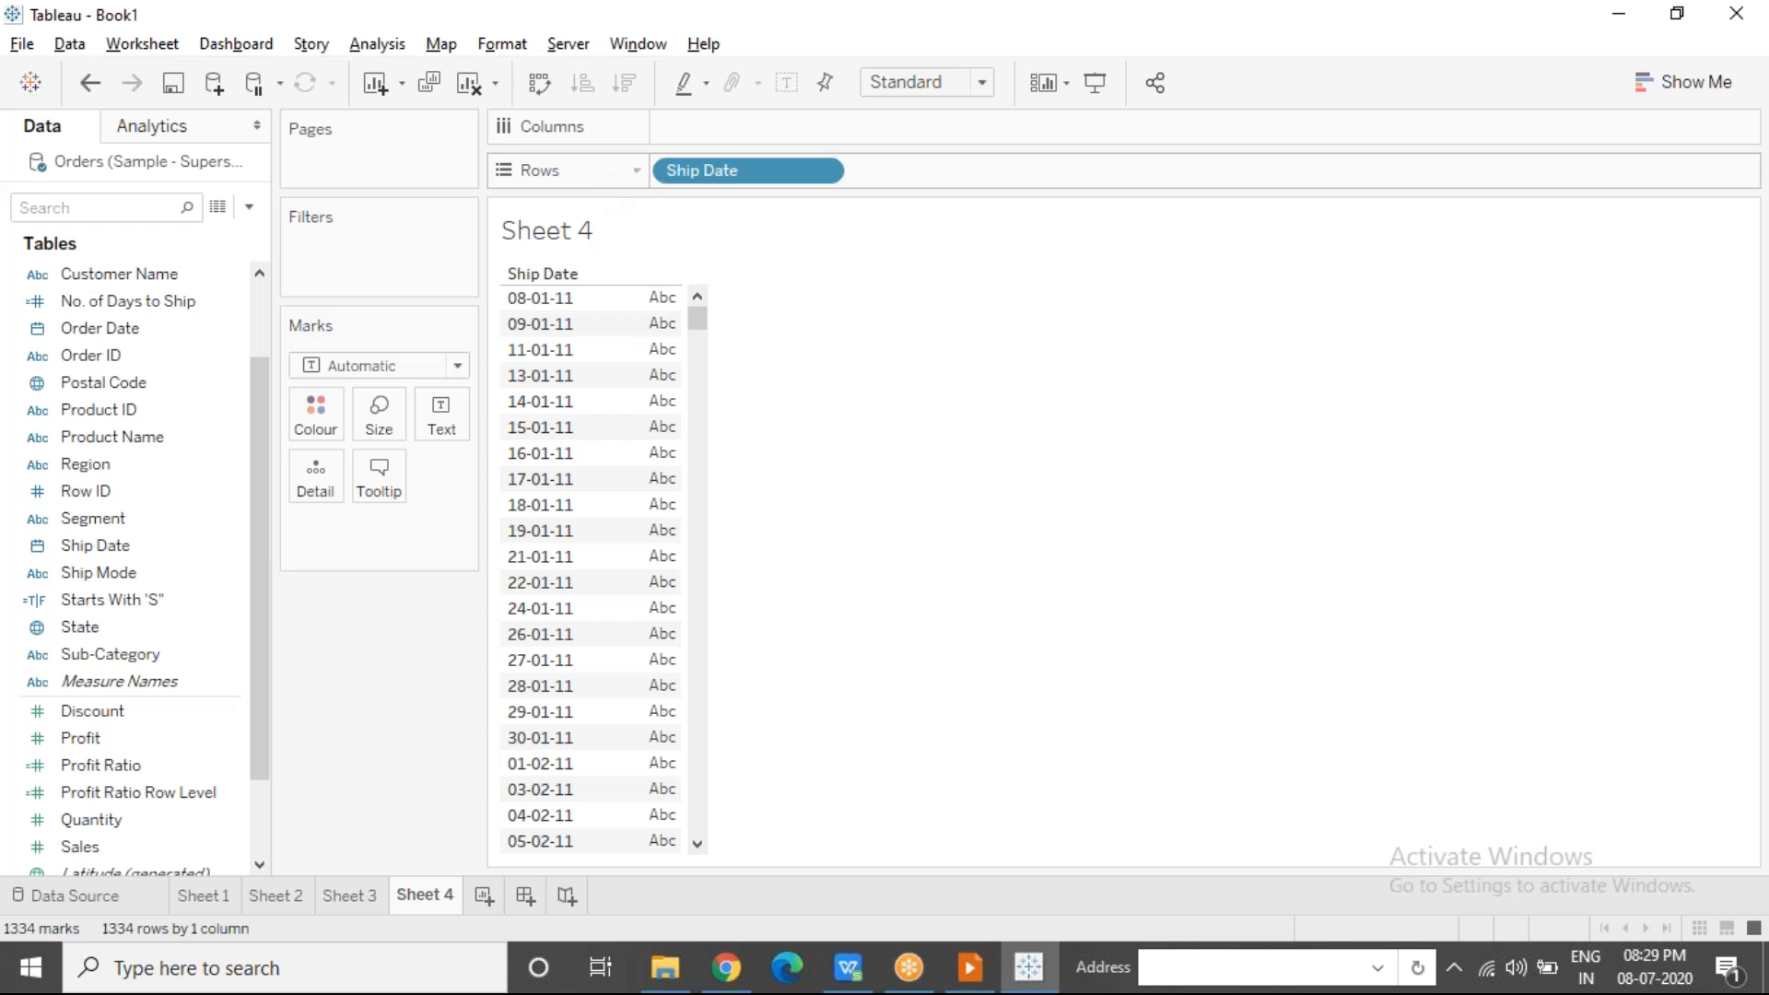
click(454, 89)
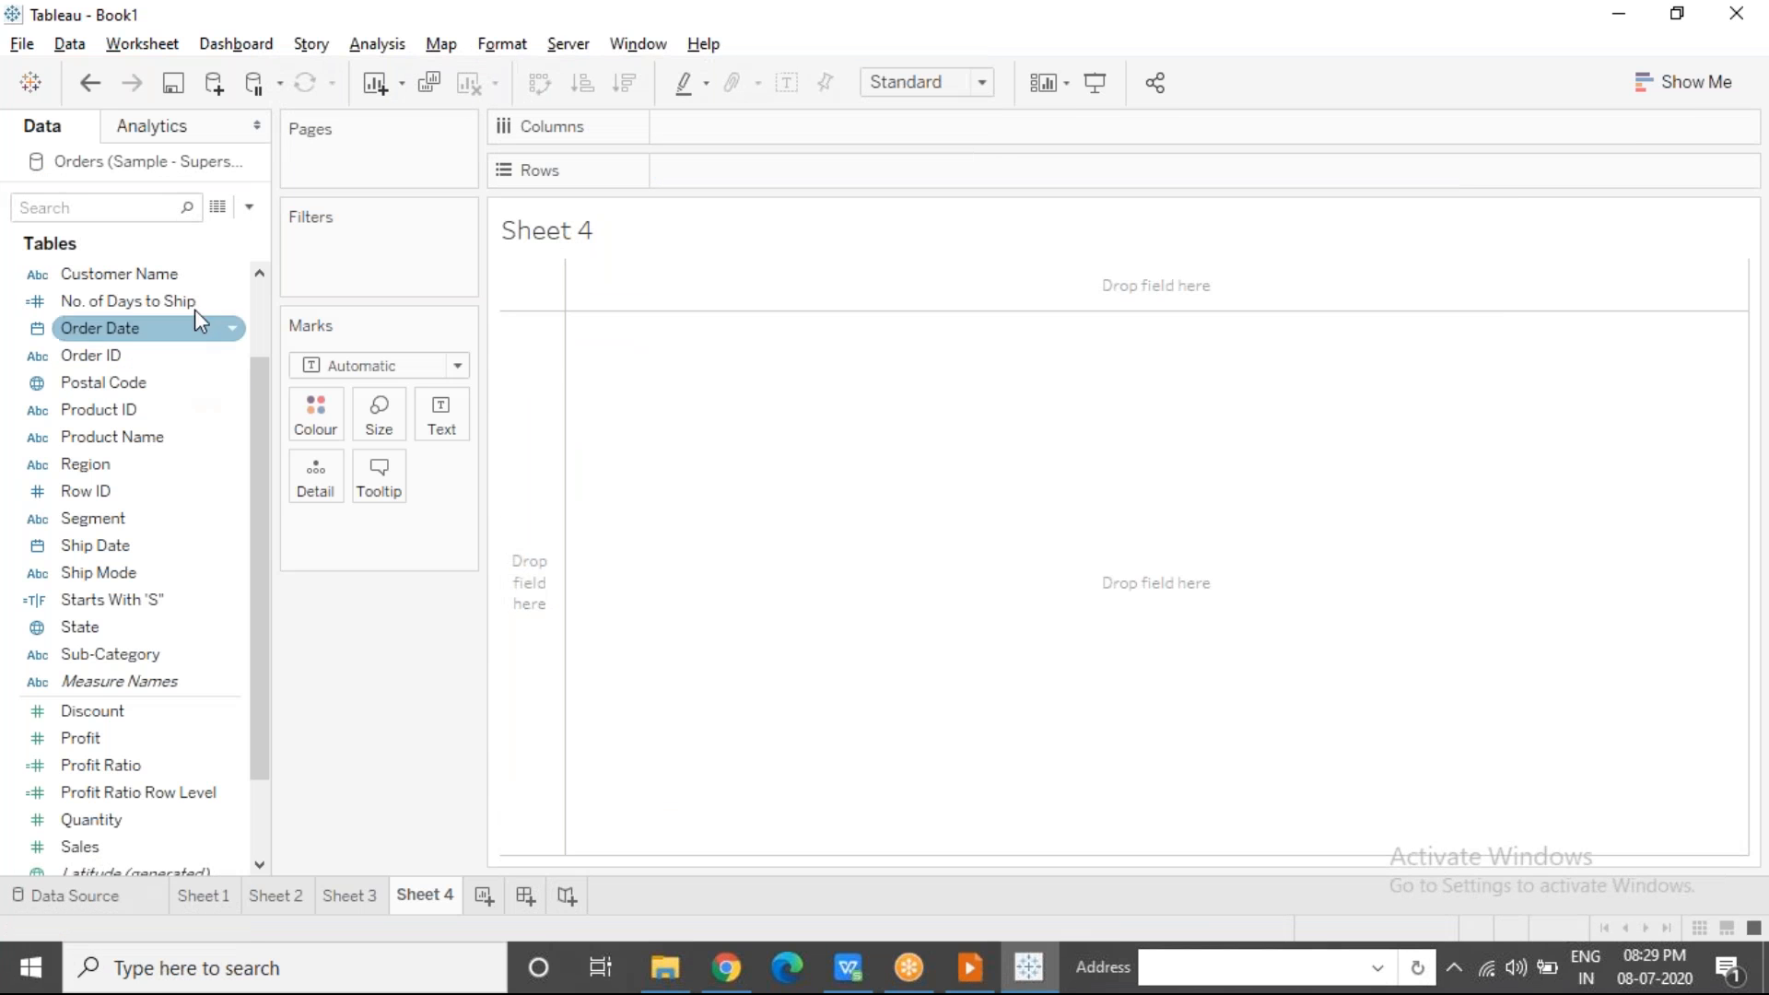
click(255, 317)
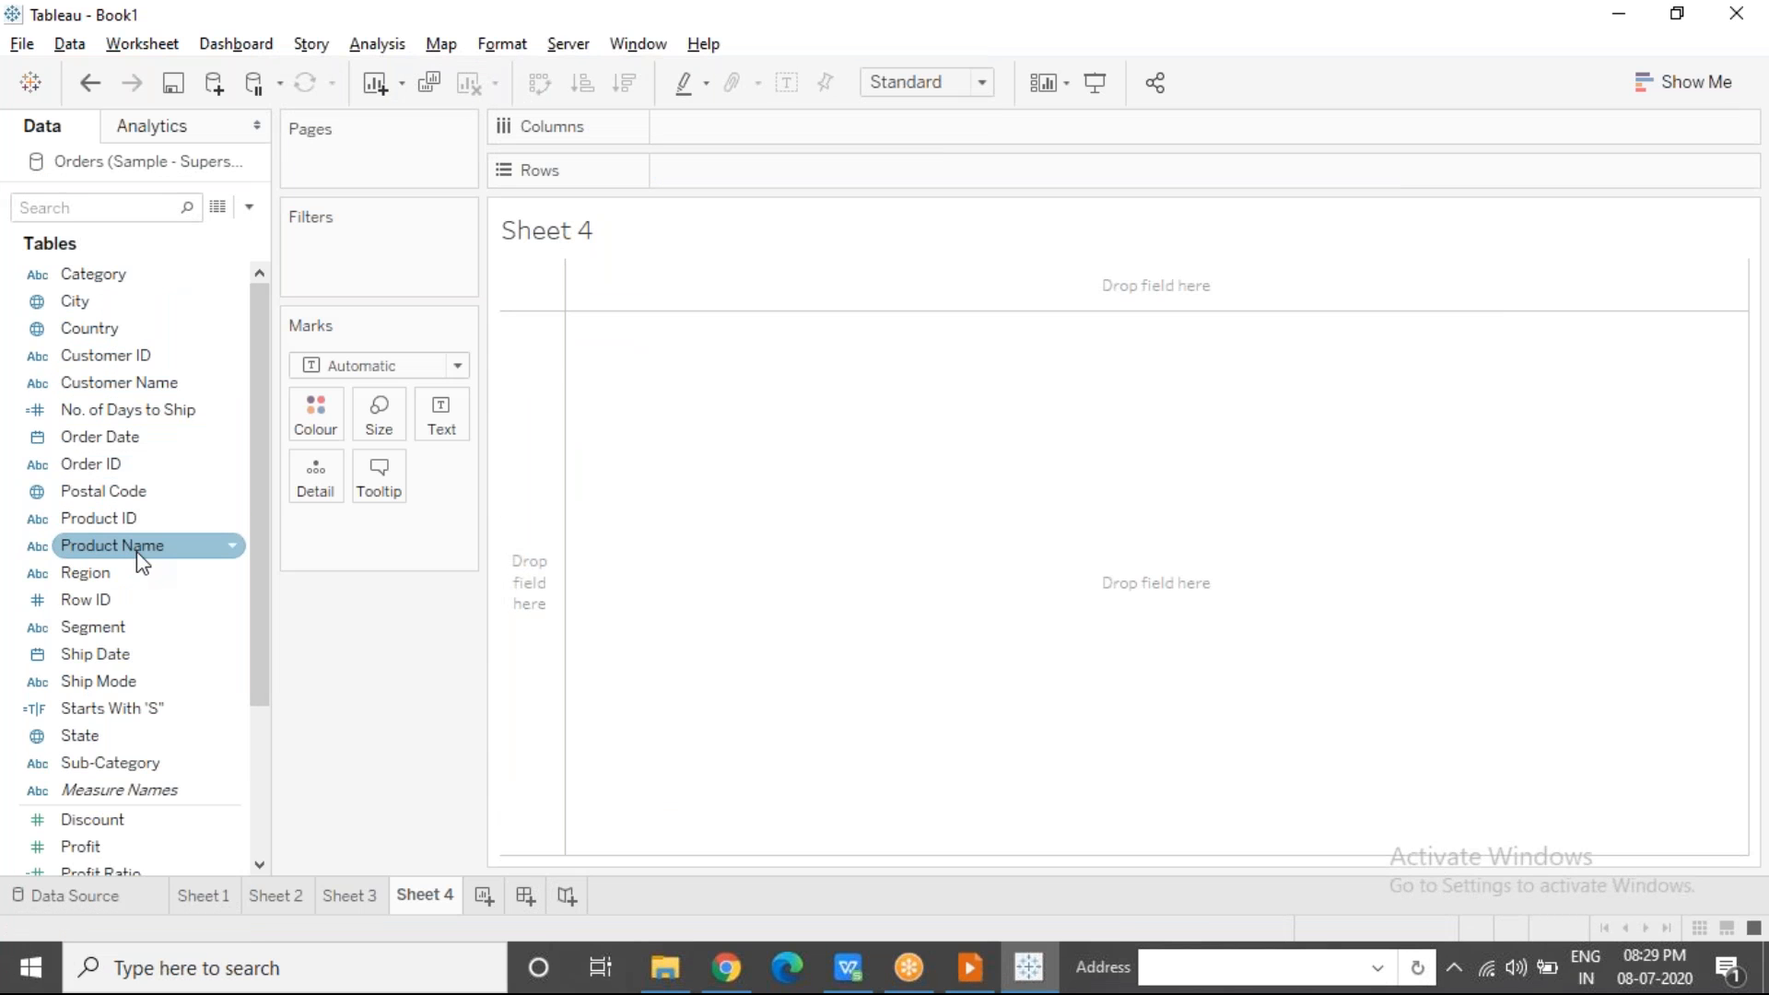
drag(103, 766, 247, 700)
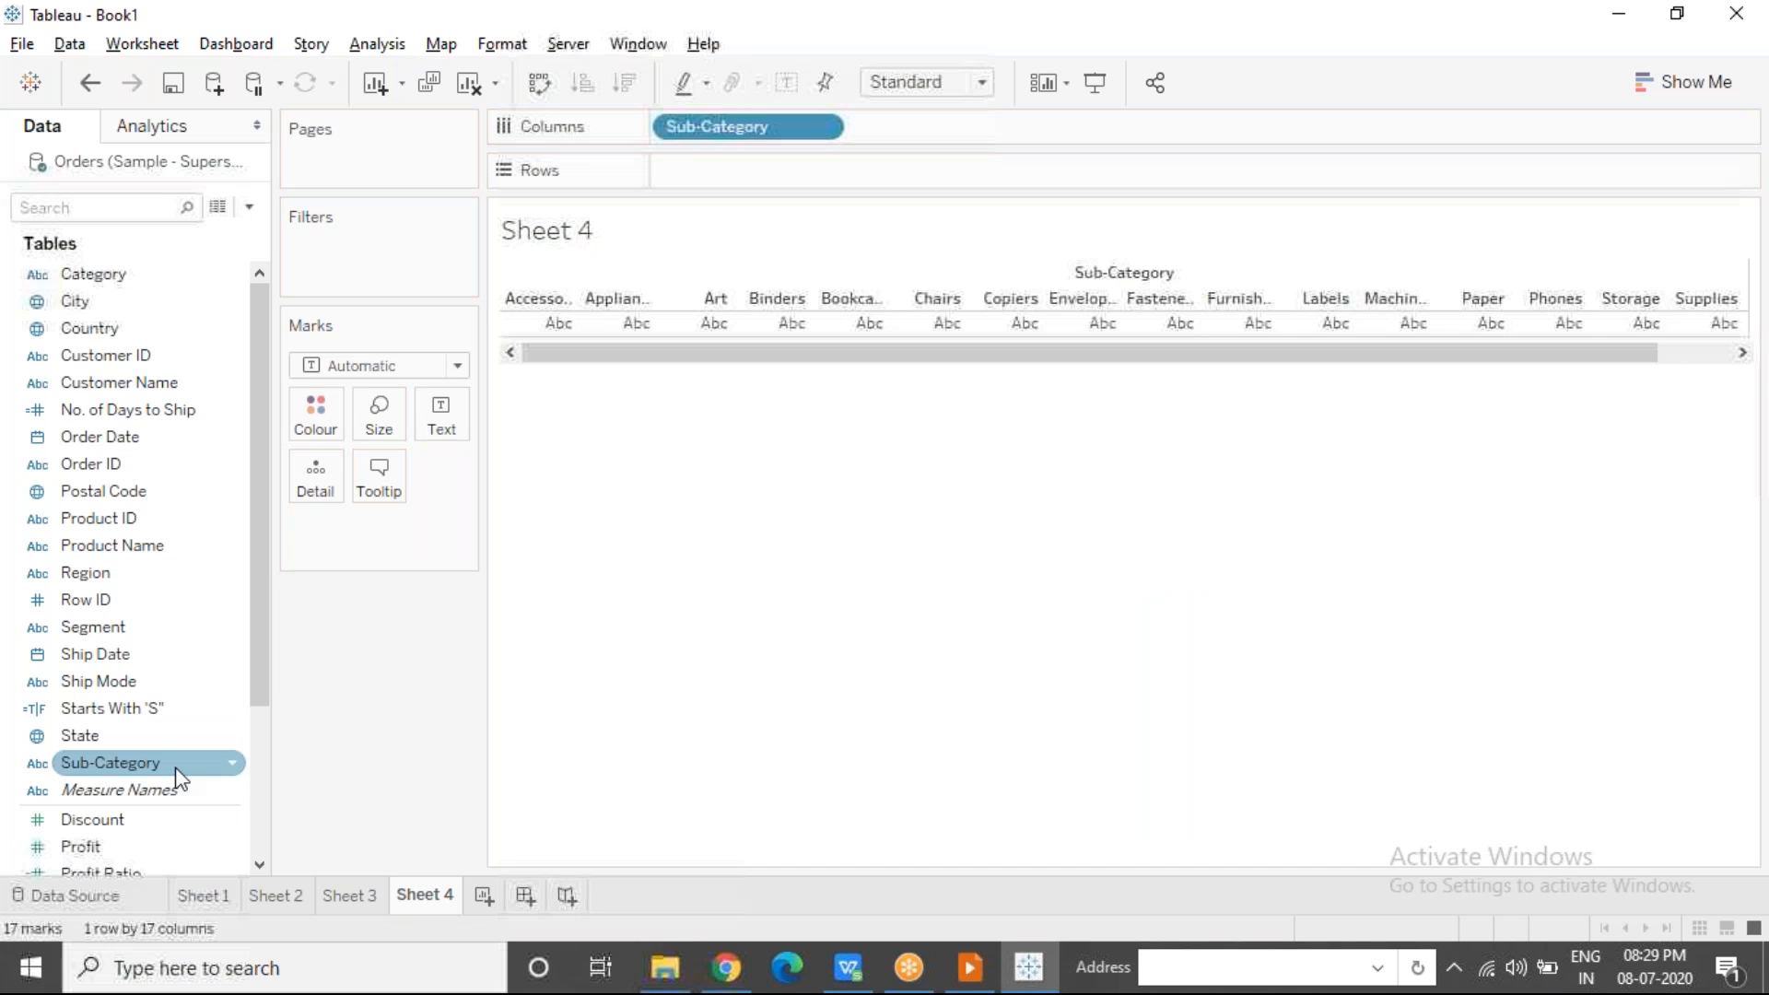
drag(170, 829, 787, 178)
click(821, 172)
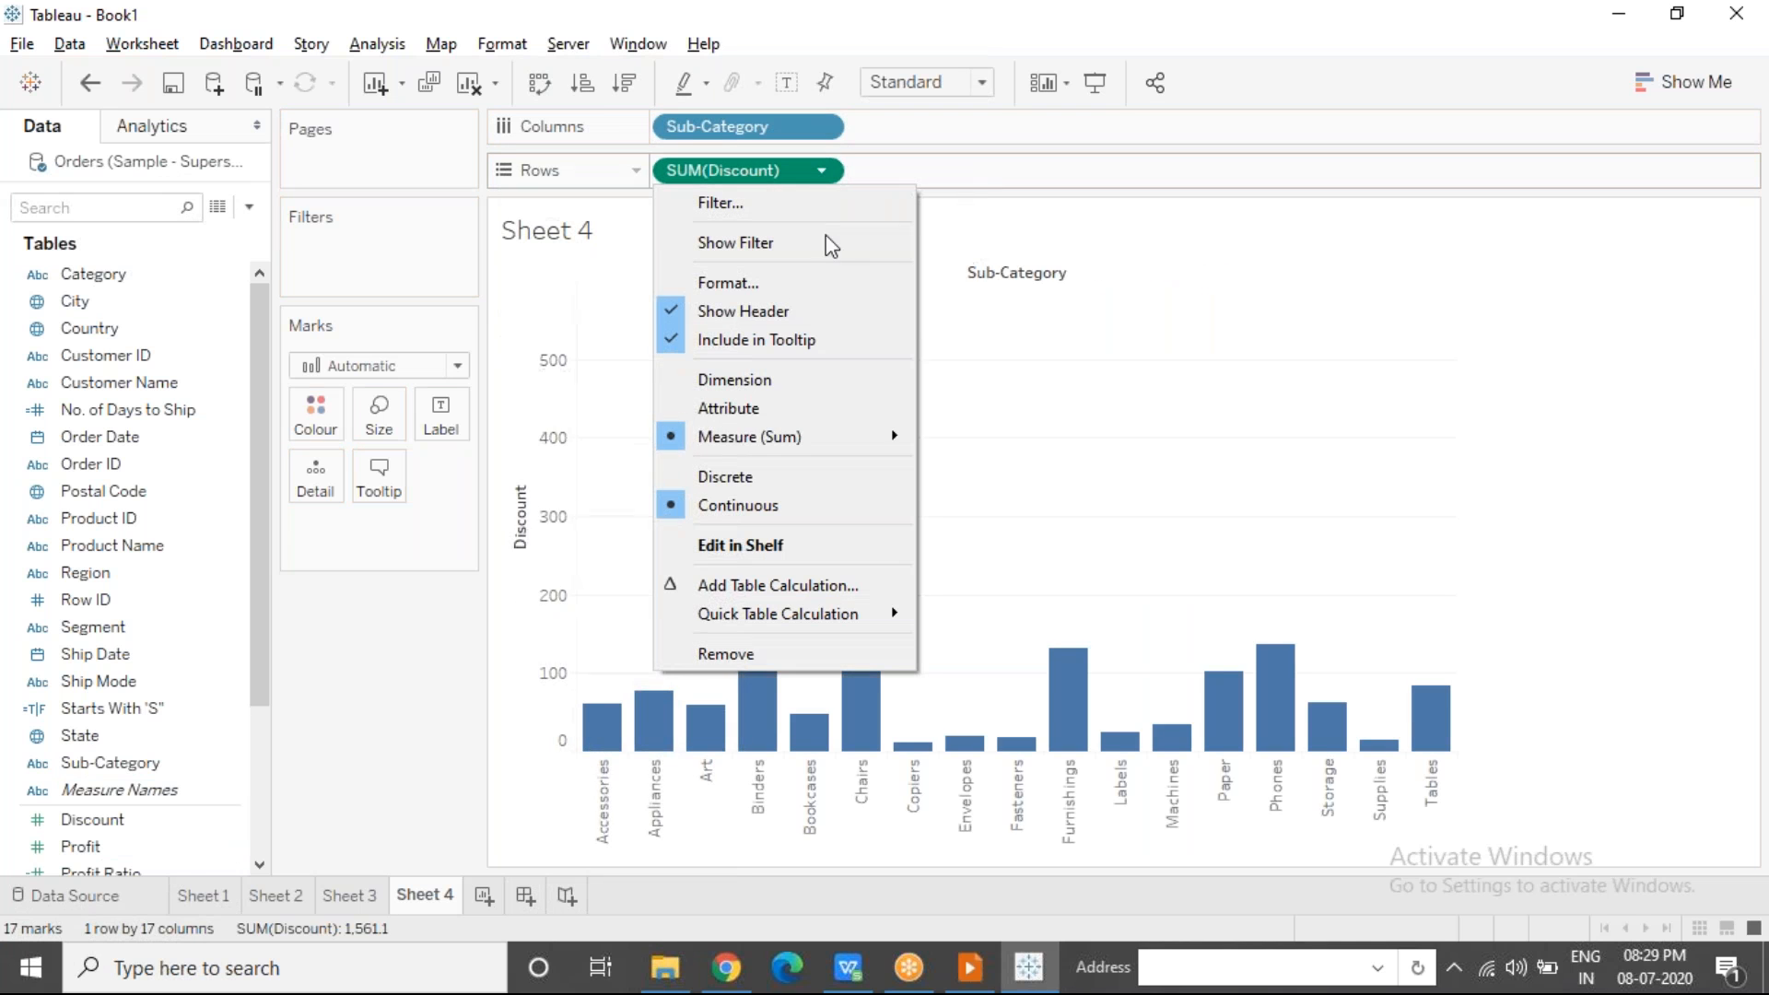
mouse_move(872, 435)
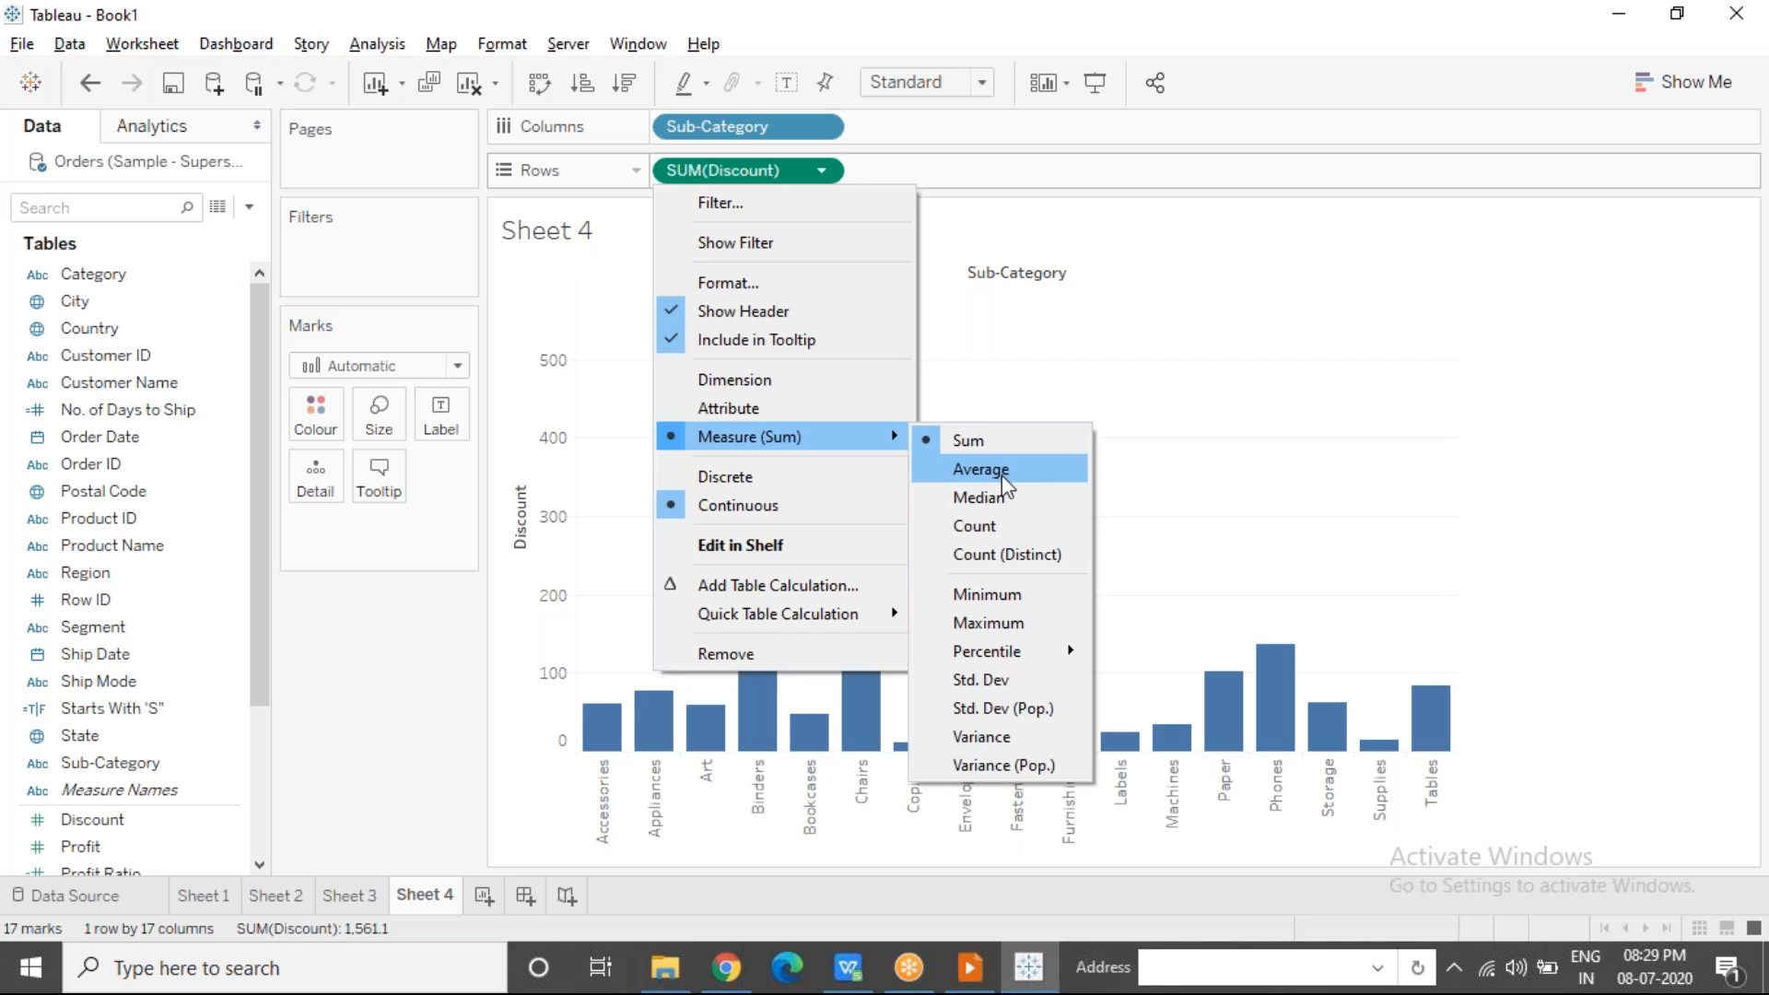
click(1002, 471)
Step: Show the mark labels to read each sub-category's average discount, and hide them again
click(785, 82)
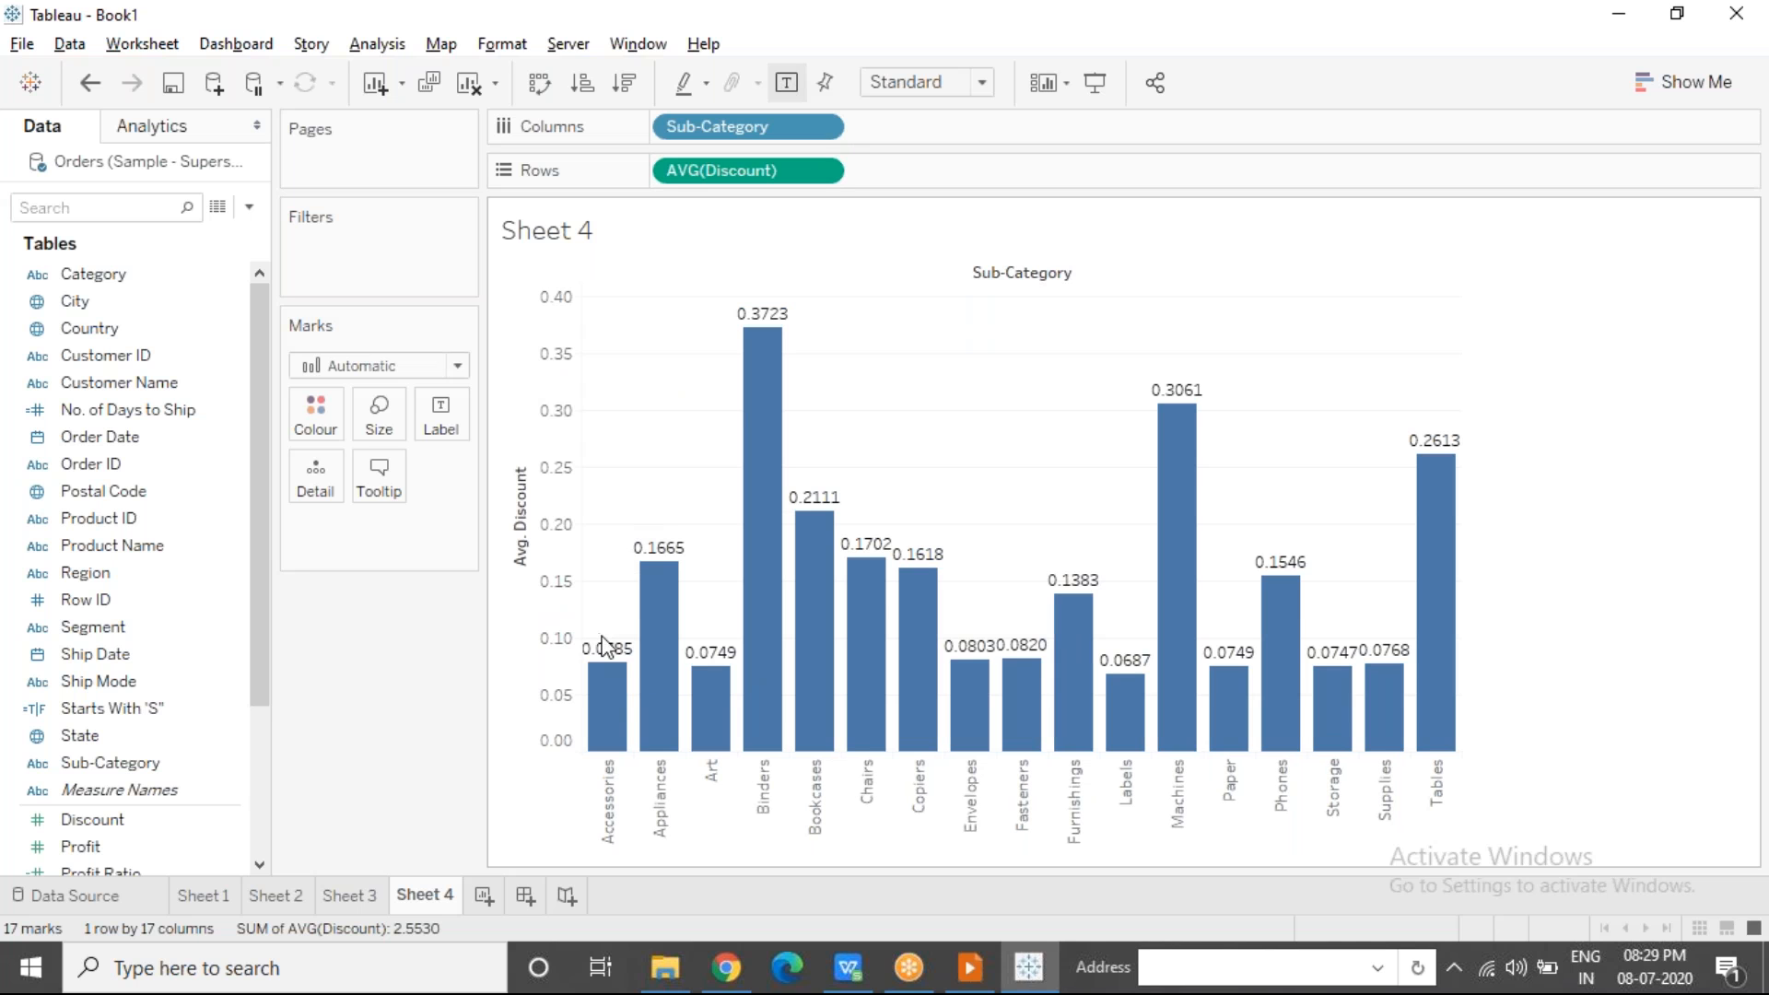
mouse_move(612, 660)
click(784, 84)
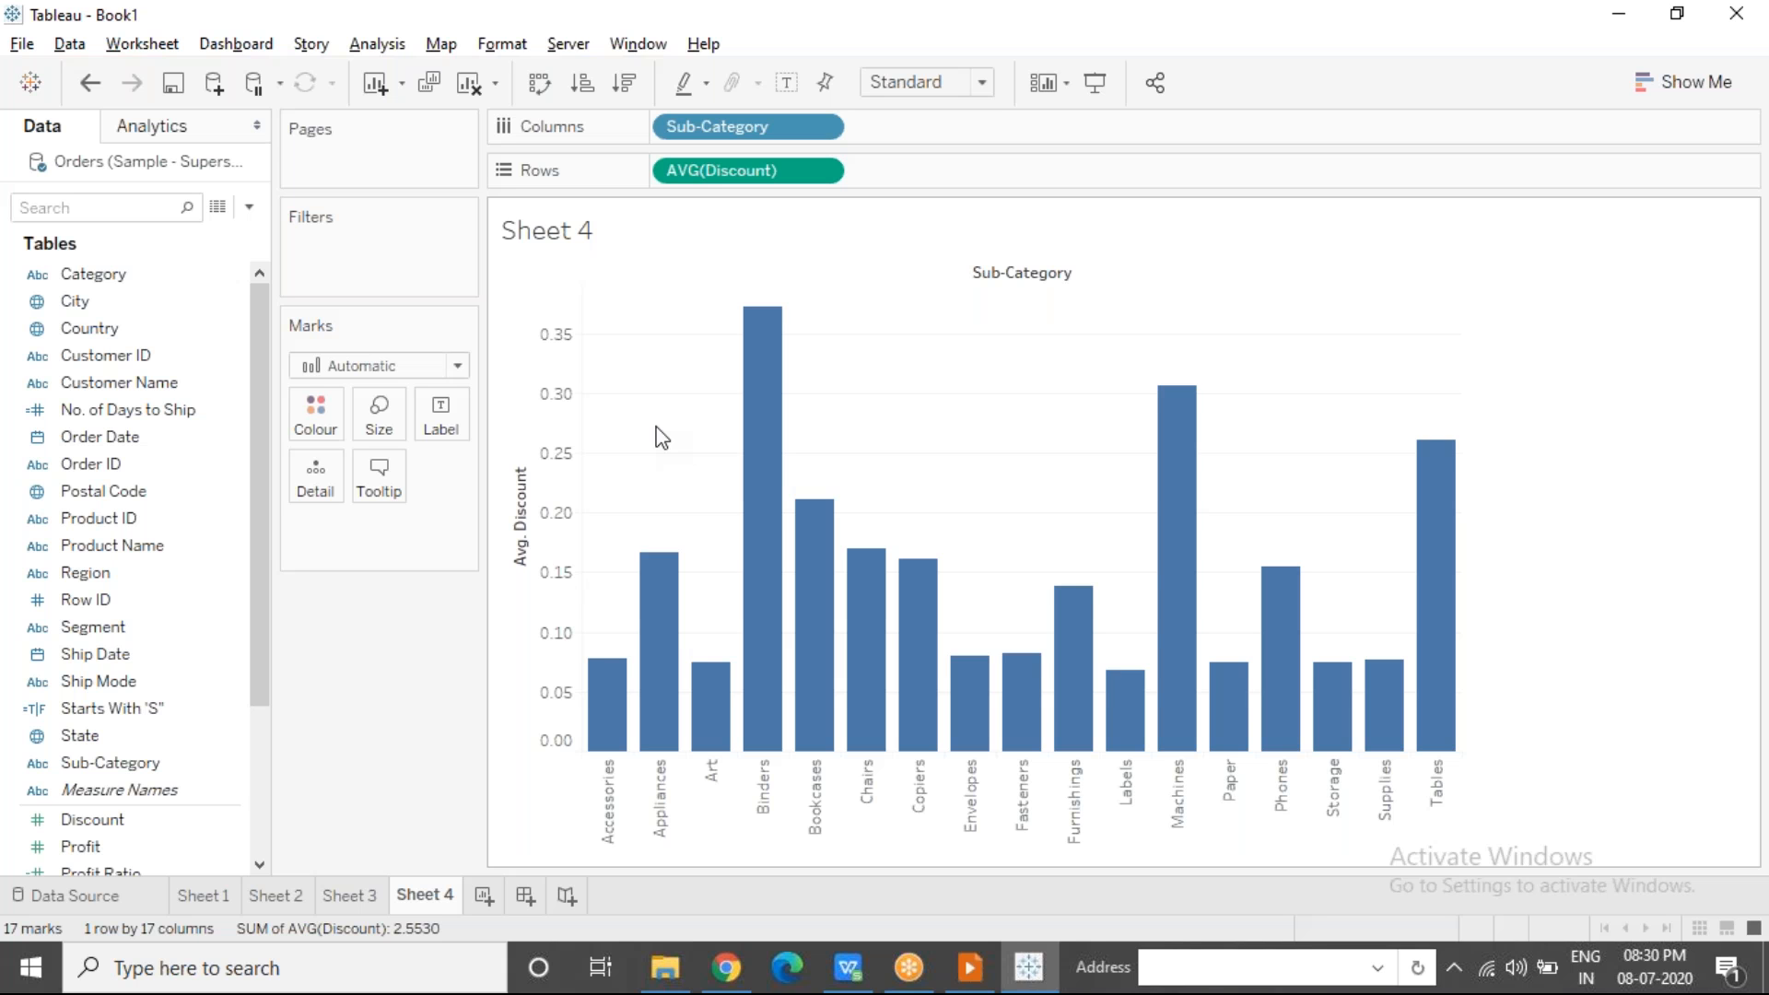
Step: Create a calculated field named Conditional Formatting
click(375, 45)
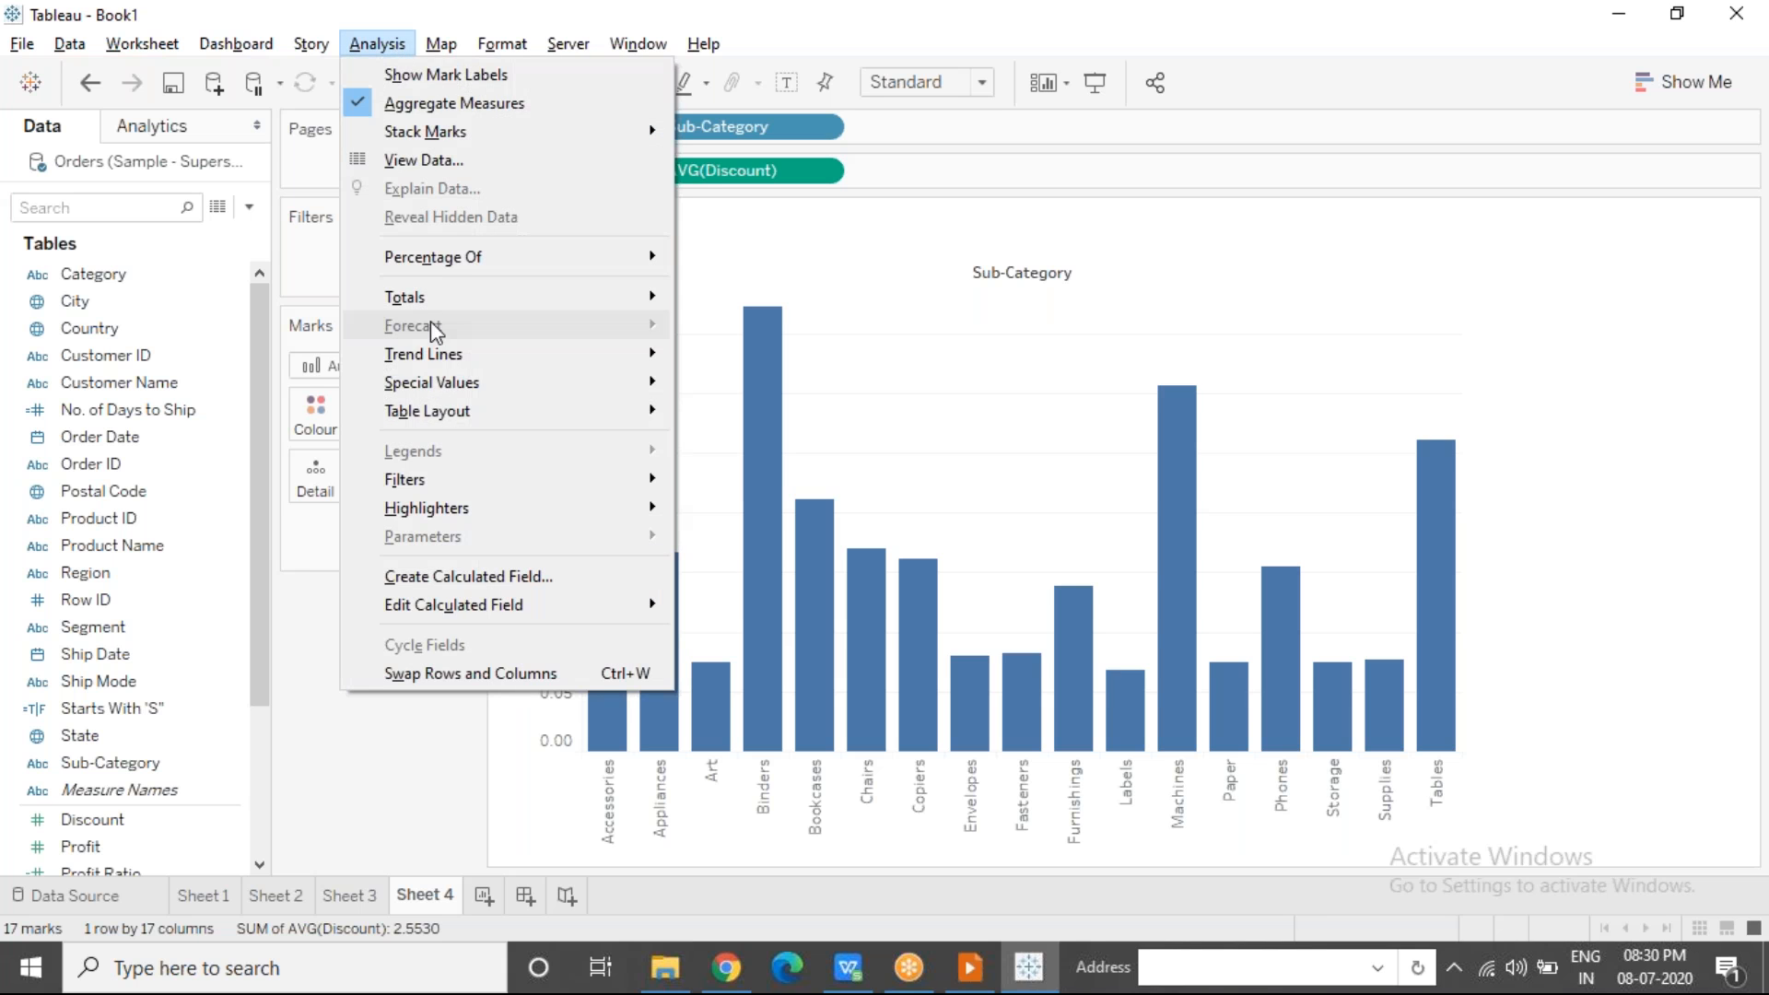
click(467, 575)
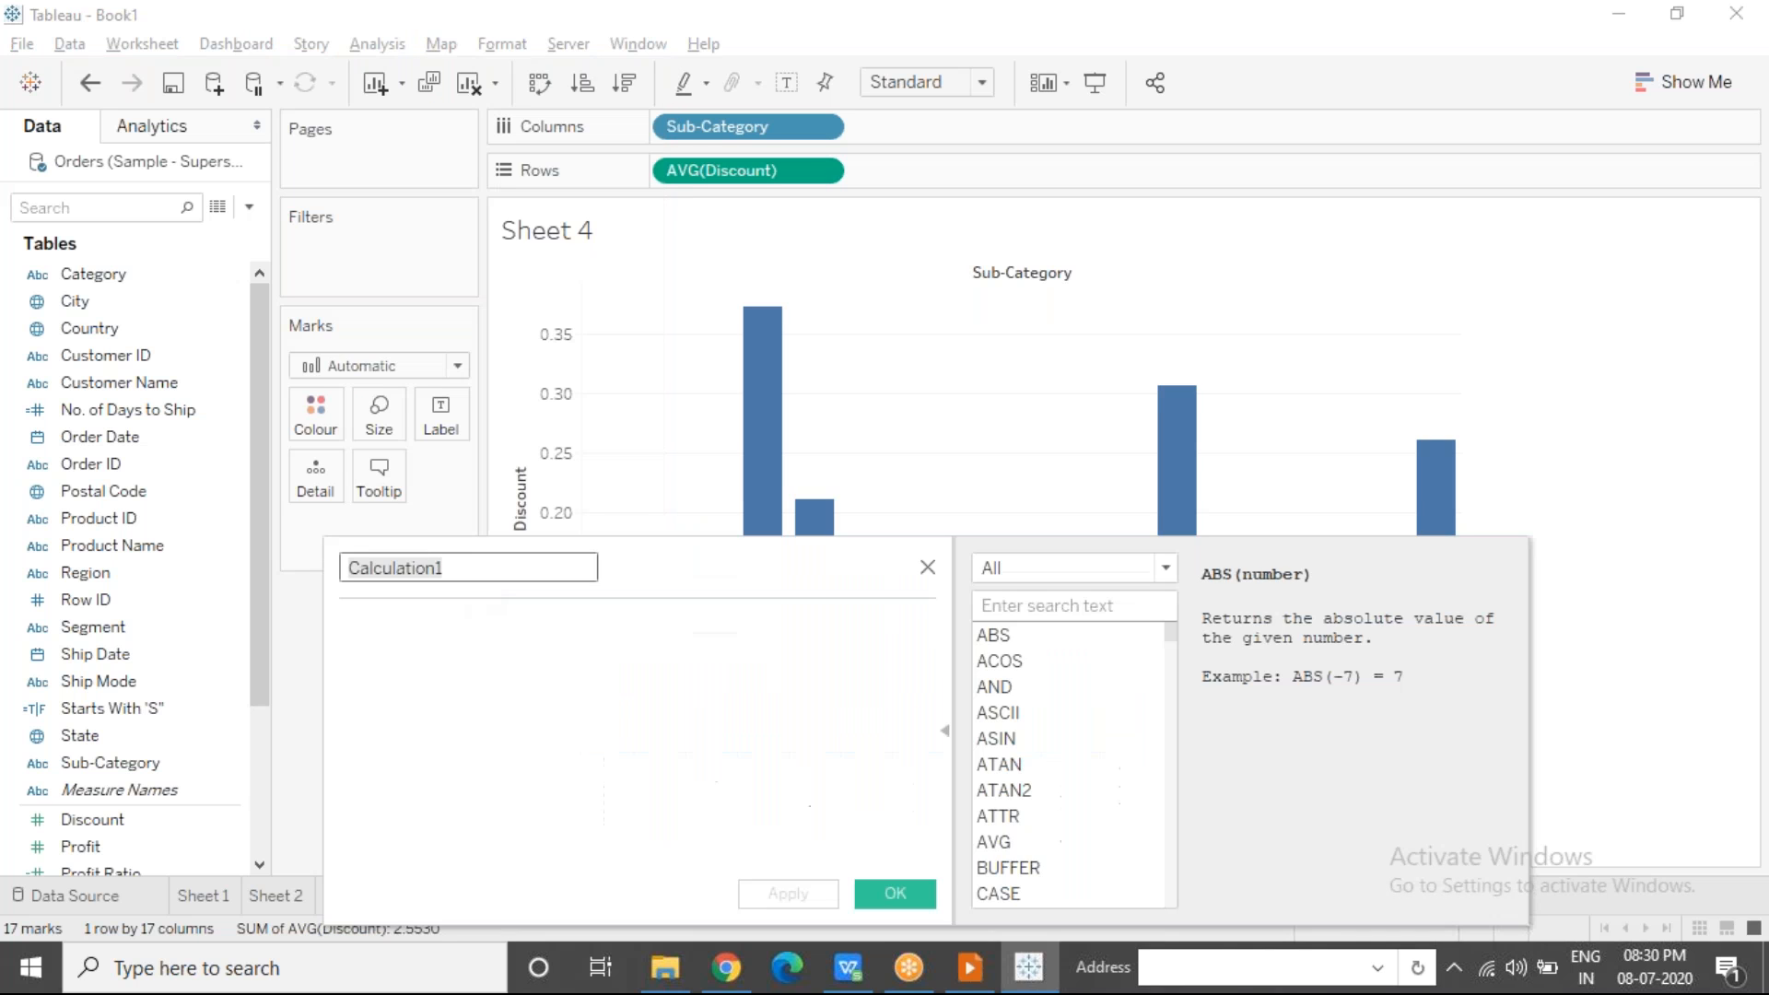
text(A)
key(BackSpace)
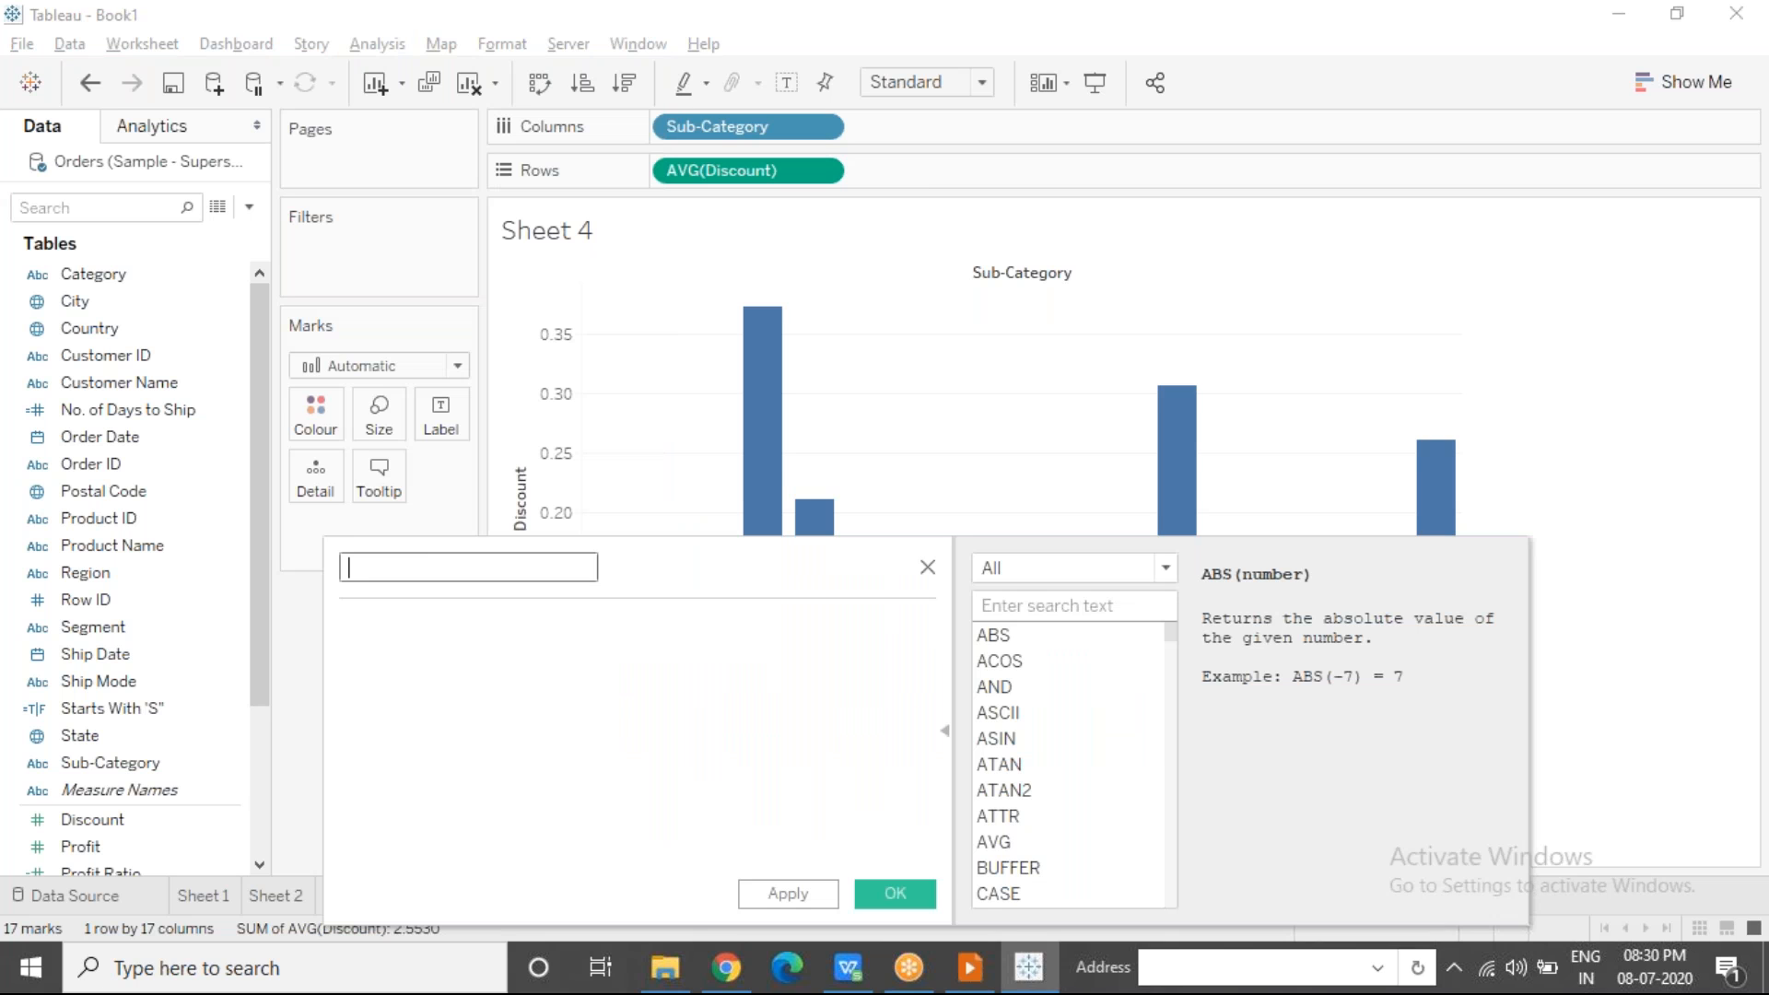
text(Conditional Formatting)
key(Tab)
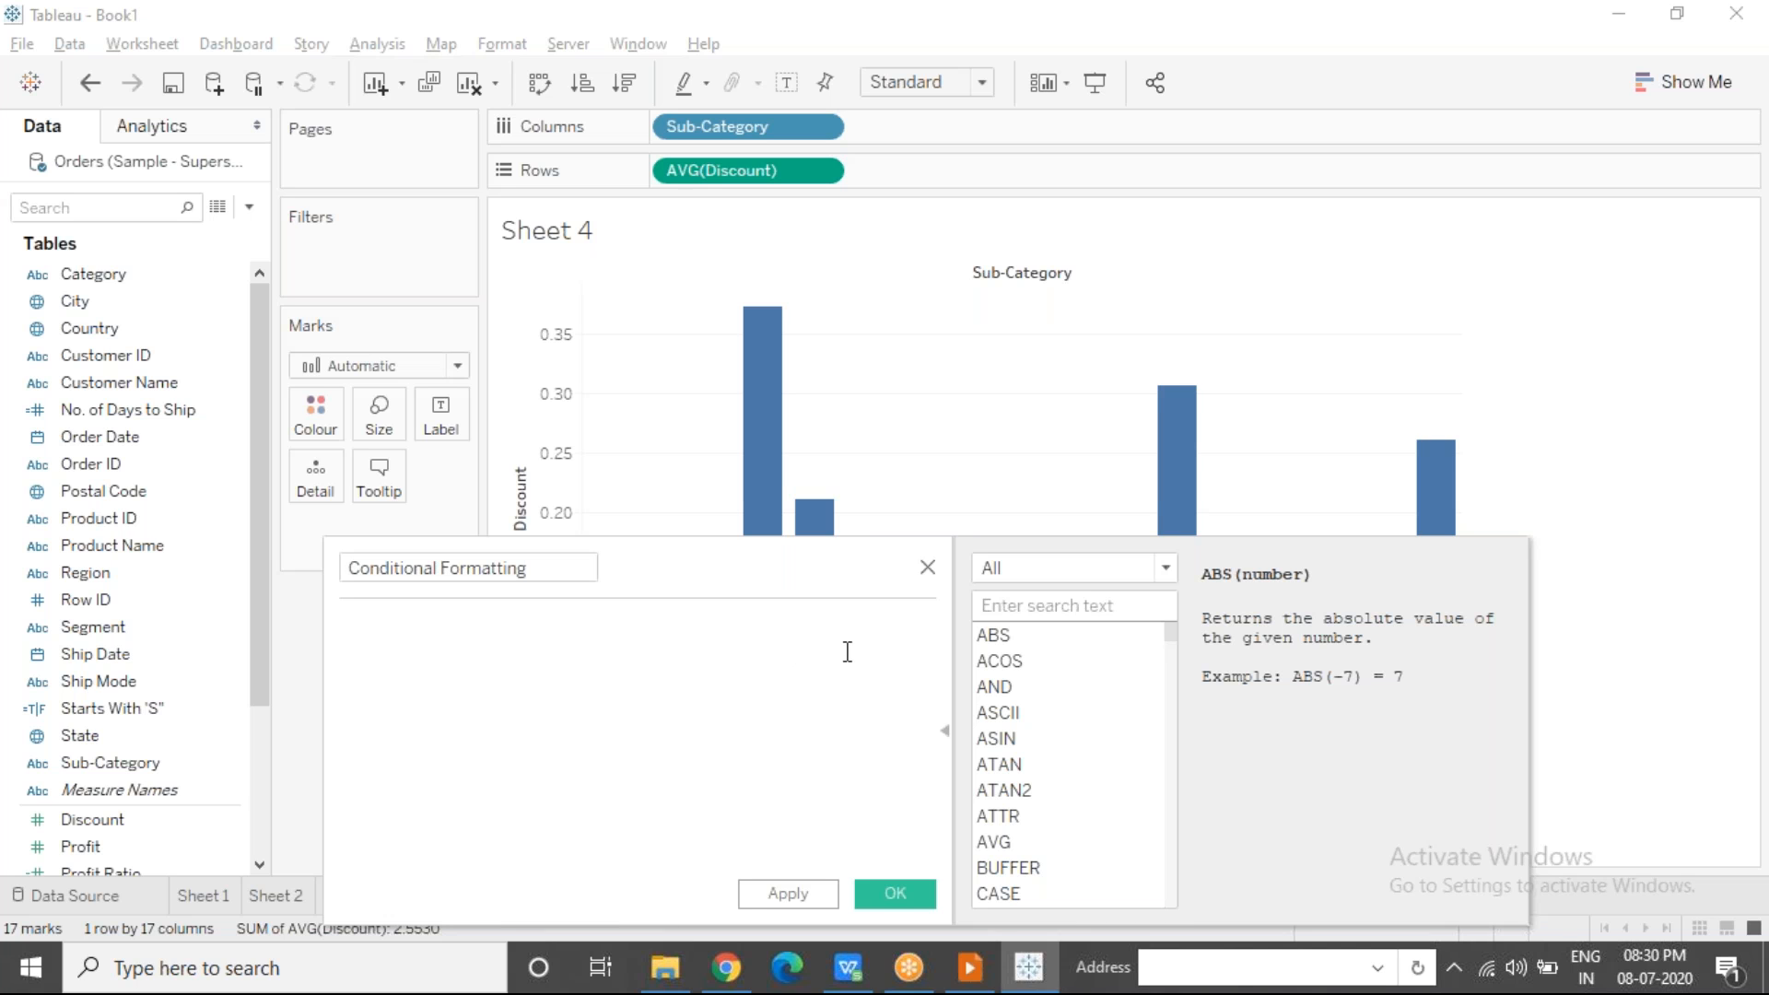
Step: Start the Conditional Formatting formula with IF AVG([Discount]) > 0.3 THEN "High Discount"
drag(854, 565, 848, 556)
text(IF )
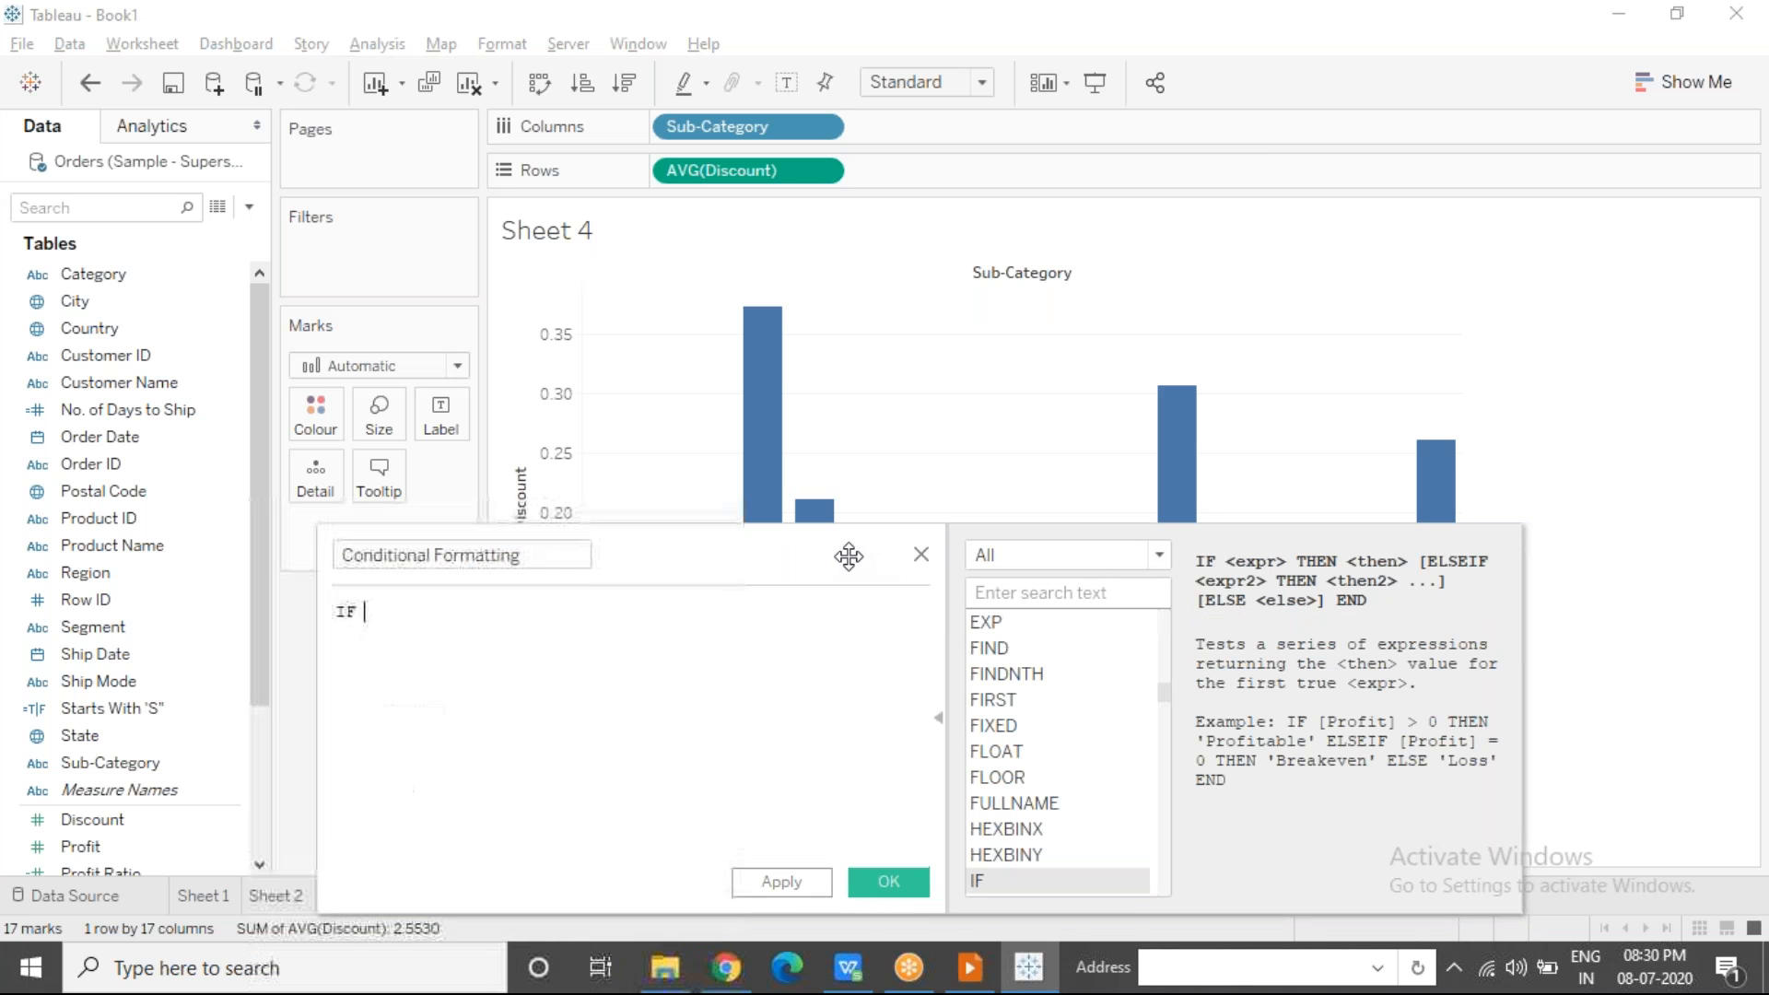
text(av)
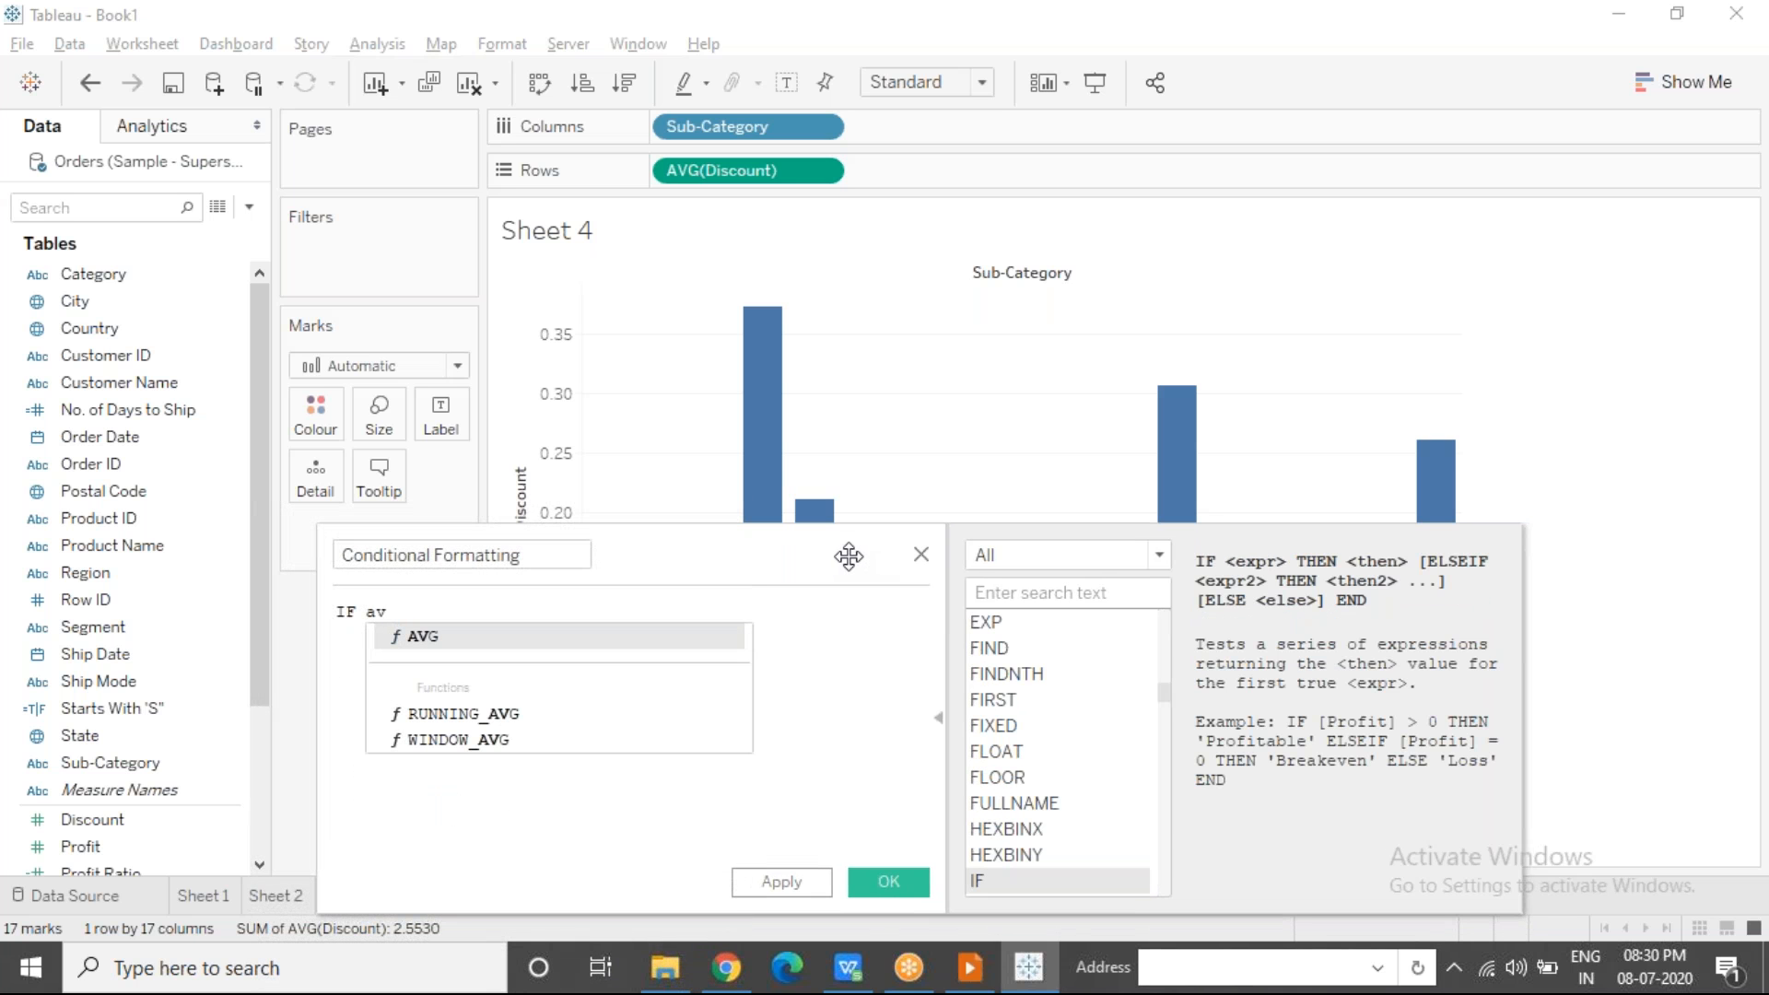
key(Return)
text(dis)
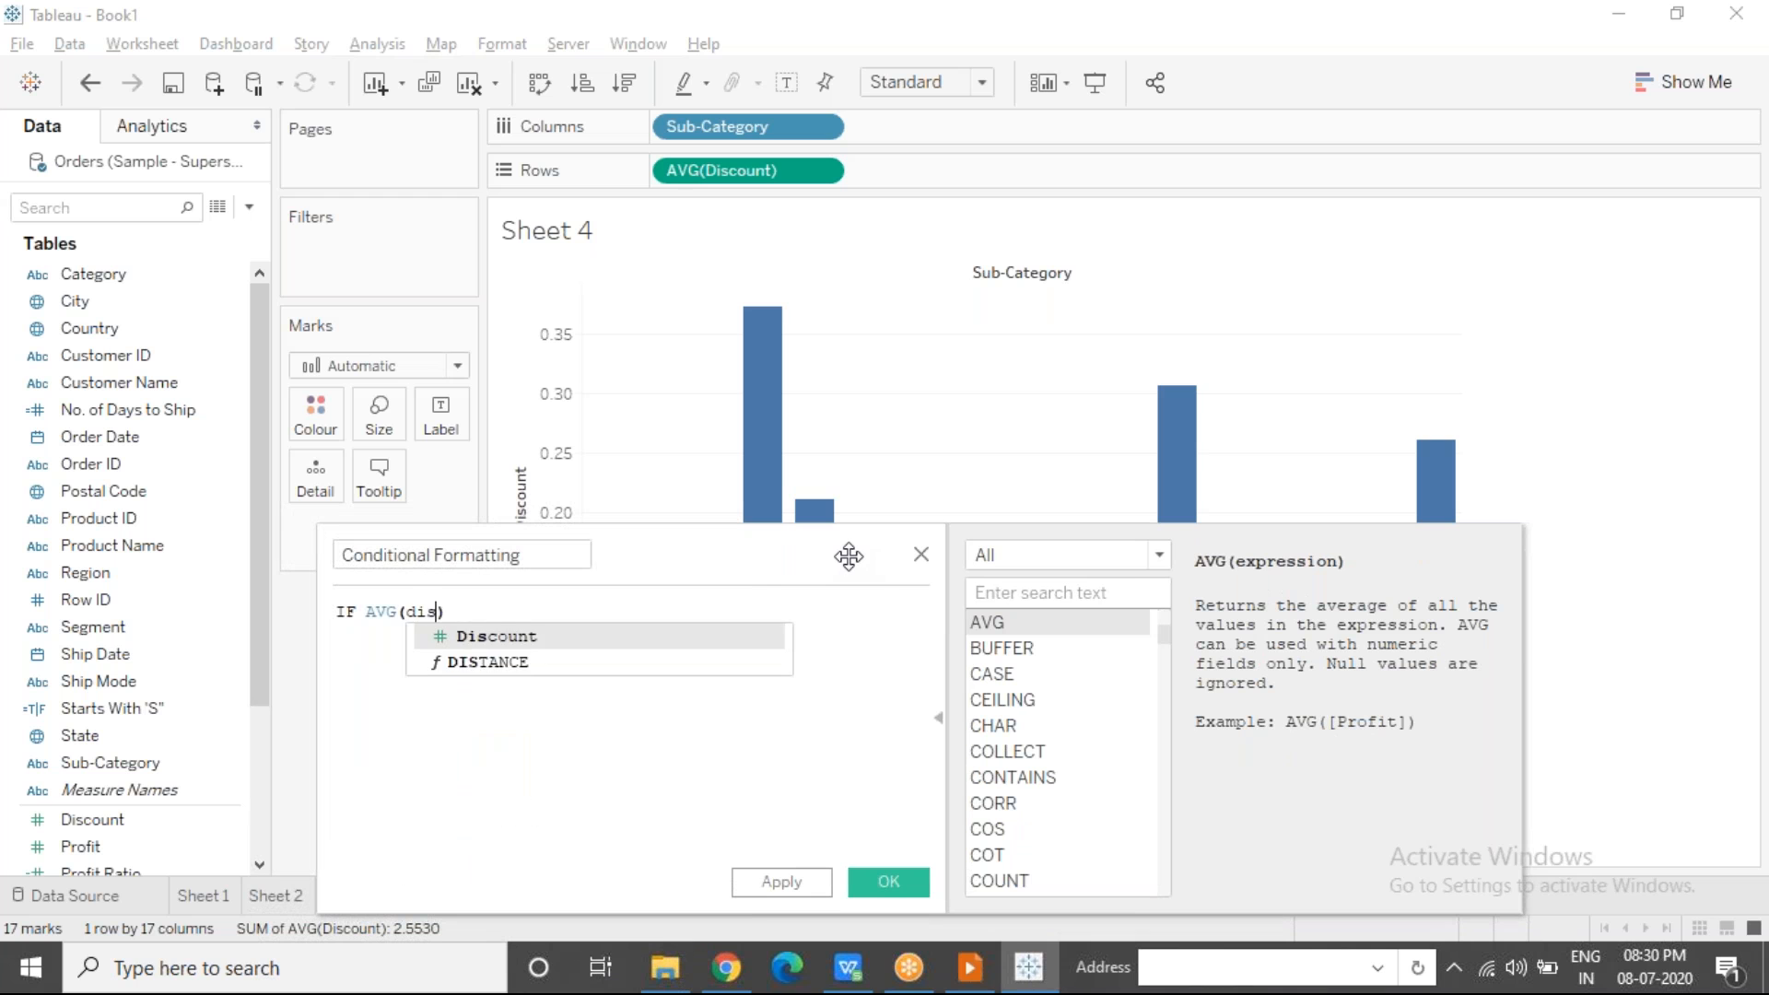
key(Return)
text() > 0.3 THEN "High Discount)
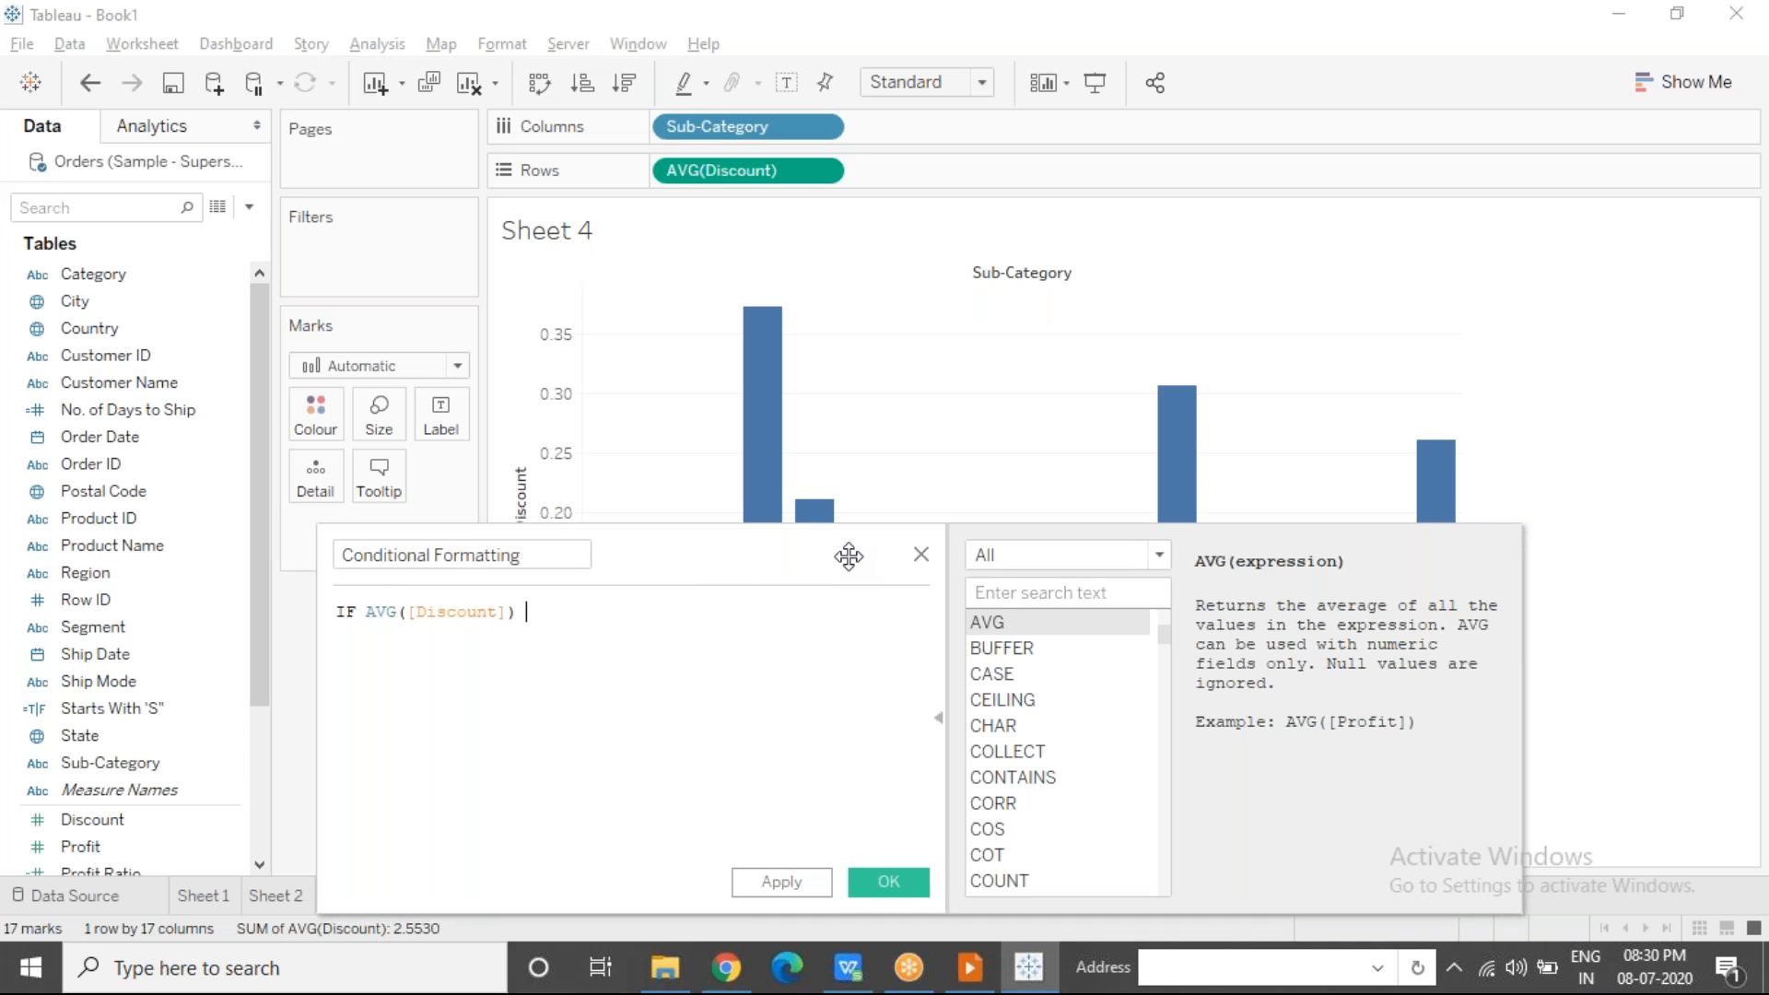
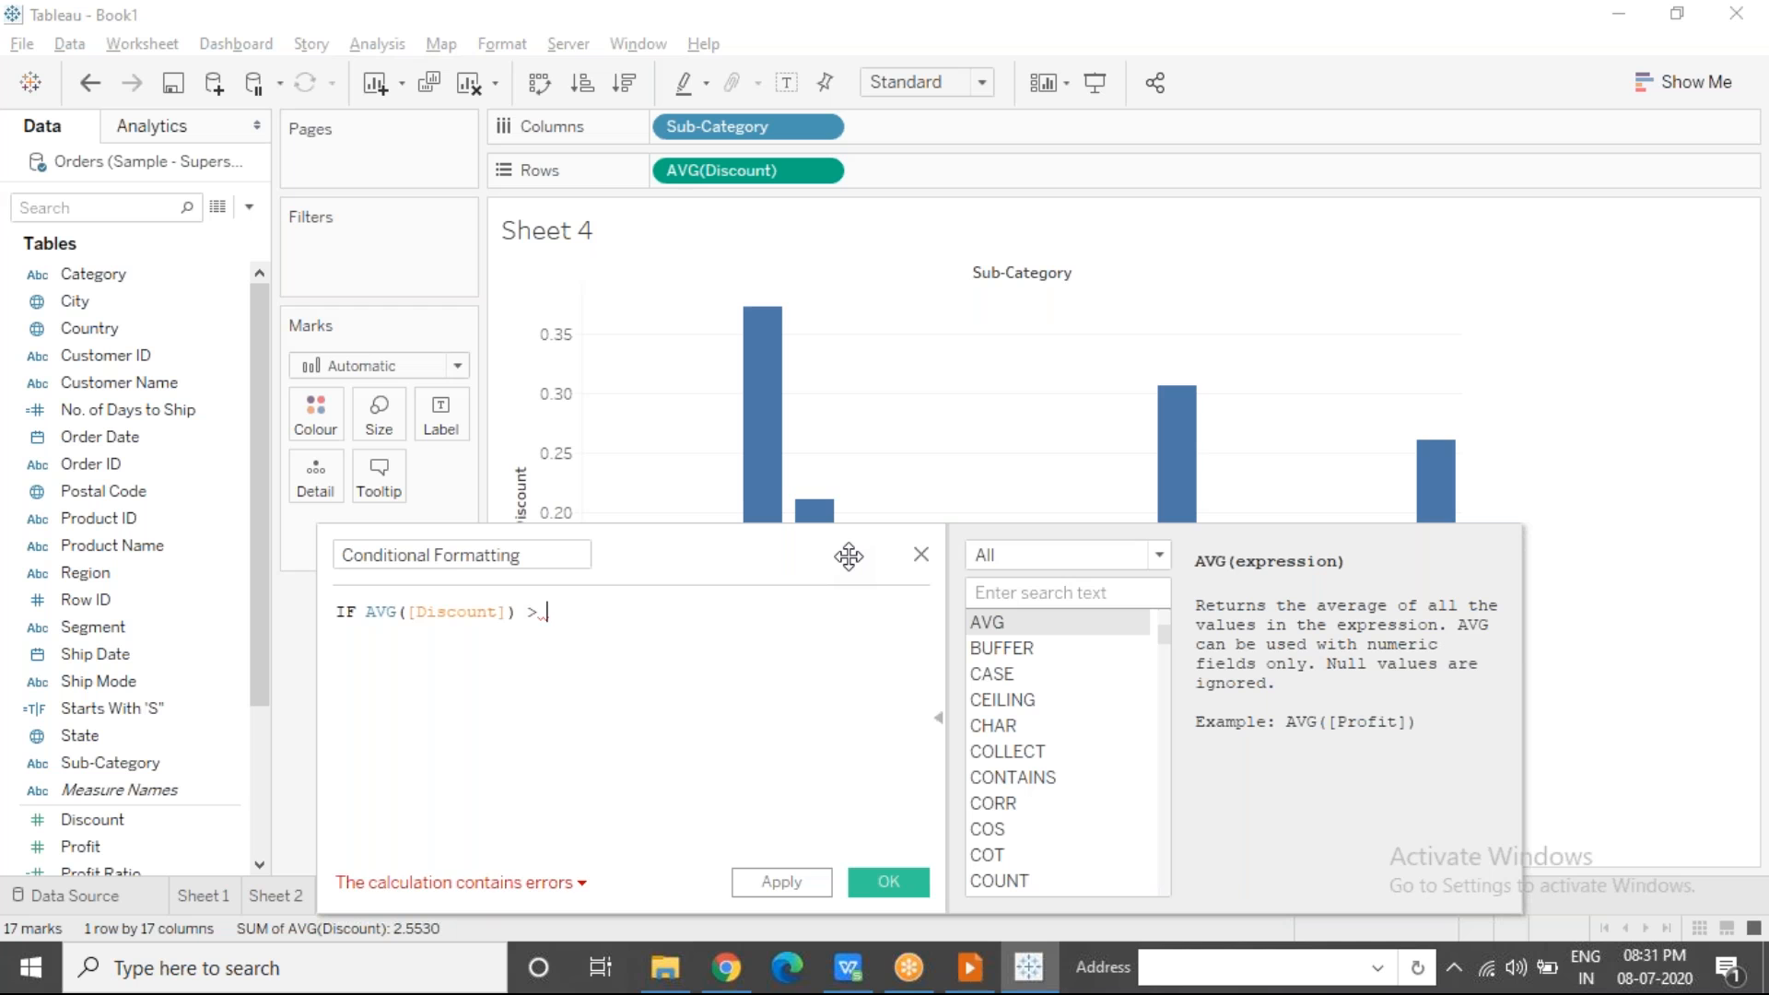
text(0.)
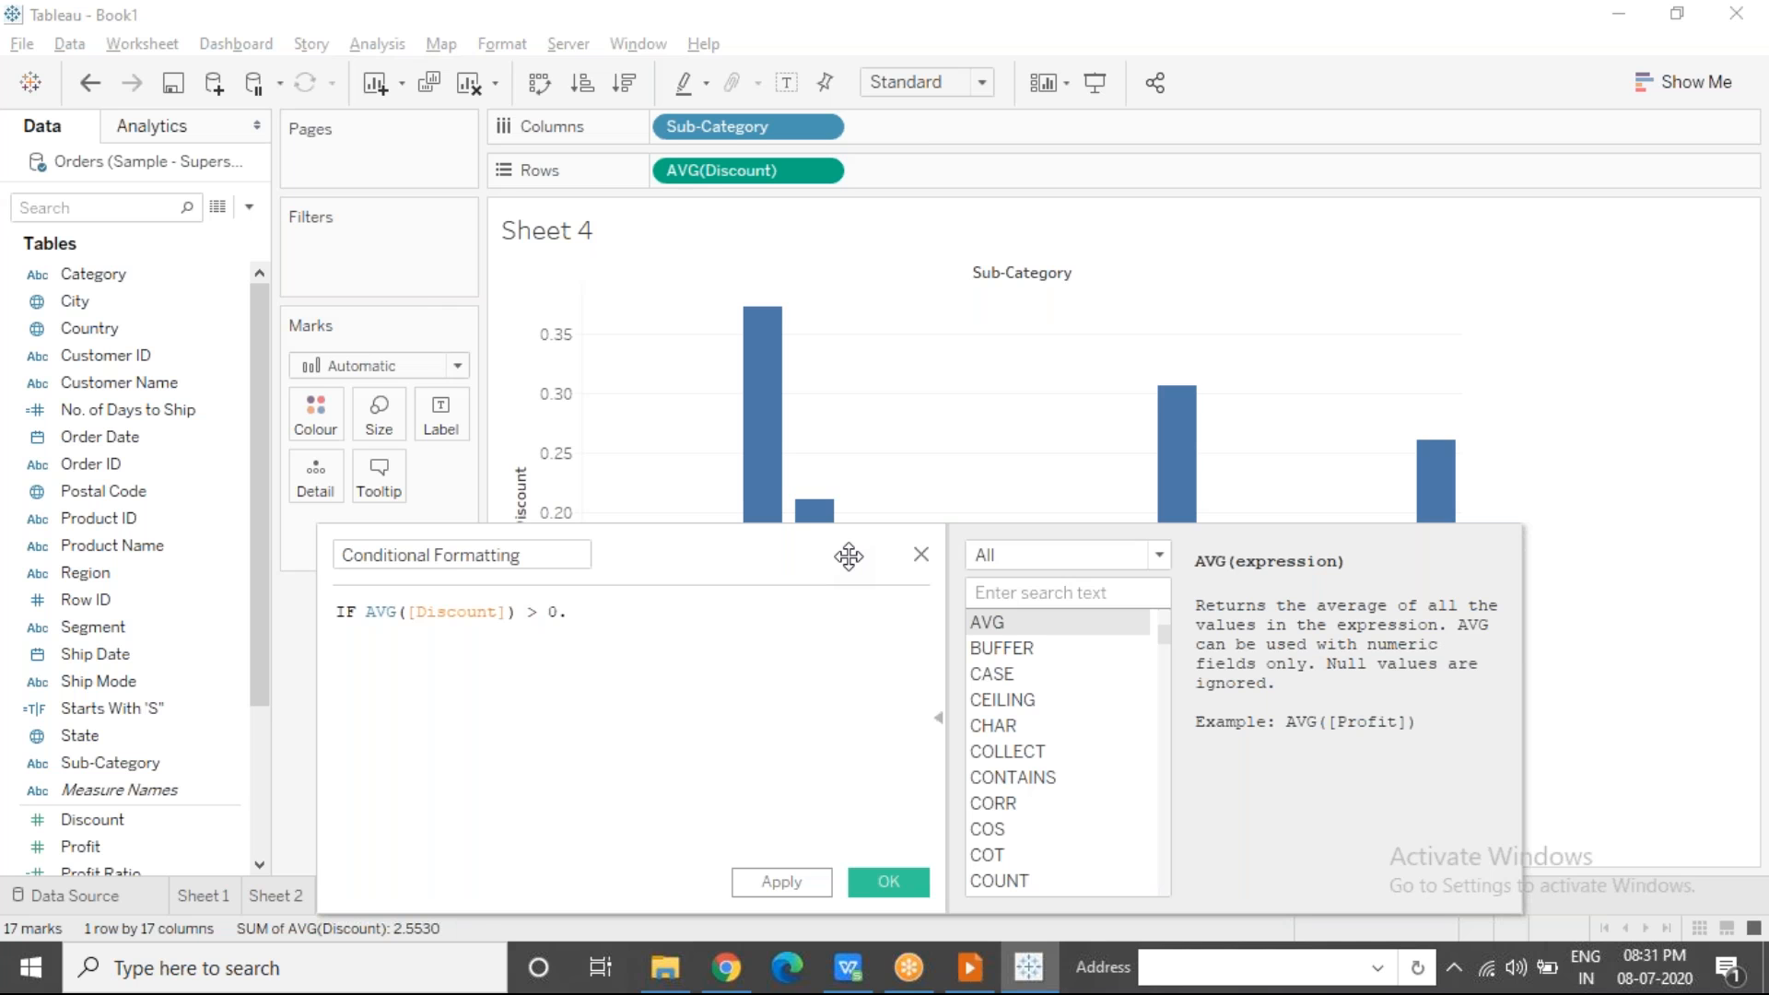
text(3 THEN )
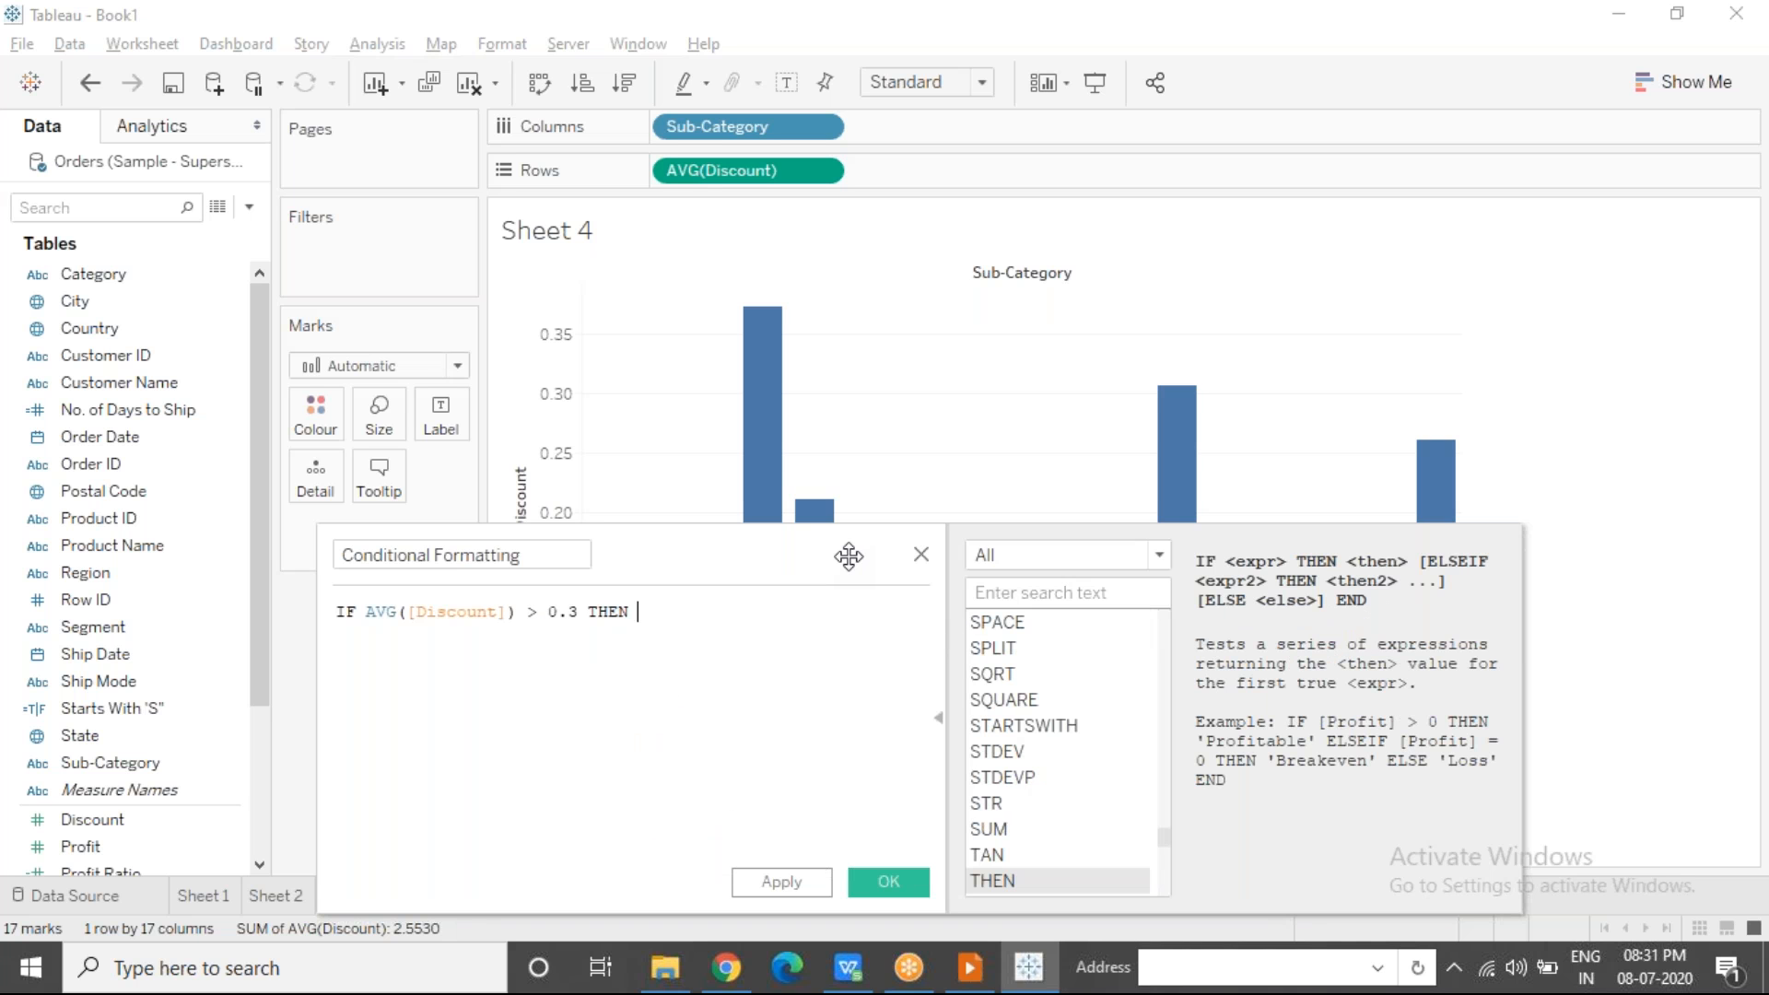
text("High Discount")
Step: Add a second line to the formula: ELSEIF AVG([Discount]) < 0.1 THEN "Low Discount"
key(Return)
text(ELS)
key(Down)
key(Return)
text(AVG)
key(Return)
text(dis)
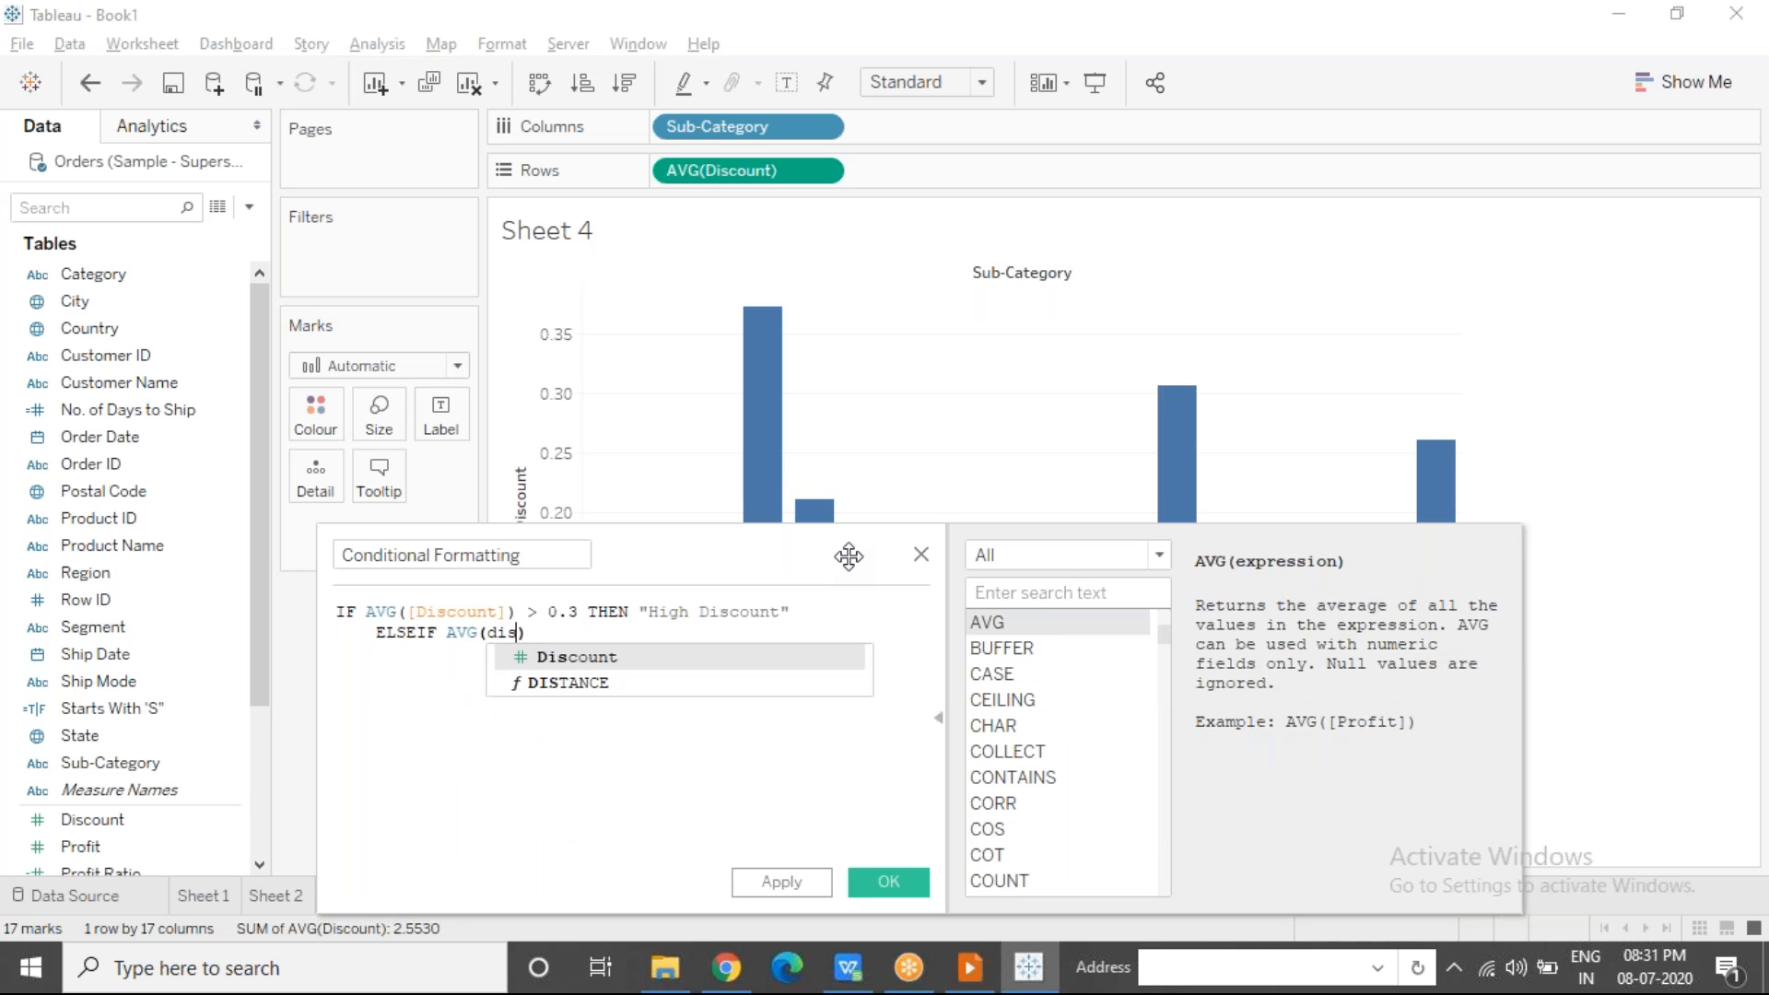
key(Return)
key(Right)
text(< 0.1 THEN "Low Discount")
Step: Finish the formula with ELSE "Moderate" and END, and save the calculated field
key(Return)
key(Tab)
text(ELSE )
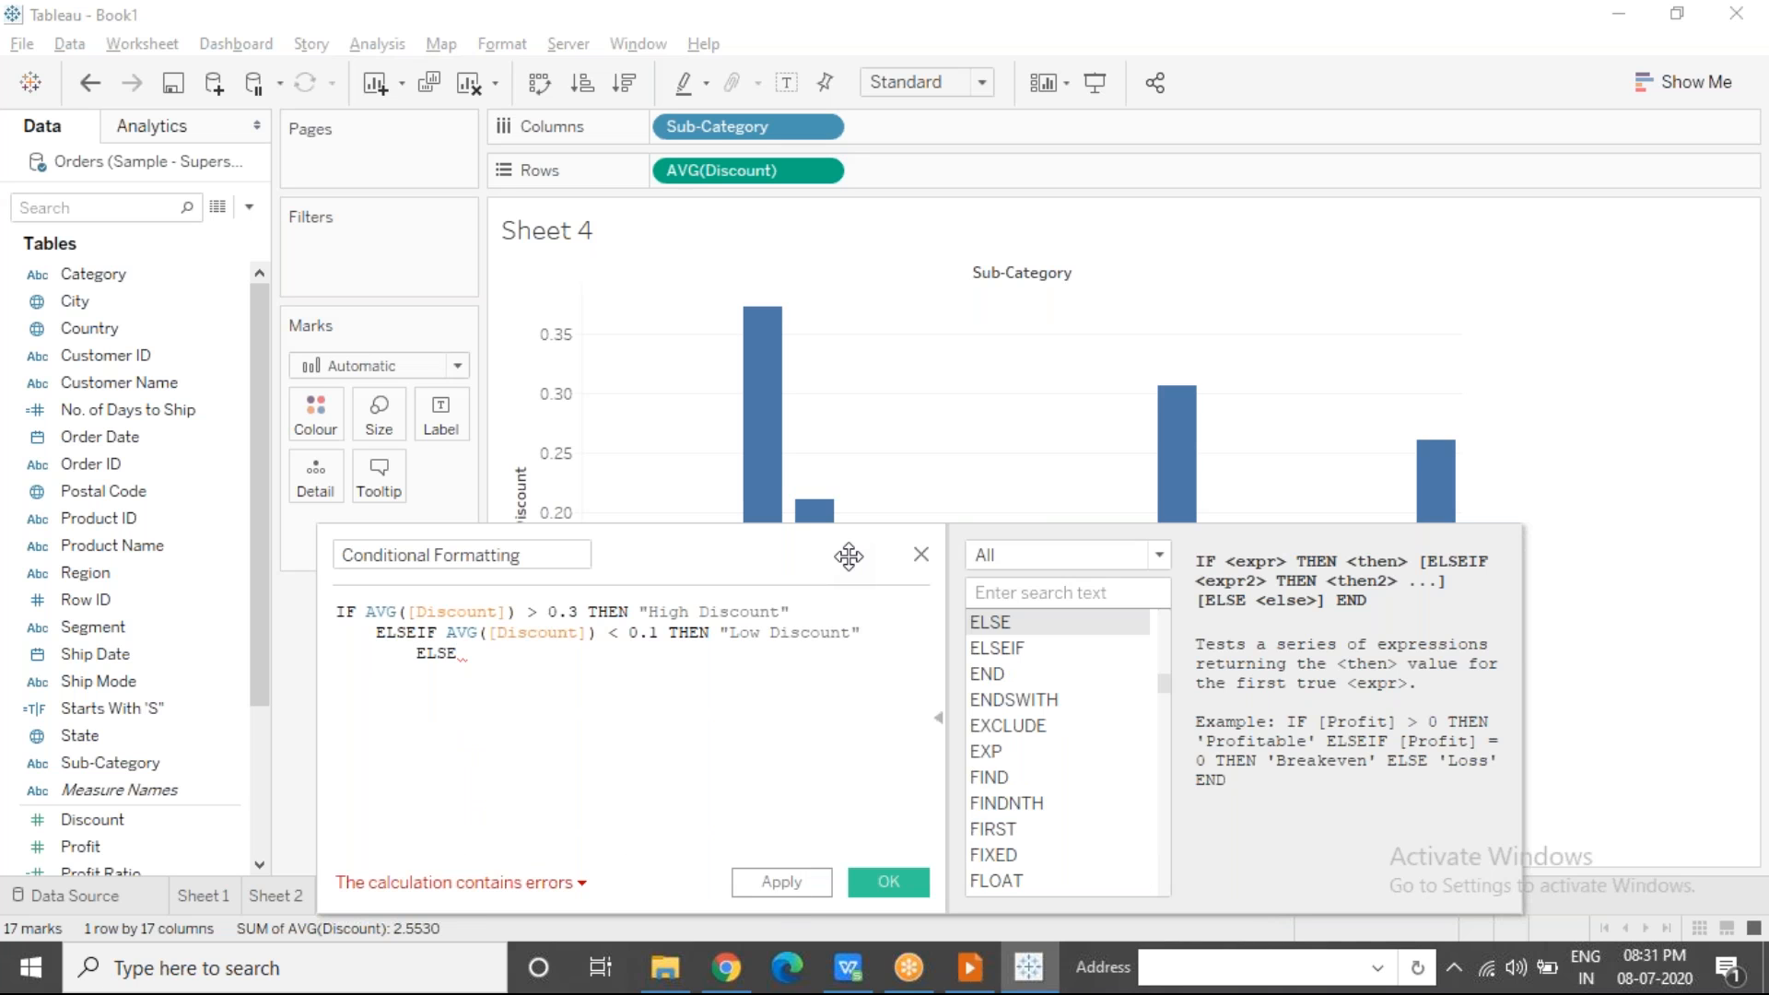
text("M)
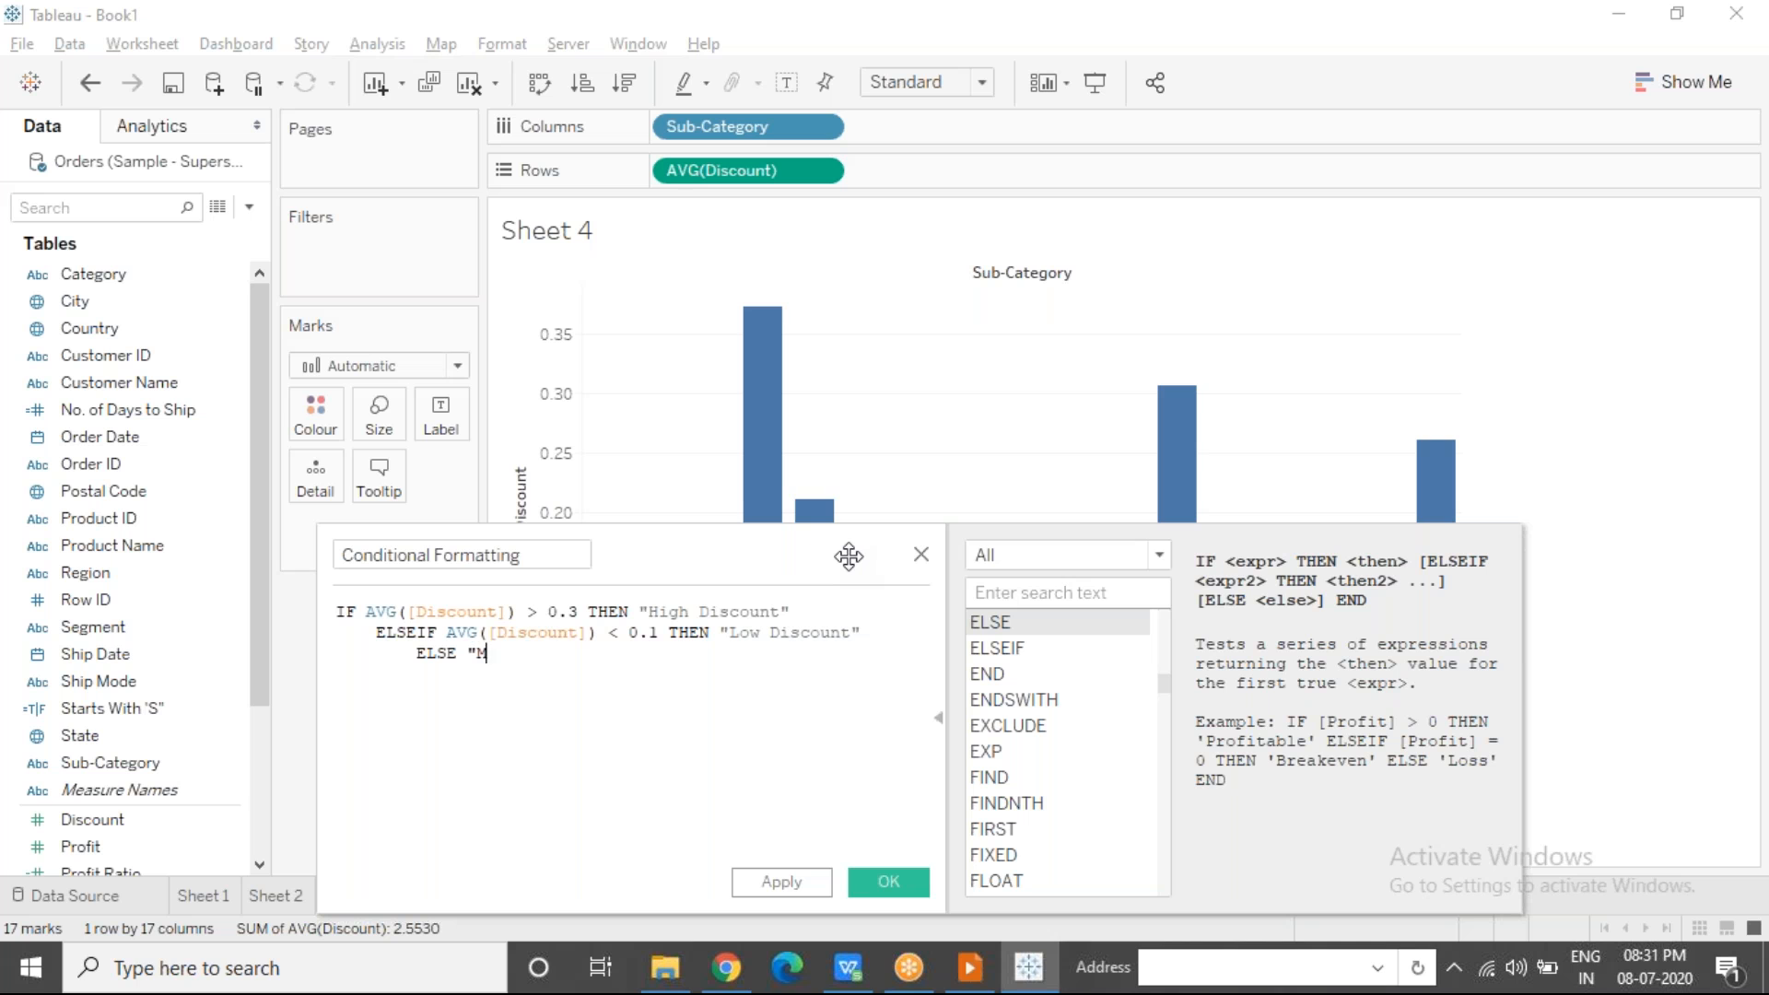
text(oderate")
key(Return)
text(END)
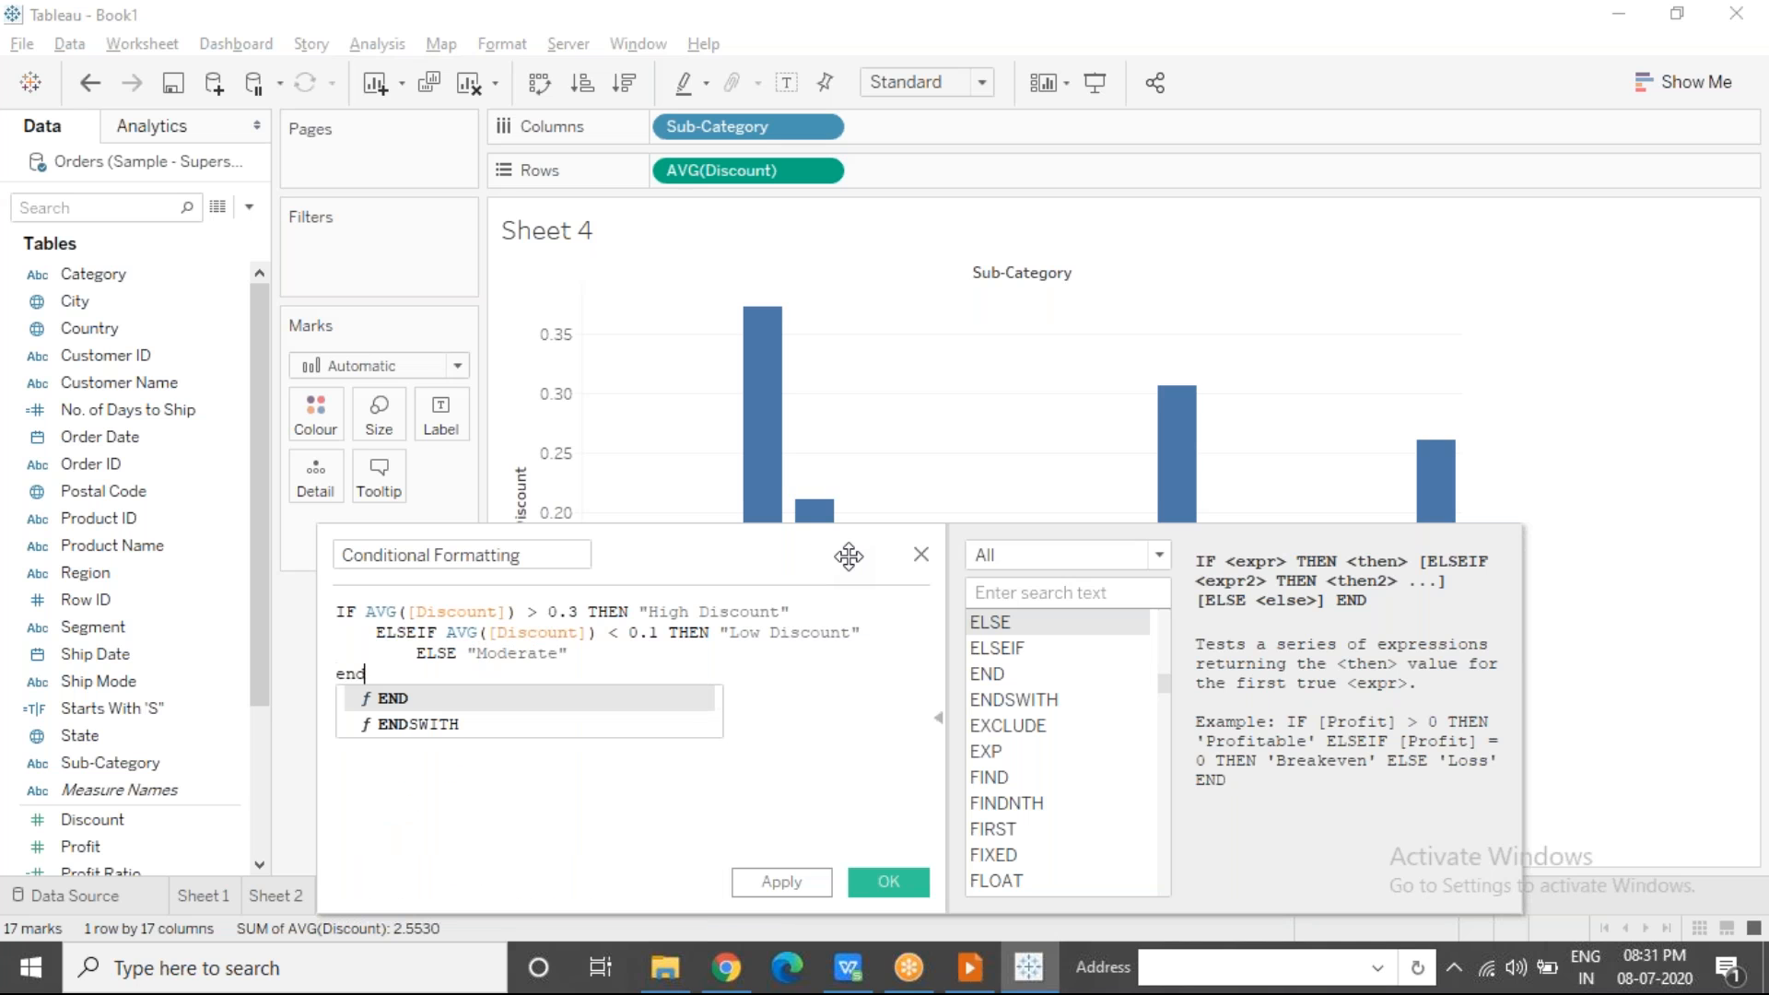
click(462, 818)
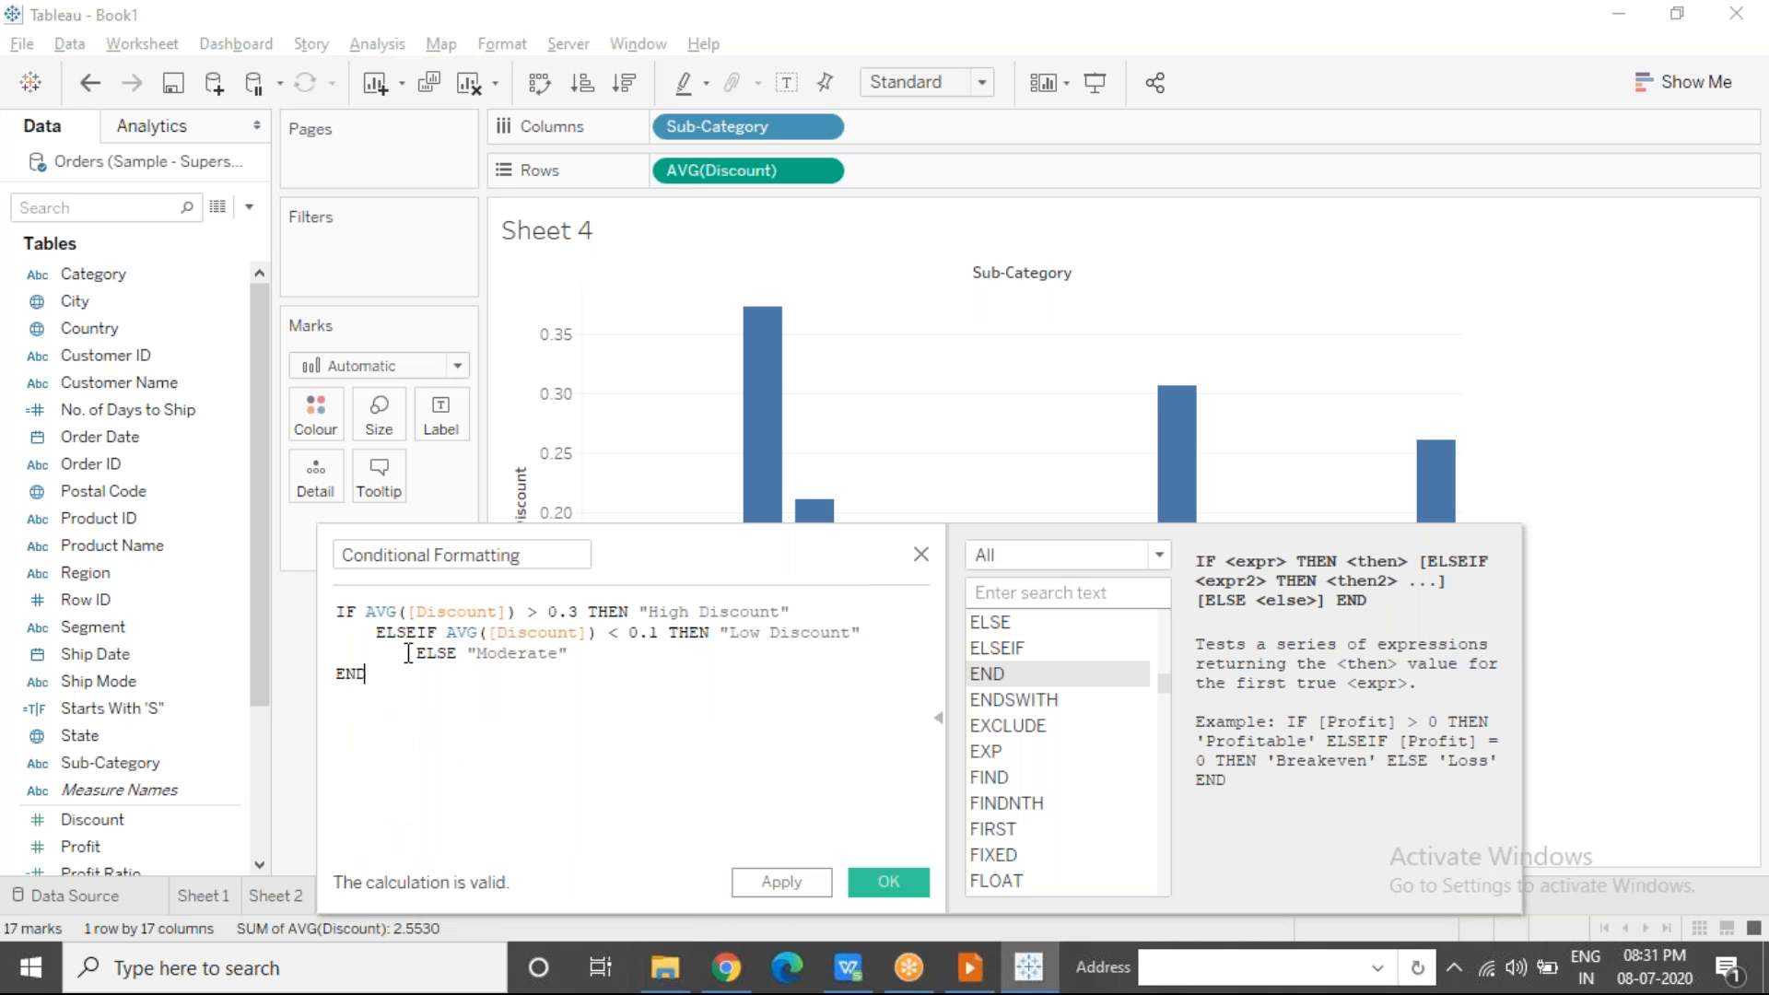
click(887, 882)
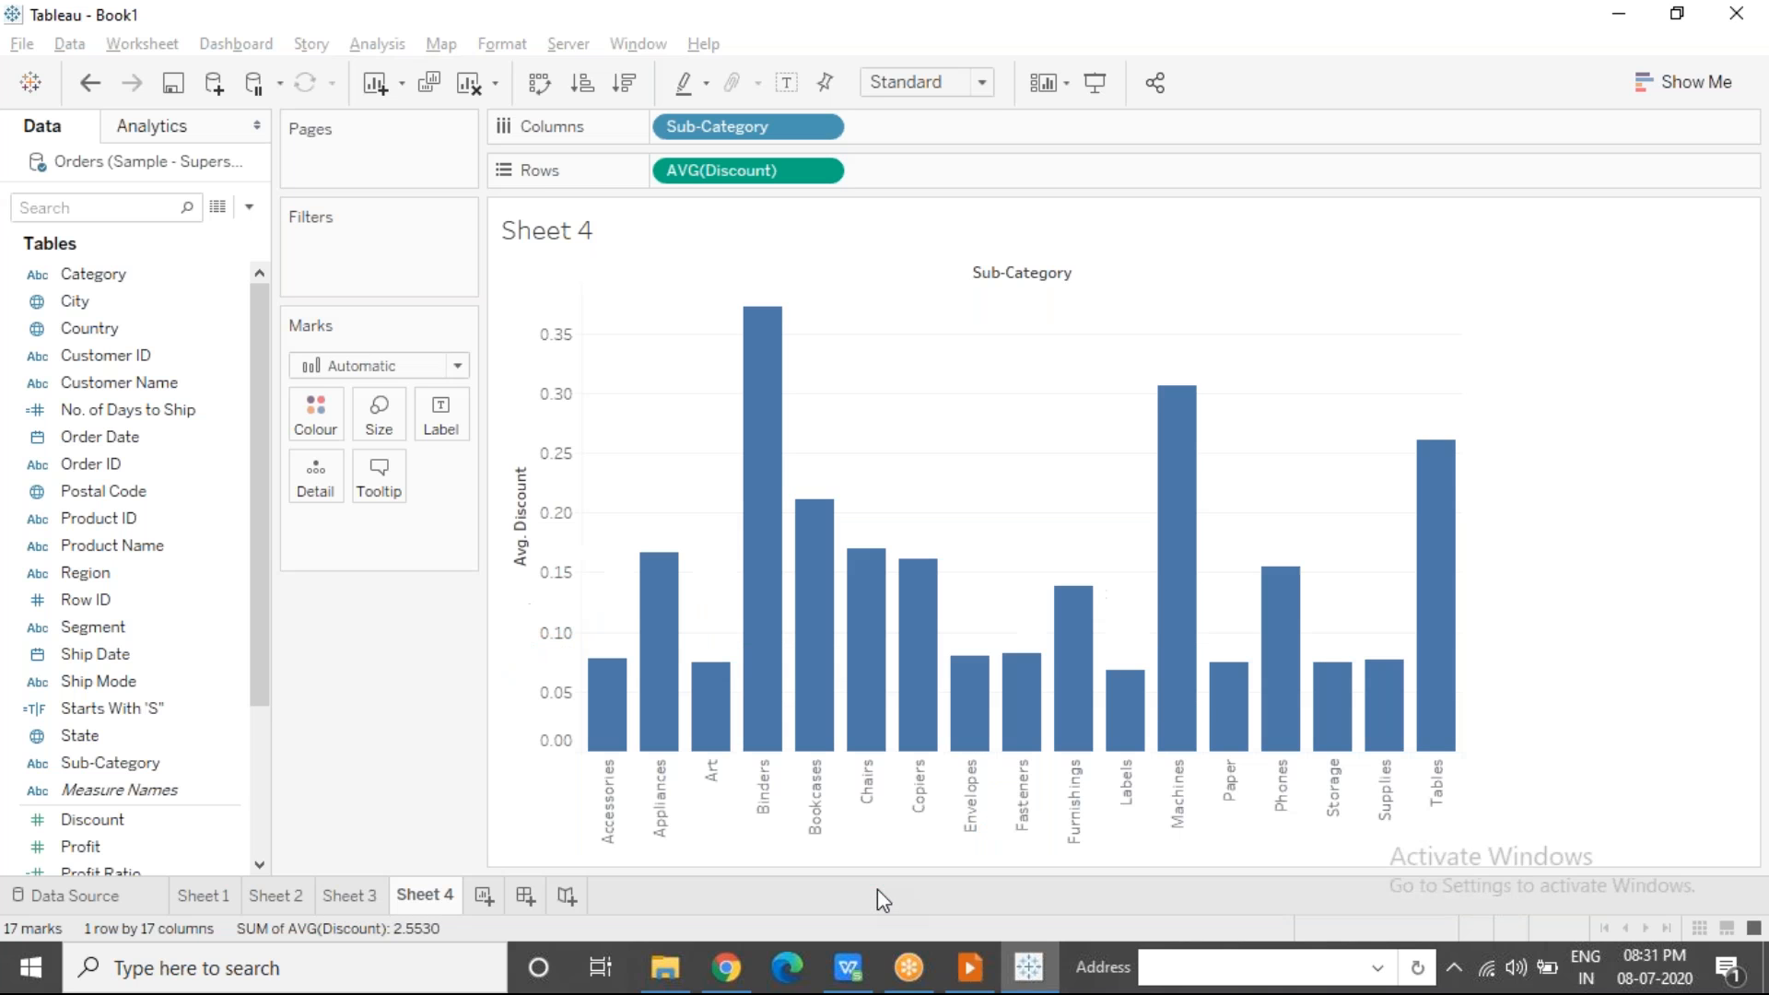
Step: Colour the average discount bars on Sheet 4 by the Conditional Formatting field
drag(130, 820, 315, 413)
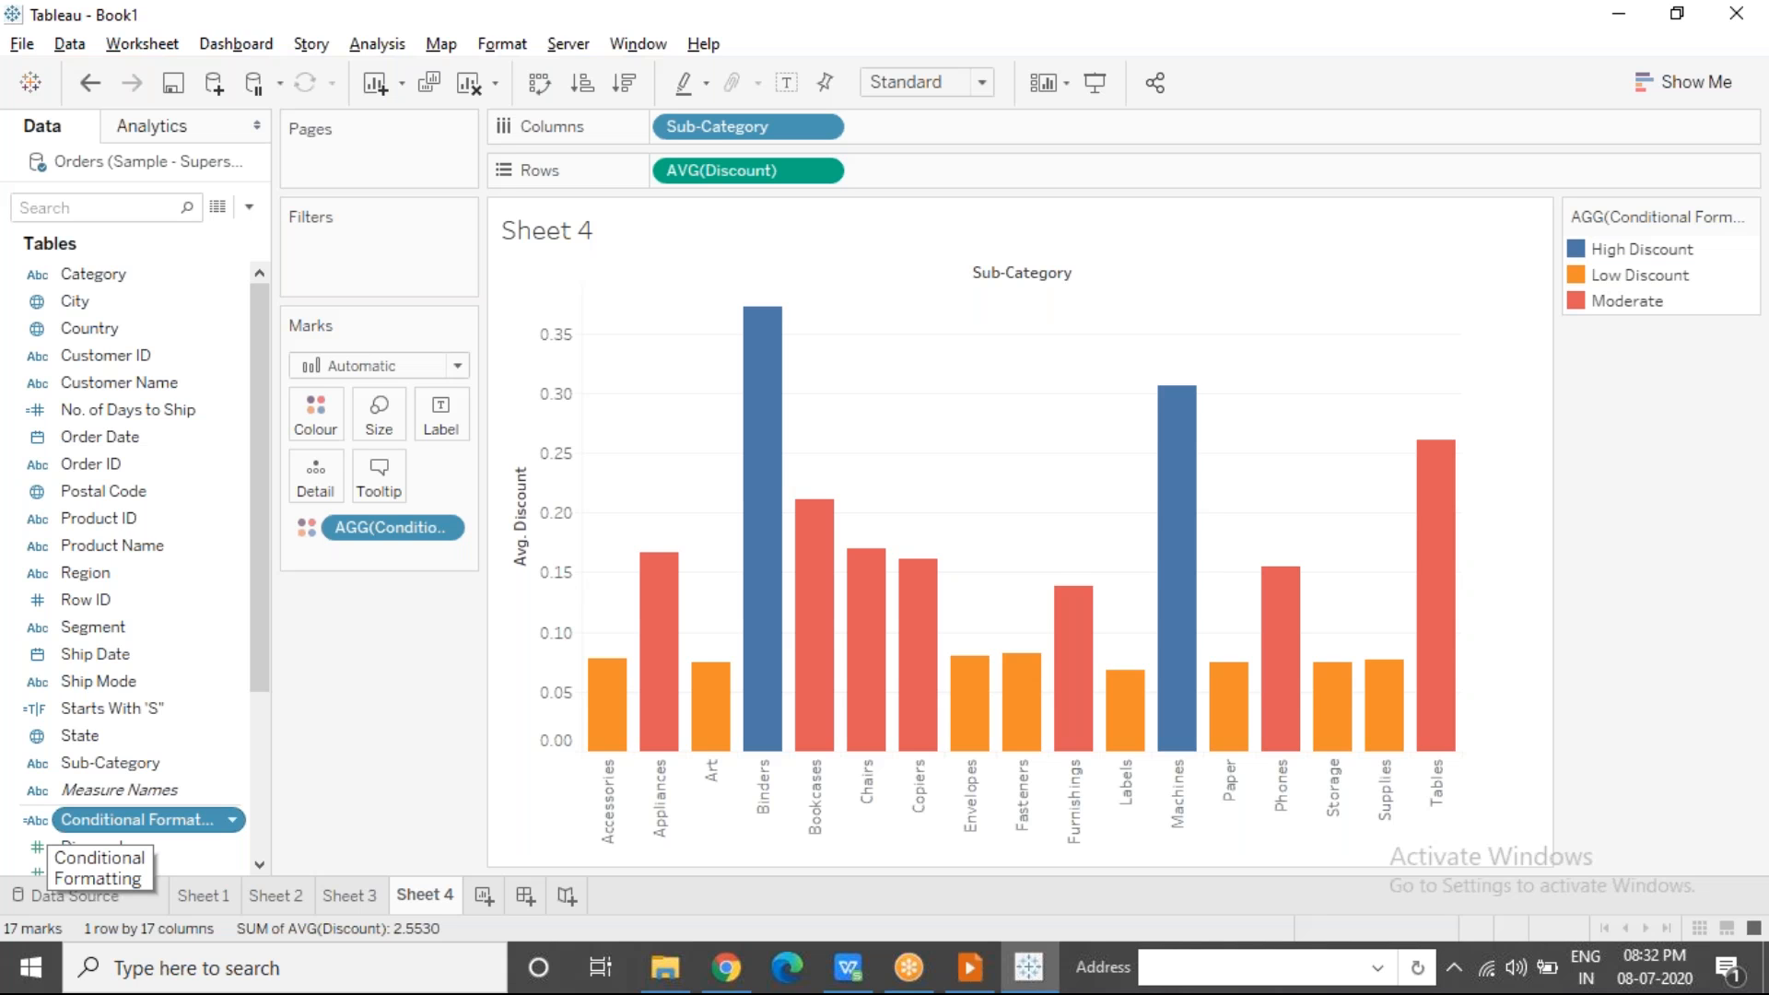
click(565, 426)
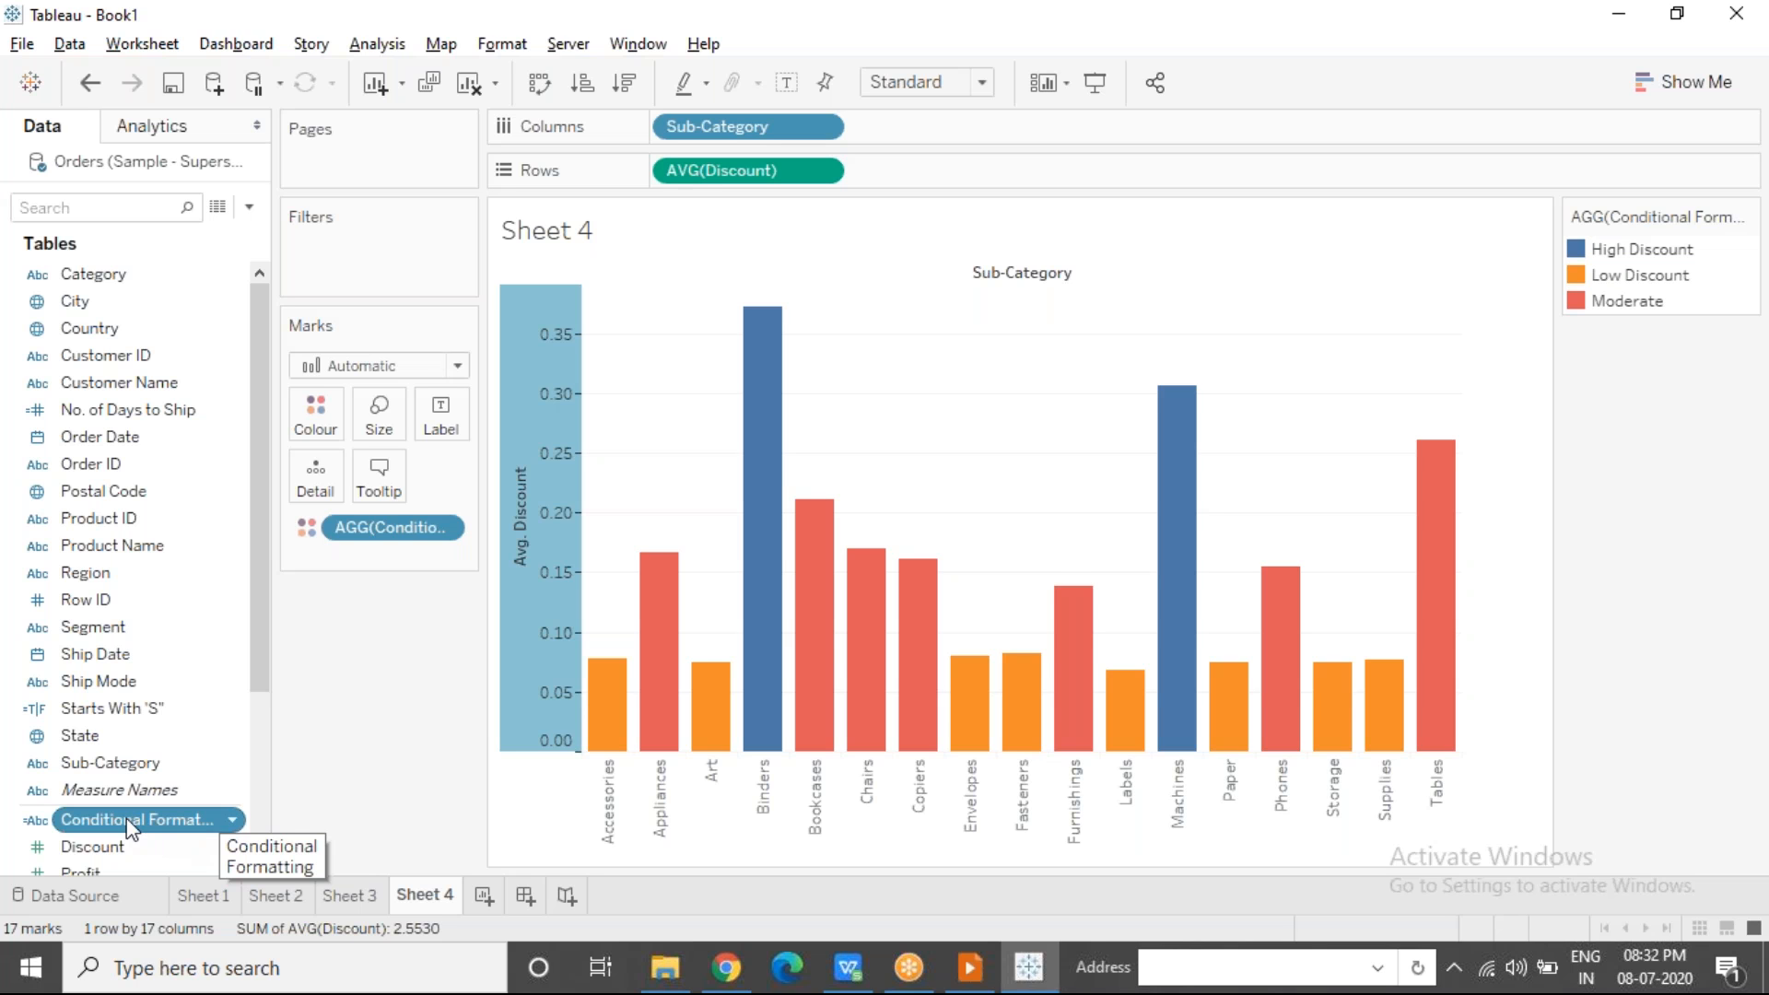
ctrl+click(141, 844)
ctrl+click(140, 849)
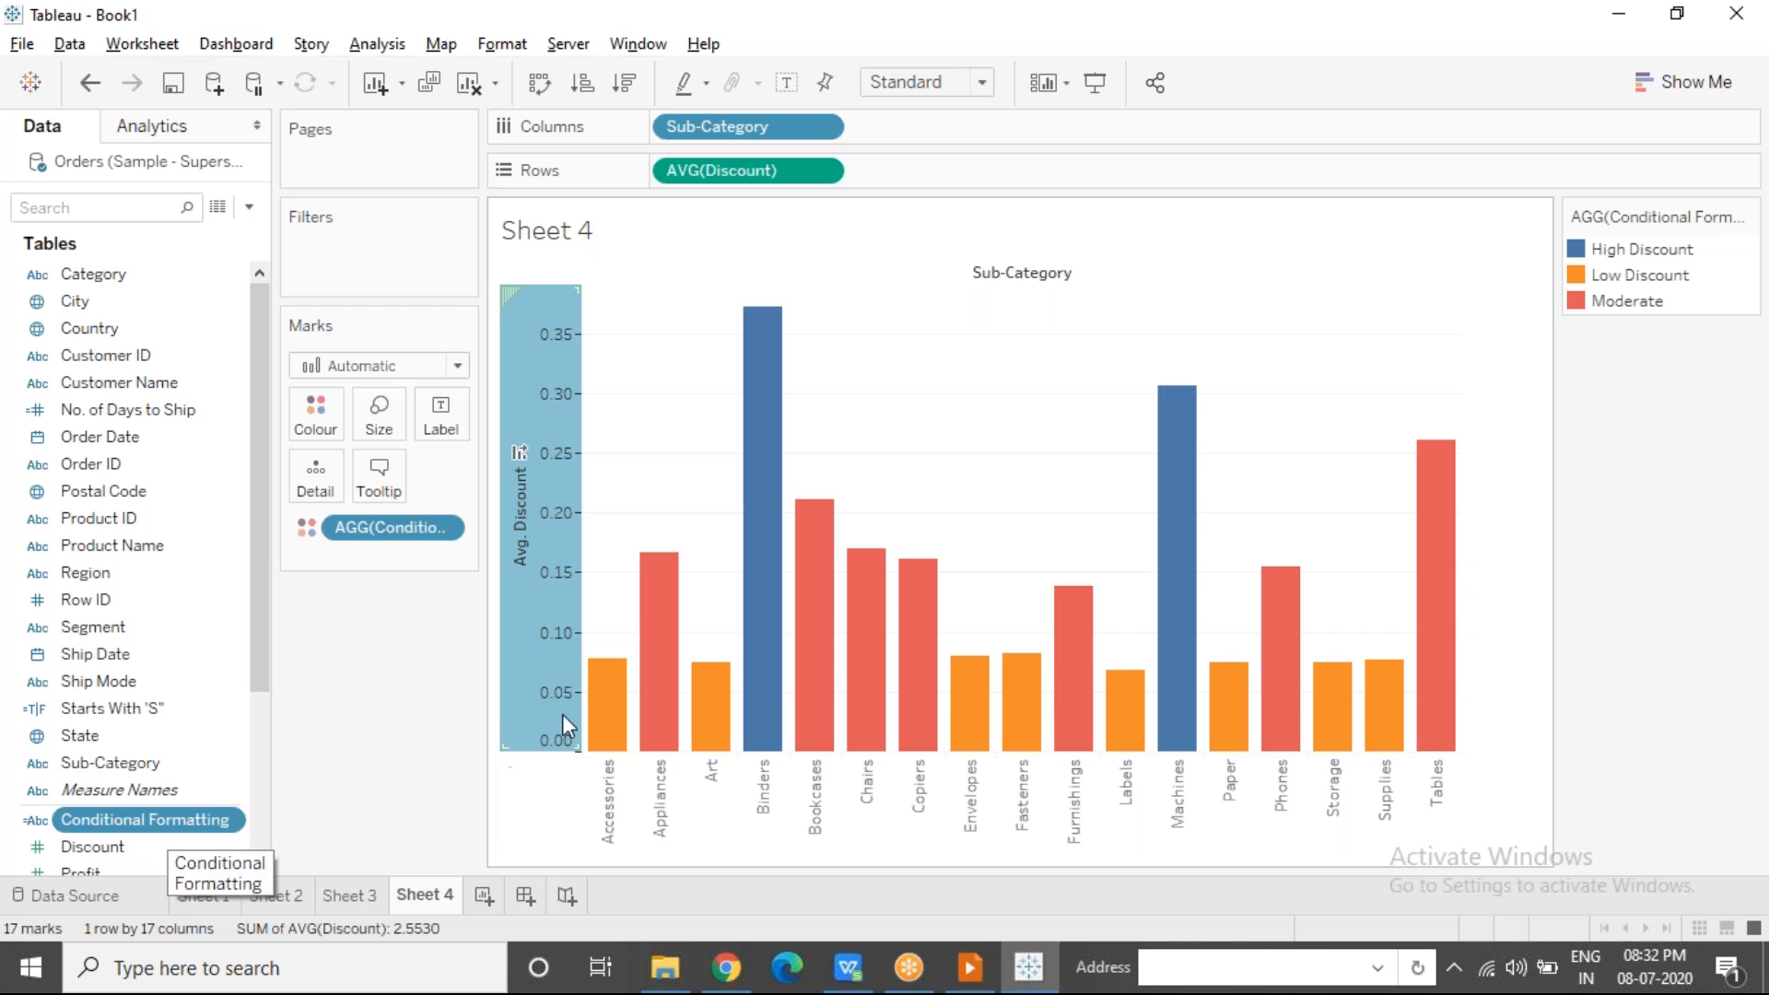
mouse_move(567, 604)
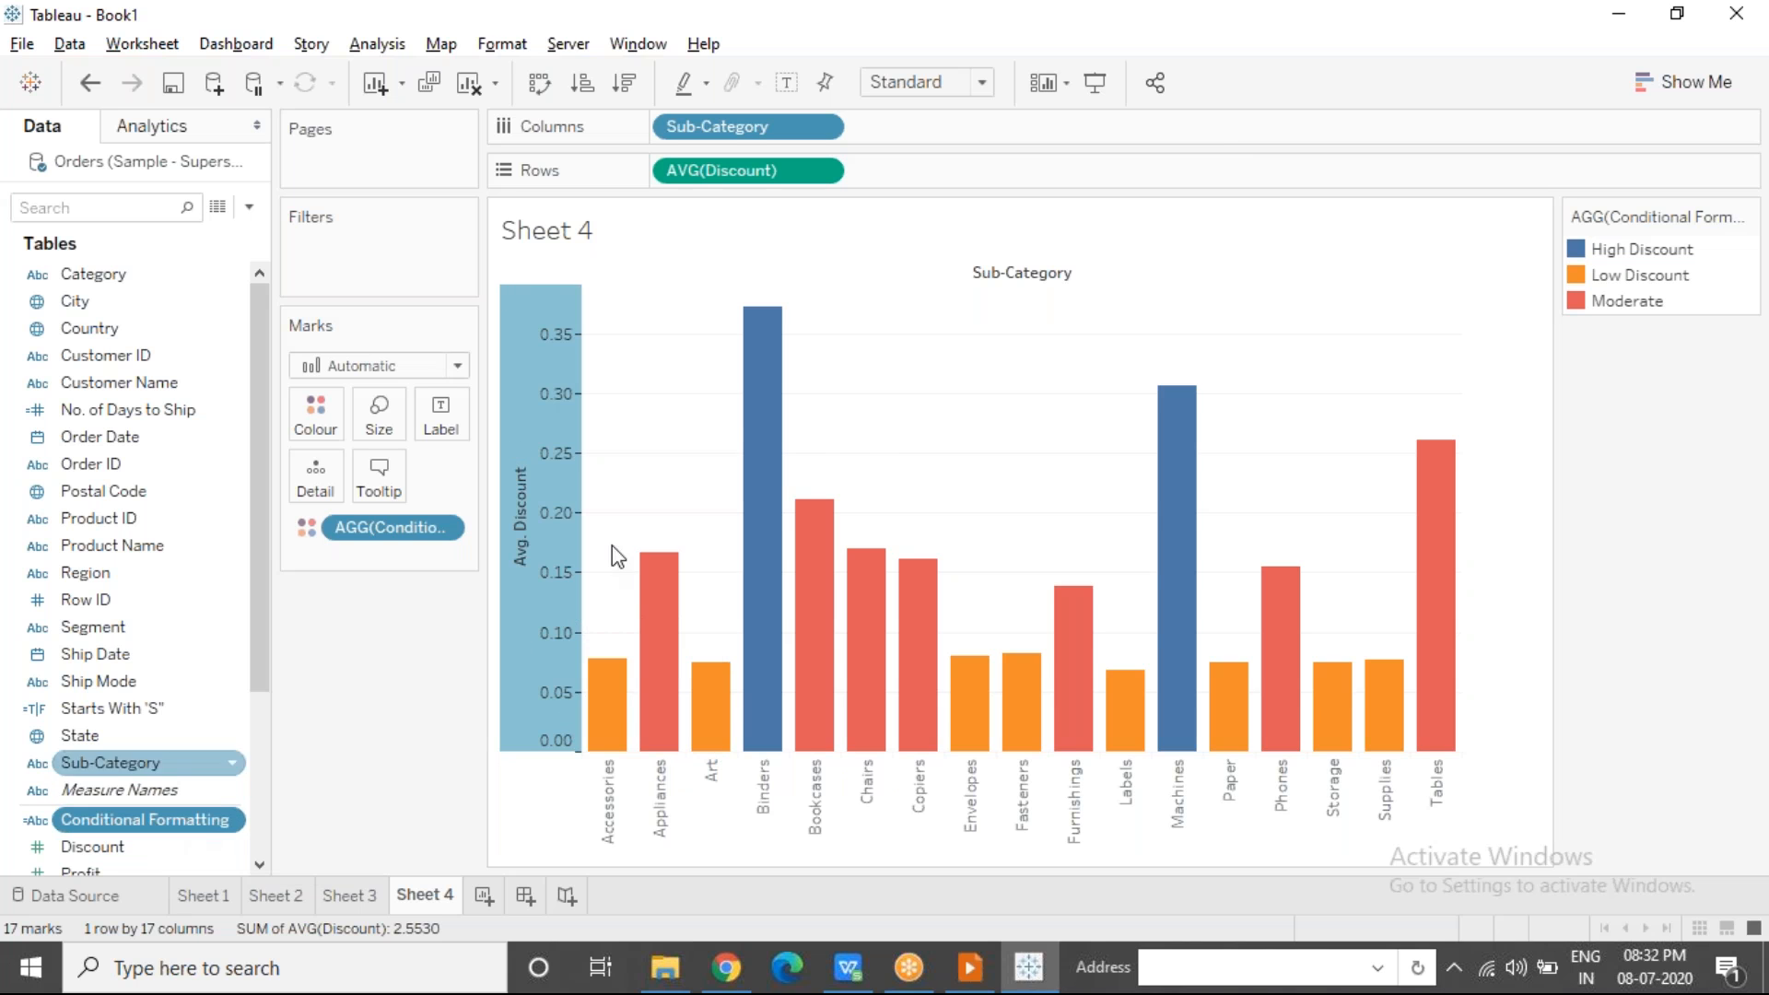
mouse_move(765, 415)
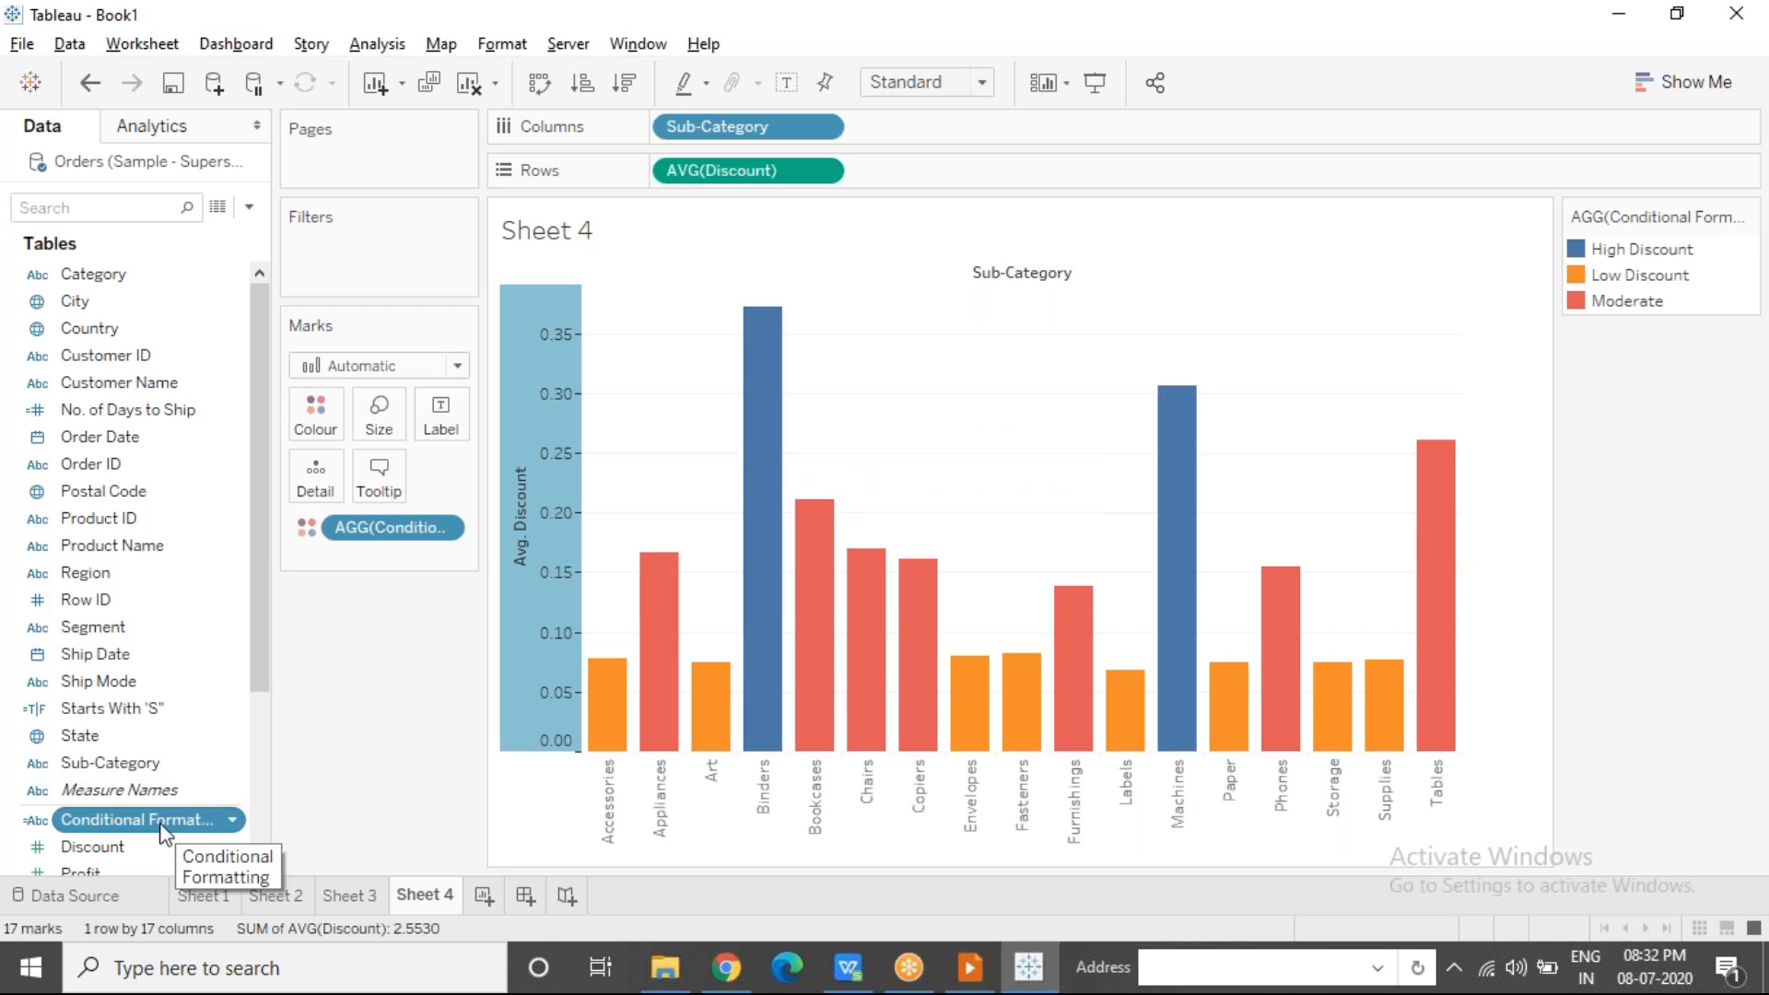
drag(151, 827, 153, 671)
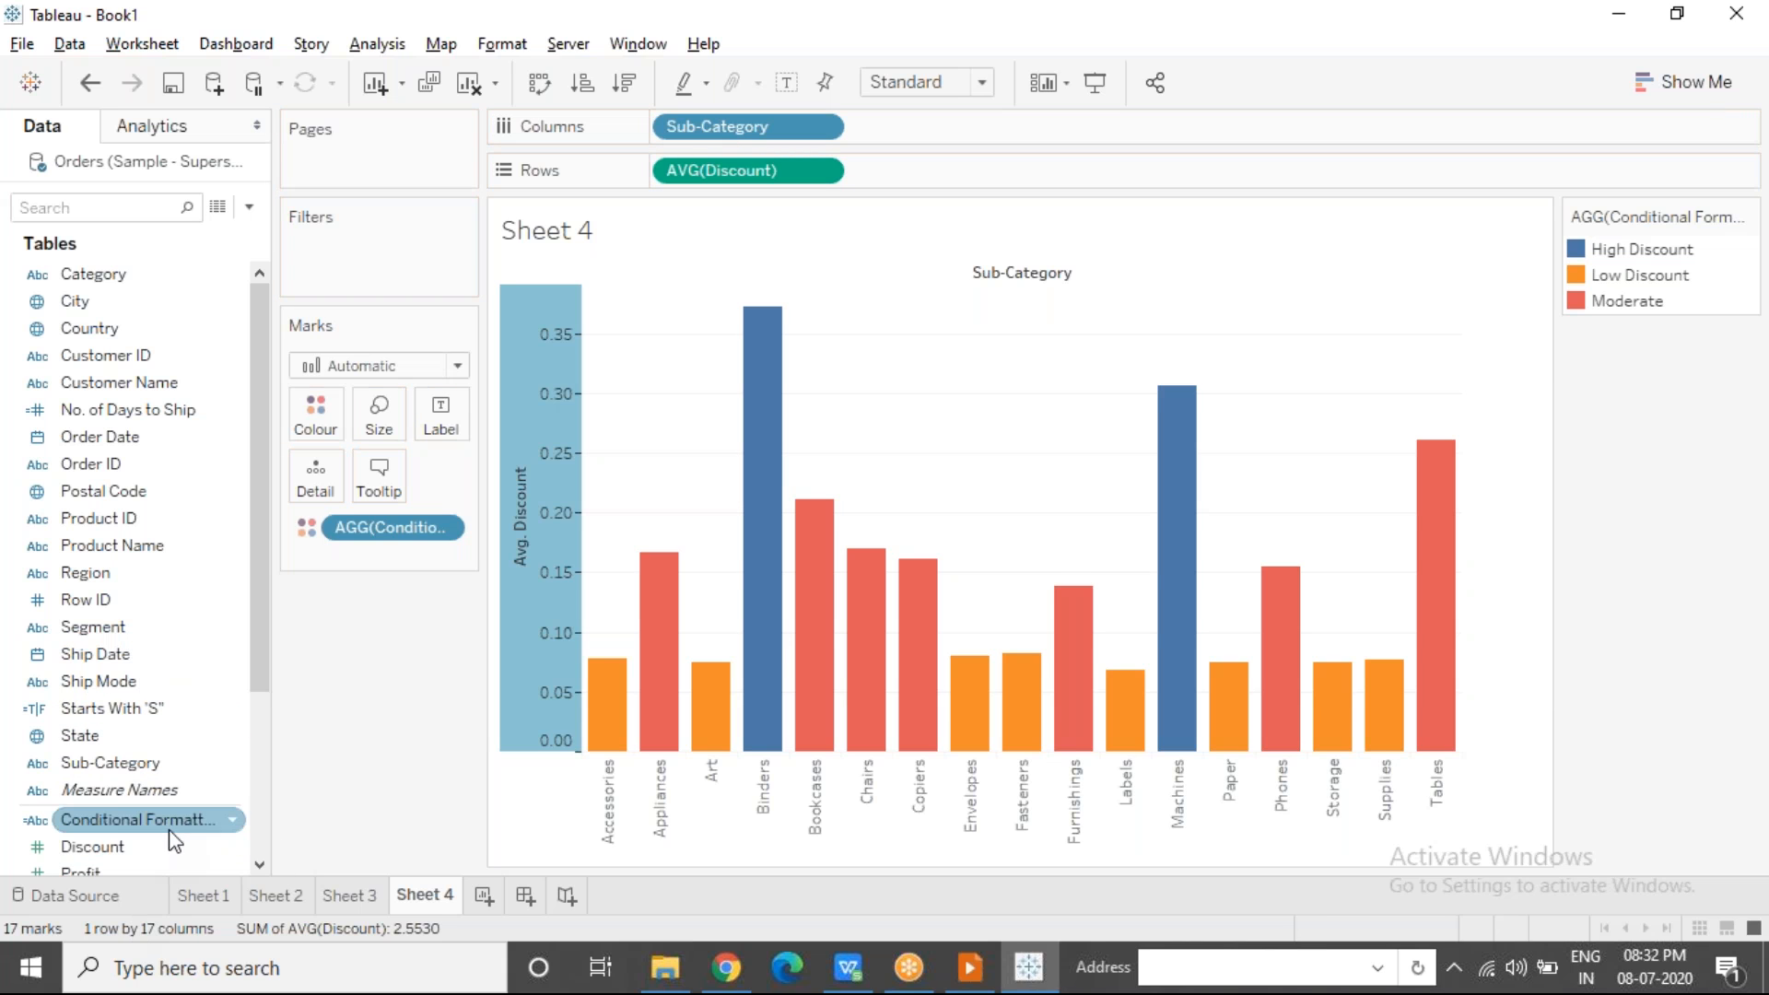
drag(171, 834, 144, 656)
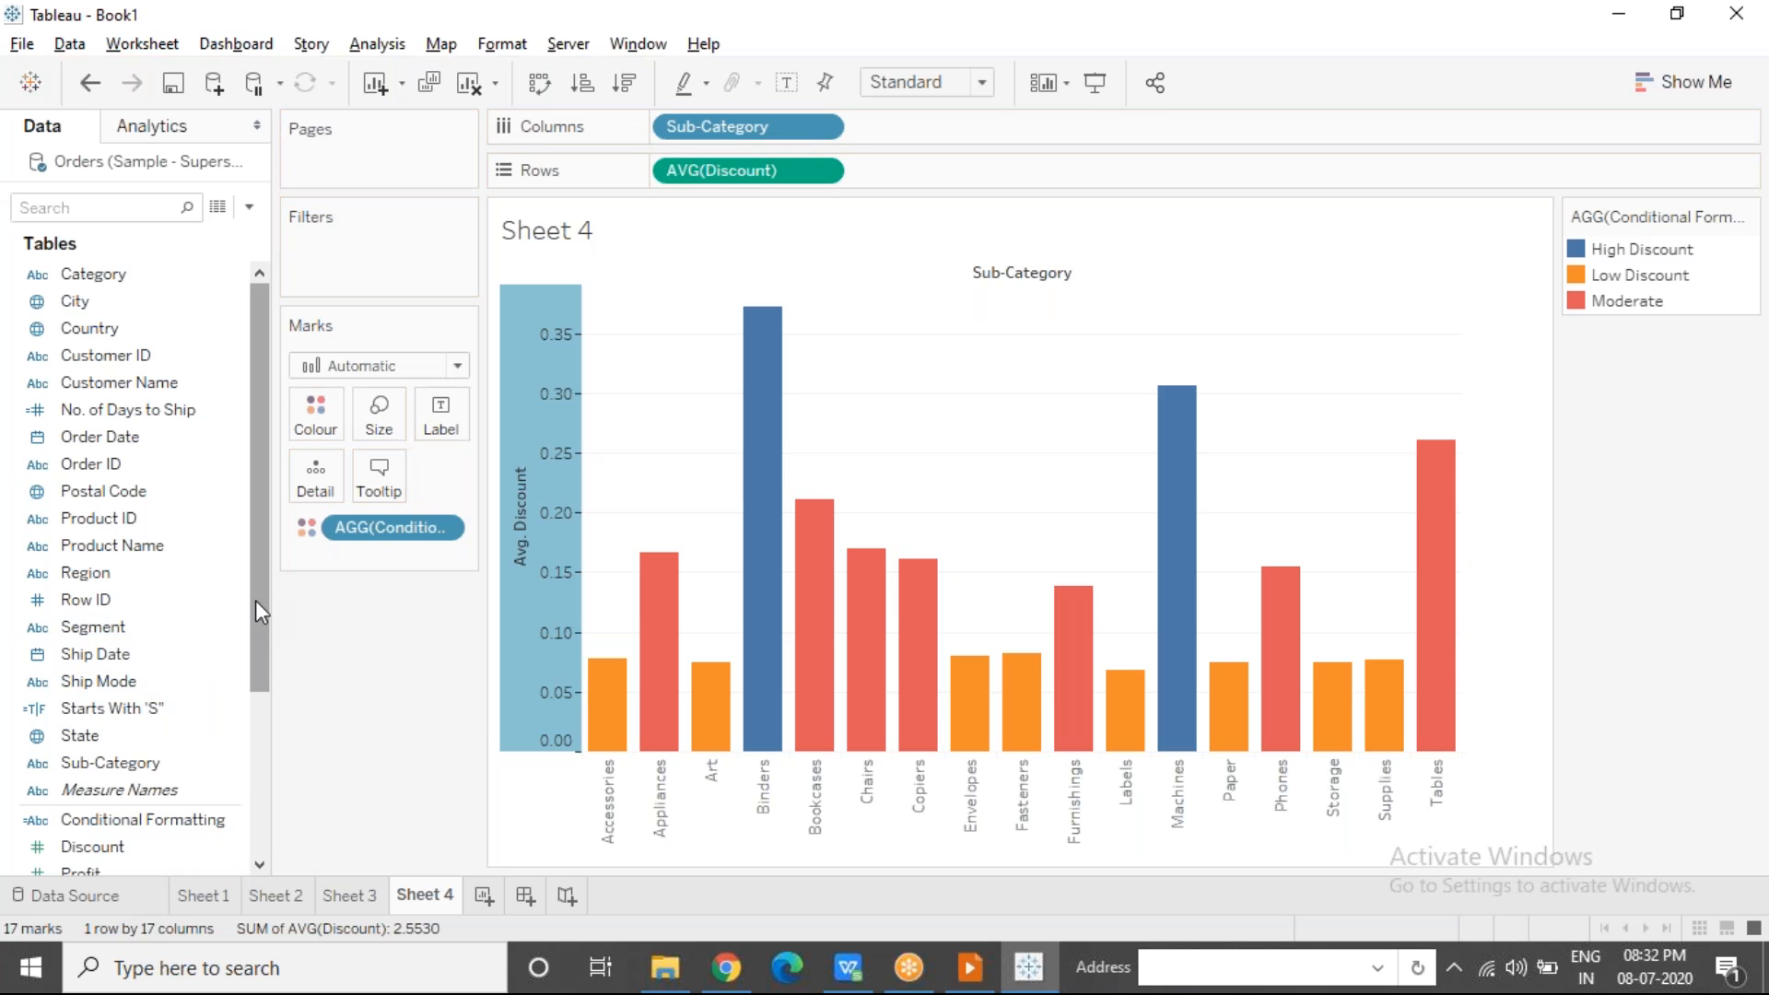
drag(256, 612, 254, 798)
drag(138, 574, 136, 383)
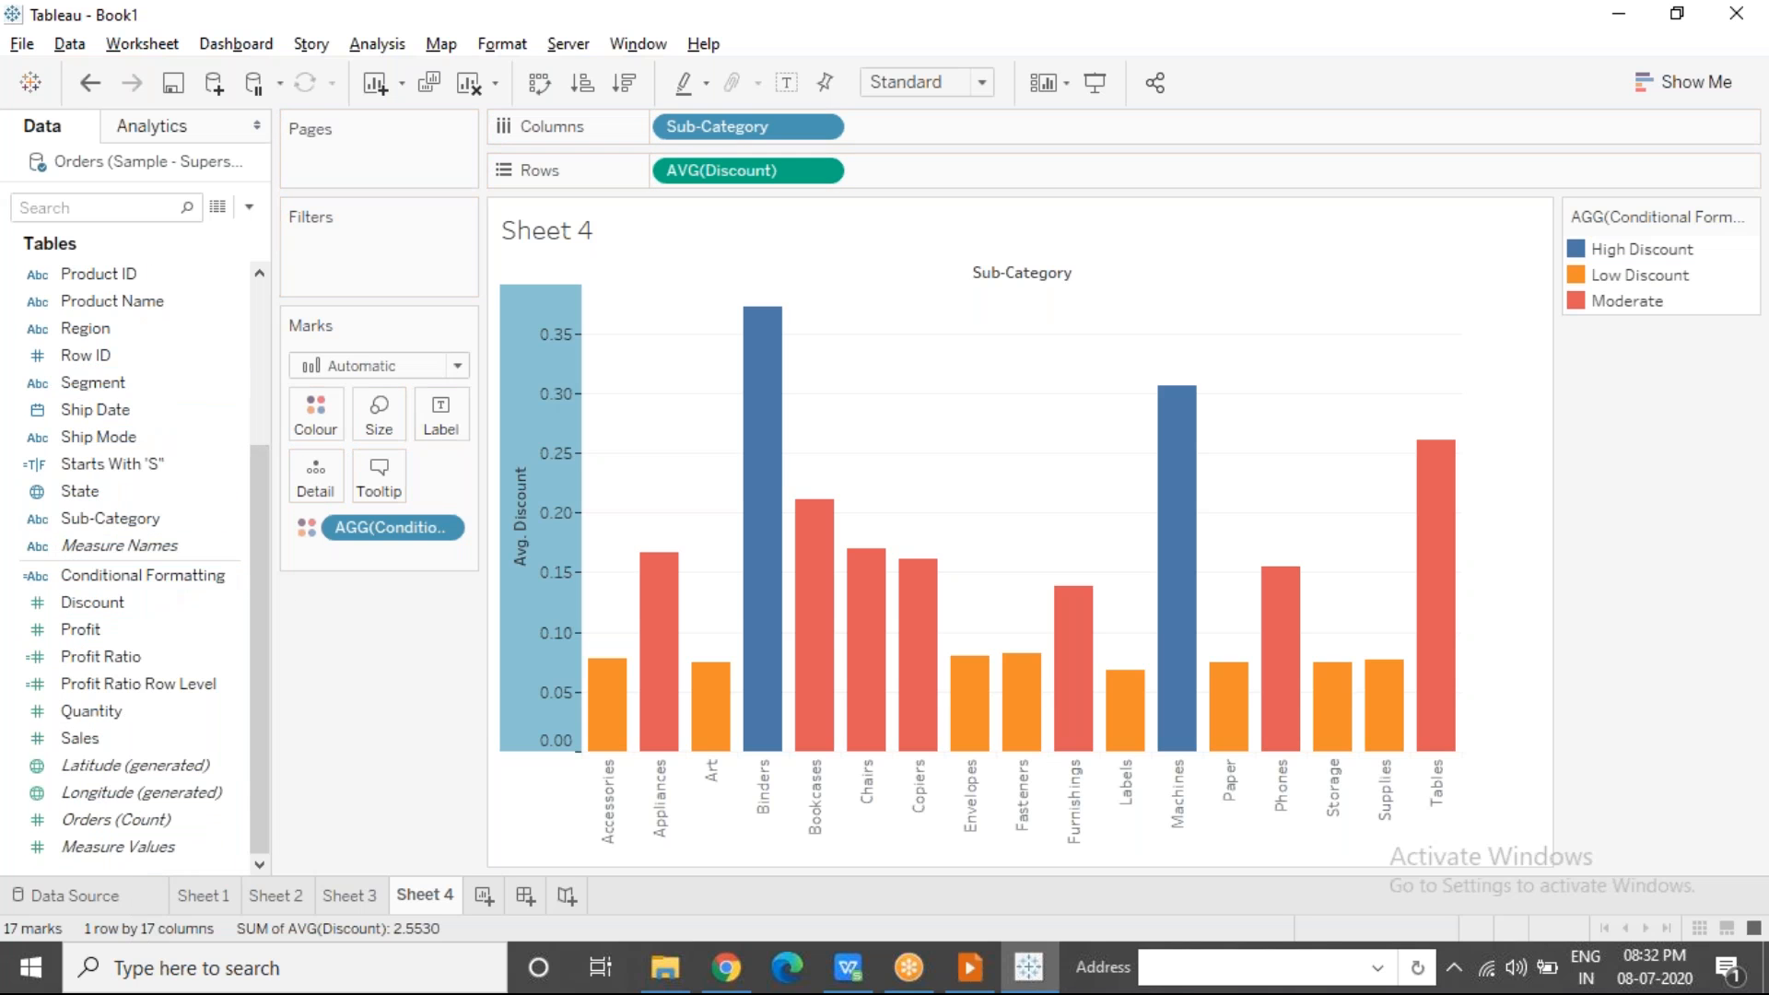
right_click(232, 582)
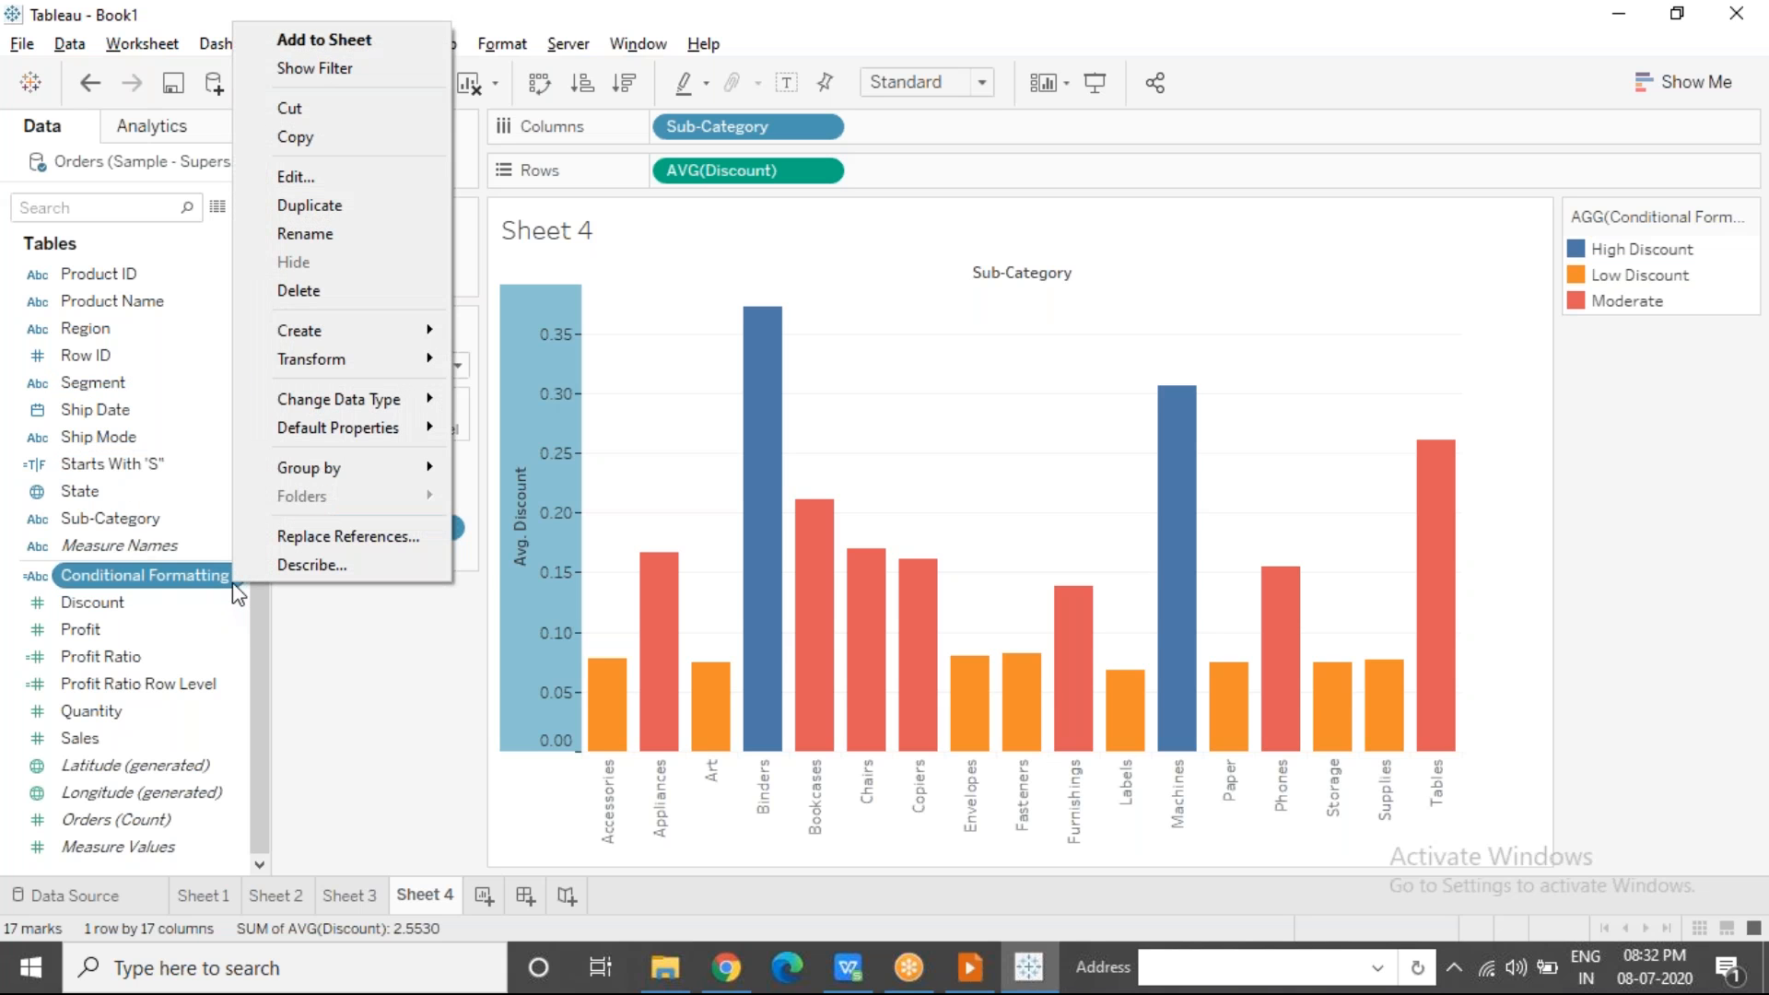
click(458, 791)
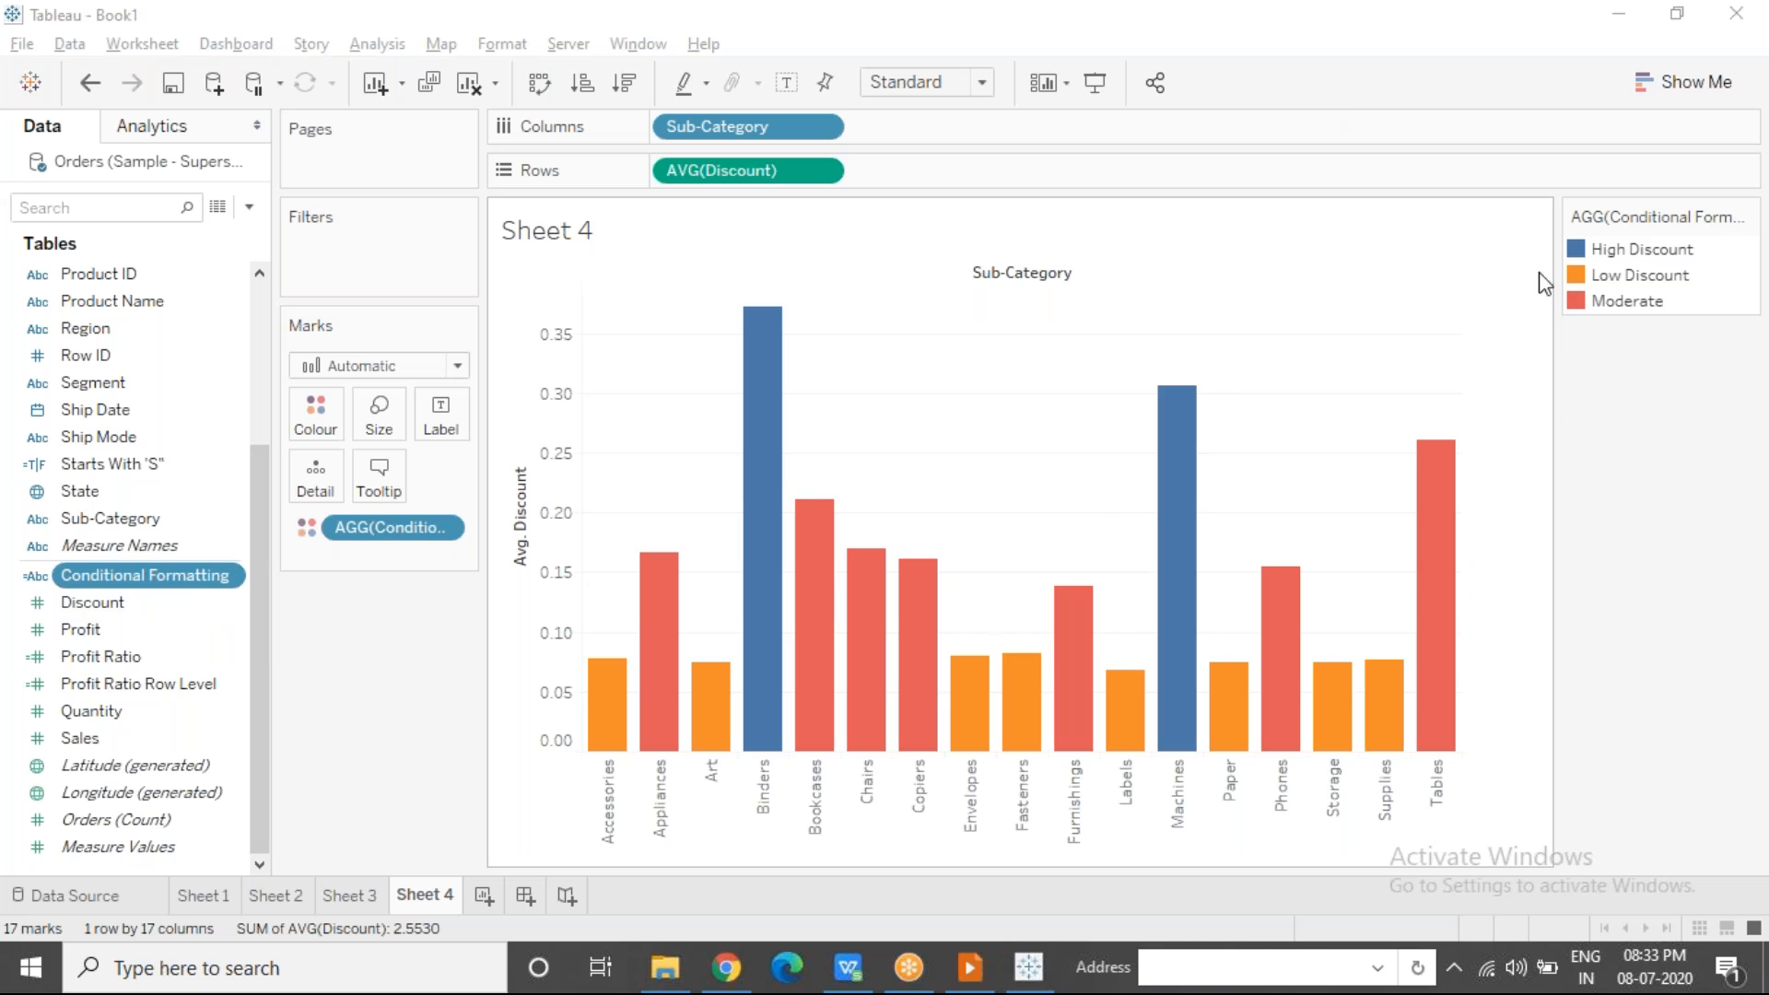
Step: Recolour the discount categories: green for High Discount, red for Low Discount and grey for Moderate
double_click(1622, 246)
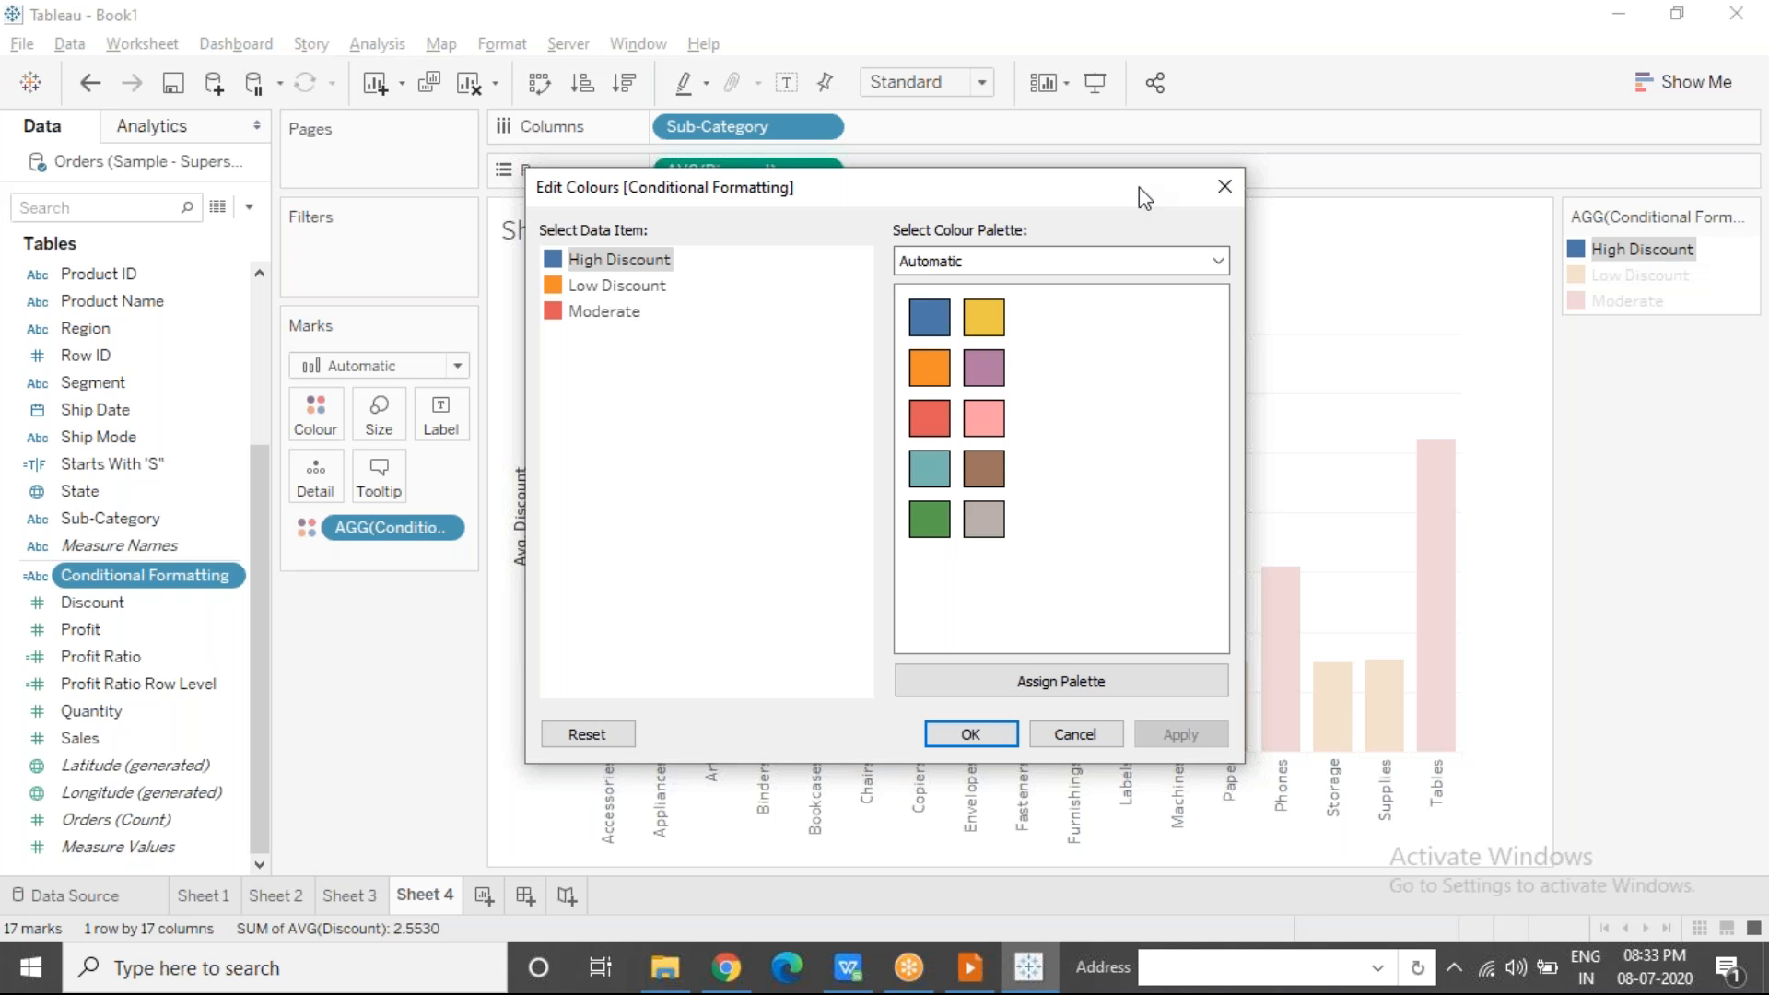
click(930, 519)
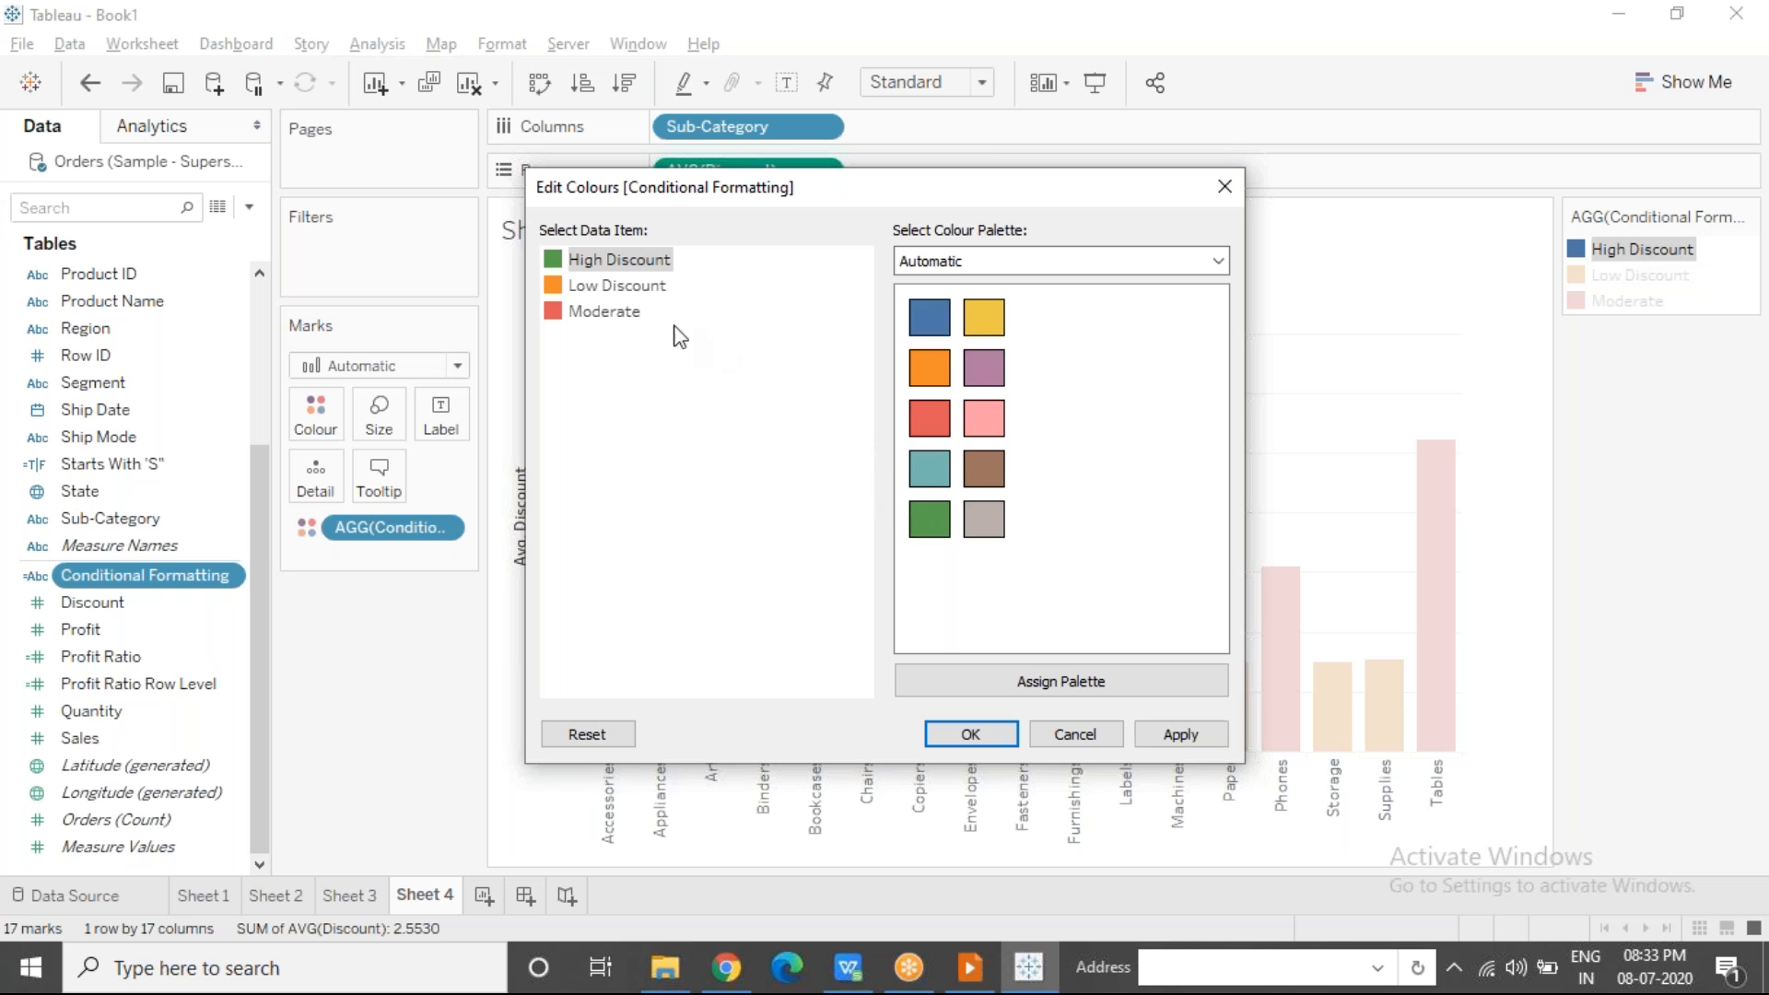
click(645, 288)
click(924, 417)
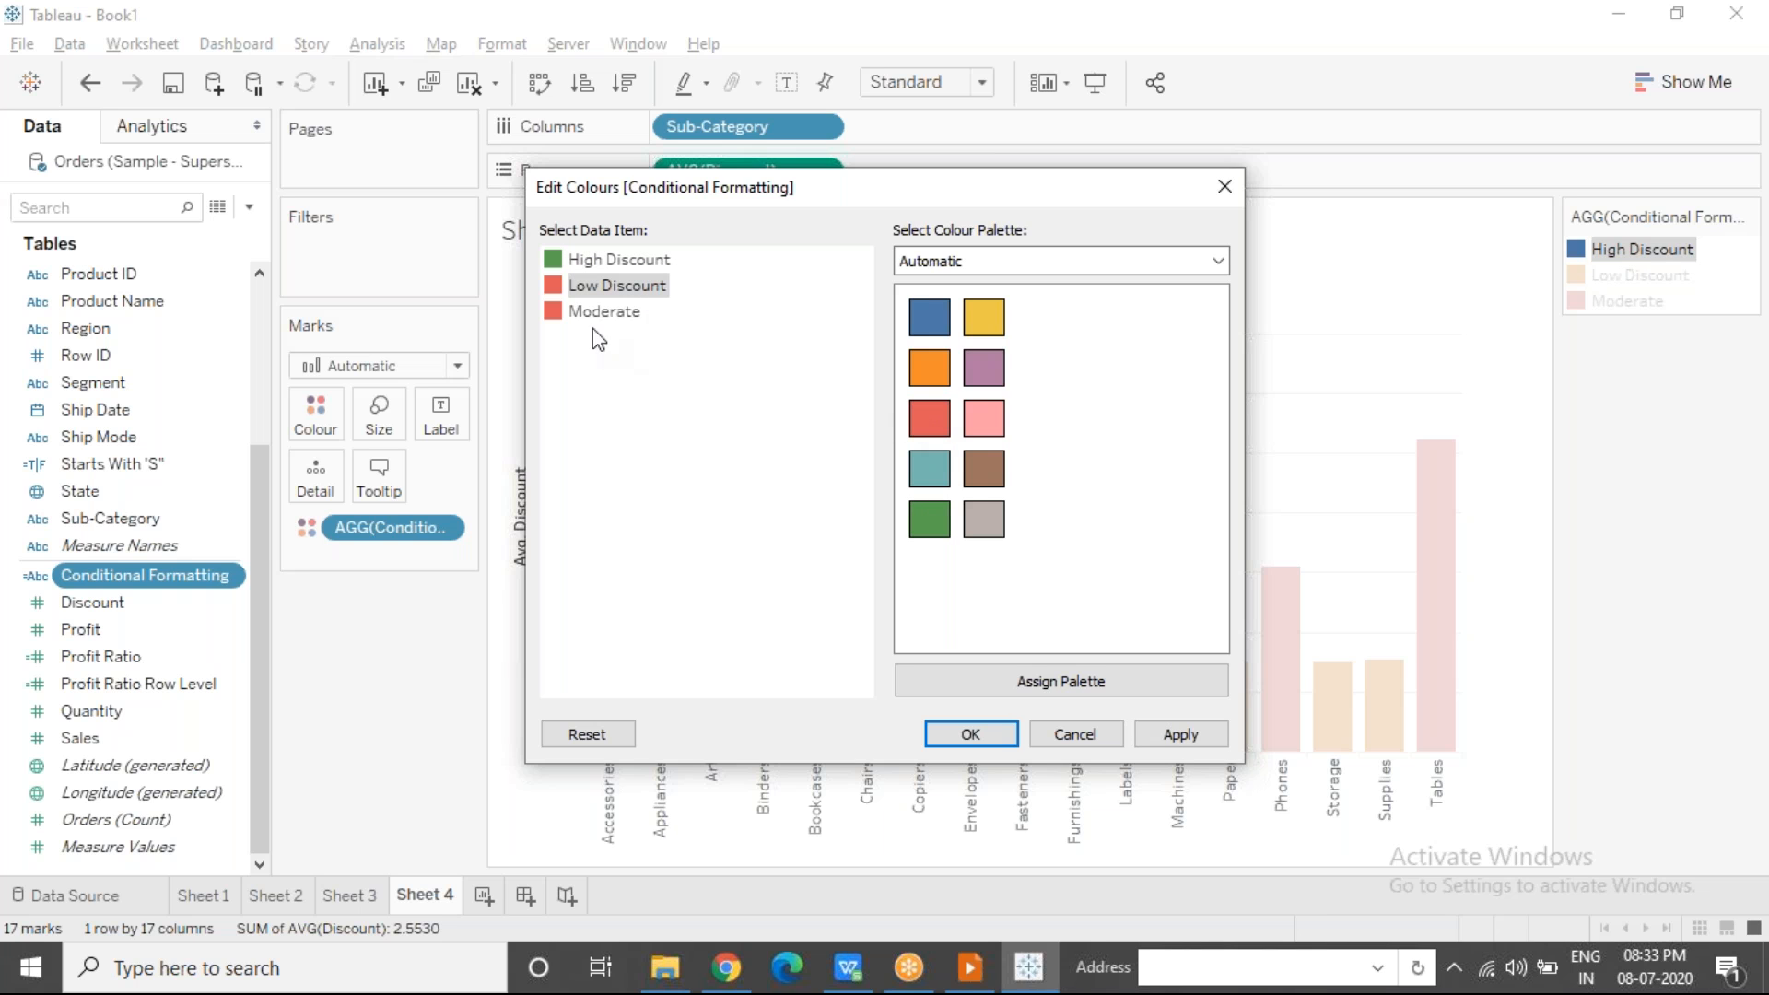
click(597, 312)
click(984, 518)
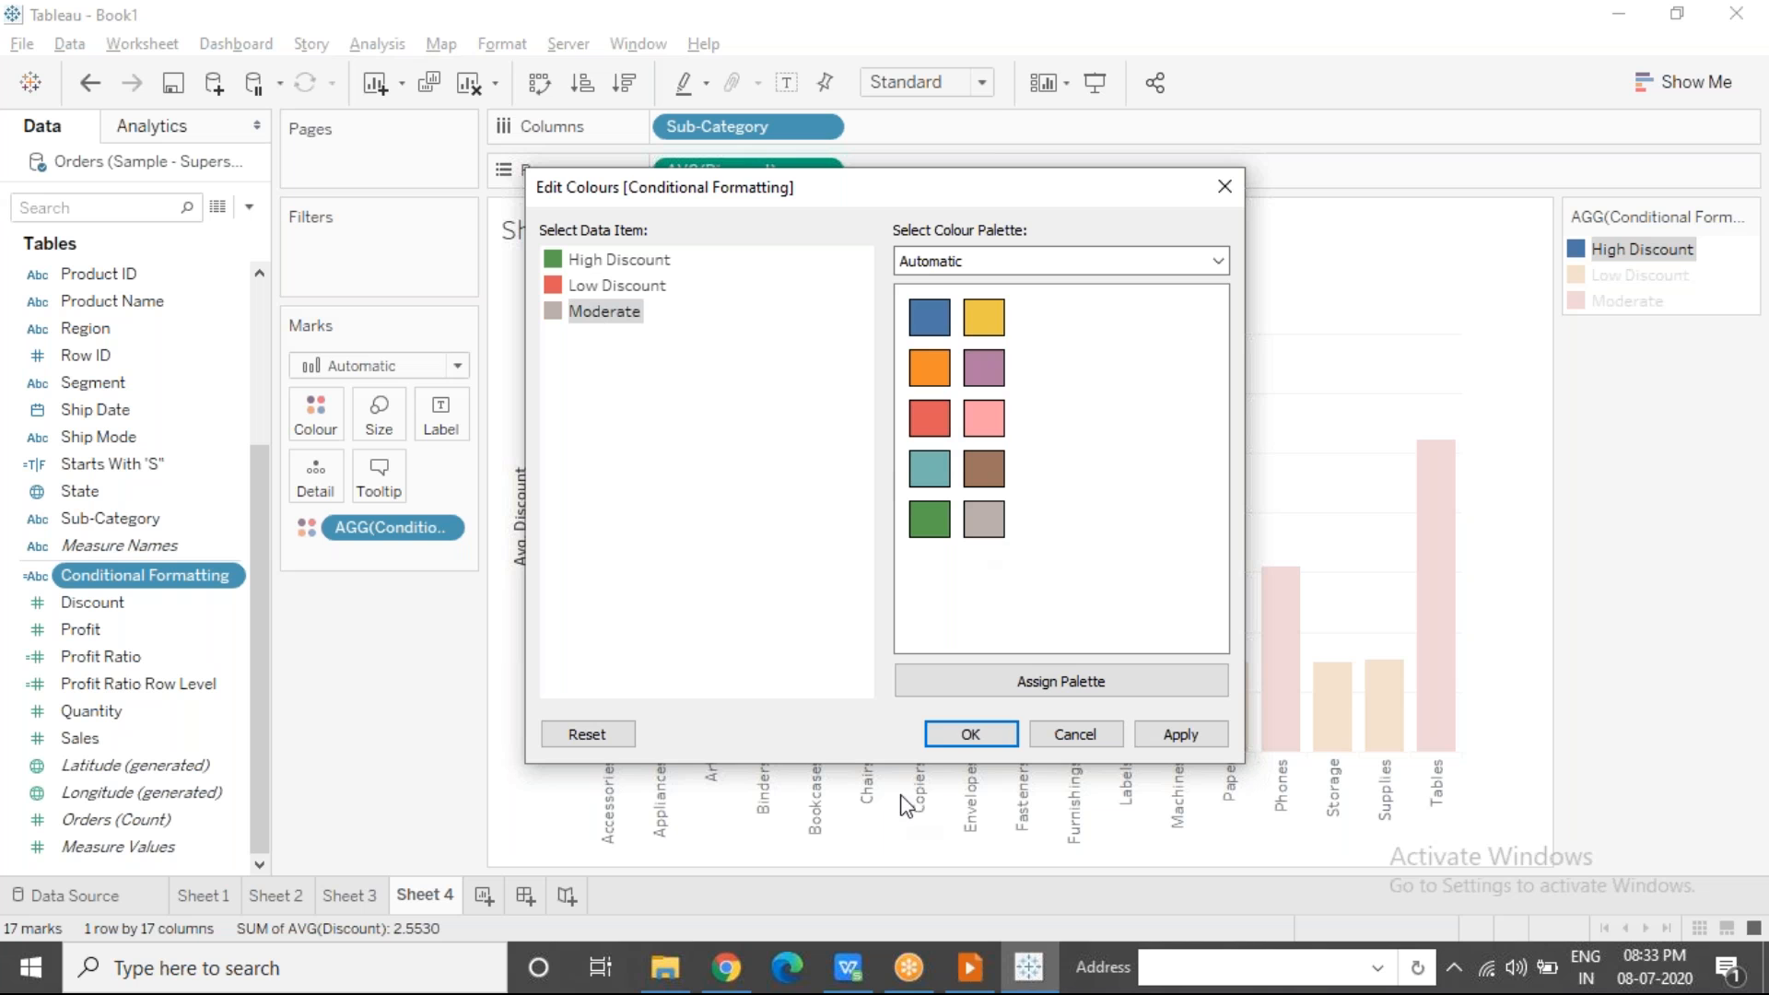
click(971, 734)
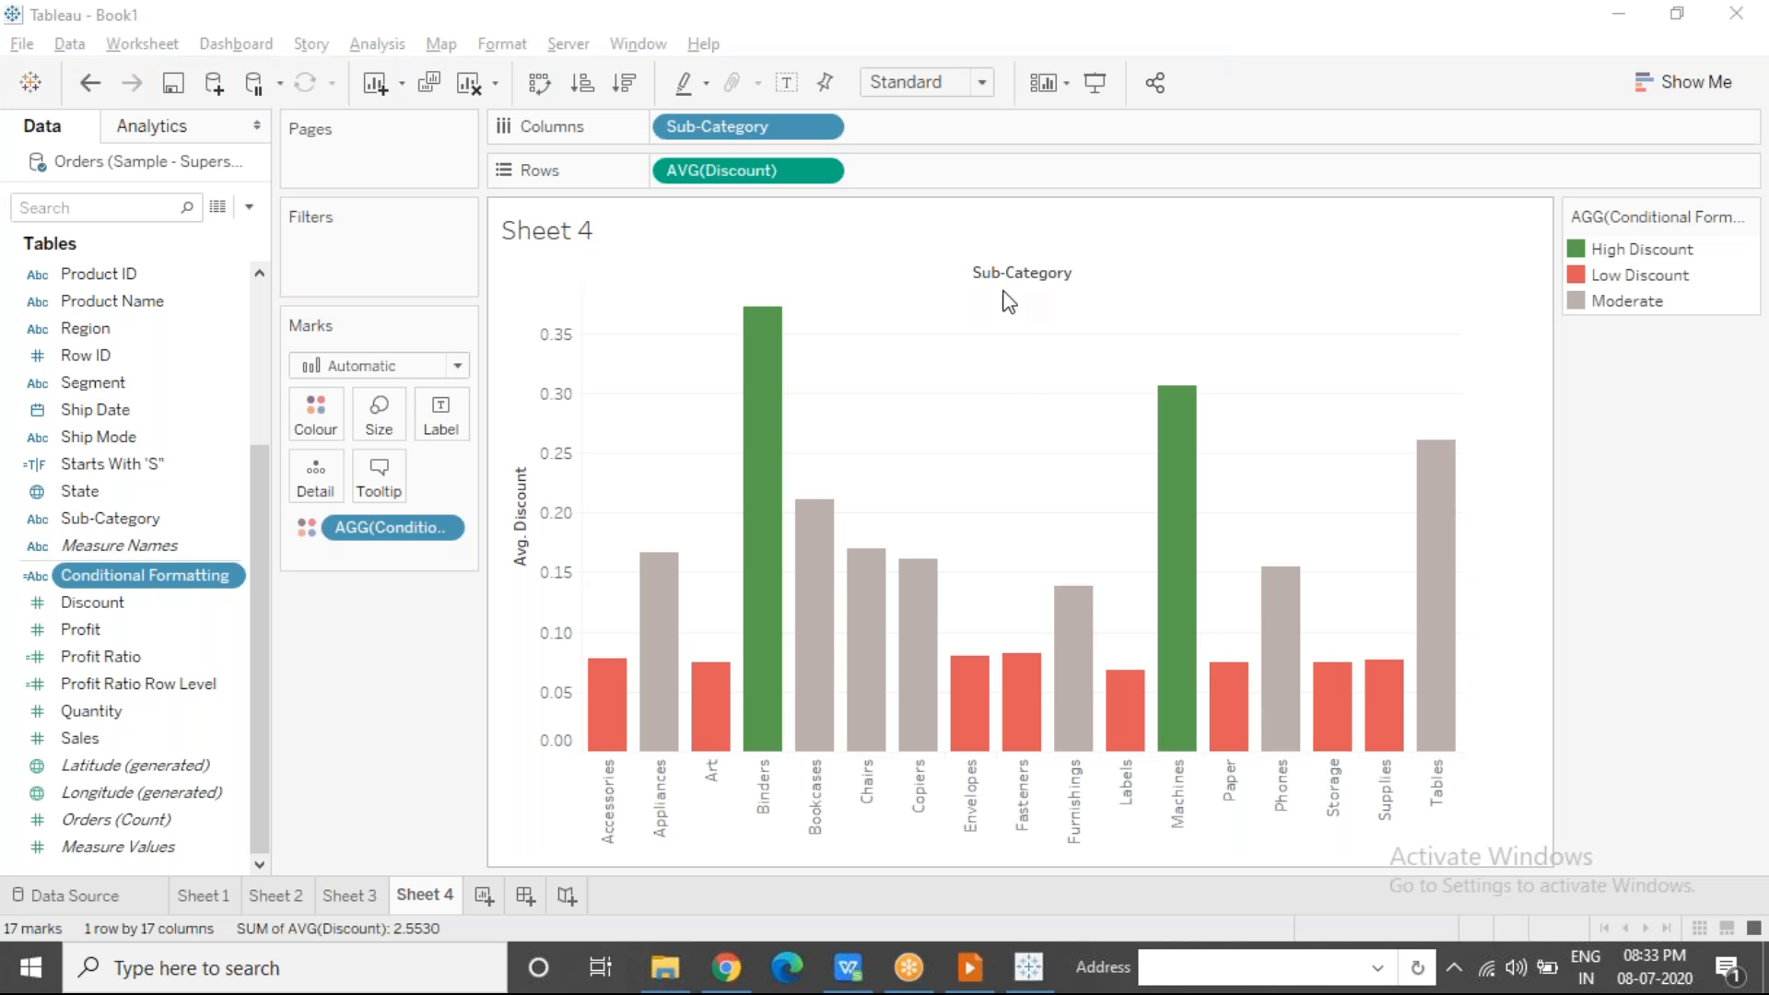
click(1003, 403)
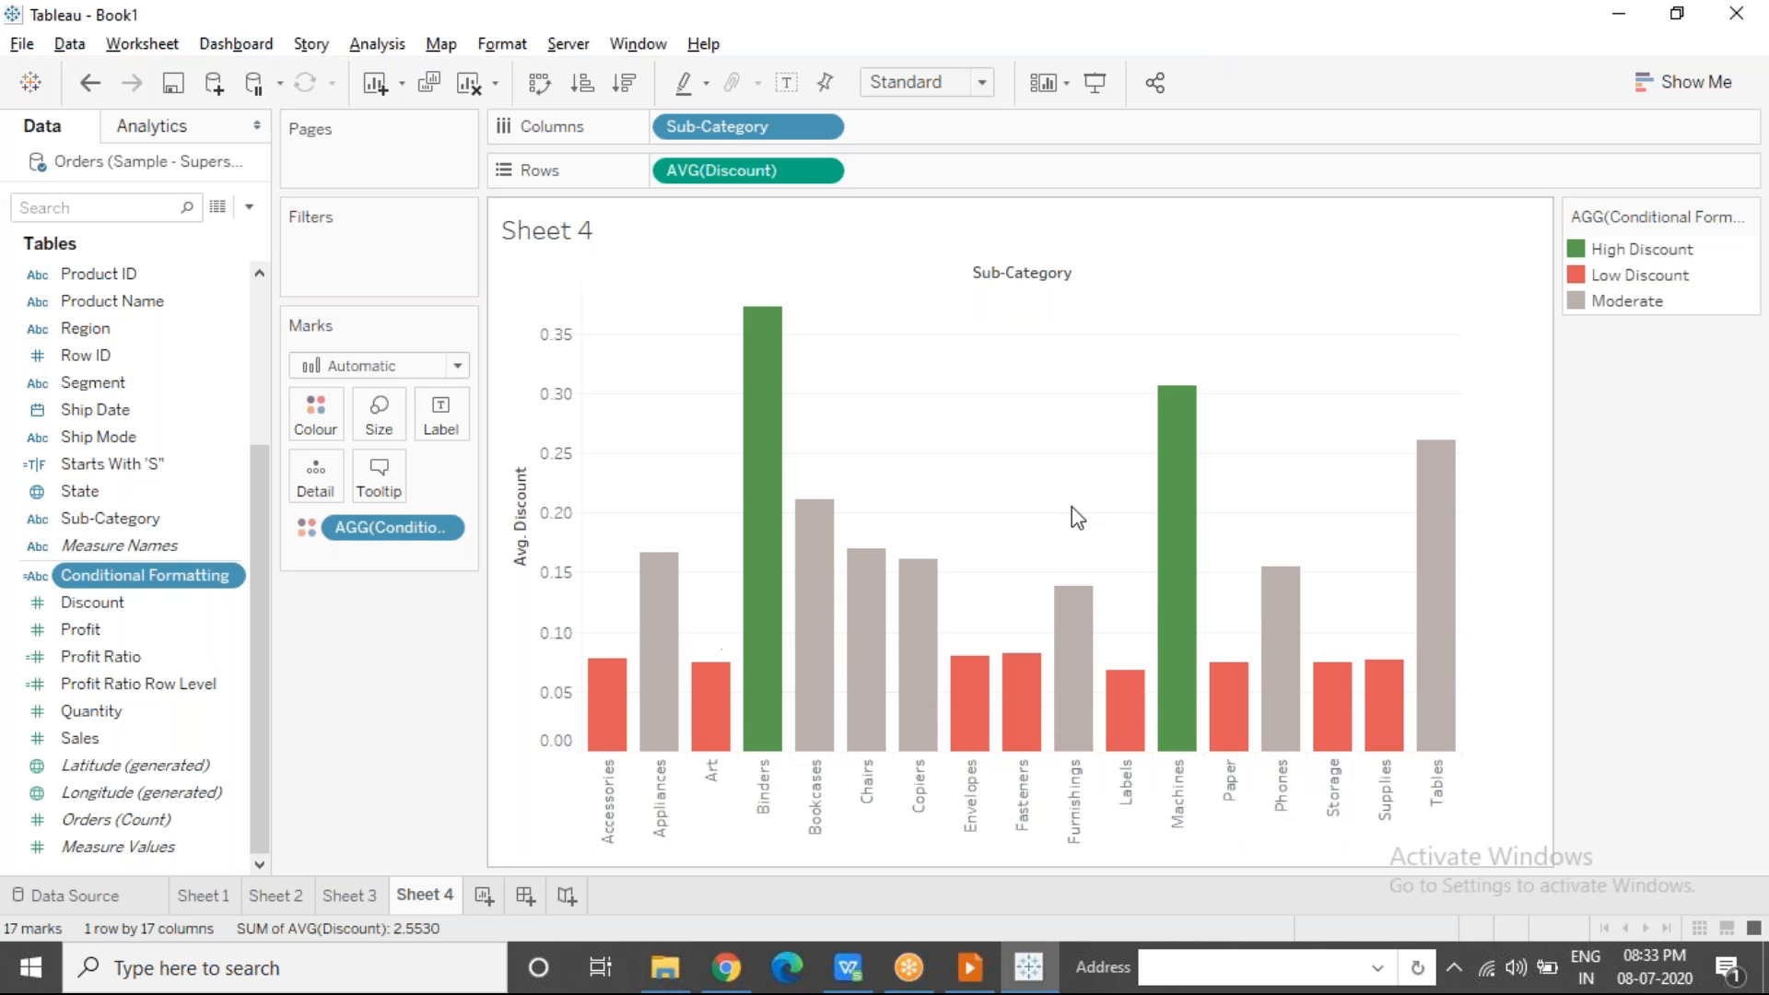
Step: Review the Profit Ratio calculated field's formula from Sheet 1 and close it without changes
mouse_move(957, 981)
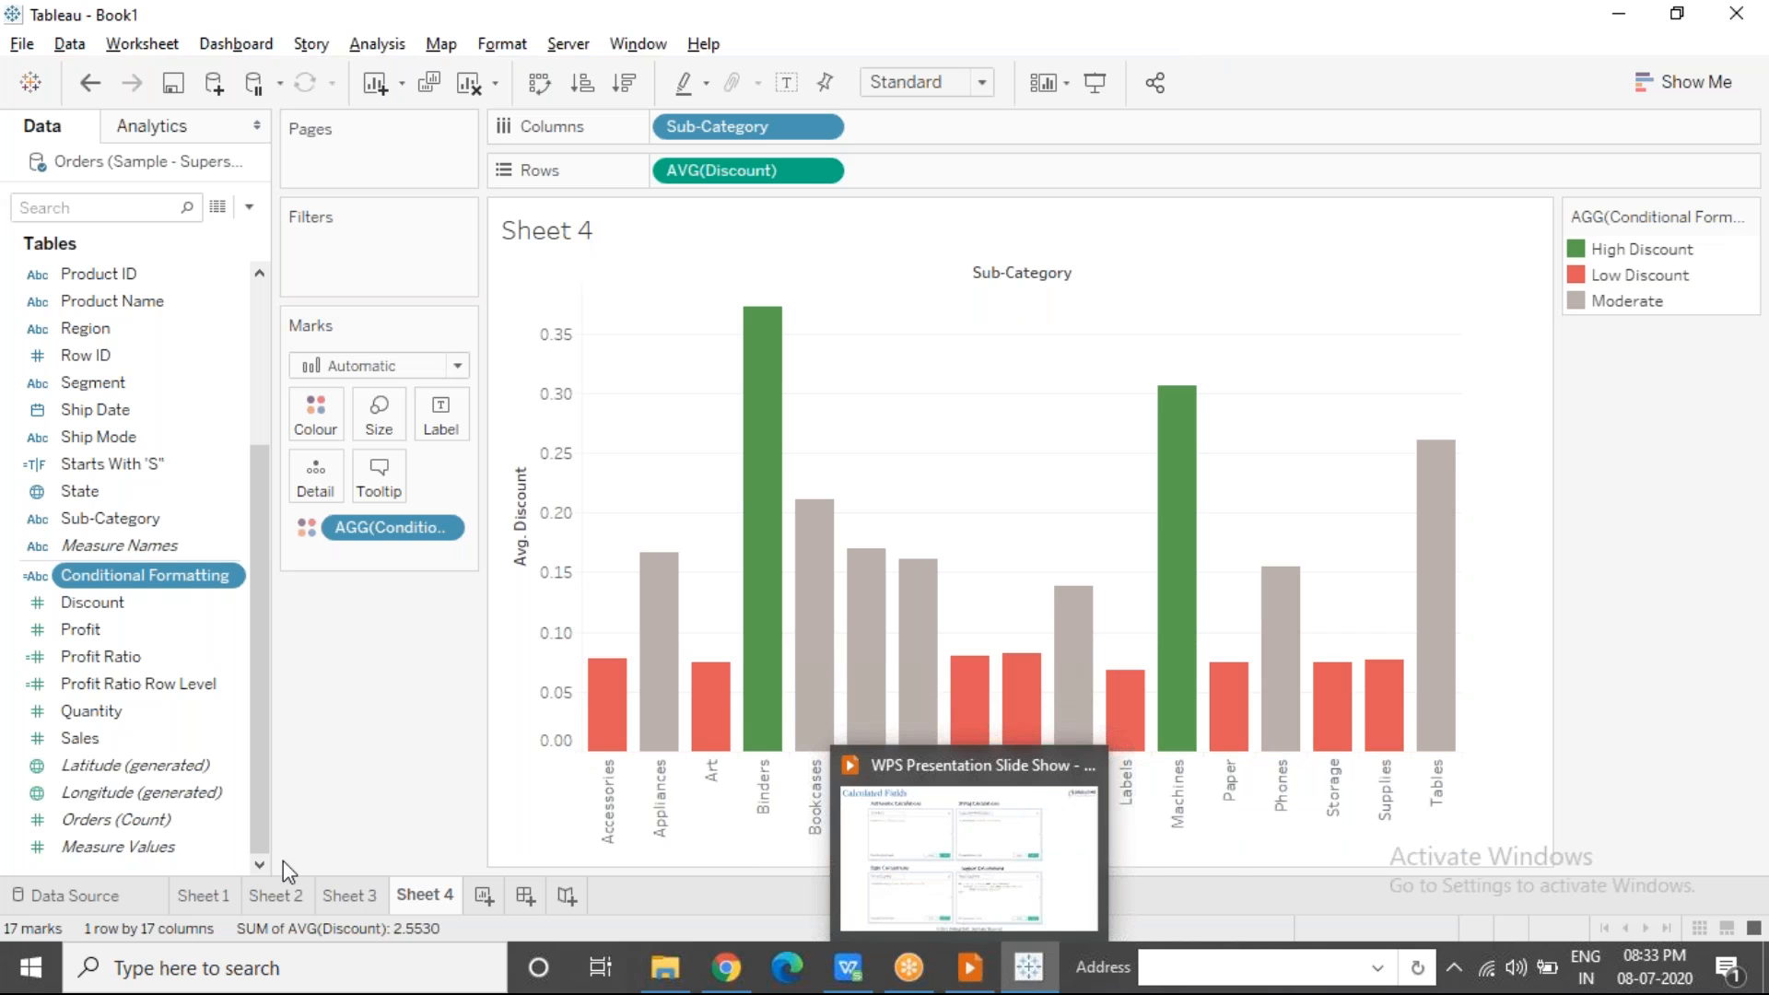
click(220, 903)
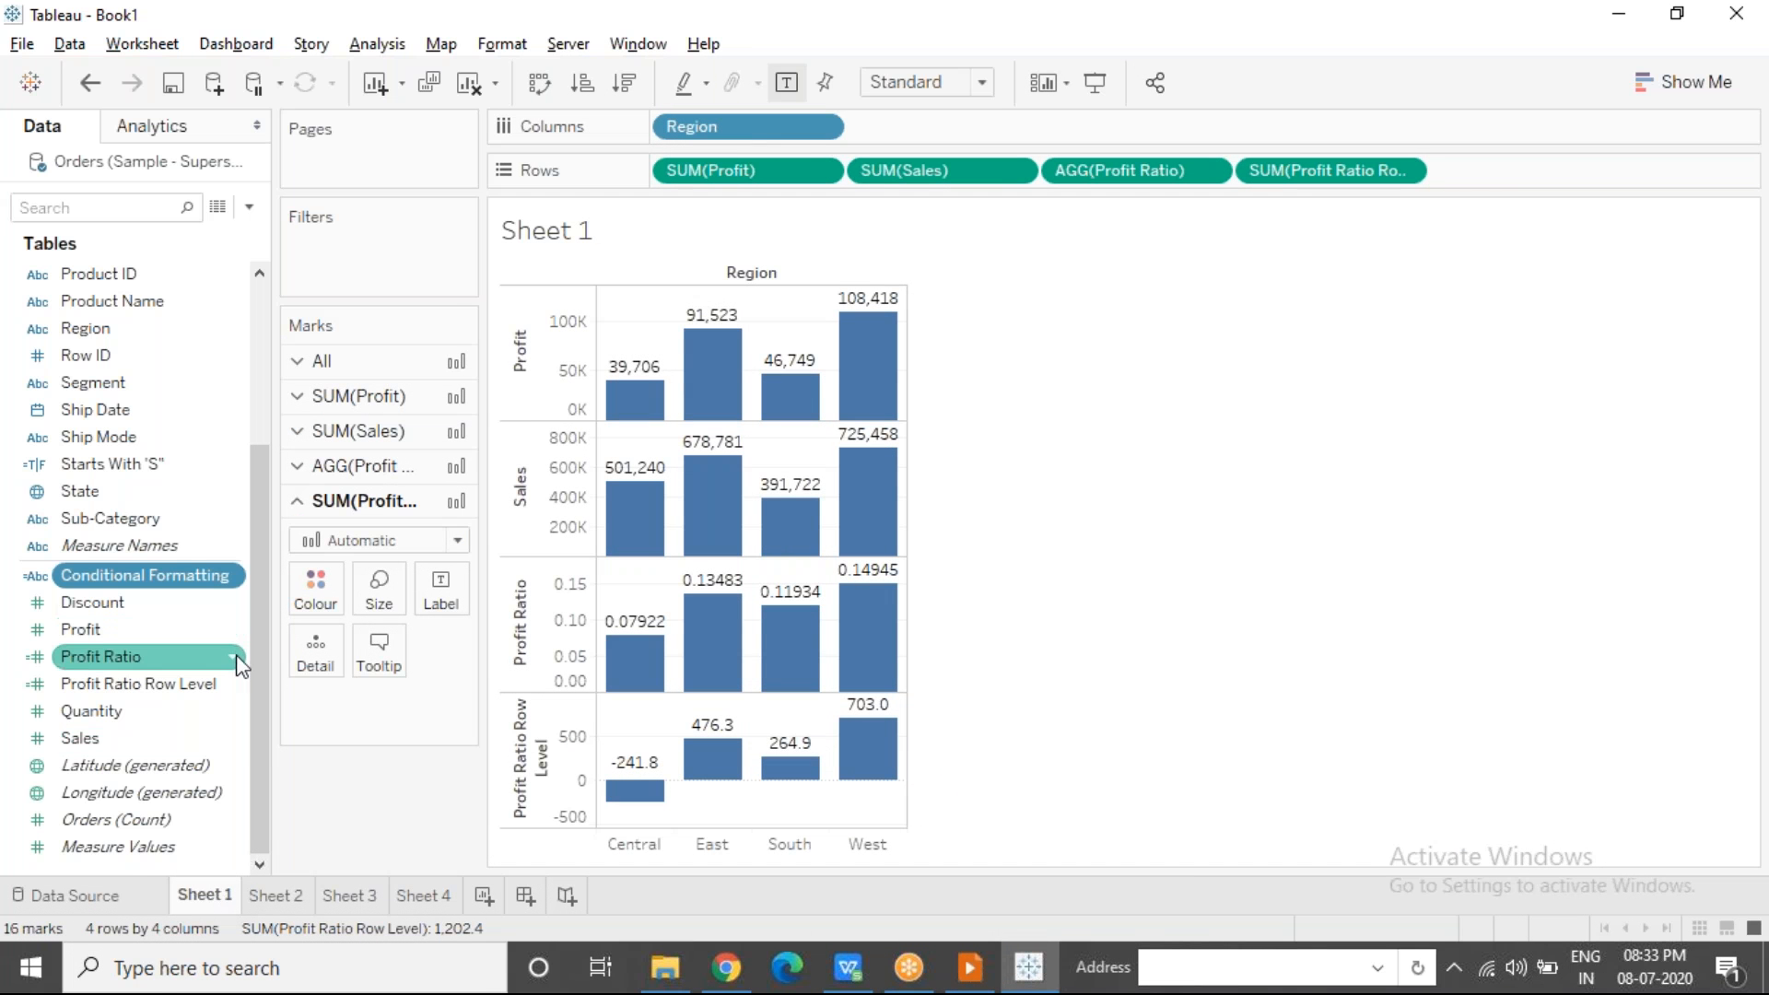
right_click(236, 654)
click(299, 221)
key(ctrl+a)
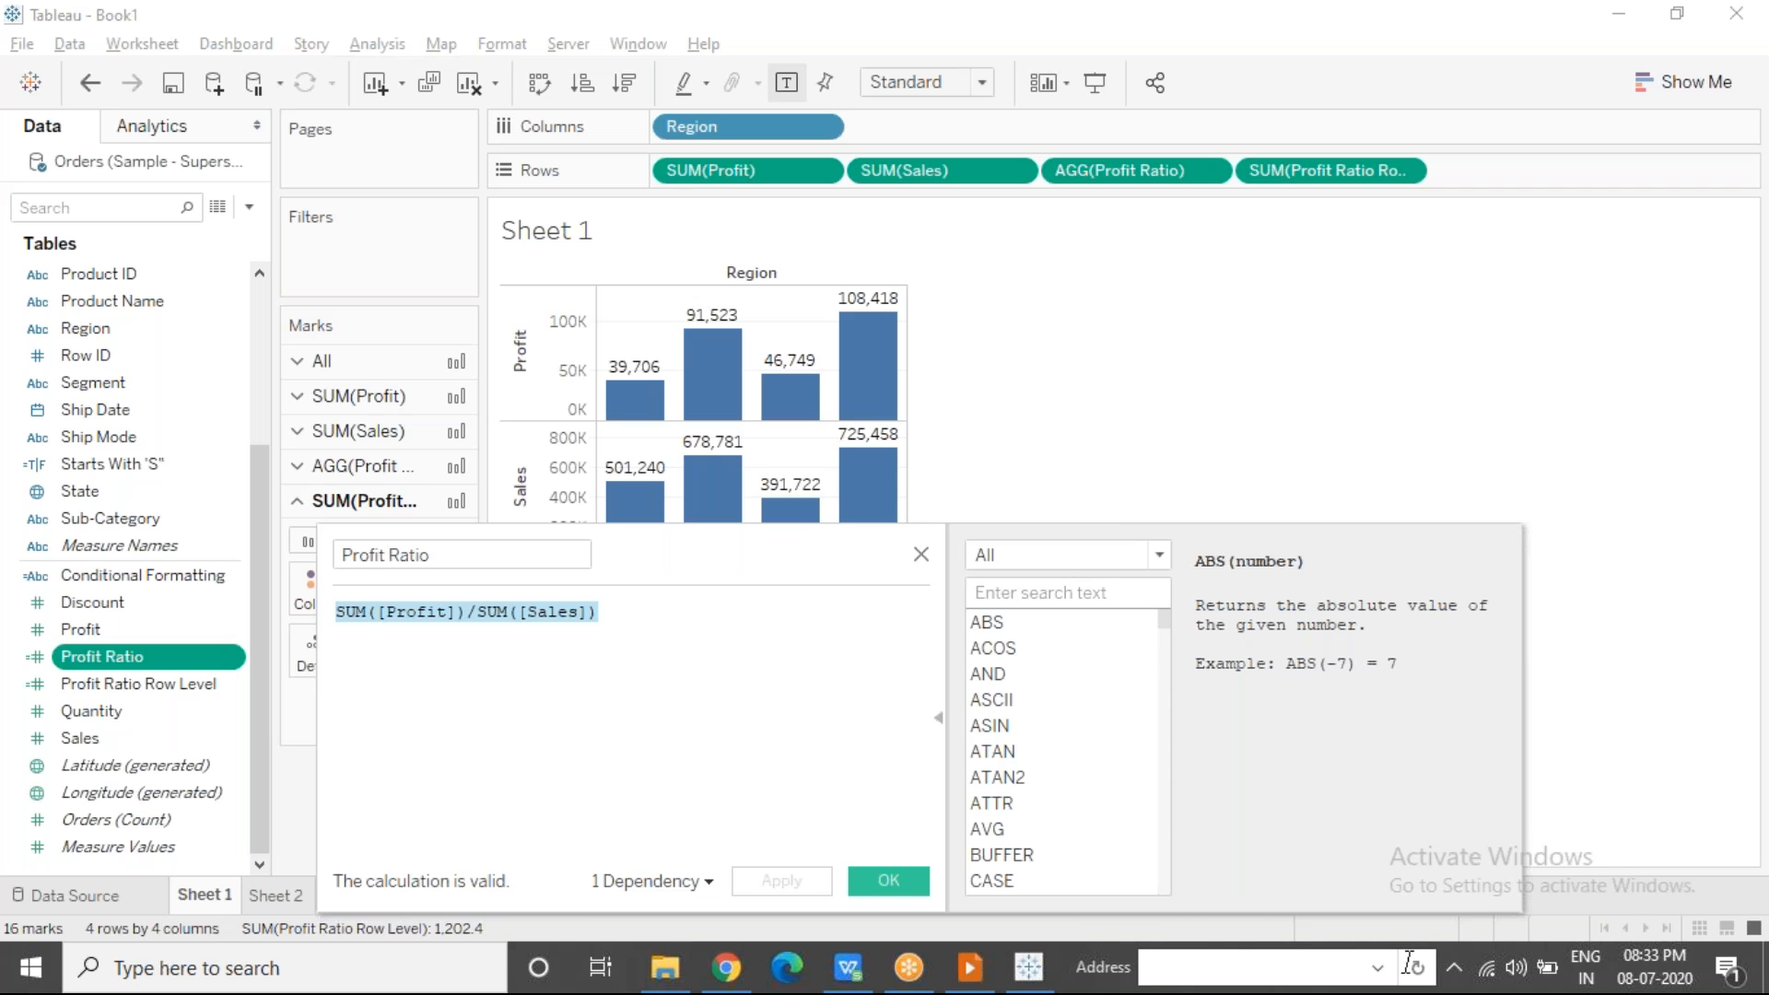
click(921, 554)
Step: Switch to Sheet 2 and open the Starts With 'S" calculated field to review its formula
click(280, 896)
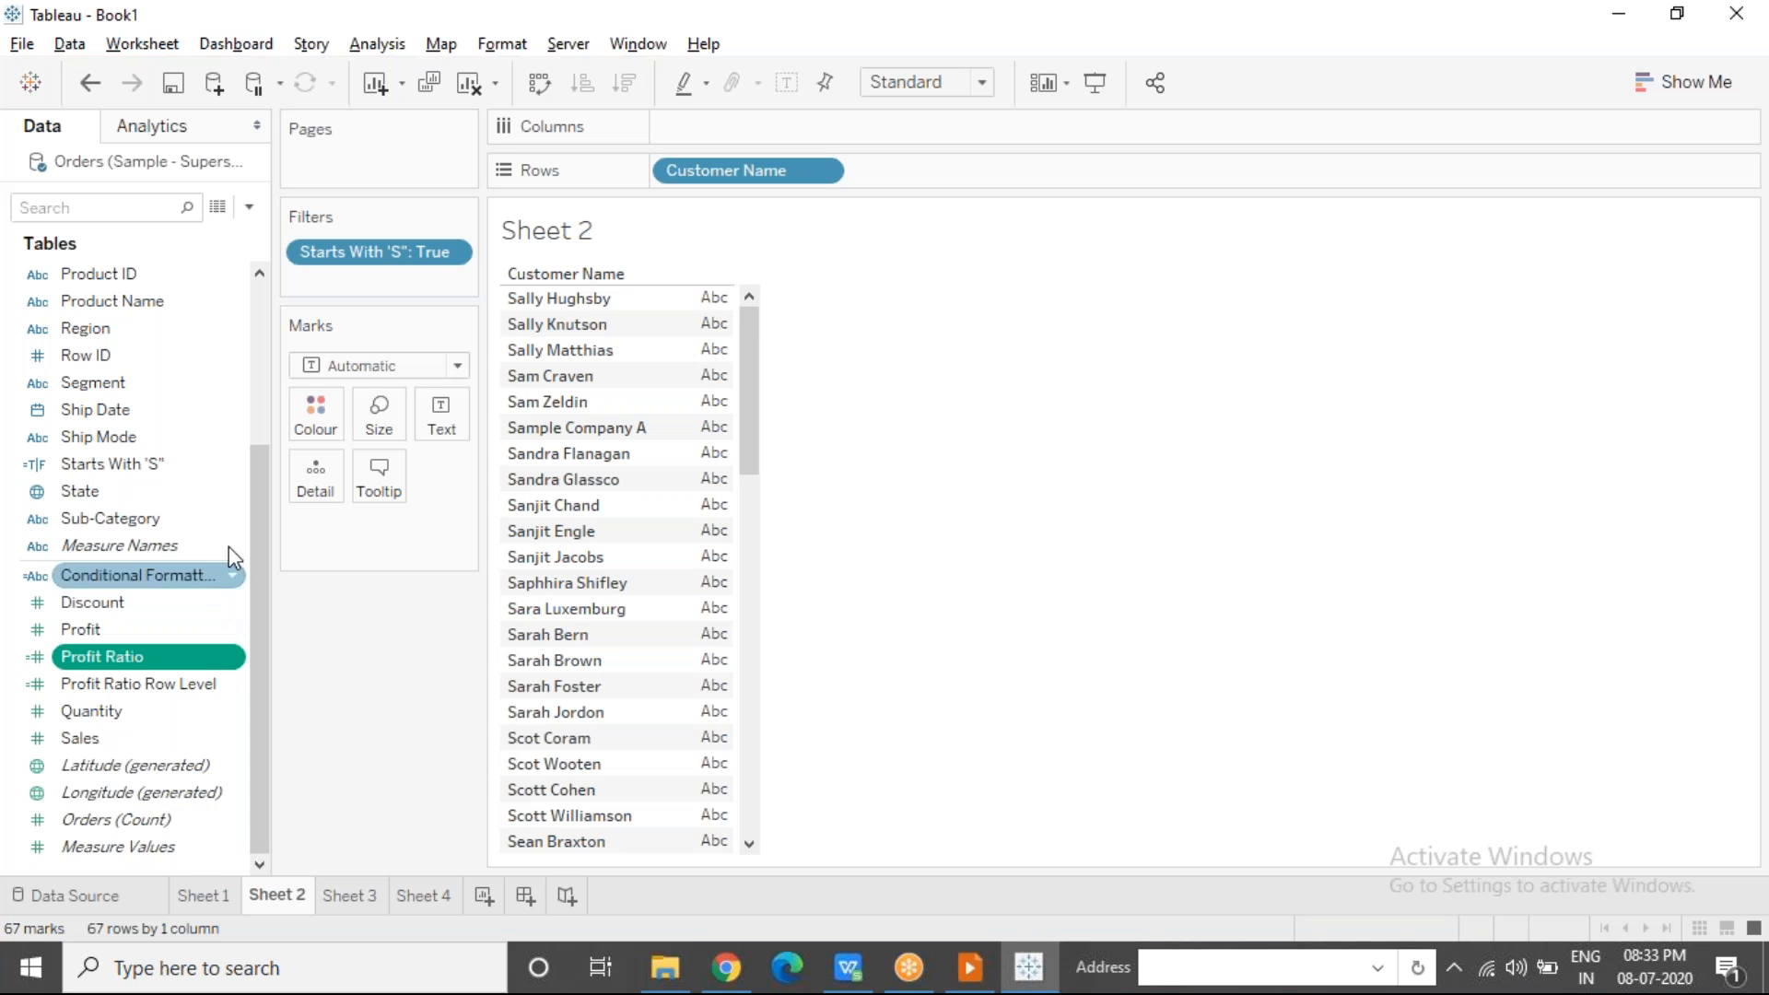
right_click(228, 468)
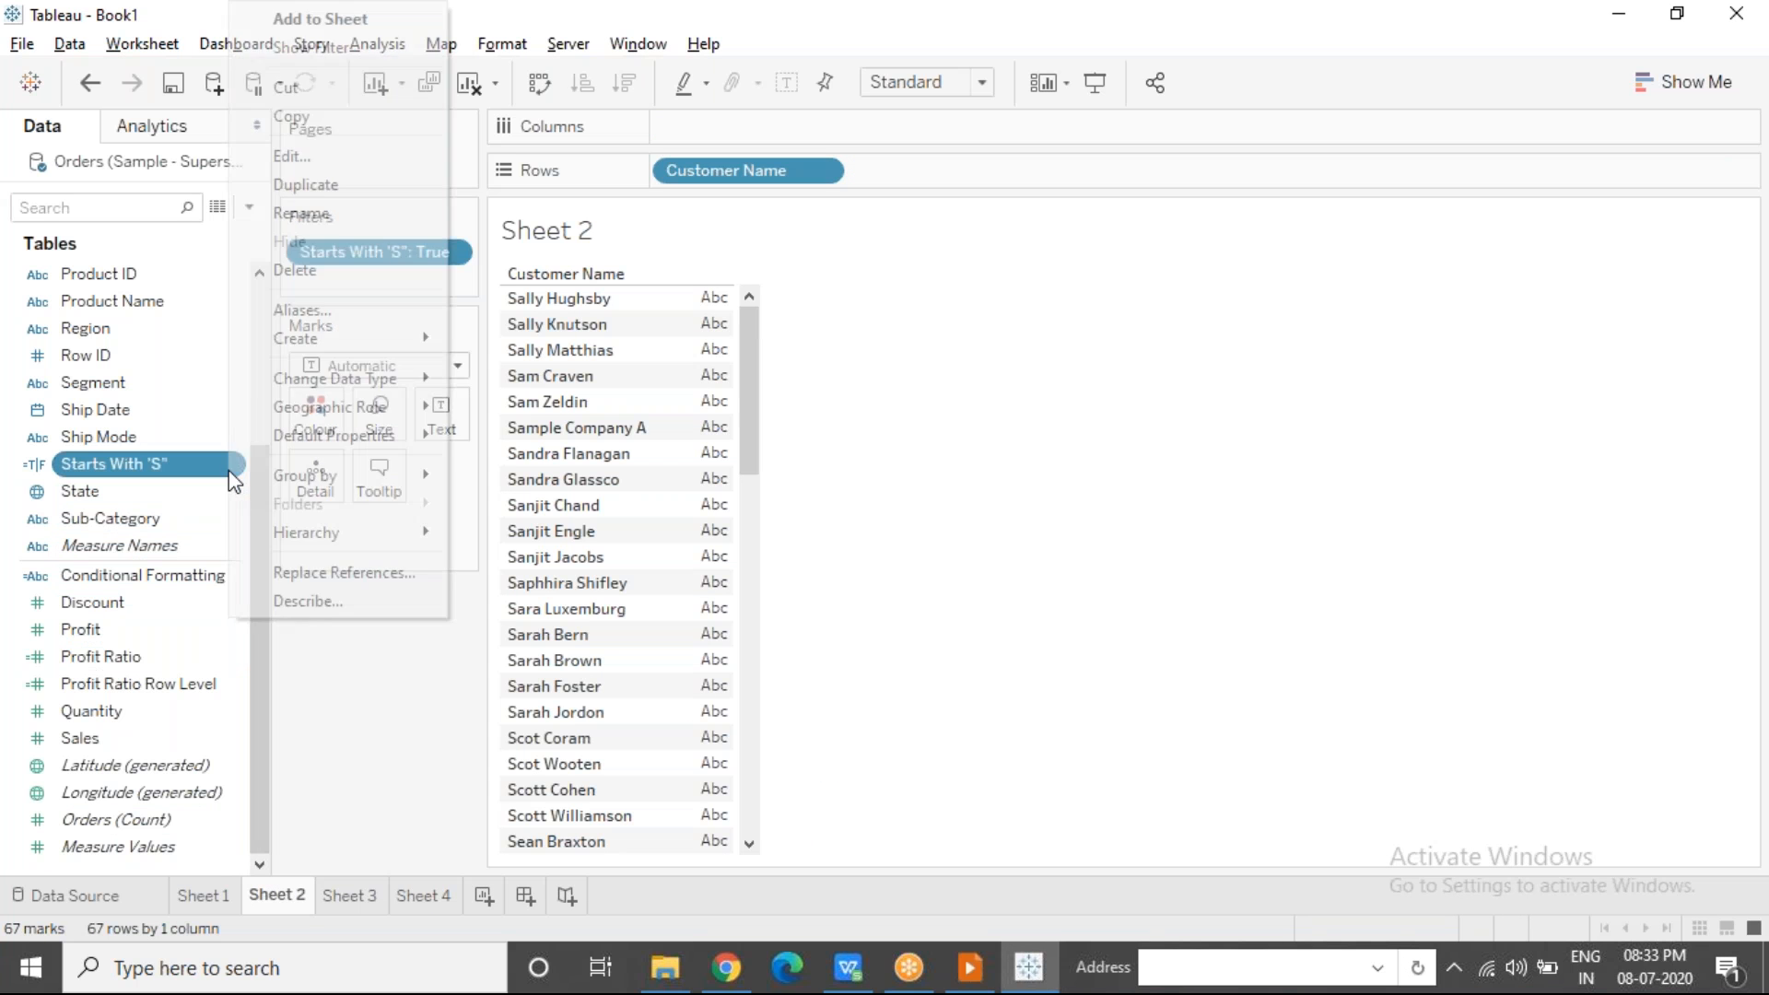
click(302, 154)
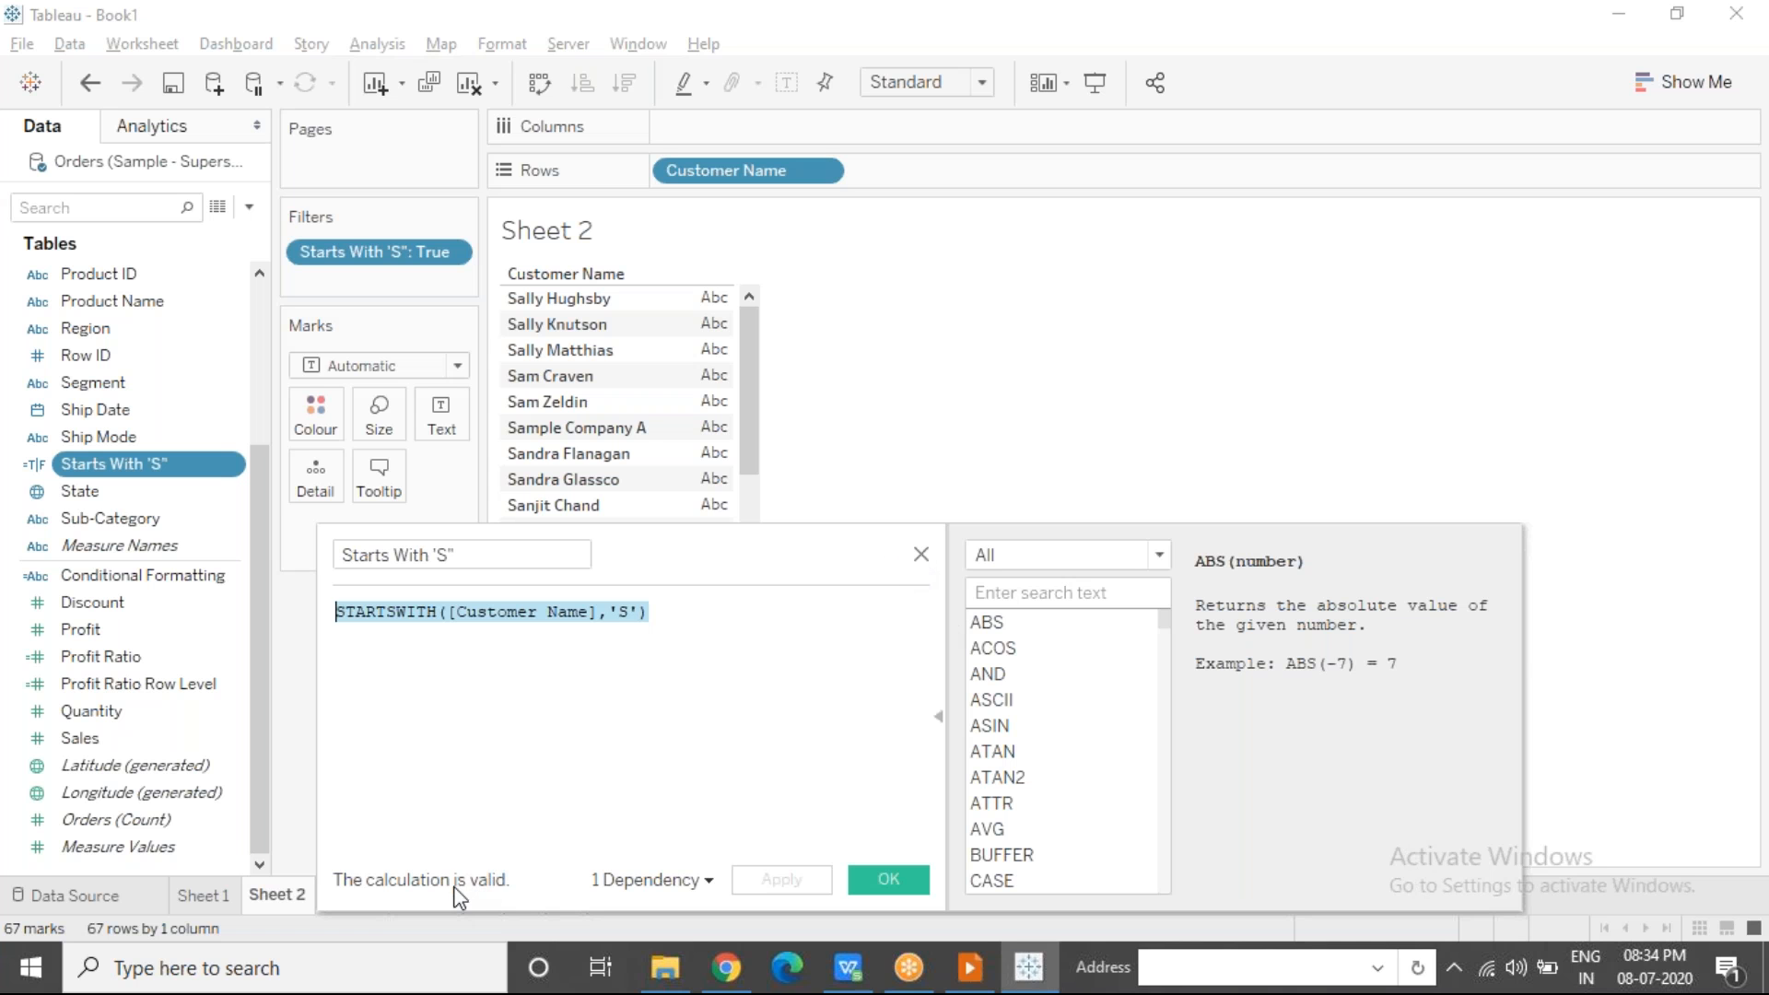
Step: Close the Starts With 'S" calculation, then review the No. of Days to Ship formula from Sheet 3 and close it without changes
click(920, 558)
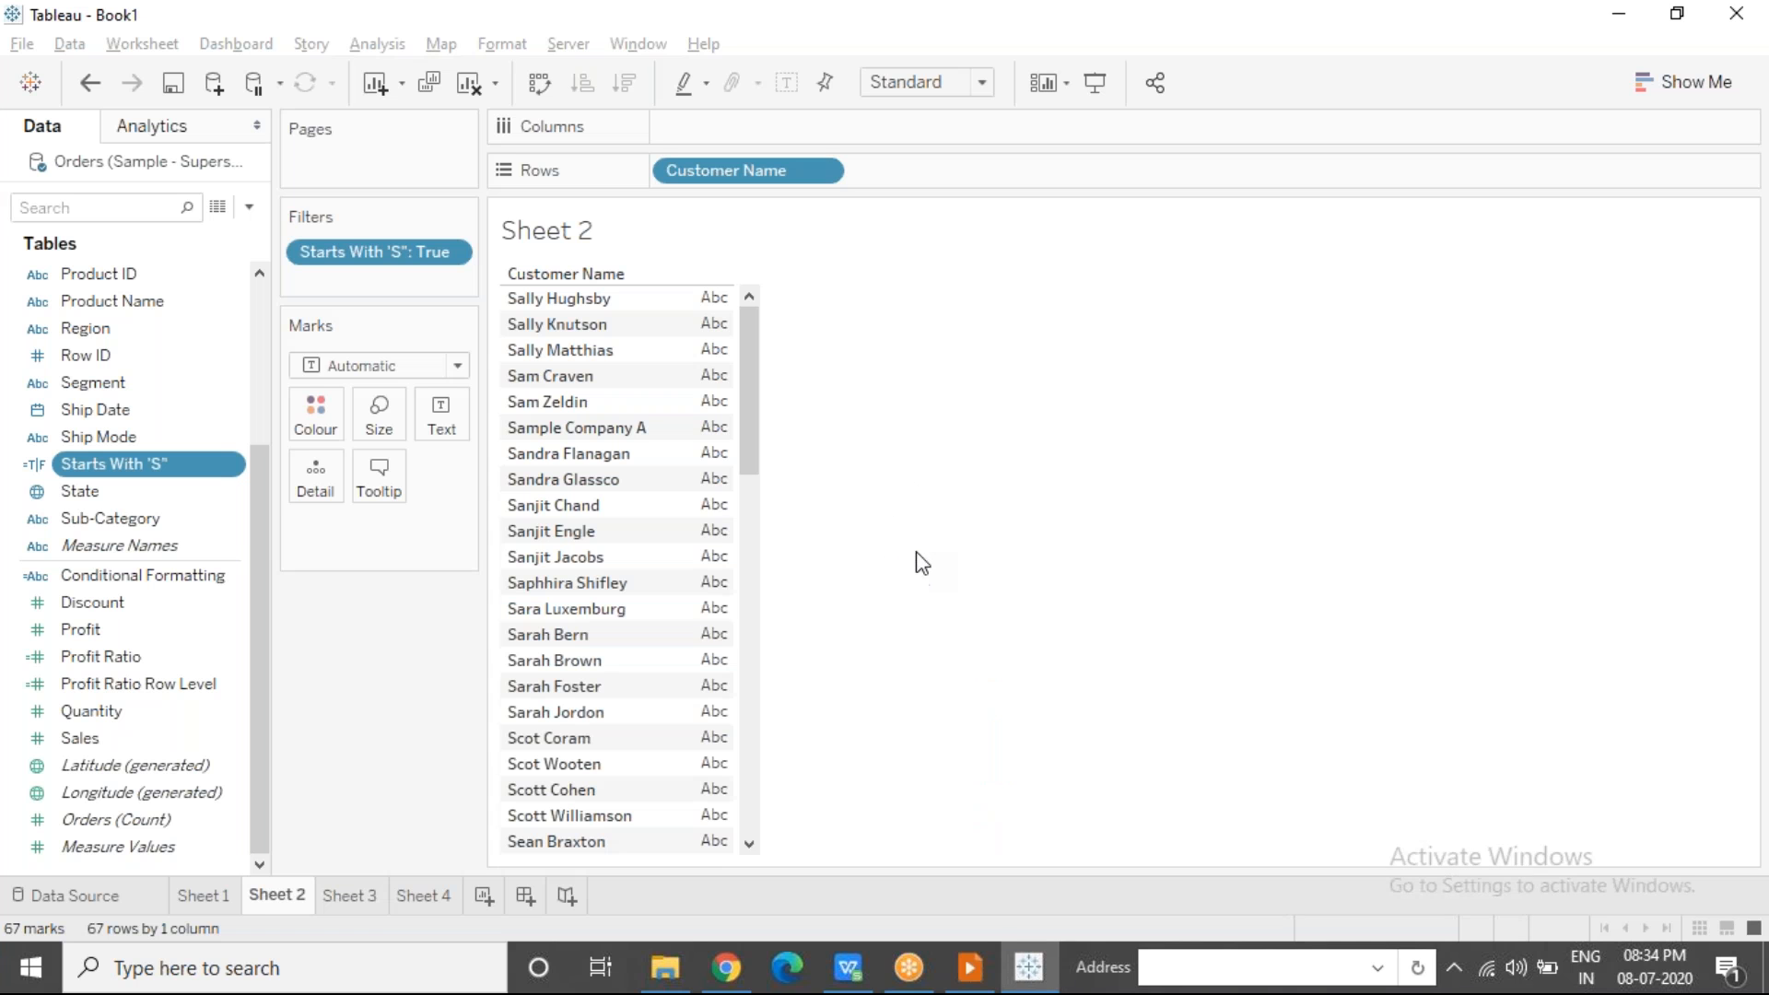
click(345, 898)
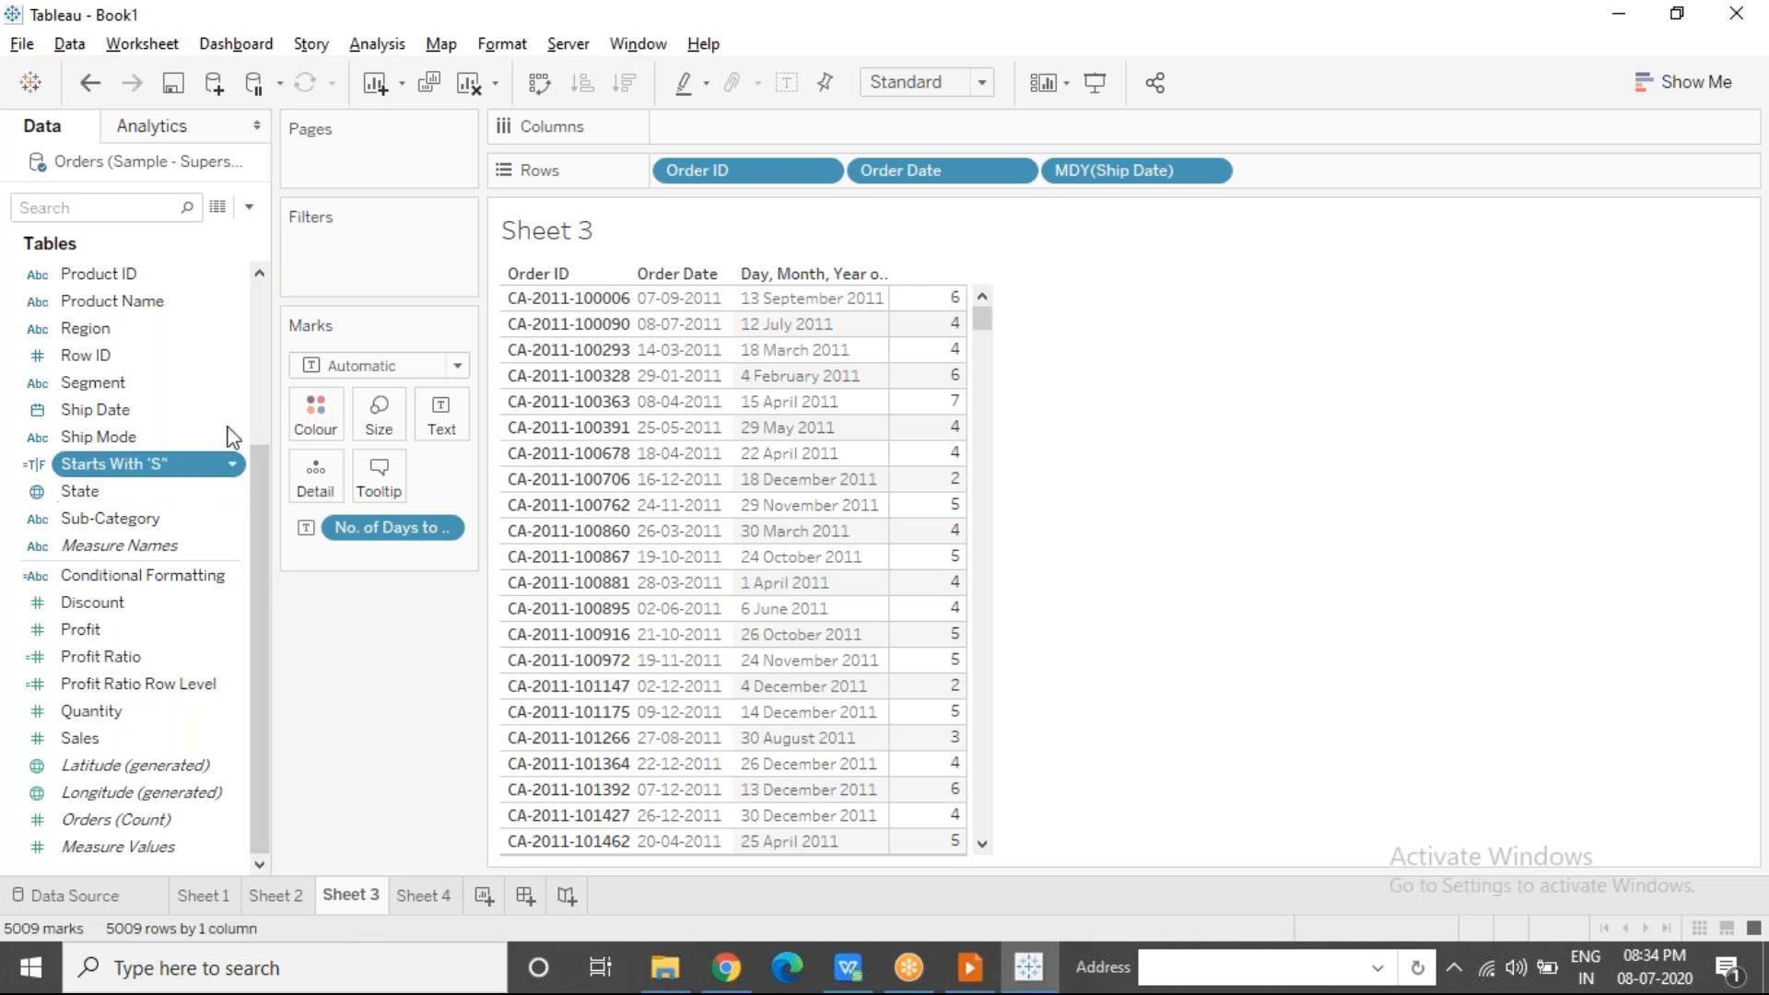
scroll(261, 367, up, 3)
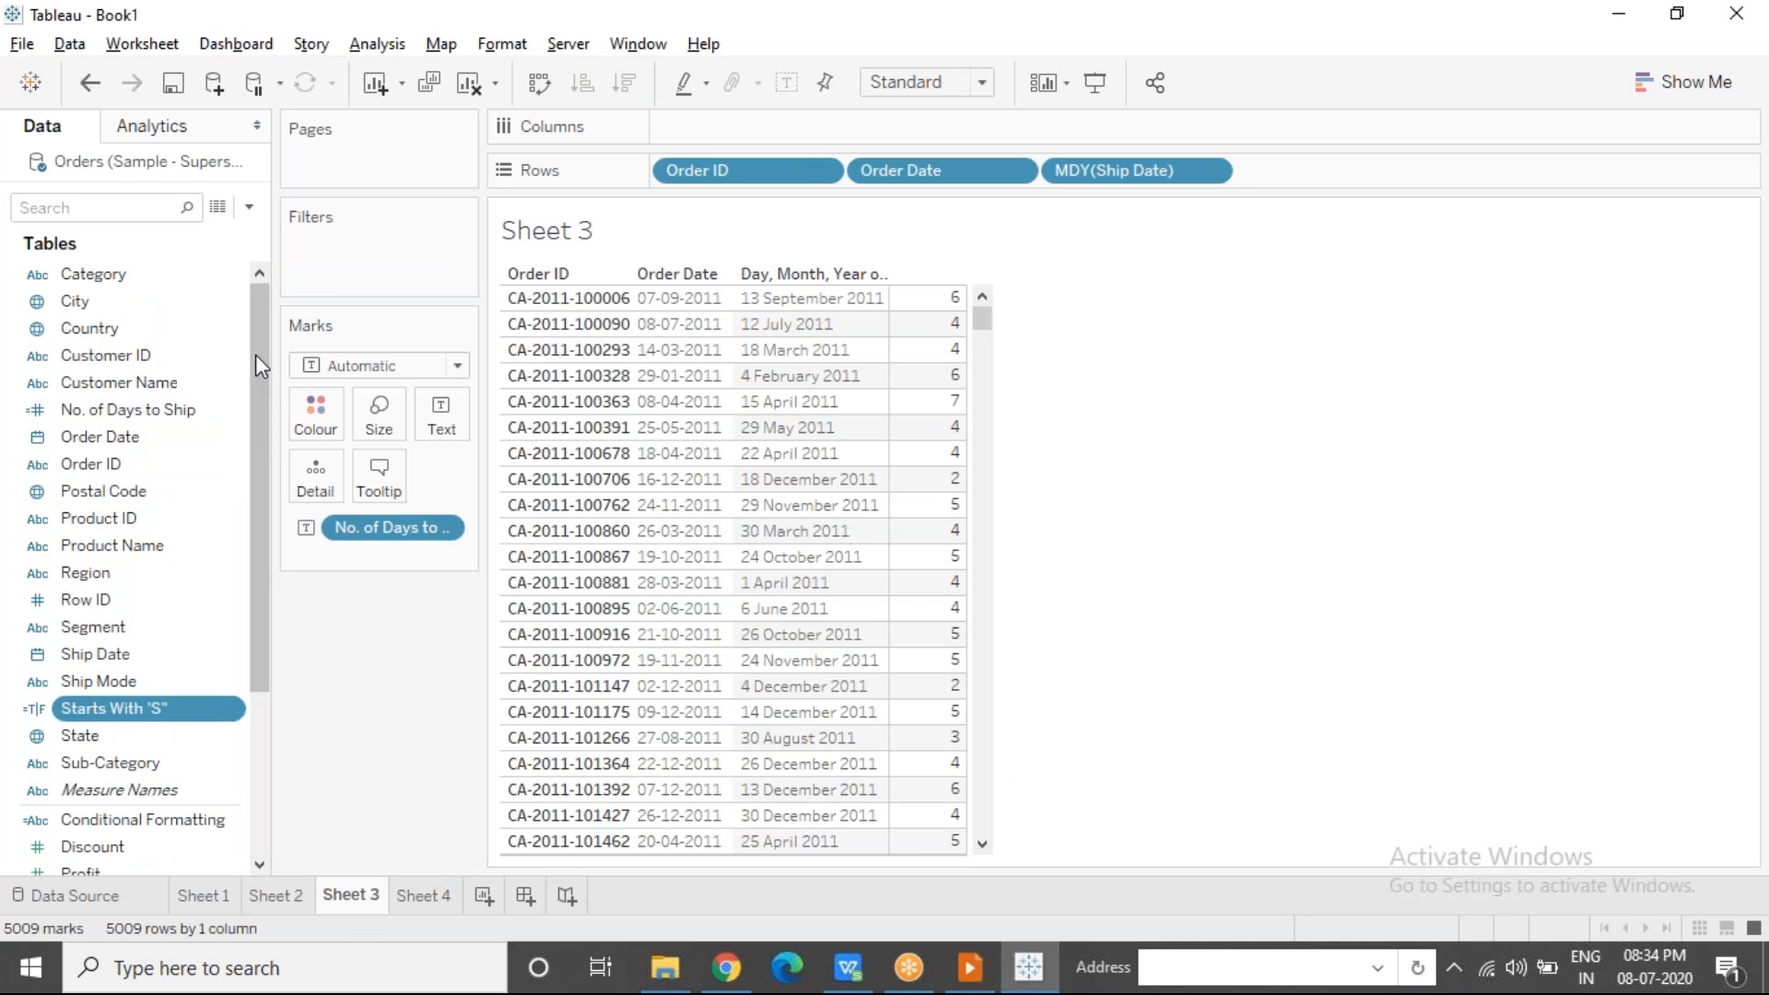
click(228, 415)
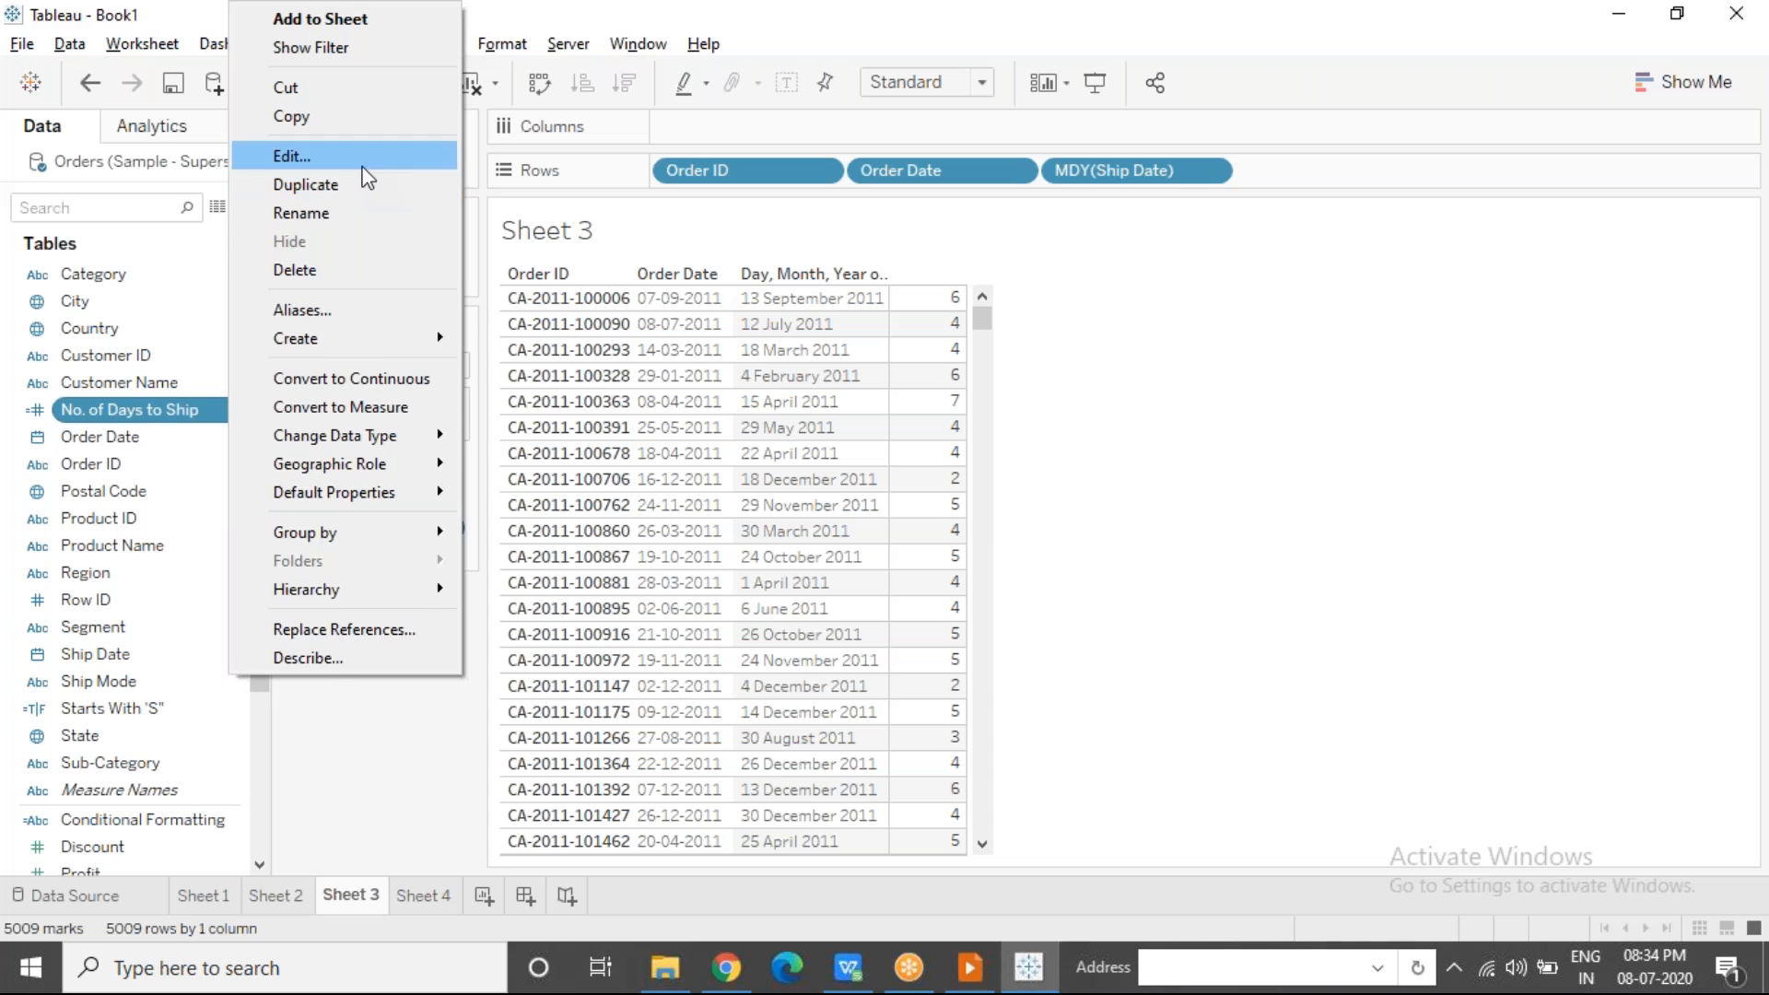
click(367, 169)
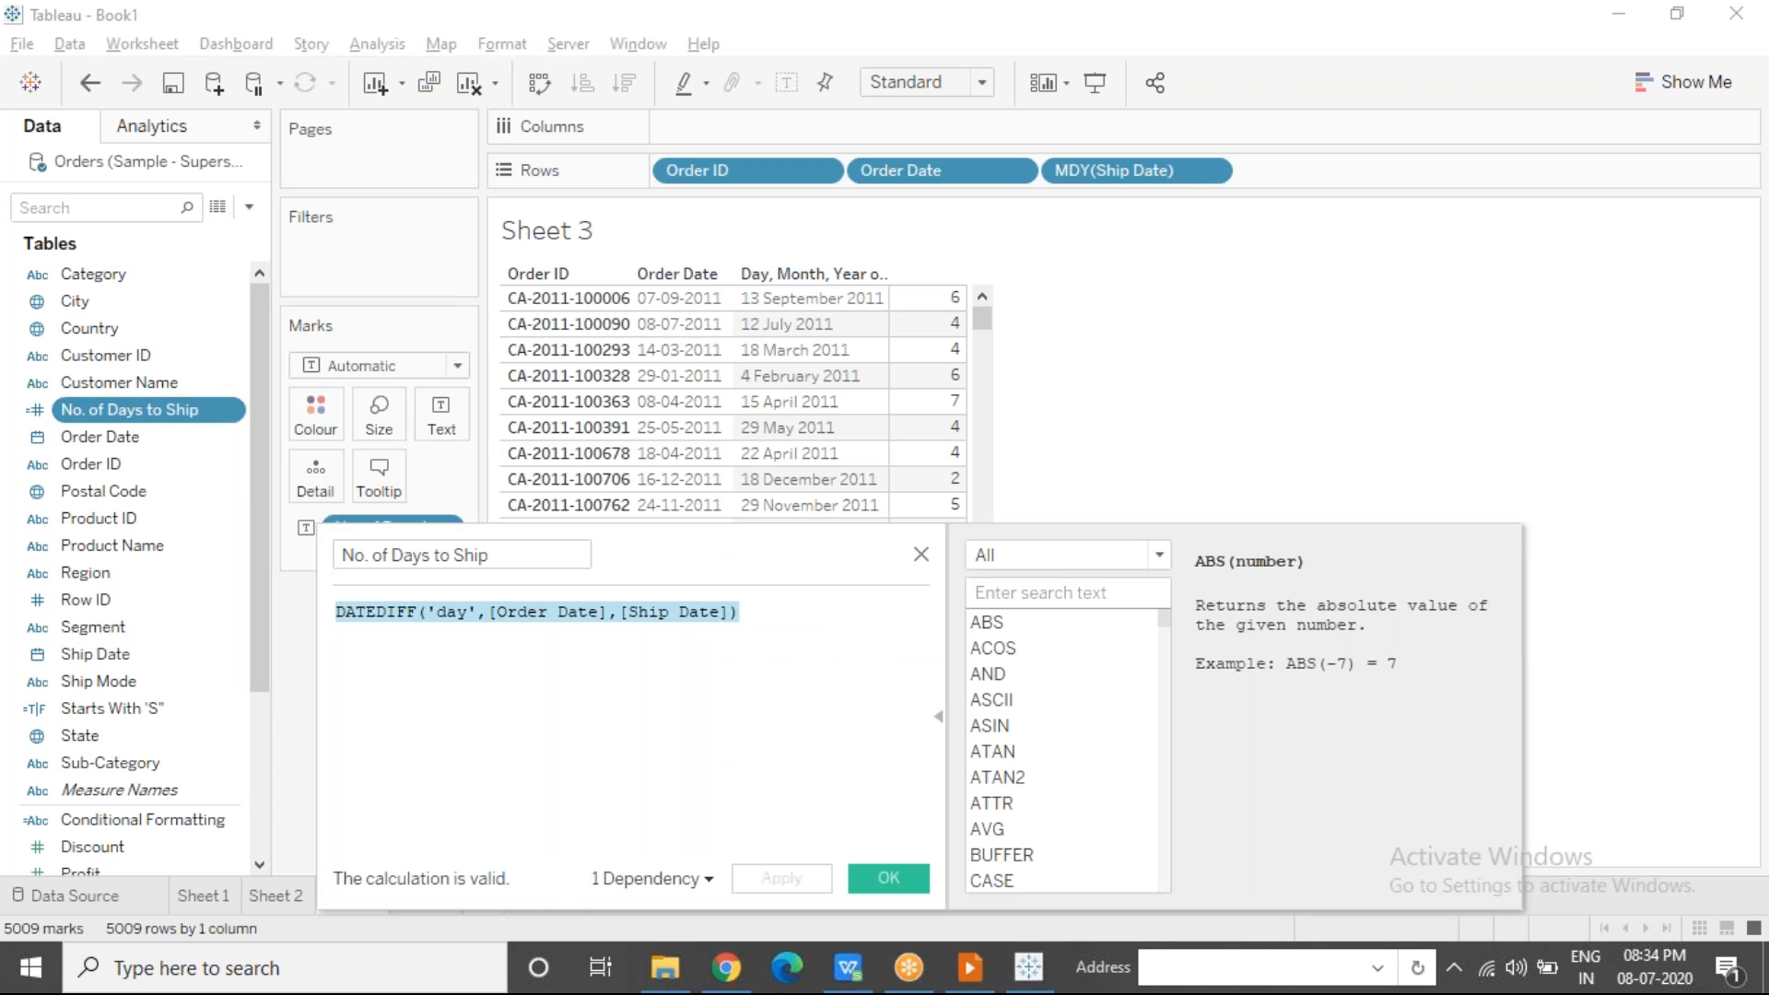
click(920, 554)
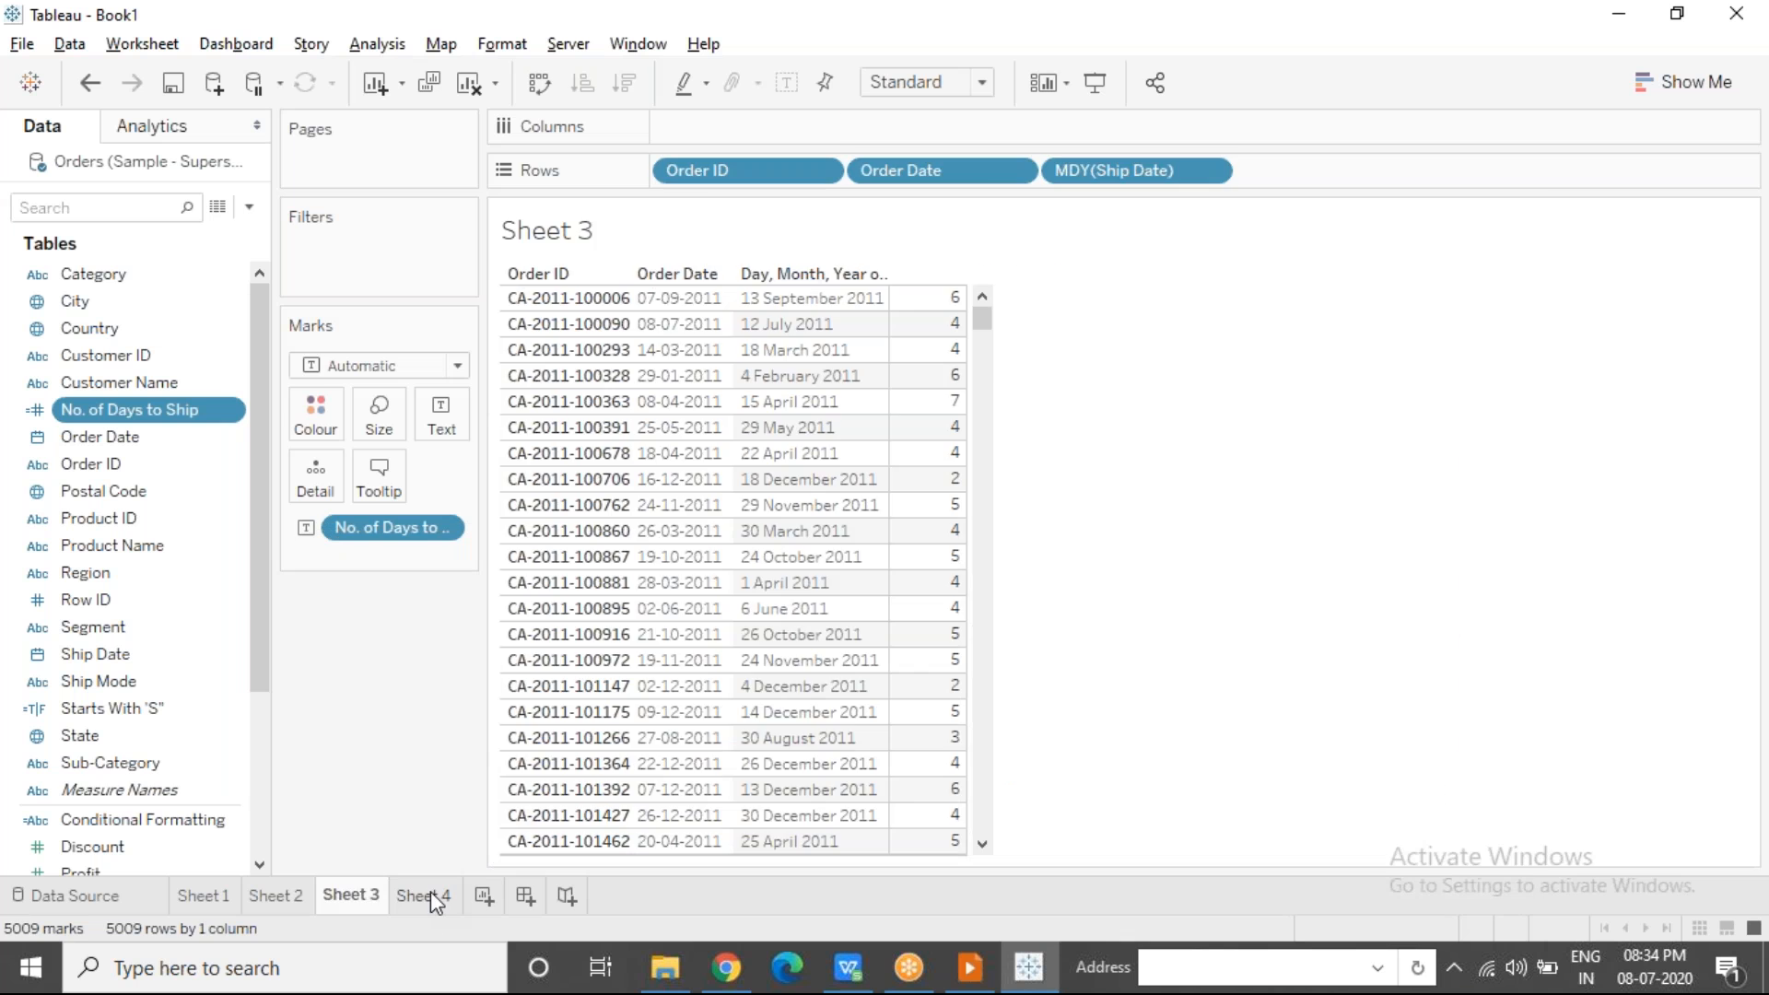
Step: Review the Conditional Formatting calculated field's IF formula from Sheet 4 and close it without changes
click(427, 894)
right_click(236, 823)
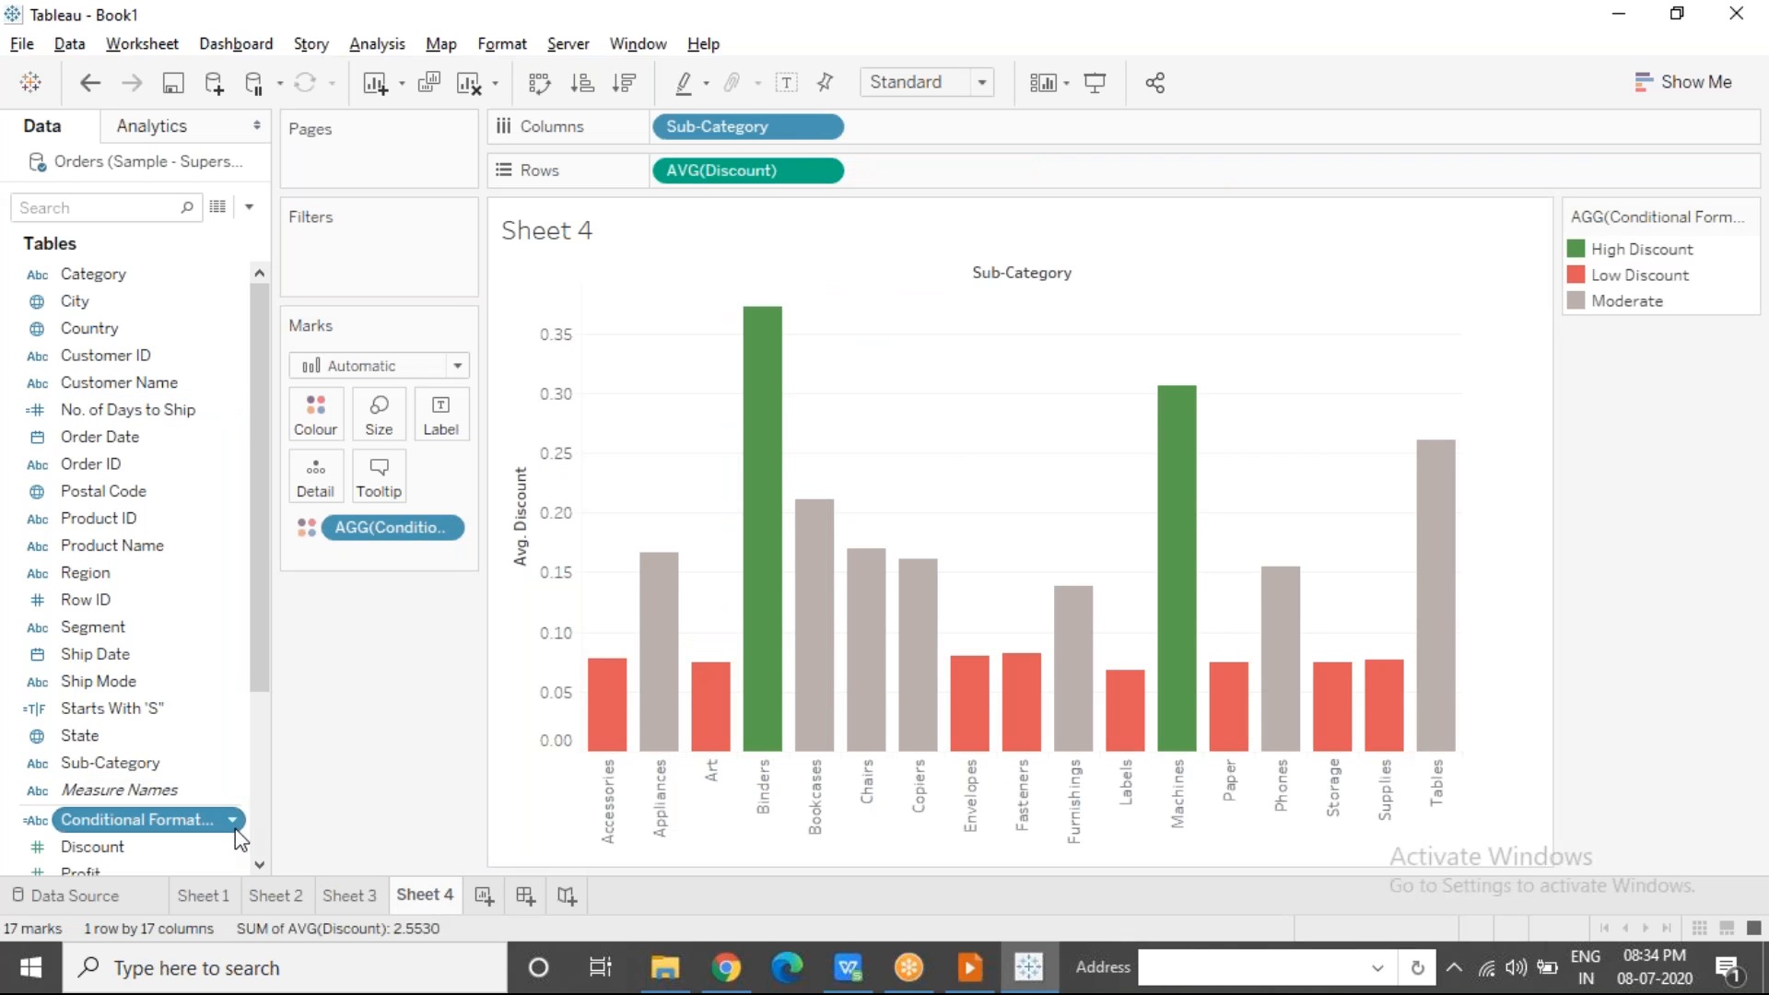
click(312, 430)
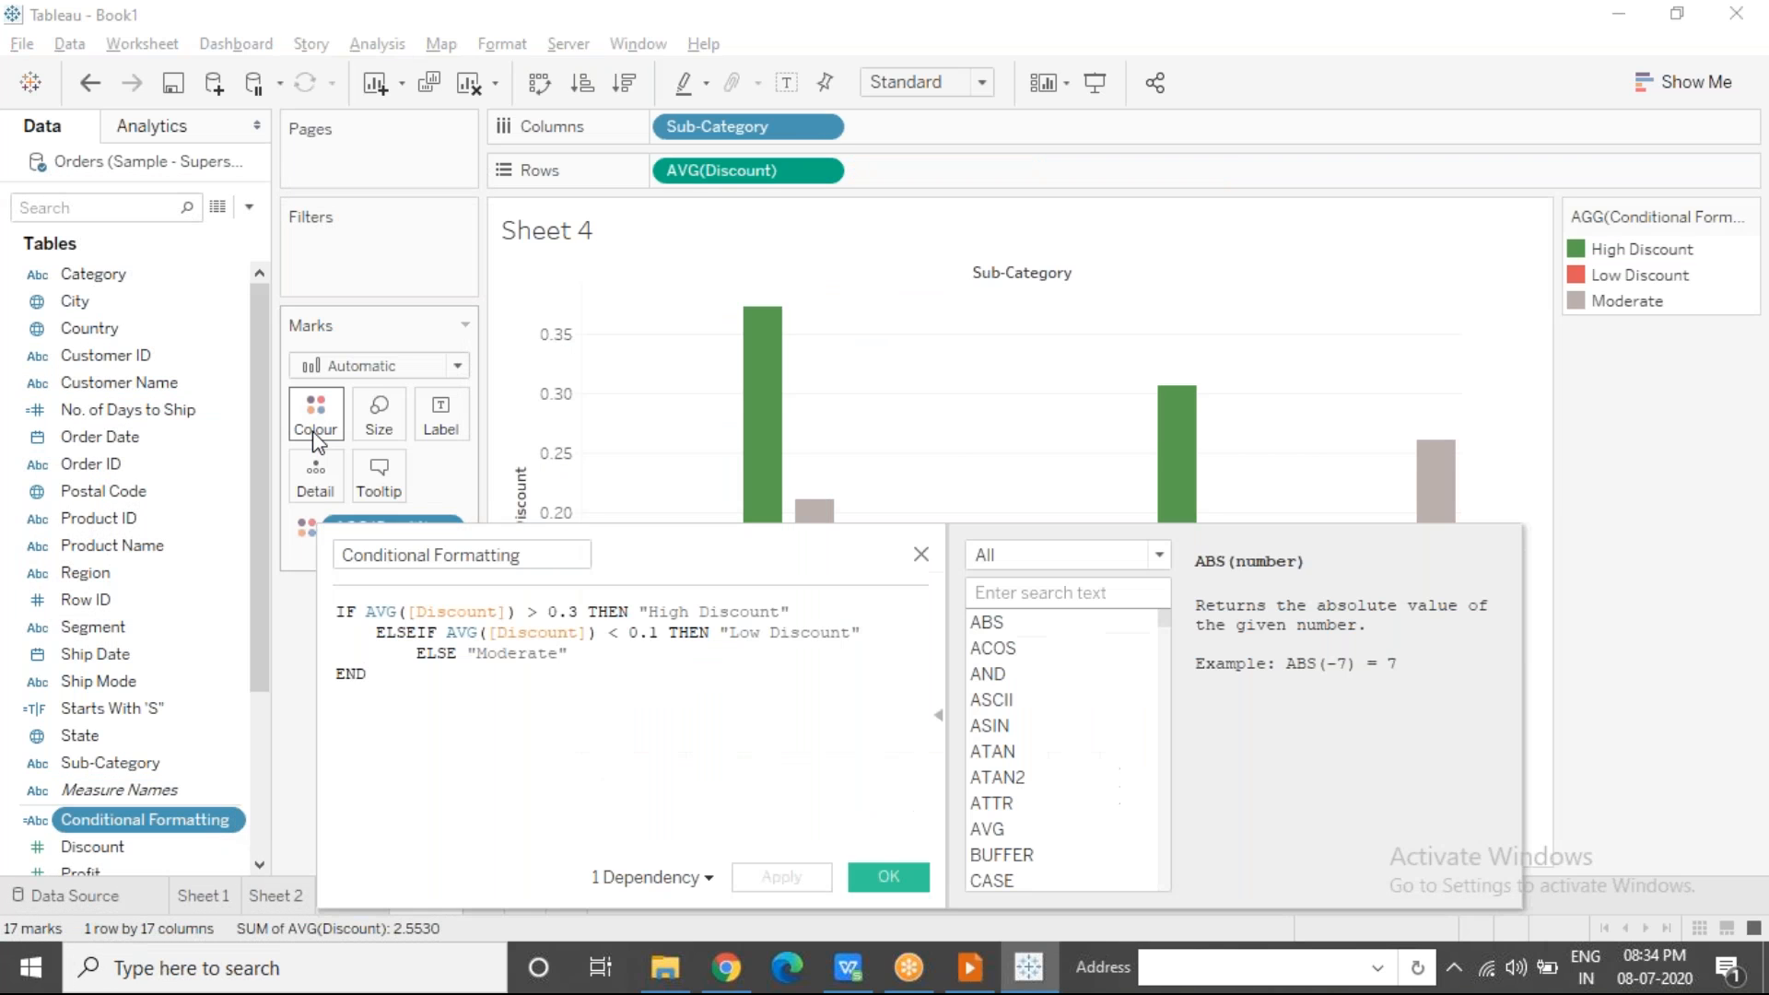
drag(377, 674, 285, 577)
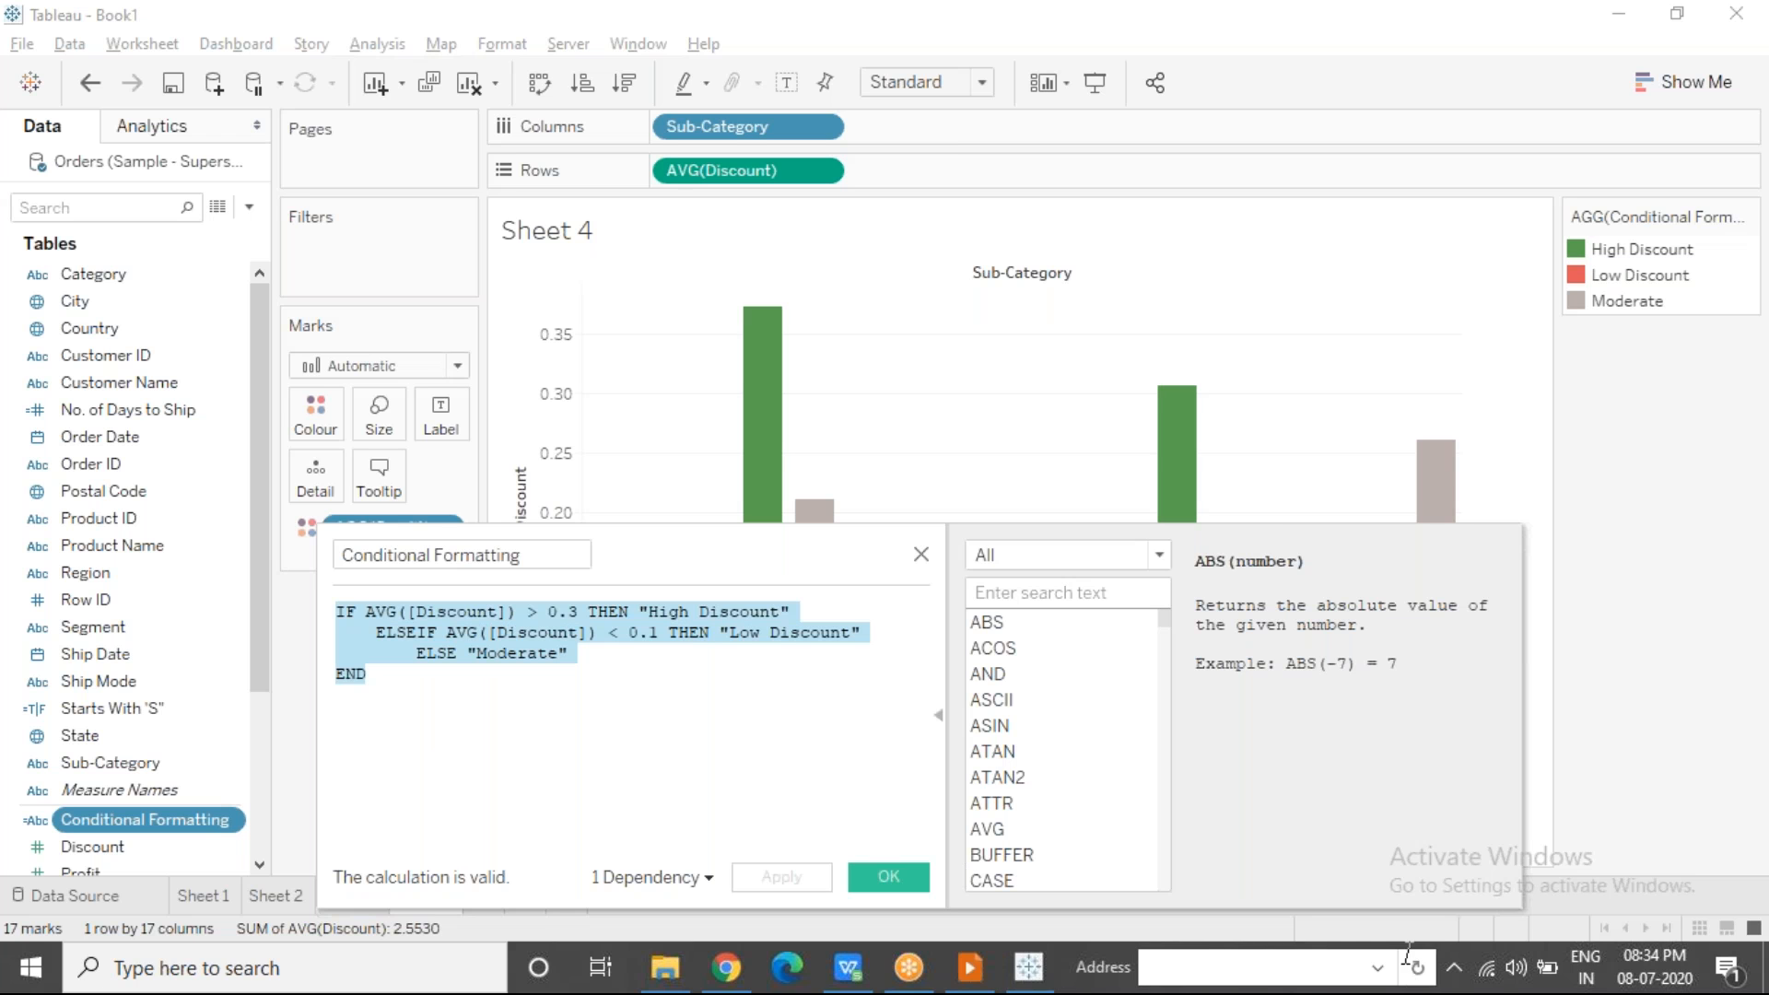
click(920, 554)
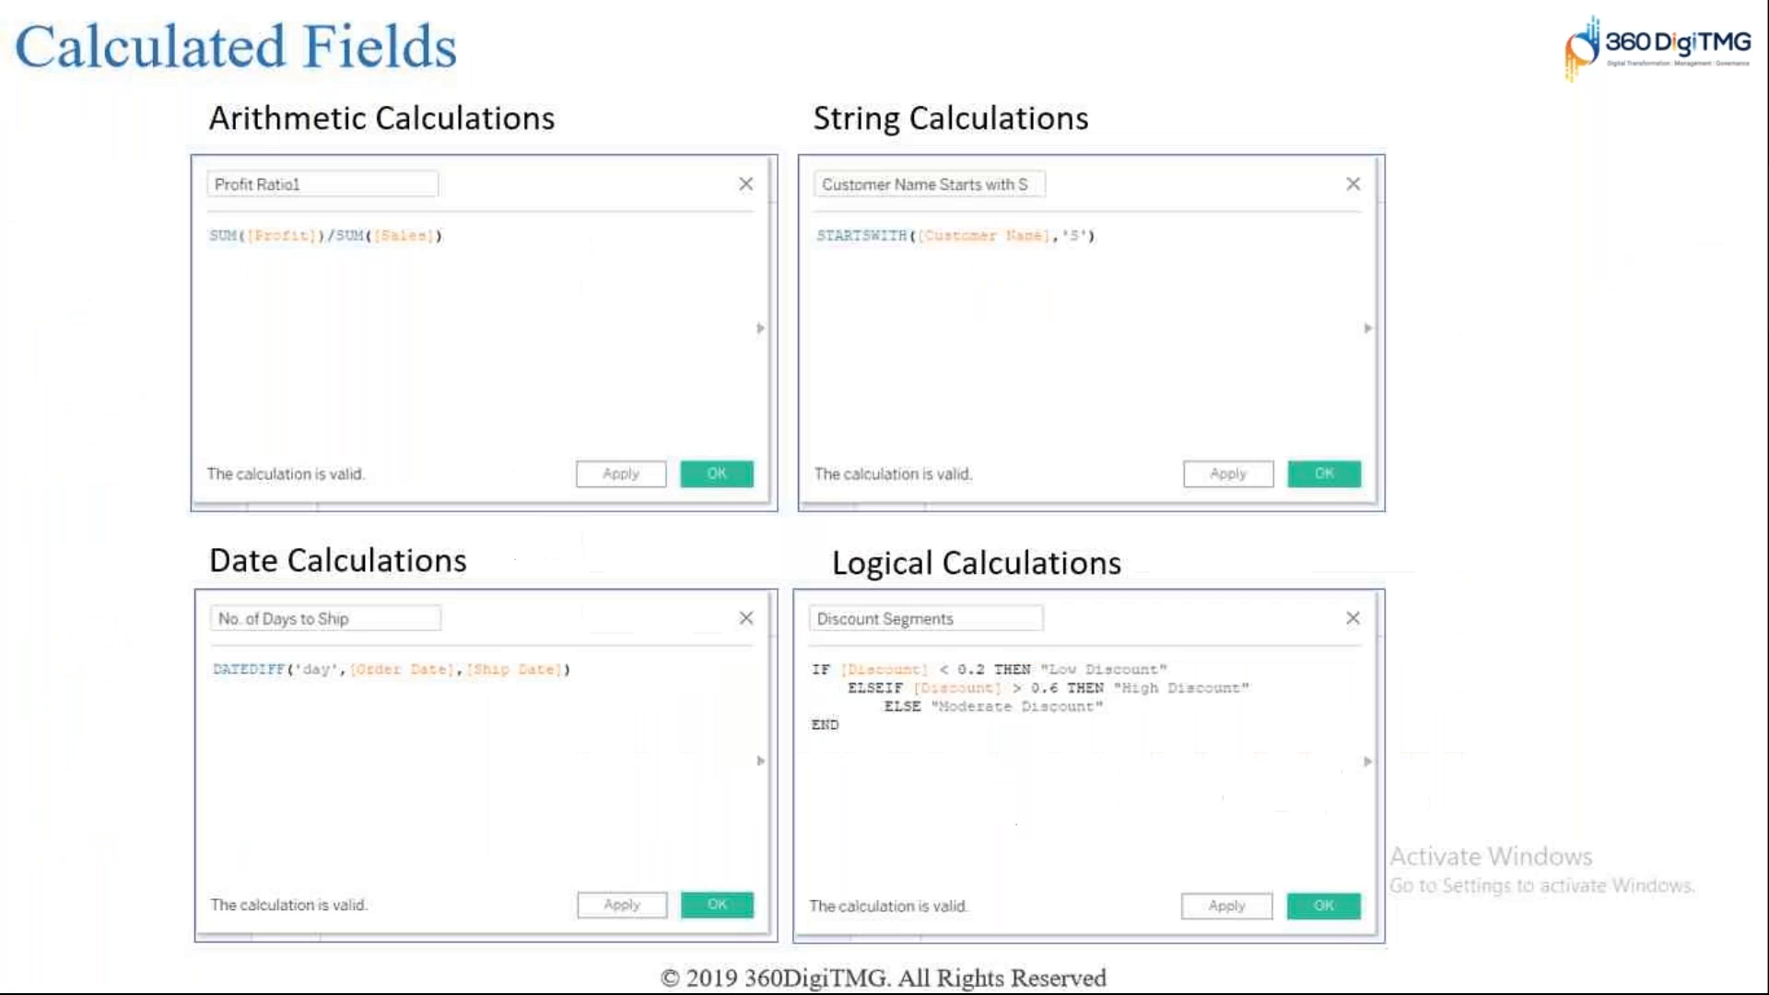
key(Right)
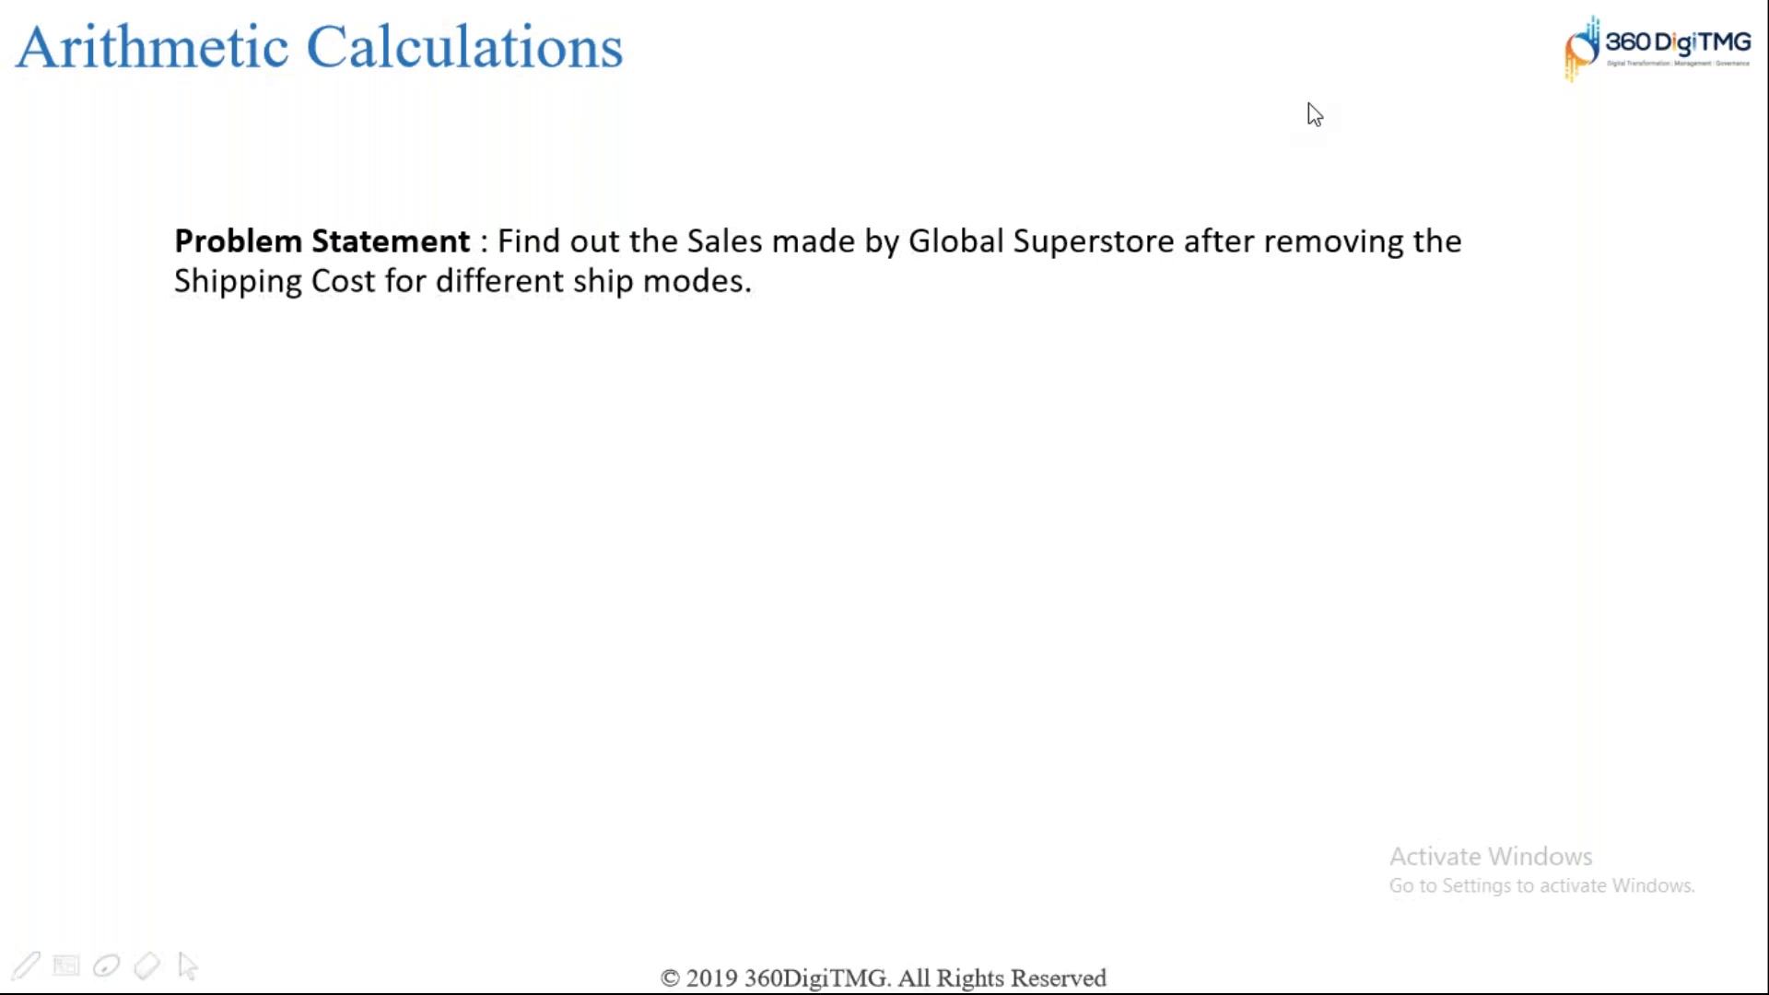
key(Right)
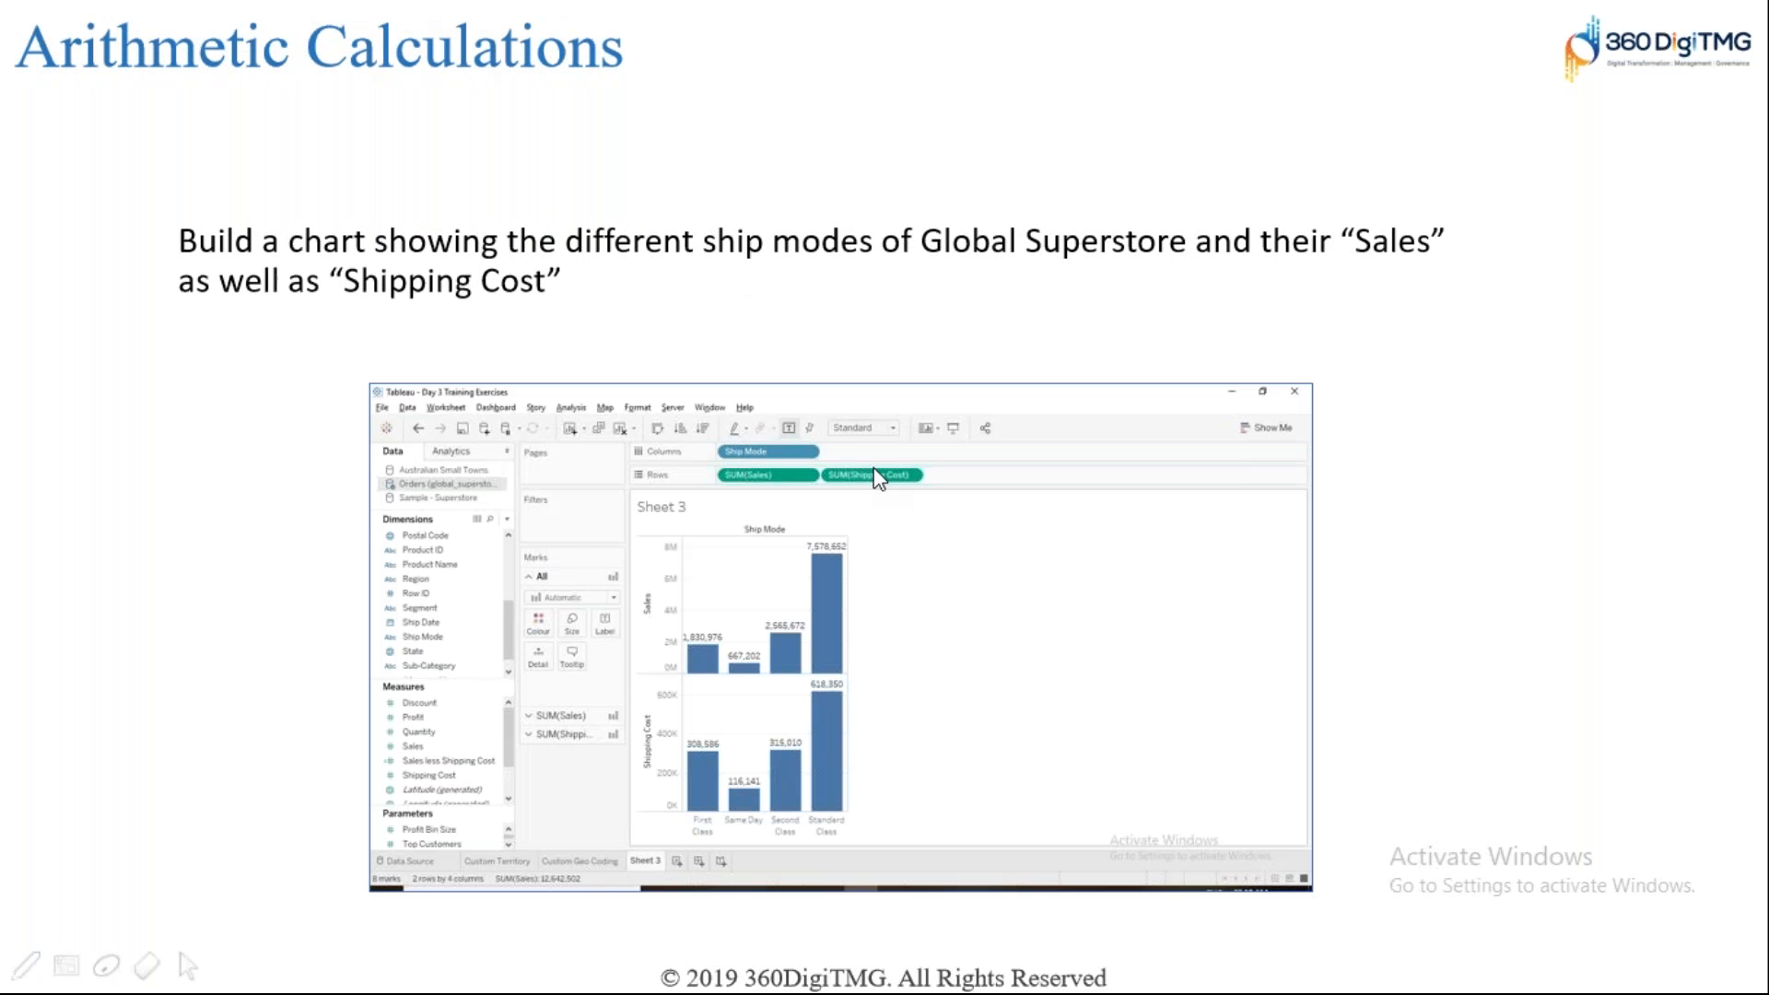
key(Right)
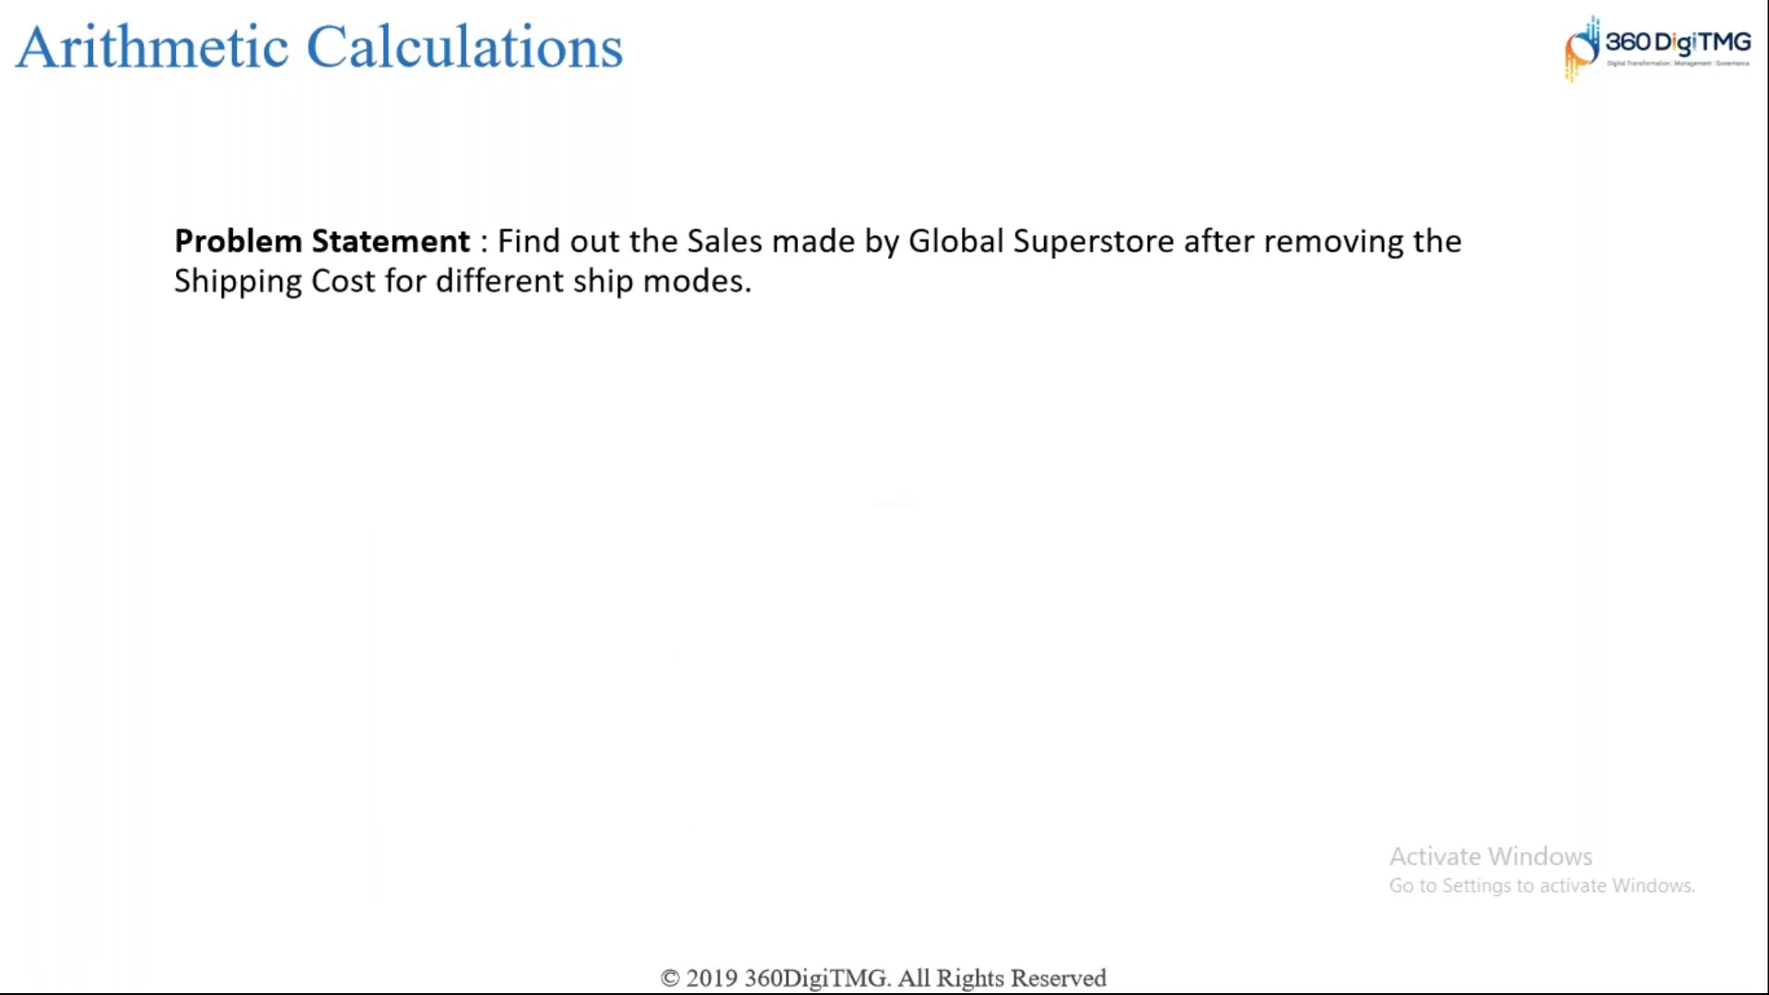
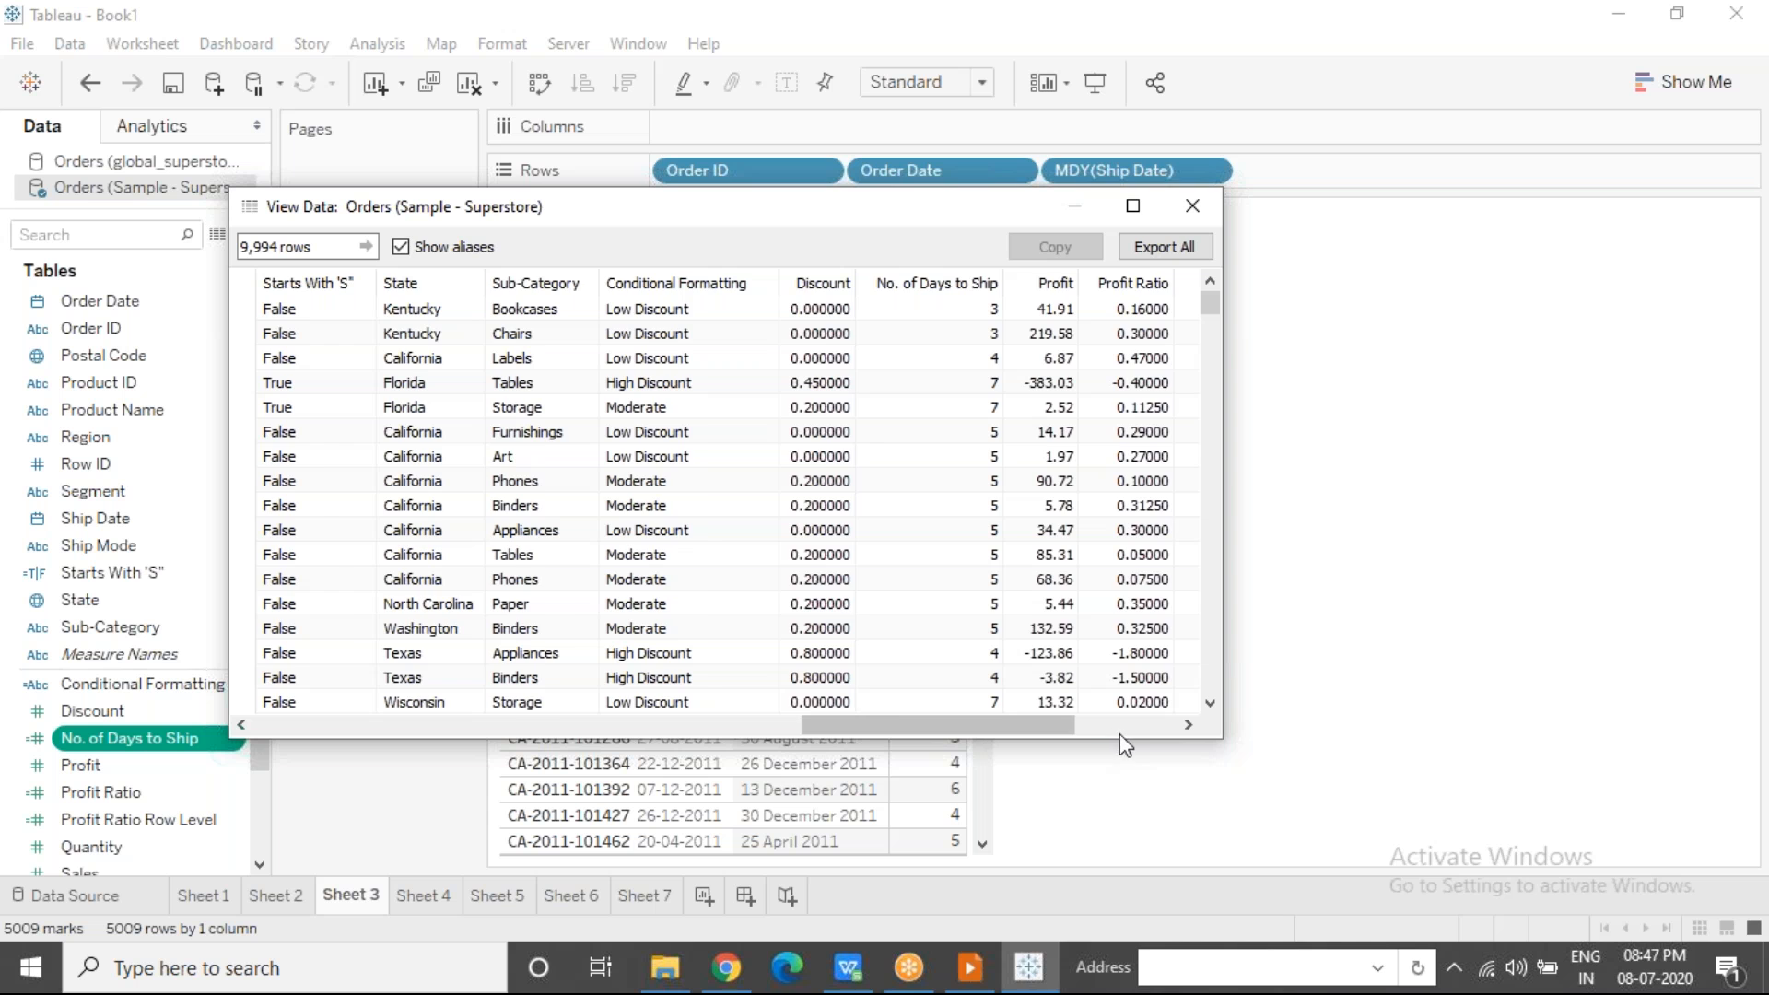
Step: Examine the Sales column in the underlying Orders (Sample - Superstore) data and close the data view
click(1147, 316)
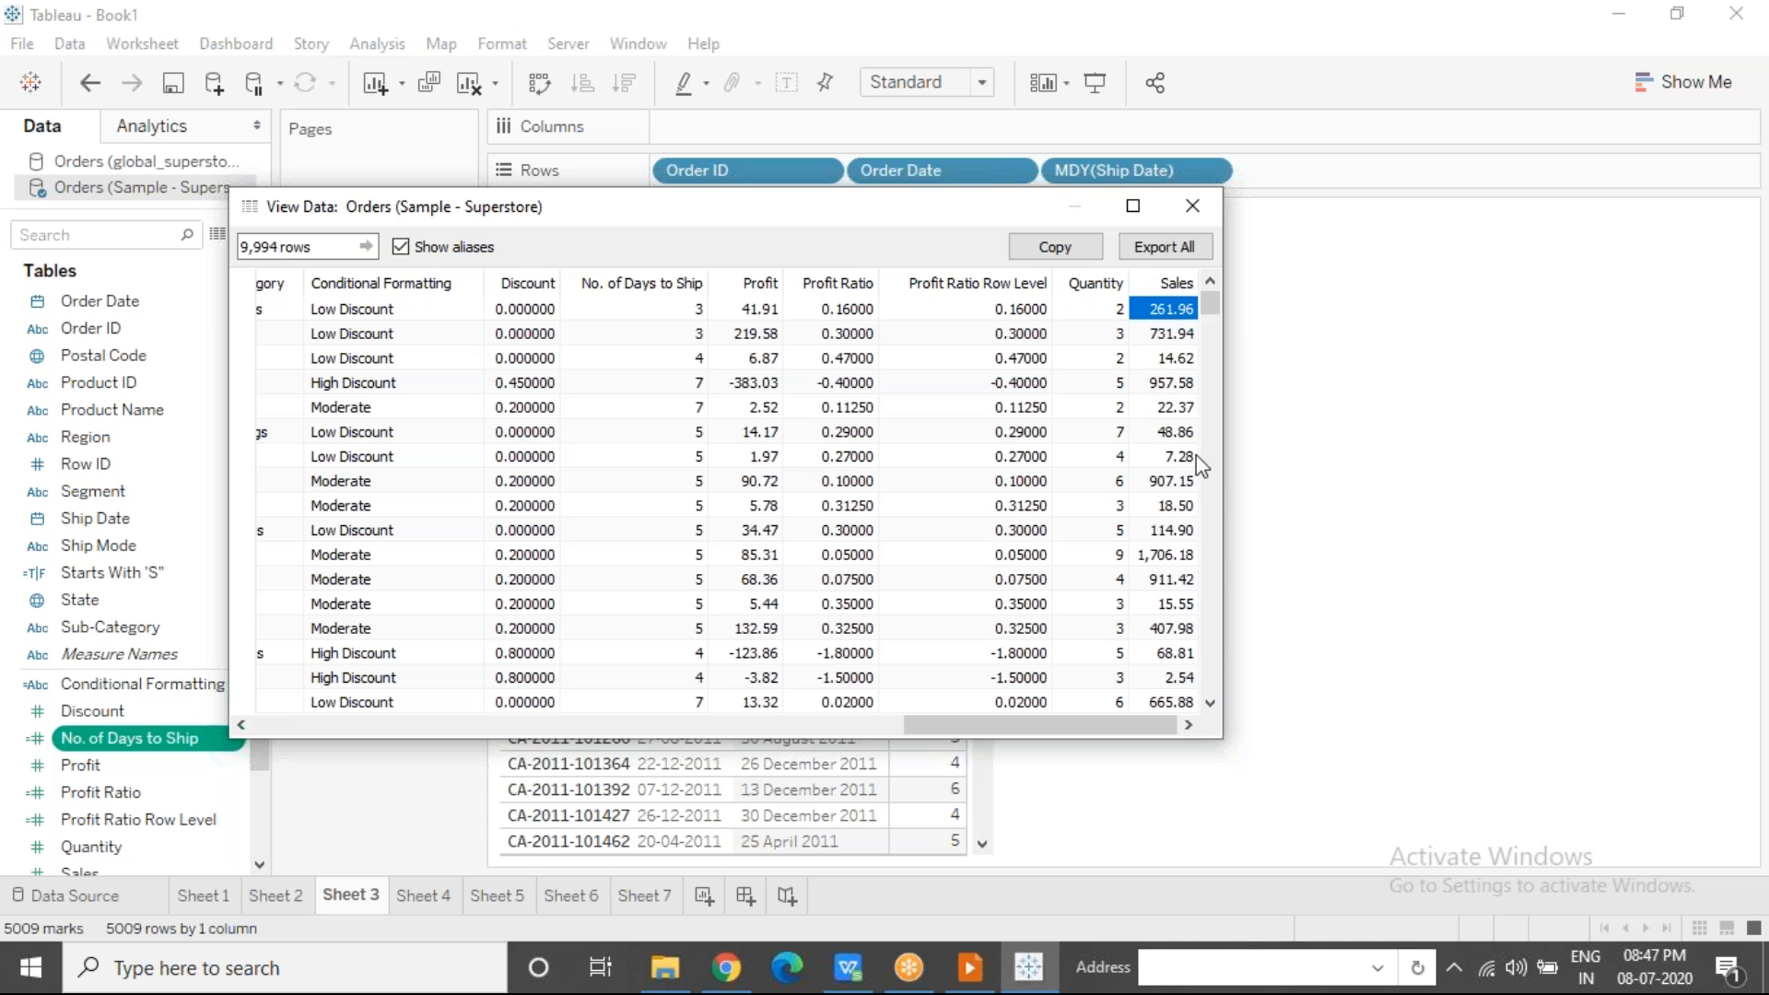
click(1192, 207)
Step: Create a new worksheet with a bar chart of summed Sales by Sub-Category, showing mark labels
click(705, 896)
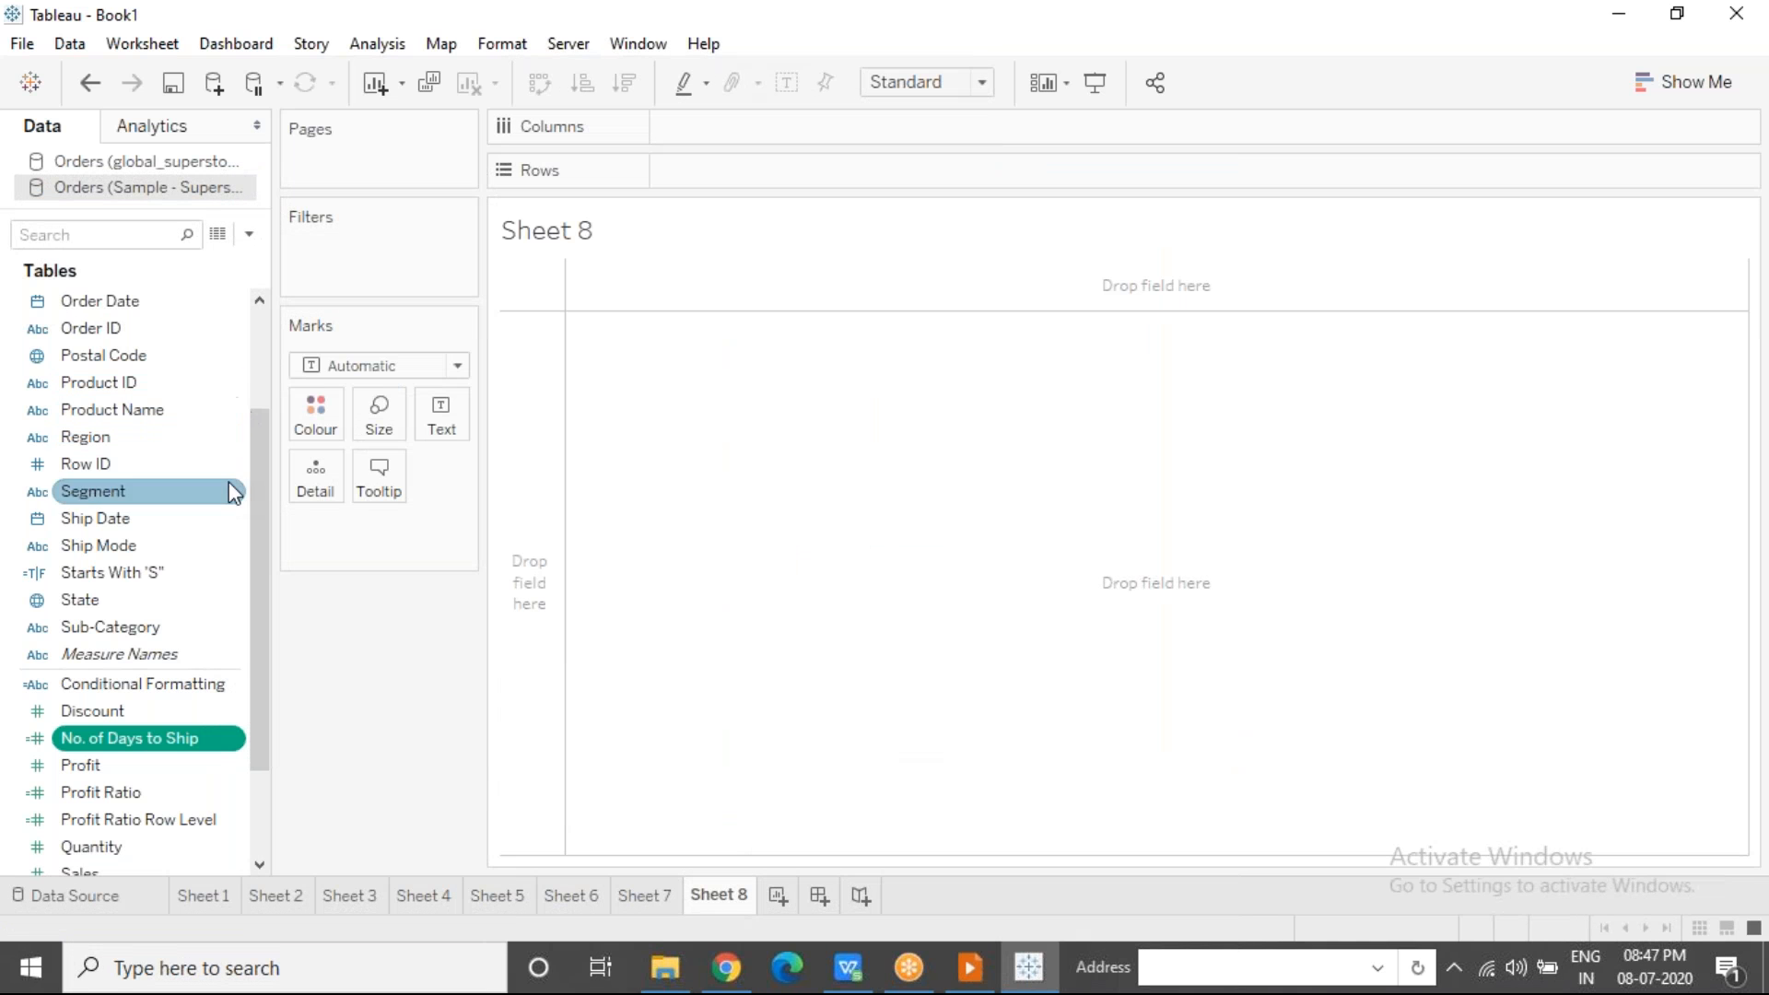
mouse_move(147, 626)
mouse_down()
mouse_move(152, 600)
mouse_move(739, 125)
mouse_up()
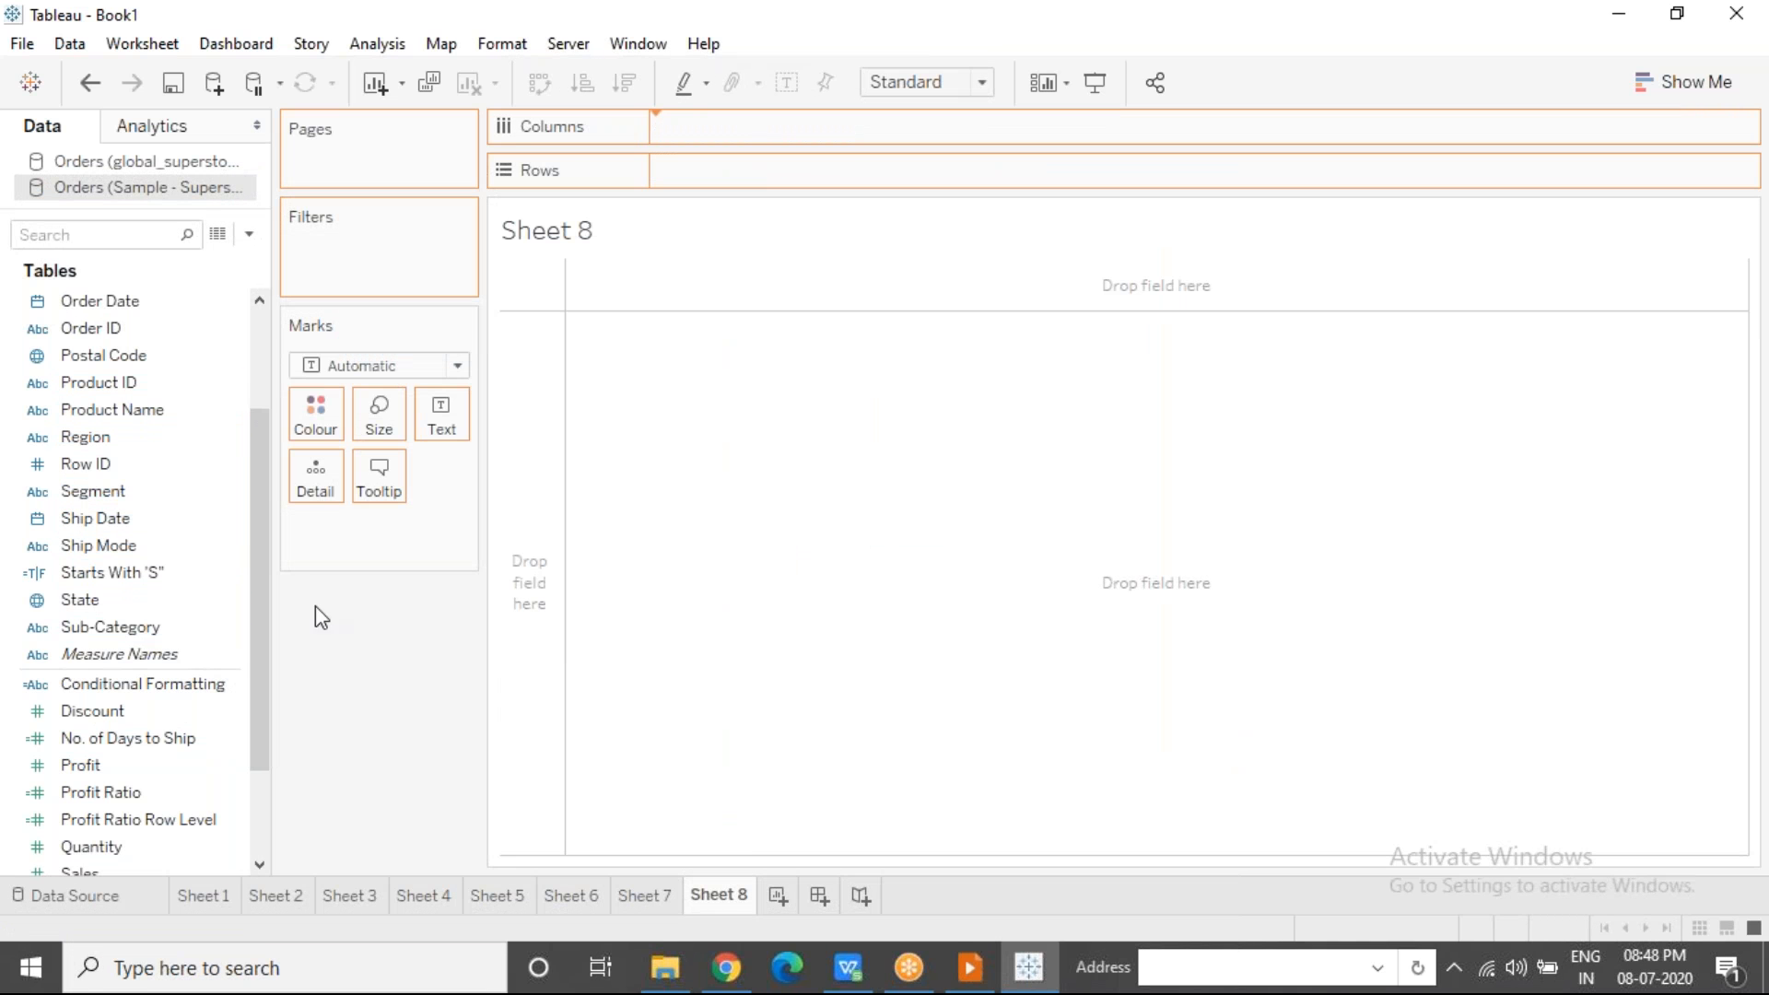
scroll(245, 820, down, 2)
mouse_move(118, 738)
mouse_down()
mouse_move(230, 738)
mouse_move(717, 173)
mouse_up()
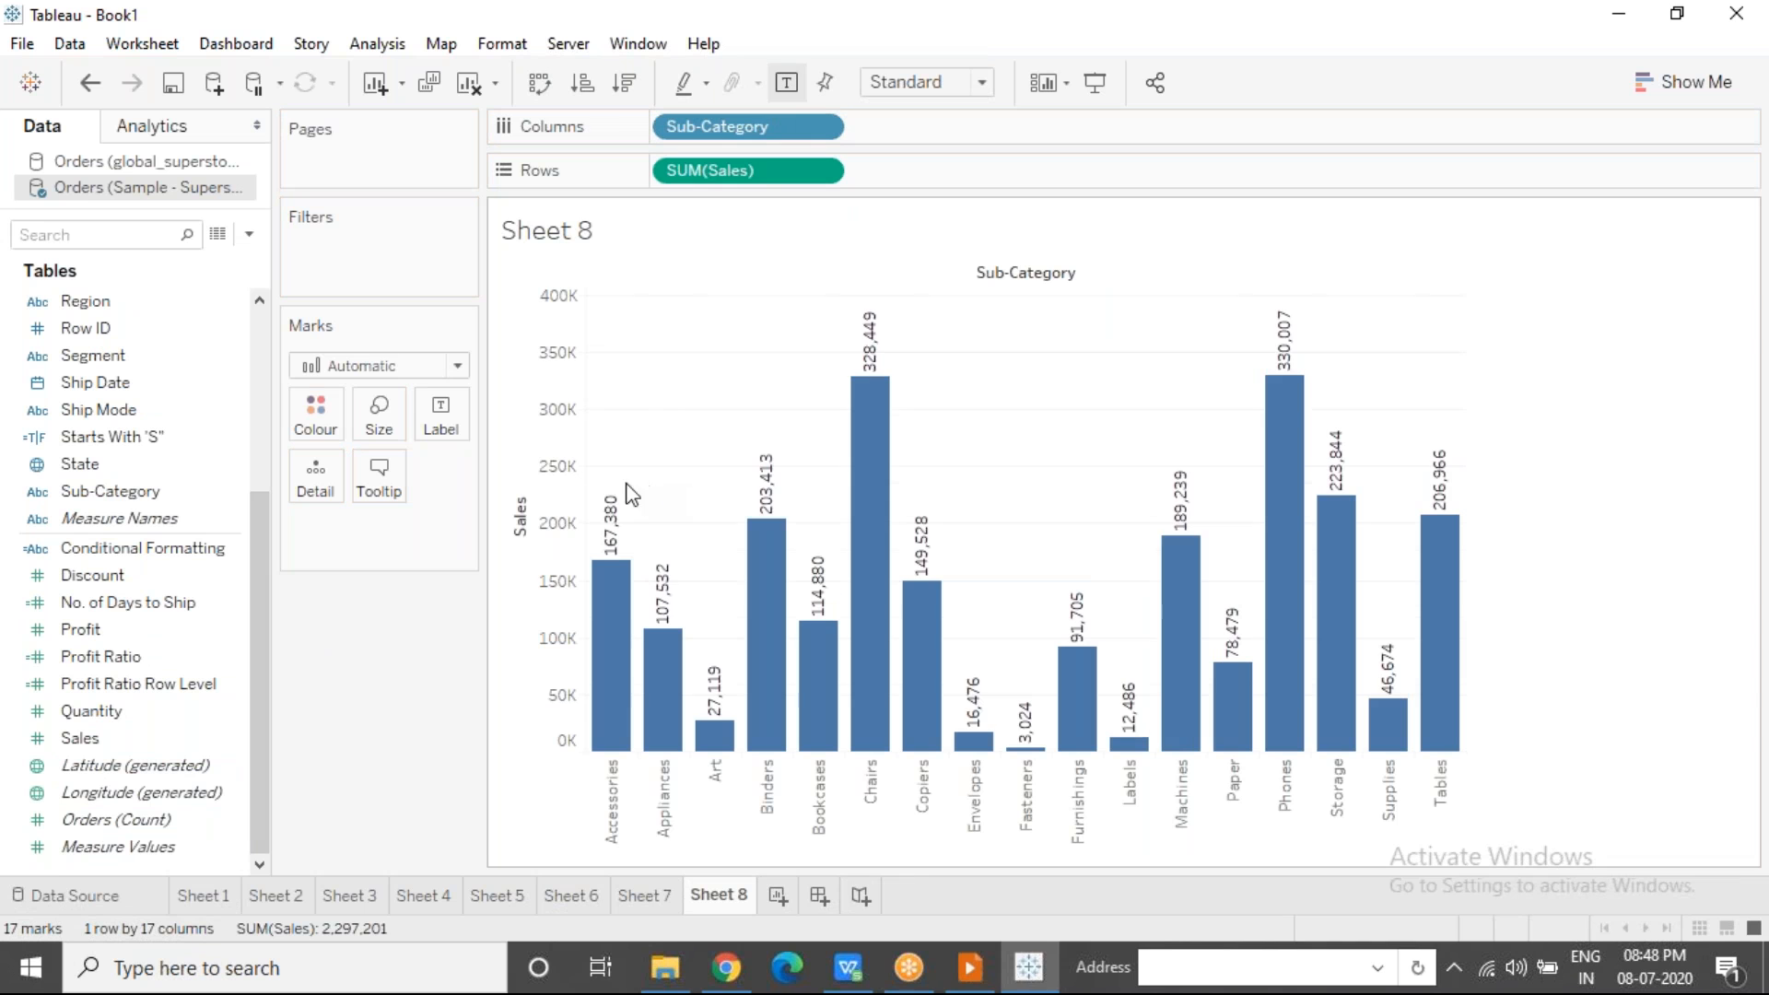
Step: Highlight the Accessories, Appliances and Art bars to examine their sales, and clear the selection
drag(594, 473, 742, 742)
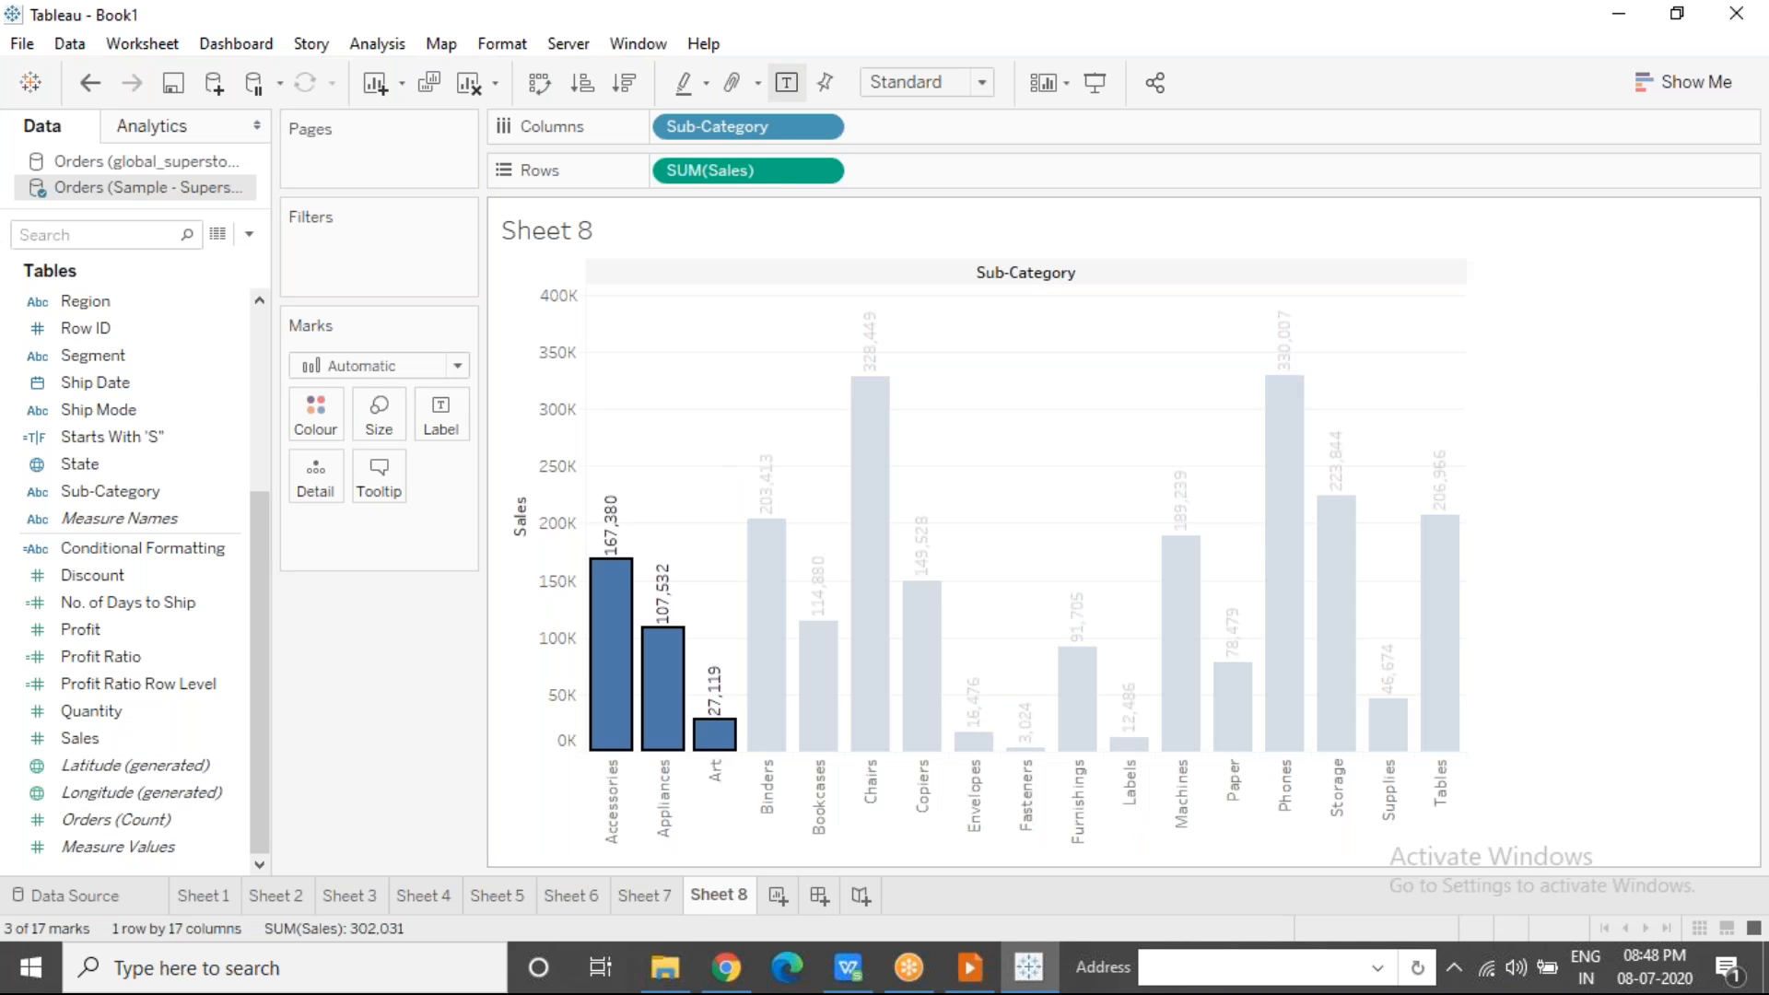
click(710, 466)
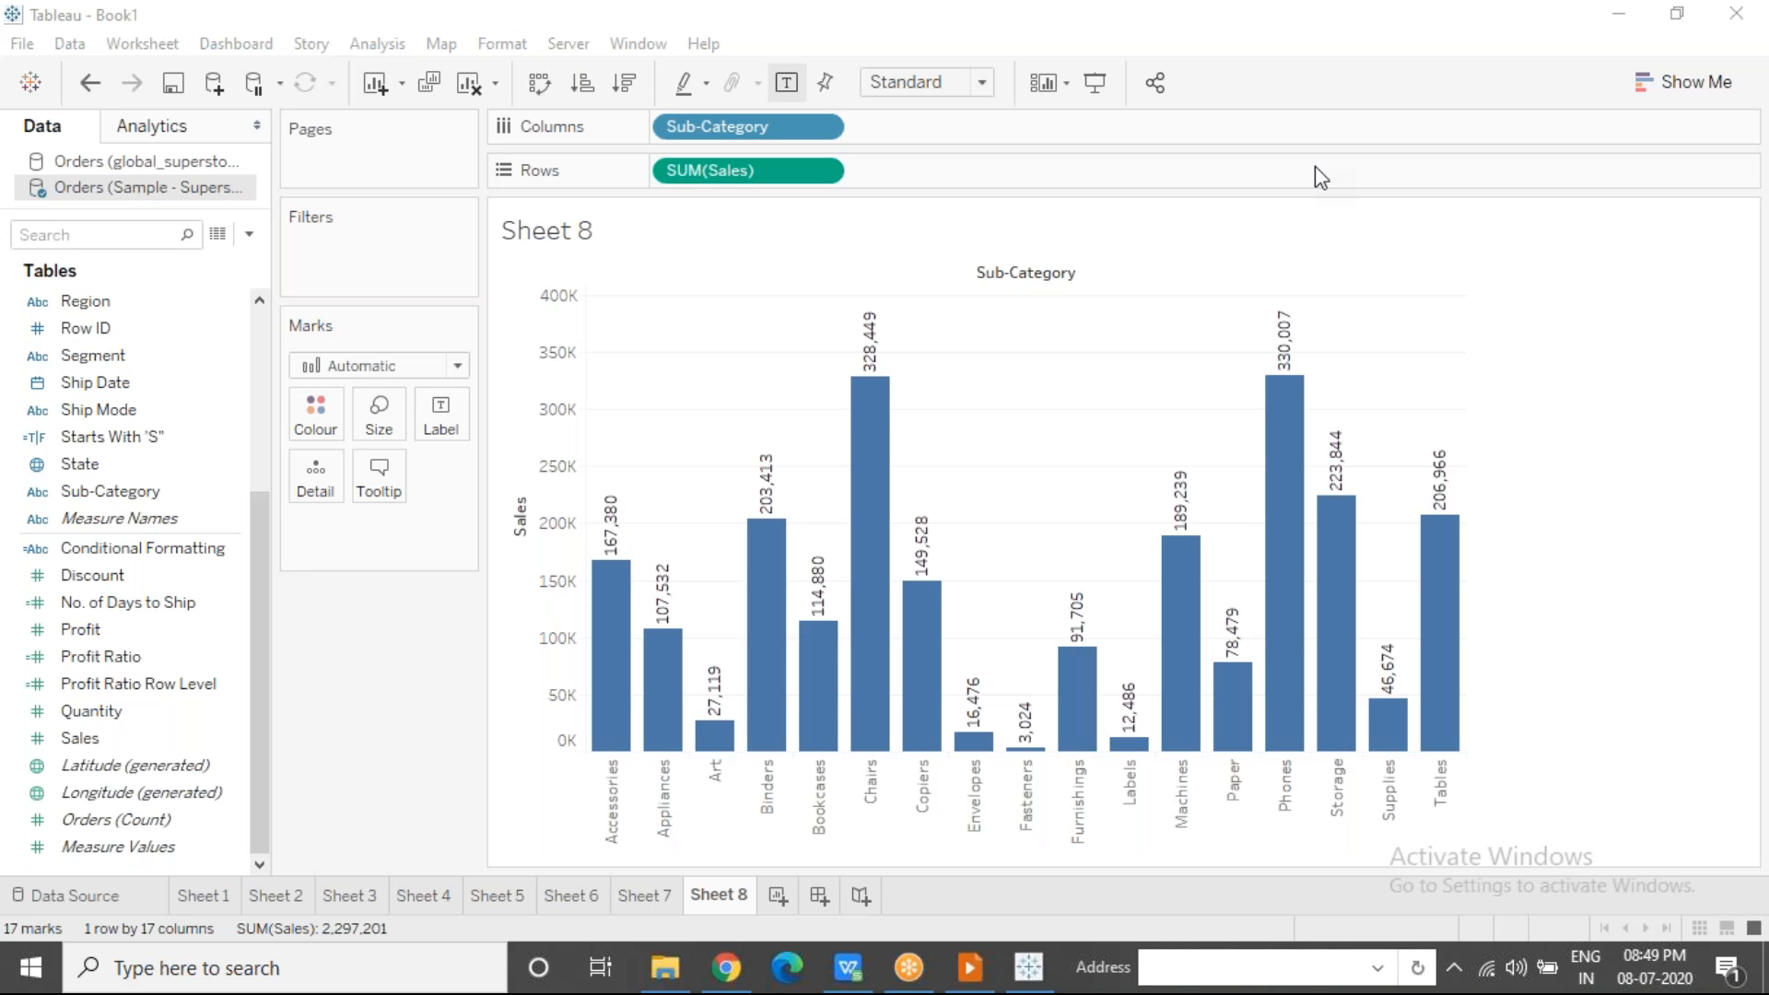
click(982, 395)
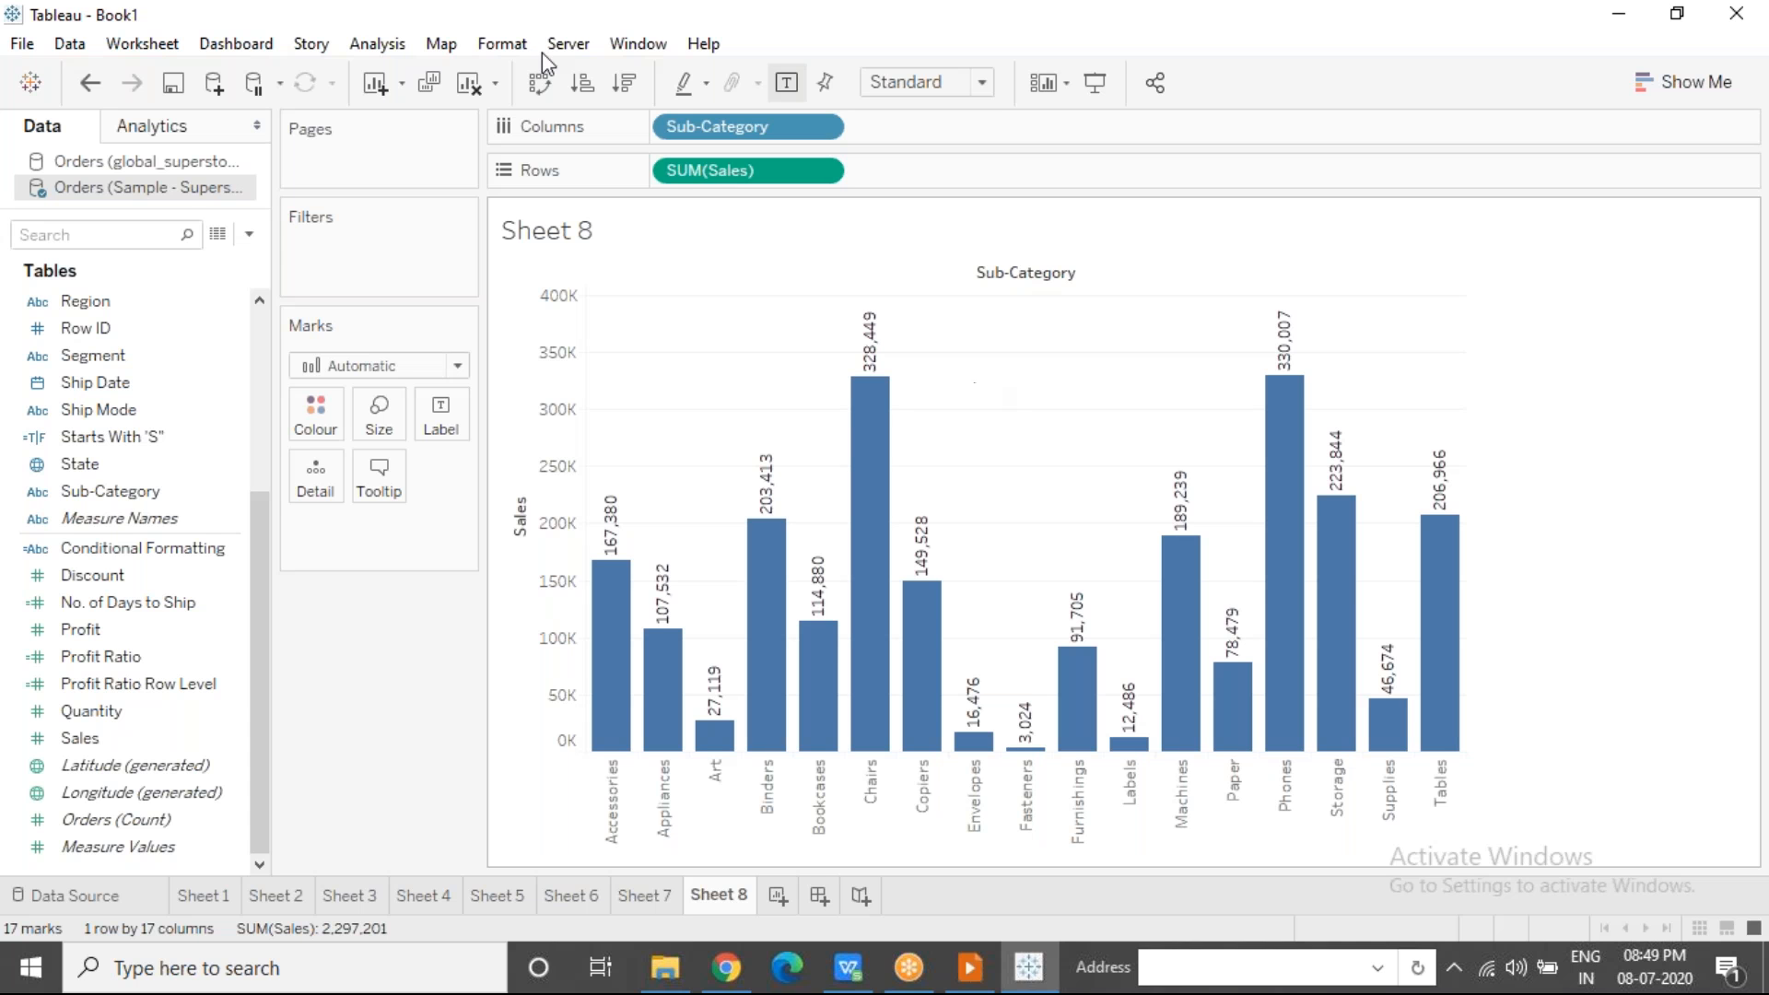
Step: Create a calculated field named Sales Spotlight and begin its formula with IF SUM([Sales]) > 250000 THEN
click(379, 44)
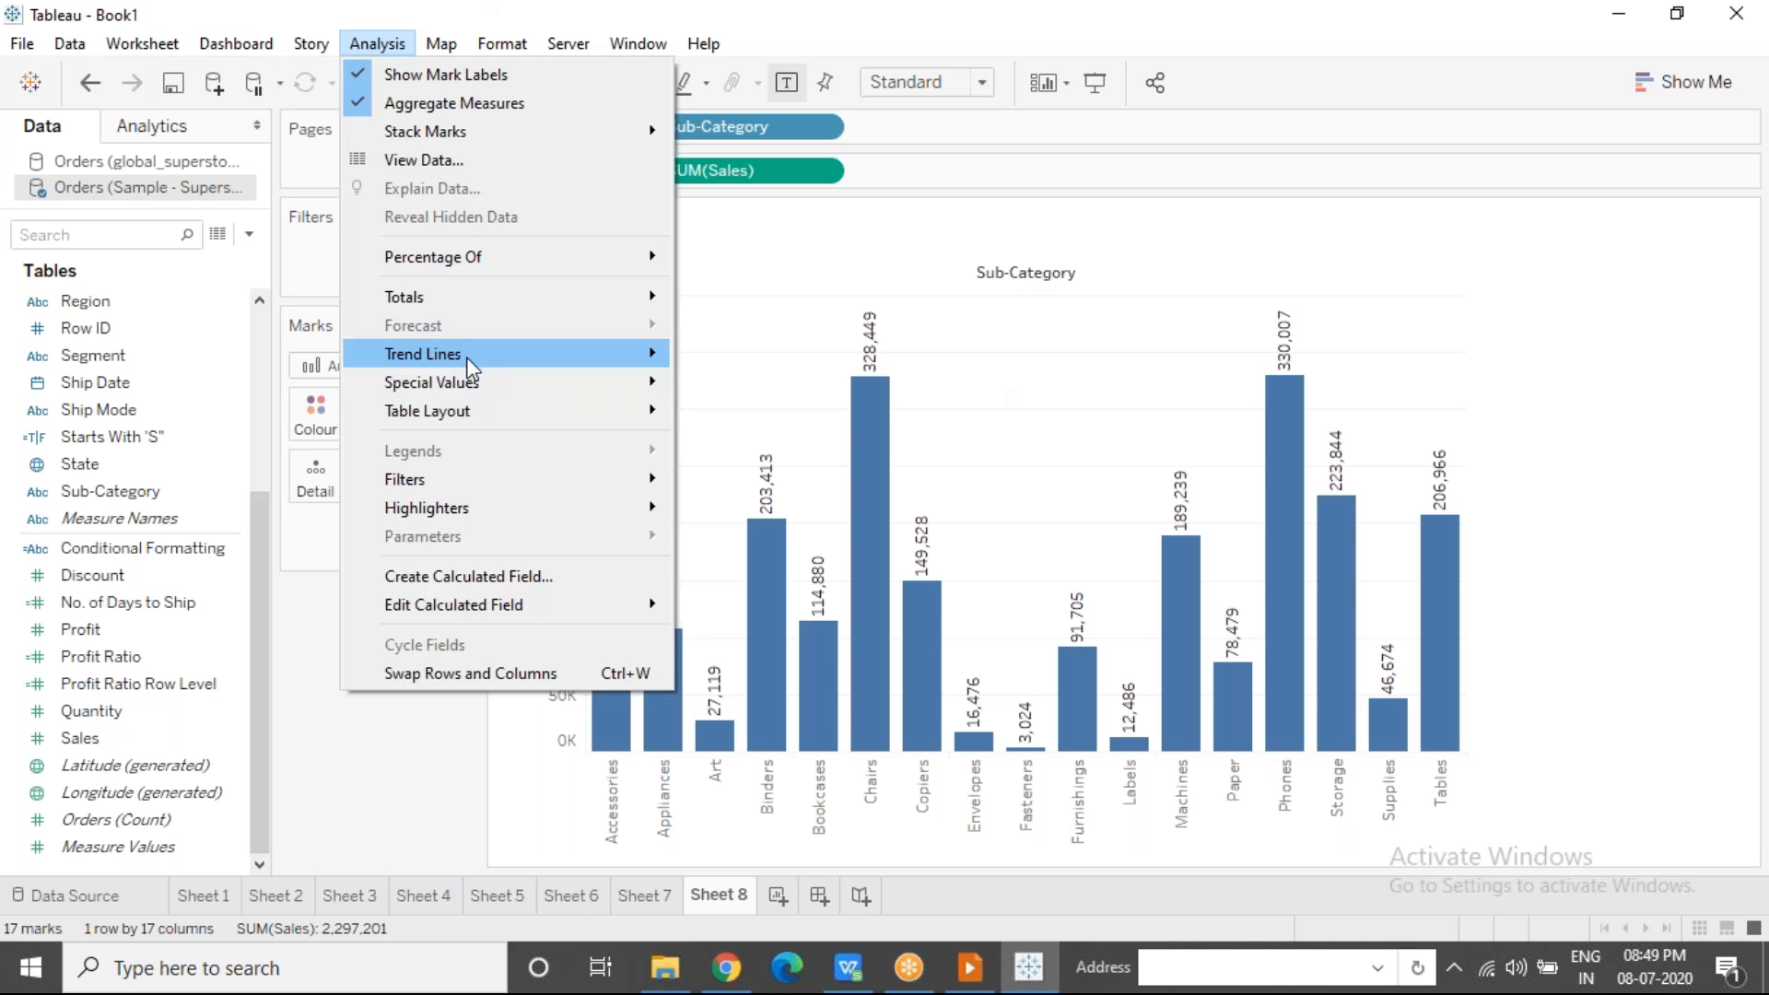
click(507, 577)
text(Sales Spotlight)
key(Tab)
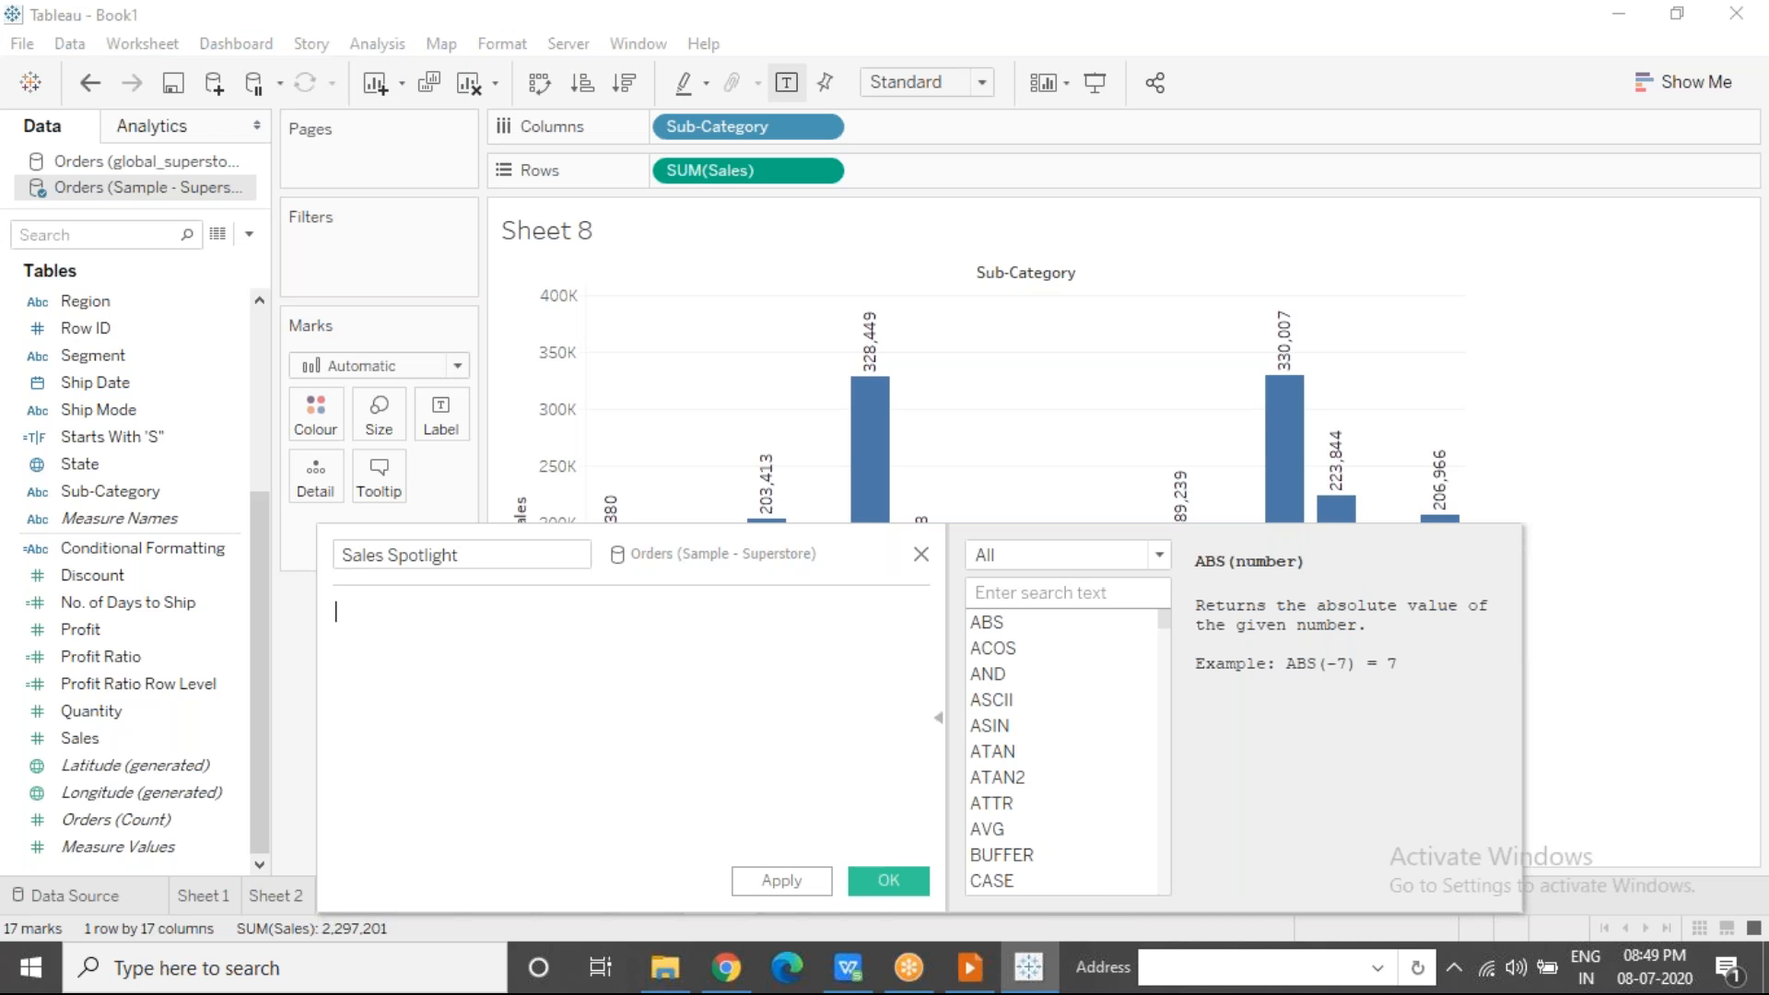
text(IF sum)
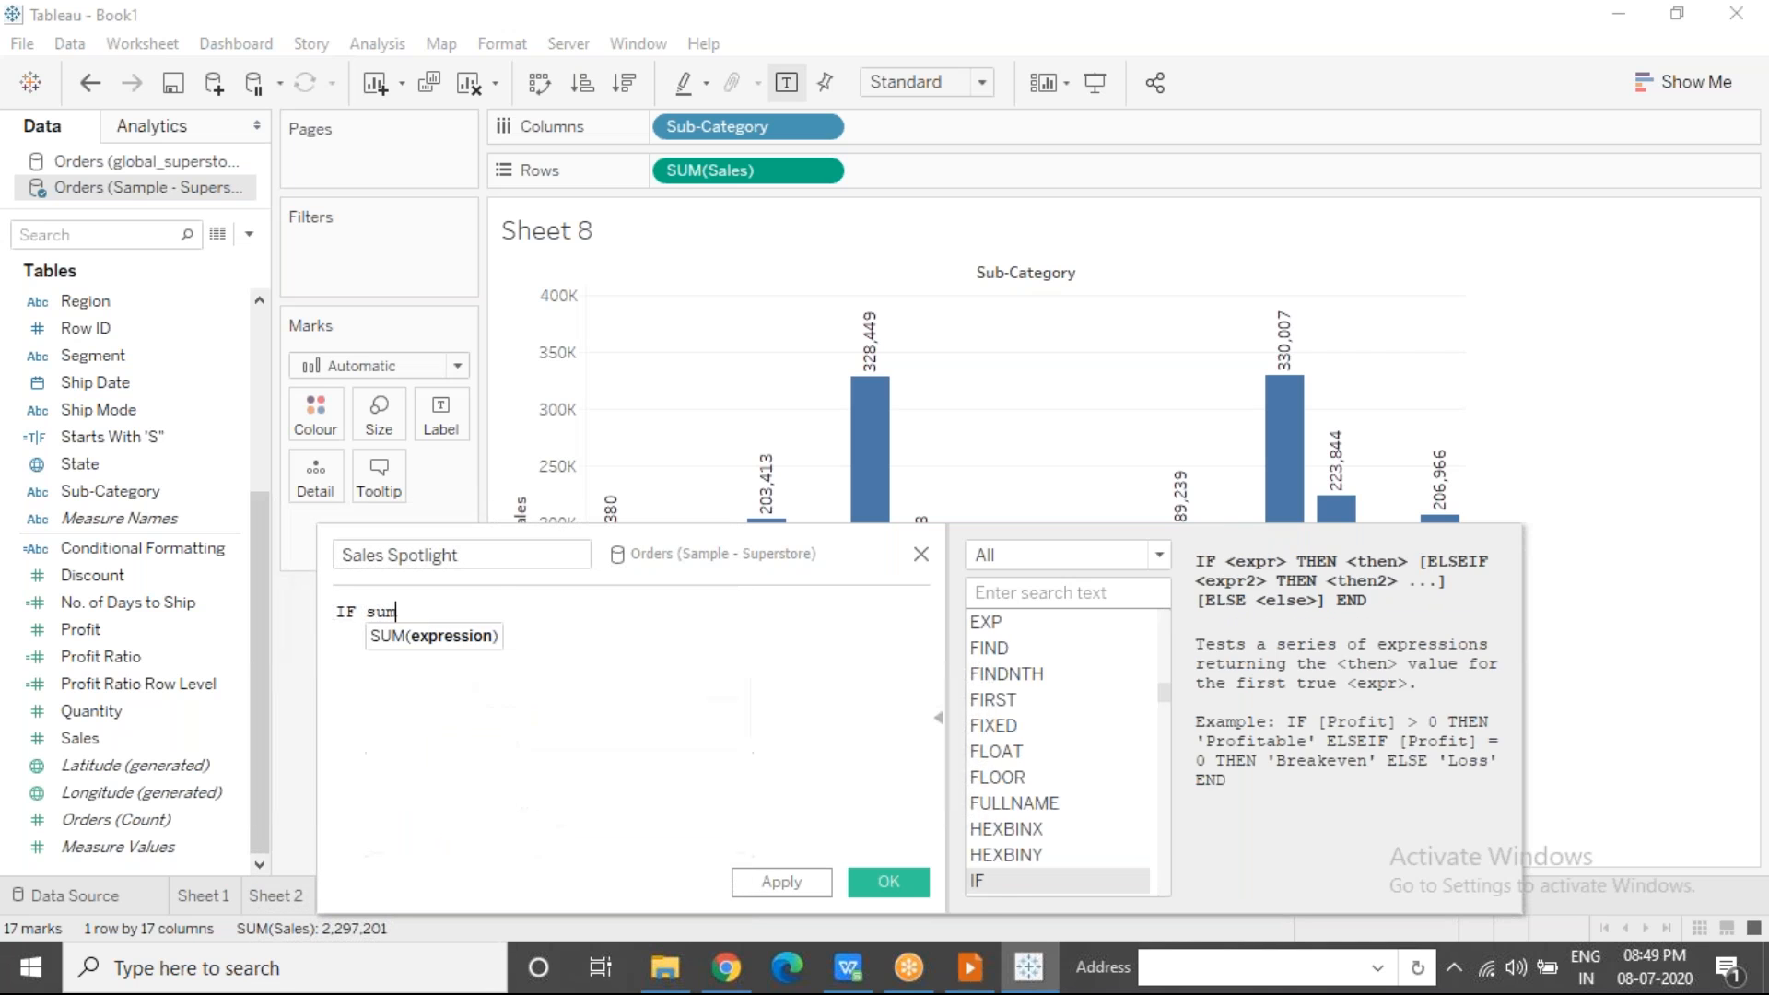
text(([Sales]) > )
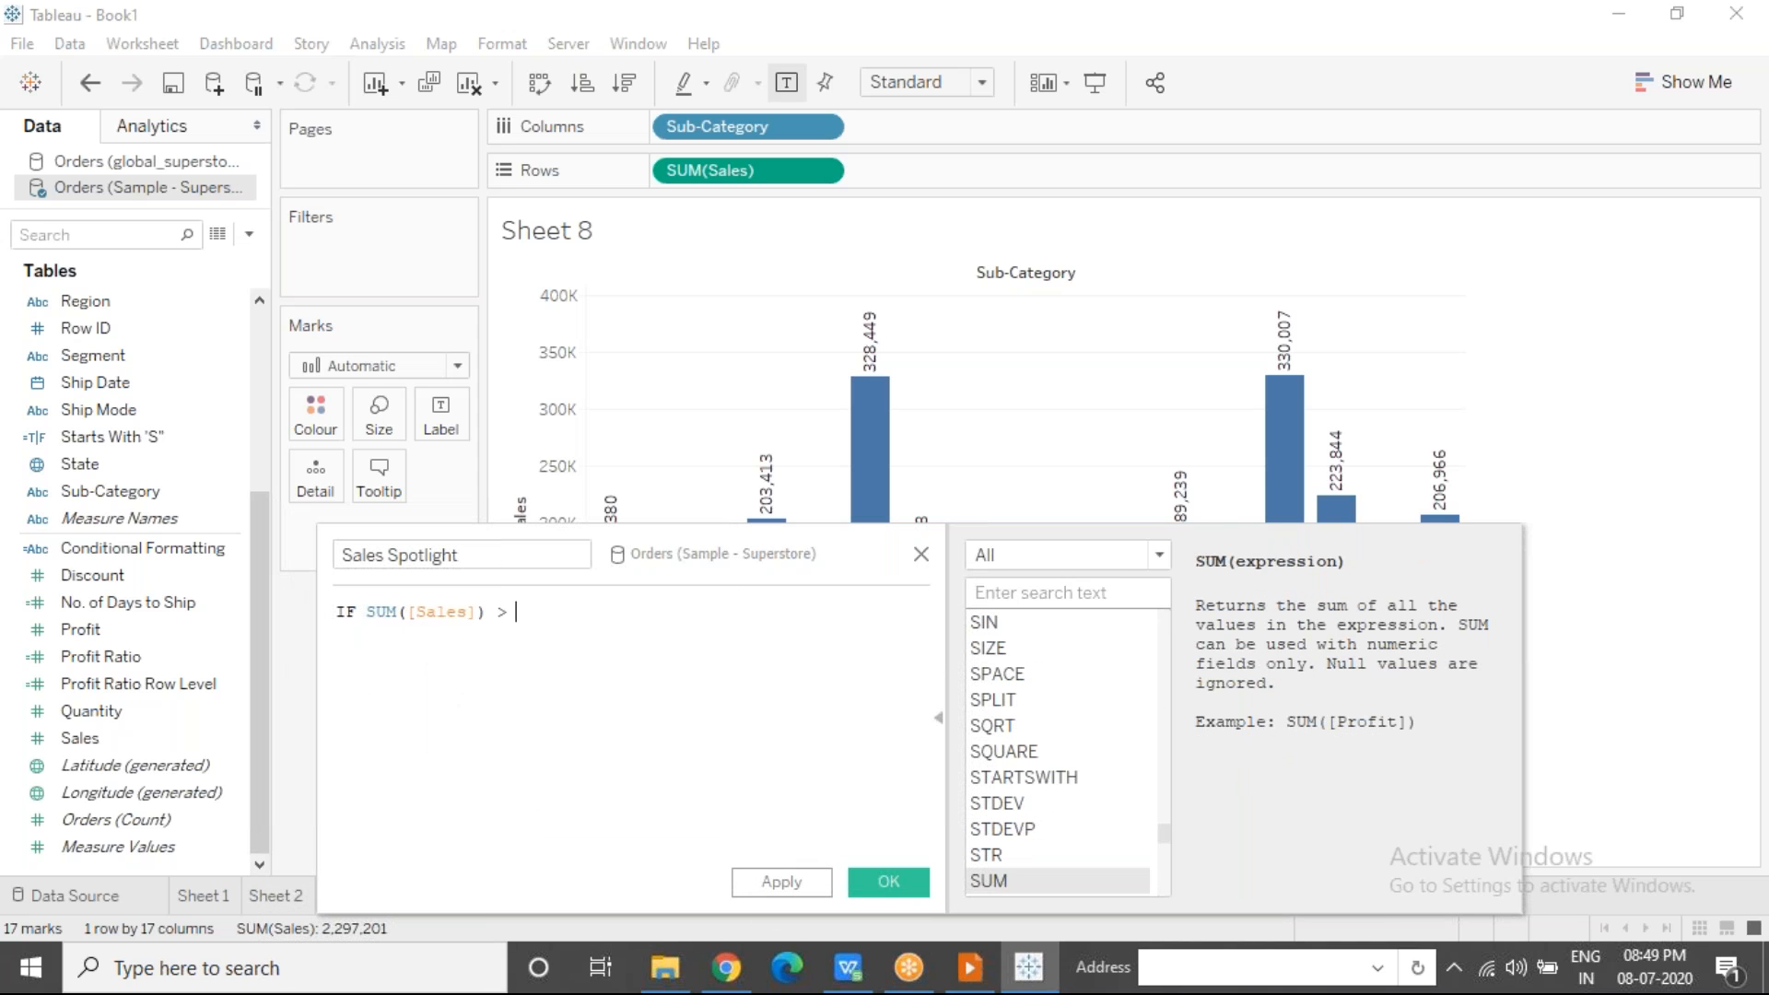
text(250000 THEN)
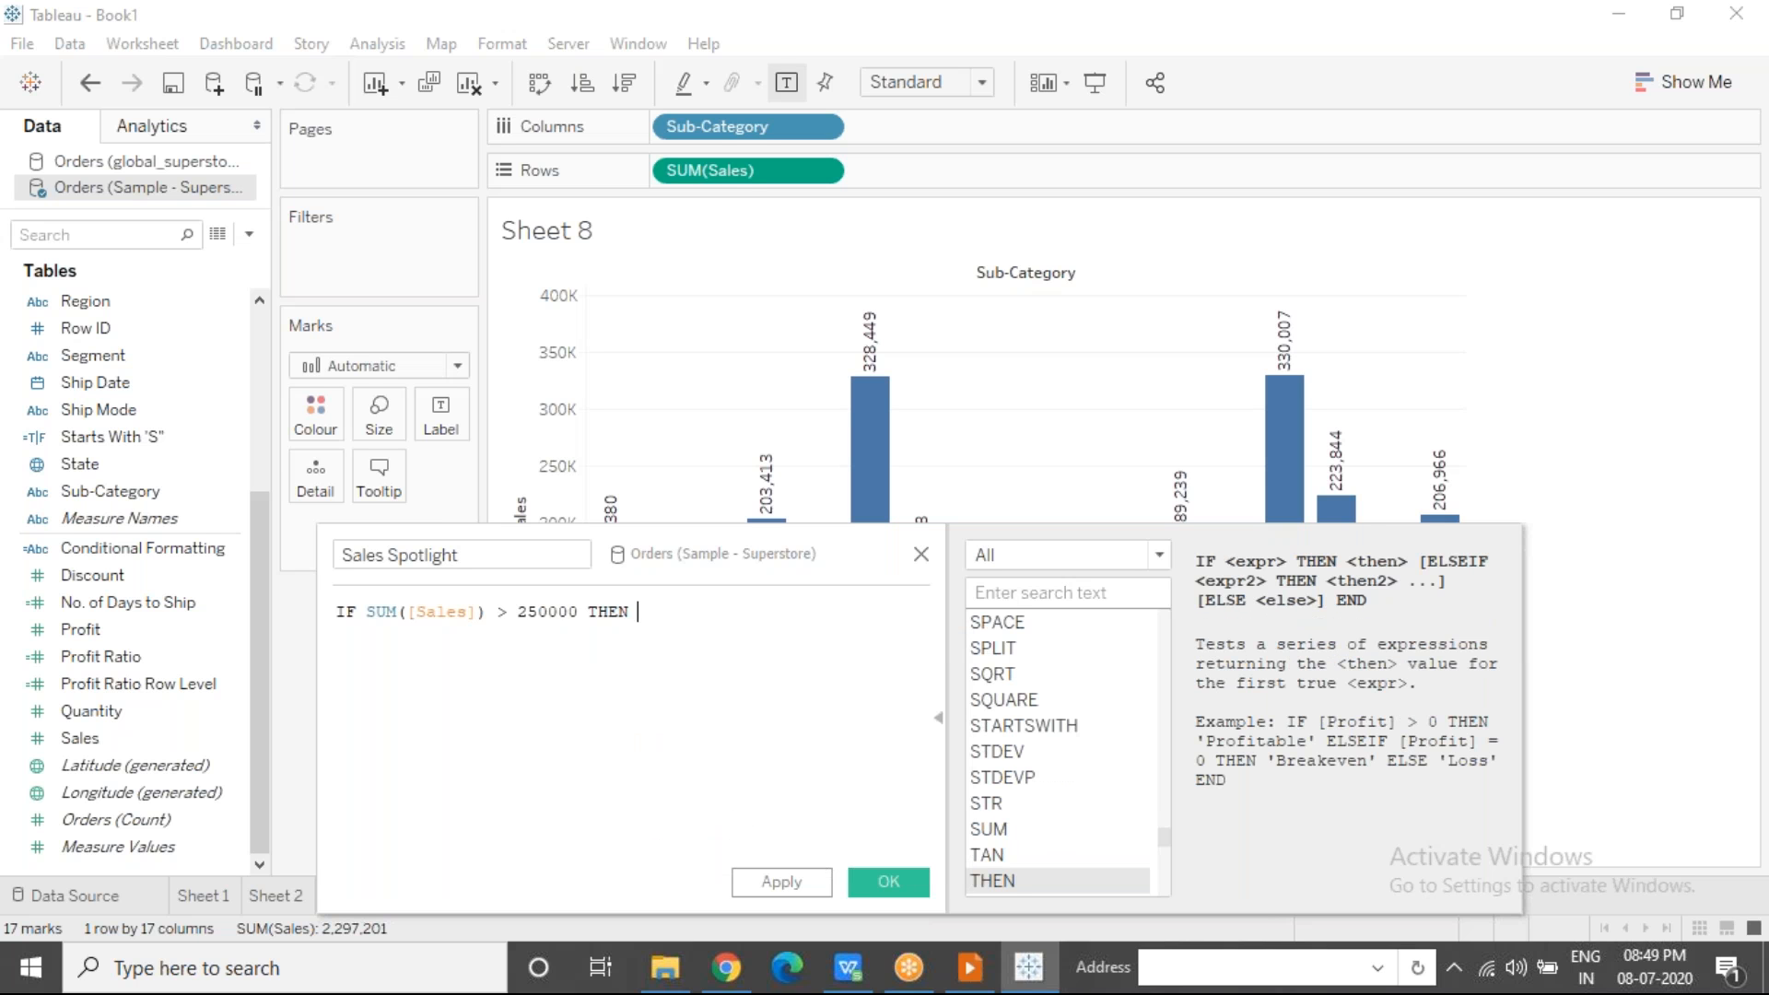
Step: Complete the first formula branch with "High Sales" and add the branch ELSEIF SUM([Sales]) < 50000 THEN "Low Sales"
text( "High Sales")
key(Return)
text(EL)
key(Down)
key(Return)
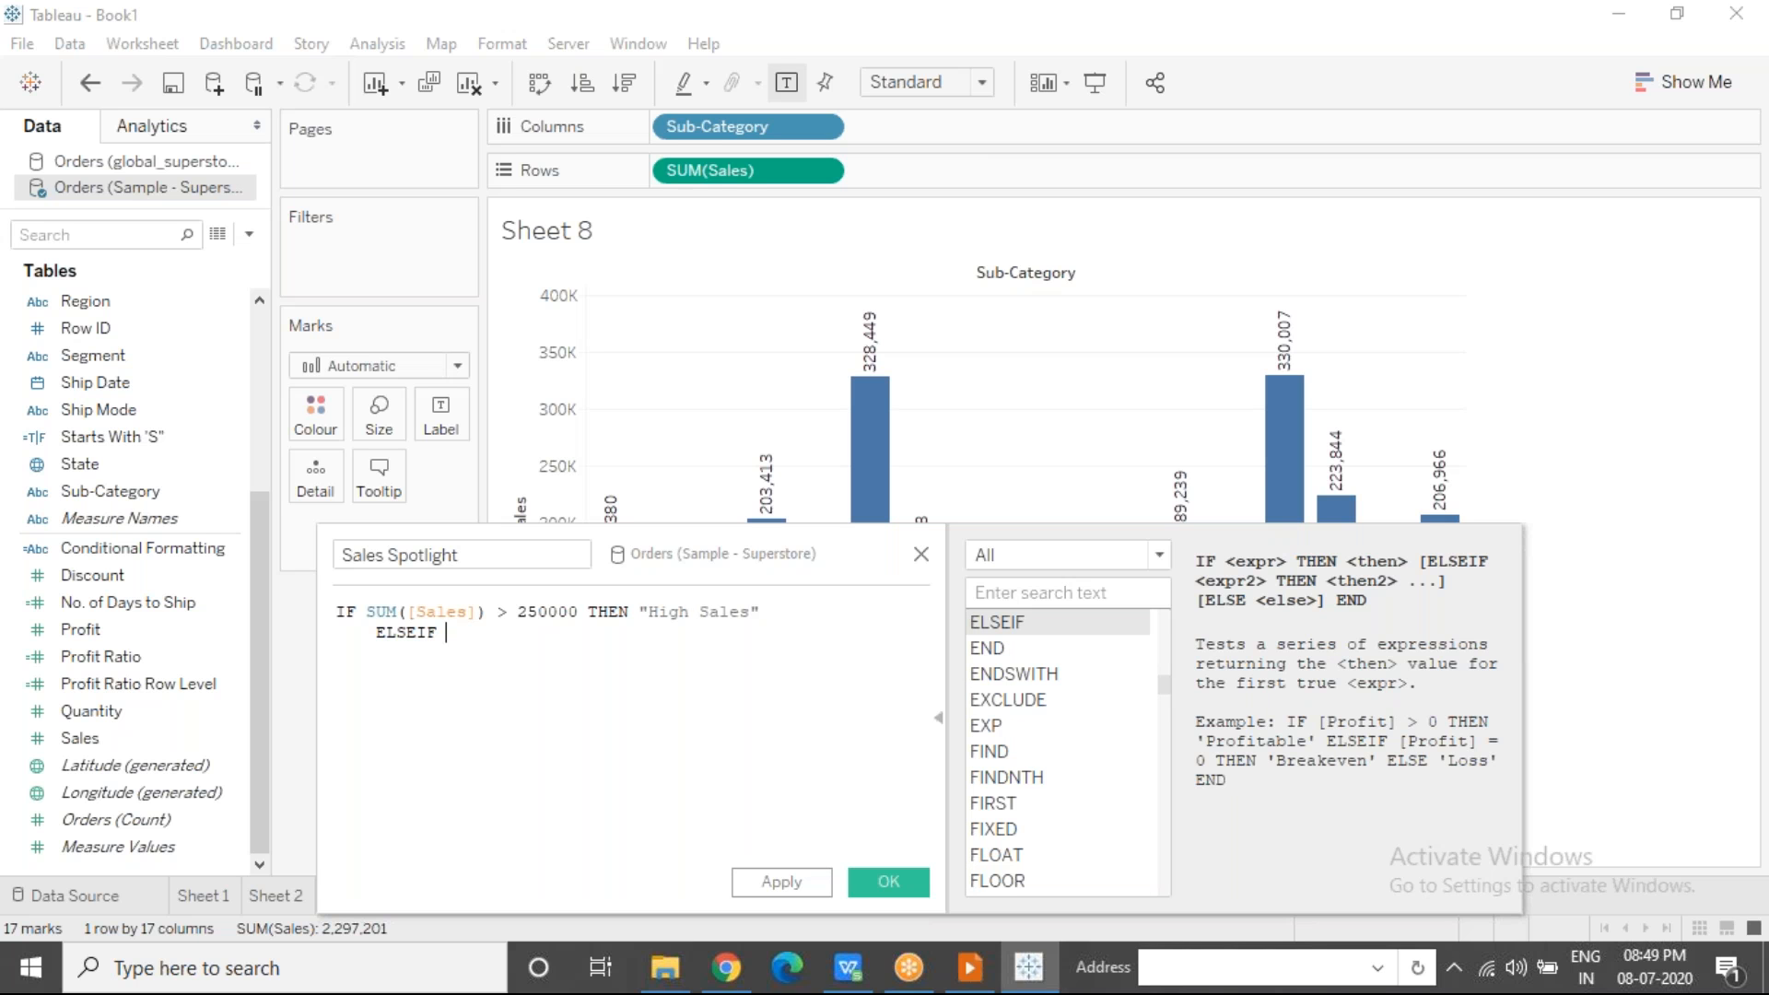
text(SUM(Sa)
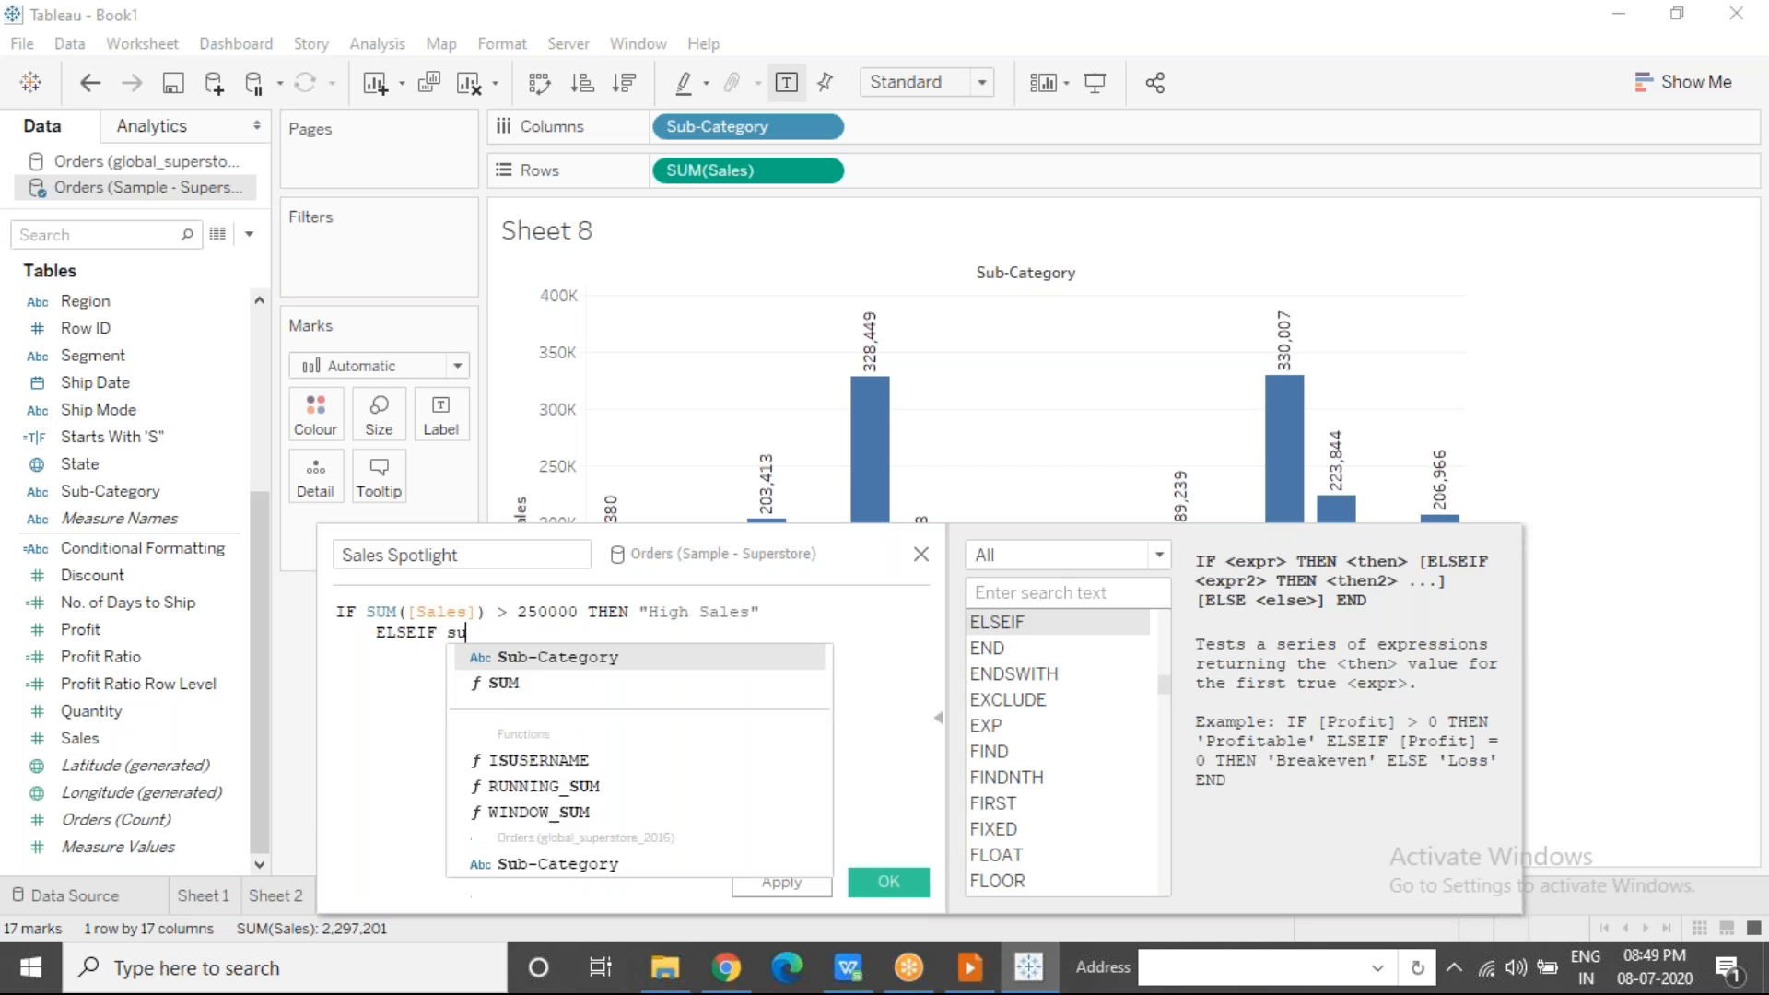
key(Return)
text() < 50000)
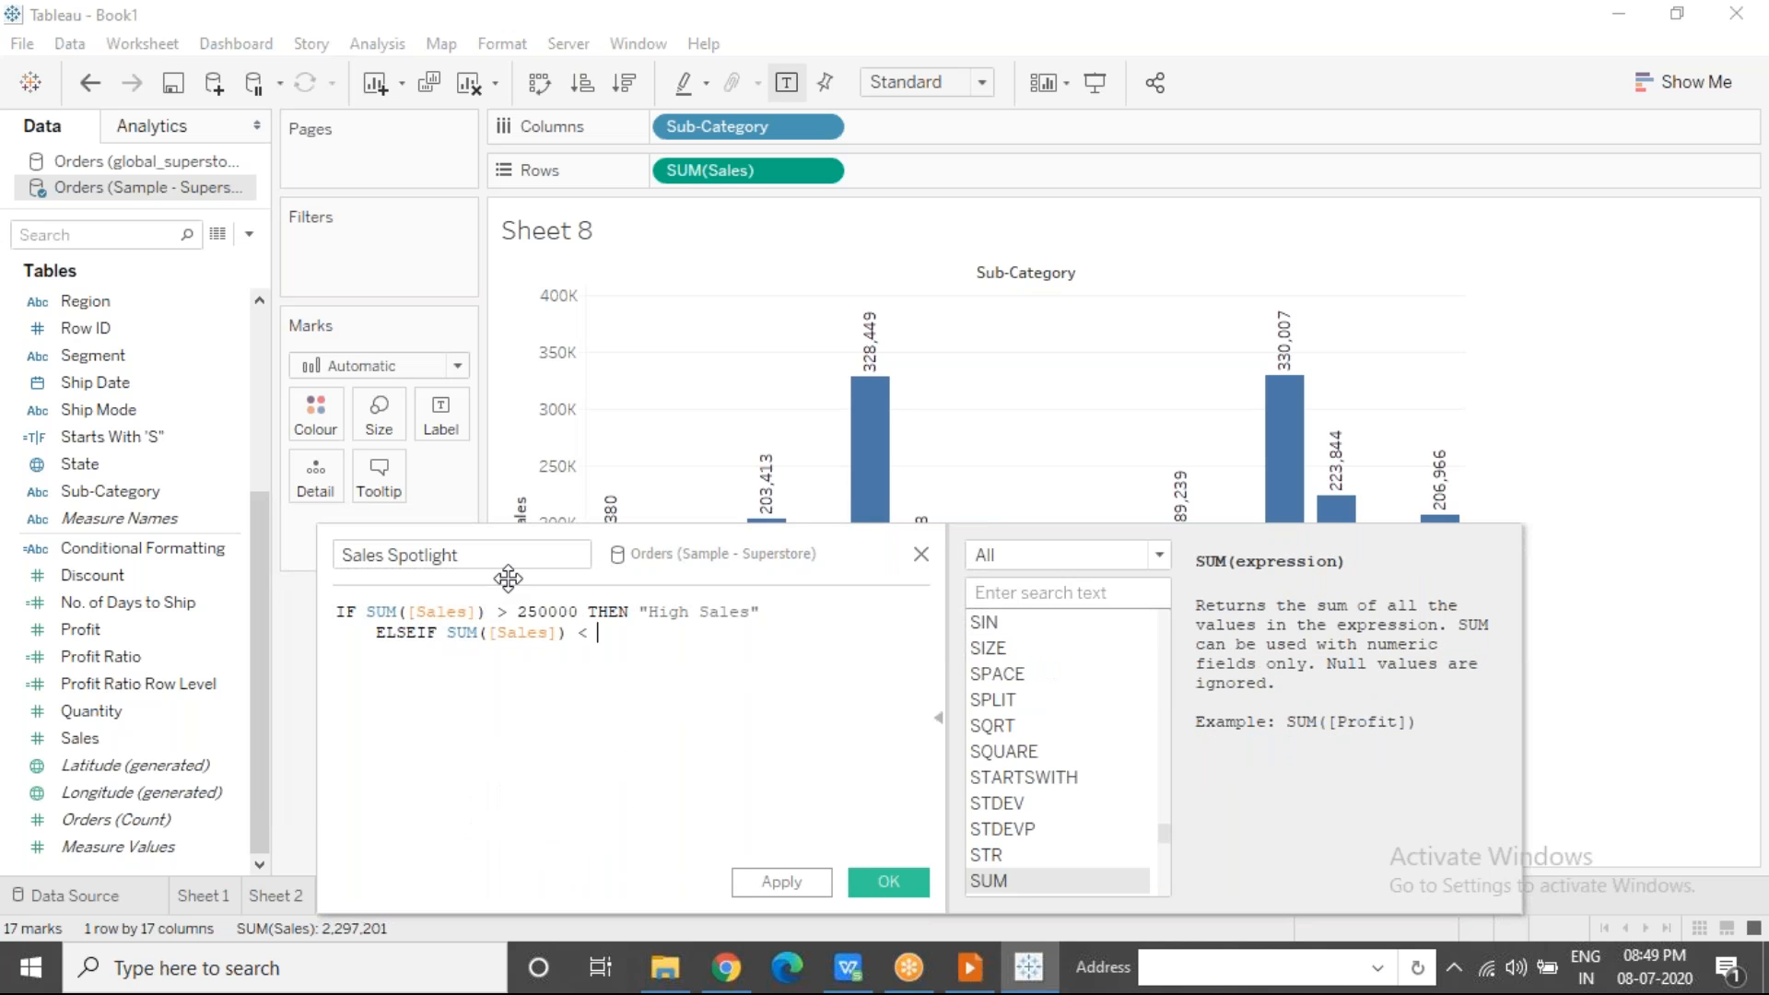
text( THEN "Low Sales")
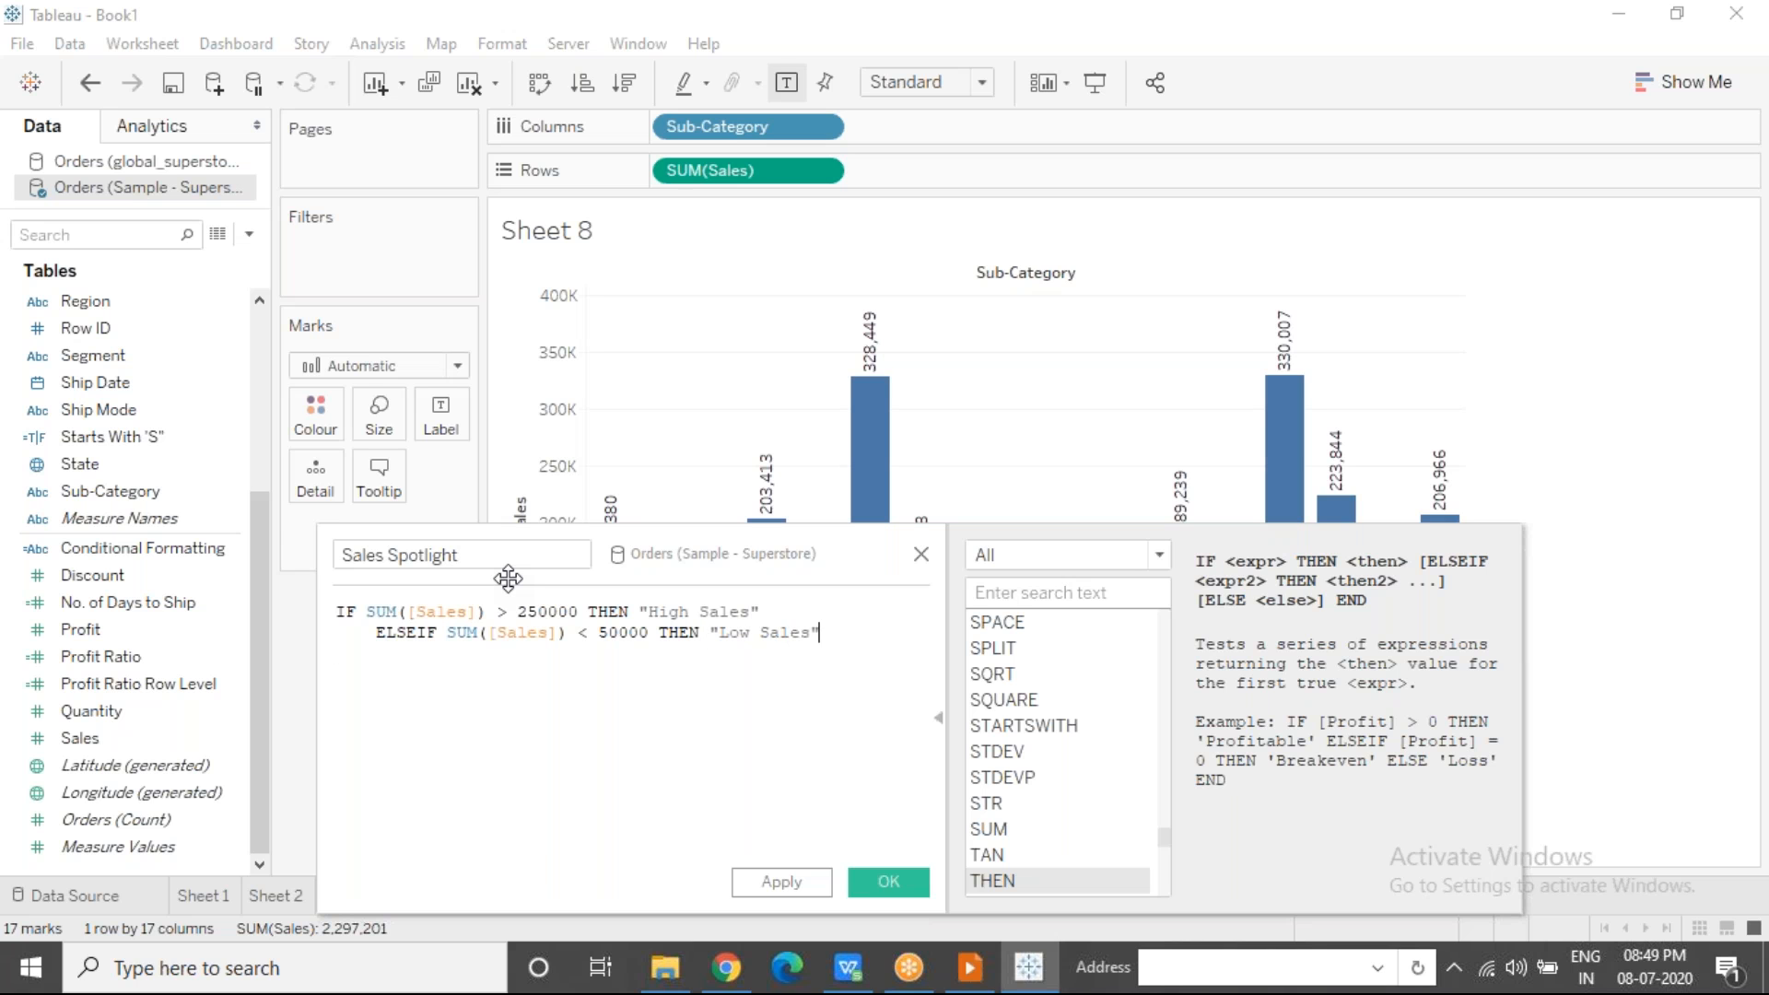
Step: Finish the Sales Spotlight formula with ELSE "Moderate Sales" and a closing END line
key(Tab)
text(ELSE)
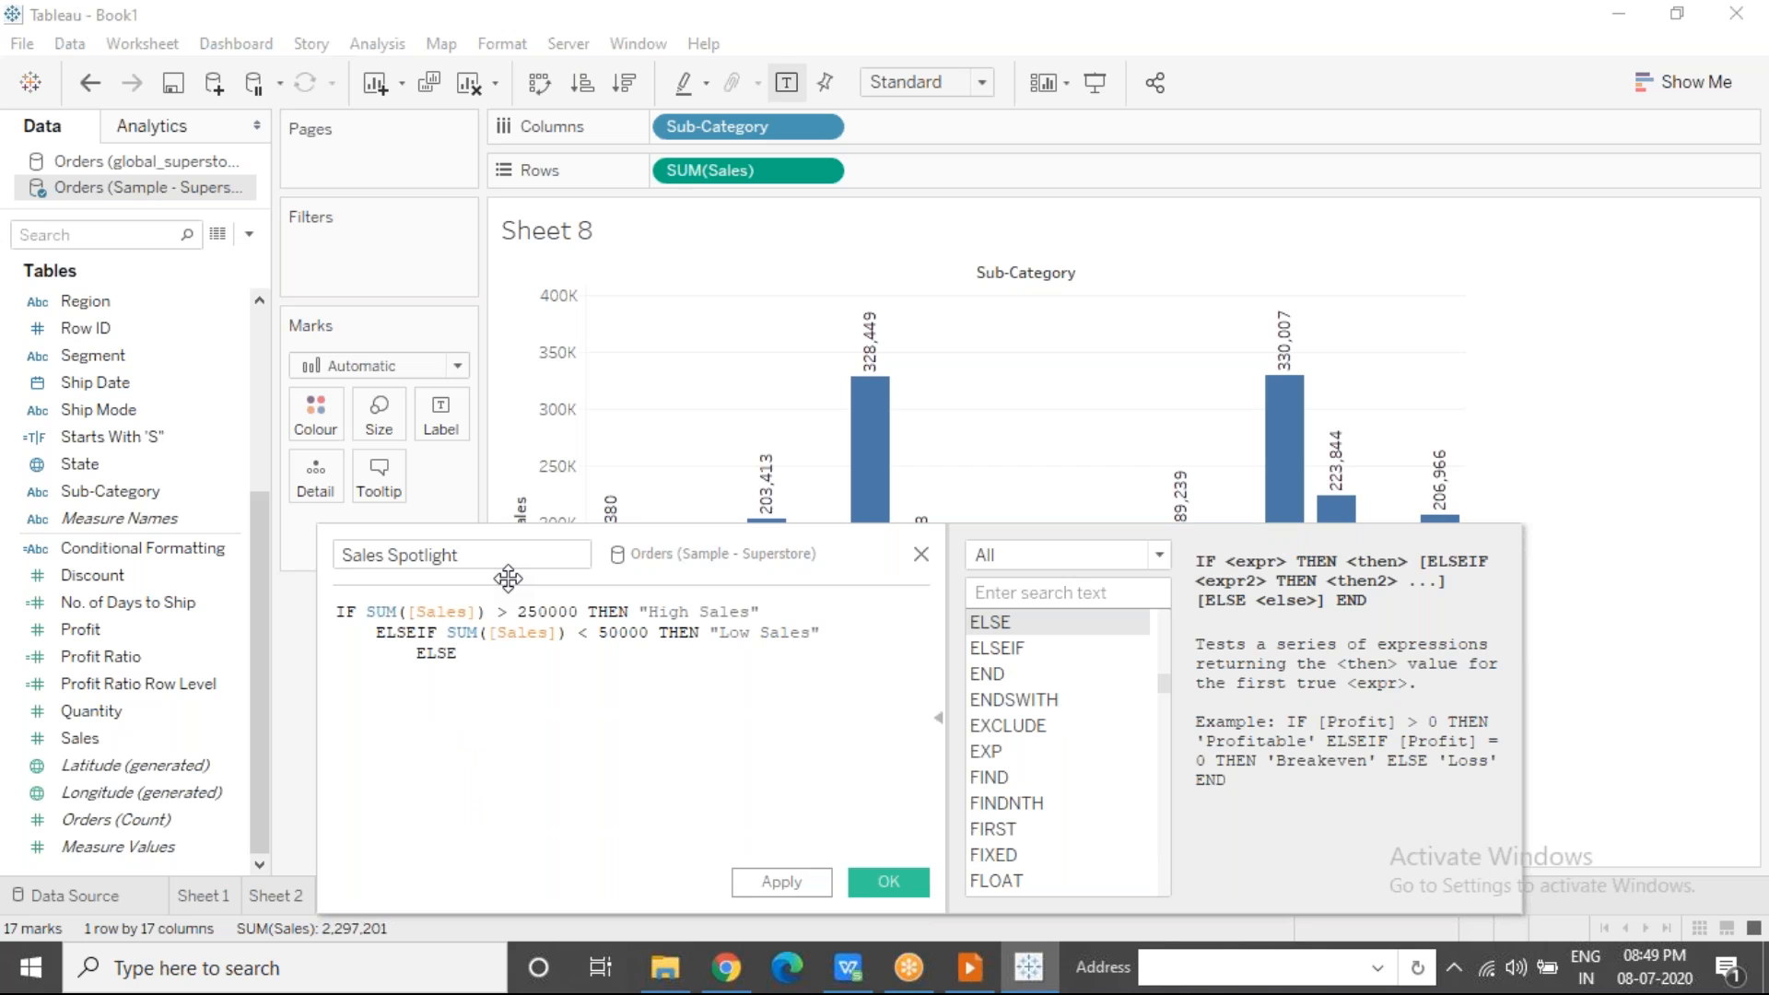
text( "Moderate Sales")
key(Return)
text(END)
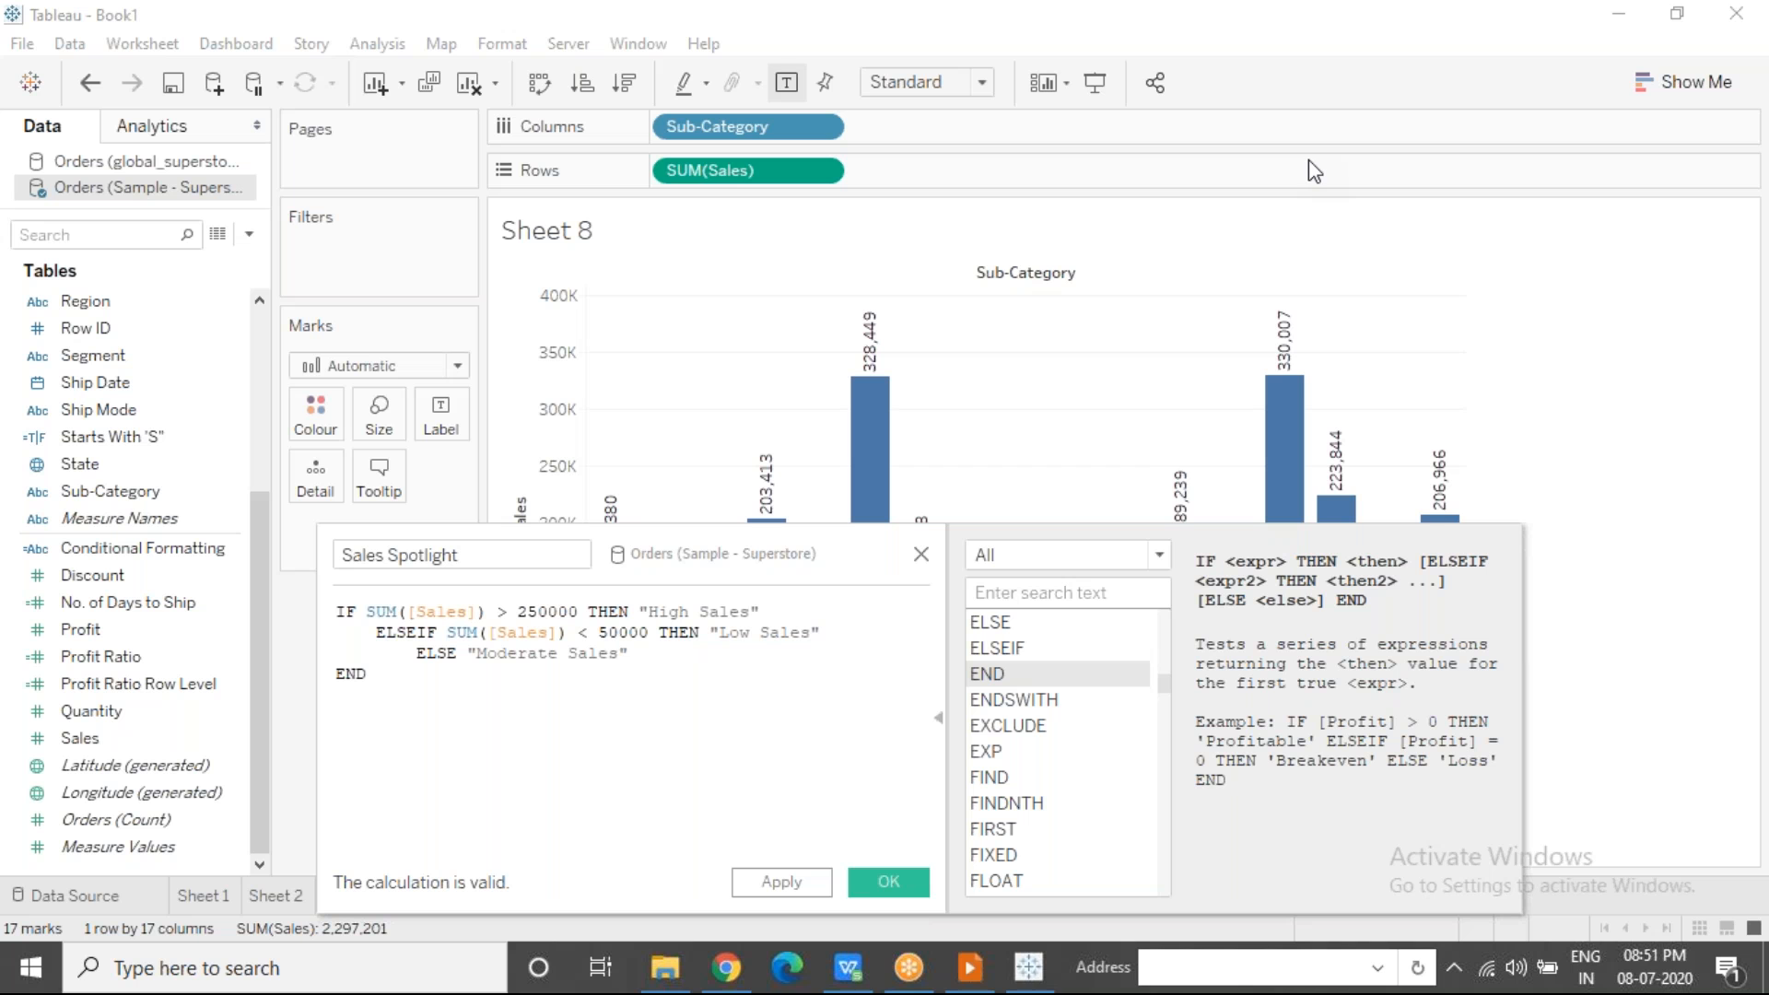
Step: Save the Sales Spotlight calculated field and colour the sub-category bars by it
click(865, 875)
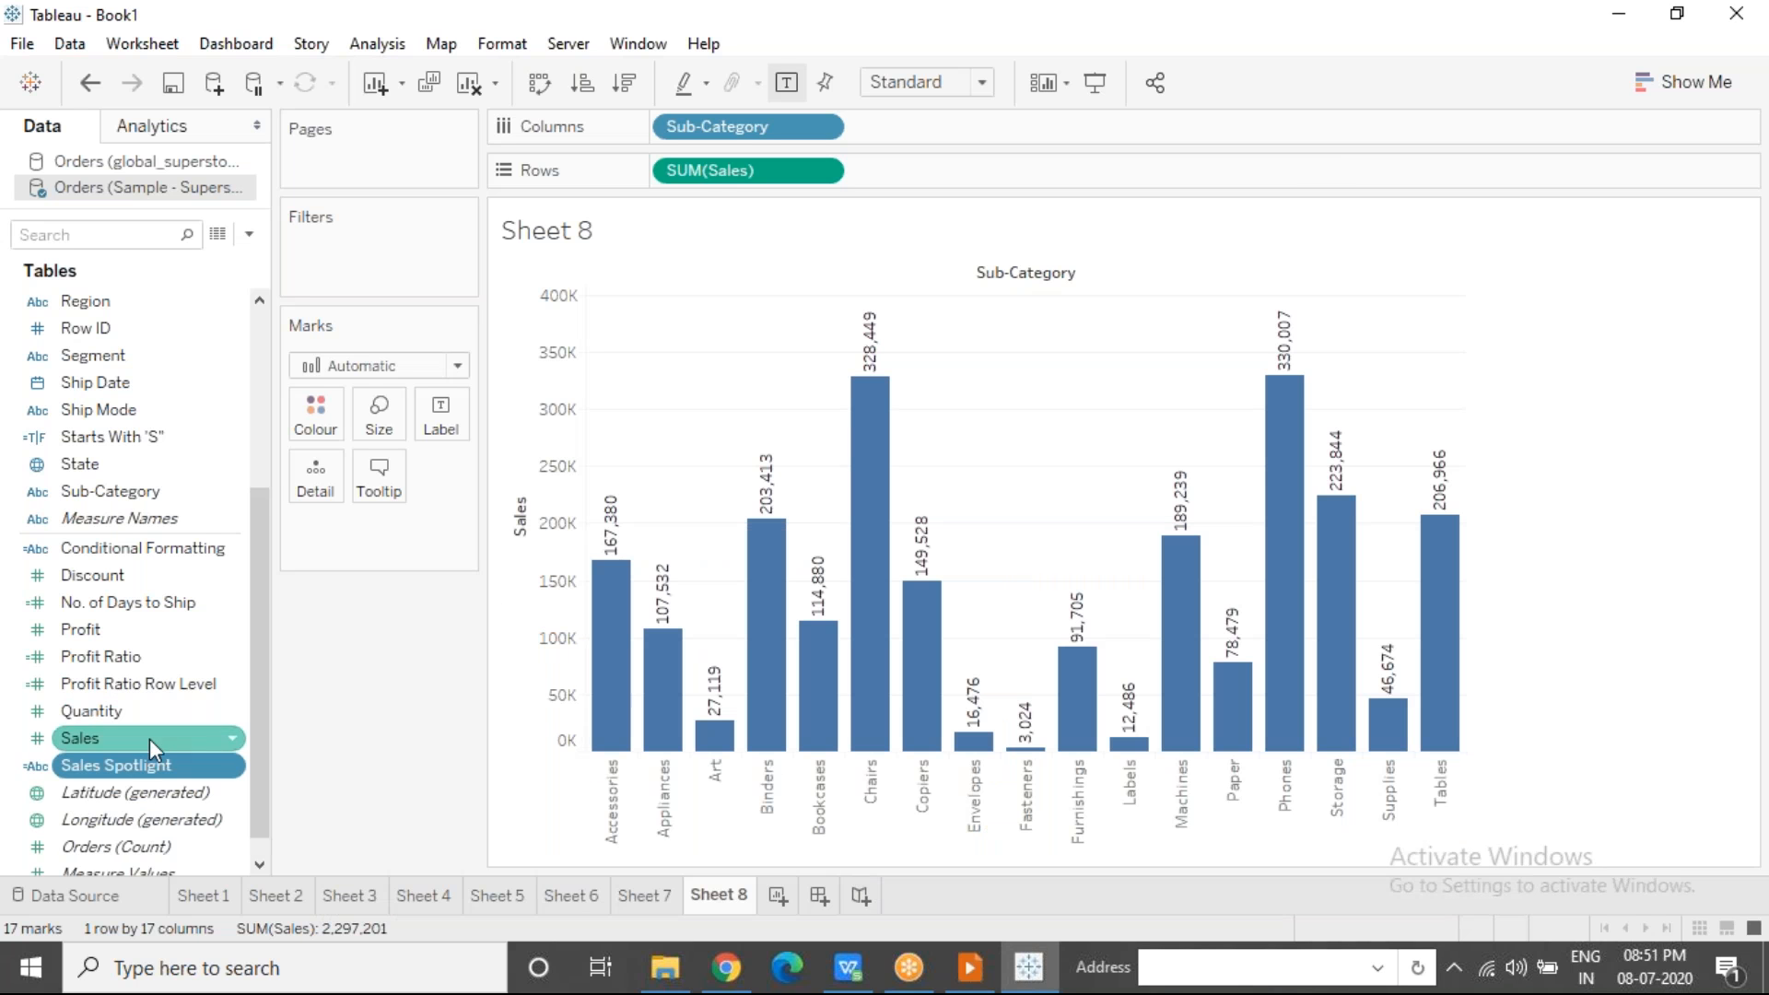
drag(129, 778, 316, 413)
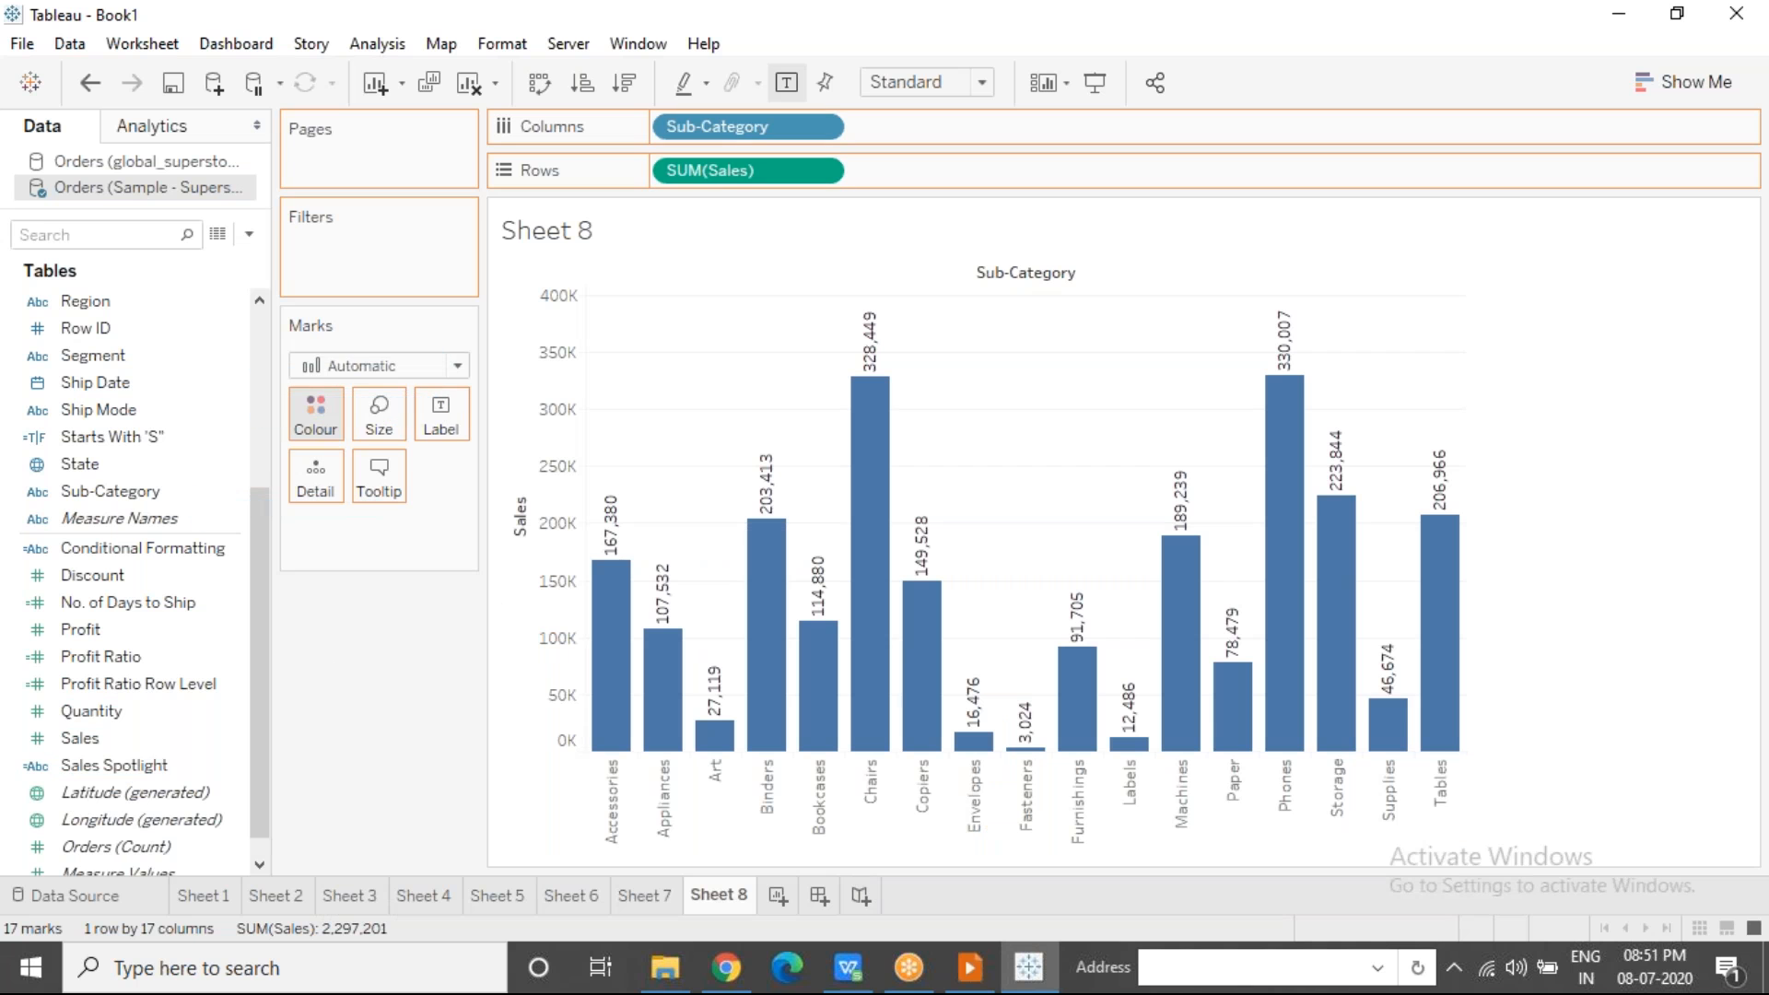
drag(315, 413, 315, 413)
Step: Switch to the slideshow, view the Logic Calculations slides up to "CASE - WHEN - THEN - END", and return to Tableau
click(970, 967)
click(655, 497)
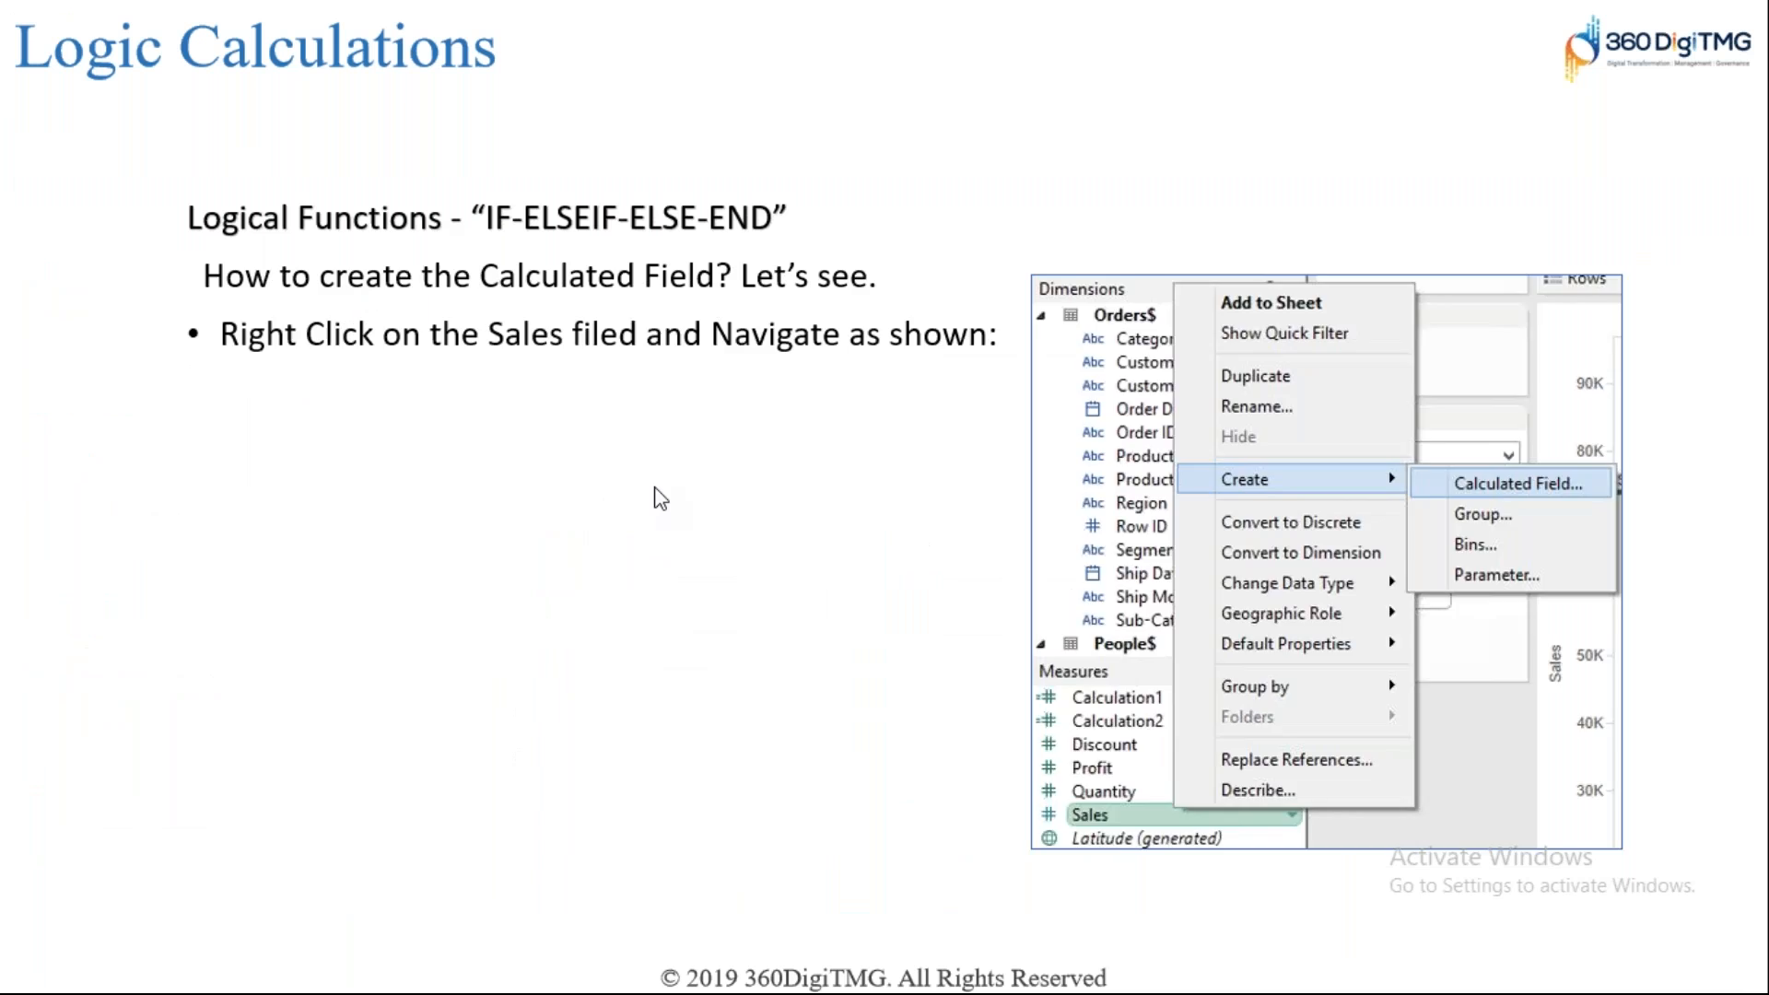
click(661, 498)
click(661, 499)
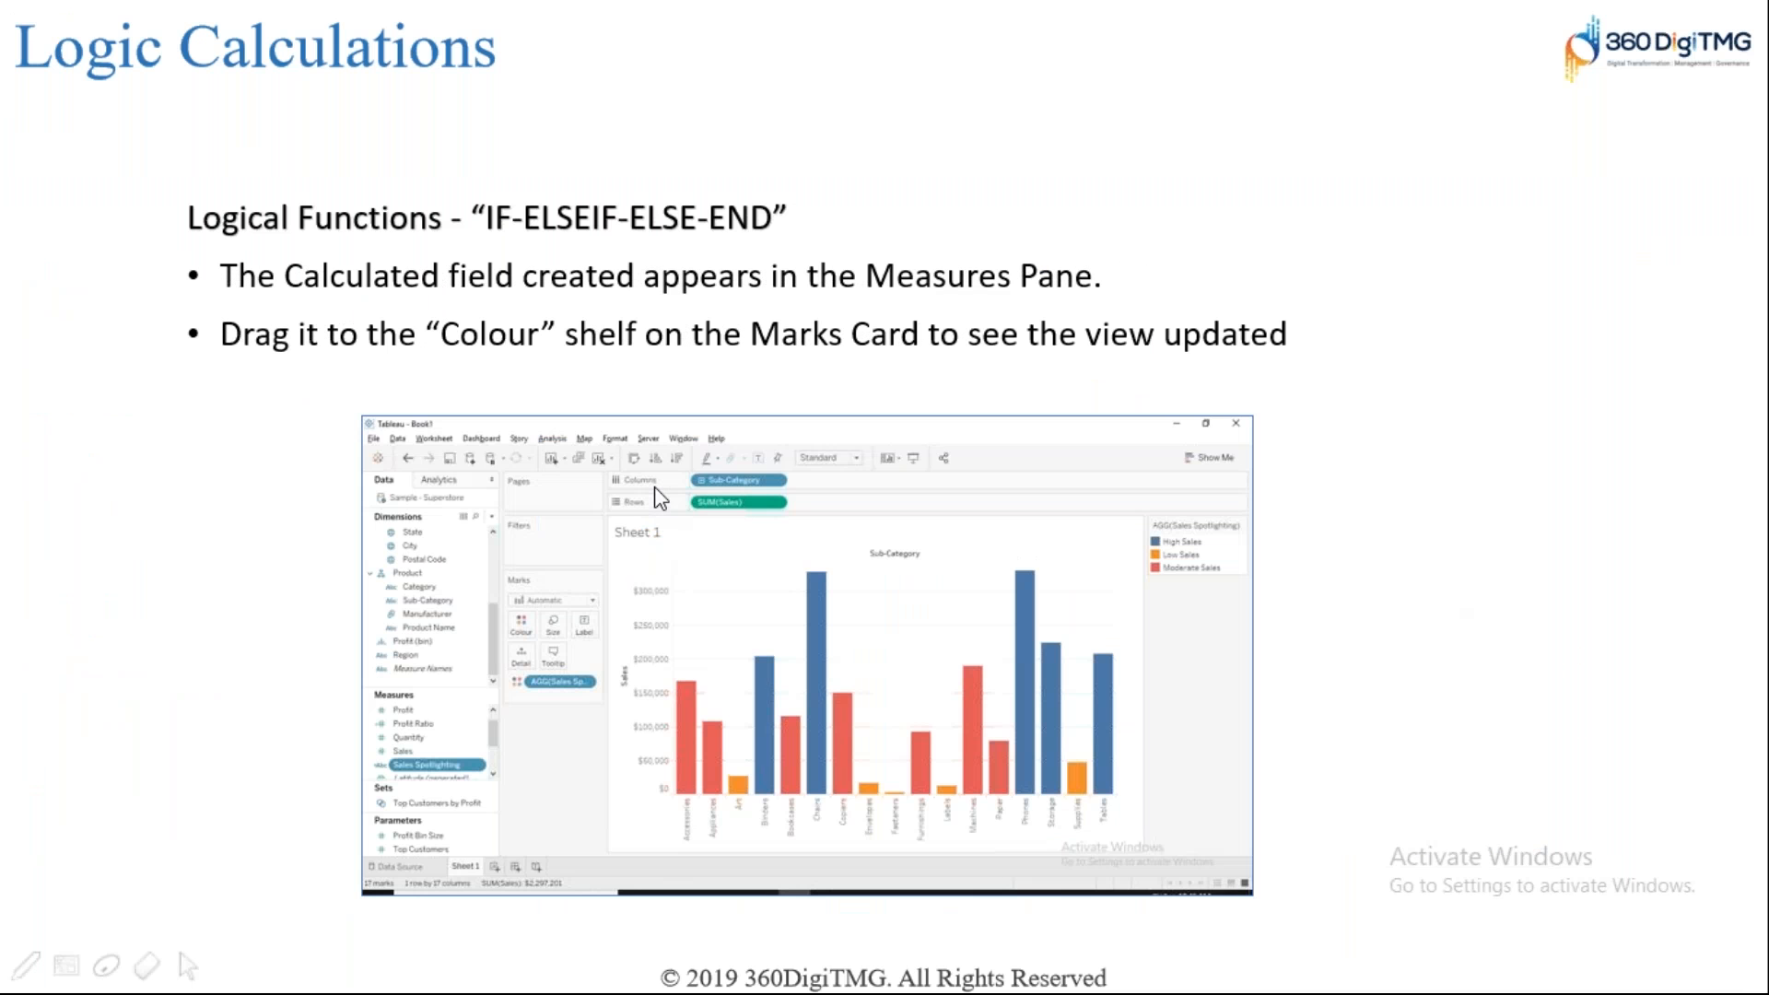
key(Right)
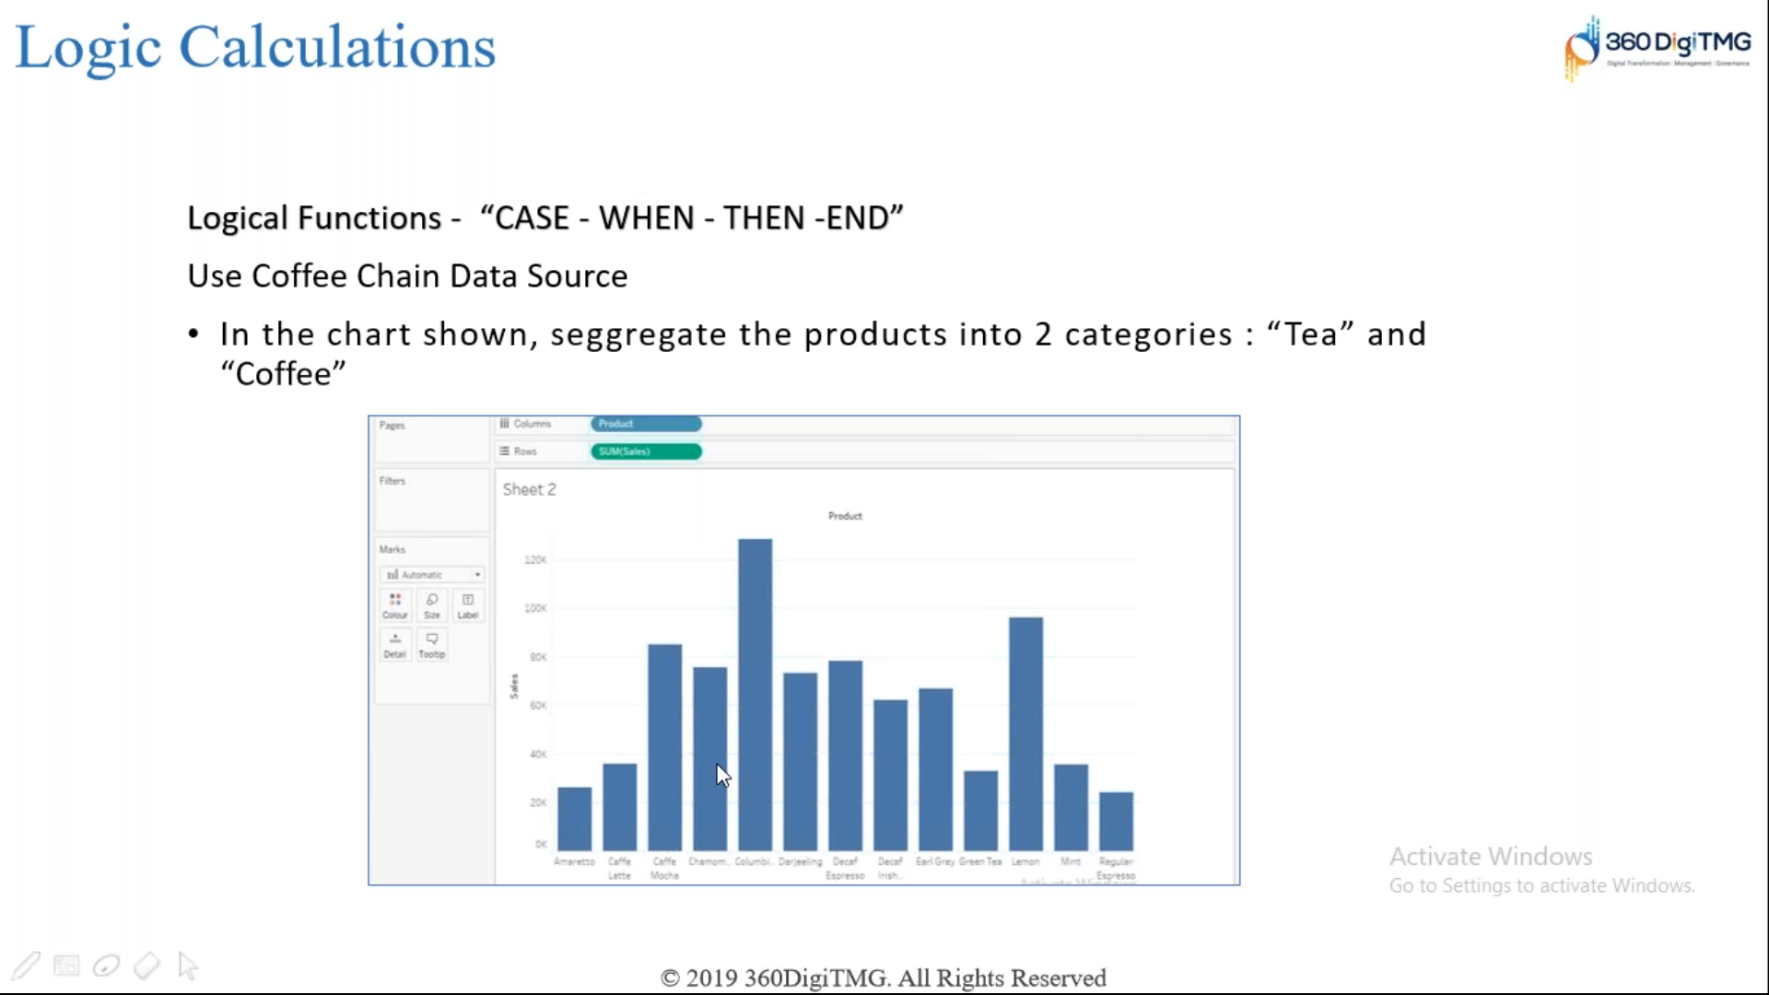
key(alt+Tab)
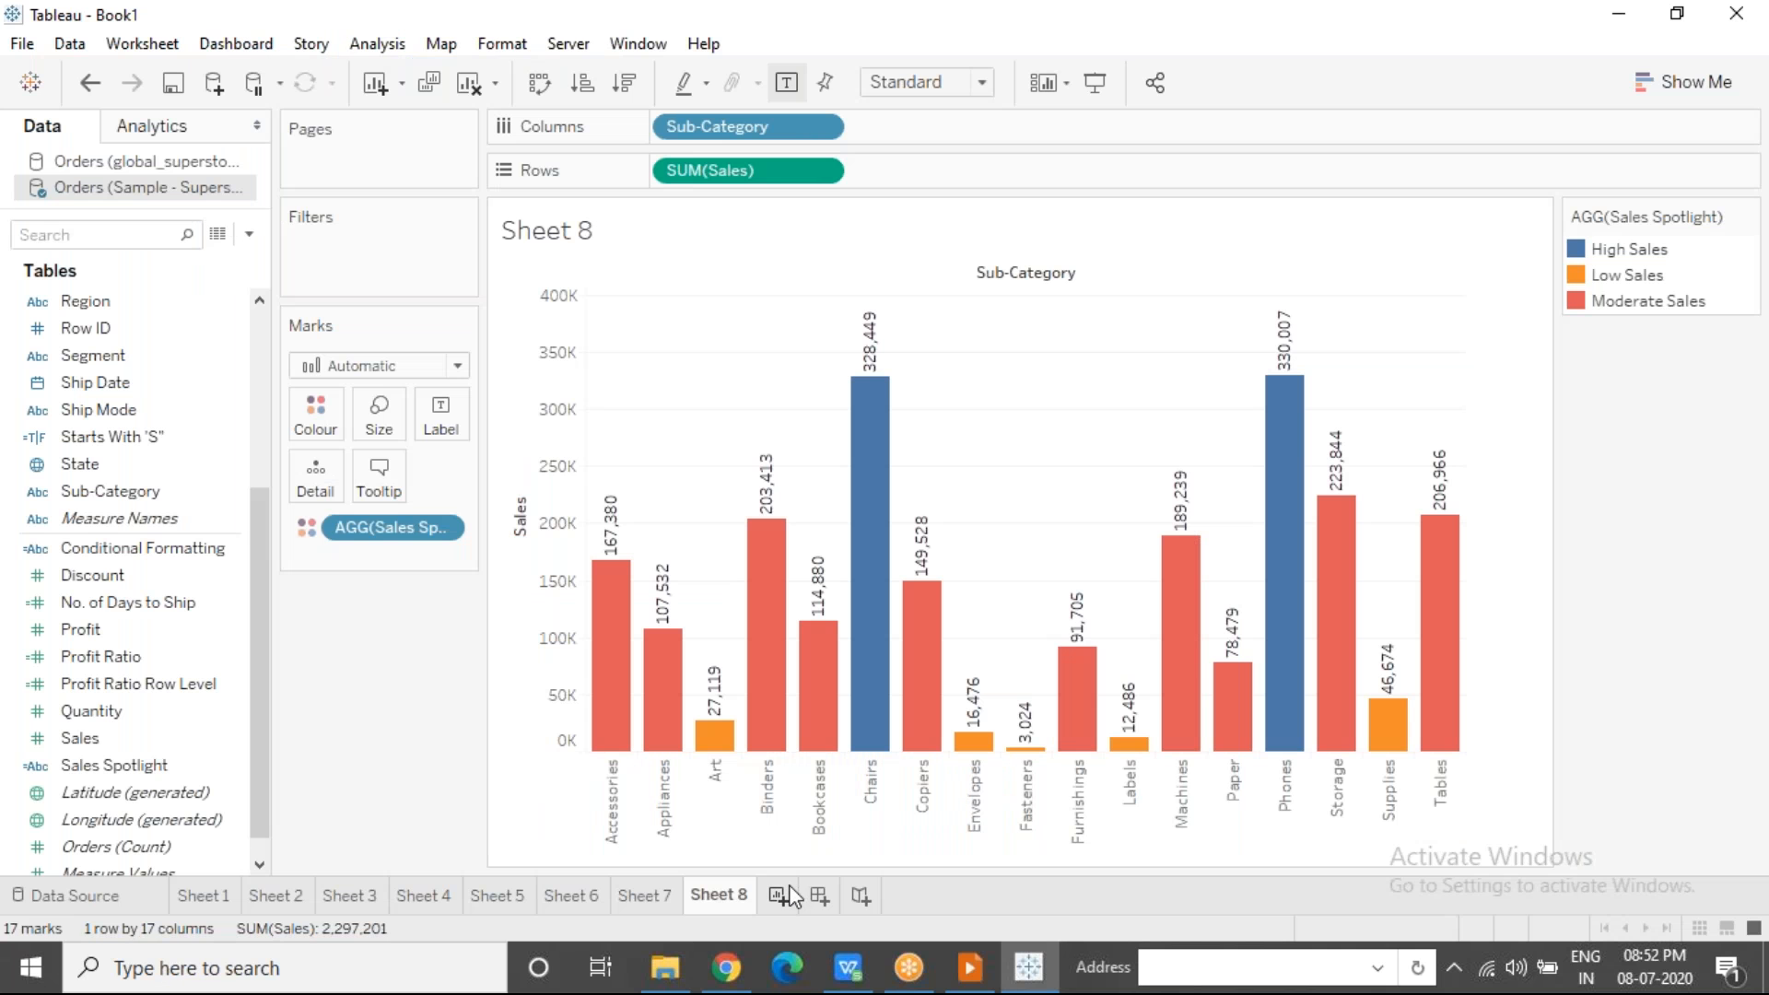
Step: Add a new worksheet and connect the workbook to the Excel file Coffee Chain.xlsx
click(777, 894)
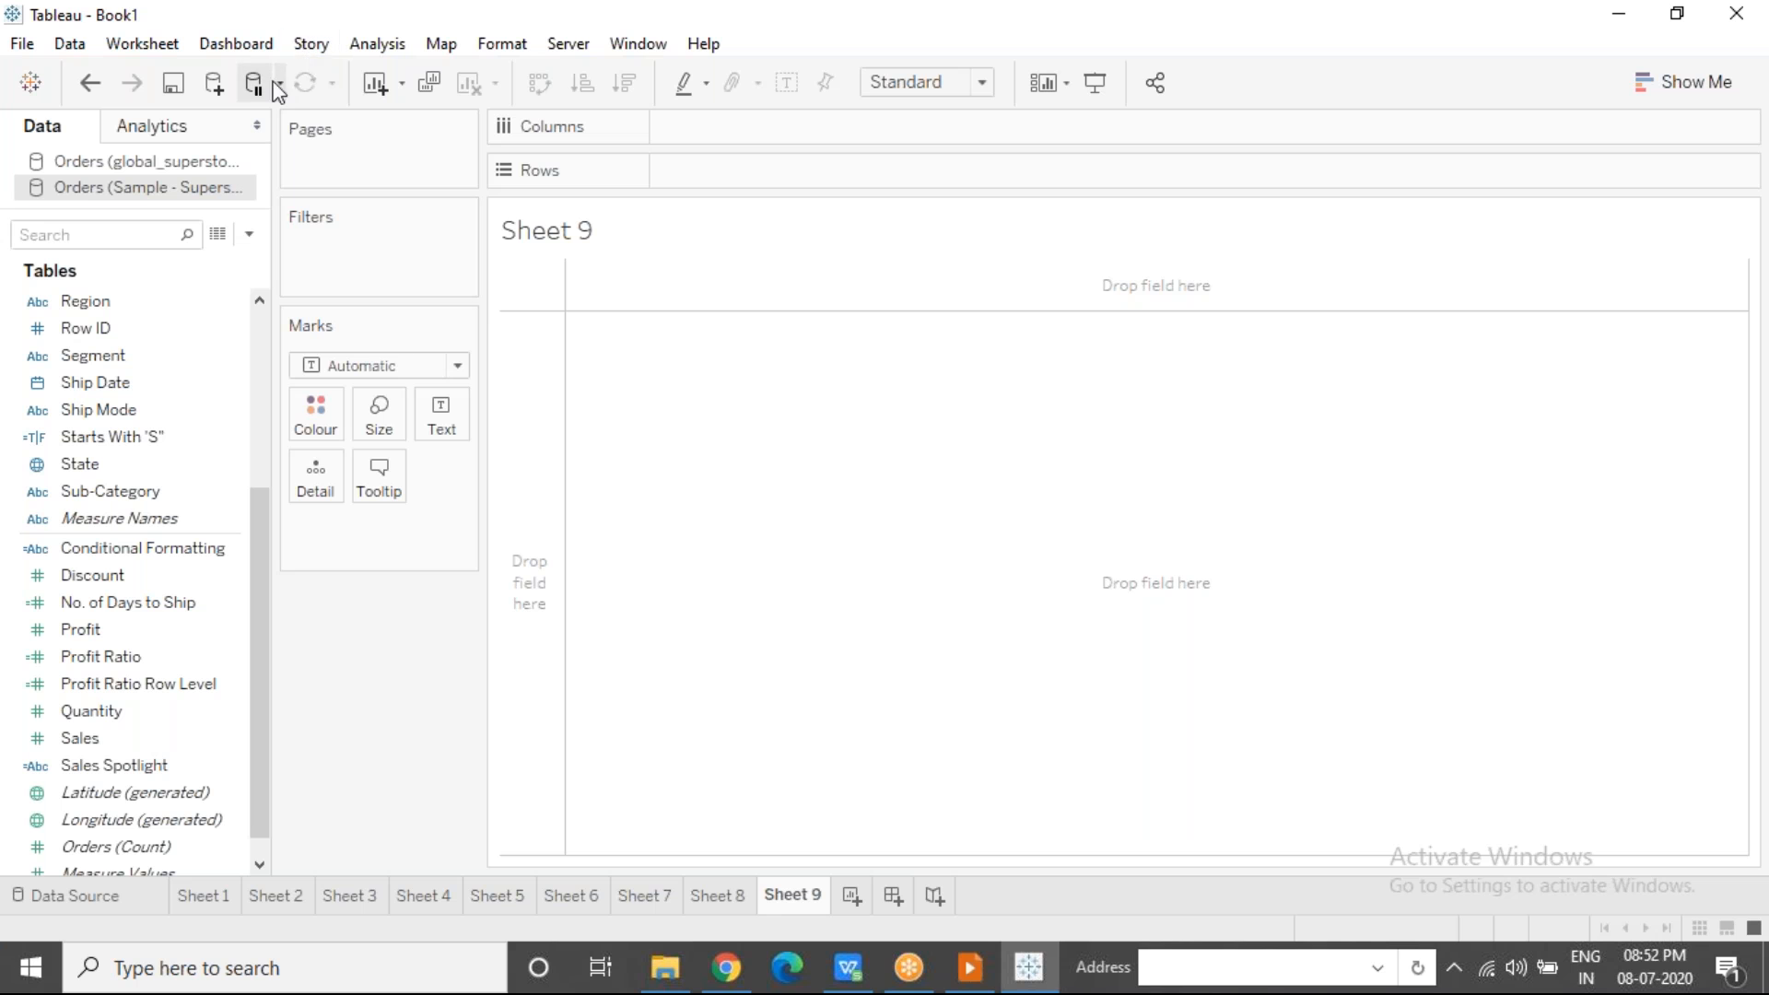
click(224, 92)
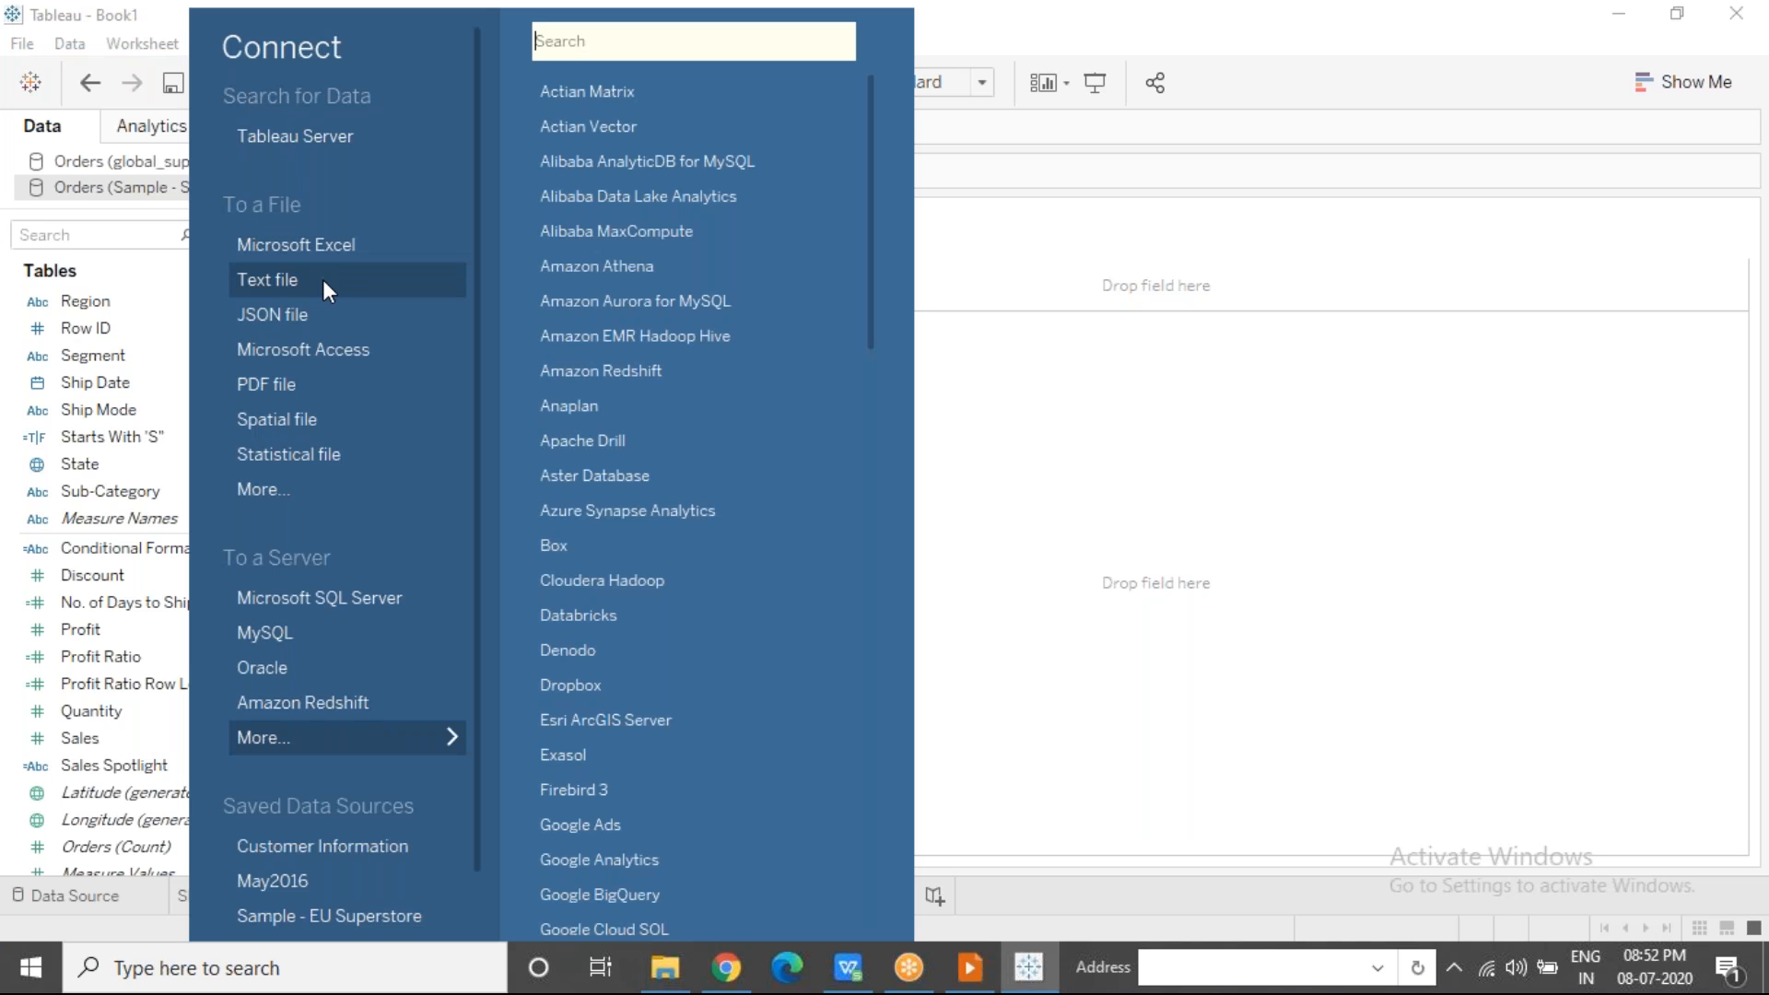
click(345, 247)
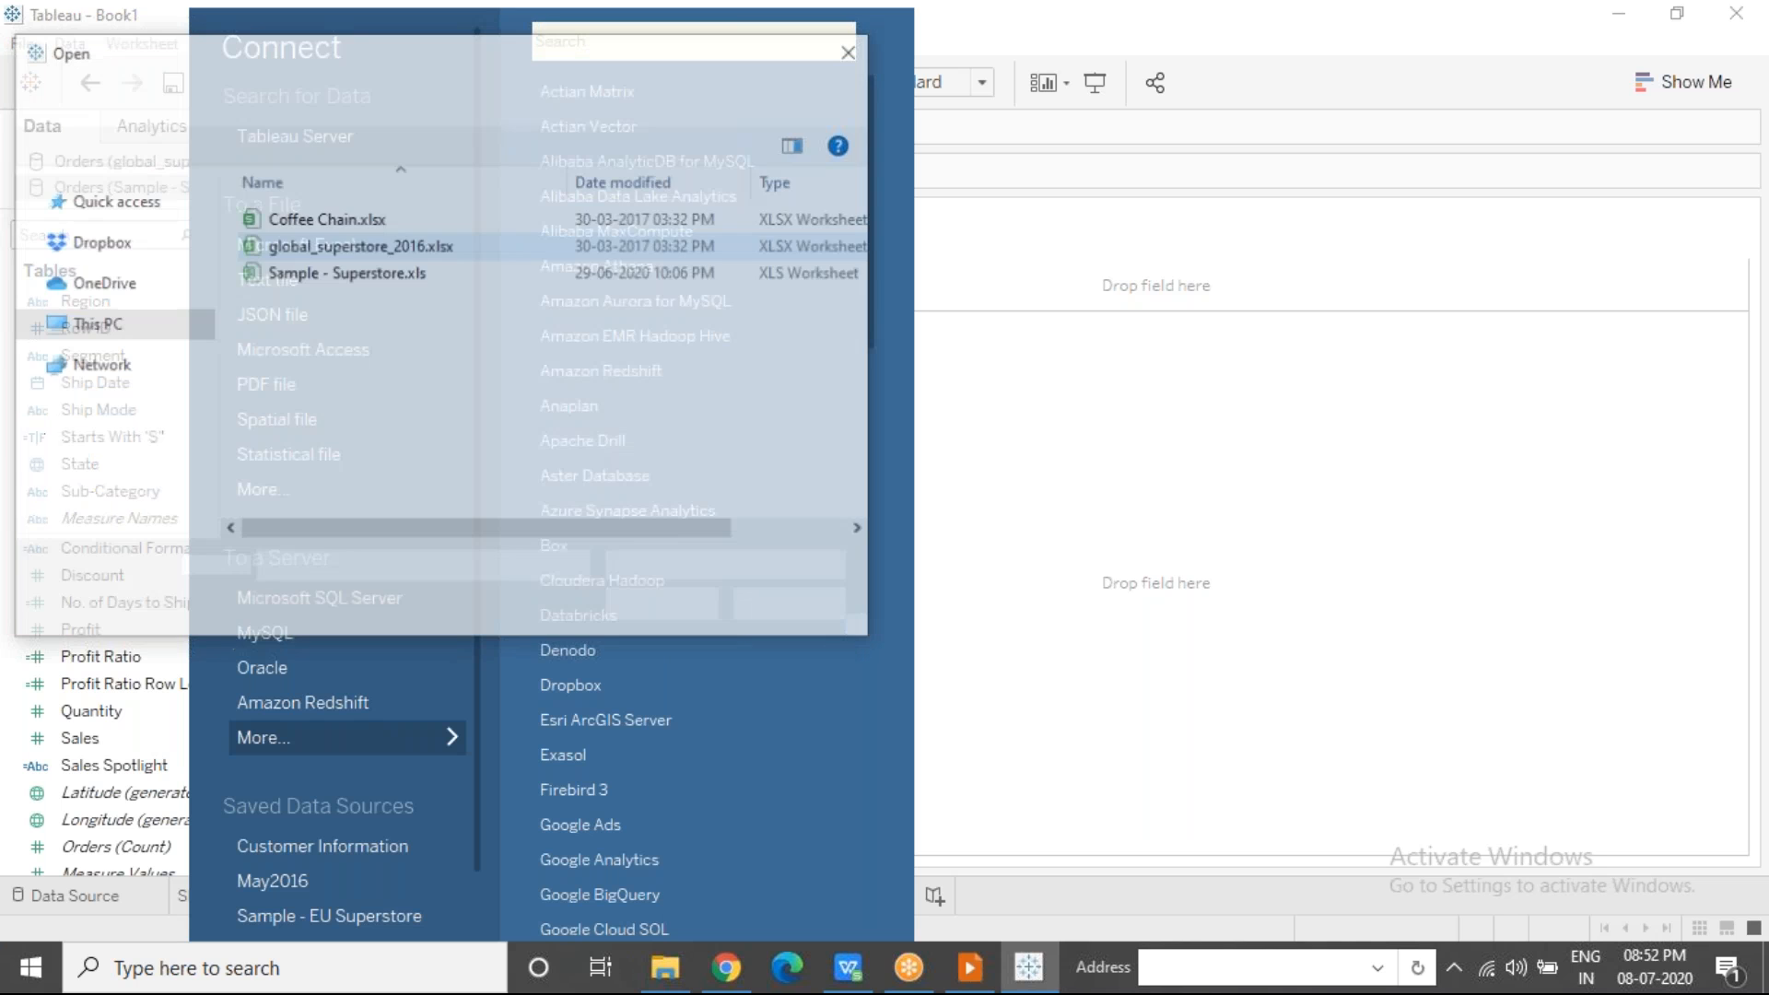
click(385, 226)
click(663, 607)
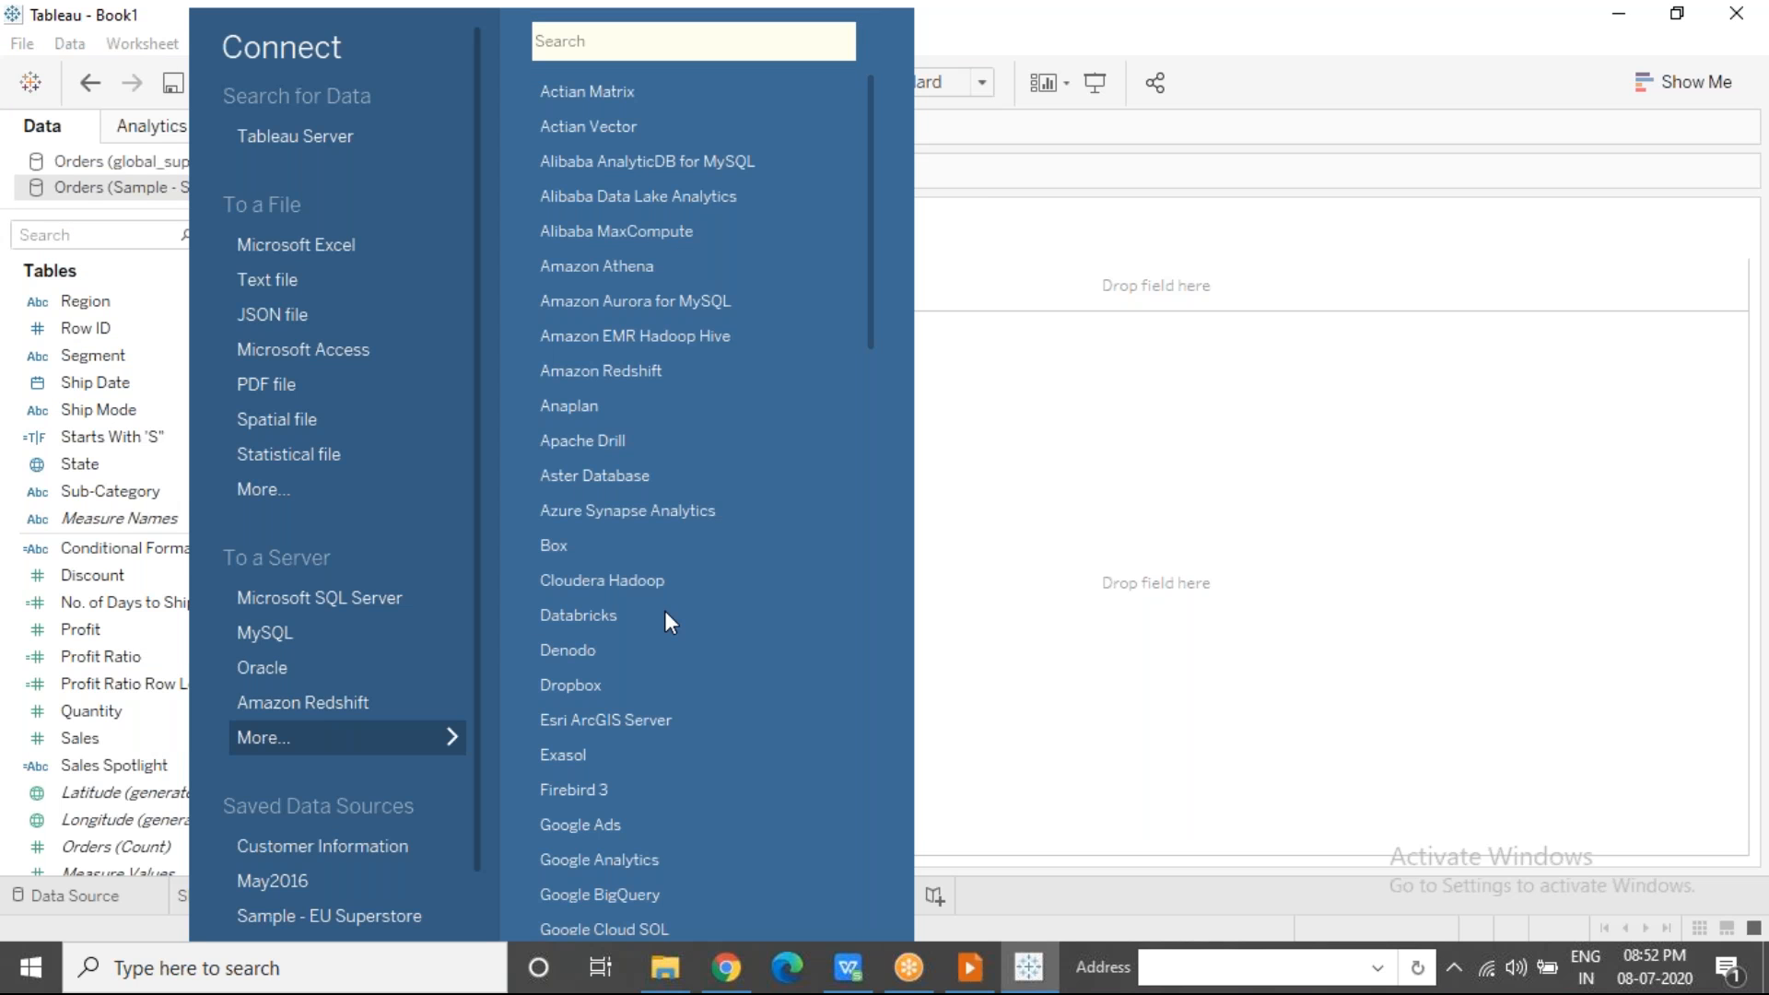
key(Escape)
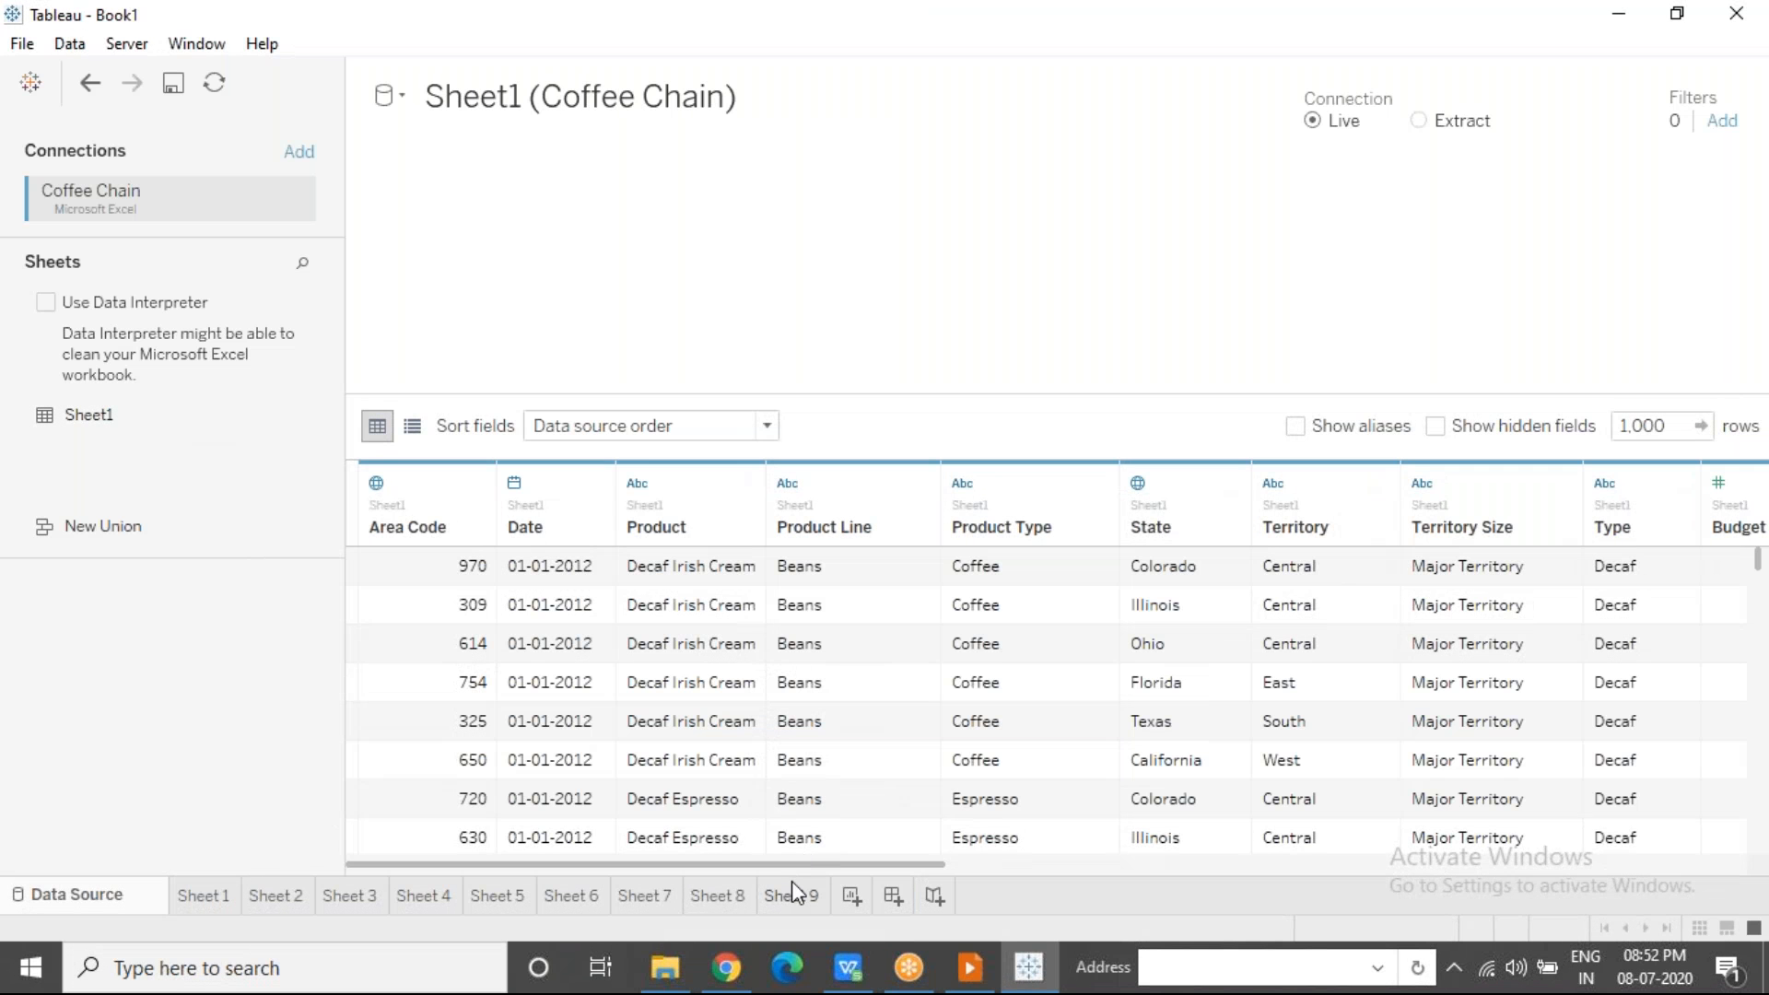
Step: On Sheet 9, list Product Type and Product as rows and briefly highlight the Coffee group
click(792, 893)
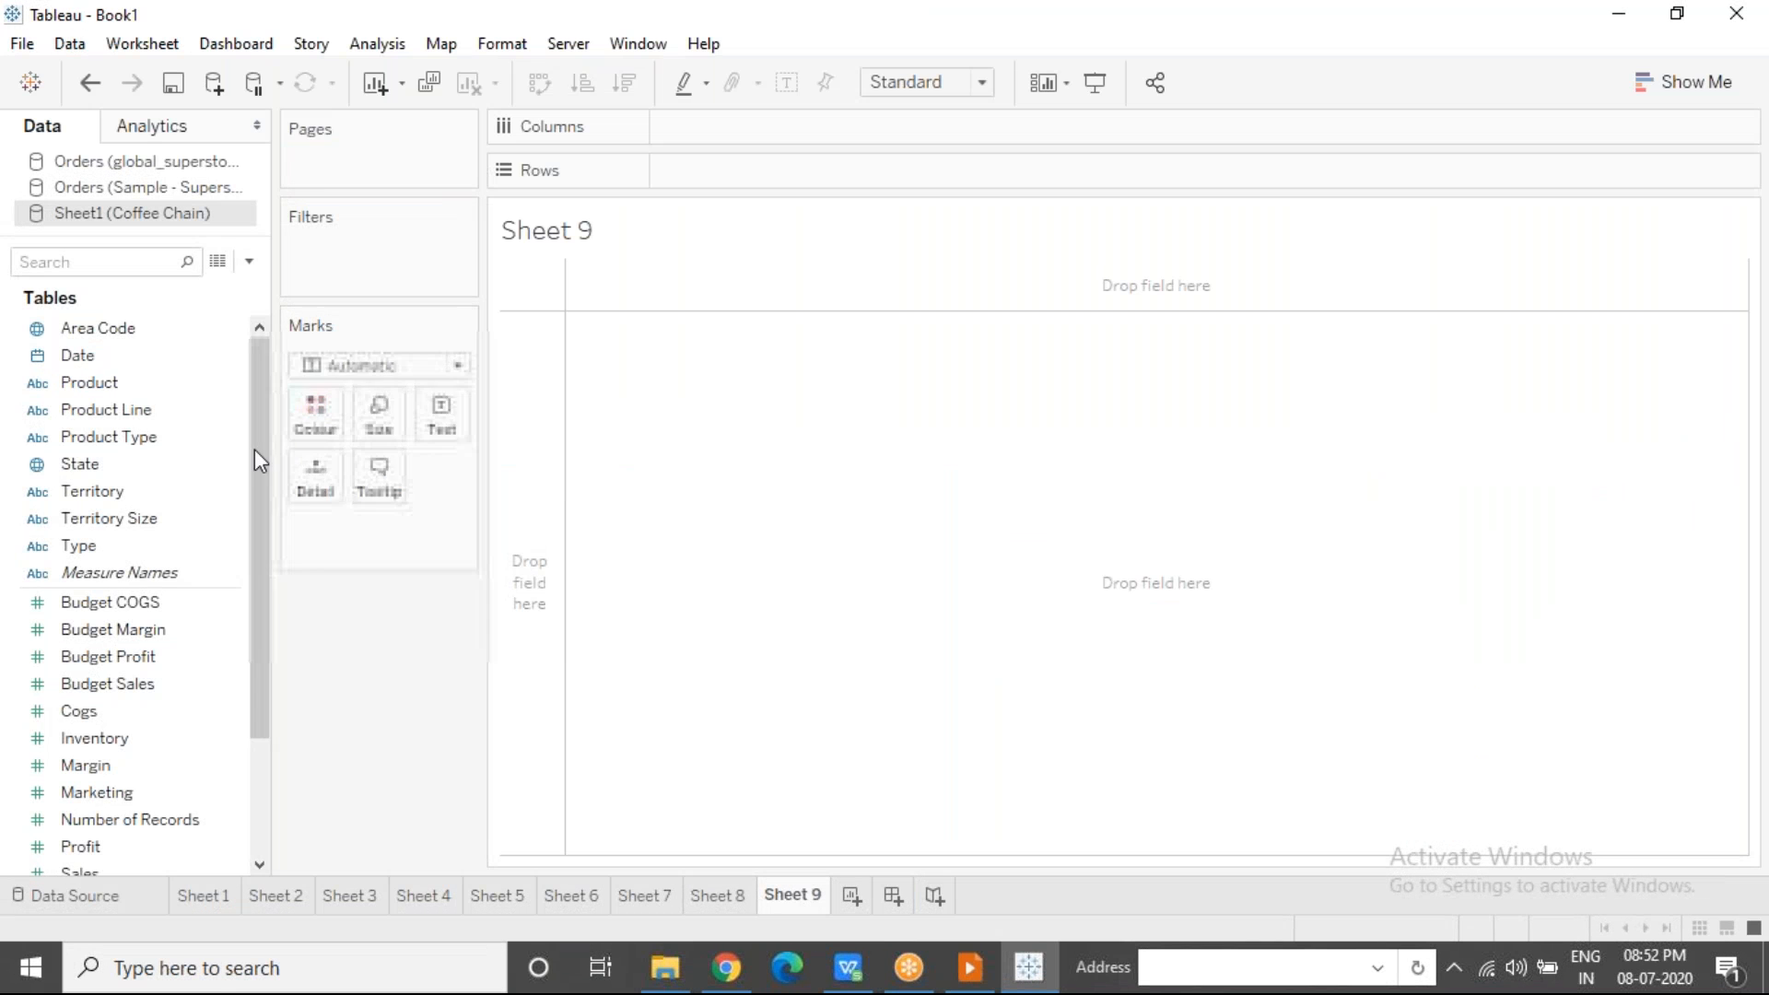
mouse_move(118, 433)
mouse_down()
mouse_move(624, 188)
mouse_move(722, 174)
mouse_move(682, 173)
mouse_up()
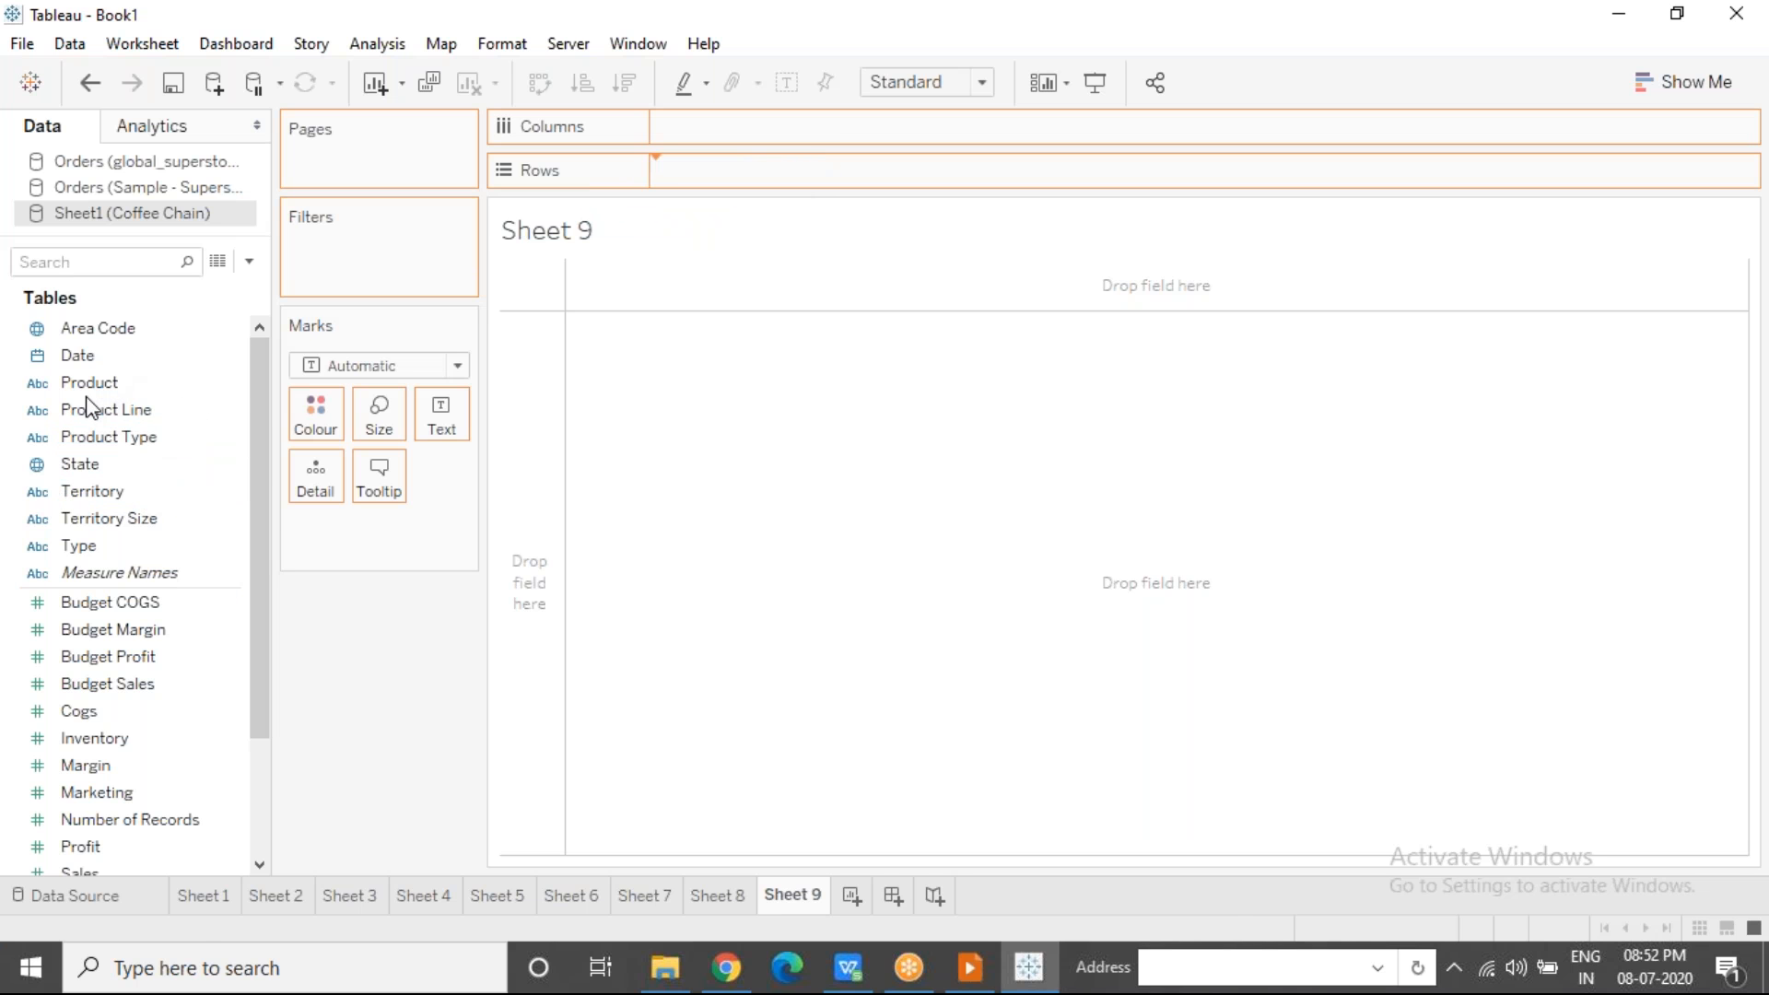
drag(87, 383, 903, 180)
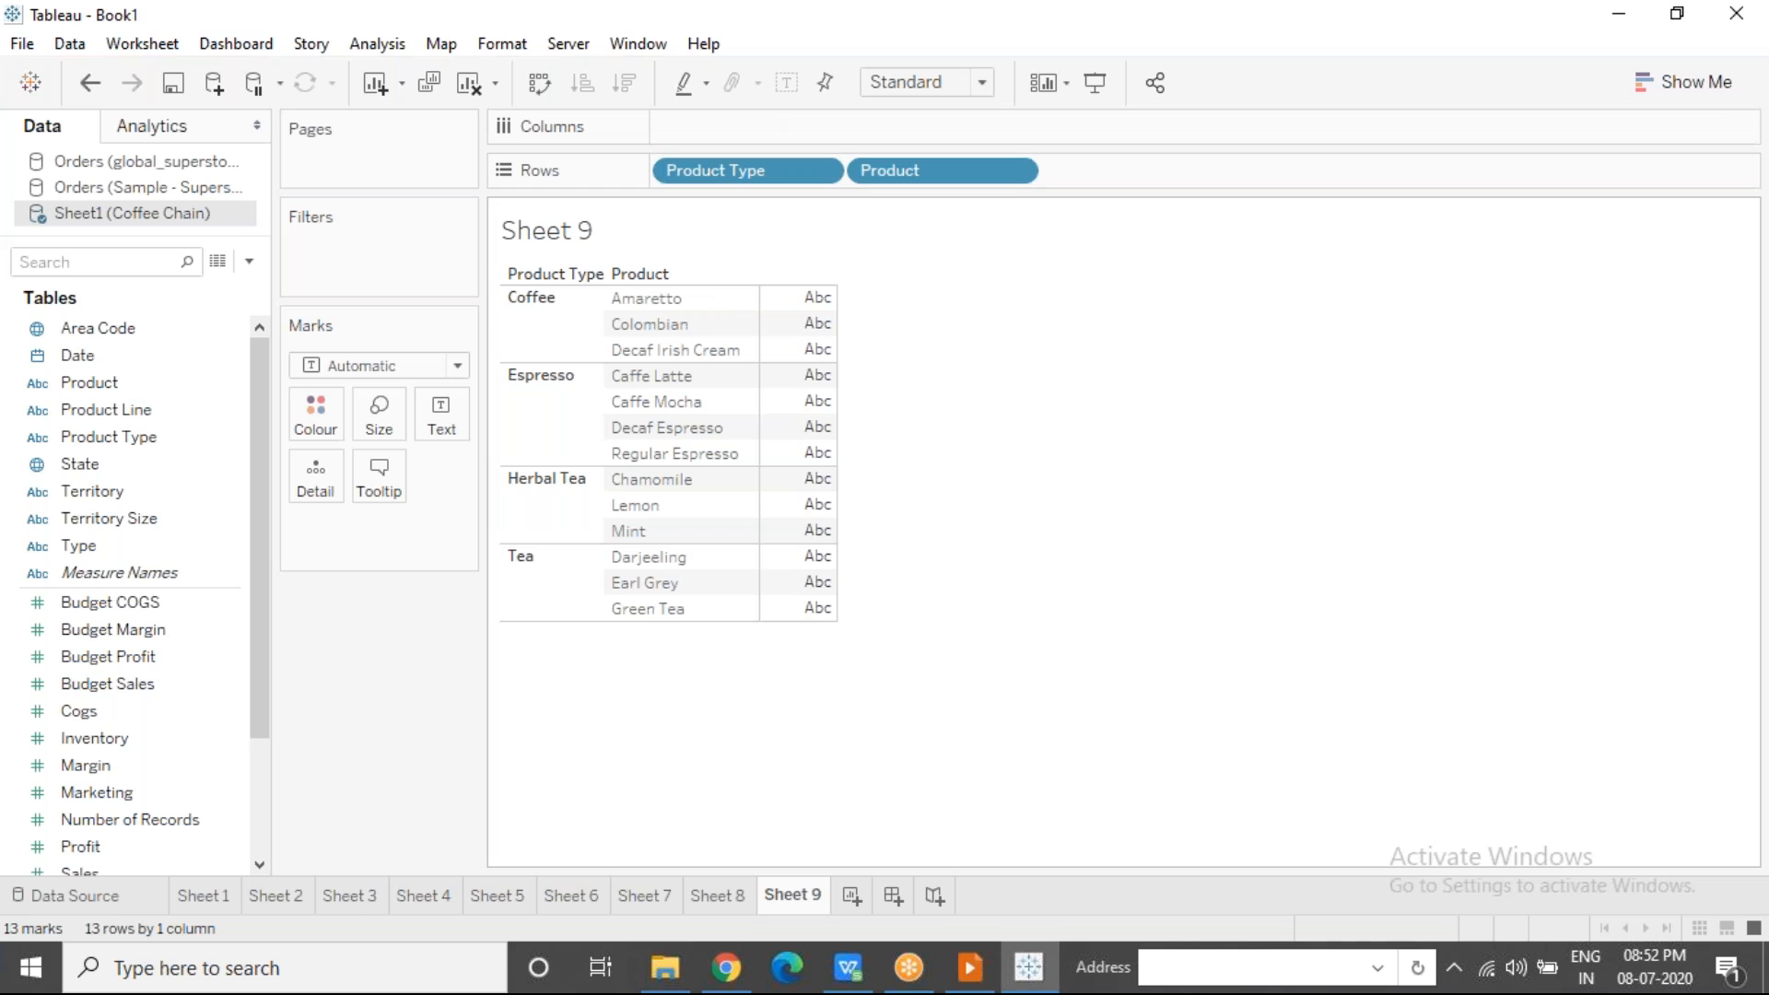
click(551, 353)
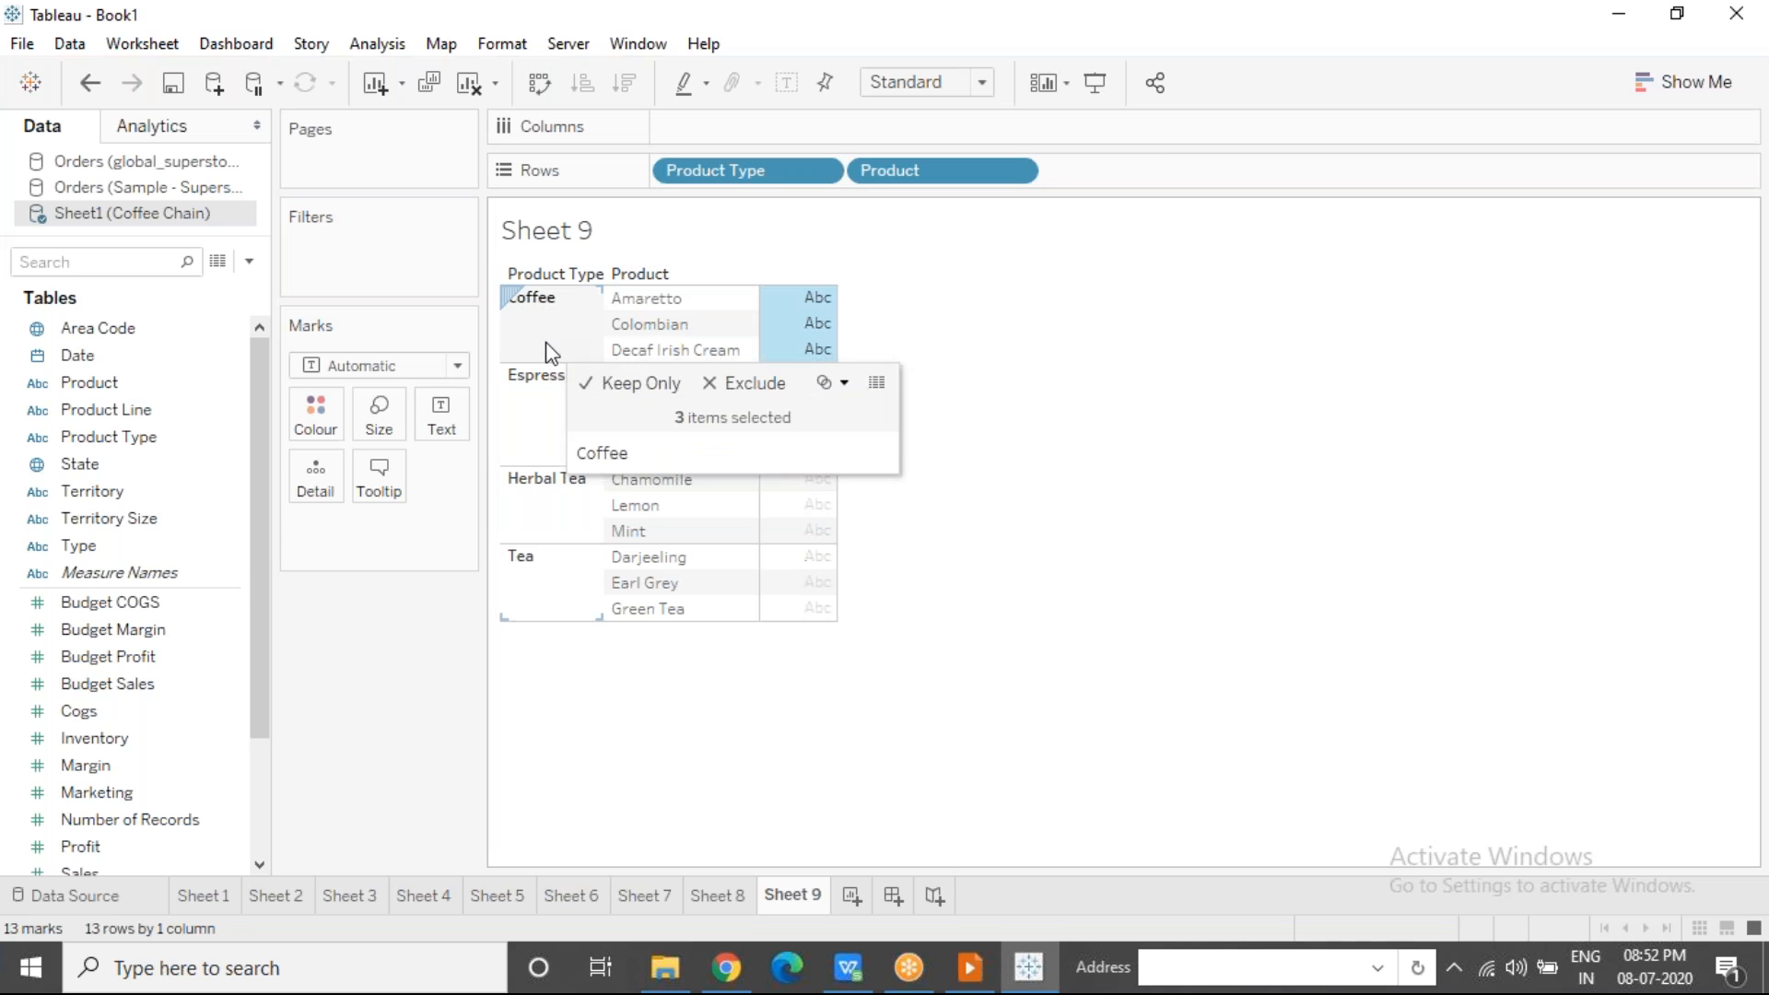
click(660, 733)
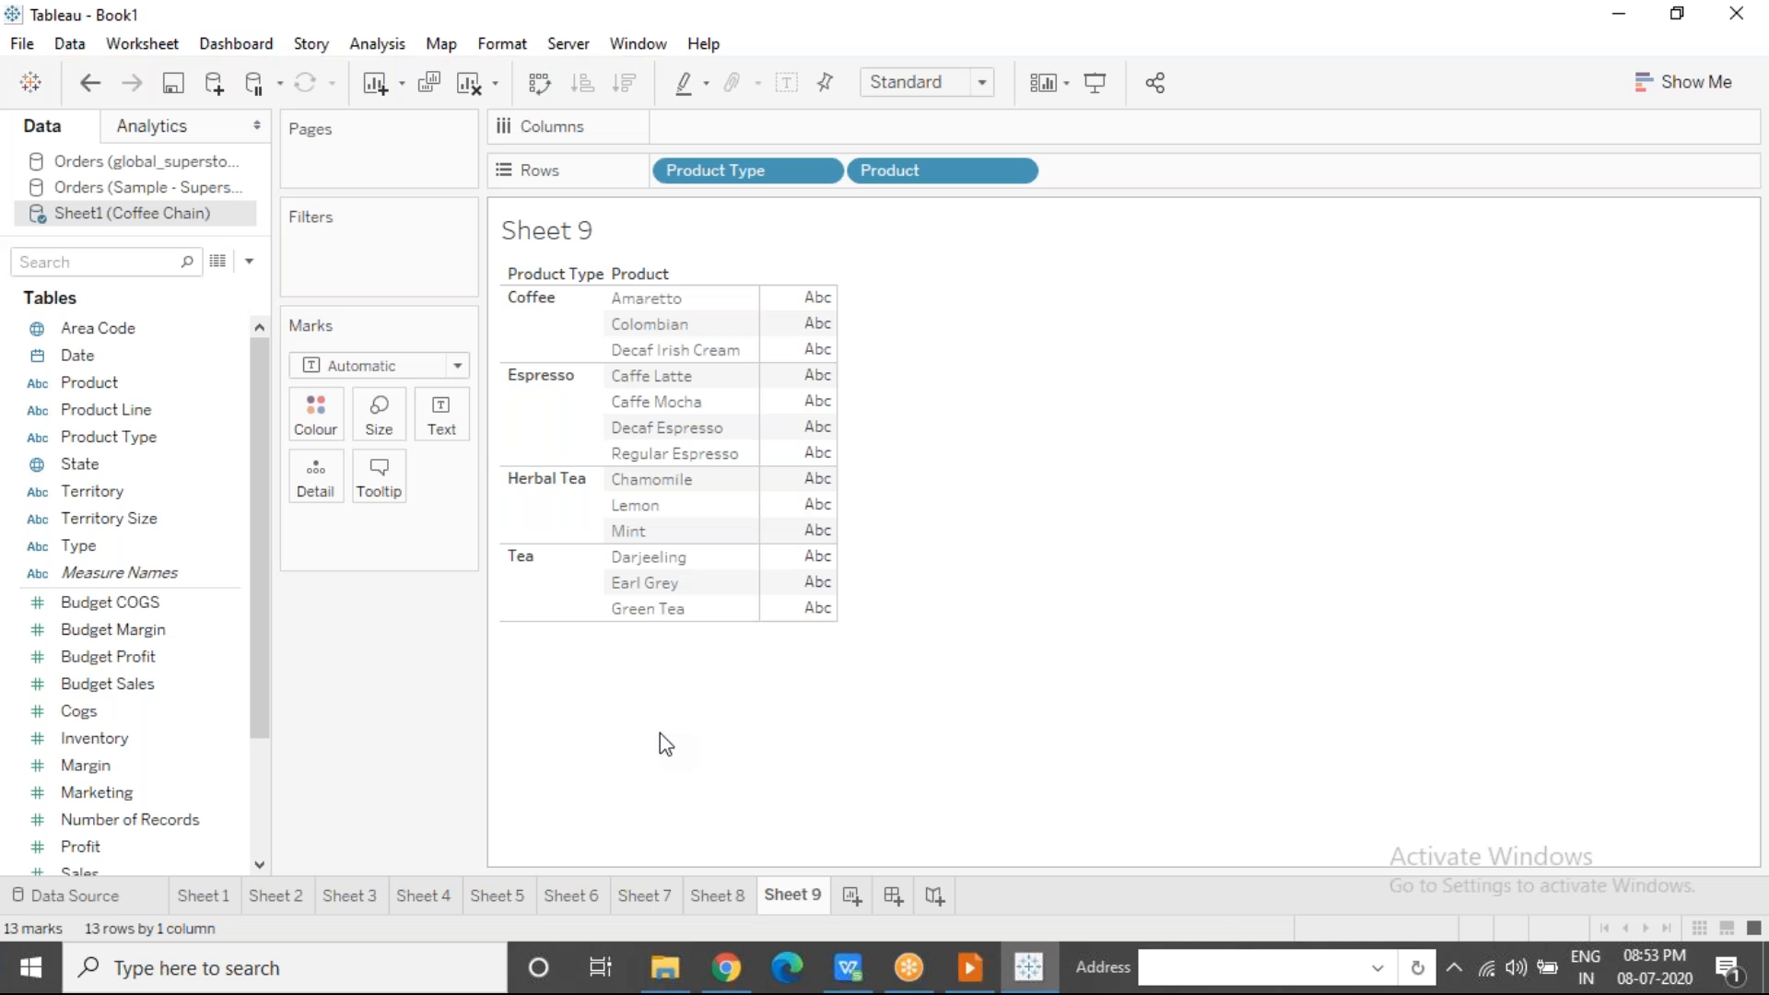
Step: Turn the table into a bar chart with Product as columns and Profit as rows, leaving out Product Type
drag(695, 175, 368, 20)
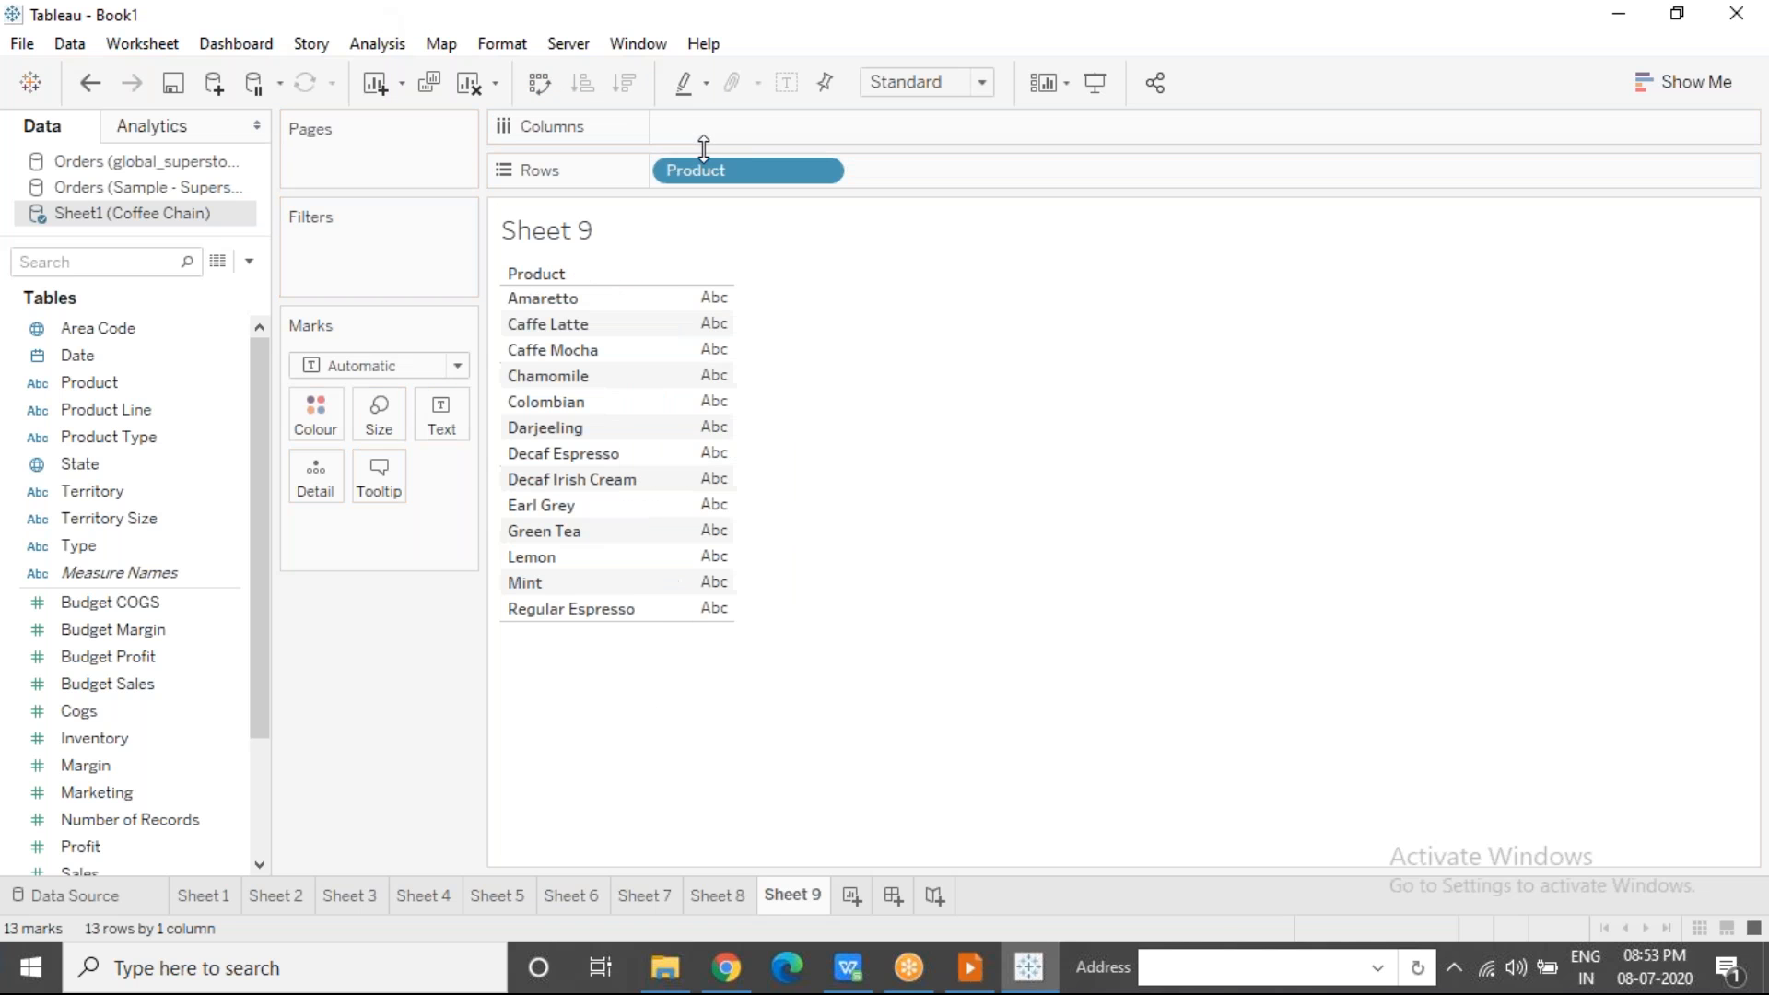
click(542, 92)
drag(92, 849, 717, 175)
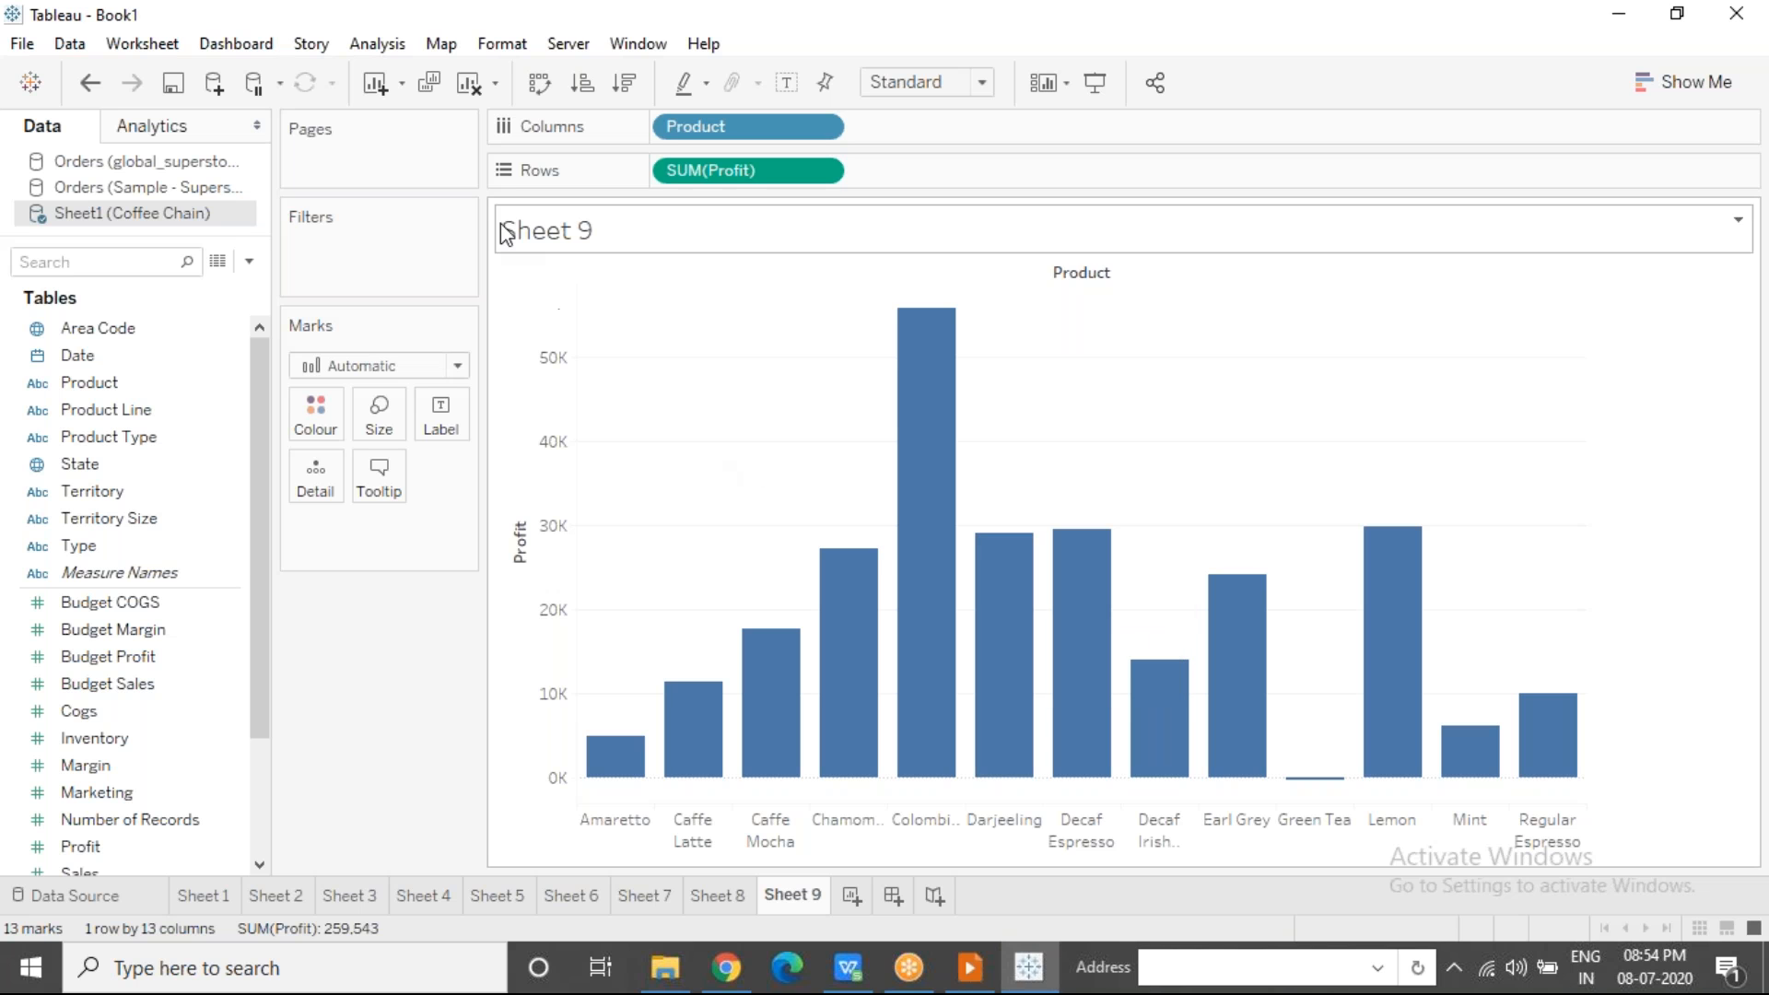
Step: Create a calculated field named "Tea or Coffee" and look up the CASE function in the function reference
click(388, 58)
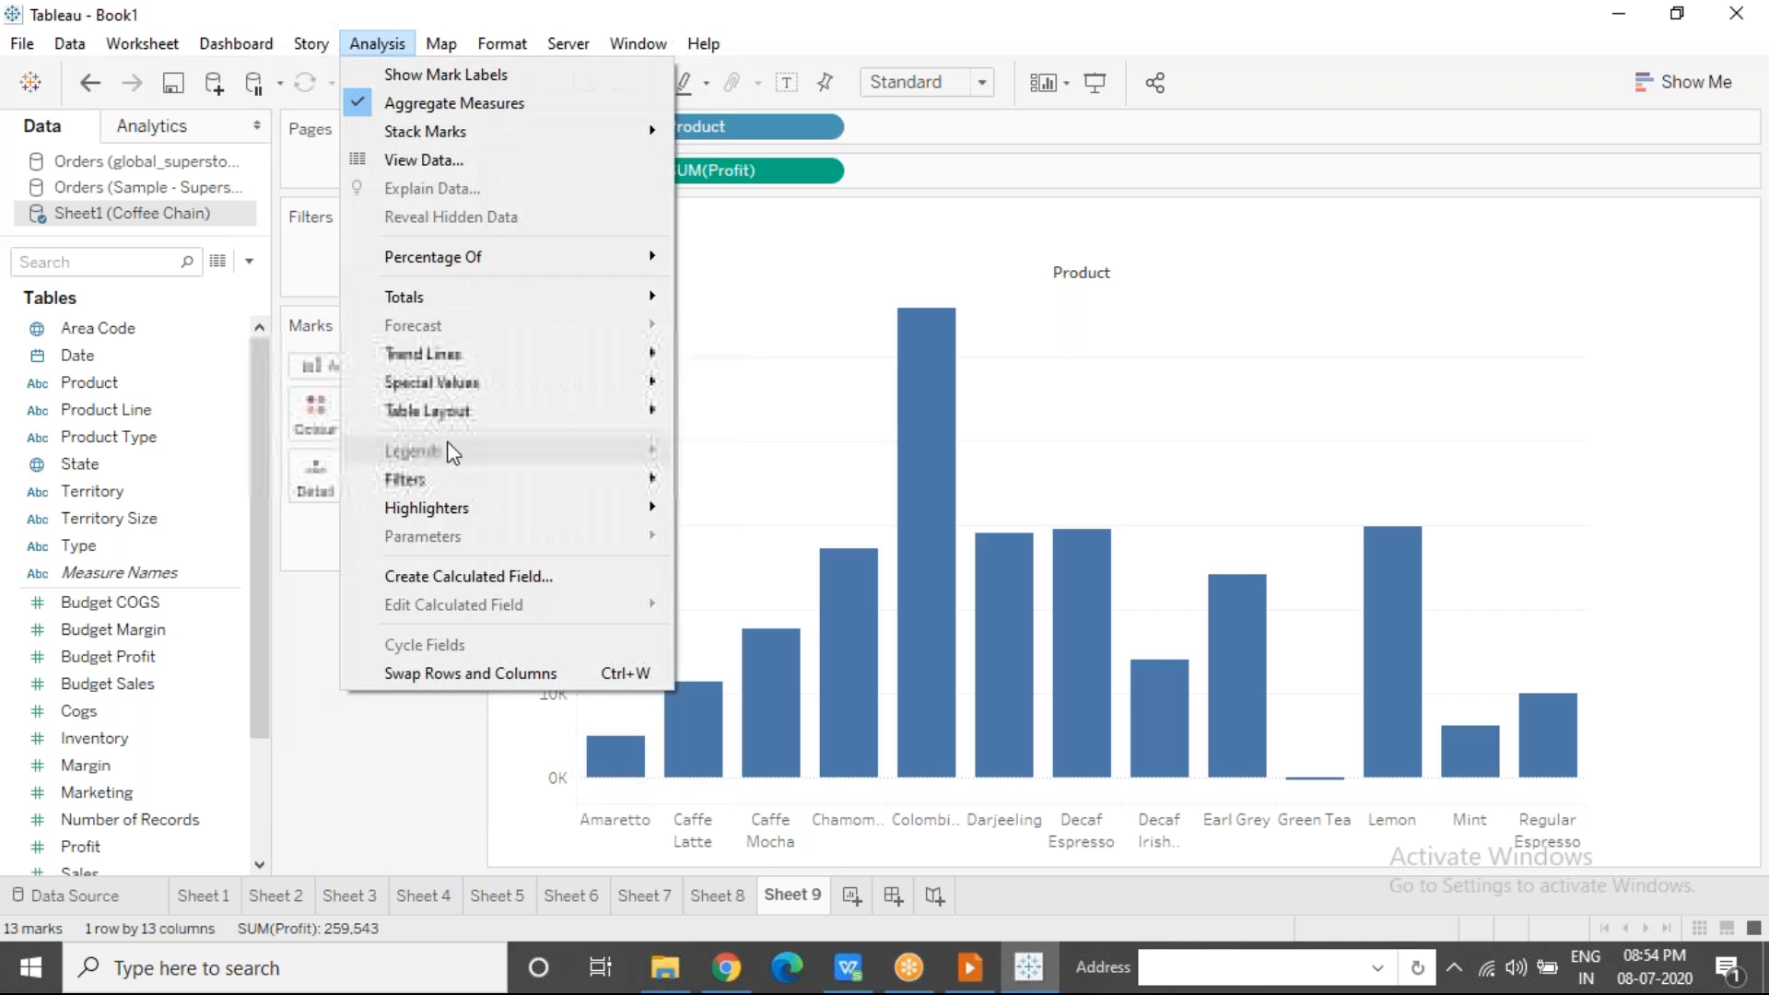
click(460, 572)
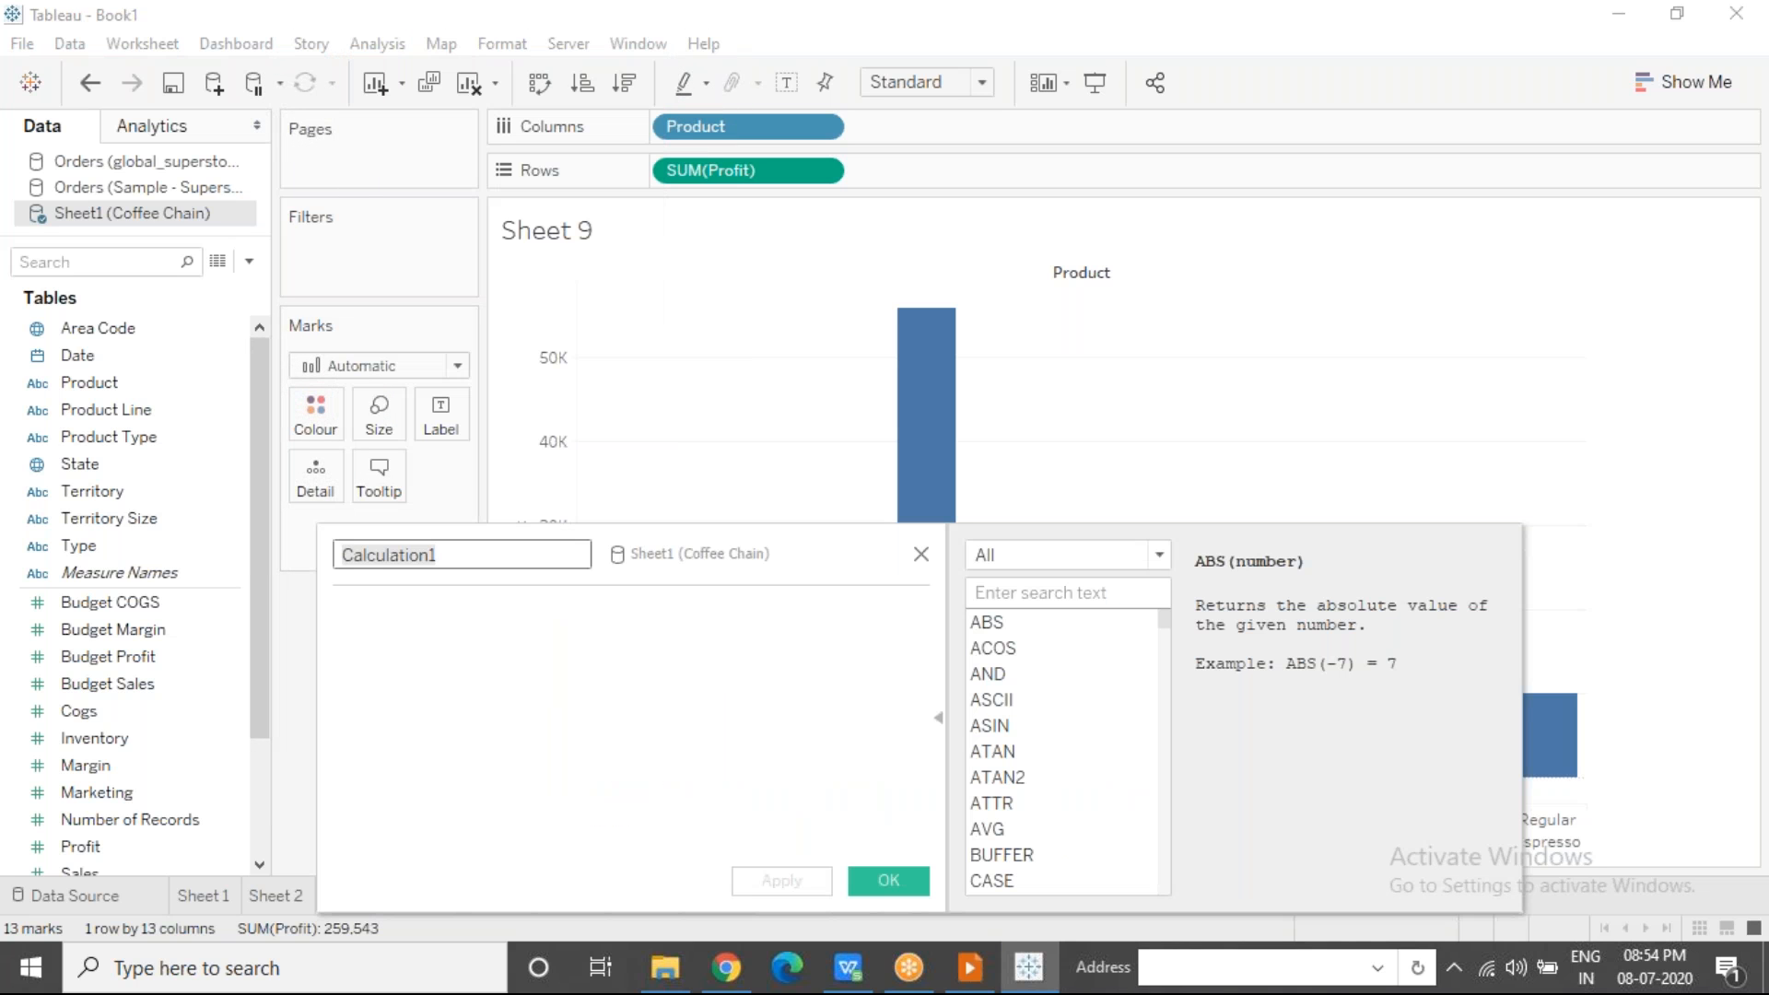
text(Tea )
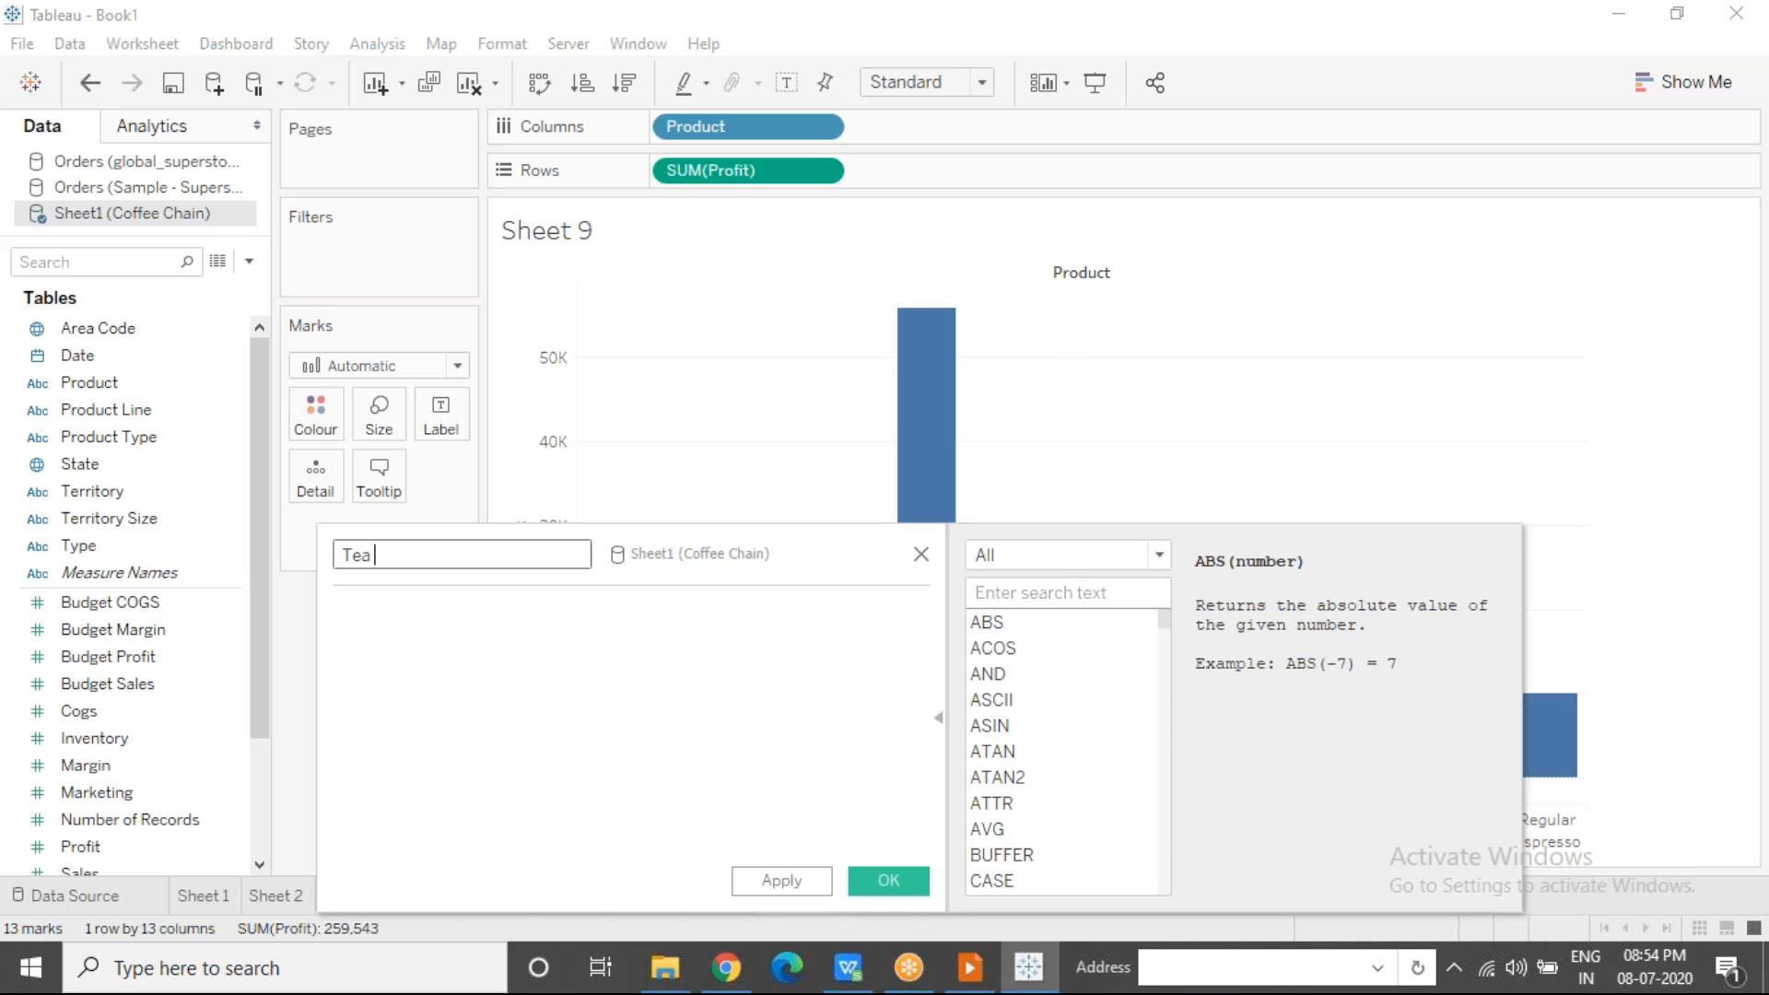
text(or Coffee)
click(1041, 595)
text(Case)
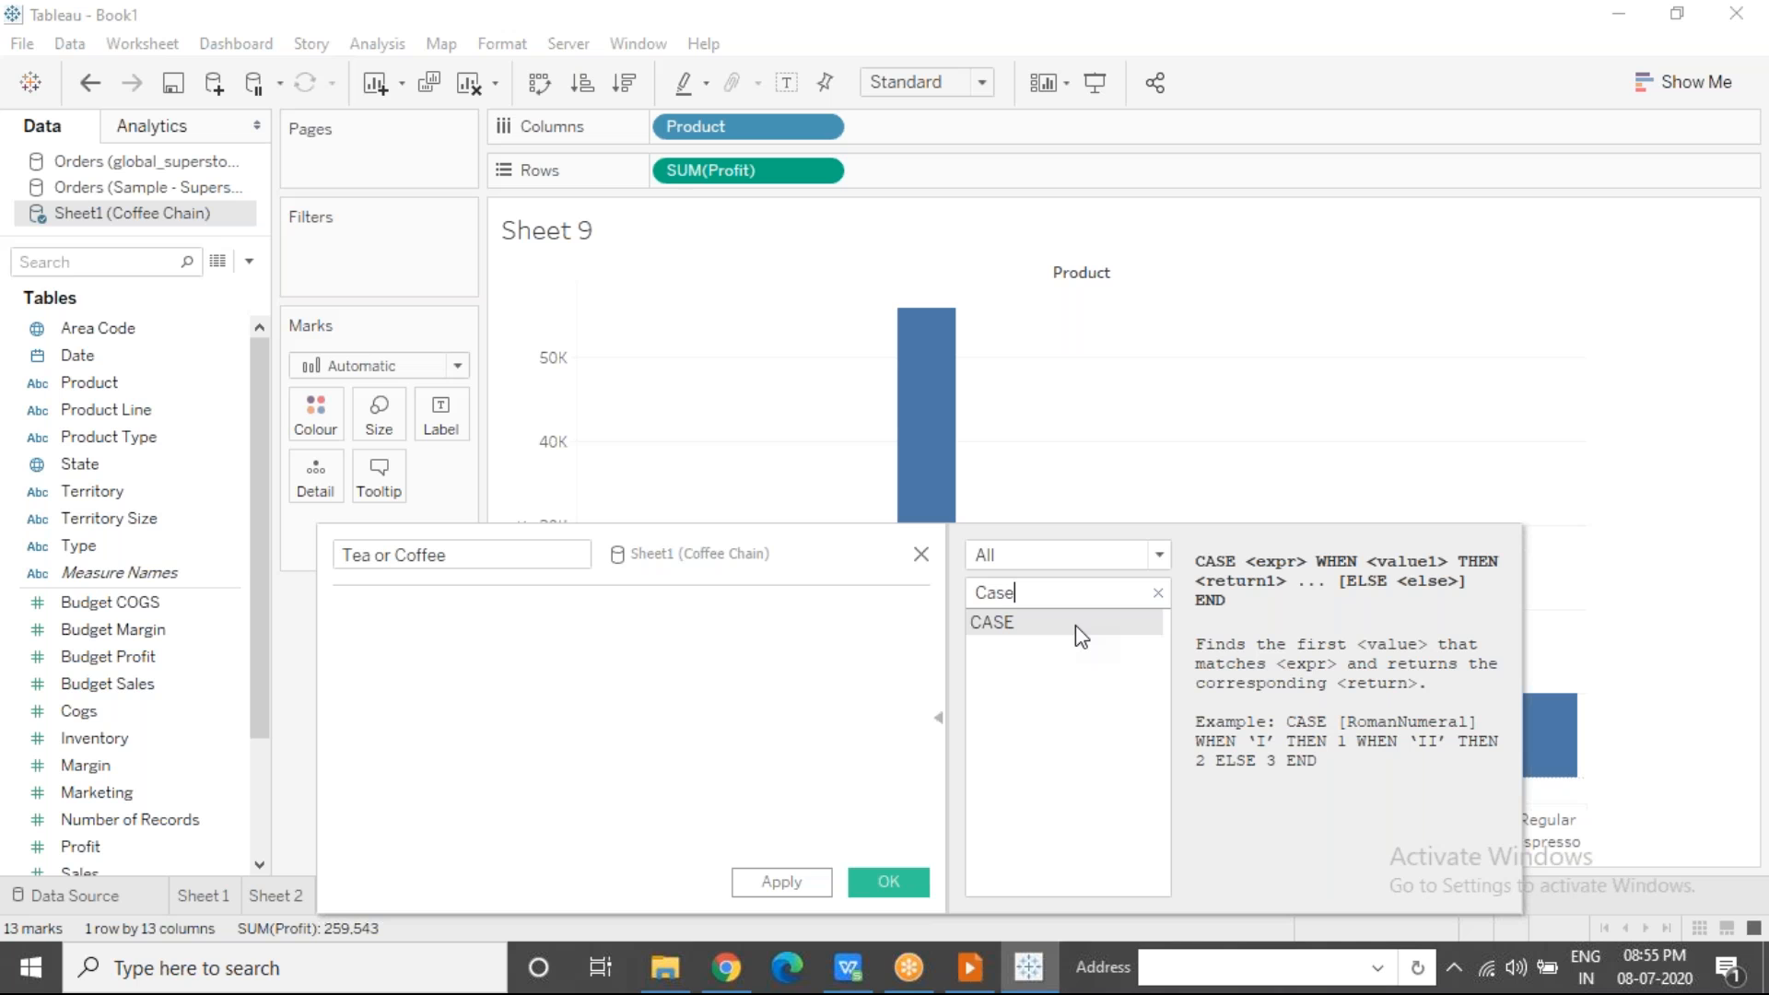
Step: Start the Tea or Coffee formula with CASE [Product Type] followed by a new line
click(521, 642)
text(case)
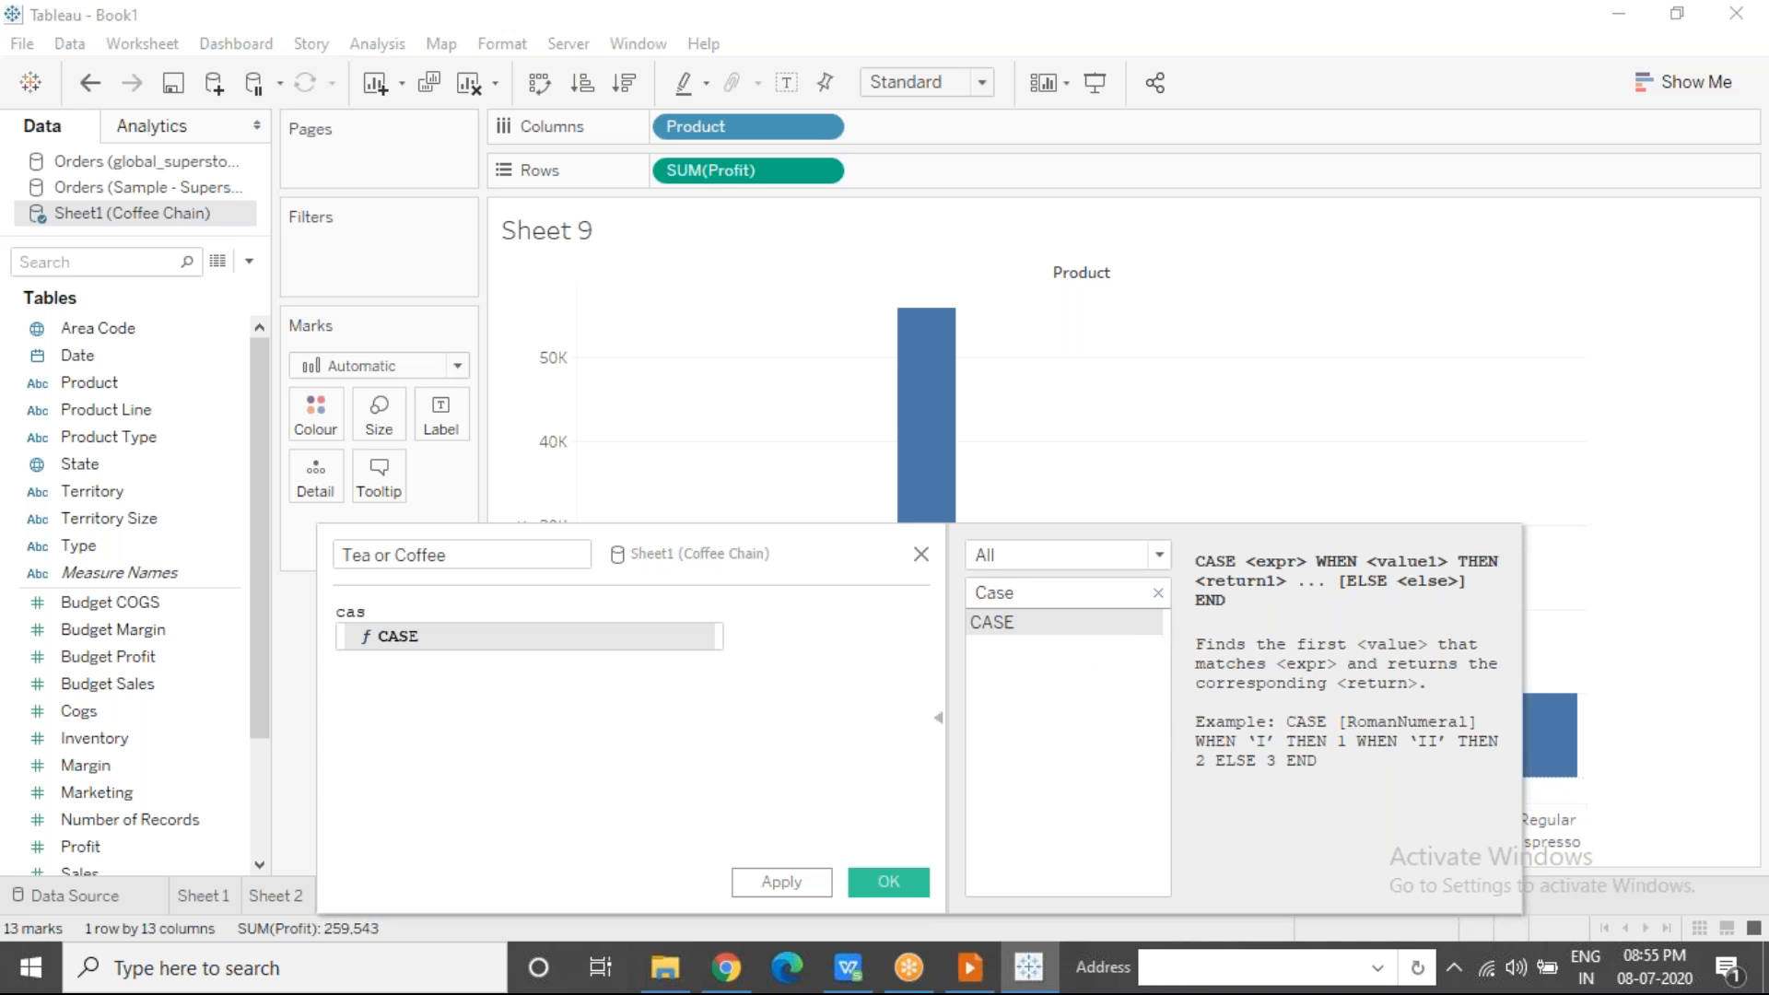
key(Return)
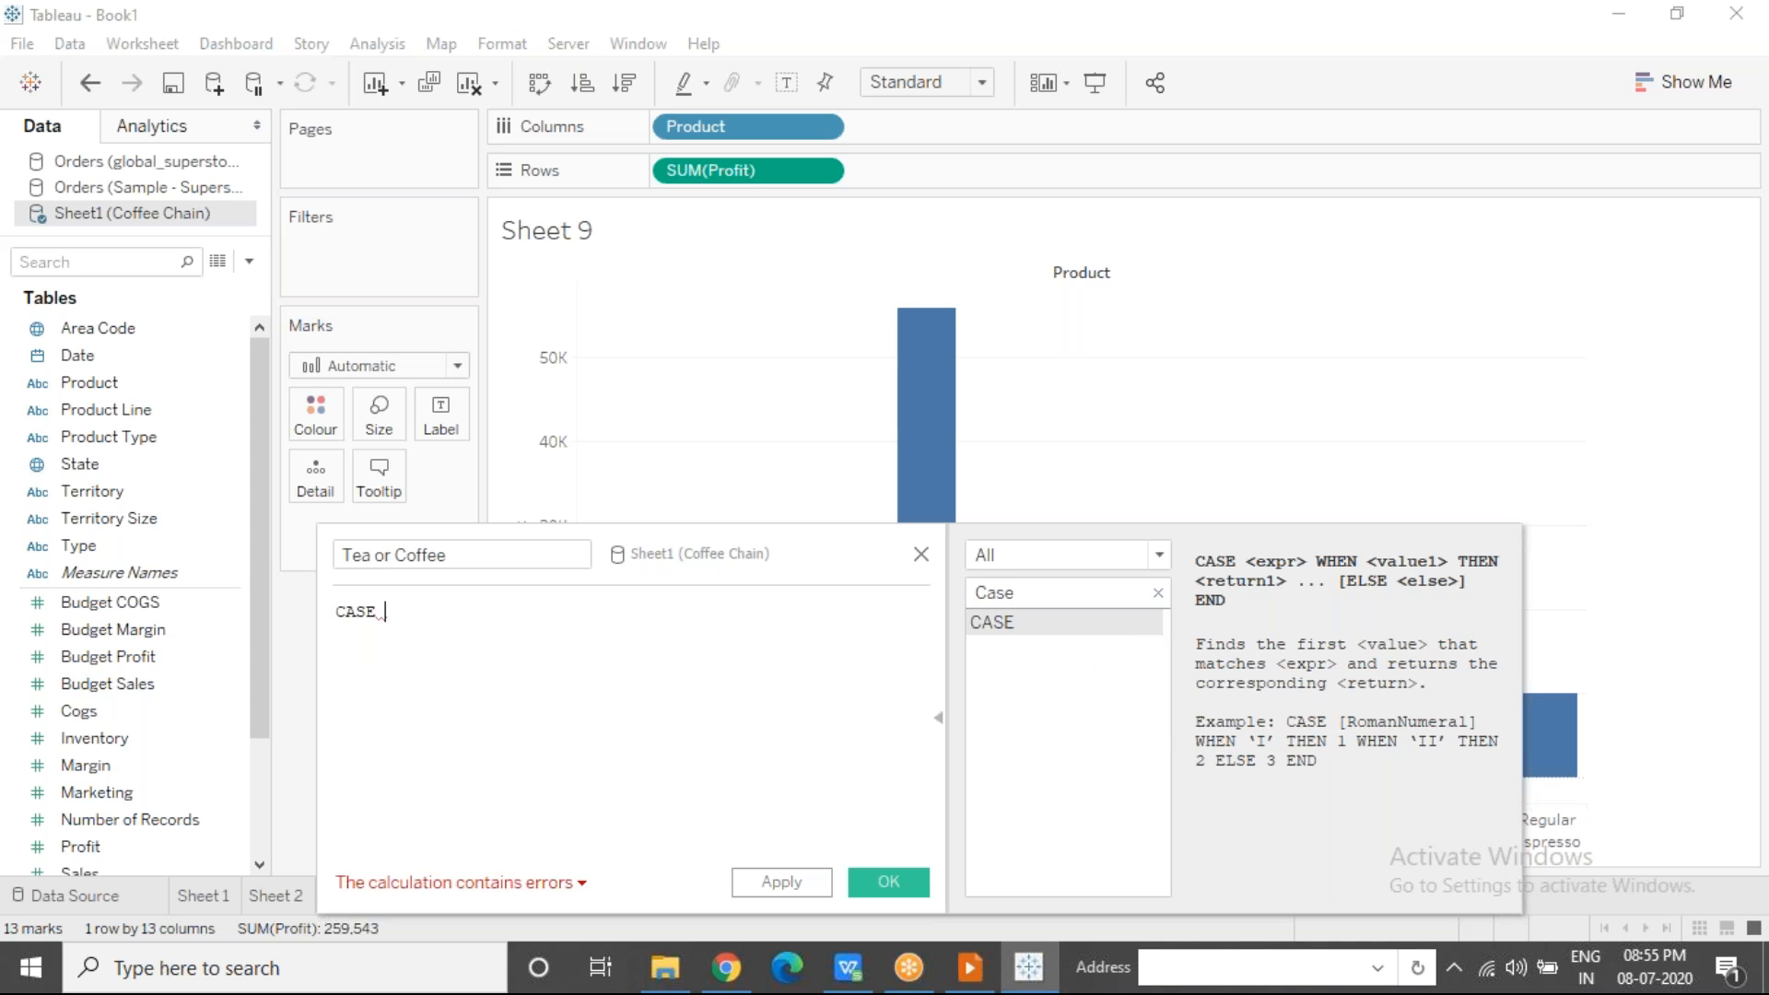
text(produ)
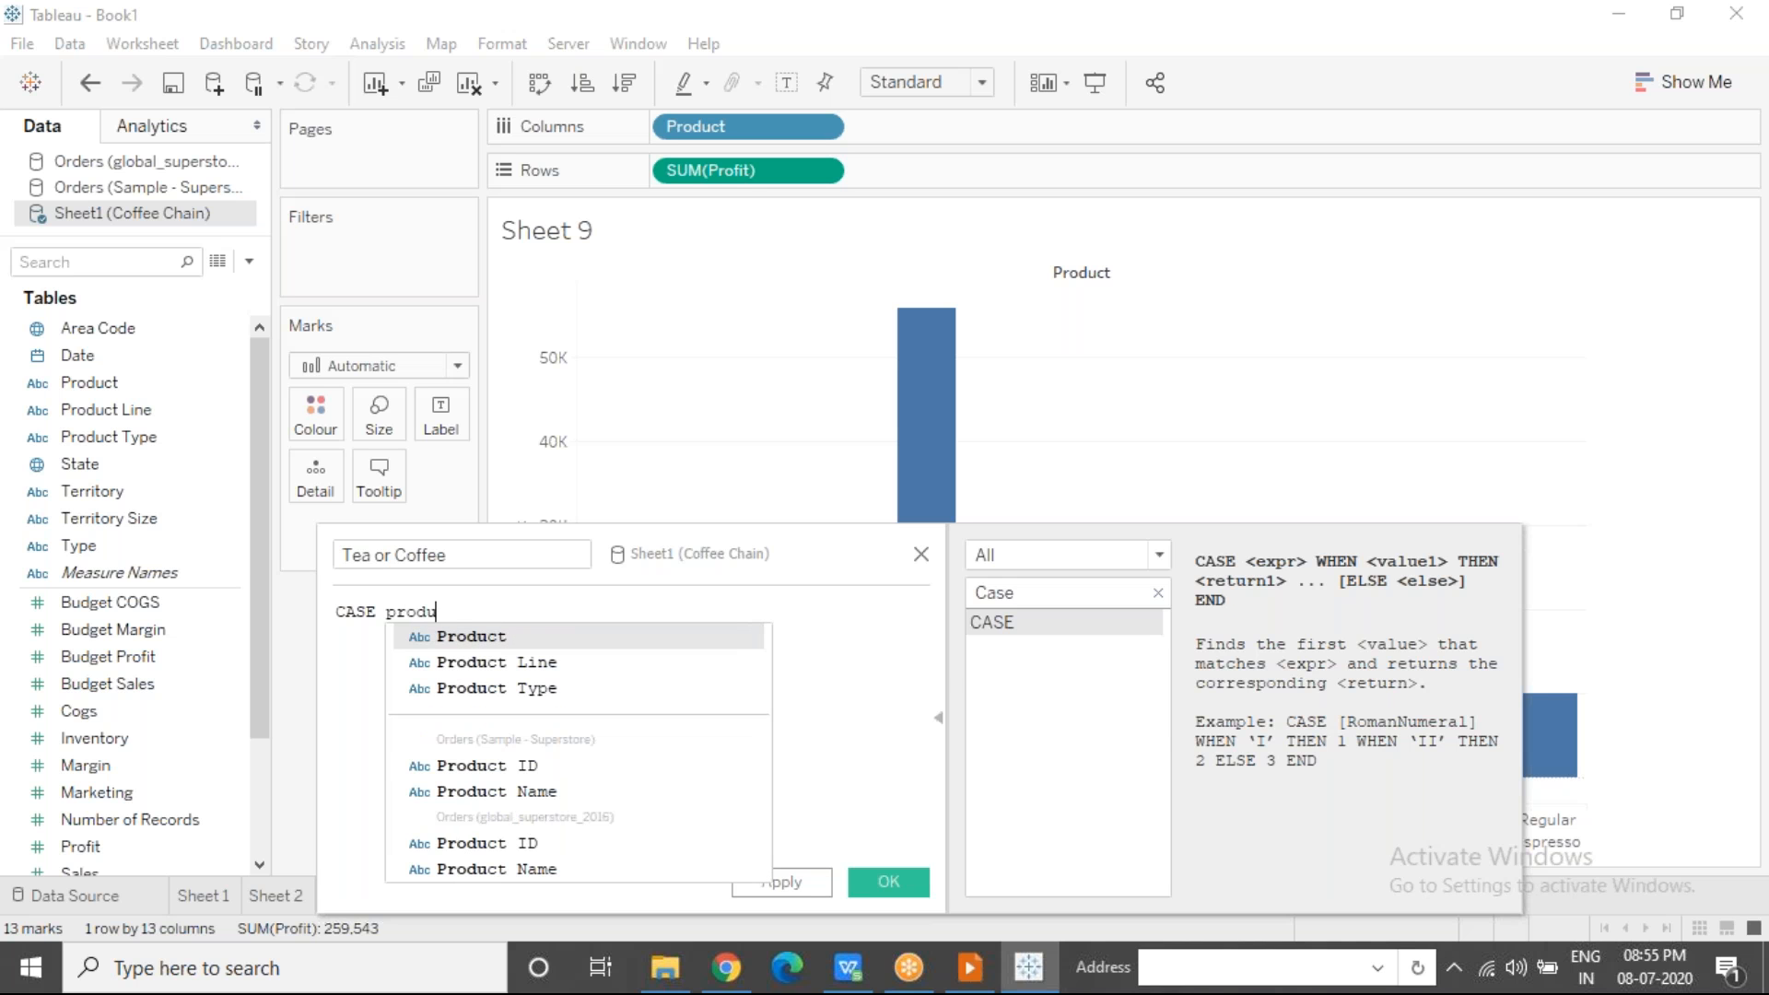
key(Down)
key(Down)
key(Return)
key(Return)
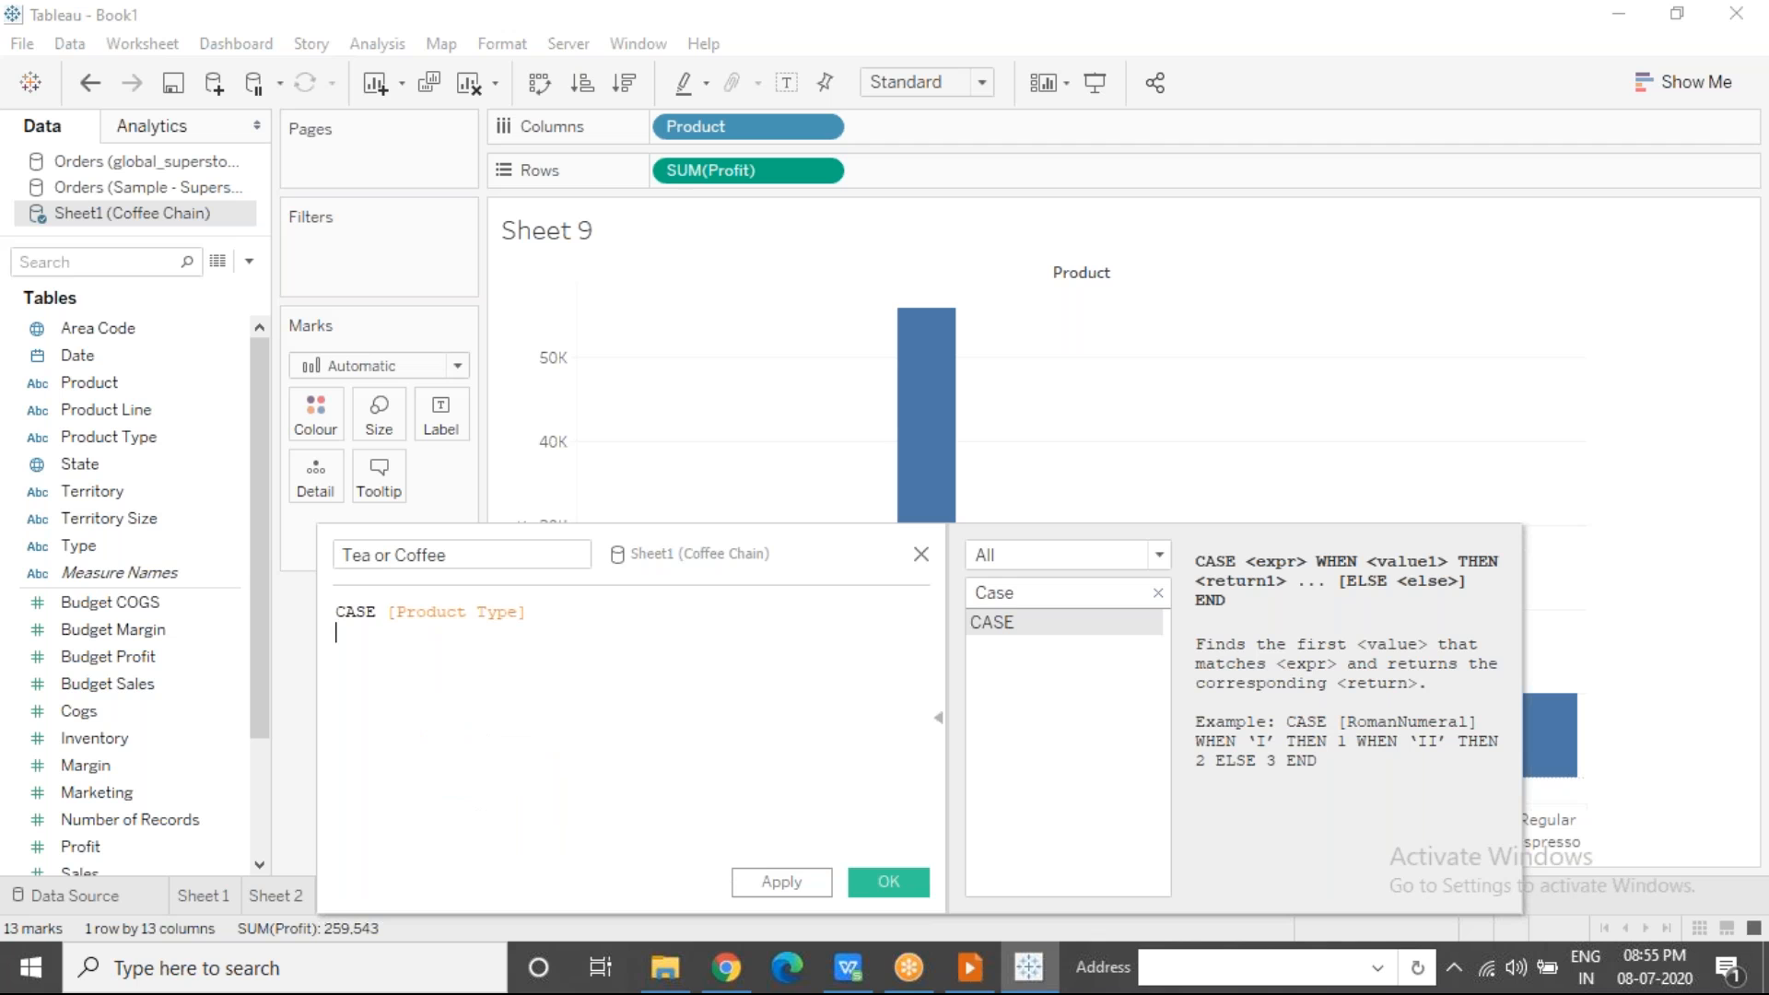
Step: Add the clauses WHEN "Tea" THEN "Tea" and WHEN "Herbal Tea" THEN "Tea" to the Tea or Coffee formula
text(WHEN )
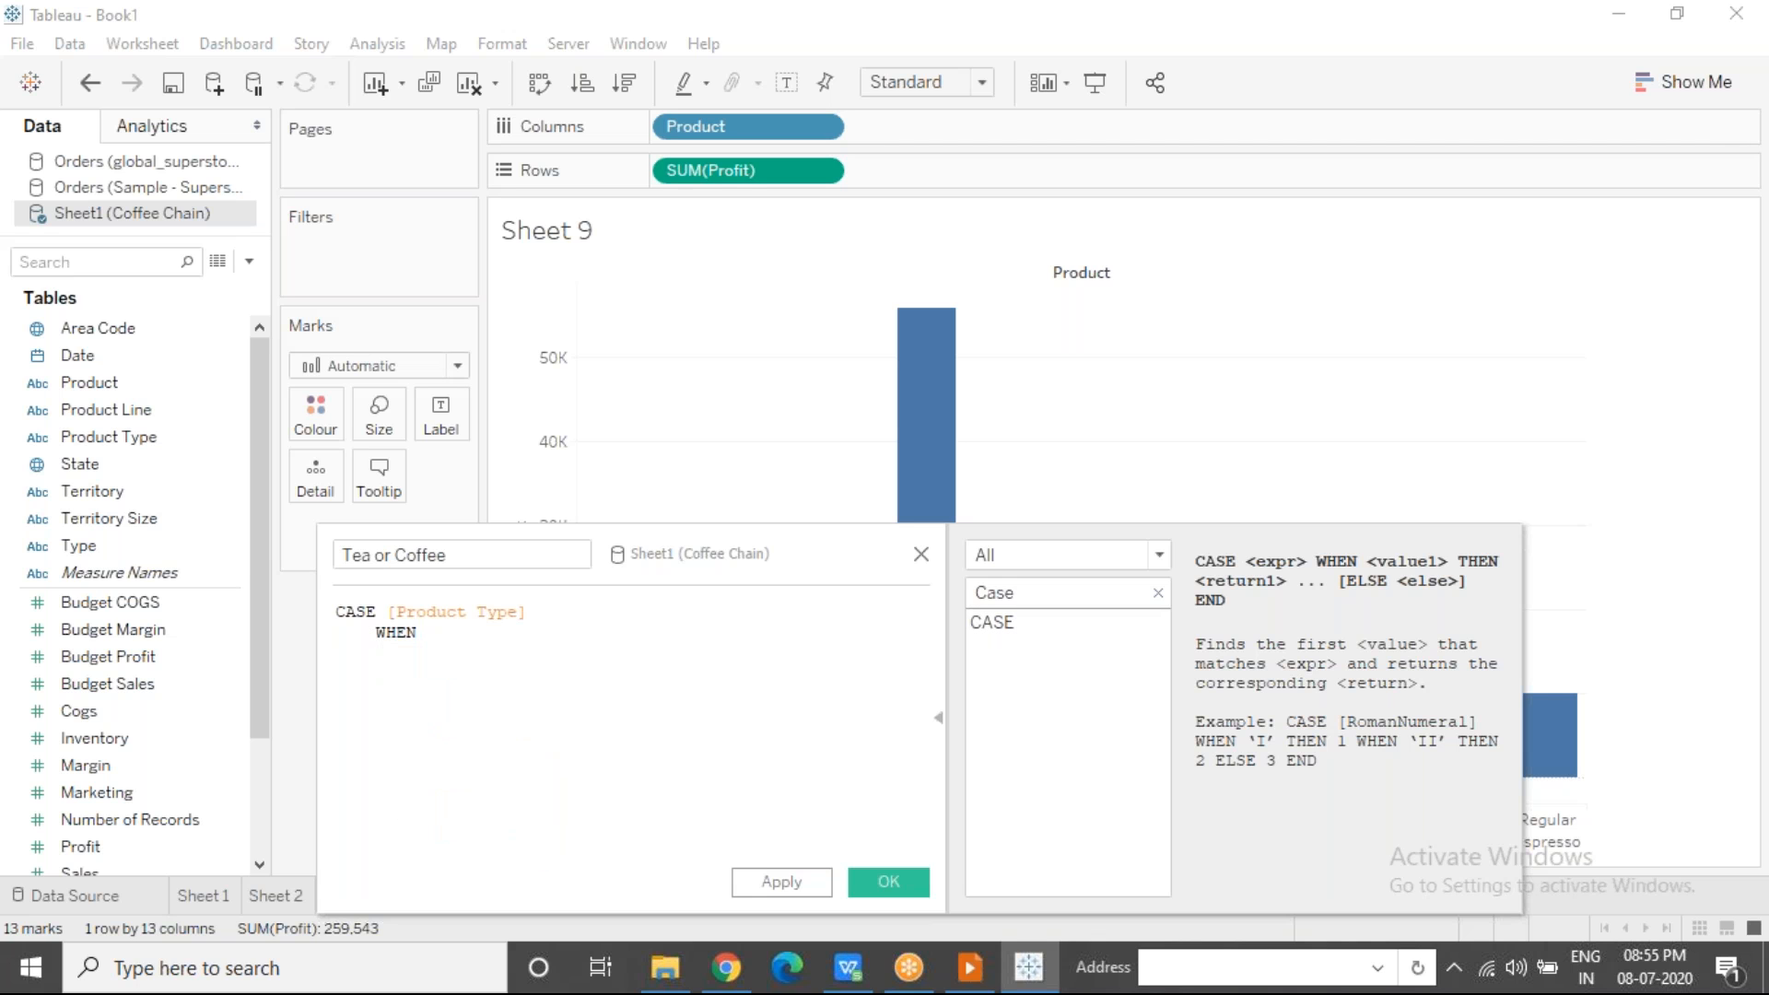
text("Tea")
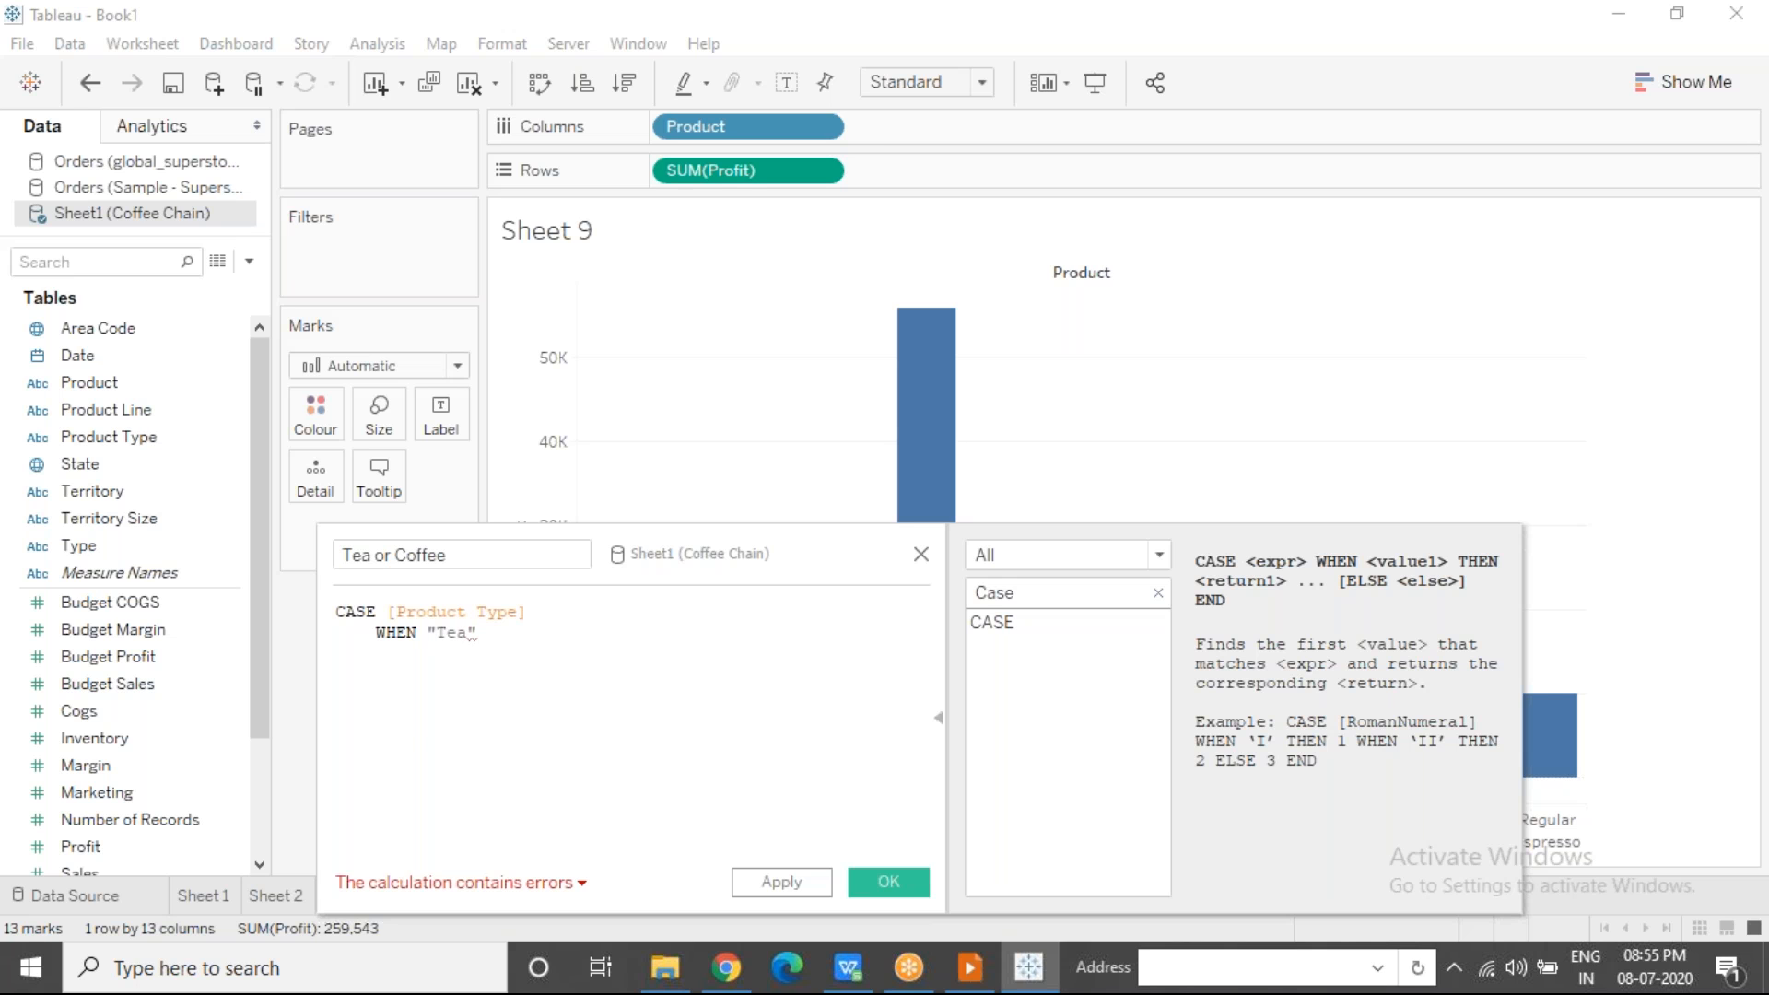
text( THEN "T)
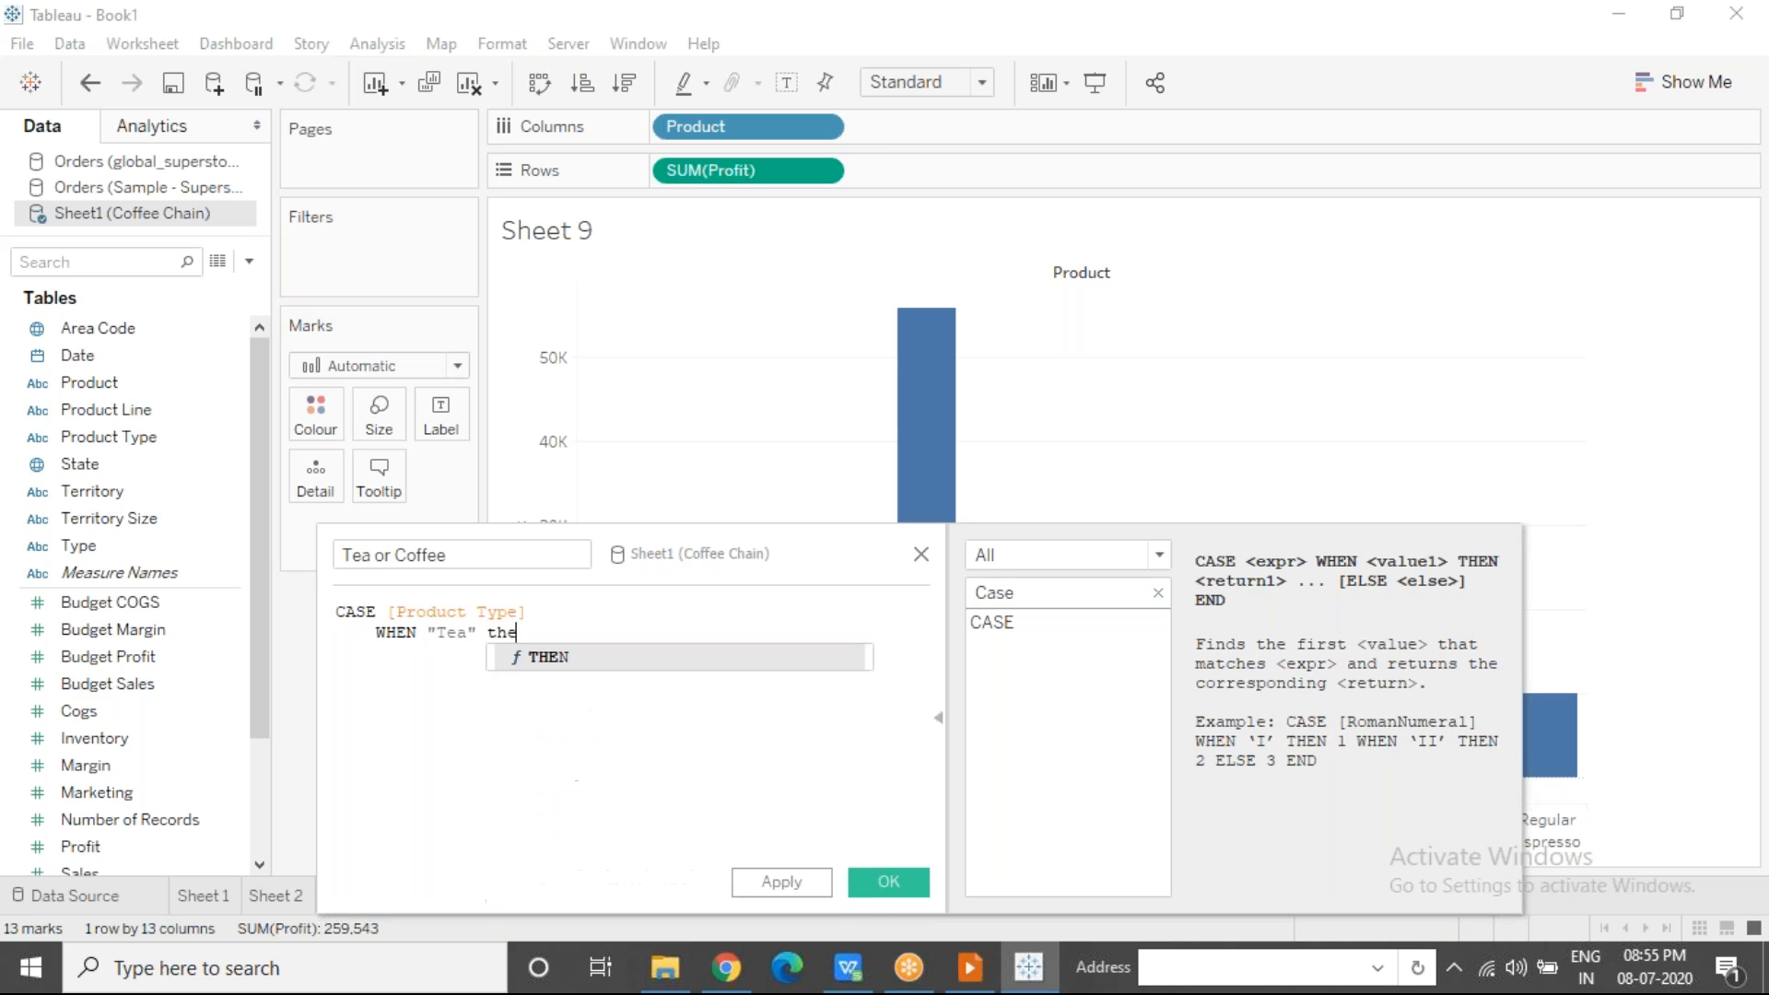
text(ea"     )
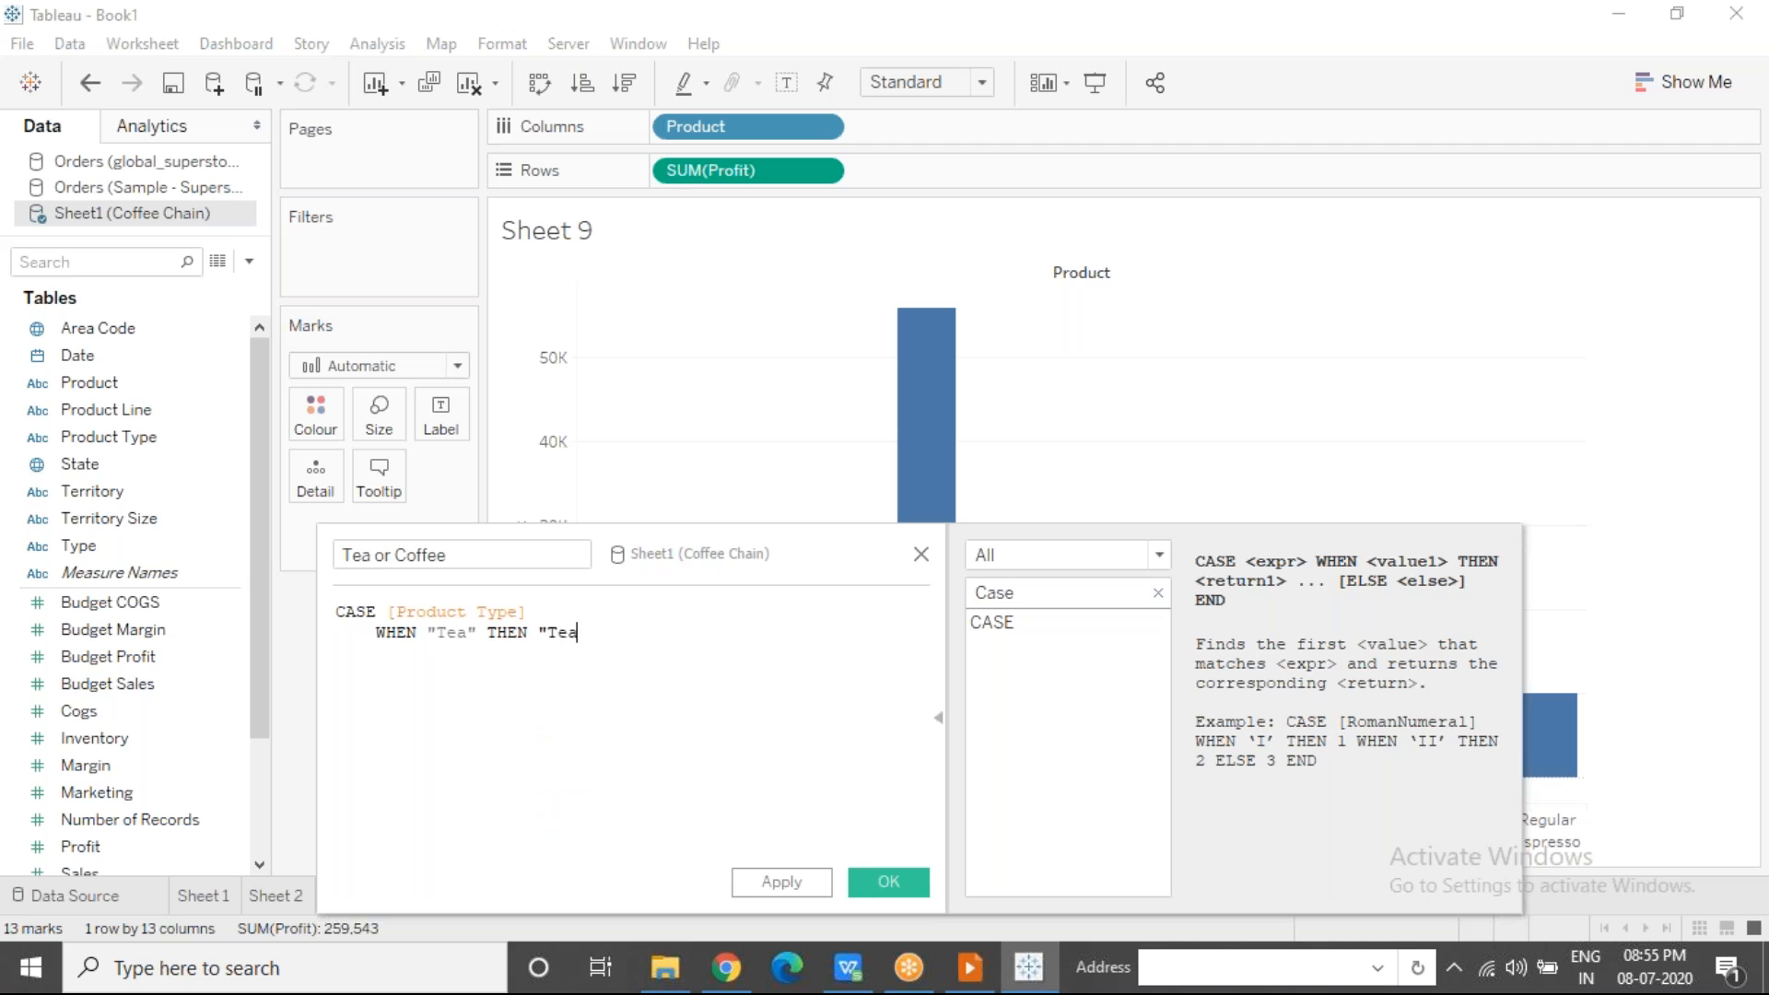
text(WHEN "Herbal Tea)
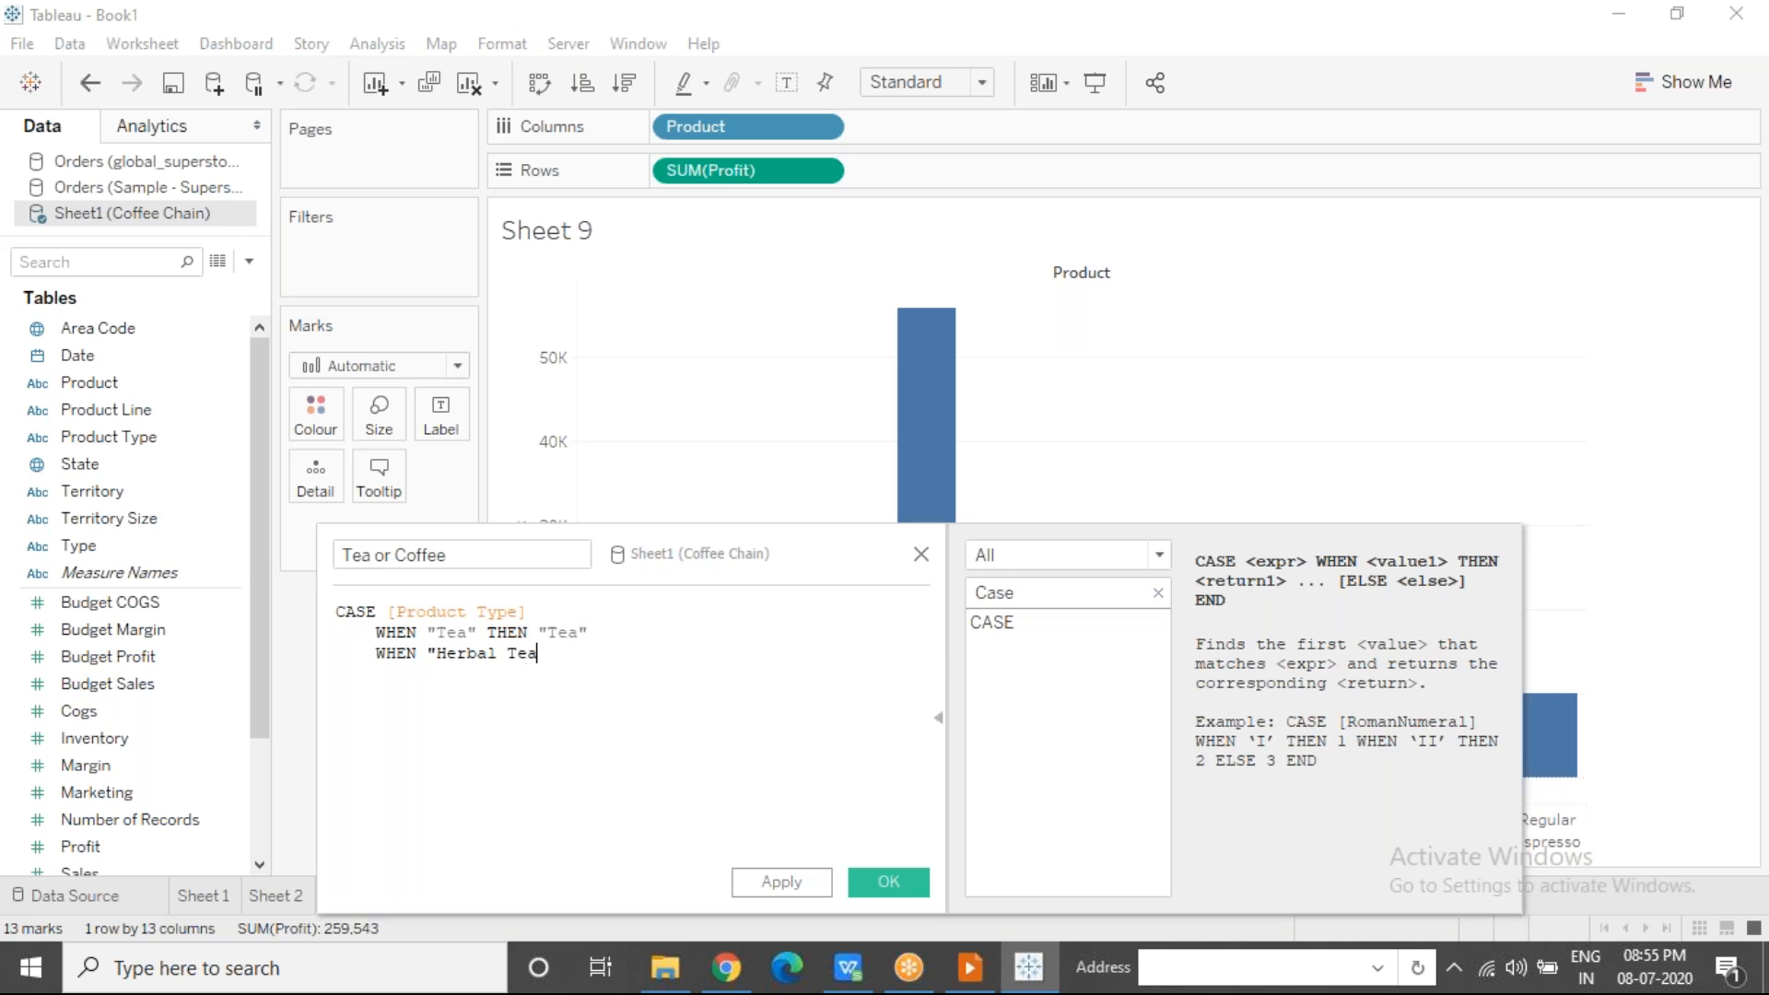
text(" THEN "Tea")
key(Return)
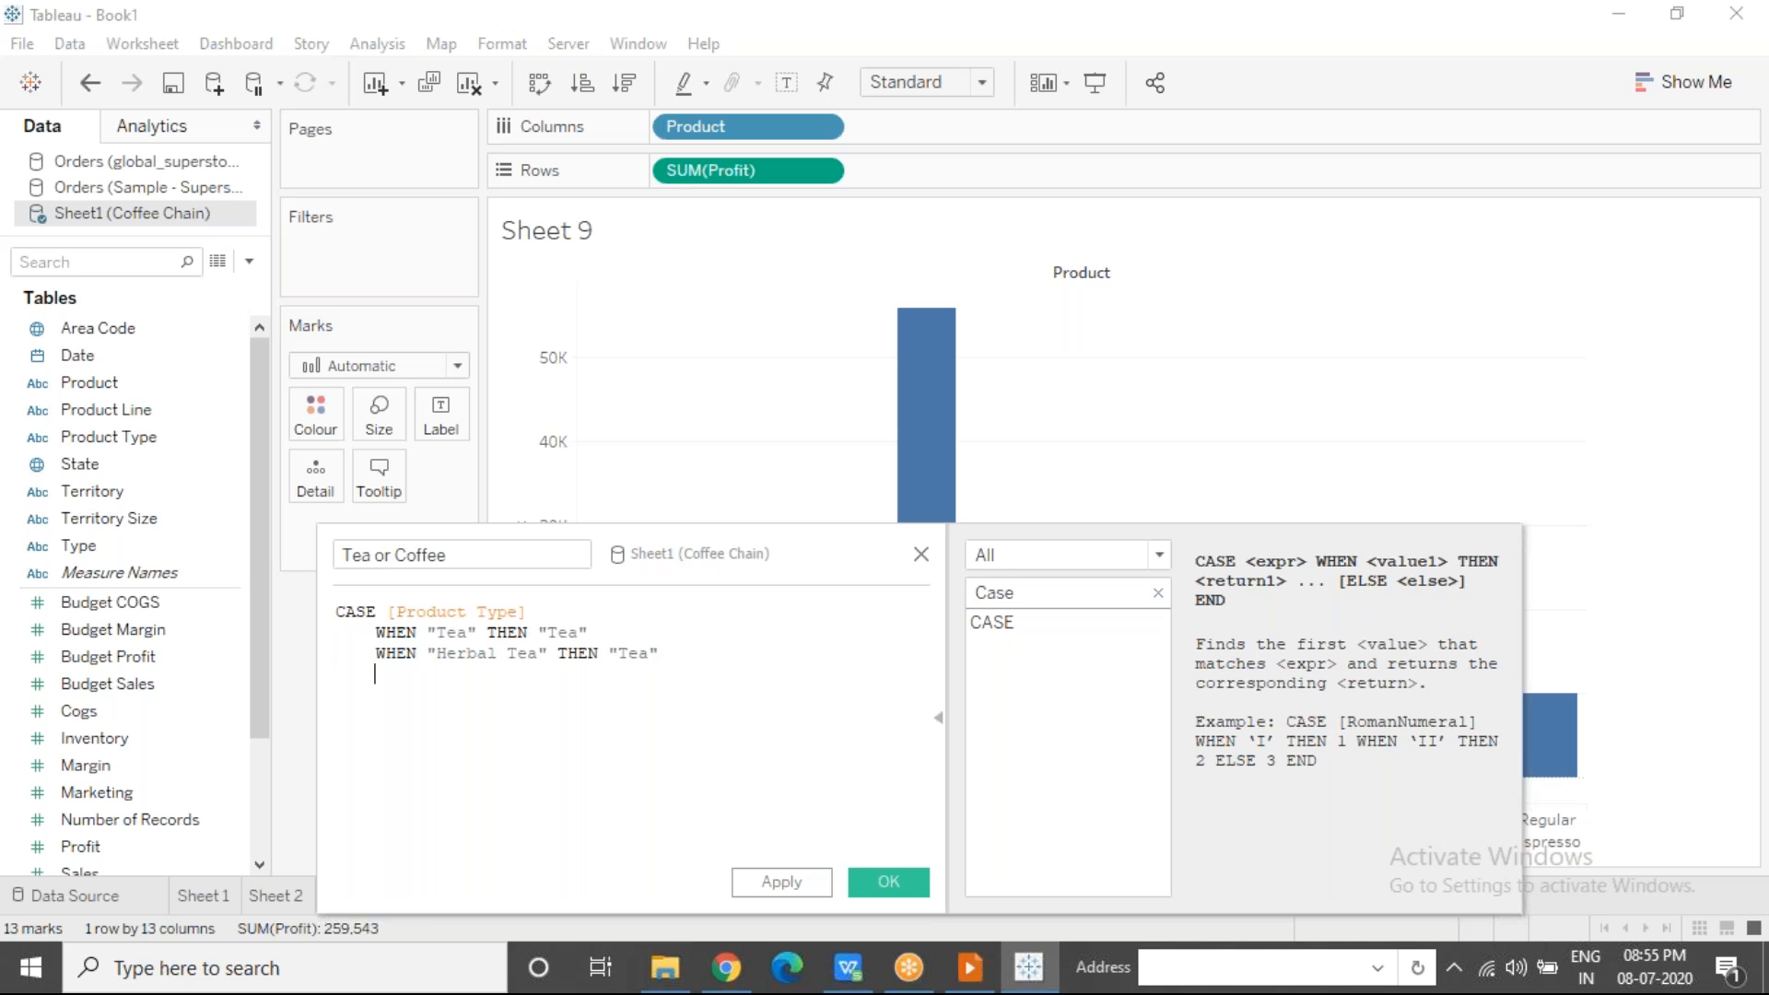
Step: Add WHEN "Coffee" THEN "Coffee" and WHEN "Espresso" THEN "Coffee" to the formula and close the CASE with END
text(WHEN "Coffee" THEN)
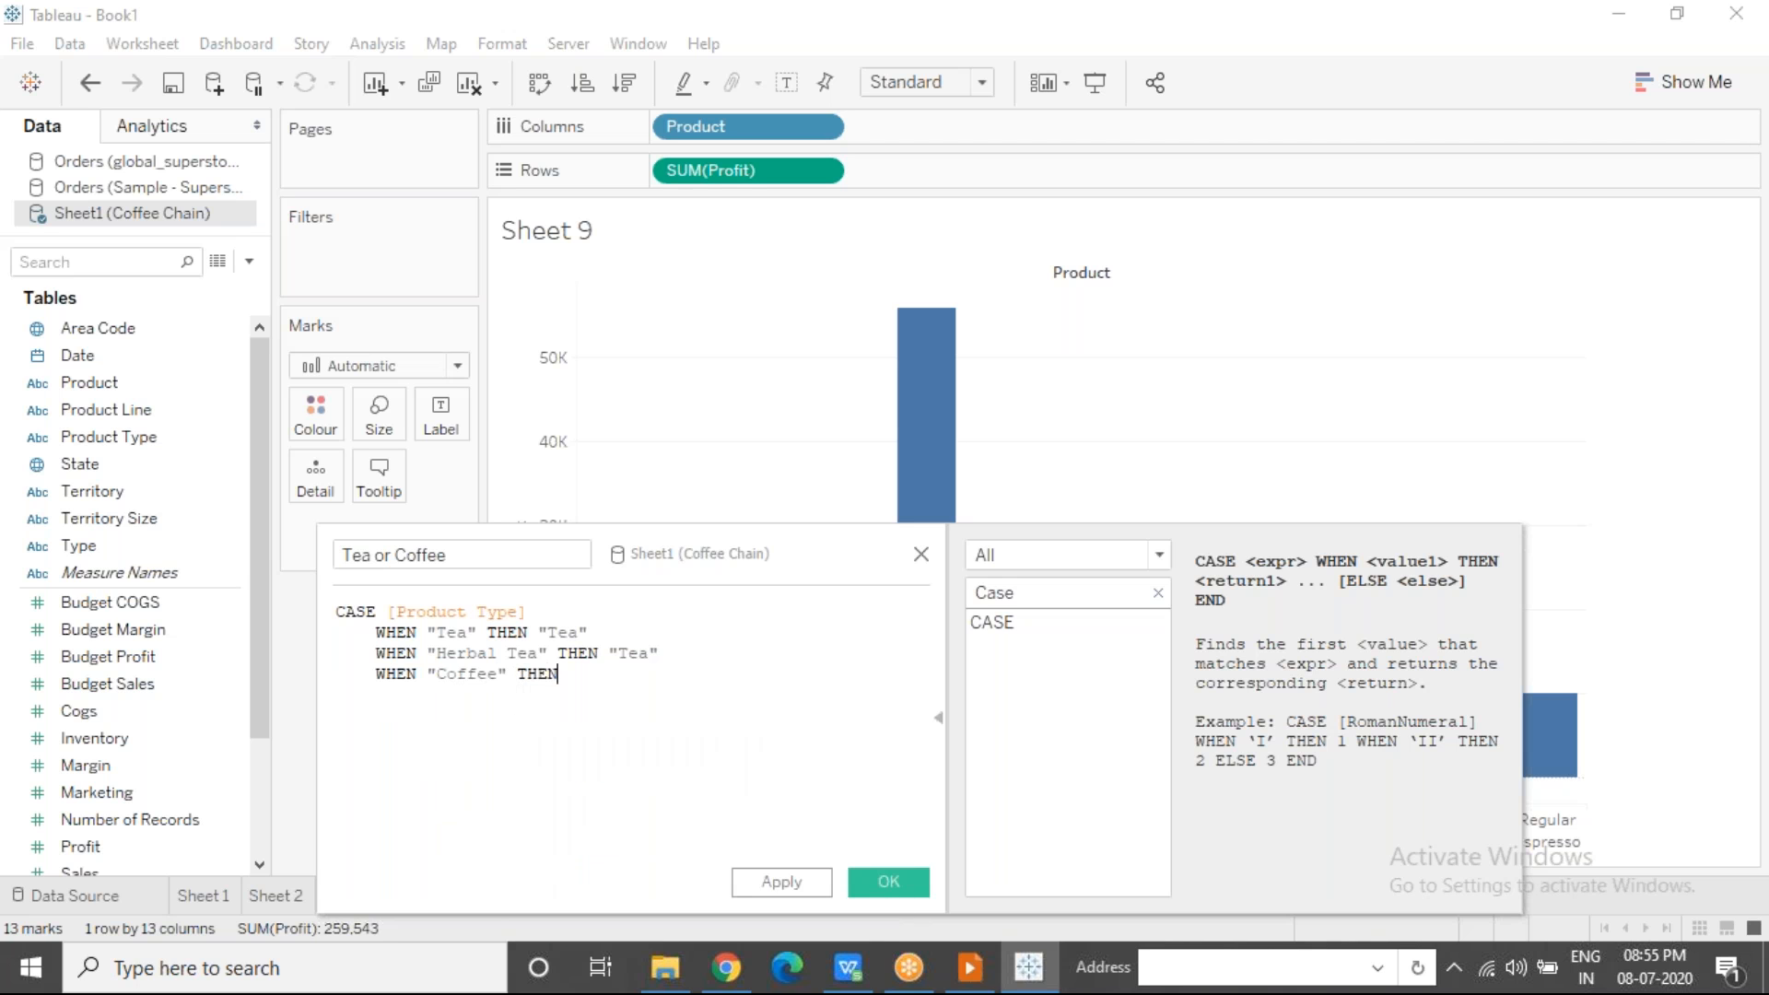
text( "Coffee")
key(Return)
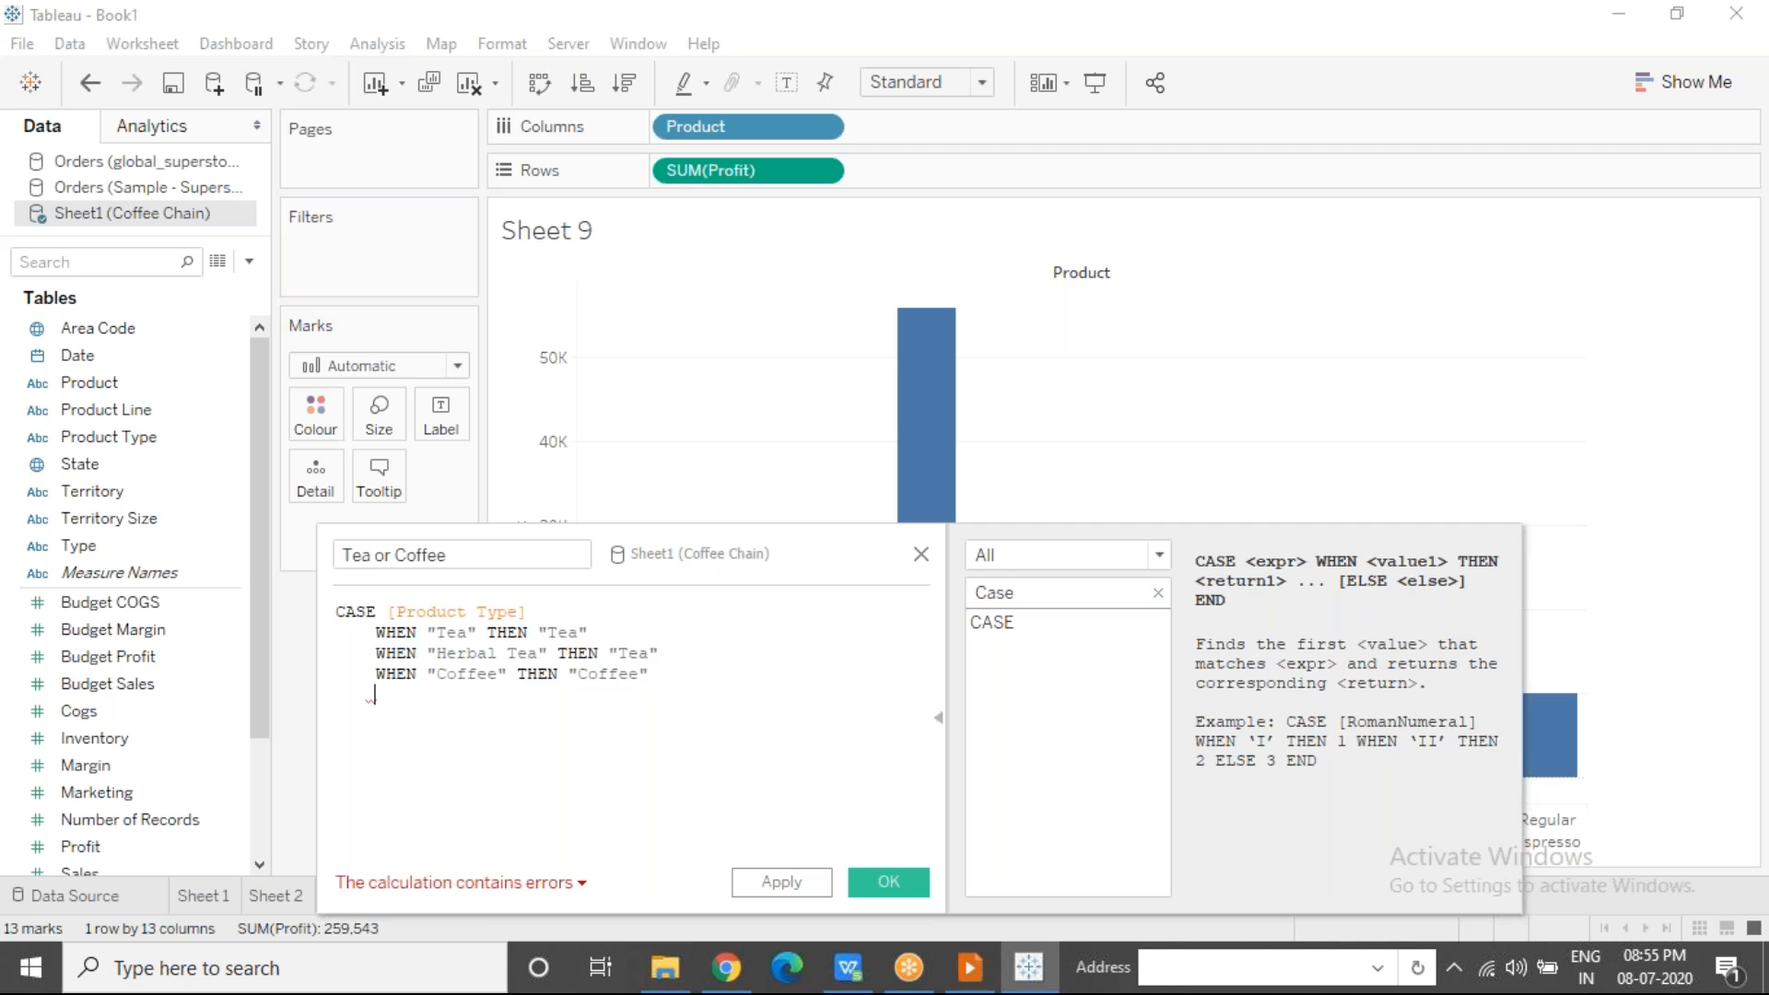
text(WHEN)
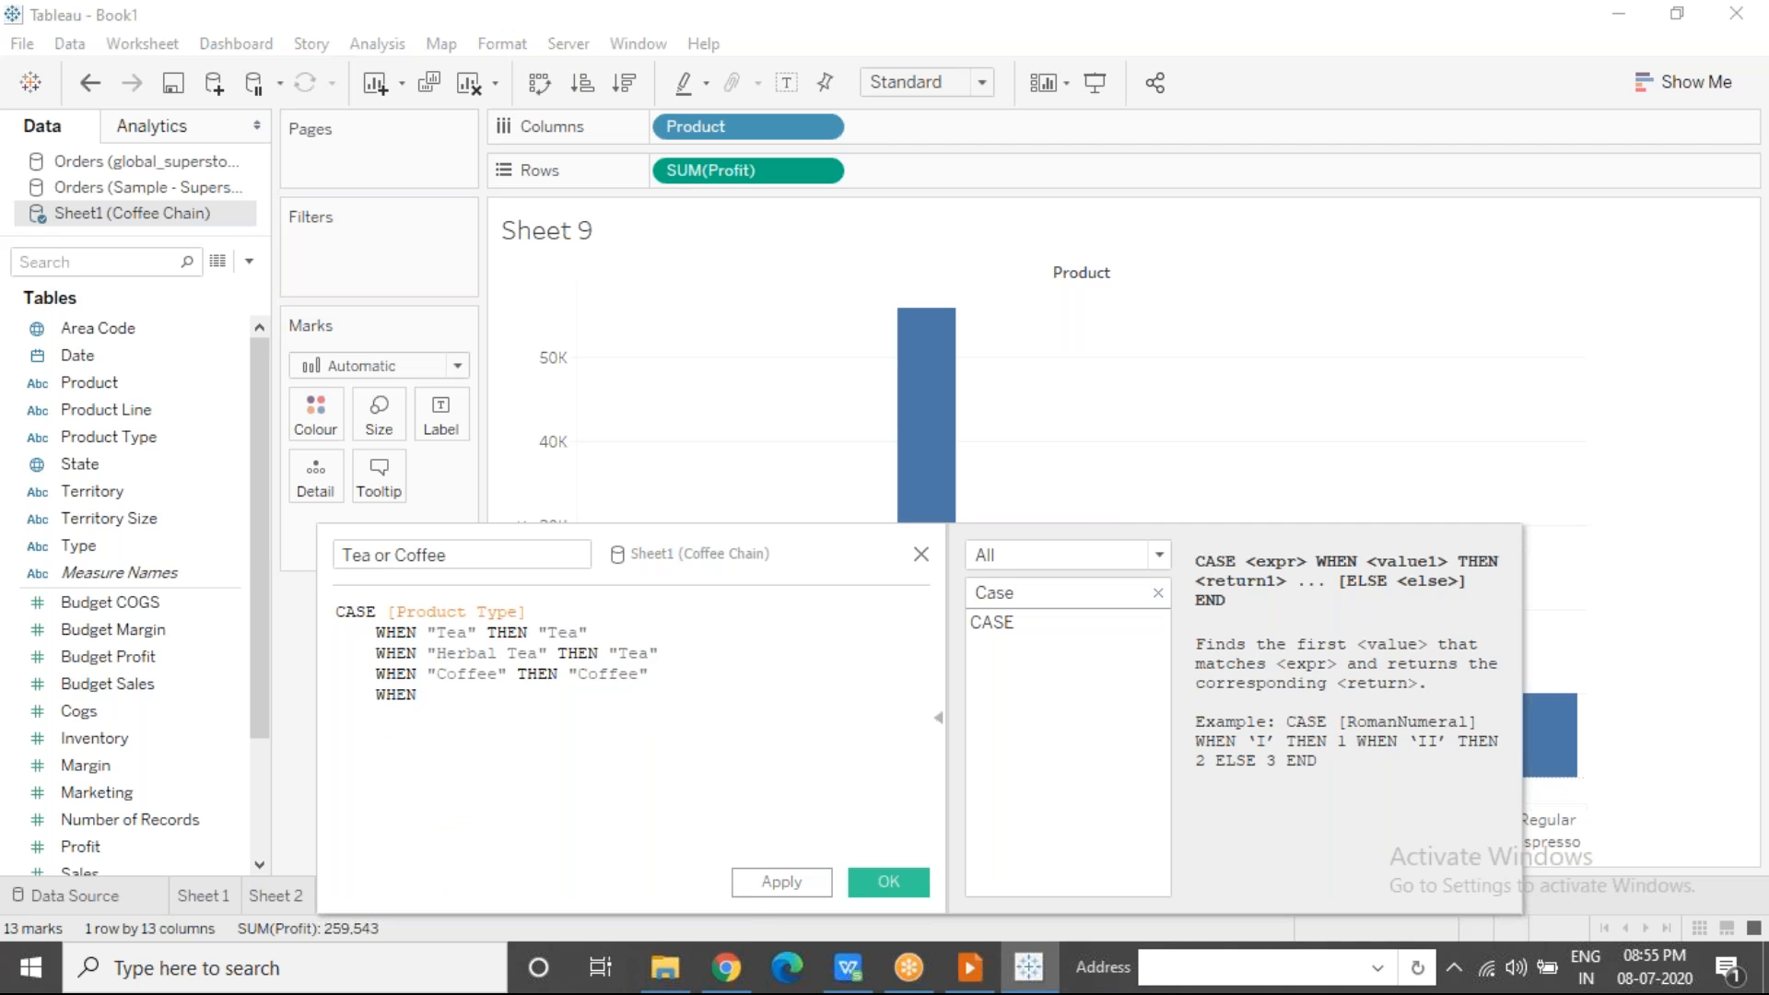
text( "Espresso" THEN "Coffee")
key(Return)
text(END)
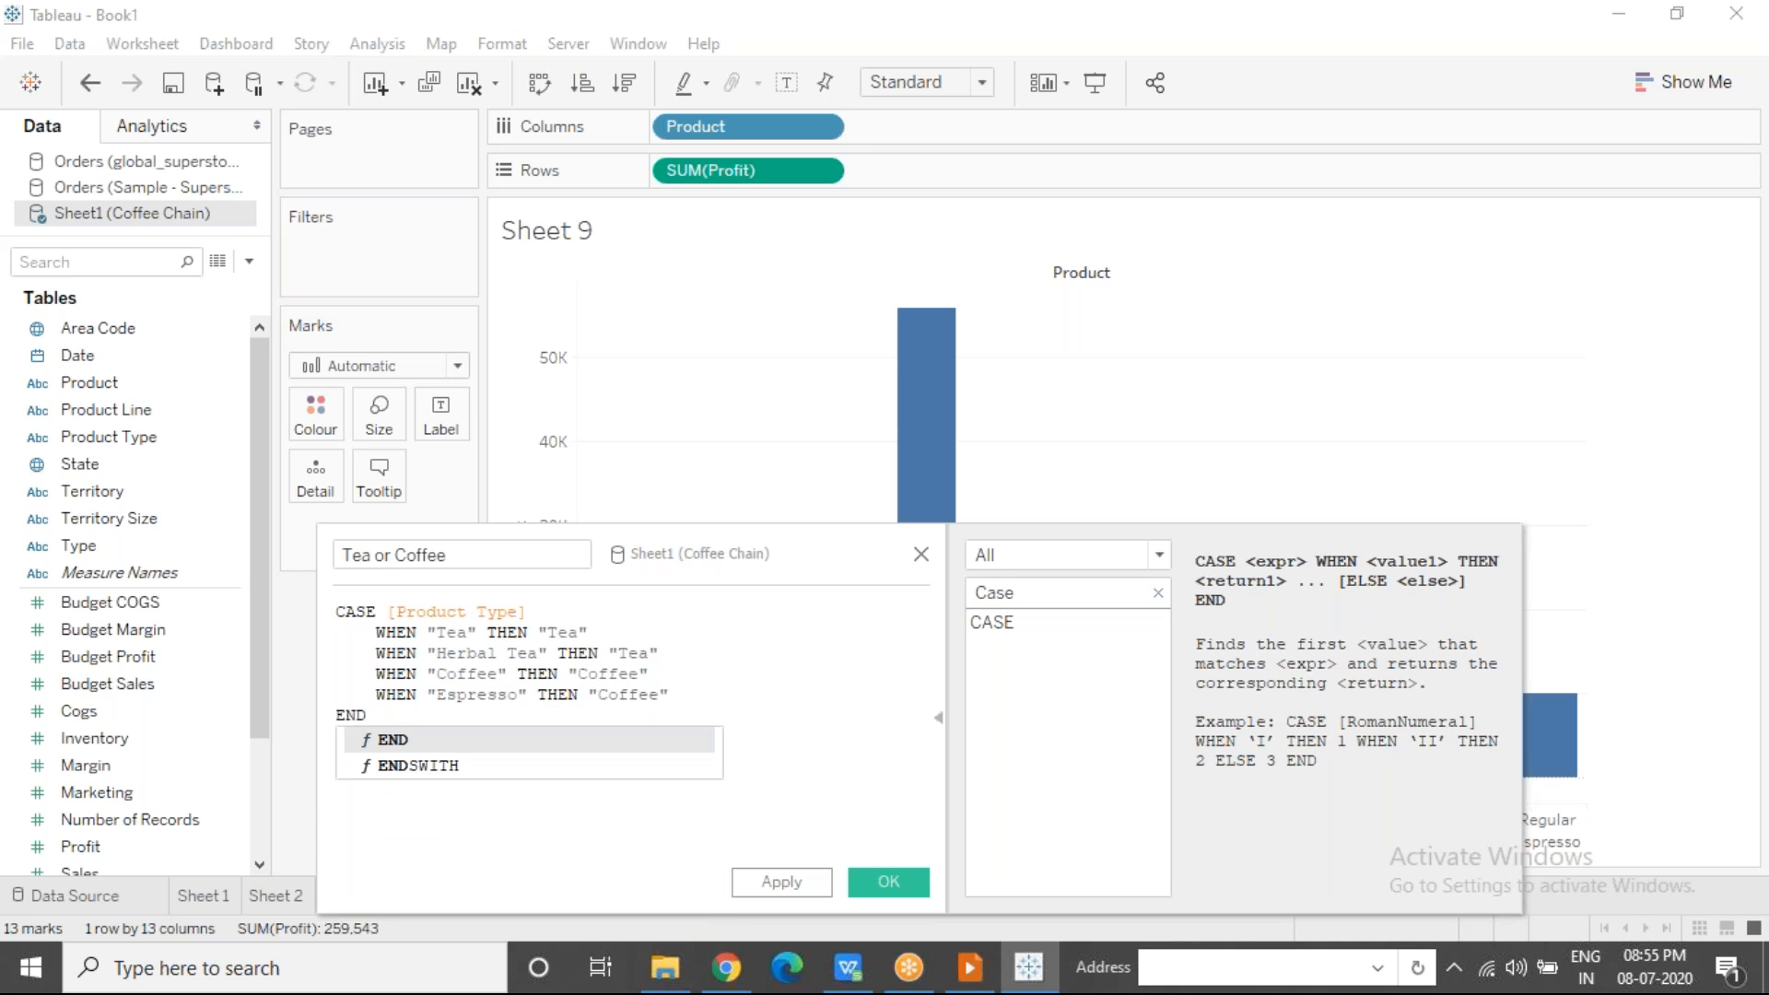
key(Return)
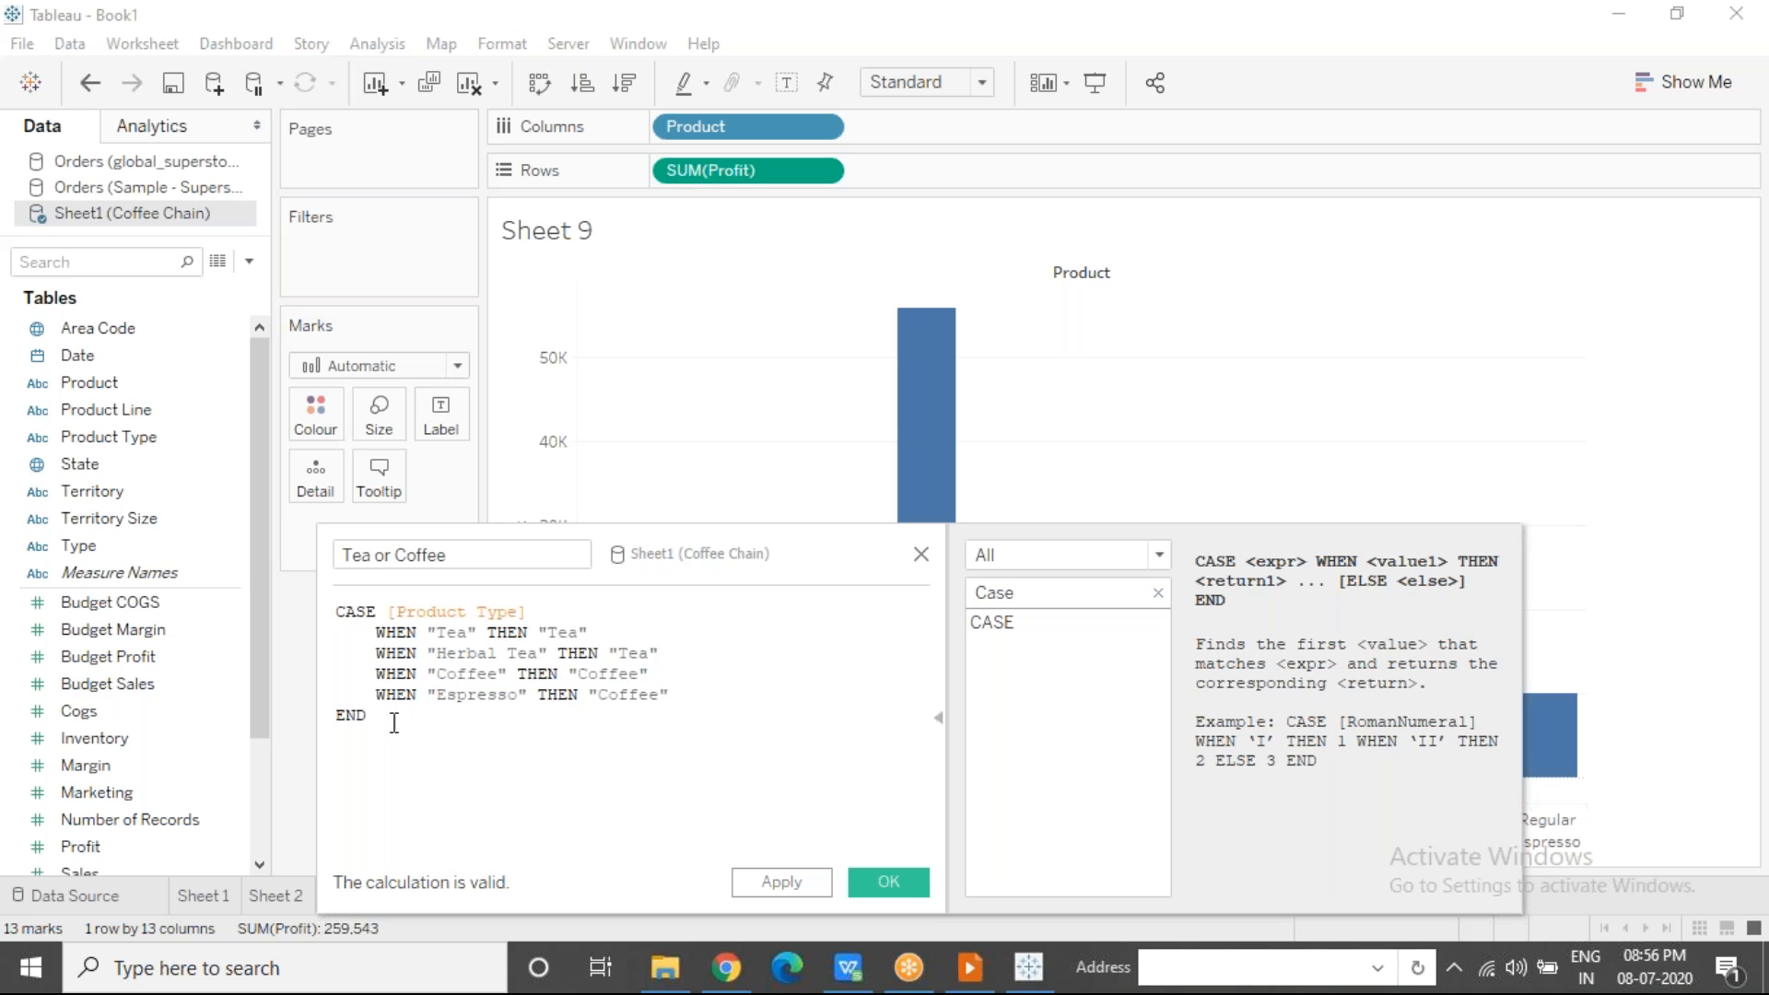
Step: Highlight the complete CASE formula for review, save the field, and colour the product bars by Tea or Coffee
key(ctrl+a)
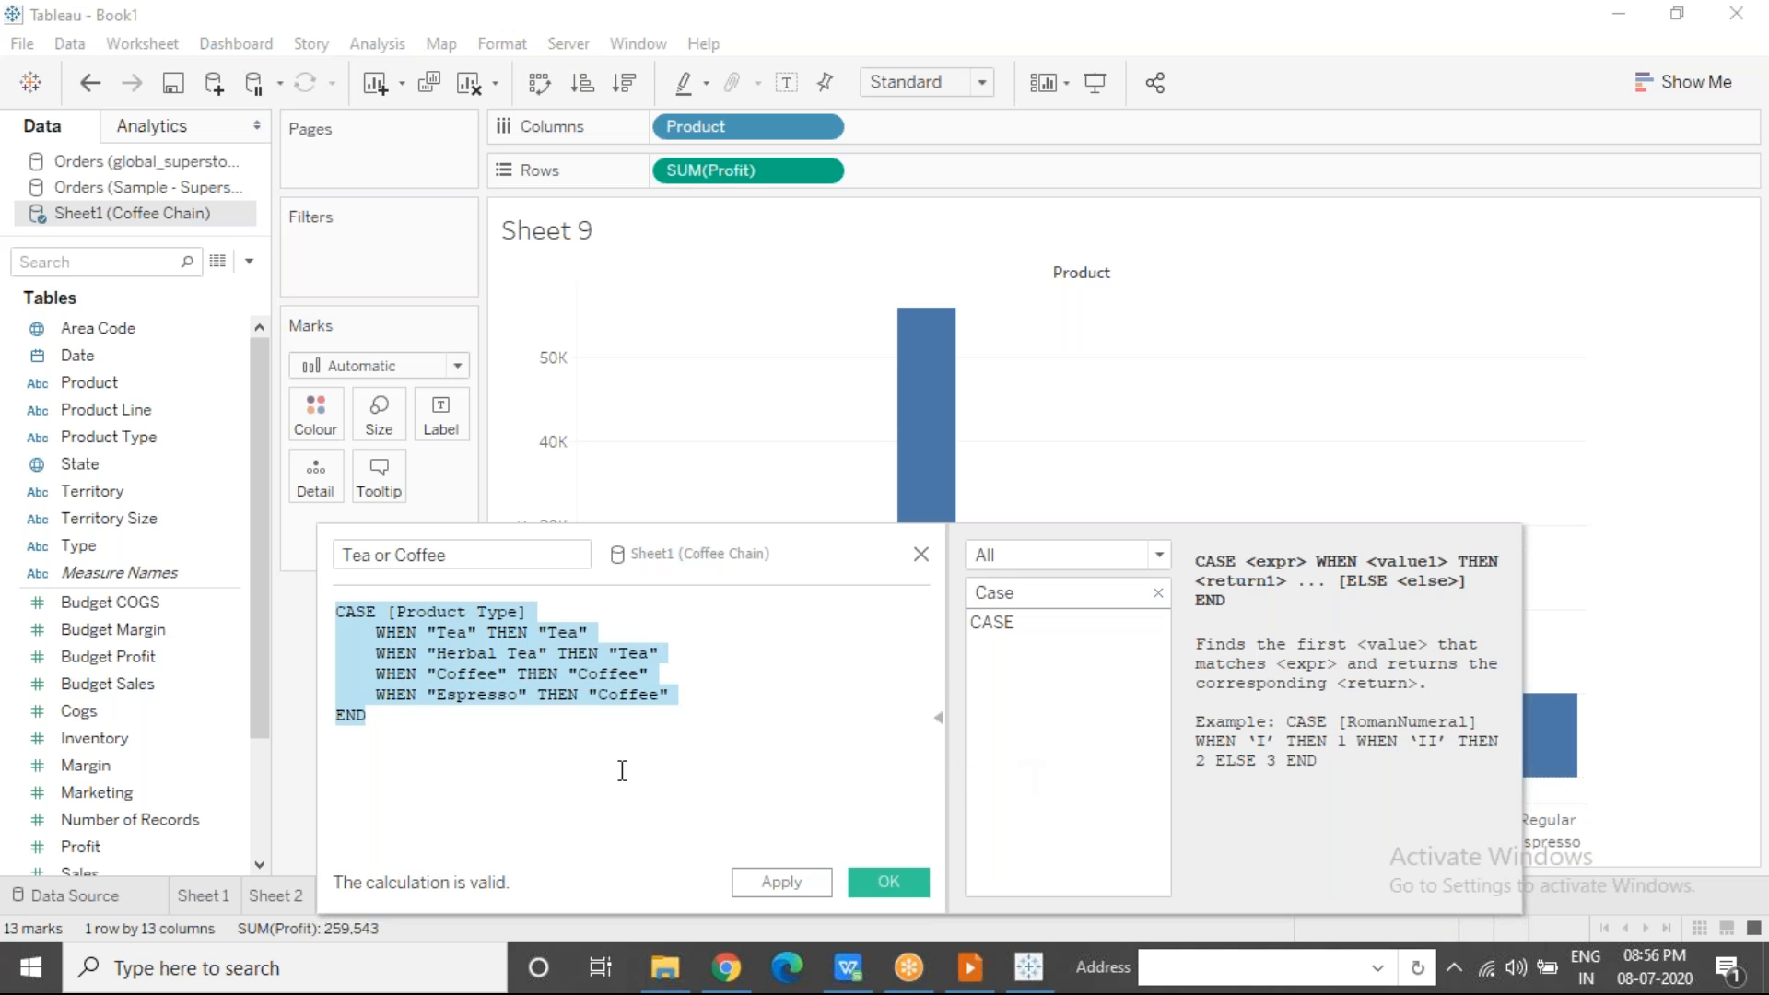
click(439, 717)
drag(386, 720, 307, 600)
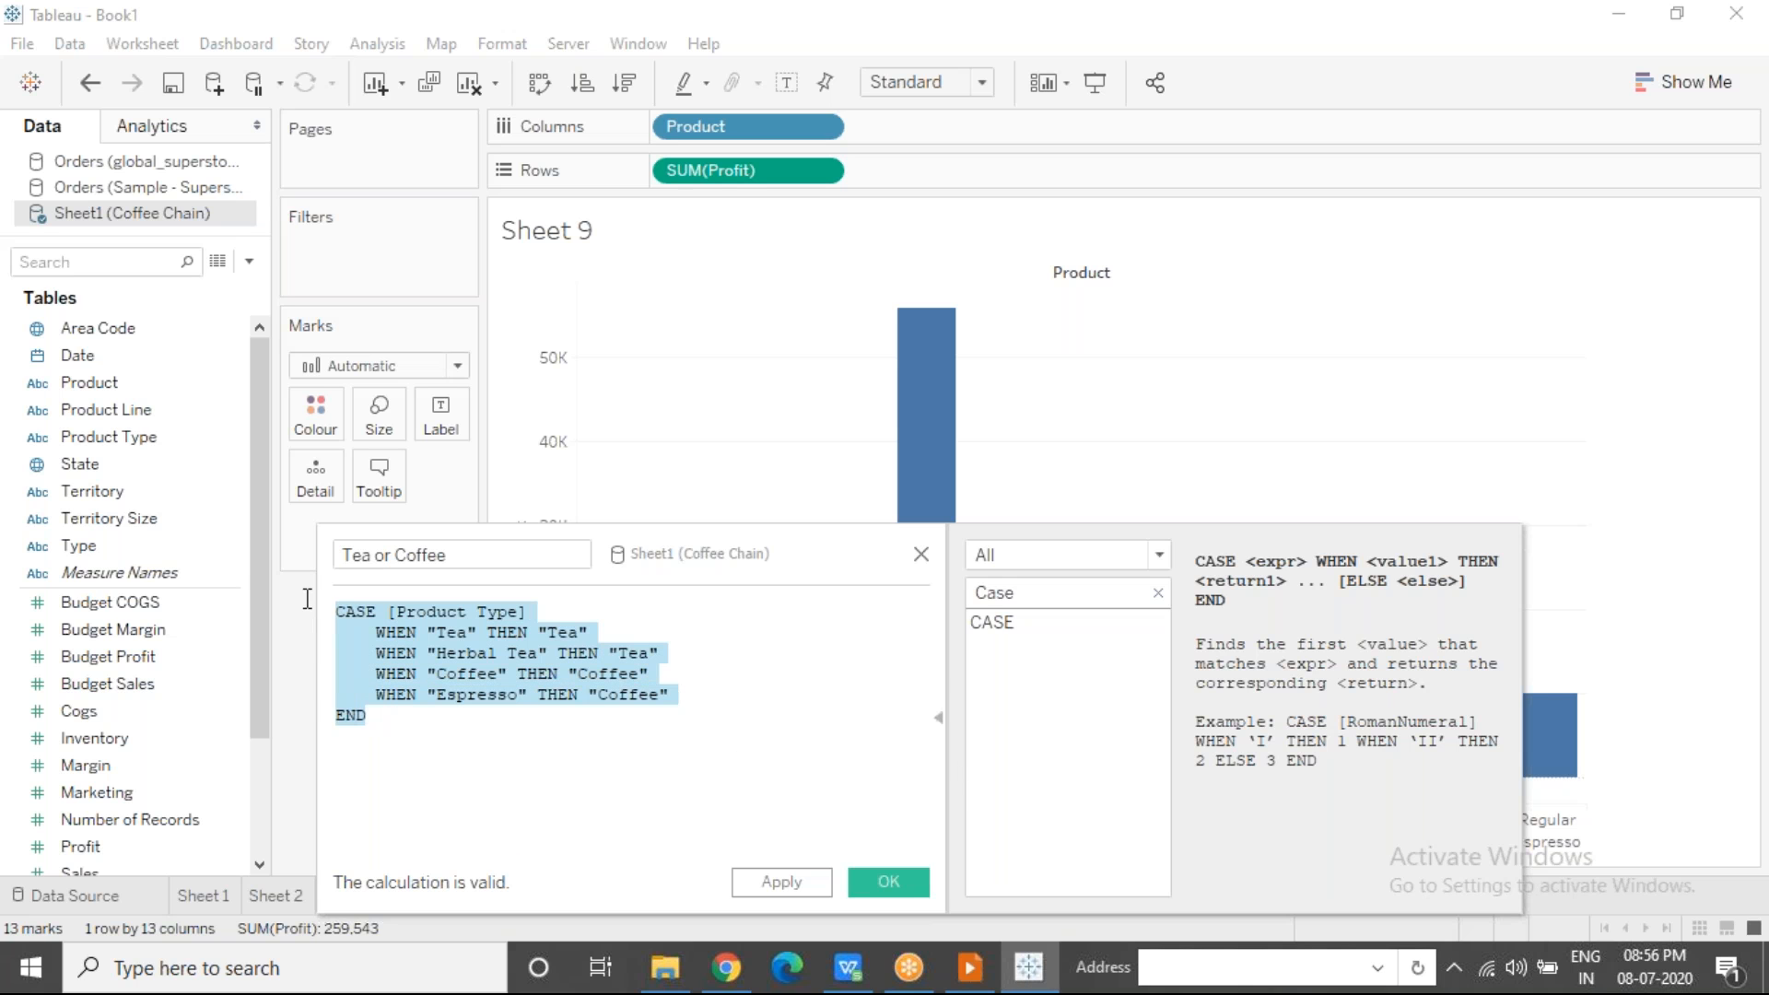
click(463, 756)
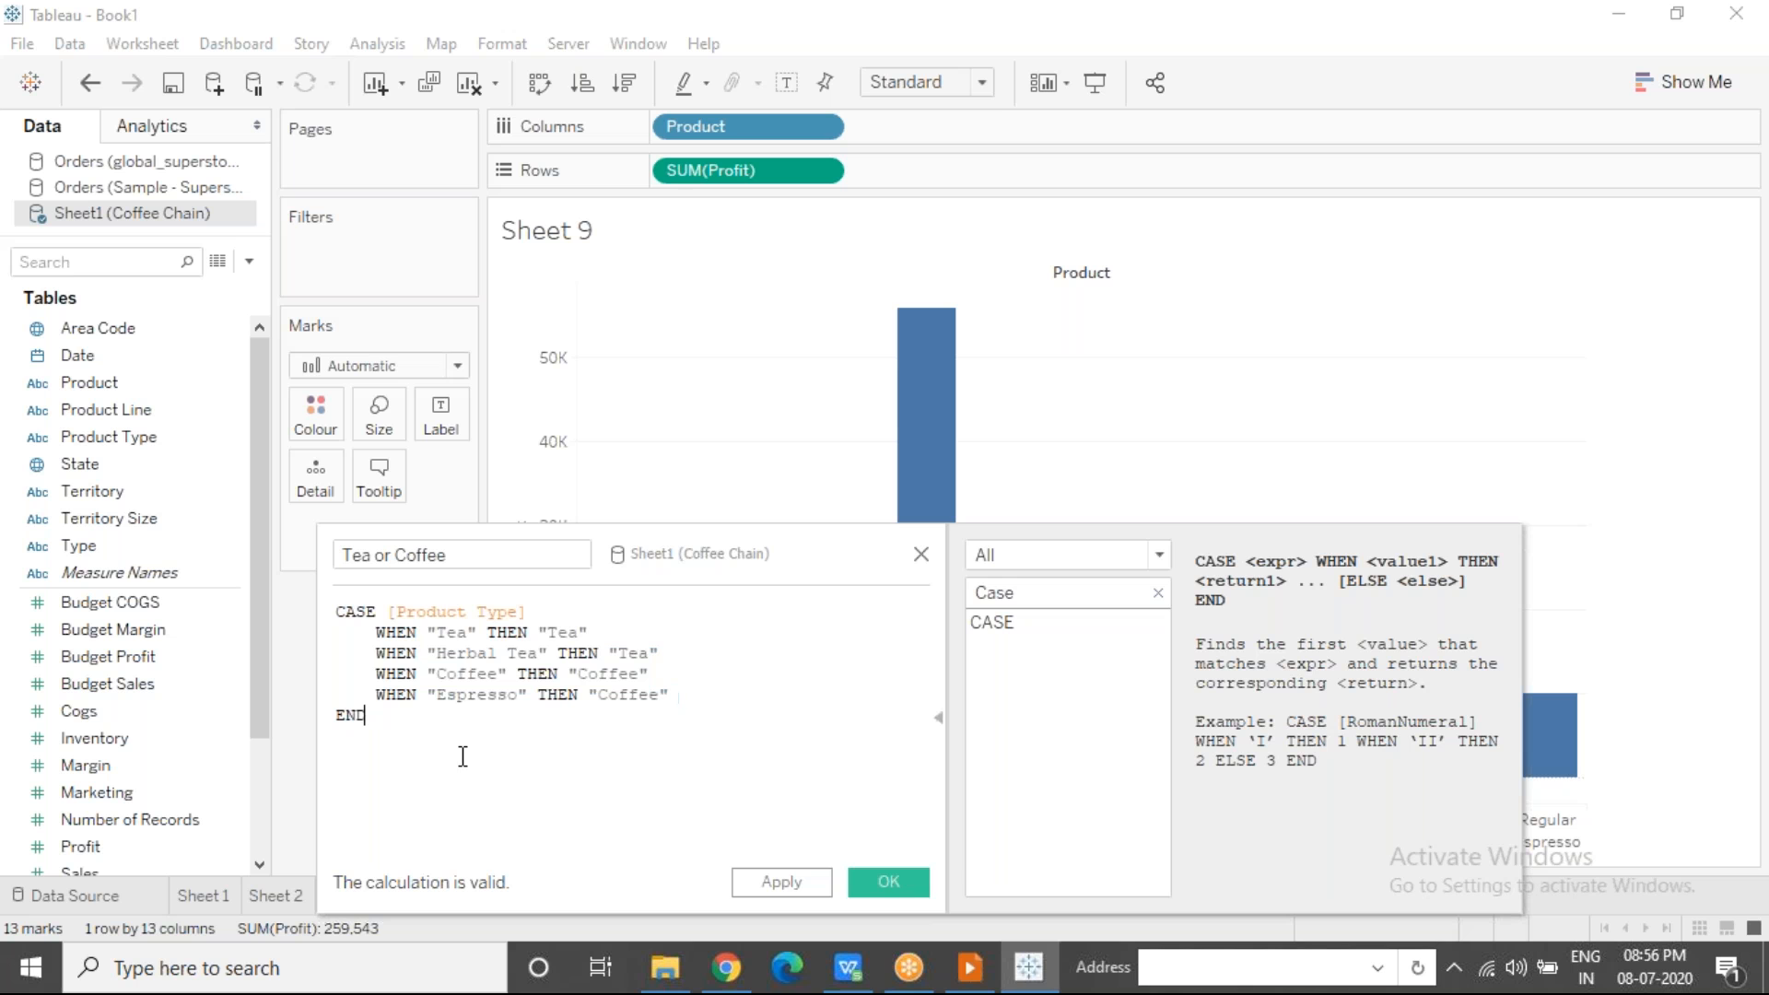
click(898, 892)
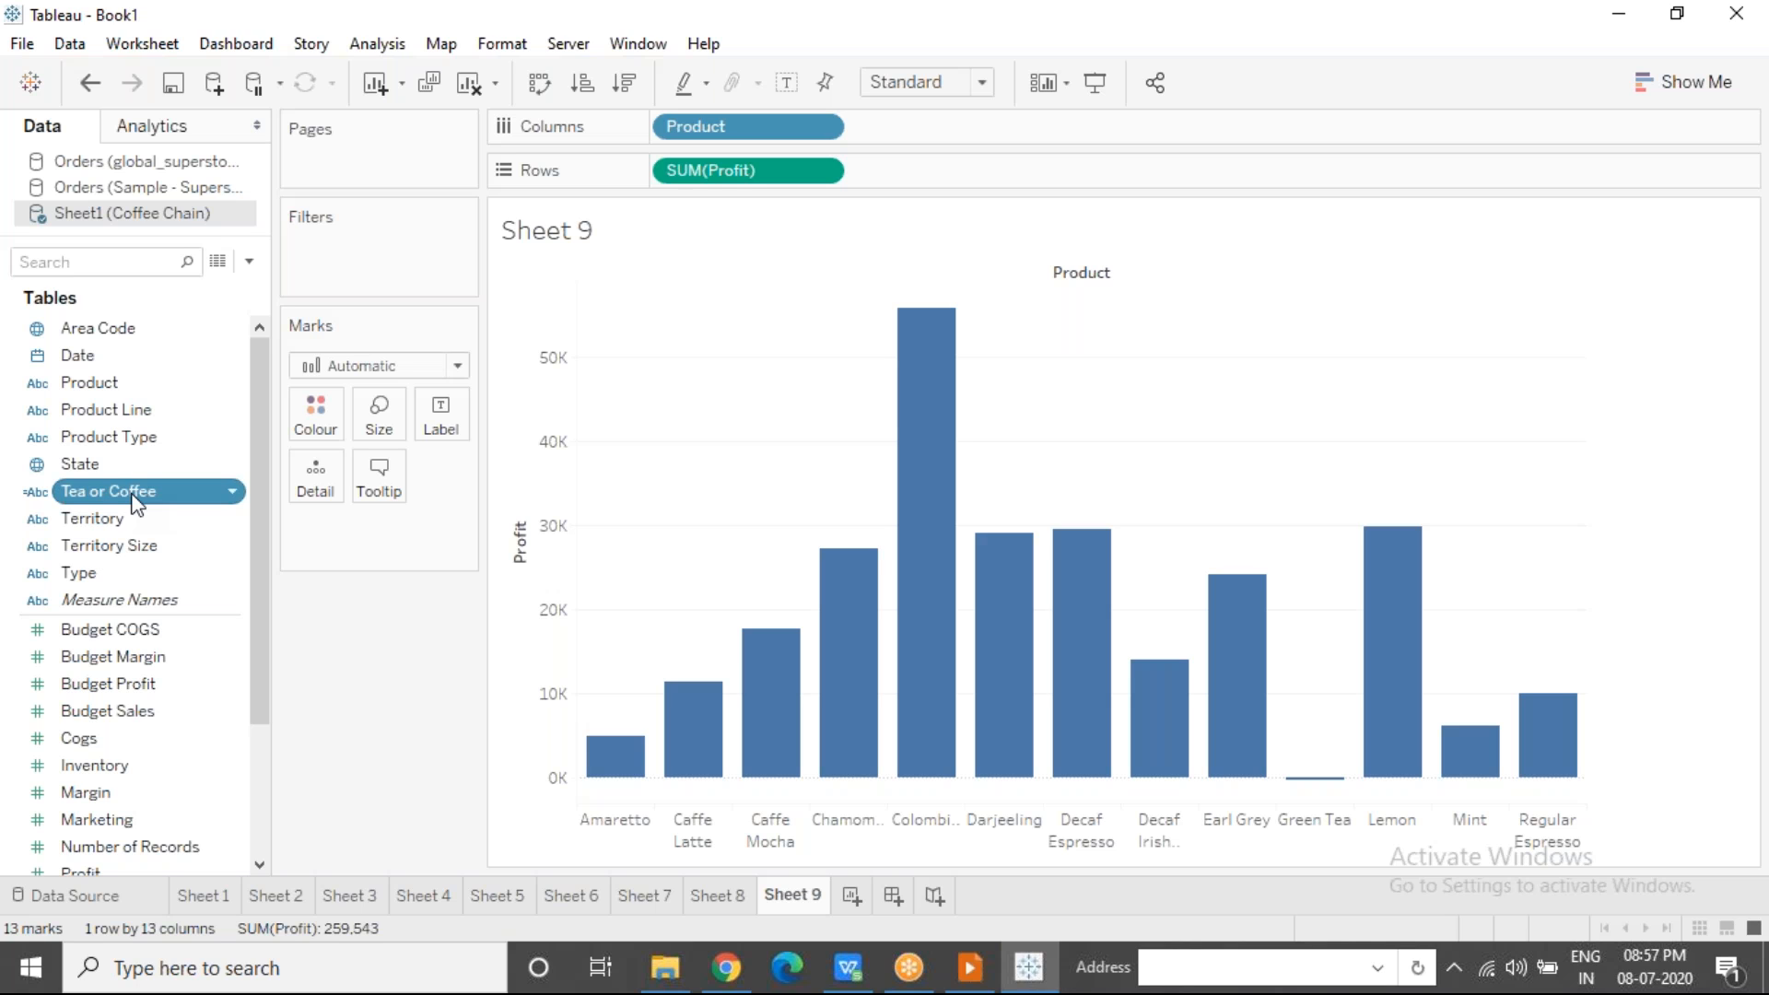
drag(98, 490, 309, 424)
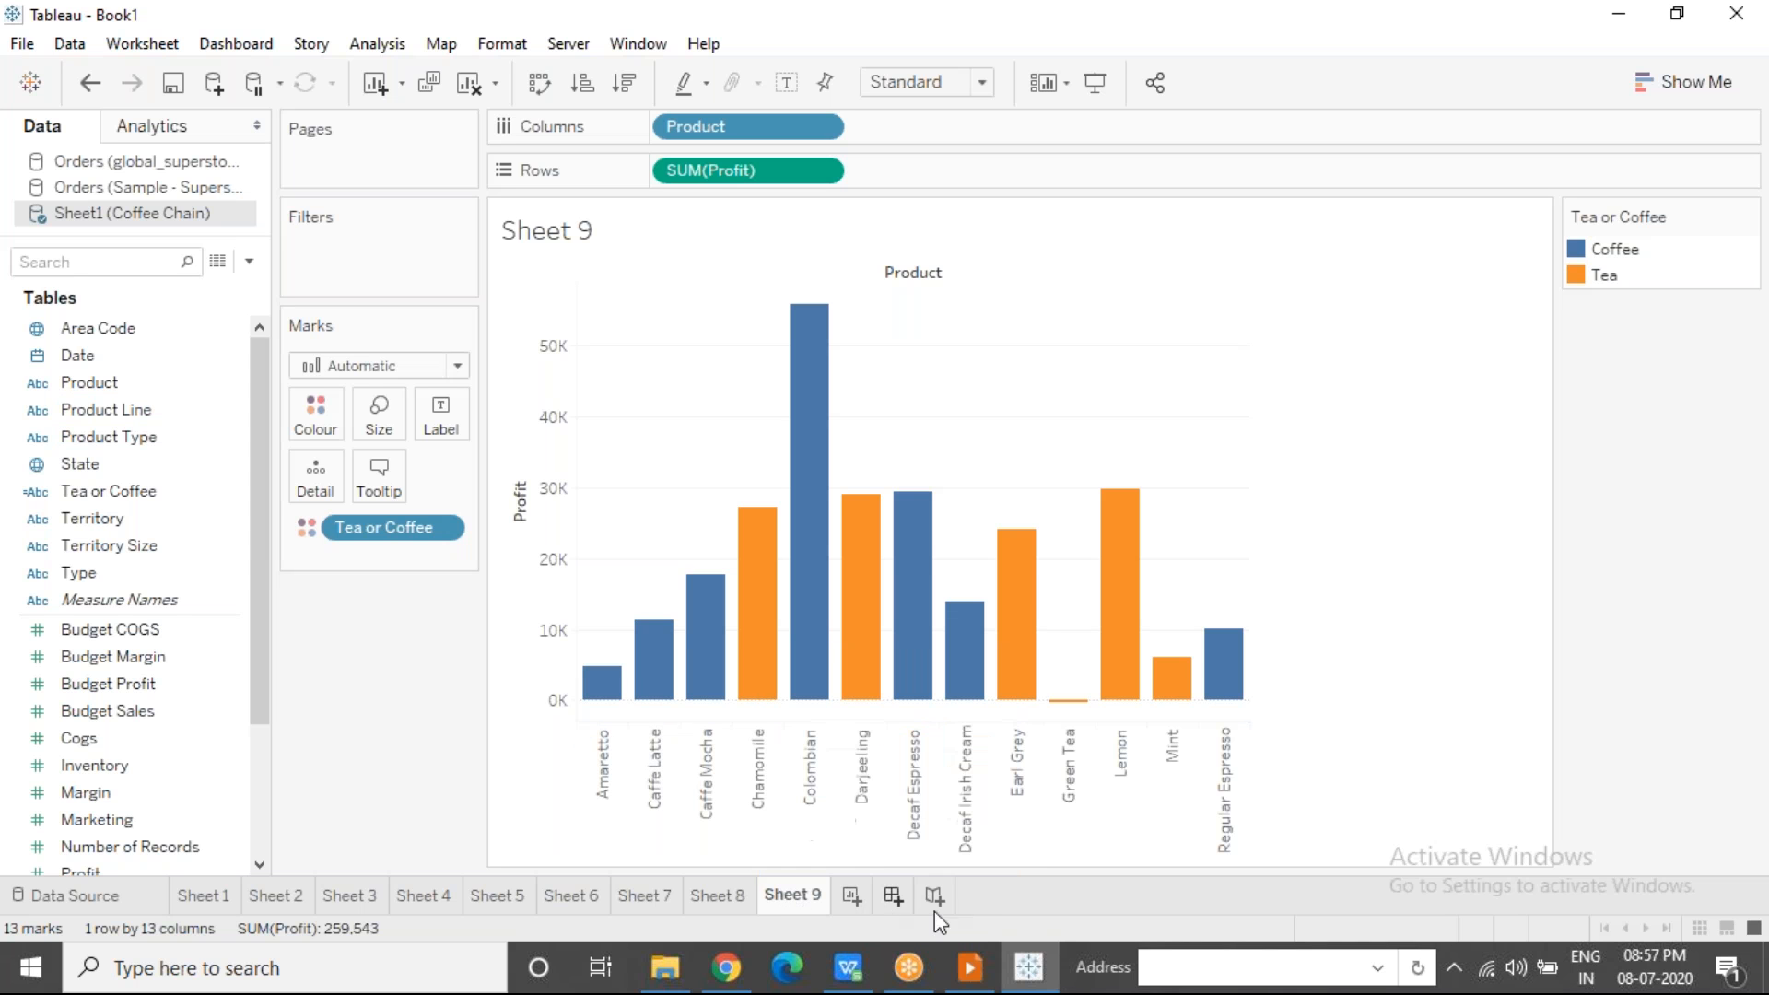
Step: Switch to the WPS Presentation slide show and advance through the Logic Calculations slides on CASE-WHEN
mouse_move(972, 975)
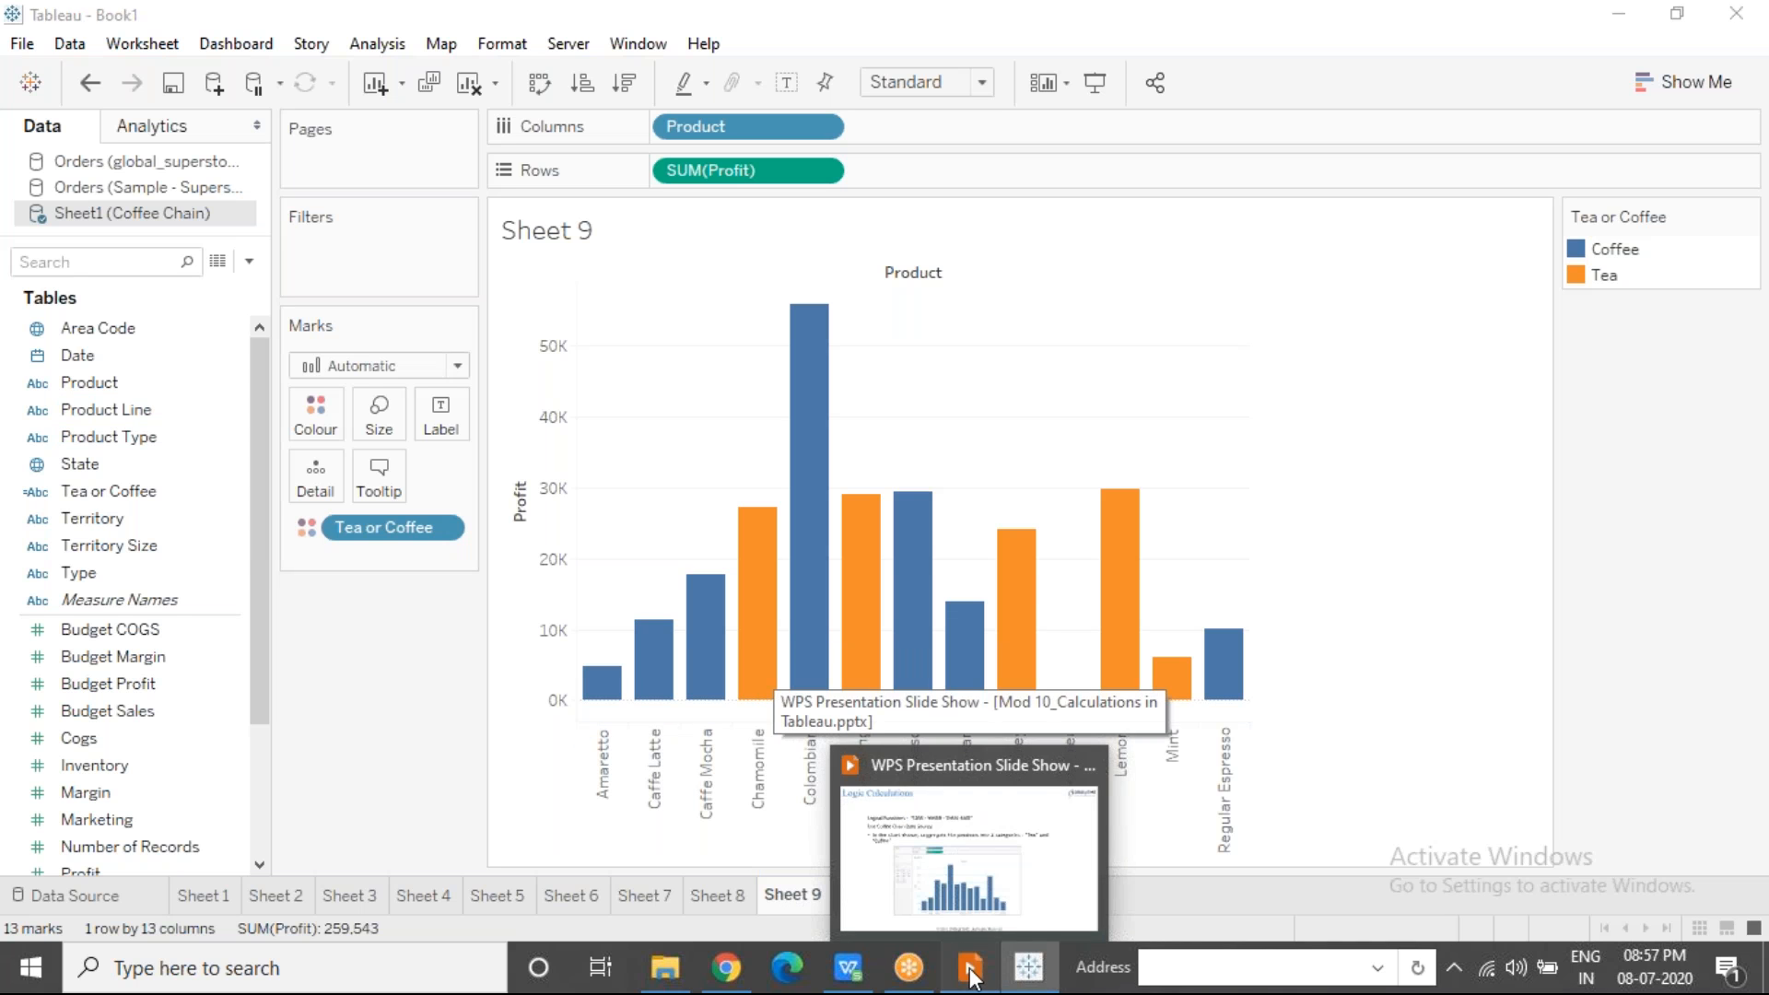
click(963, 847)
click(641, 367)
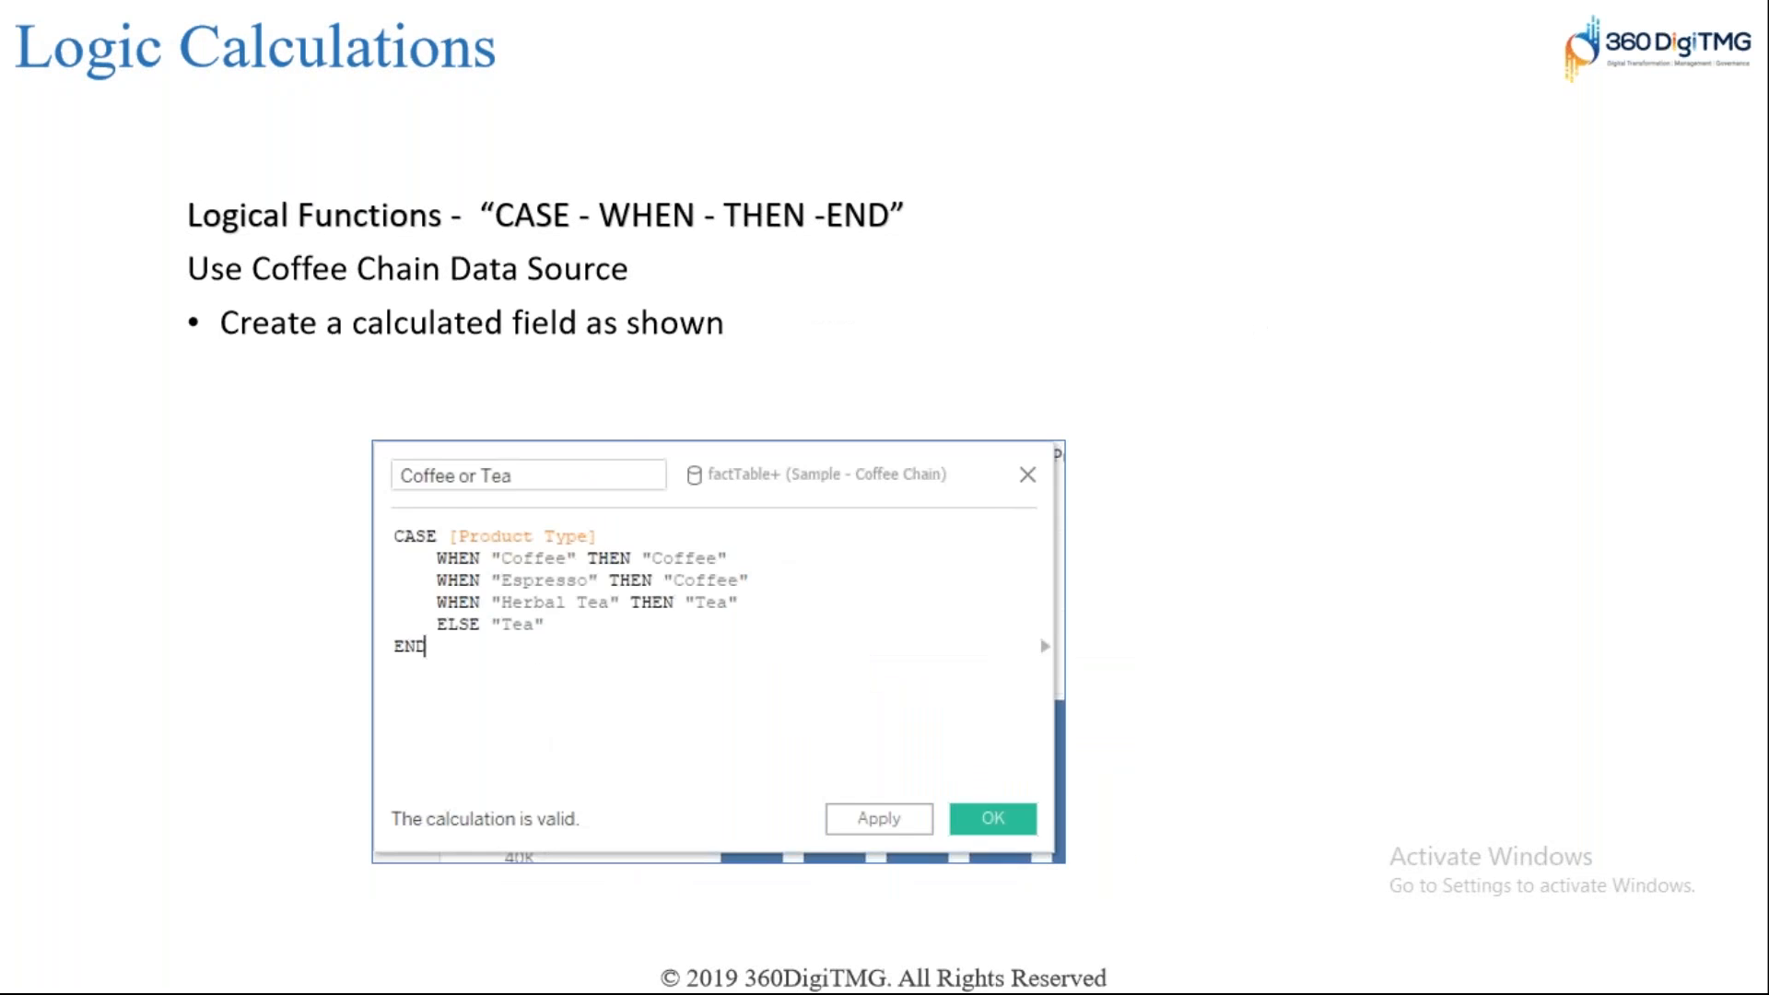
click(642, 366)
click(640, 367)
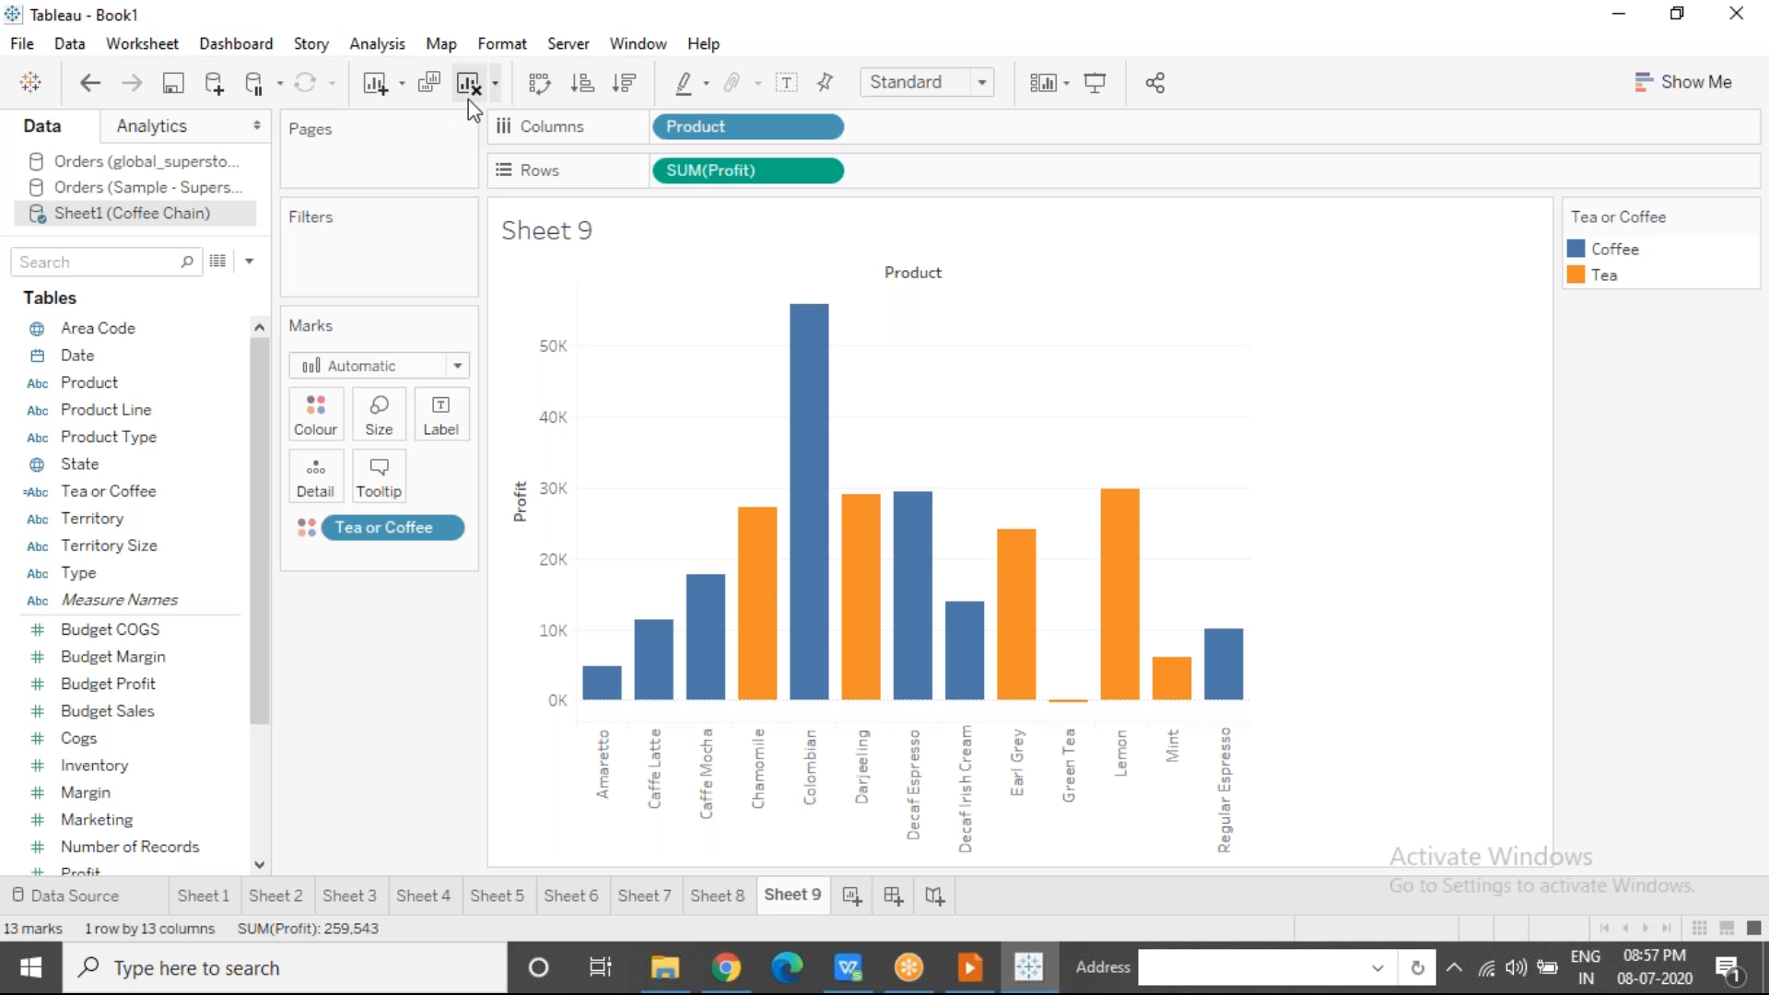
Step: Back in Tableau, connect to the ZN Excel workbook as a new data source and highlight department CCC's Profit cell
click(215, 86)
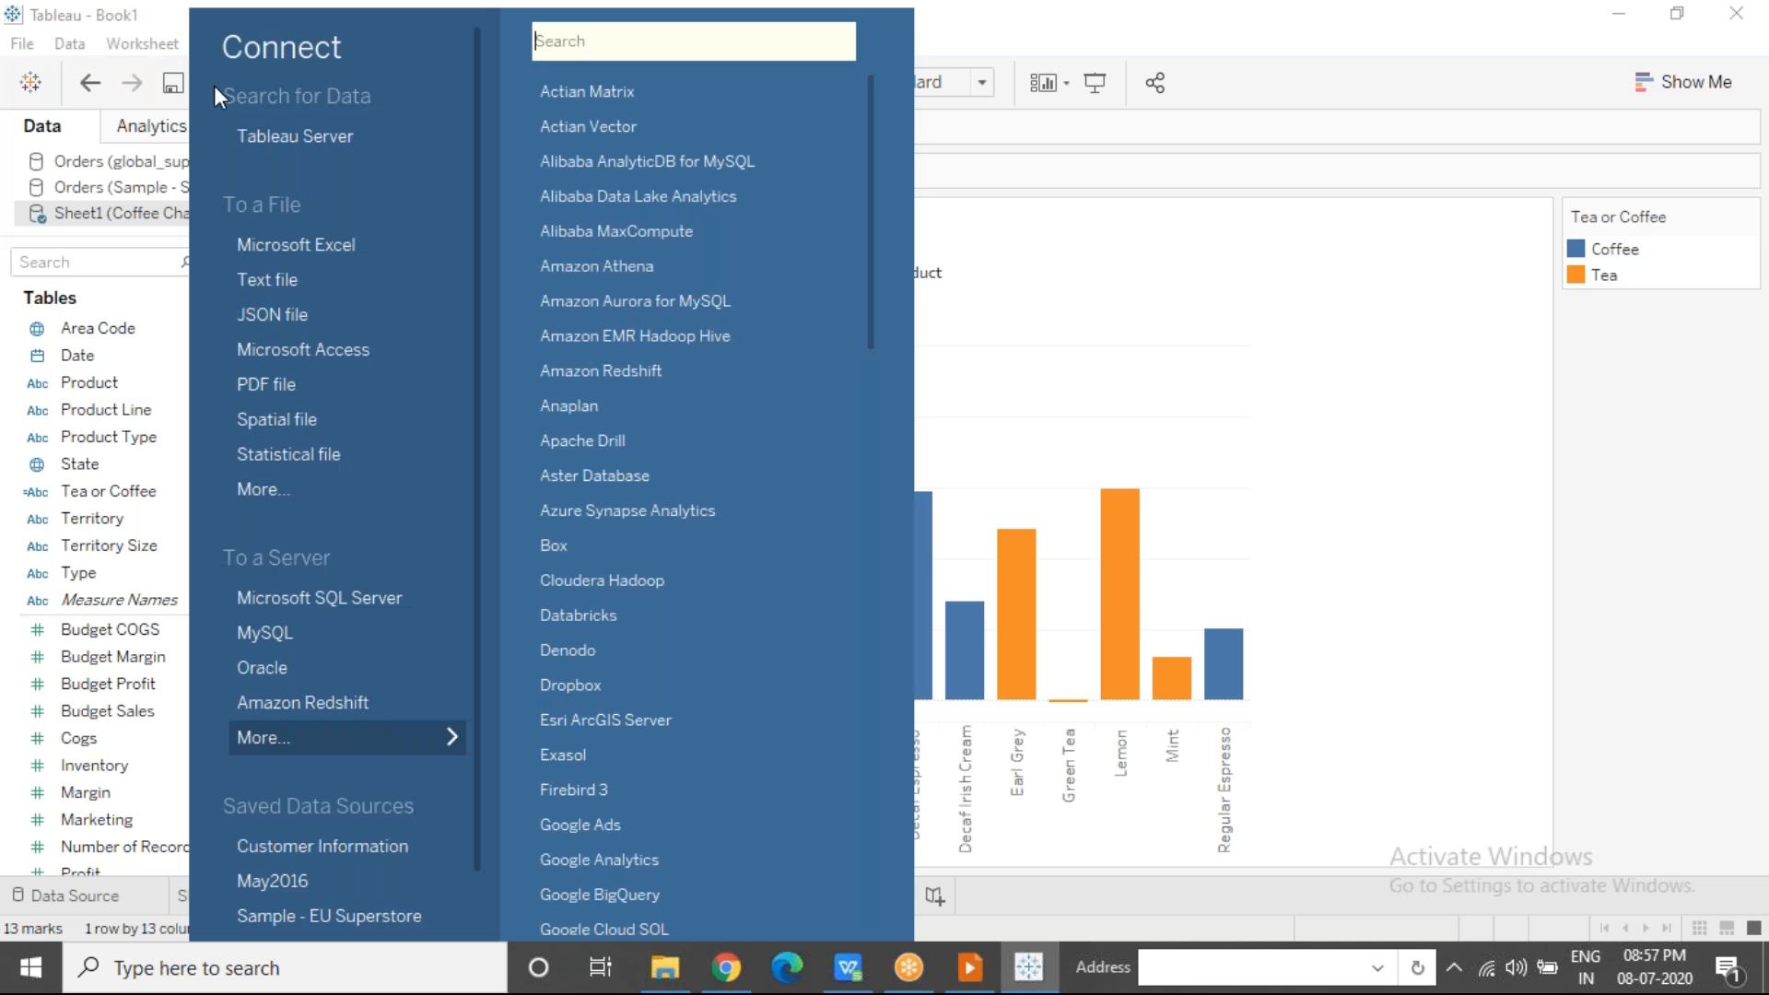
click(334, 244)
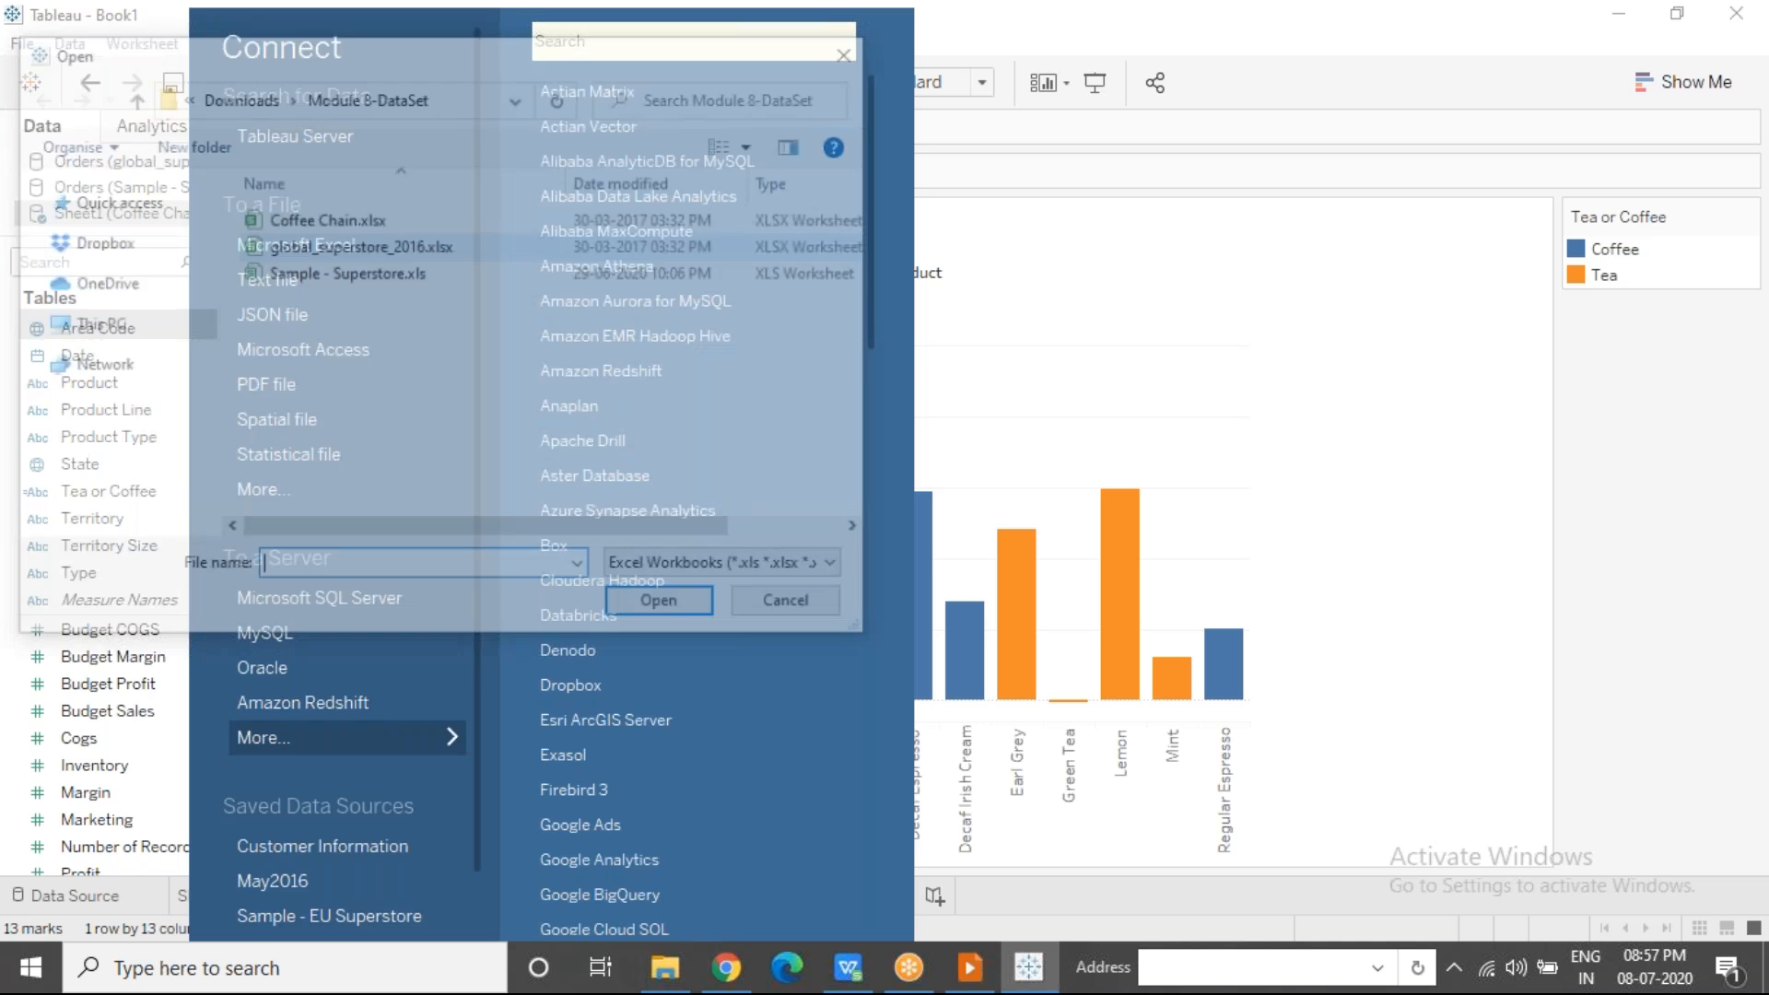
click(159, 373)
click(299, 438)
key(End)
click(645, 616)
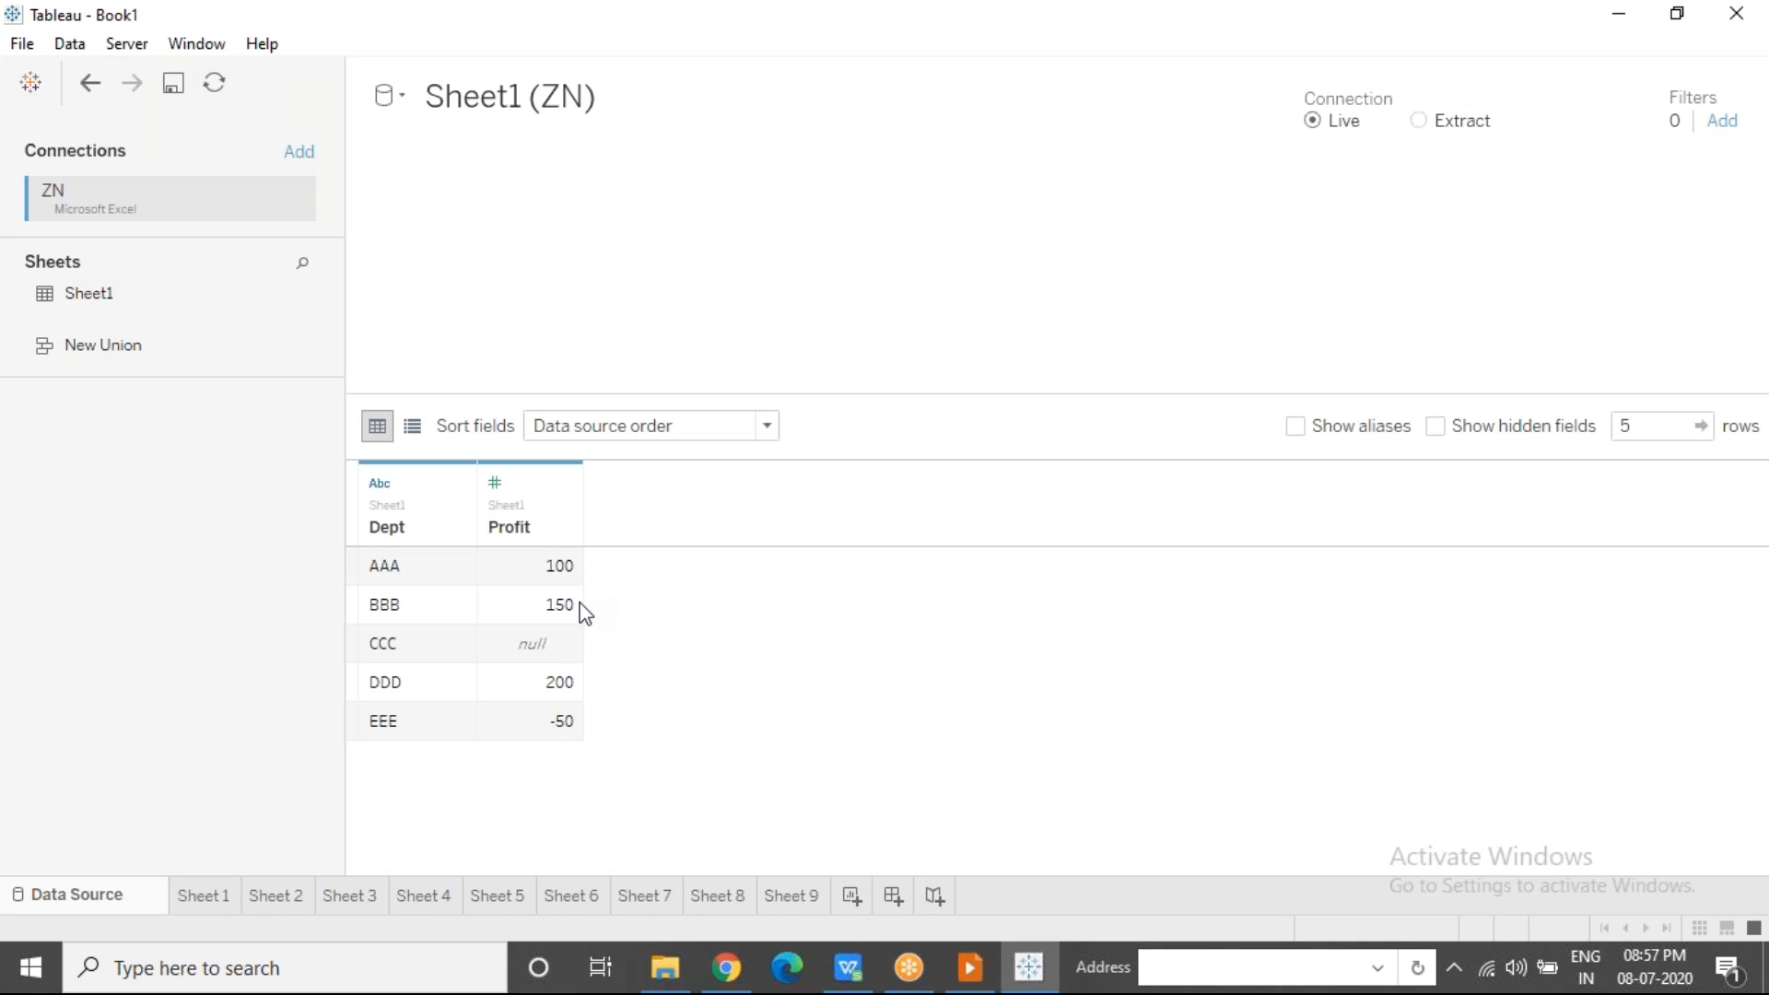
click(566, 657)
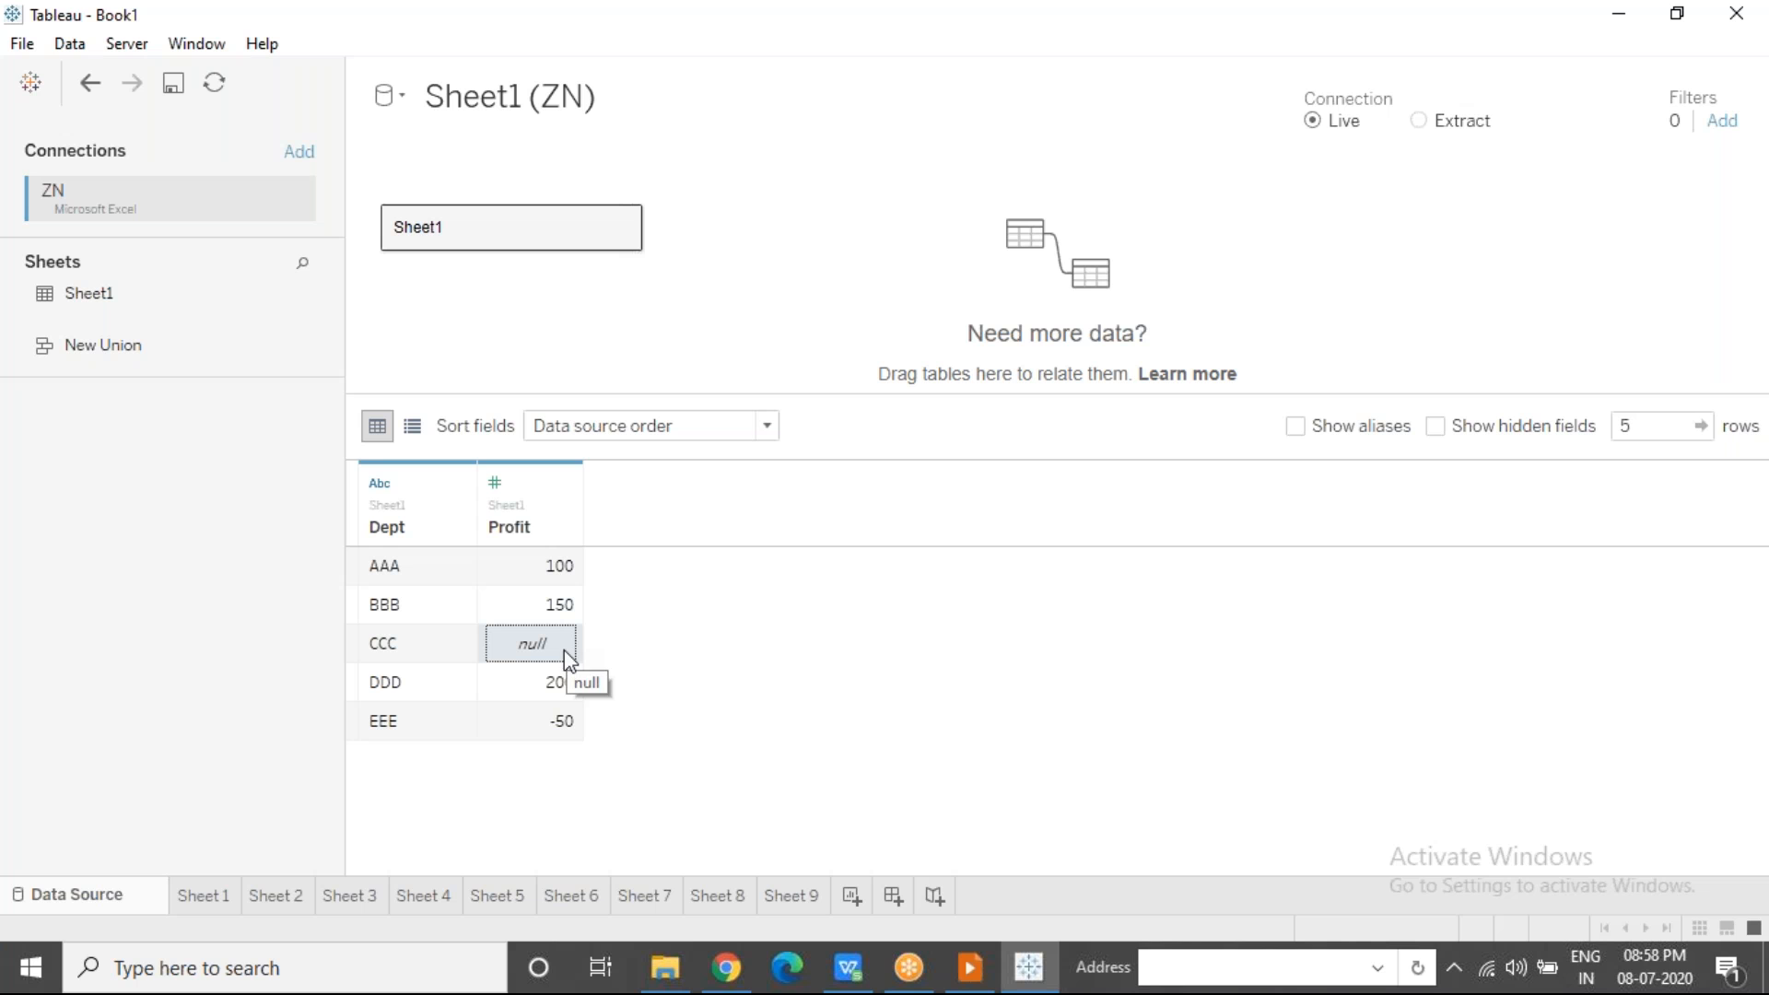
Step: Create a new worksheet listing Dept as rows with Profit as text, and inspect CCC's blank Profit cell
click(798, 893)
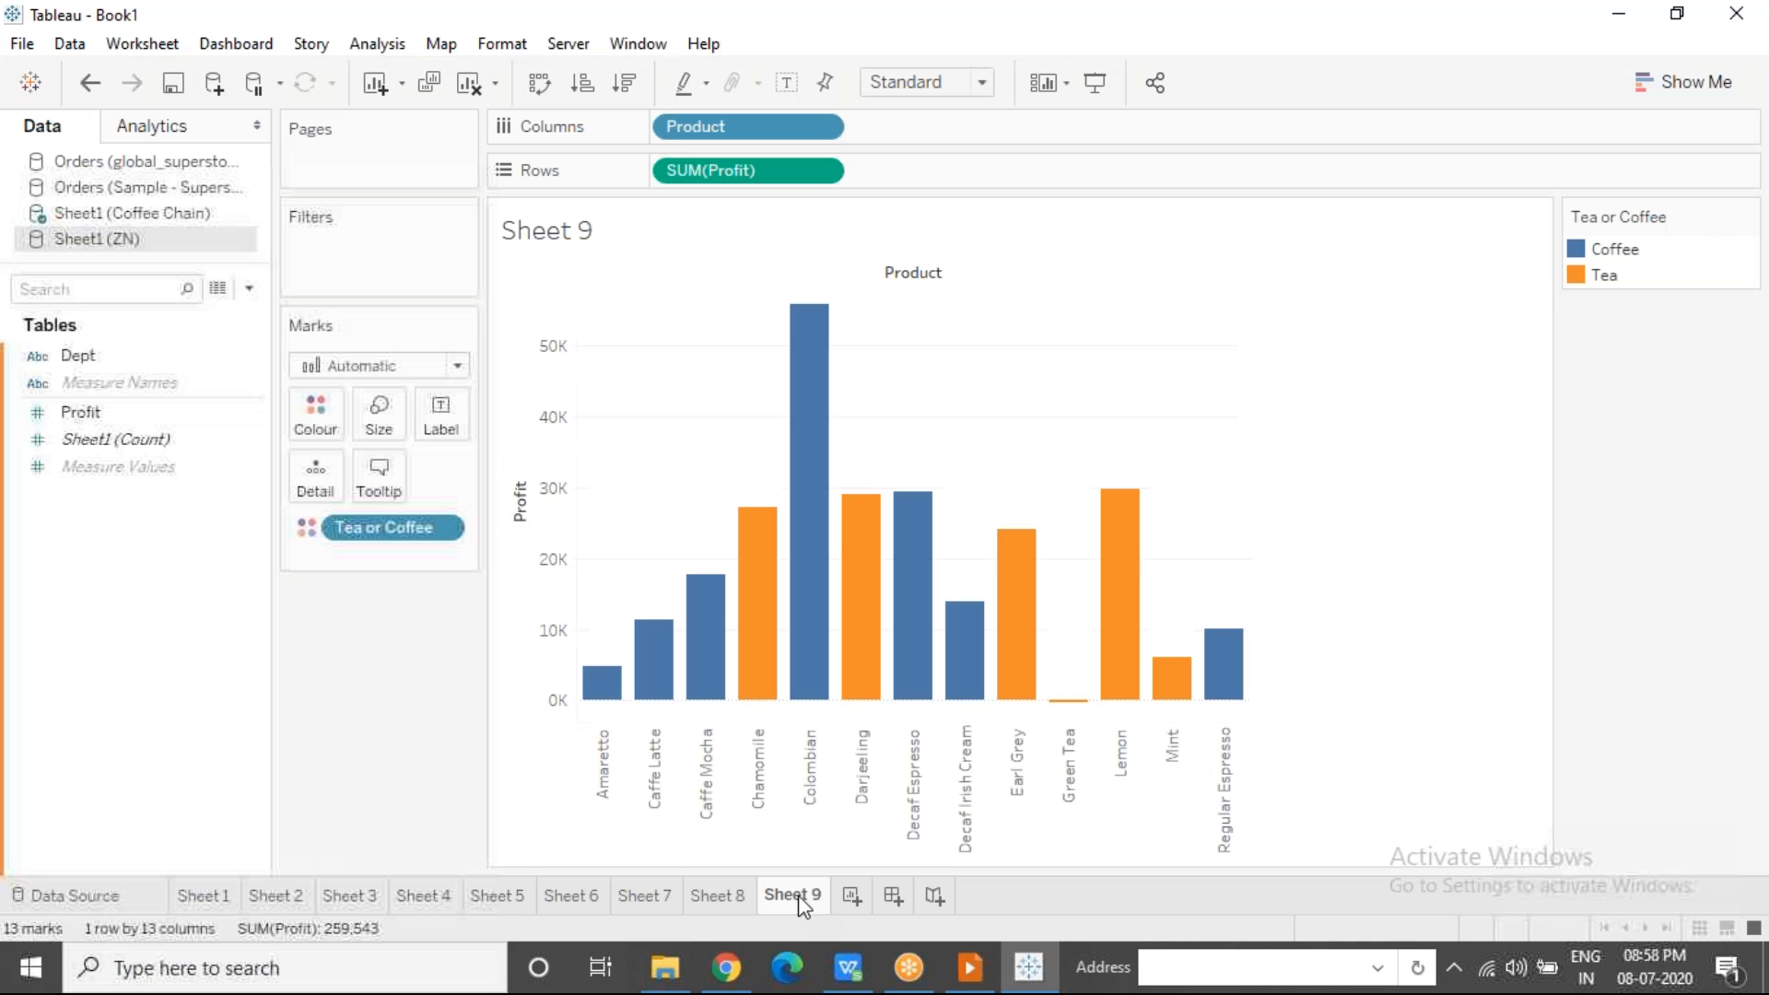
click(851, 895)
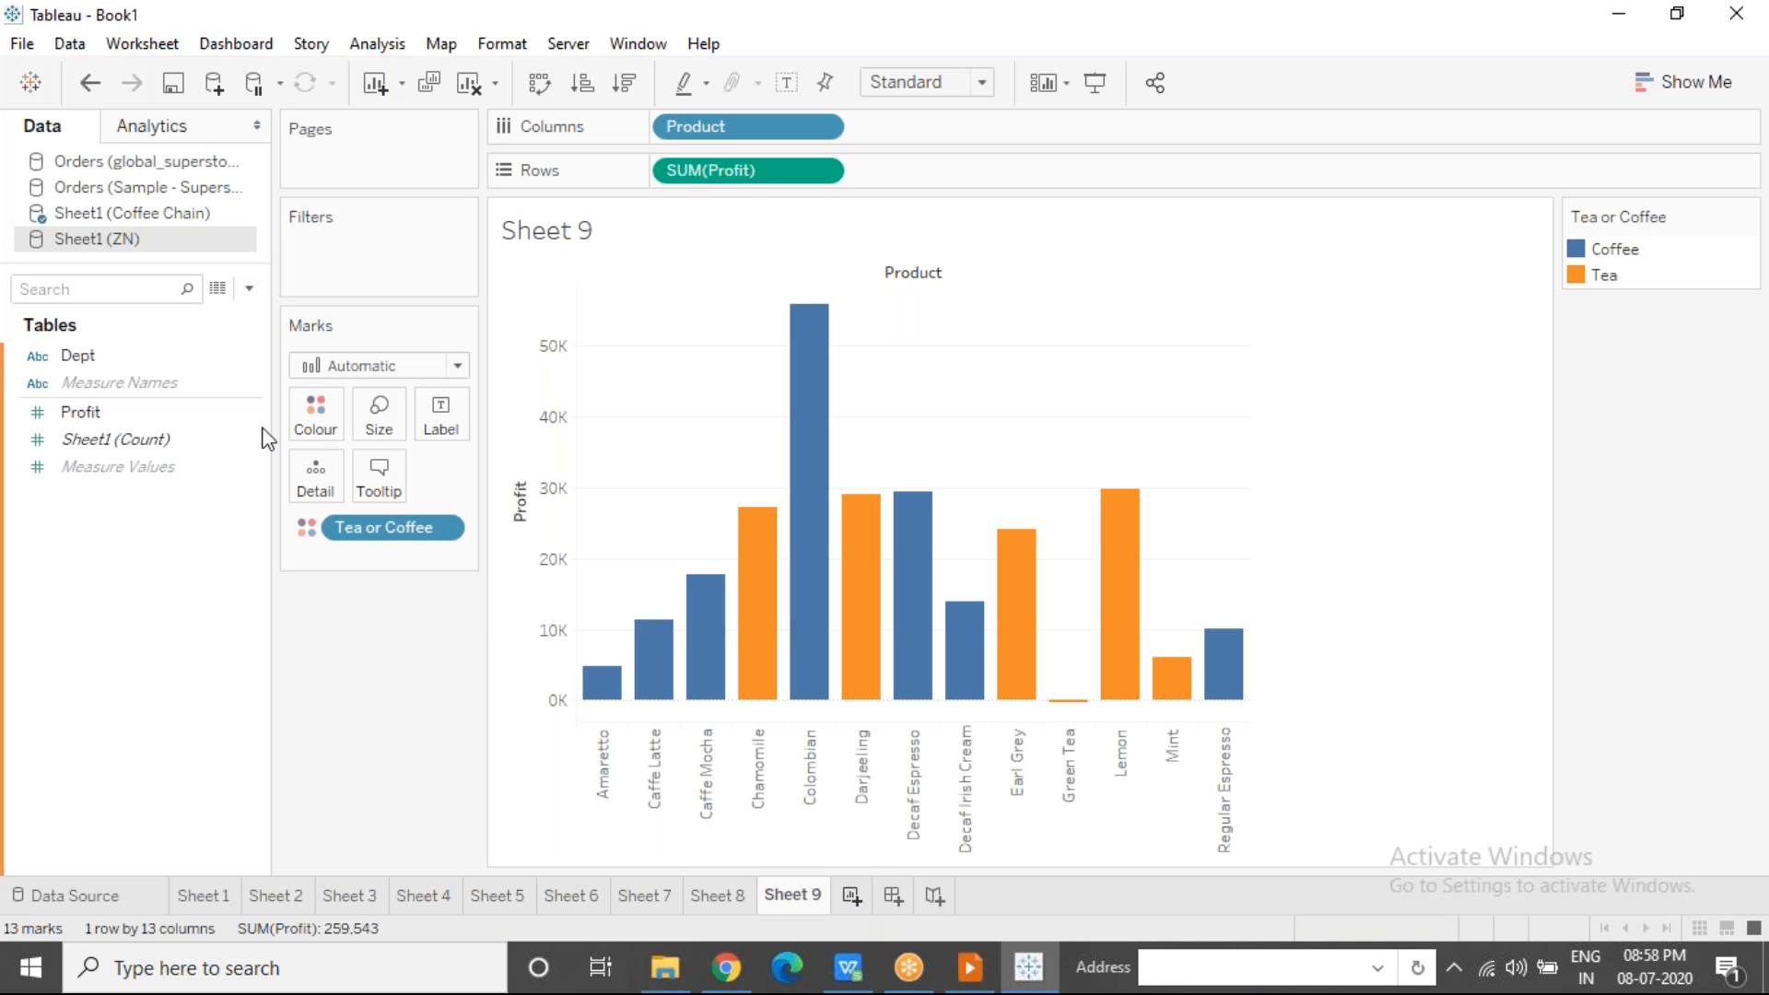
drag(125, 364, 715, 187)
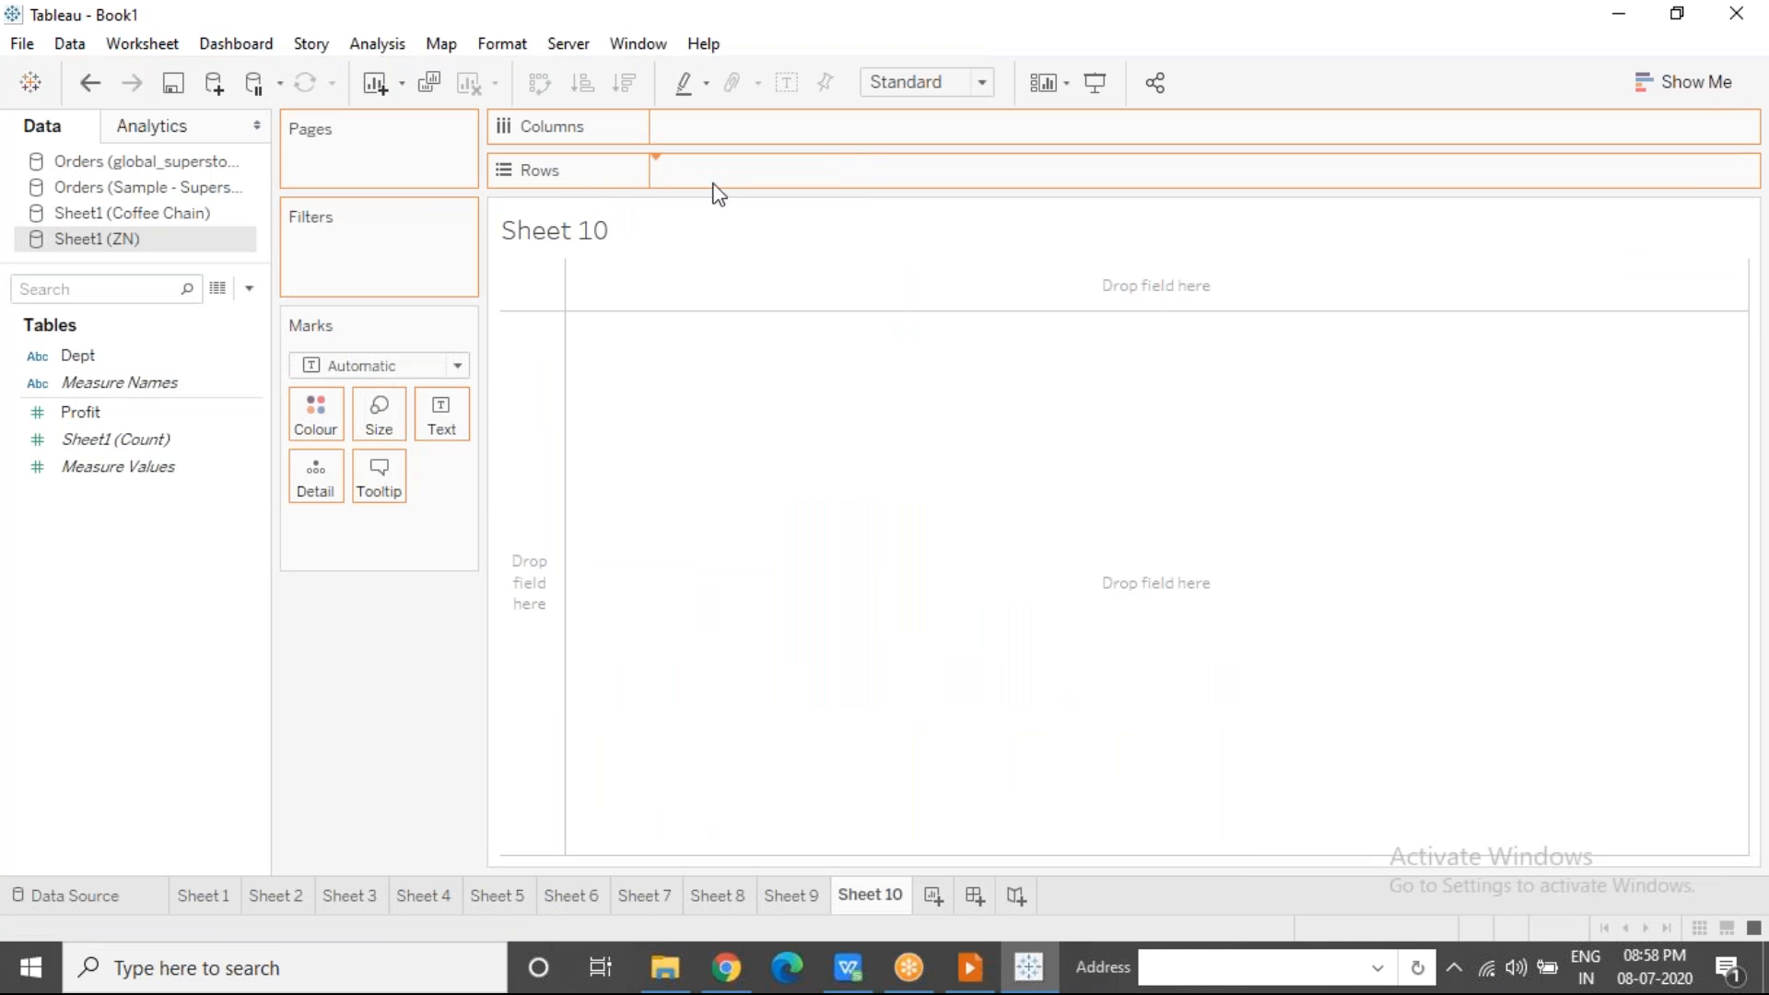
drag(111, 412, 443, 417)
click(668, 359)
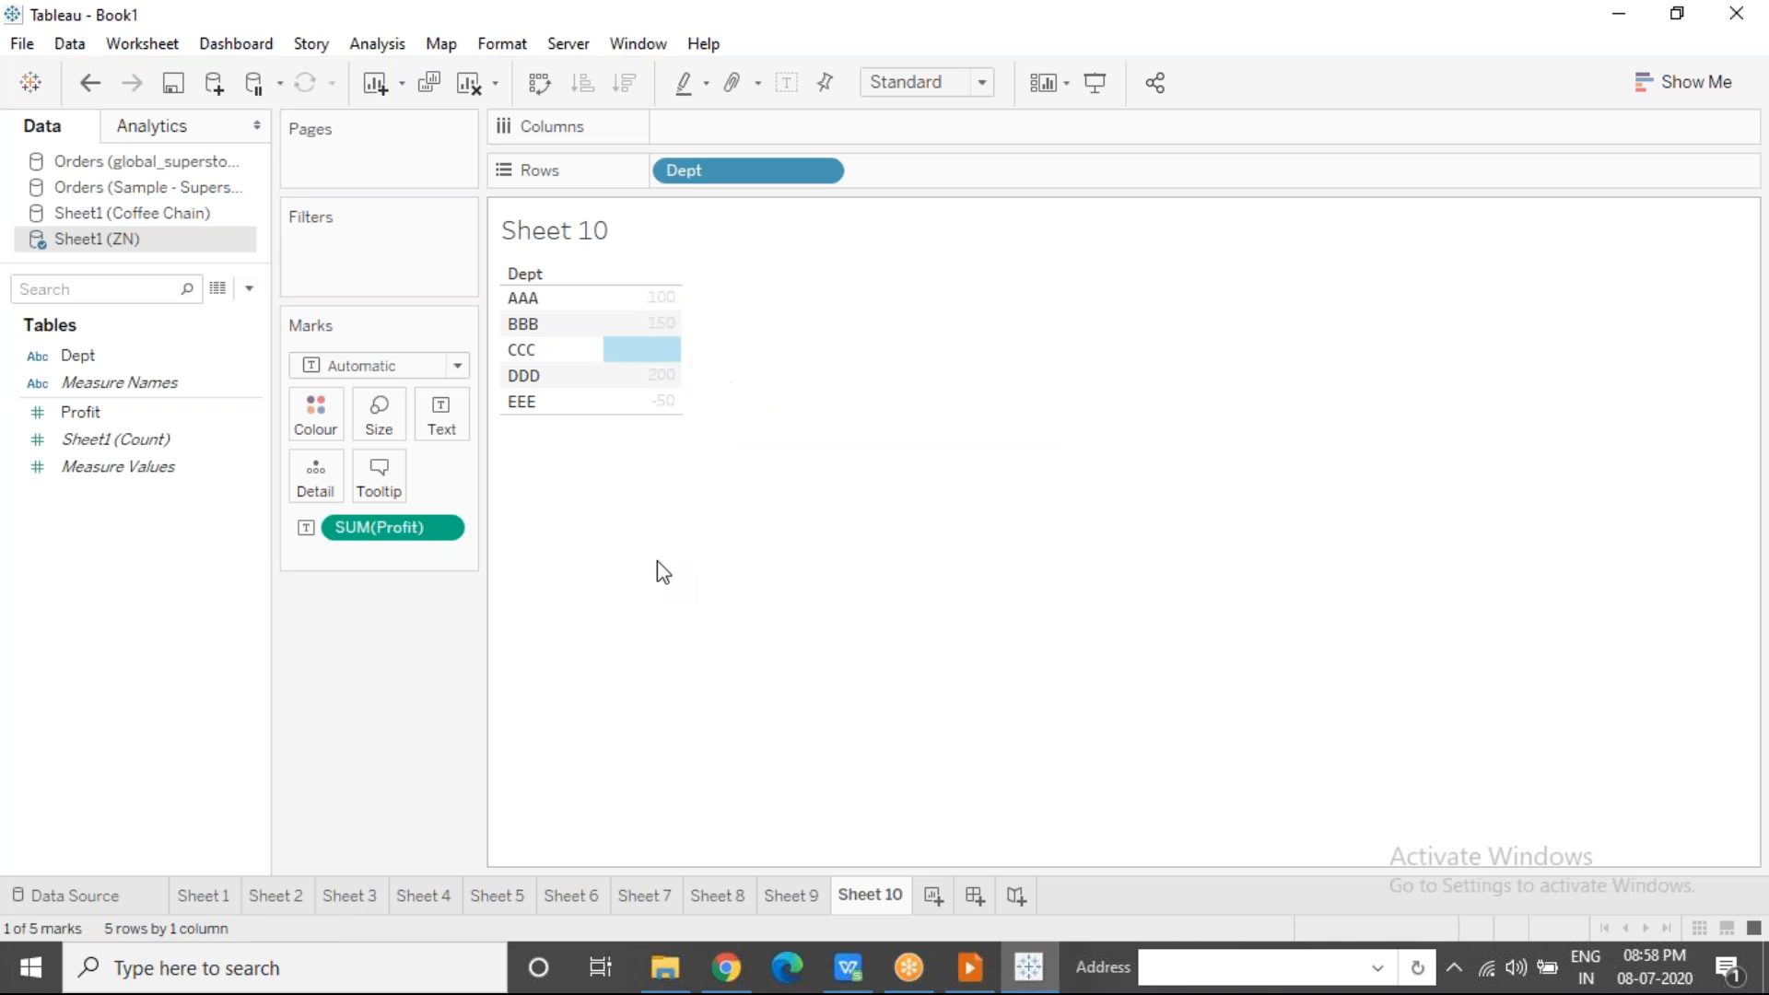
click(658, 564)
mouse_move(680, 361)
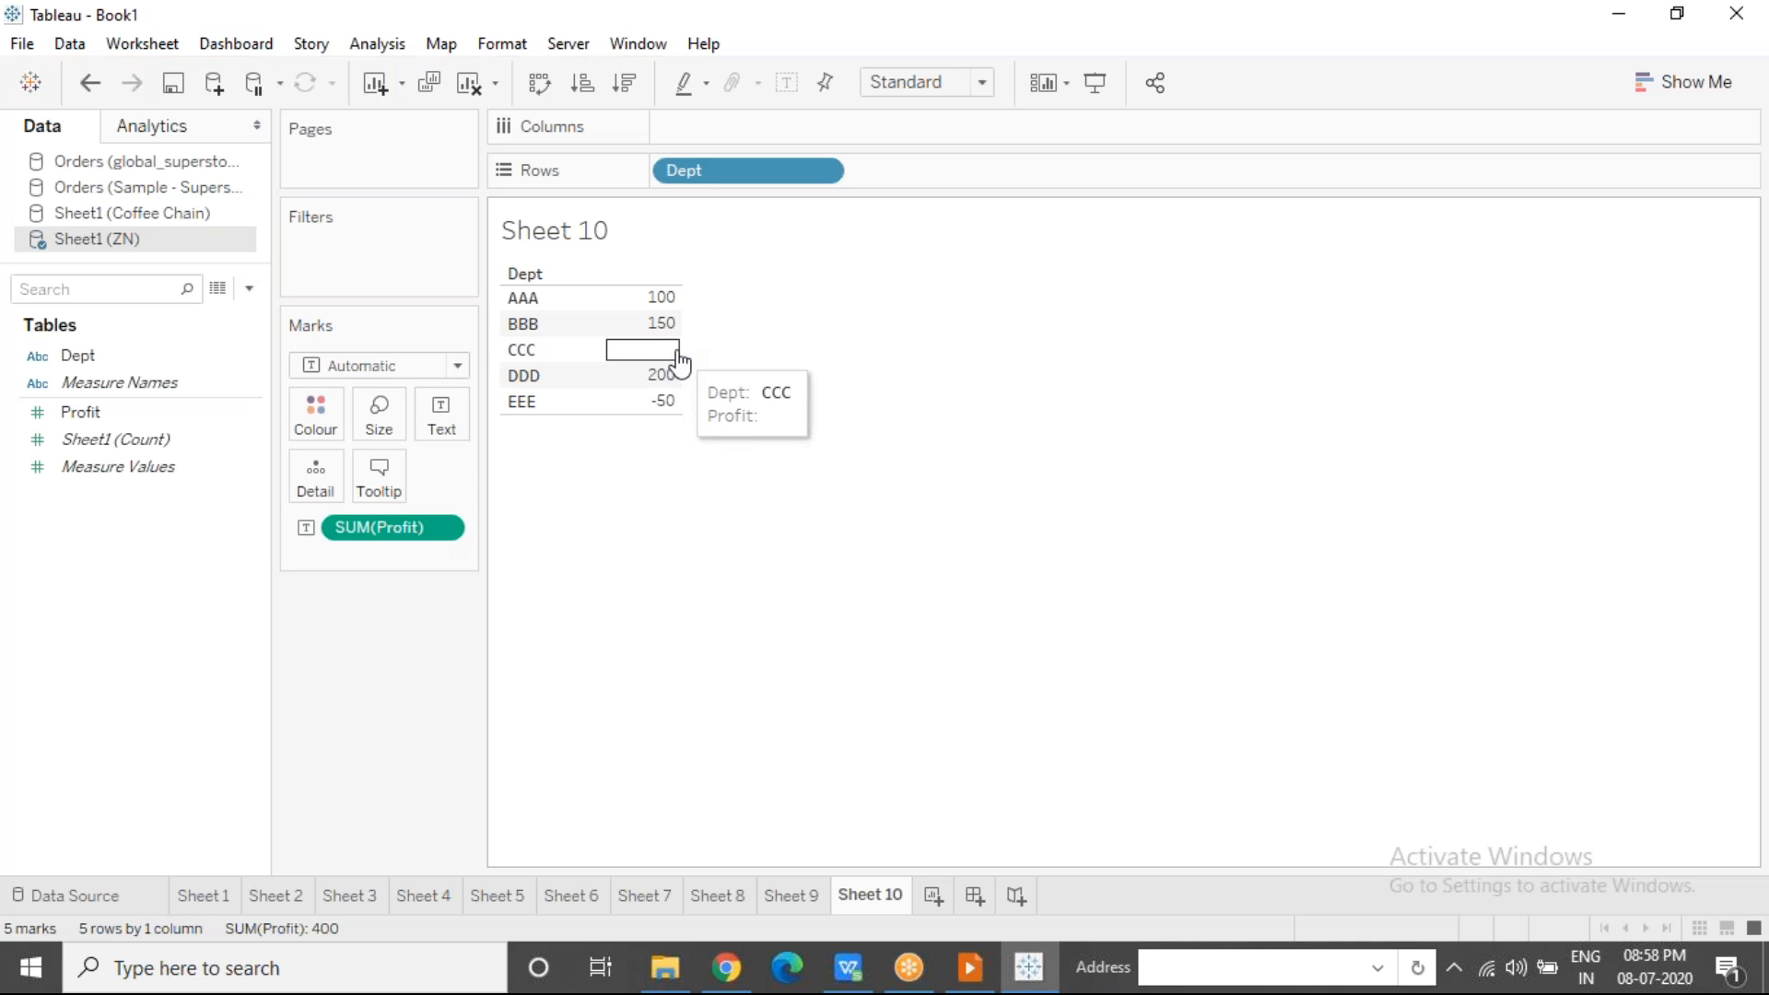
Step: Create a calculated field named "zn" on the Sheet1 (ZN) data source
click(391, 45)
click(450, 569)
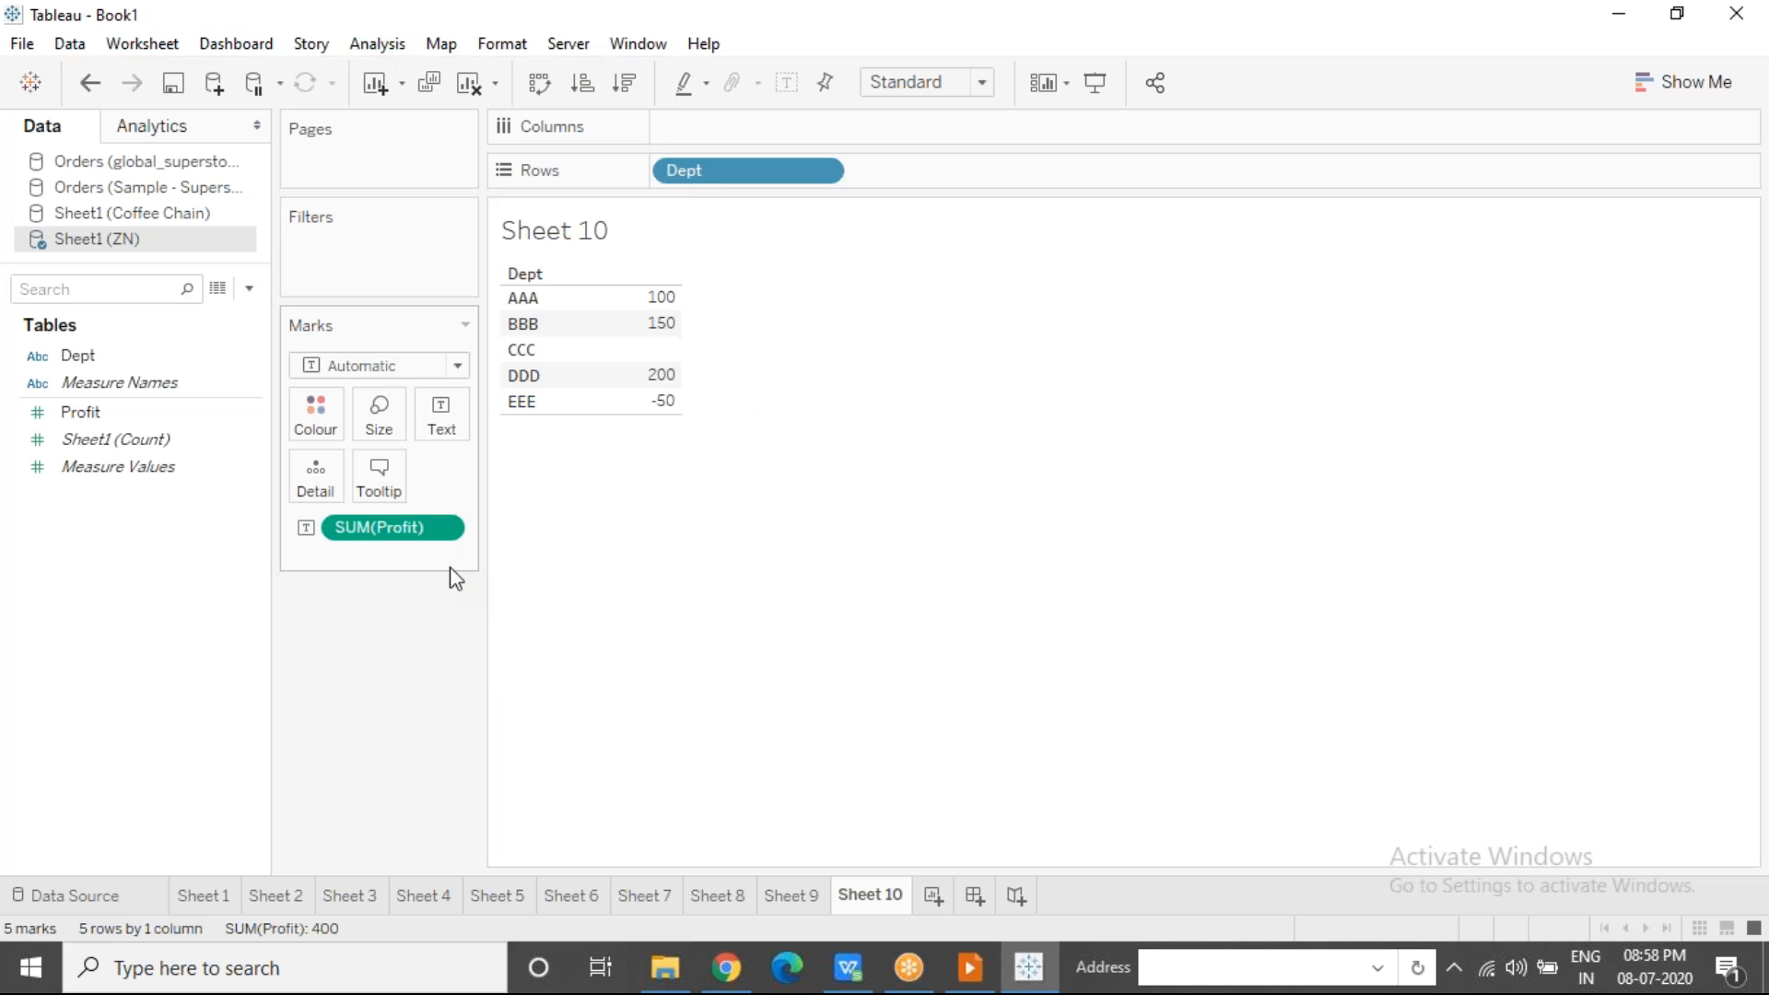
text(zn)
key(Tab)
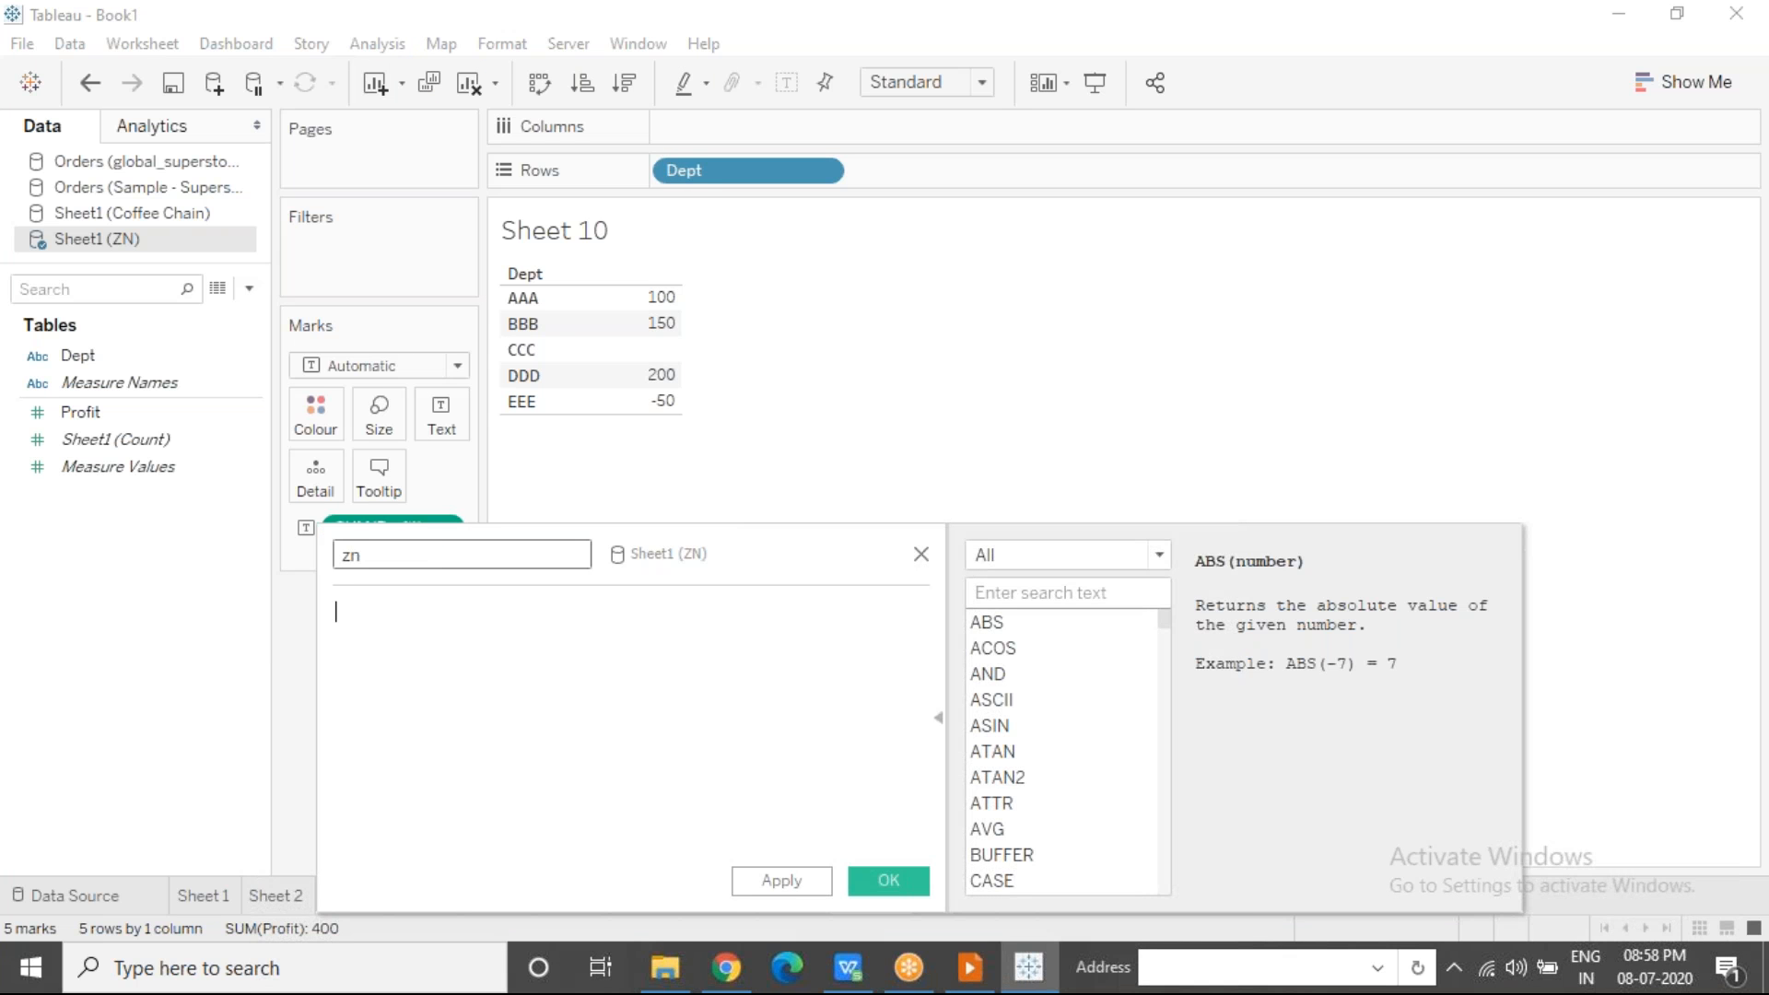
Step: Enter the formula ZN([Profit]) for the zn field, clearing out the SUM expression on Coffee Chain Sales
text(ZN(SUM([Sheet1 (Coffee Chain)].[Sales])))
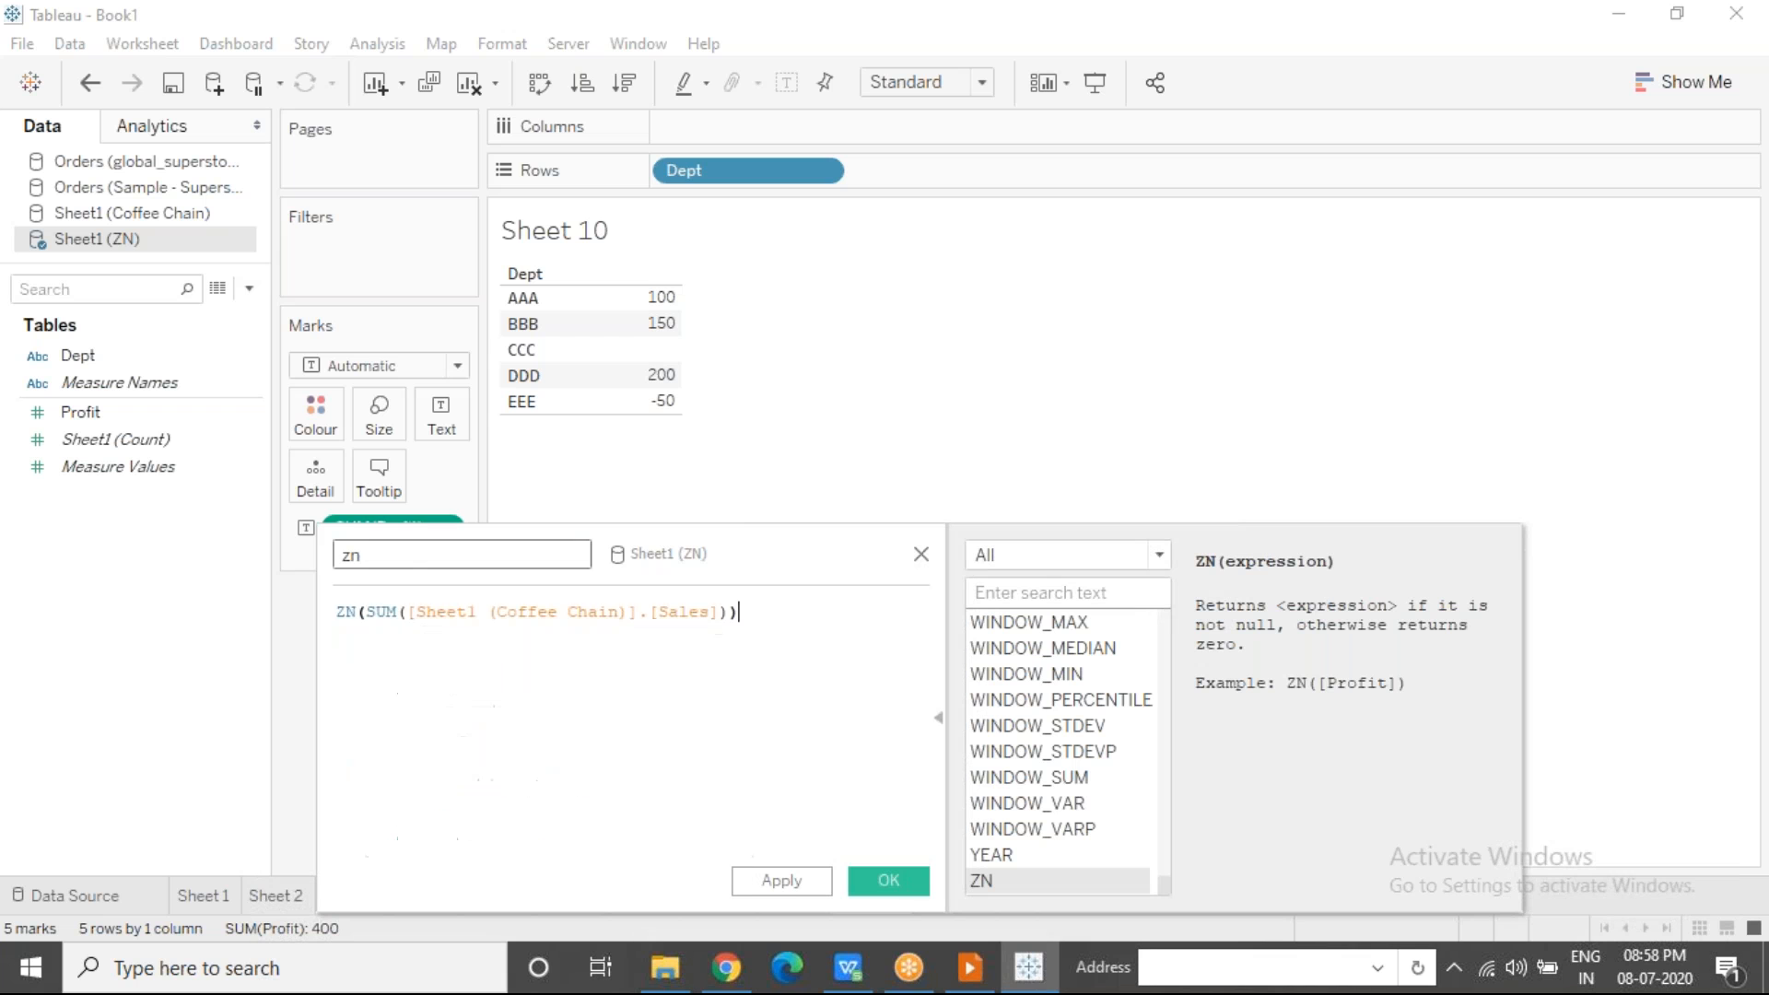
key(BackSpace)
key(BackSpace)
key(BackSpace)
key(BackSpace)
key(BackSpace)
key(BackSpace)
key(BackSpace)
key(BackSpace)
key(BackSpace)
key(BackSpace)
key(BackSpace)
key(BackSpace)
key(BackSpace)
key(BackSpace)
key(BackSpace)
key(BackSpace)
key(BackSpace)
key(BackSpace)
key(BackSpace)
key(BackSpace)
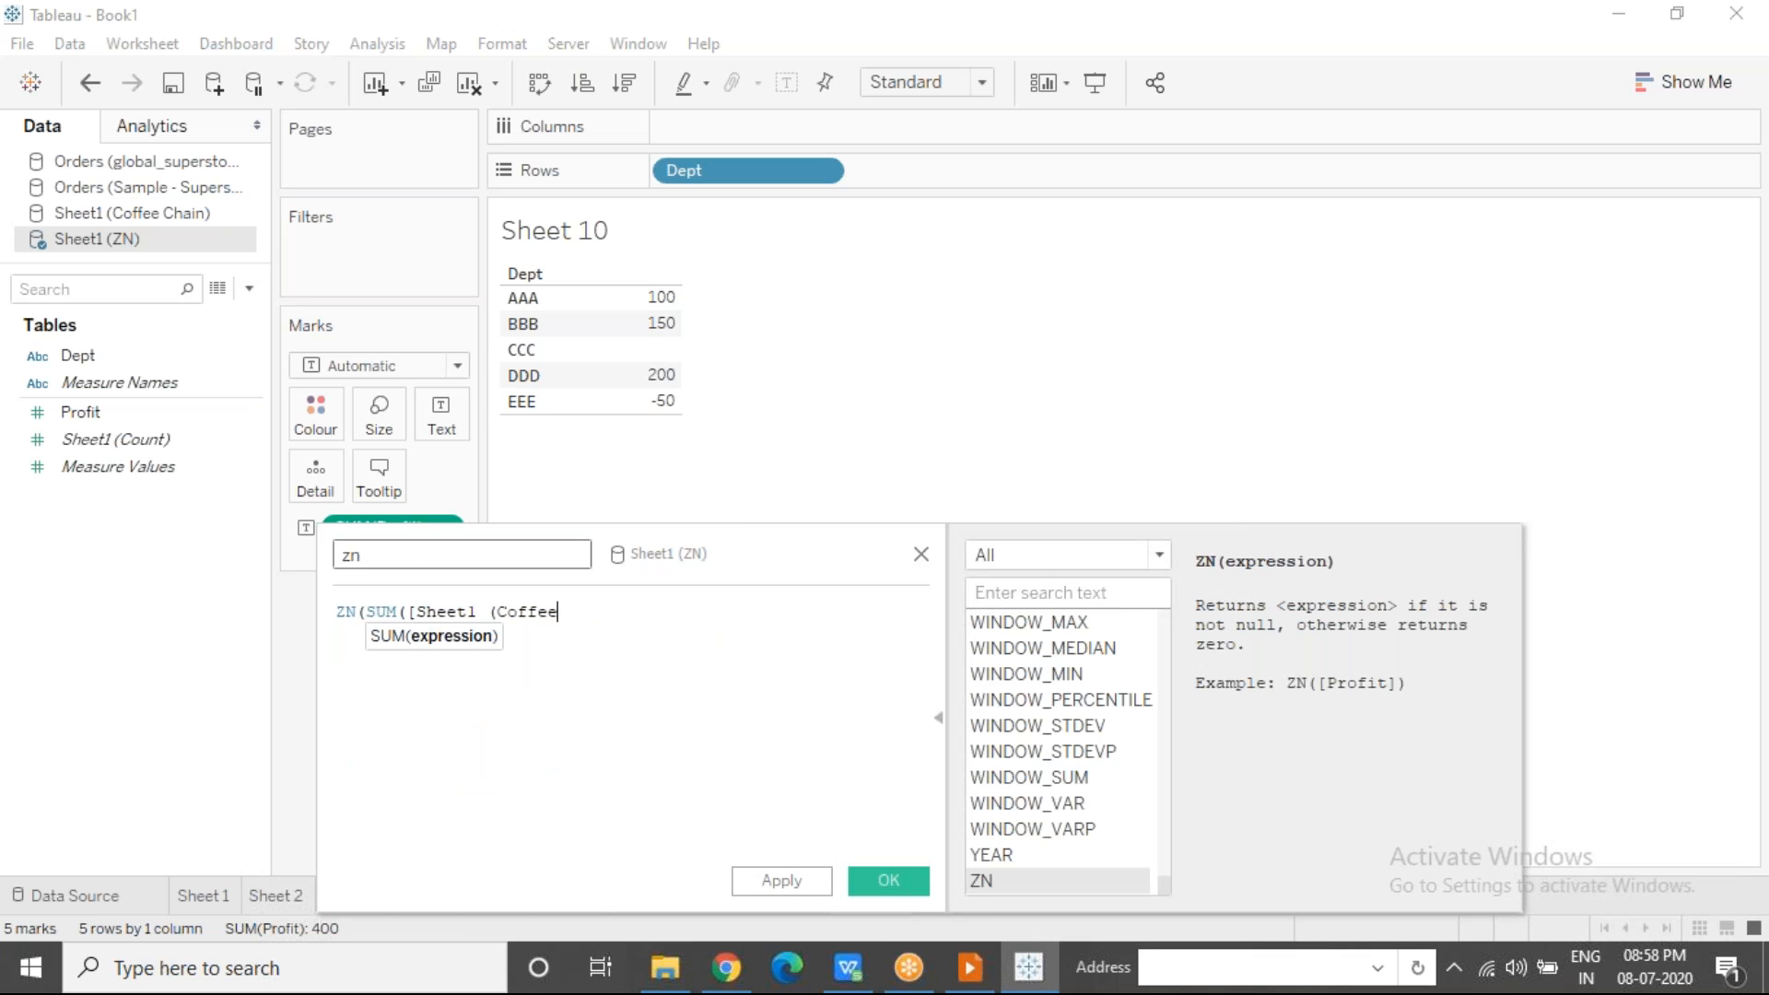
key(BackSpace)
key(BackSpace)
key(BackSpace)
key(BackSpace)
key(BackSpace)
key(BackSpace)
text(pro)
key(Return)
text())
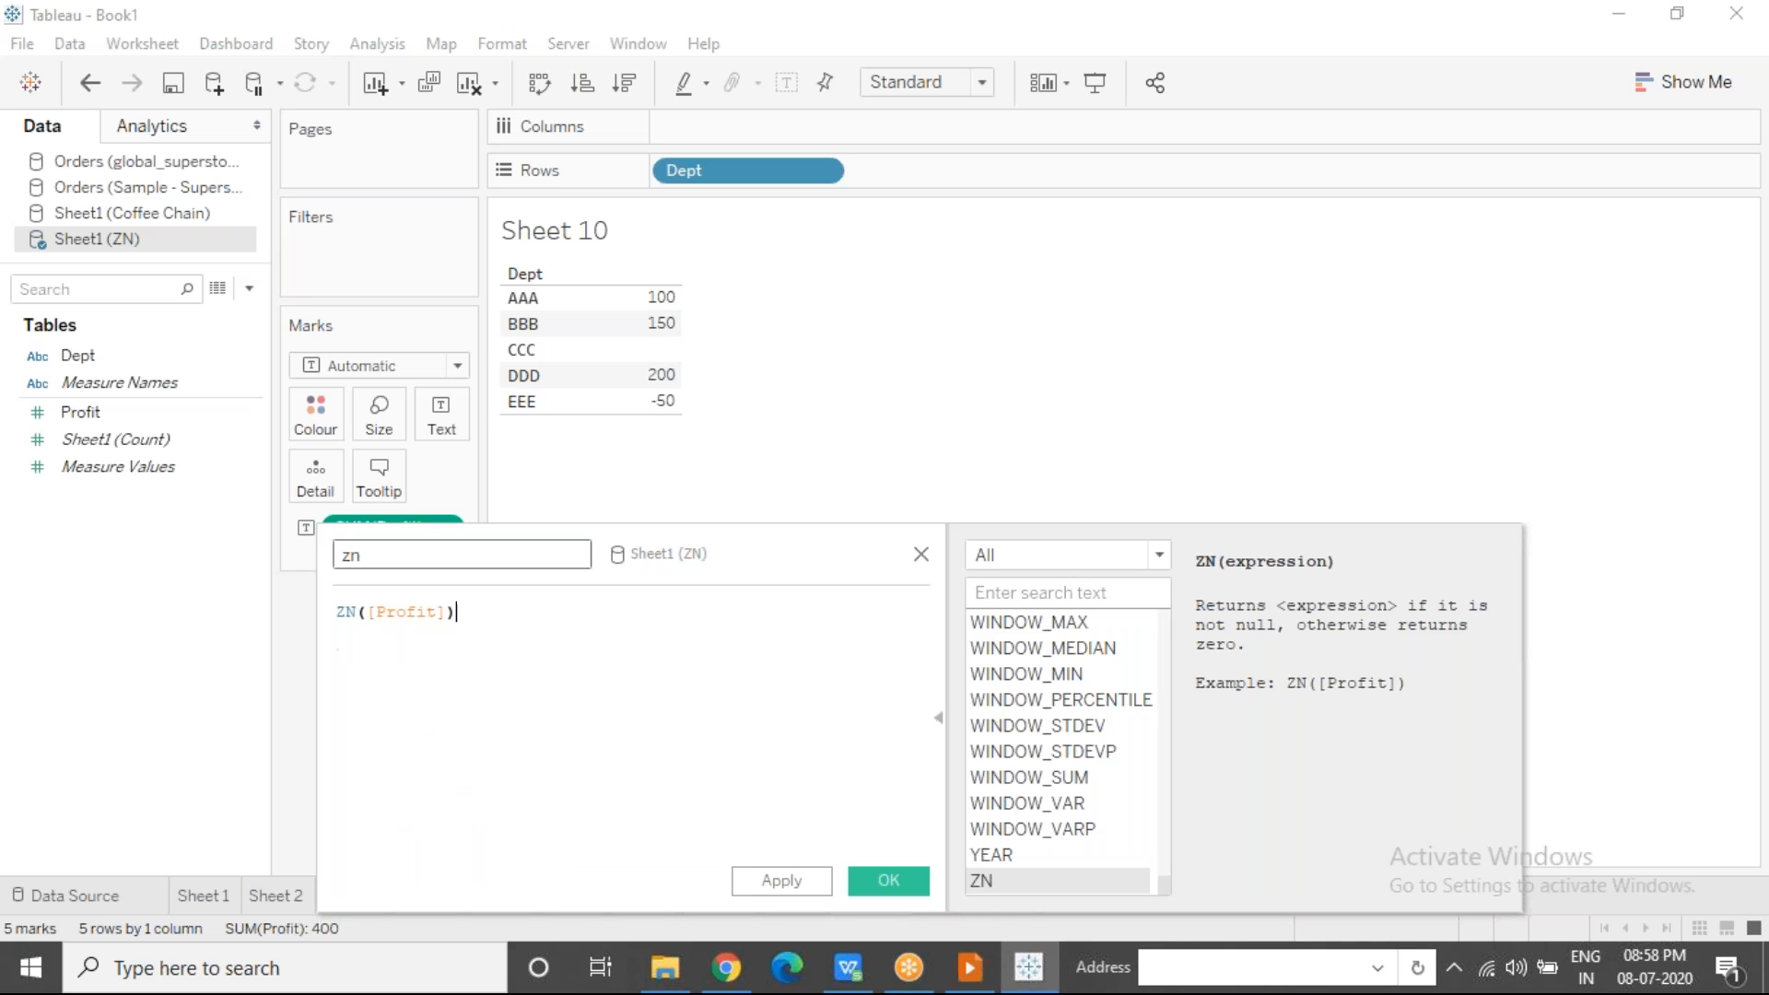
Step: Save the zn field, add it beside Profit in the Dept table, and highlight CCC's zn value
drag(461, 611, 334, 607)
click(898, 890)
drag(69, 440, 652, 364)
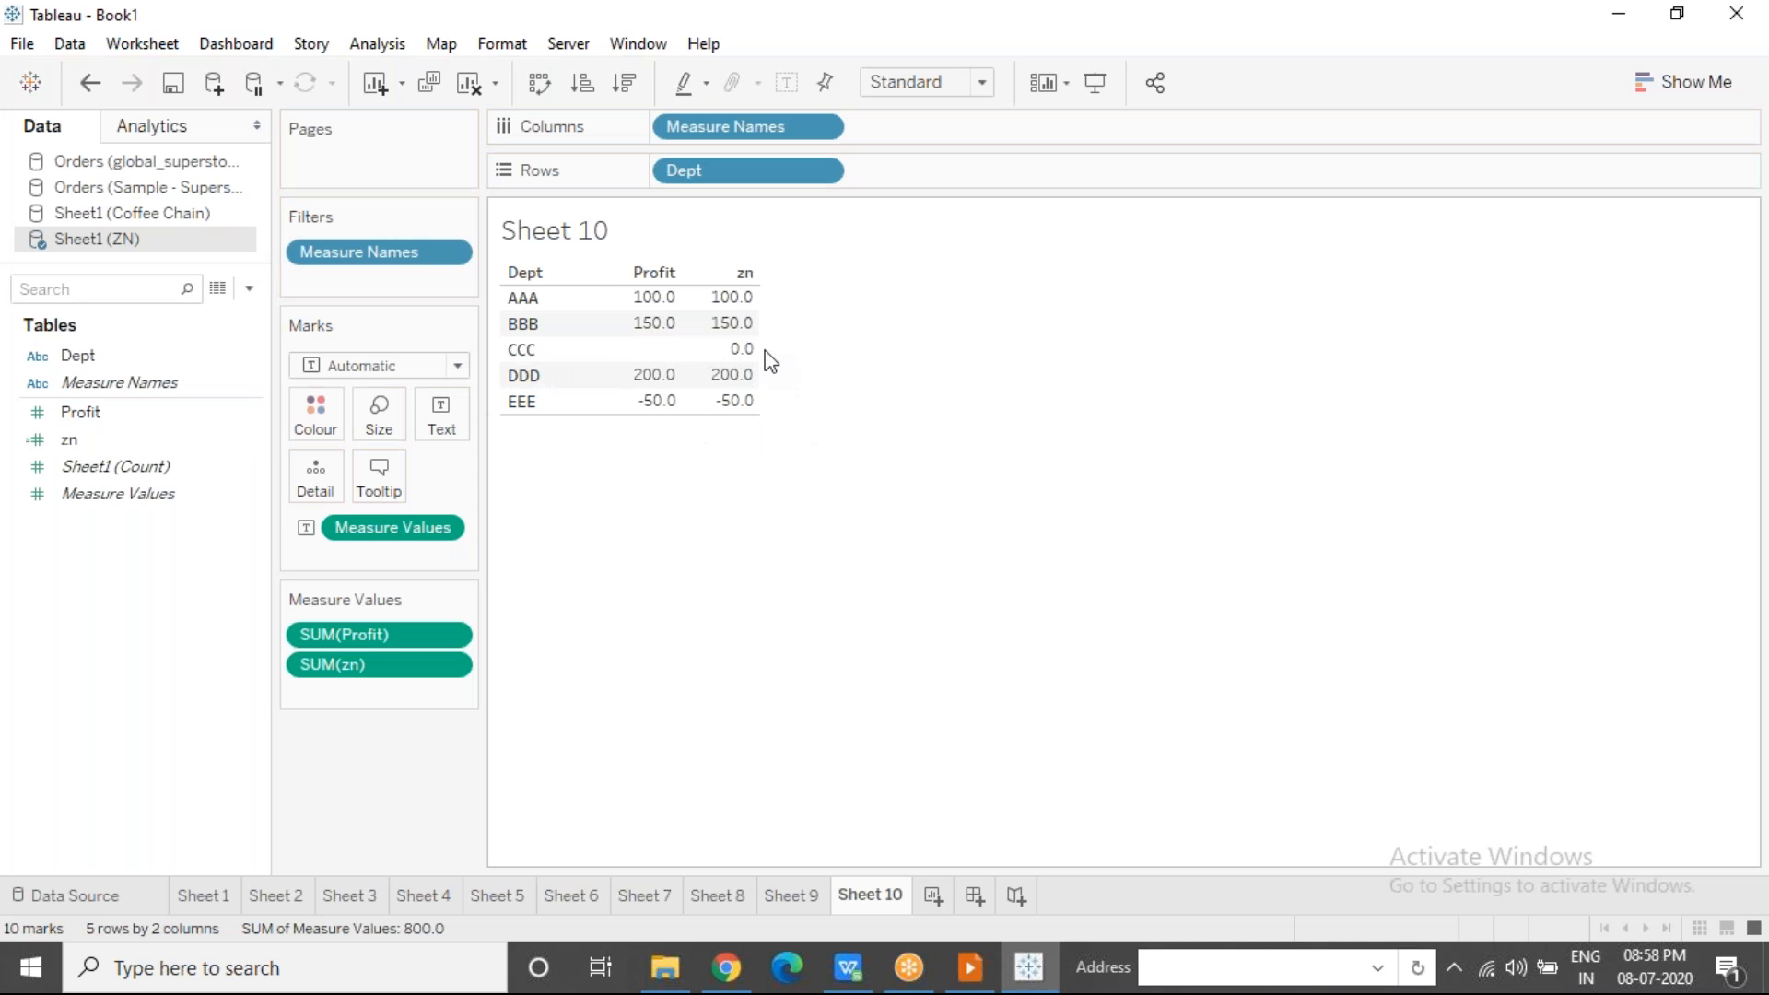
click(754, 349)
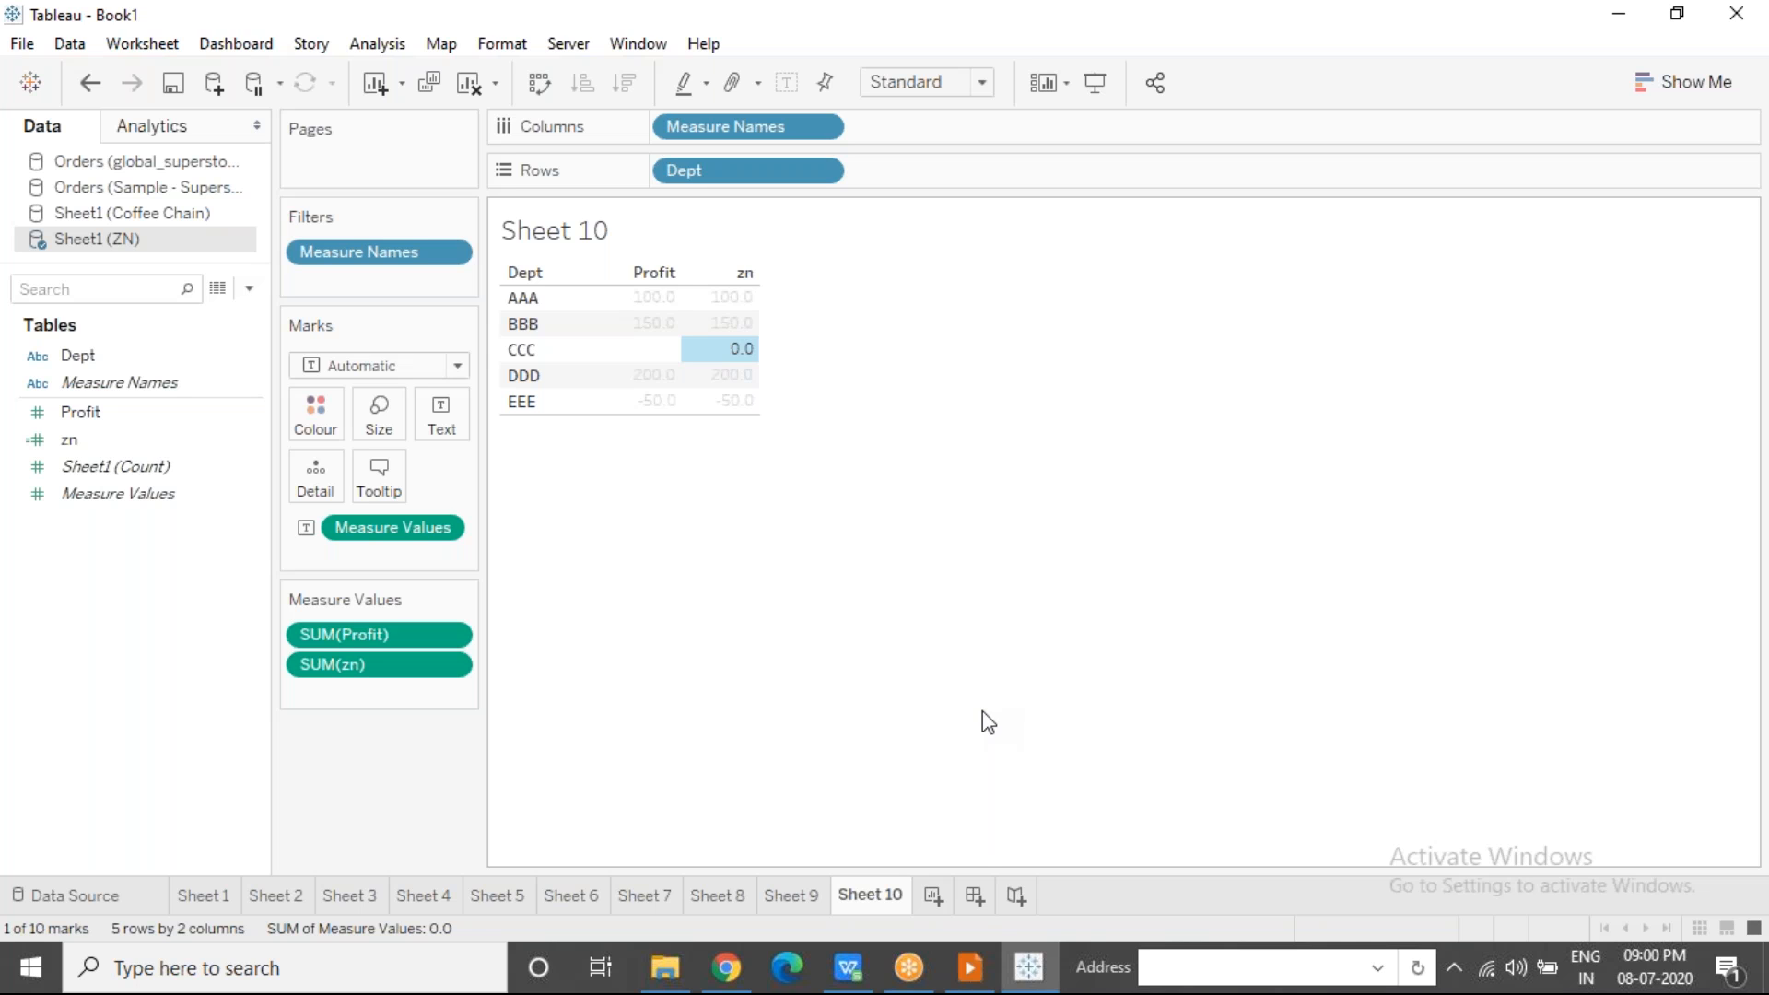
Step: Switch to the slide presentation, advance from the ZN slide to Ad-Hoc Calculations, and return to Tableau
click(969, 967)
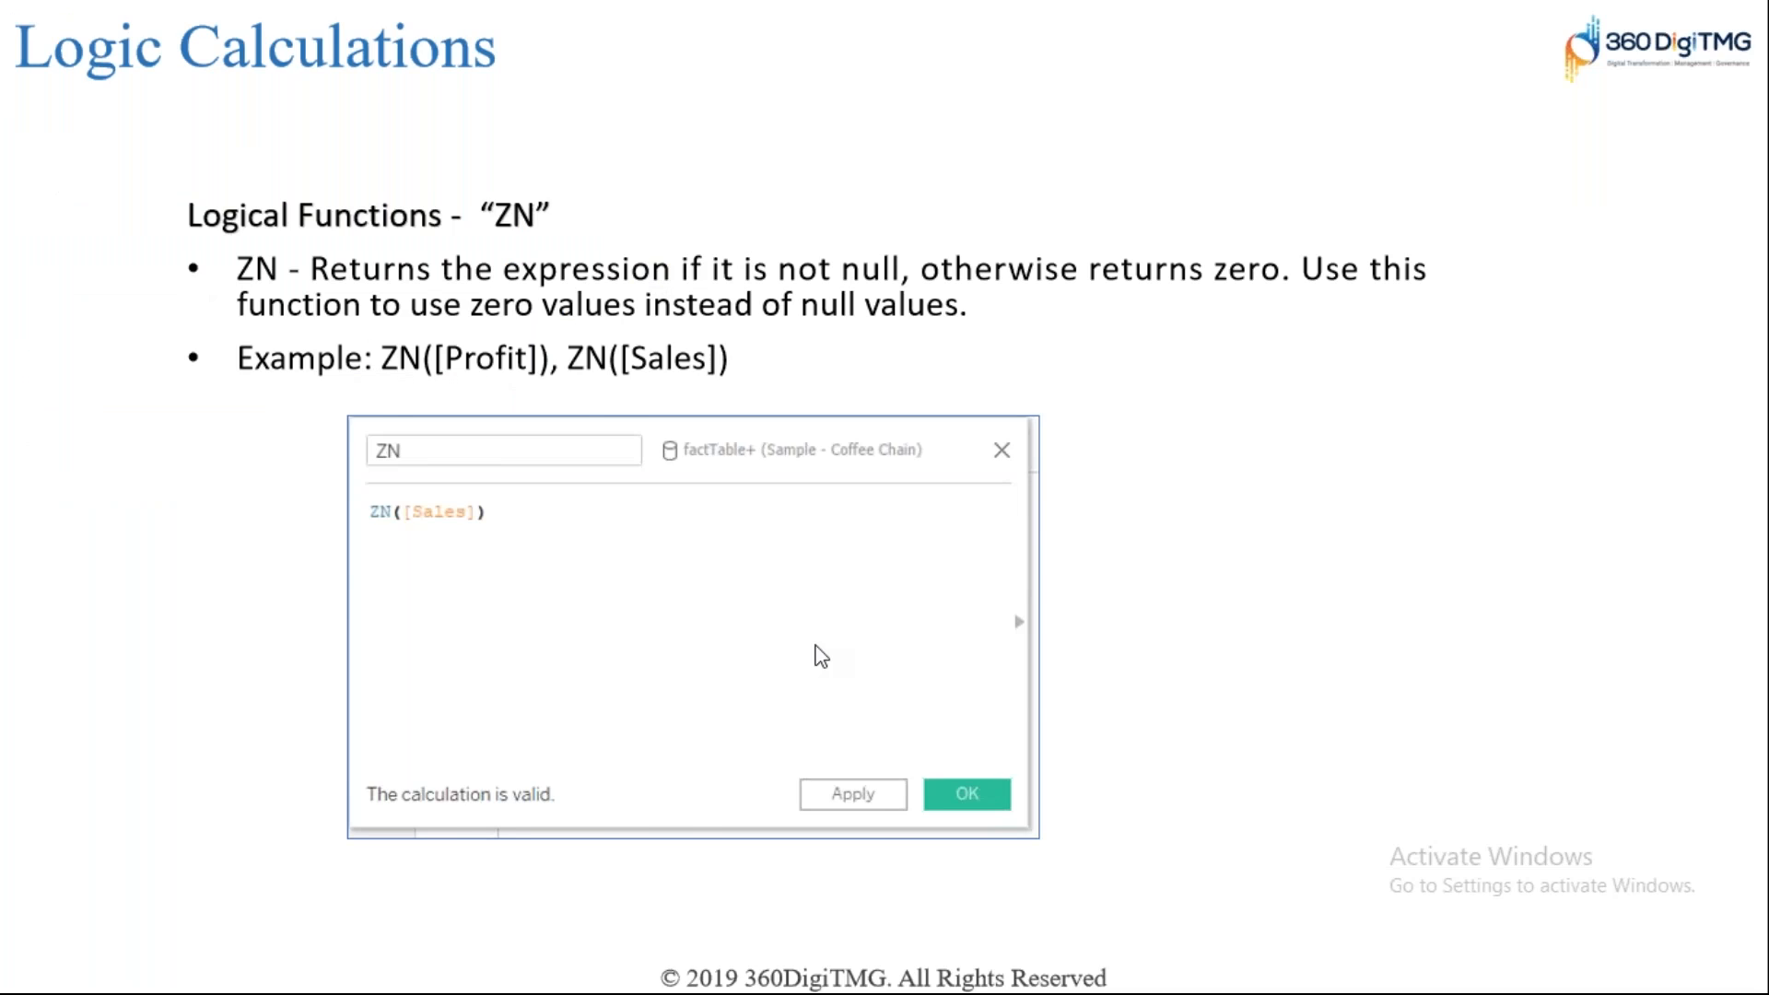
click(819, 654)
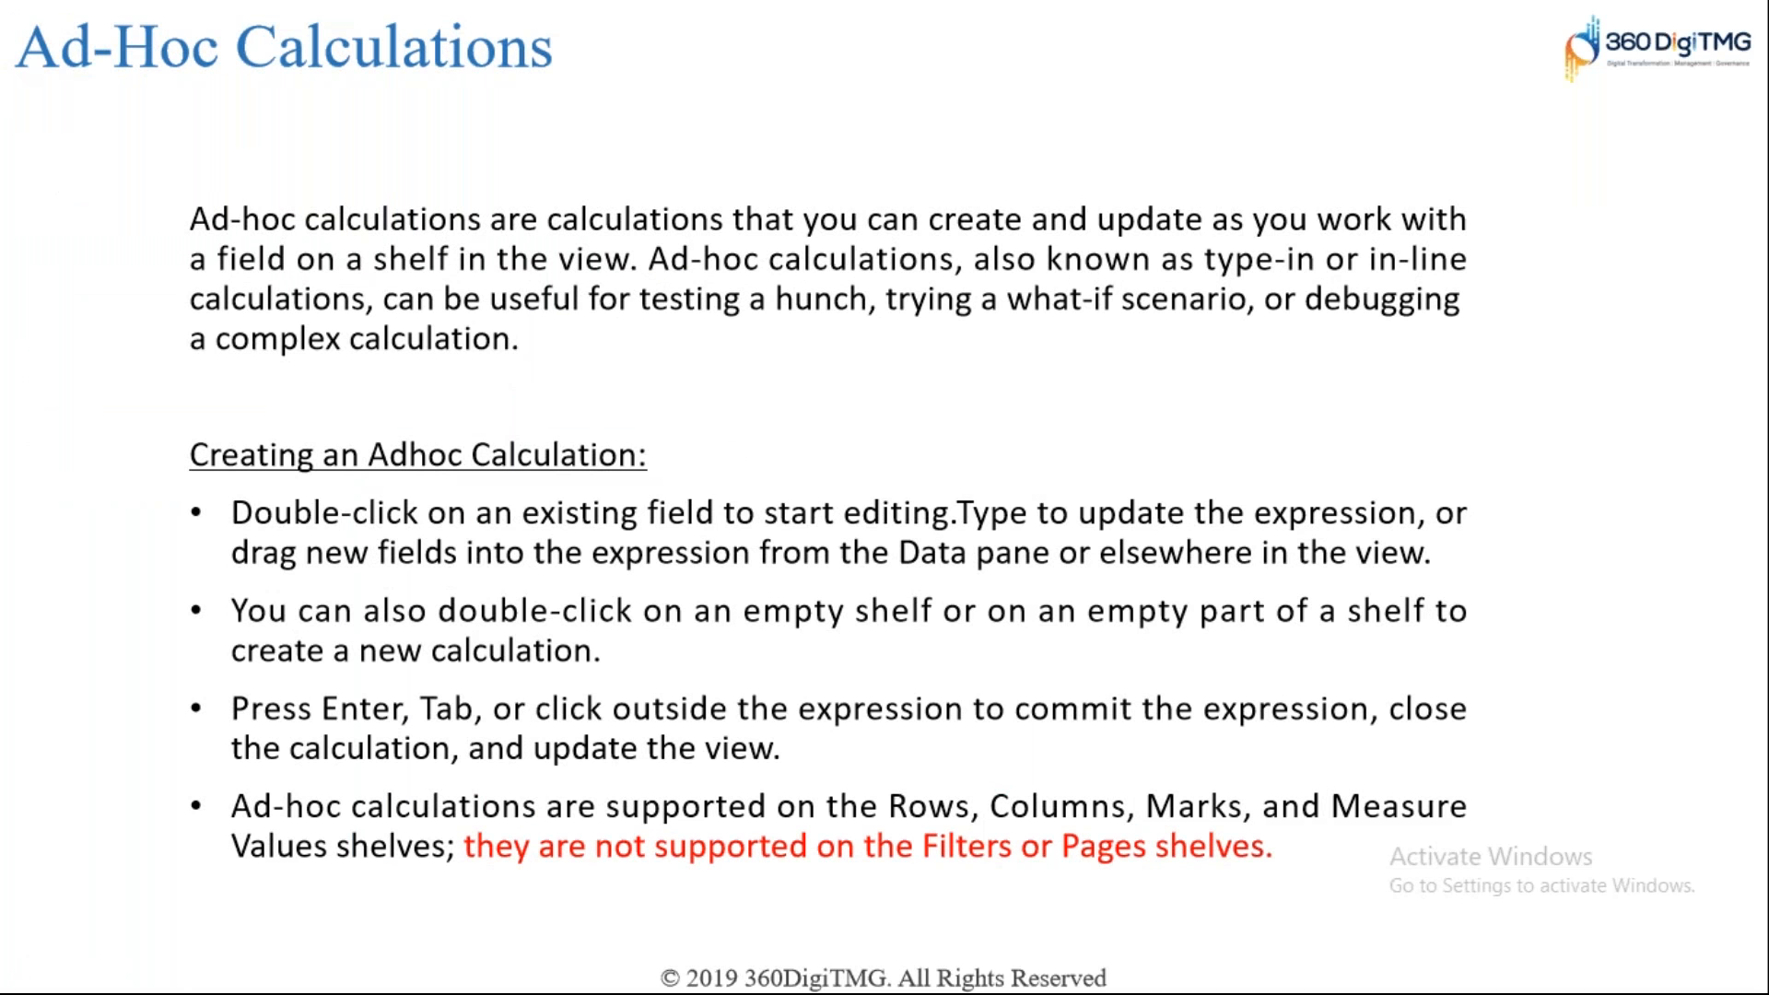
key(alt+Tab)
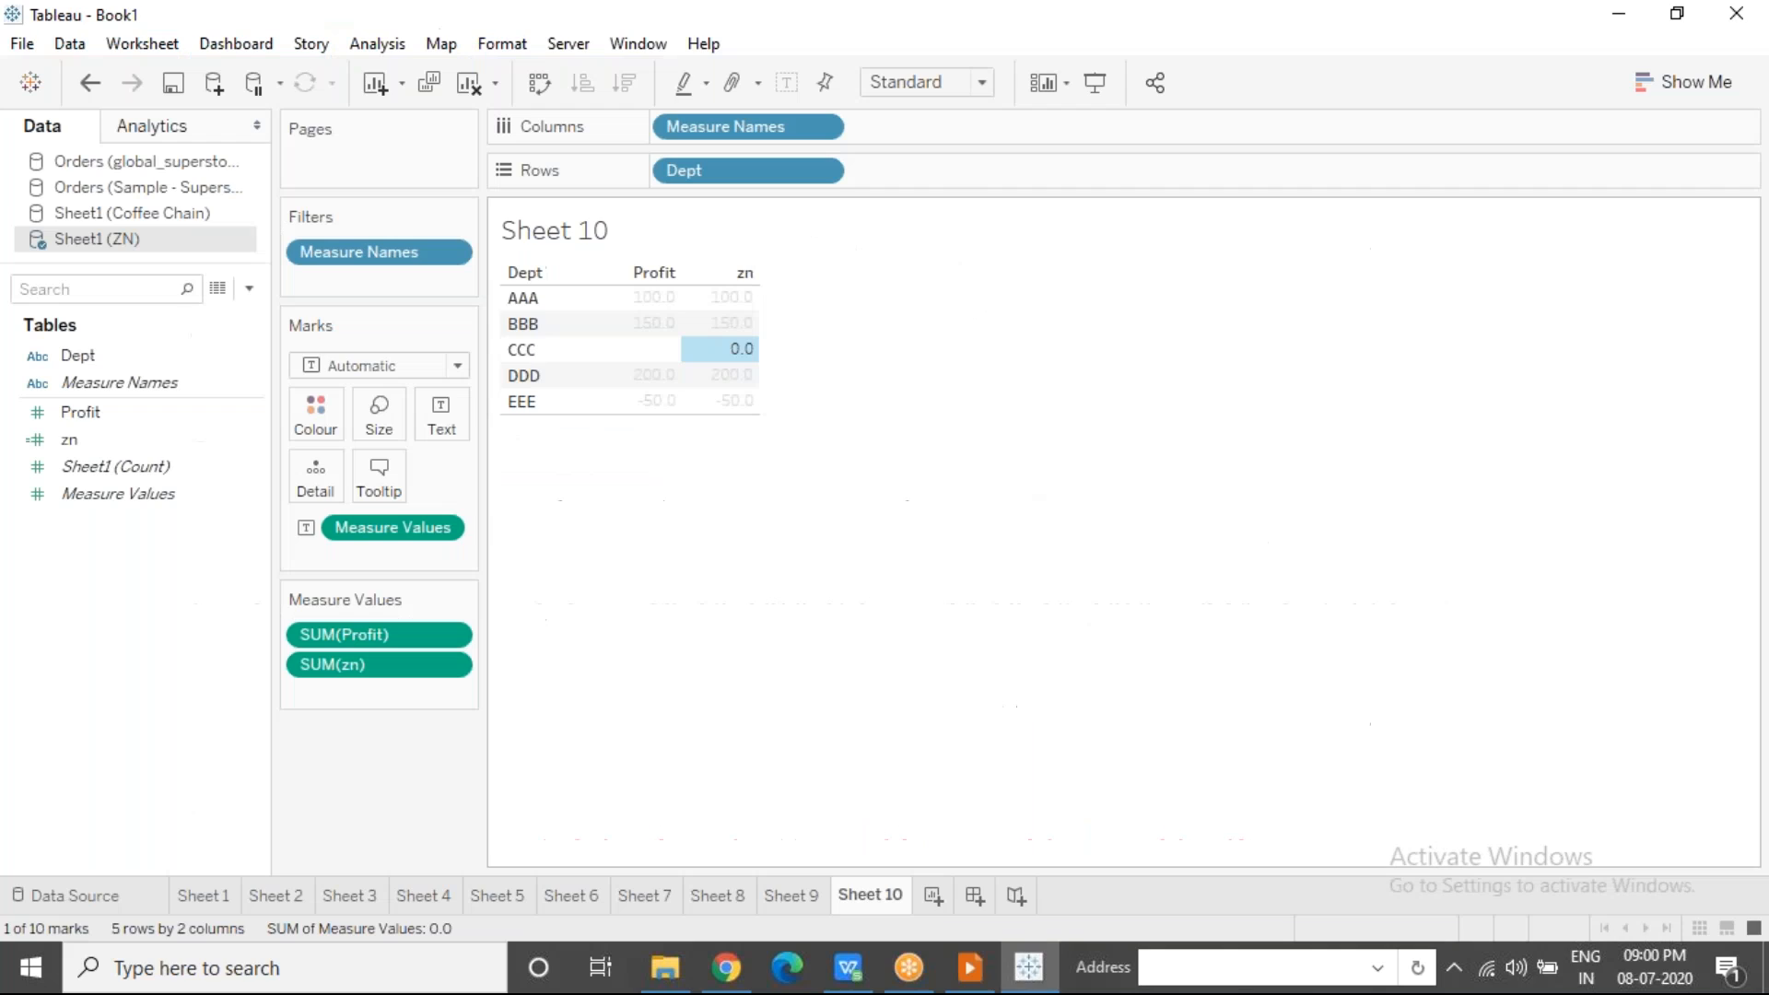
Step: Create a new worksheet from Orders (Sample - Superstore) charting Sales by Region as columns, with mark labels shown
click(932, 895)
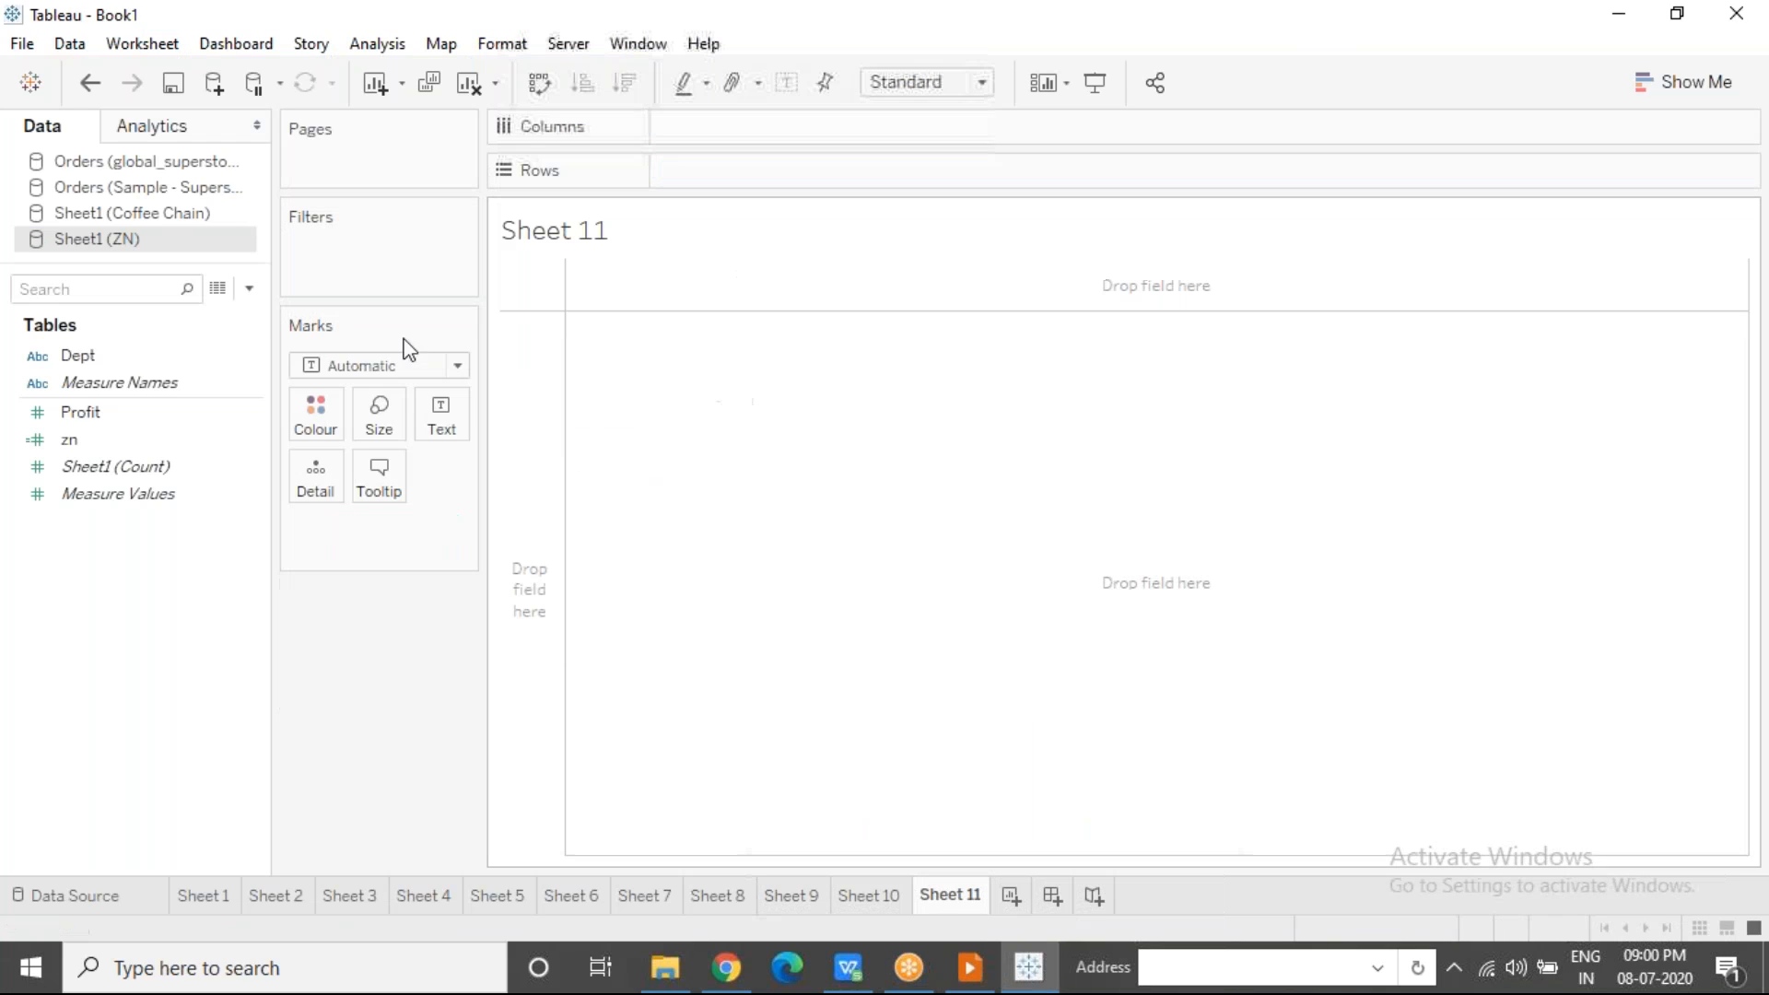
click(196, 191)
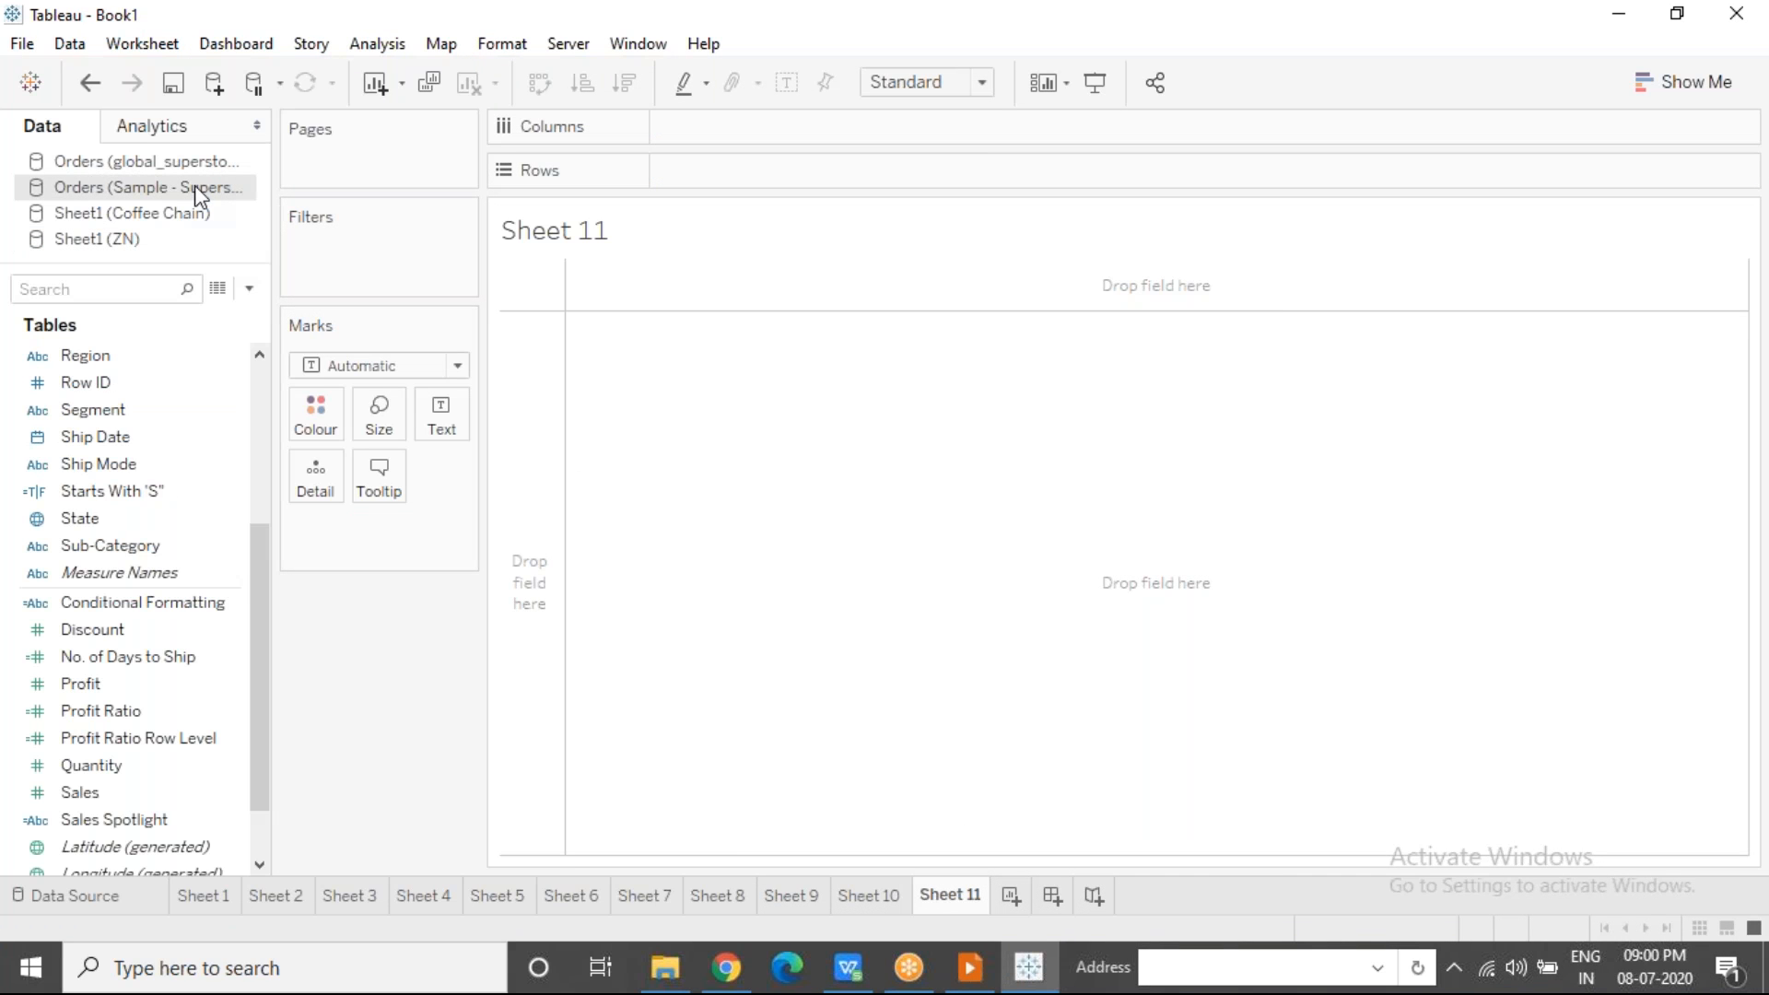
drag(133, 354, 737, 123)
drag(87, 794, 701, 171)
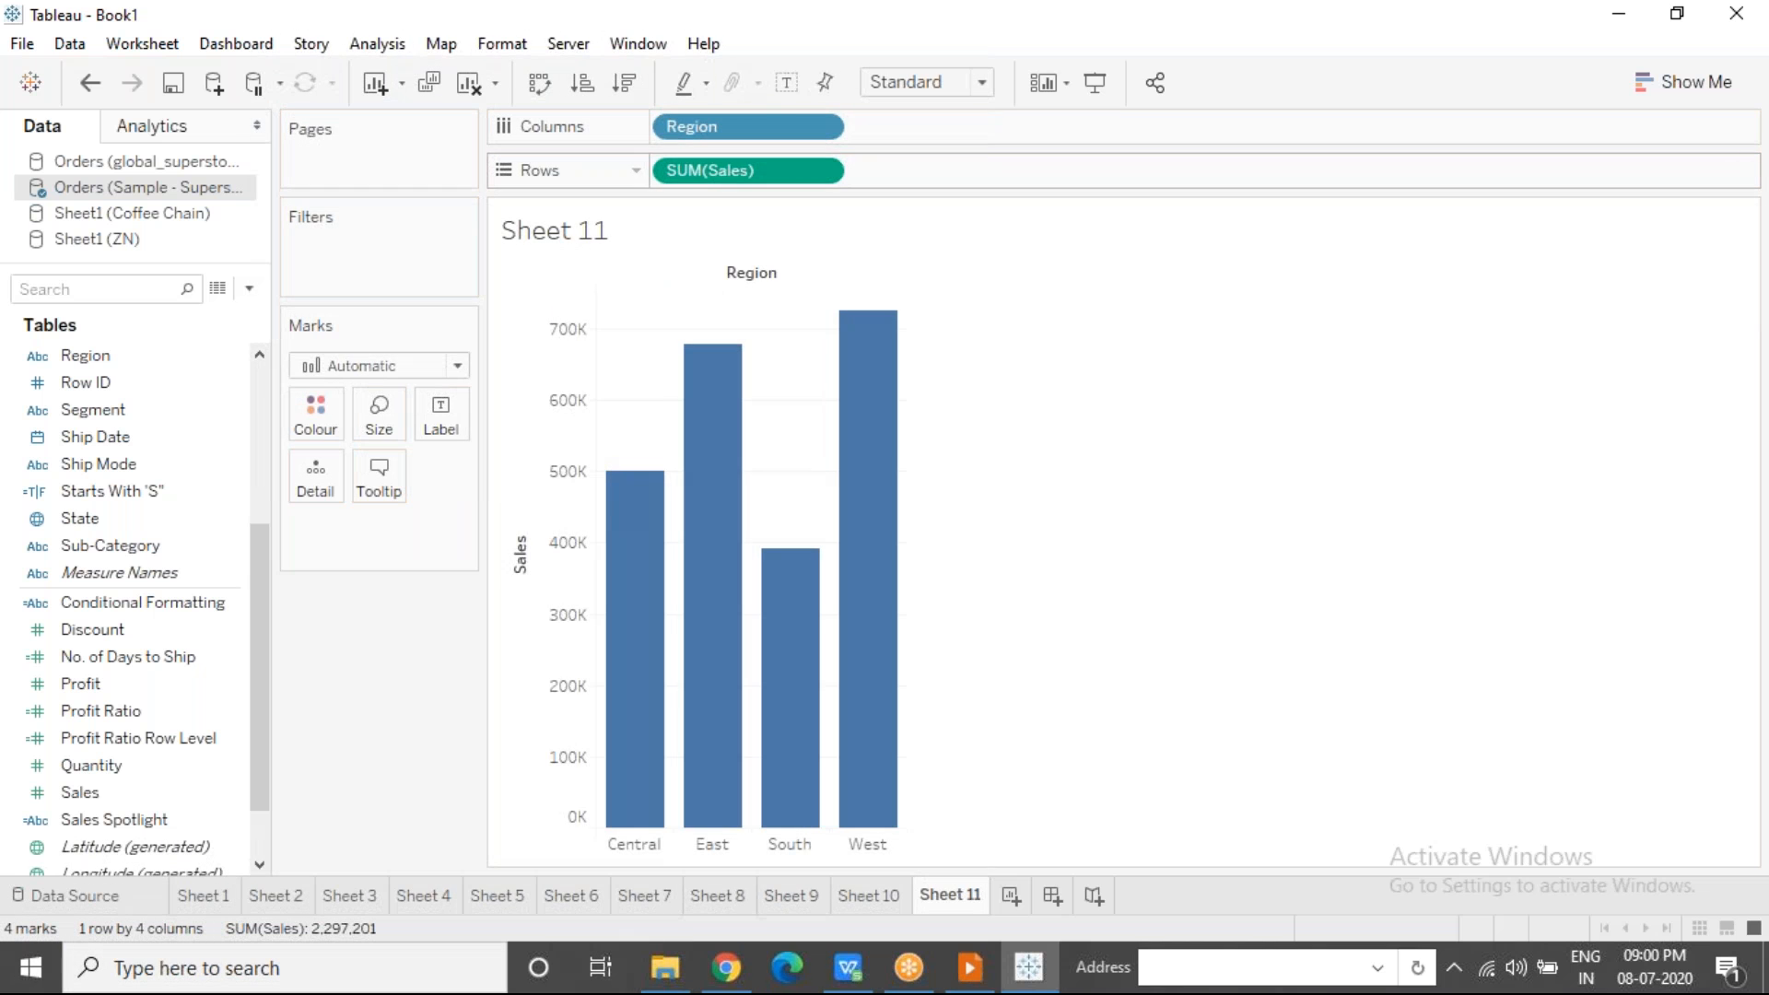
click(785, 82)
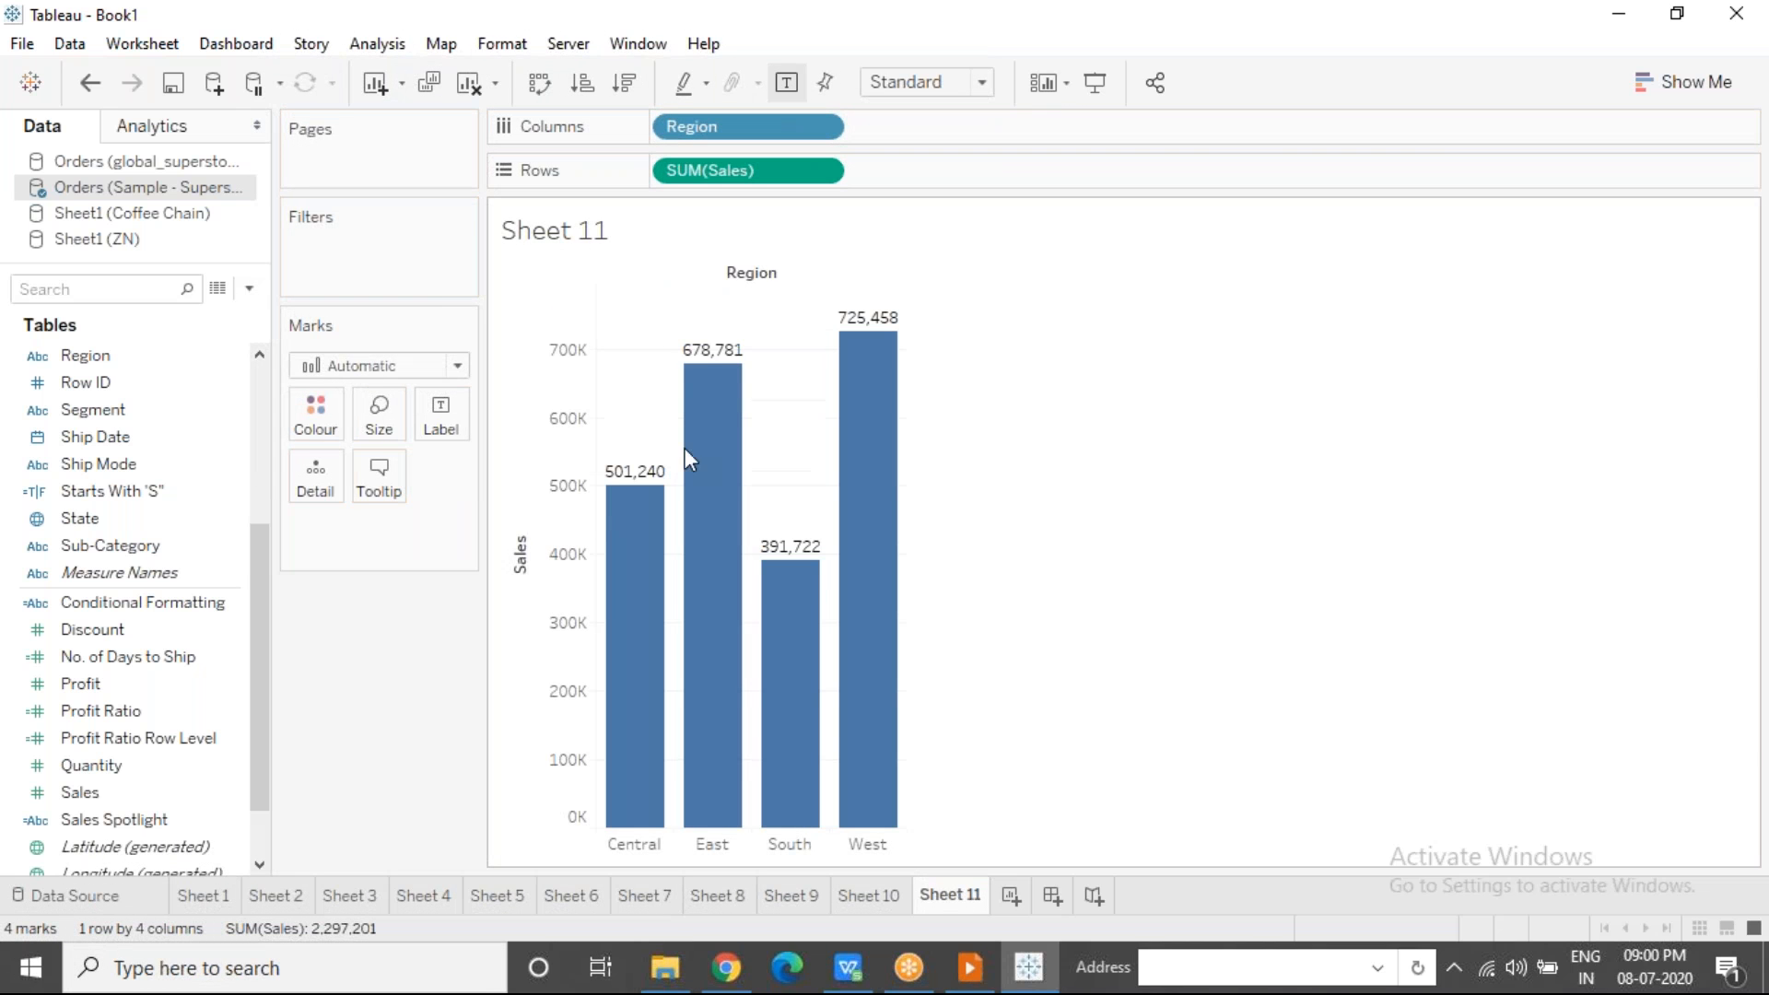
Step: Edit the Sales measure in Rows in place so that its aggregation is AVG([Sales])
double_click(781, 172)
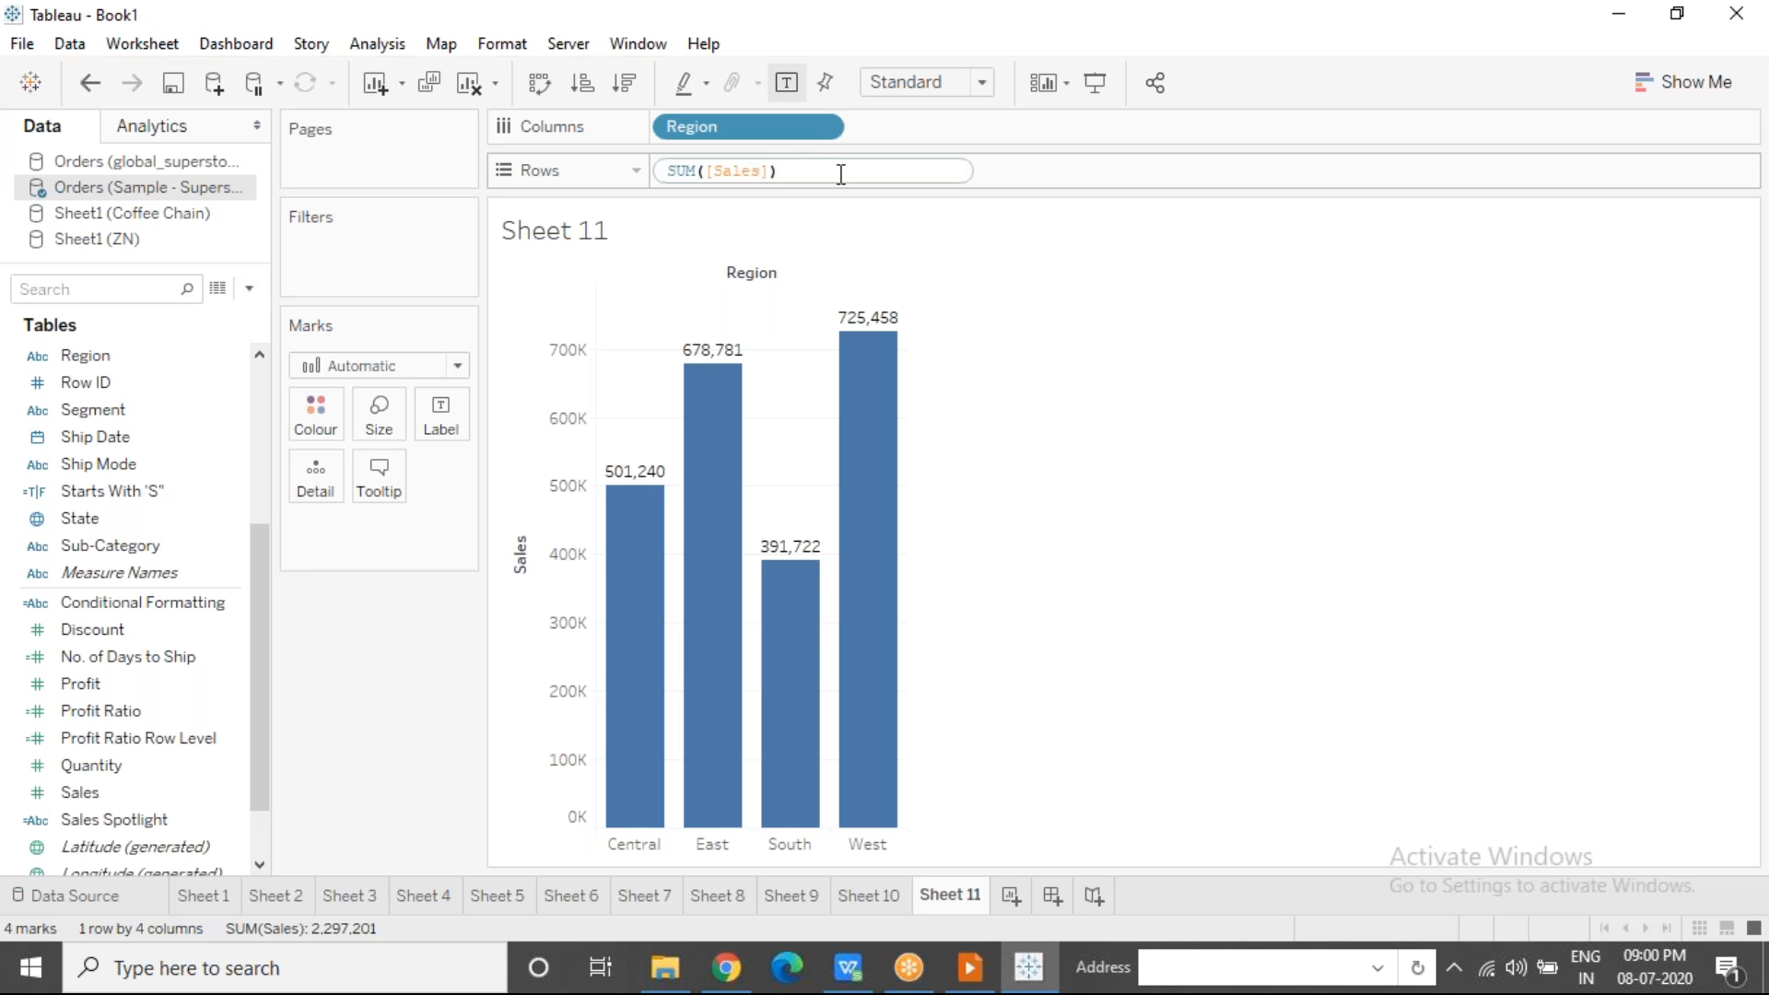
key(Home)
key(Delete)
key(Delete)
key(Delete)
text(AVG)
key(Return)
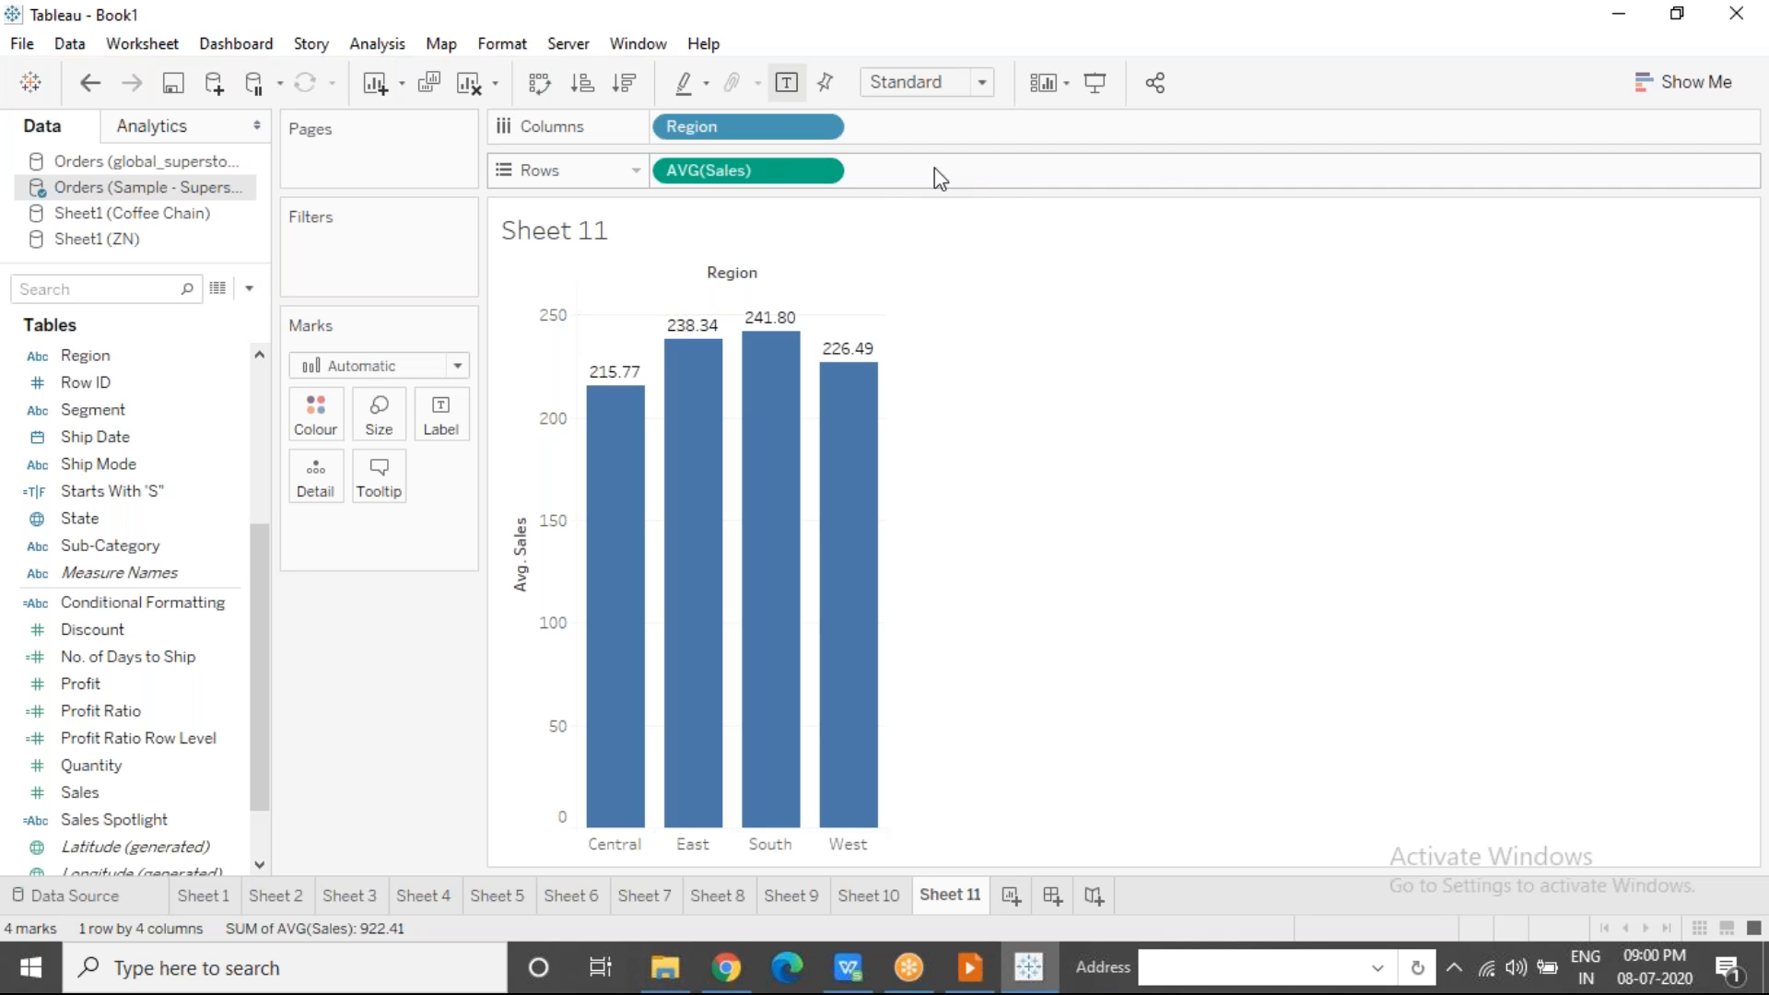
Step: Add an ad-hoc calculation SUM([Sales]) to Rows after the average Sales measure
double_click(974, 176)
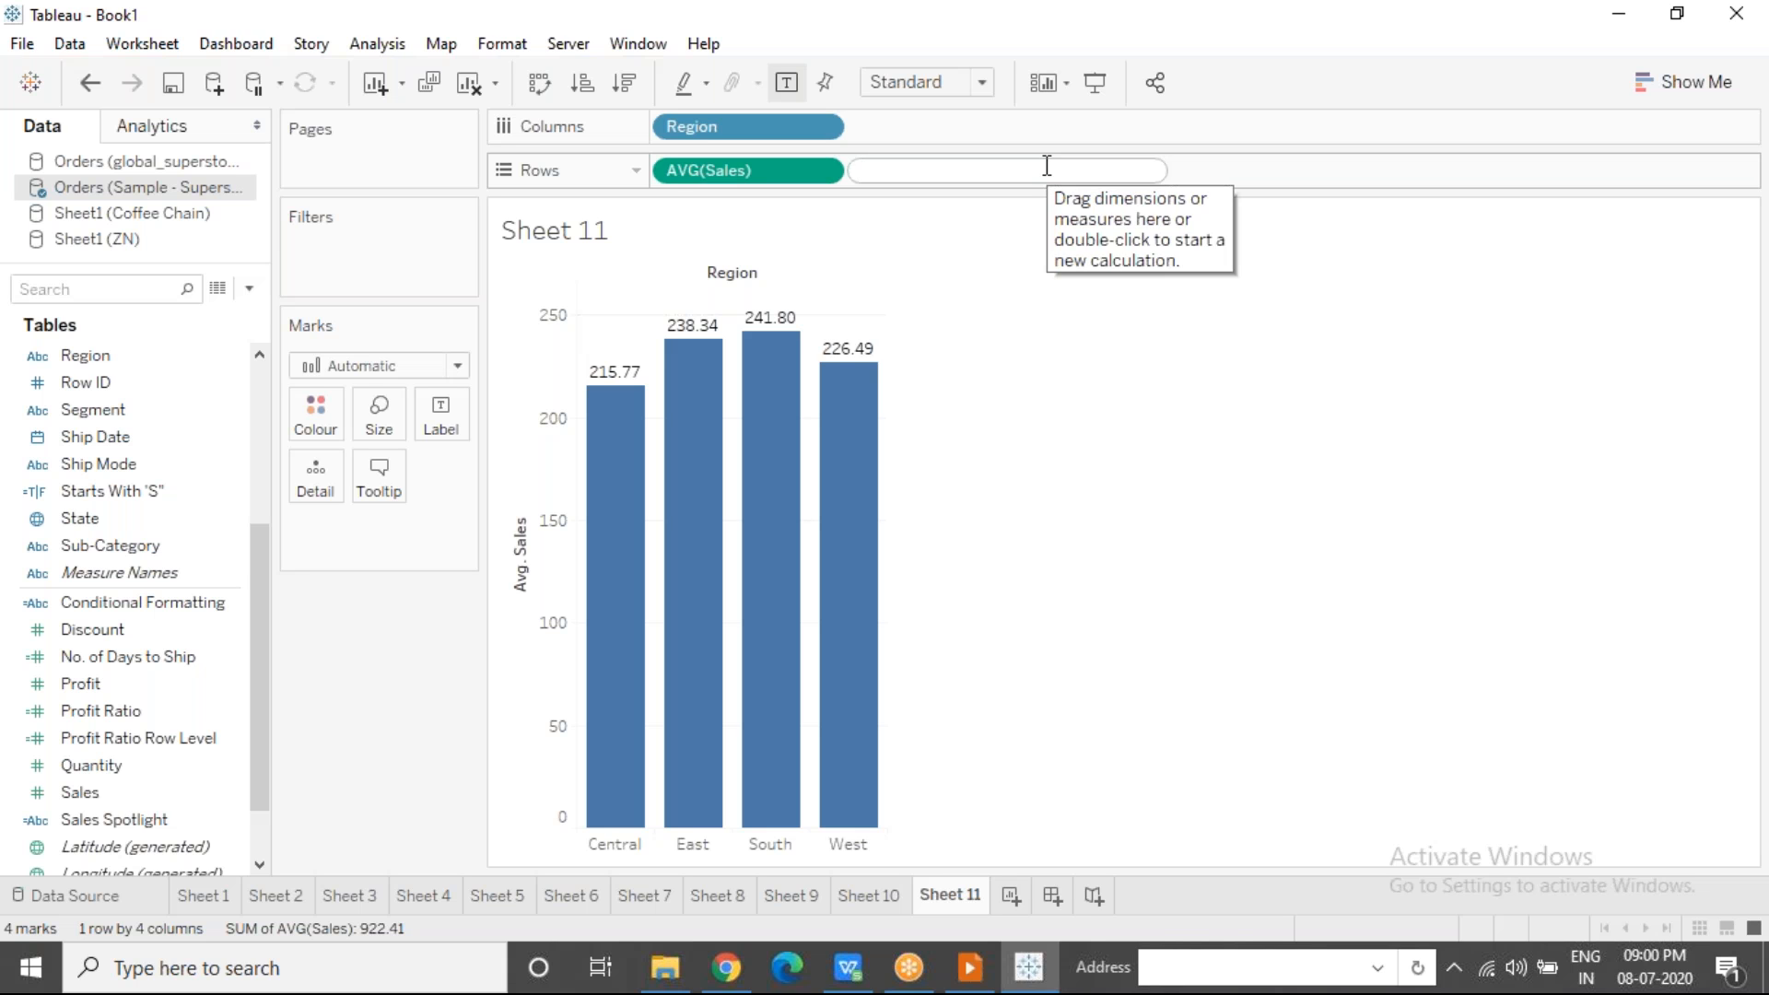
text(SUM([Sales]))
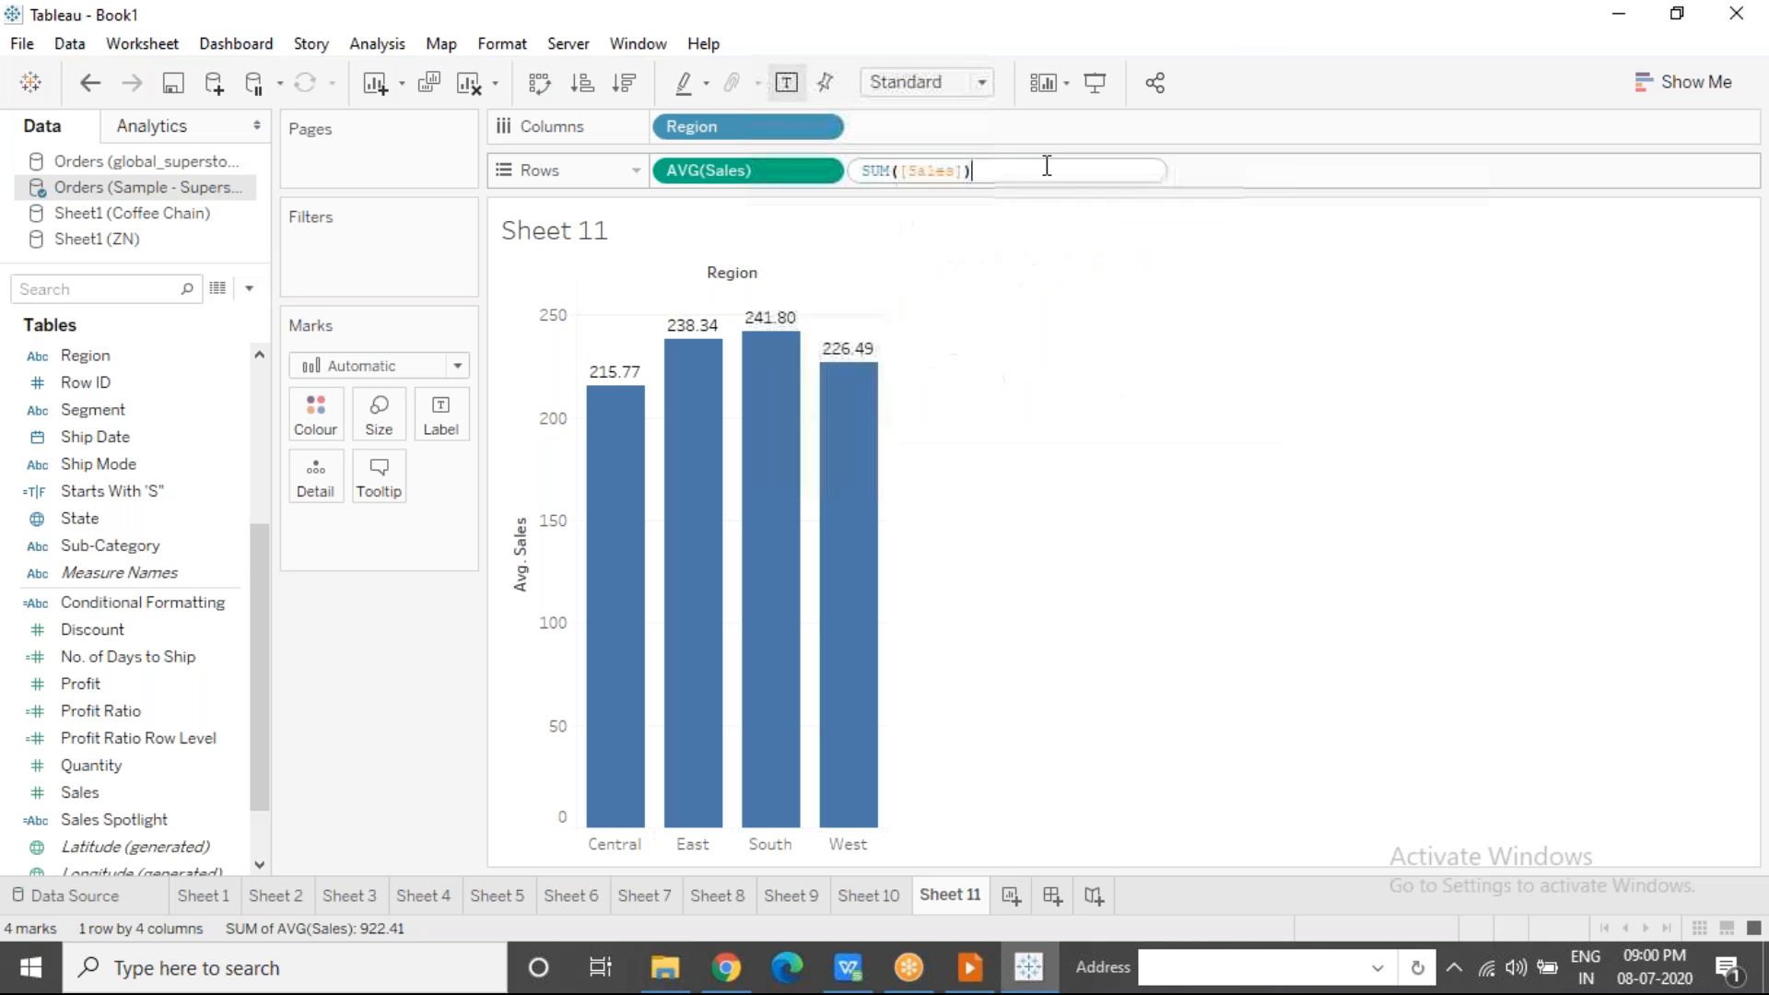
key(Return)
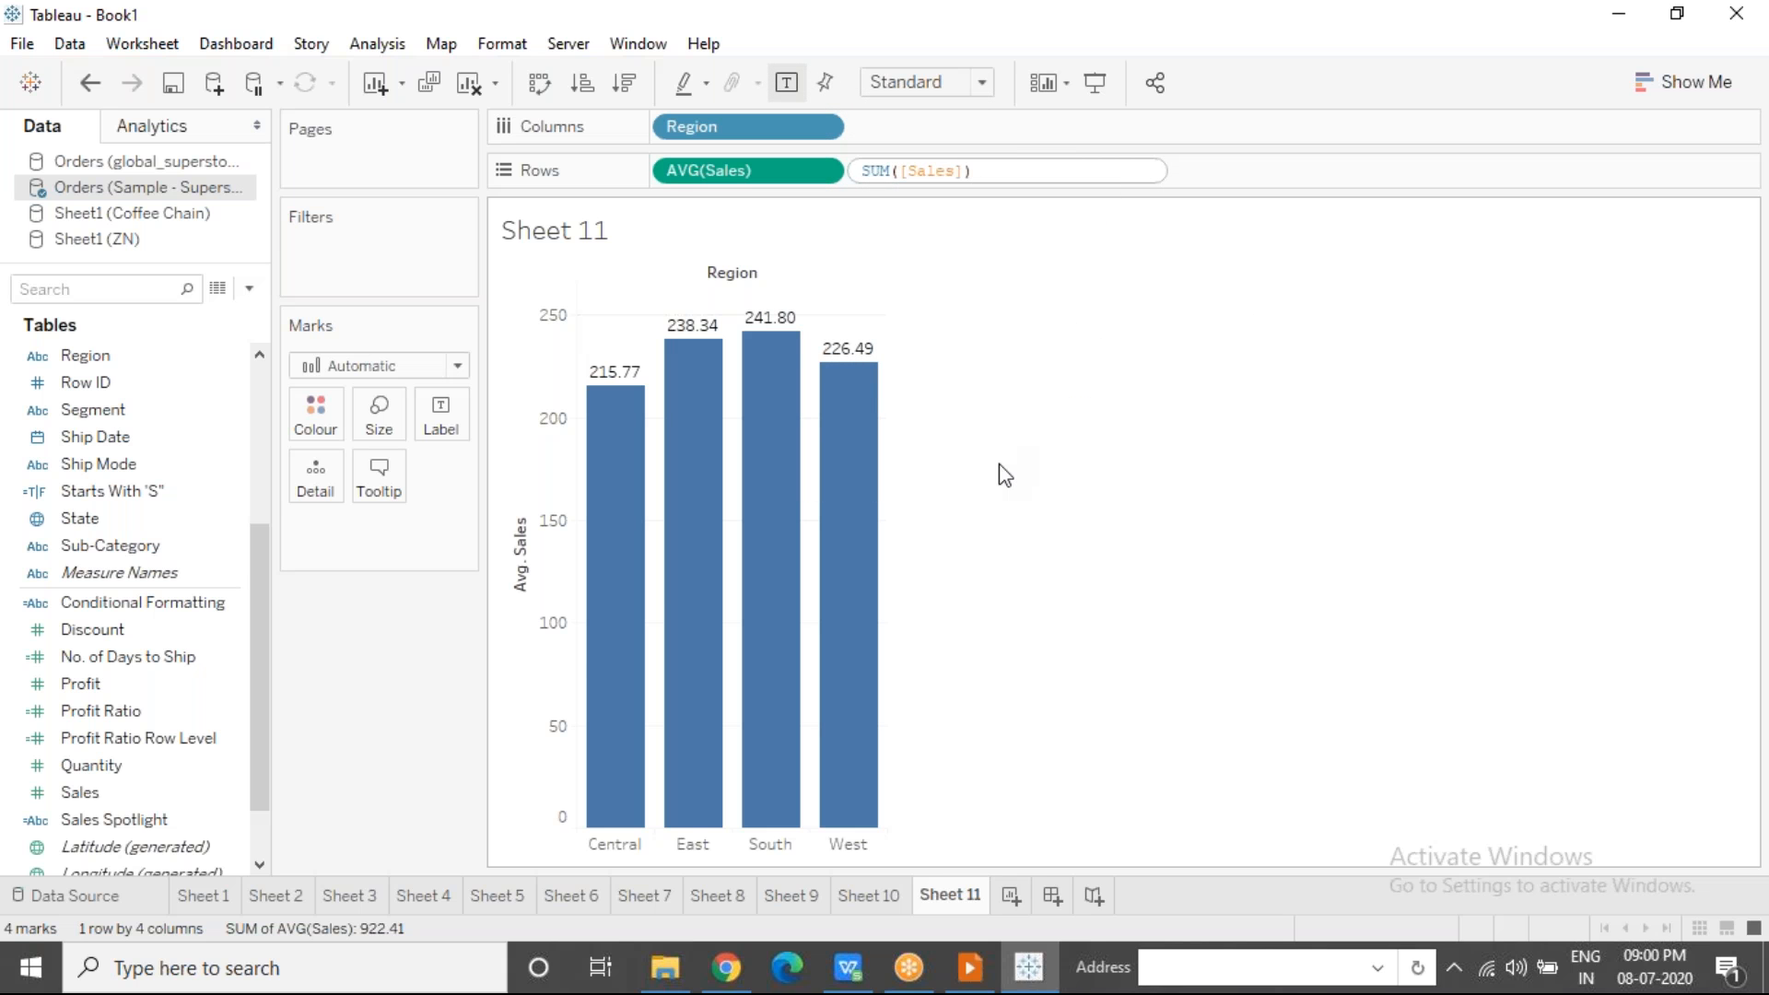
double_click(904, 126)
double_click(1078, 170)
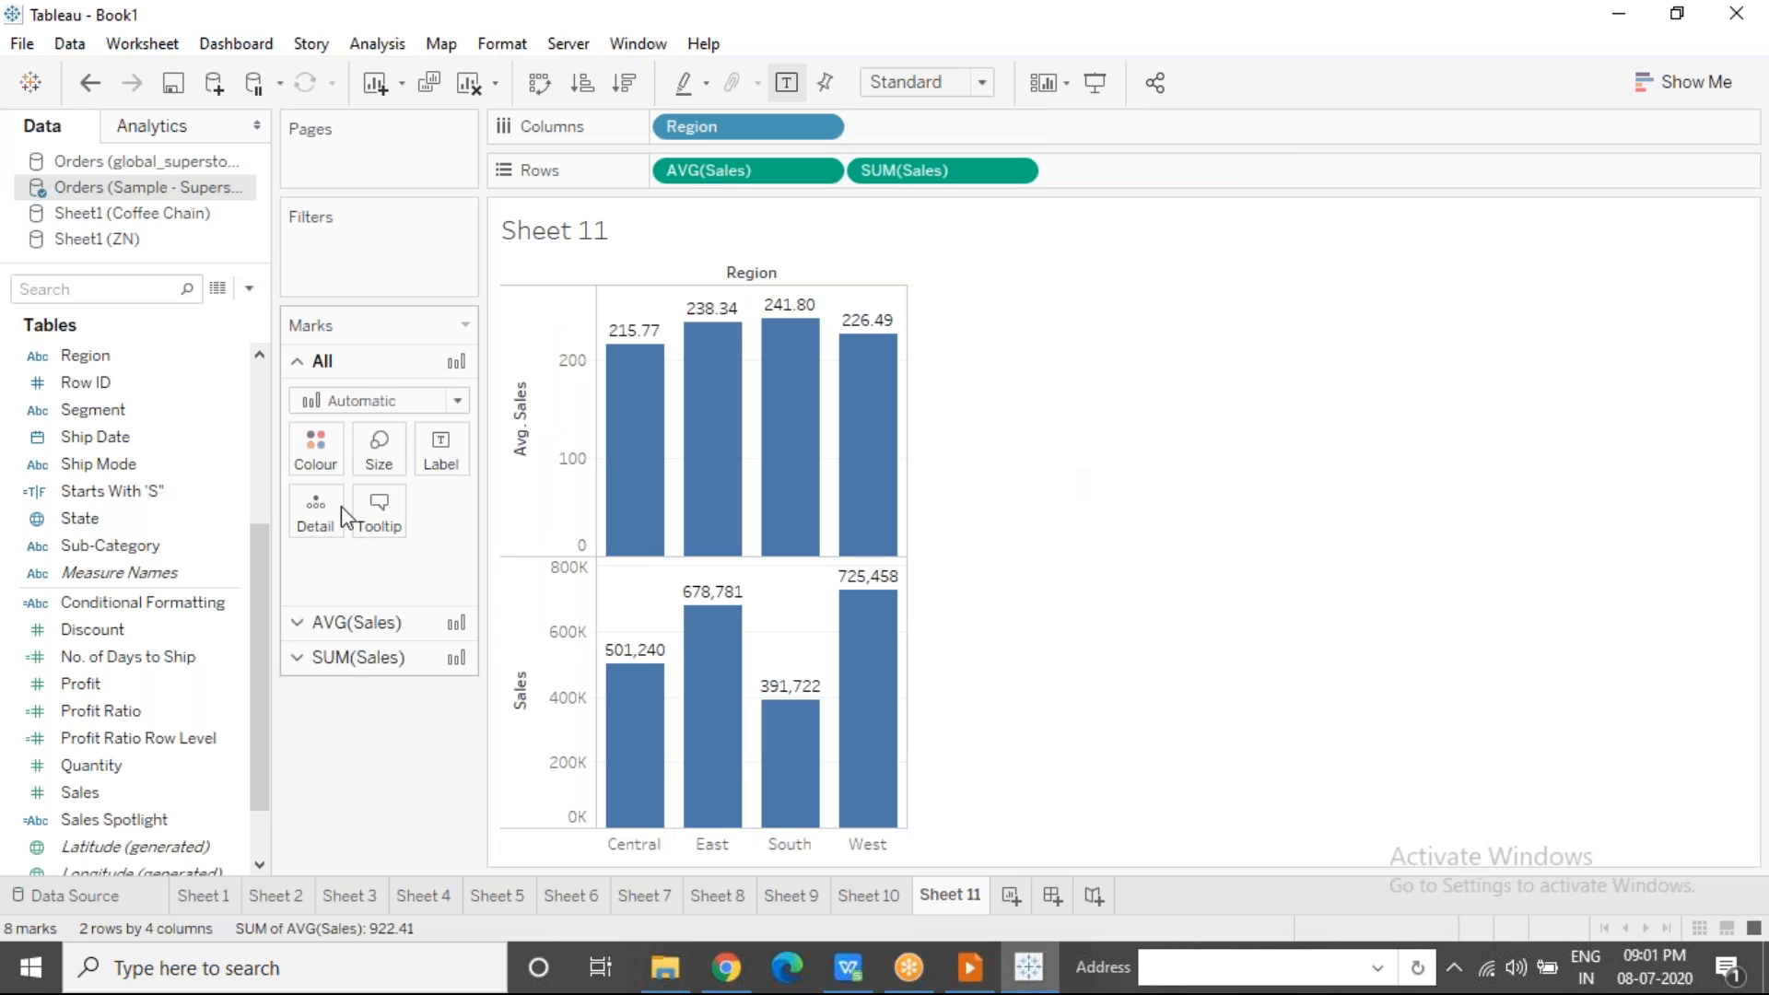
double_click(350, 564)
click(380, 782)
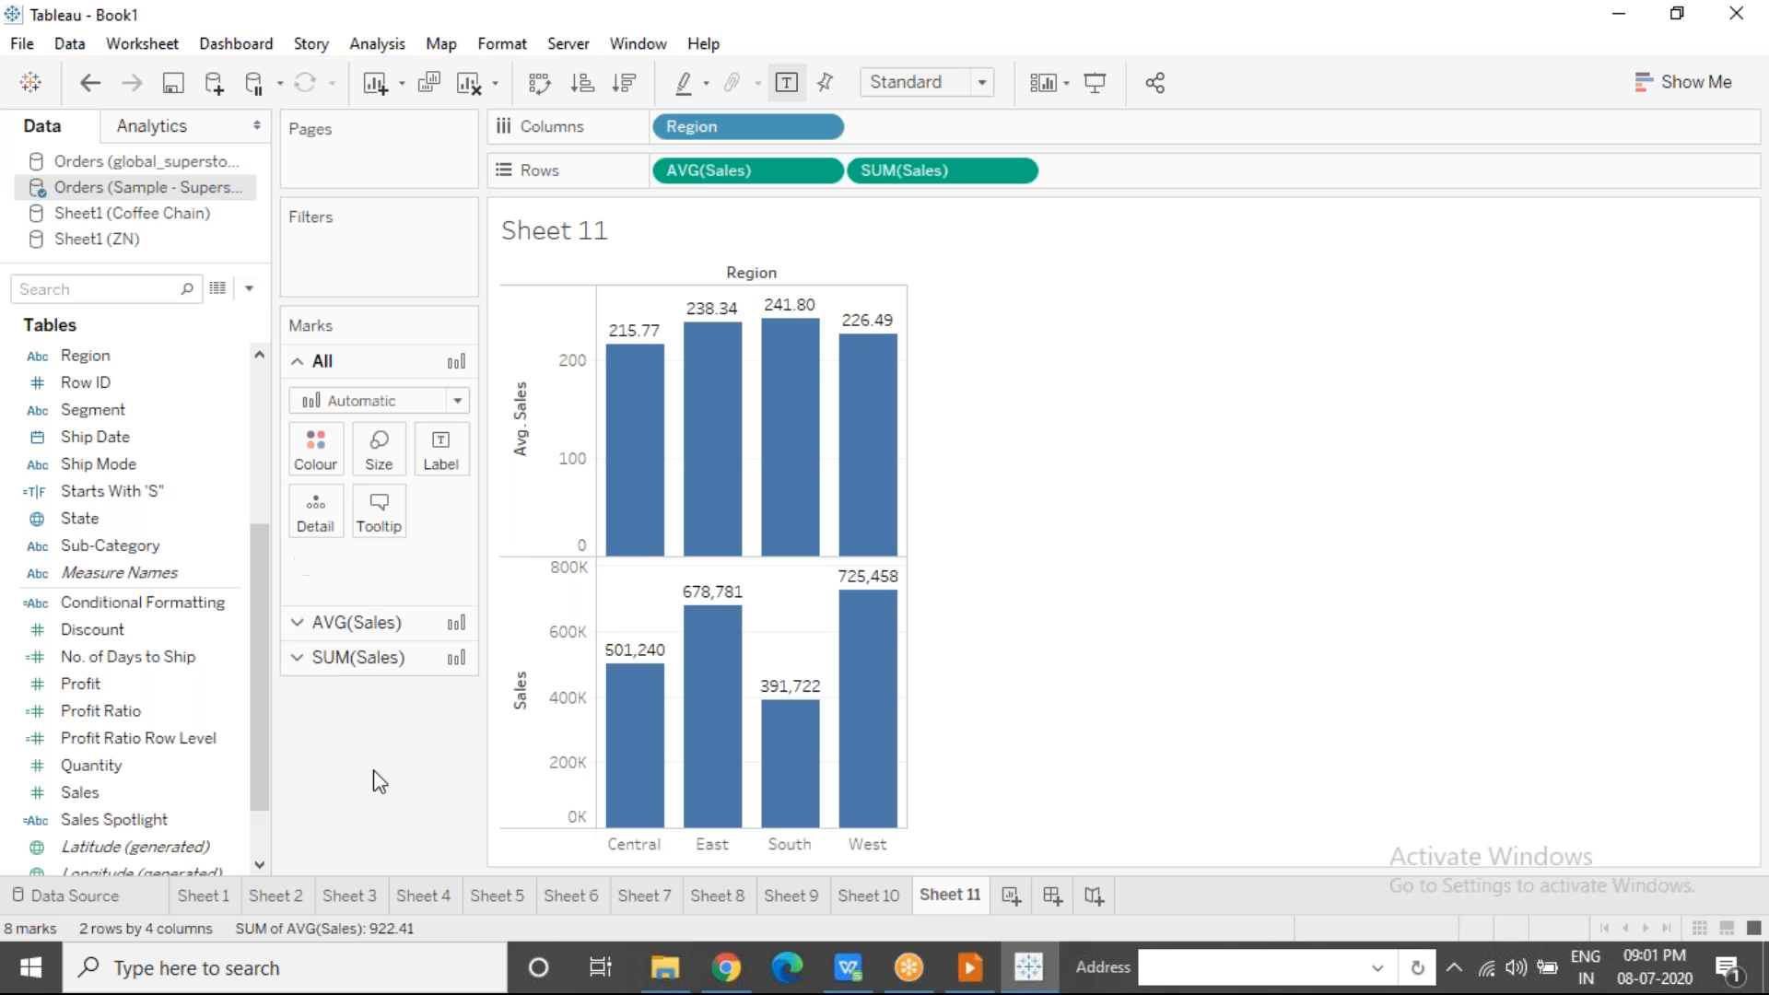
Step: Review the Ad-Hoc Calculations slides in the presentation, advance to Quick Table Calculations, and return to Tableau
click(970, 972)
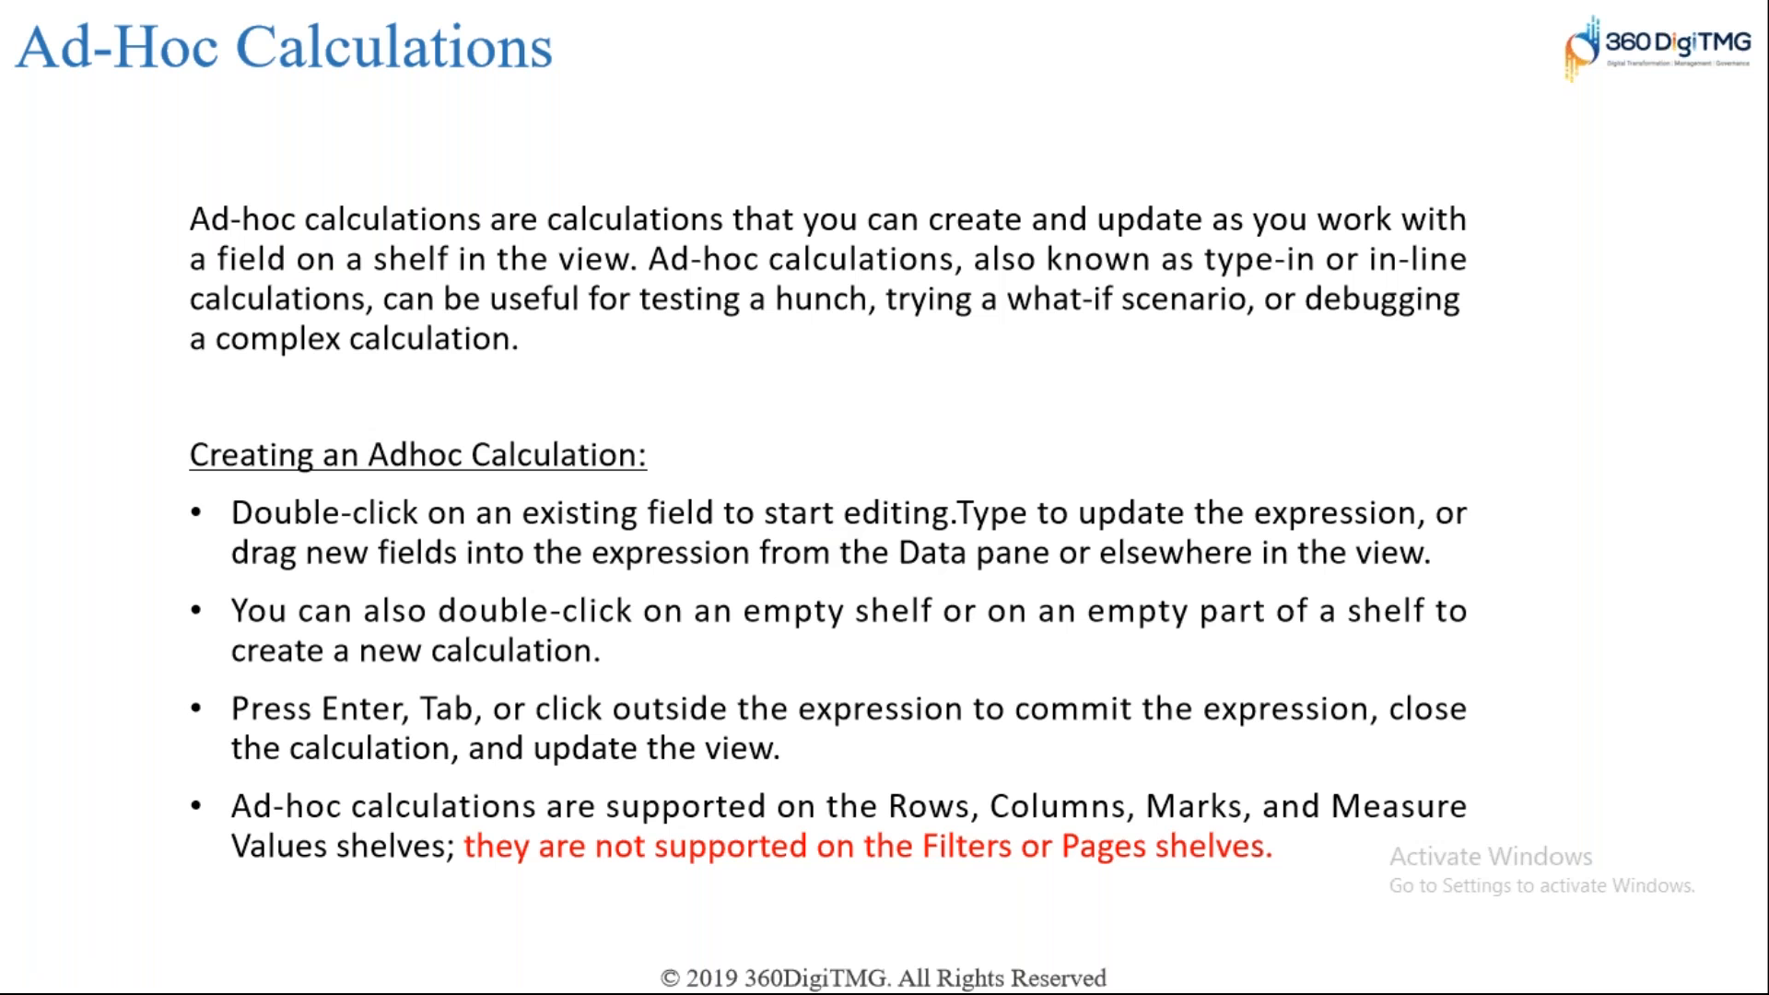
key(alt+Tab)
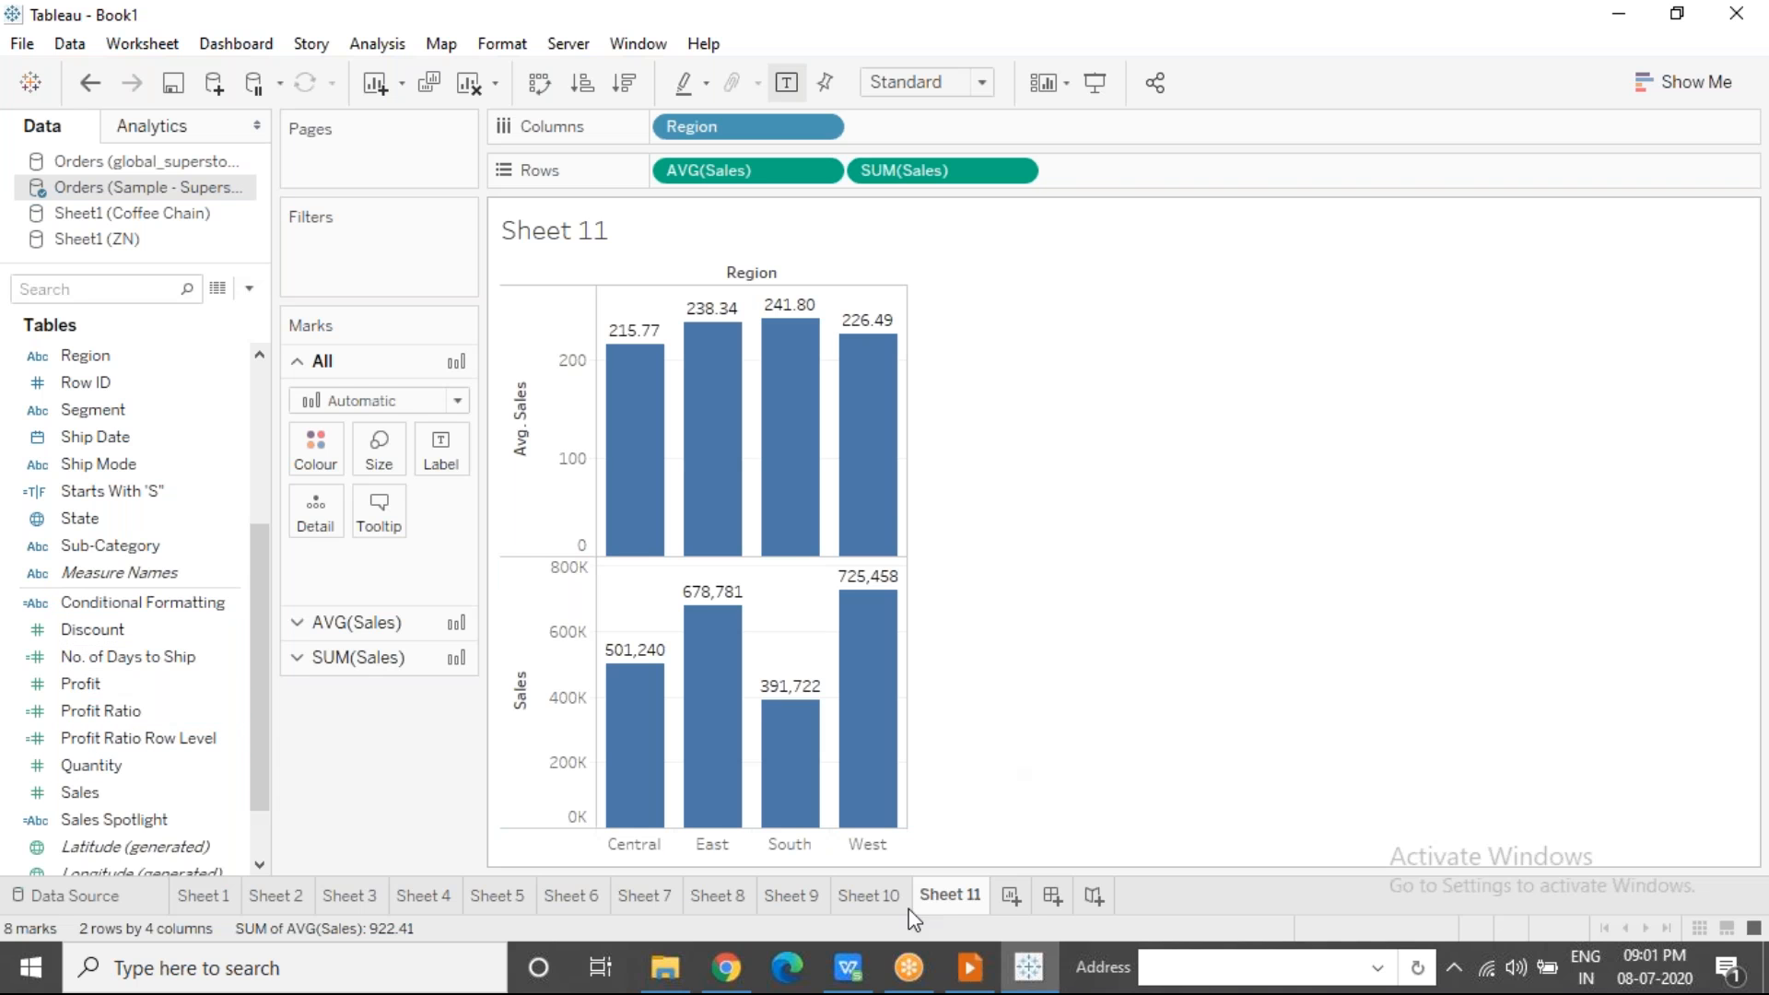
click(967, 982)
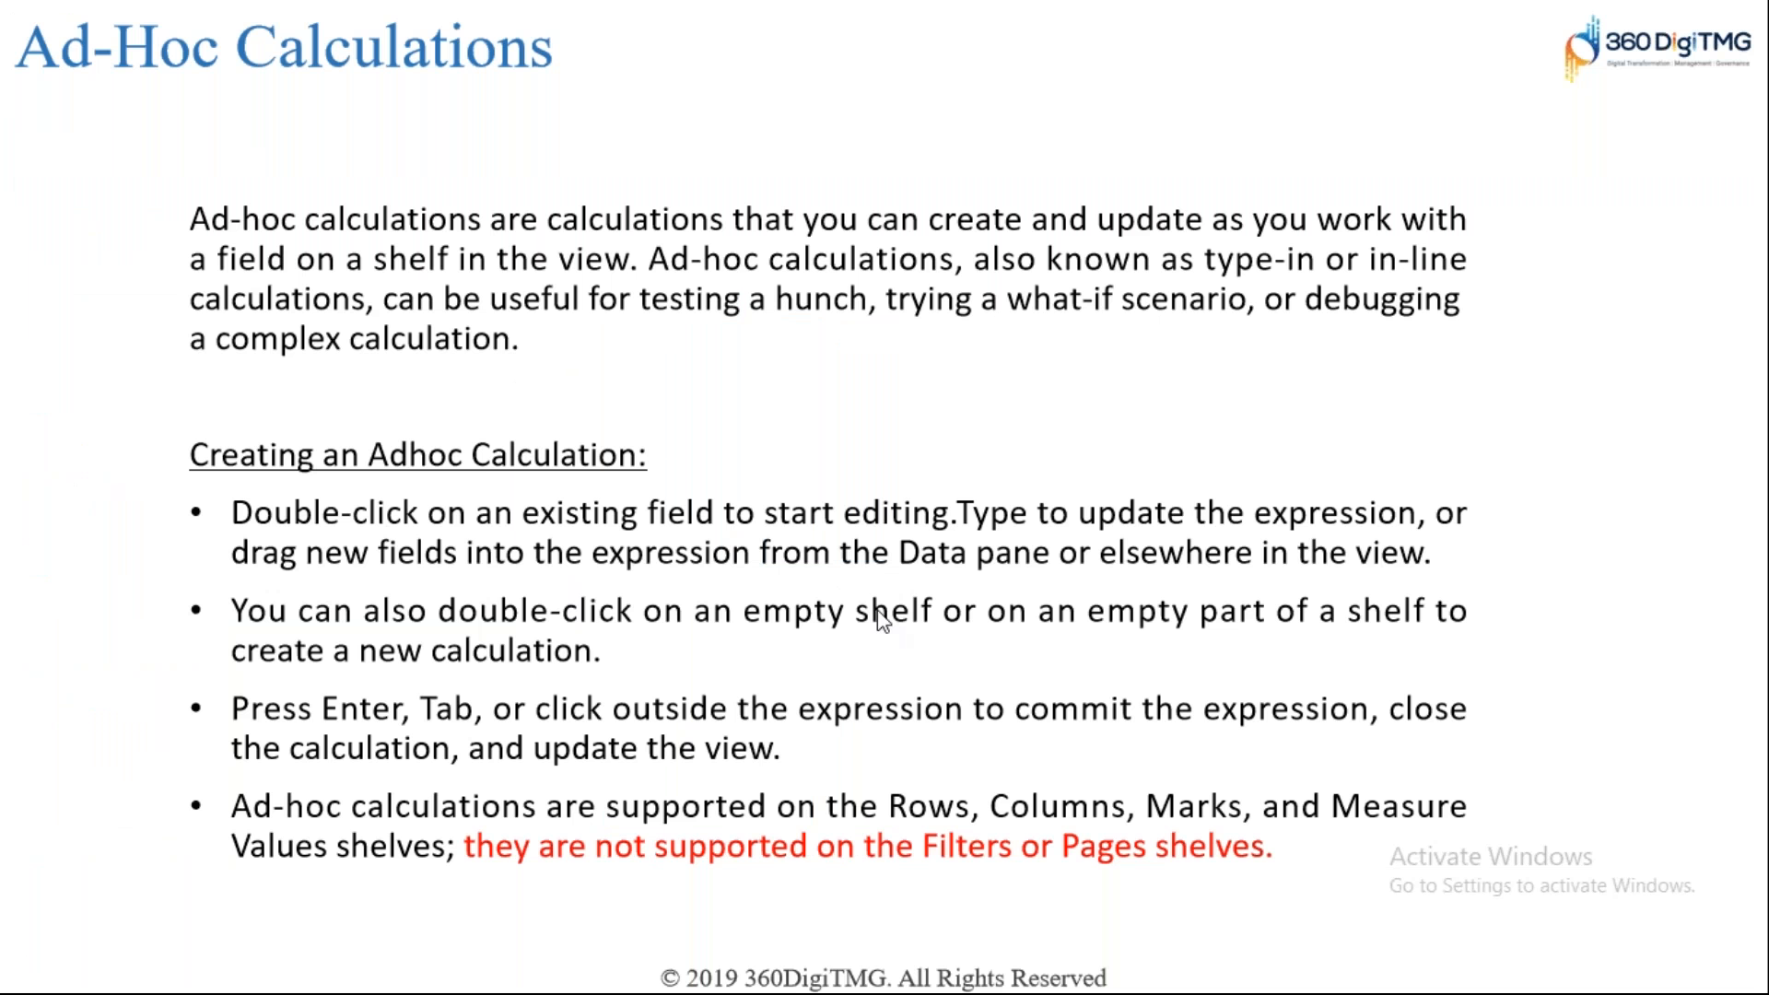
click(877, 610)
click(877, 610)
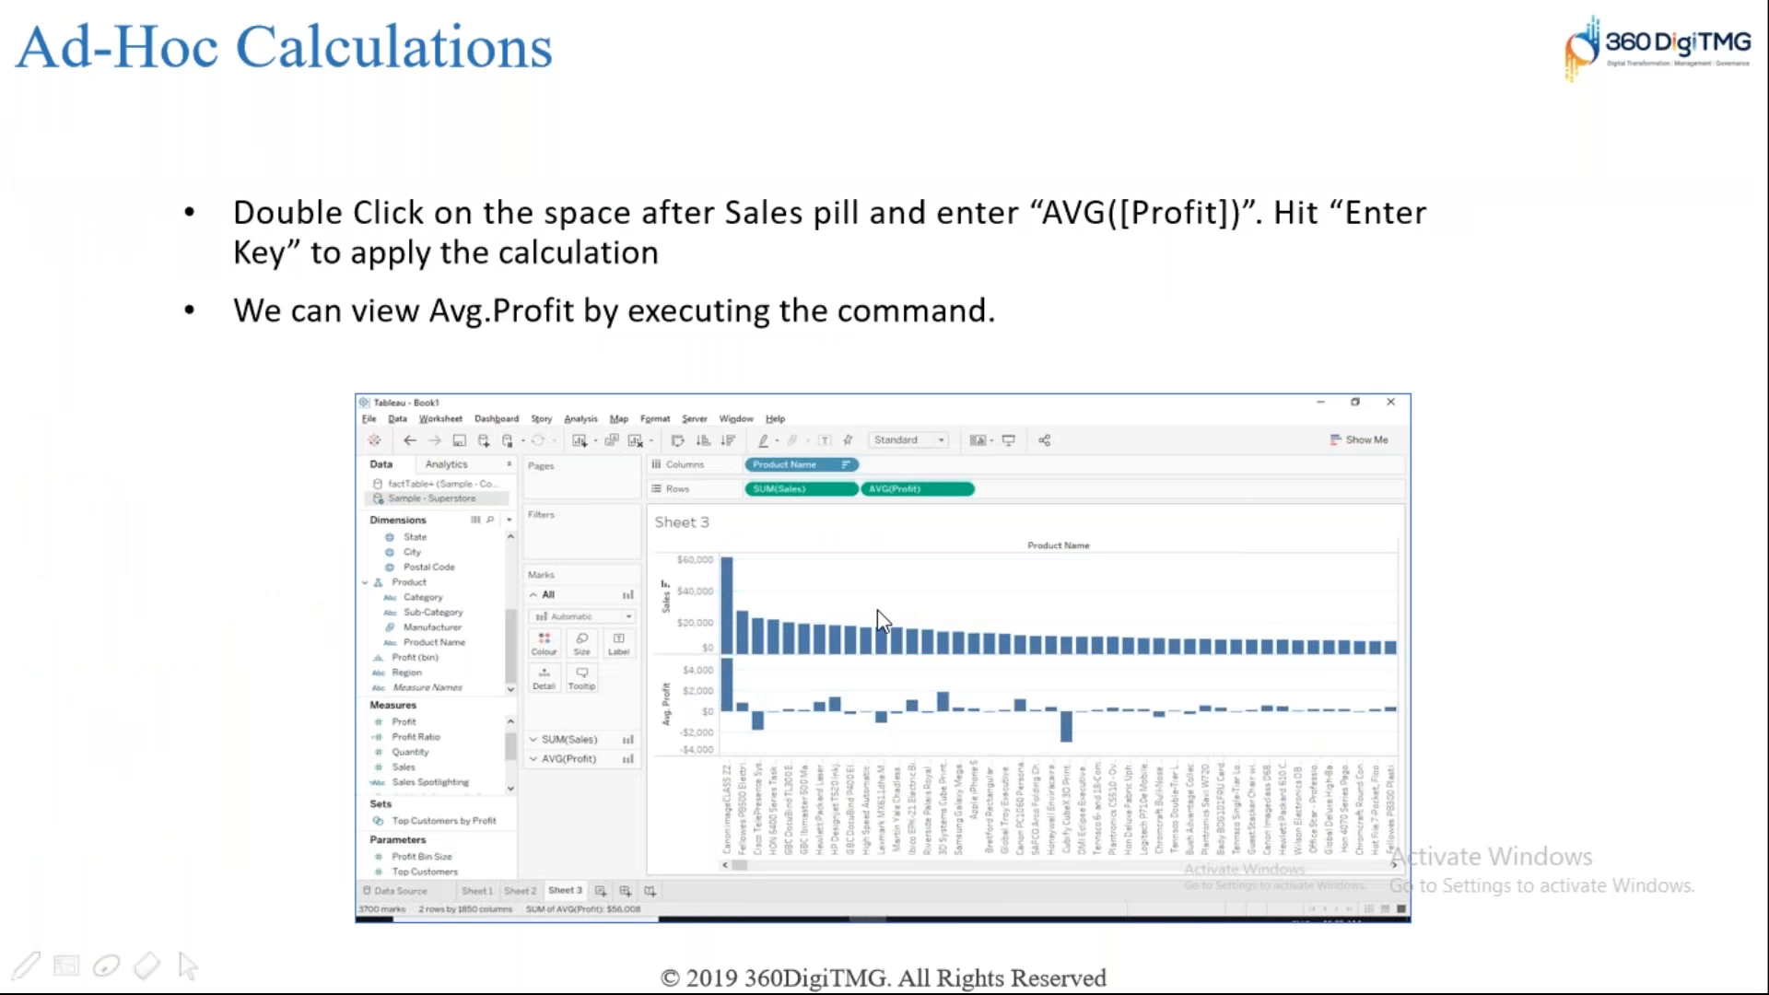
key(Right)
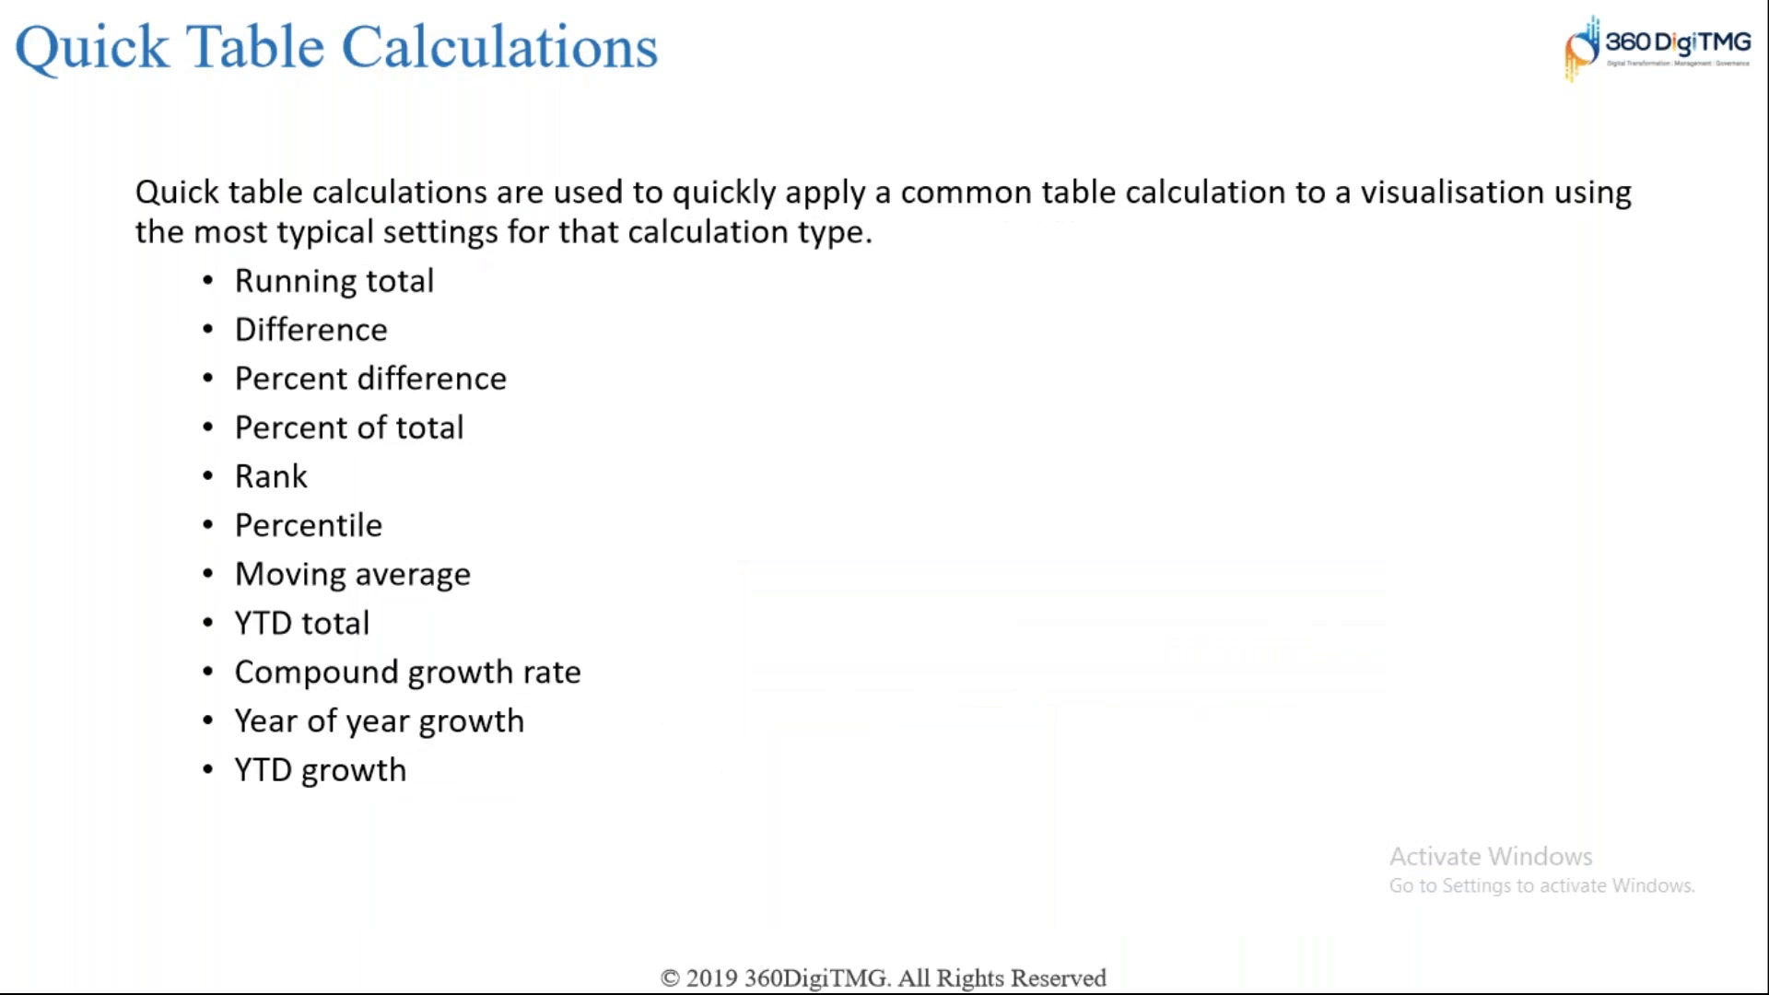
key(alt+Tab)
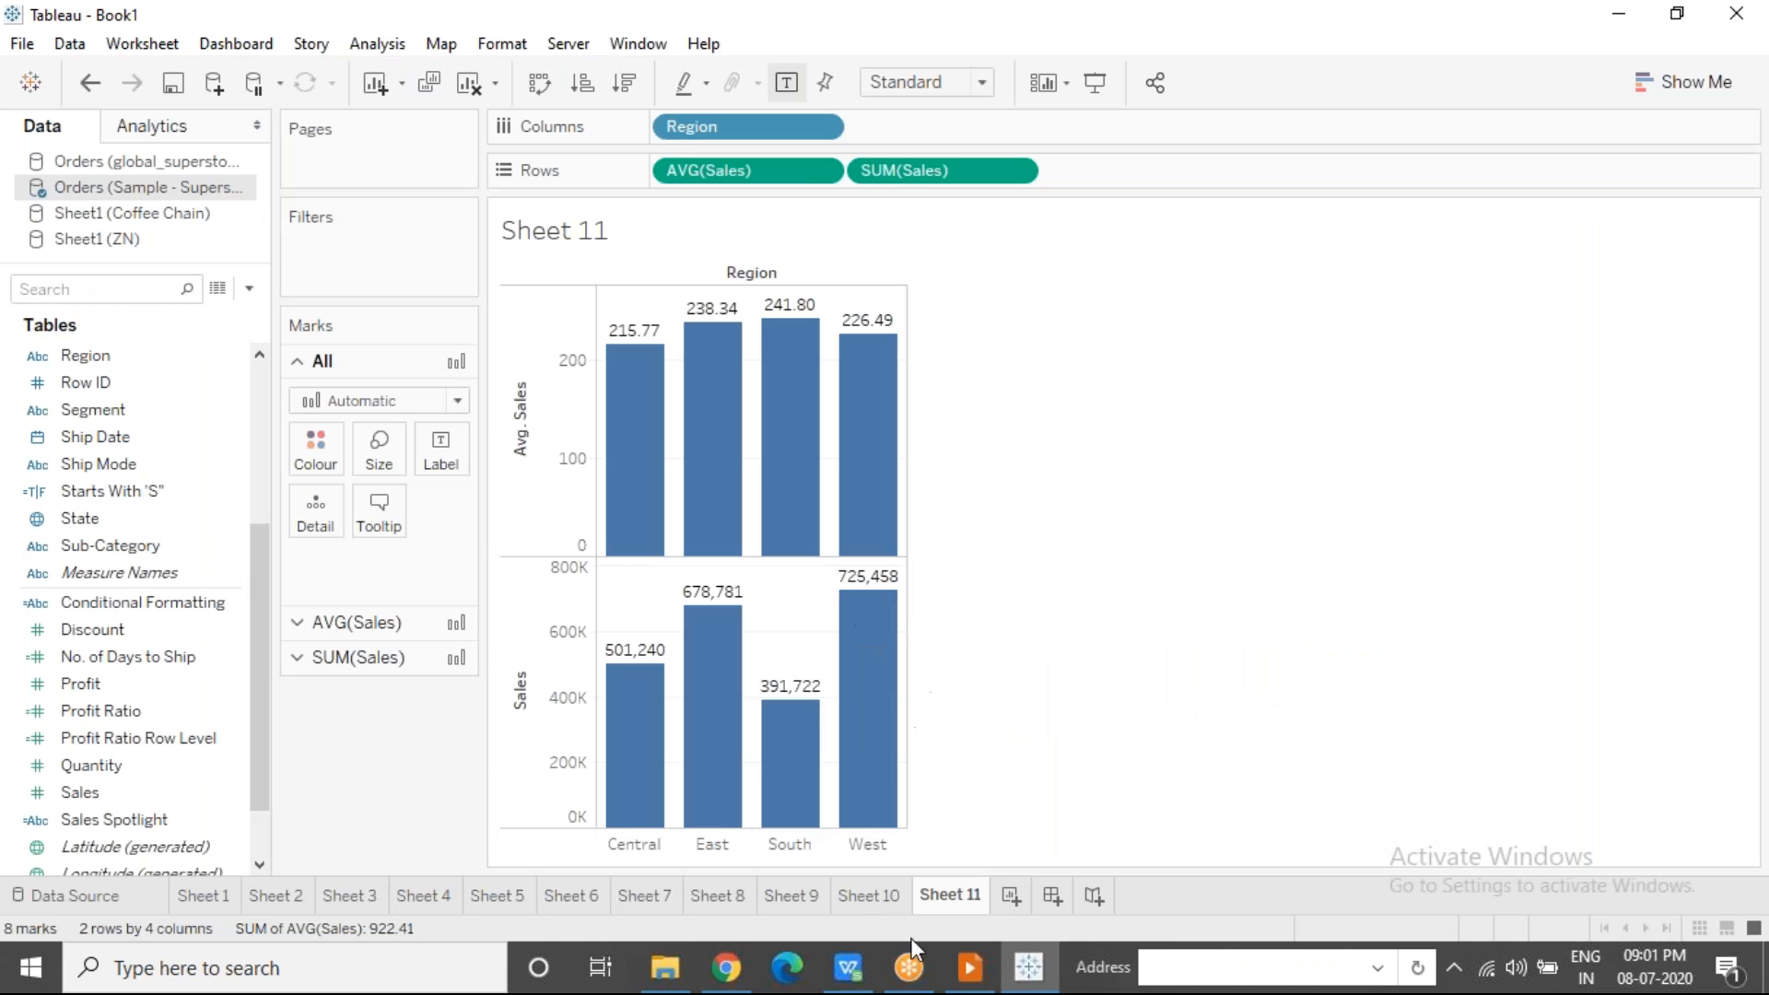
Step: Review the zn field's formula from Sheet 10, close it without changes, and clear the highlighted CCC value
click(872, 893)
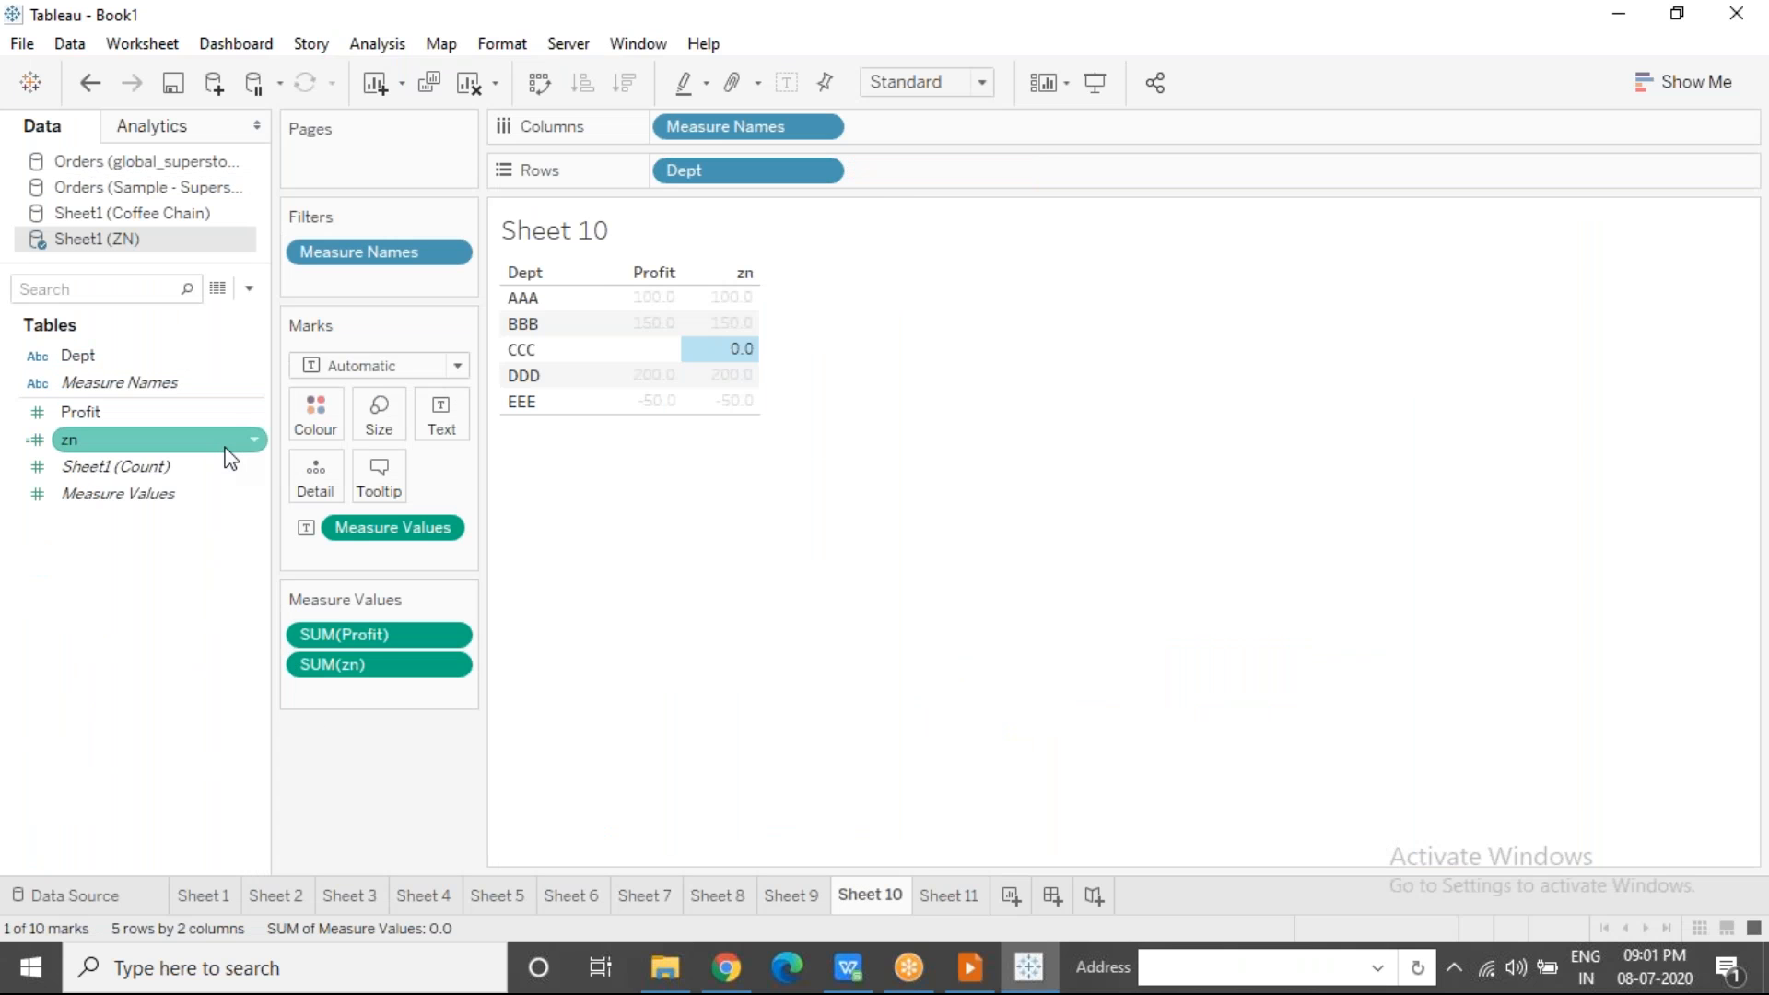
click(255, 445)
click(254, 444)
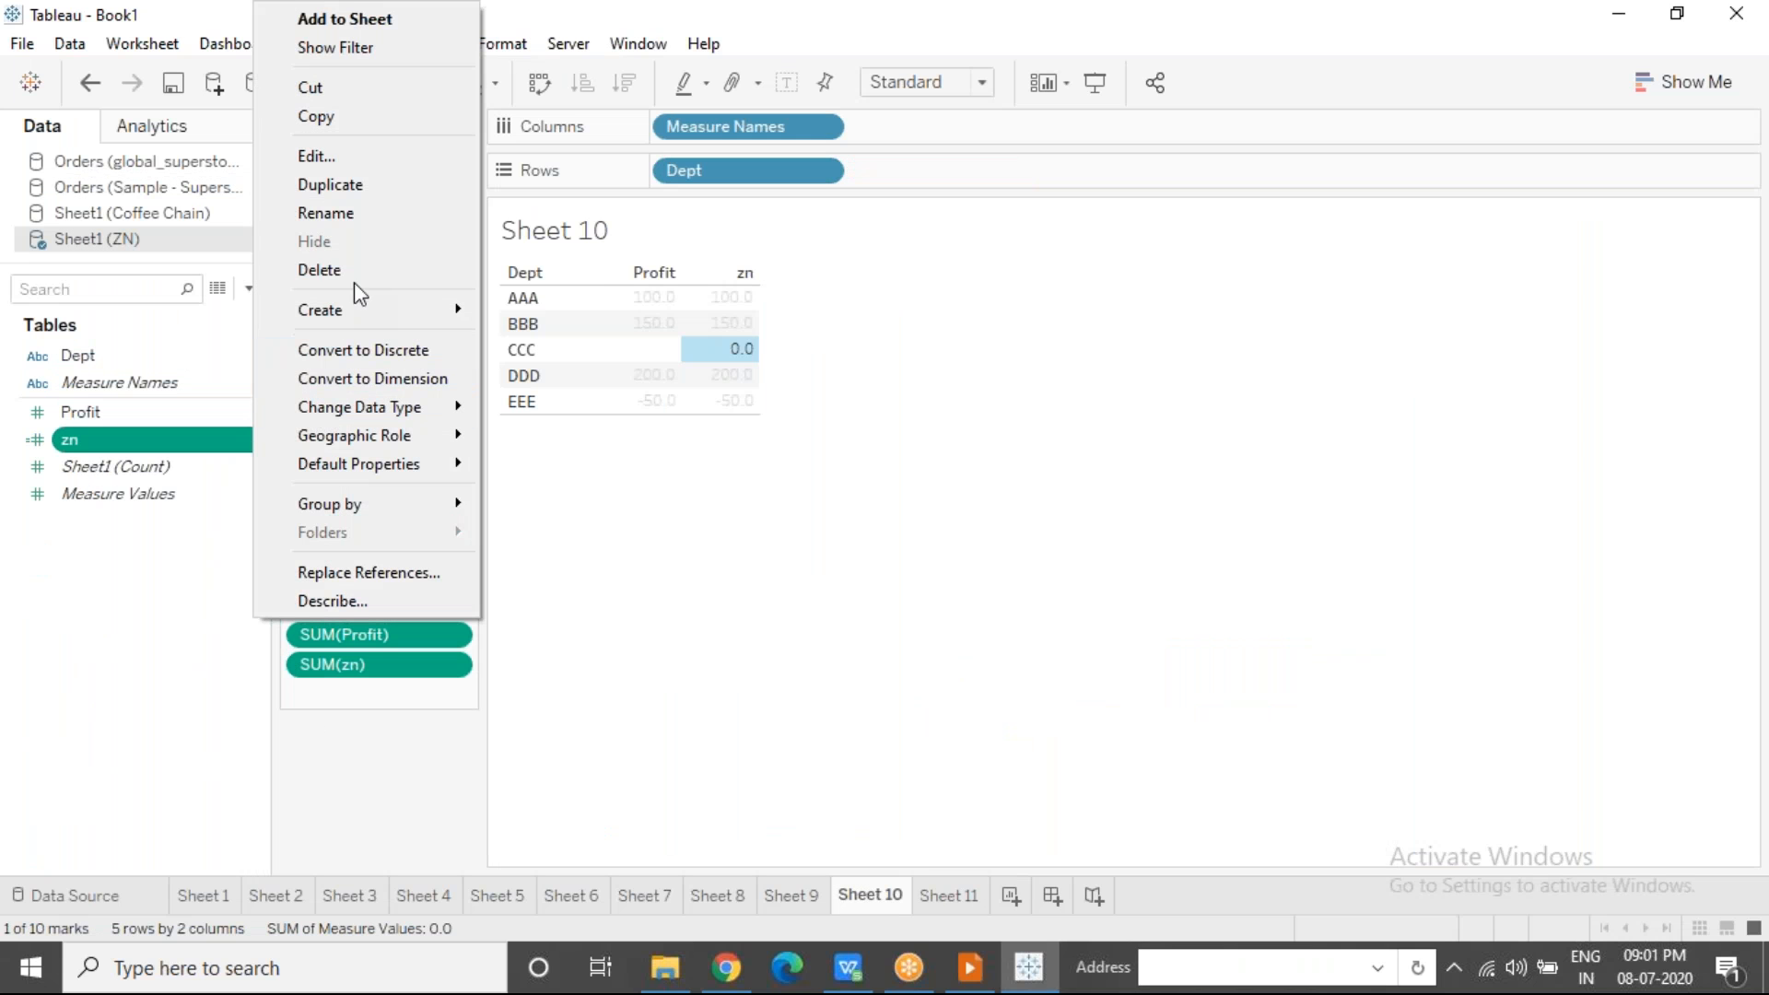
click(398, 157)
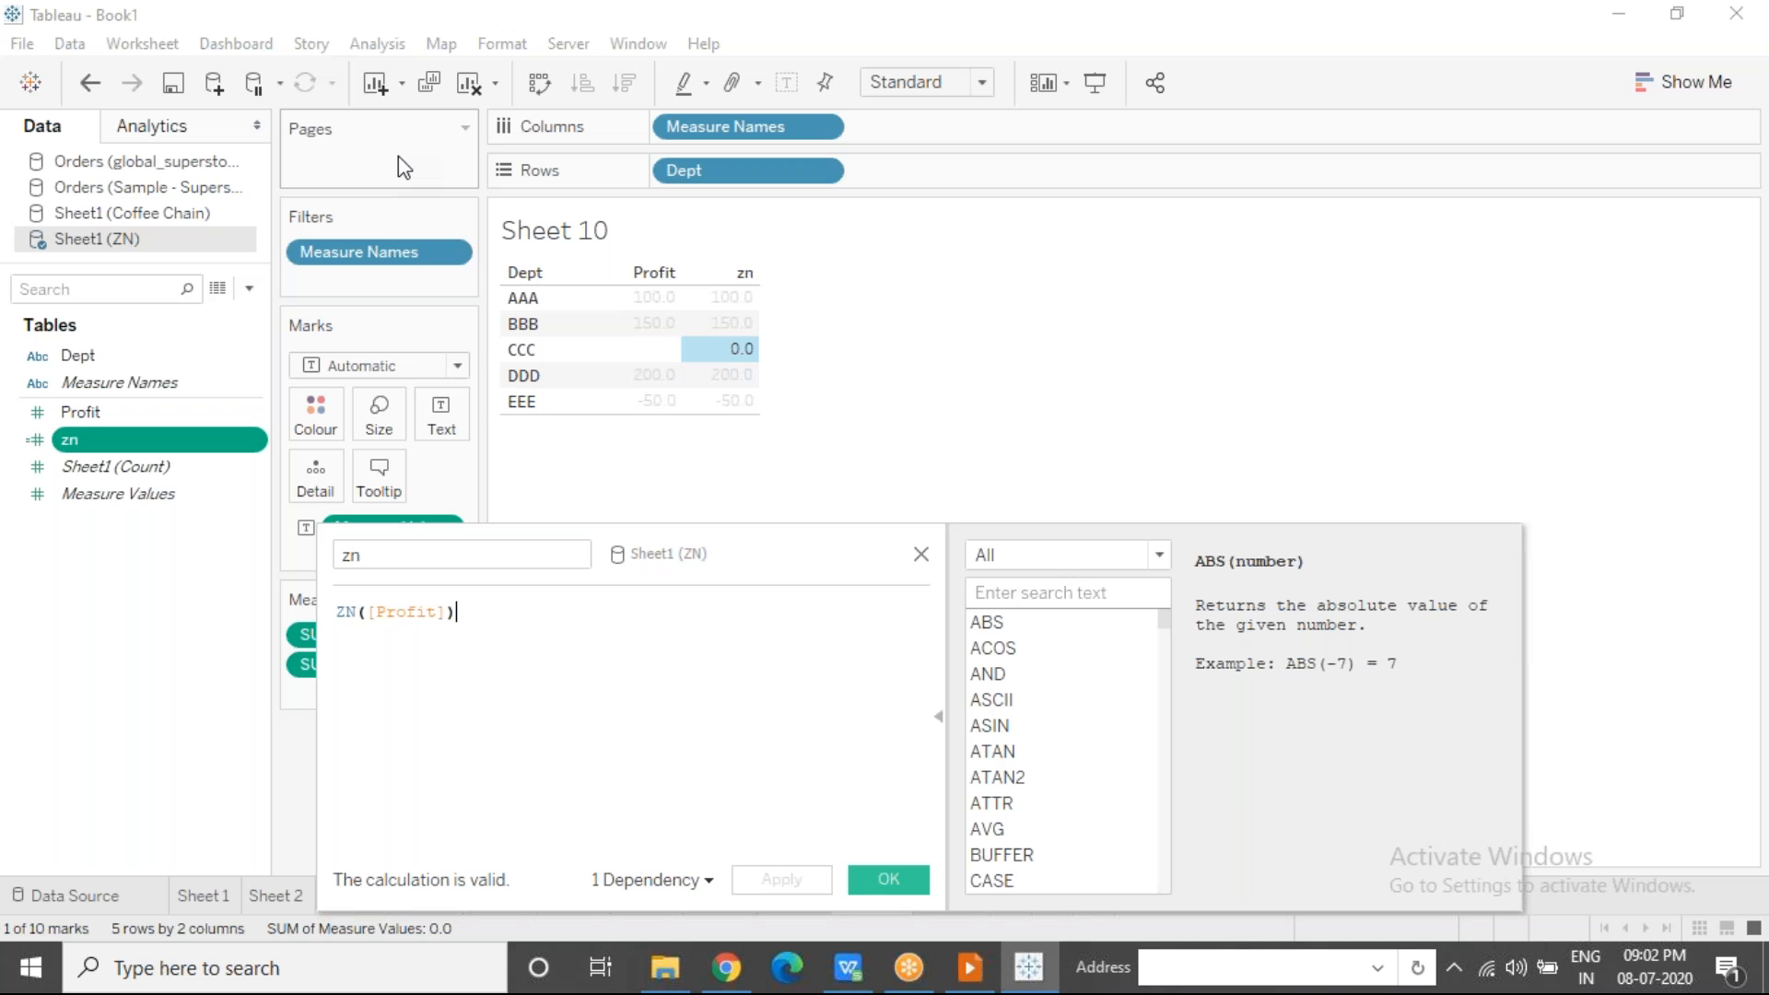
click(922, 556)
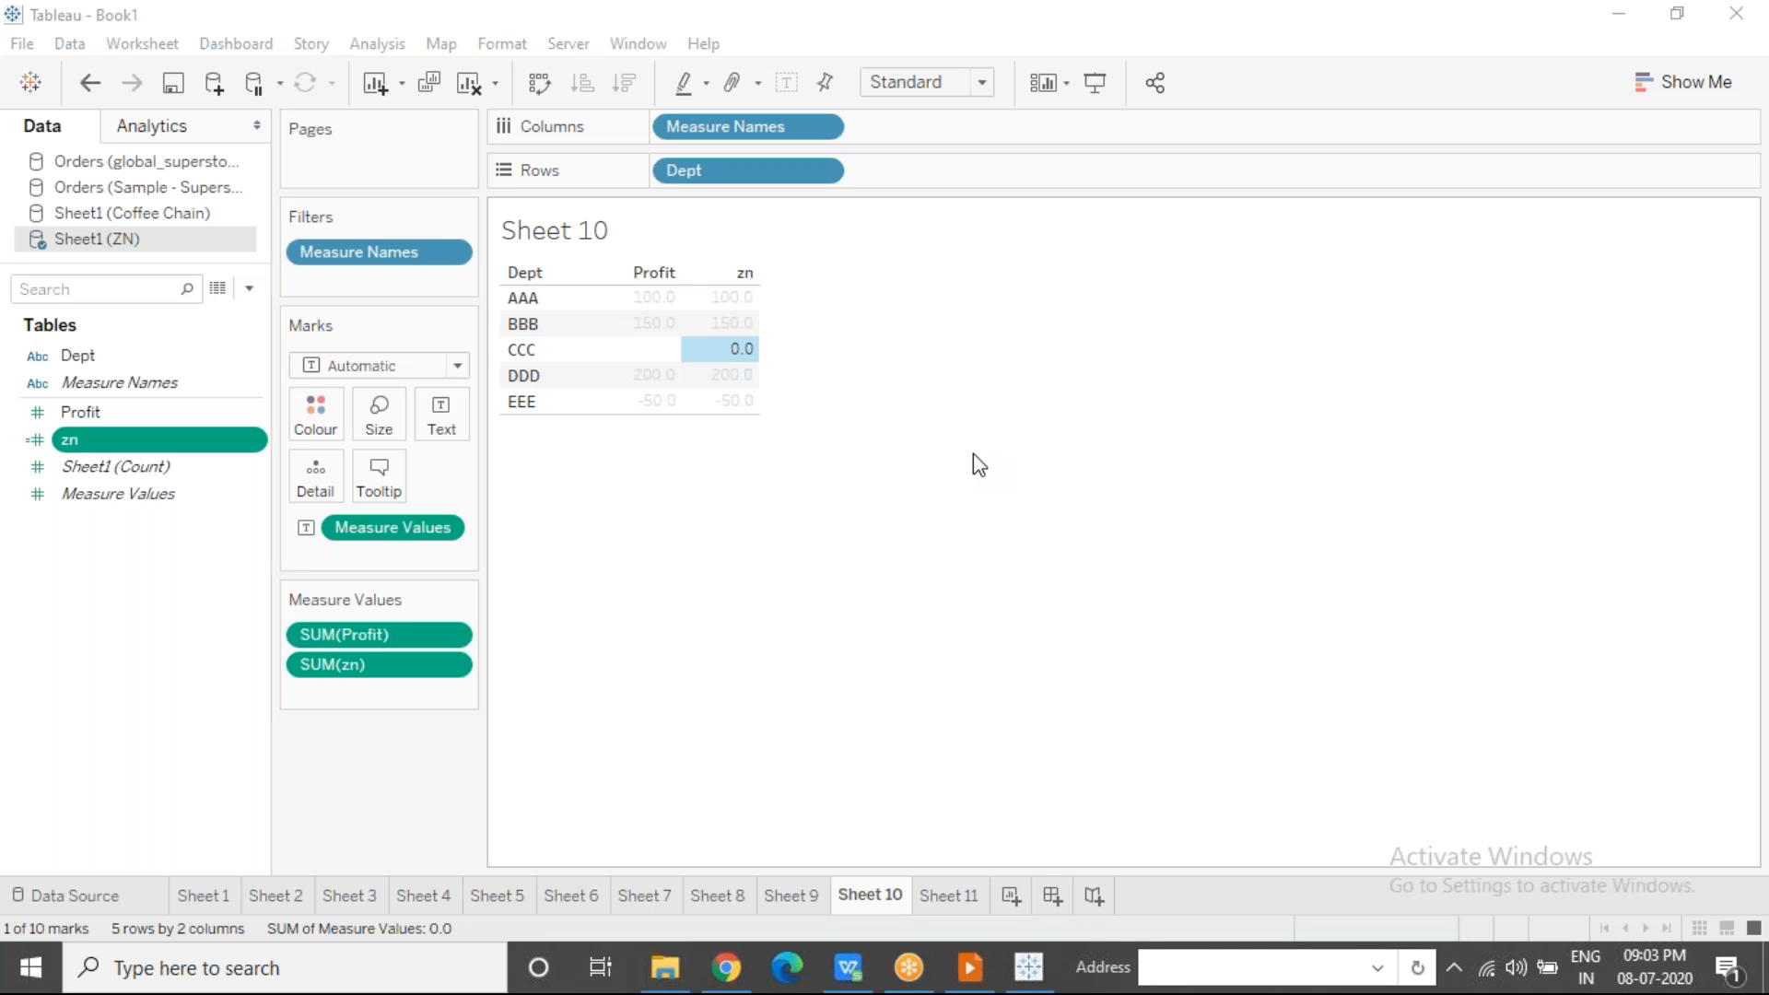
click(1067, 600)
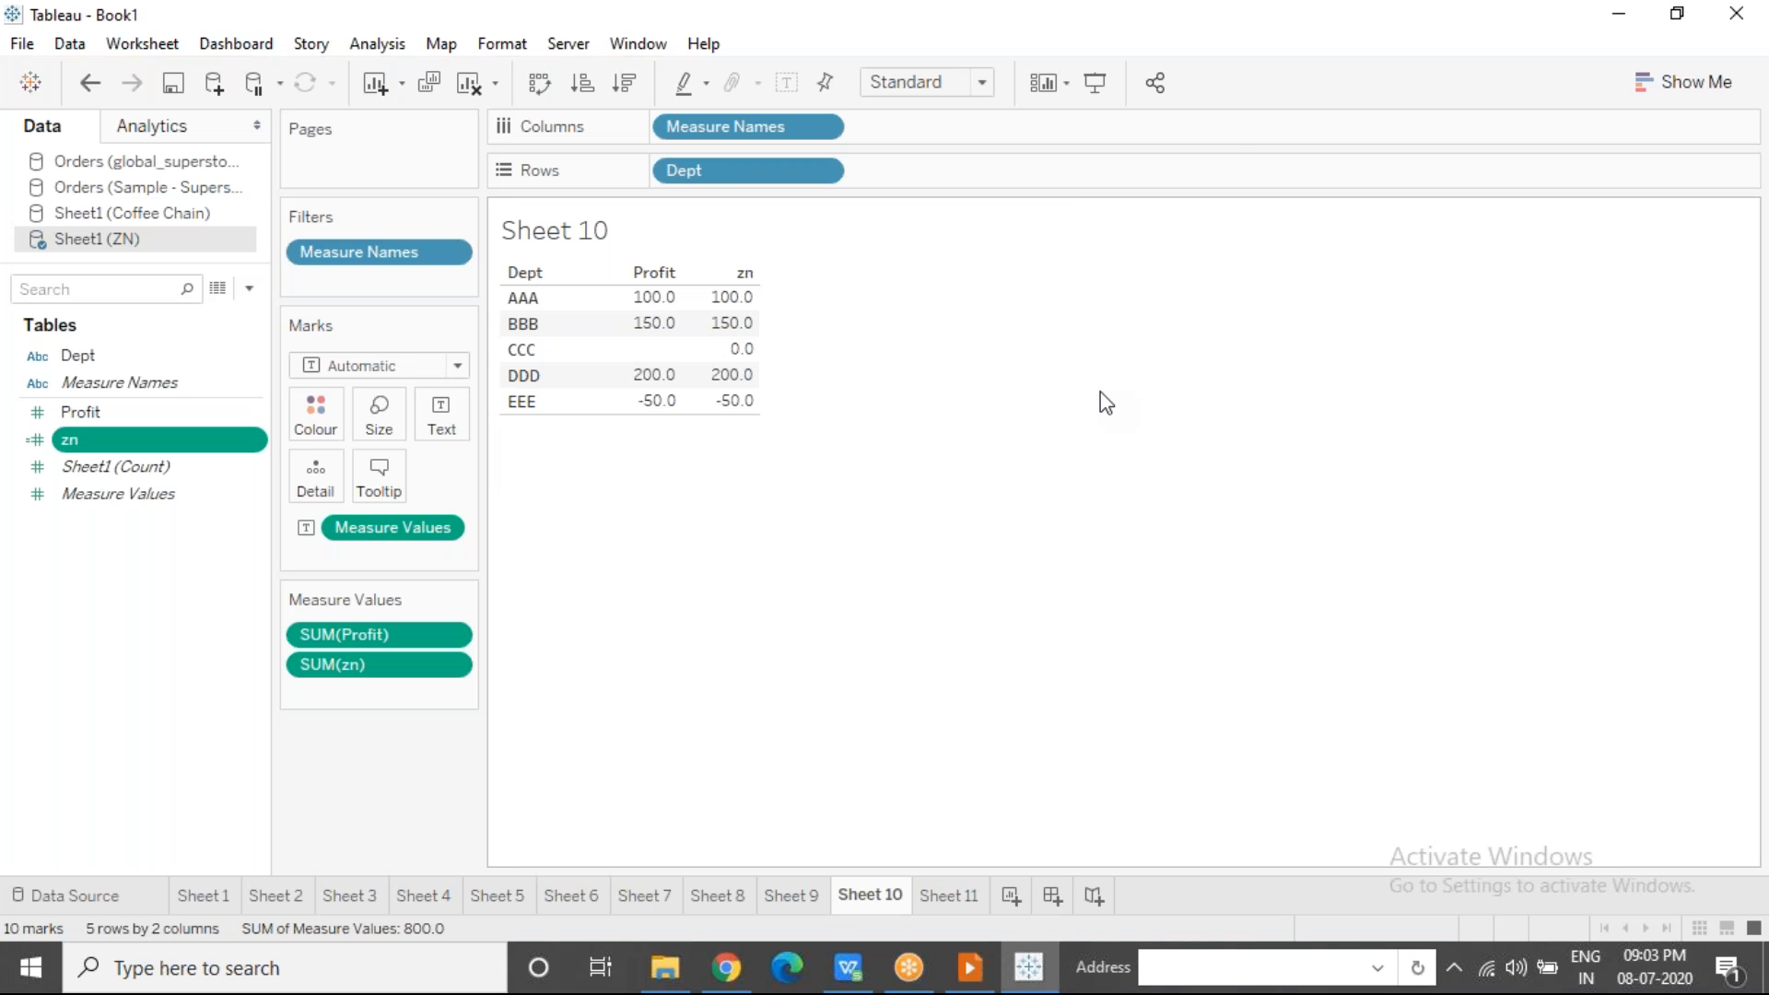
Step: Switch to the presentation and review the list of calculation types on the Quick Table Calculations slide
click(1314, 111)
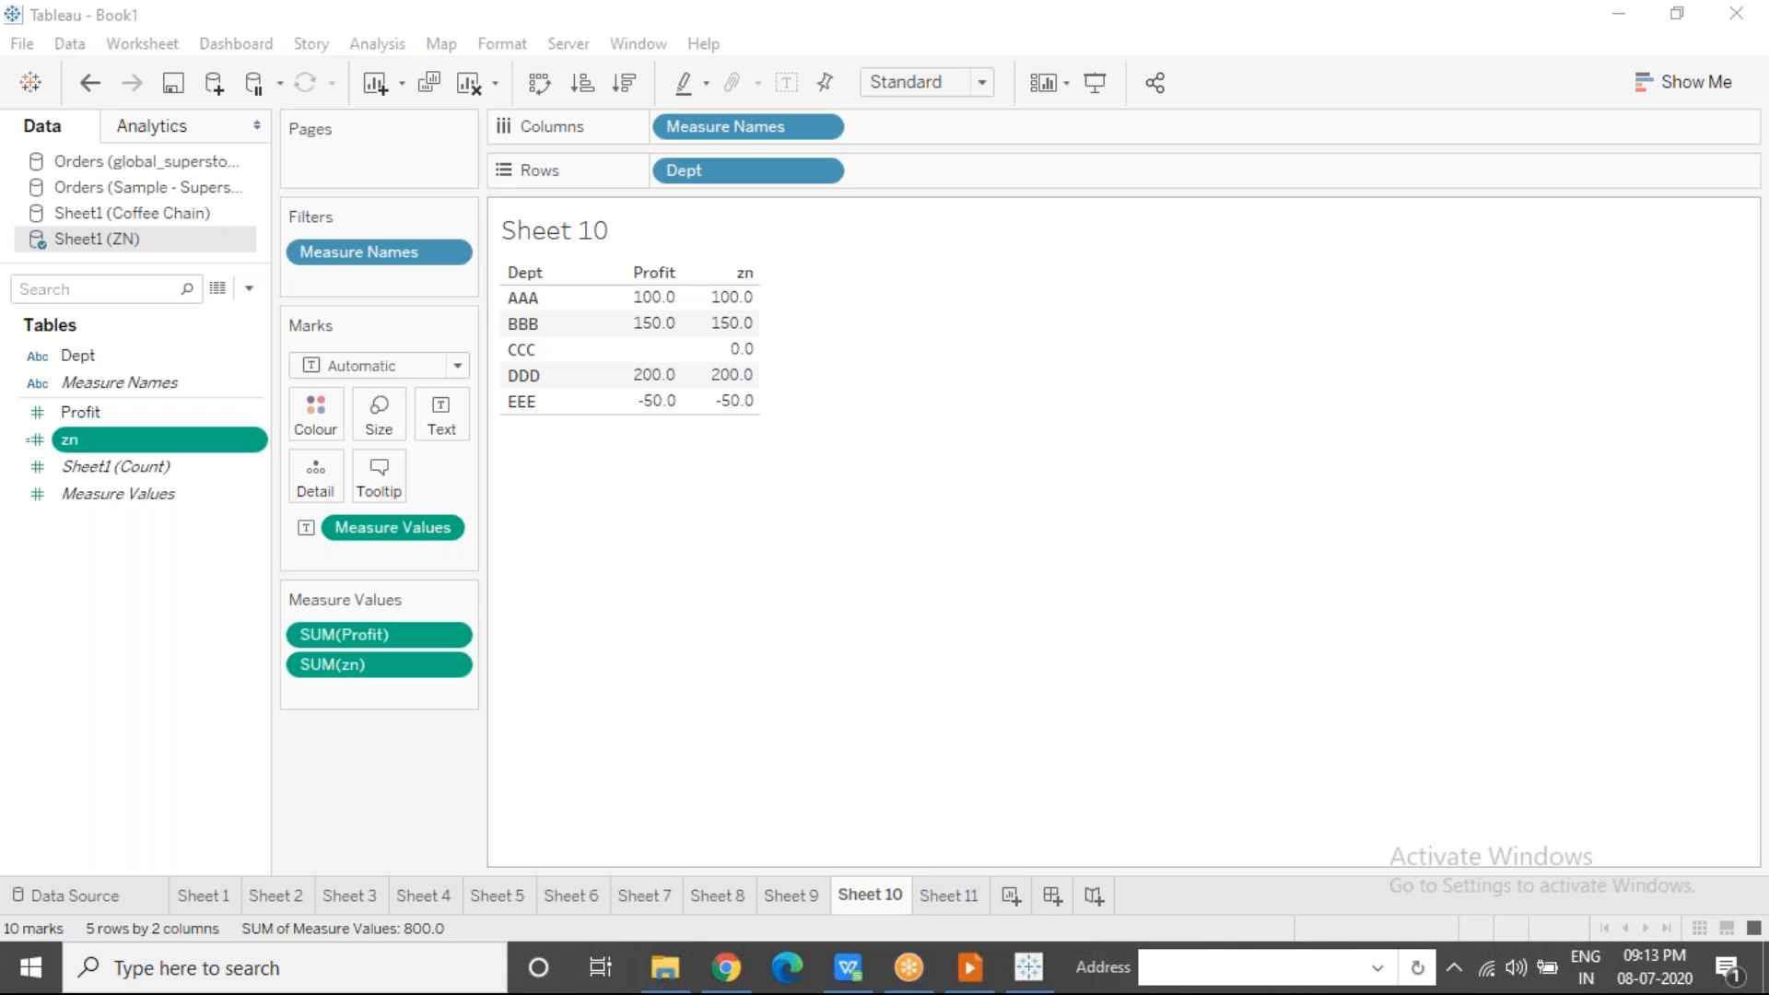
key(alt+Tab)
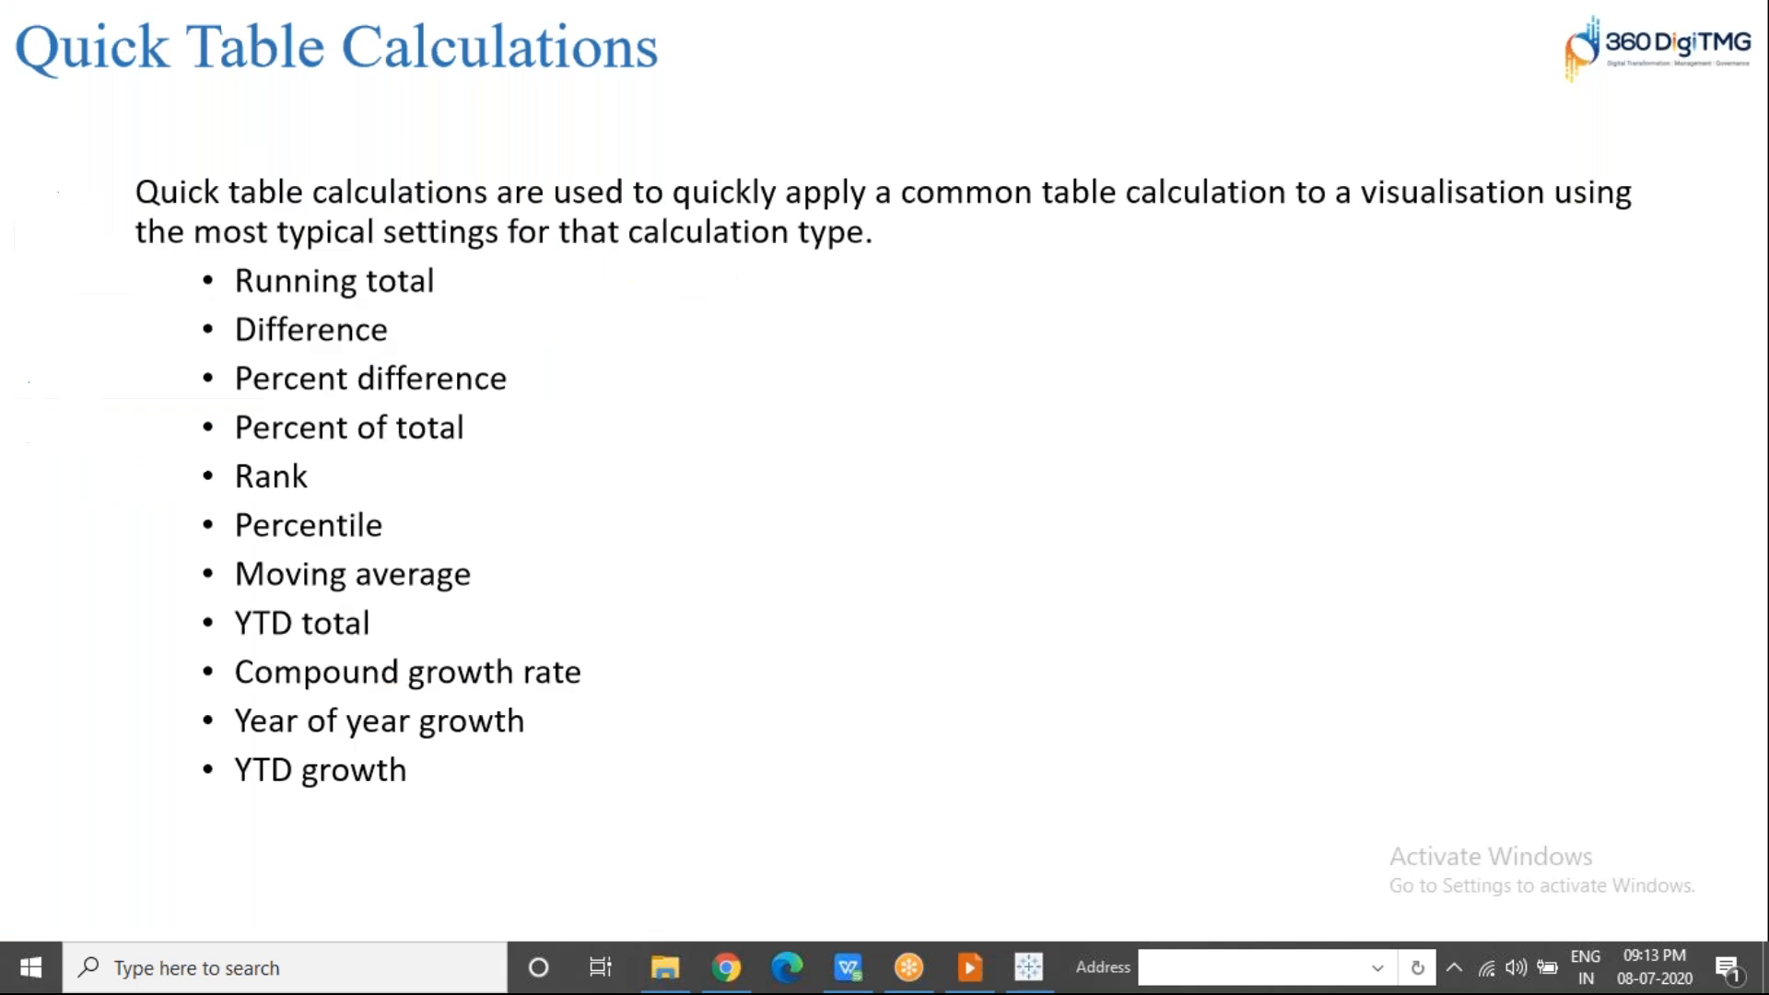
key(alt+Tab)
key(alt+Tab)
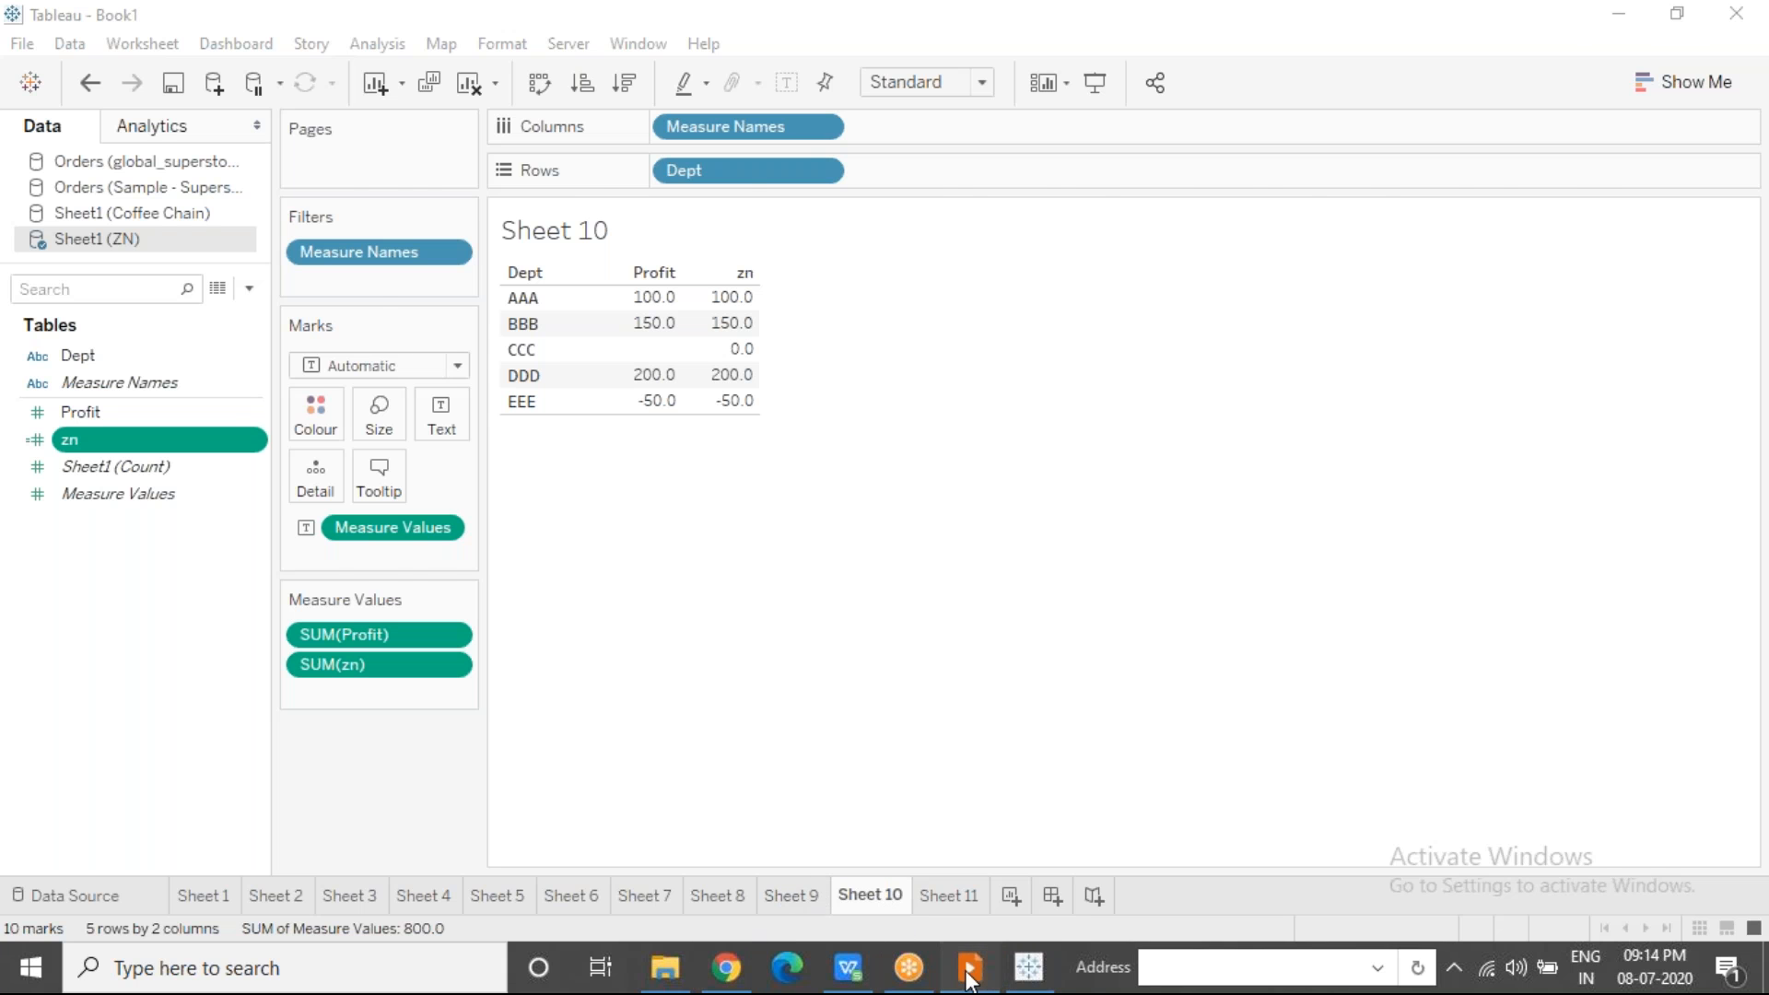
click(969, 967)
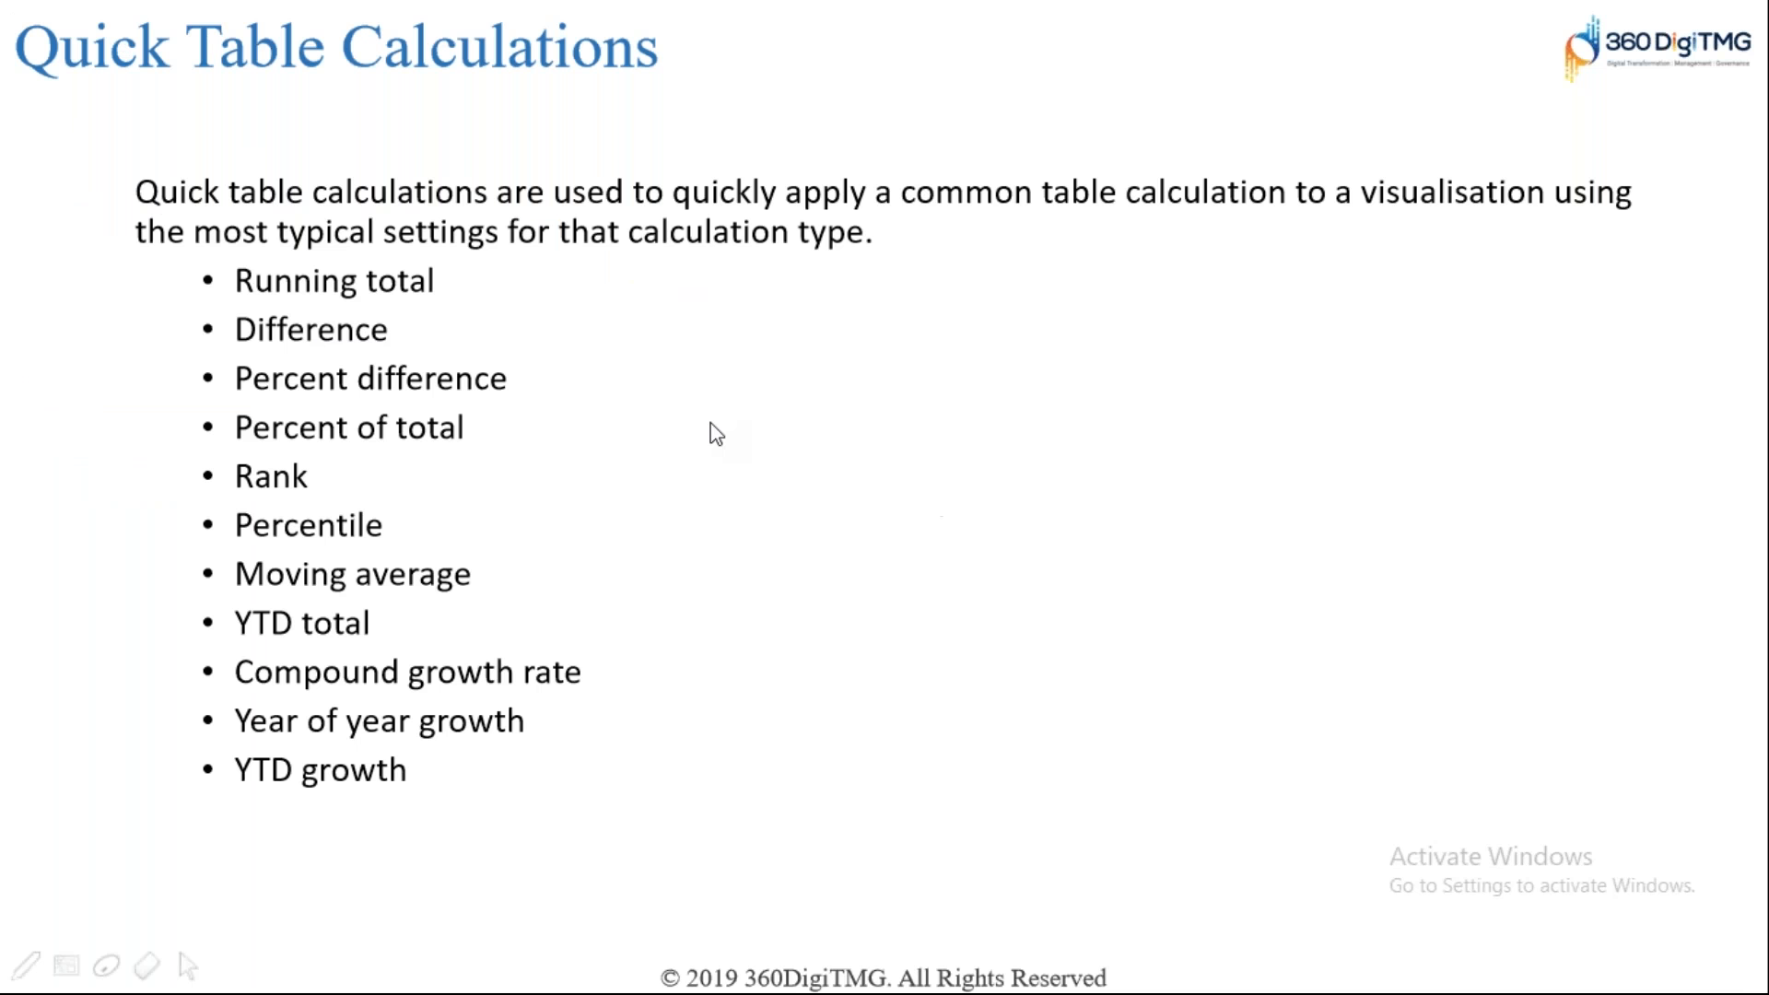
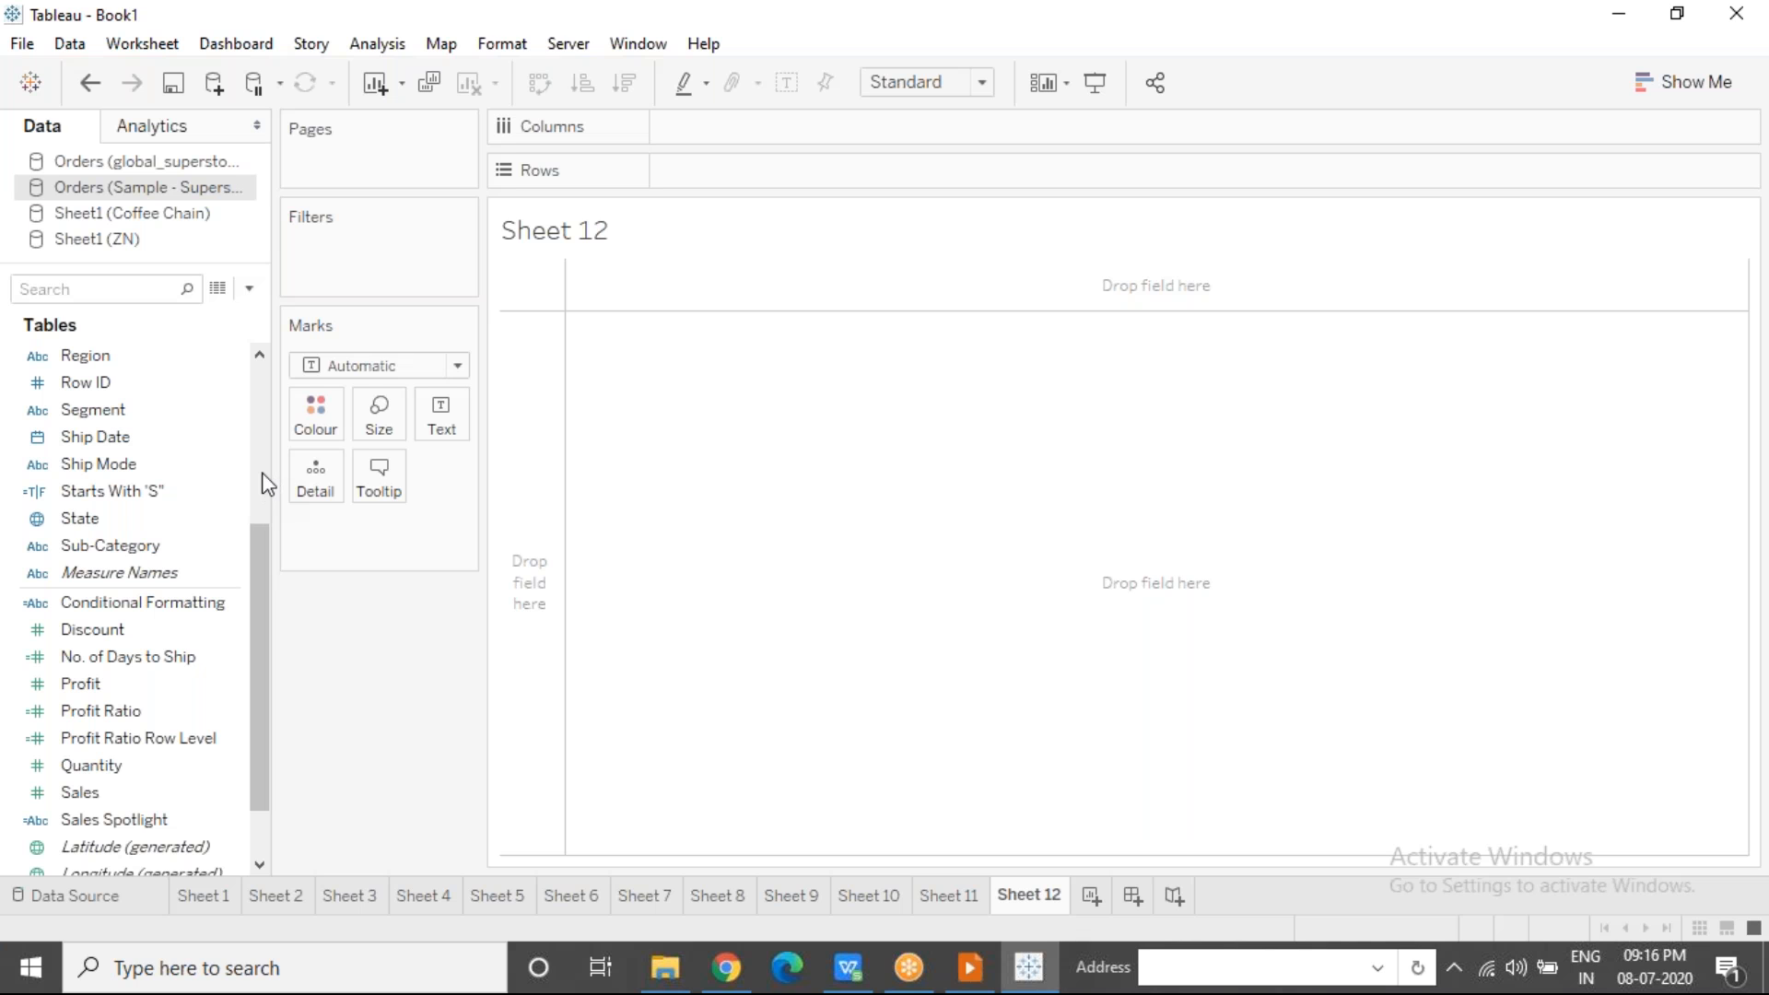
Step: Show total Profit as text on the empty Sheet 12
click(120, 683)
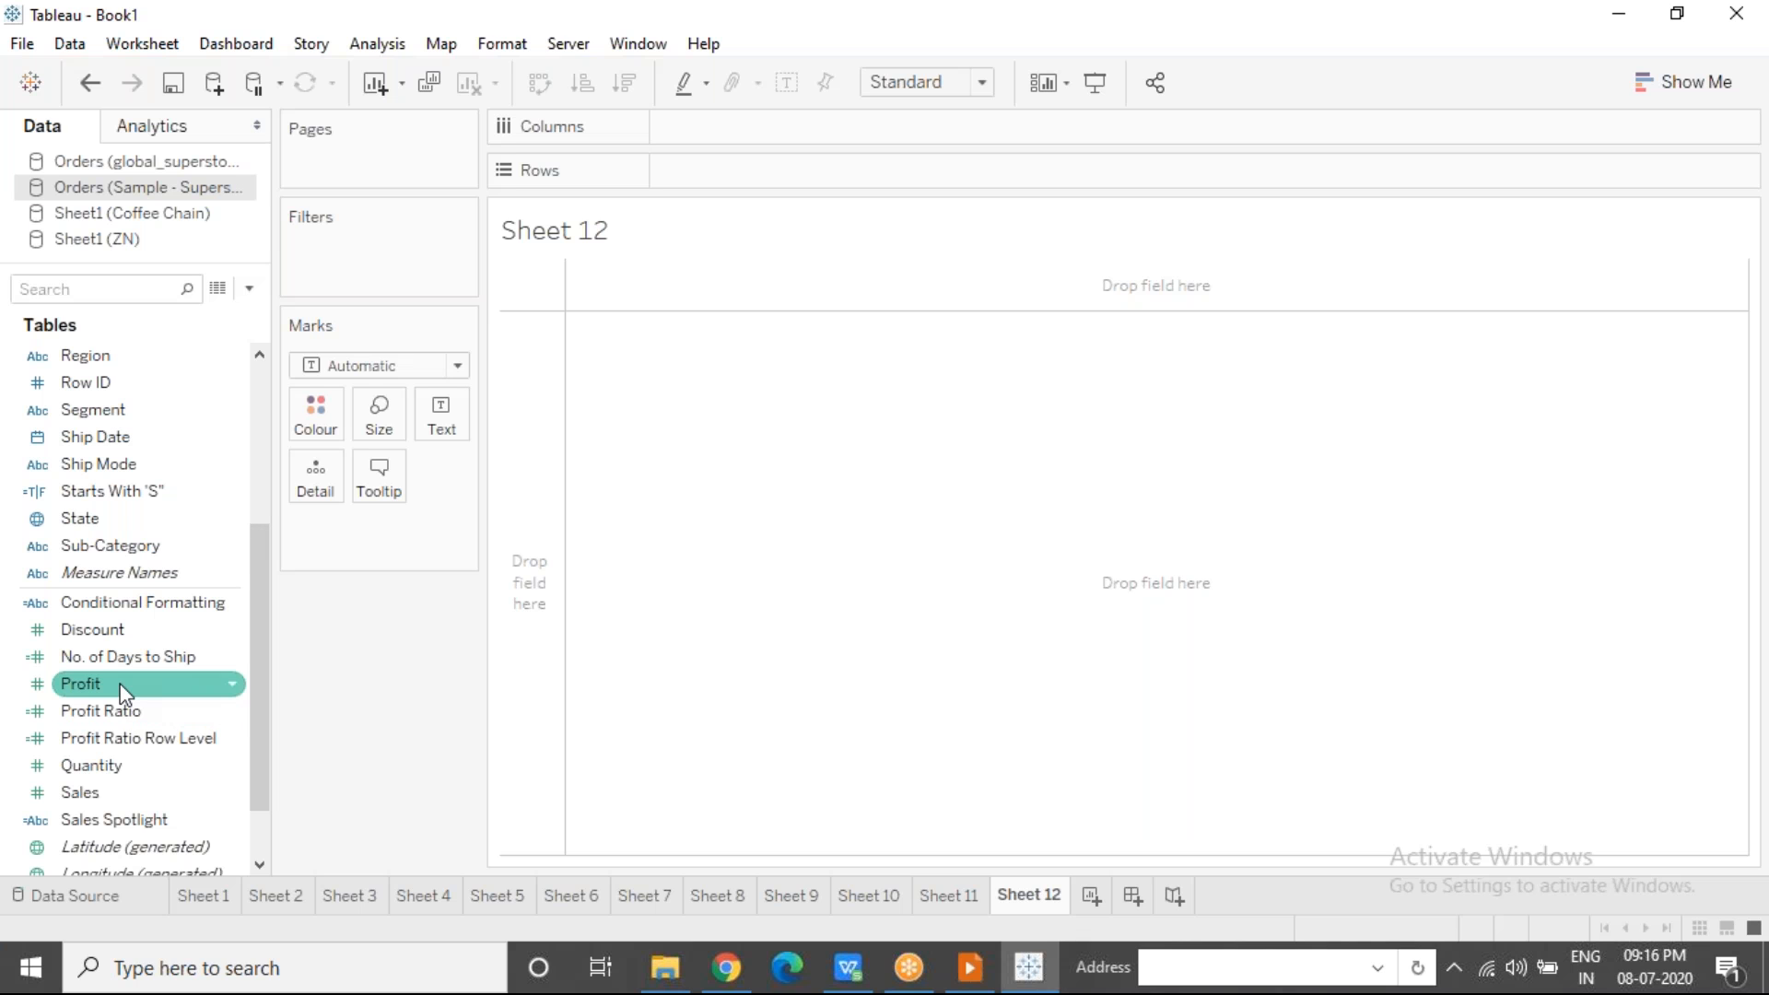
drag(120, 684, 440, 415)
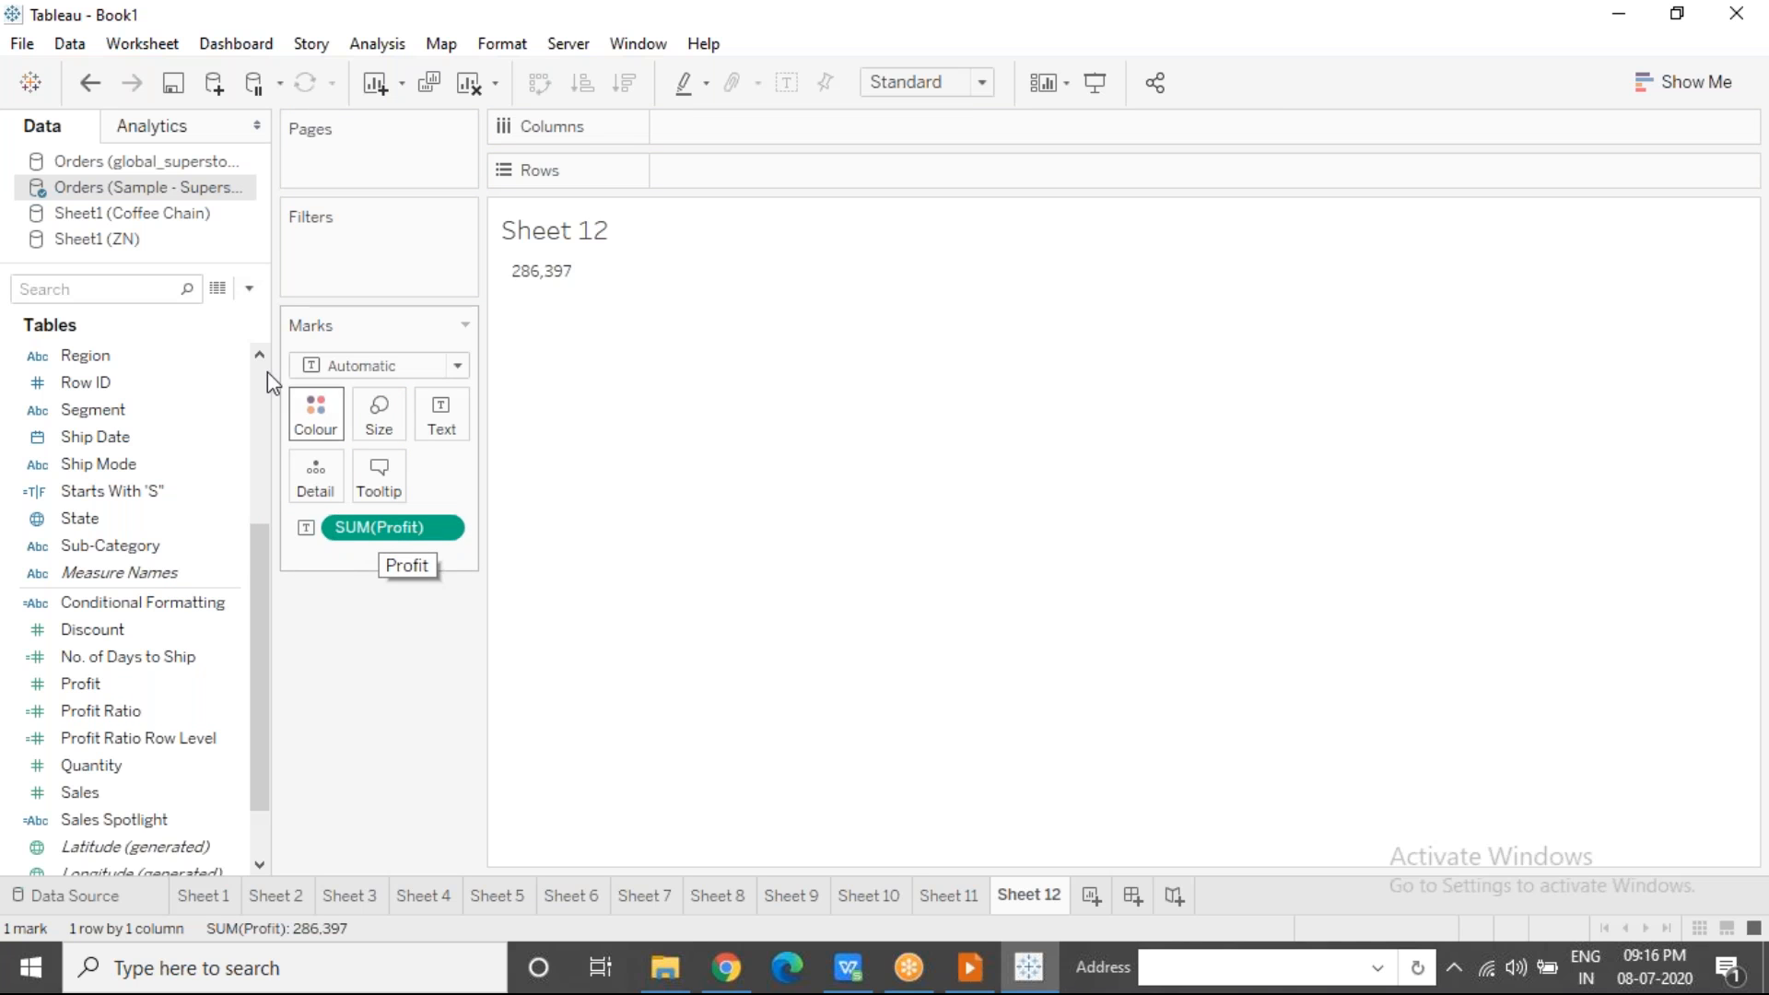
Step: View the underlying data of Orders (Sample - Superstore) and sort the rows by Profit in ascending order
click(219, 292)
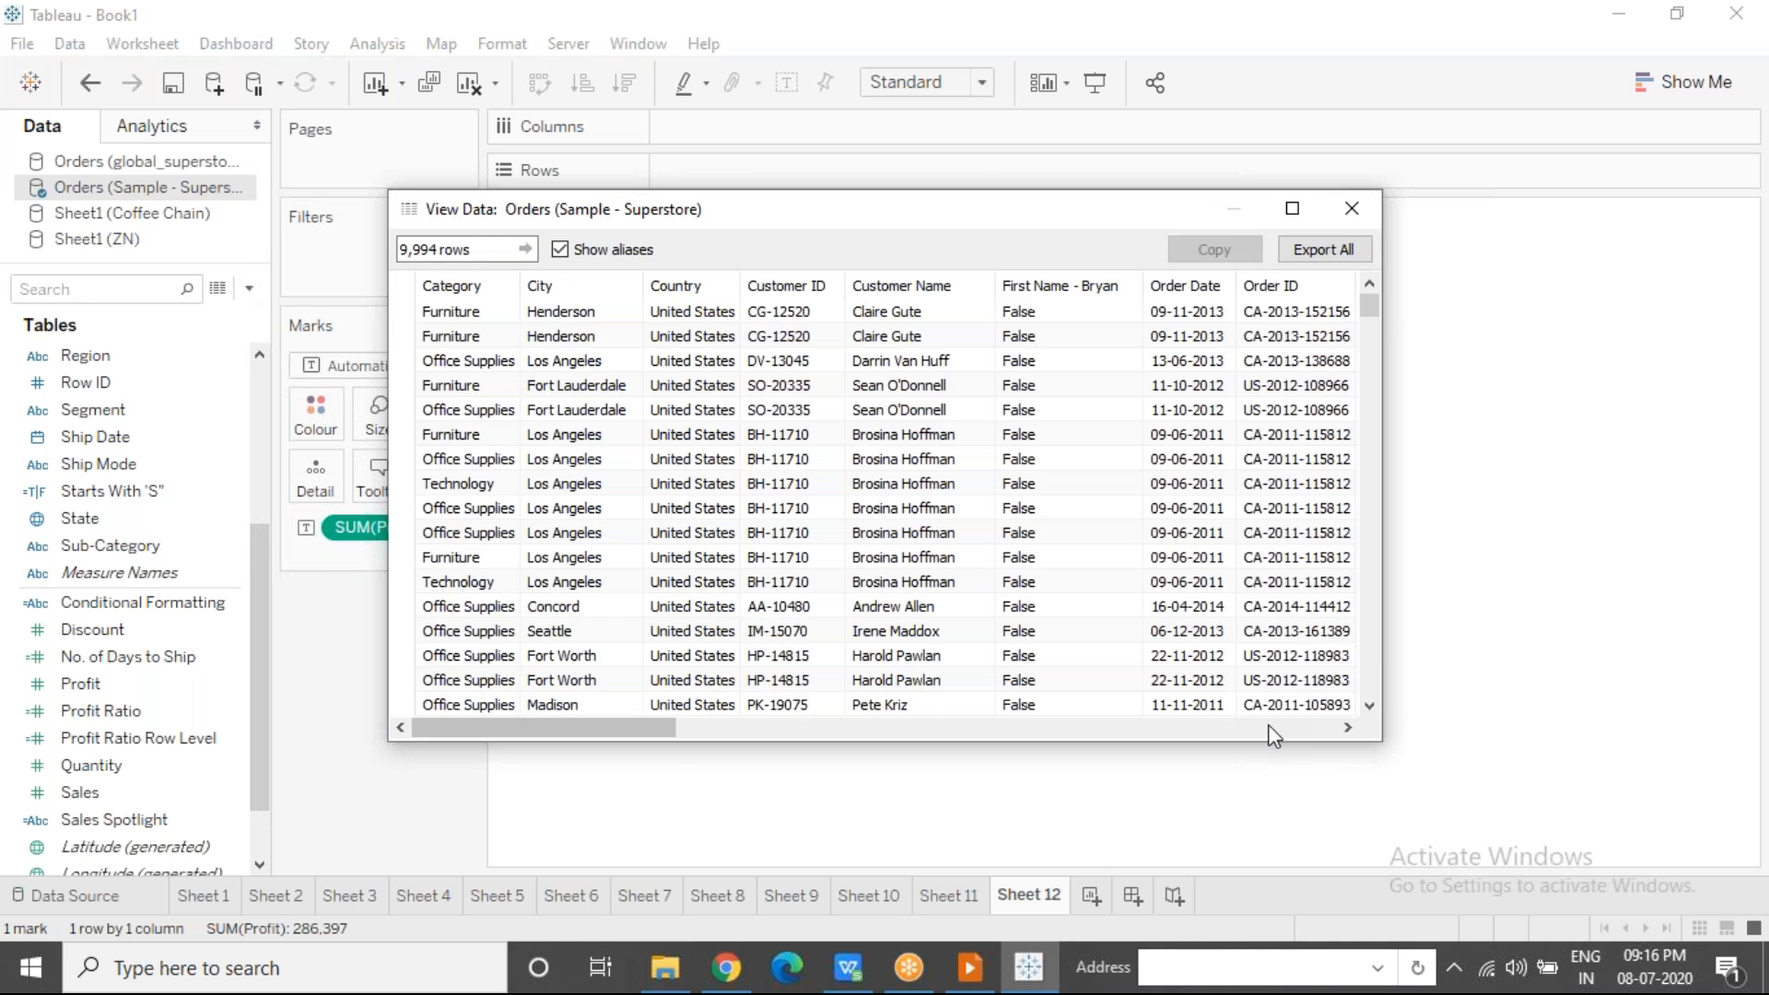
double_click(1269, 728)
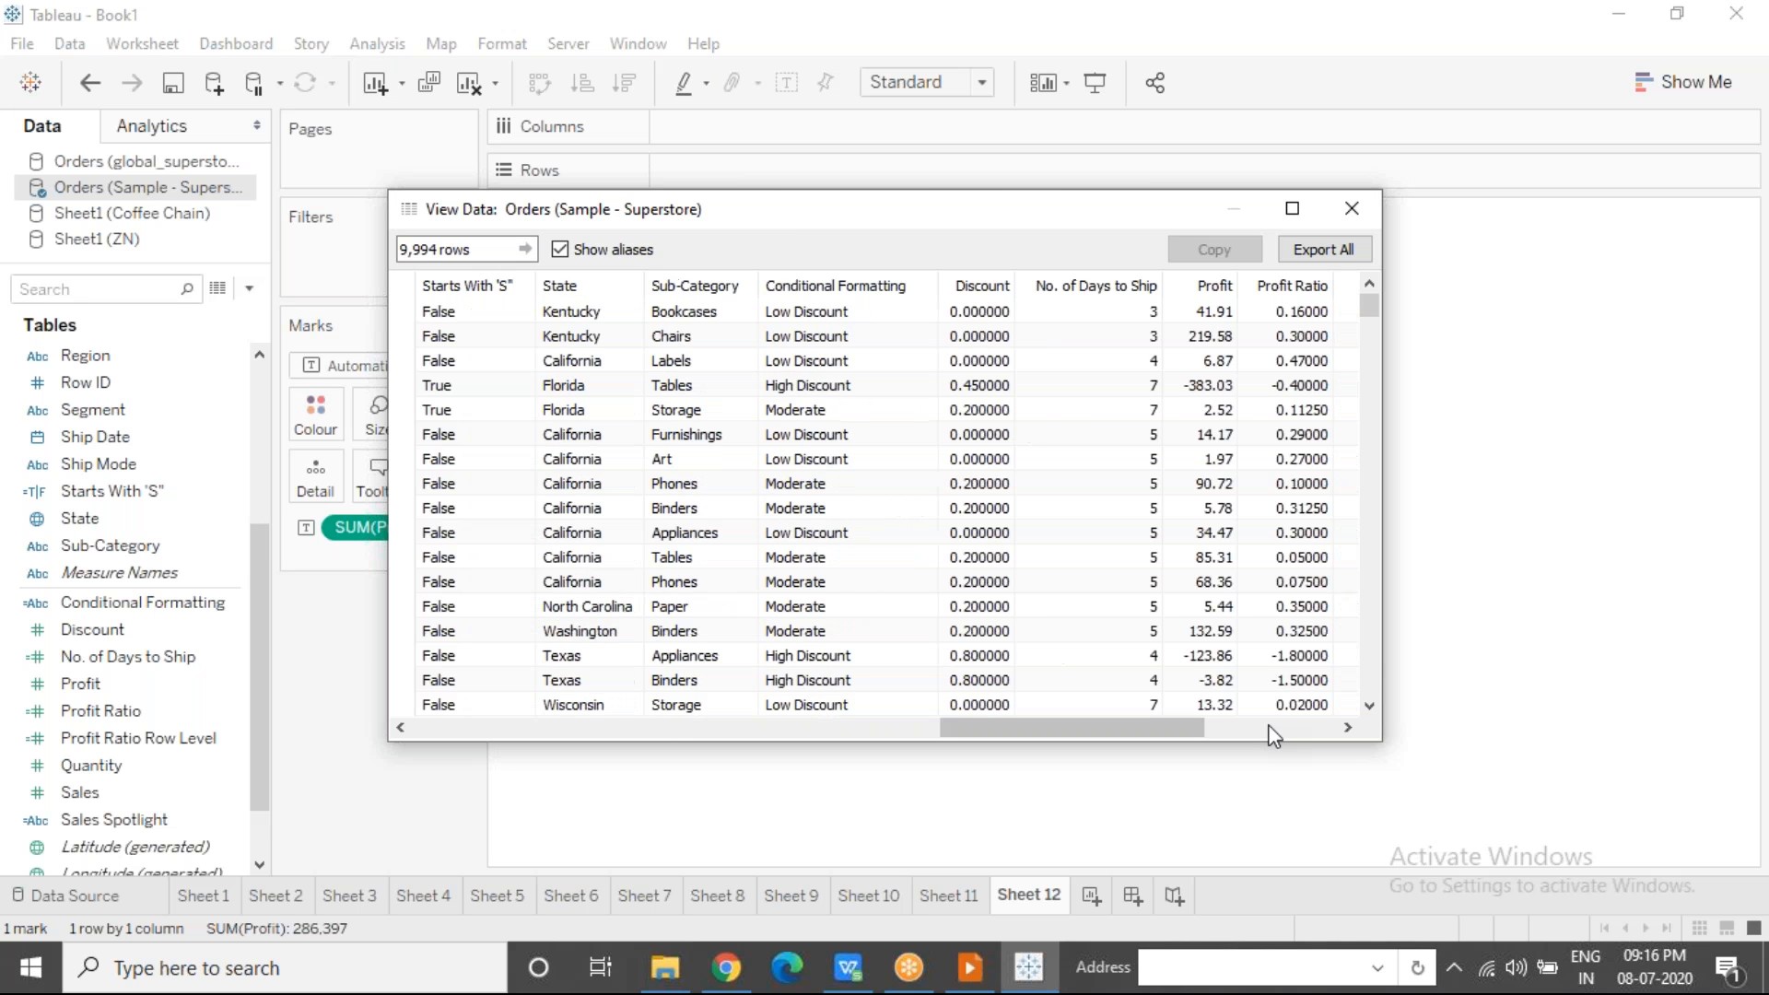
click(1184, 290)
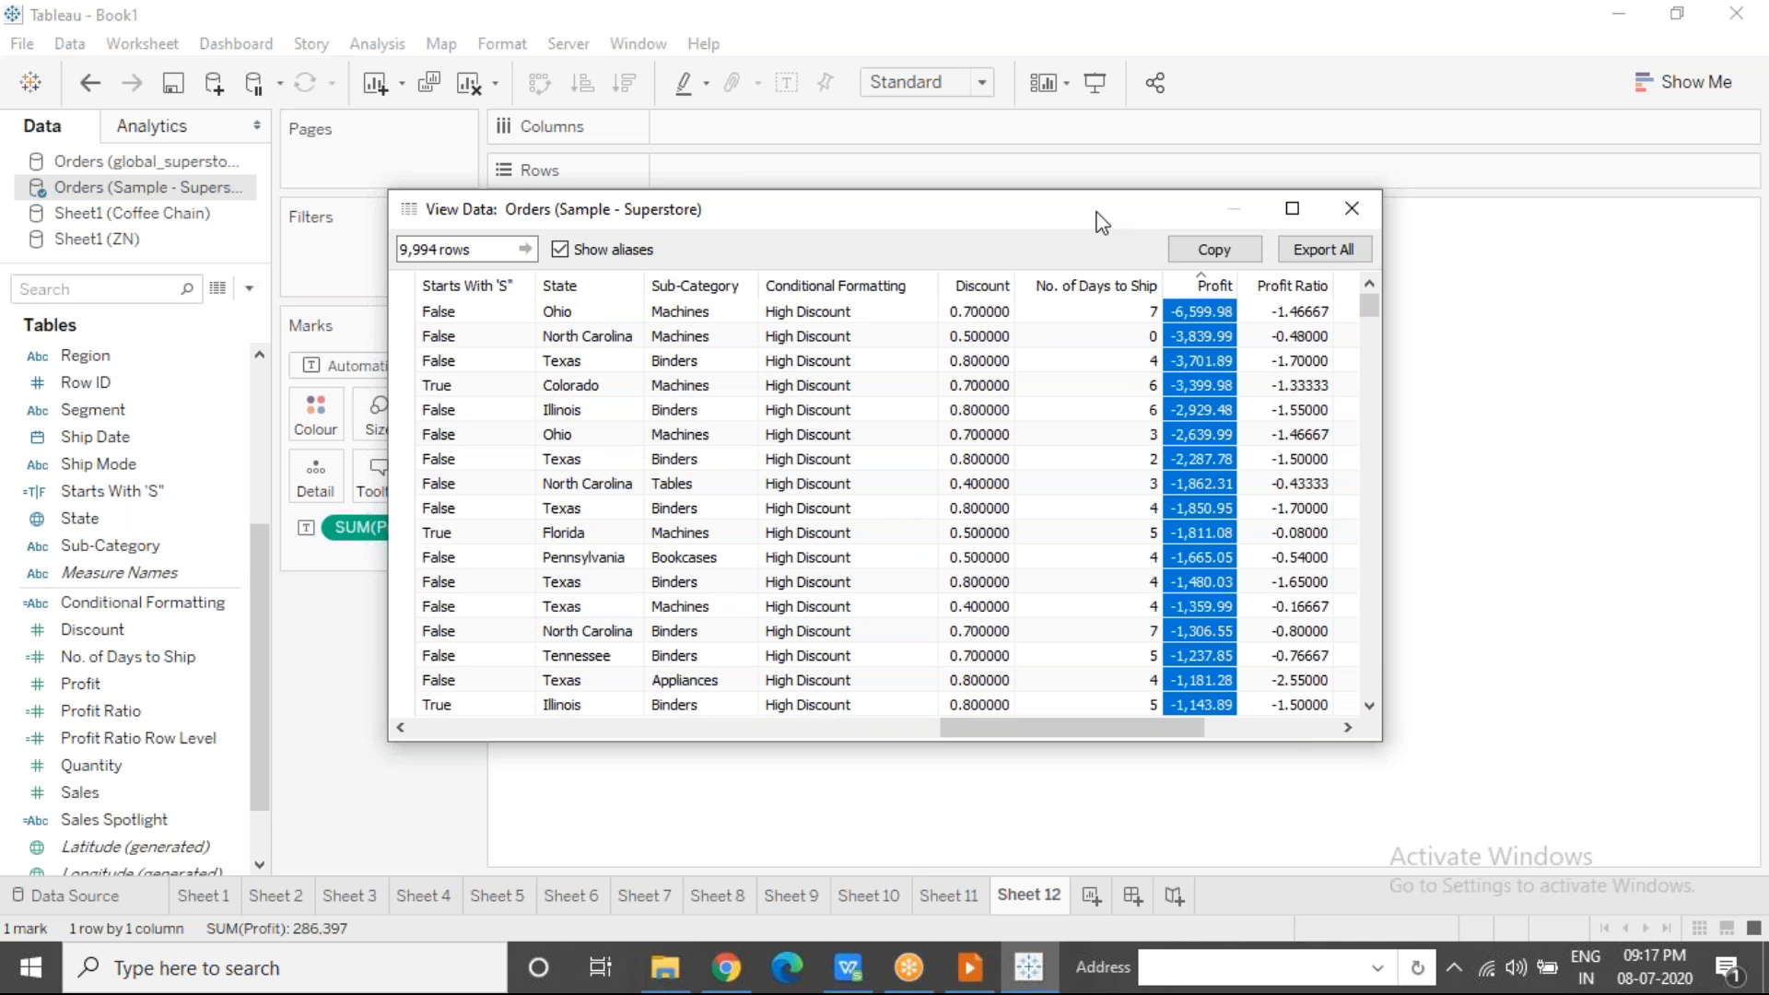
Step: Close the underlying data, switch to the Superstore spreadsheet in WPS Office and check the sum of the Profit column
key(Escape)
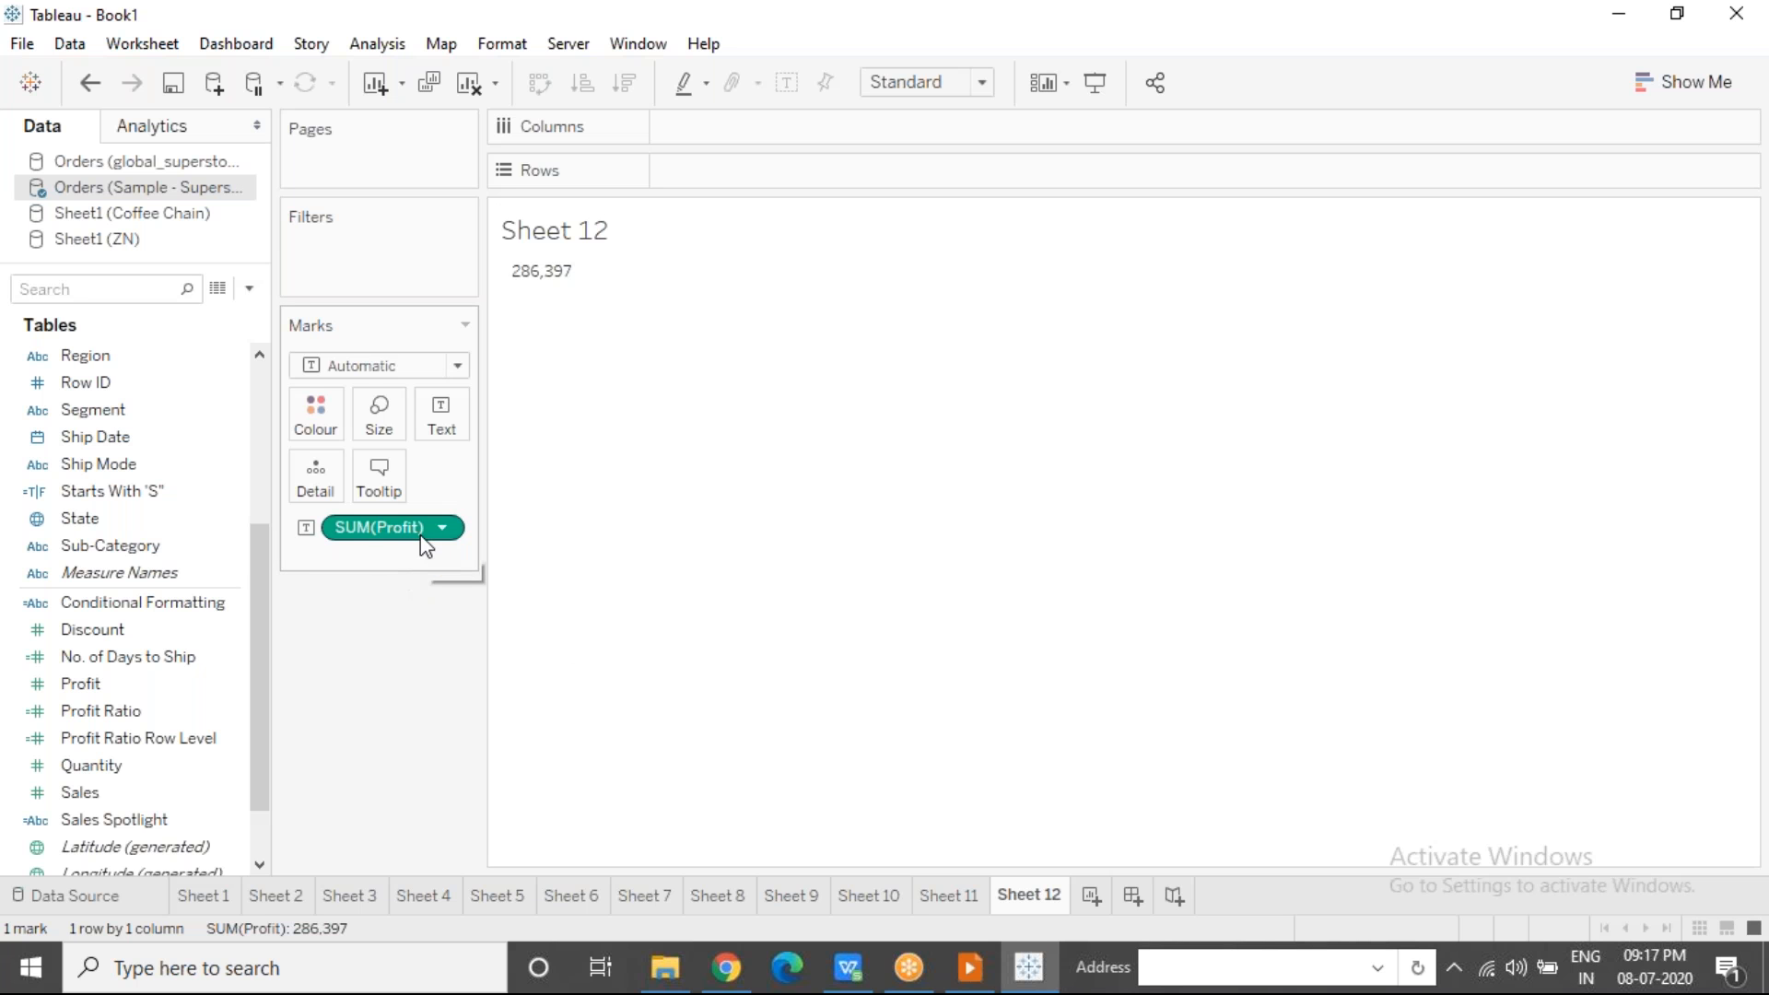
click(866, 982)
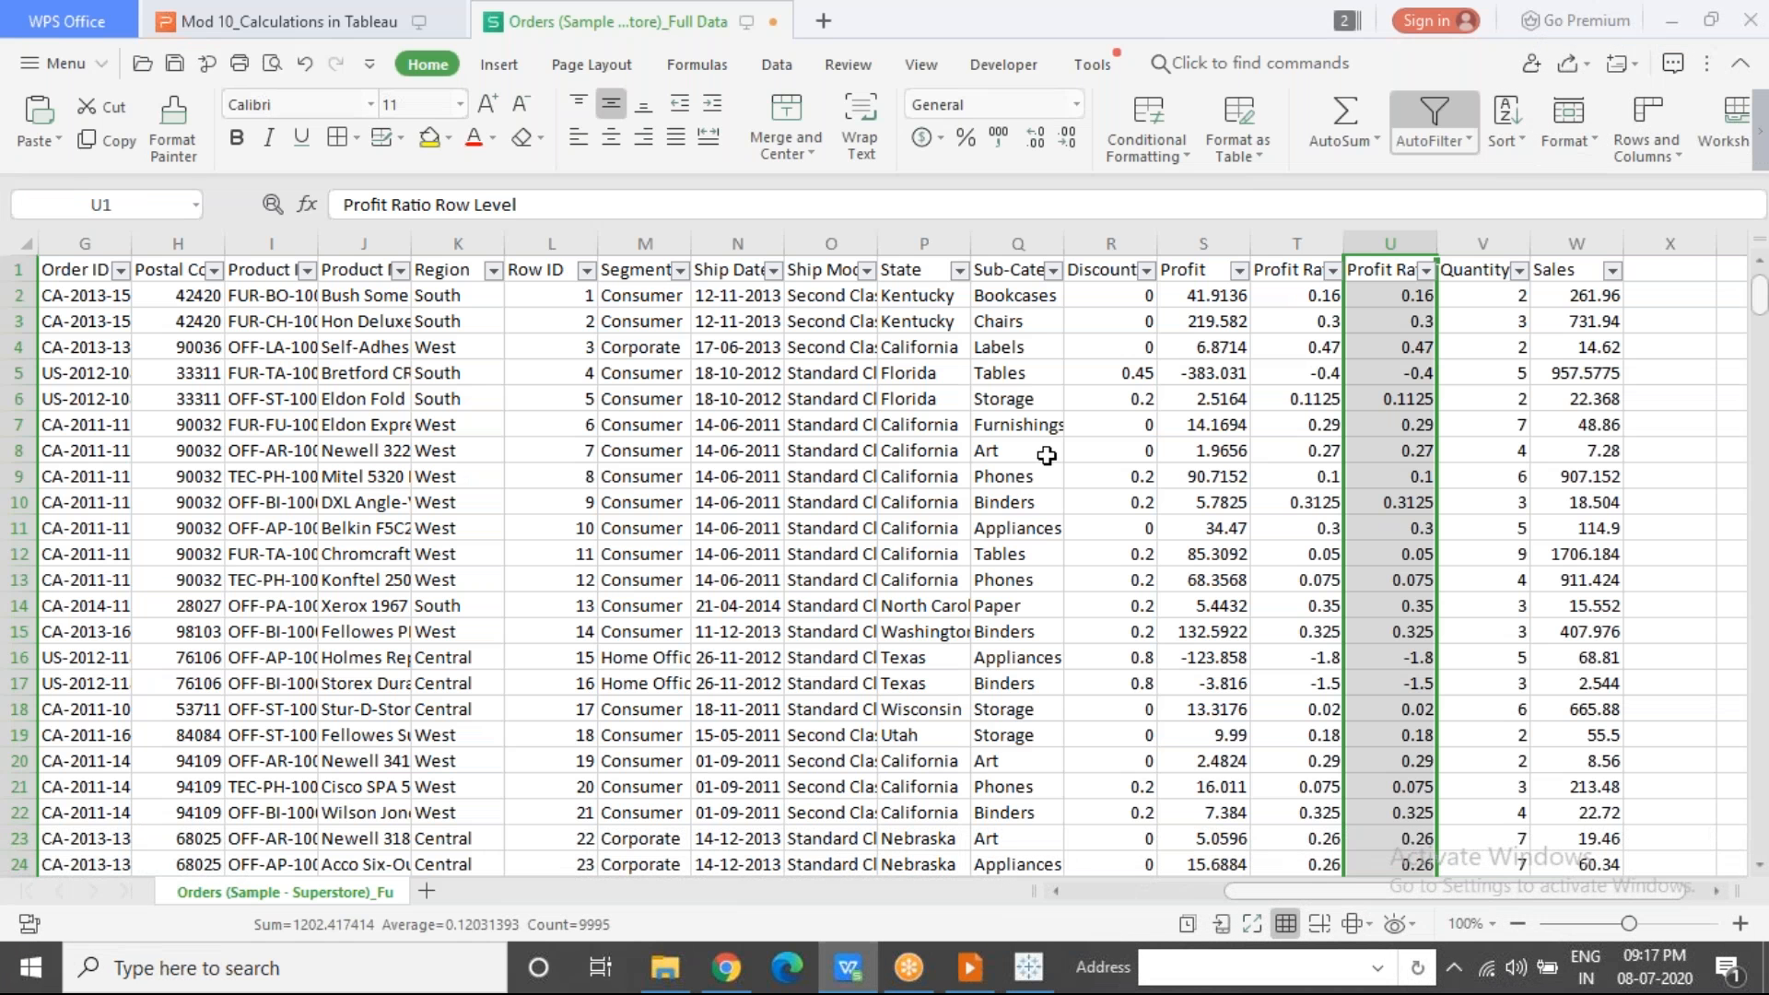
click(1186, 244)
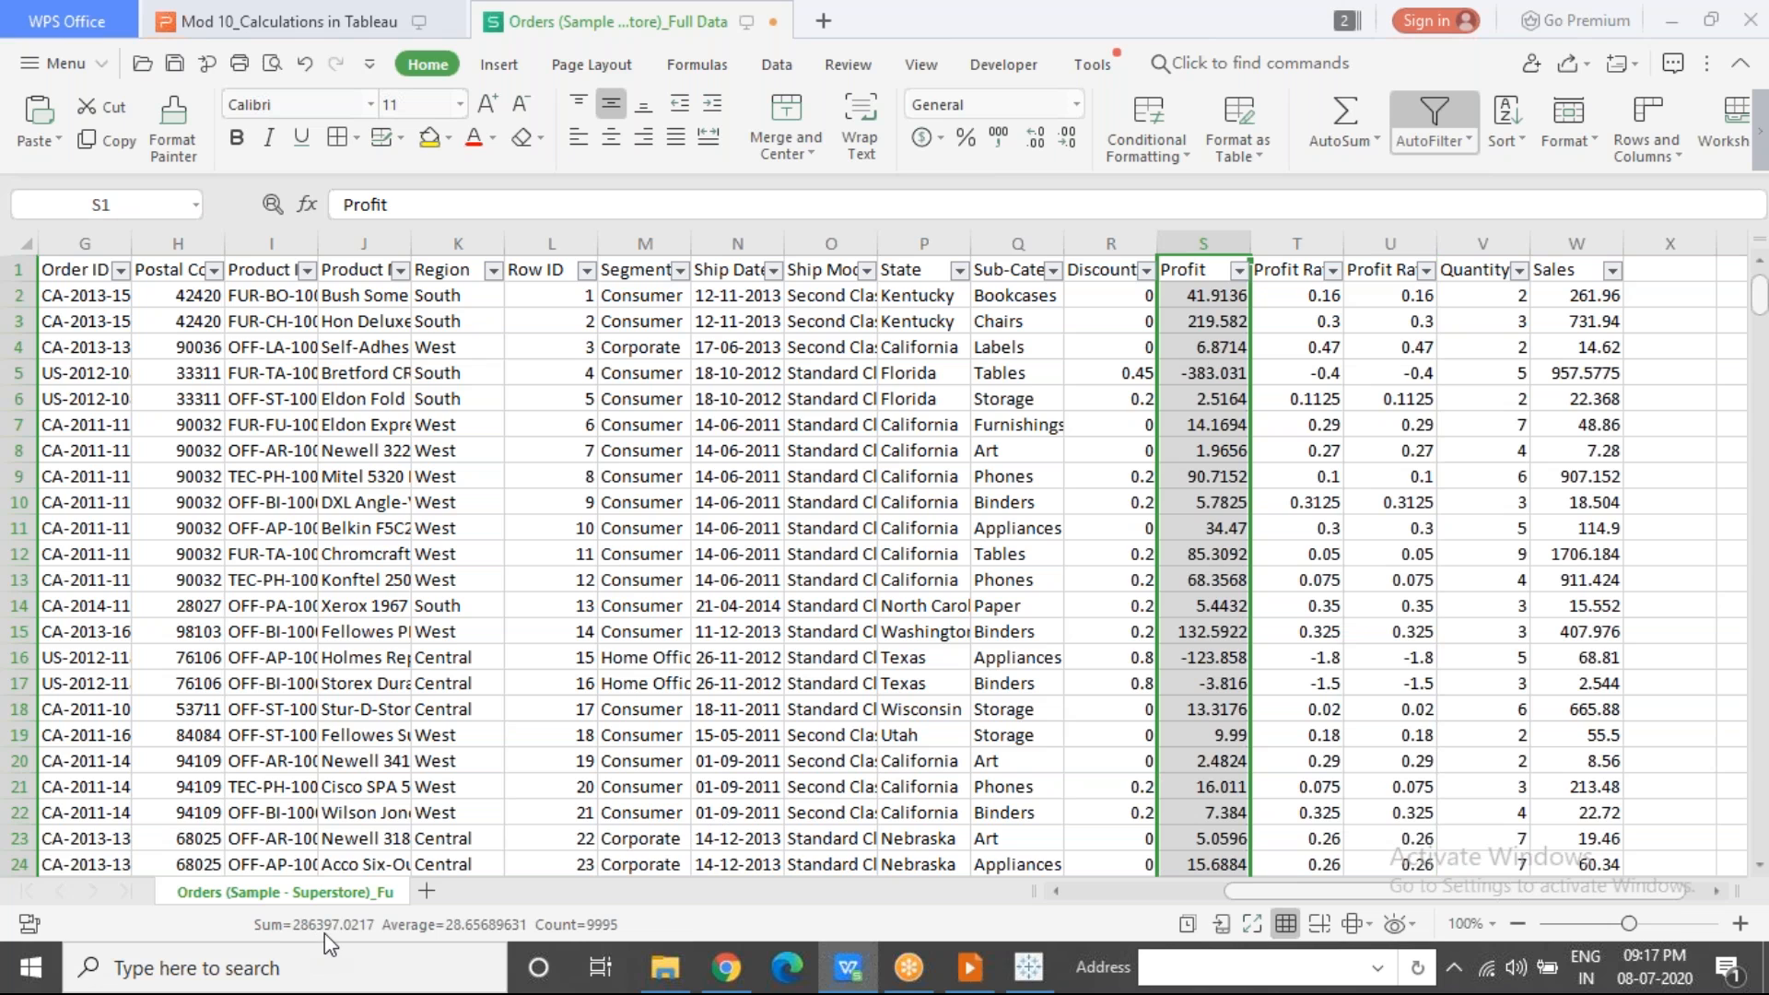
Step: Switch back to Tableau and break down Profit by Category as rows on Sheet 12
key(alt+Tab)
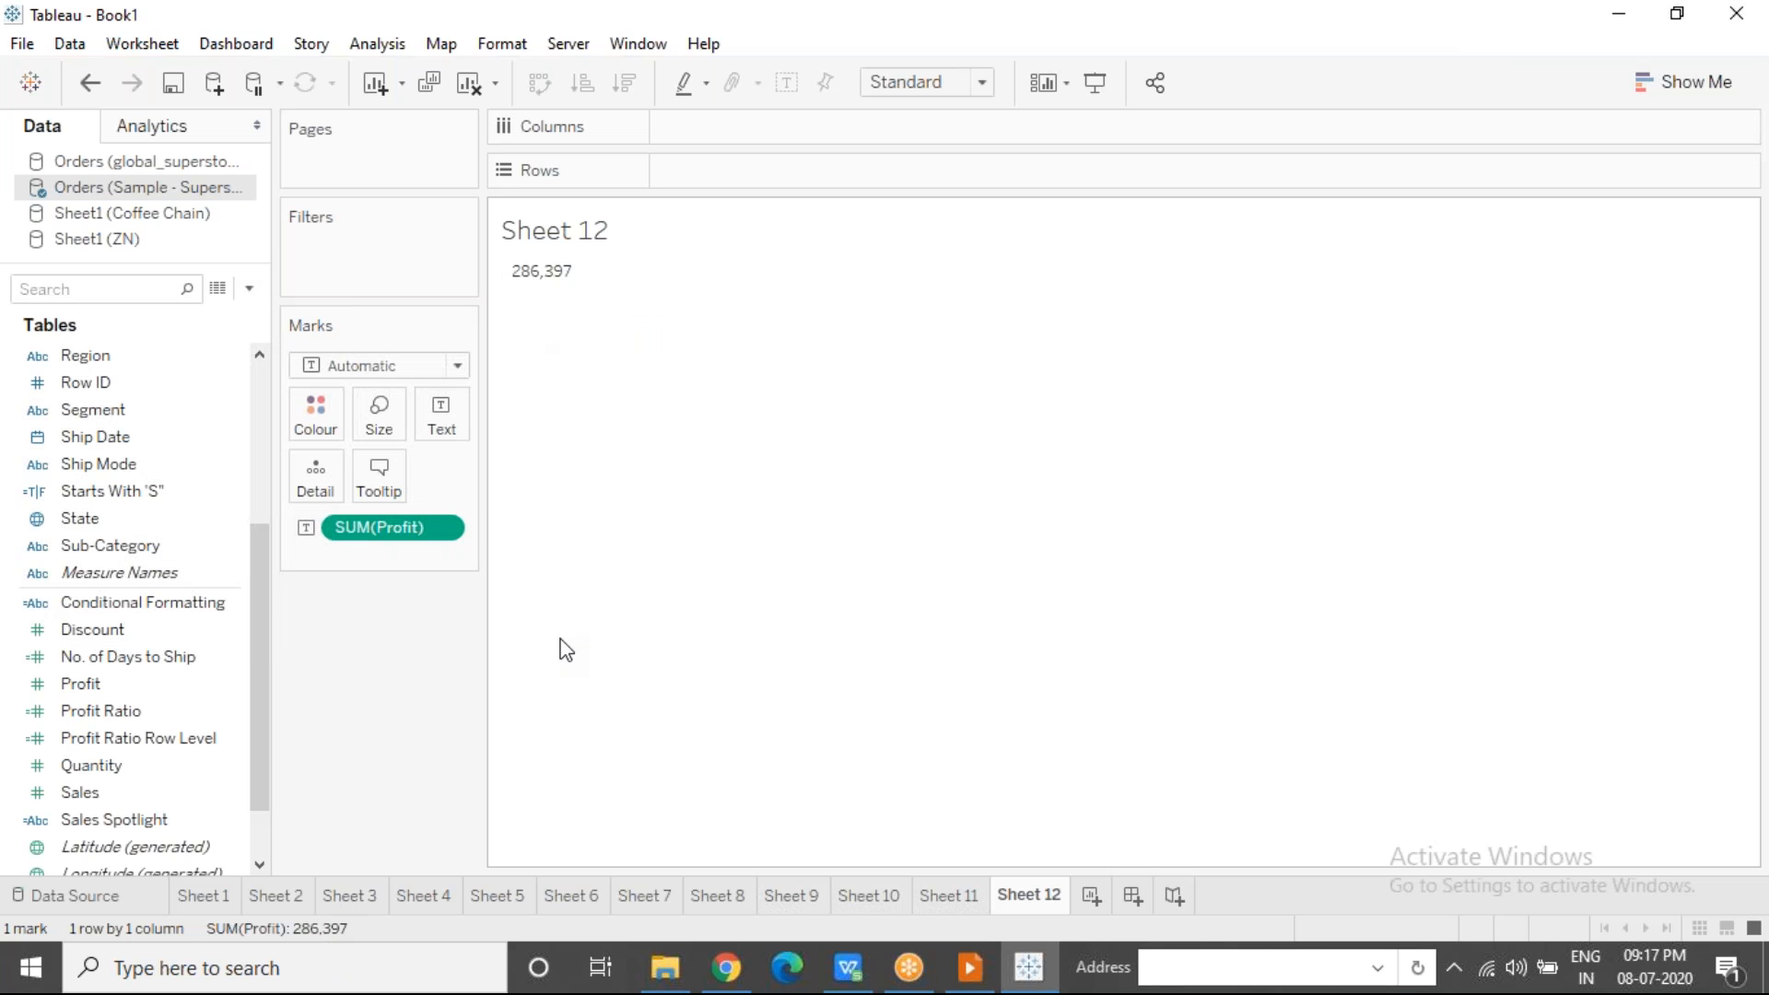
click(208, 690)
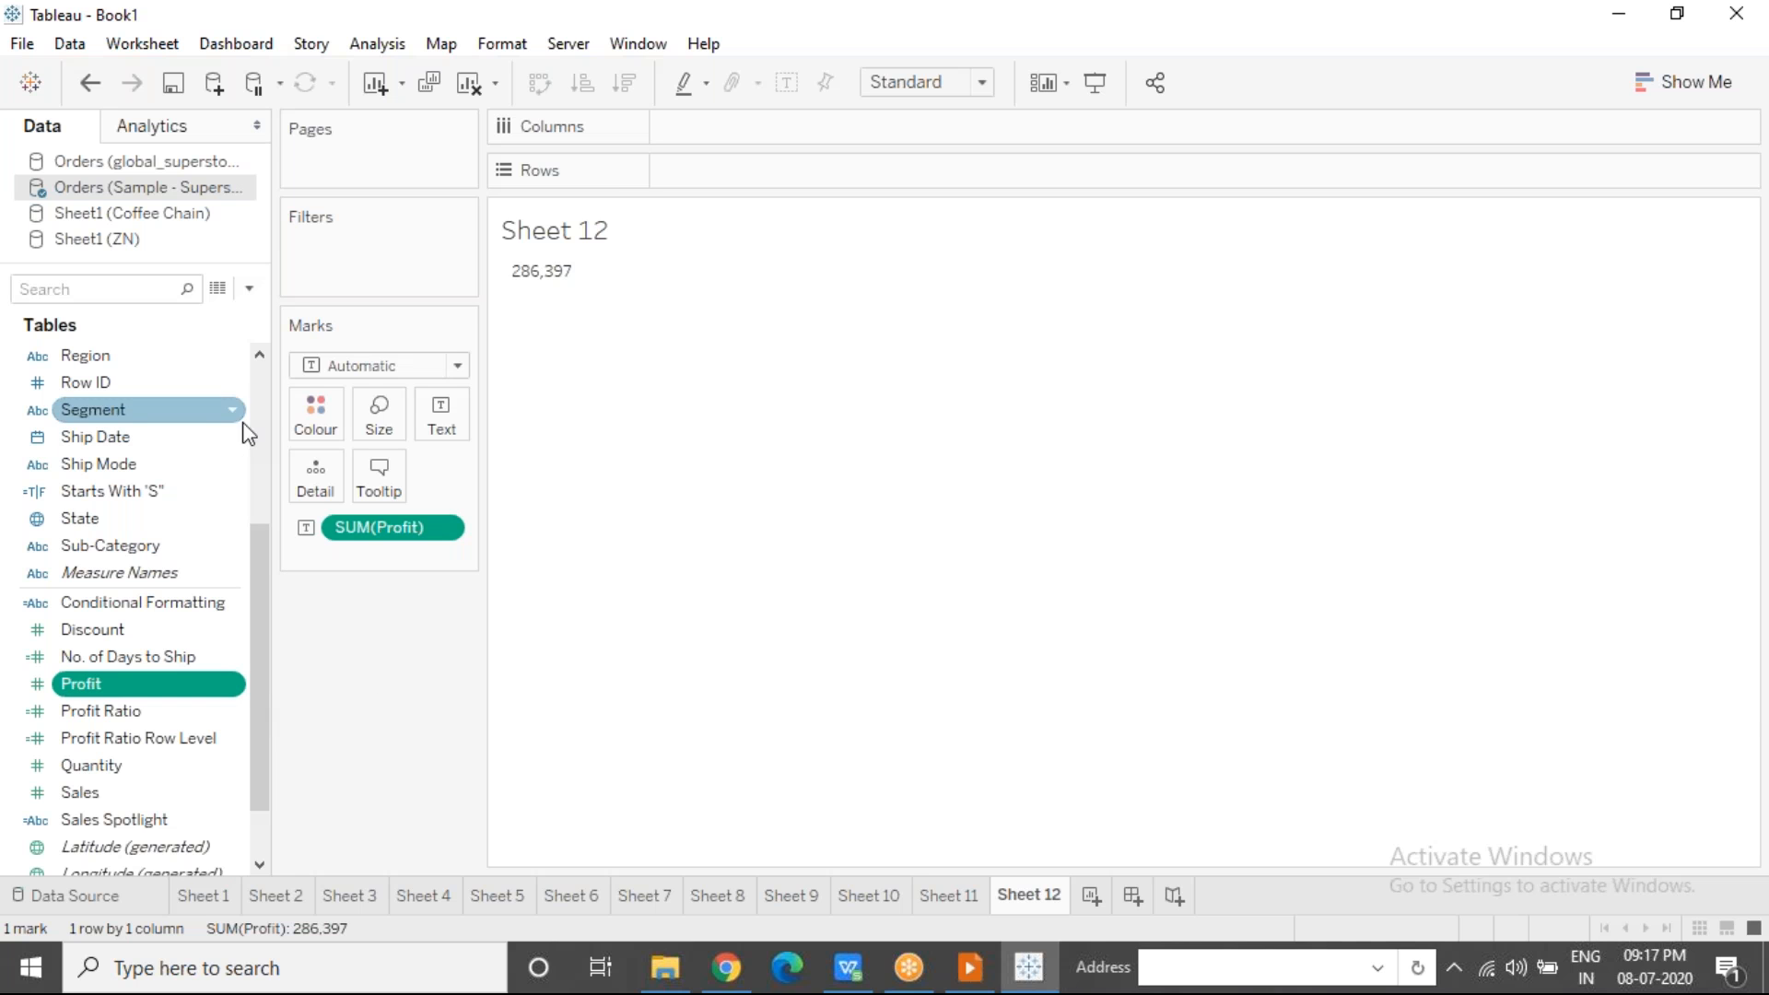
scroll(210, 415, up, 4)
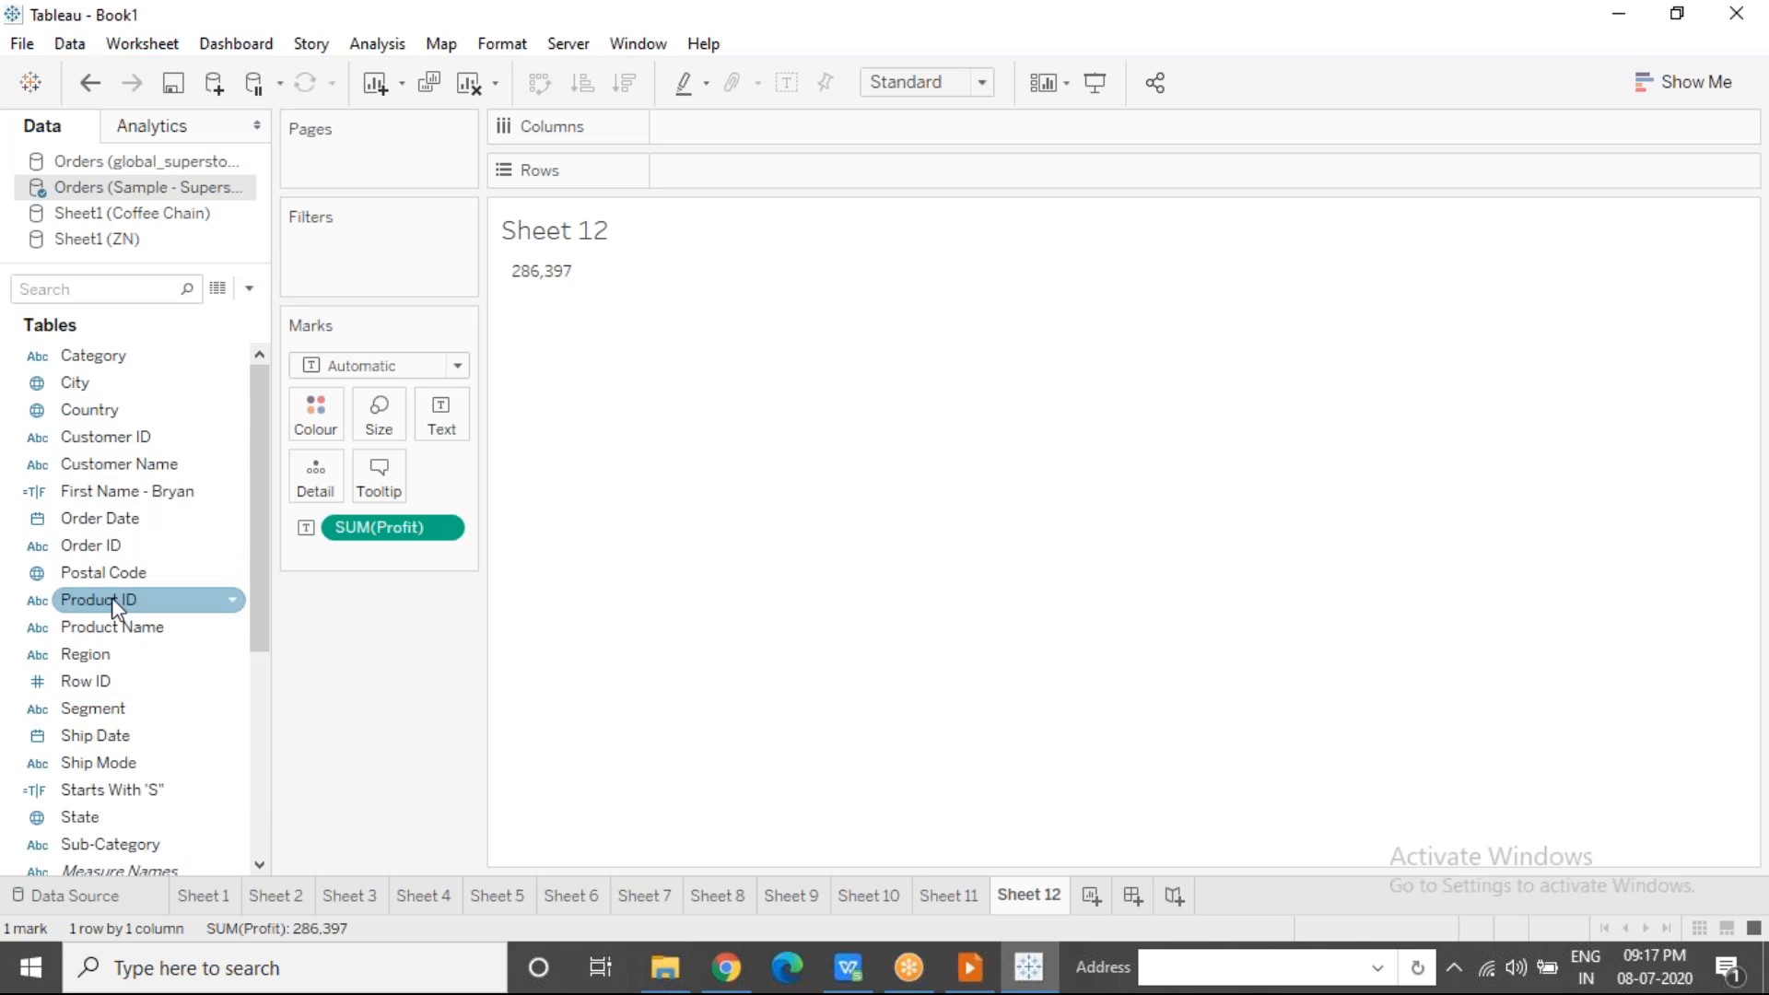
mouse_move(89, 355)
mouse_down()
mouse_move(718, 173)
mouse_move(668, 172)
mouse_up()
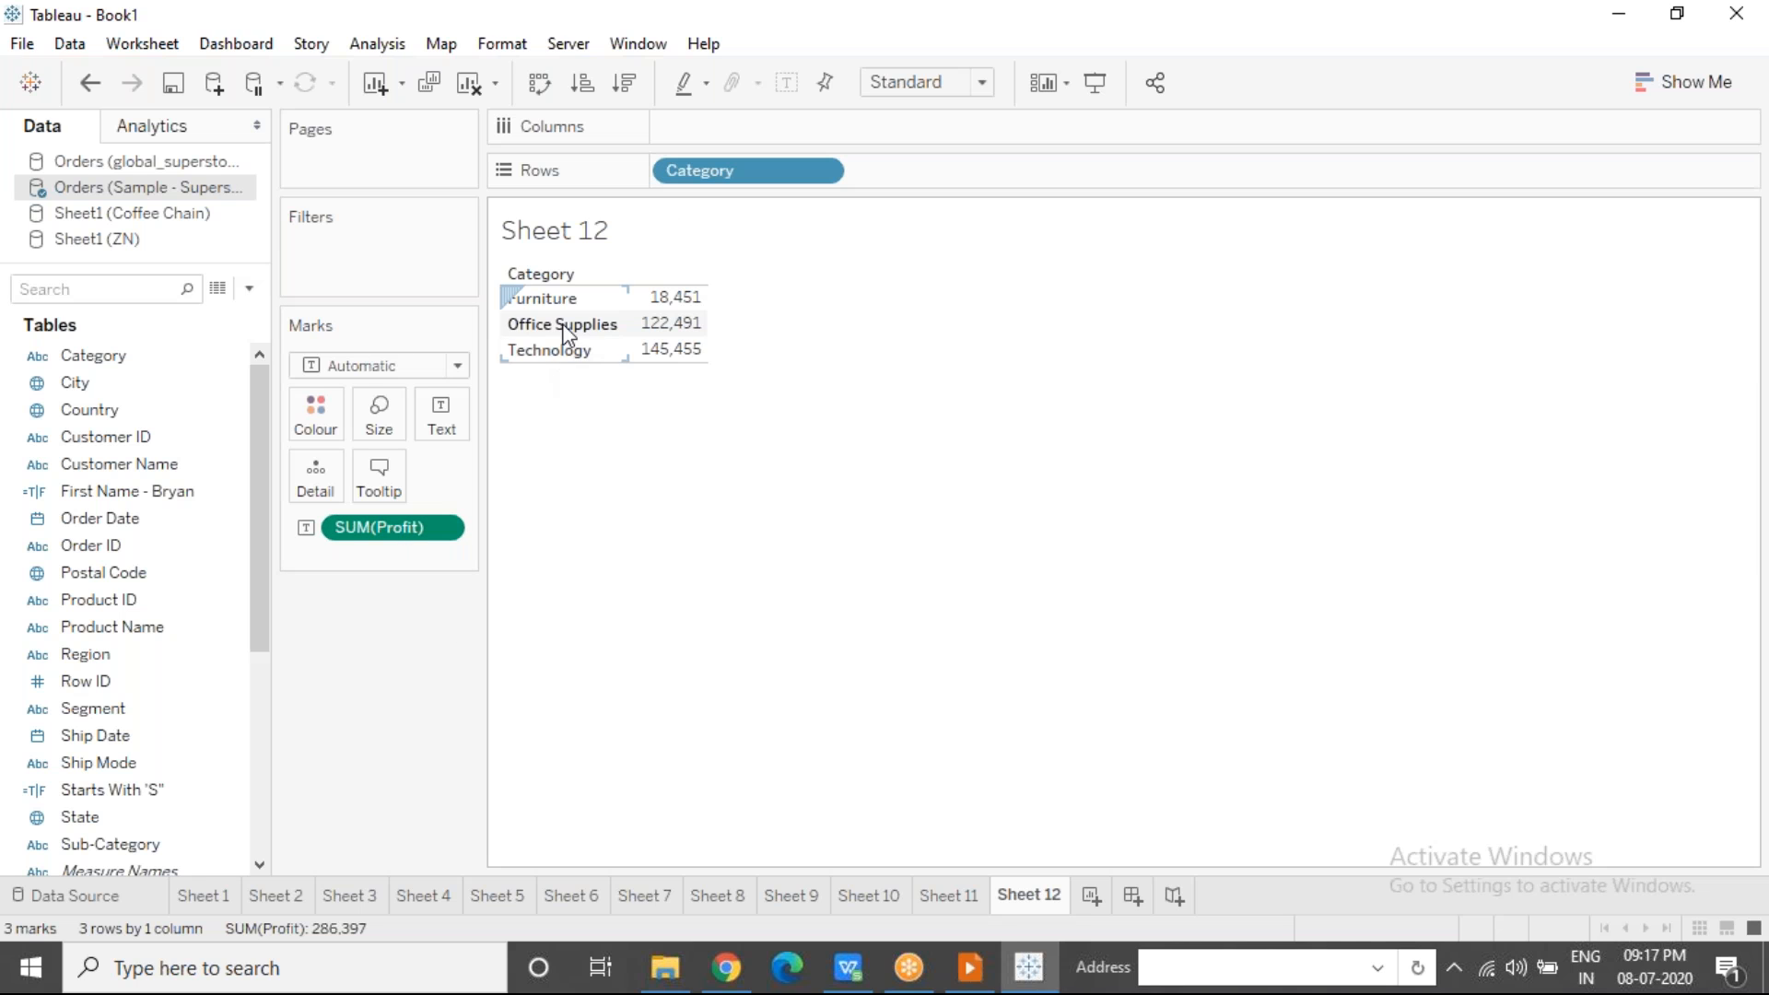
click(582, 304)
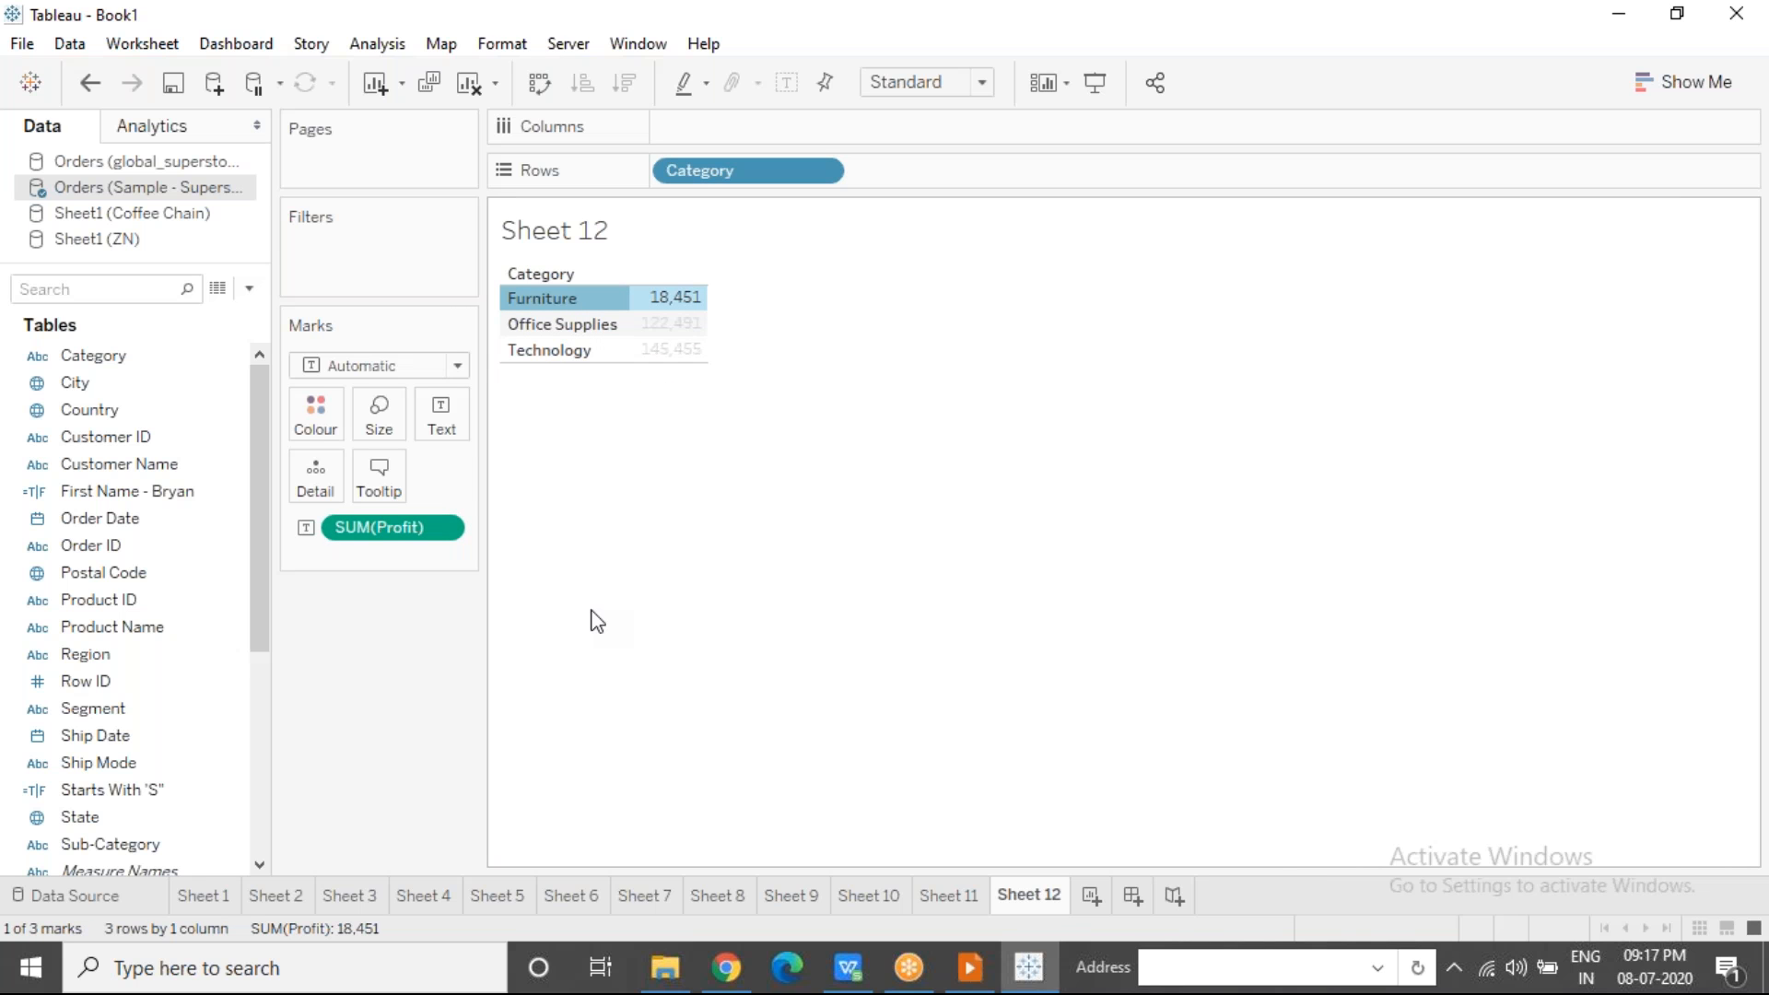
click(391, 524)
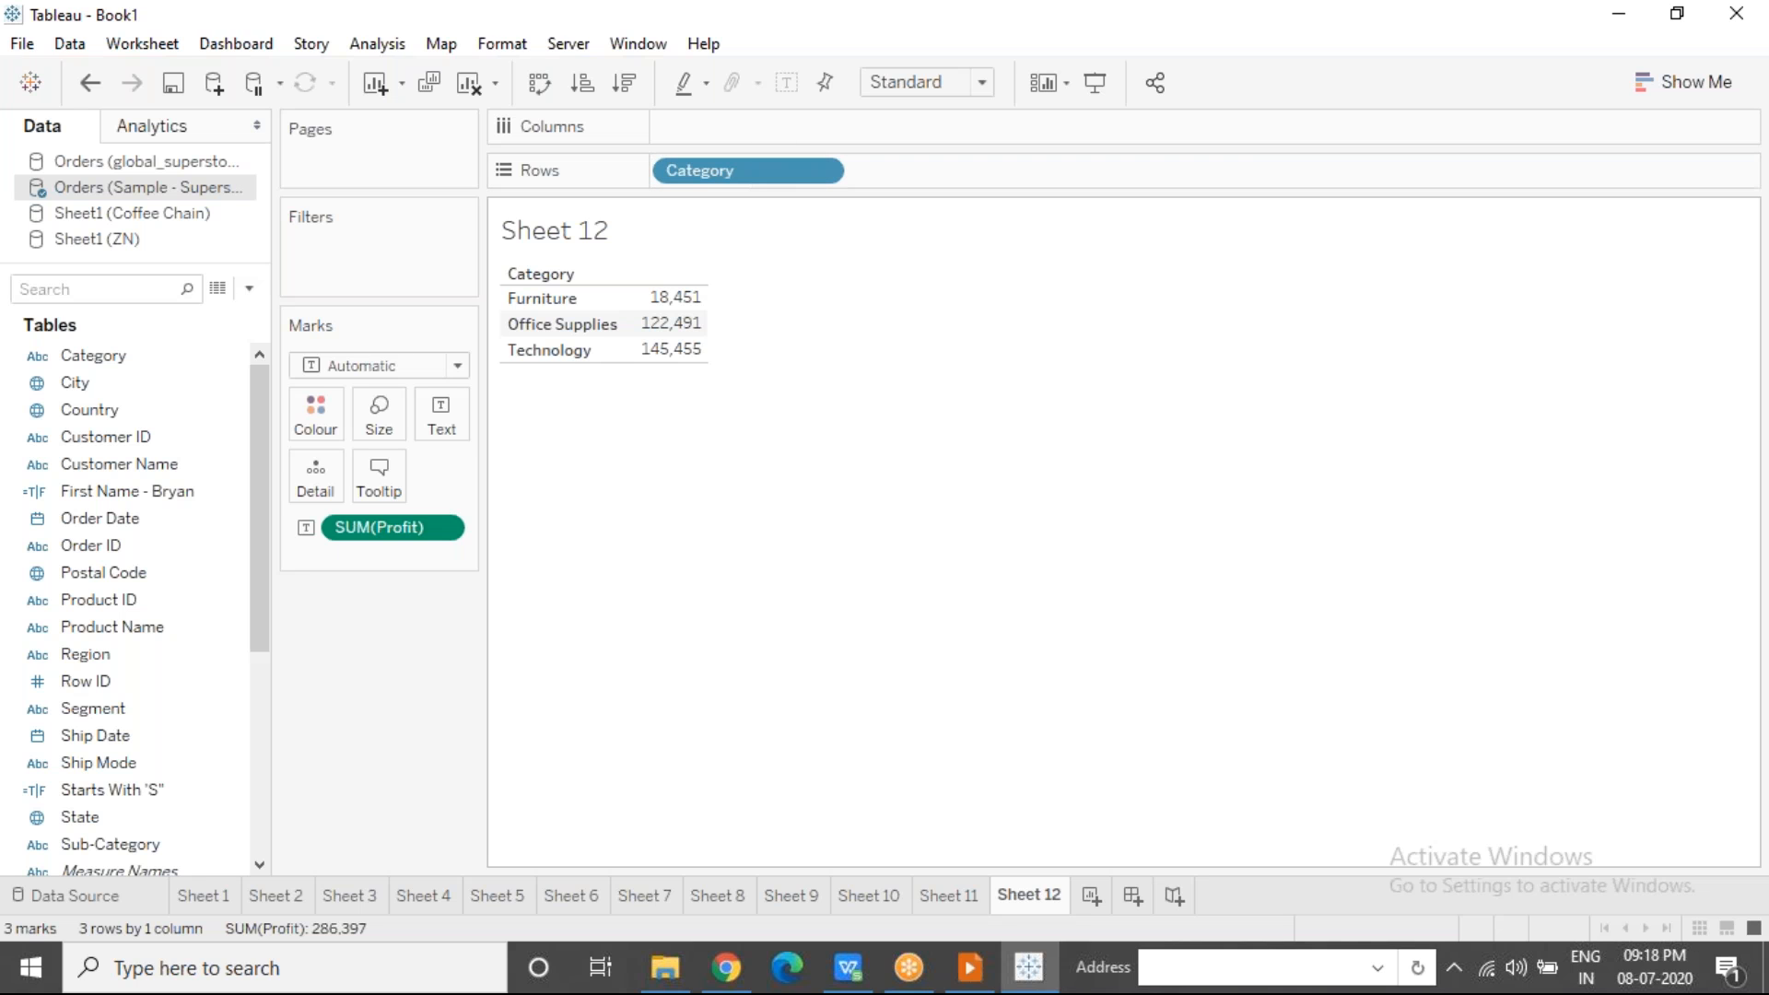
Step: Highlight Furniture in the view, and filter the Category column of the WPS Office spreadsheet to Furniture only
click(572, 301)
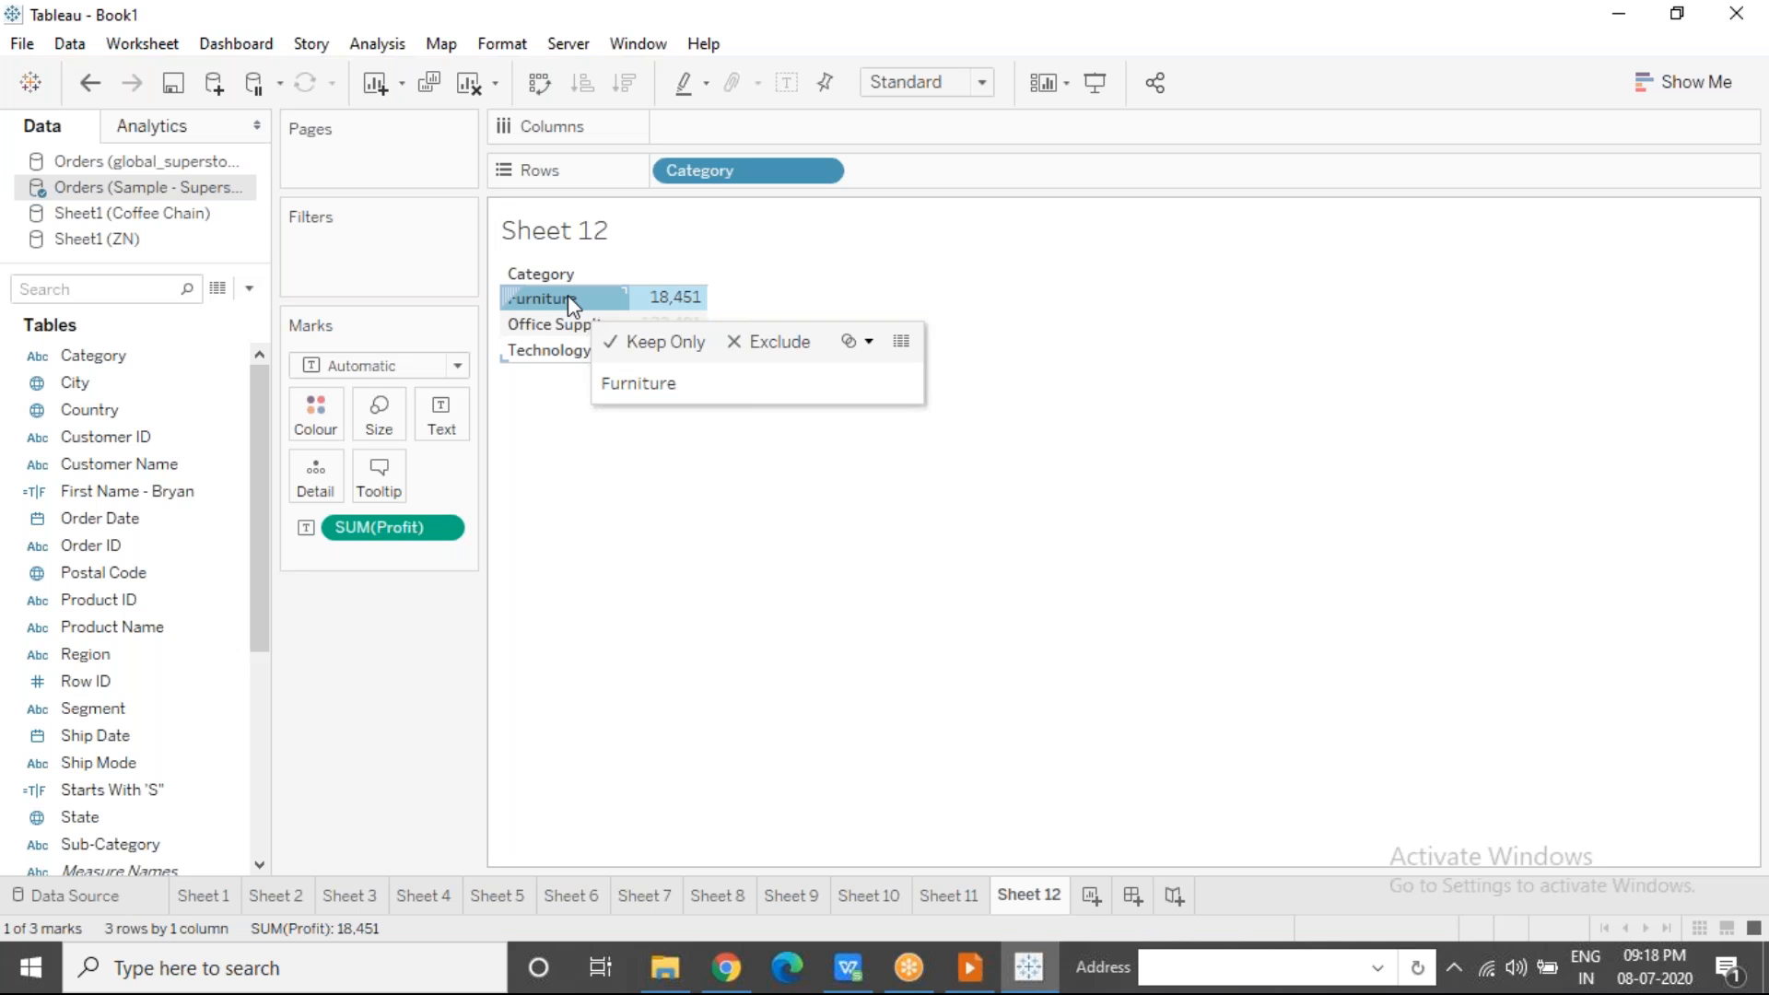
click(845, 976)
click(716, 499)
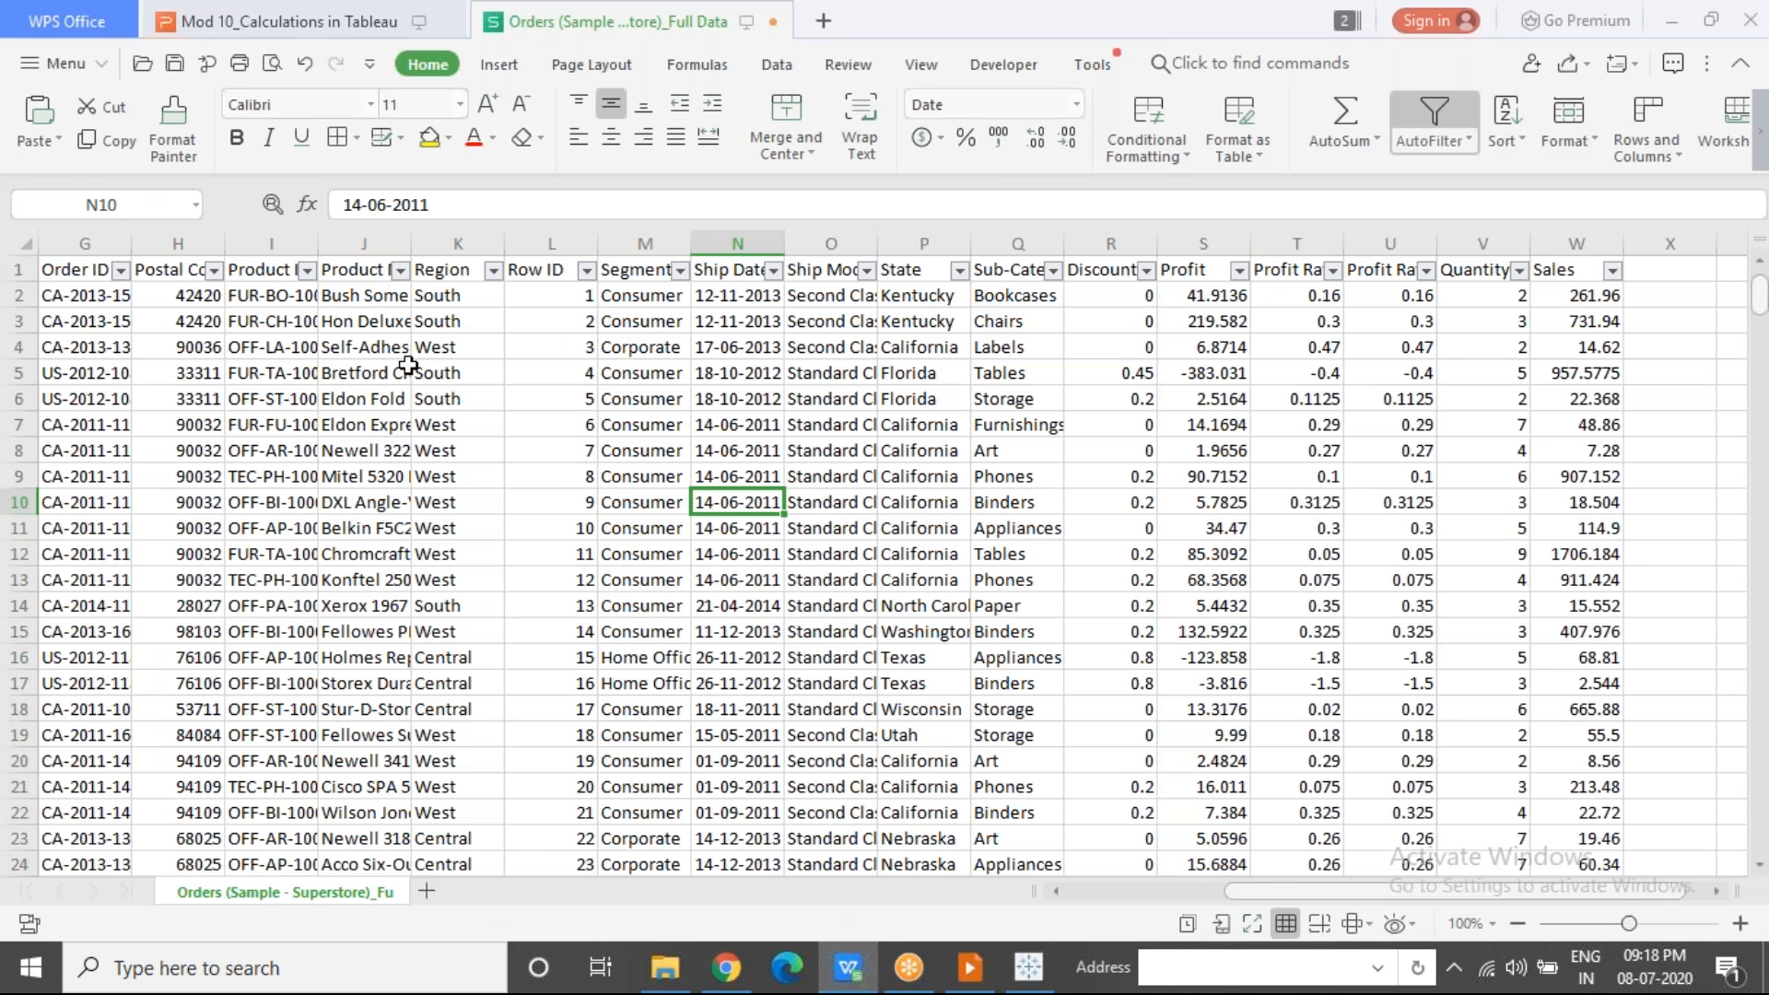
click(1155, 894)
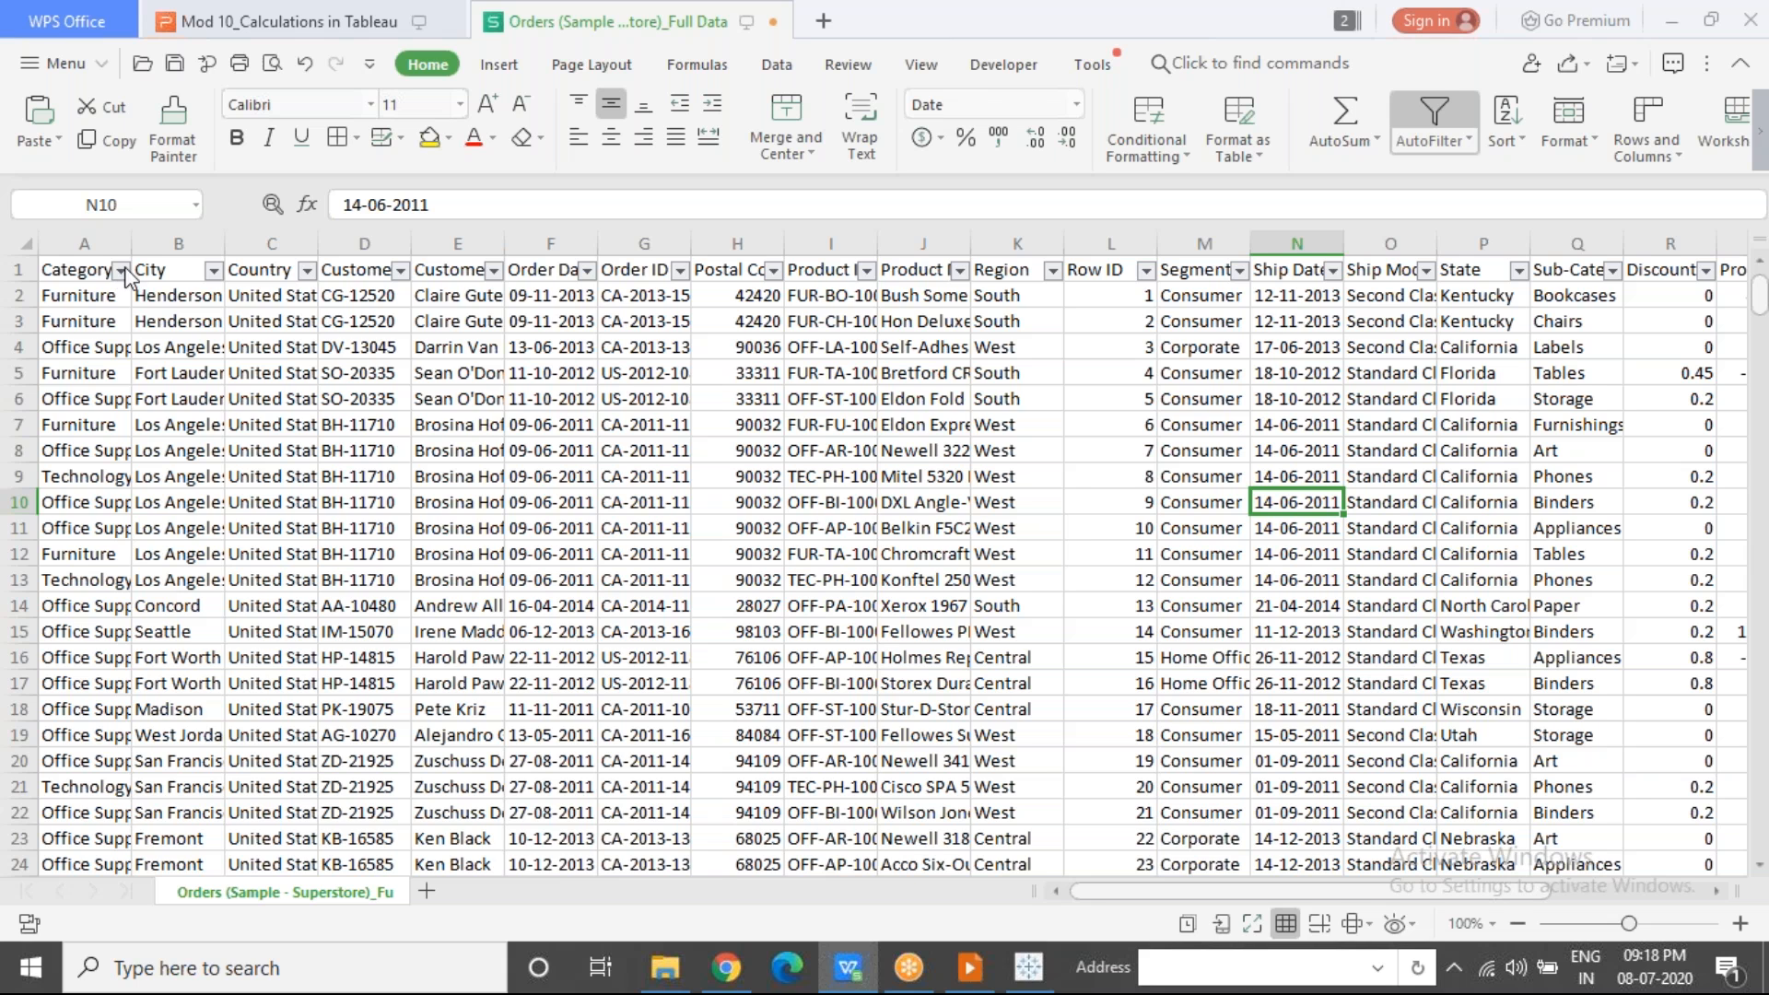
click(121, 269)
click(62, 455)
click(62, 455)
click(314, 841)
Step: Hide columns B to E of the spreadsheet, from City through Customer Name
click(103, 236)
click(215, 236)
drag(214, 231, 469, 243)
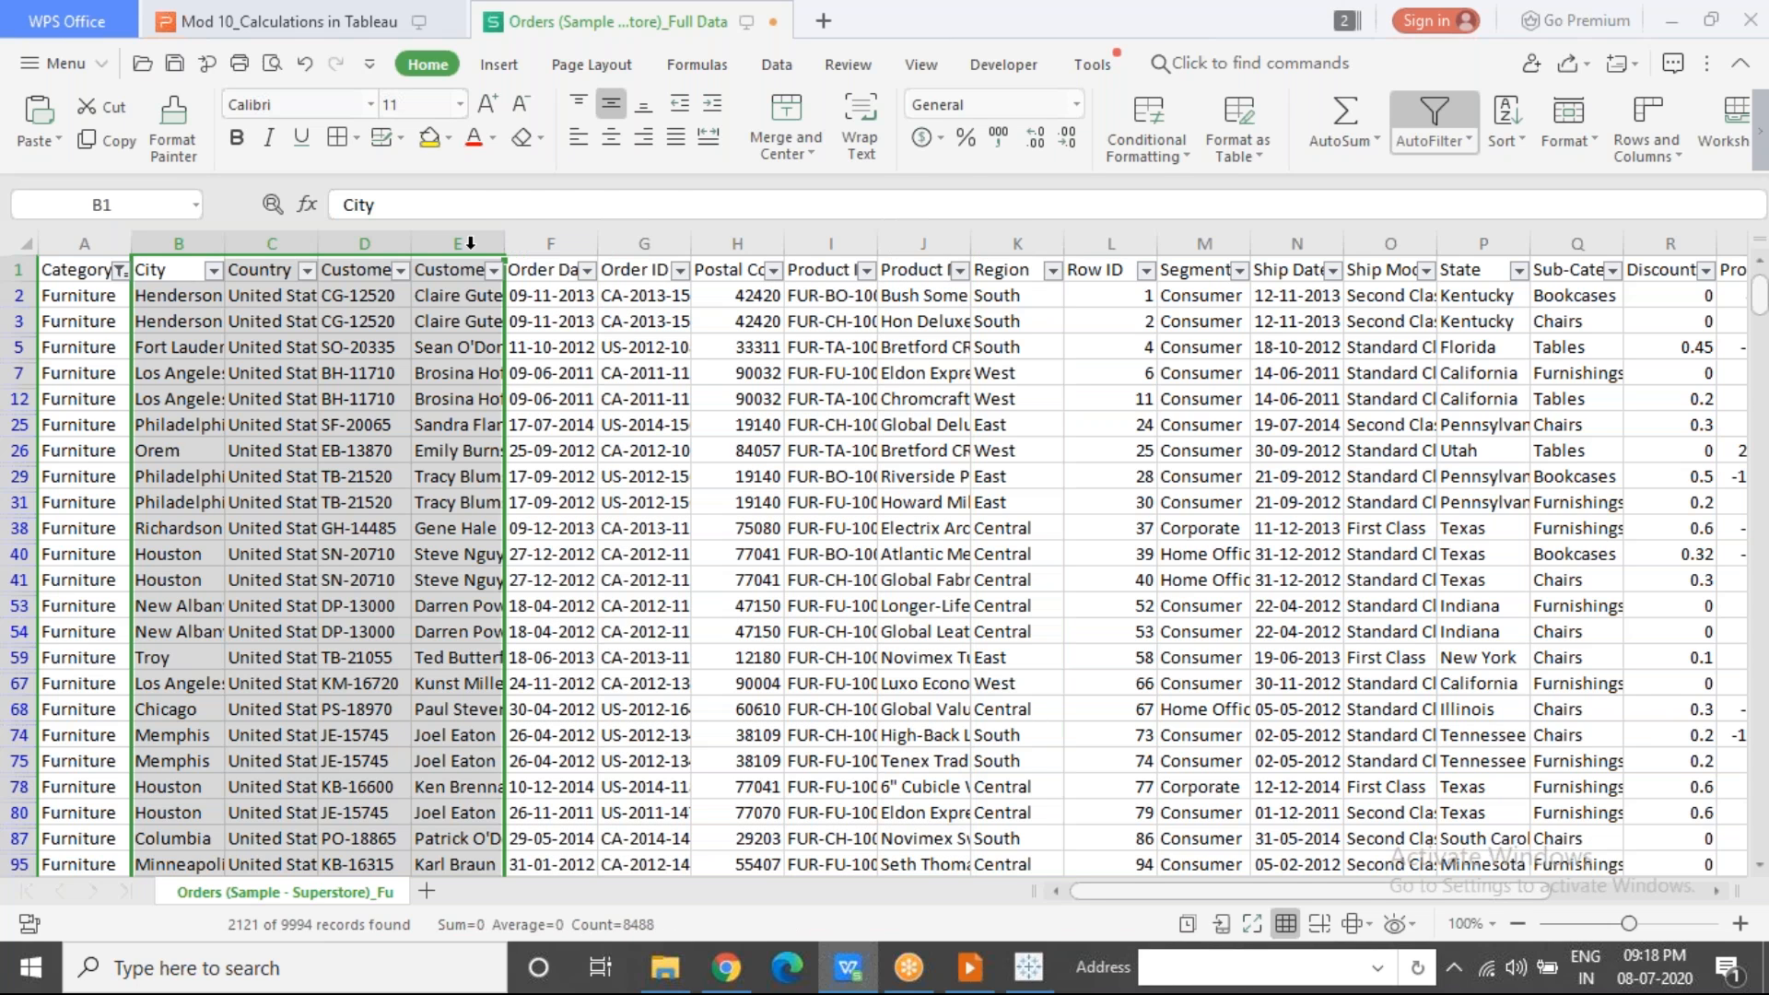
right_click(472, 245)
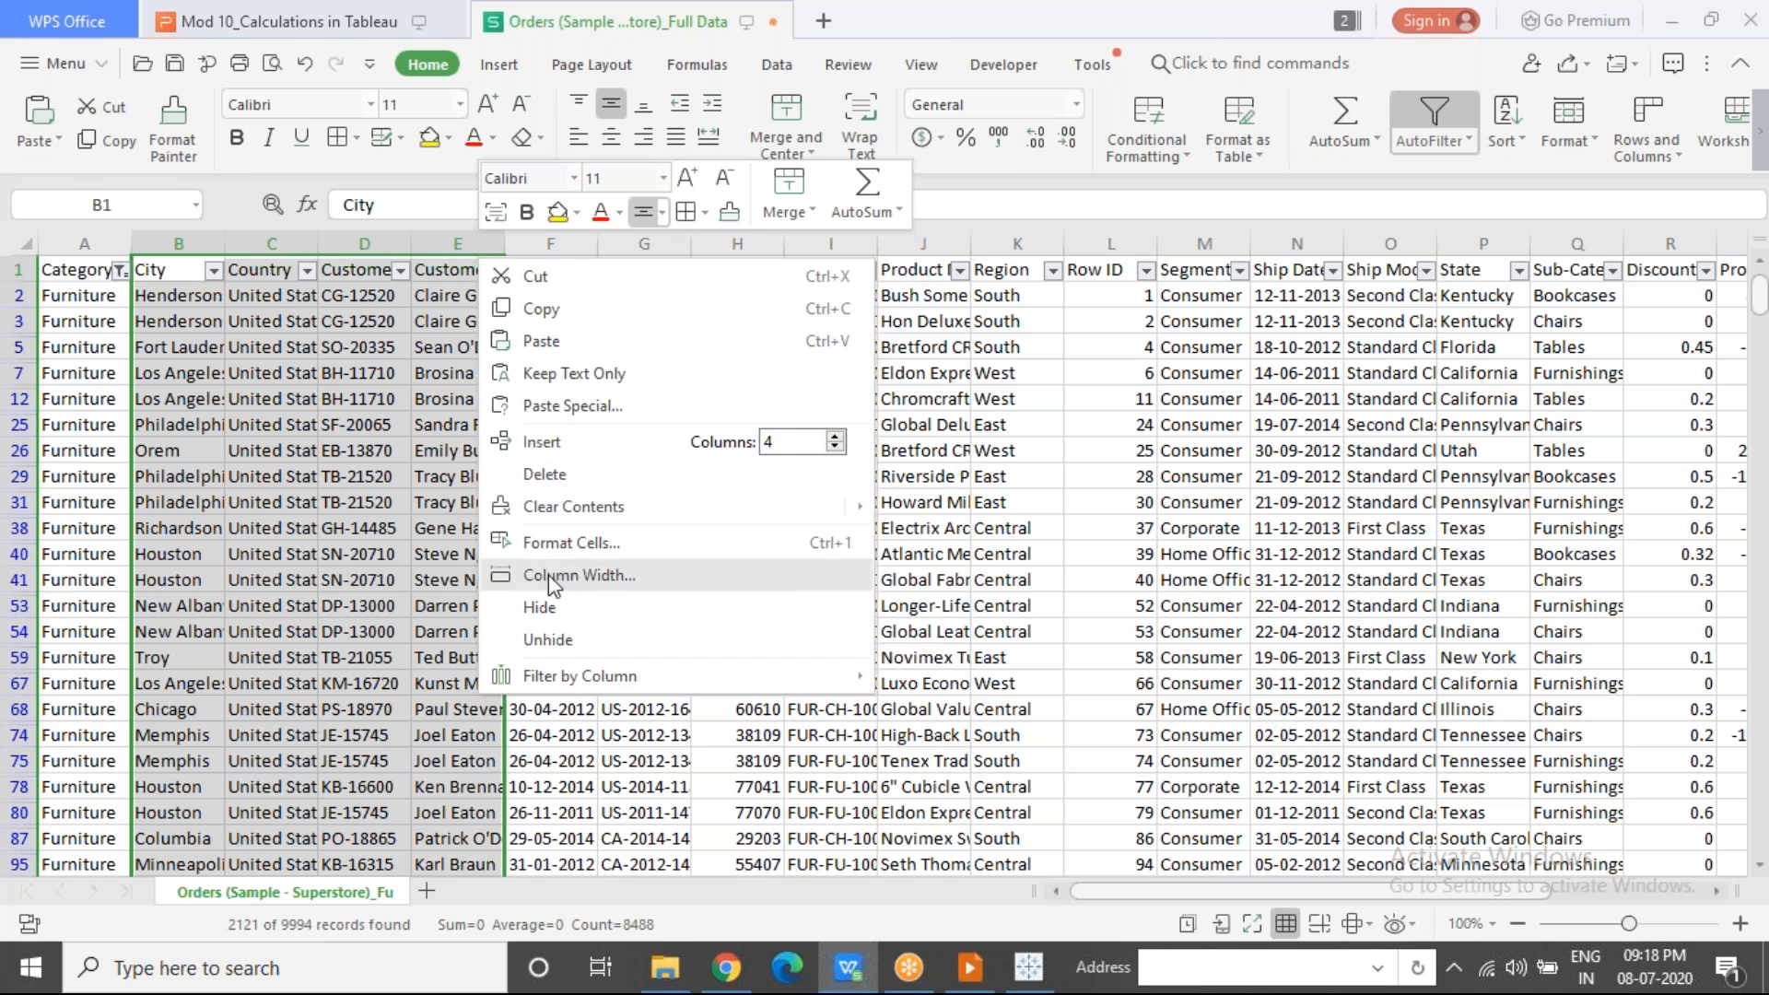
click(550, 607)
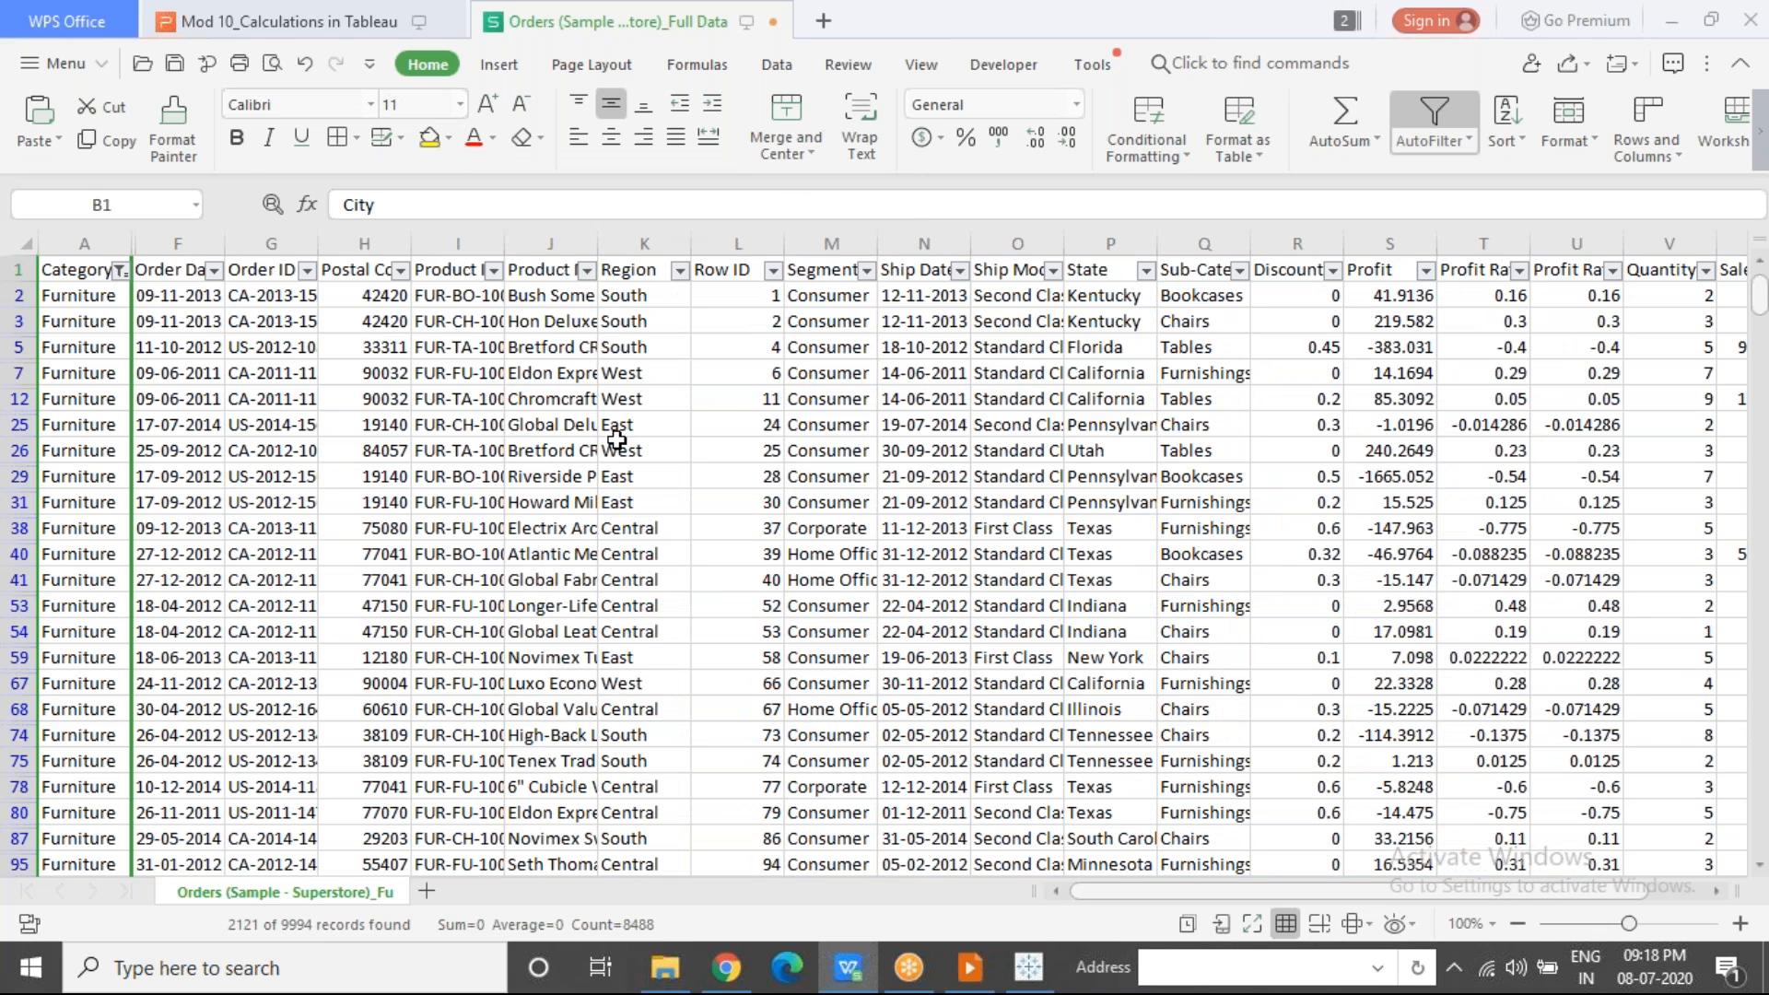
Step: Hide the Postal Code, Product ID, Product Name, Row ID, Segment, Ship Date, Ship Mode and State columns
click(1025, 238)
ctrl+click(1095, 237)
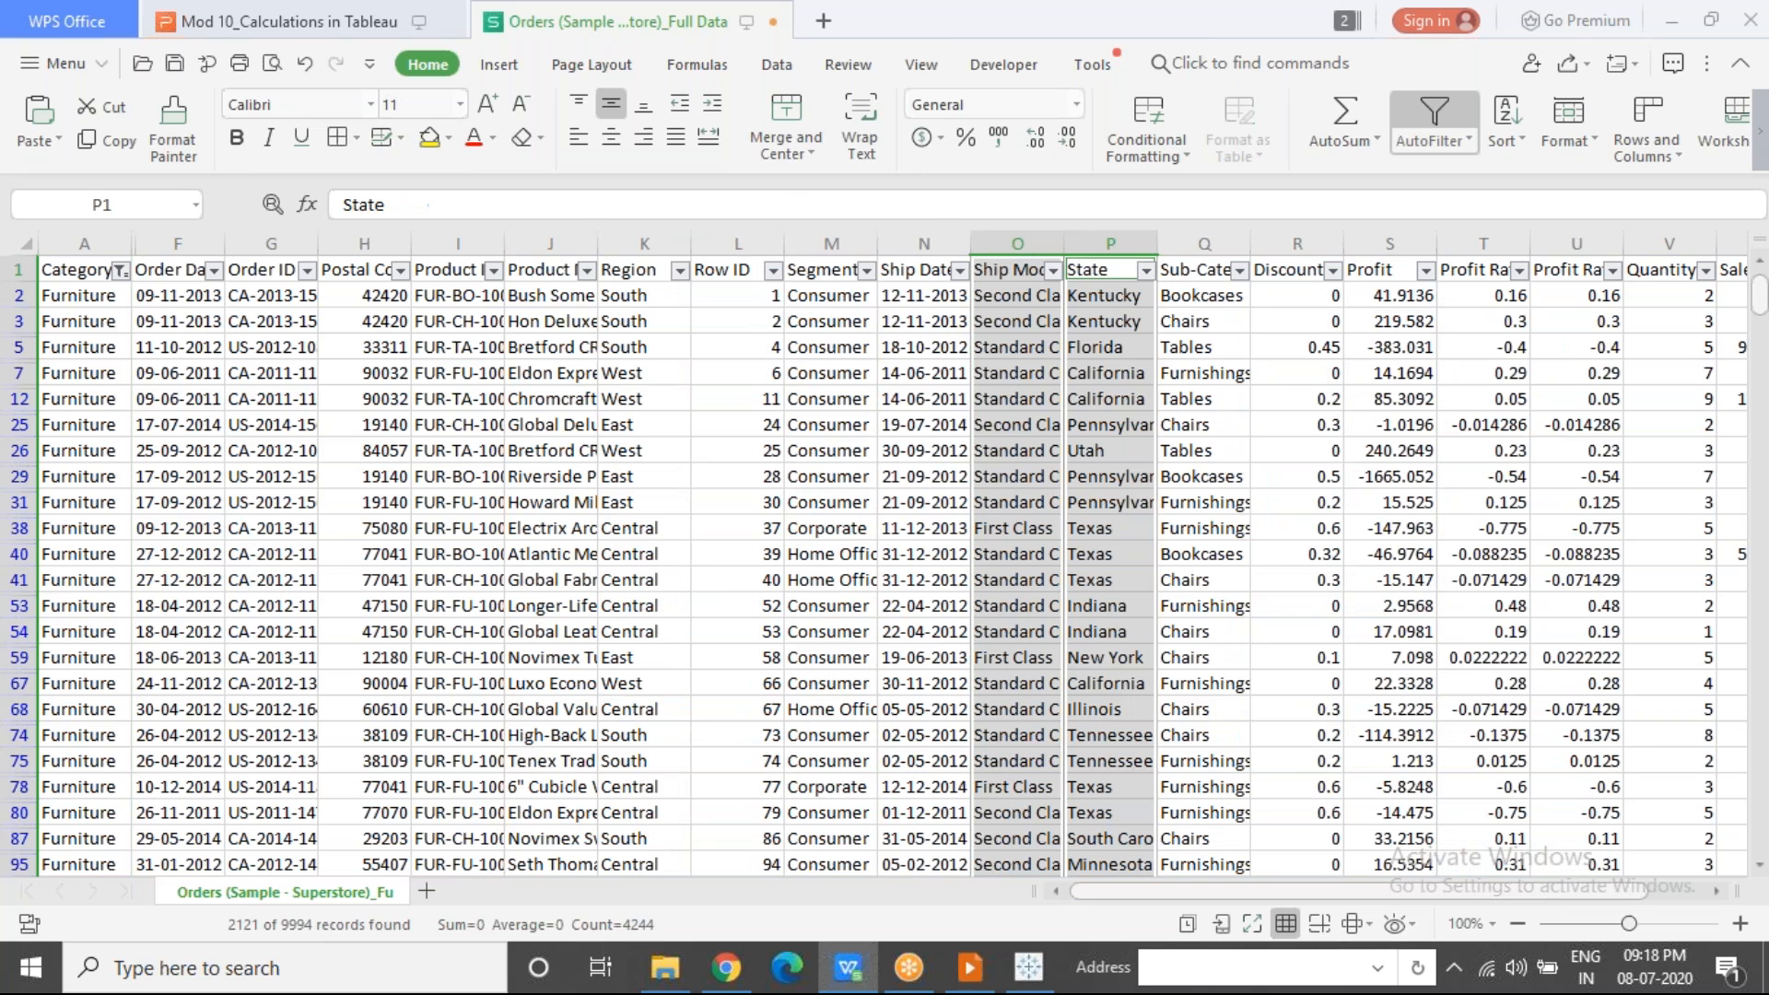
ctrl+click(940, 239)
ctrl+click(829, 239)
ctrl+click(763, 238)
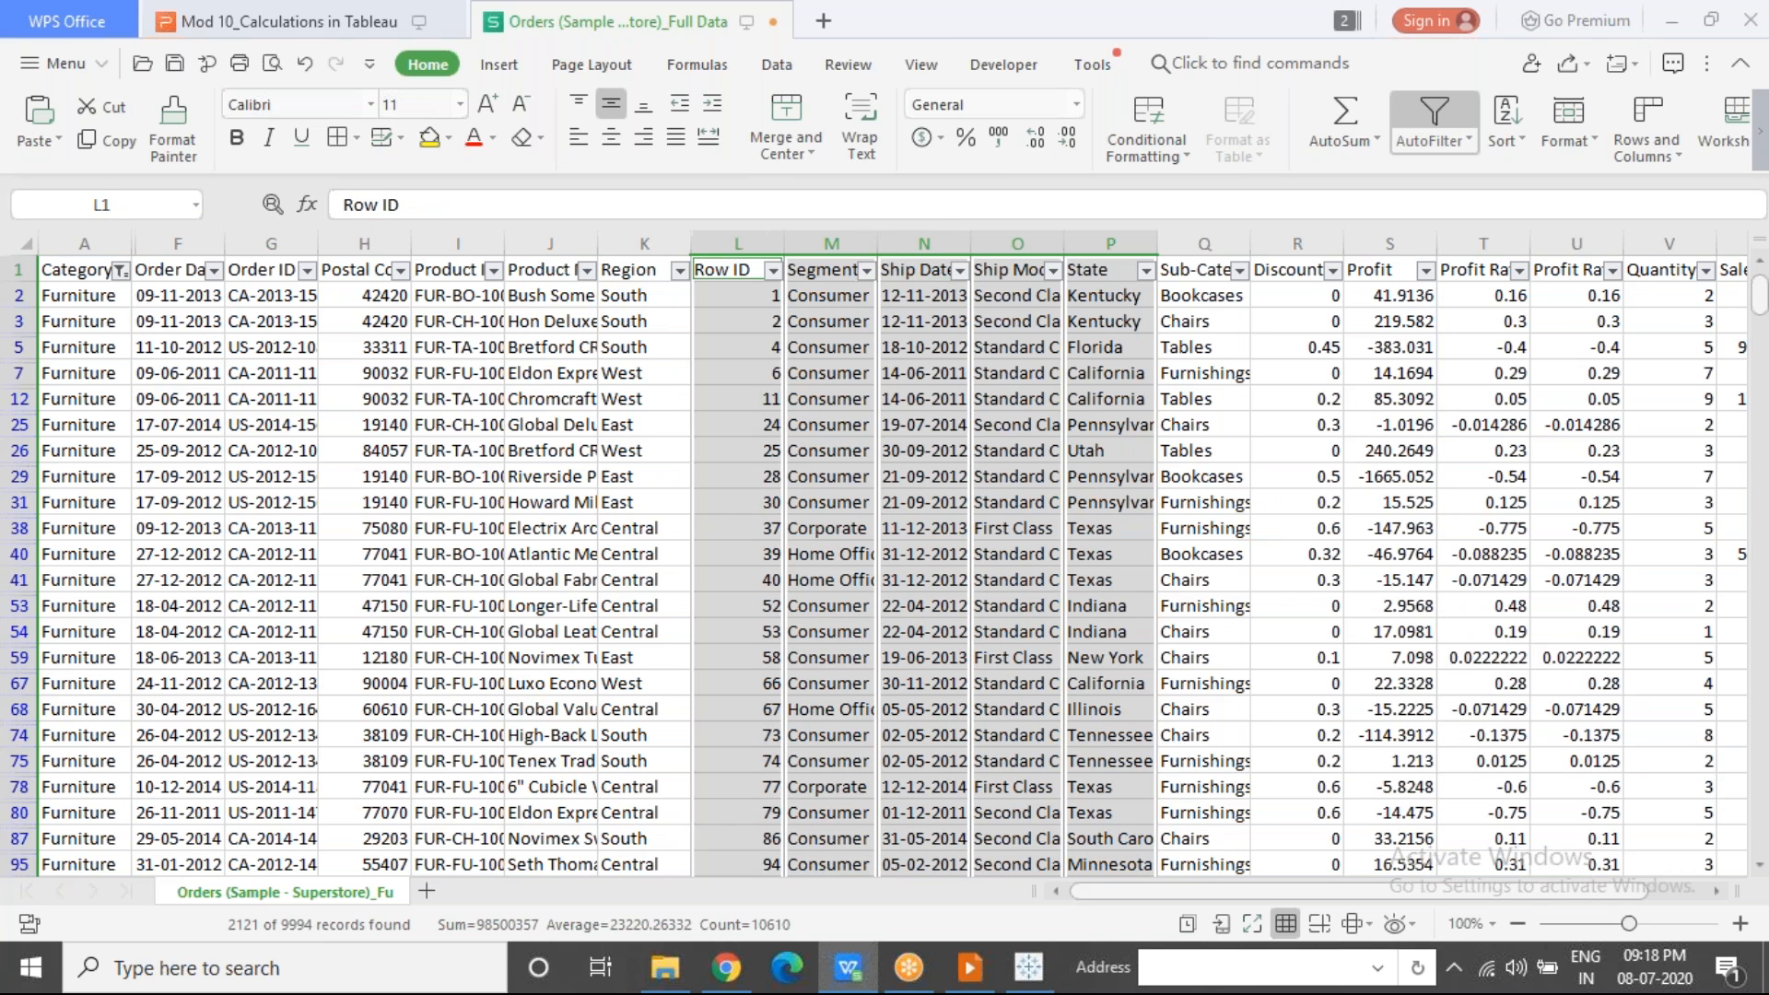
ctrl+click(565, 239)
ctrl+click(463, 241)
ctrl+click(378, 241)
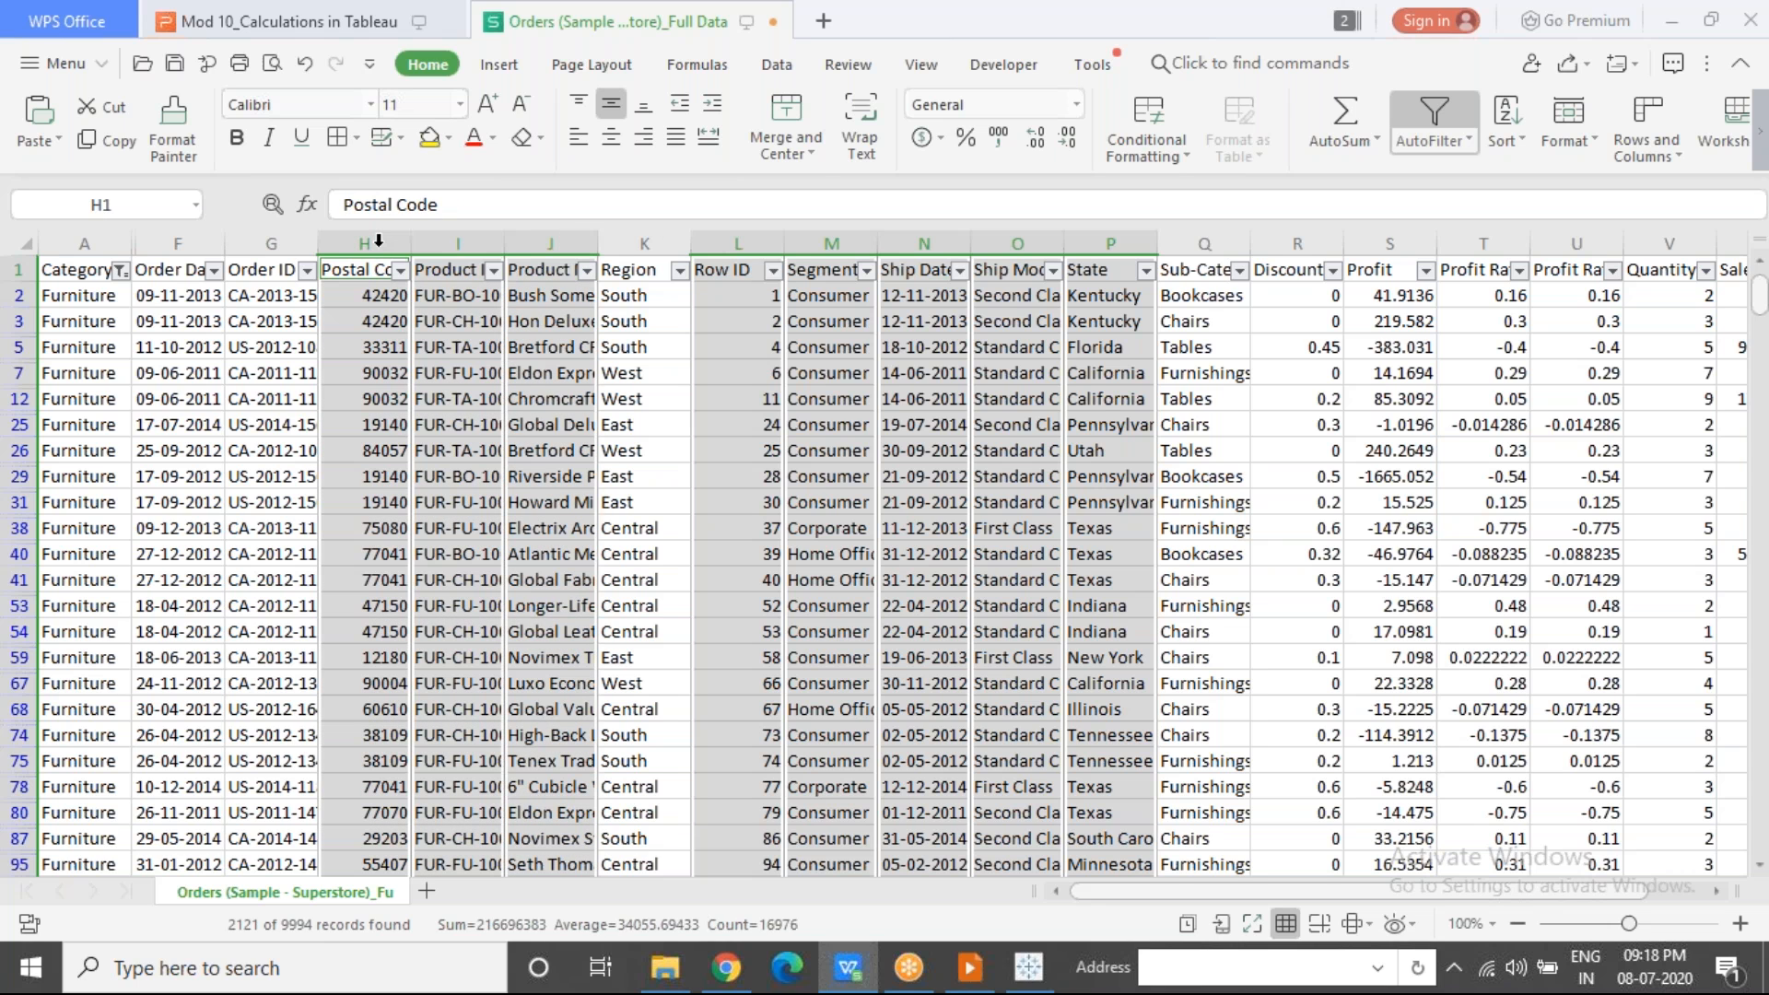
right_click(378, 240)
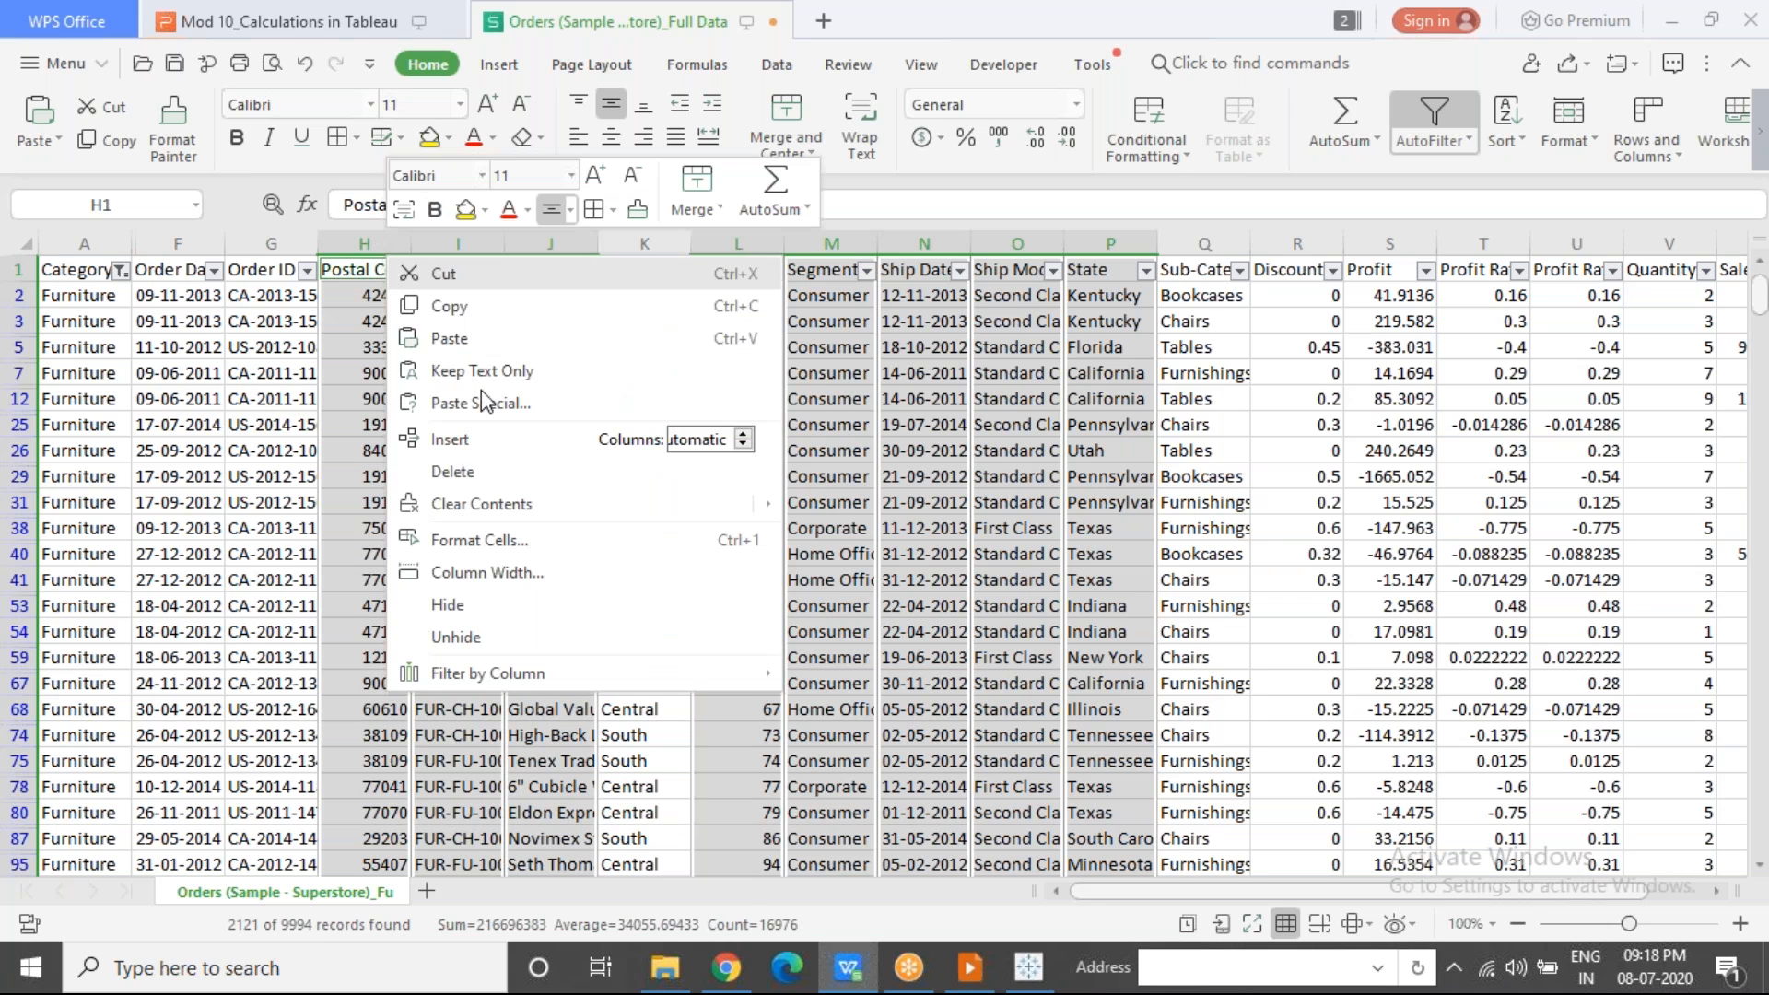
click(498, 603)
Step: Check the Profit column's sum for the Furniture rows and compare it with the Category breakdown in Tableau
click(107, 244)
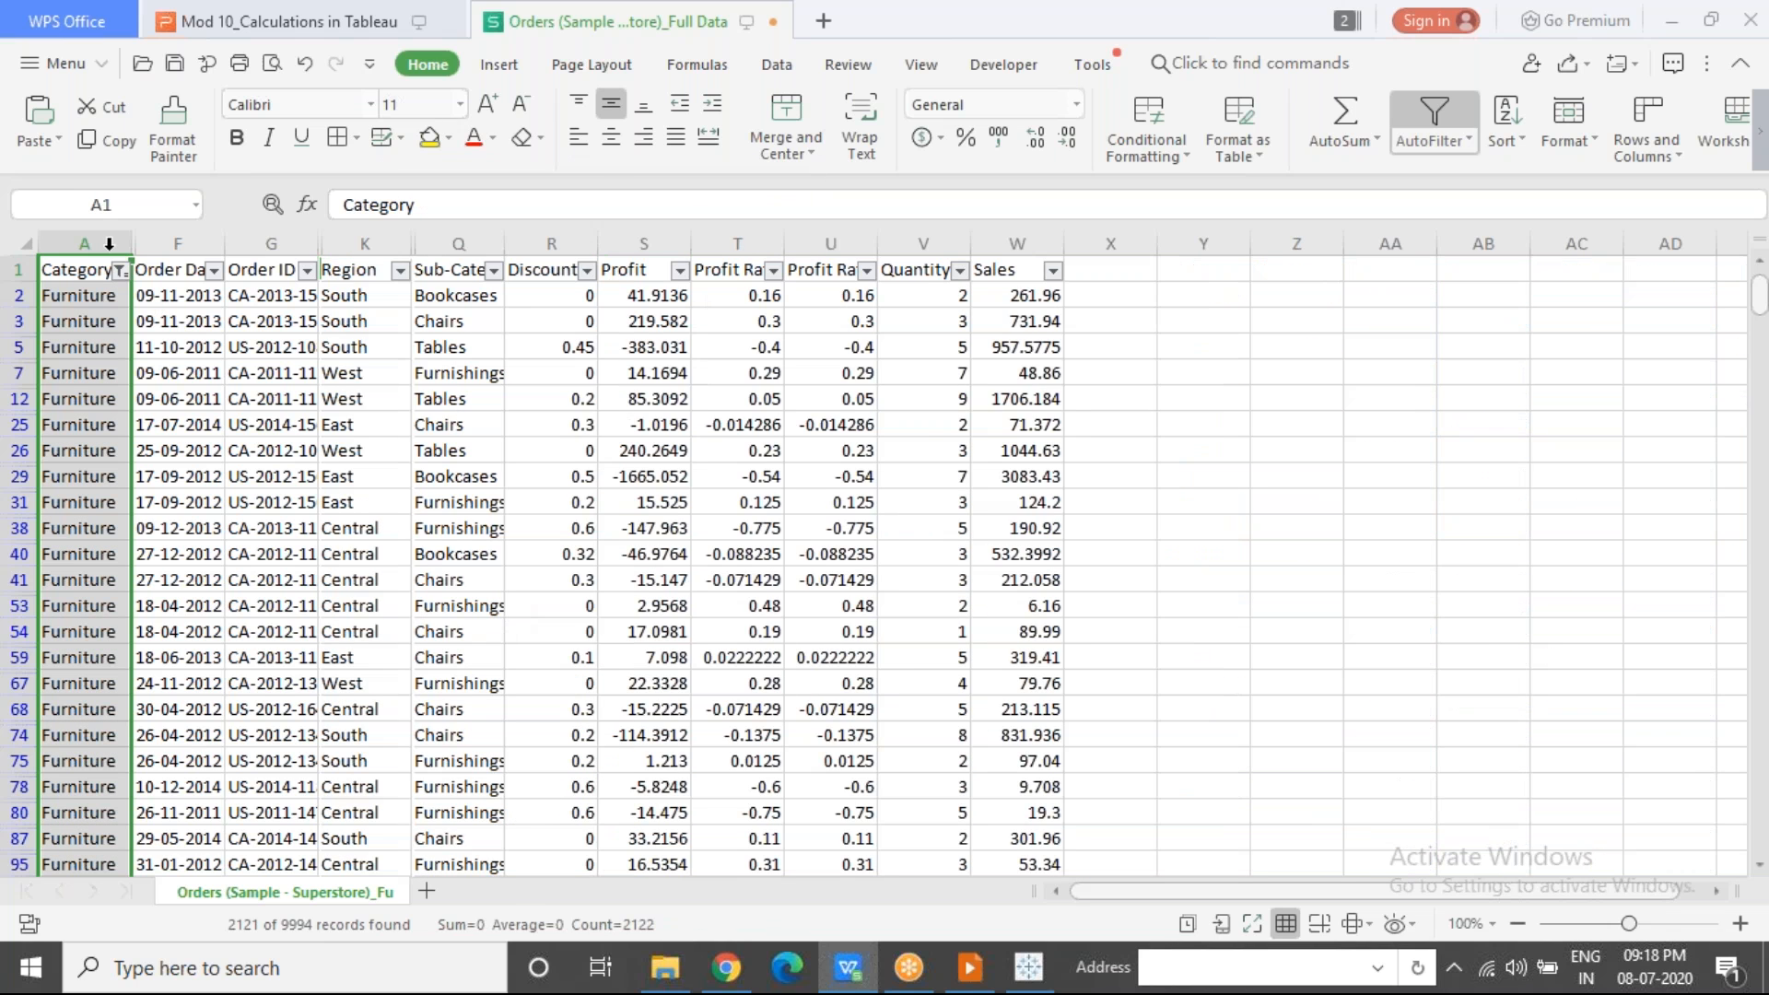
click(658, 236)
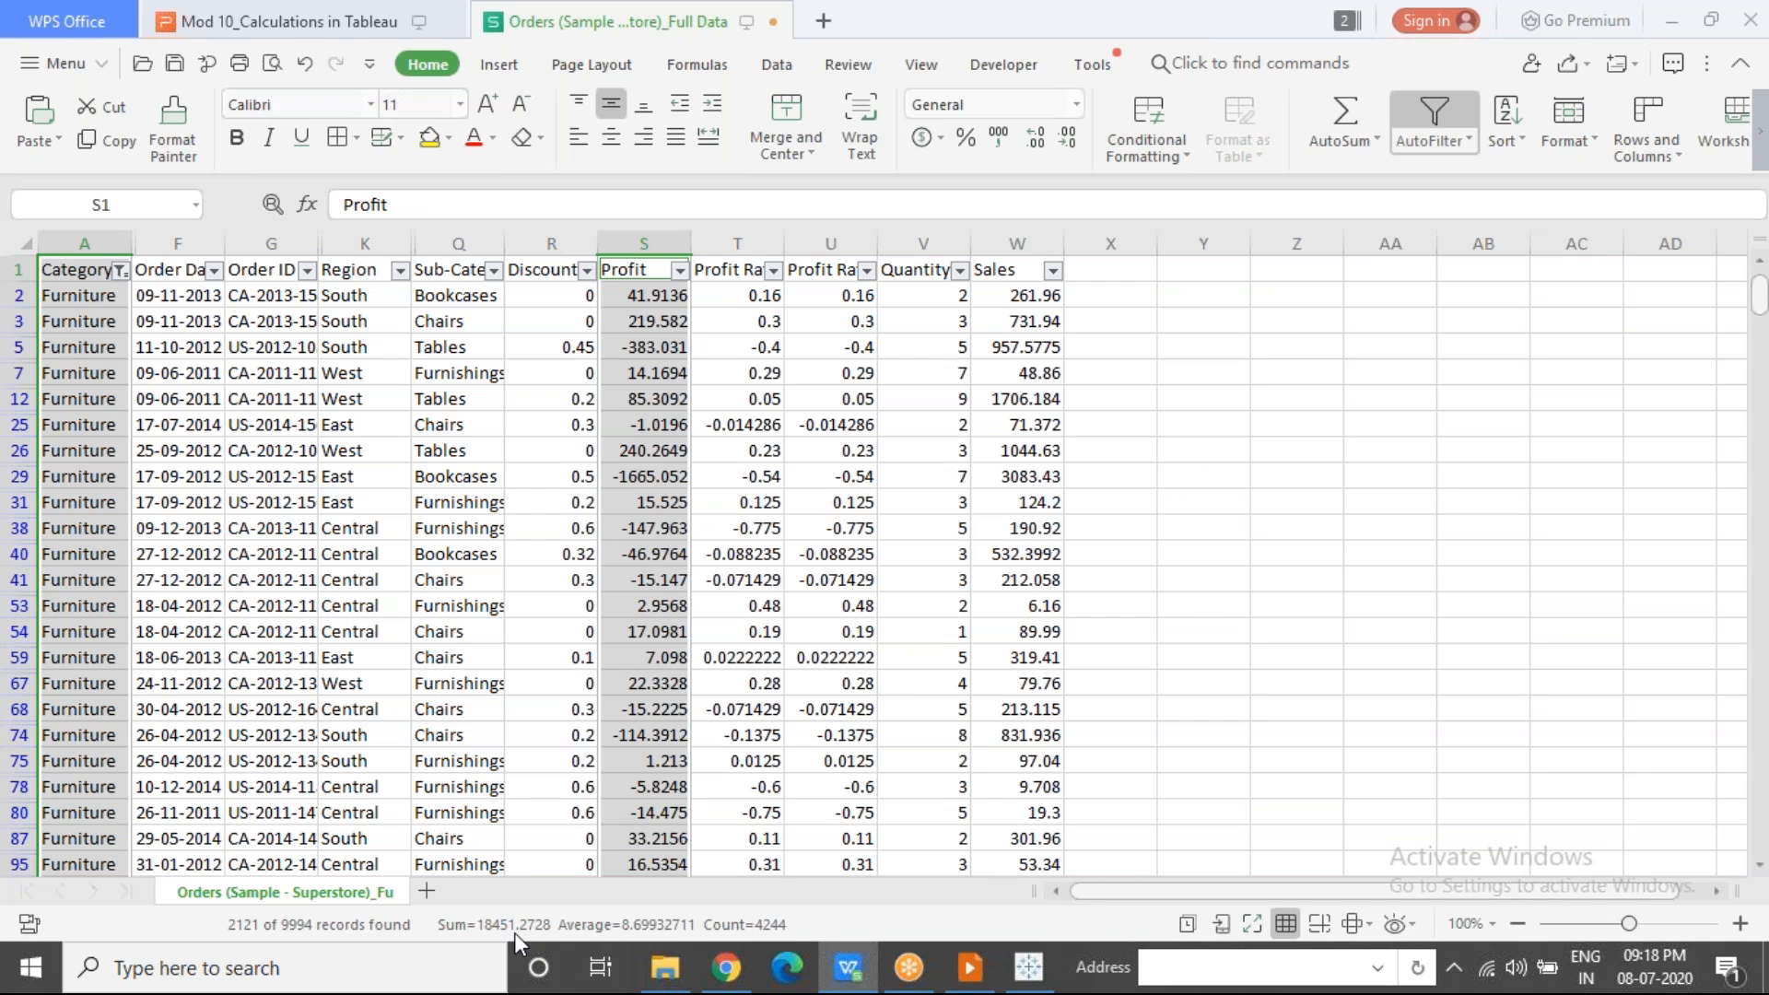
key(alt+Tab)
Step: Highlight Office Supplies in the Tableau view, and filter the WPS Office spreadsheet's Category column to Office Supplies only
click(601, 334)
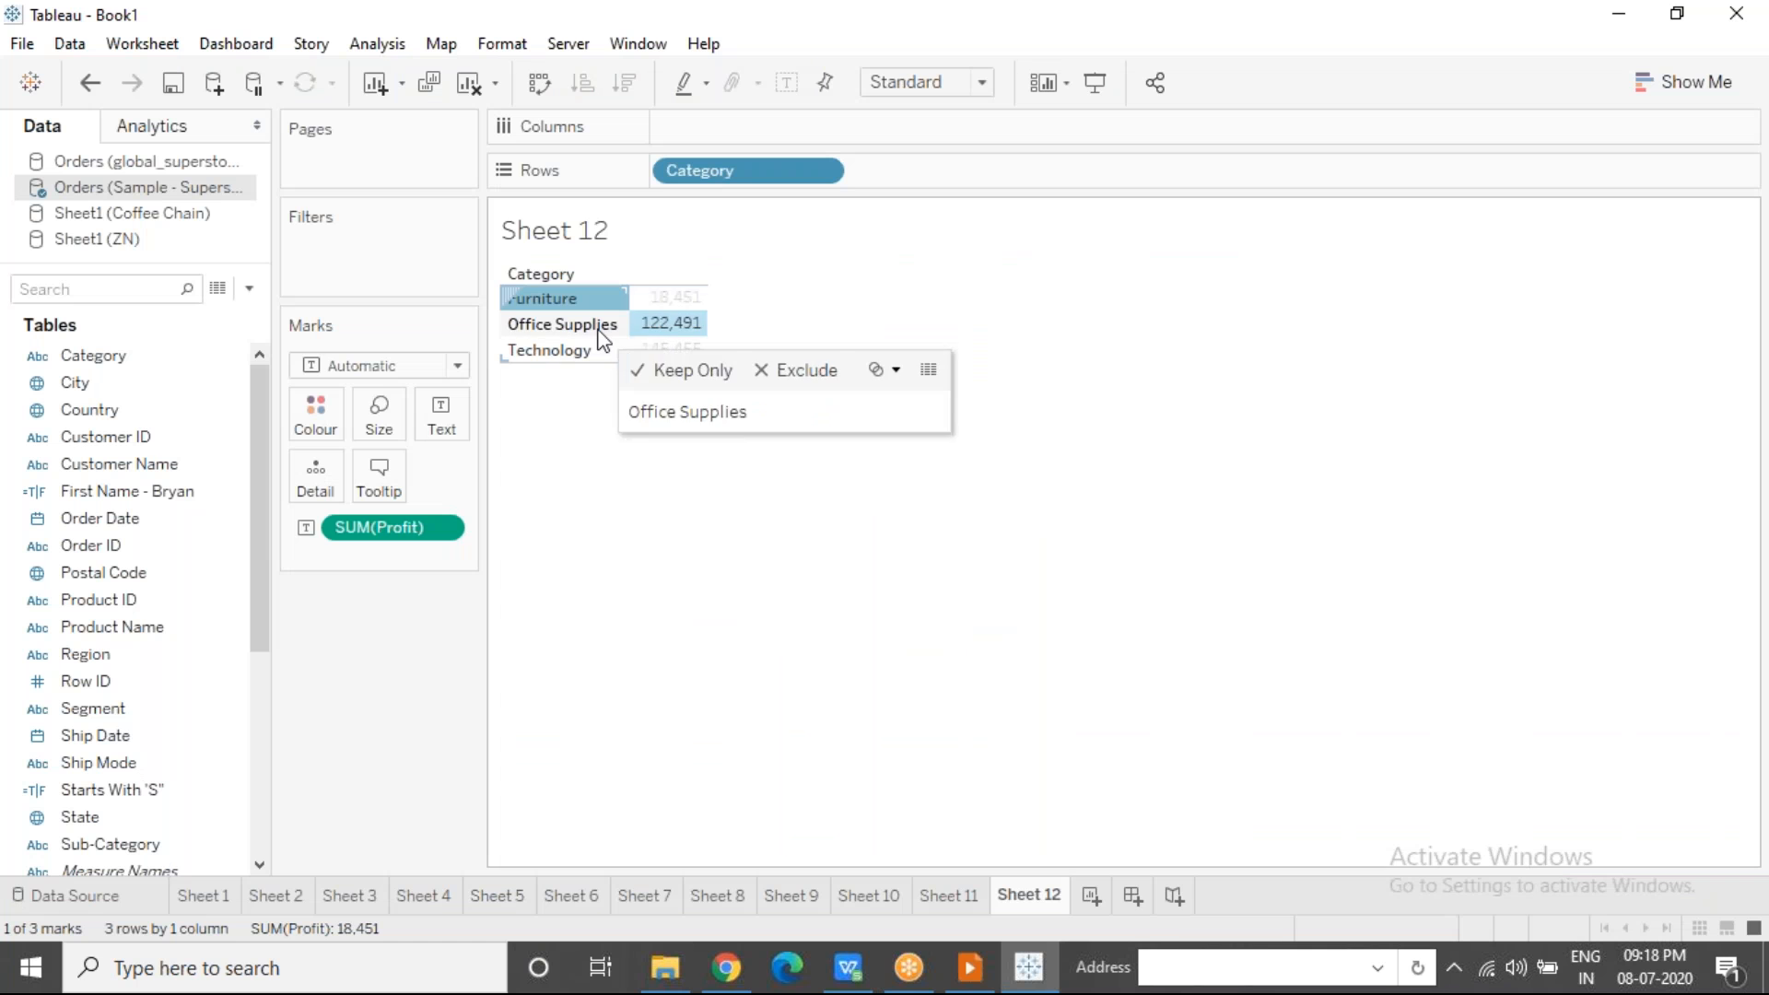
click(600, 334)
key(alt+Tab)
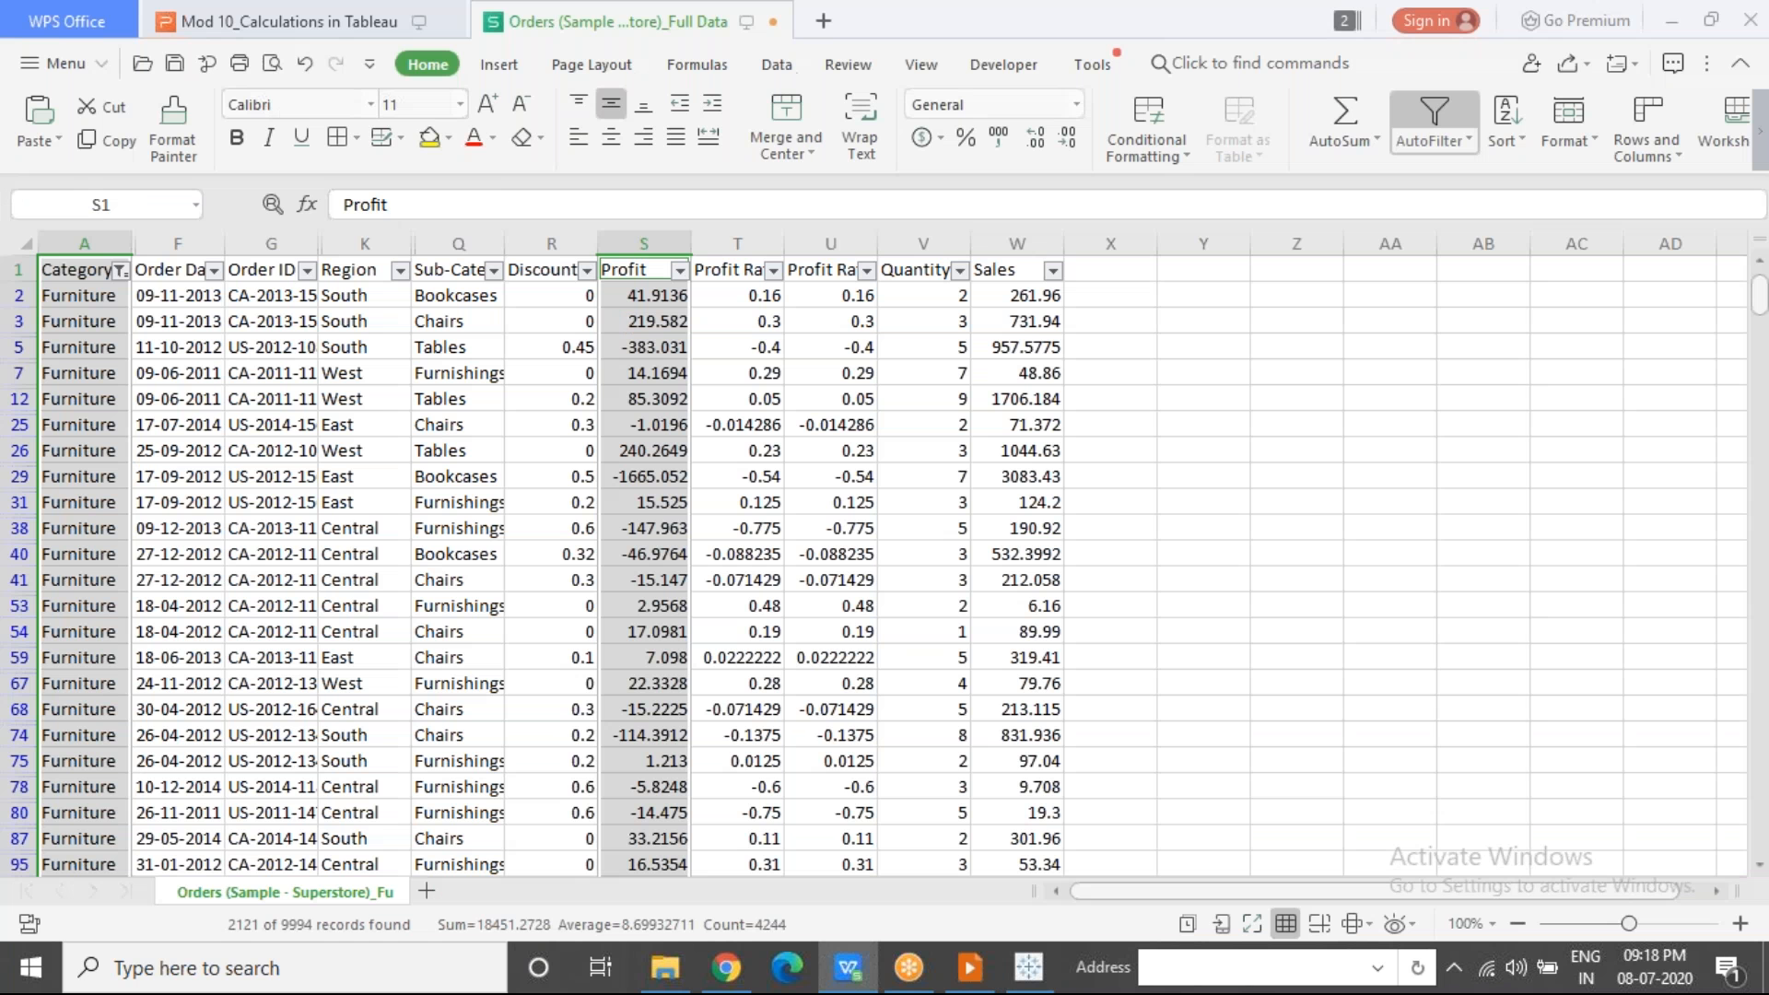
click(236, 400)
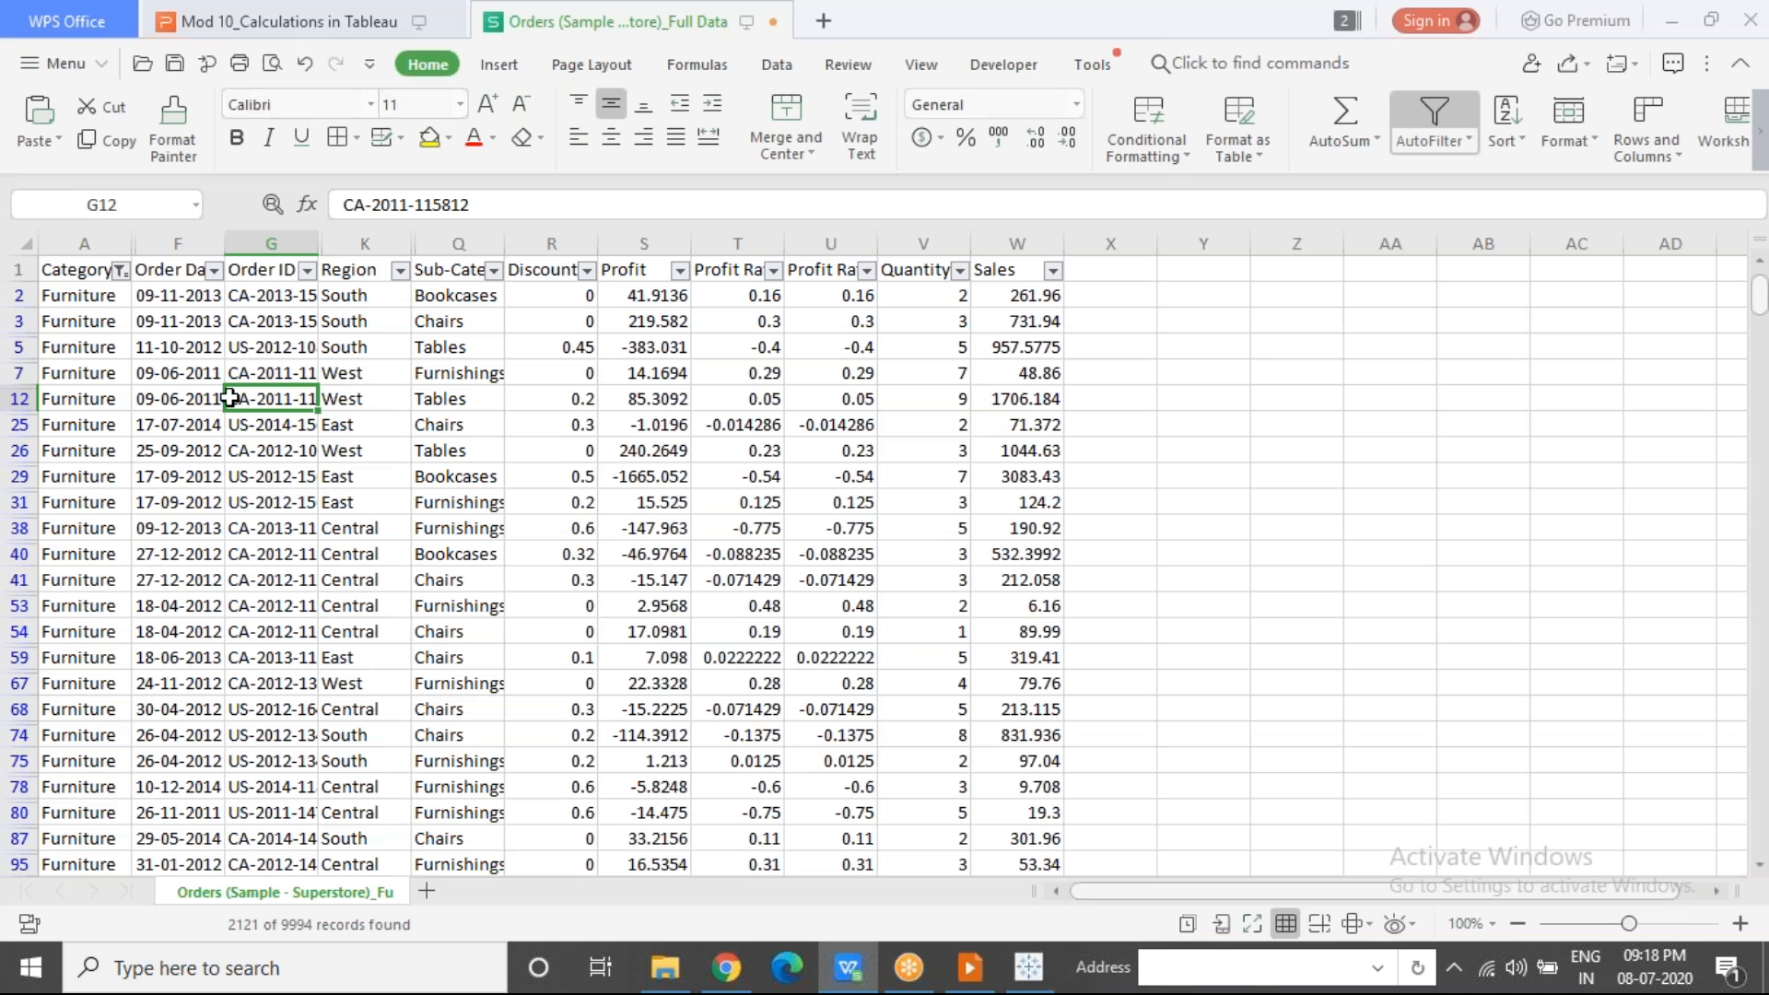
click(124, 275)
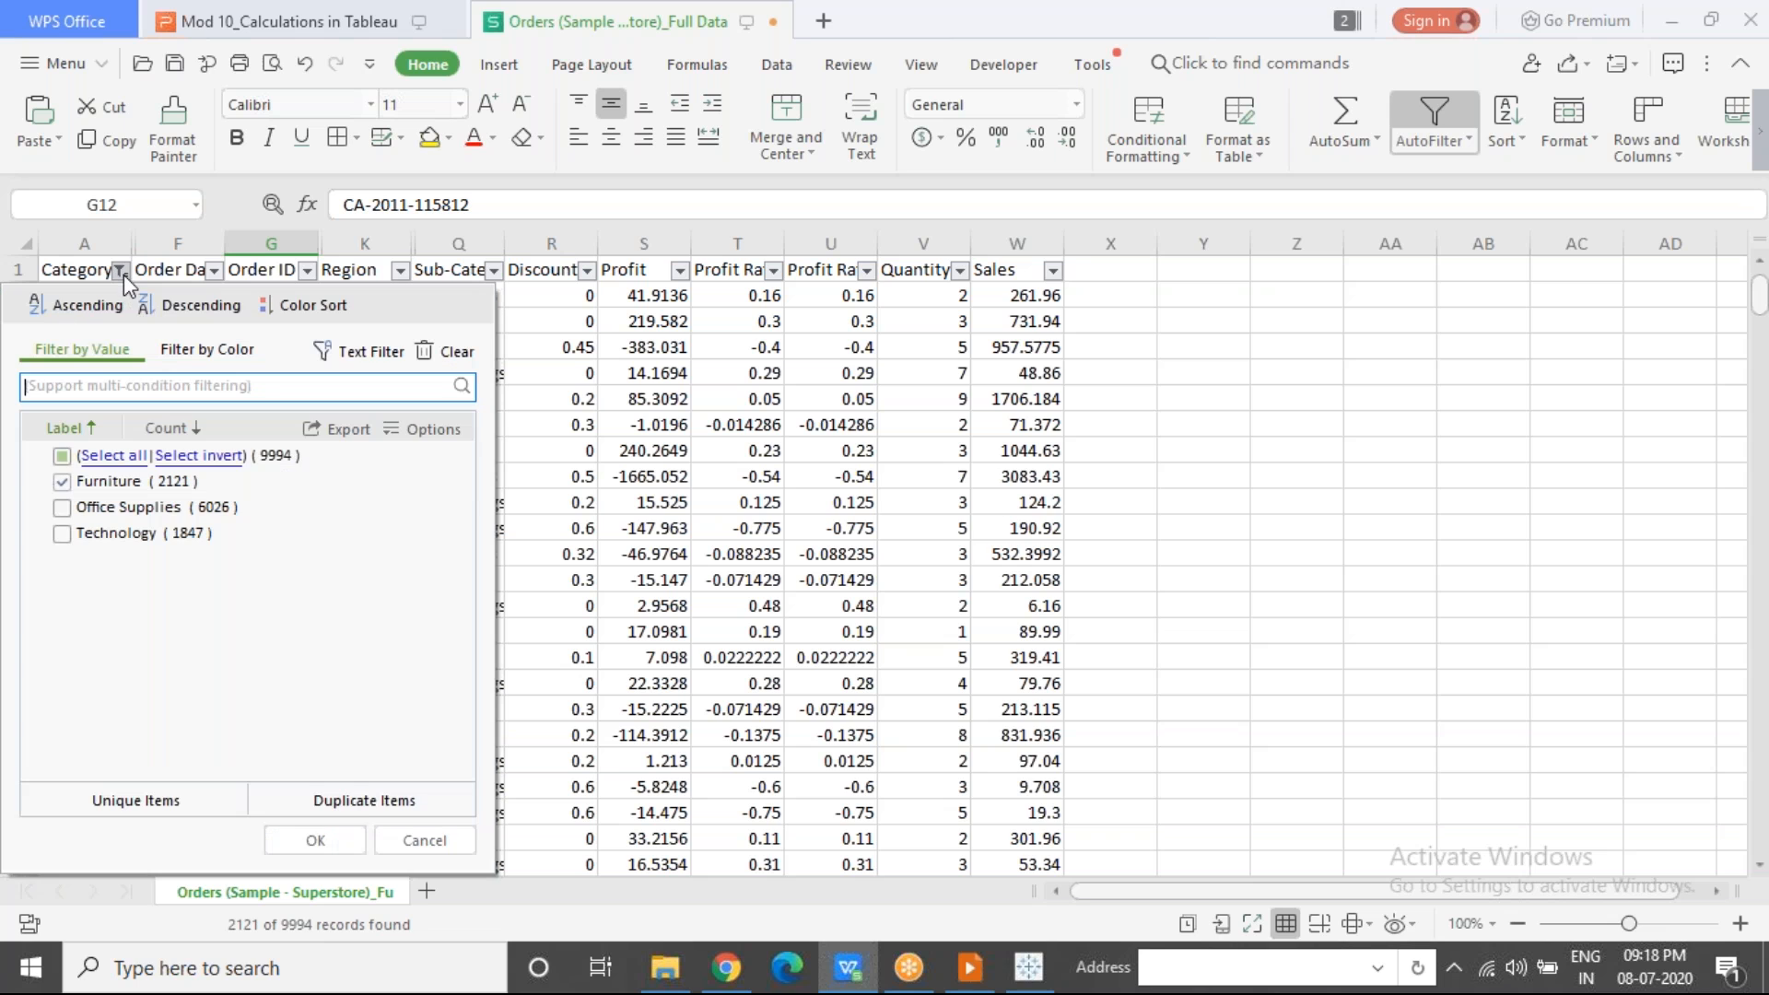
click(61, 481)
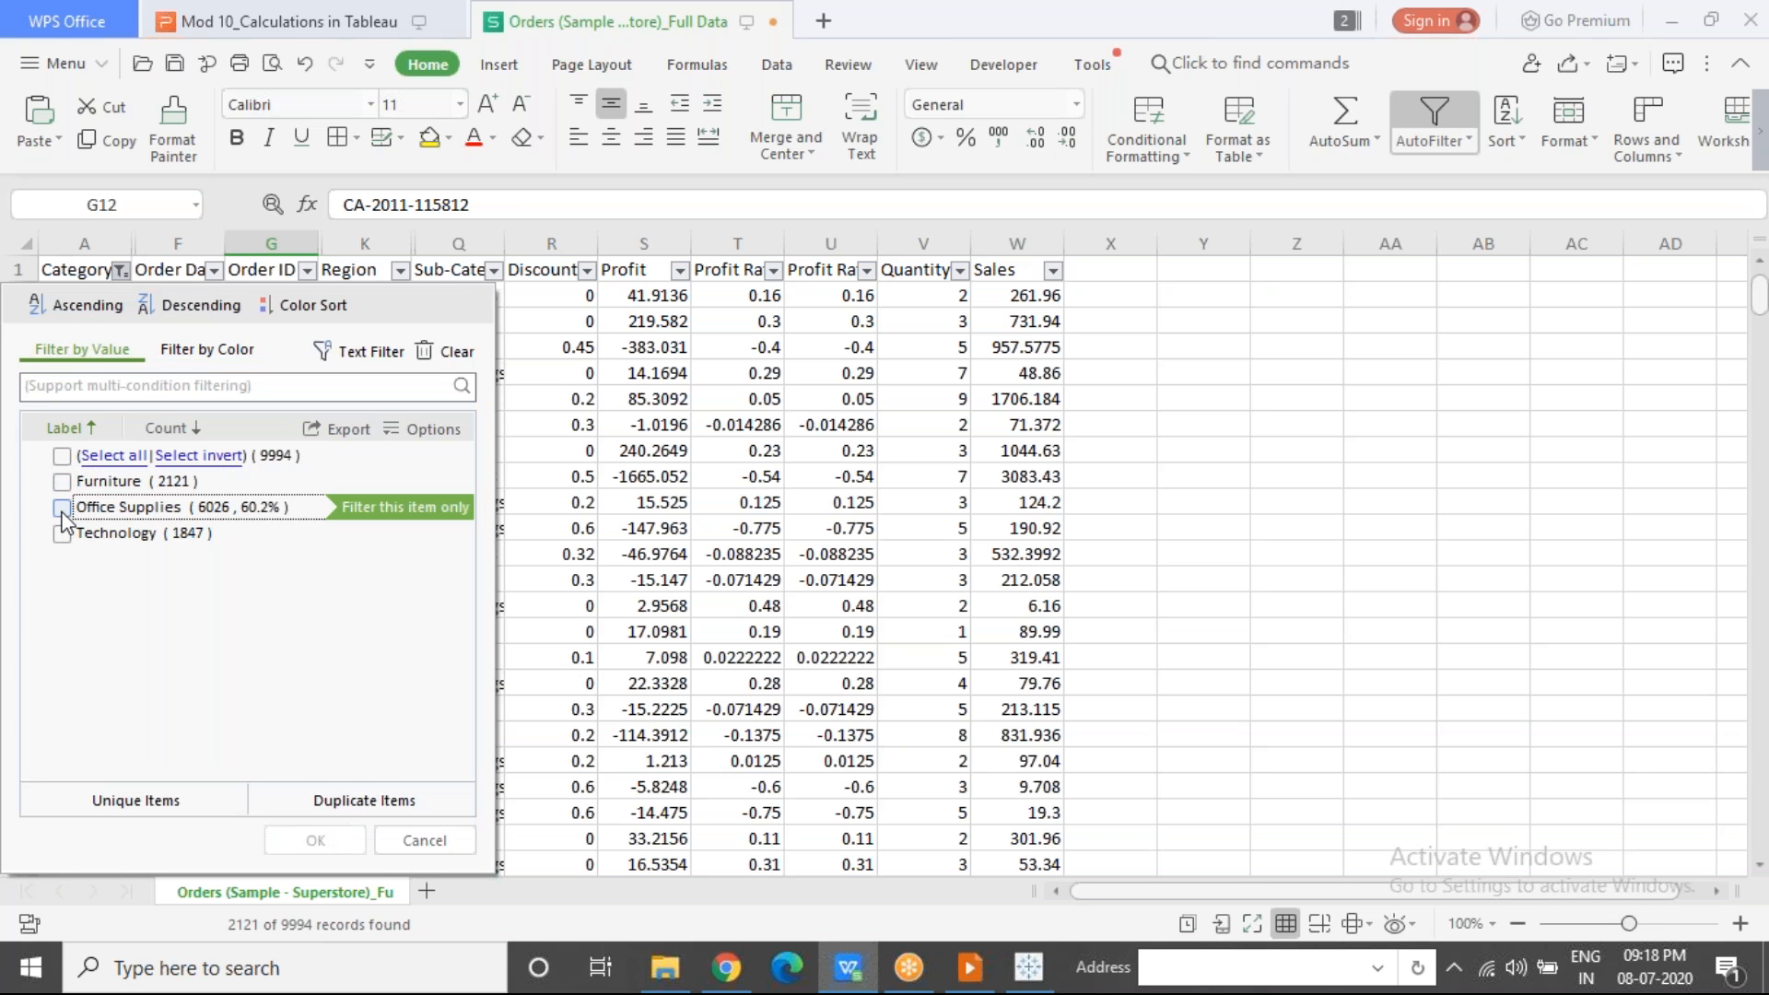
click(62, 508)
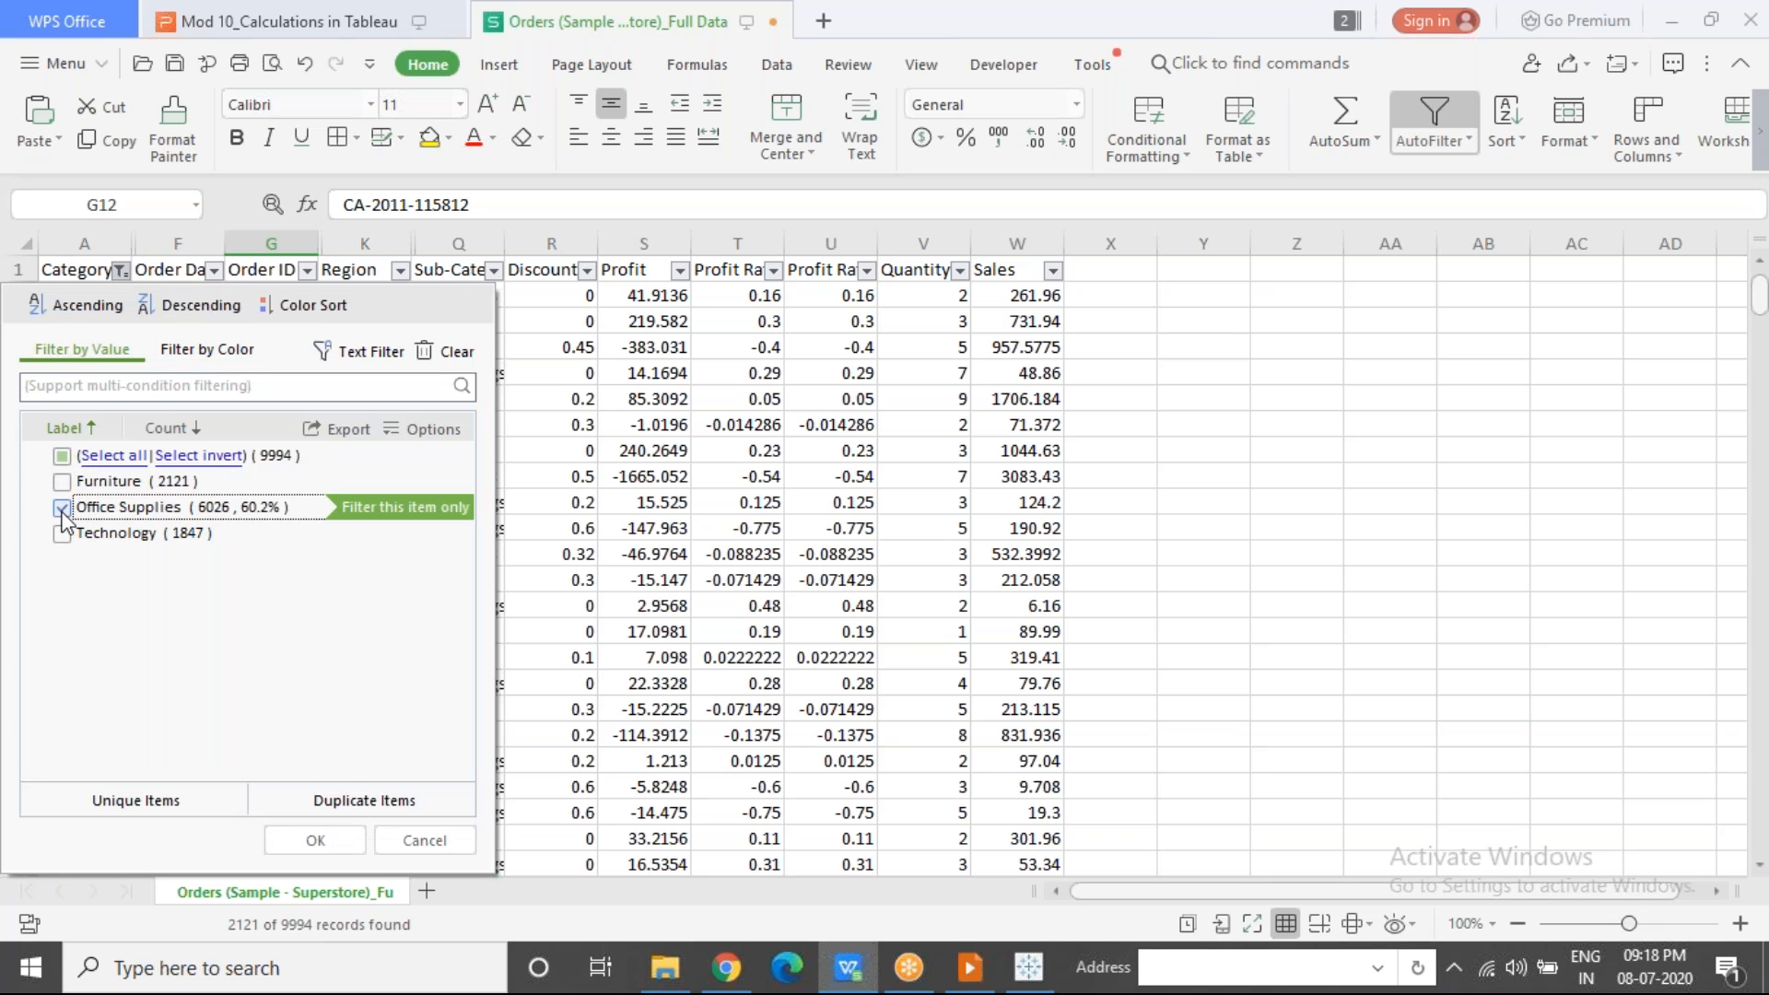
click(280, 838)
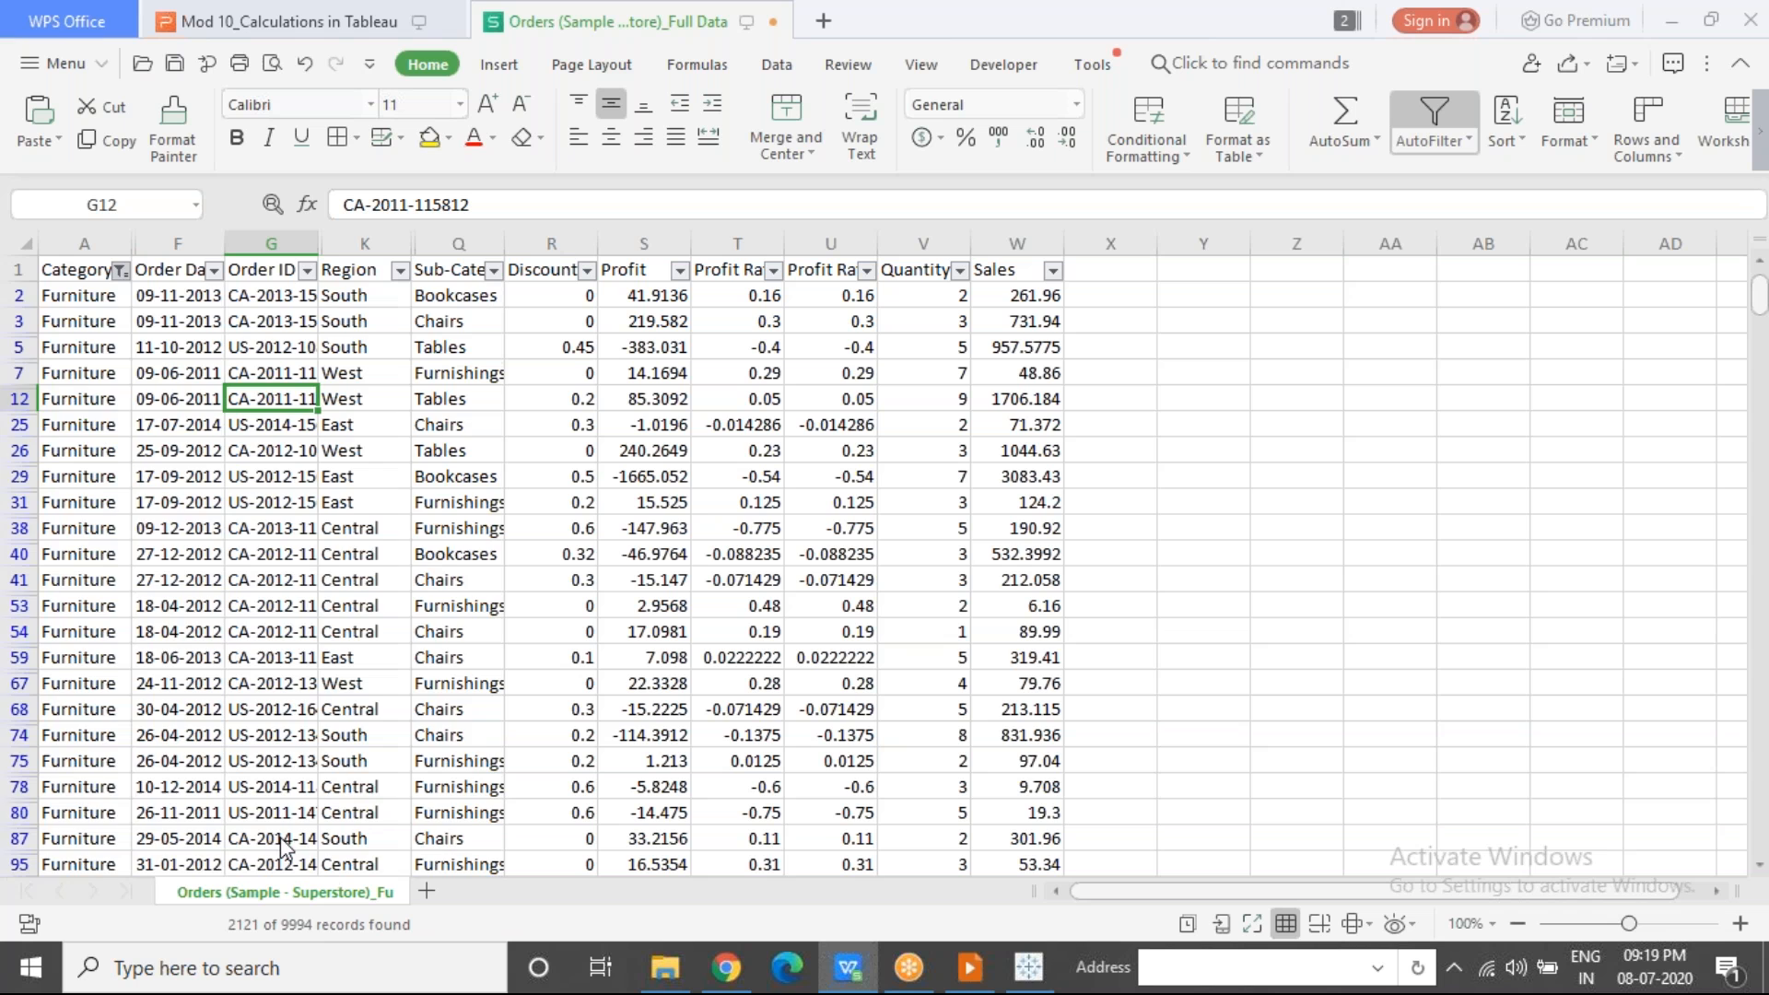
Step: Check the Profit column's sum for the Office Supplies rows against the Category breakdown in Tableau
click(50, 236)
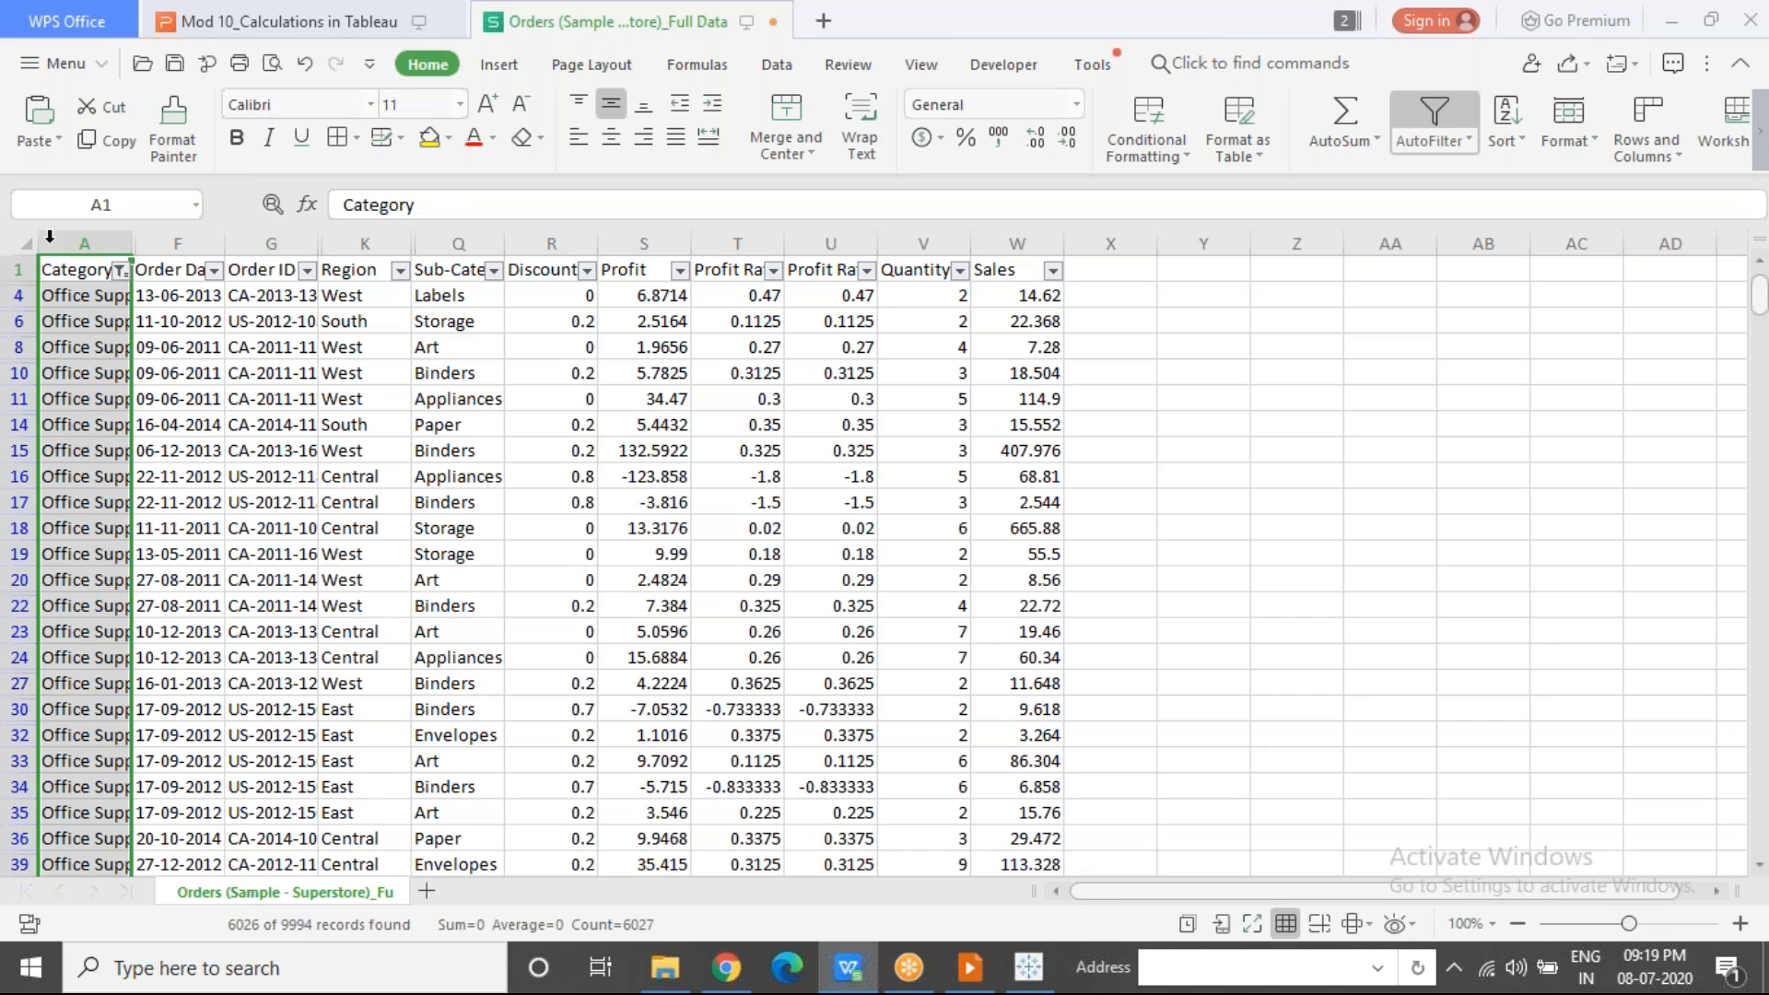
click(644, 241)
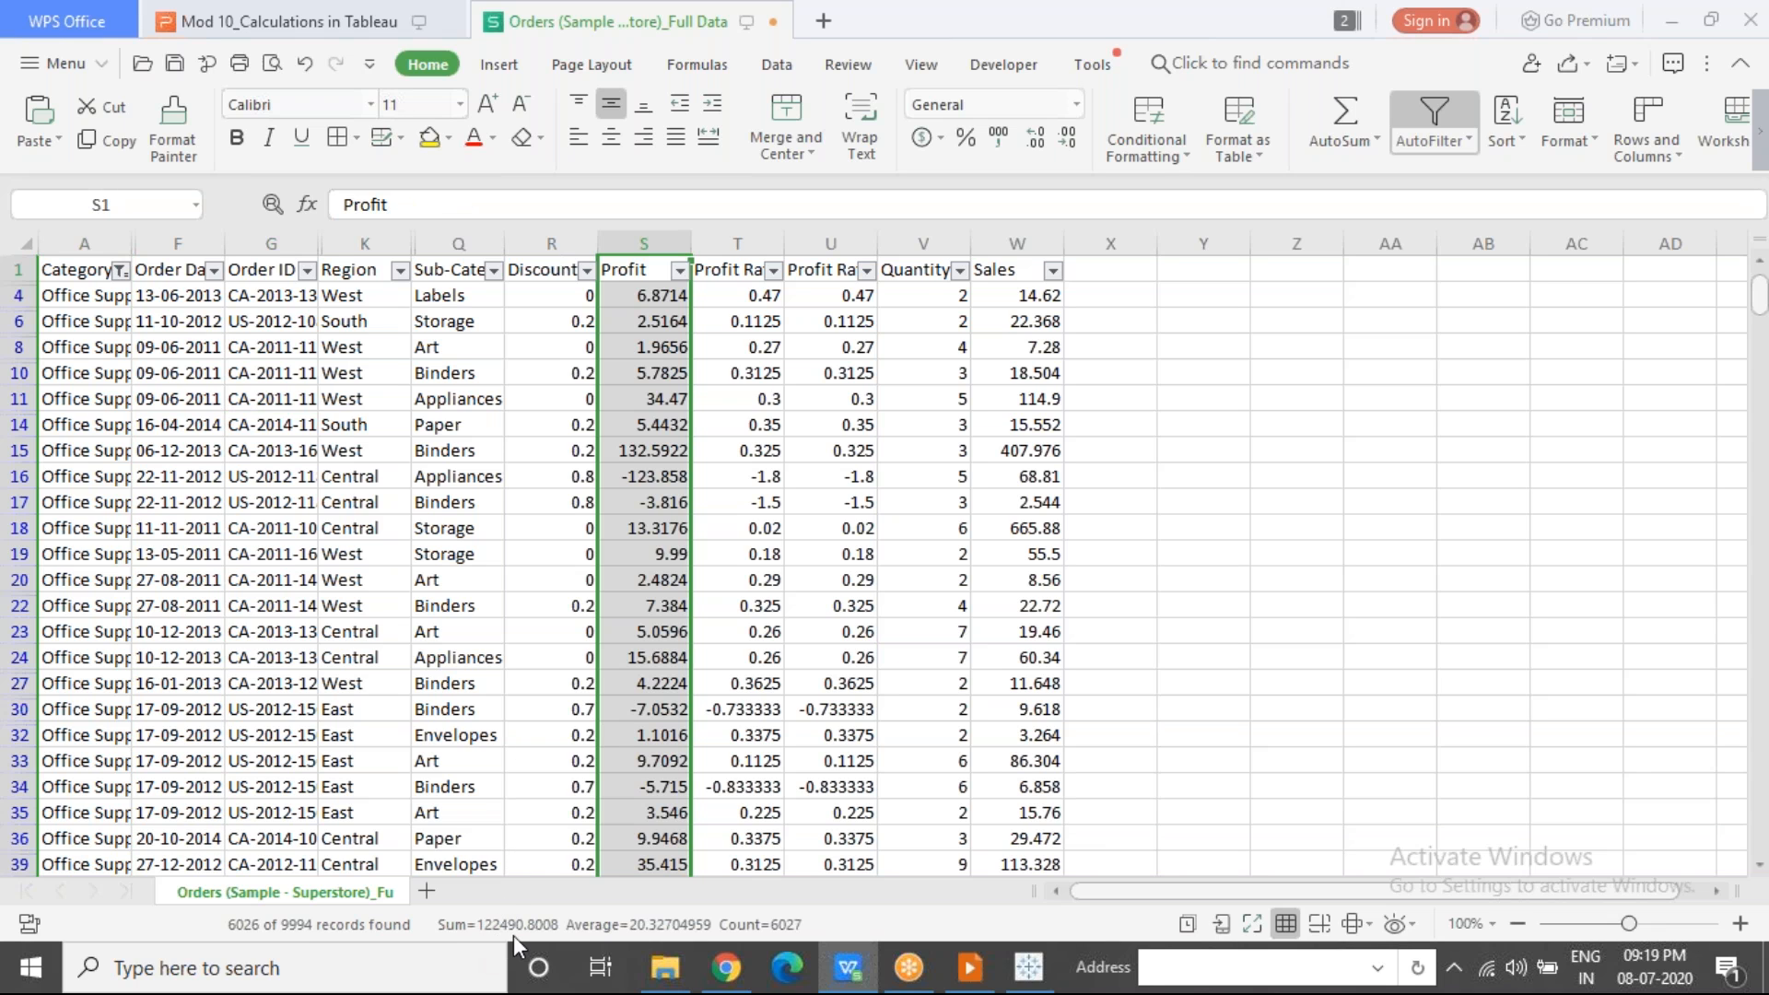
key(alt+Tab)
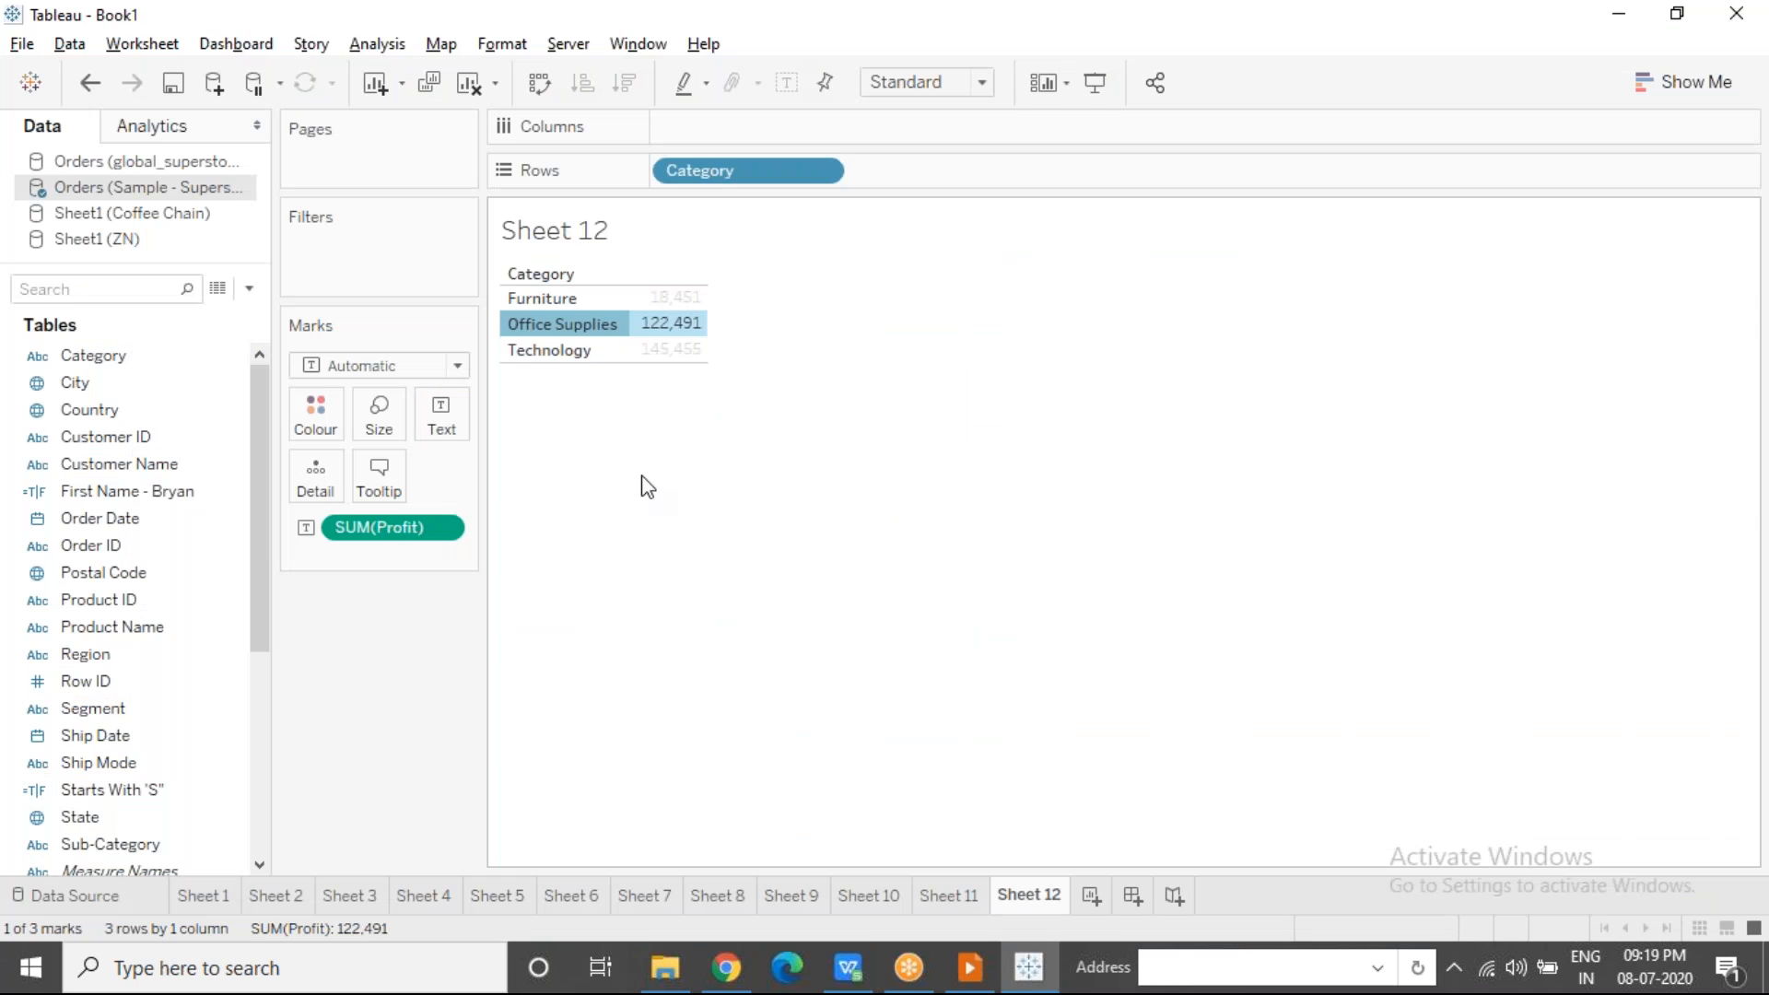
Step: Point out Technology's profit in the Tableau view, and filter the WPS Office spreadsheet's Category column to Technology only
click(655, 355)
click(577, 447)
key(alt+Tab)
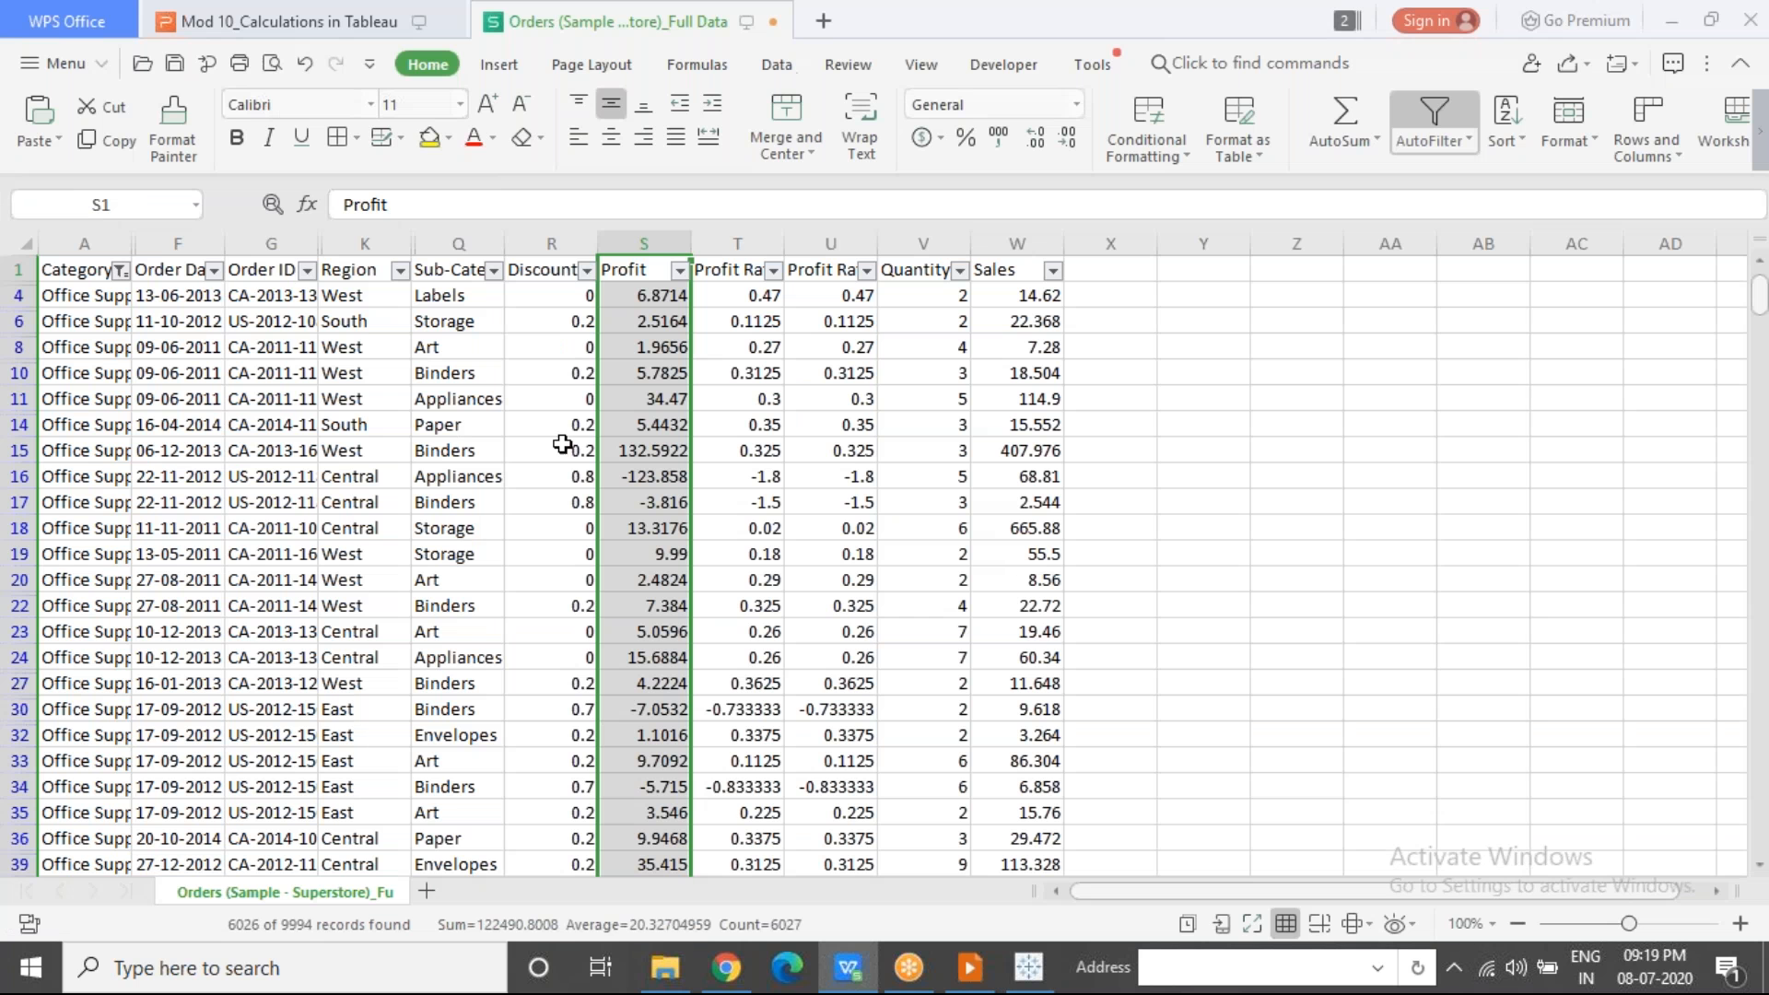
click(120, 270)
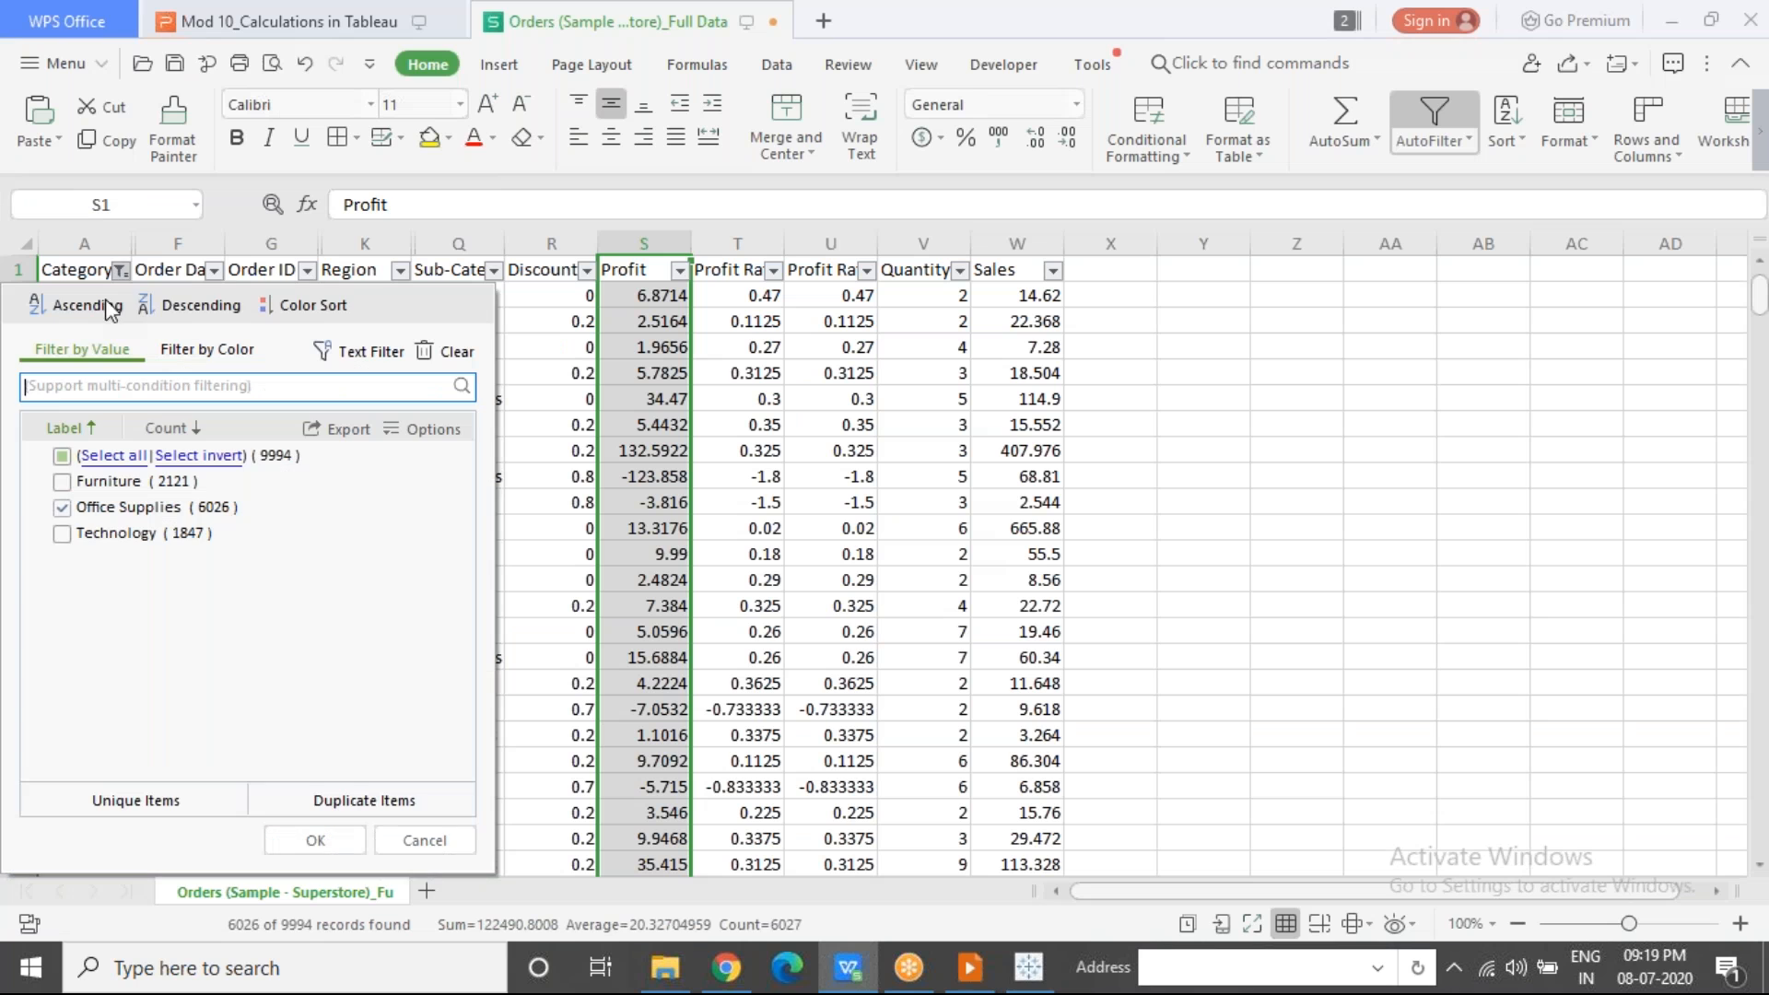
click(62, 533)
click(62, 508)
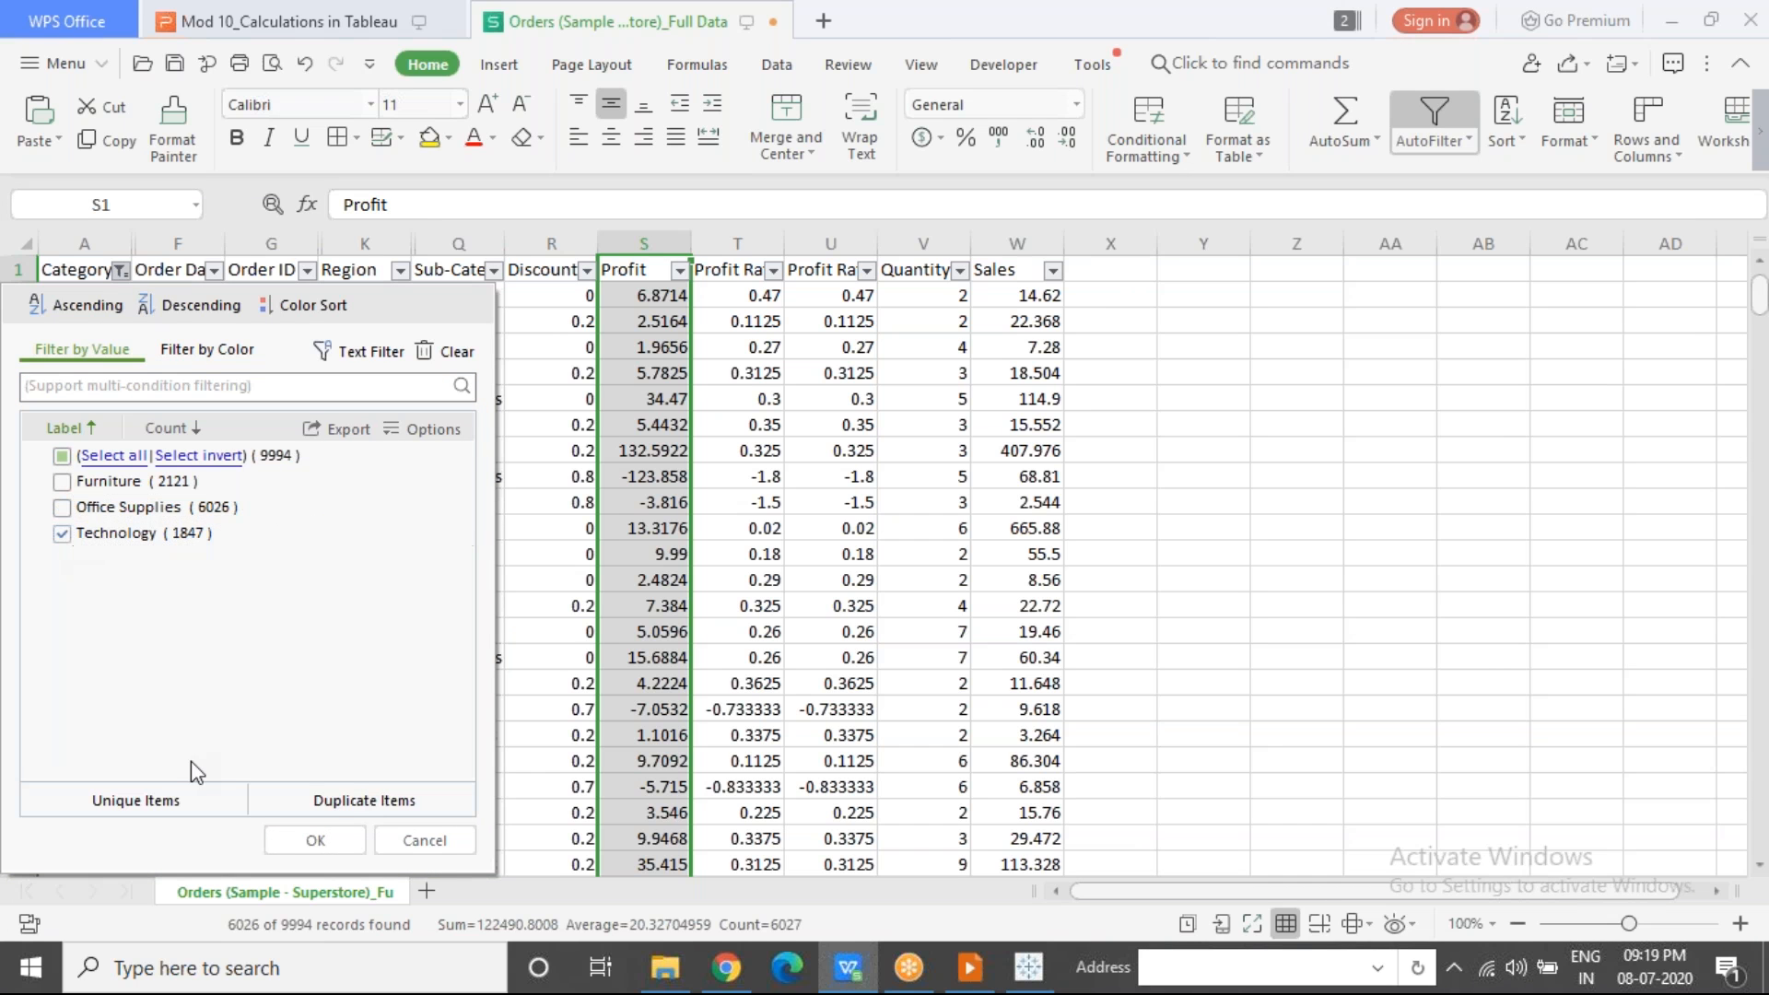
click(295, 840)
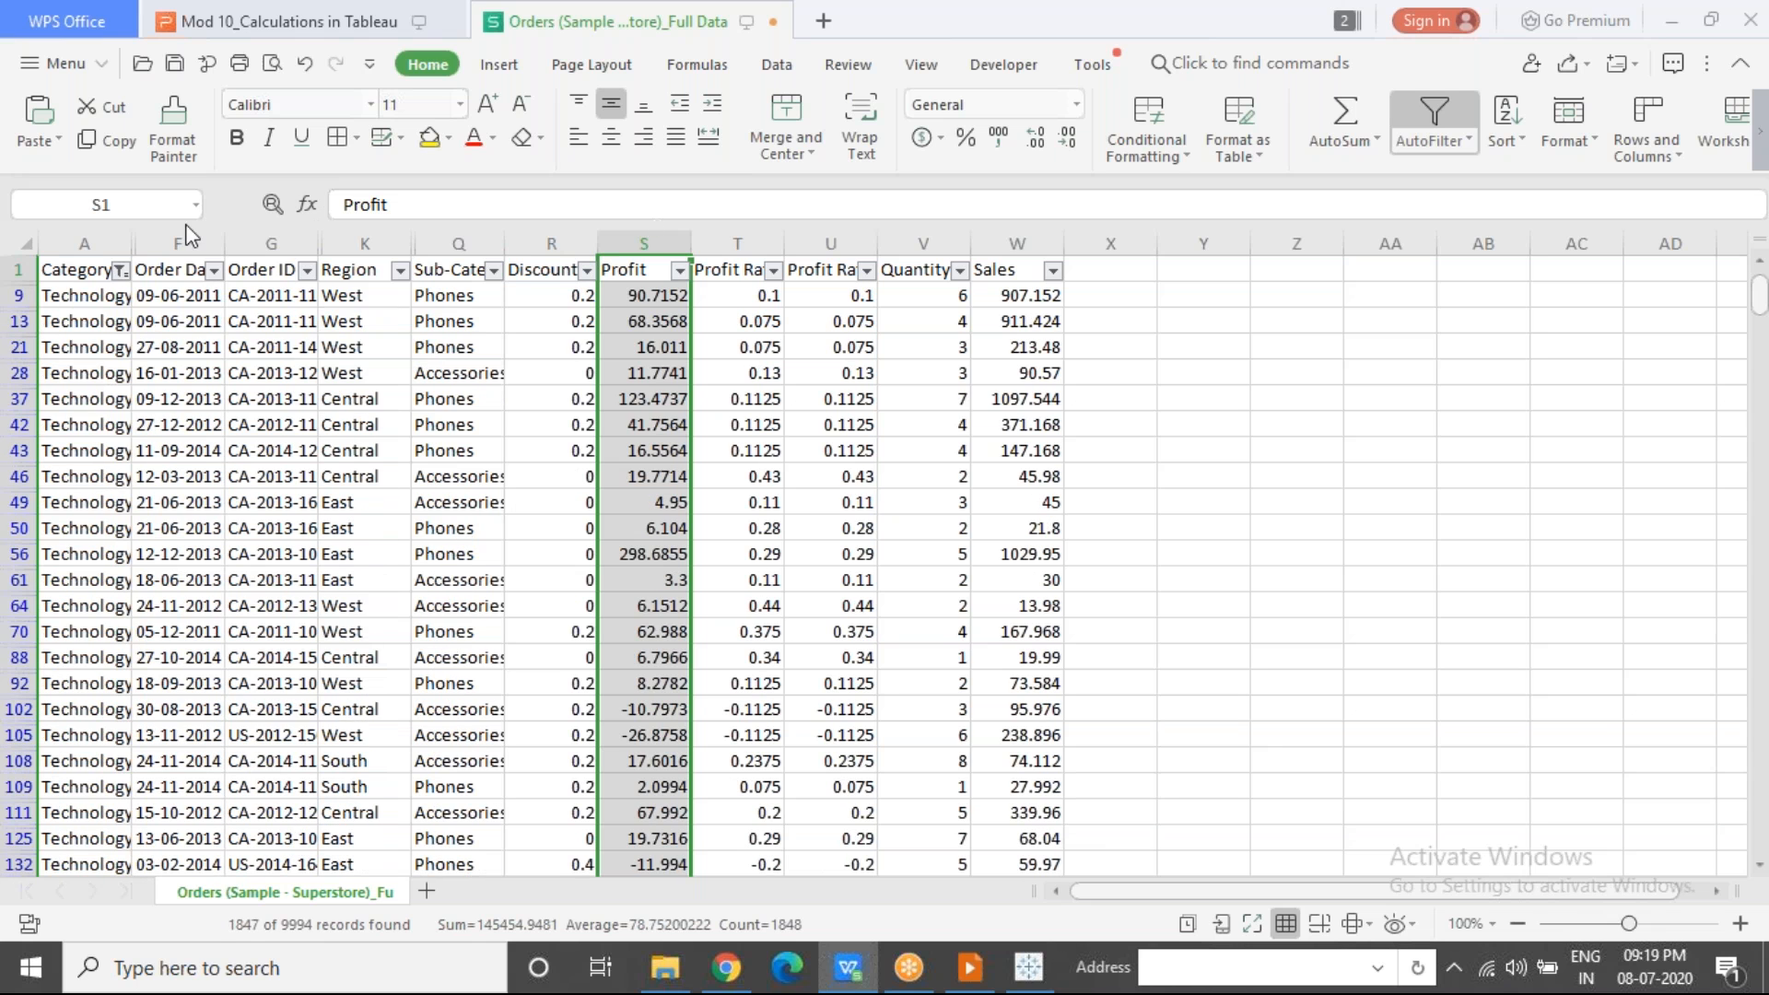
Step: Check the Profit column's sum for the Technology rows and compare it with Technology's profit in the Tableau view
ctrl+click(109, 241)
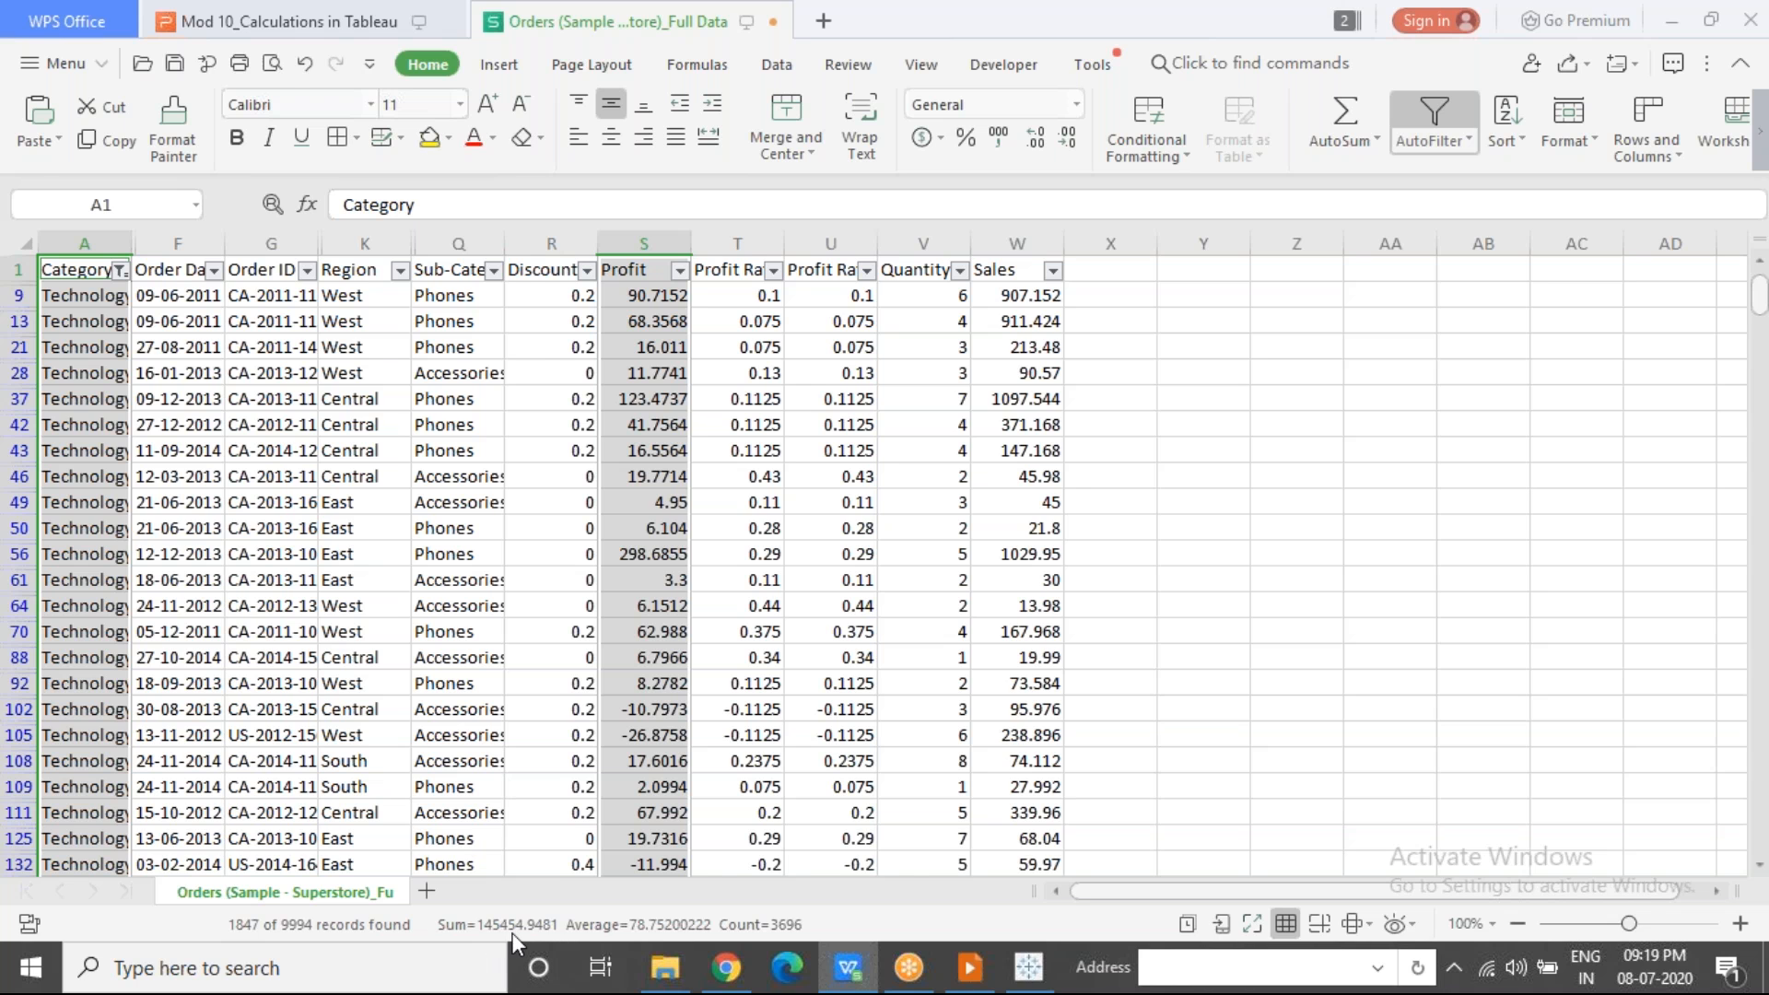
key(alt+Tab)
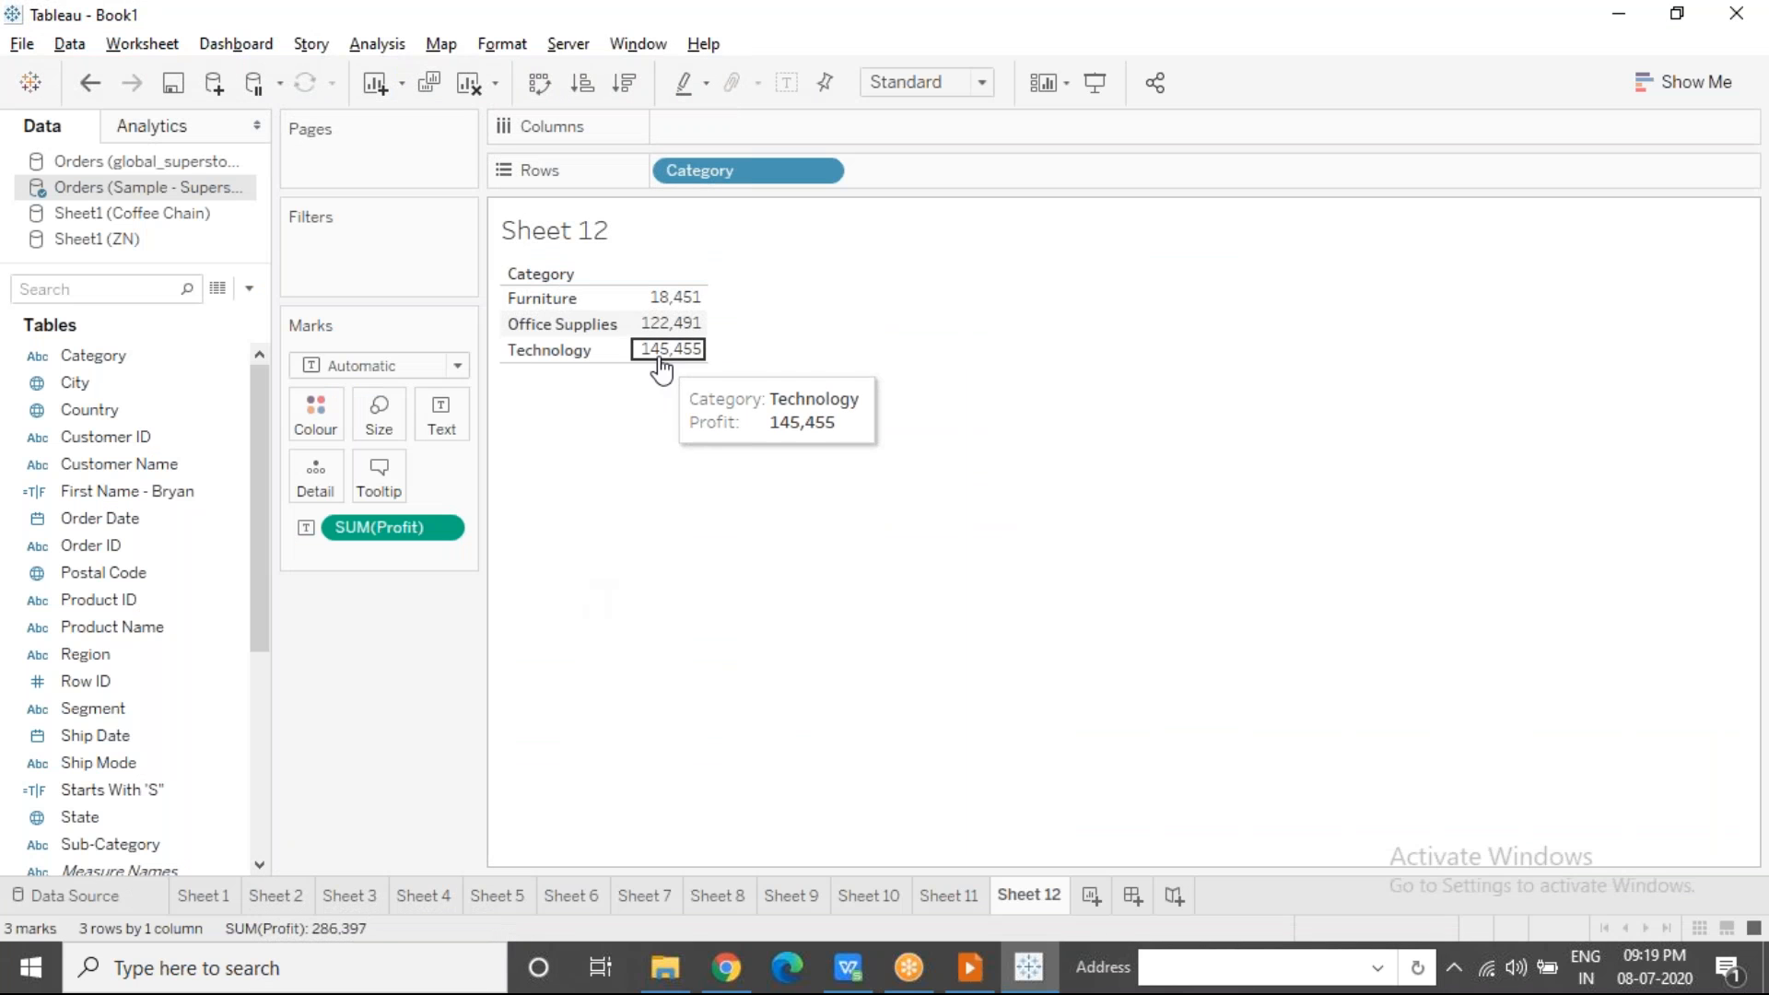
click(659, 361)
click(616, 584)
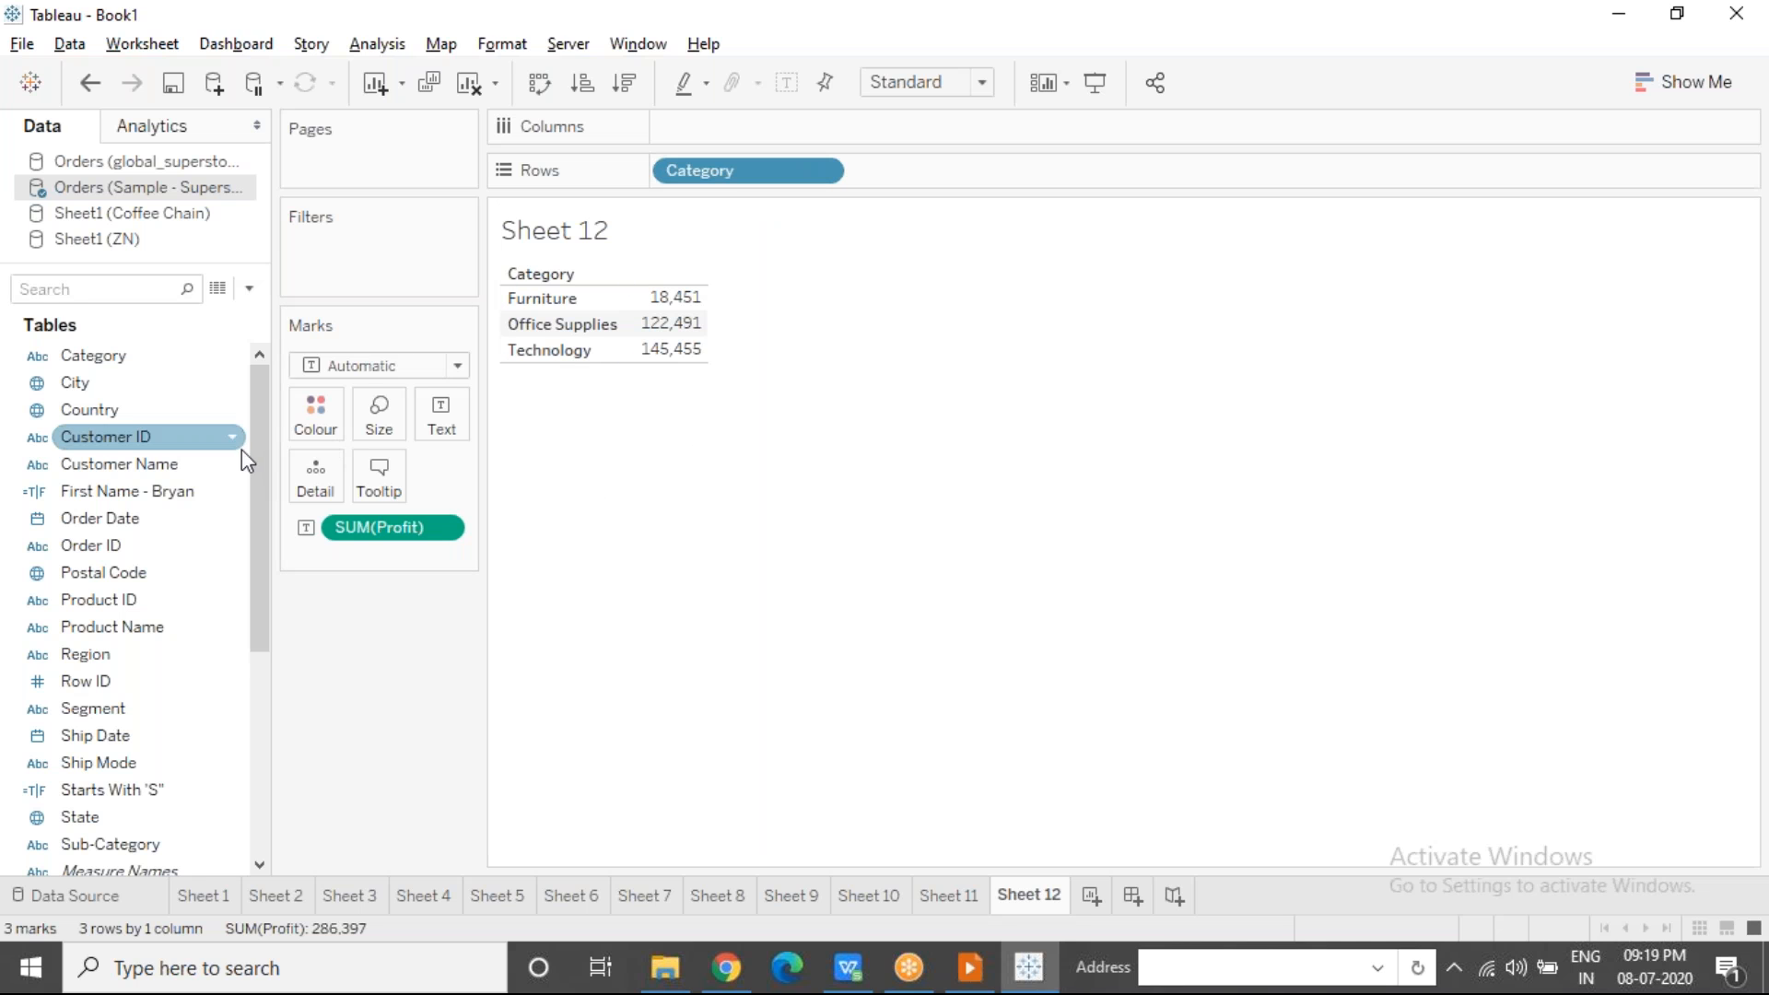
Step: Break the profit table down by year of Order Date across the columns, and return to the spreadsheet in WPS Office
drag(103, 521, 728, 124)
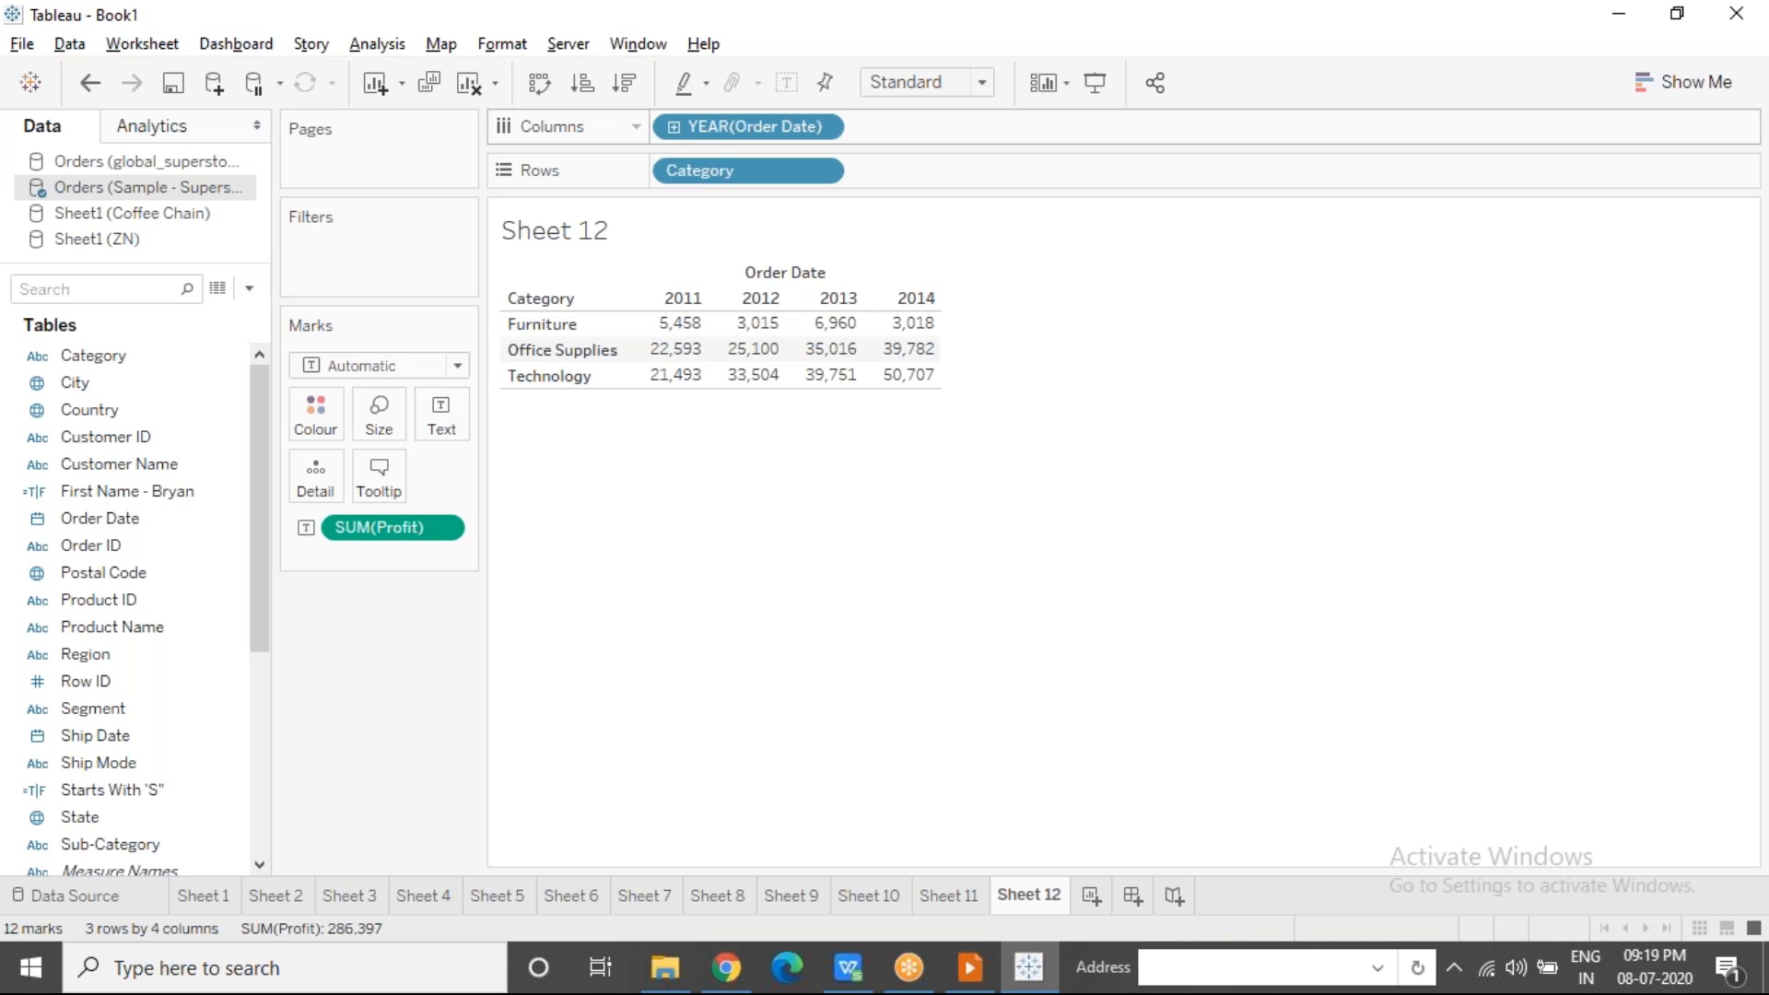
click(562, 385)
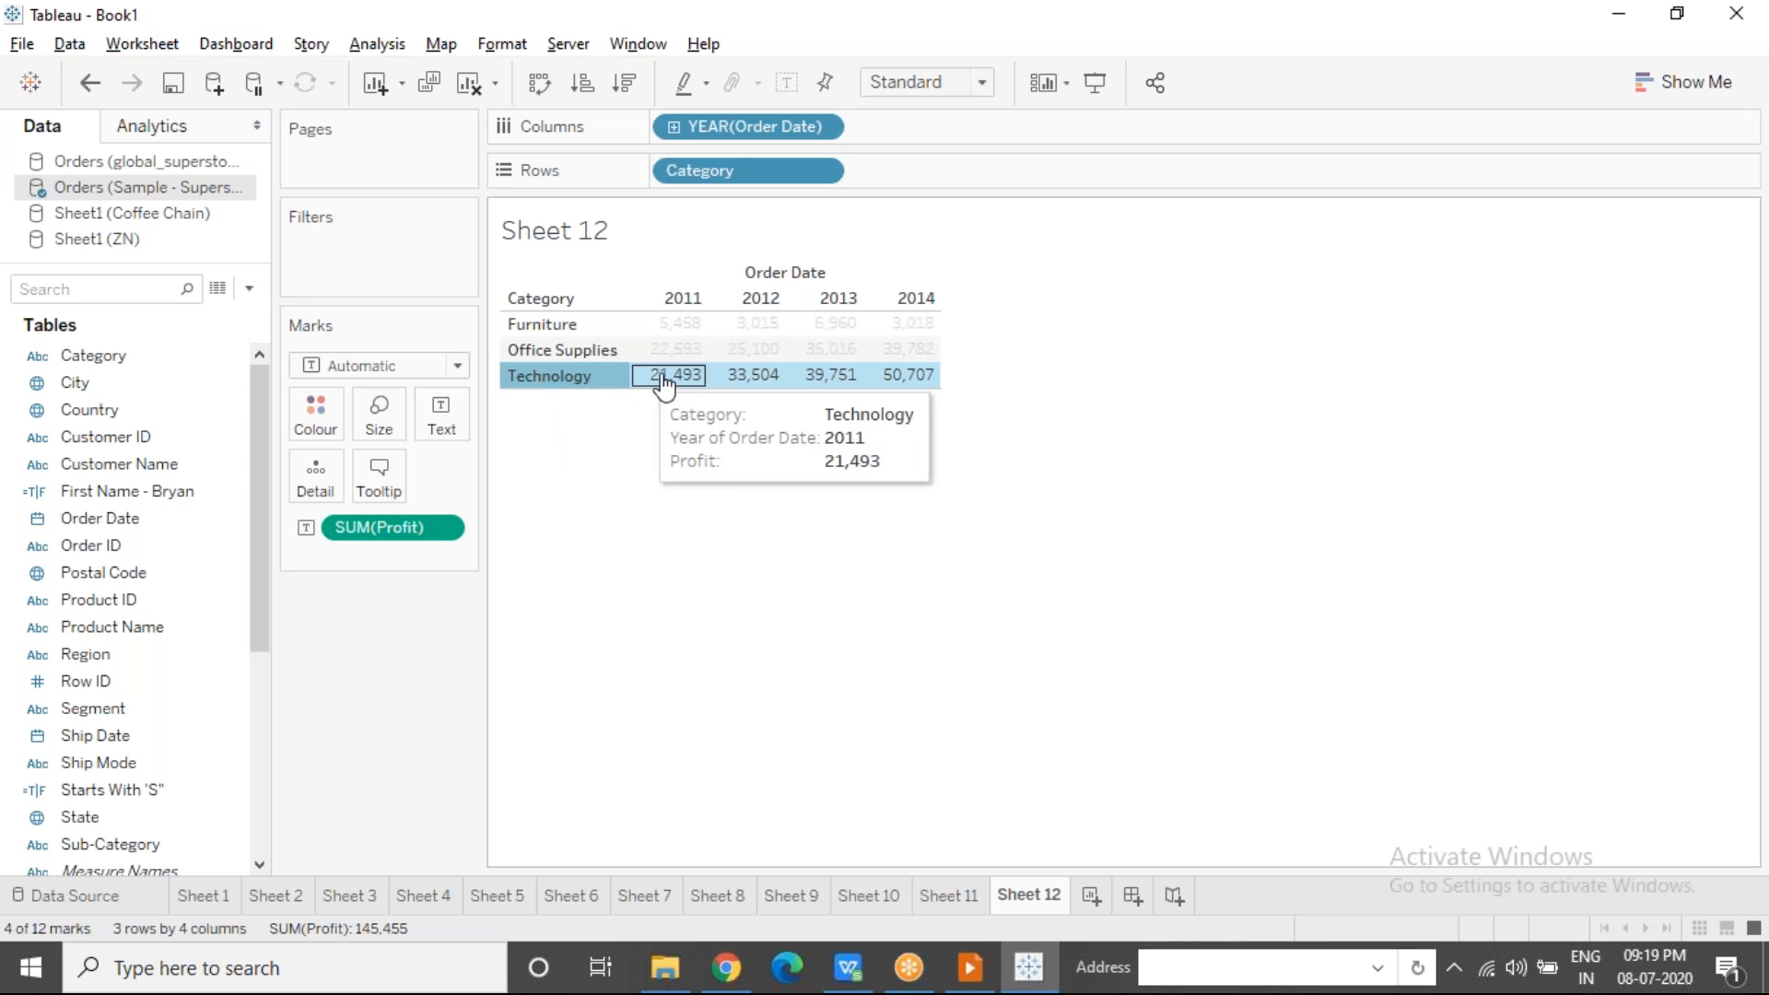
click(708, 487)
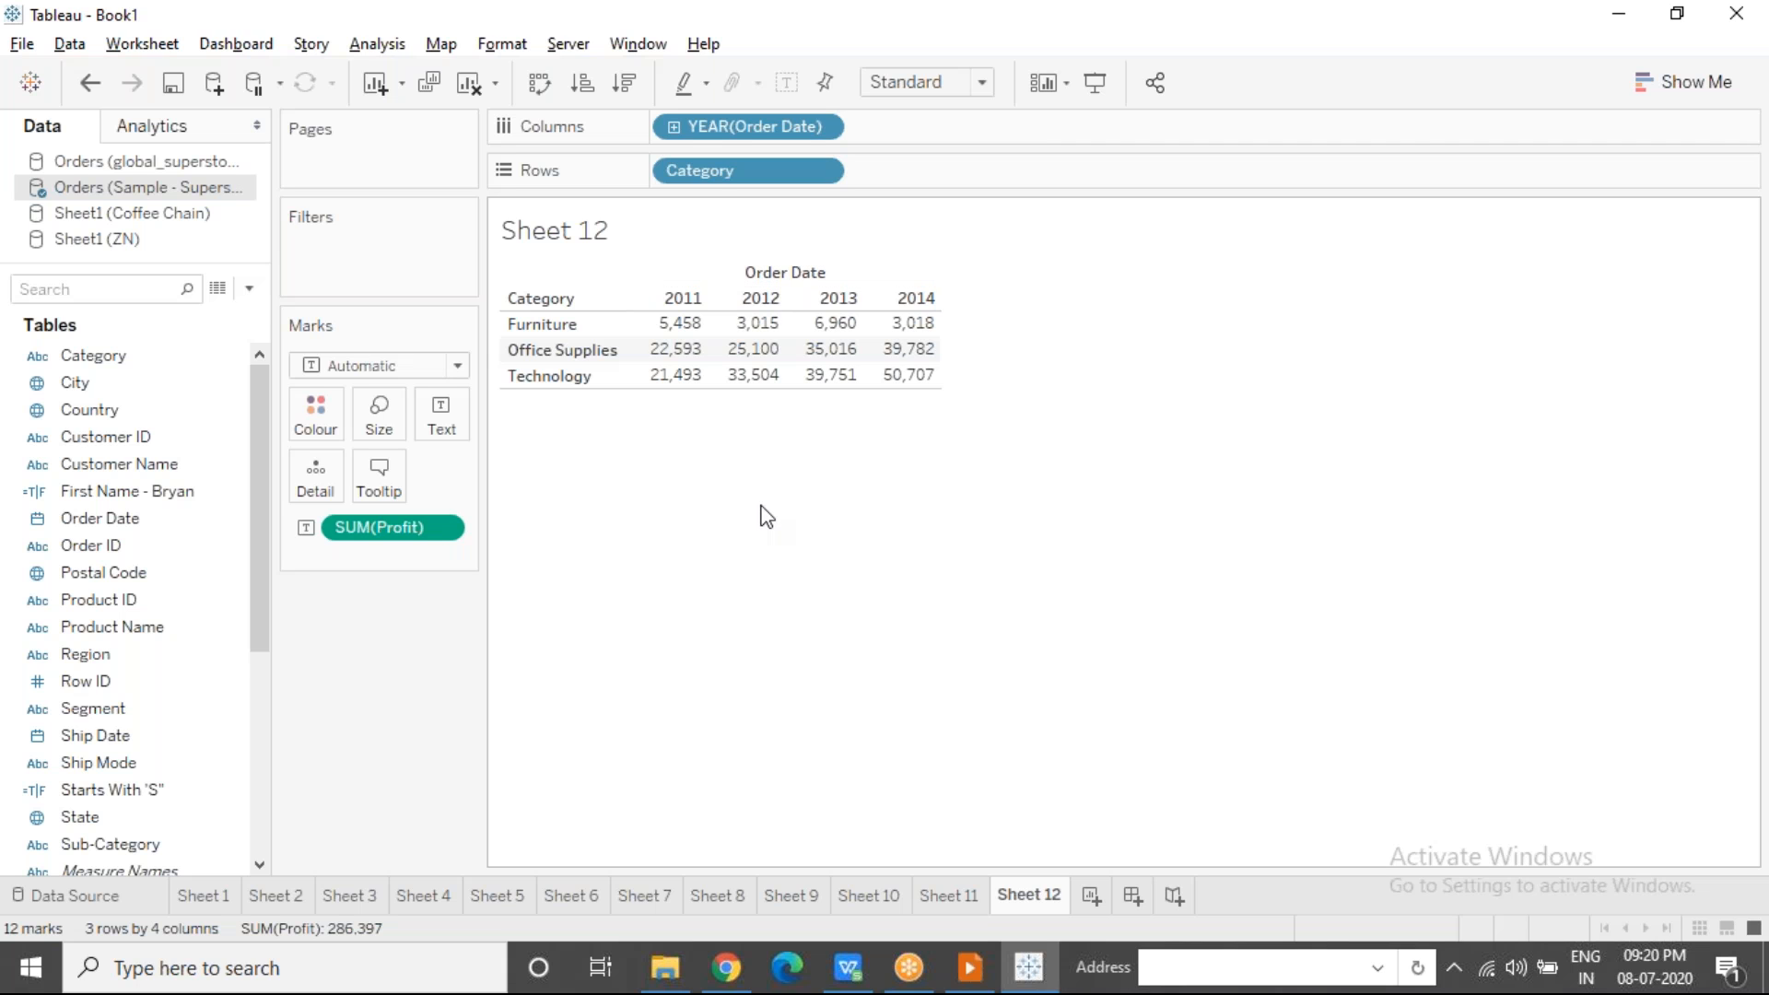
key(alt+Tab)
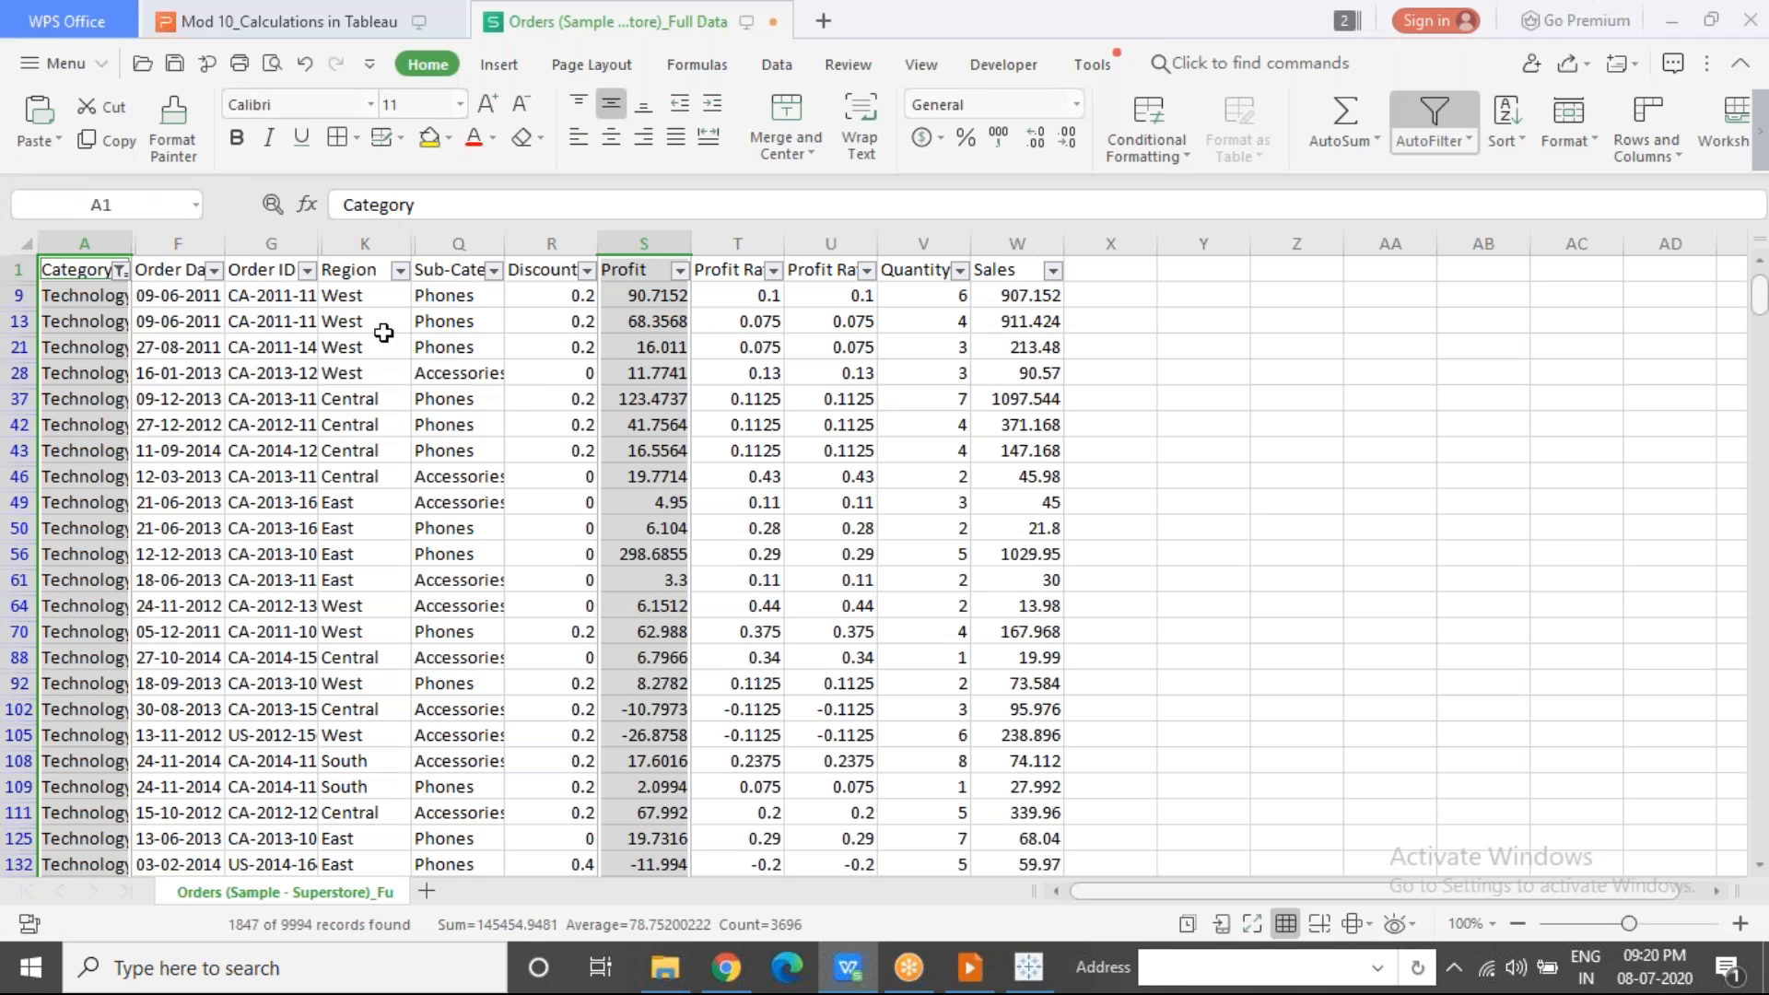
click(307, 270)
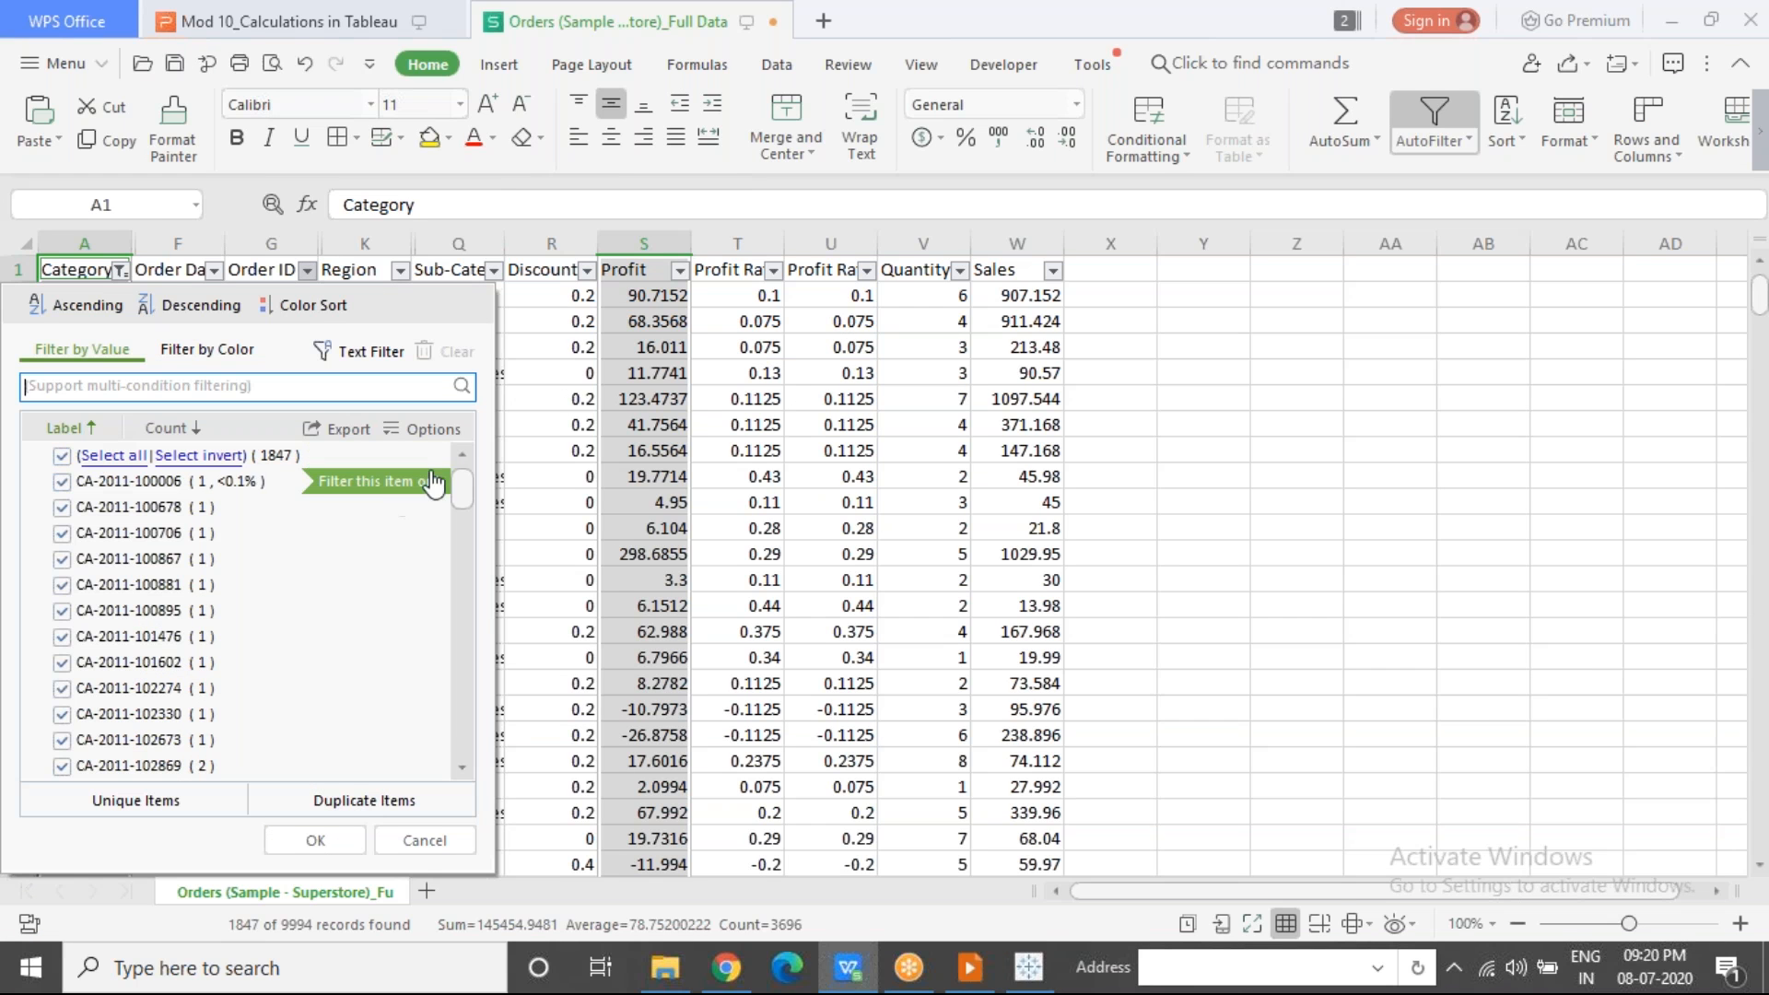
click(307, 270)
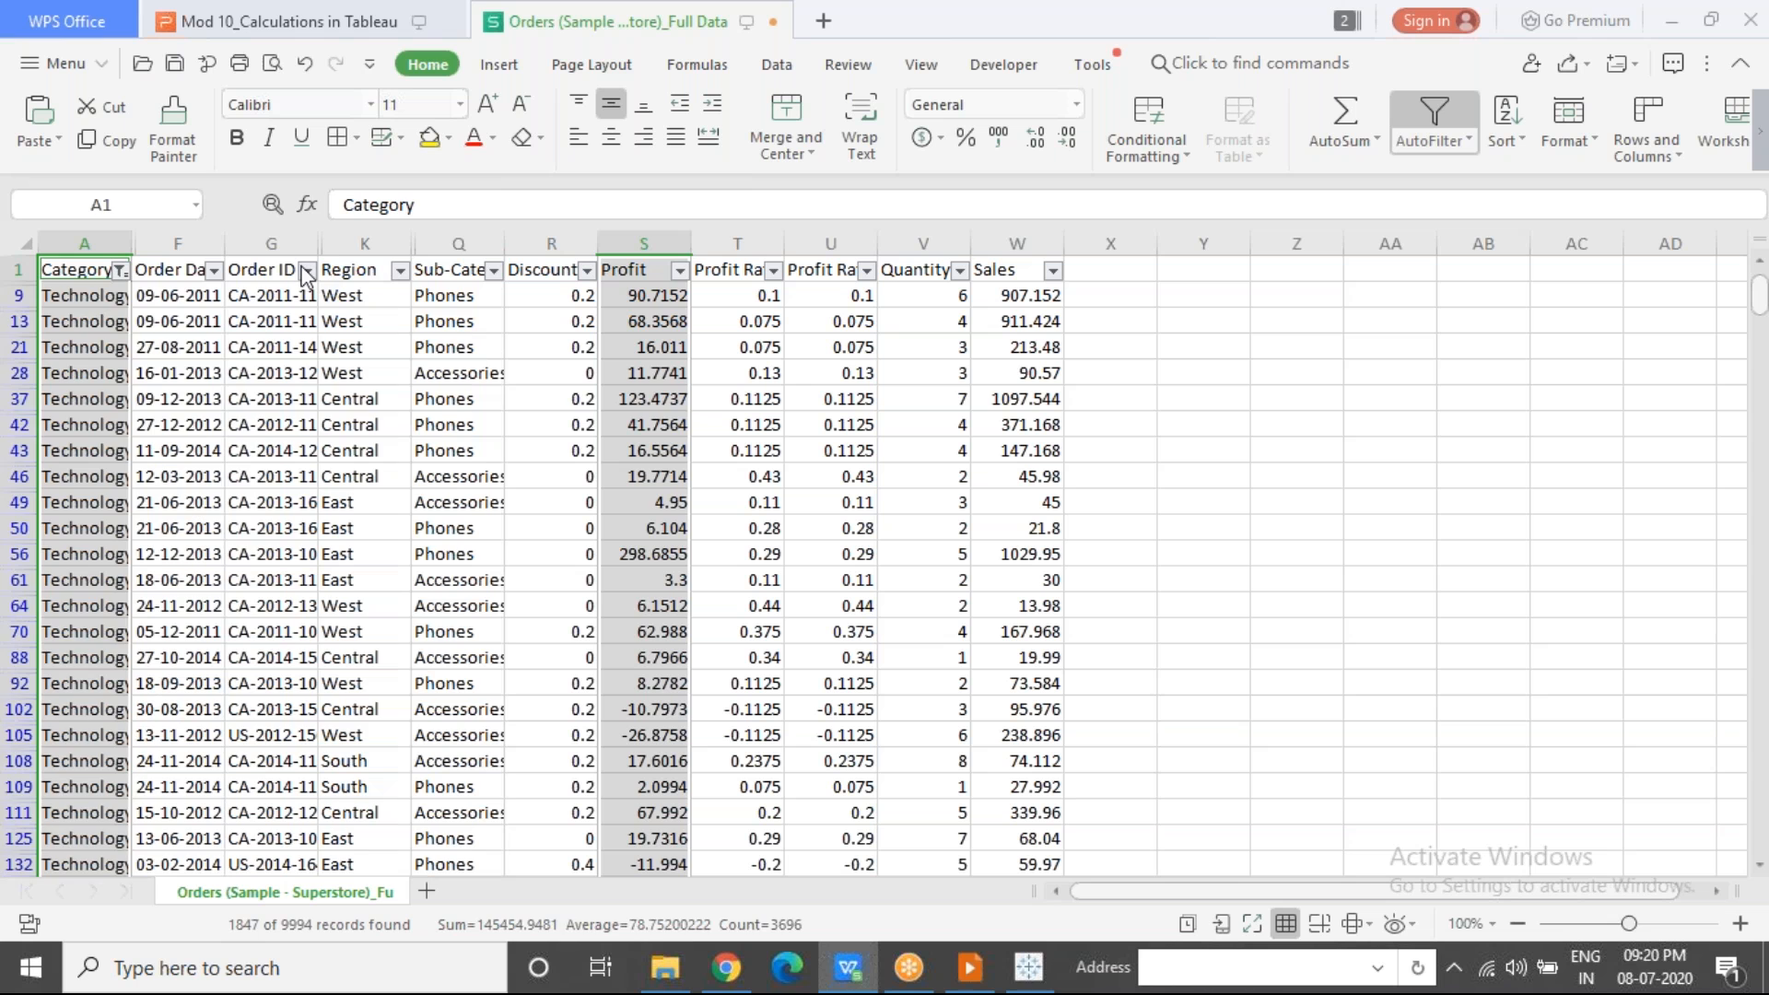
click(512, 396)
click(307, 273)
click(307, 274)
Step: Filter the spreadsheet's Order Date column to 2011 only
click(213, 271)
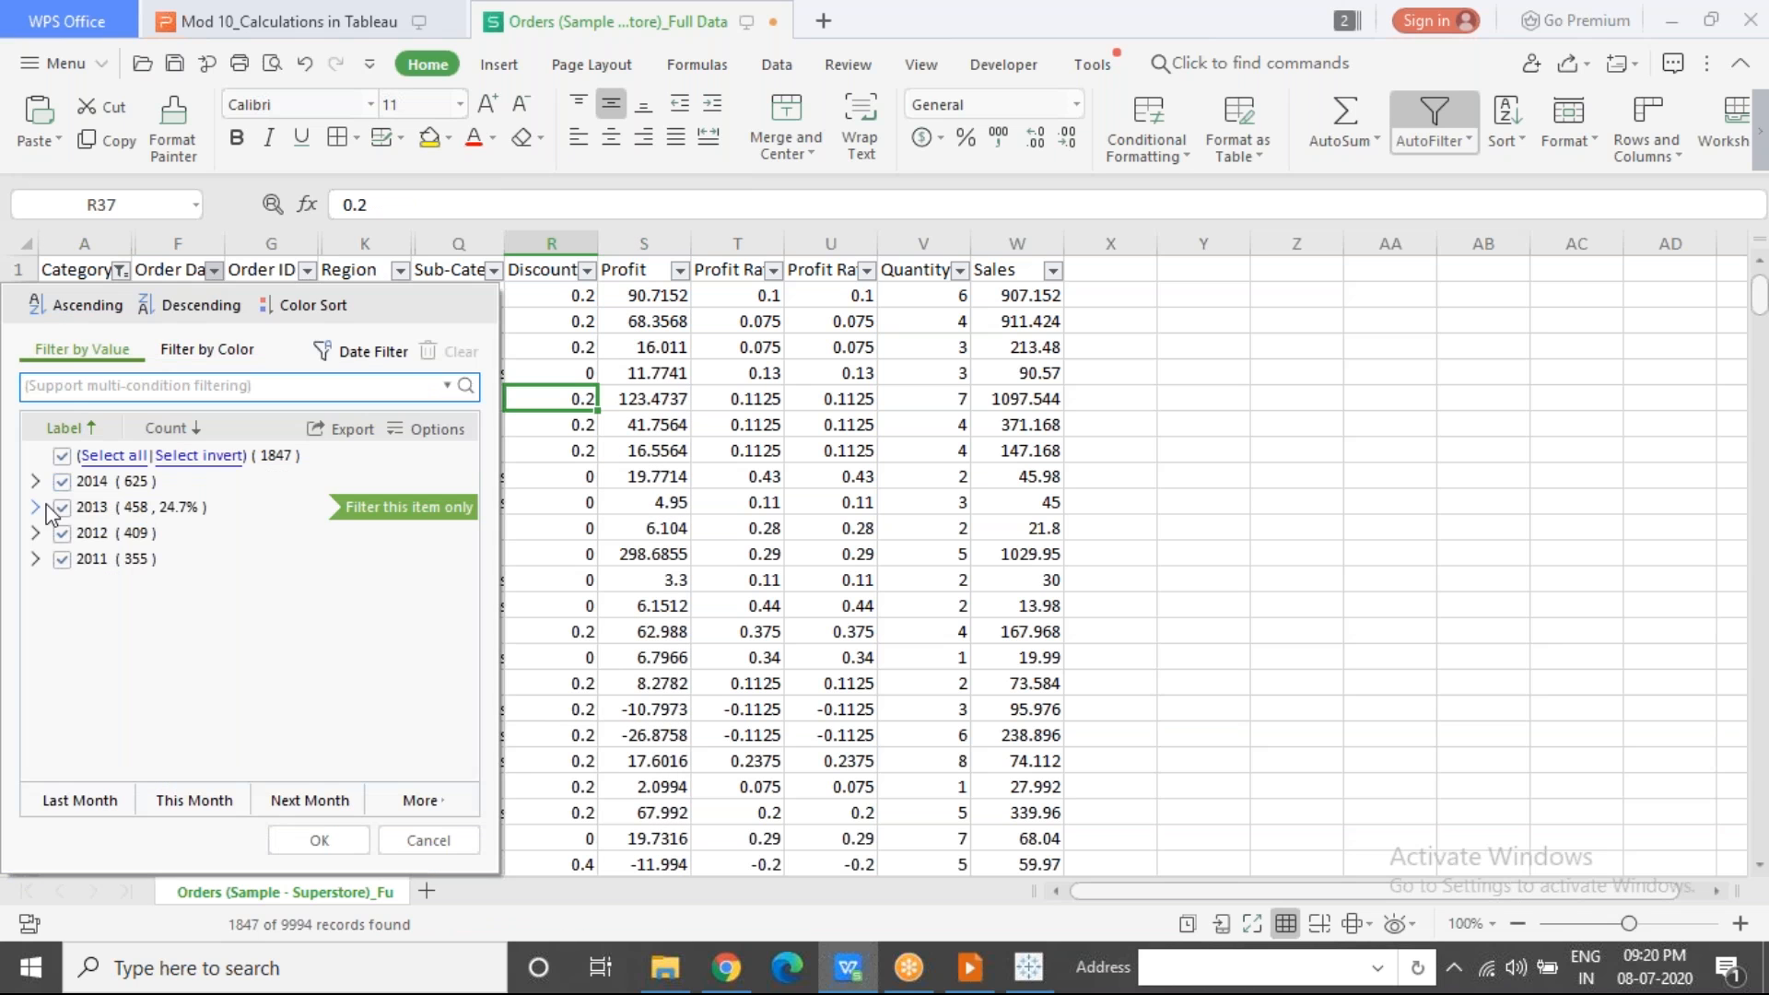
click(60, 458)
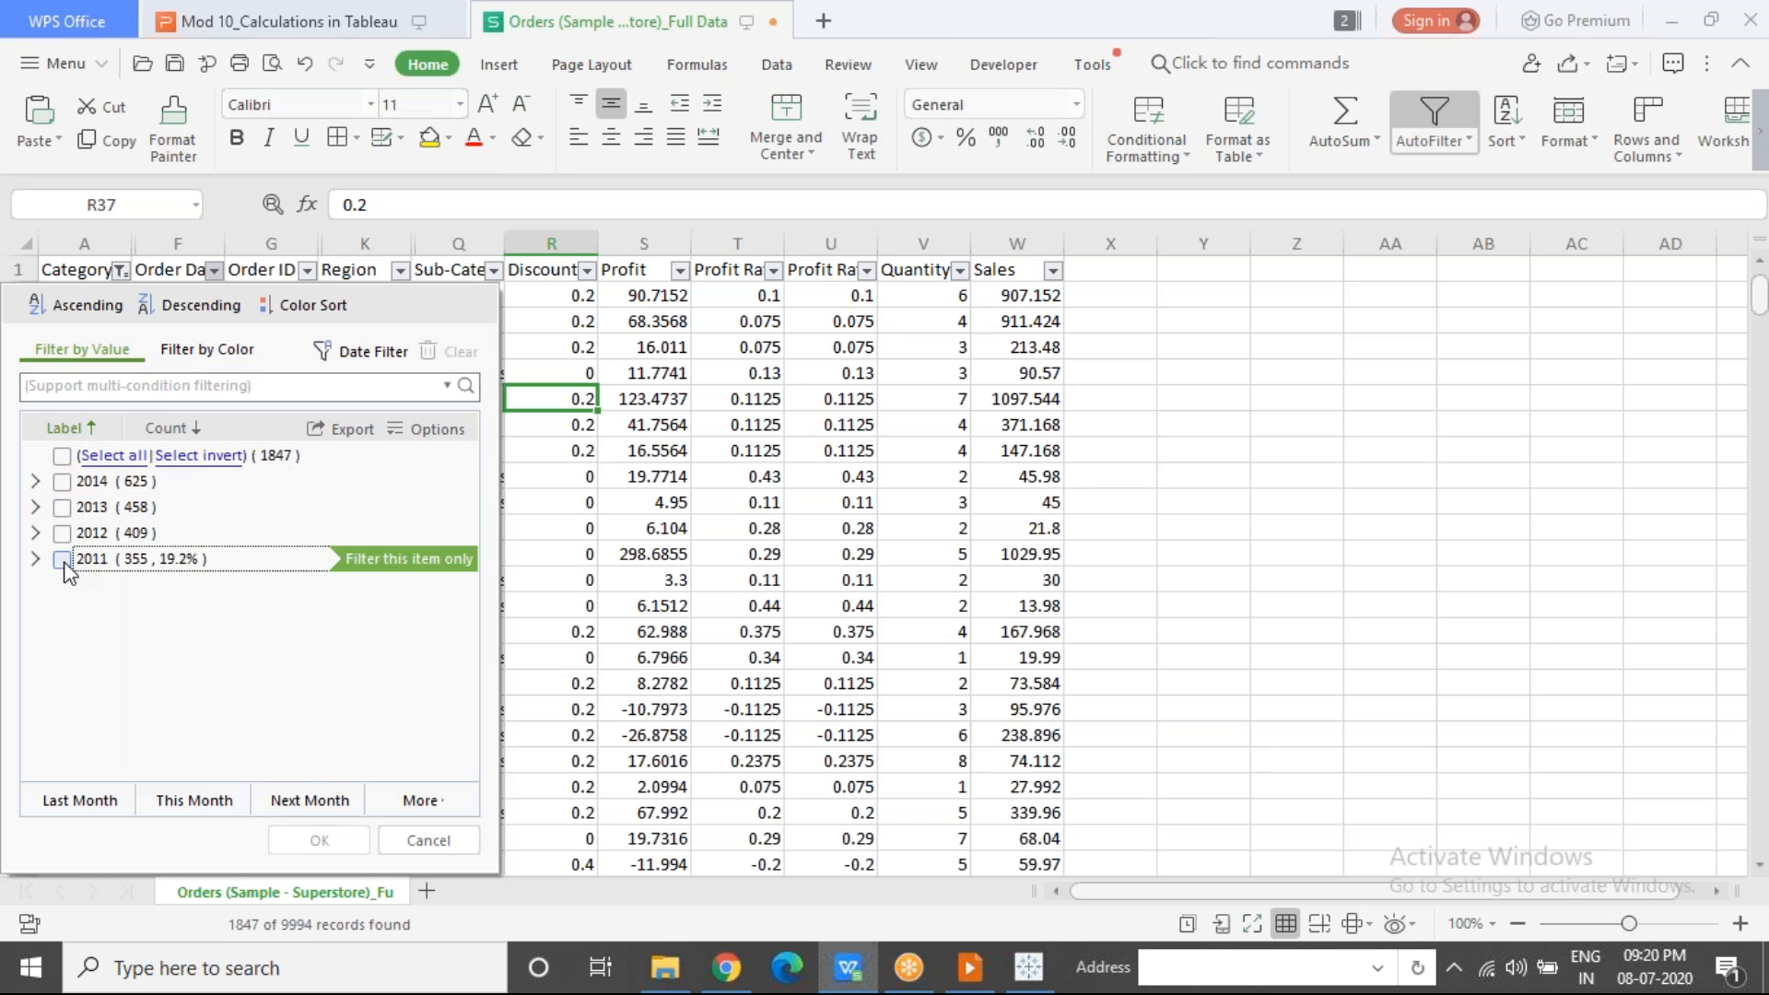
click(63, 560)
click(276, 839)
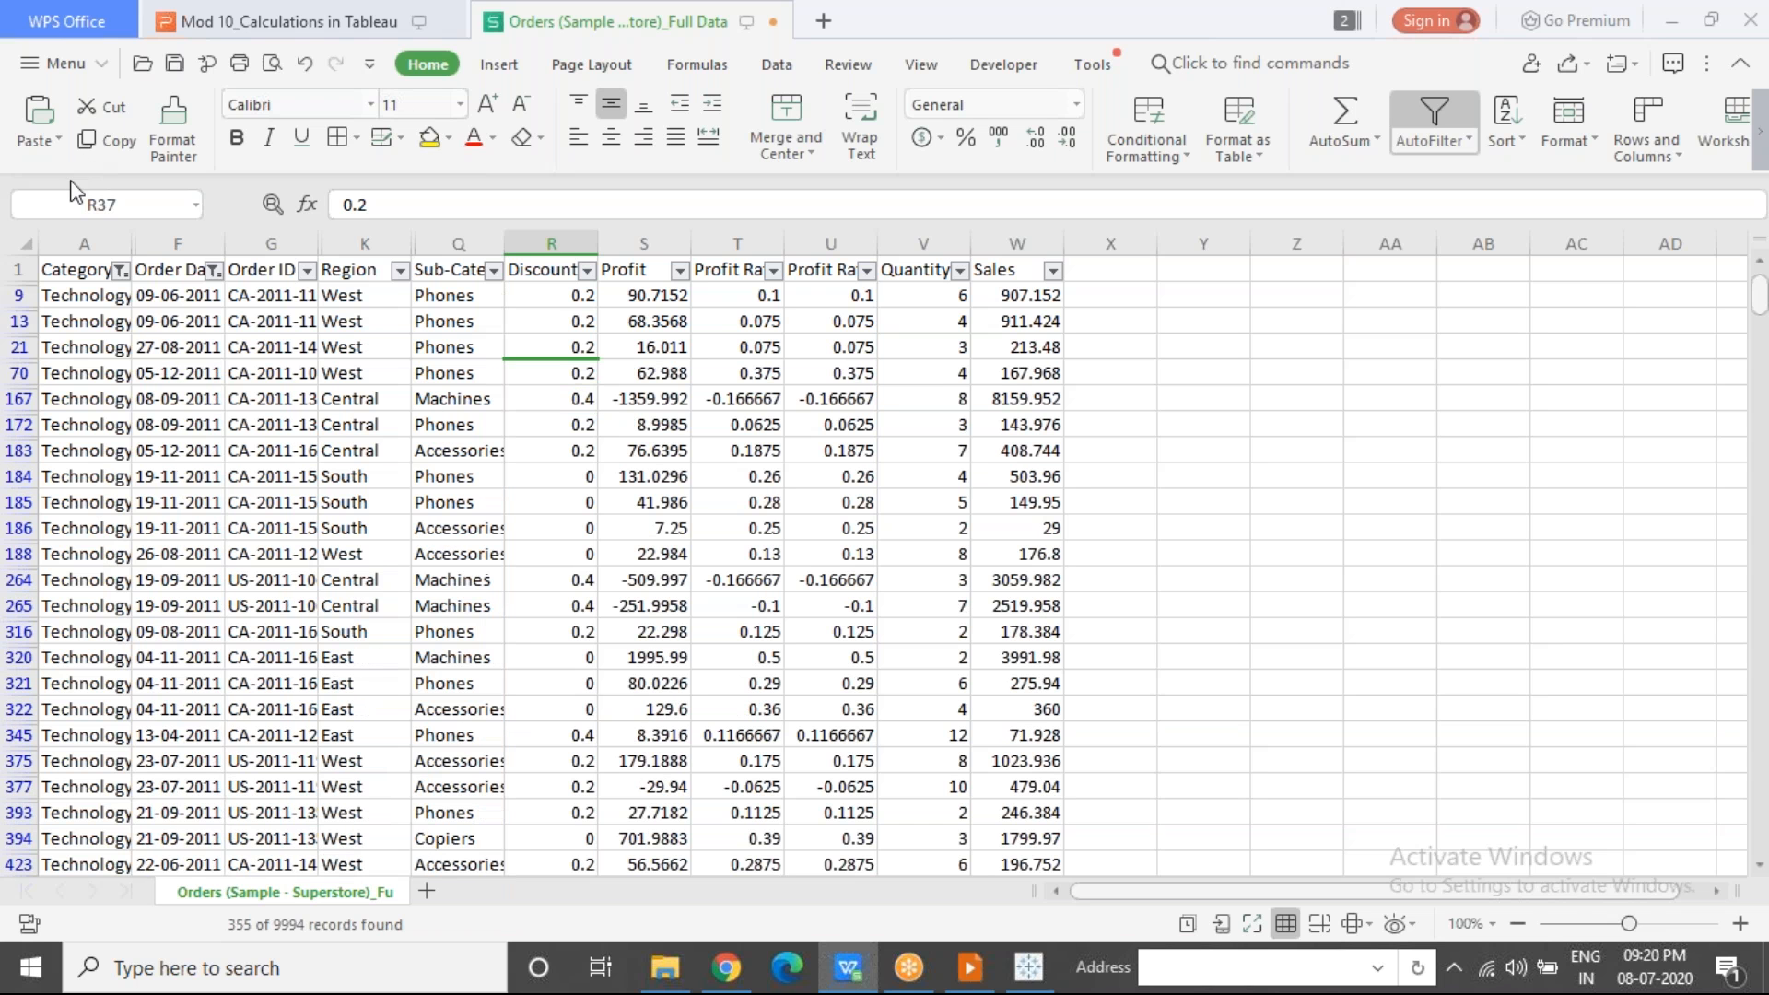
Step: Check the Profit column's sum for the 2011 Technology rows and compare it with Technology's 2011 value in Tableau
click(92, 242)
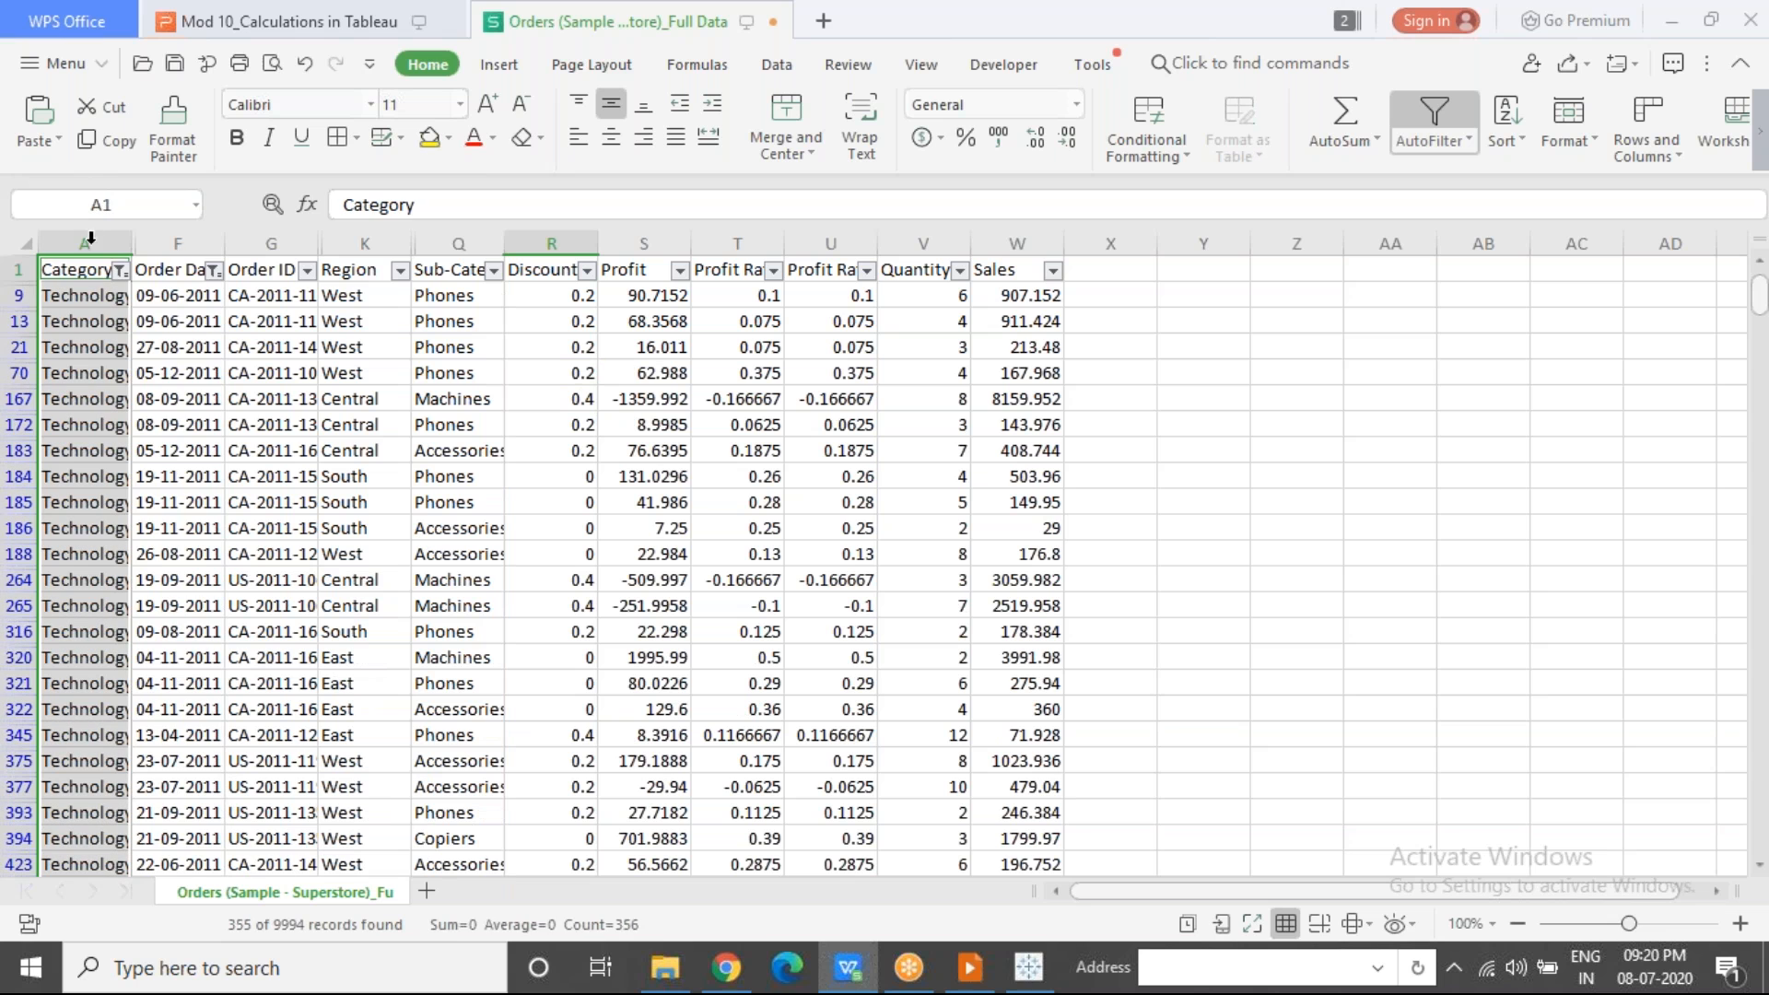
ctrl+click(176, 242)
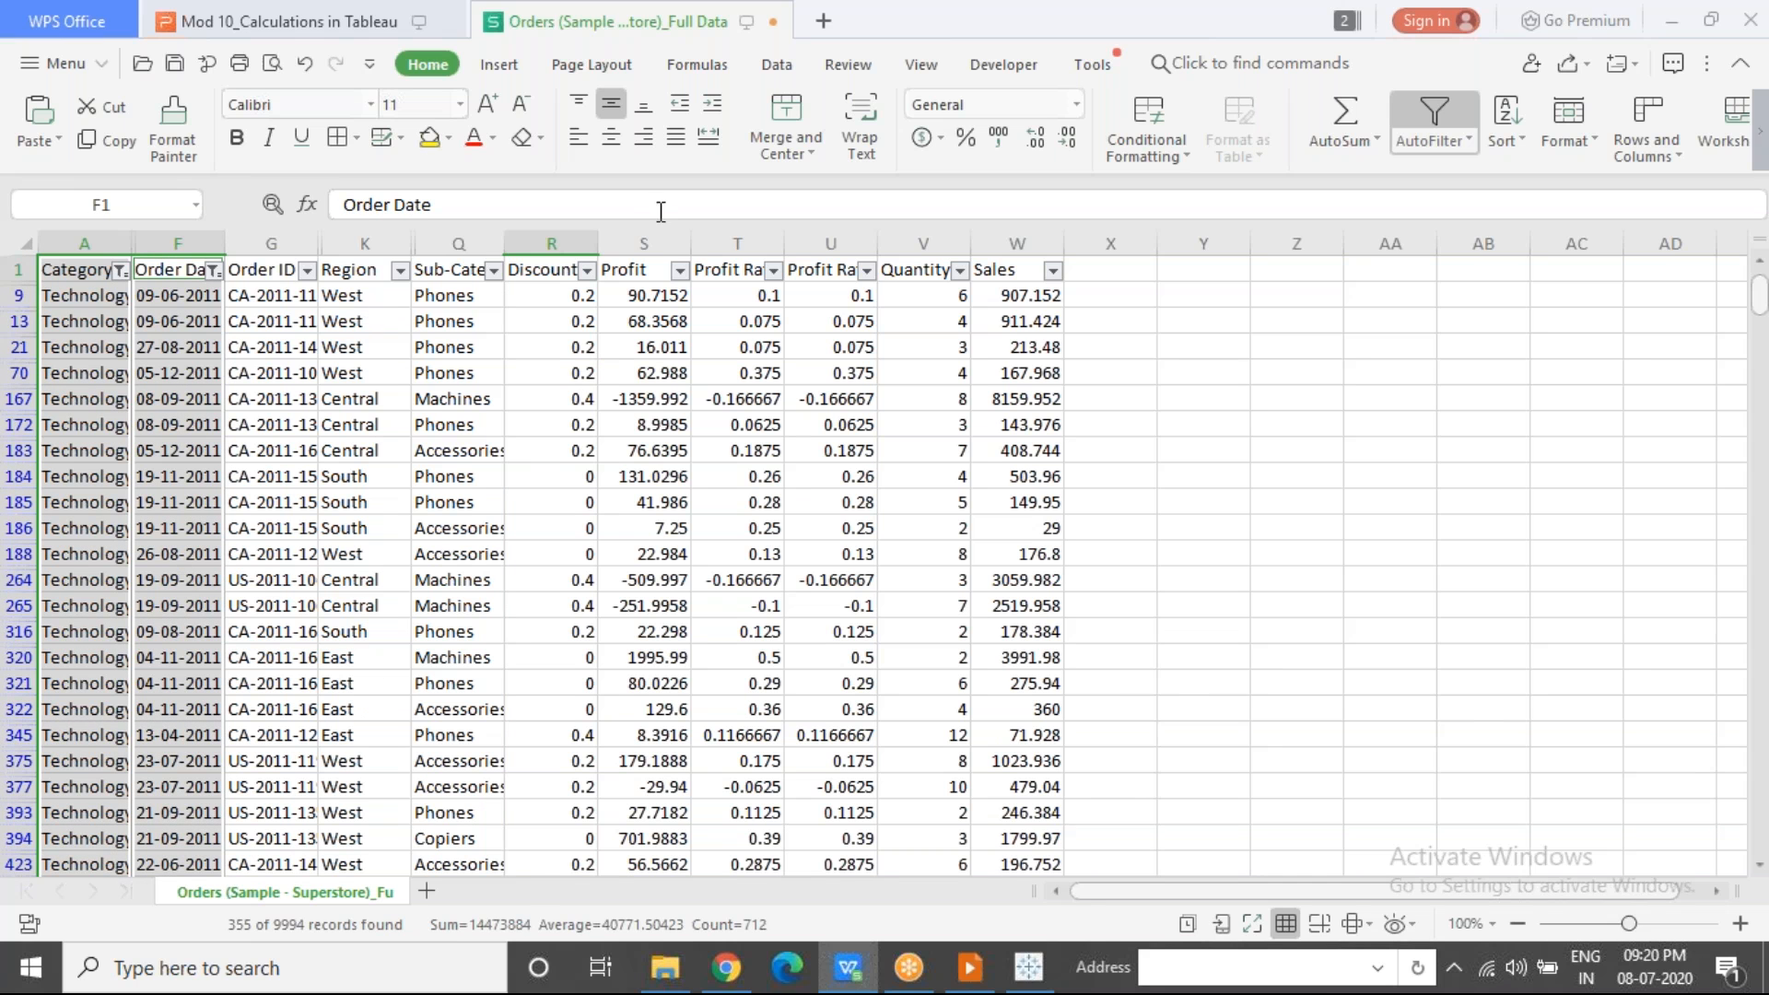
click(662, 239)
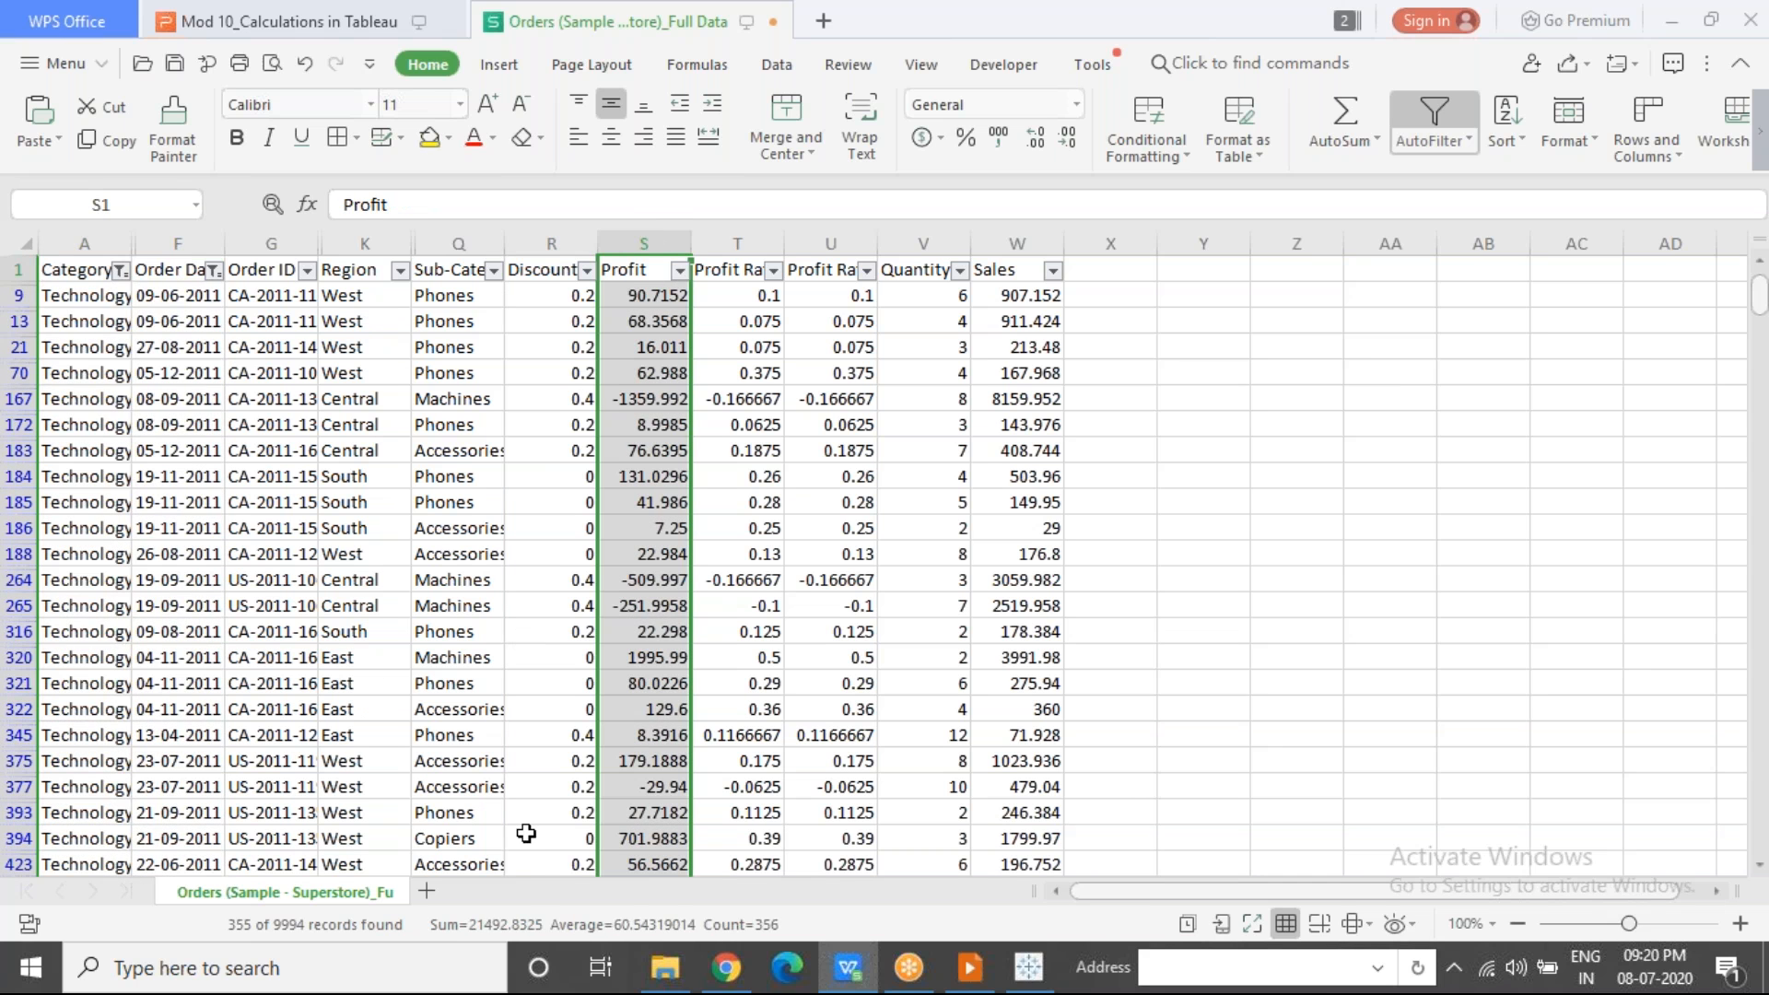
key(alt+Tab)
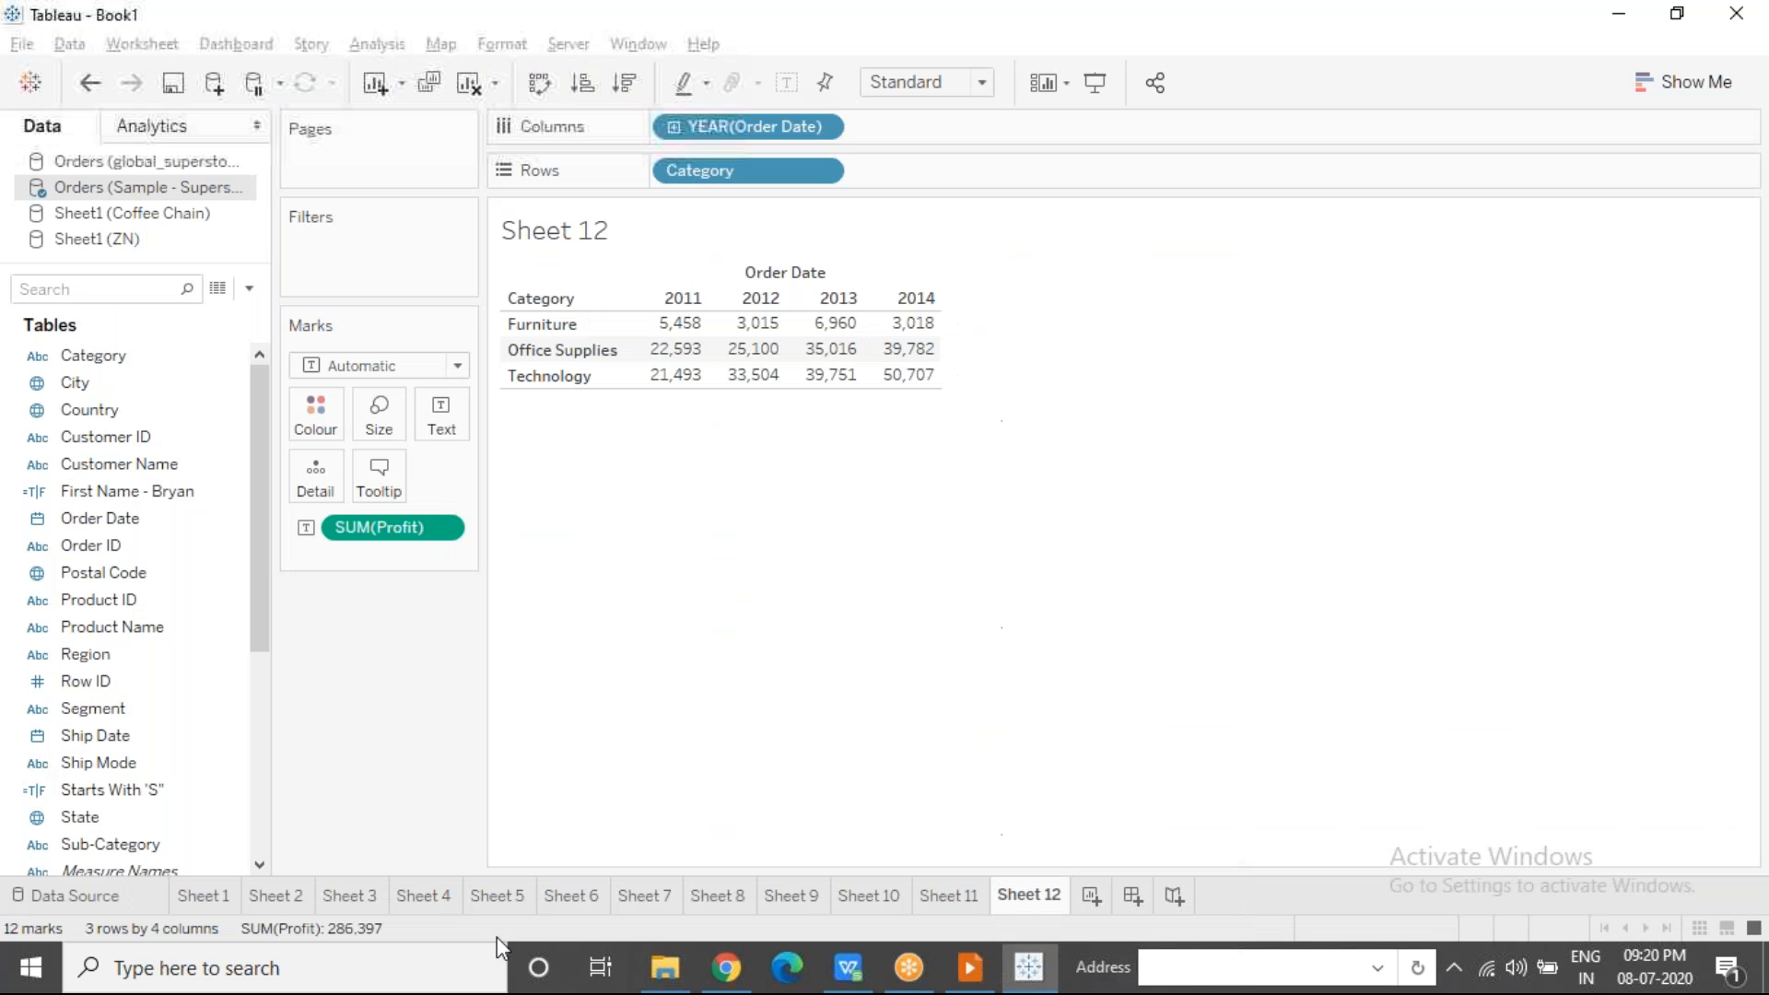
click(672, 376)
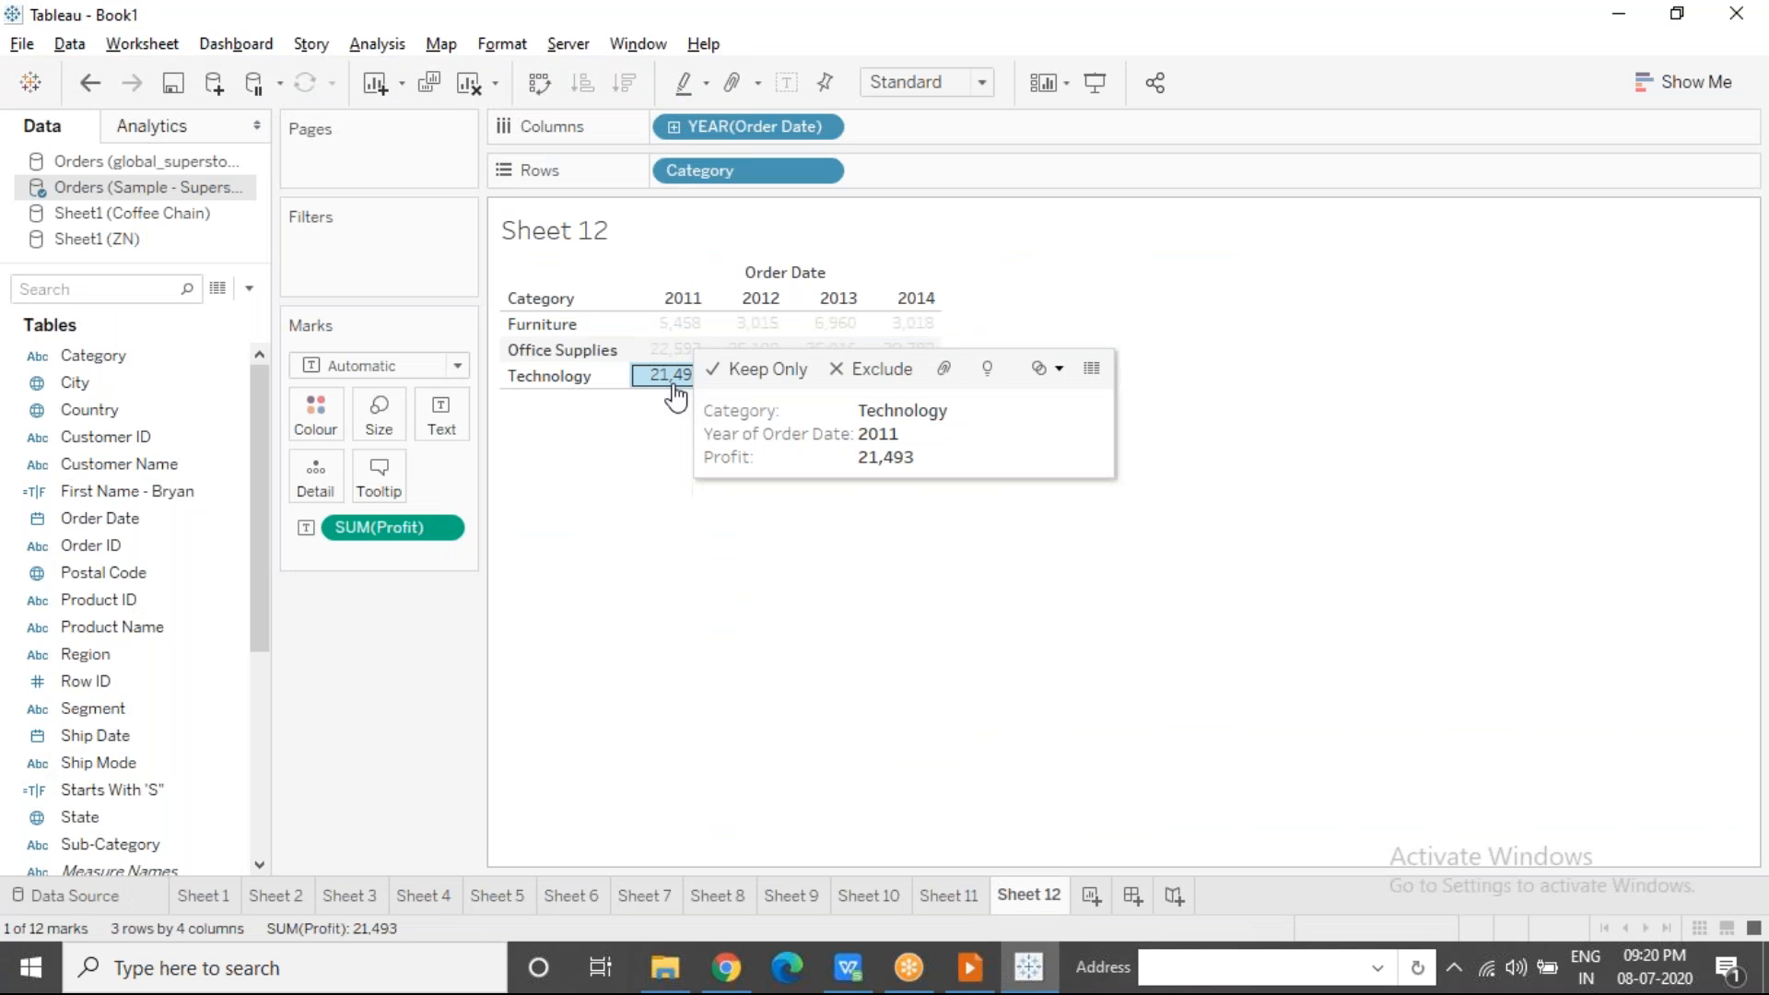
click(710, 588)
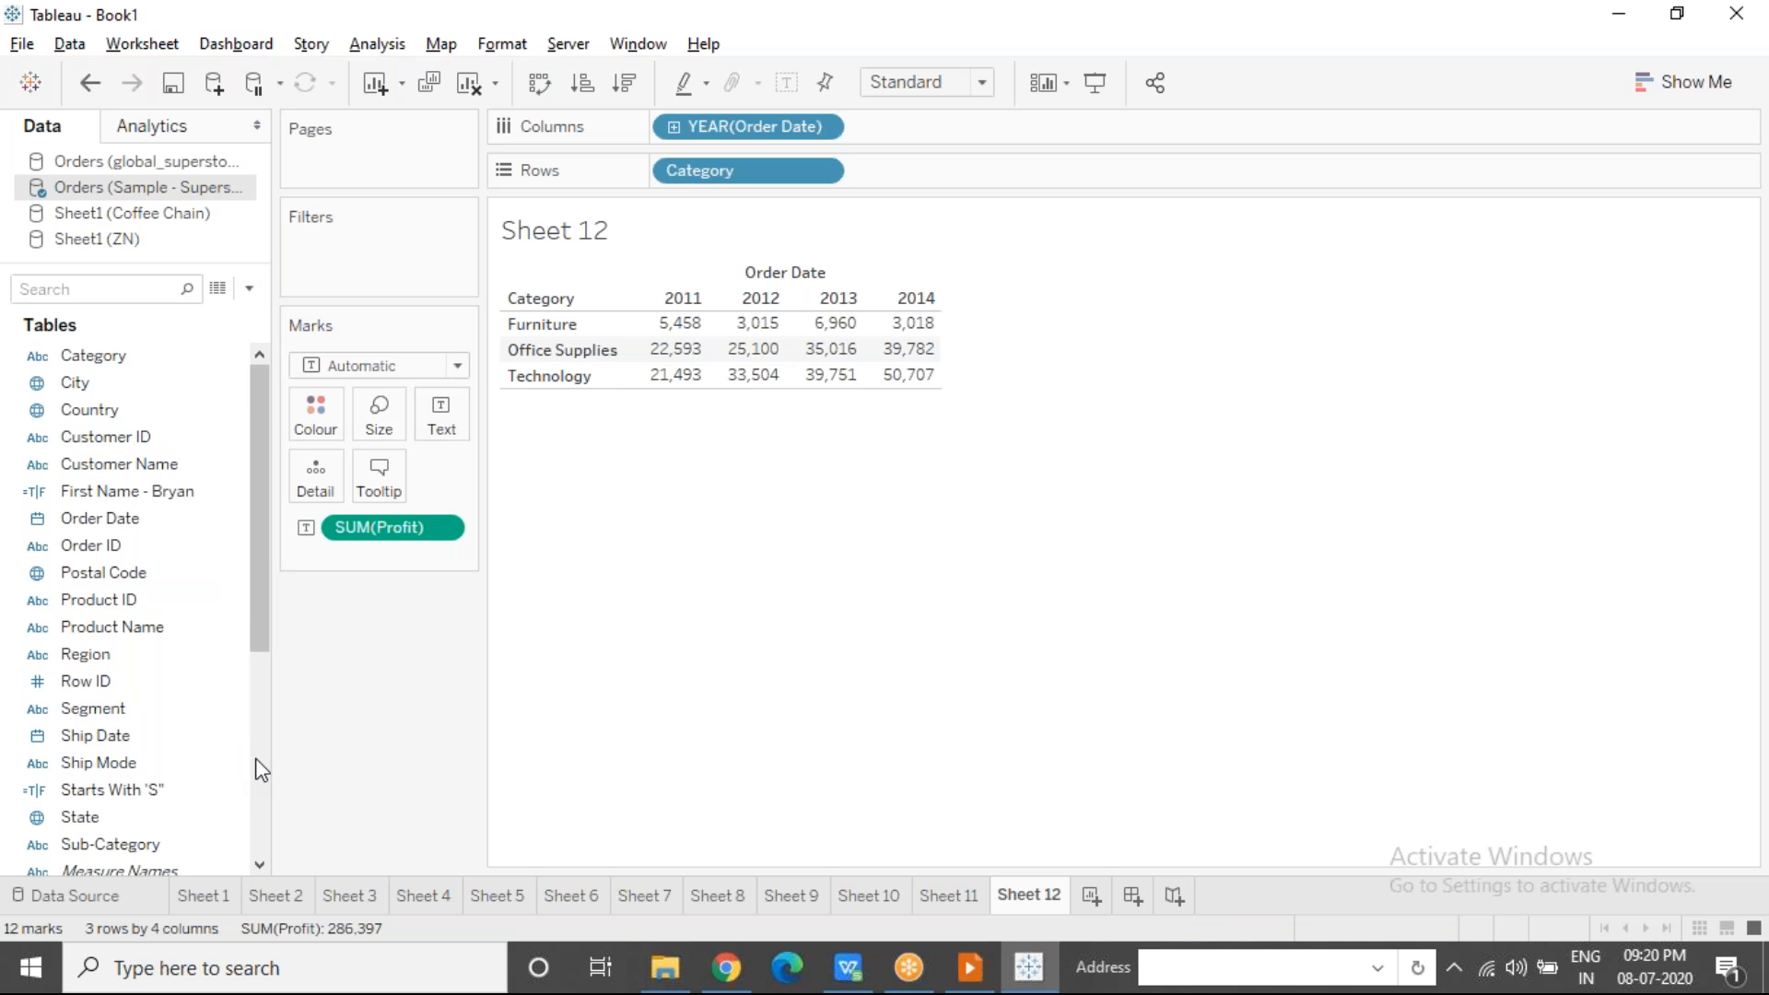
Step: Add Sub-Category to the rows after Category and highlight the Bookcases row
scroll(261, 770, down, 5)
drag(103, 463, 928, 167)
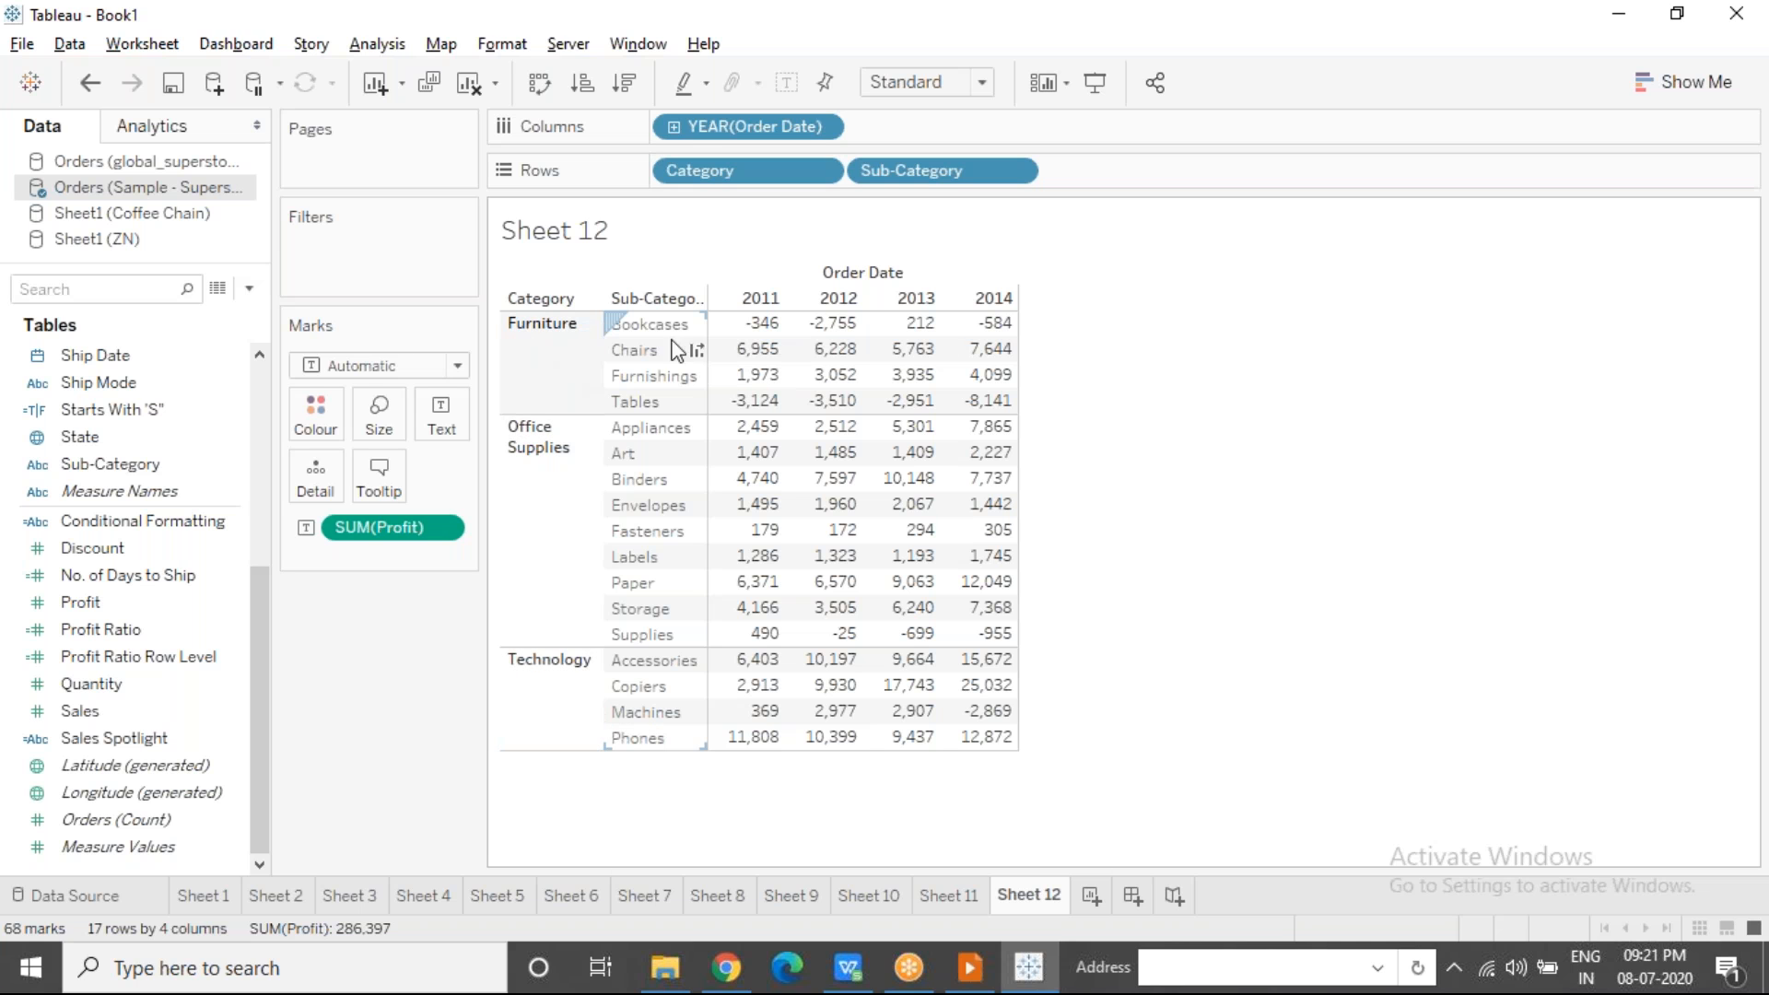
click(656, 325)
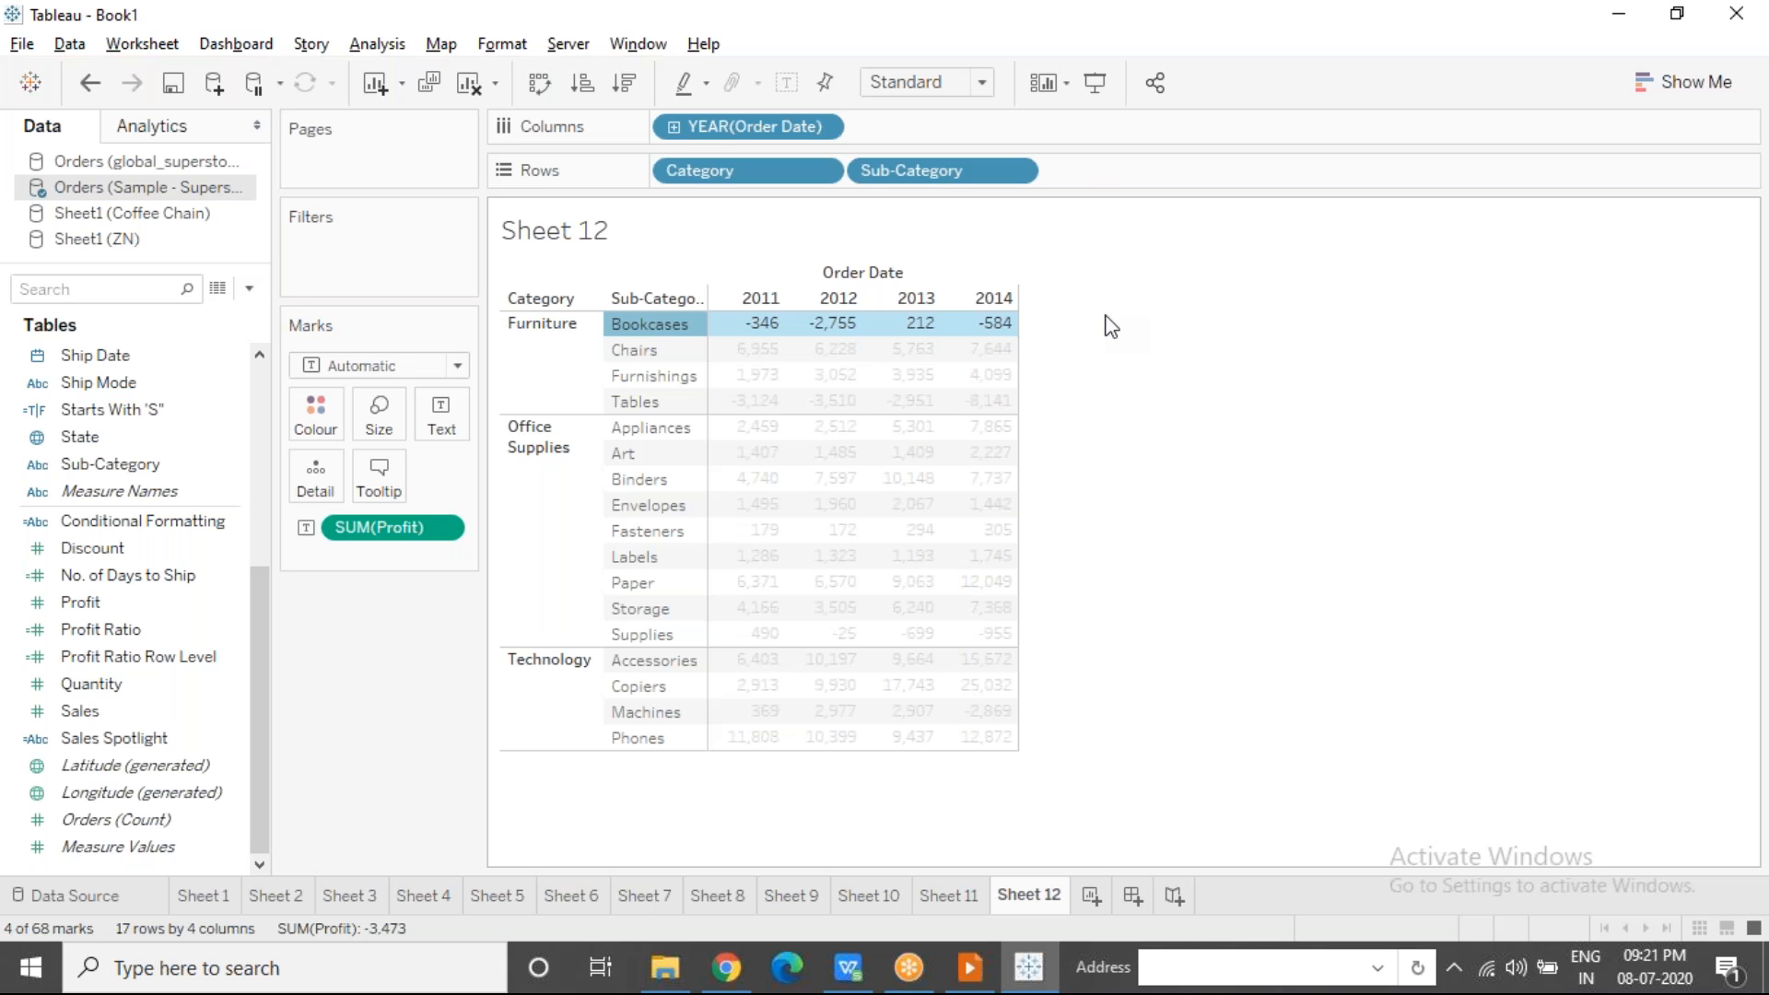
Step: Show row grand totals in the profit table and inspect the Bookcases total before clearing the highlight
mouse_move(917, 328)
click(356, 42)
mouse_move(442, 297)
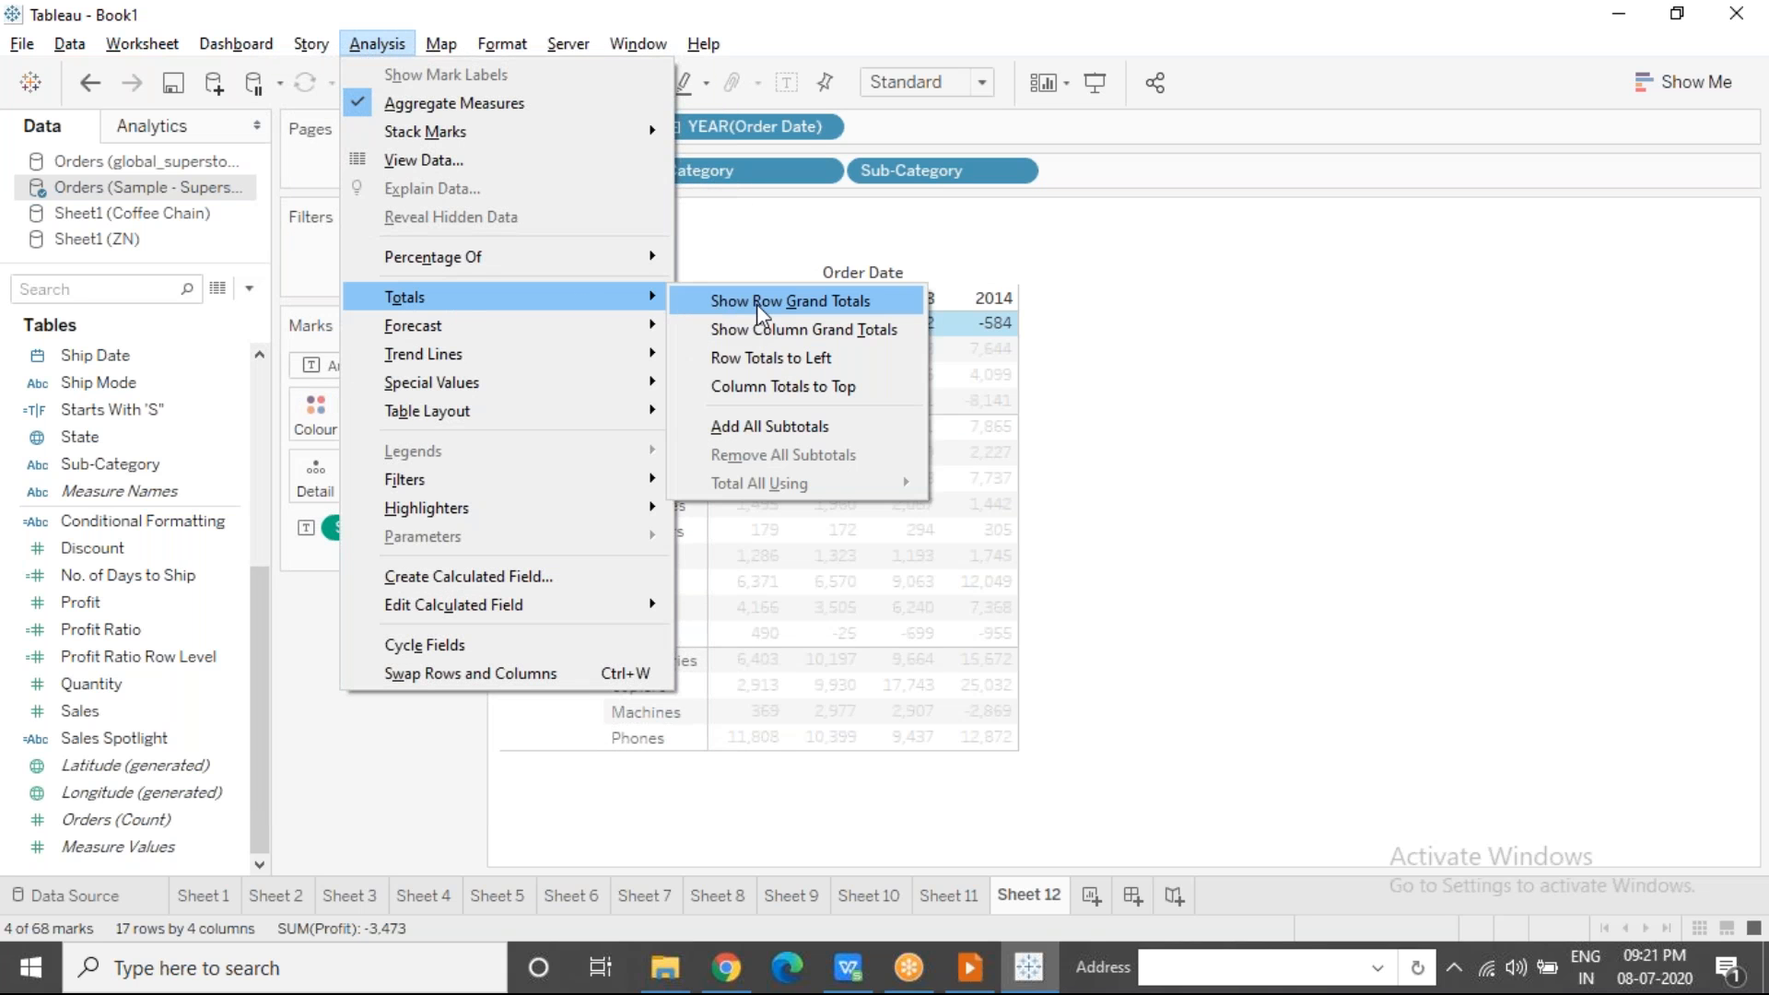
click(811, 308)
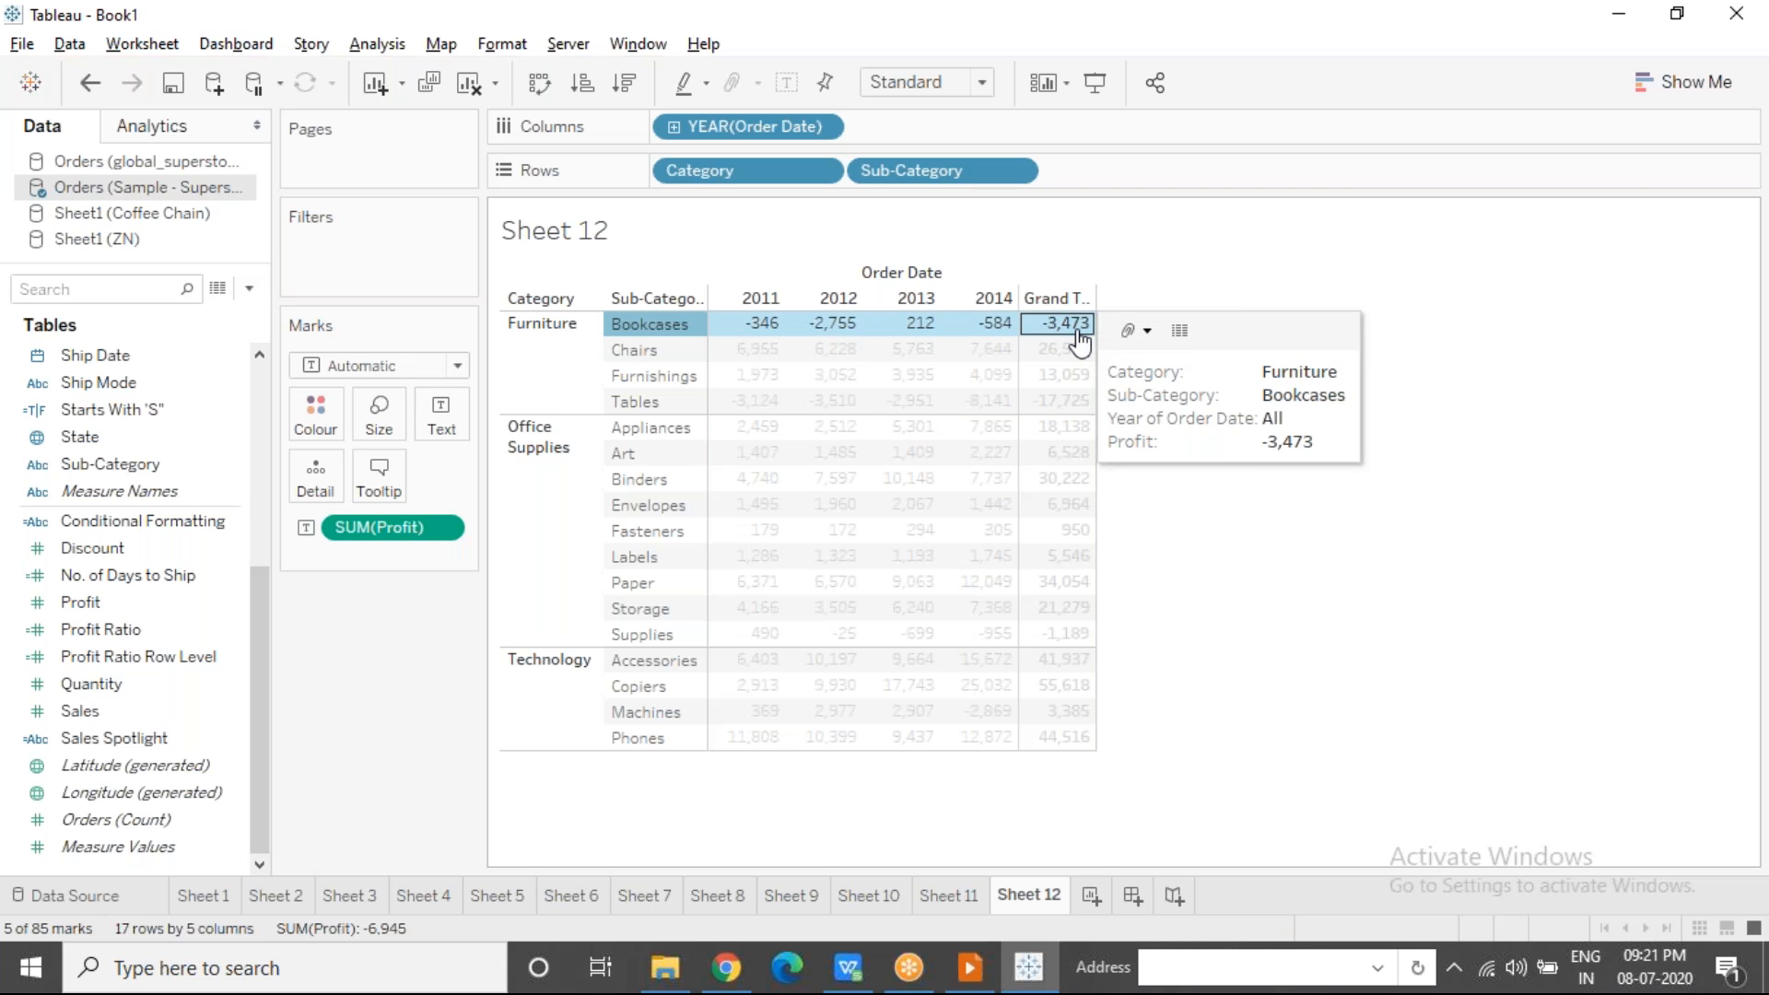
click(1173, 514)
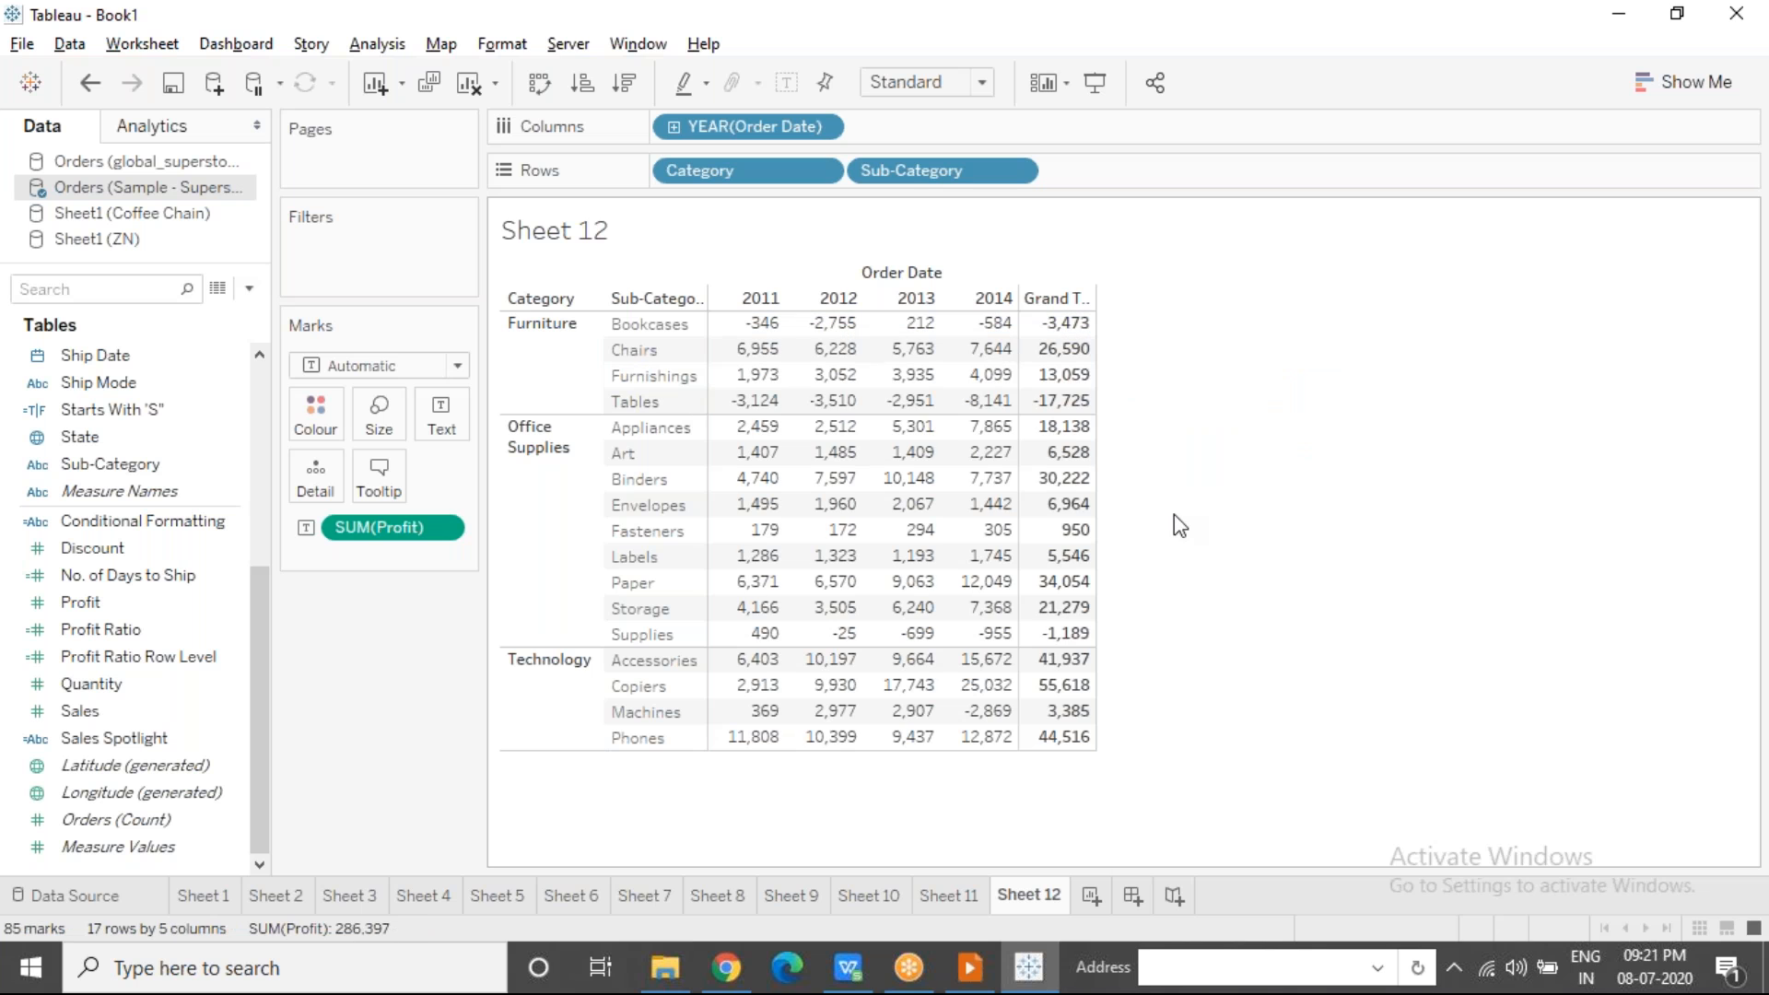
Step: Highlight the Chairs row, then open Windows Calculator and place it clear of the table's Grand Total column
click(654, 351)
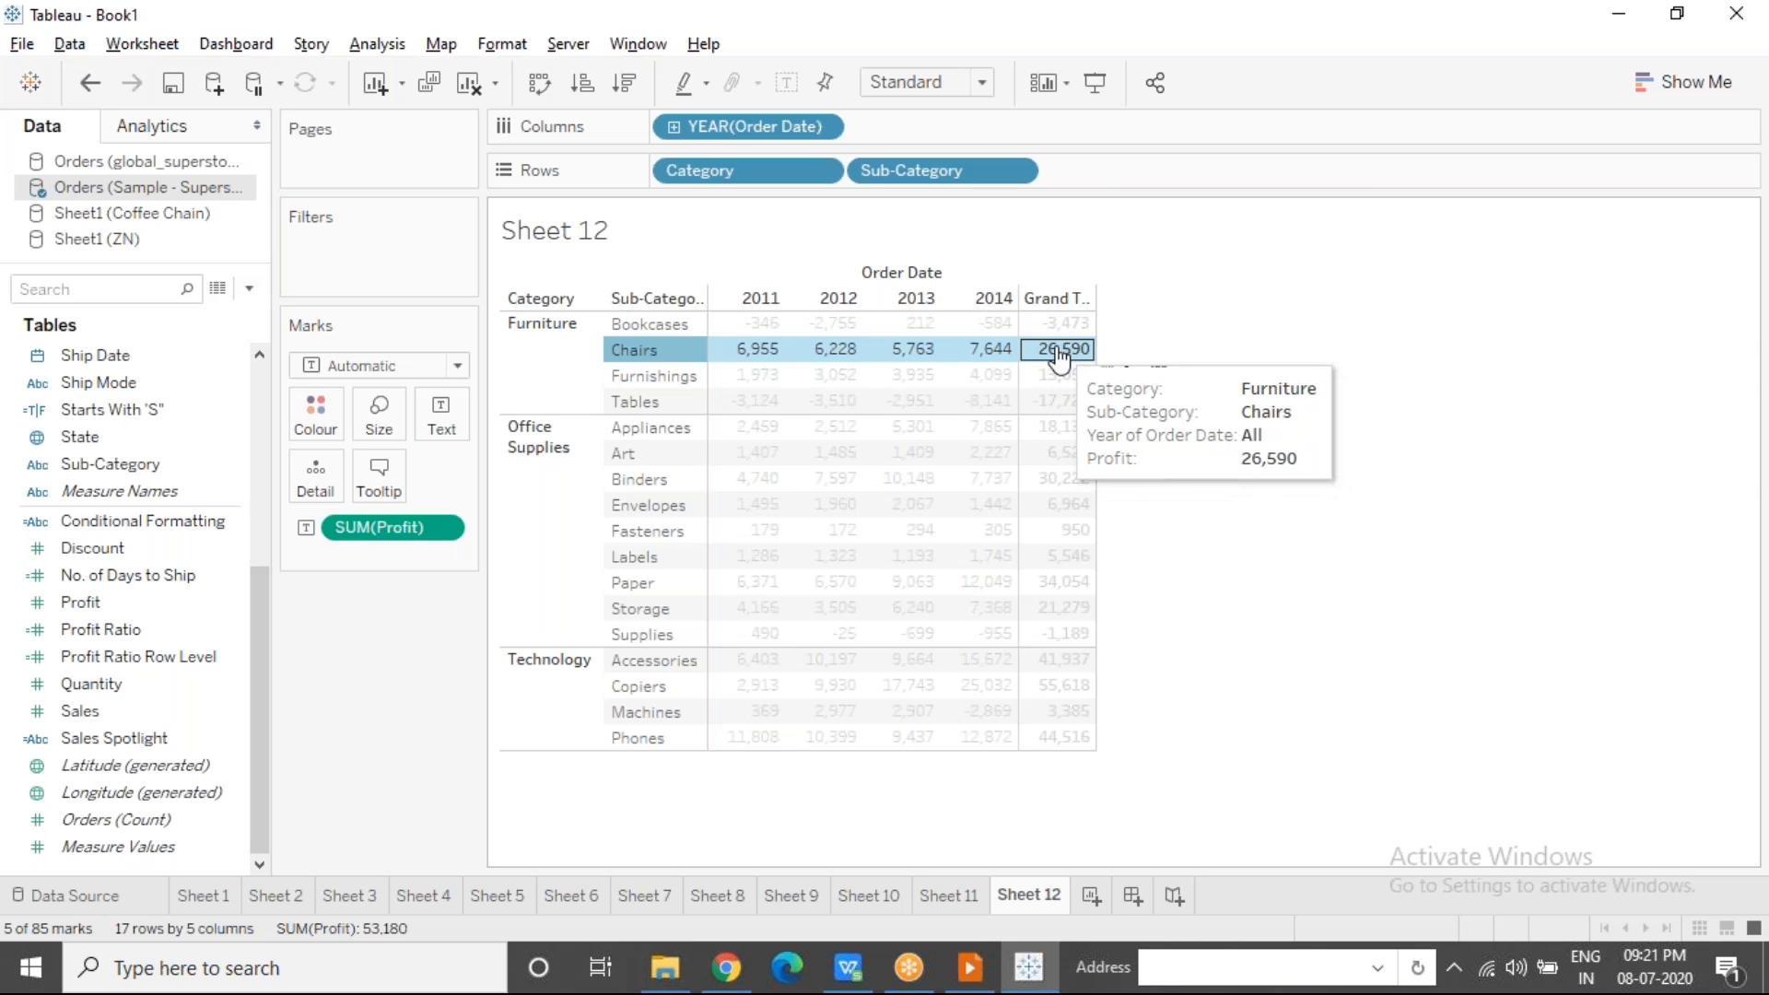
mouse_move(1059, 356)
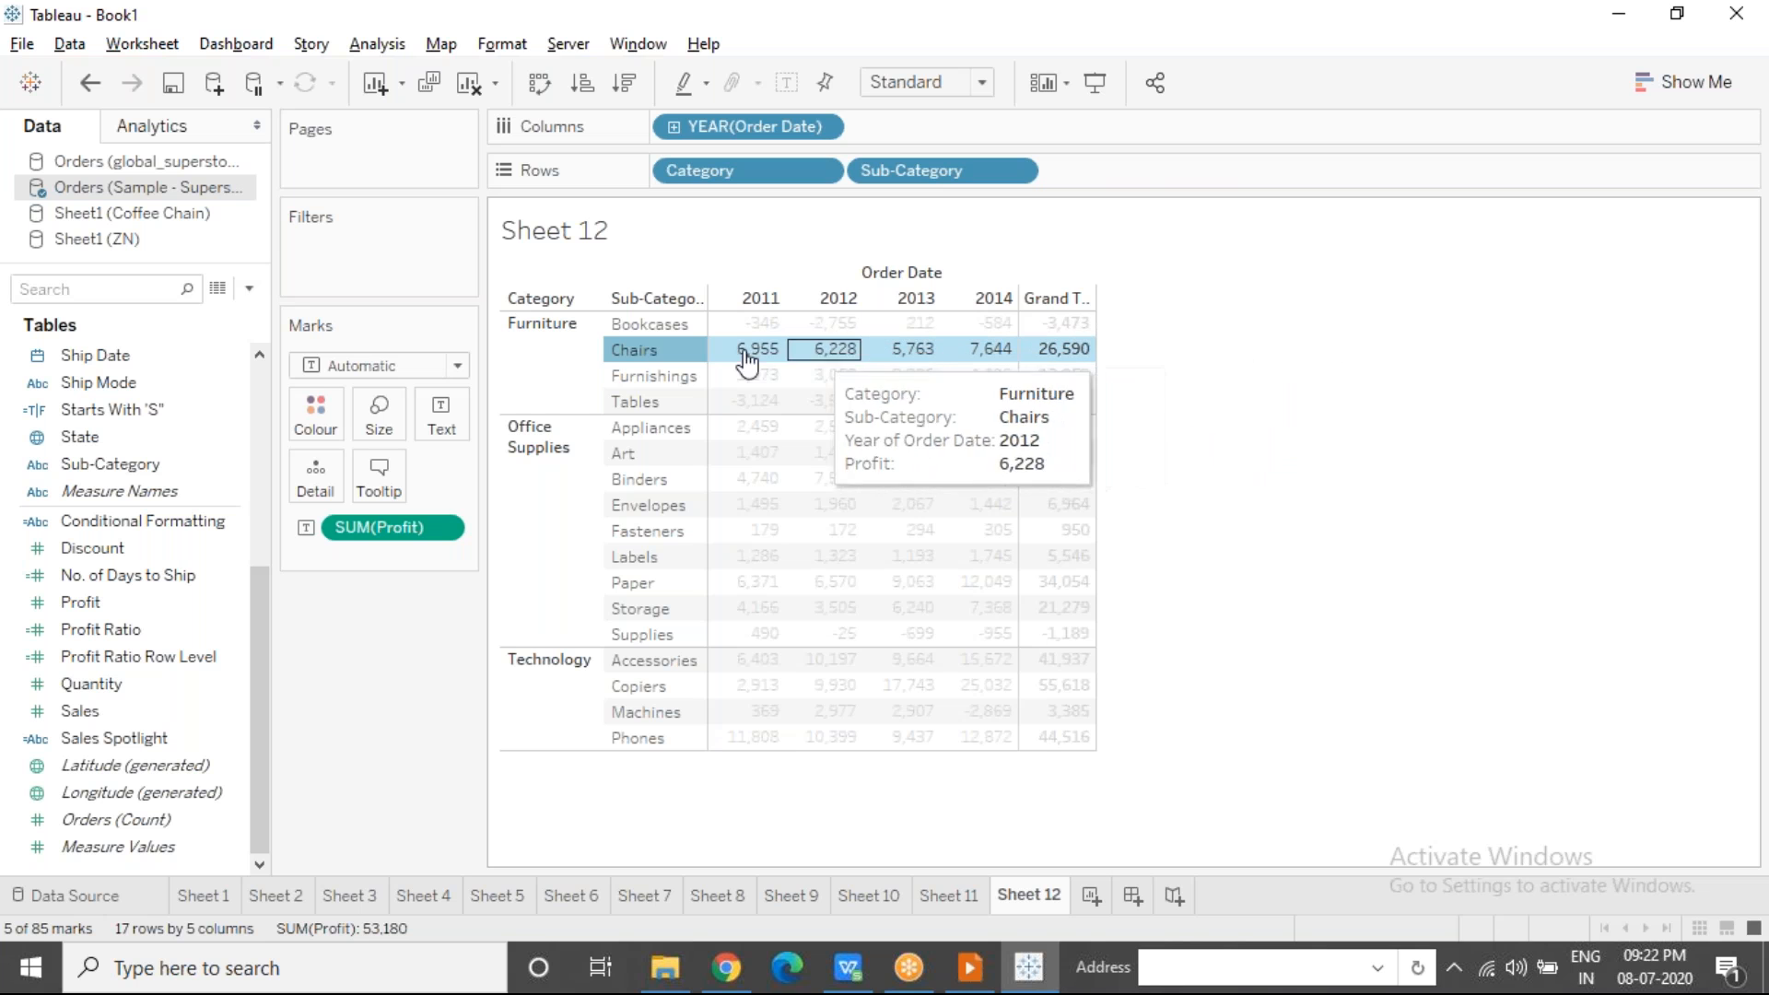
click(345, 969)
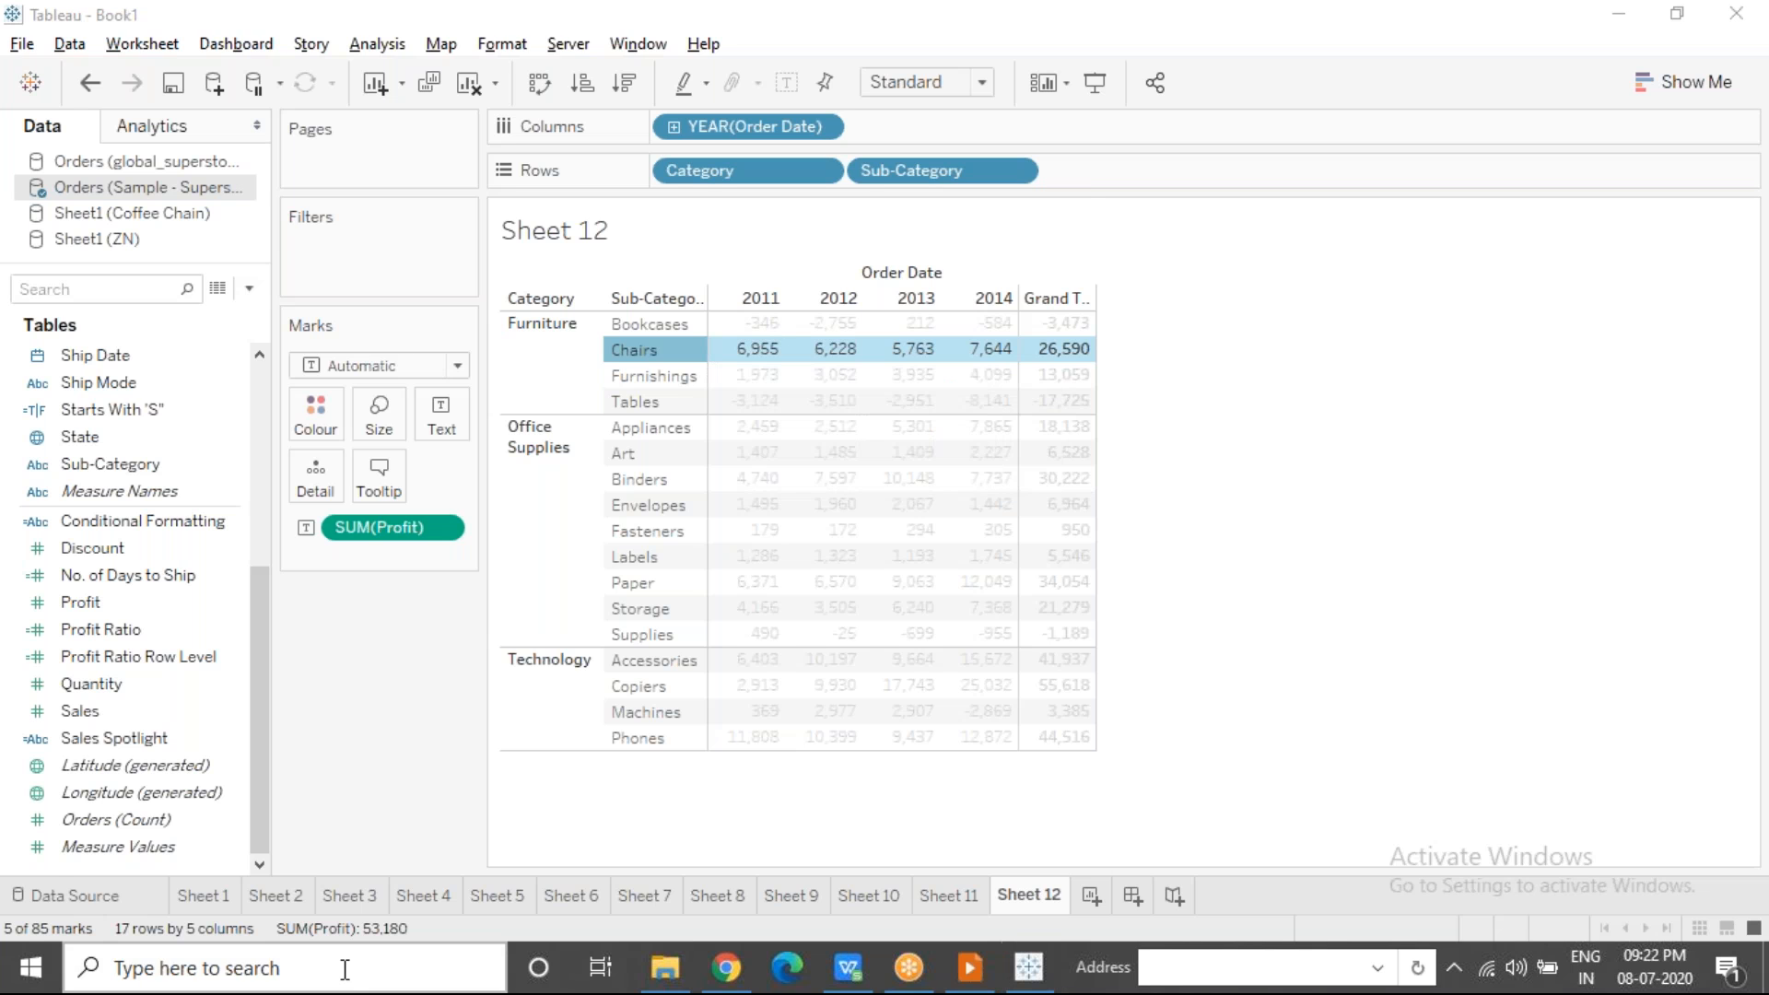
text(calc)
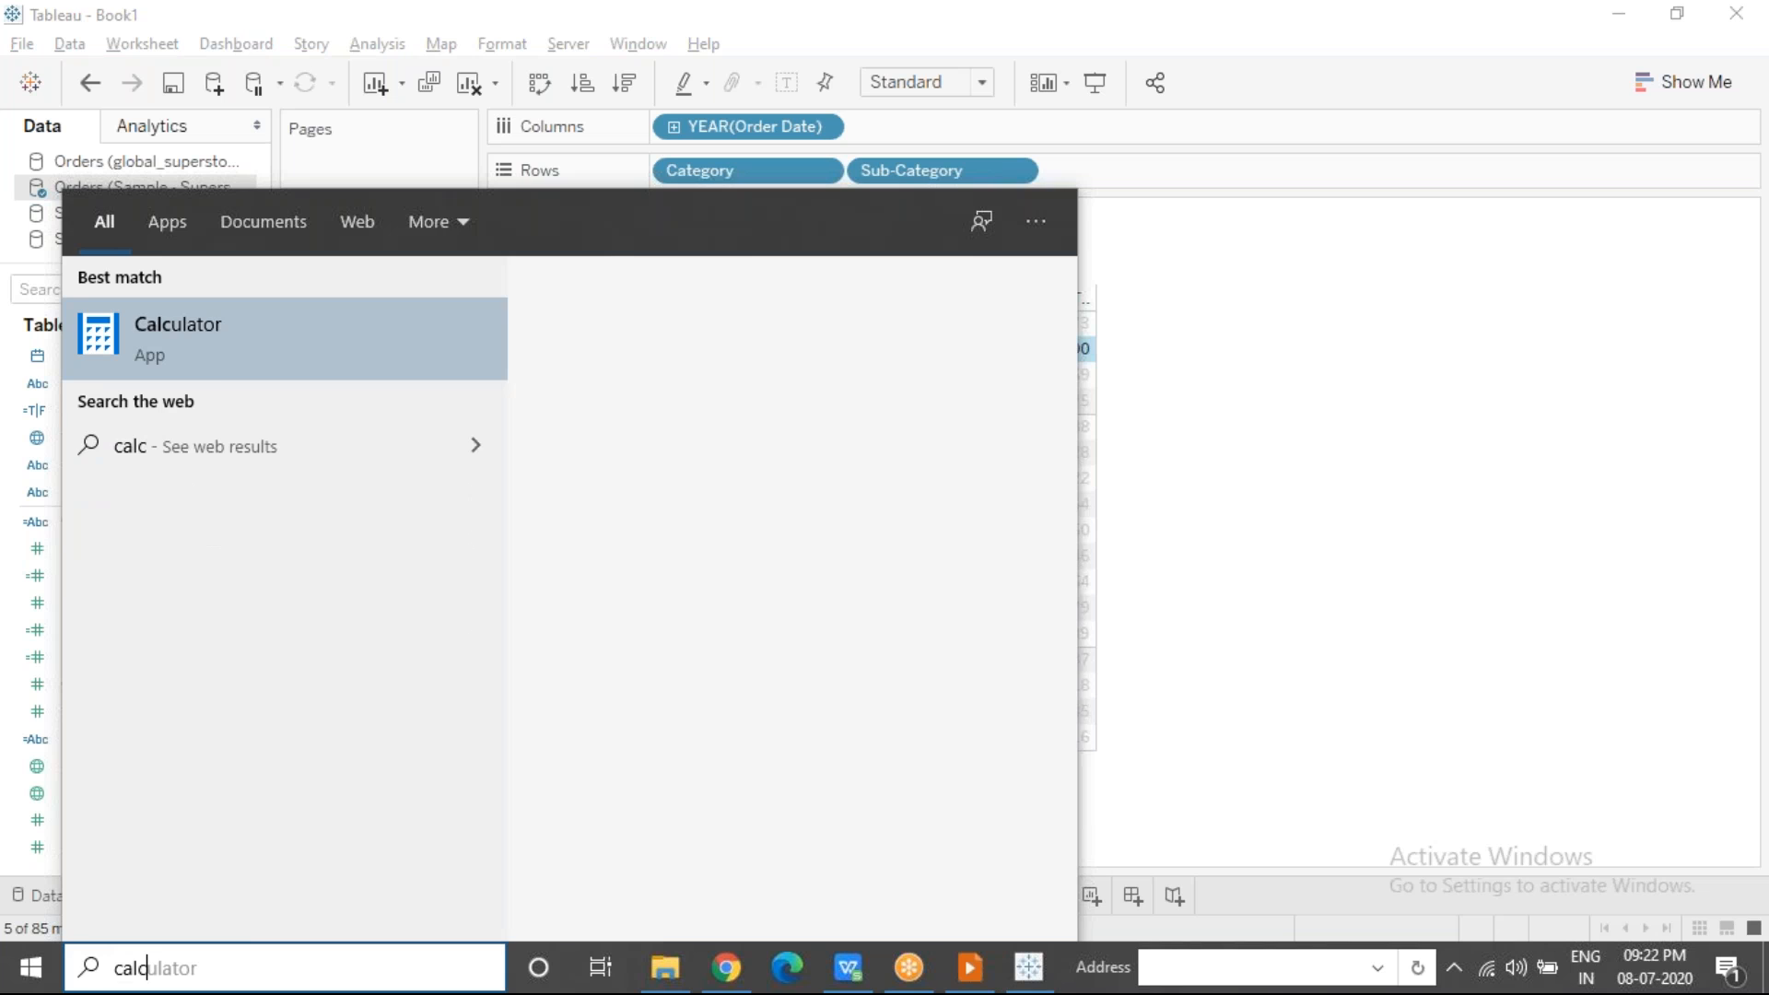
key(Return)
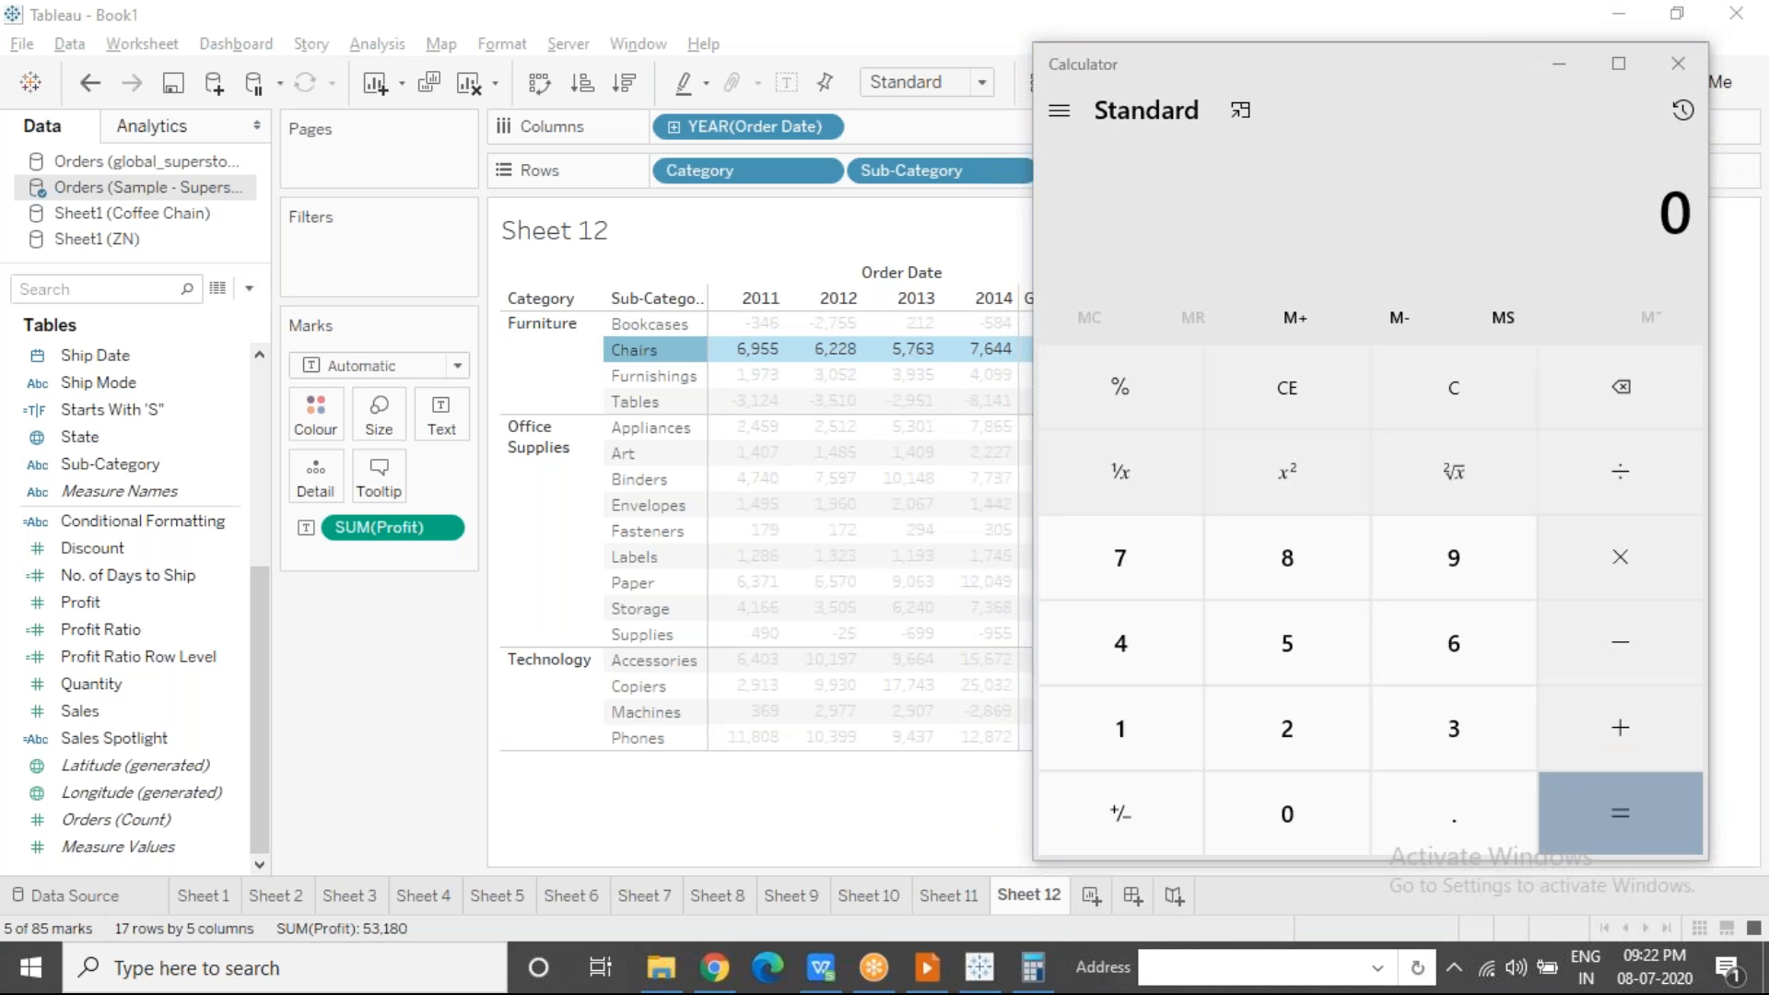
drag(1106, 73, 1163, 70)
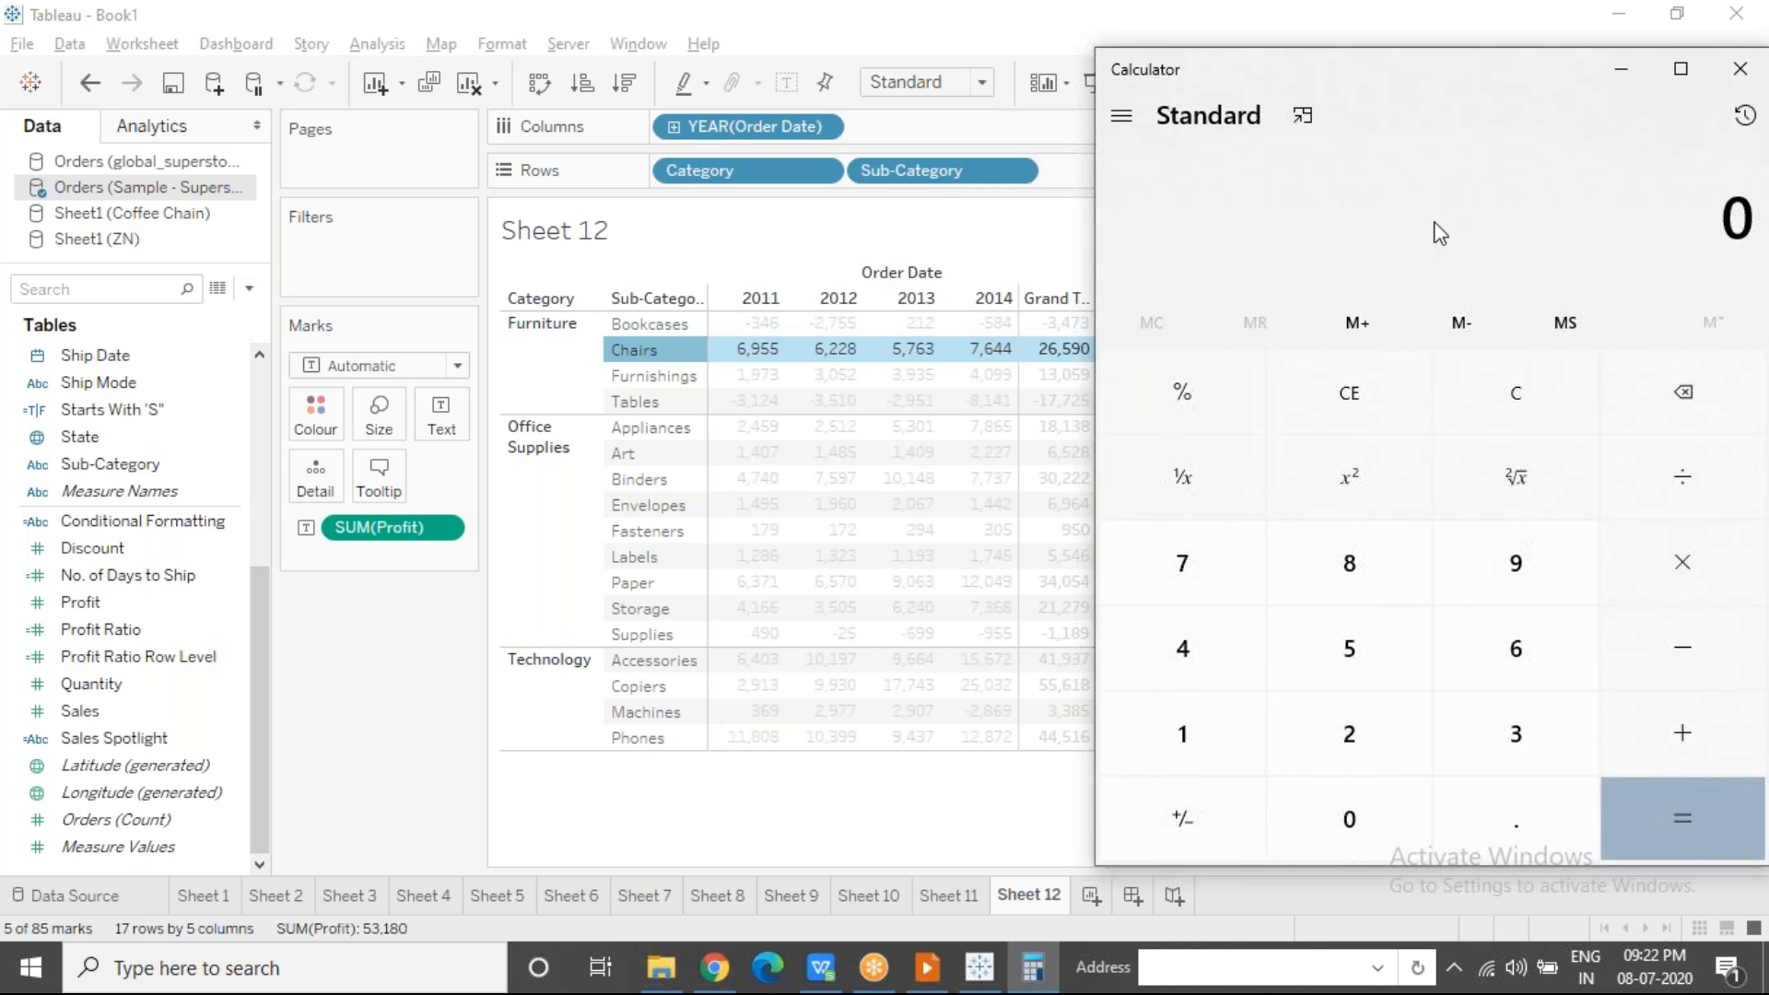
Step: Divide the Chairs grand total 26590 by its 2011 profit 6955 in Calculator, and clear the Chairs highlight in Tableau
text(26590)
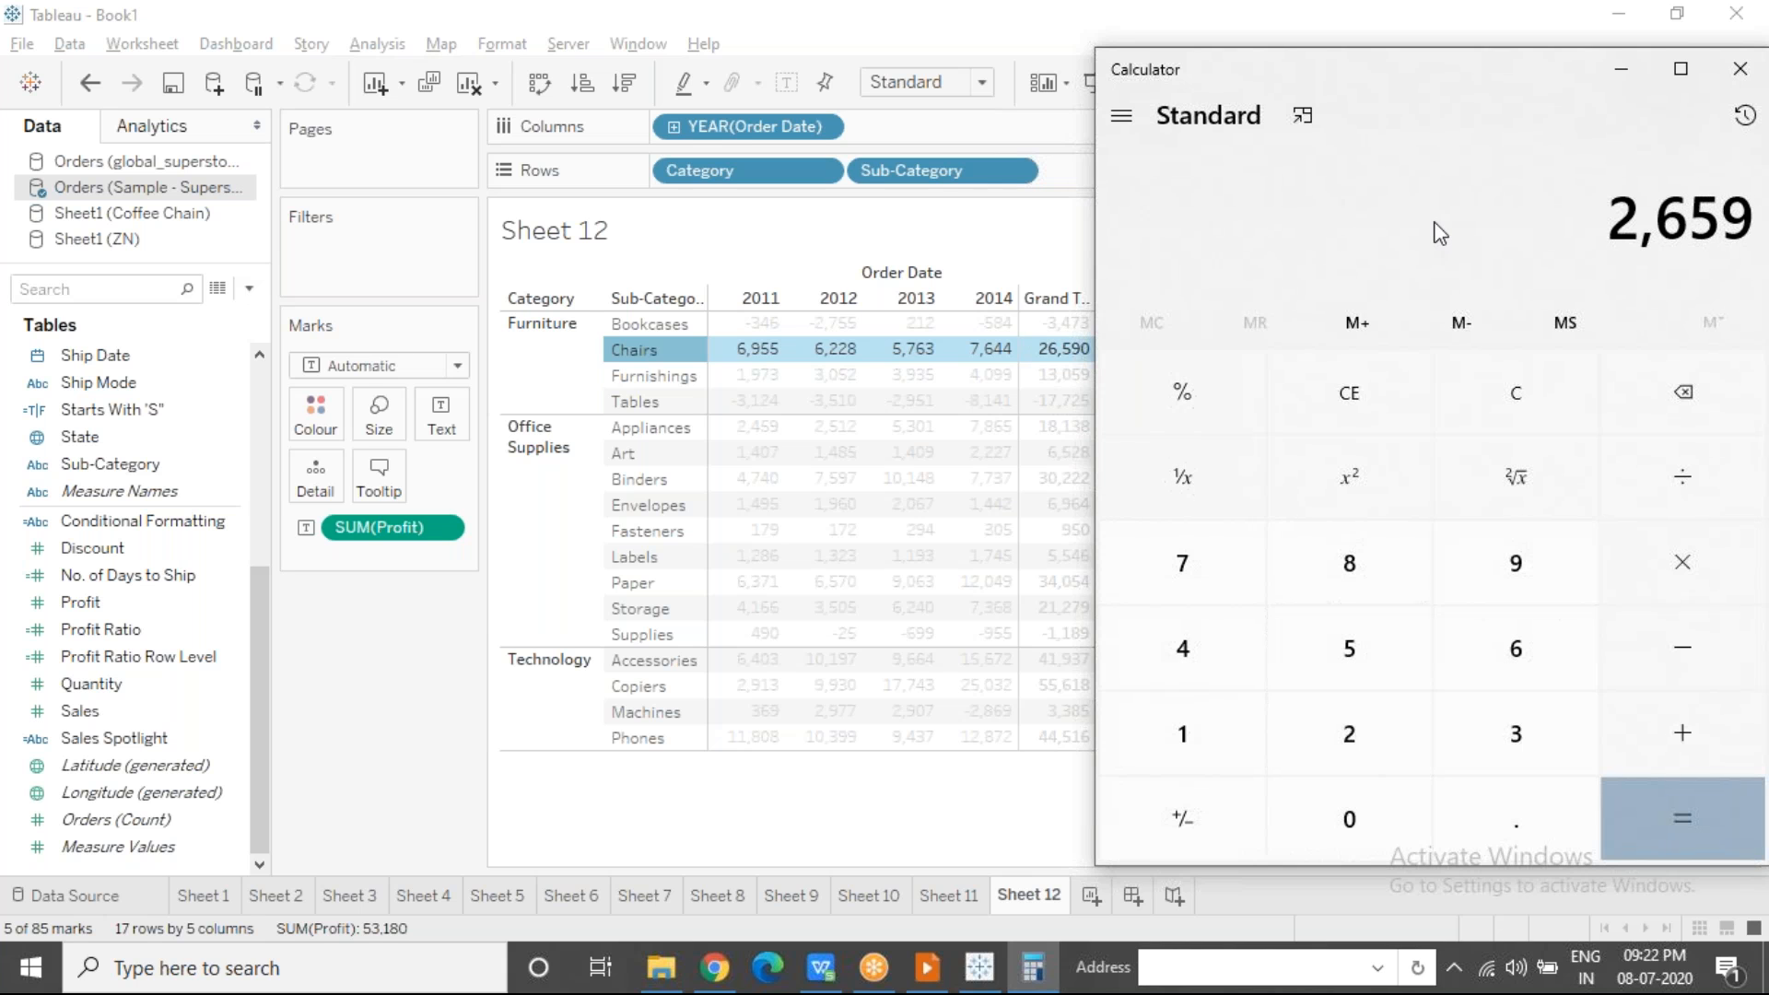
key(slash)
mouse_move(754, 350)
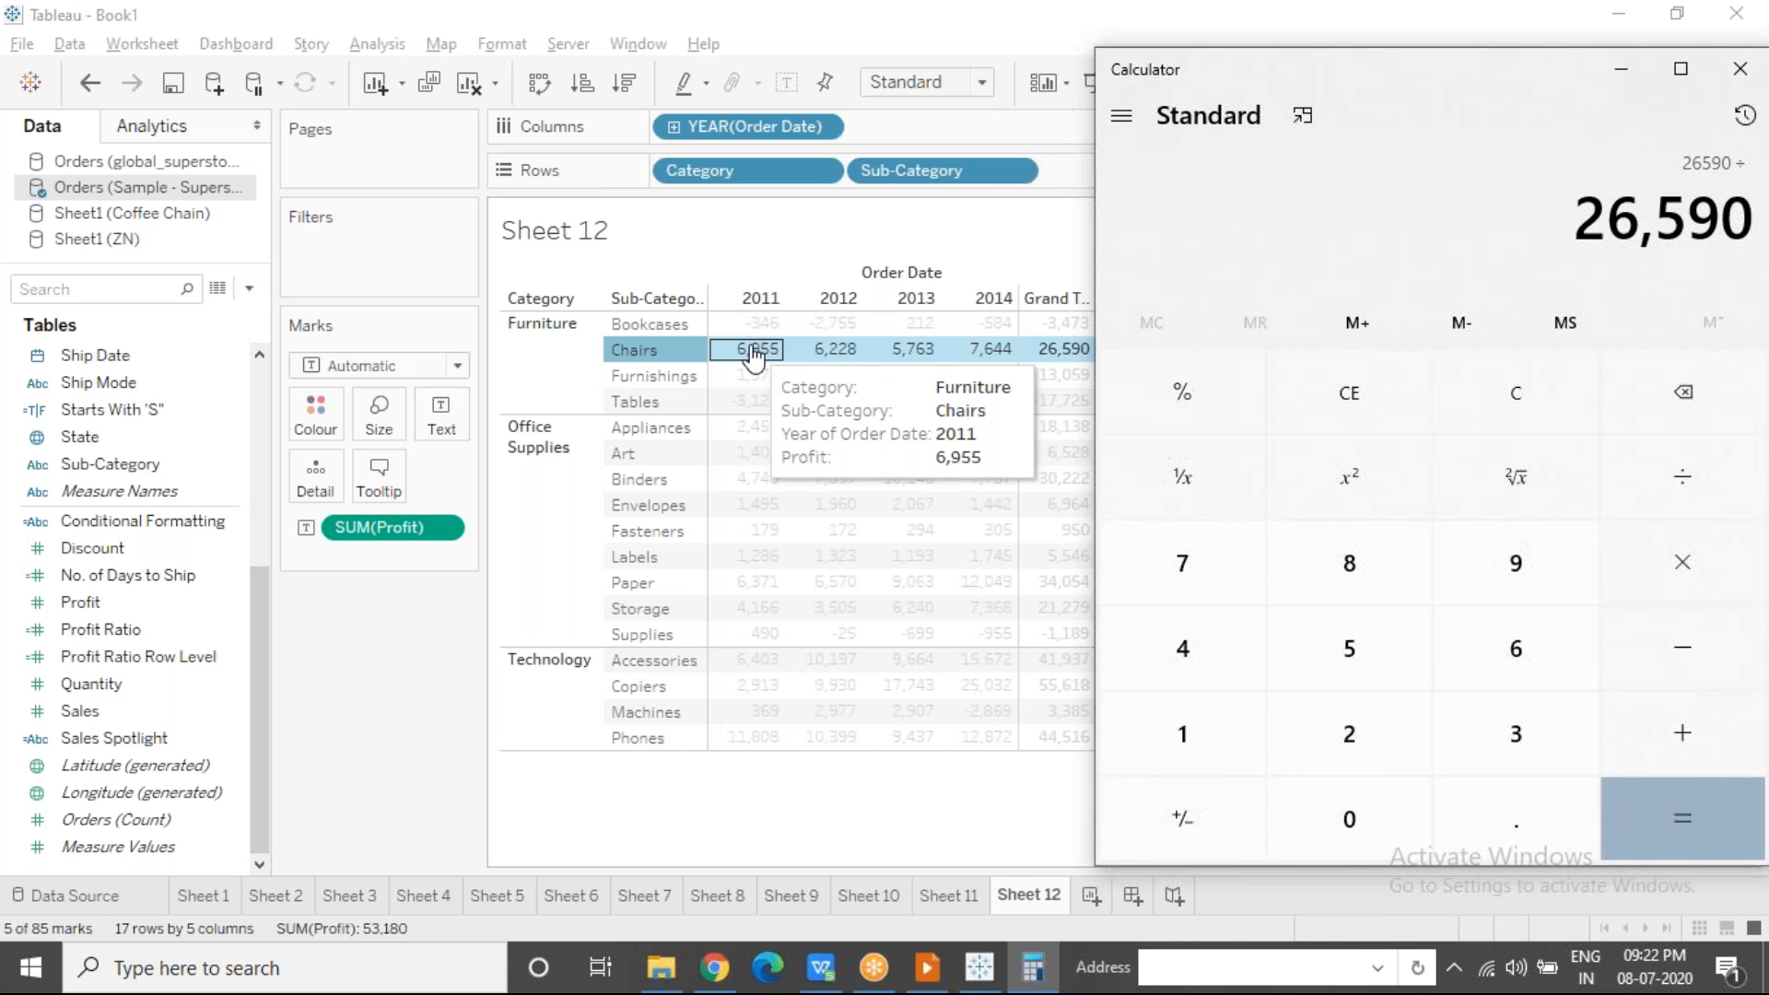
text(6955)
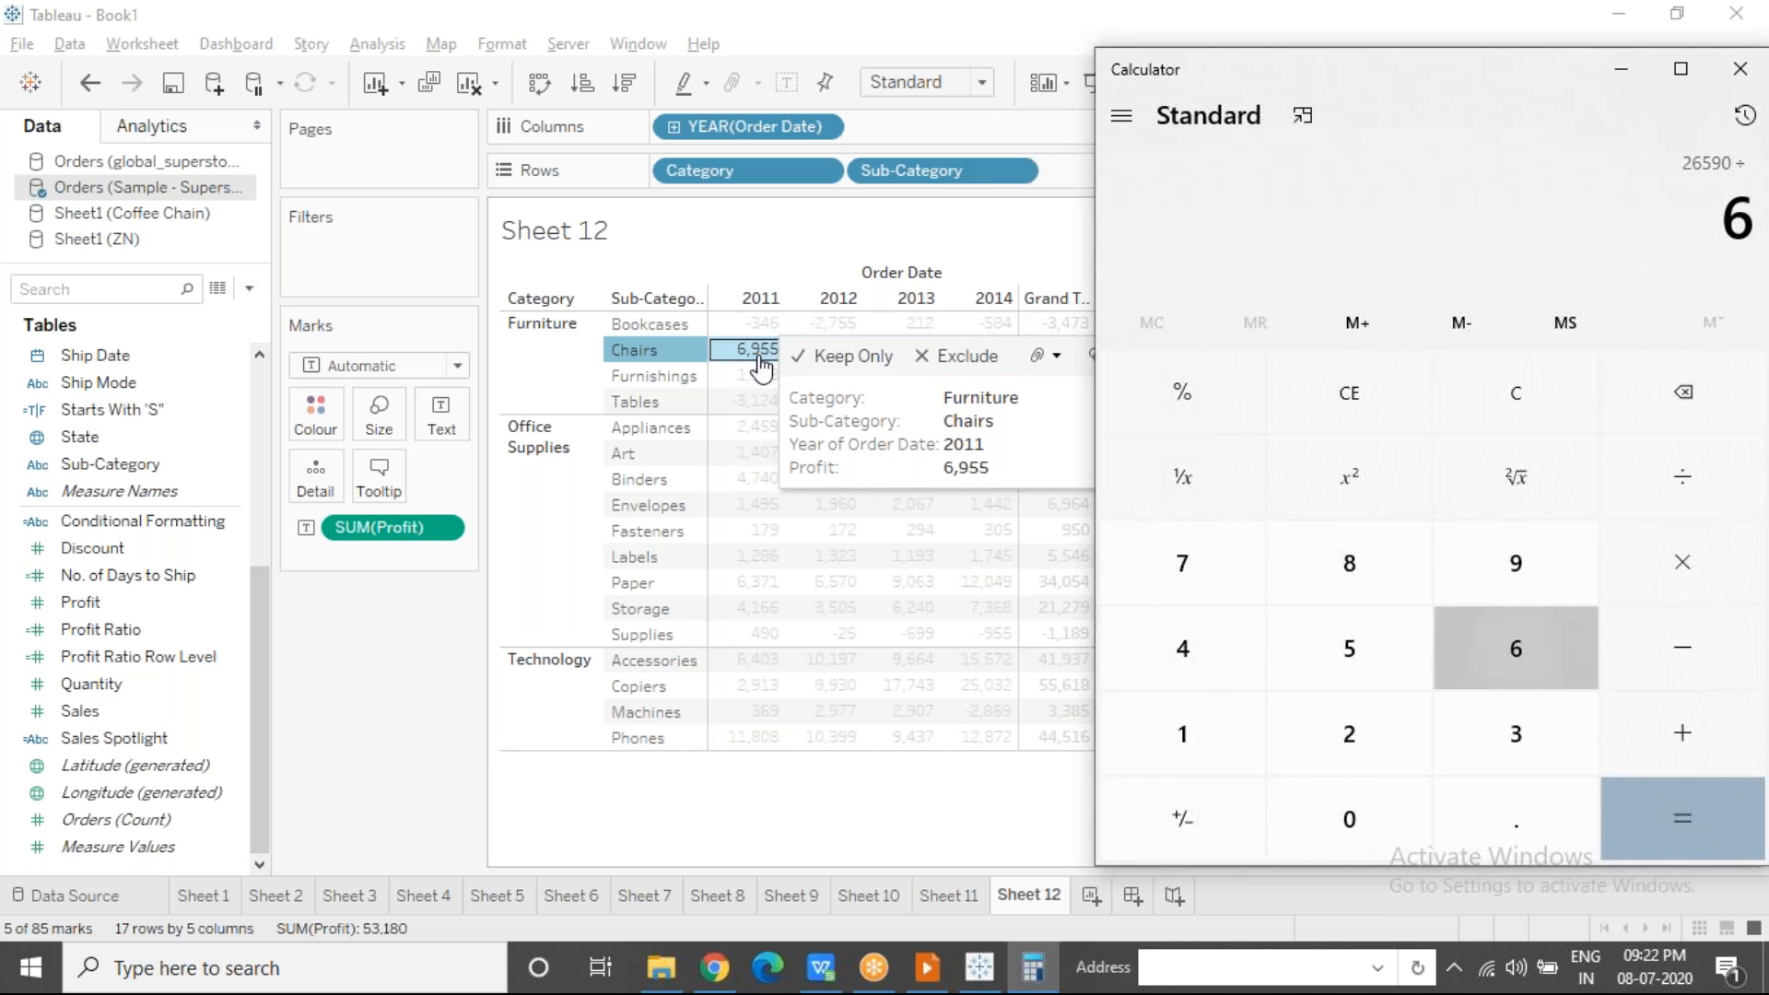
key(Return)
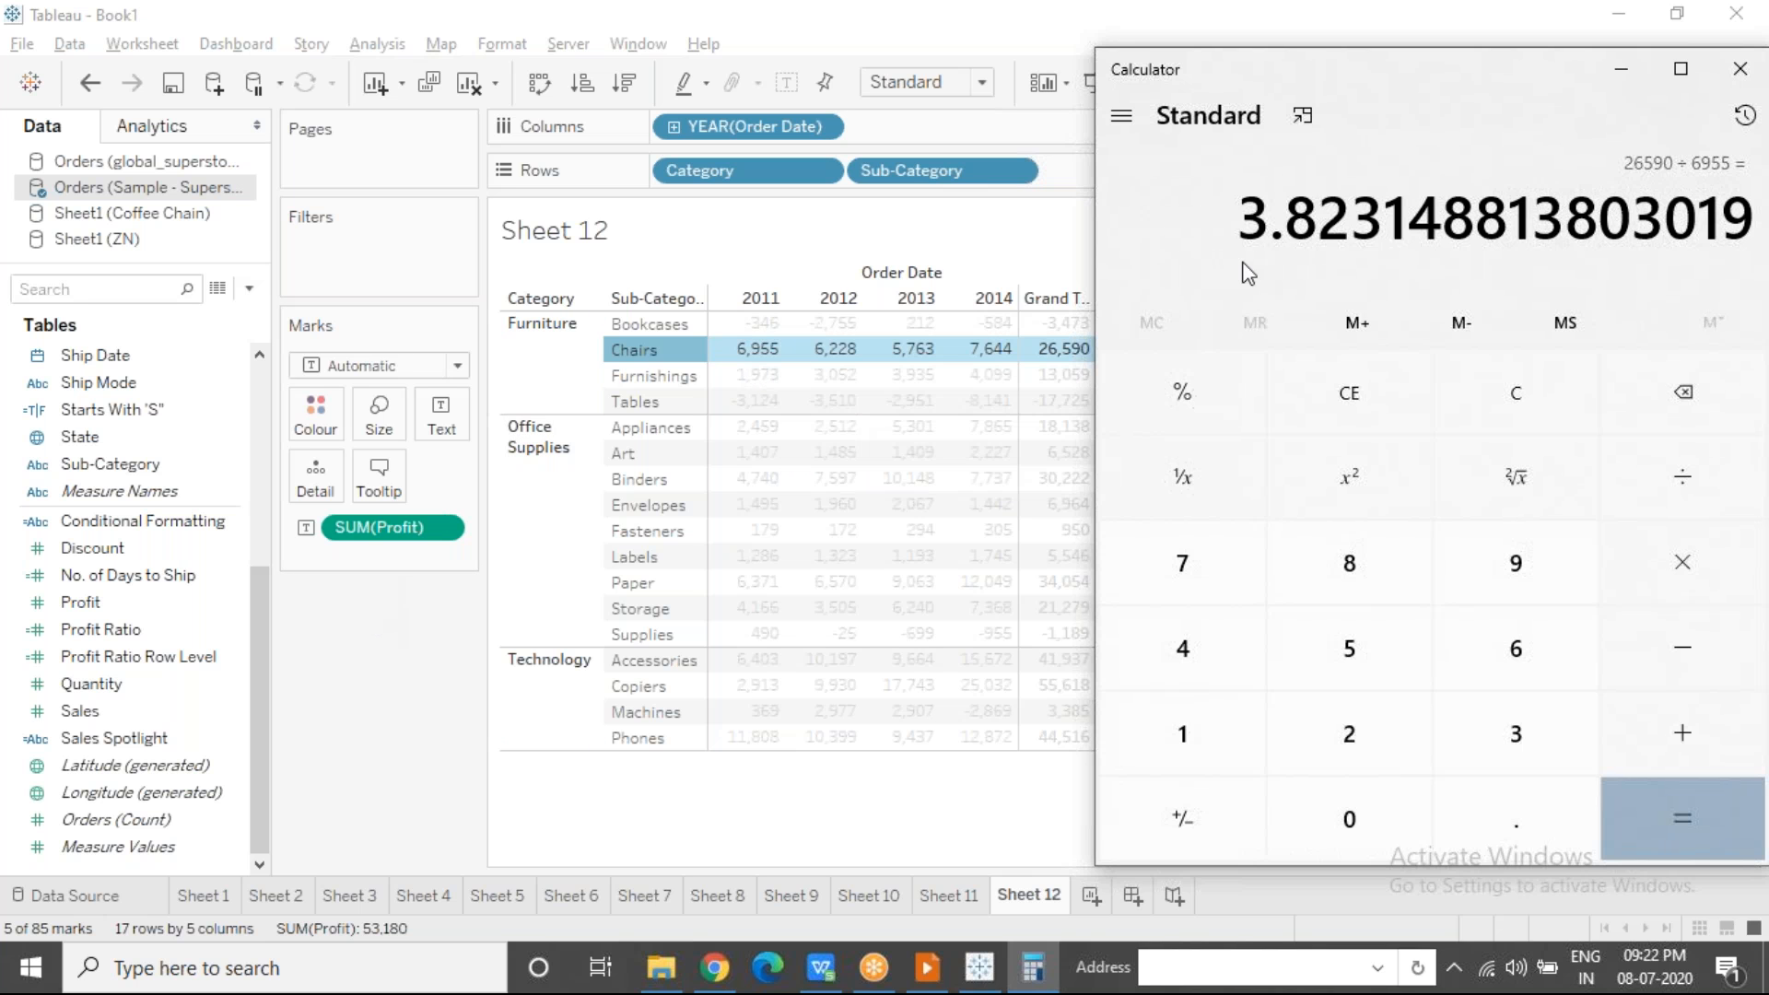
click(369, 684)
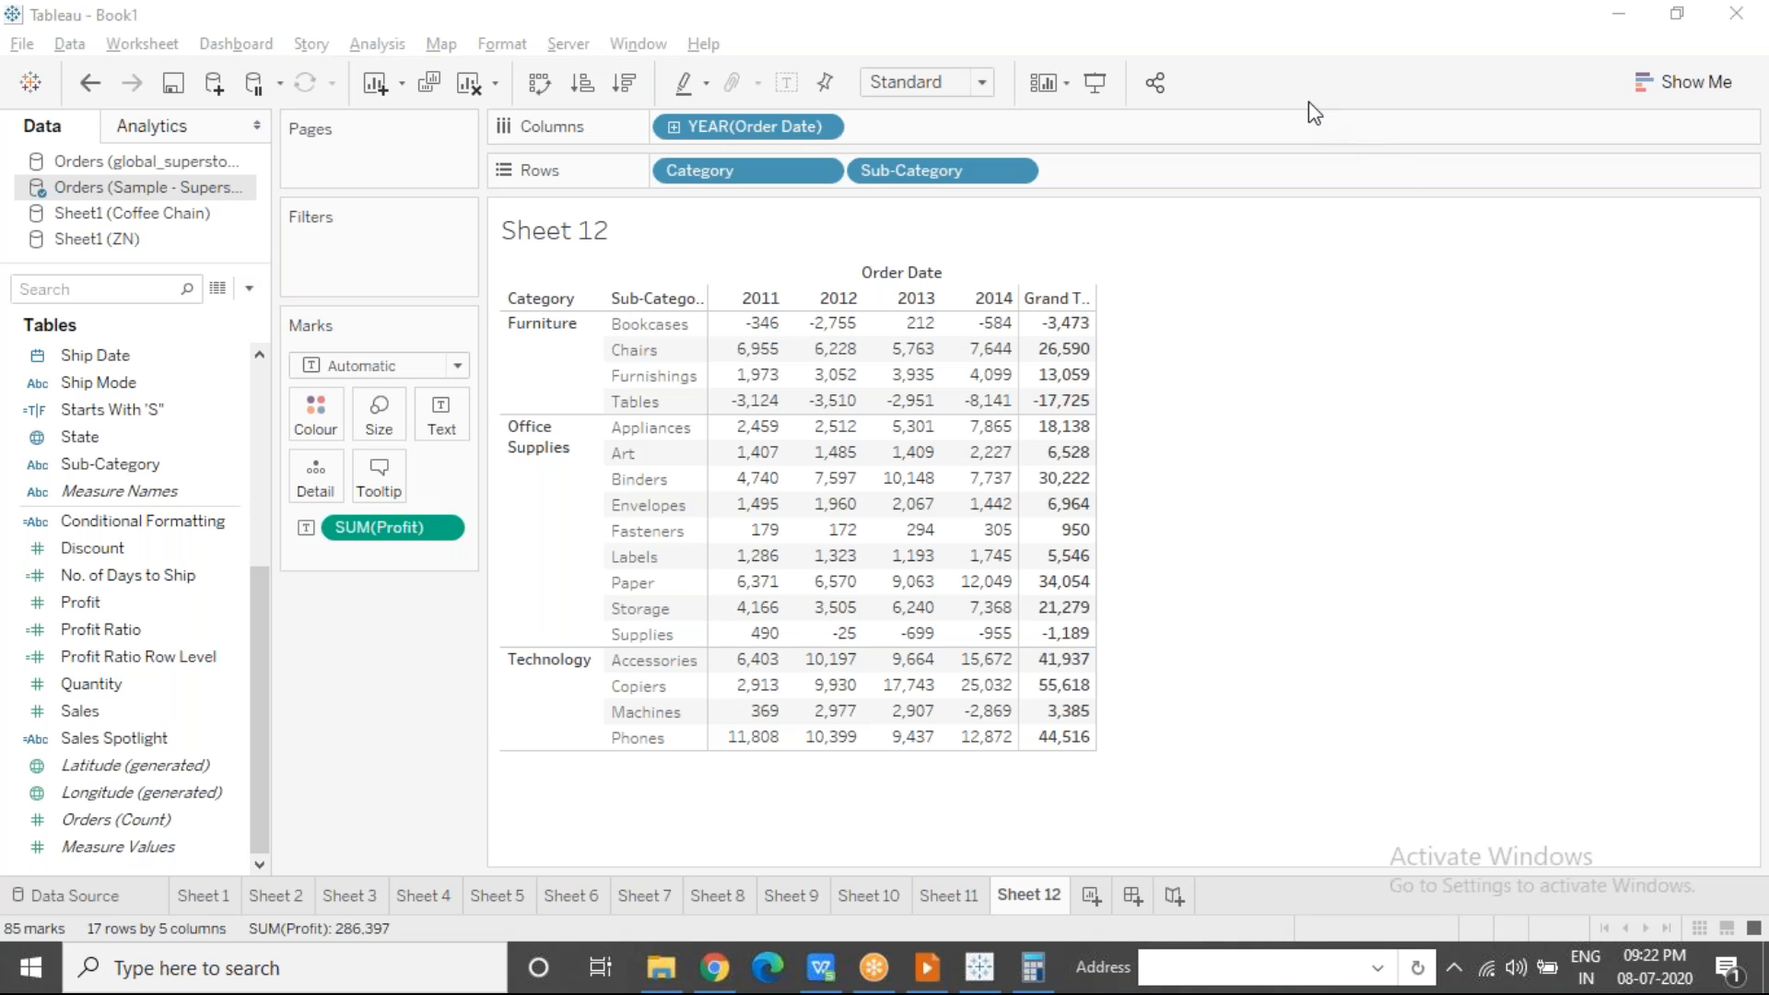
click(1033, 967)
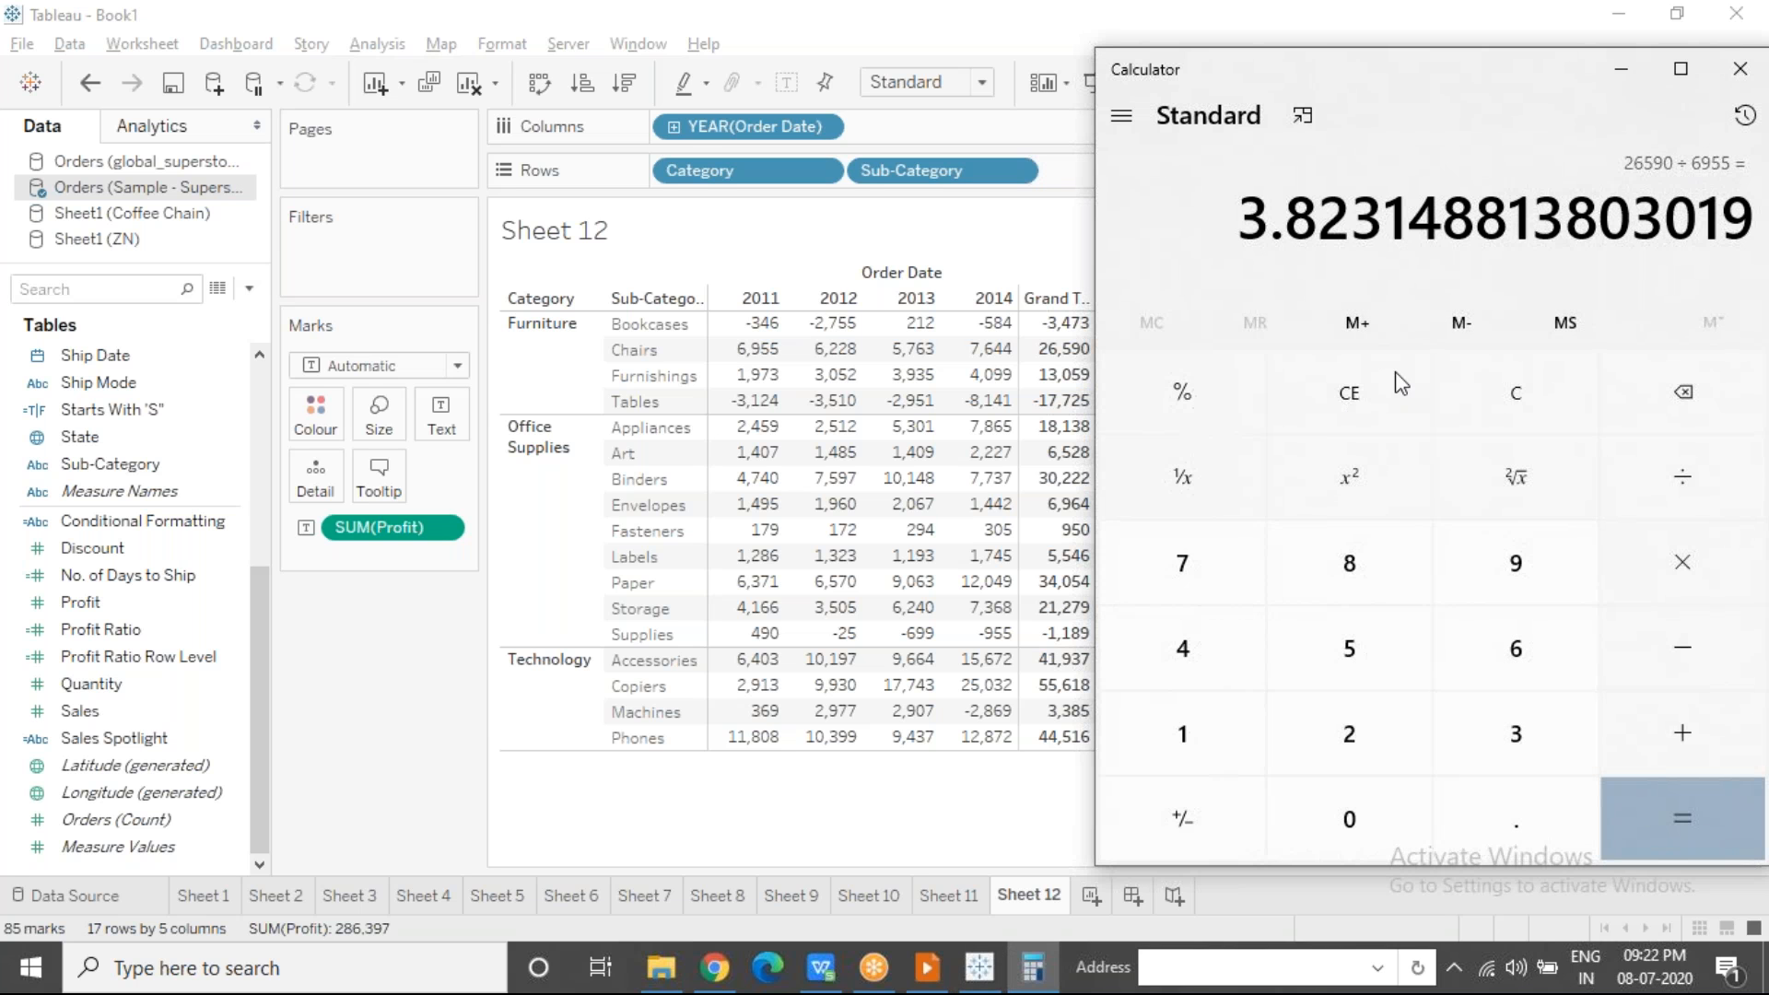
Step: Clear the Calculator, then highlight the Chairs 2011 profit together with its grand total in the Tableau table and deselect them
click(1517, 394)
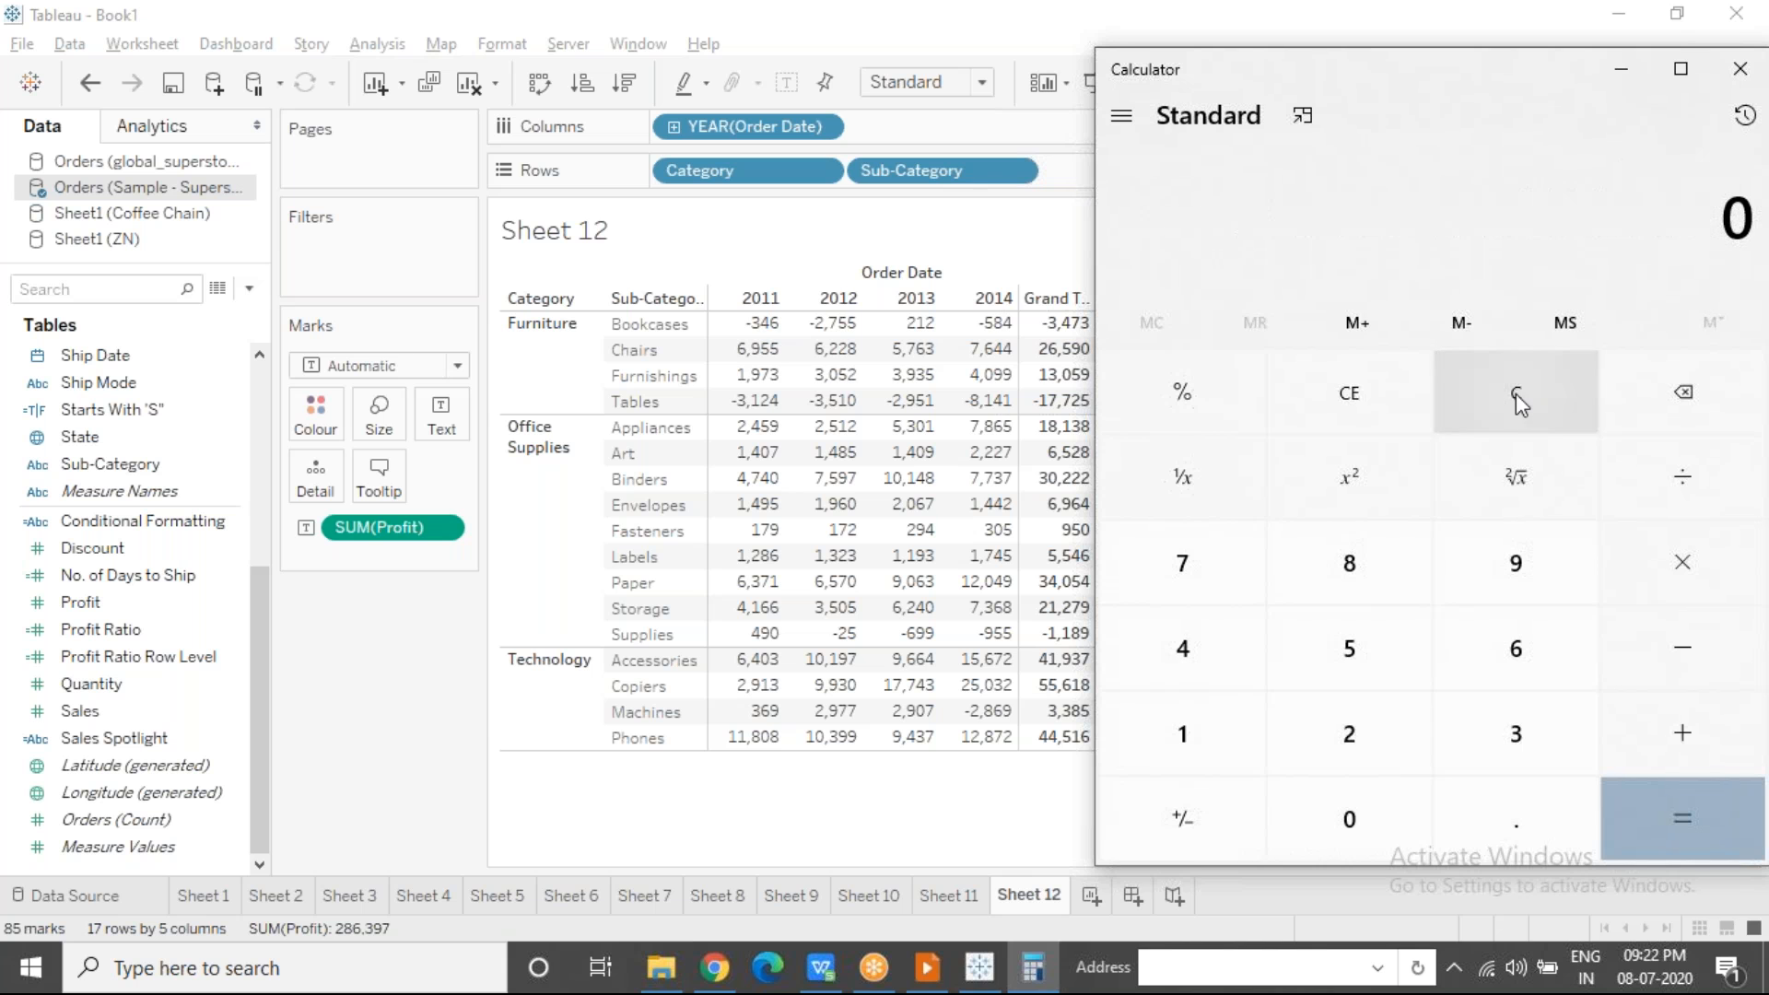
click(745, 357)
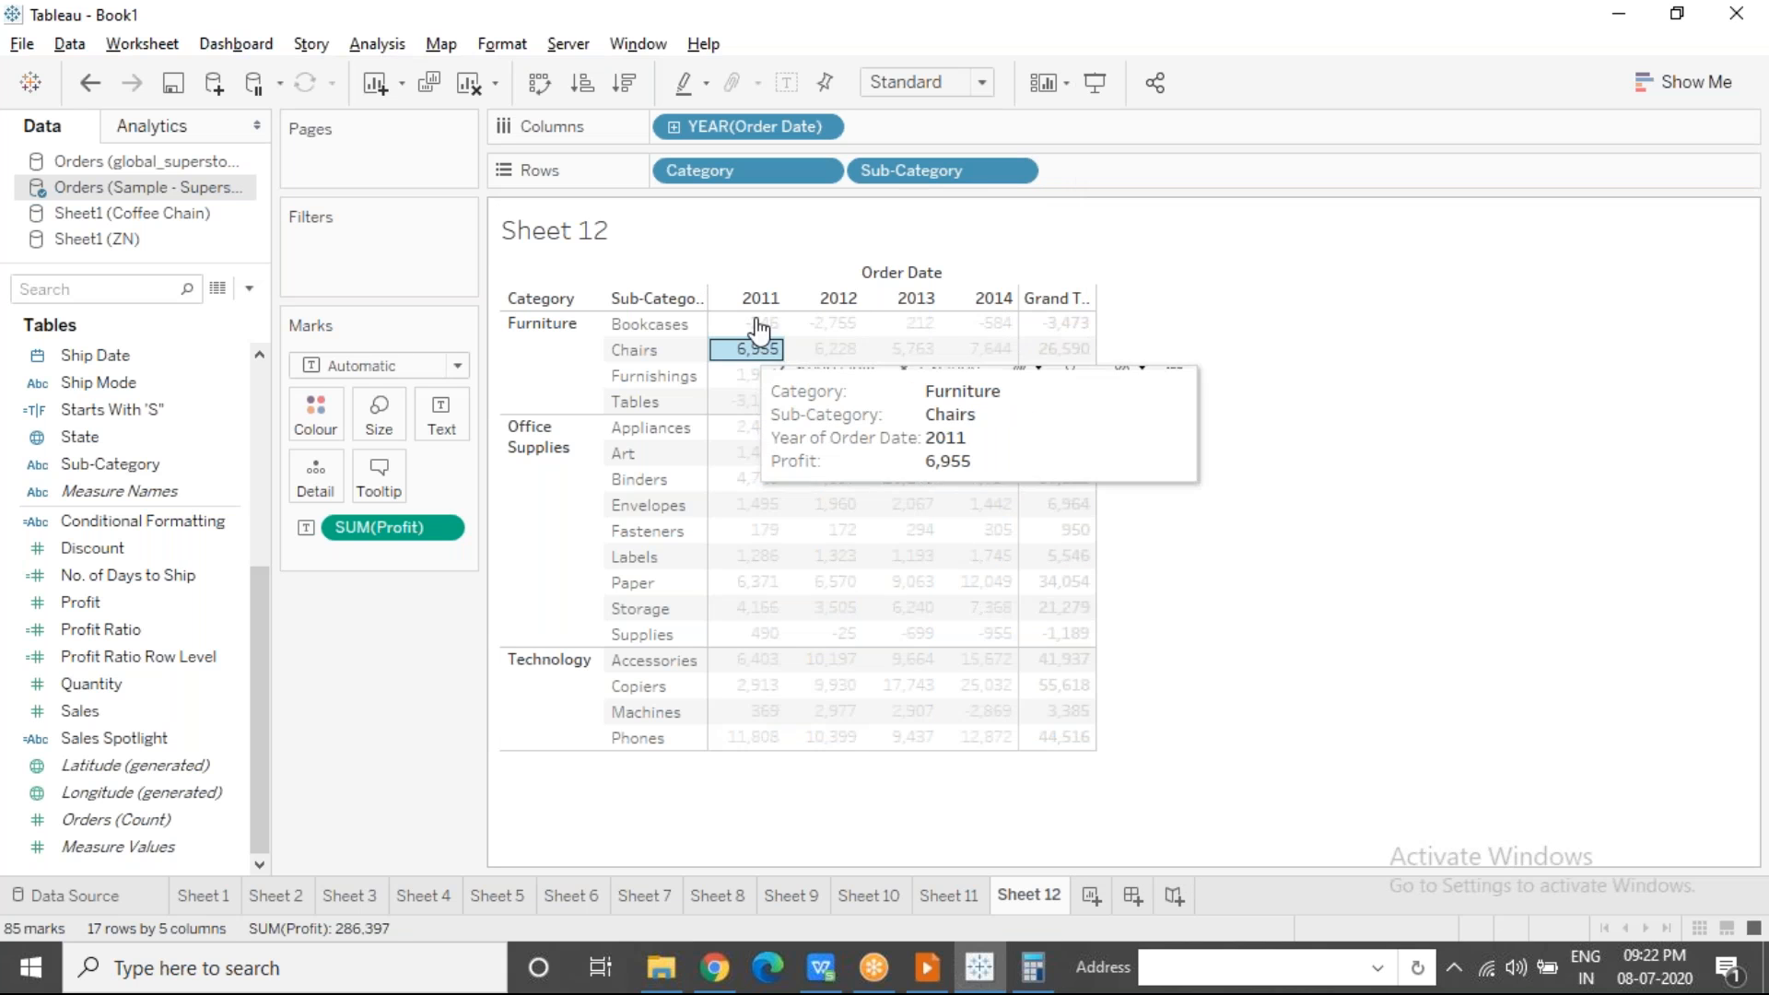
click(1078, 358)
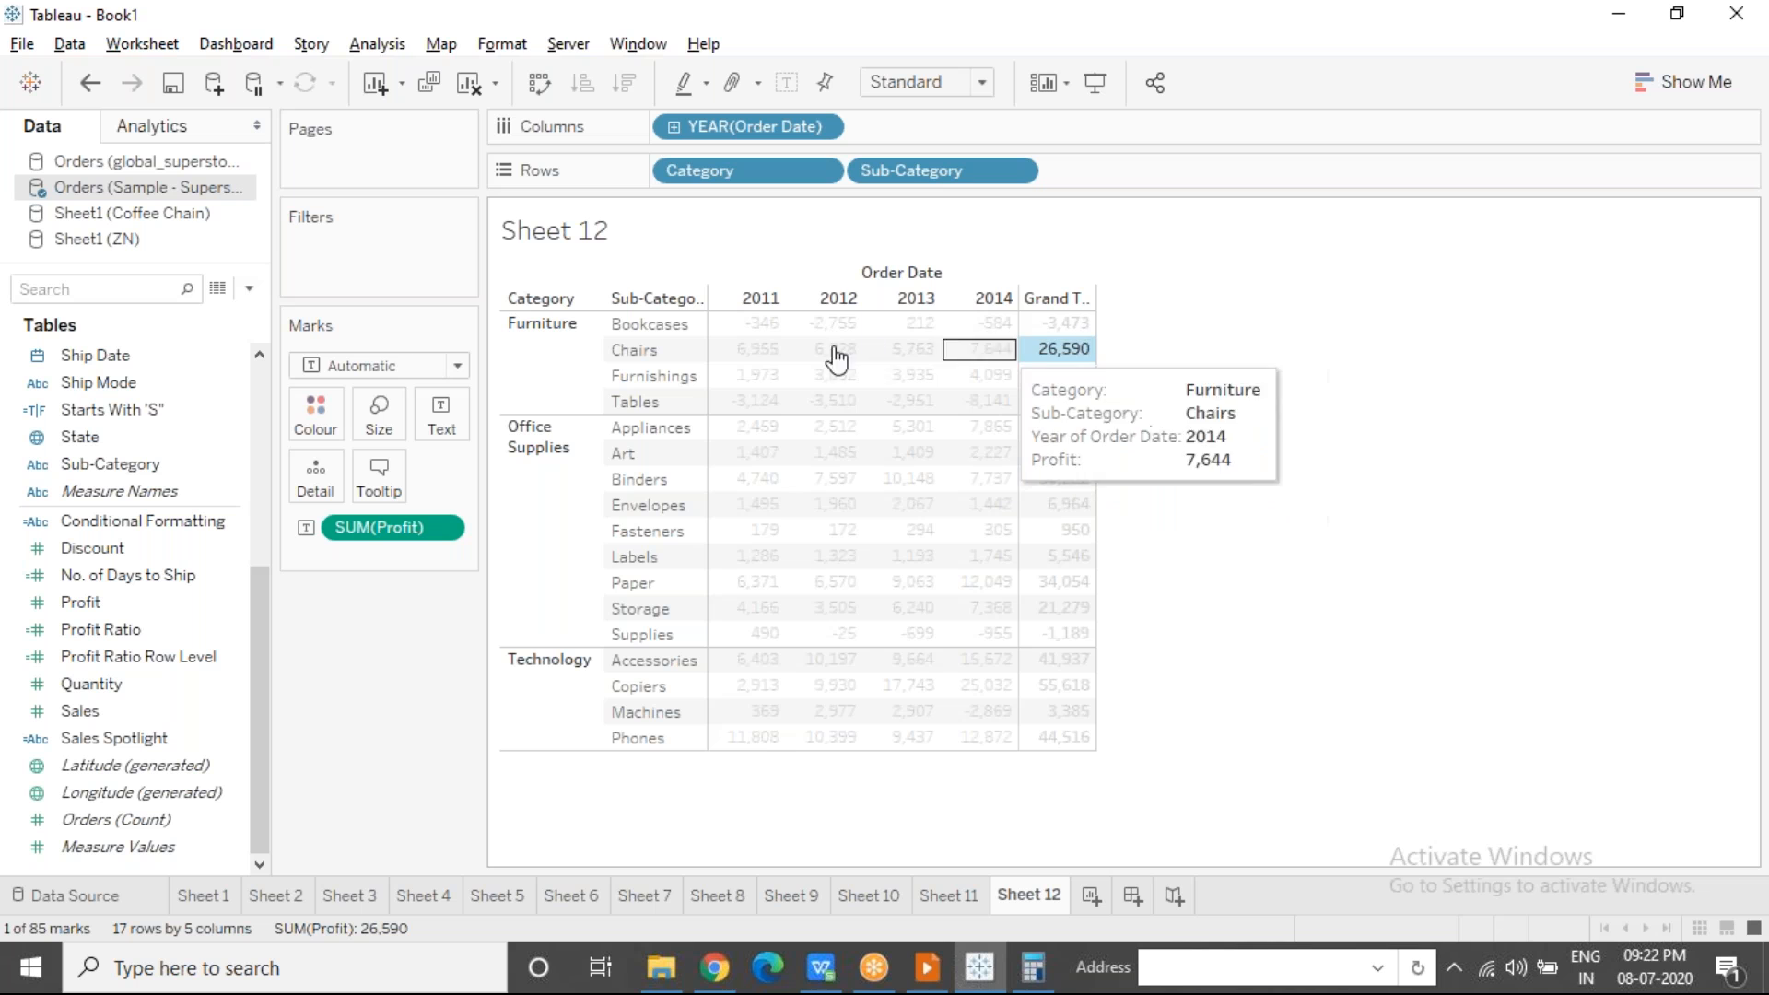
ctrl+click(752, 355)
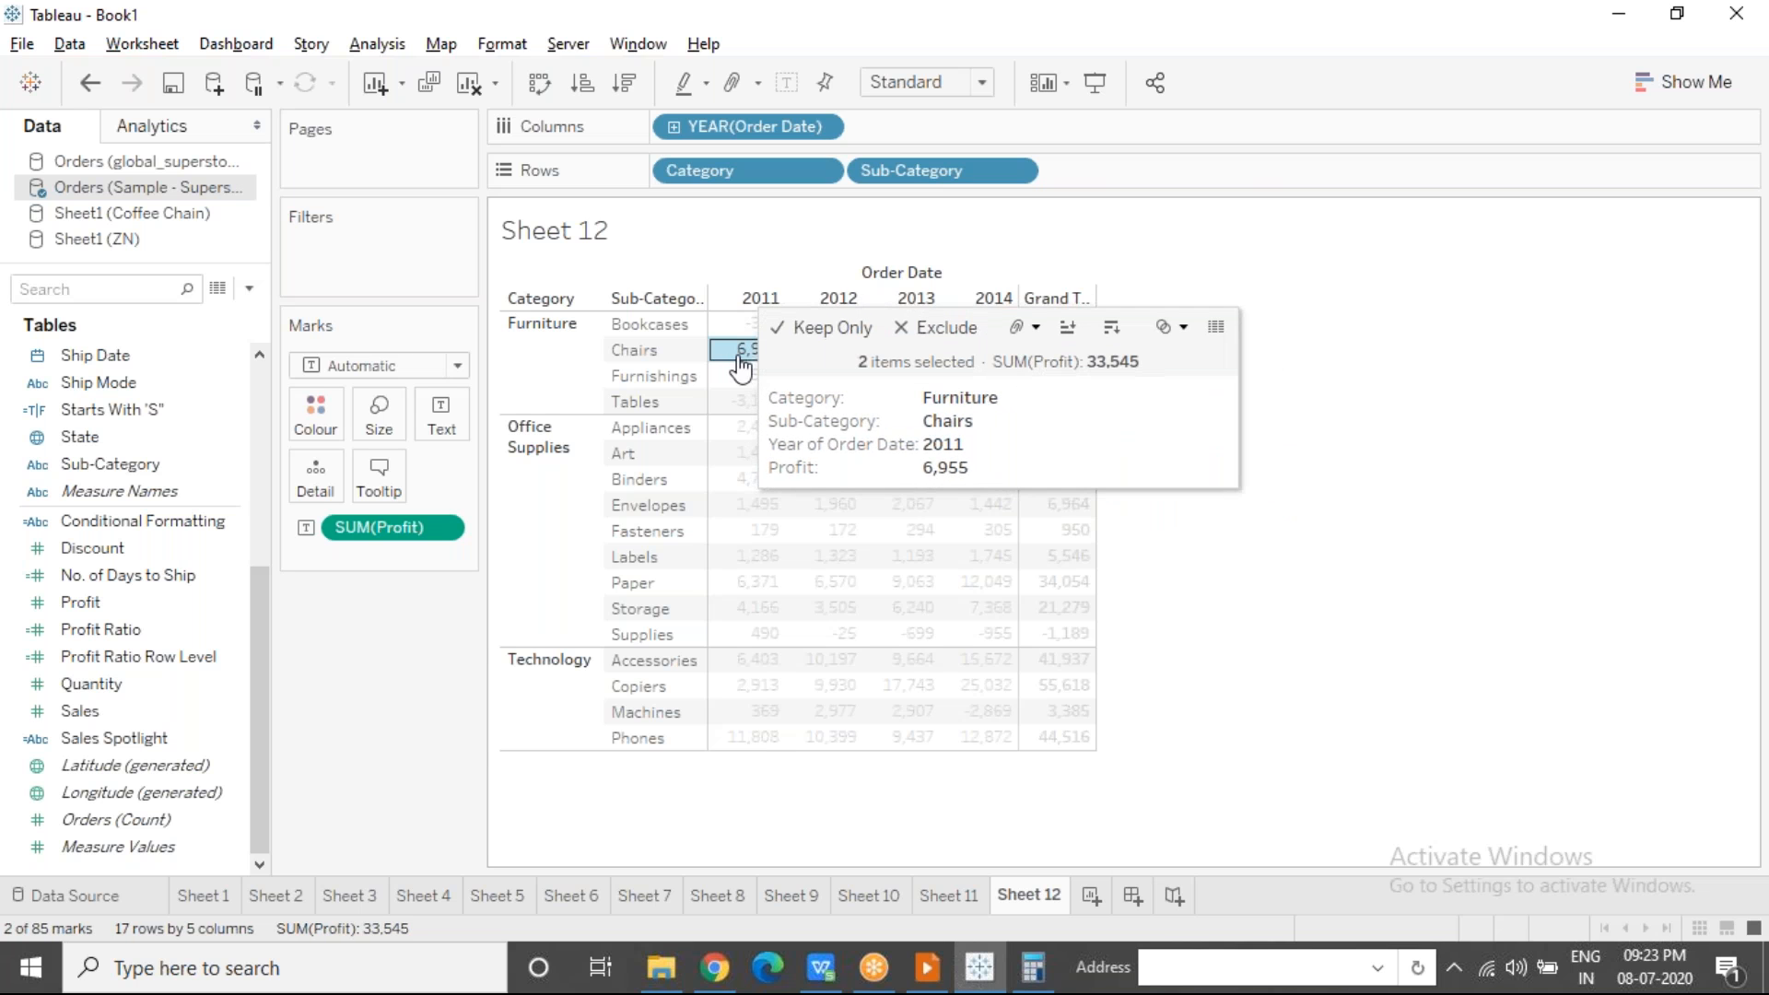
click(1251, 476)
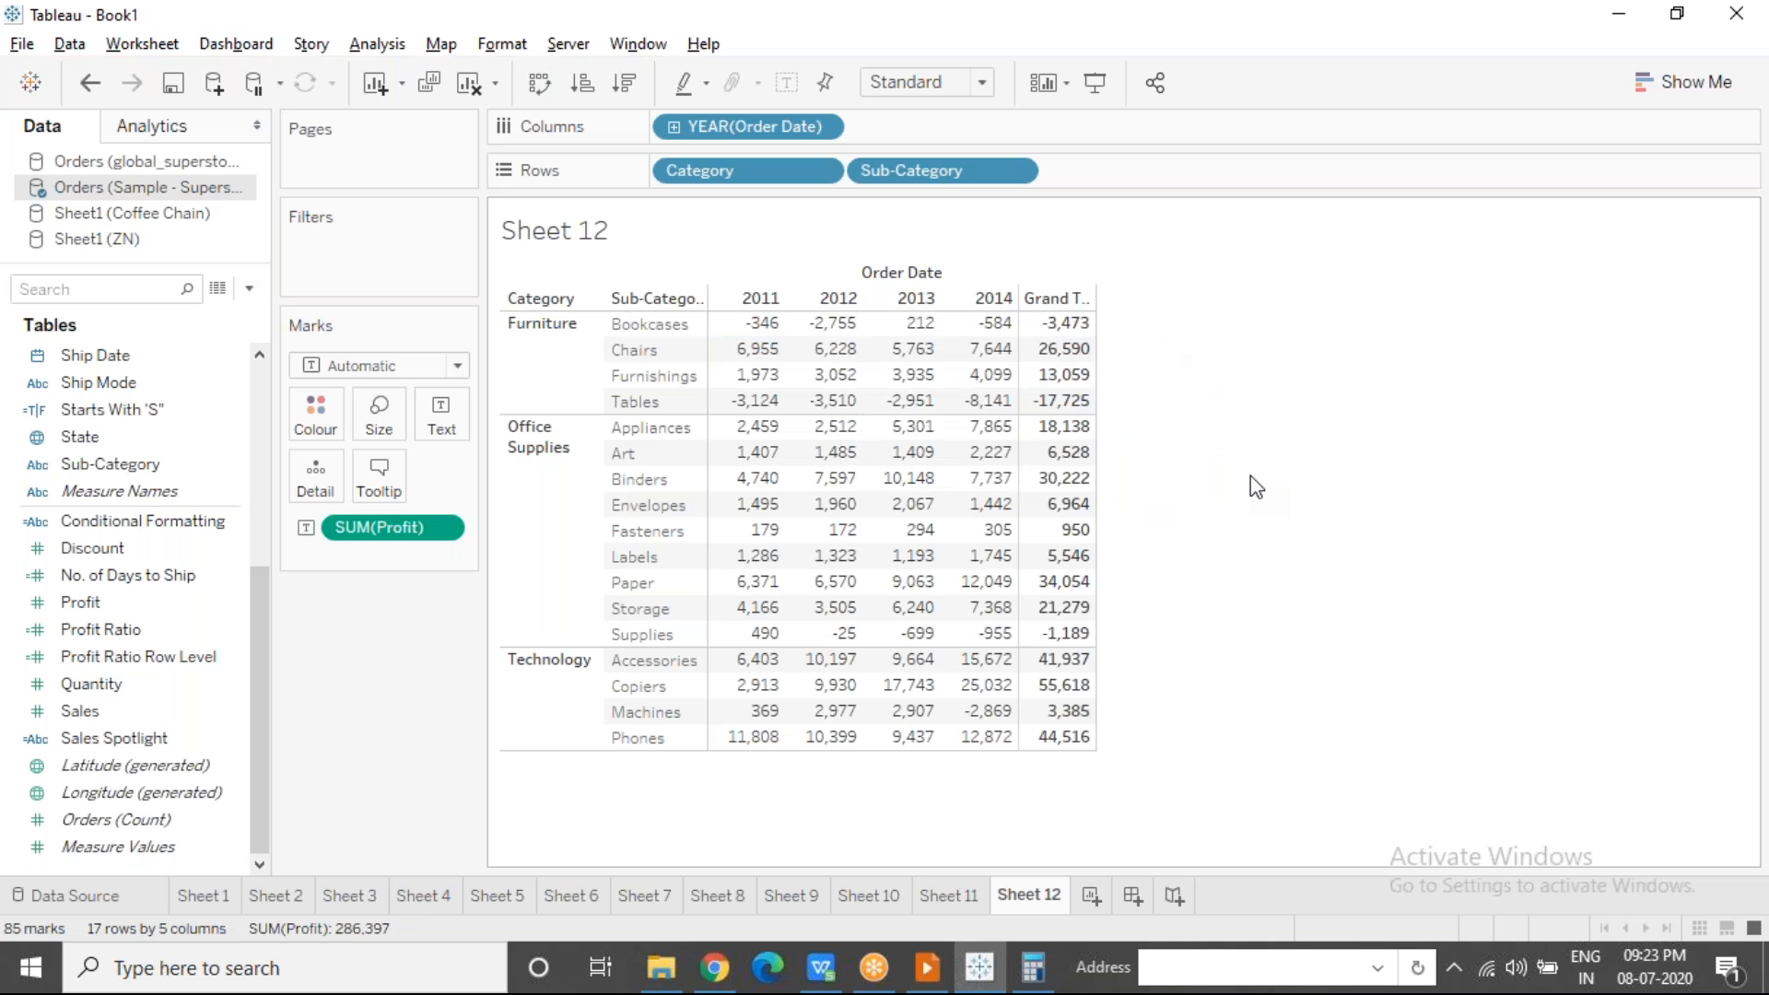
Step: Divide the Chairs 2011 profit 6955 by its grand total 26590 in Calculator, then return to the Tableau sheet
click(1033, 967)
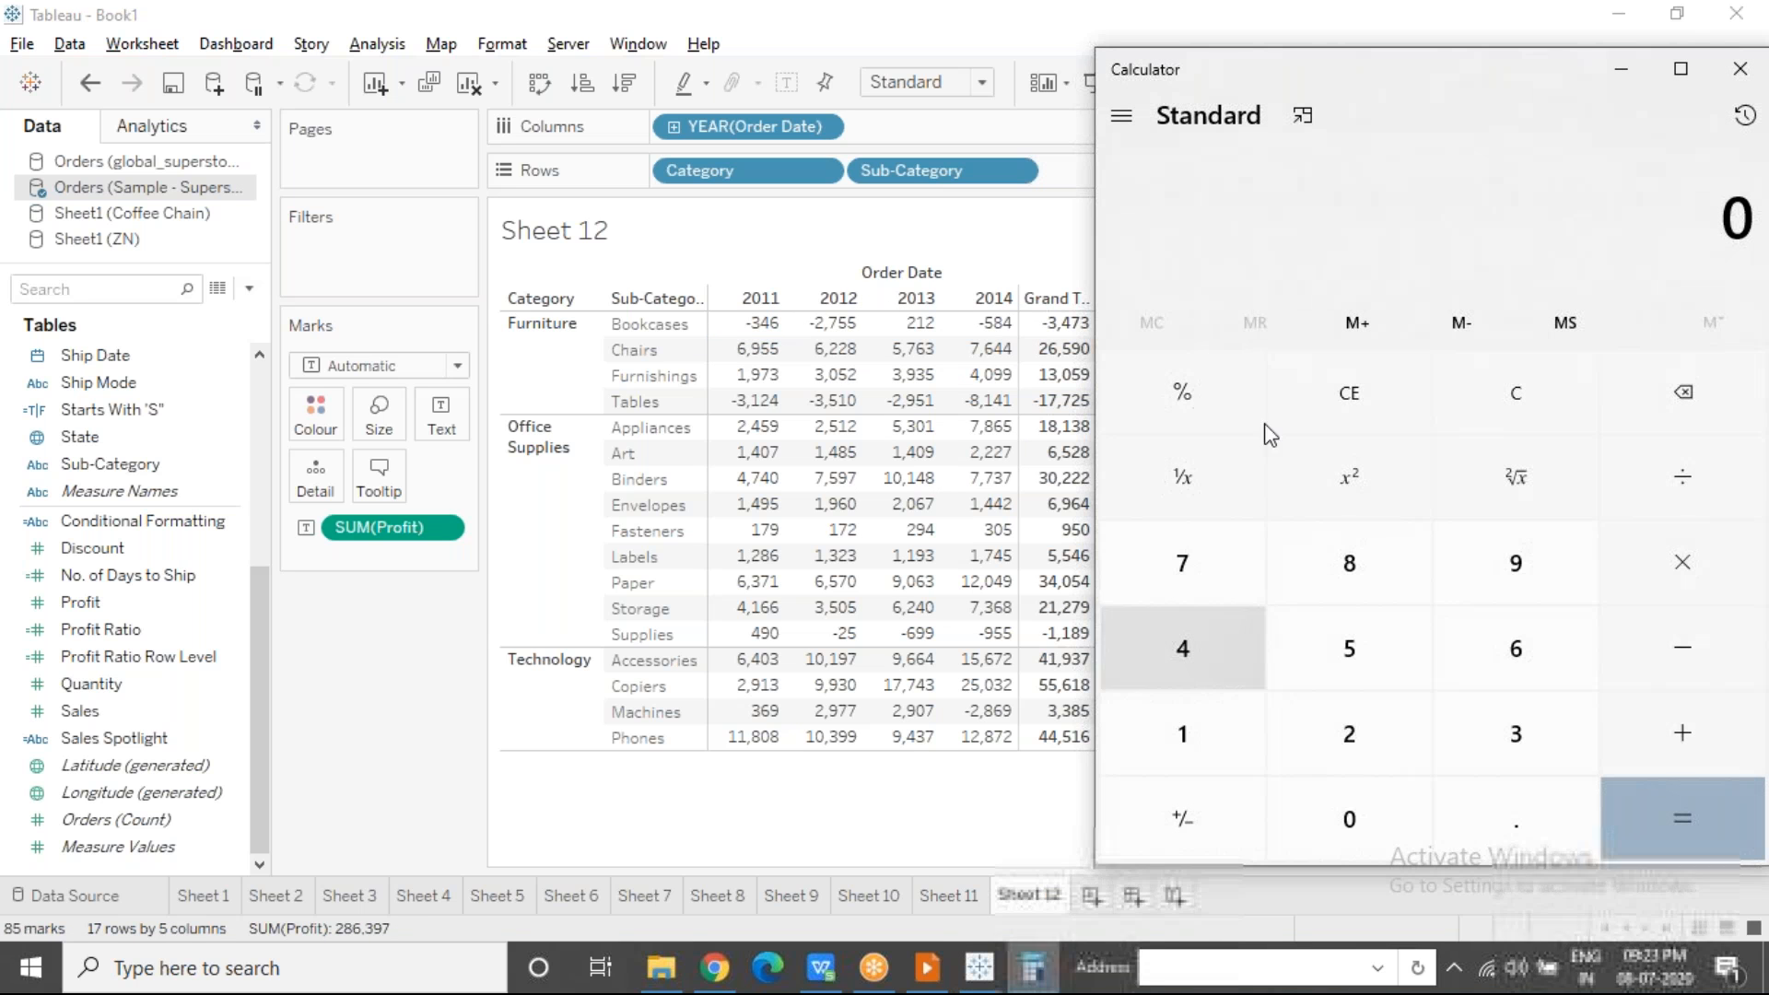
text(6955)
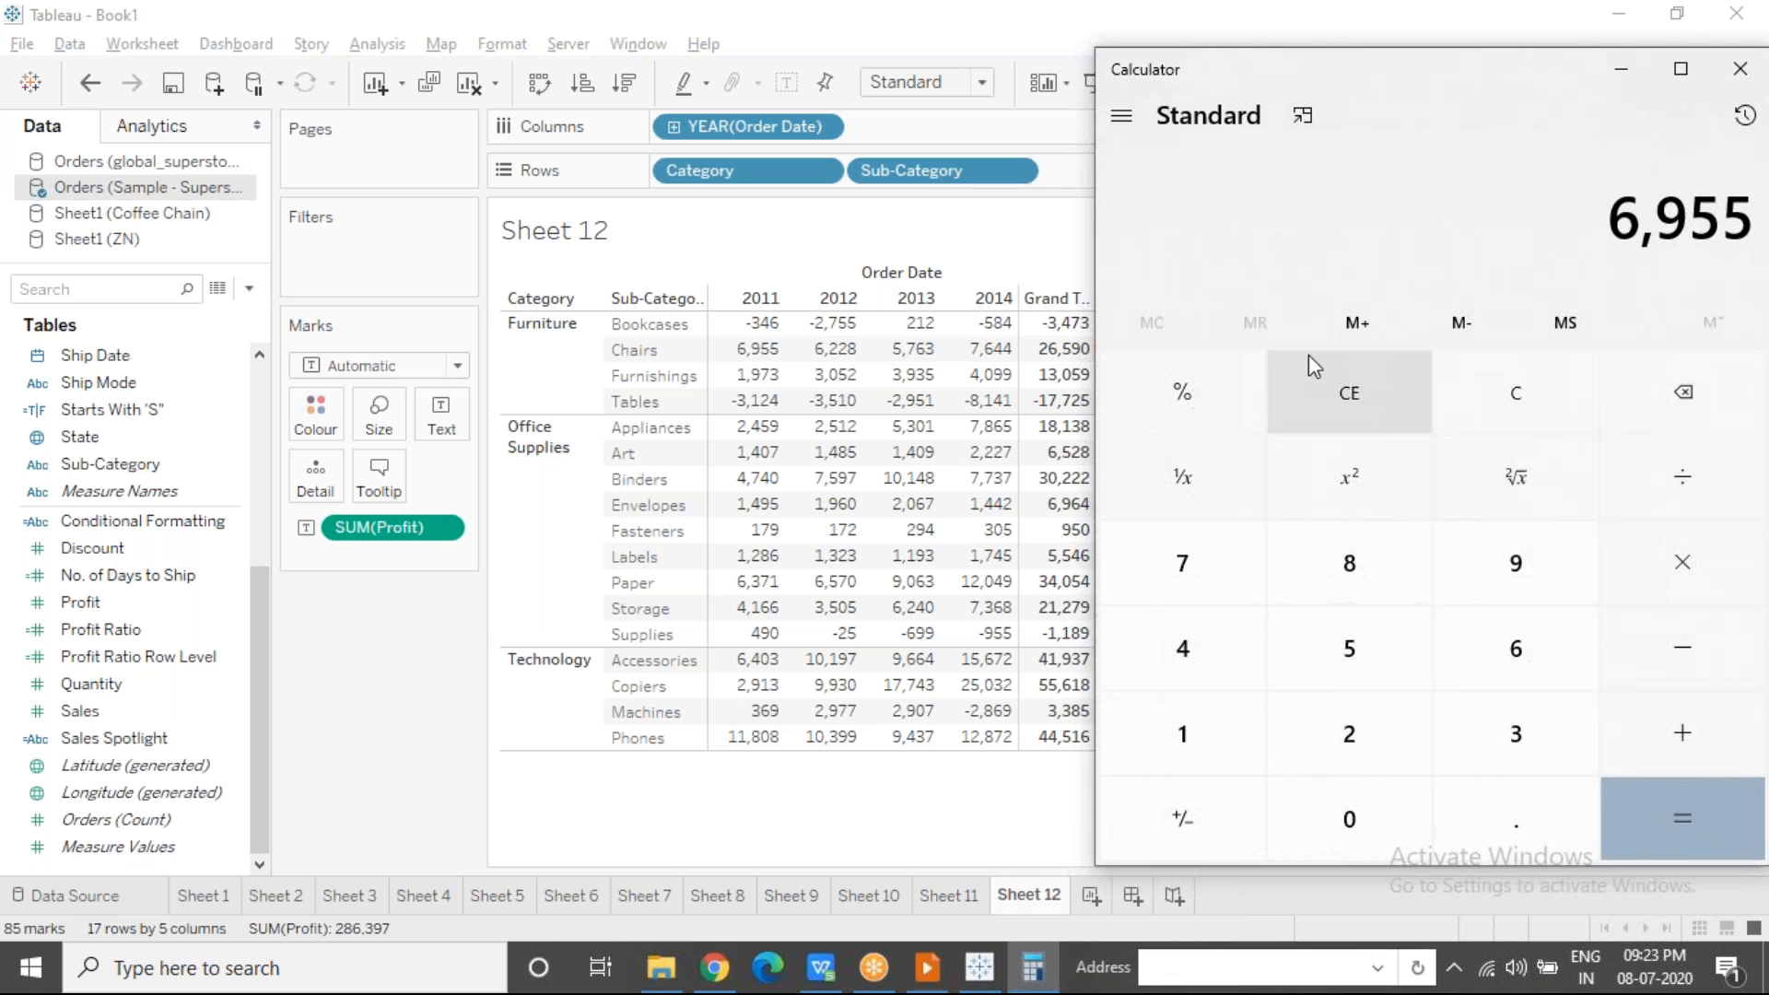
key(slash)
text(26,590)
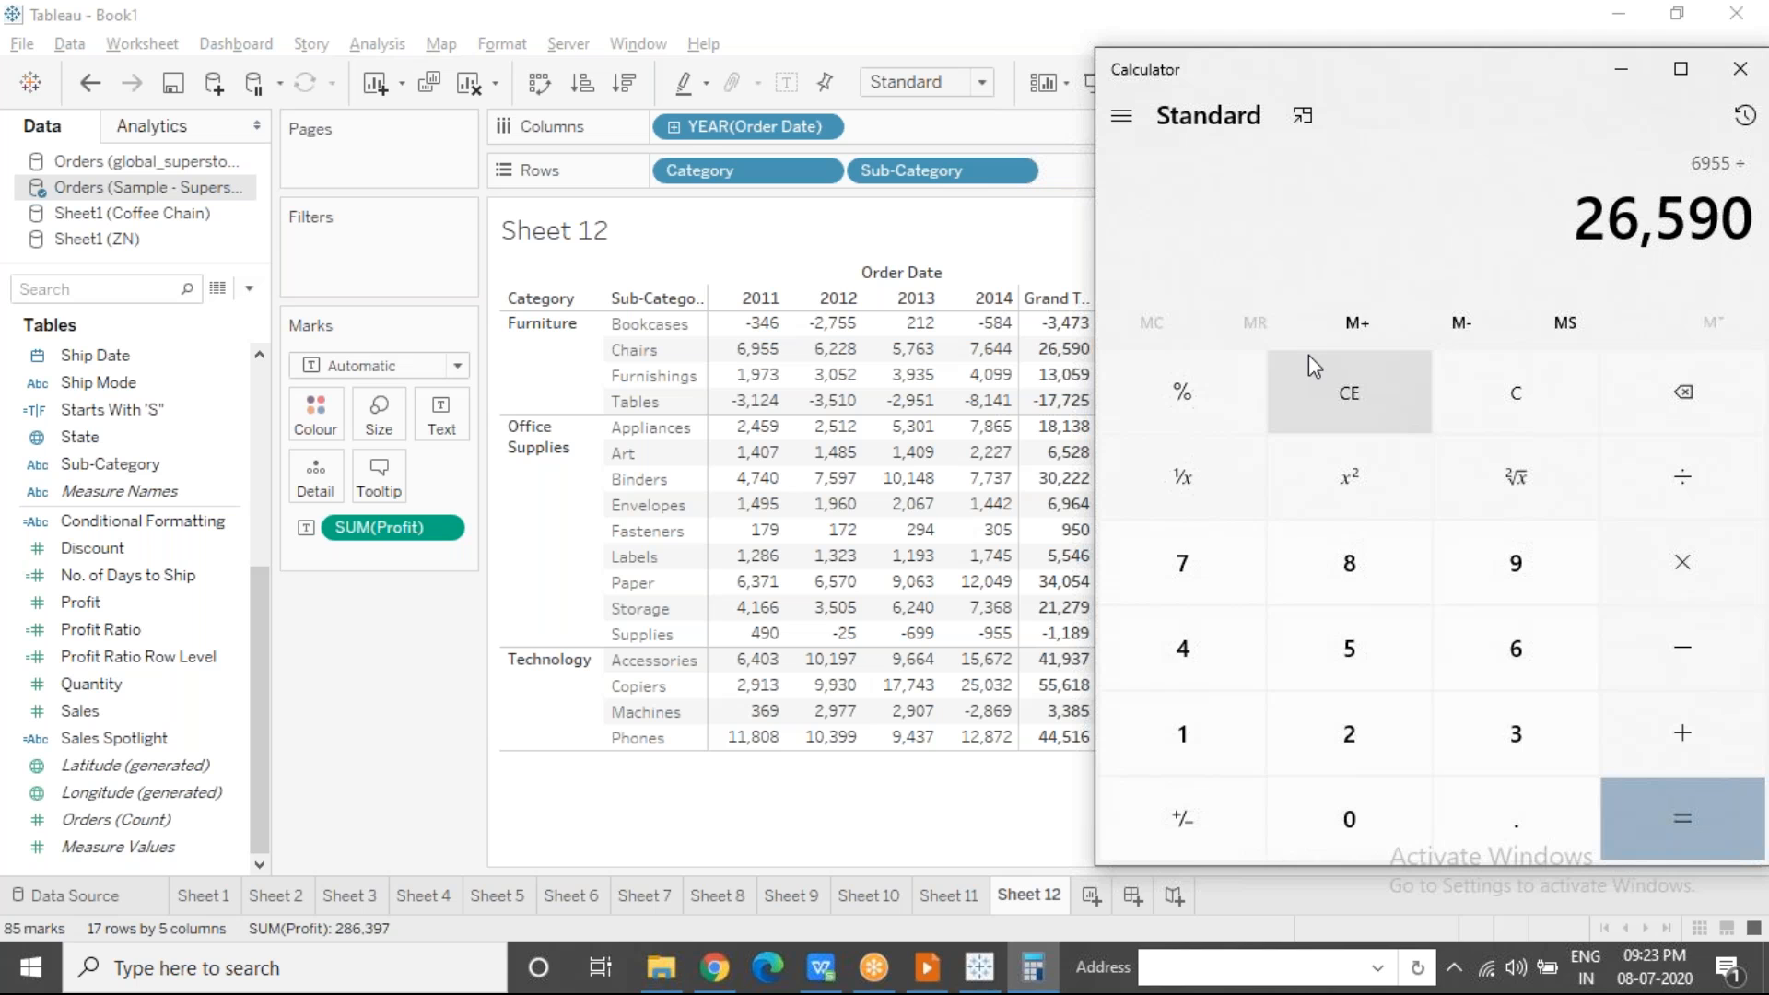
key(Return)
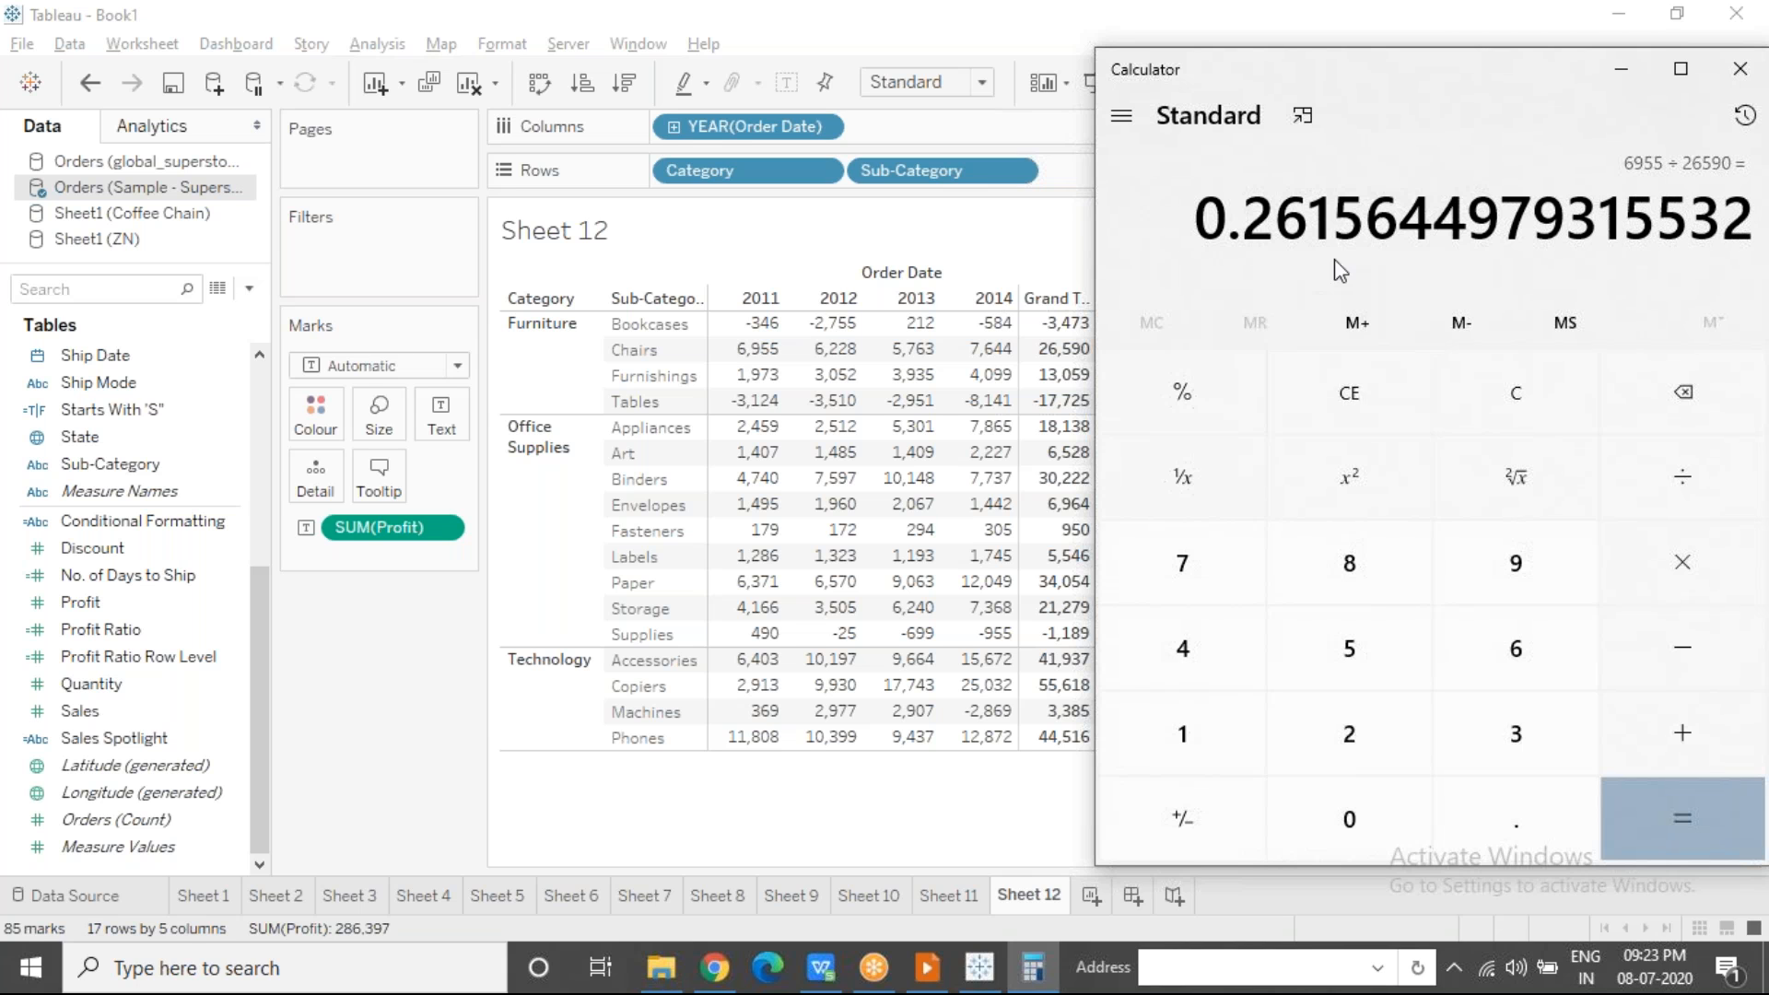
key(alt+Tab)
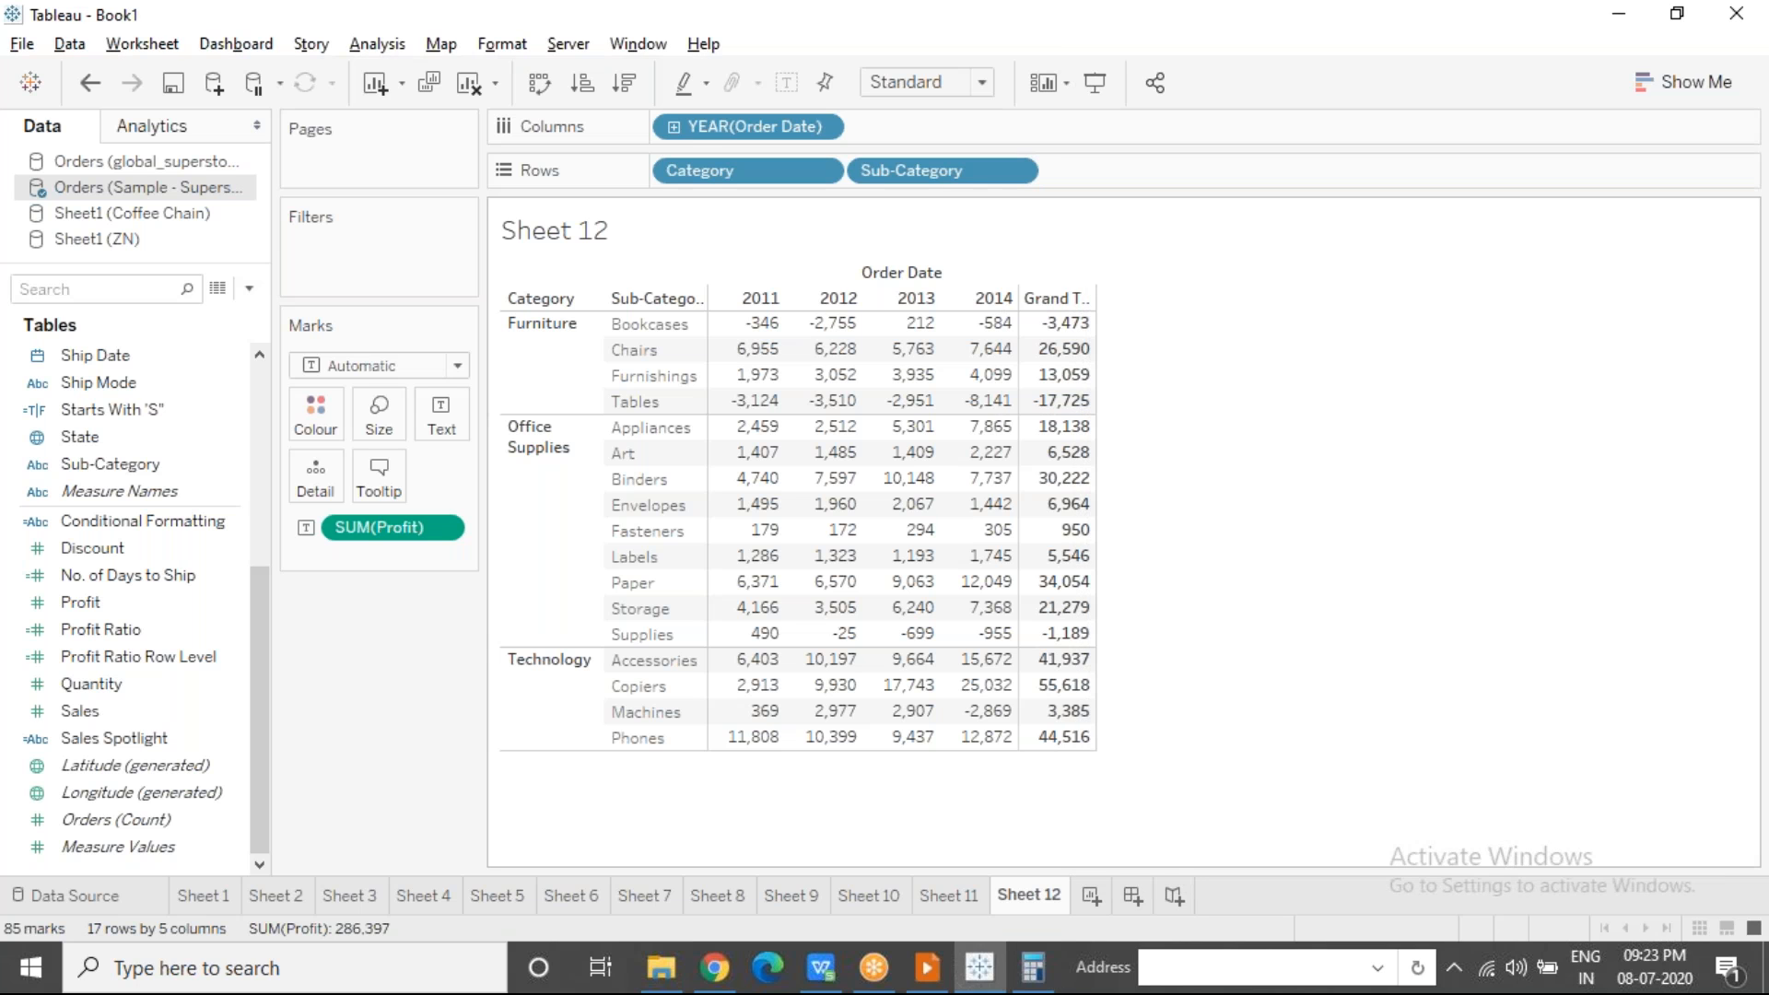
click(1233, 38)
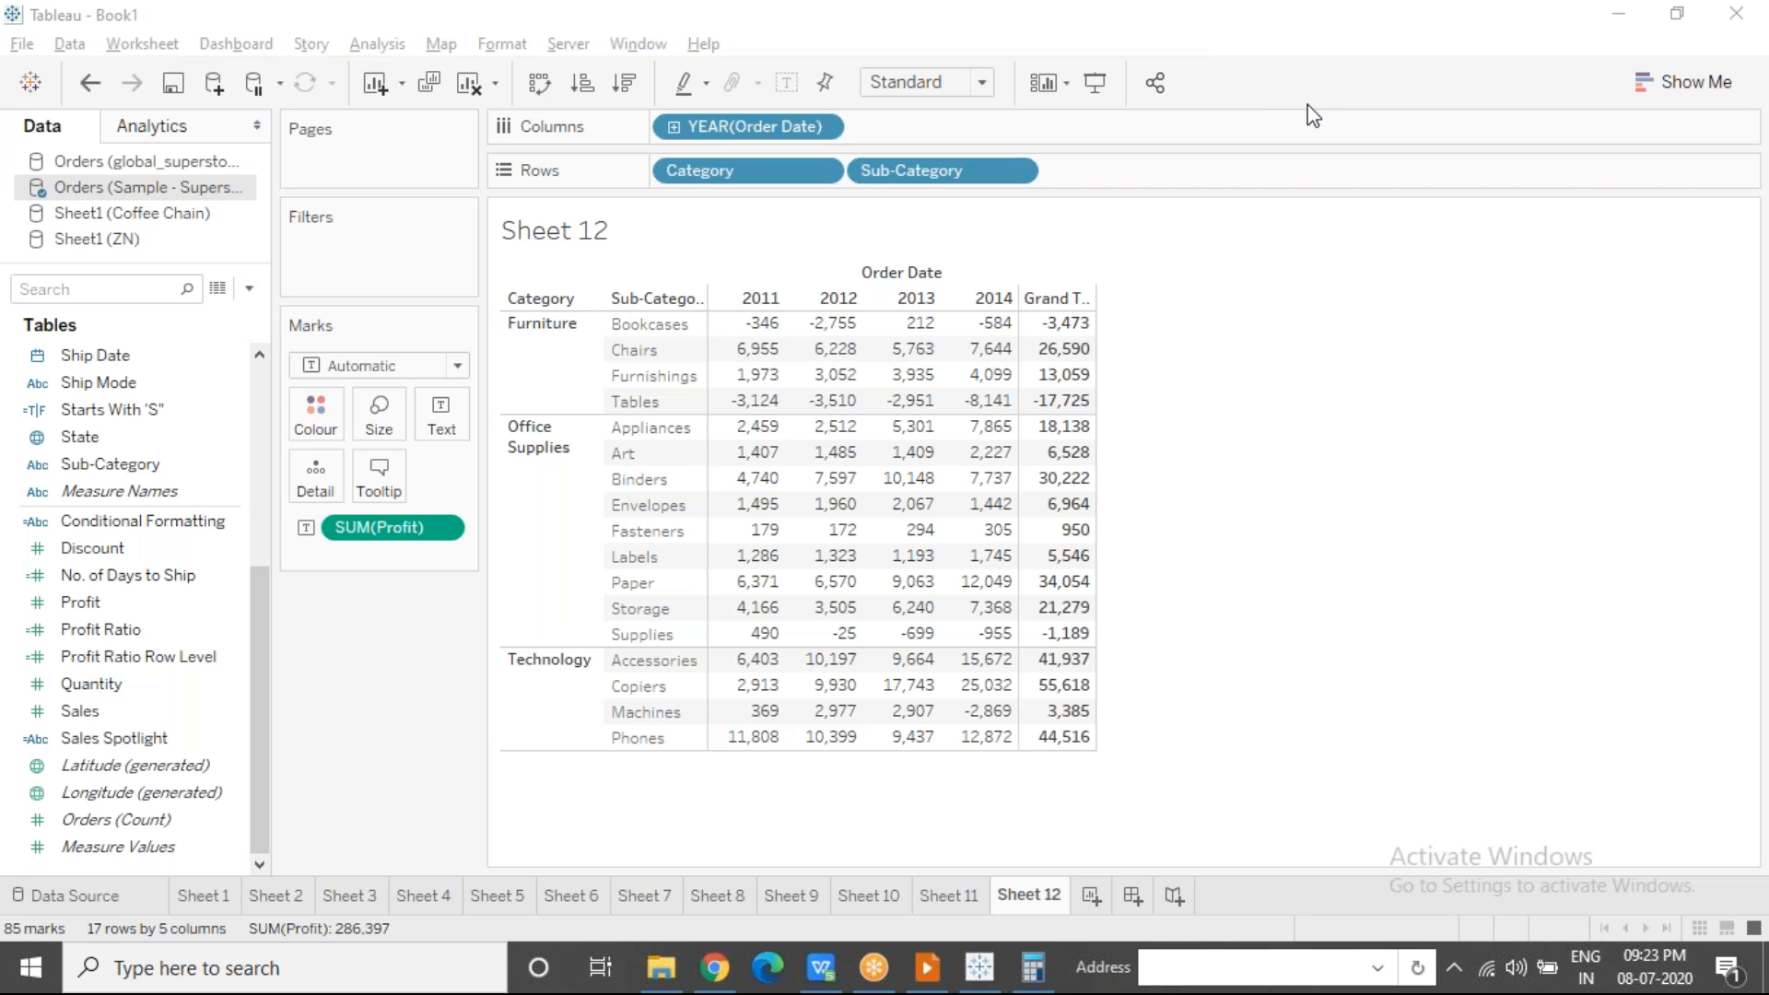
click(1196, 443)
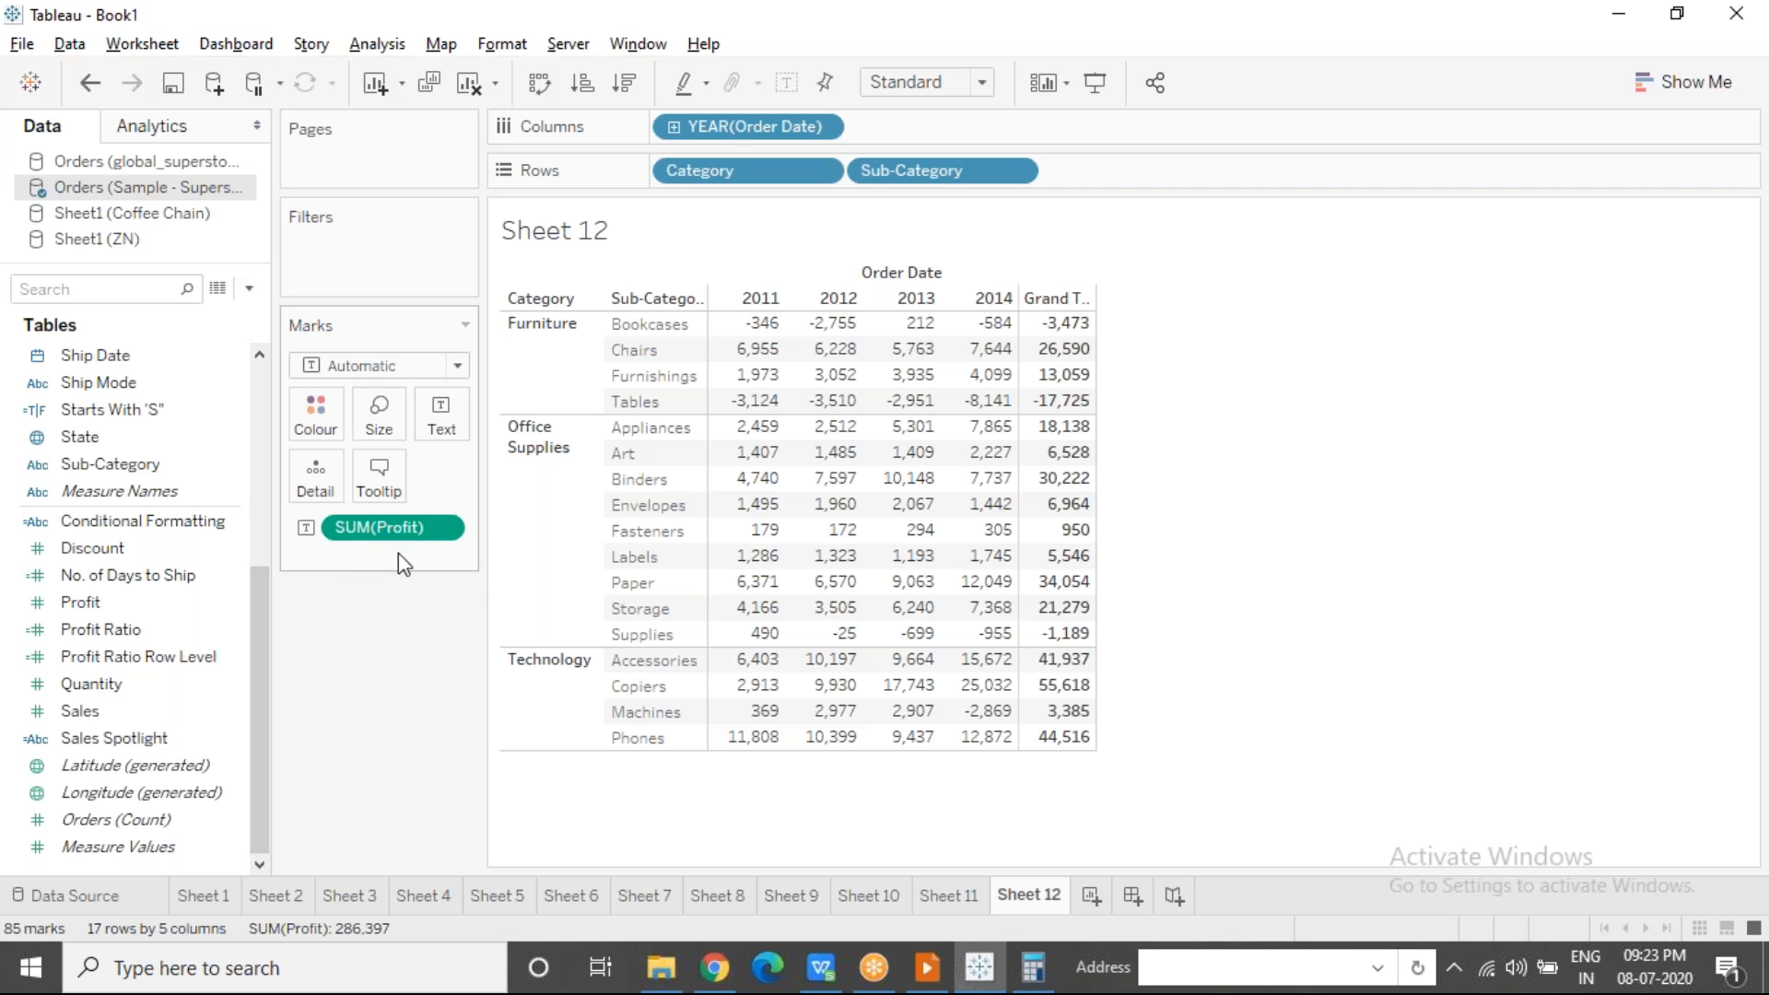
Step: Apply the Percent of Total quick table calculation to SUM(Profit) and compare the Chairs 2011 share with the Calculator result
click(441, 528)
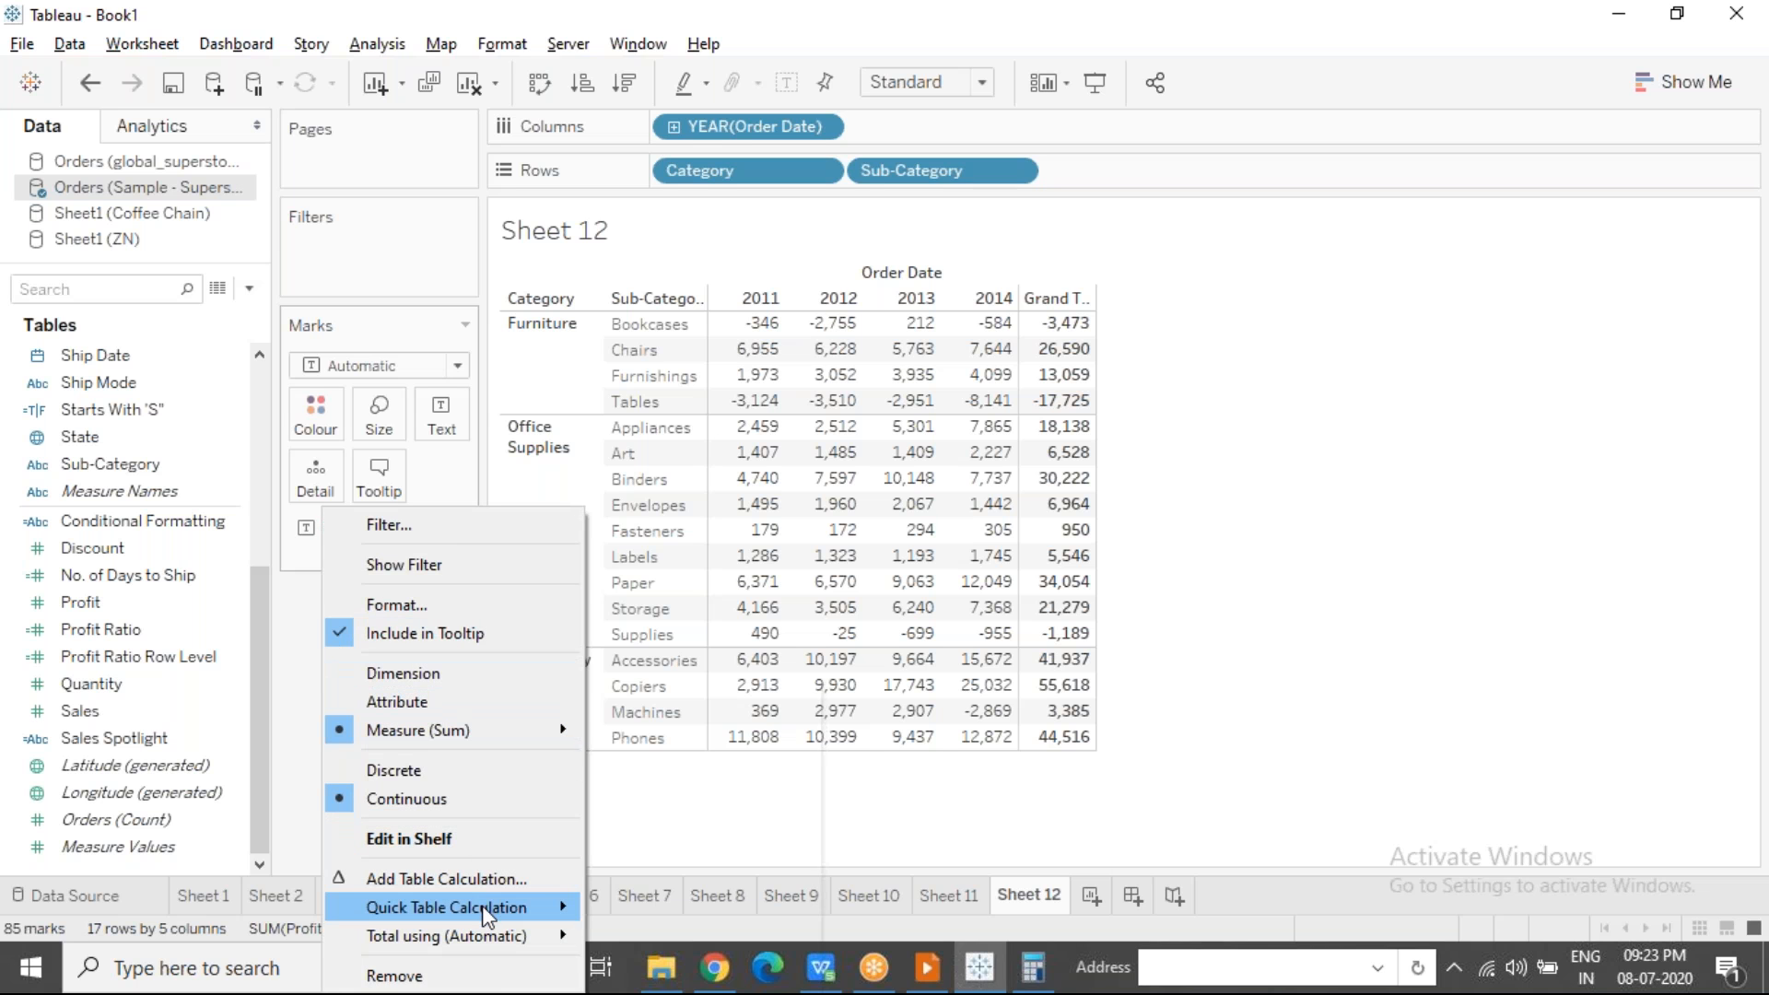
mouse_move(498, 907)
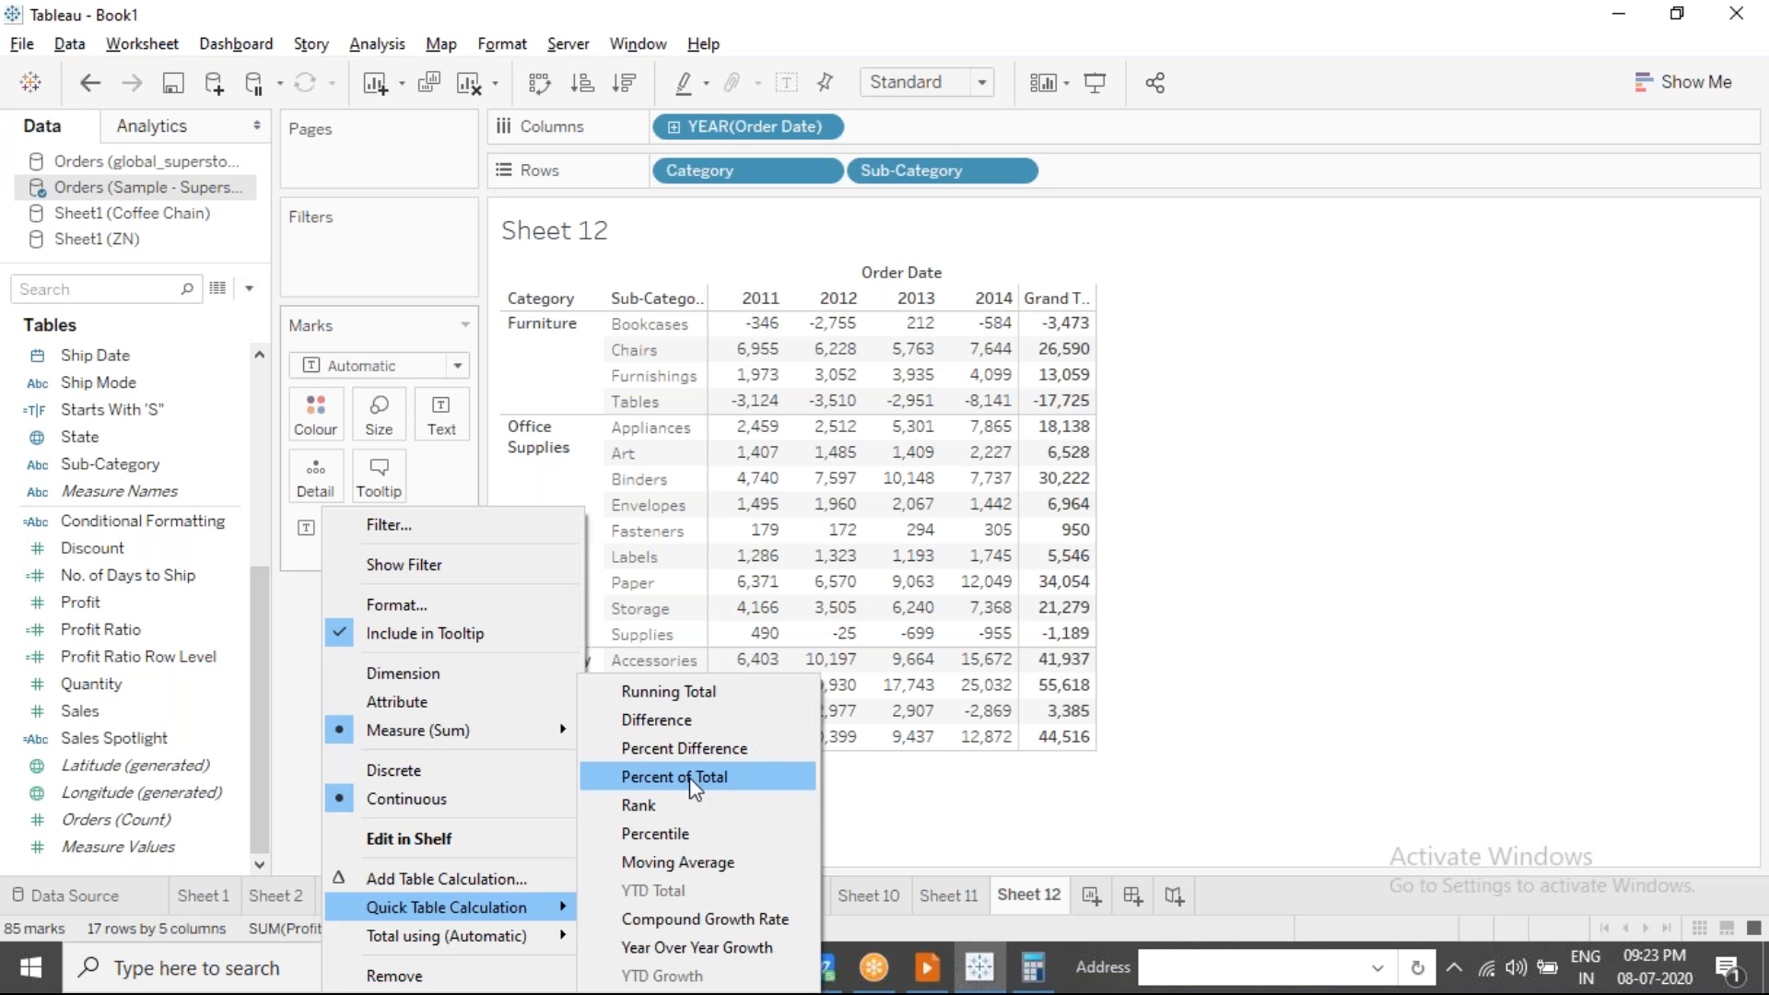
click(750, 776)
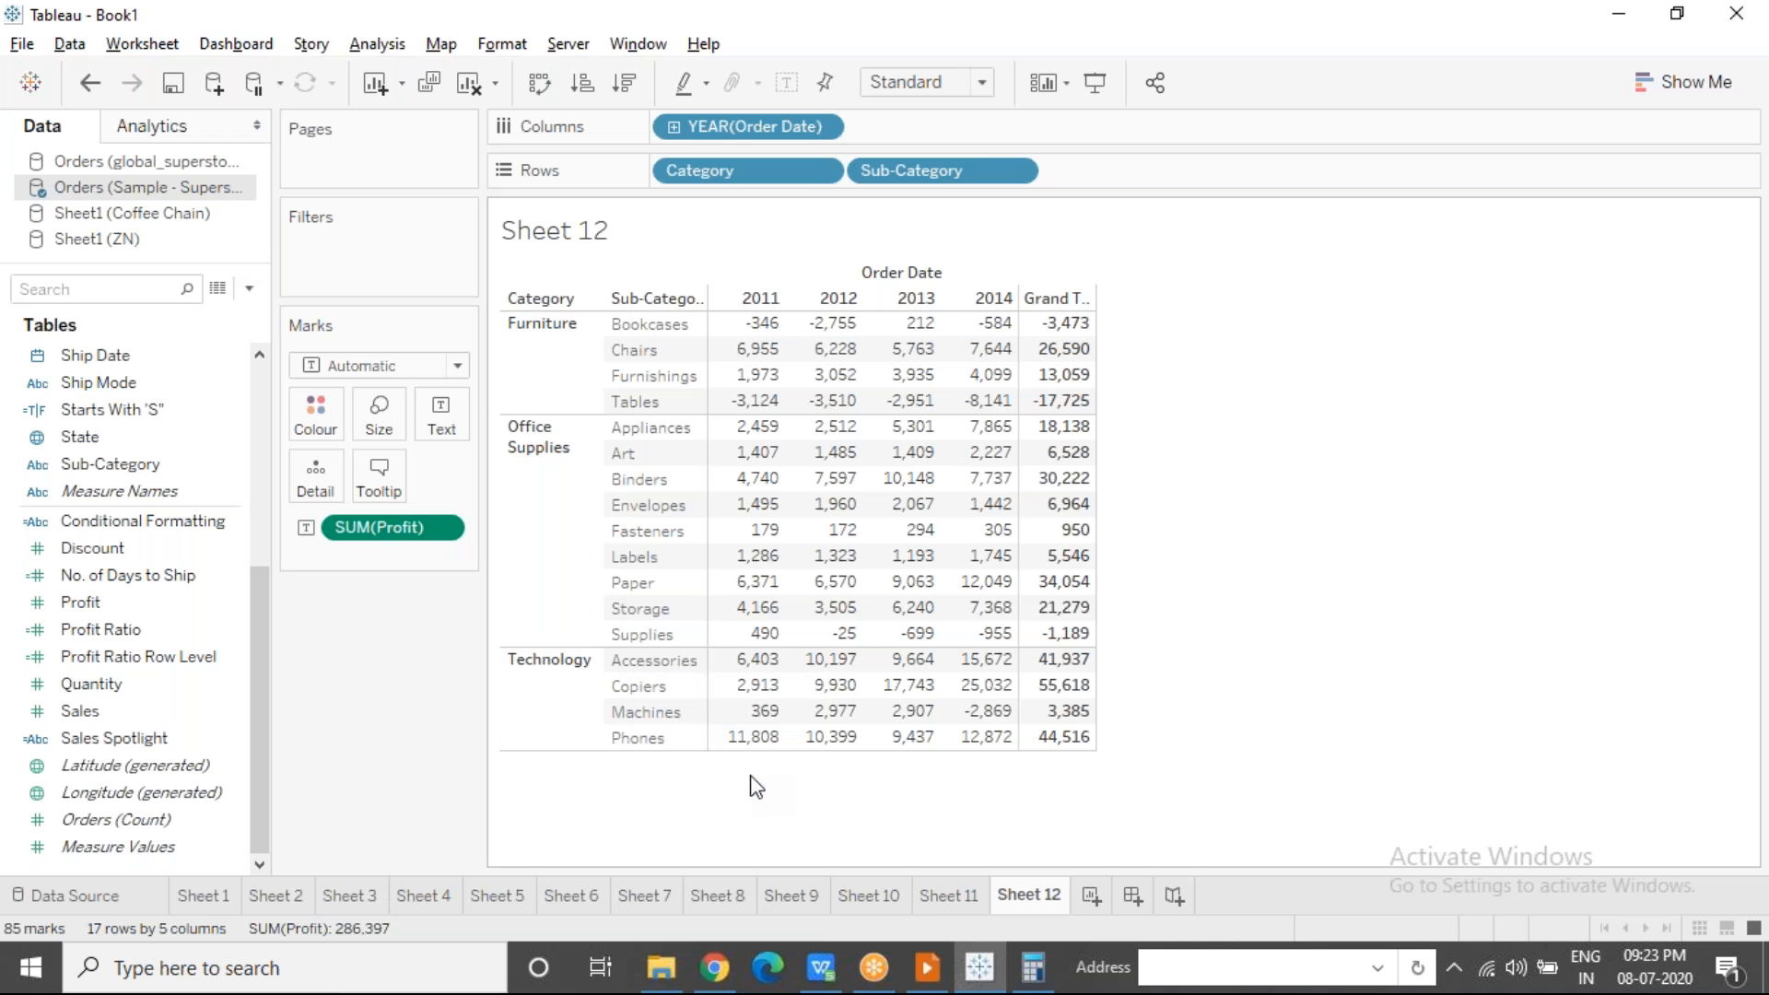
click(748, 349)
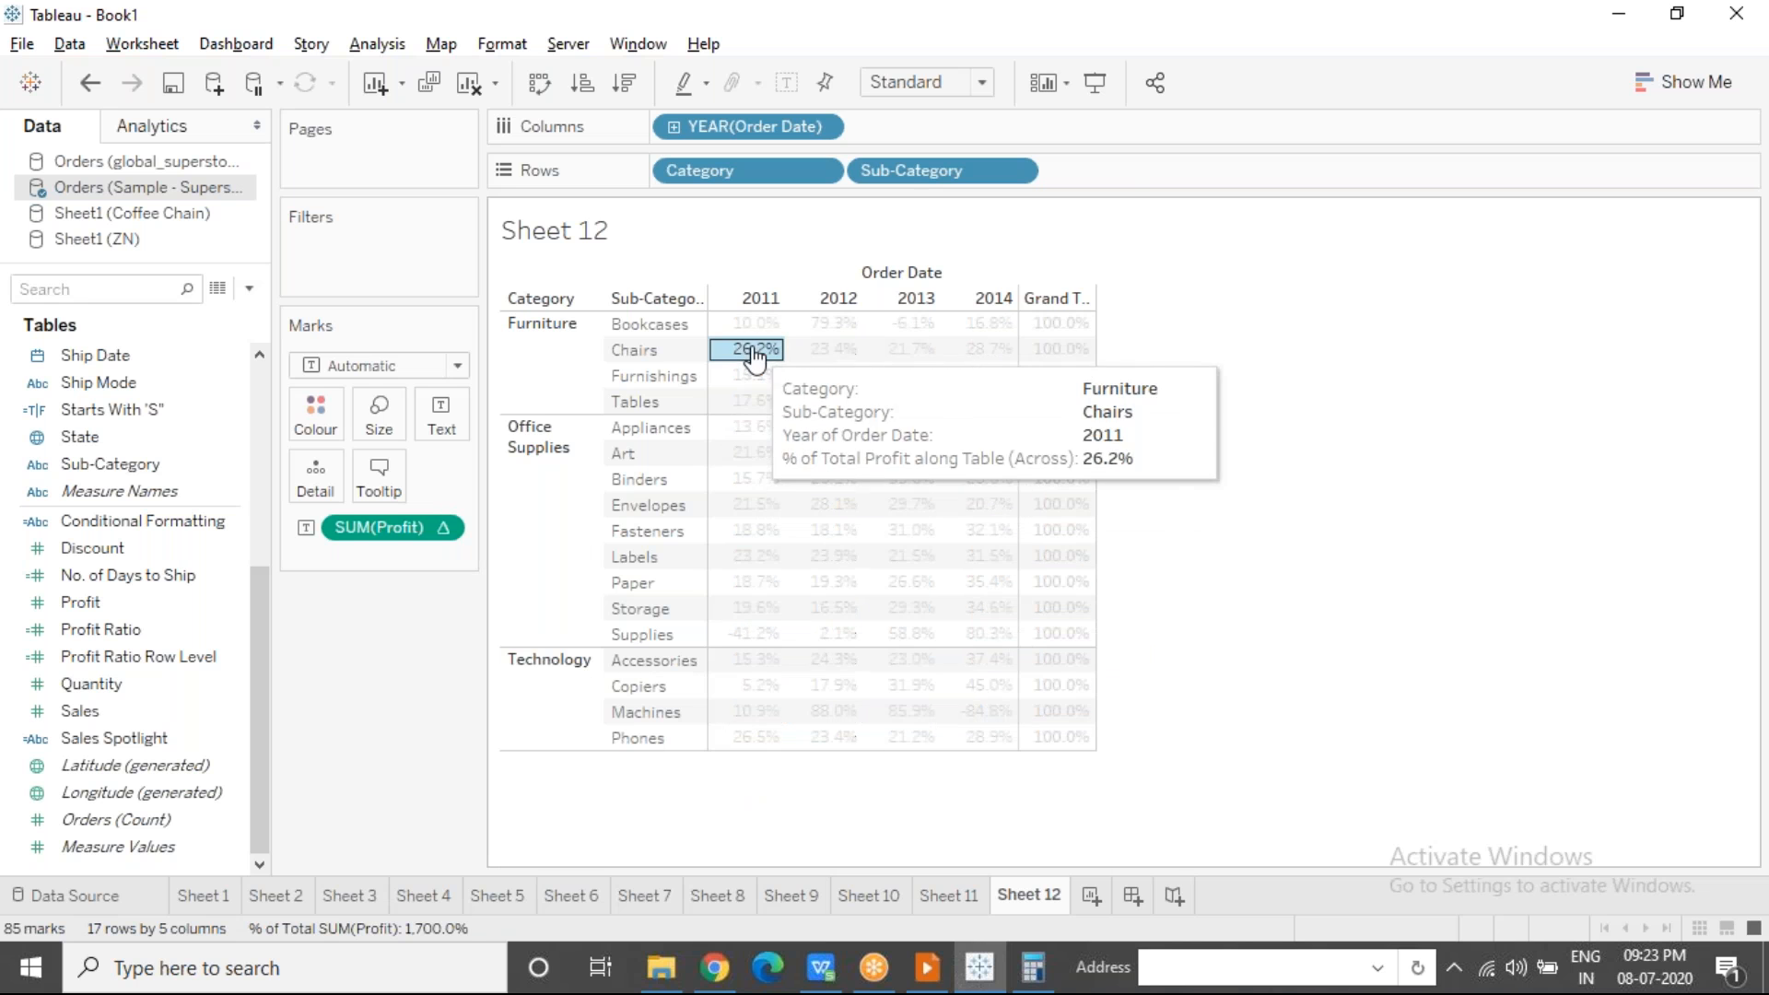
click(1033, 971)
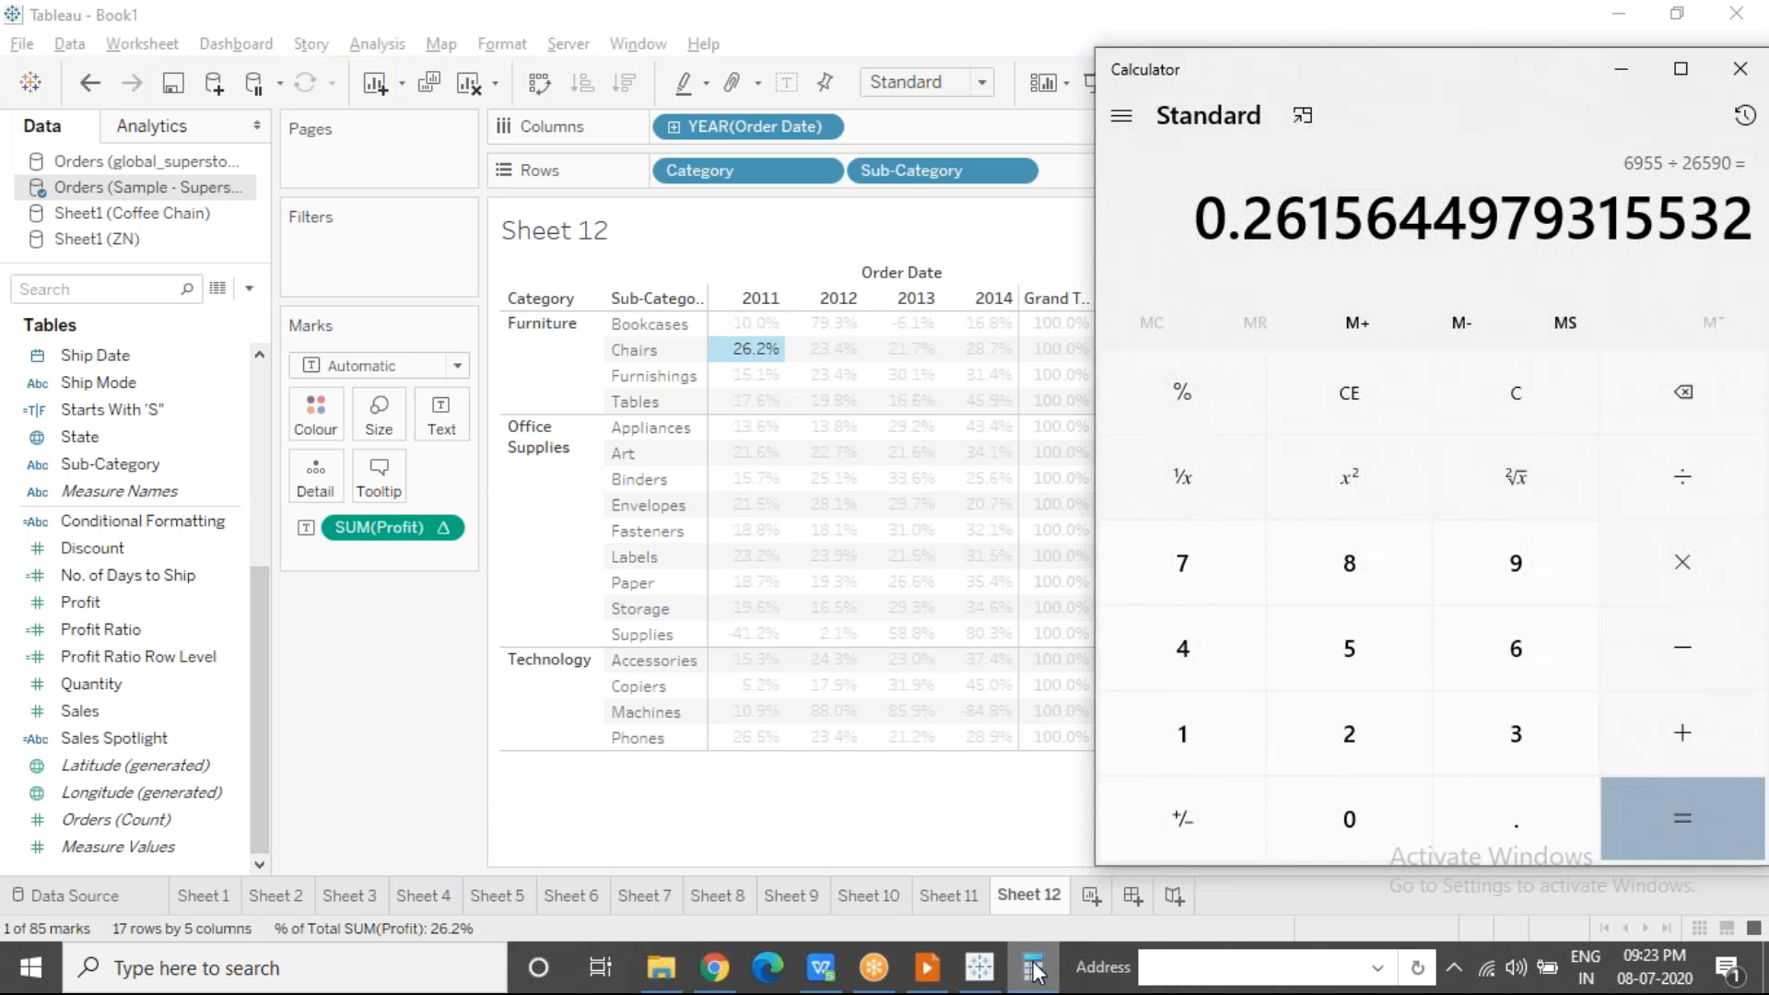
click(398, 765)
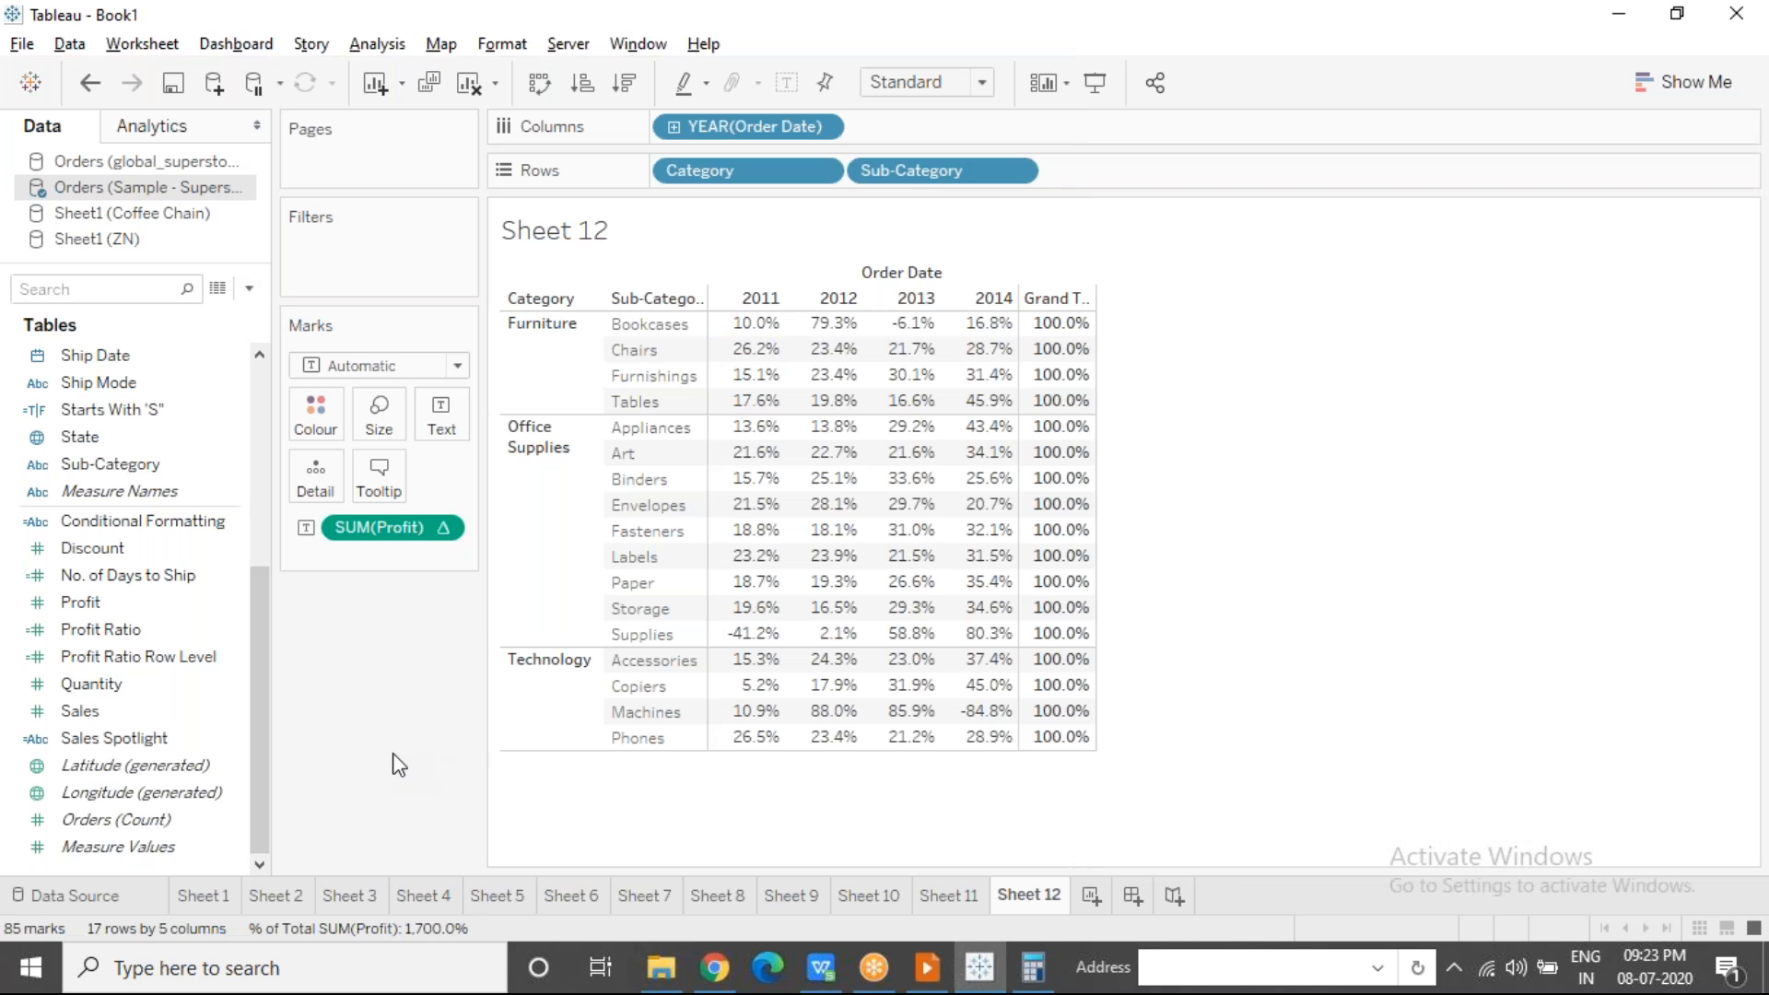
Step: Highlight the Chairs row's shares, then check which Compute Using direction the SUM(Profit) calculation has
click(650, 350)
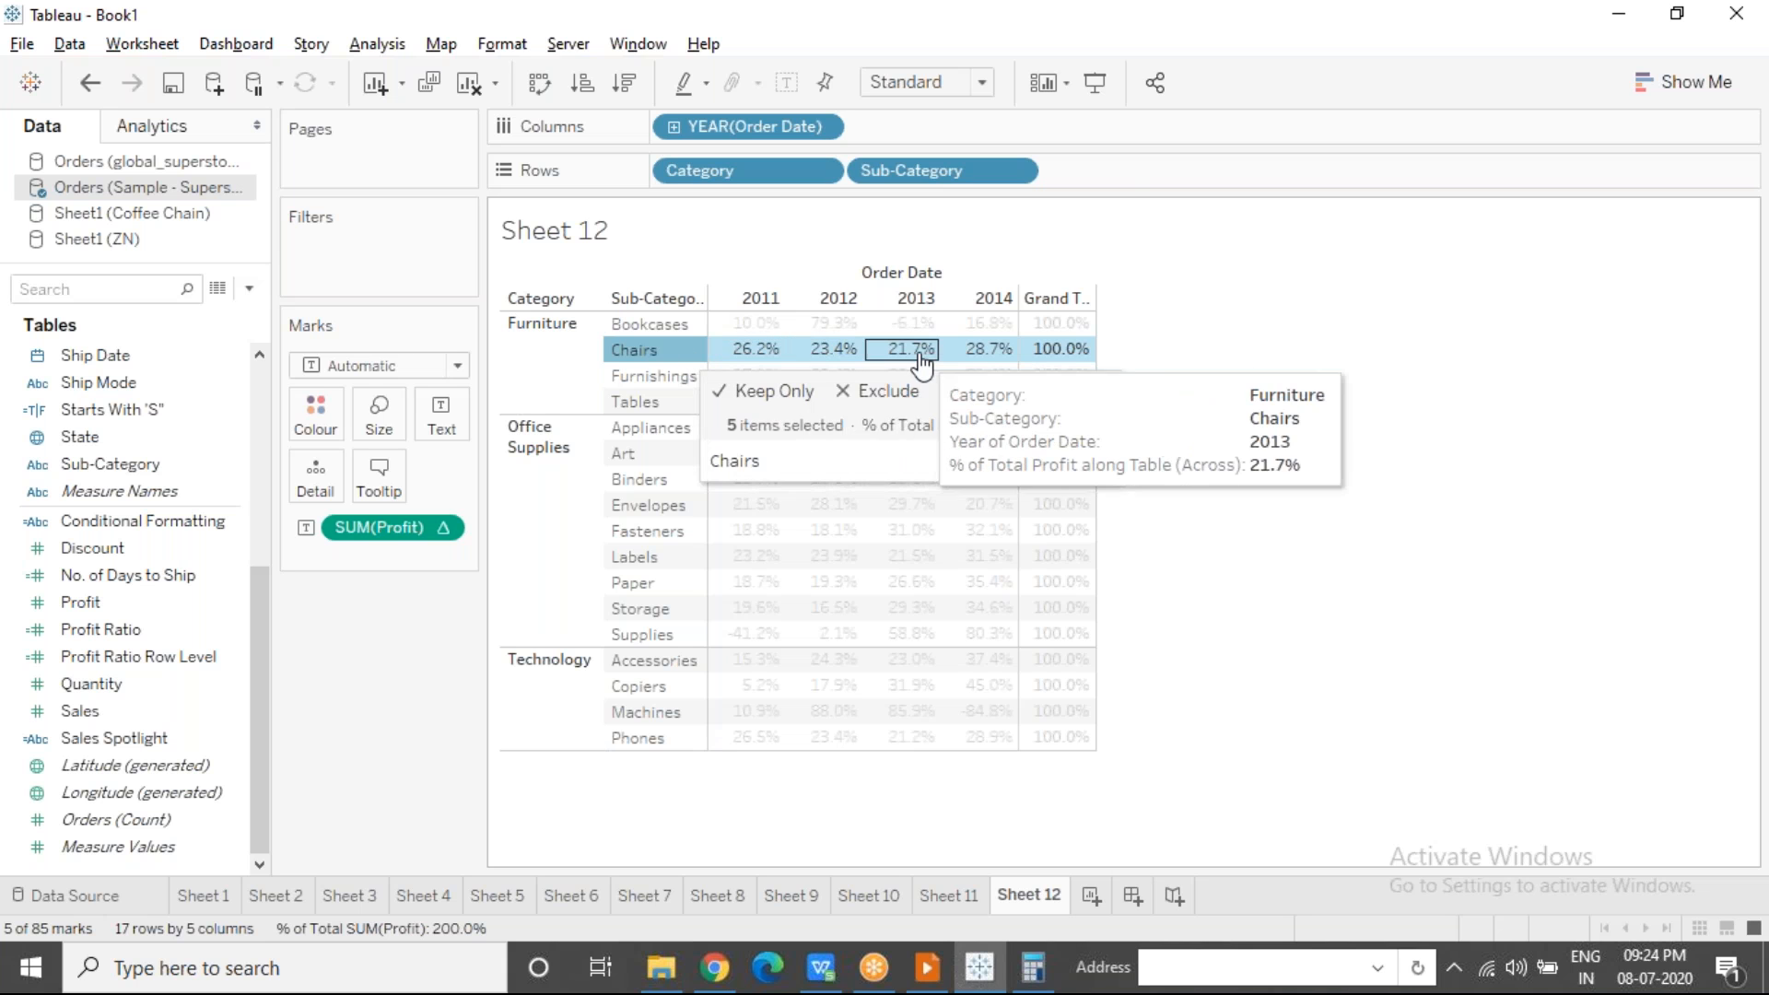
click(1168, 351)
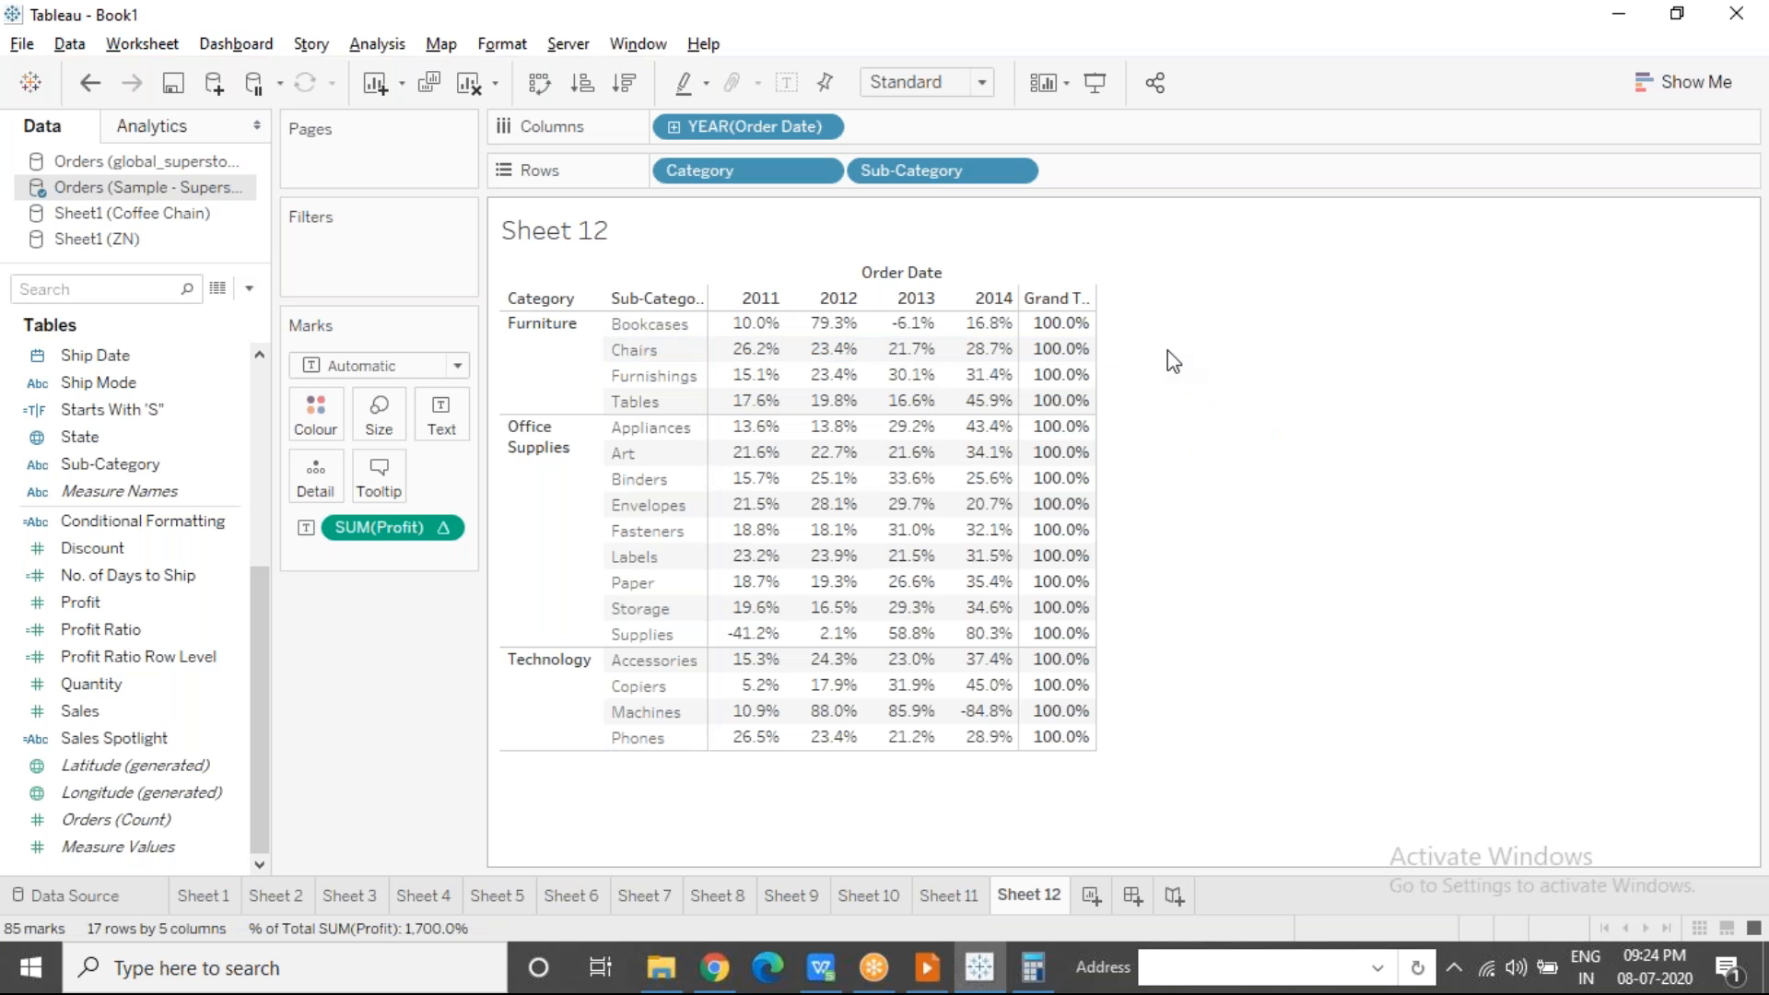
click(443, 531)
mouse_move(472, 822)
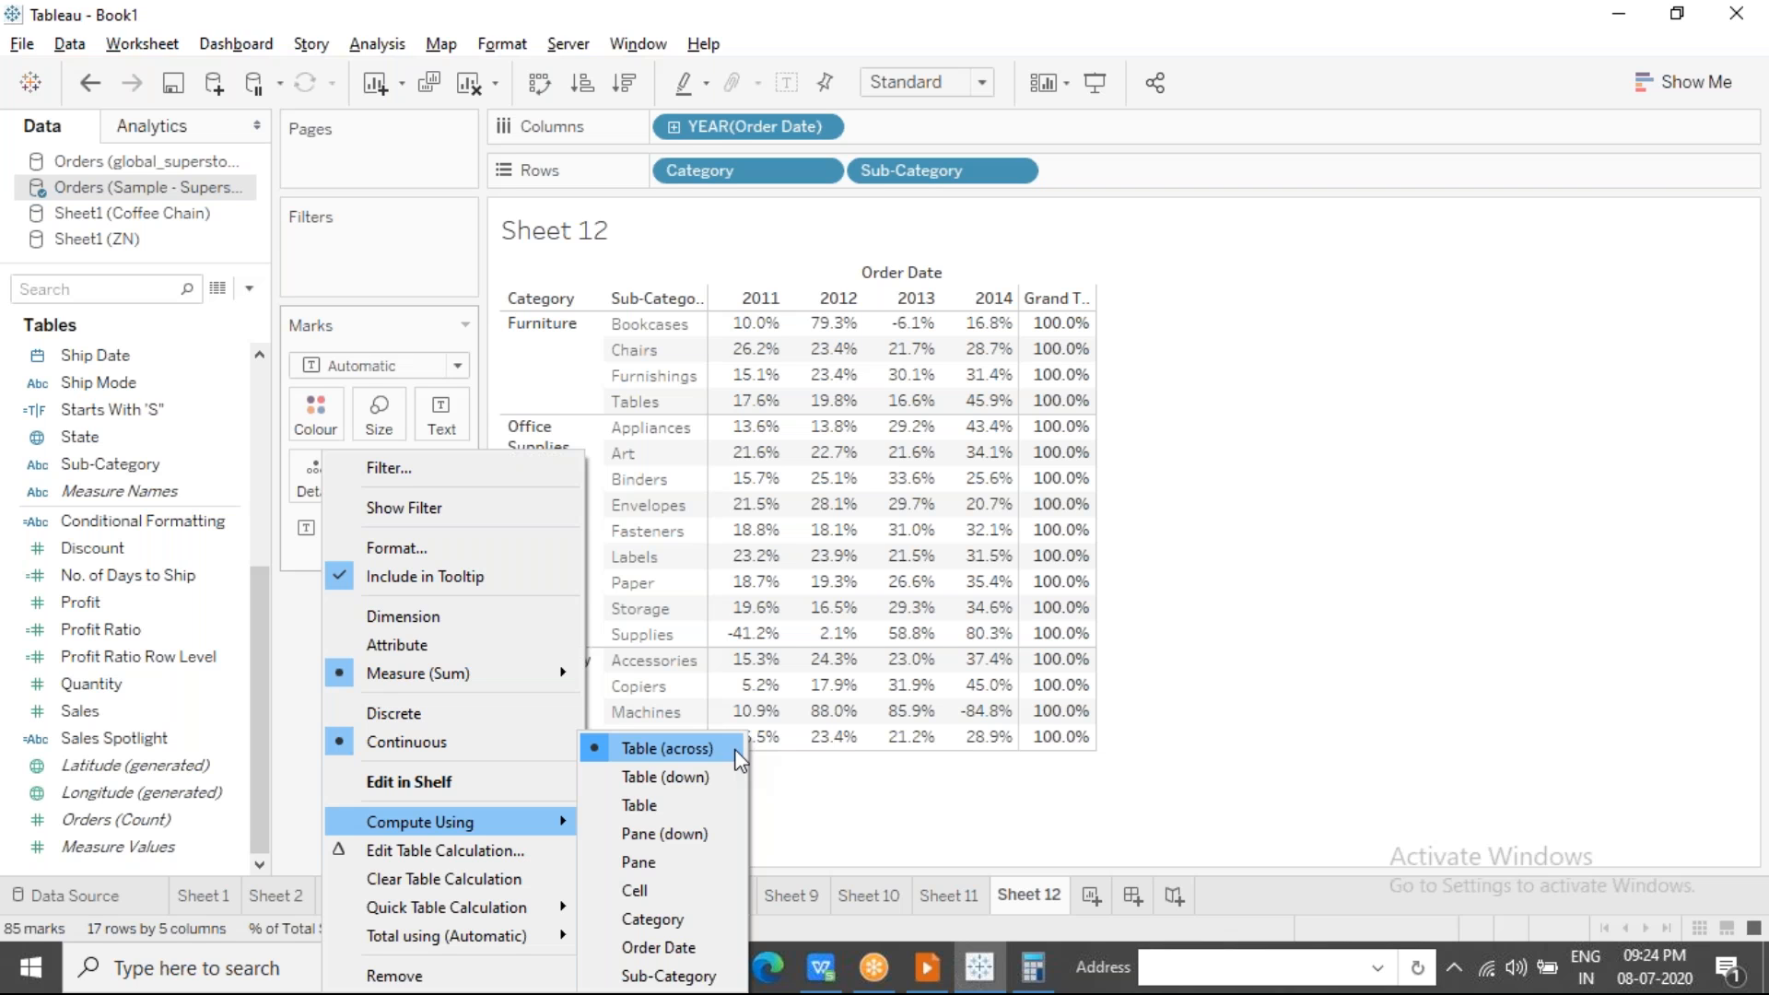
click(1239, 43)
Step: Inspect the across-table shares by highlighting the Chairs row, the Bookcases grand total, the Appliances row and the 2011 column
click(683, 351)
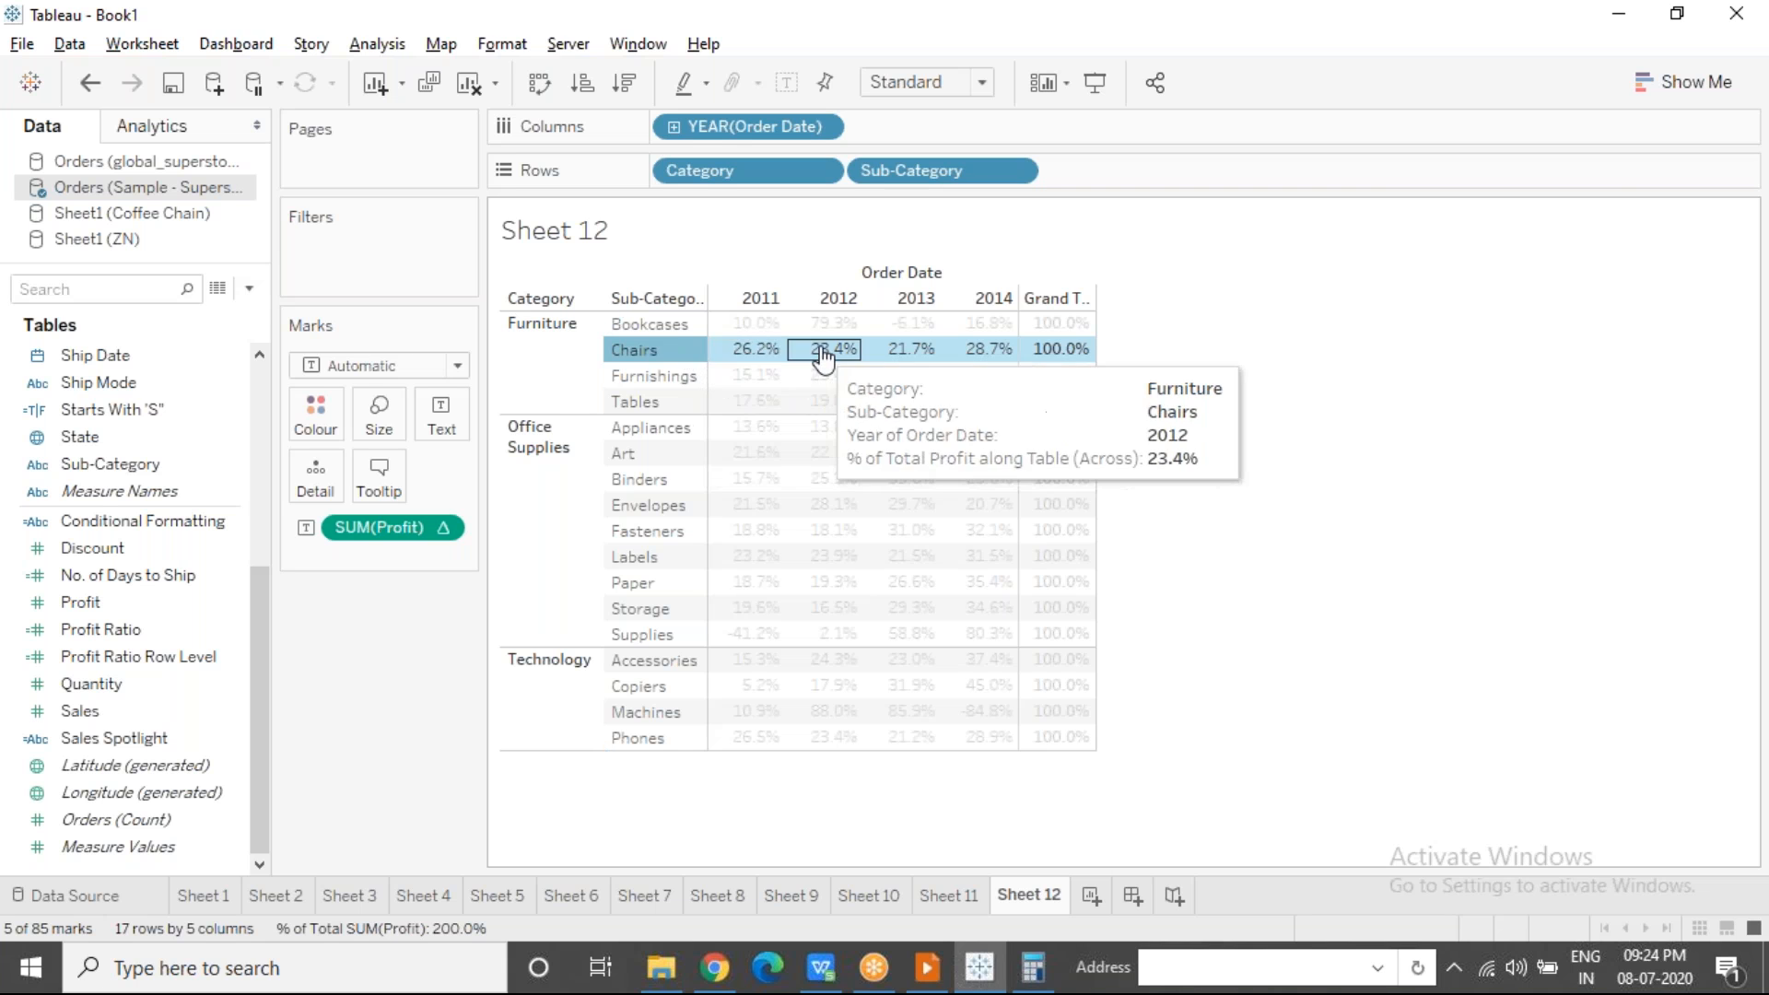
click(1085, 328)
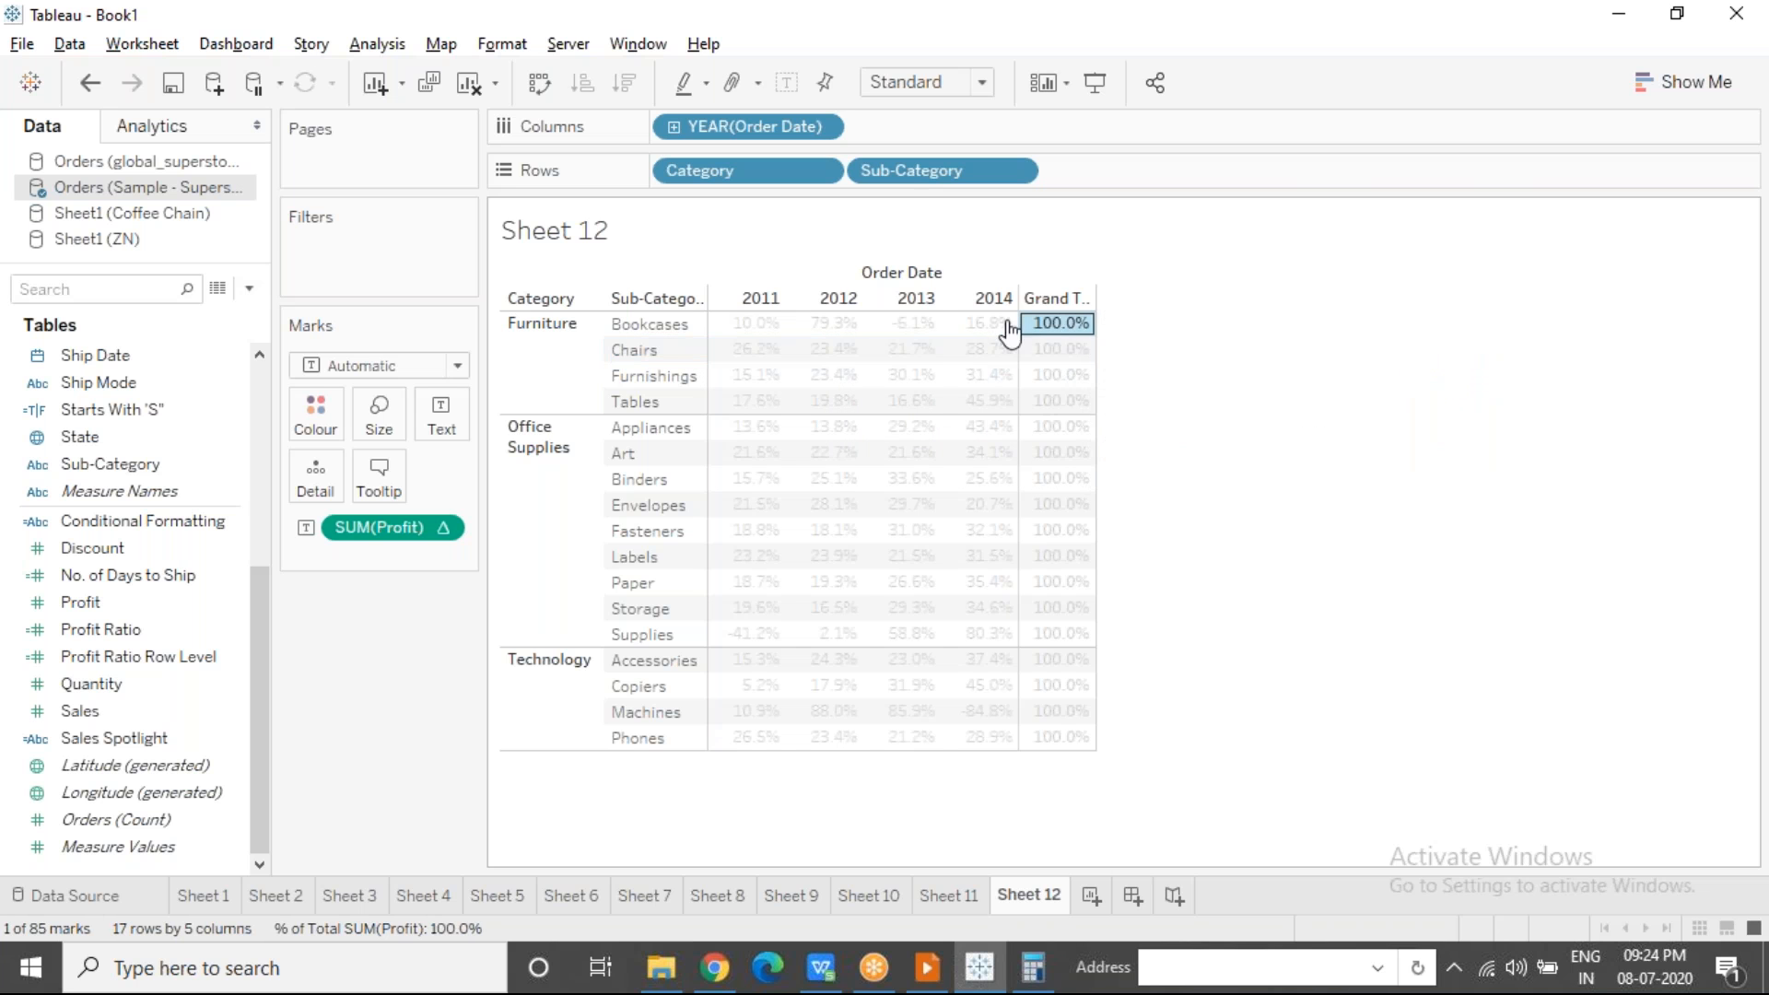
click(1175, 352)
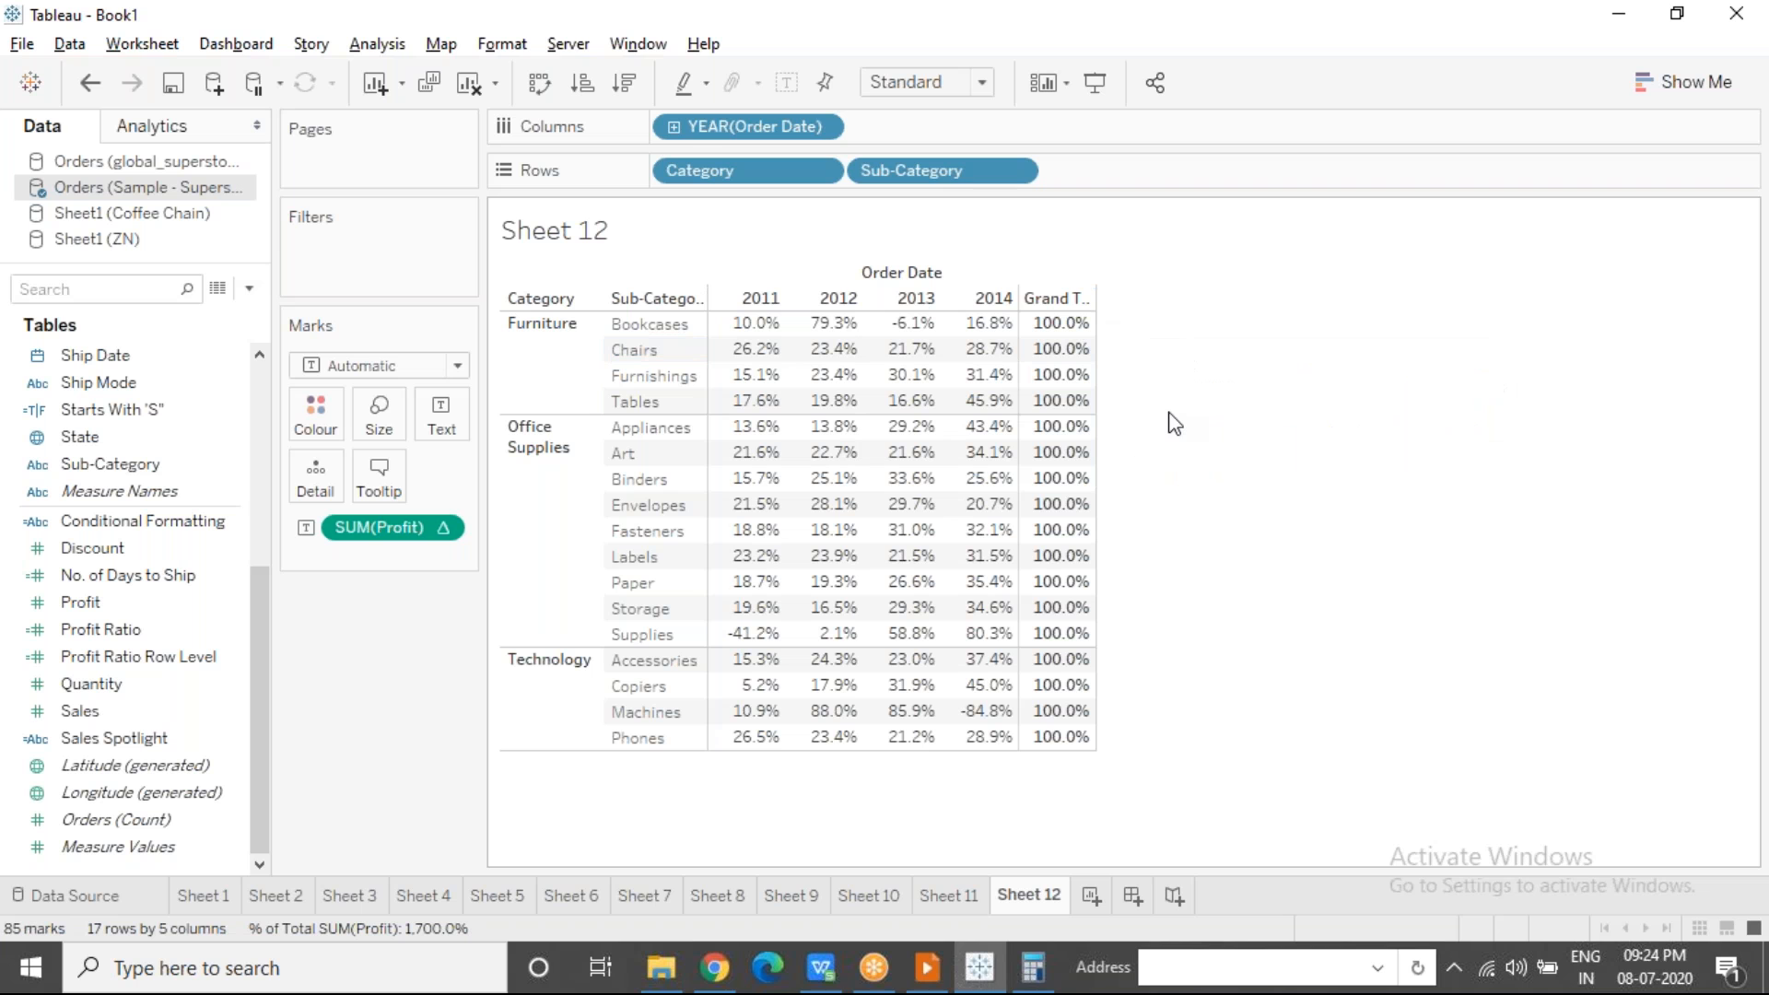
click(652, 434)
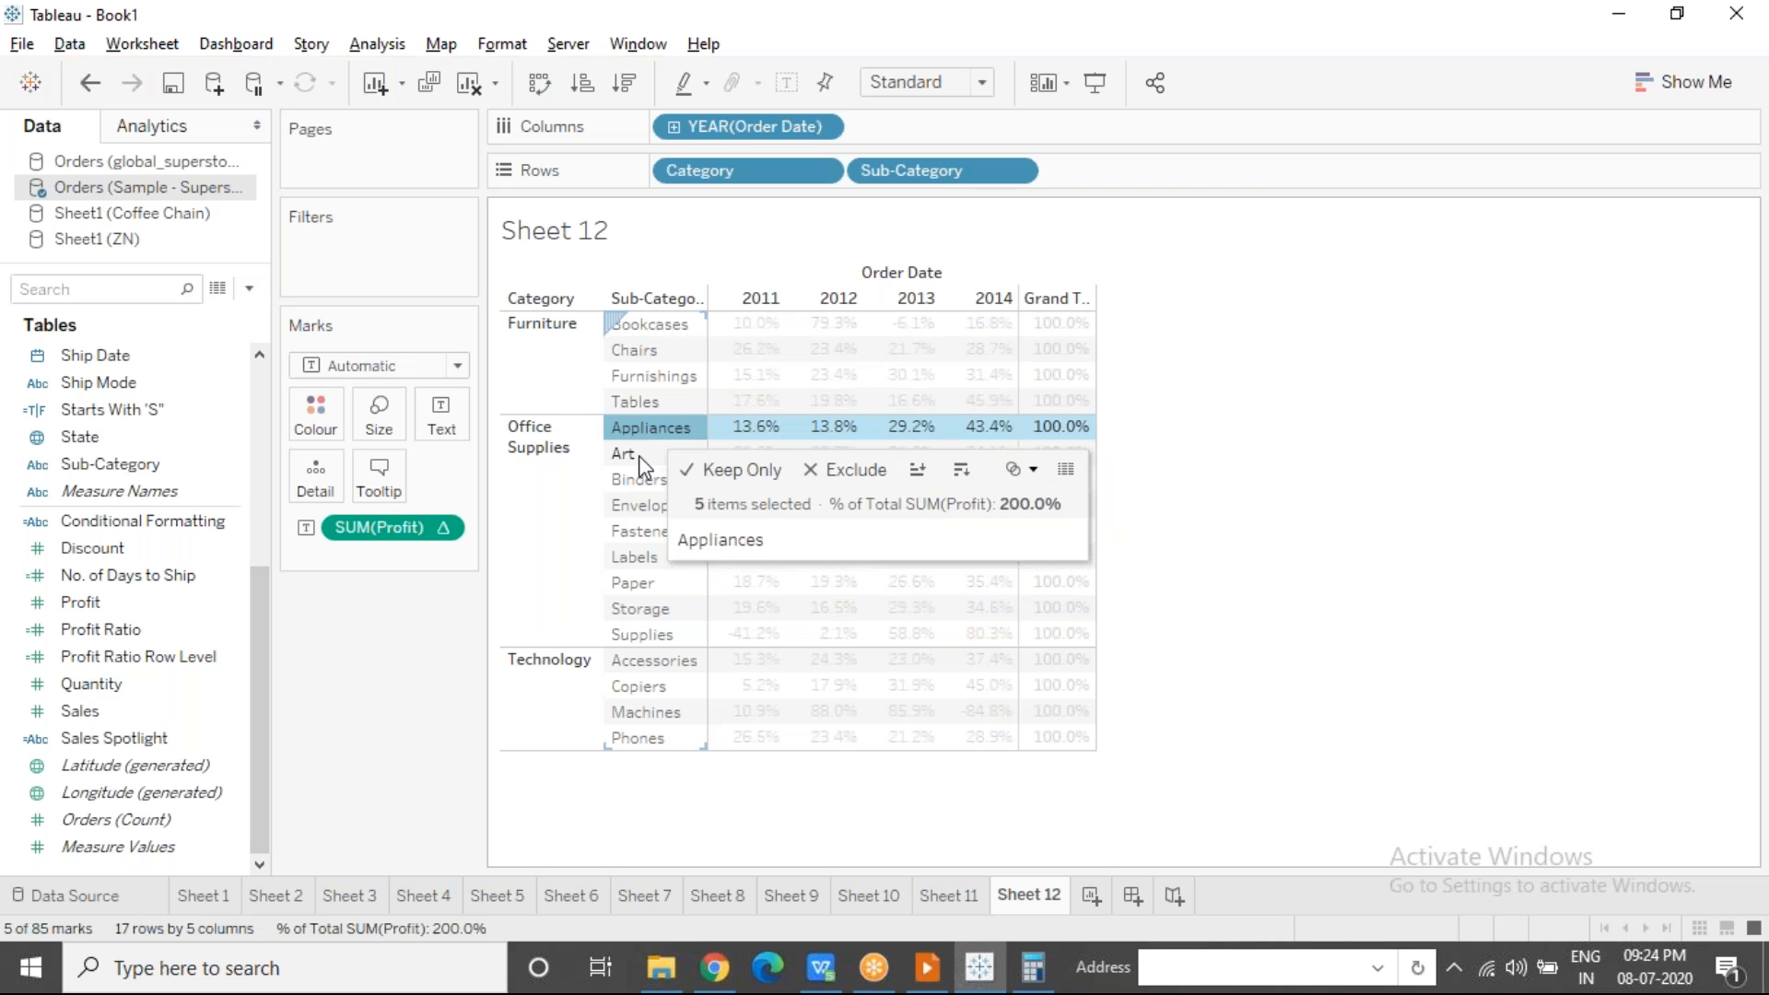
click(1151, 536)
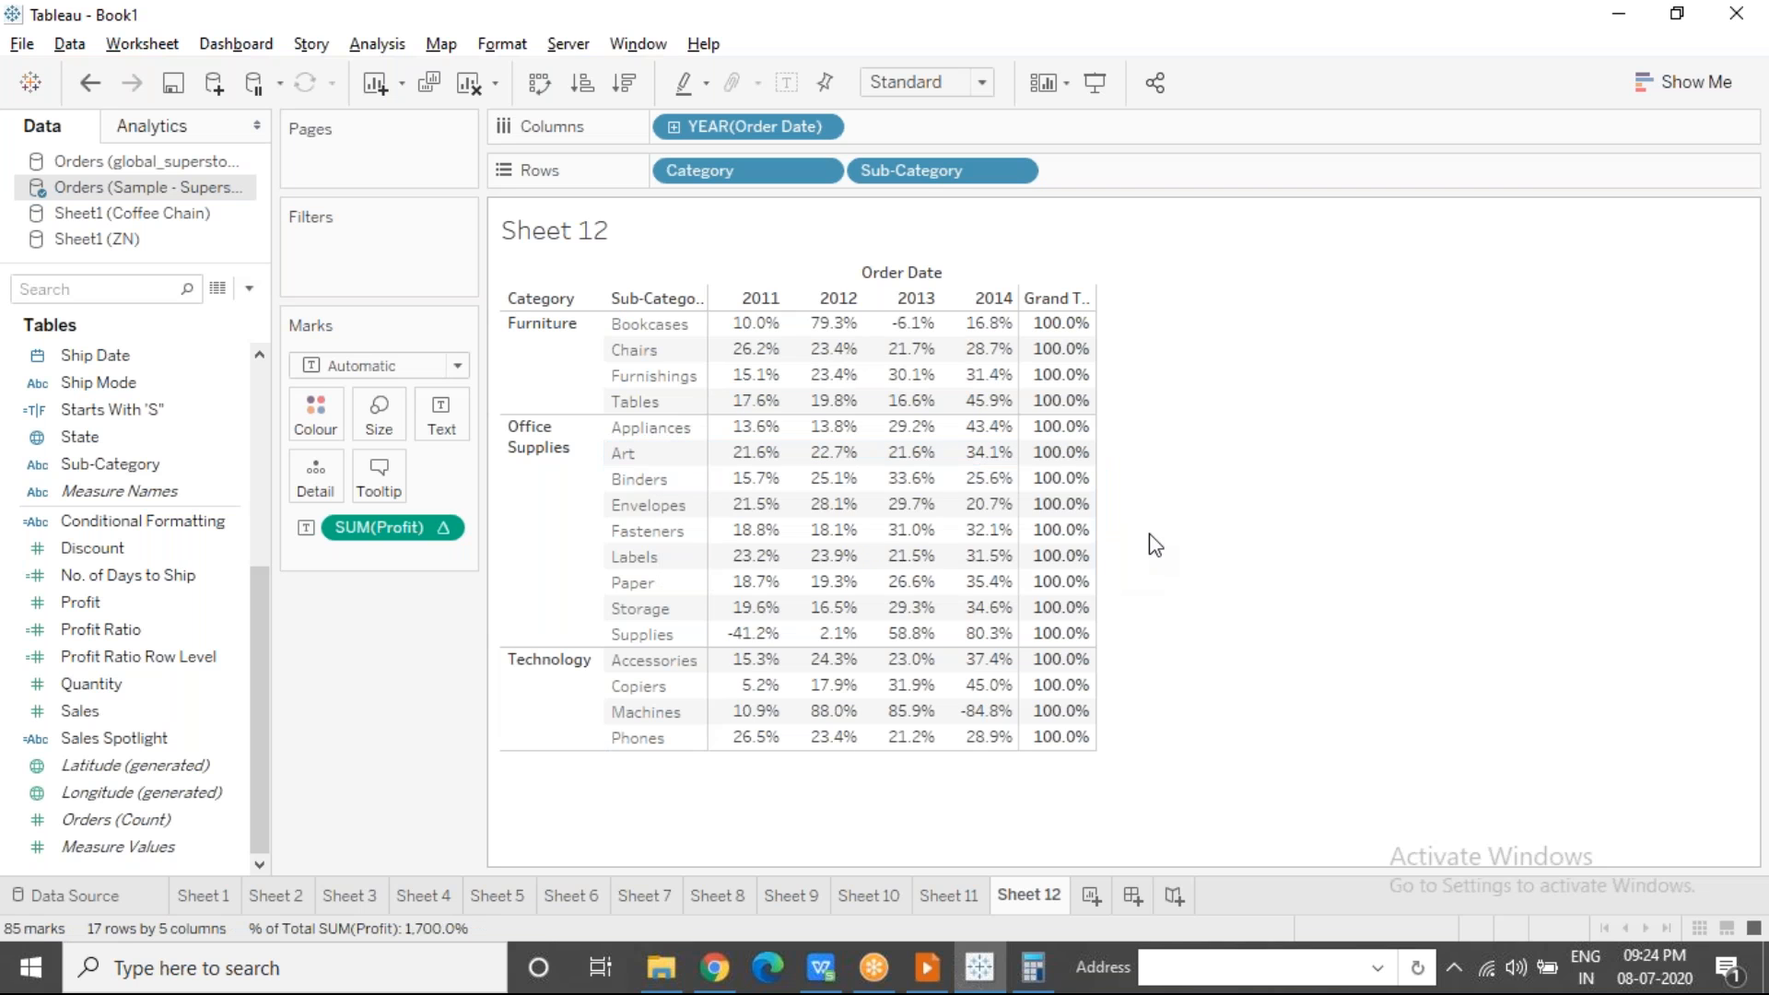
click(674, 361)
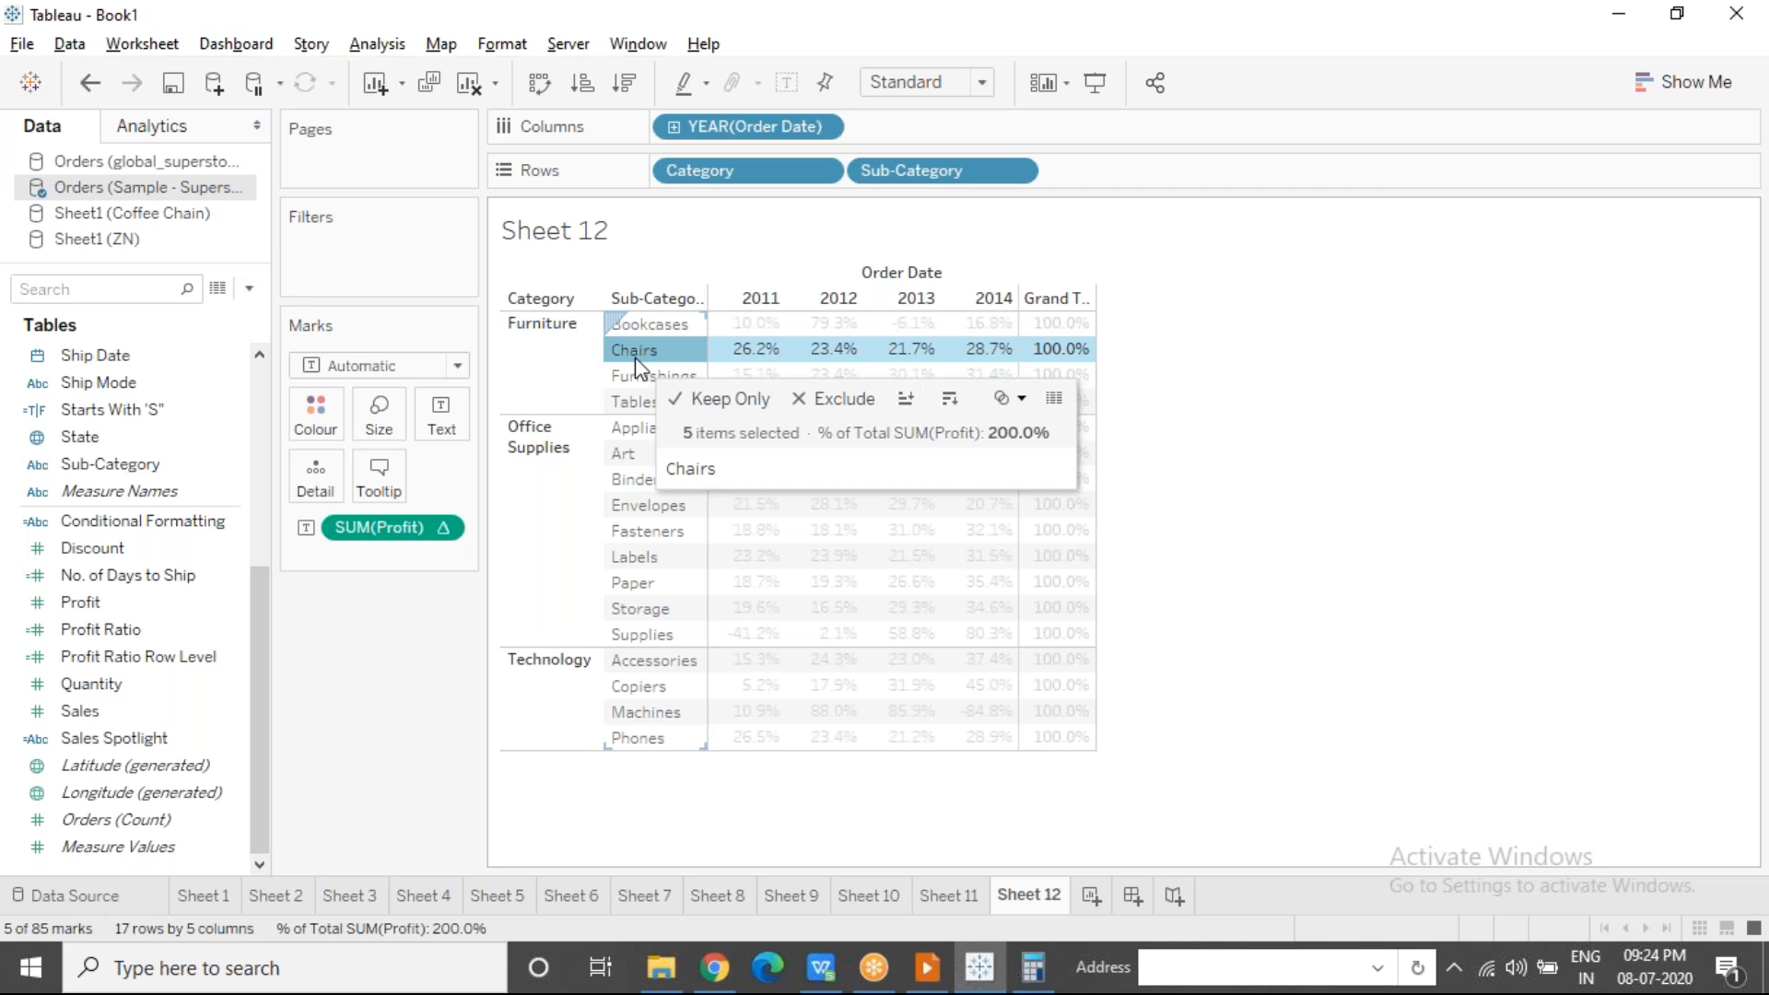
click(751, 300)
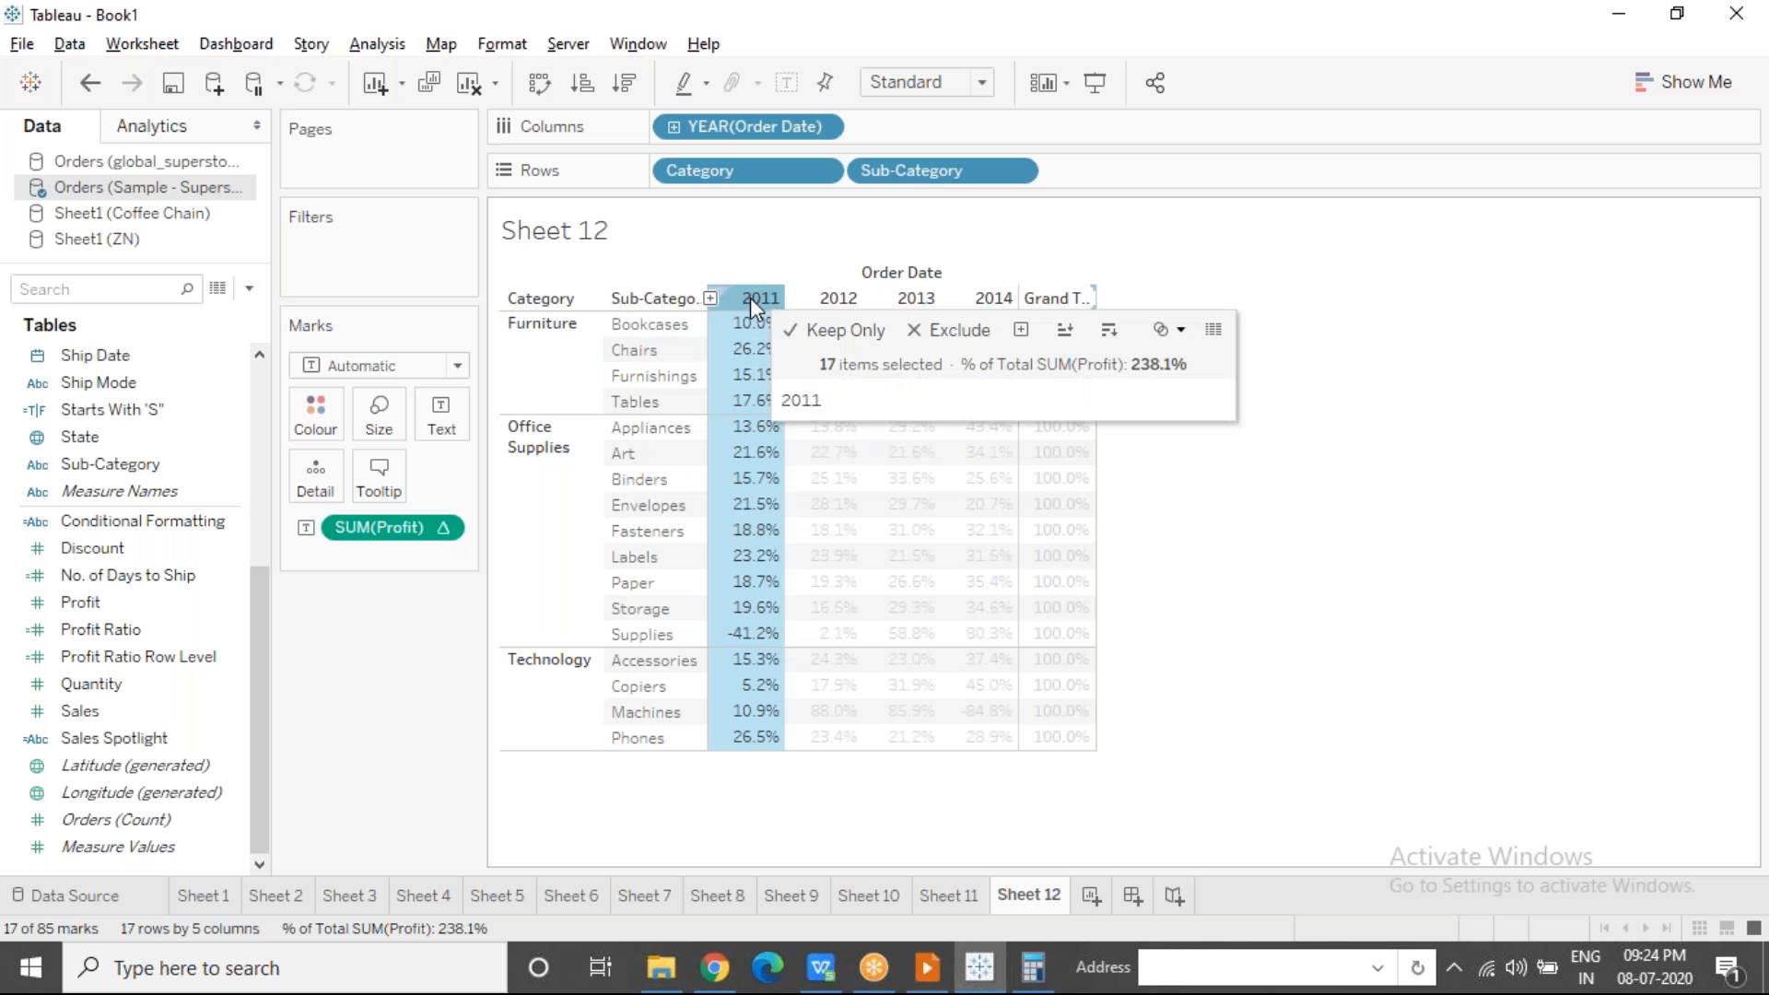
mouse_move(749, 286)
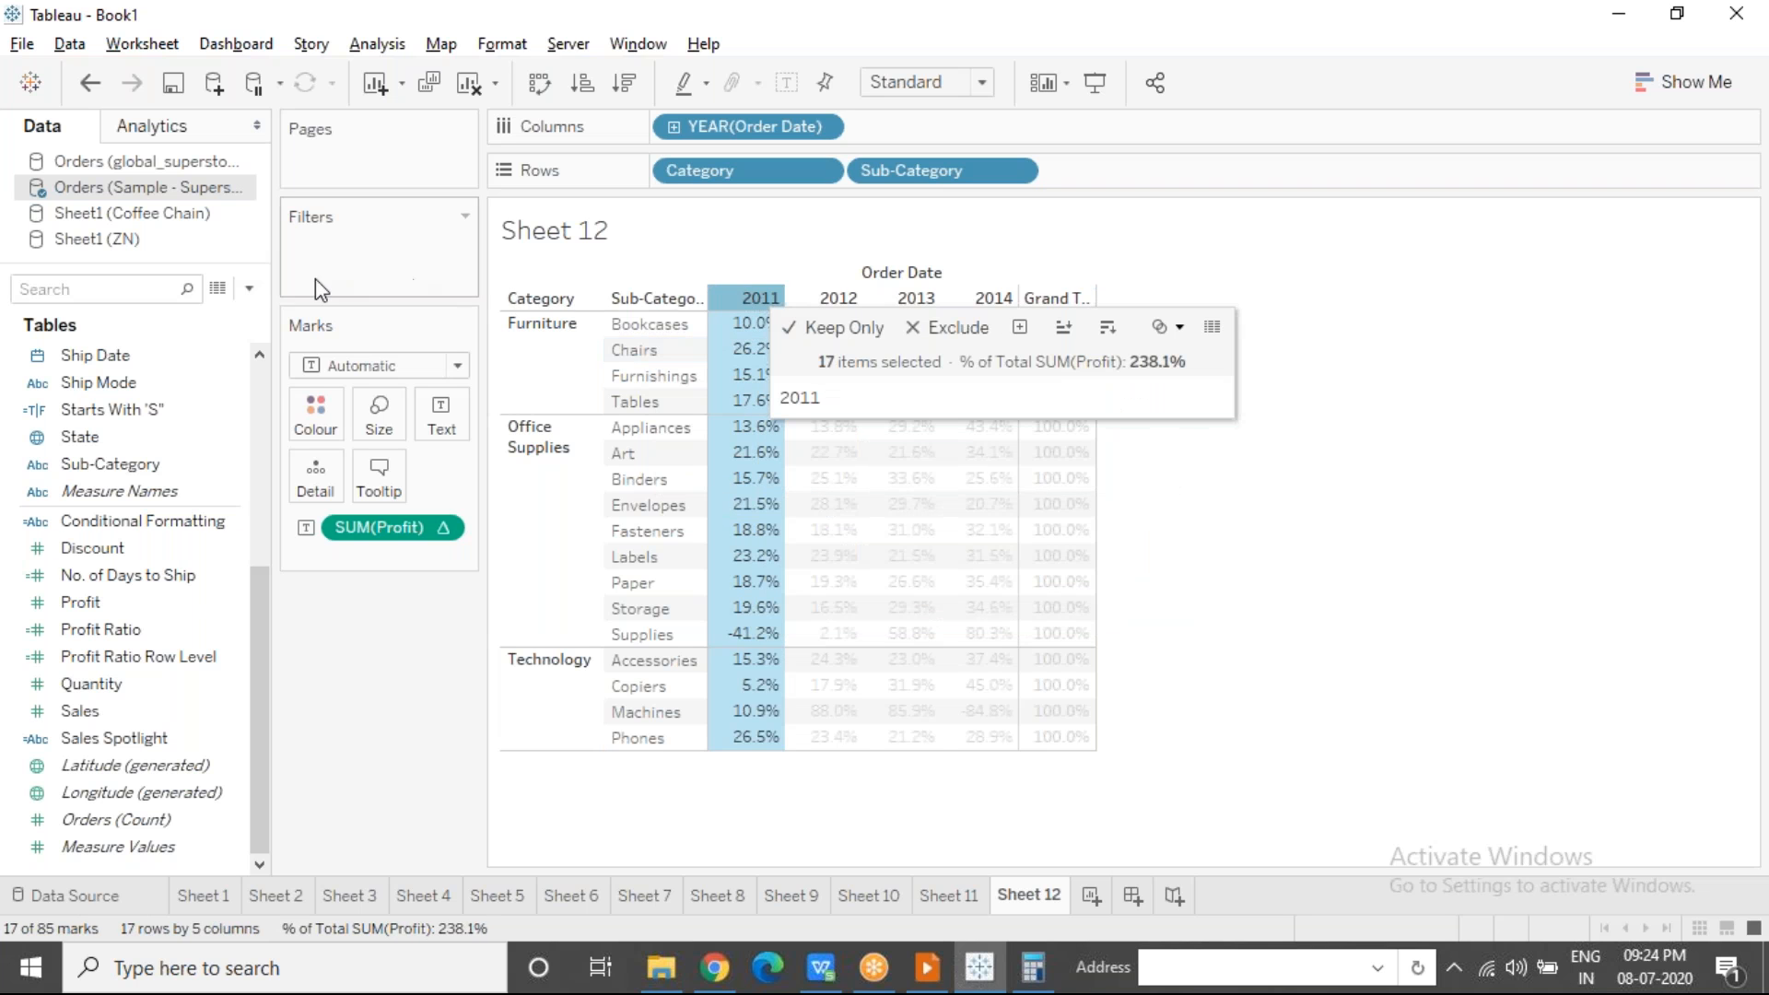
Step: Replace the order year on the columns with Region, then highlight the Chairs row and the Central column
click(258, 399)
drag(138, 654, 714, 126)
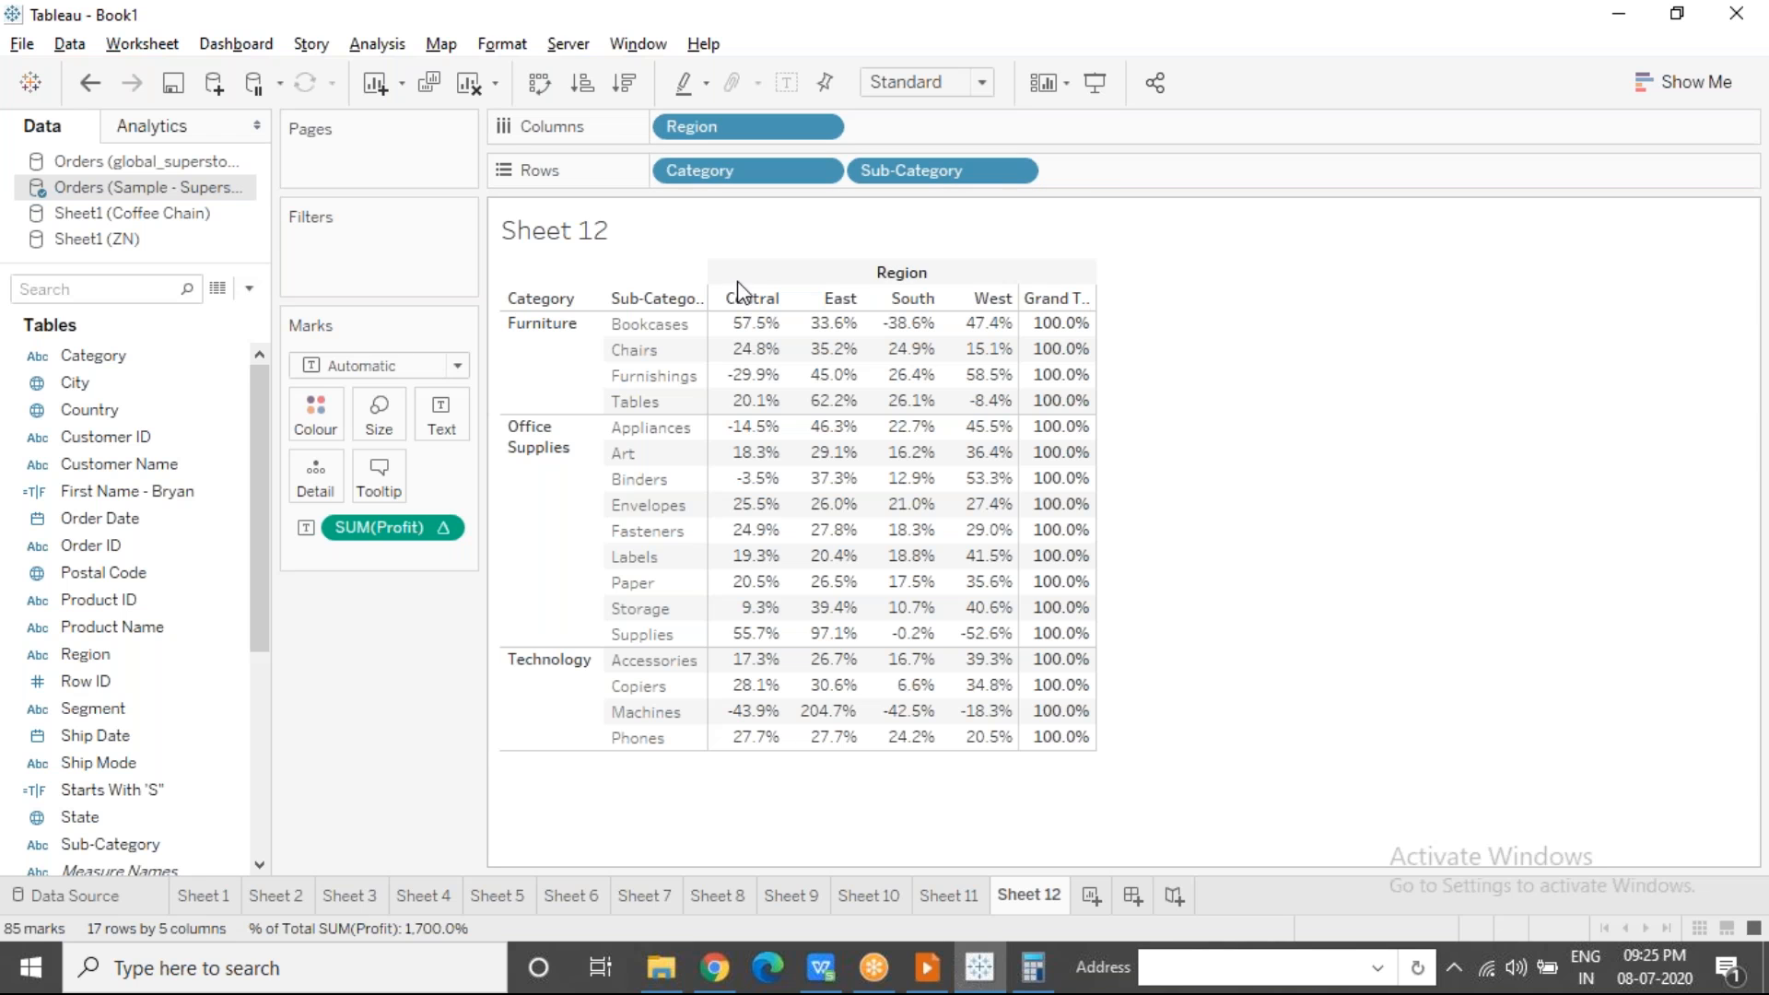
click(649, 348)
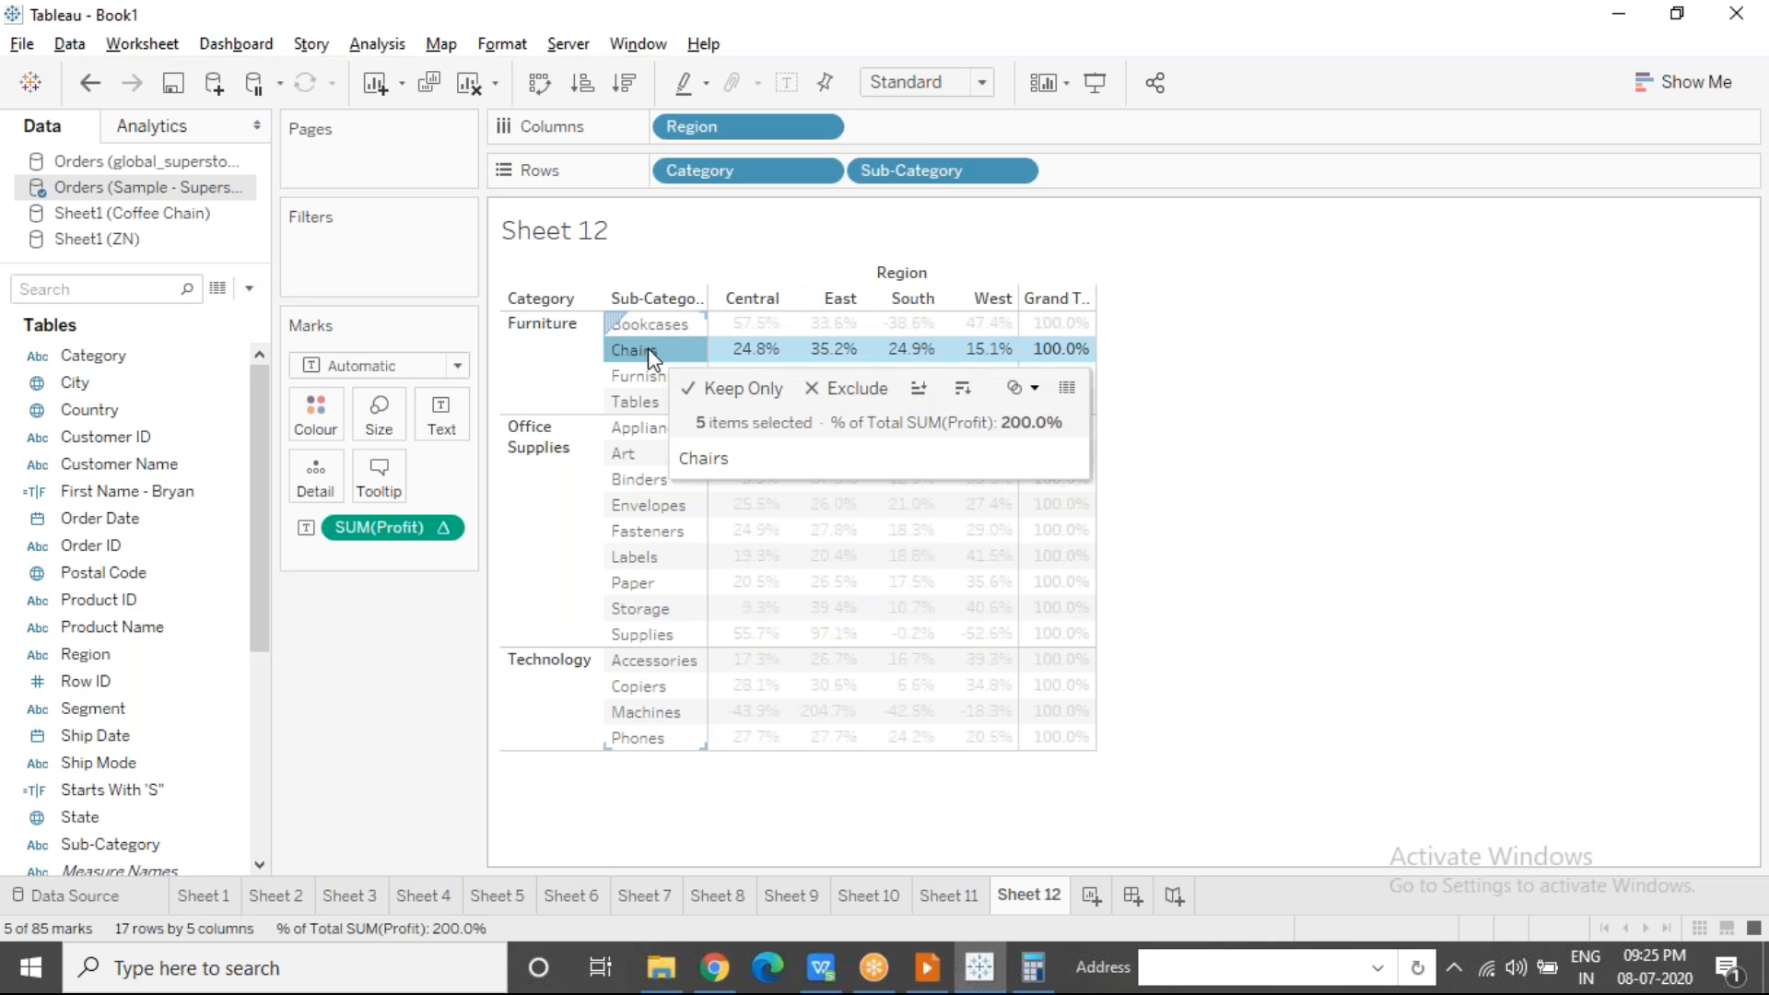
click(748, 300)
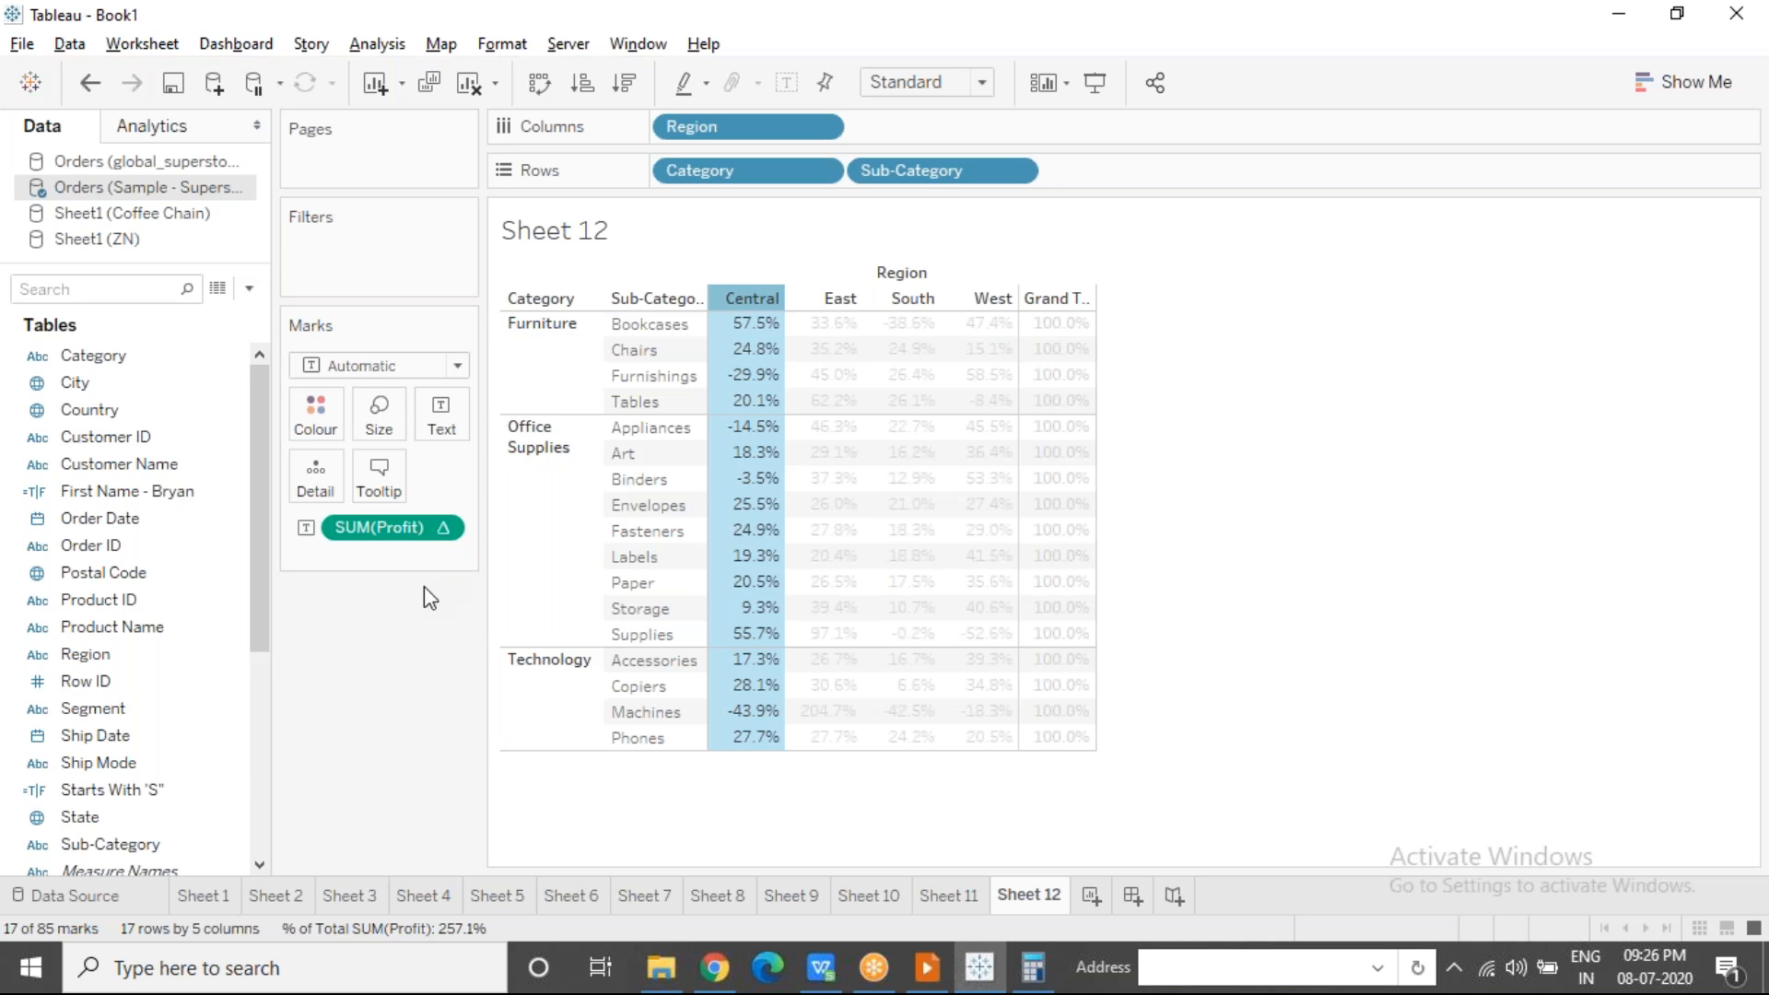
Step: Set the SUM(Profit) percent-of-total calculation to compute using Table (down)
right_click(443, 526)
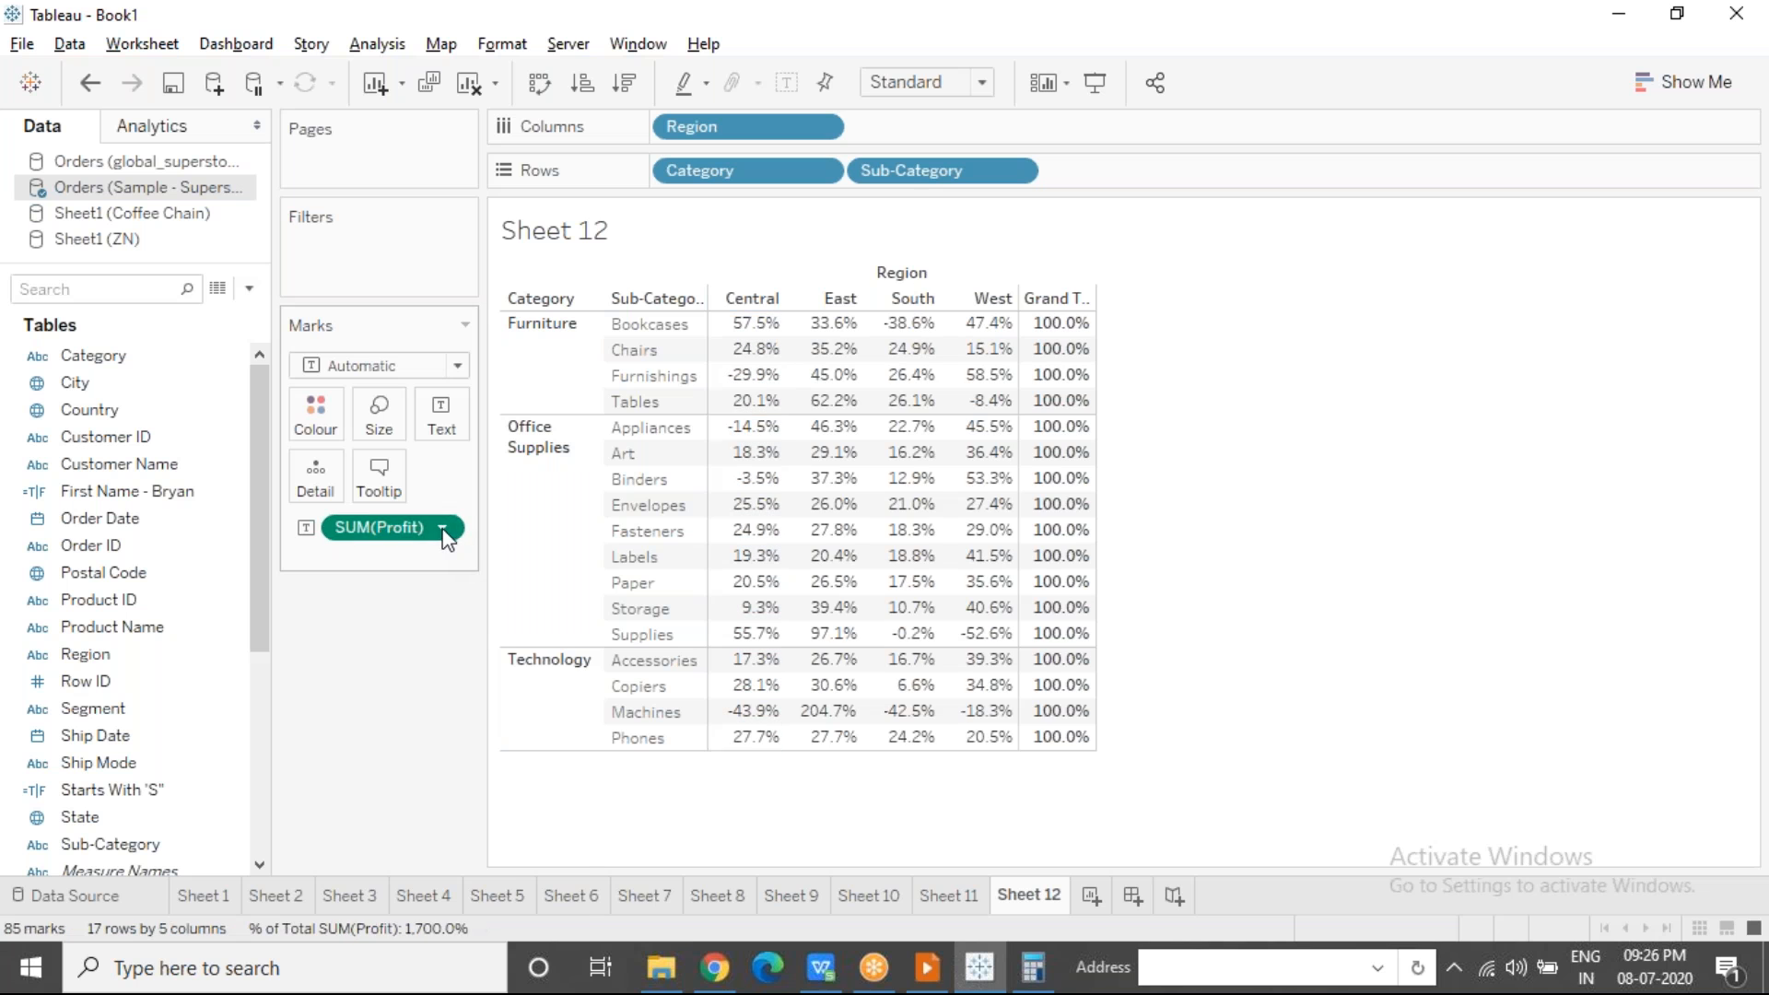
mouse_move(468, 822)
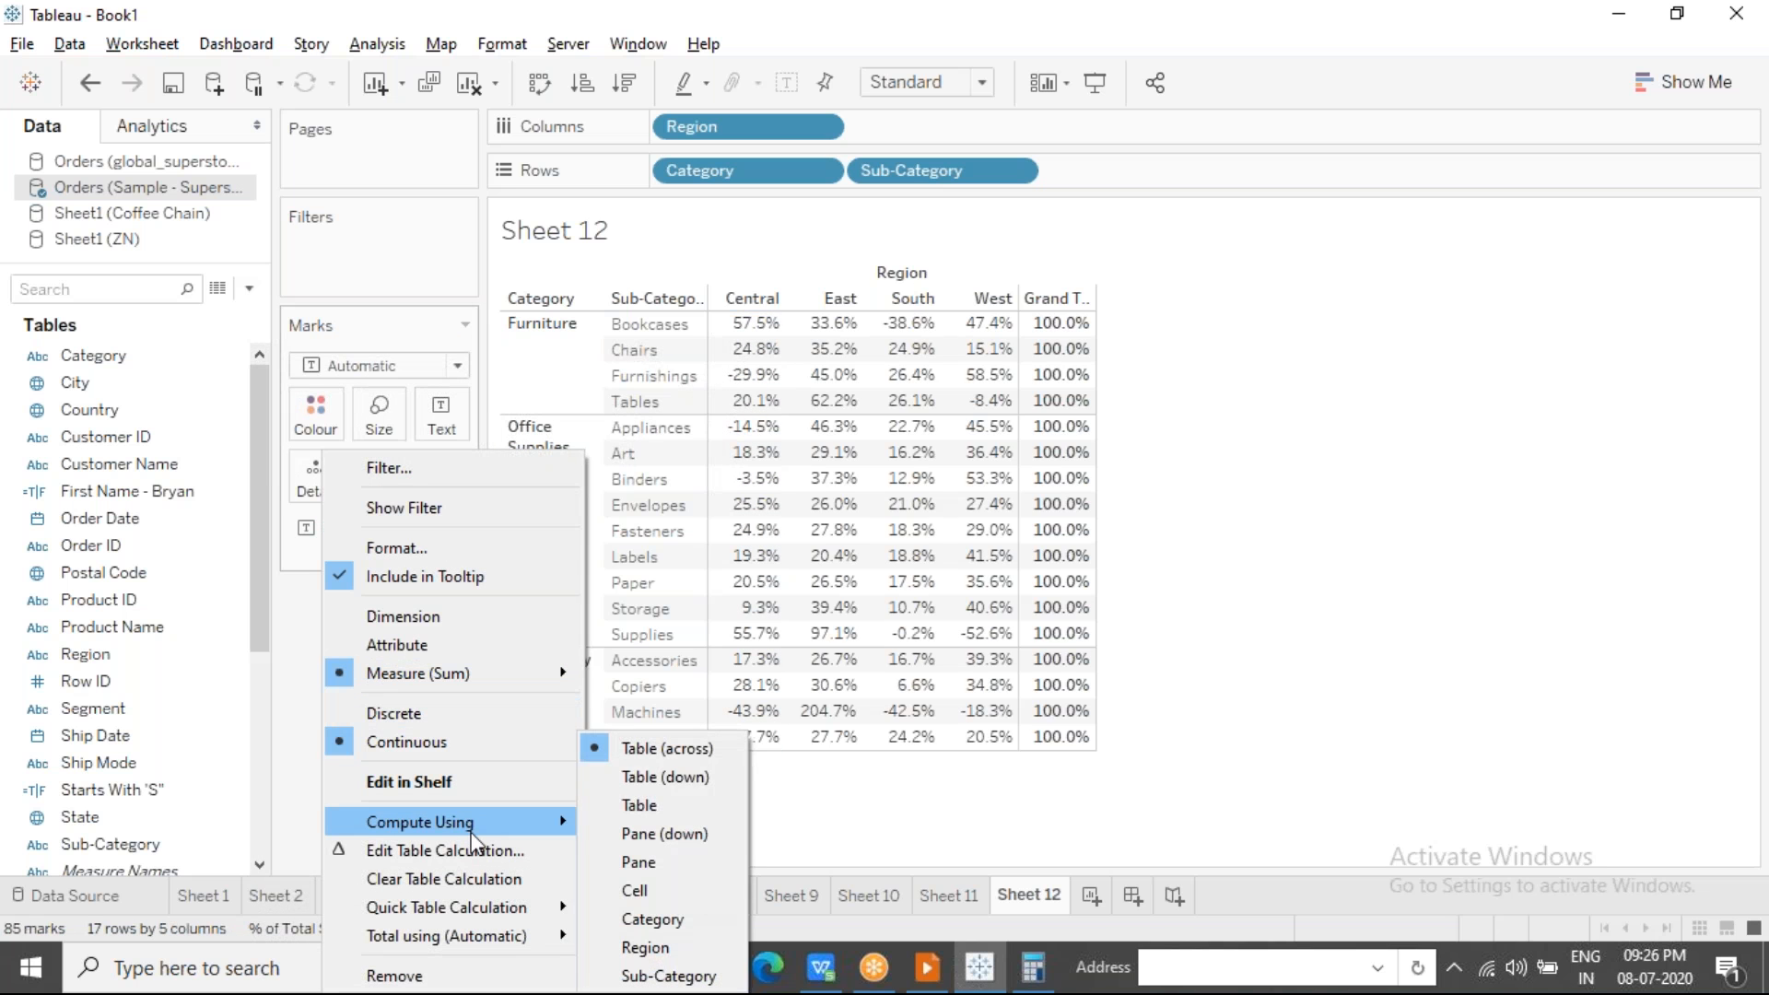
click(729, 777)
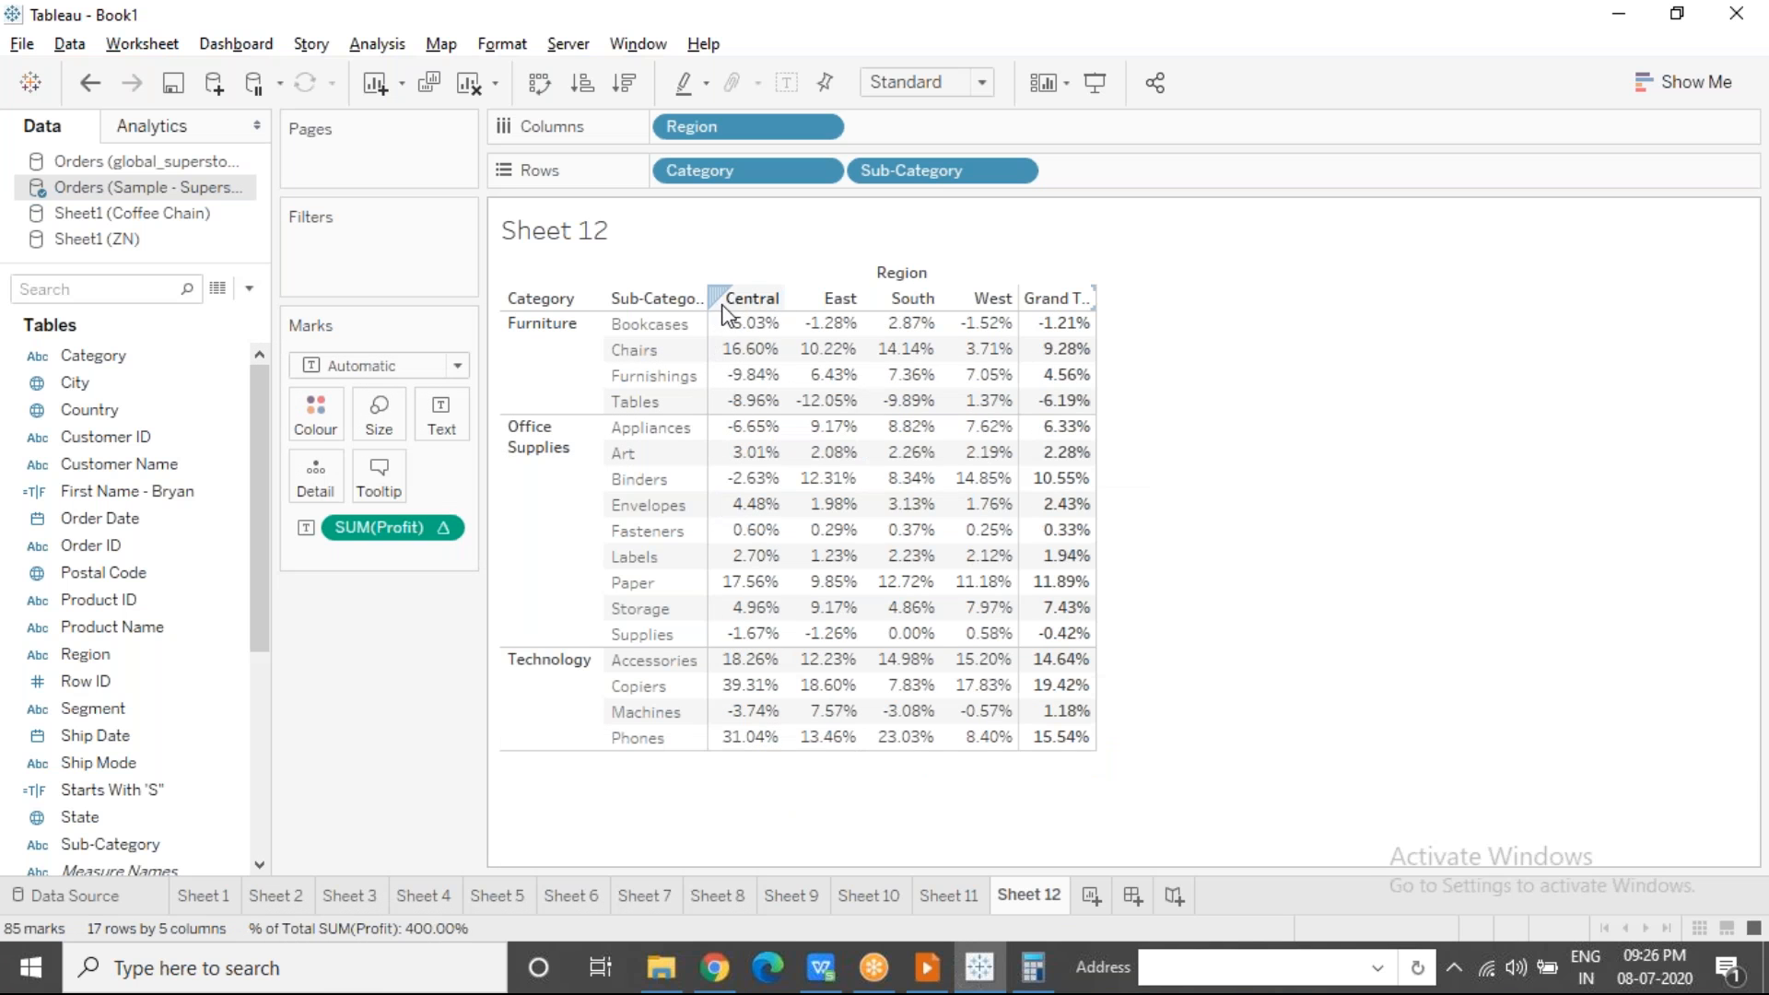
Step: Show column grand totals for the percent-of-total profit table
click(378, 45)
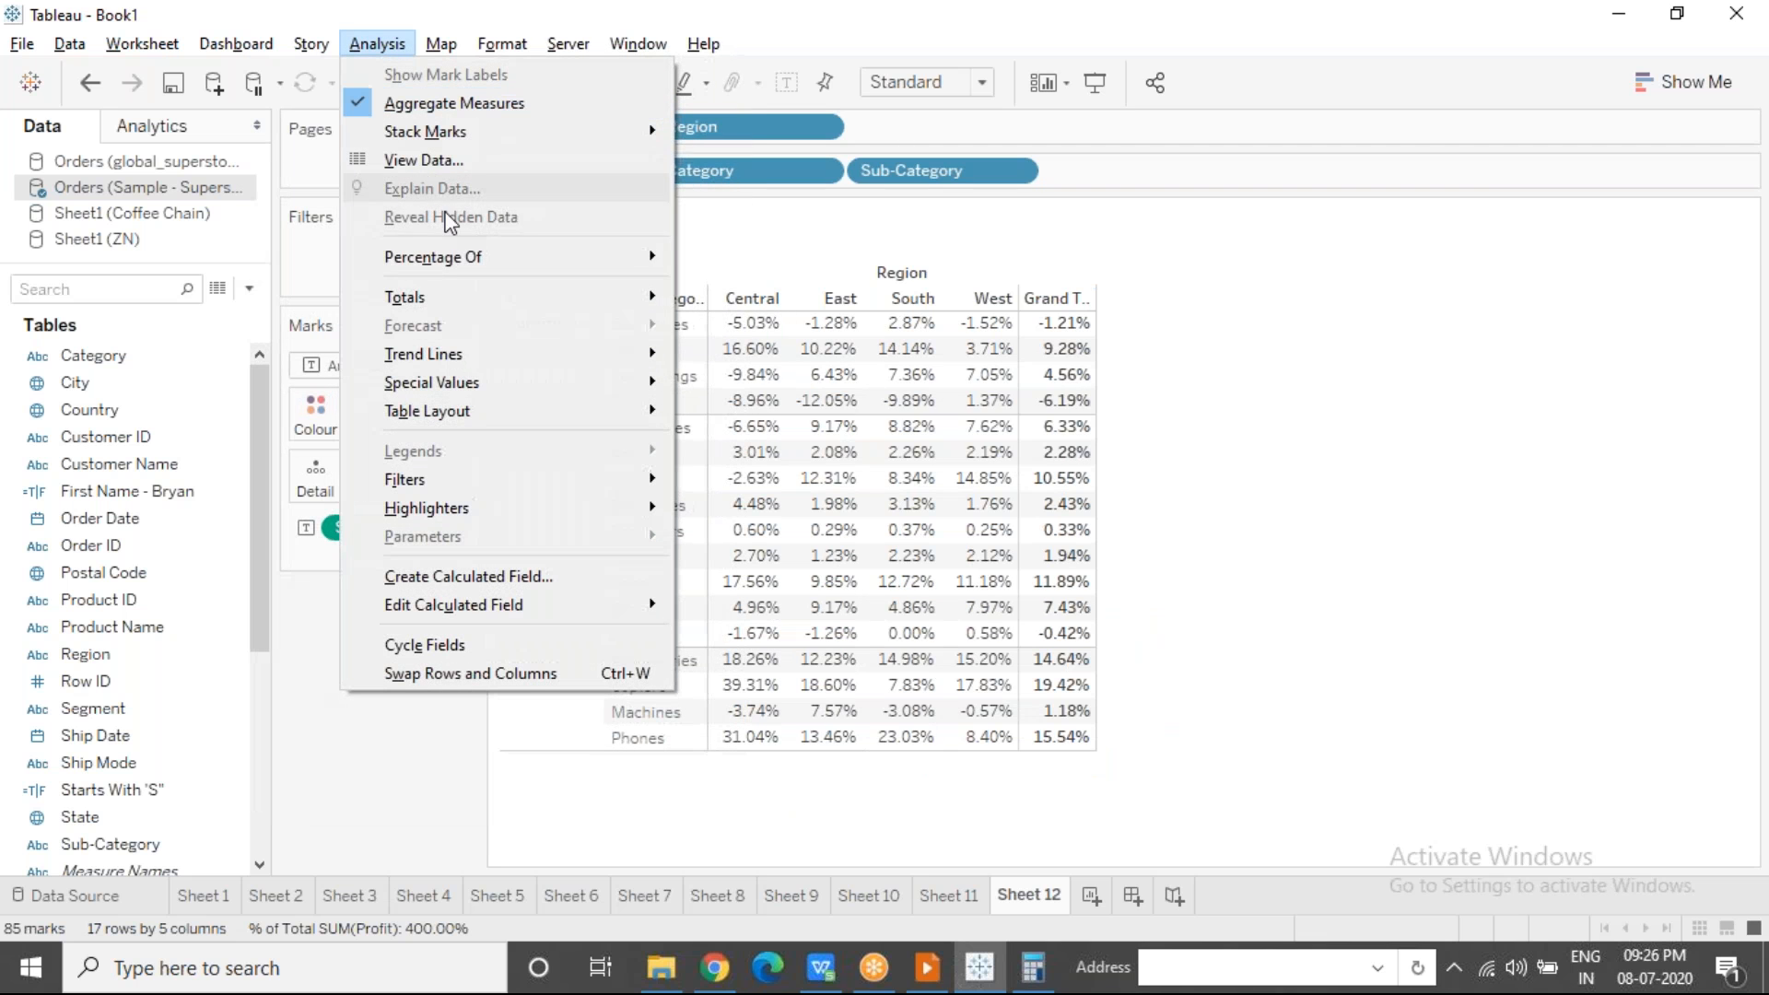
mouse_move(477, 297)
click(760, 335)
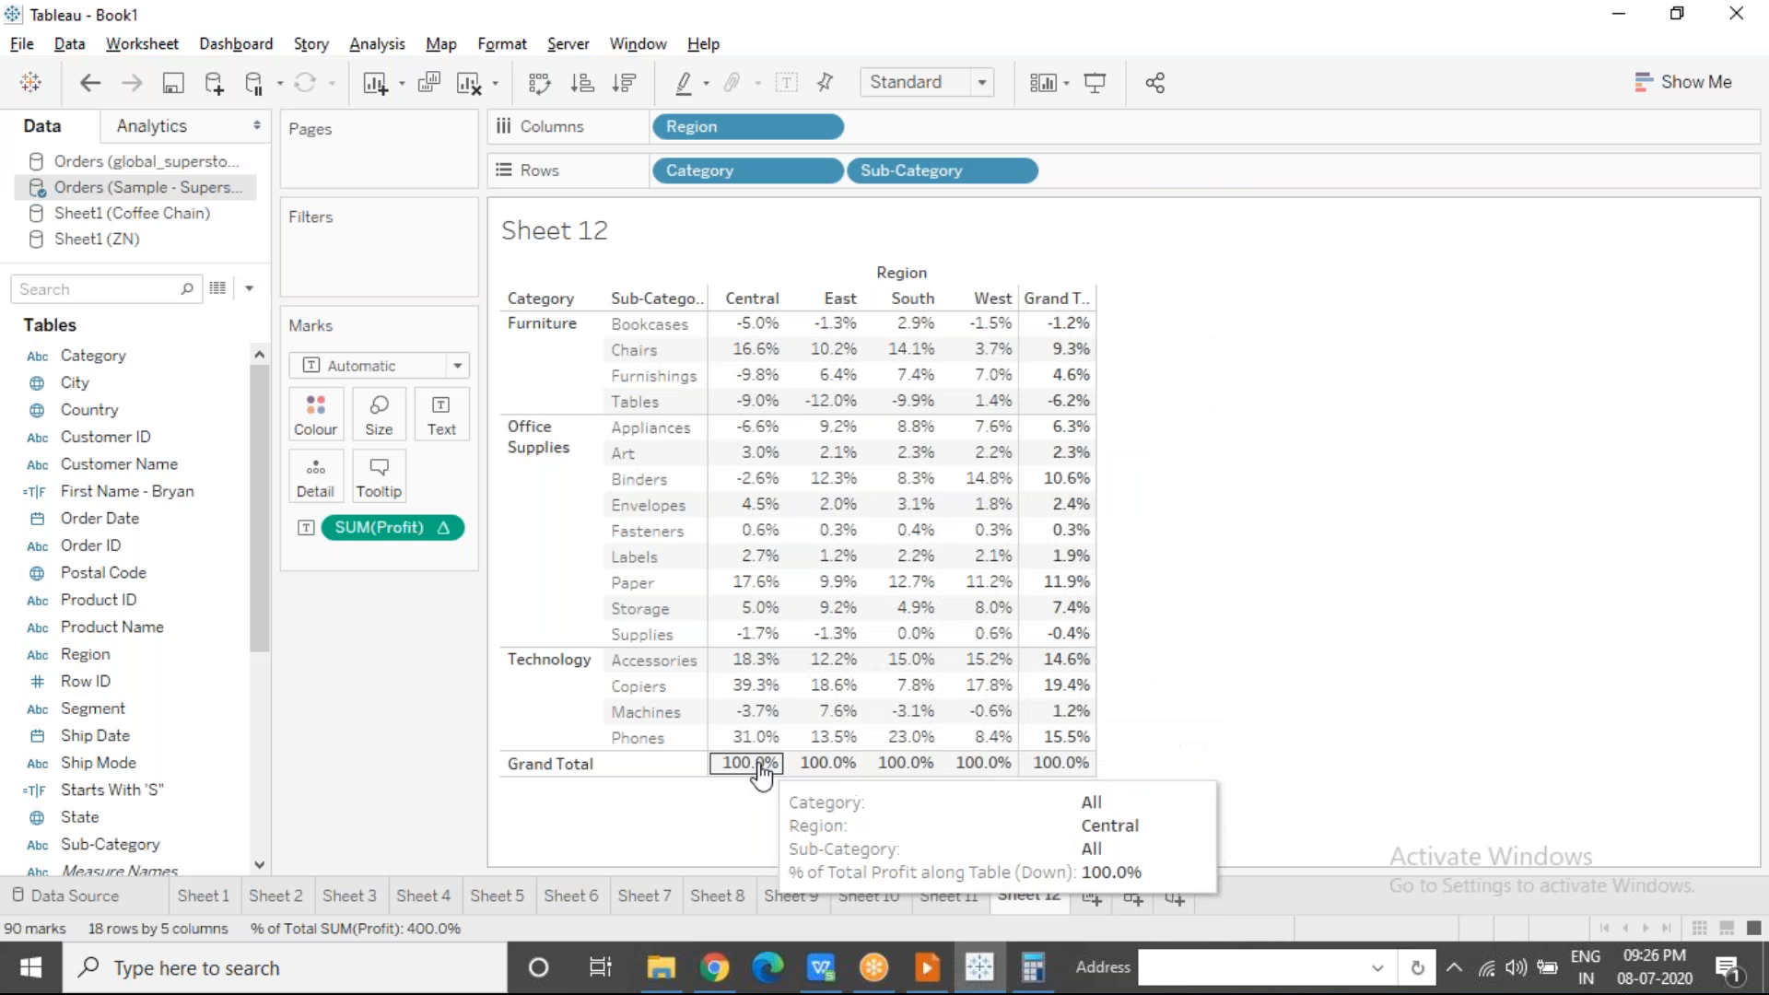
Step: Inspect the down-the-table shares by highlighting the Central column, then the Furniture category's rows
click(745, 300)
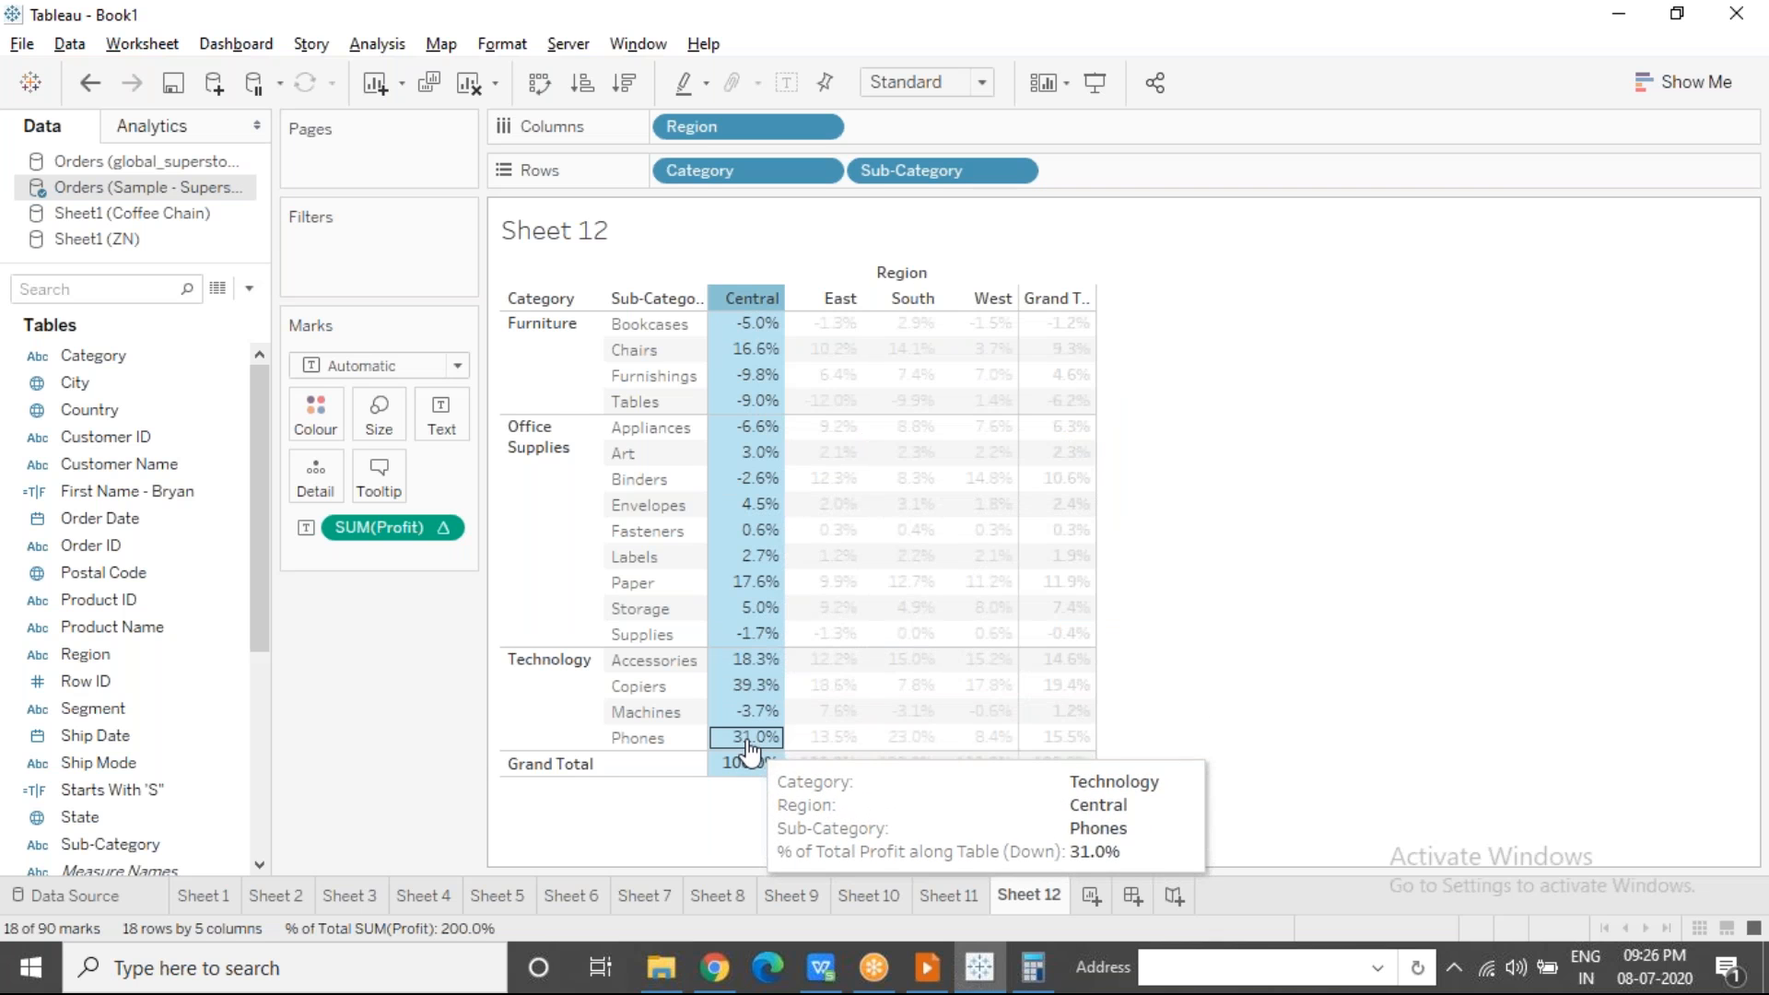
mouse_move(751, 751)
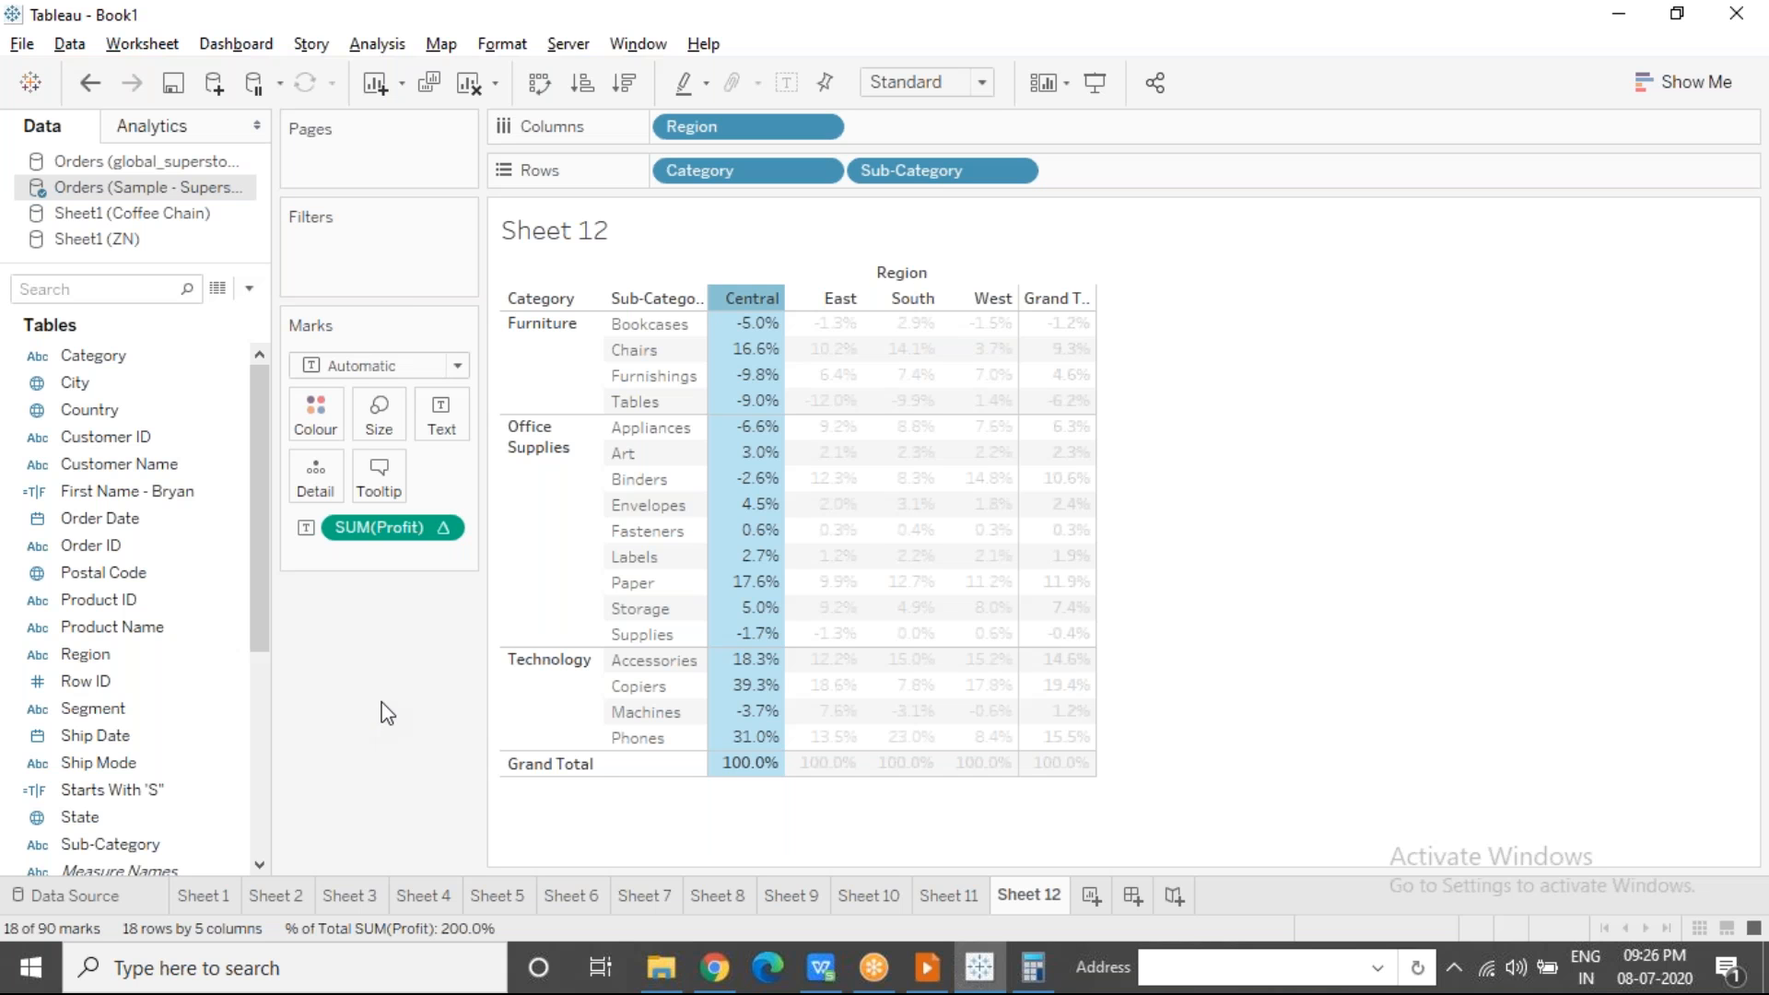
click(743, 299)
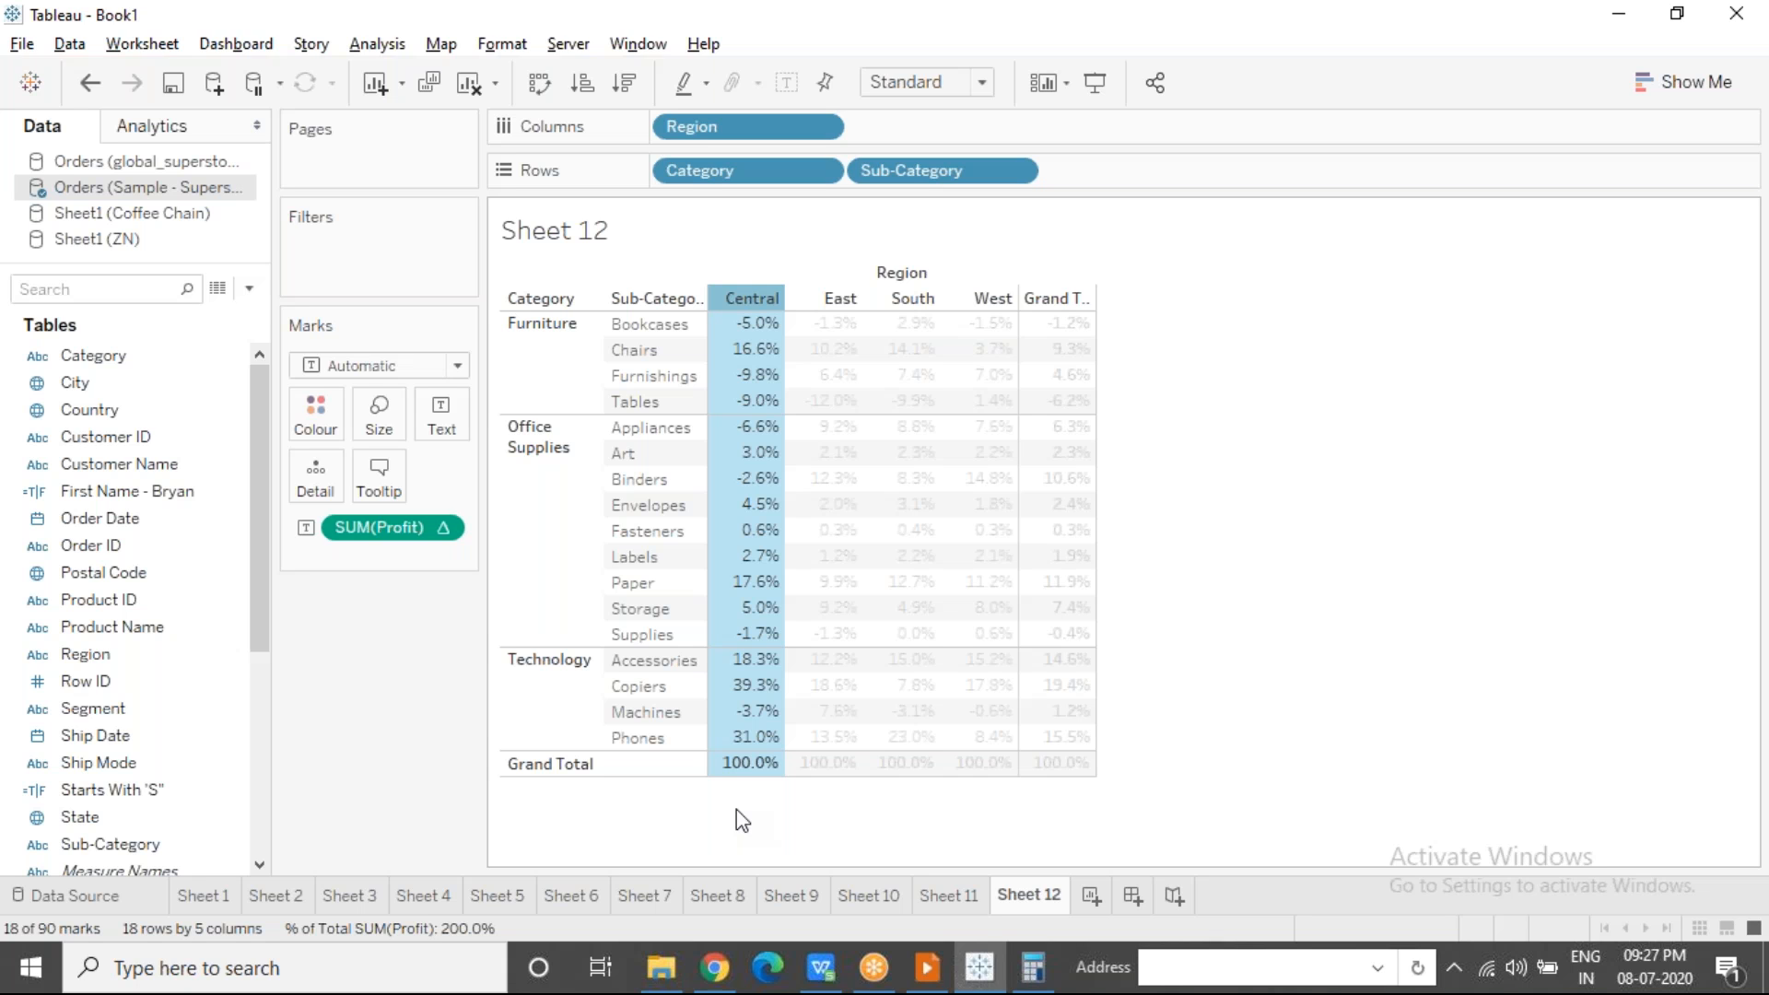
click(696, 820)
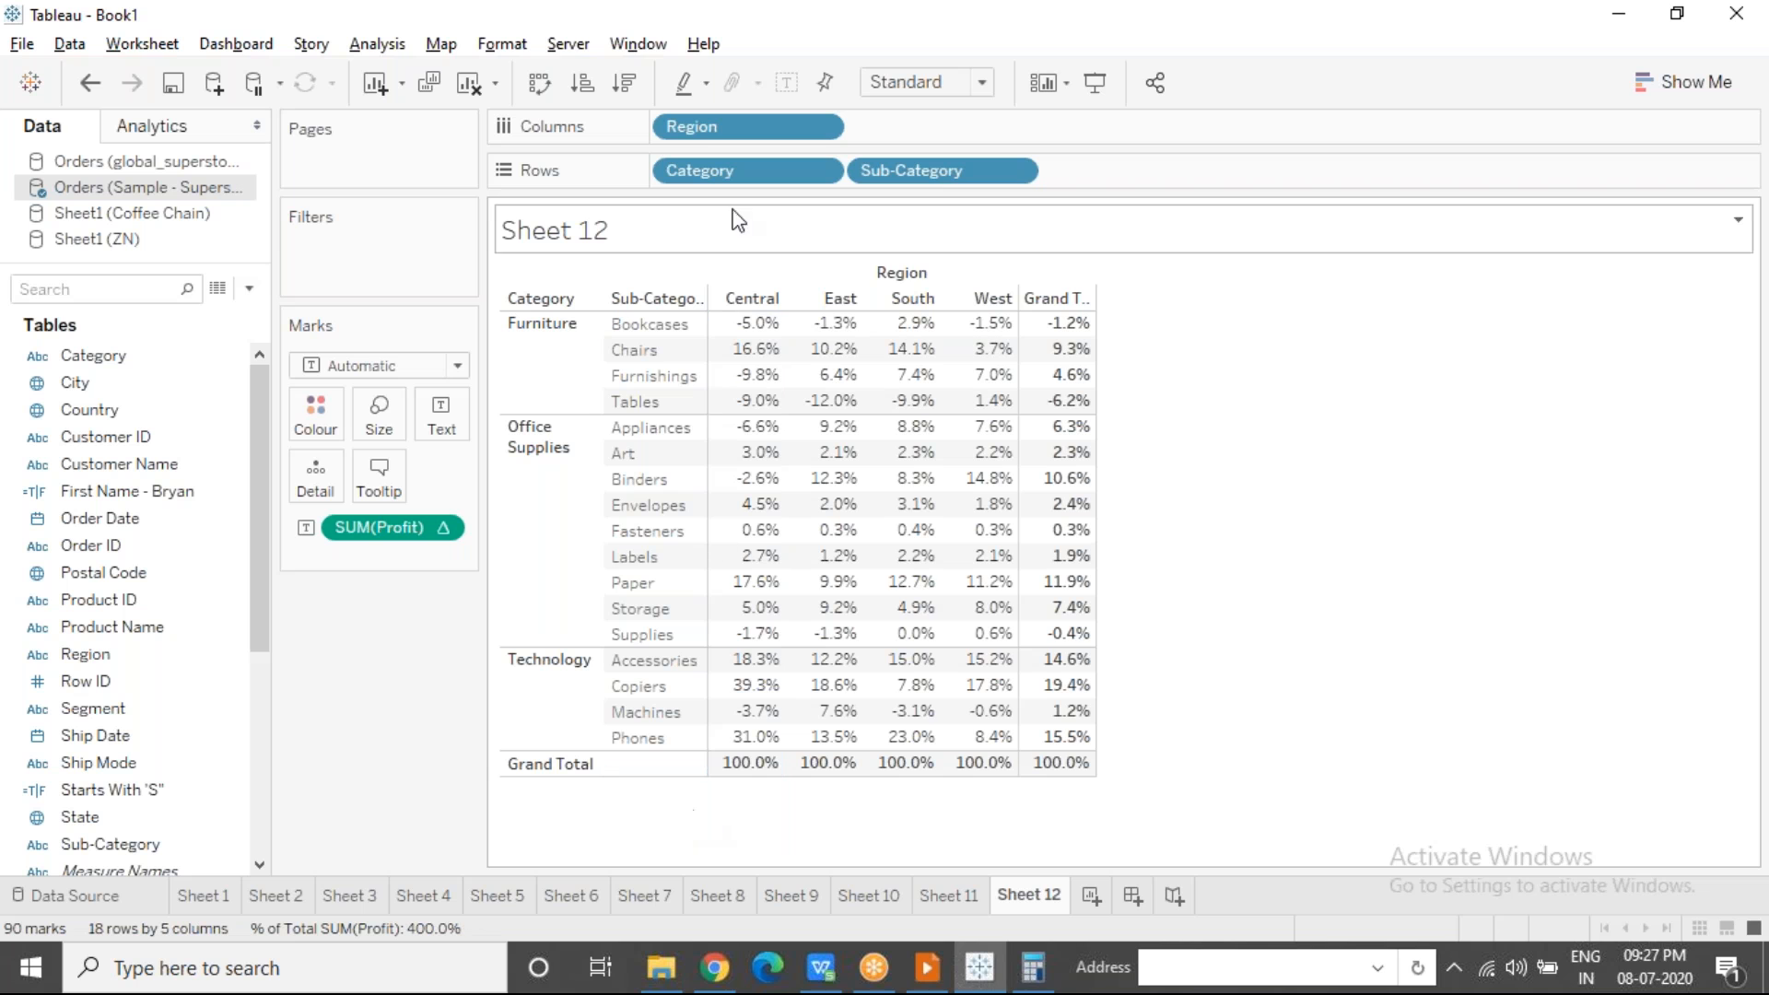
click(743, 302)
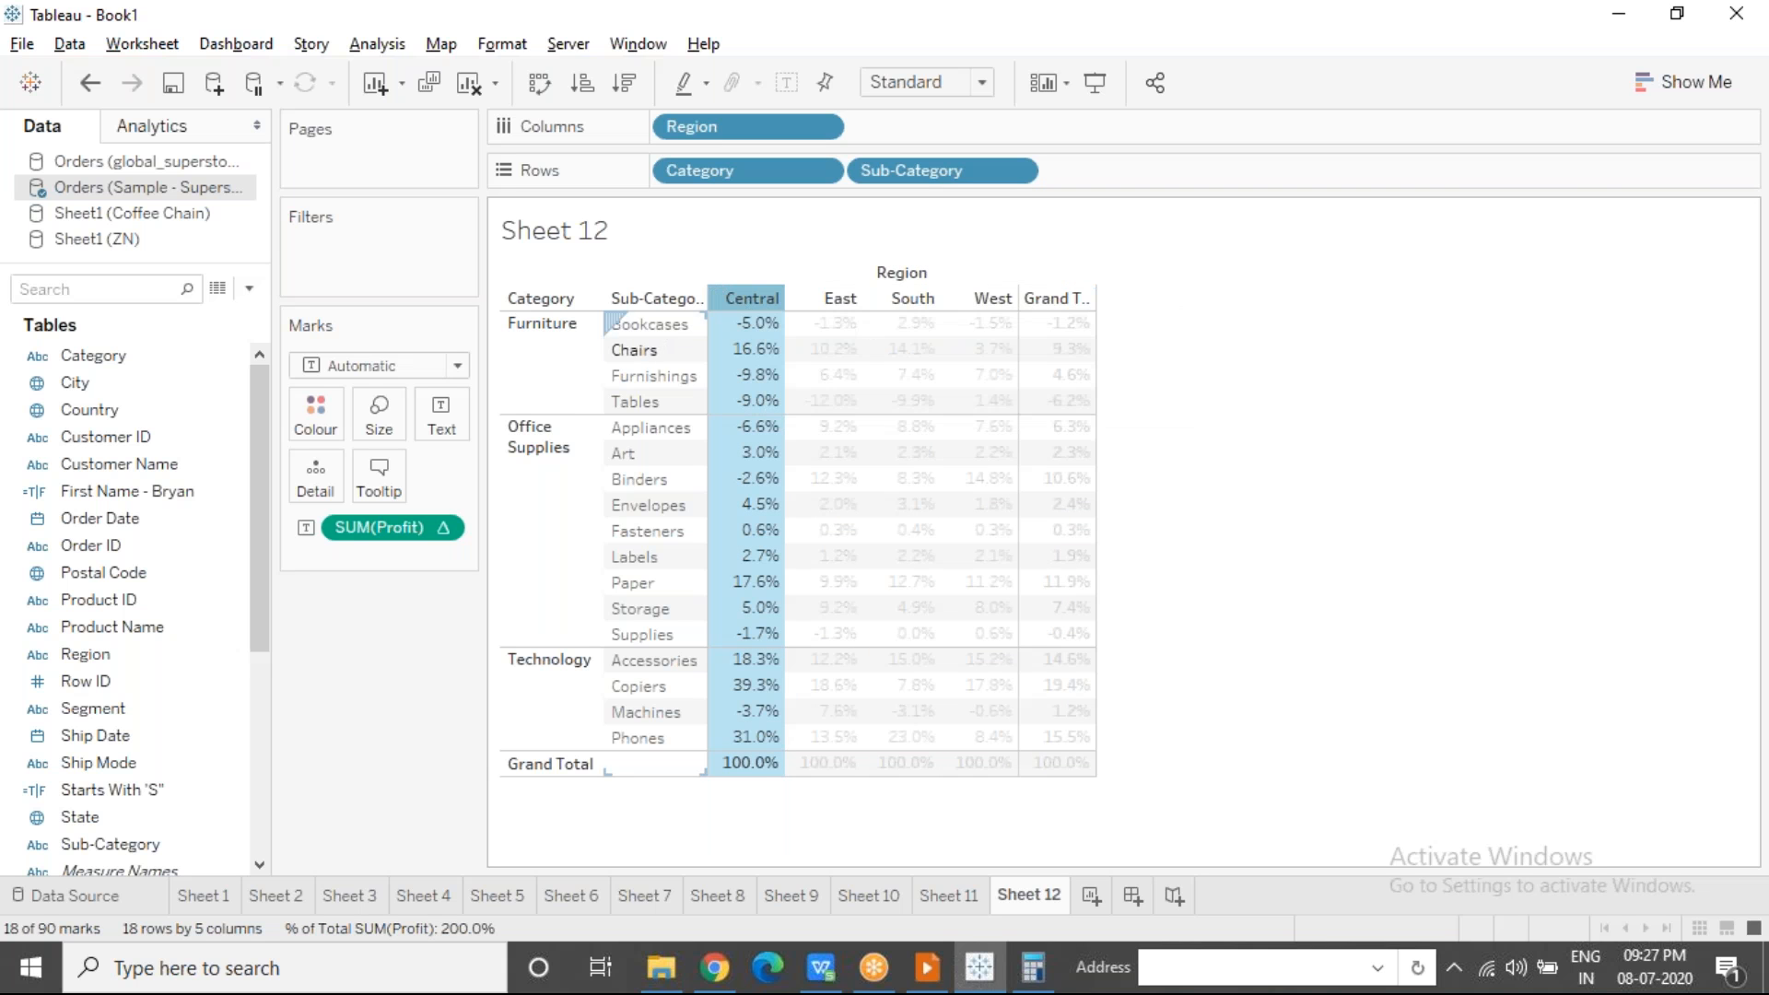
click(568, 360)
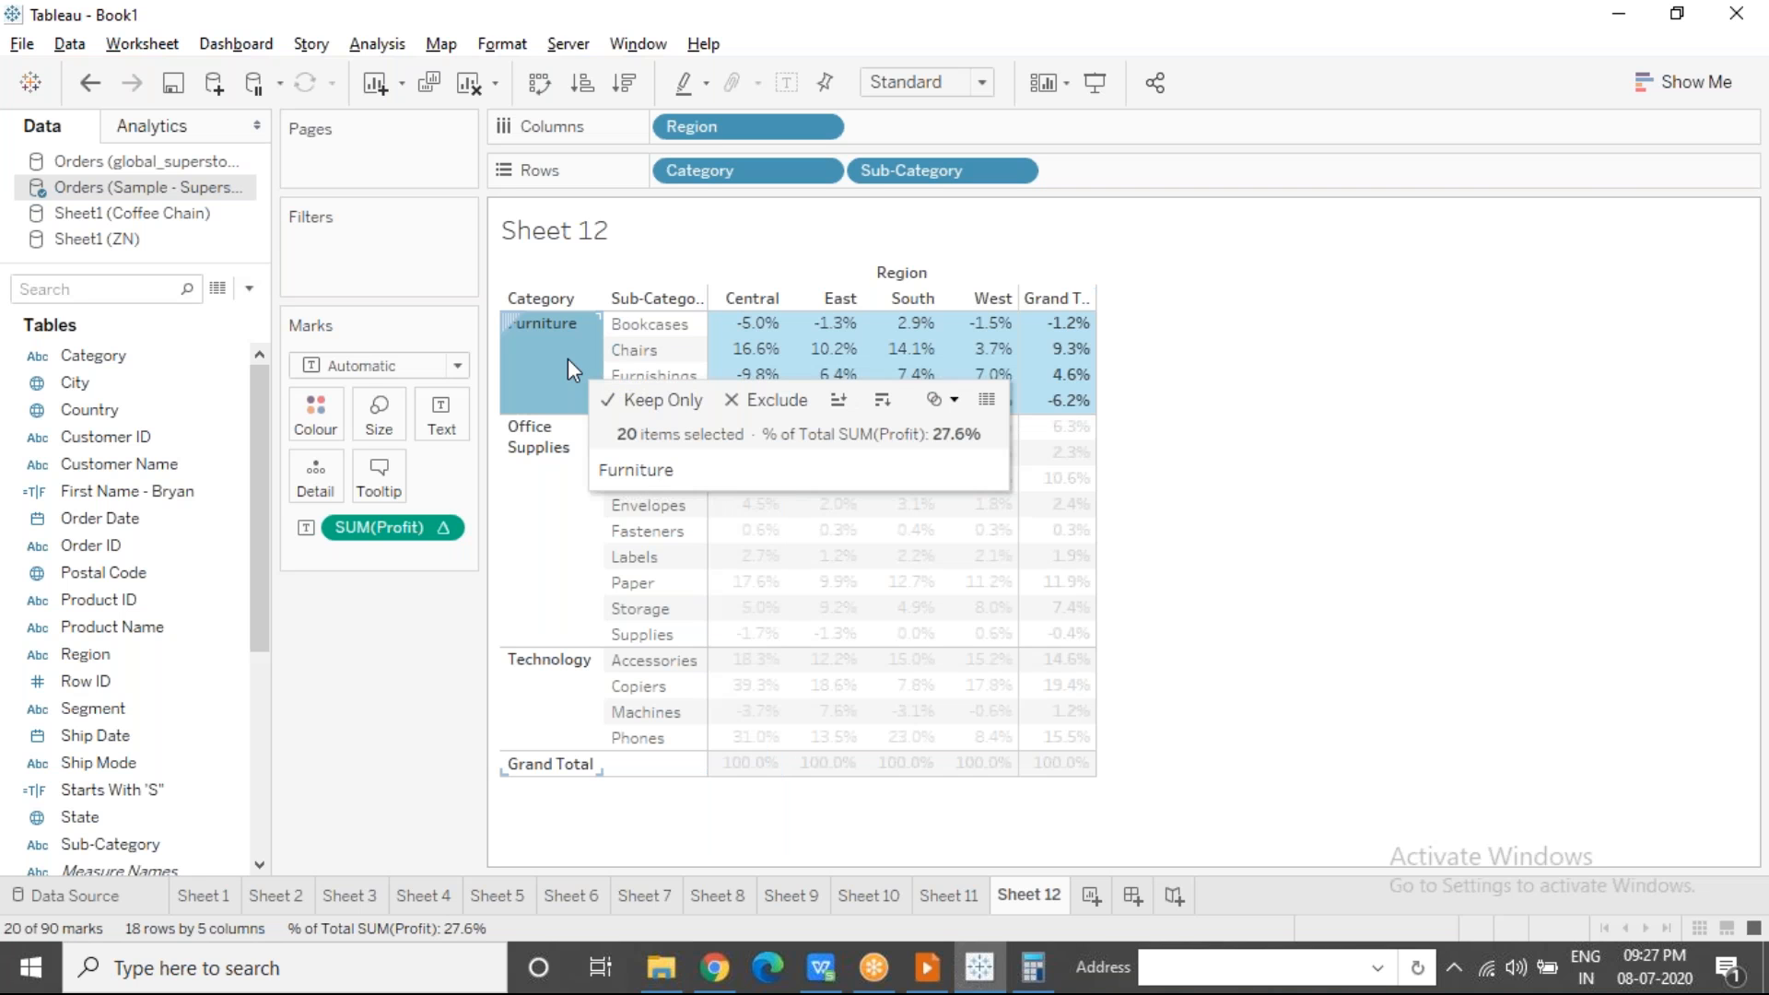
click(1582, 374)
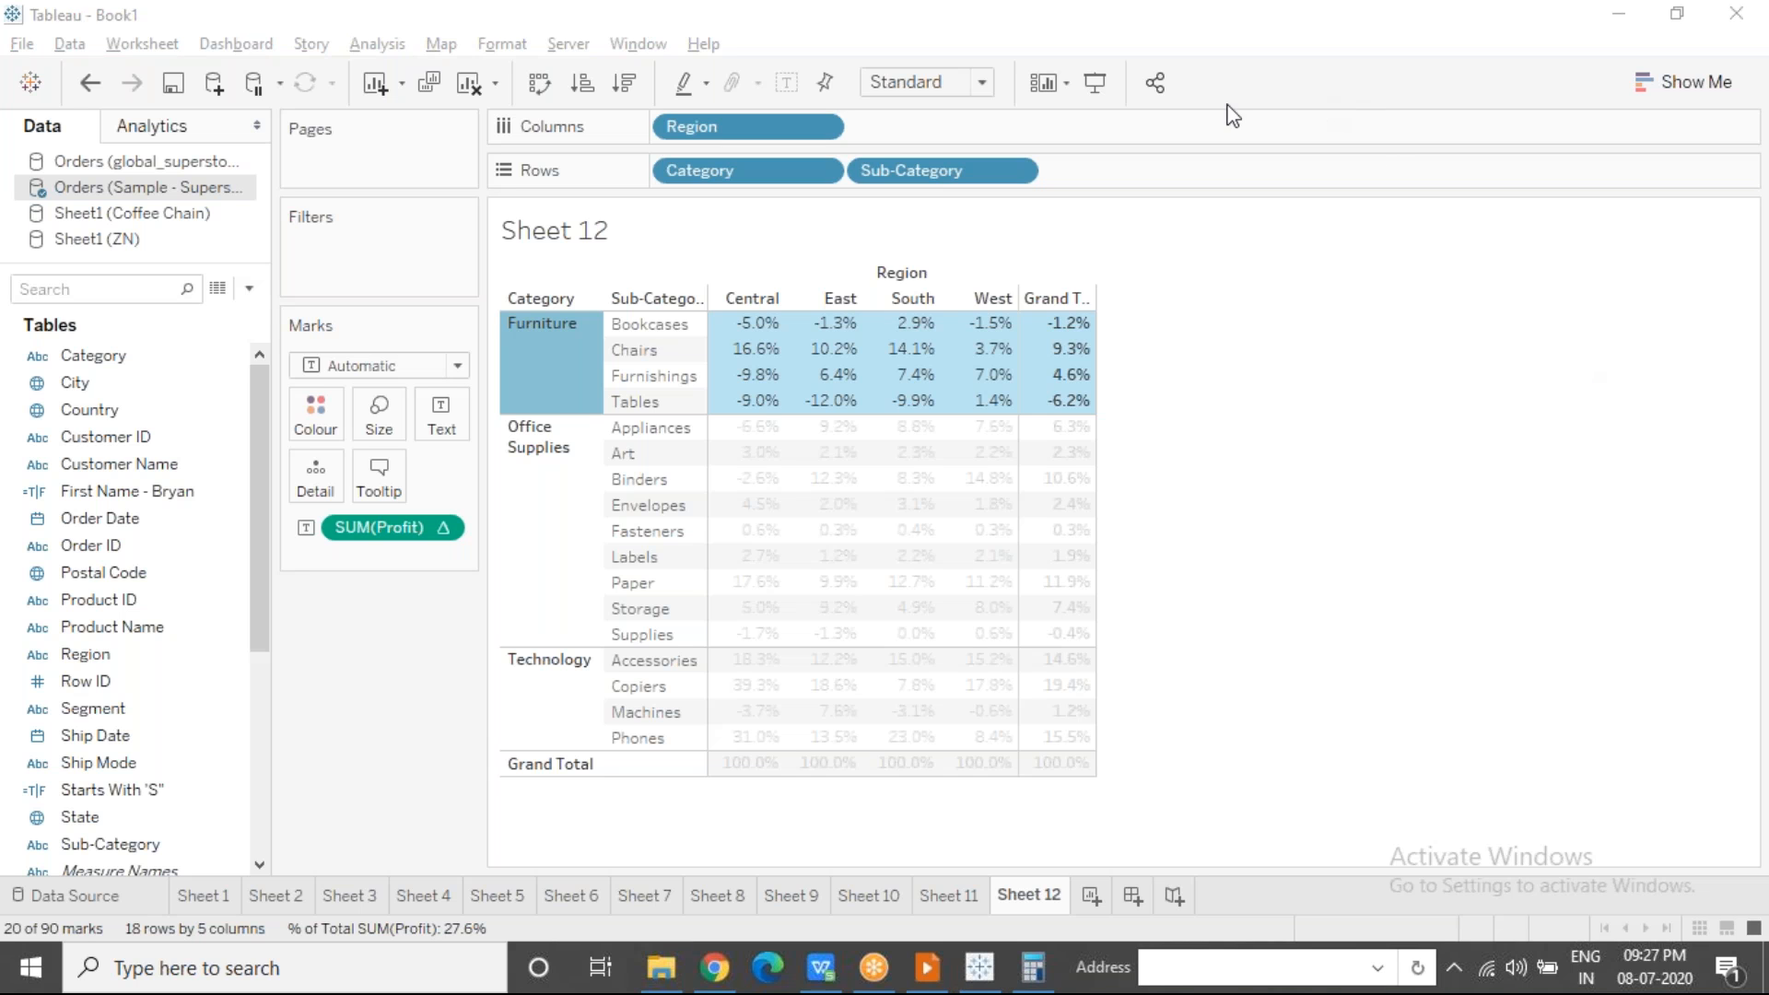
Step: Try keeping only the Central region in the view, then undo that filter and clear the highlighting
click(744, 297)
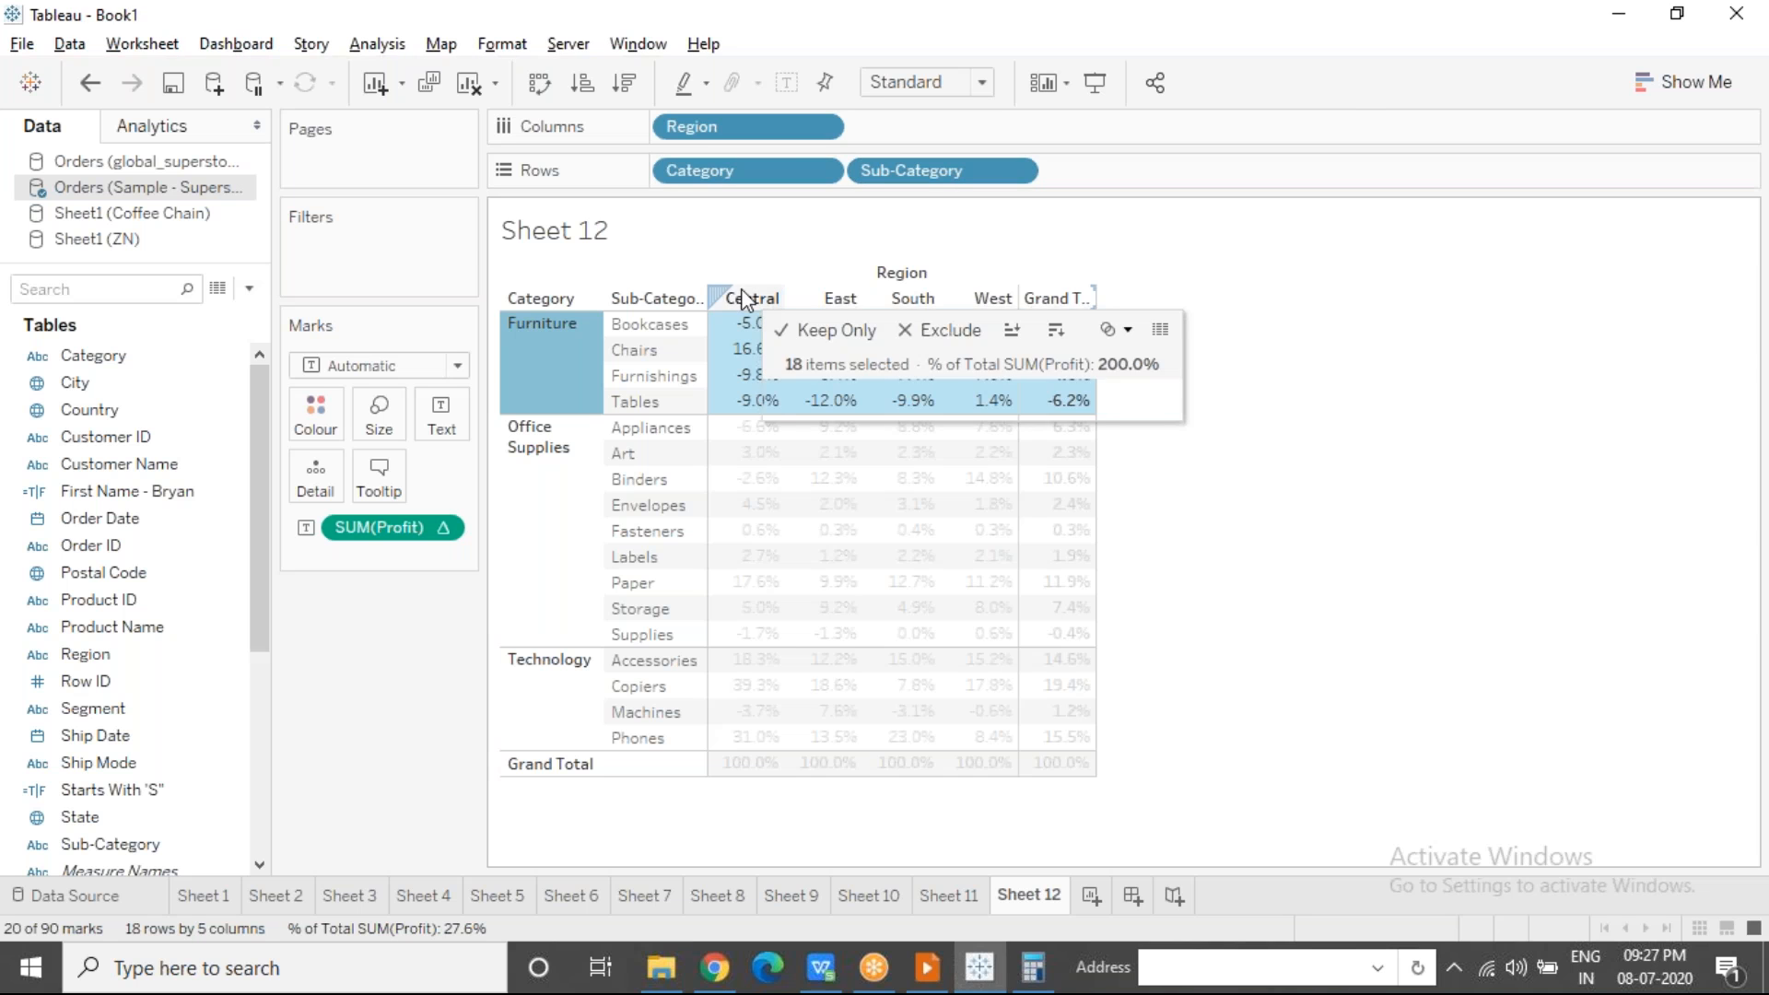
click(760, 328)
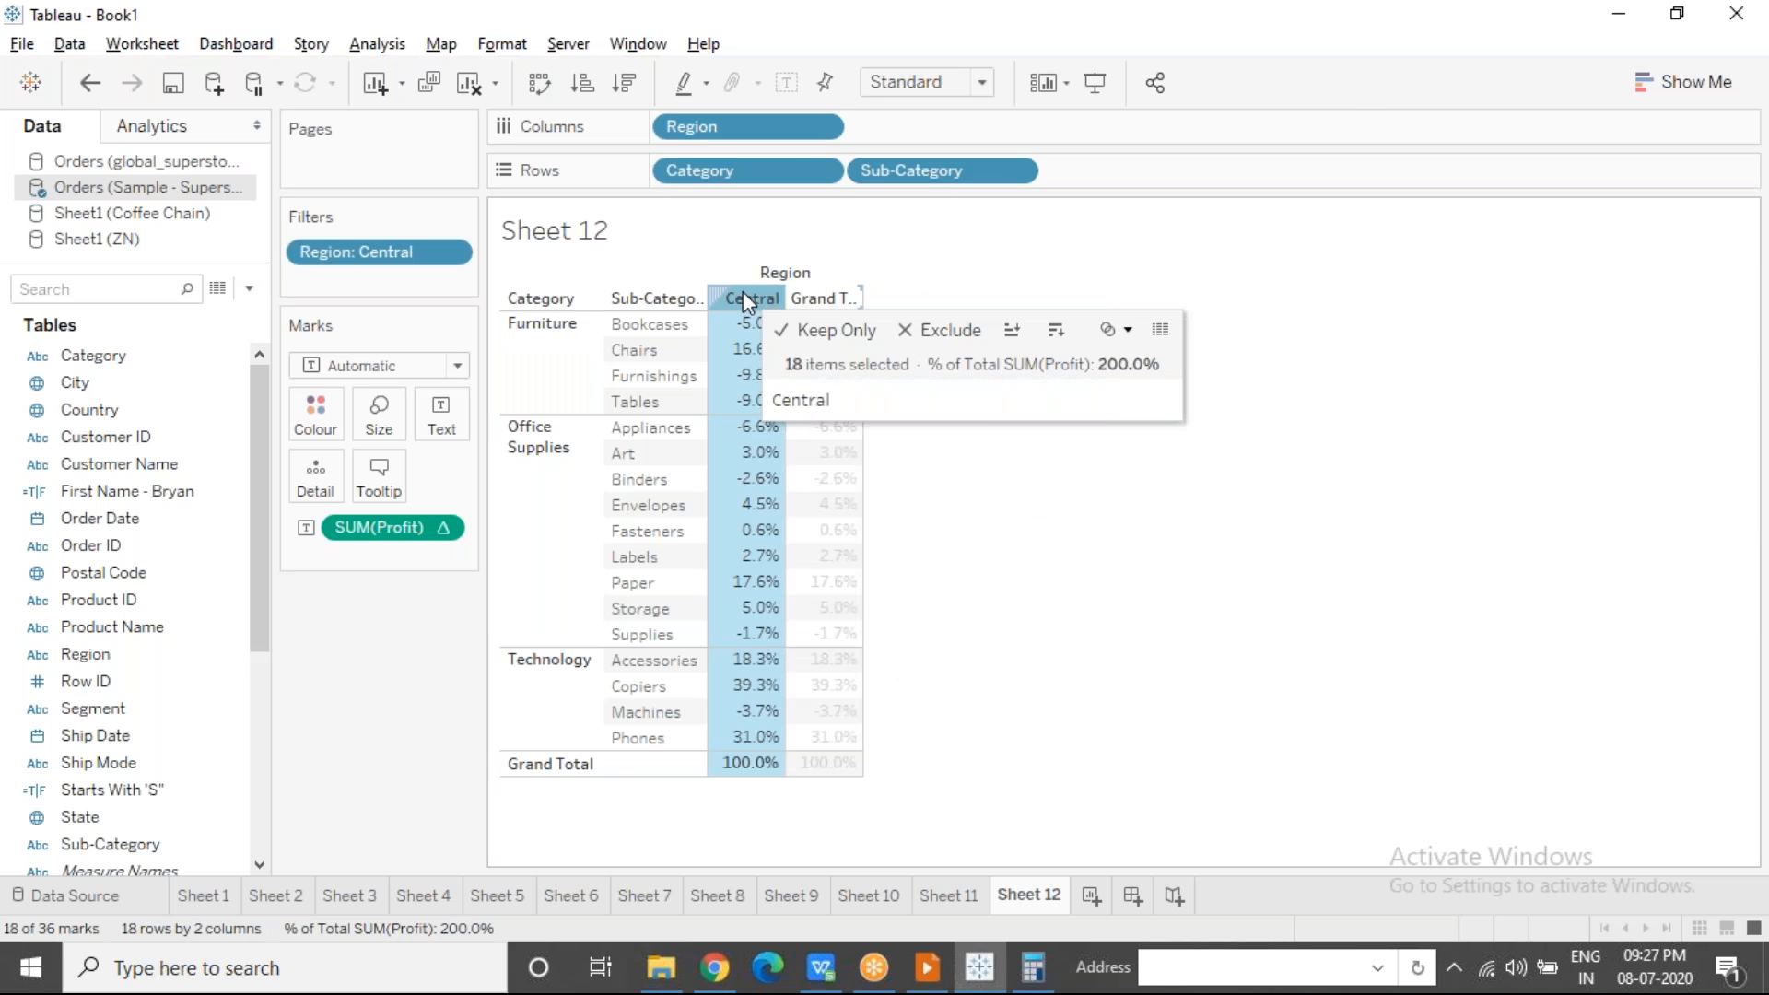
click(551, 360)
key(ctrl+z)
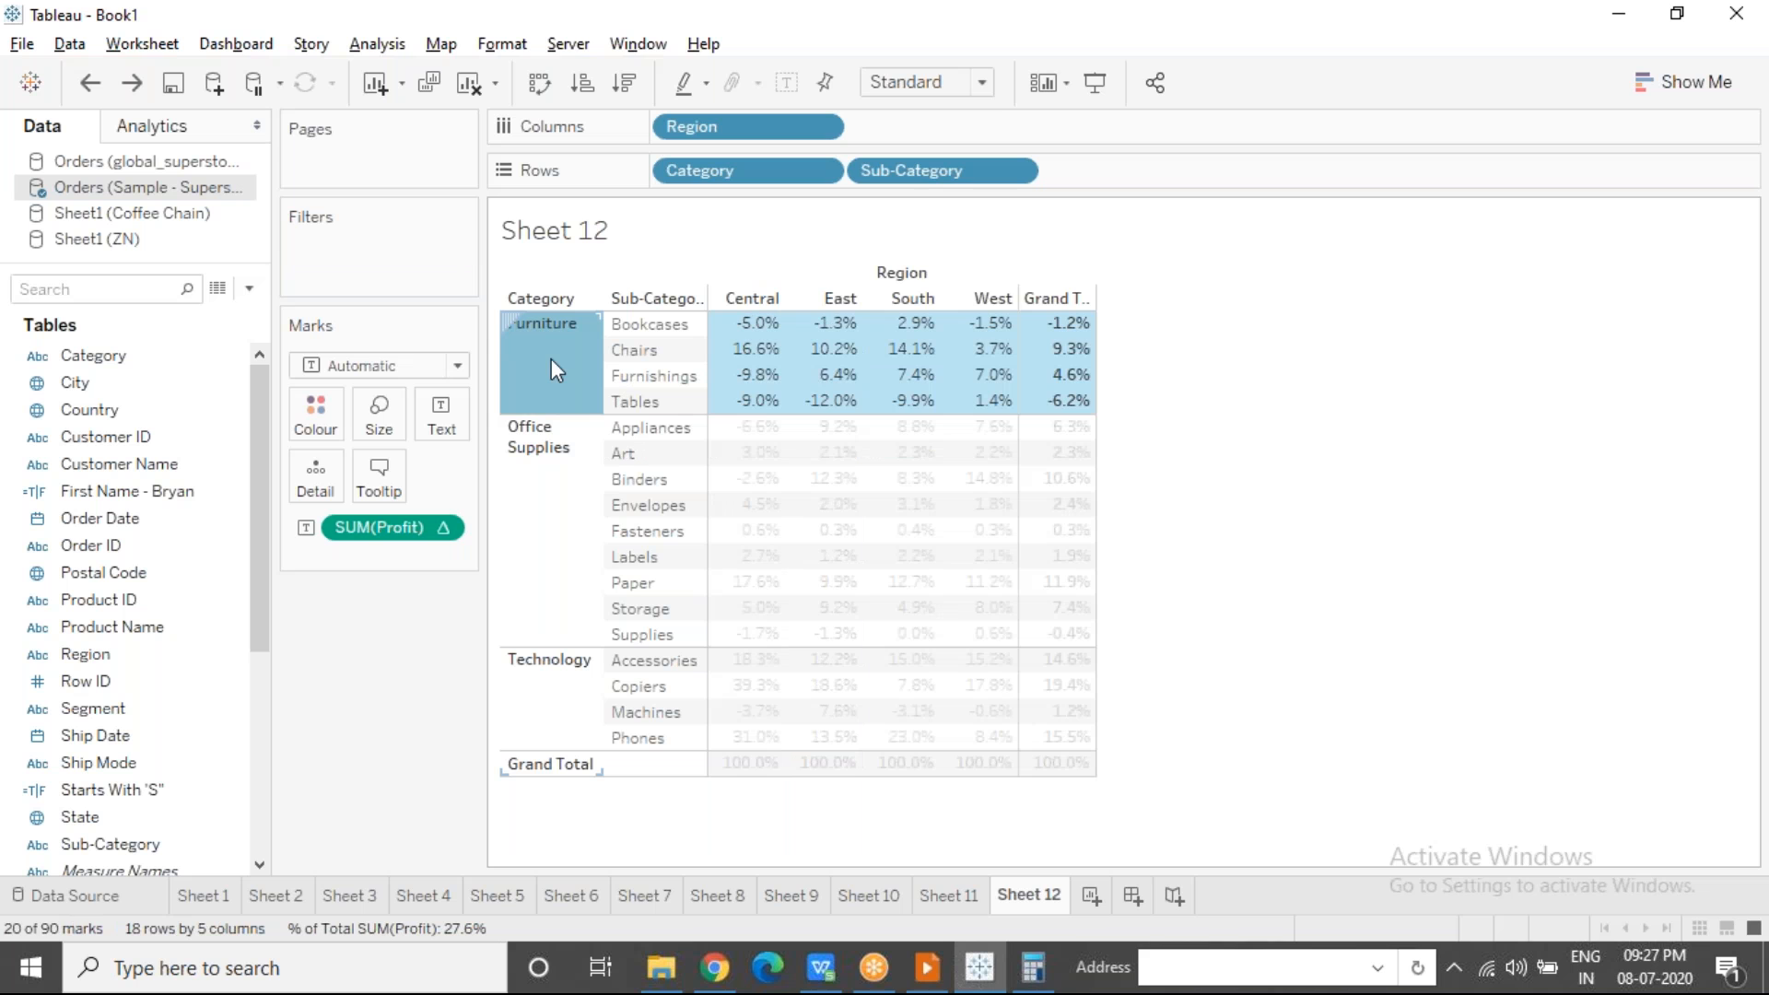
click(1241, 309)
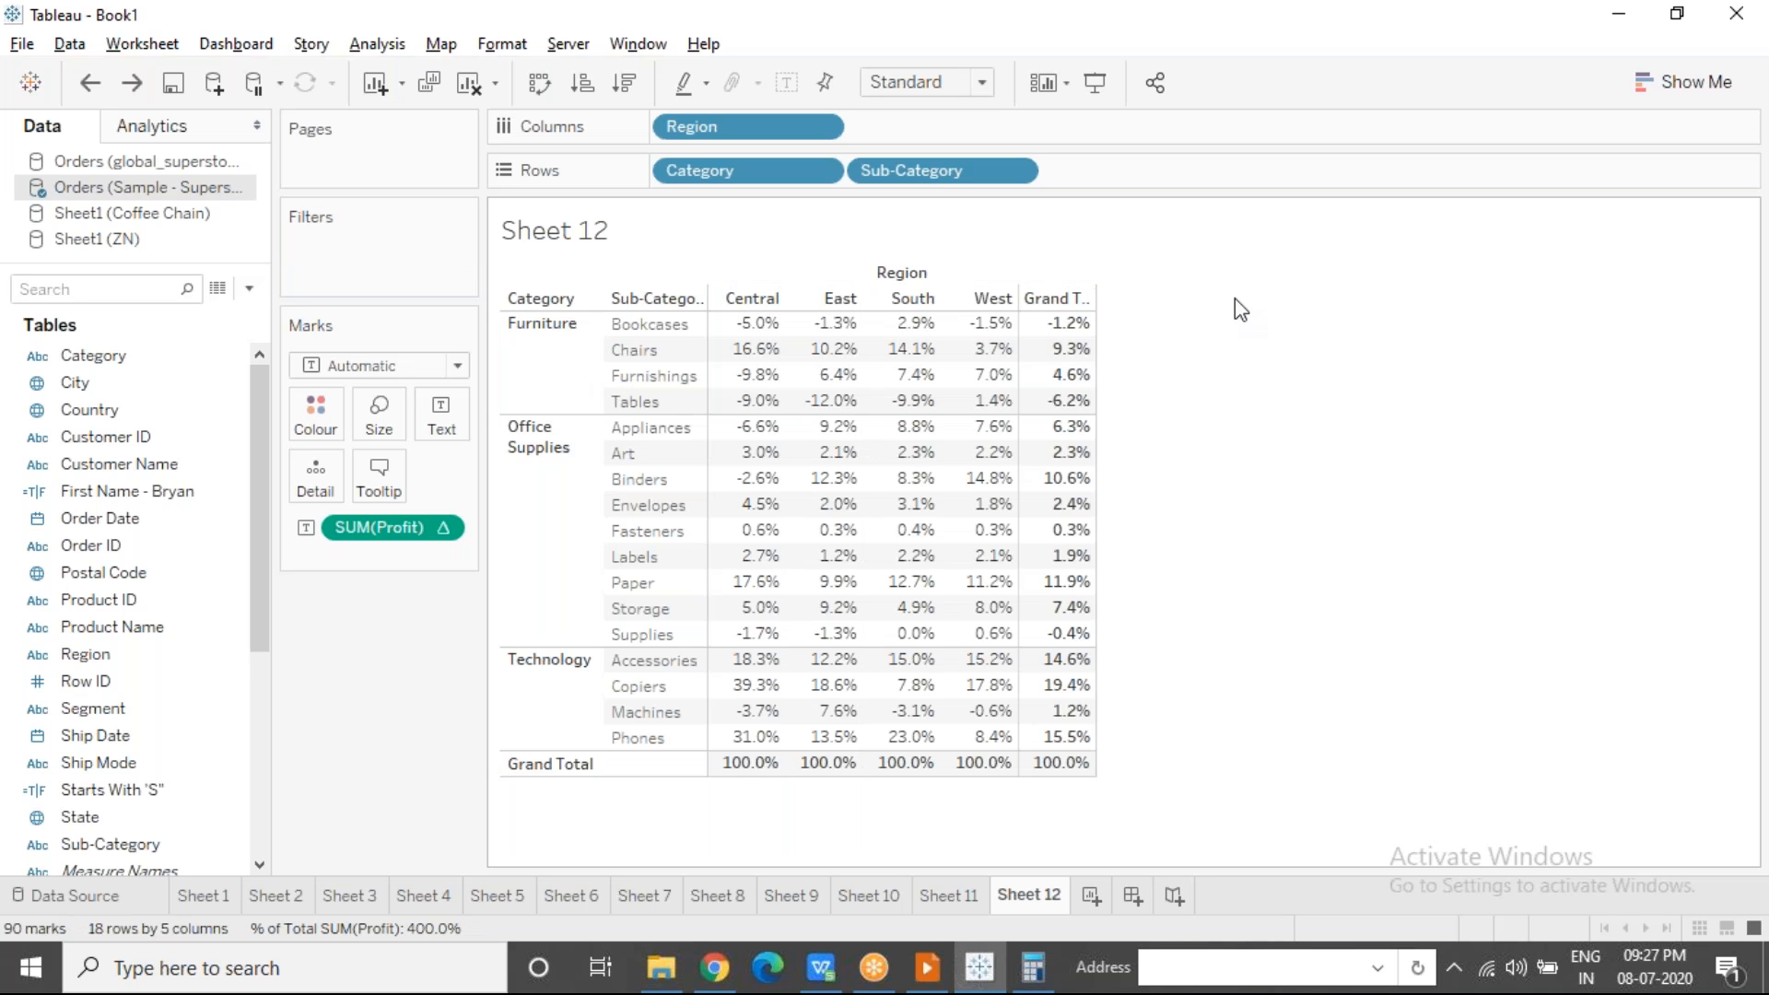
click(1226, 37)
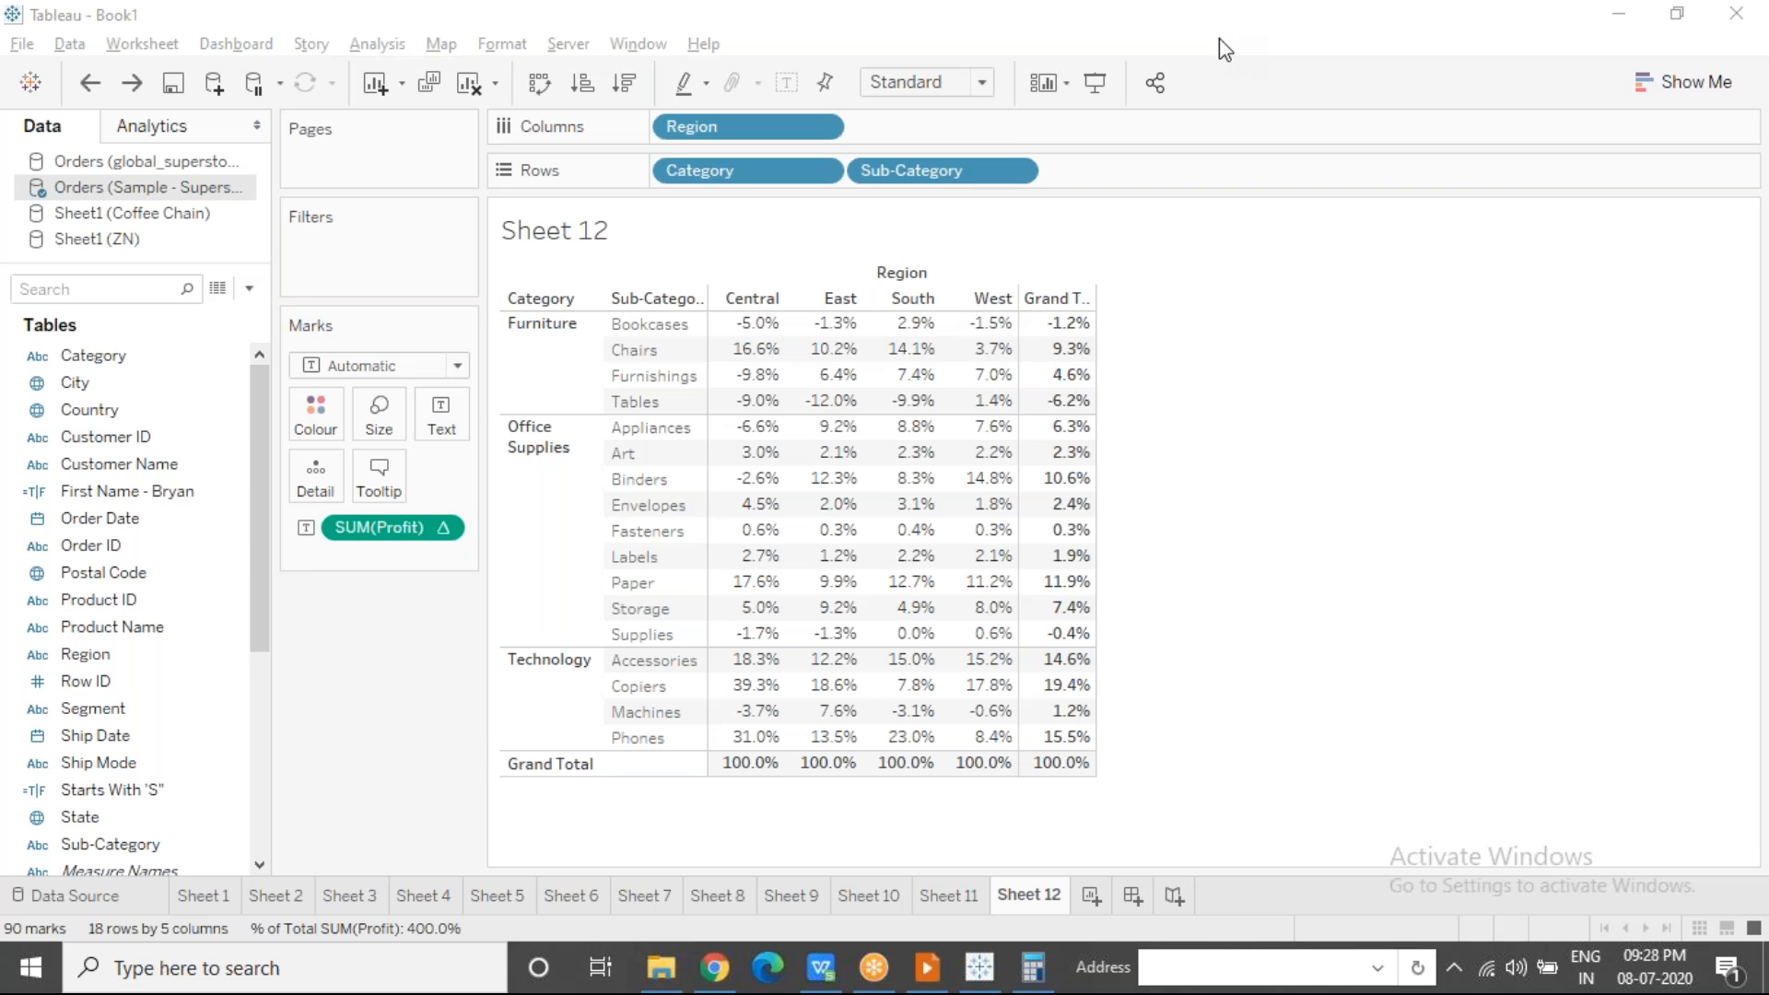
Step: Highlight the Furniture category as one pane, then set the SUM(Profit) percent-of-total calculation to compute using Pane
click(554, 359)
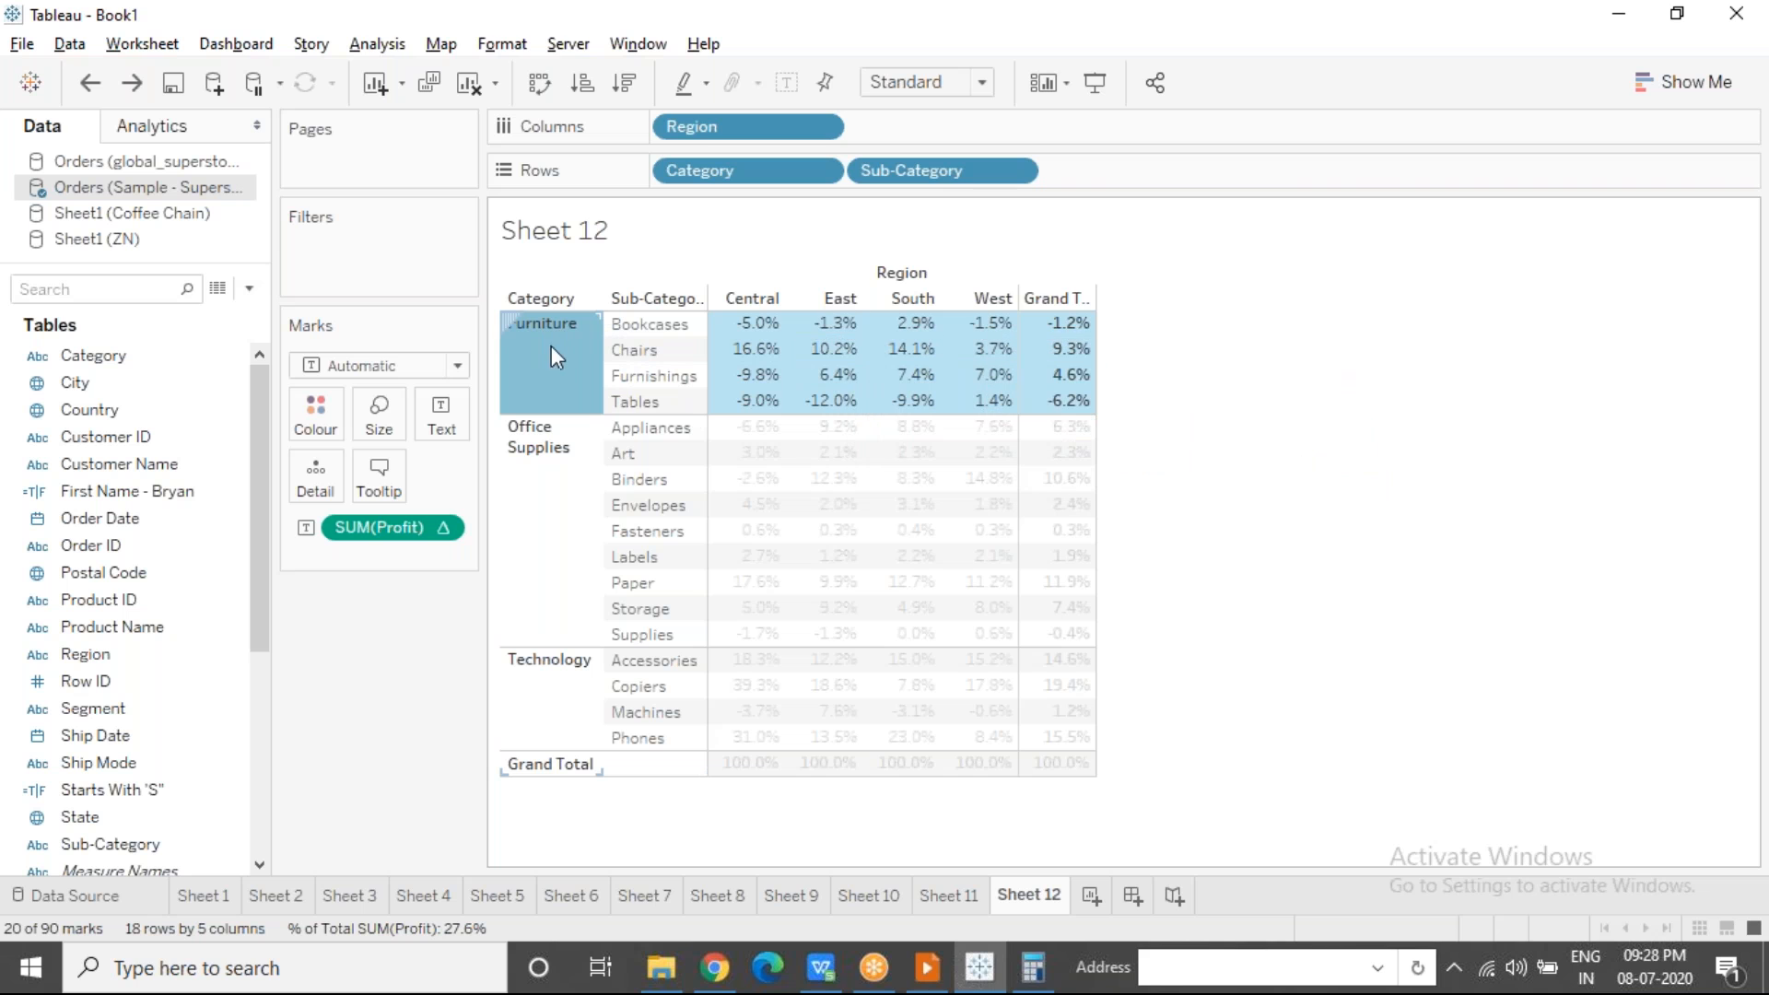
mouse_move(557, 348)
click(448, 528)
click(444, 529)
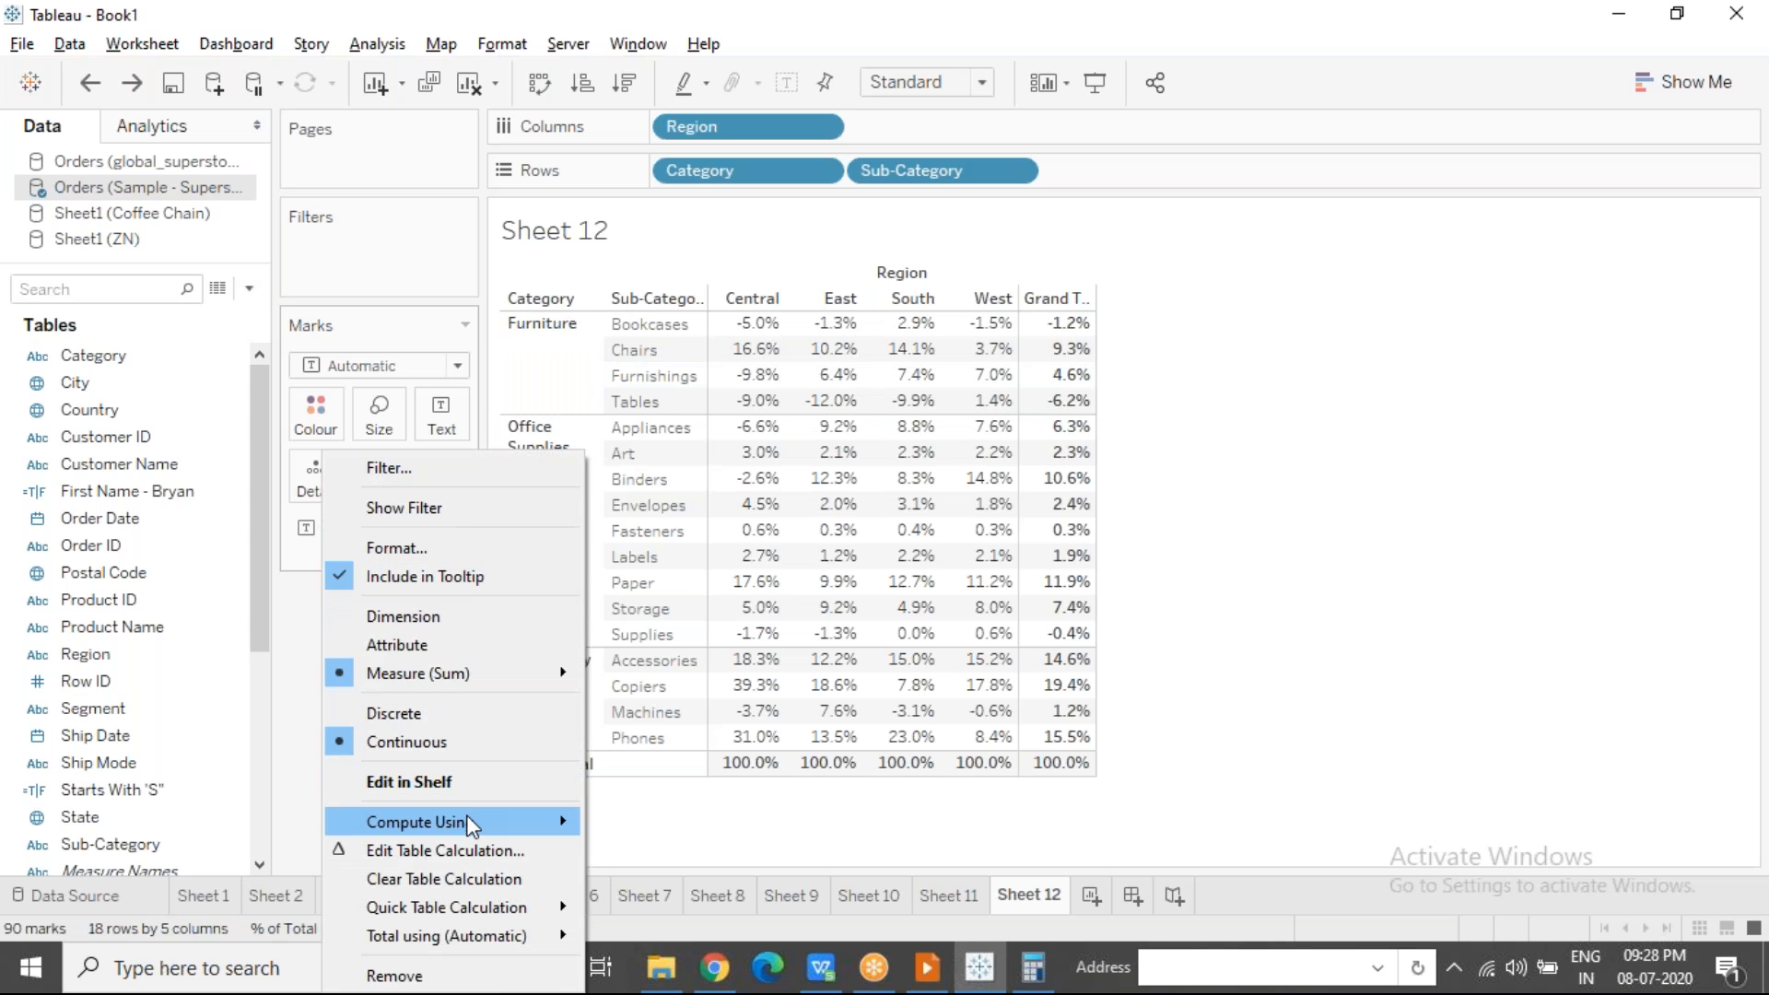
mouse_move(466, 814)
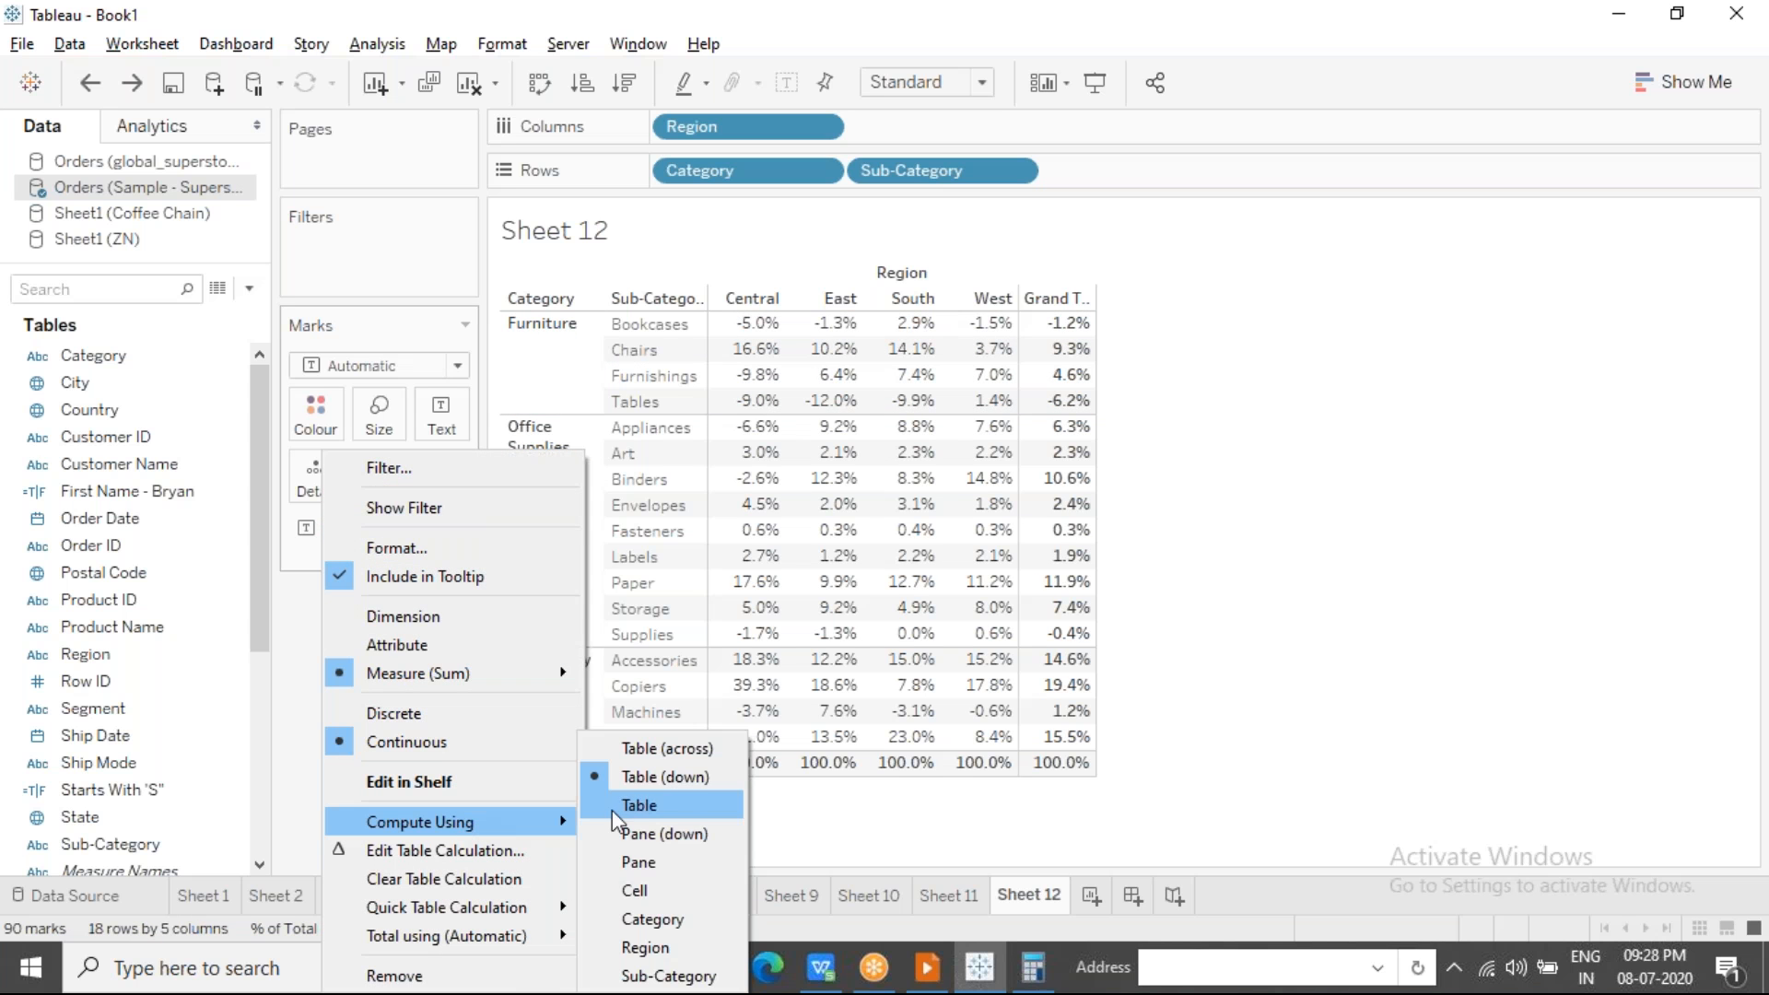
click(669, 864)
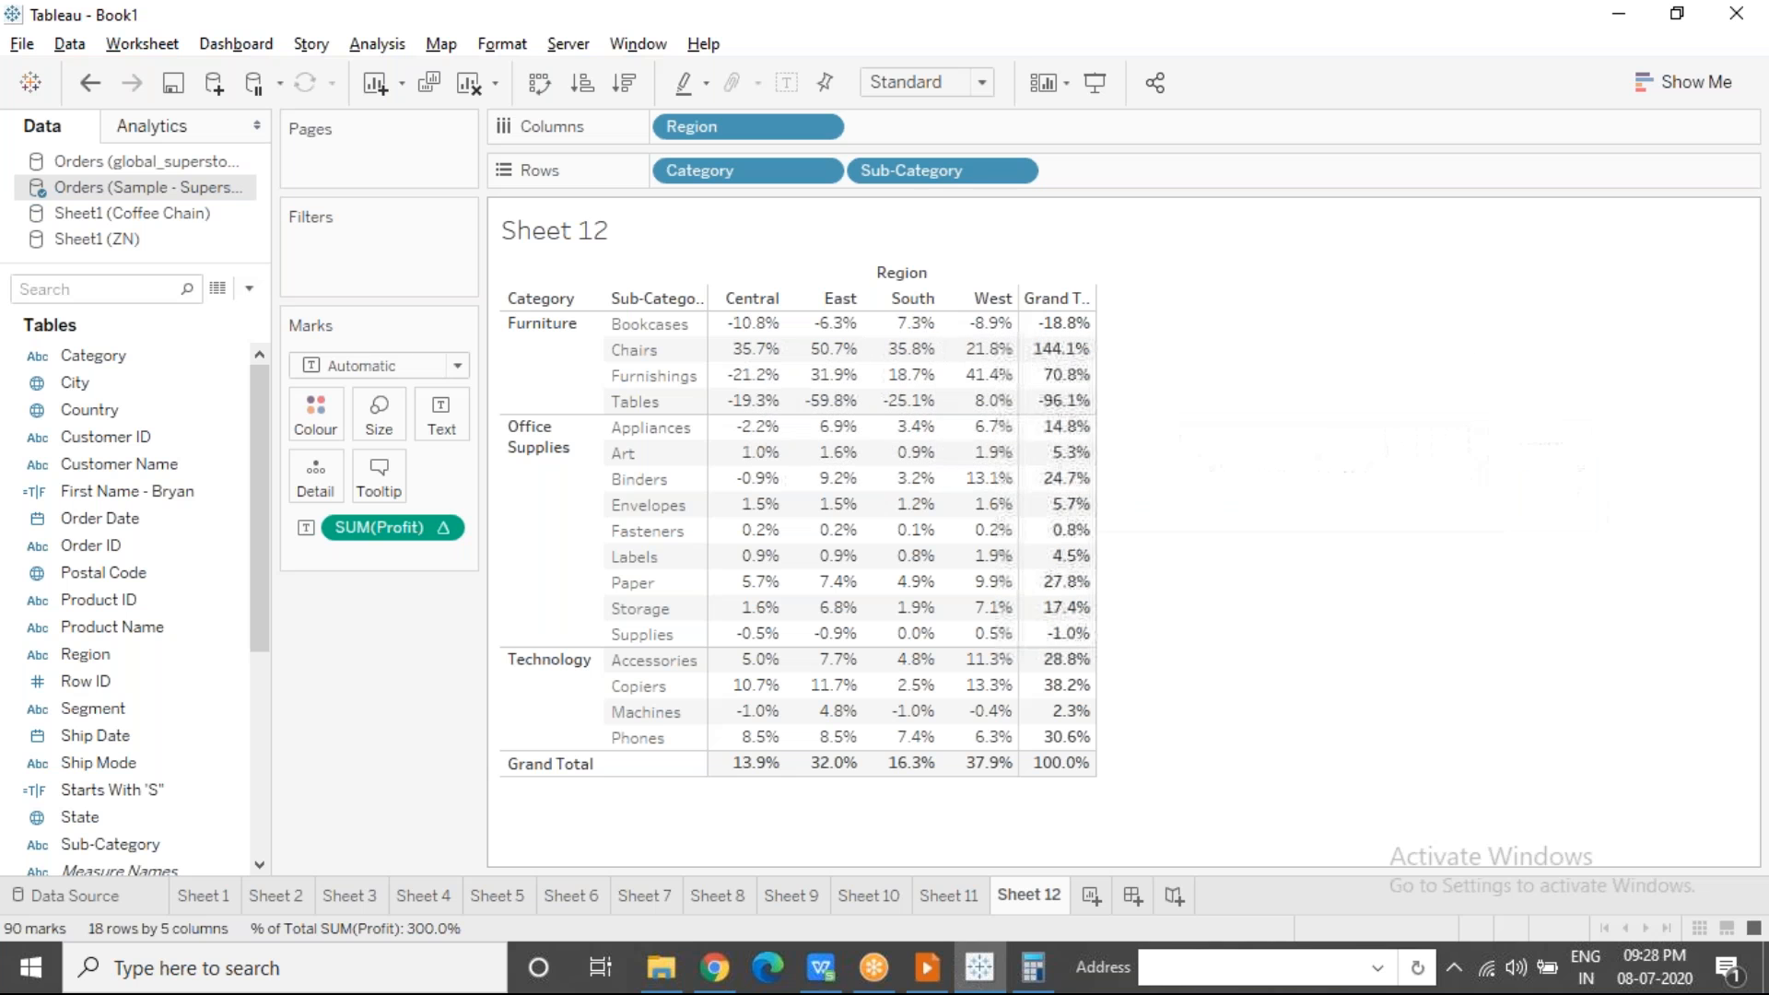
Step: Add all subtotals to the table so each category gets its own total row
click(377, 43)
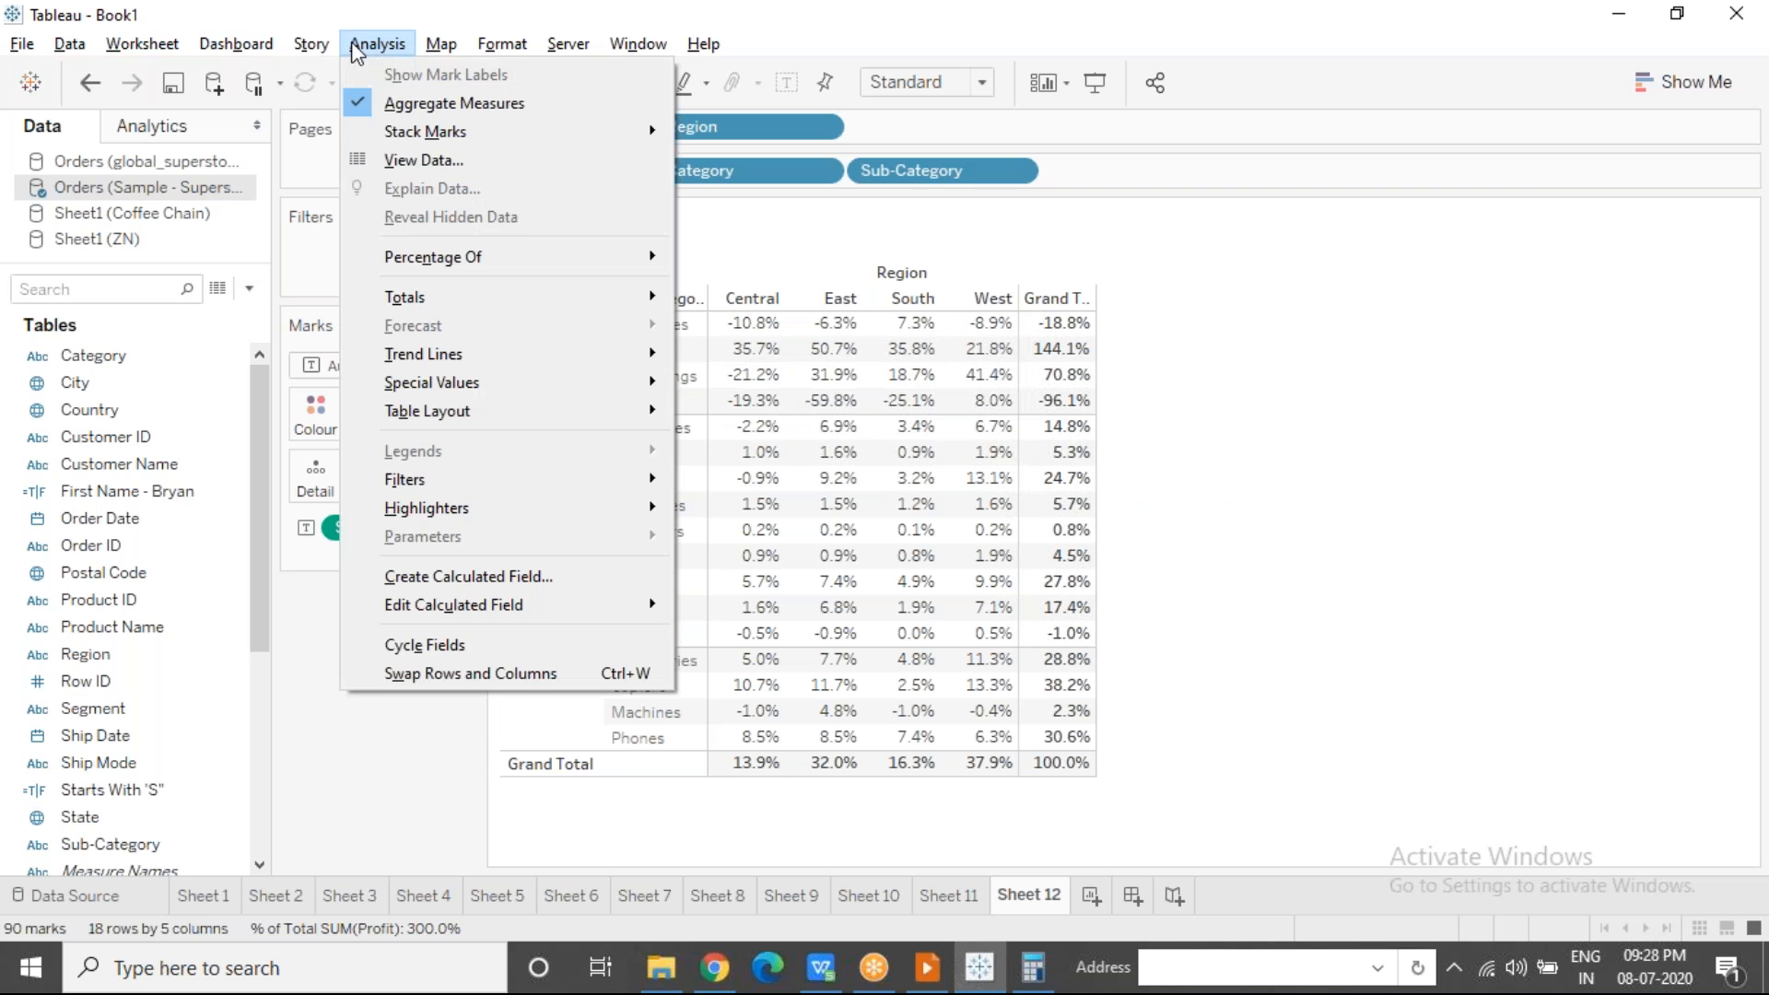
mouse_move(500, 293)
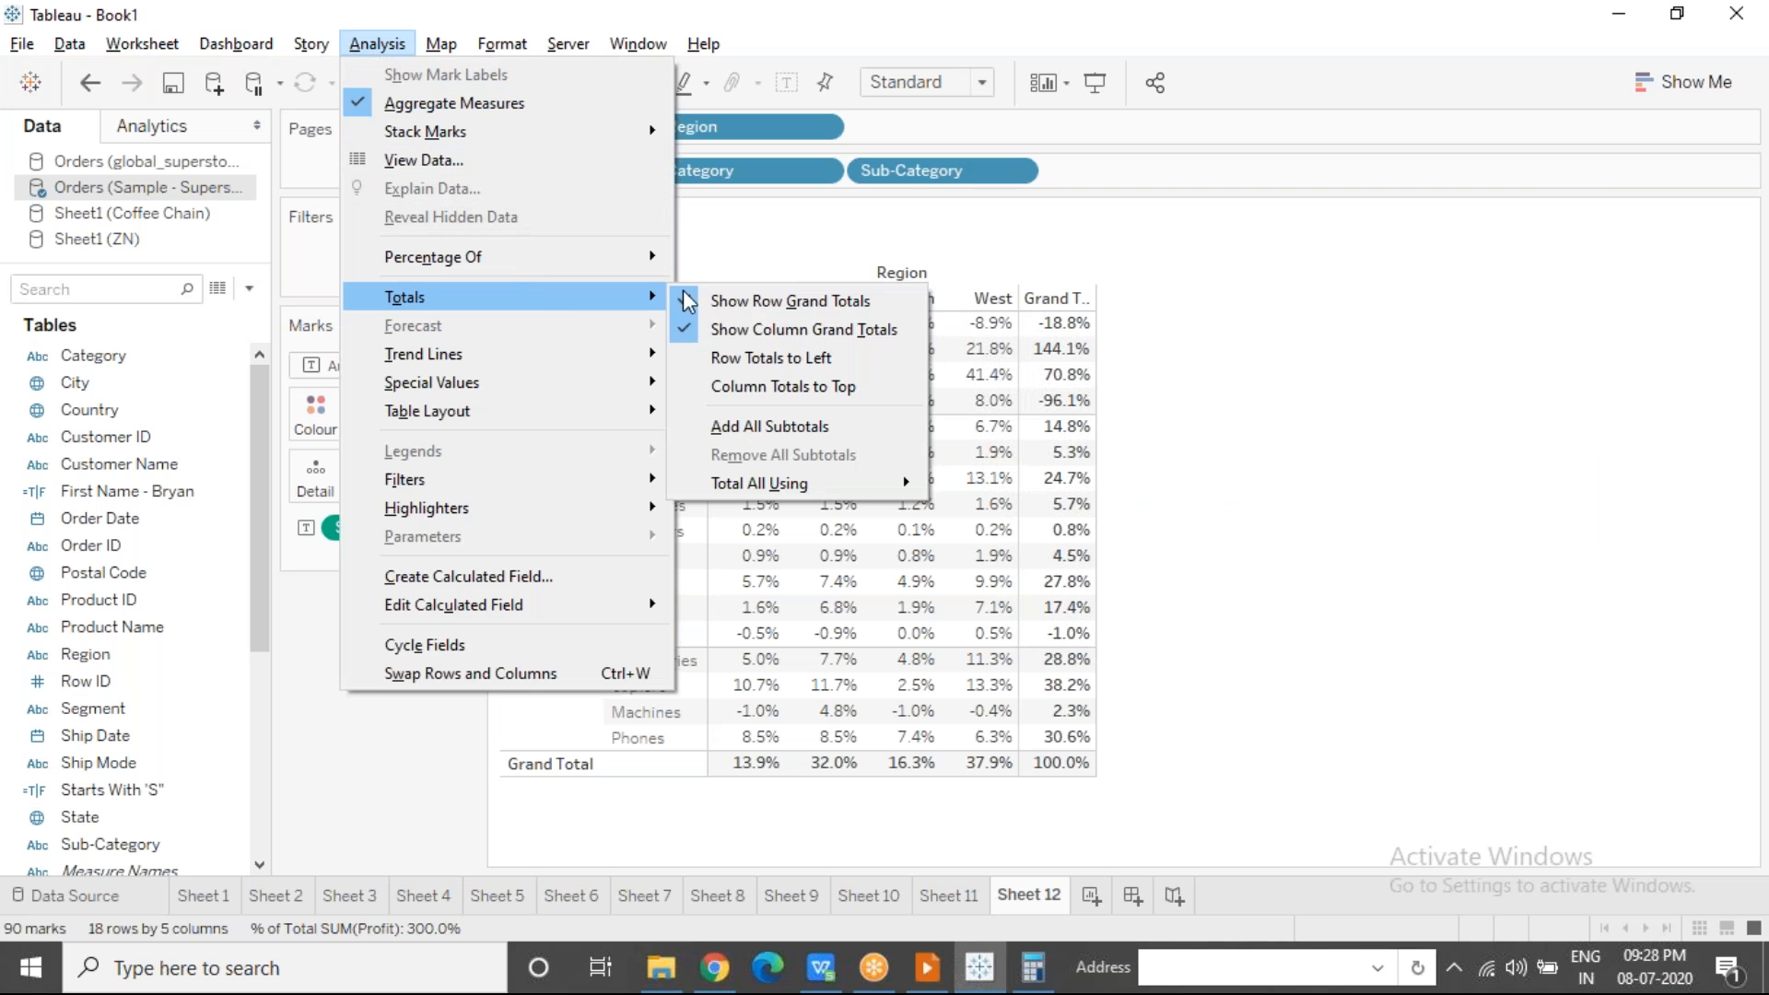
click(774, 422)
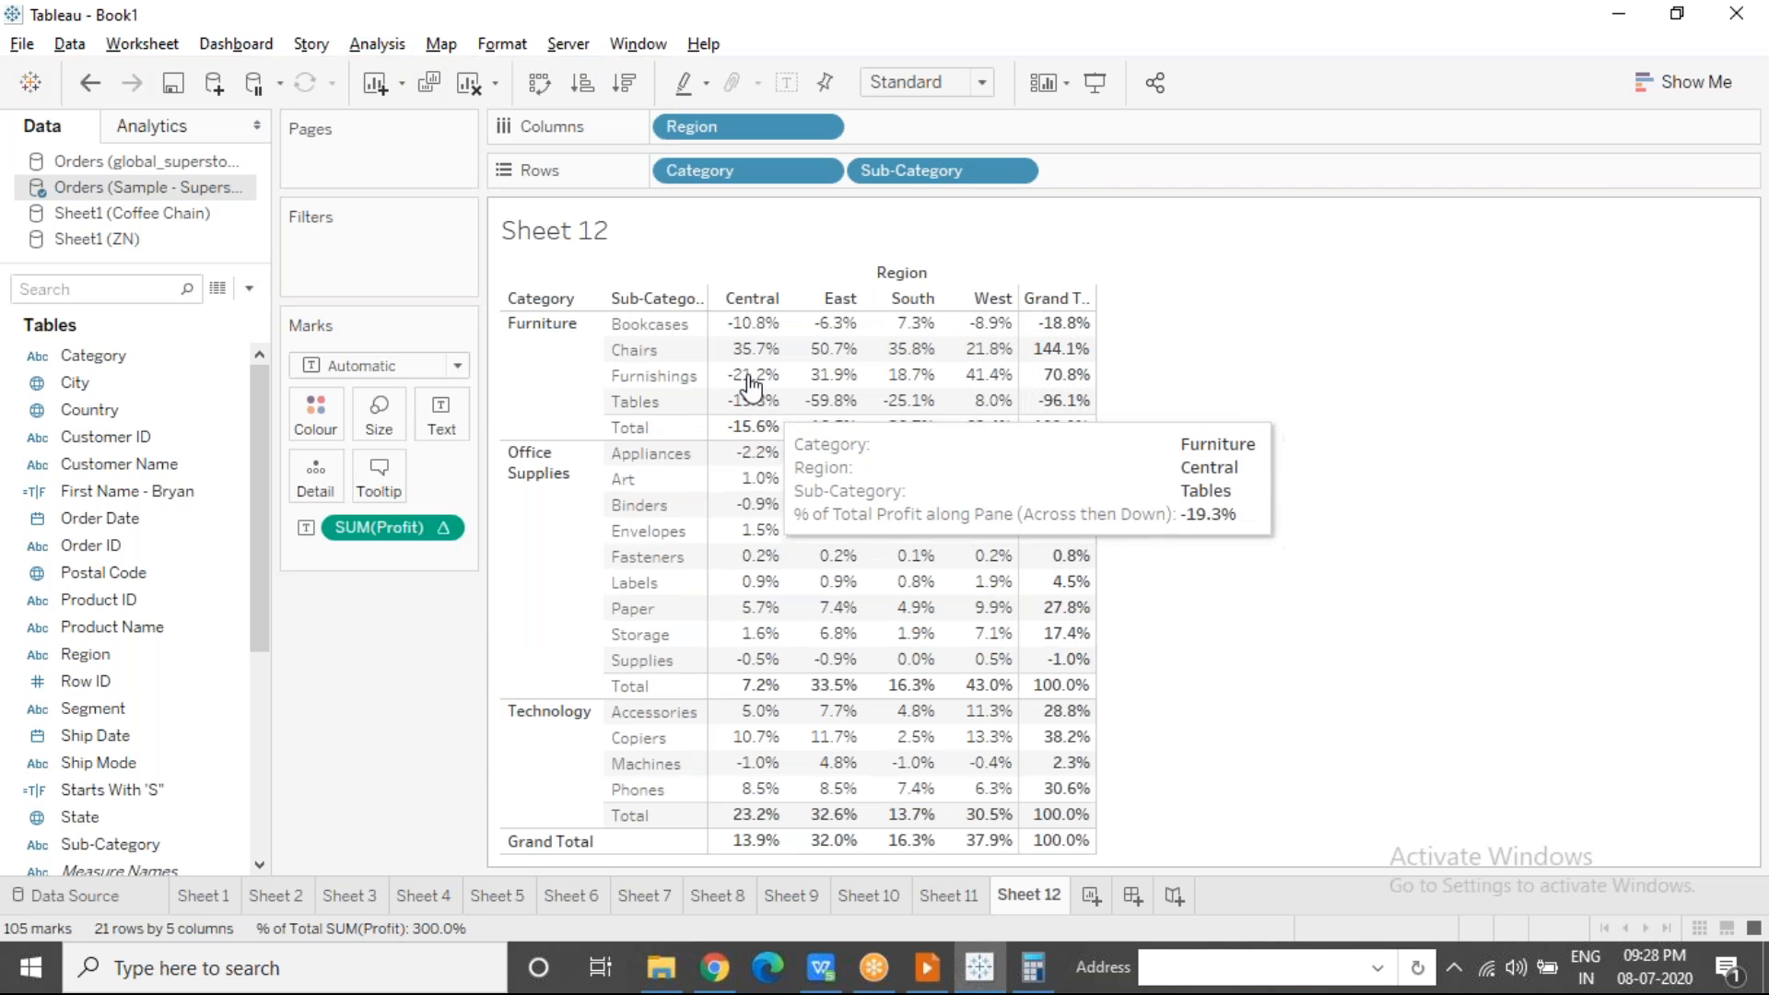
Step: Check the pane totals in the grand total column for Furniture, Office Supplies and Technology
click(1071, 429)
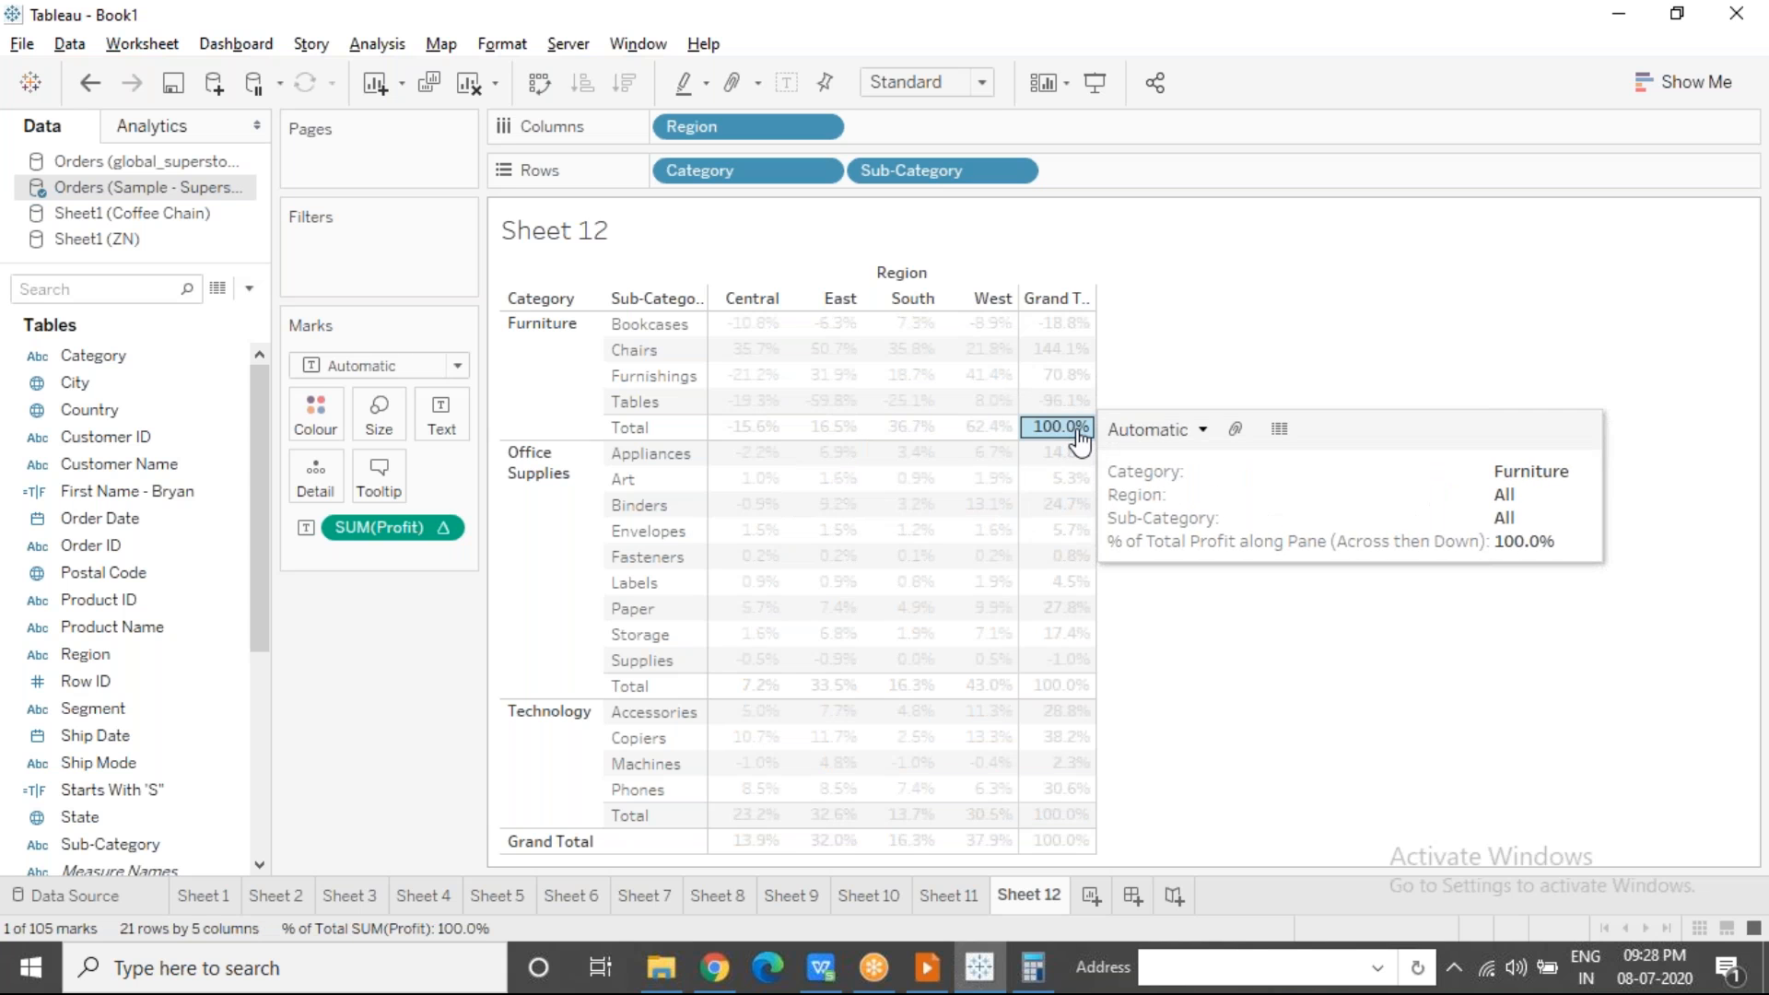
click(1084, 693)
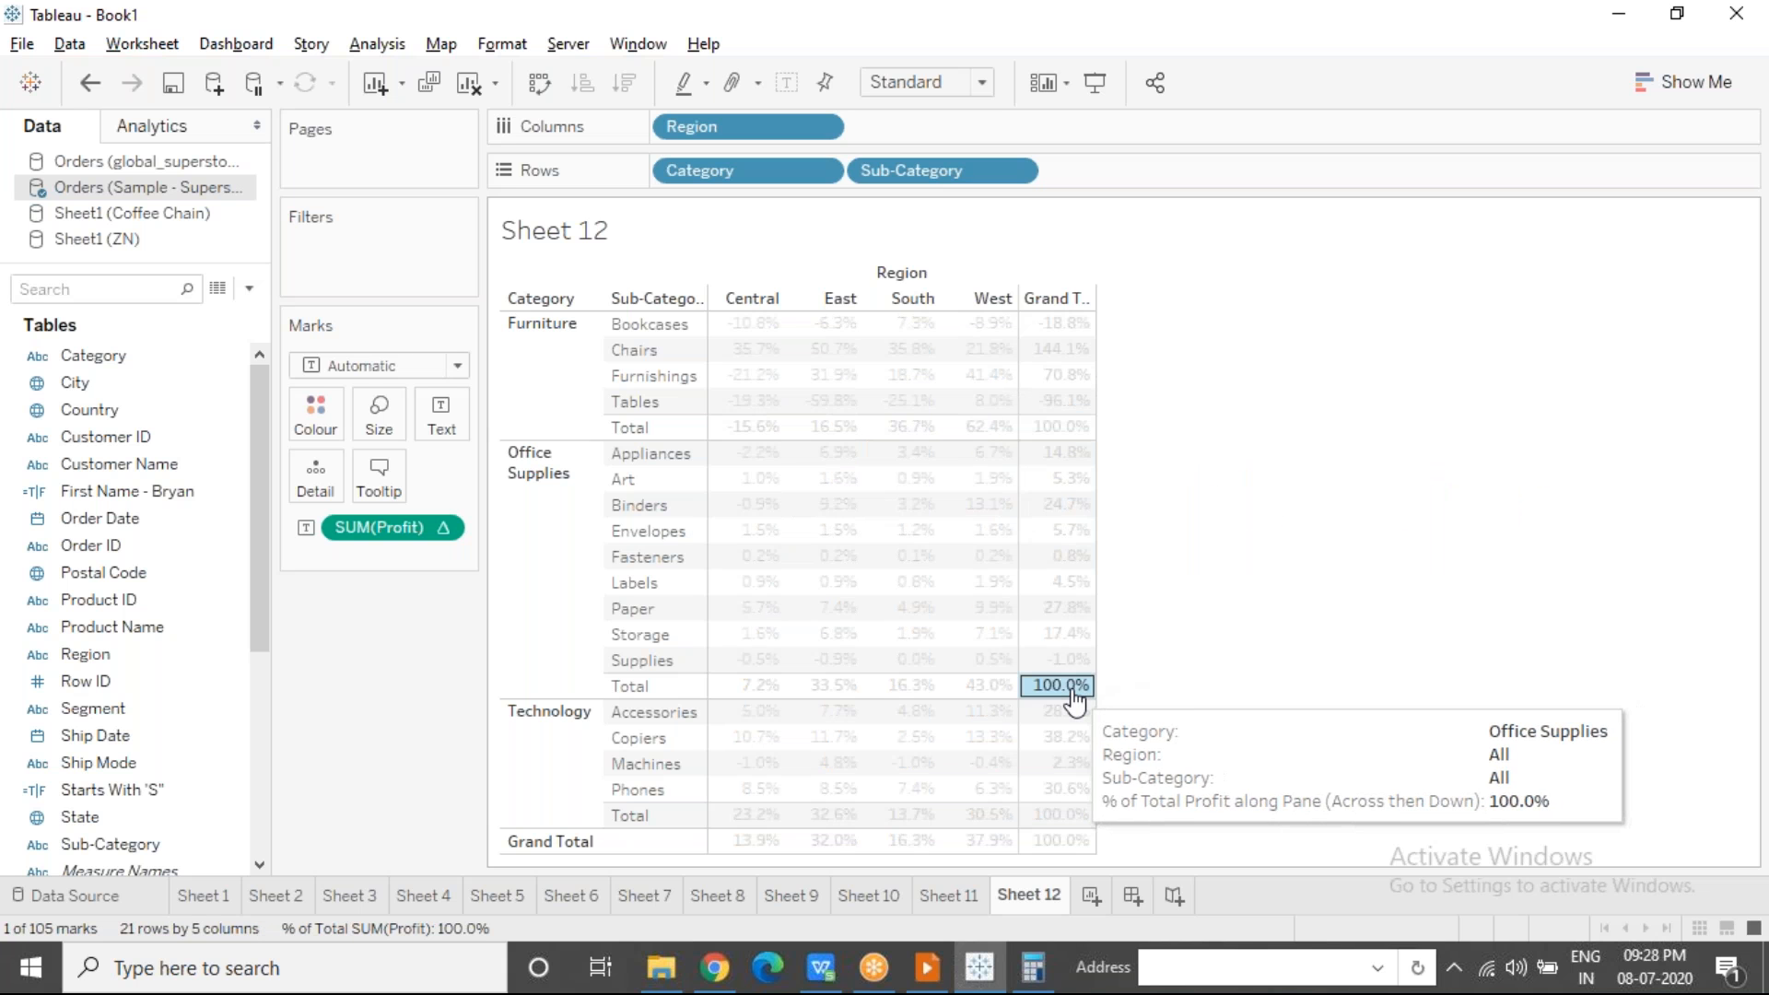
click(1071, 820)
click(1121, 619)
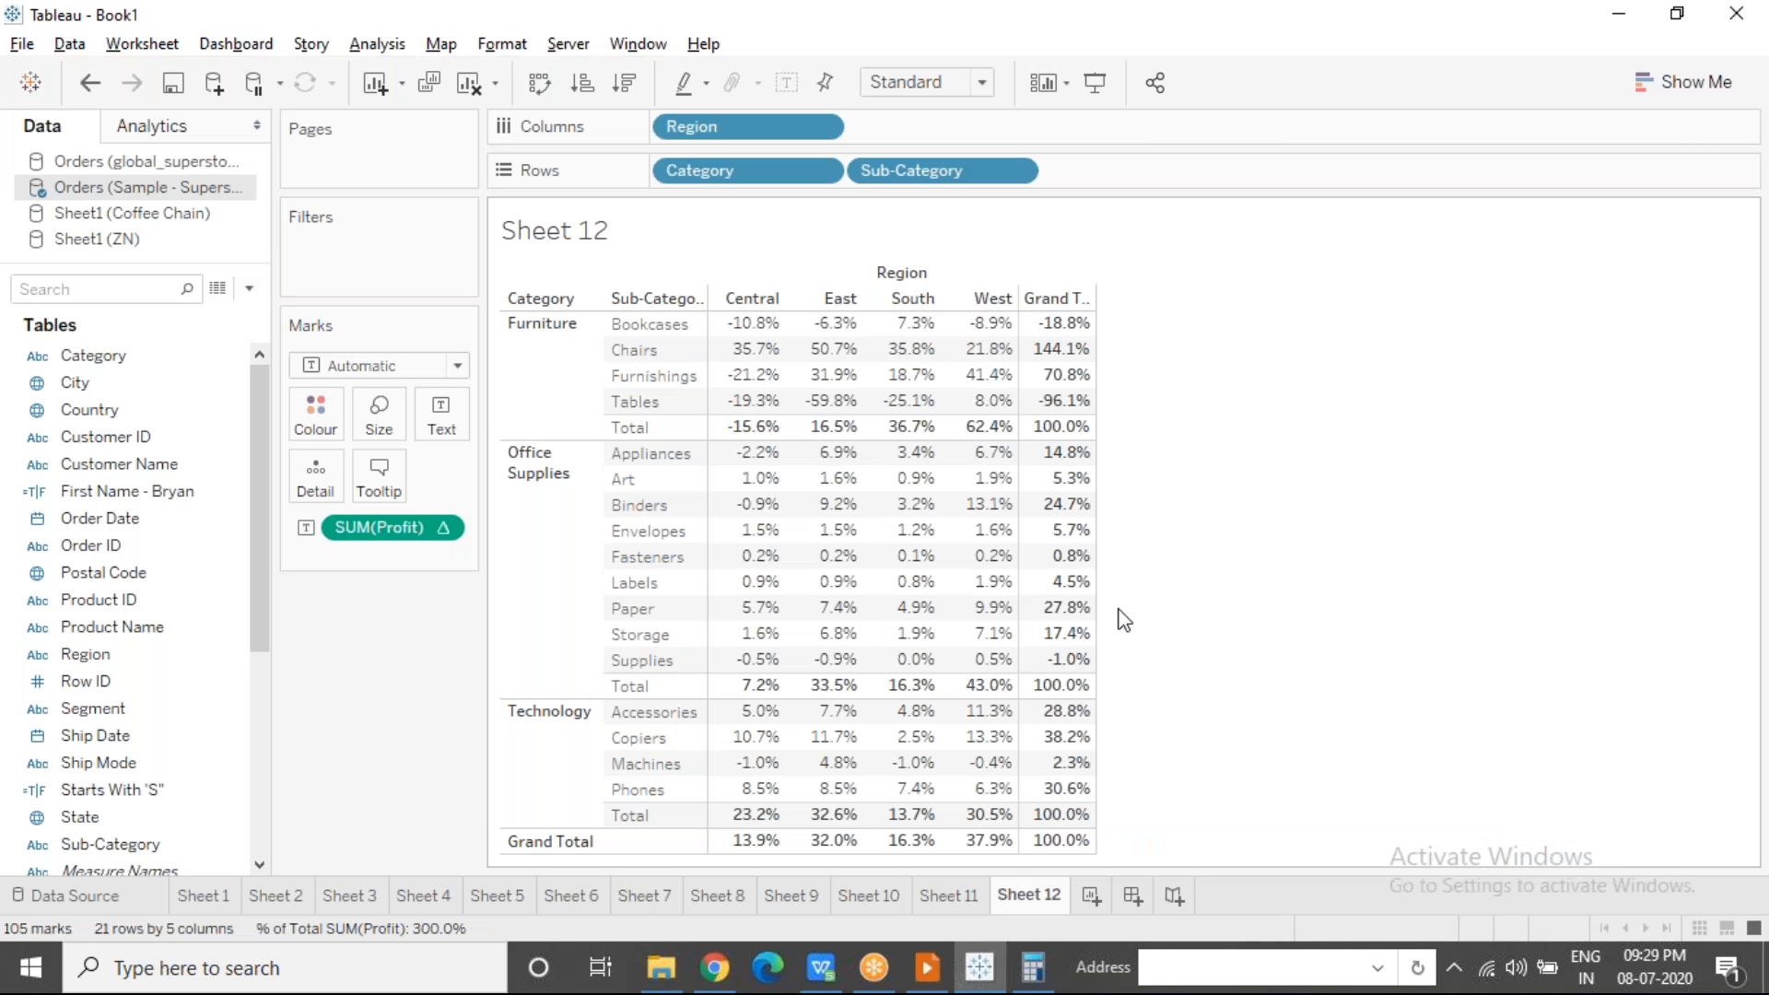
Step: Compare a pane with a row and a column by highlighting Furniture, Bookcases, Central and Furniture again
click(563, 341)
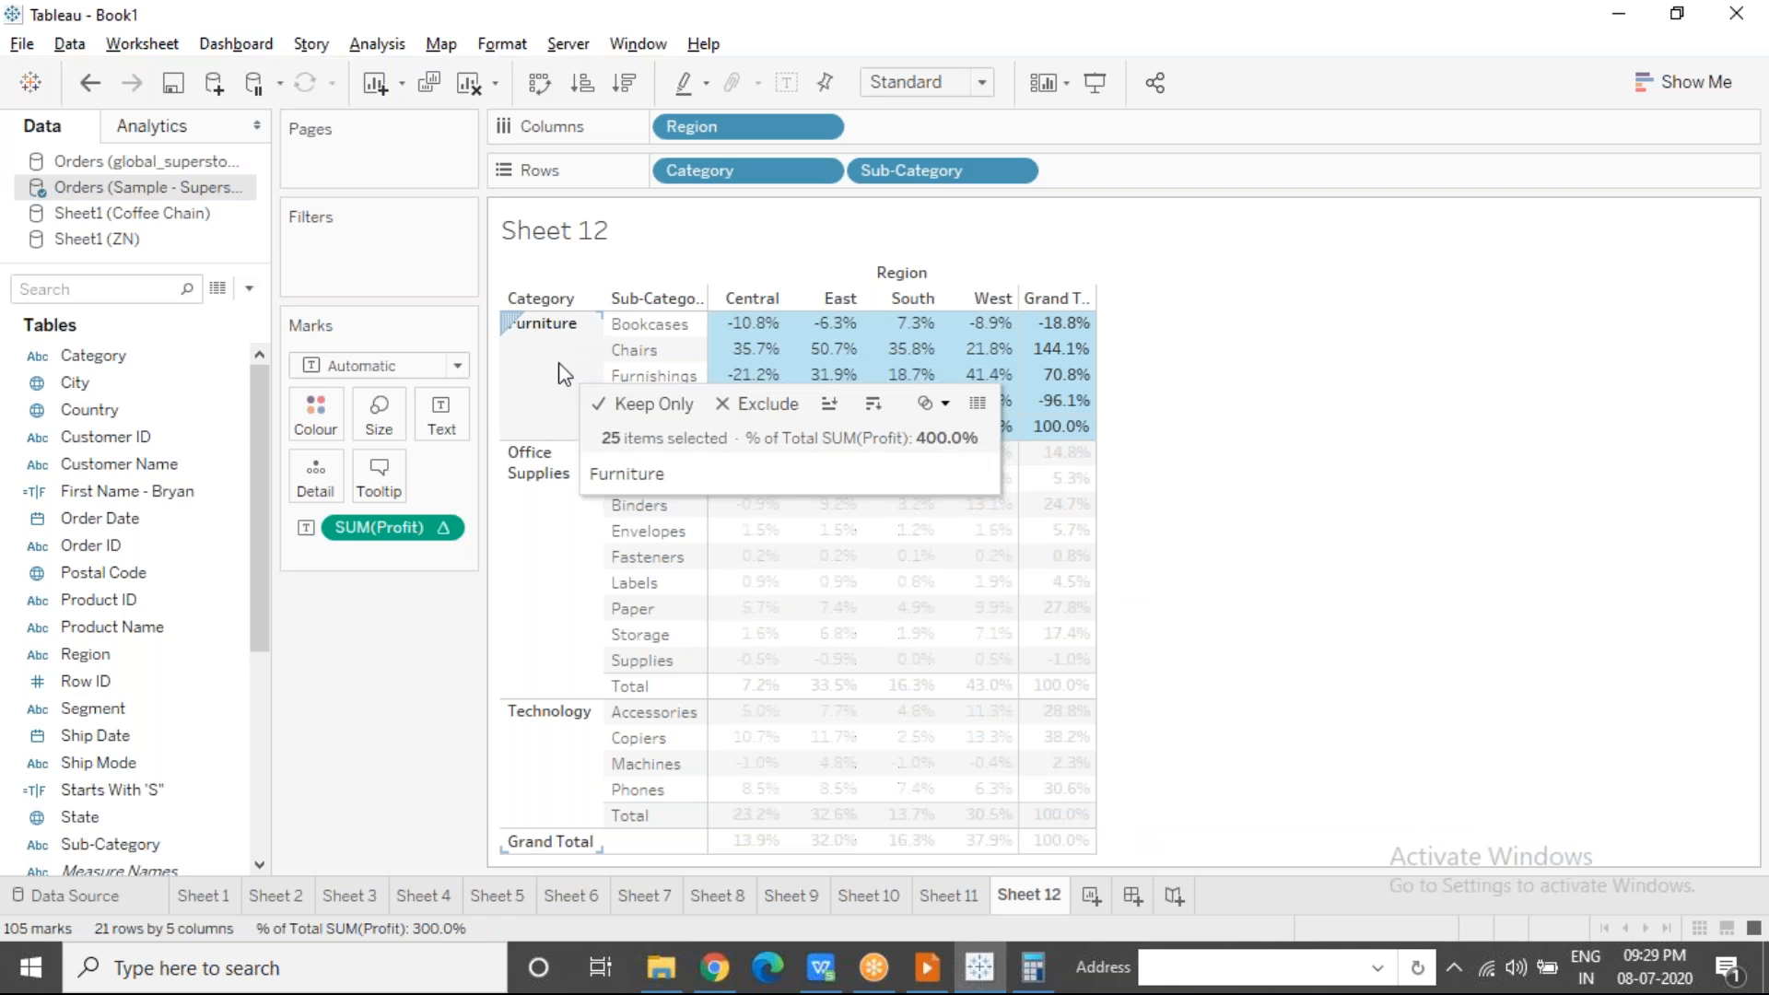
click(648, 328)
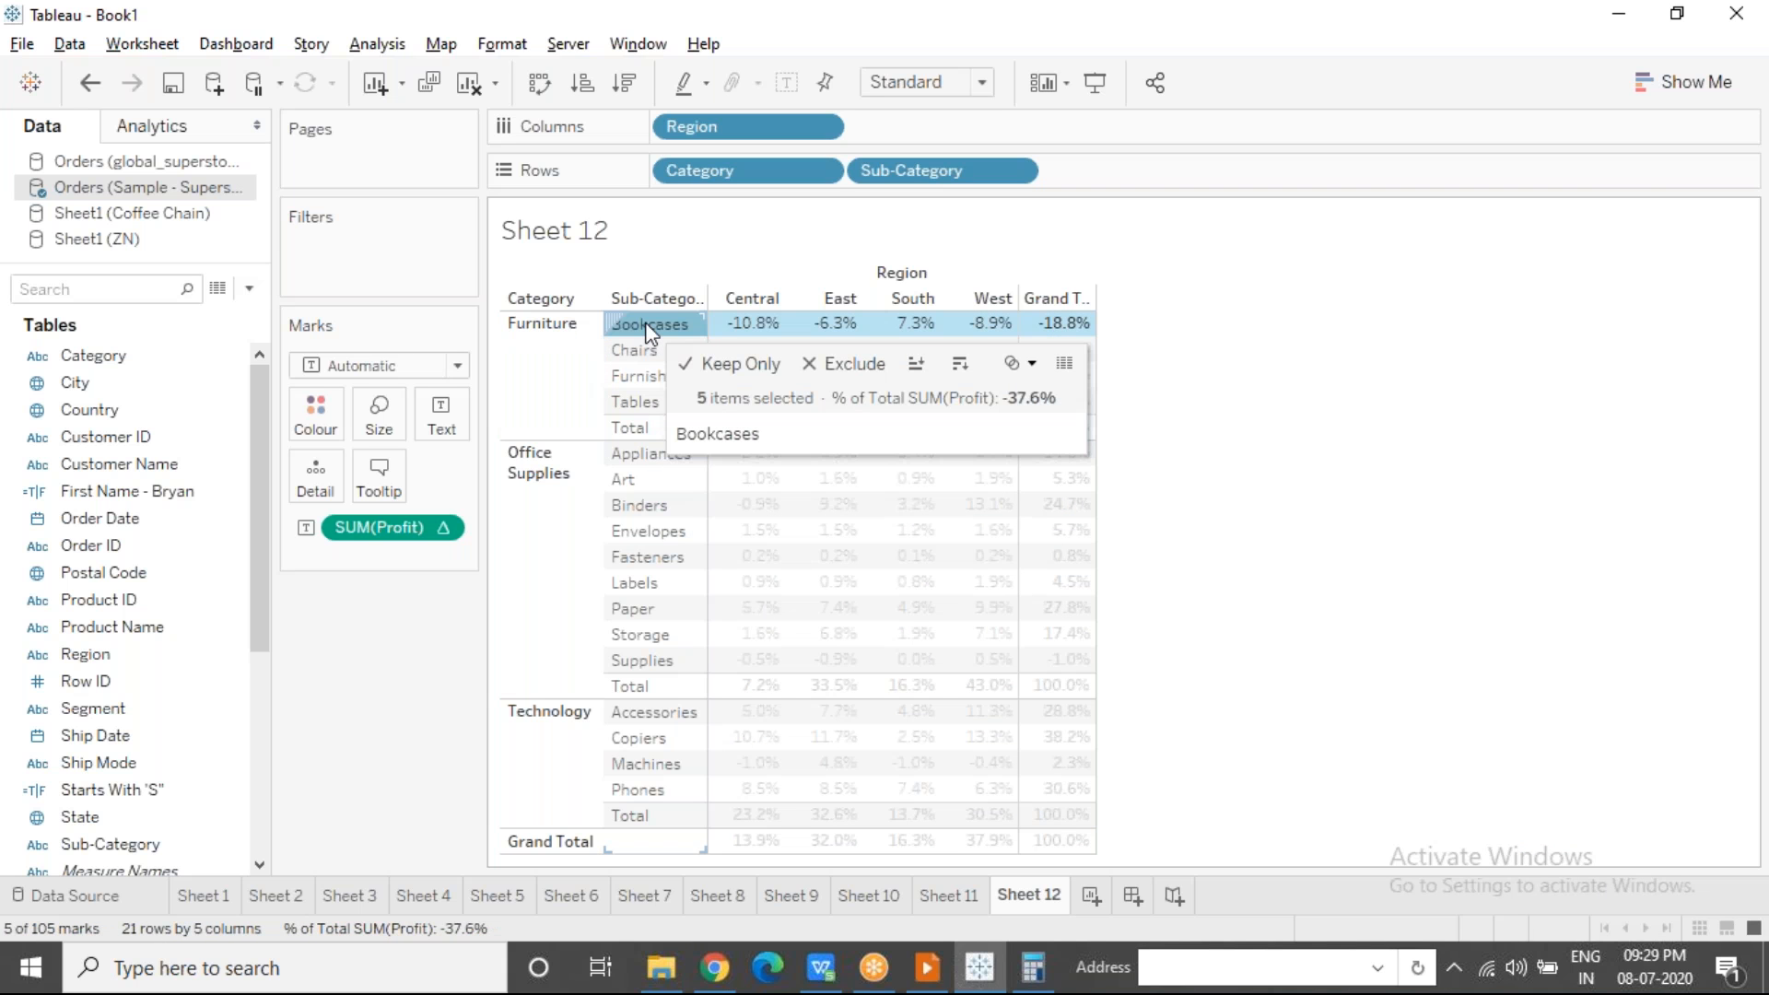
click(745, 302)
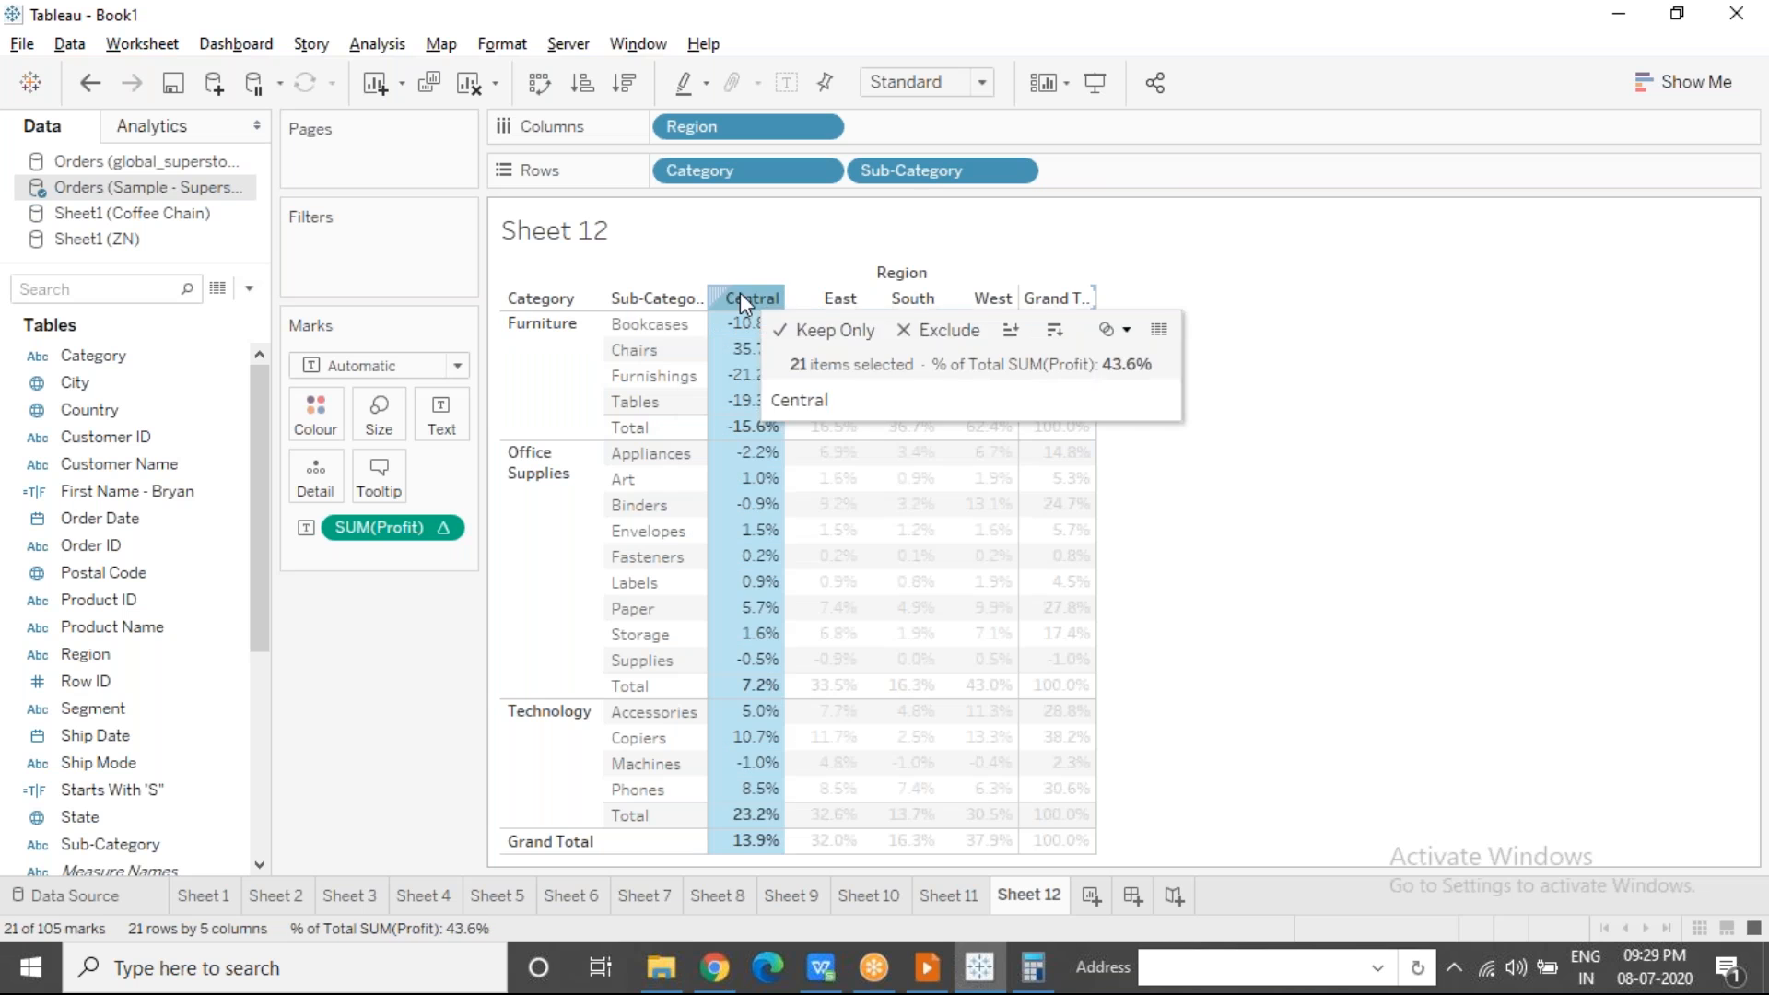
click(545, 367)
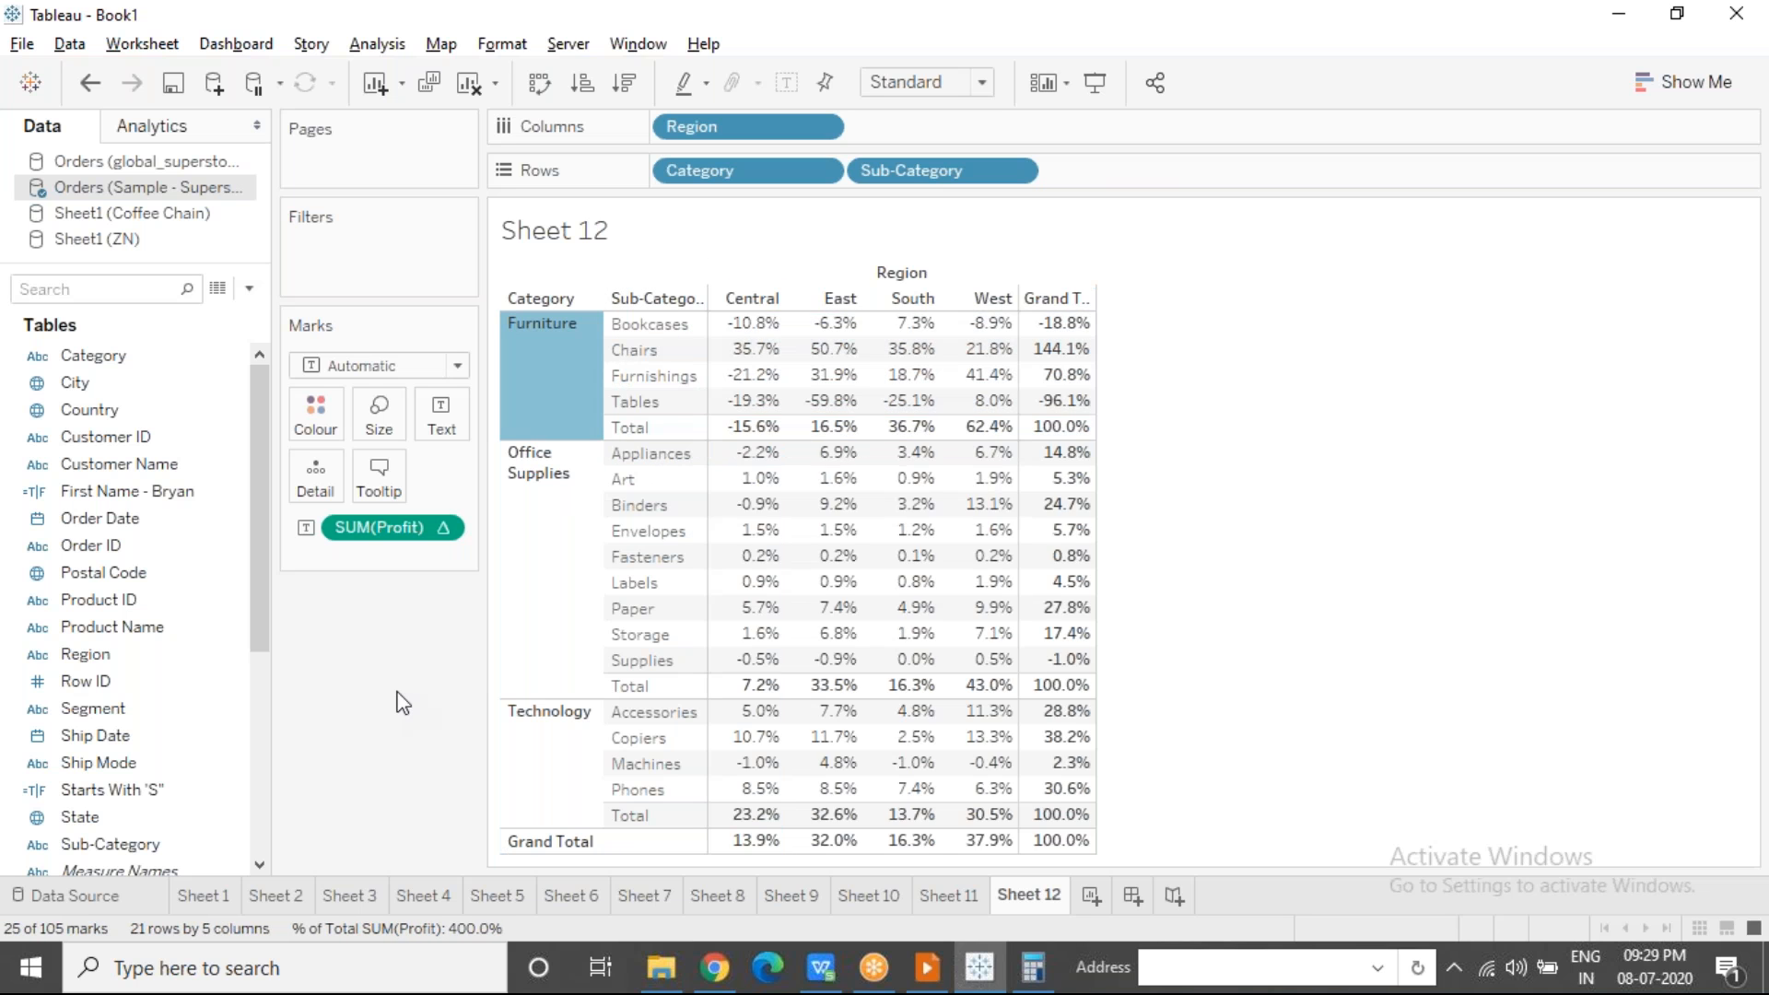
click(567, 346)
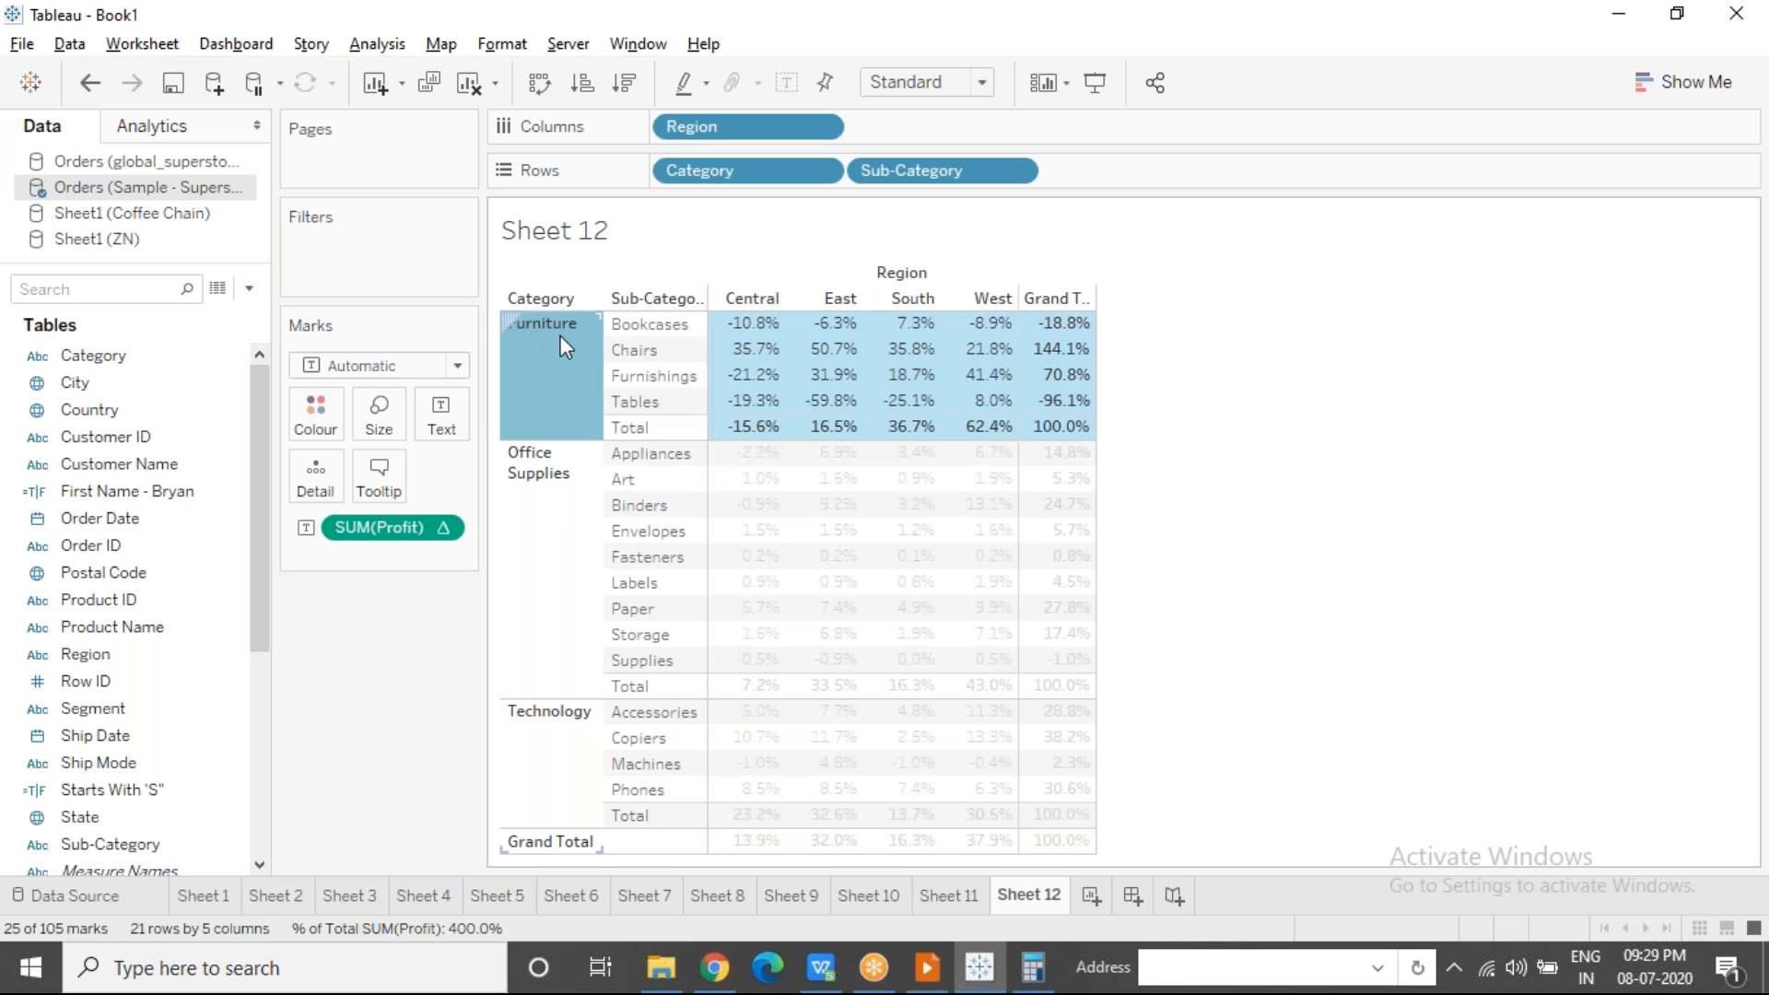
mouse_move(564, 343)
click(430, 718)
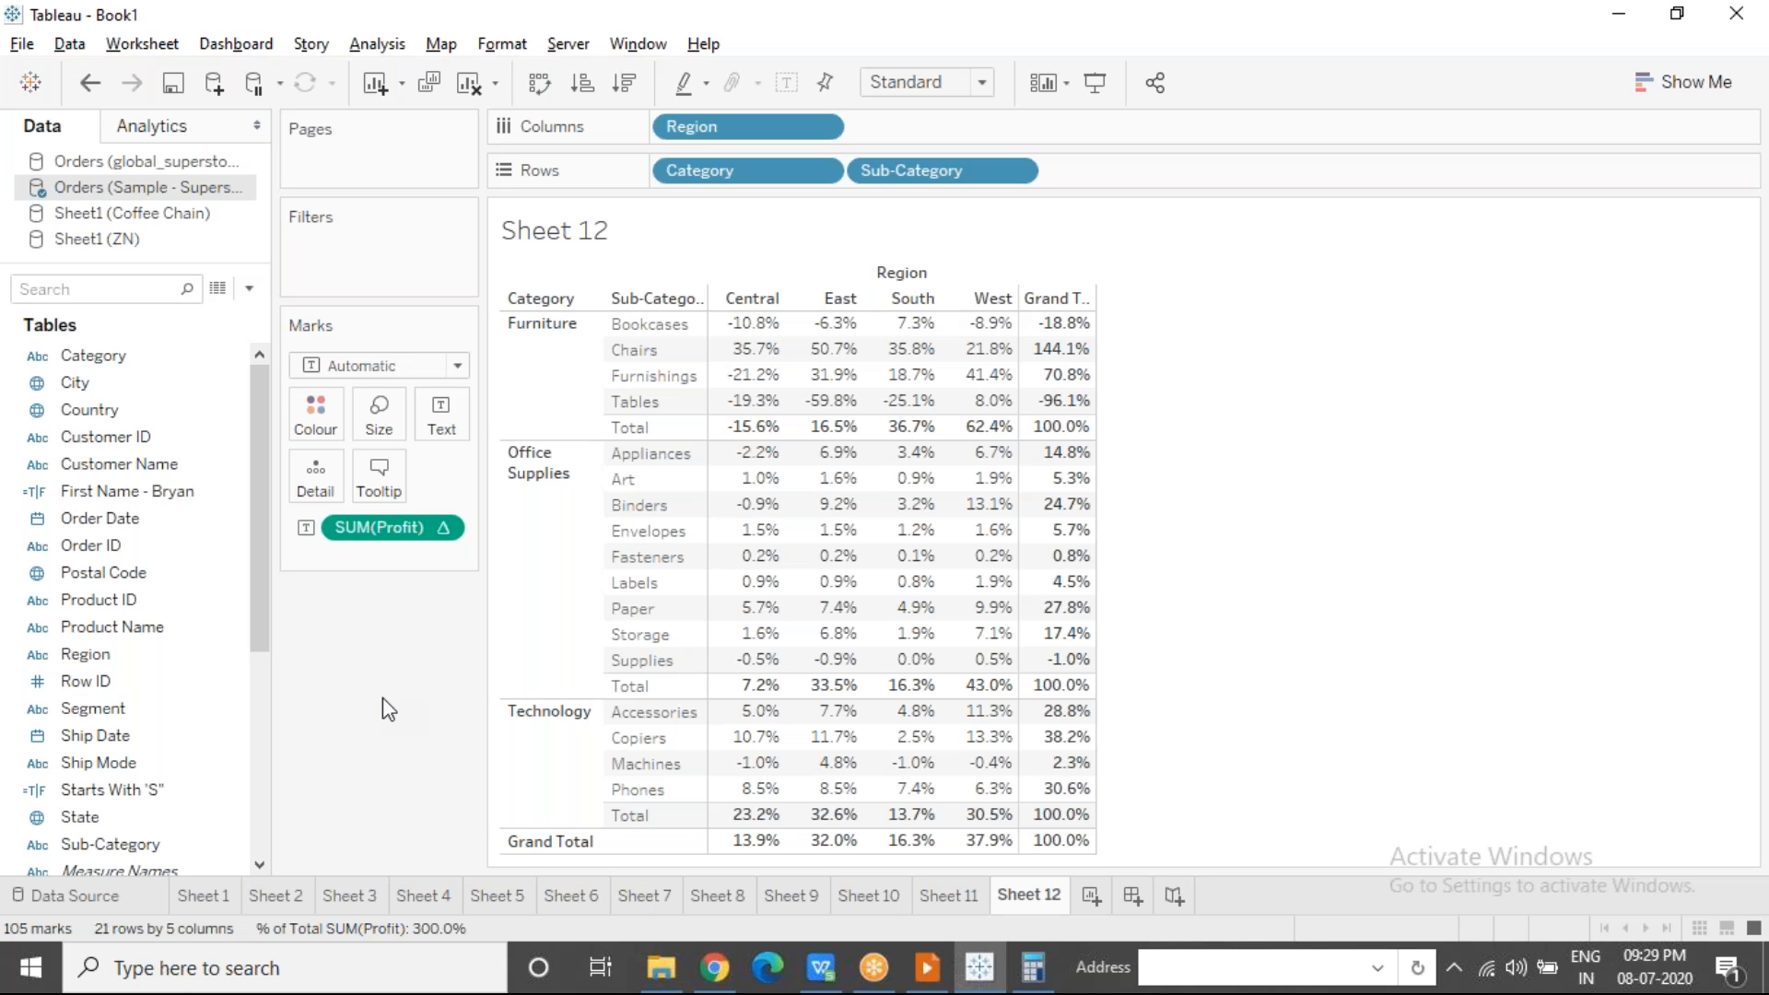
Step: Set the SUM(Profit) percent-of-total calculation to compute using Table
click(444, 535)
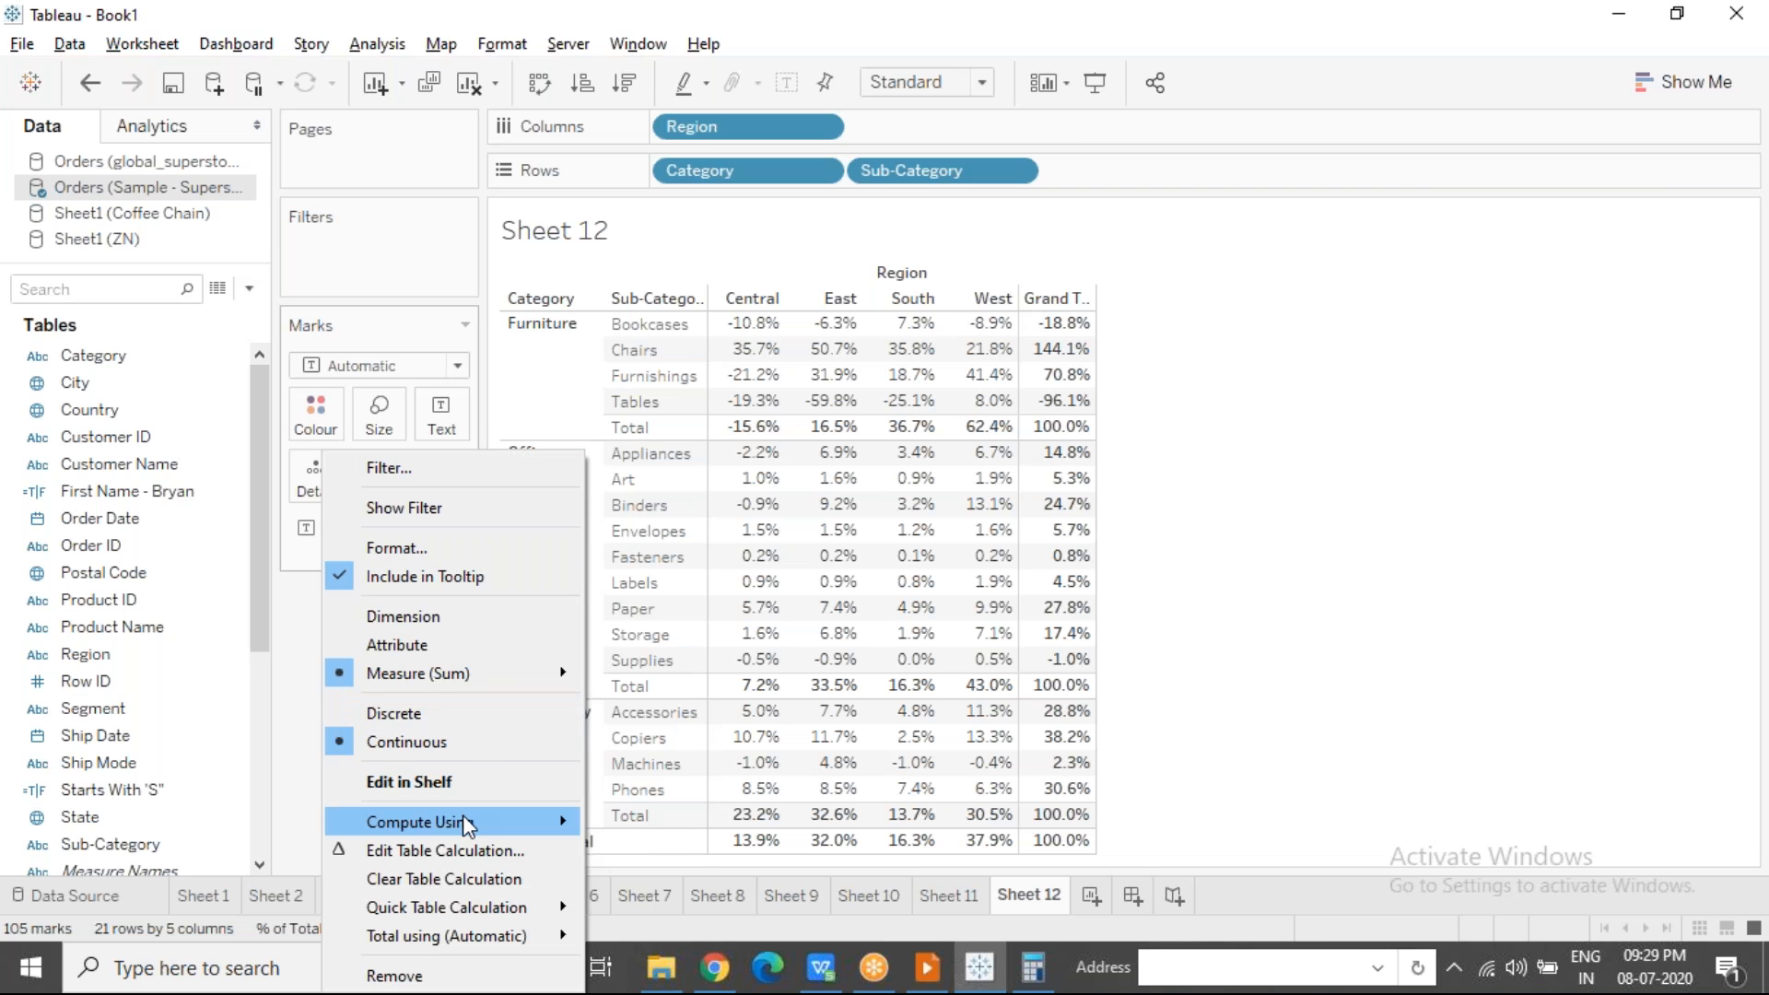
mouse_move(466, 822)
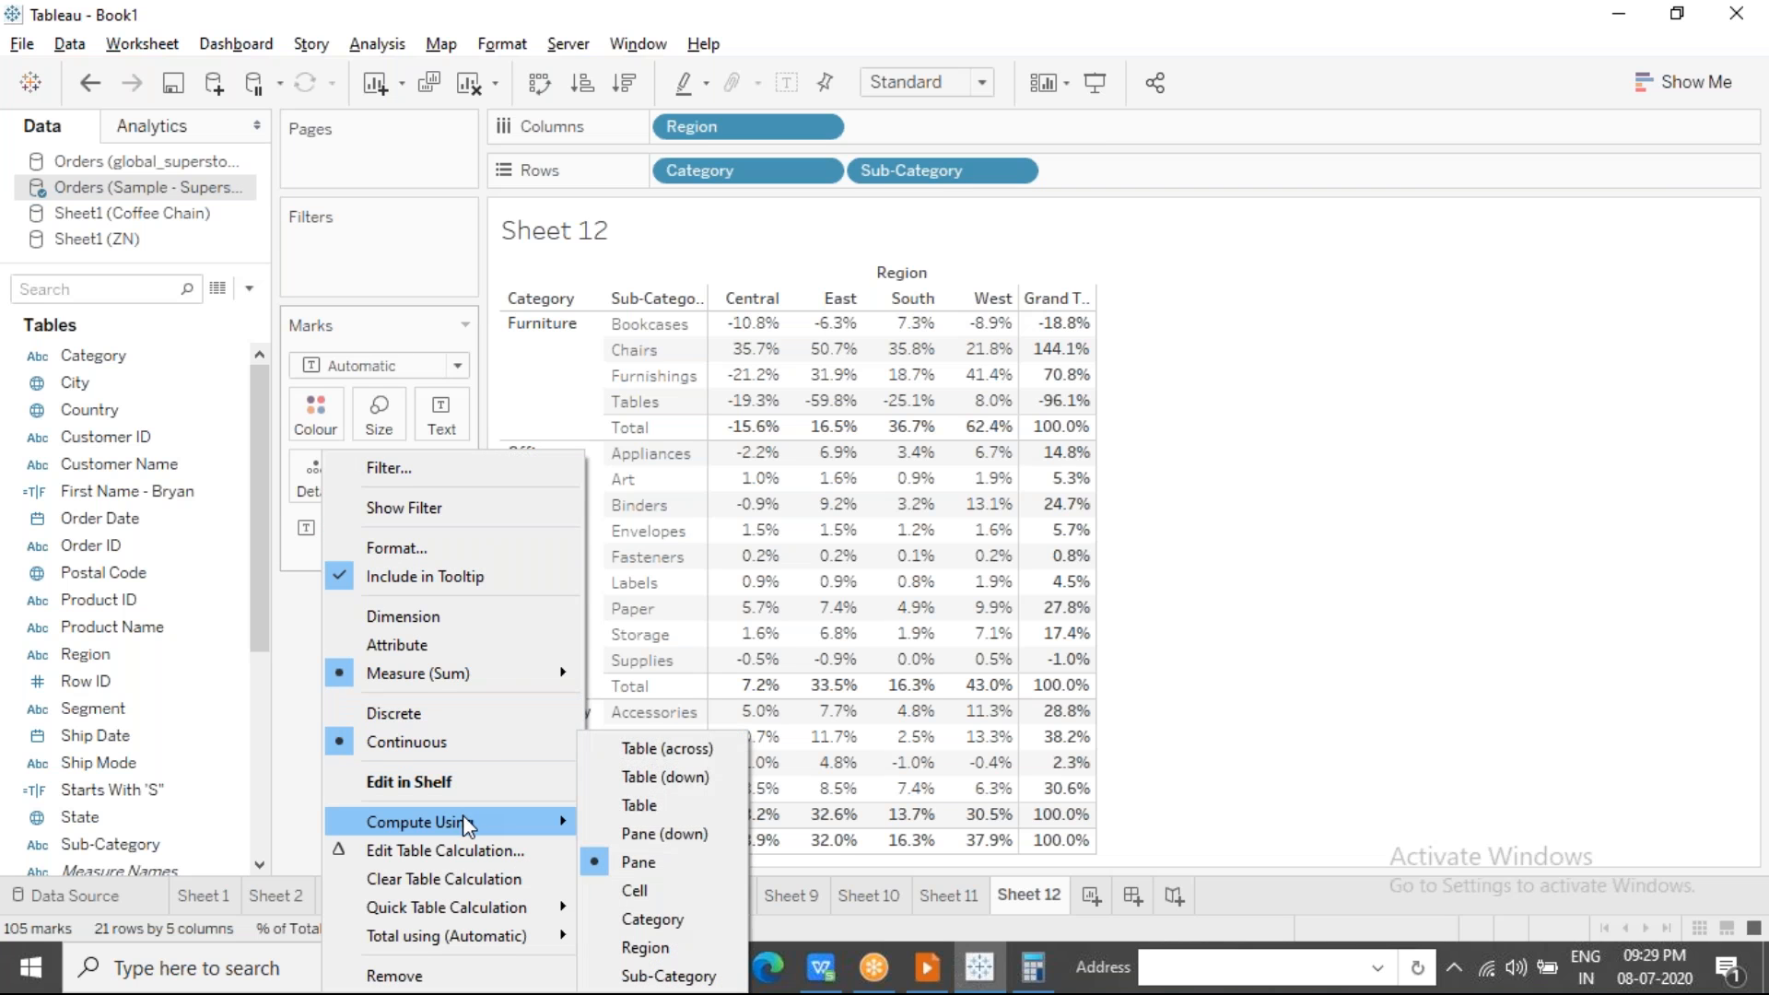
click(650, 808)
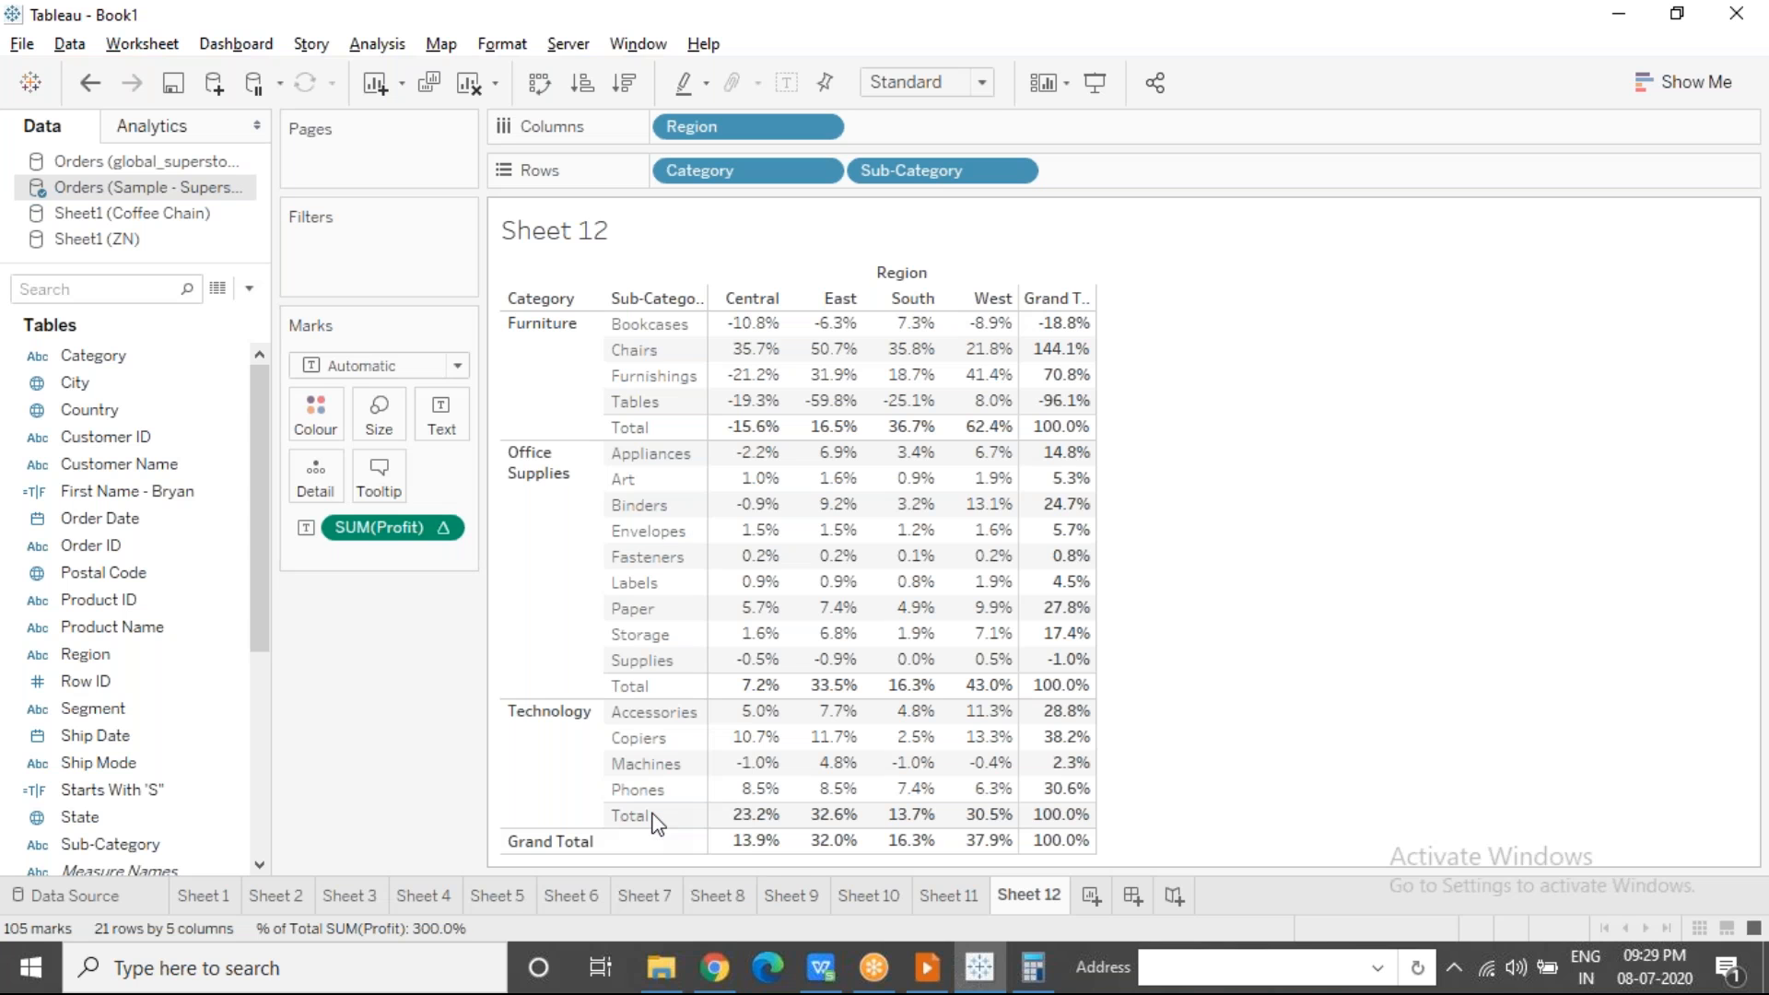
Step: Inspect the whole-table shares by checking the overall grand total, then the Central region's share for Art
click(1055, 841)
click(1209, 587)
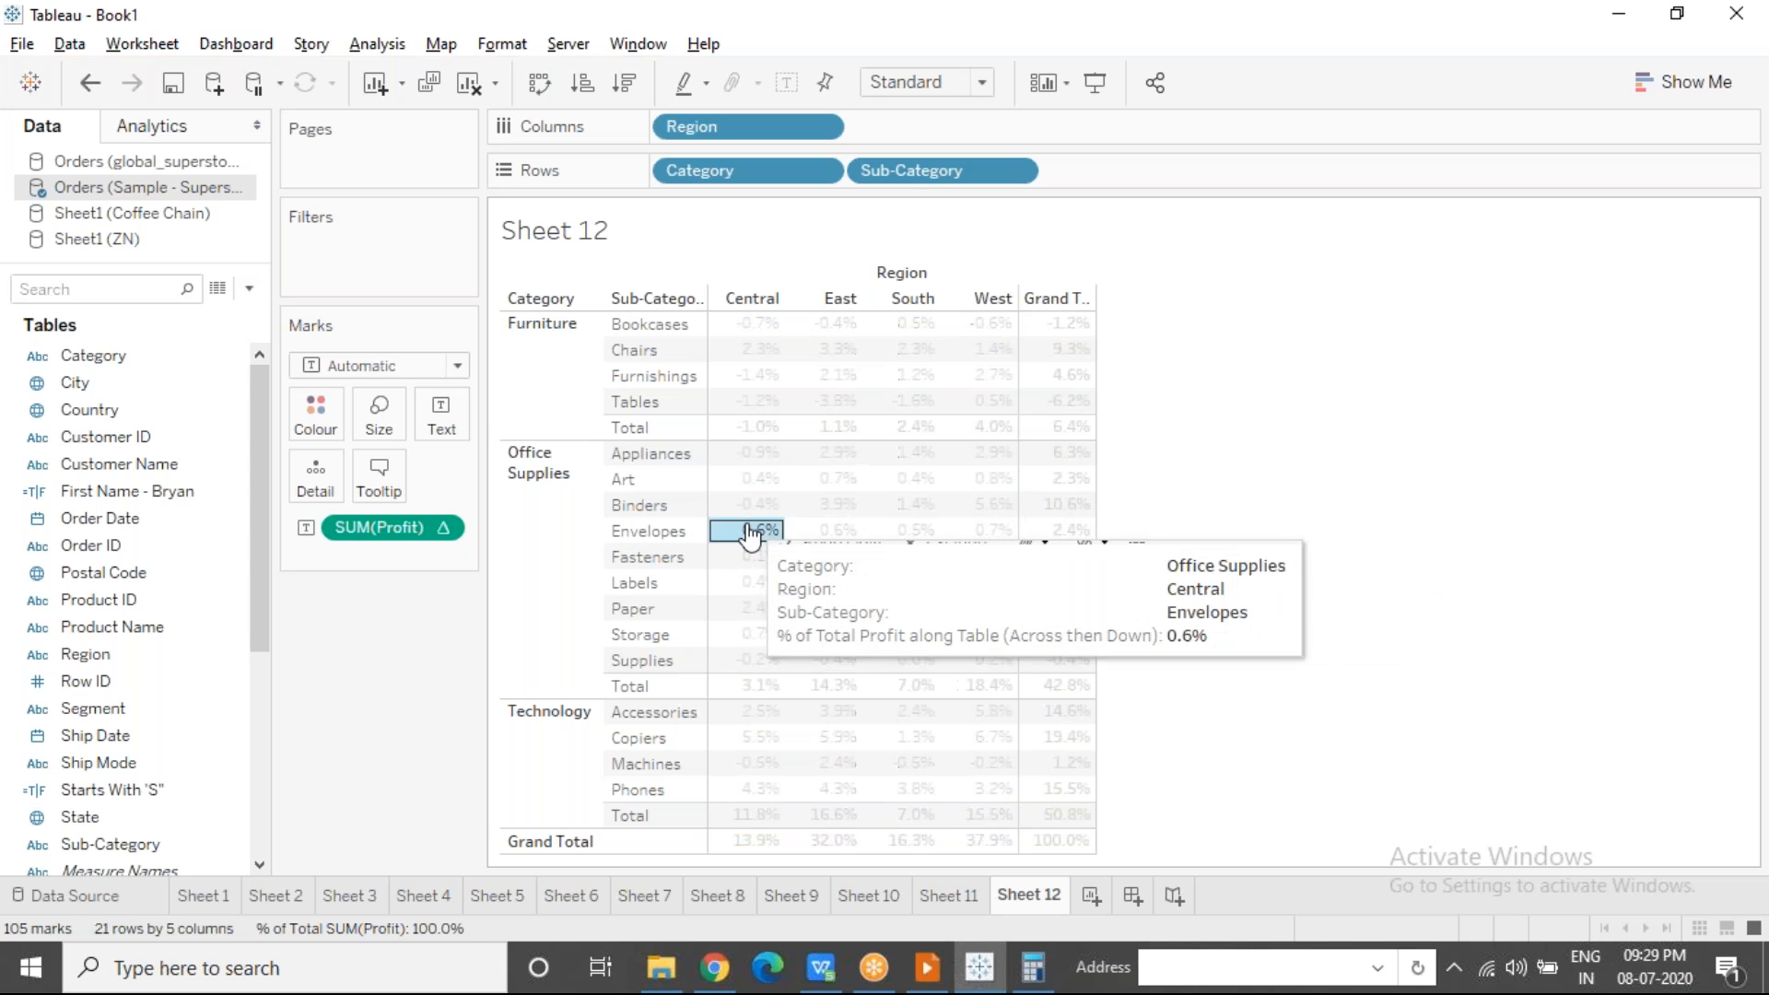
click(751, 479)
click(750, 478)
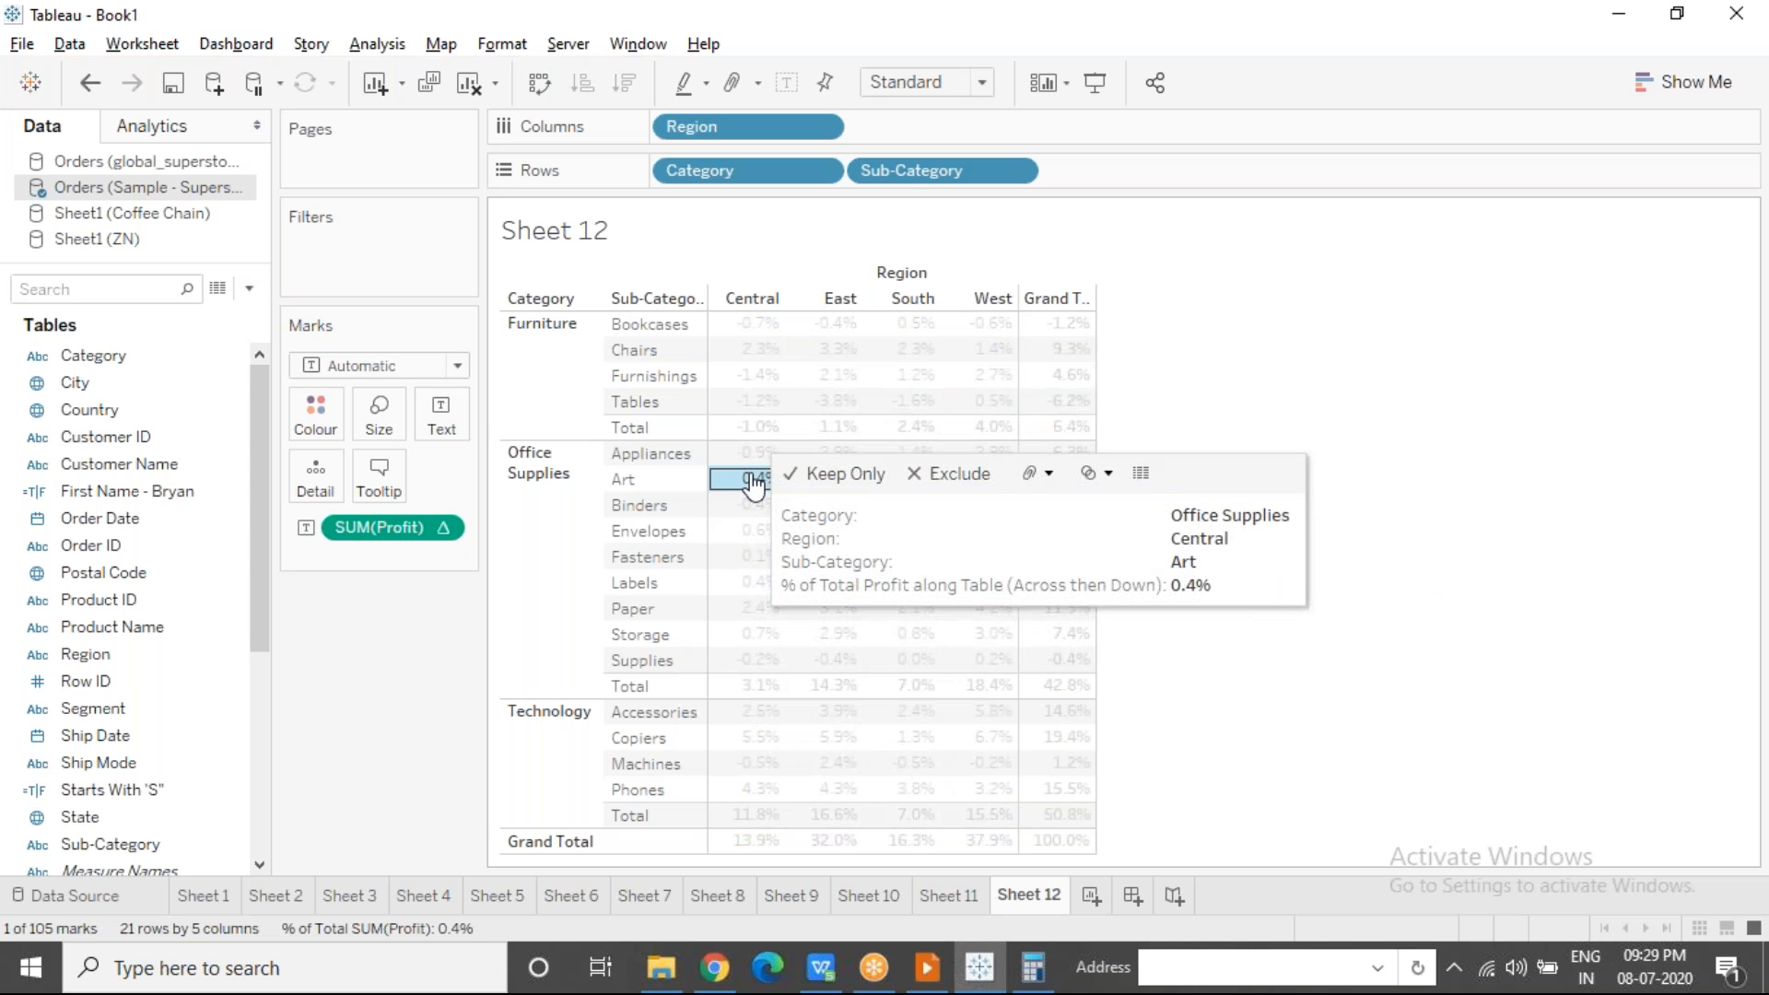
Step: Inspect the overall grand total and the Furniture, Office Supplies and Technology totals in the grand total column
click(1059, 840)
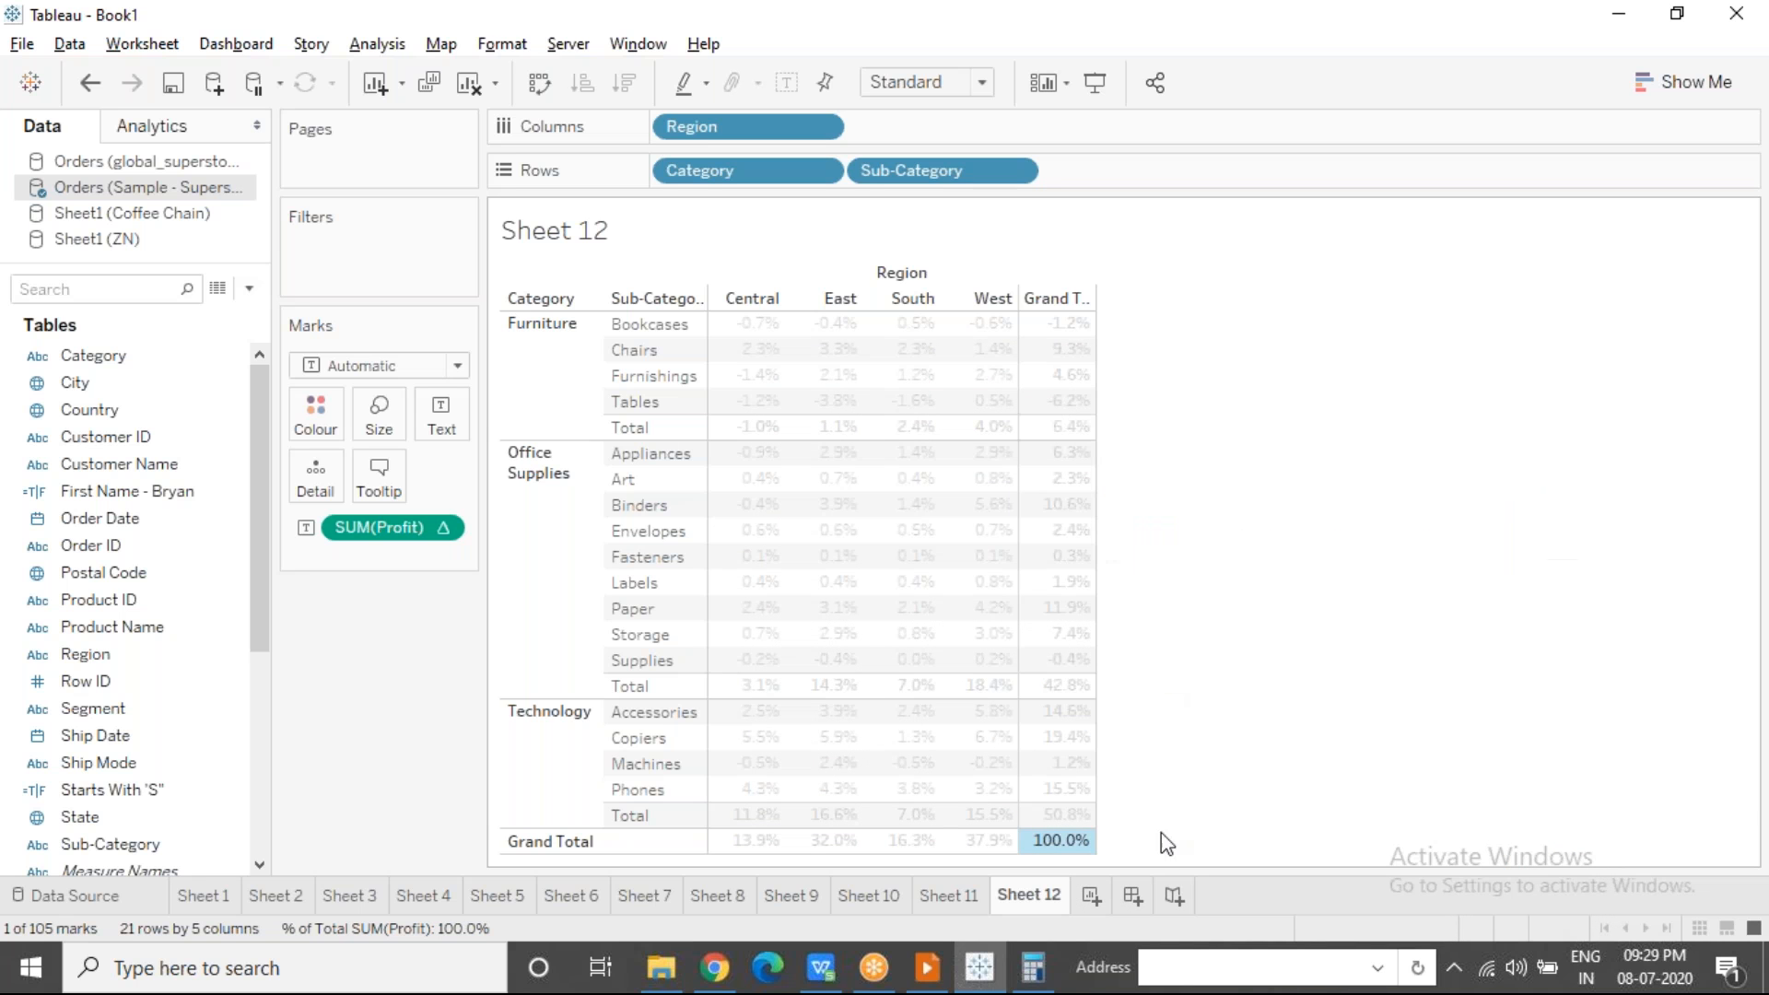
mouse_move(1068, 839)
click(1085, 433)
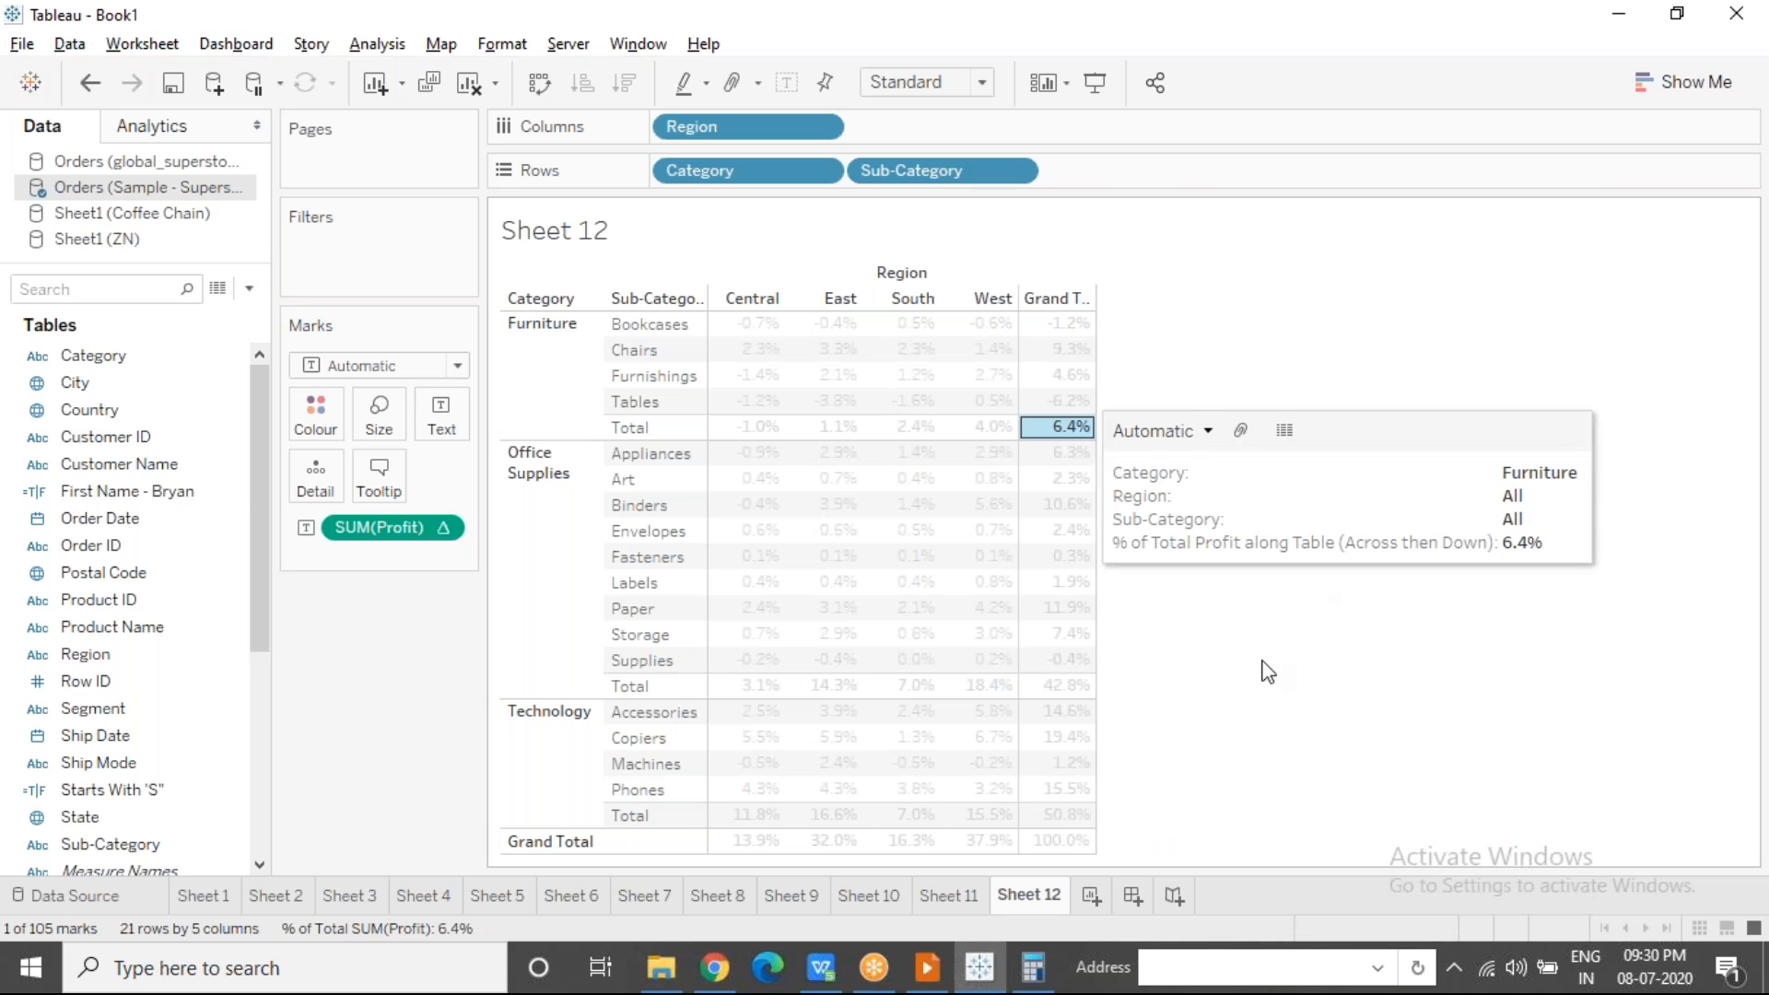
click(1078, 690)
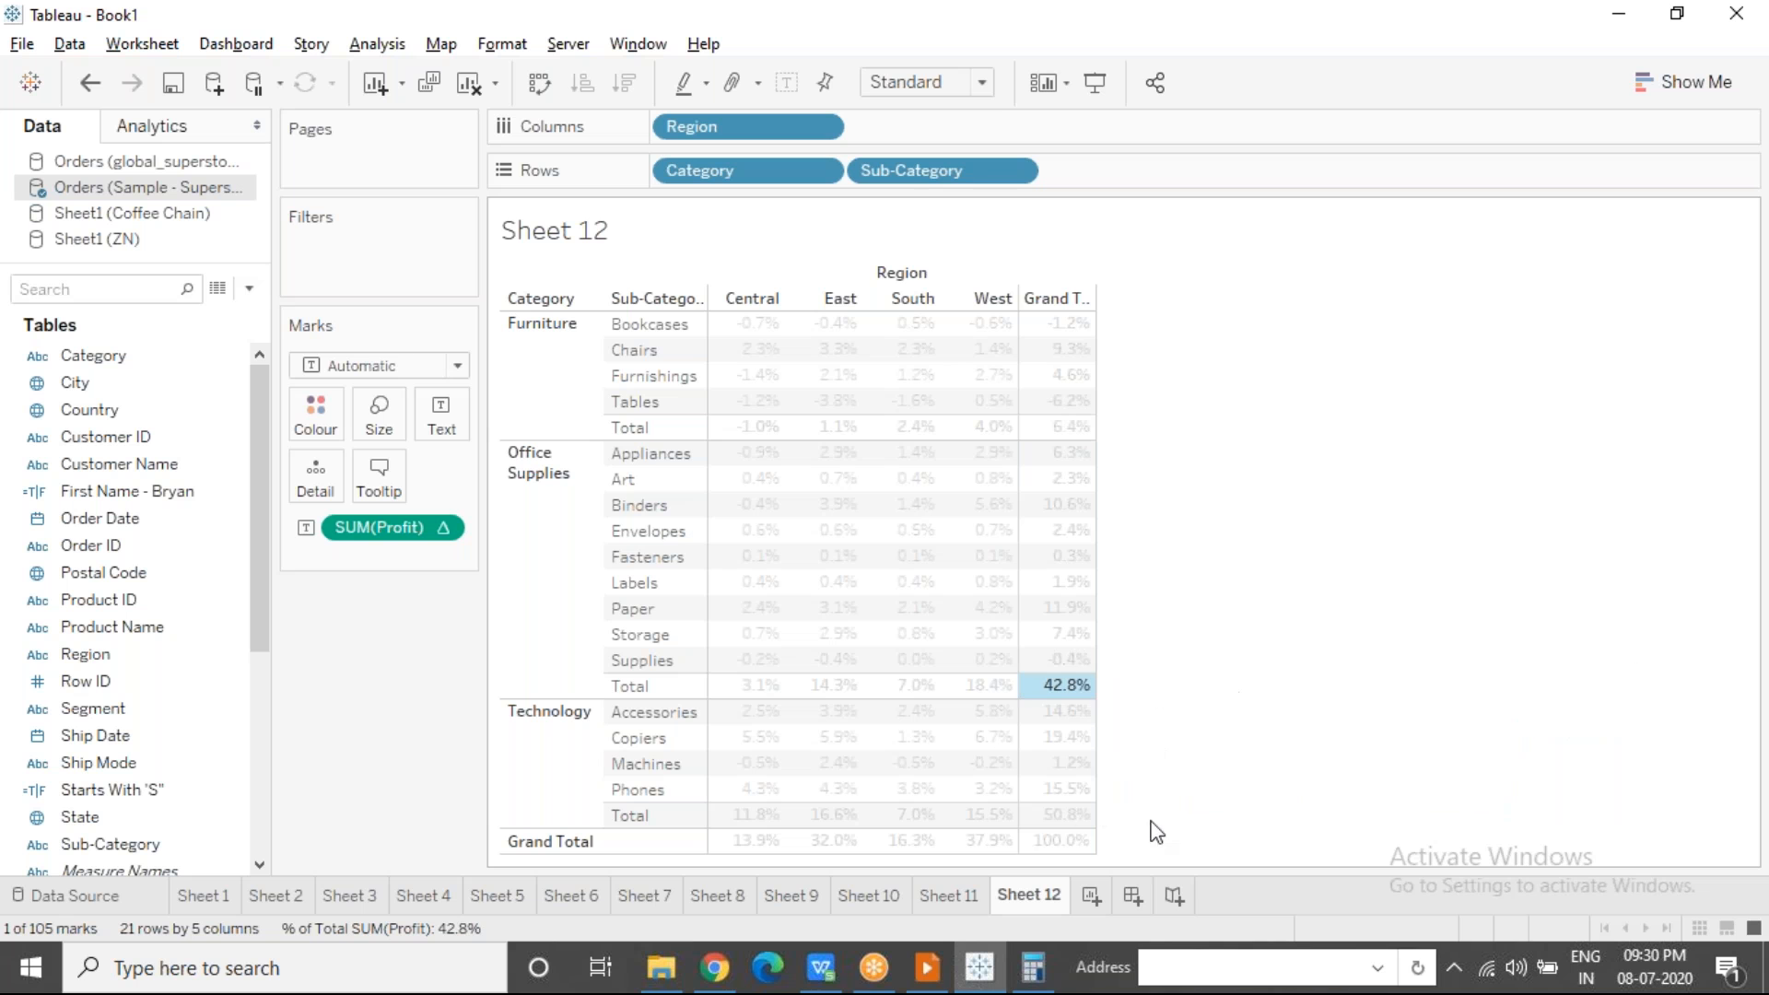
click(1060, 818)
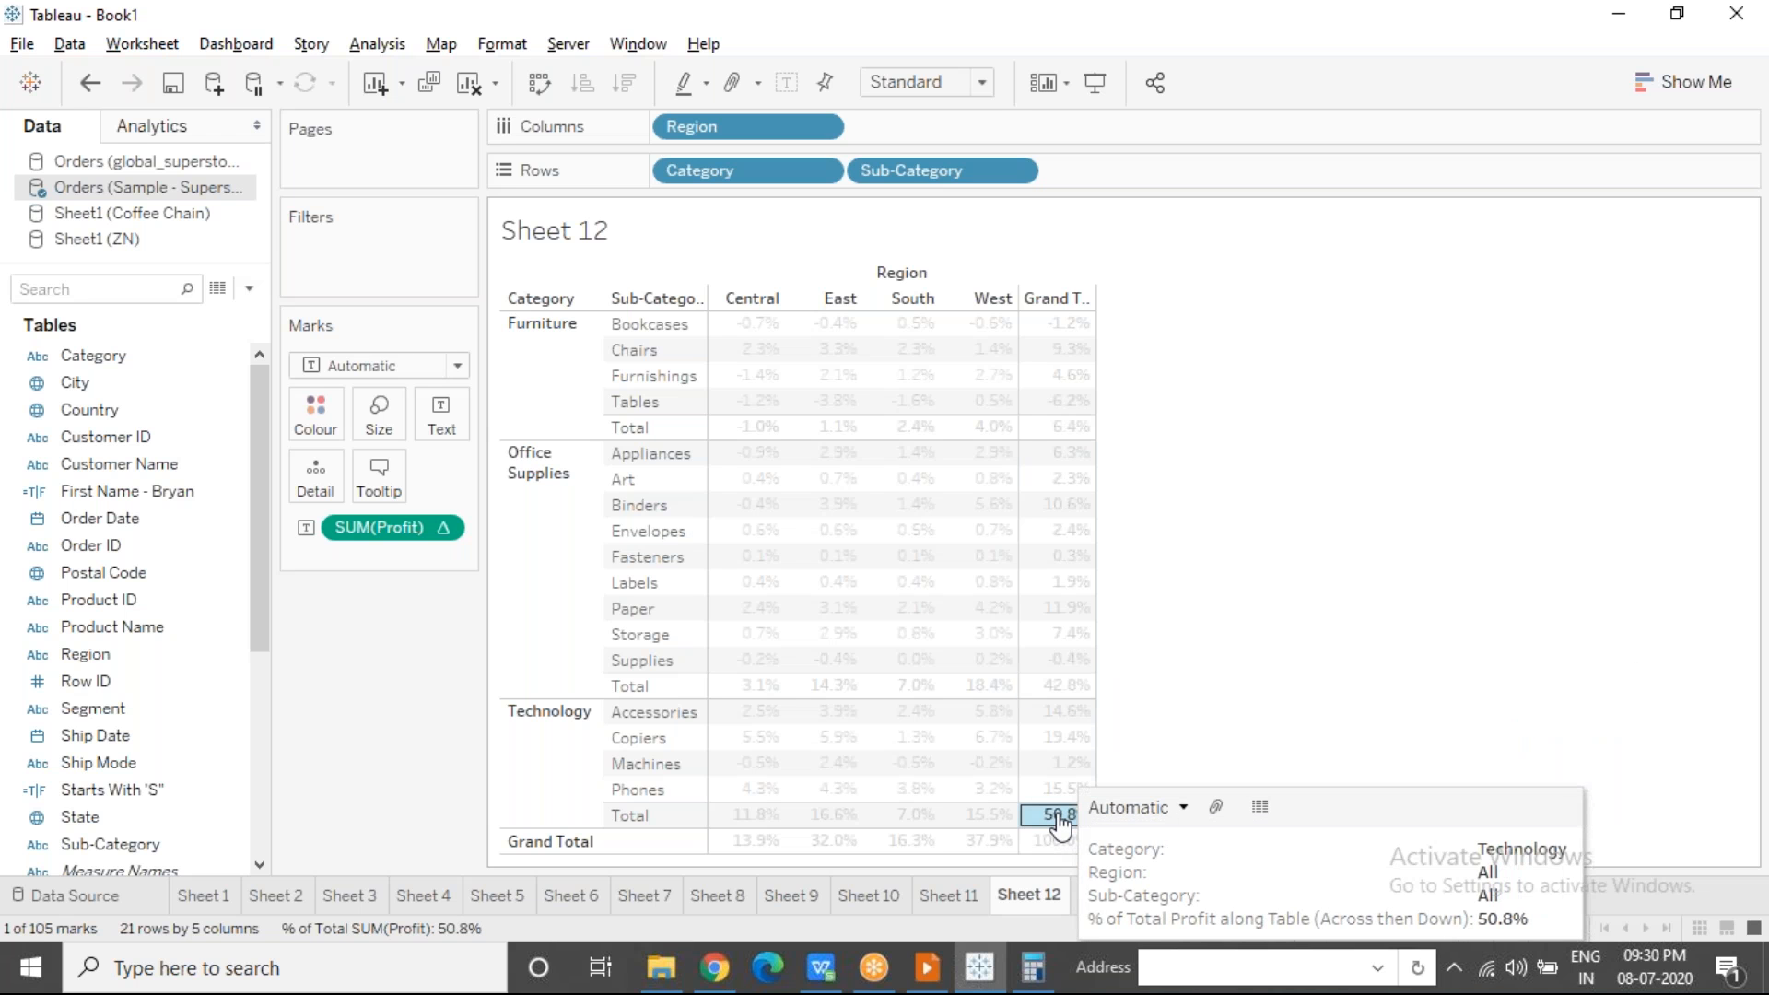
Step: Check the grand total row for the Central, East, South and West regions, and clear the selection
click(737, 843)
click(819, 843)
click(931, 846)
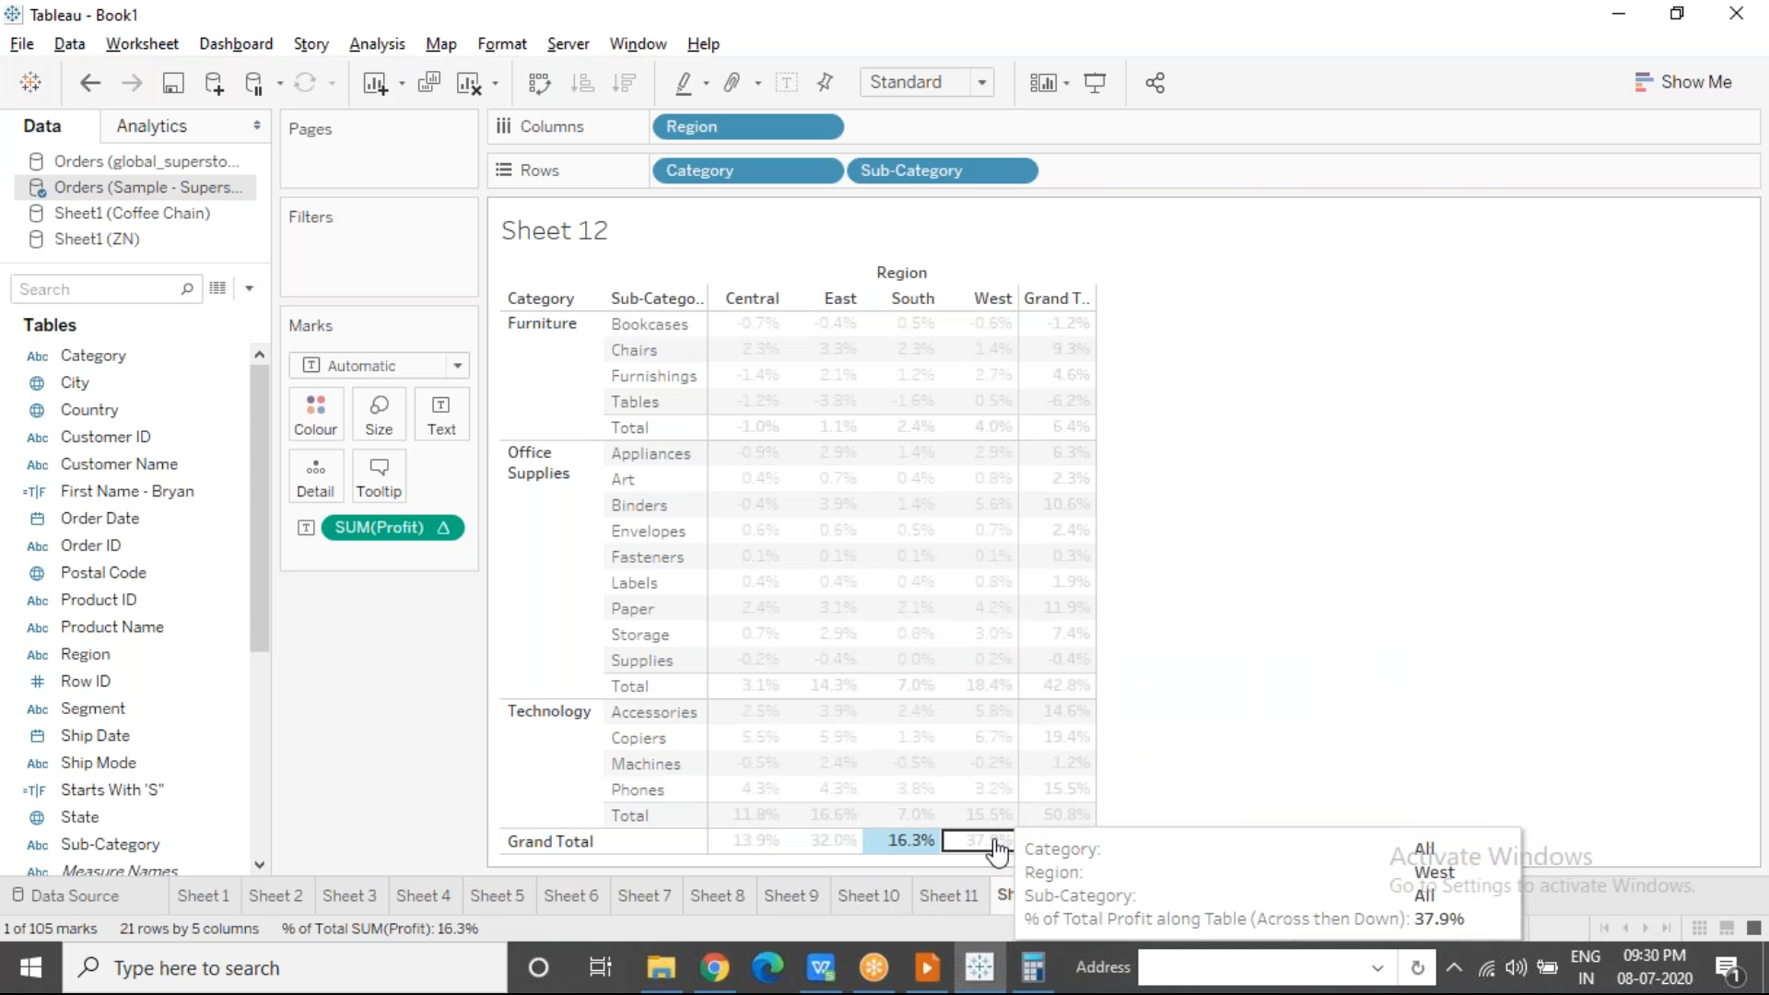
drag(995, 841, 1152, 687)
click(1152, 687)
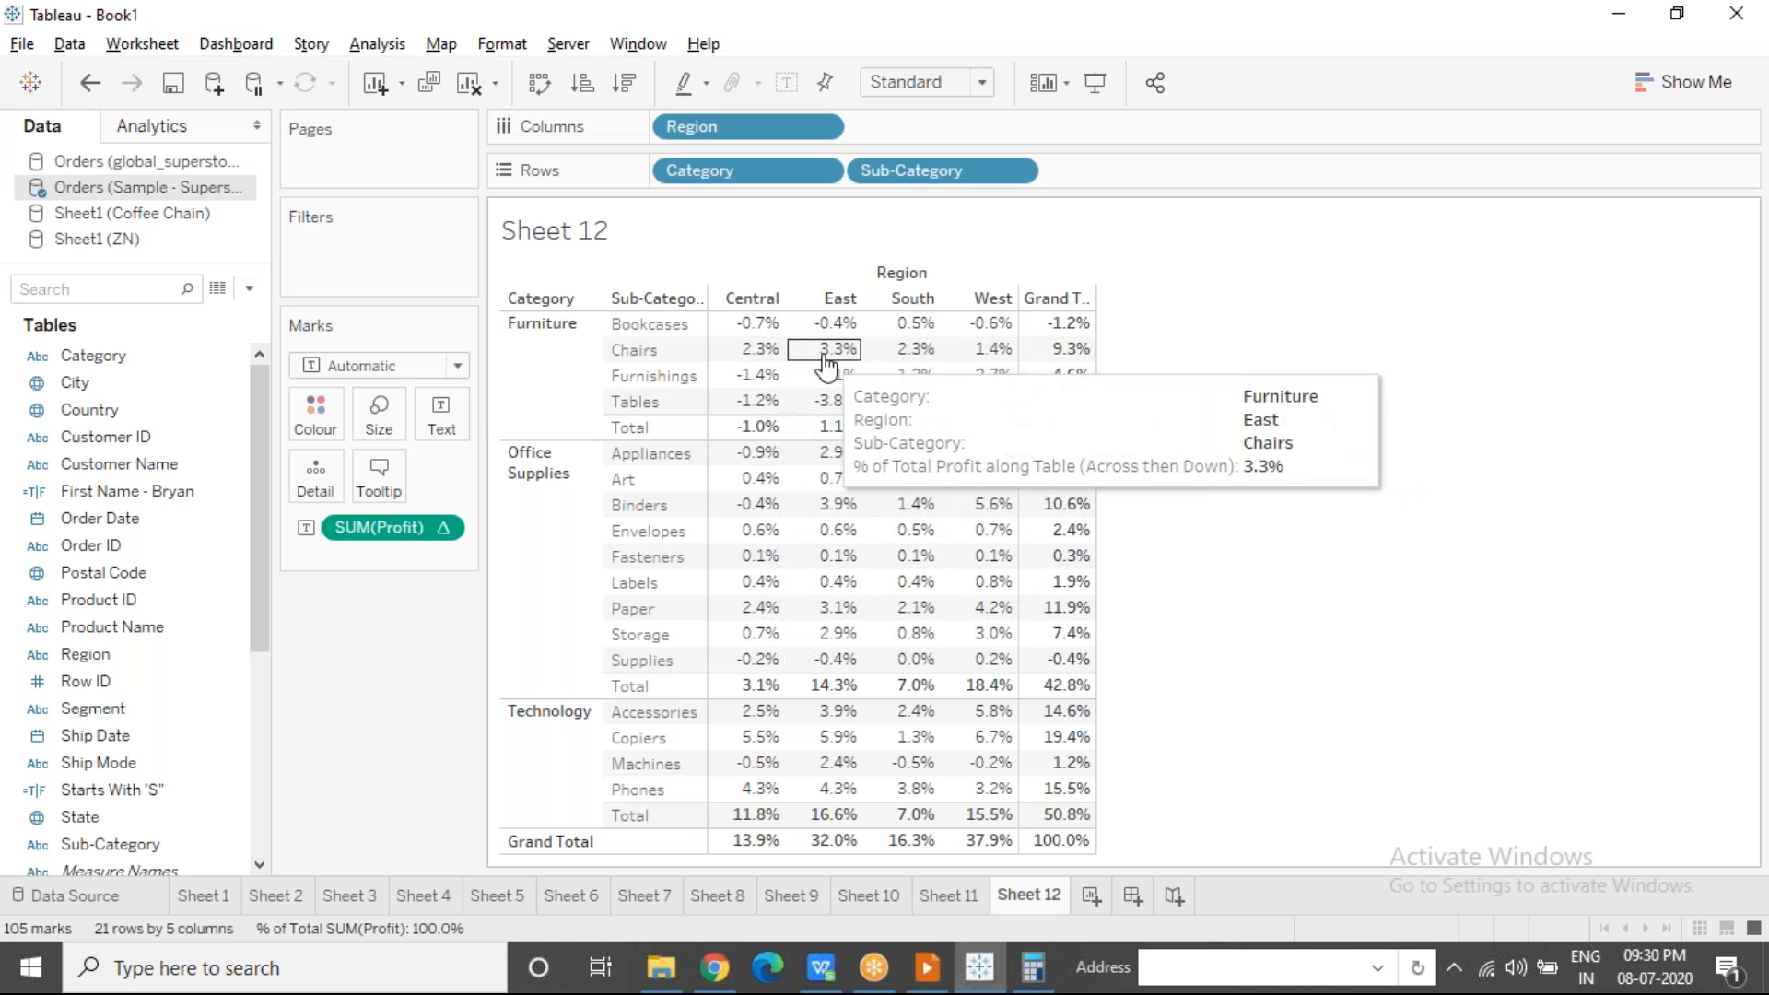
Step: Check the Central region's whole-table shares for Chairs and Furnishings, and clear the selection
click(754, 353)
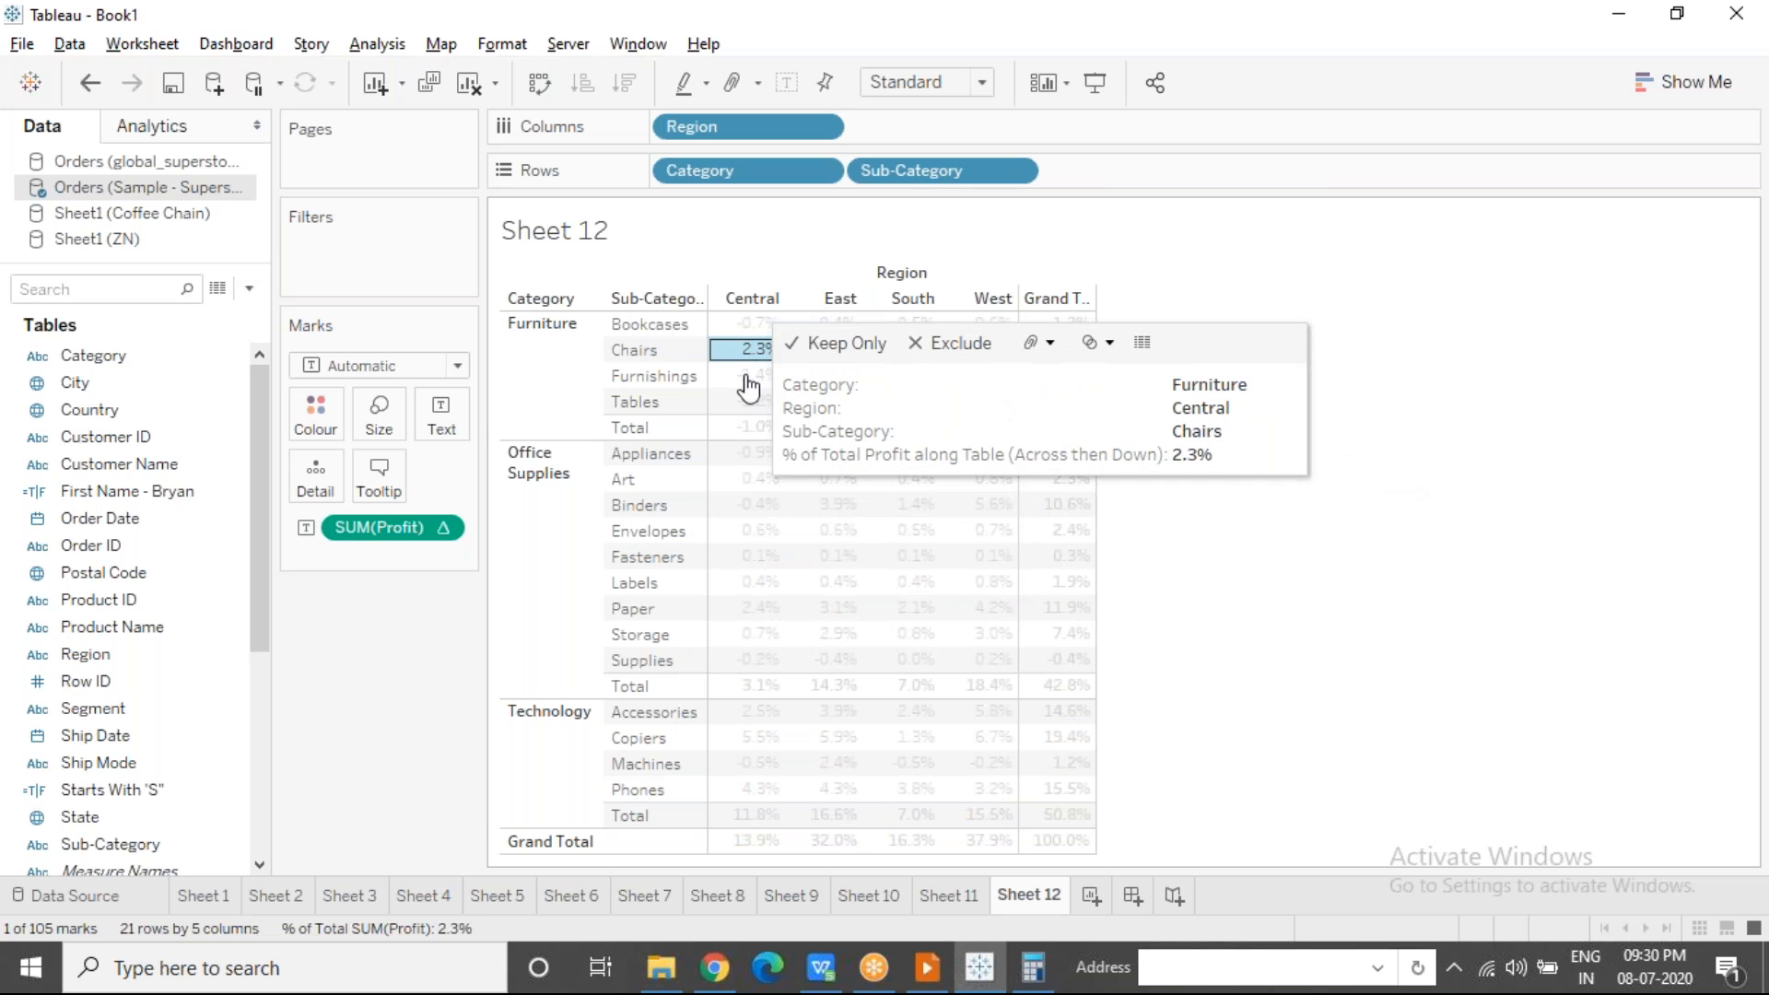
click(746, 376)
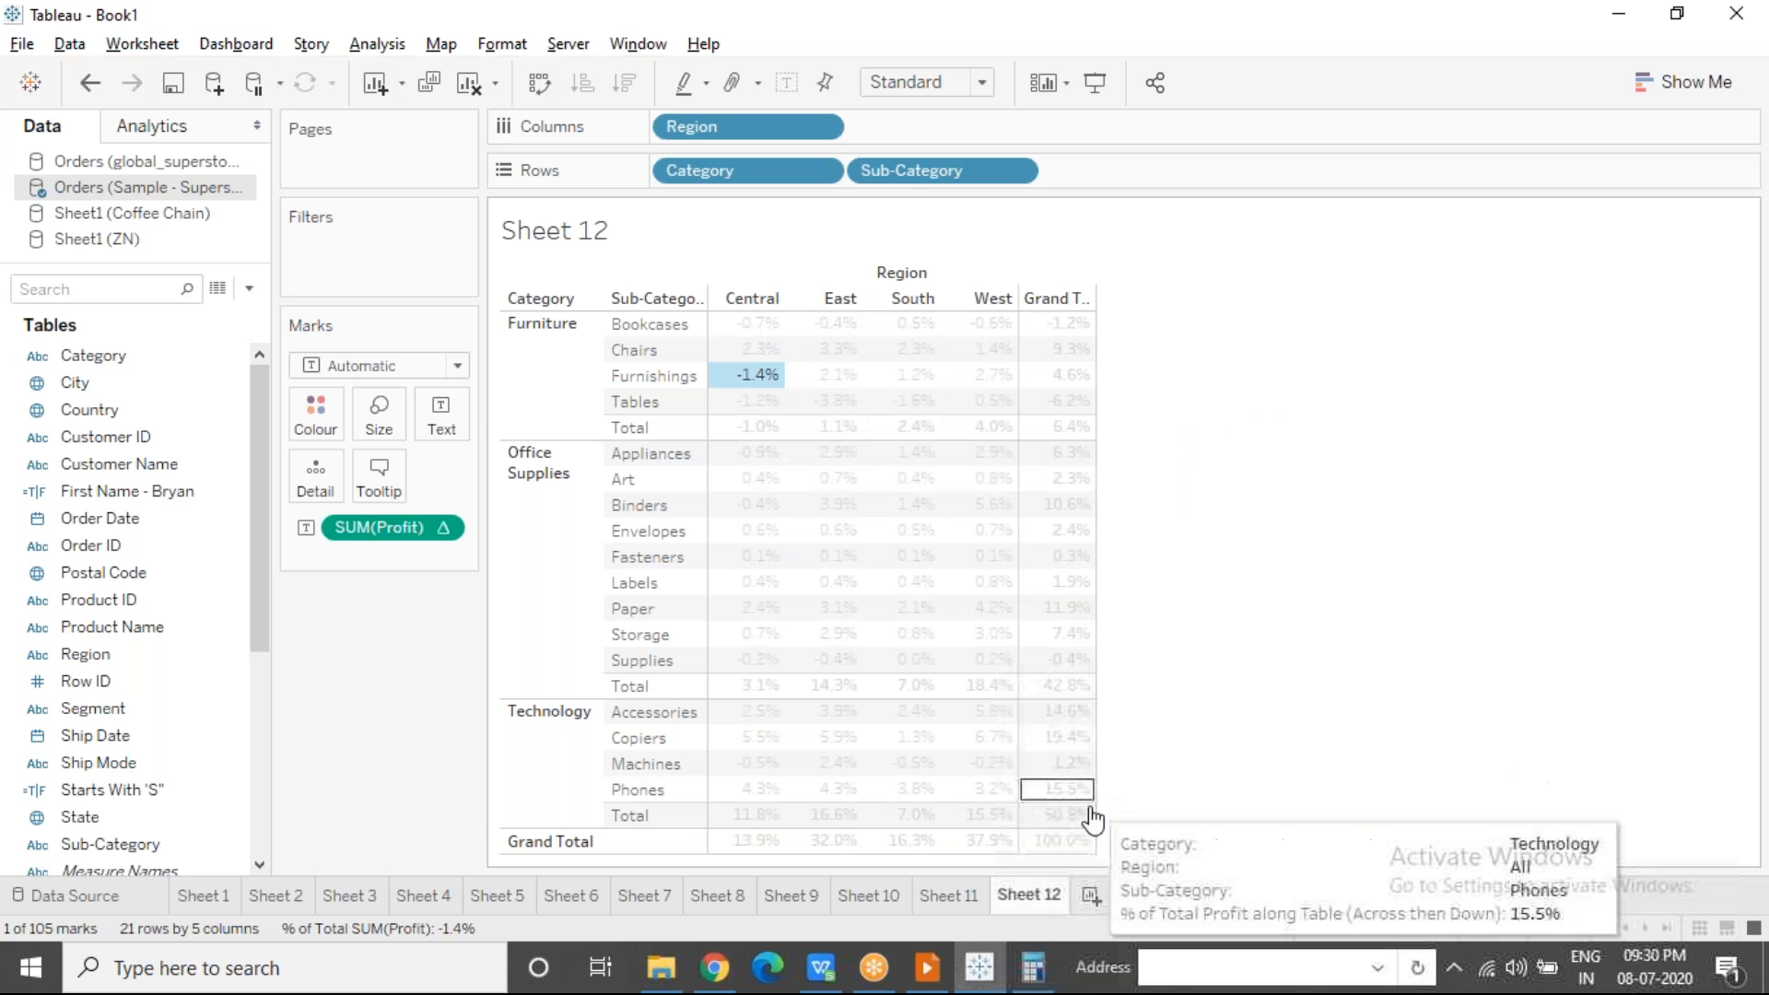
click(1232, 549)
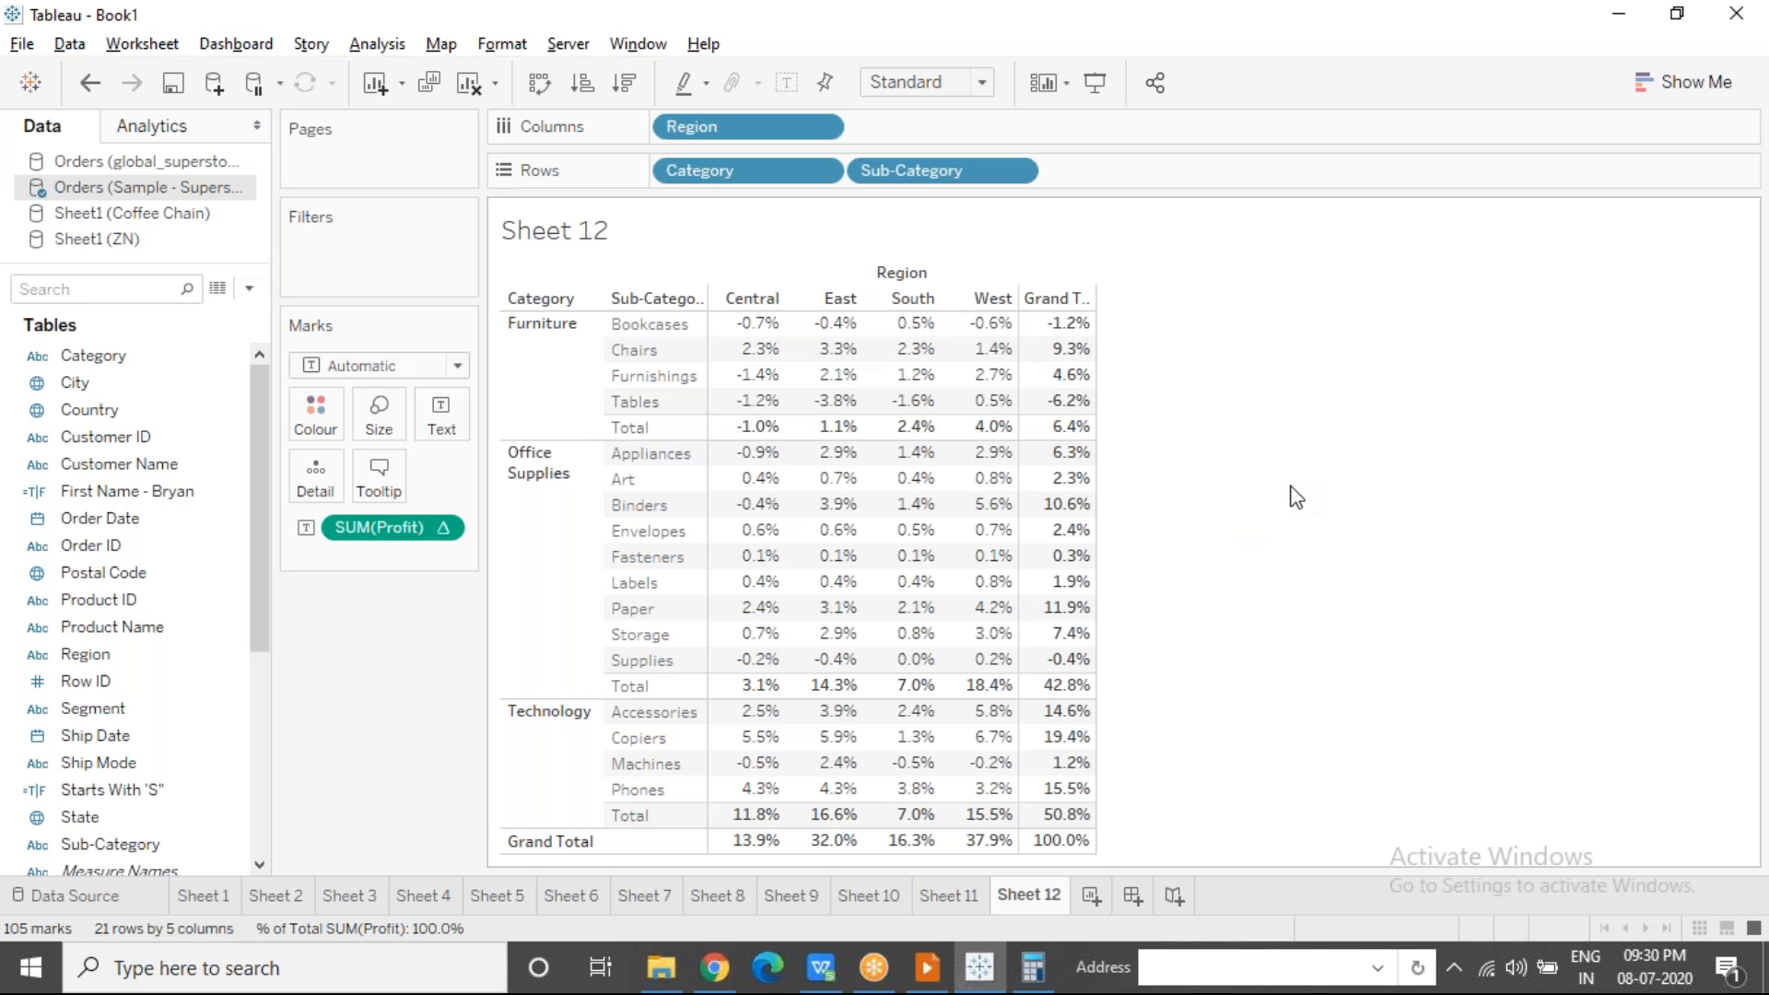
click(1591, 373)
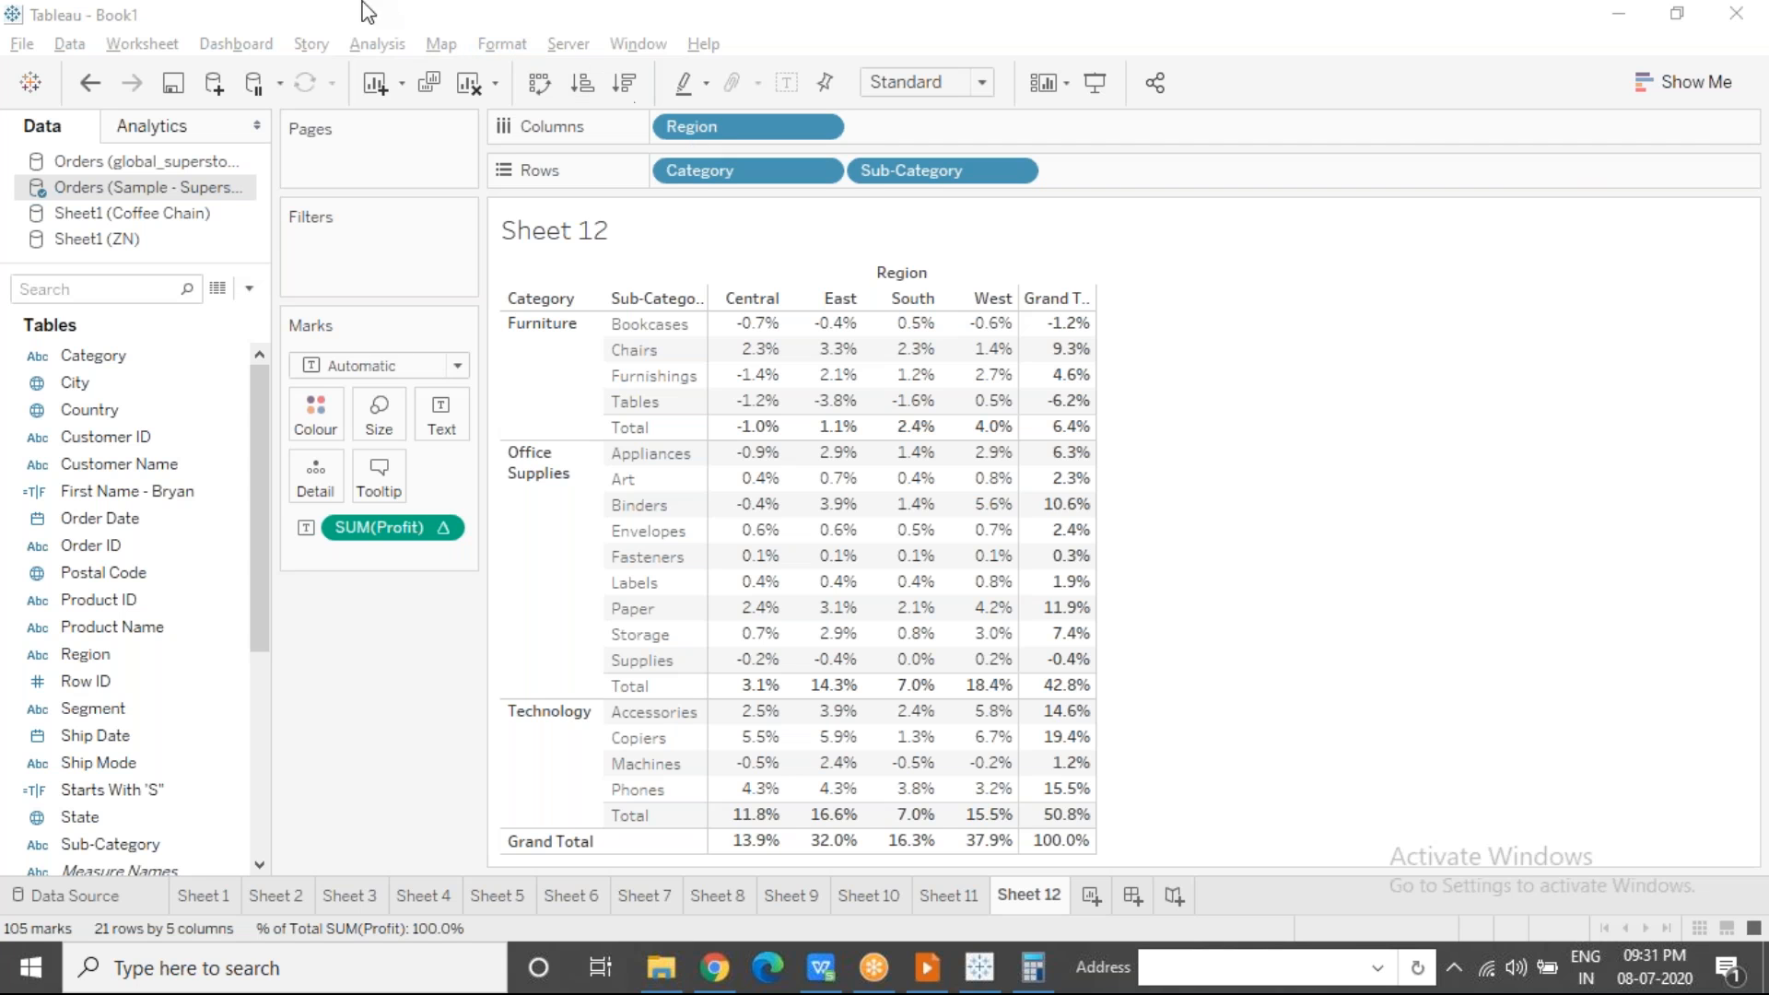
Step: Review which row and column grand total options are enabled for the view, without changing them
click(377, 48)
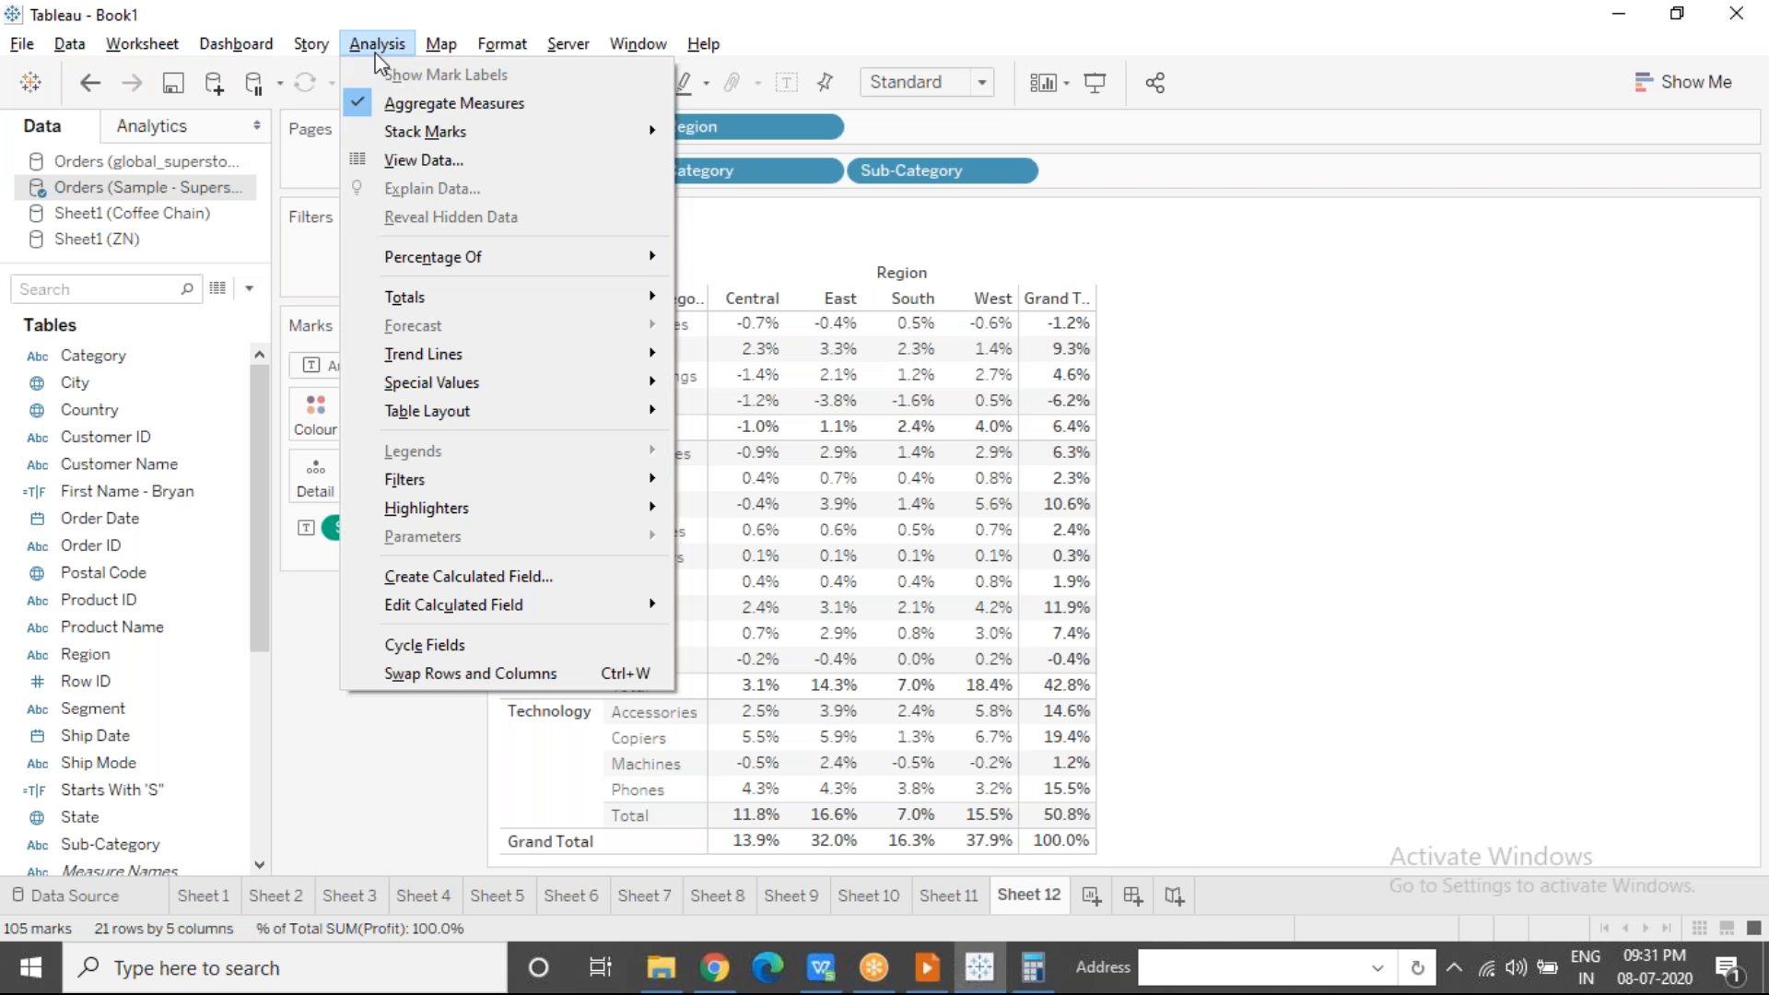
mouse_move(629, 303)
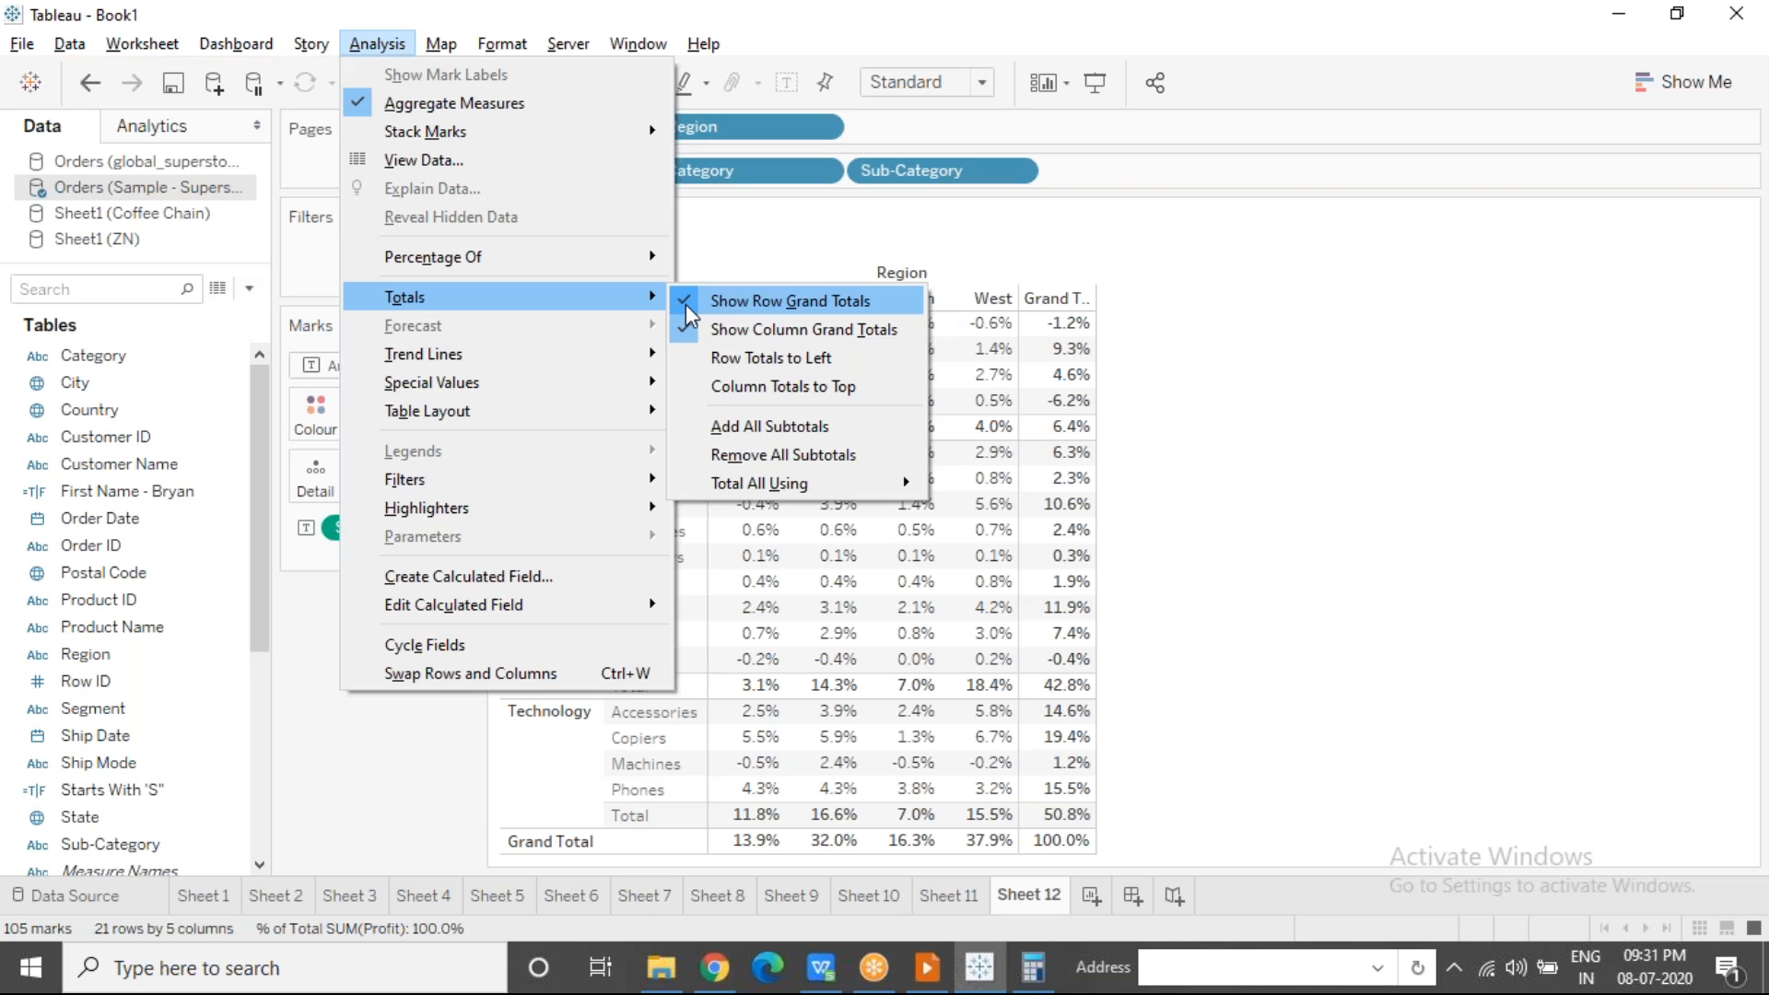
click(1131, 583)
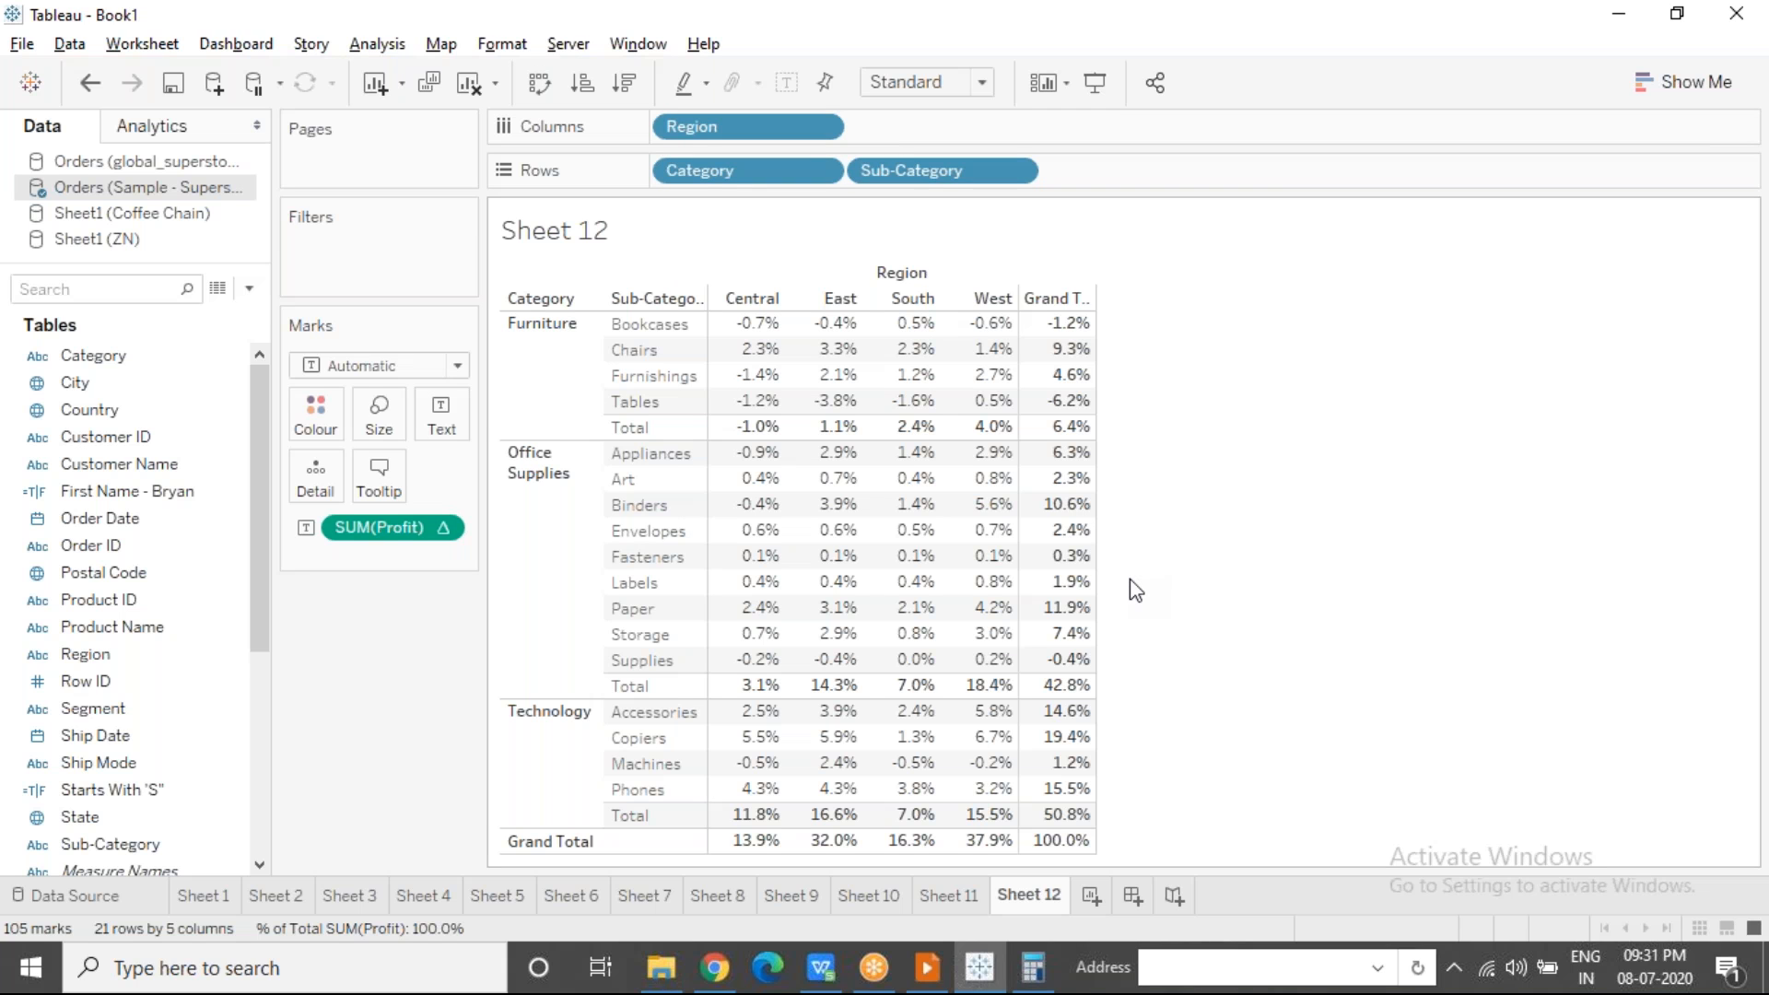
Step: Set the SUM(Profit) percent-of-total calculation to compute using Pane (down)
click(443, 529)
mouse_move(479, 822)
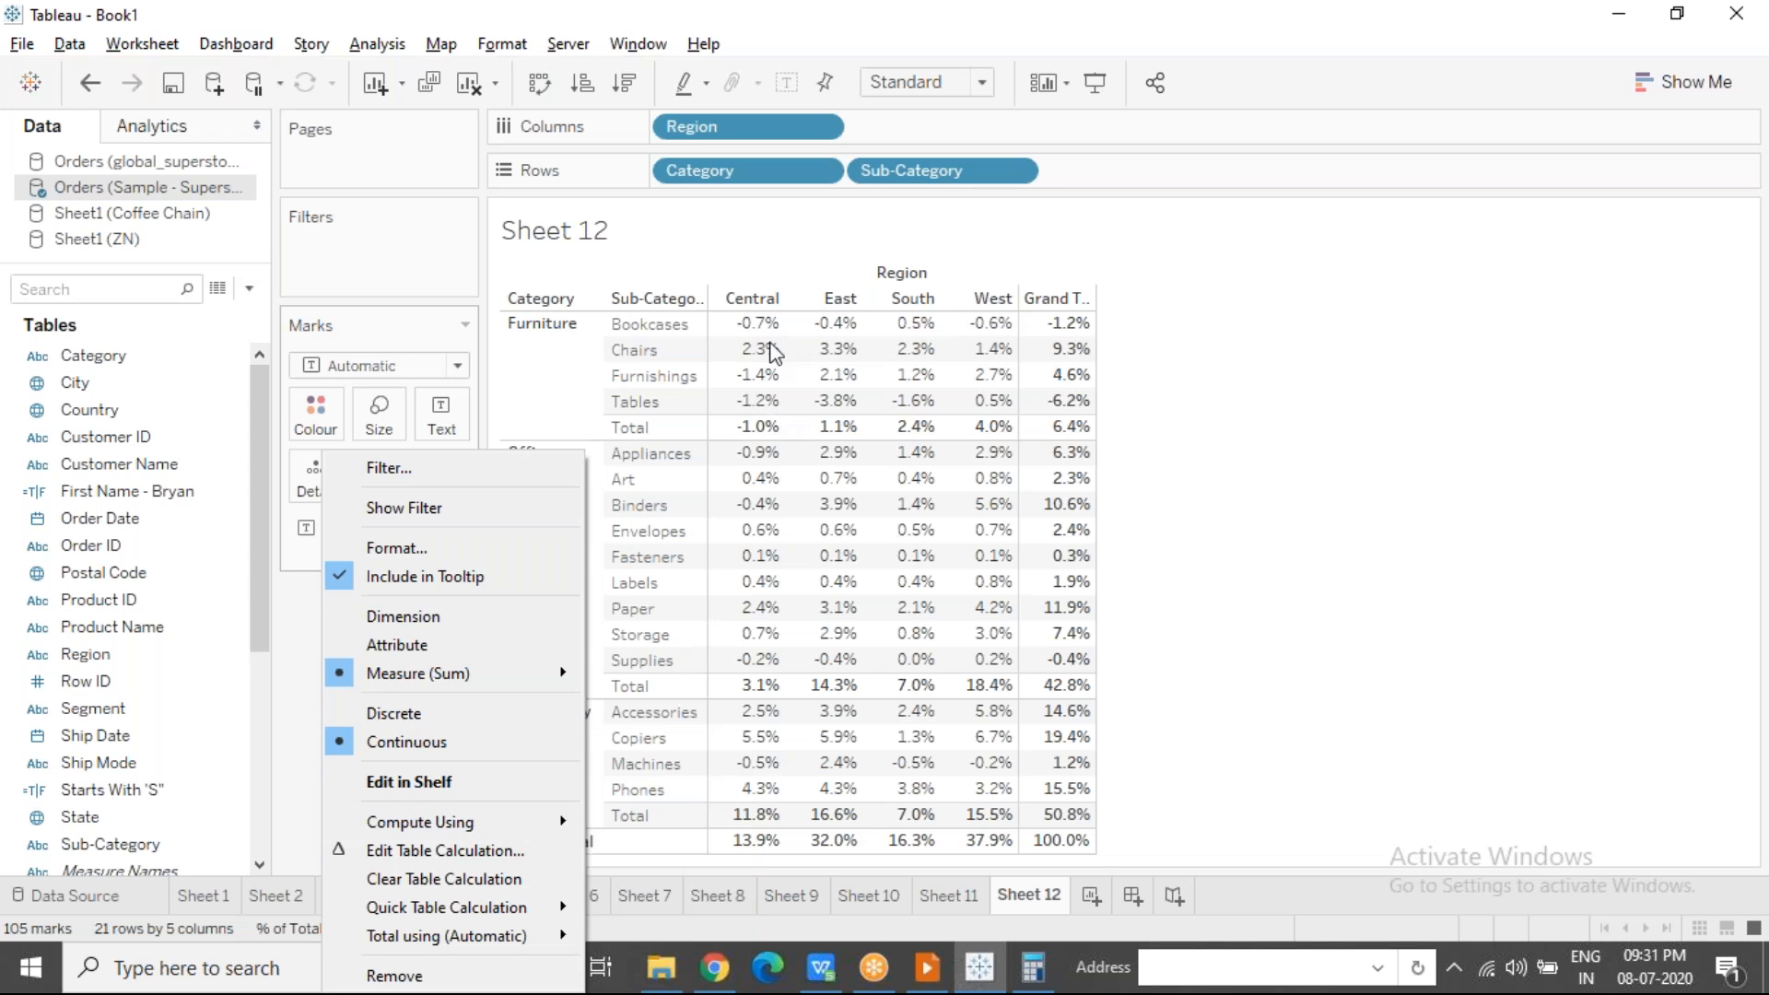
mouse_move(545, 822)
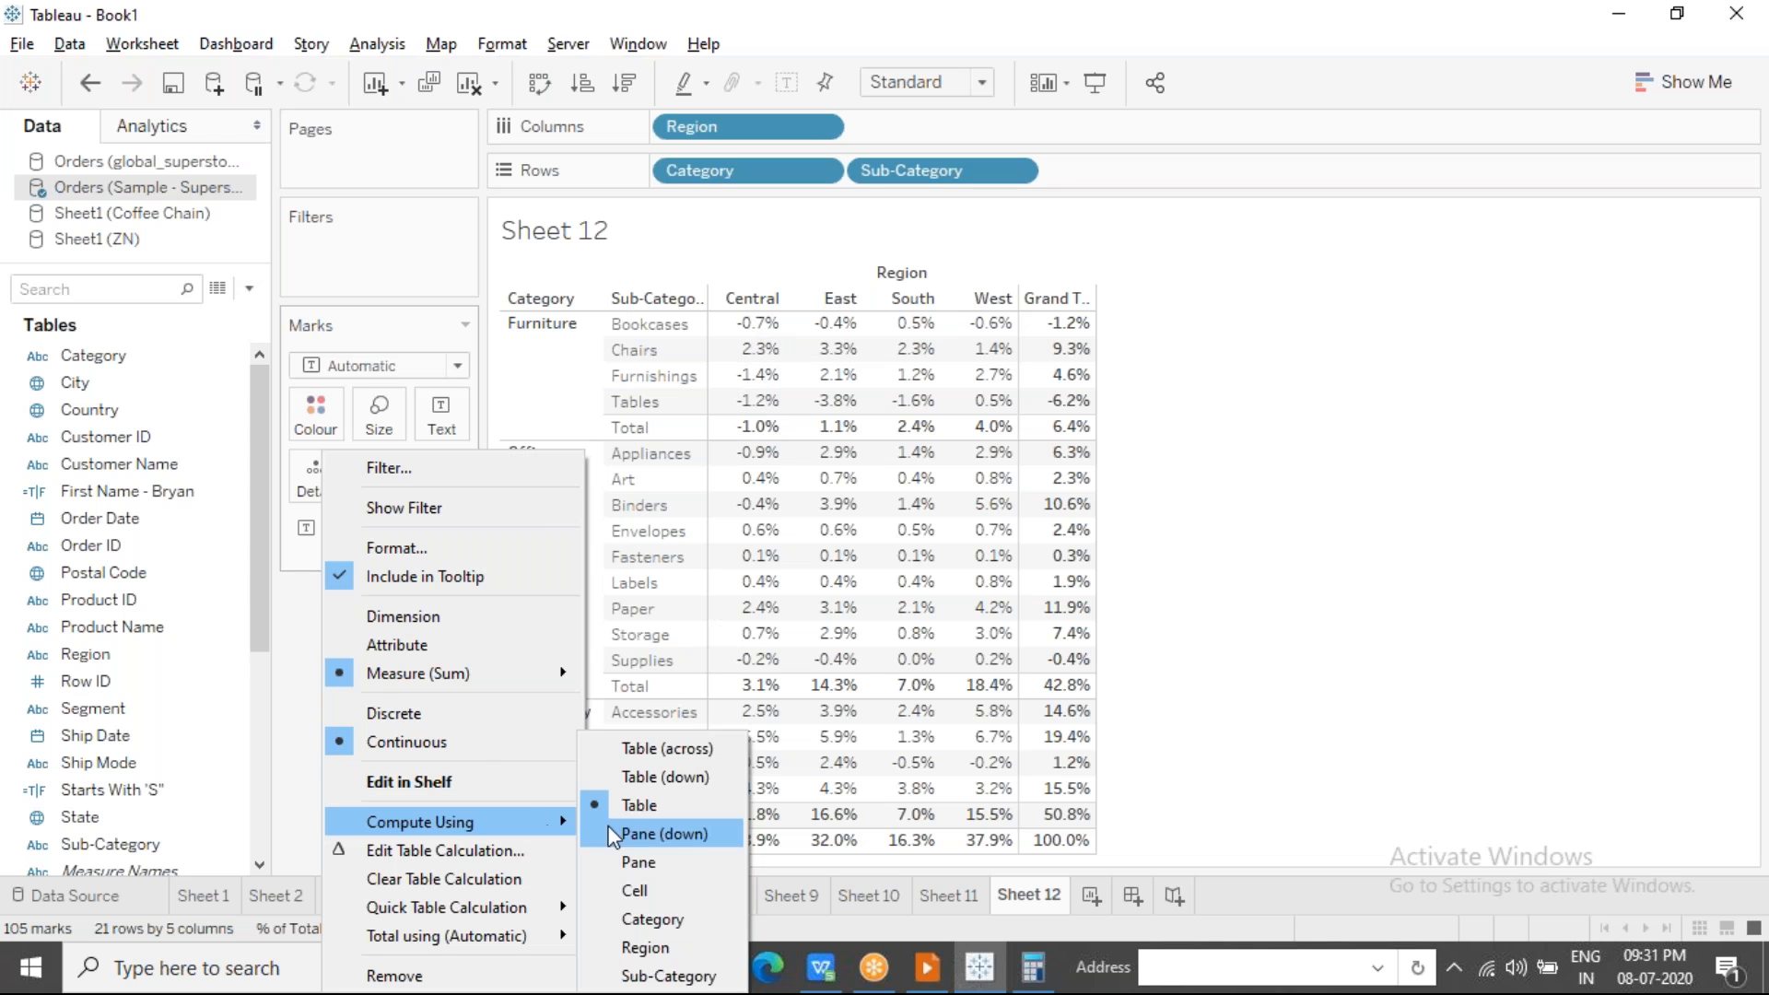
click(644, 835)
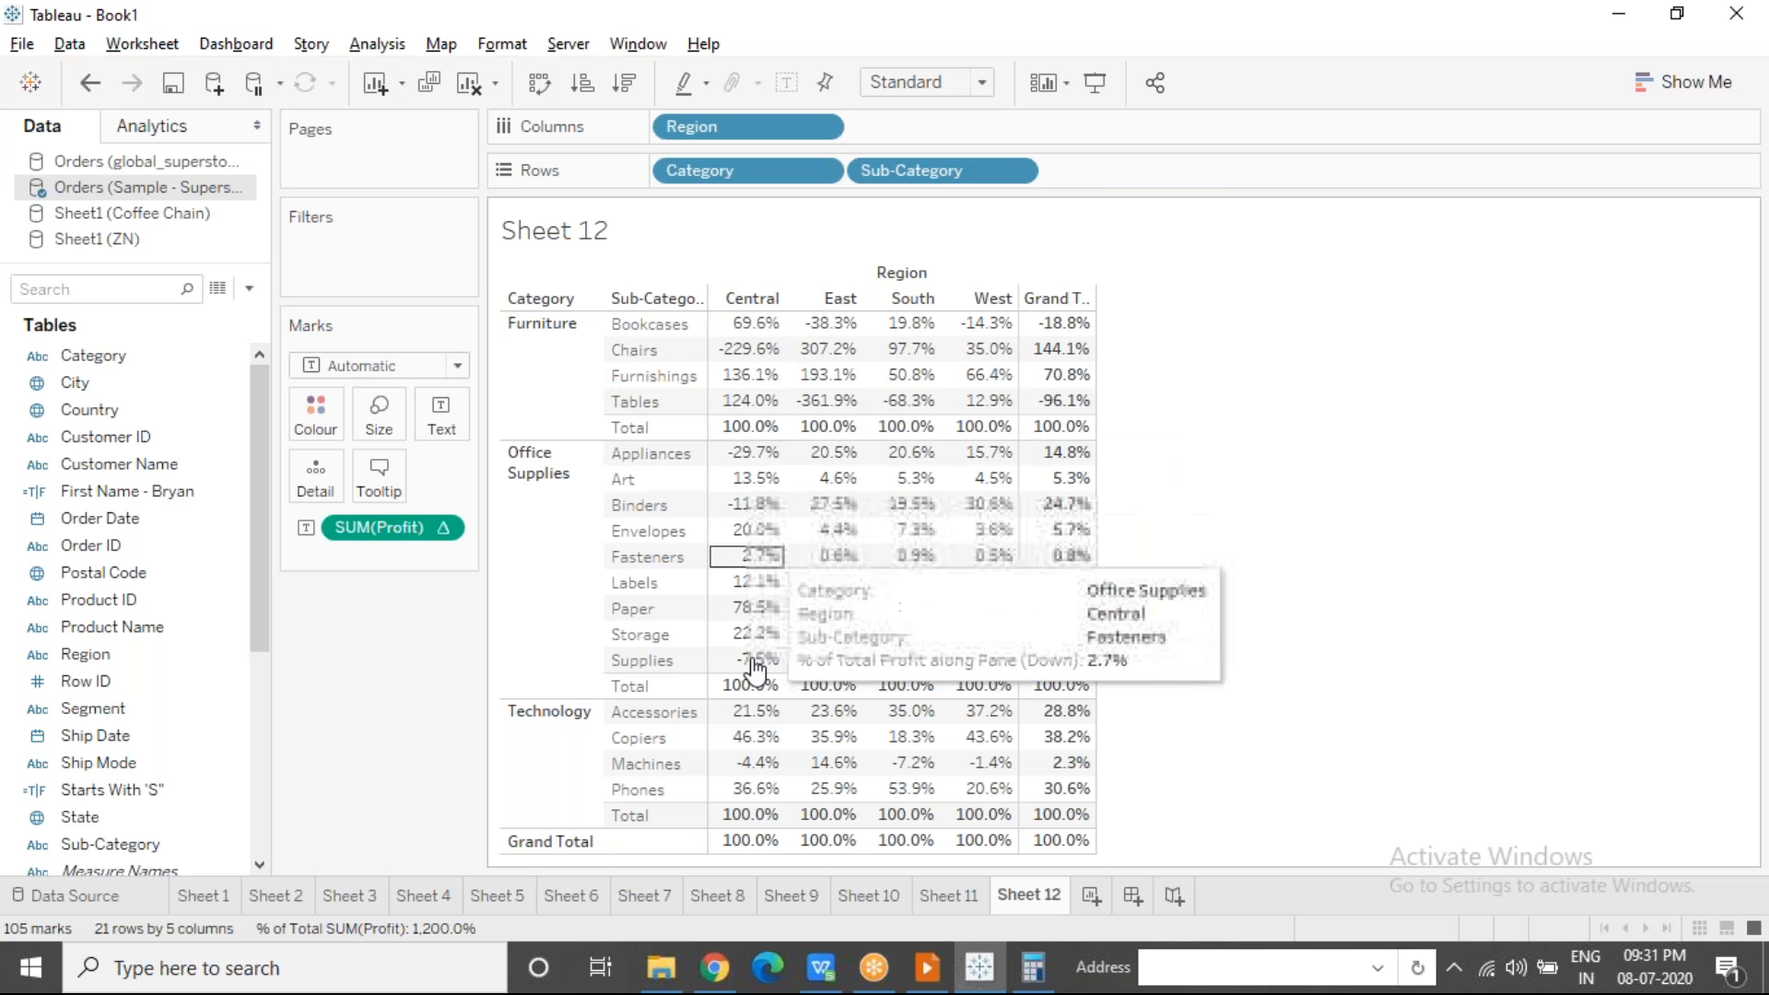
Step: Set the SUM(Profit) percent-of-total calculation to compute using Pane and highlight the Furniture pane
click(443, 532)
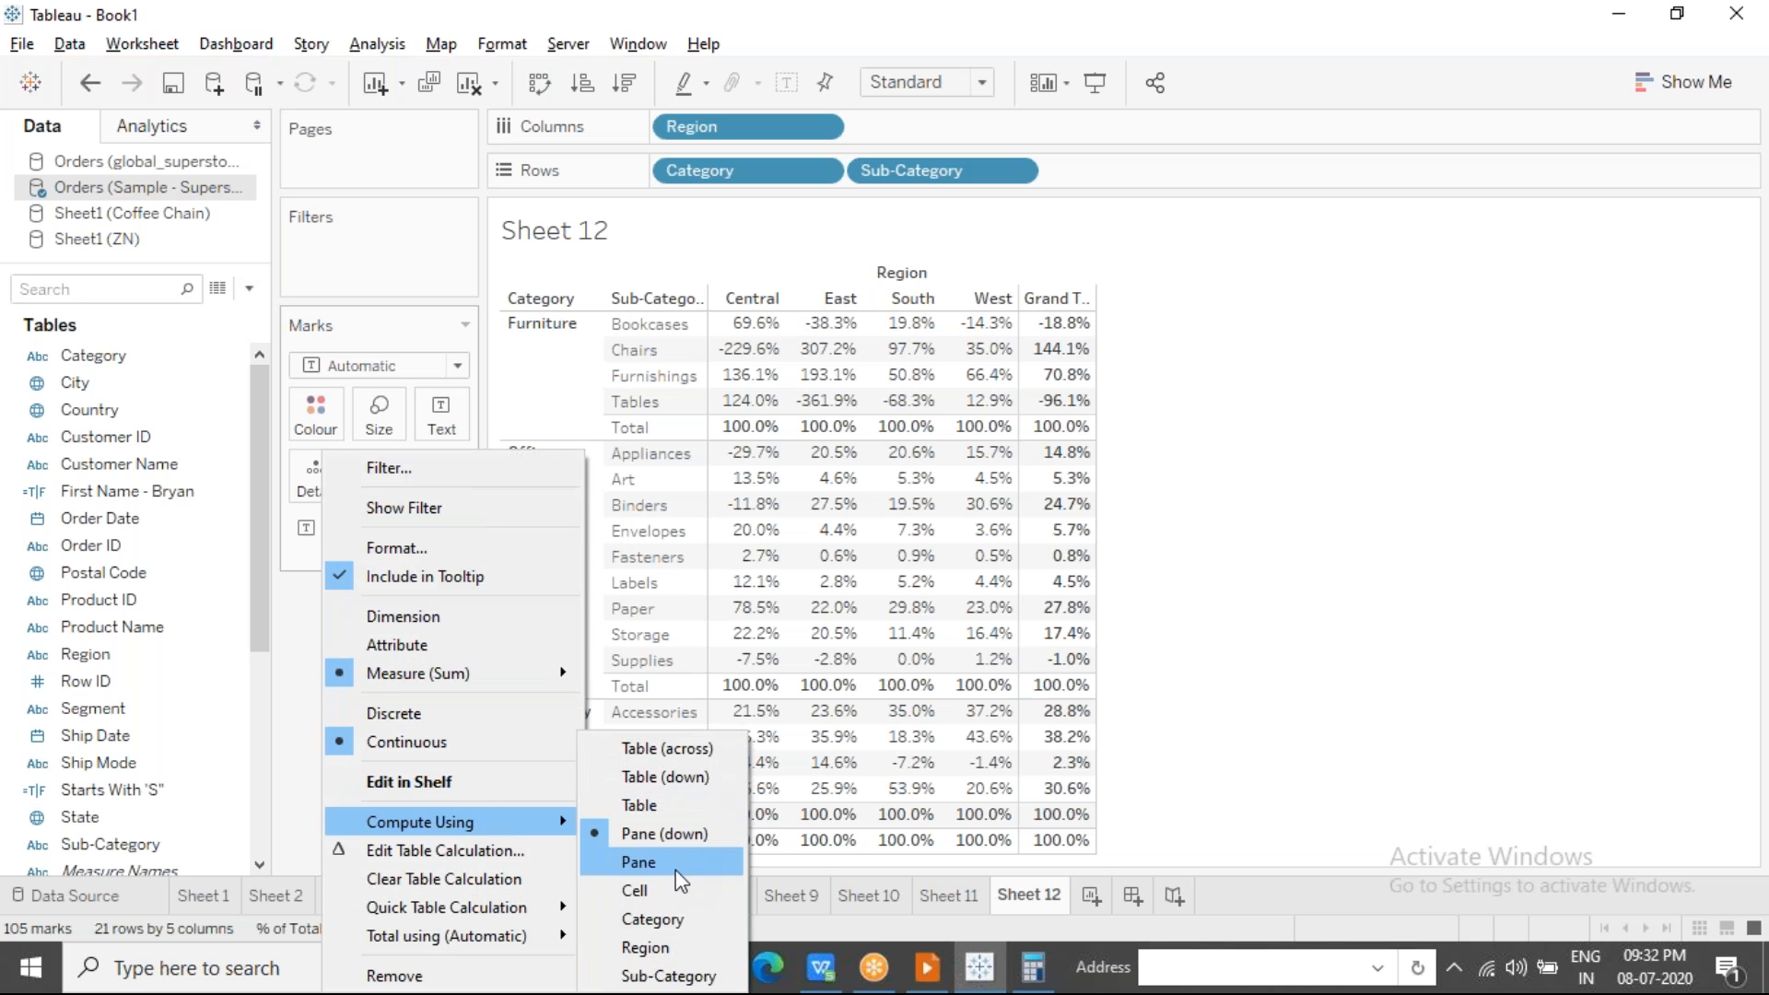
click(677, 871)
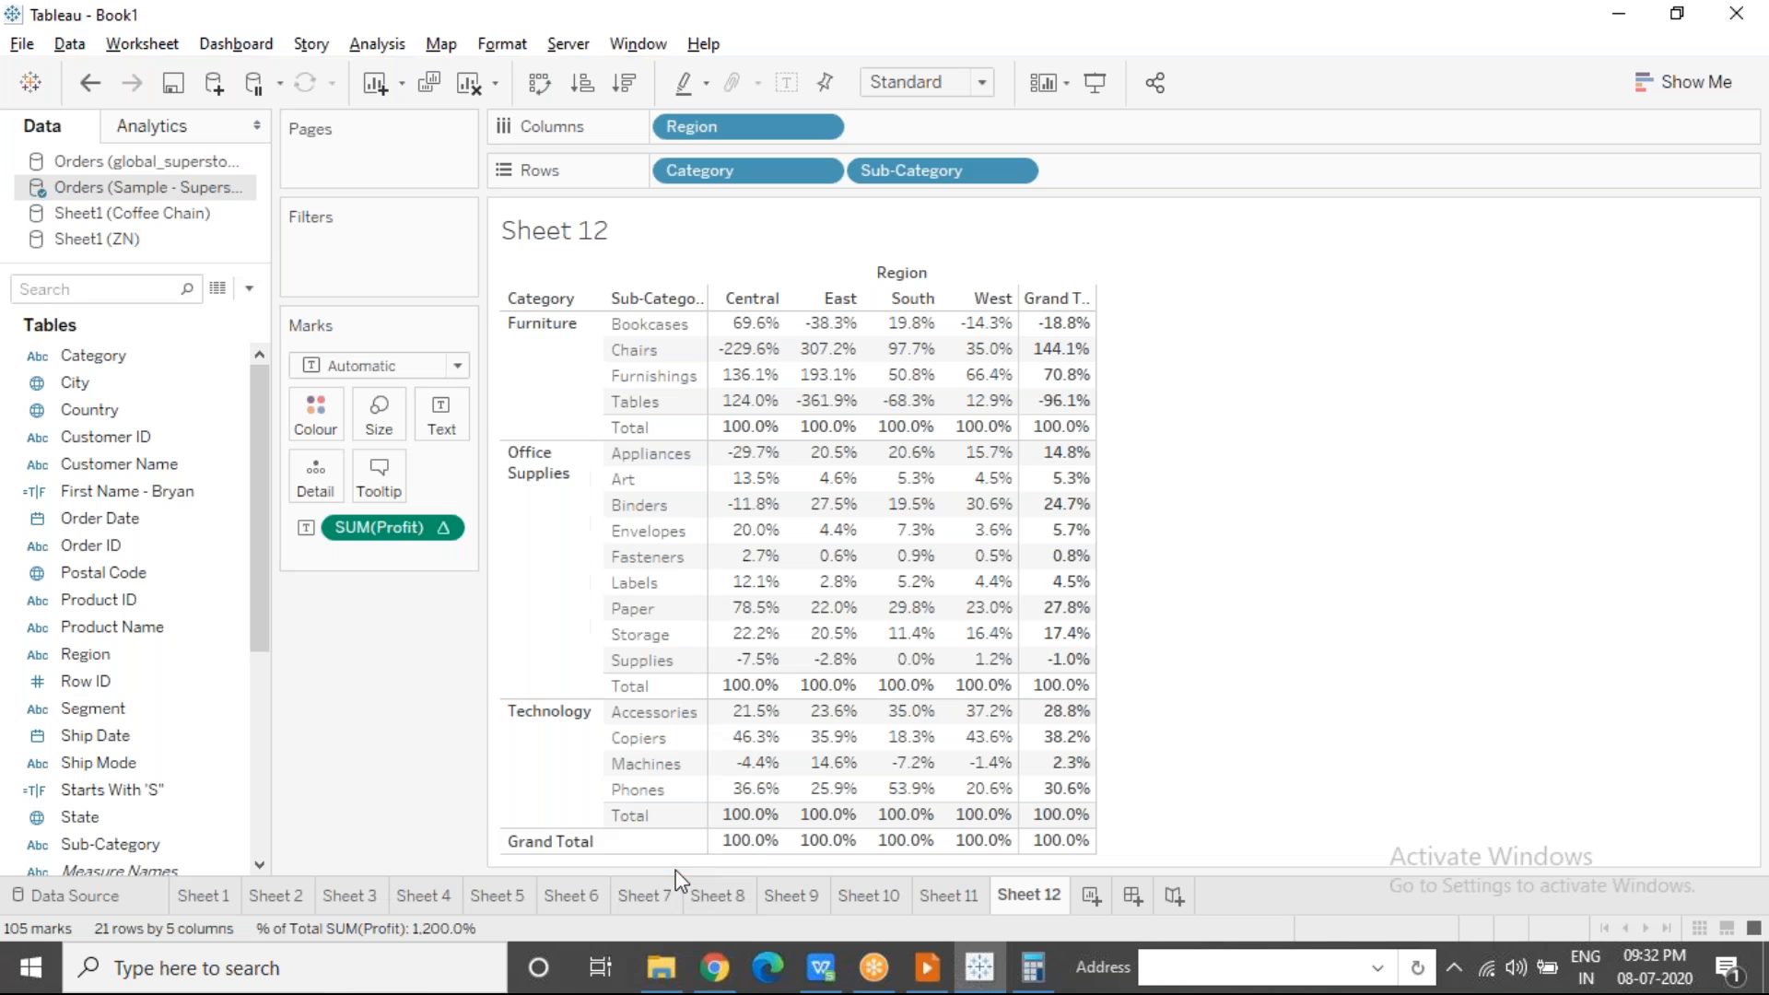
click(550, 356)
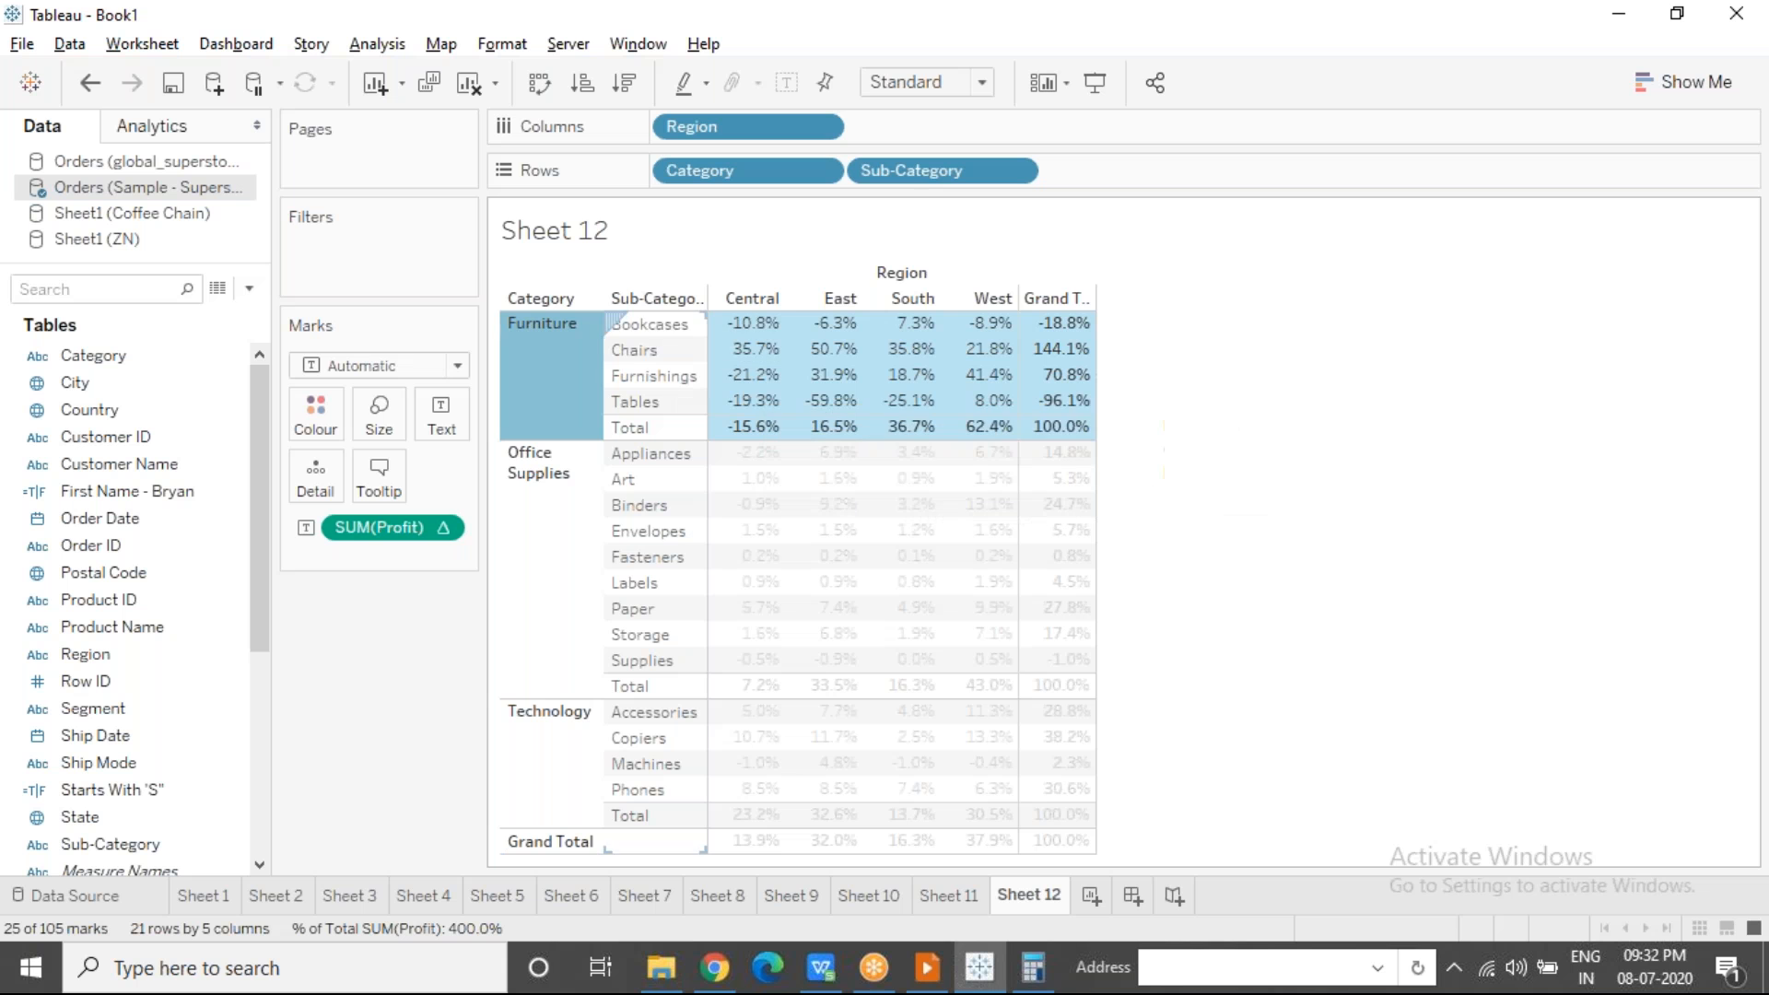
Step: Set the SUM(Profit) percent-of-total calculation to compute using Cell, and switch it to Category
right_click(447, 527)
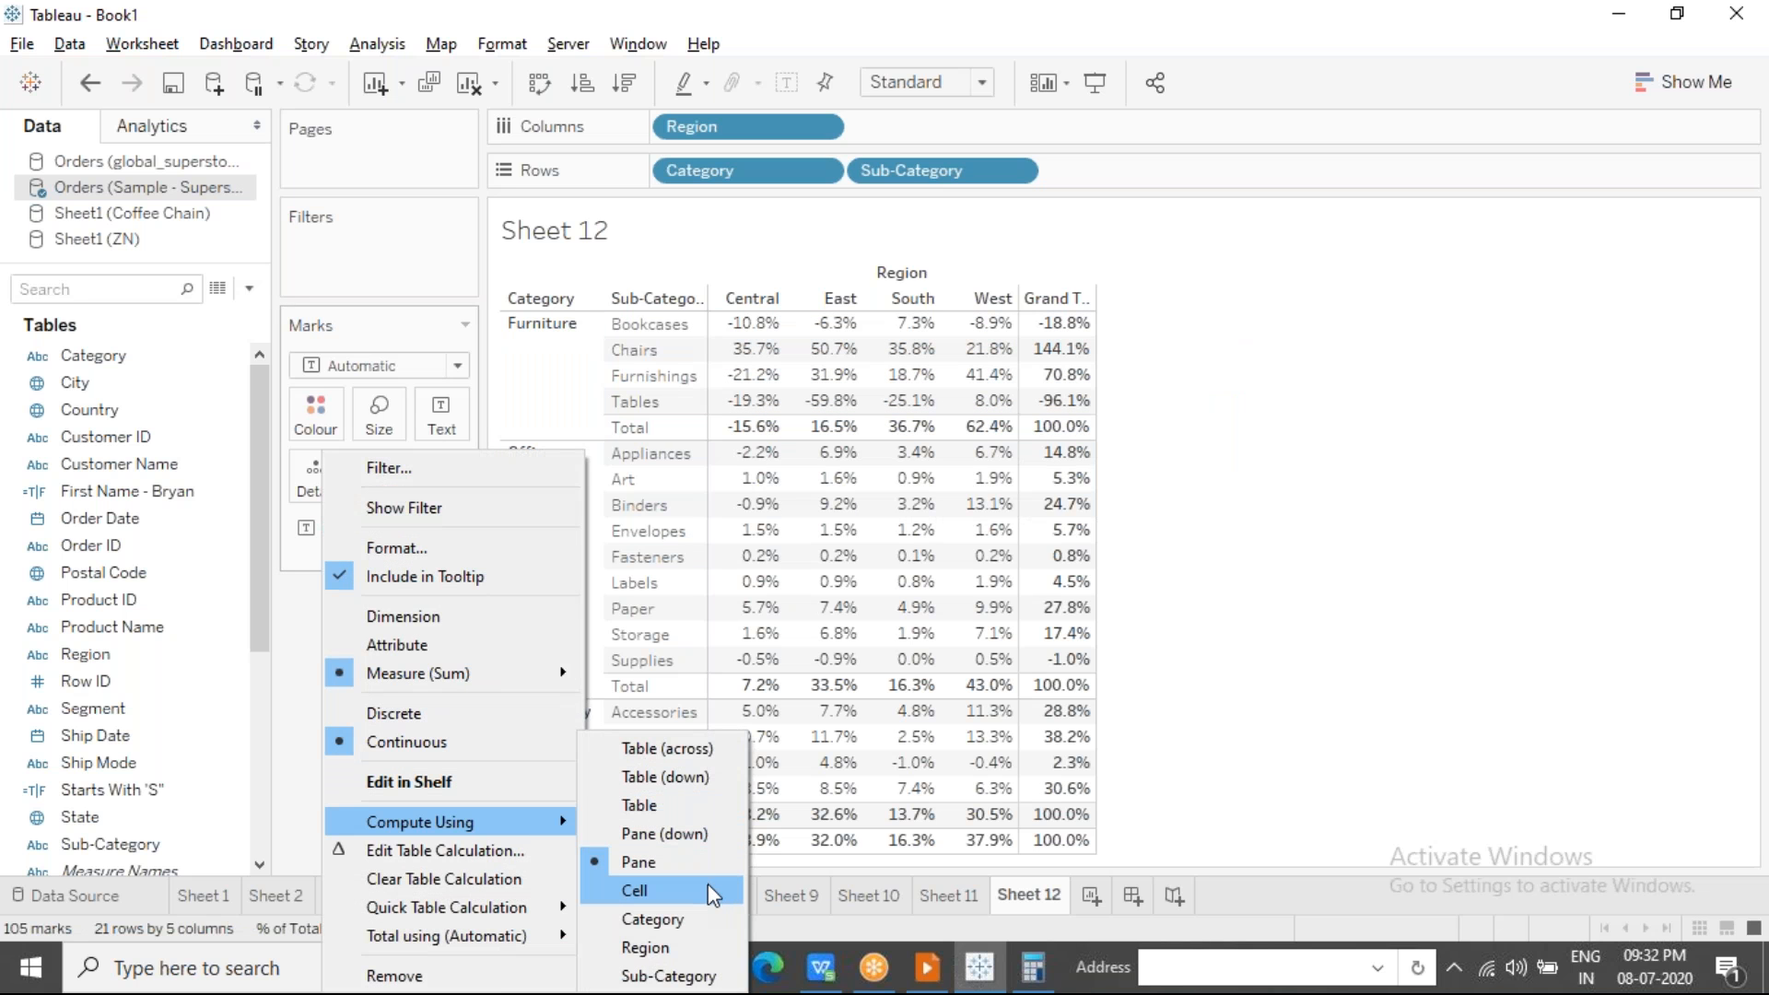
click(708, 883)
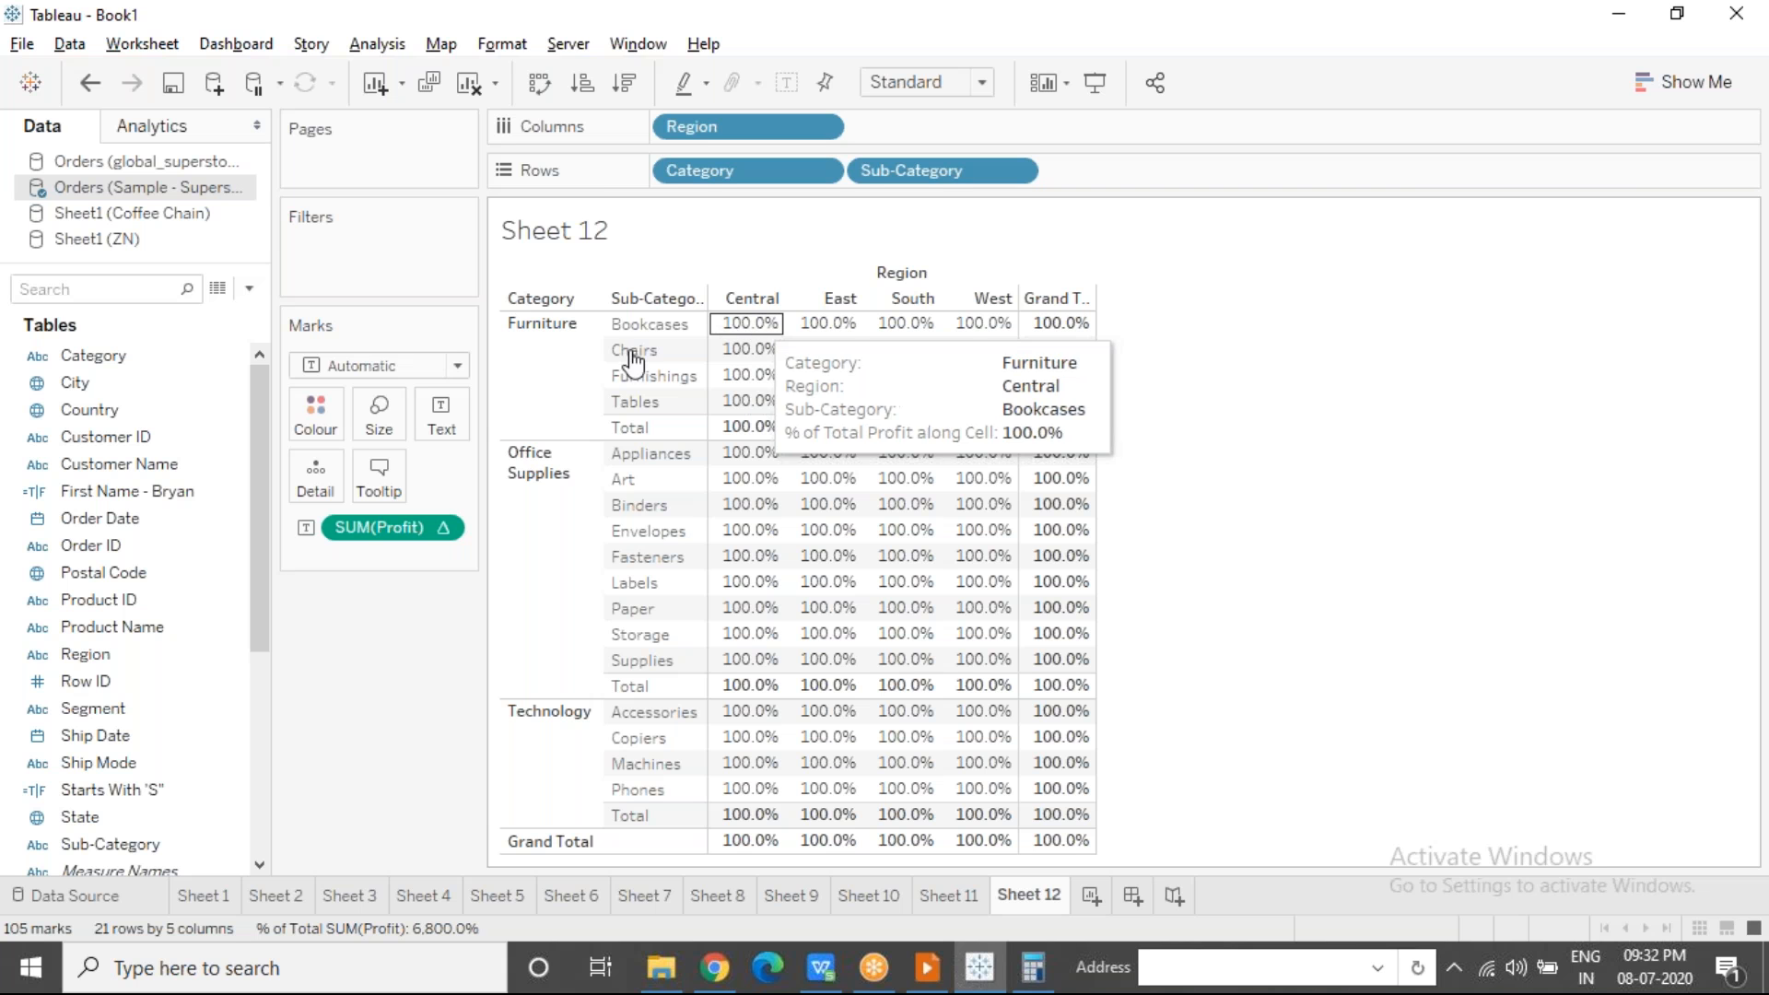
click(442, 529)
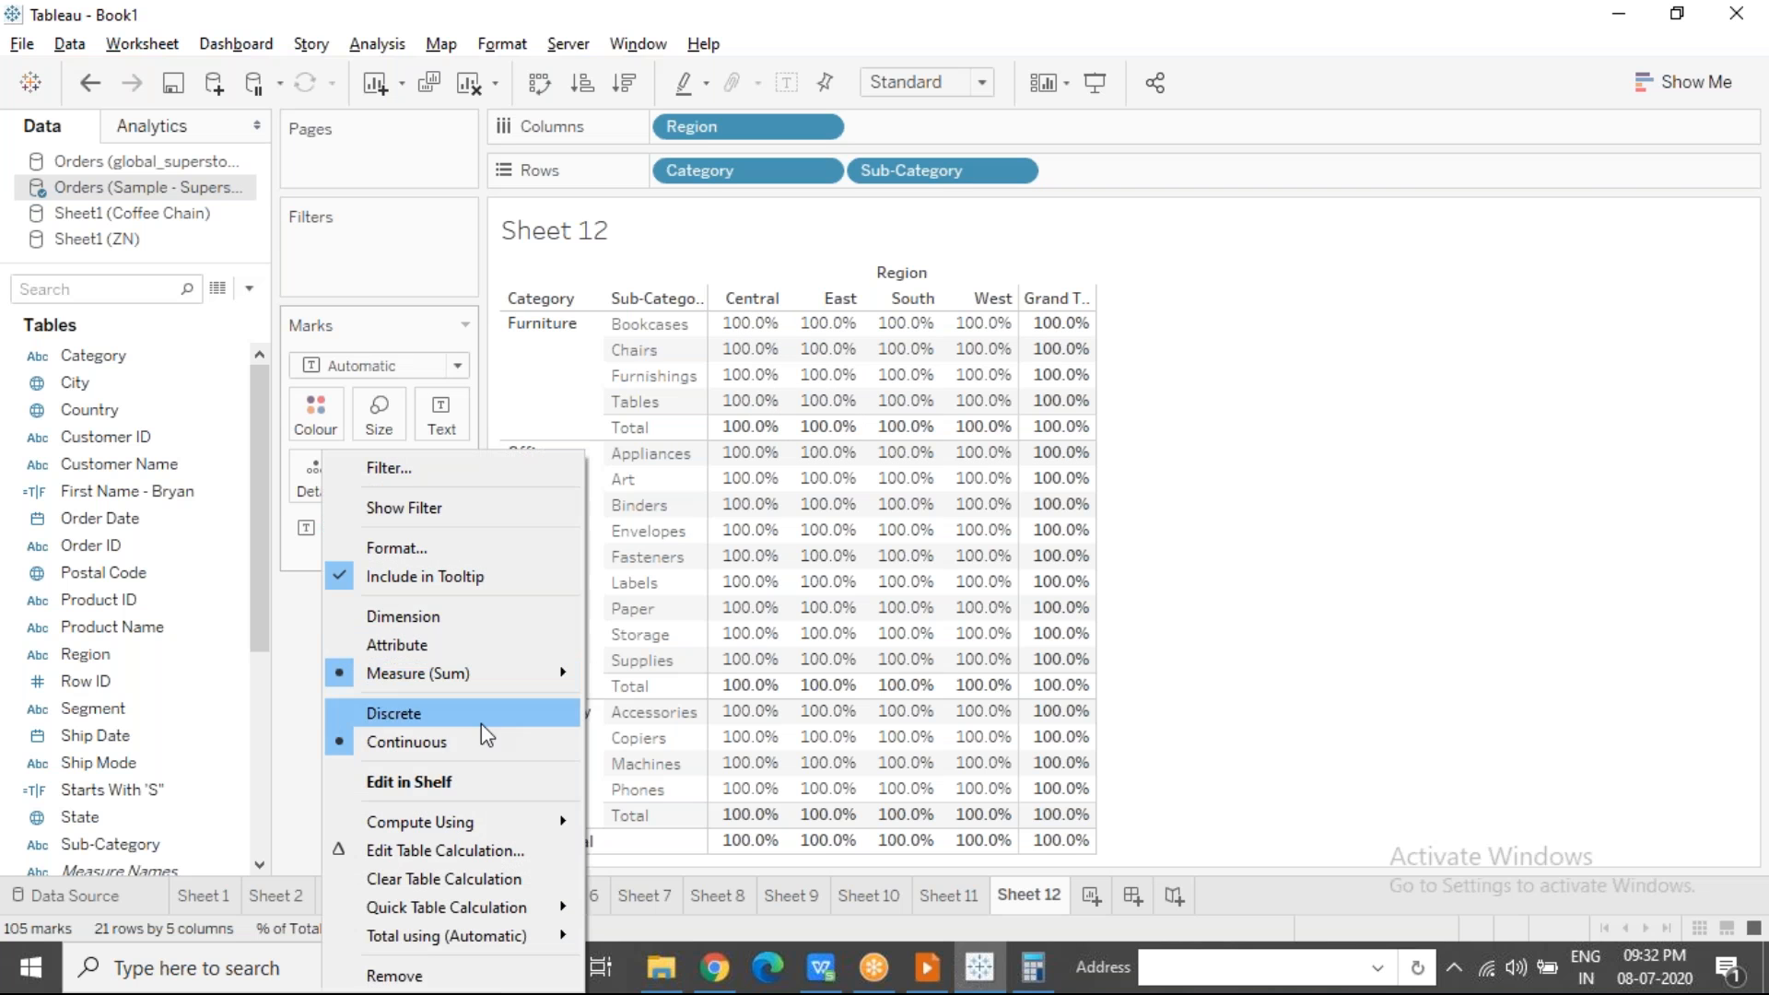
mouse_move(497, 821)
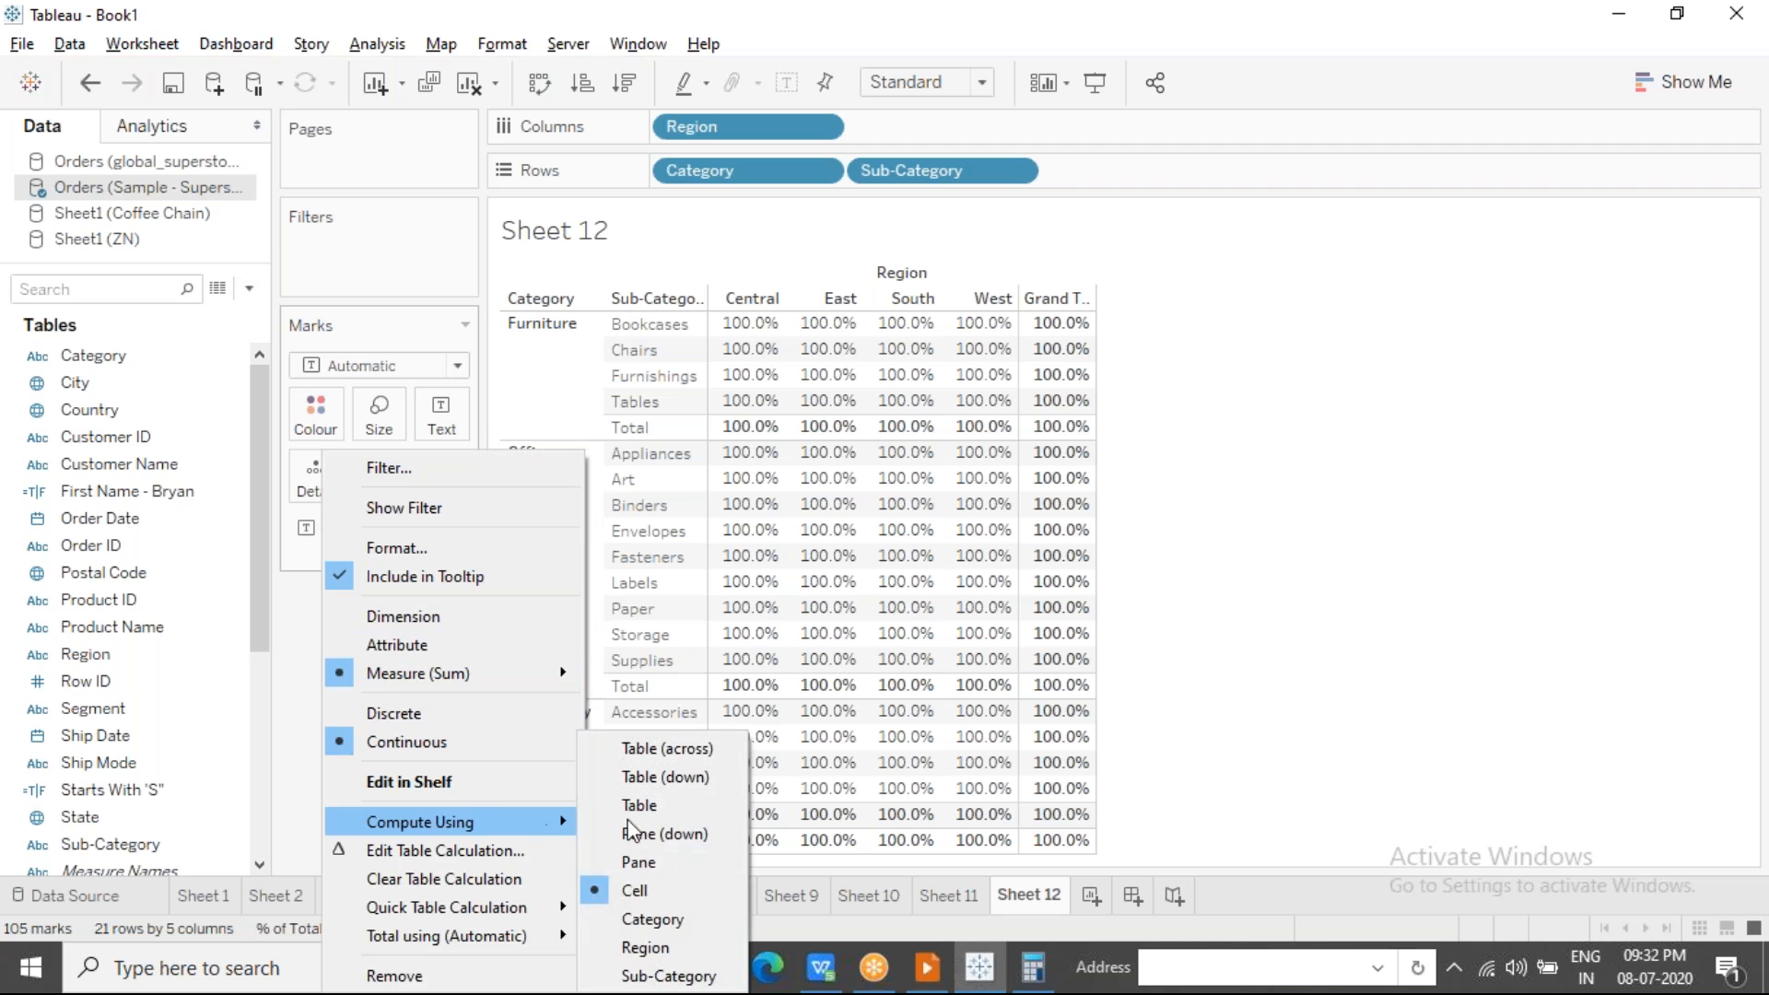
click(721, 921)
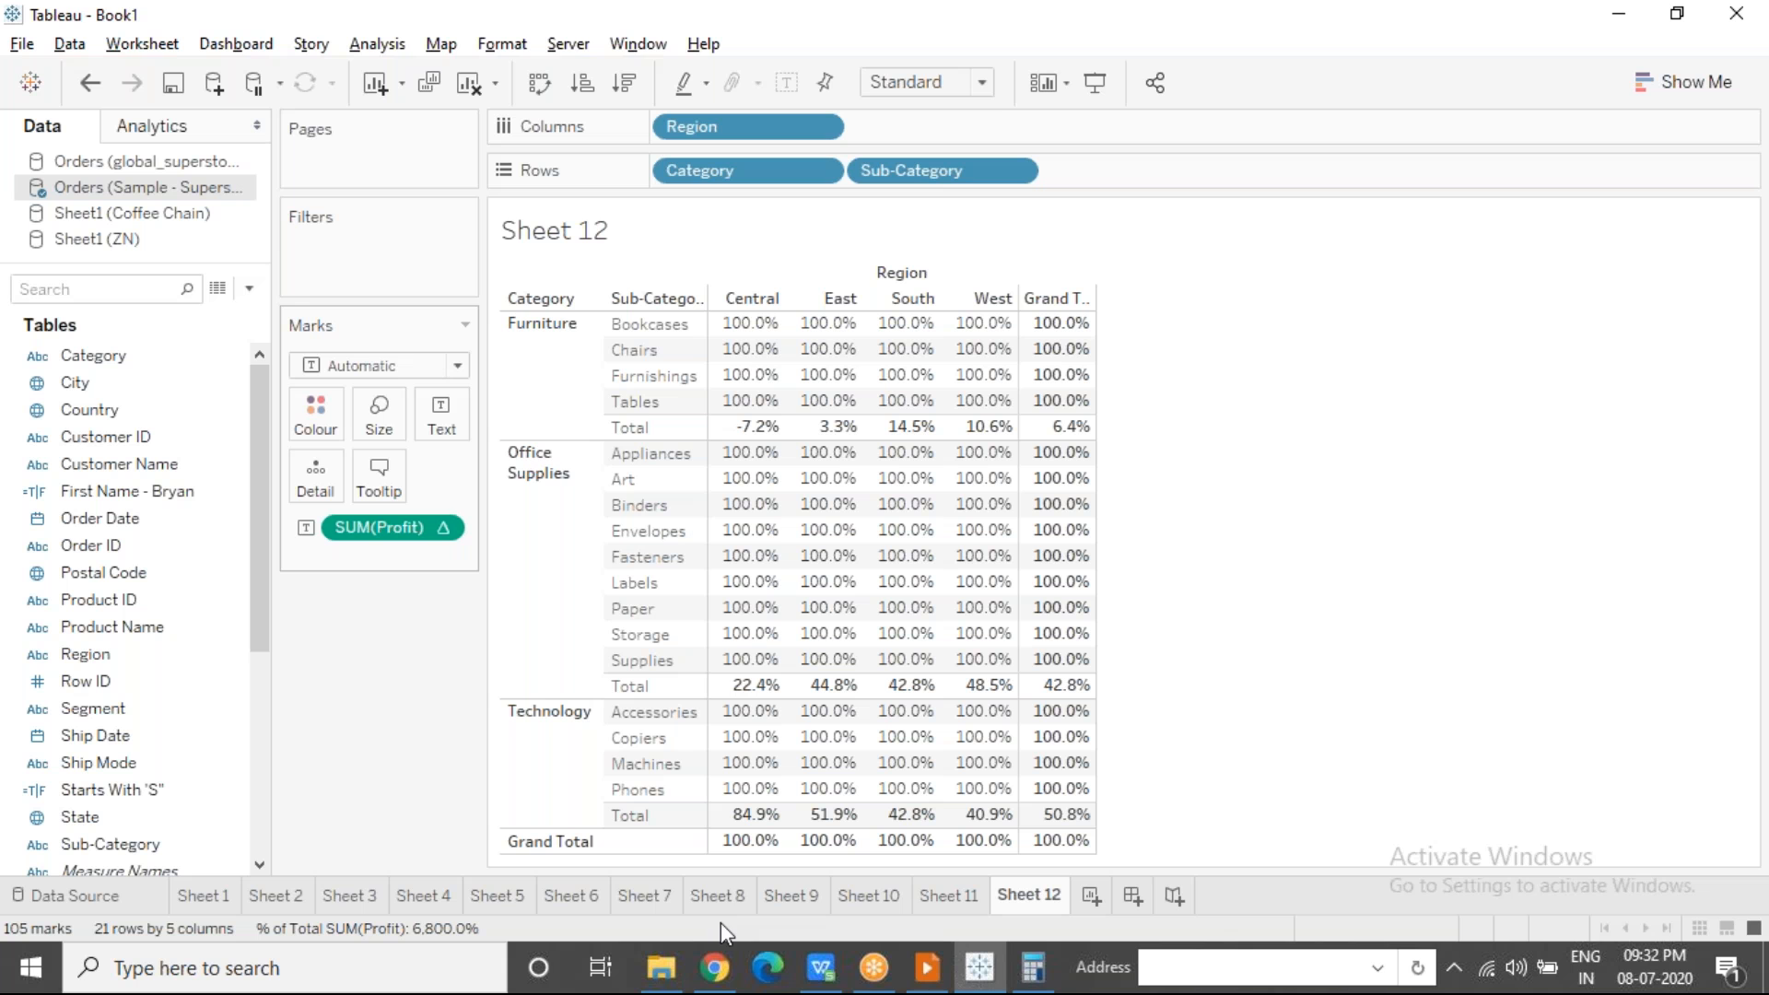
Step: Set the SUM(Profit) percent-of-total calculation to compute using Table (across)
click(451, 528)
mouse_move(506, 821)
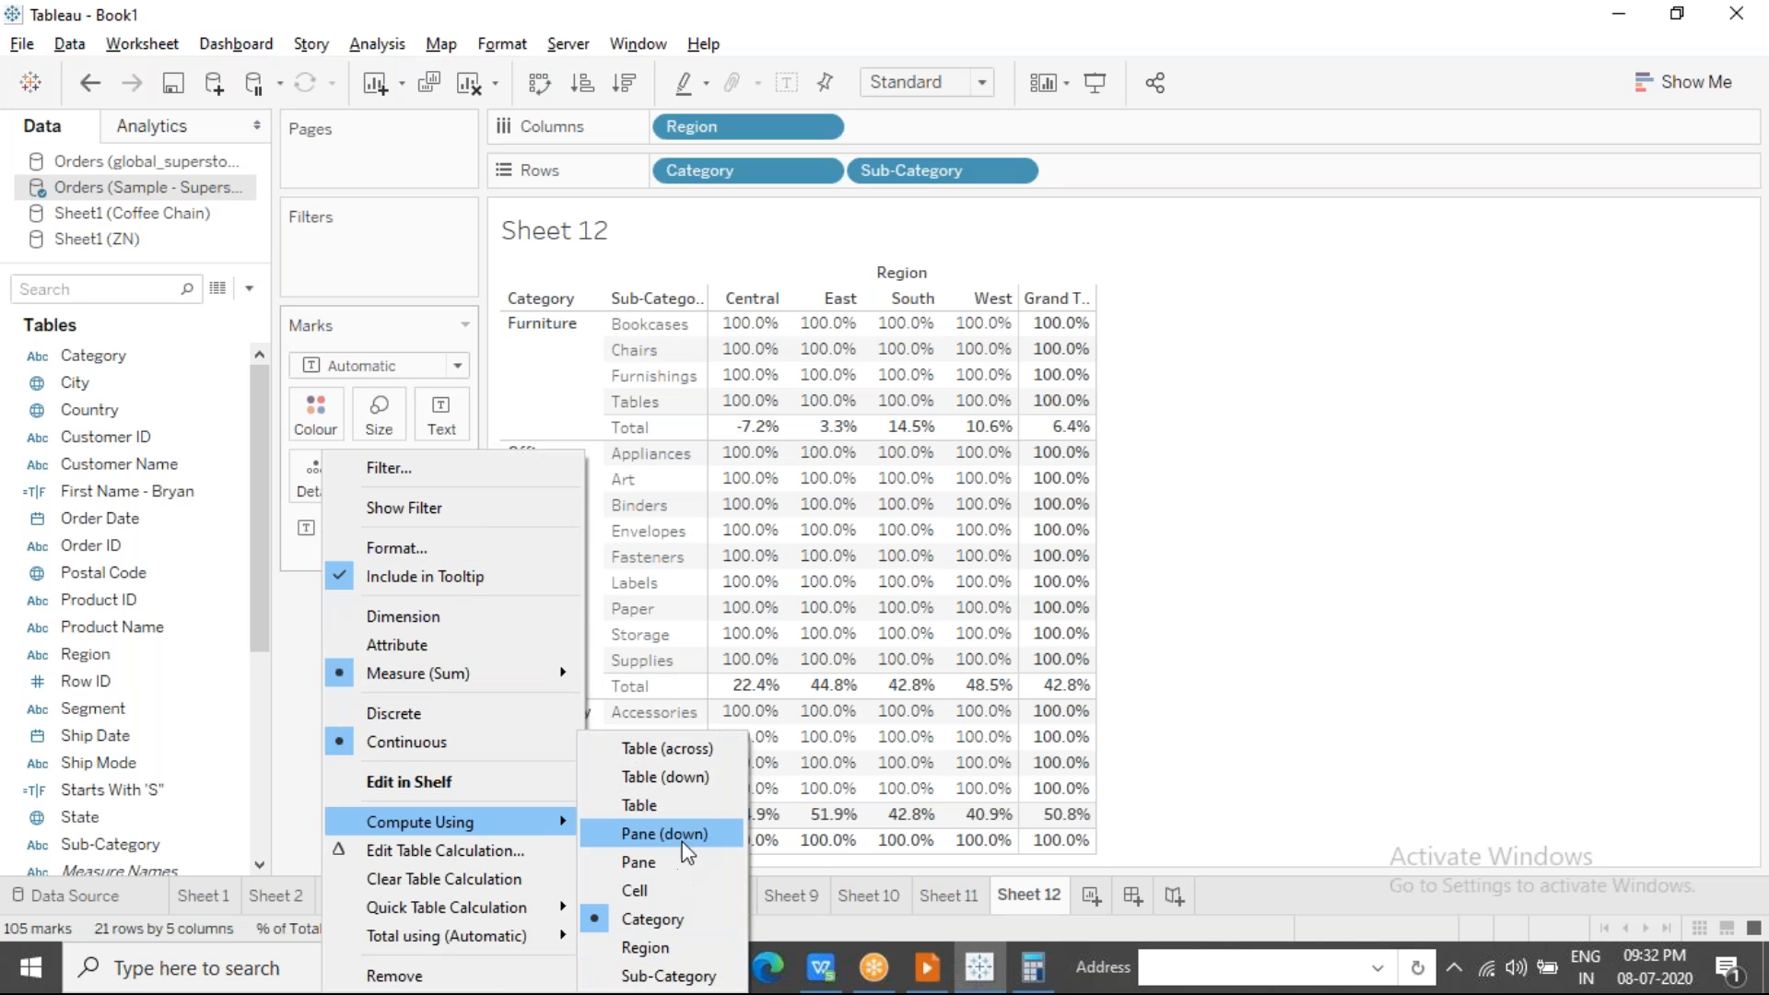
click(689, 753)
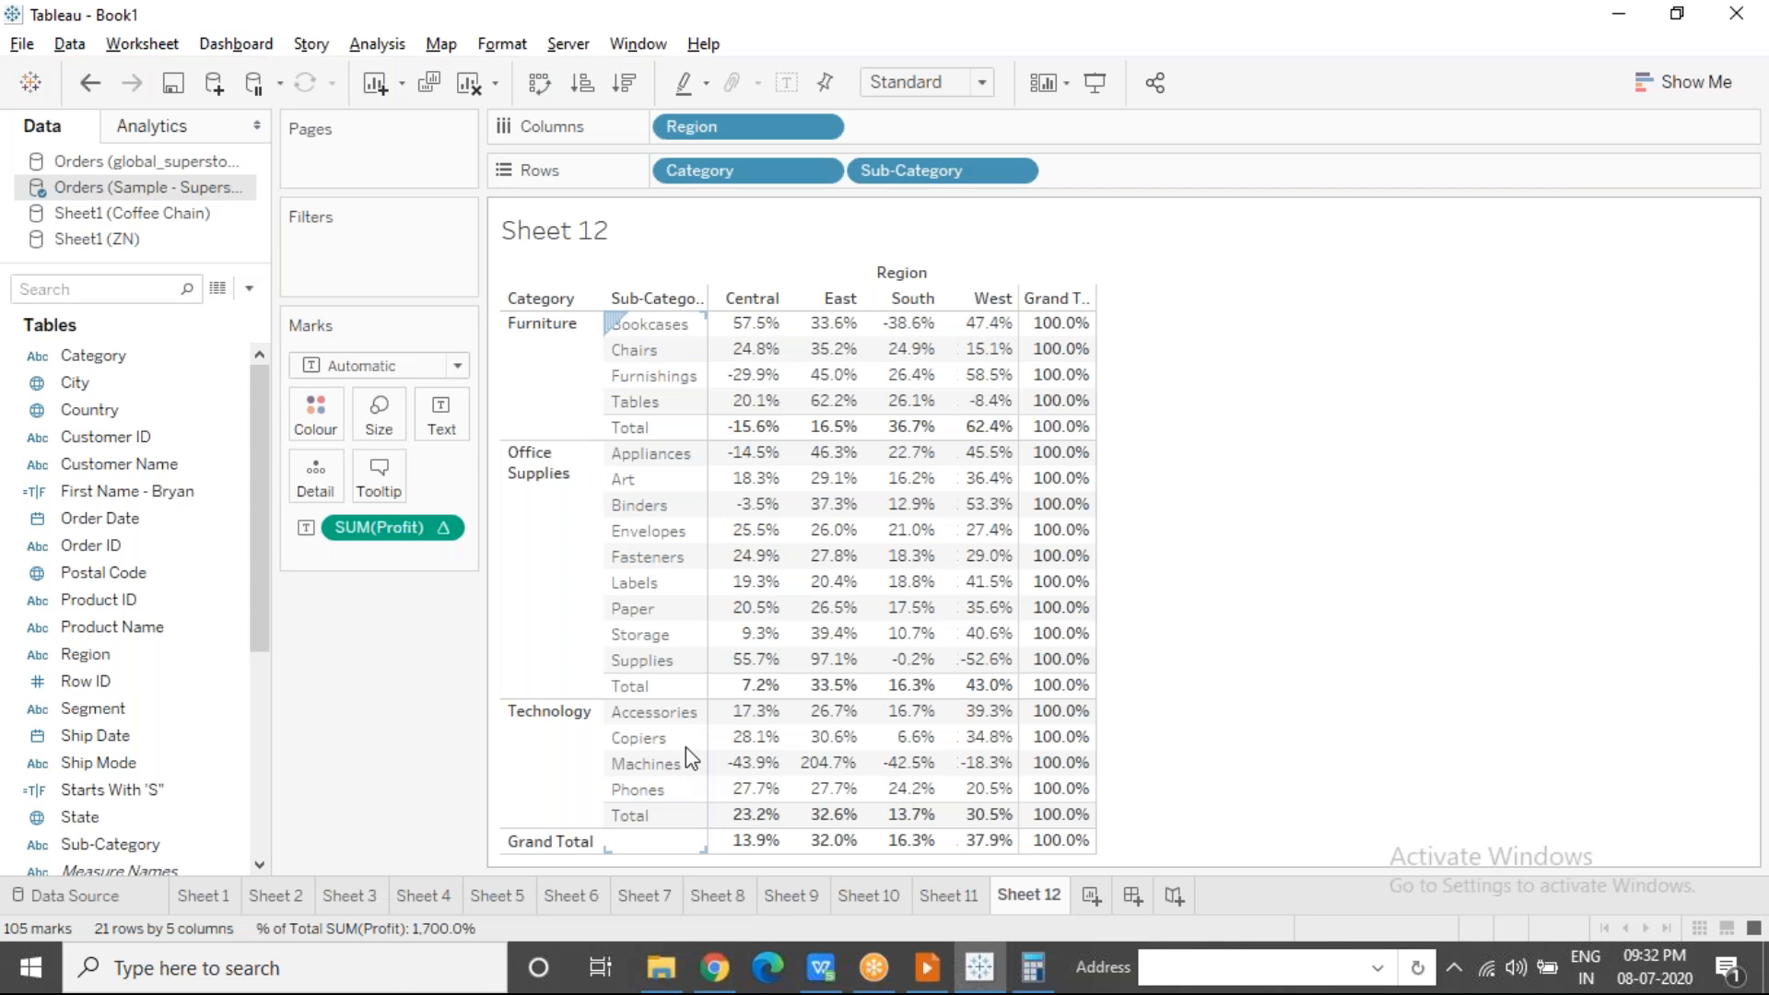
Step: Set the SUM(Profit) percent-of-total calculation to compute using Category and highlight the Furniture rows
click(452, 527)
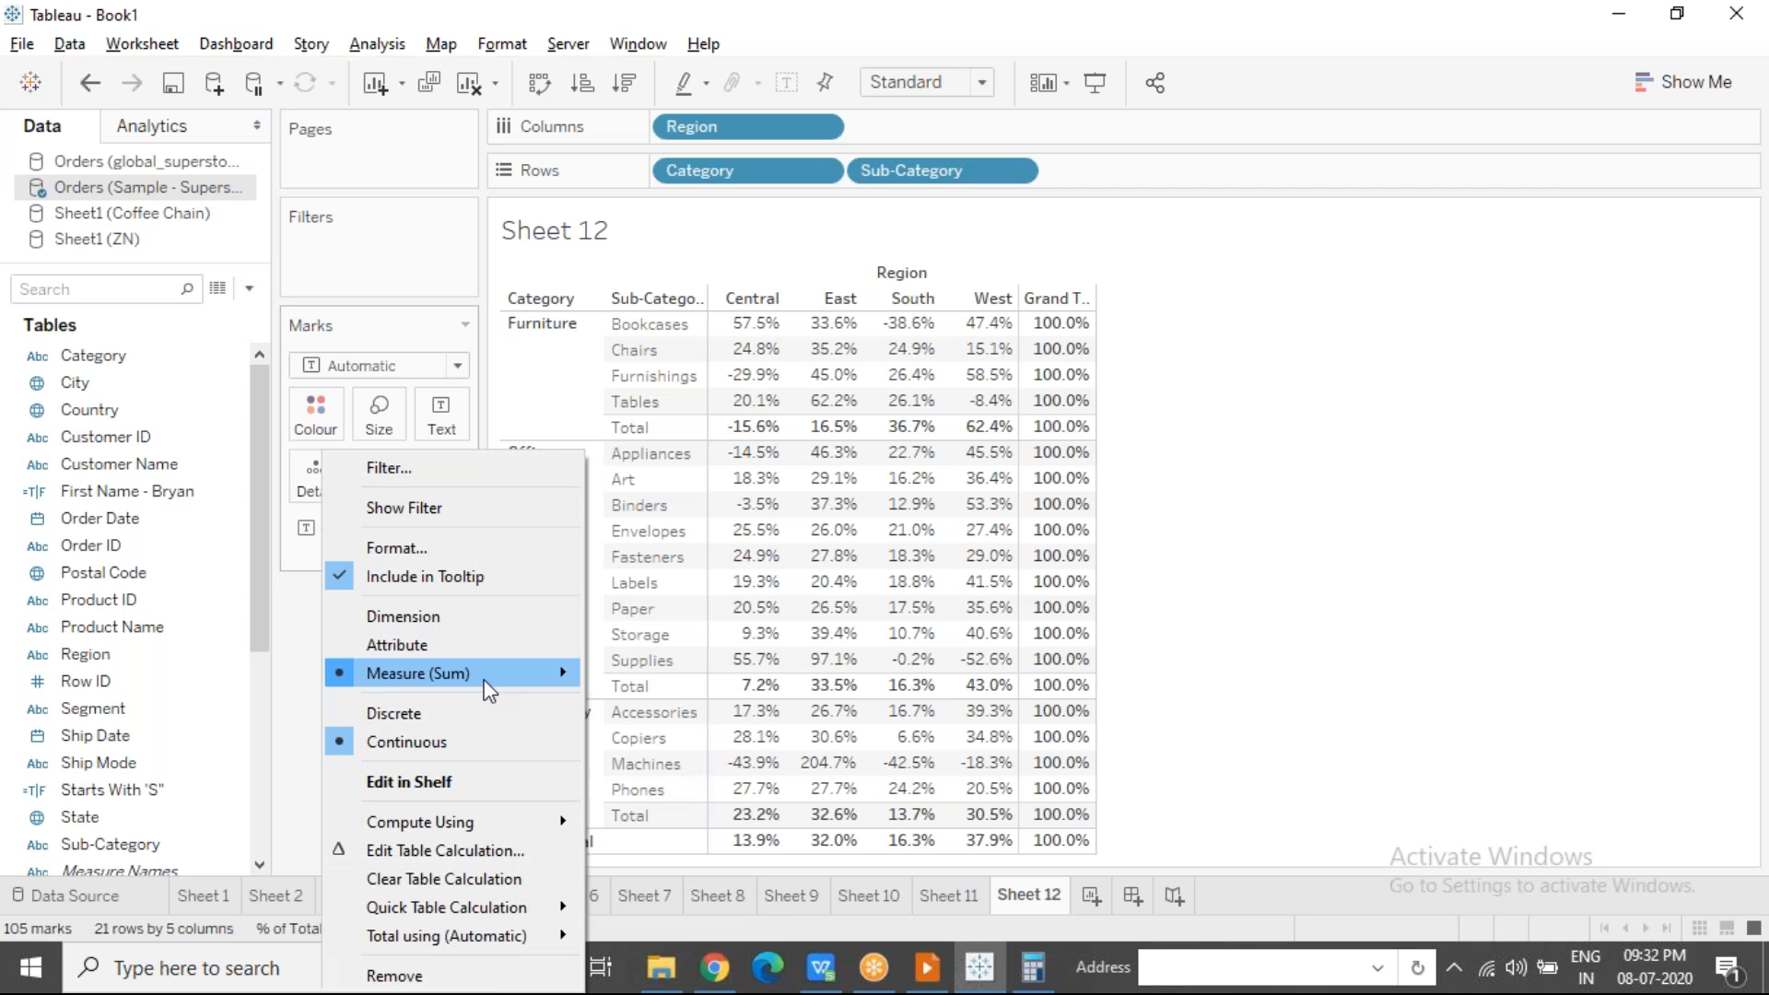
mouse_move(567, 822)
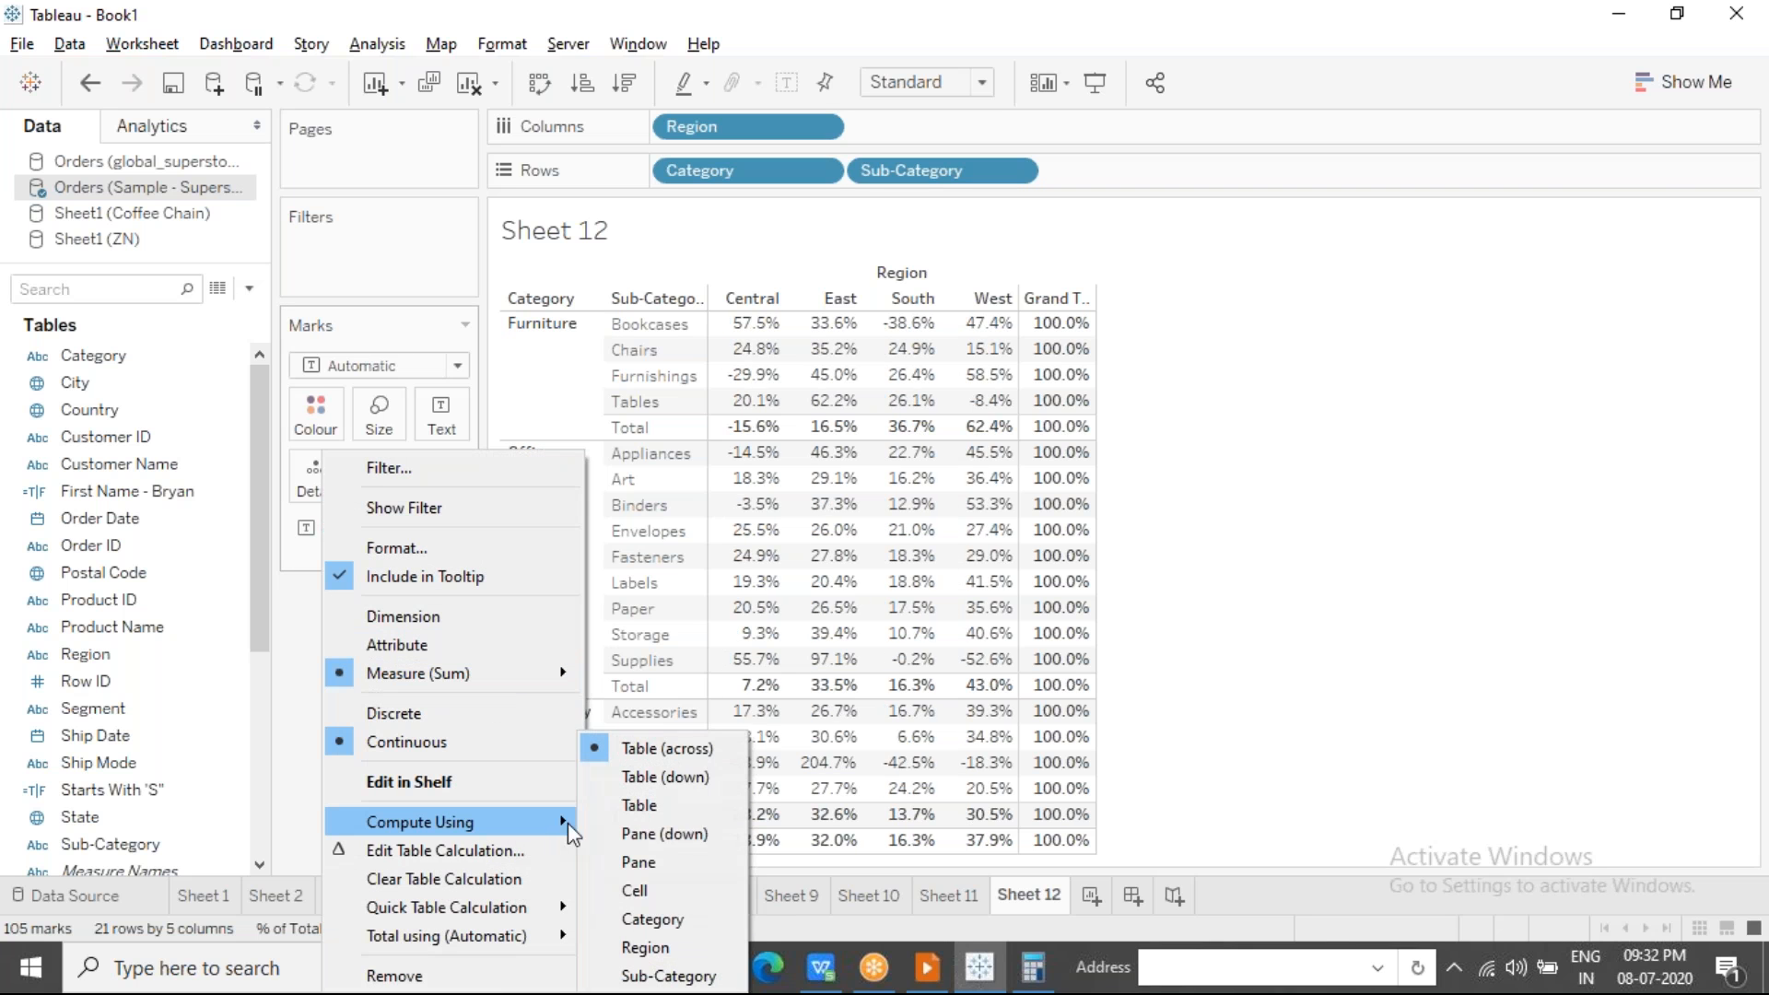
click(644, 915)
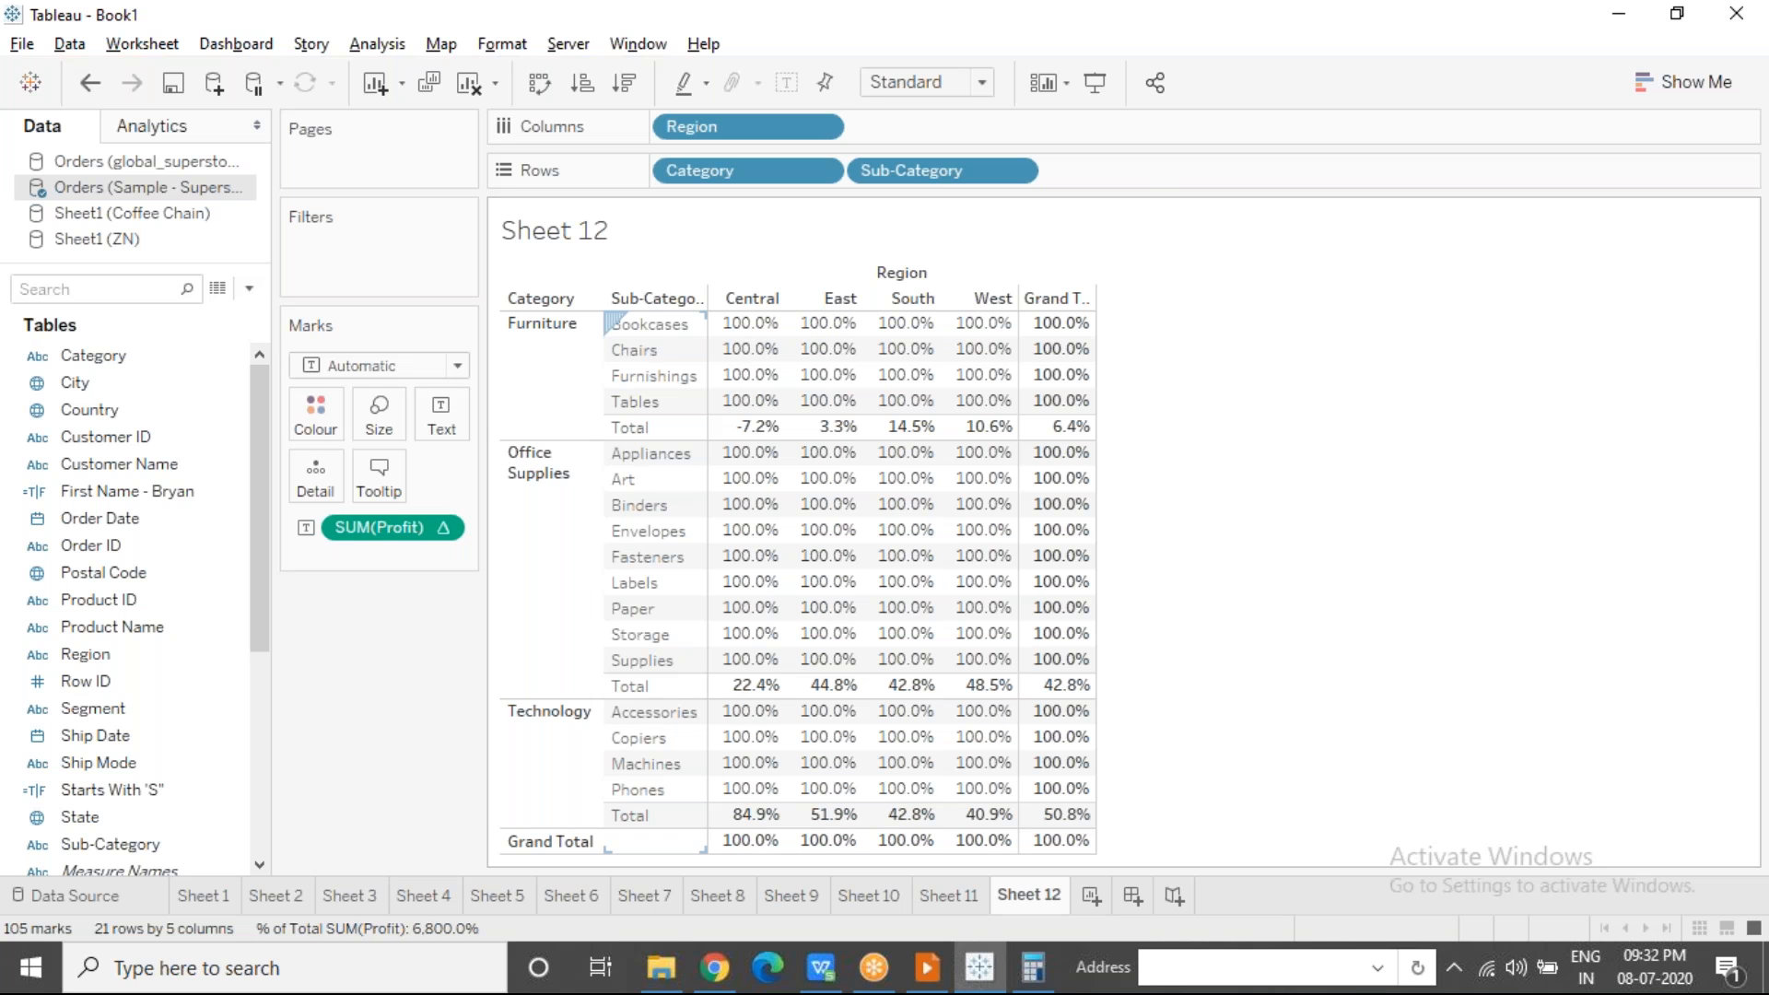
click(571, 371)
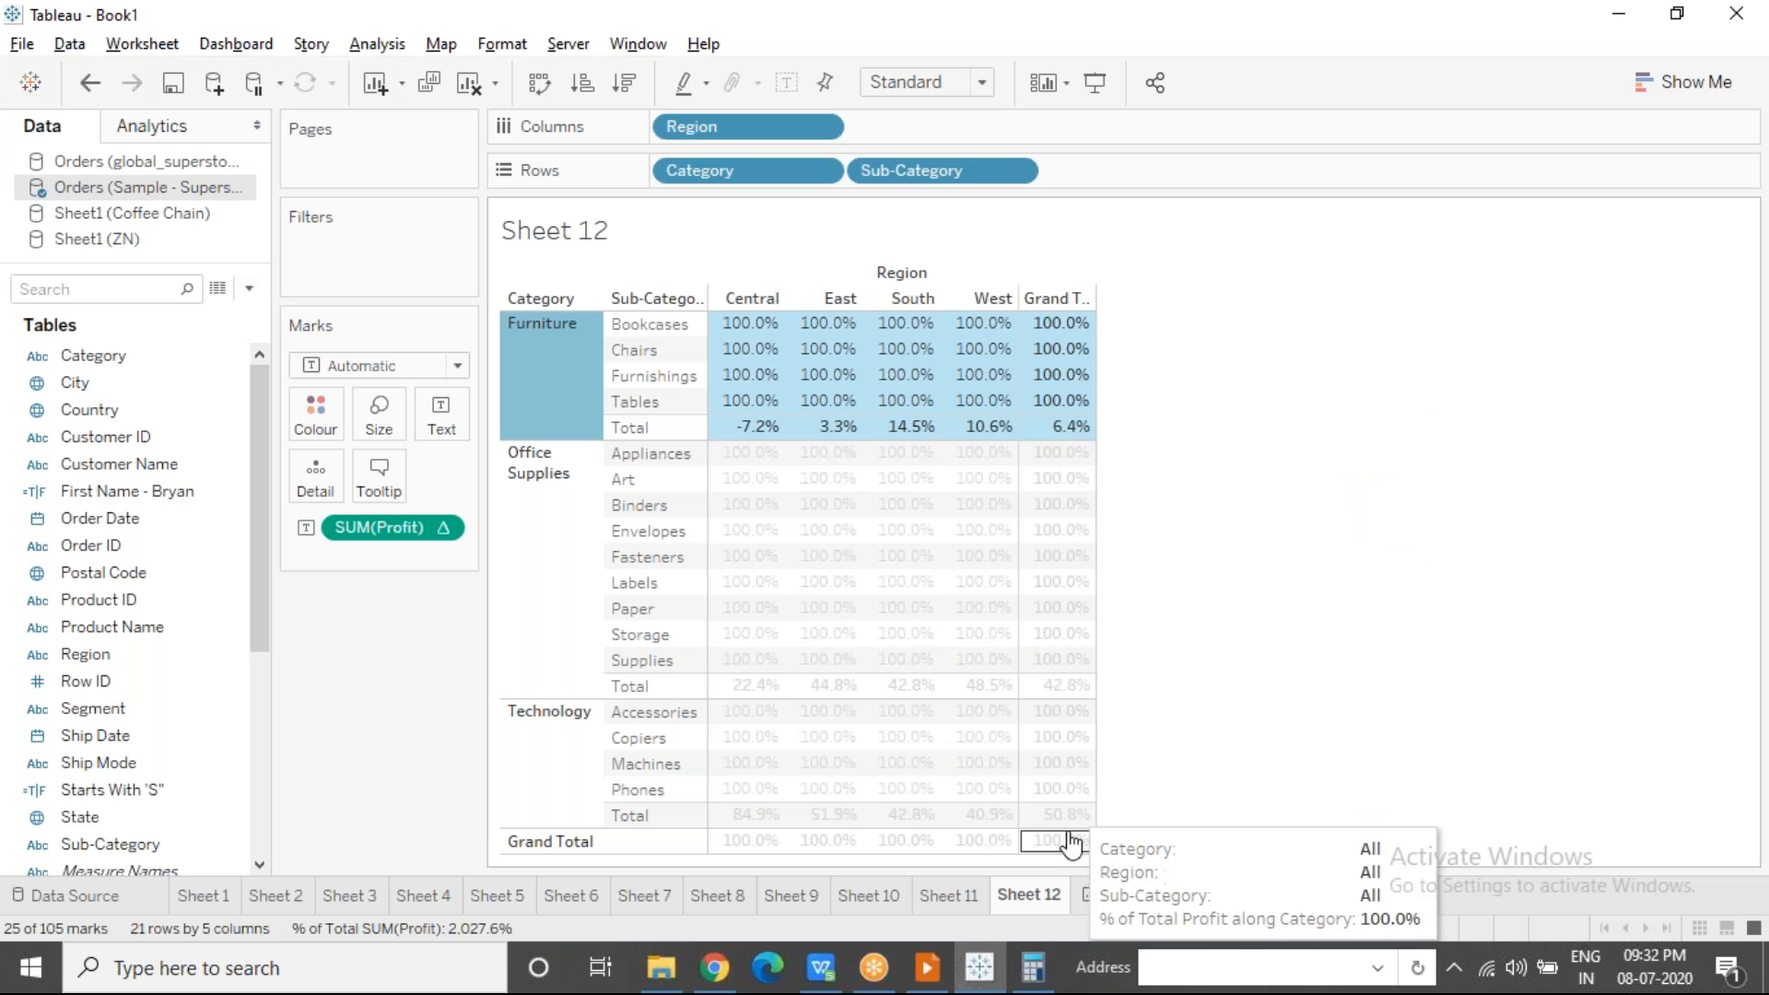
Step: Set the SUM(Profit) percent-of-total calculation to compute using Region, and switch it to Sub-Category
click(442, 529)
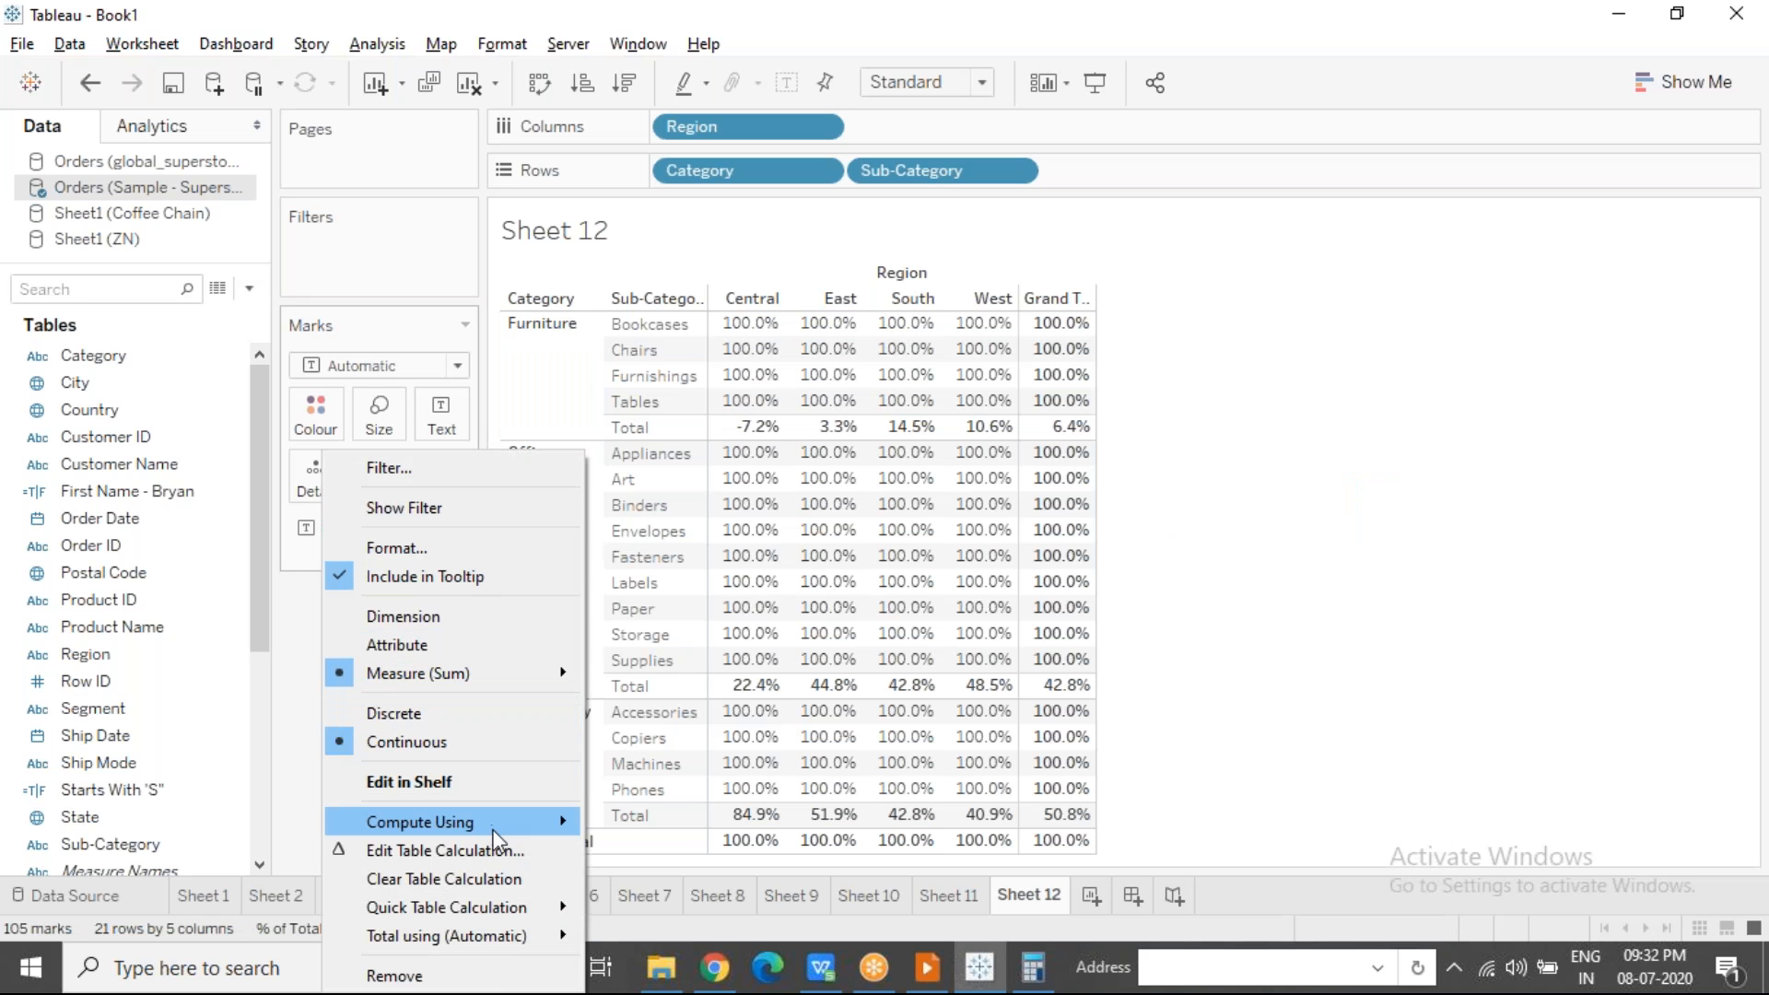
click(663, 958)
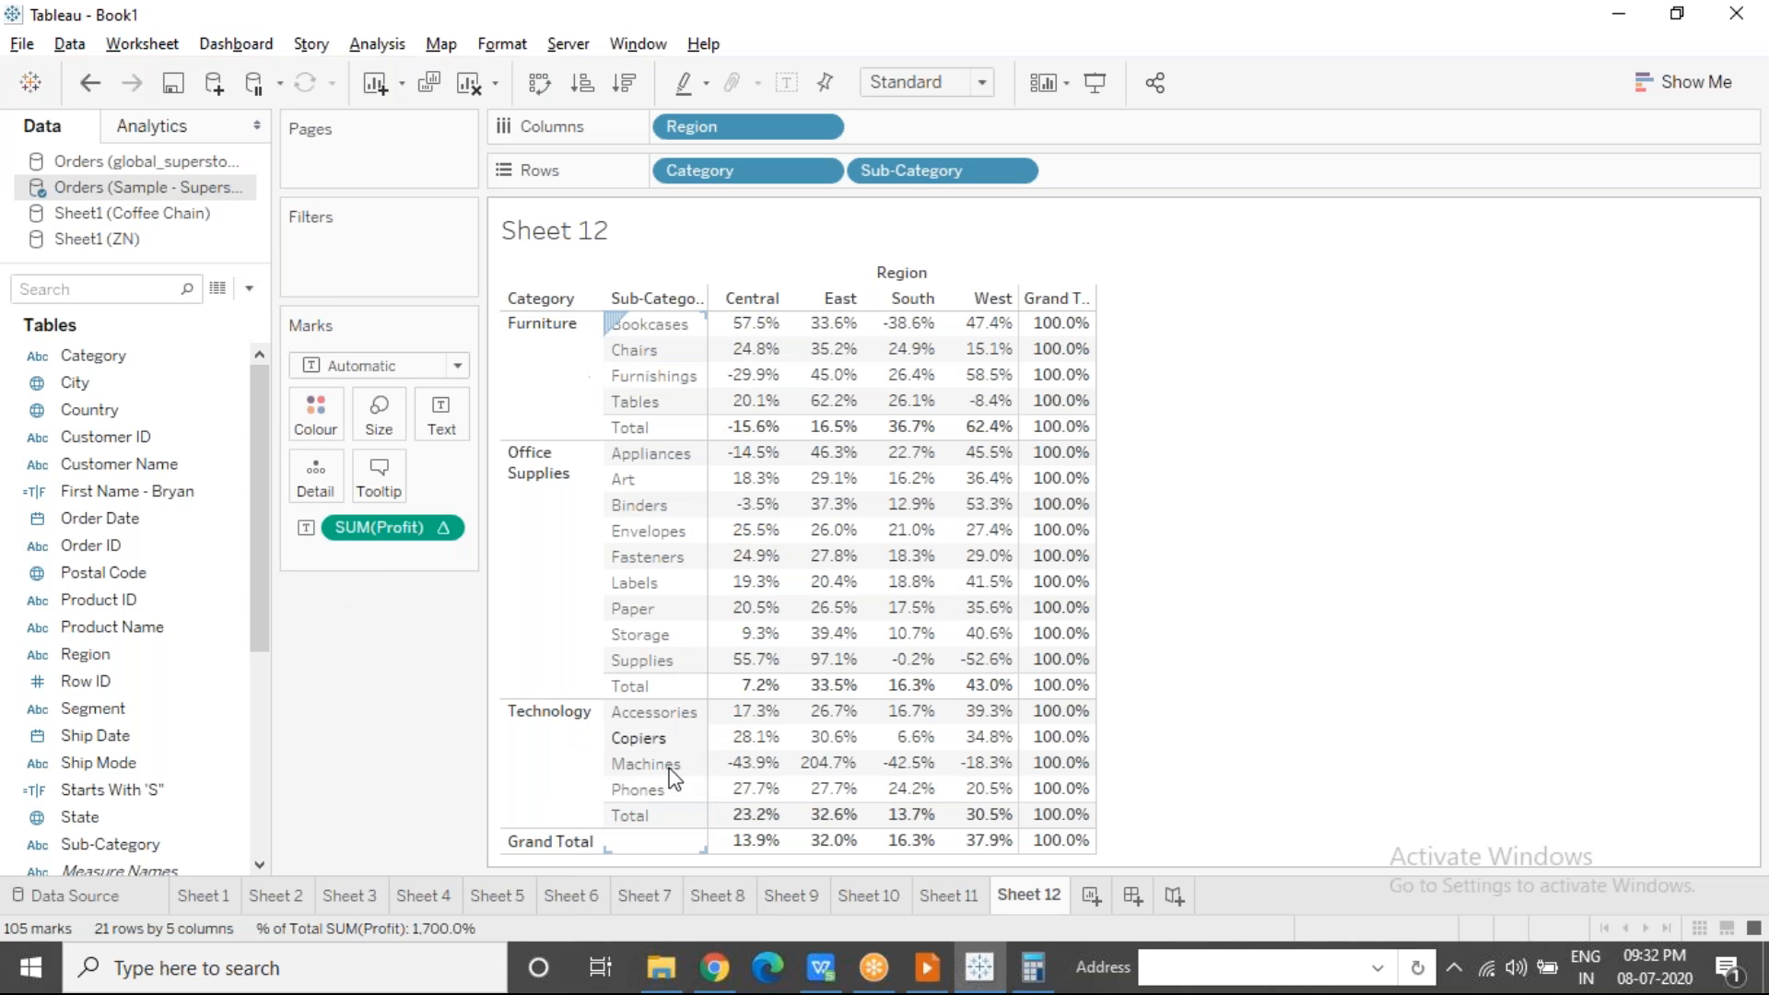
click(444, 529)
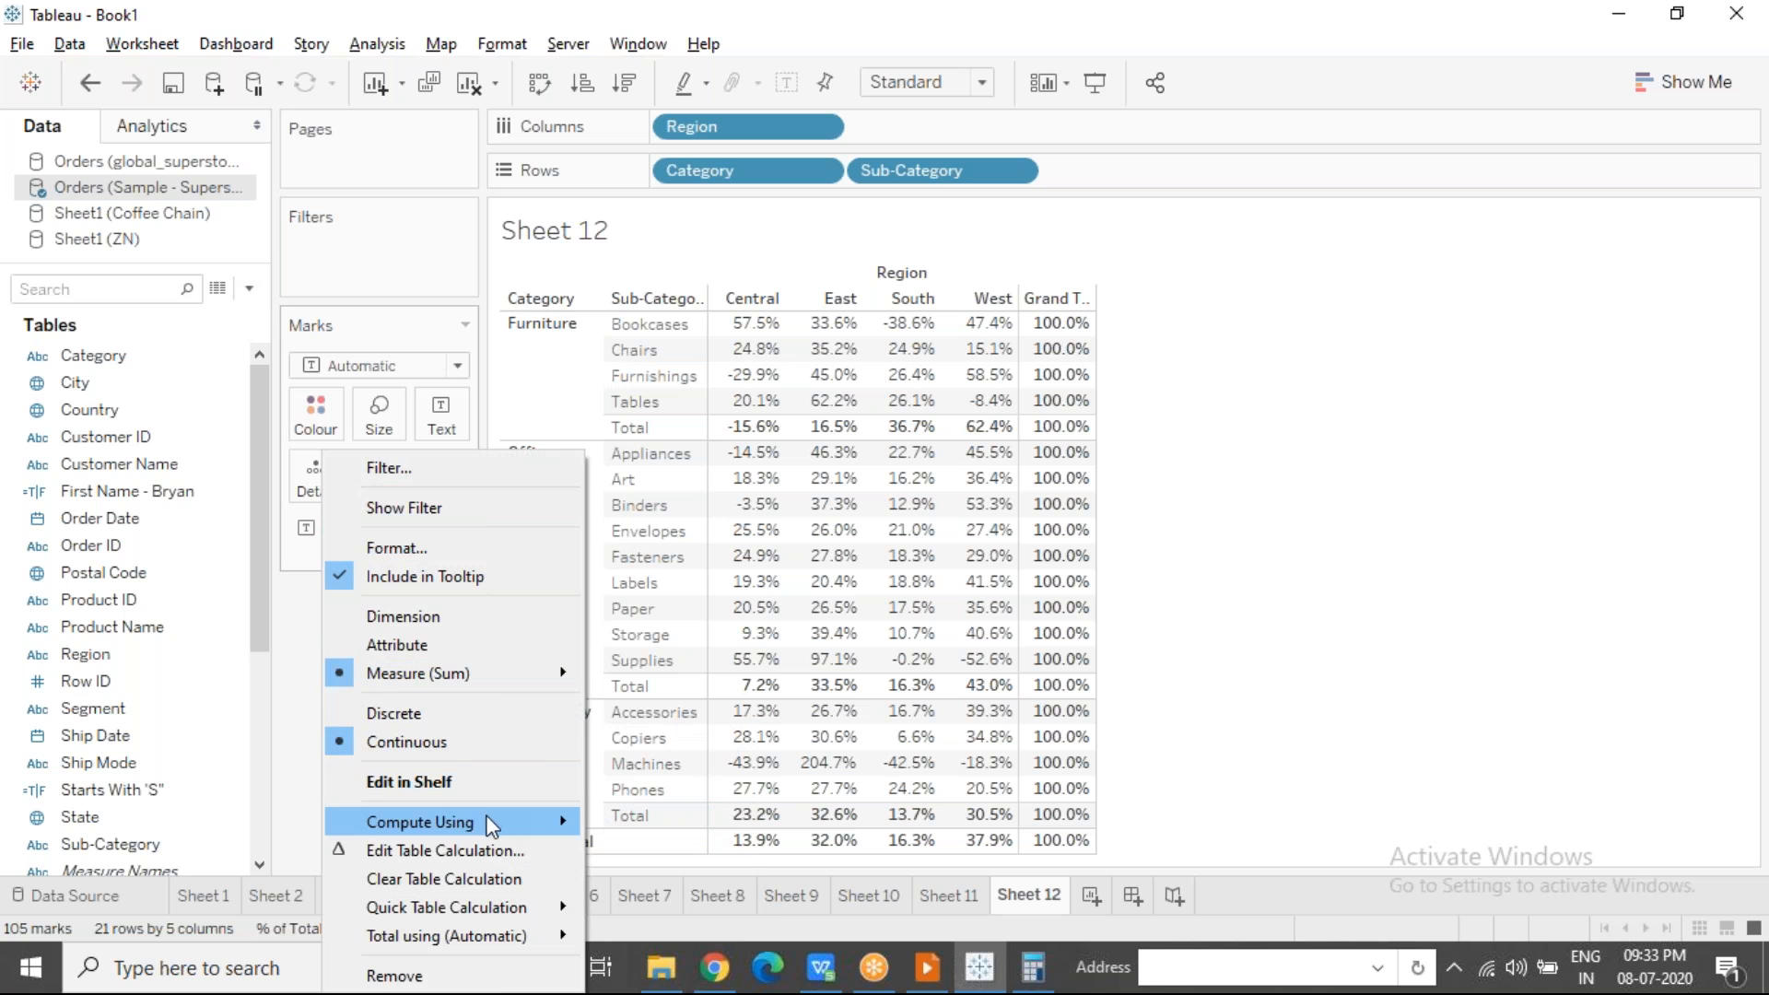
mouse_move(493, 822)
click(636, 978)
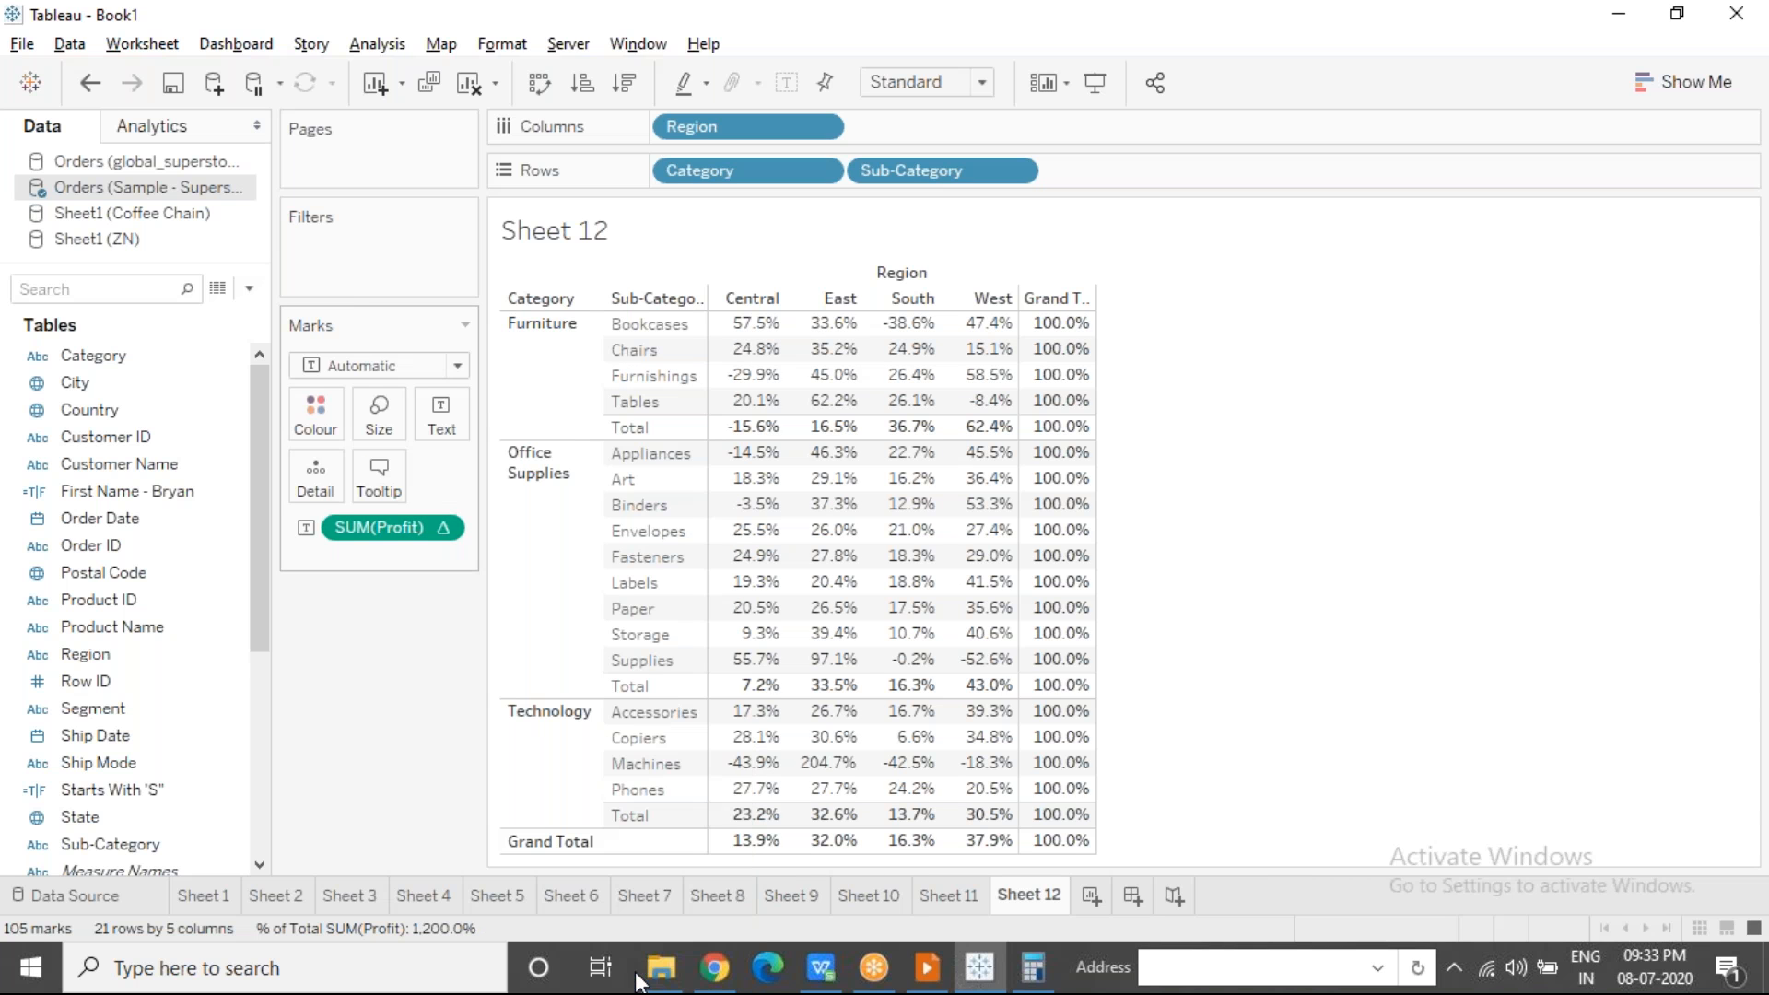
Step: Set the SUM(Profit) percent-of-total calculation to compute using Table (down)
click(443, 528)
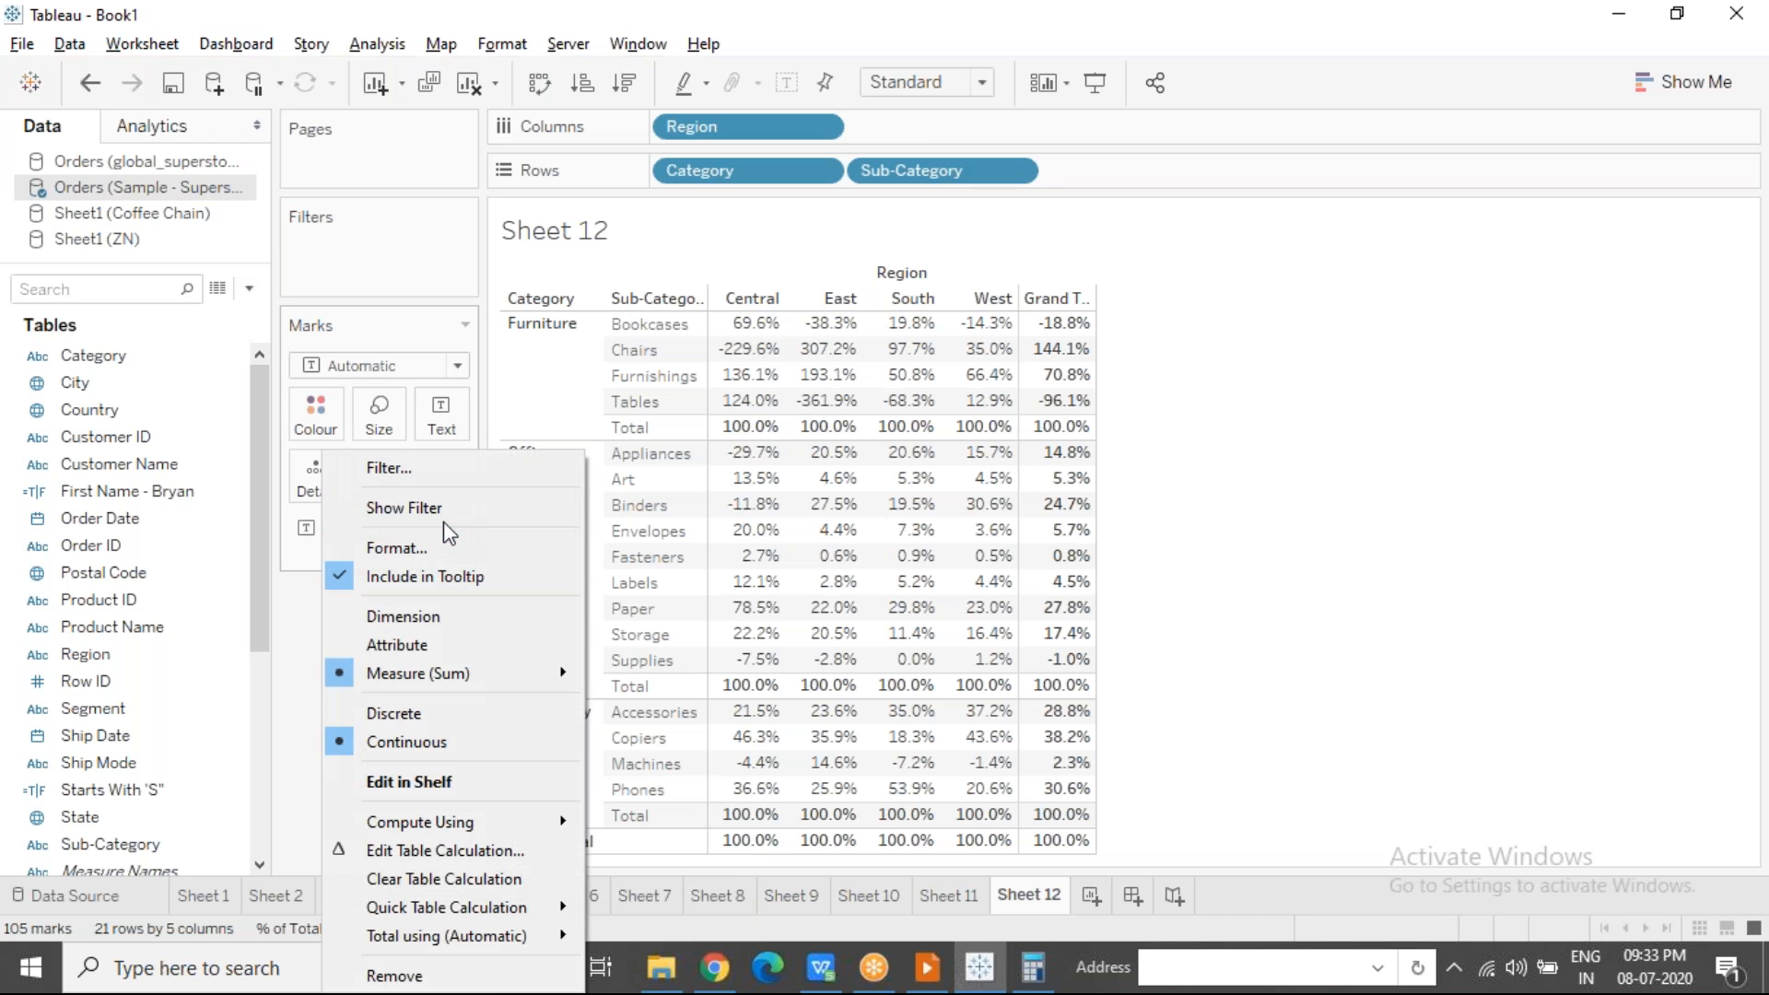
mouse_move(492, 828)
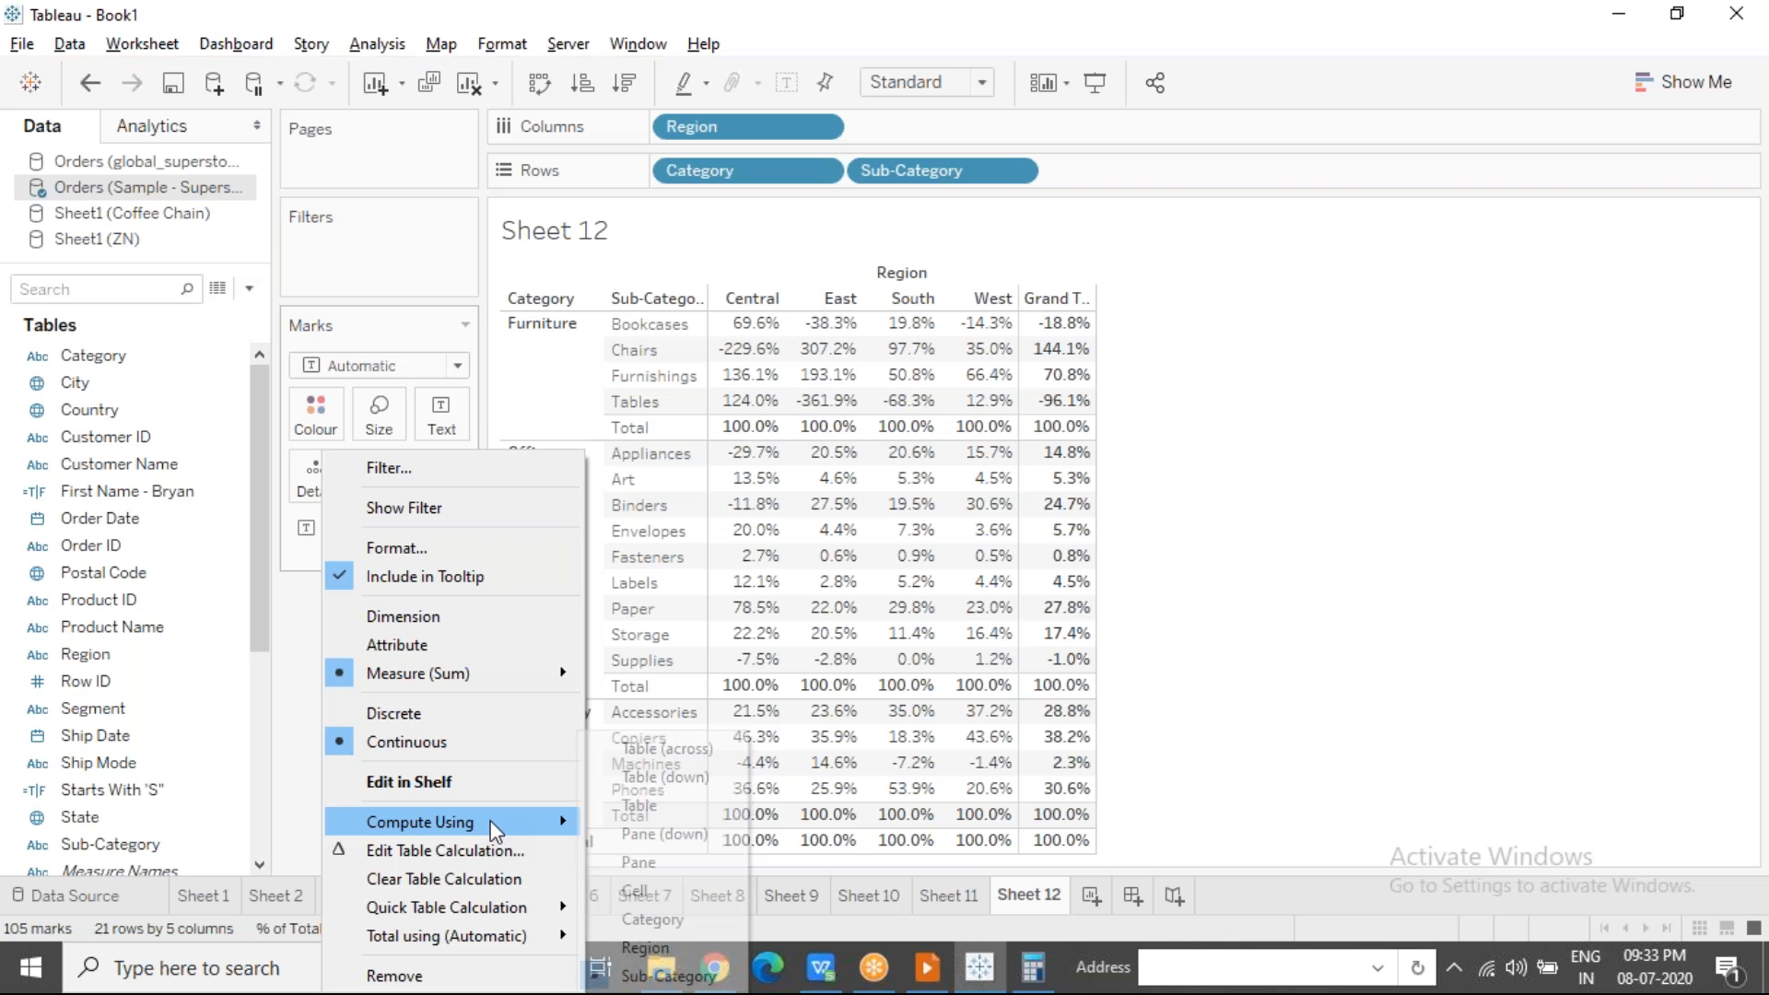
click(682, 777)
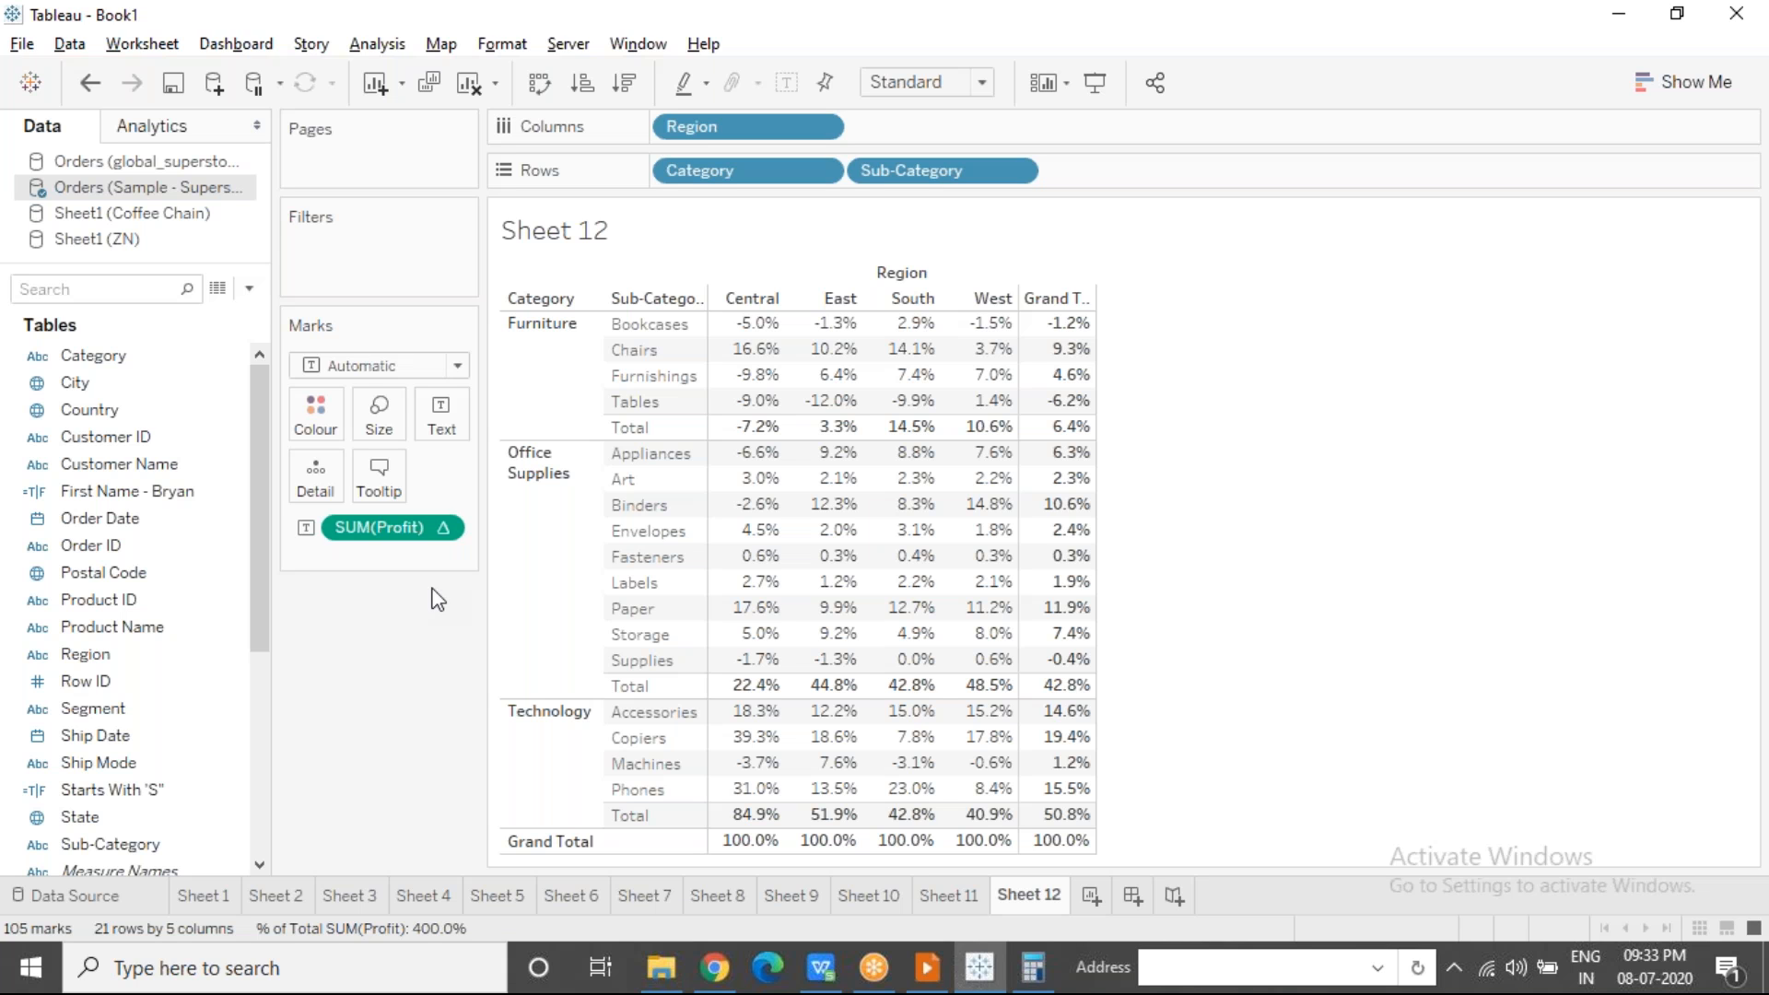
Step: Create a new worksheet showing Sales as text, with the year of Order Date in columns and its quarter in rows
click(1091, 897)
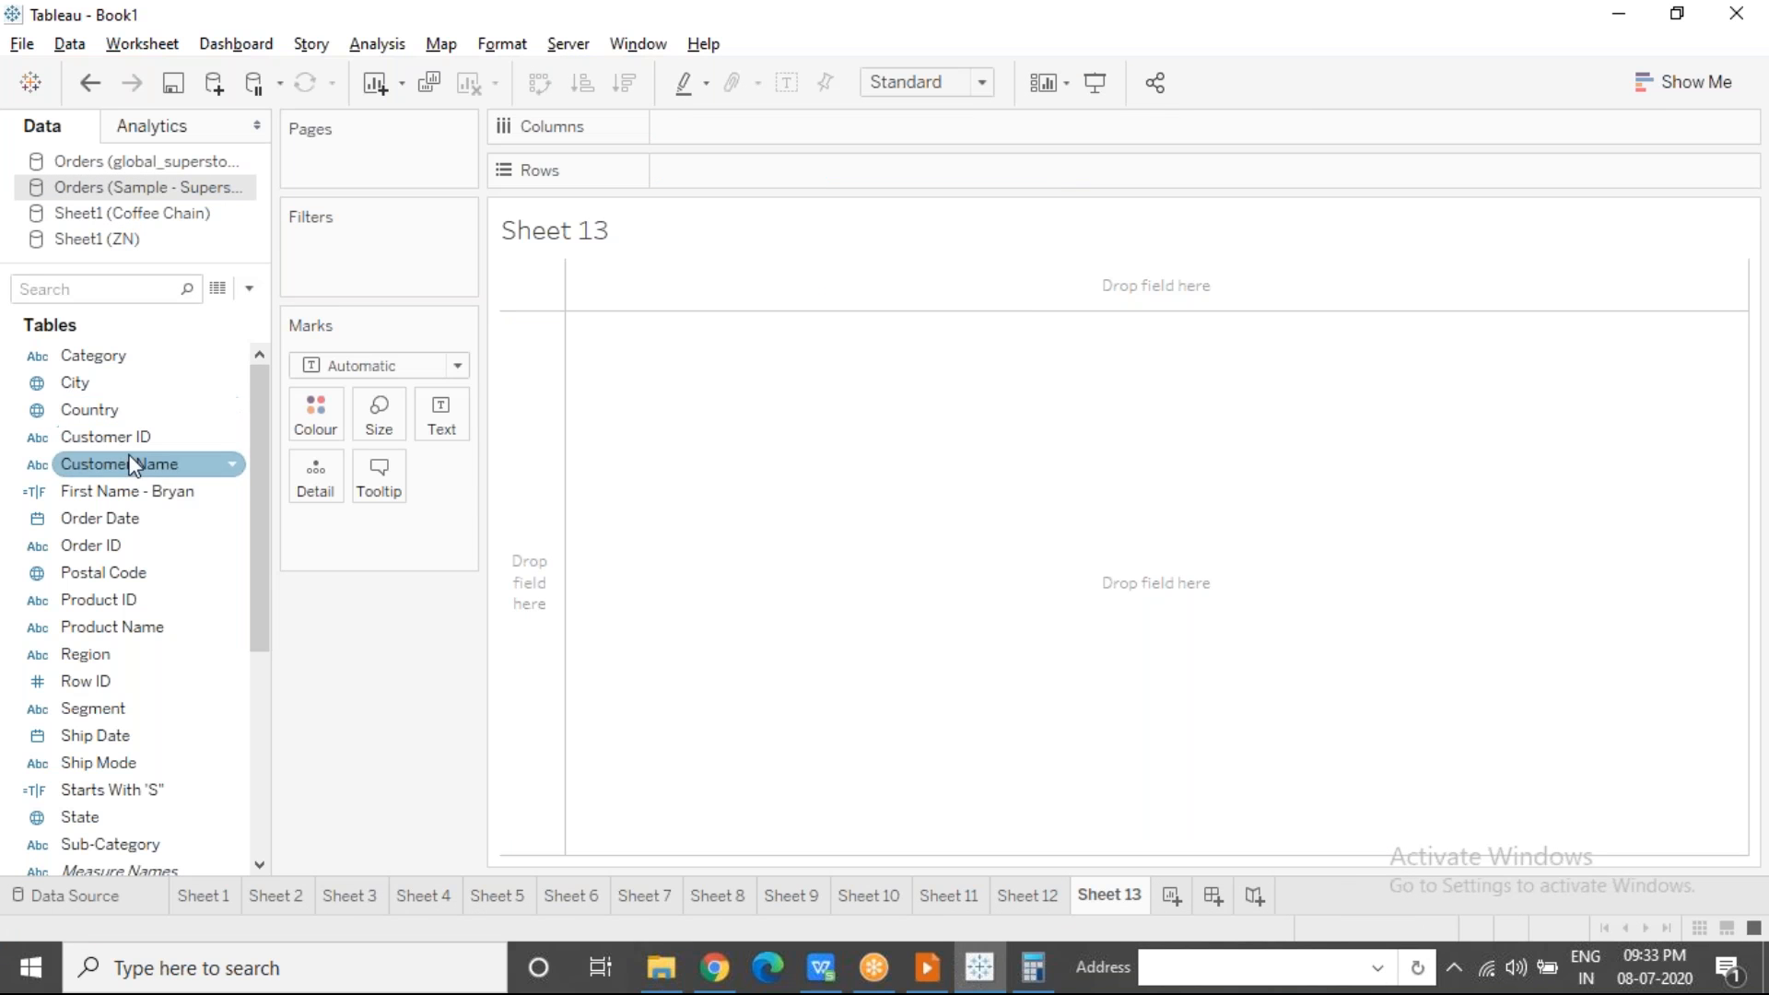
drag(136, 520, 729, 126)
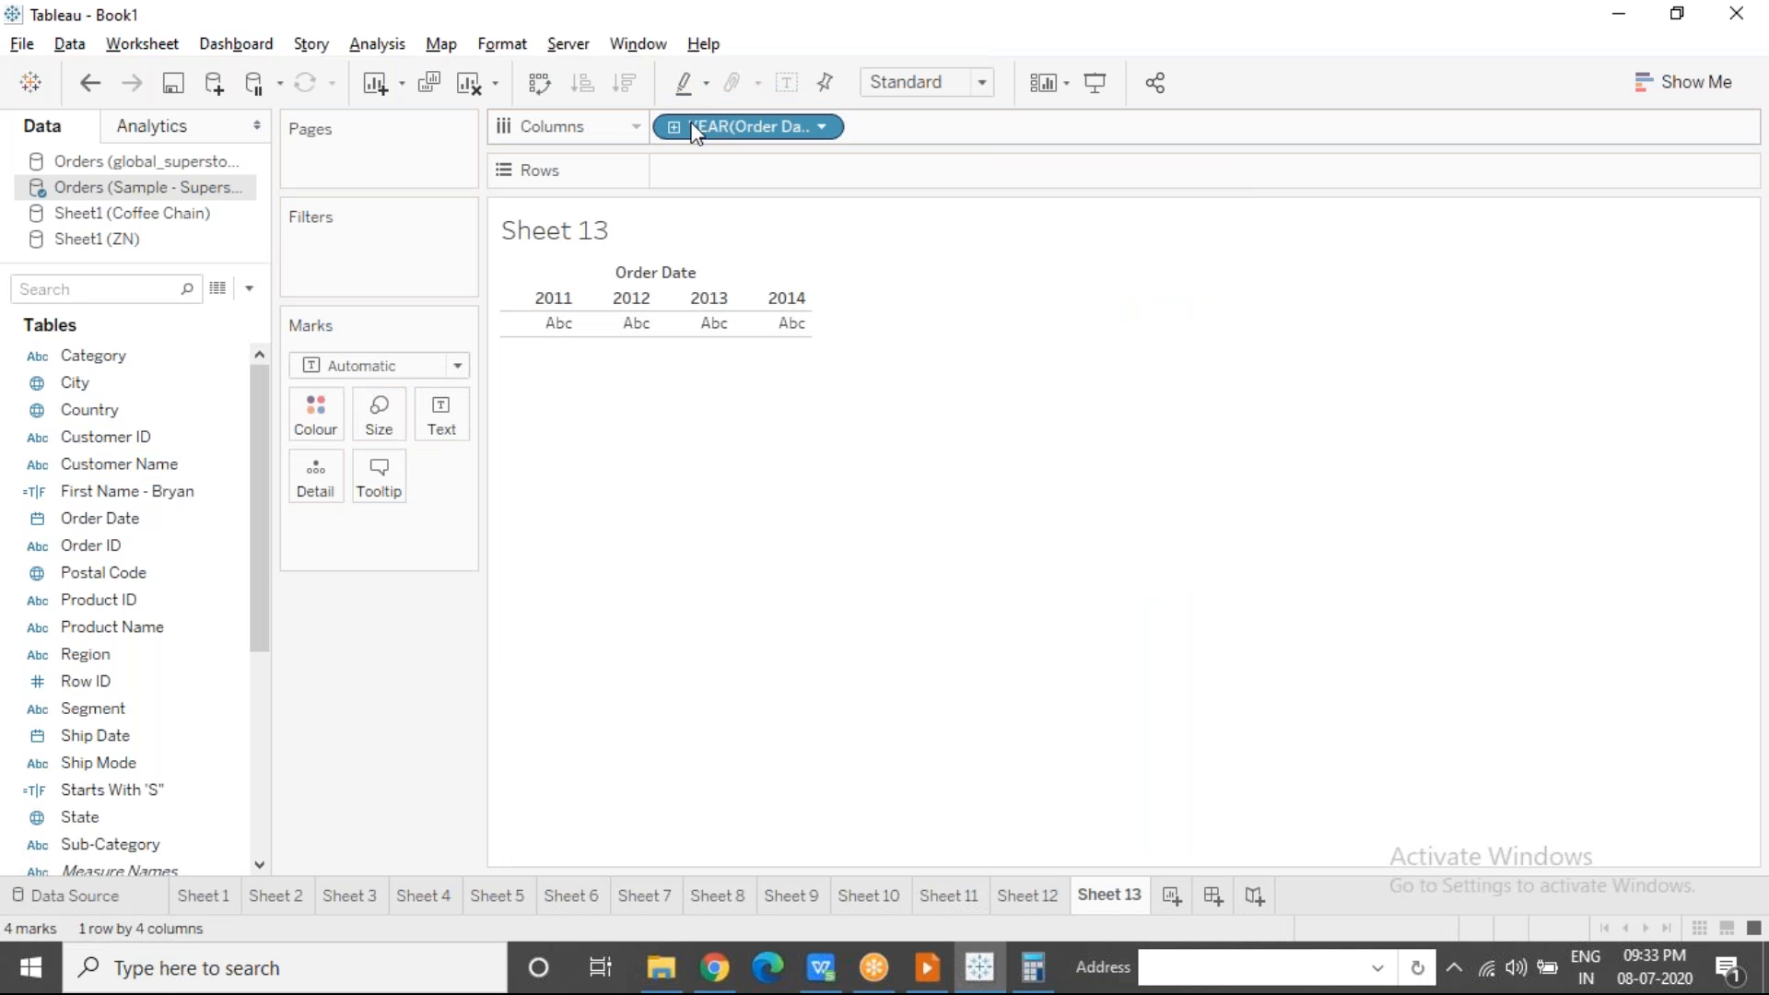
click(672, 126)
drag(900, 128, 737, 175)
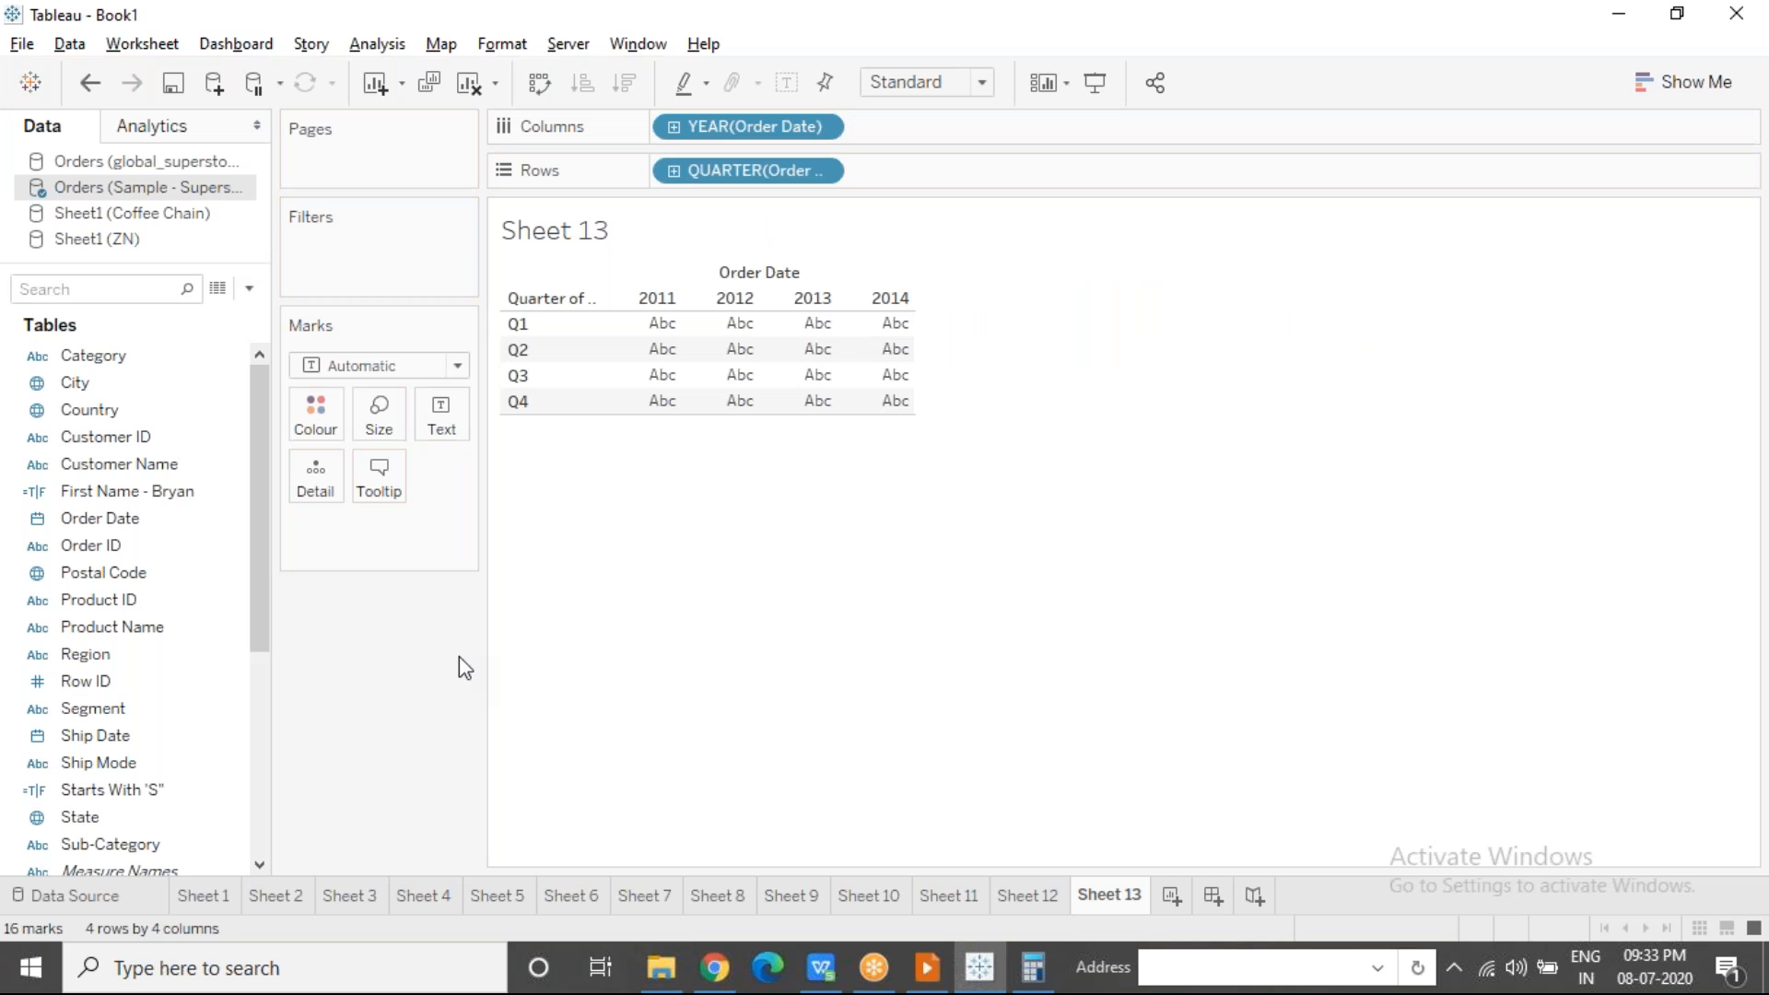
scroll(261, 758, down, 5)
drag(126, 714, 645, 382)
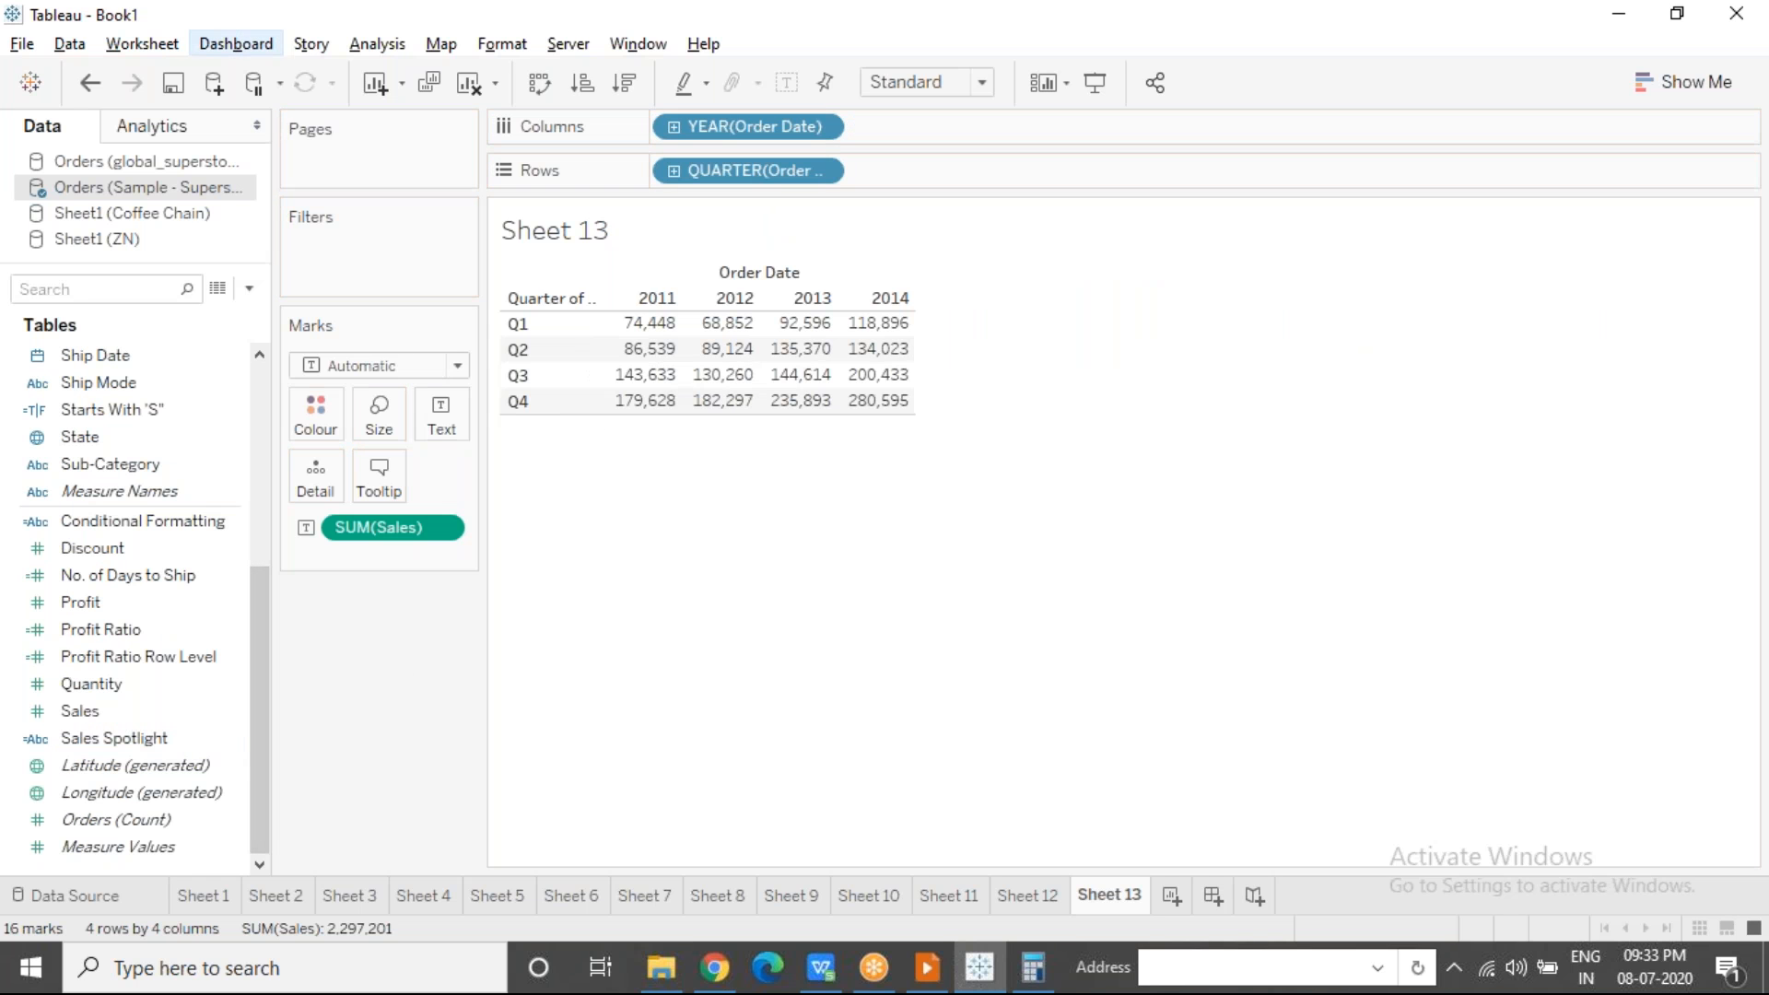
Step: Export the quarterly sales view as a crosstab to Excel
click(123, 52)
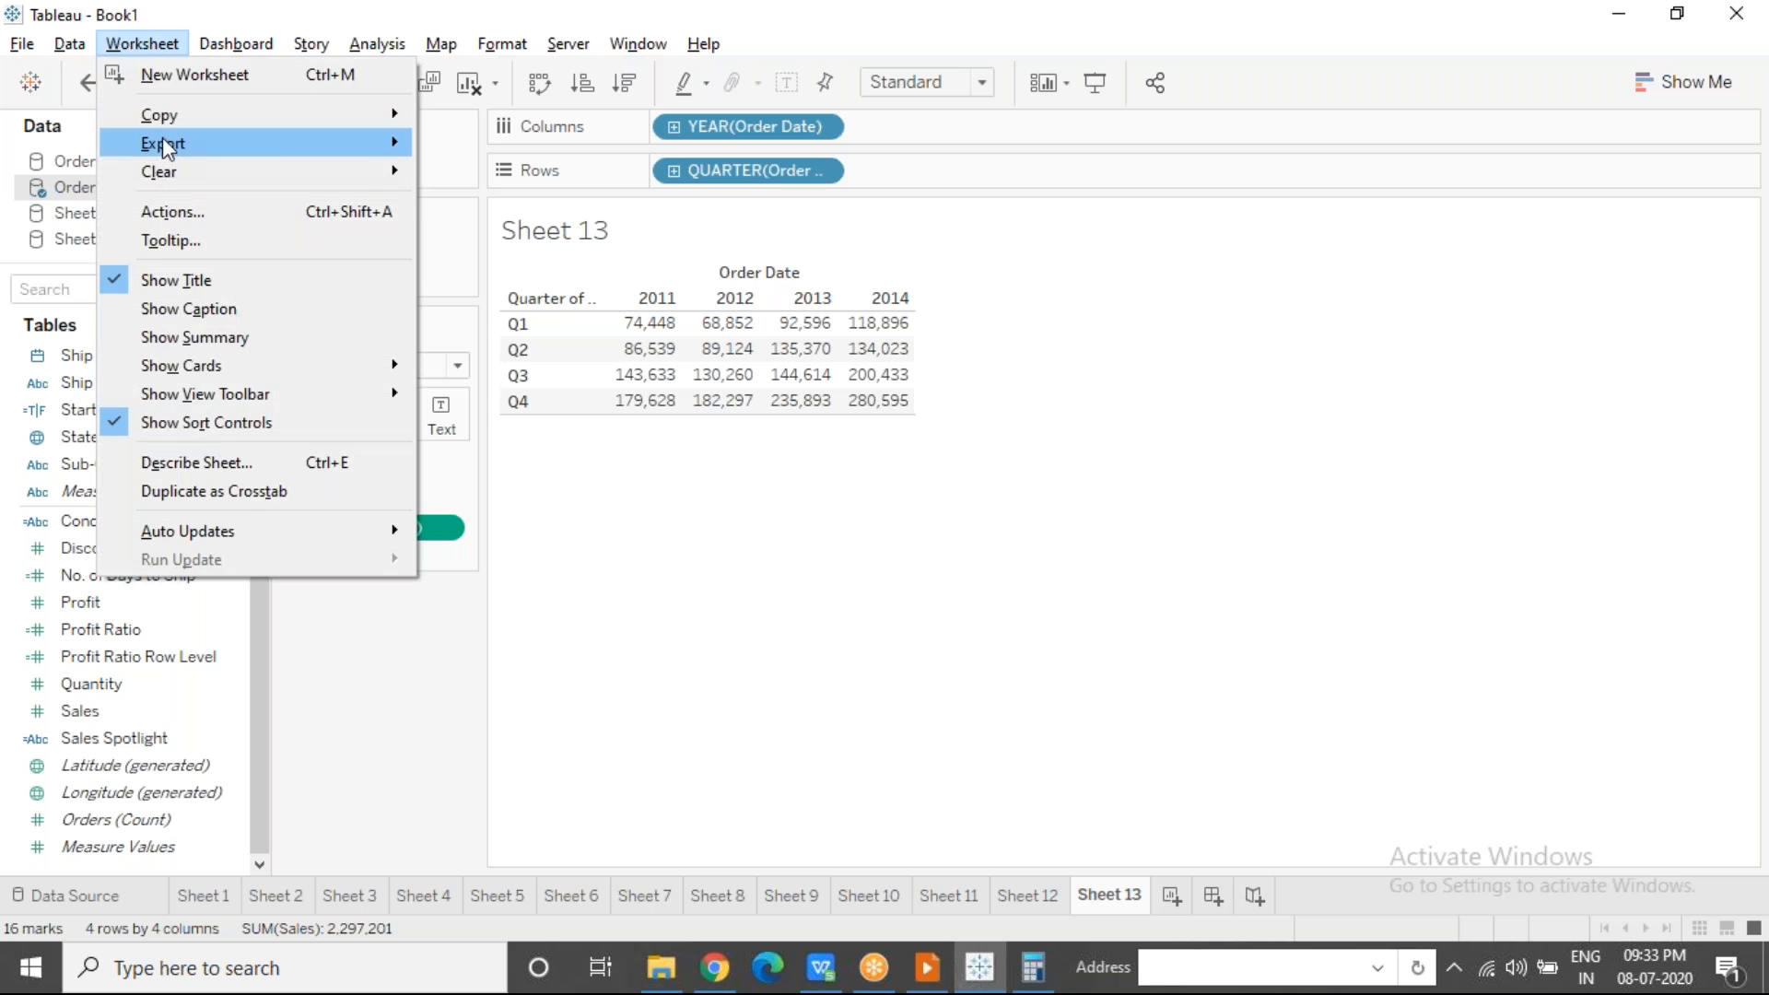
mouse_move(275, 146)
click(505, 205)
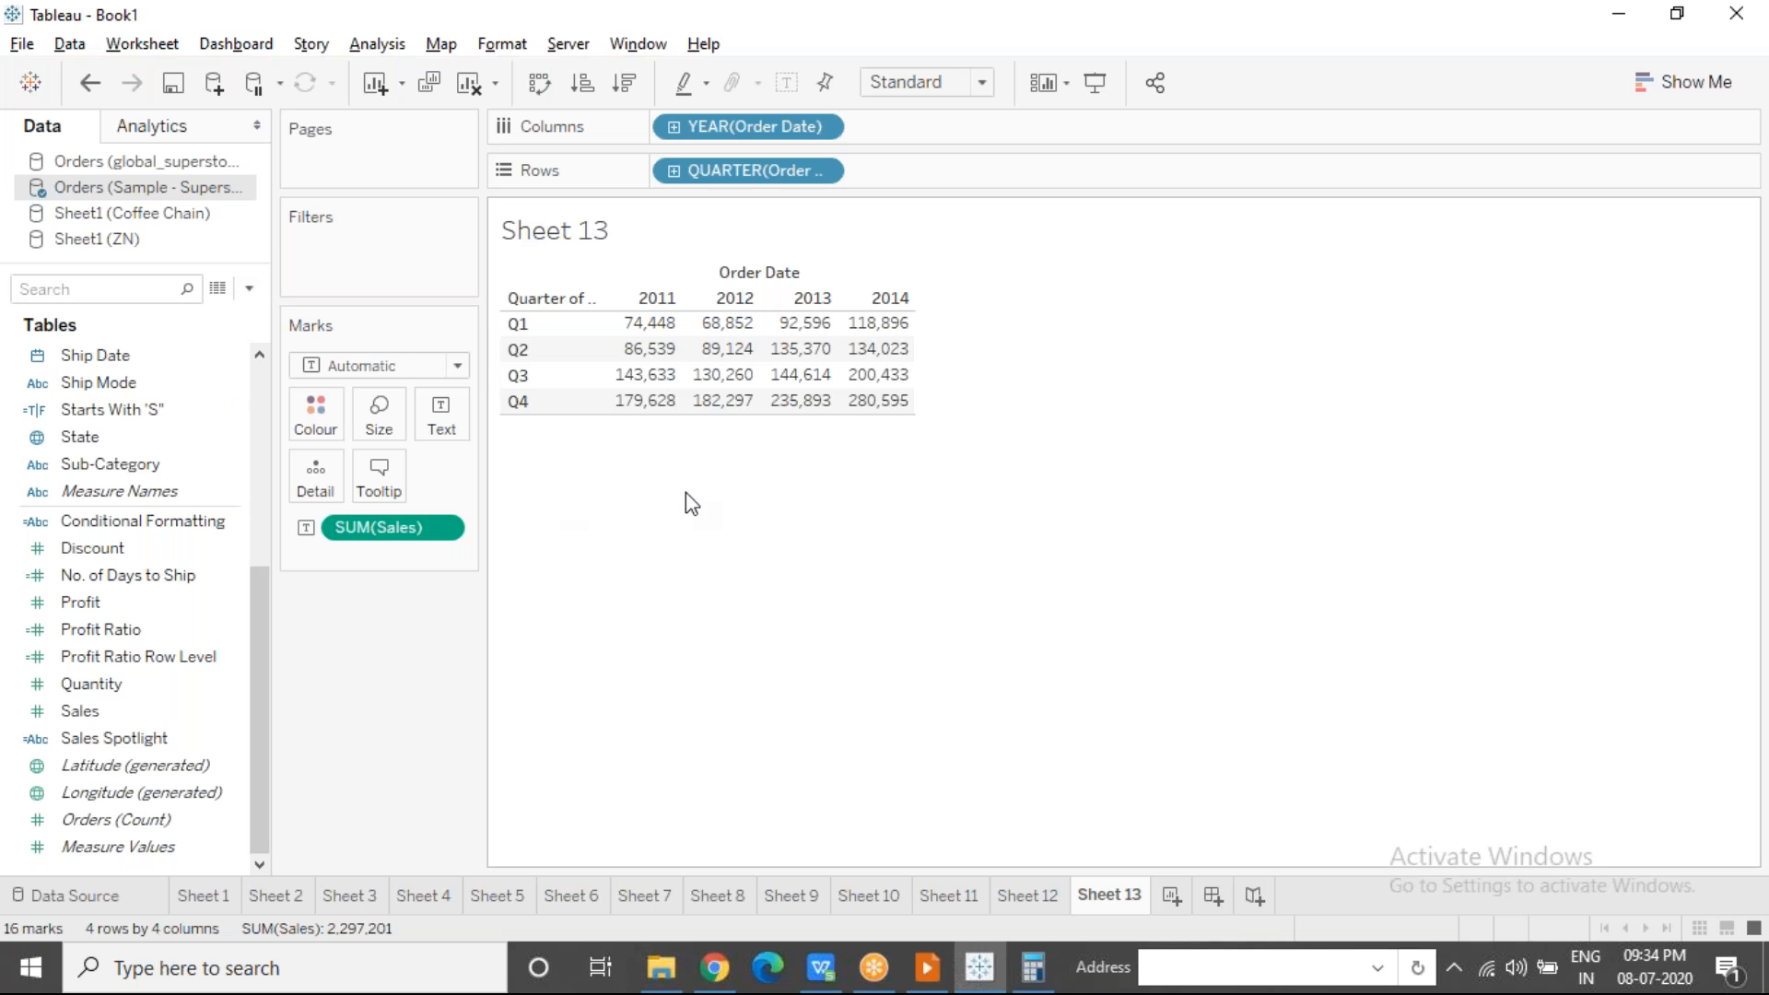
Step: Switch to WPS Office, bring up the exported Book1 spreadsheet, and enter the label Sales in cell A1
click(821, 968)
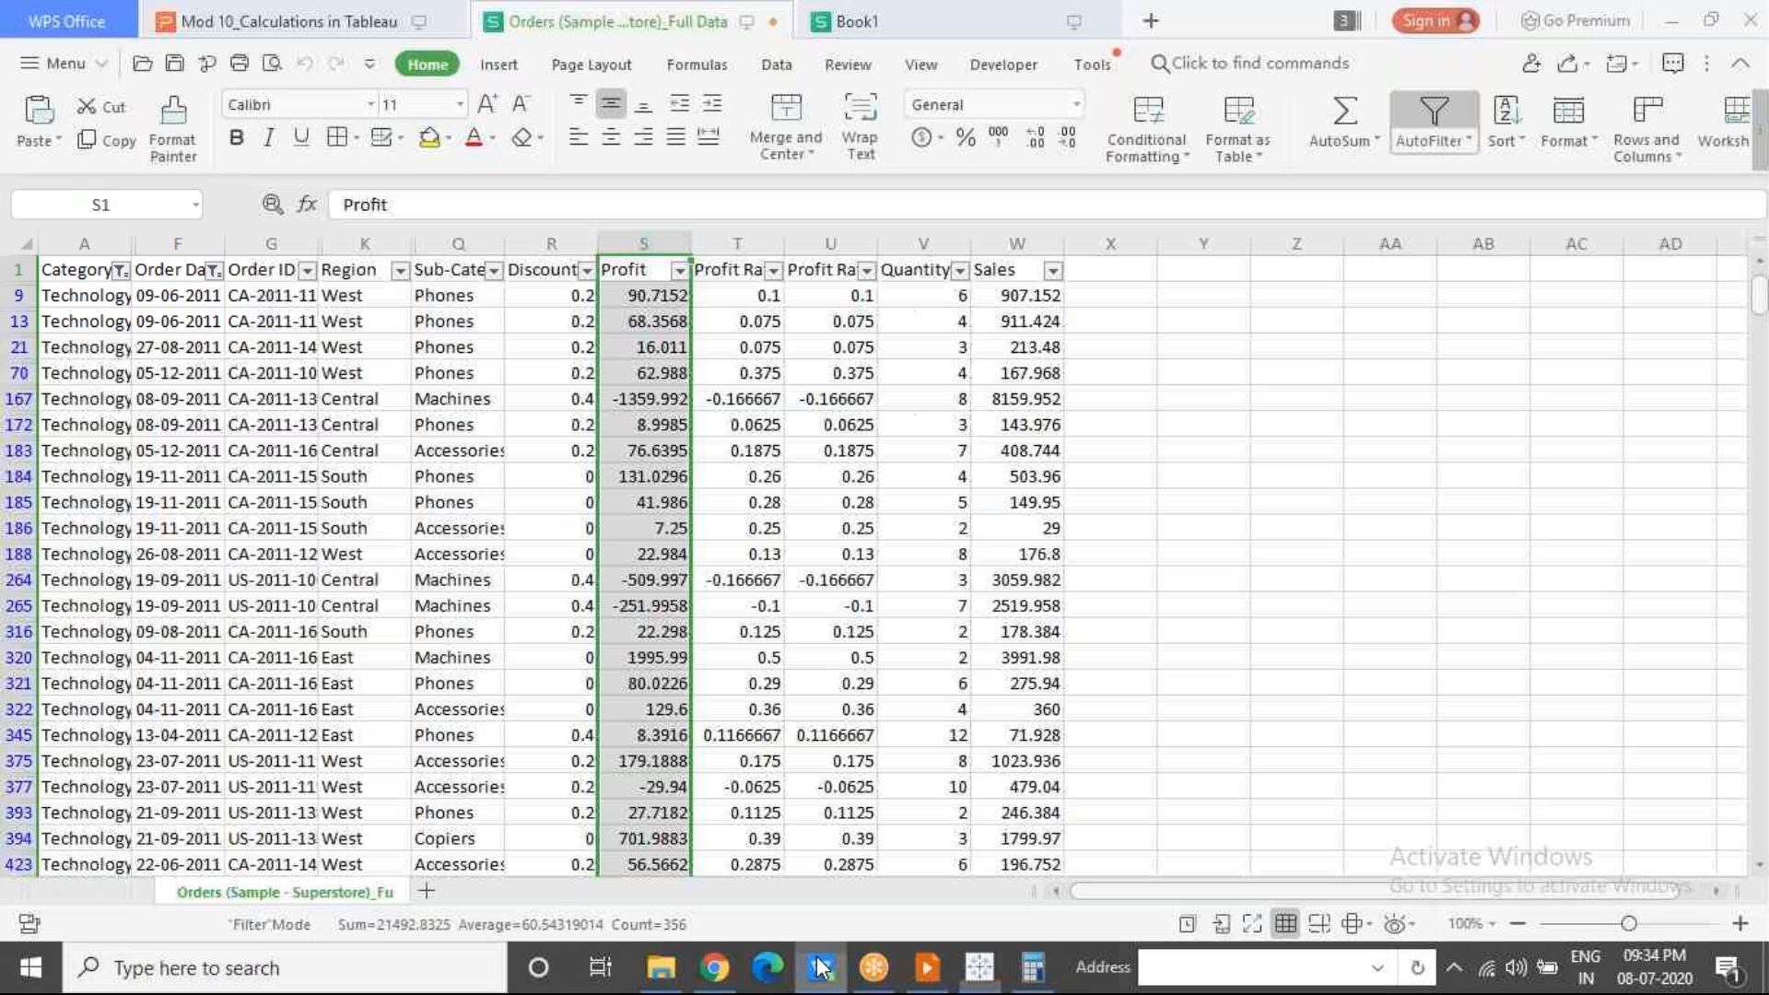
click(1142, 477)
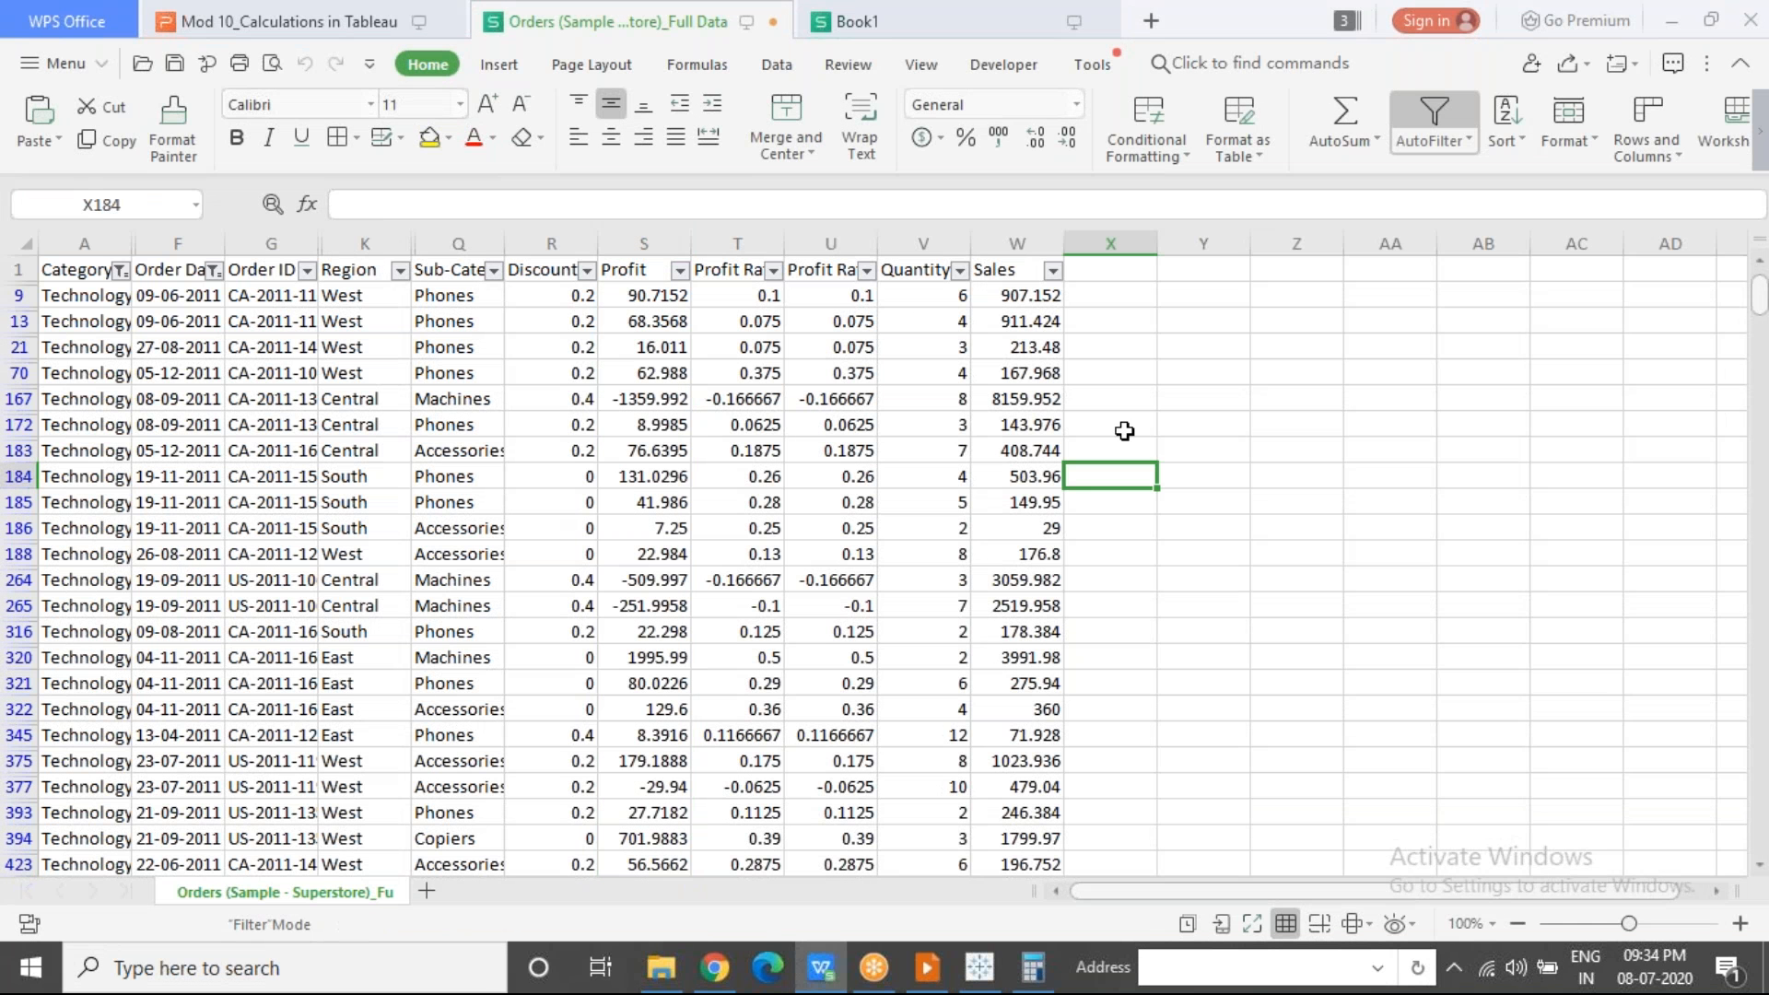
click(983, 41)
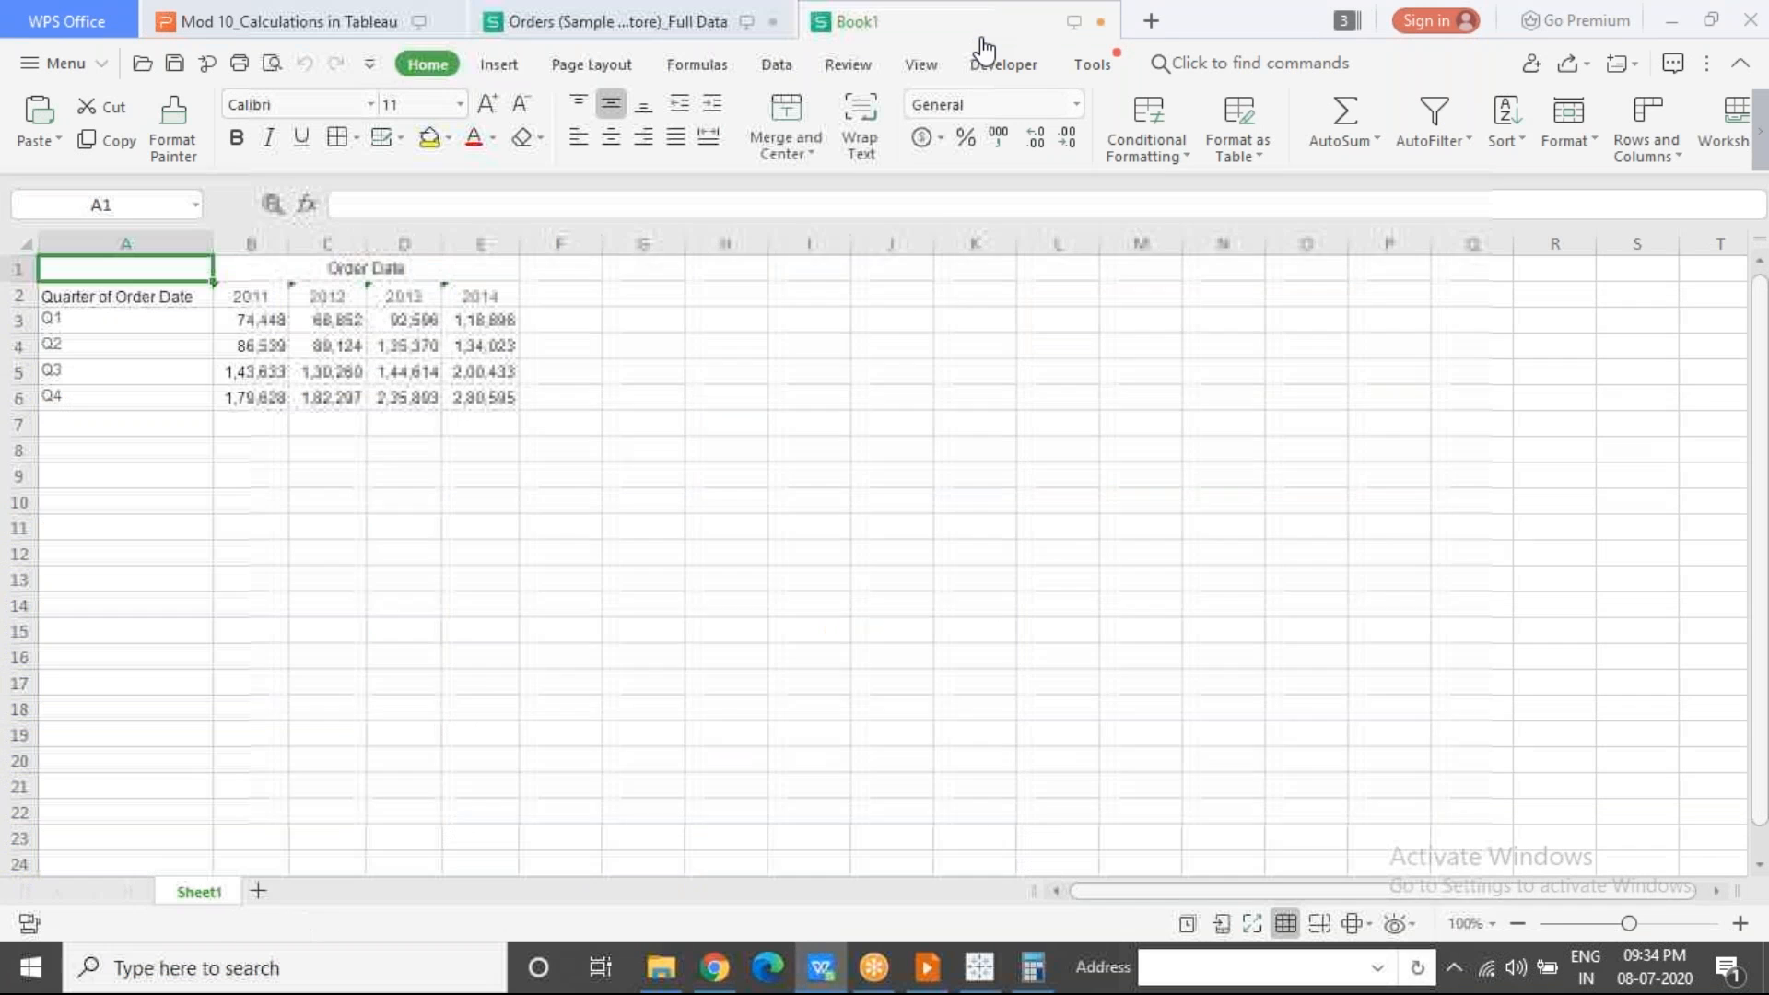
click(540, 648)
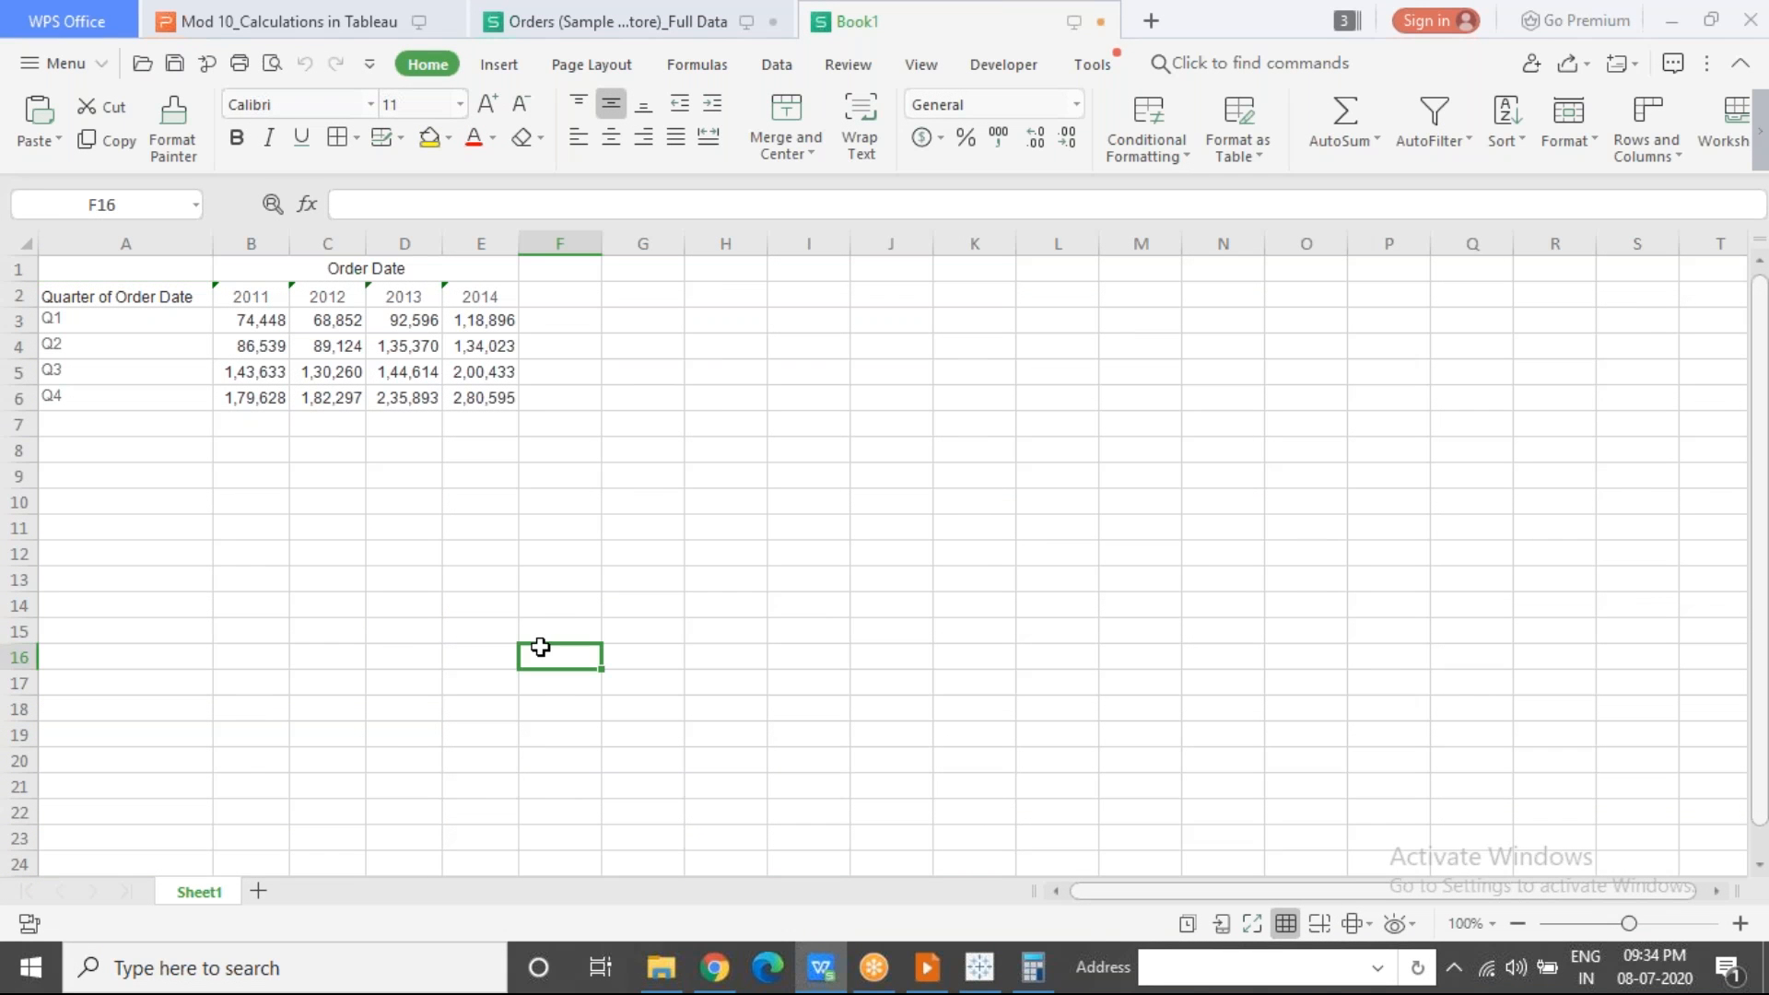
click(146, 268)
text(Sales)
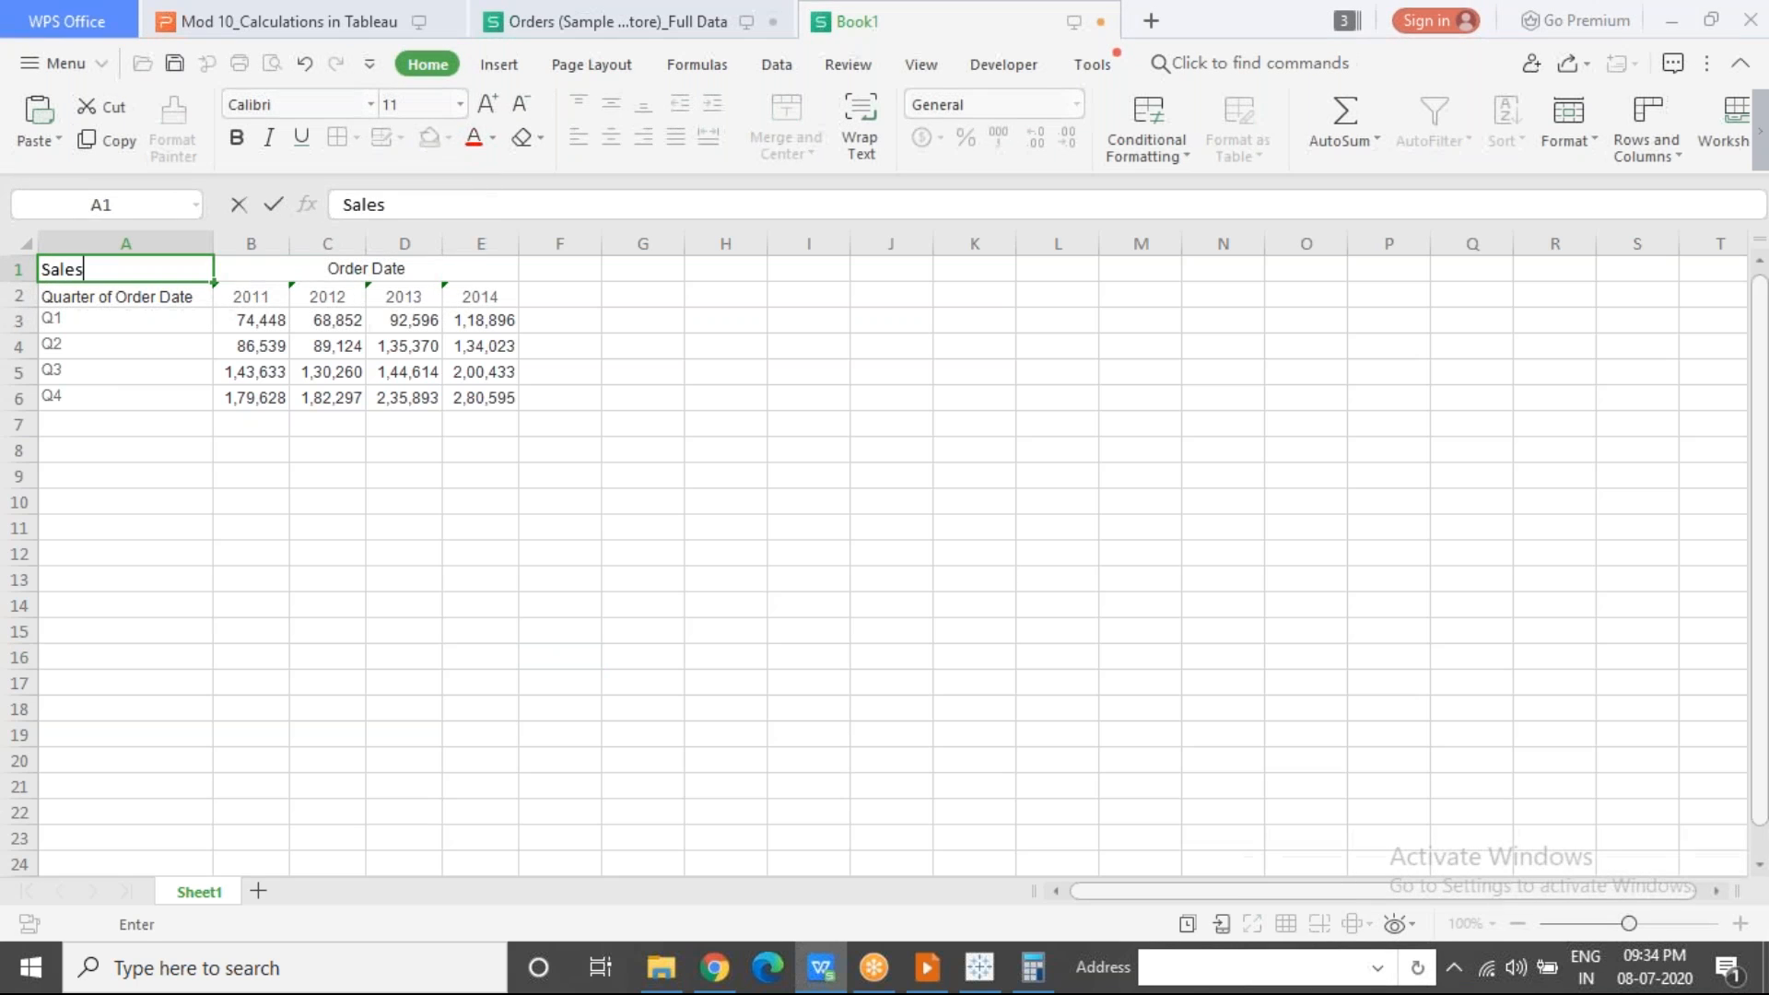
click(273, 608)
Step: Switch back to Tableau and apply the Year Over Year Growth quick table calculation to SUM(Sales)
key(alt+Tab)
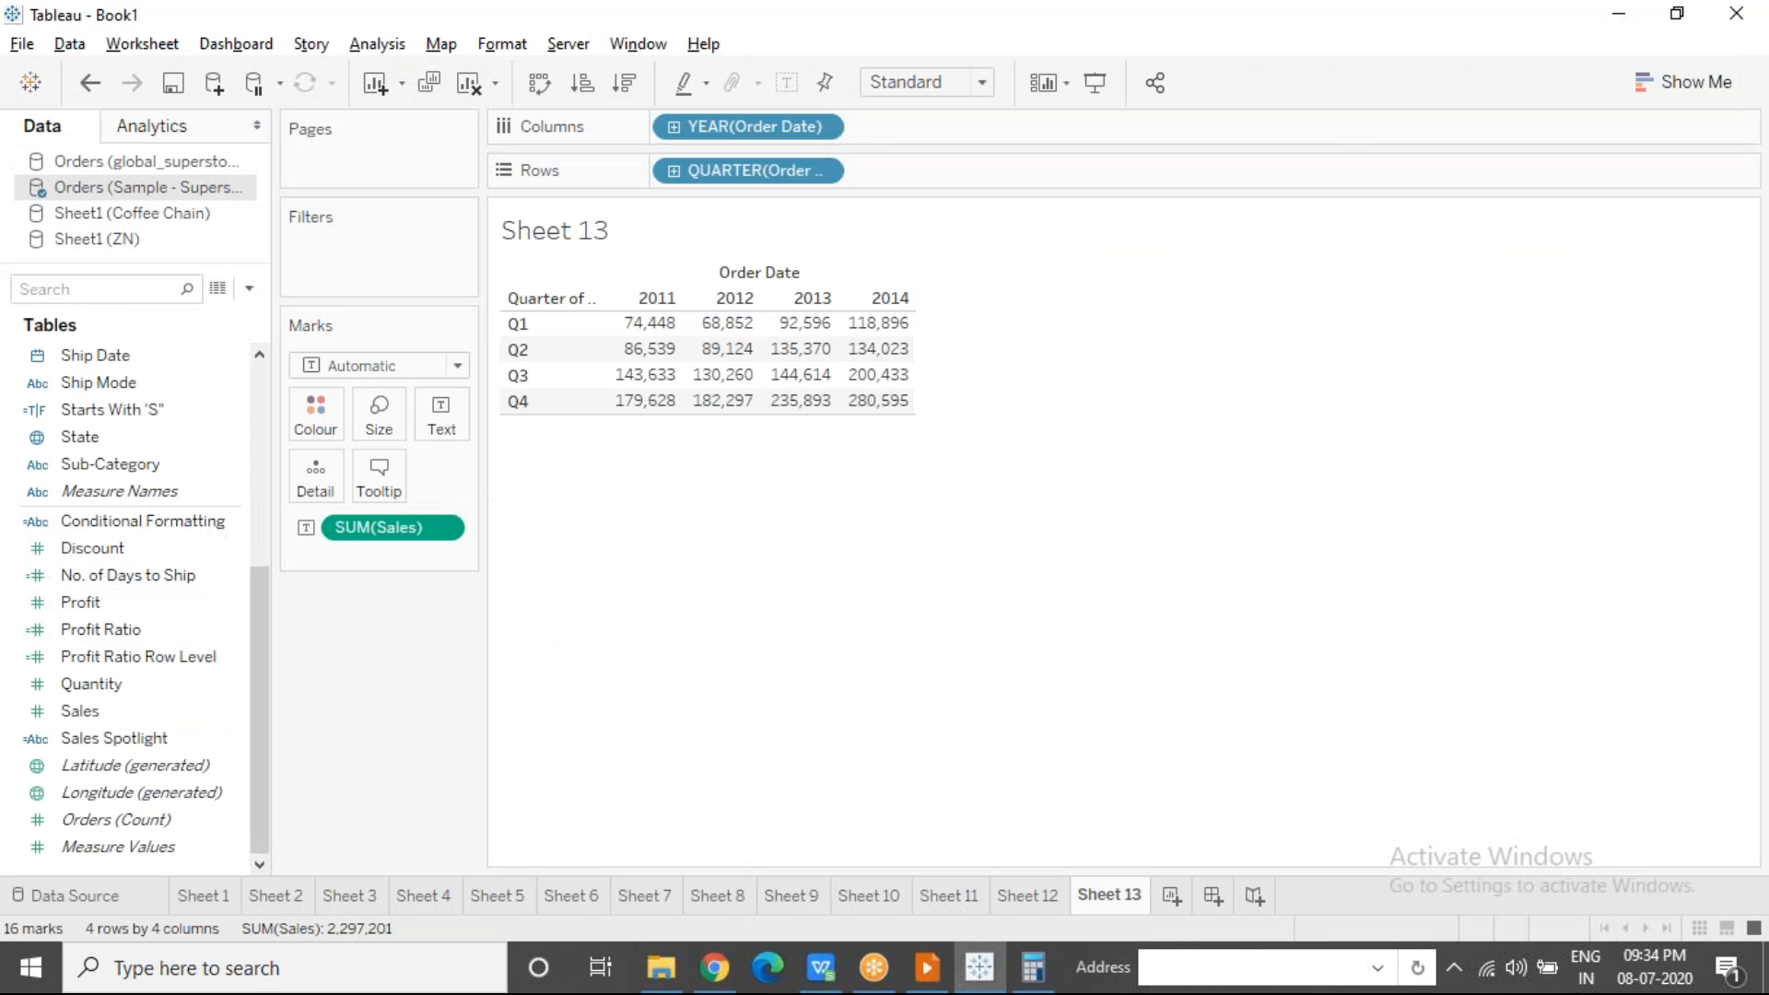
click(443, 528)
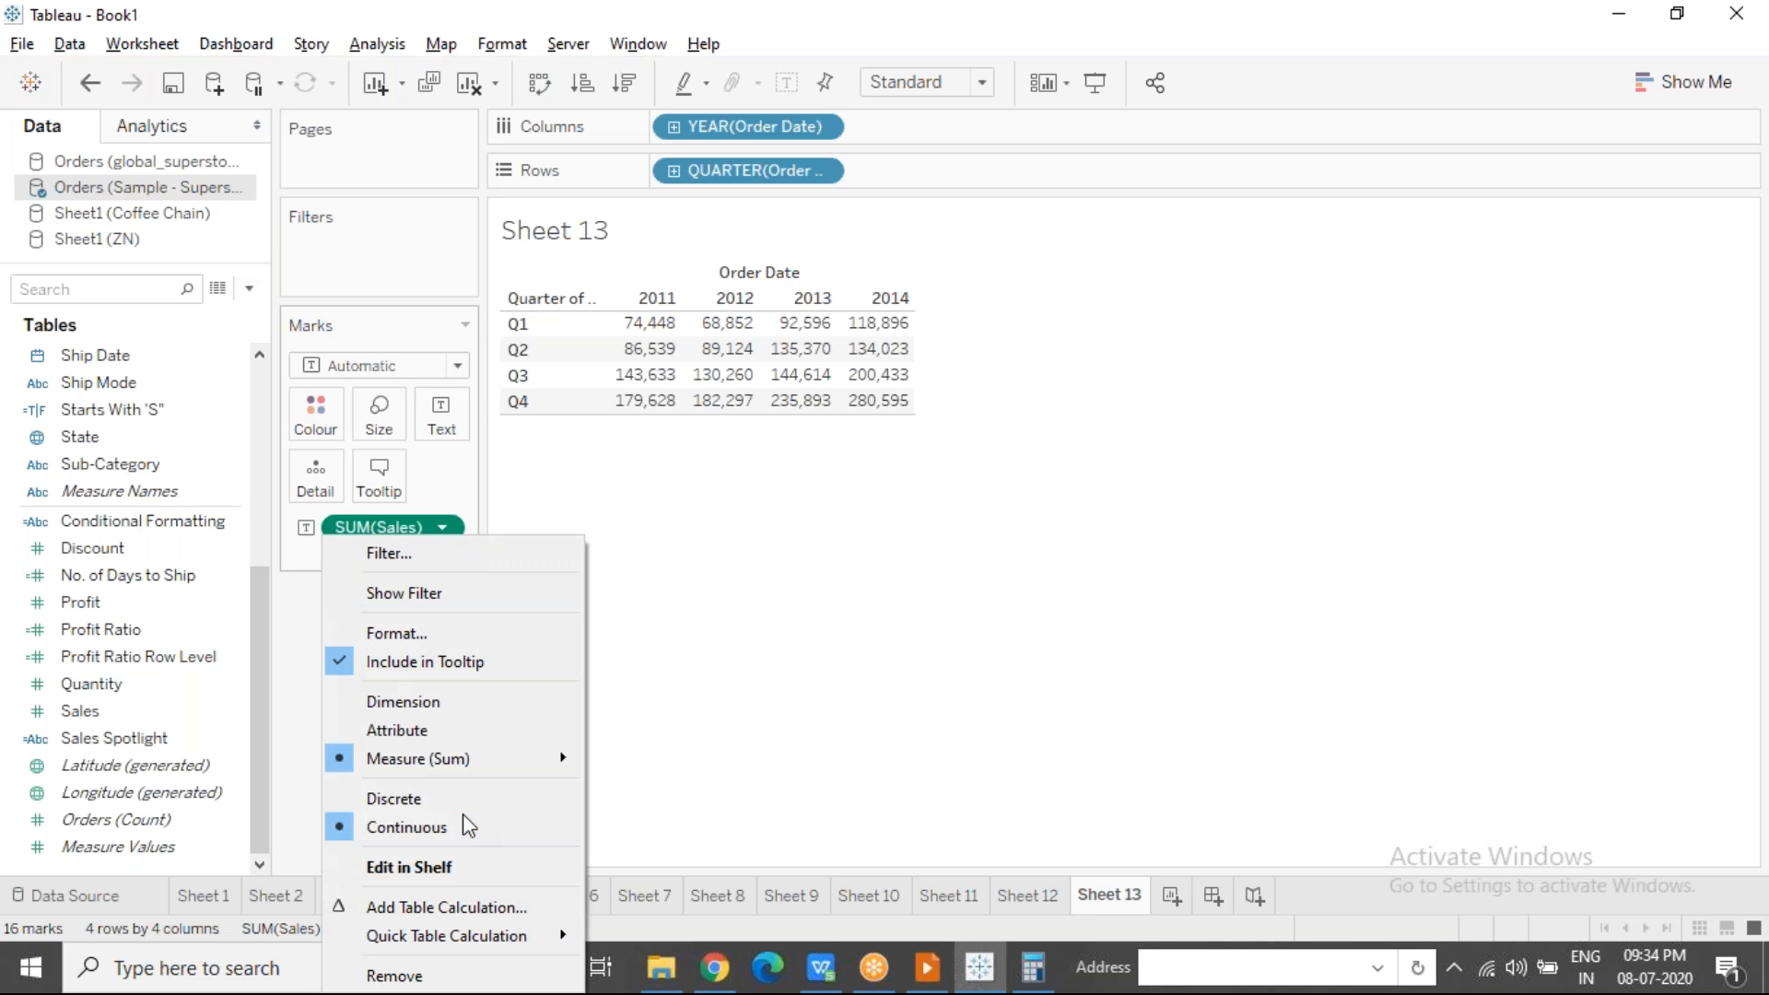
mouse_move(481, 935)
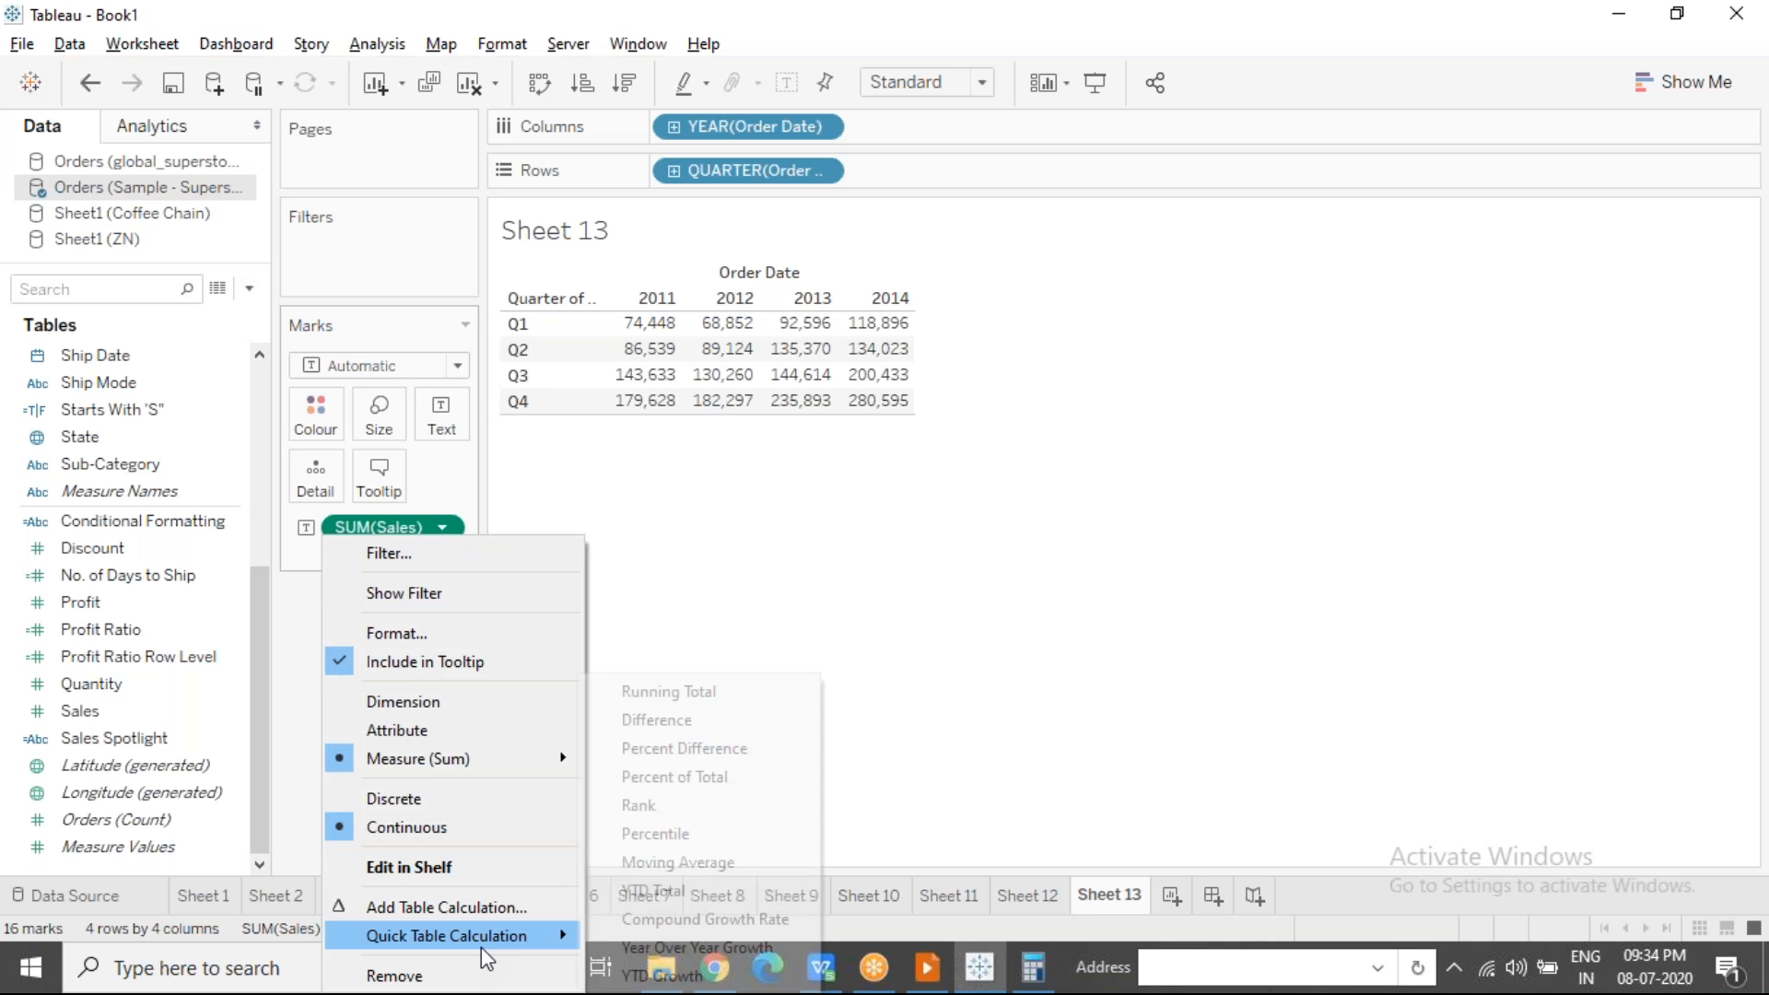
click(710, 952)
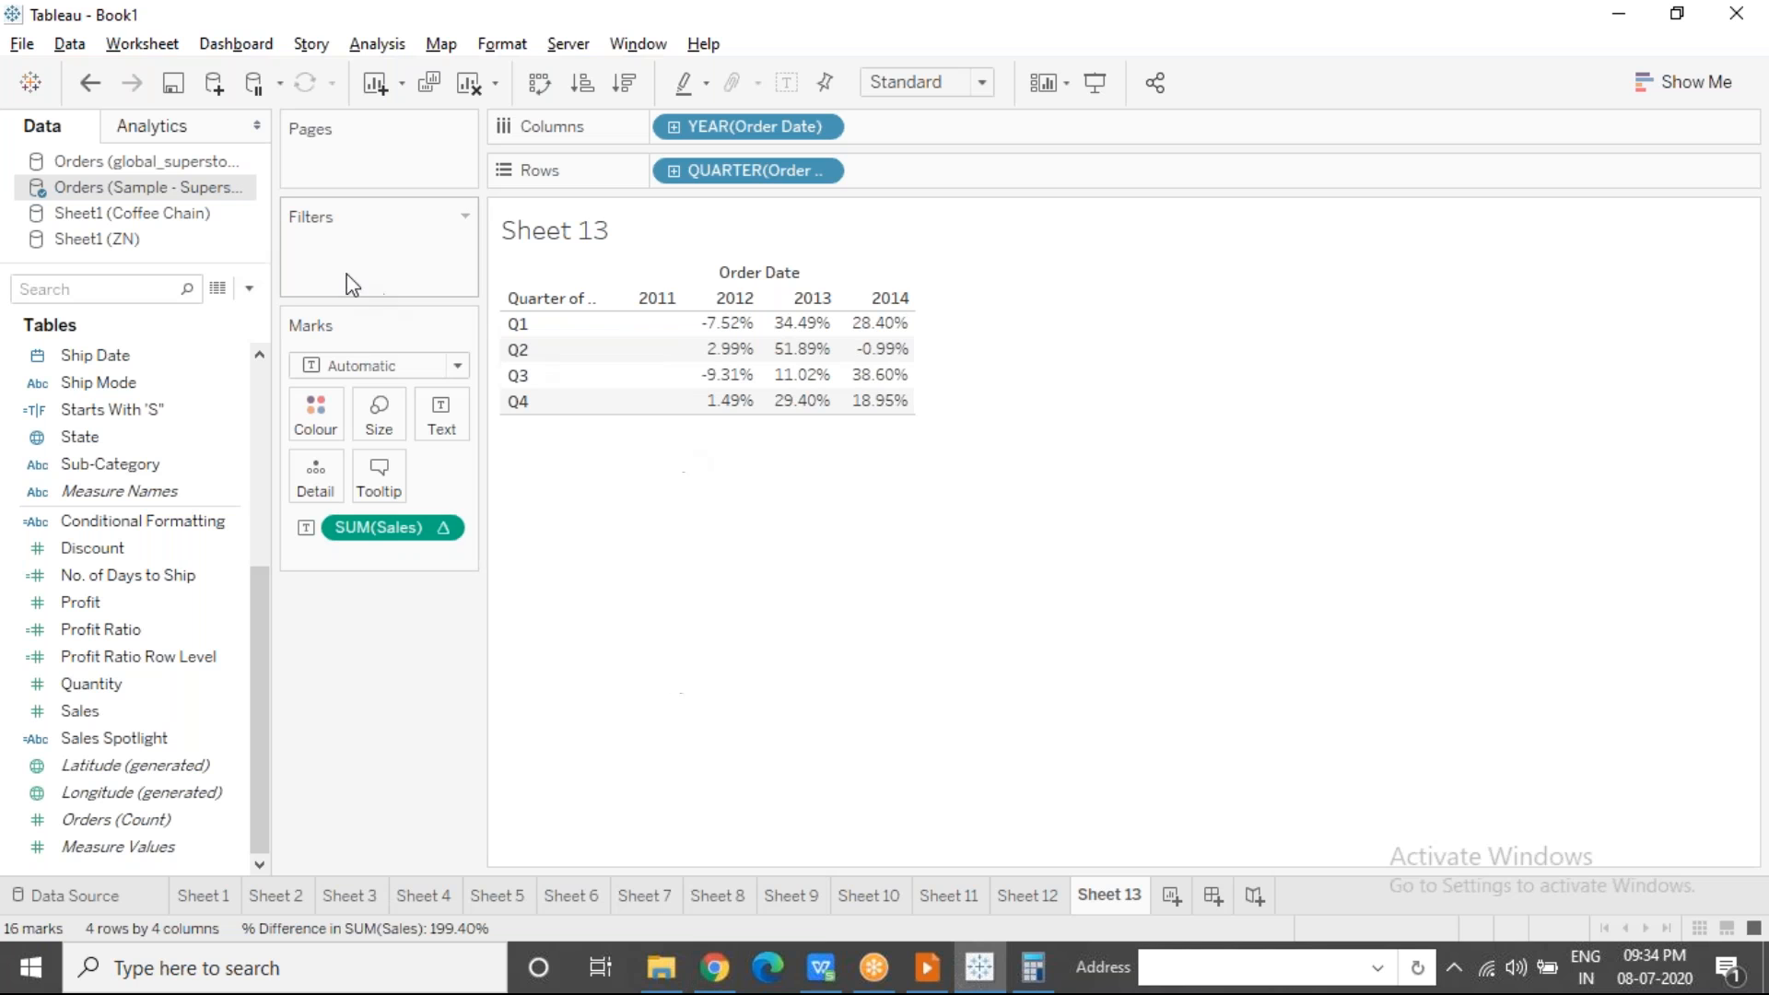
Step: Copy the year-over-year growth view as a crosstab and switch to the Book1 spreadsheet in WPS Office
click(140, 48)
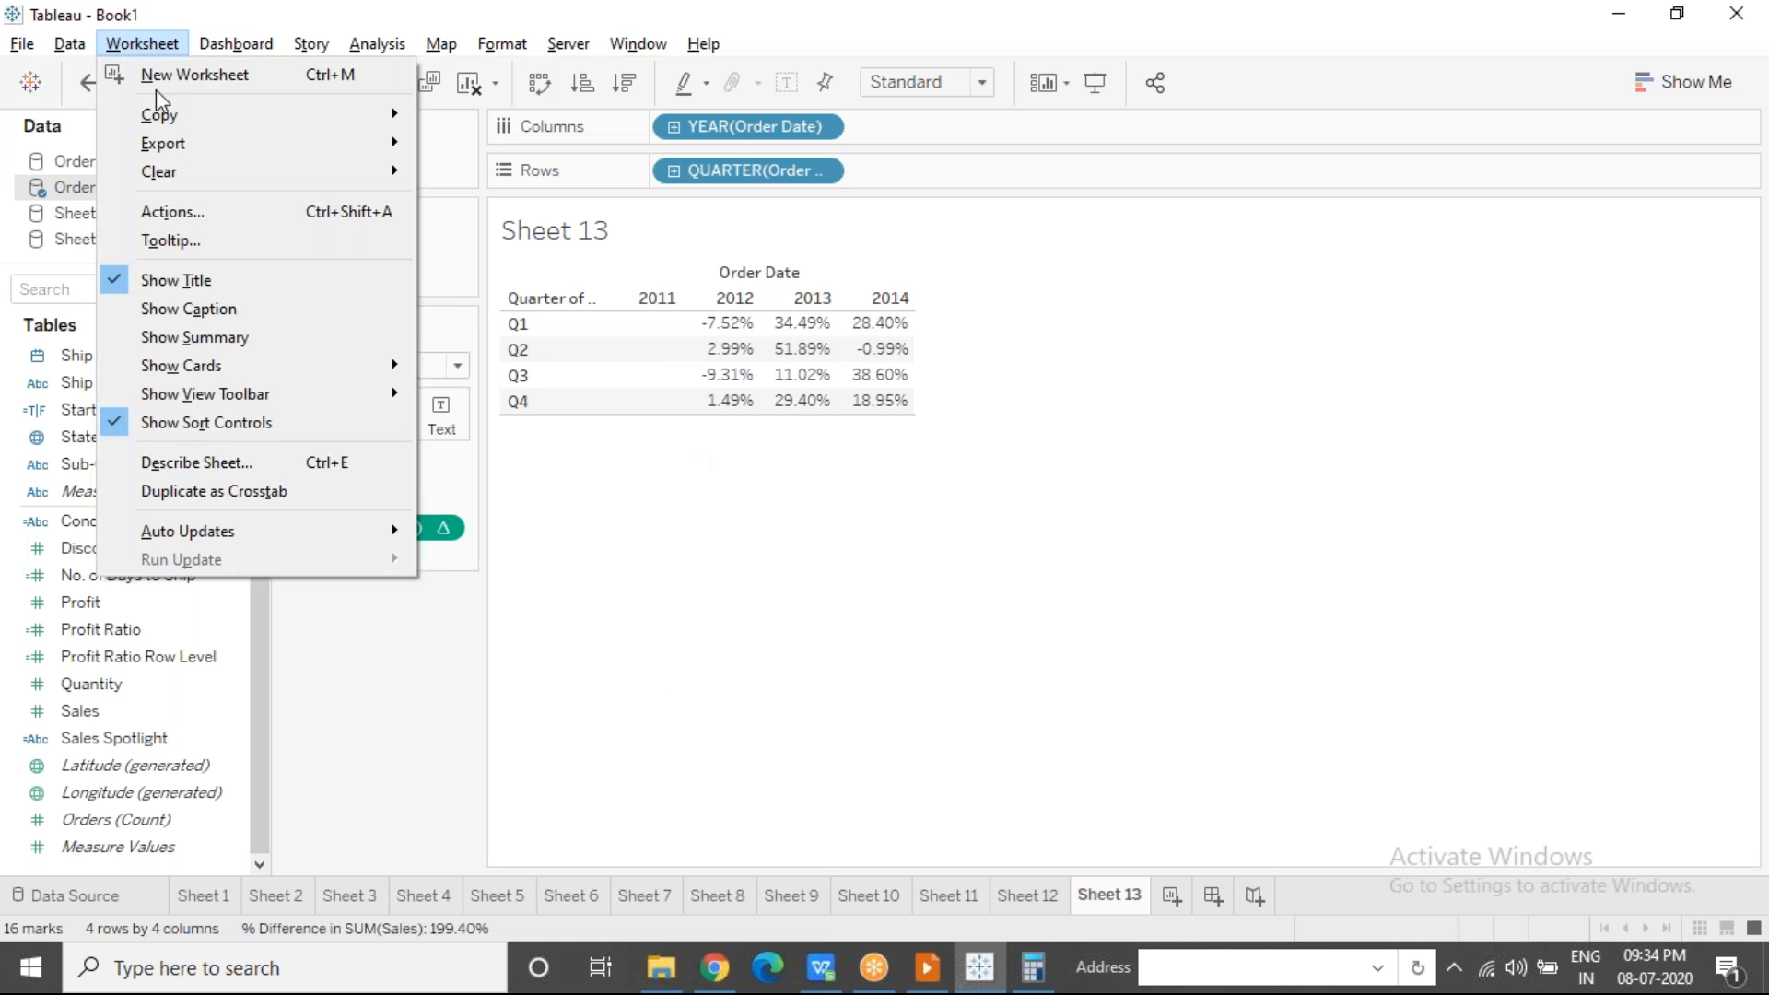
mouse_move(265, 145)
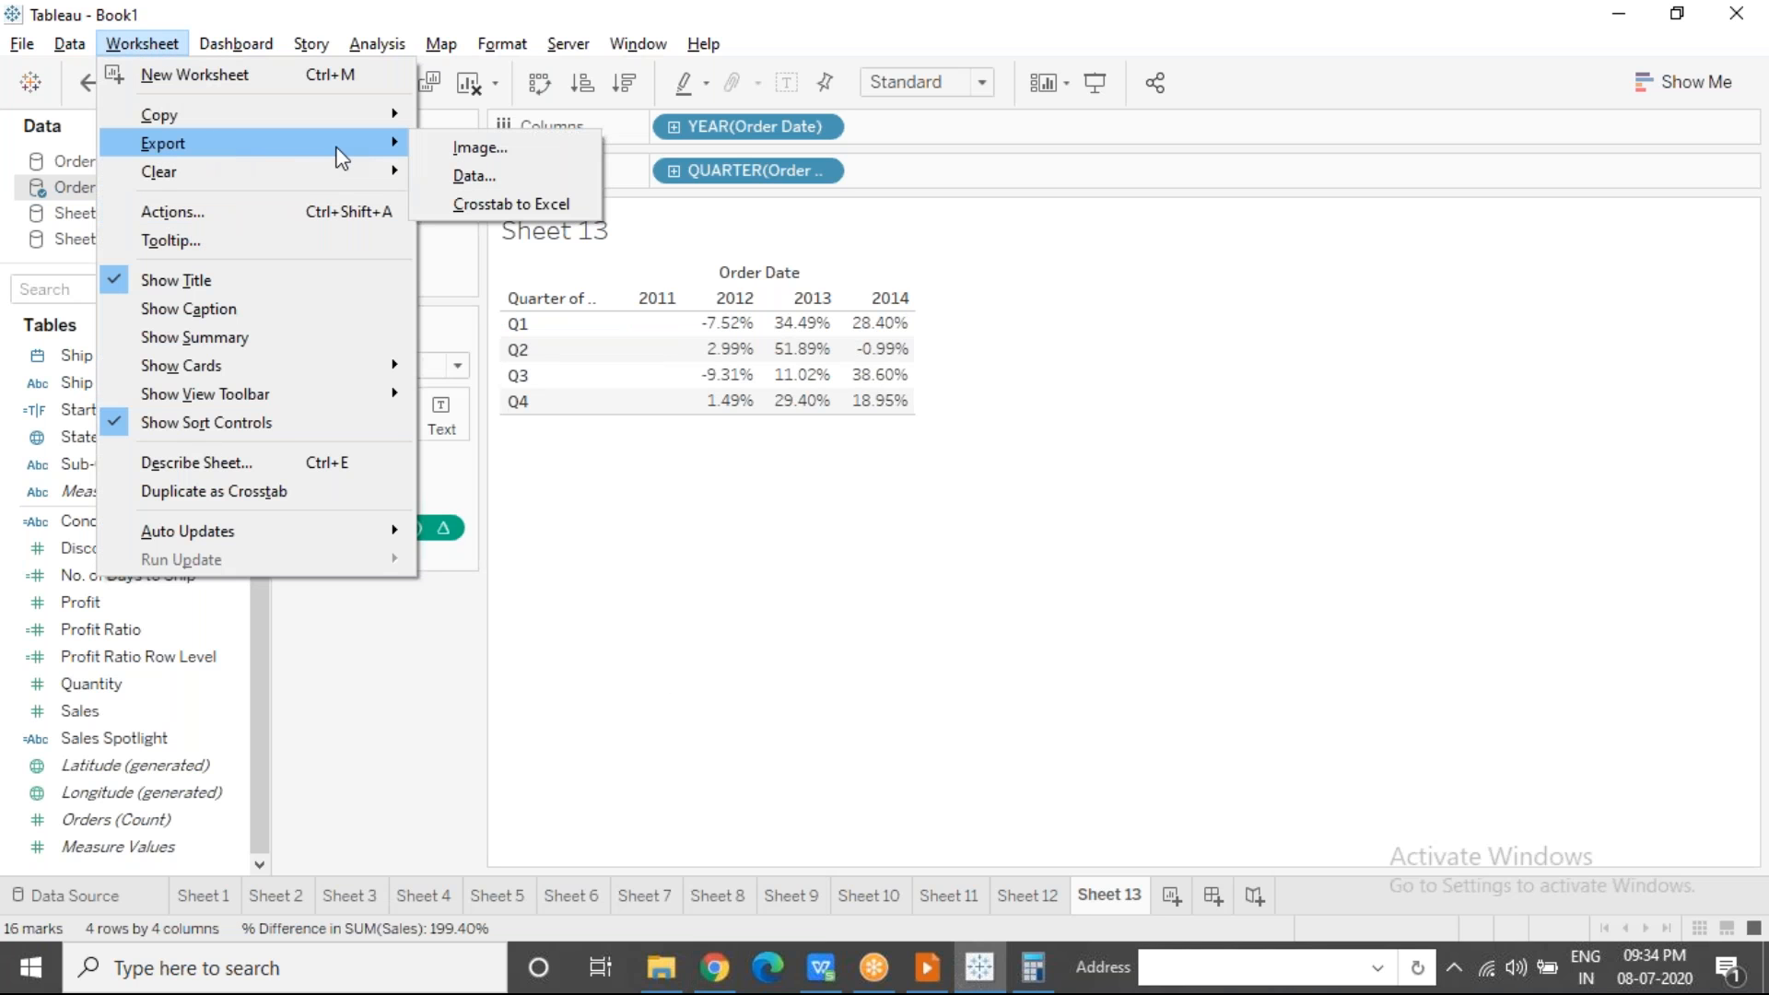
mouse_move(328, 116)
click(532, 179)
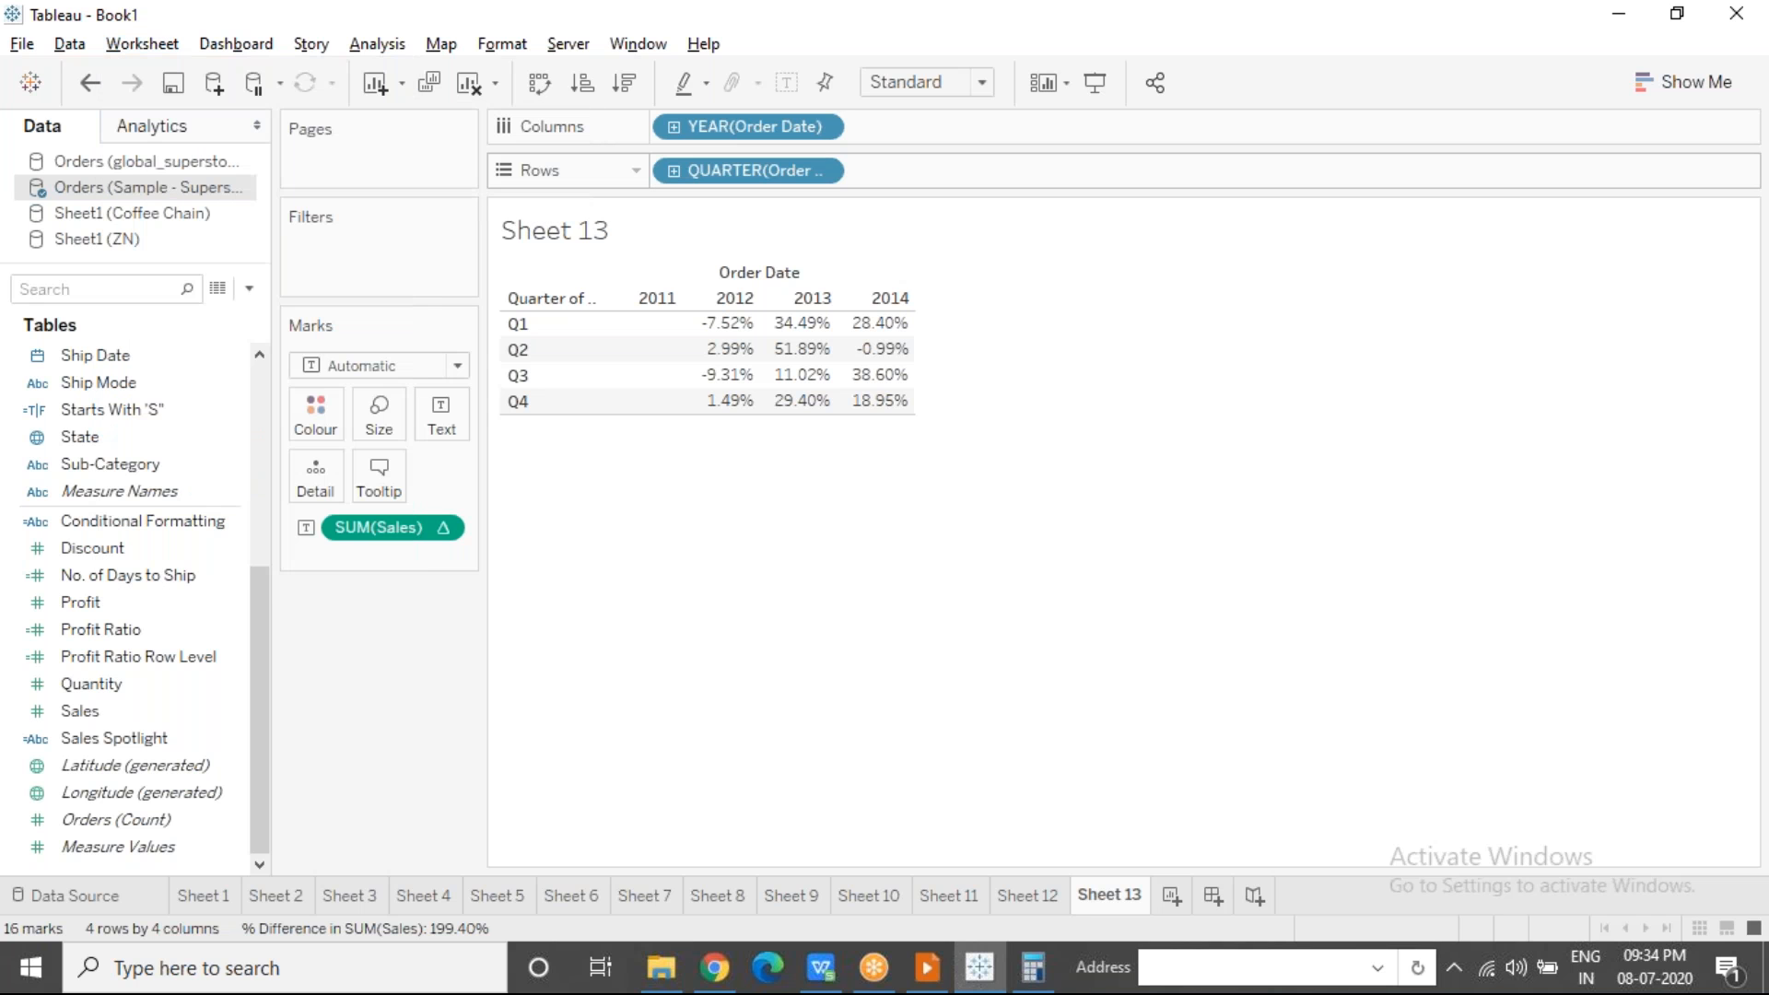
key(alt+Tab)
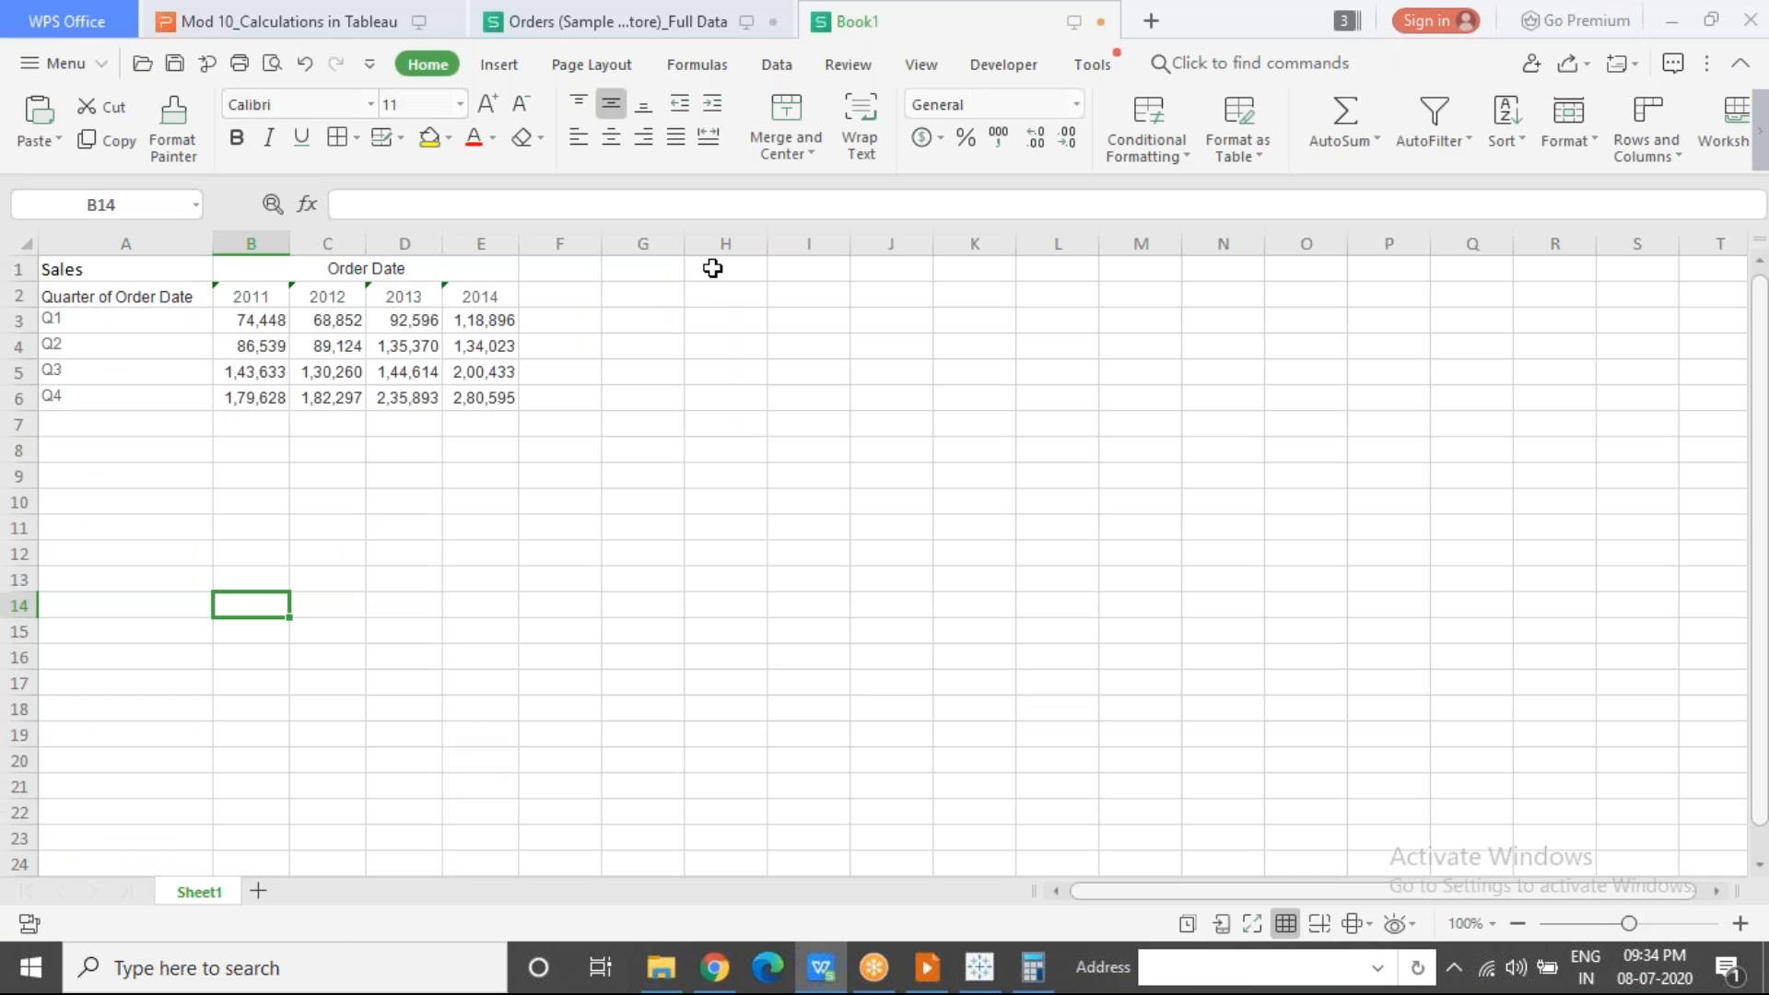
Step: Paste the copied growth table beside the sales table starting at H1 and change its H1 heading to "YOY Growth"
click(713, 268)
key(ctrl+v)
text(Y)
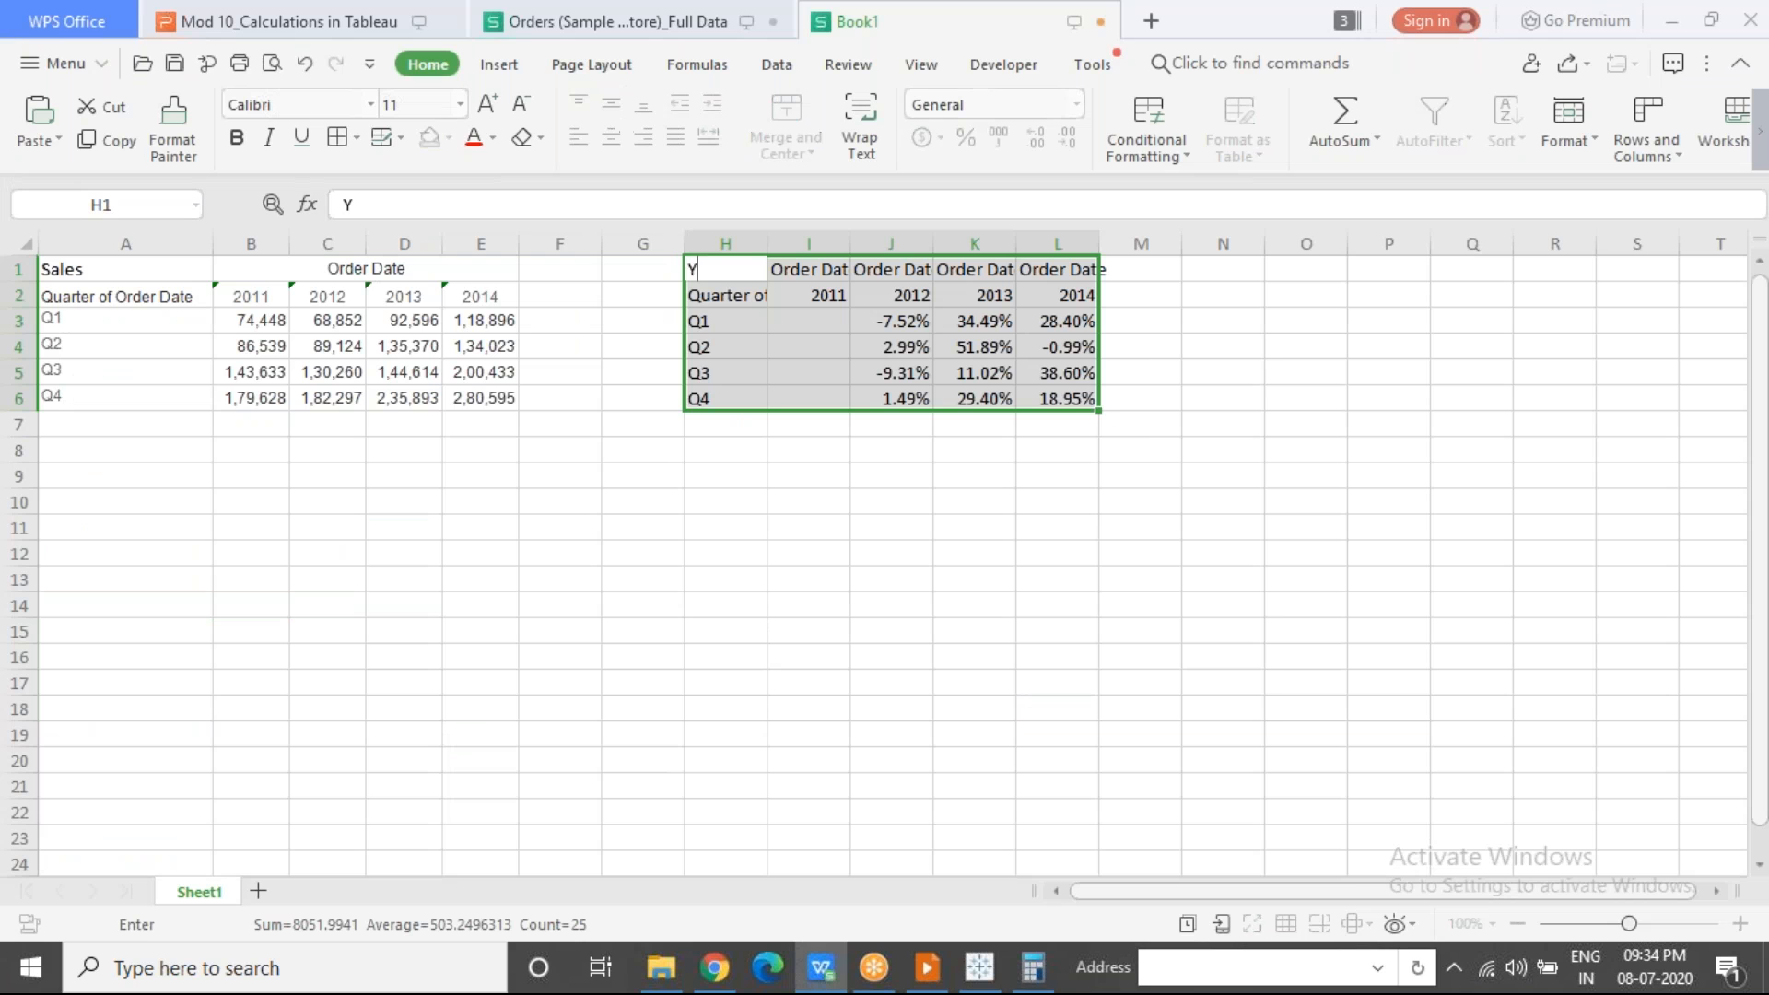
text(OY Groth)
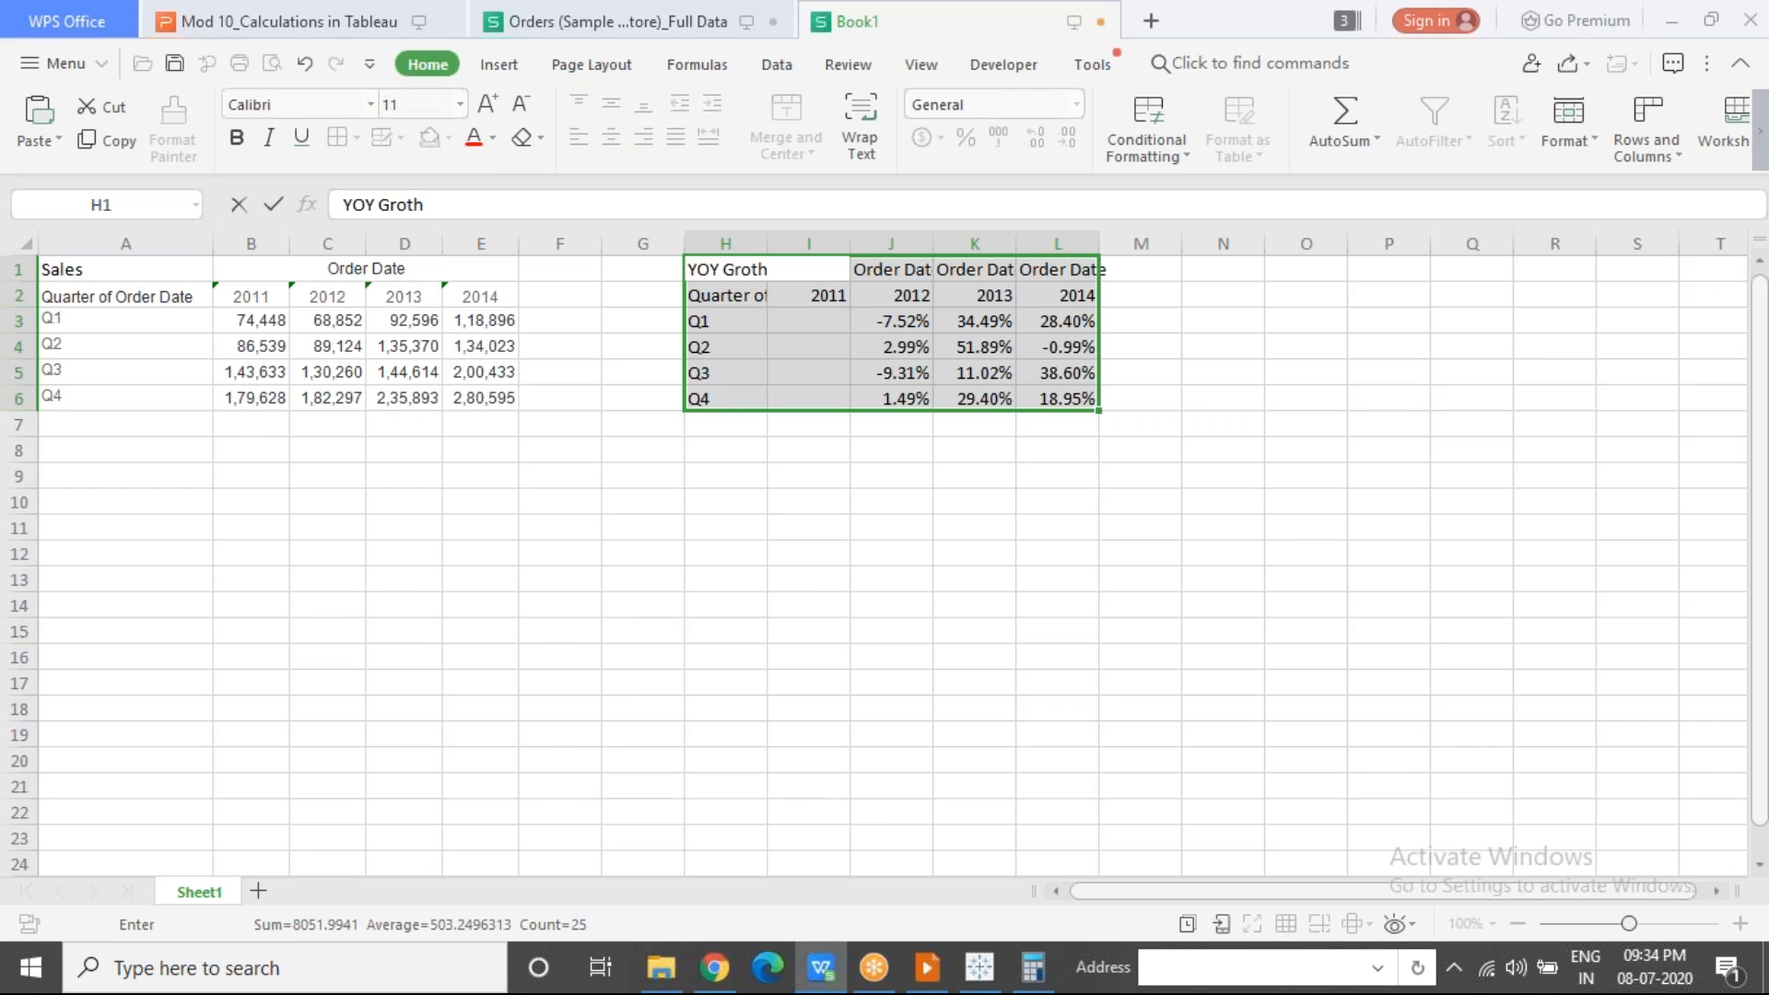
key(BackSpace)
key(BackSpace)
text(wth)
key(Tab)
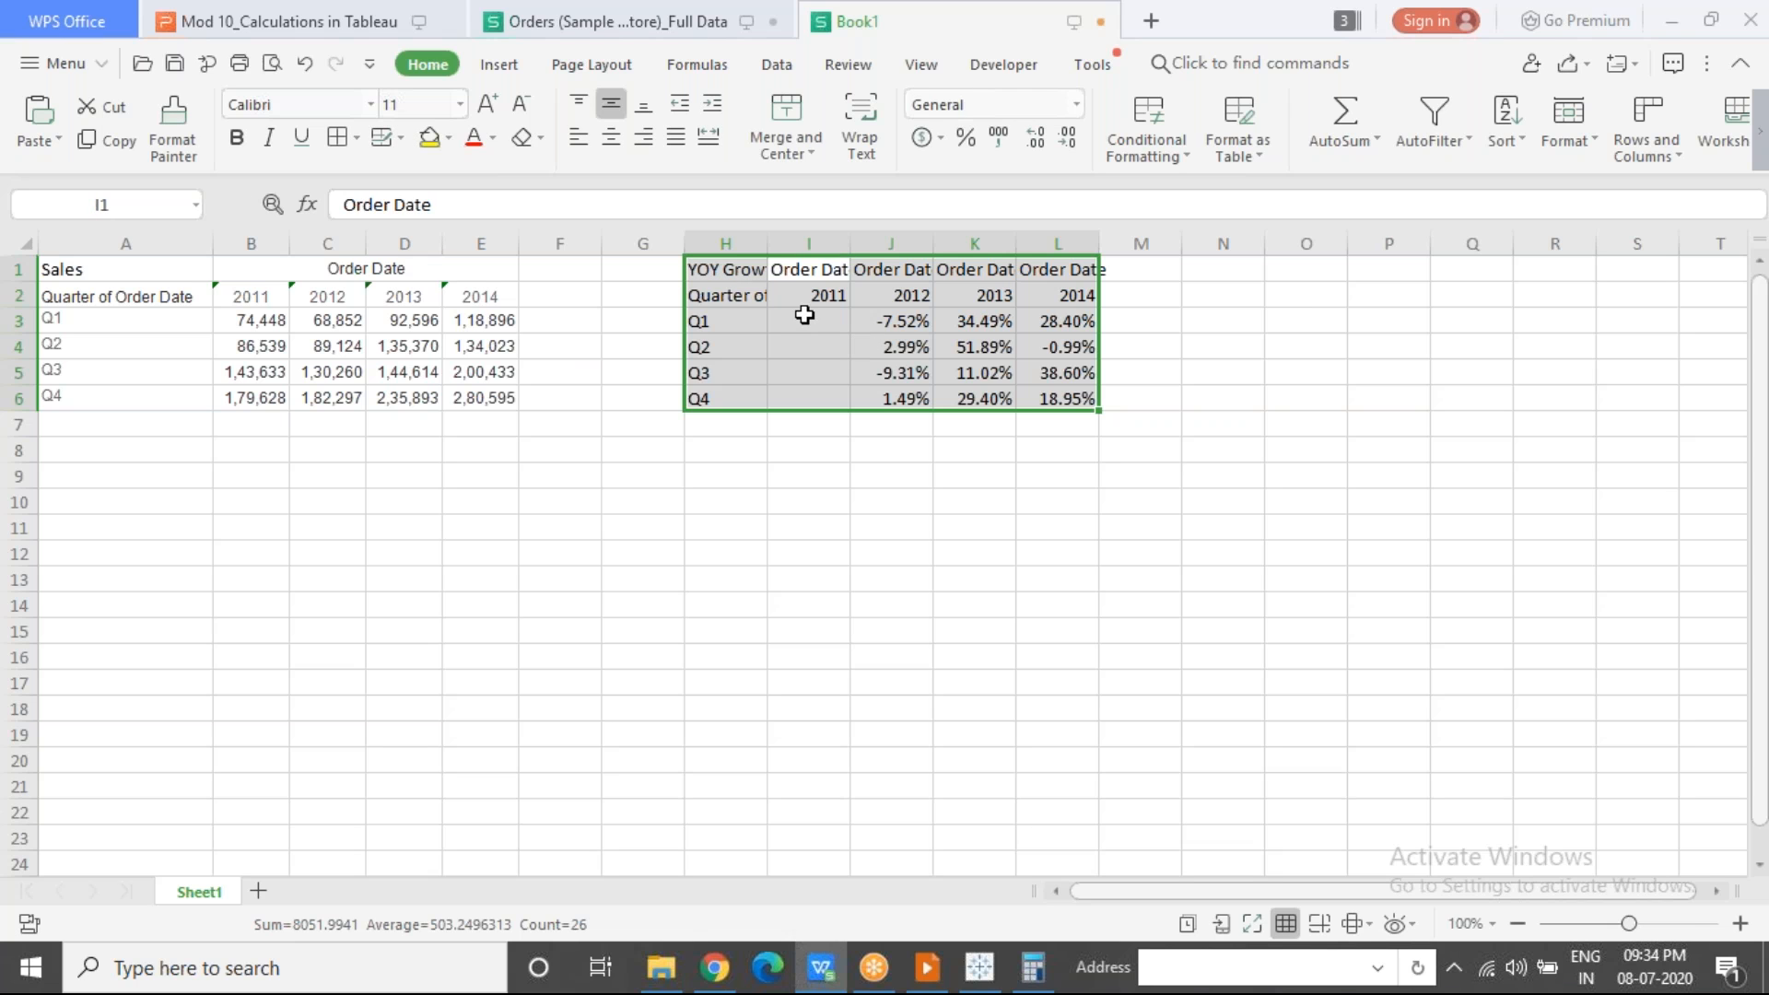
Step: Compare the Q1 sales cells for 2011 and 2012 with the Q1 2012 growth cell
click(243, 324)
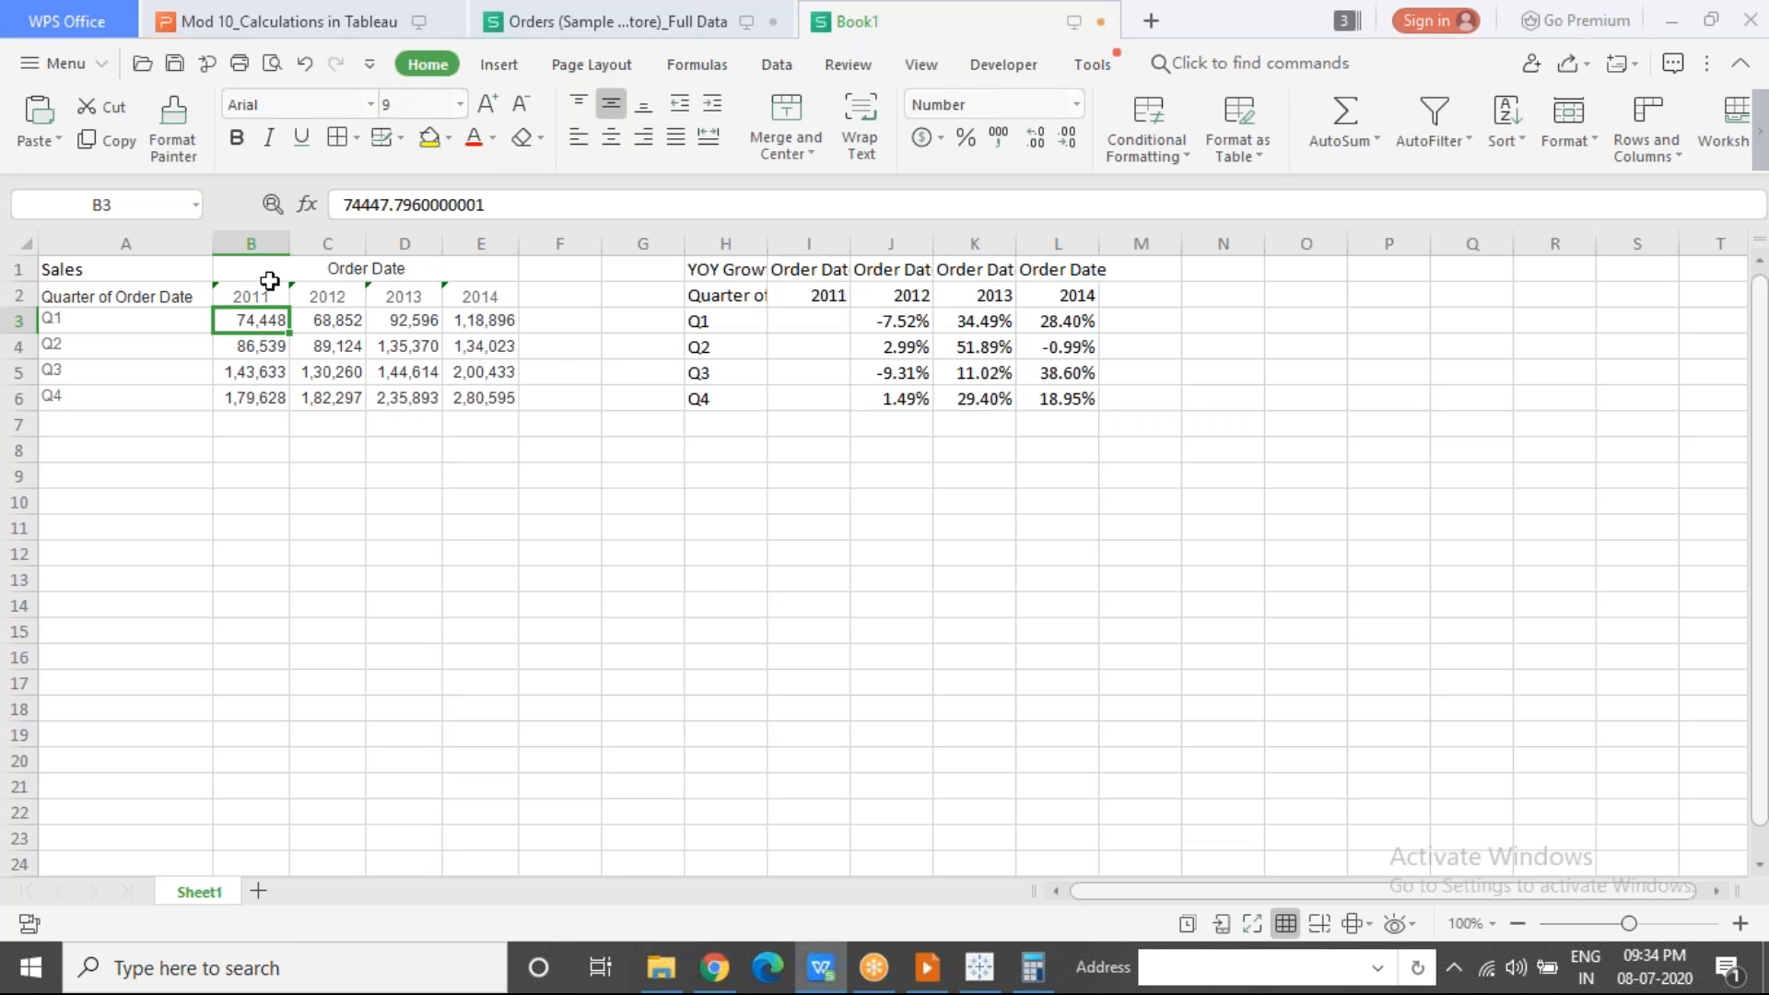
ctrl+click(323, 326)
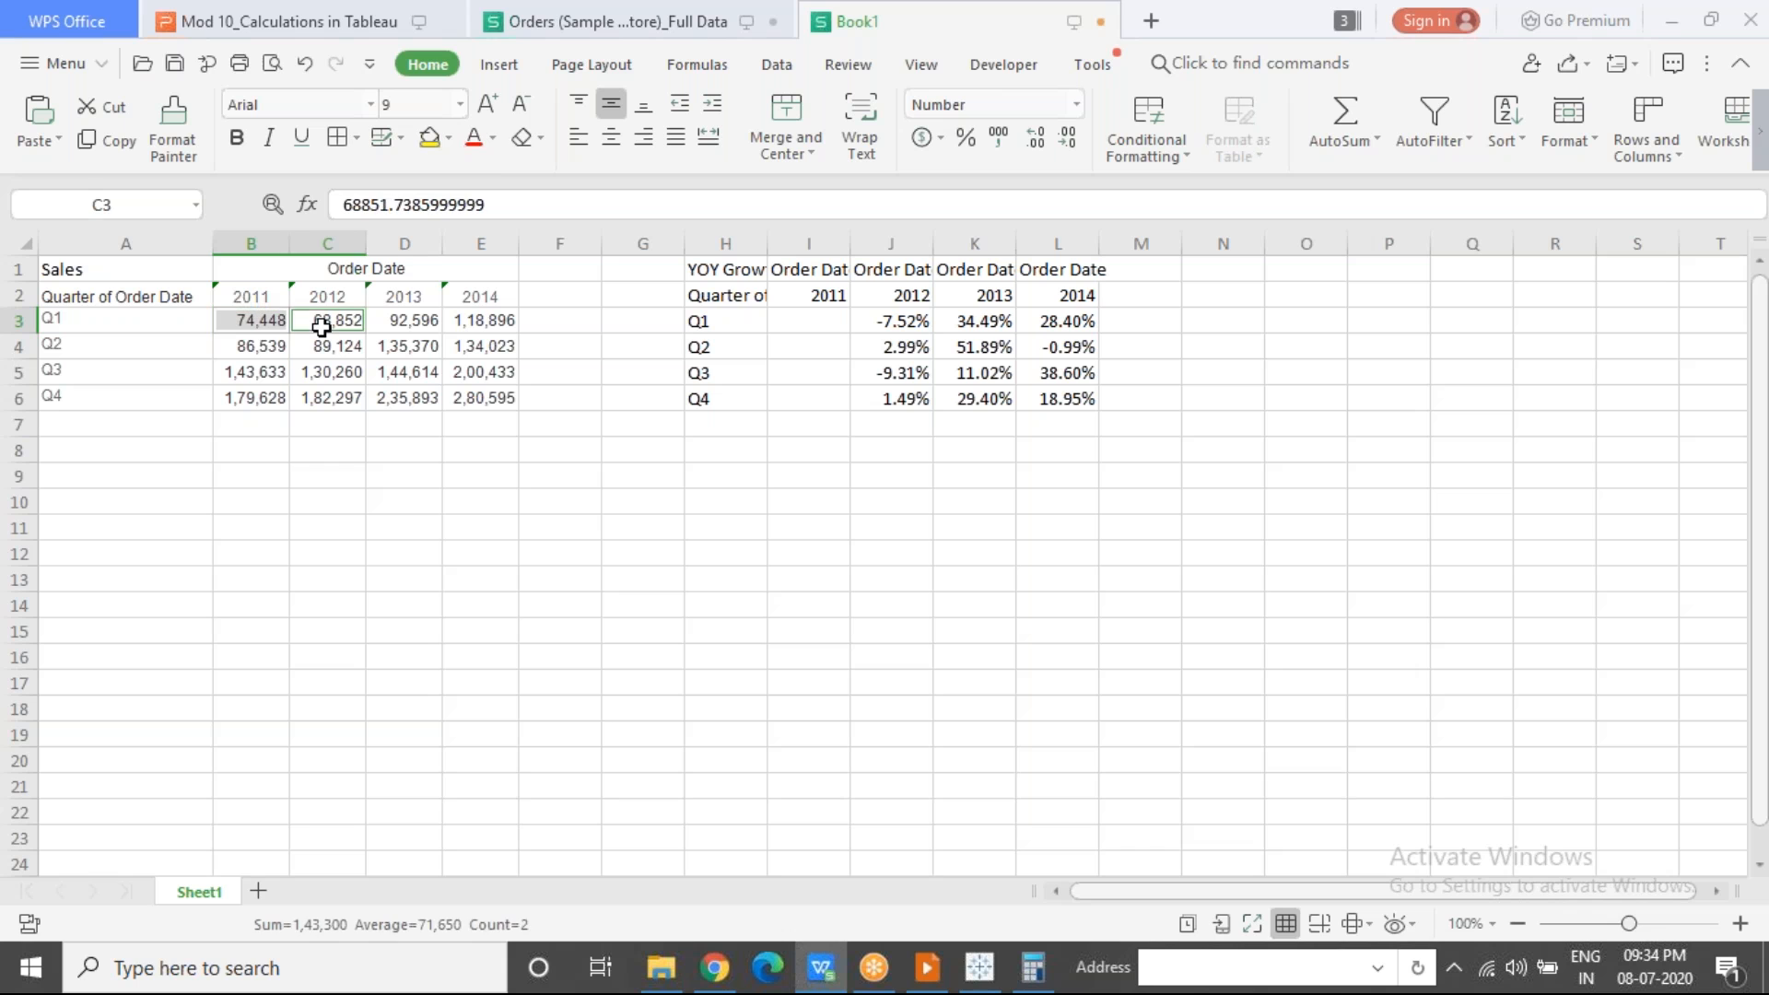
click(265, 328)
click(326, 328)
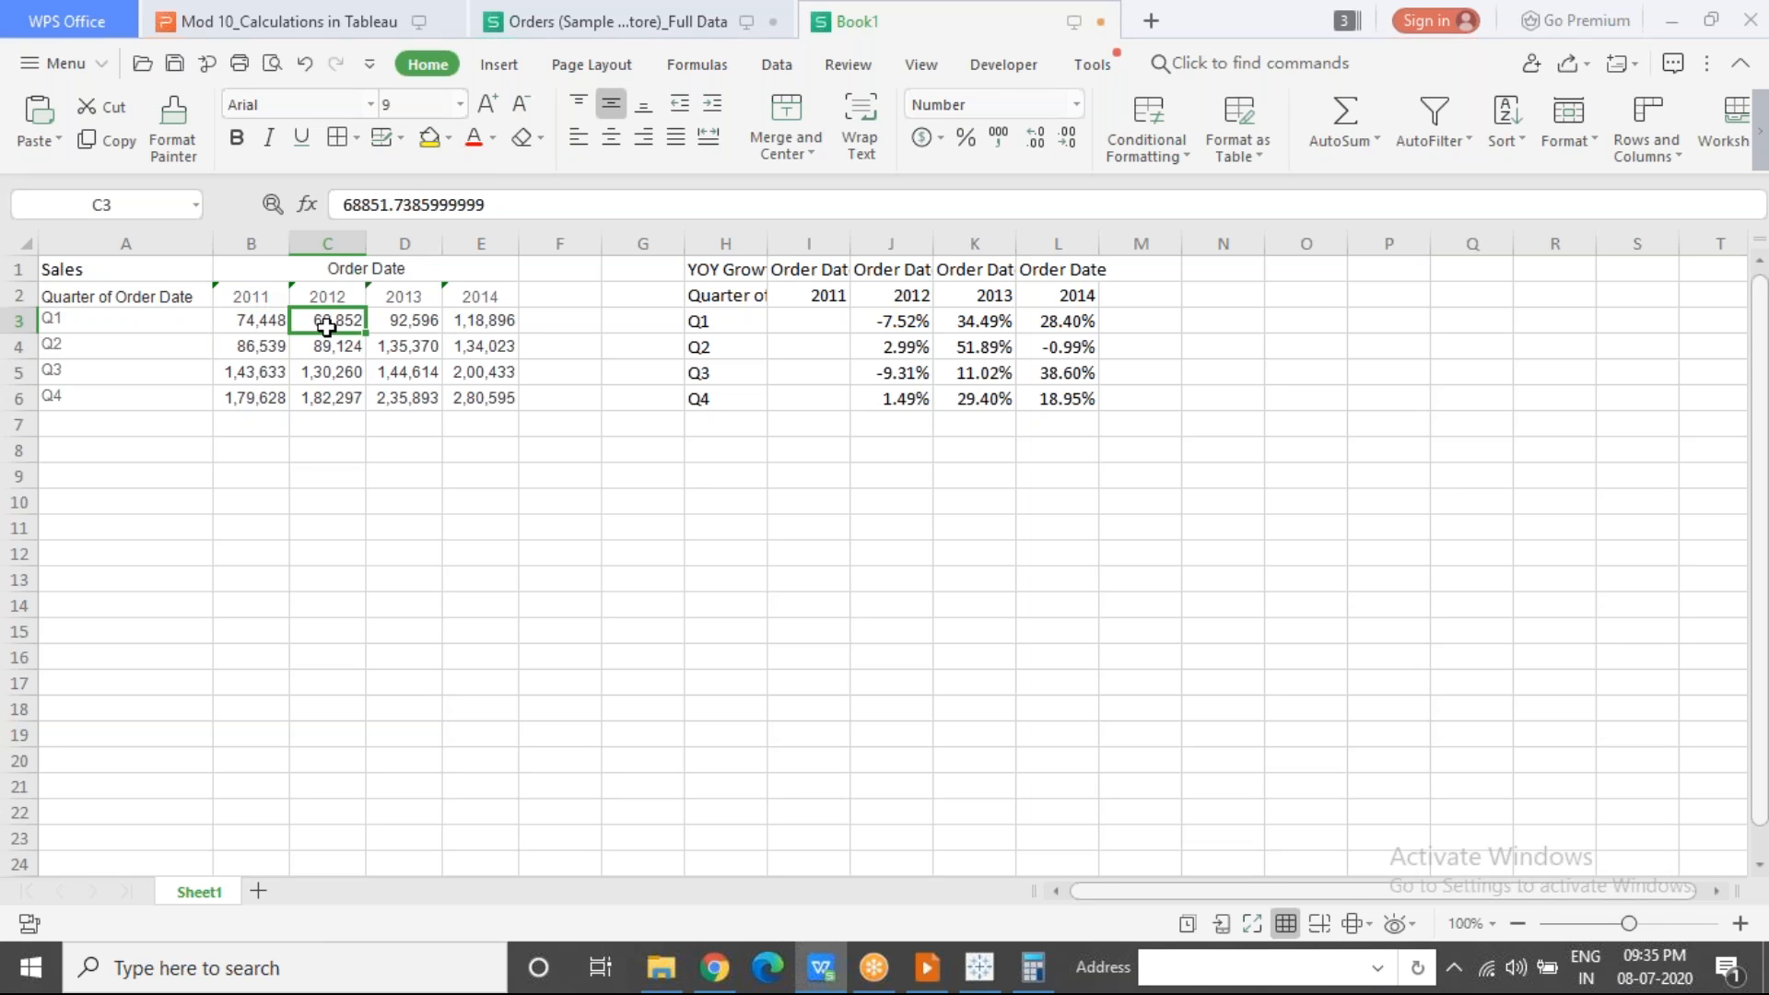
click(261, 327)
ctrl+click(322, 324)
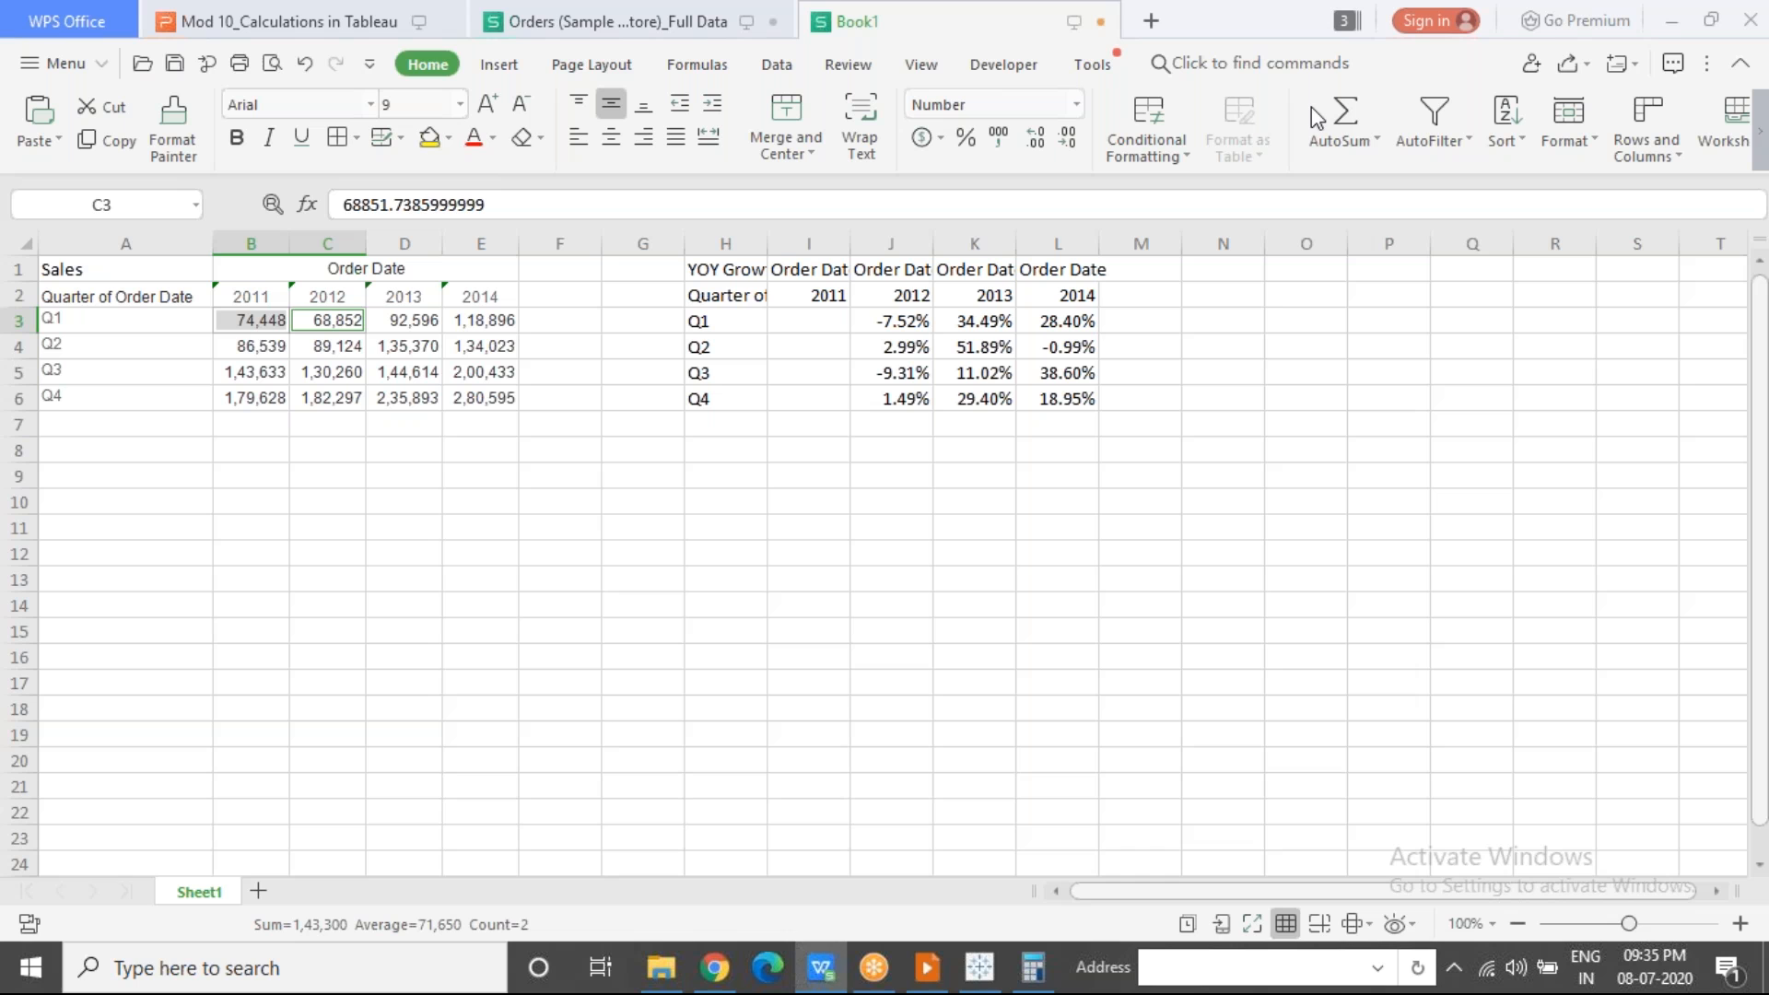
click(886, 323)
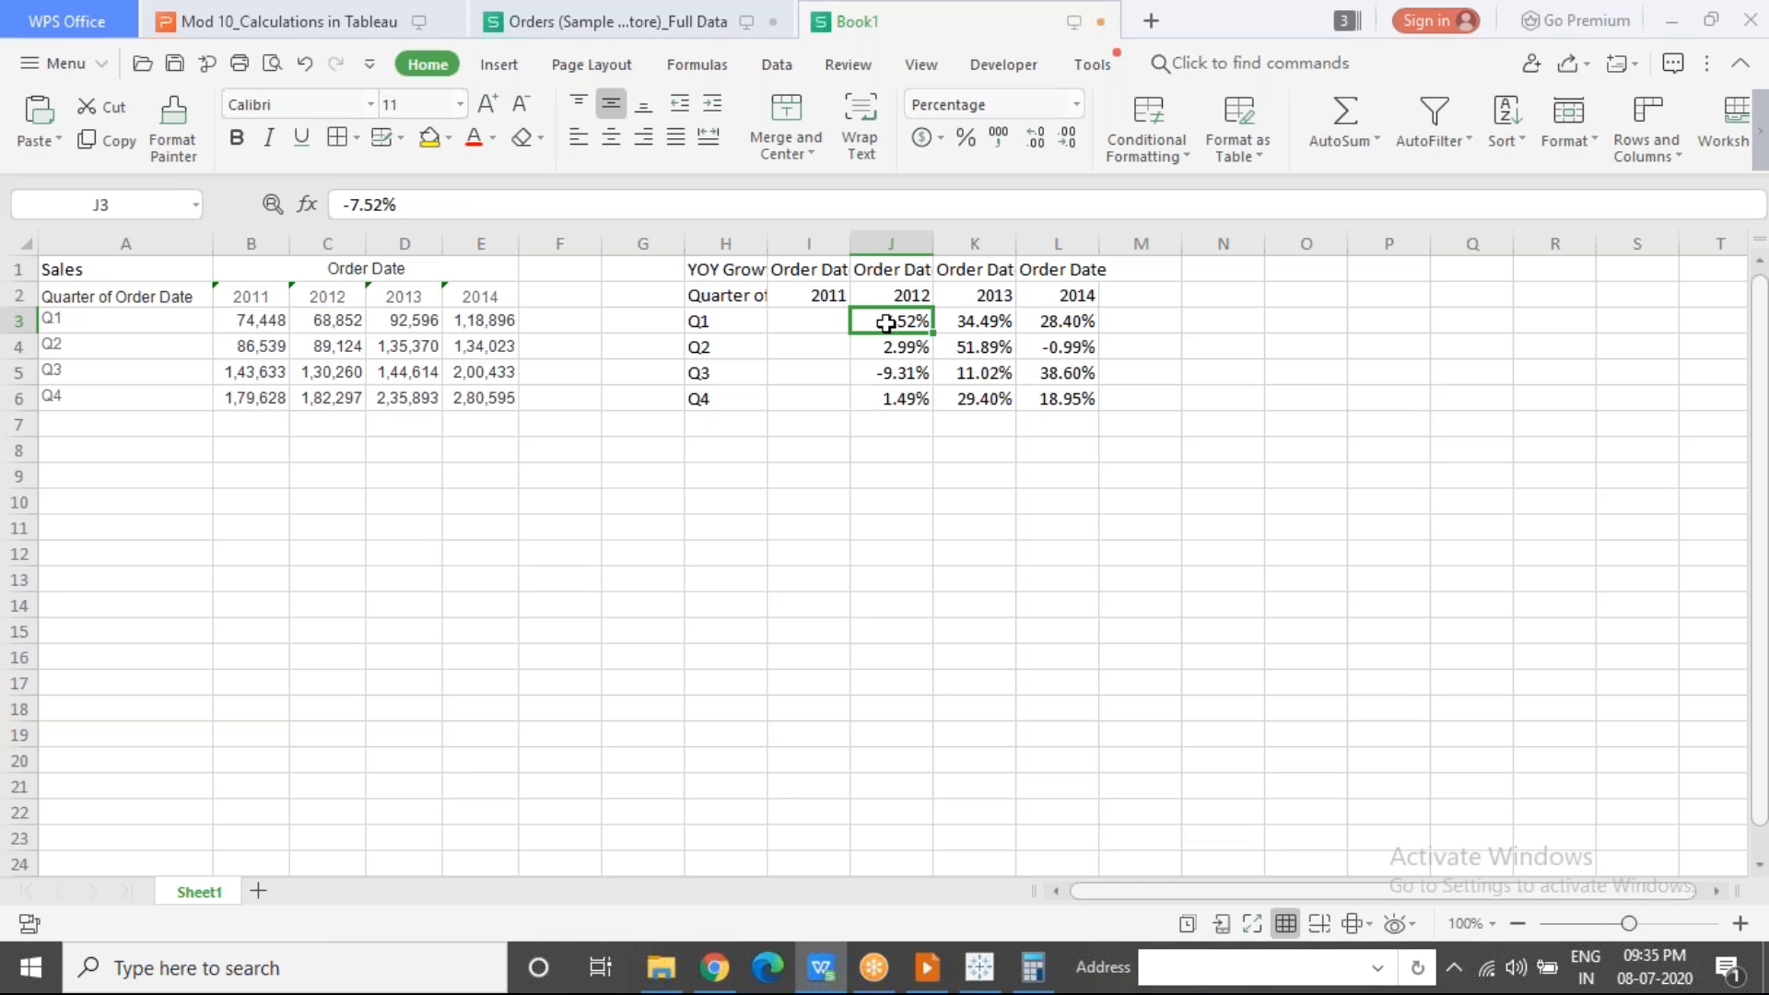
Step: Calculate the Q1 growth from 2011 to 2012 in N3 with the formula =((C3-B3)/B3)*100
click(1206, 321)
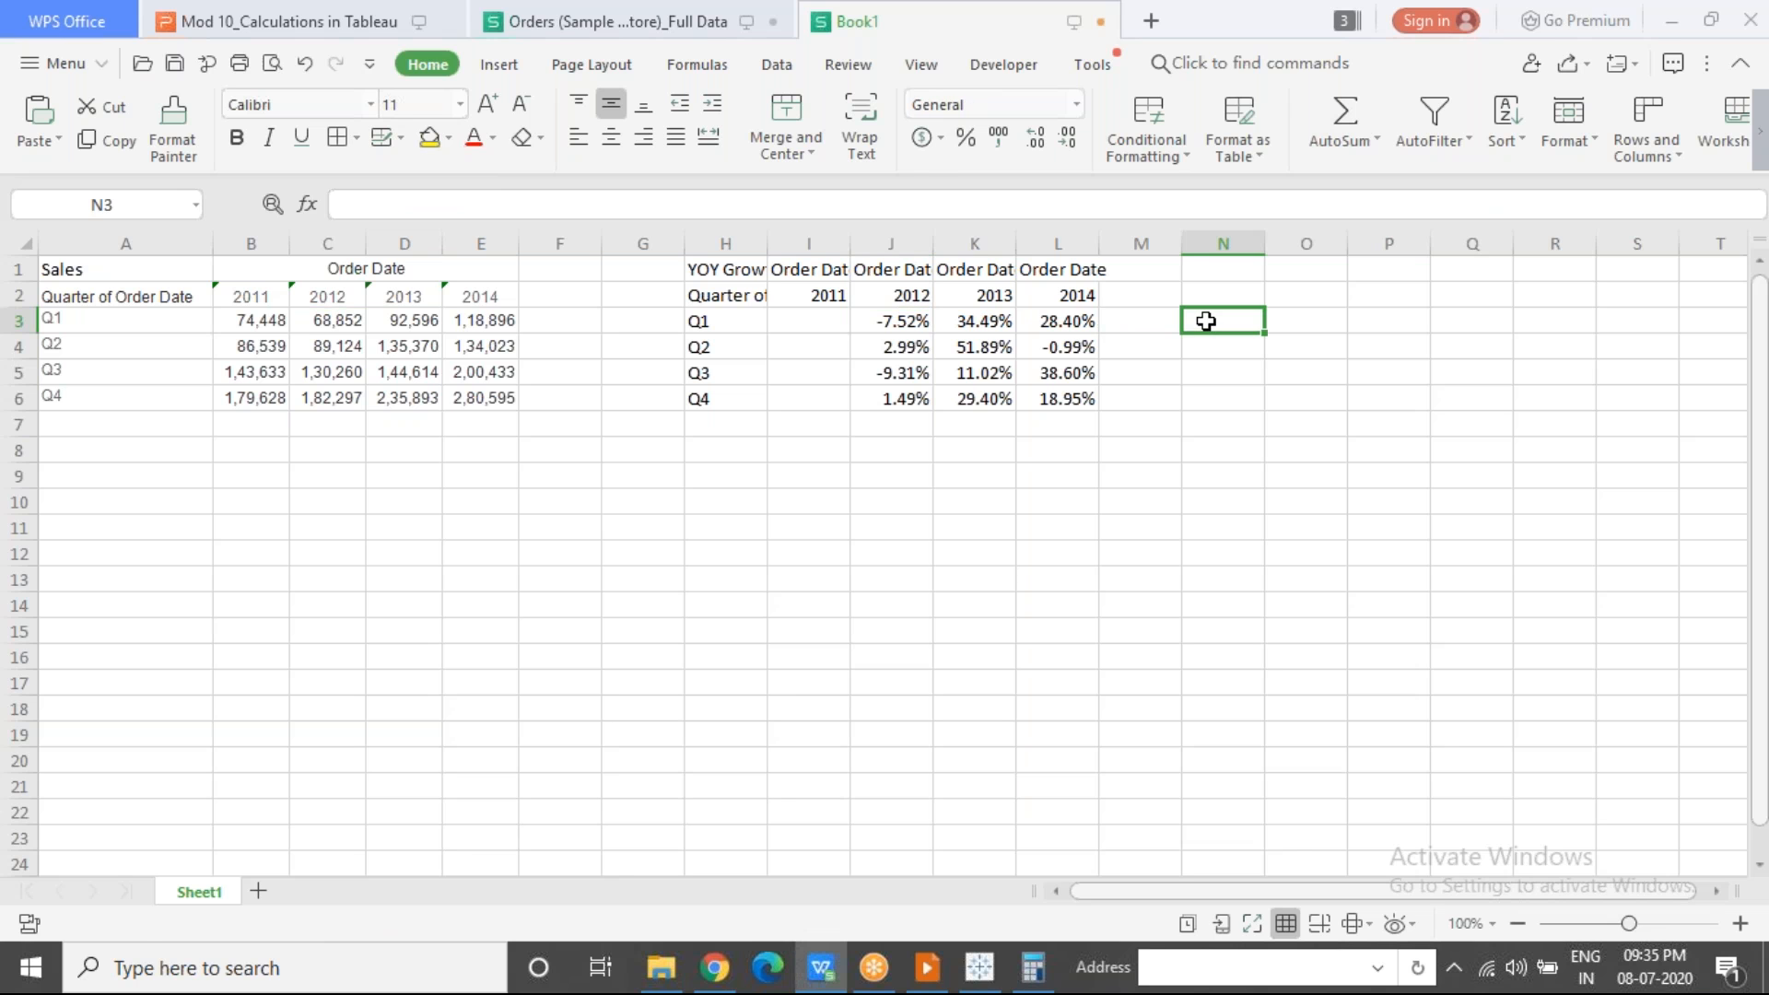
text(=()
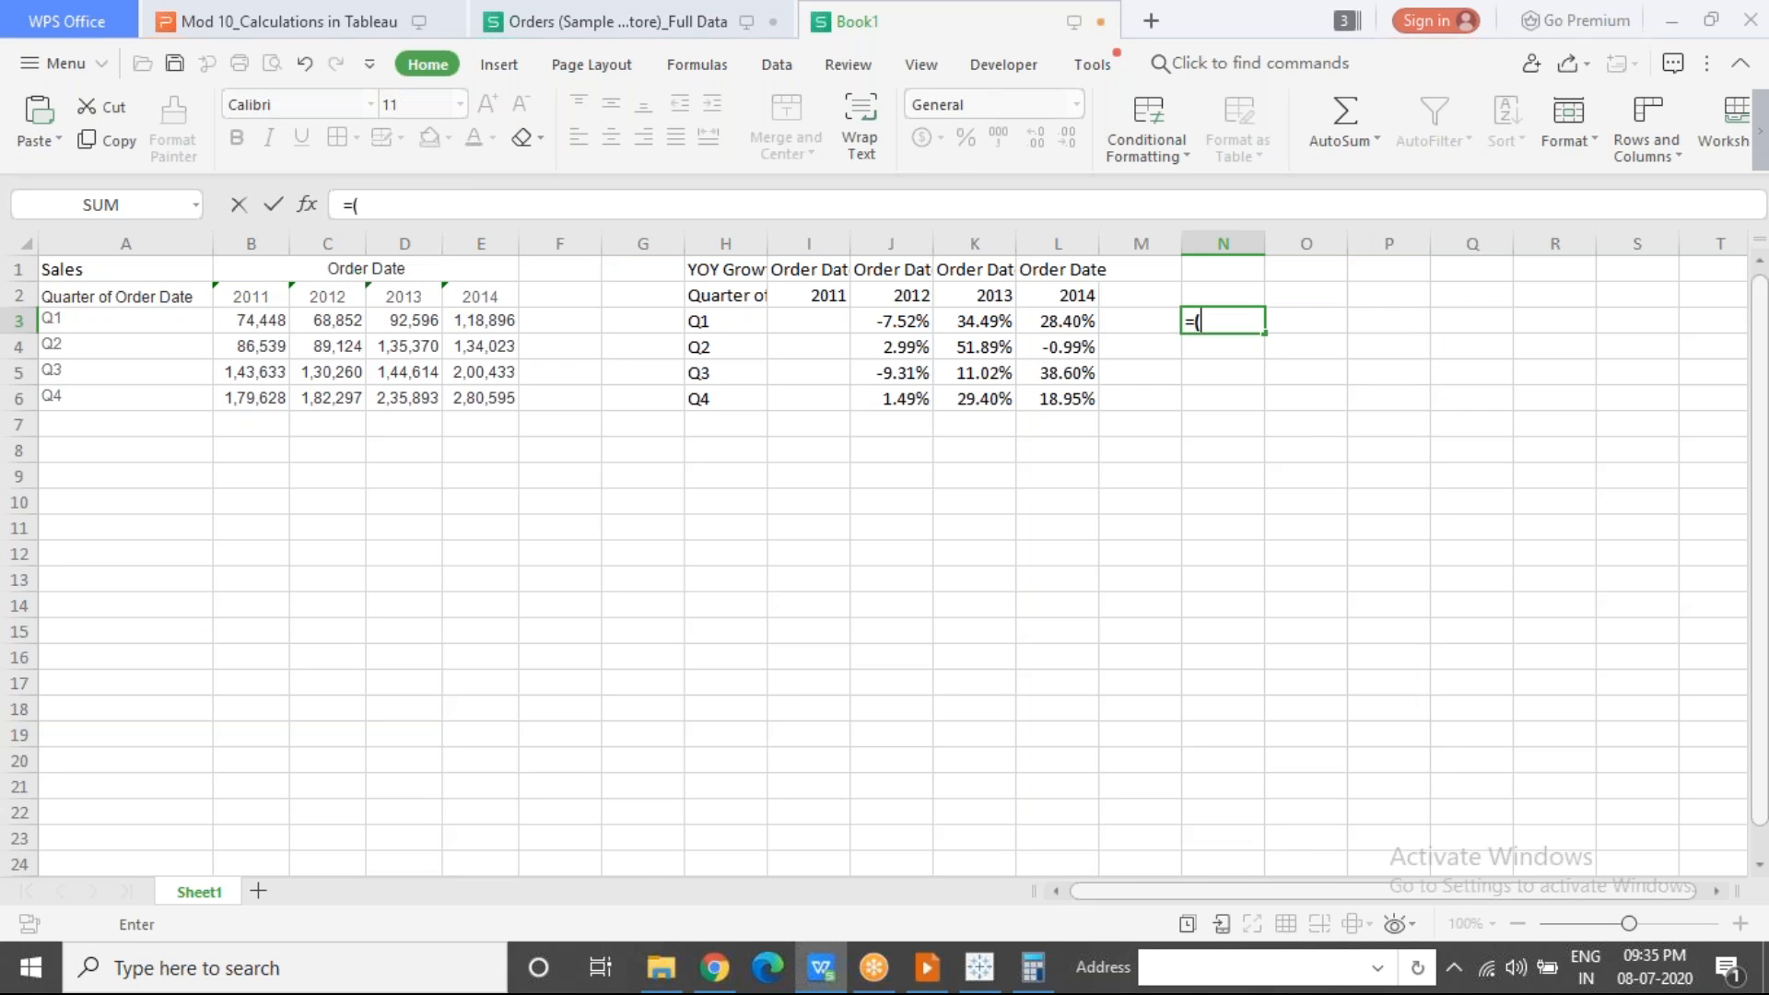
click(336, 323)
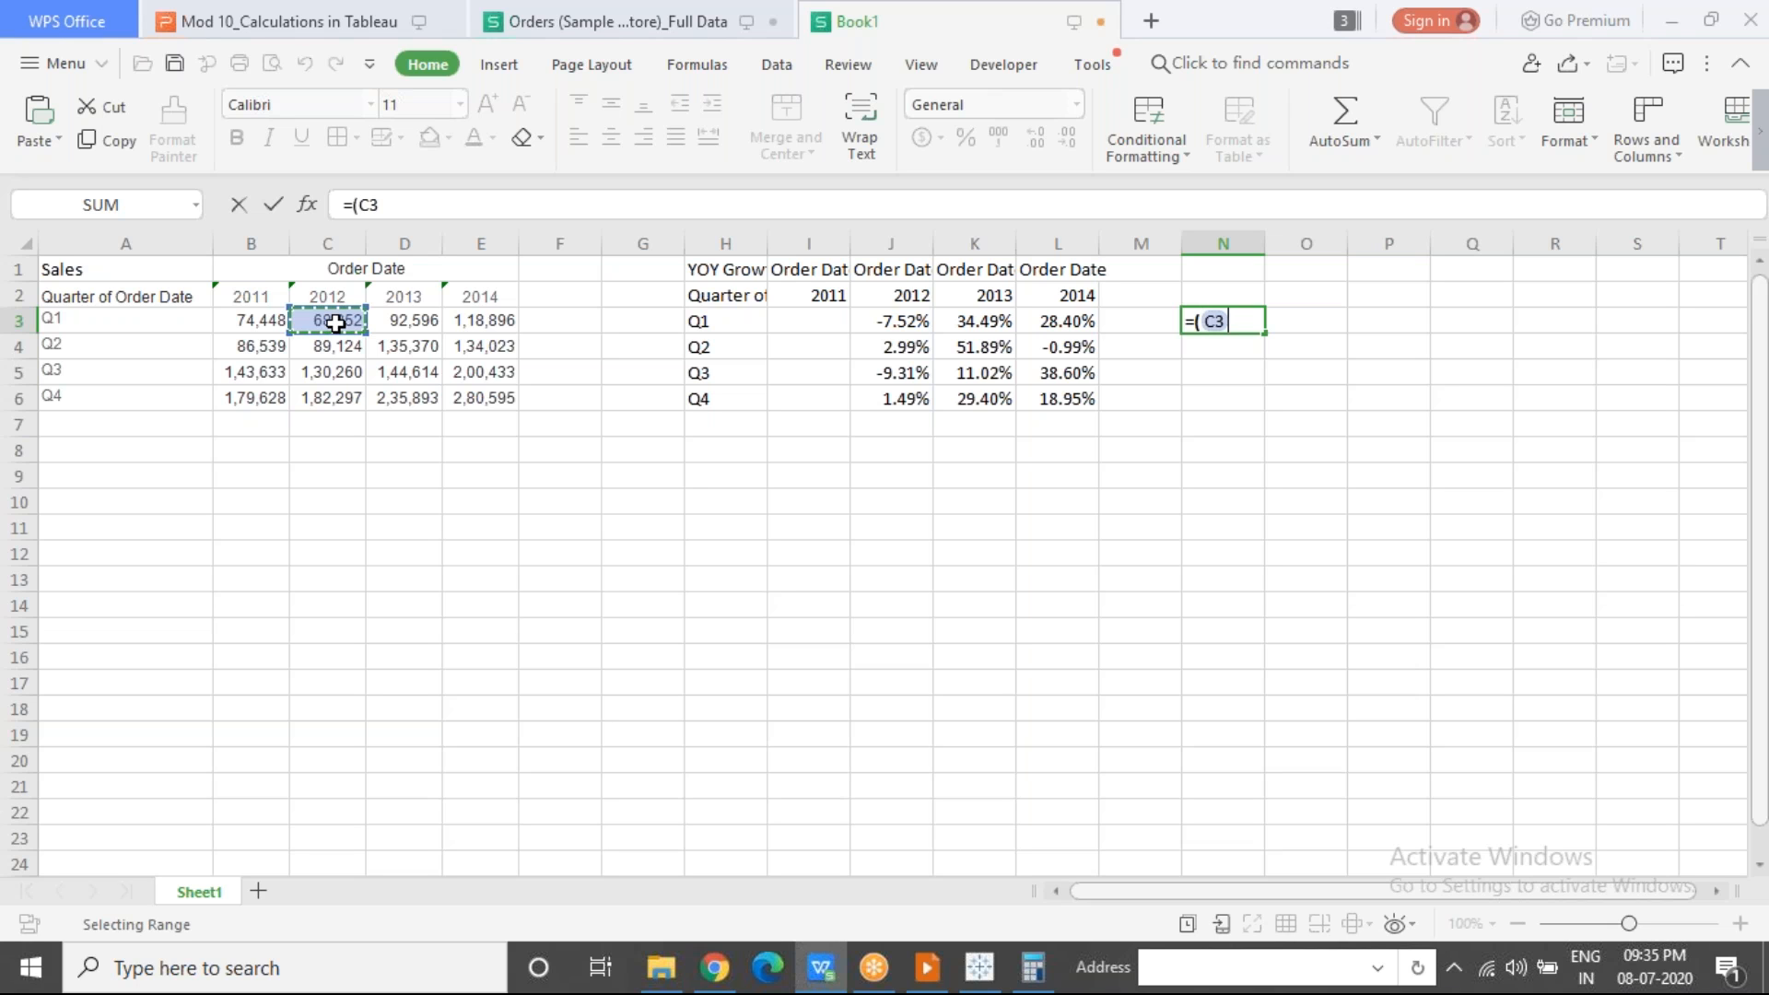
text(-)
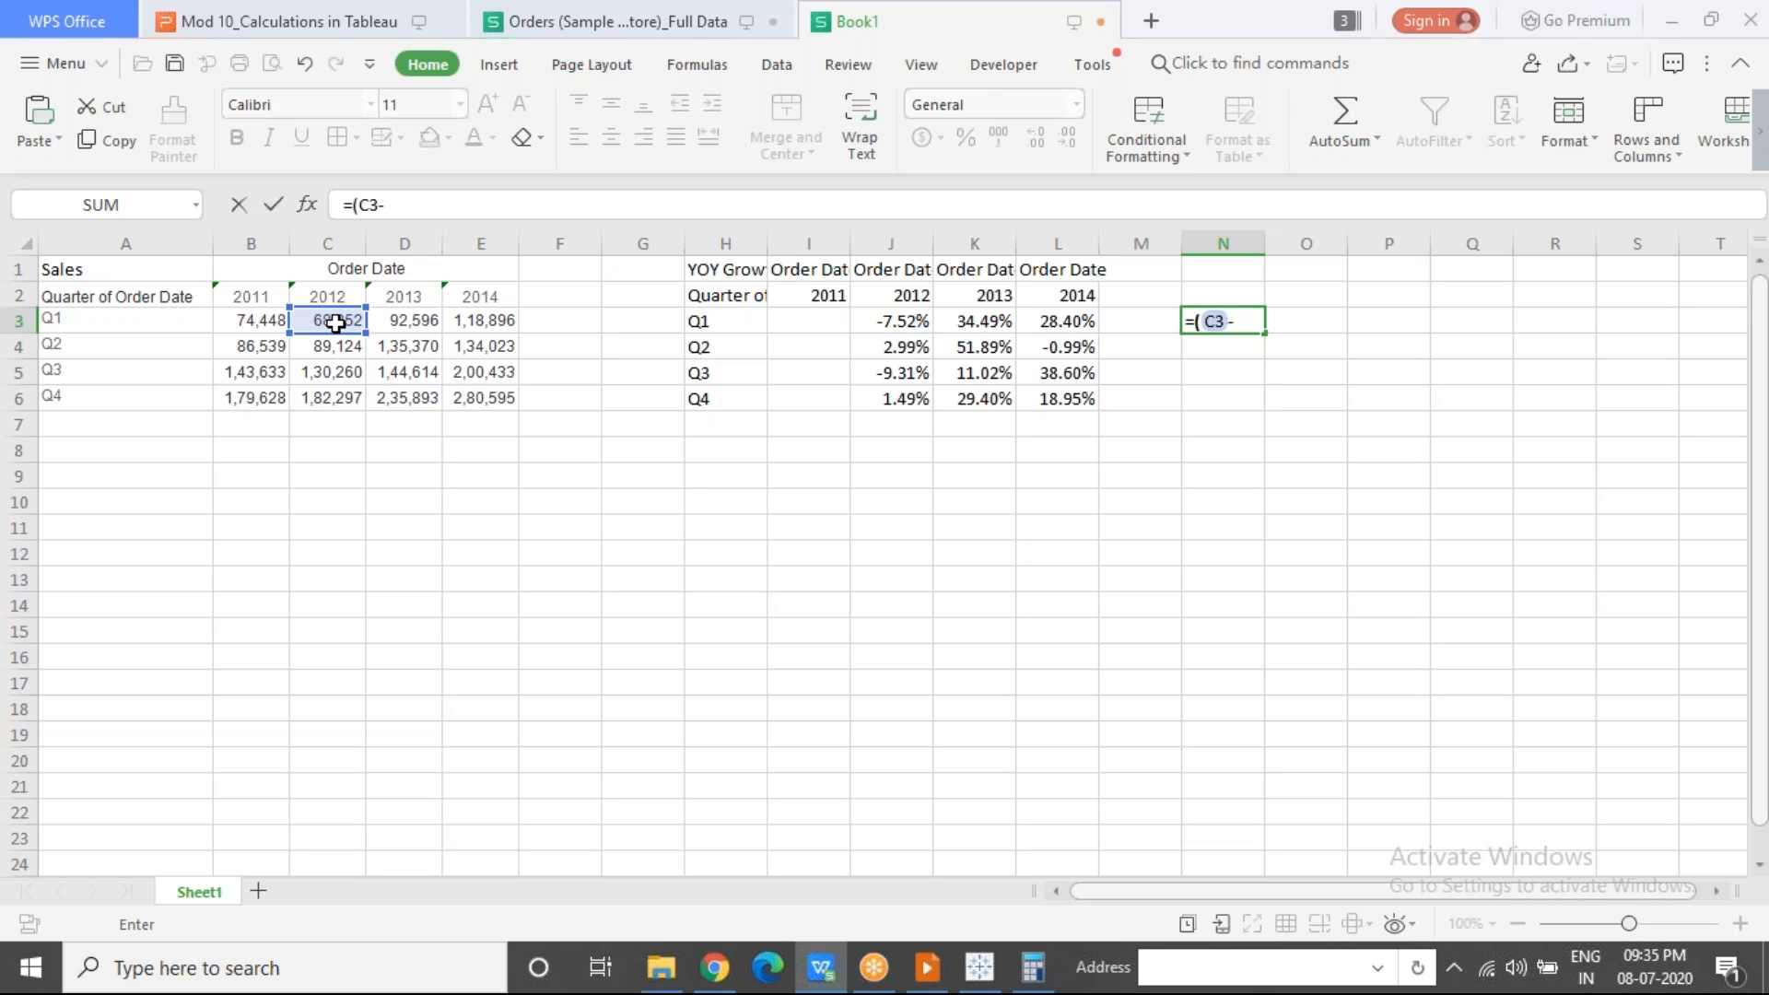
click(256, 320)
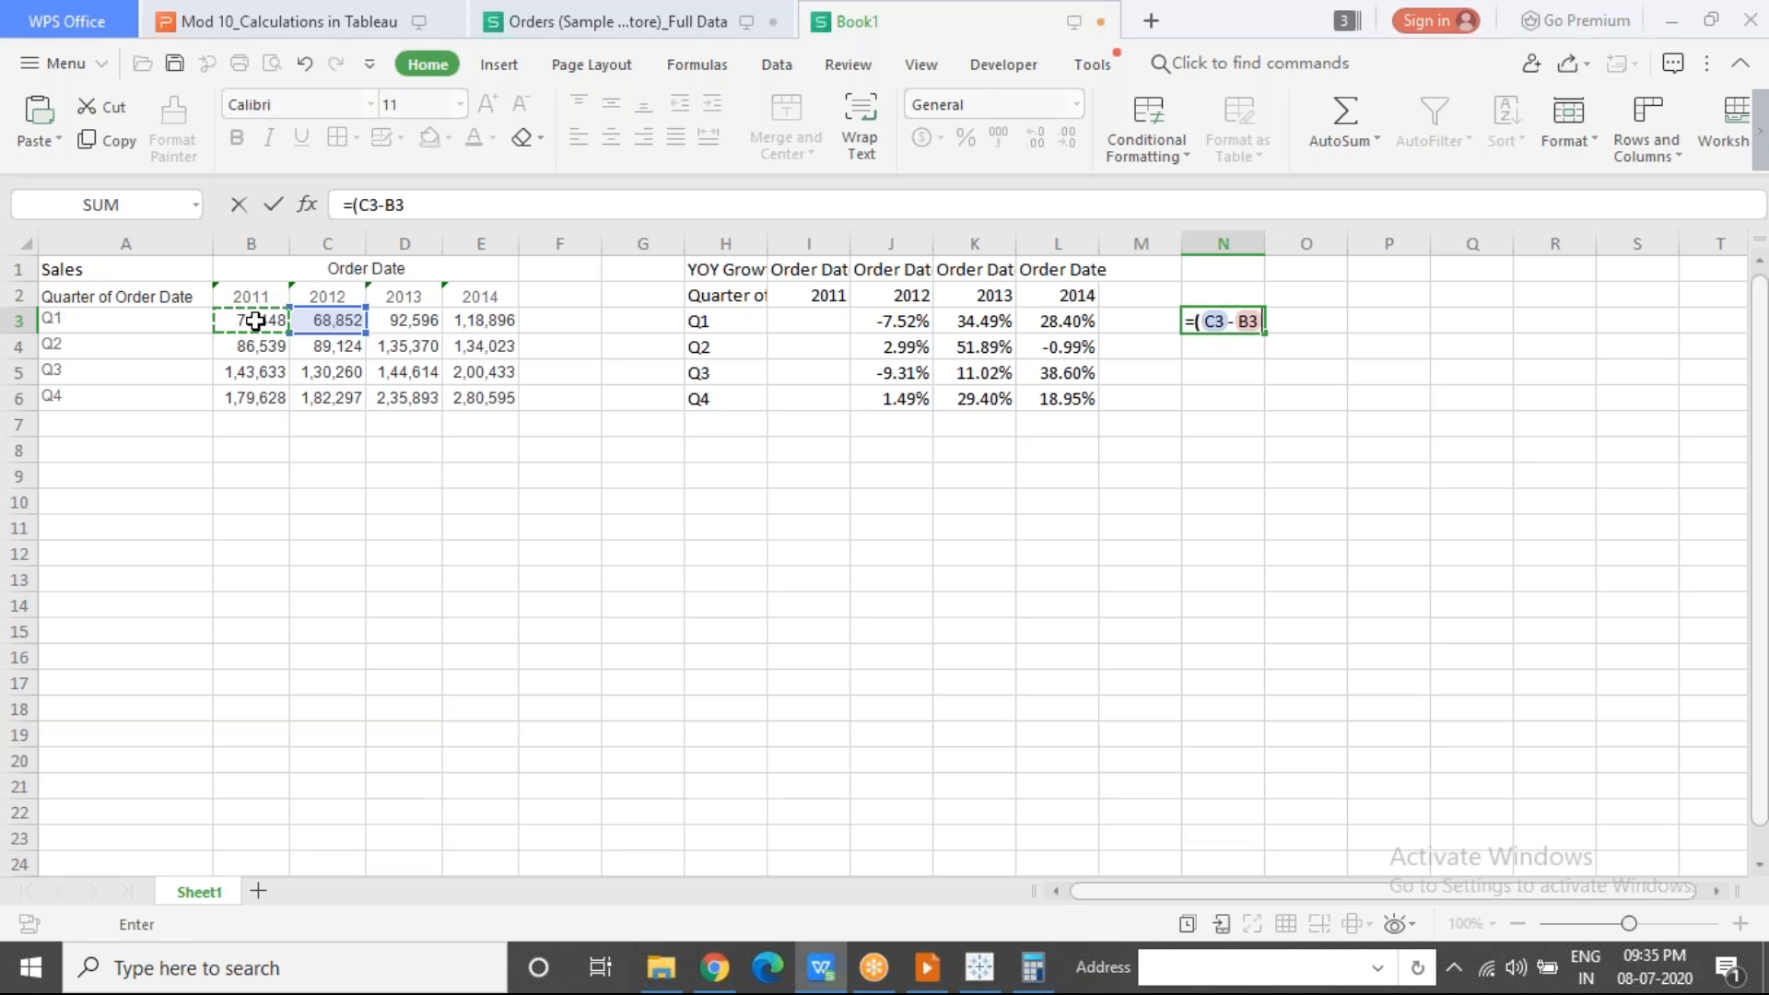
text()/)
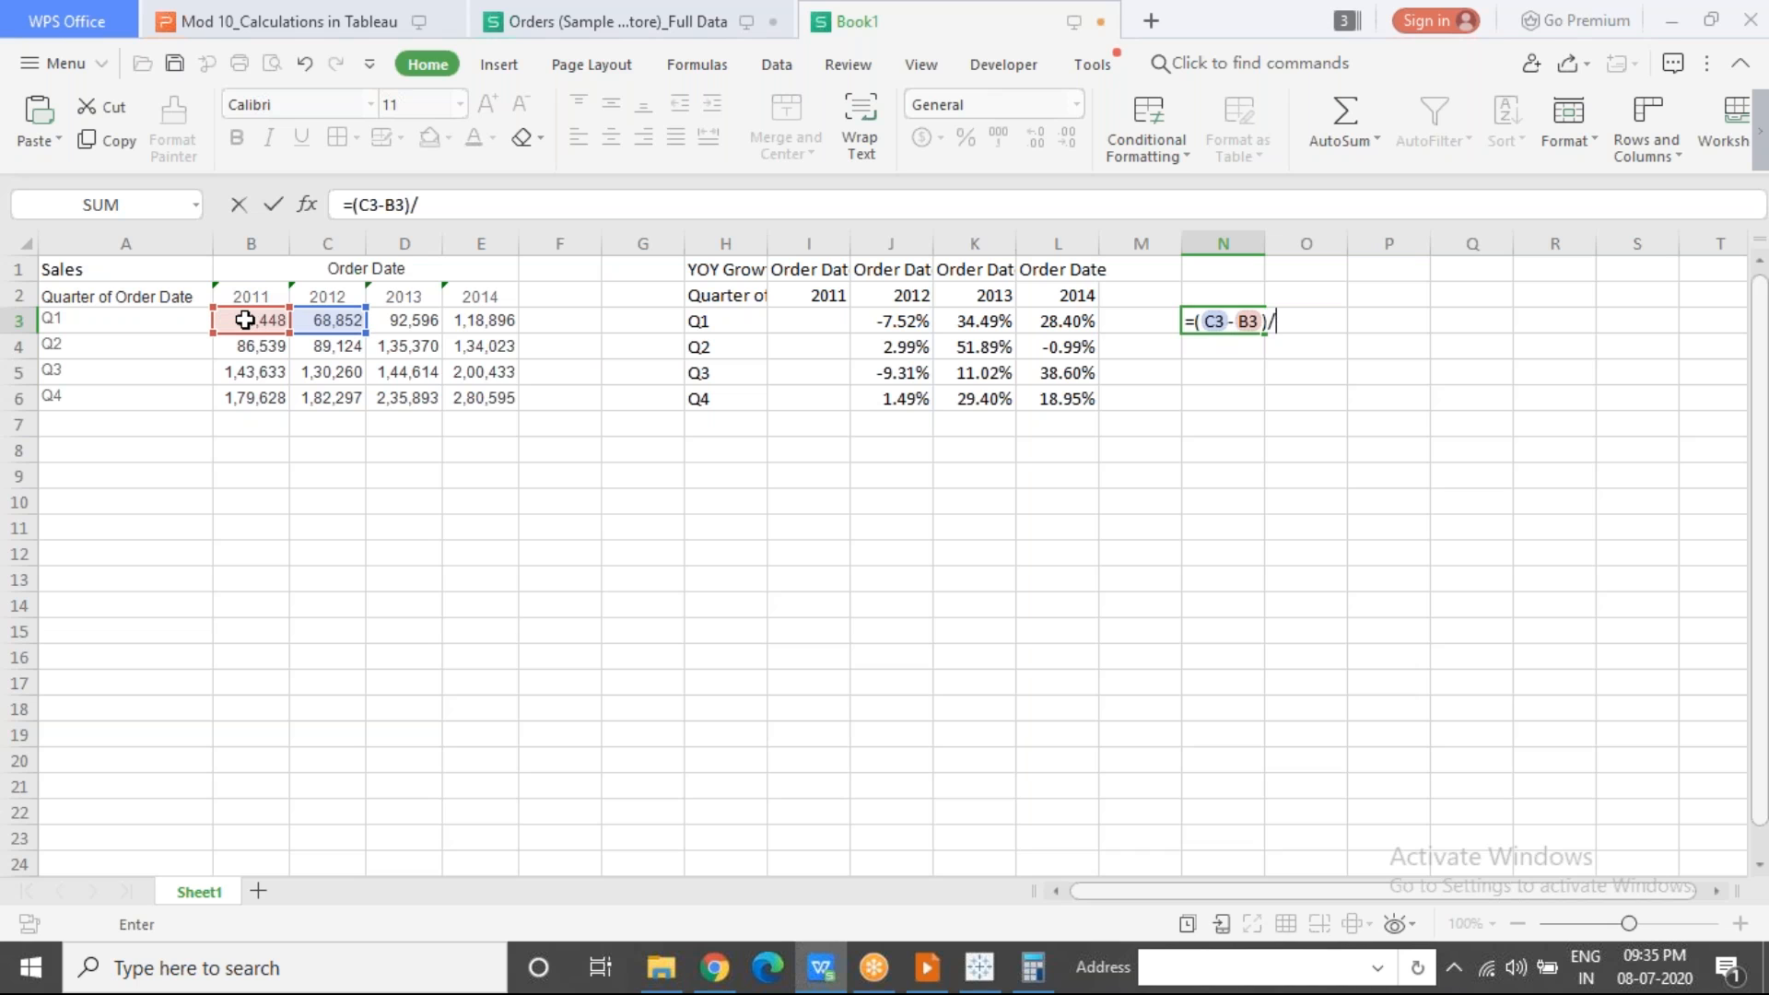
click(246, 319)
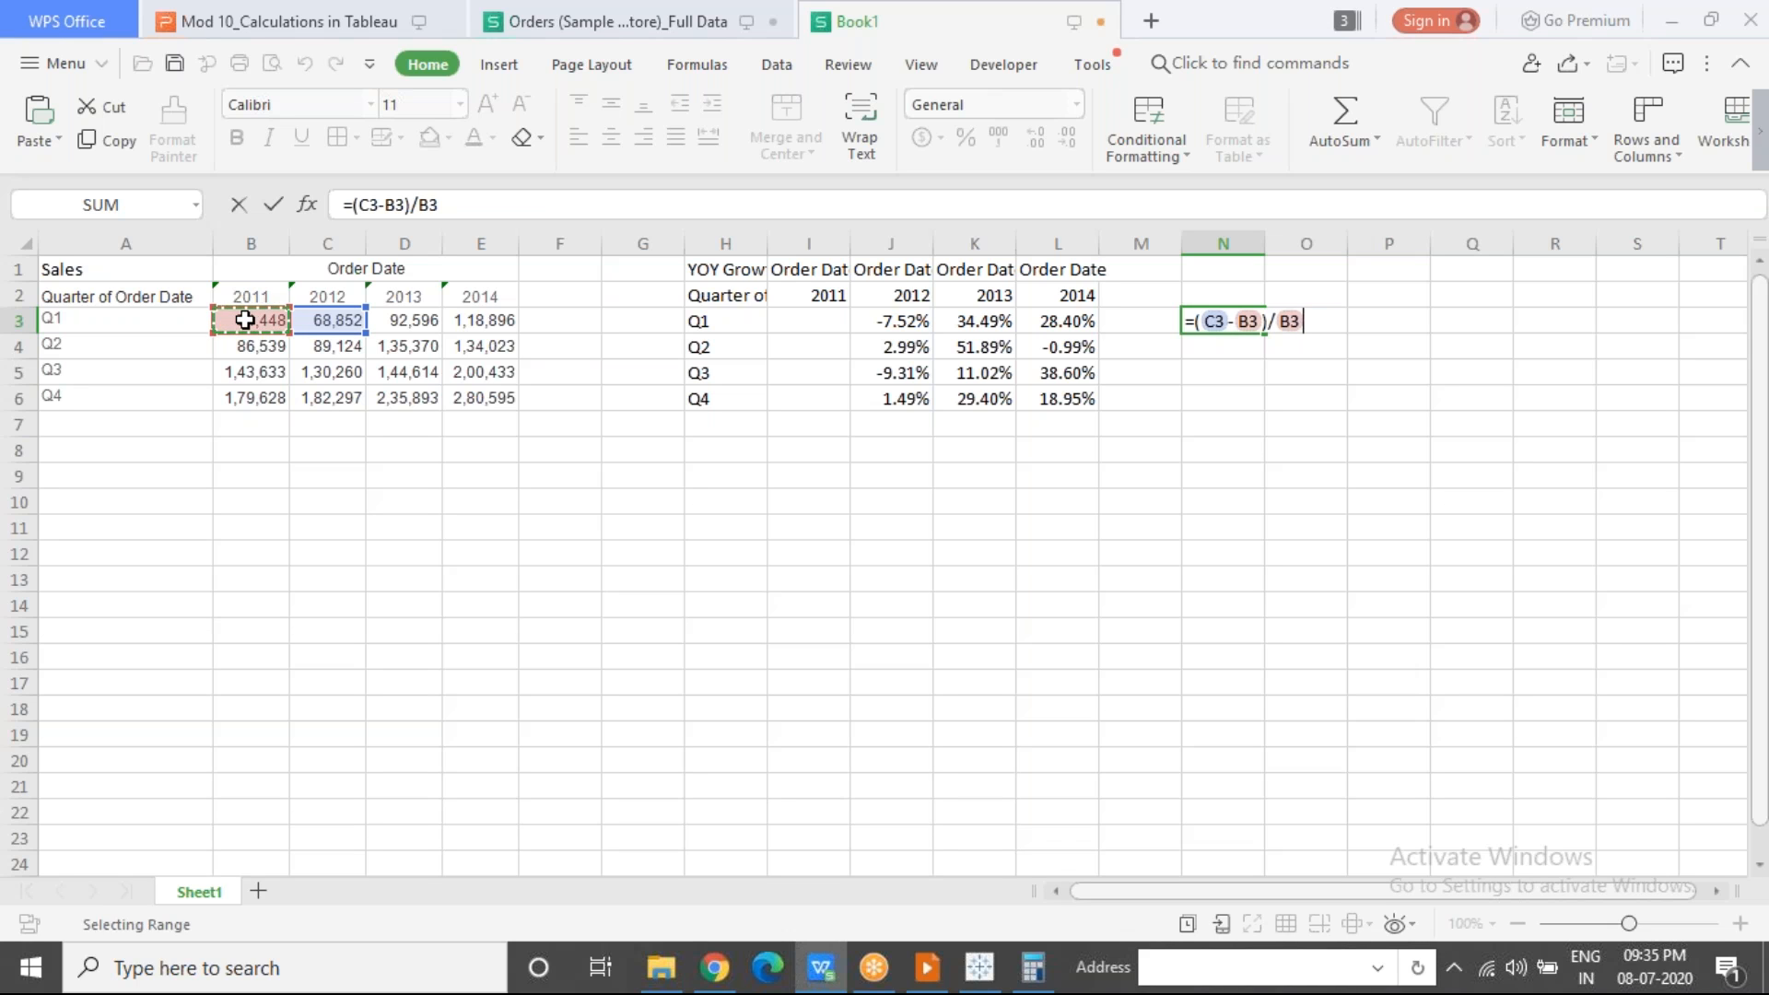
text()*100)
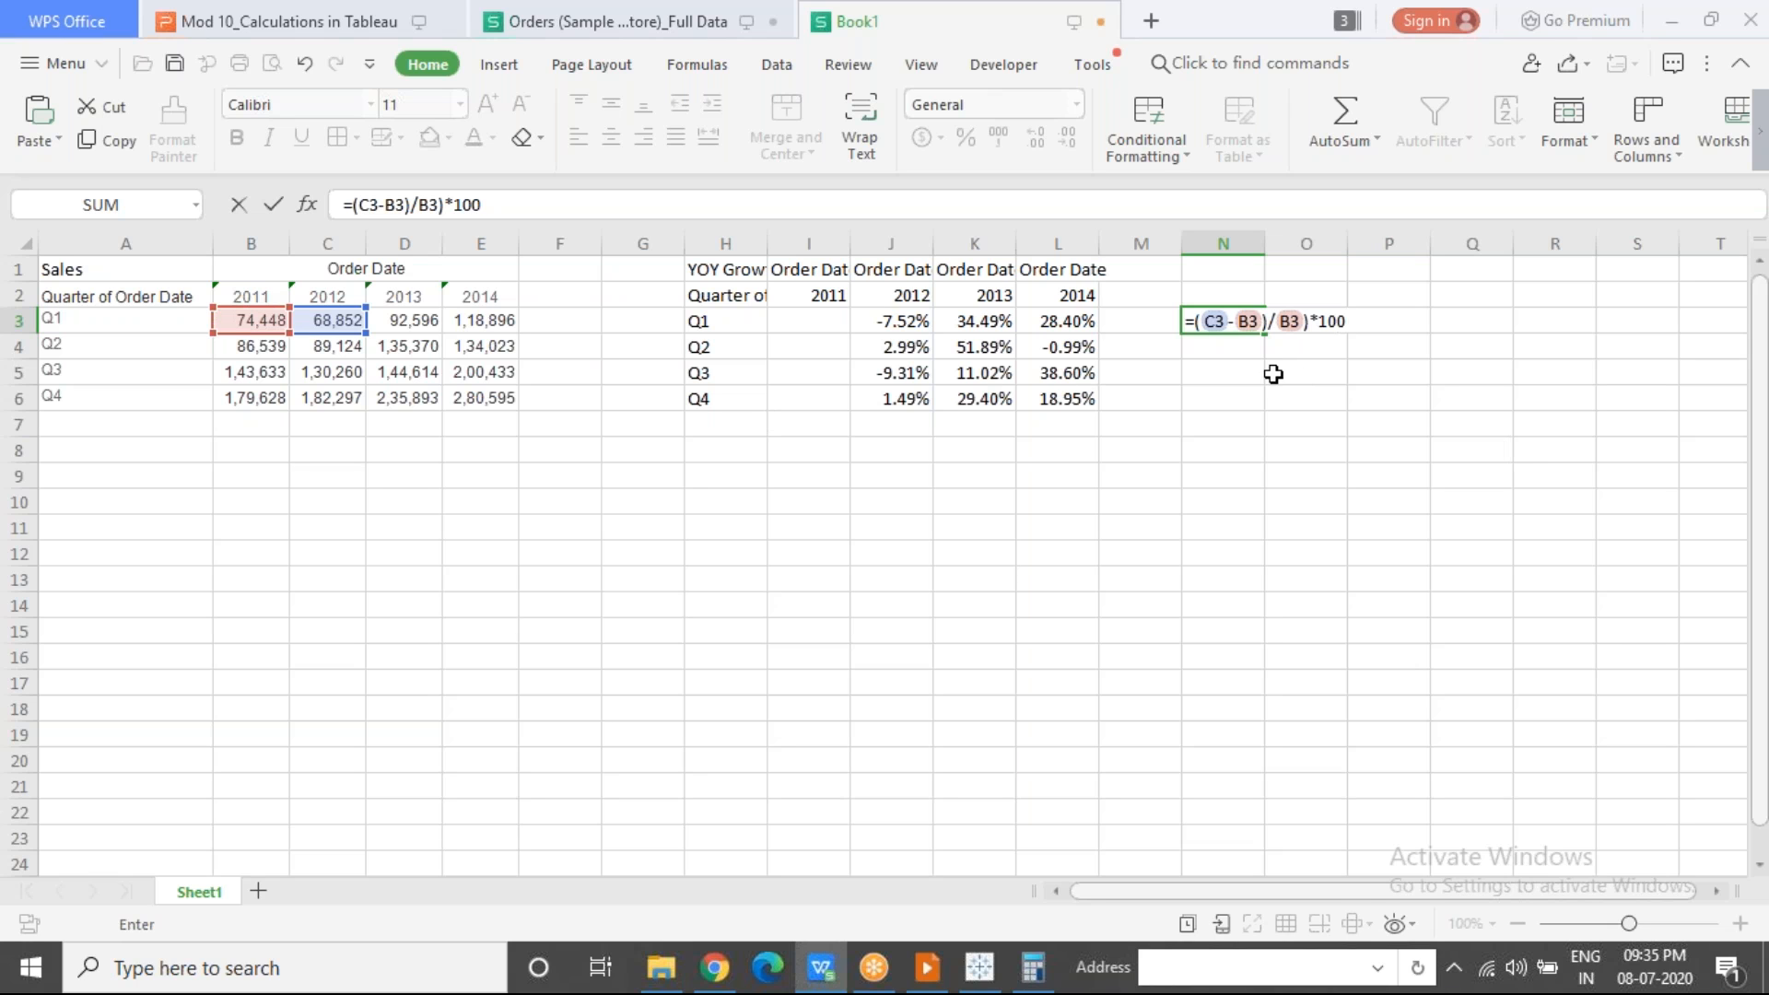
click(1199, 322)
text(()
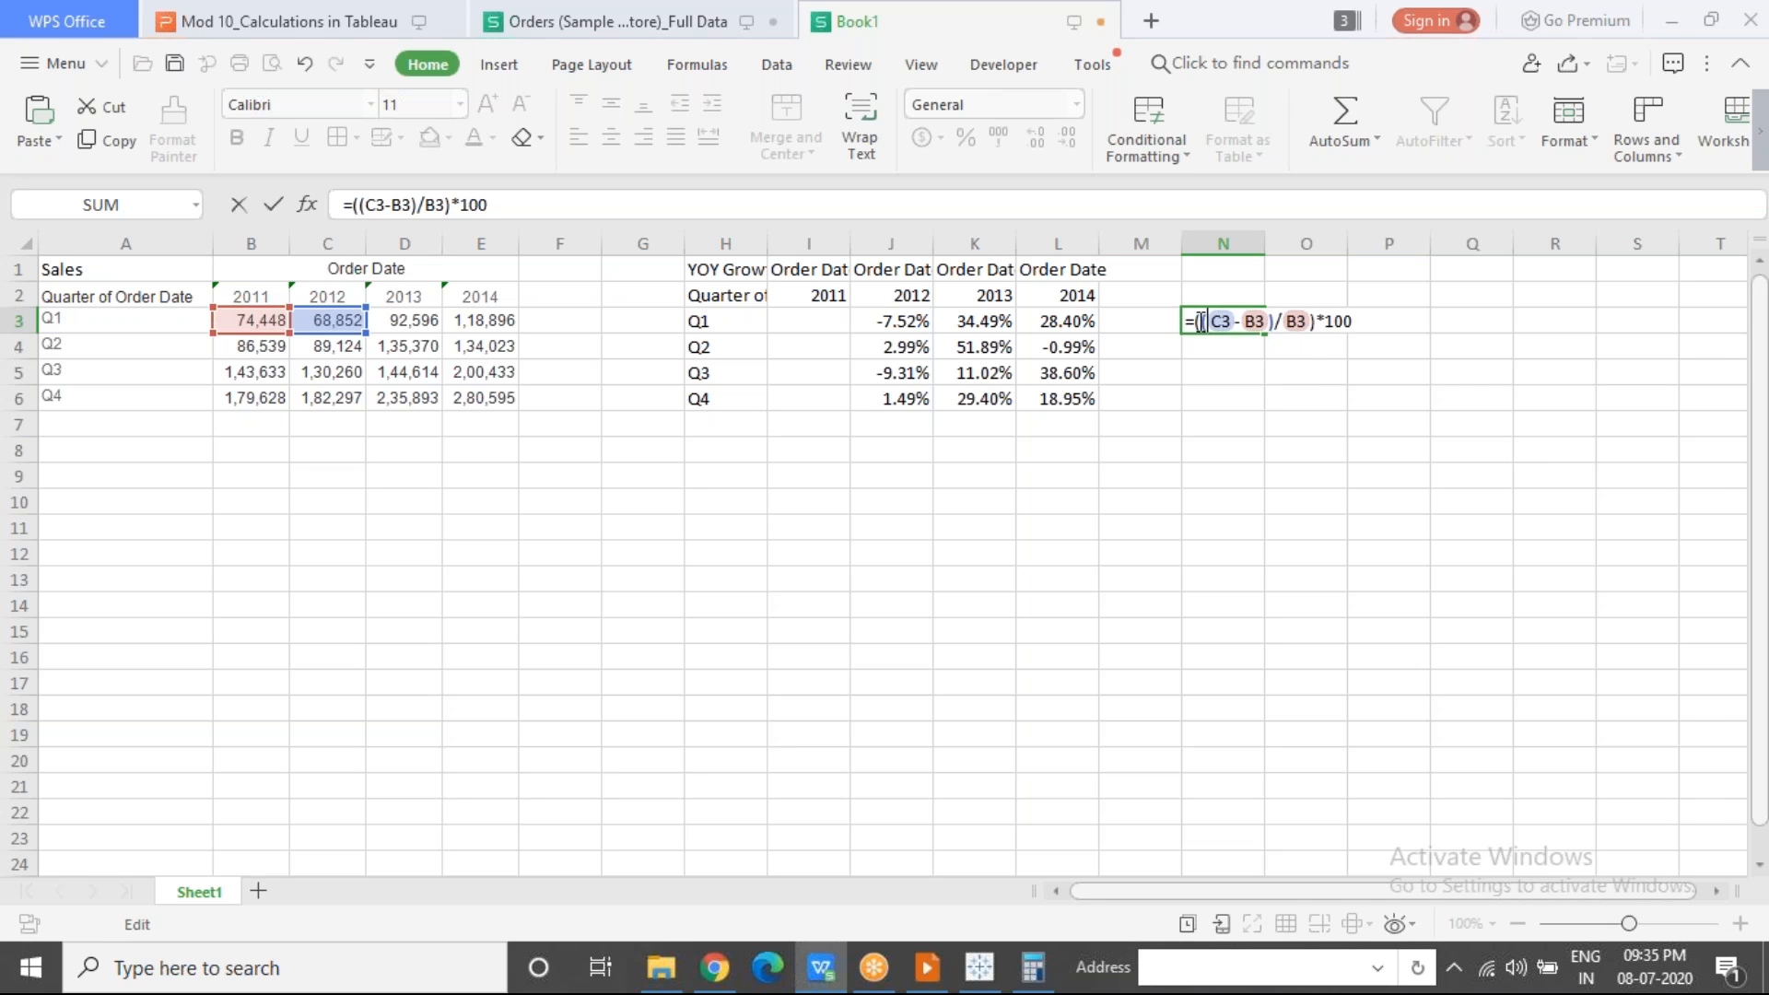
key(Return)
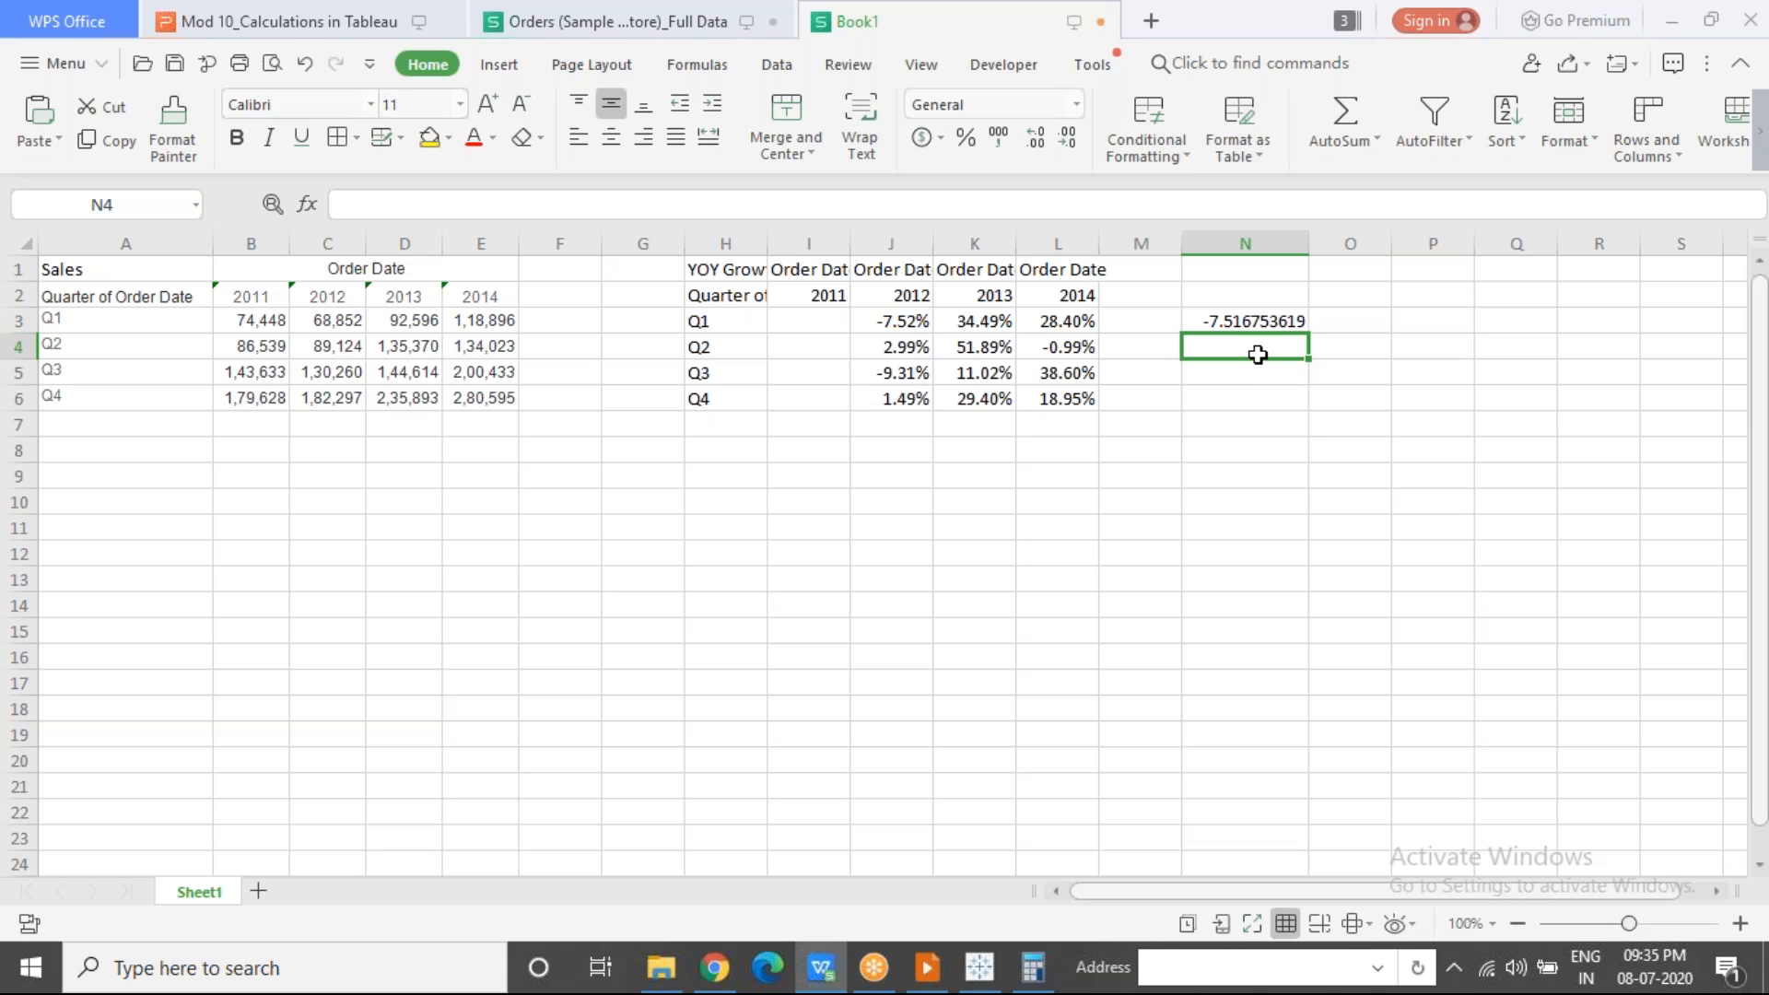
Step: Calculate the Q1 growth from 2012 to 2013 in N4 with the formula =((D3-C3)/C3)*100
text(=(()
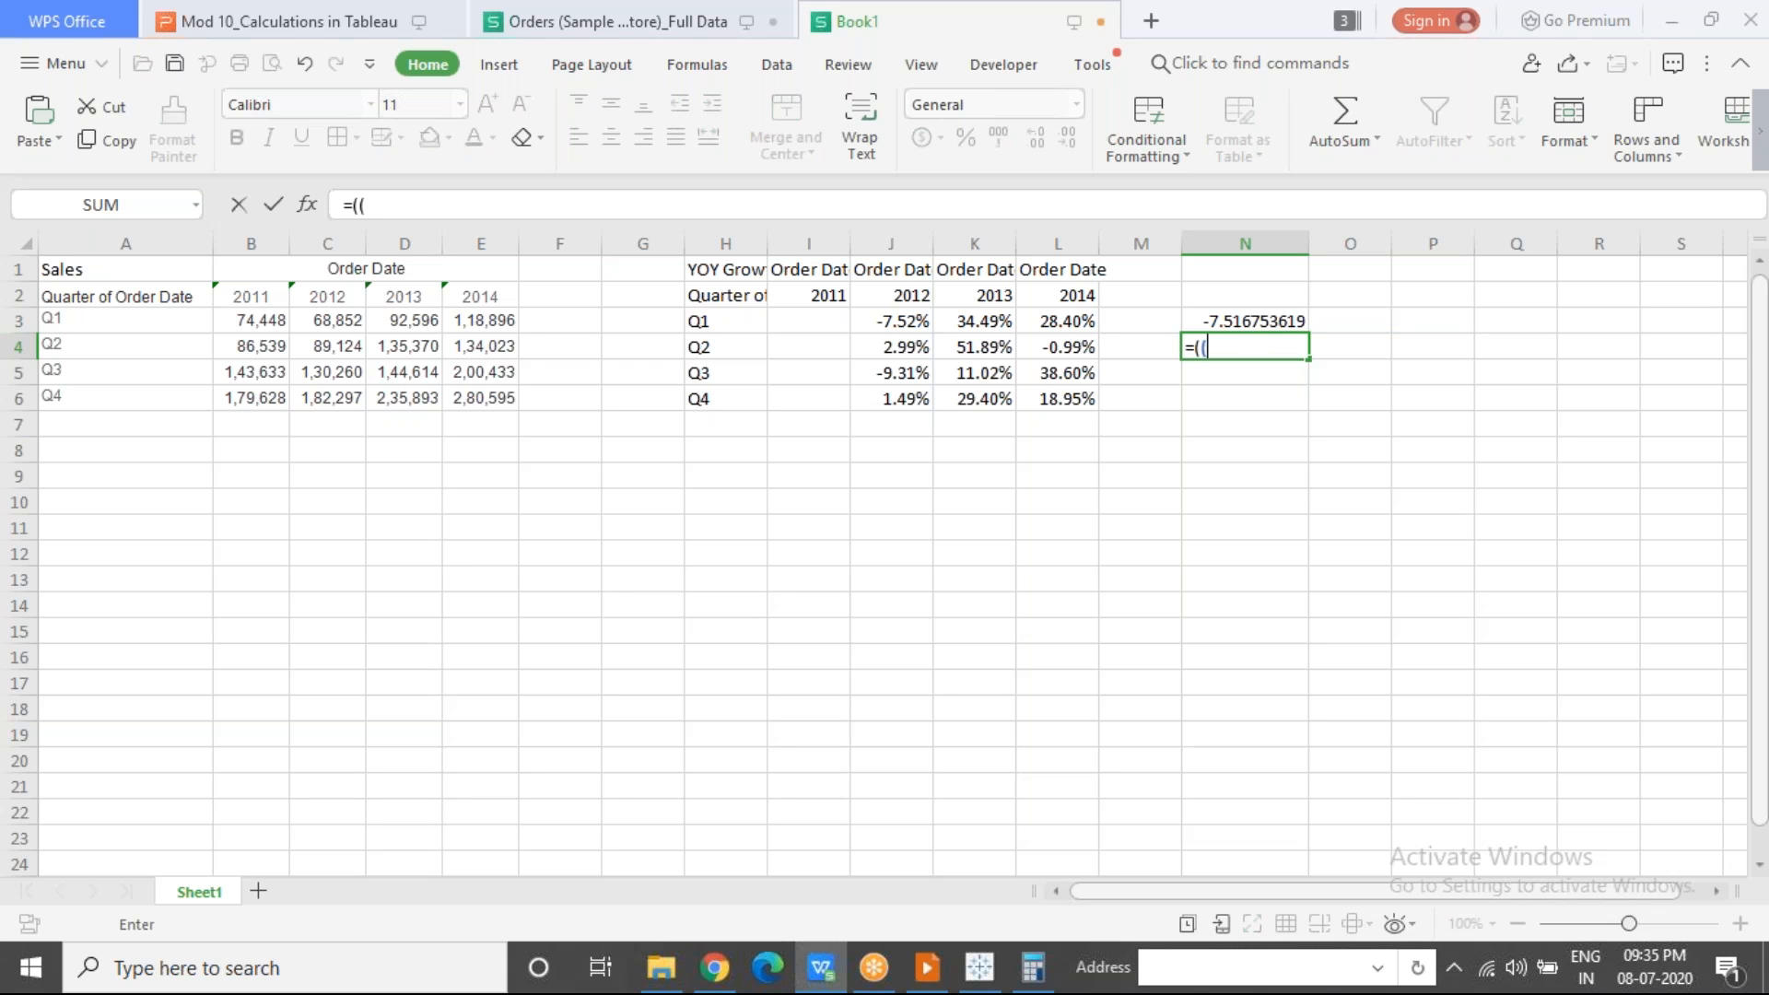
click(427, 318)
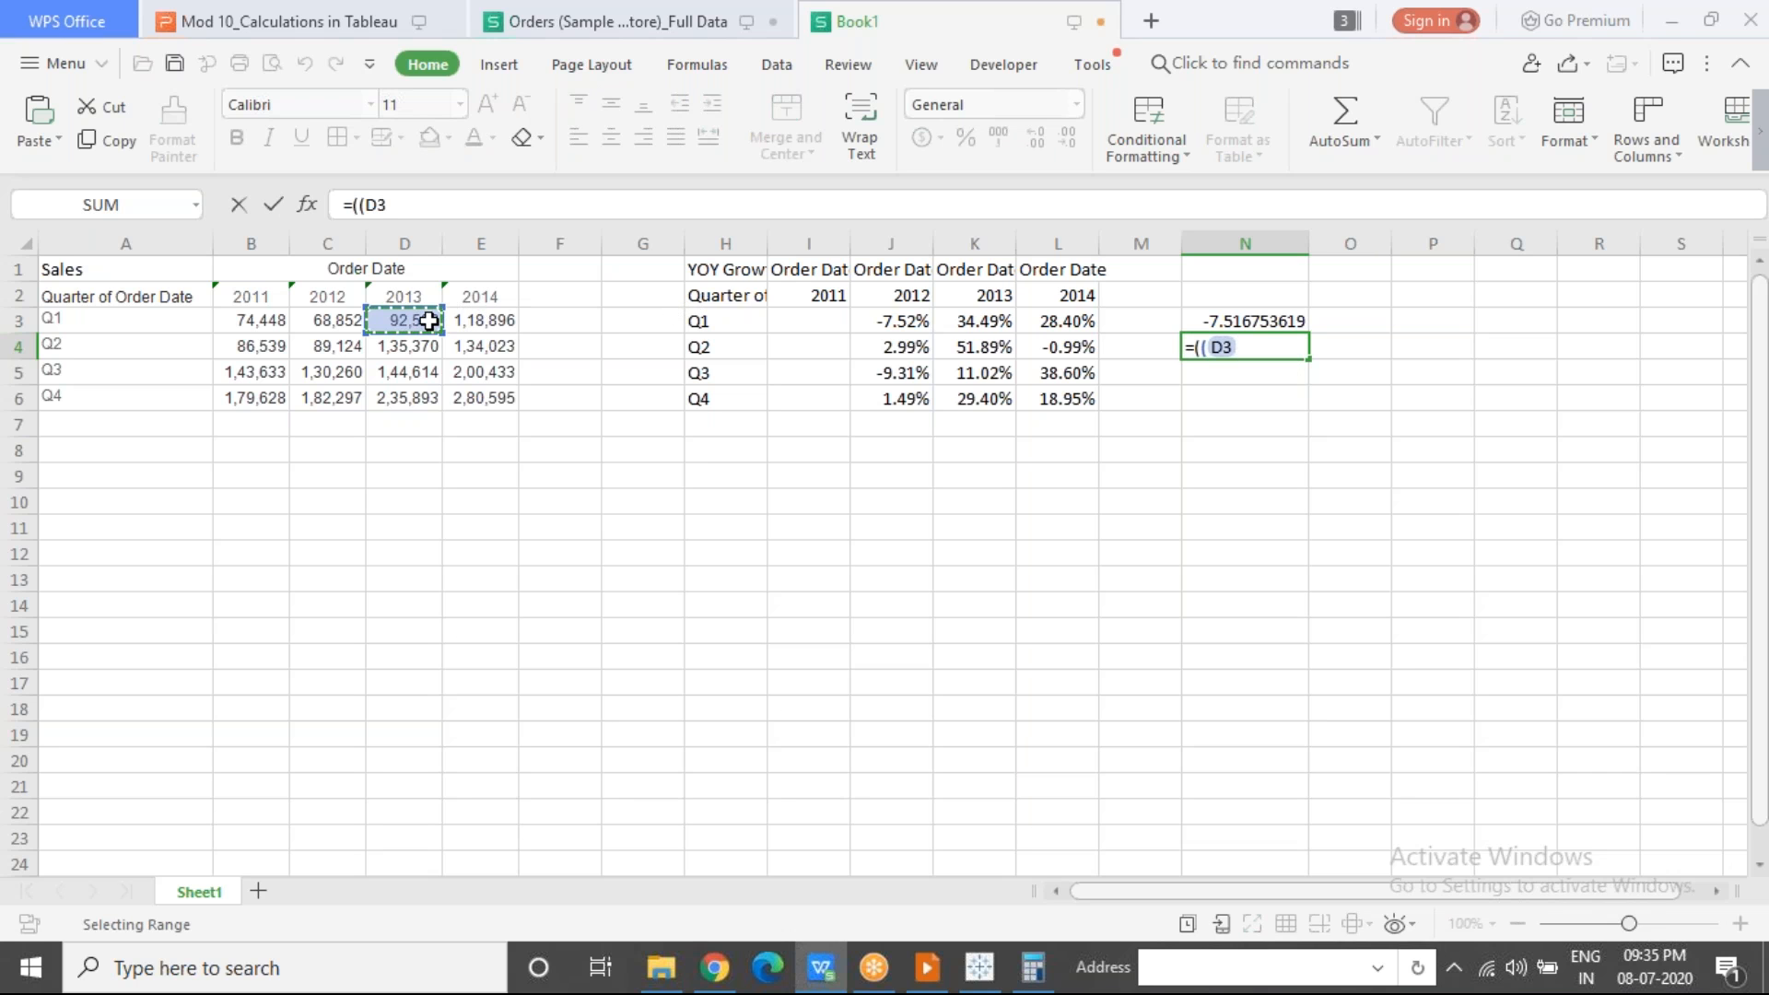
text(-)
click(330, 318)
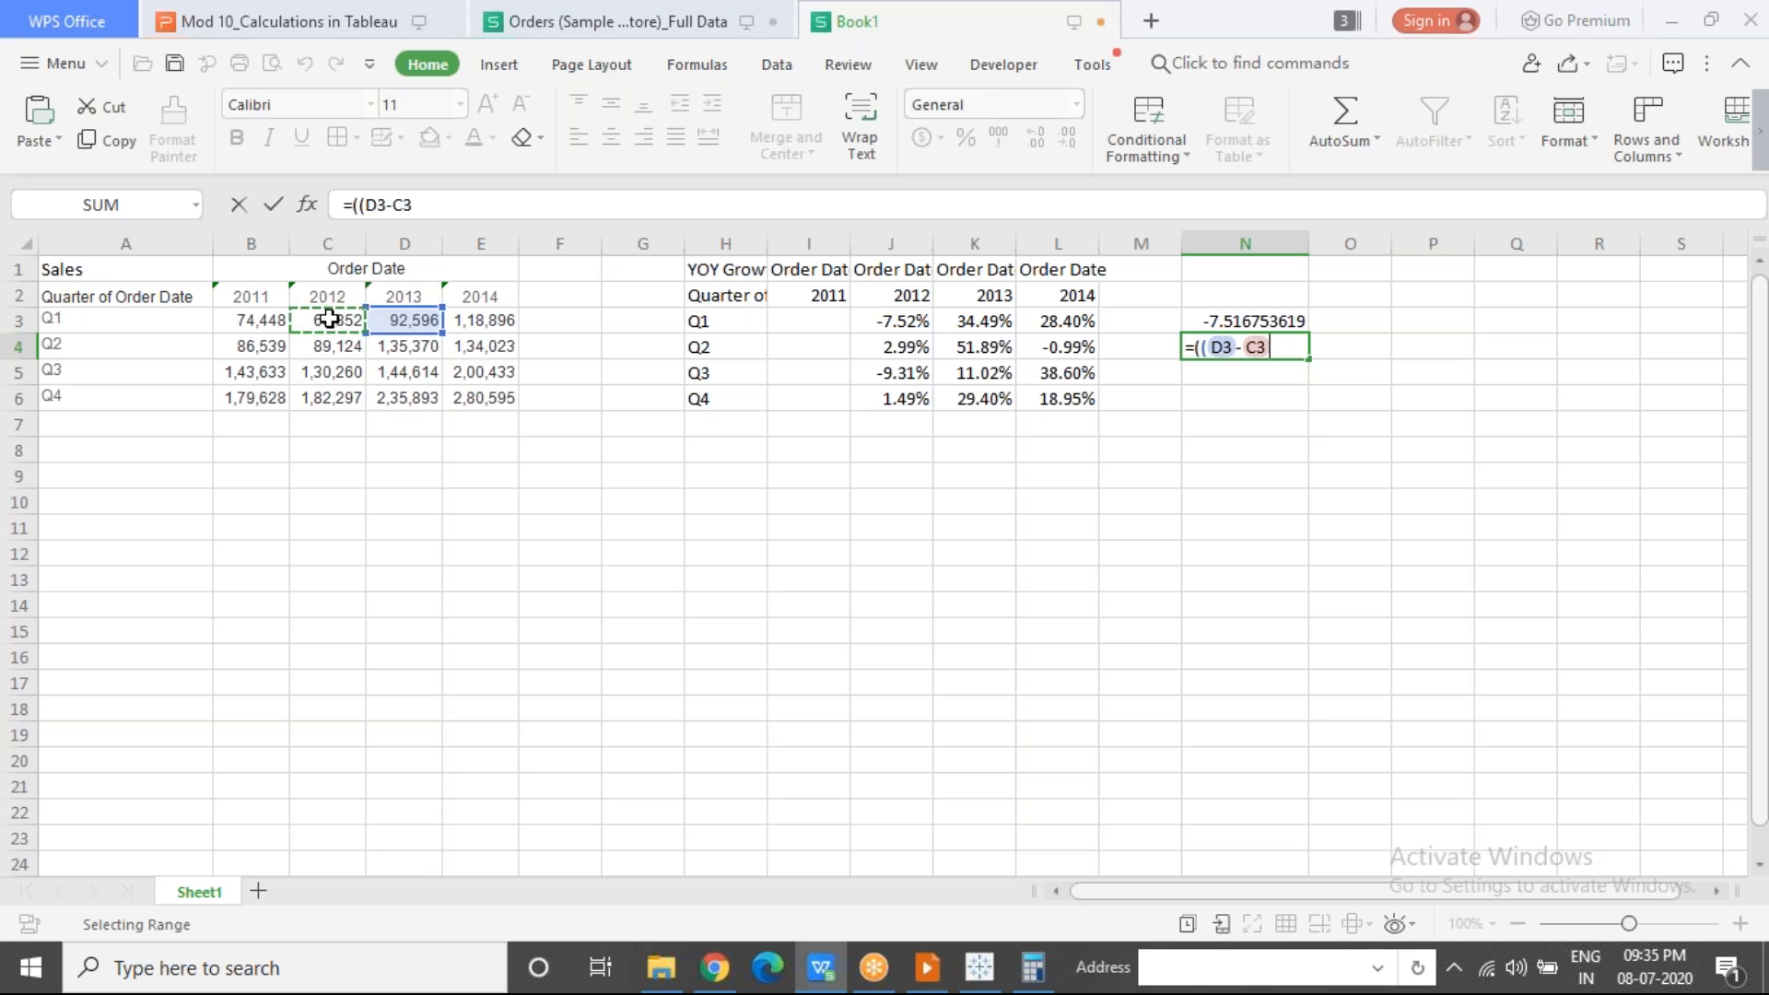
text()/)
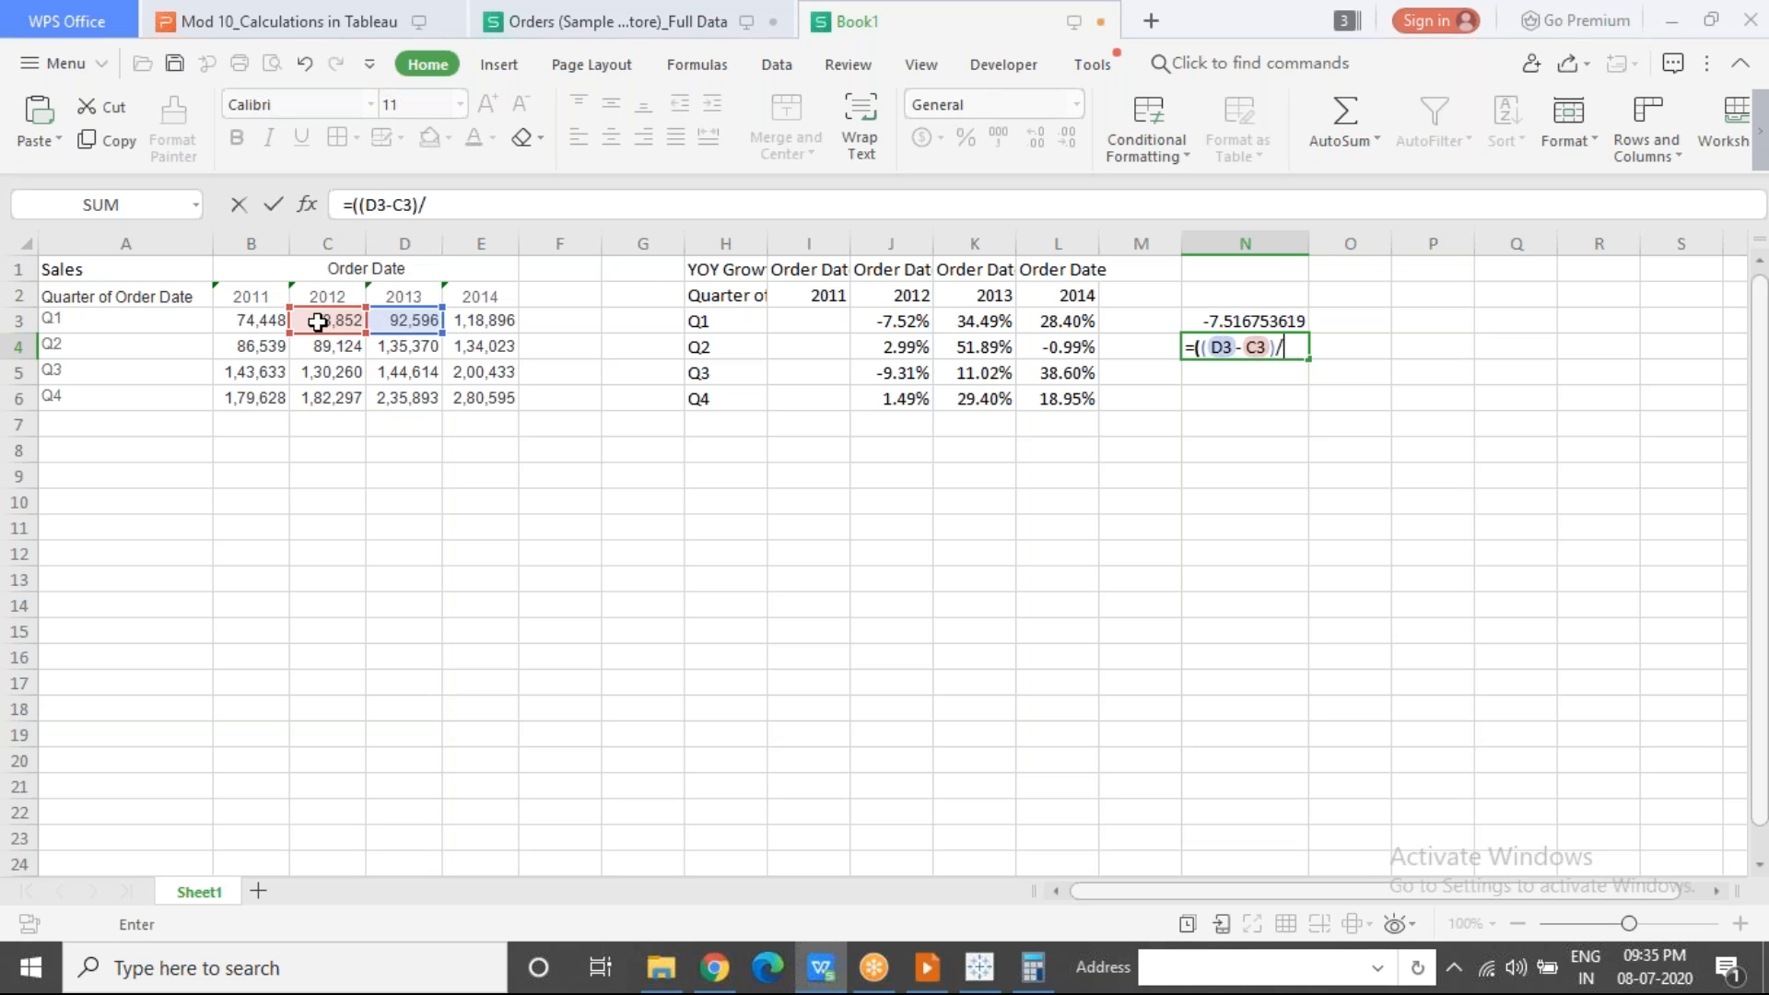
click(318, 322)
text()*100)
key(Return)
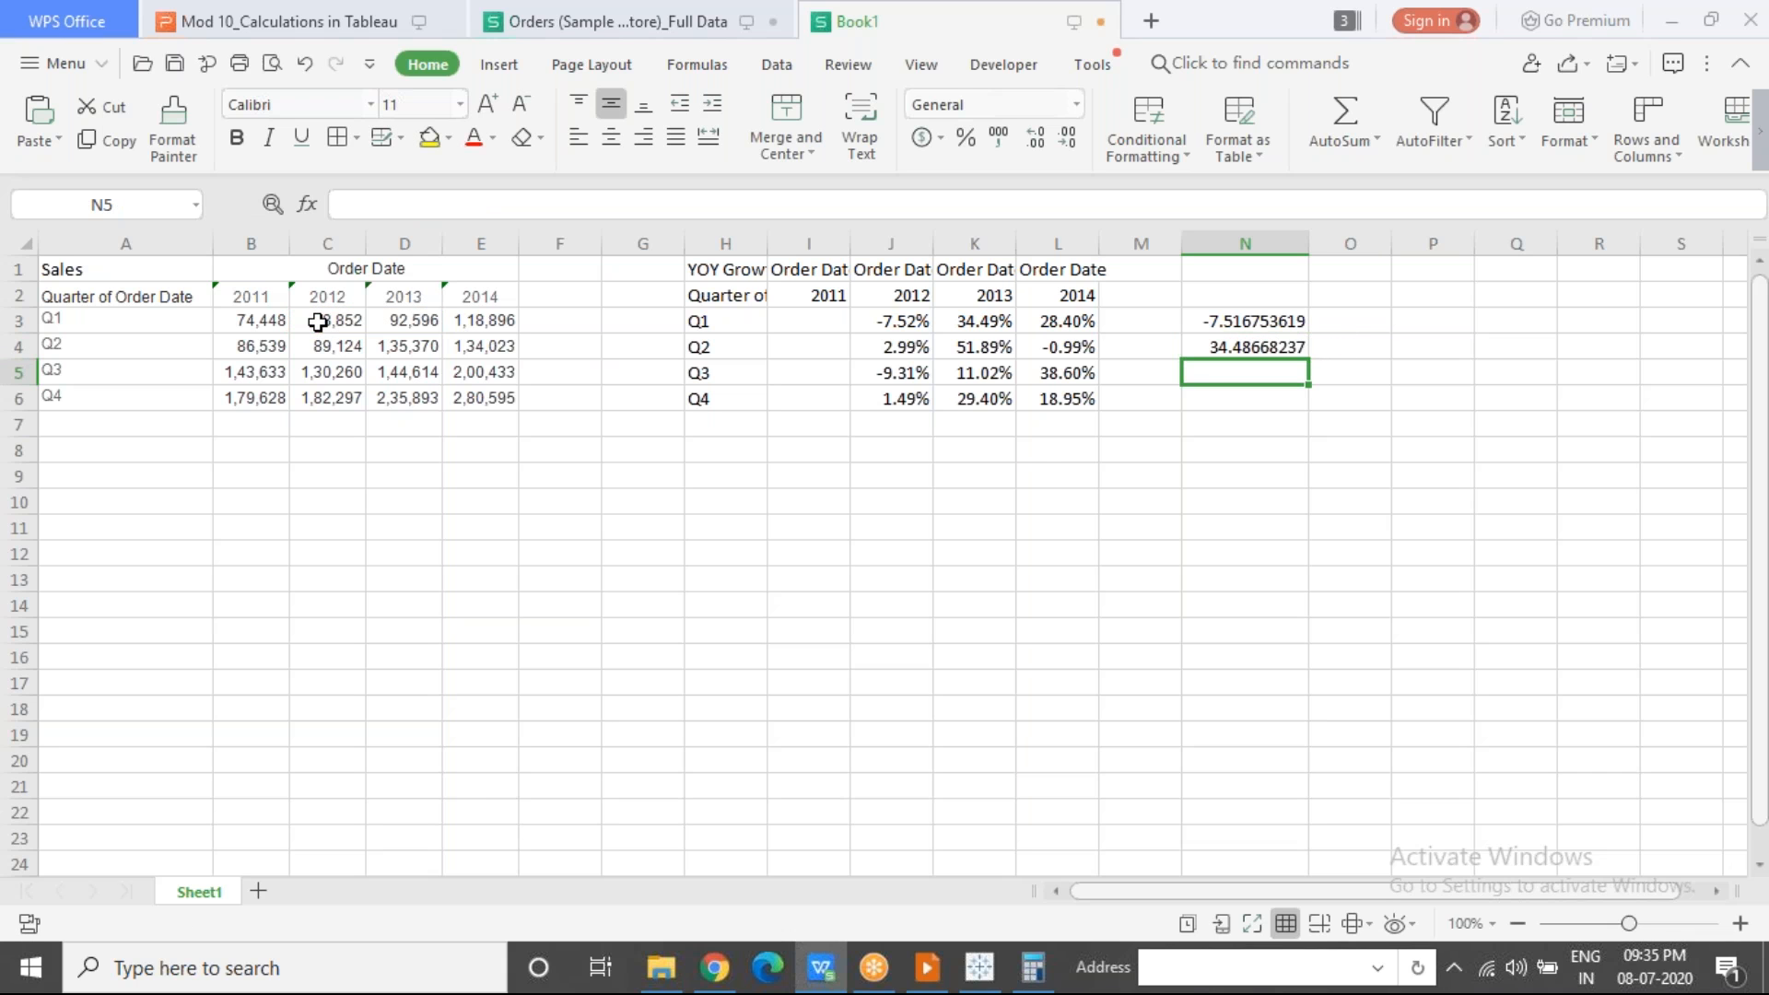
Step: Check the N4 result against the Q1 2013 growth cell and examine the empty 2011 growth column, I3:I6
click(1265, 346)
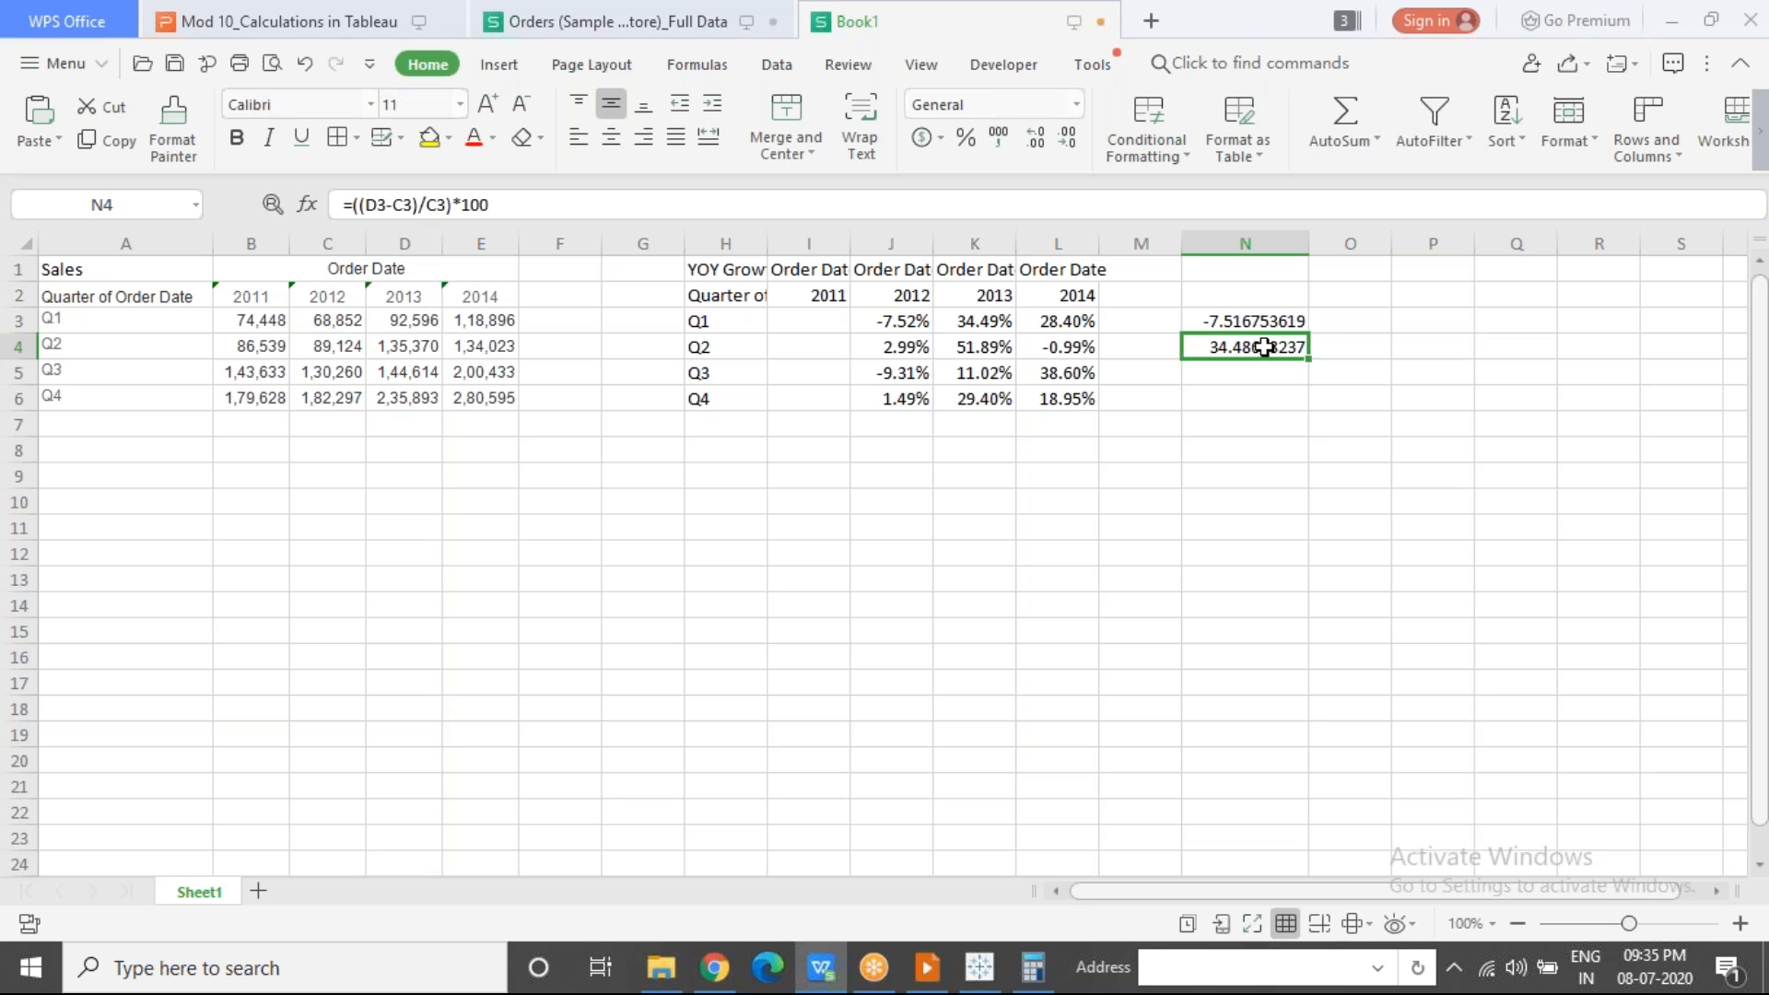
click(998, 322)
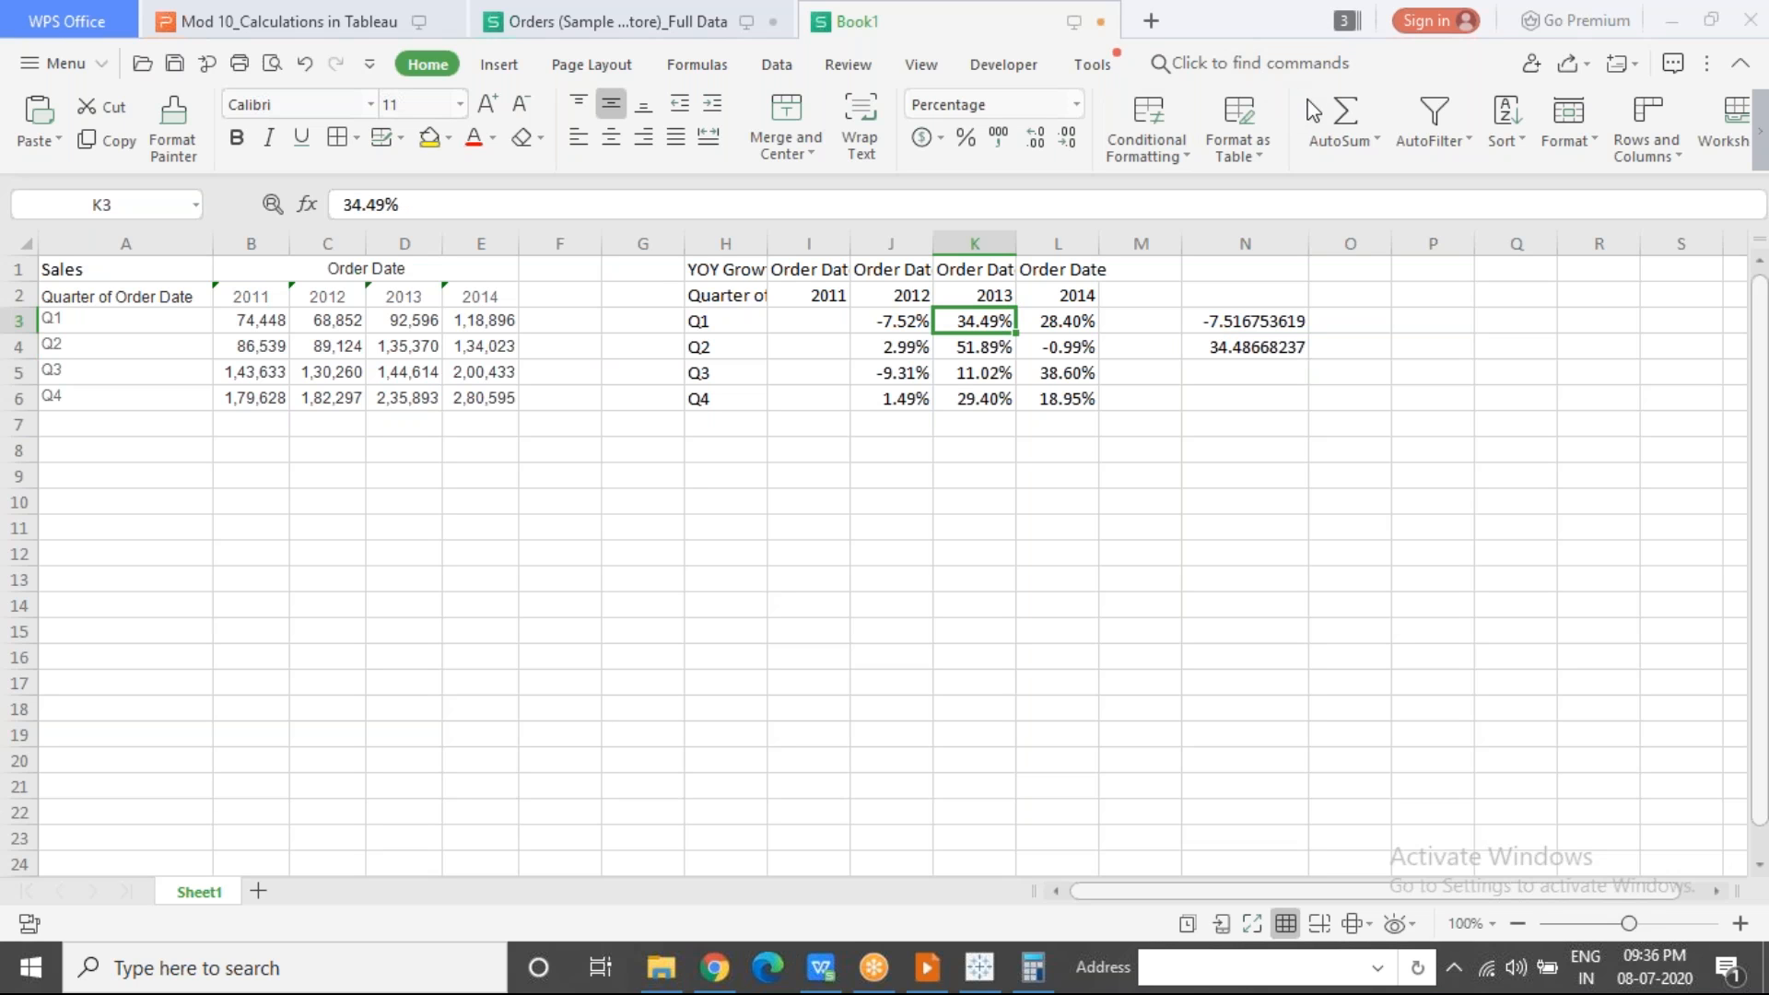
click(891, 502)
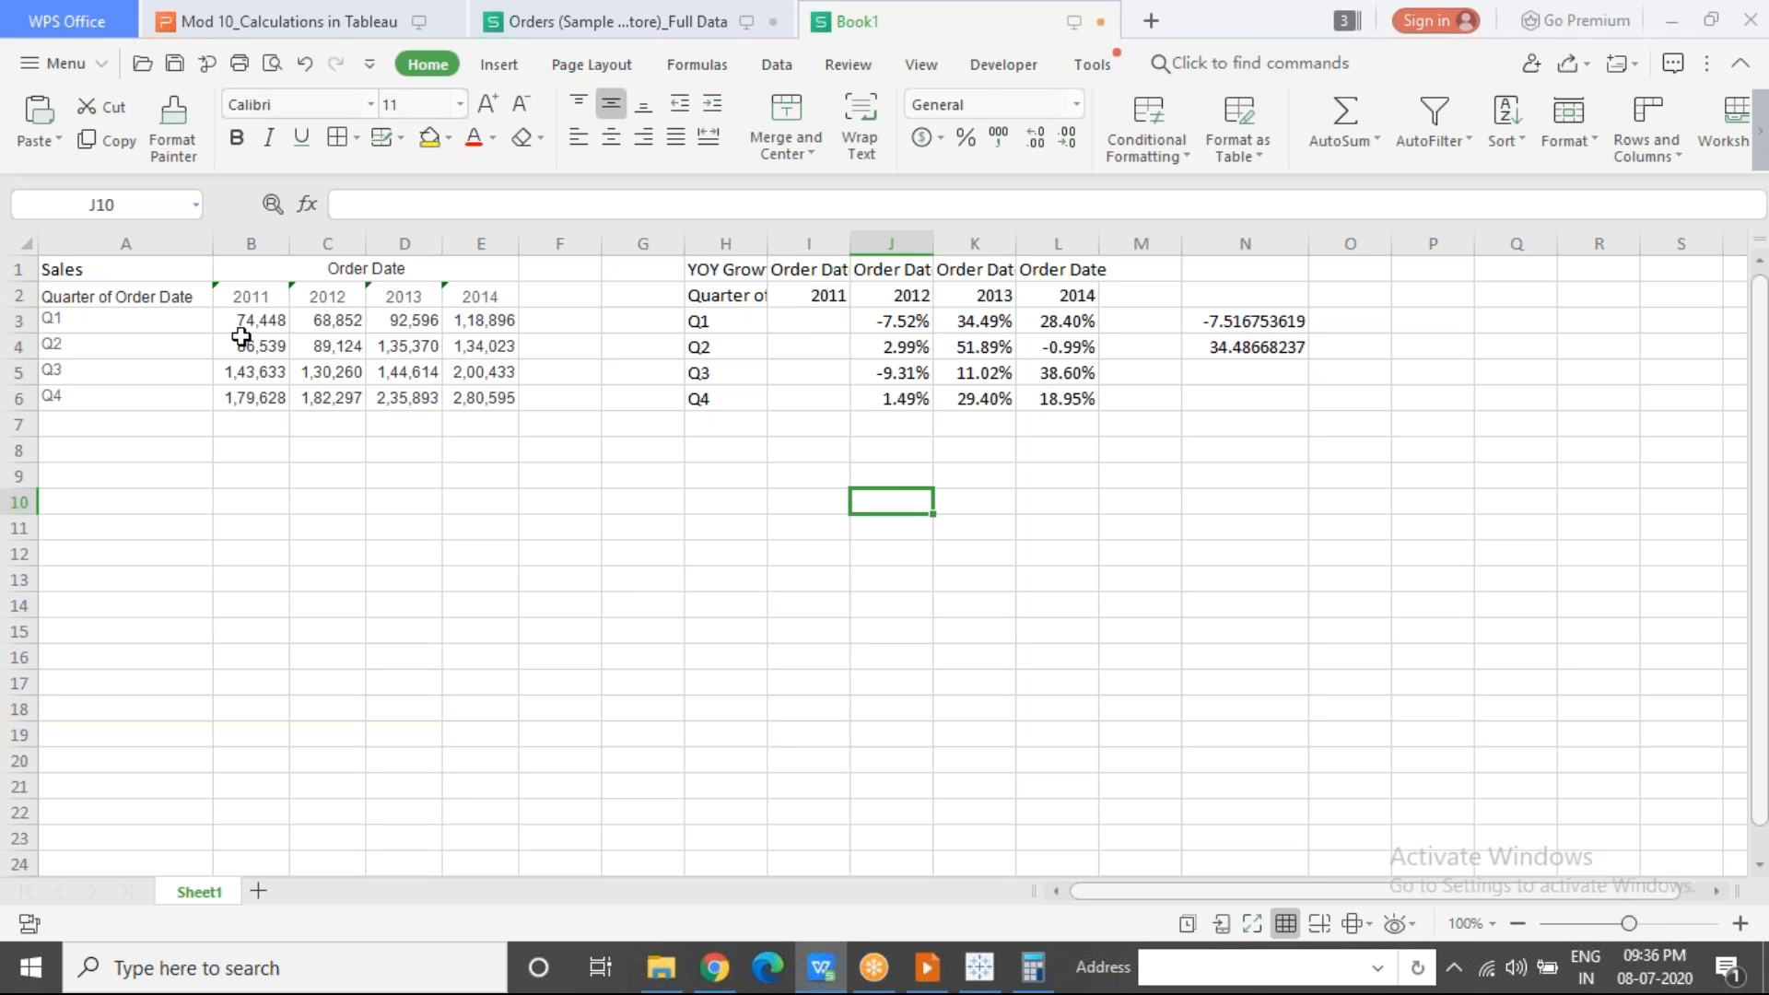
drag(244, 325, 122, 313)
click(828, 318)
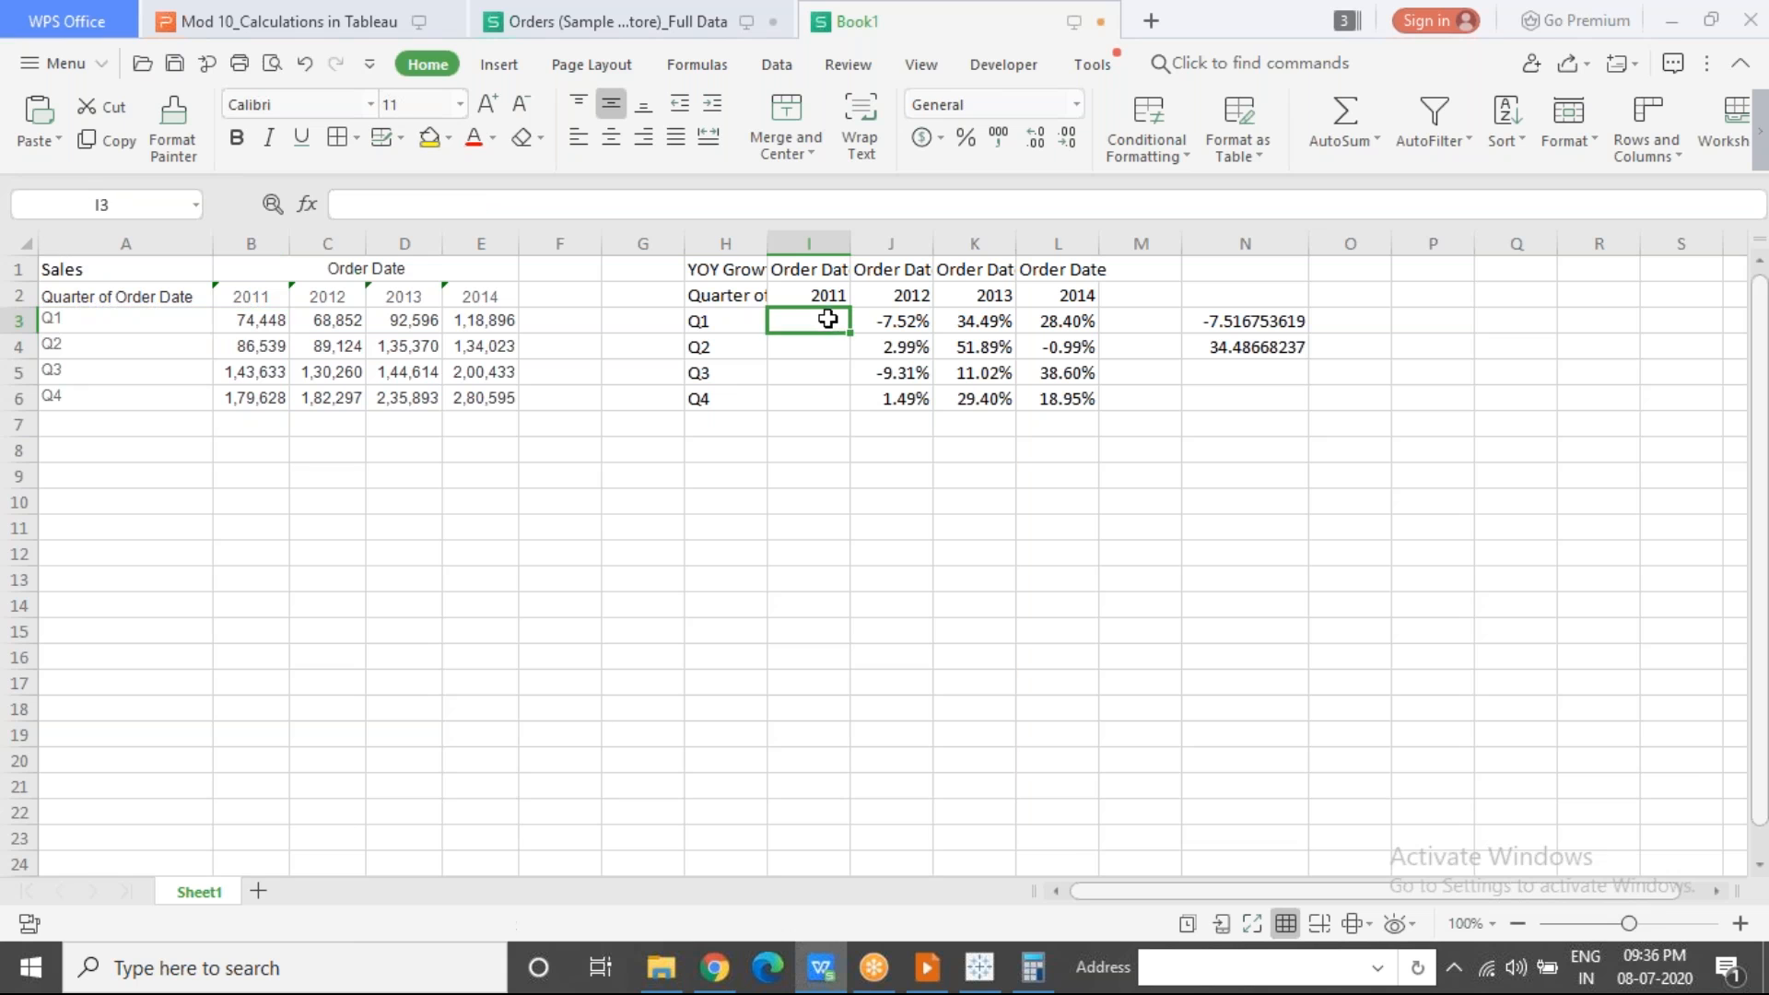
drag(829, 317, 834, 411)
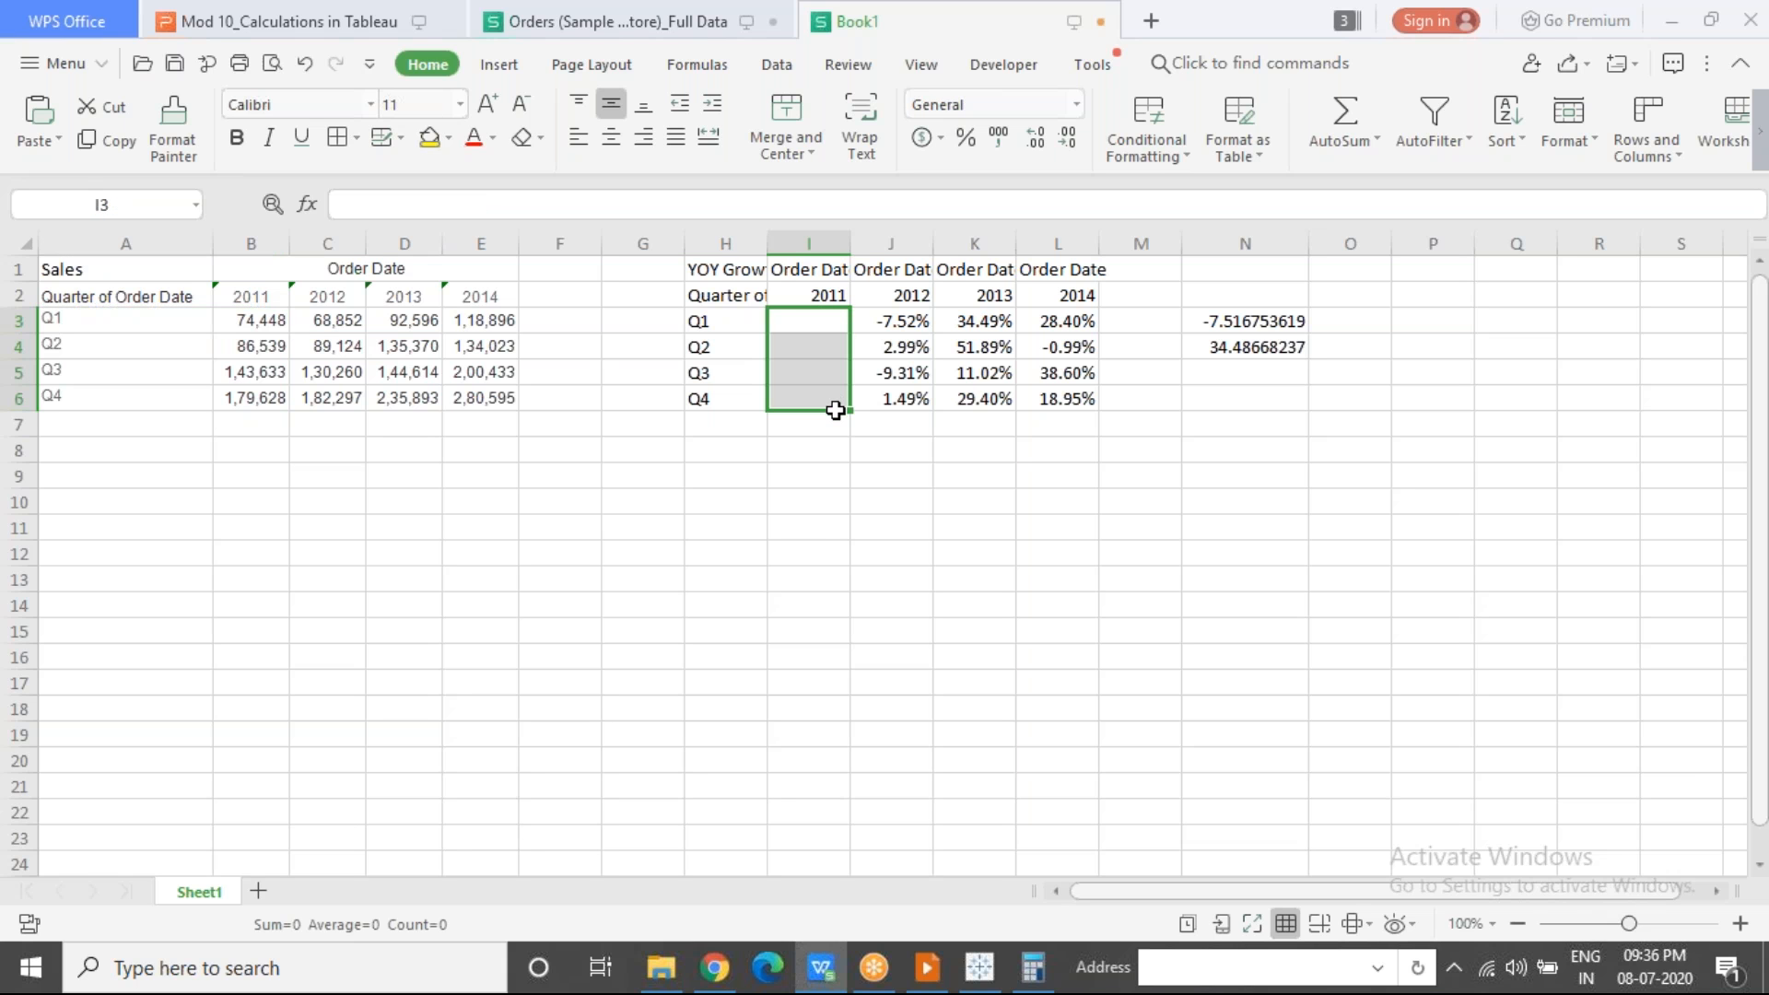
click(815, 529)
Step: Switch to Tableau and save the SUM(Sales) percent-difference table calculation as a data field named "YOY Growth"
key(alt+Tab)
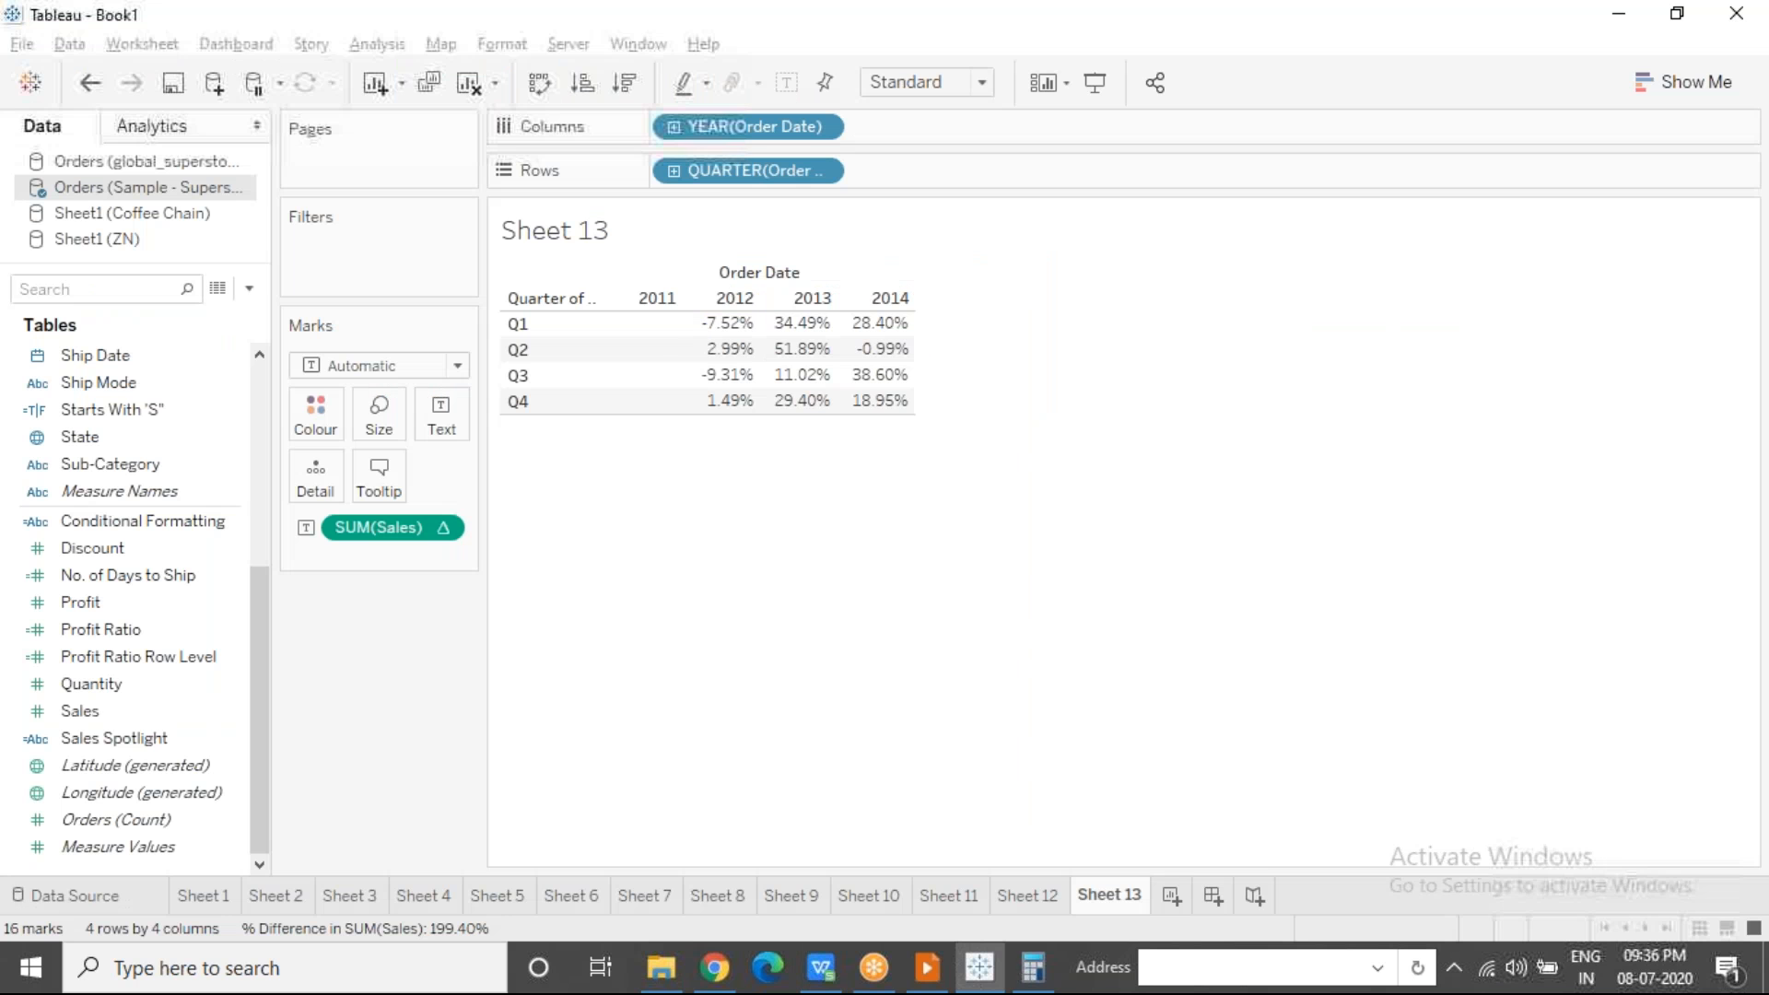
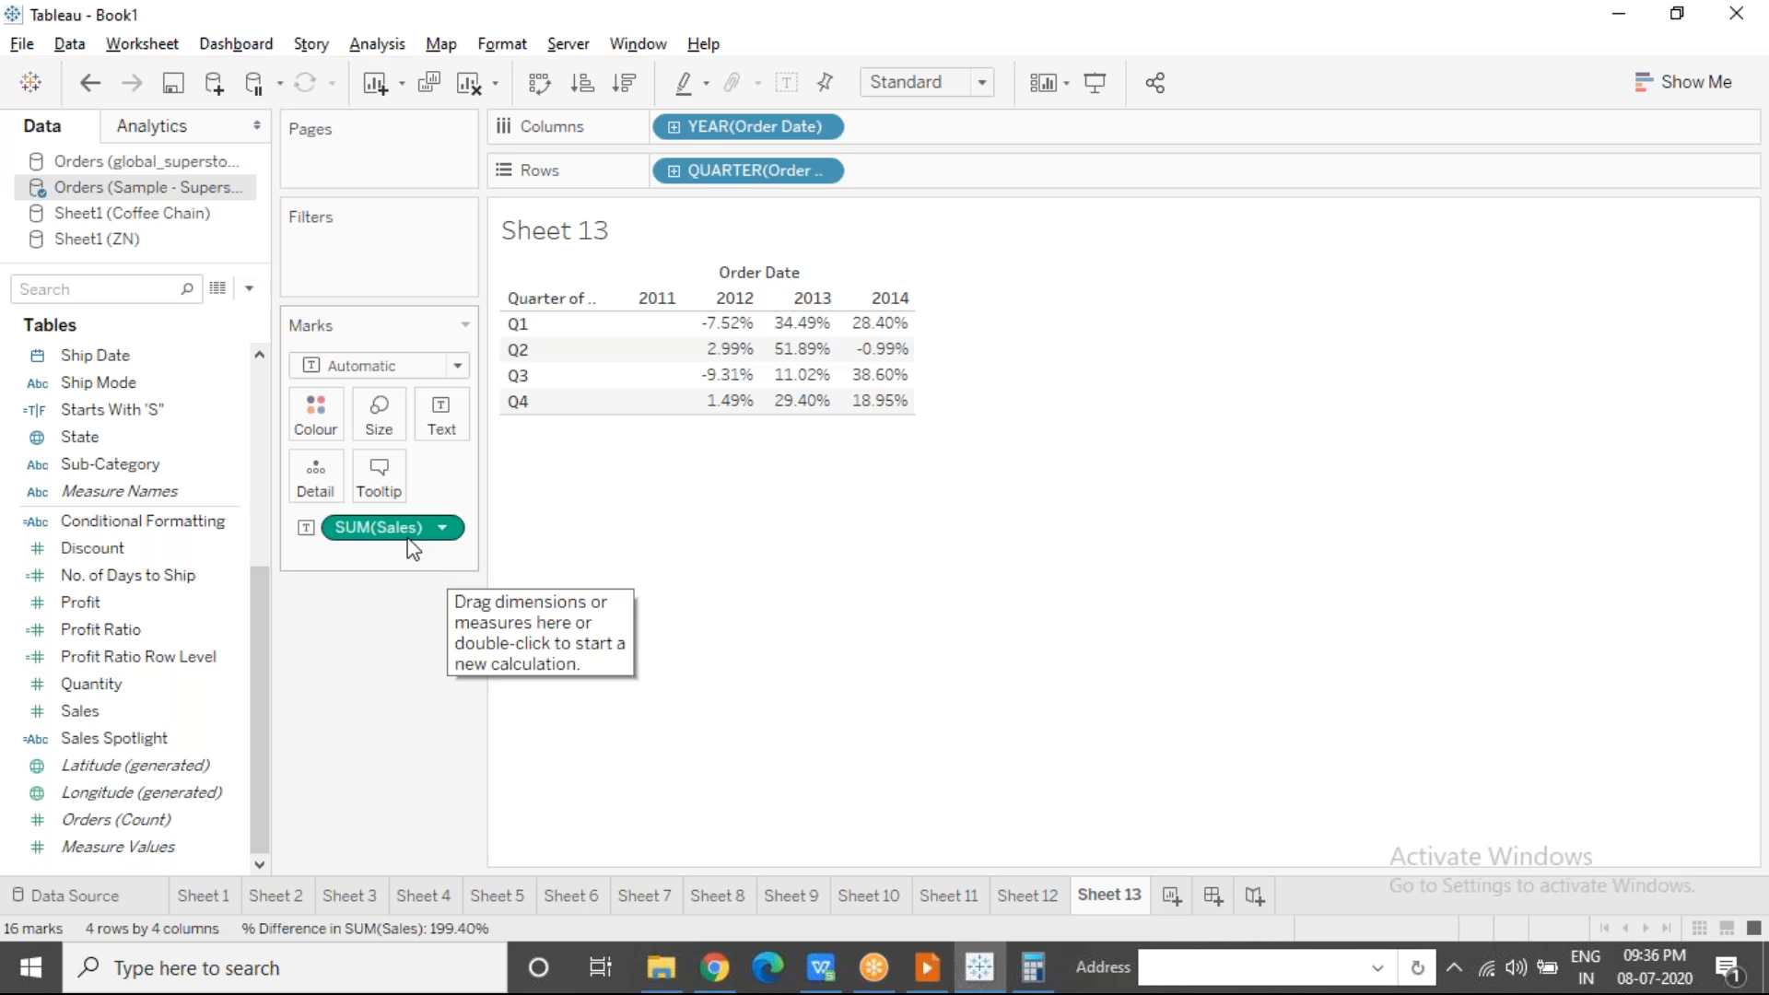
drag(399, 540, 93, 610)
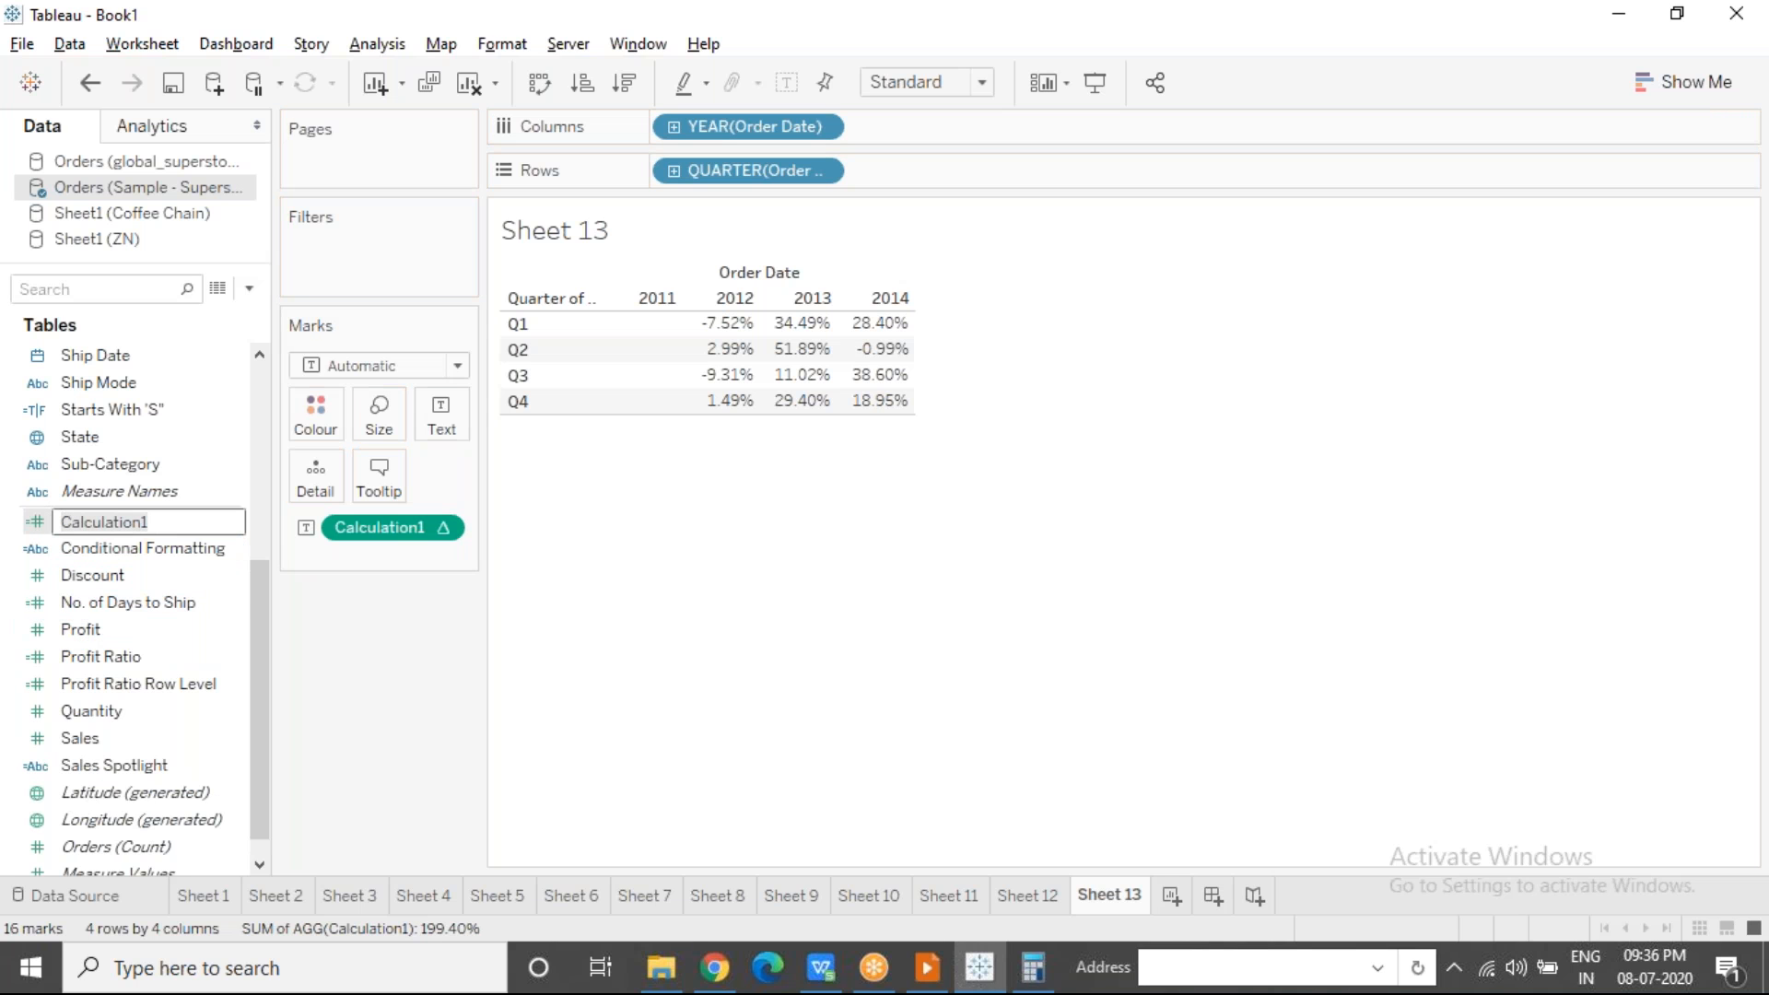
text(YOY Growth)
key(Return)
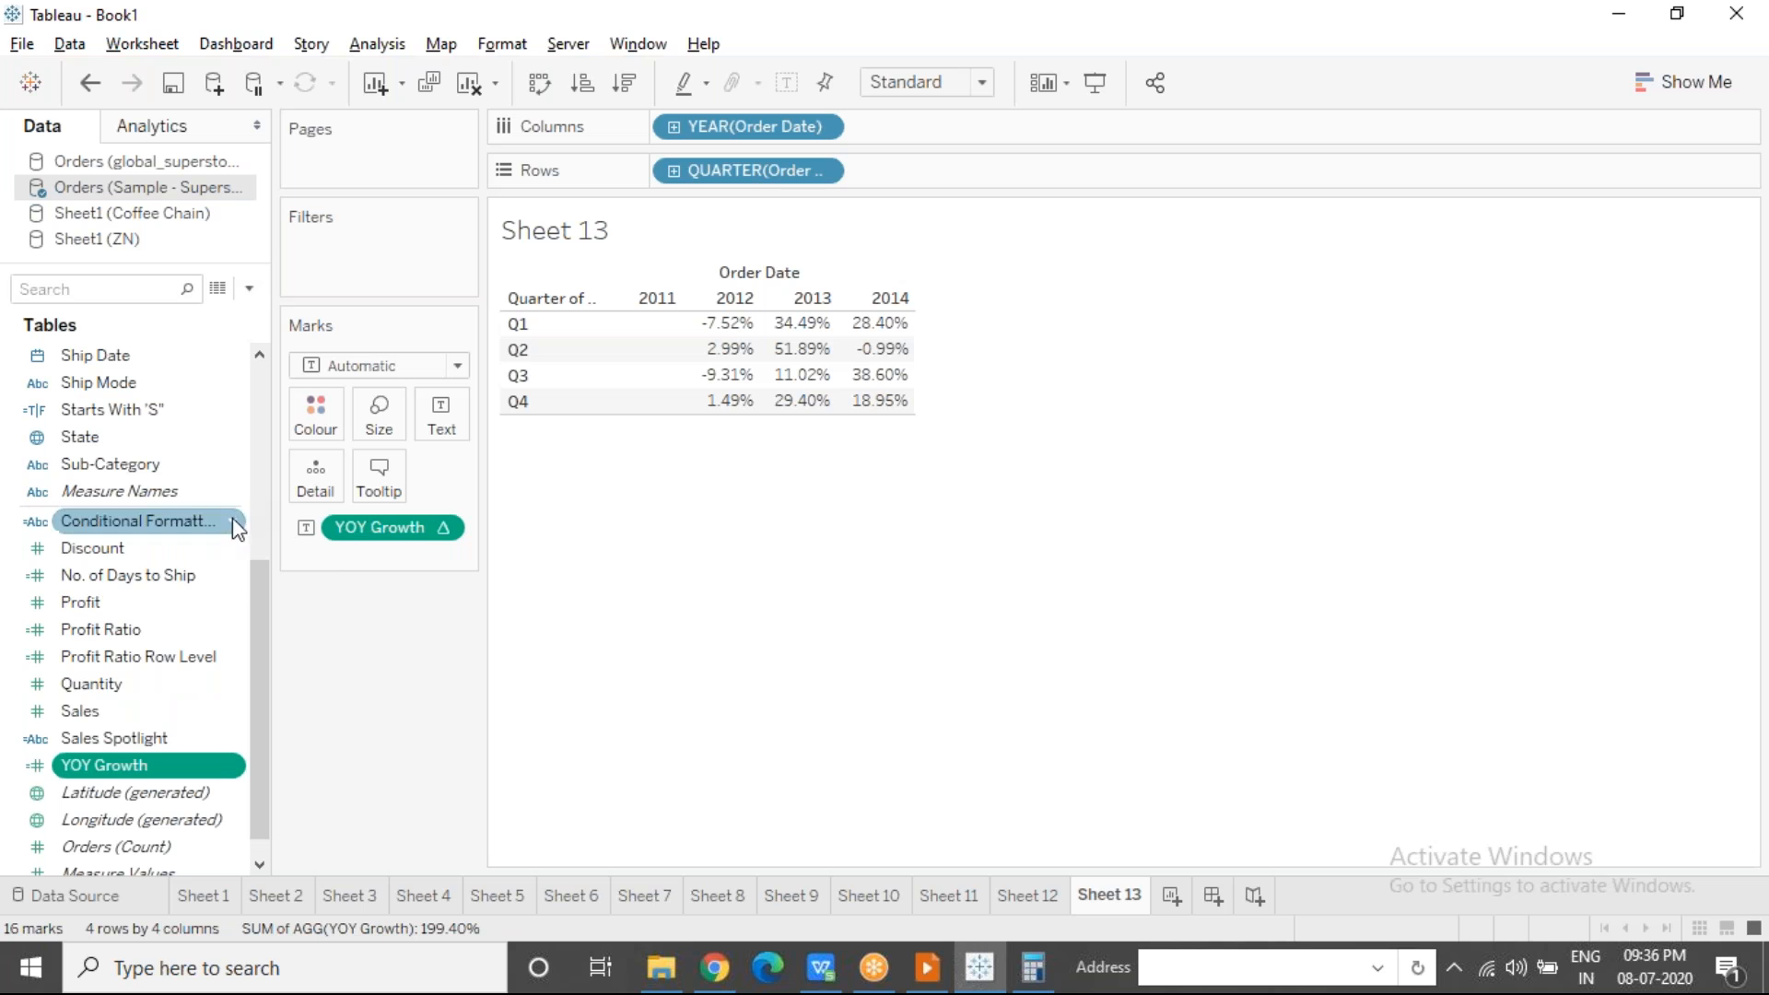
Step: Open the YOY Growth calculation for editing and widen and reposition its editor to show the whole formula
click(230, 769)
click(353, 324)
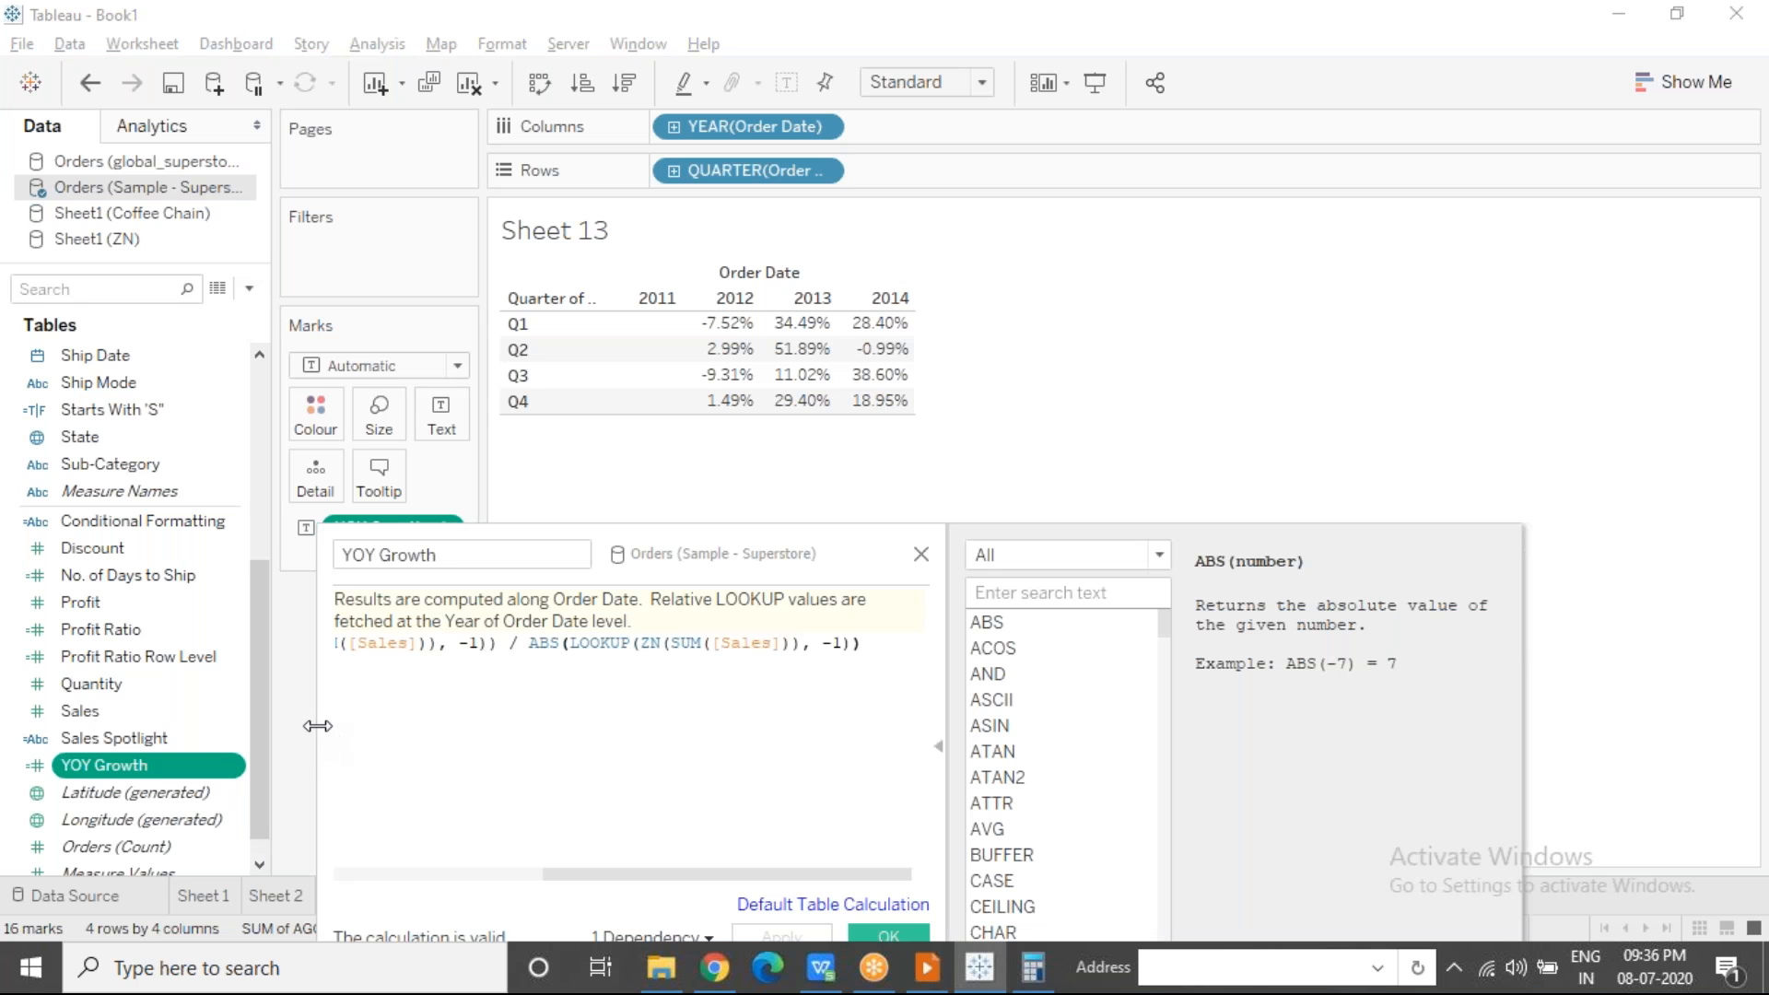
drag(318, 727, 7, 670)
drag(836, 547, 1200, 514)
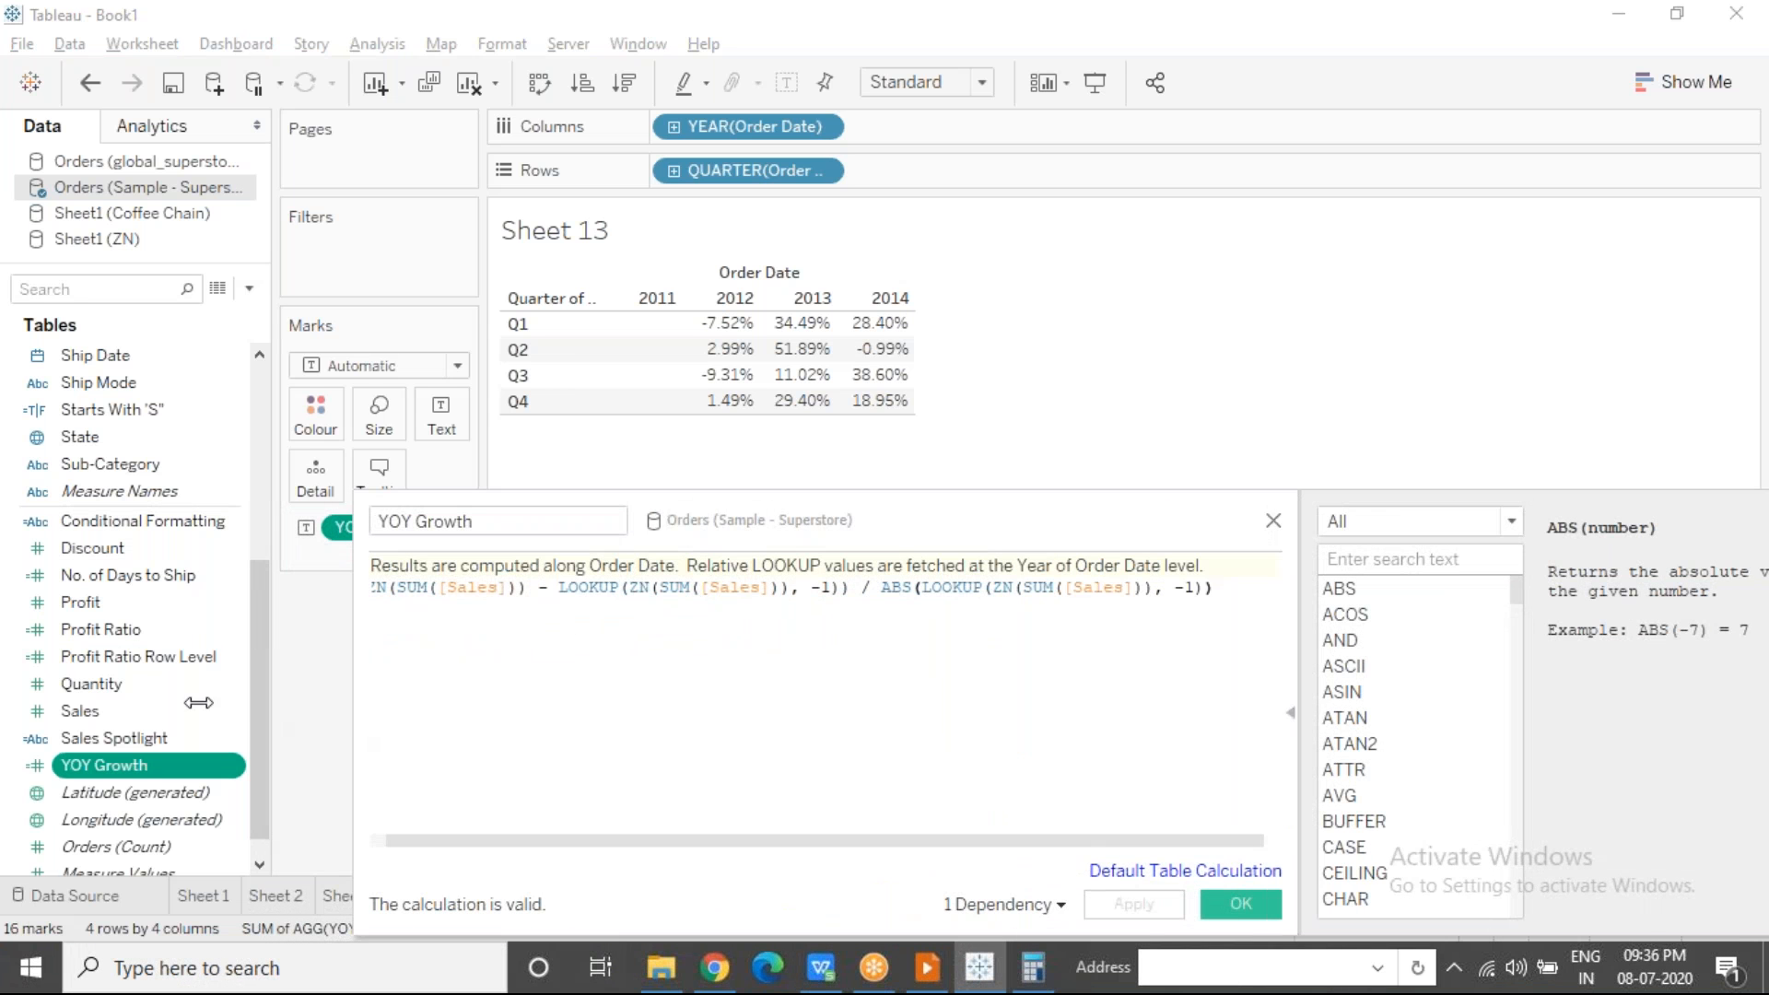
drag(355, 710, 172, 681)
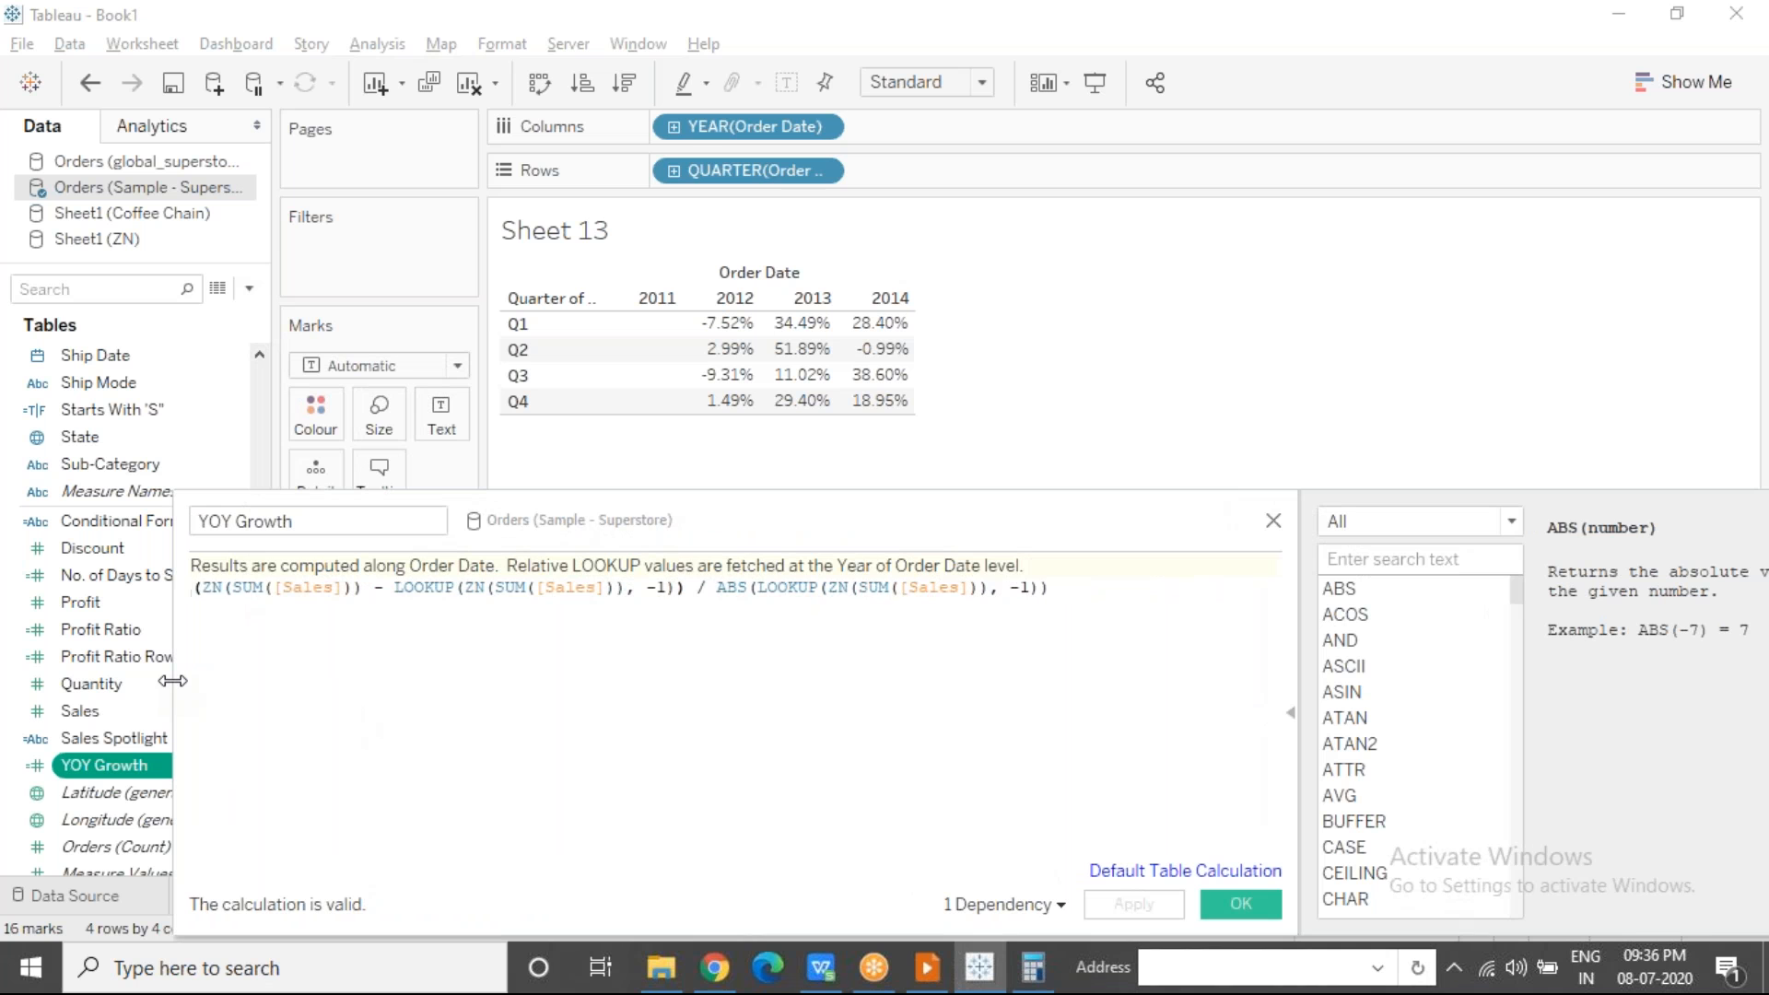
Step: Wrap the entire YOY Growth formula in a ZN() function and save the calculation
key(ctrl+Home)
text(ZN)
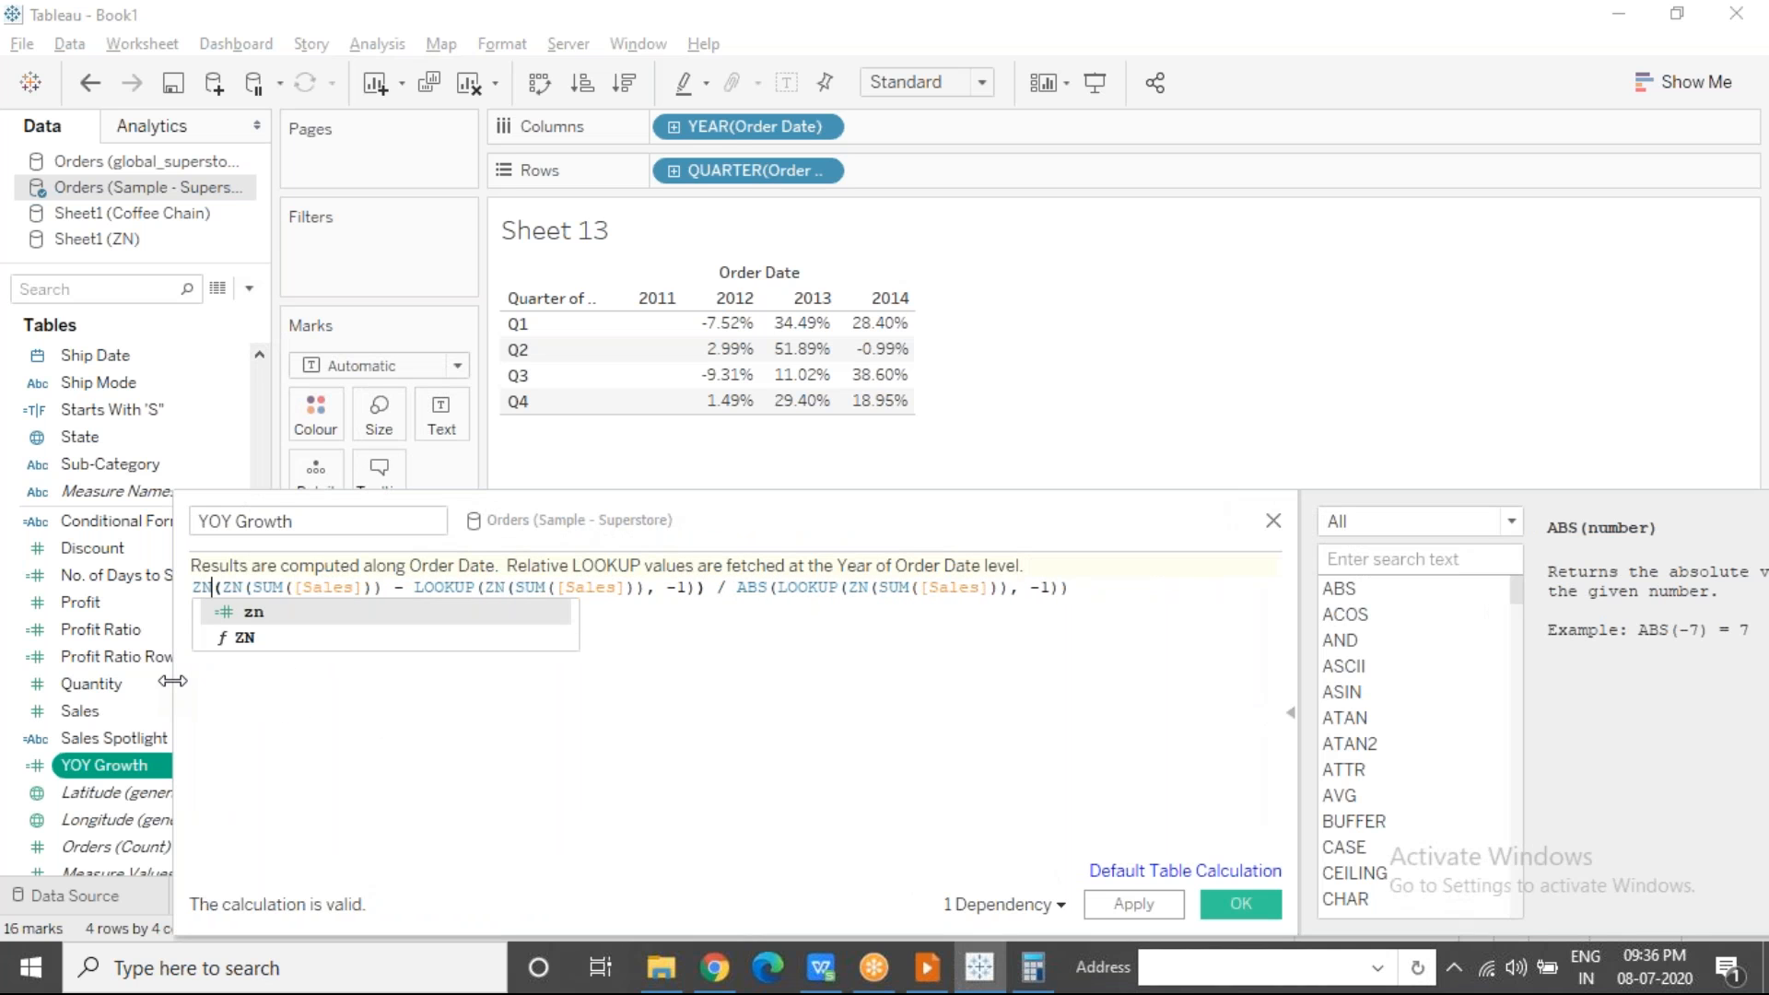
key(Escape)
text(()
key(End)
text())
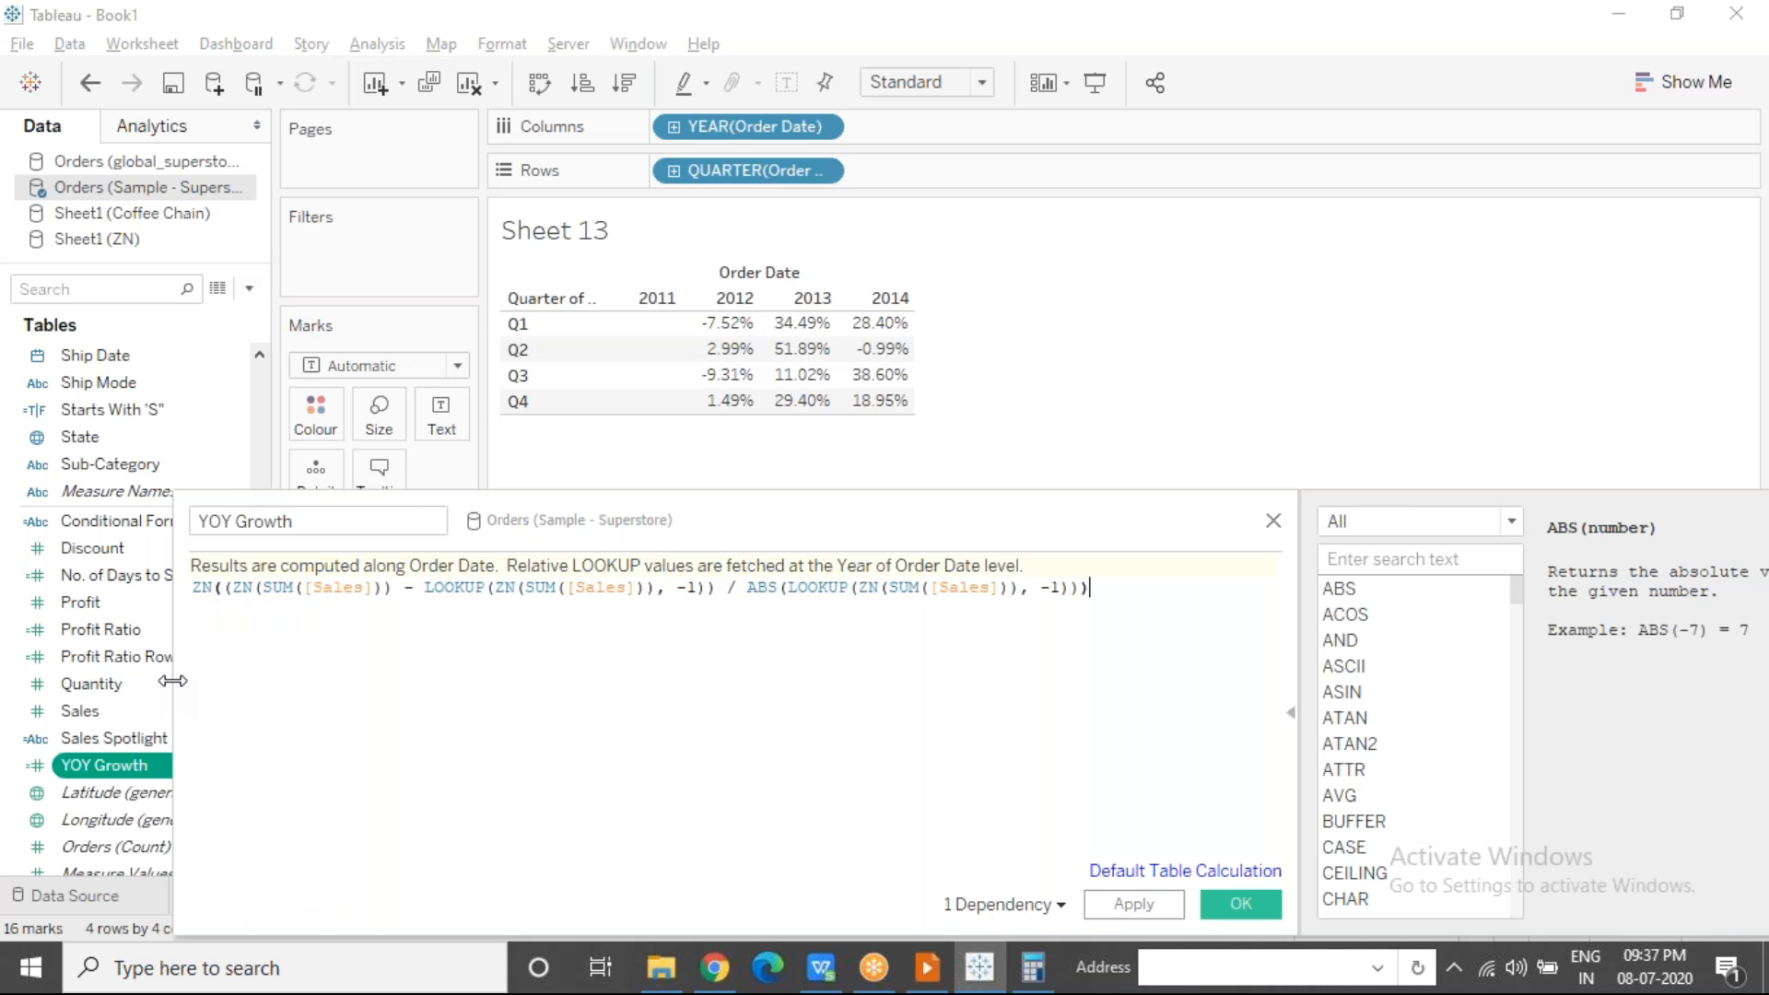
click(1241, 905)
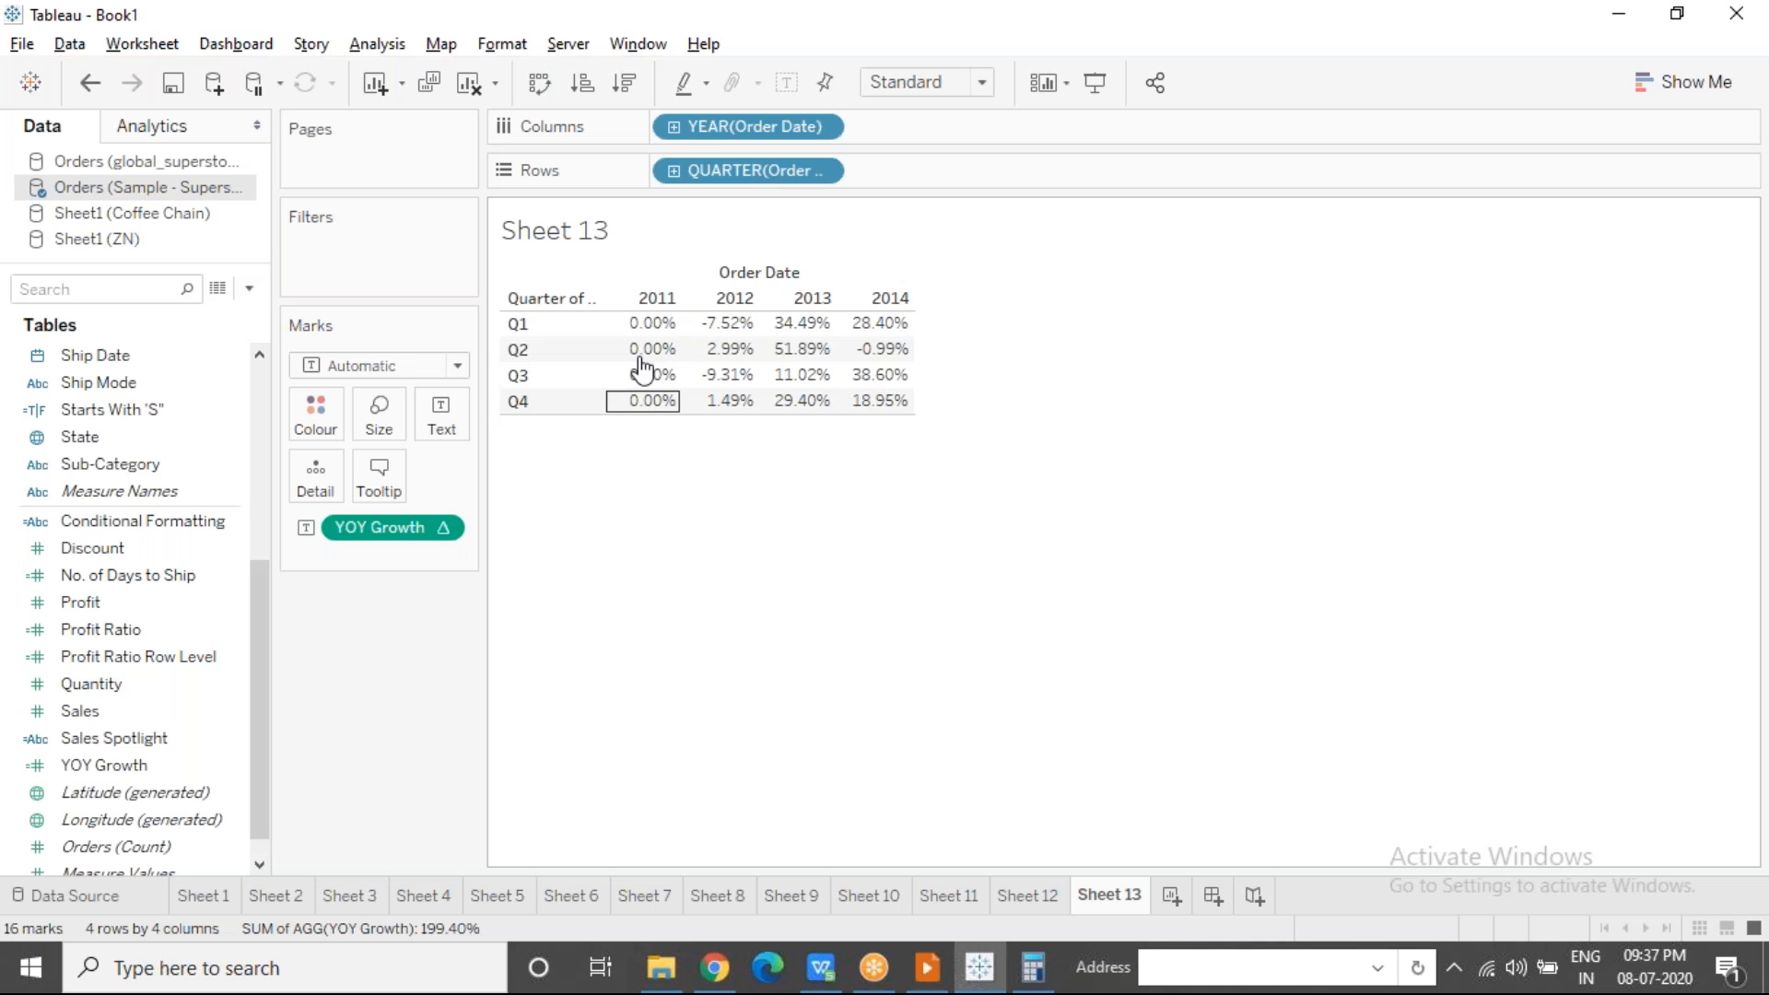
mouse_move(650, 336)
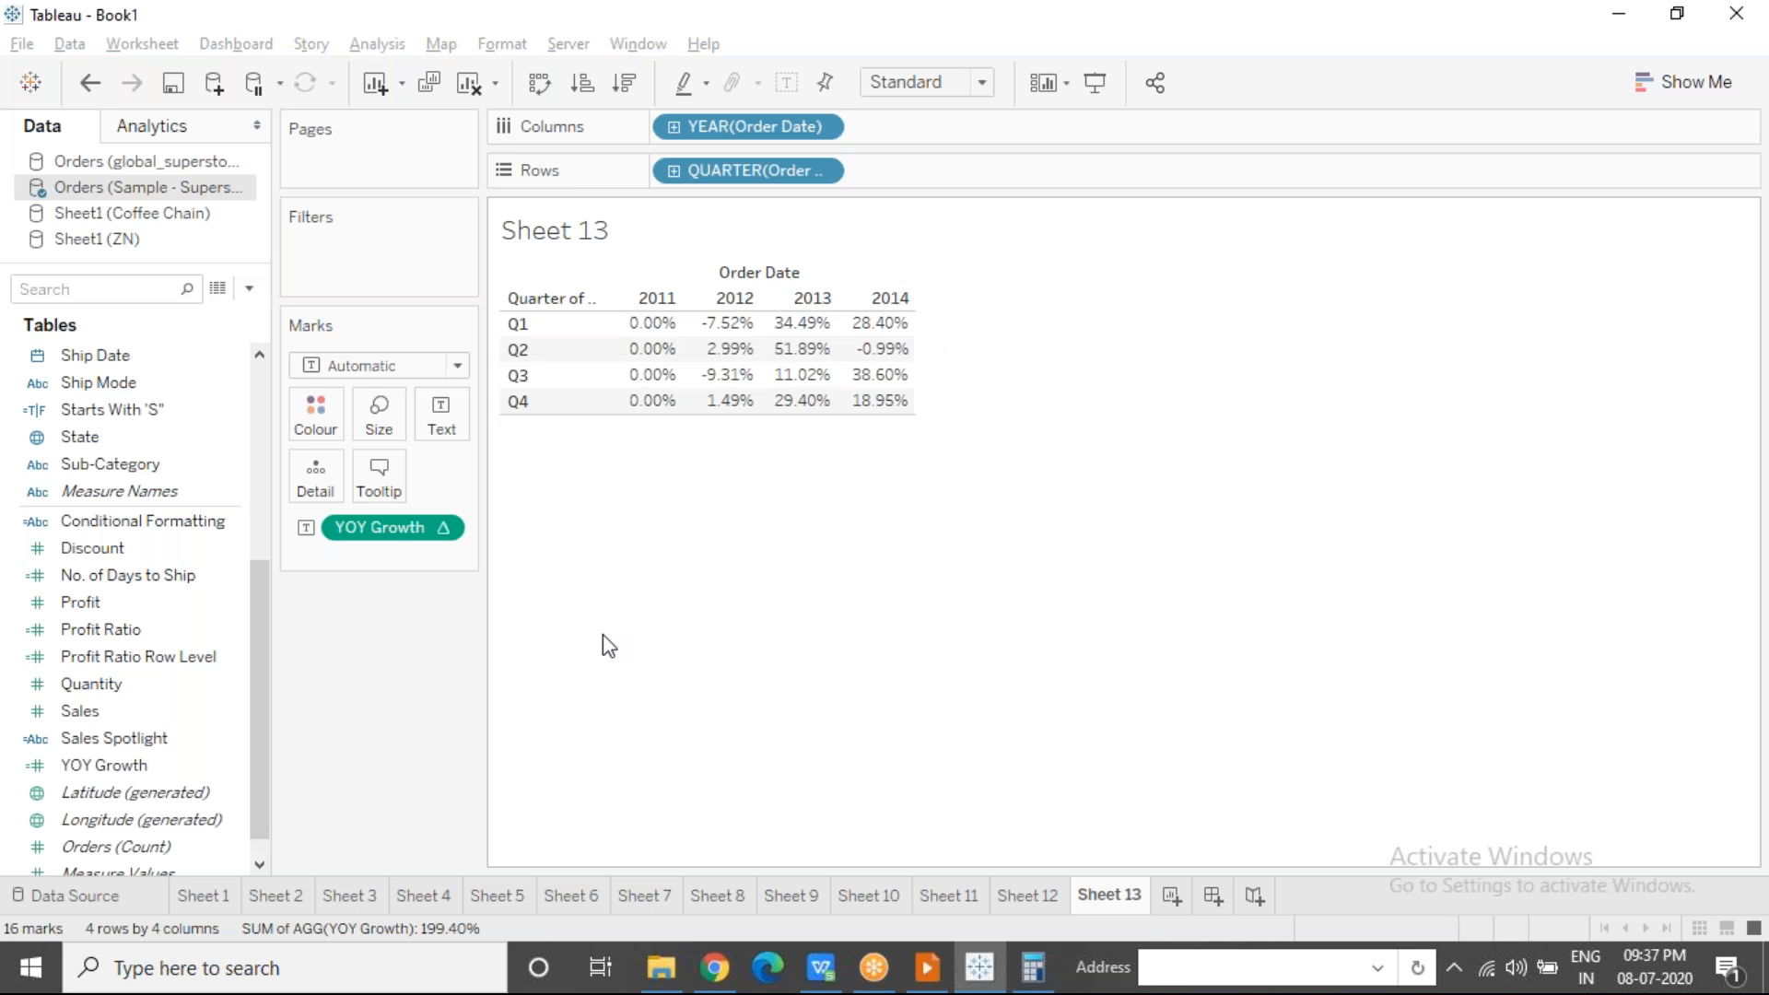
click(443, 527)
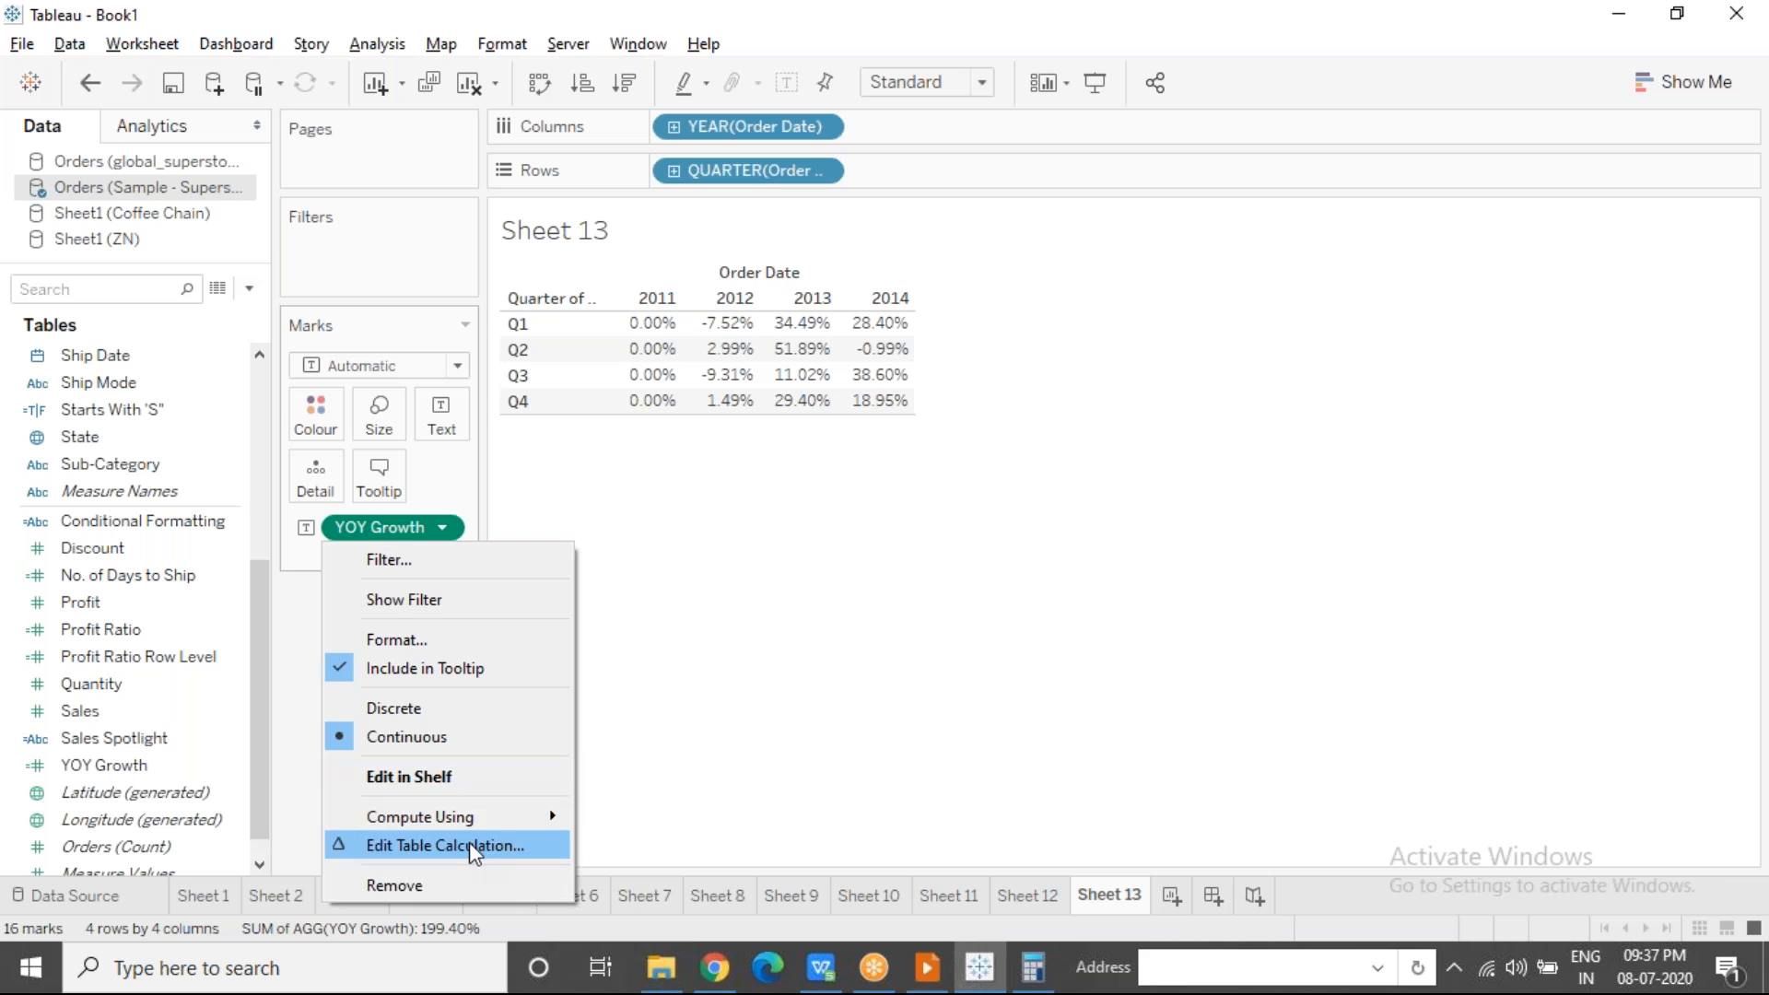
mouse_move(483, 821)
click(710, 699)
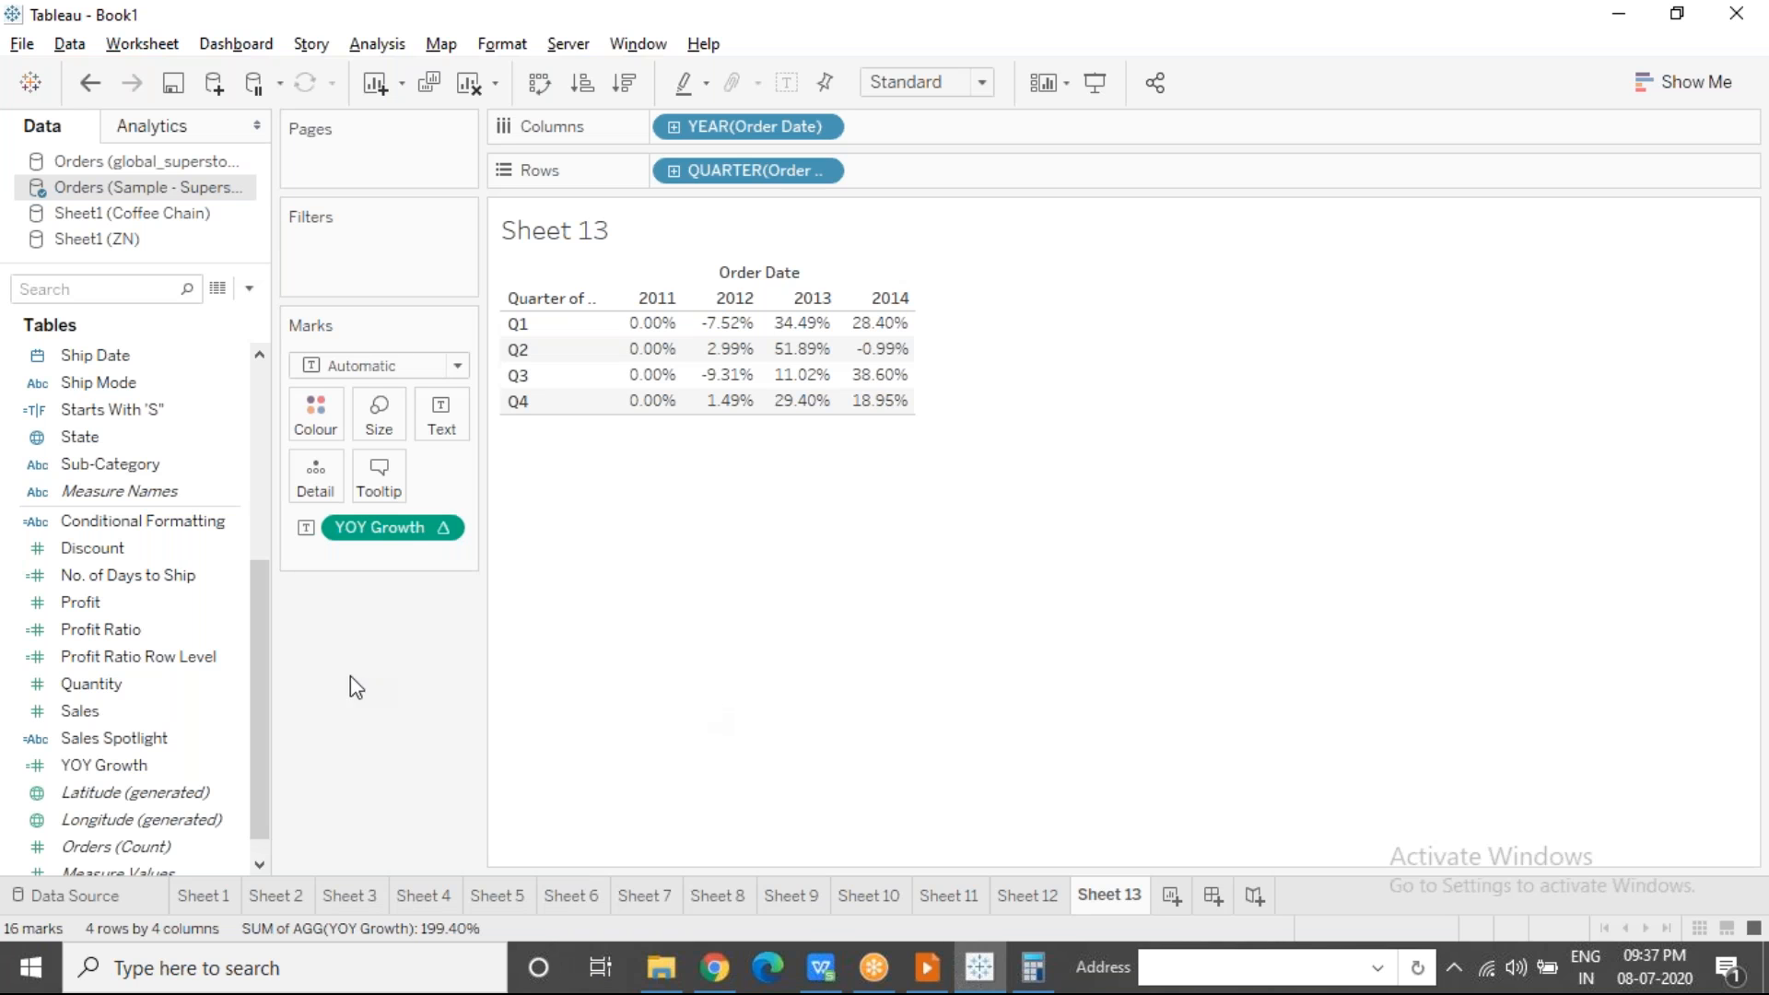
Step: Replace YOY Growth with SUM(Sales) in the table and apply the YTD Total quick table calculation
drag(378, 534, 738, 364)
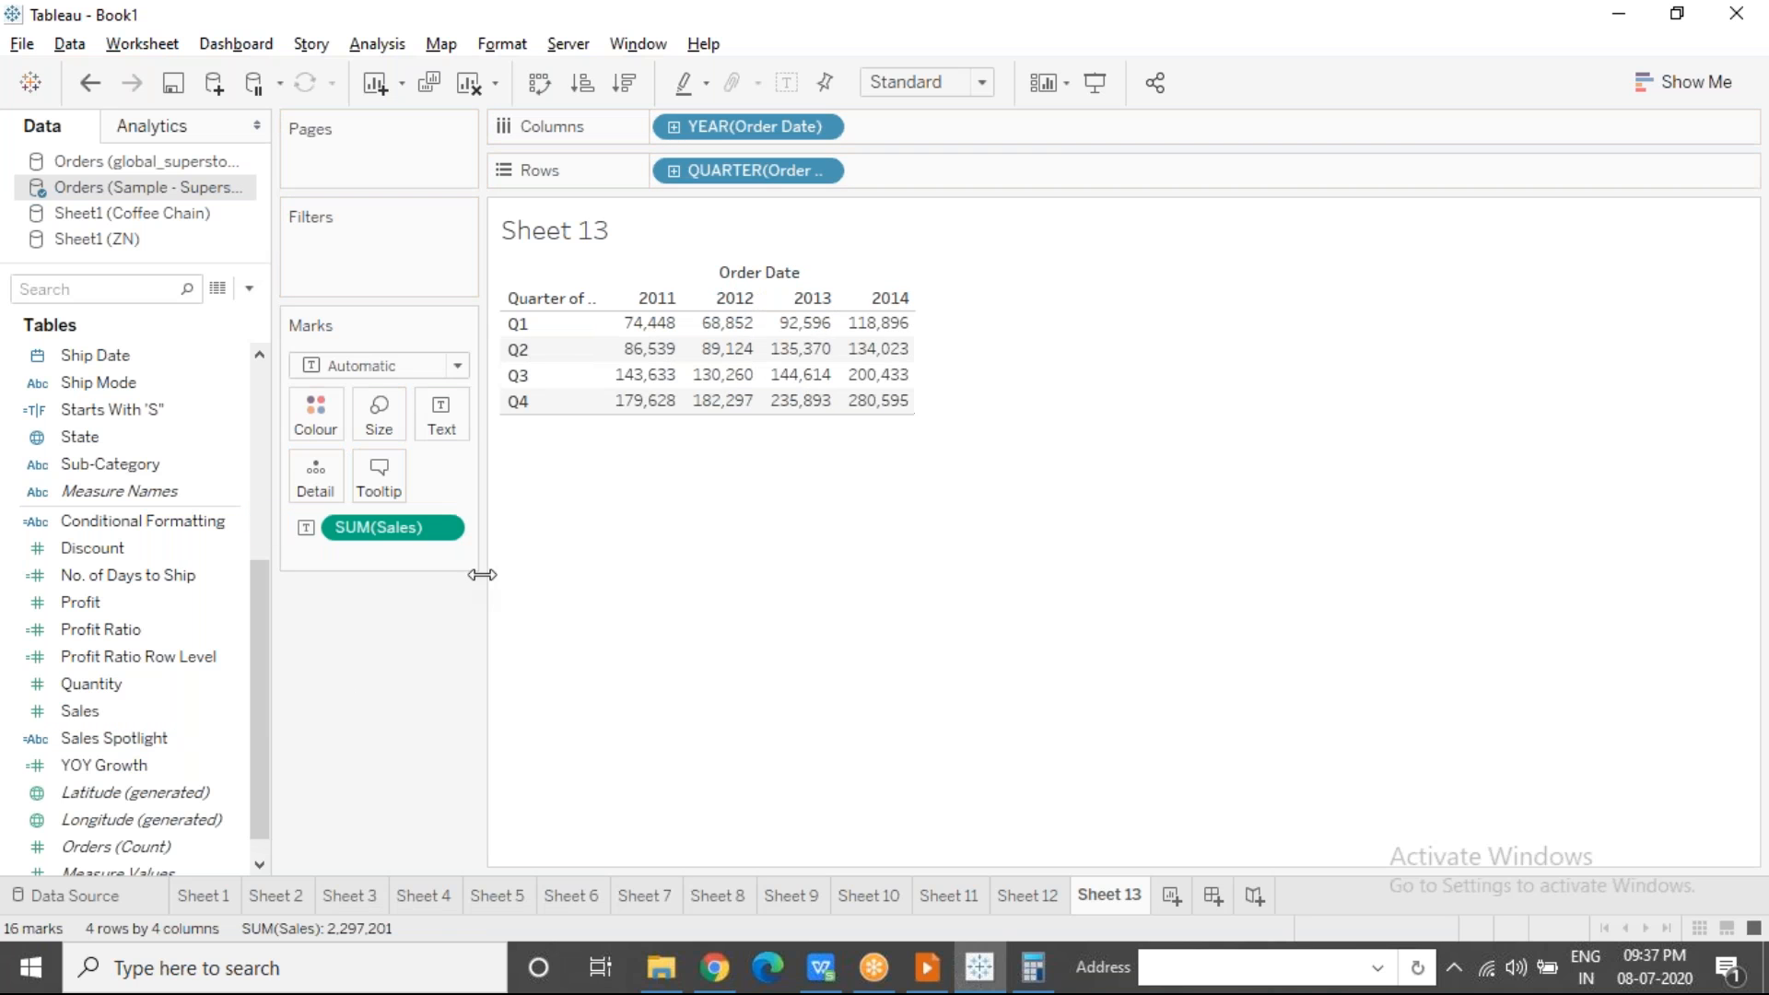
click(444, 530)
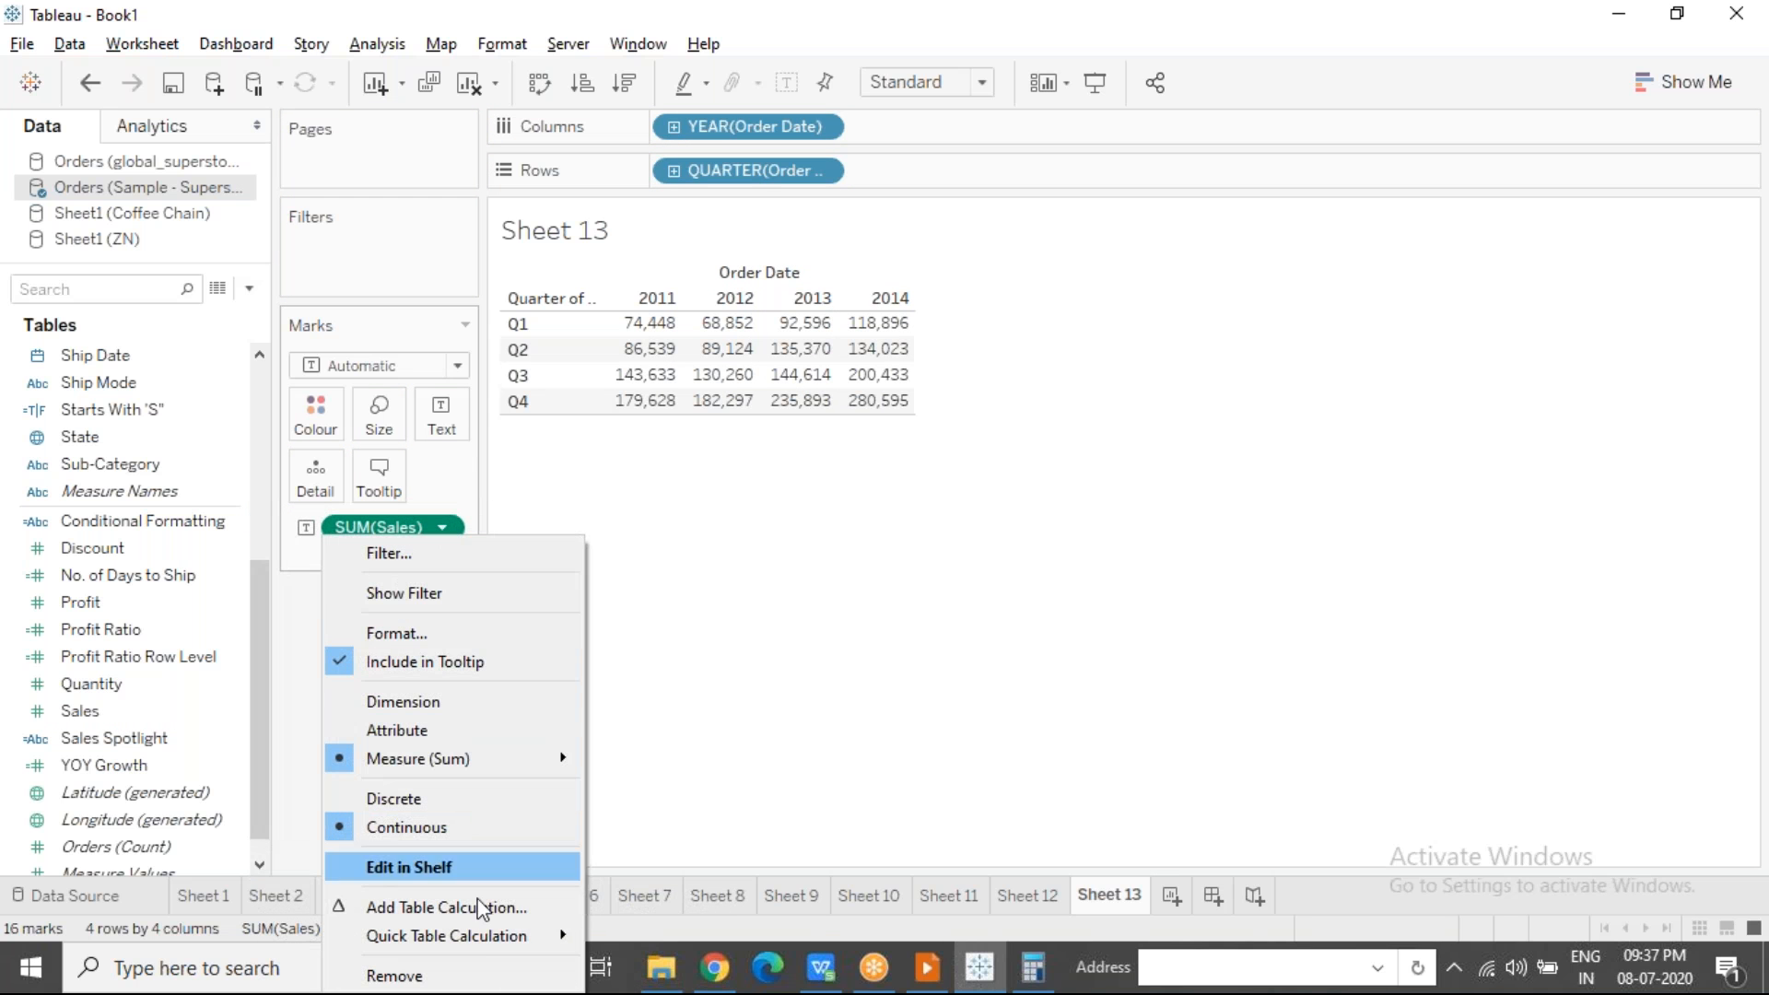
mouse_move(480, 937)
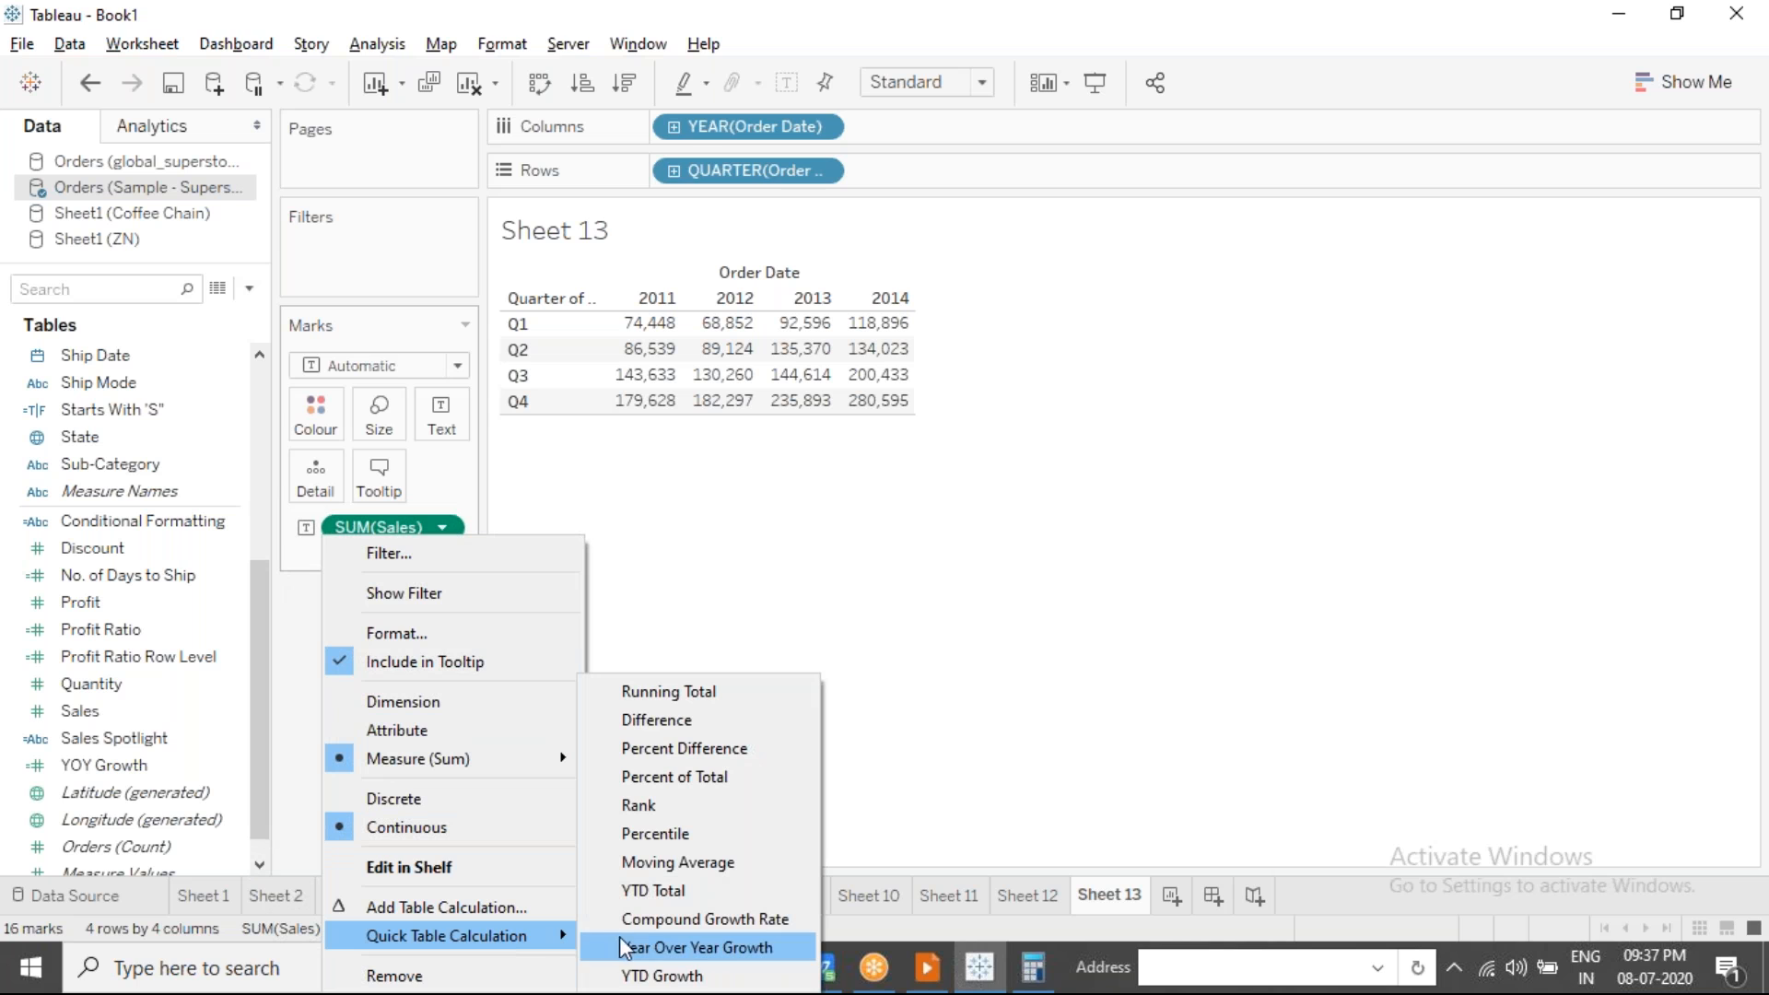
click(743, 890)
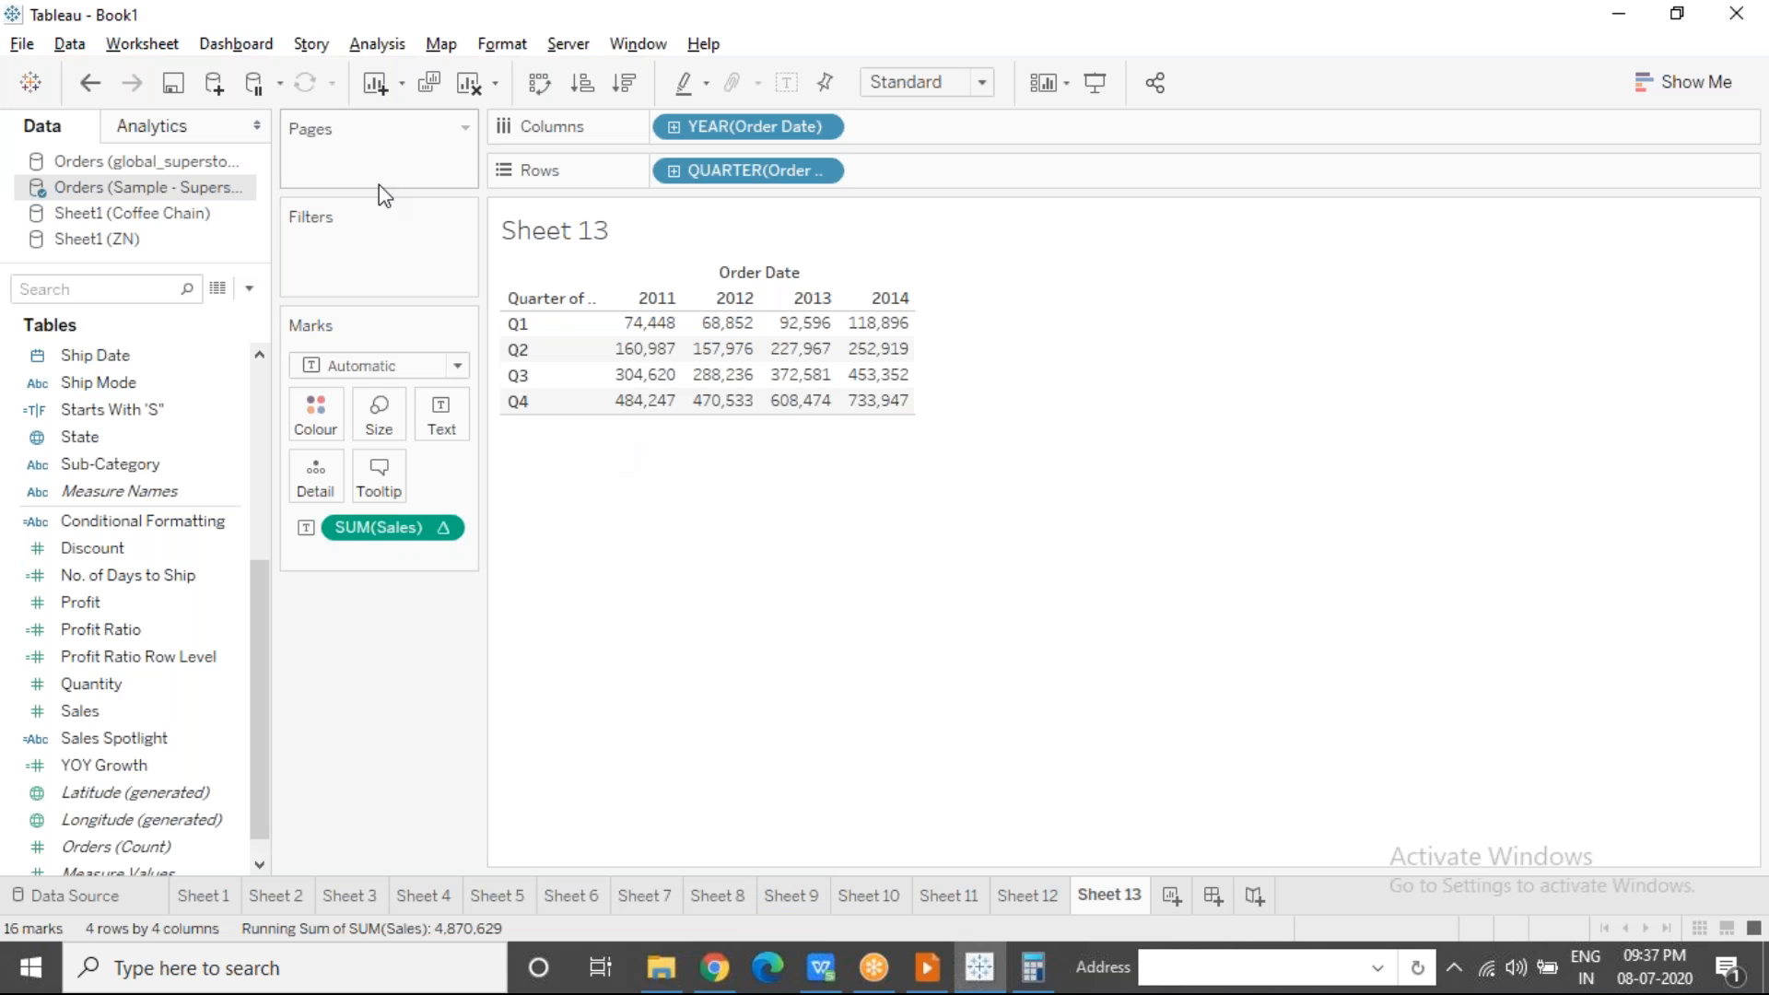
Step: Copy the YTD total table as a crosstab, switch to WPS Spreadsheets and paste it at A9
click(162, 48)
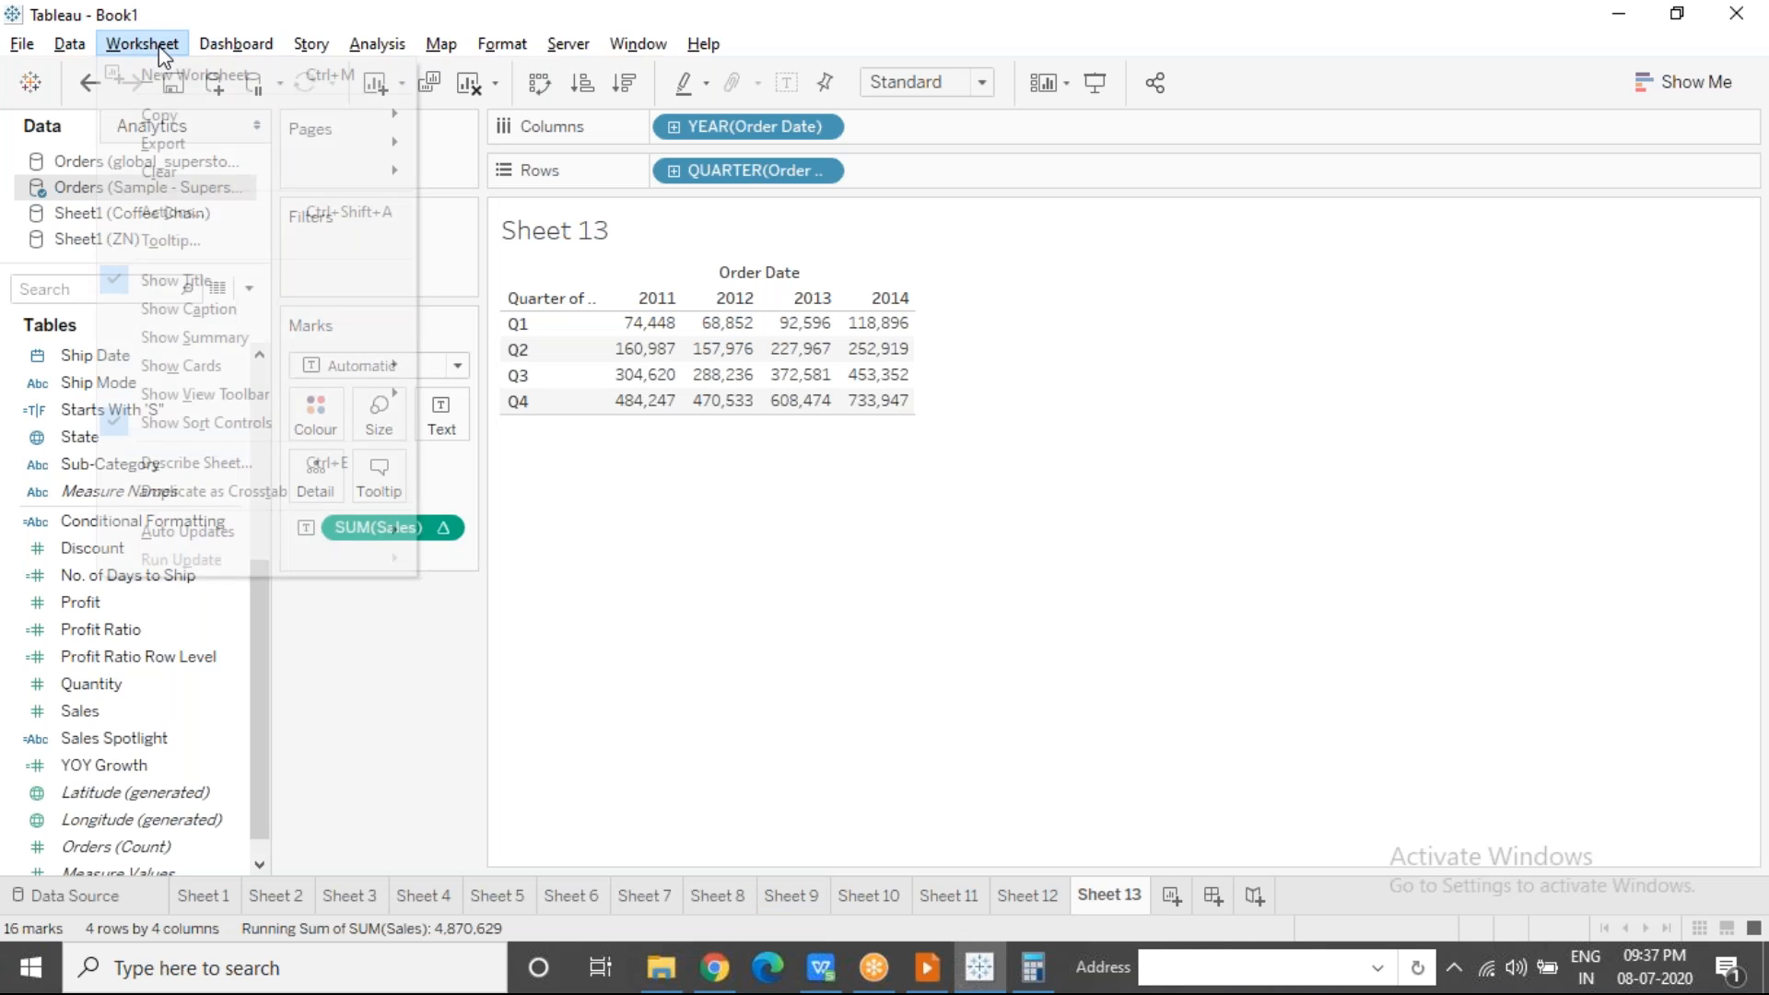
mouse_move(175, 112)
click(499, 177)
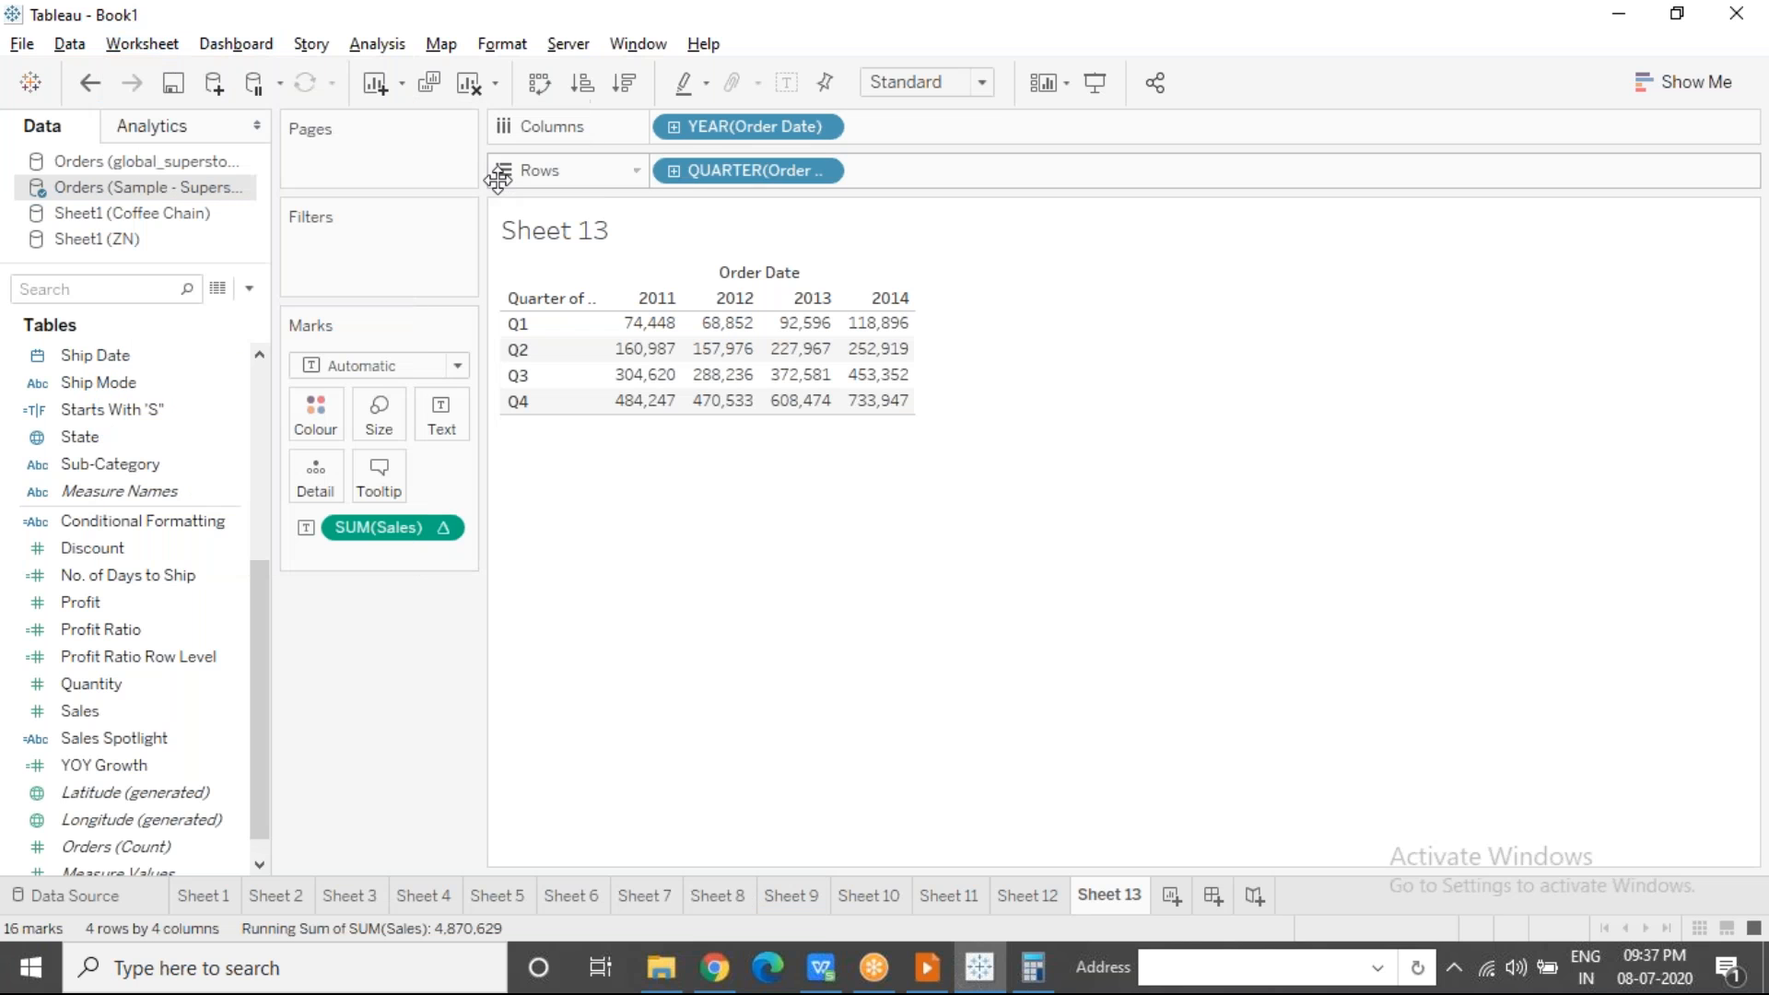
click(822, 969)
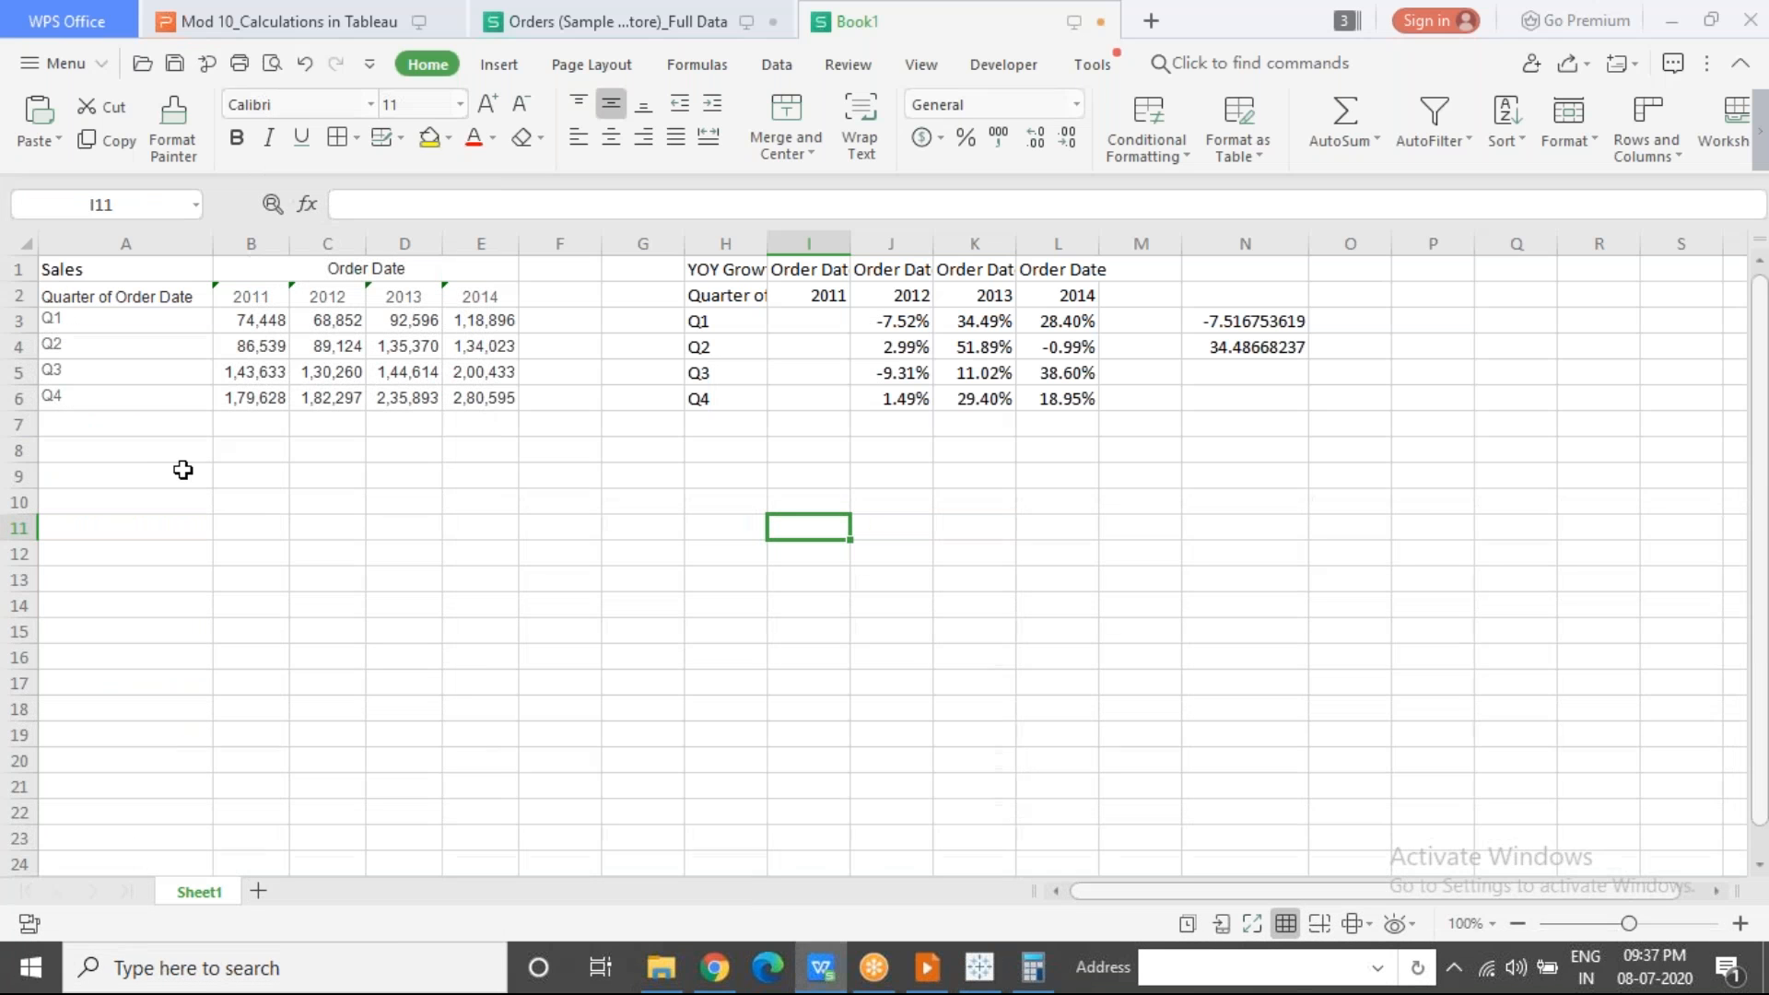
click(164, 470)
key(ctrl+v)
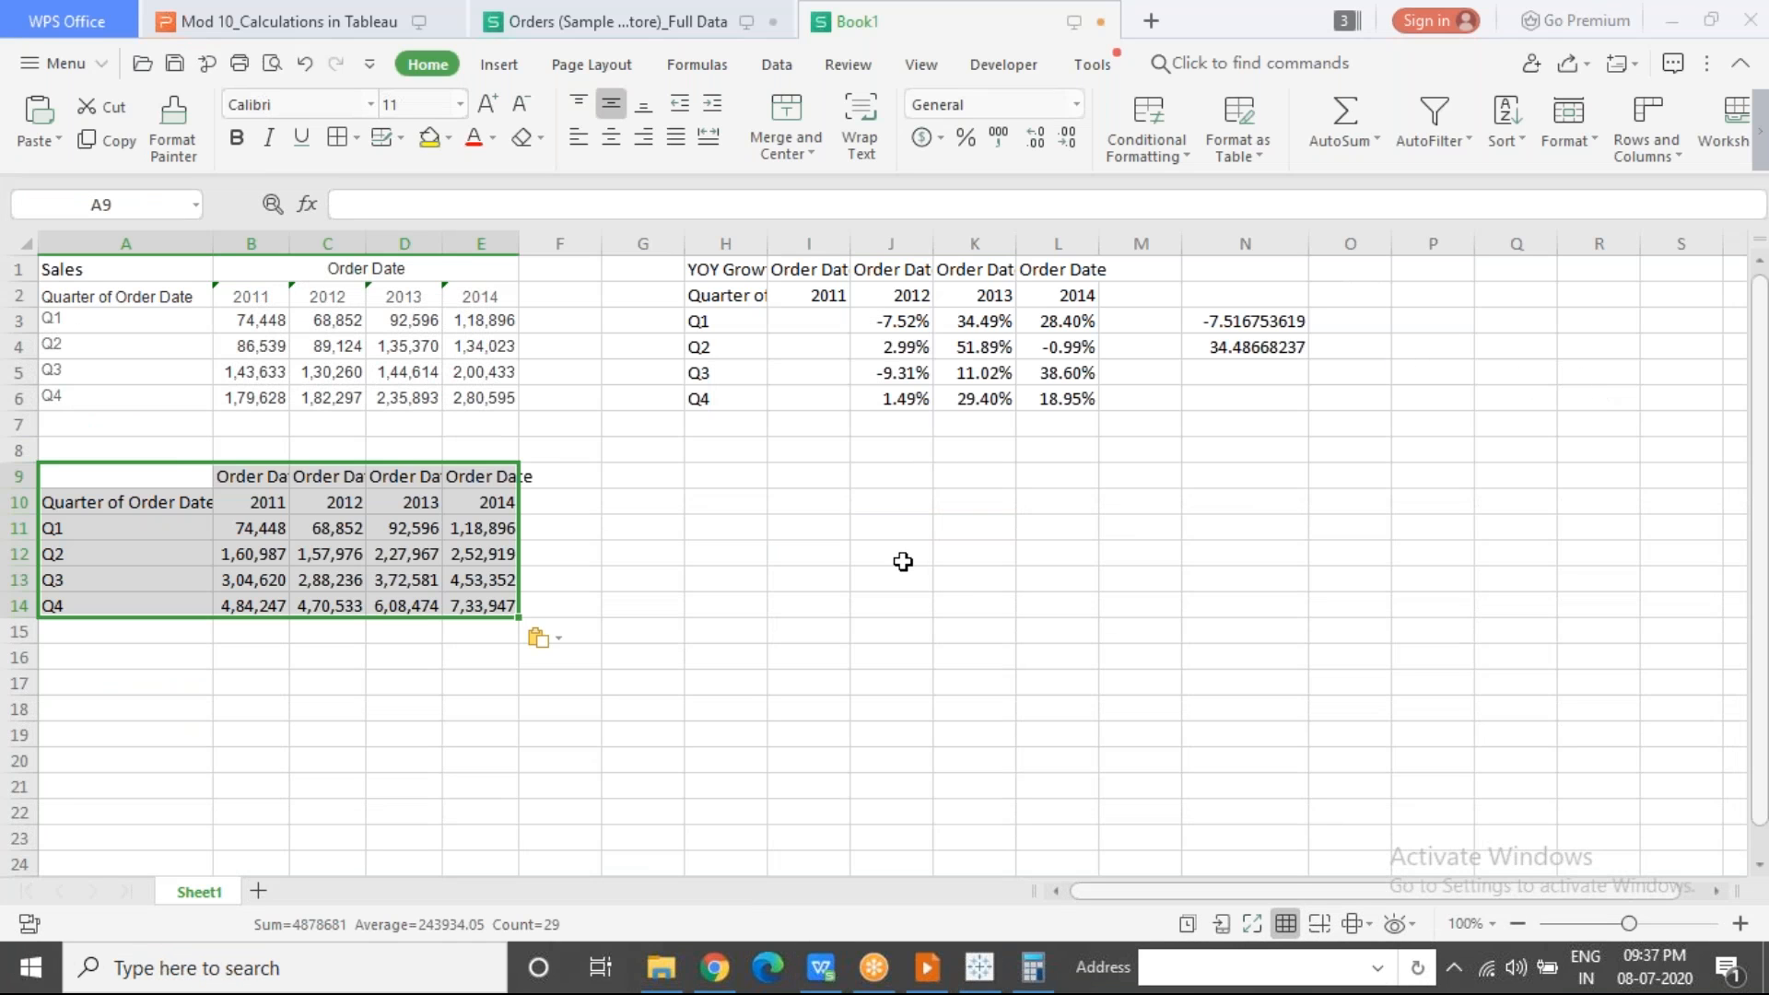
click(675, 630)
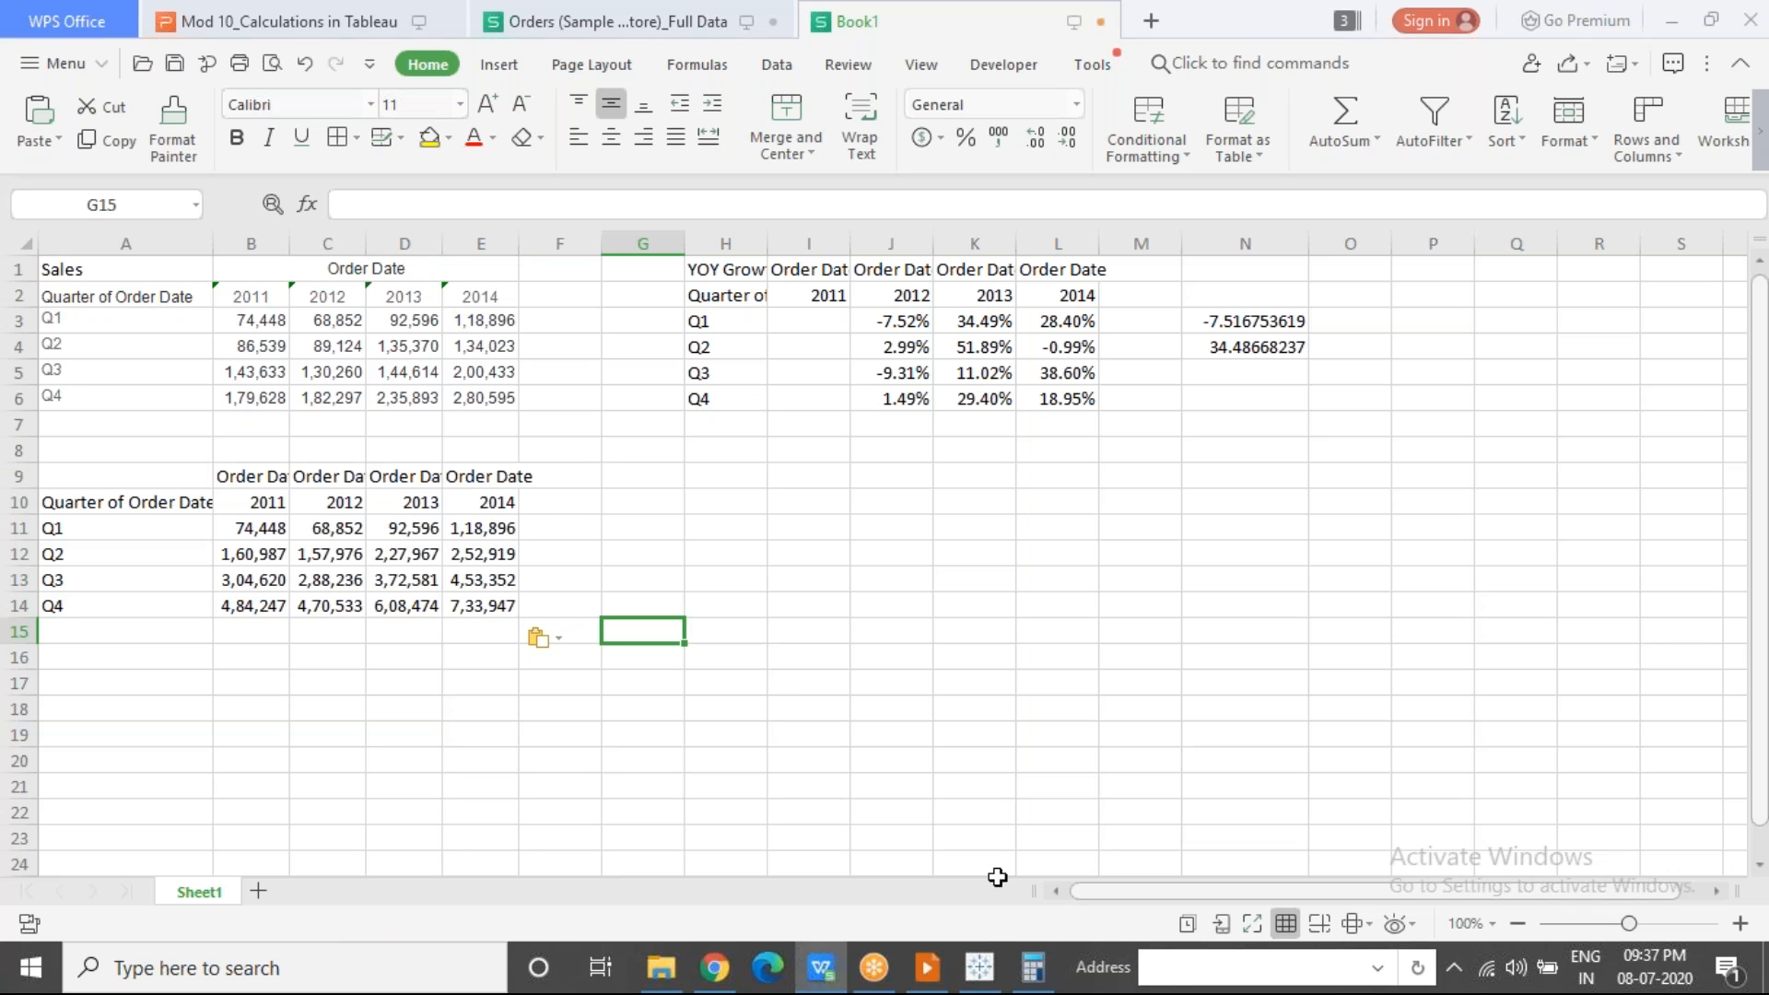
Step: Switch to Tableau and save the SUM(Sales) running-total calculation as a data field named "YTD Total"
mouse_move(984, 973)
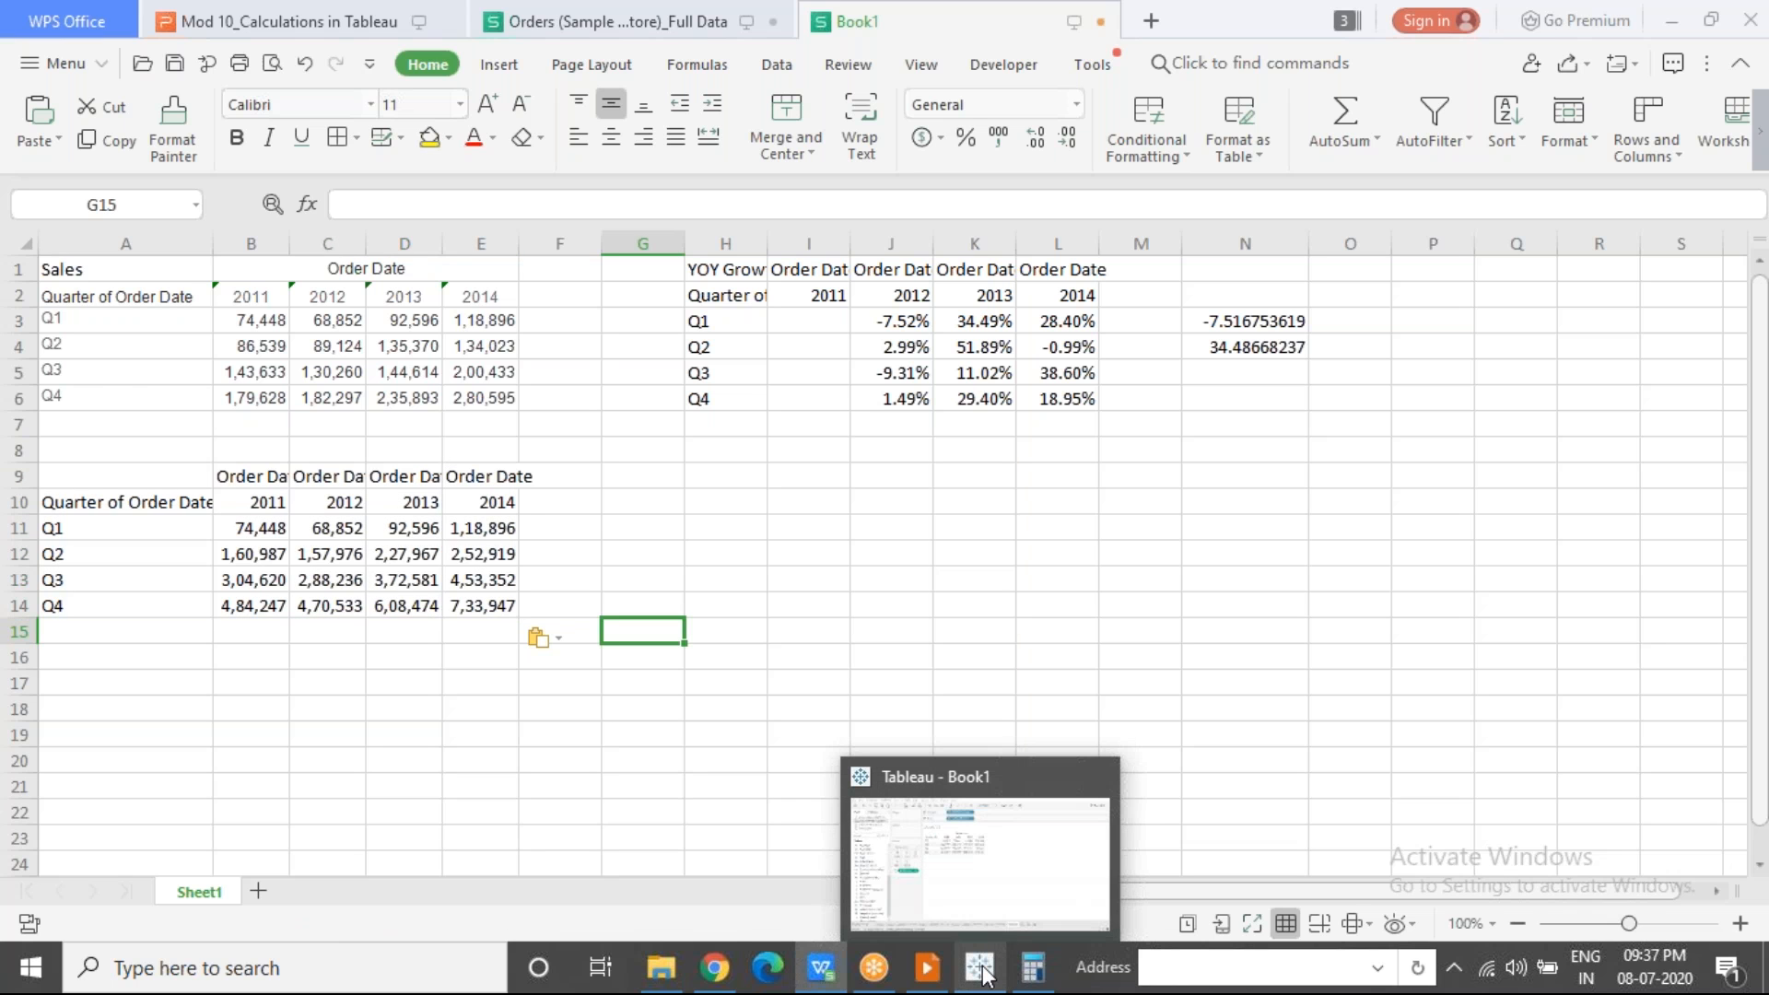
click(984, 973)
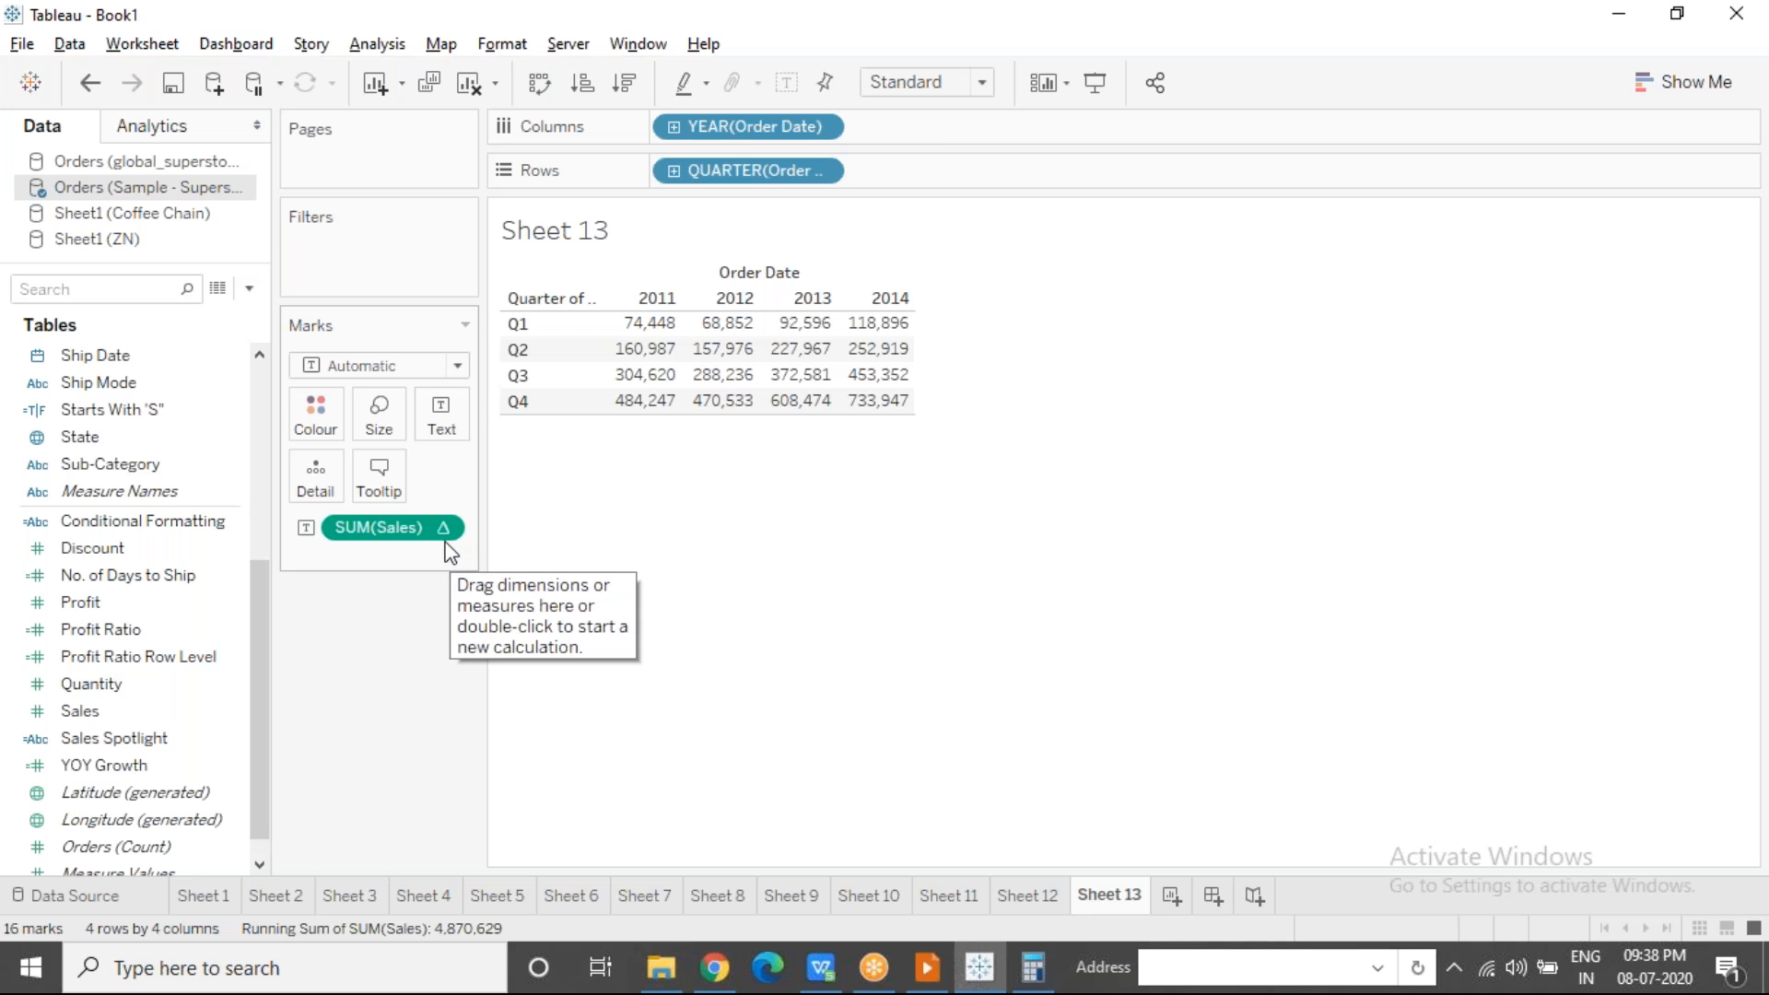
drag(385, 526, 130, 567)
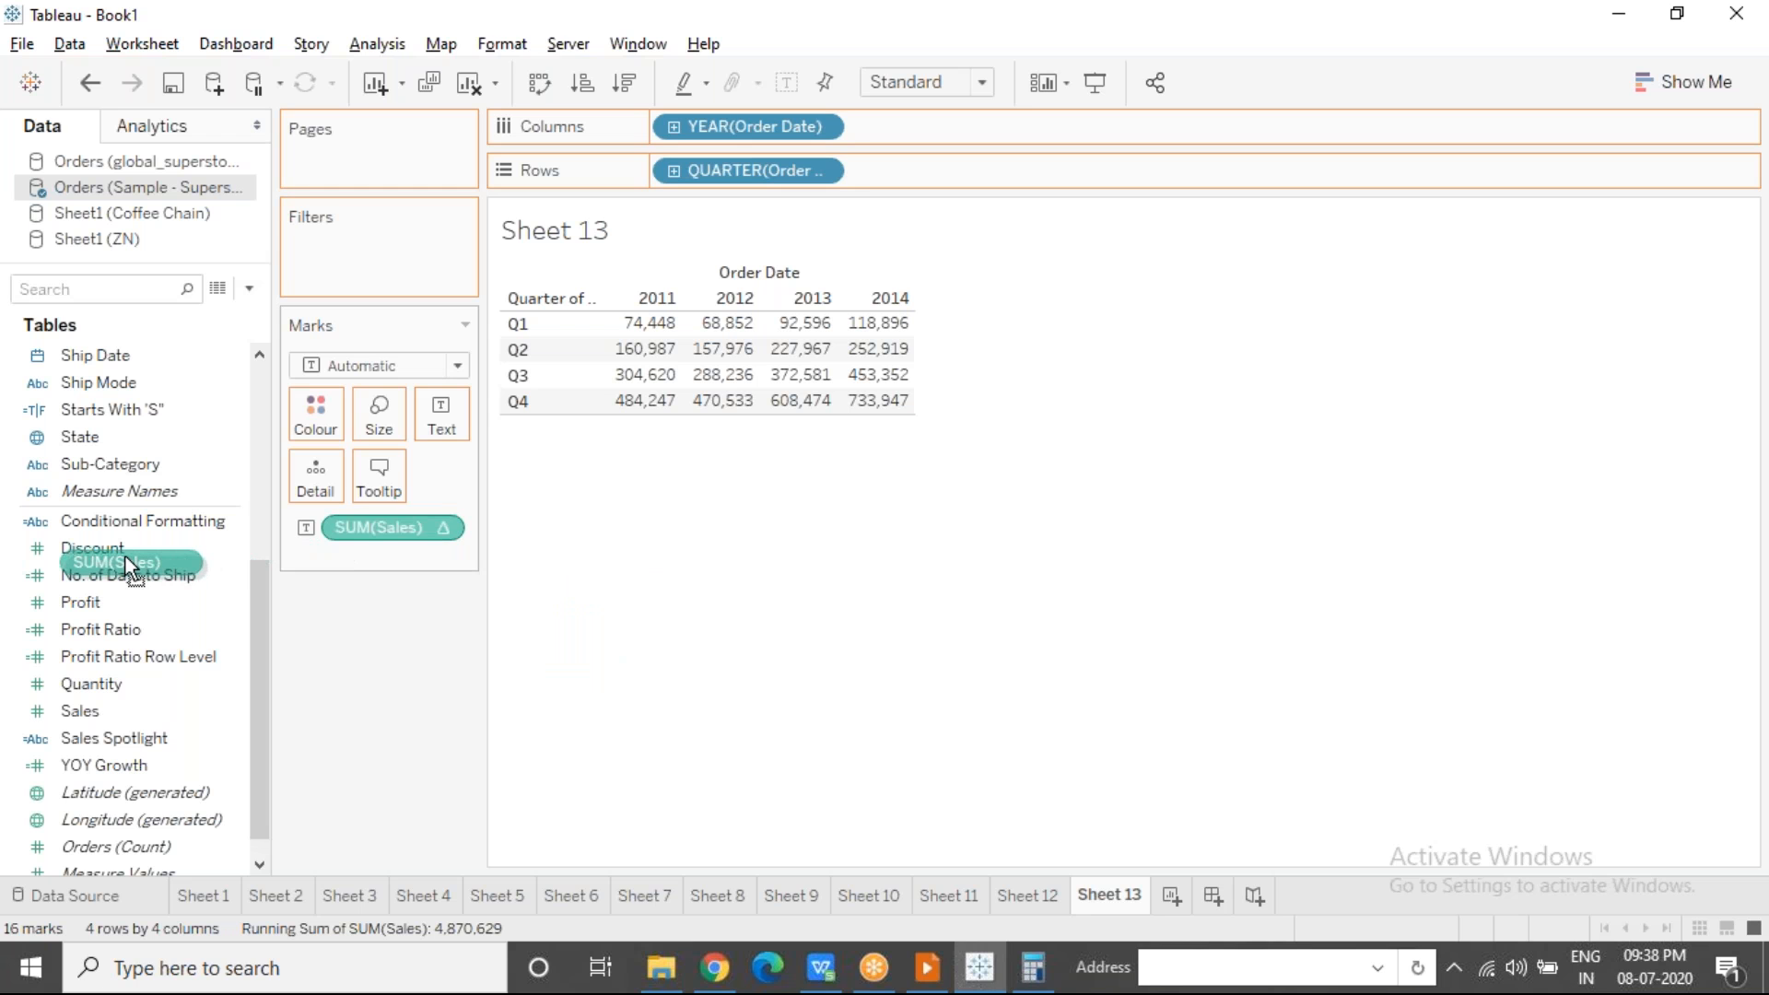
drag(127, 561, 127, 560)
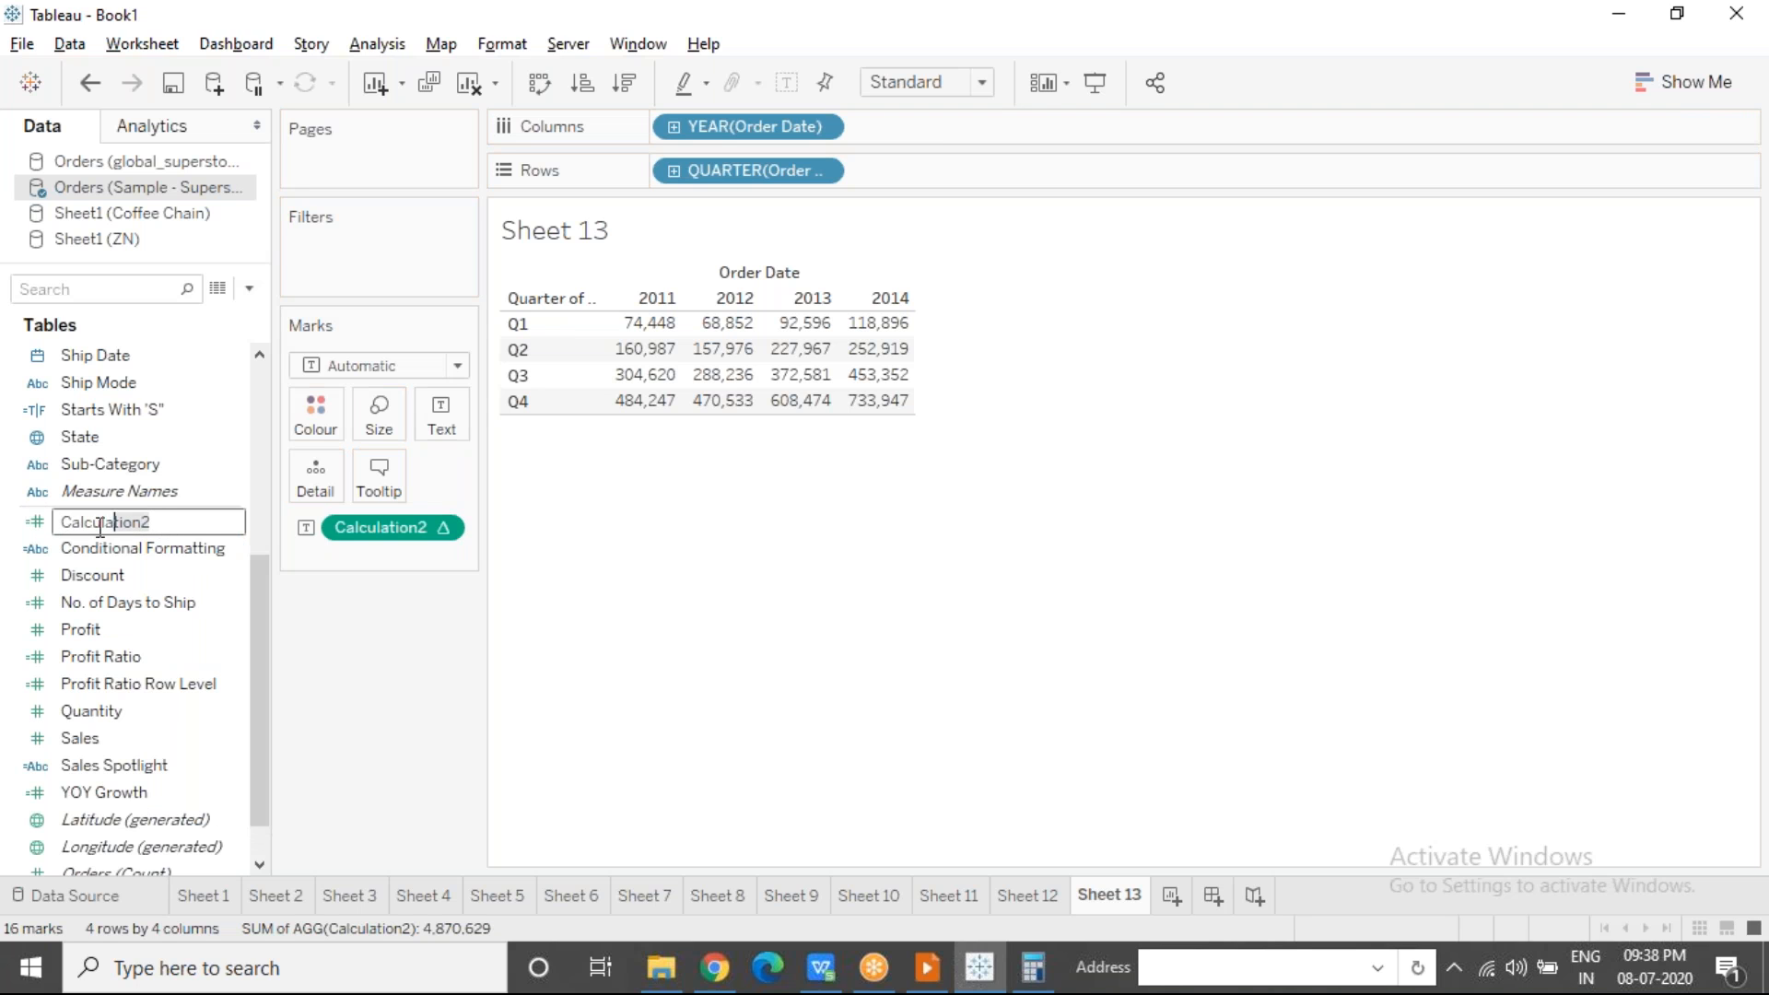
text(YTD Total)
click(293, 663)
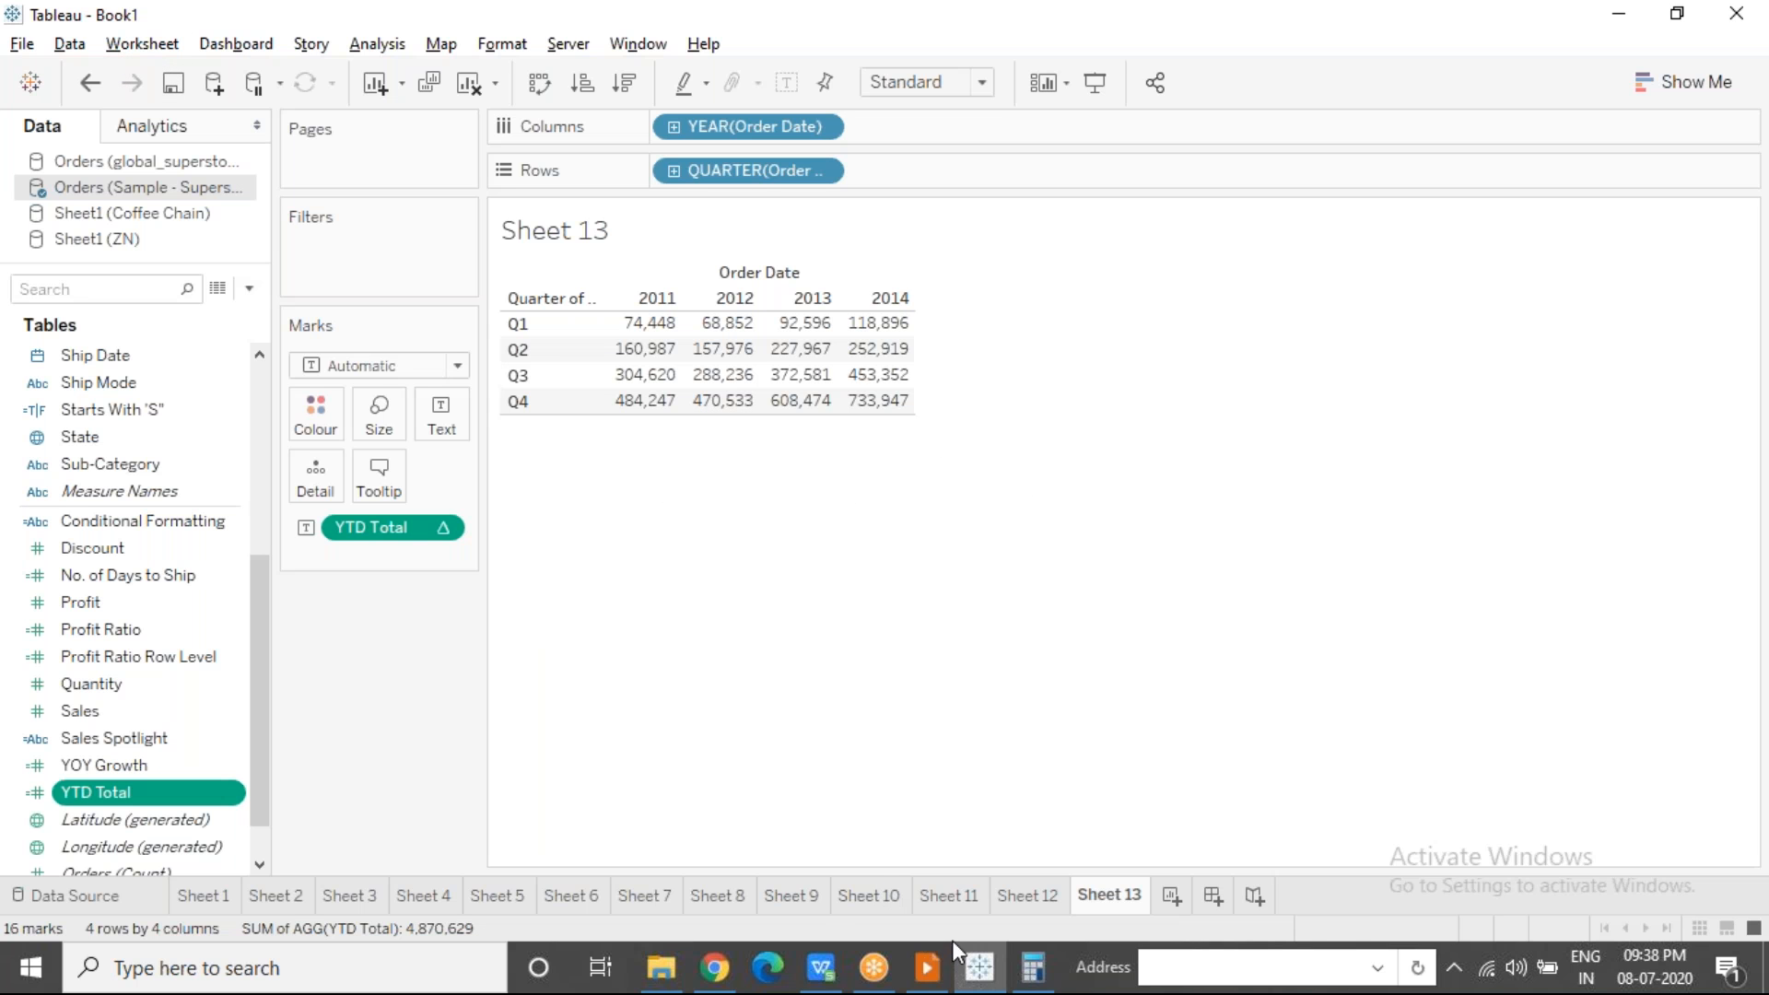
Step: Switch to WPS Spreadsheets and enter the heading "Running Total that restarts every year" in H9
click(823, 970)
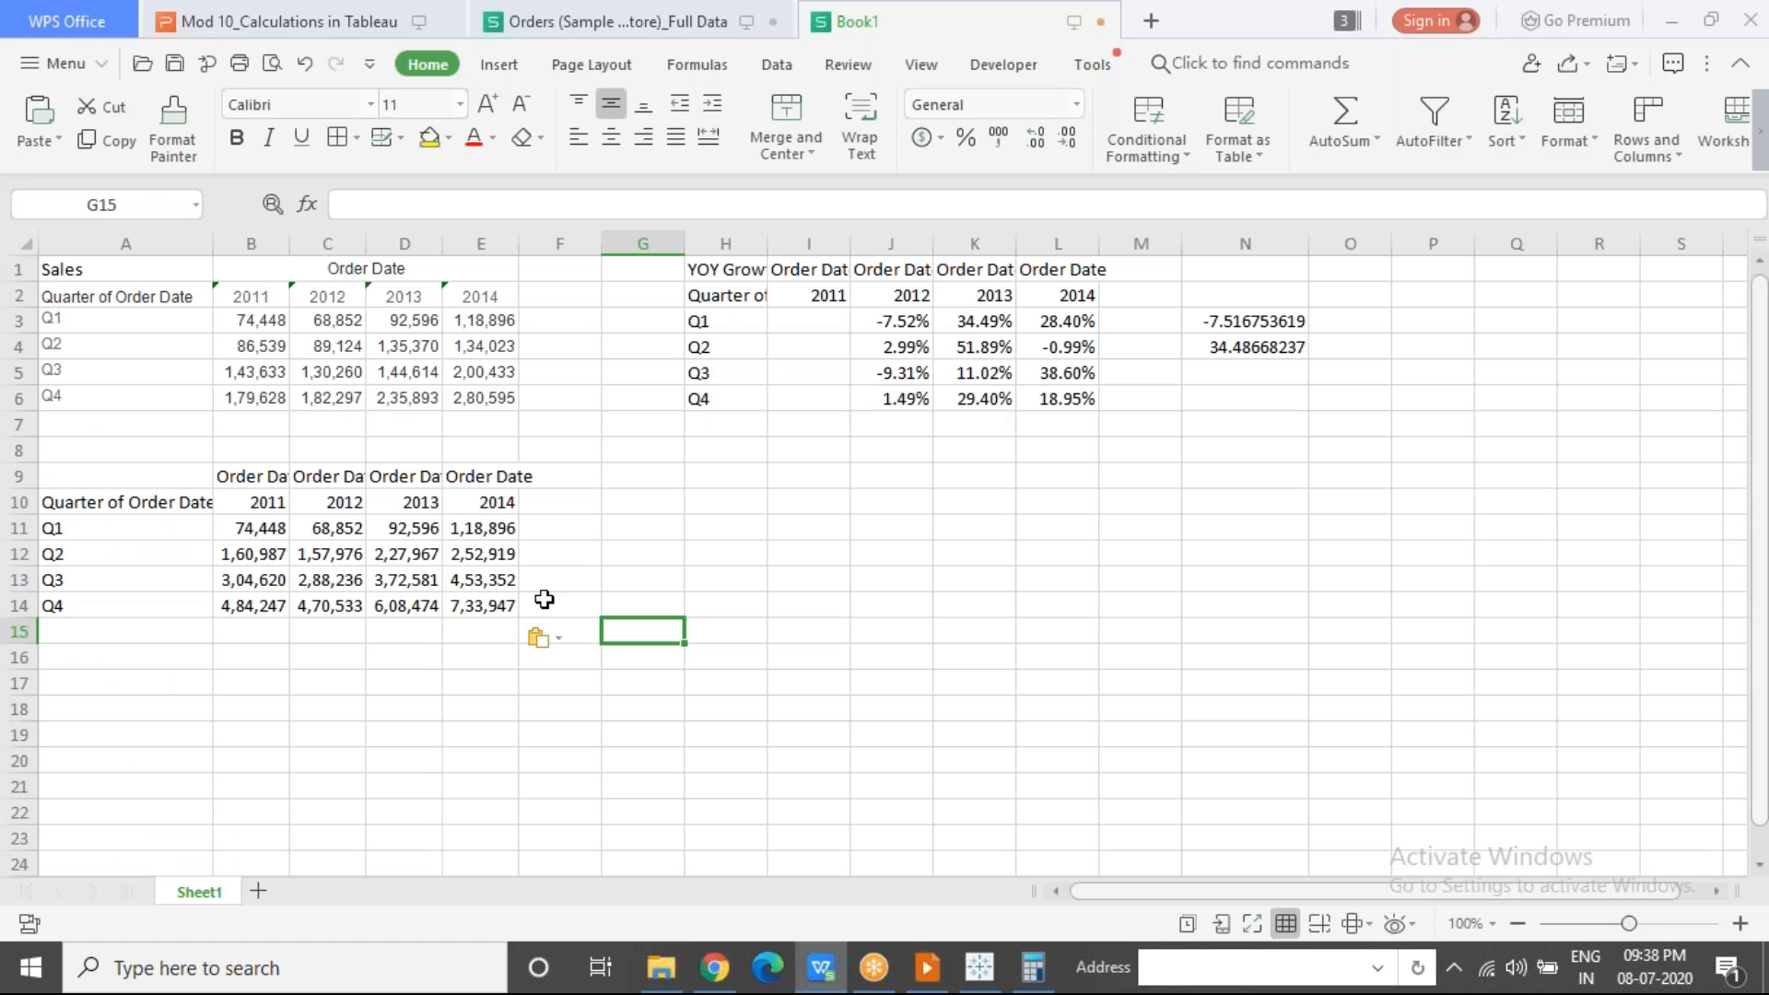
click(800, 477)
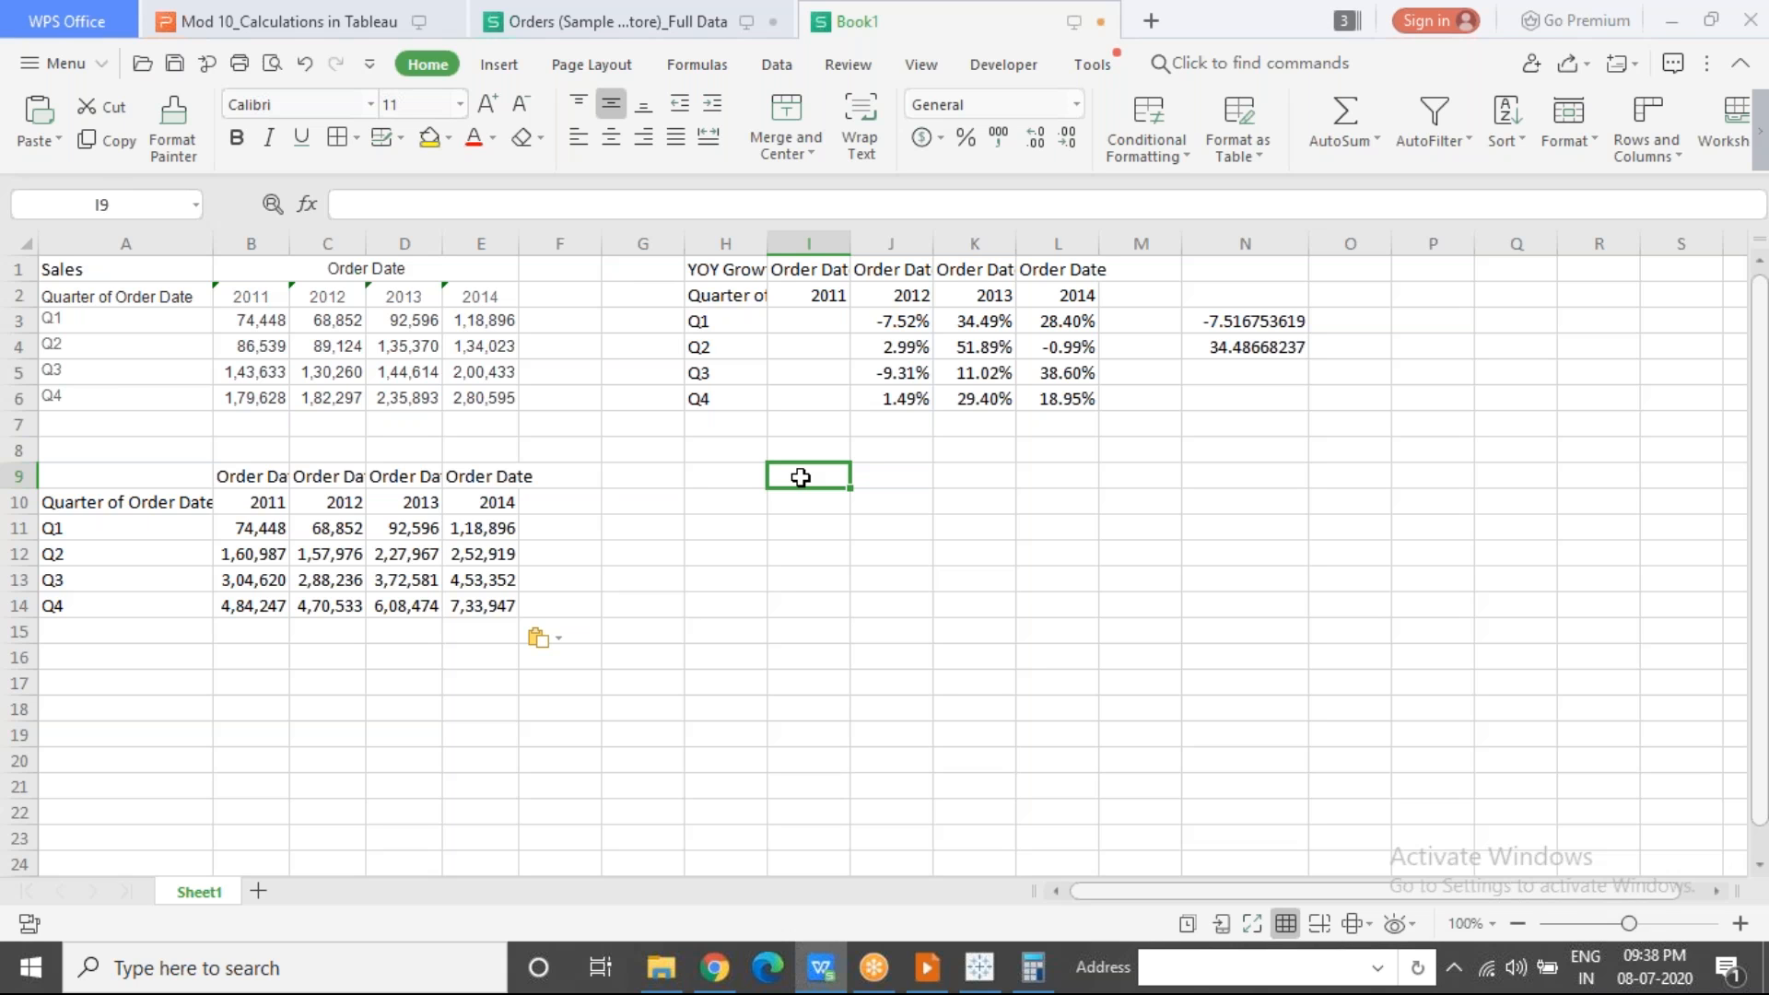
drag(259, 529, 255, 605)
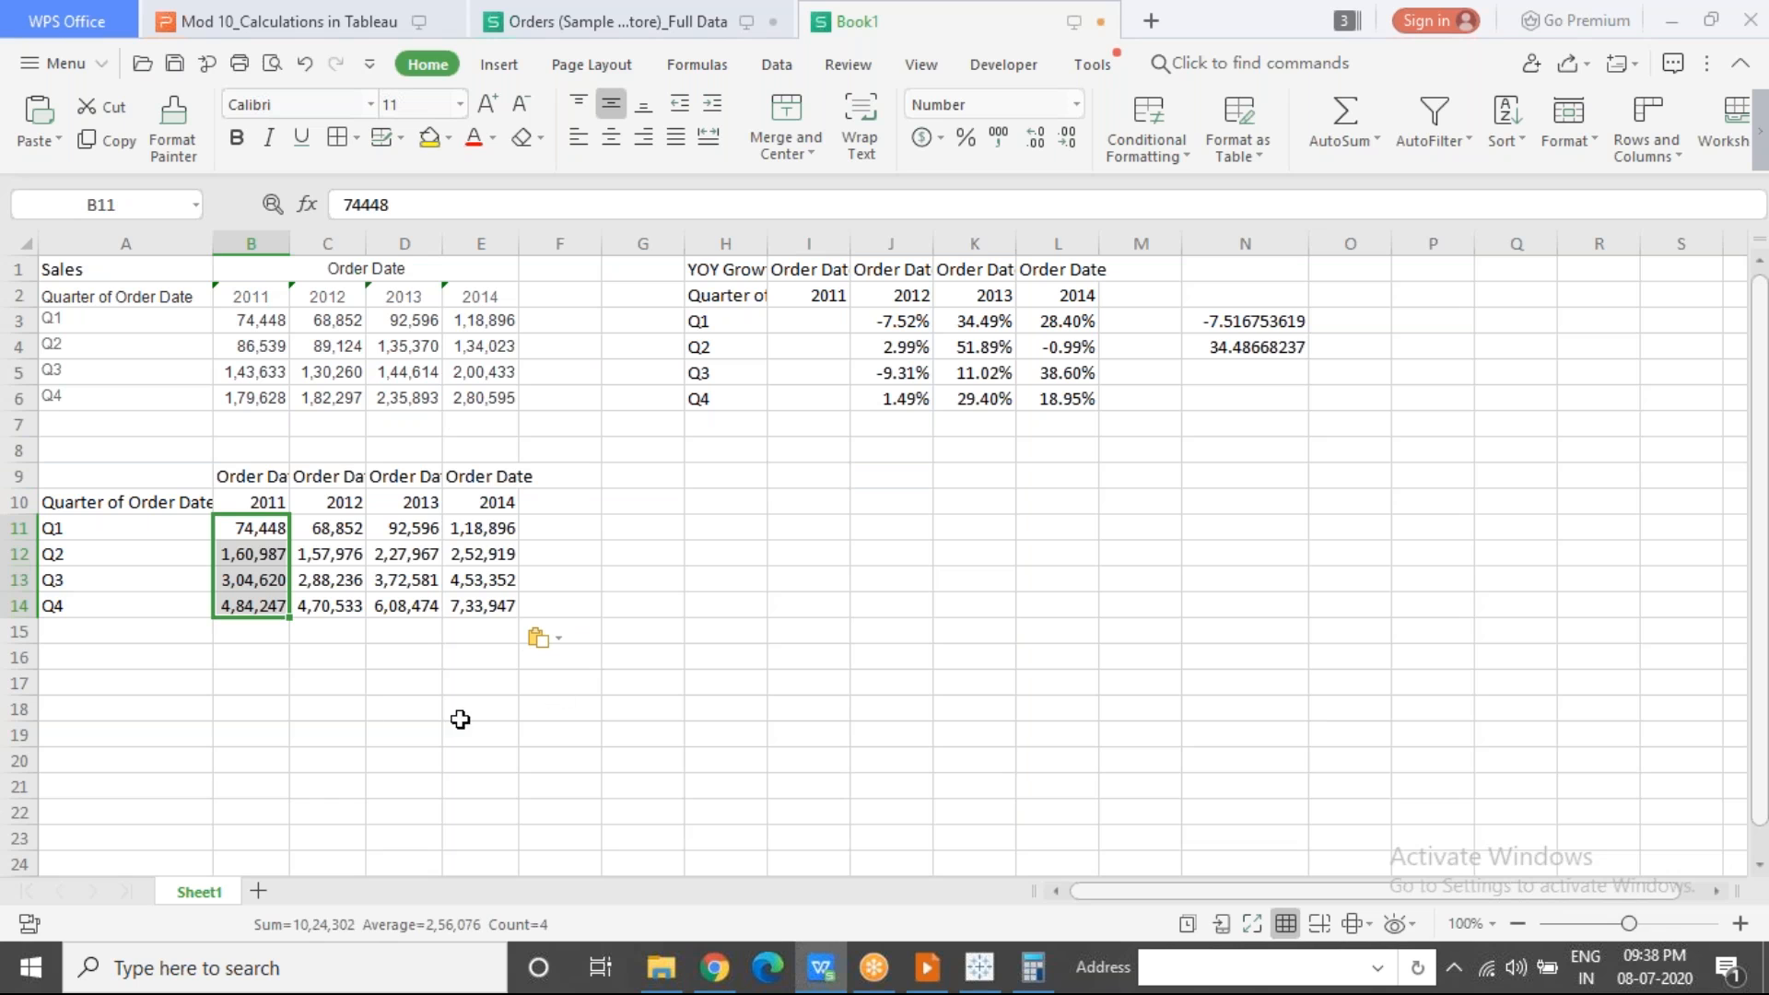
click(714, 479)
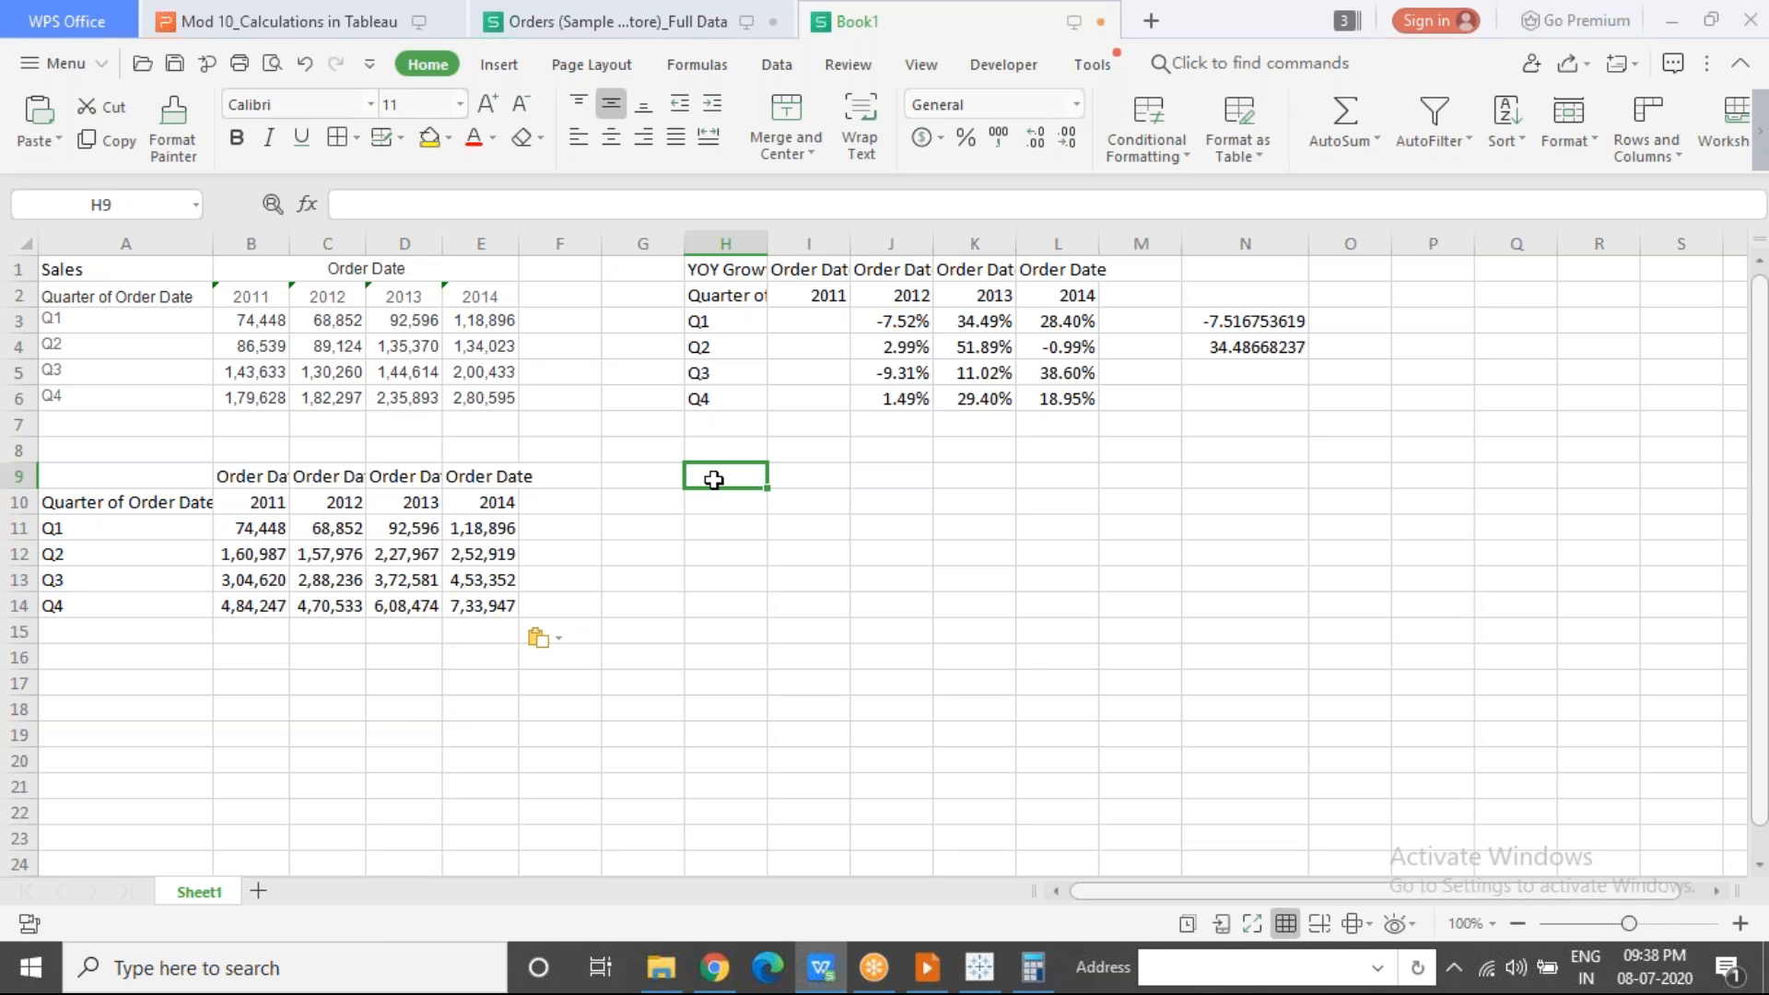
text(Running Tota)
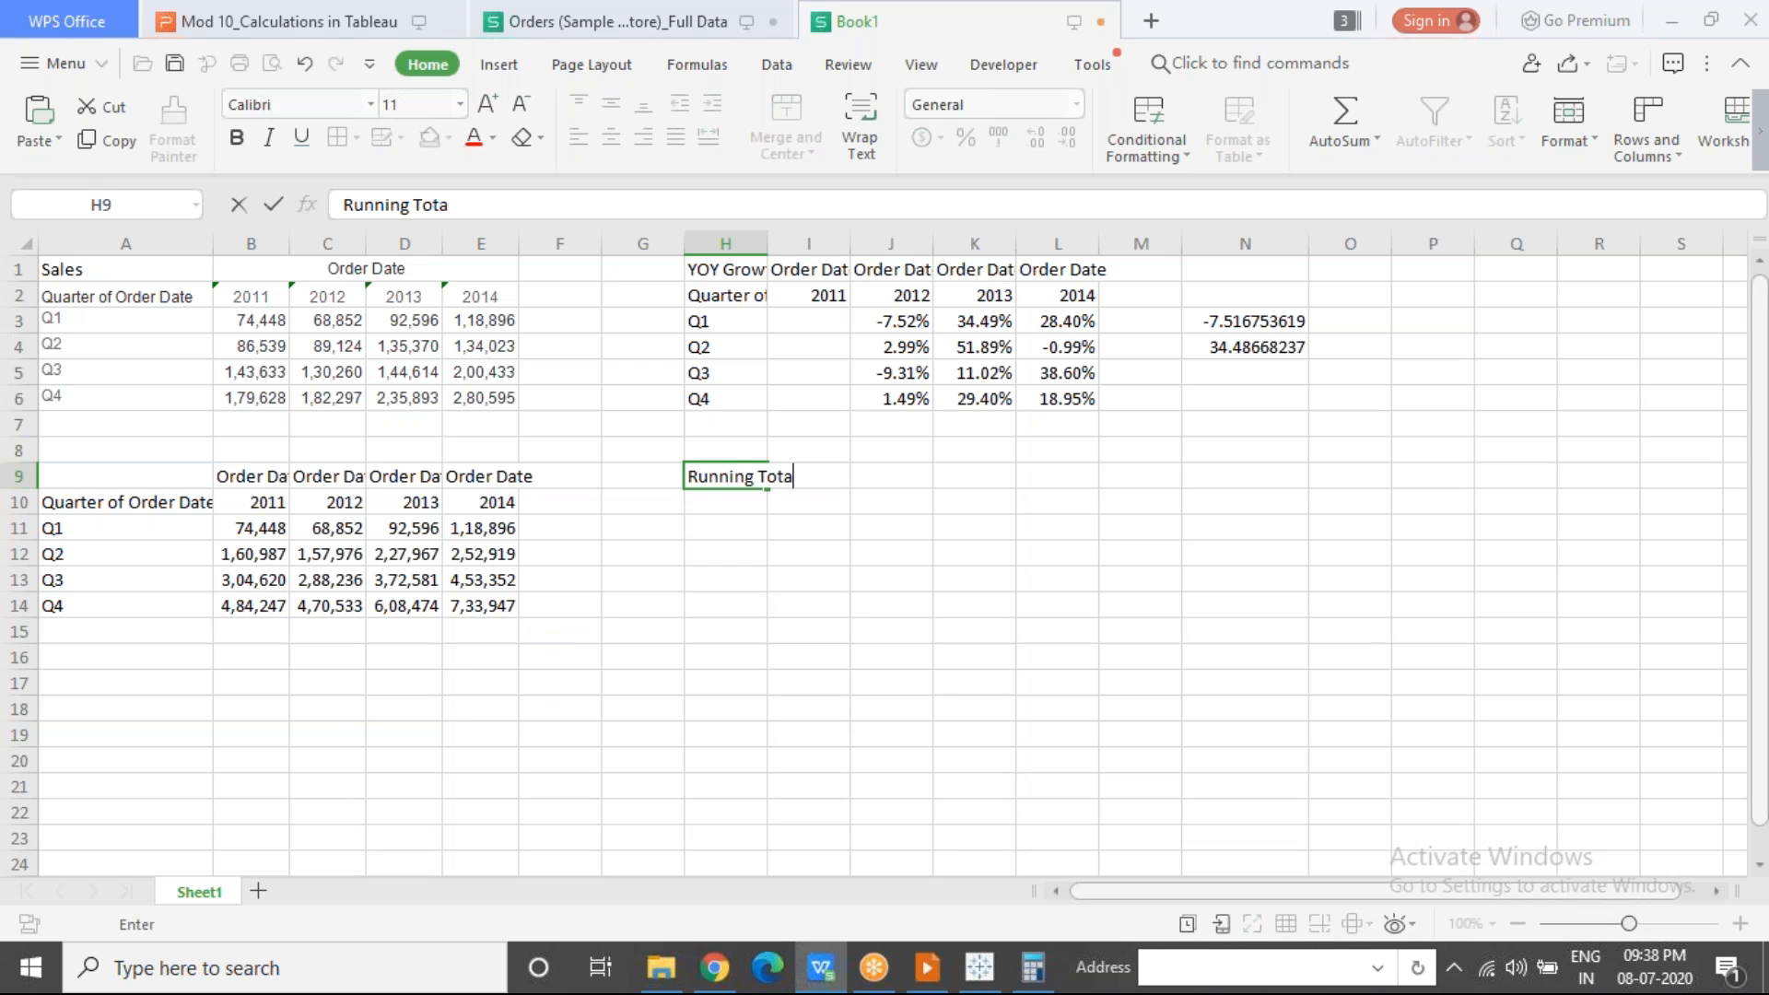
text(l that resta)
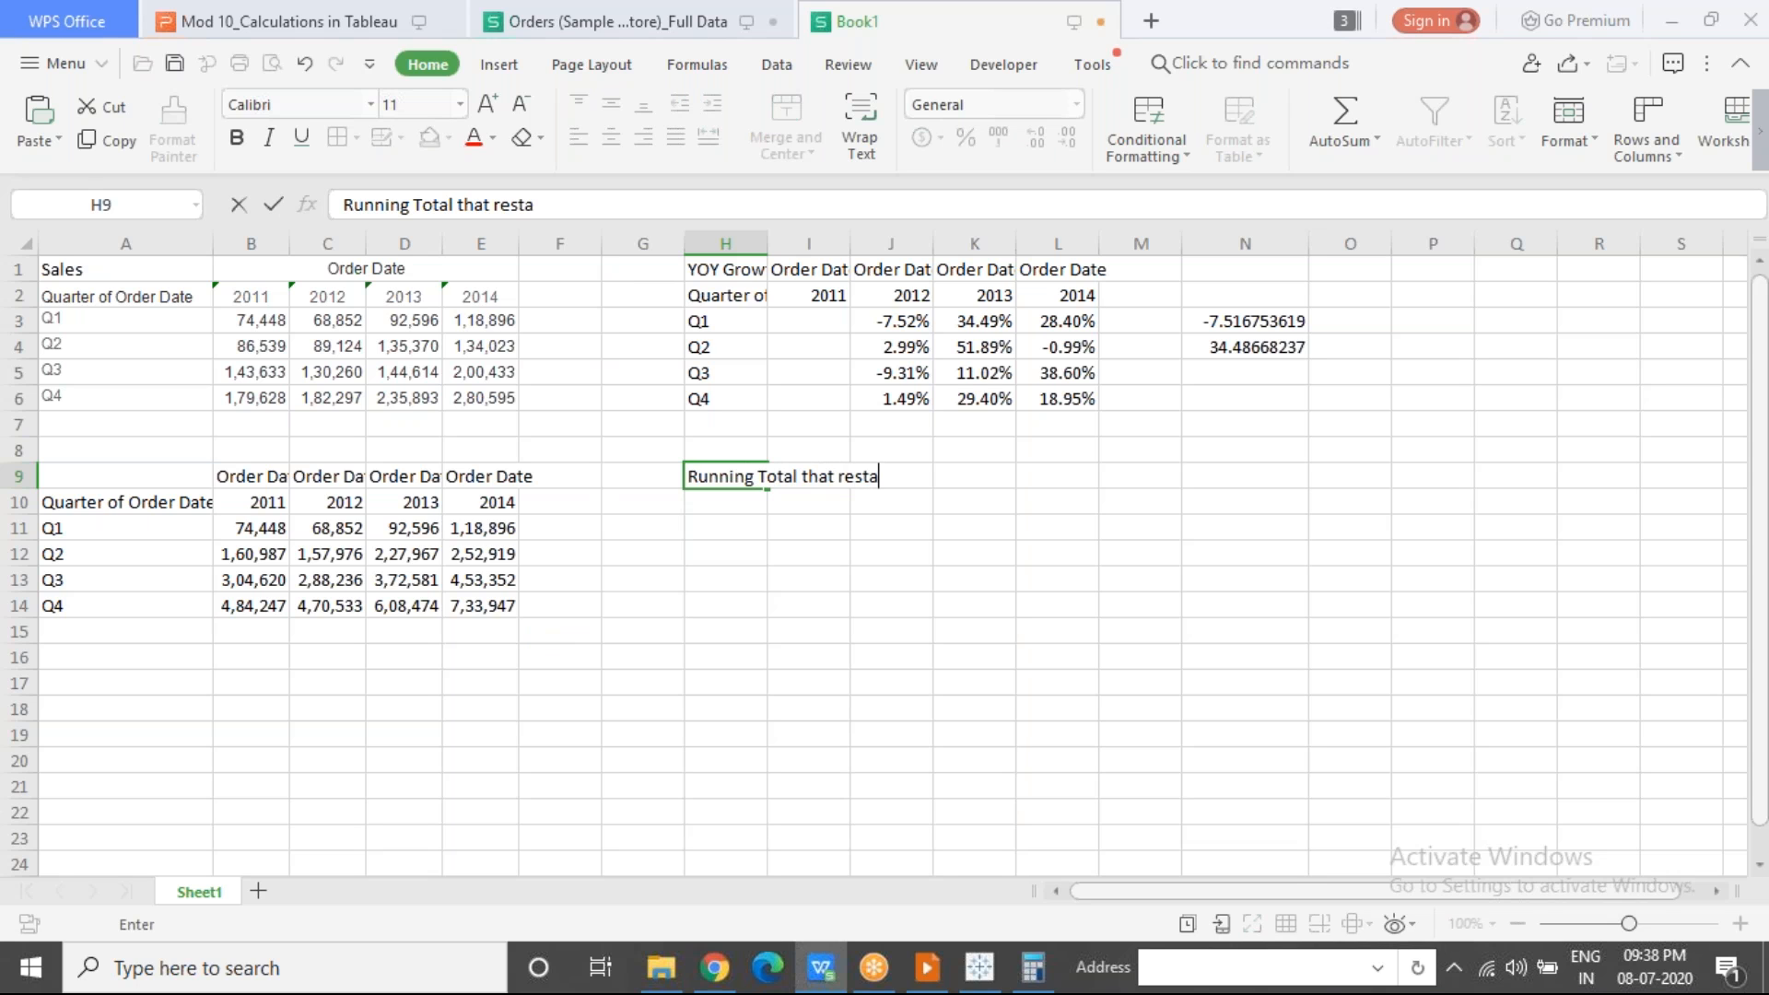
text(t even)
key(BackSpace)
key(BackSpace)
key(BackSpace)
key(BackSpace)
key(BackSpace)
key(BackSpace)
key(BackSpace)
text(arts every year)
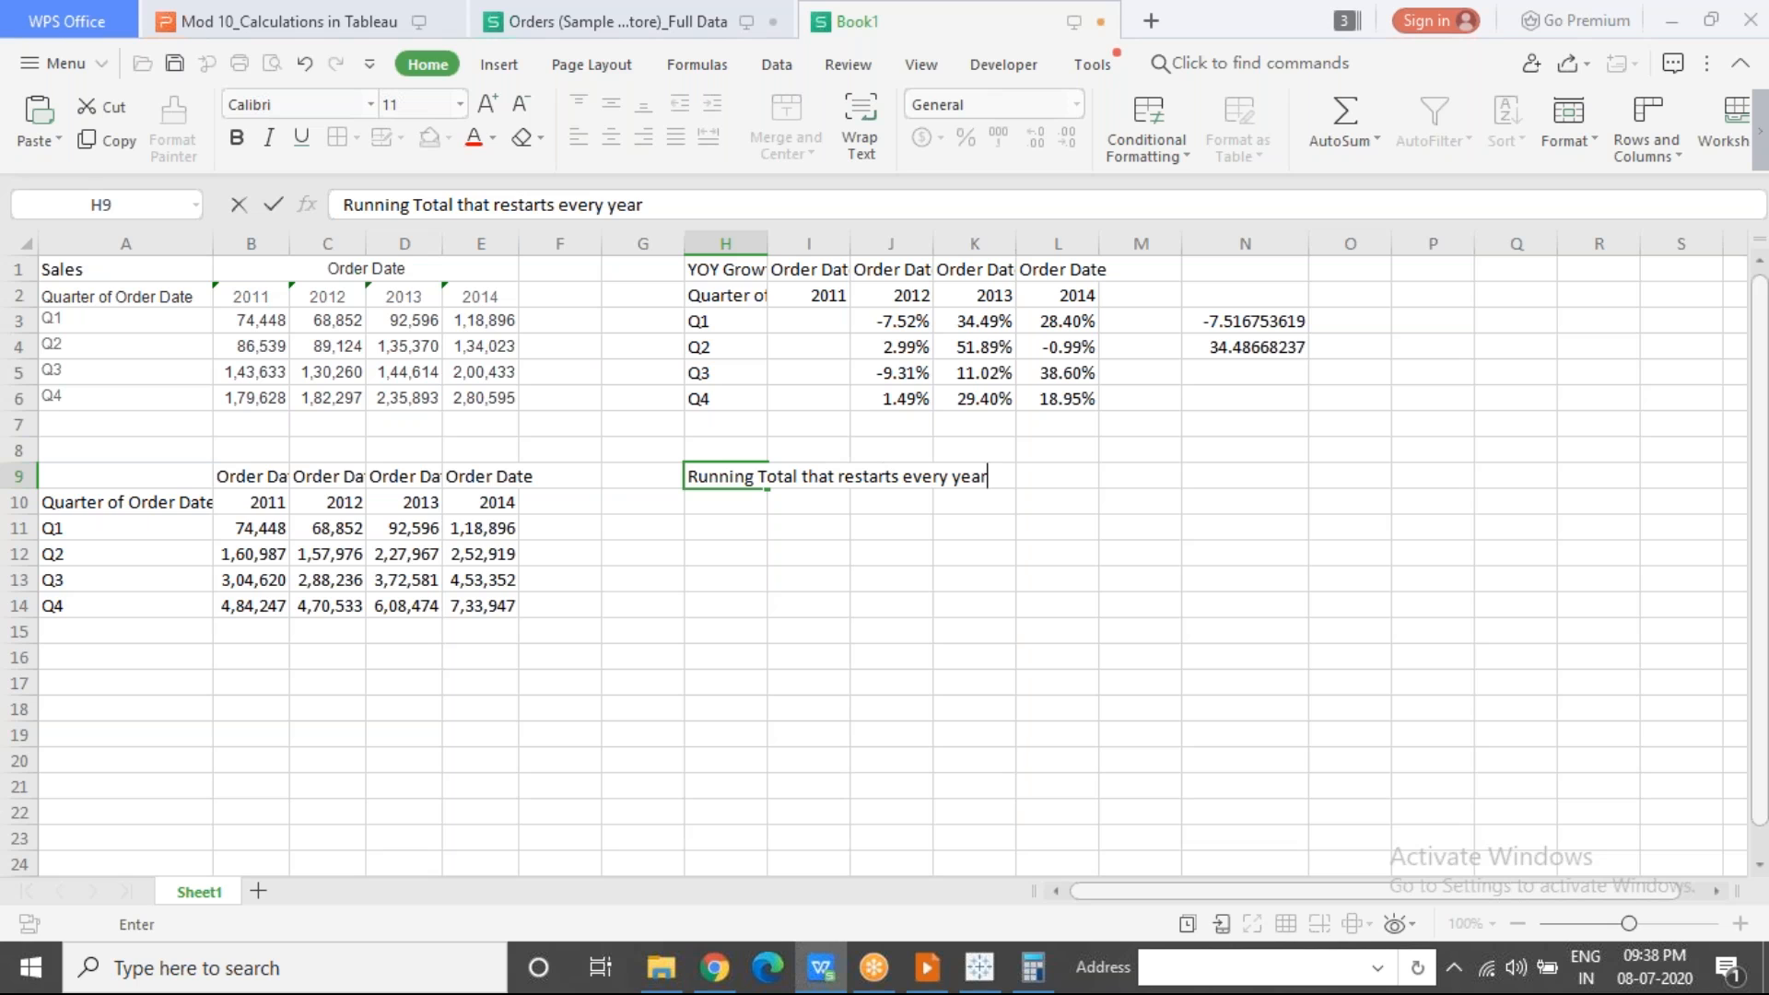
Step: Enter the sample values 10, 20, 30, 5, 10 and 20 in H11:H16
click(716, 512)
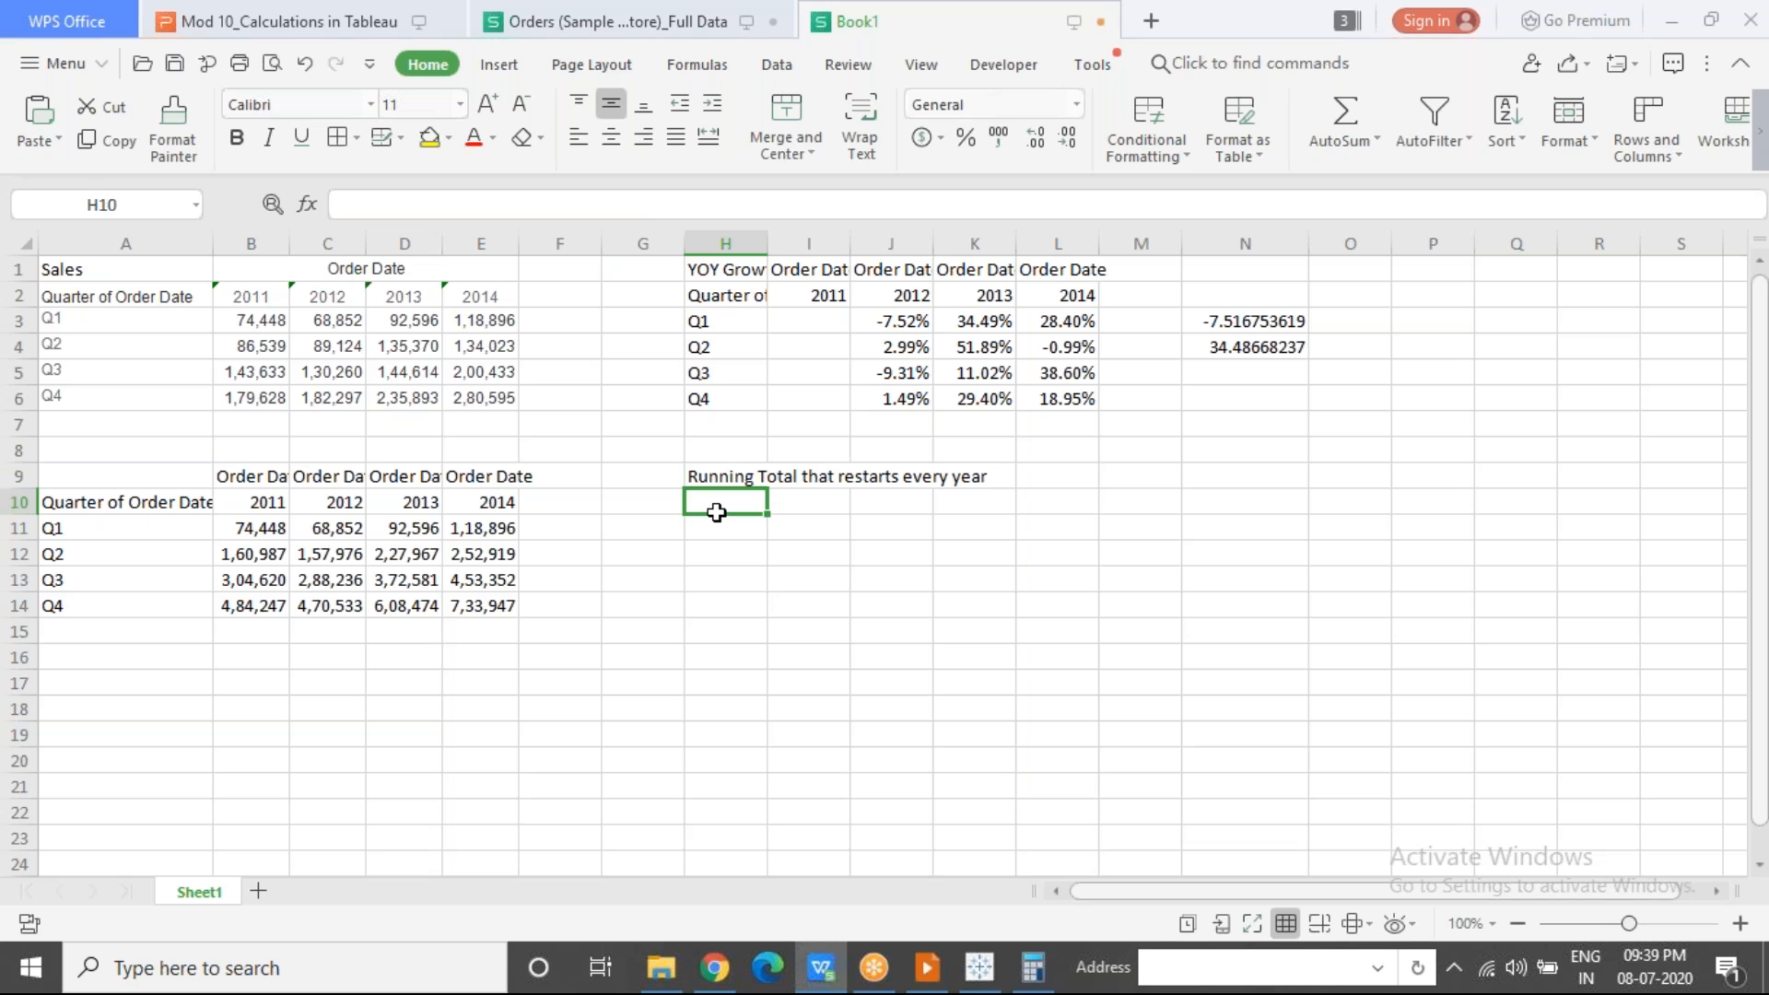
key(Return)
text(10)
key(Return)
text(20)
key(Return)
text(30)
key(Return)
text(5)
key(Return)
text(10)
key(Return)
text(20)
key(Return)
key(Page_Down)
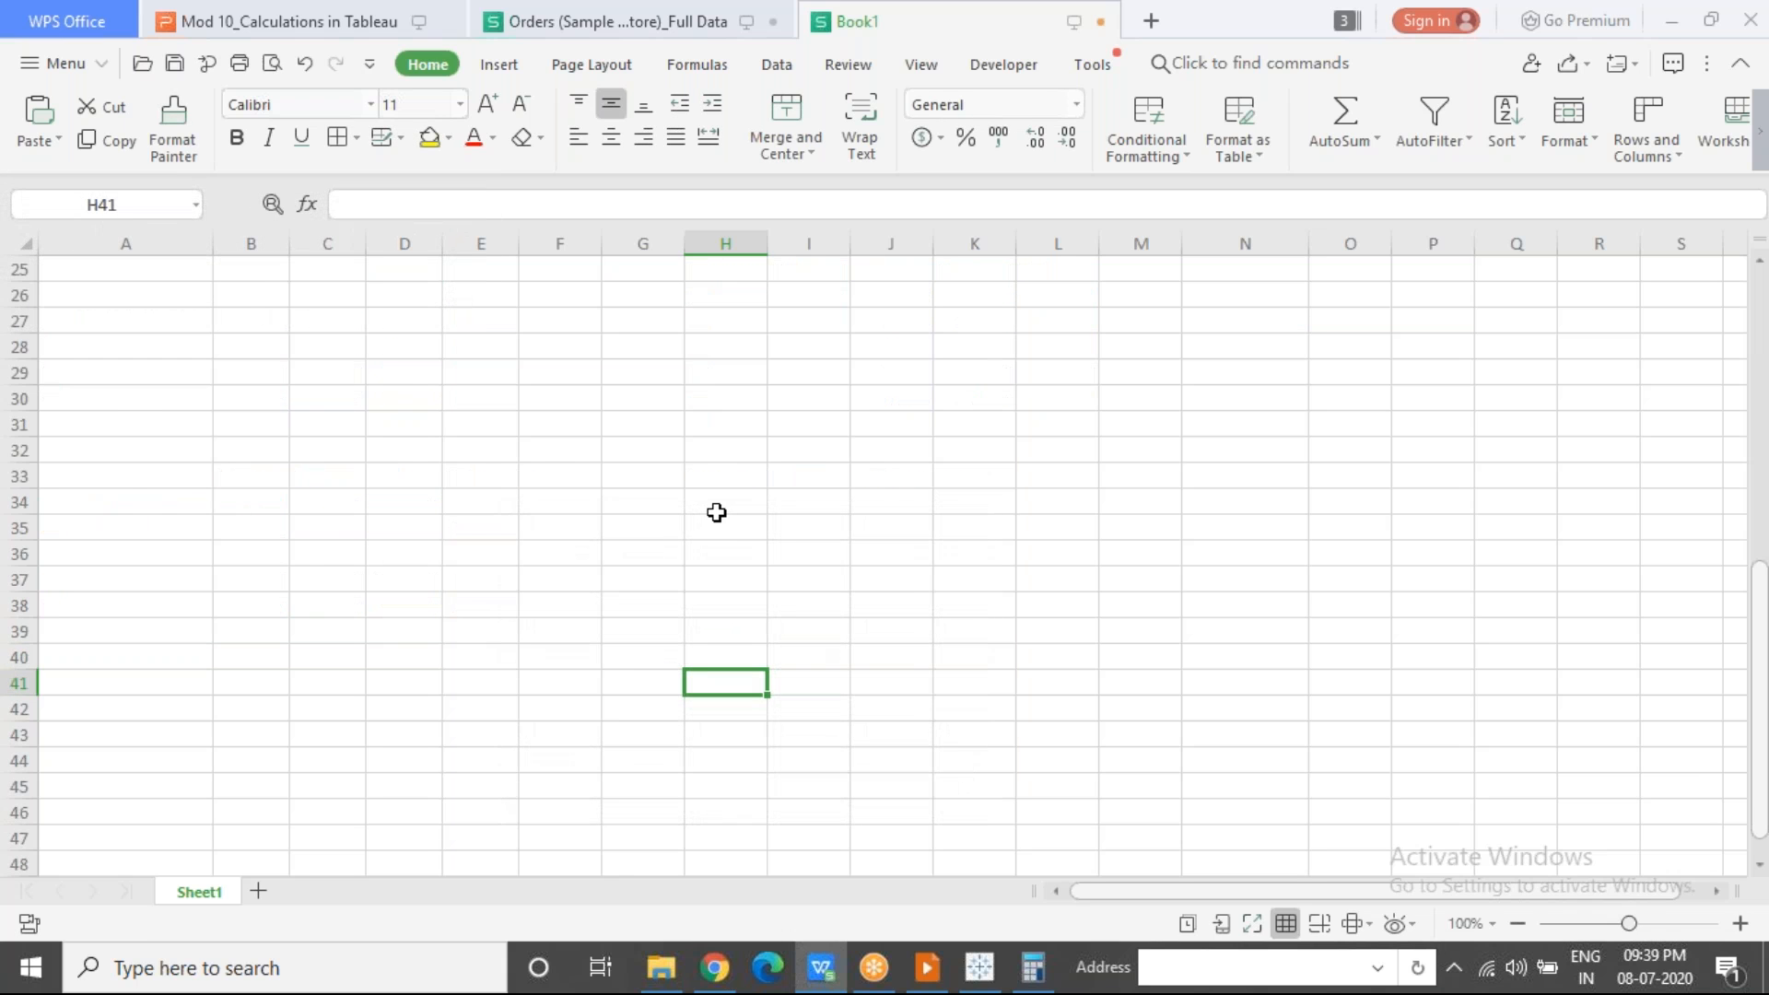
key(ctrl+Home)
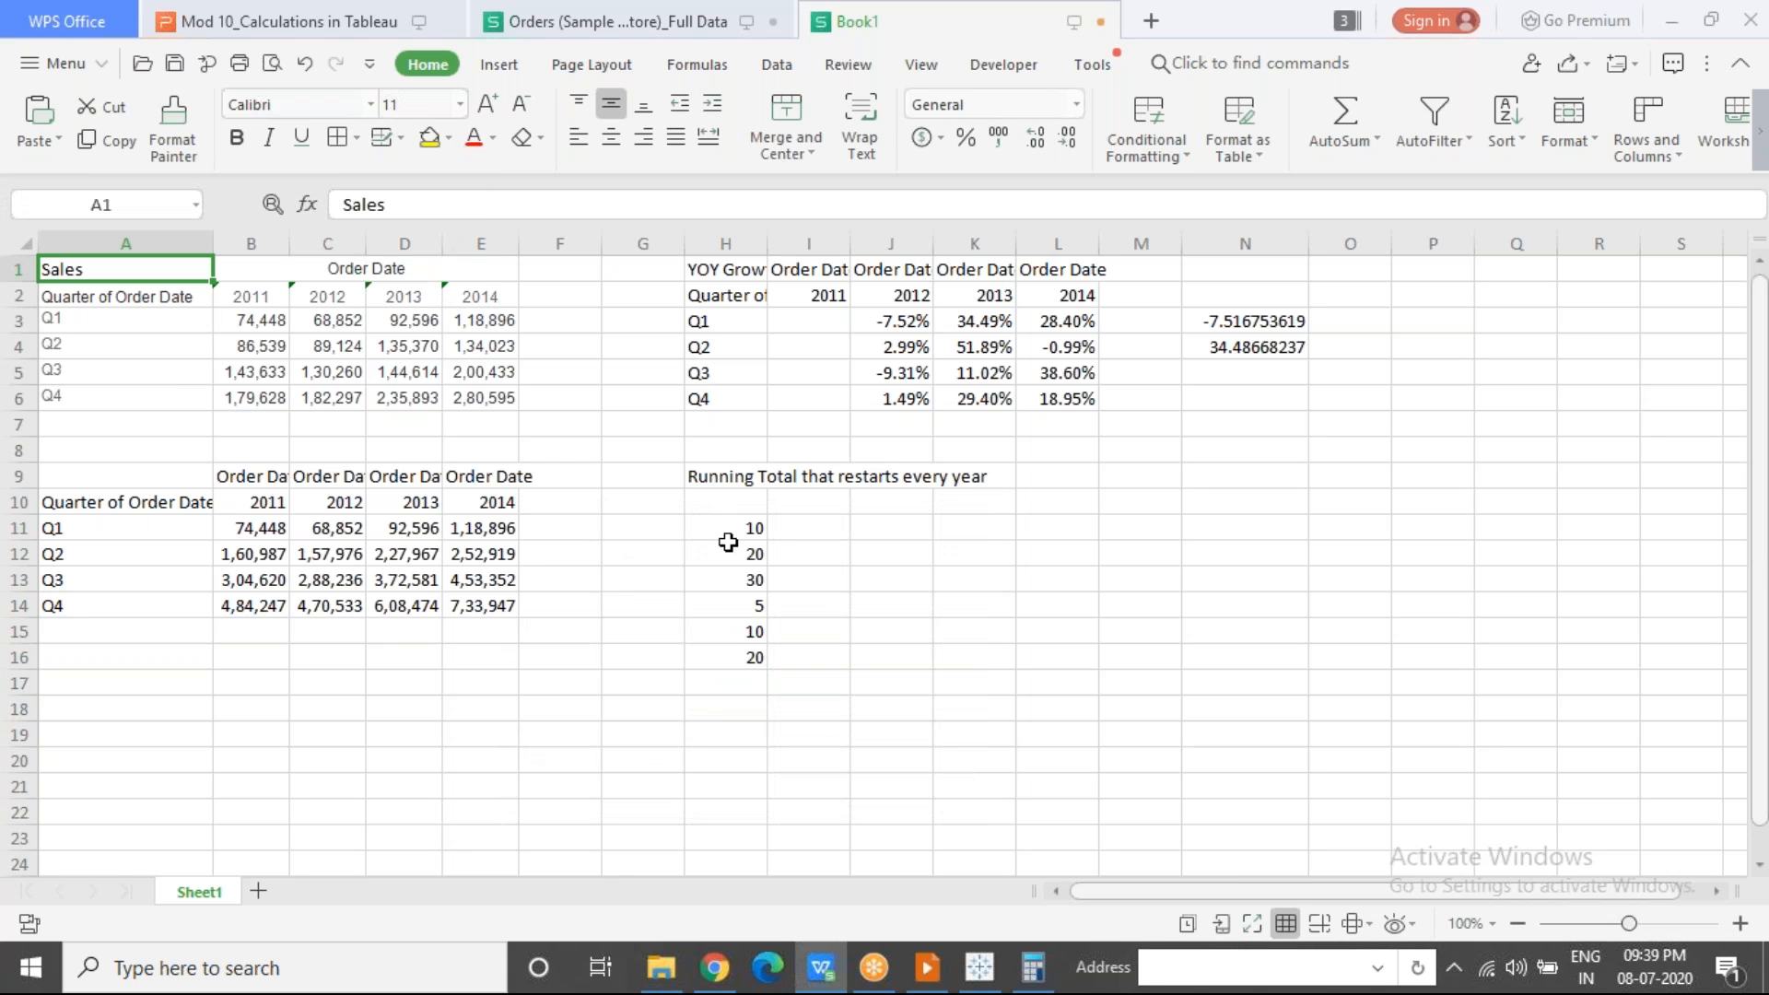
Step: Label the sample values with the months Jan, FEb and Mar, repeated twice, in G11:G16
click(664, 532)
text(Jan)
key(Return)
text(FEb)
key(Return)
text(Mar)
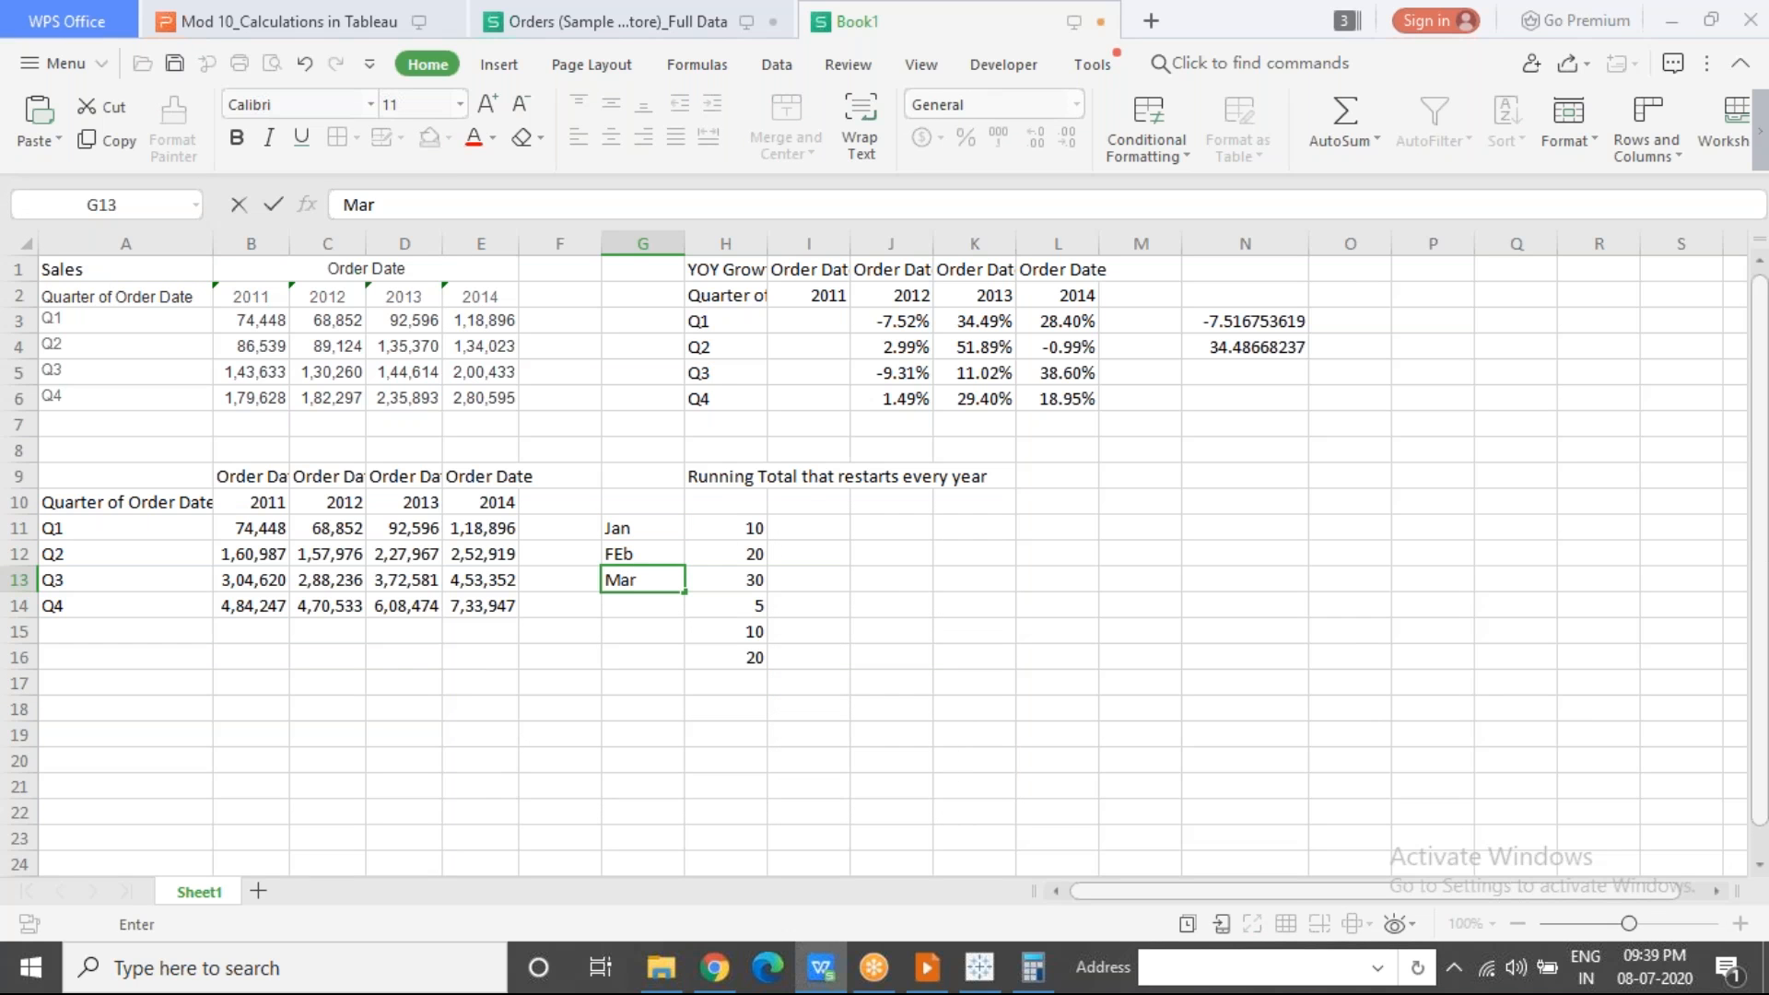
key(Return)
text(J)
key(Return)
text(F)
key(Return)
text(Mar)
Step: Mark the start of each year beside the months with 2010 in F11 and 2011 in F14
key(Left)
key(Left)
key(Up)
key(Right)
key(Up)
key(Up)
key(Up)
key(Up)
text(2010)
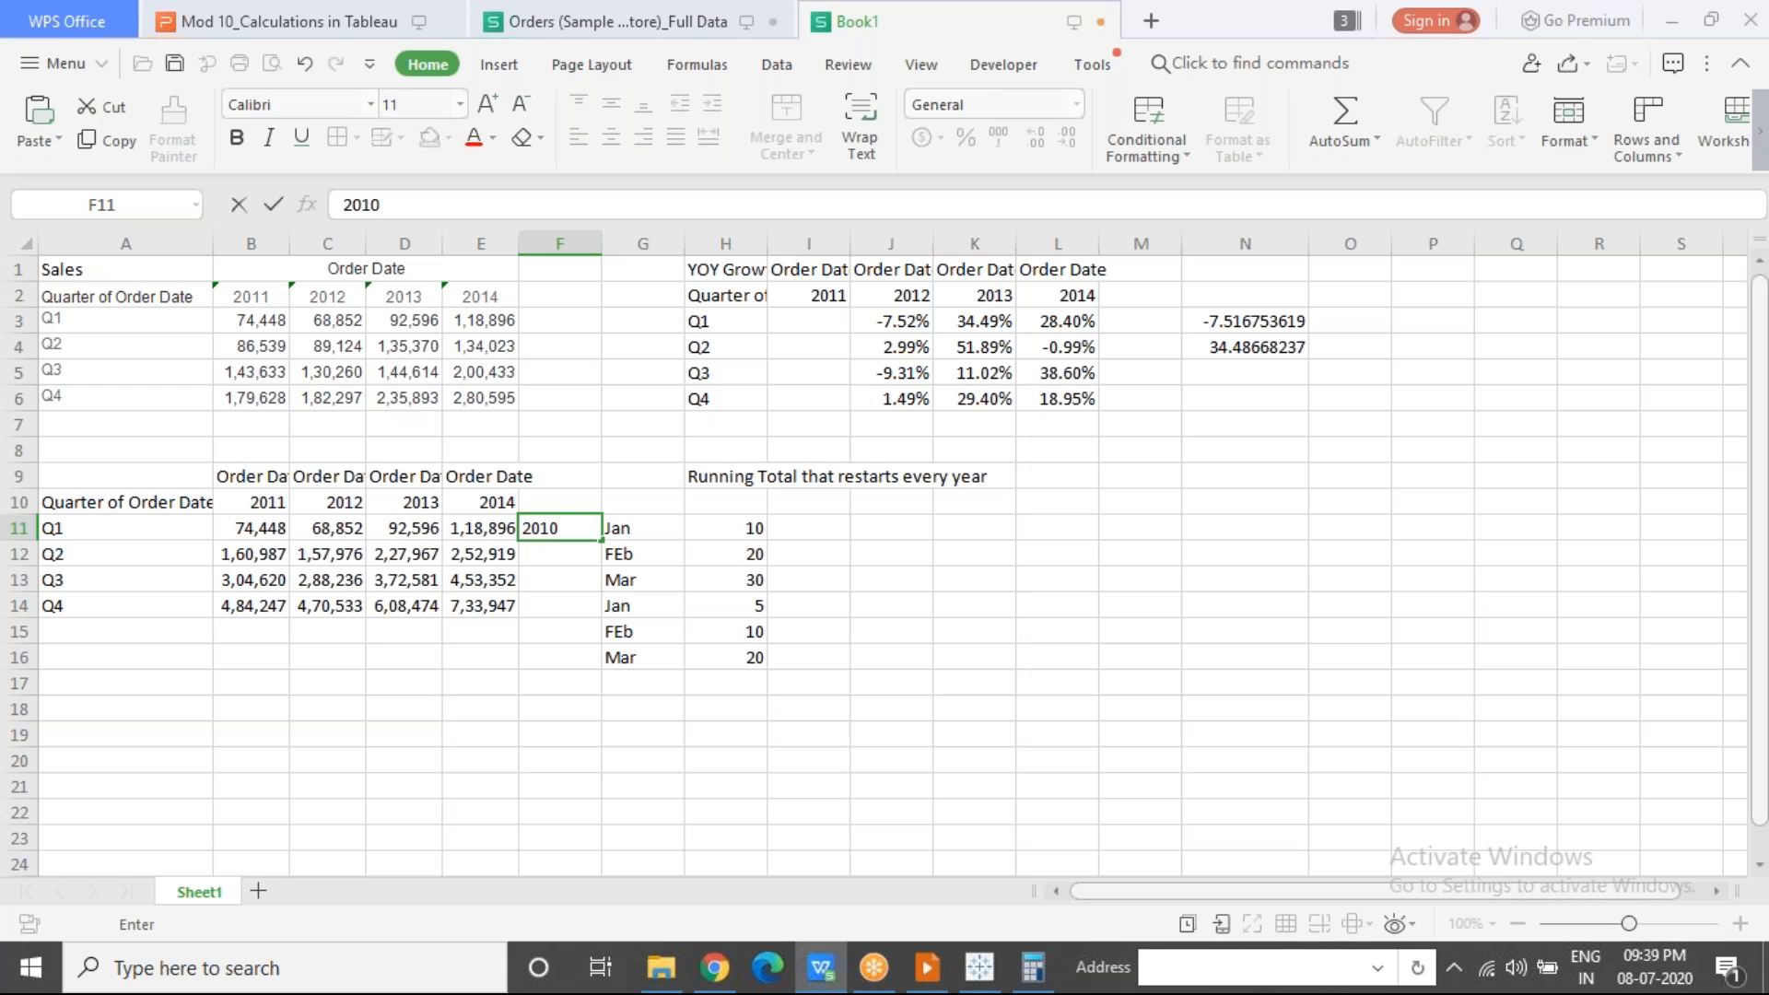
key(Down)
key(Down)
key(Down)
text(2011)
key(Right)
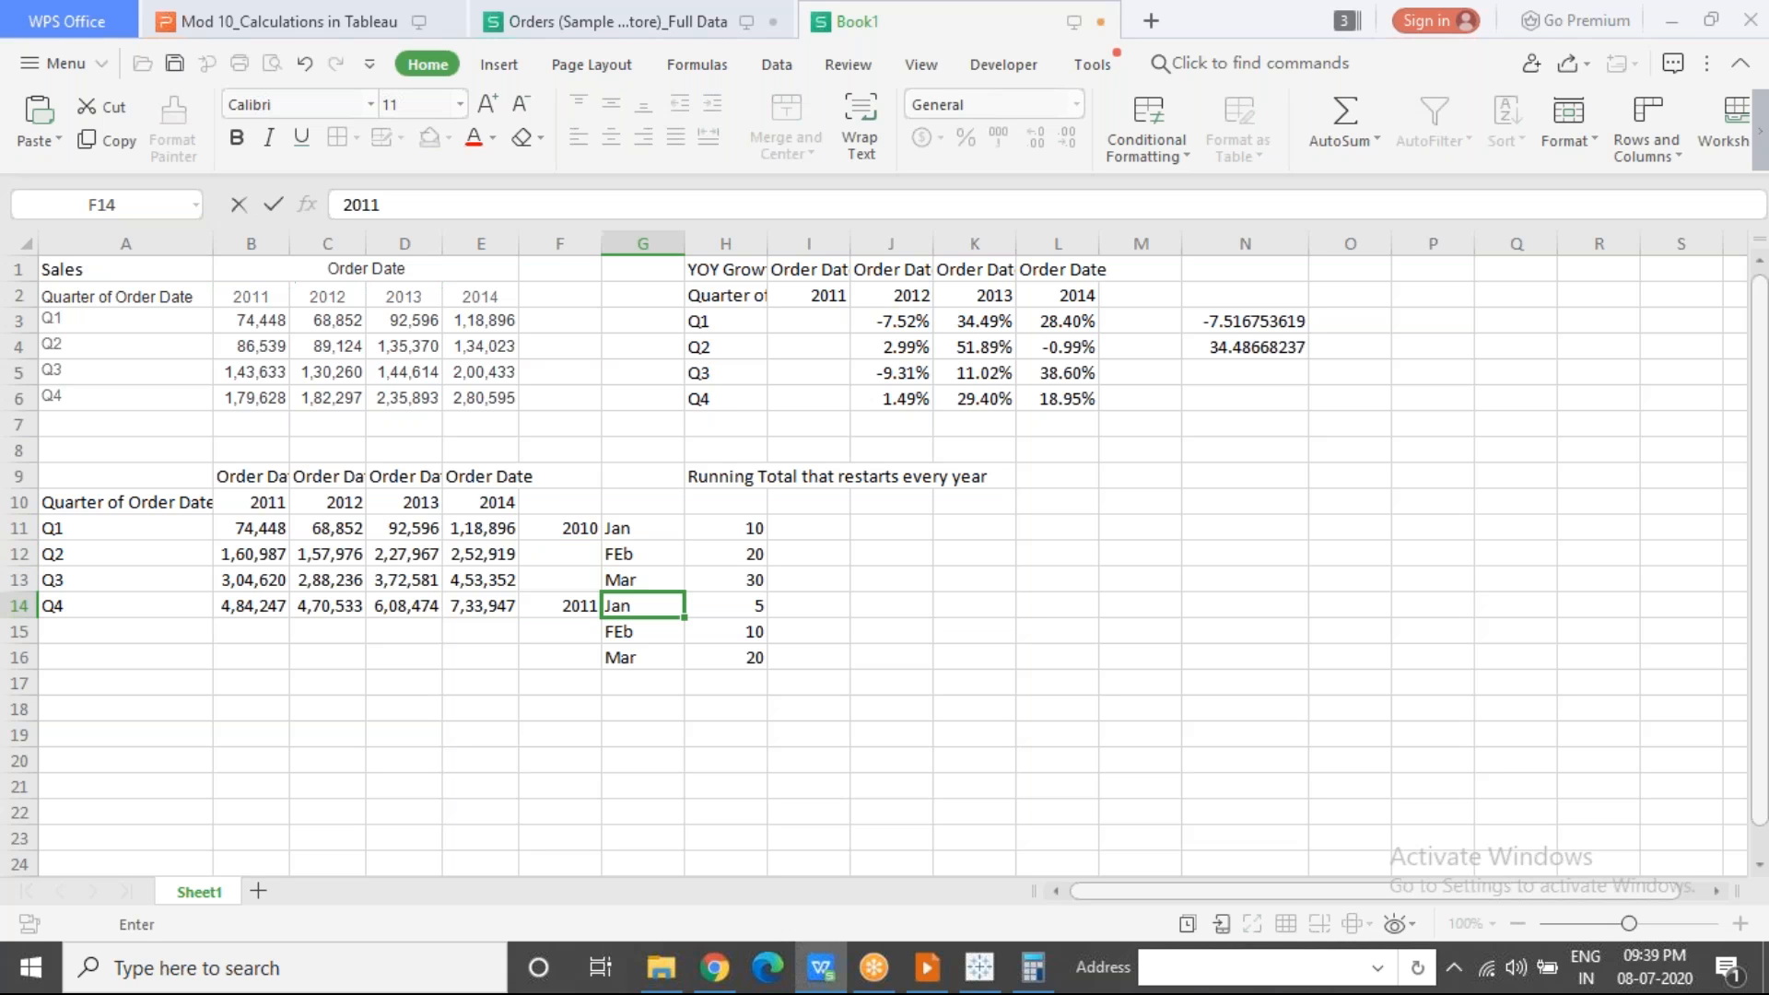
Step: Enter the column header "Profit" in H10 above the sample values
click(713, 504)
text(Profit)
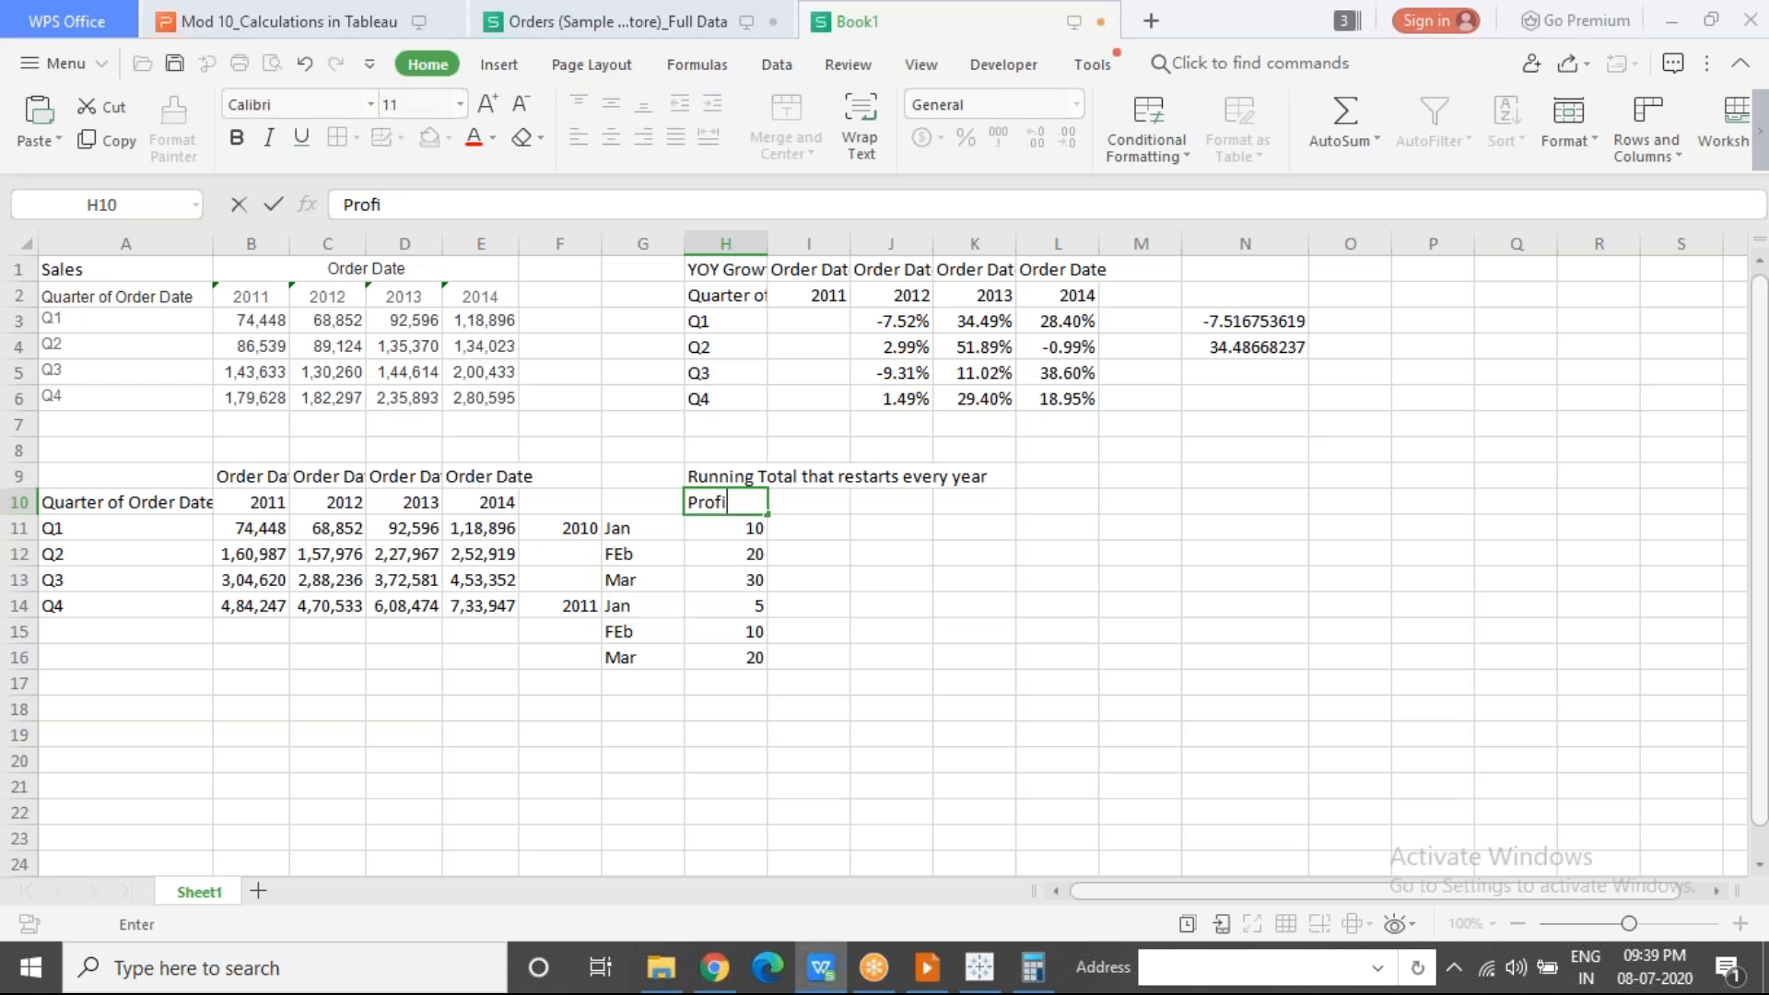
key(Tab)
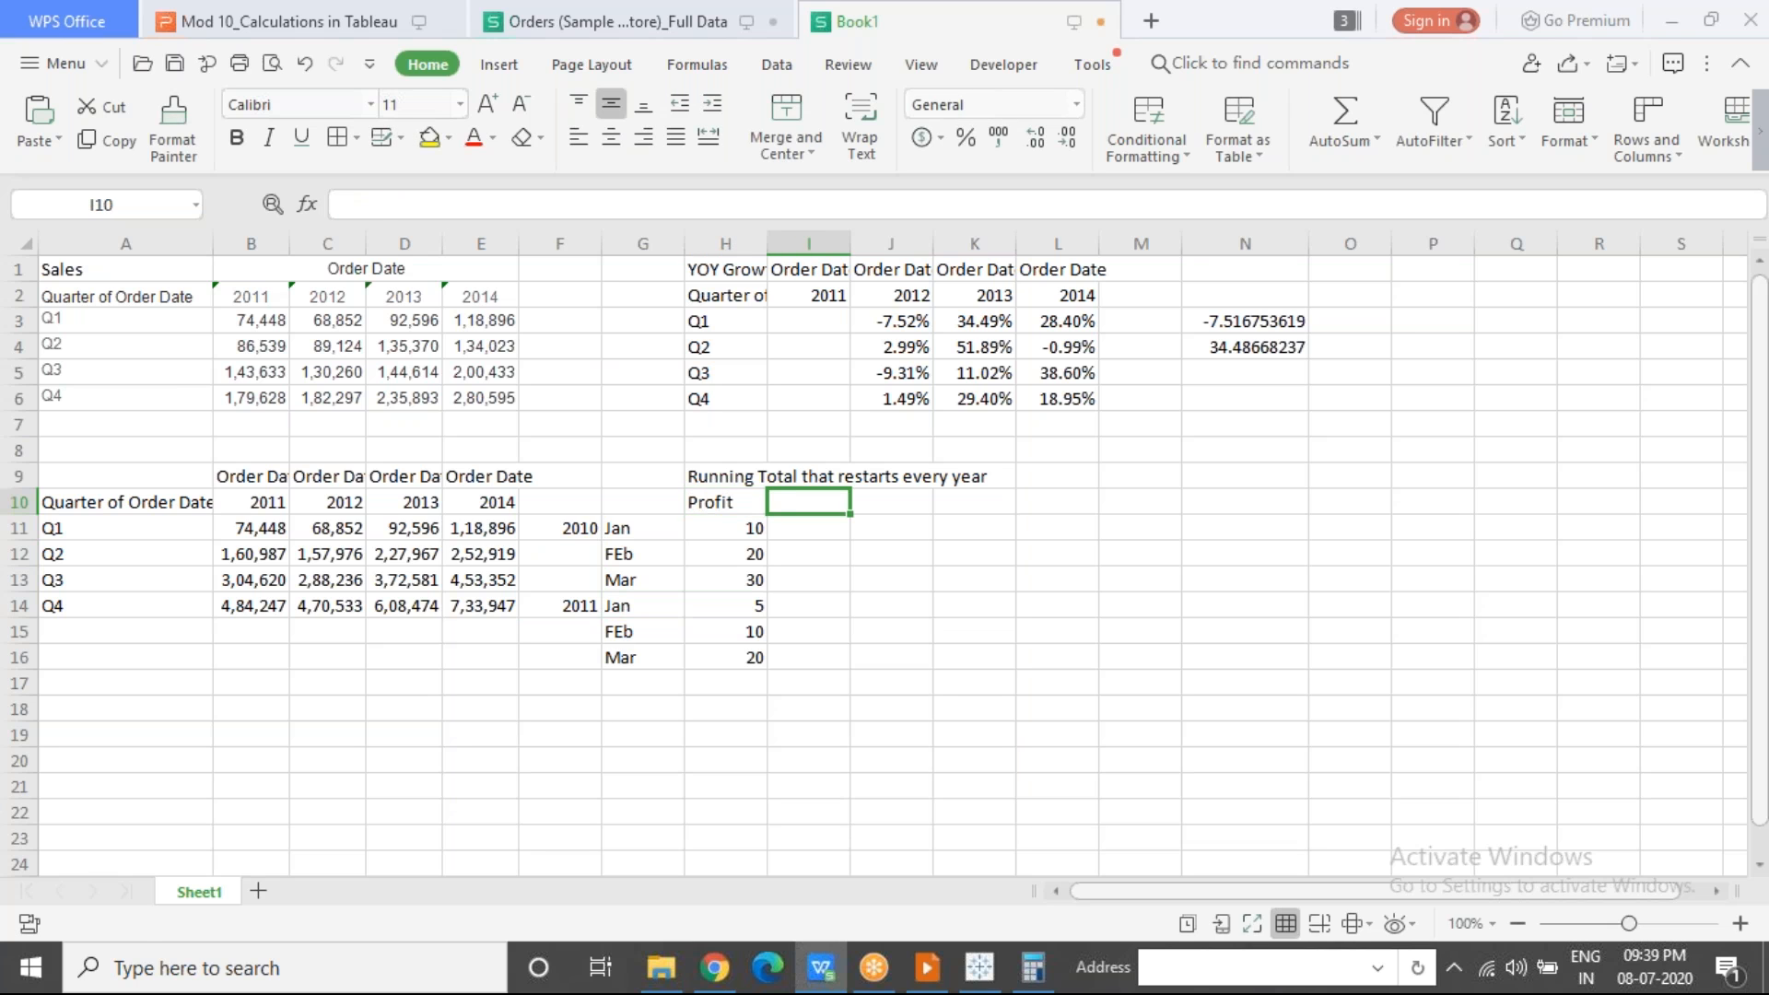
Step: Enter the column header "Running Total/Cumulativie Total" in I10 beside the Profit header
text(Running Total)
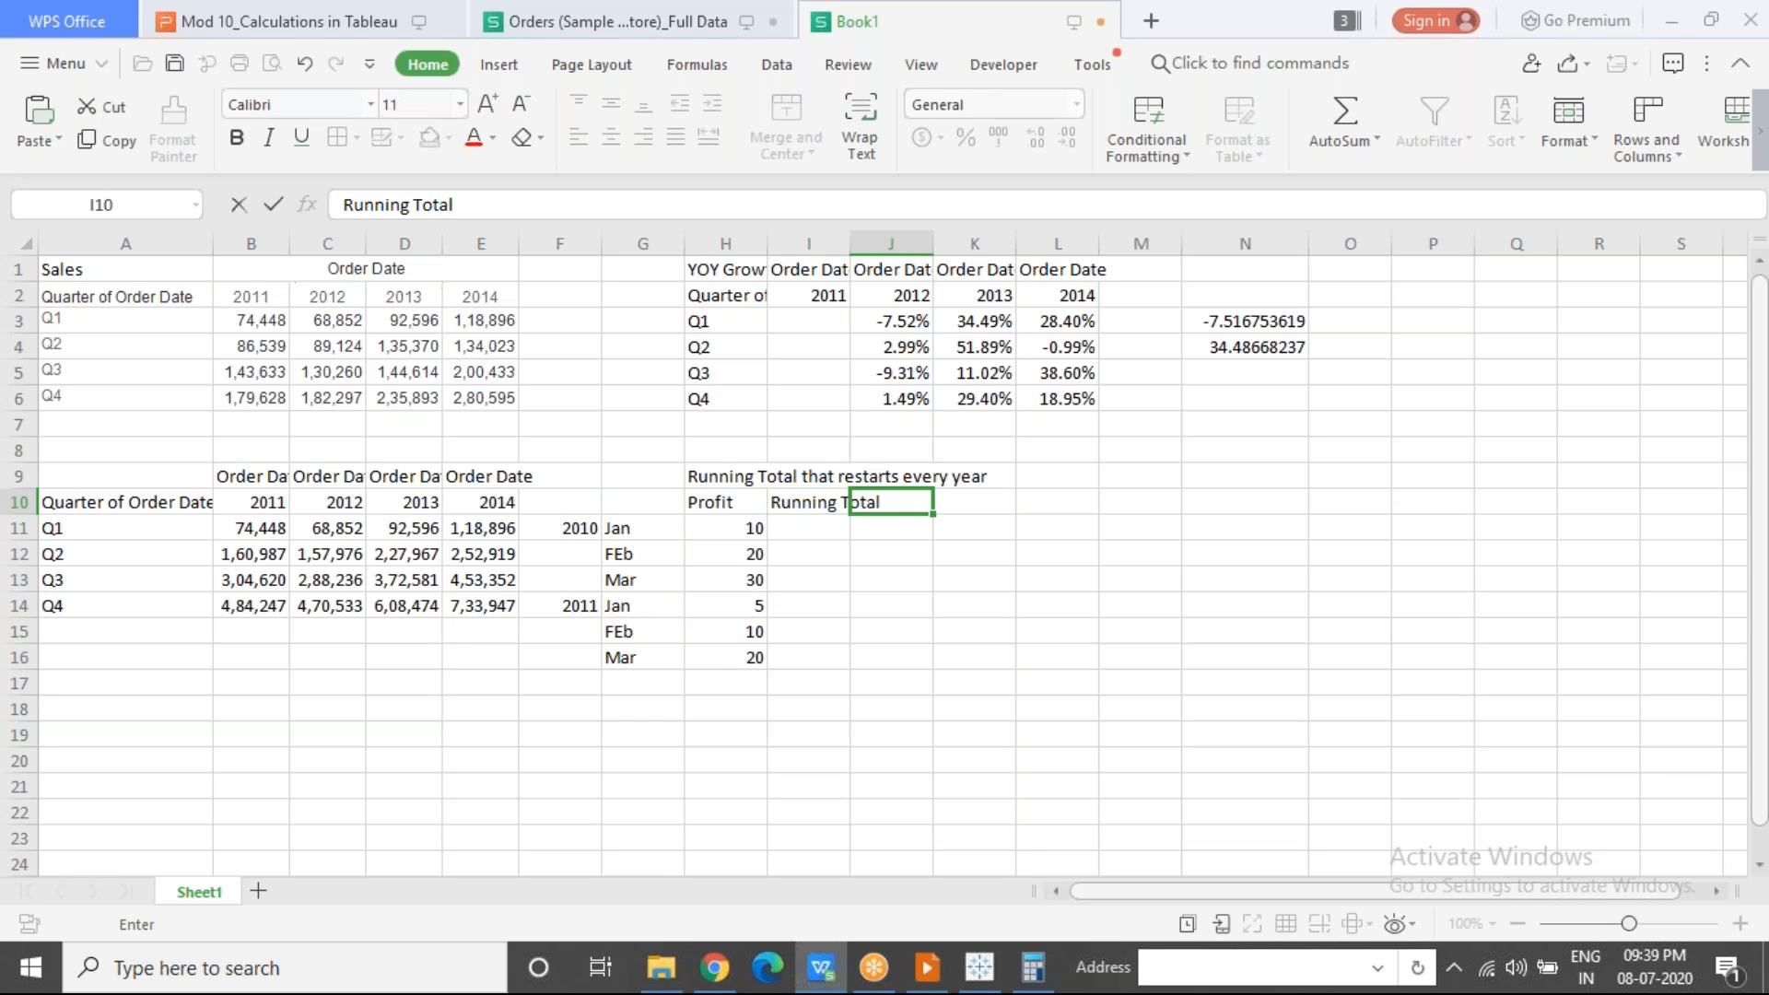
click(829, 532)
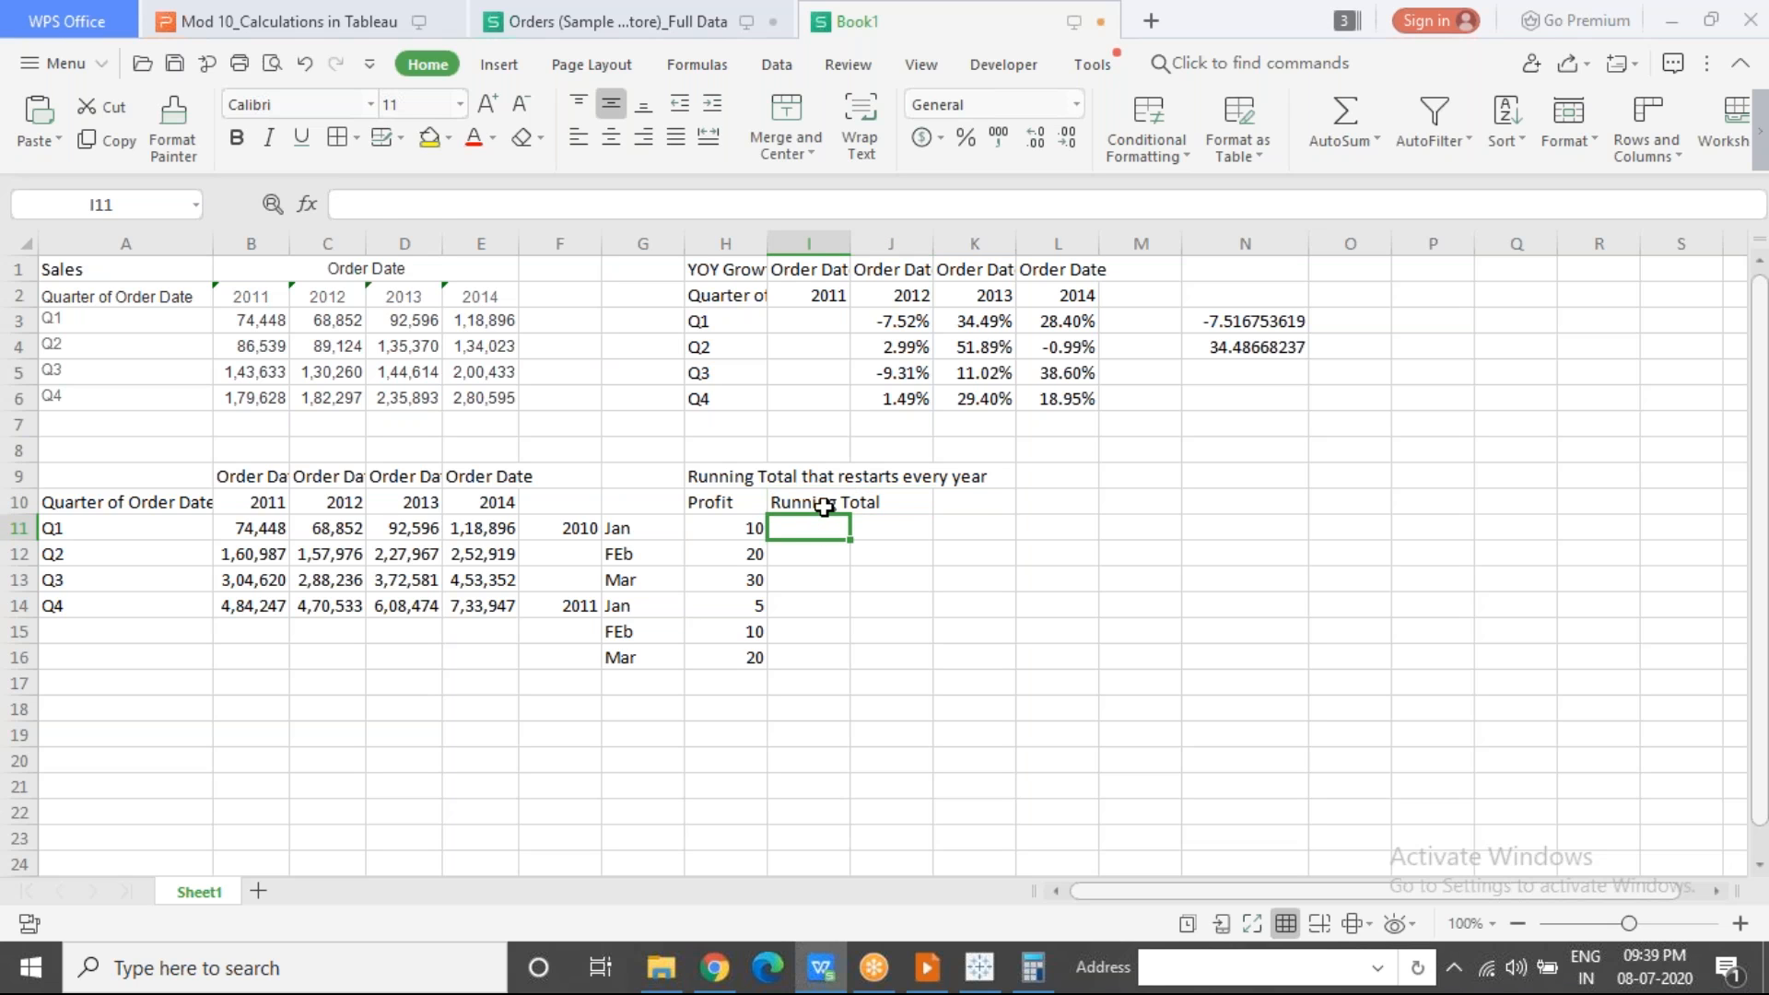
click(825, 502)
click(544, 210)
text(/)
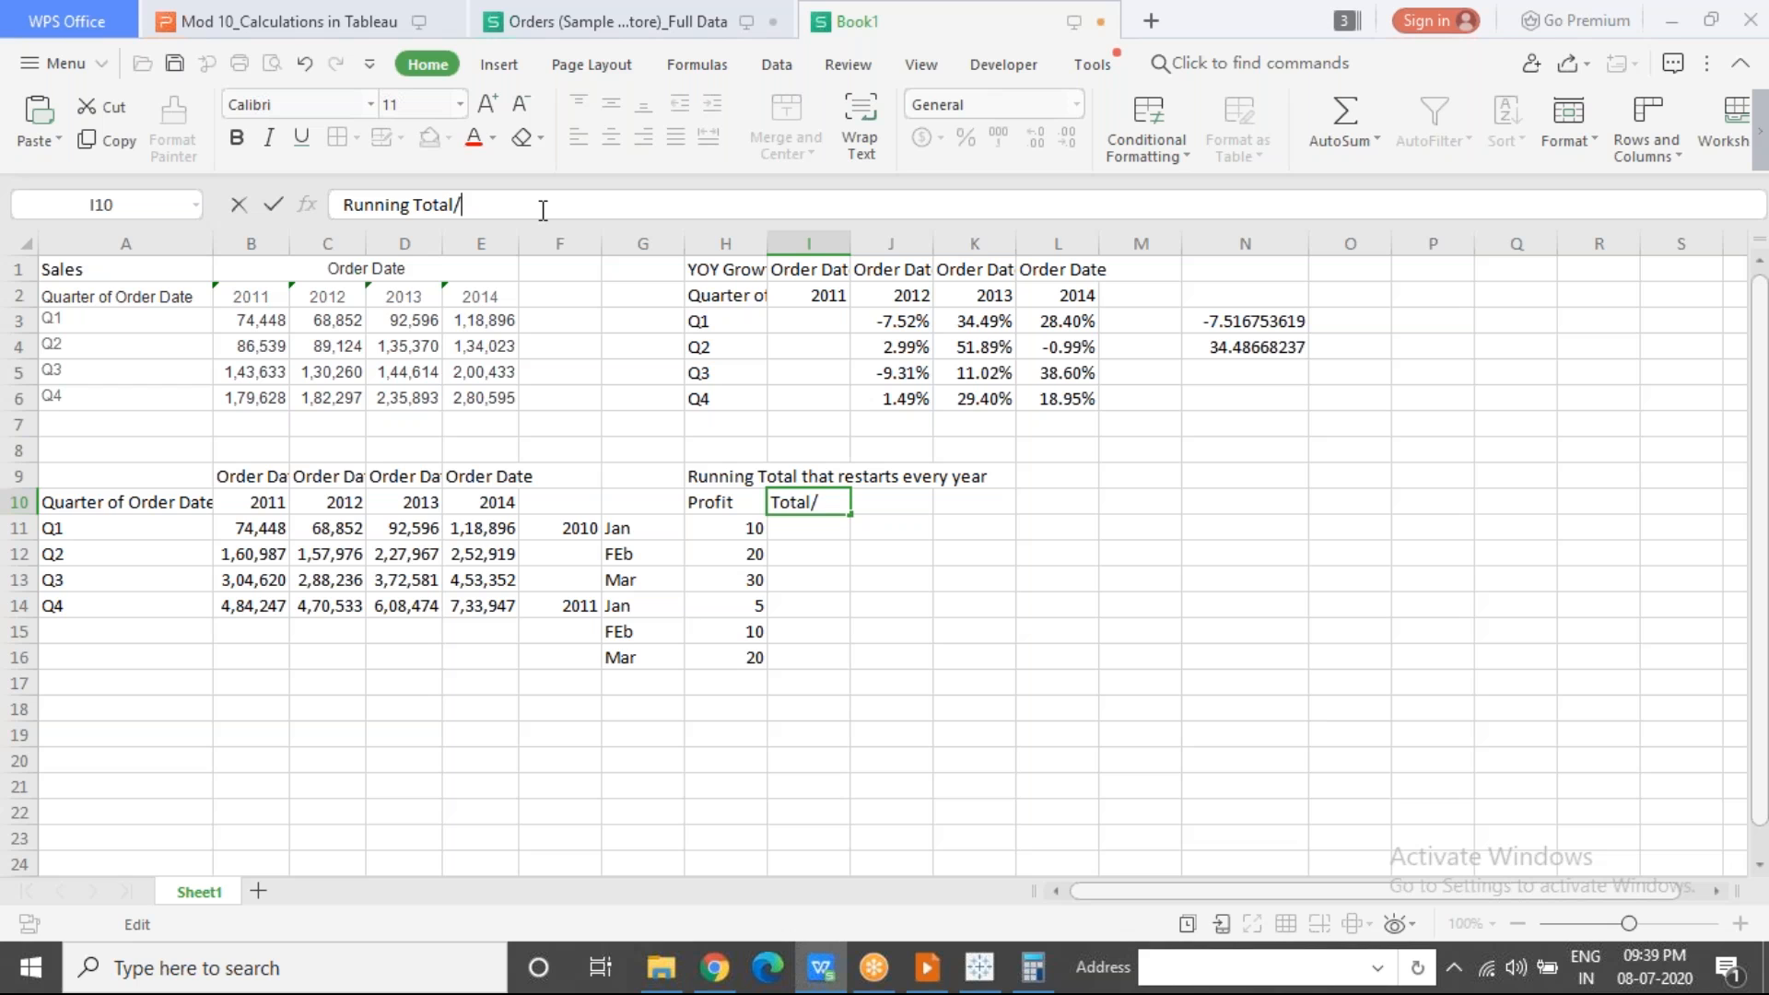
text(Cumulative)
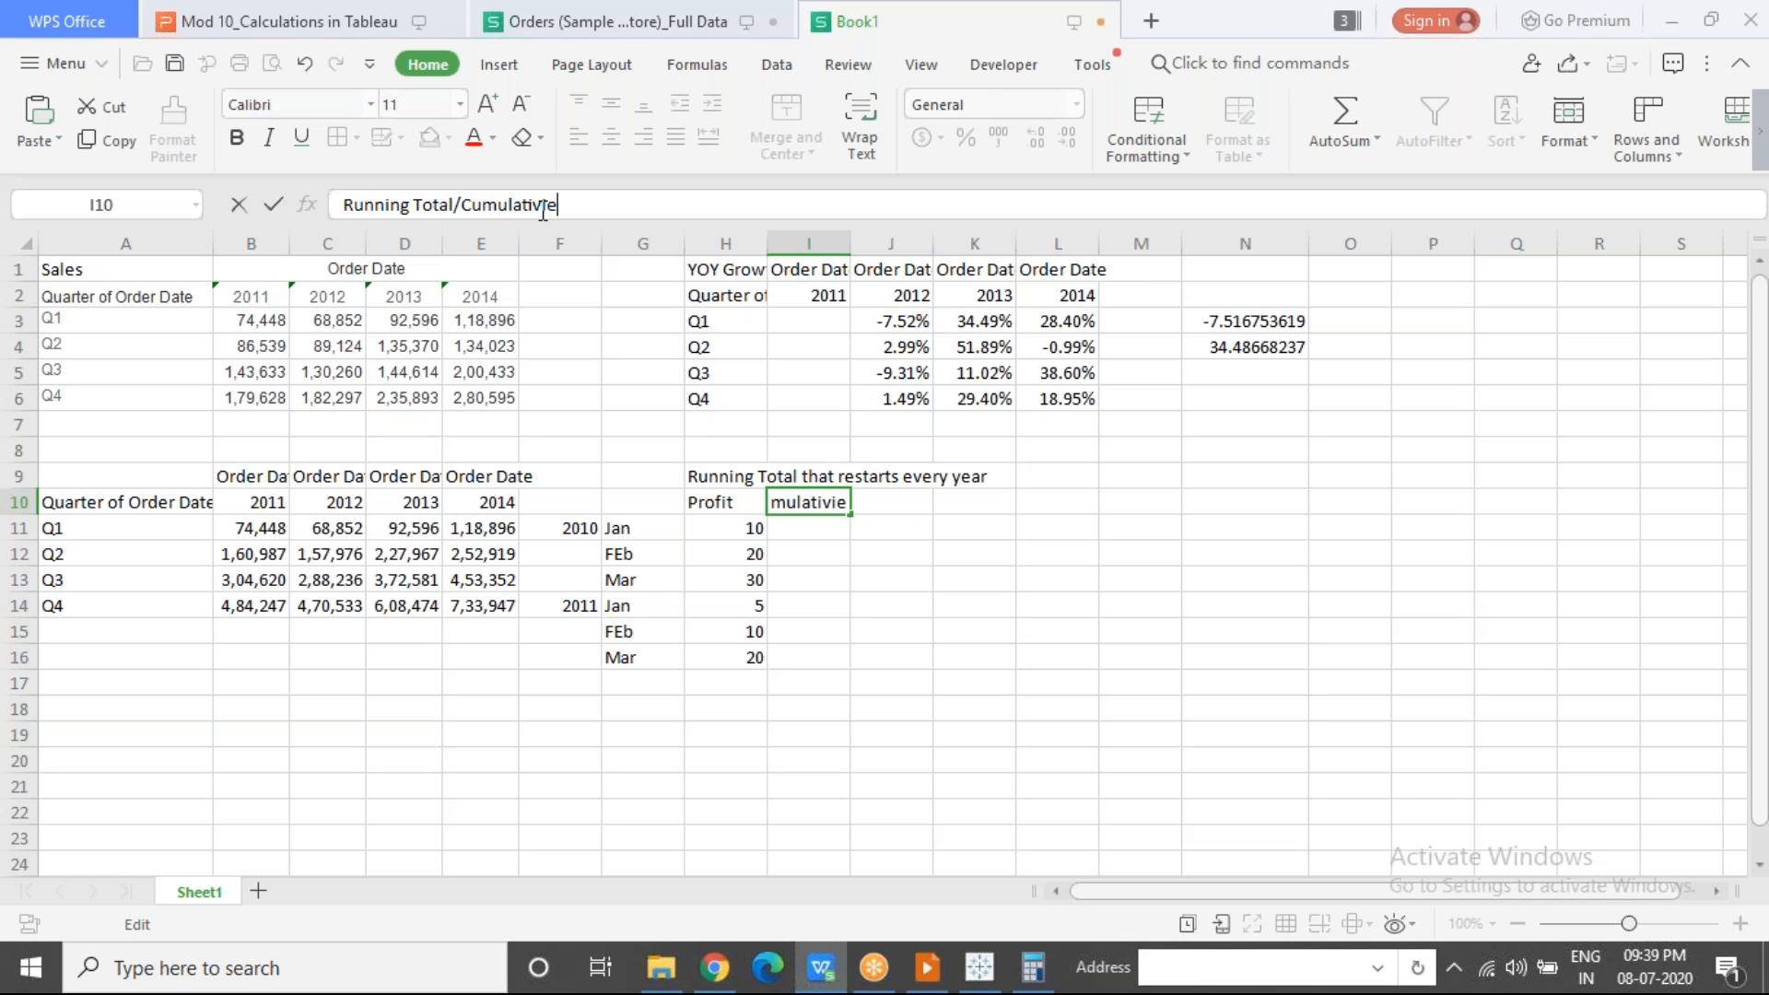
text( Tora)
key(BackSpace)
key(BackSpace)
text(tal)
key(Tab)
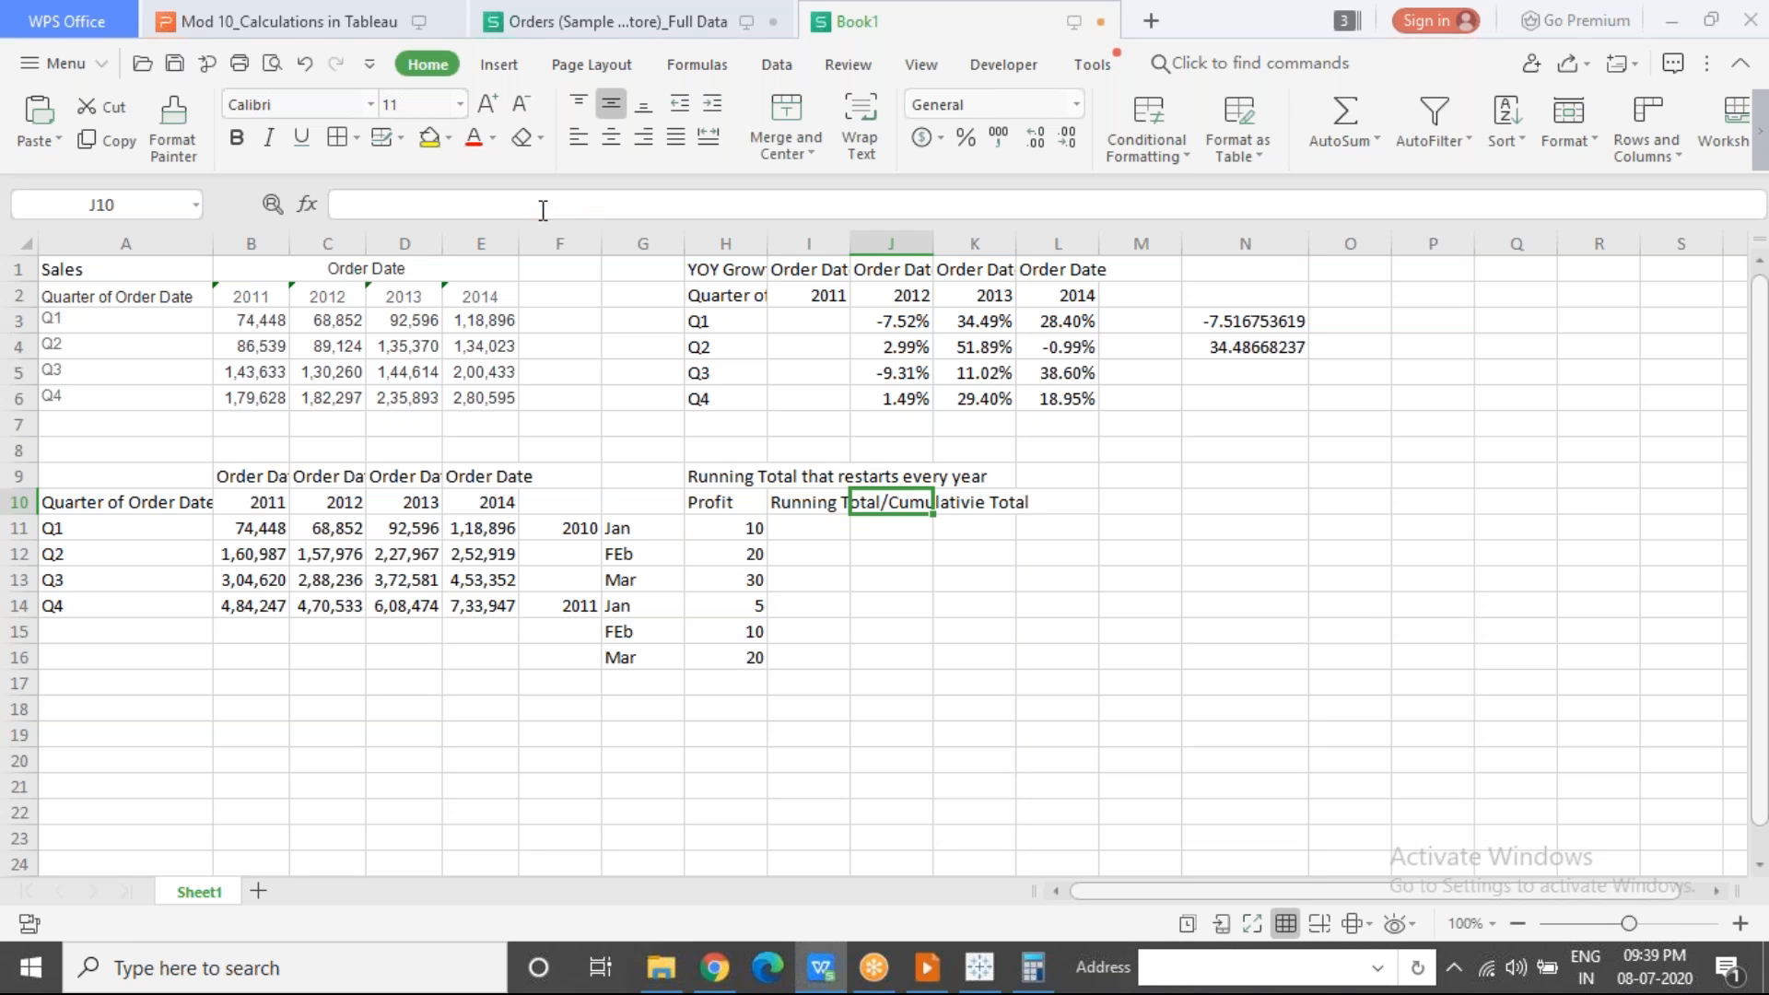
Step: Enter the cumulative profit totals 10, 30 and 60 for the 2010 months in I11:I13
click(807, 505)
click(802, 551)
click(802, 524)
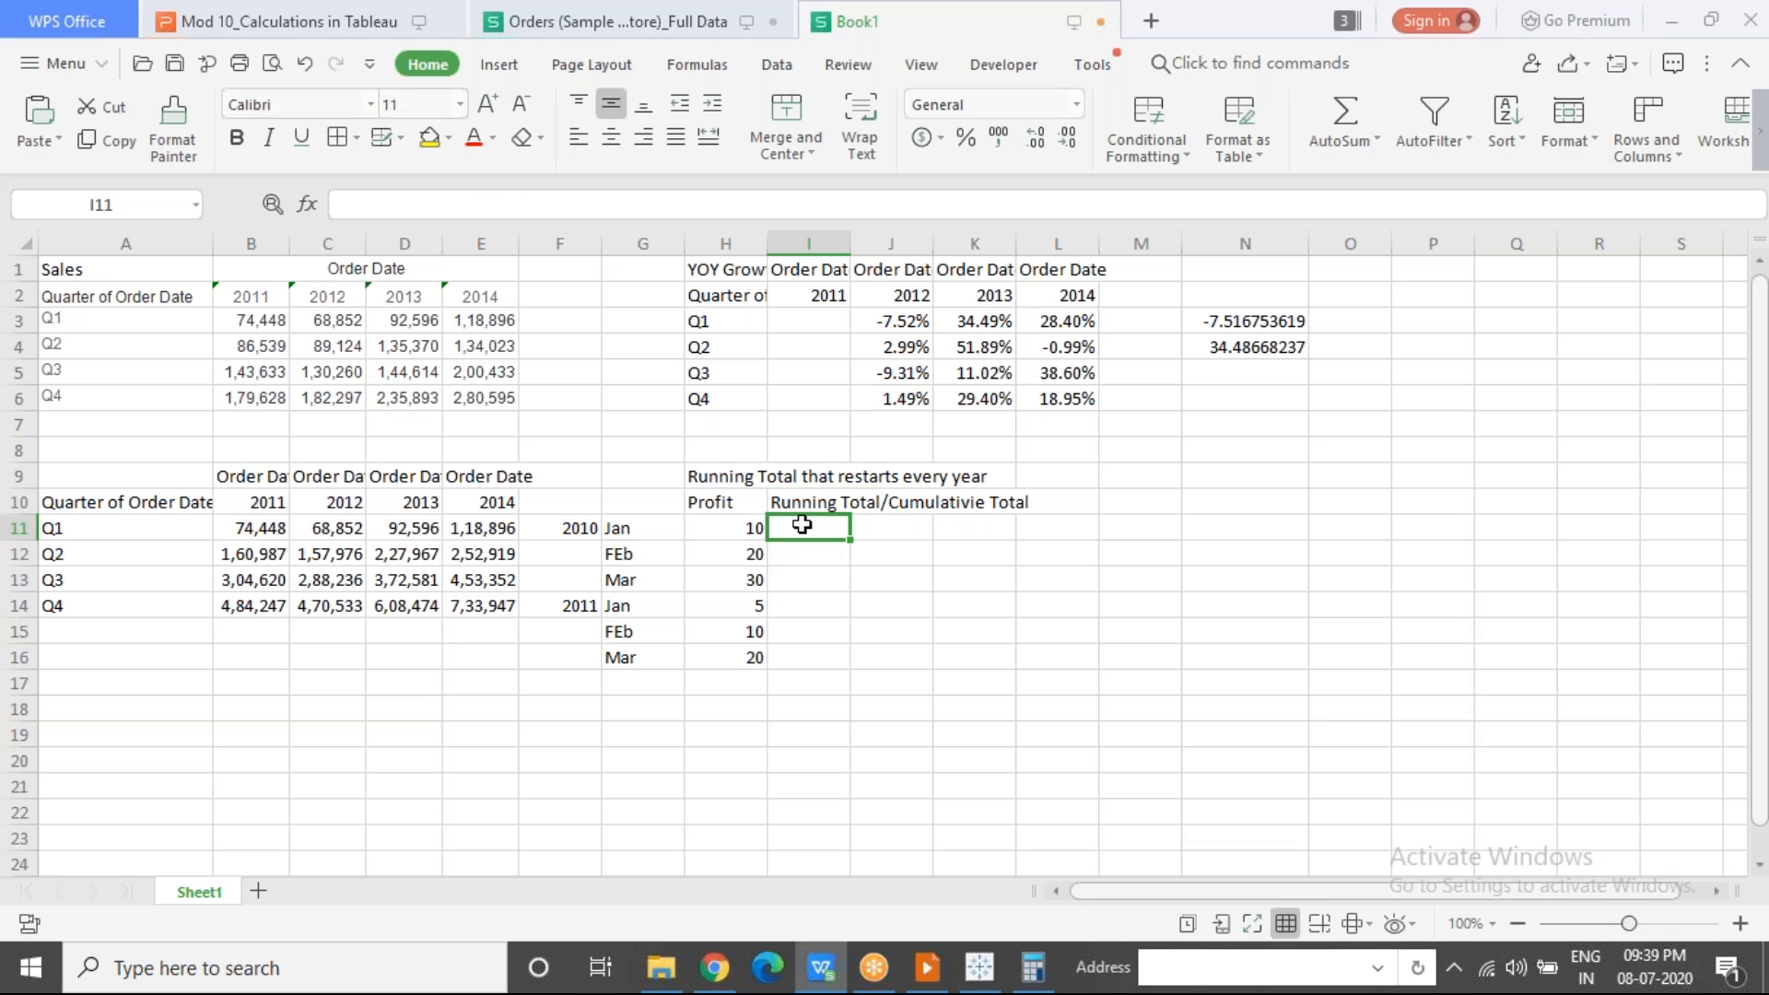
text(10)
key(Return)
key(Right)
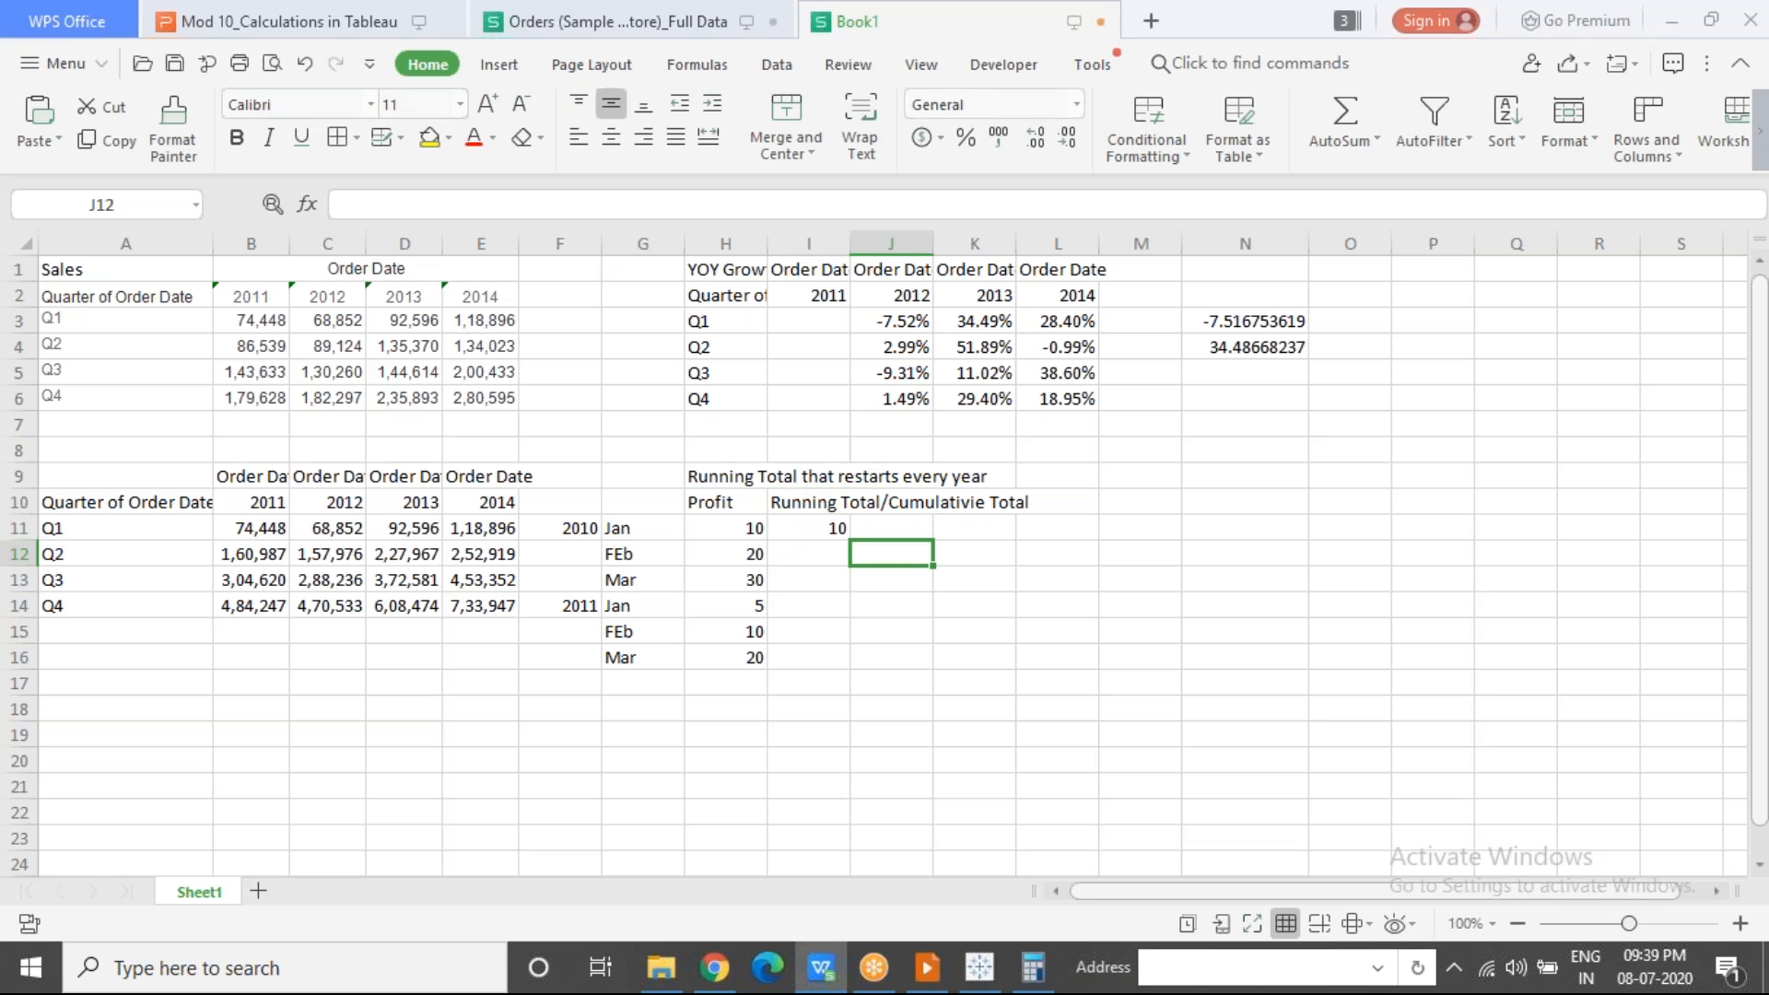
click(794, 556)
drag(727, 532, 722, 551)
click(721, 551)
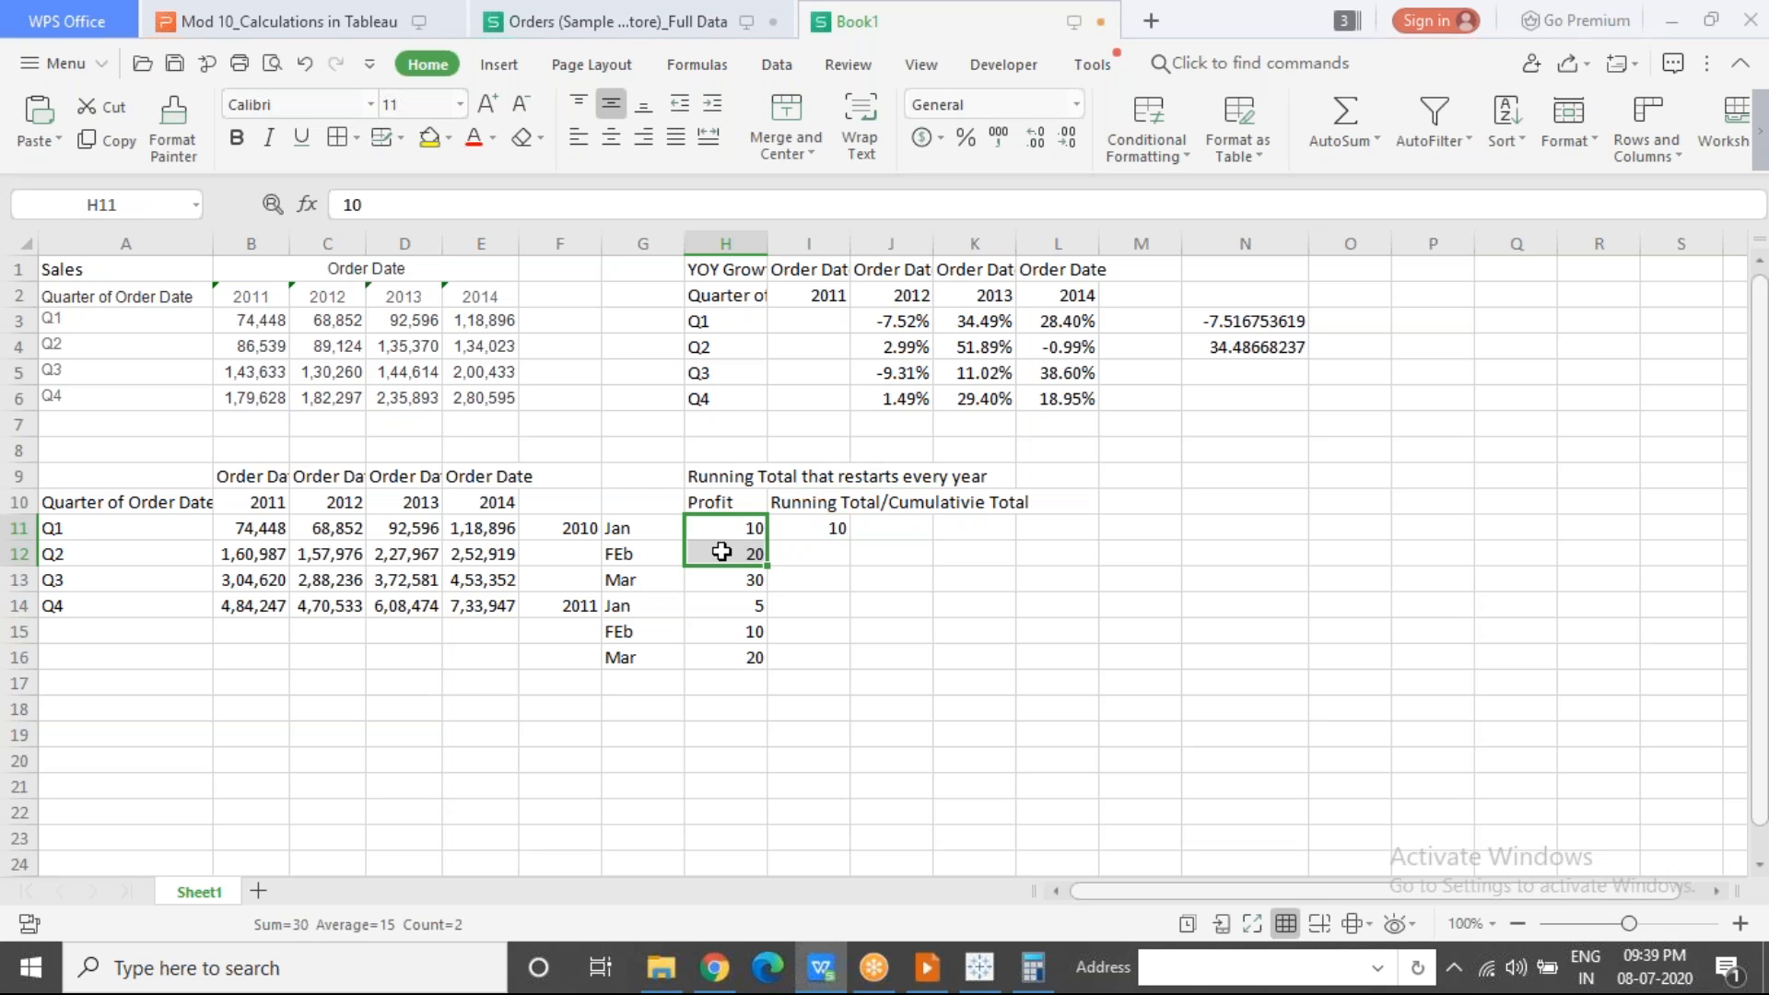
click(808, 557)
text(30)
key(Return)
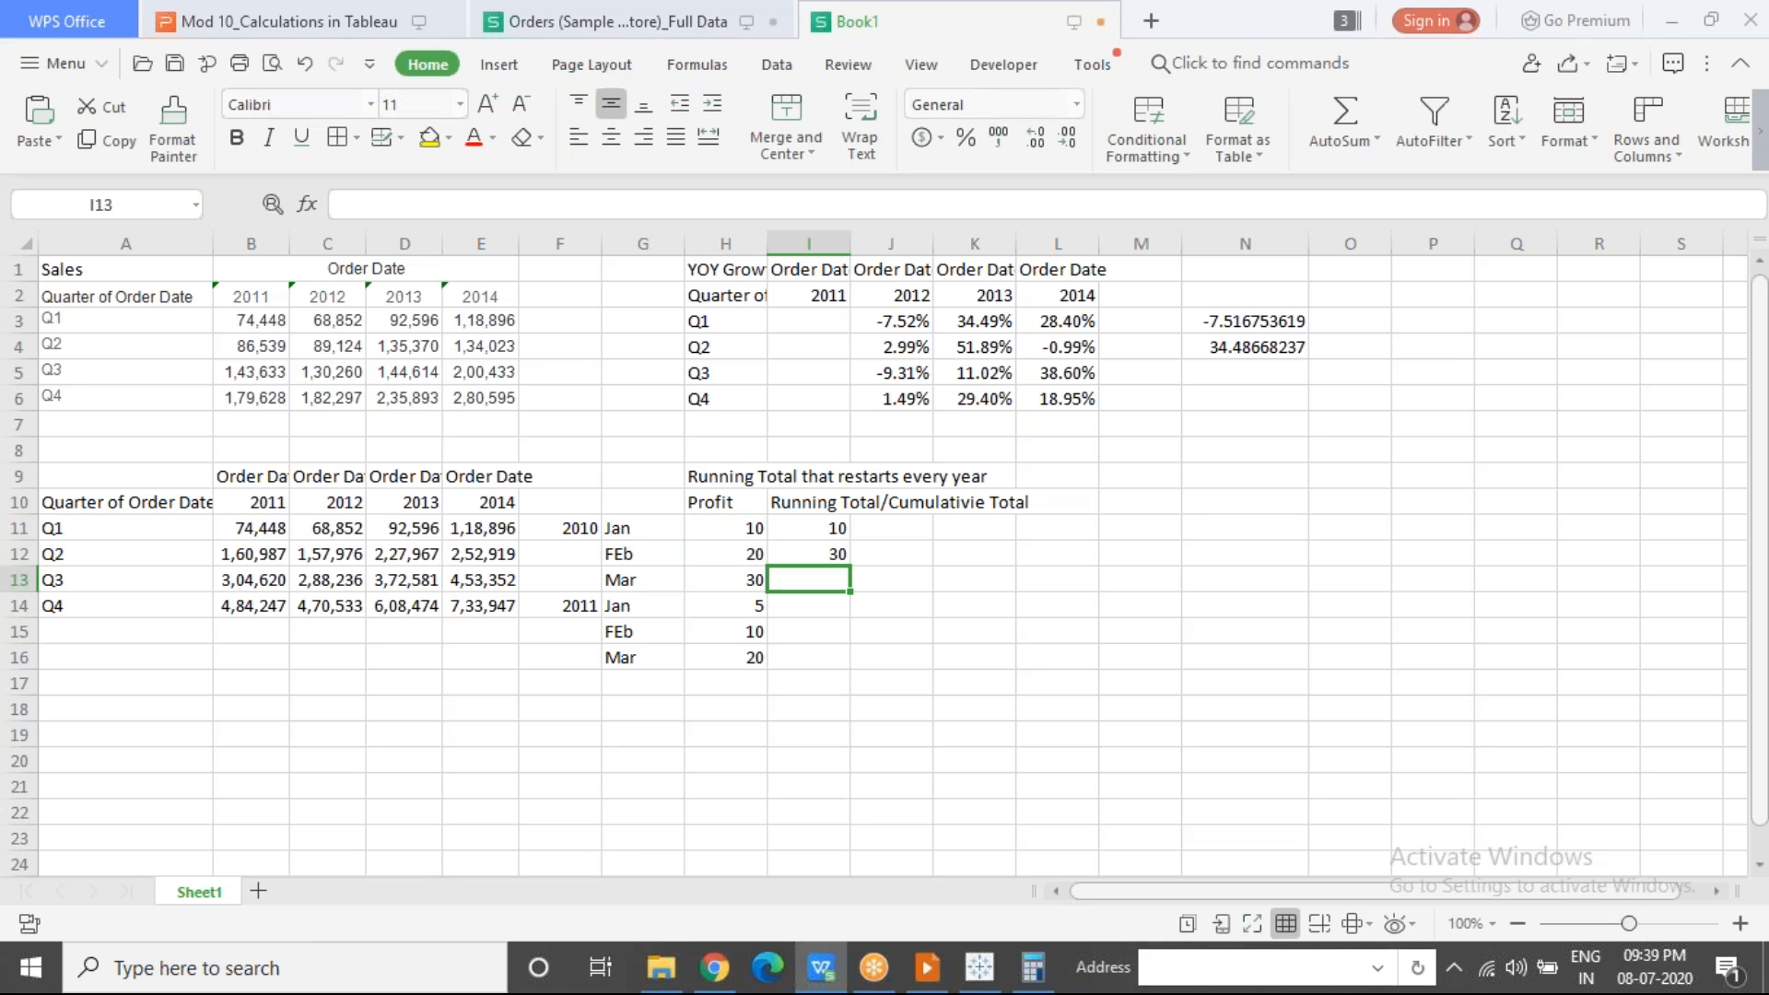
drag(727, 530, 734, 578)
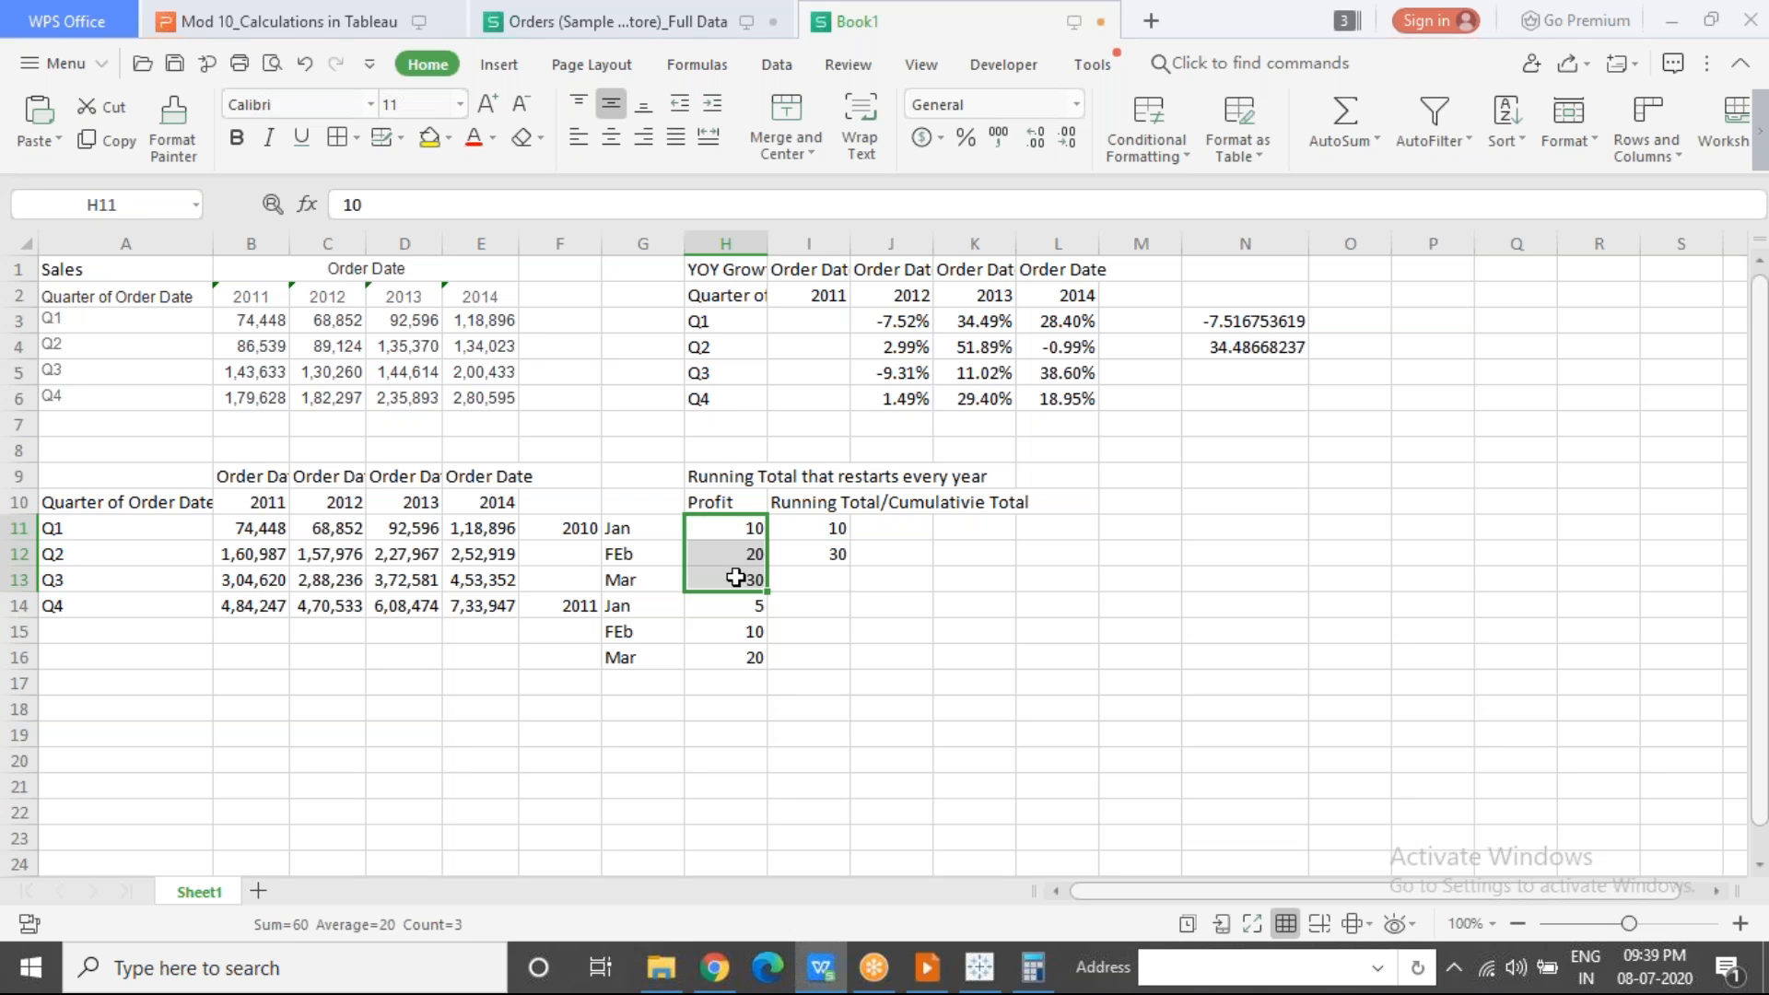
click(810, 578)
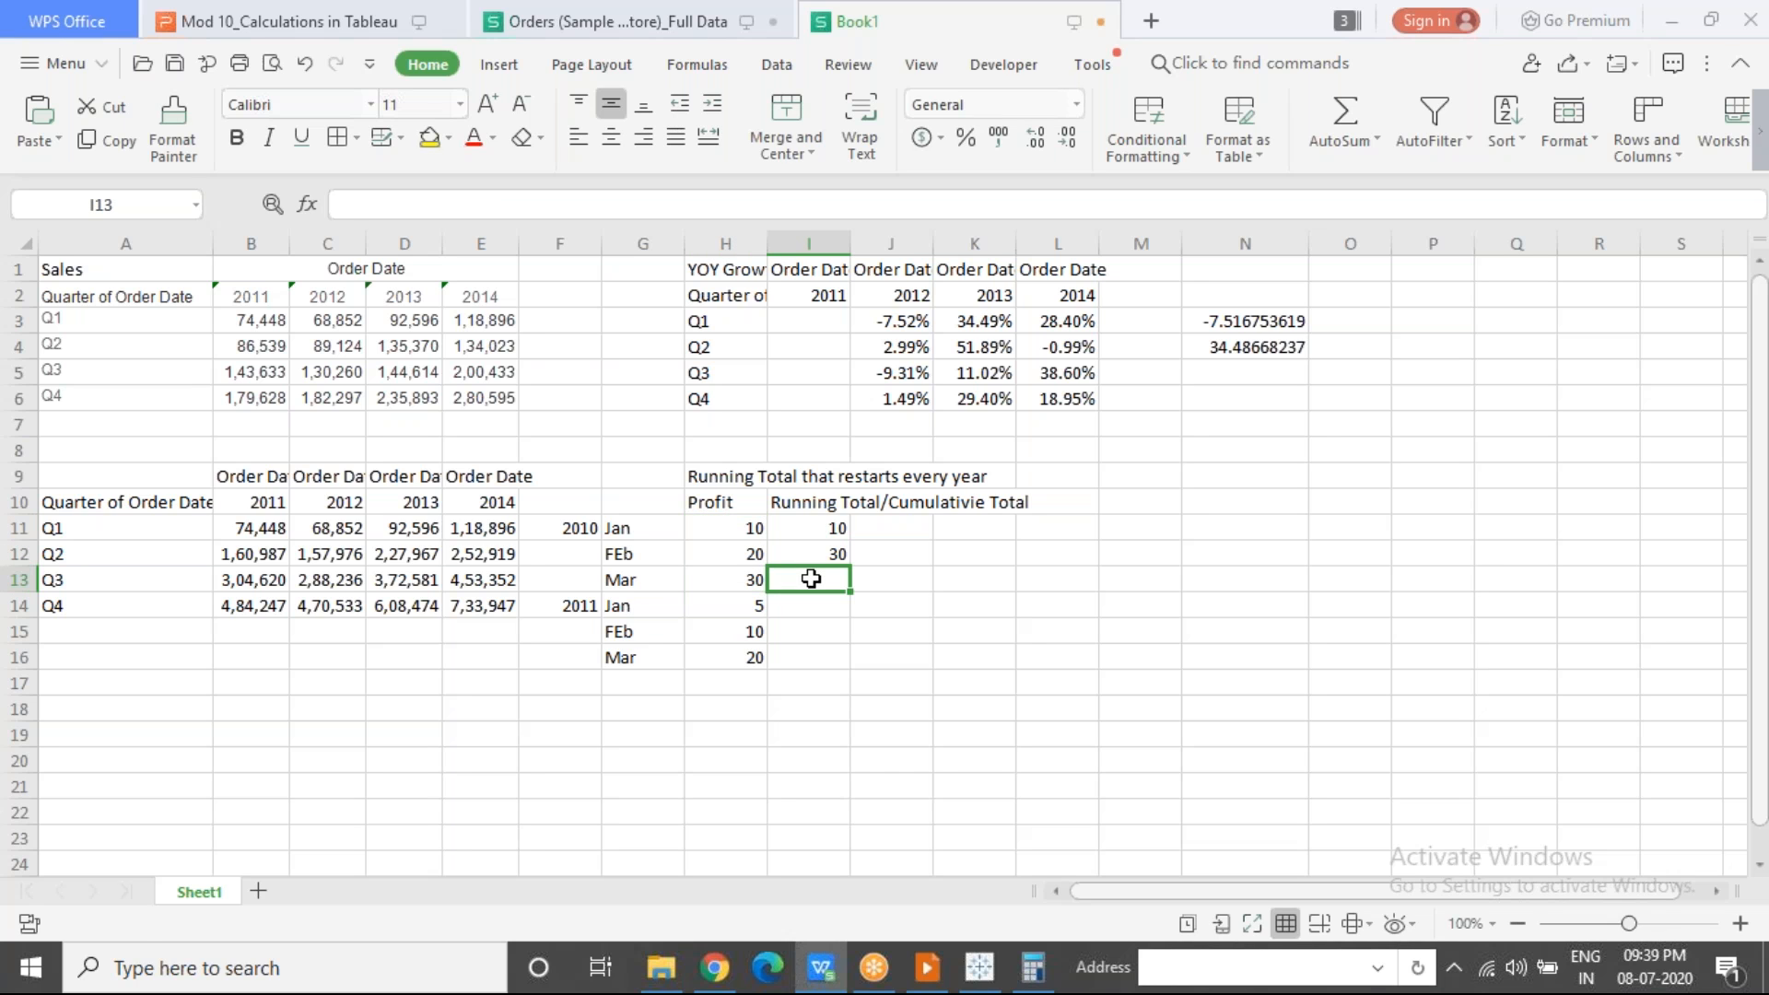
text(60)
key(Return)
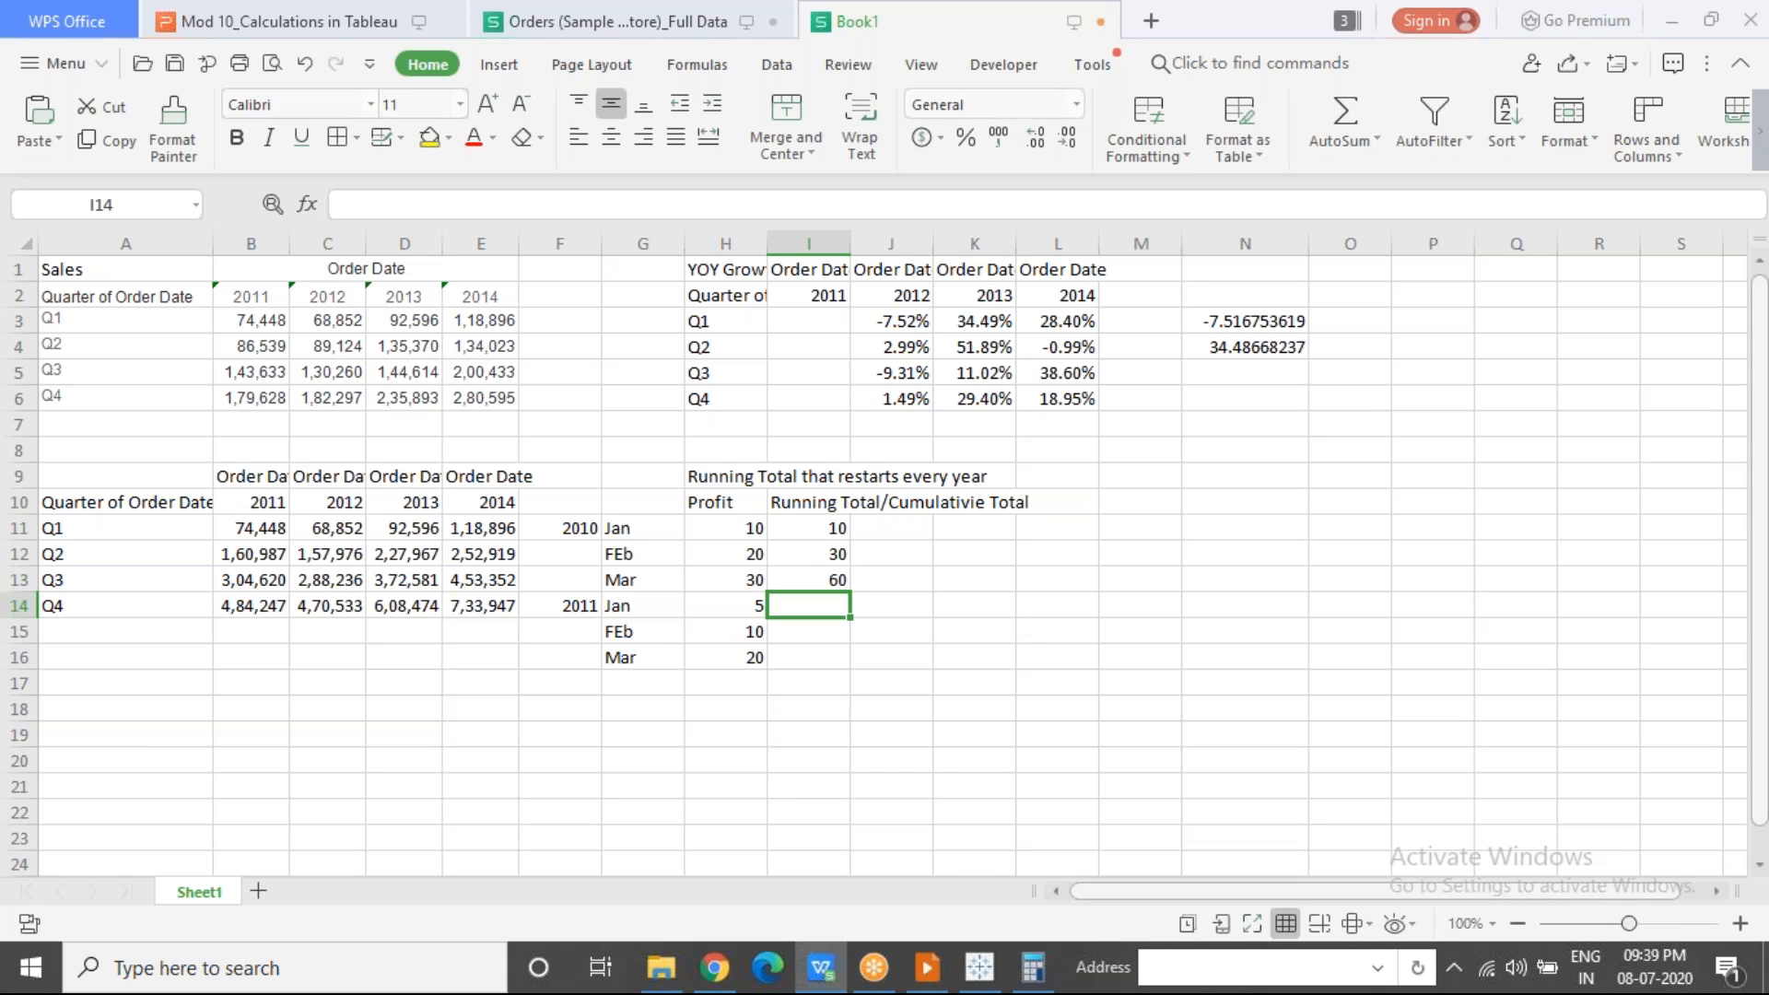
Step: Continue the running total across the 2011 months with 65, 75 and 95 in I14:I16
click(735, 529)
drag(735, 529, 742, 603)
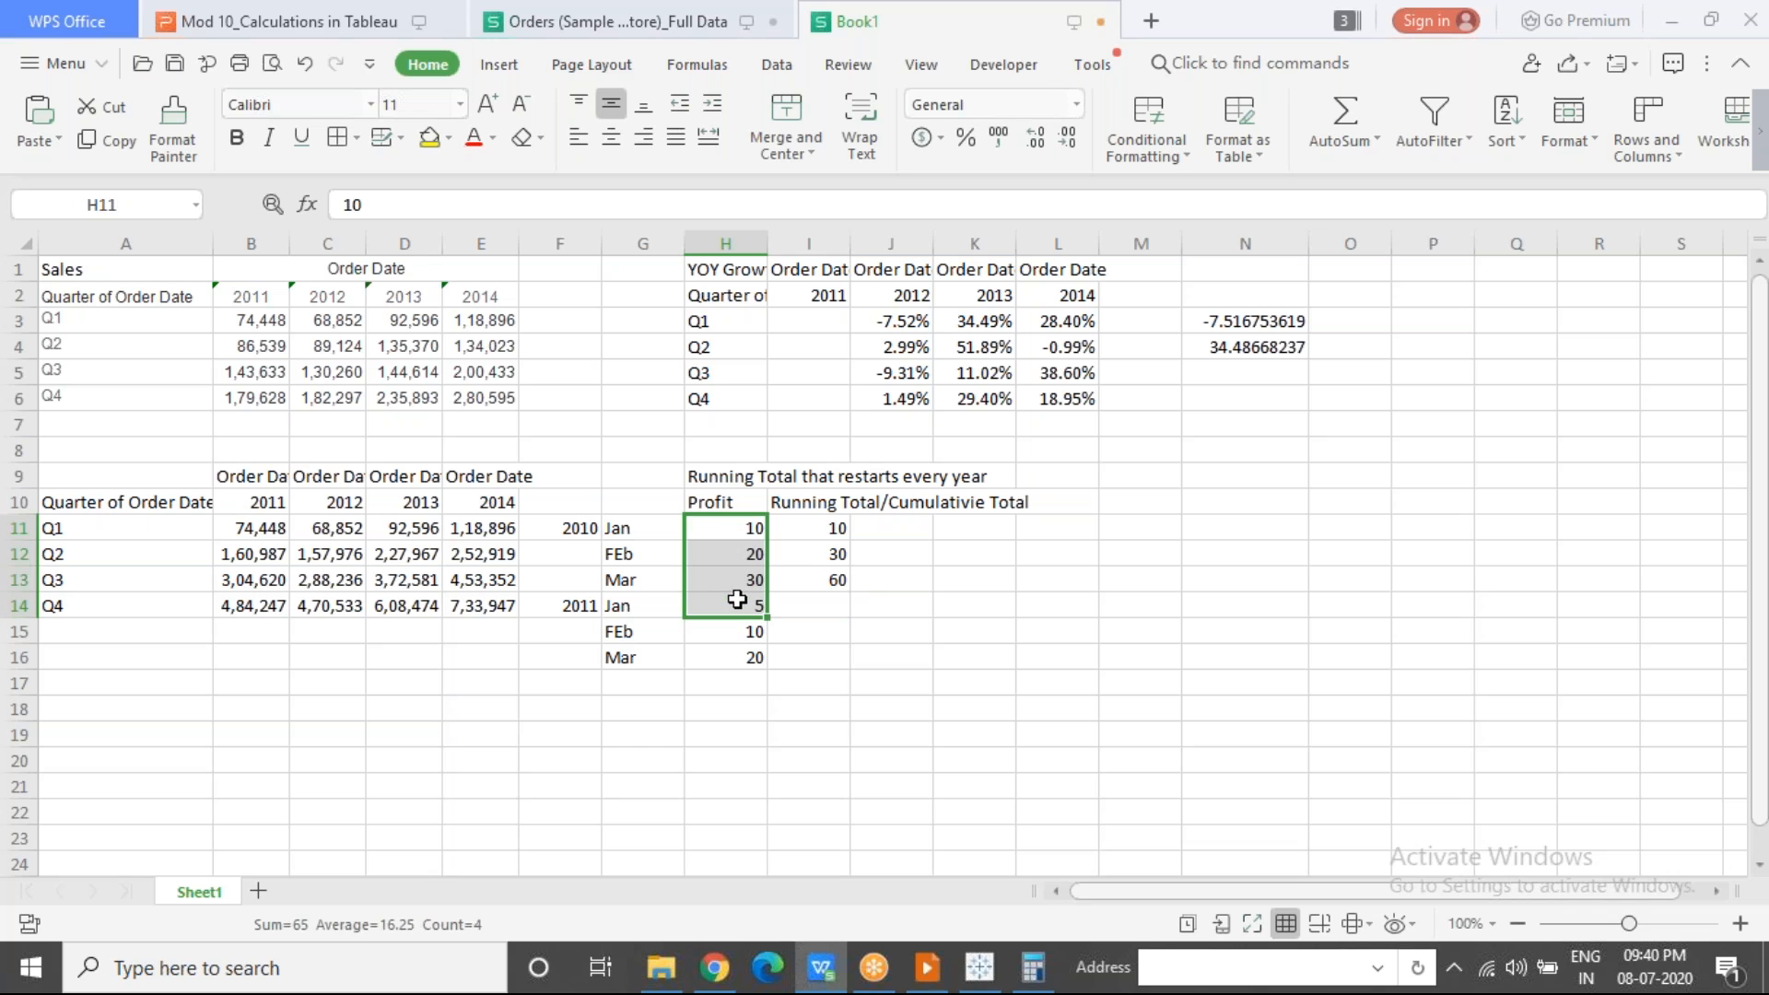
click(829, 605)
text(65)
key(Return)
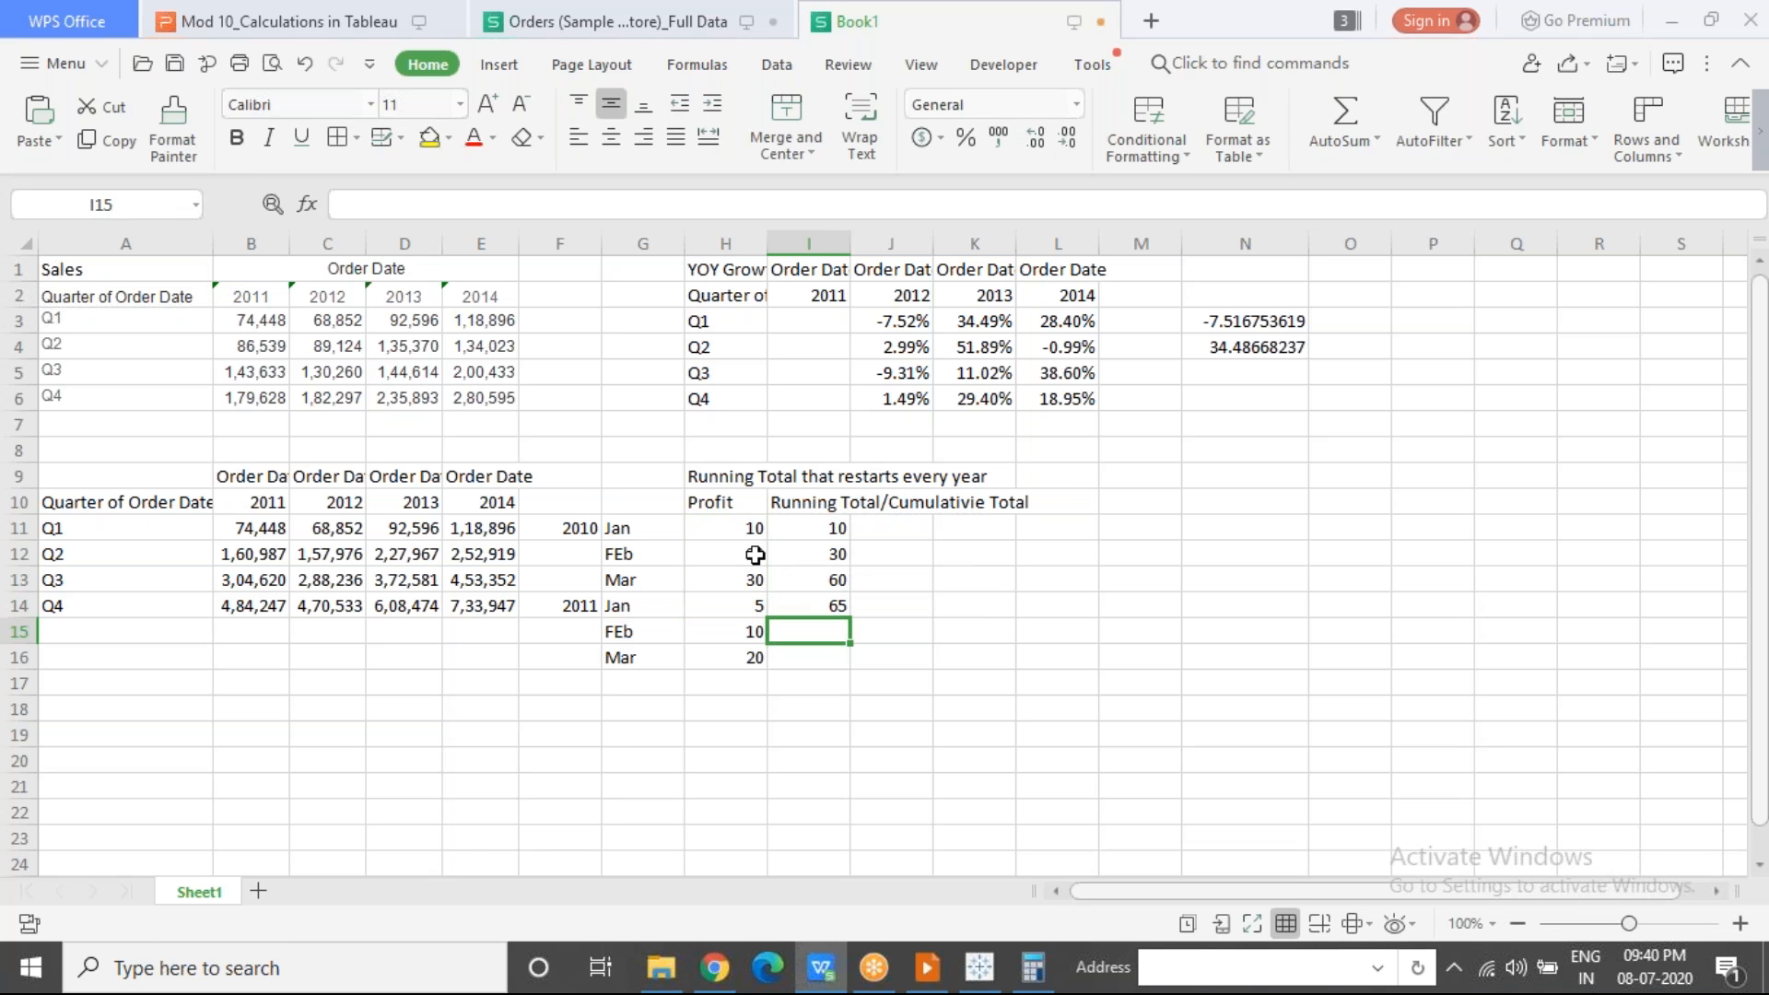
drag(736, 534, 732, 632)
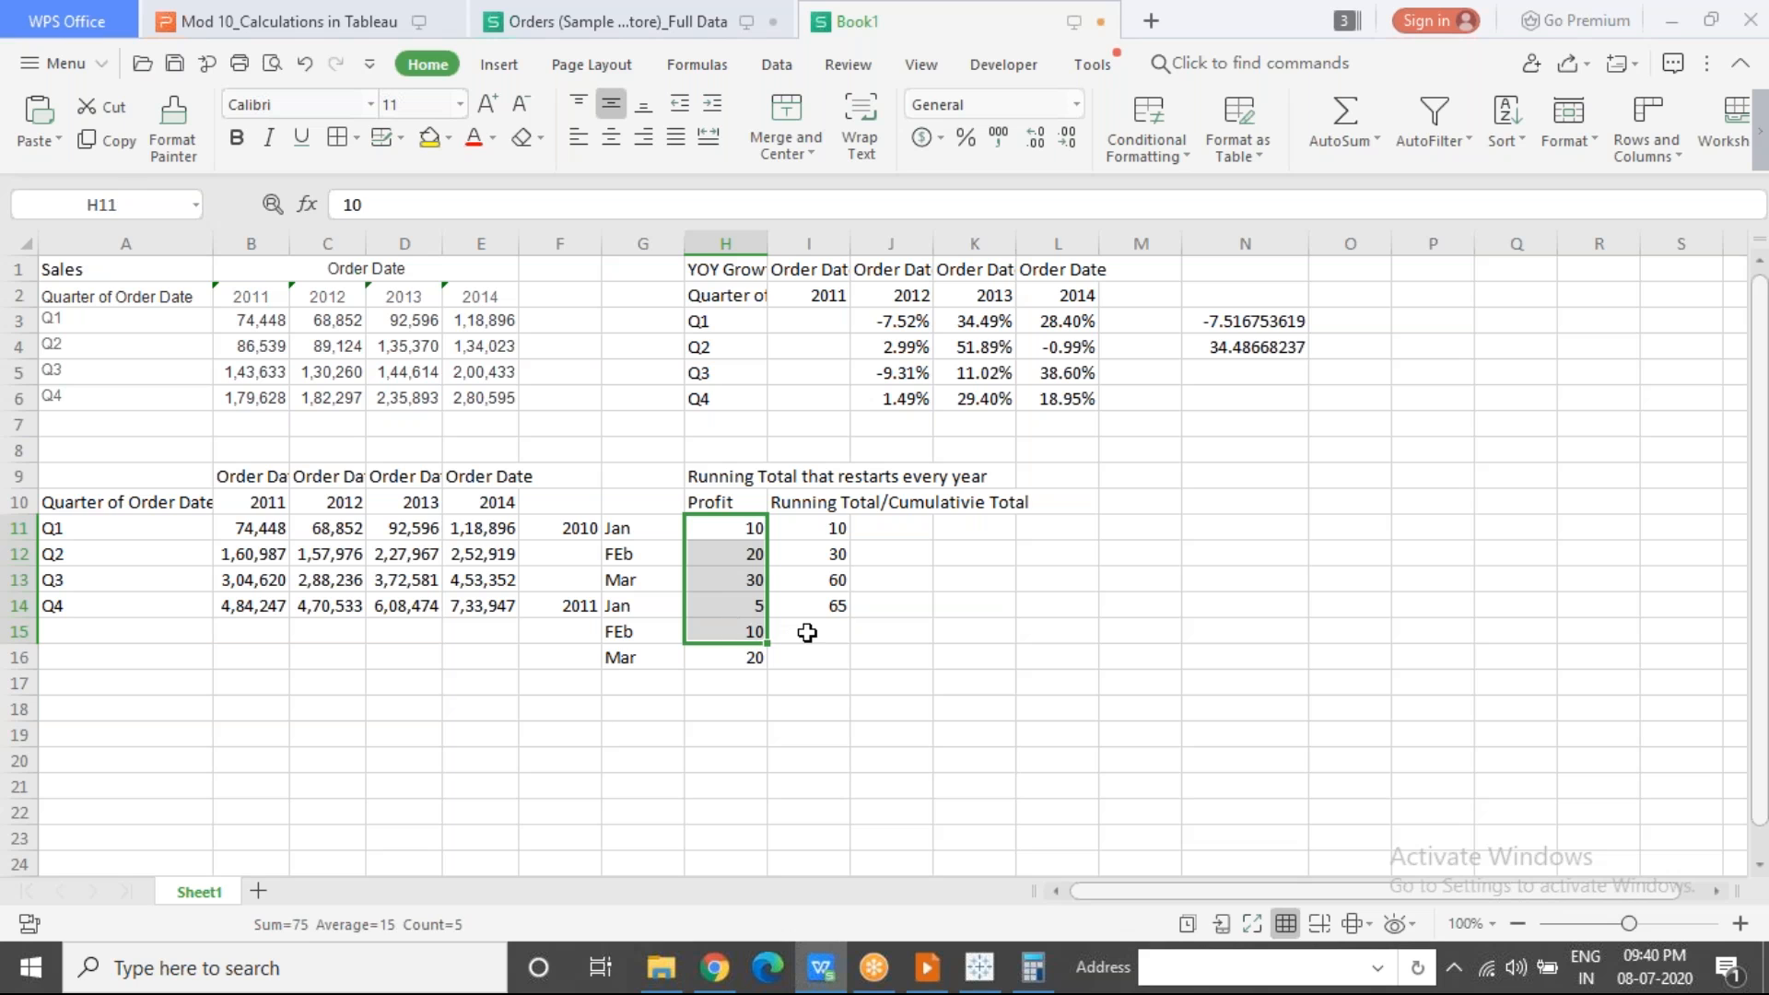
click(809, 632)
text(75)
key(Return)
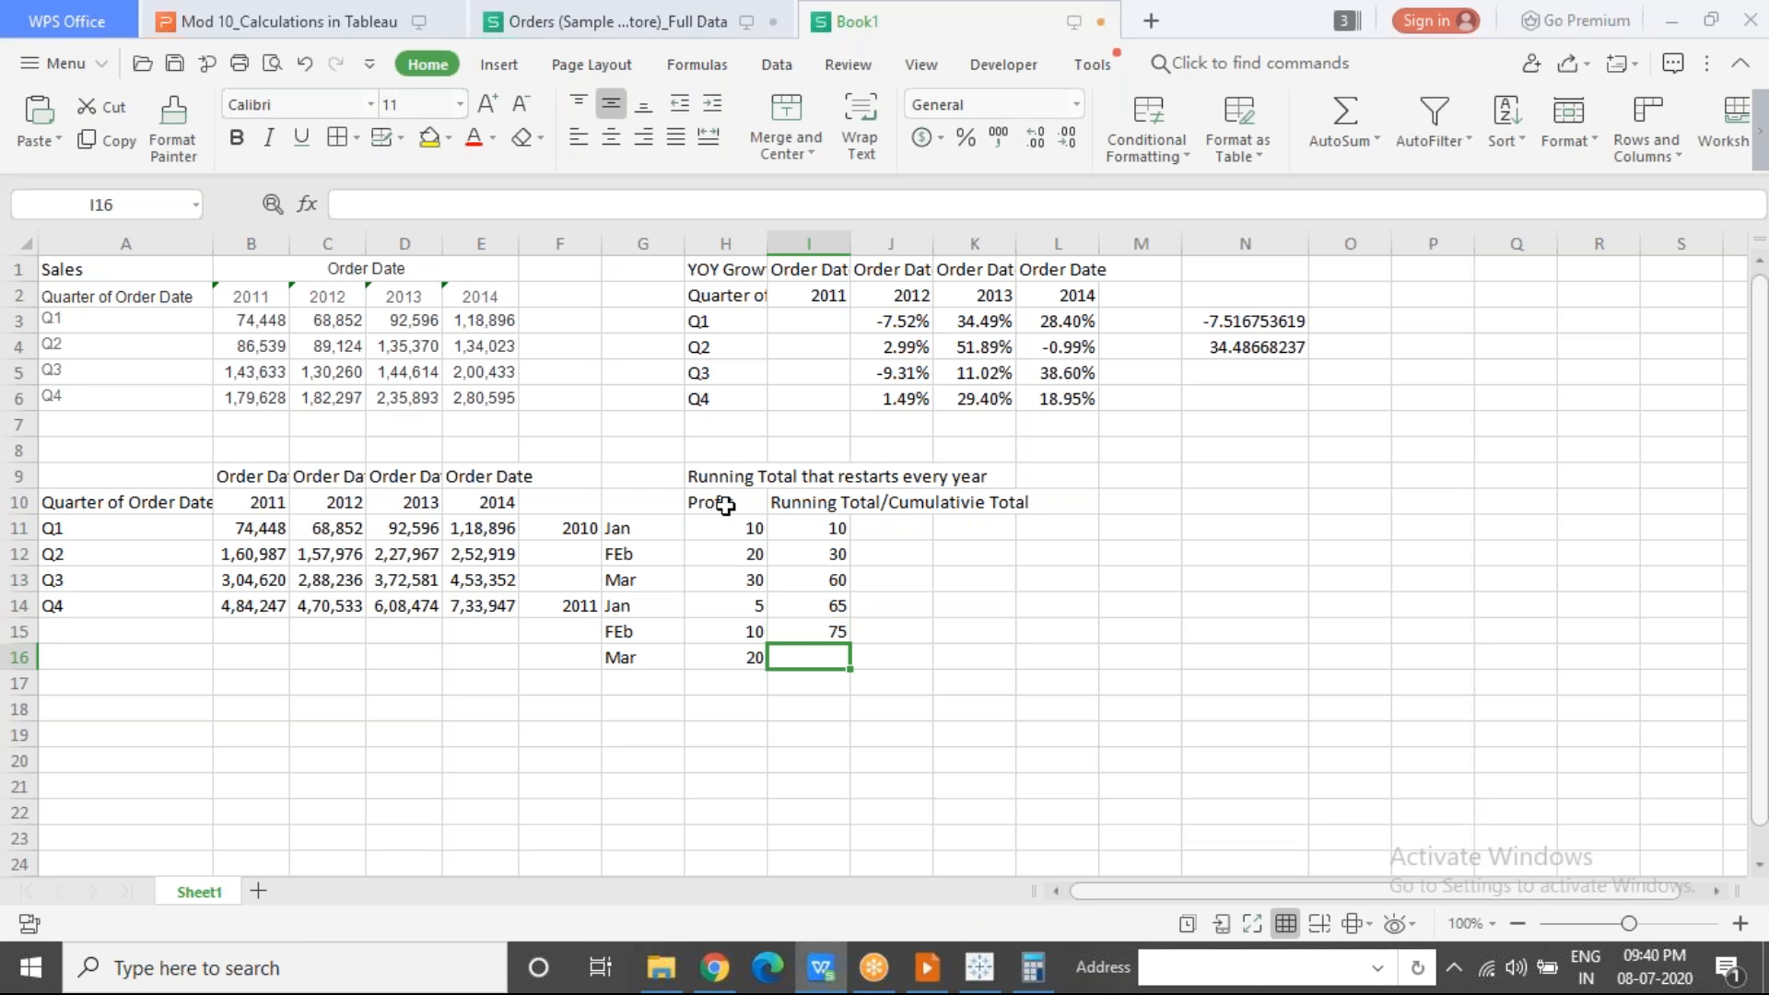
drag(723, 525, 738, 659)
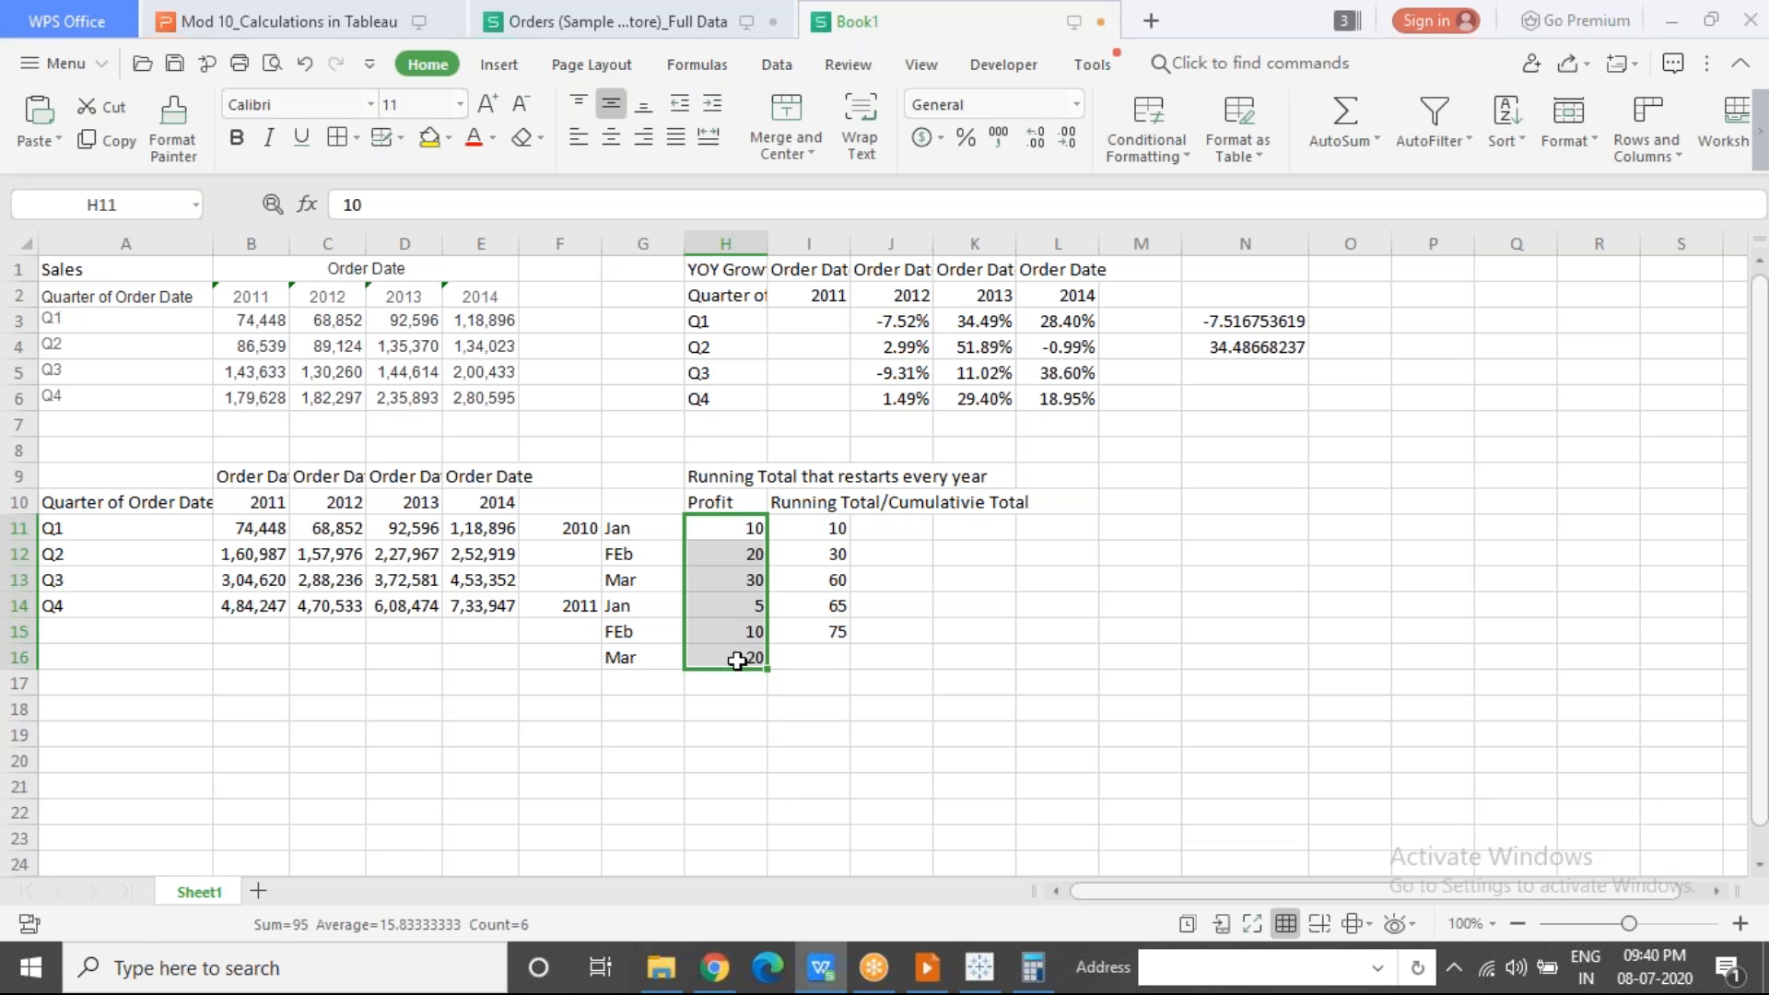
click(801, 656)
text(6)
key(BackSpace)
text(95)
key(Return)
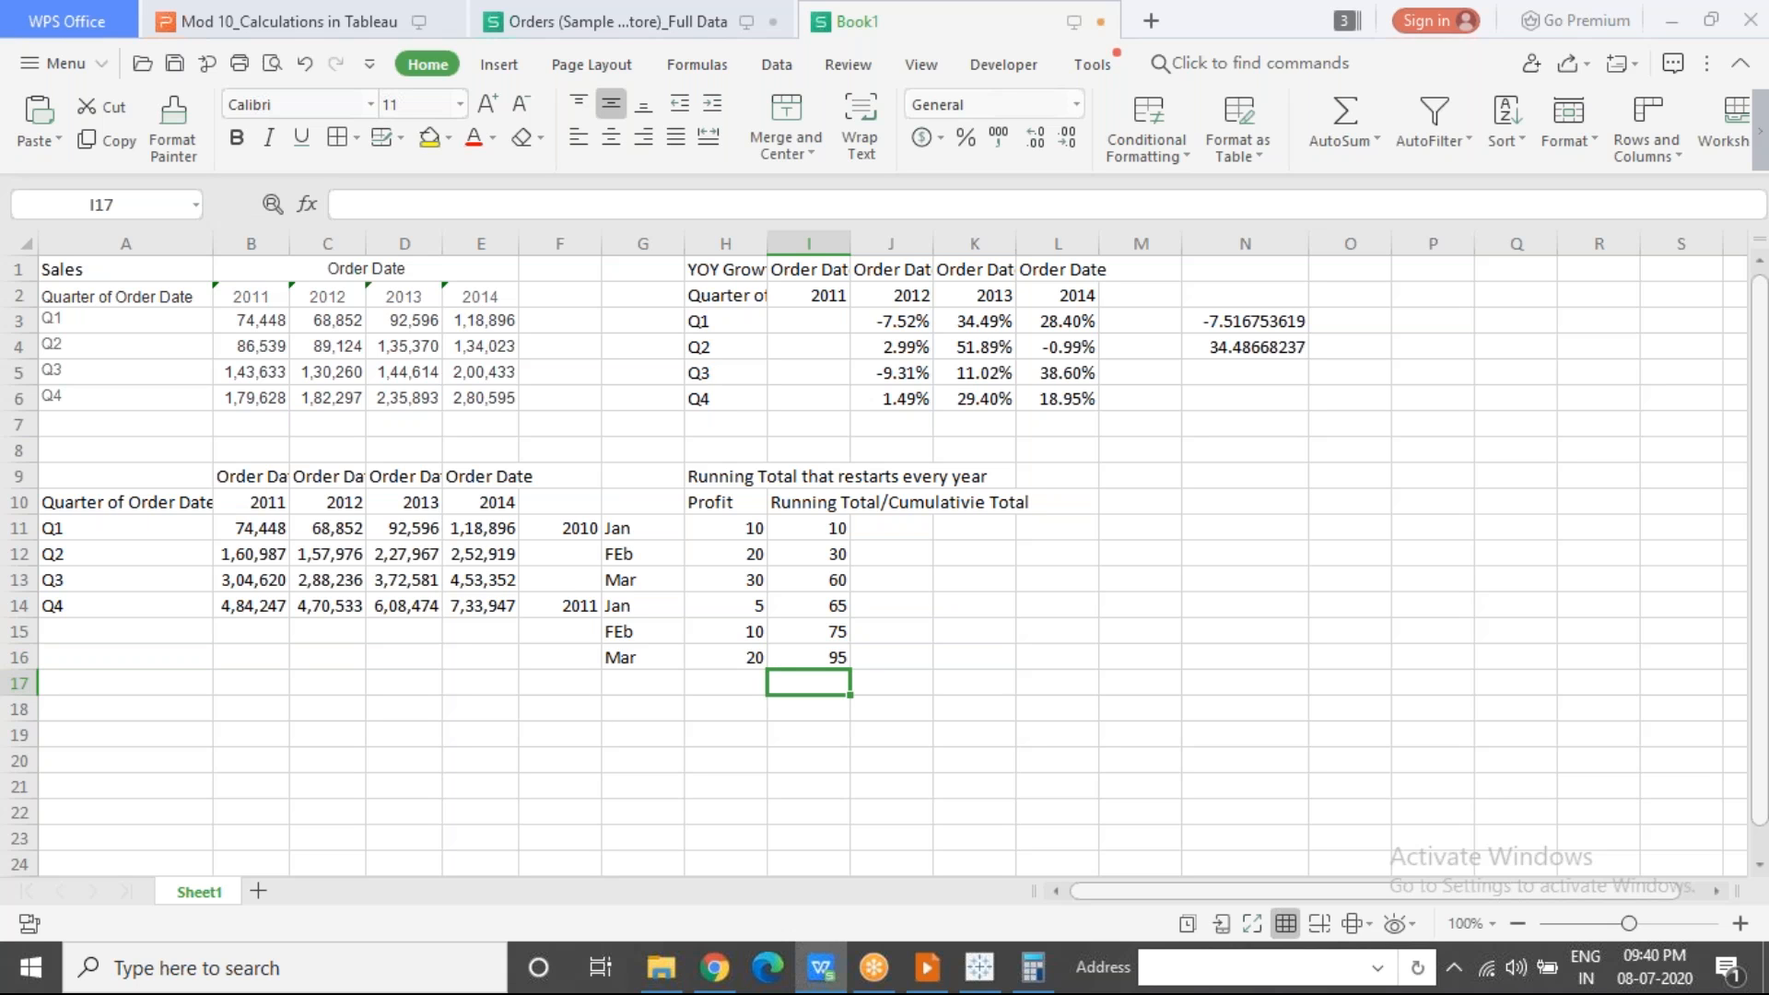
drag(804, 528, 816, 683)
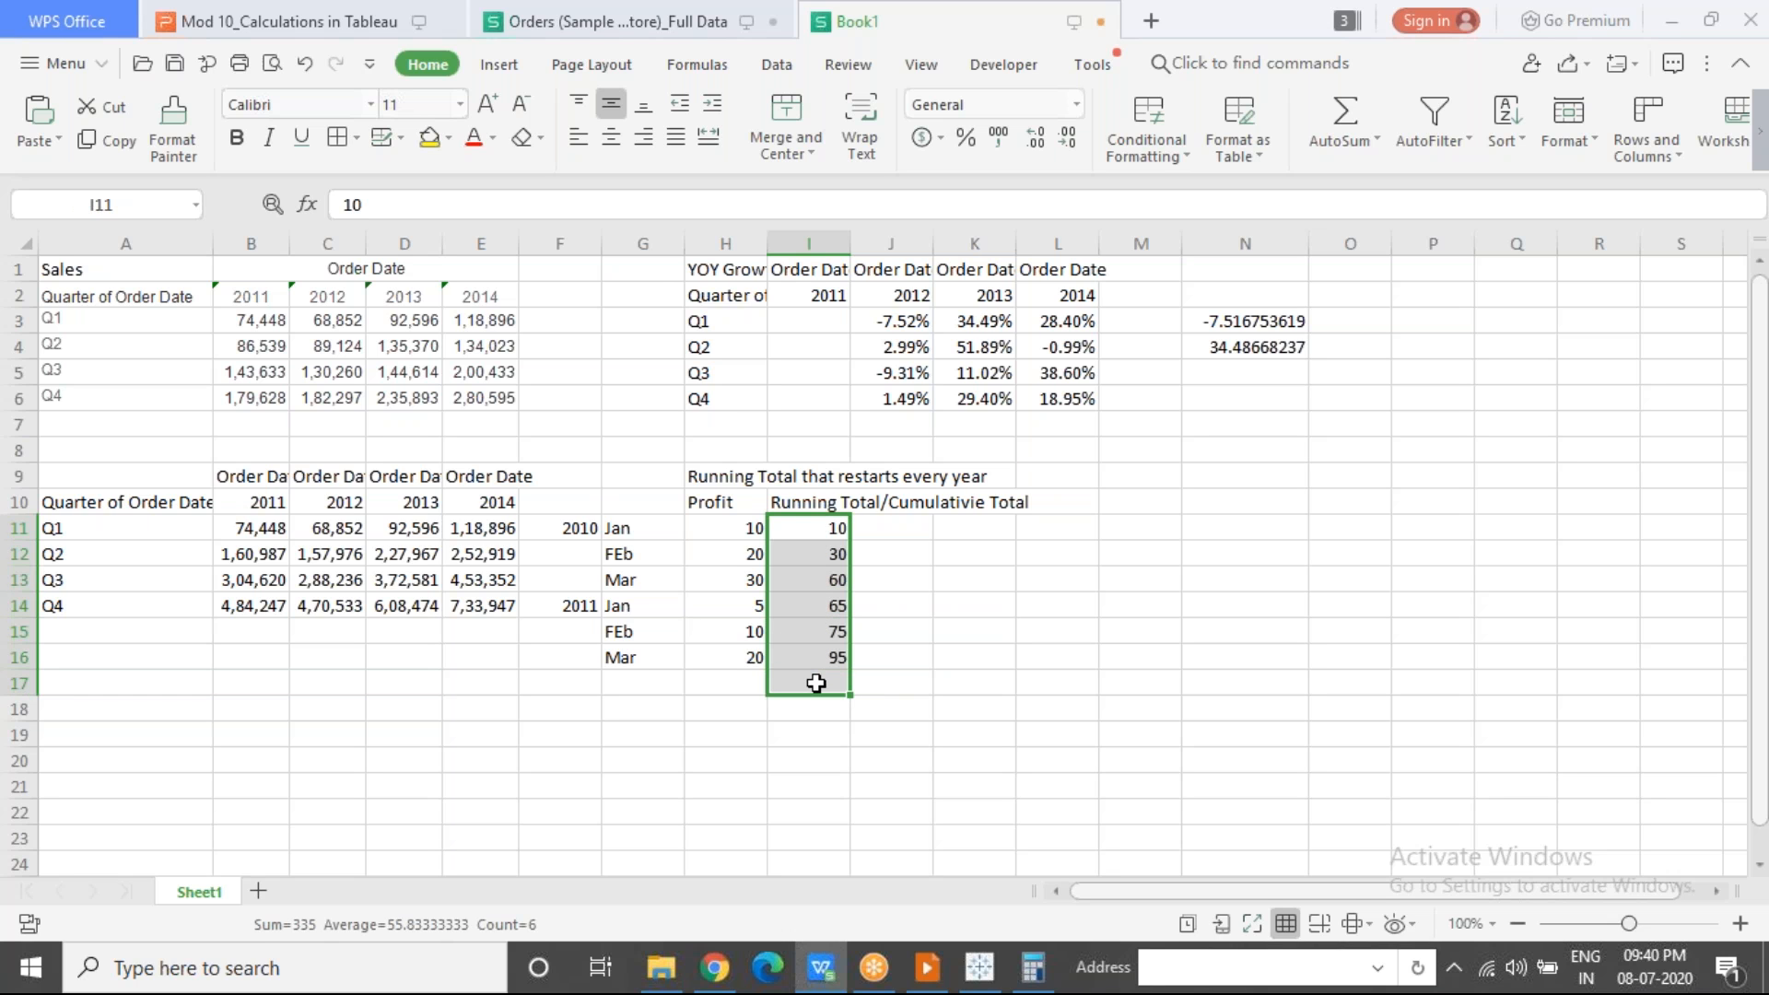
drag(674, 525, 715, 557)
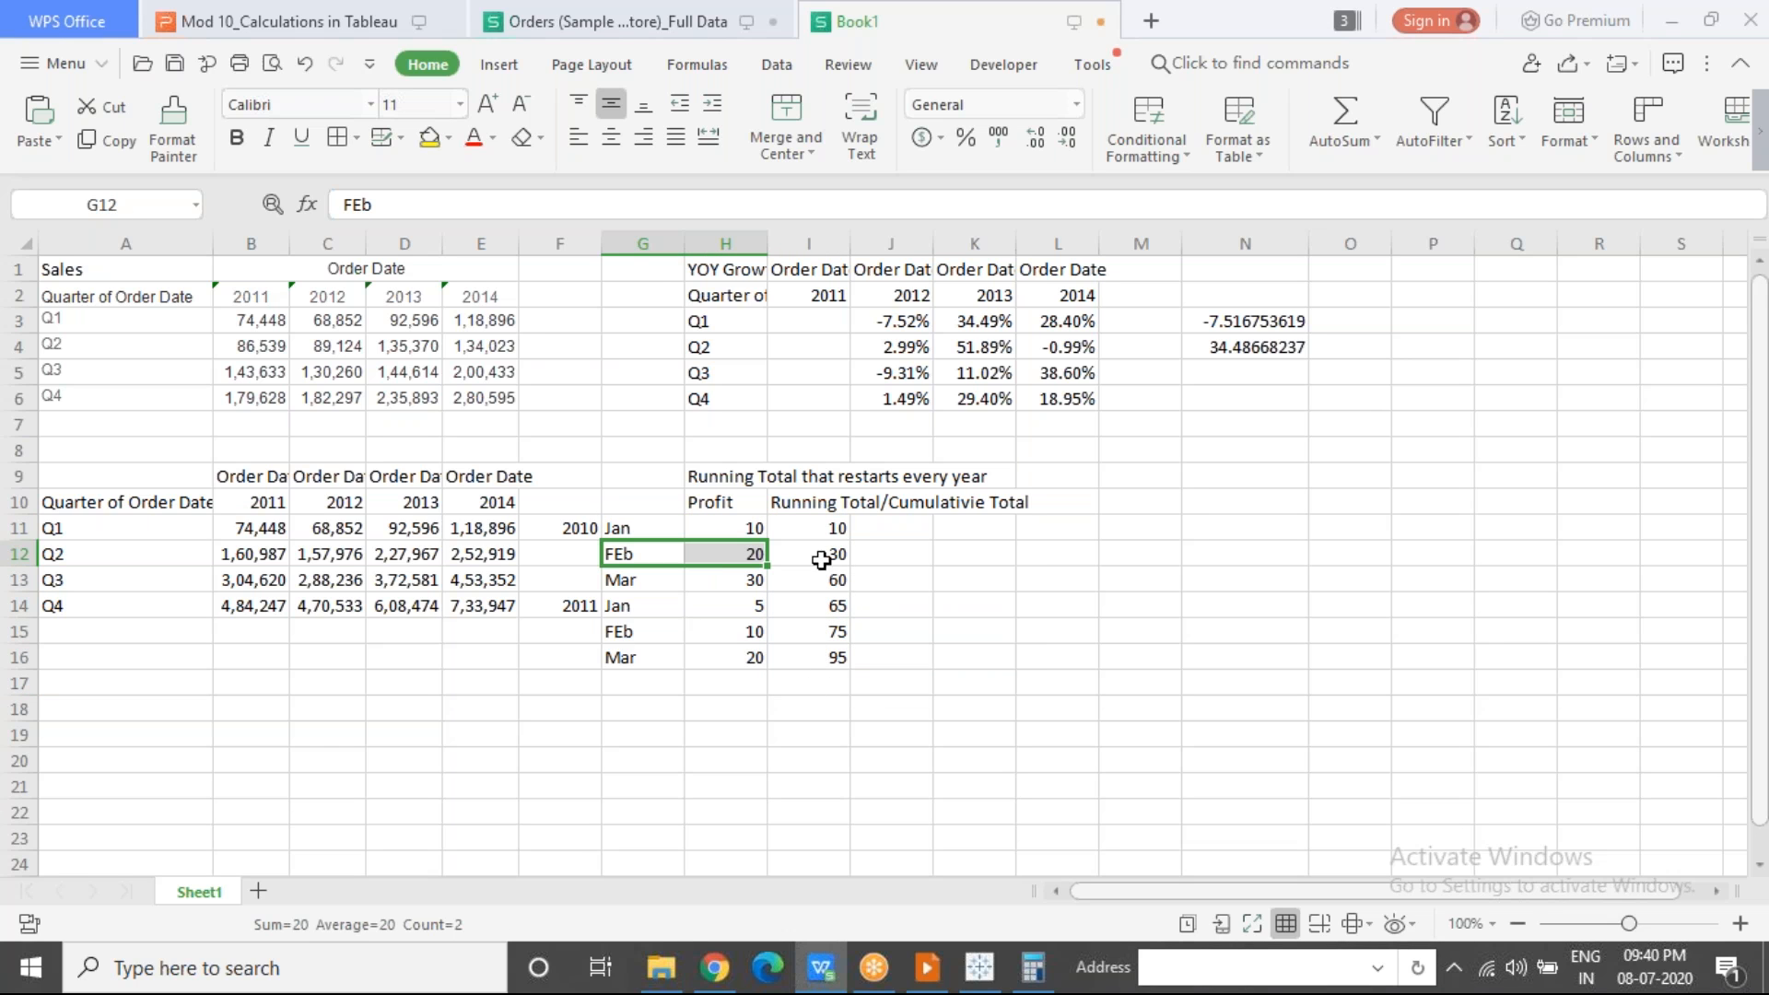
drag(817, 531, 818, 556)
drag(818, 631, 817, 660)
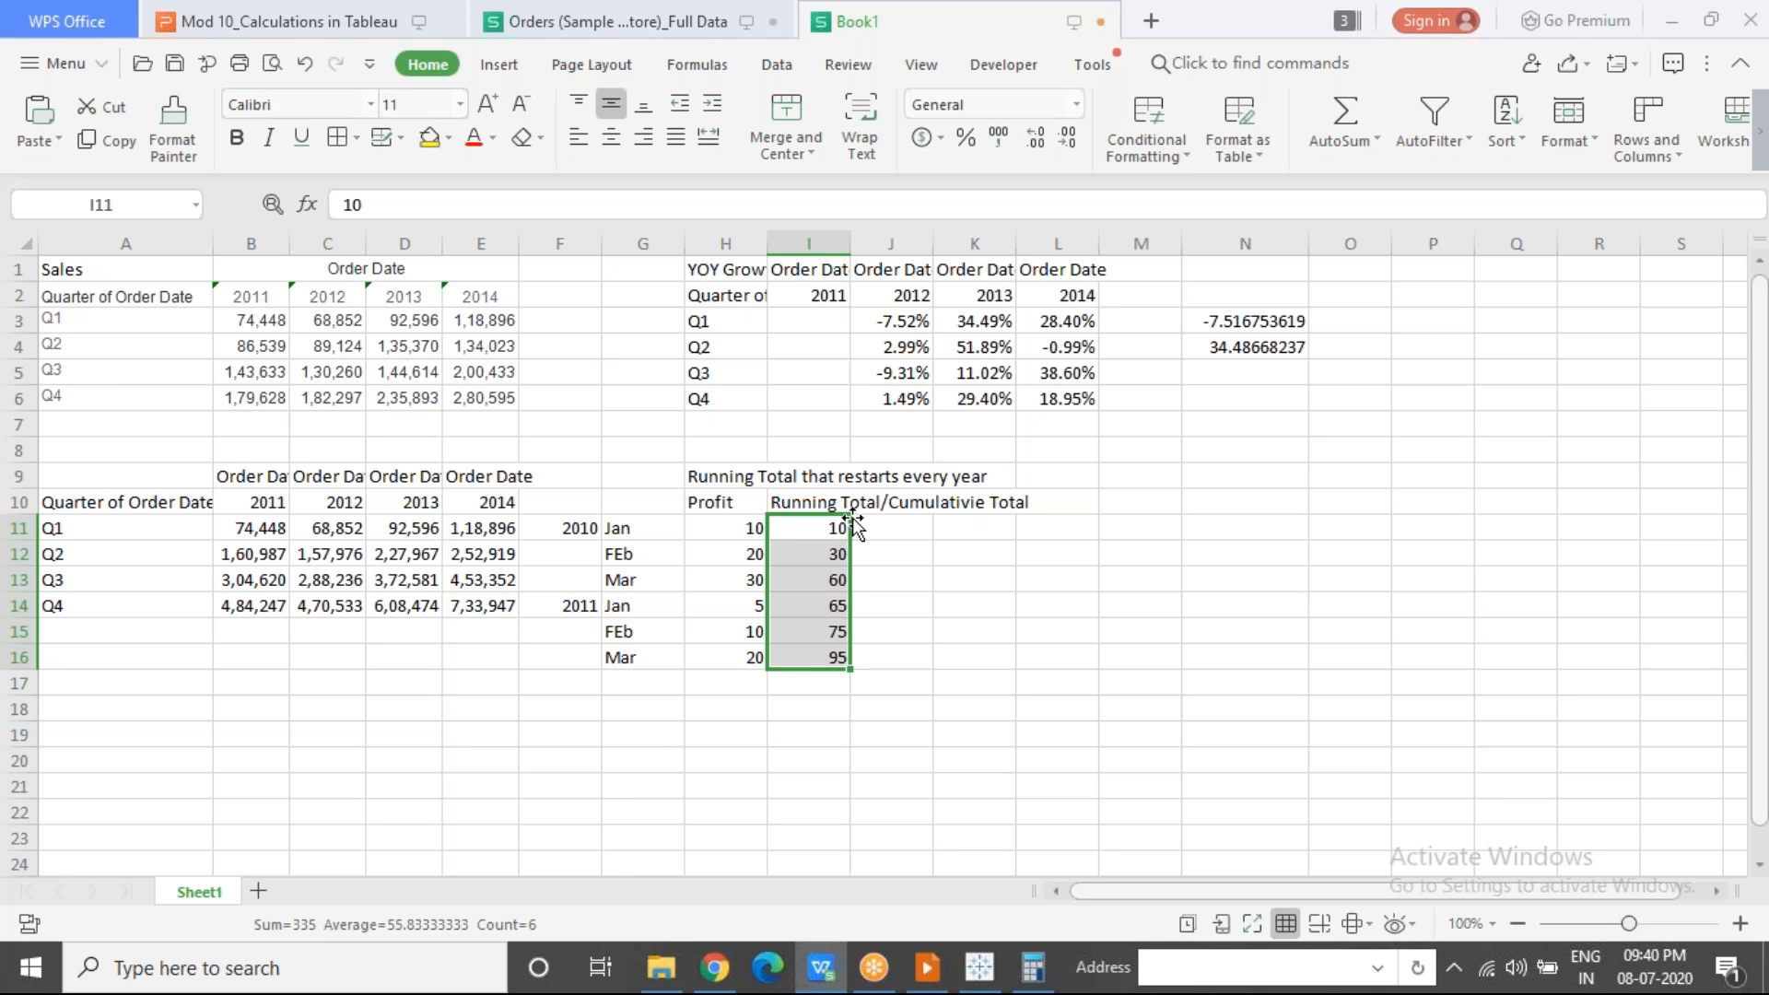
Step: Enter the column header "YTD - Year TO Date Total" in J10
click(904, 498)
text(YTD)
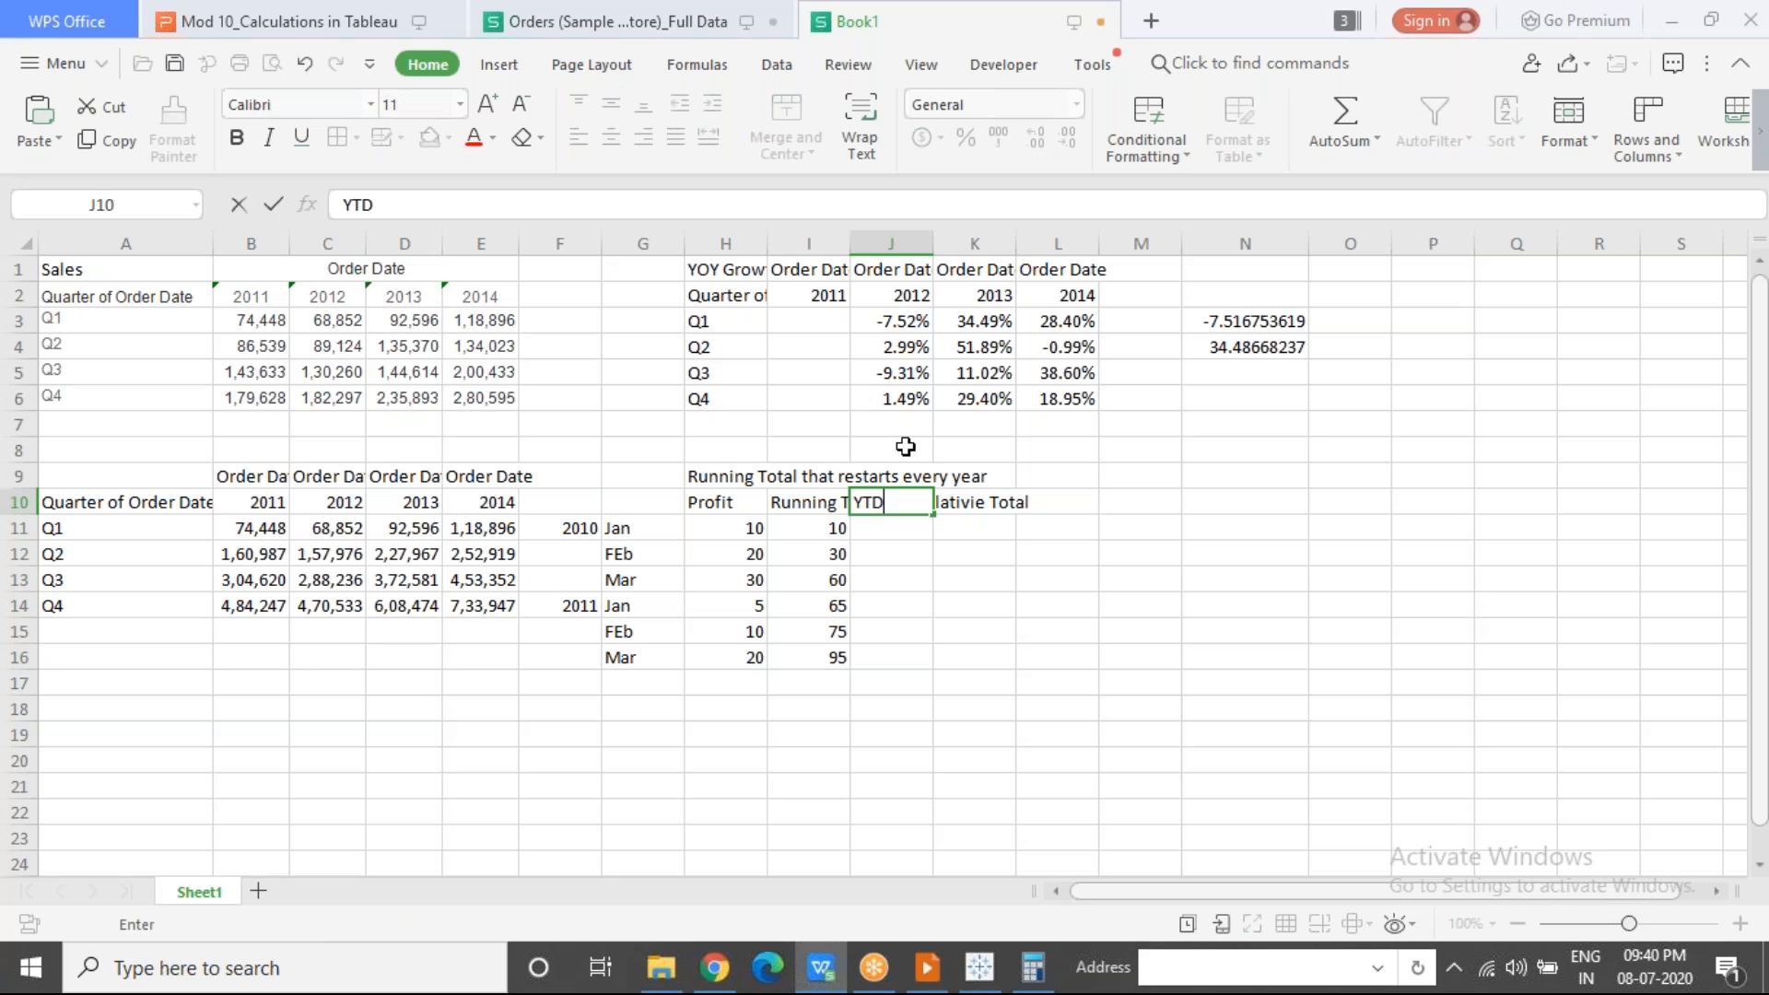
text( - Year TO Date)
text( Toal)
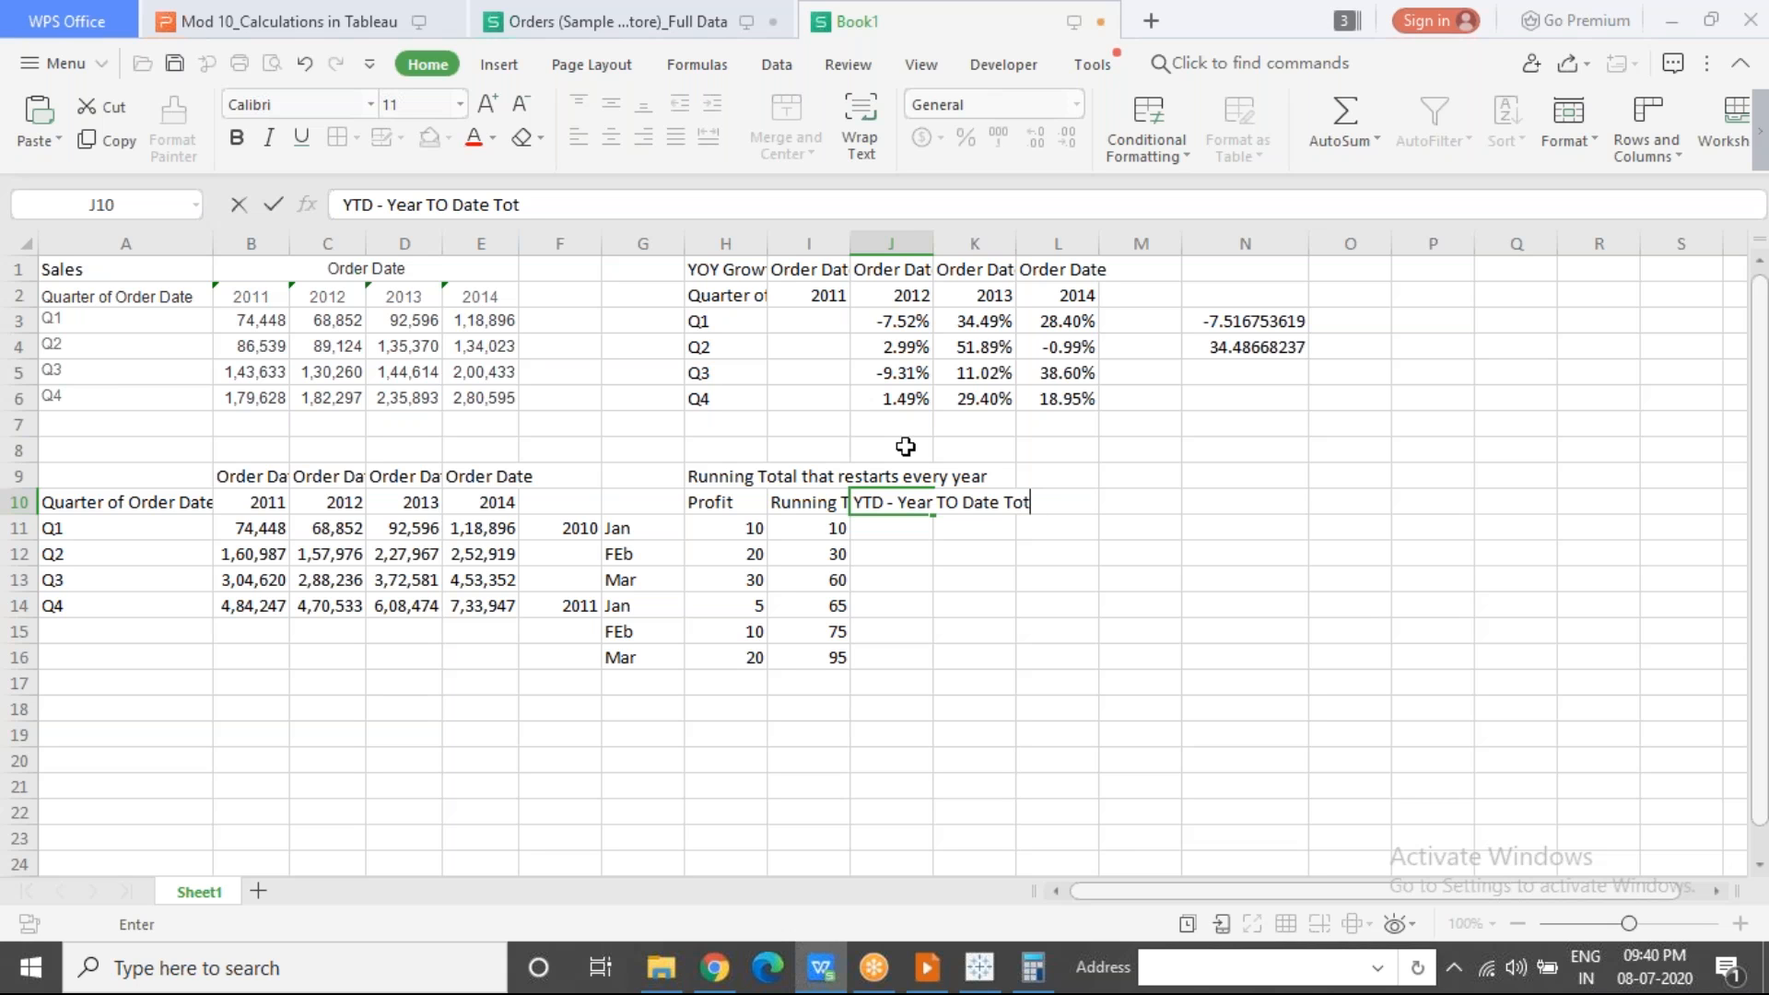
key(Tab)
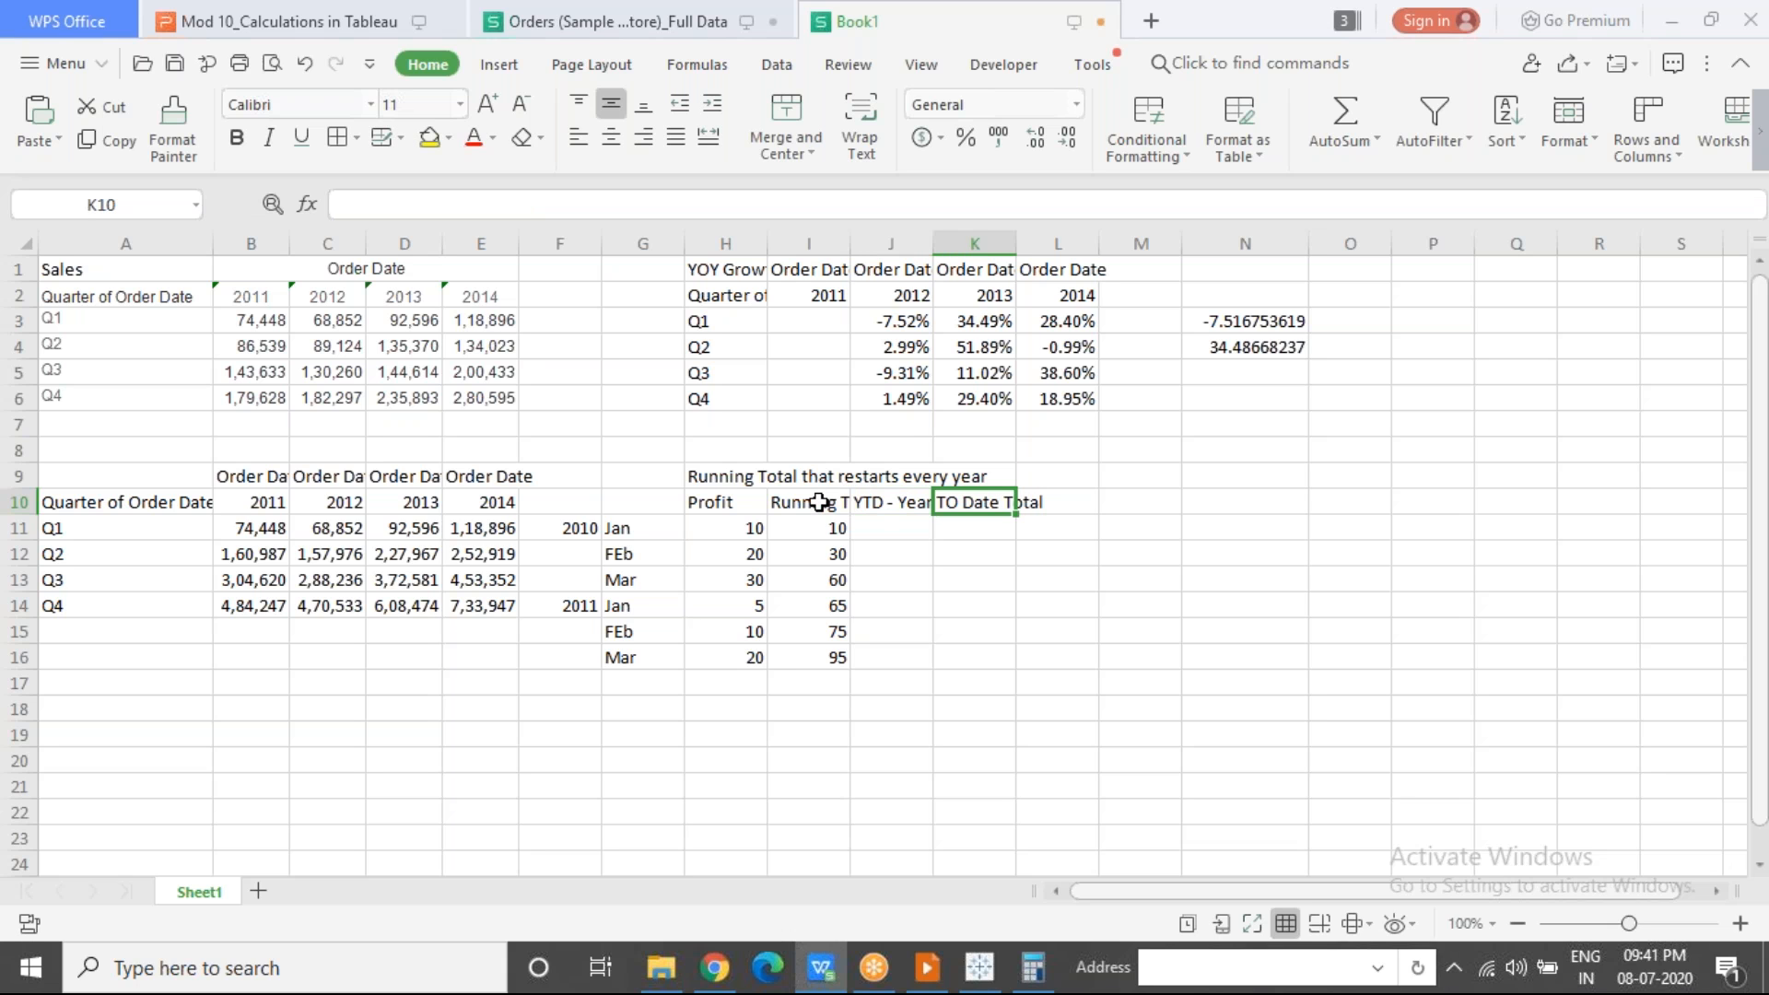
Step: Enter the year-to-date totals 10, 30 and 60 for the 2010 months in J11:J13
drag(876, 527, 875, 574)
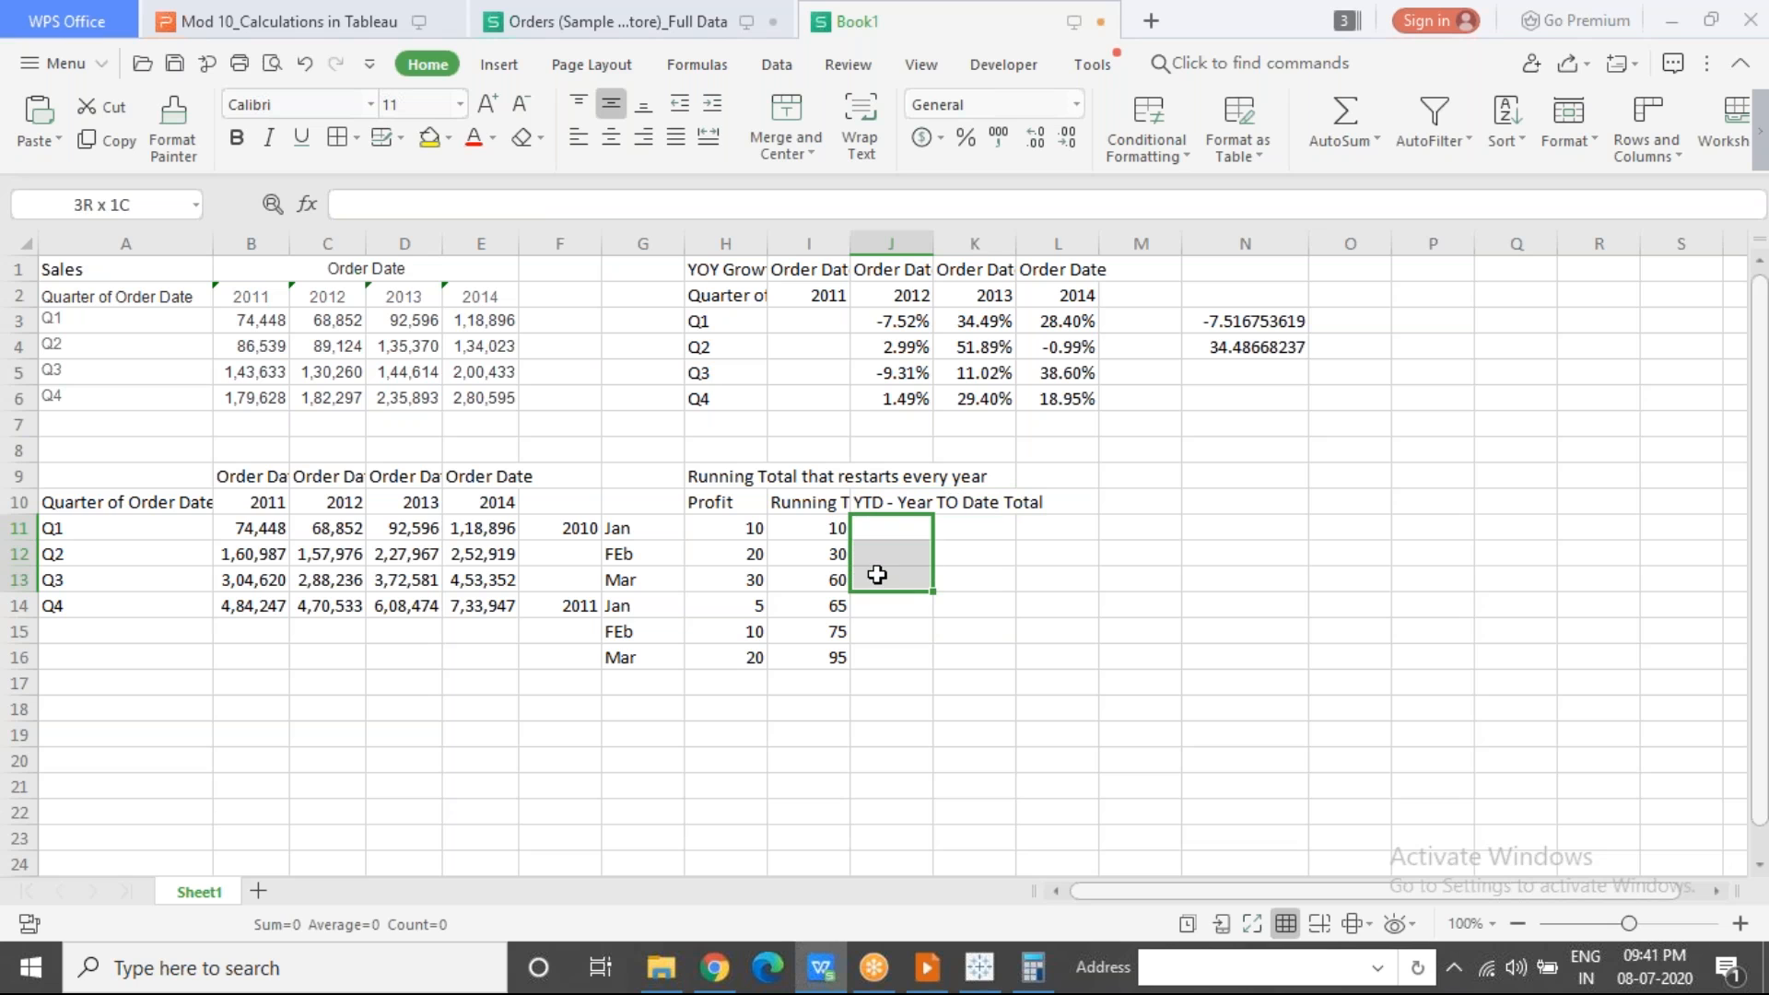
click(886, 532)
text(10)
key(Return)
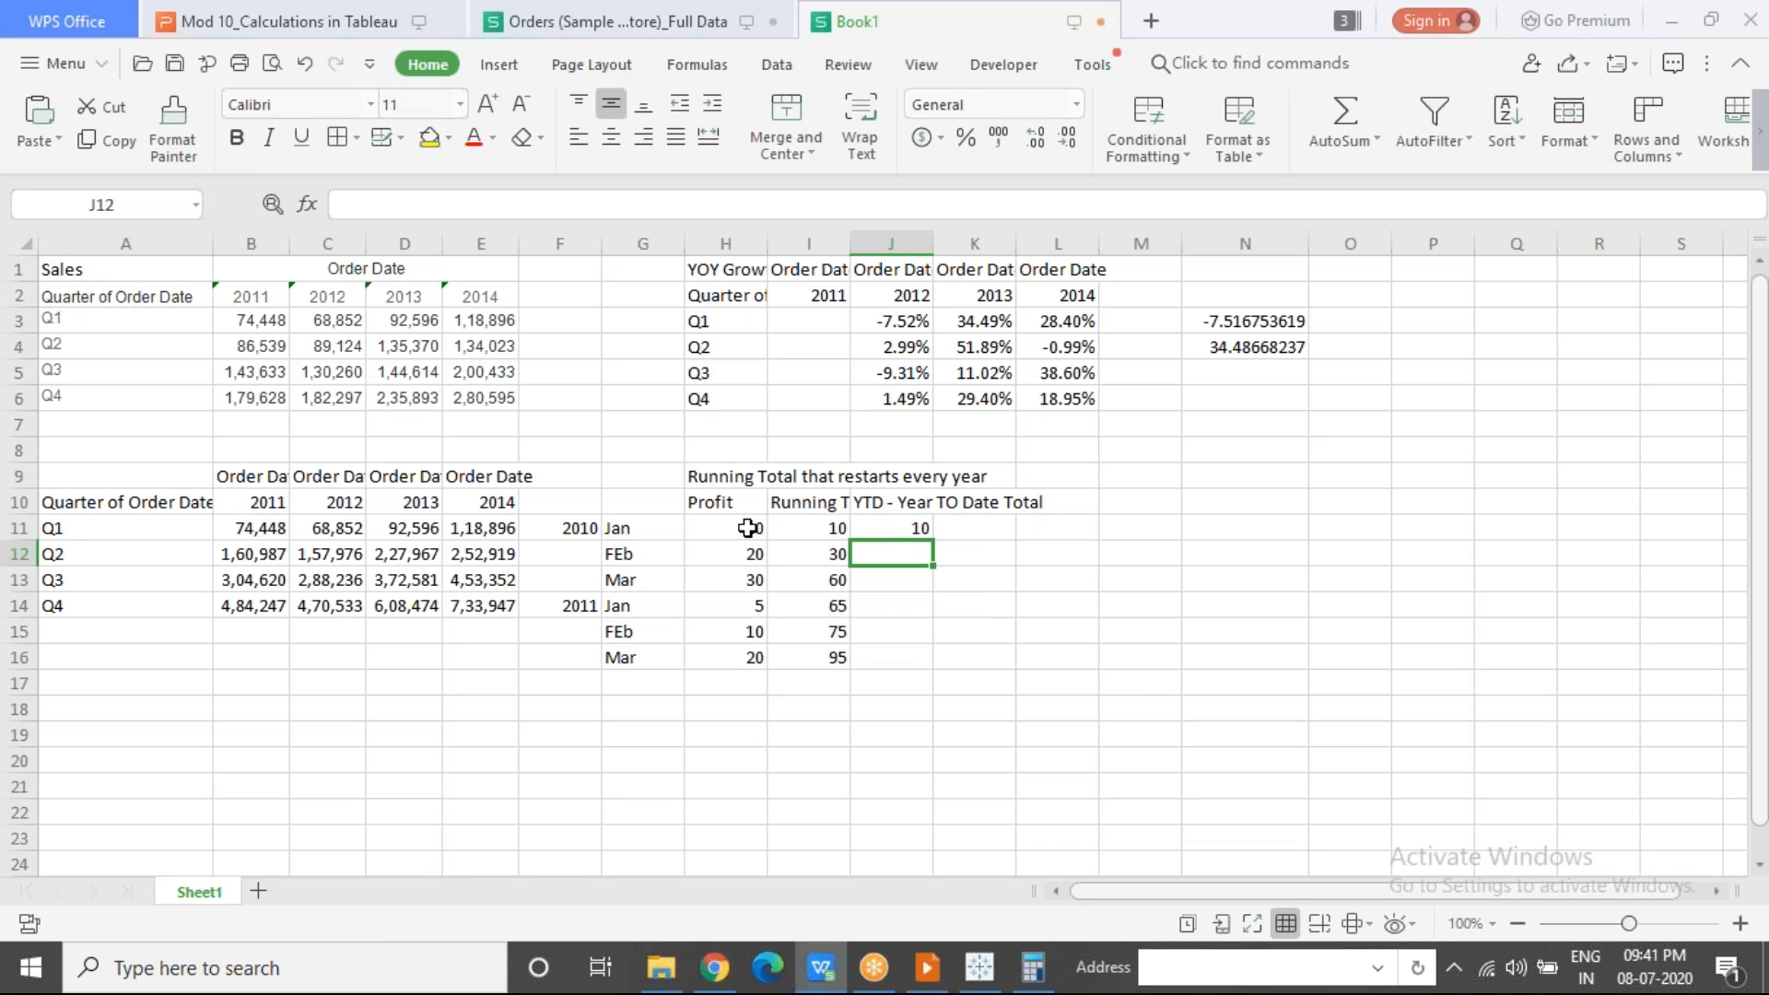
drag(748, 534, 748, 553)
click(880, 560)
text(30)
key(Return)
drag(737, 532, 735, 581)
click(907, 590)
text(60)
key(Return)
drag(736, 527, 734, 606)
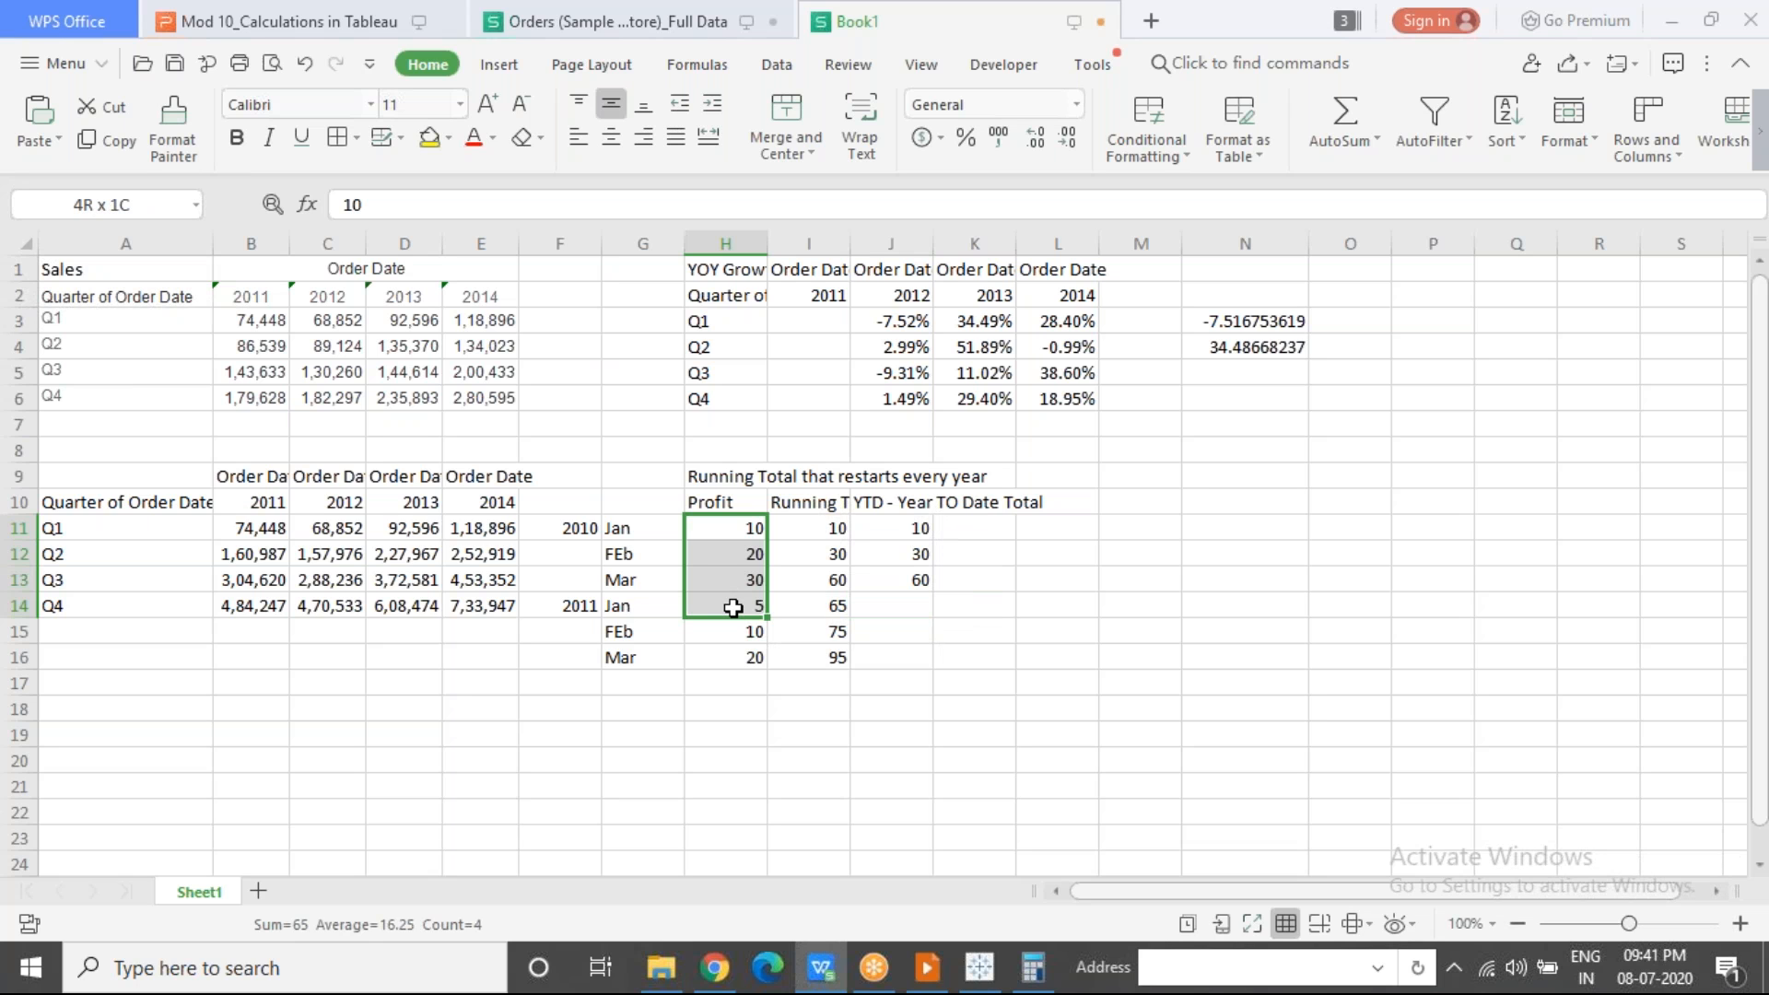
drag(733, 608, 916, 580)
drag(576, 528, 922, 572)
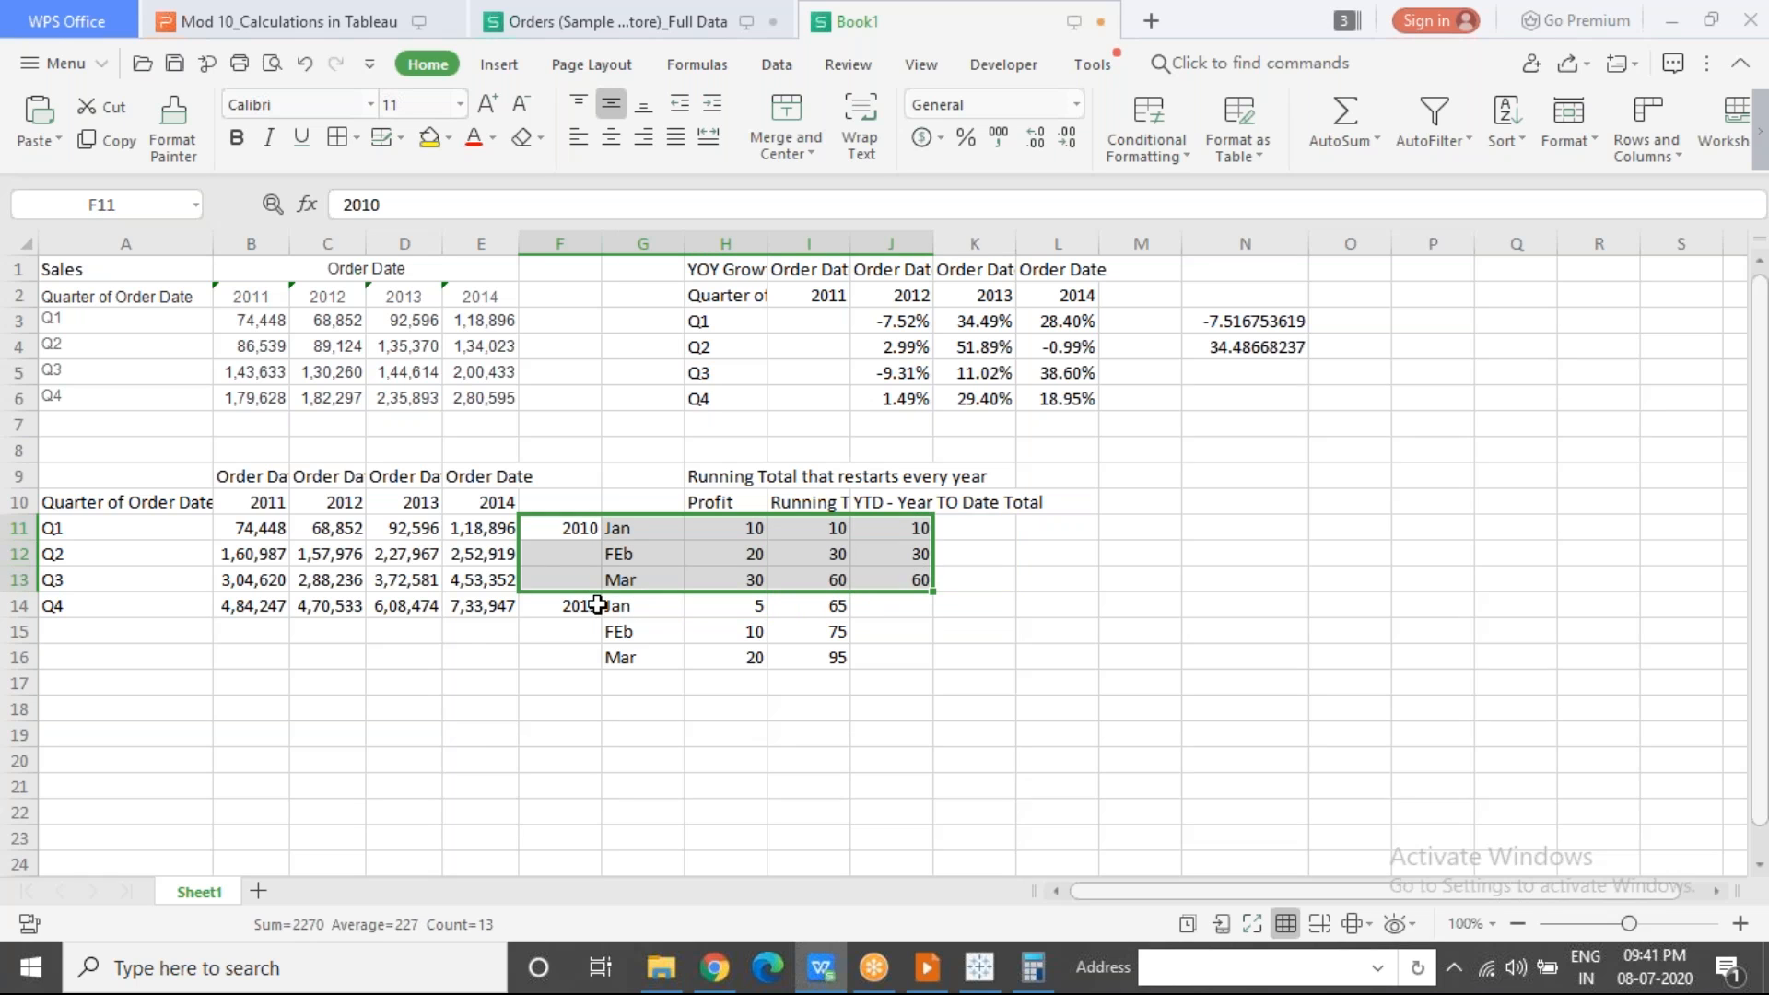
drag(591, 600, 841, 672)
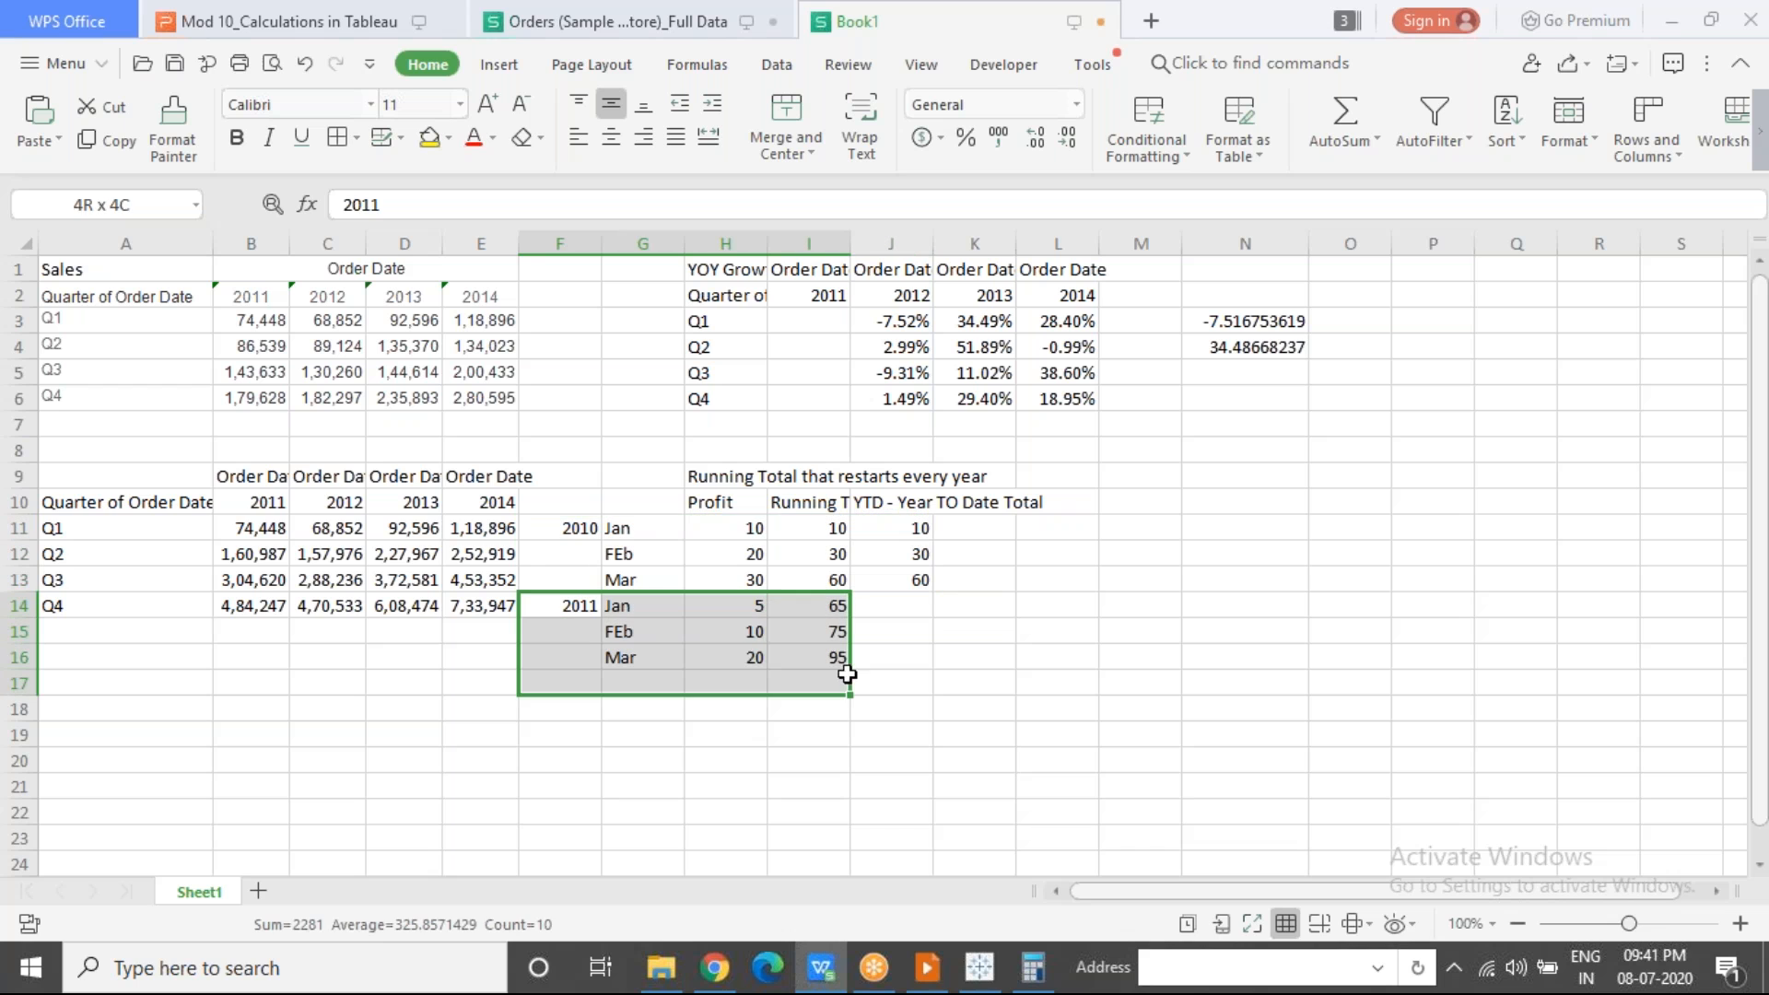
Step: Restart the year-to-date total for 2011 by entering 5, 15 and 35 in J14:J16
click(899, 612)
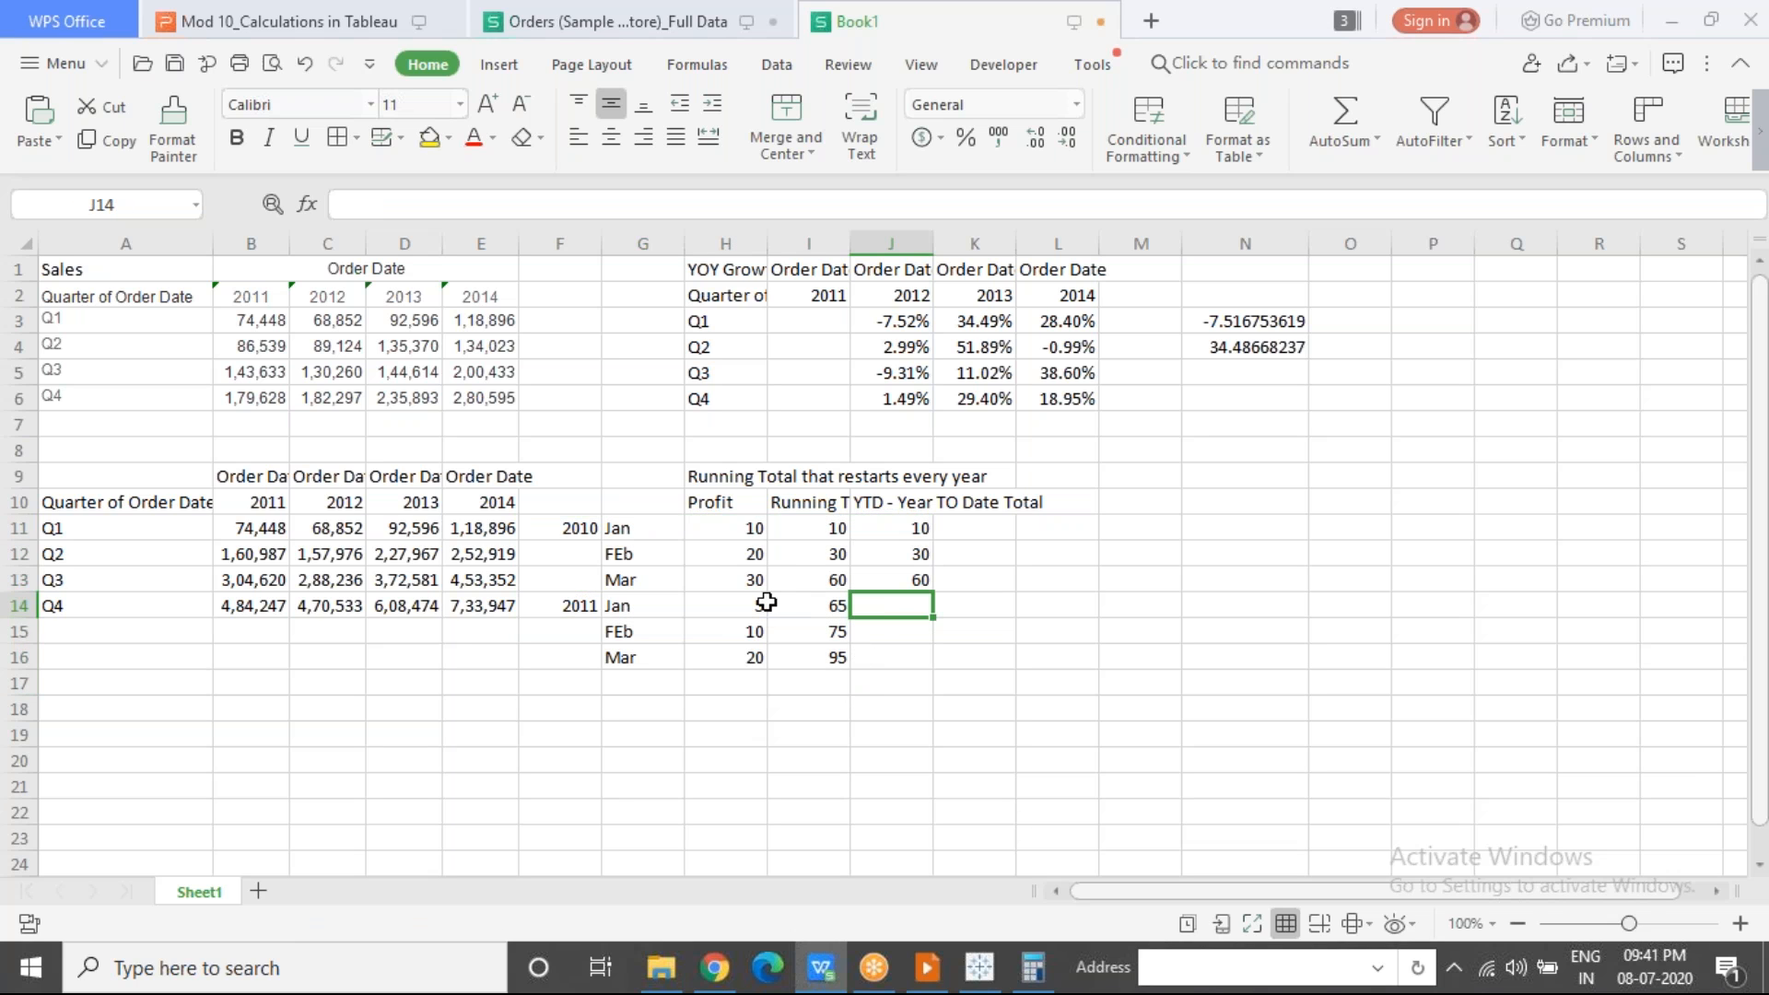
text(5)
key(Return)
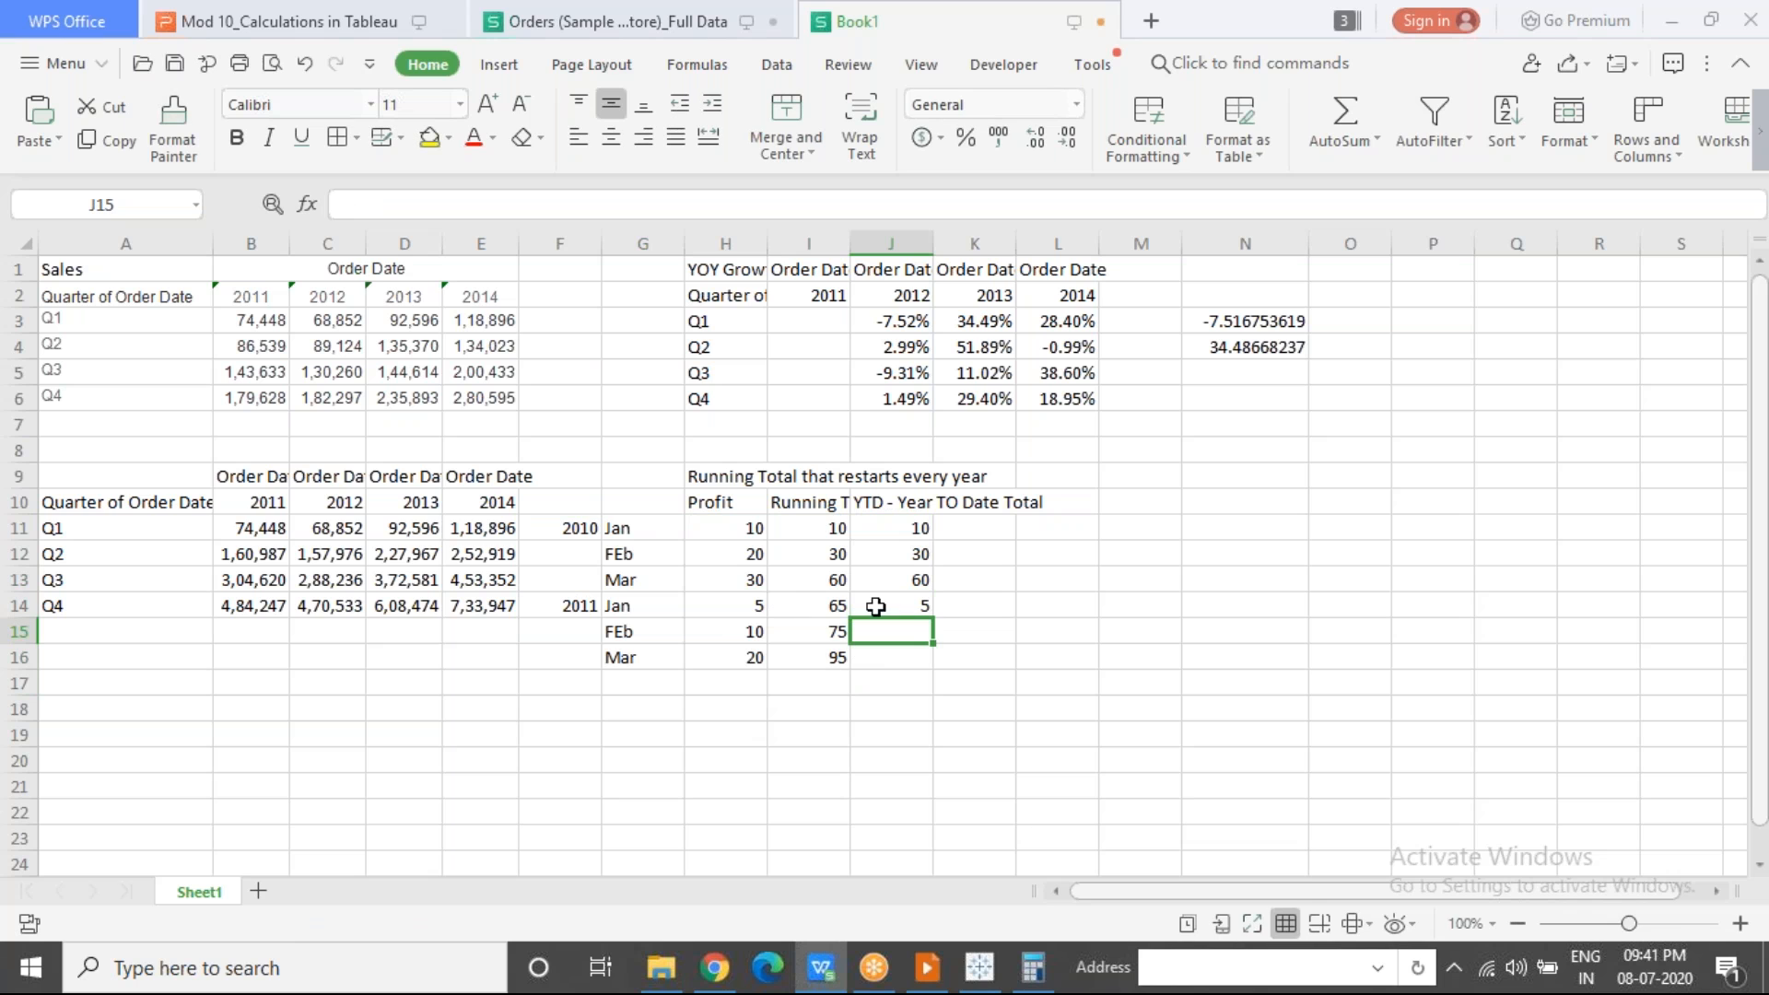
mouse_move(727, 608)
mouse_down()
mouse_move(725, 656)
mouse_move(720, 638)
mouse_up()
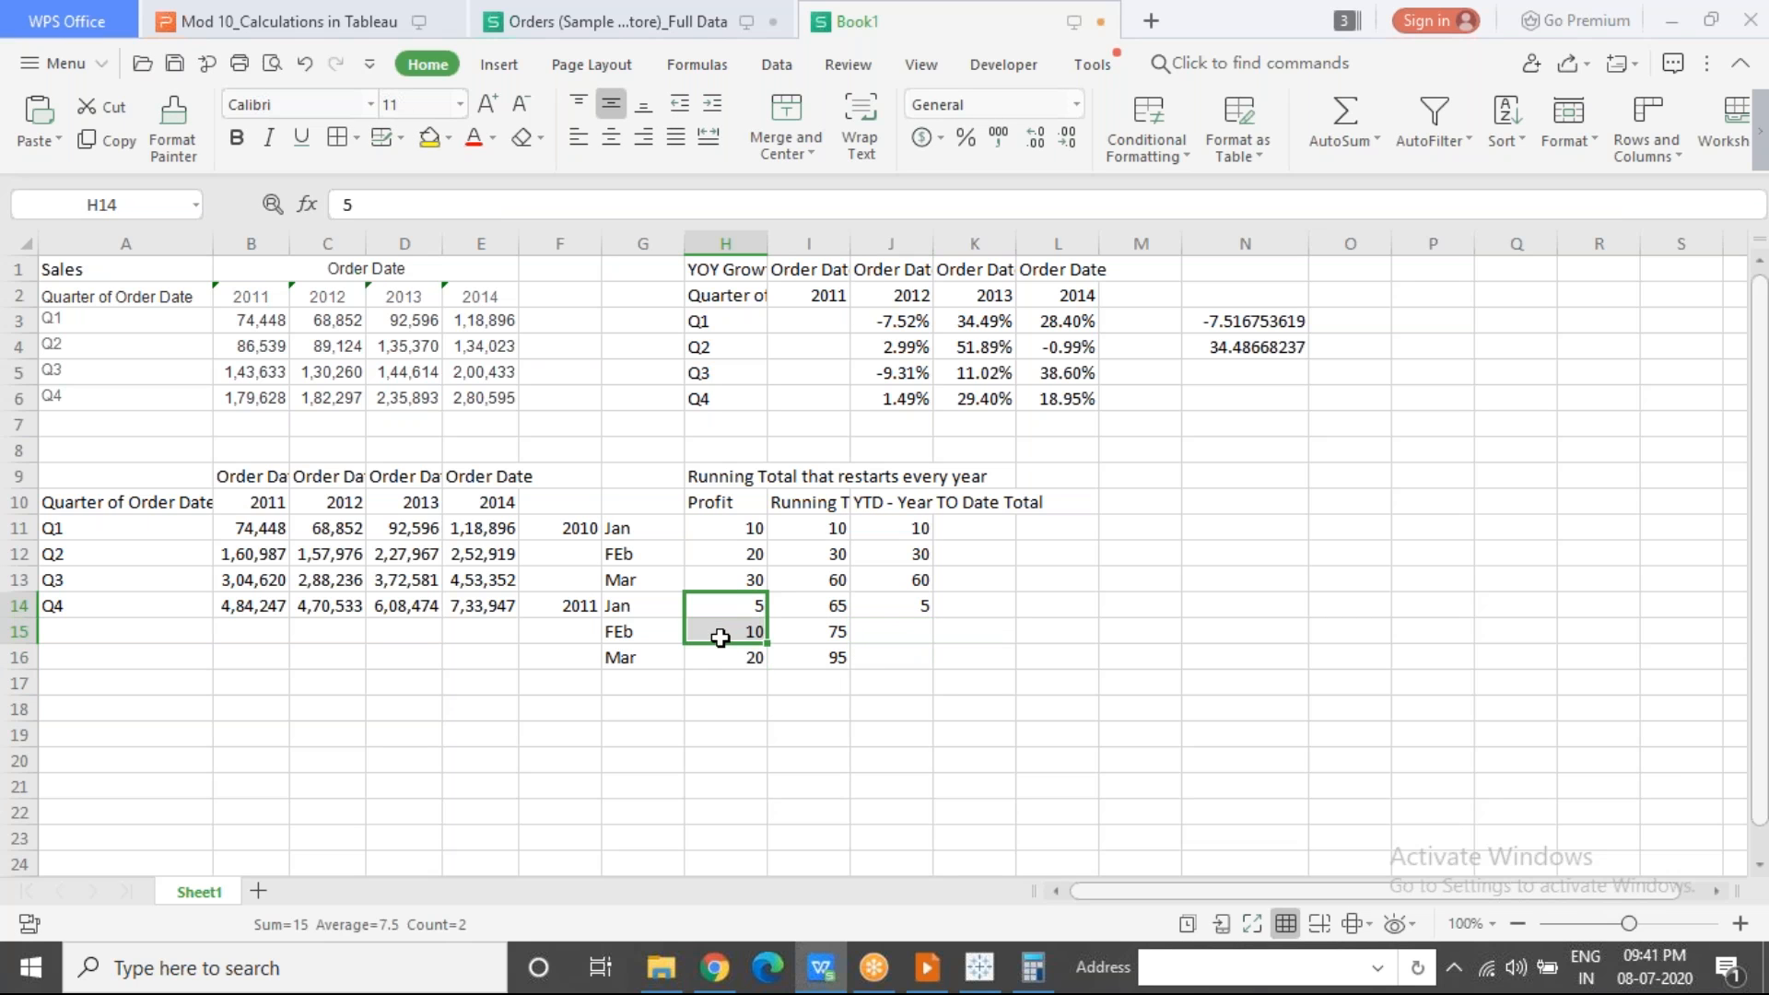
click(907, 630)
text(15)
key(Return)
drag(742, 608, 737, 657)
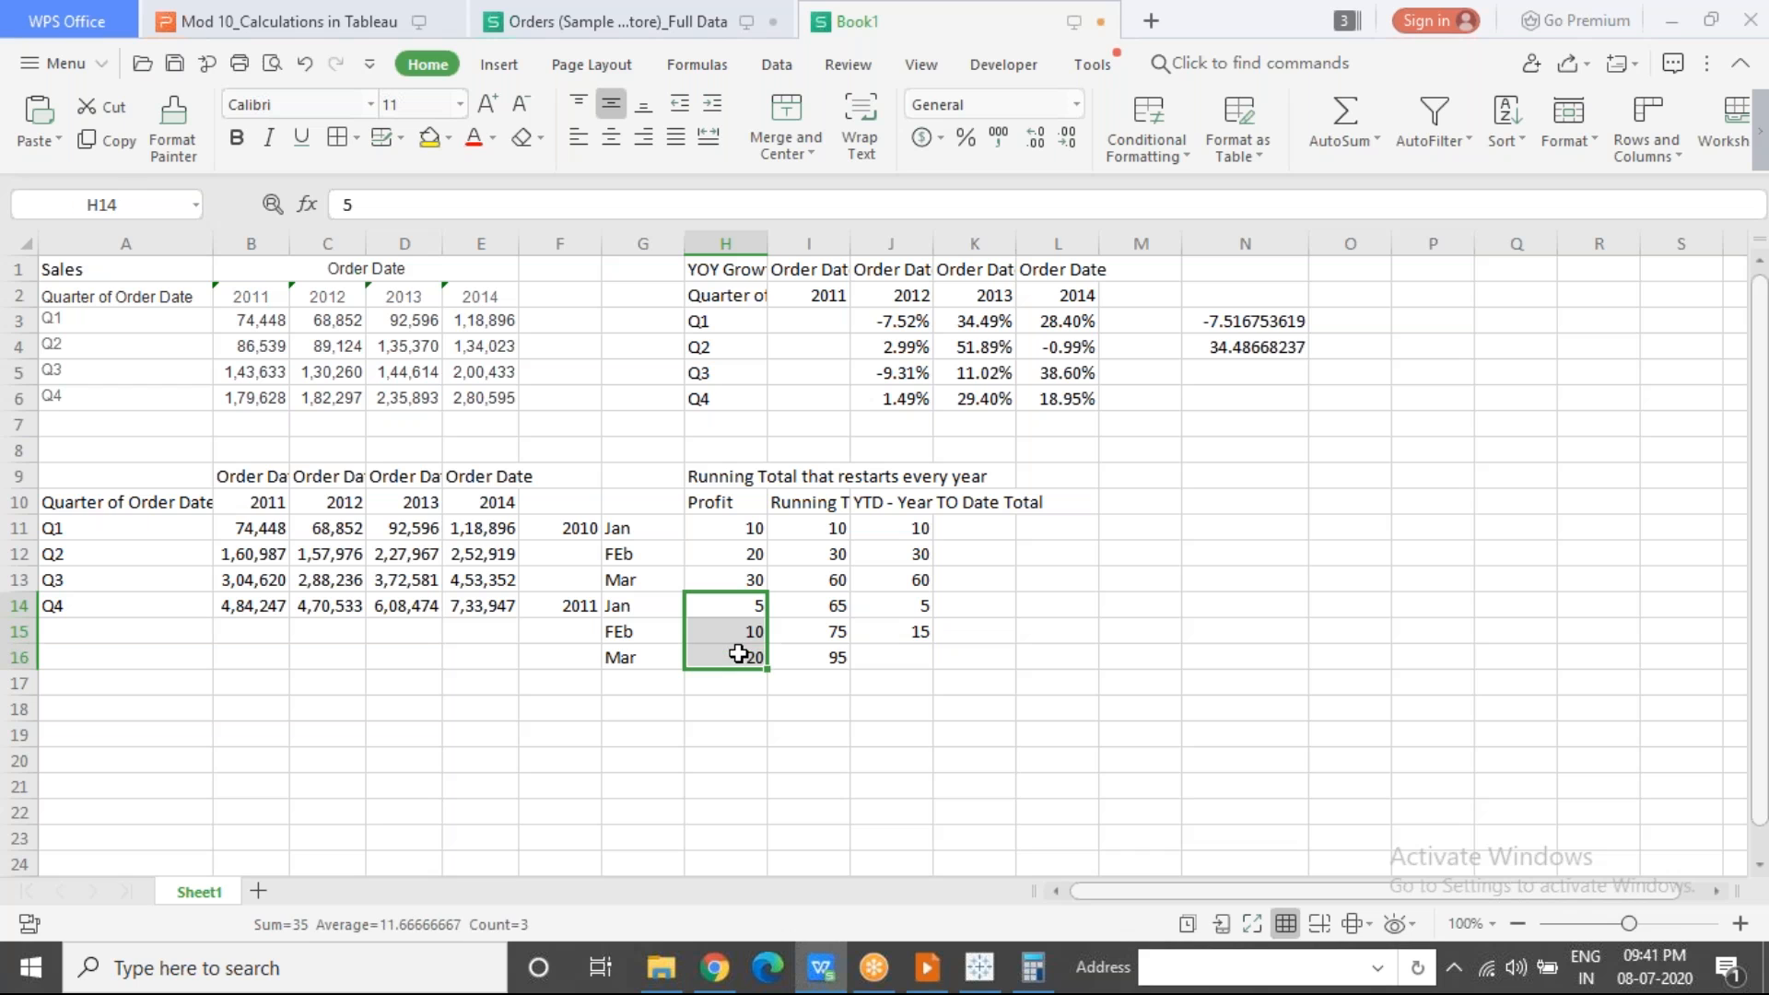
click(900, 656)
text(35)
key(Tab)
key(Down)
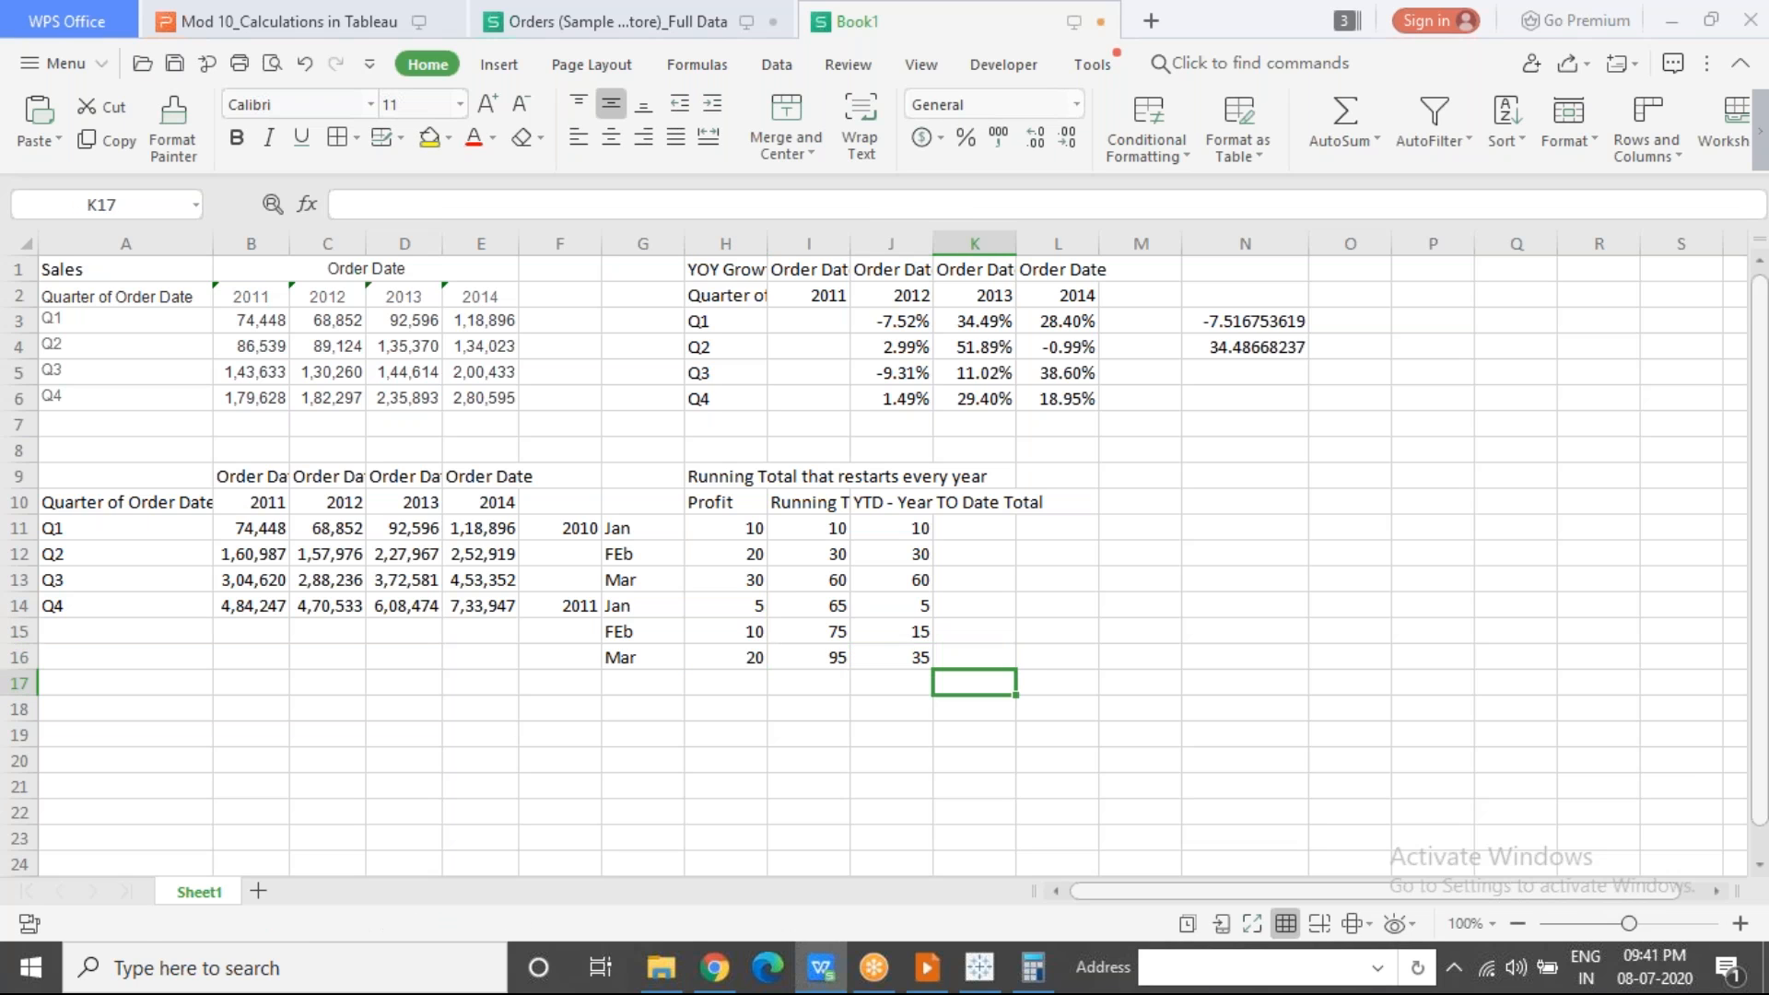
click(810, 537)
drag(810, 537, 821, 662)
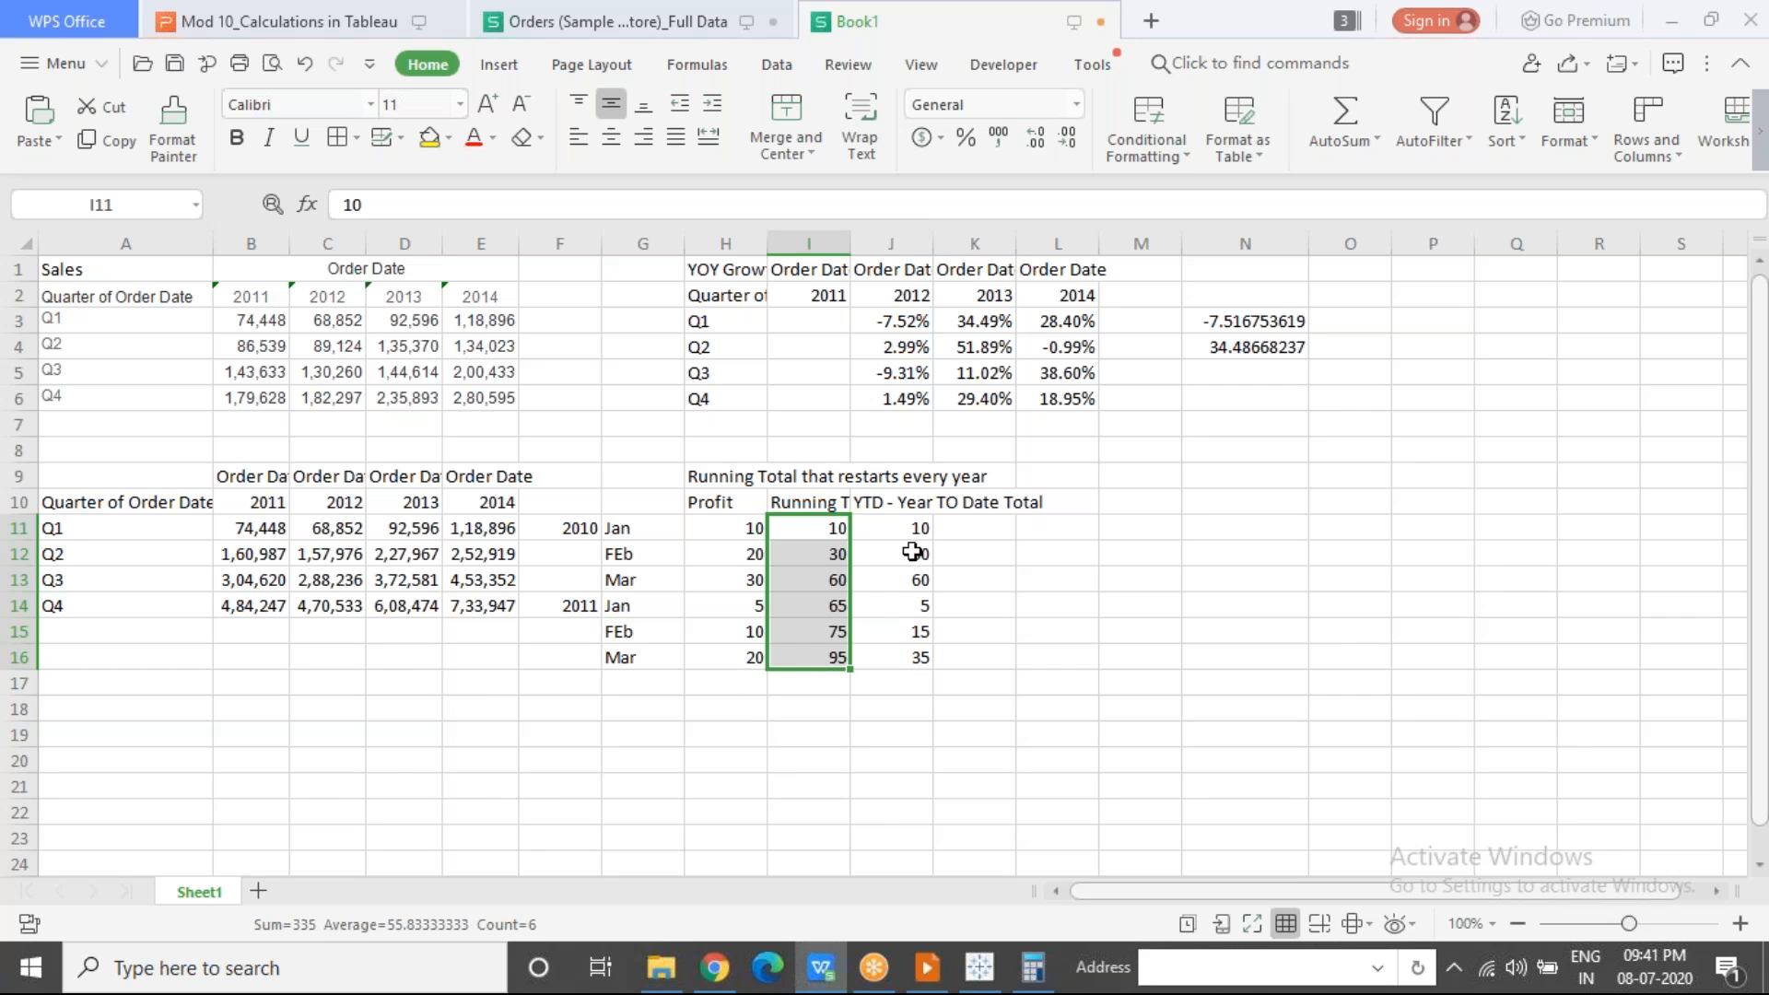
Step: Clear the running total versus year-to-date example, including its title, headers, values and year and month labels, from F9:K16
drag(919, 526, 912, 665)
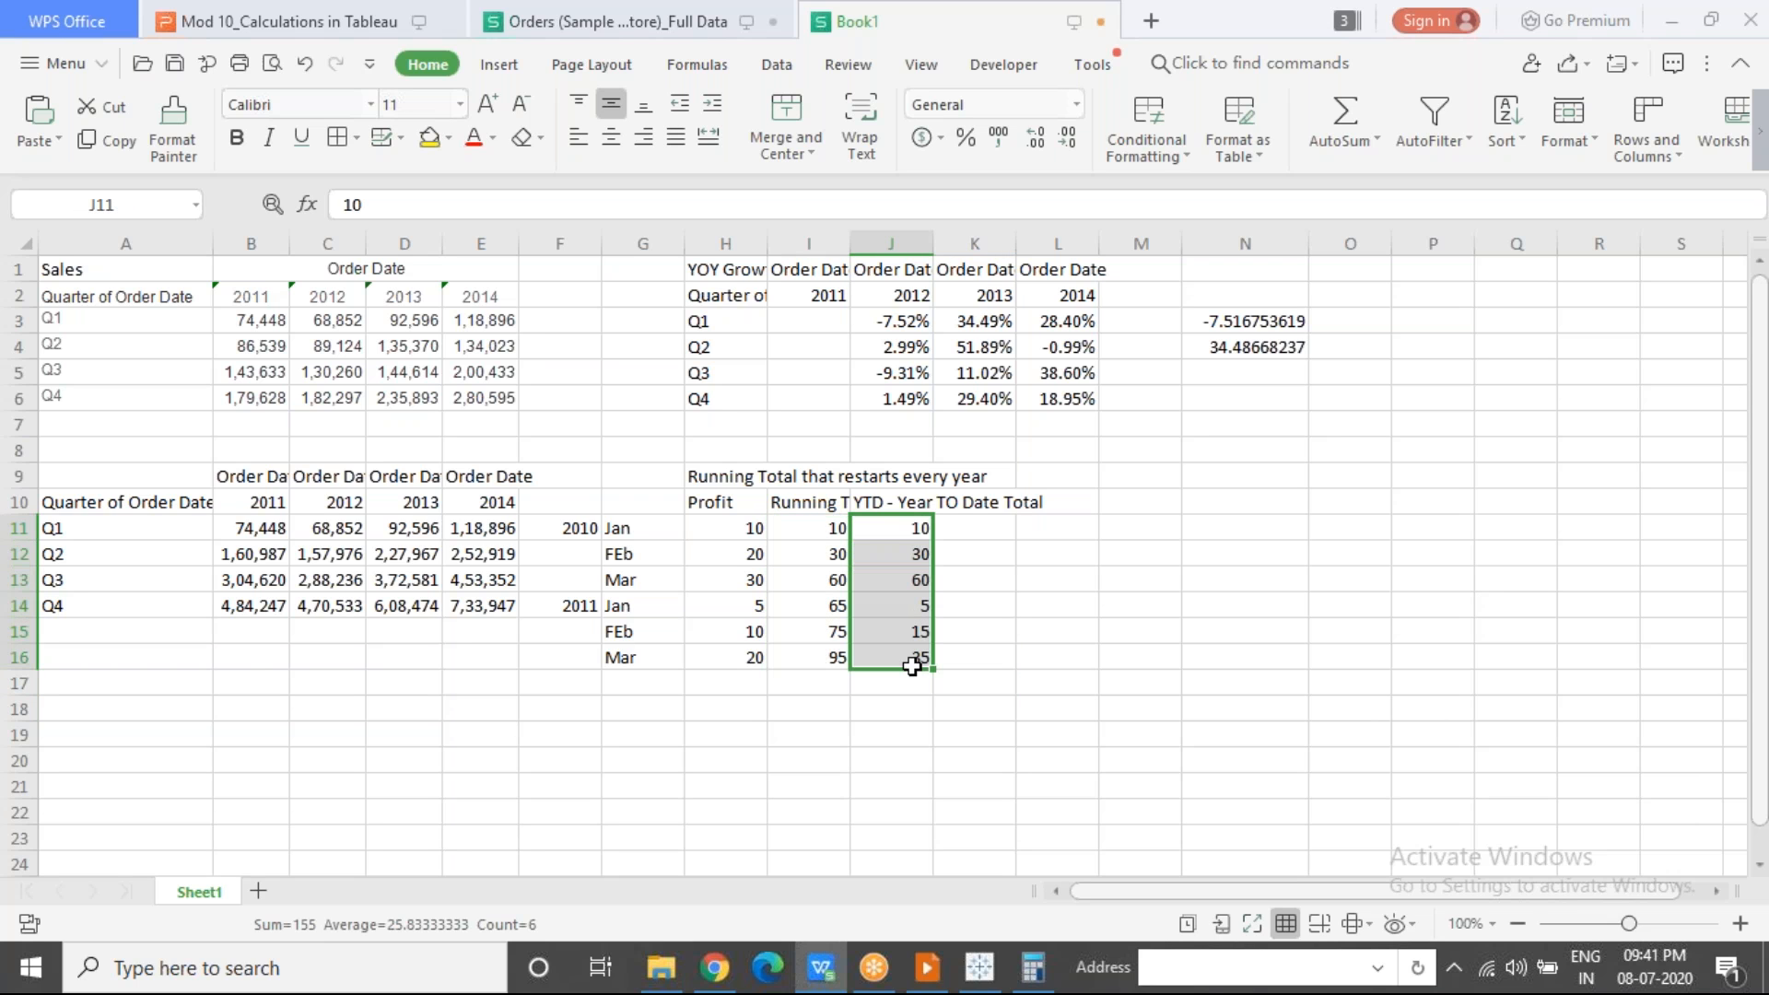
drag(720, 473, 989, 667)
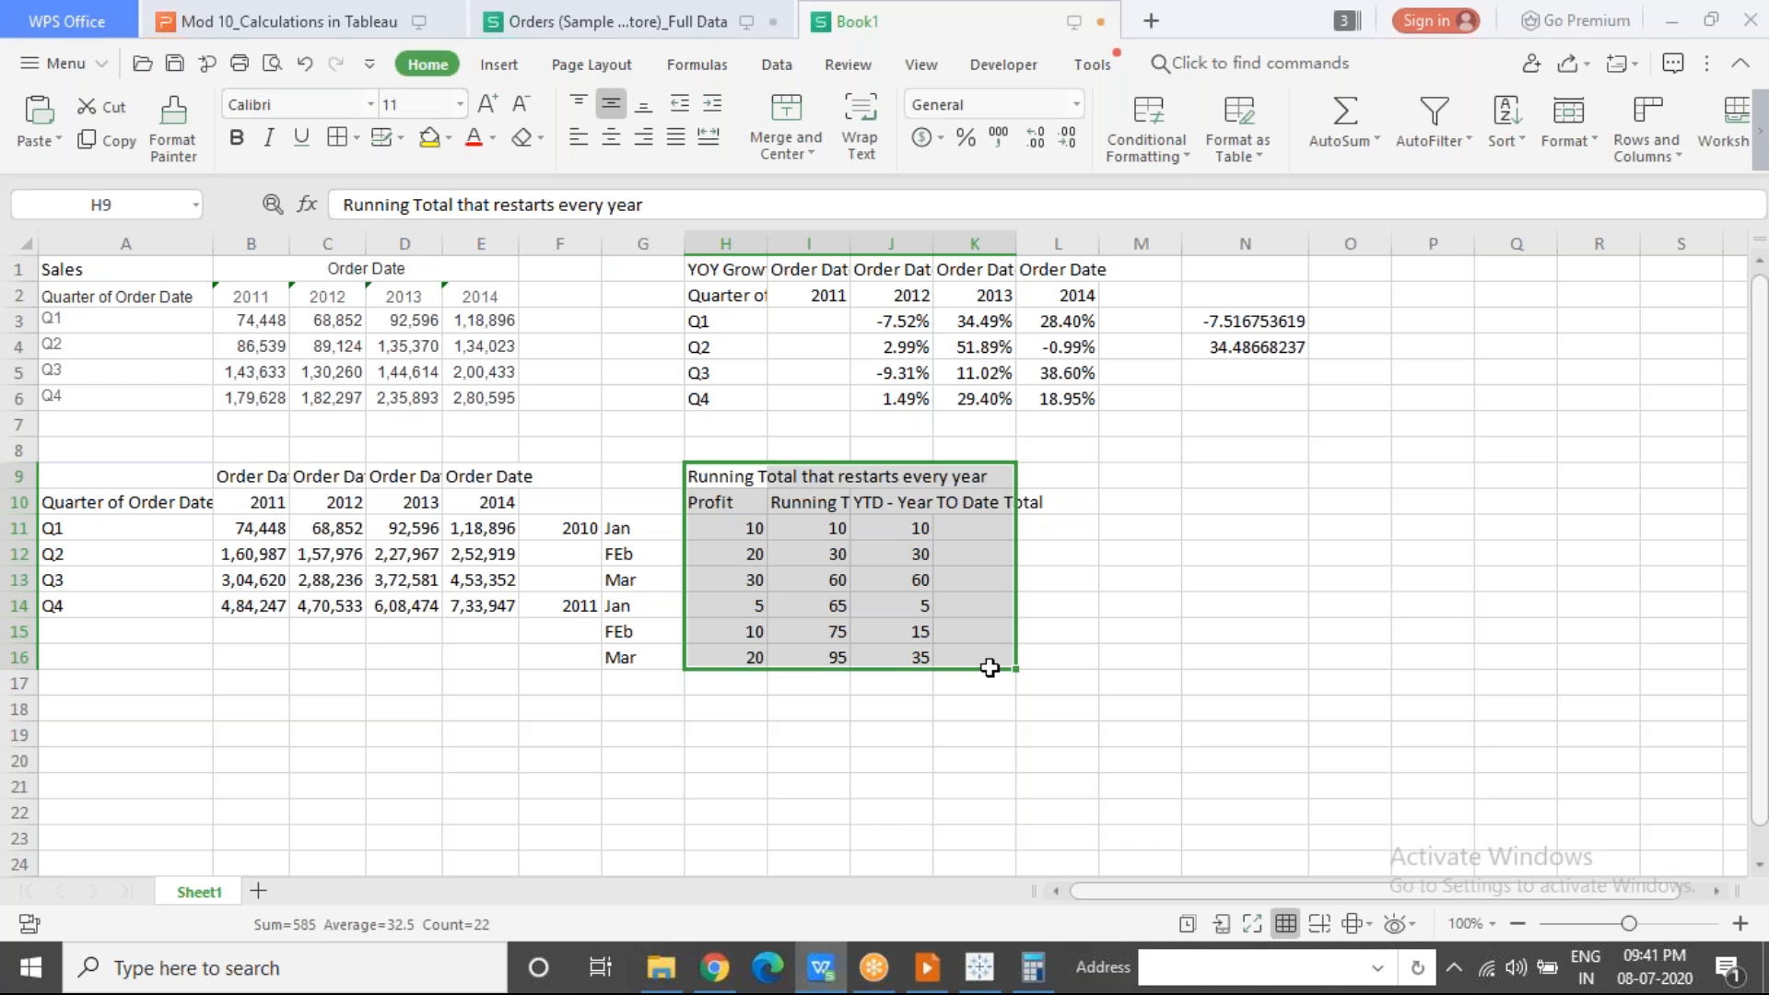
key(Delete)
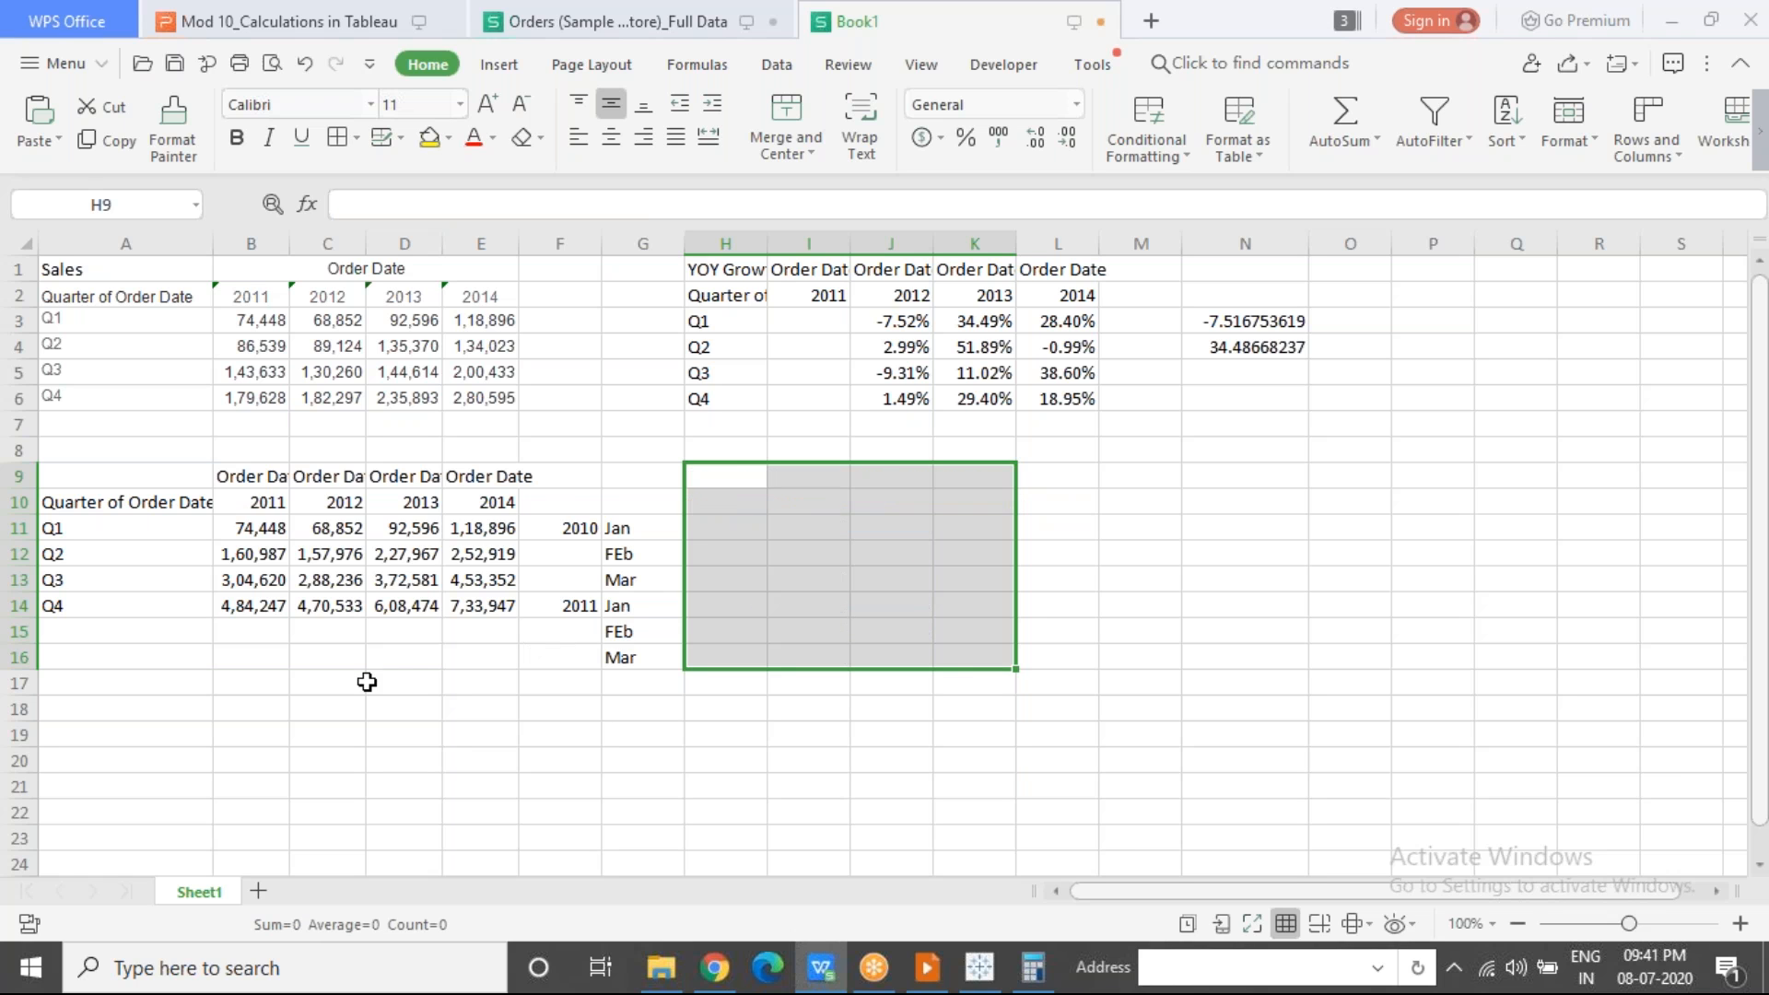
drag(566, 503, 686, 775)
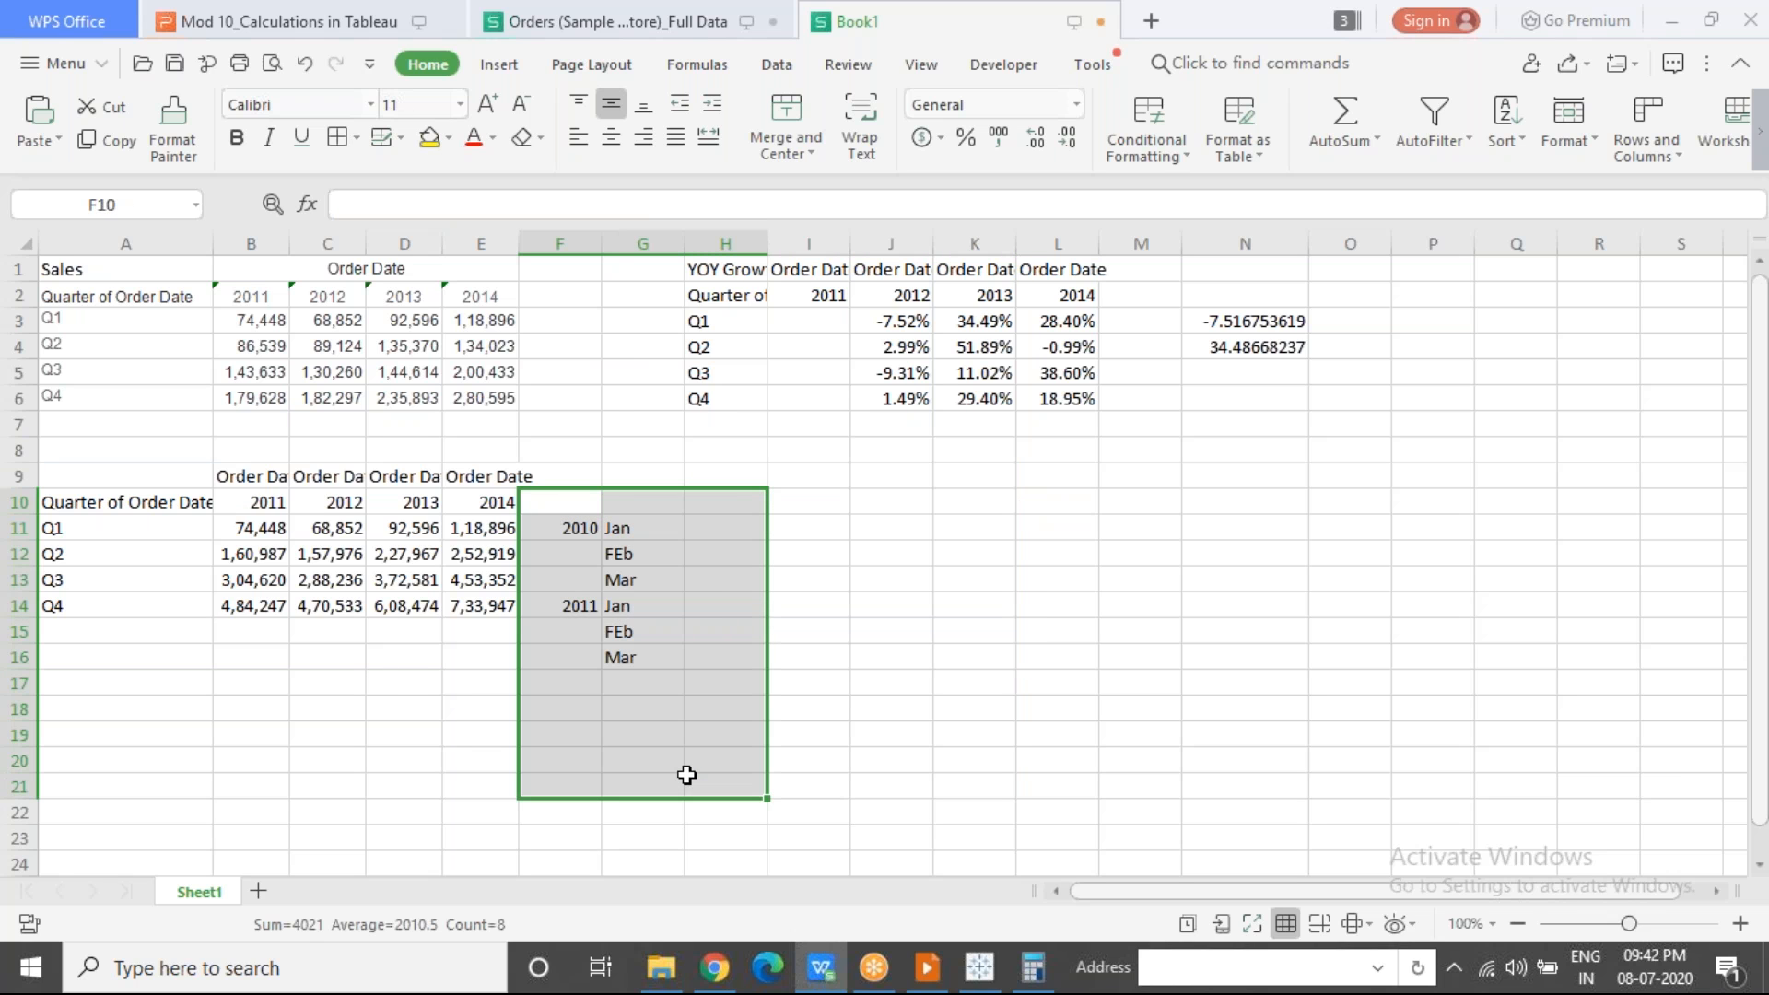
key(Delete)
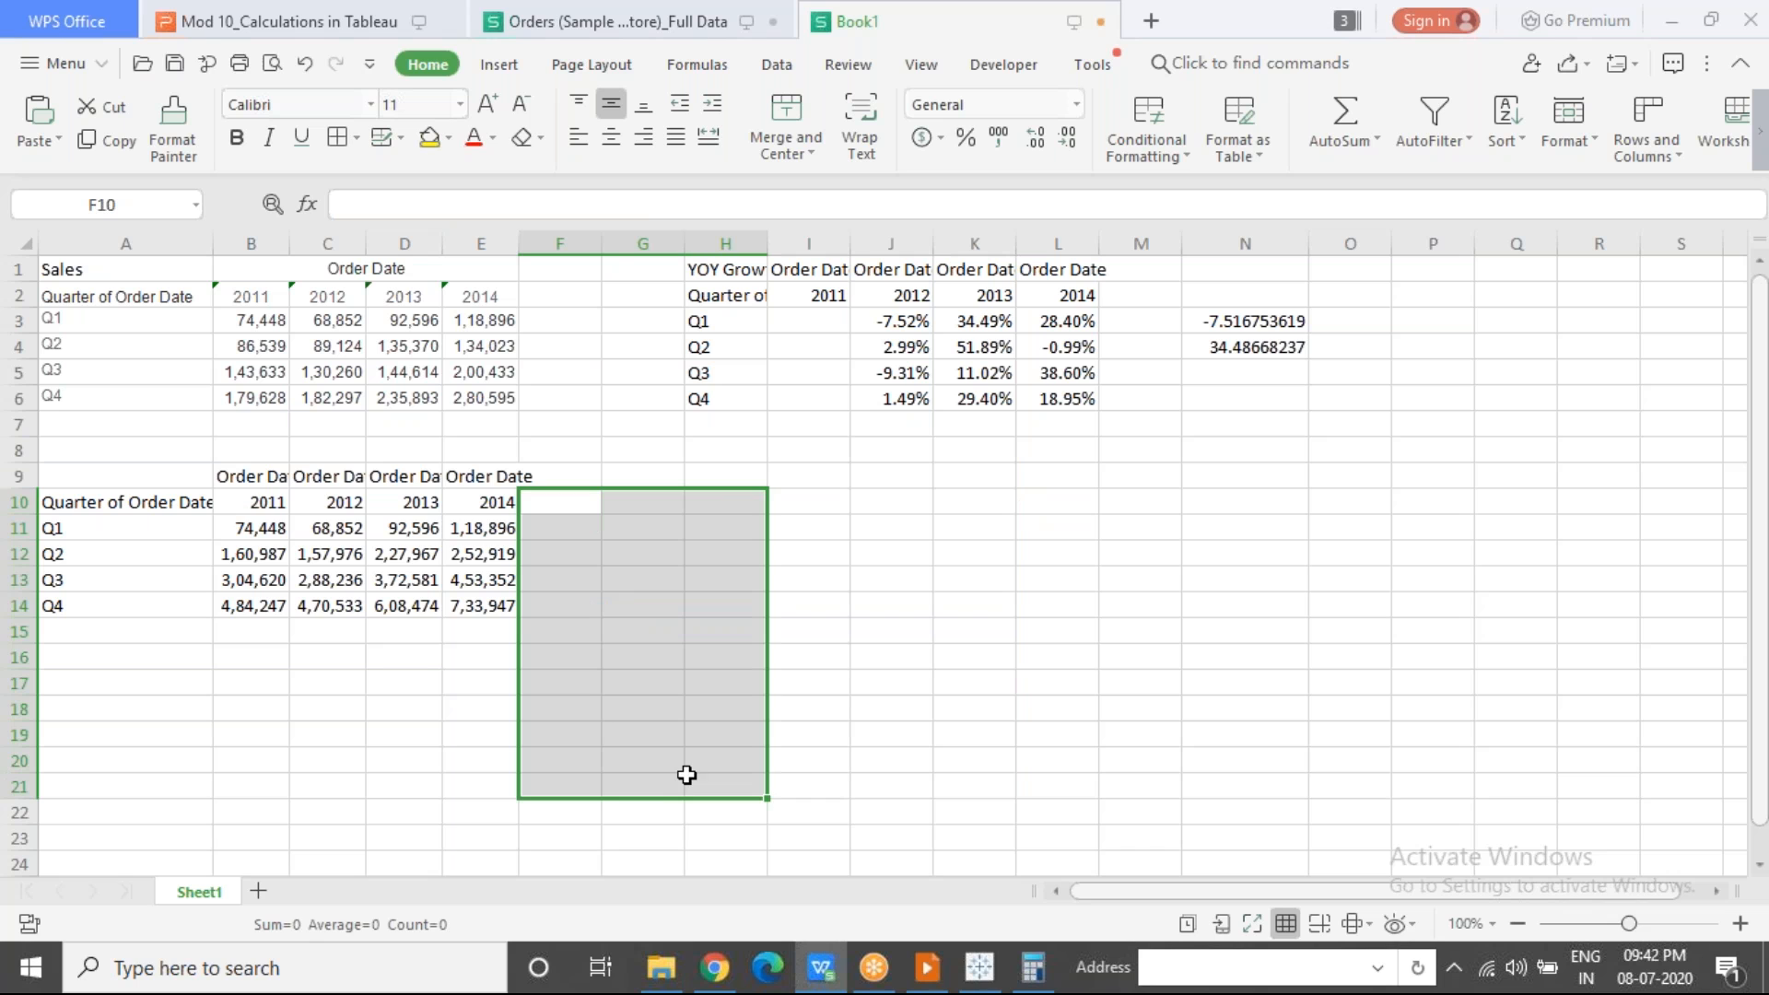
Step: Check the 2011 YTD totals against the cumulative sums of the quarterly sales in B3:B6, and examine the 2012 YTD column
click(270, 762)
click(239, 320)
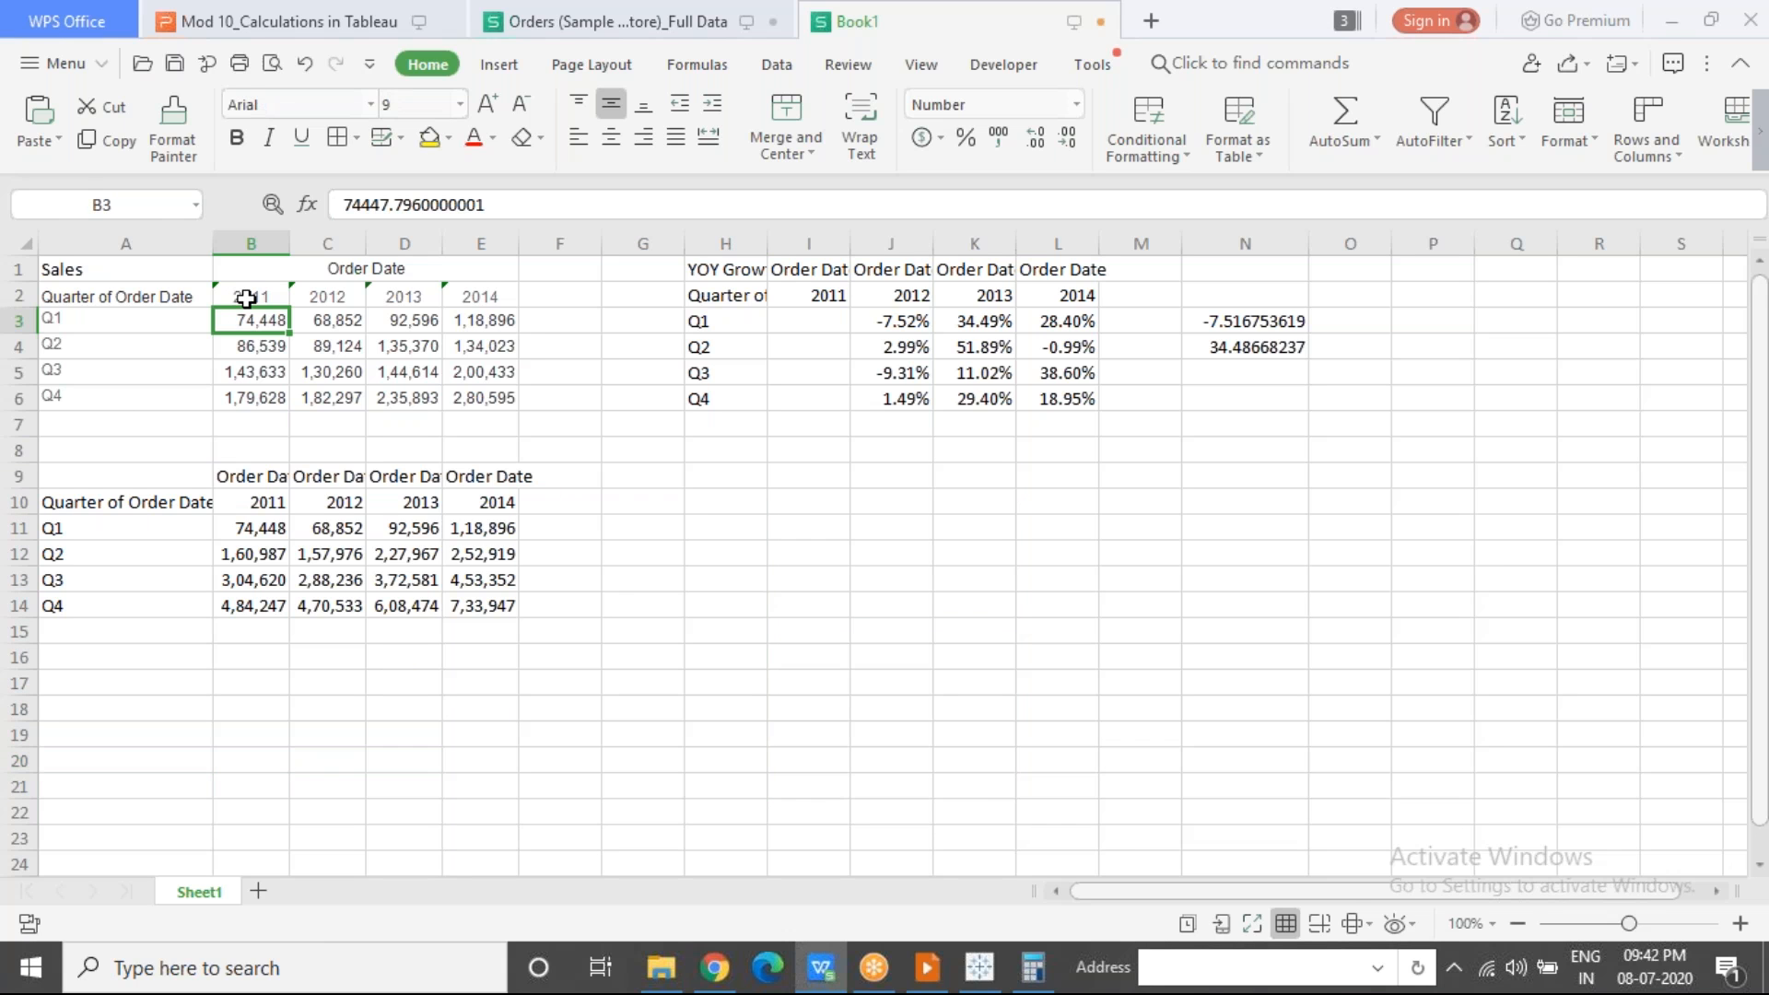
click(259, 536)
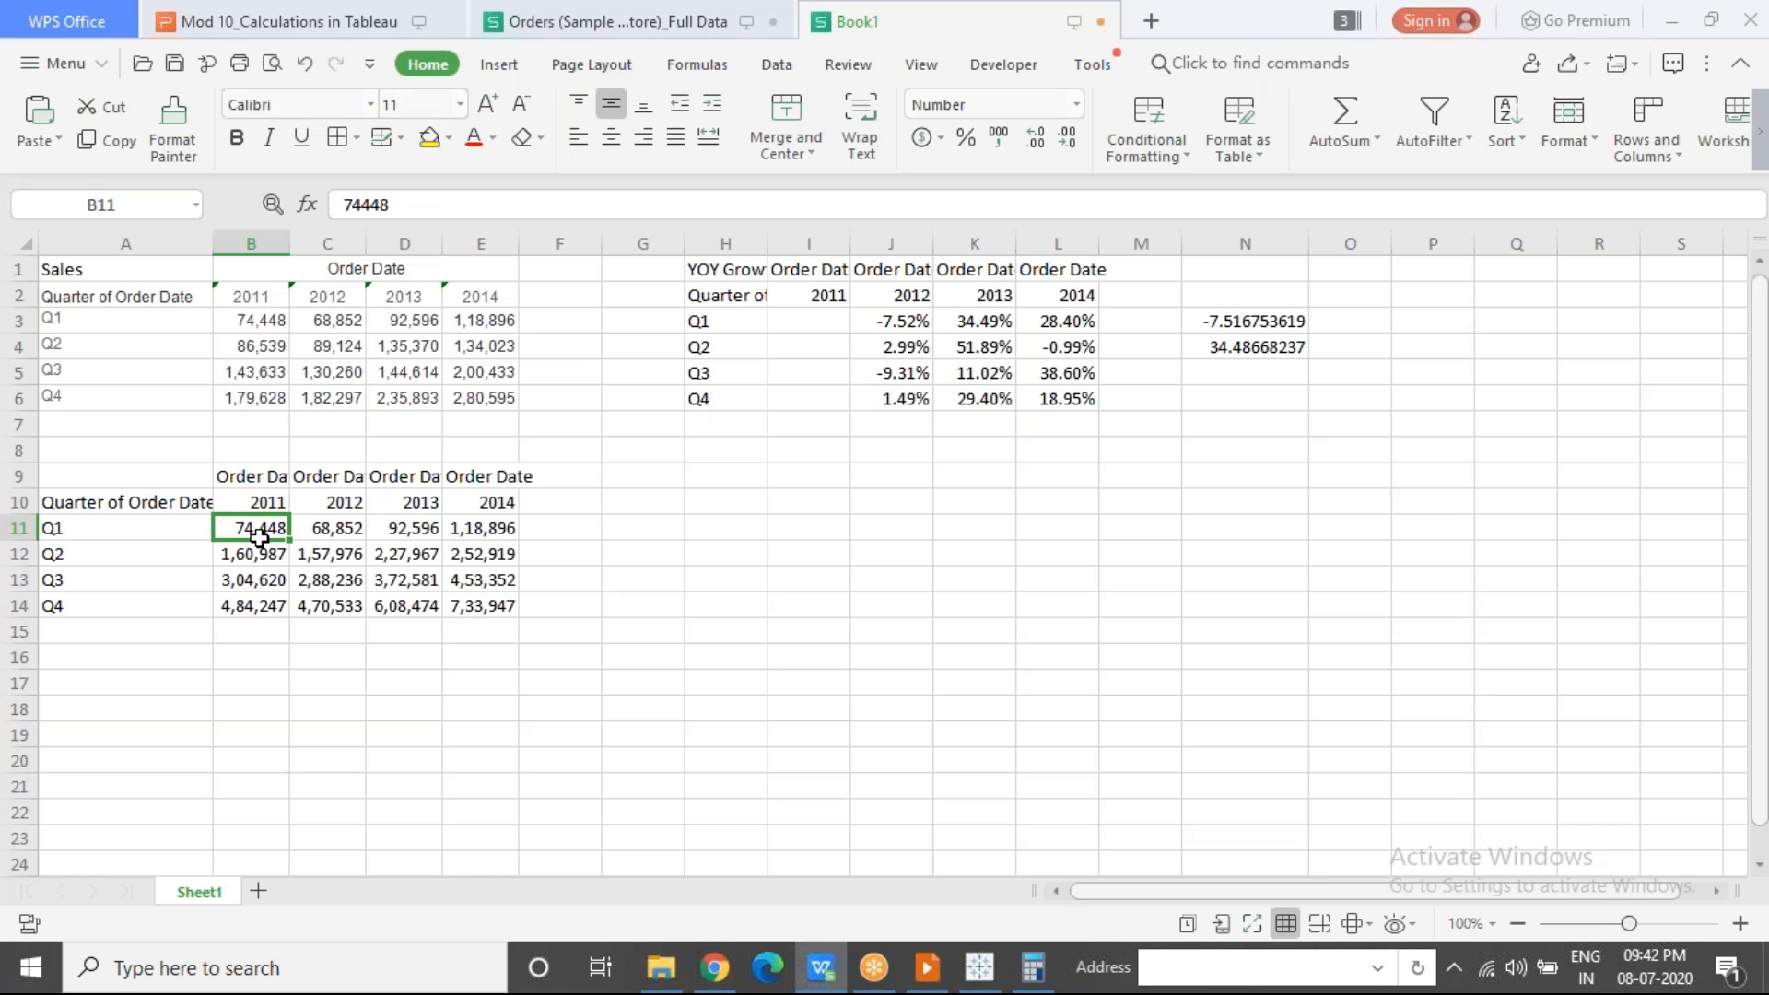
click(251, 552)
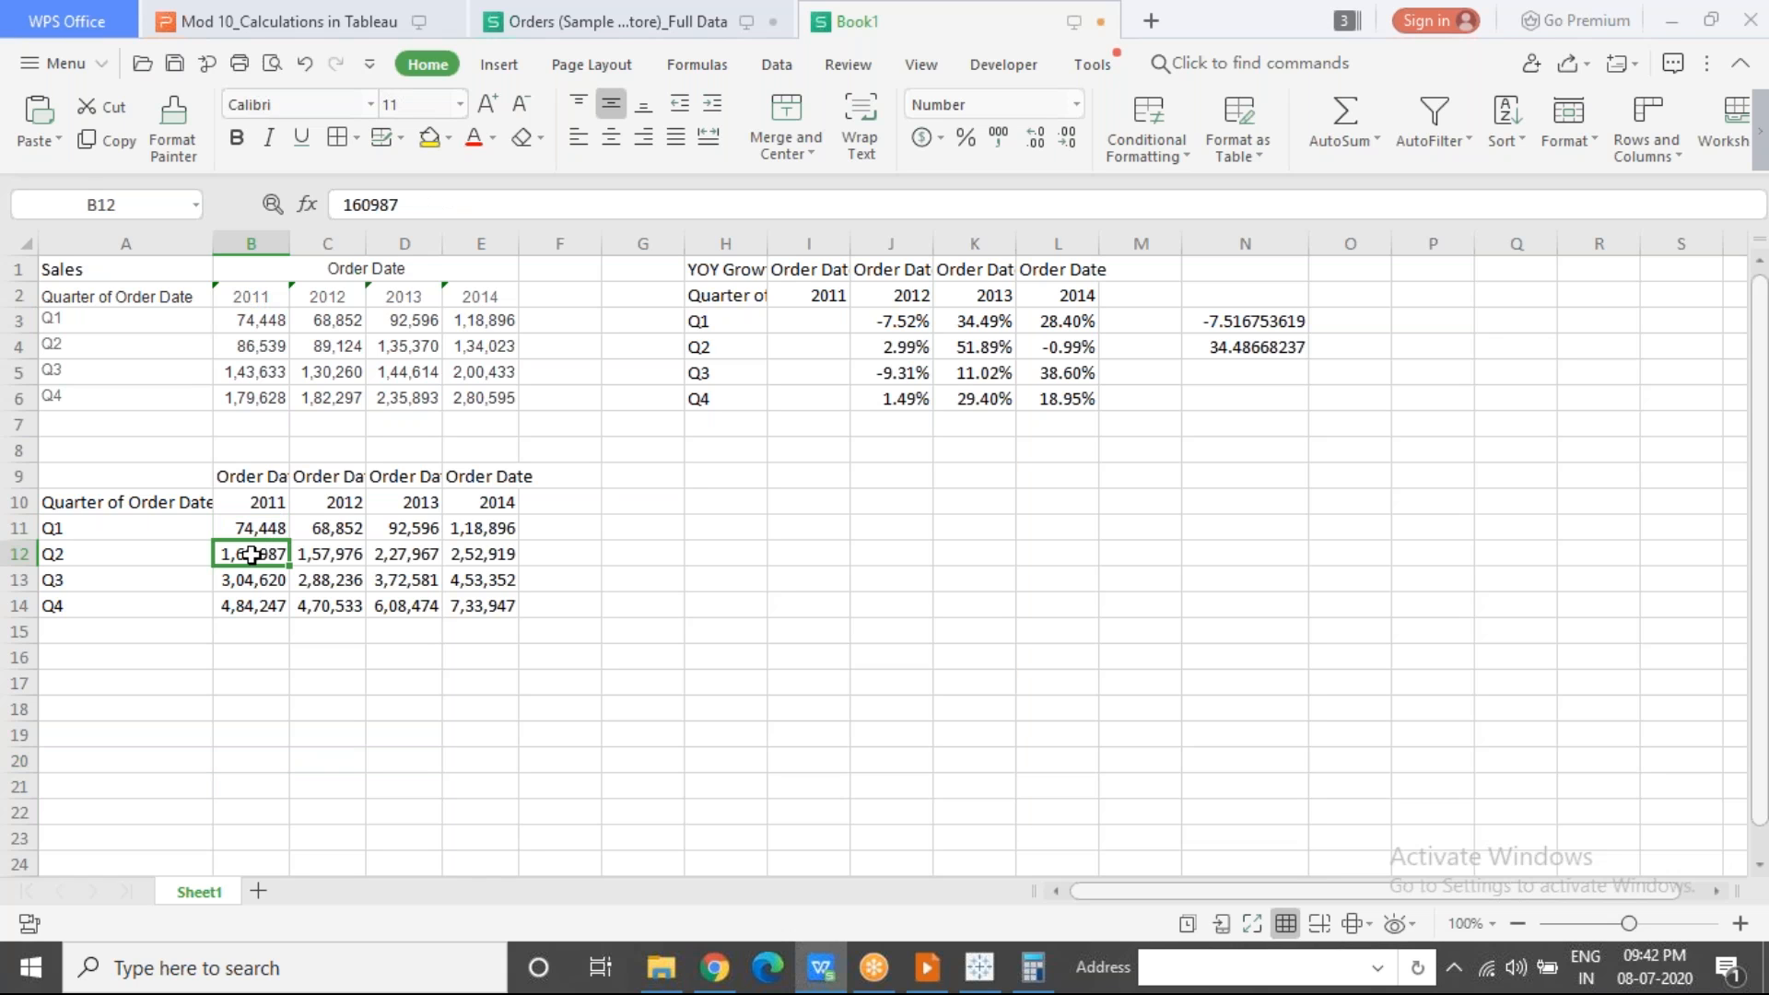
click(172, 554)
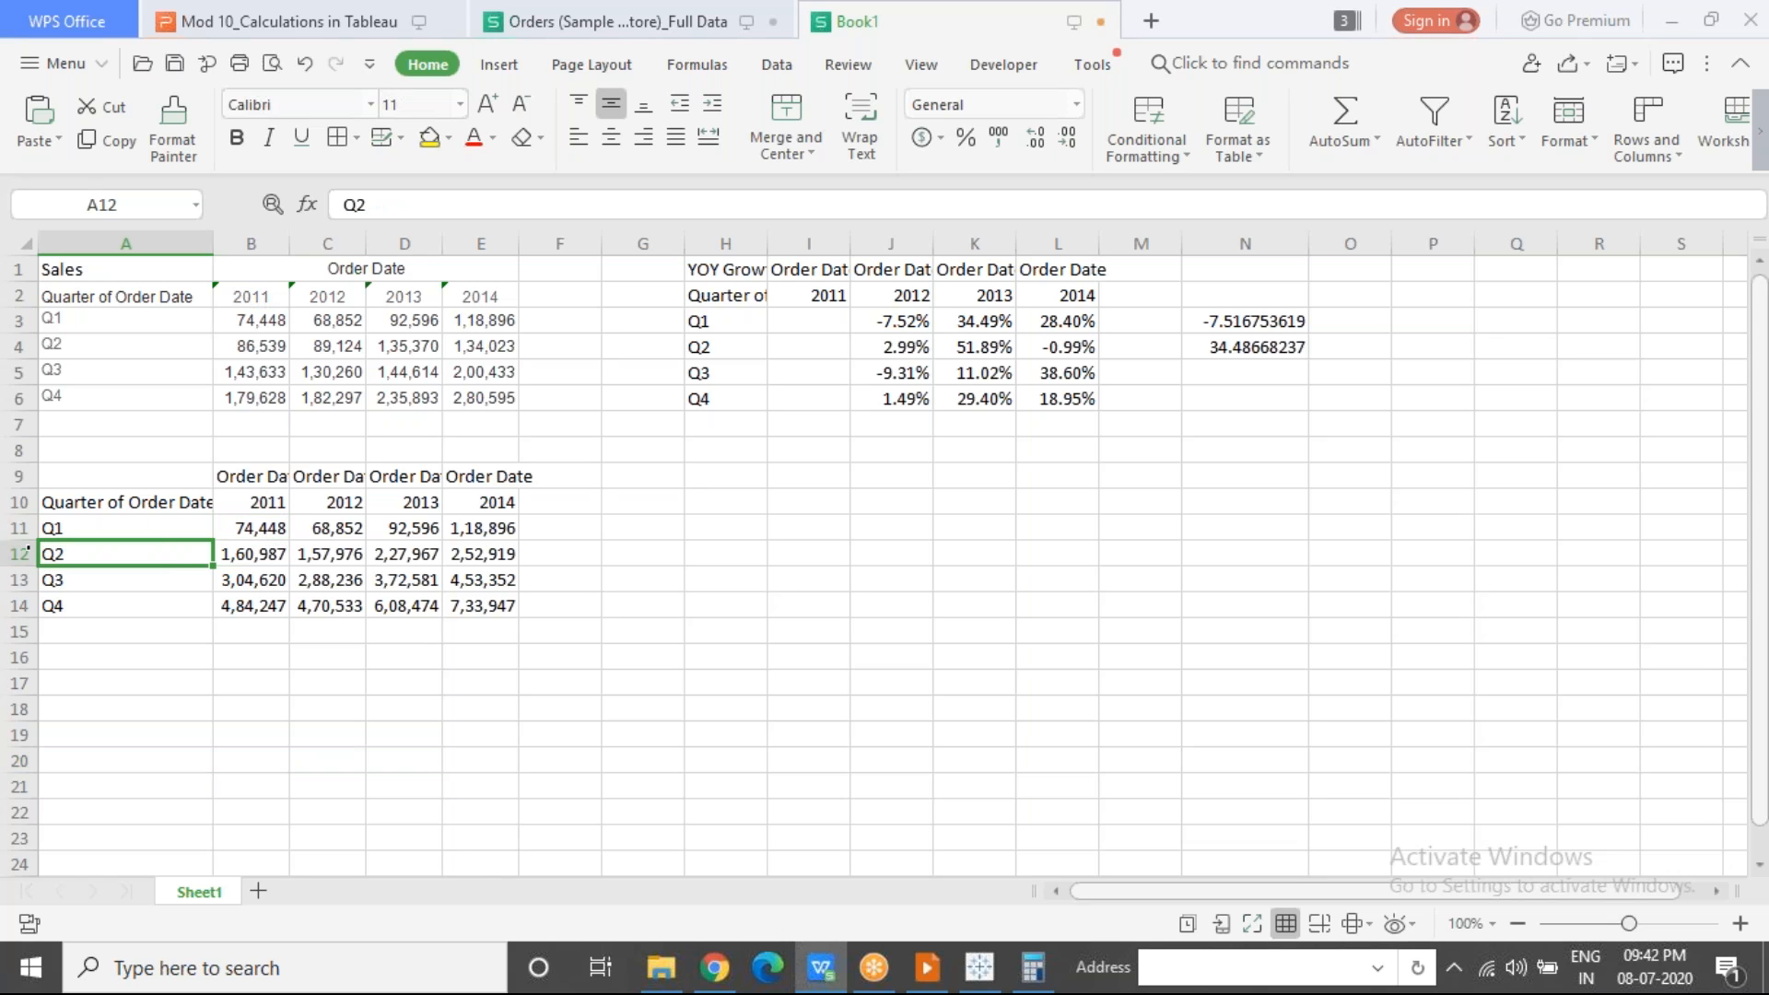
click(264, 548)
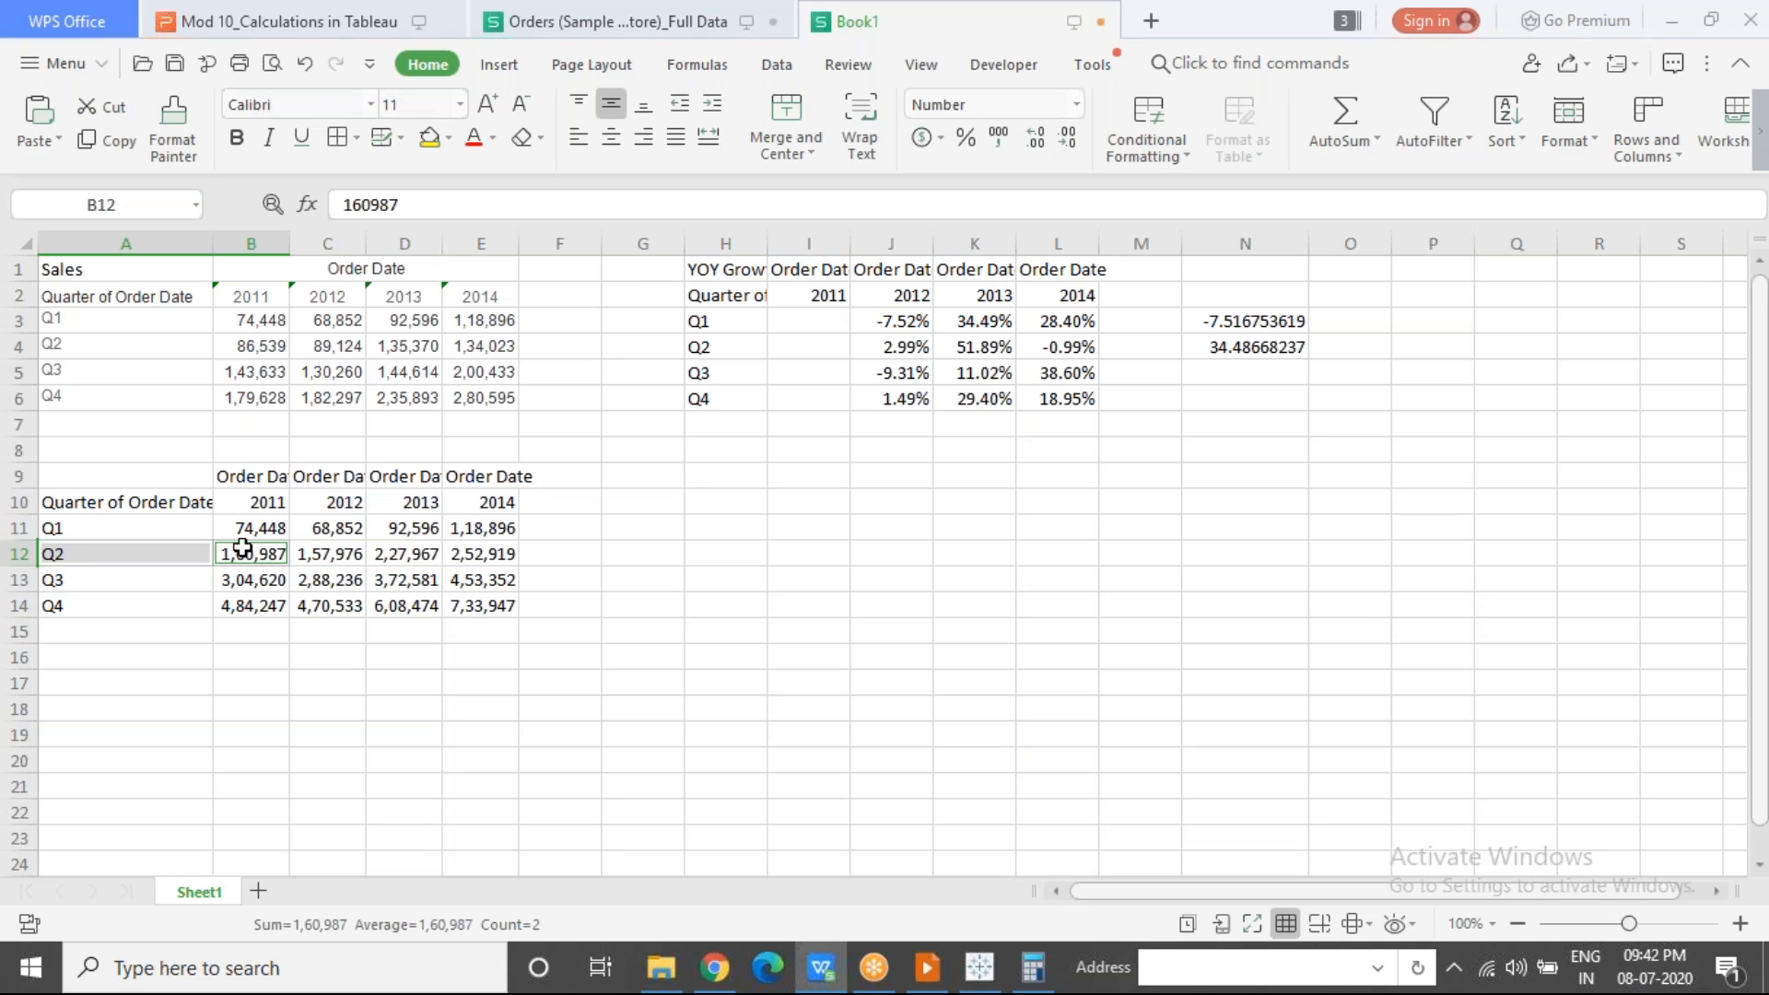
click(263, 315)
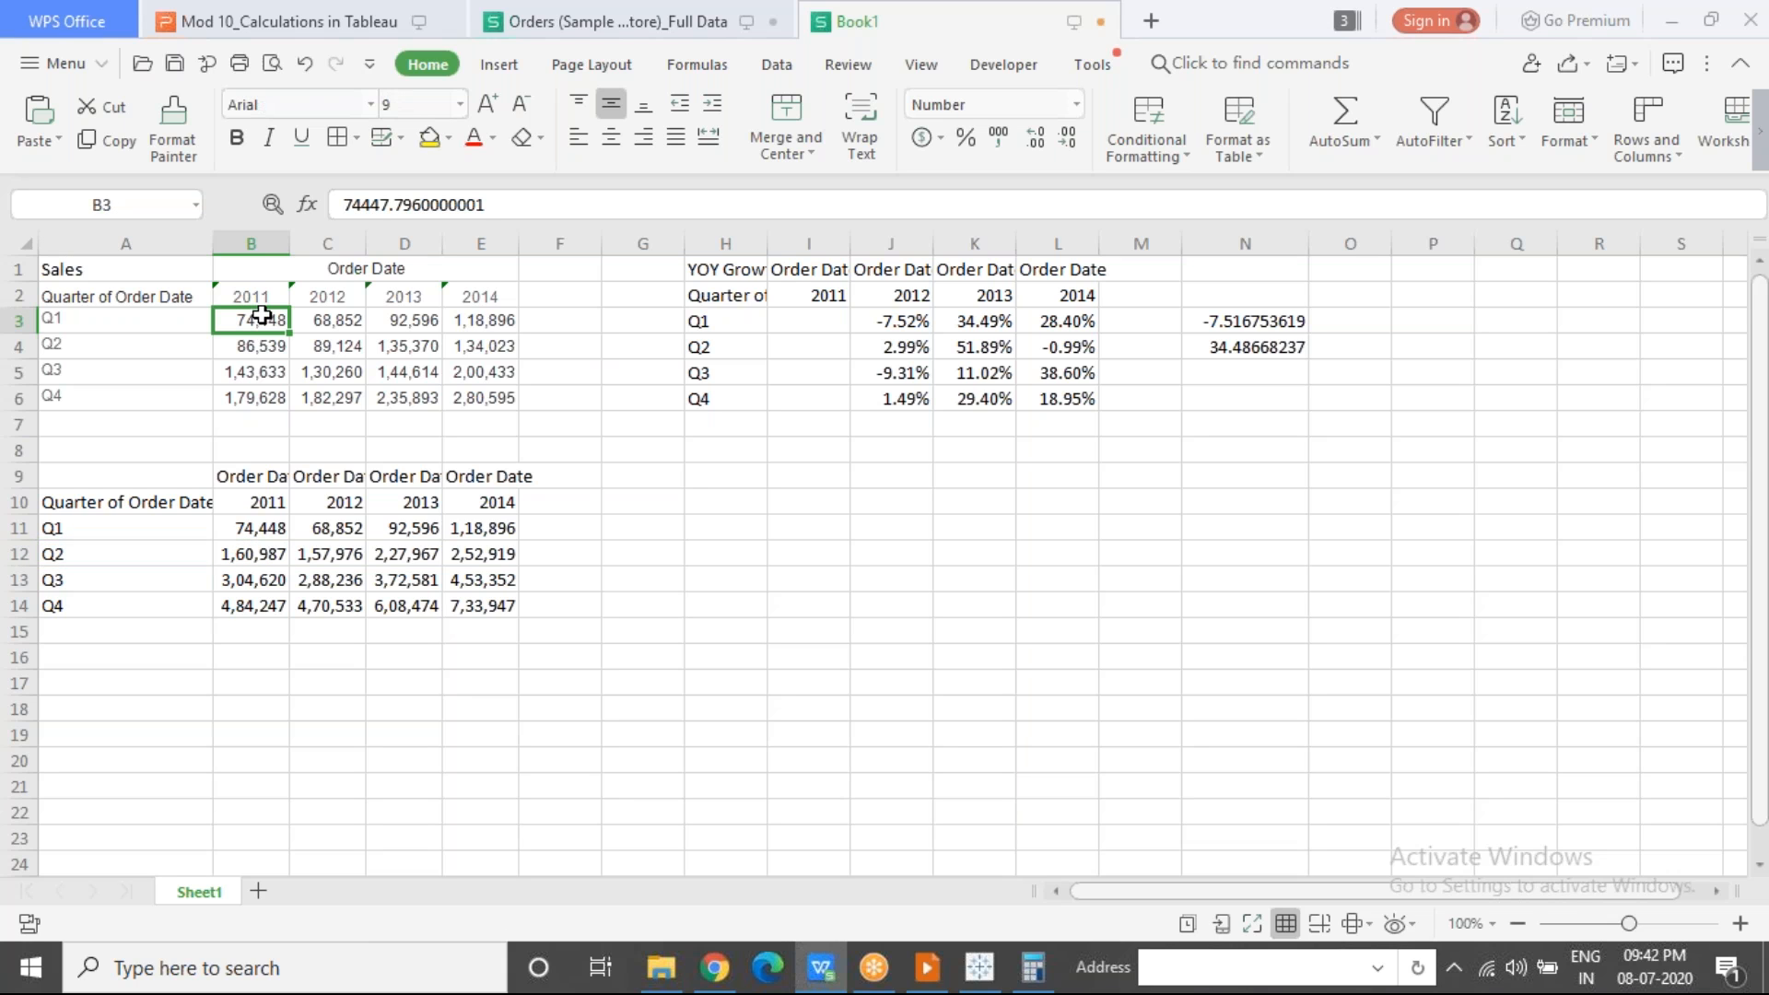
ctrl+click(242, 345)
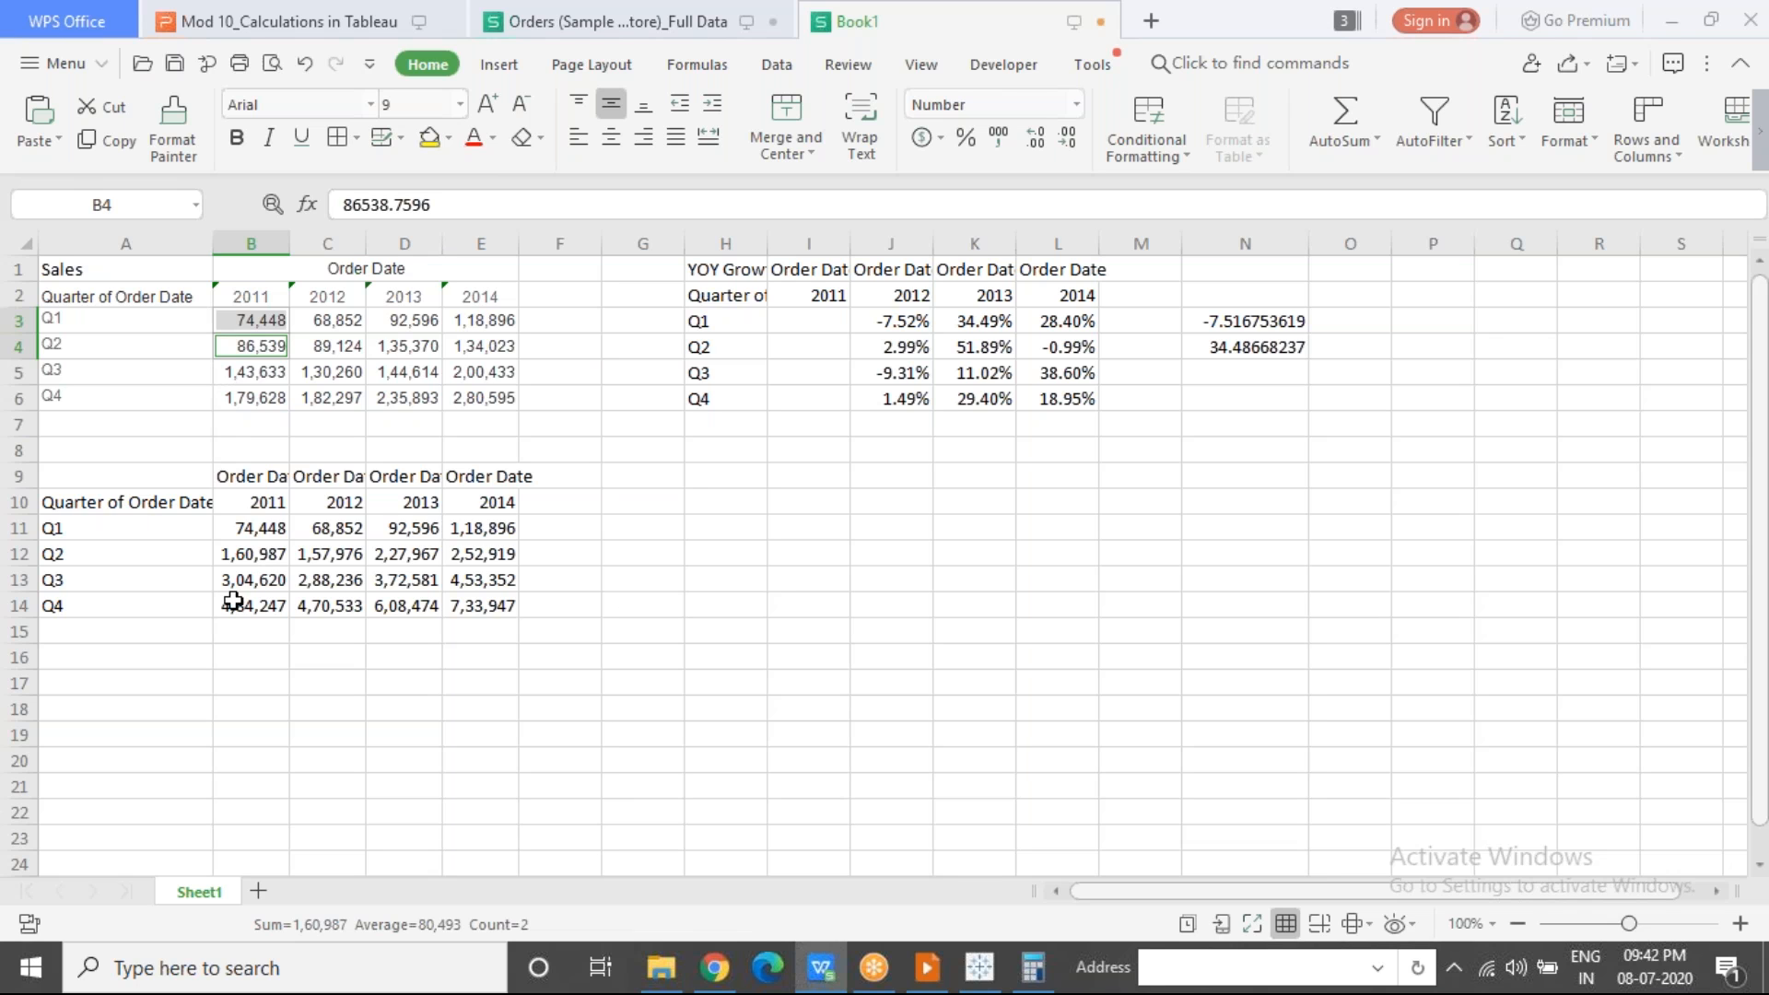
drag(261, 370, 255, 315)
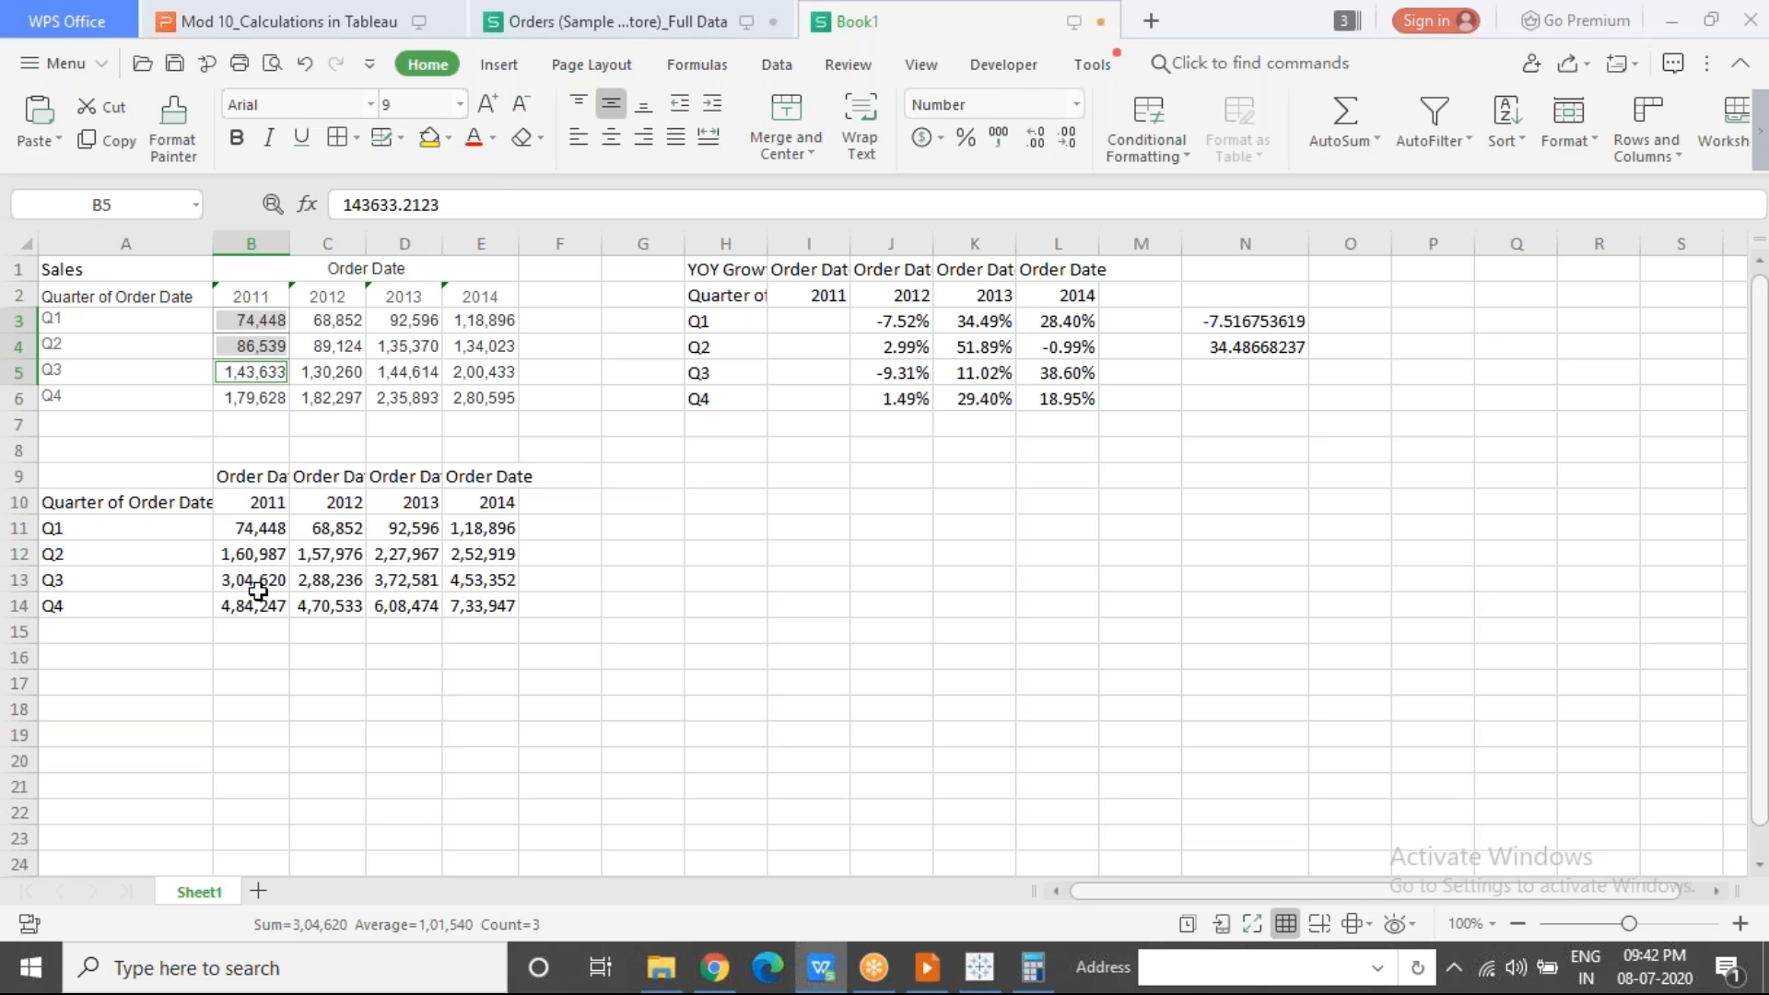
ctrl+click(260, 393)
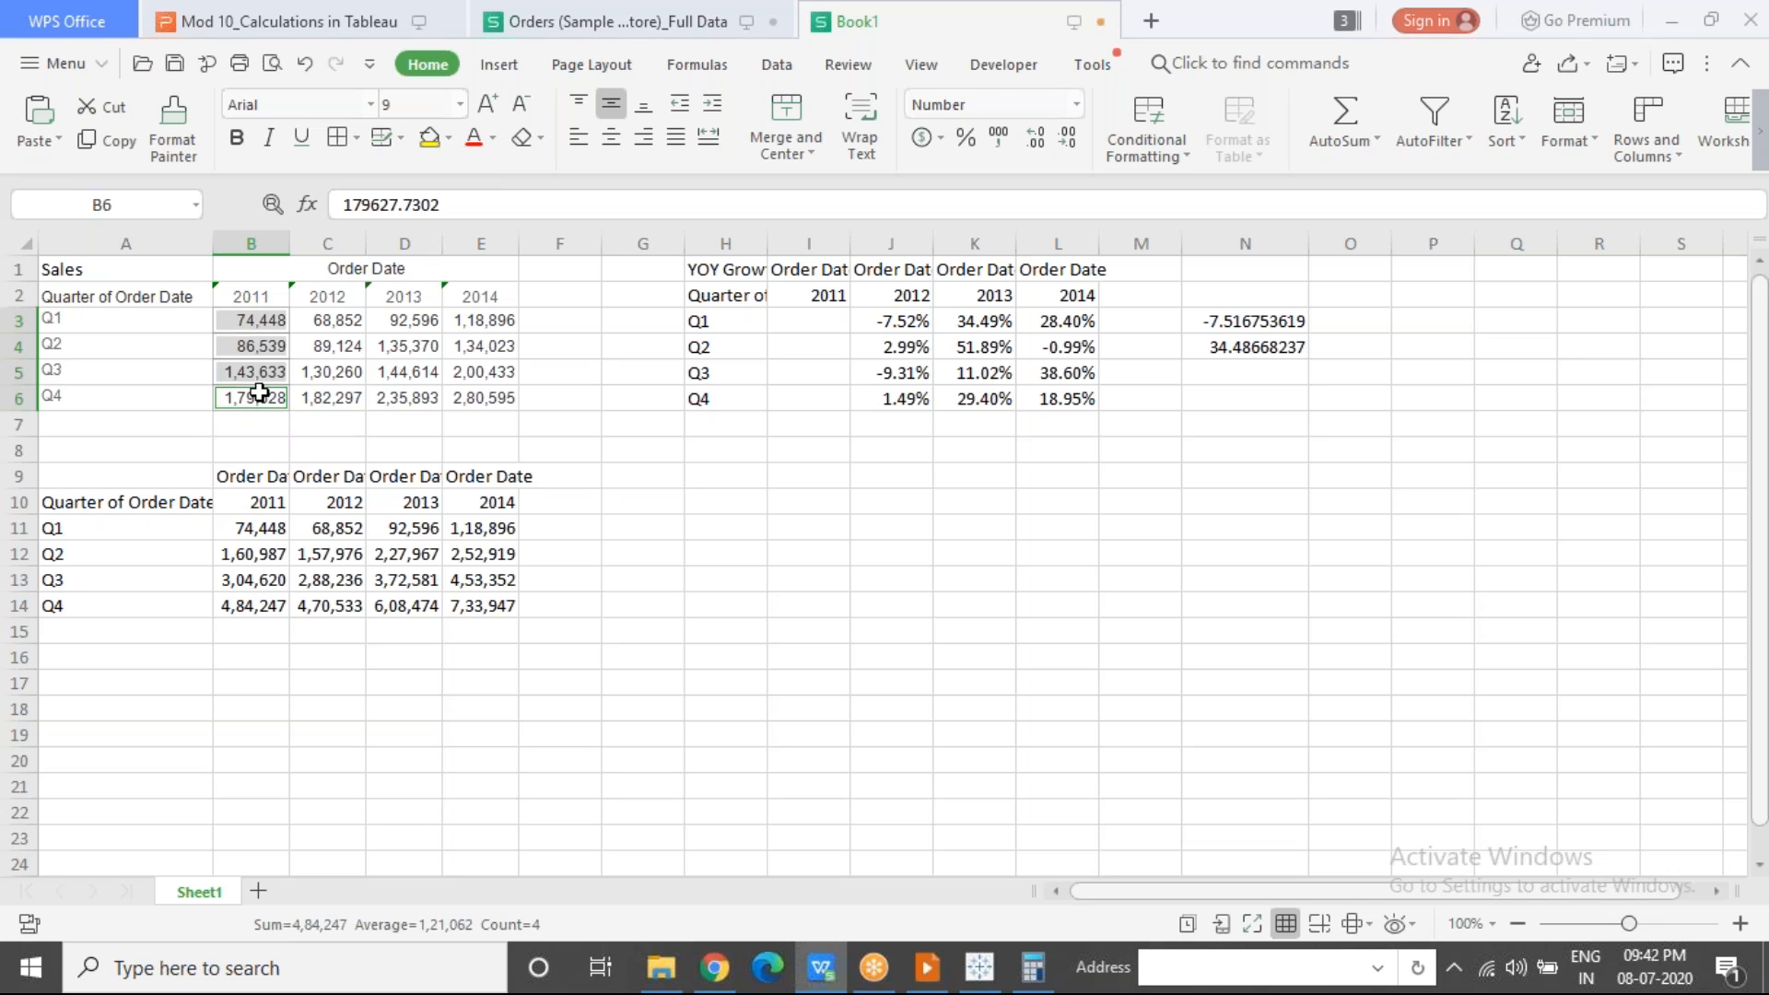
click(244, 609)
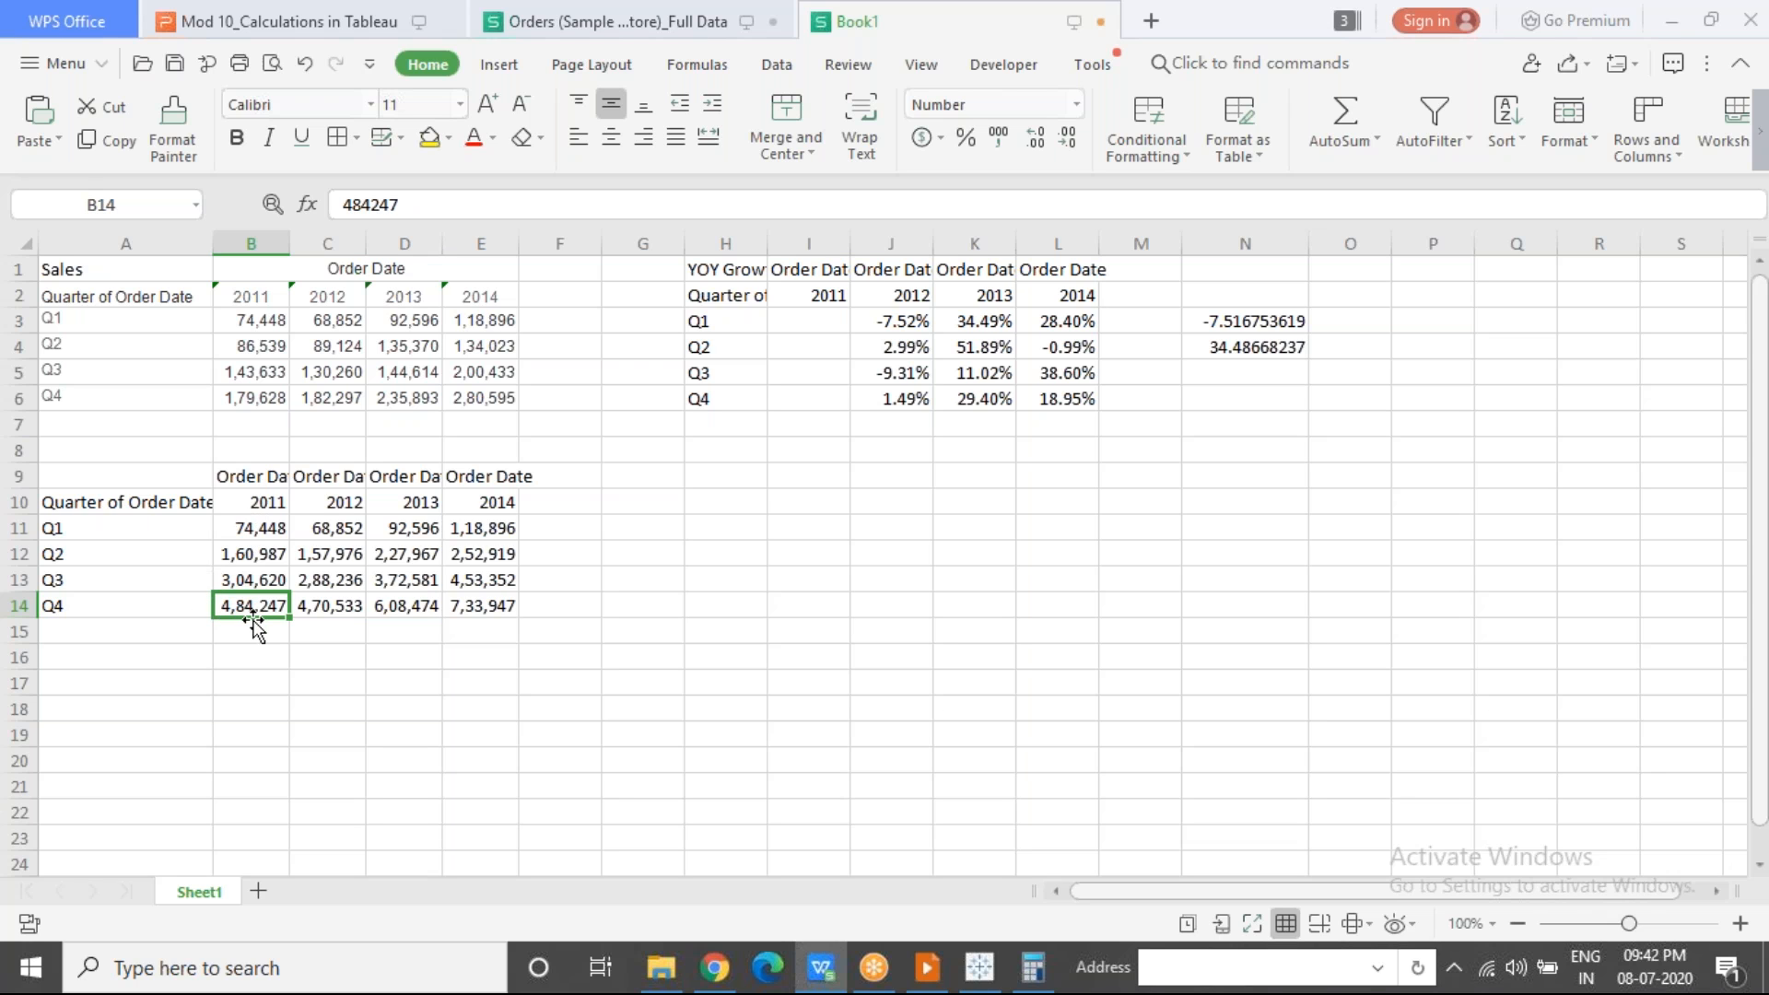
drag(347, 527, 342, 639)
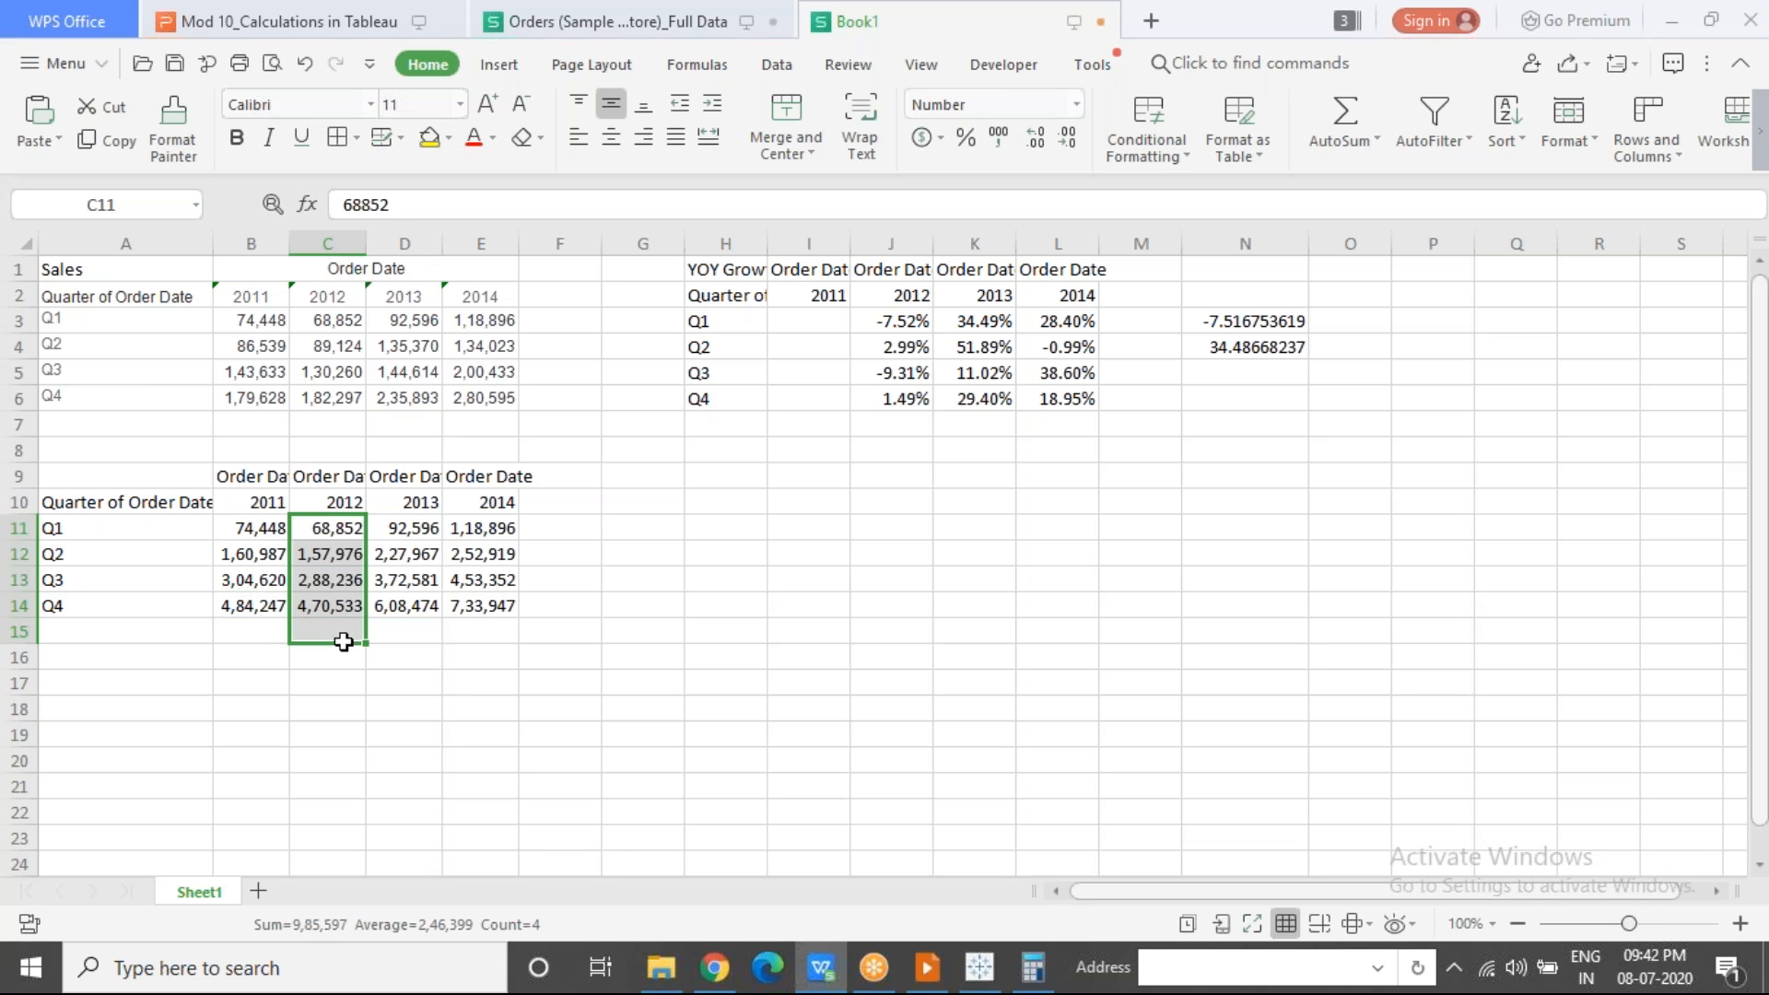
Step: Label the lower table "YTD Total" in A9
click(132, 472)
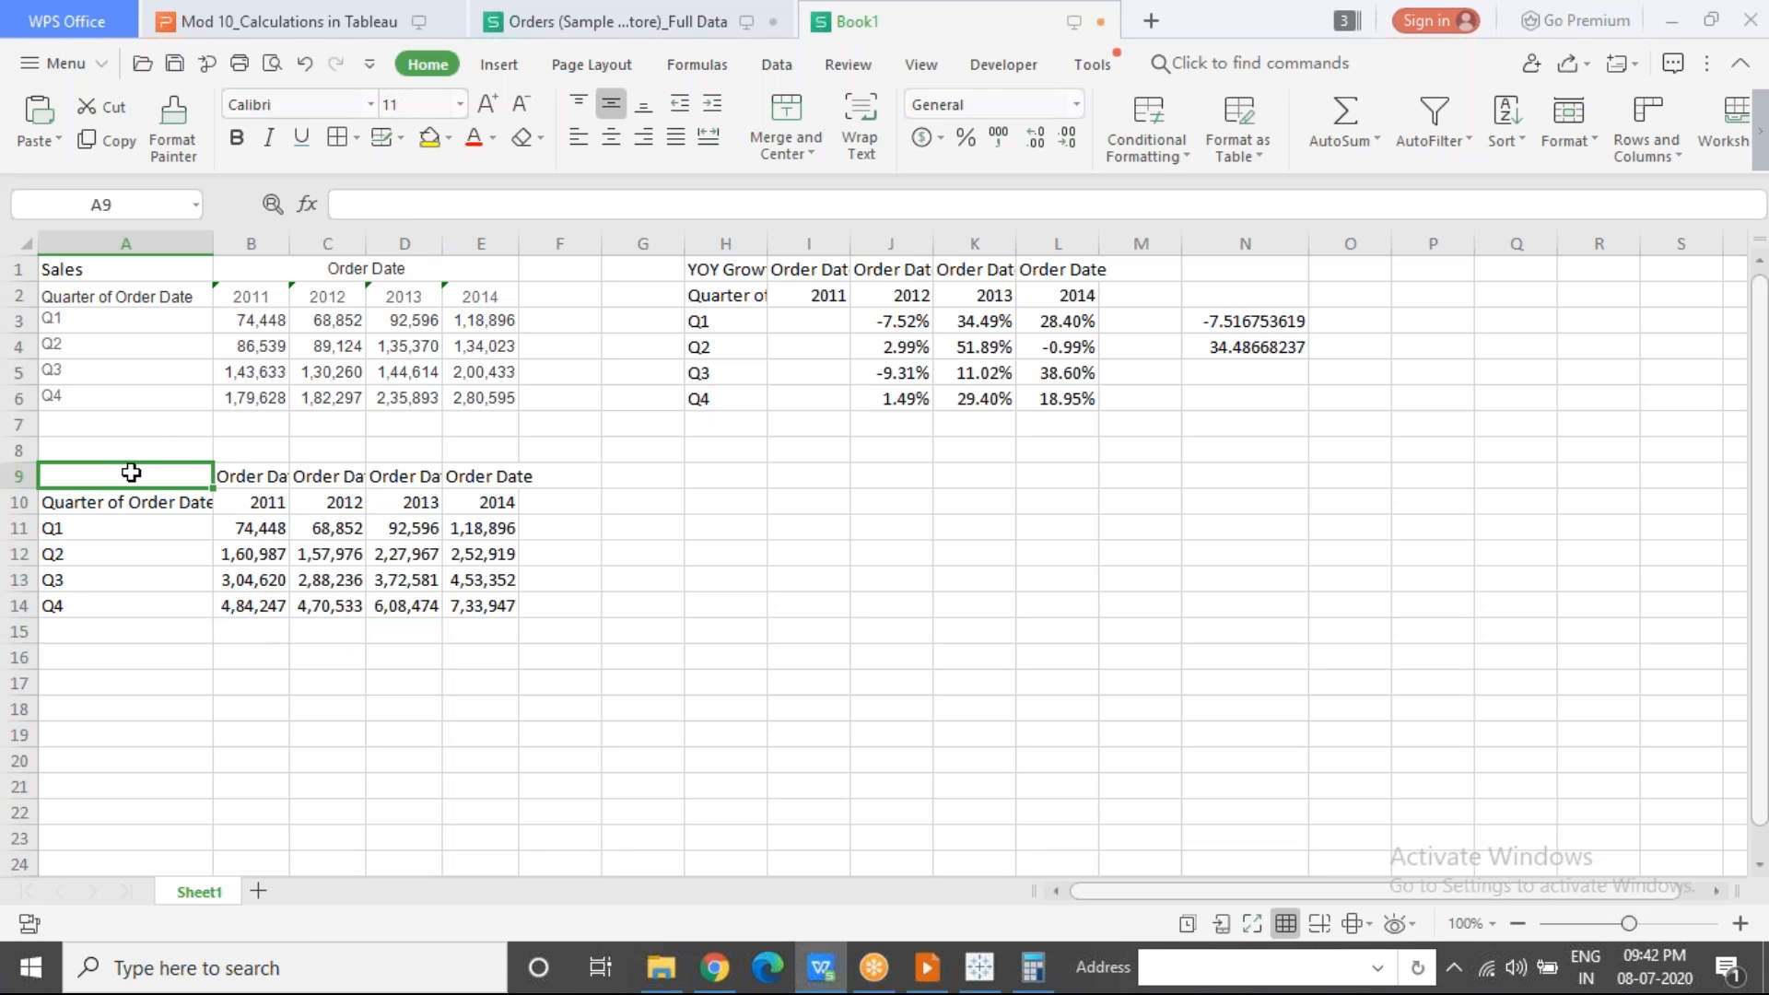
text(YTD TOa)
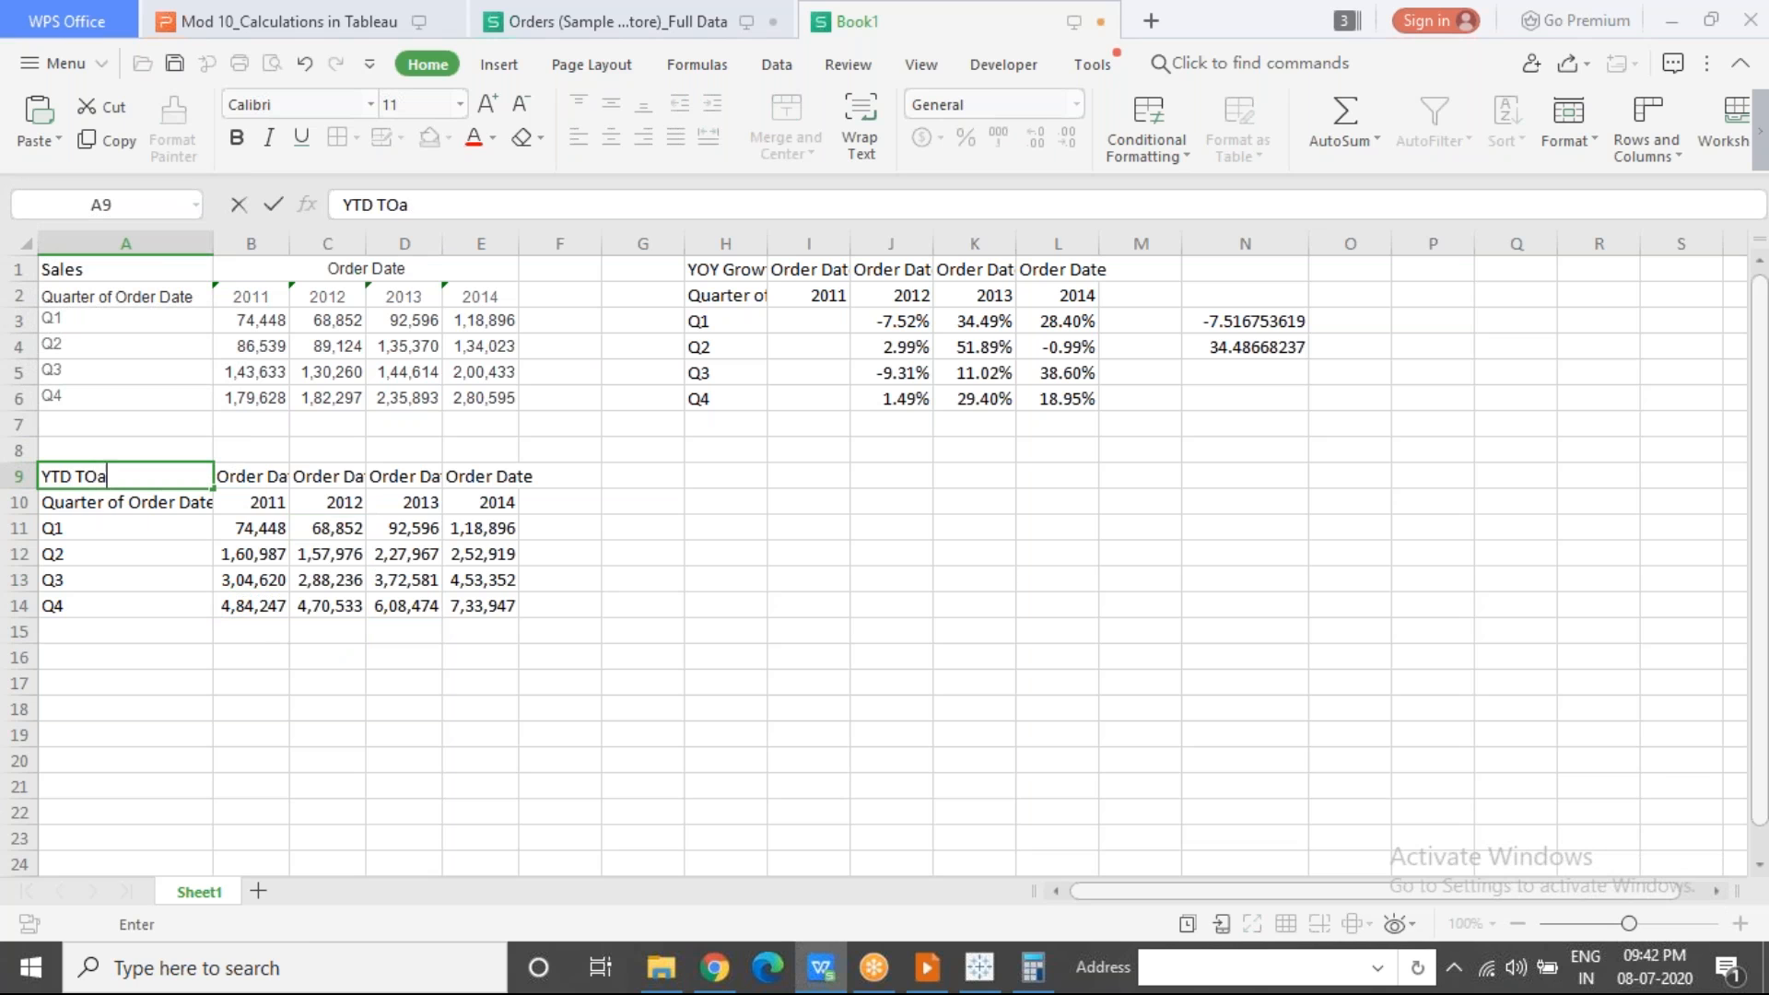
key(BackSpace)
text(otal)
key(Right)
key(Right)
key(Right)
key(Right)
key(Right)
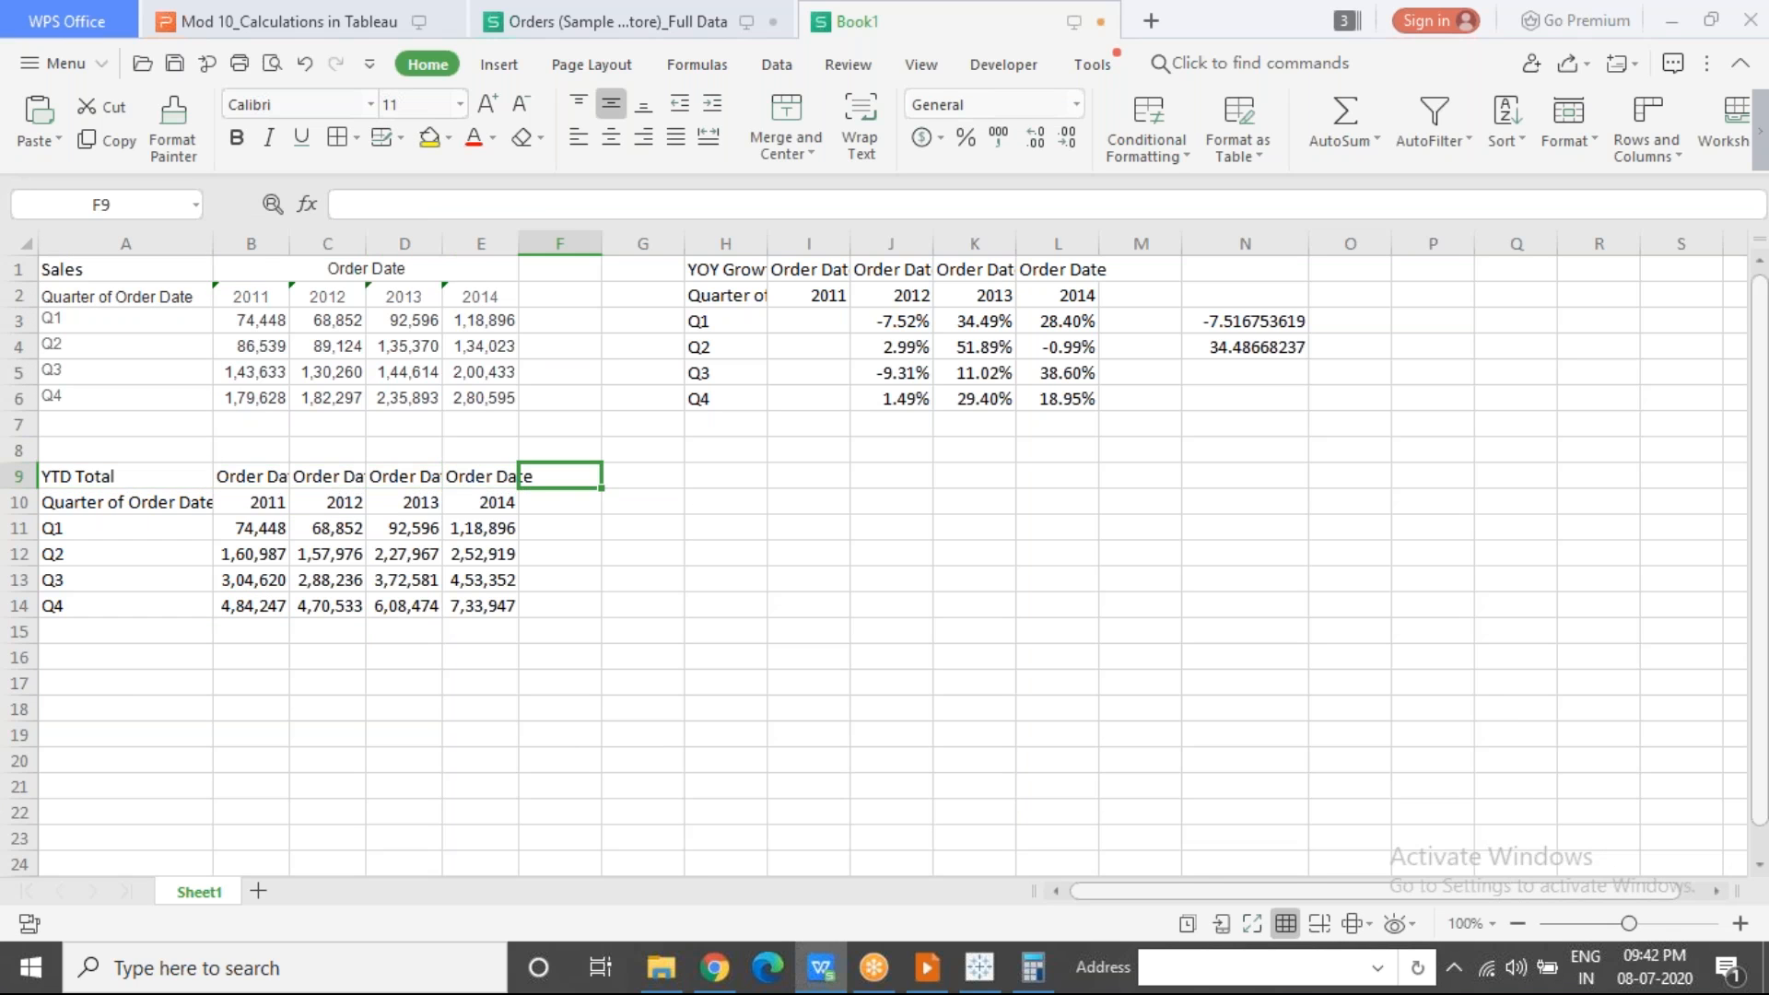
Step: Switch to Tableau and replace the YTD Total field with Sales as the text mark on Sheet 13
key(alt+Tab)
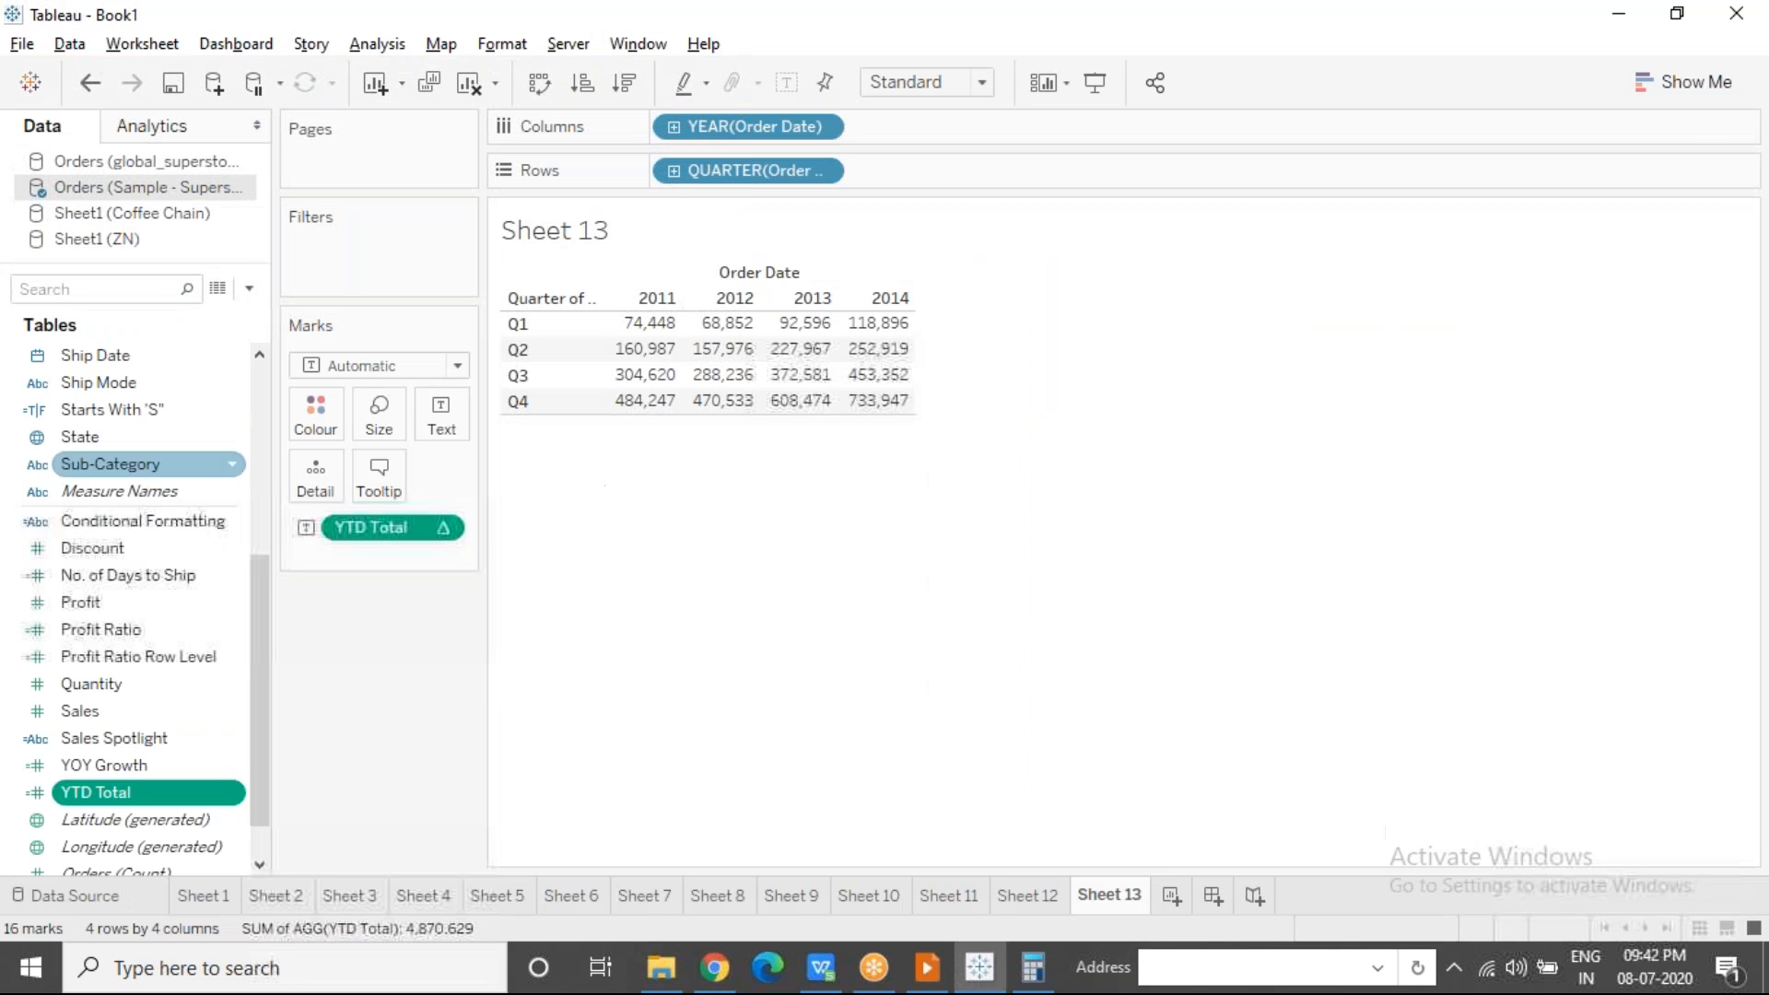
click(444, 527)
mouse_move(455, 802)
click(798, 553)
drag(358, 530, 244, 798)
drag(88, 710, 459, 408)
Step: Apply the YTD Growth quick table calculation to SUM(Sales)
click(444, 530)
mouse_move(491, 938)
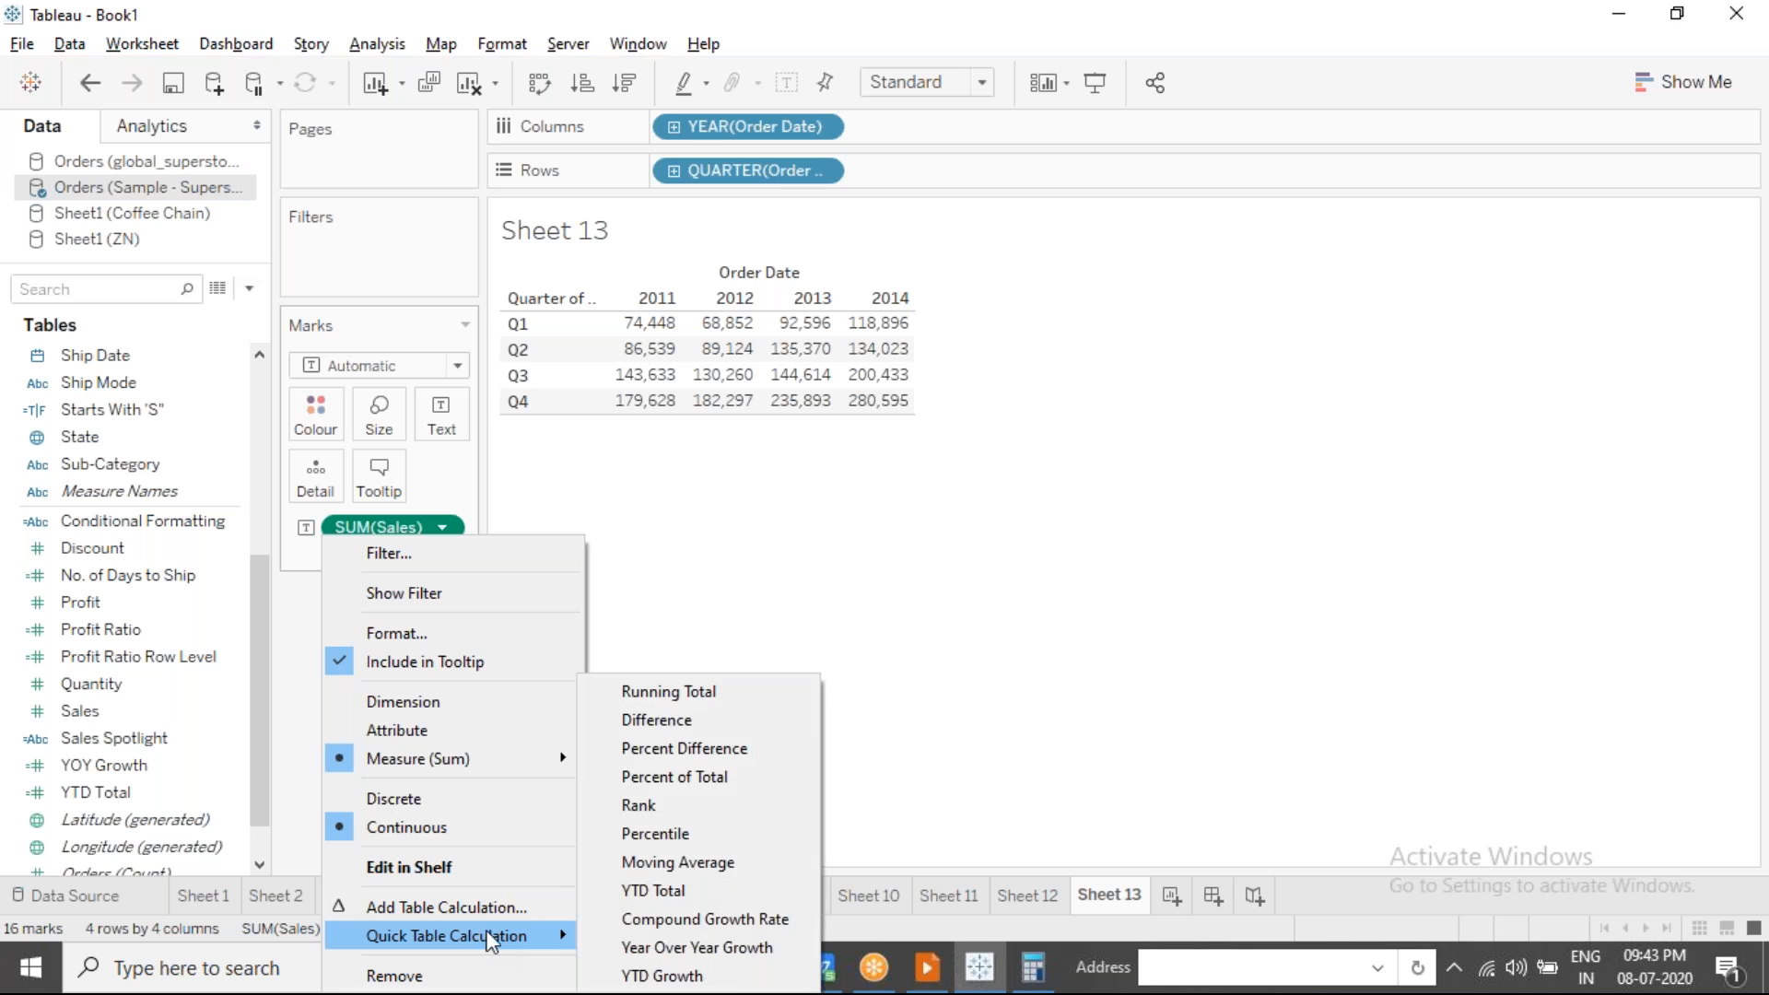
click(734, 978)
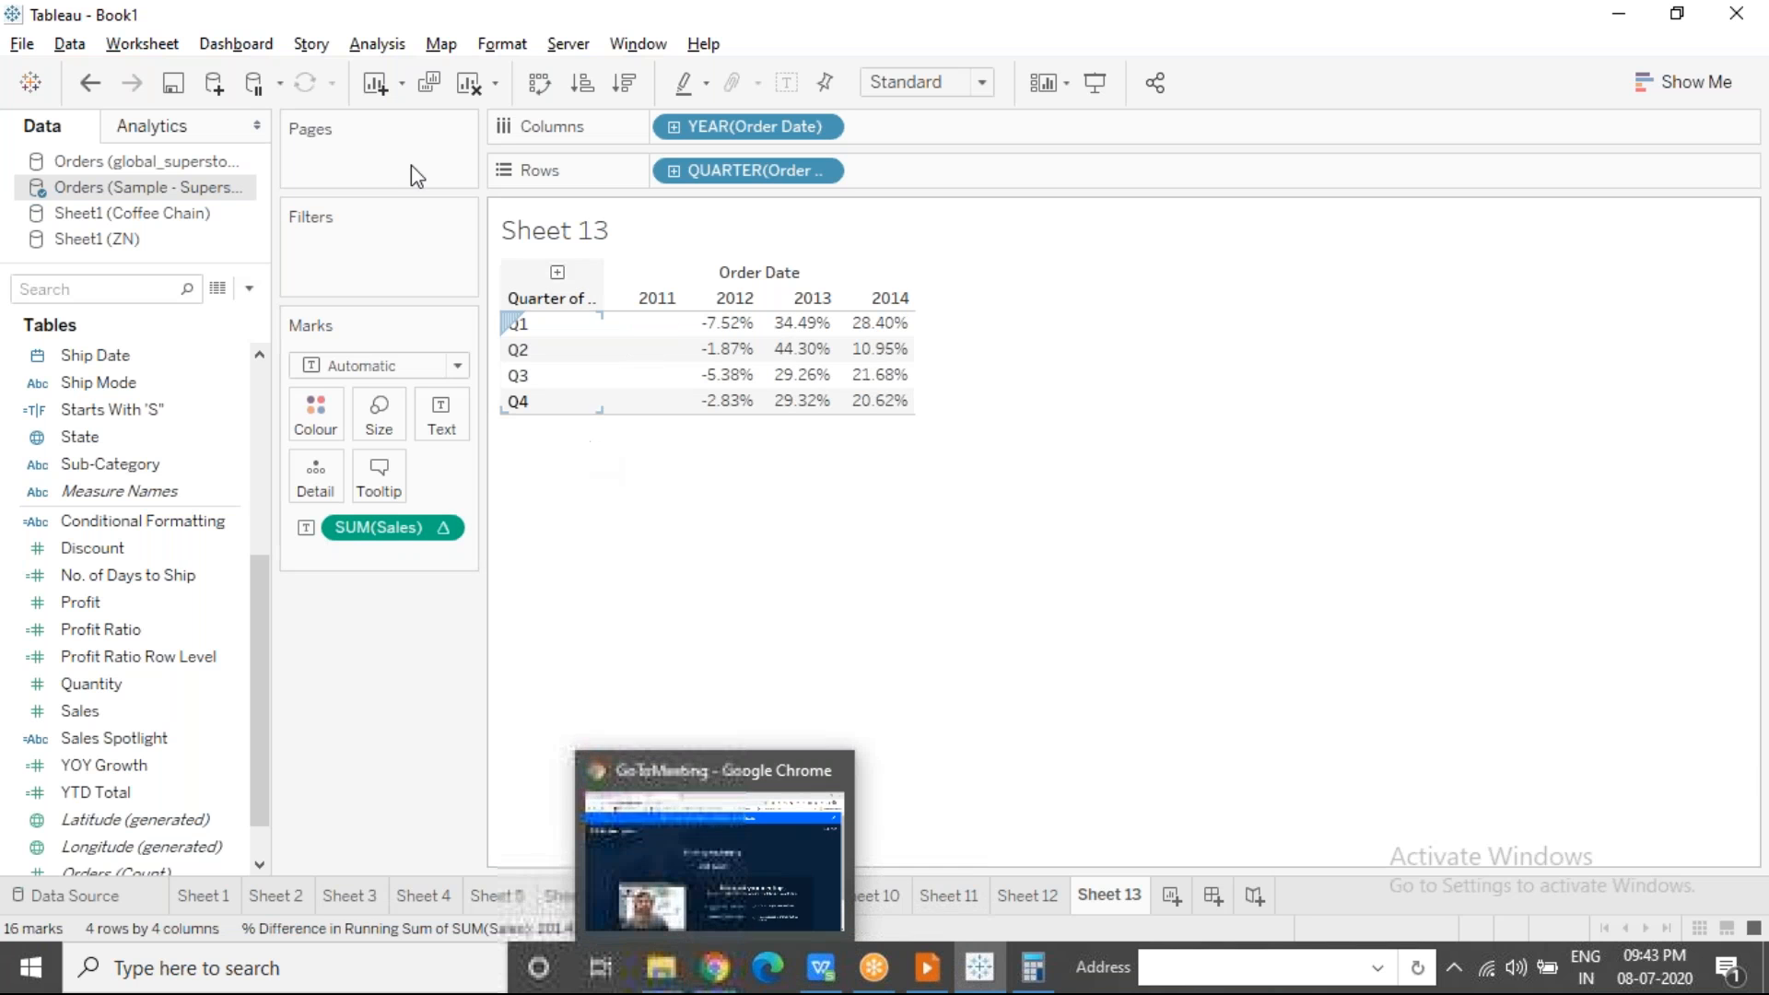
Step: Copy the YTD growth view as a crosstab and paste it at H9 in the WPS Office spreadsheet
click(142, 43)
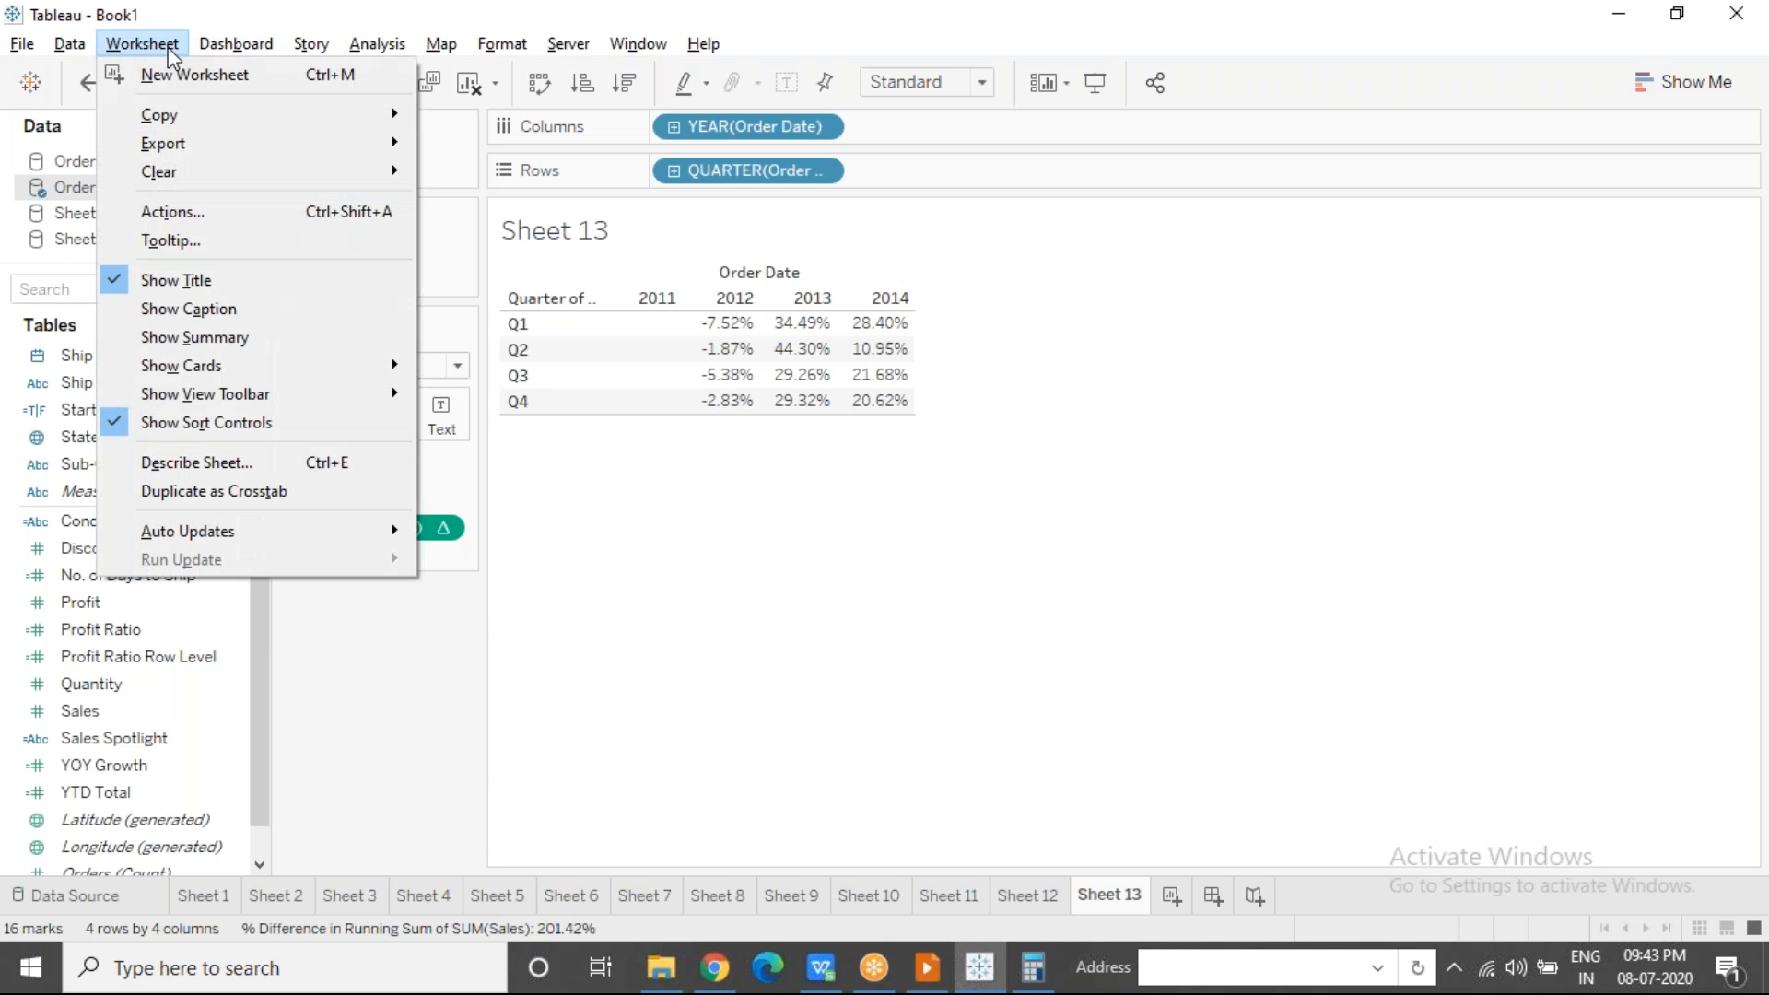
mouse_move(180, 115)
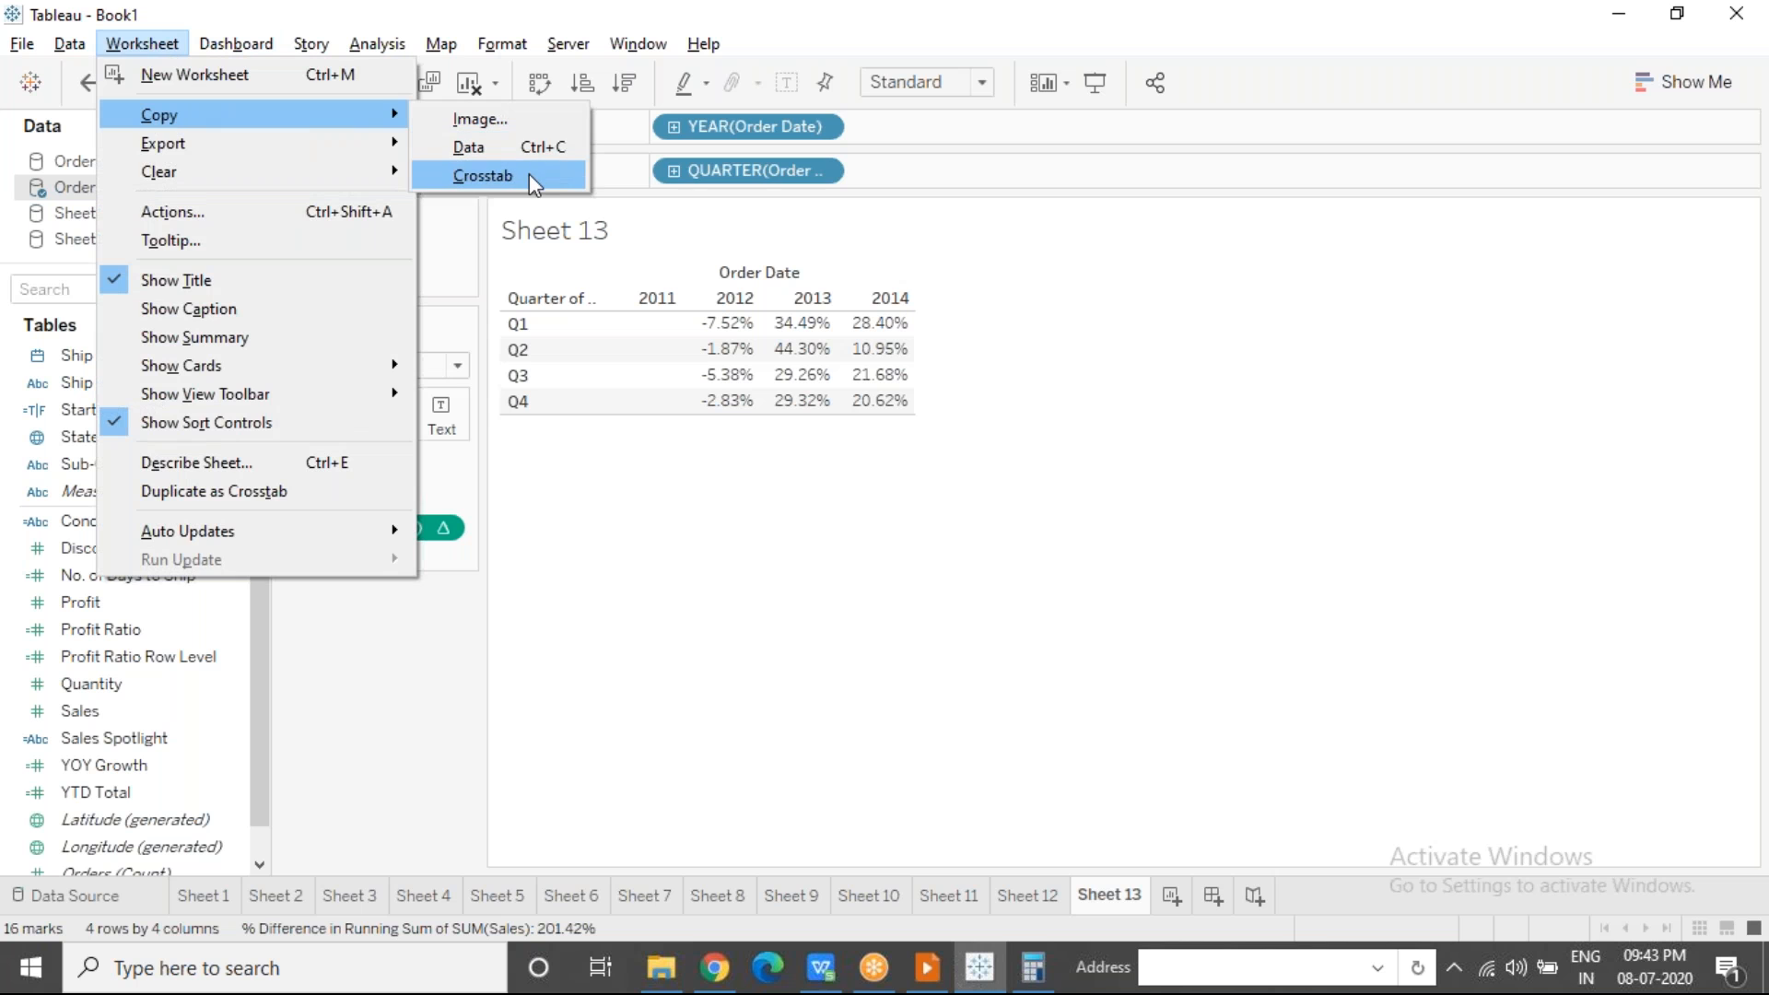
click(529, 173)
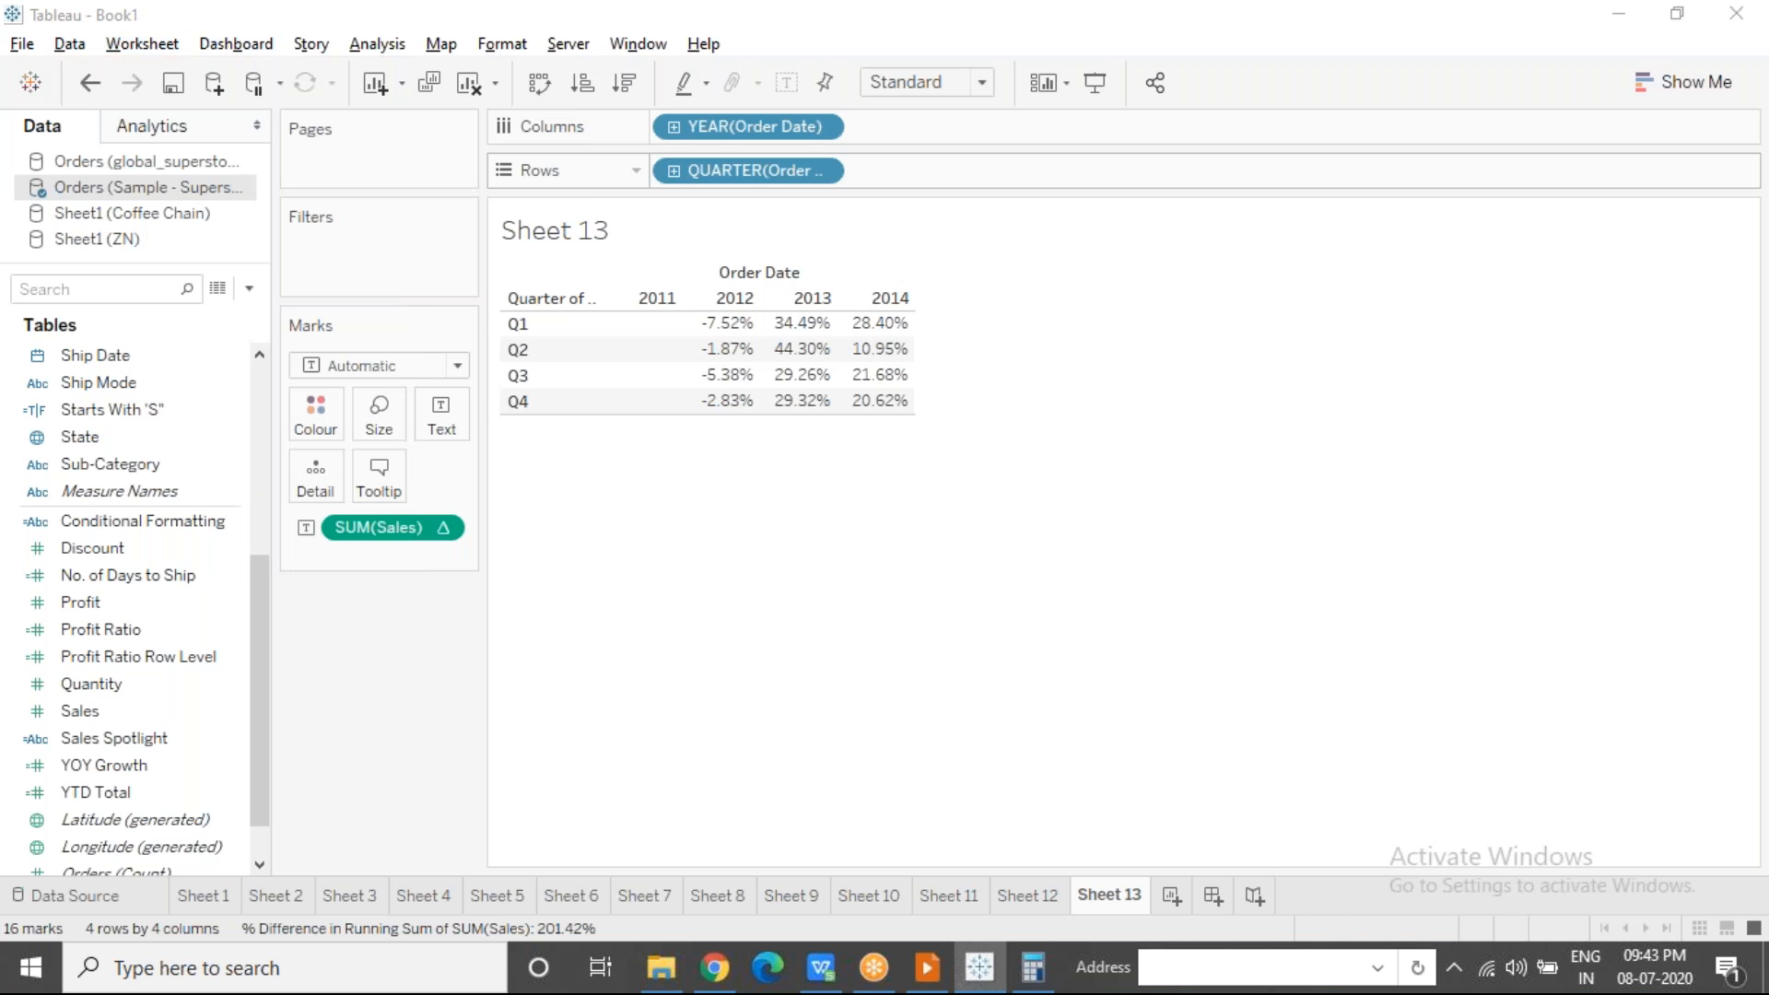
key(alt+Tab)
click(724, 471)
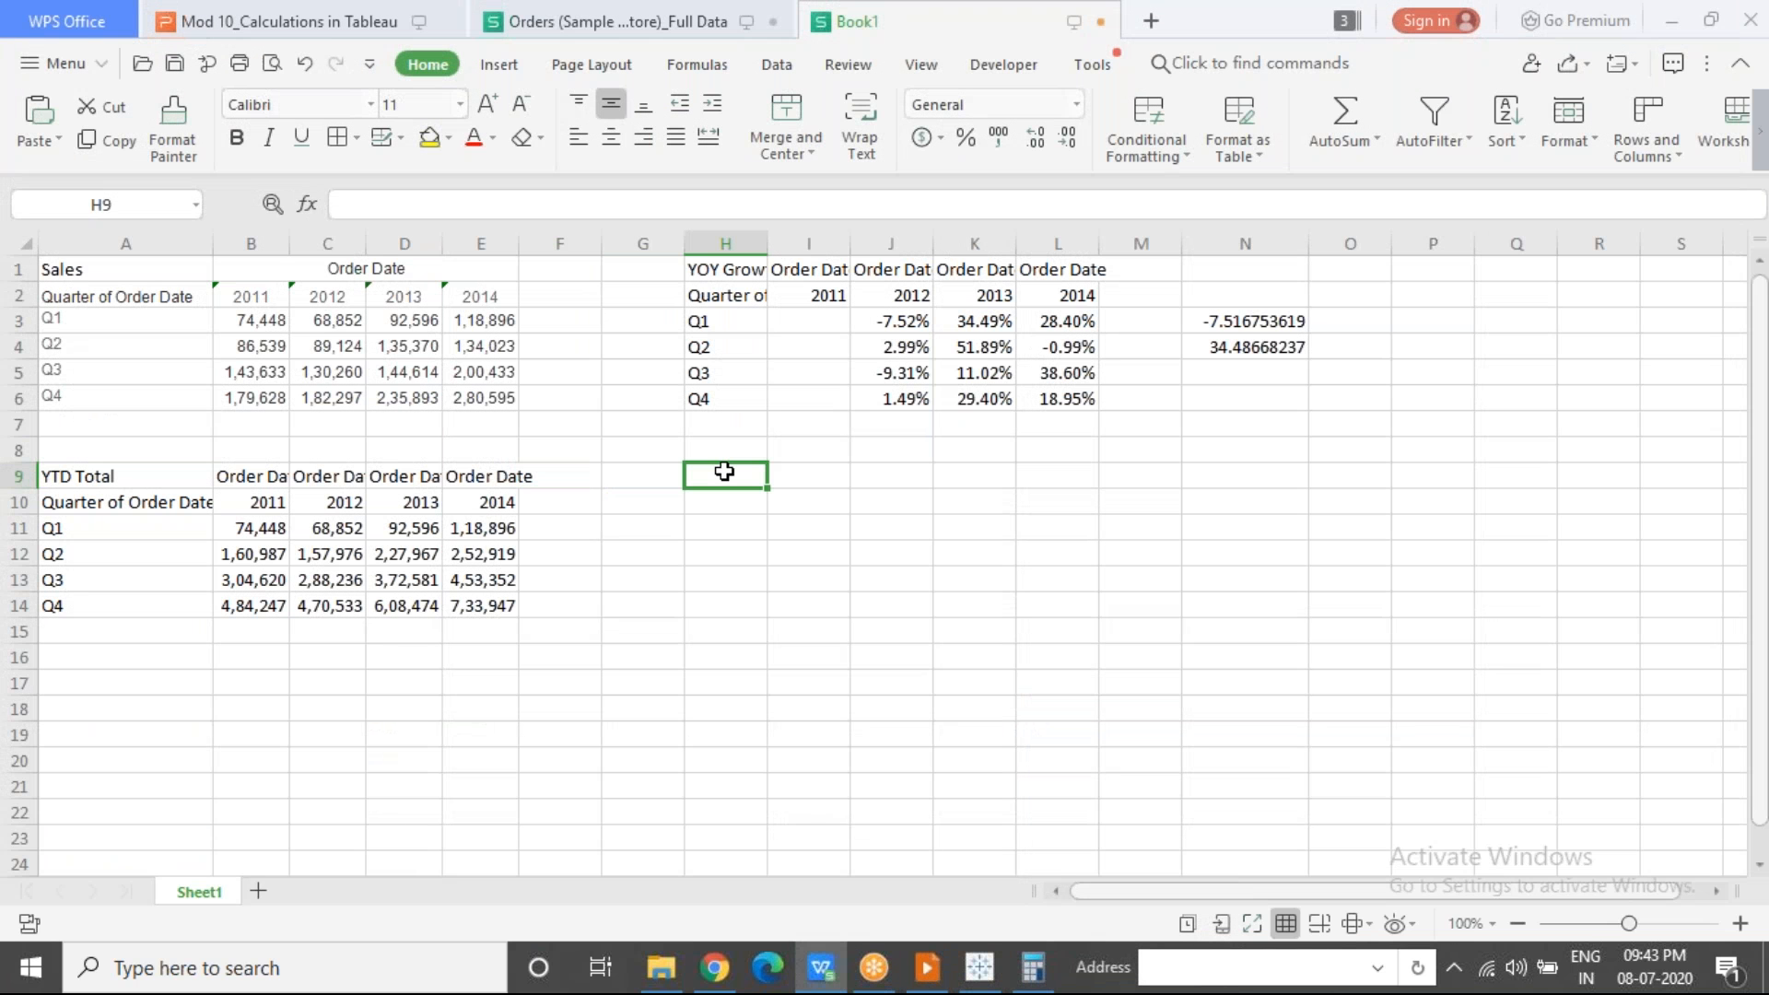
key(ctrl+v)
Step: Label the pasted growth table "YTD GRowth" in H9
click(732, 272)
click(715, 468)
key(Up)
key(Up)
click(707, 483)
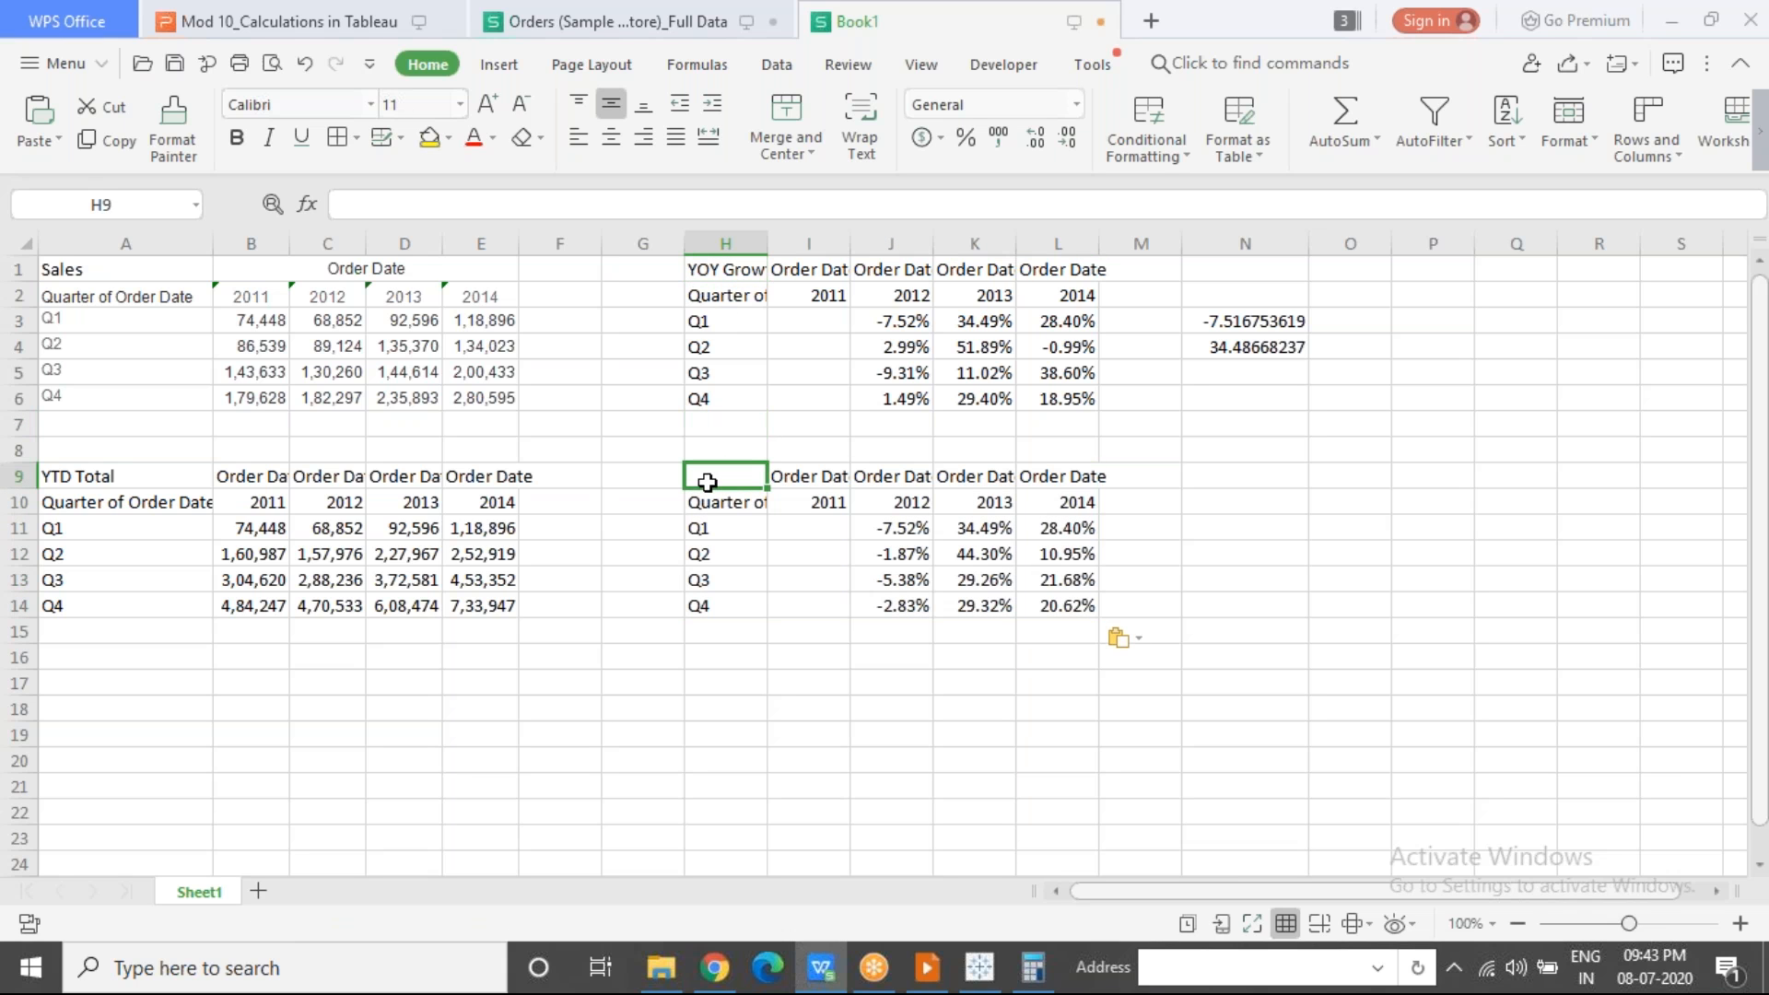
text(YTD GRowth)
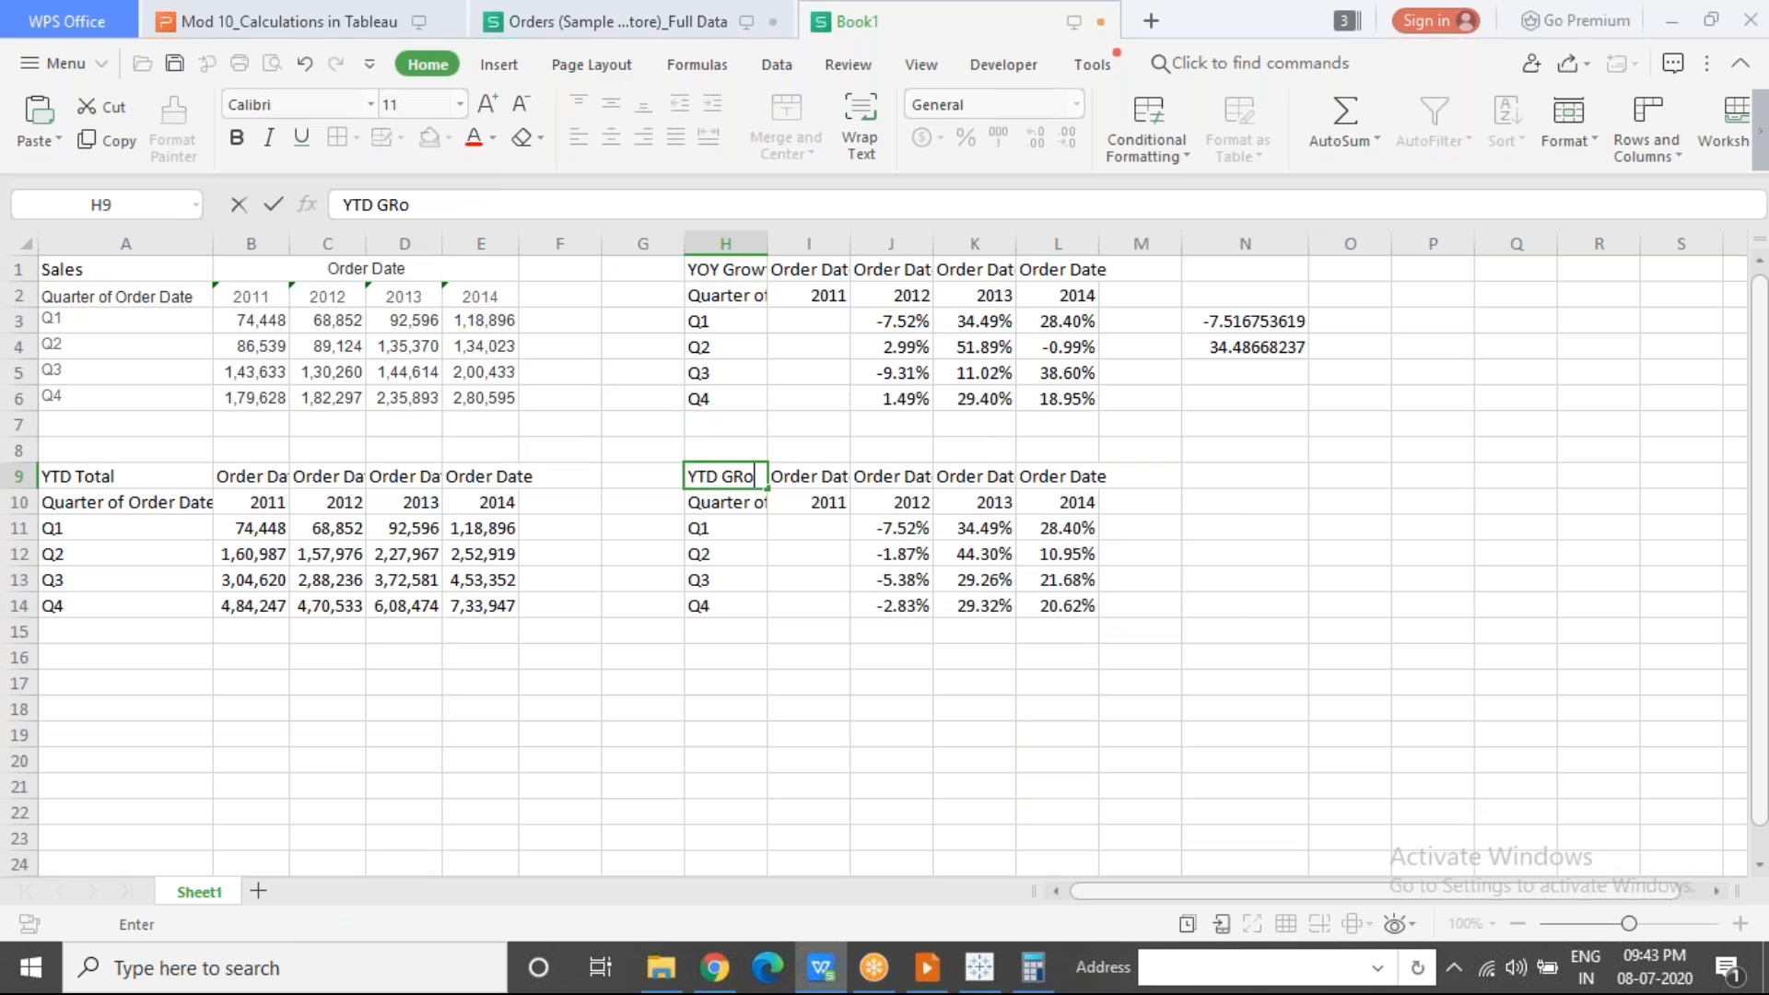
click(752, 636)
Step: Compare the YTD growth values with the YTD totals, and the YOY growth values with the quarterly sales
drag(815, 527, 1060, 613)
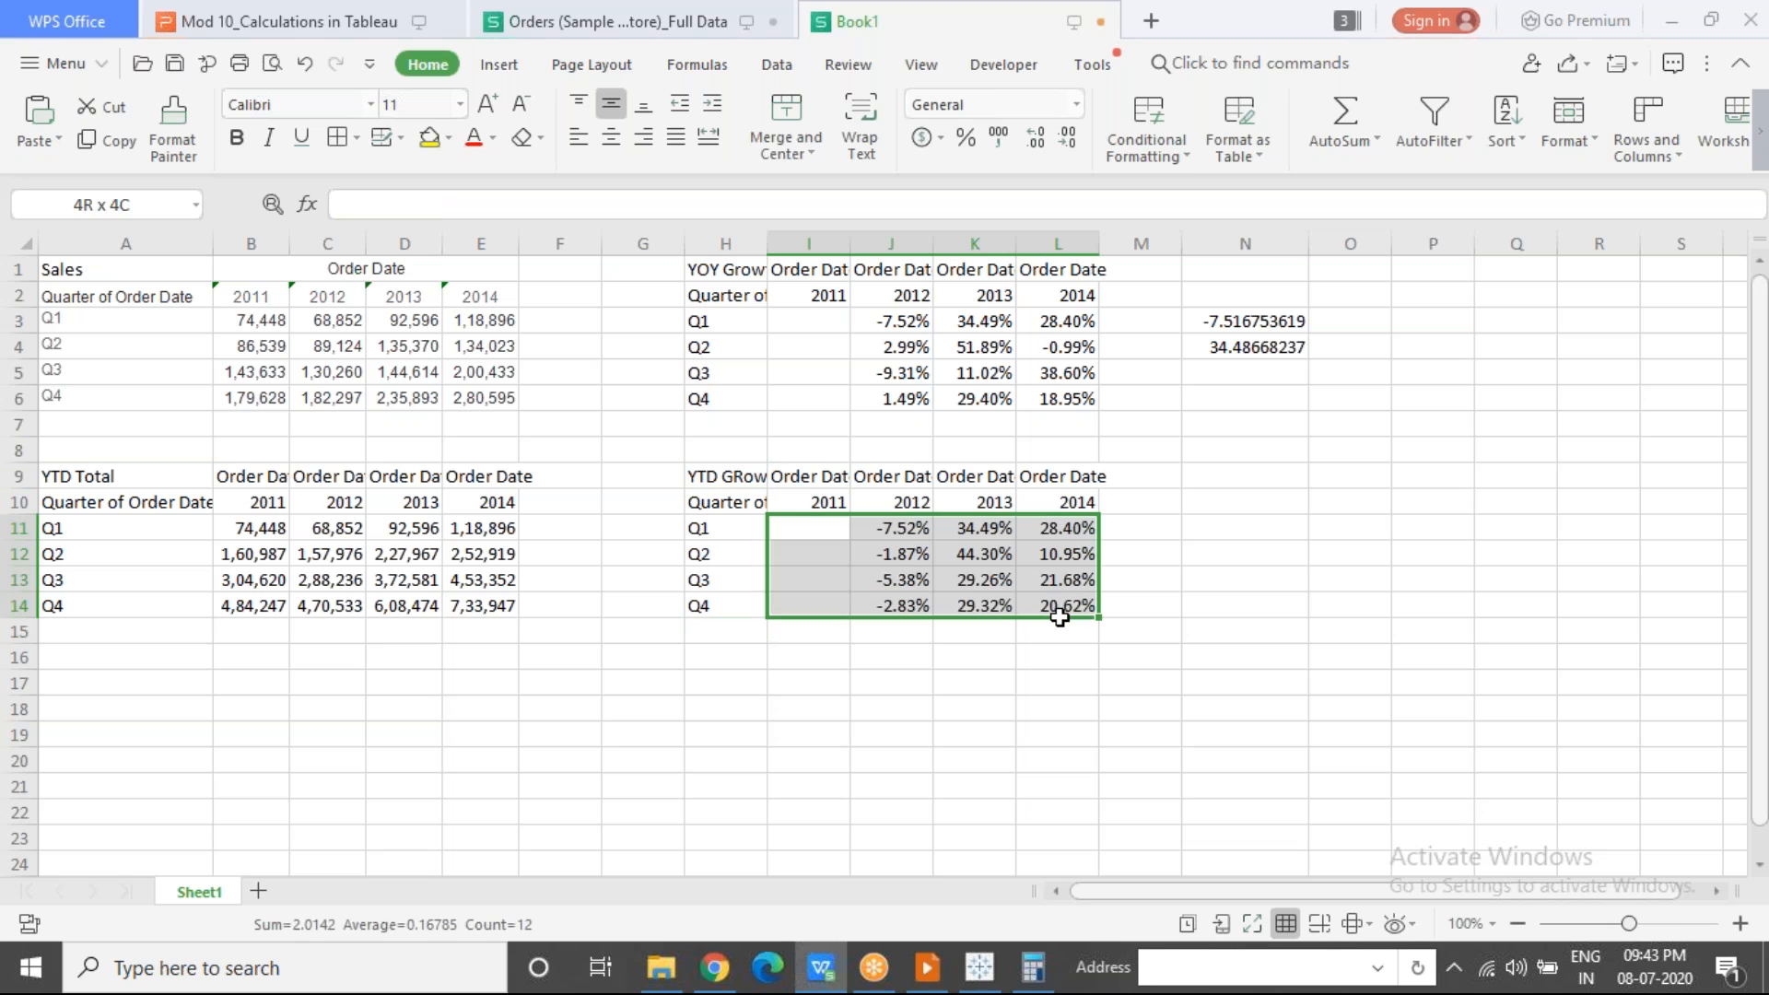
click(269, 533)
drag(269, 535, 490, 610)
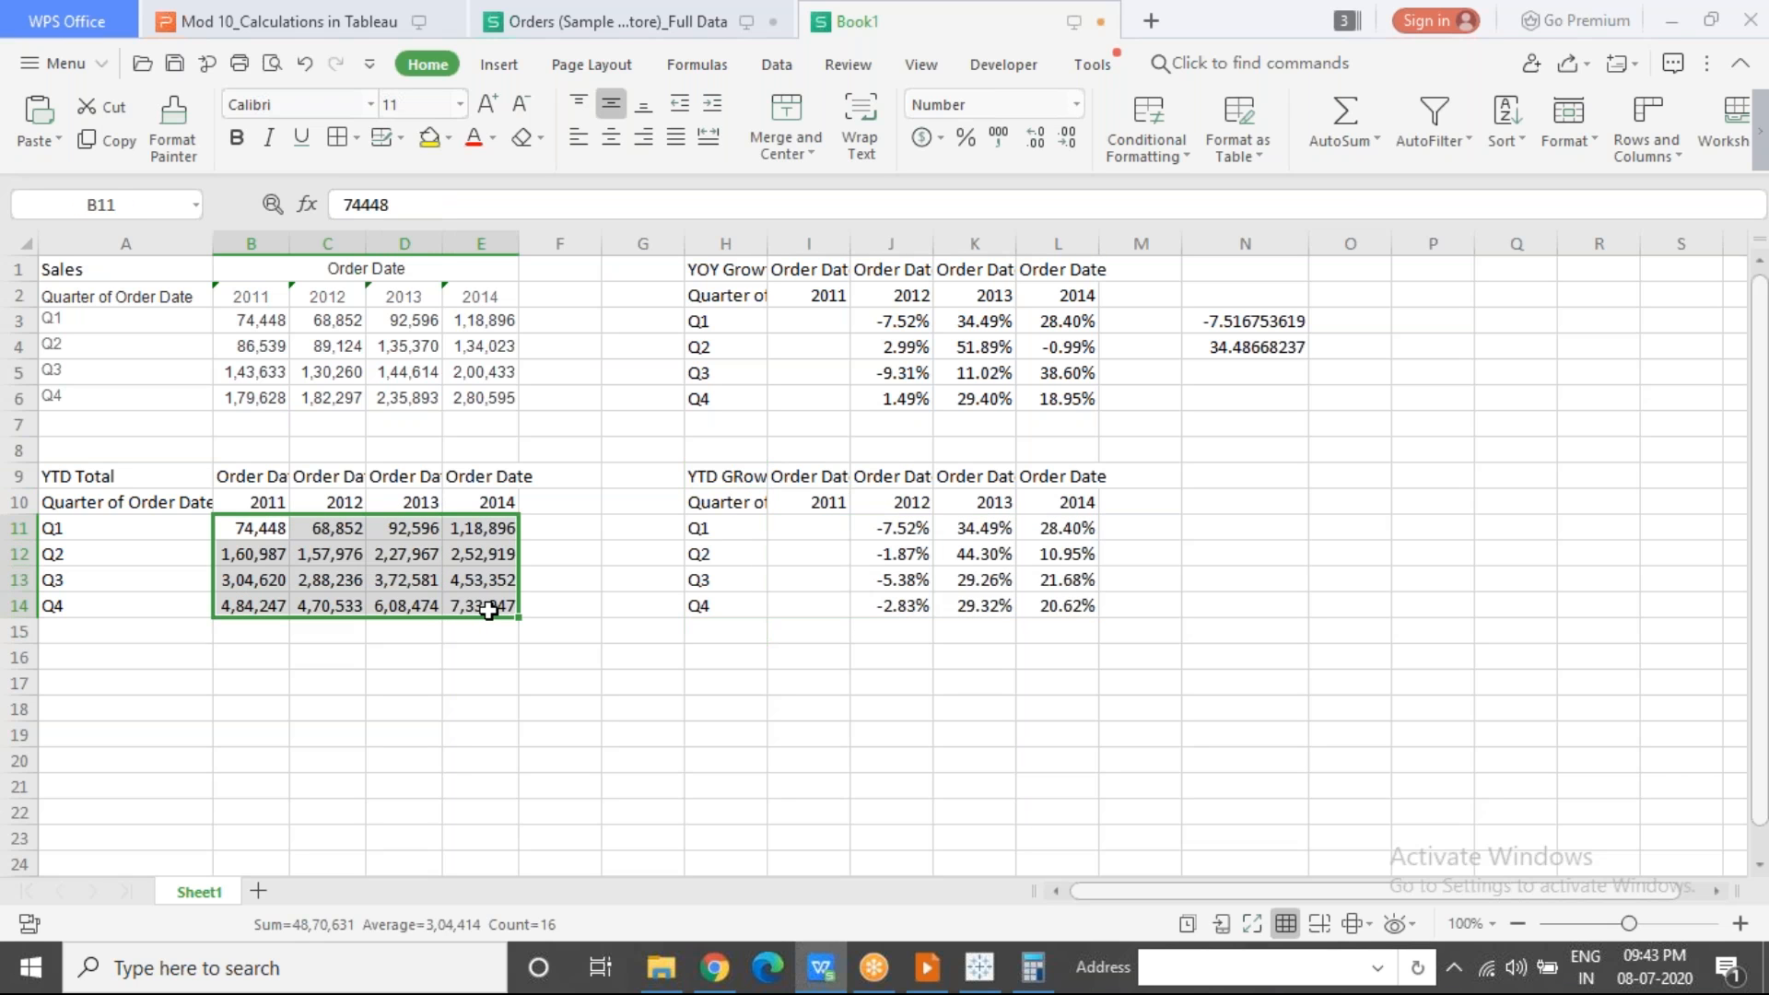
drag(819, 329, 1089, 406)
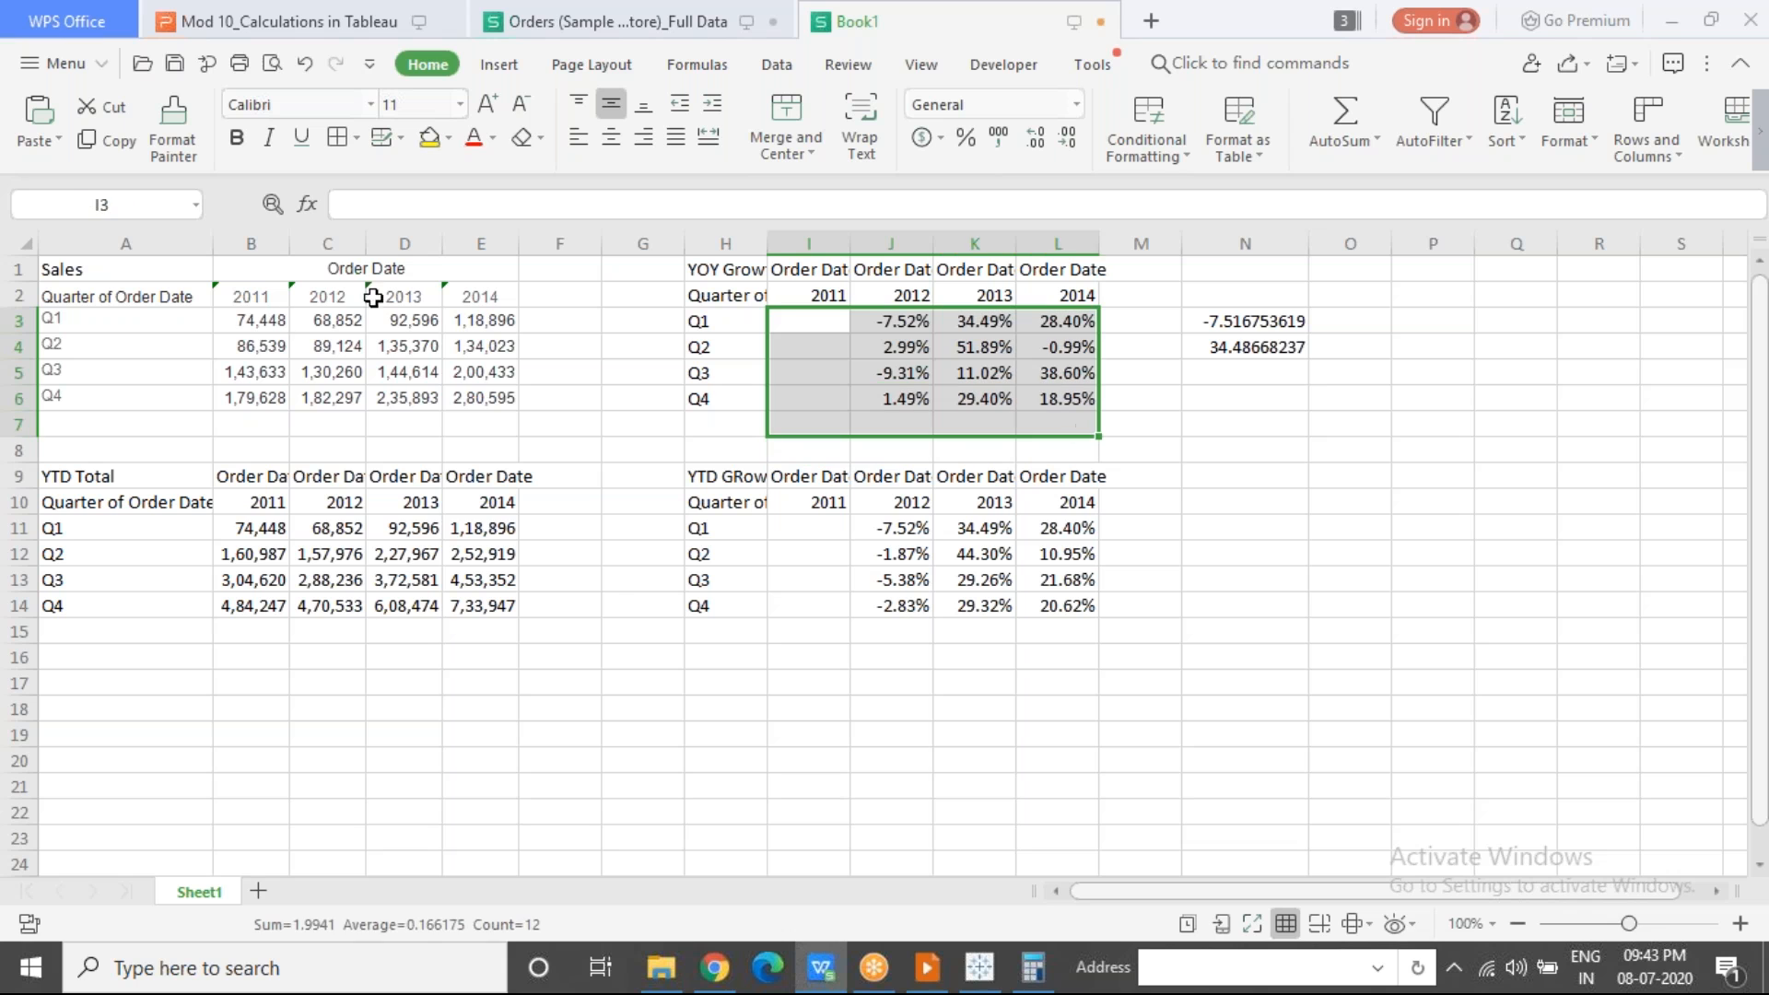
drag(254, 323, 337, 401)
drag(455, 432, 534, 422)
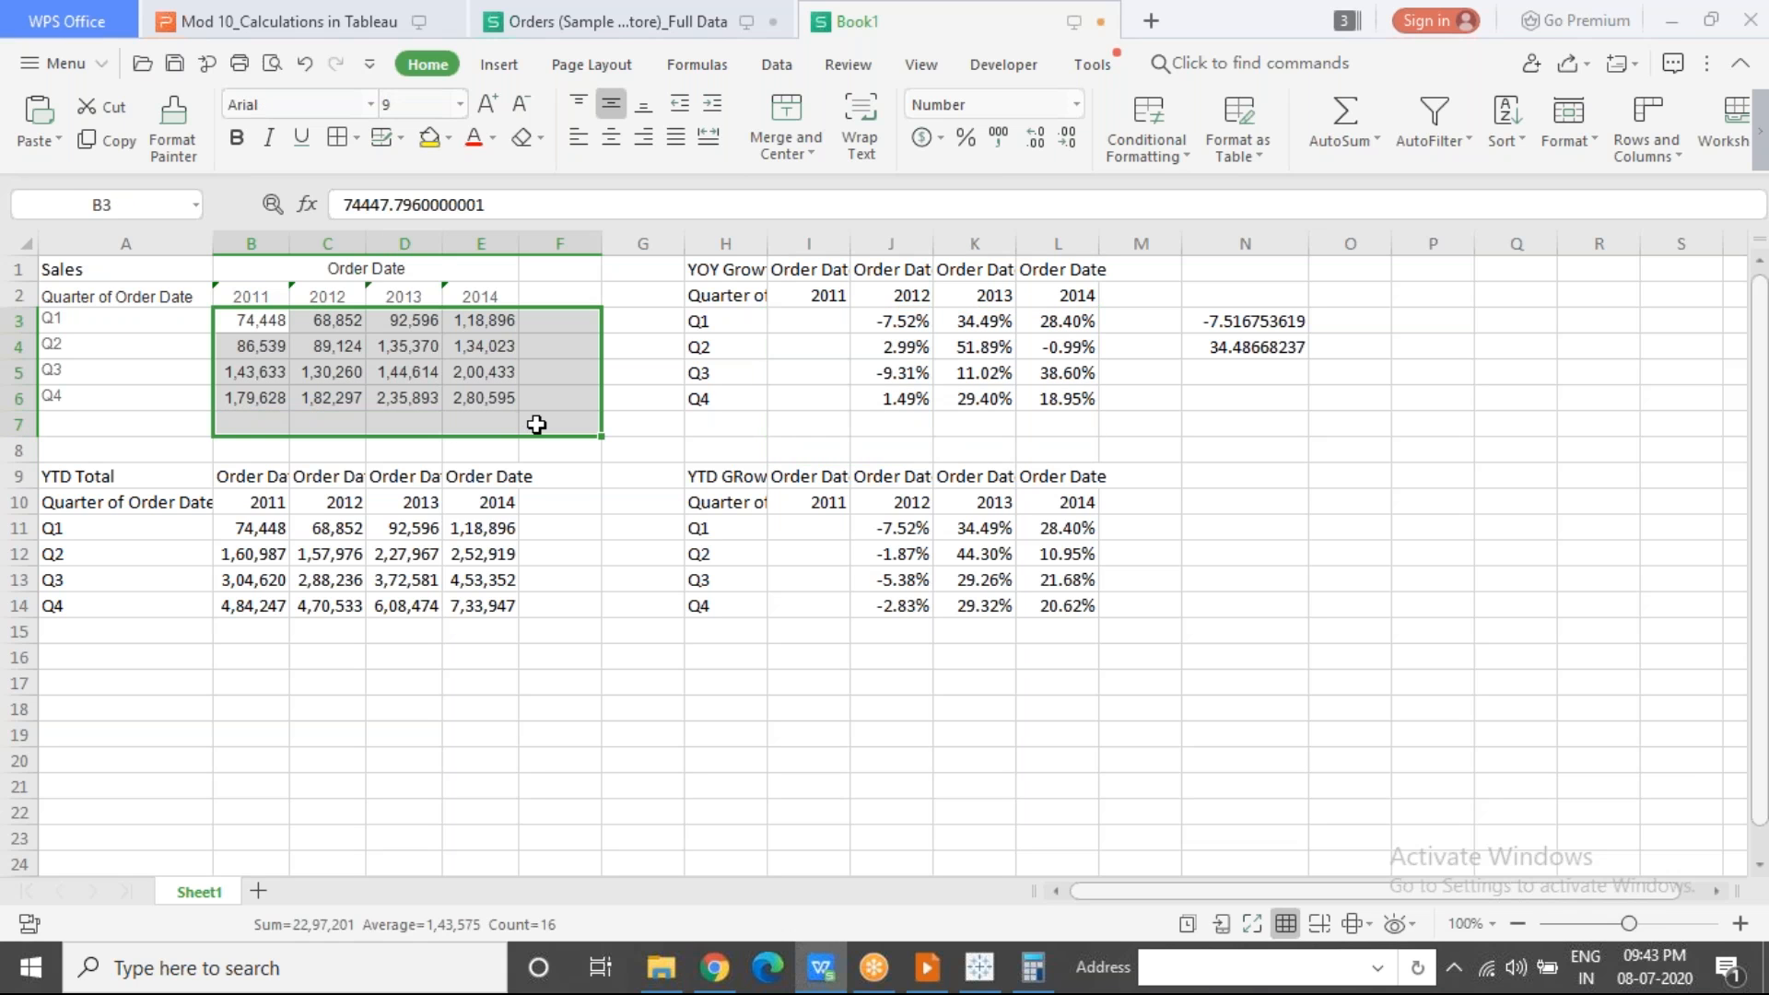
drag(819, 530, 1165, 605)
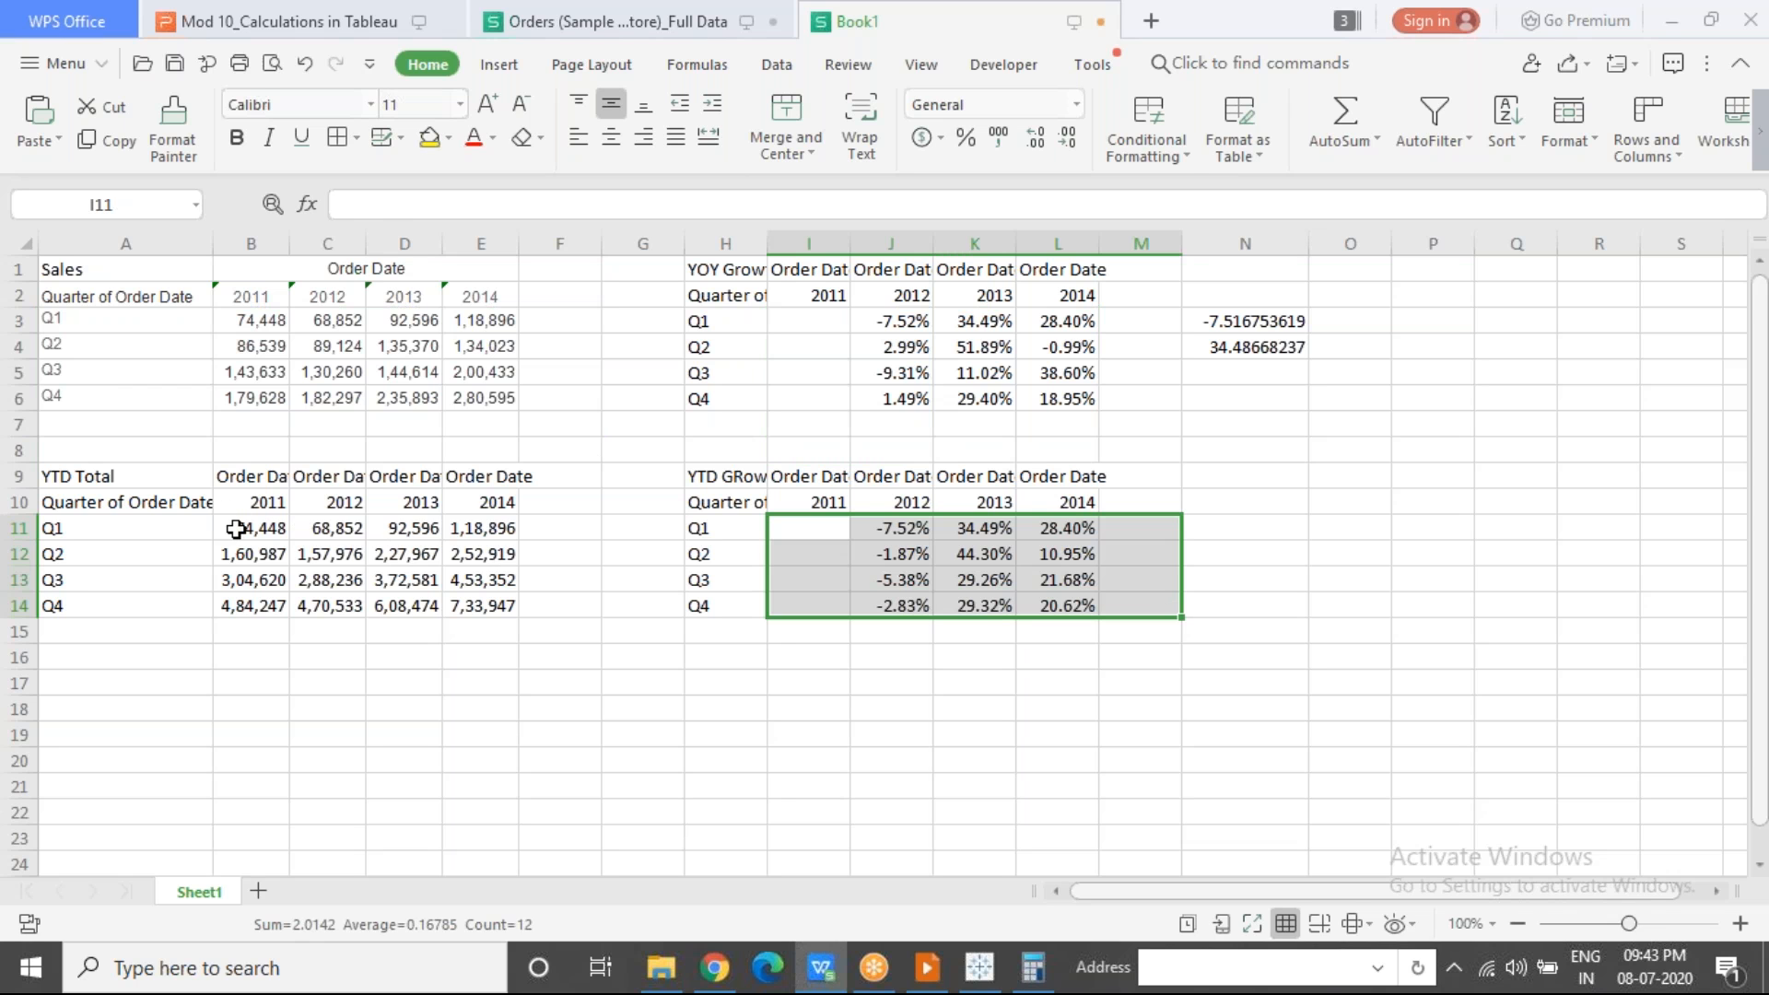
drag(231, 525, 405, 605)
Step: Highlight the Q1 values of the Sales and YTD Total tables, B3:E3 and B11:E11, in yellow
drag(241, 325, 463, 327)
drag(261, 525, 506, 527)
click(429, 138)
Step: Highlight the Q1 values of the YOY Growth and YTD Growth tables, I3:L3 and I11:L11, in yellow
drag(833, 317, 1074, 316)
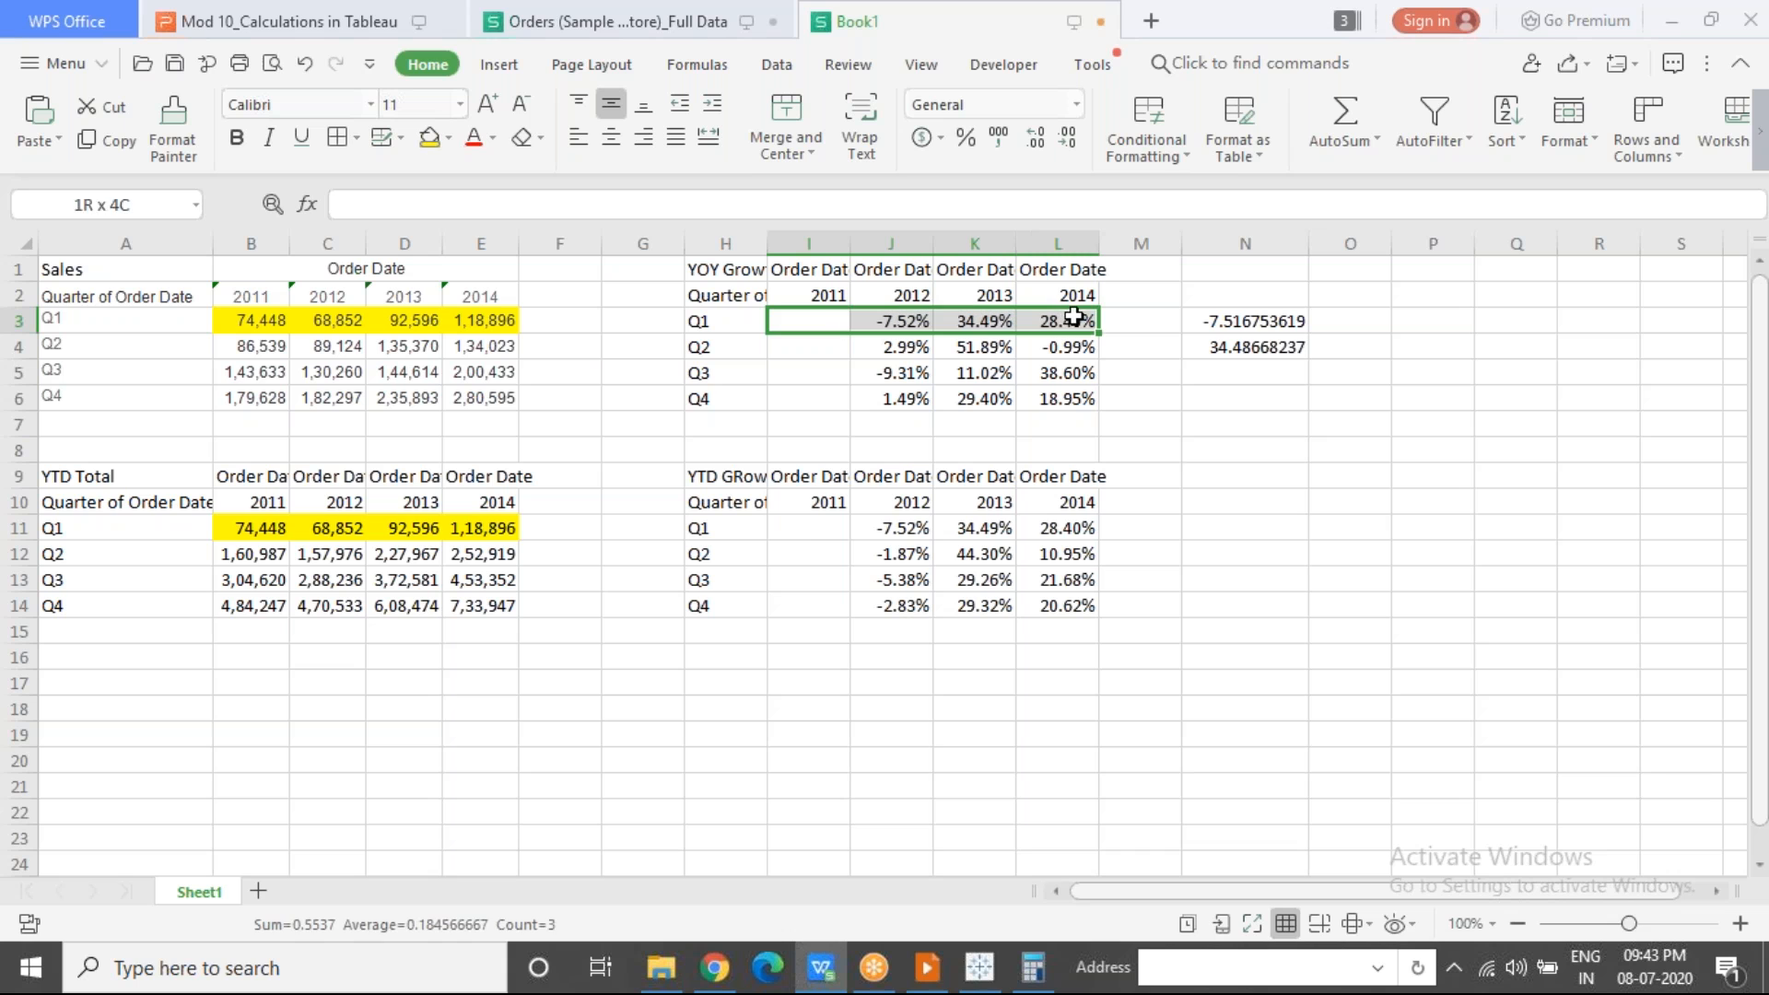
drag(806, 527, 1060, 523)
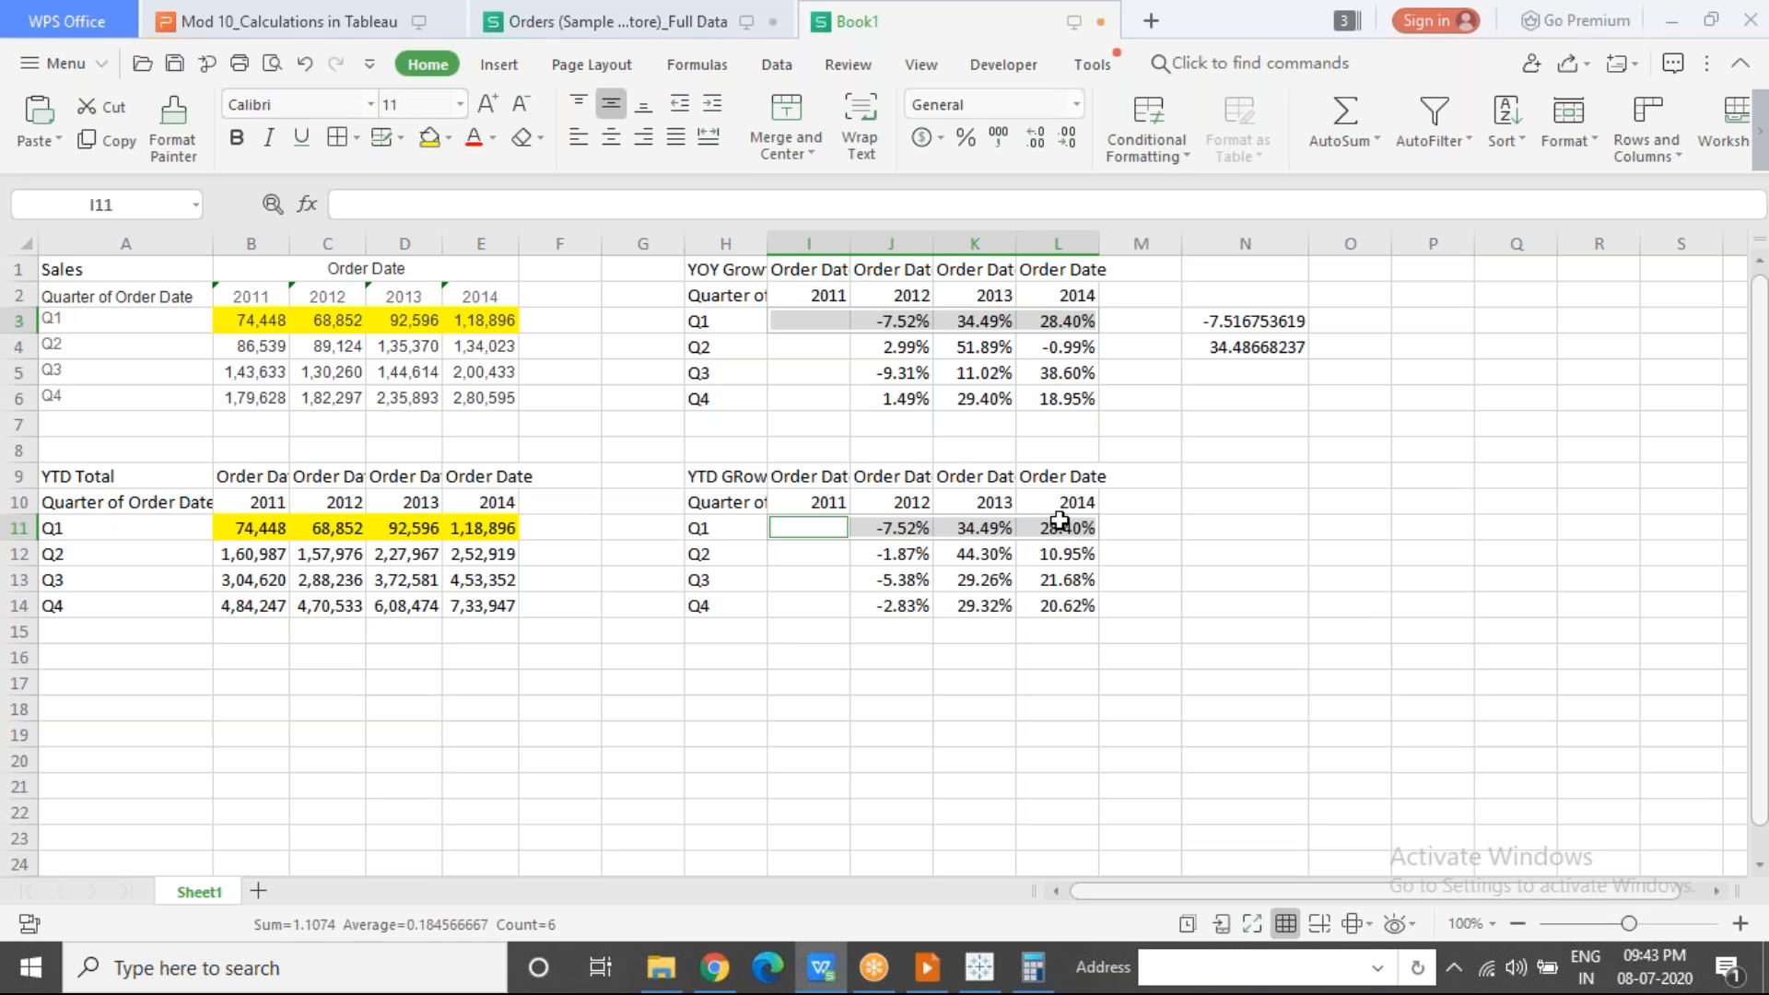
click(429, 138)
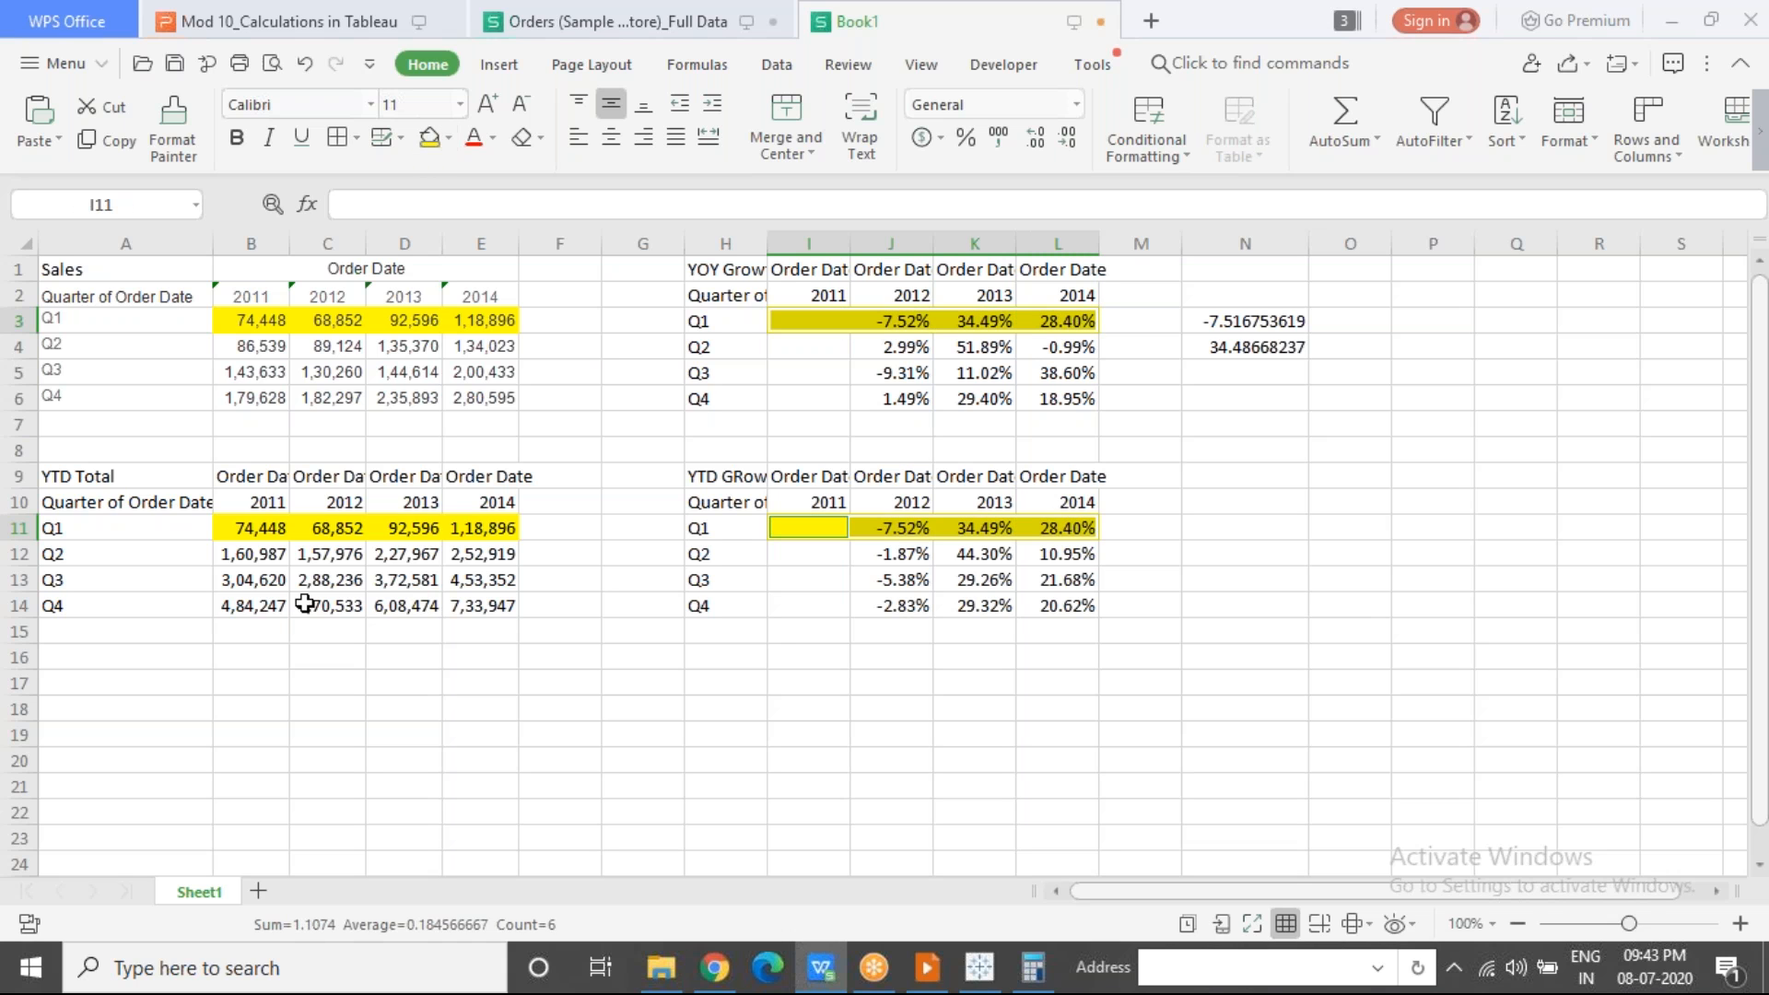
Step: Compare the Q2 values of the YTD Total table with the Q2 values of the Sales table for each year
click(255, 555)
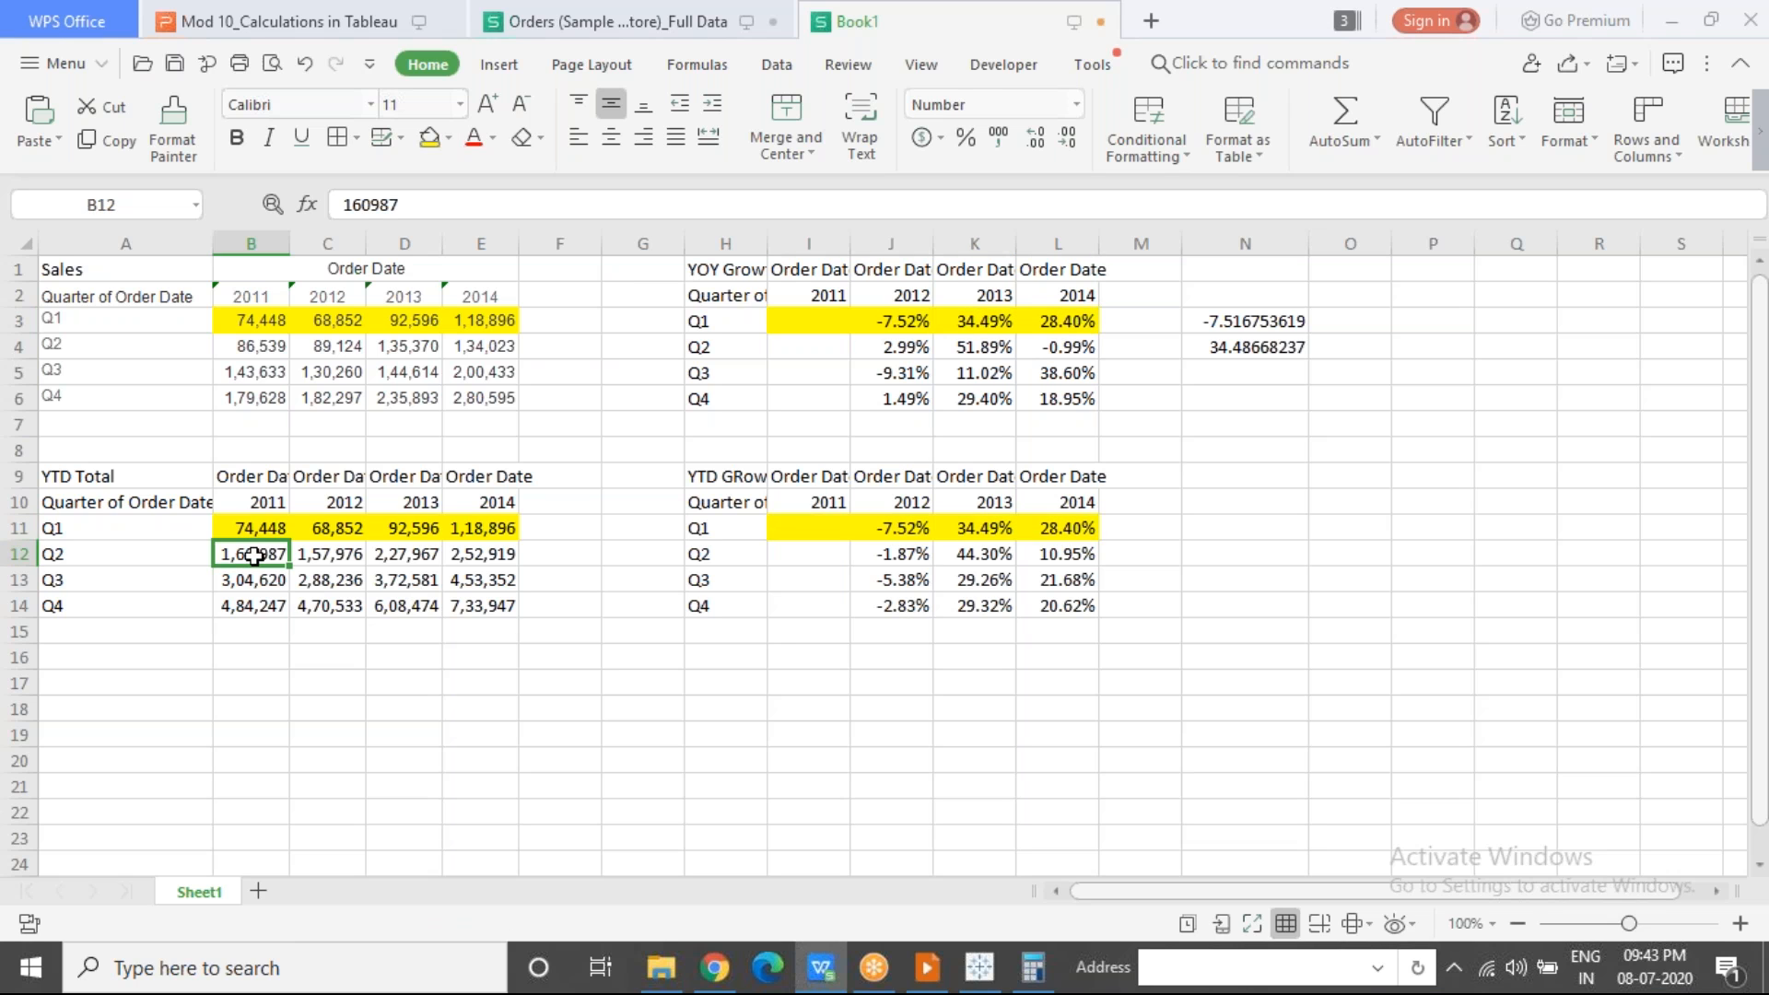
click(251, 346)
click(314, 348)
click(387, 348)
click(482, 357)
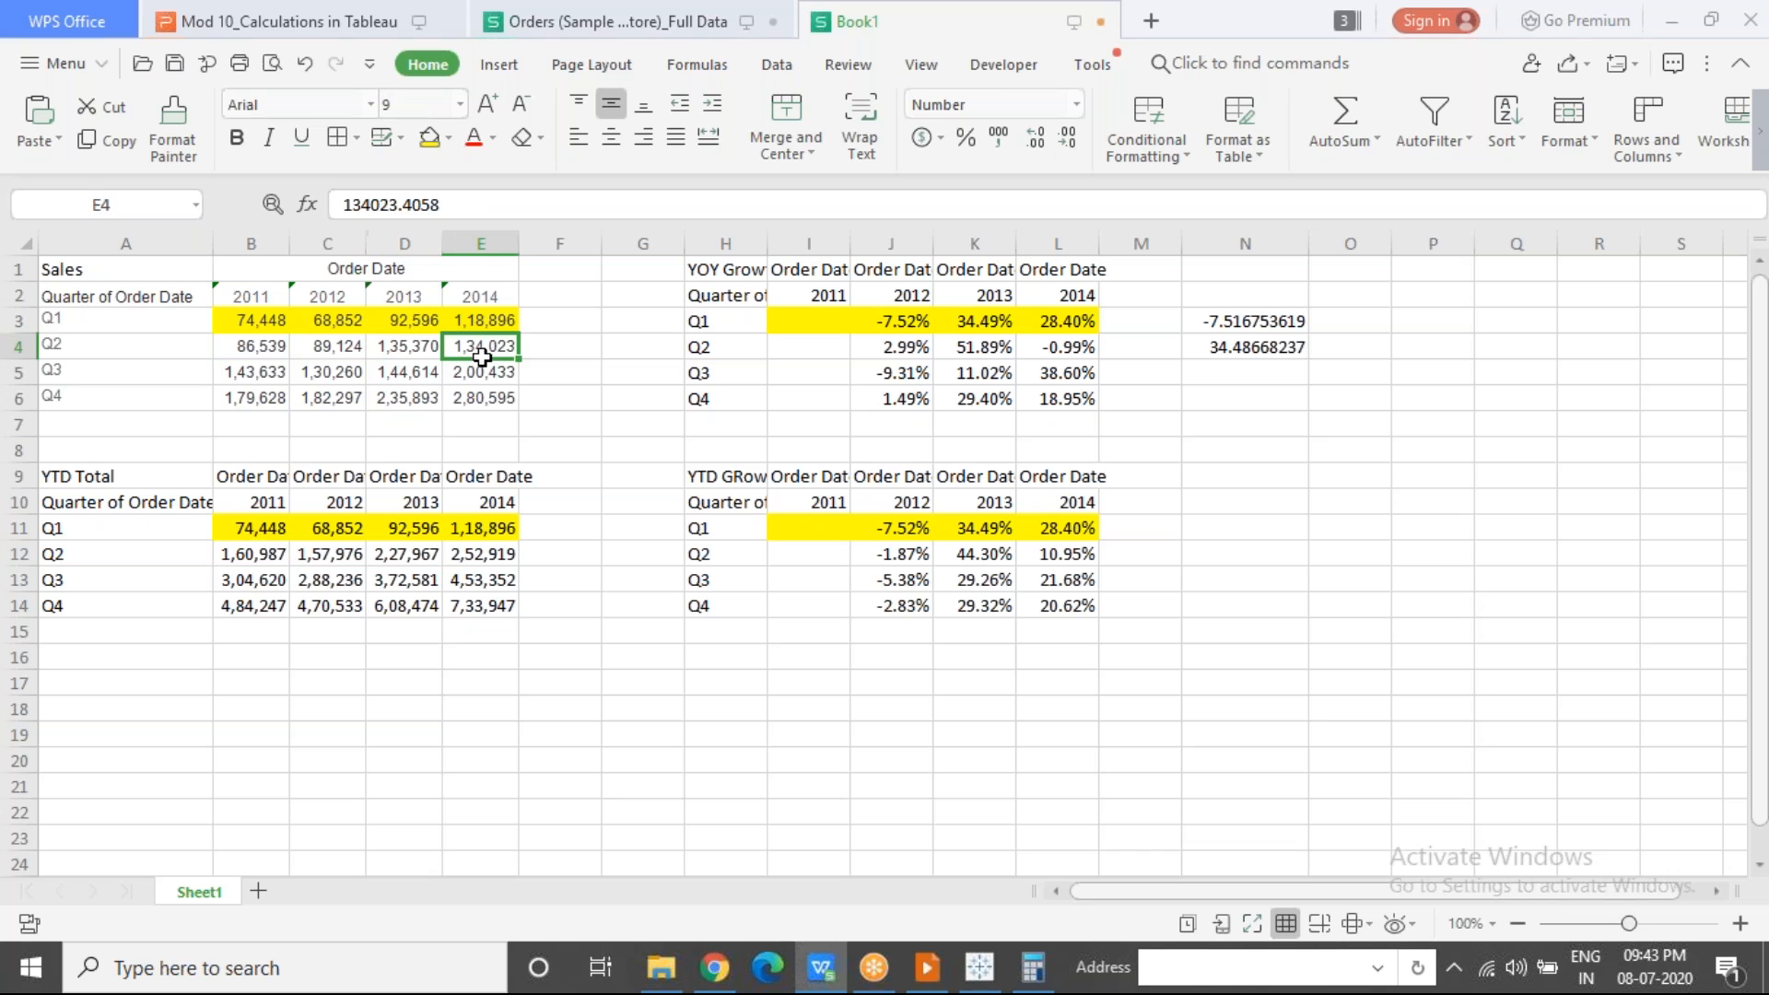
drag(251, 550, 510, 543)
click(604, 657)
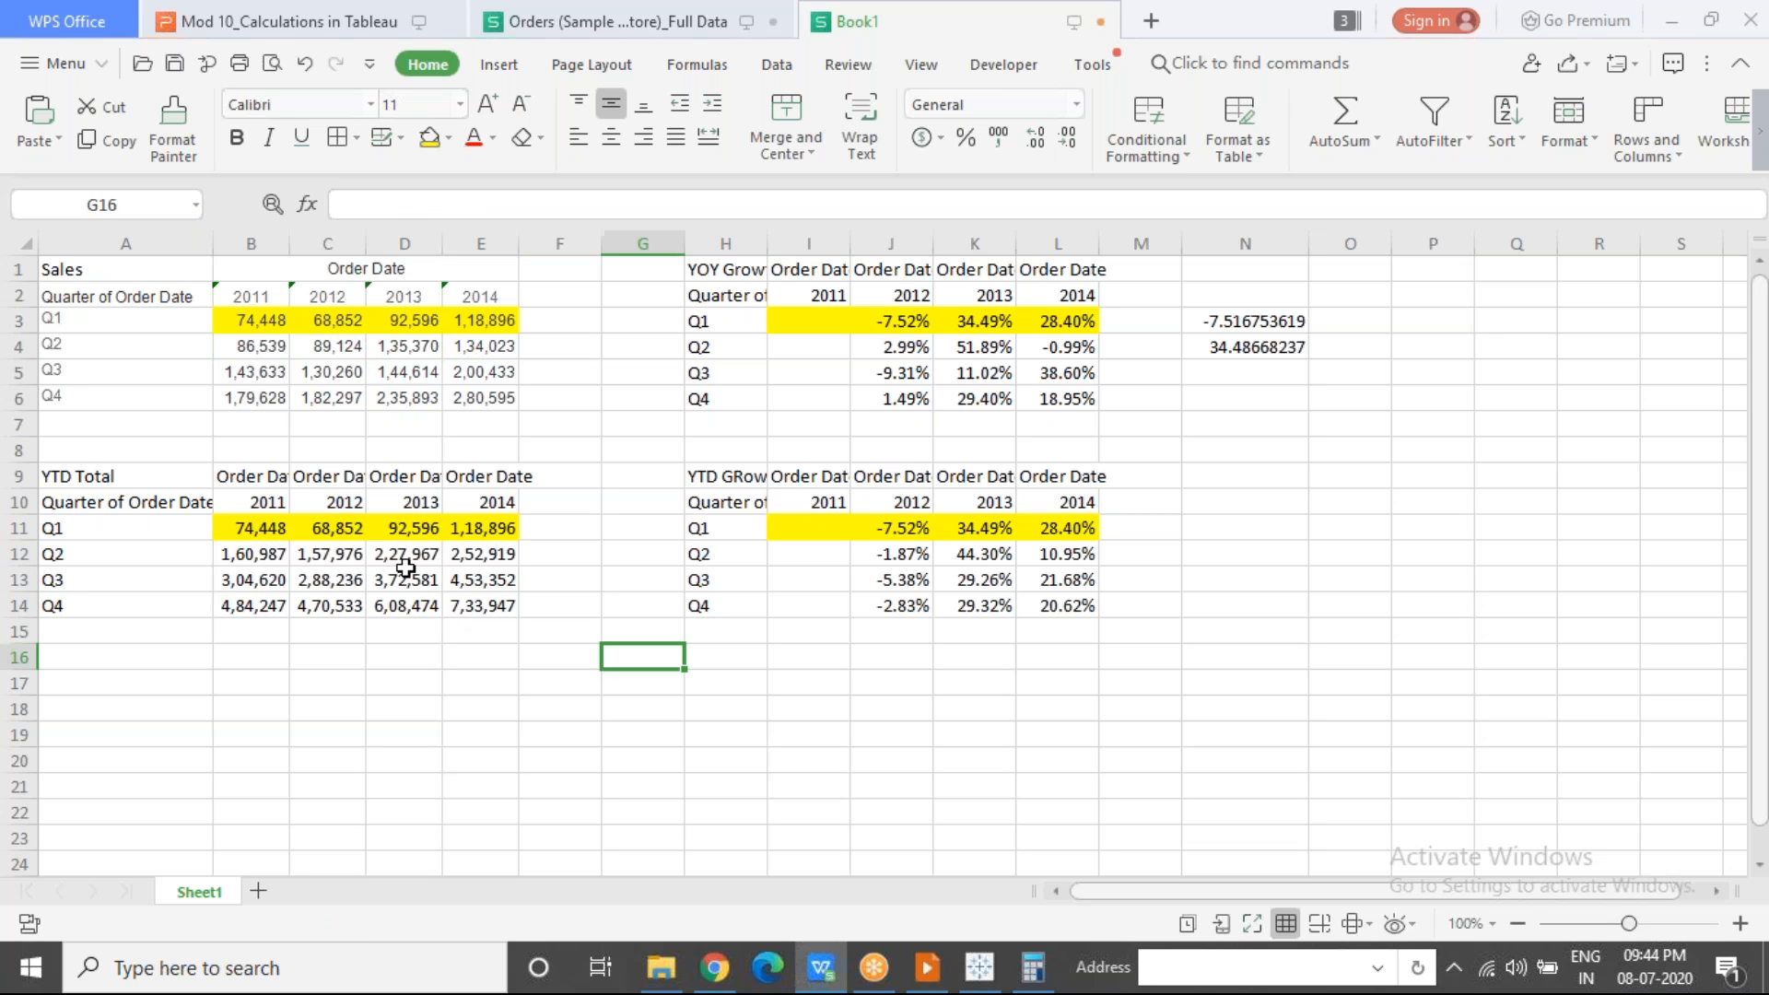
Step: Examine the 2011 and 2012 Q2 YTD totals in B12 and C12 against the 2012 Q2 YTD growth in J12
drag(246, 554, 316, 553)
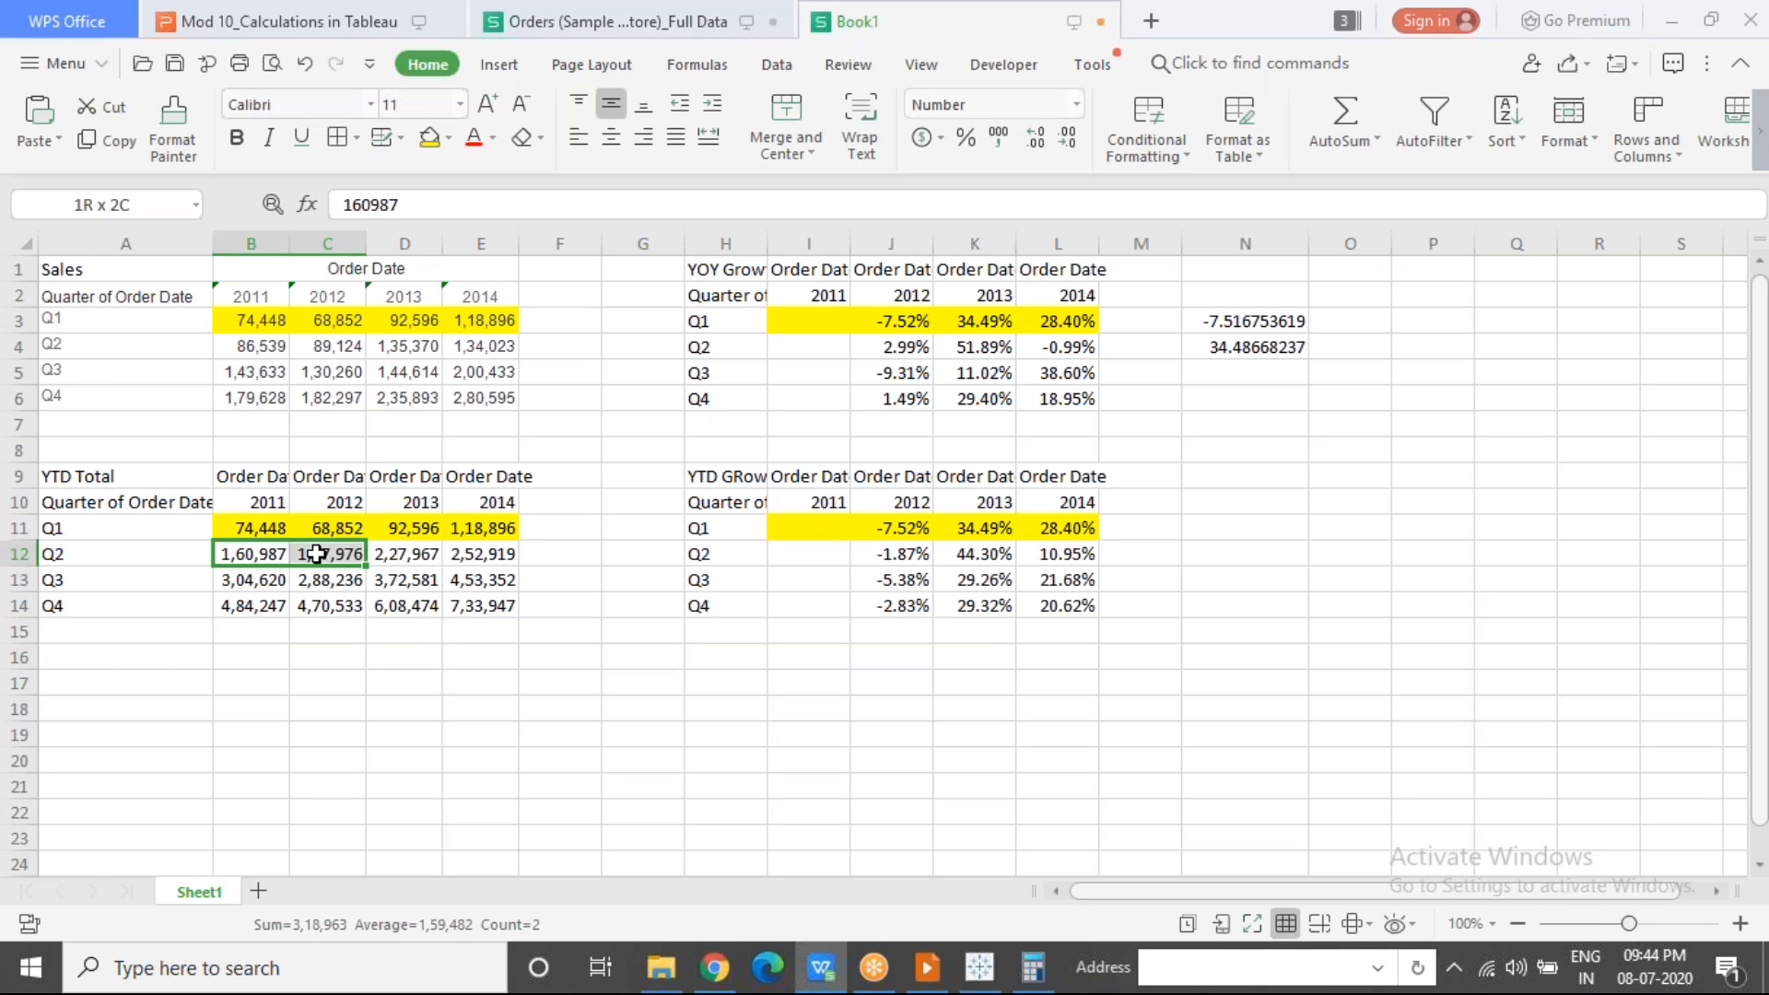
click(247, 558)
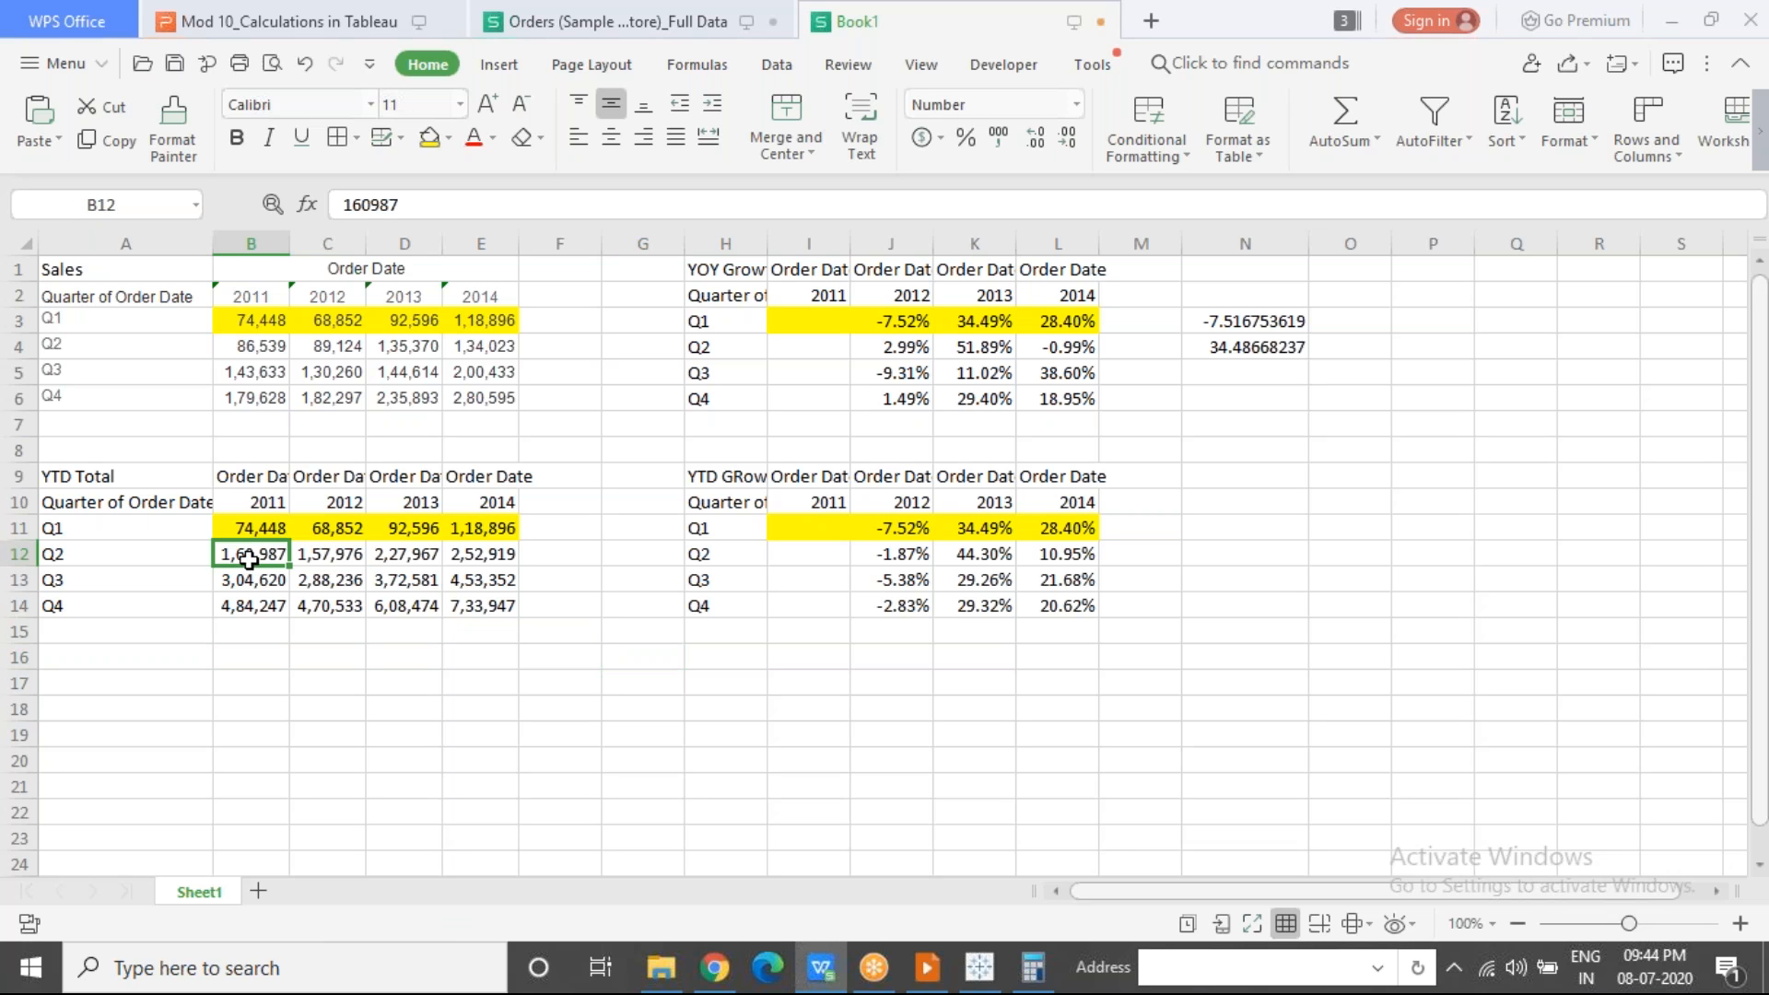
click(310, 556)
click(260, 558)
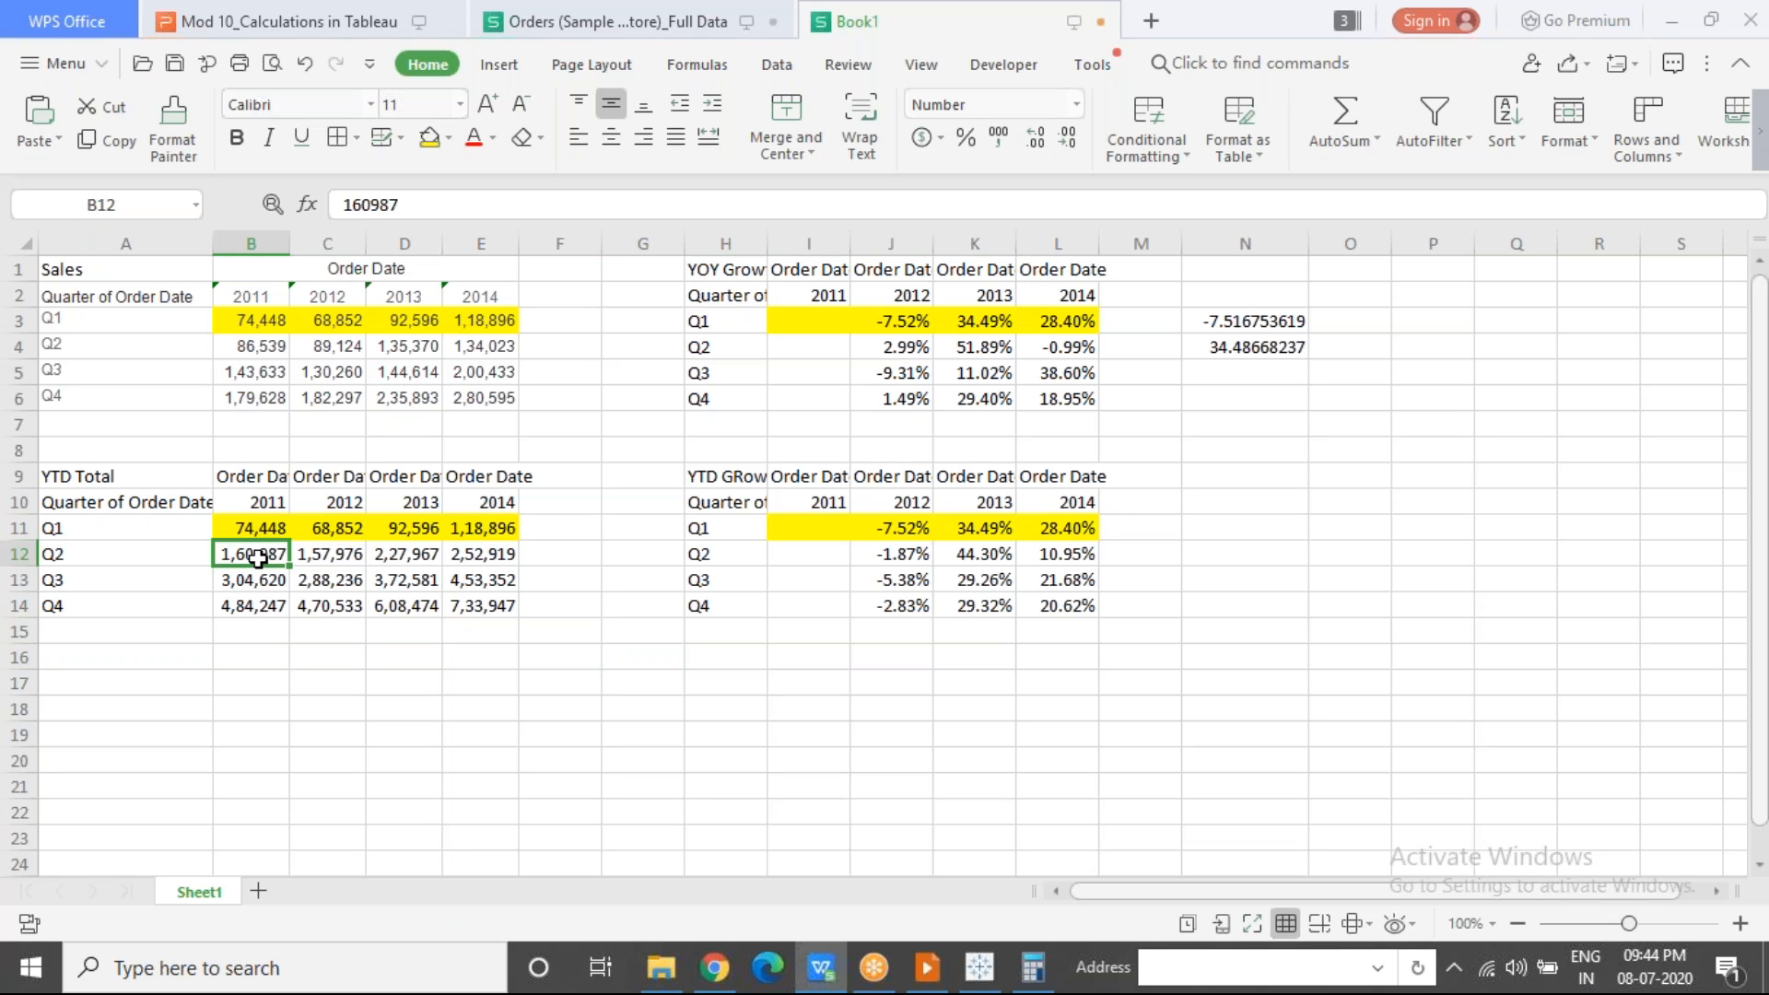
click(337, 557)
click(18, 553)
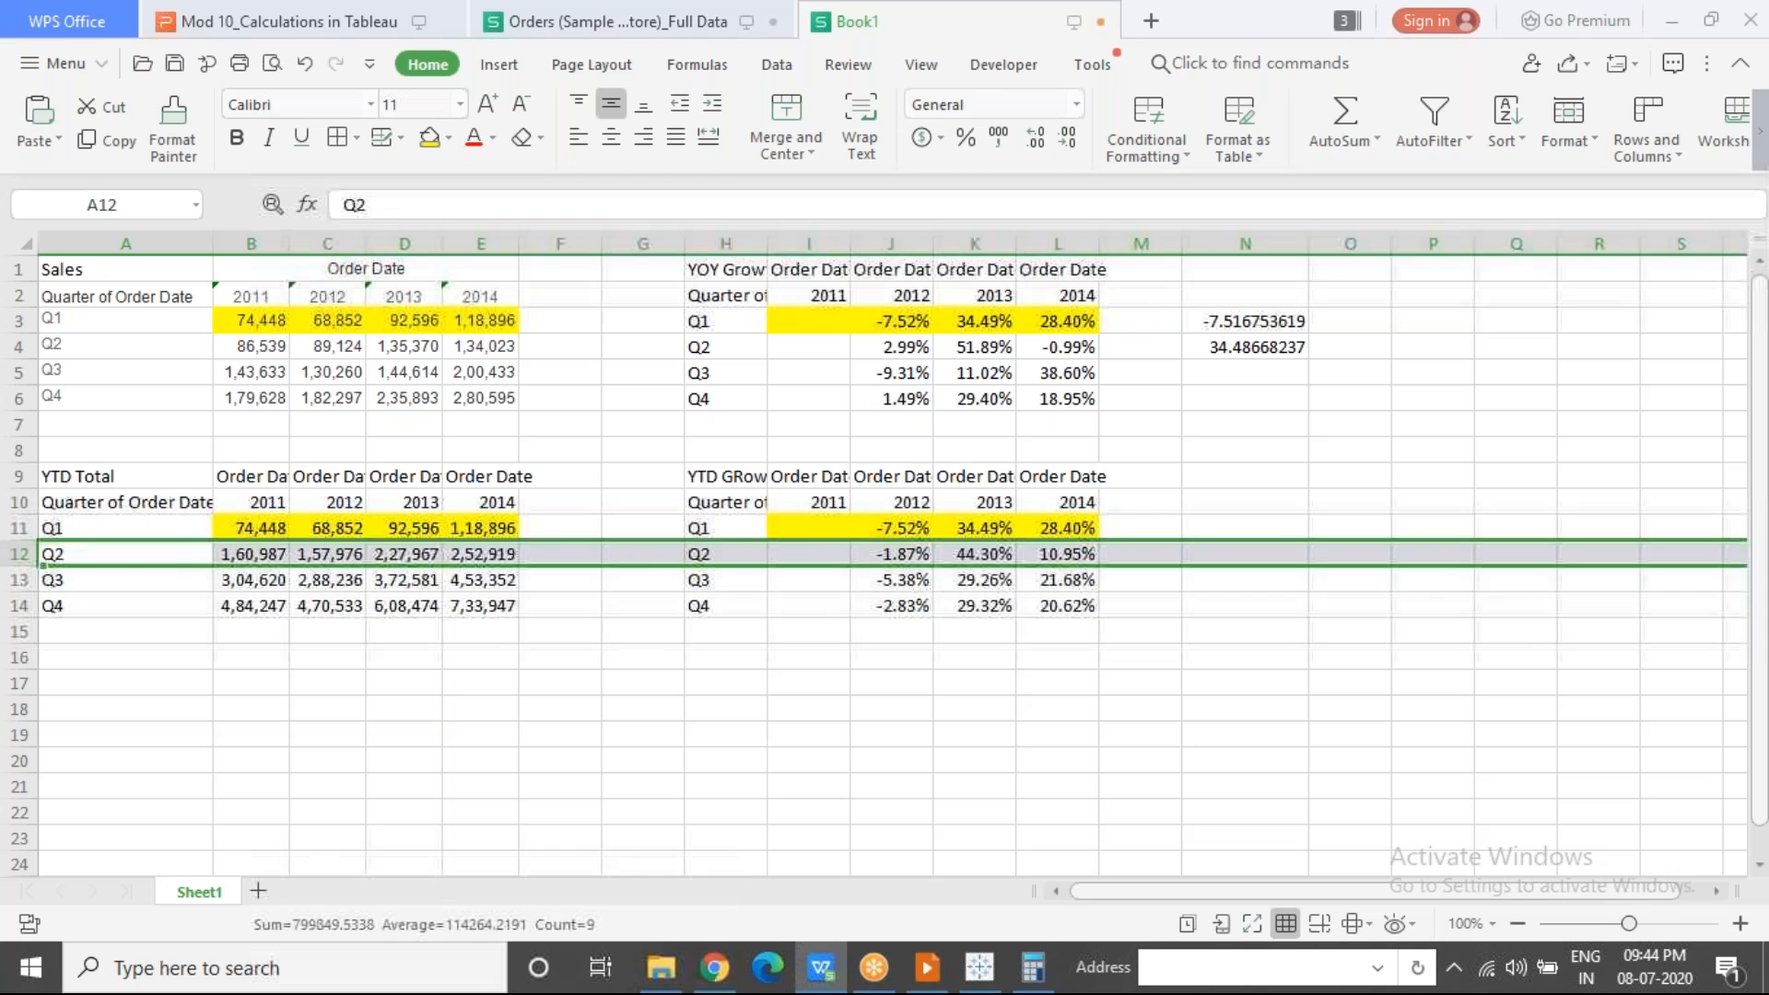
click(238, 553)
click(330, 554)
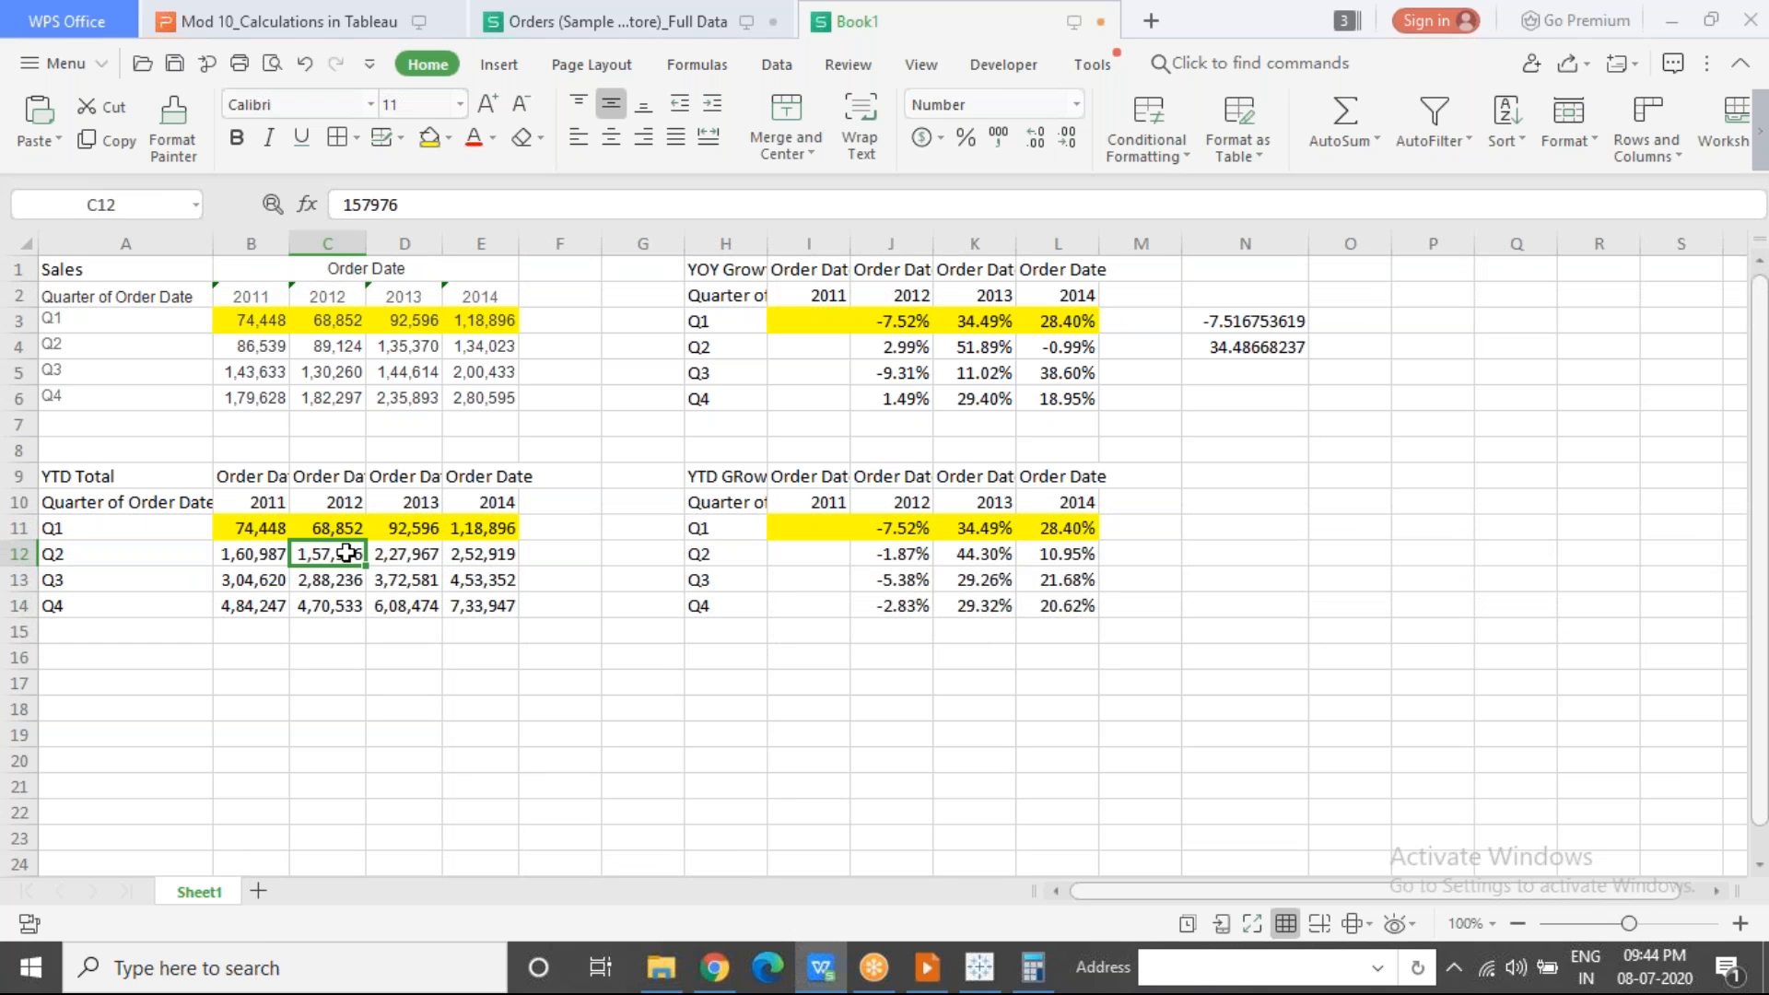
click(886, 554)
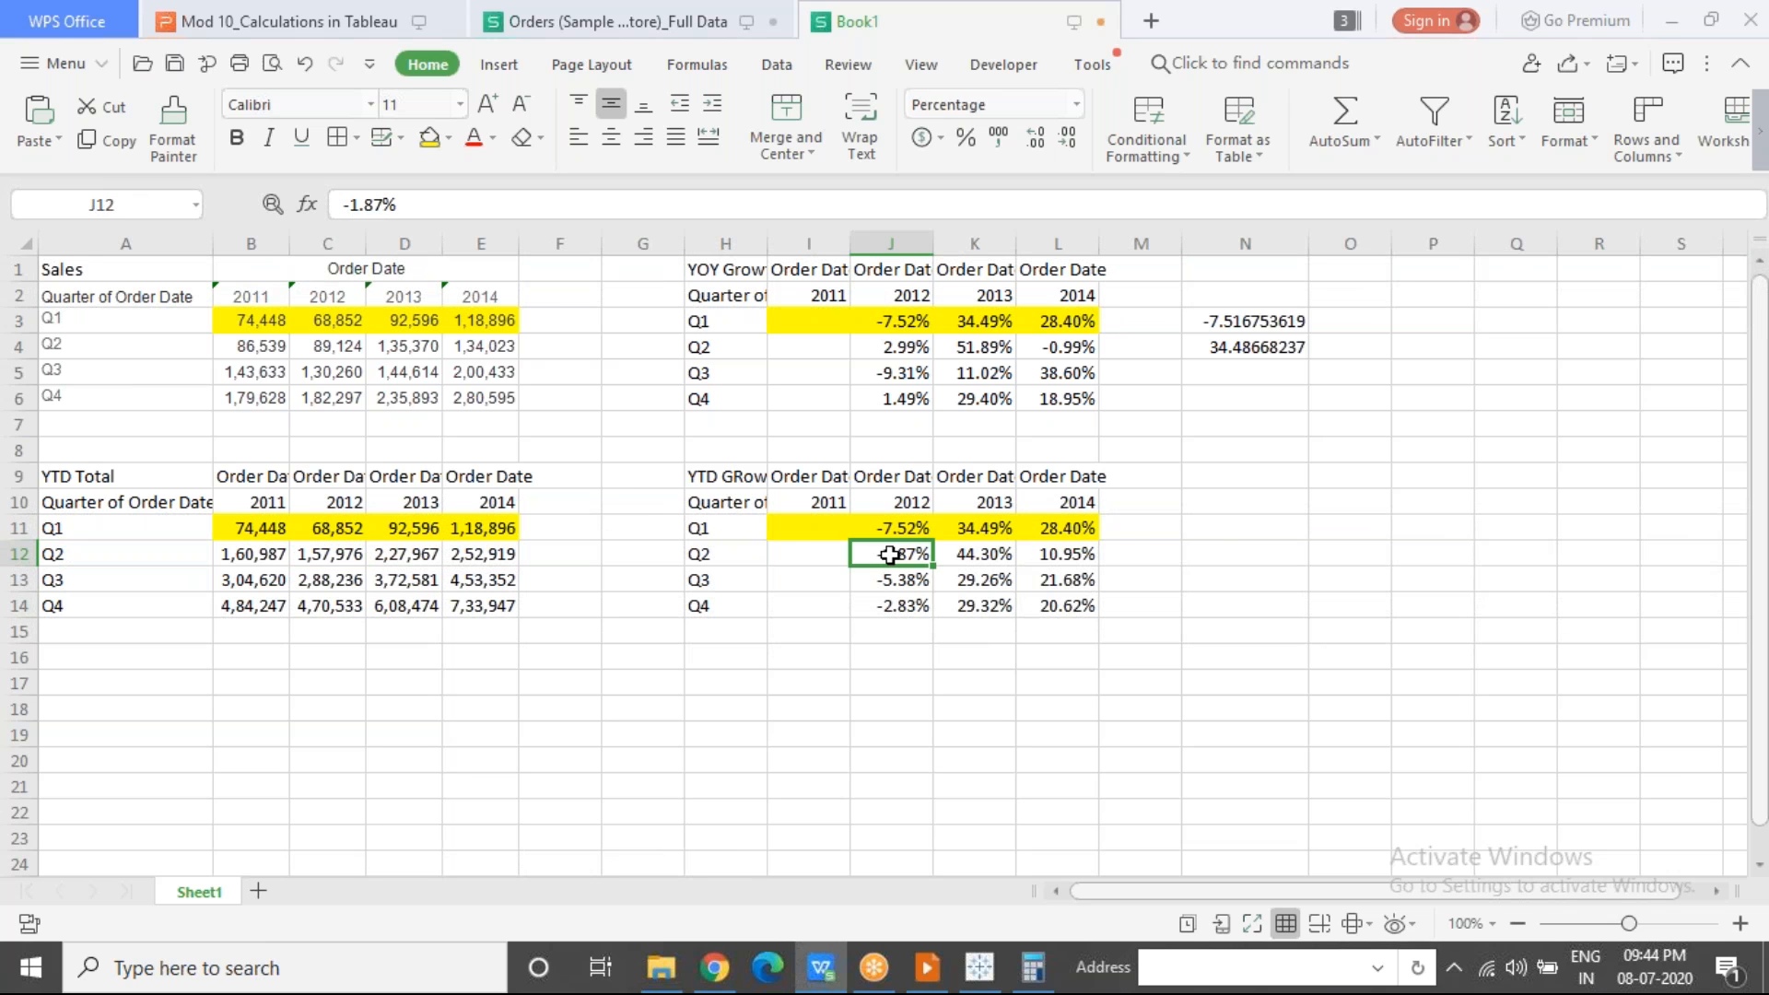
Step: Calculate the 2012 Q2 YTD growth in N12 with the formula =((C12-B12)/B12)*100
click(1216, 542)
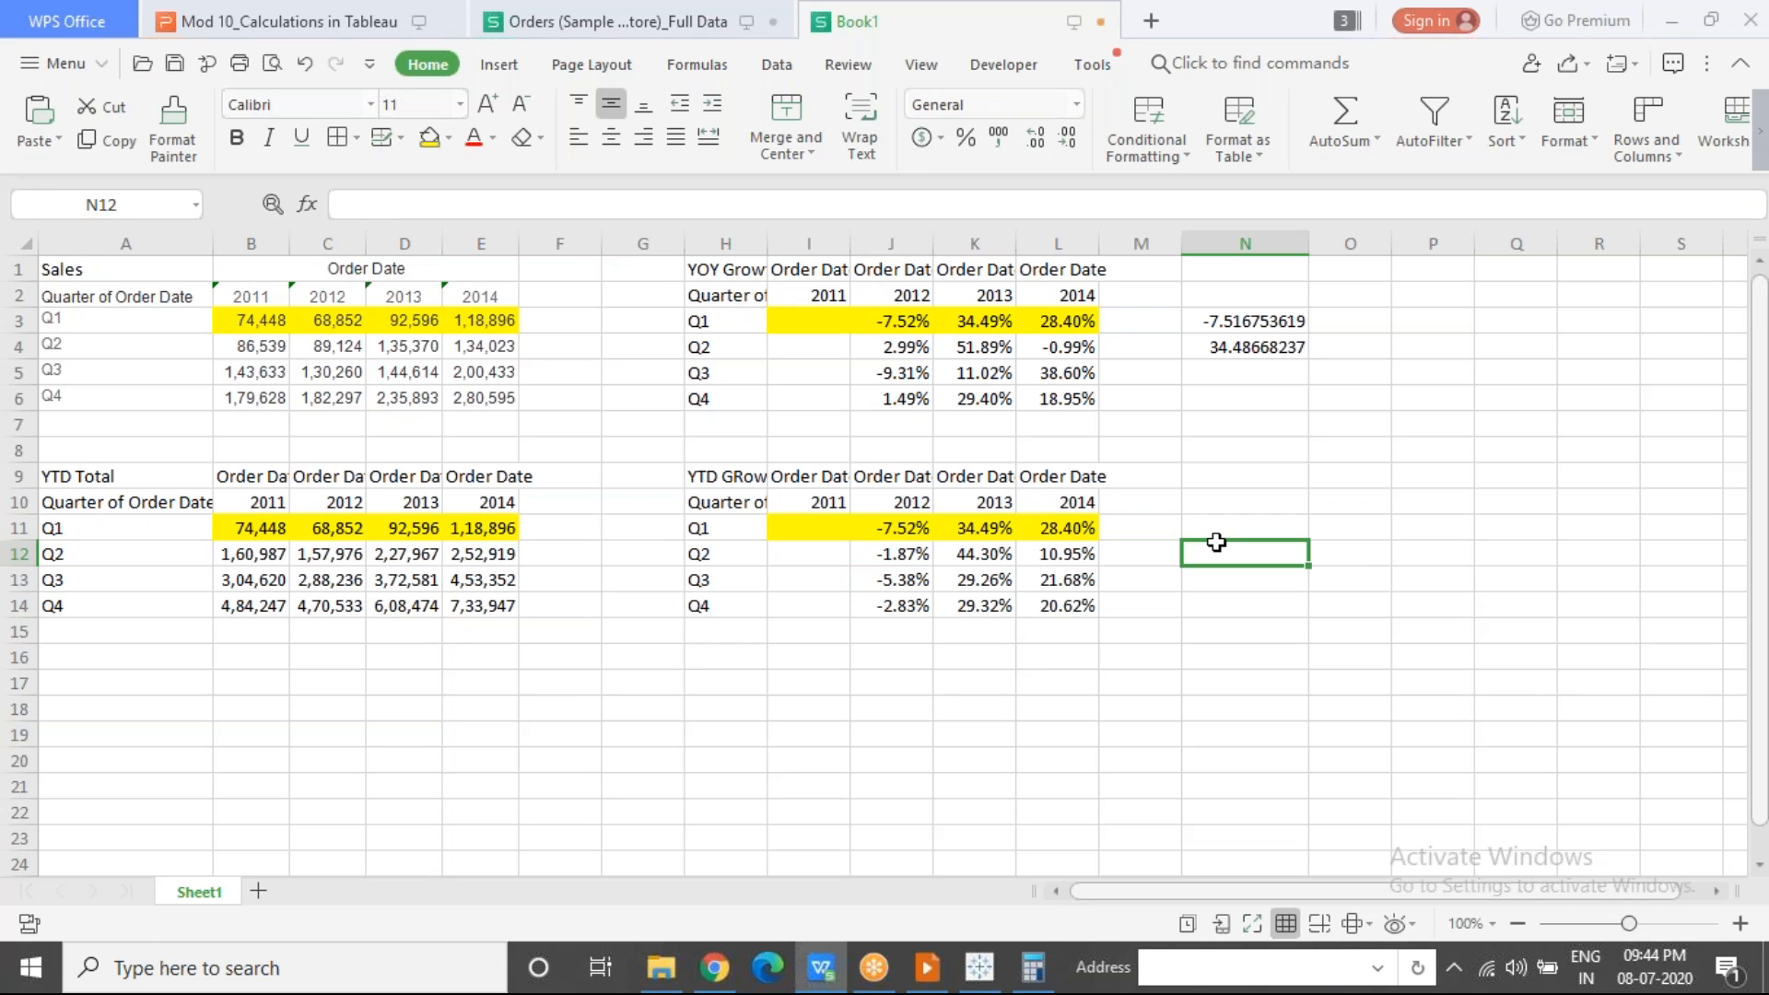
text(=)
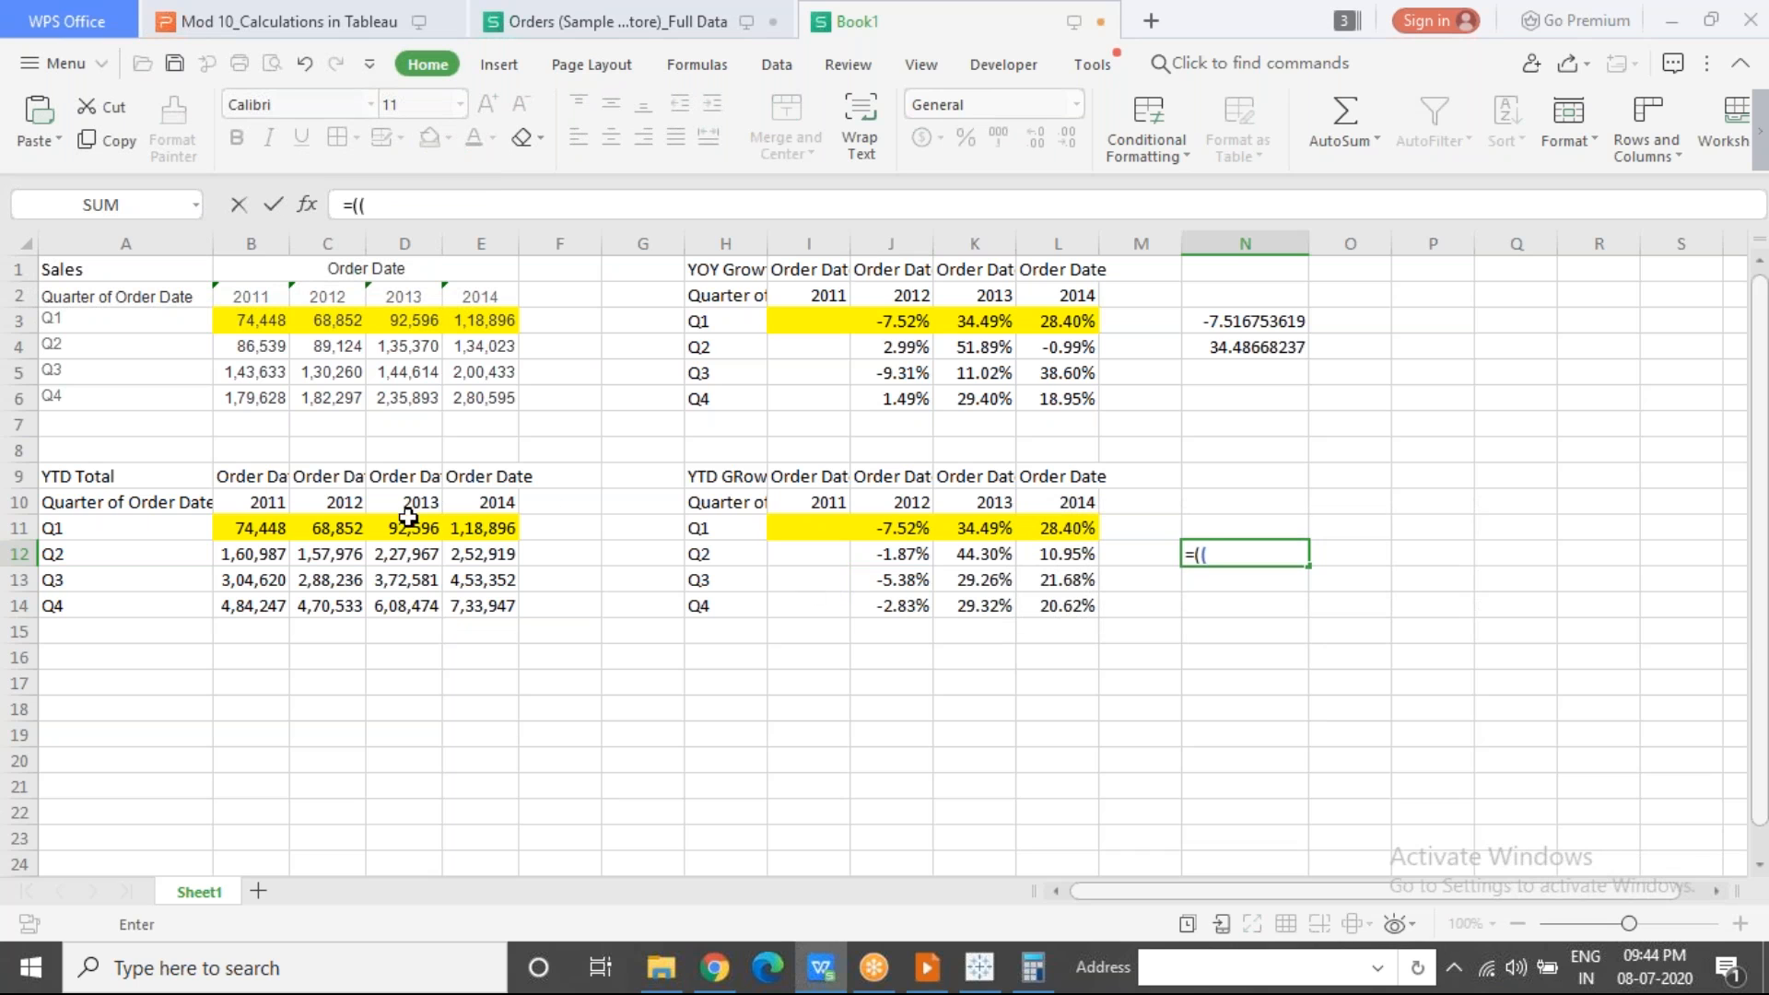
text((()
click(342, 553)
text(-)
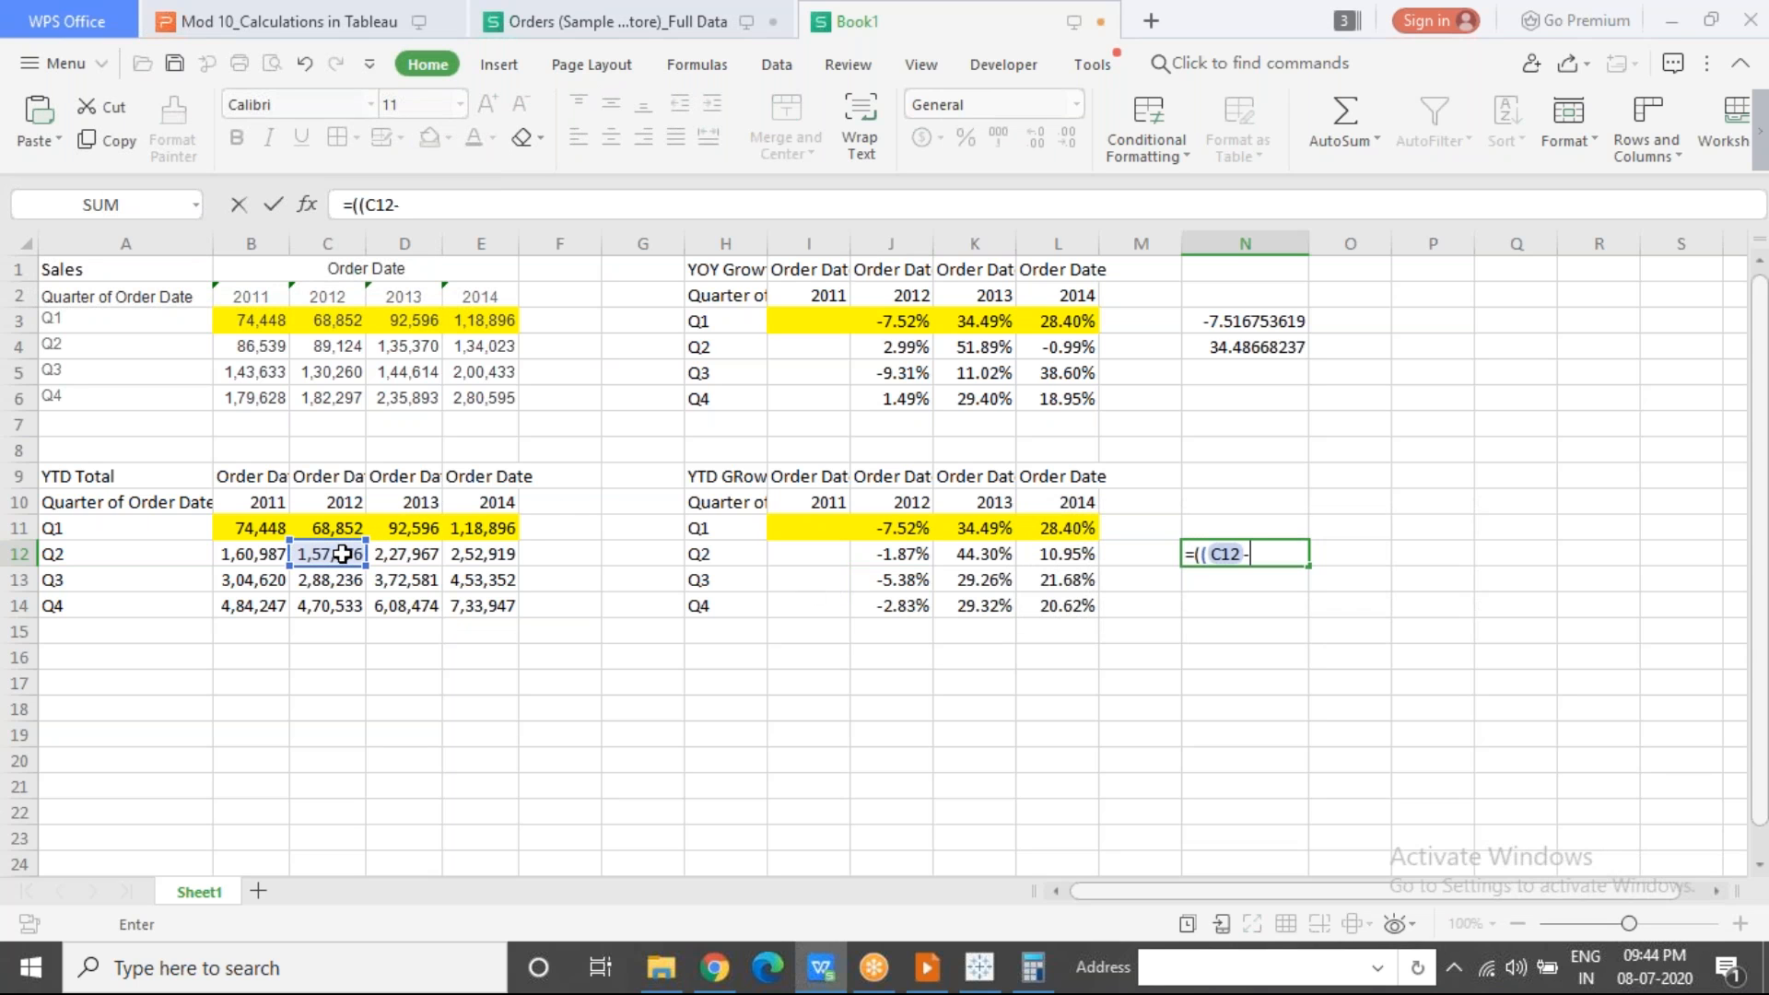
click(251, 554)
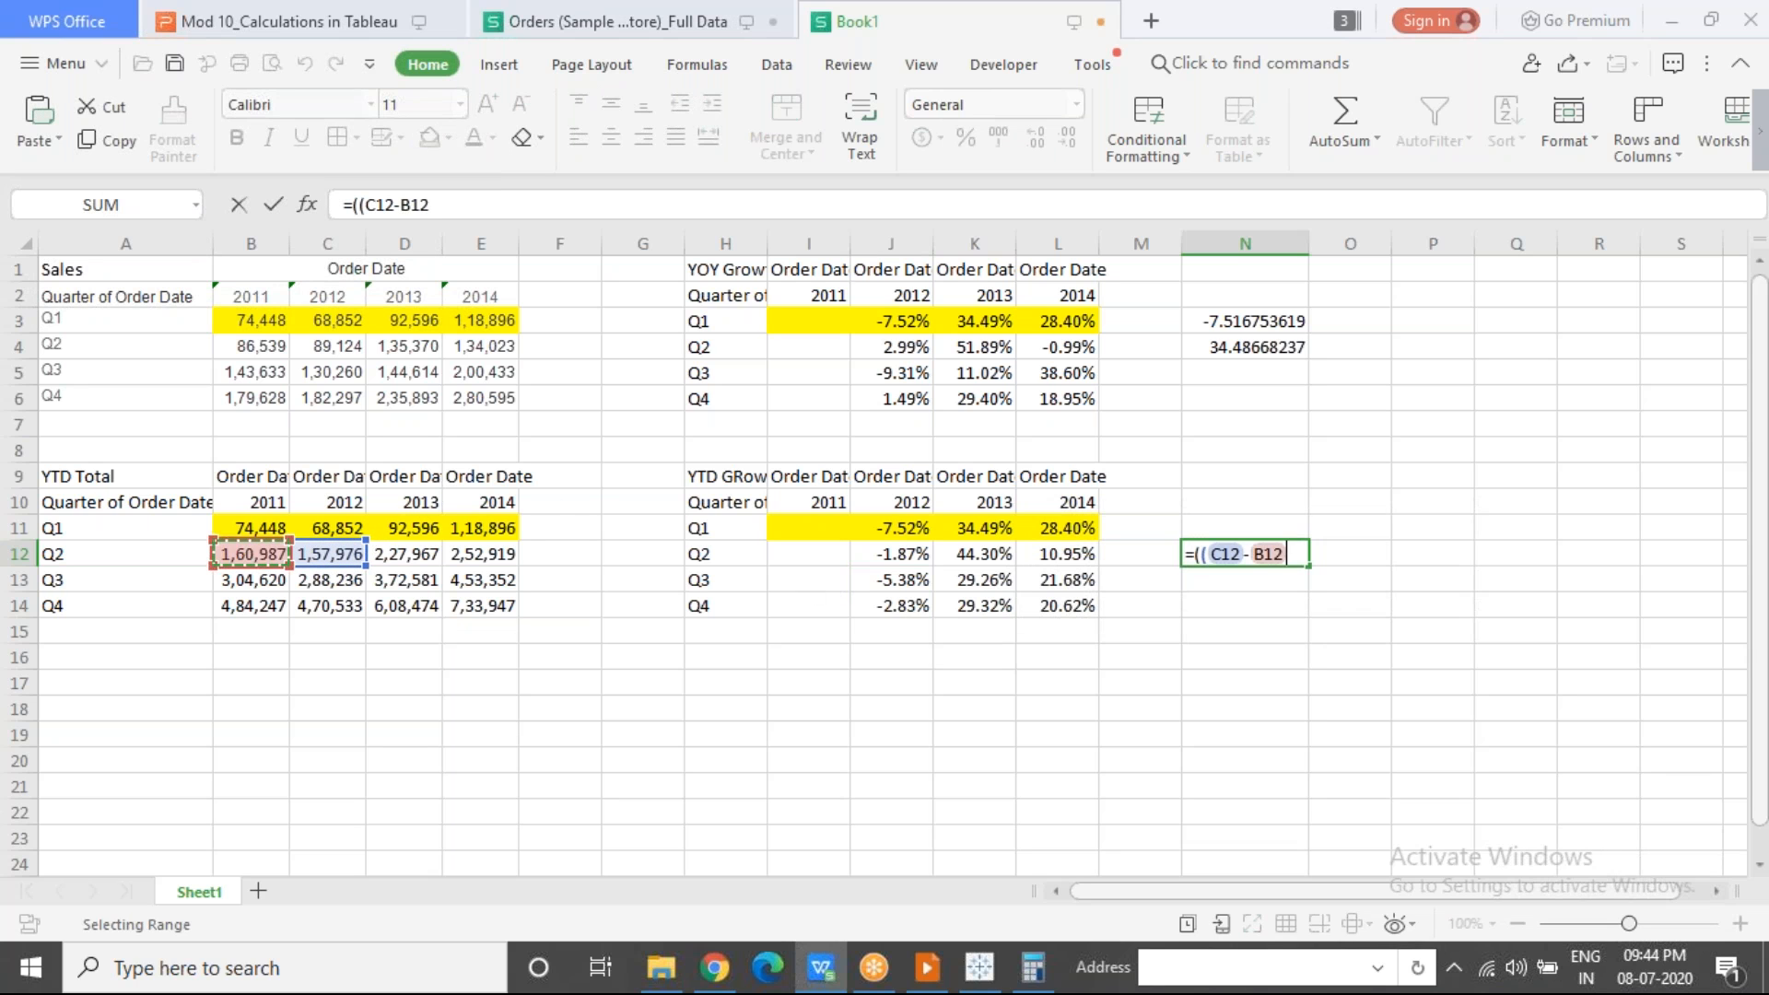
text()/)
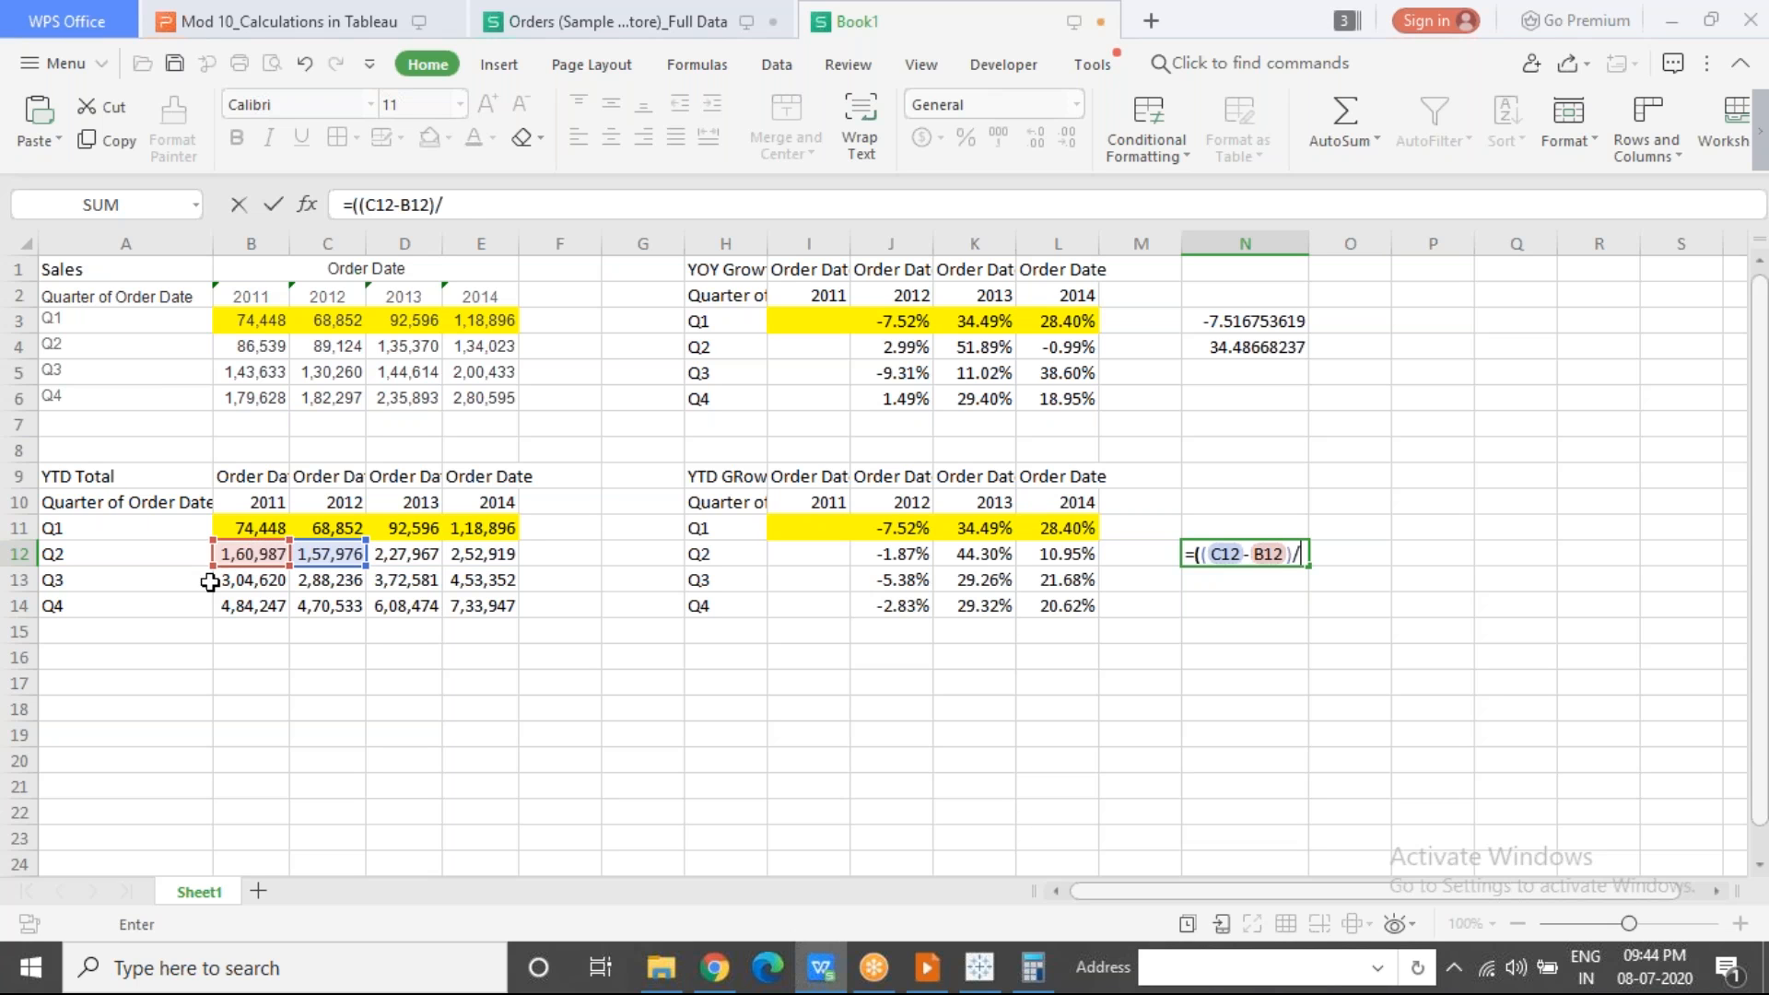
click(247, 559)
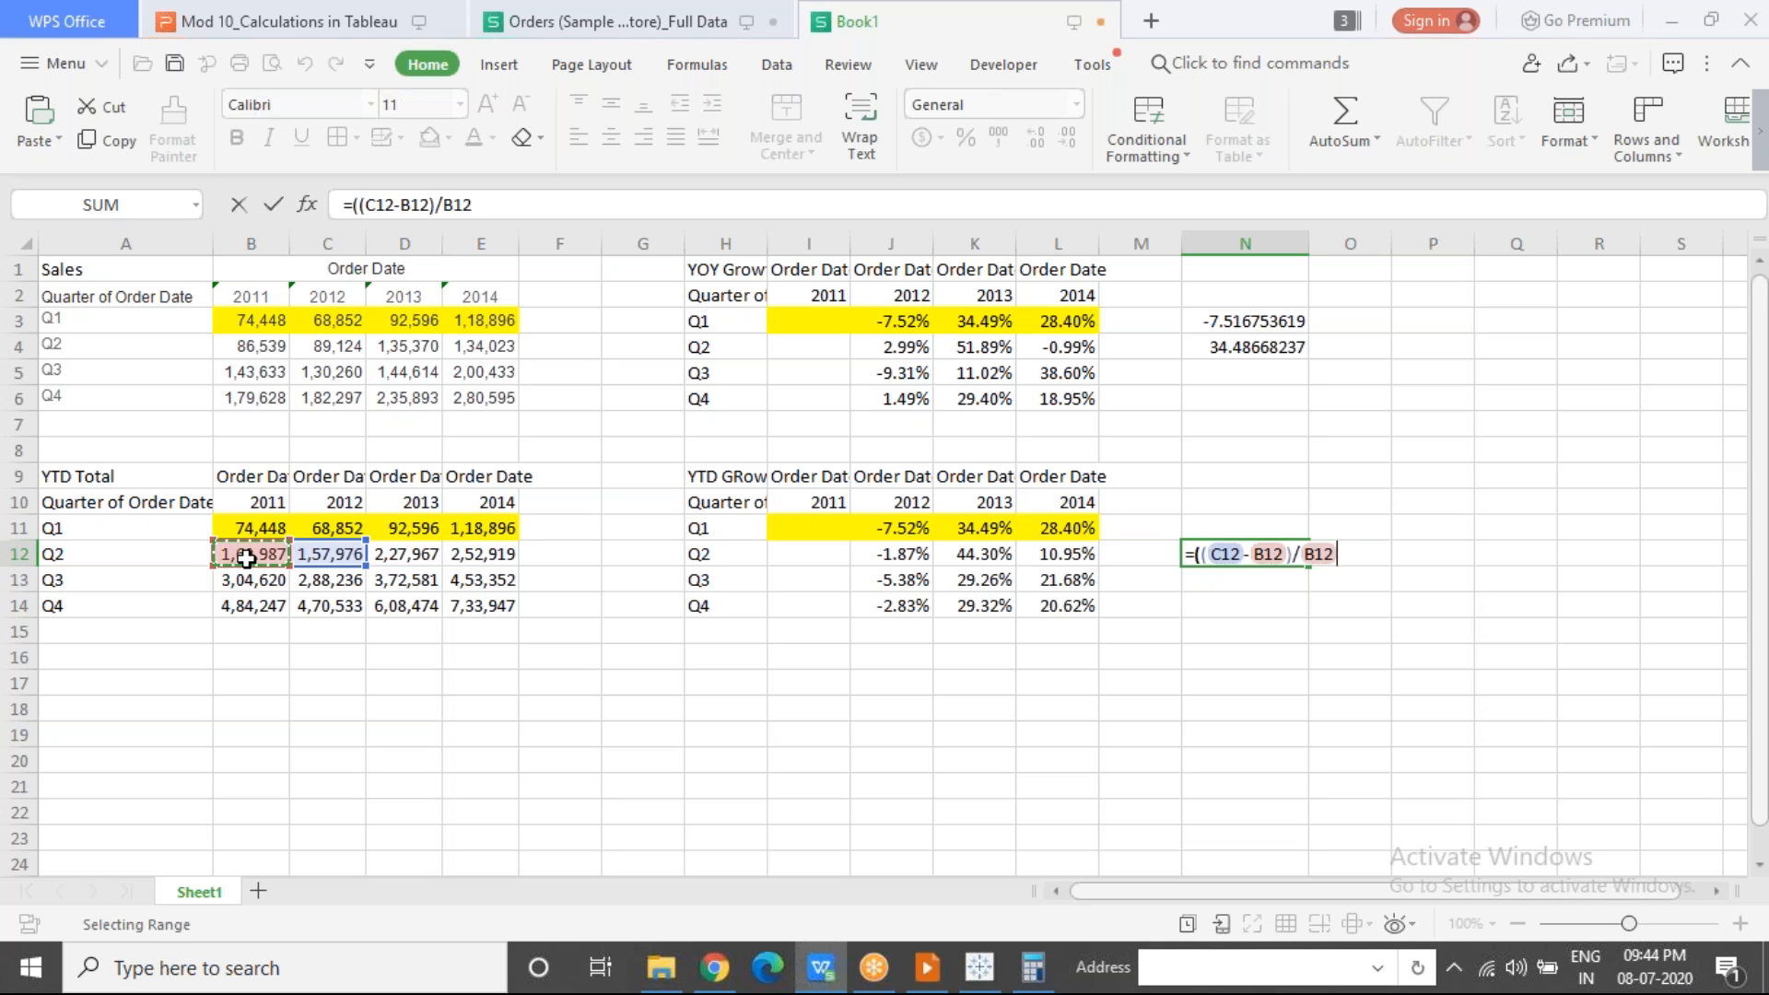
text()*100)
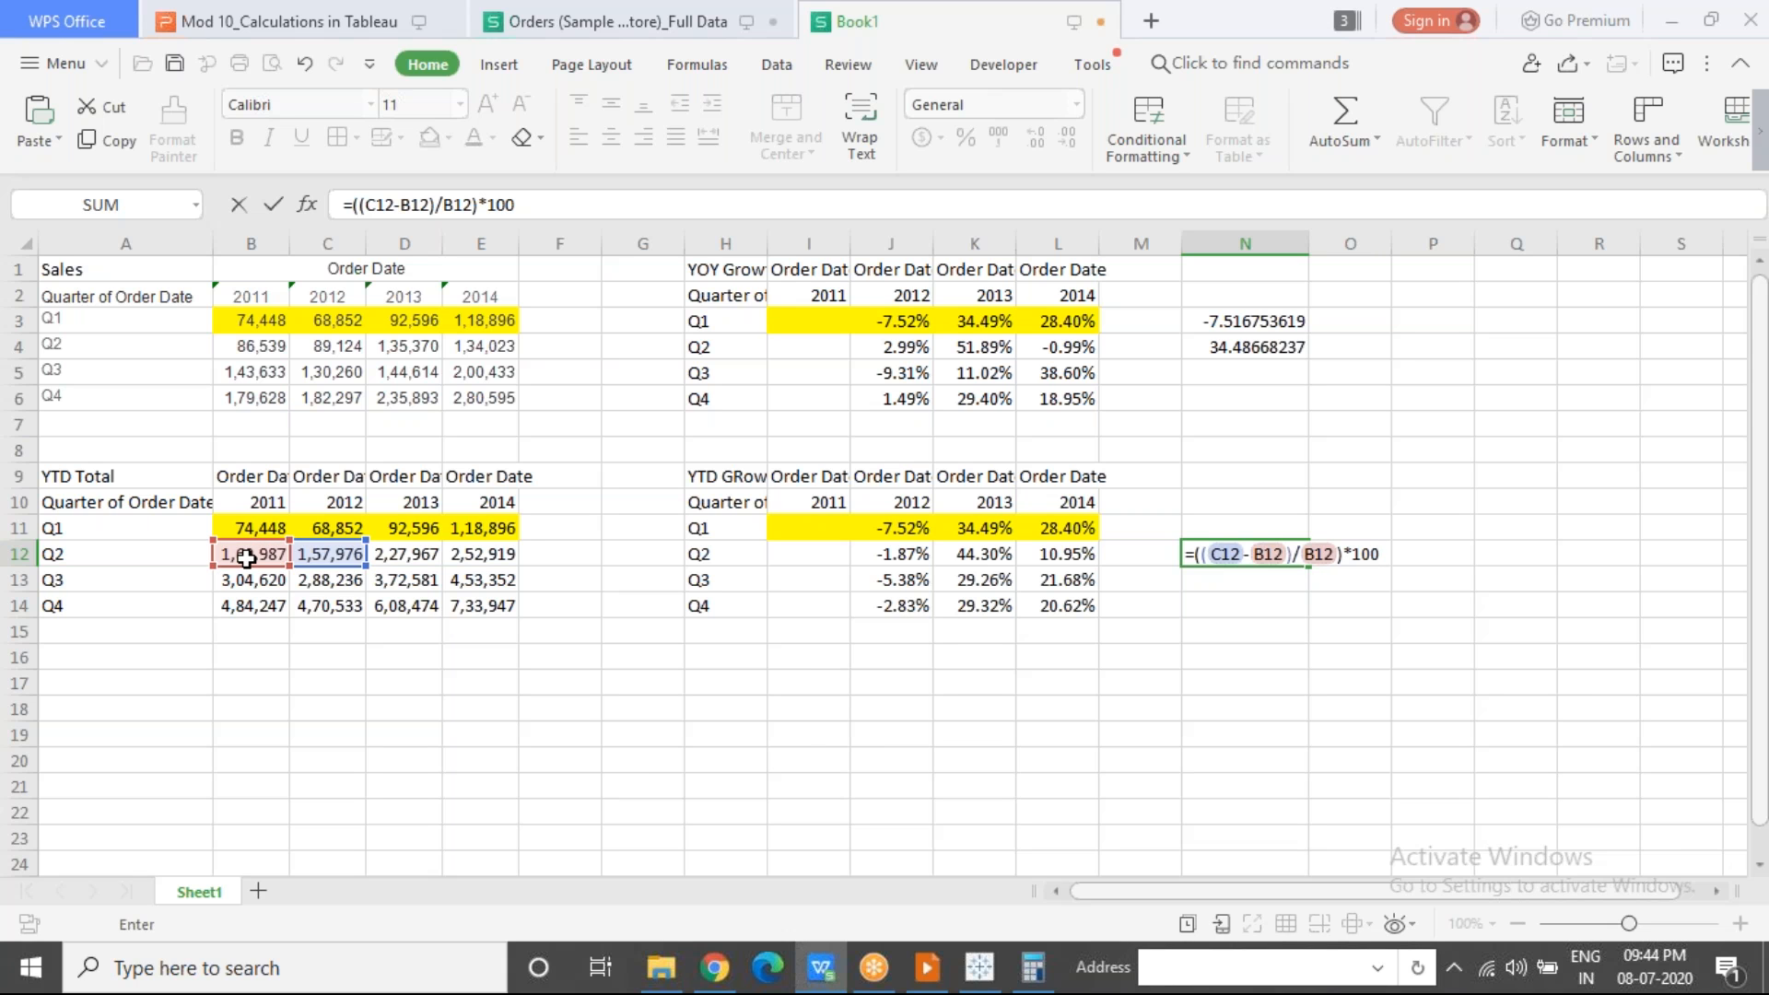
key(Return)
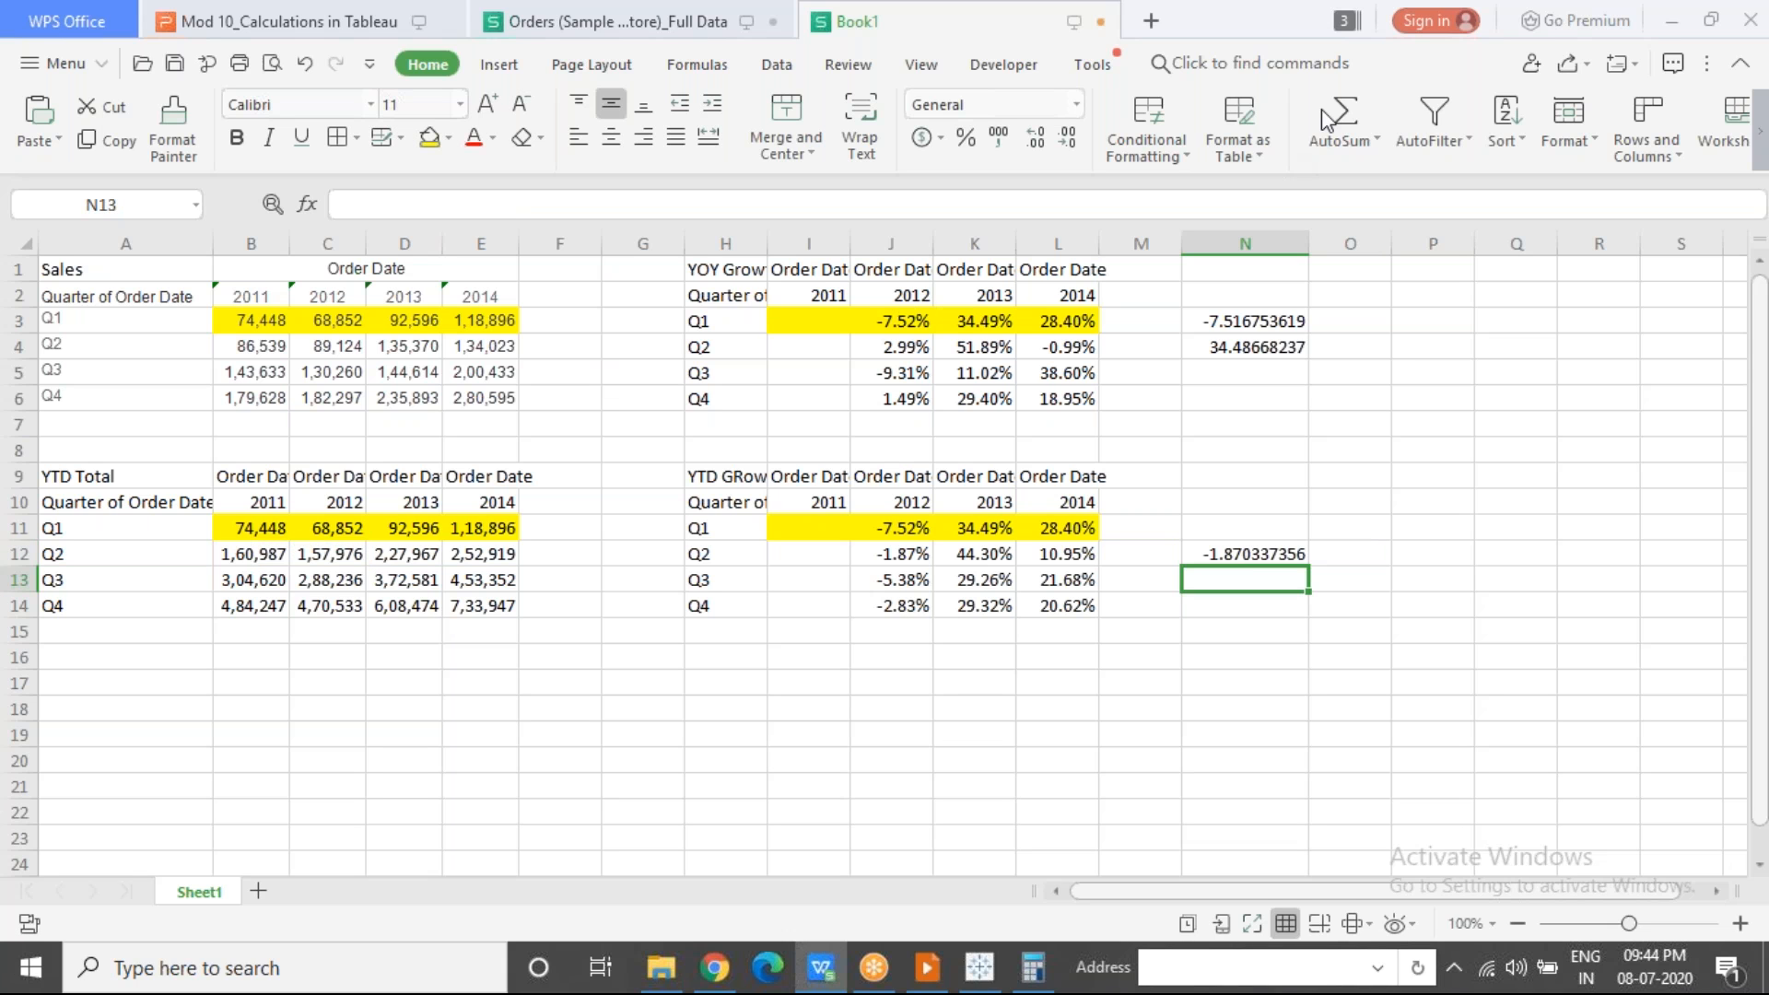
Step: Check N12 against the YTD growth in J12, and compare both growth tables with the YTD Total and Sales tables they derive from
click(860, 556)
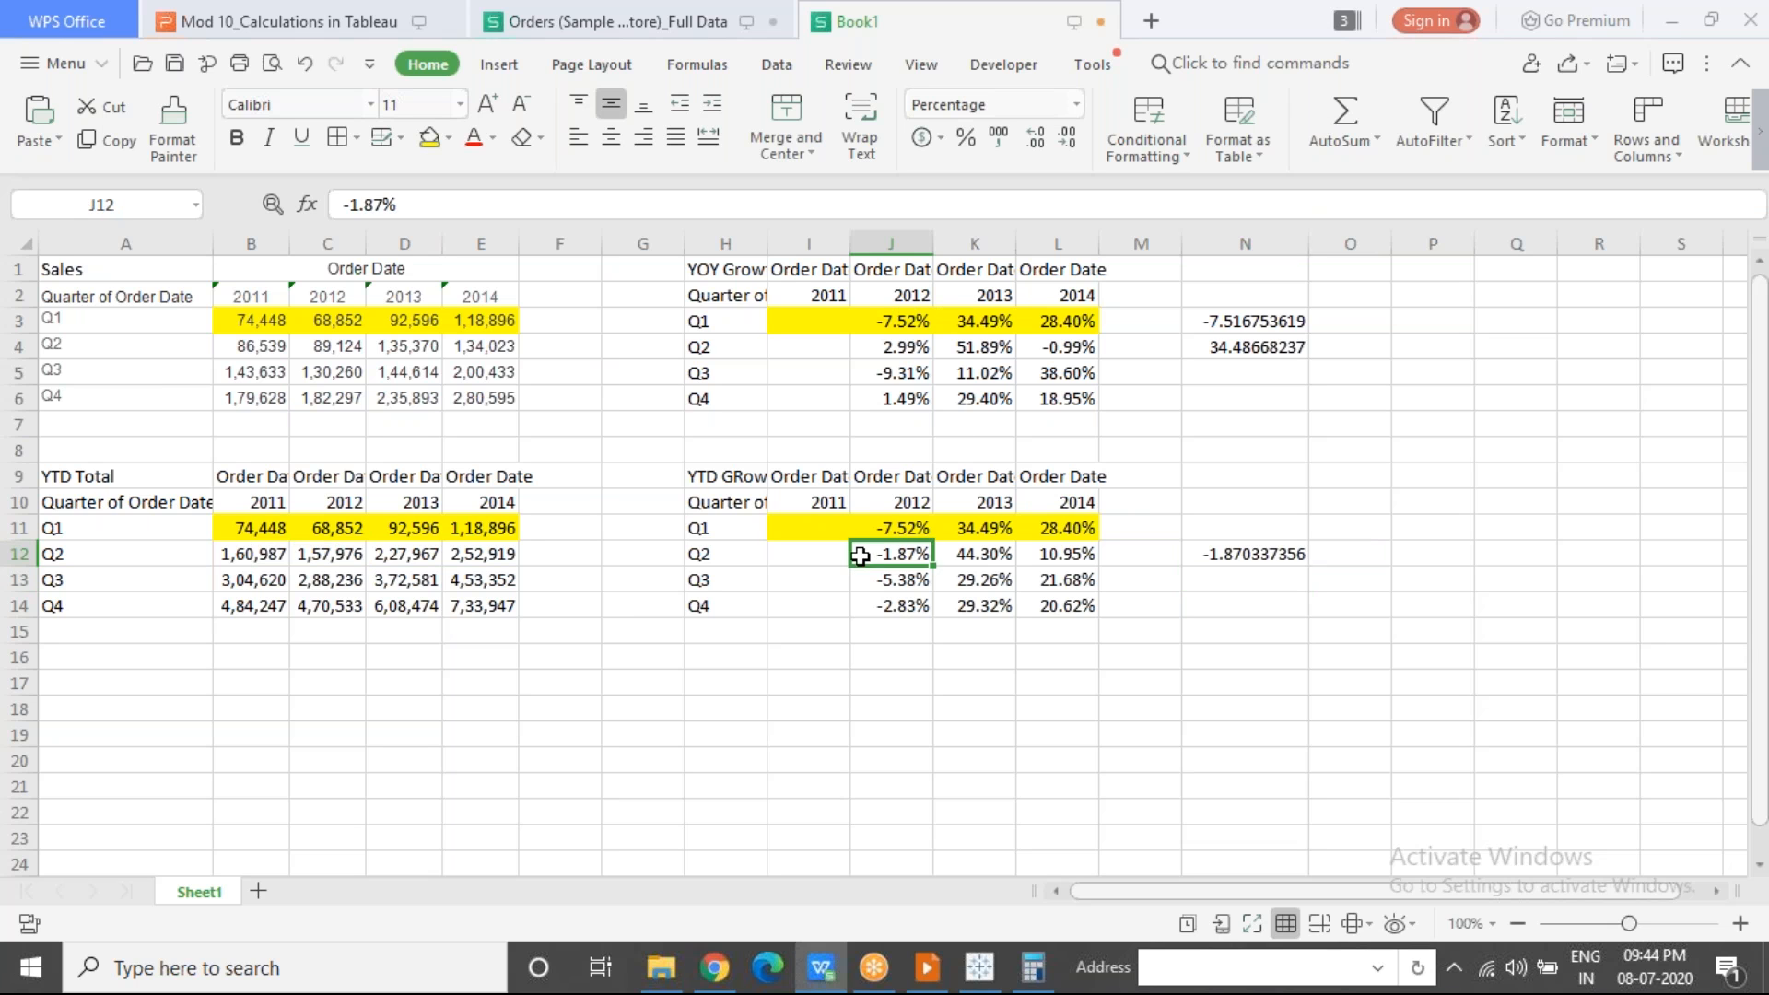
click(738, 756)
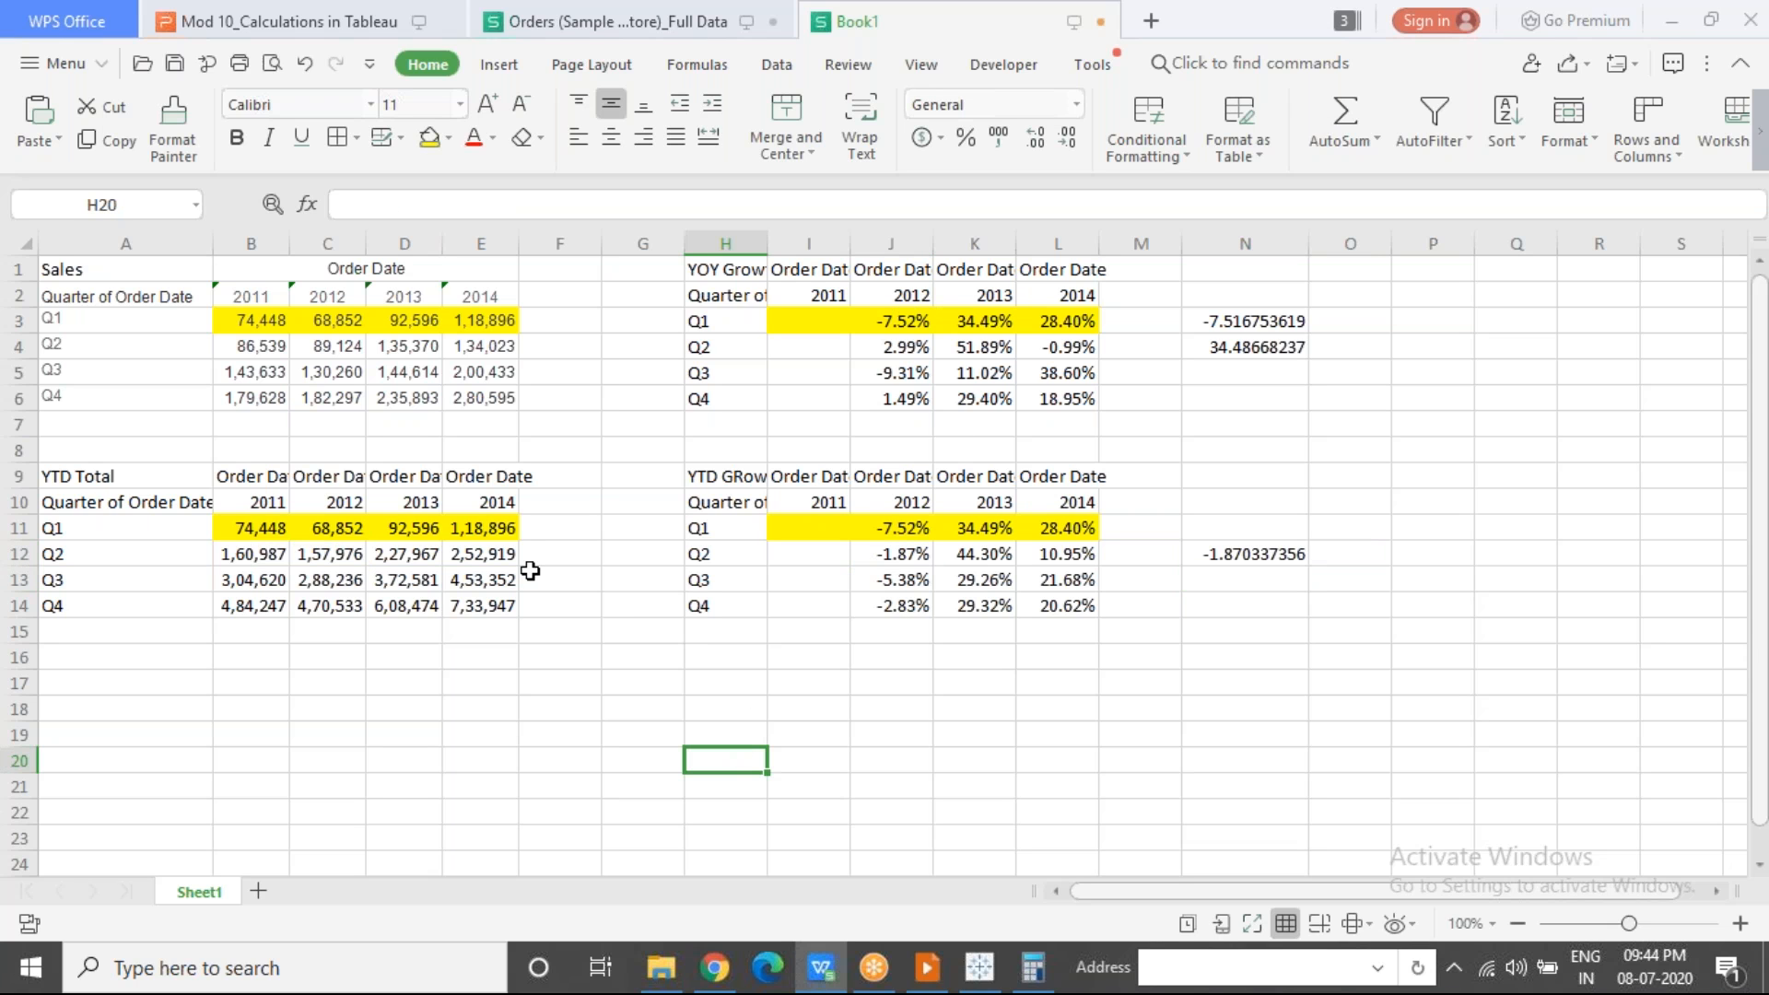
drag(274, 528, 524, 600)
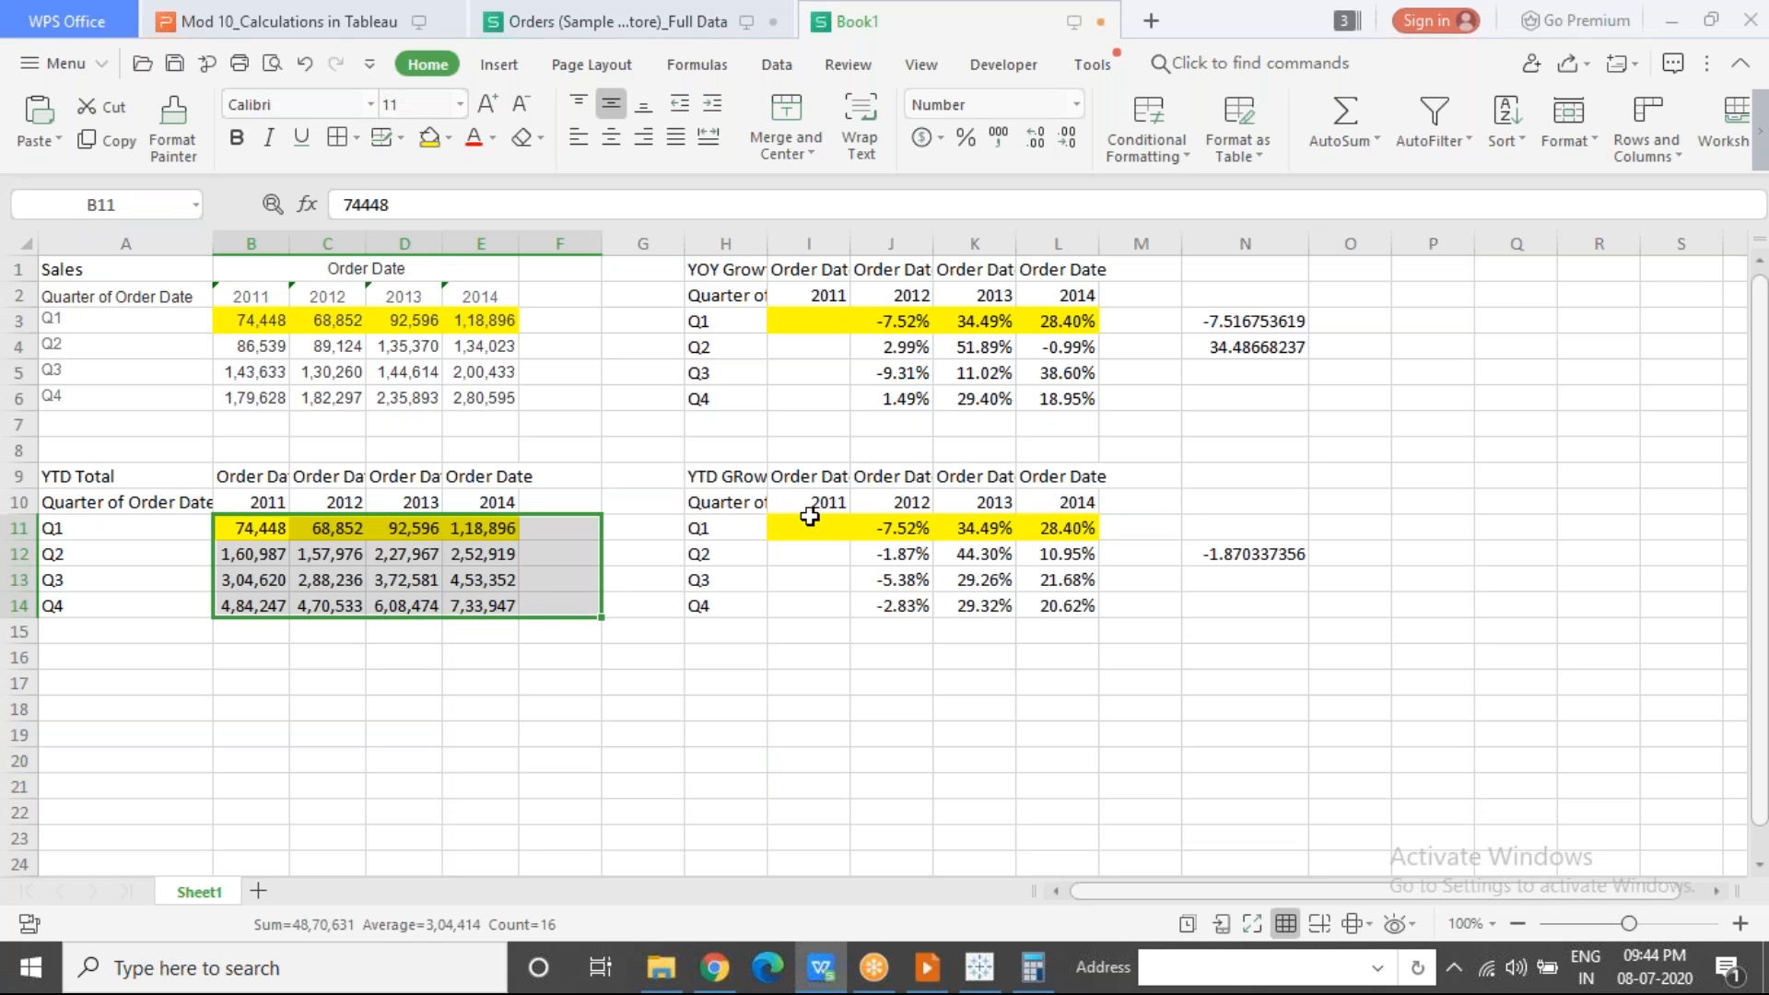
drag(810, 527, 1142, 604)
drag(260, 527, 544, 642)
drag(802, 322, 1114, 397)
drag(242, 310, 514, 408)
click(572, 413)
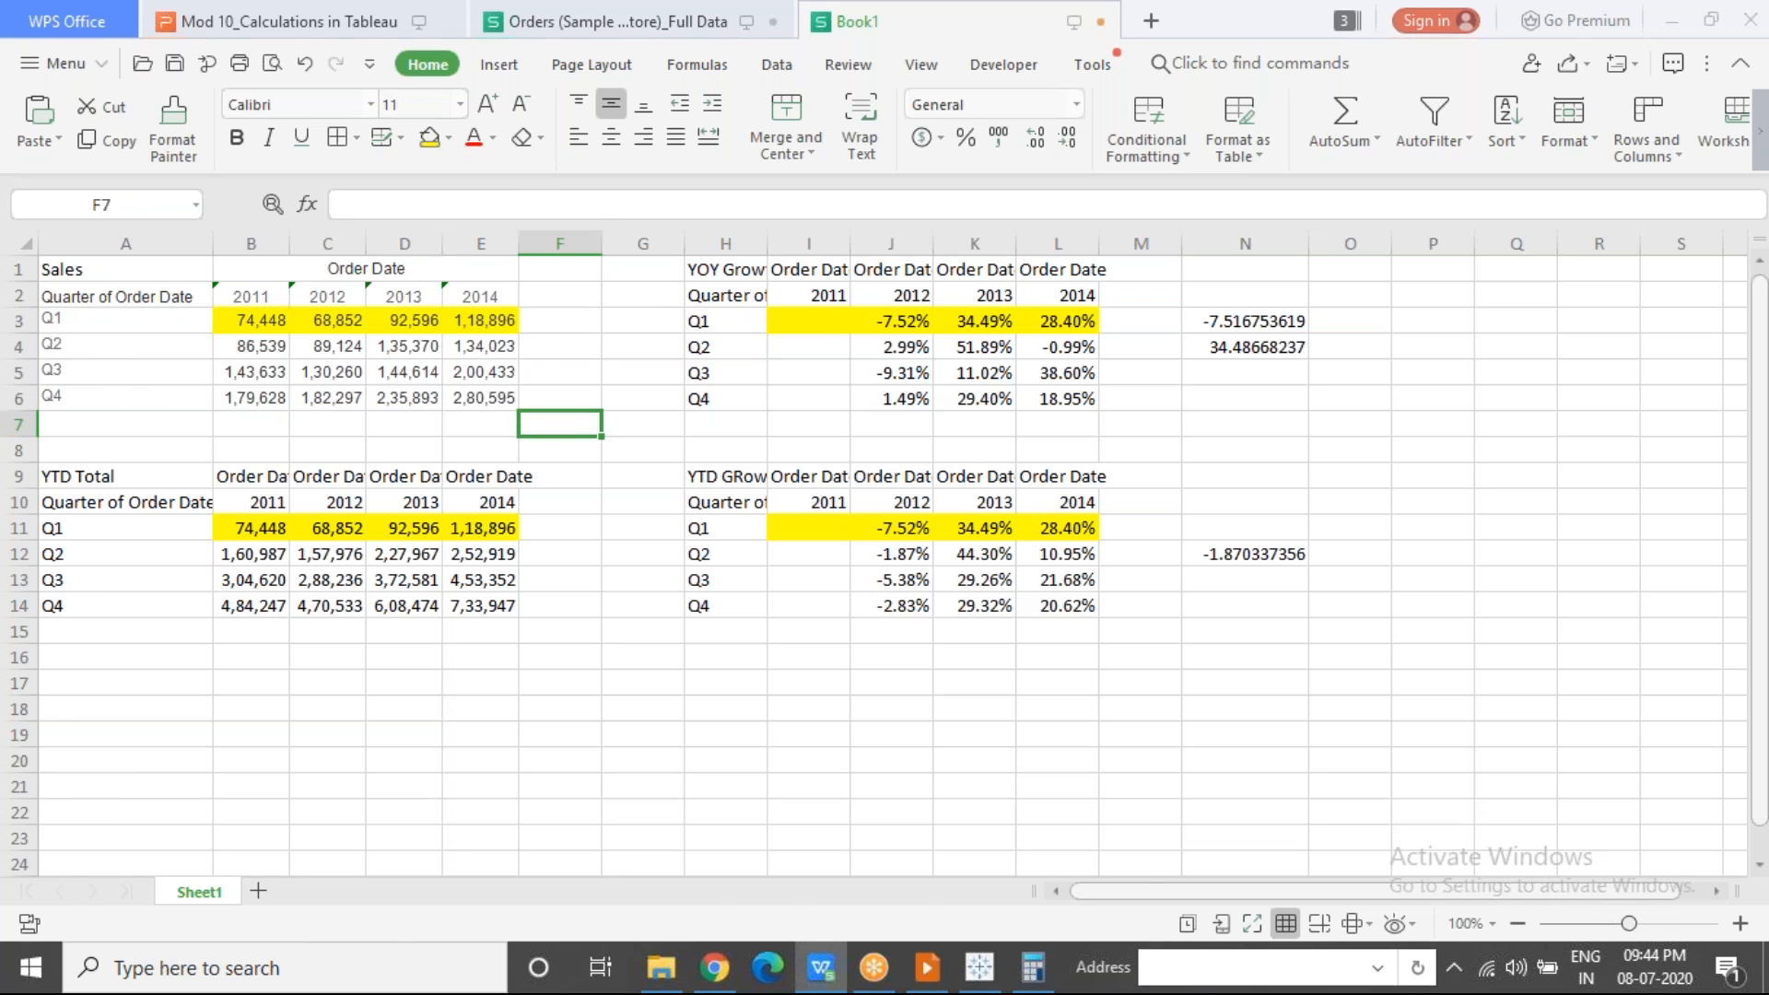
Step: Switch to Tableau and build a new worksheet with the year of Order Date on Rows and Sales as the values
key(alt+Tab)
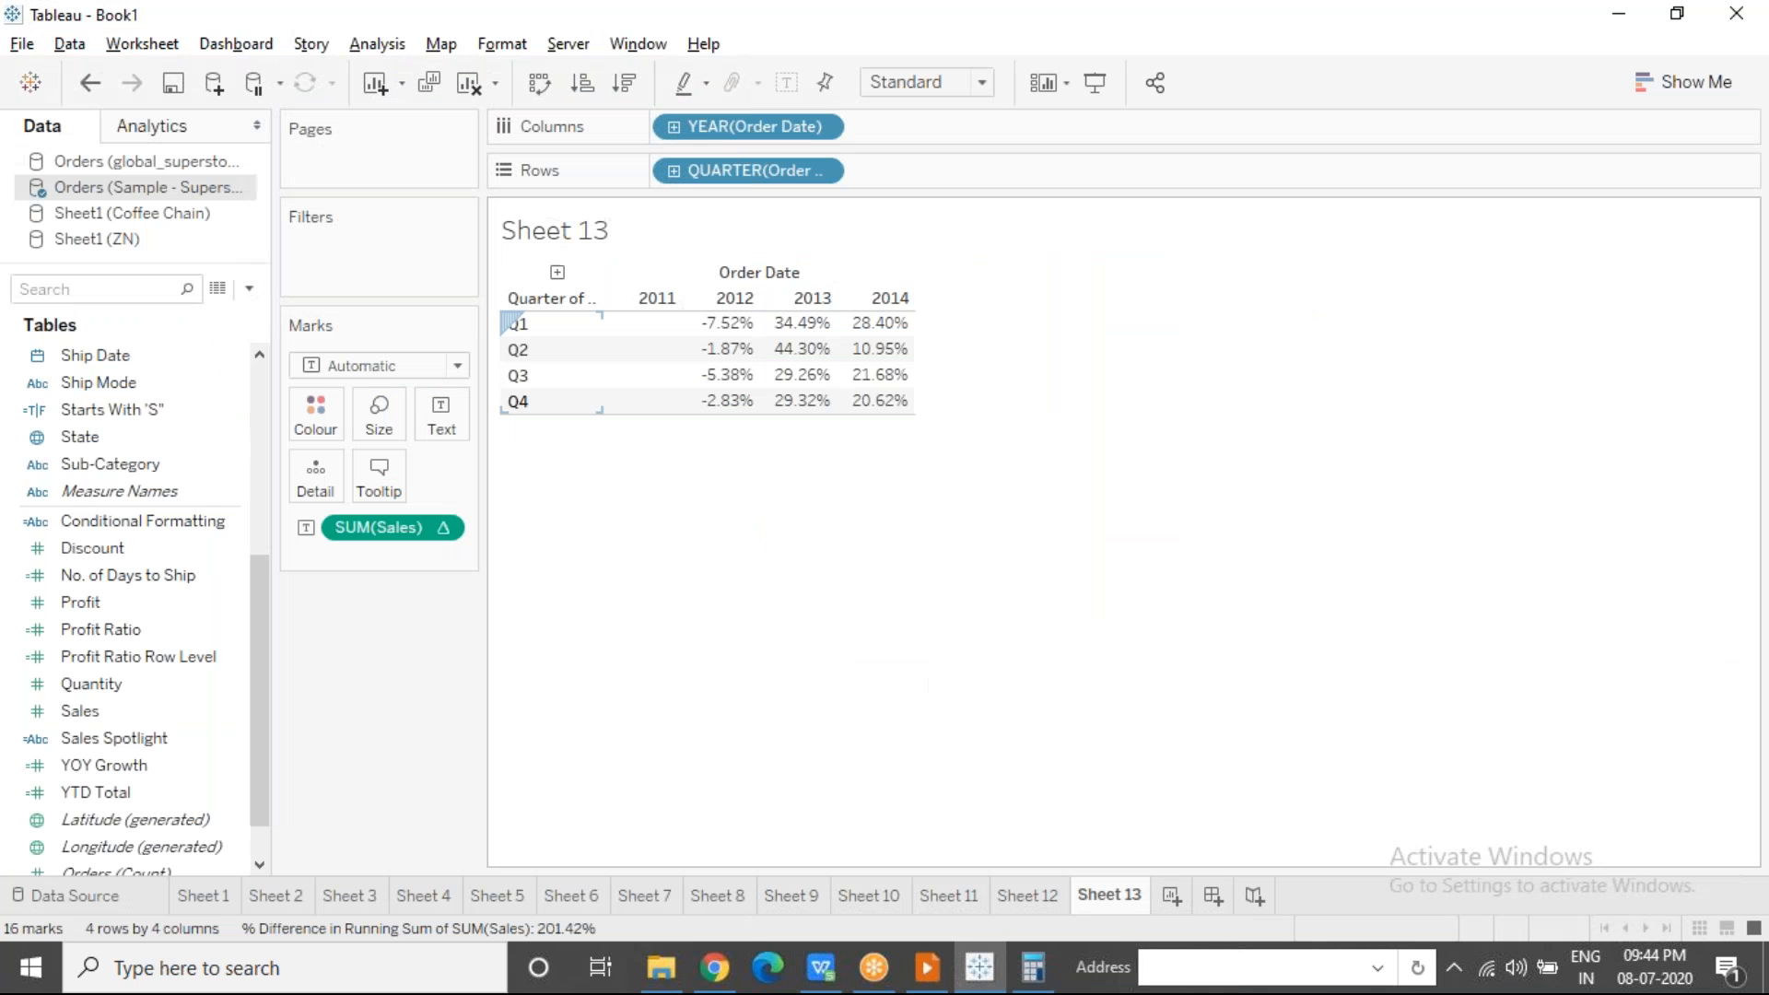
click(1172, 895)
scroll(261, 425, up, 5)
click(152, 435)
drag(83, 518, 719, 161)
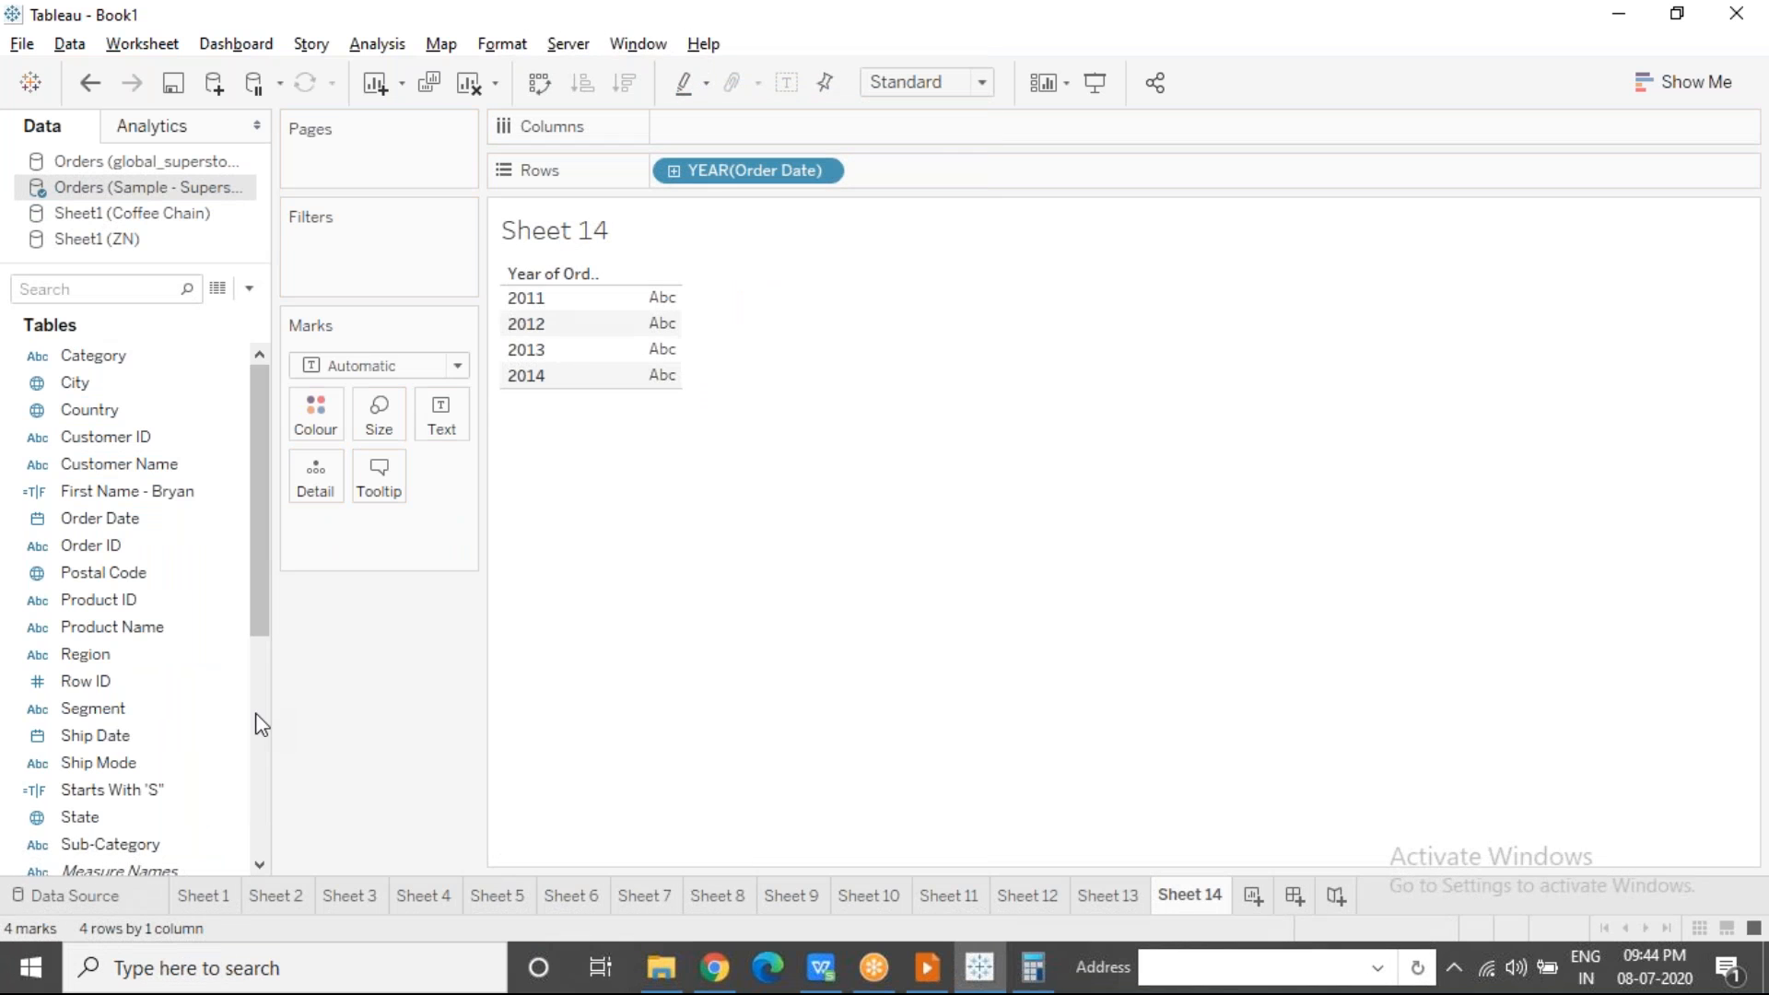
scroll(256, 714, down, 5)
drag(114, 682, 671, 330)
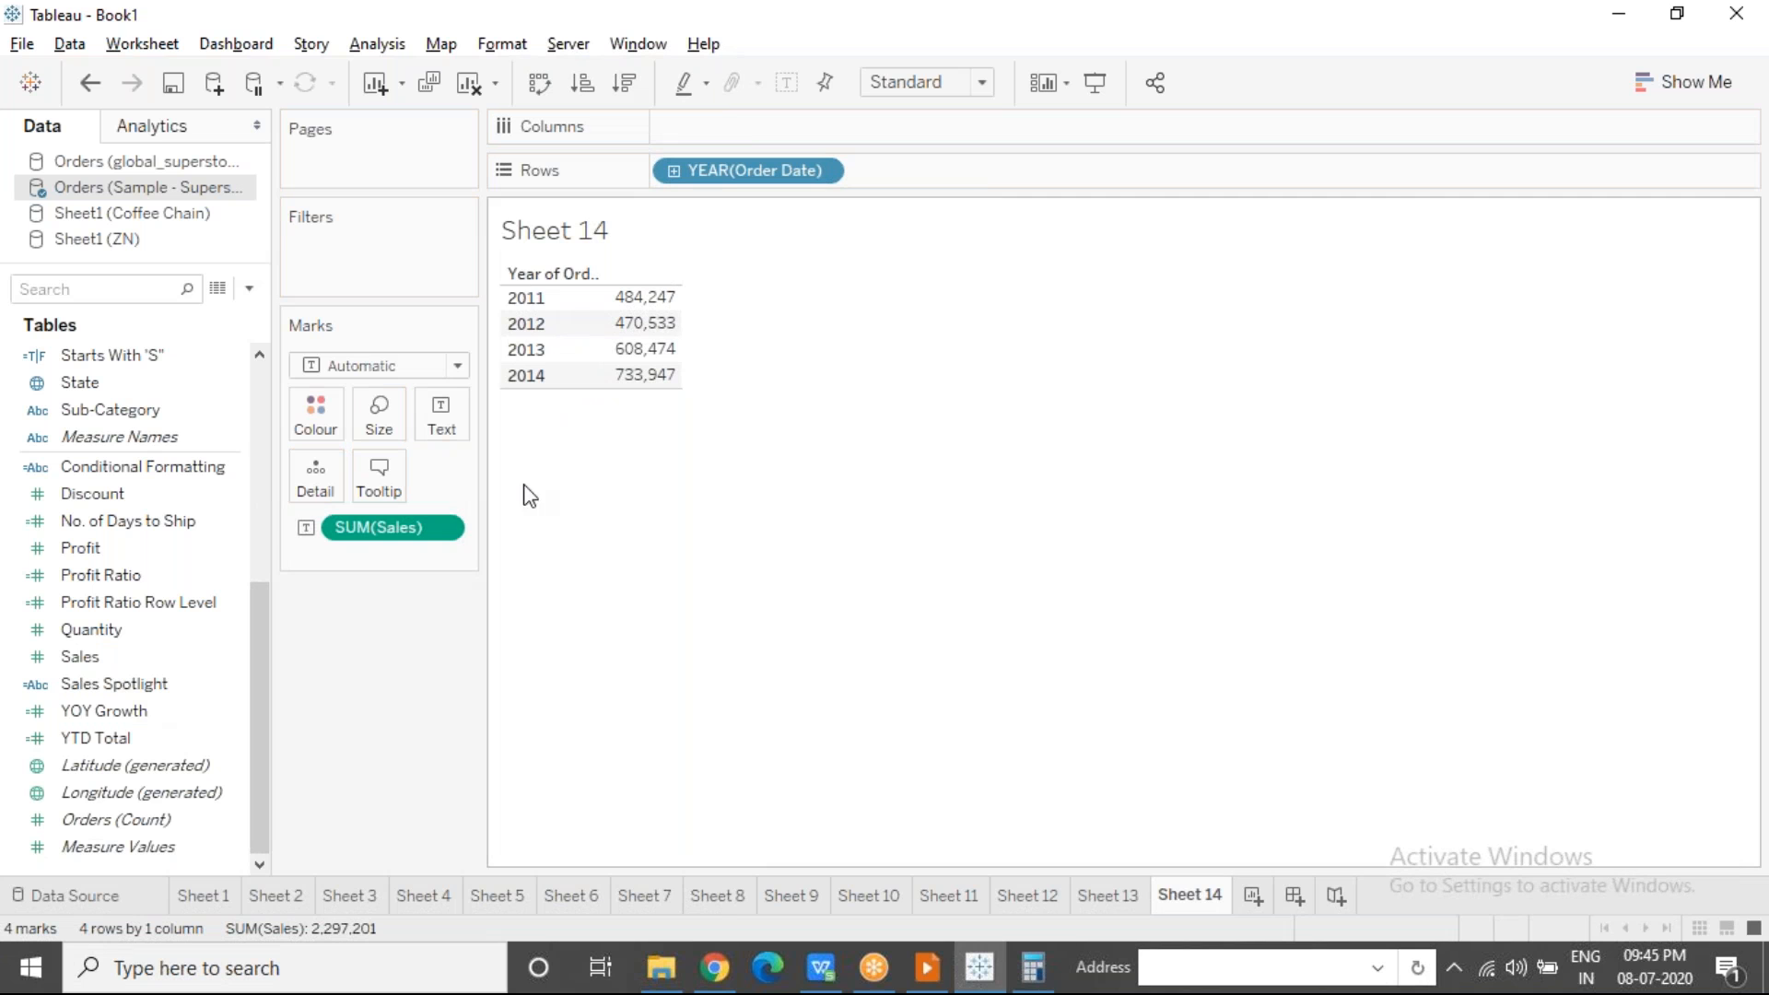
Step: Copy the yearly sales view as a crosstab and paste it at A16 in the WPS Office spreadsheet
click(143, 43)
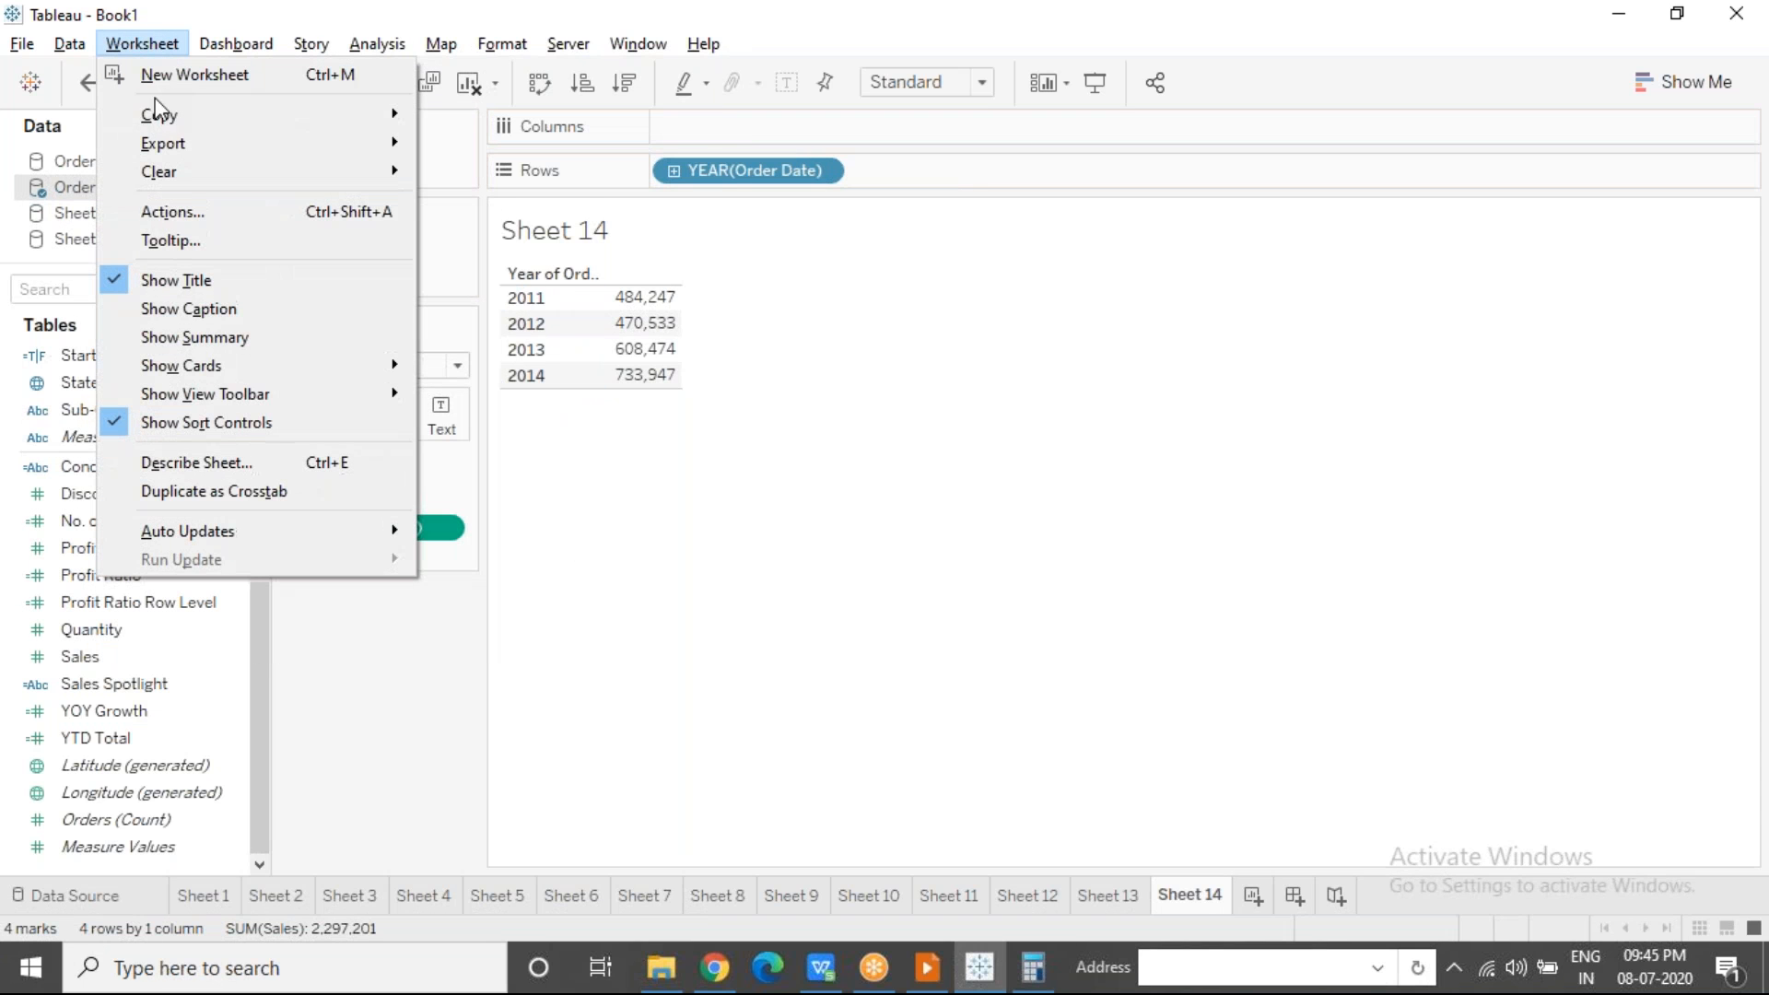
mouse_move(159, 122)
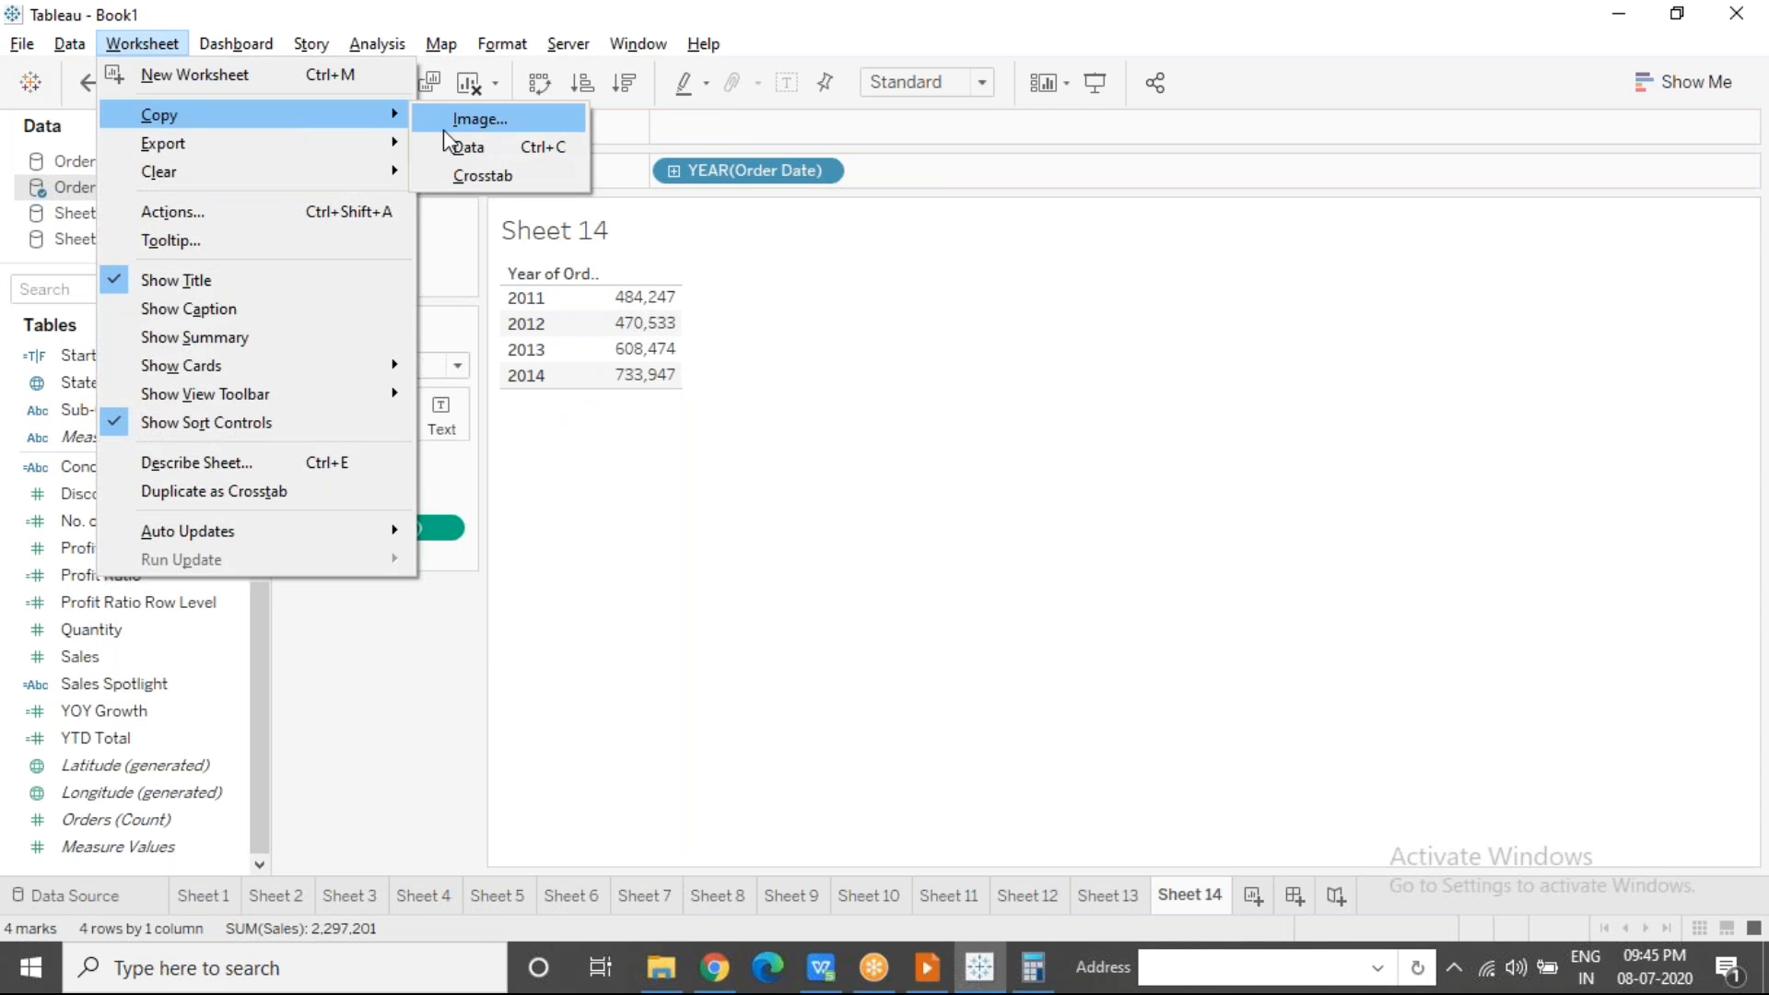
click(472, 175)
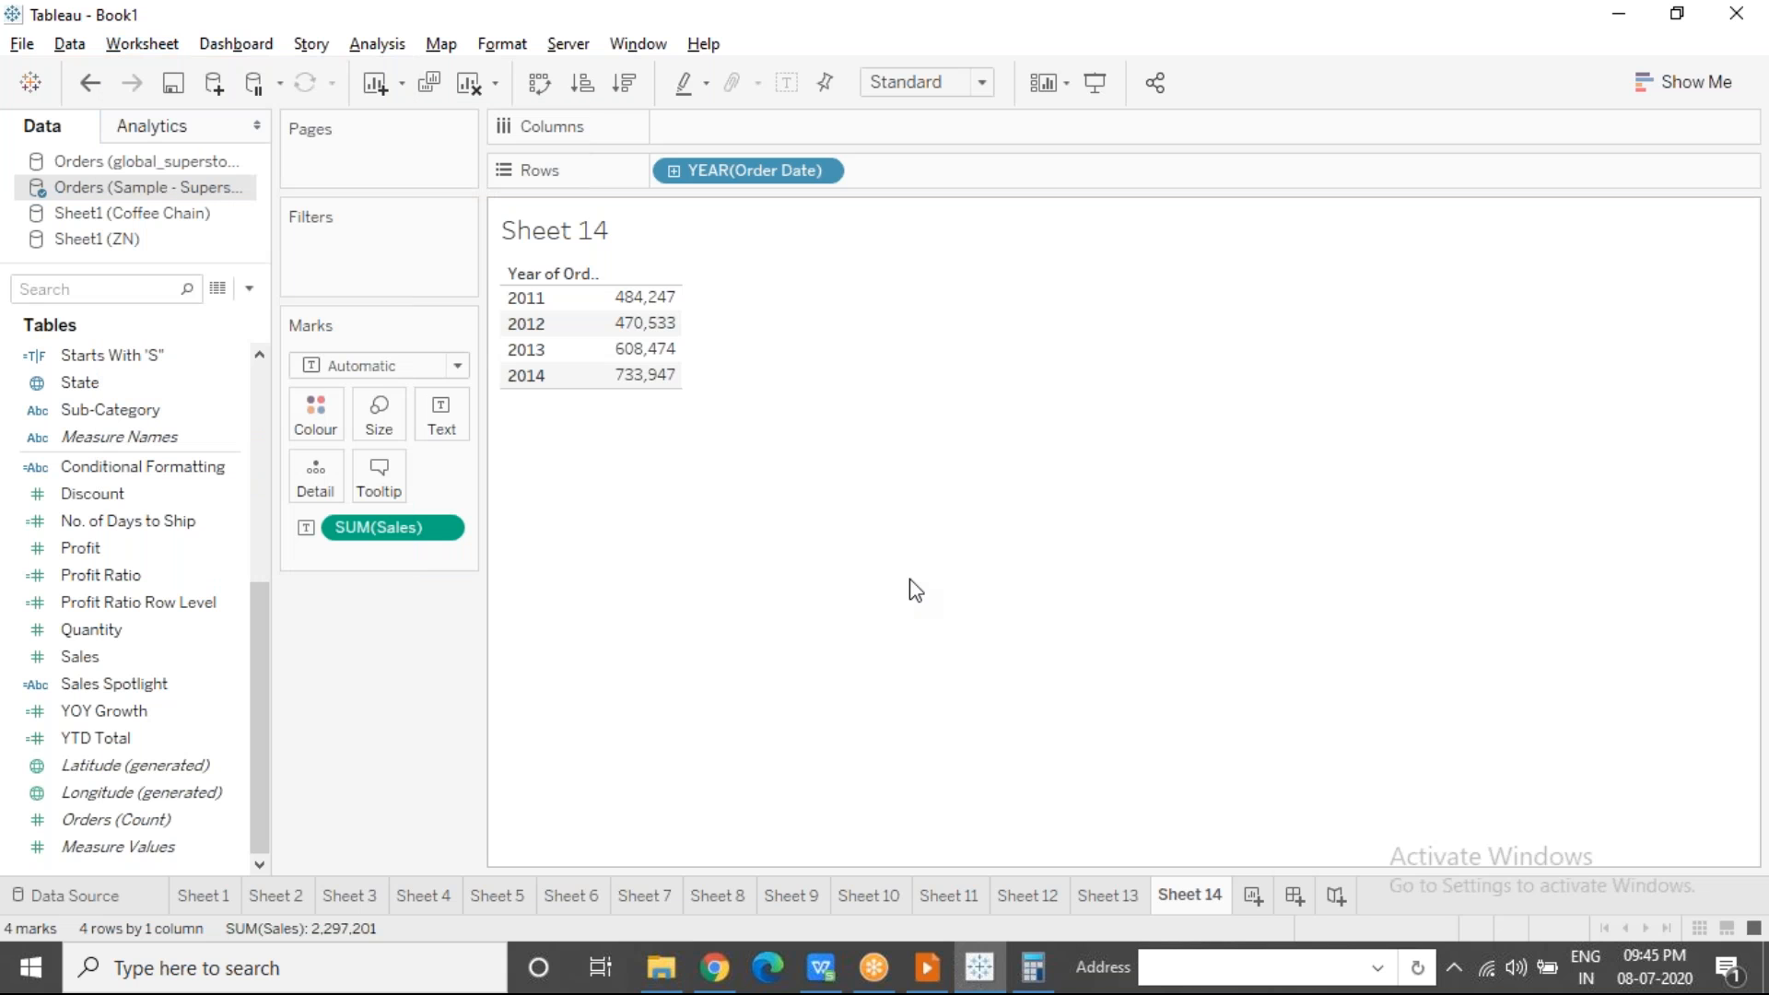
click(979, 965)
click(979, 966)
click(979, 965)
click(157, 661)
key(ctrl+v)
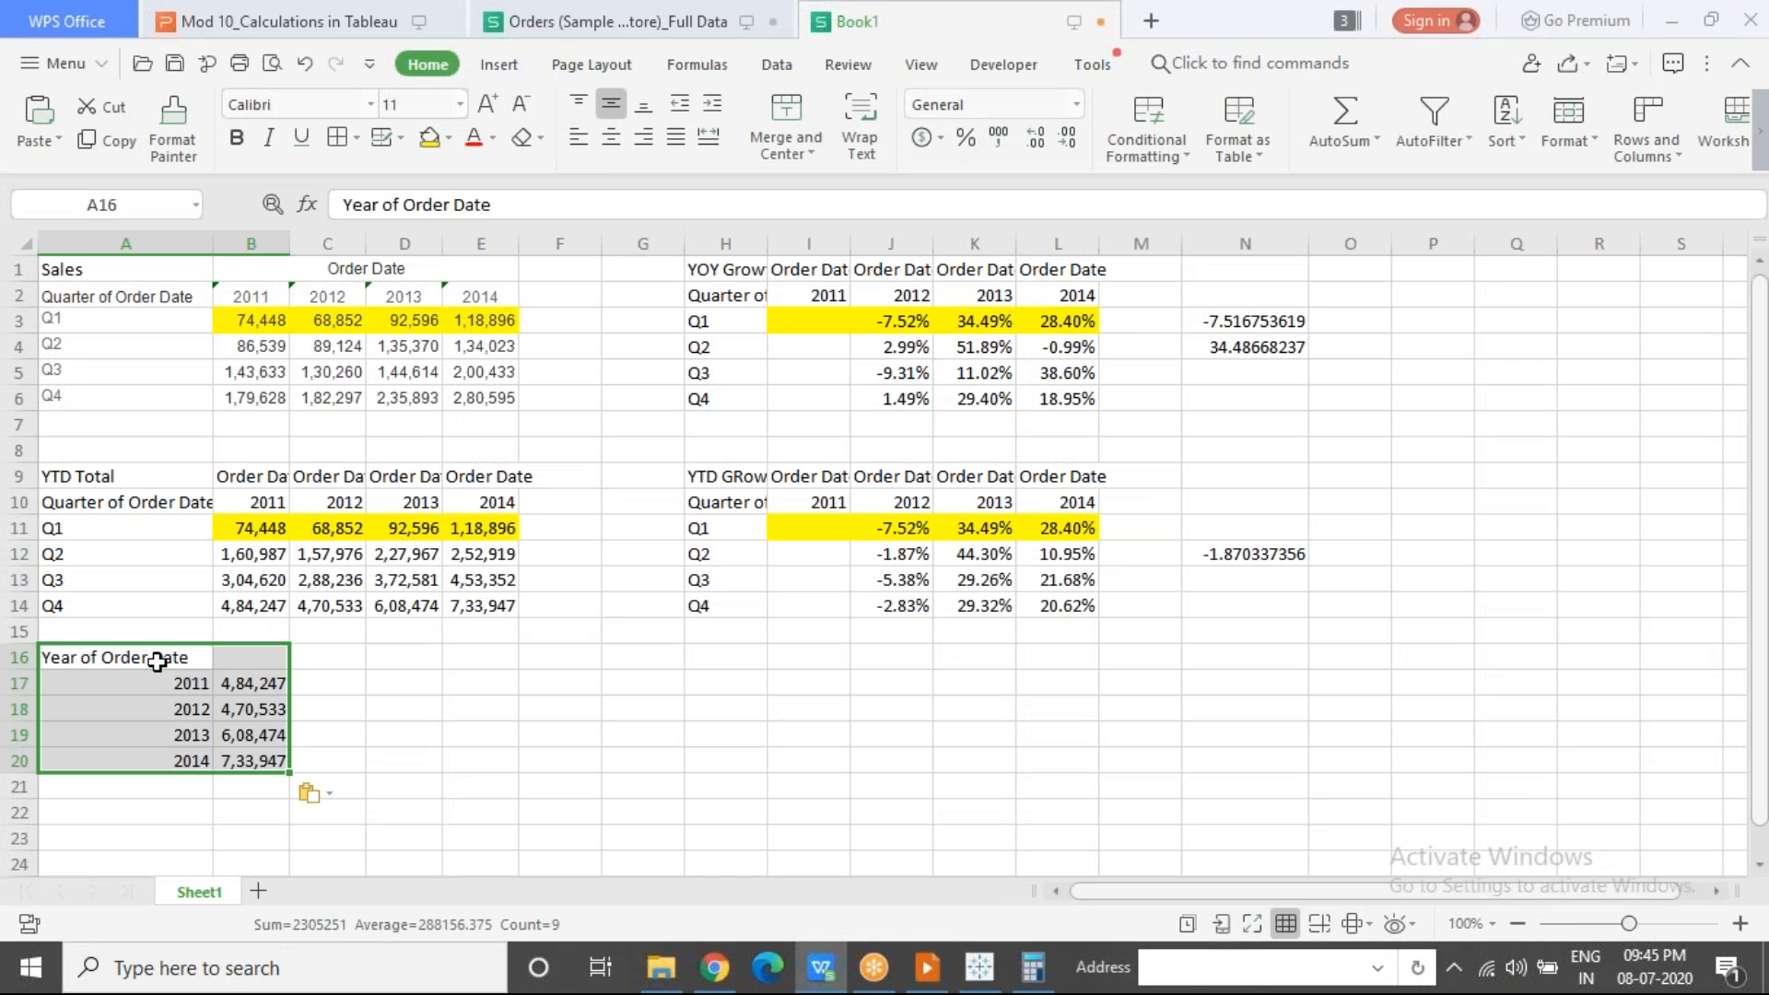
shift+click(230, 660)
text(Sals)
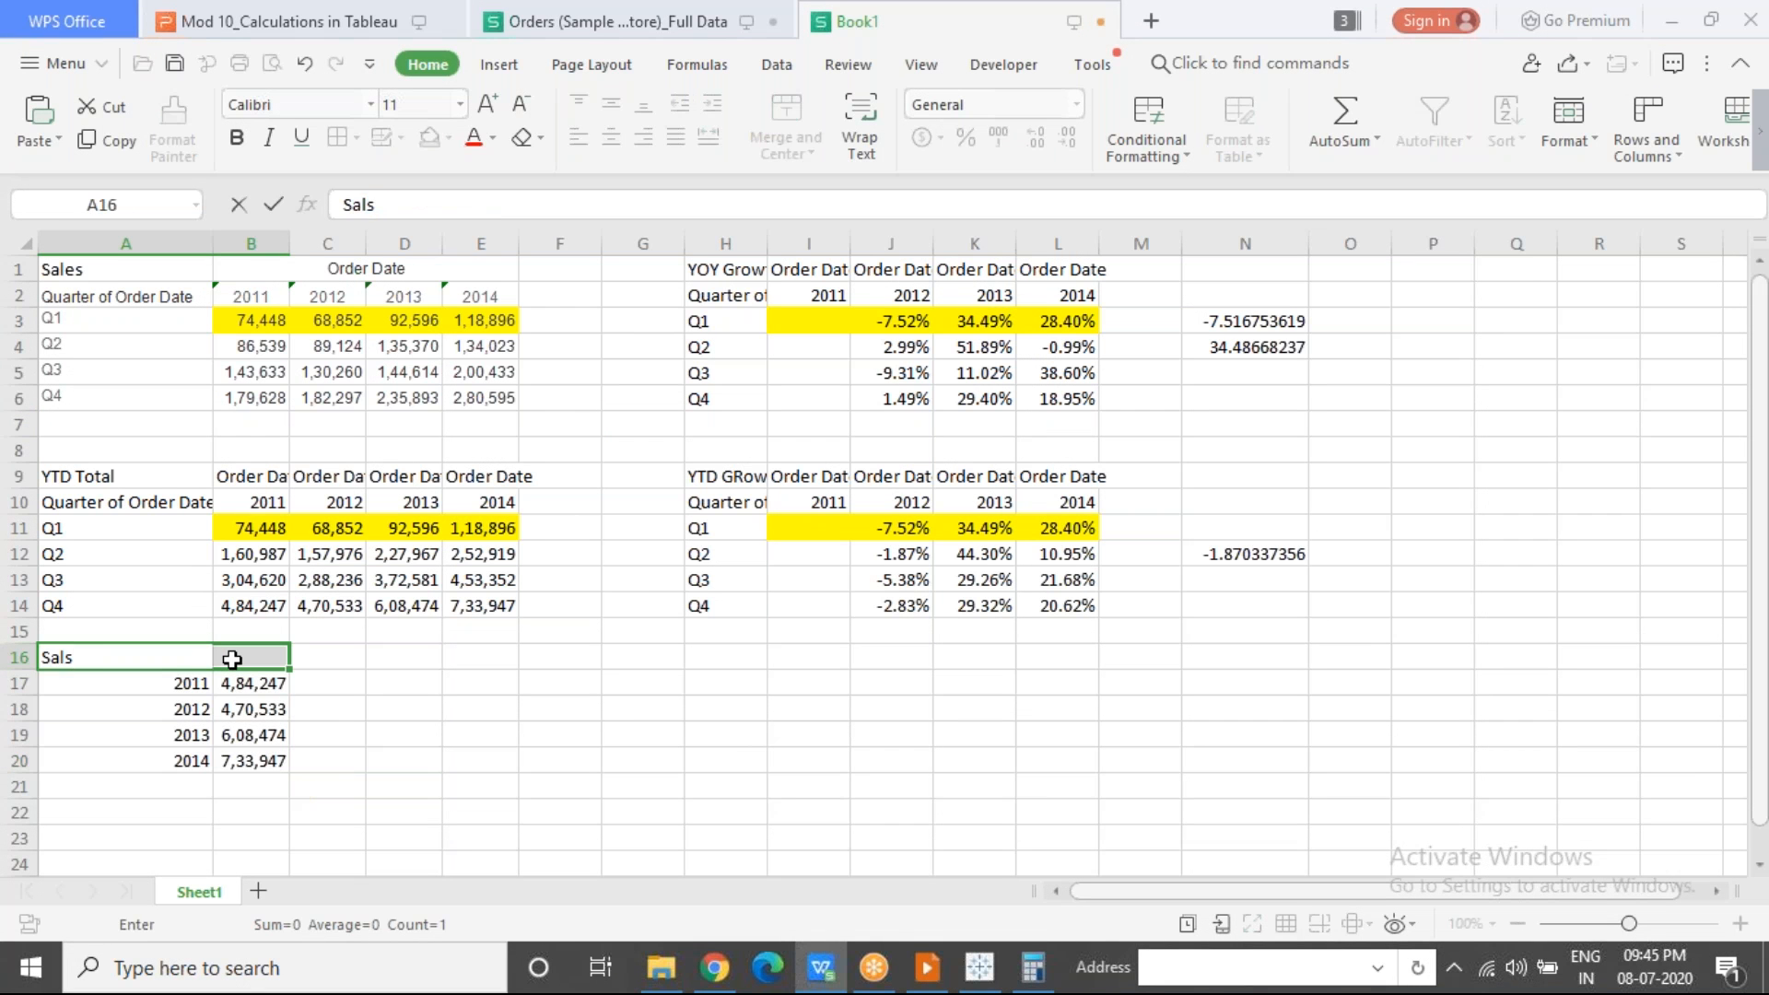
key(Escape)
Step: Label the value column of the pasted yearly table "Sales" in B16
click(241, 659)
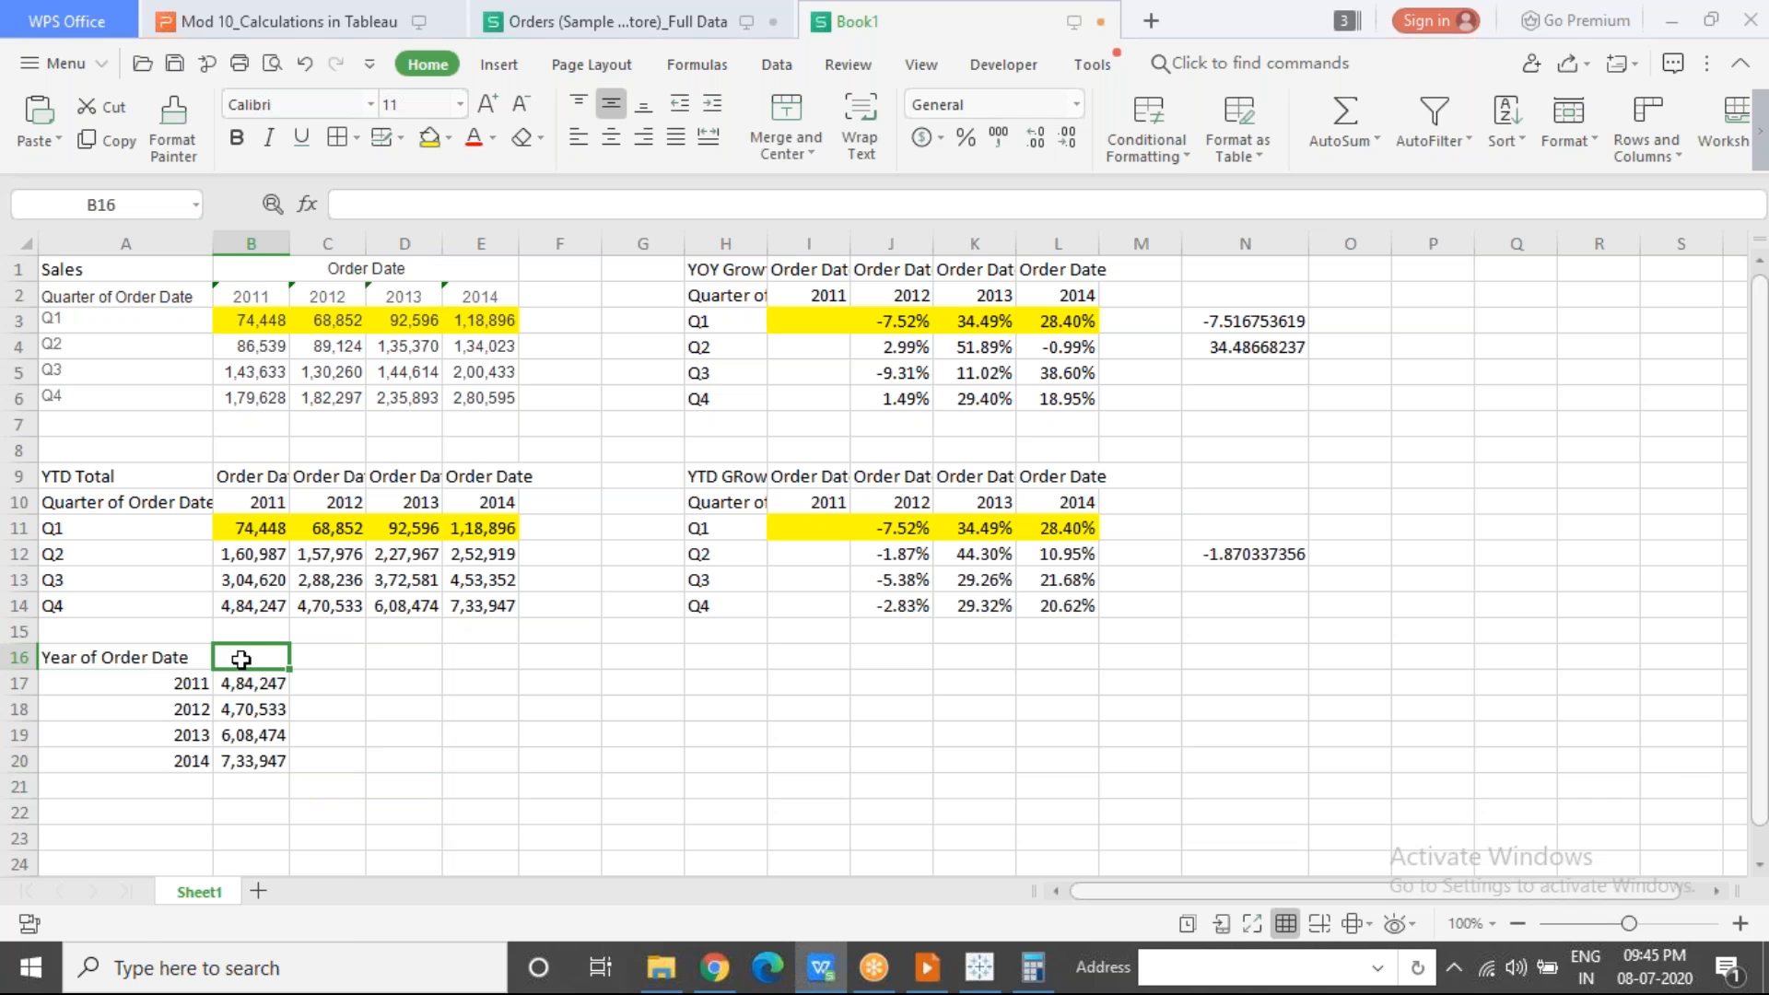
text(Sales)
key(Tab)
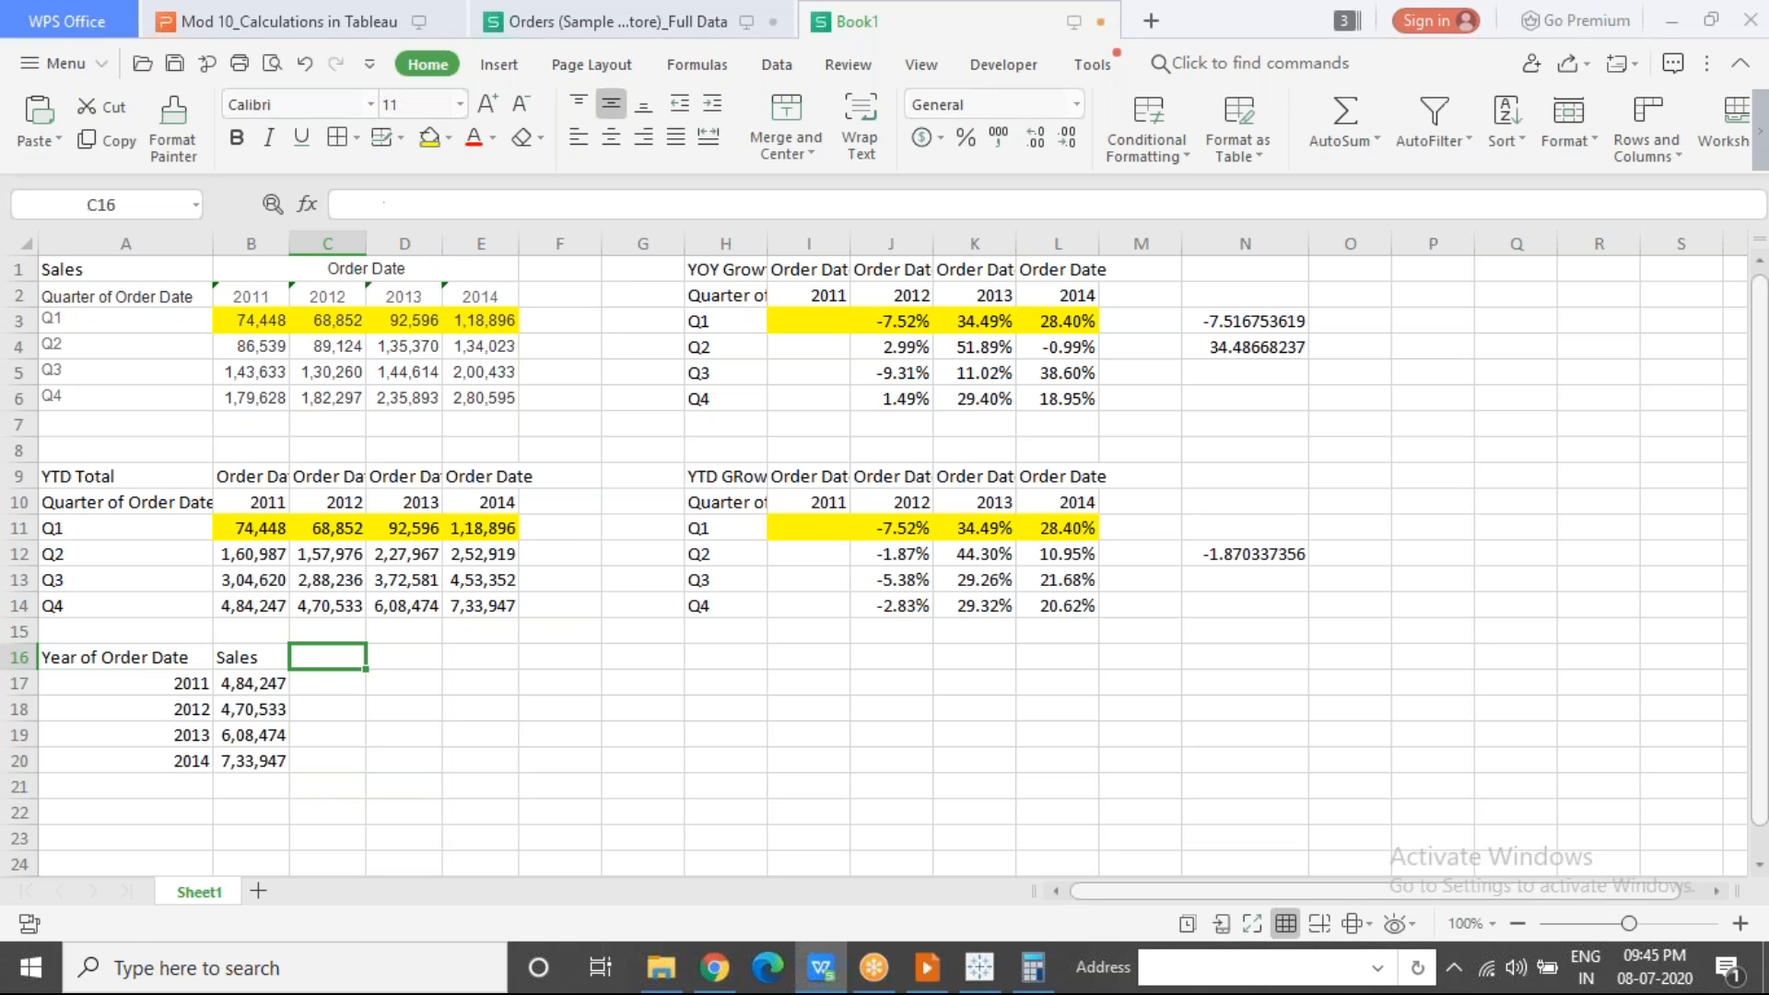
click(393, 665)
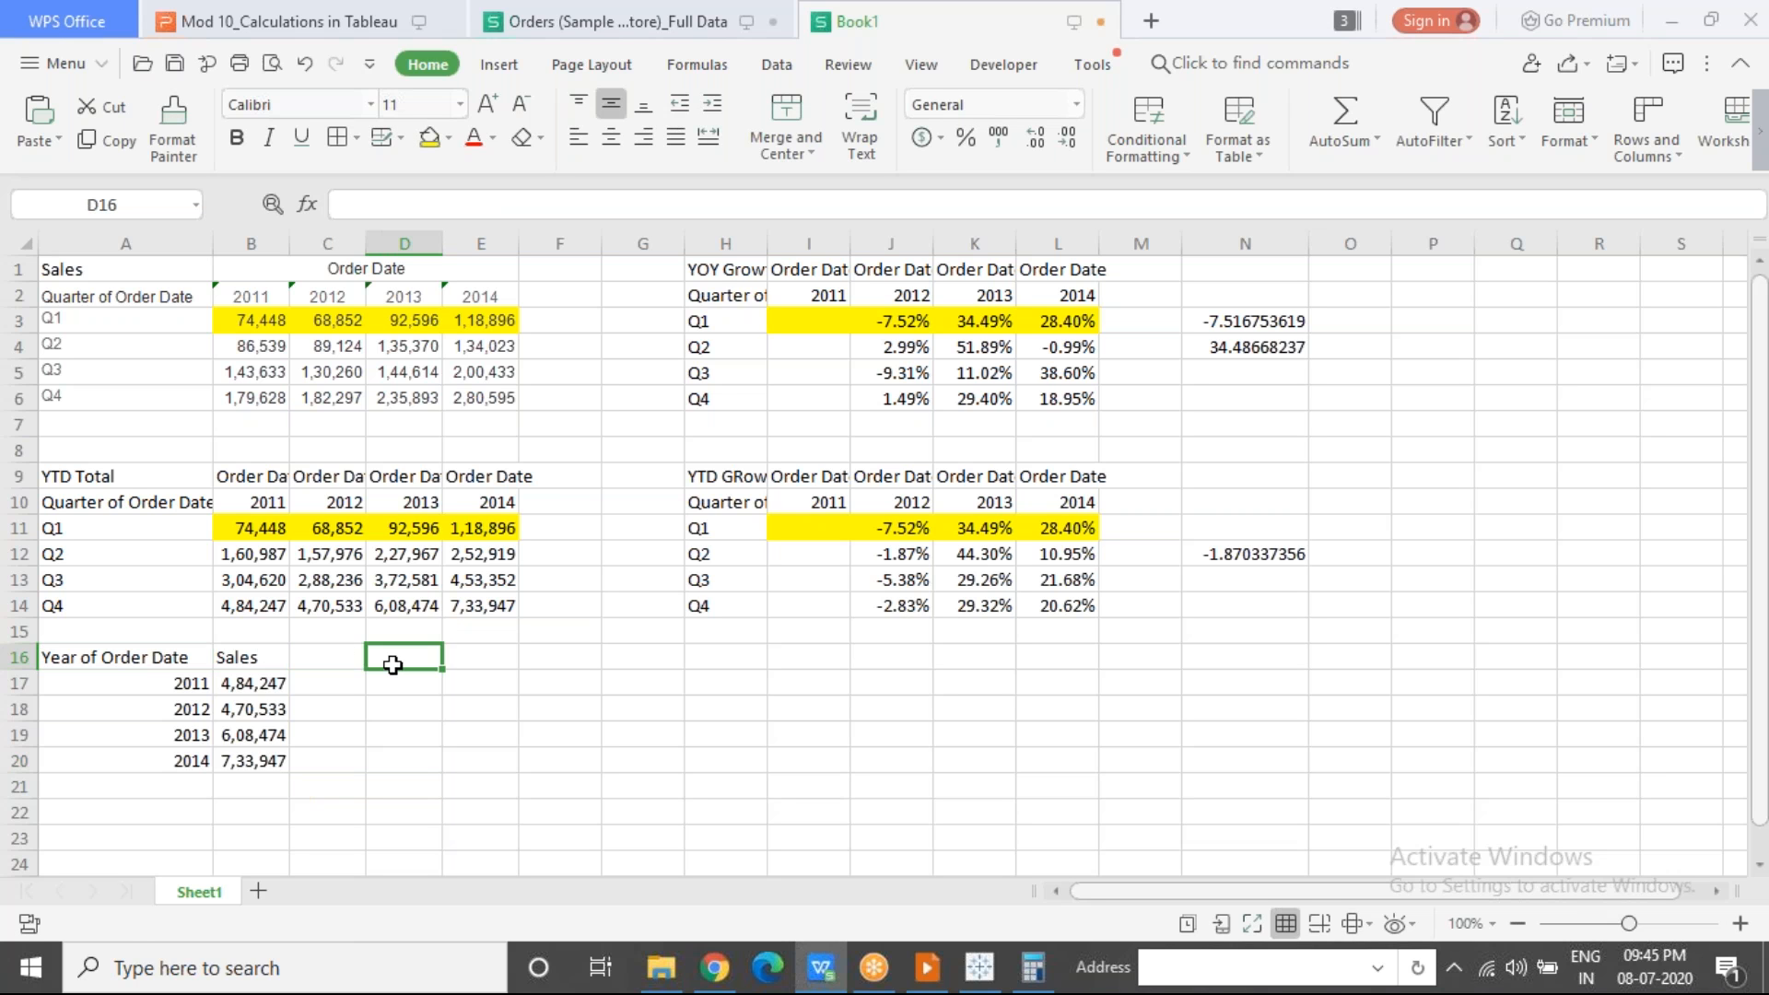
Step: Switch to Tableau and apply the Compound Growth Rate quick table calculation to the yearly Sales values
key(alt+Tab)
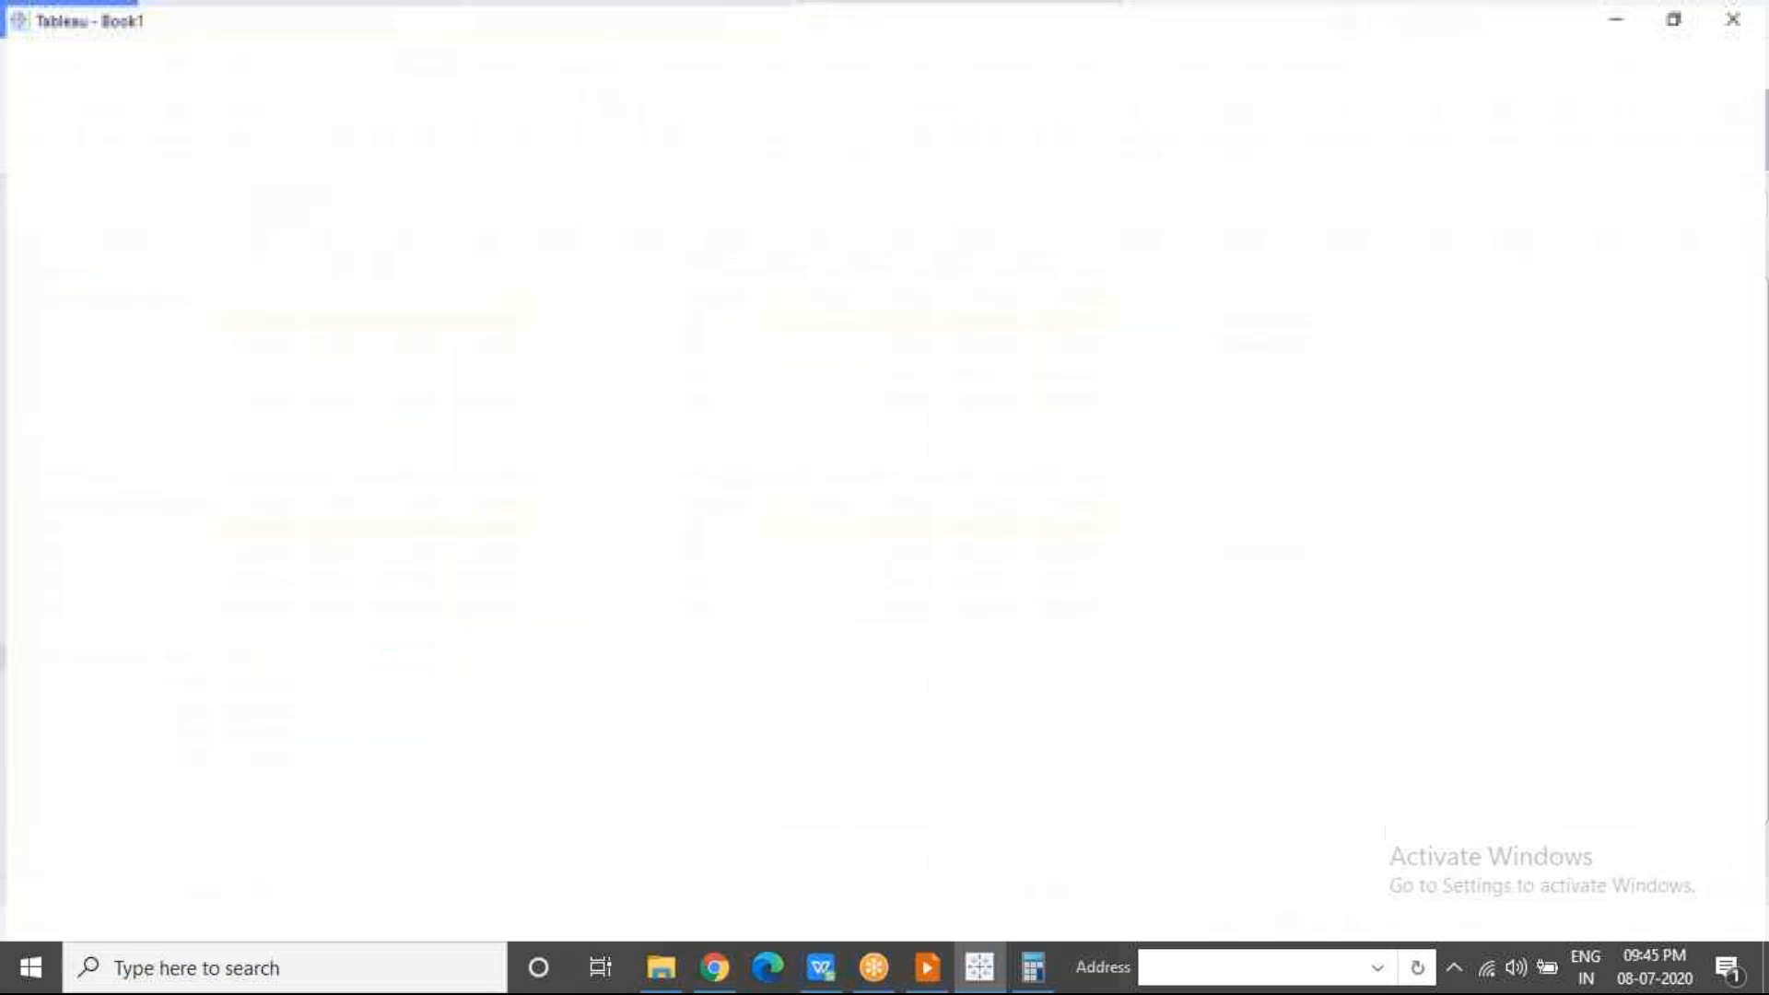
click(444, 529)
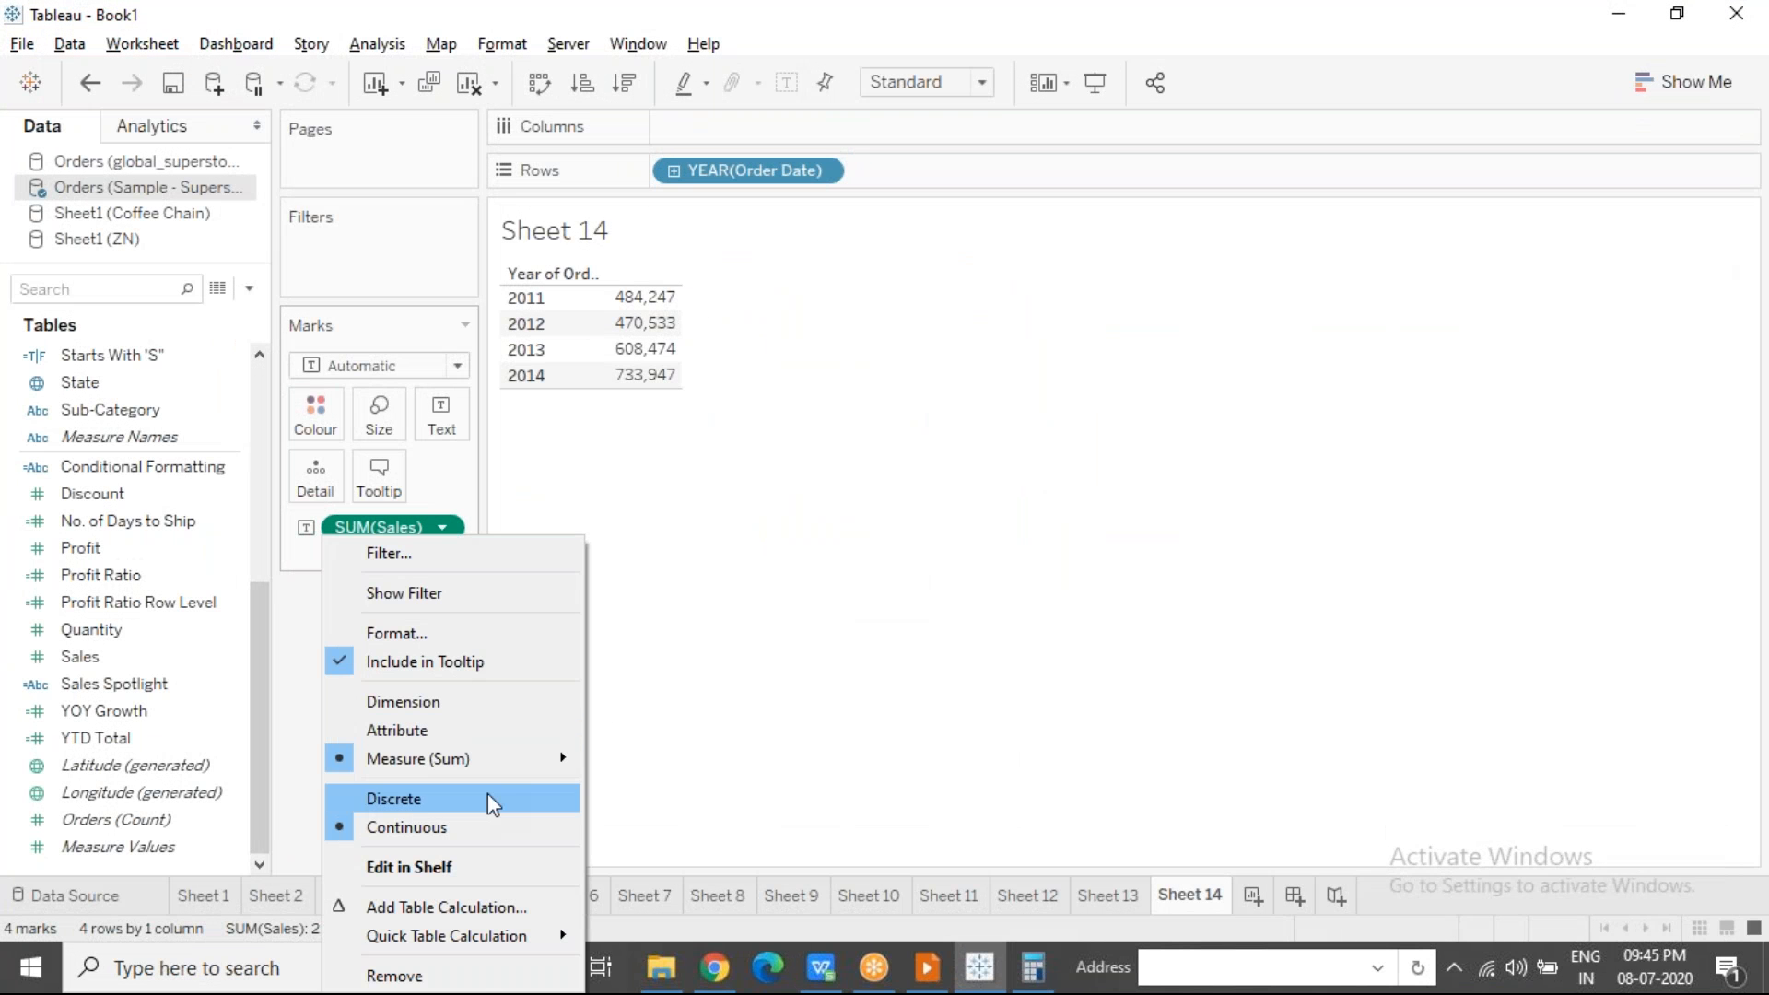
mouse_move(502, 937)
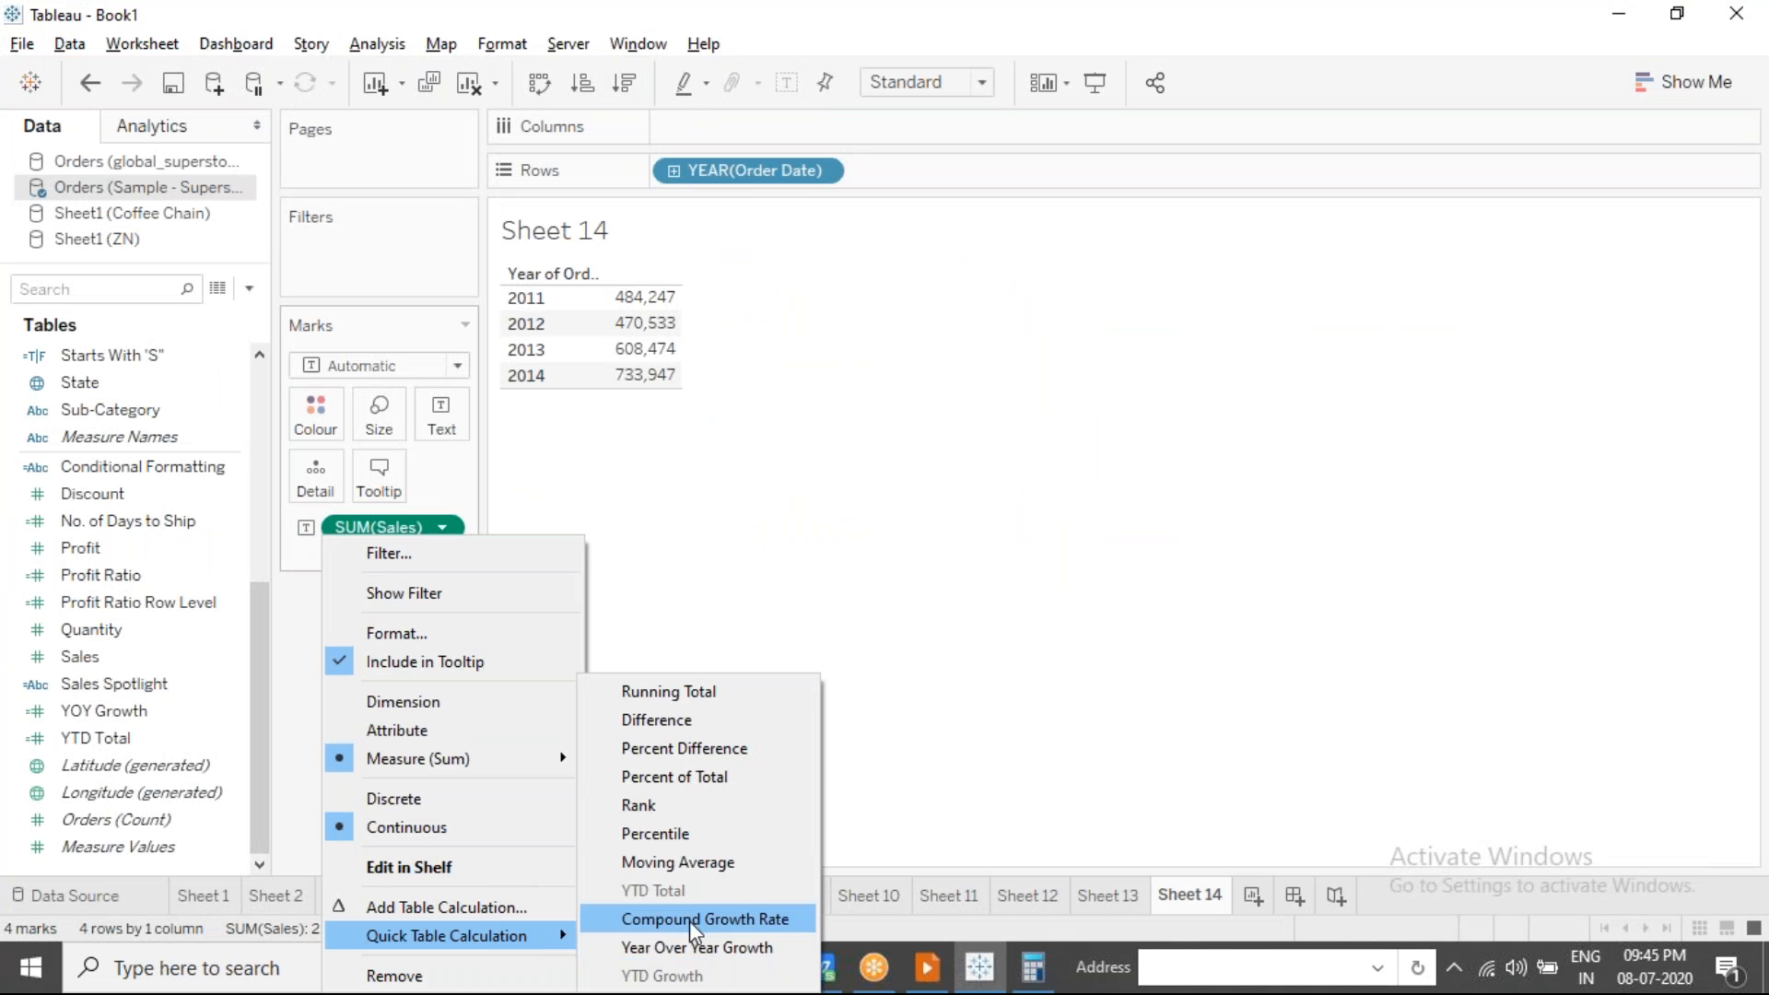
click(756, 919)
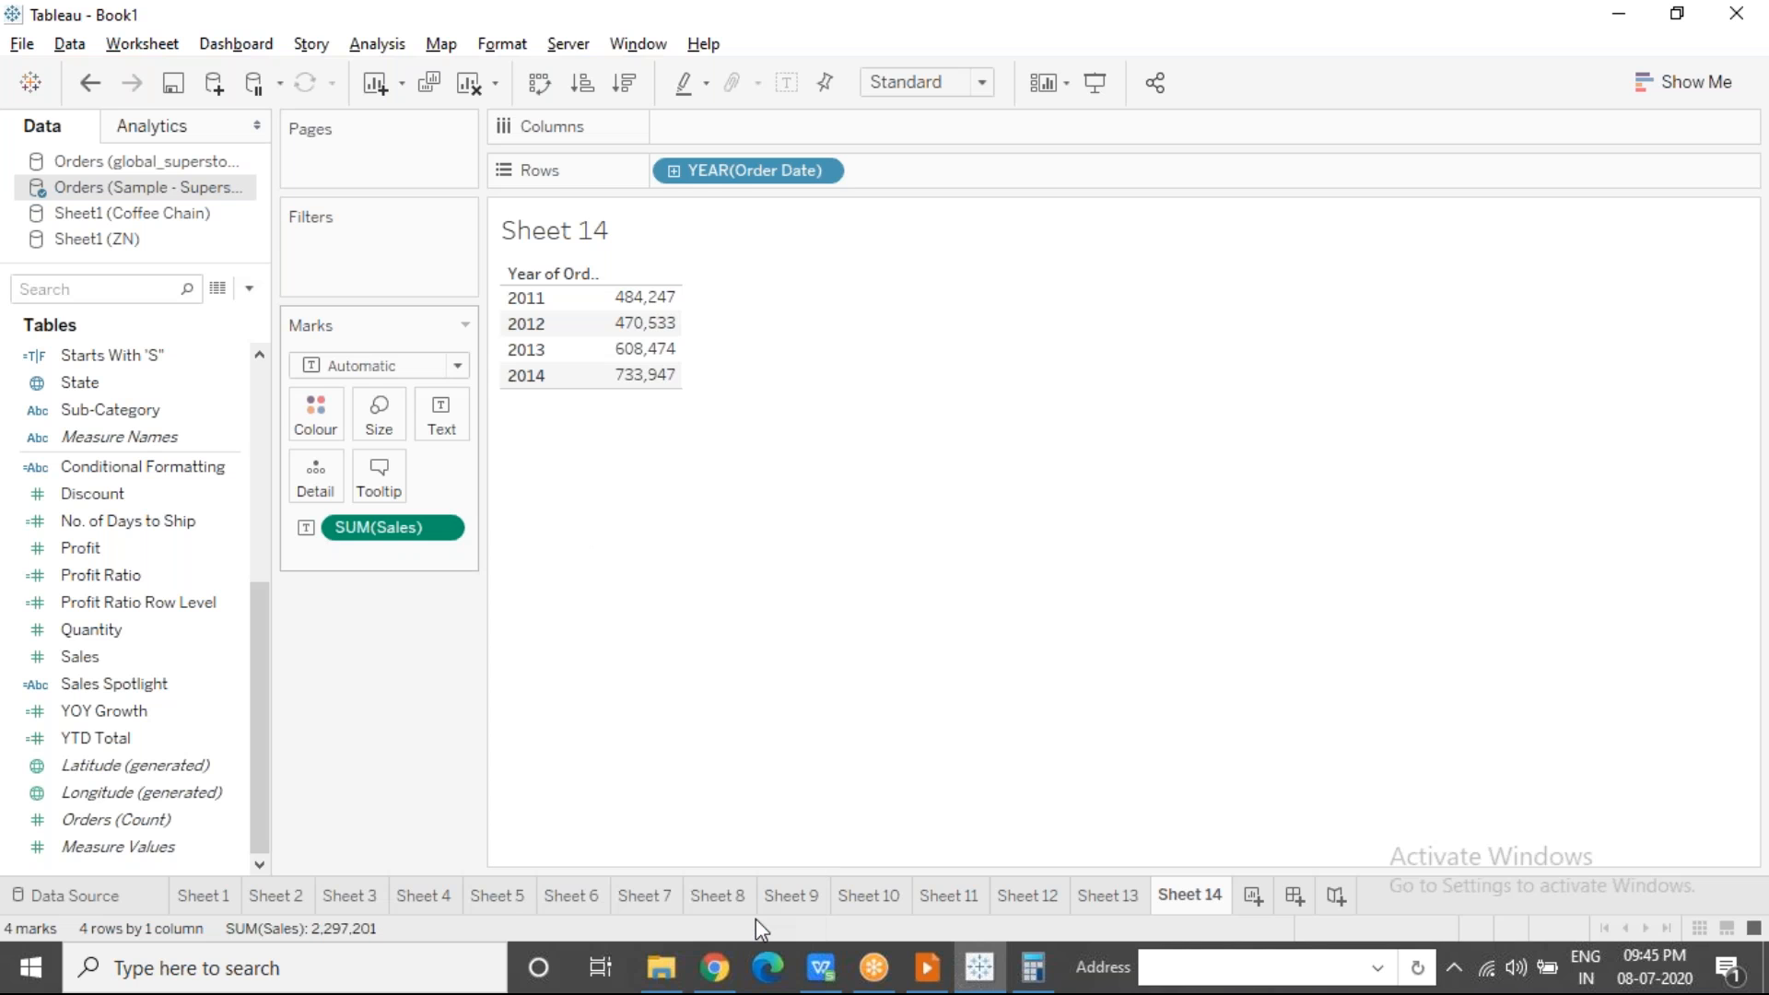
Step: Copy the compound growth view as a crosstab and paste it at D16 in the WPS Office spreadsheet
click(146, 47)
mouse_move(169, 112)
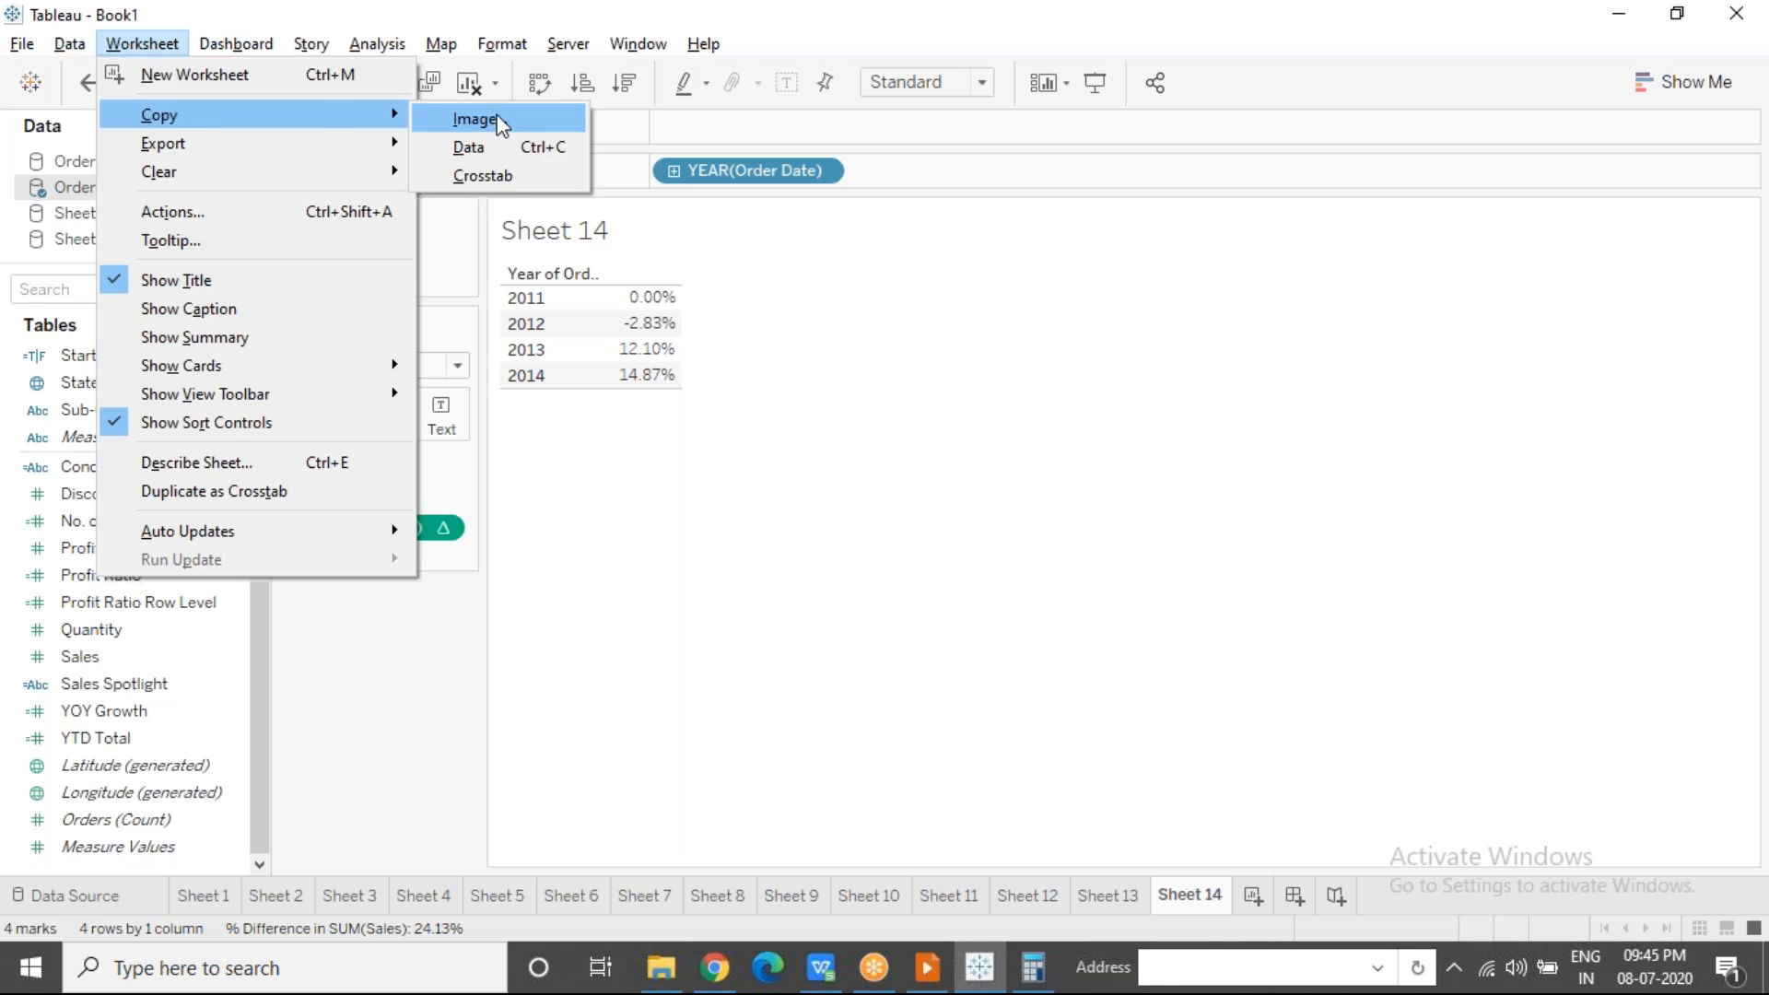
click(506, 176)
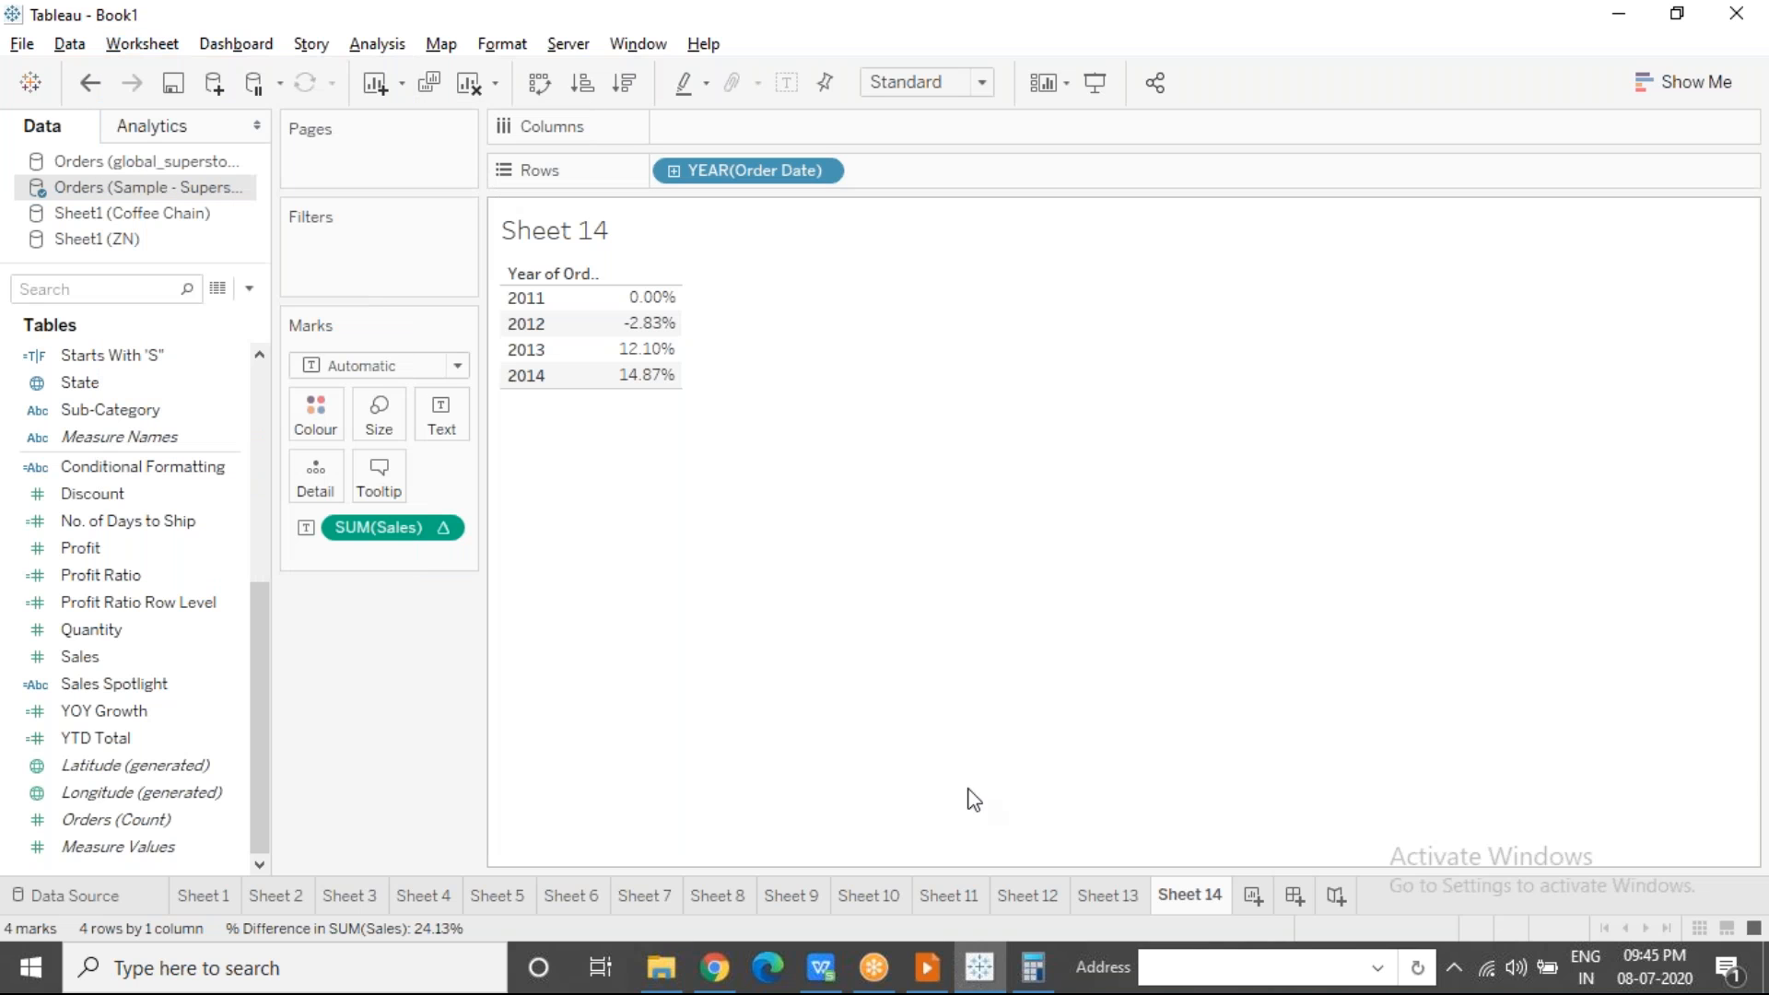
click(979, 974)
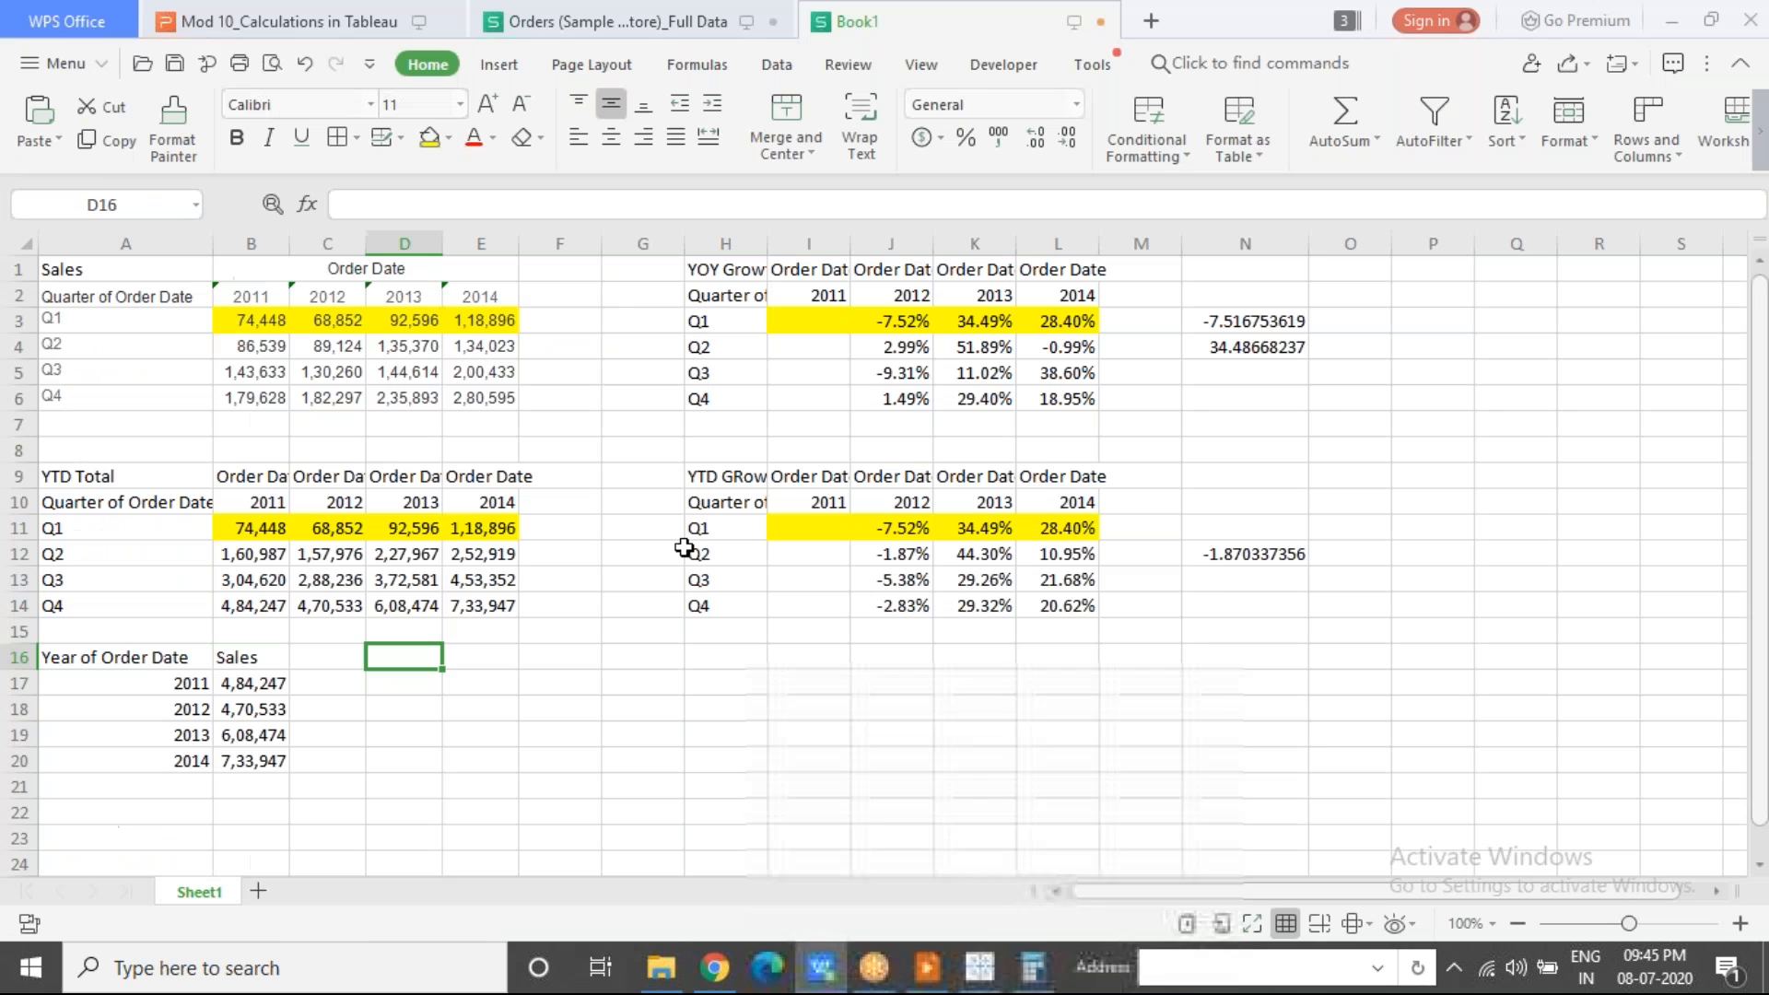
text(Year of Order Date	 2011	0.00% 2012	-2.83% 2013	12.10% 2014	14.87%)
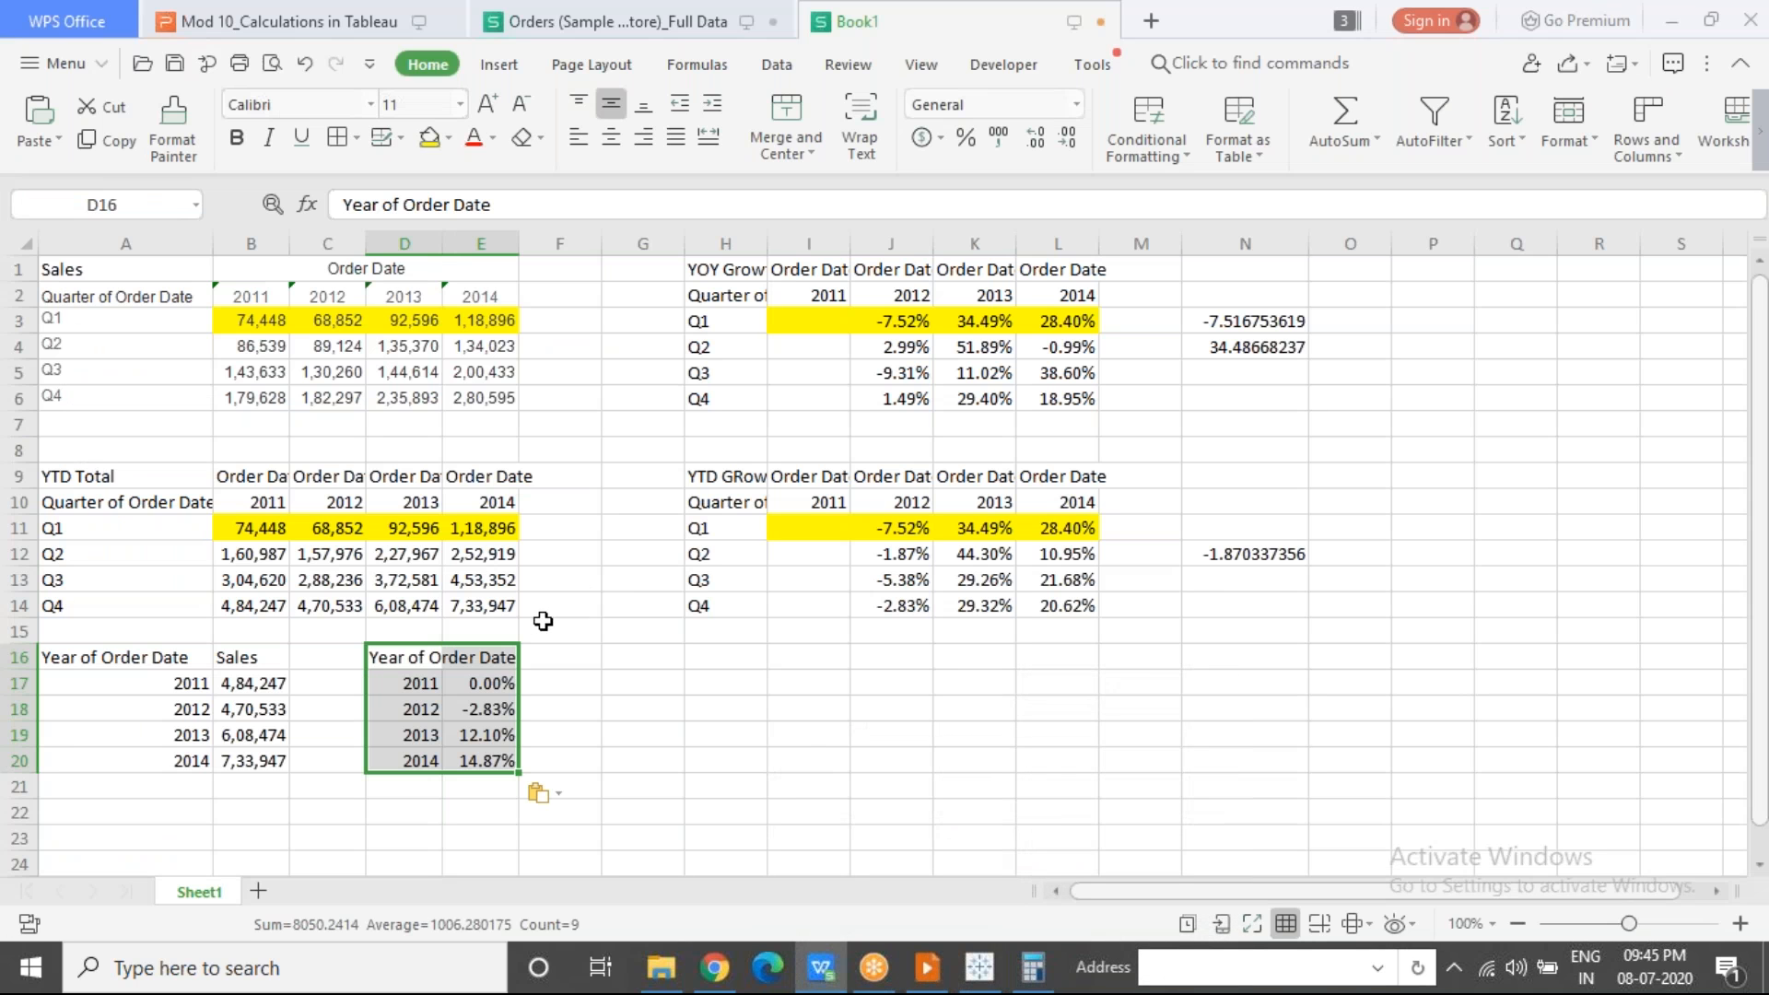
Step: Label the value column of the pasted growth table "CAGR" in E16
click(487, 656)
text(CAGR)
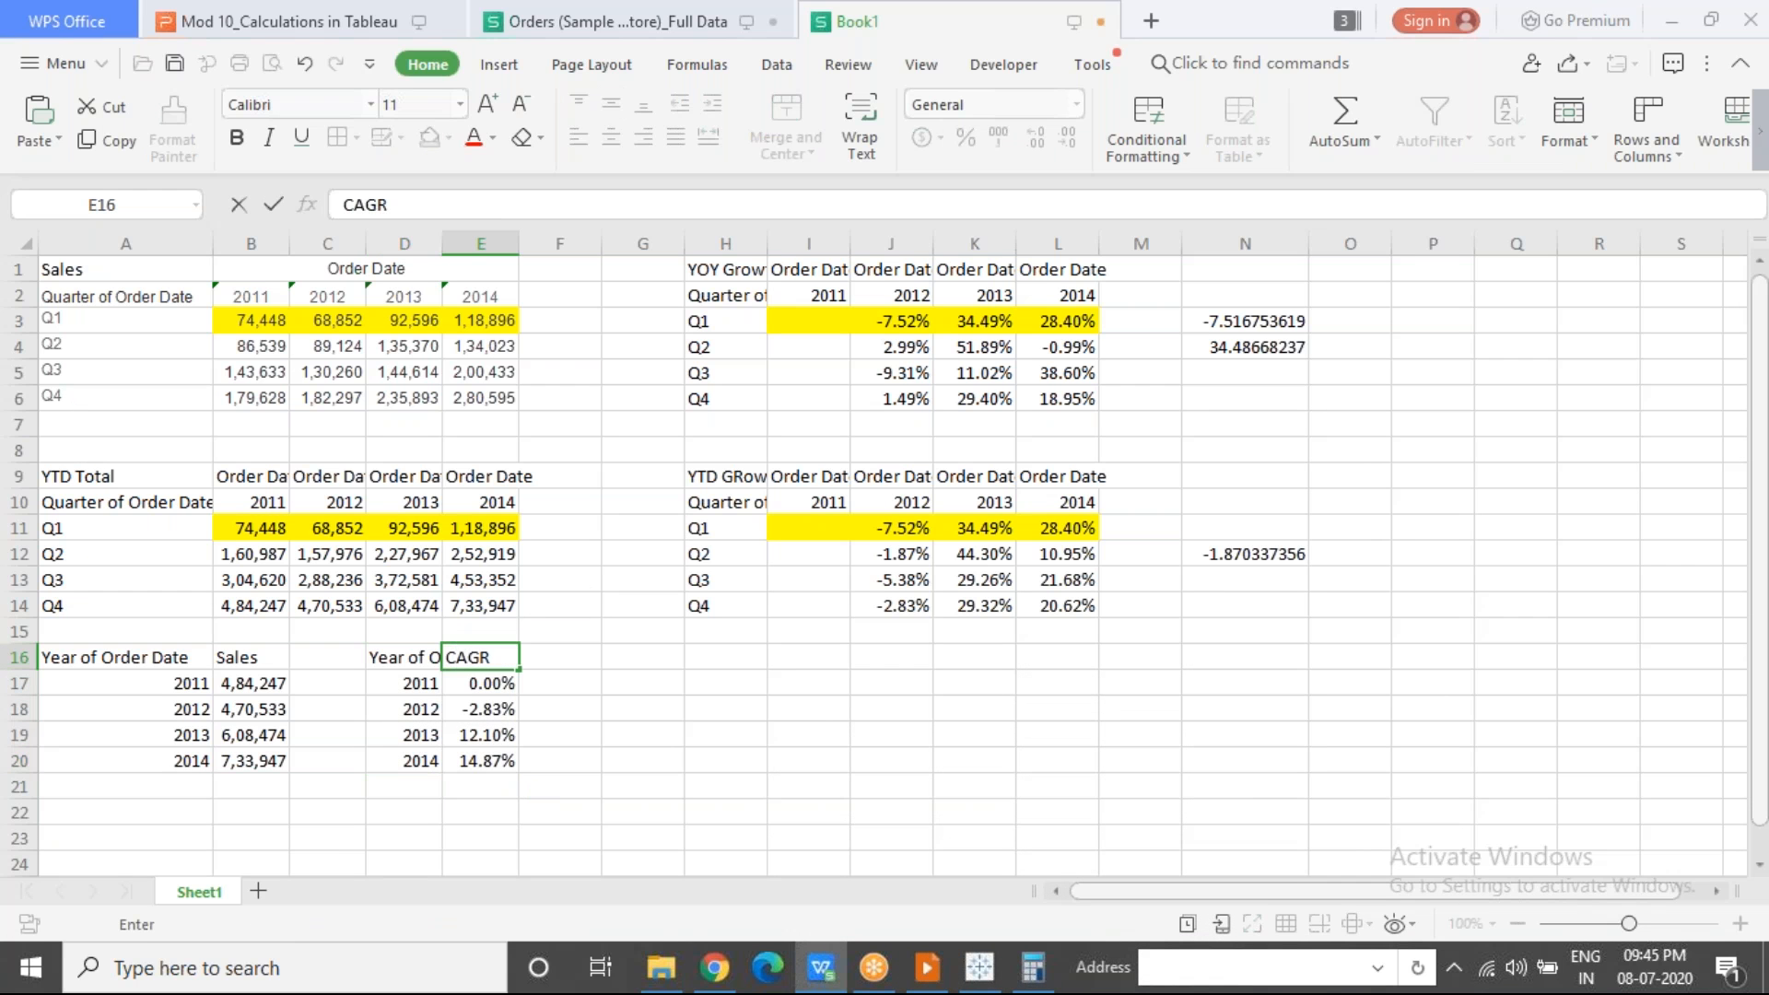
click(592, 727)
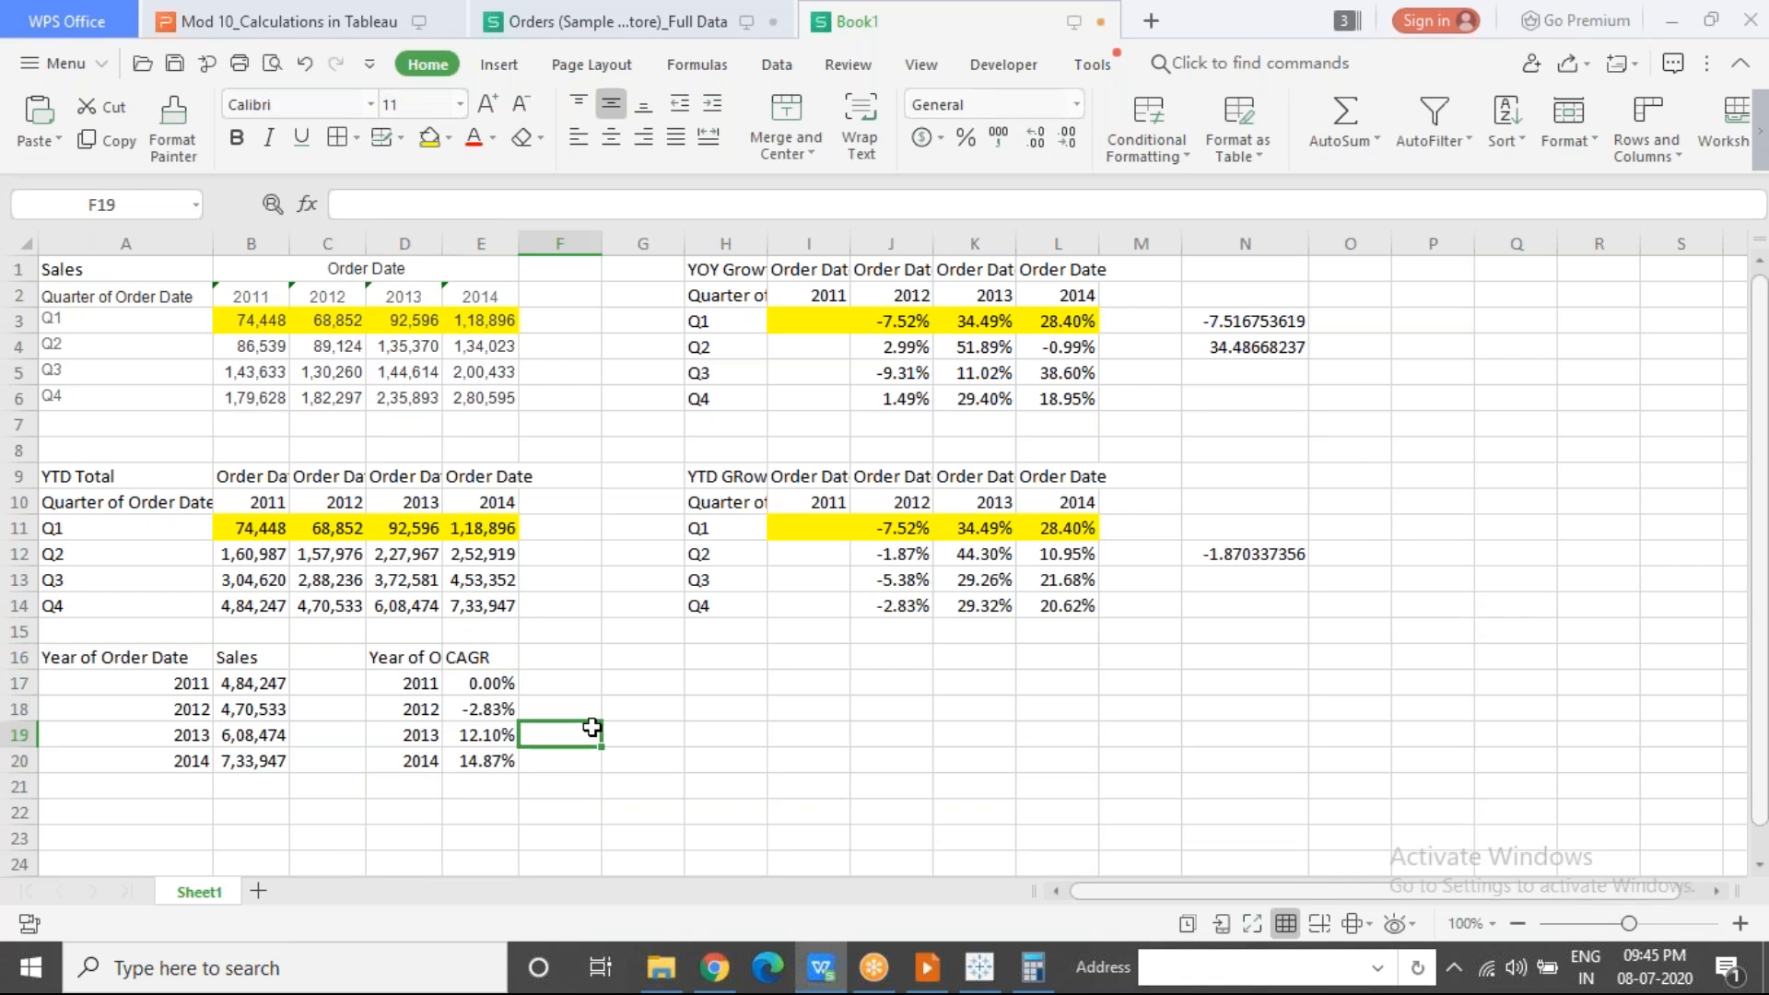
Step: Switch to Chrome and search Google for "CAGR formula" to read how the rate is calculated
click(726, 969)
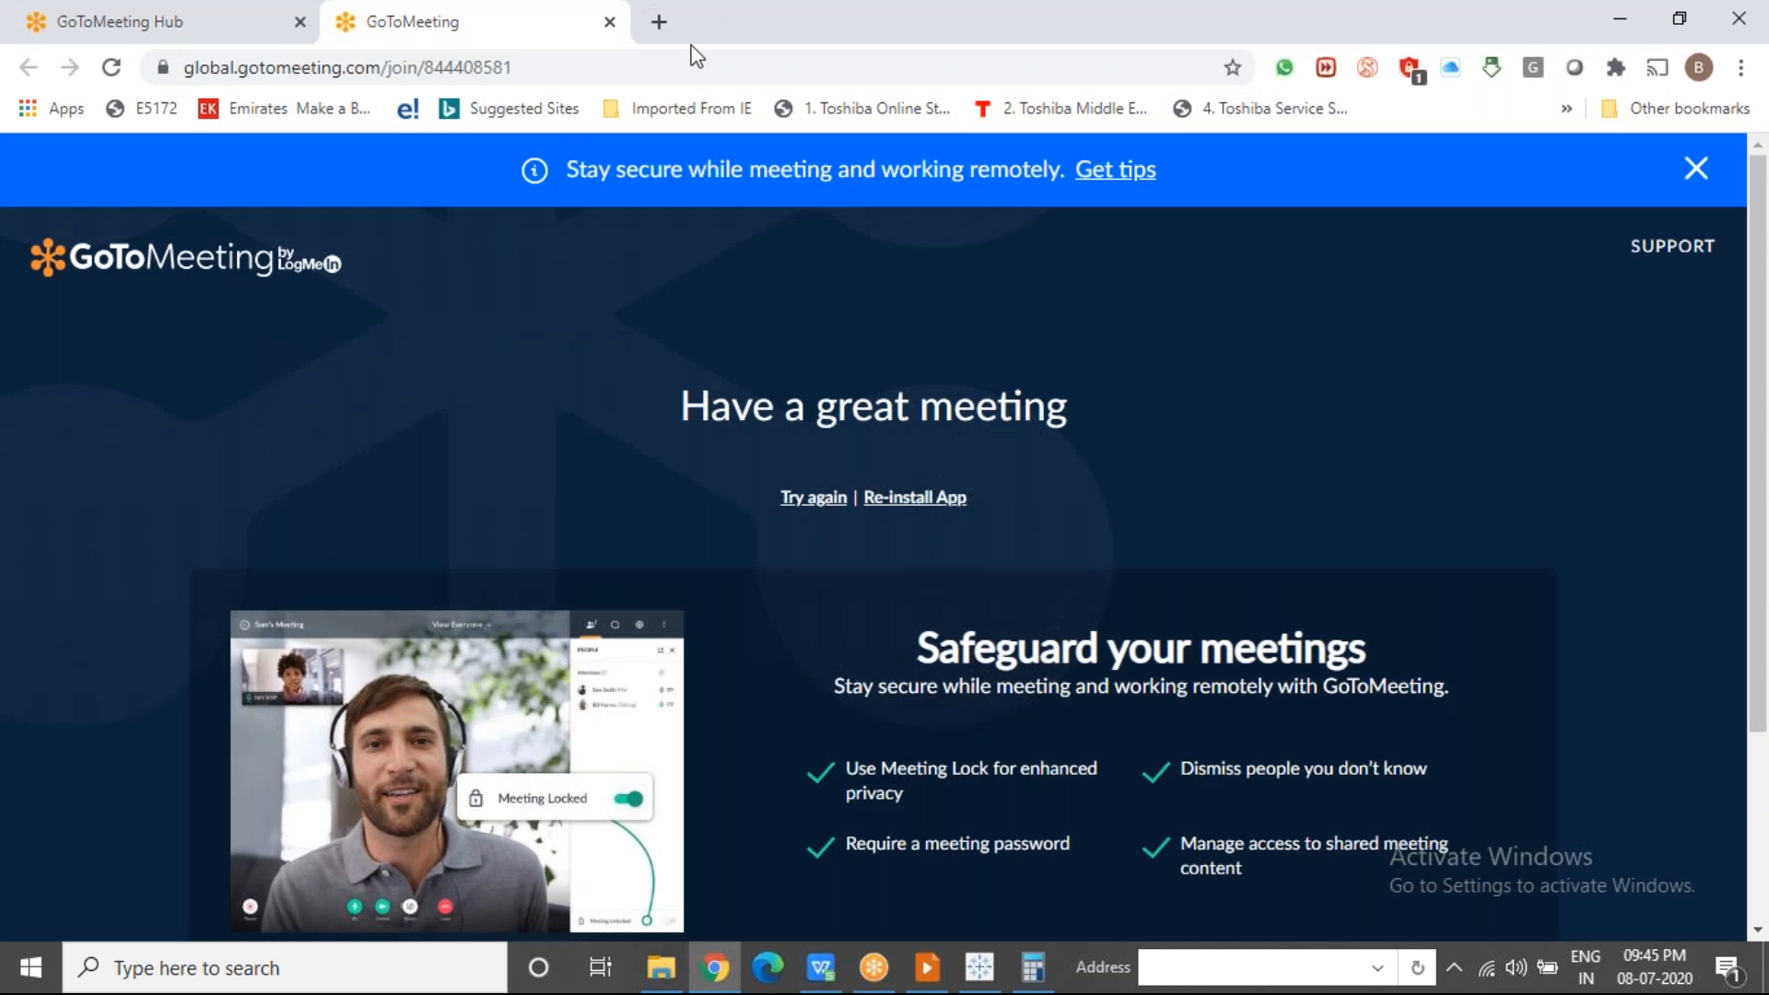
click(411, 61)
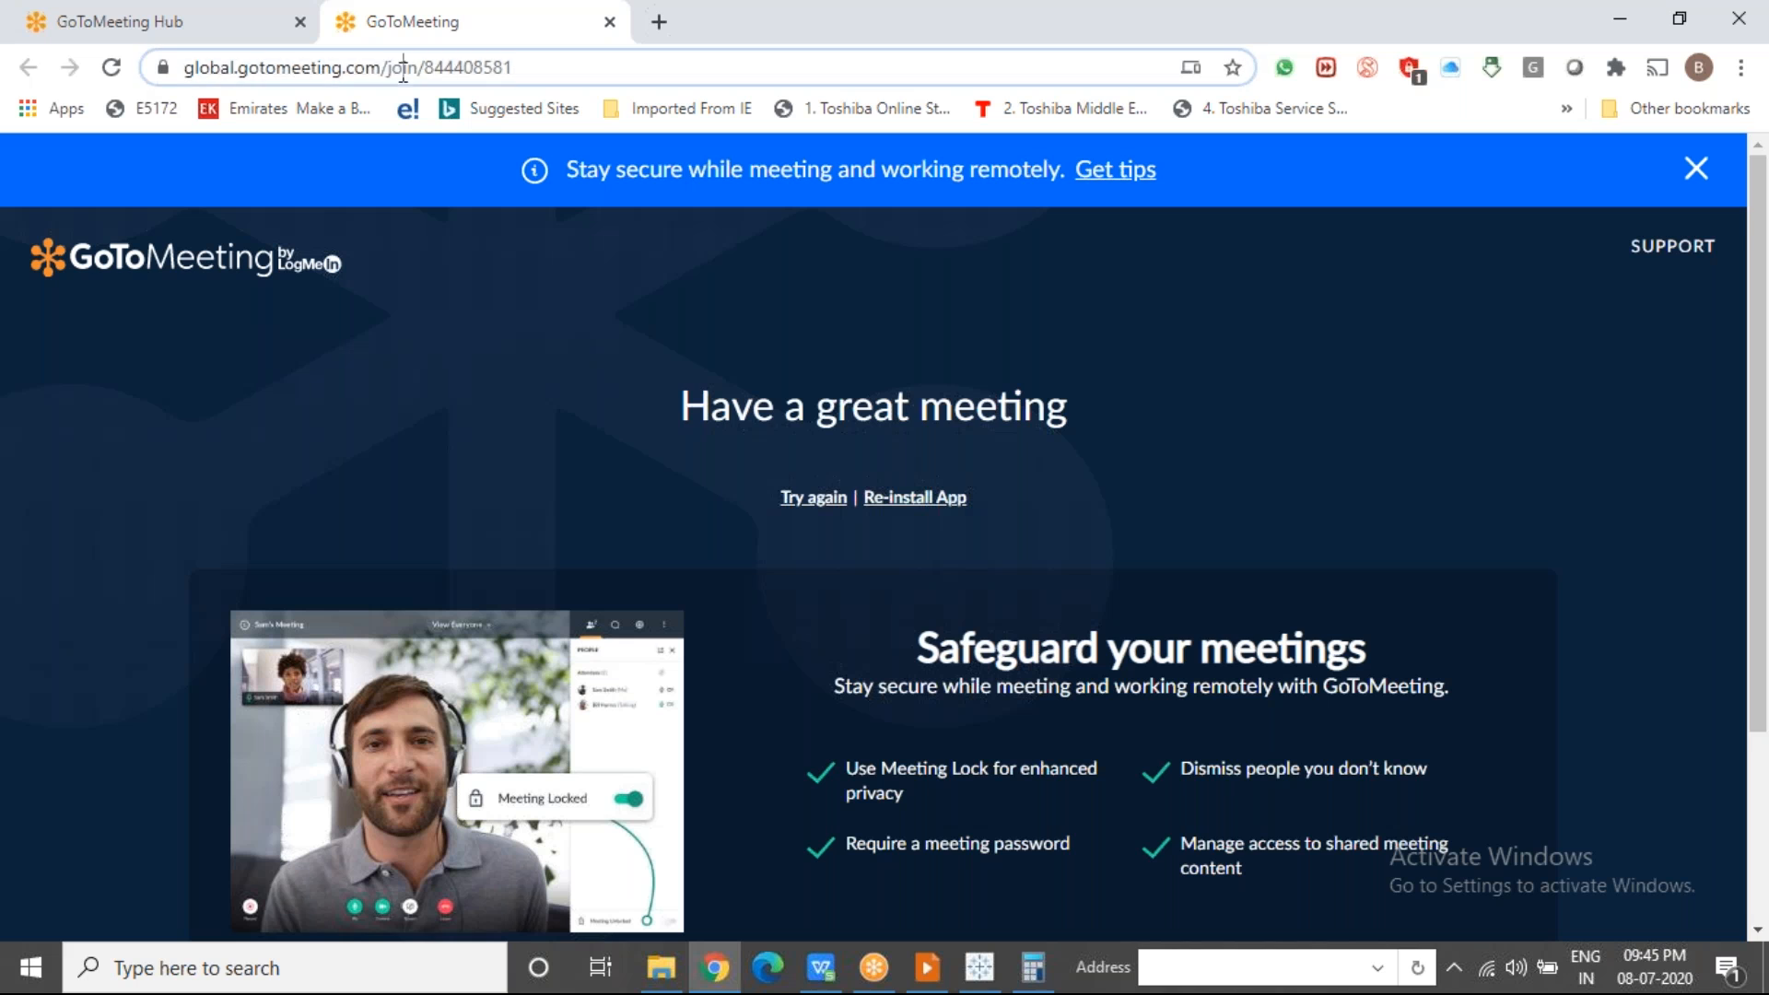
text(CAHR)
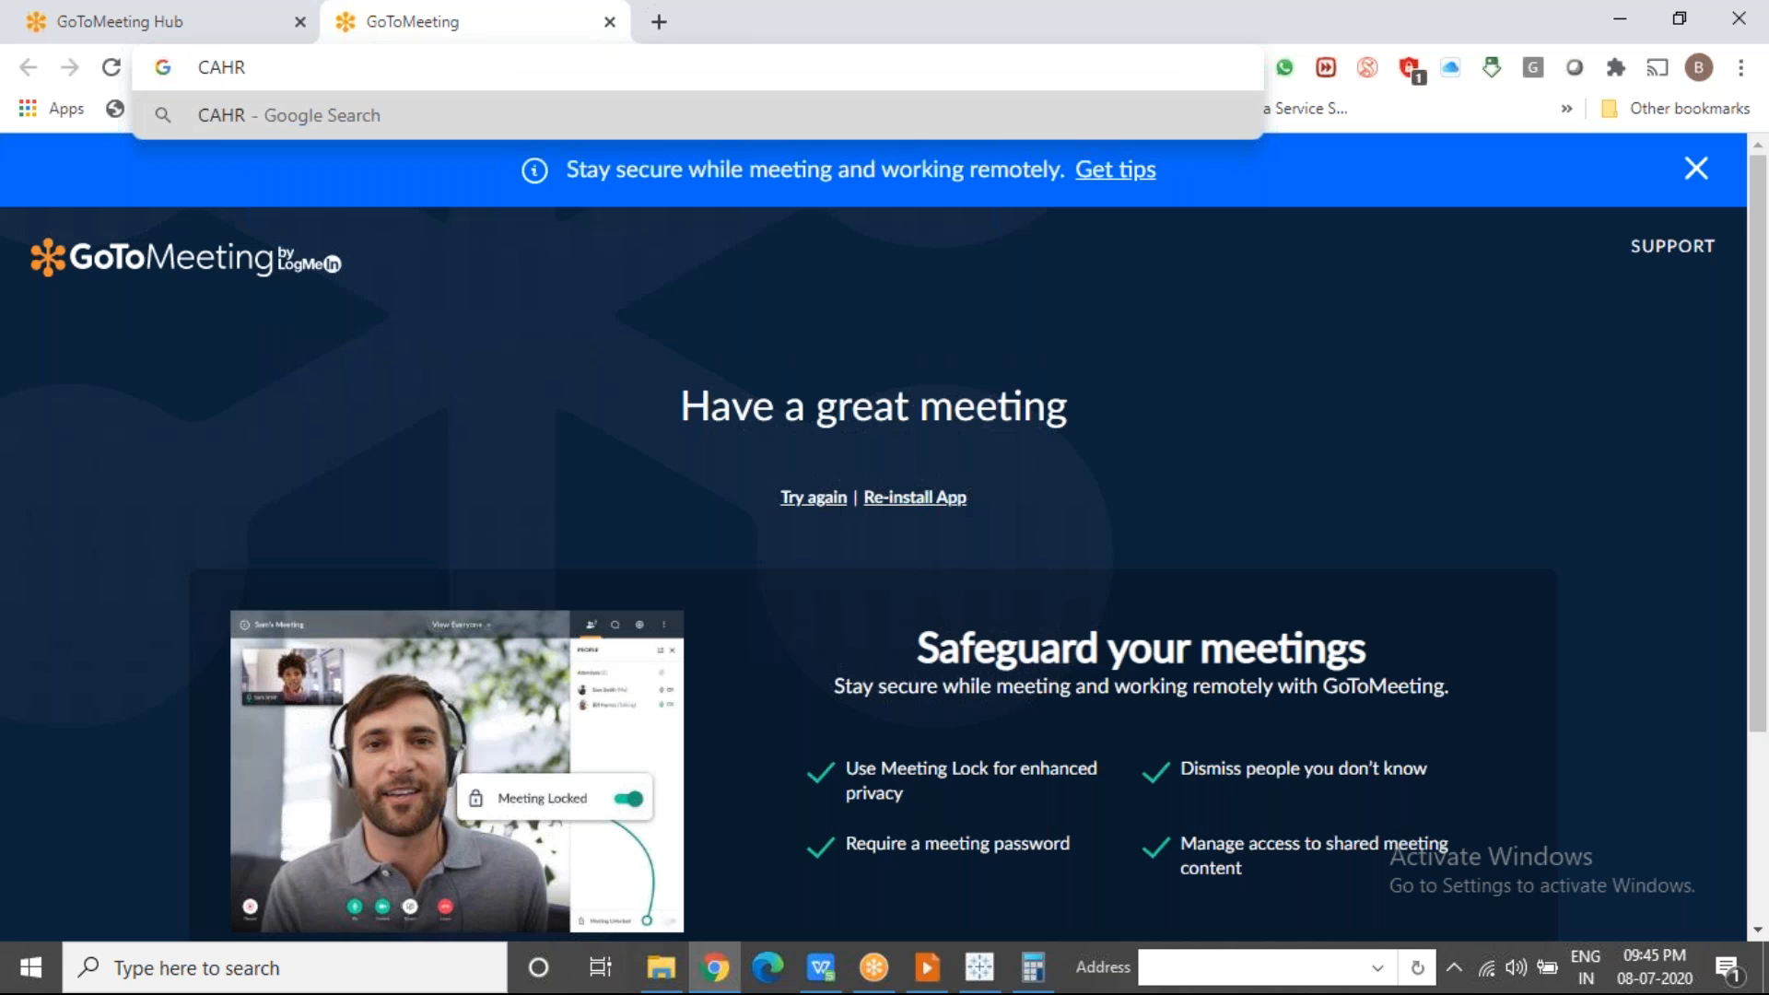
key(BackSpace)
key(BackSpace)
key(Down)
key(Return)
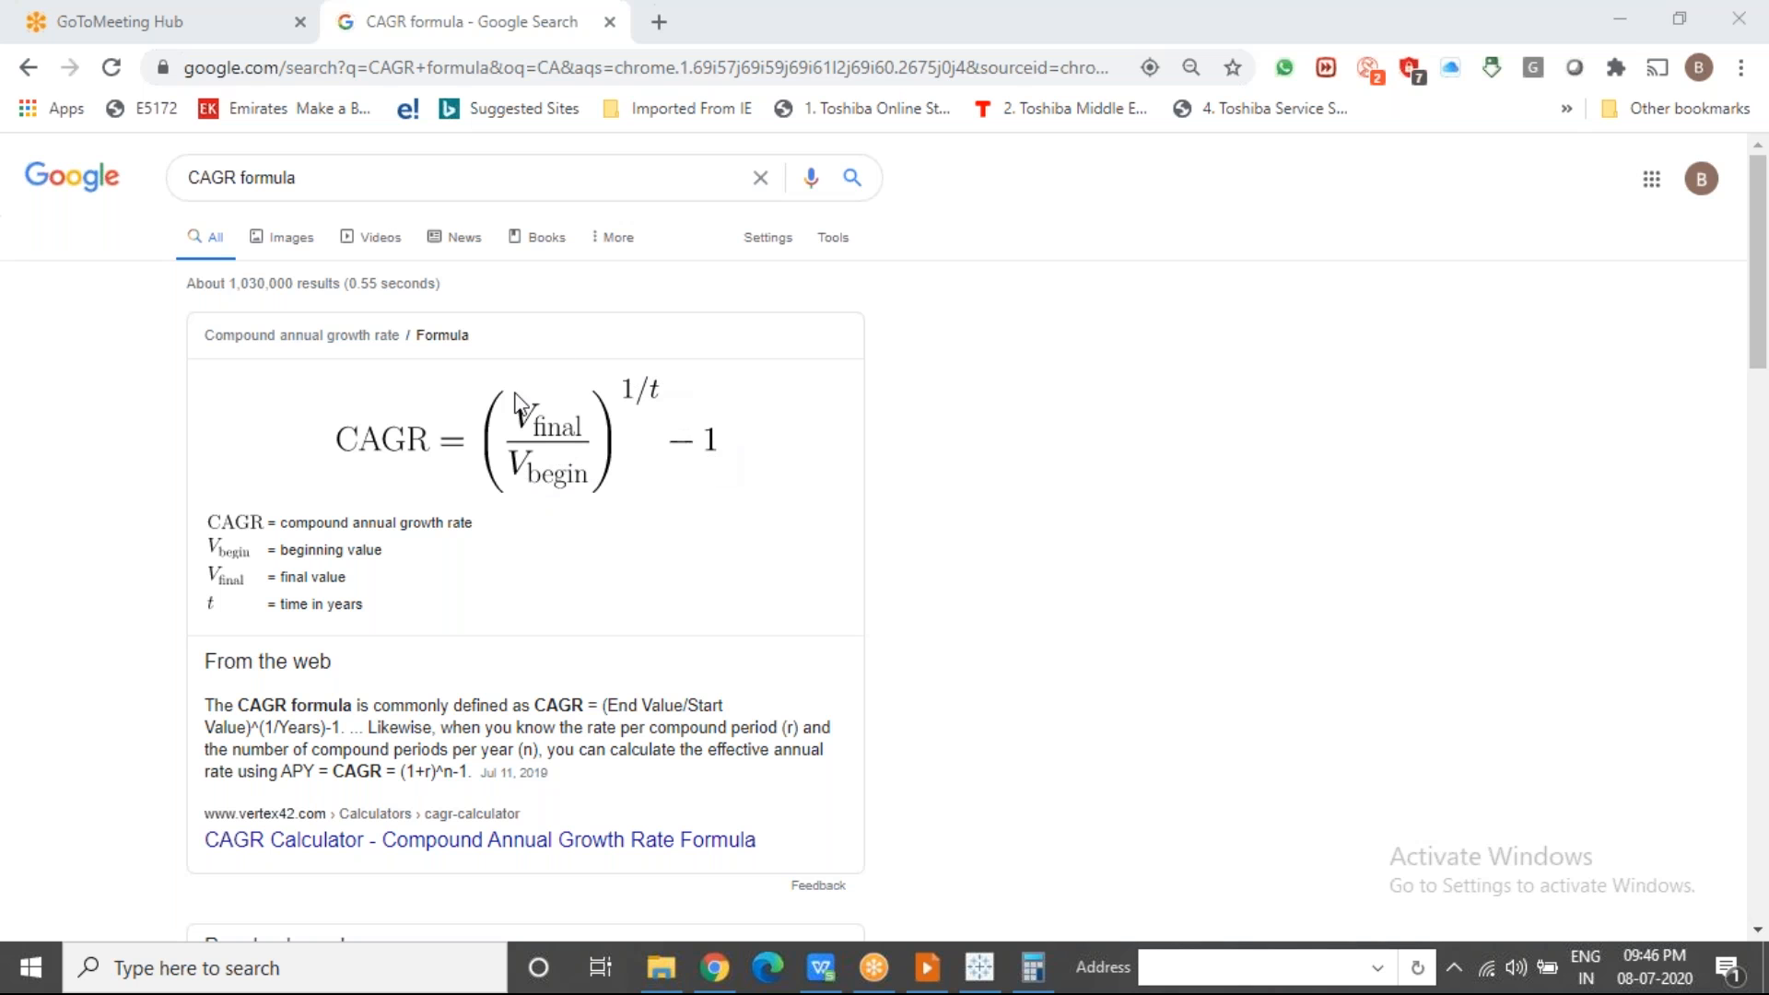
click(779, 472)
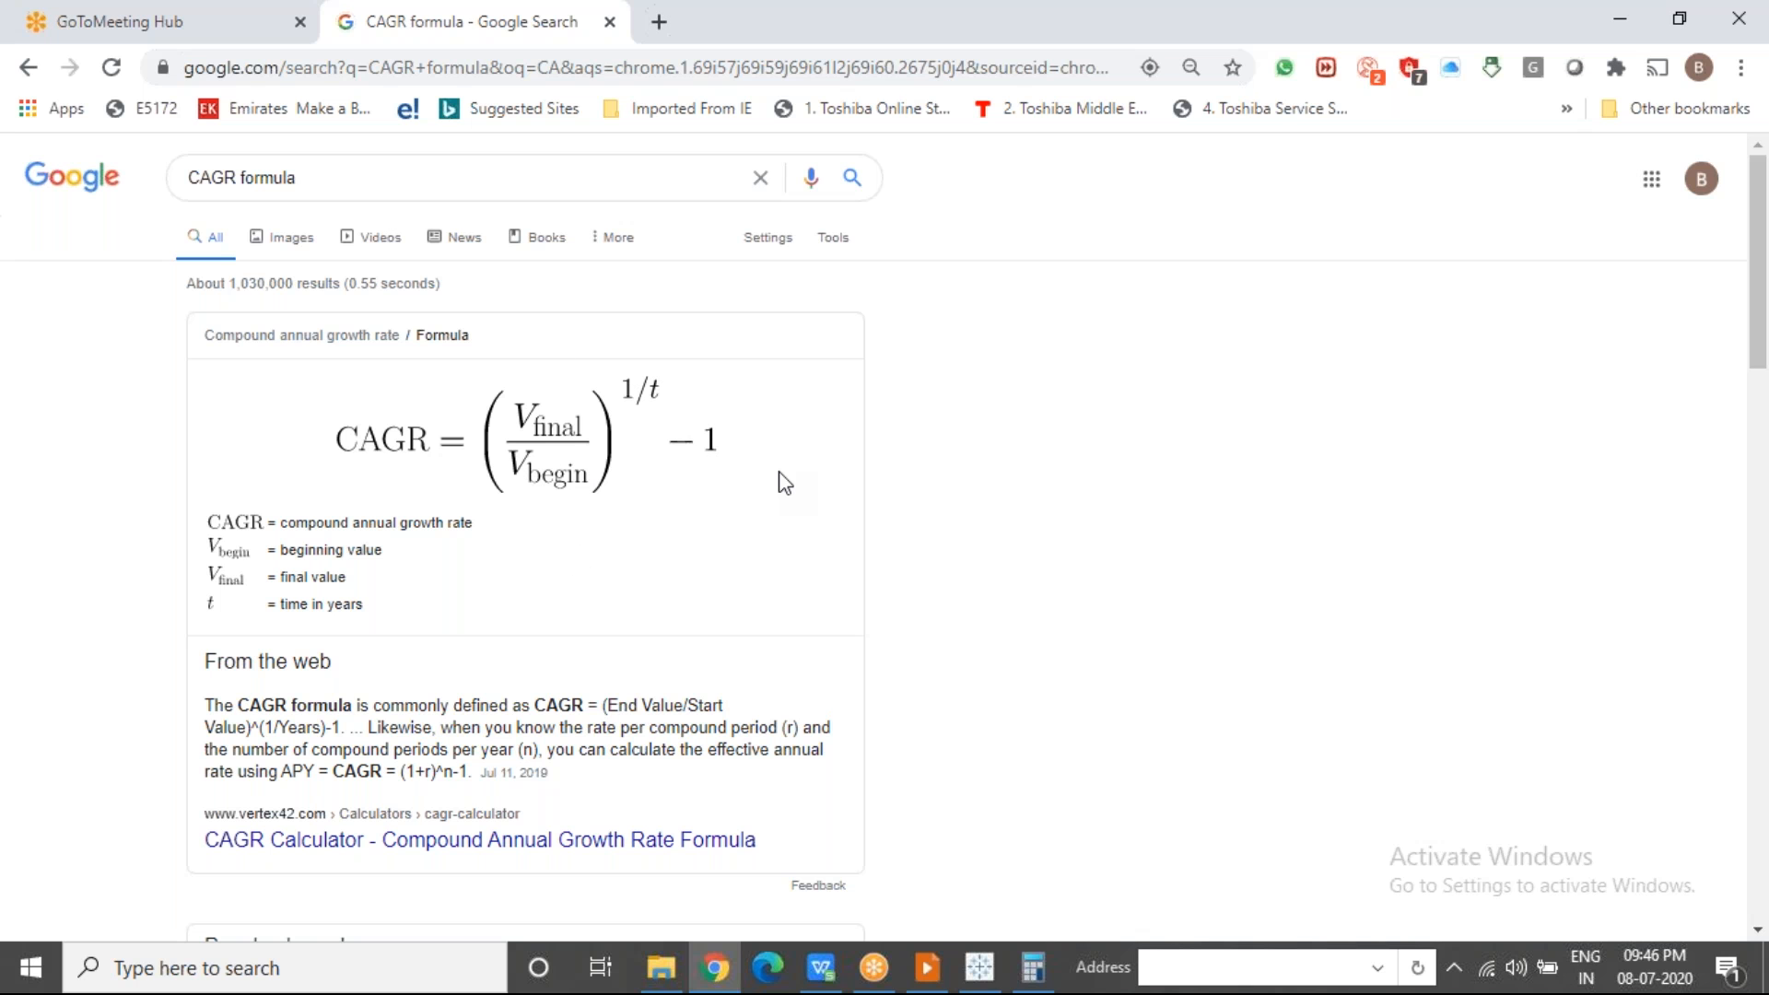
Step: Return to the WPS Office spreadsheet and calculate the 2012 CAGR in G18 with =(B18/B17)^1-1
key(alt+Tab)
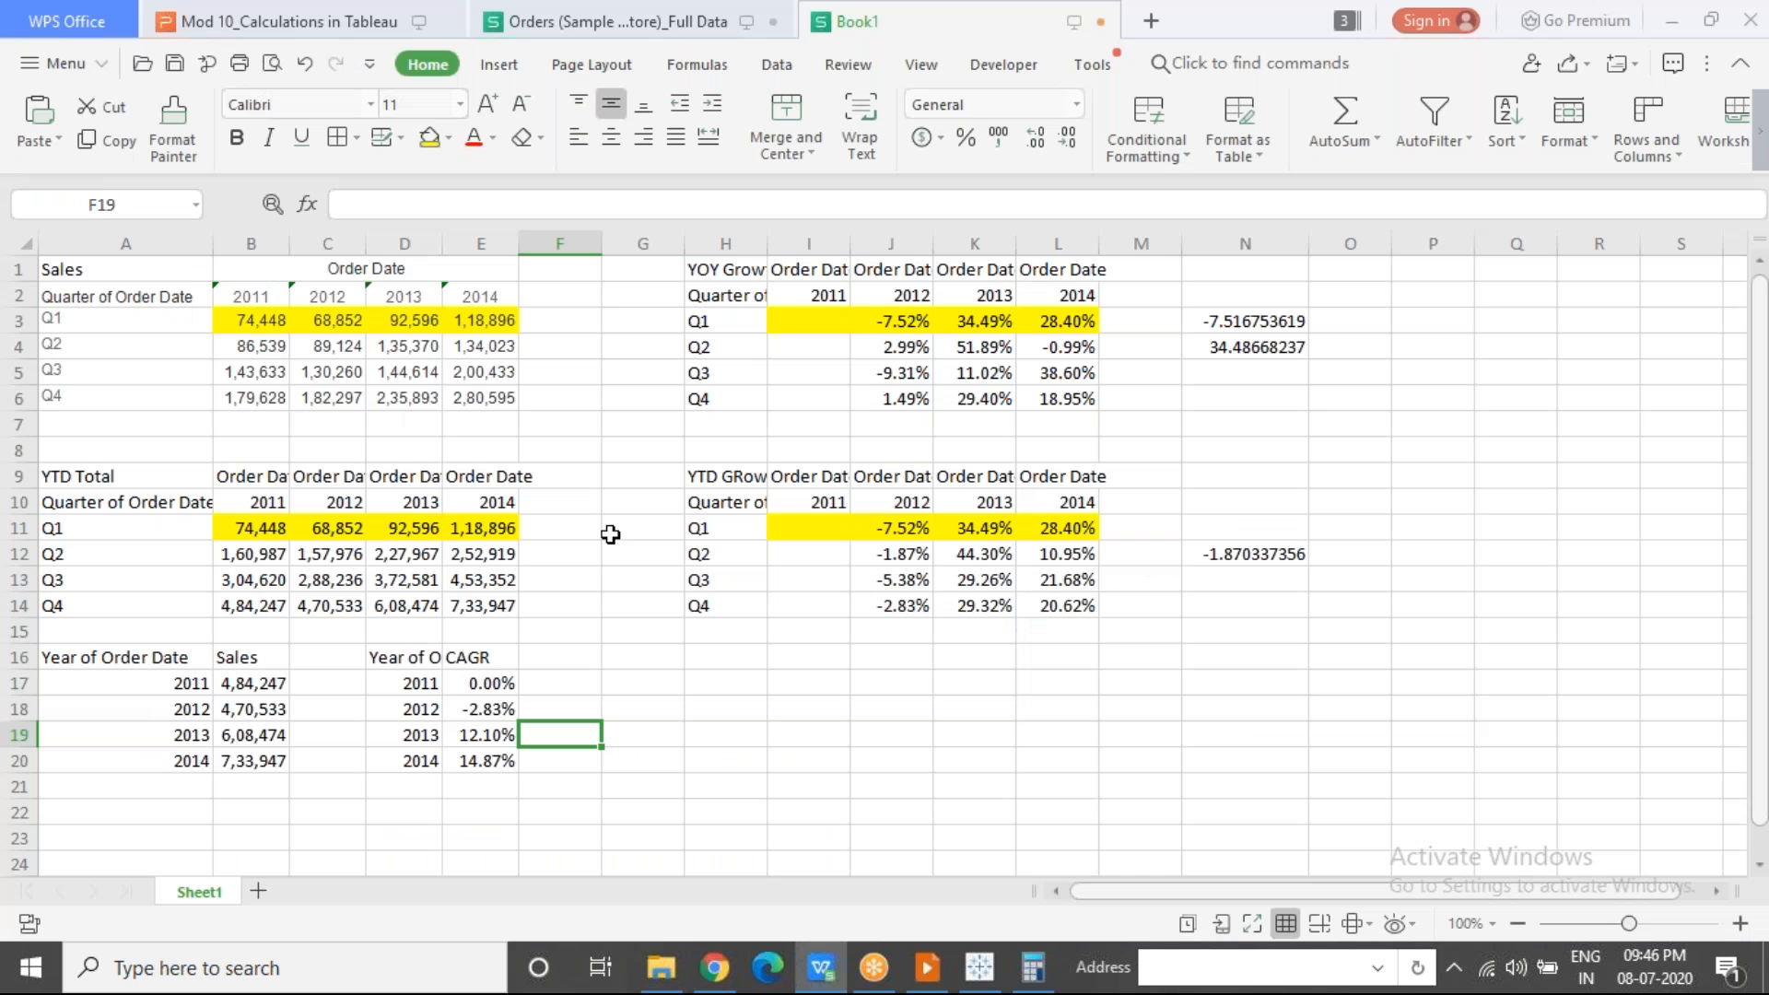
click(640, 708)
text(=)
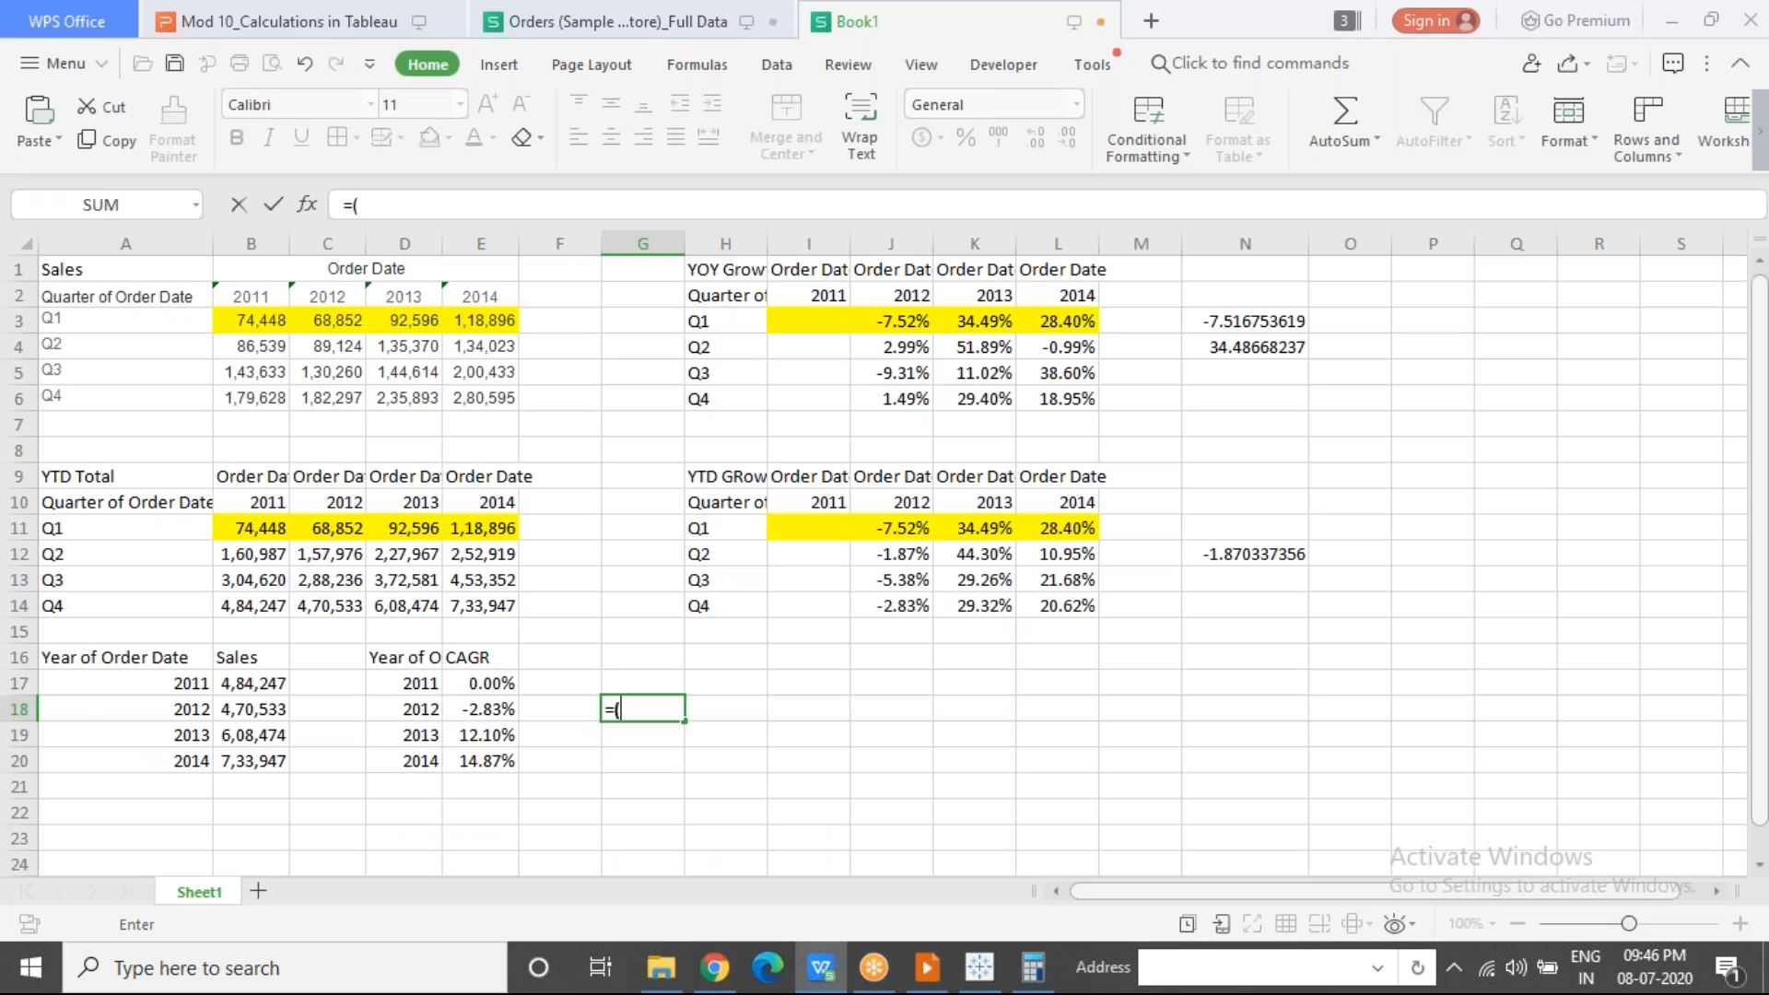
text(()
click(257, 711)
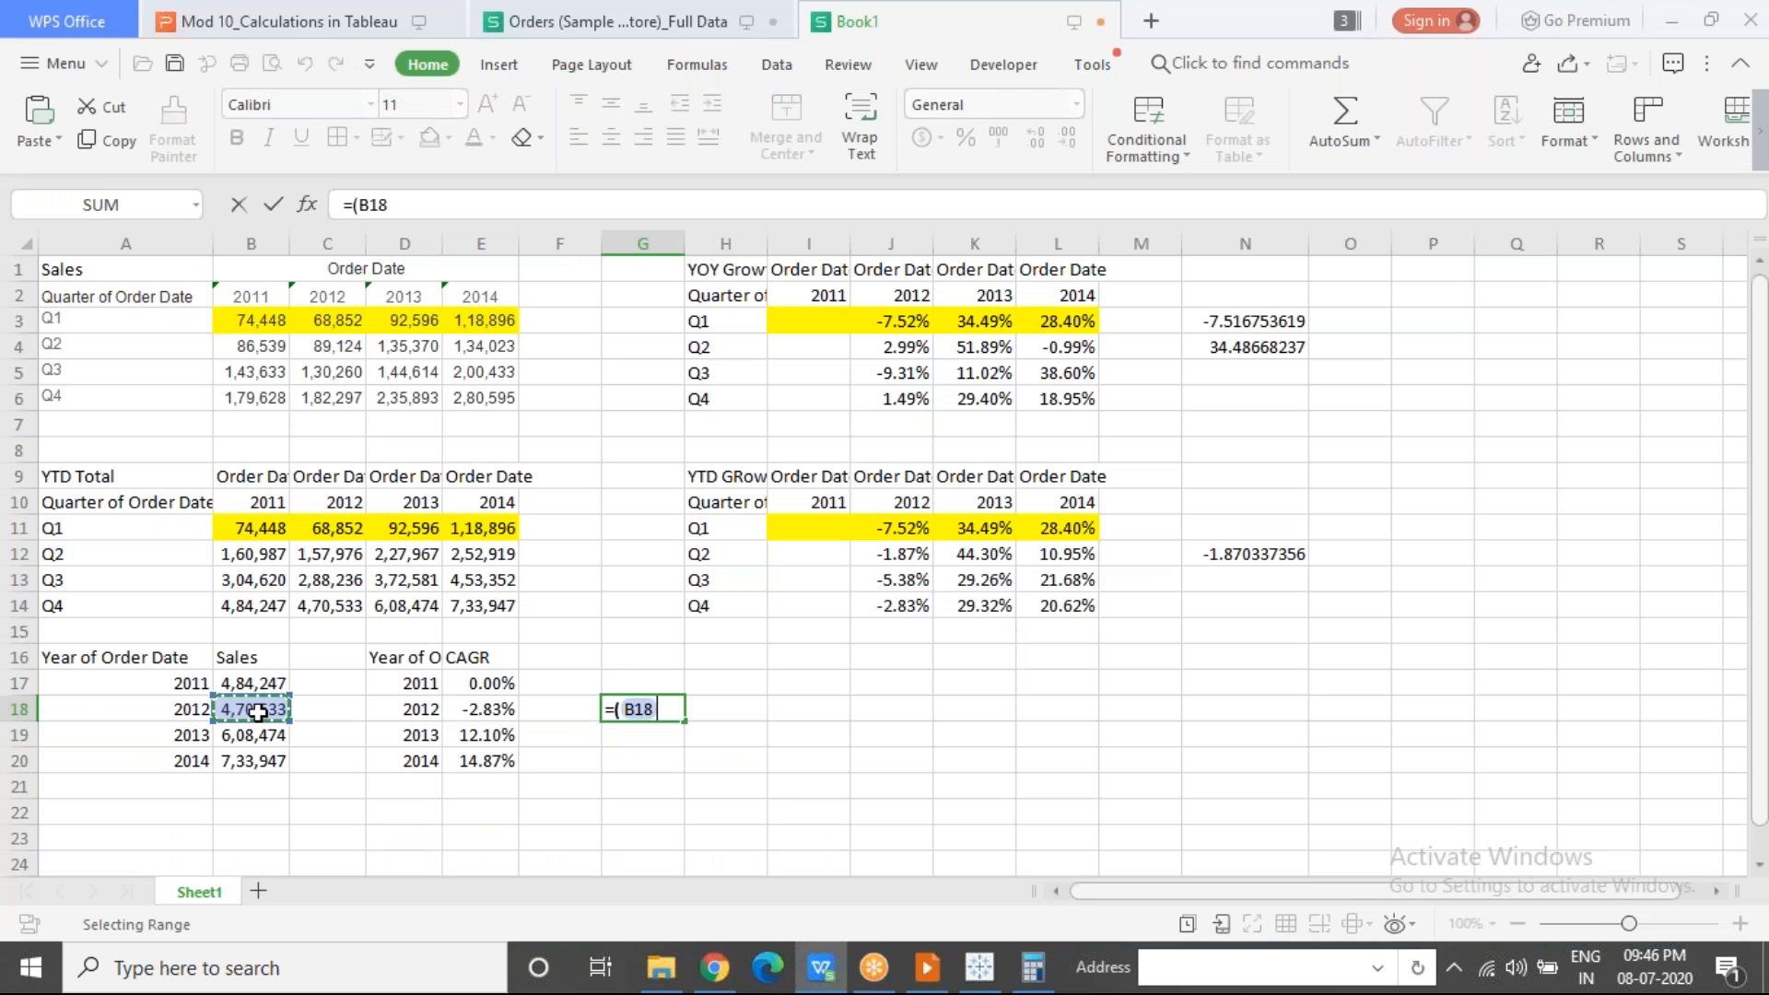
text(/)
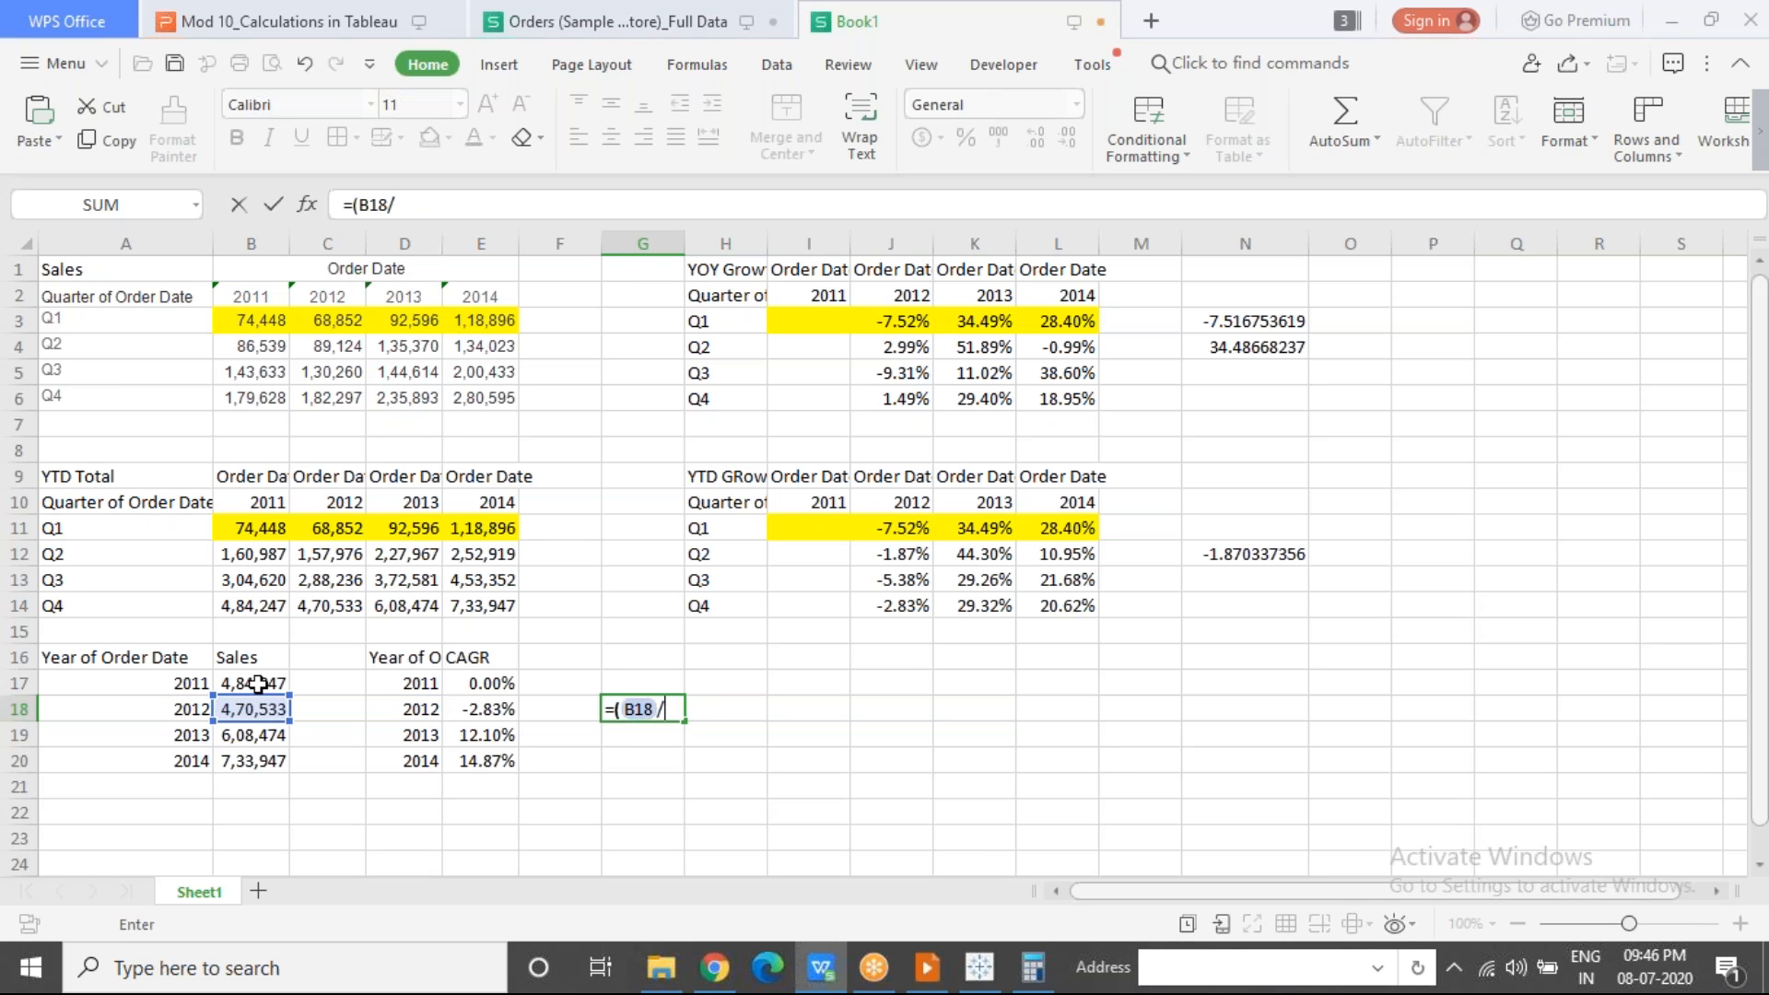
click(258, 683)
text()^)
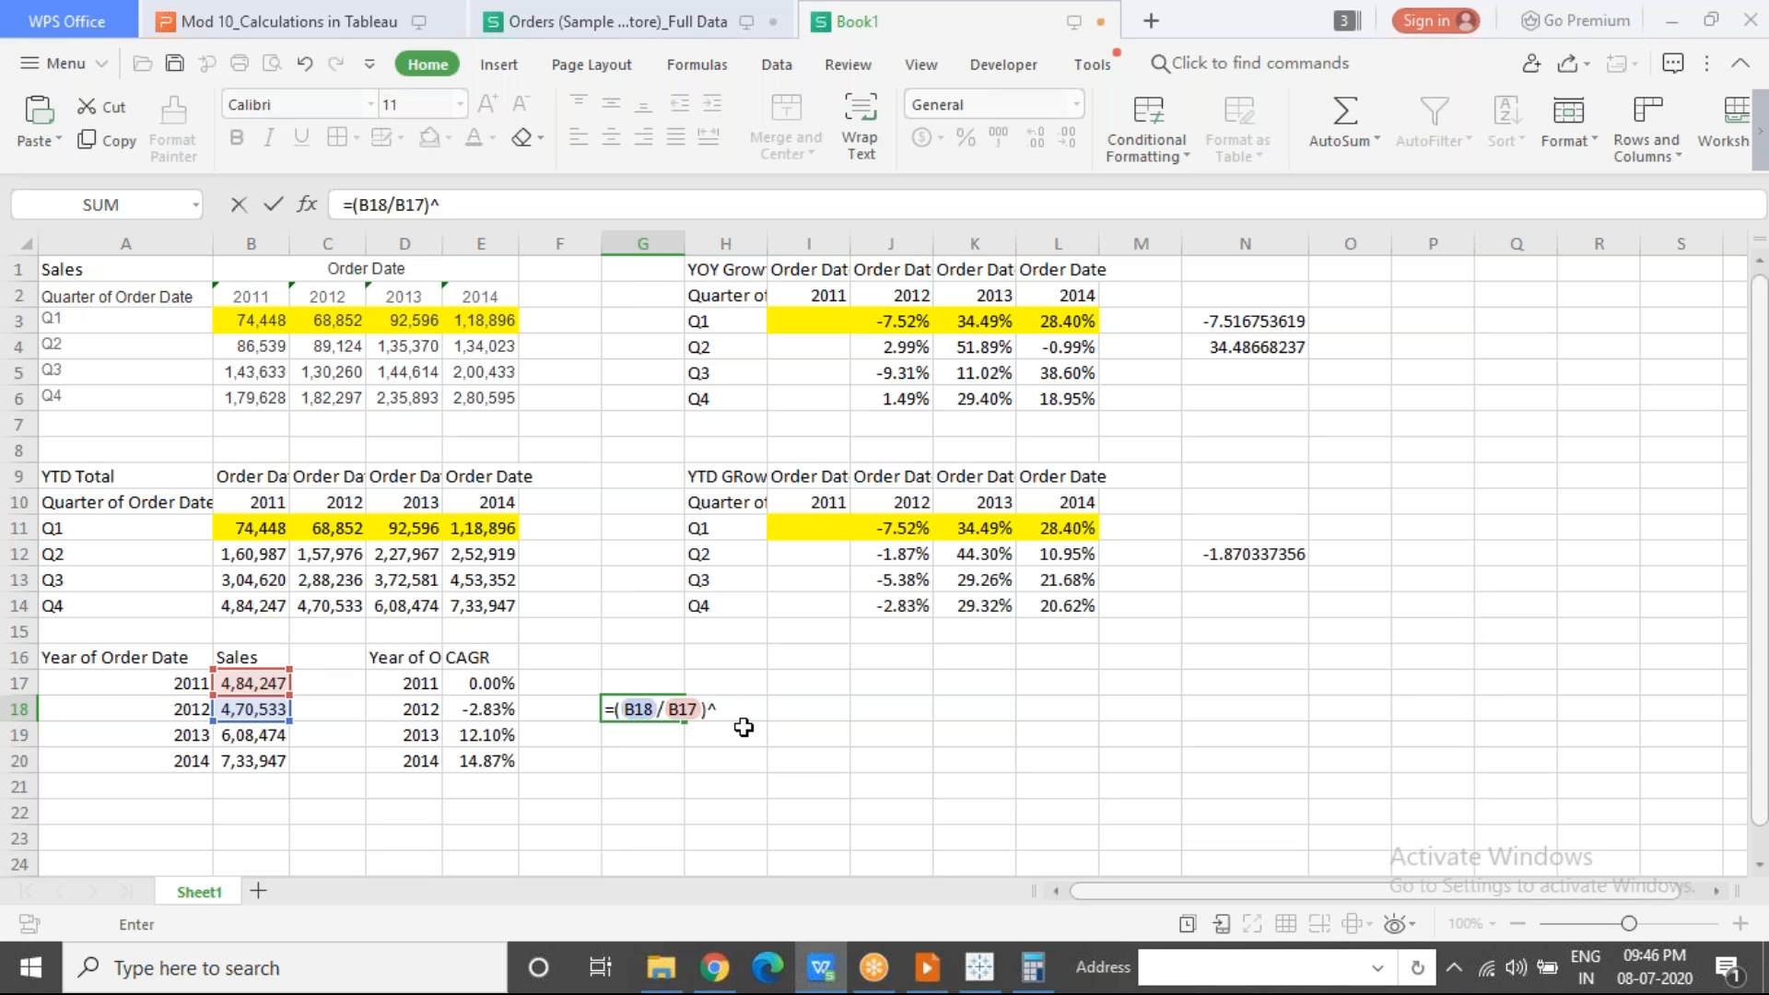
text(1-1)
key(ctrl+Return)
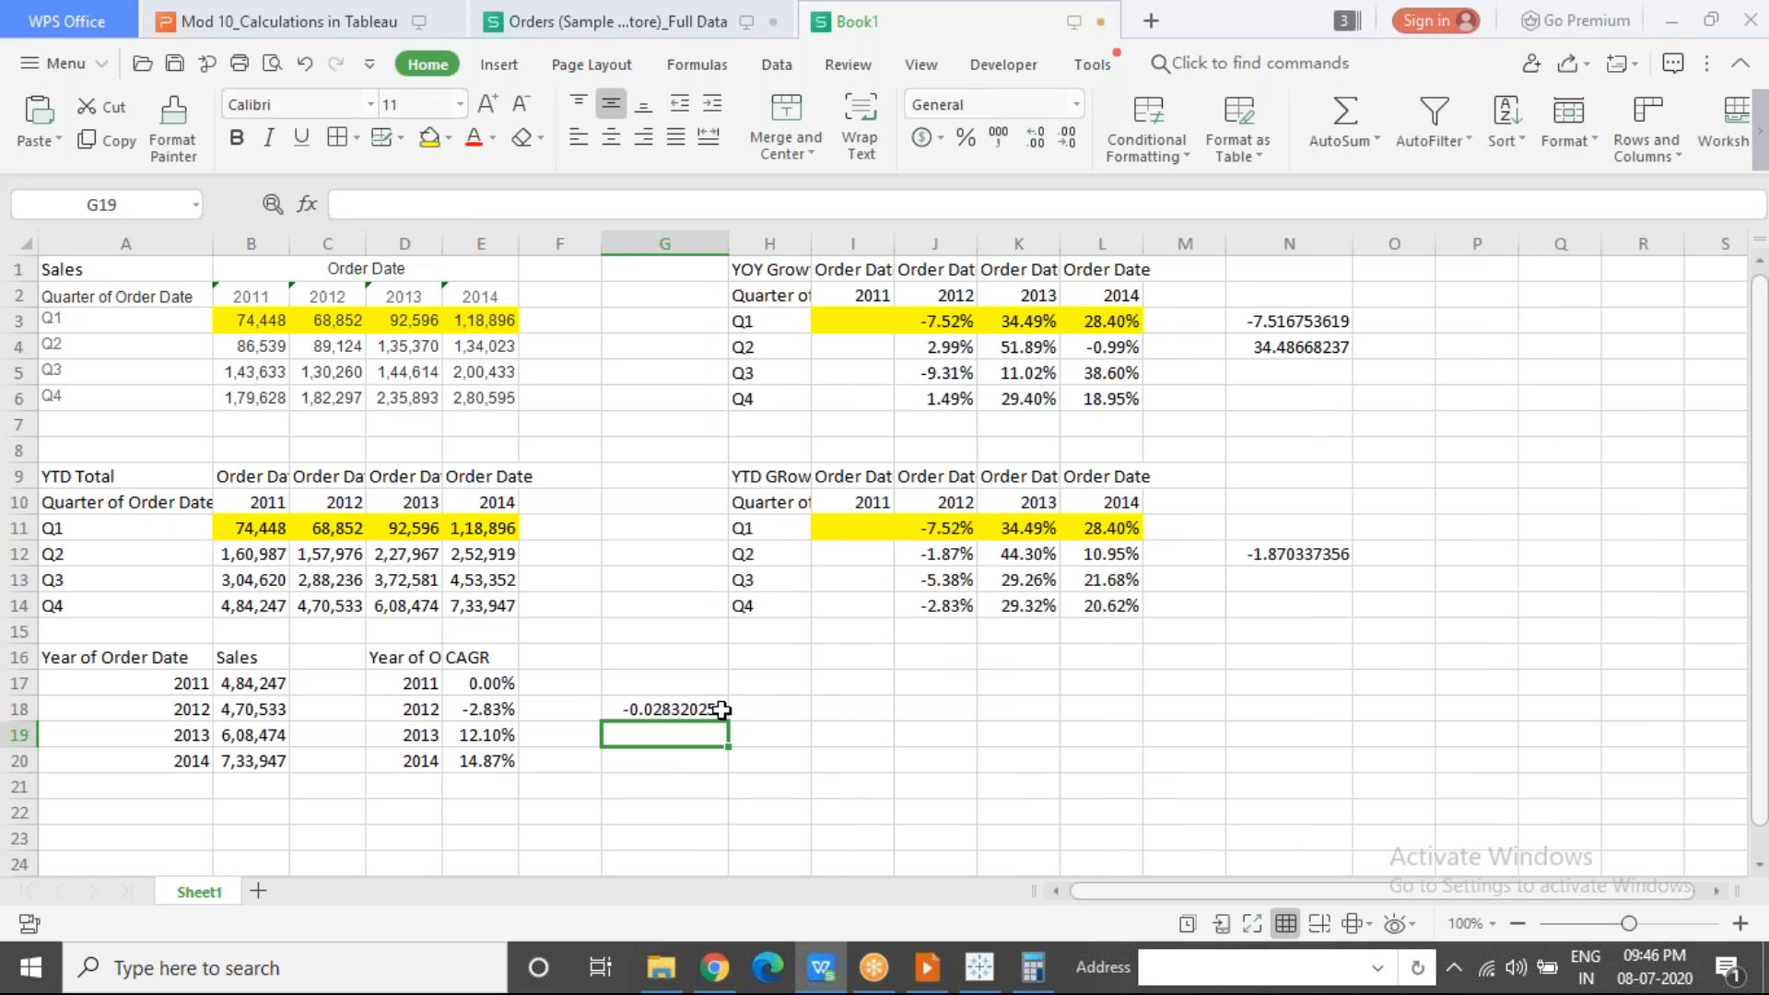
Step: Calculate the 2013 CAGR against 2011 sales in G19 with =(B19/B17)^0.5-1
click(629, 735)
text(=()
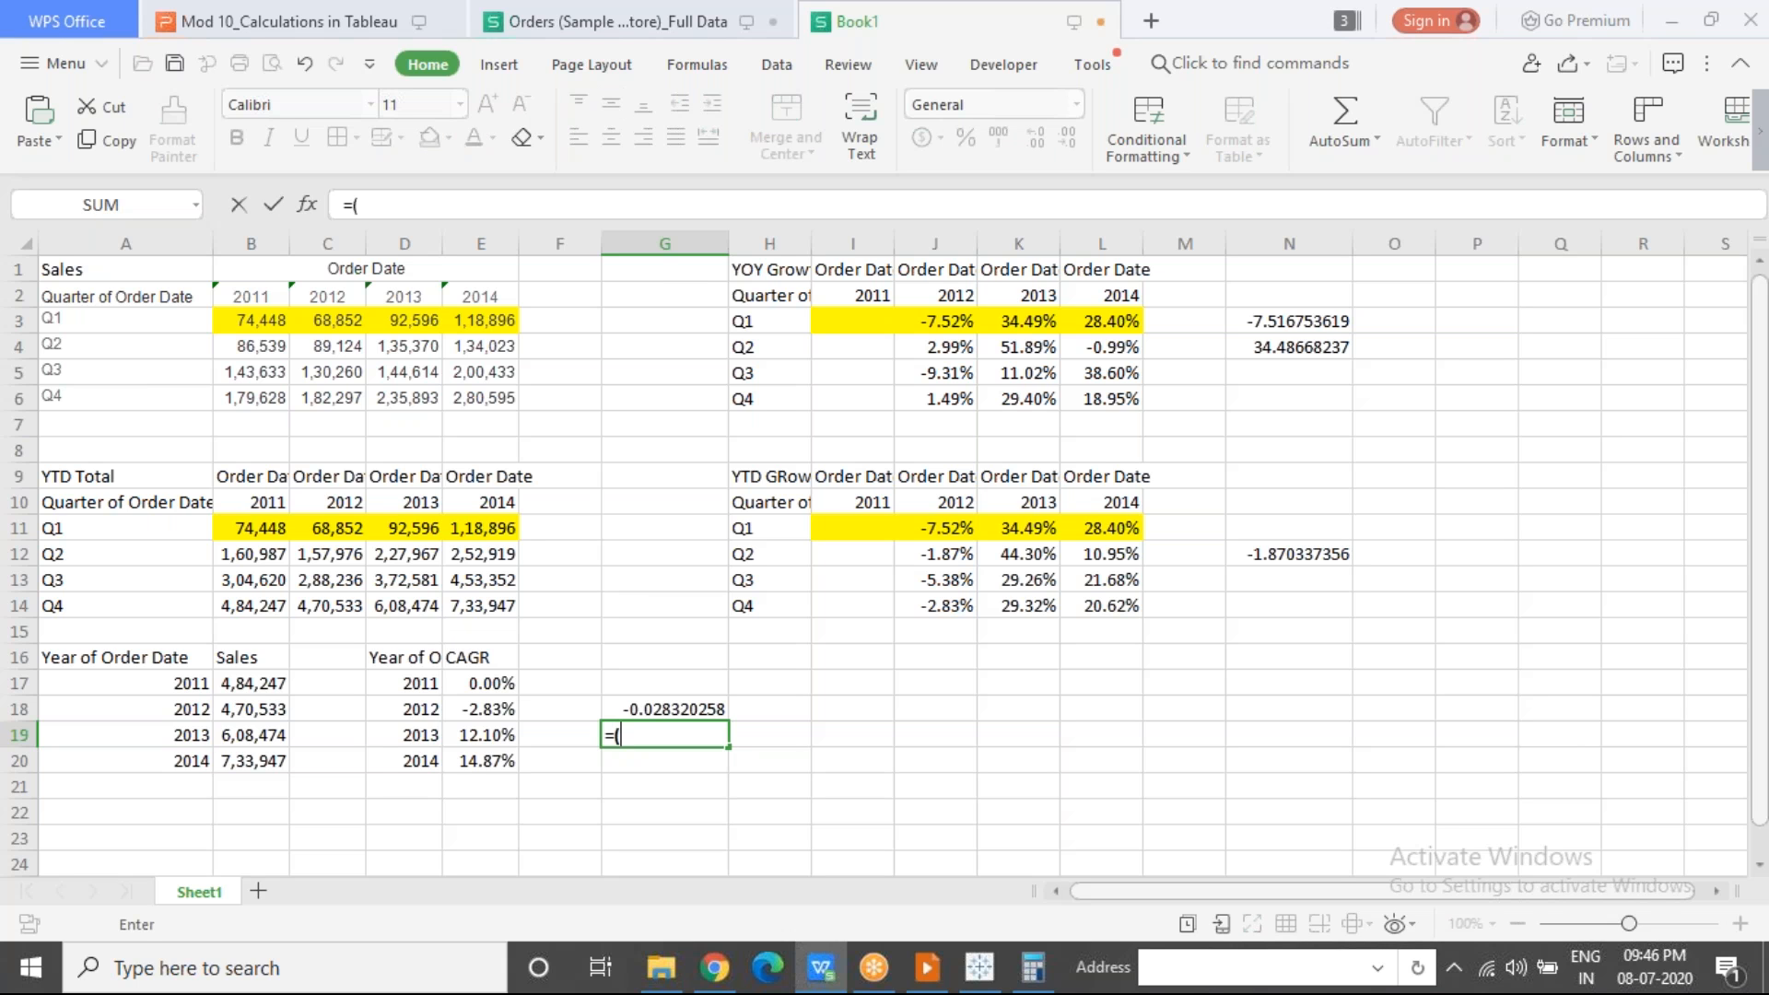
click(265, 735)
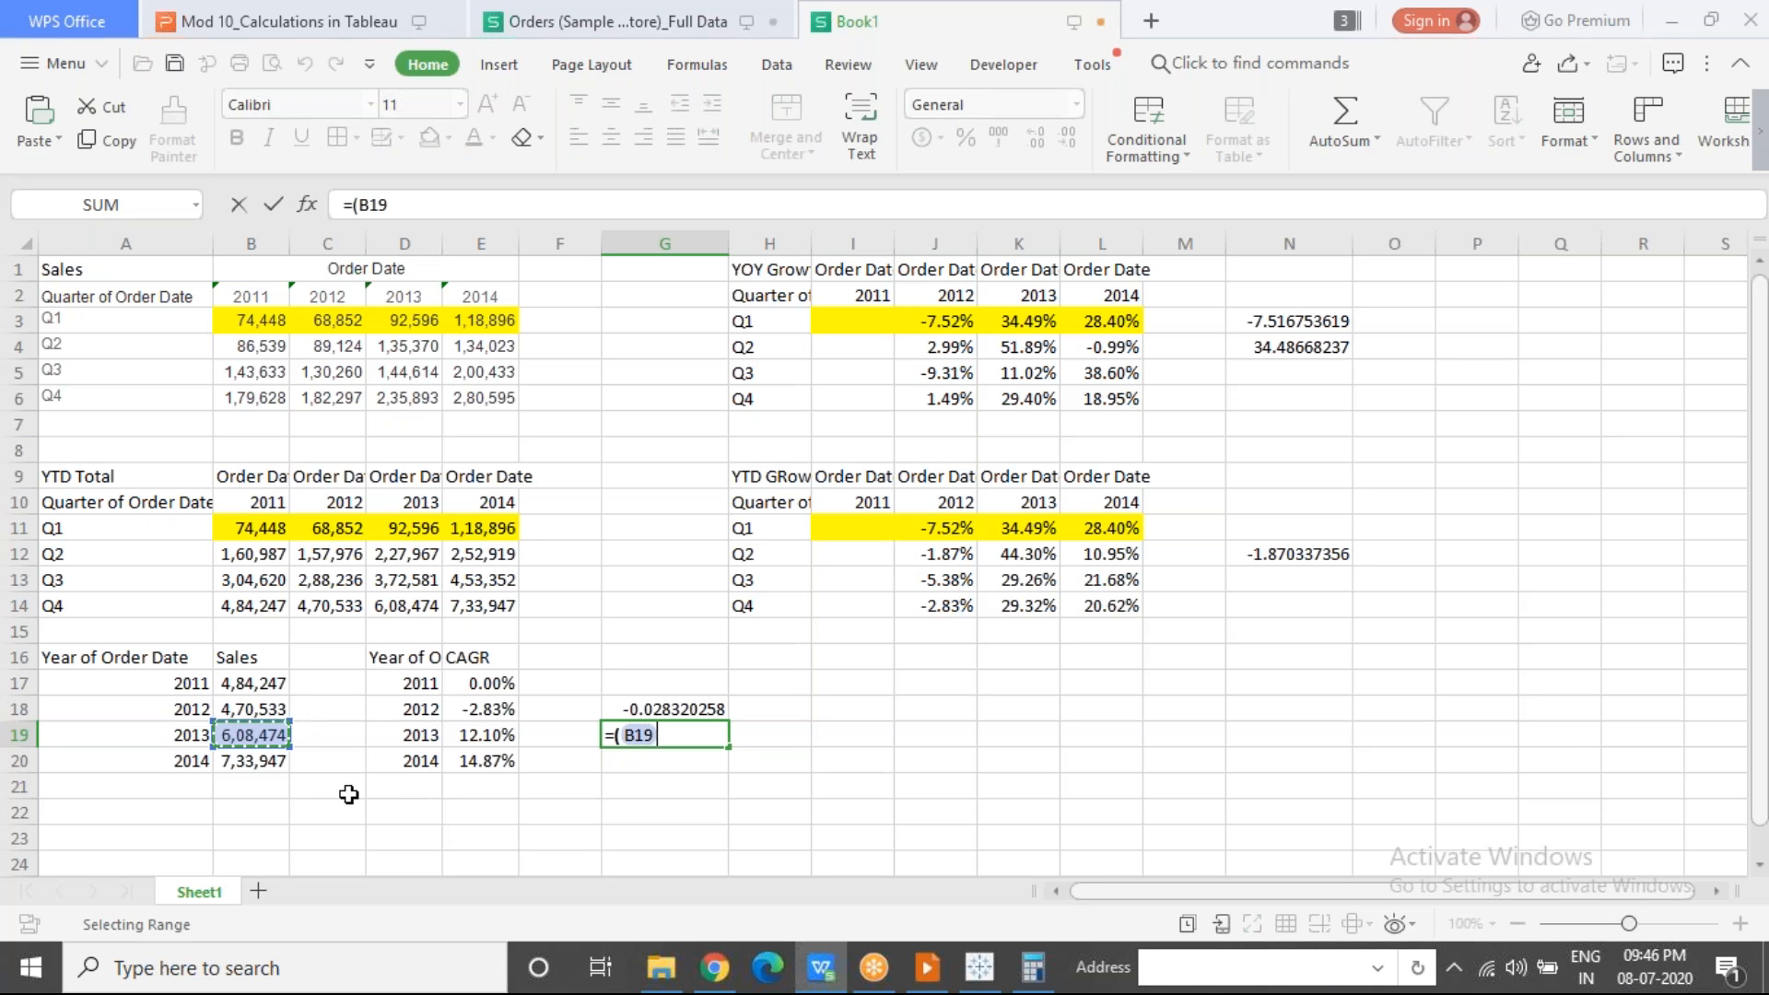
text(/)
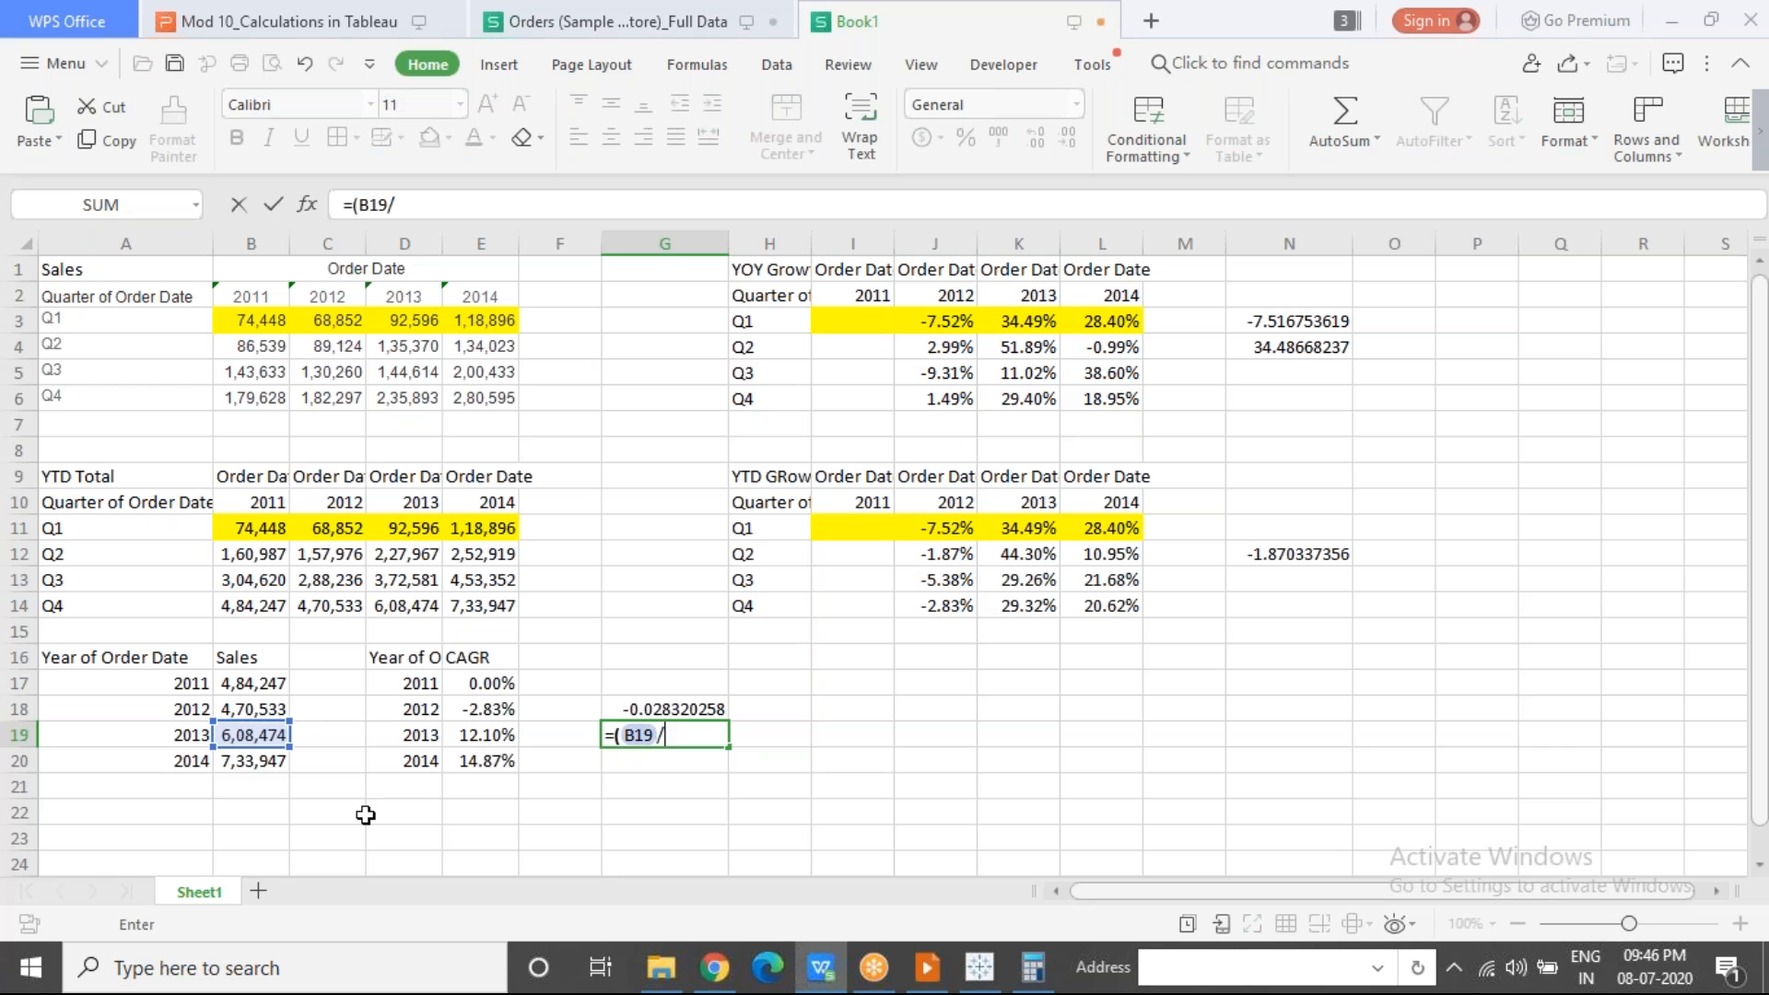
click(275, 684)
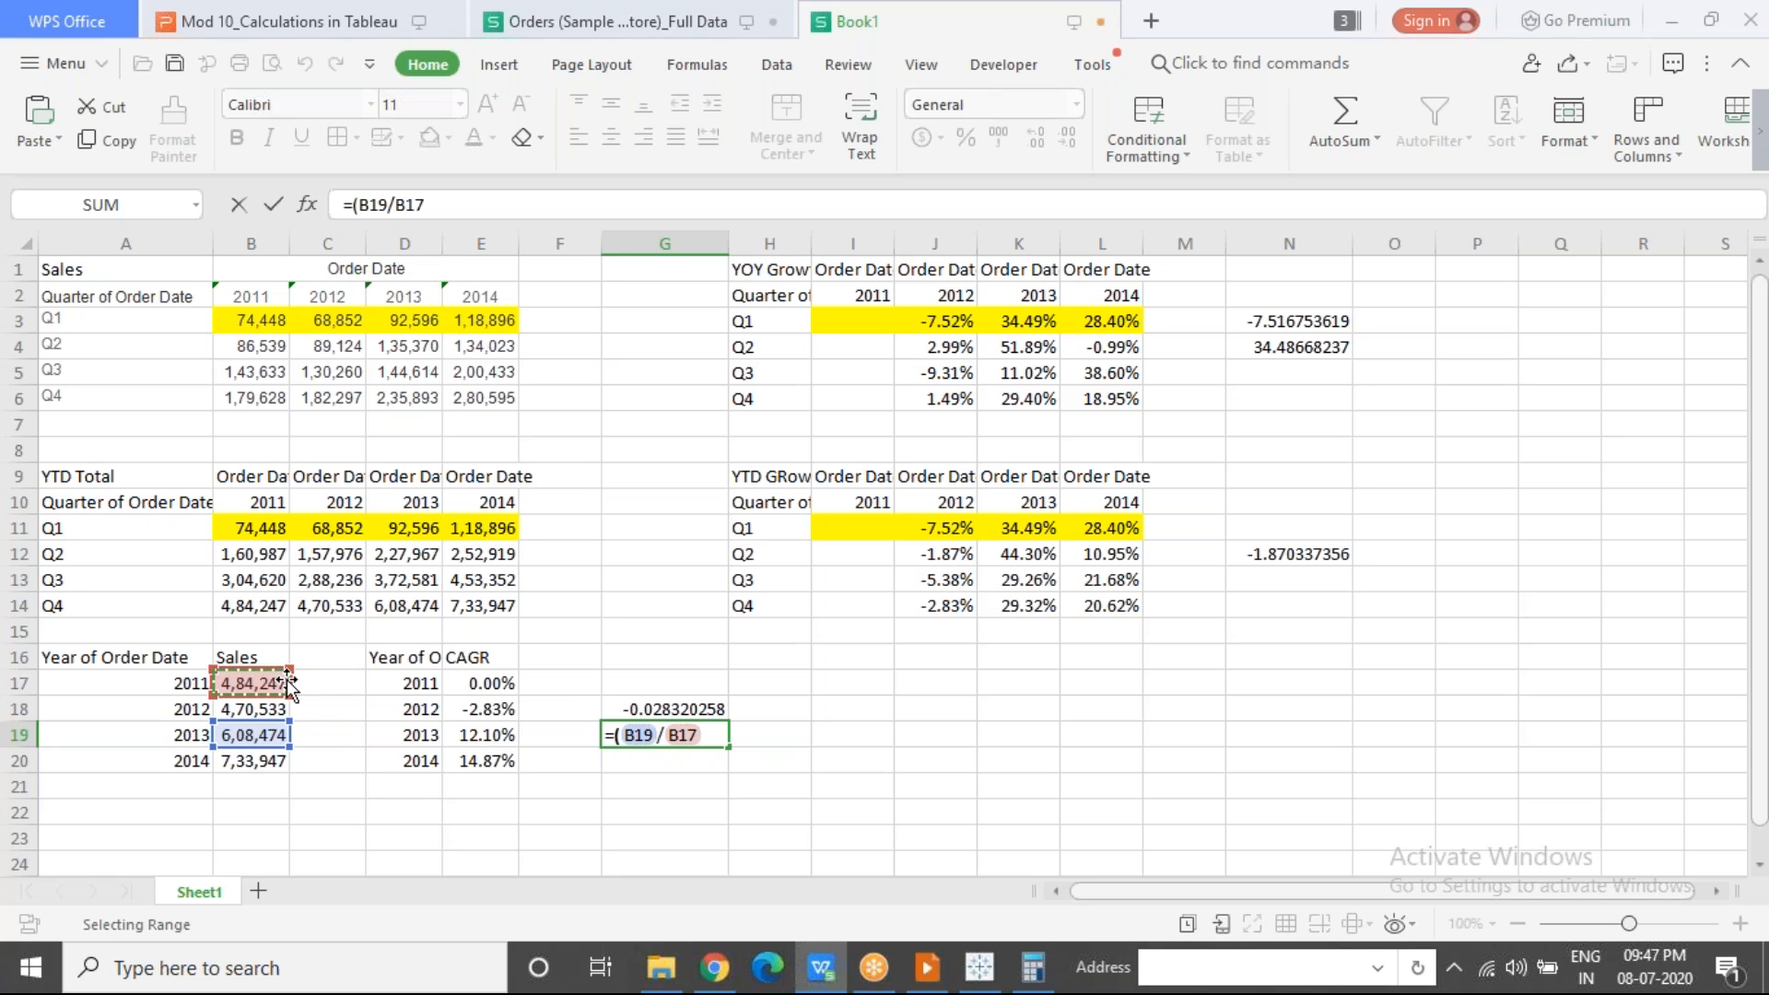
text()^)
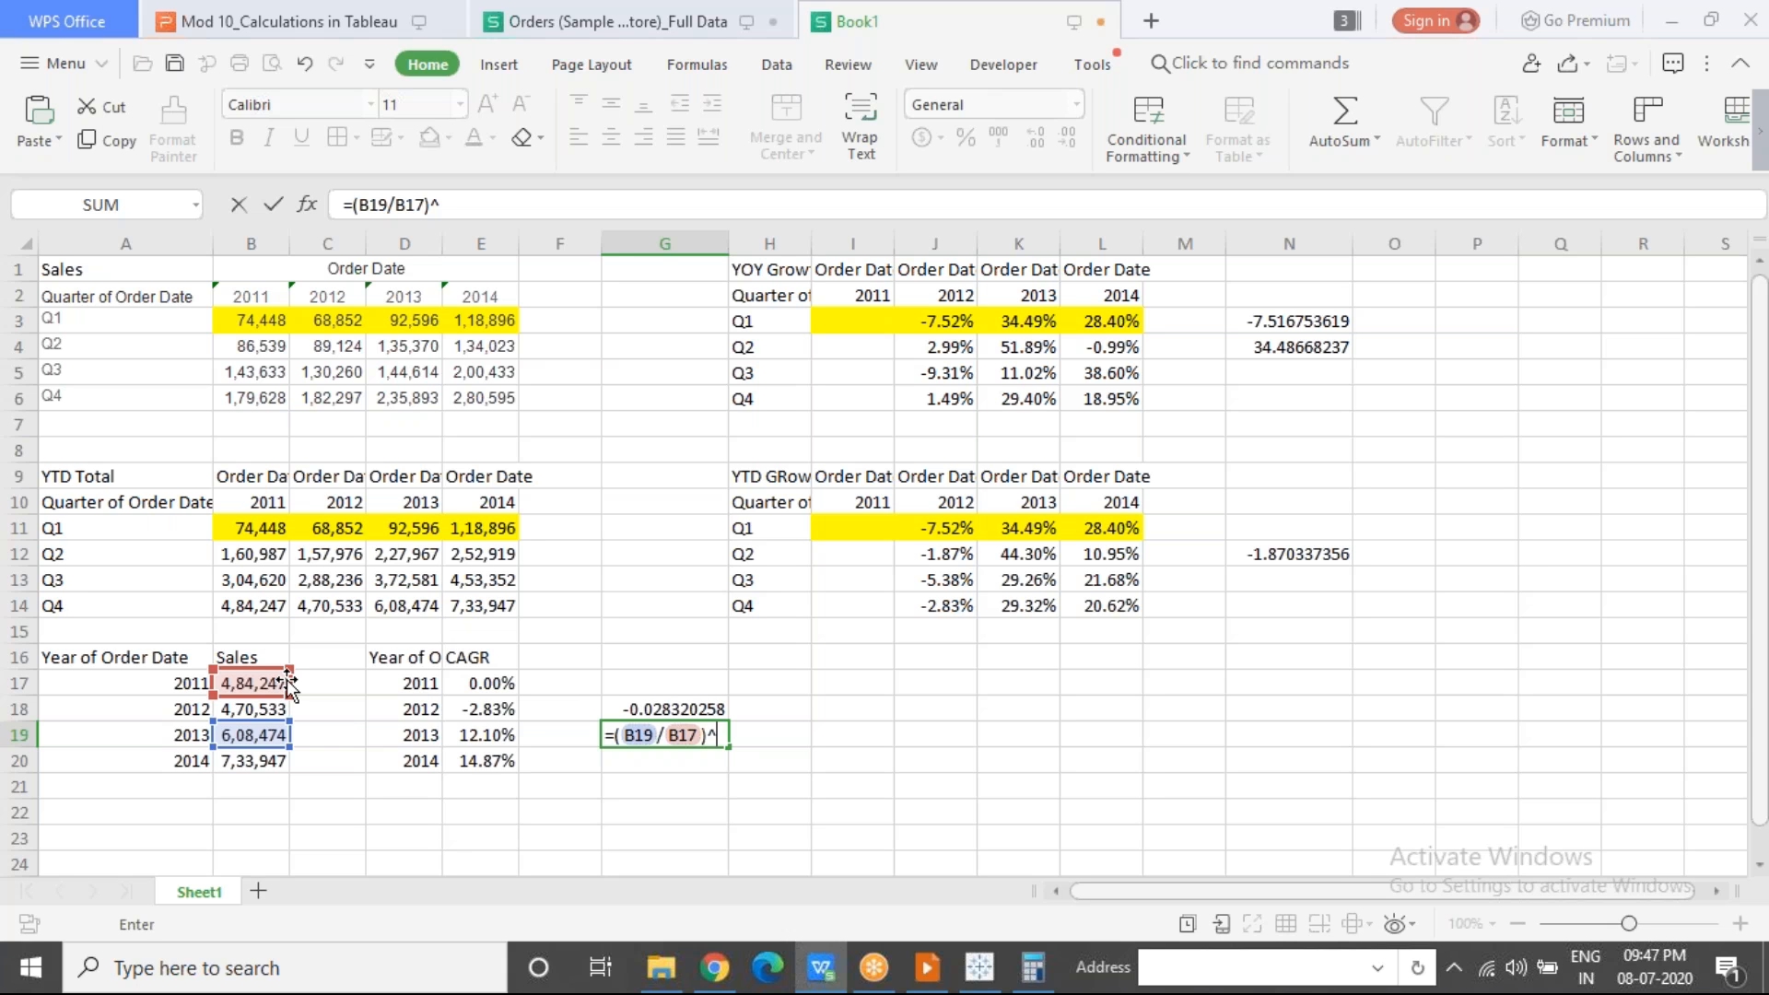
text(0.5-1)
key(Return)
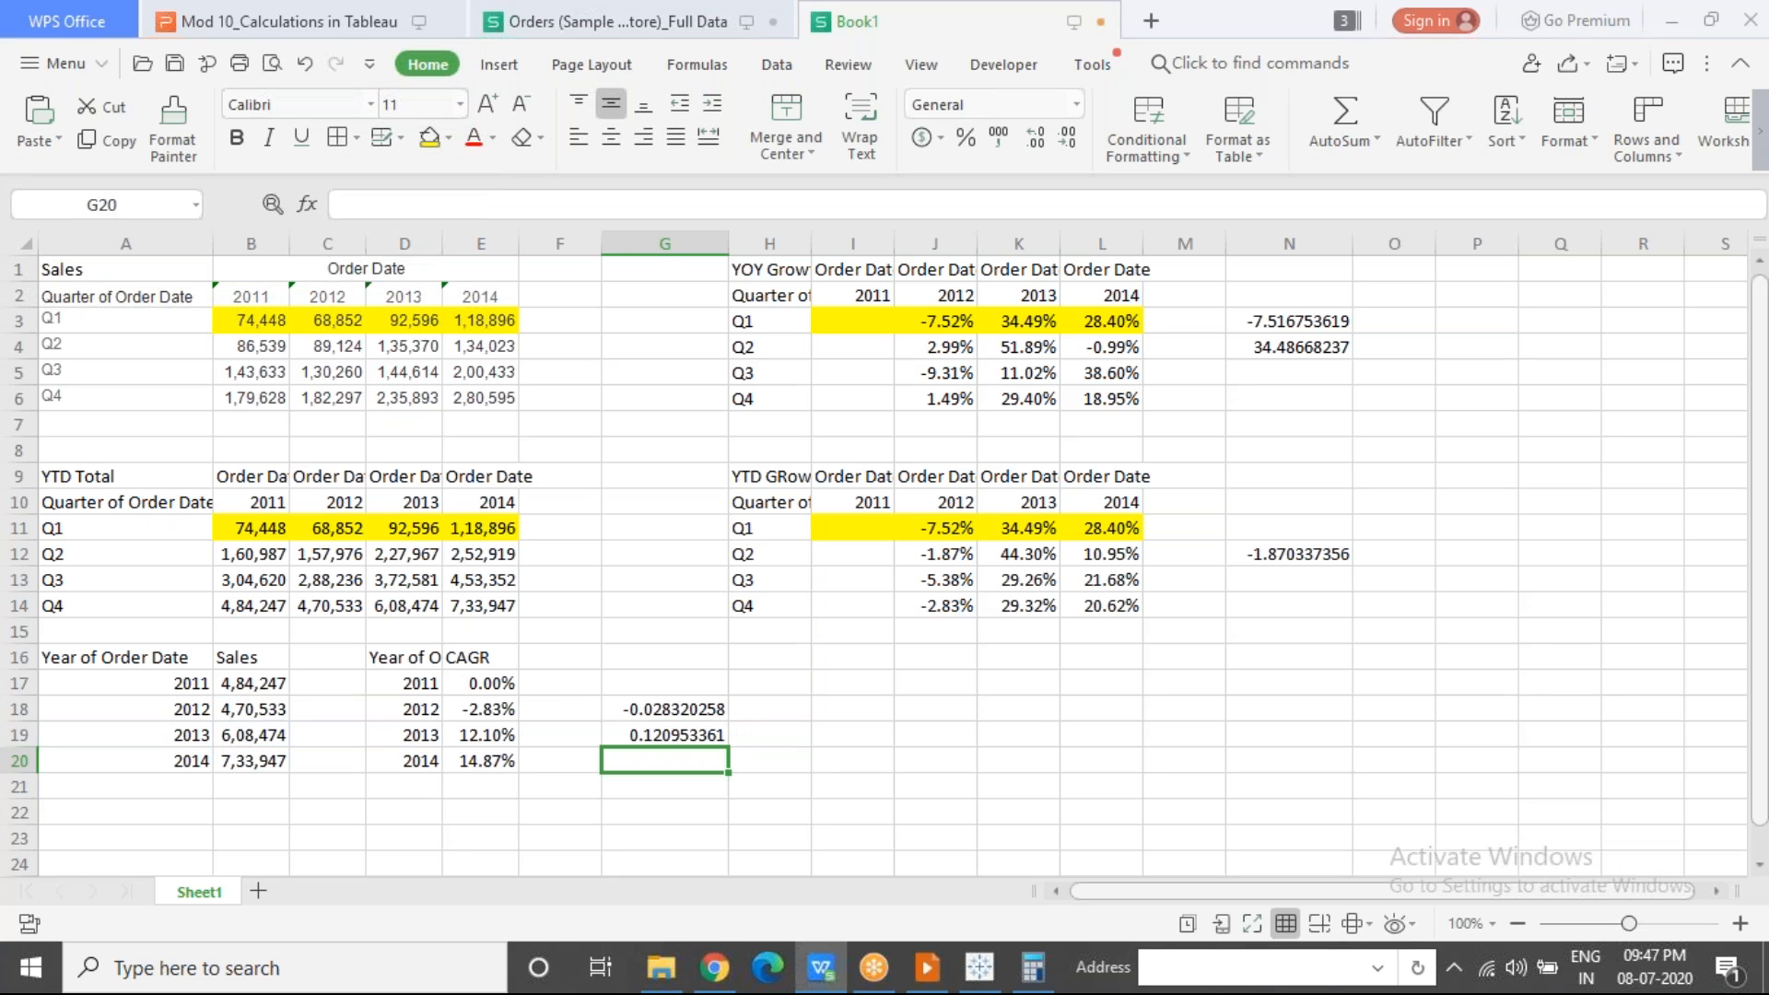
Step: Calculate the 2014 CAGR against 2011 sales in G20 with =(B20/B17)^0.3334-1
click(642, 736)
click(641, 762)
text(=()
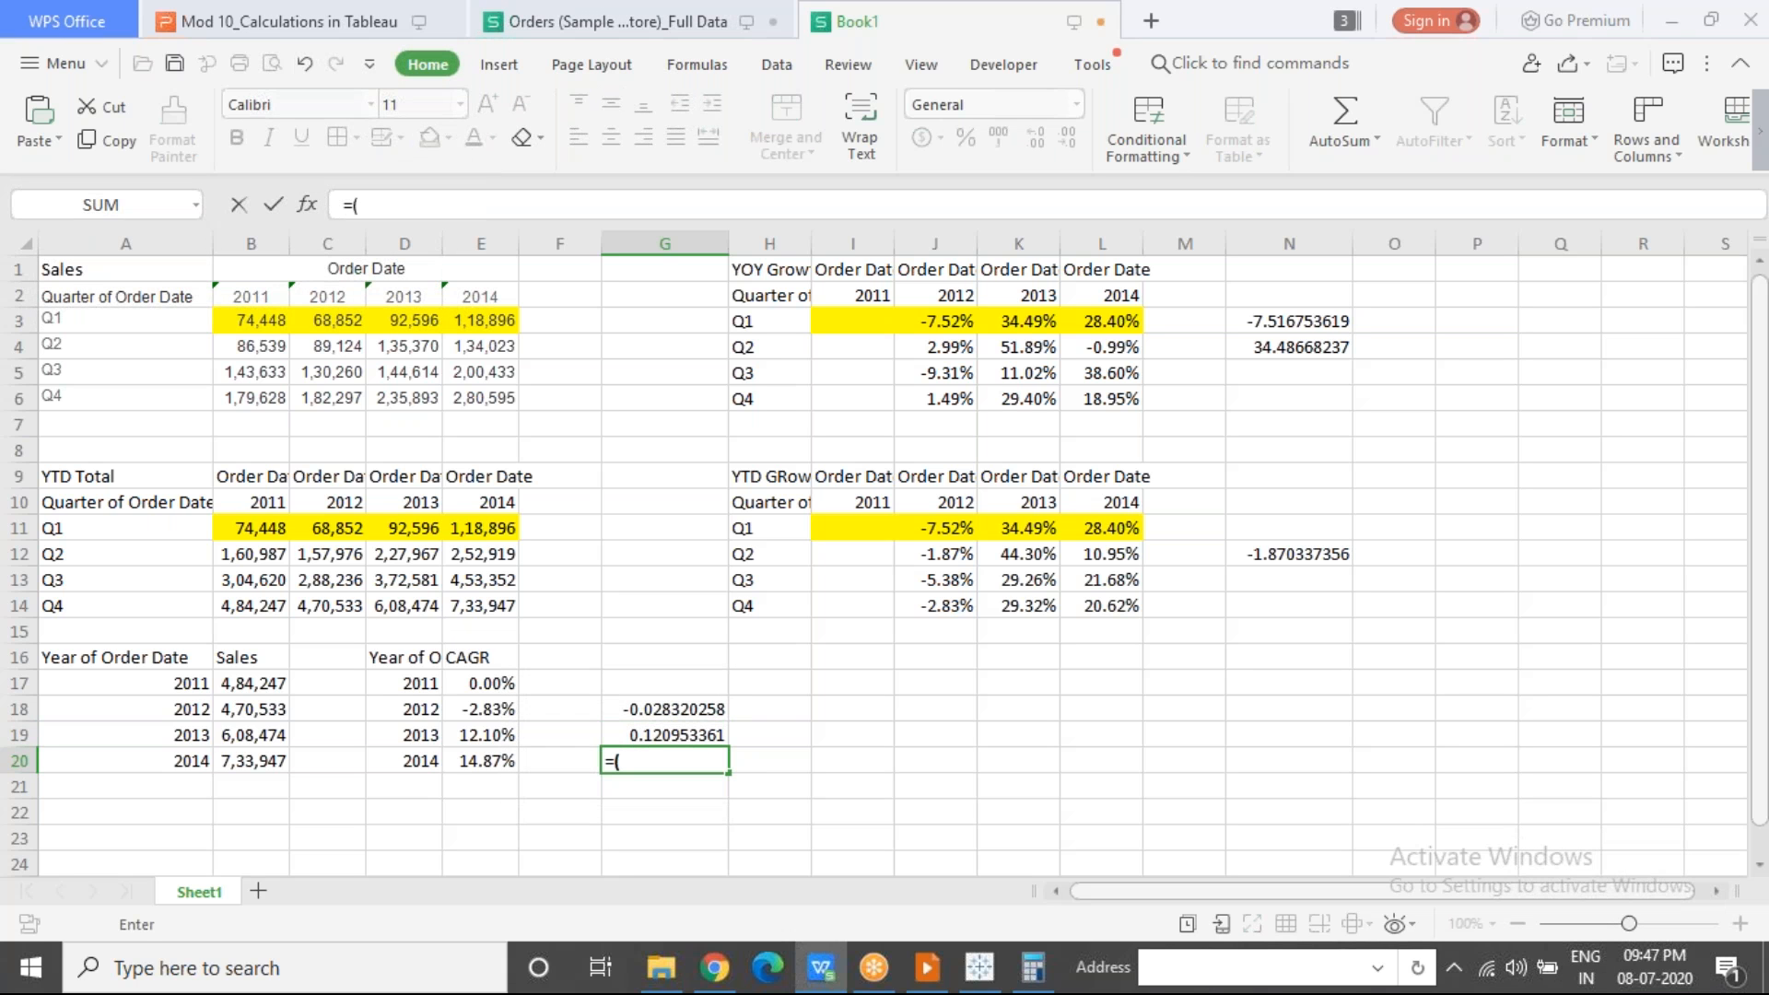
click(230, 763)
text(/)
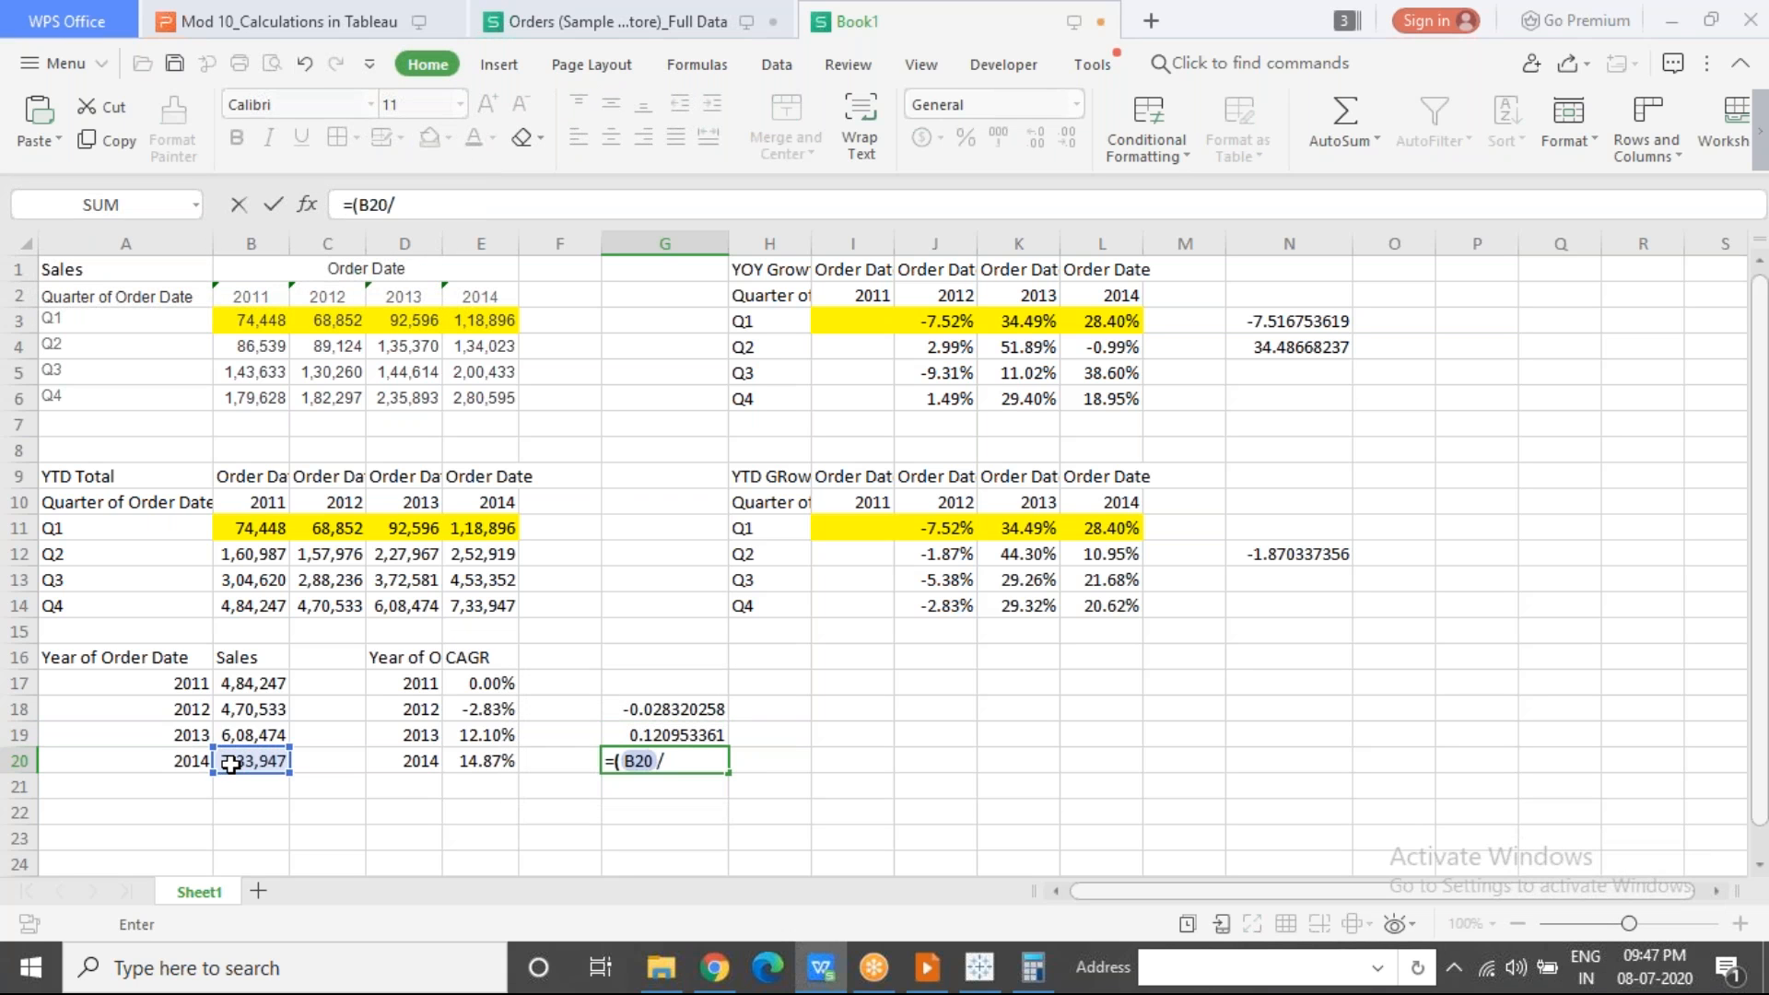
click(252, 682)
text()^)
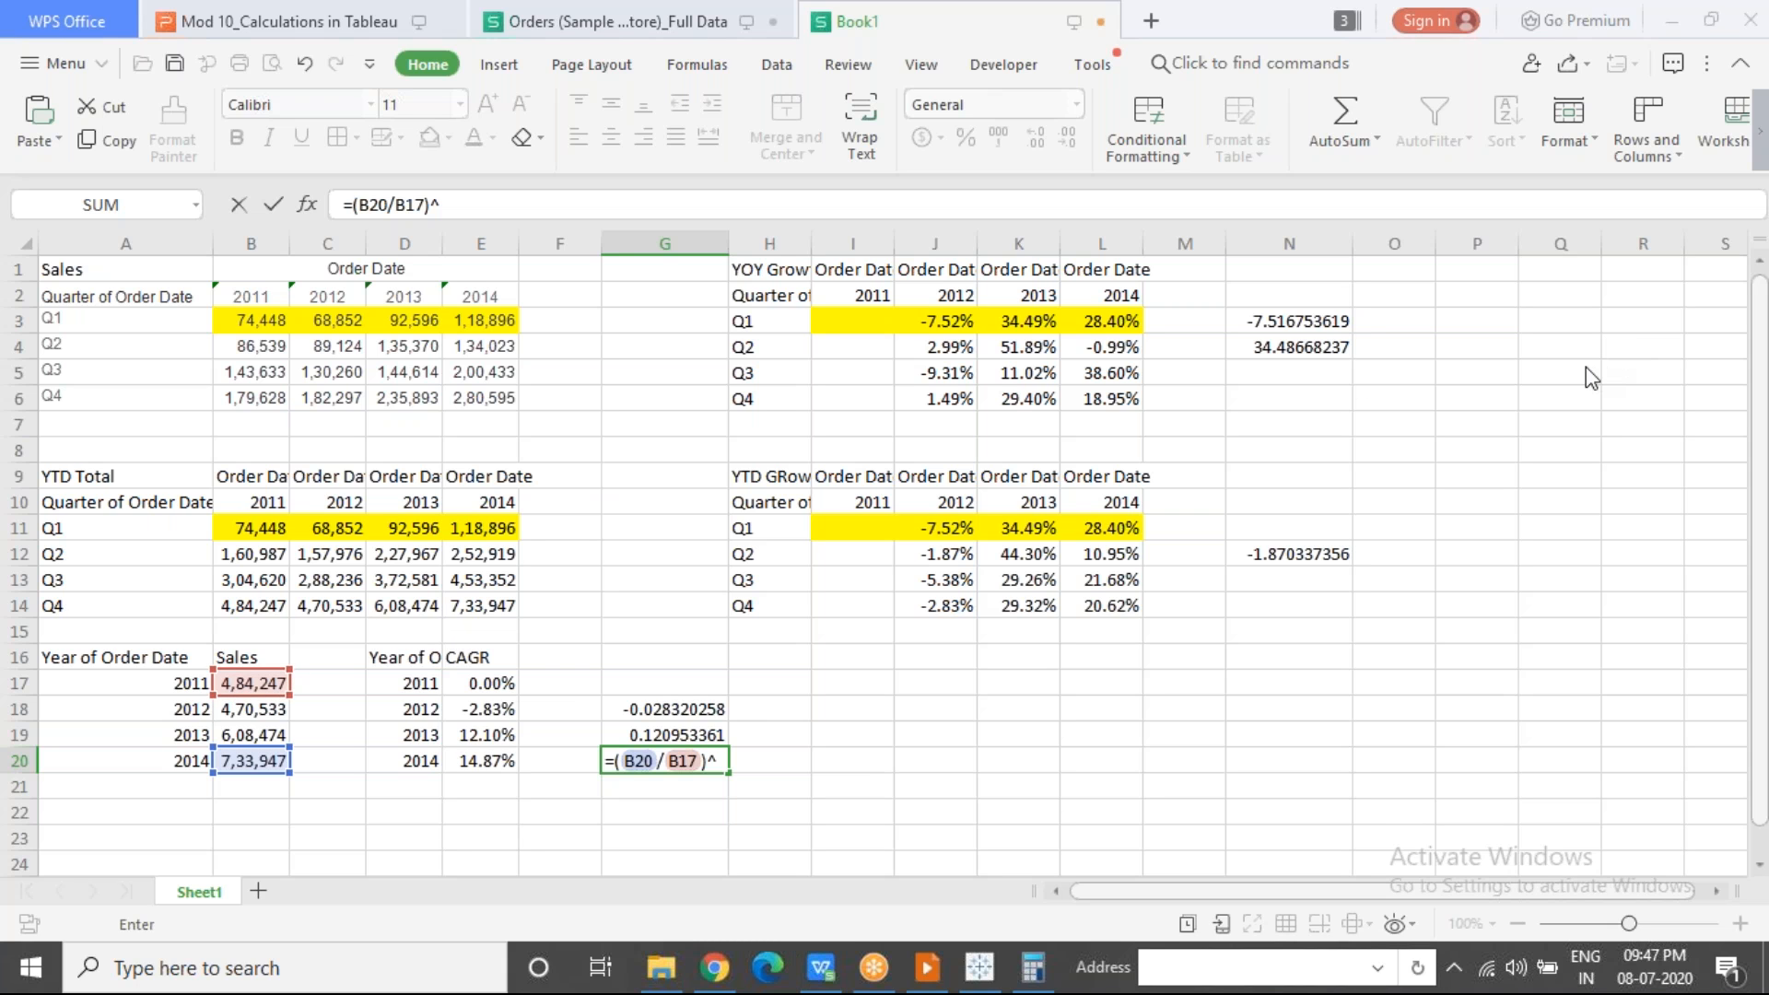
click(726, 761)
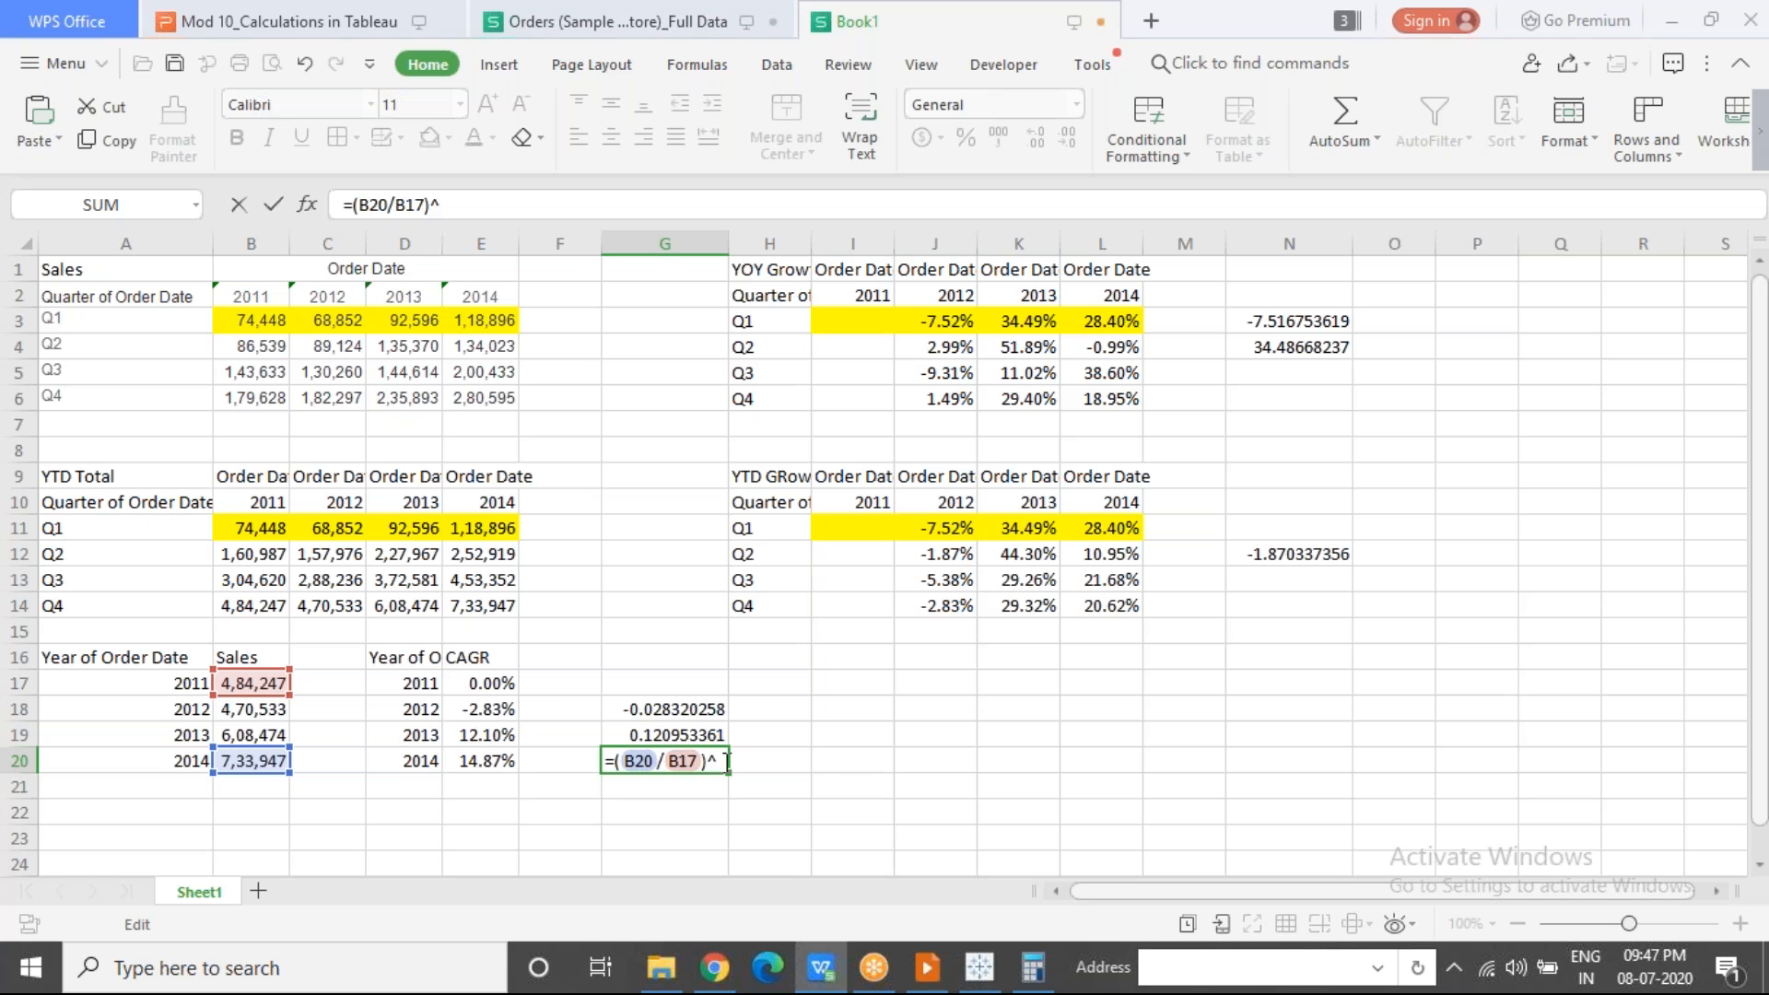
text(0.3334)
key(BackSpace)
key(BackSpace)
text(4)
key(BackSpace)
text(34-1)
key(Return)
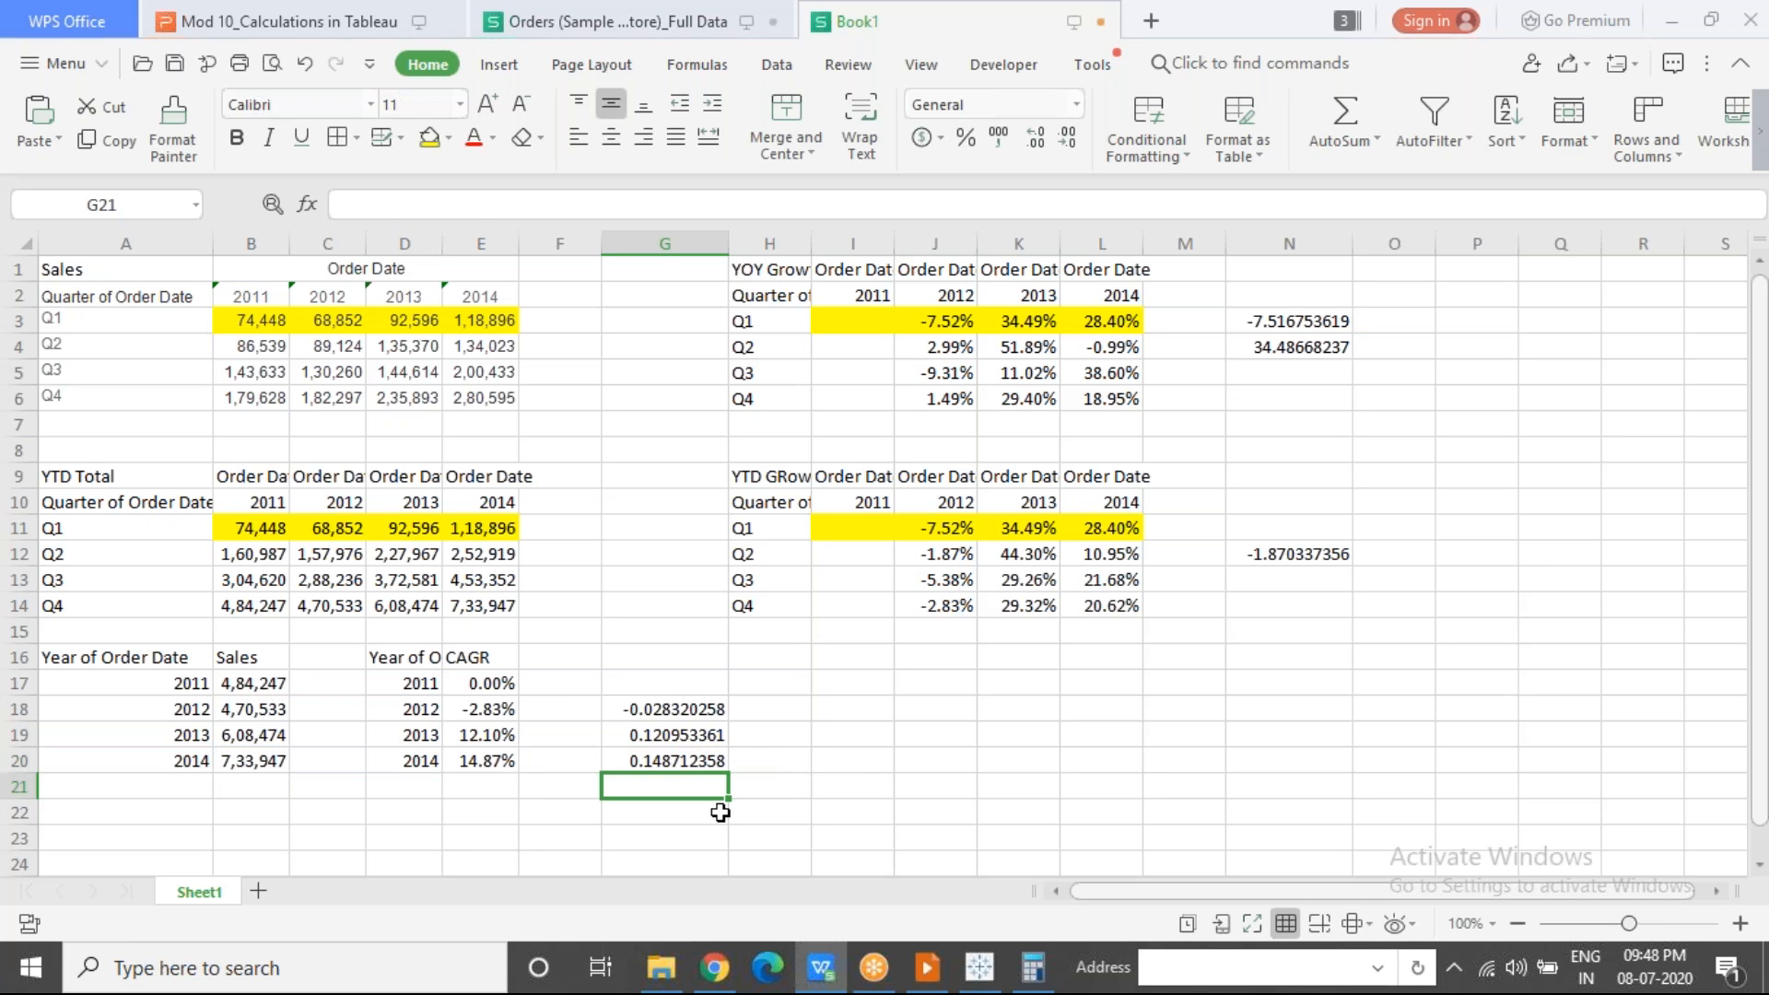
Step: Review the CAGR column in the spreadsheet, and switch to Chrome to recheck the CAGR formula
click(487, 658)
click(560, 813)
key(alt+Tab)
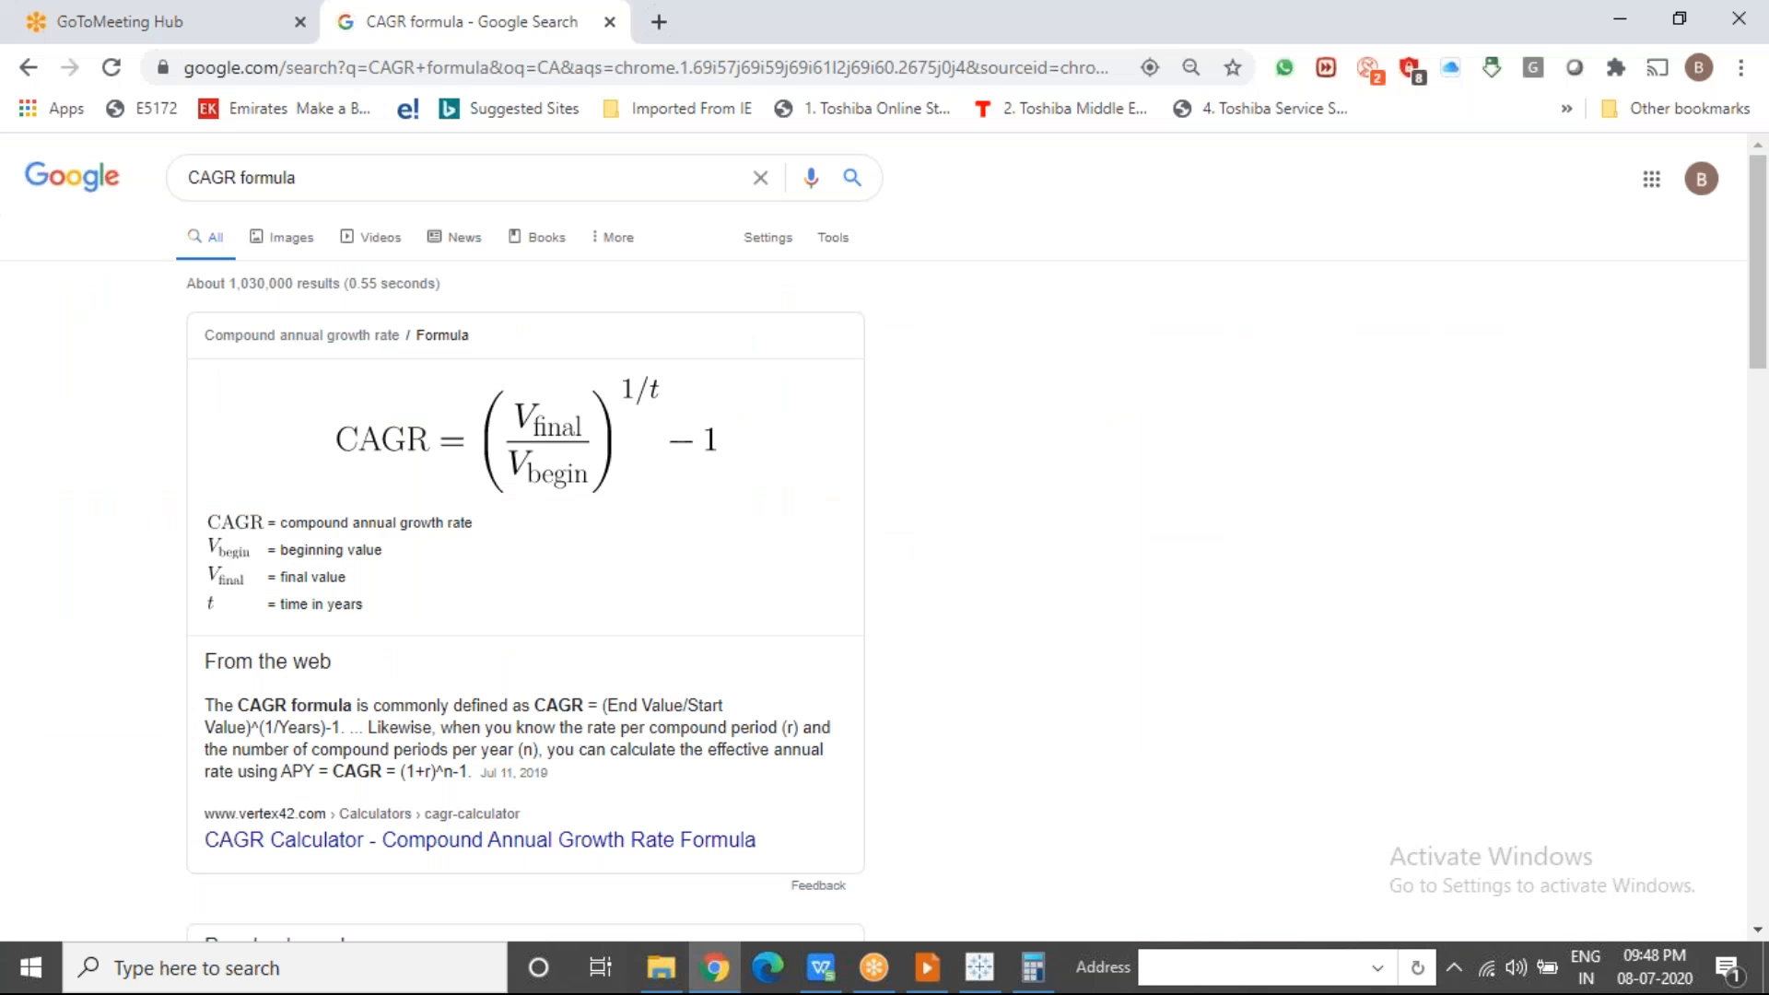
Step: Switch to Tableau and review the quick table calculation options available for the Sales measure on Sheet 14
click(972, 968)
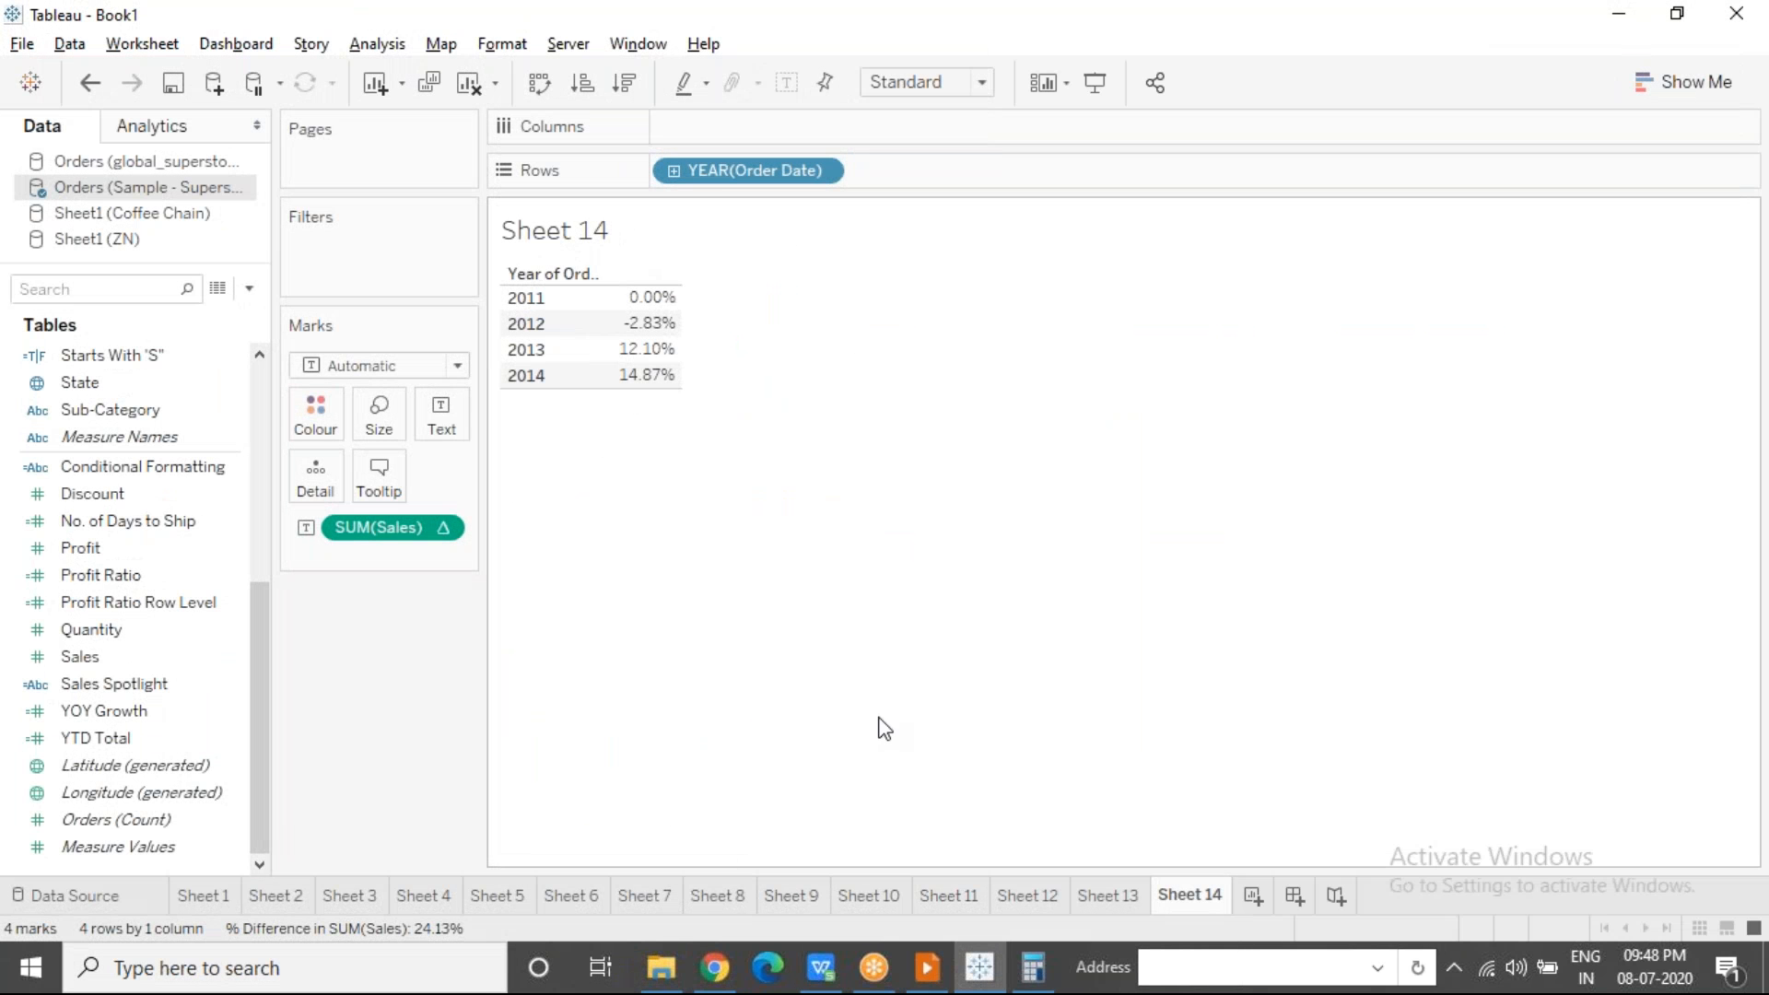
right_click(440, 521)
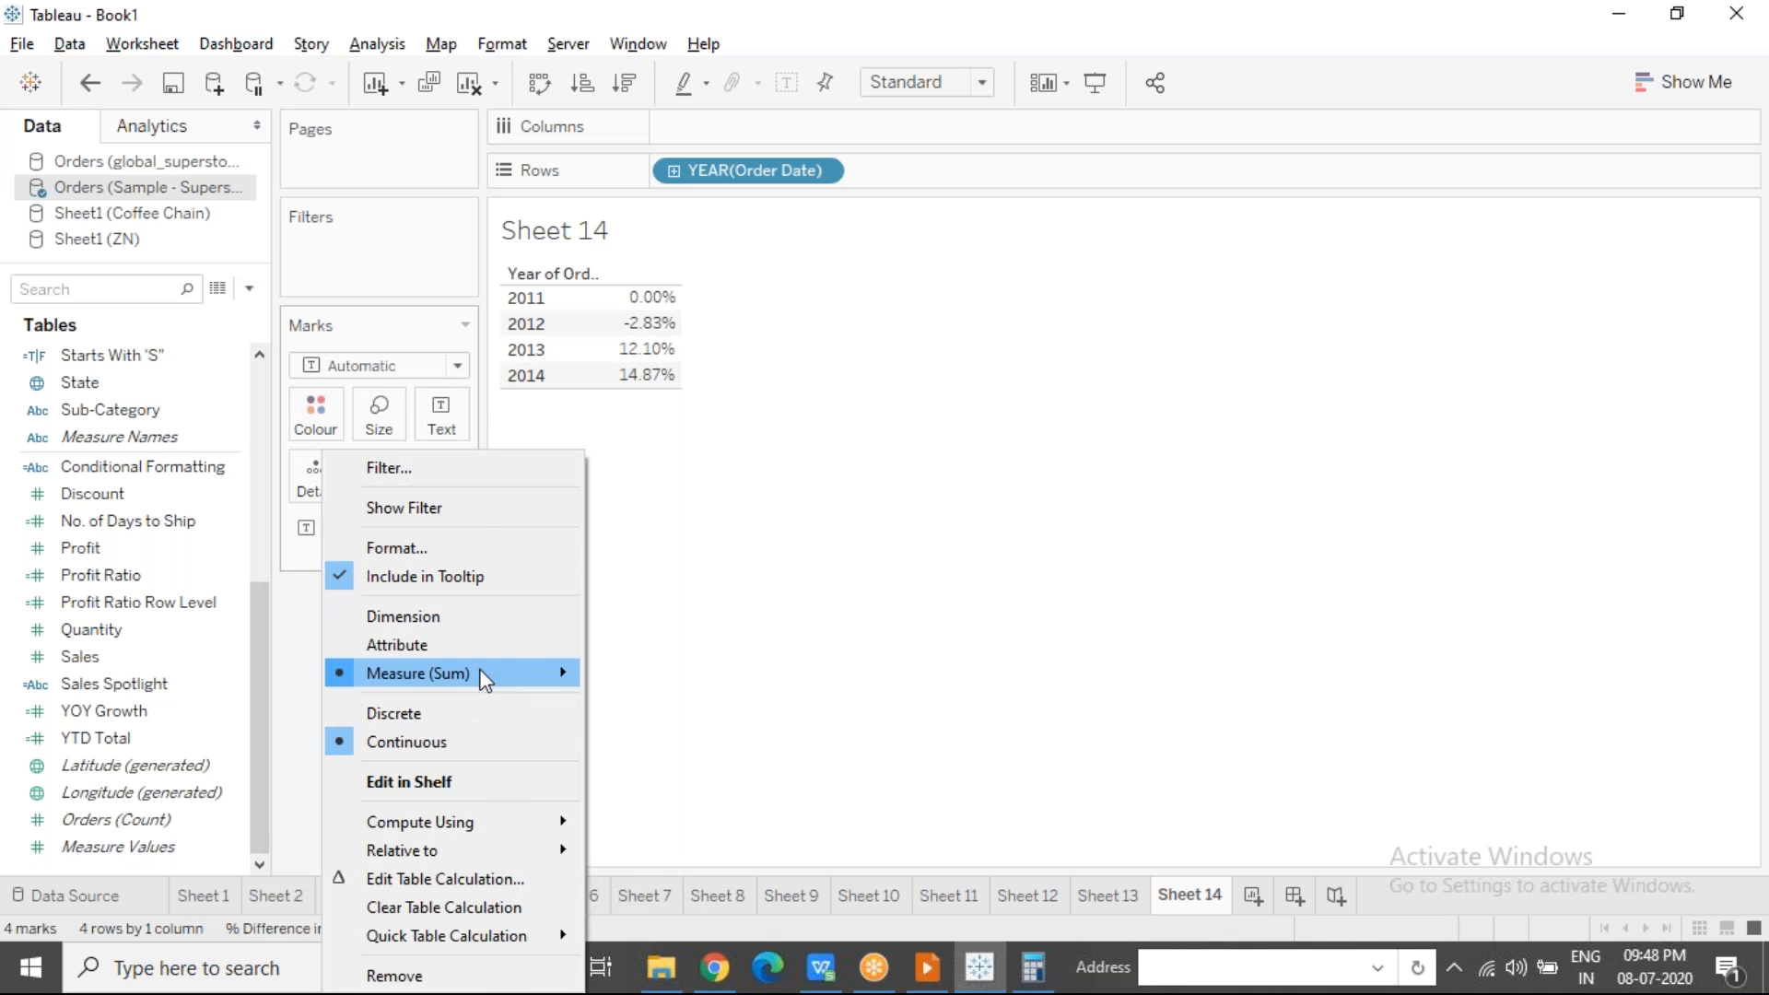
mouse_move(483, 679)
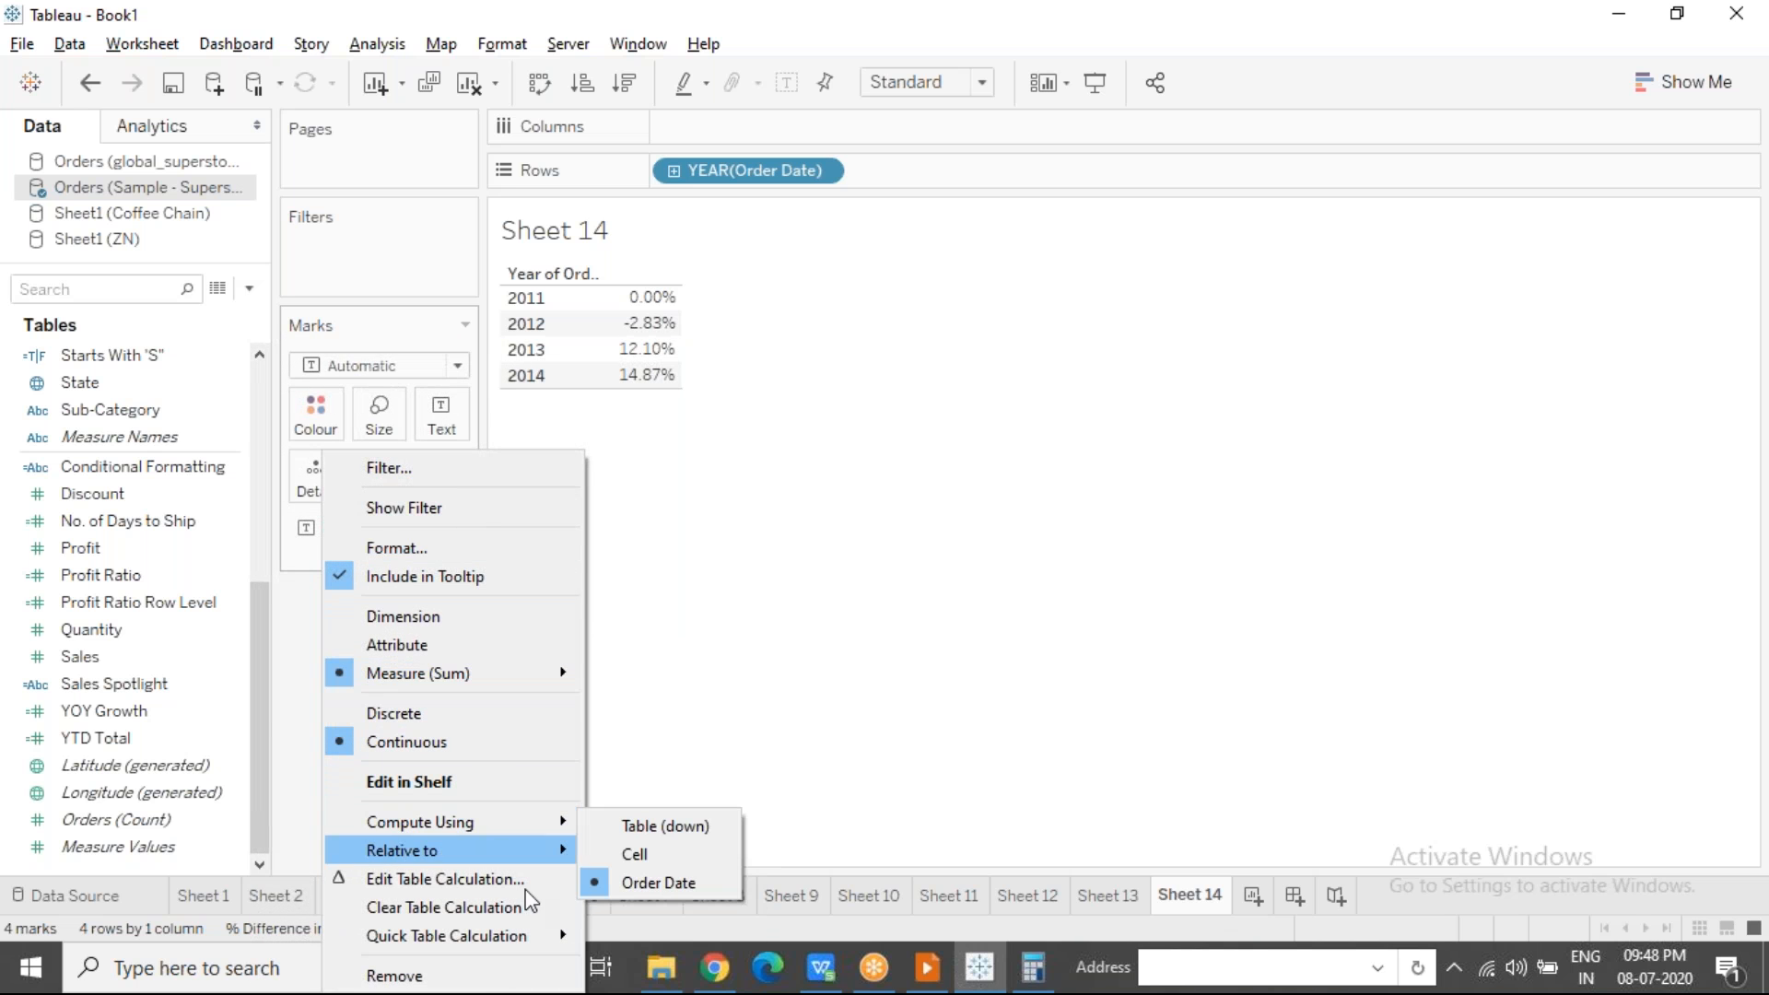
mouse_move(462, 948)
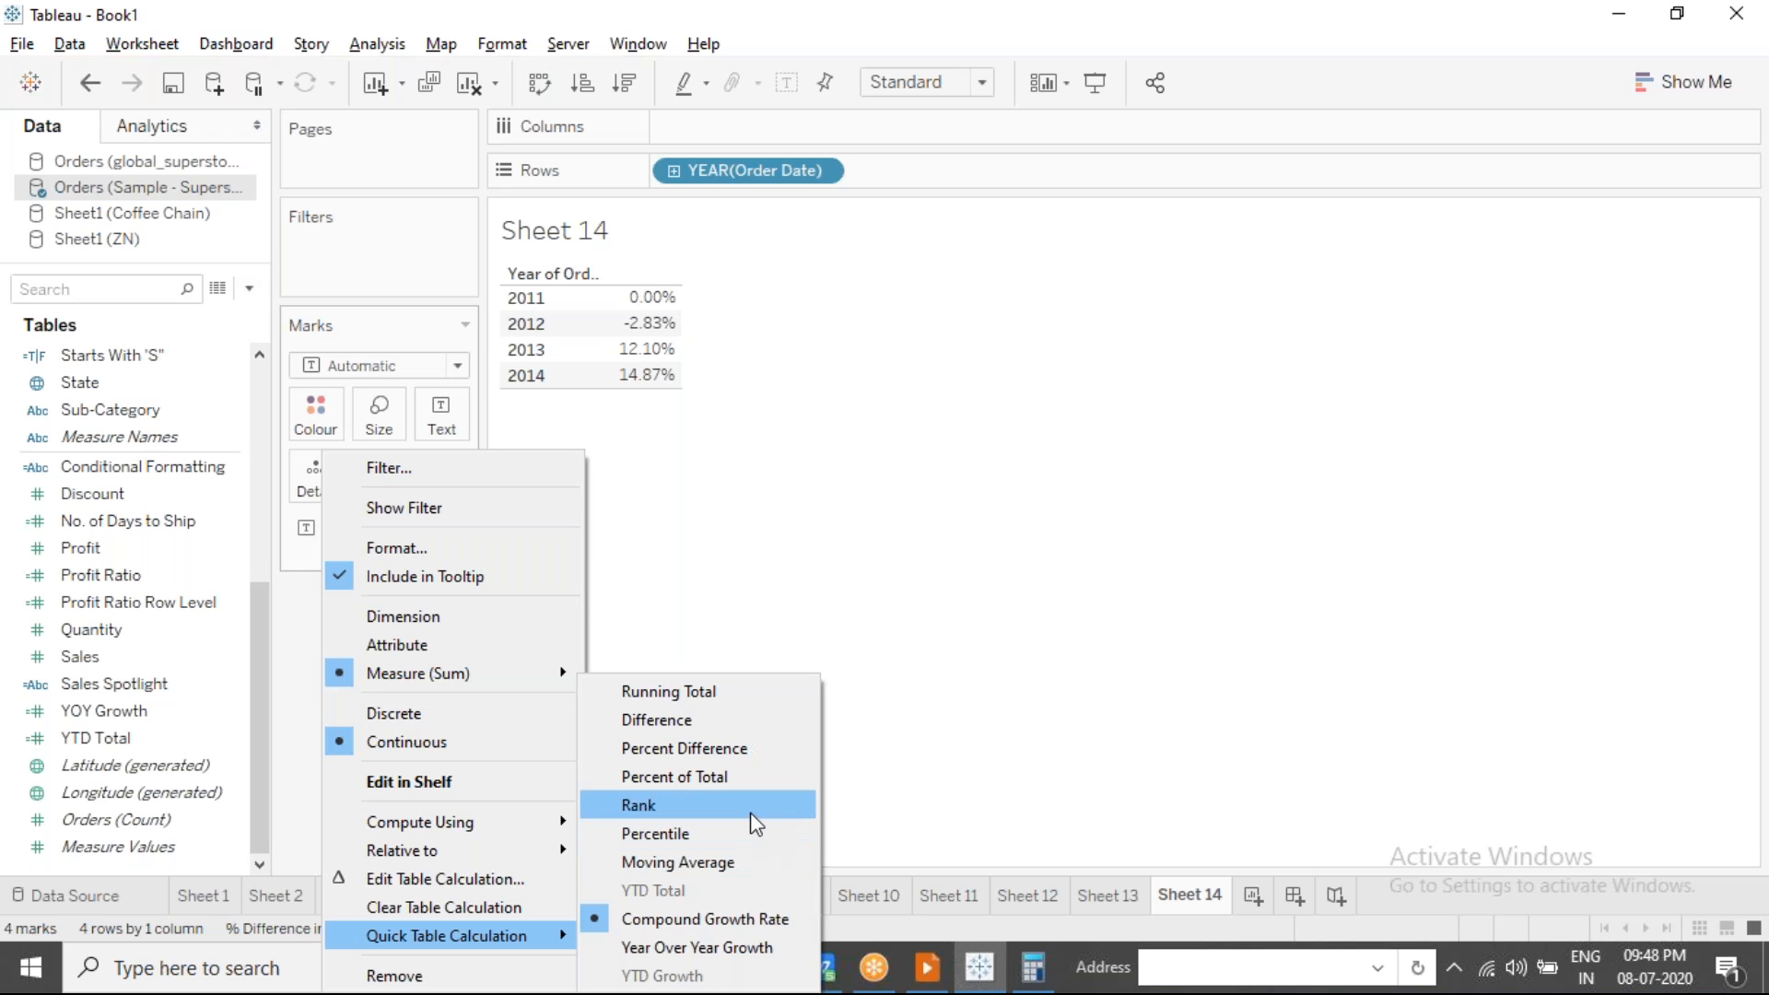
click(947, 745)
Step: Create a new worksheet and build a map with the Country and State fields as detail
click(1253, 896)
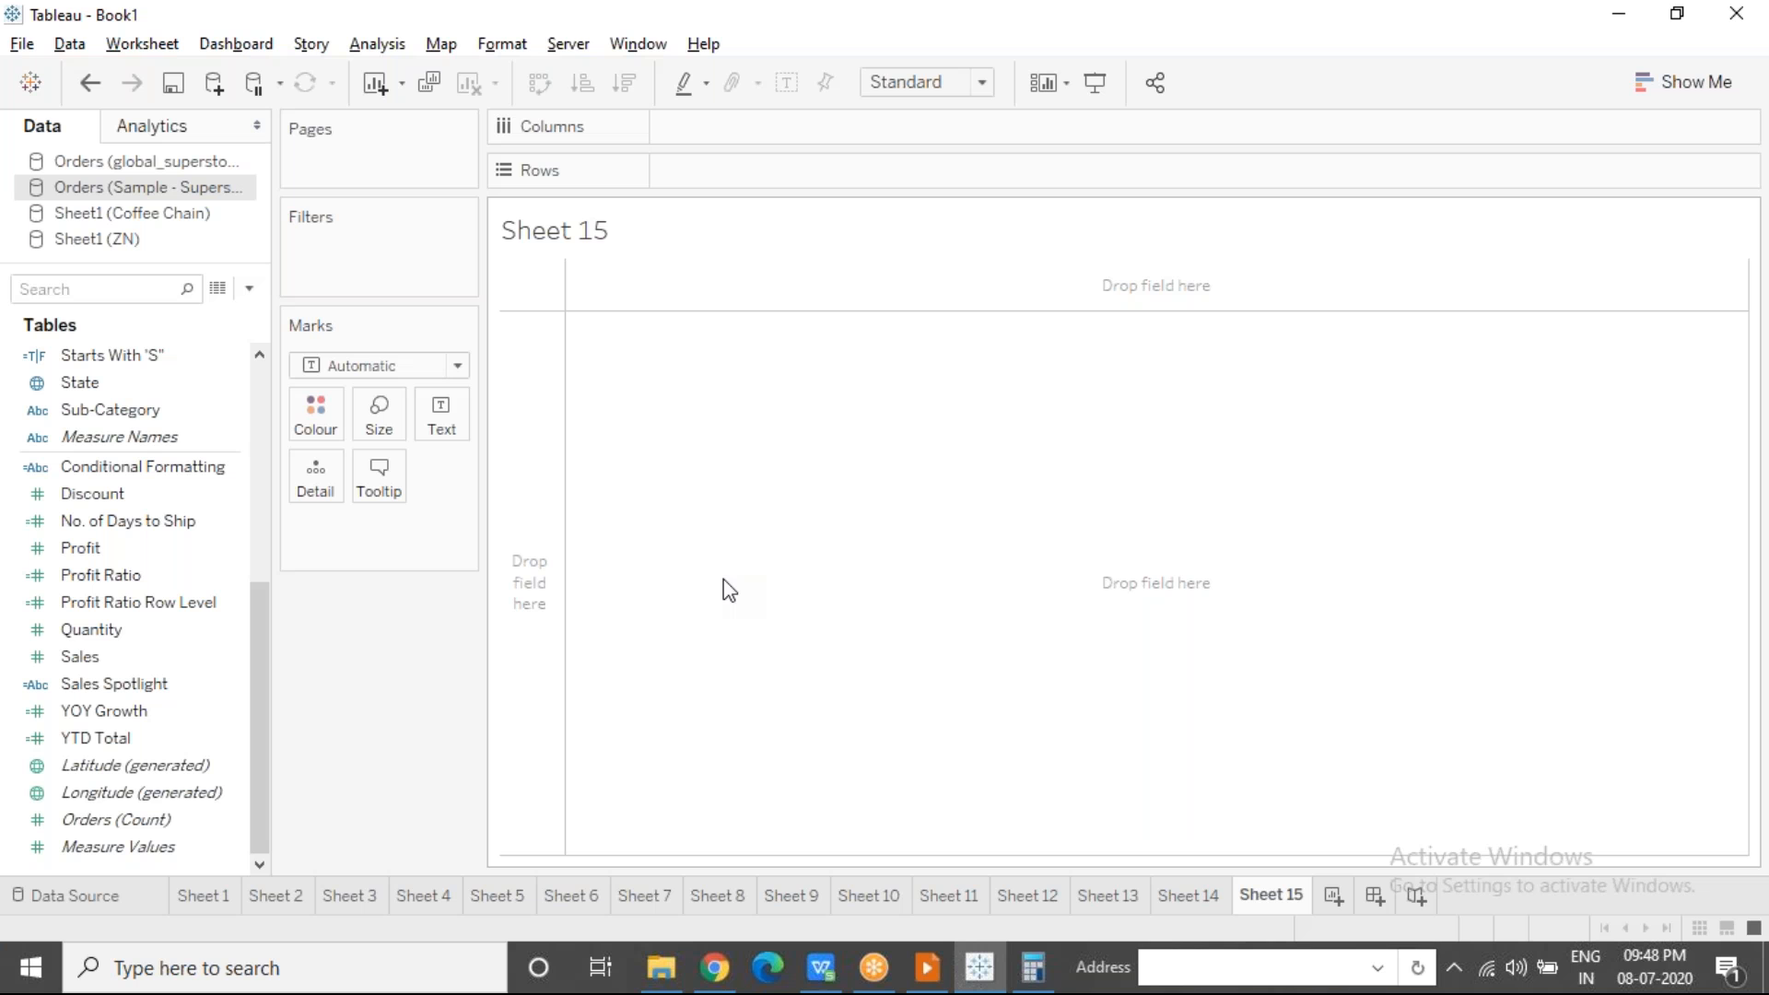
click(262, 434)
drag(150, 409, 258, 743)
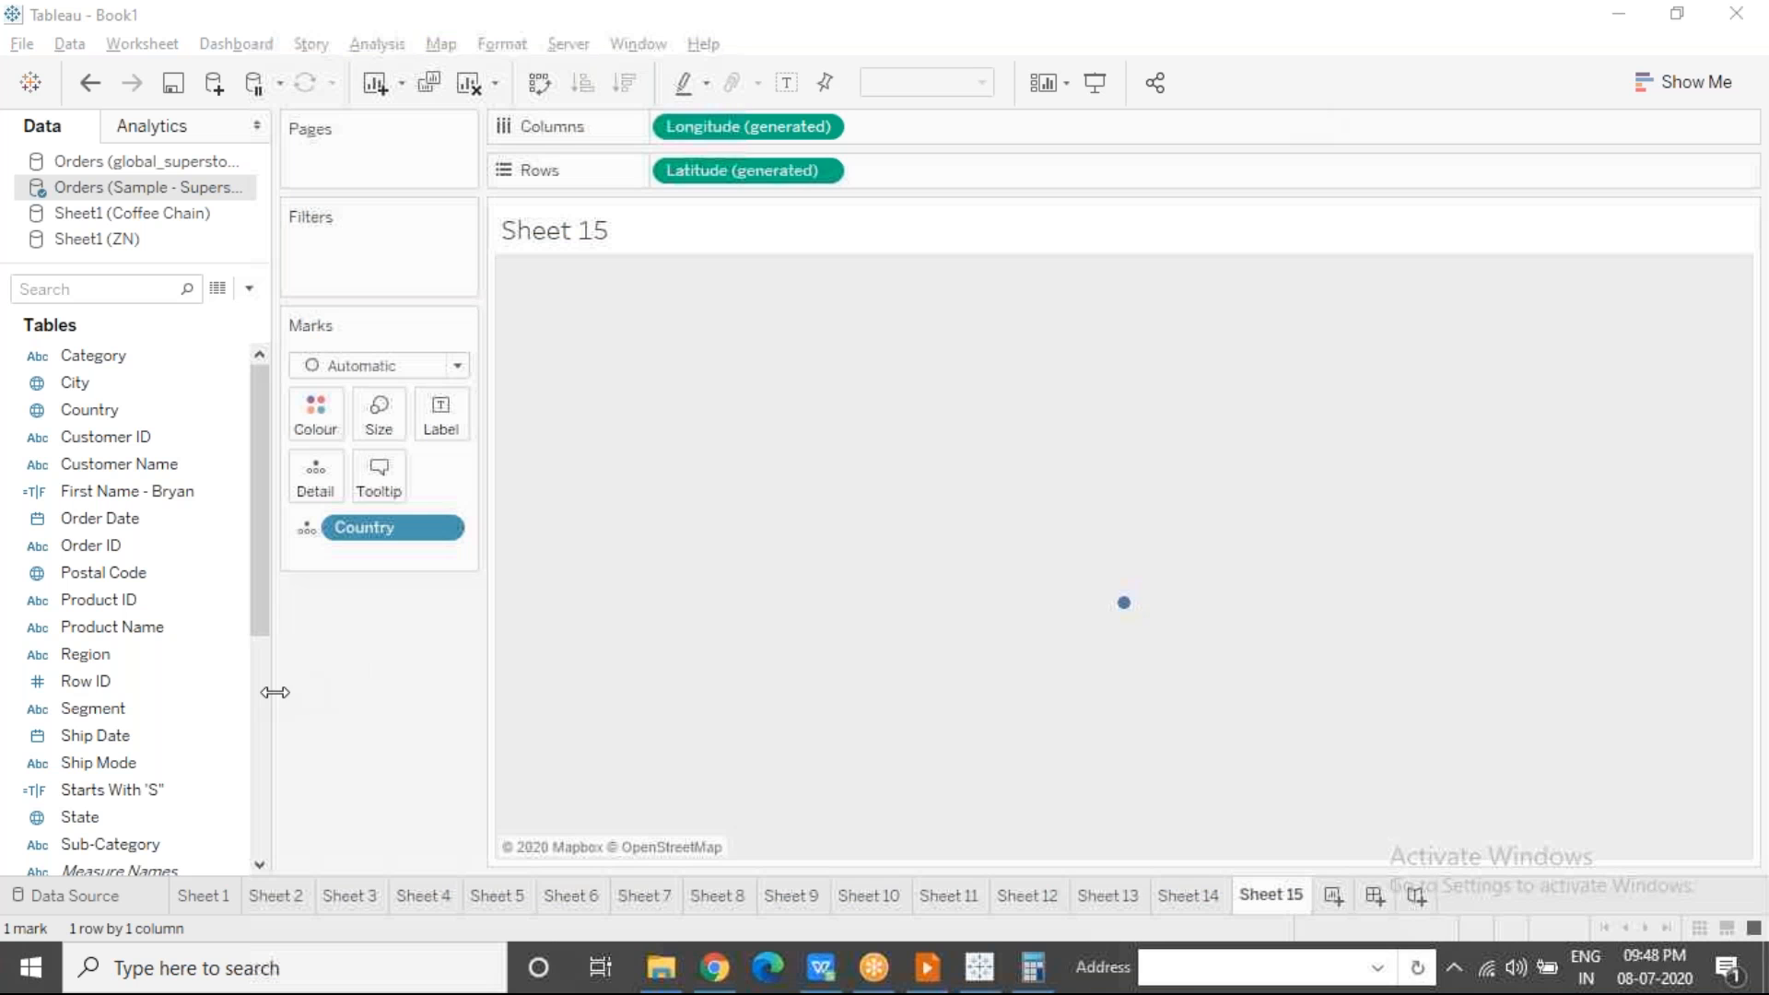
scroll(264, 707, down, 5)
click(81, 656)
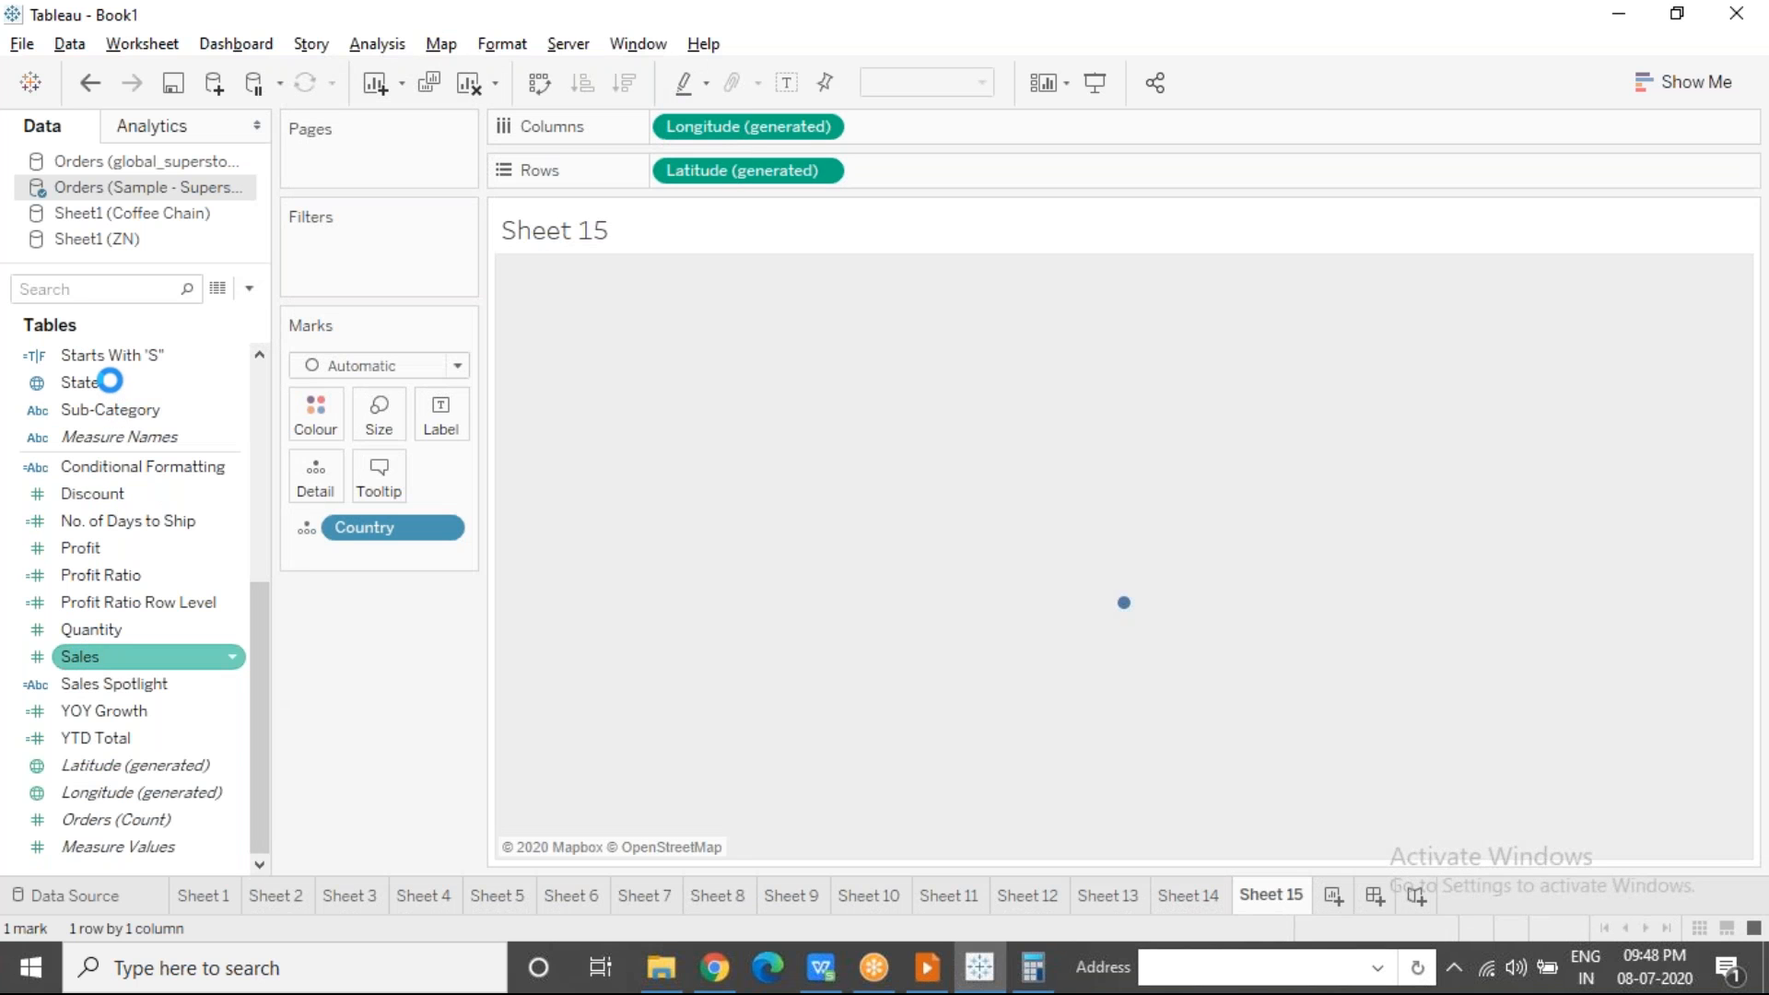
drag(109, 381, 315, 472)
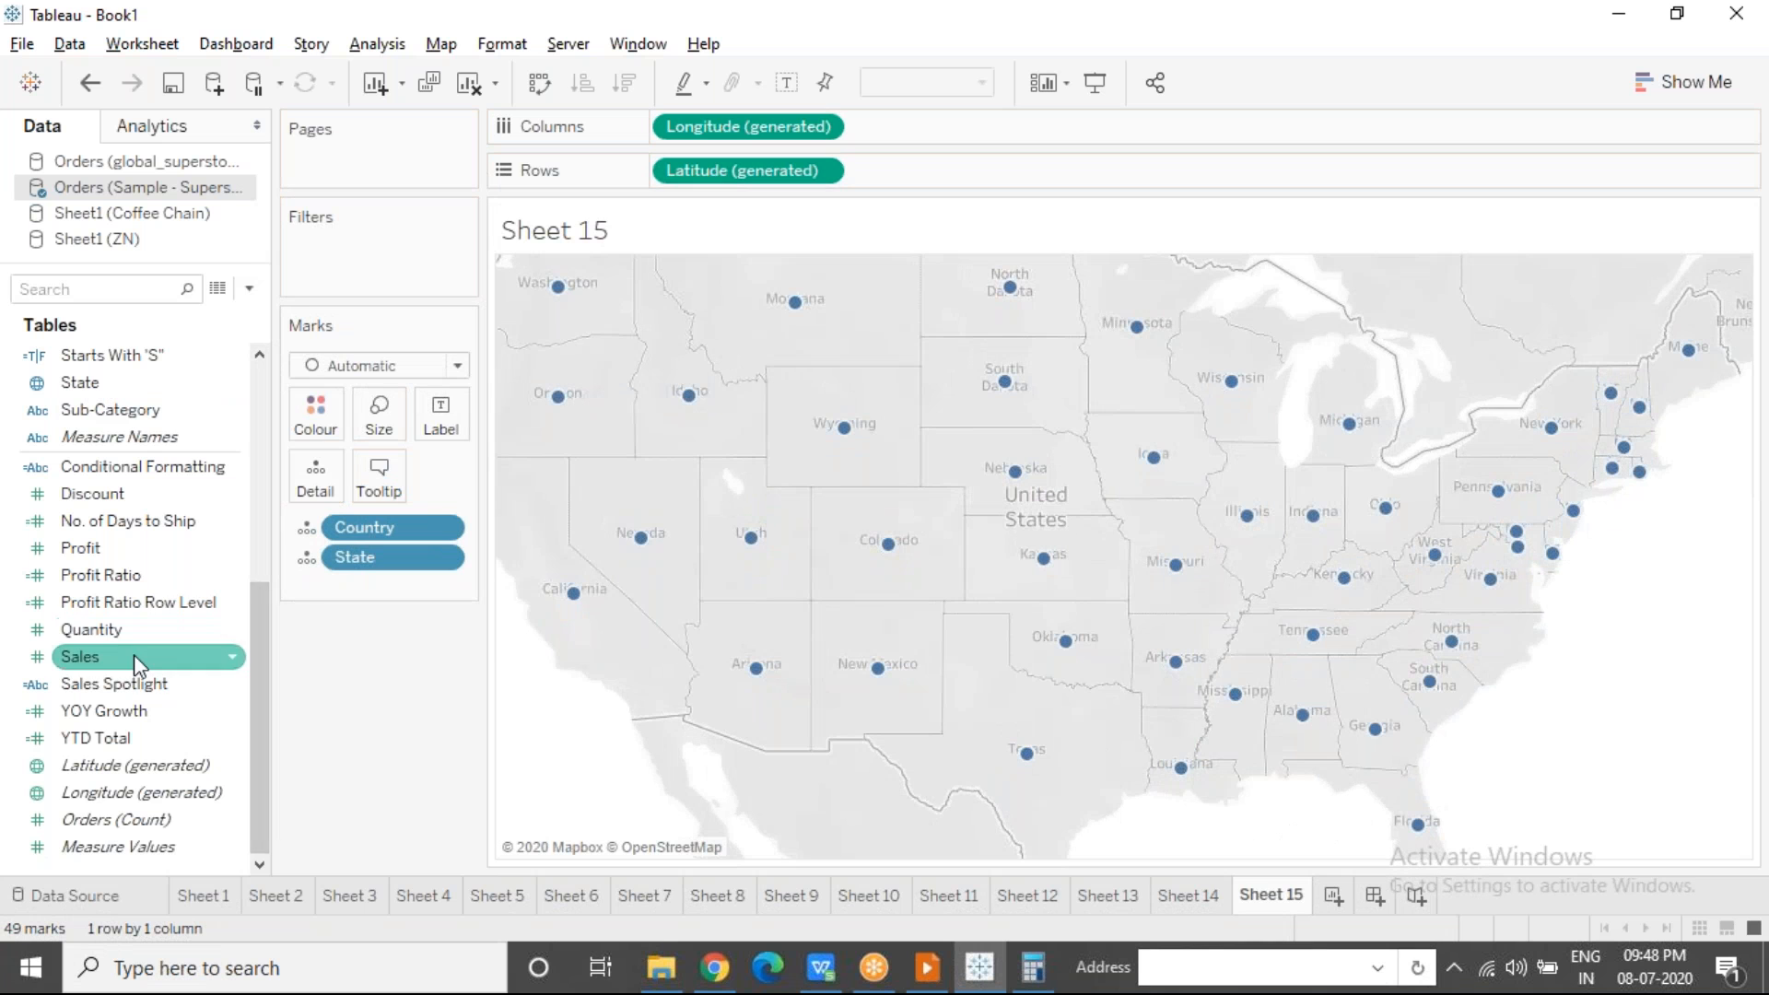
Step: Size the map marks by Sales and enlarge the circles moderately
drag(135, 655, 379, 417)
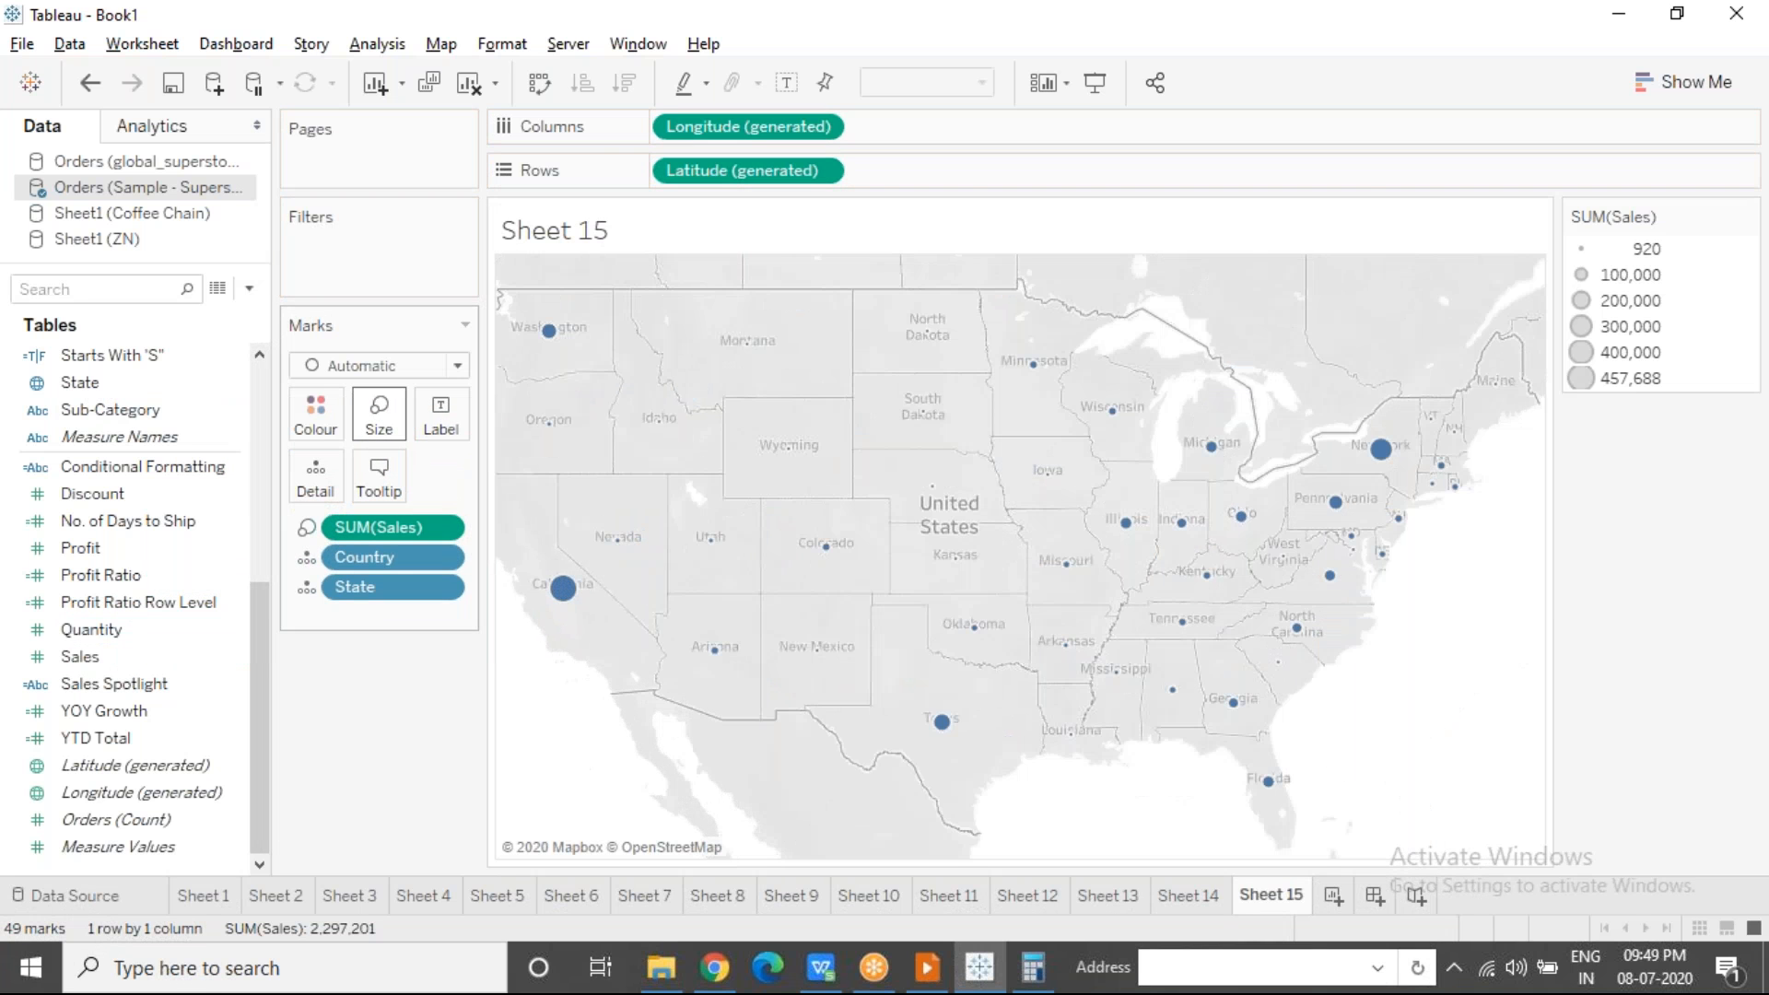
click(379, 417)
click(478, 489)
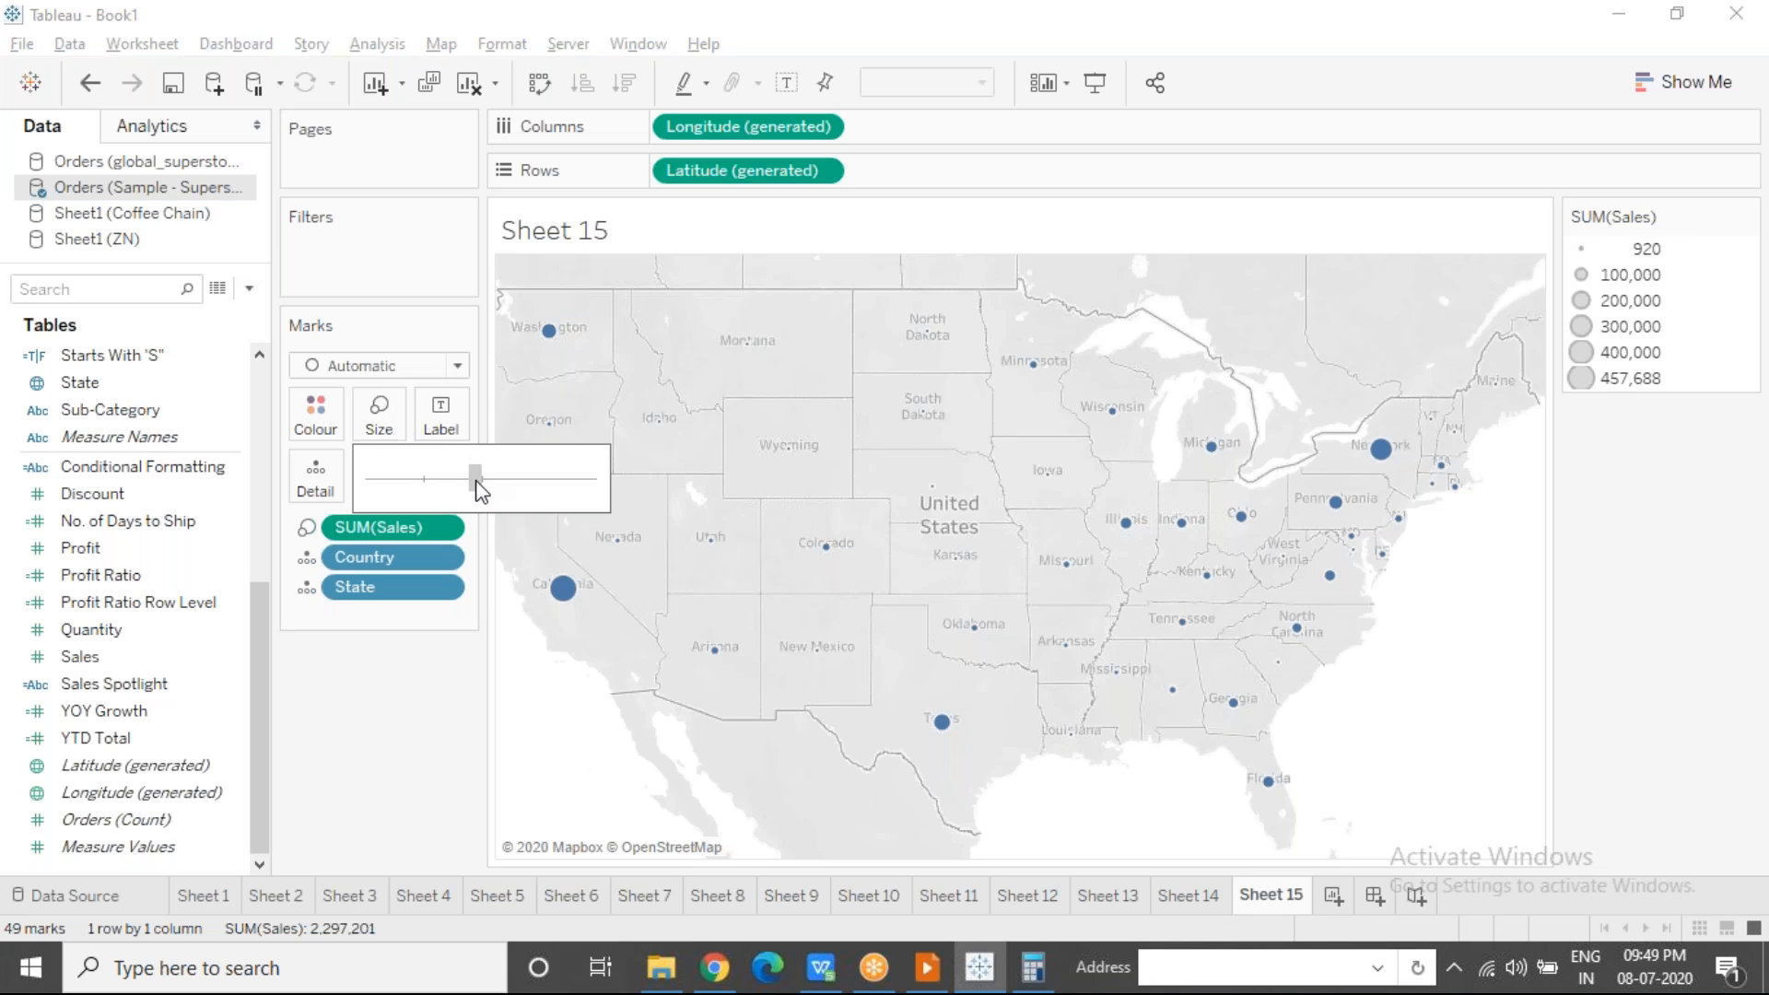
drag(476, 483, 501, 483)
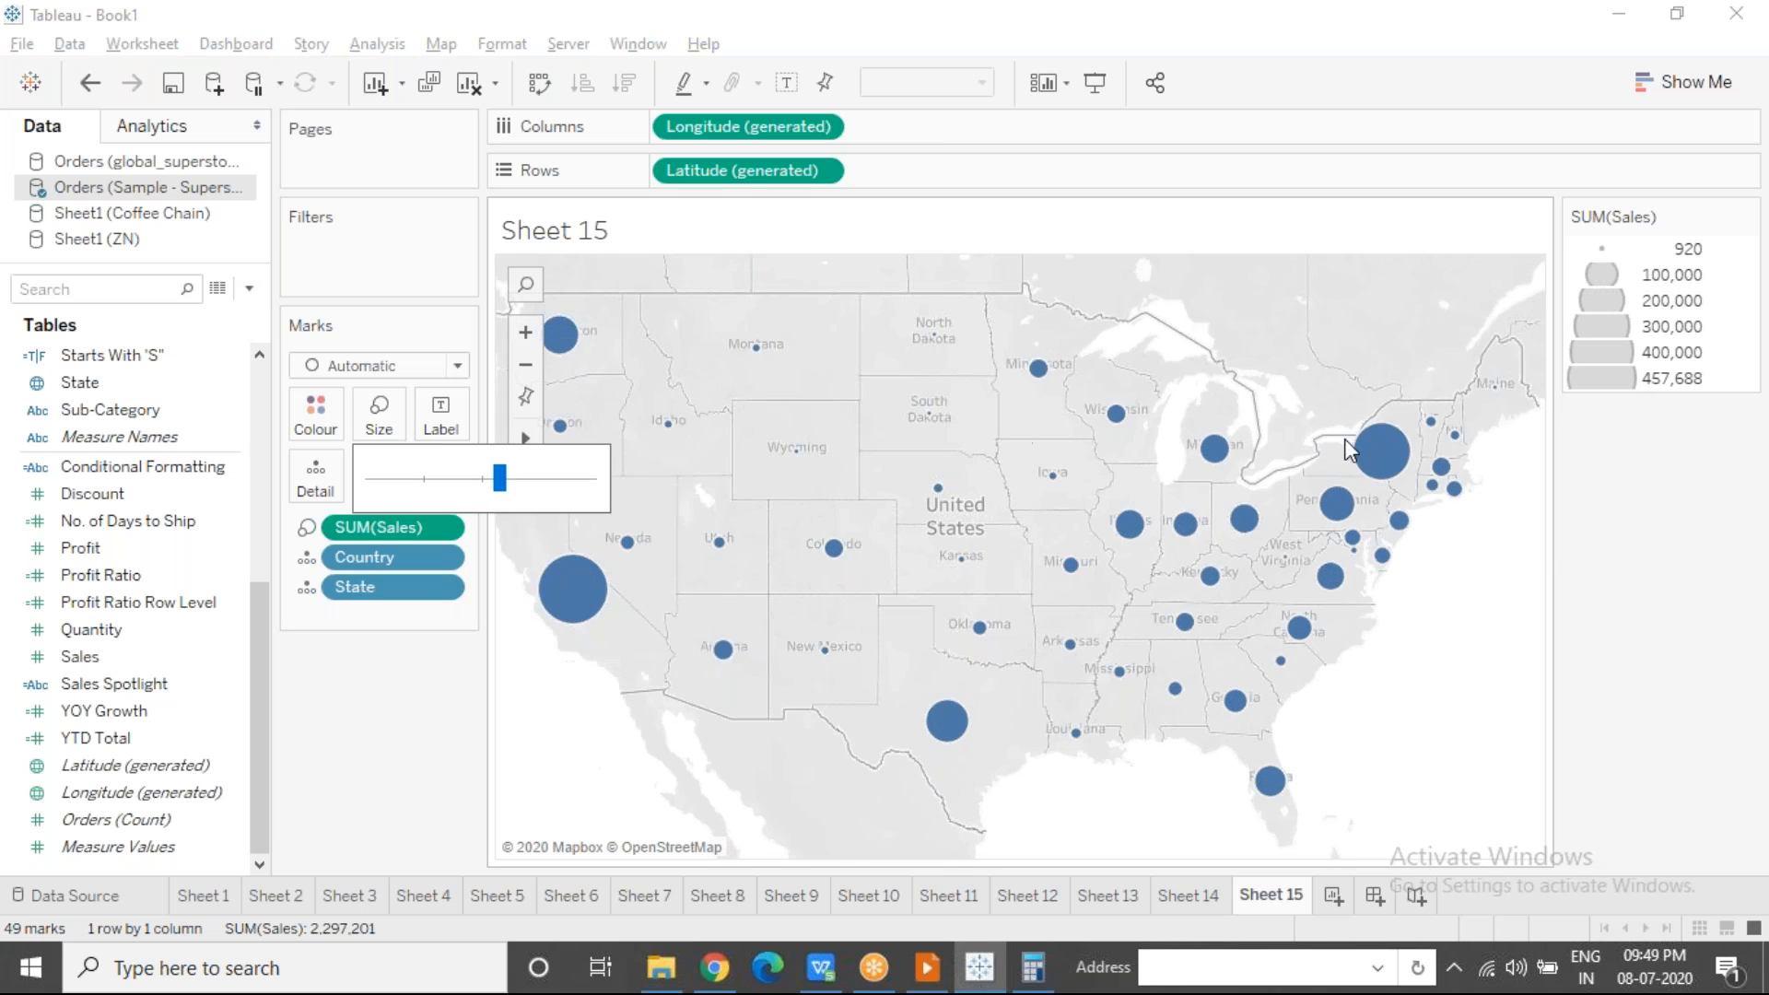
Step: Label the state marks with Sales and apply the Rank quick table calculation to that label
mouse_move(564, 339)
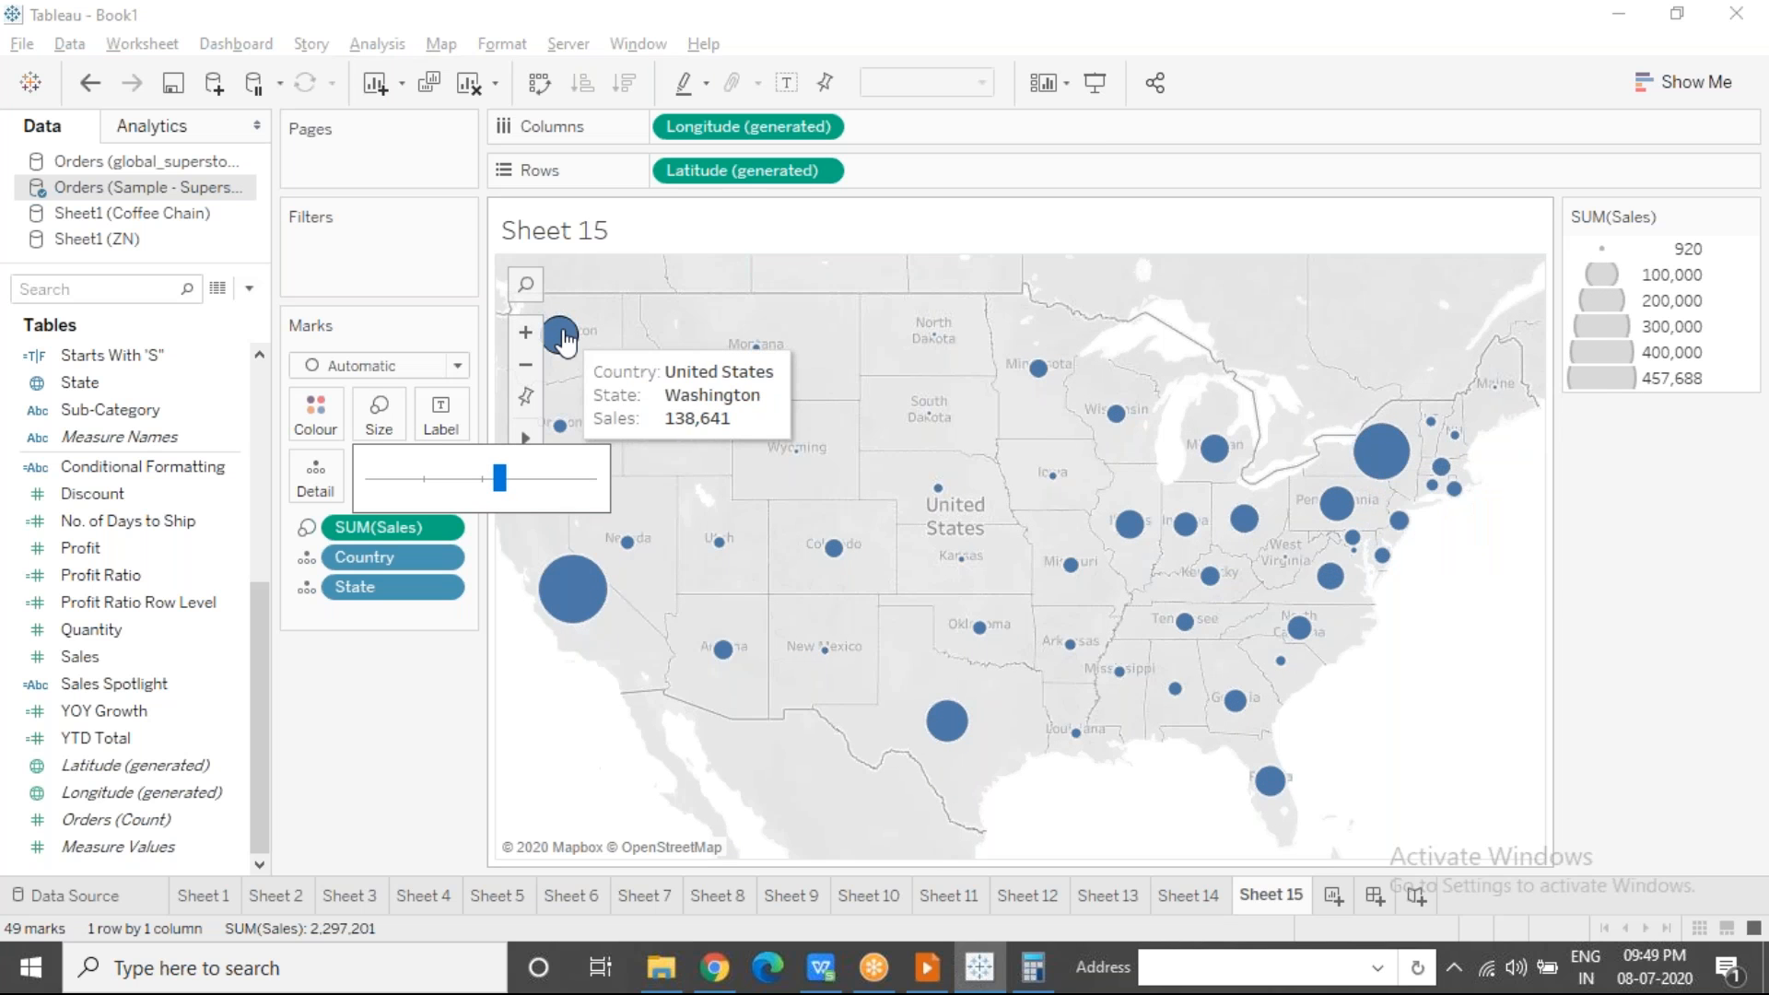
mouse_move(952, 717)
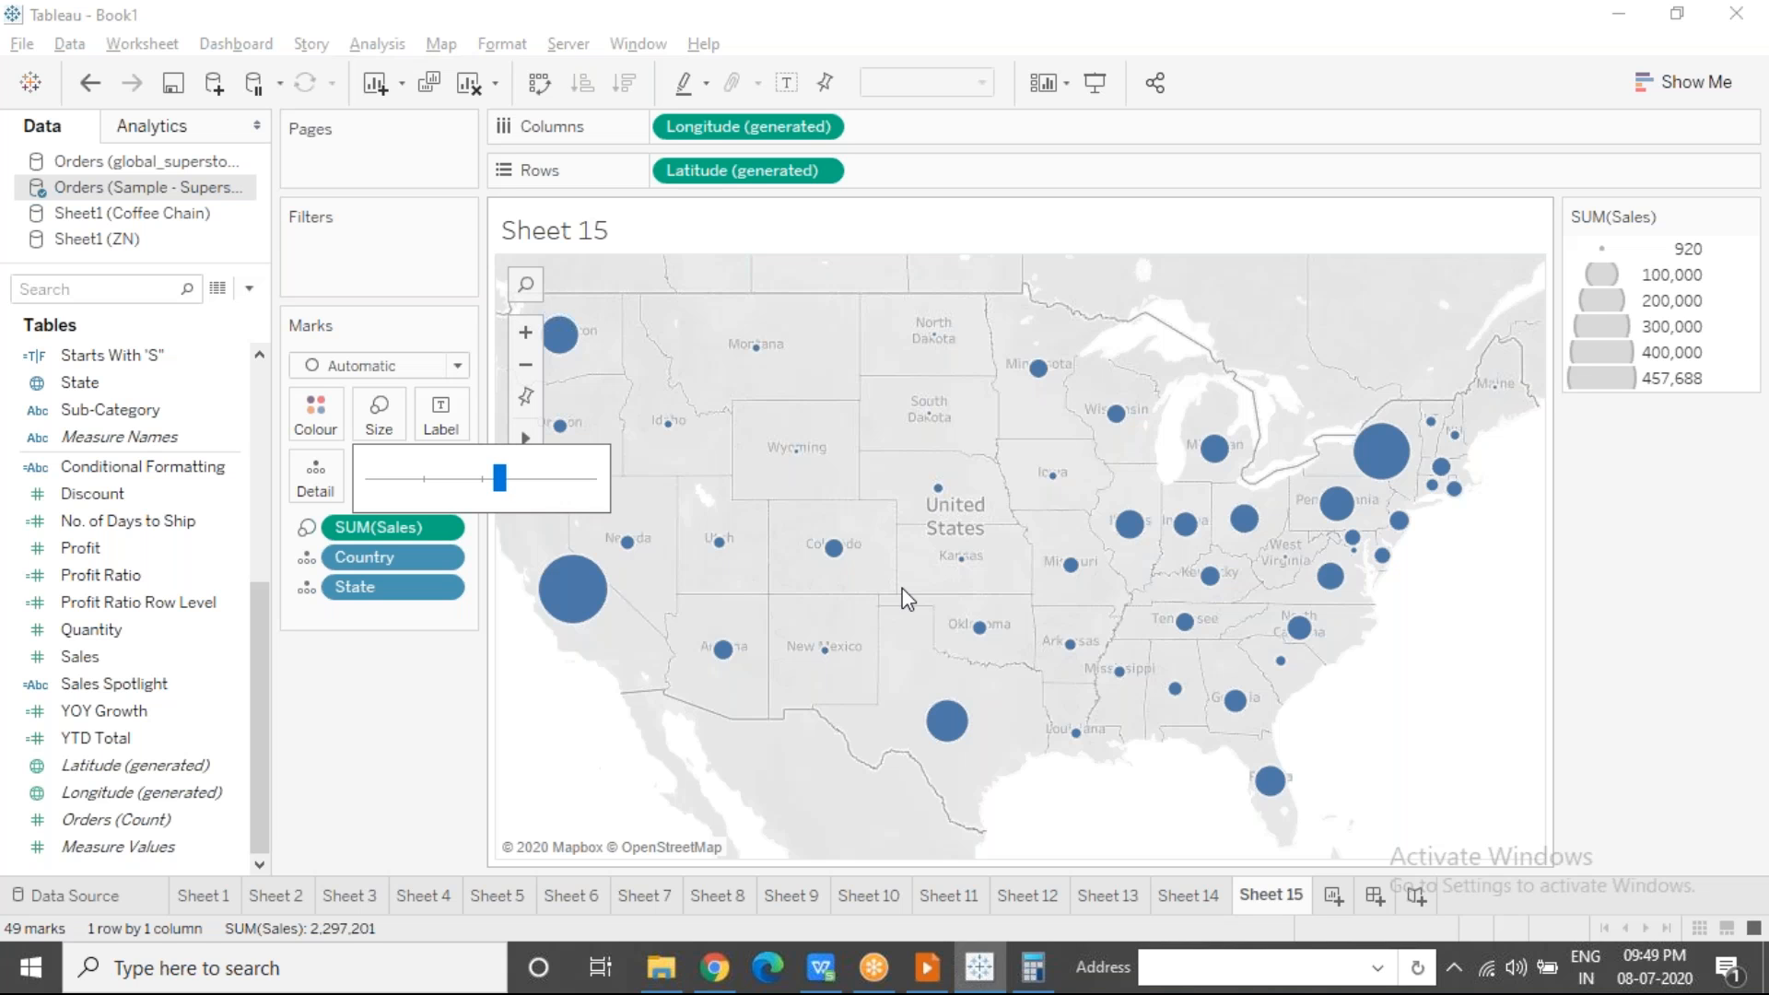
mouse_move(1142, 531)
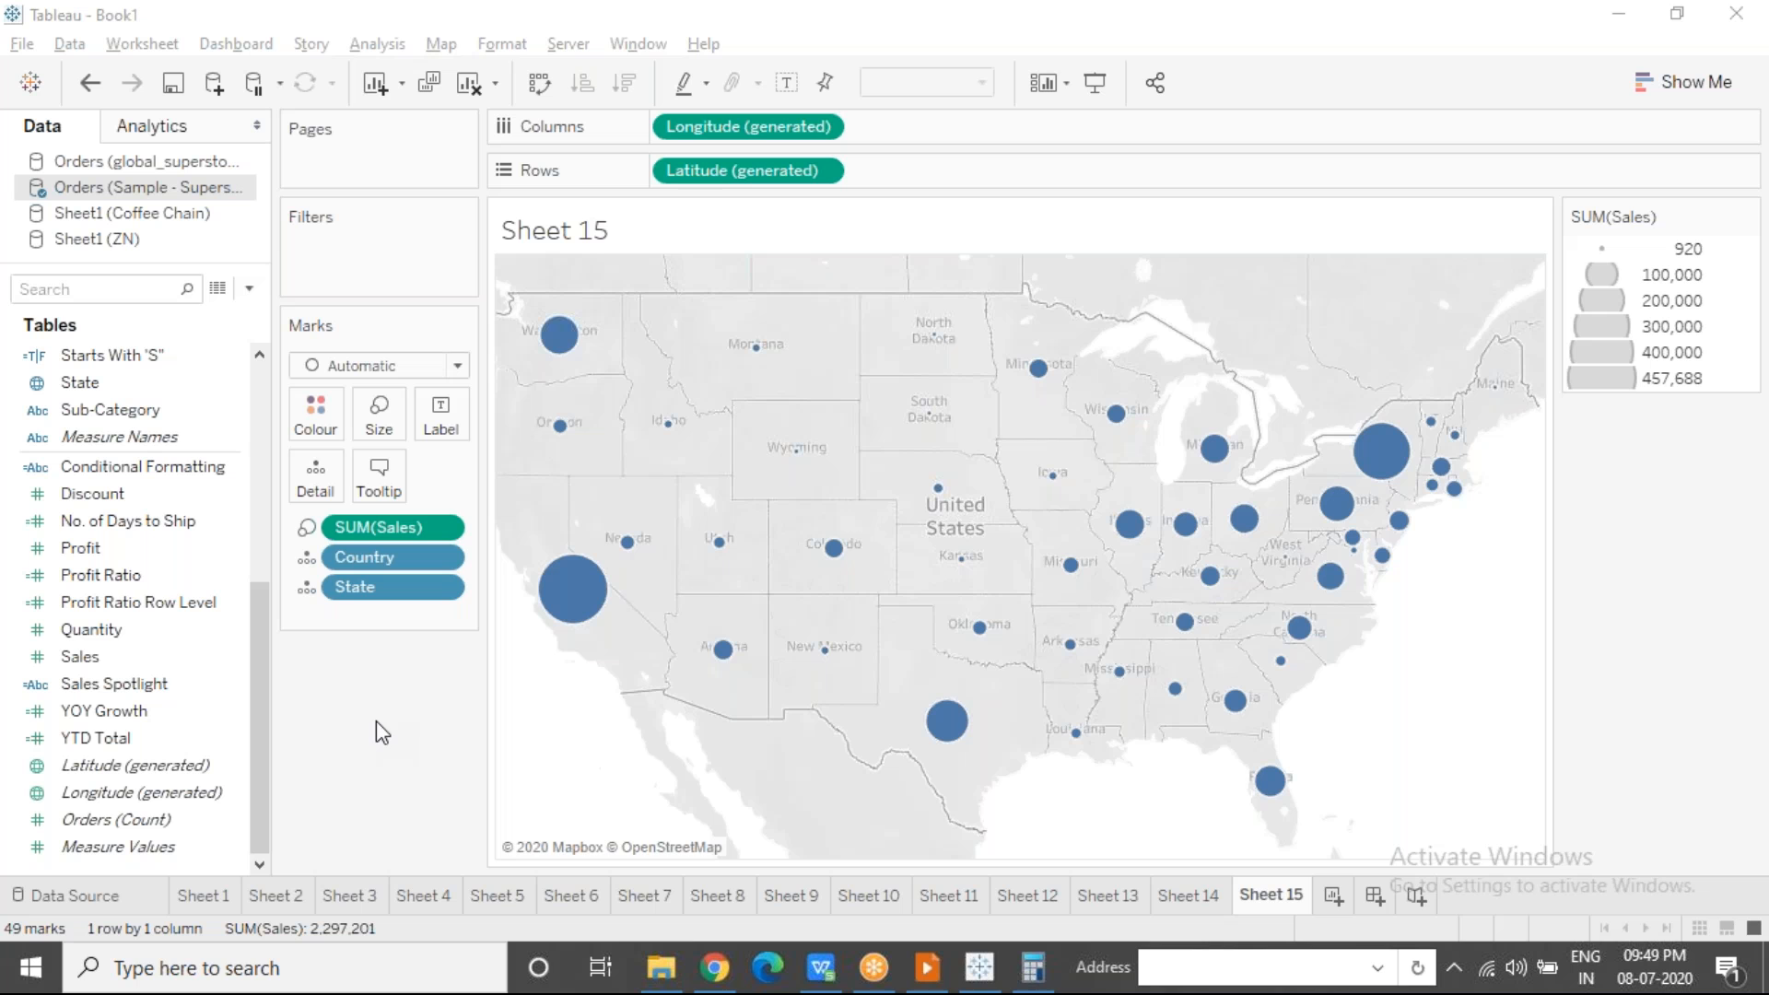
mouse_move(830, 555)
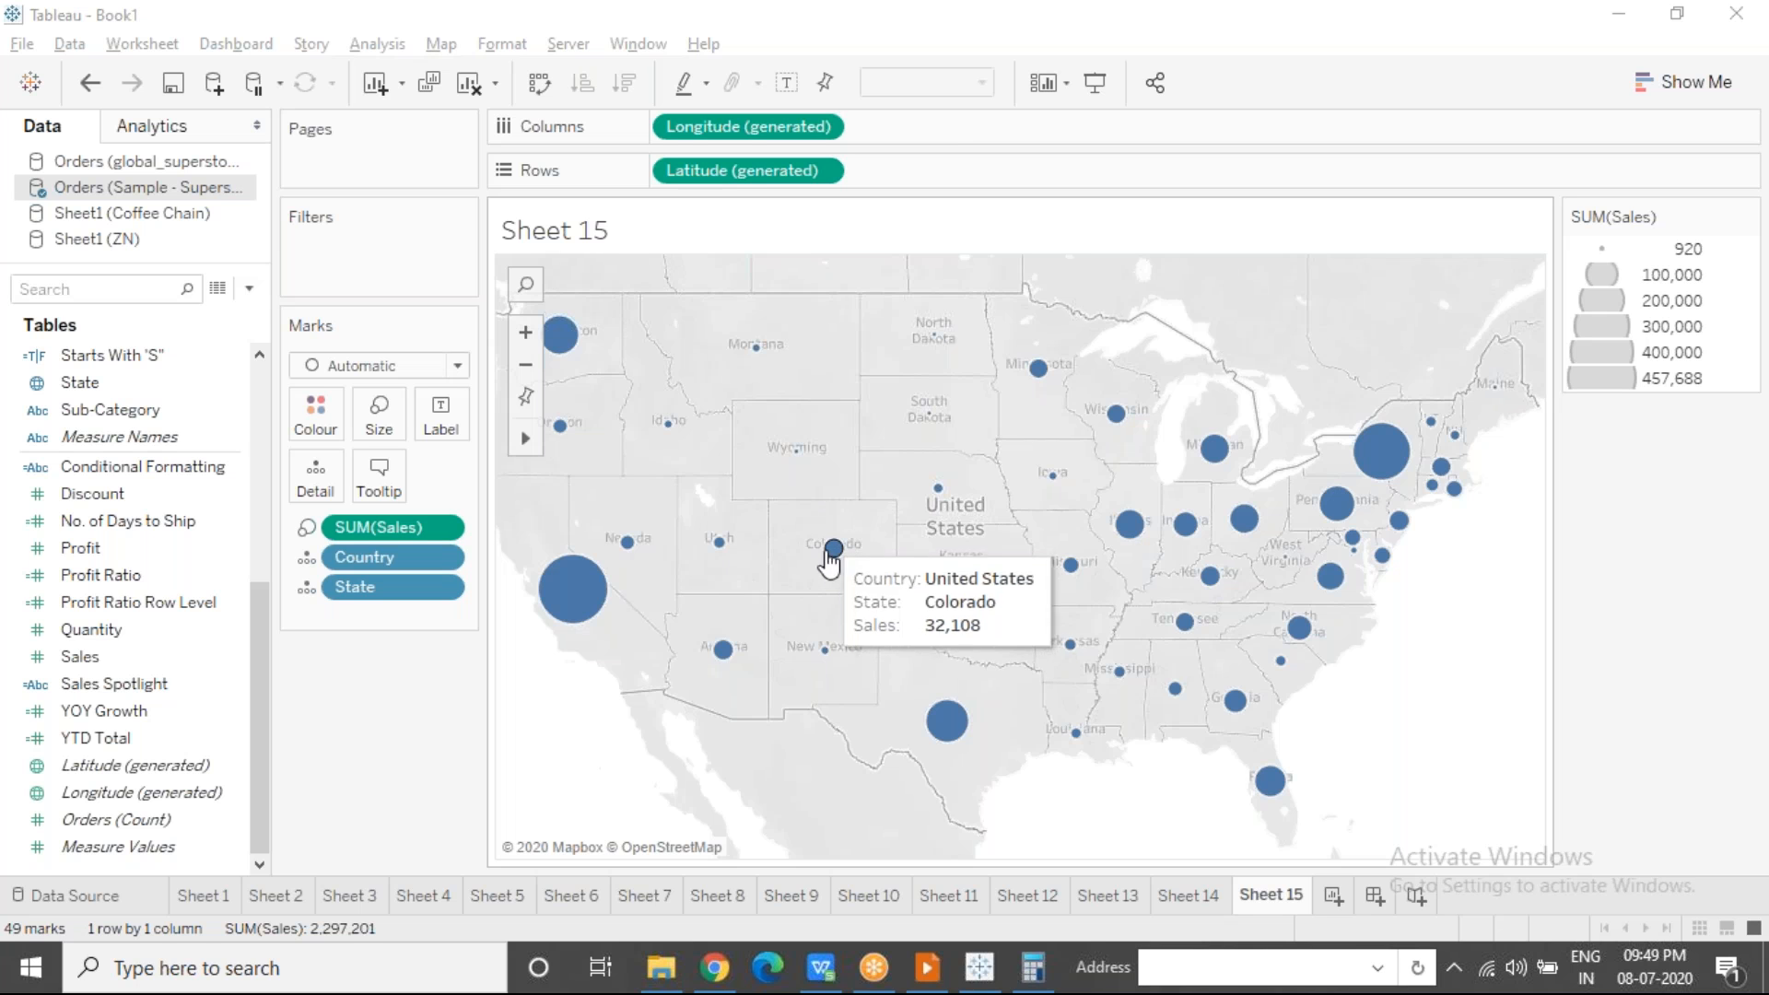
mouse_move(565, 610)
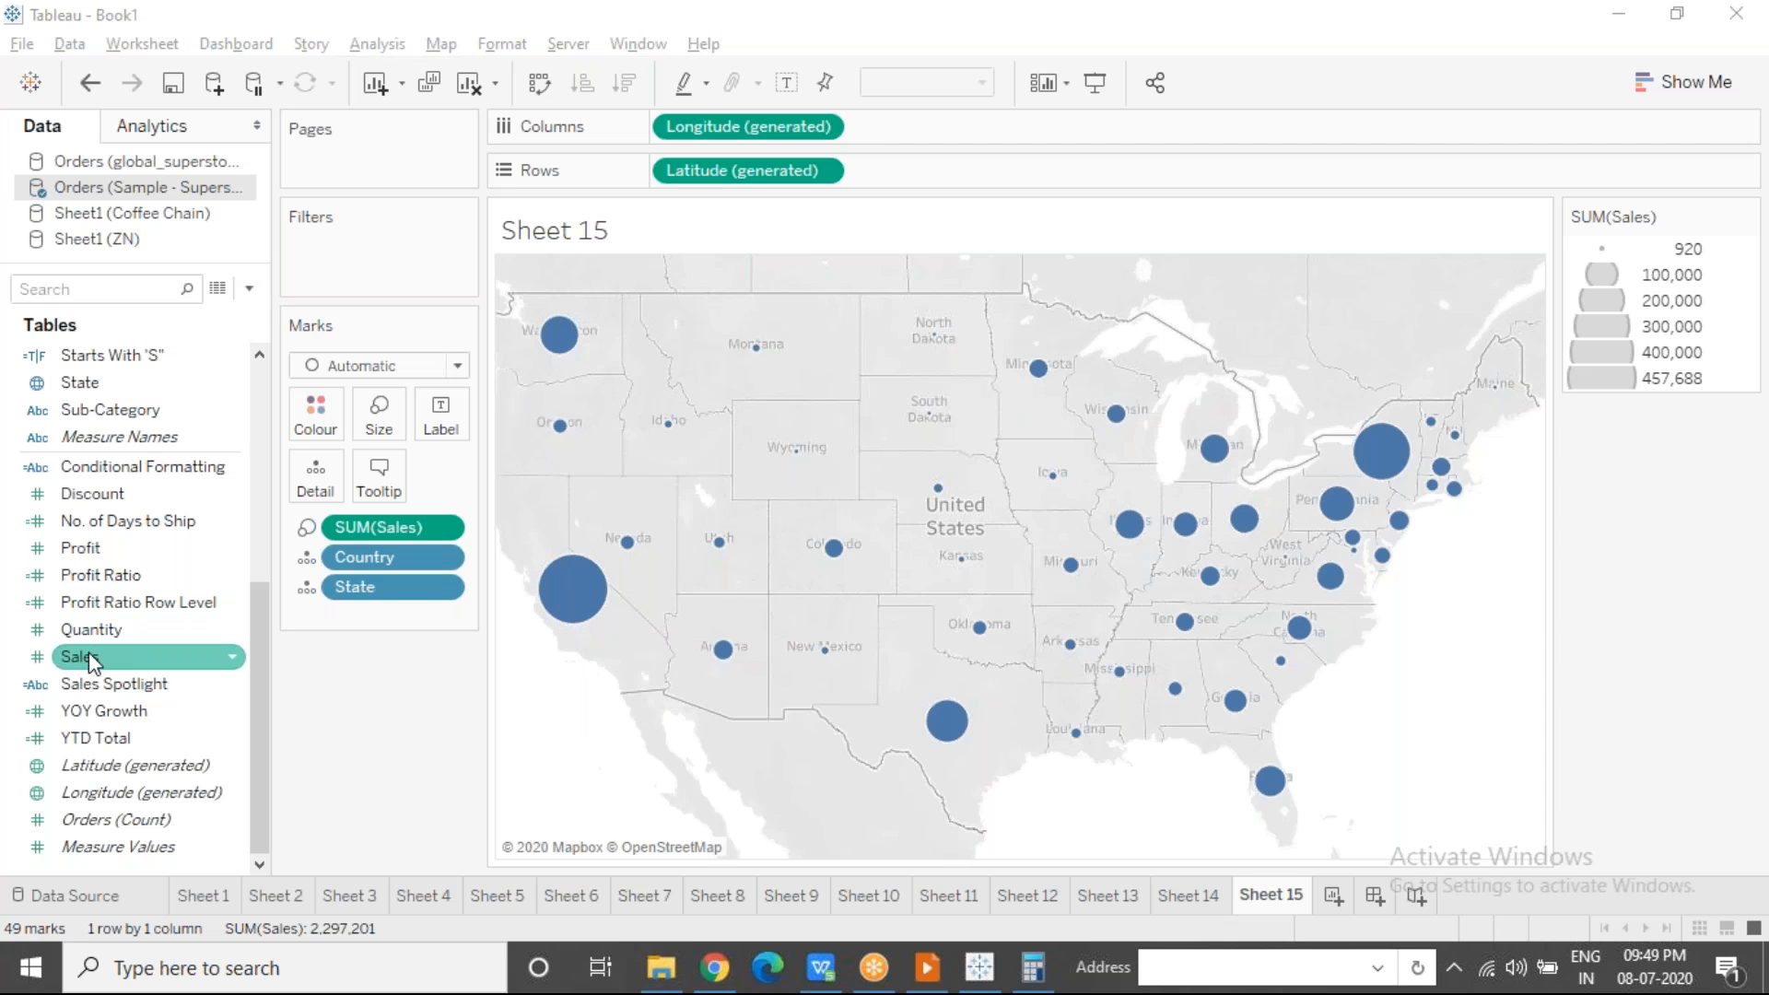
drag(89, 659, 442, 415)
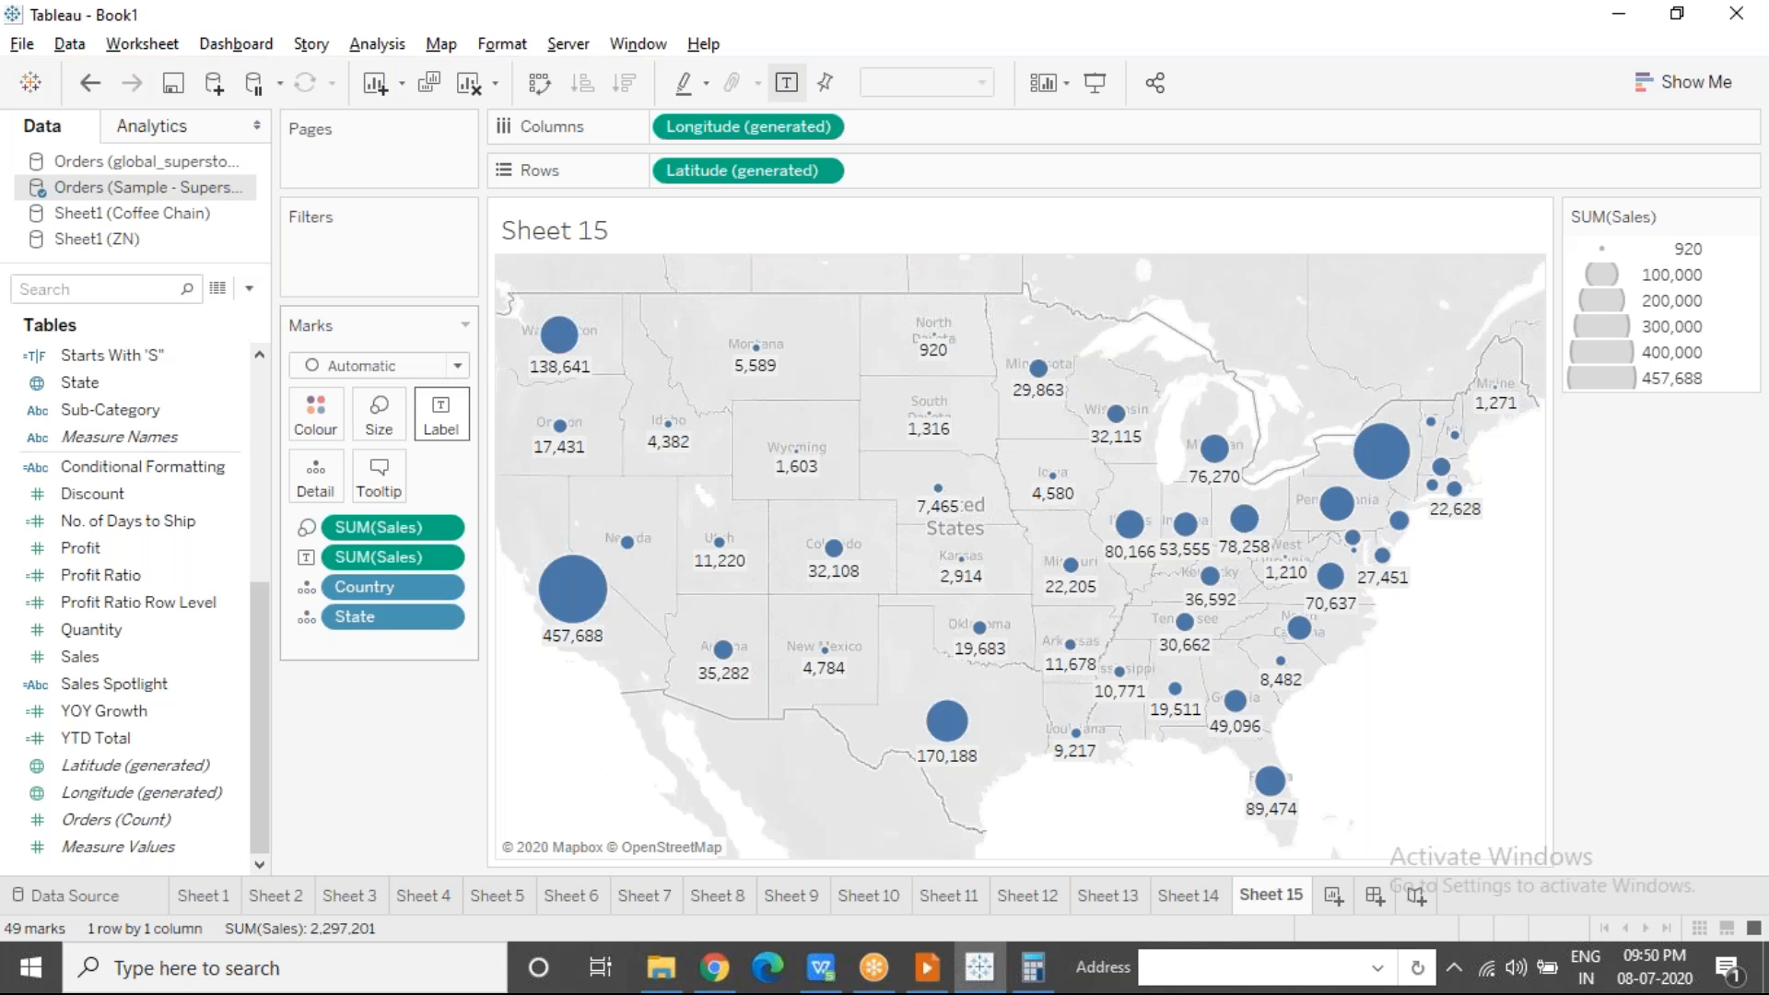
click(443, 558)
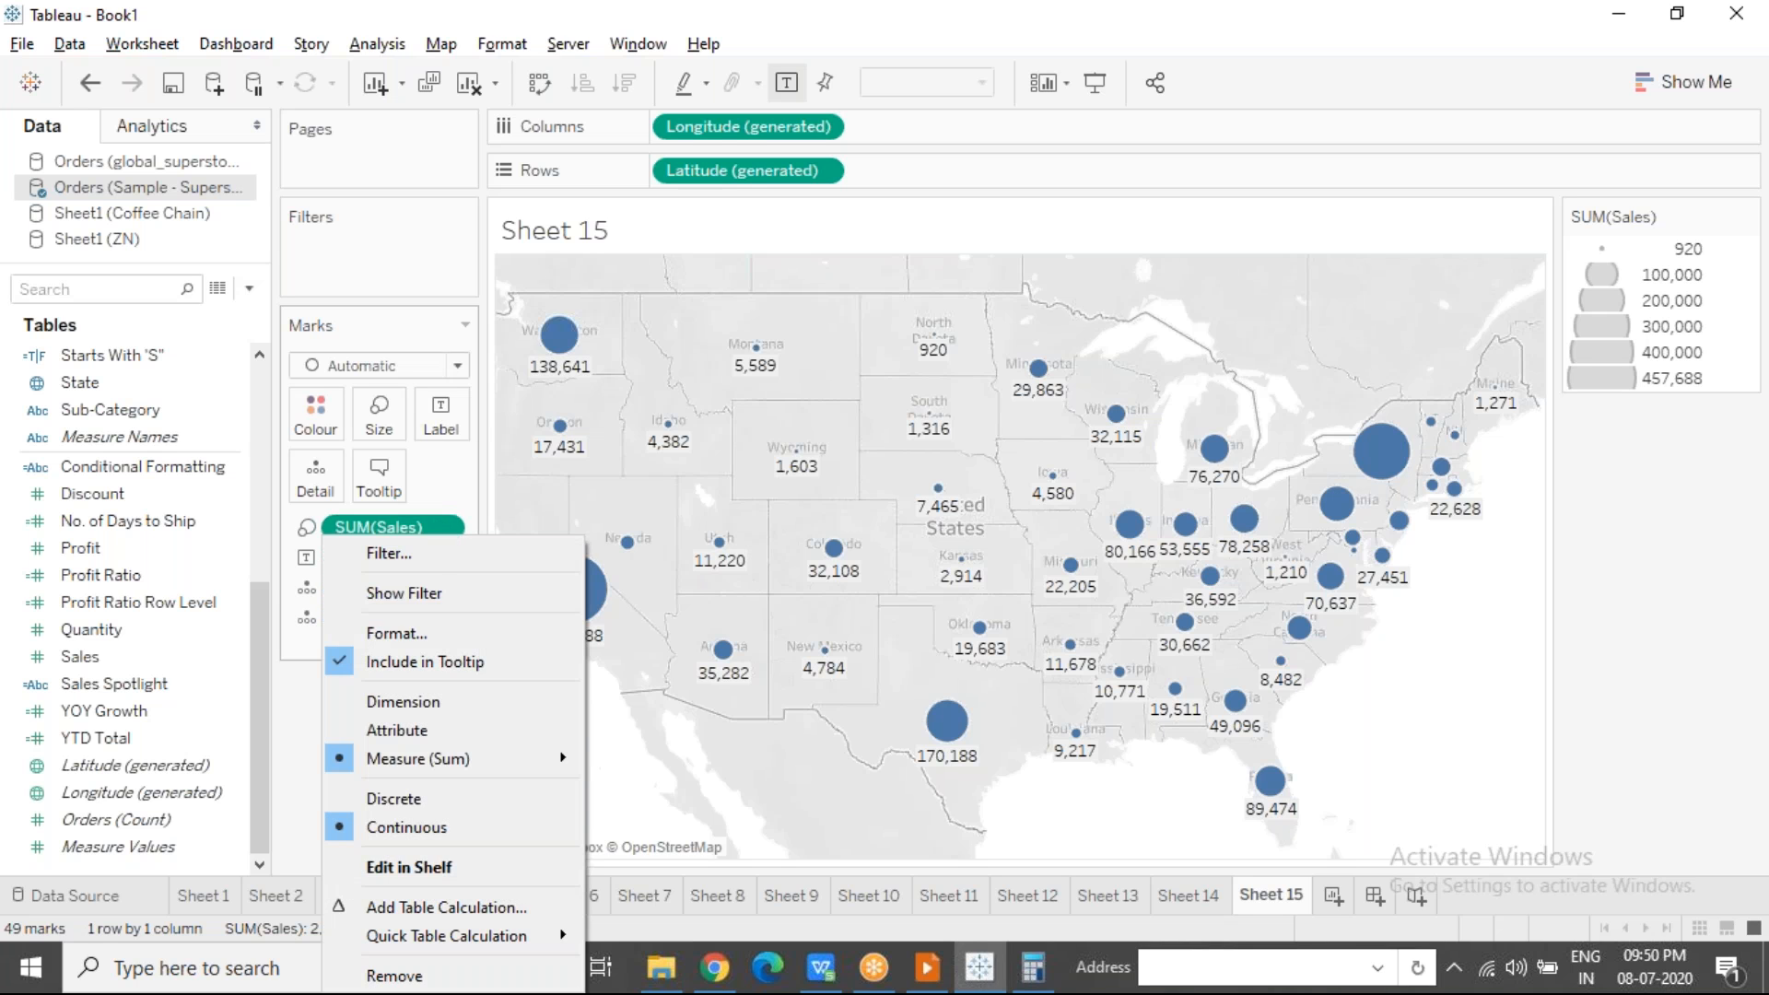
mouse_move(494, 932)
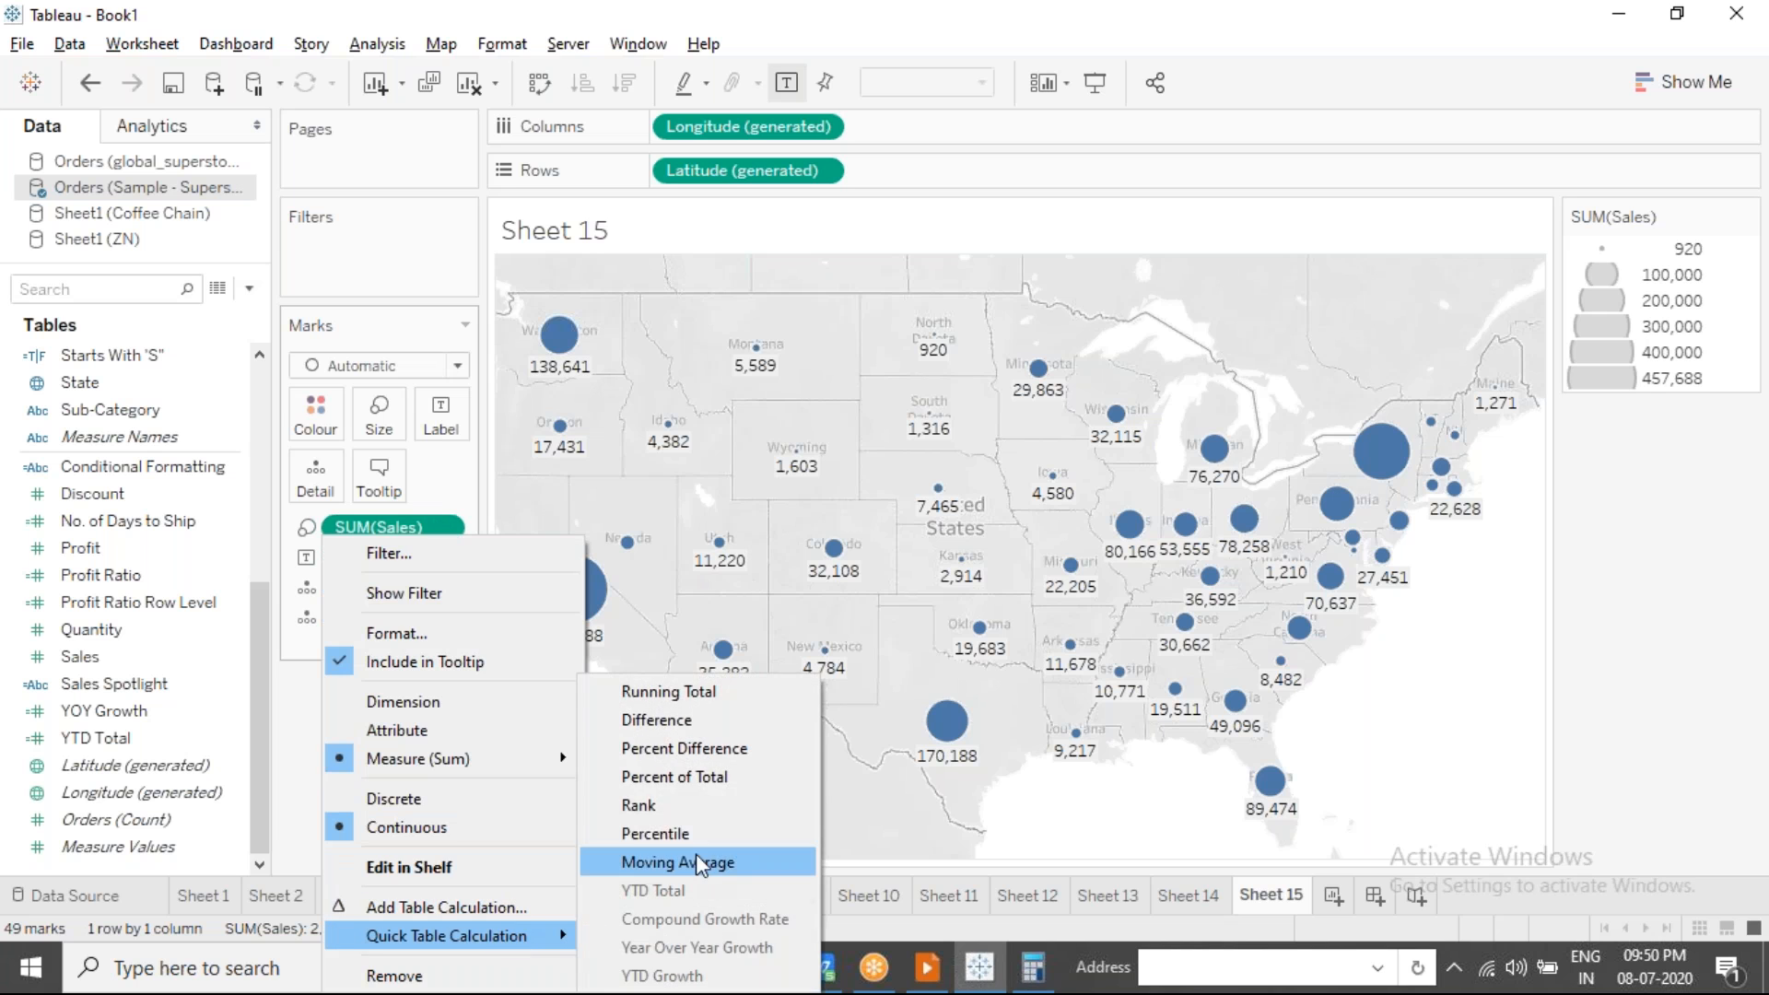
click(728, 805)
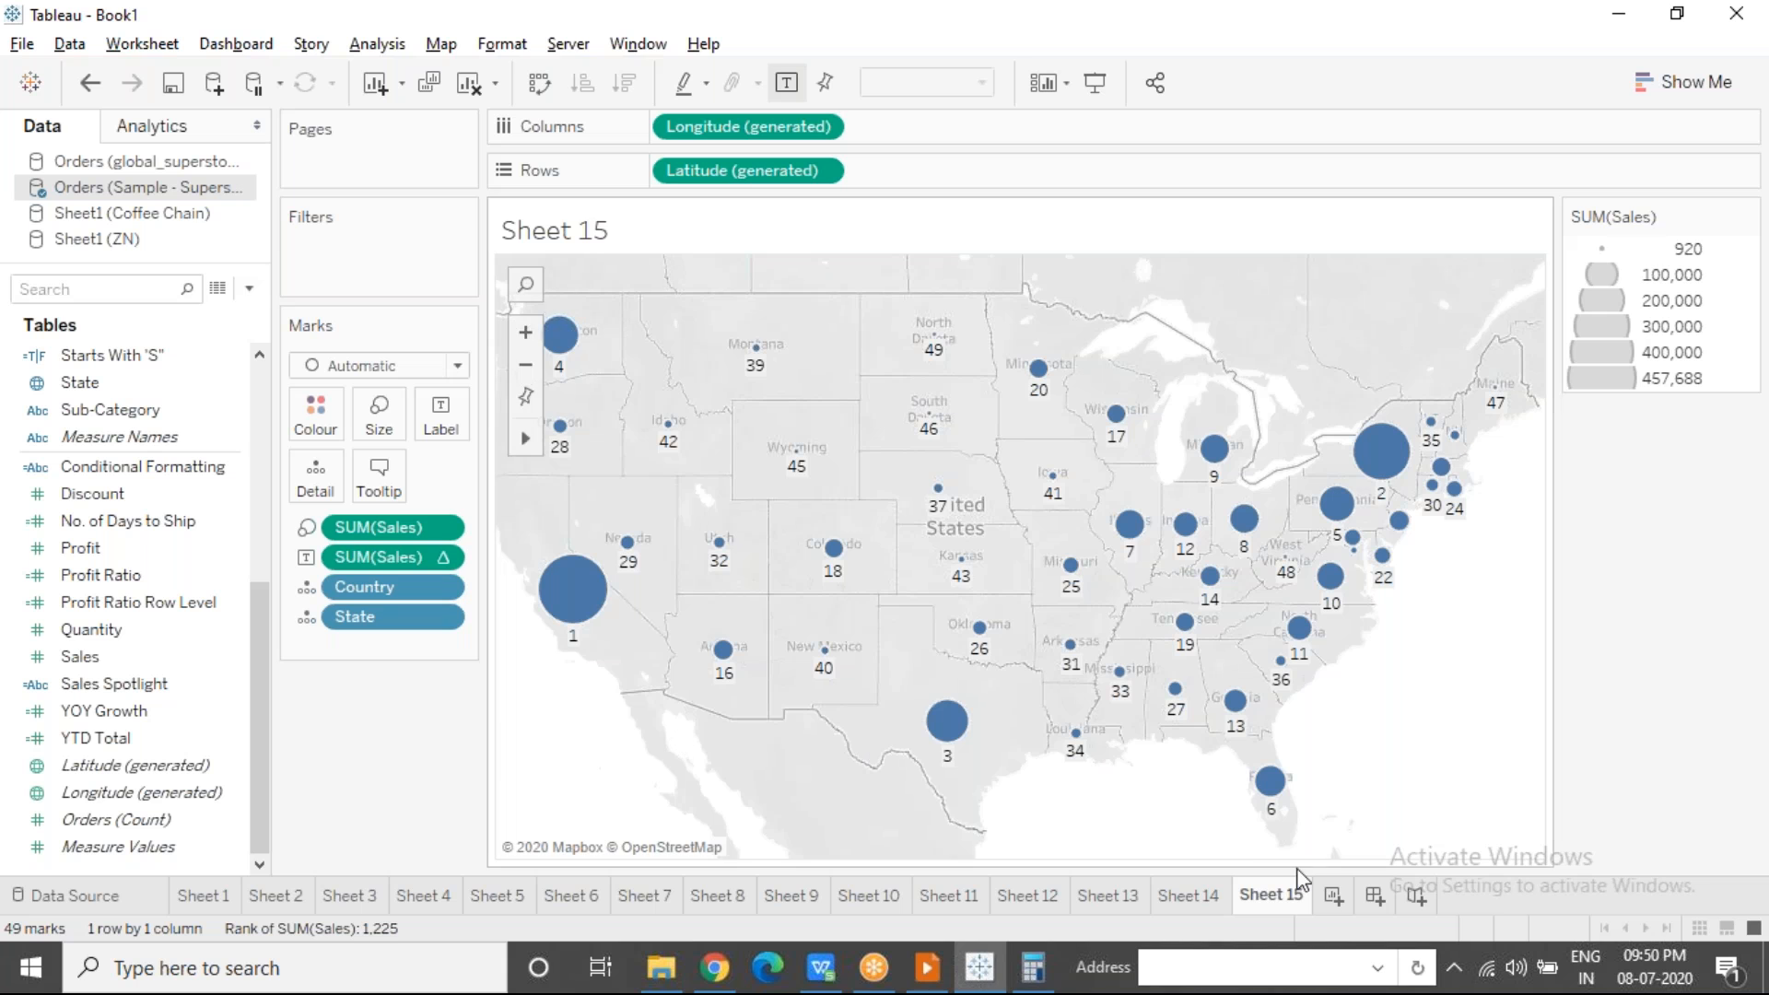
Step: Add a blank Tableau worksheet, and in the WPS Office spreadsheet enter the heading Moving Calc/Rolling Calc in I17
click(1331, 898)
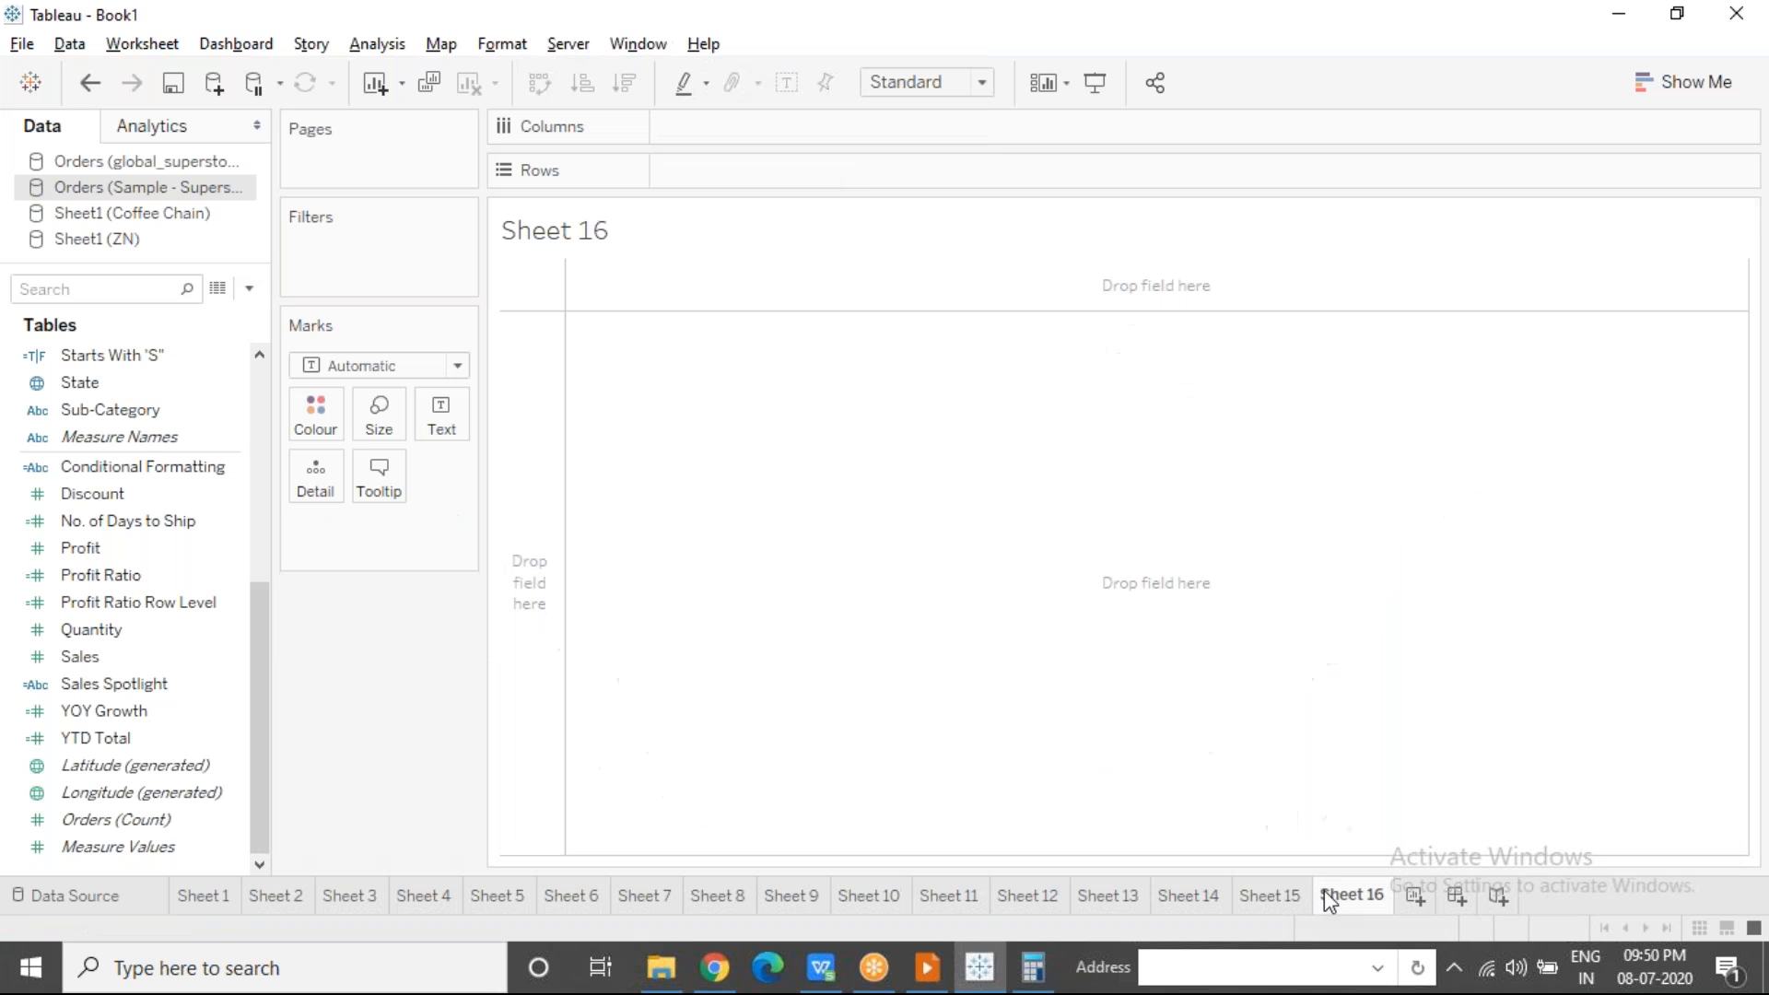
click(819, 969)
click(866, 686)
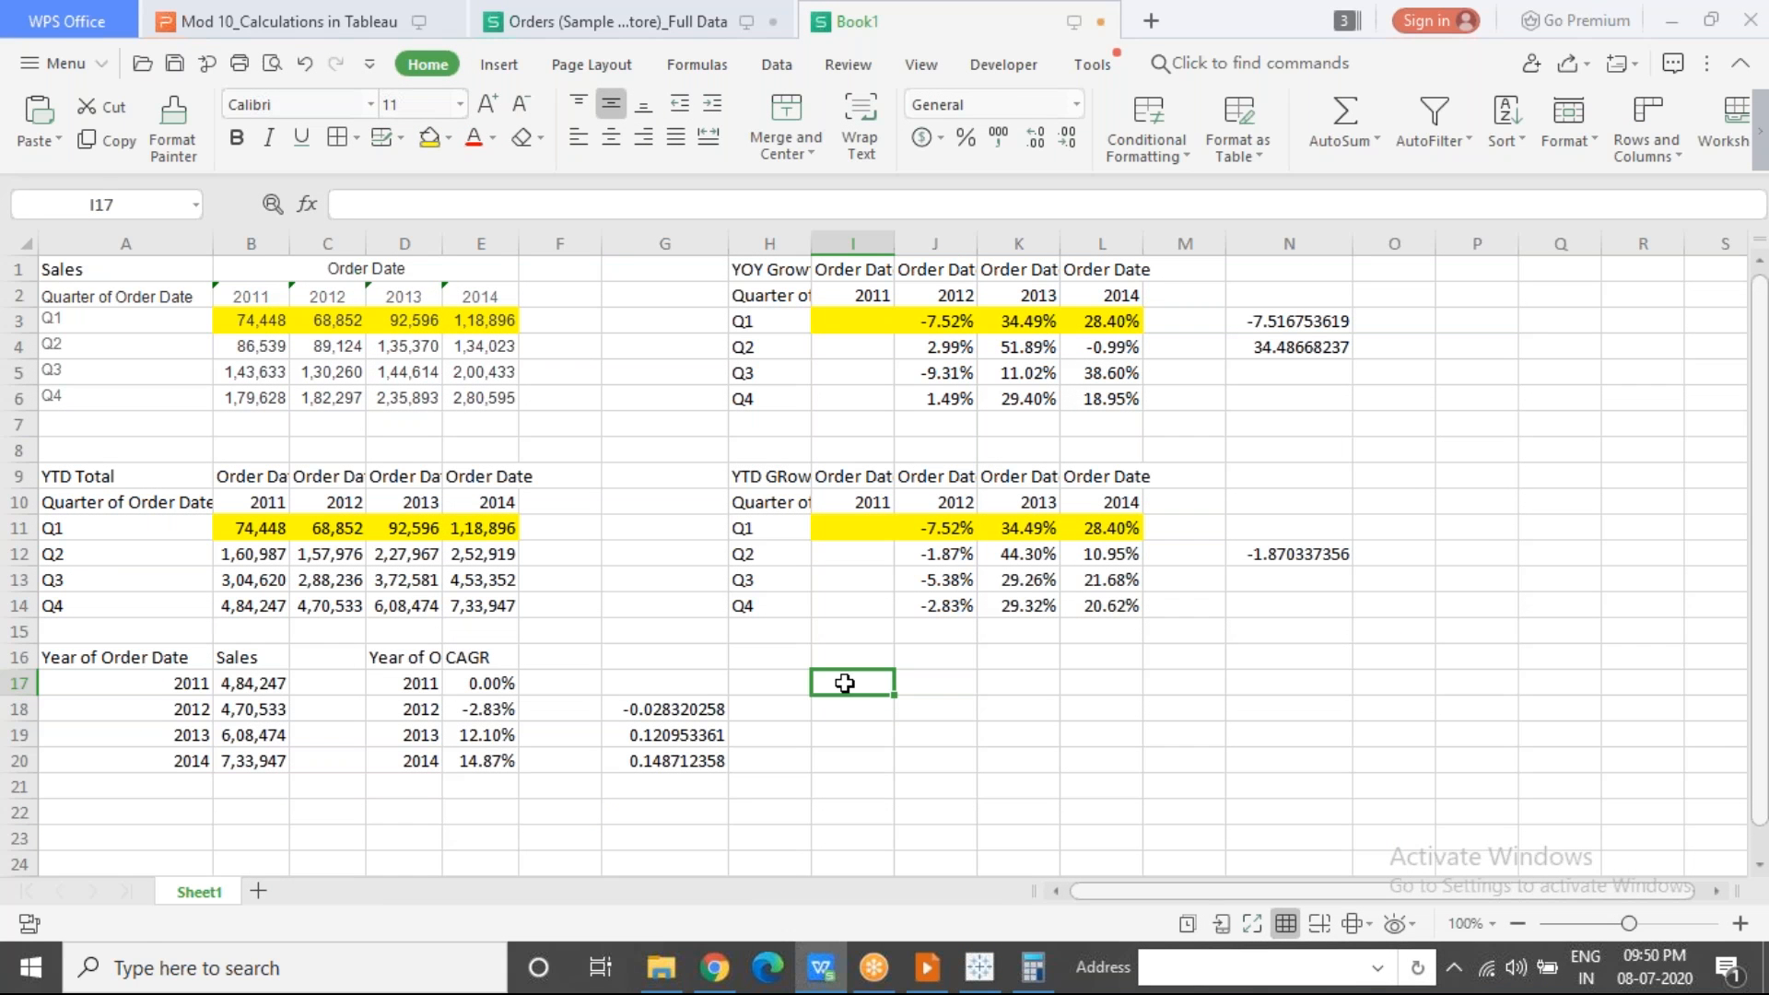
text(Moving Calc)
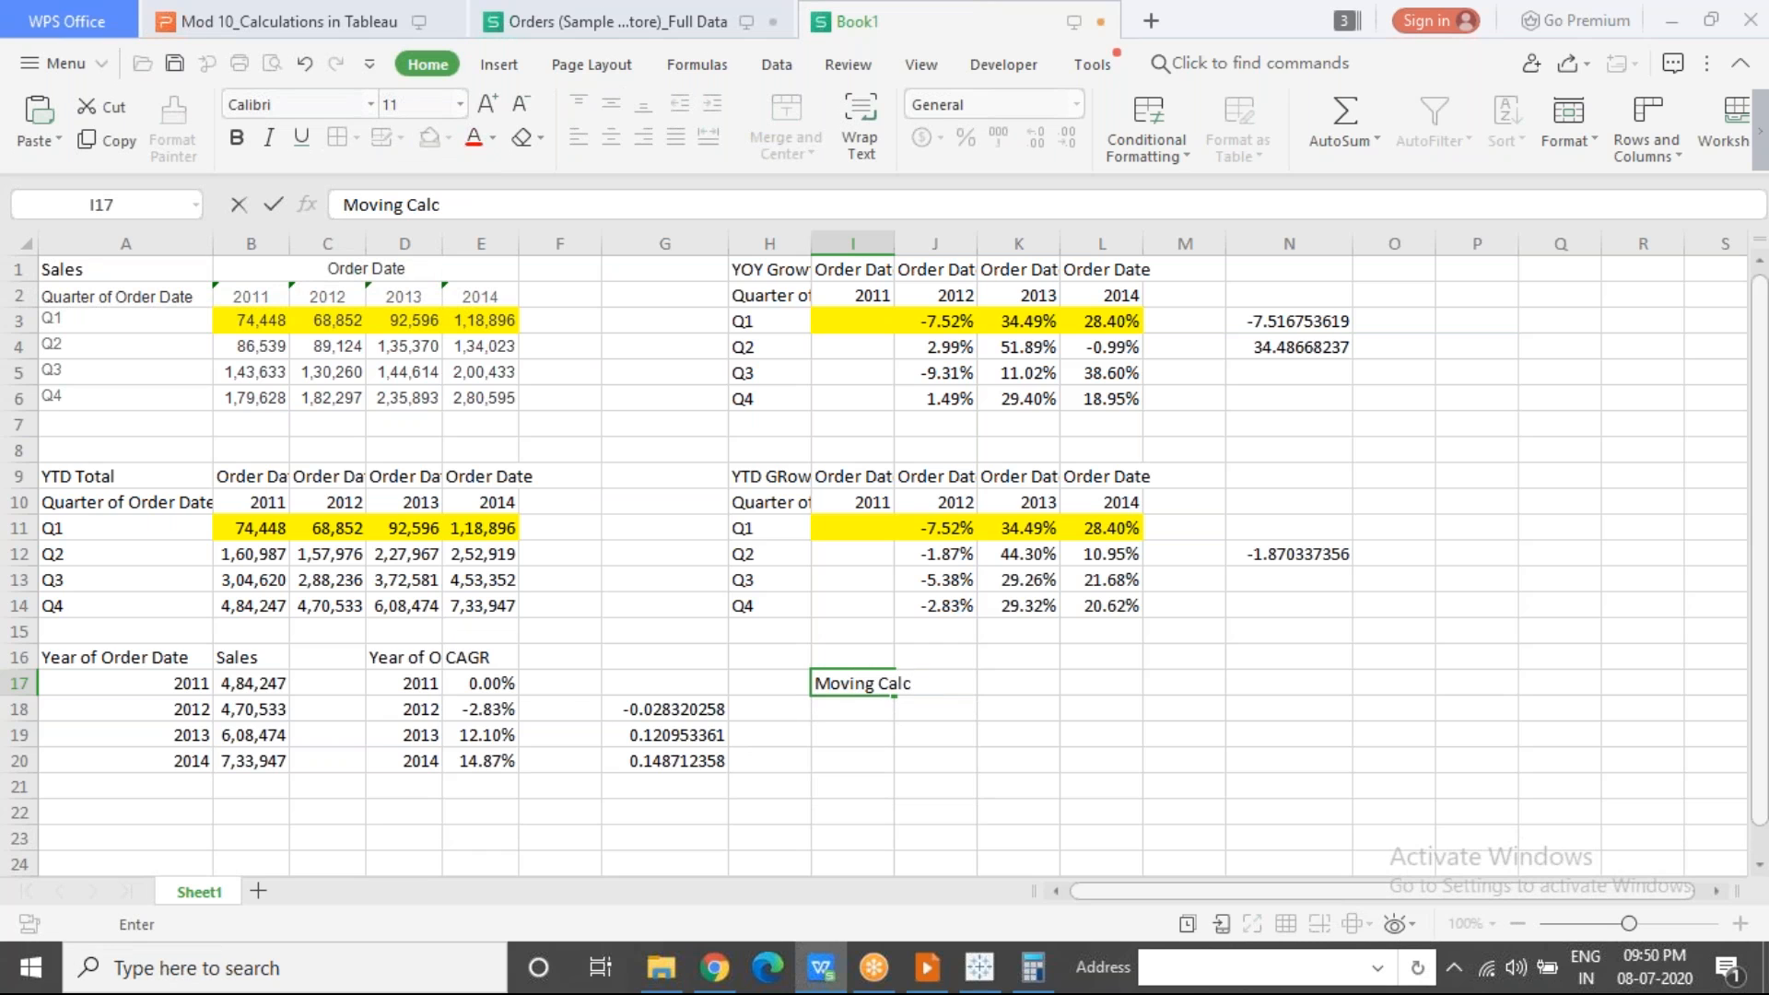
text(/Rolling Calc)
Step: List the months Jan, FEb, Mar, Apr, May and June in H18:H23
click(839, 711)
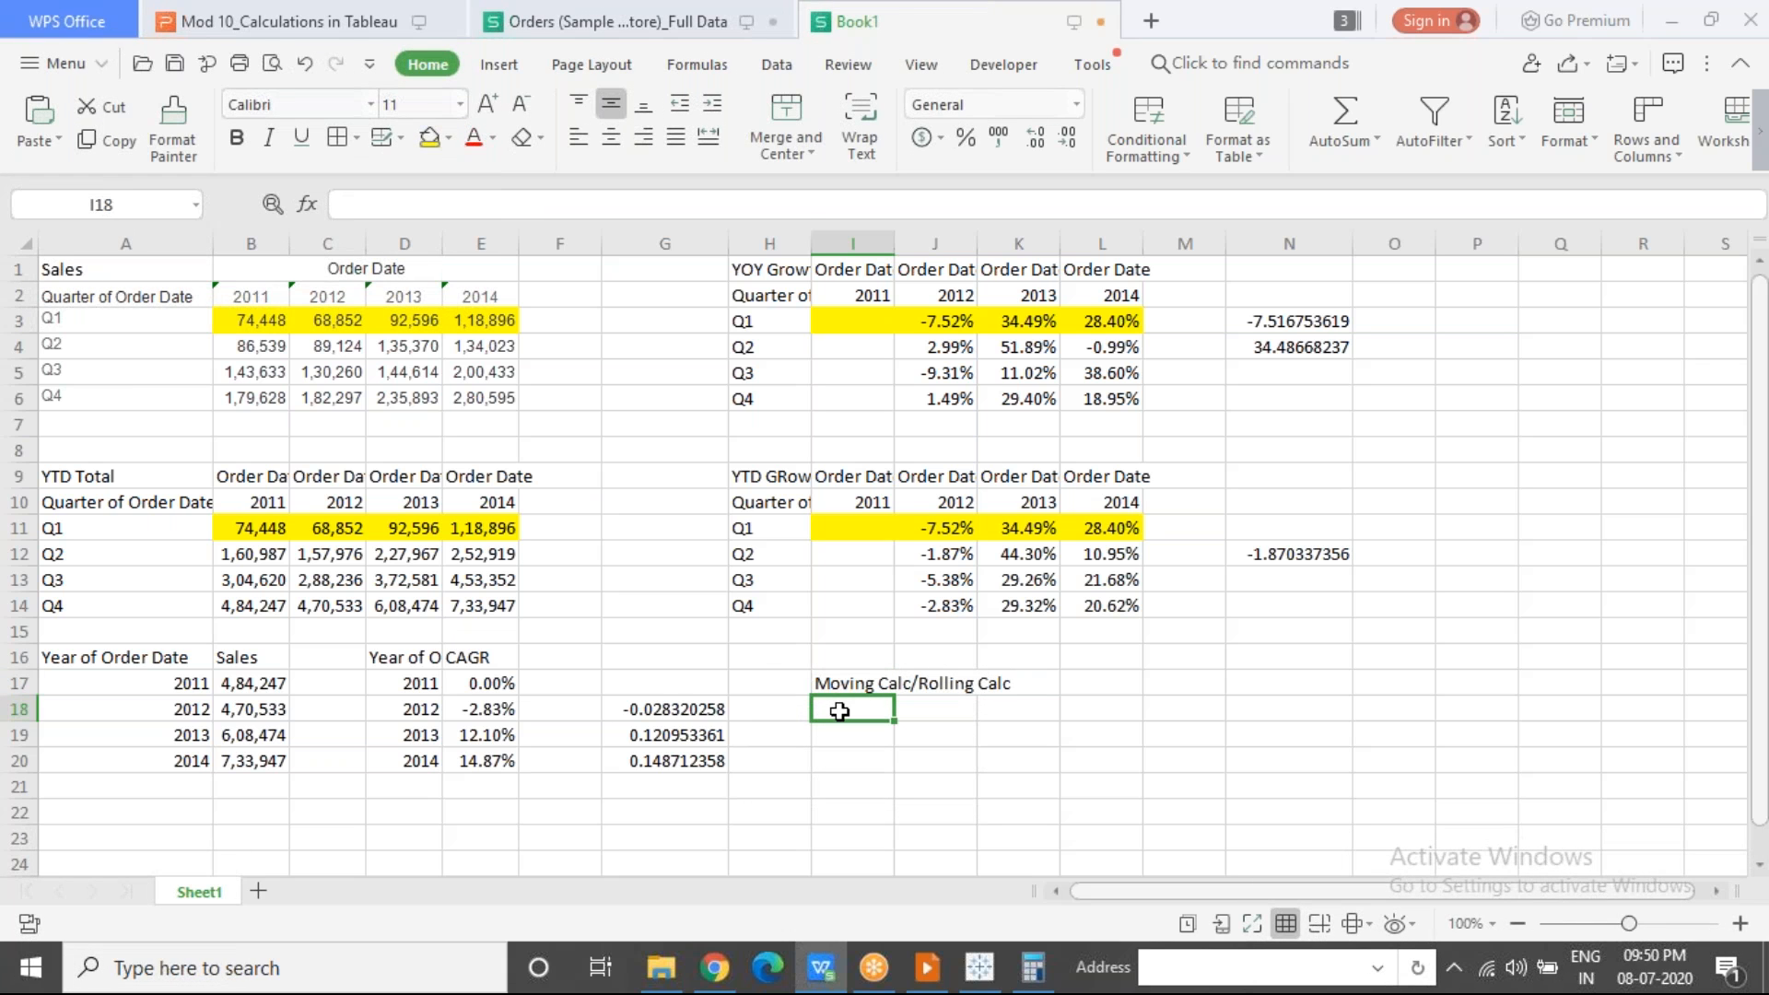
key(Left)
text(Jan)
key(Return)
text(FEb)
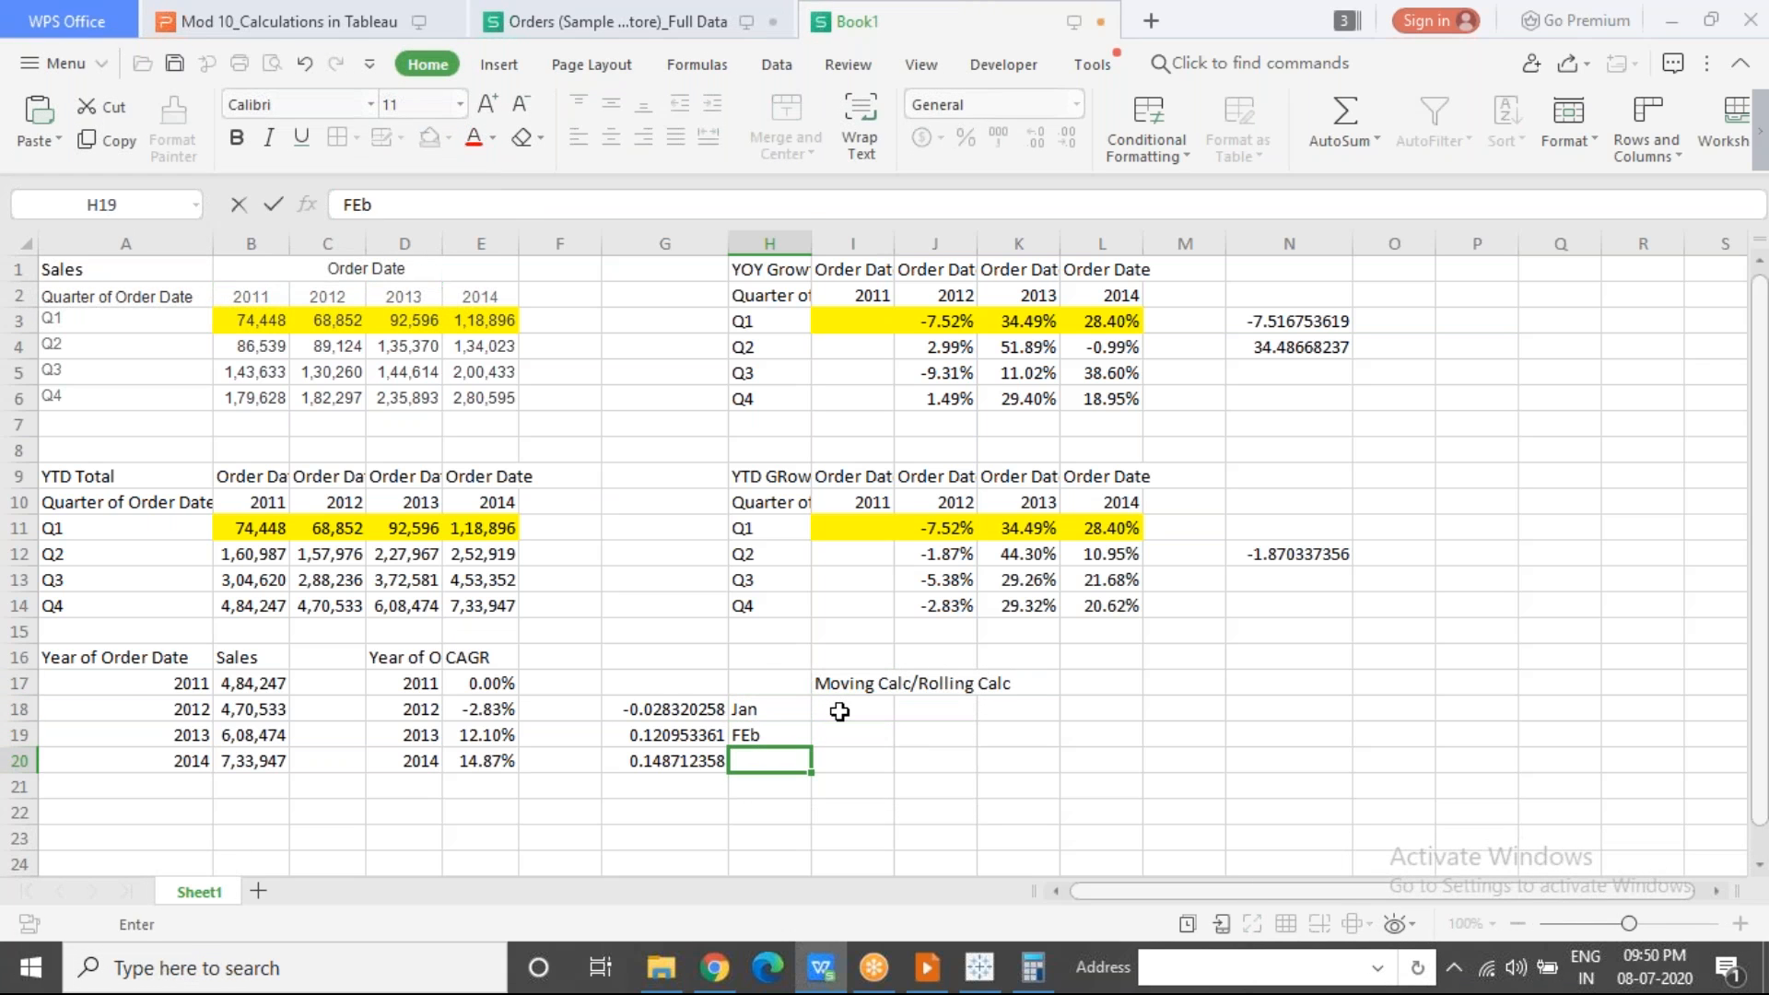
key(Return)
text(Mar)
key(Return)
text(Apr)
key(Return)
text(May)
key(Return)
text(June)
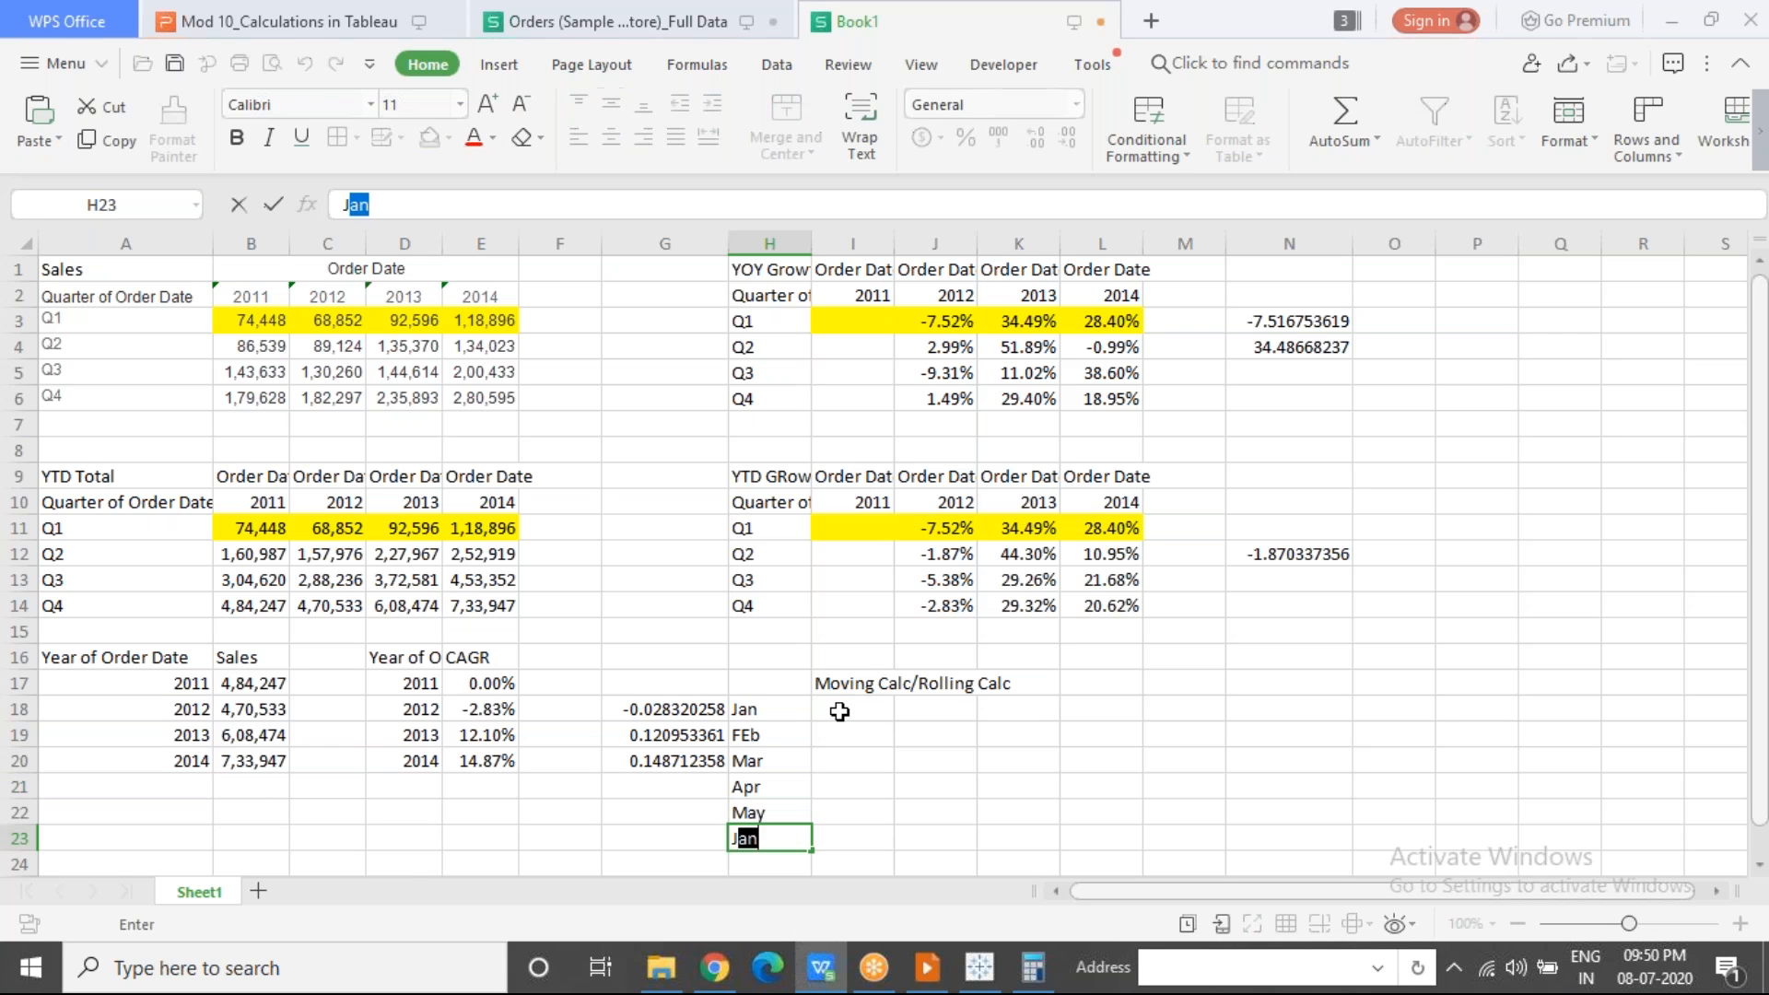
key(Tab)
Step: Enter the monthly values 10, 20, 10, -10, 20 and 10 in I18:I23
key(Up)
key(Up)
key(Up)
key(Up)
key(Up)
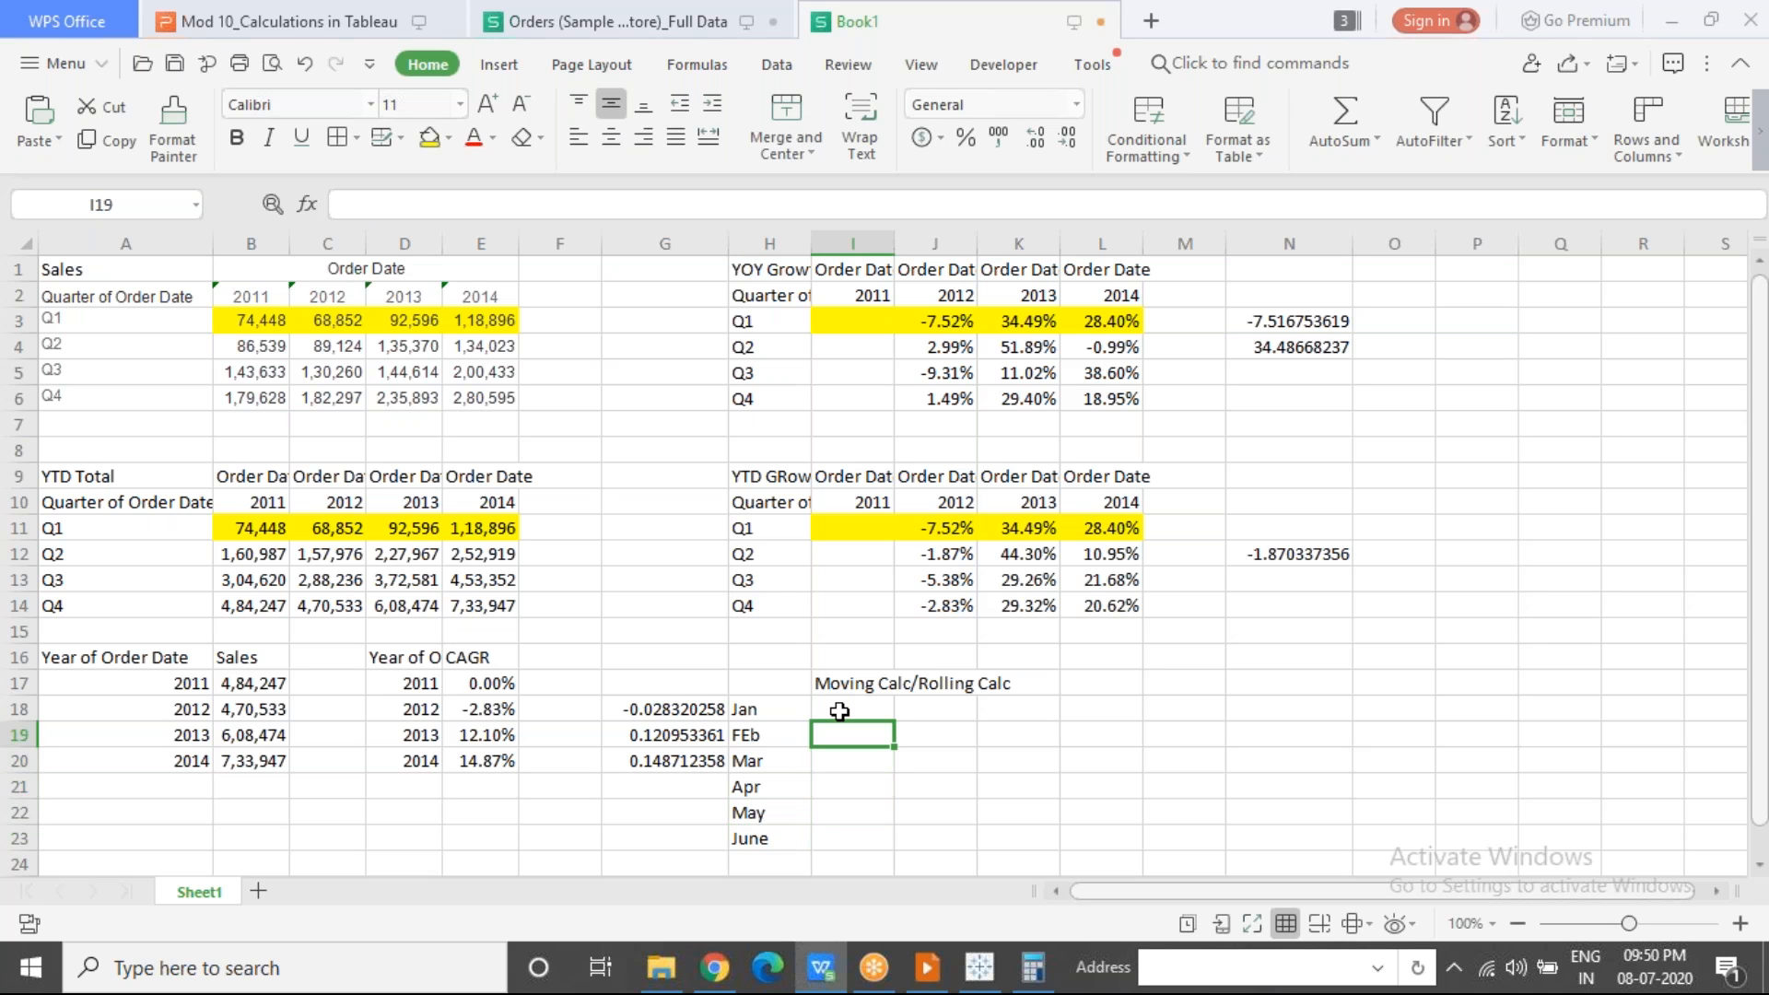
text(10)
key(Return)
text(20)
key(Return)
text(10)
key(Return)
text(-10)
key(Return)
text(20)
key(Return)
text(10)
key(Return)
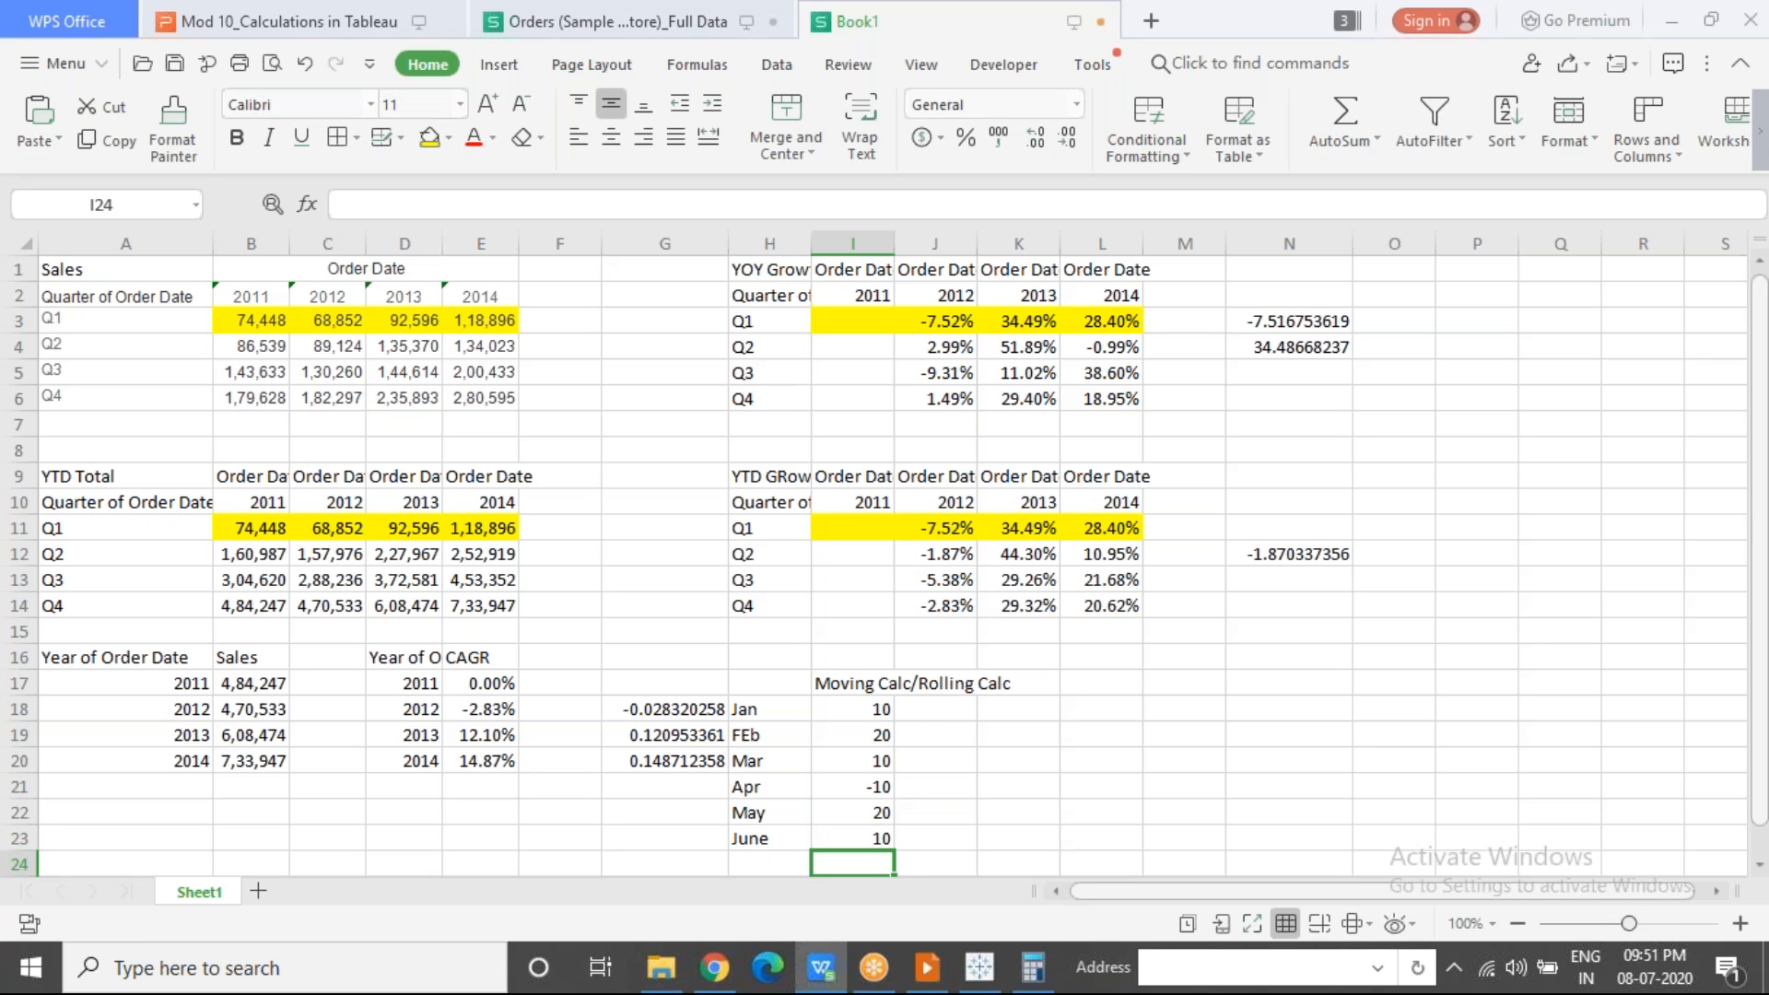
Step: Enter the note WIndow Size=3 in L17 beside the moving calculation heading
click(868, 684)
drag(855, 715, 877, 839)
drag(871, 686, 1069, 687)
click(1075, 691)
text(WIn)
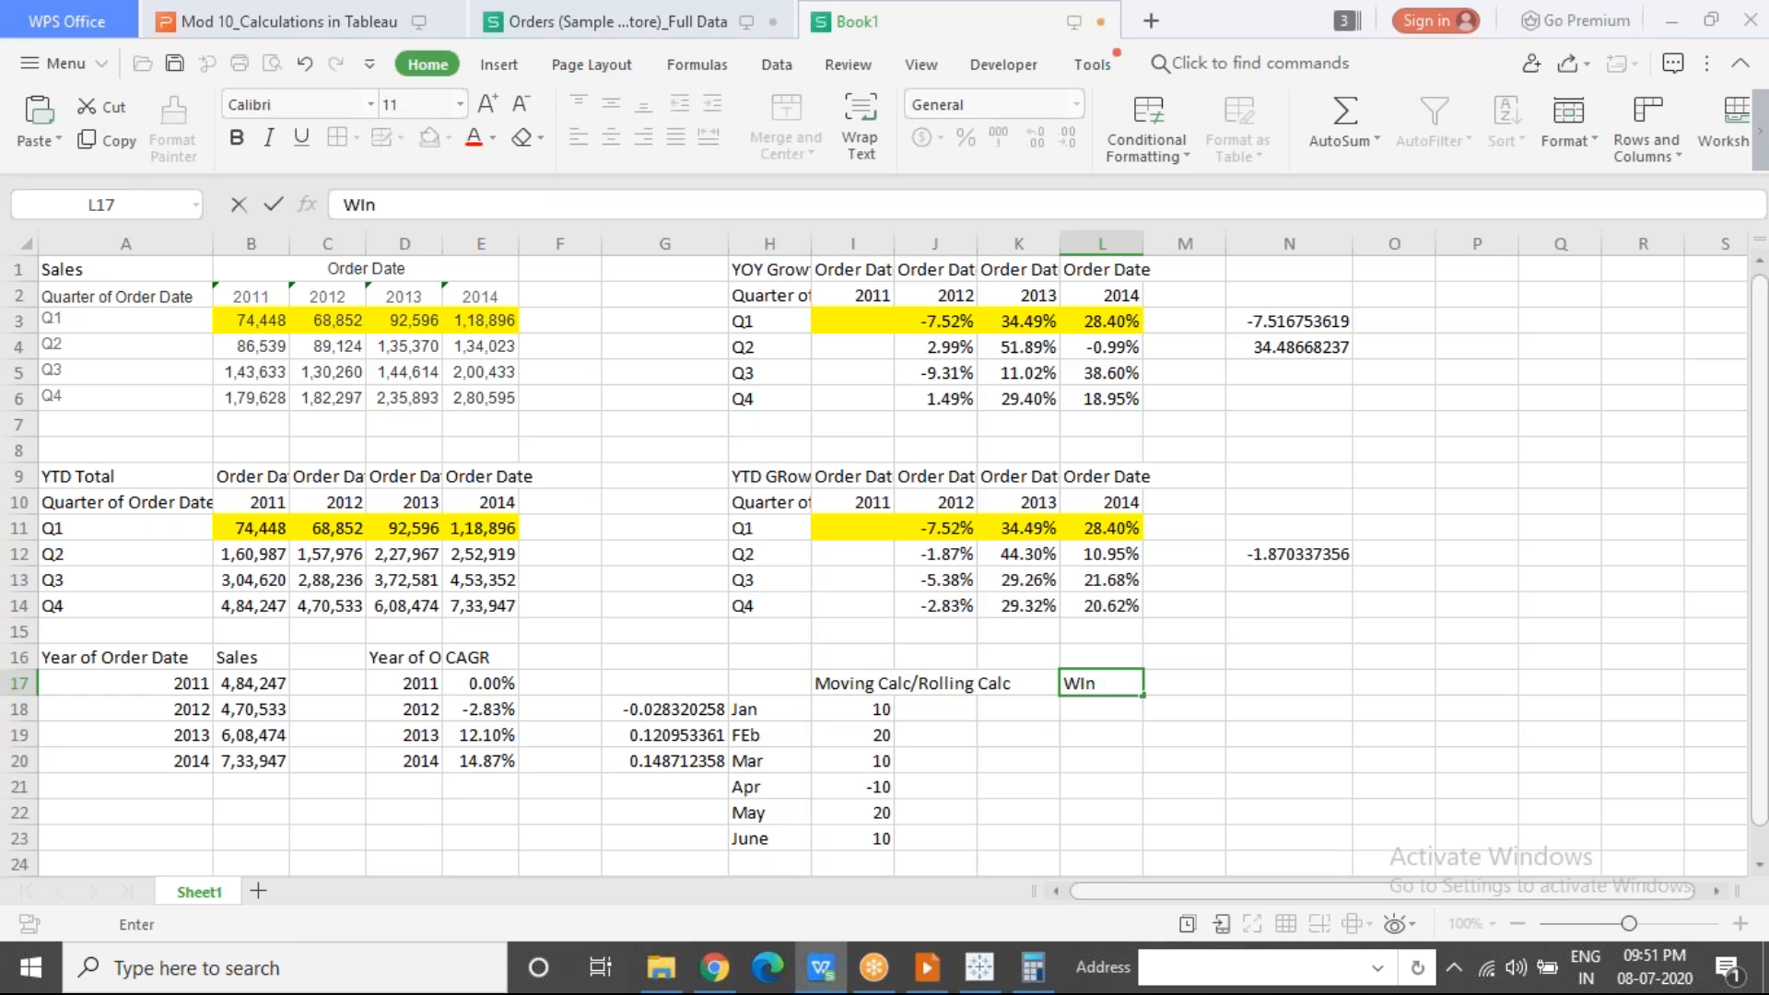
text(dow Size=3)
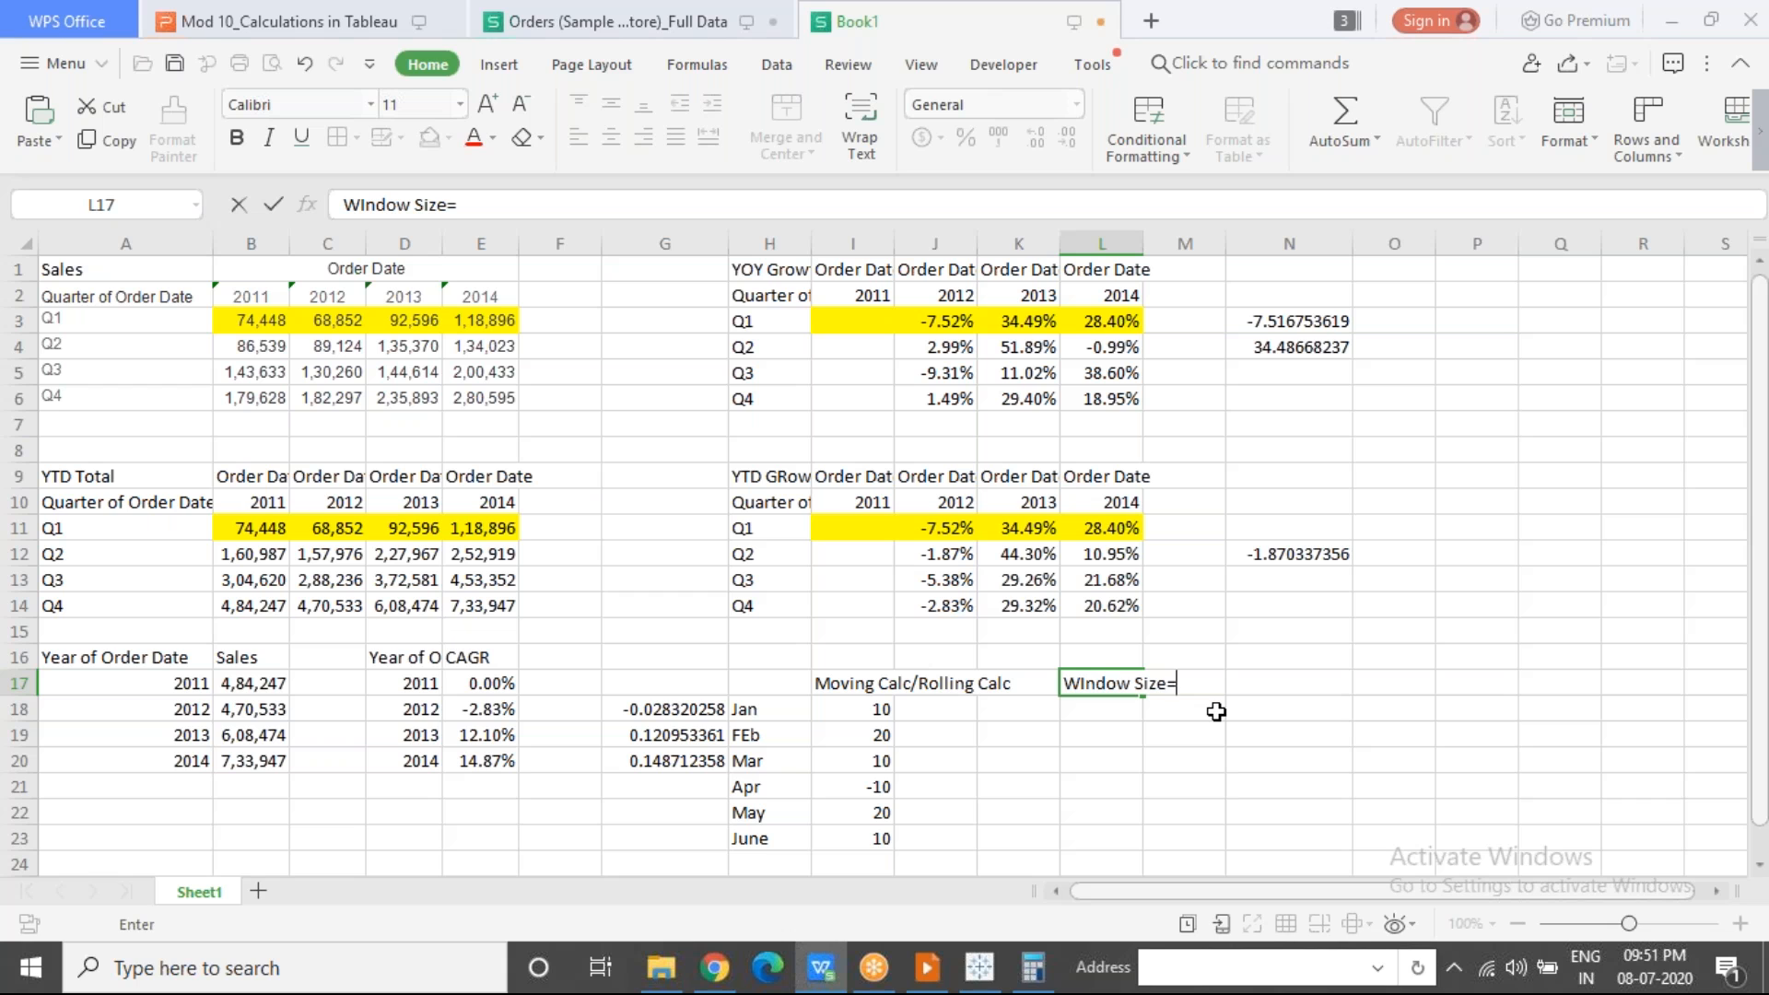
click(1111, 758)
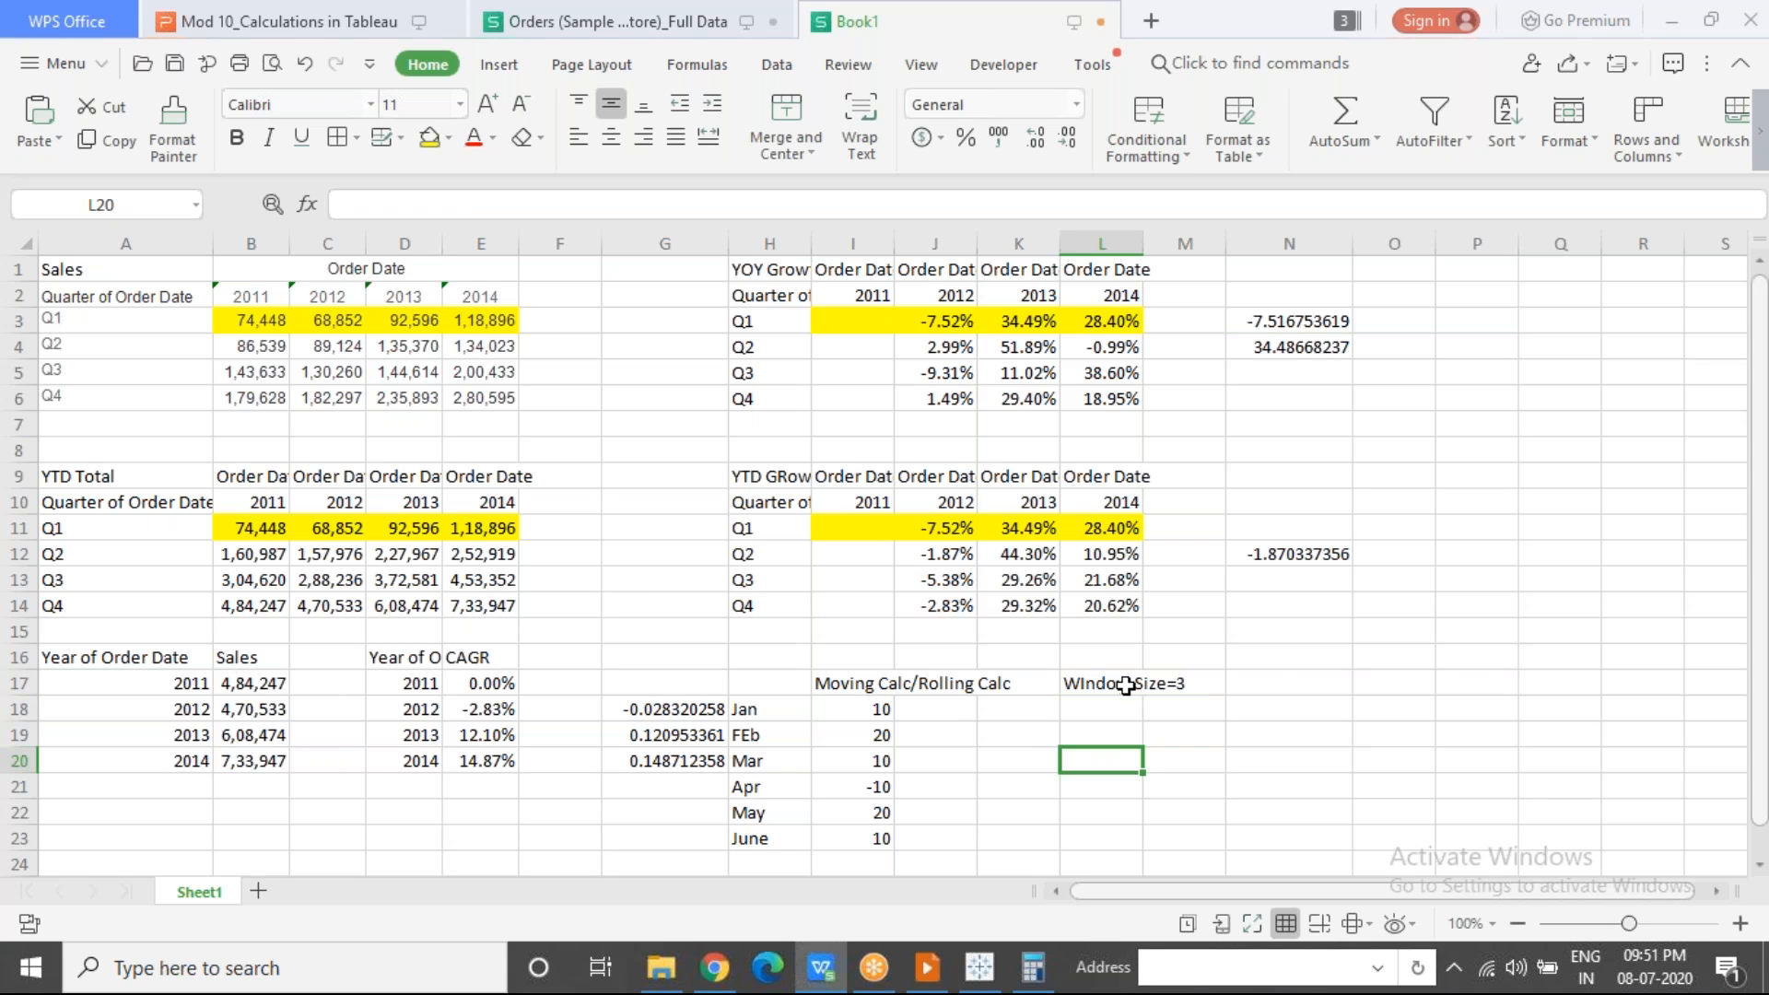
Step: Sum the January to March values in I18:I20 and enter 40 in K18 as the first window's result
drag(864, 713, 856, 768)
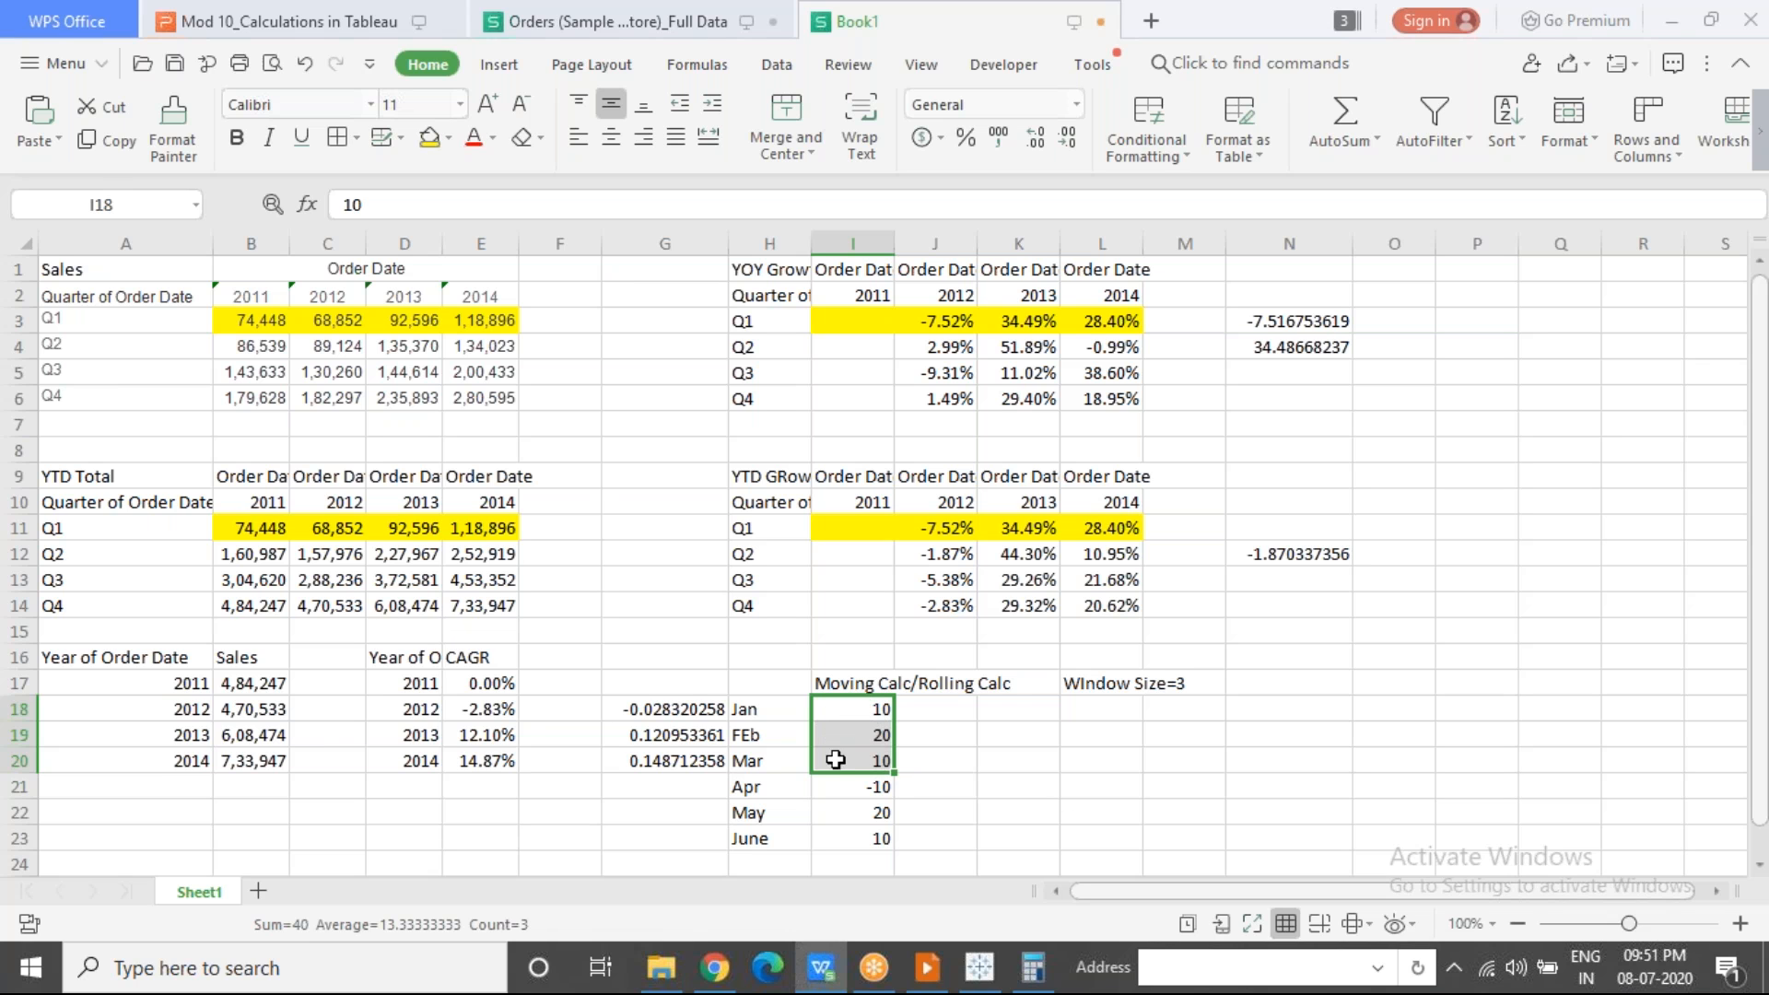
click(1019, 714)
text(40)
key(Return)
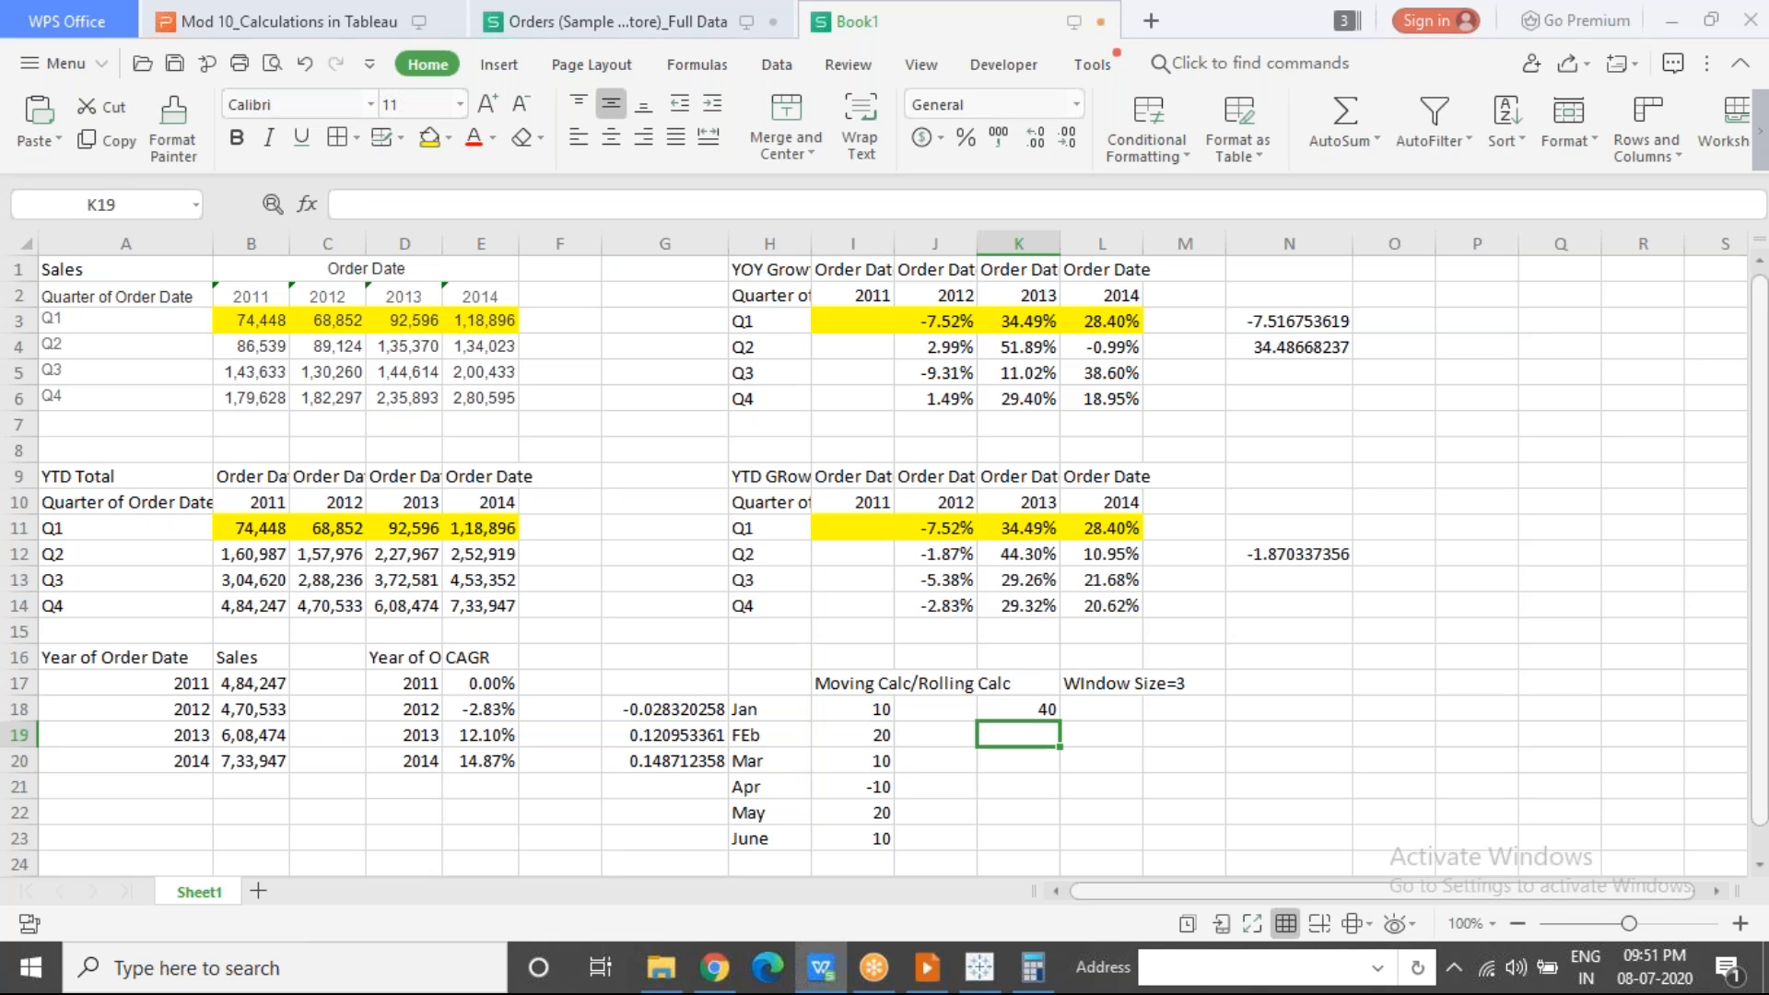
Step: Sum the February to April values in I19:I21 and enter 20 in K19 as the second window's result
drag(837, 738, 841, 801)
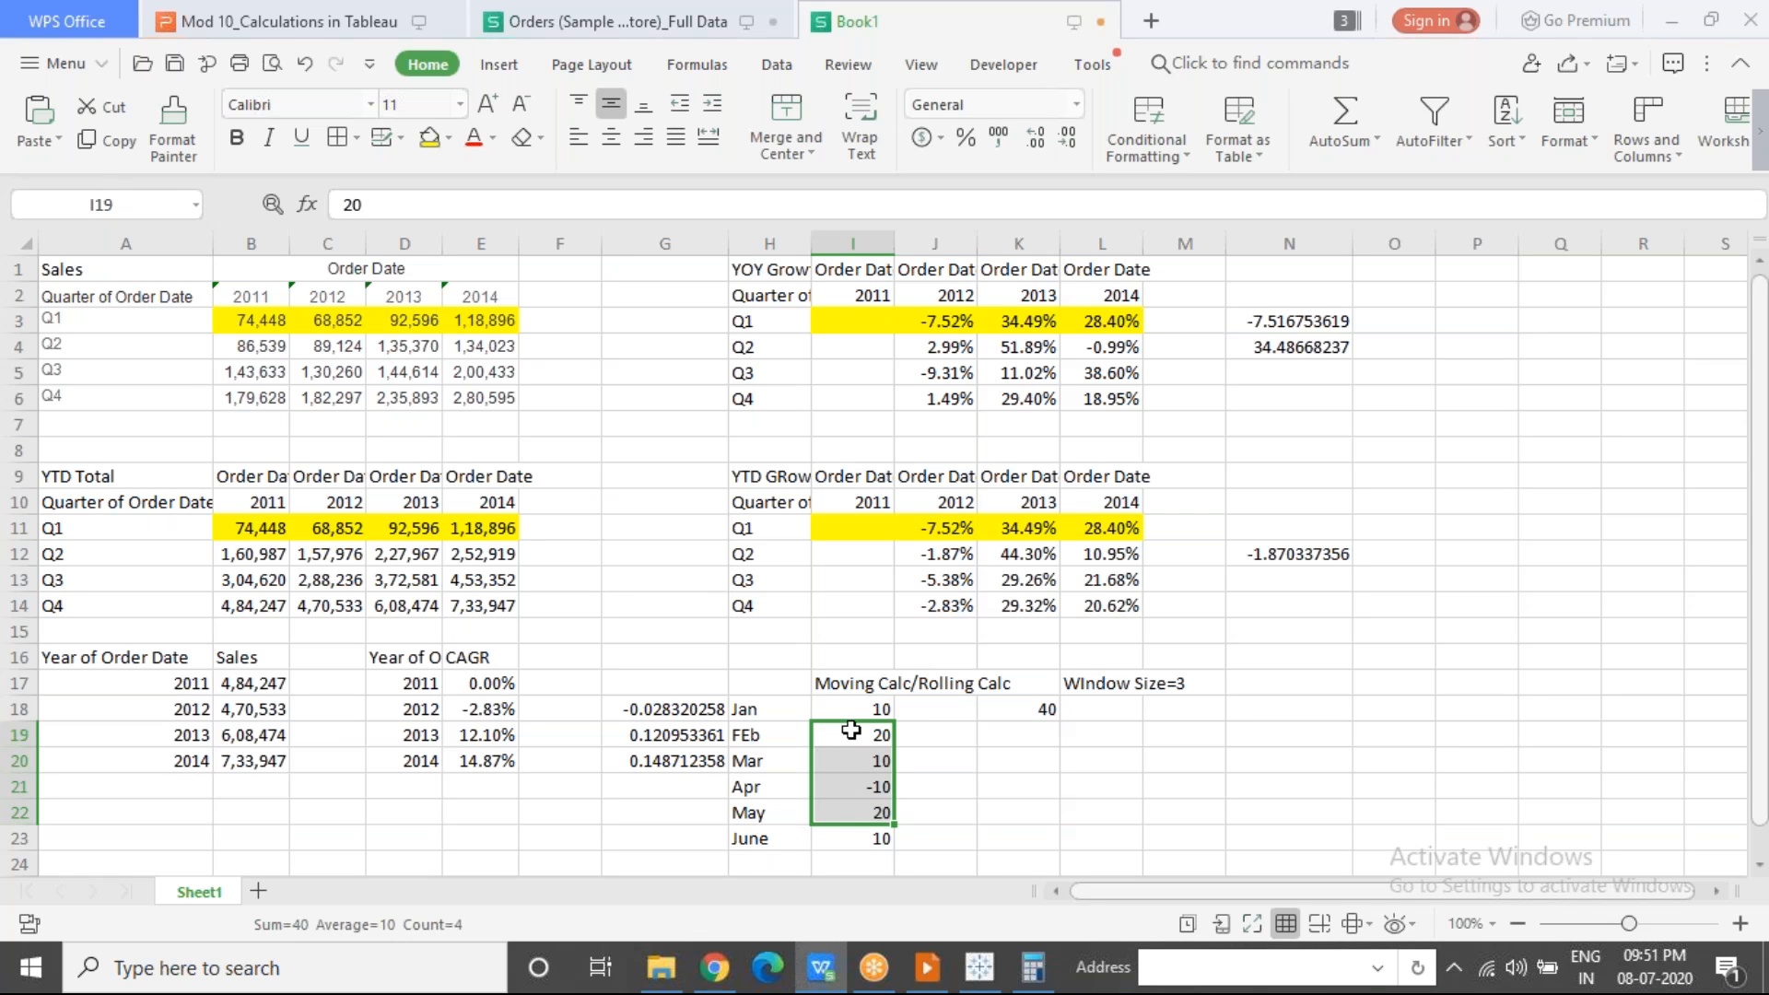
click(829, 735)
drag(830, 734, 829, 786)
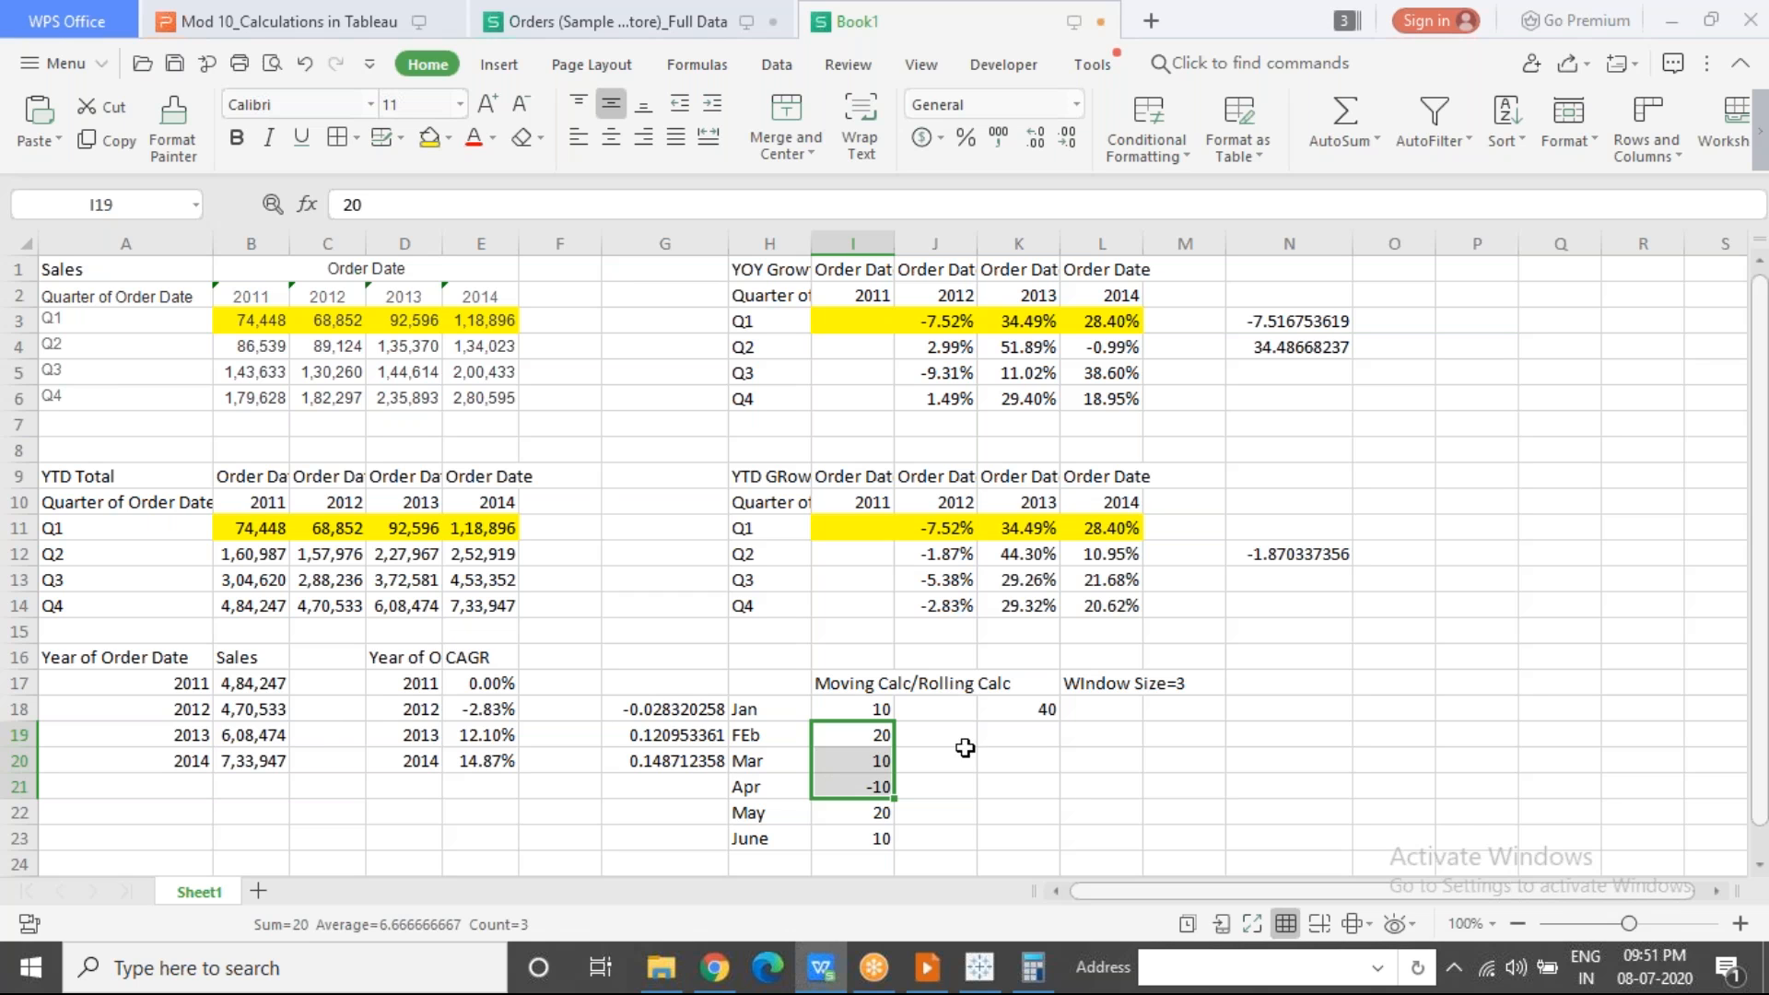
click(1016, 735)
text(20)
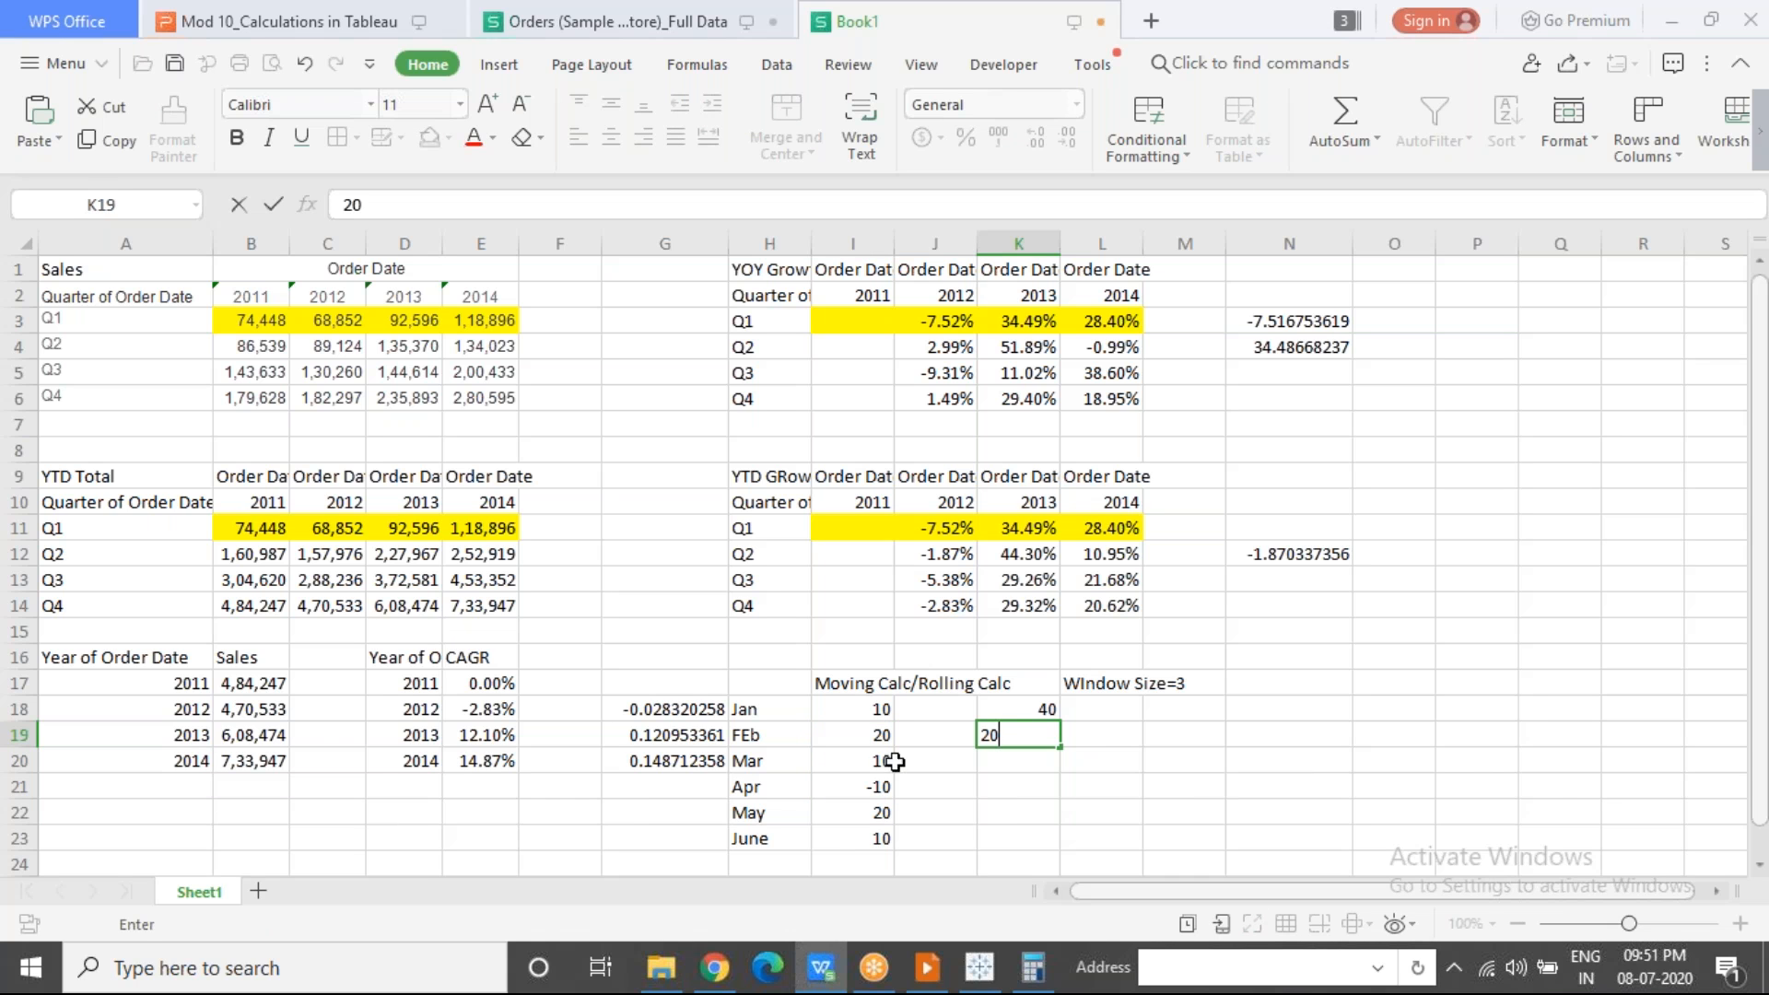
Step: Sum the March to May values in I20:I22 and enter 20 in K20 as the third window's result
drag(880, 761, 880, 813)
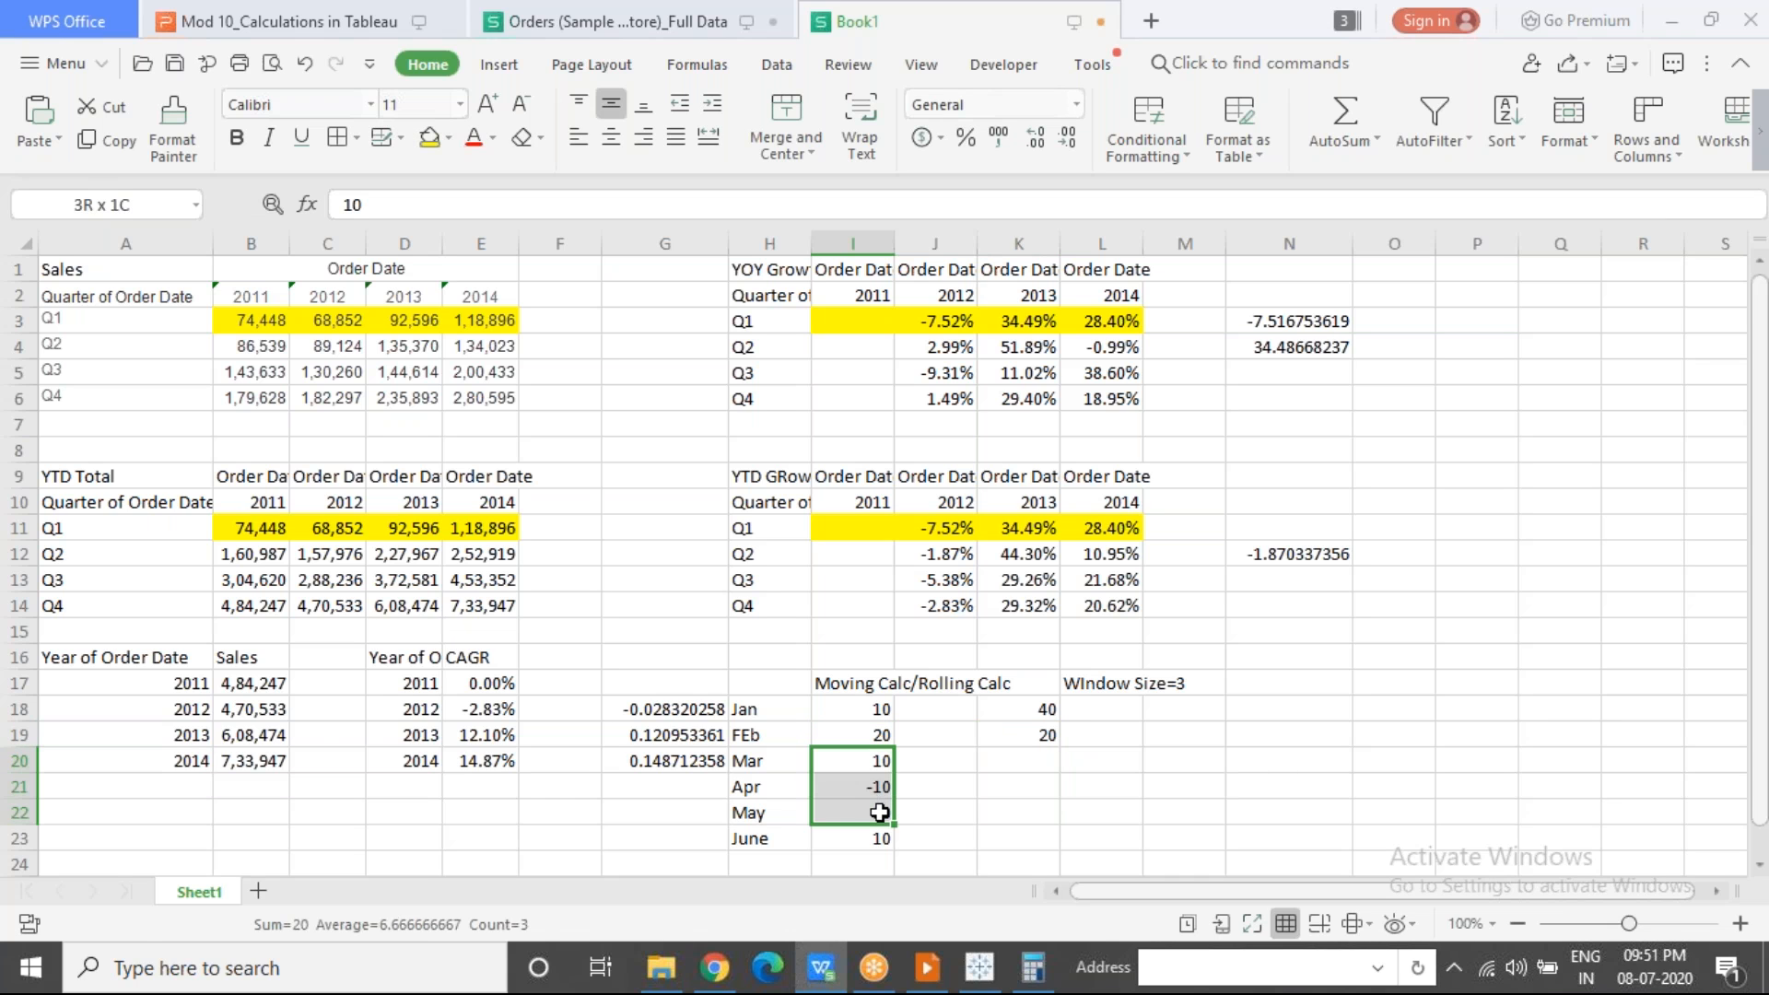
click(1014, 761)
text(20)
key(Return)
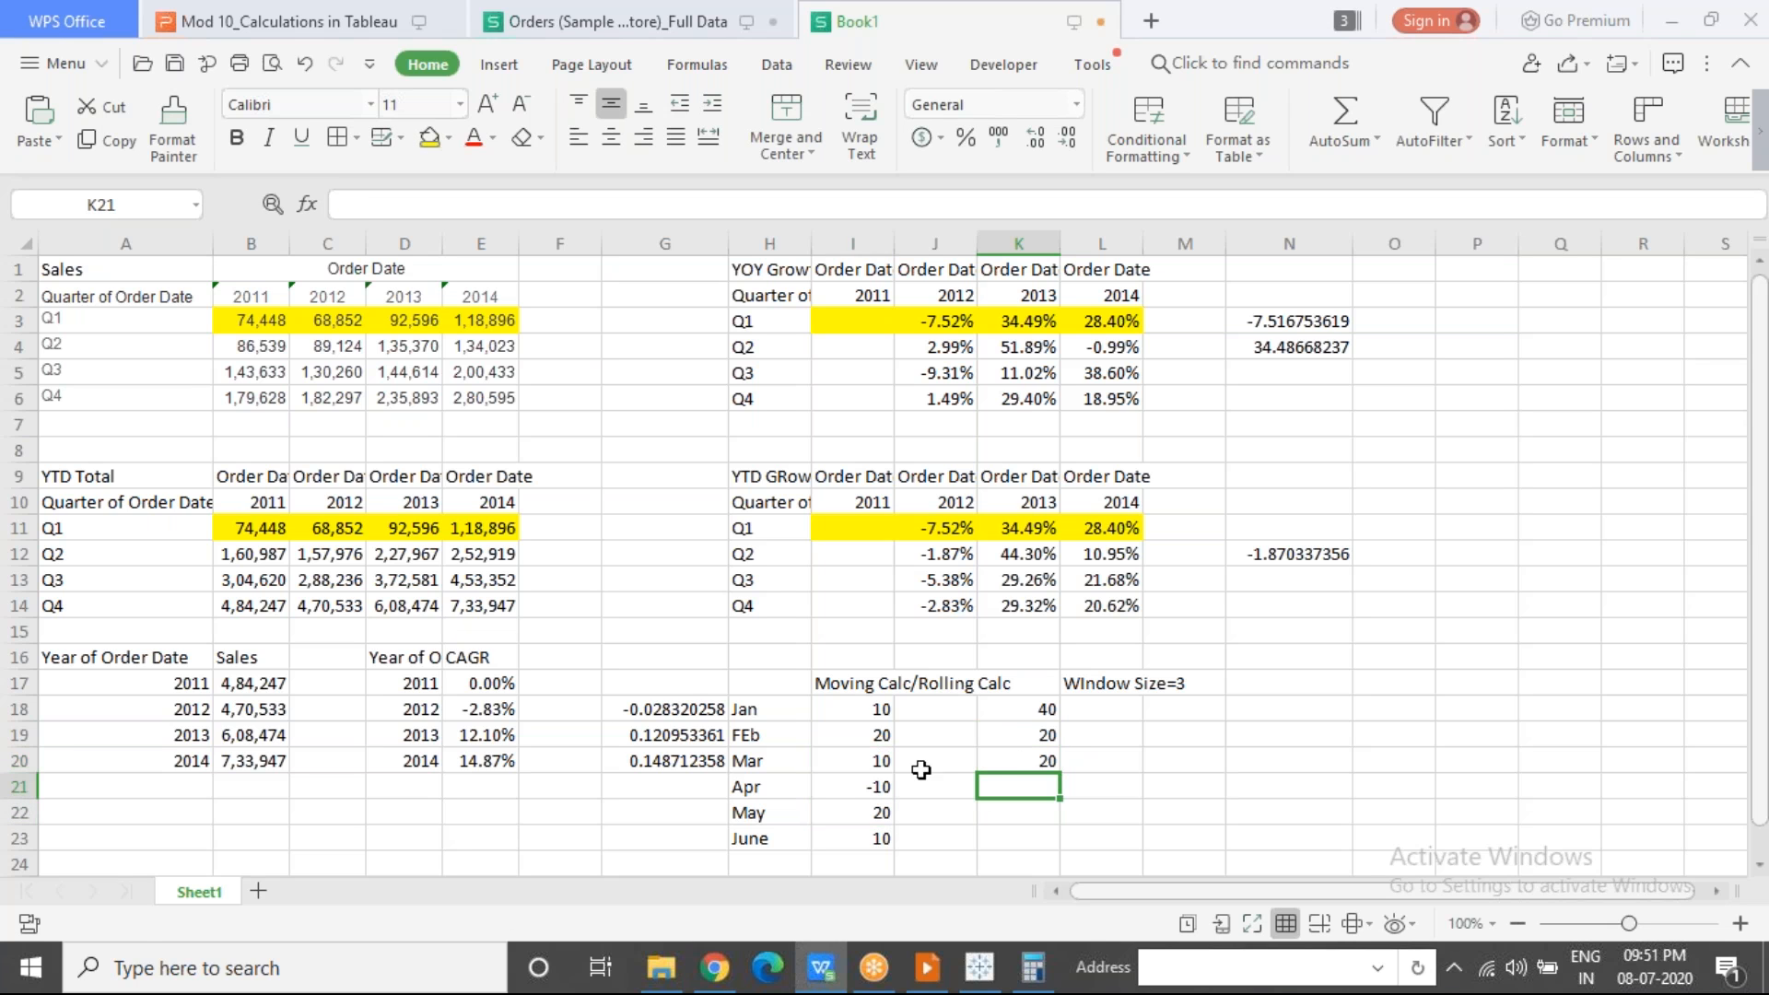
Step: Sum the April to June values in I21:I23 and enter 20 in K21 as the fourth window's result
drag(866, 788, 857, 842)
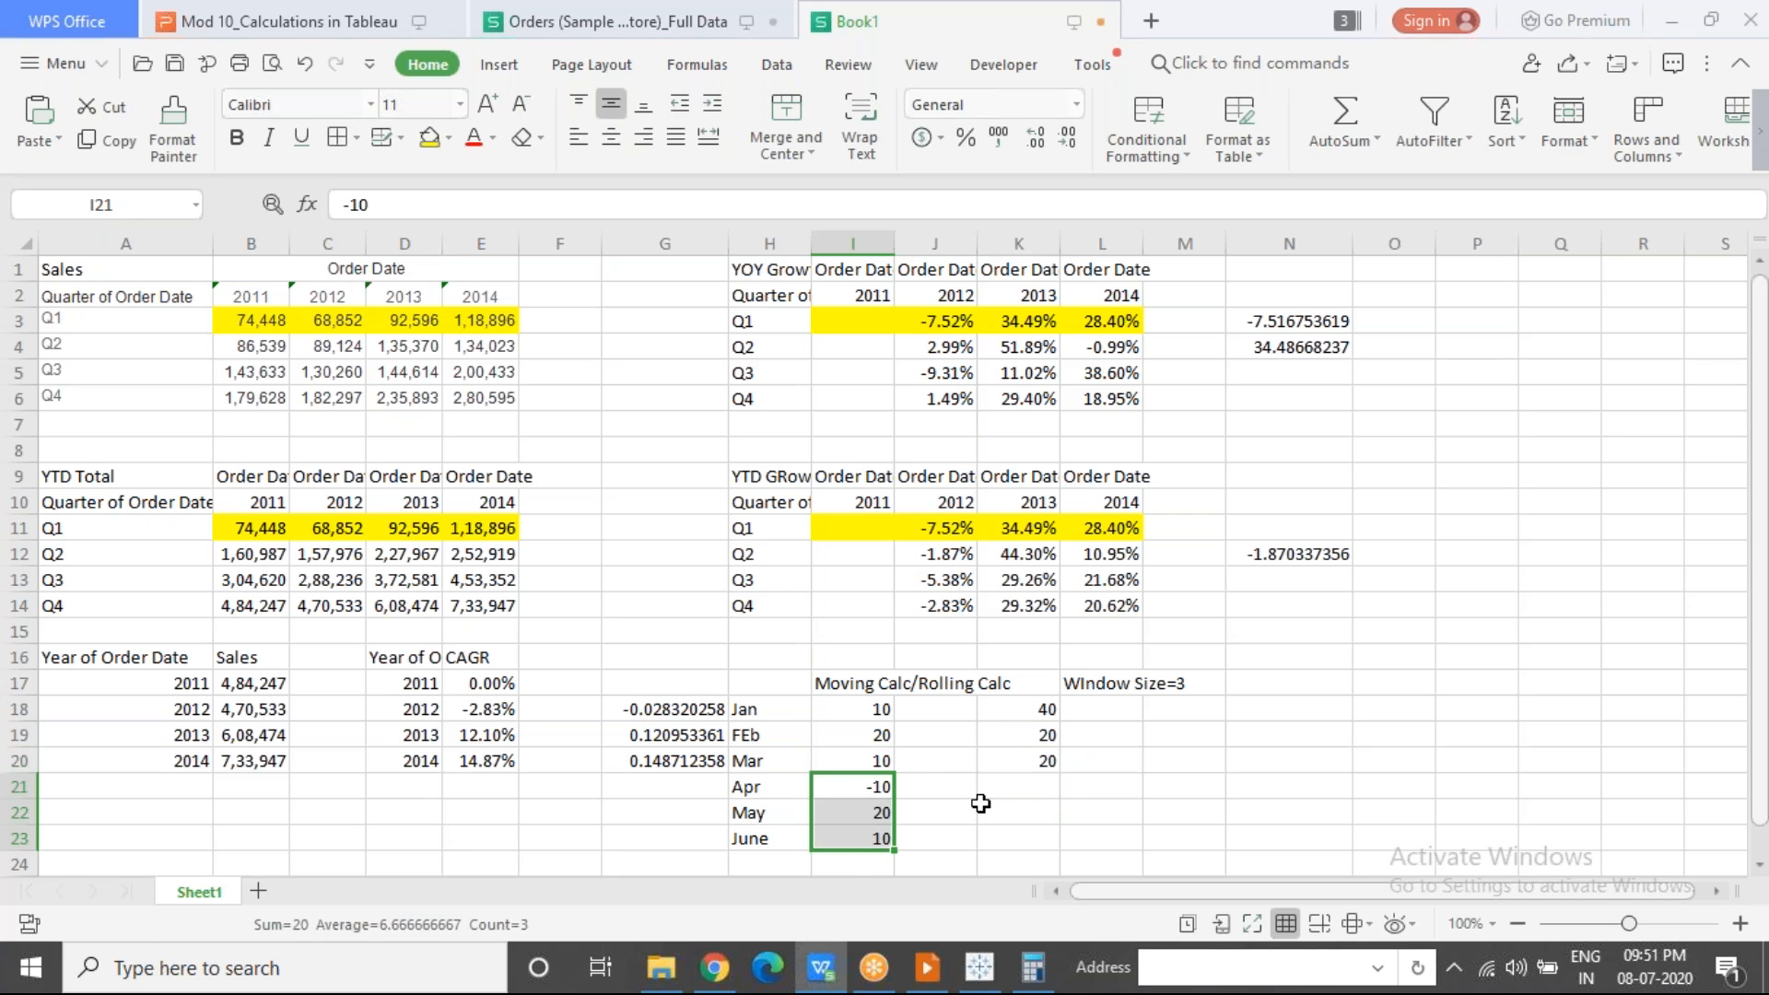
click(1021, 786)
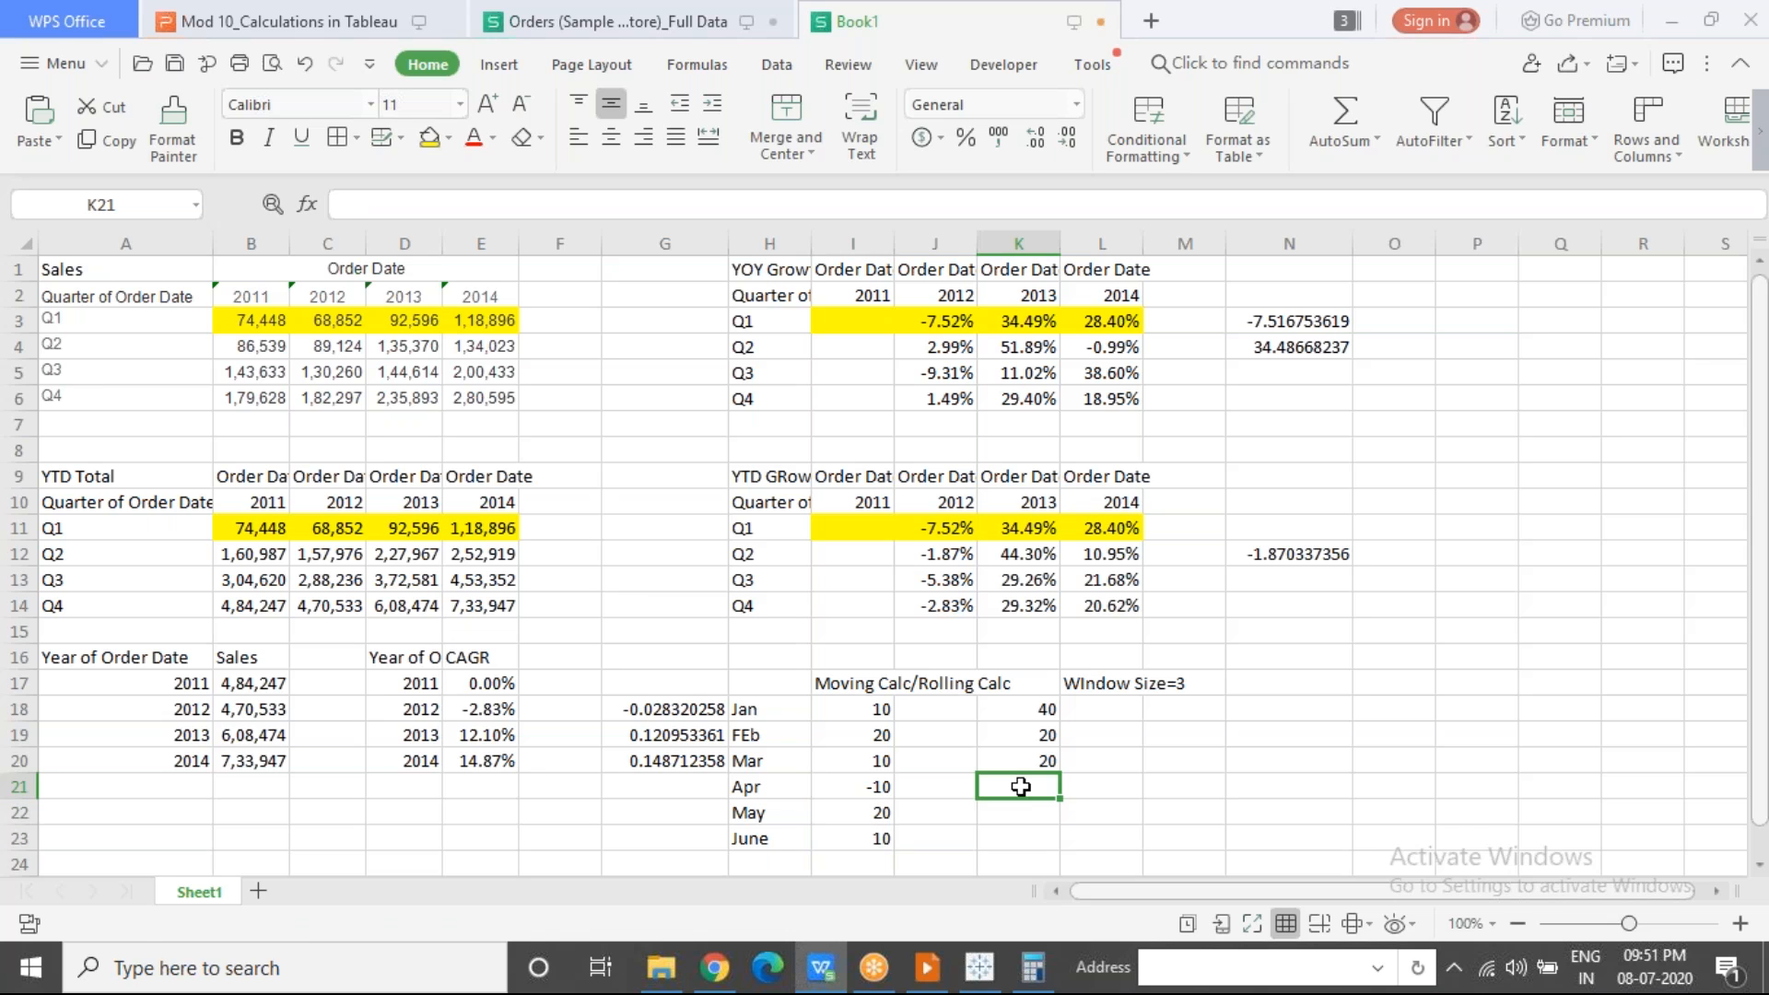
text(20)
key(Return)
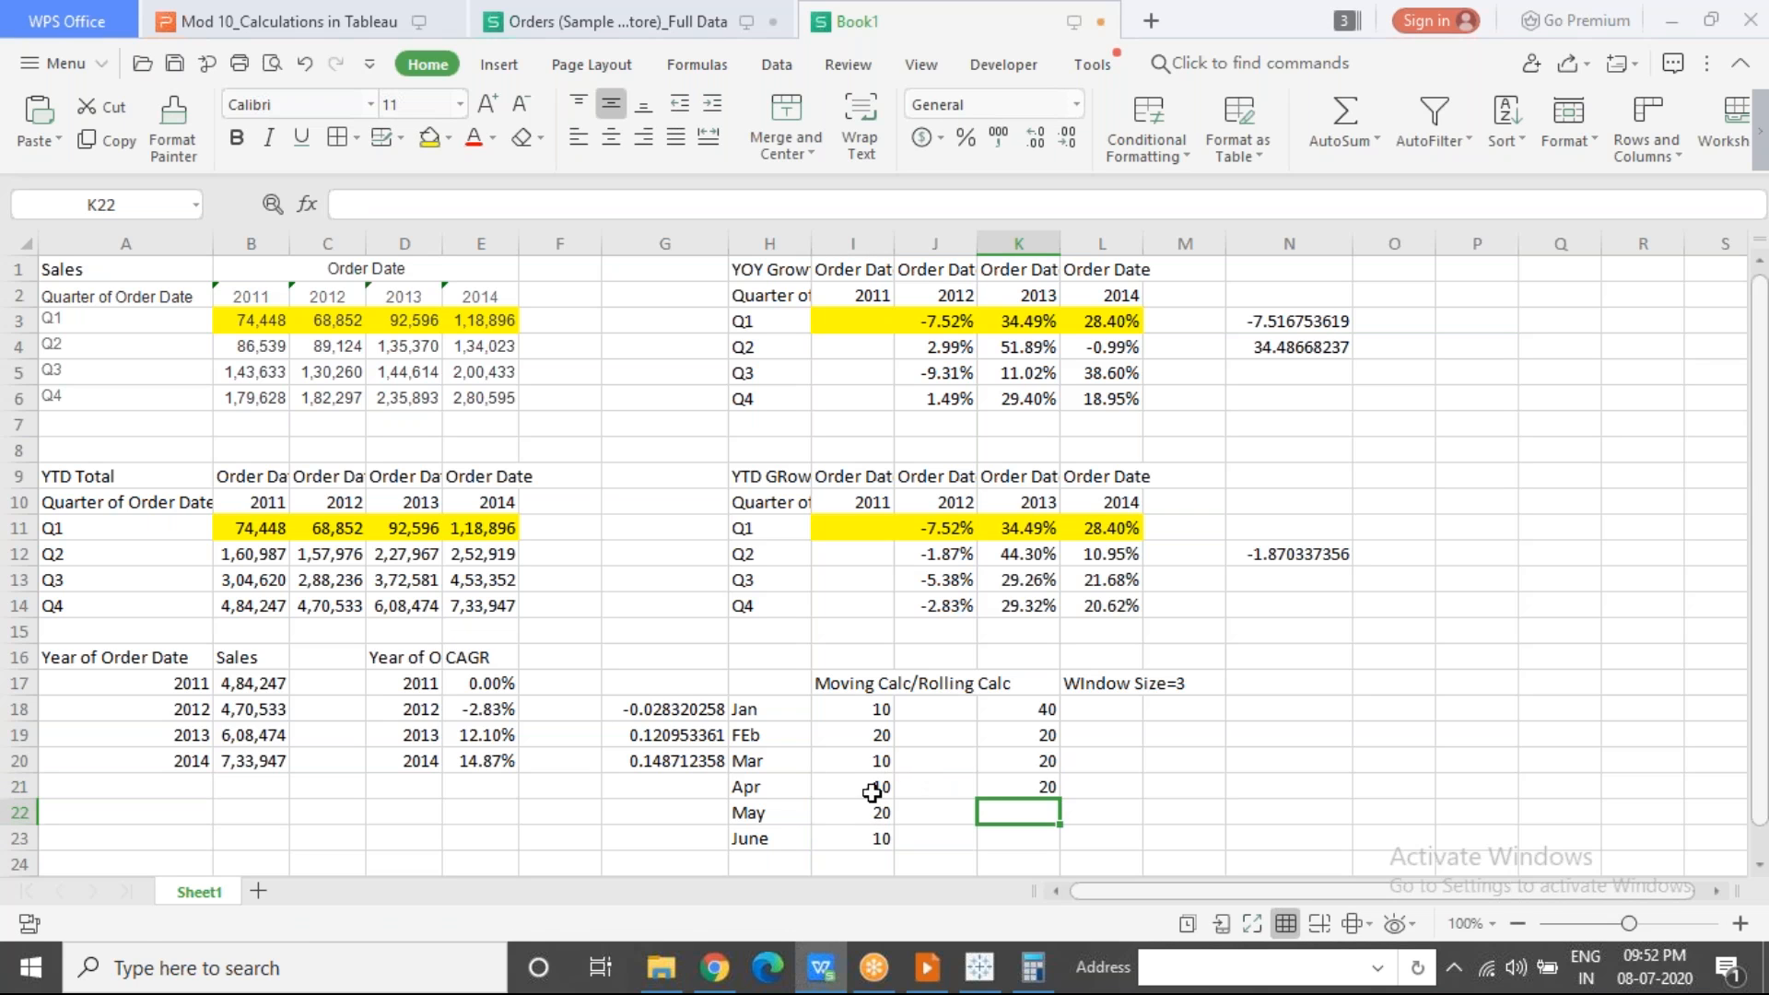
Step: Enter 30 in K22 and 10 in K23 as results for the incomplete windows starting in May and June
click(855, 815)
drag(855, 835, 855, 862)
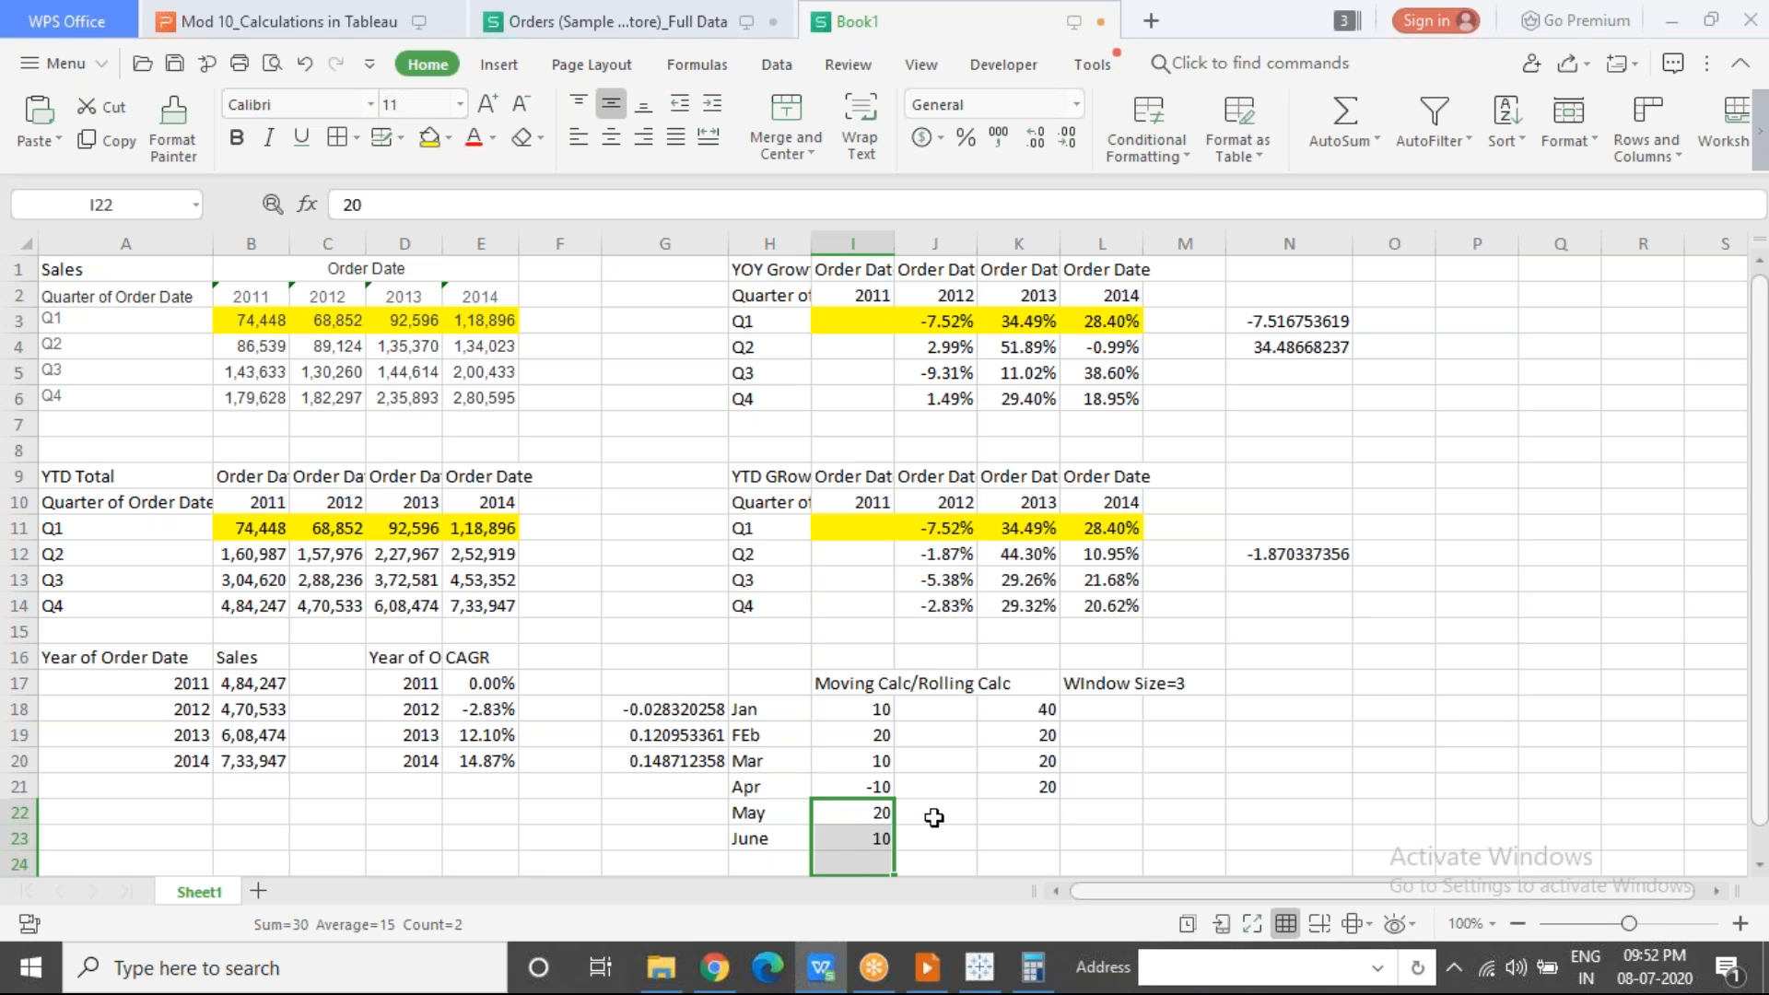
click(1006, 811)
text(30)
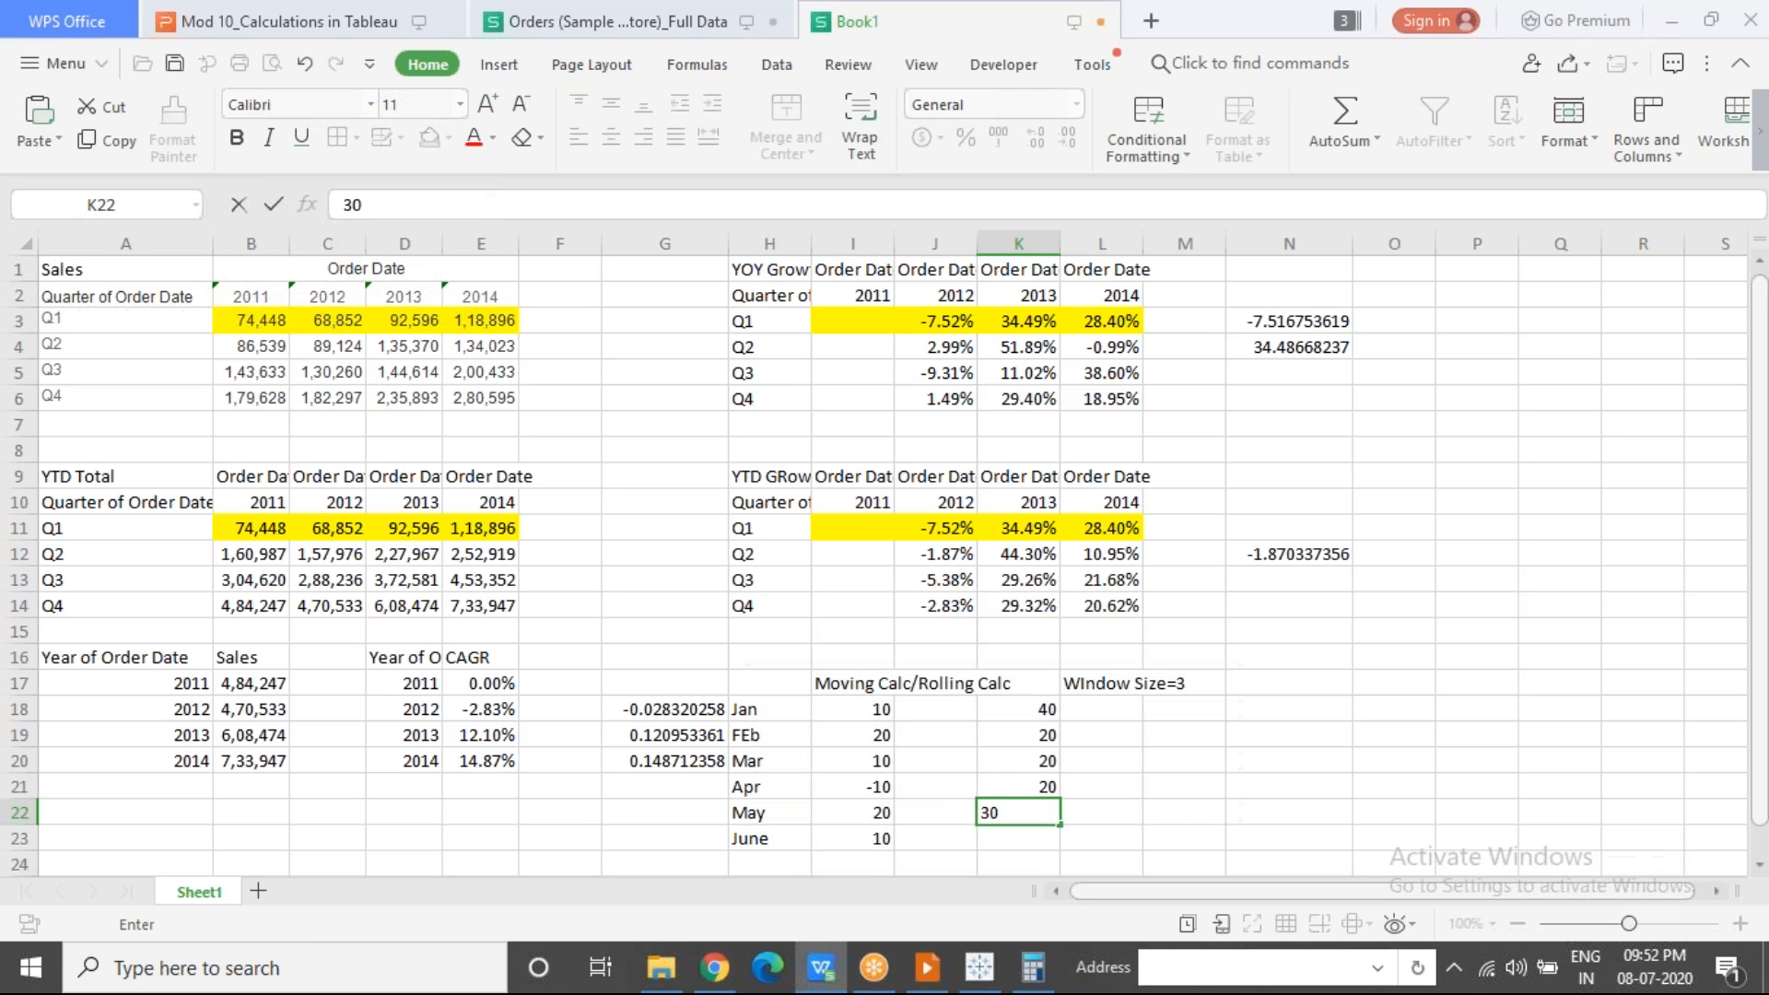
drag(869, 834, 865, 863)
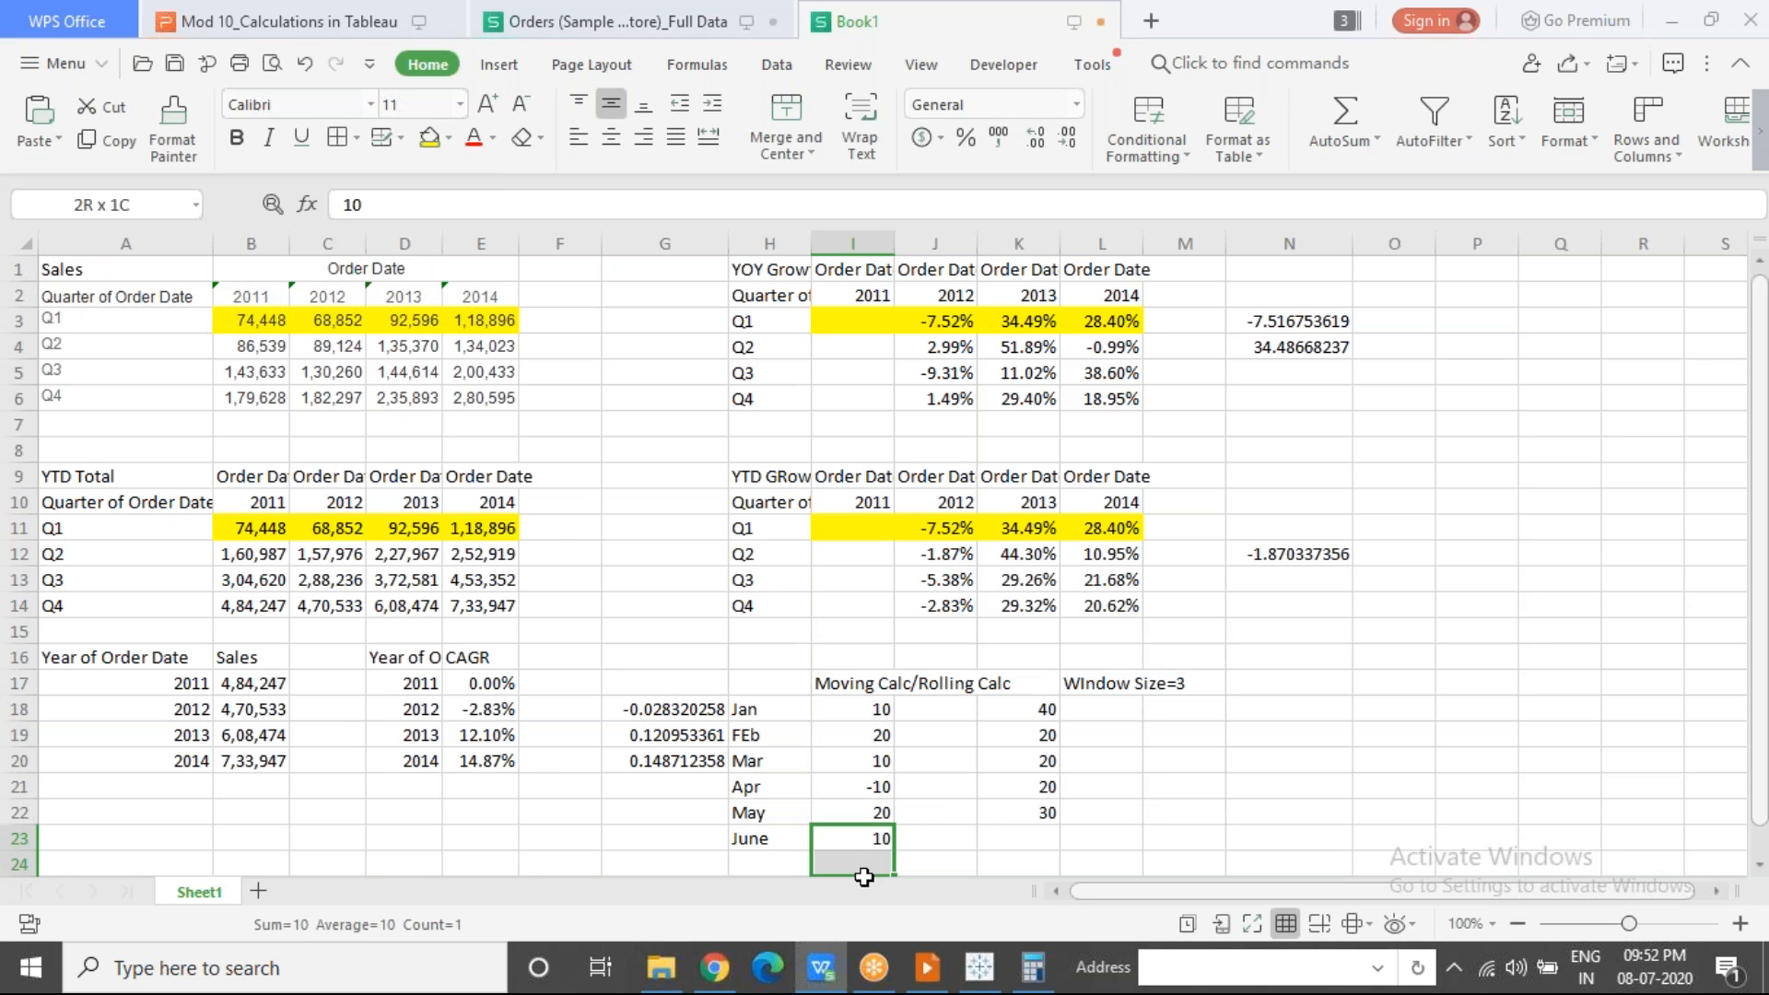
click(1028, 836)
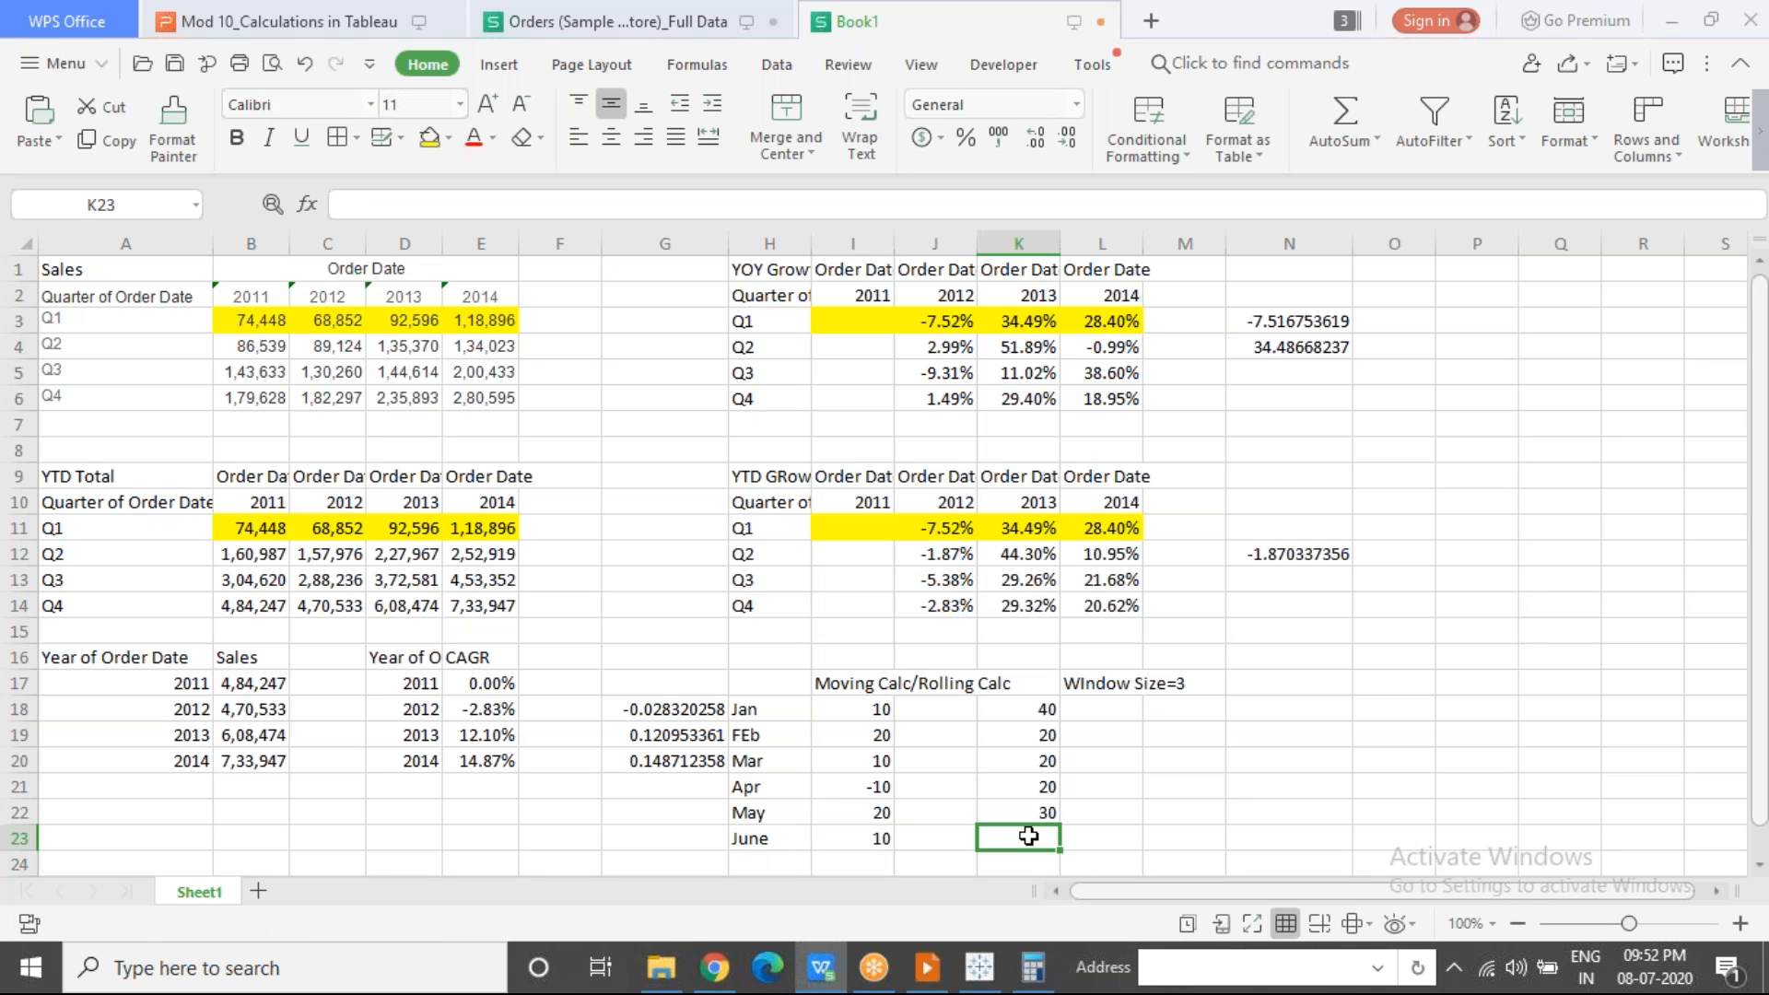
text(10)
click(1111, 821)
Step: Compare the window results in K18:K23 with the monthly values in I18:I23, especially the incomplete May and June windows
drag(1028, 816, 1024, 837)
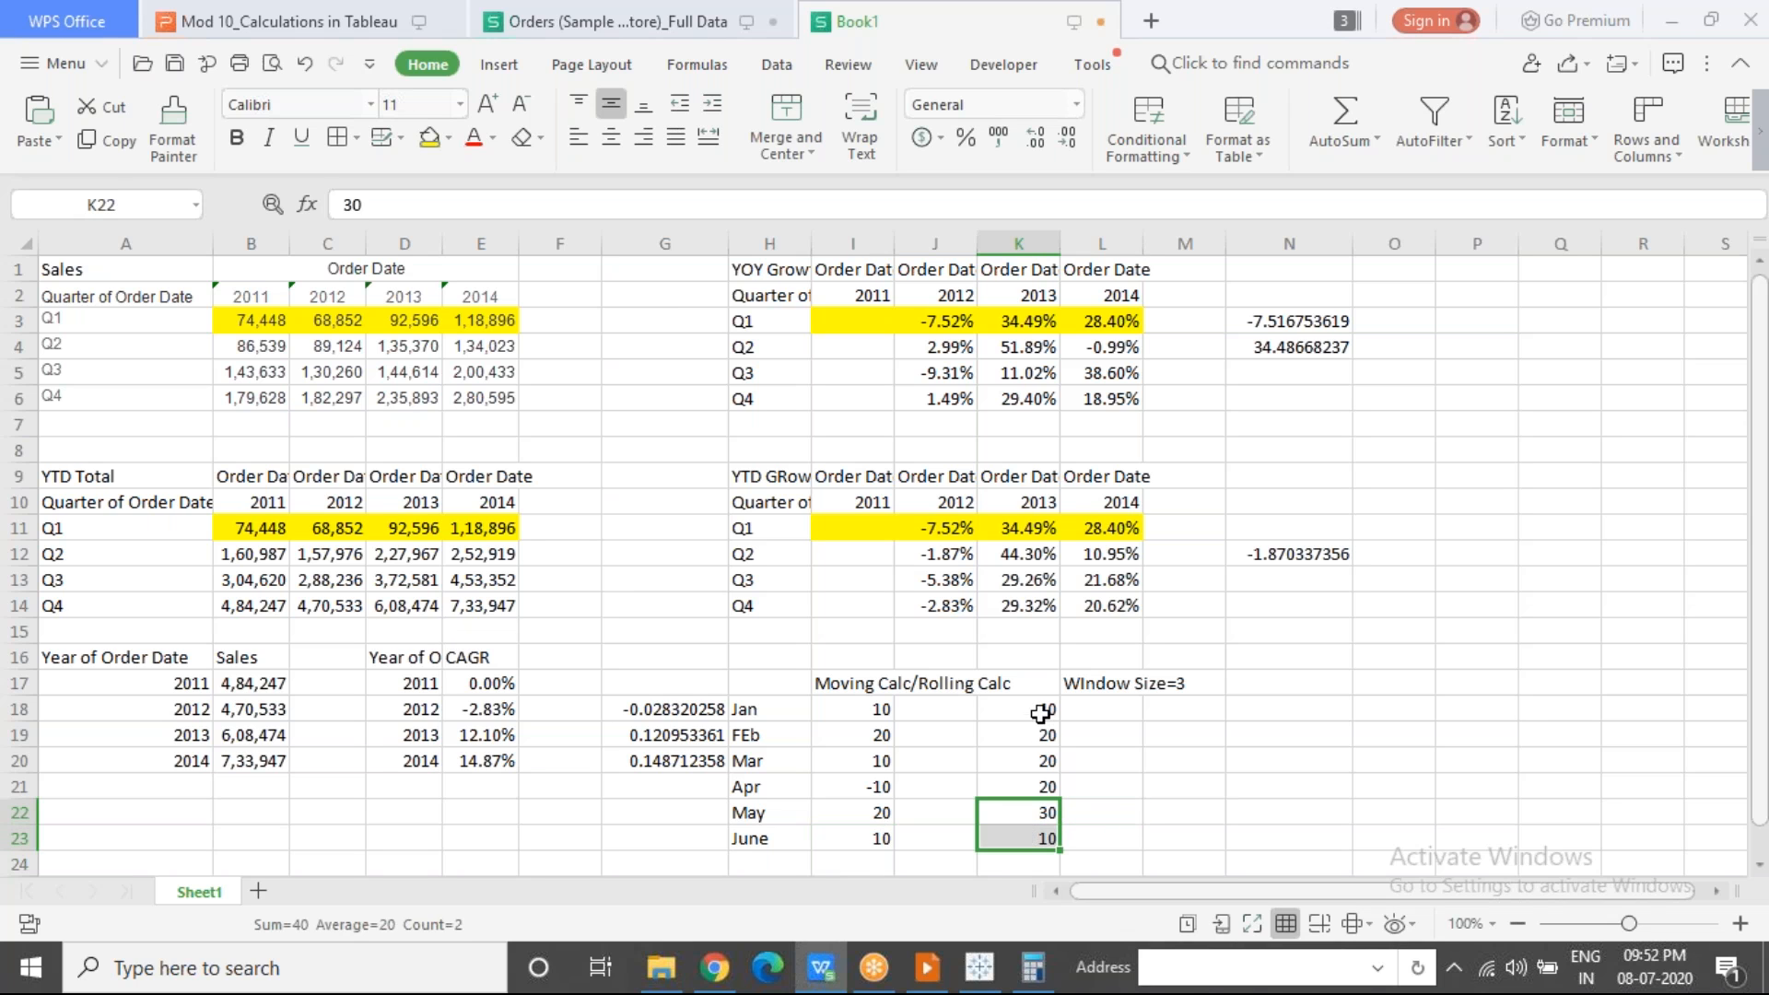
drag(1037, 709, 1030, 787)
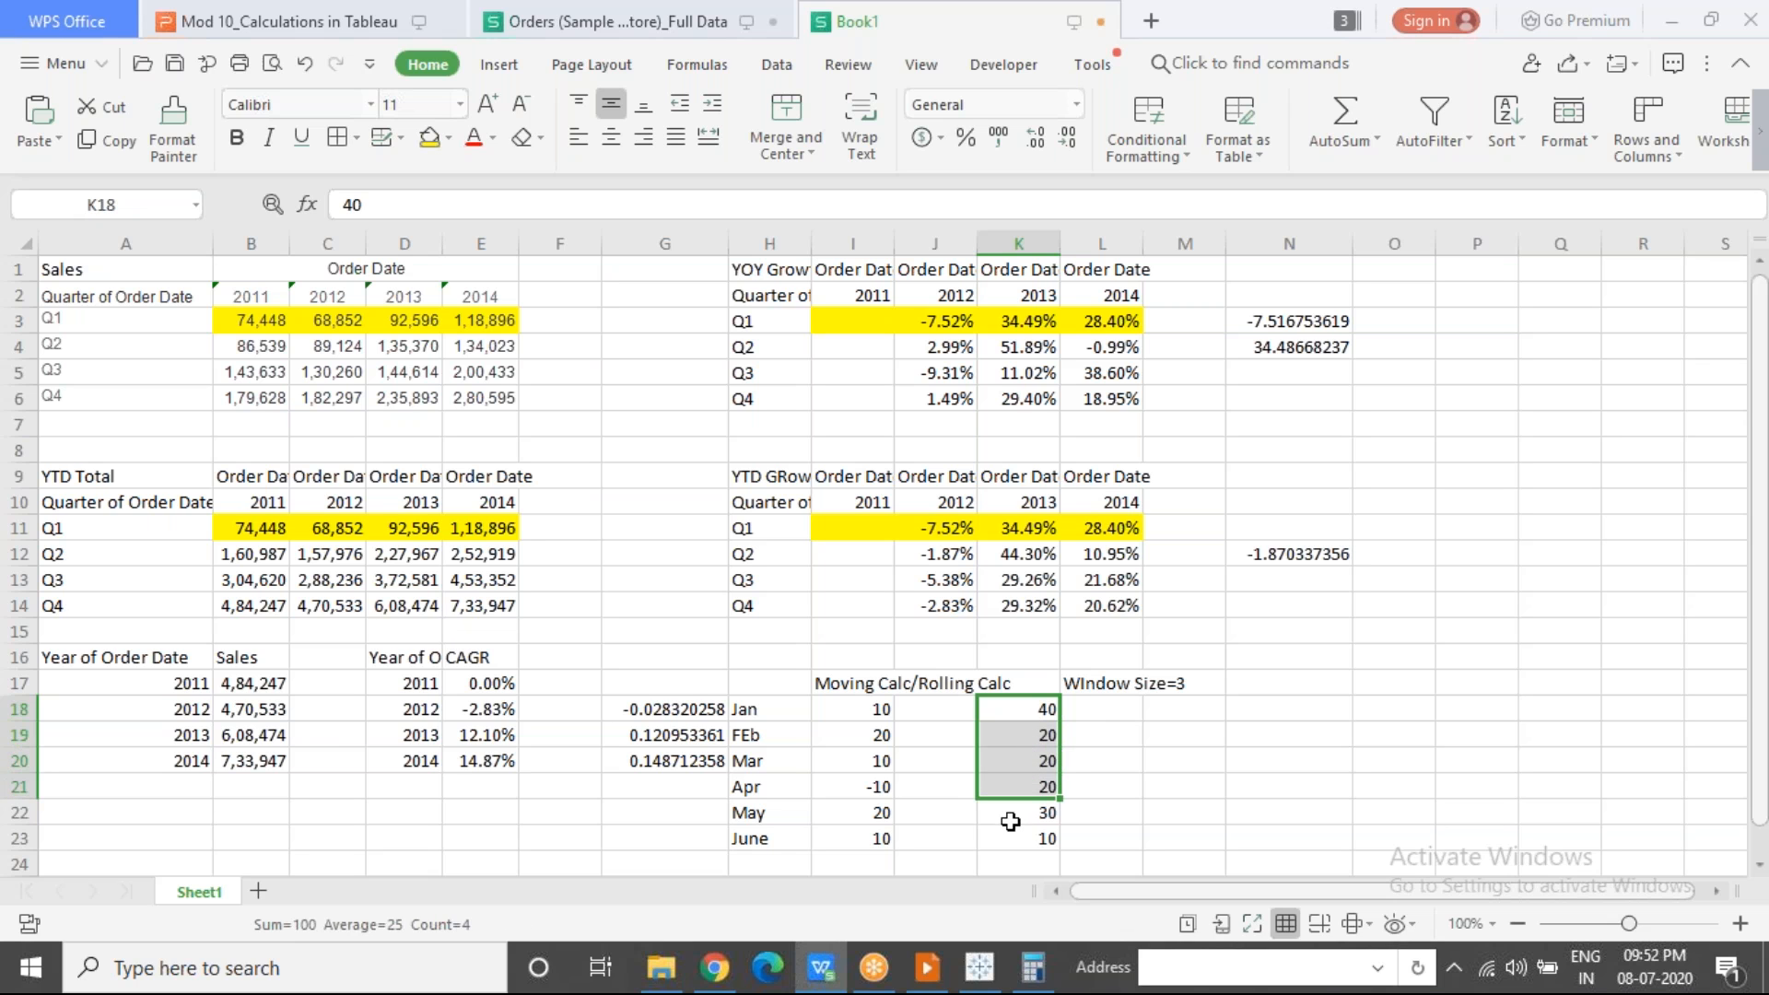
click(1010, 822)
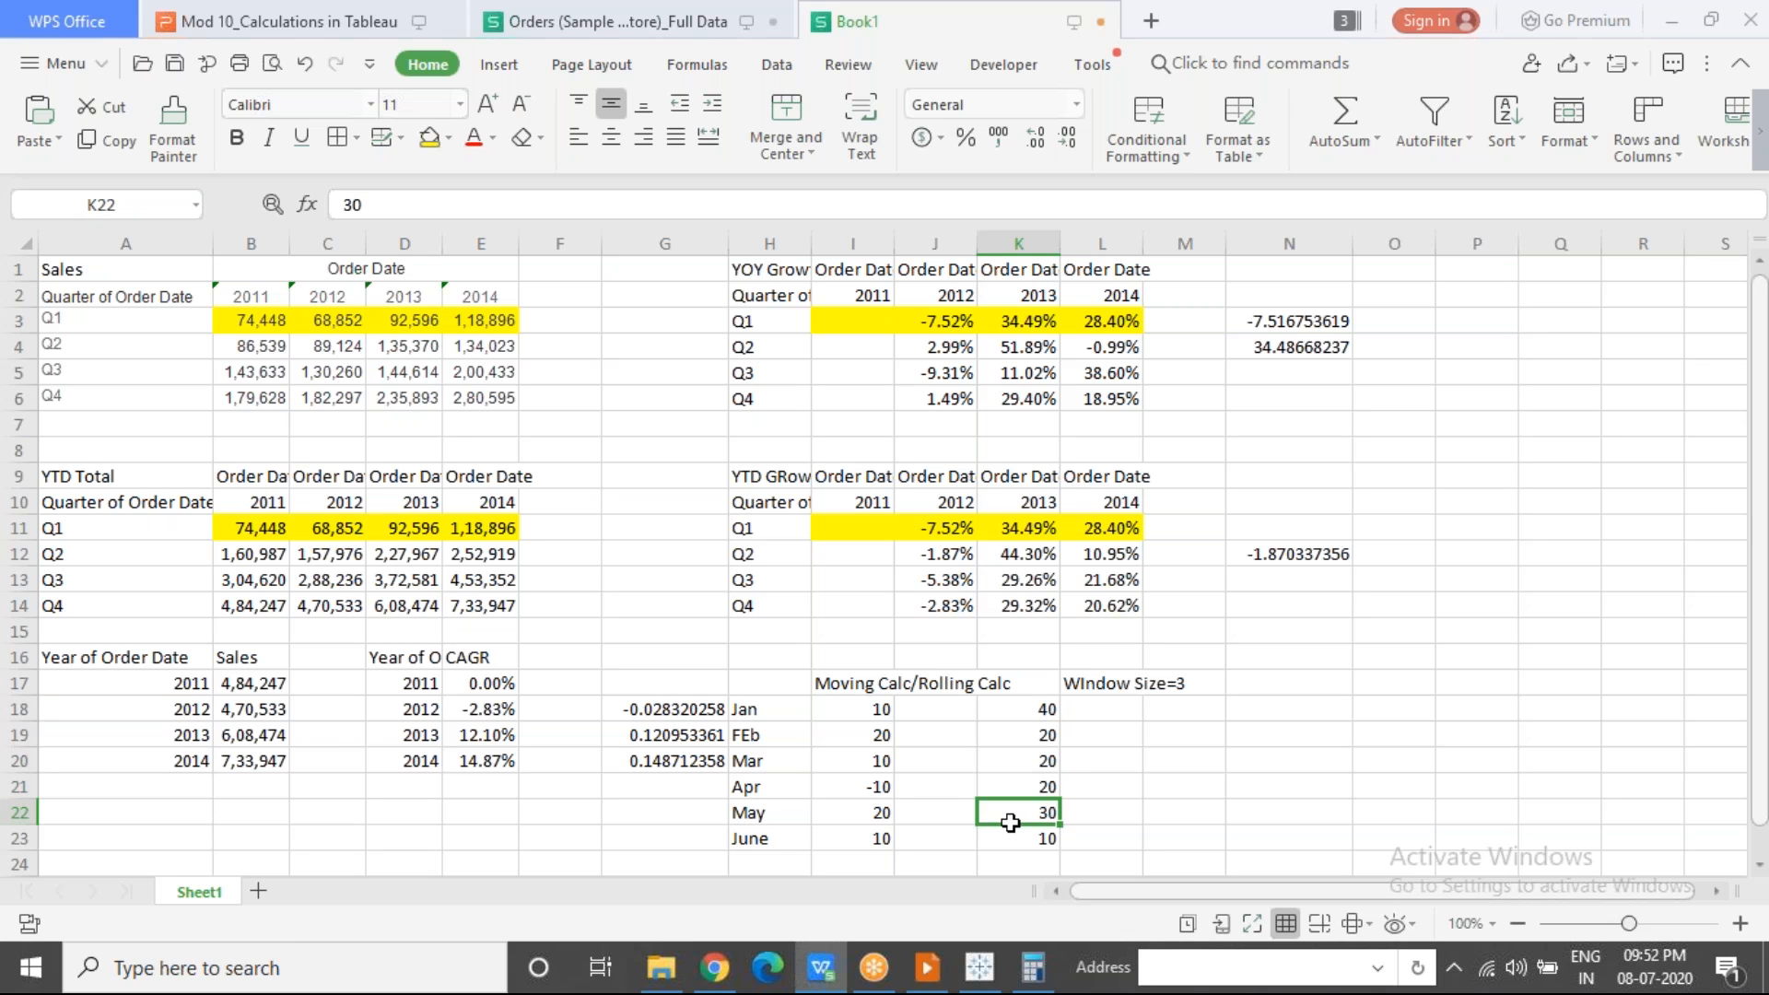
click(1017, 844)
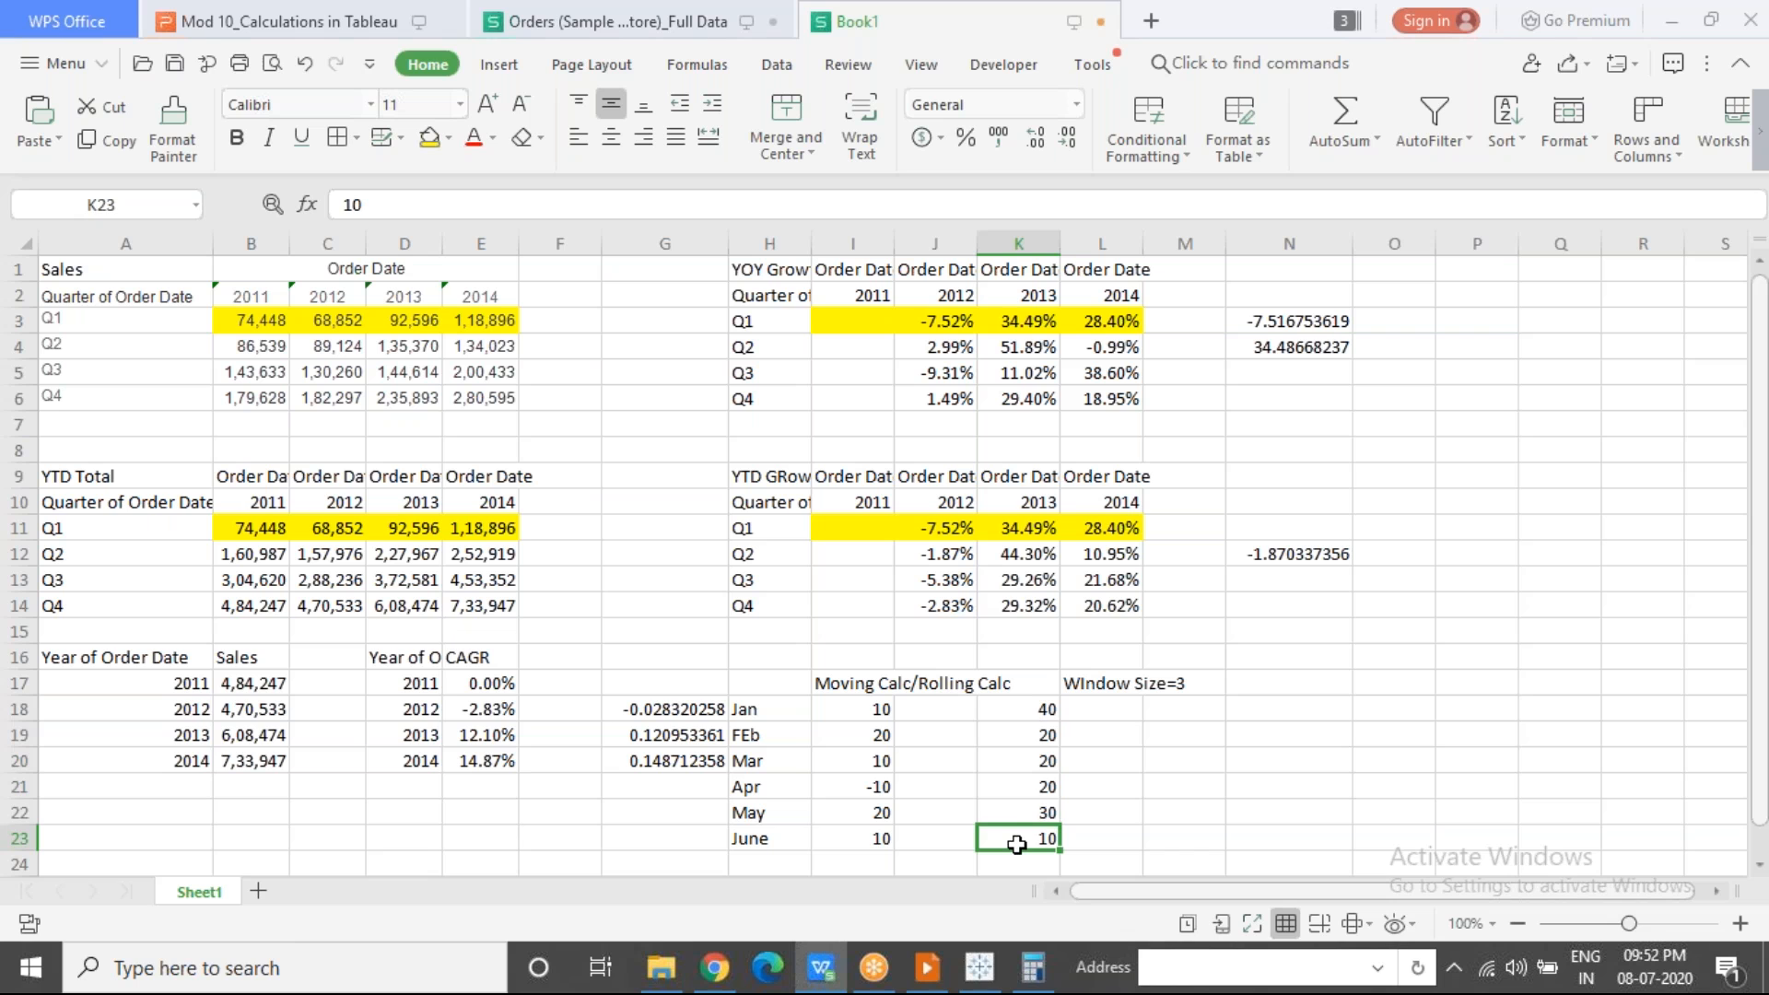
drag(1017, 844, 1013, 714)
click(1013, 820)
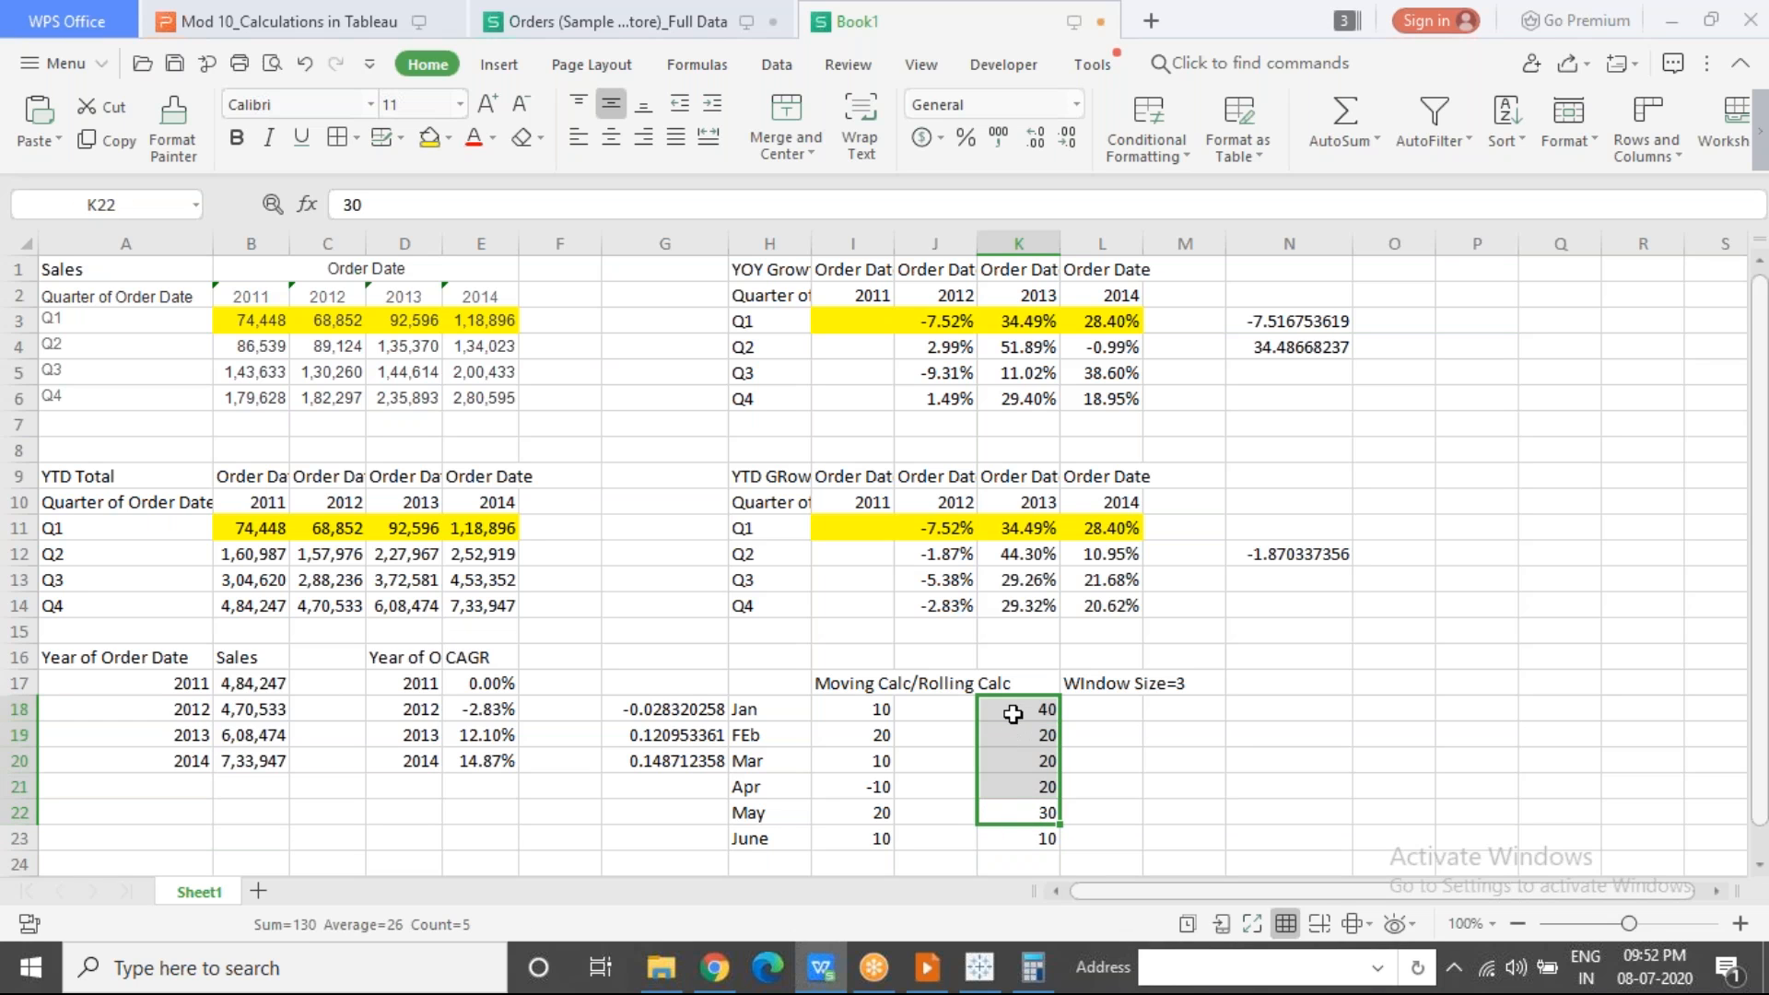
drag(854, 715, 860, 870)
click(859, 792)
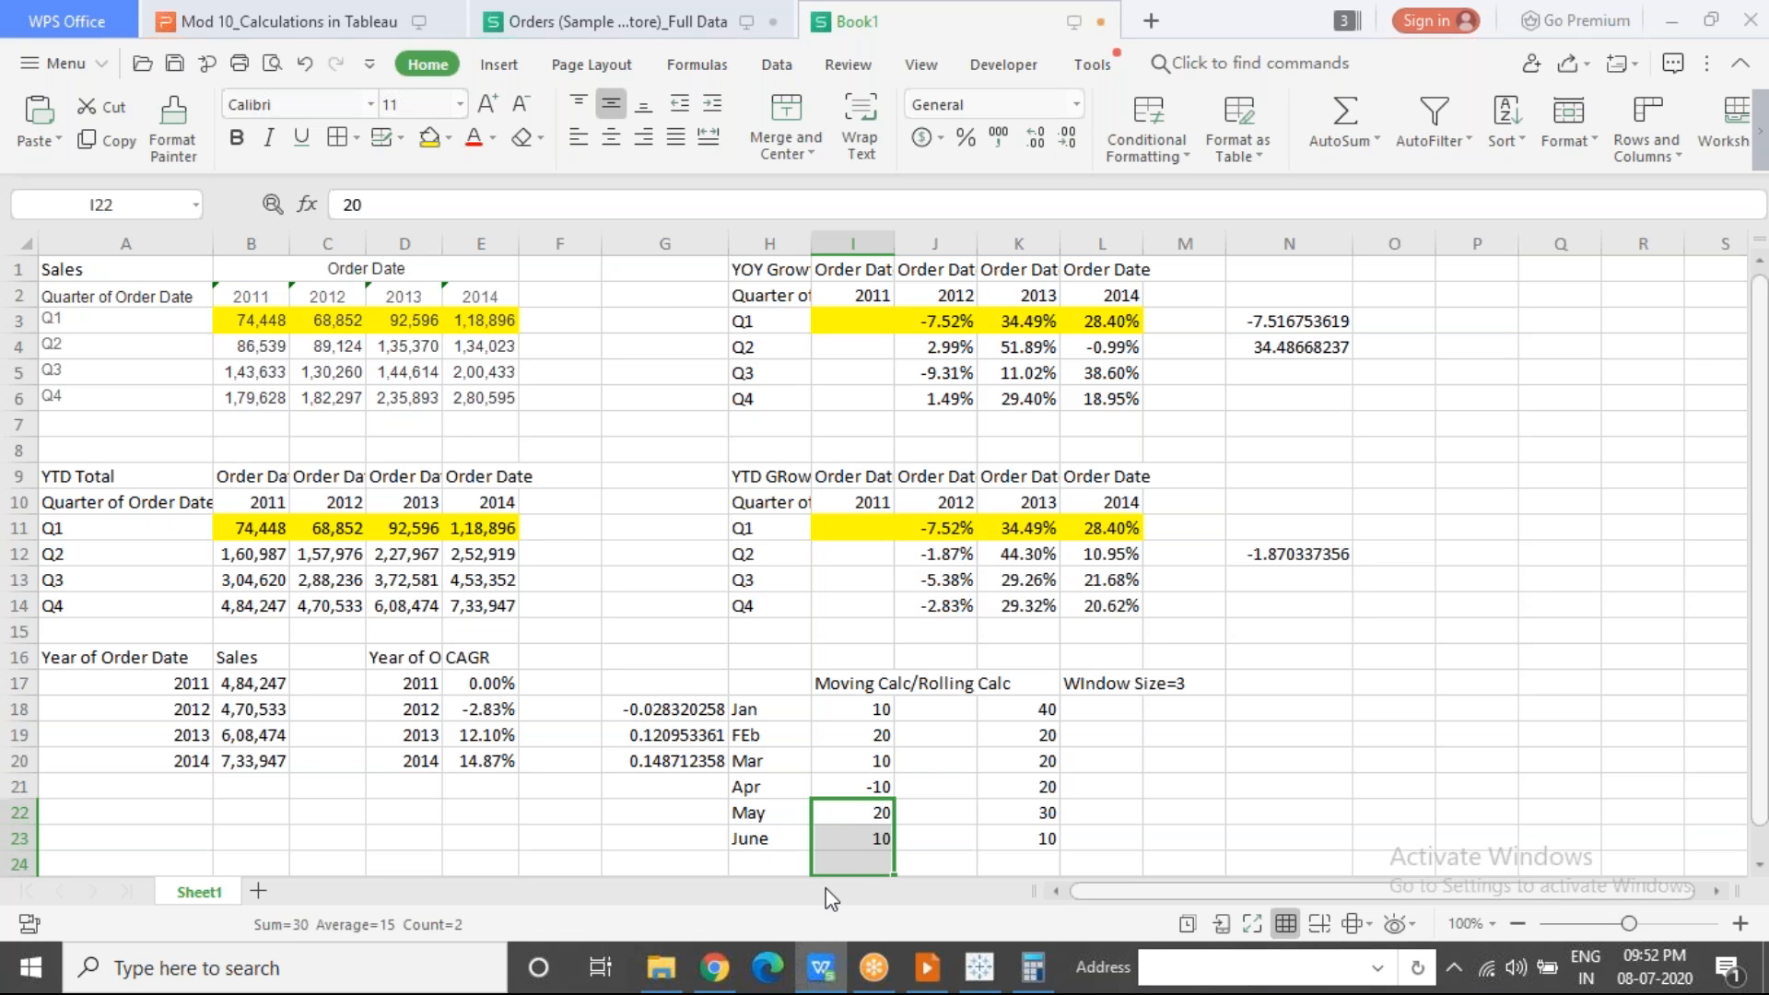
Step: Clear the May and June window results in K22 and K23
click(1005, 814)
key(Delete)
key(Down)
key(Delete)
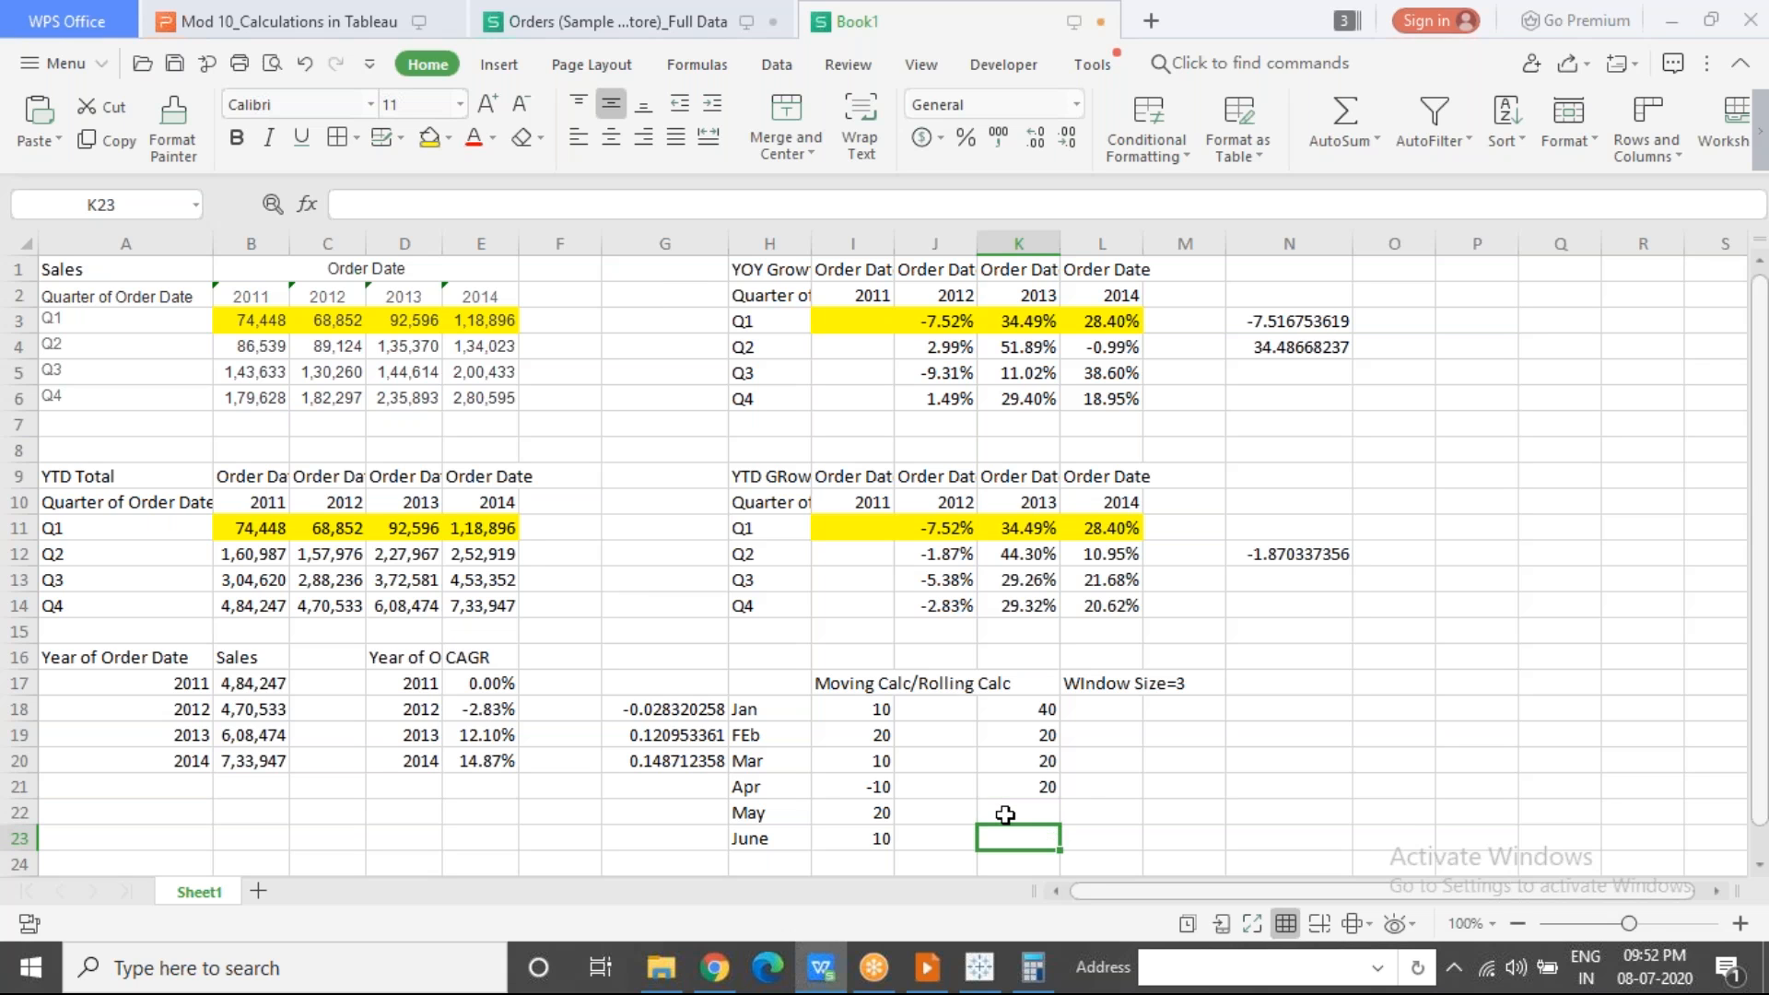
click(1119, 798)
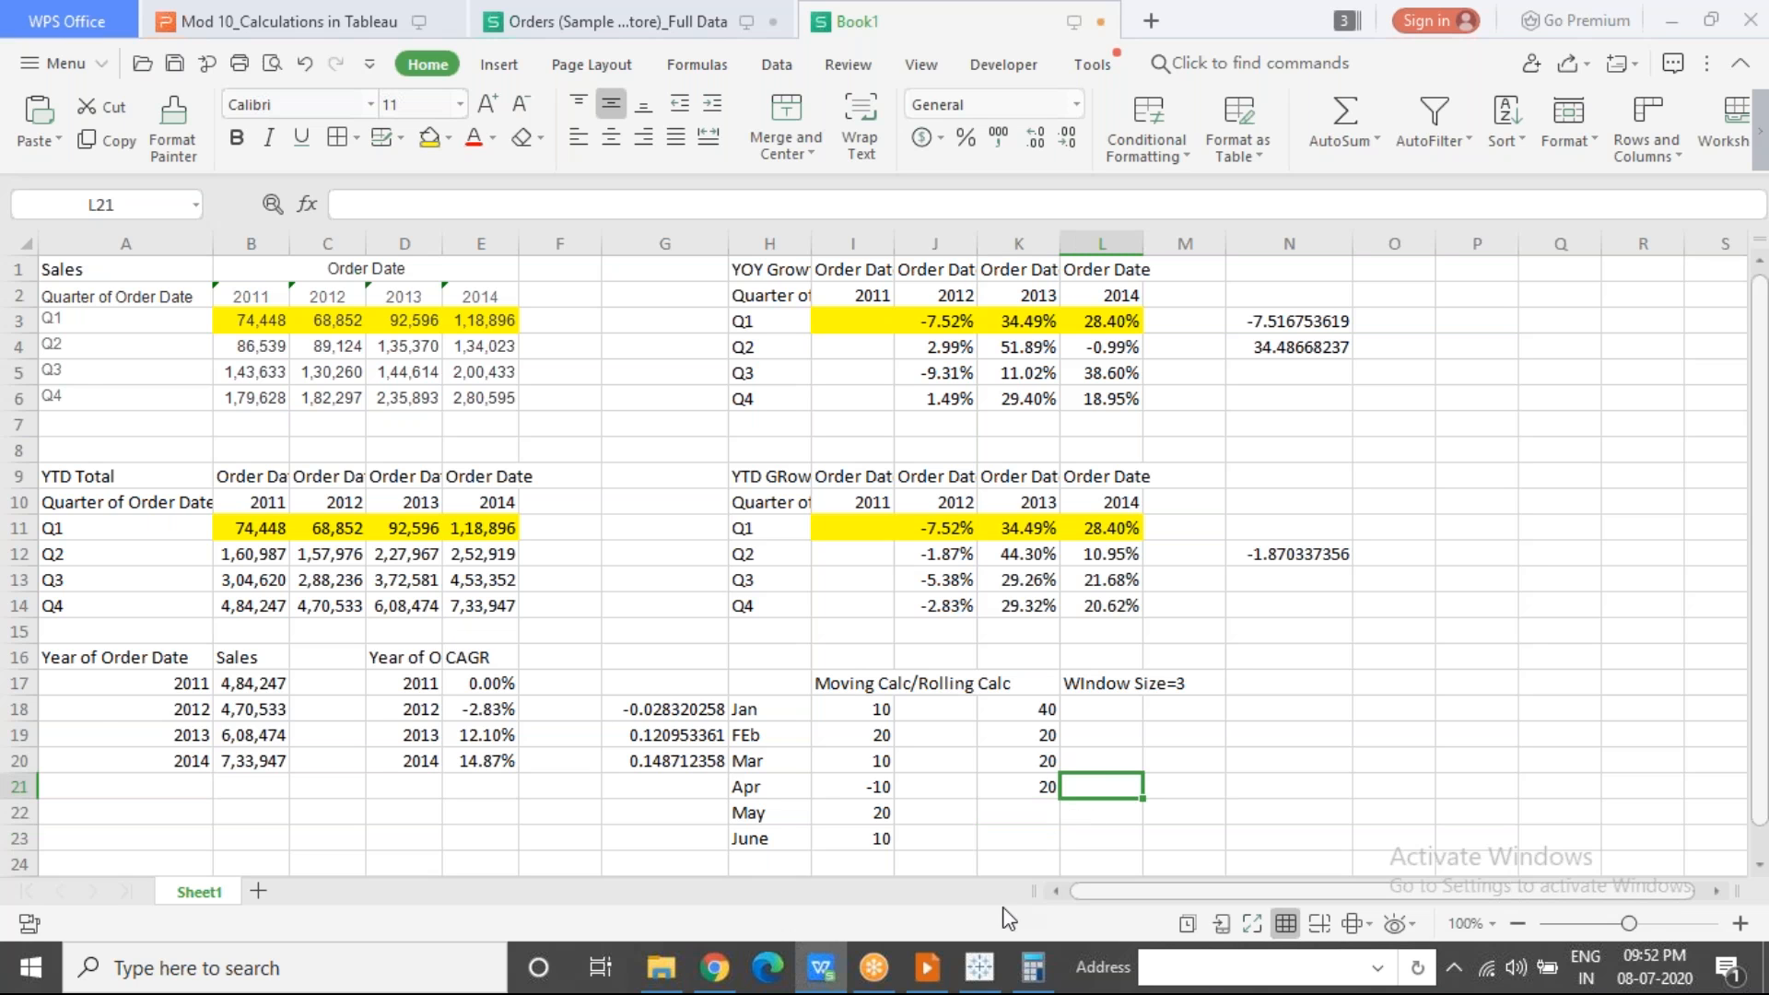
Step: Switch to Tableau and plot SUM(Sales) on rows against the continuous day of Order Date on columns in Sheet 16
click(982, 967)
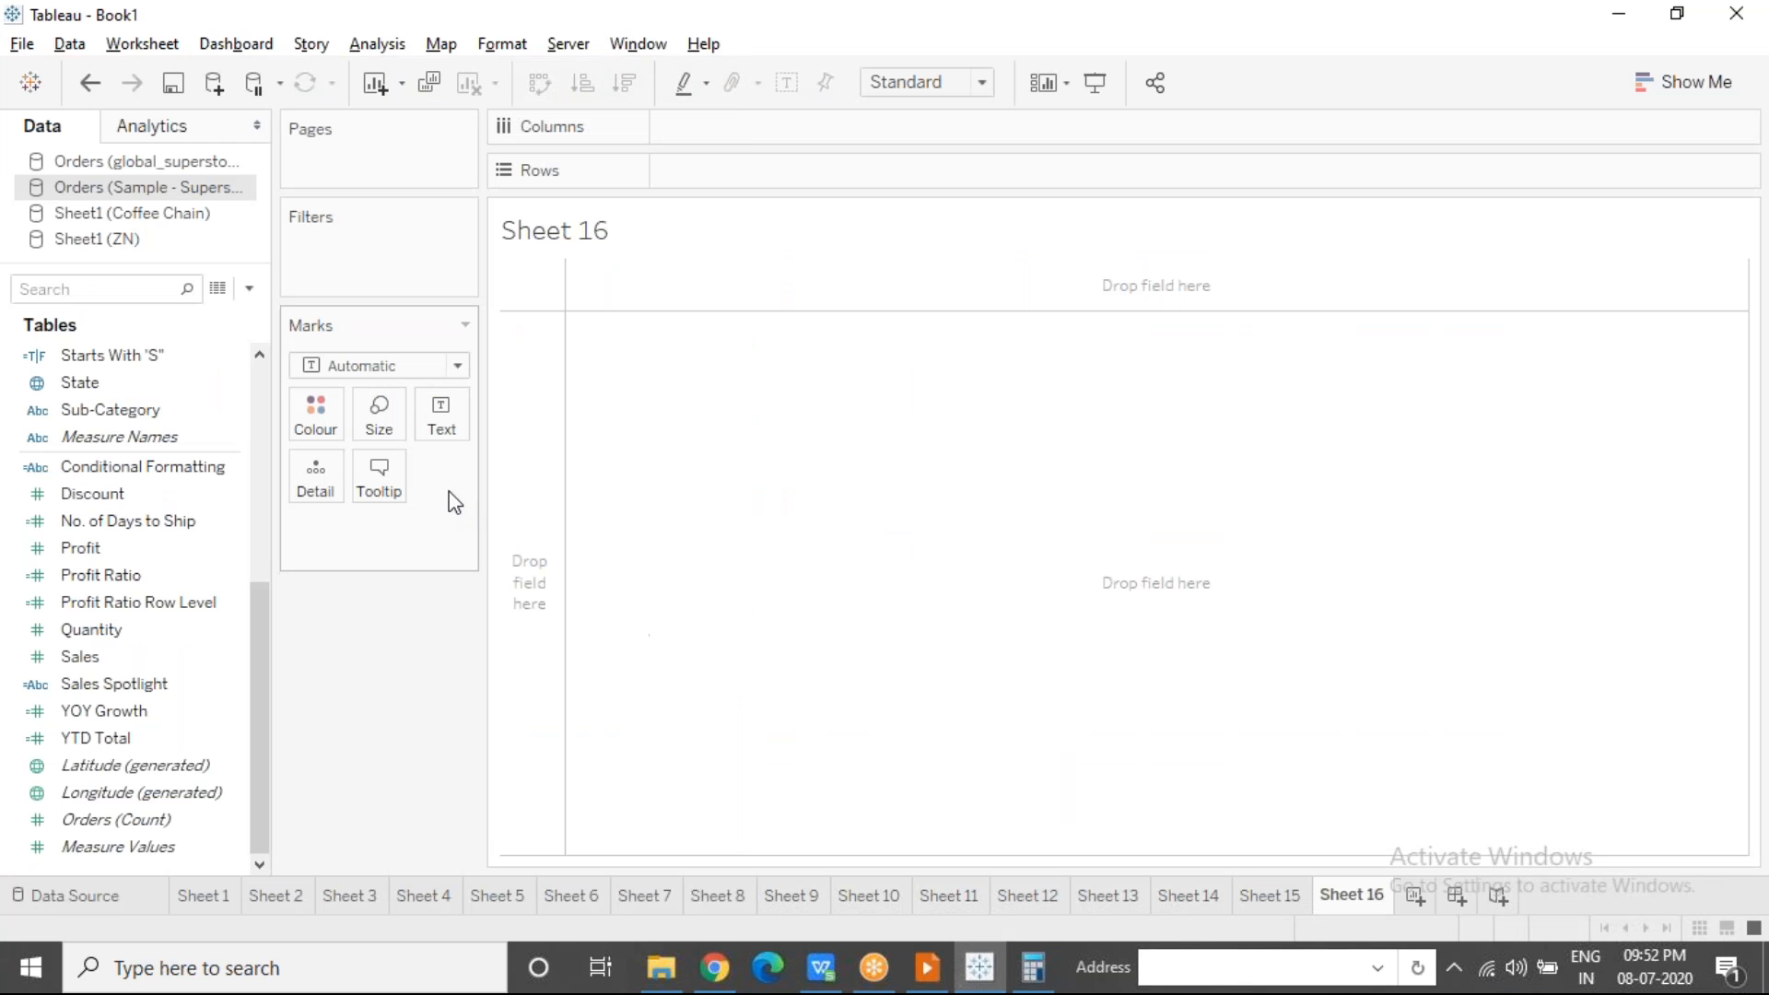
click(265, 449)
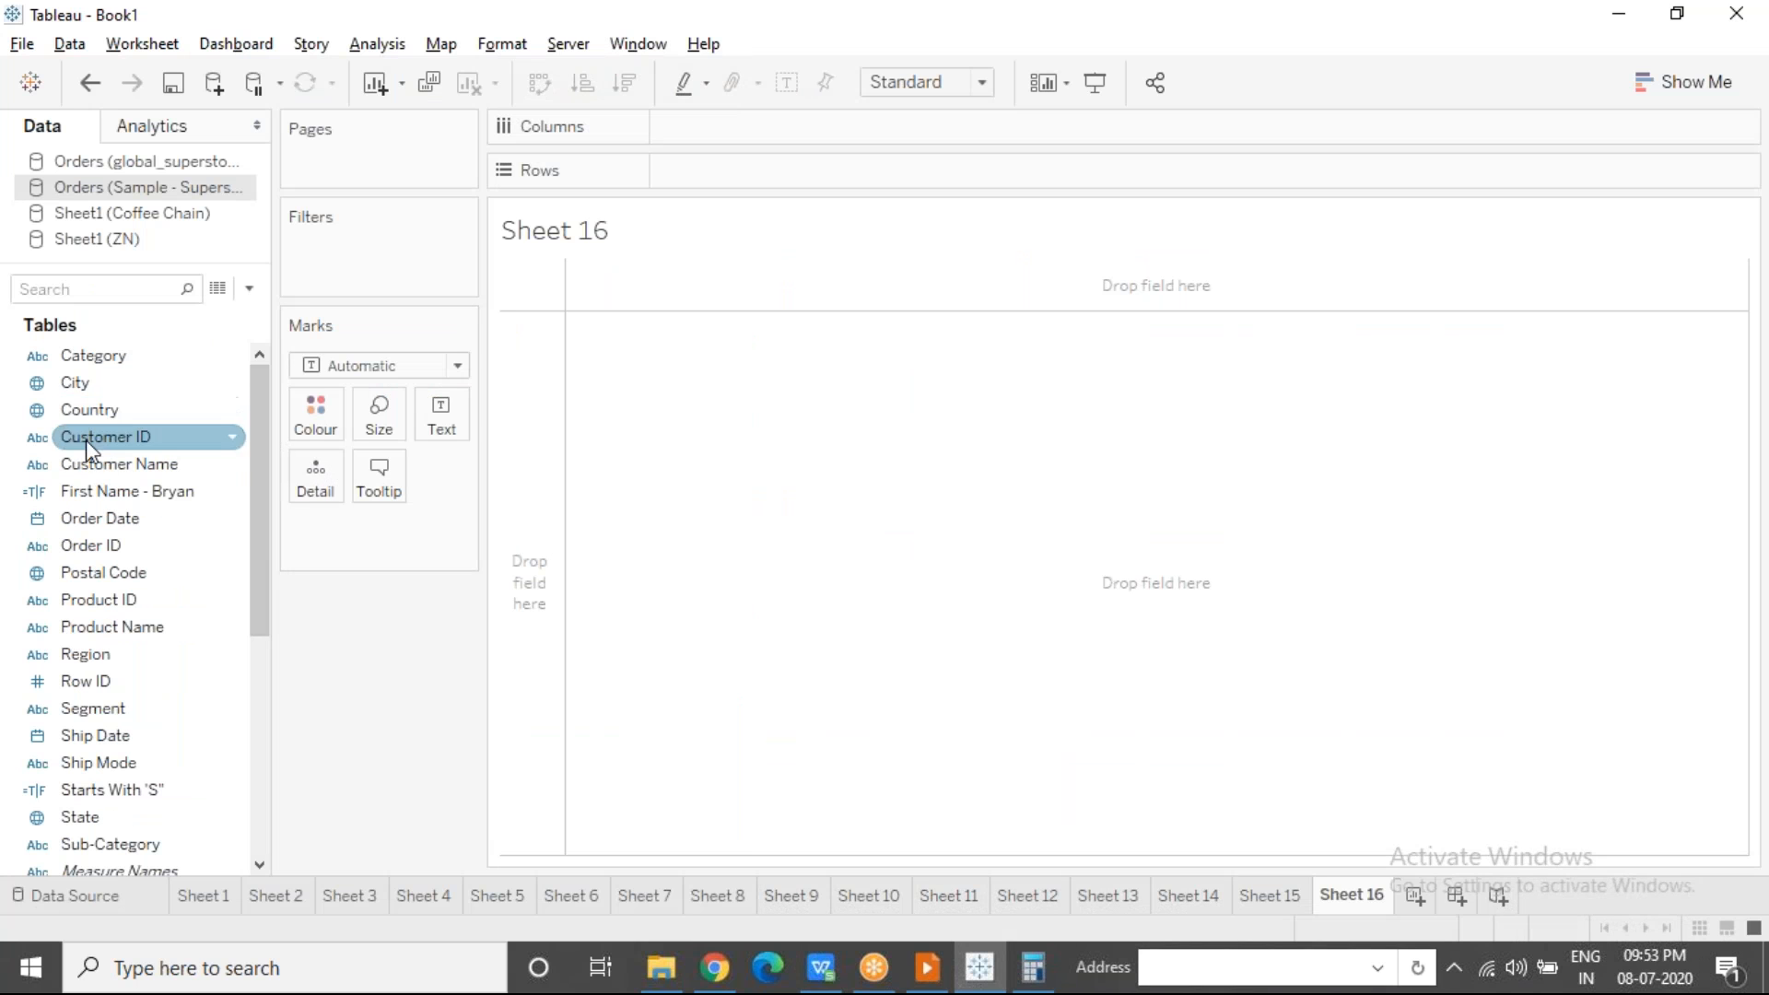
drag(92, 517, 667, 145)
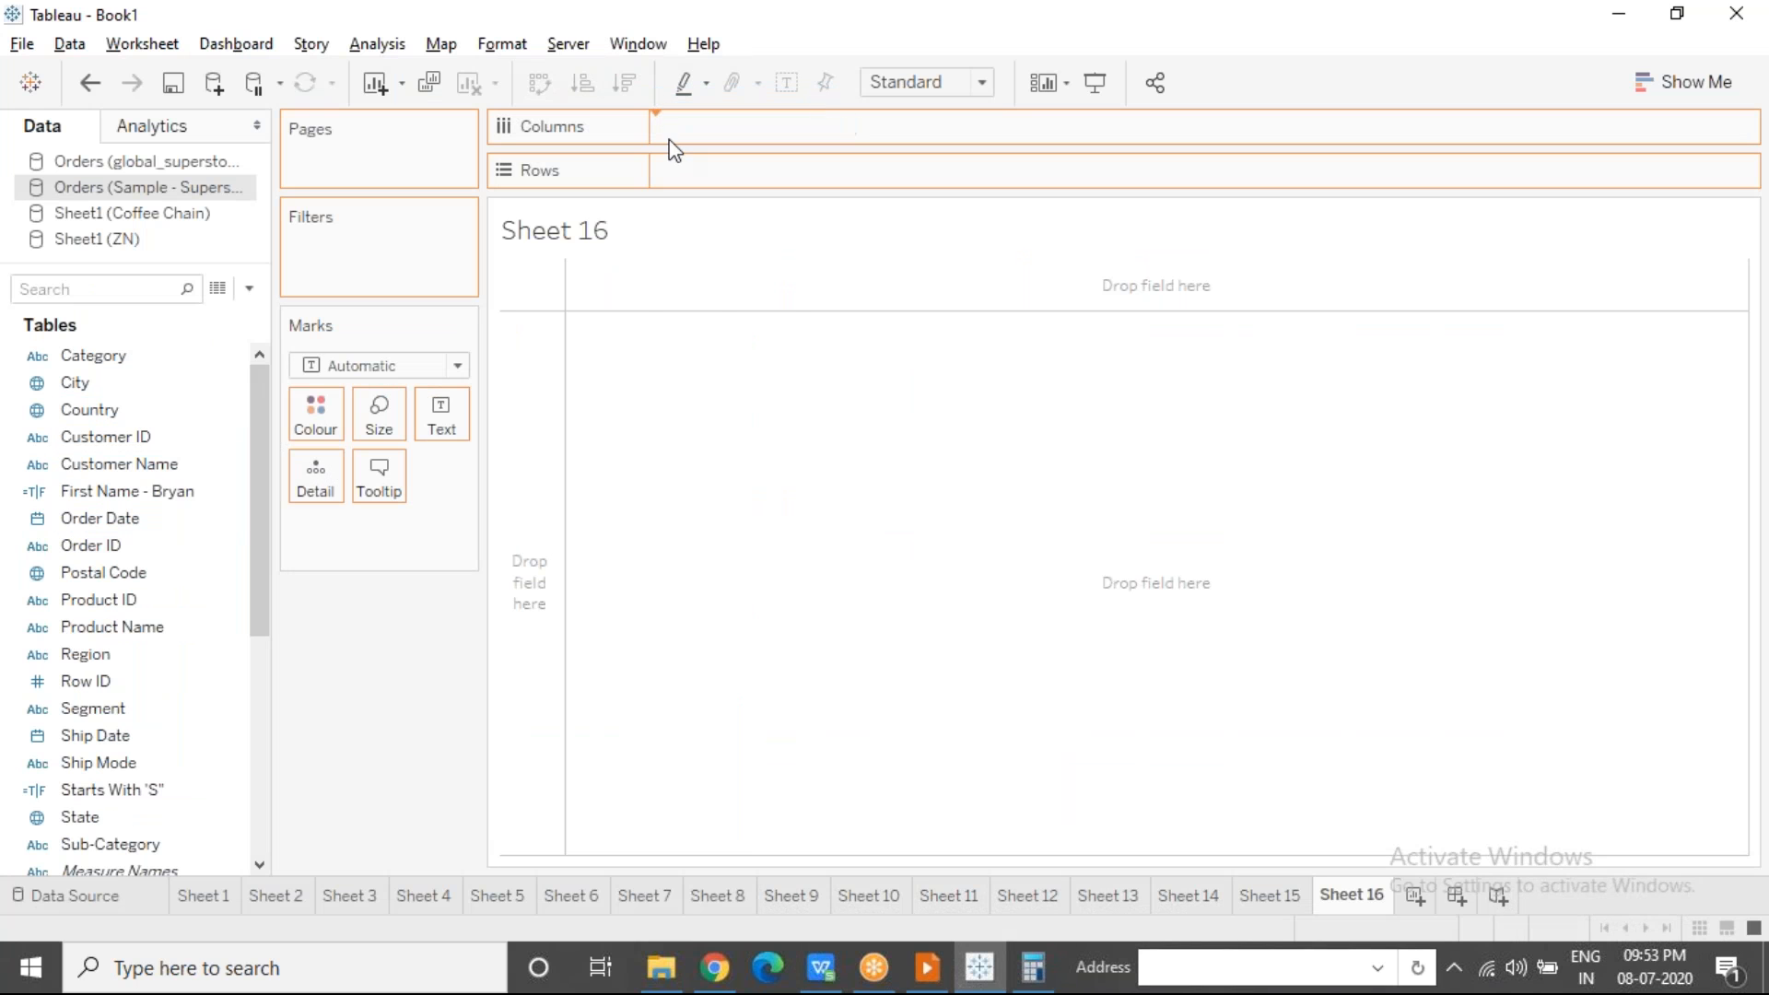
click(250, 723)
drag(111, 656, 754, 170)
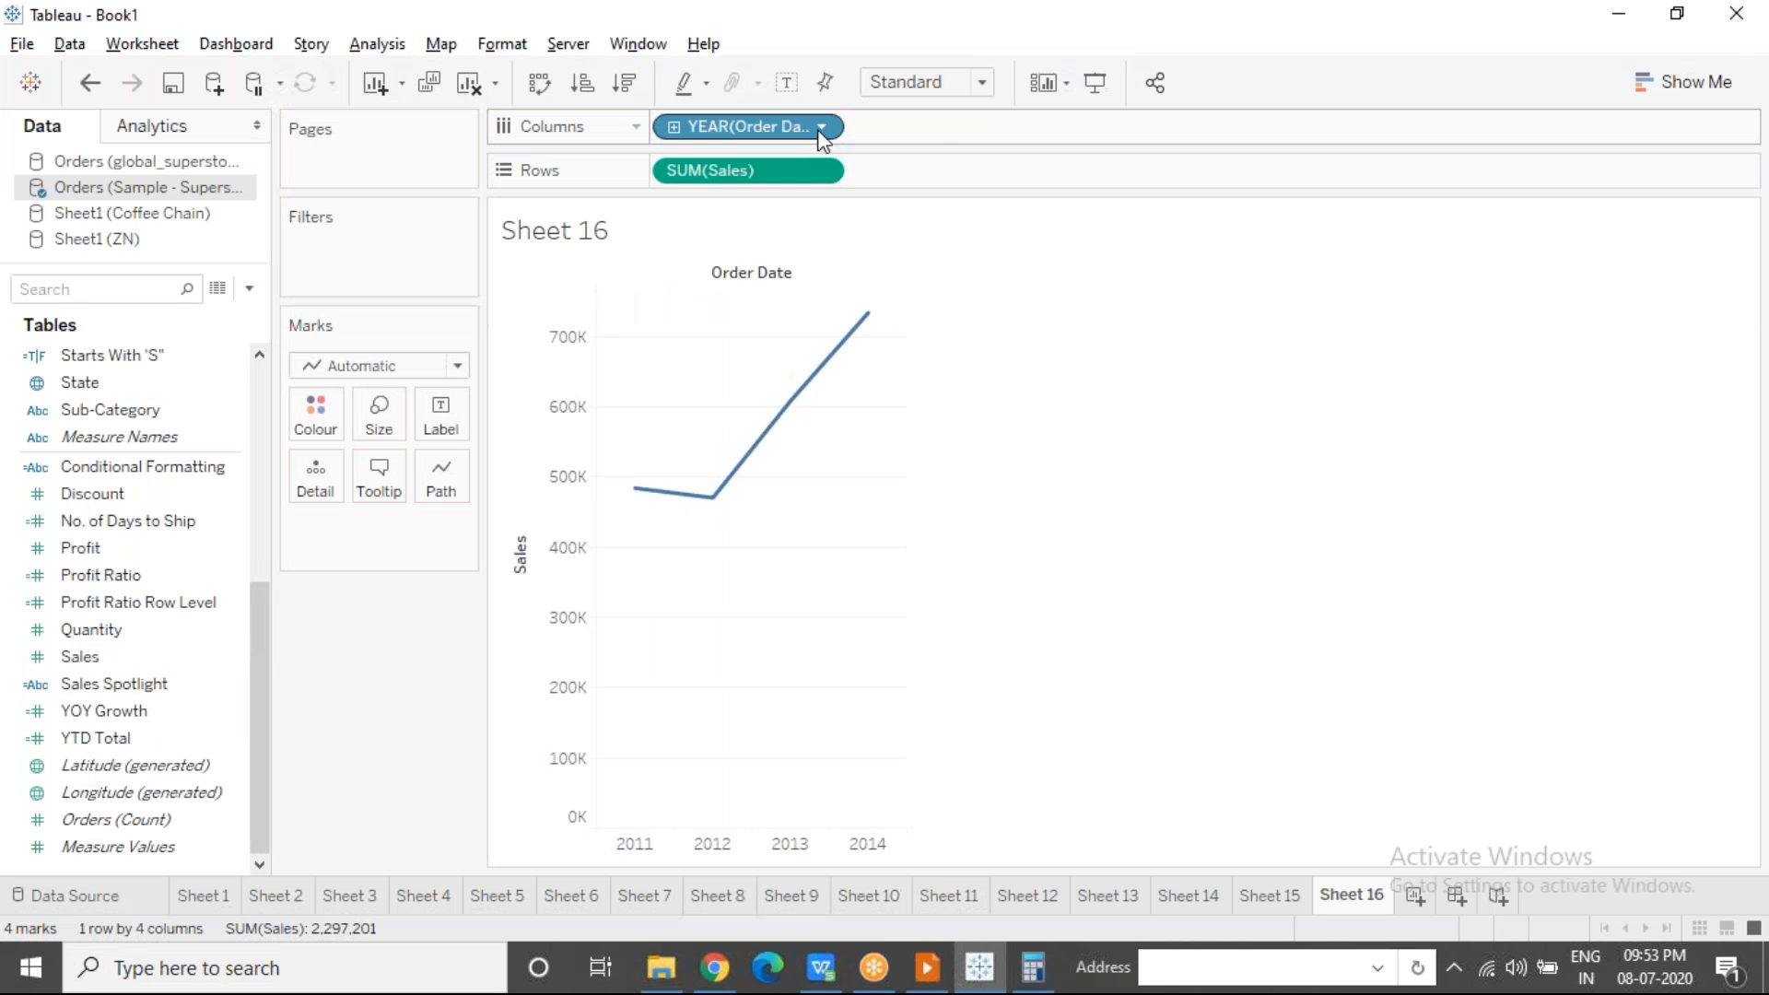
click(827, 126)
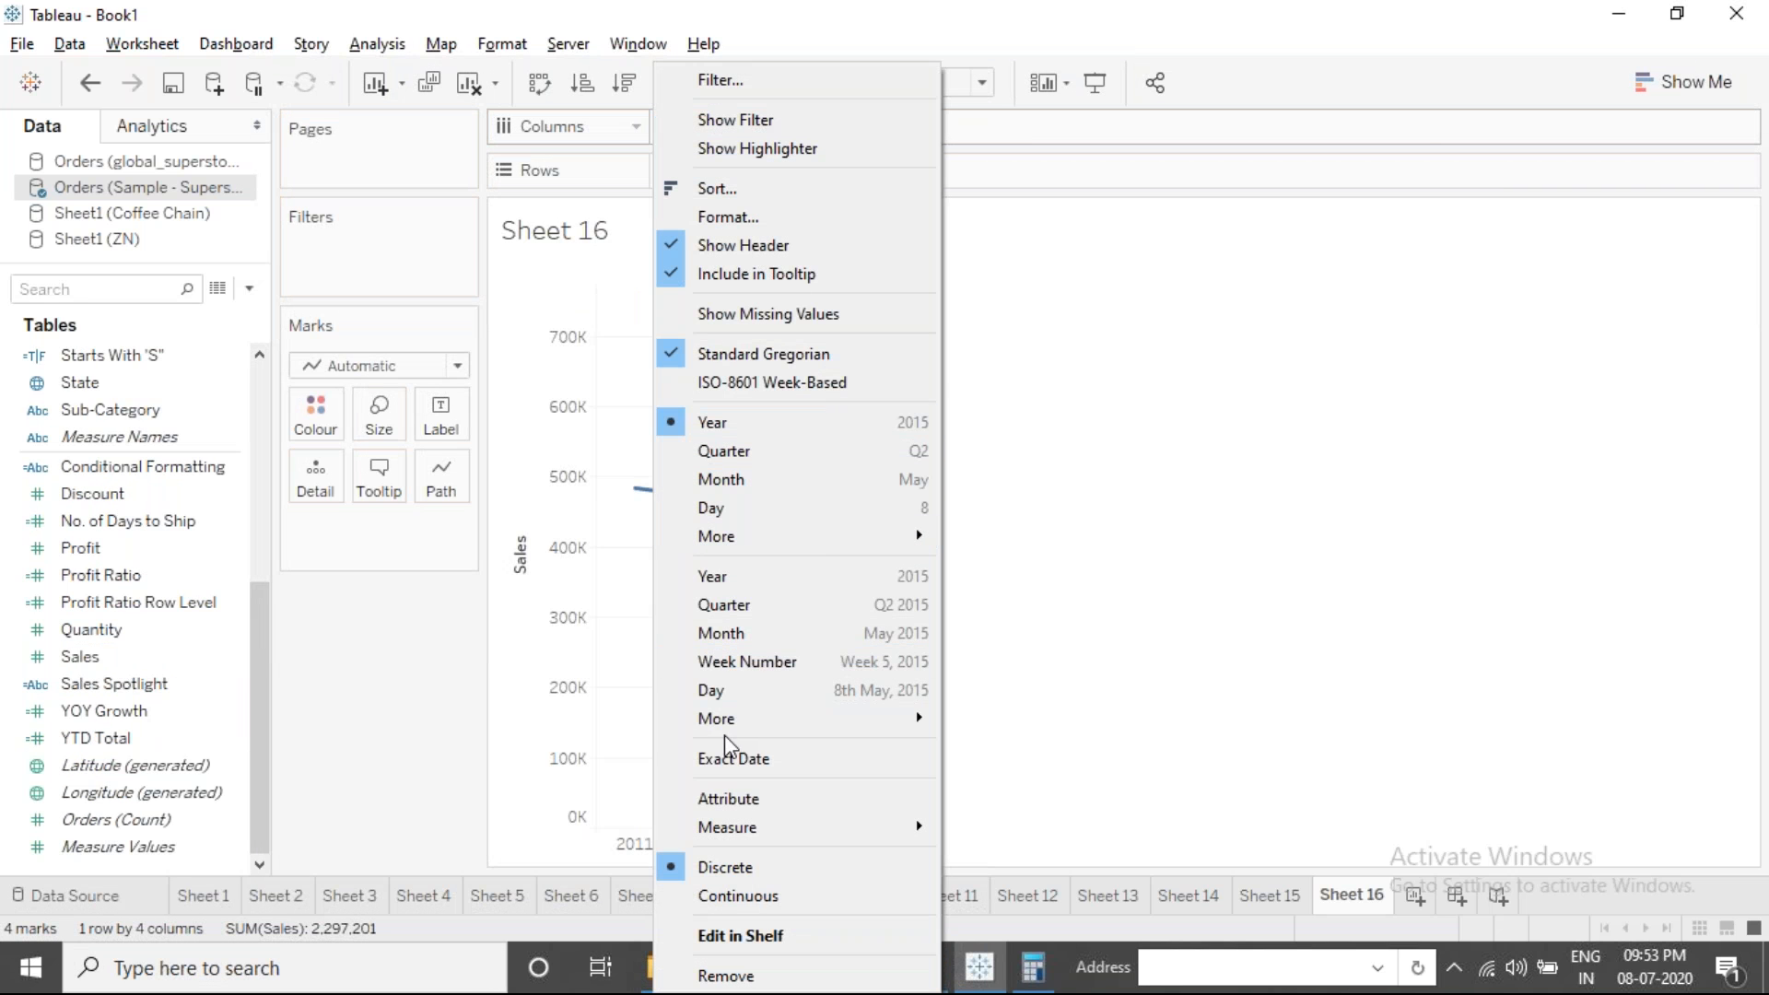
click(724, 693)
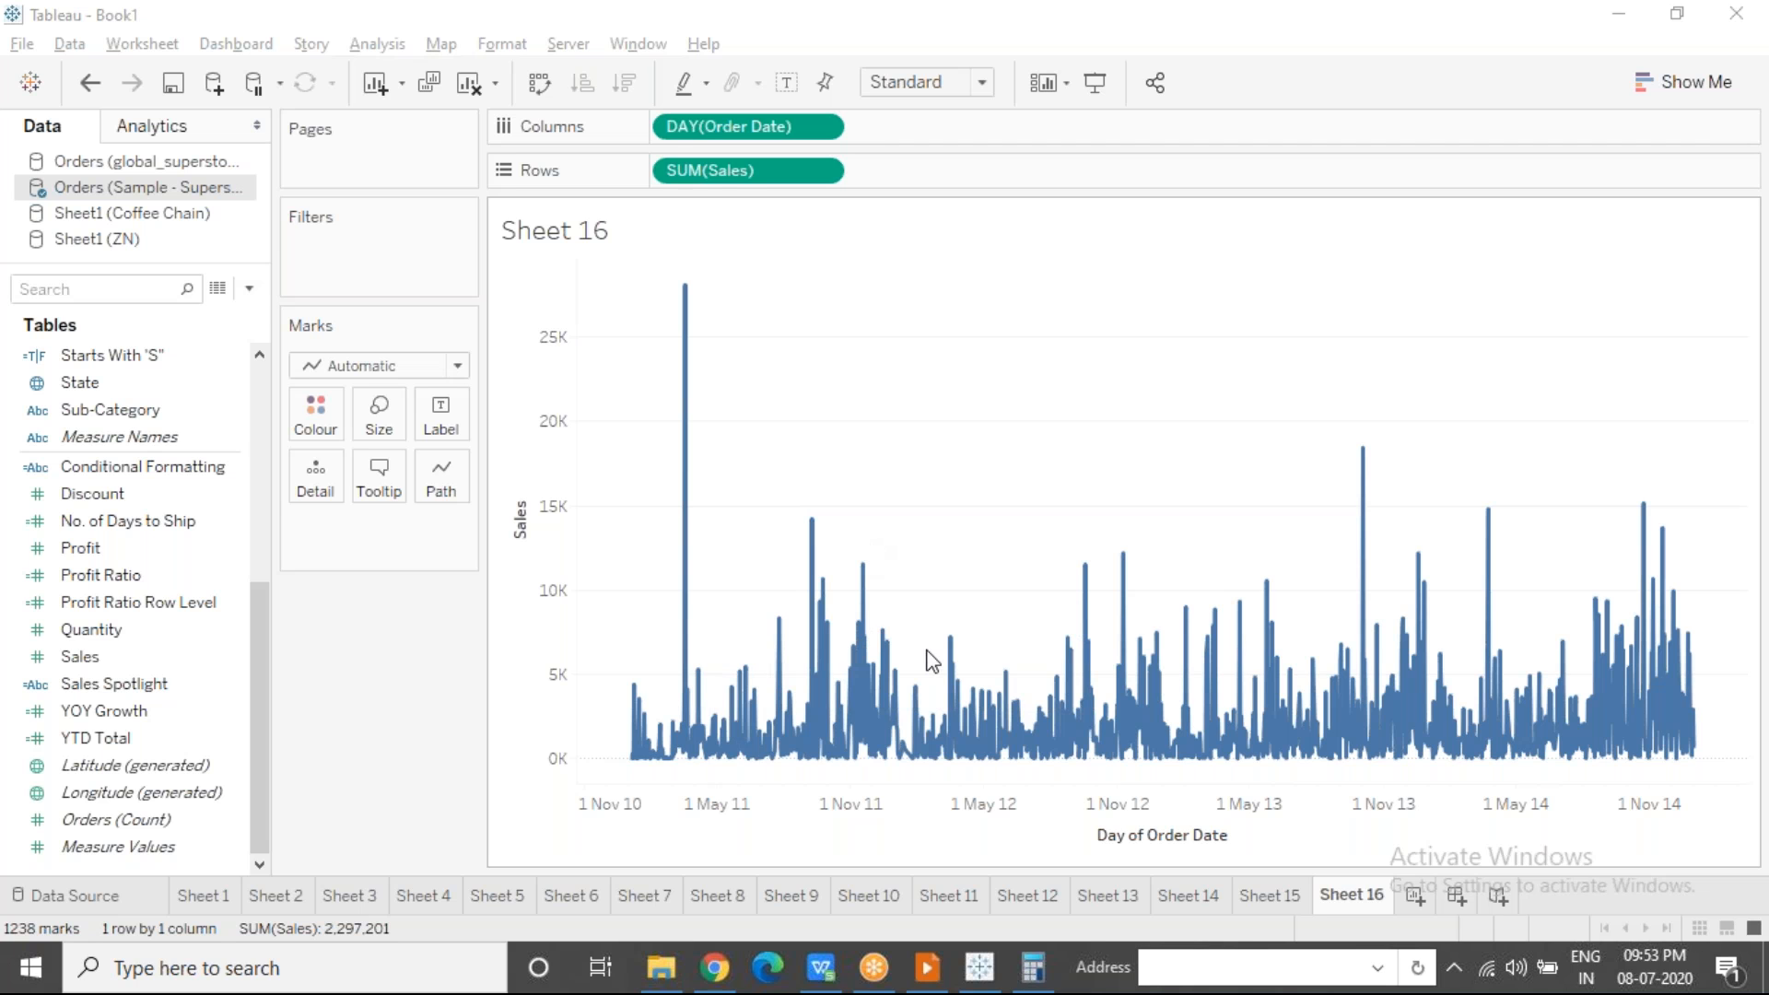
Step: Add a second Sales measure to the rows and apply the Moving Average quick table calculation to it
drag(175, 657, 1013, 175)
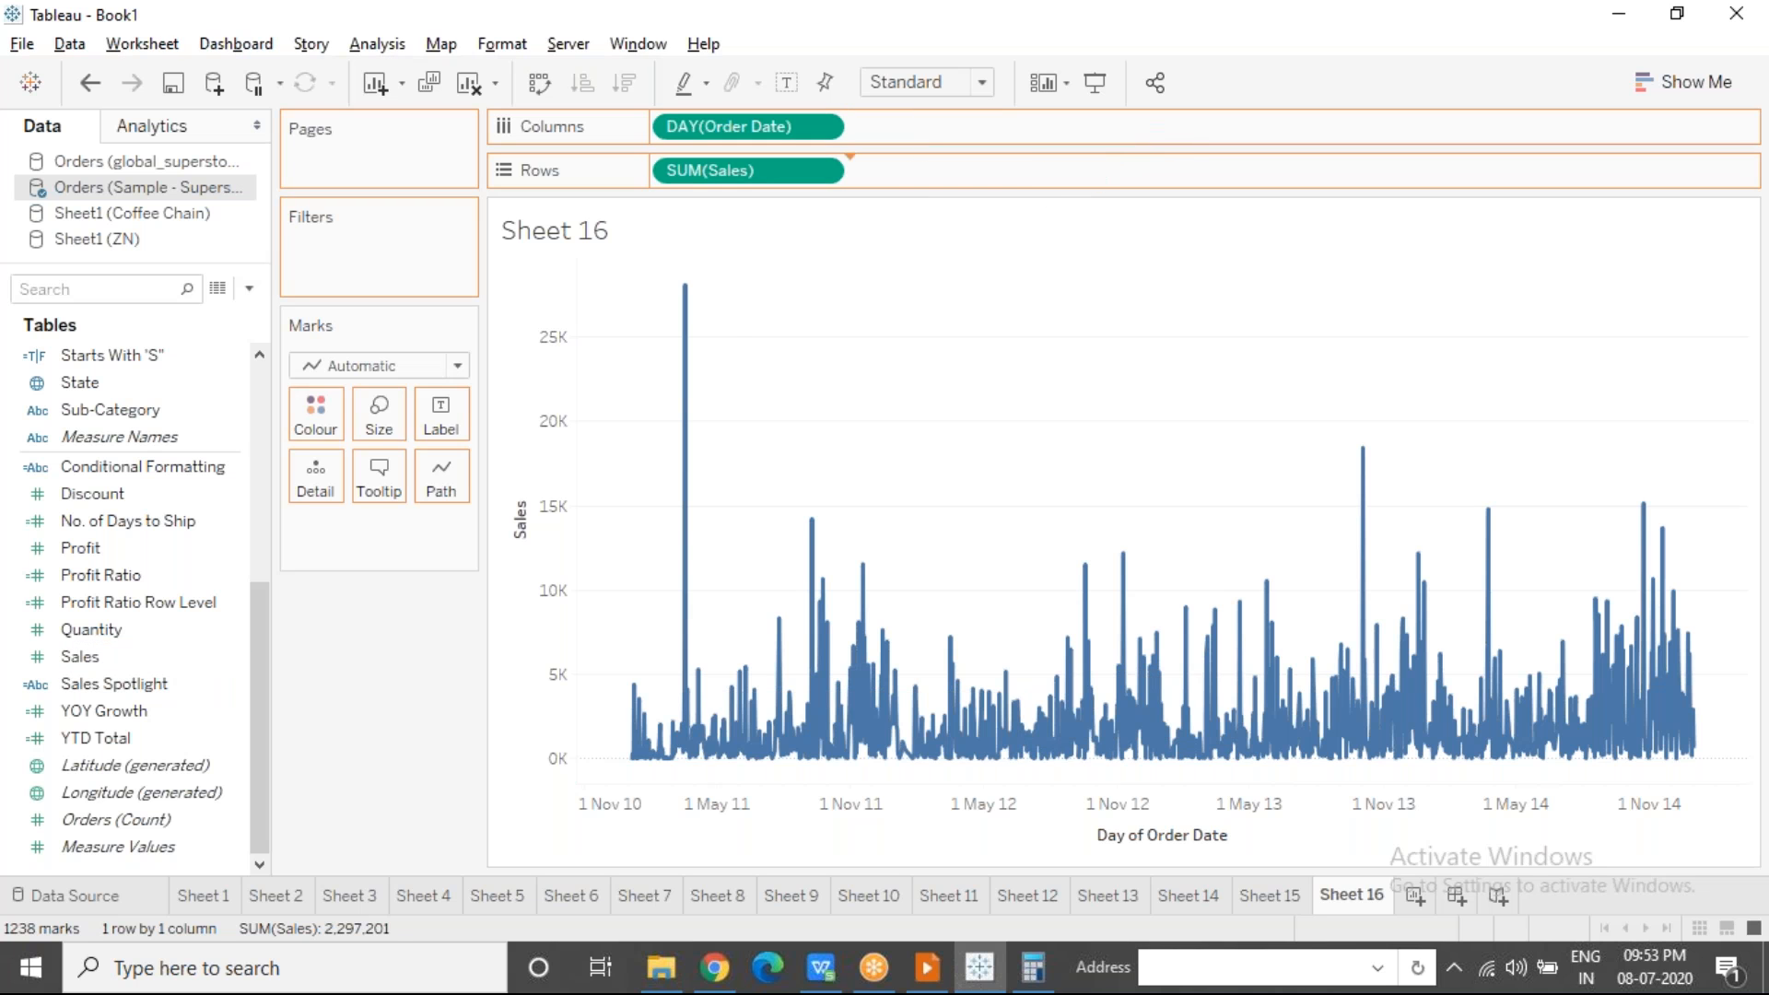
click(1014, 171)
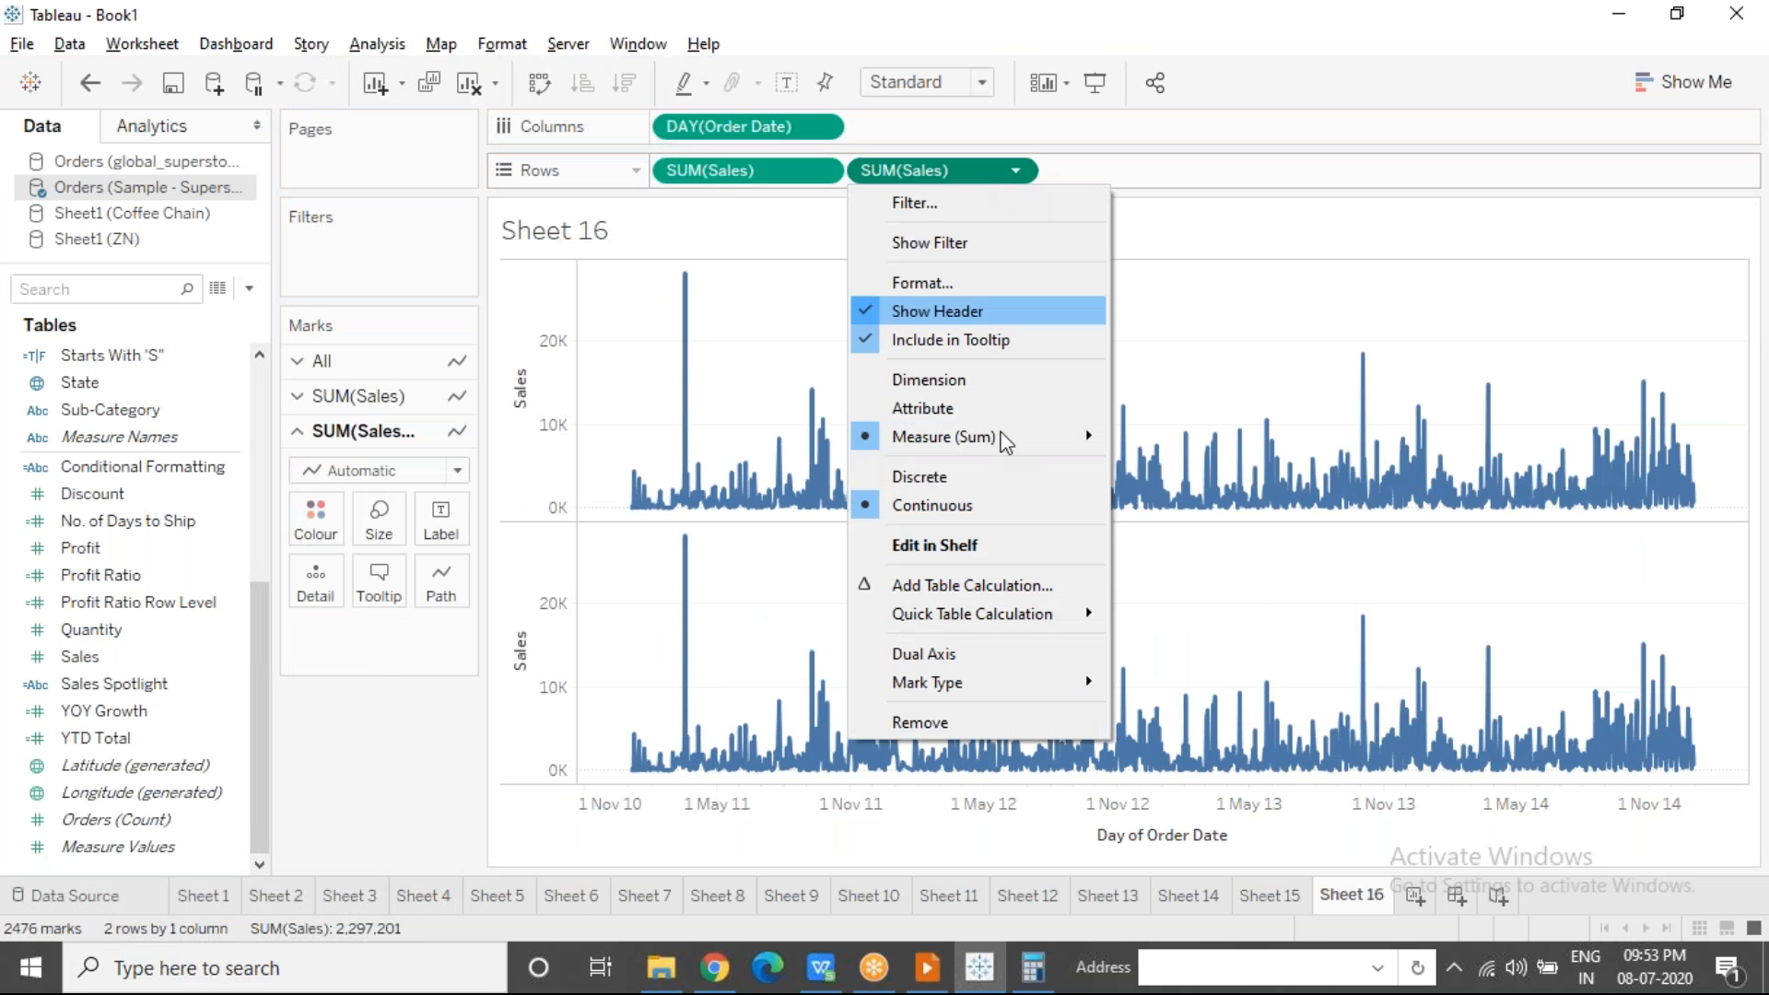
mouse_move(1013, 615)
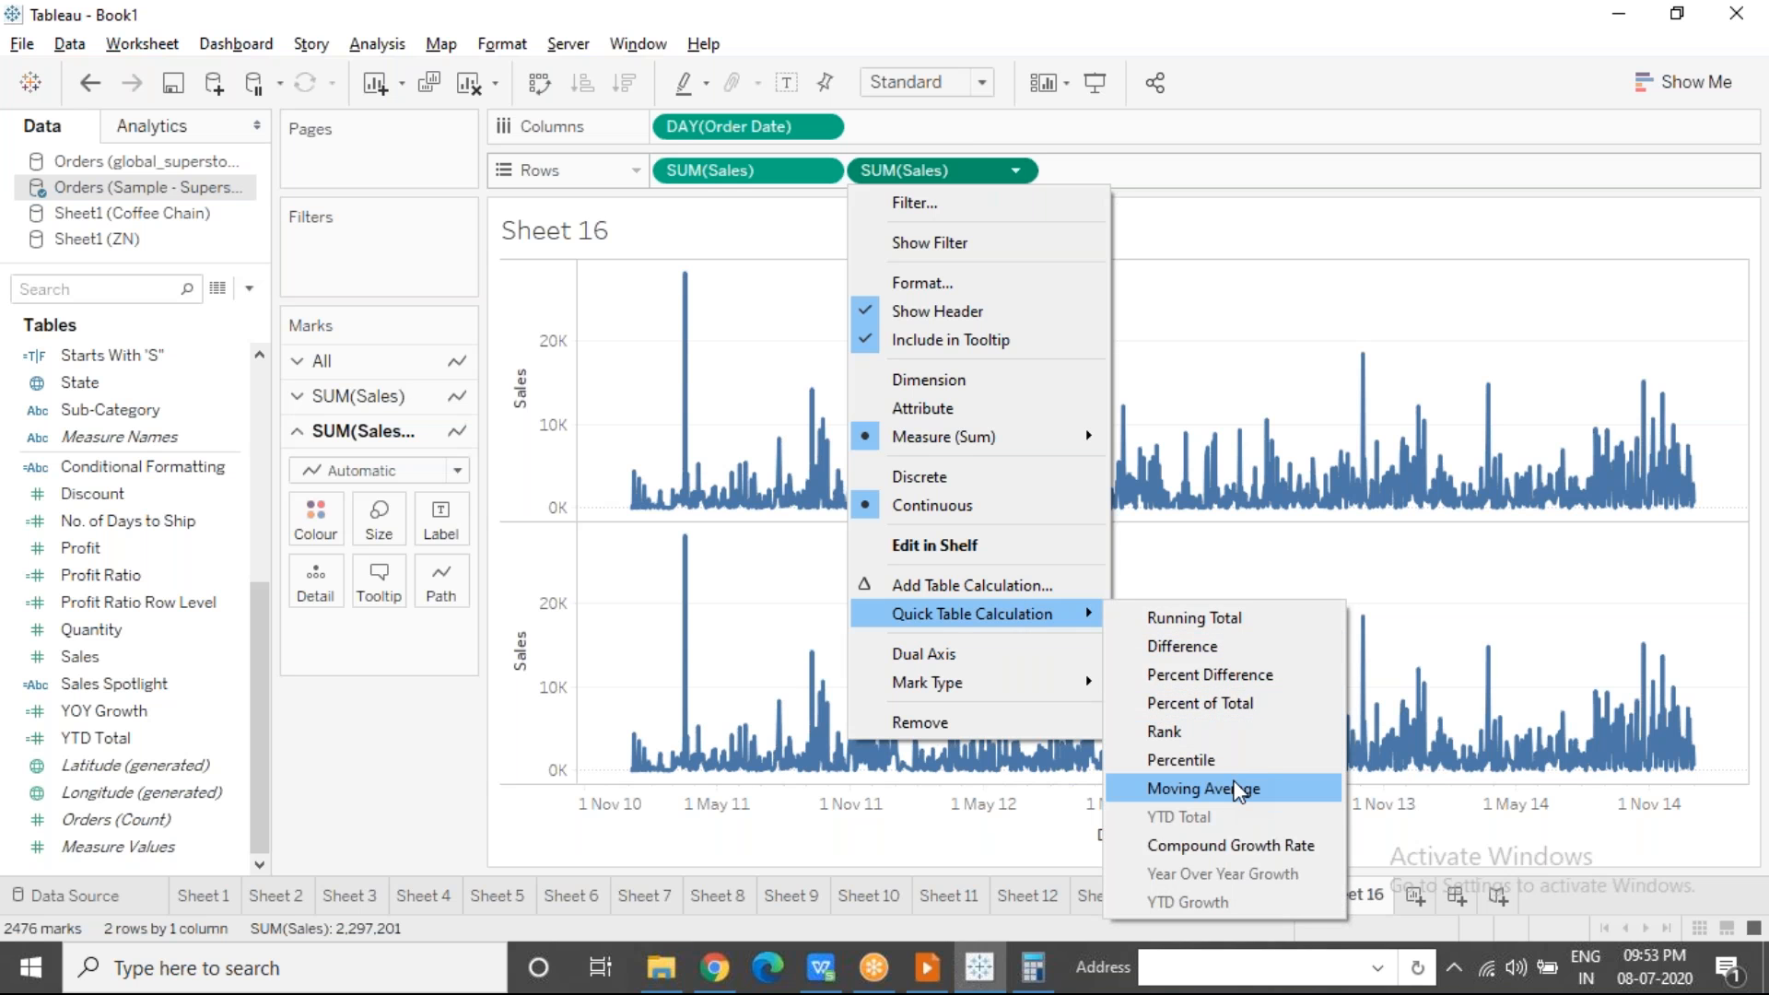
click(1202, 789)
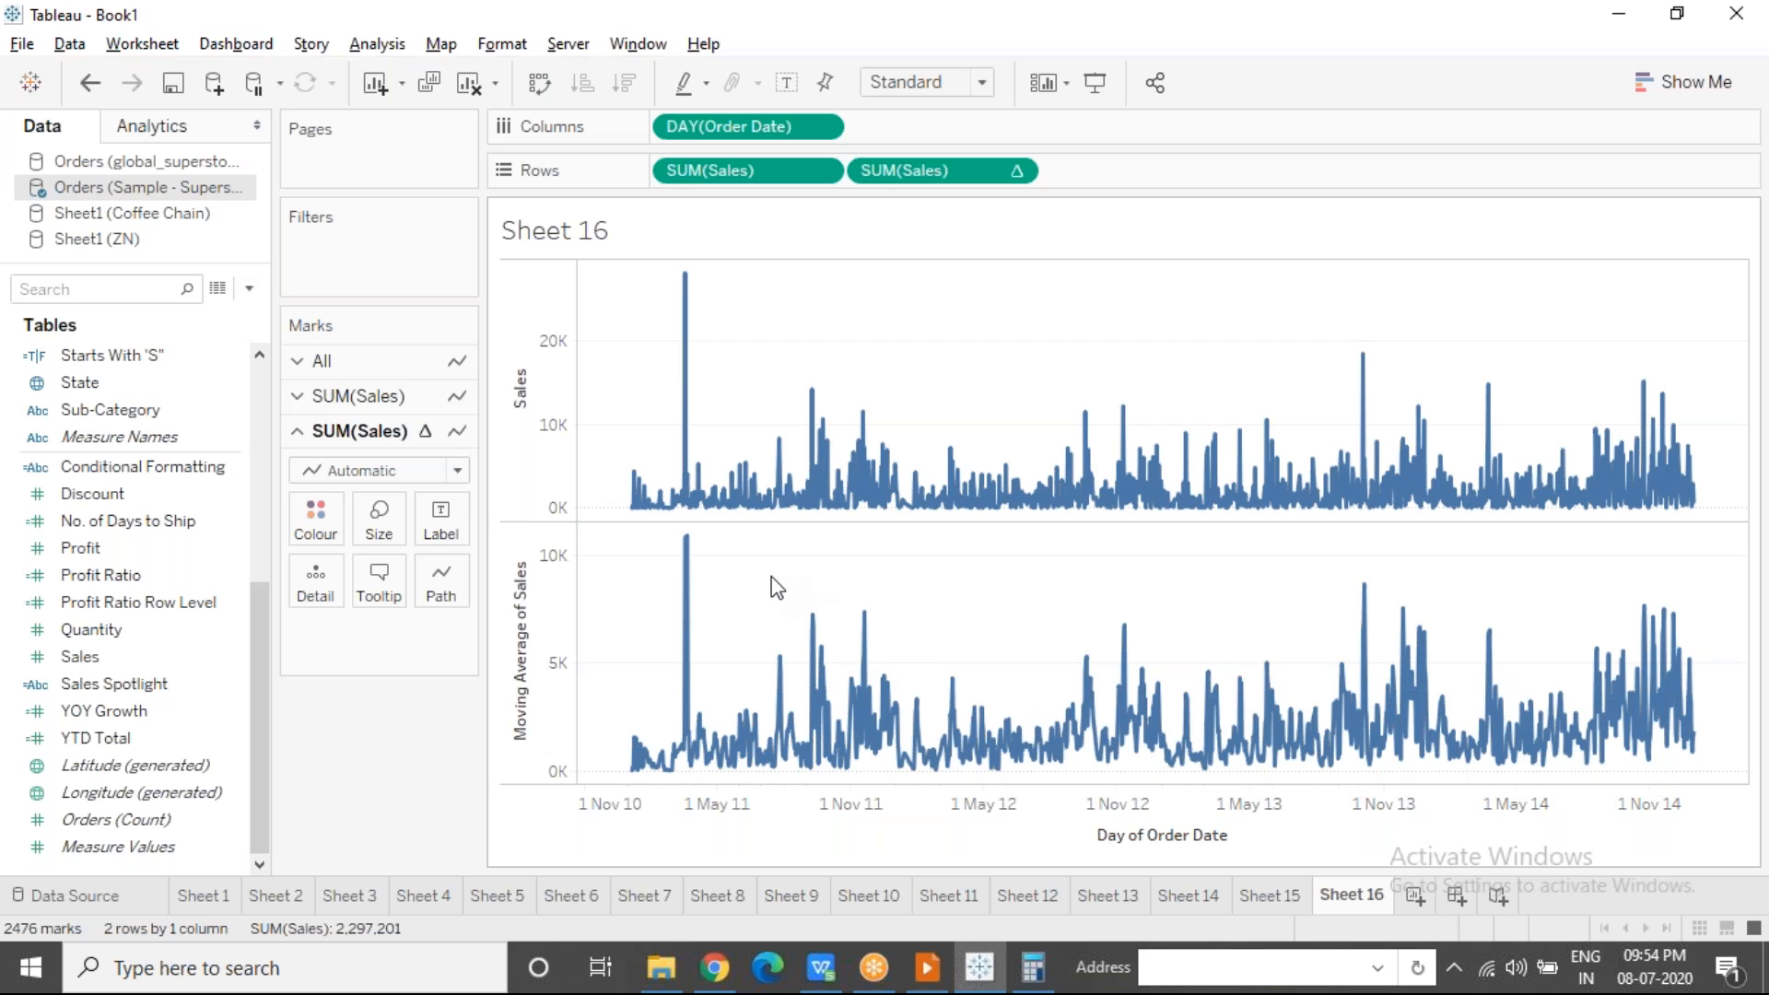
Step: Edit the Moving Average of Sales table calculation so it averages over the previous 30 values
click(1017, 173)
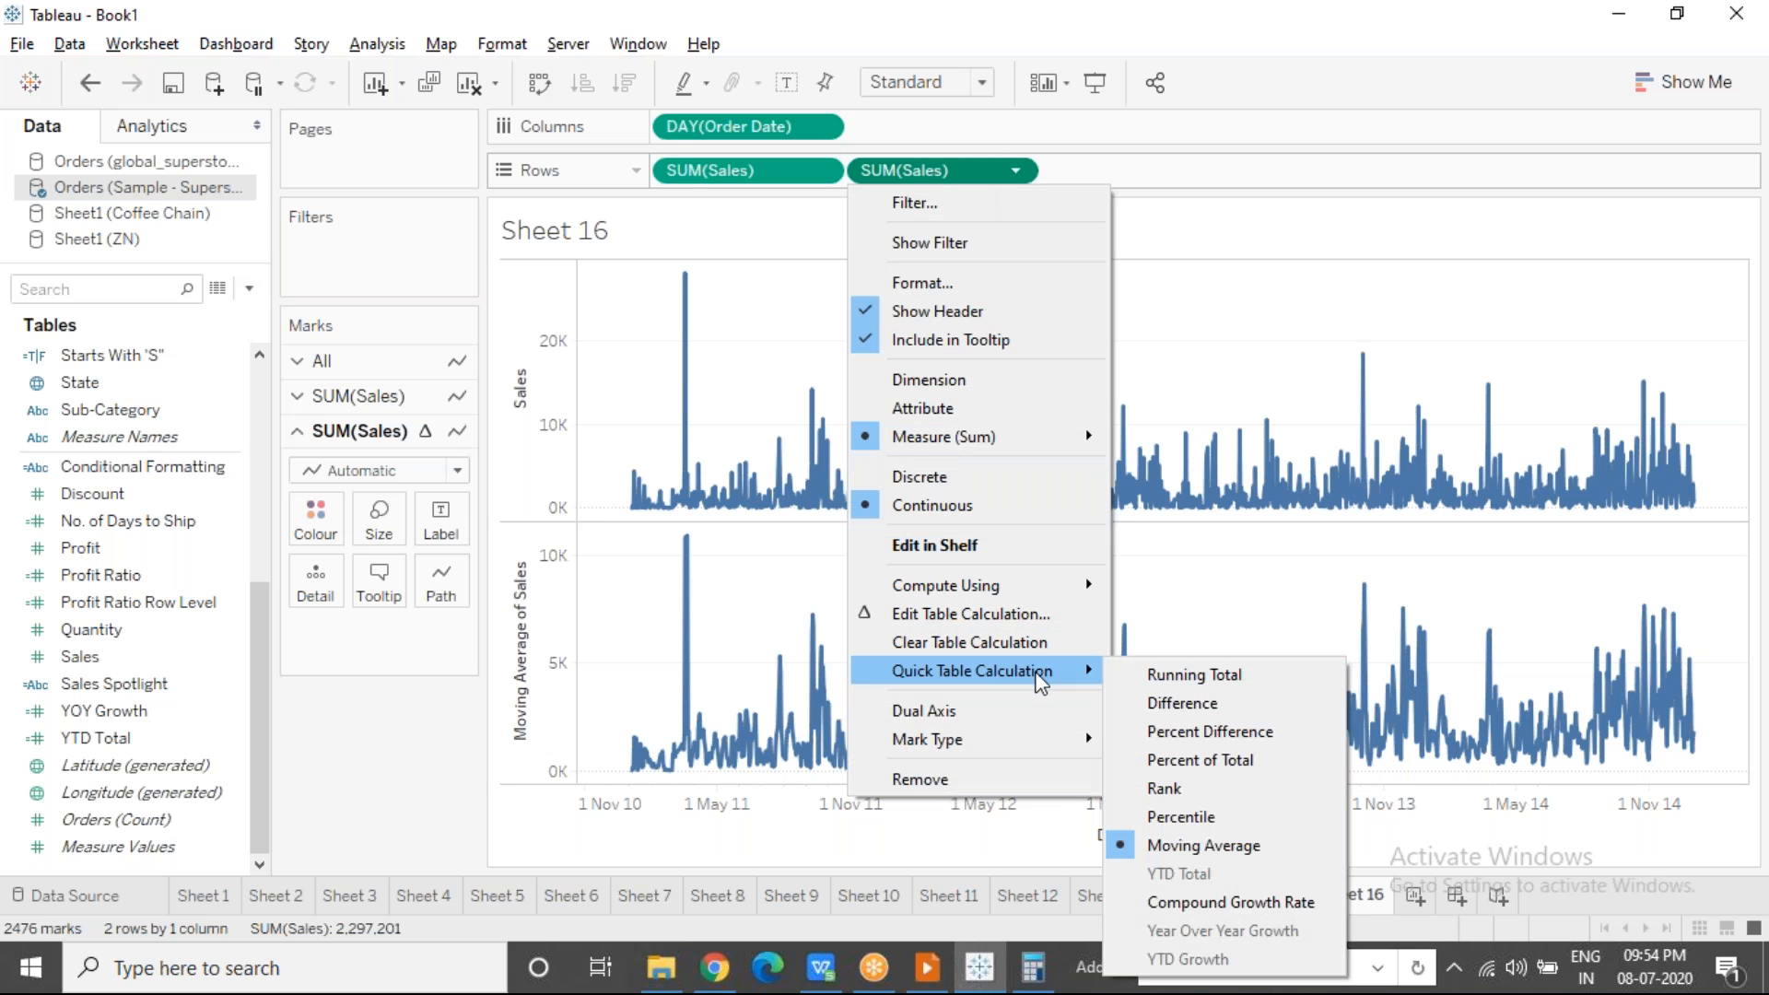
click(1017, 616)
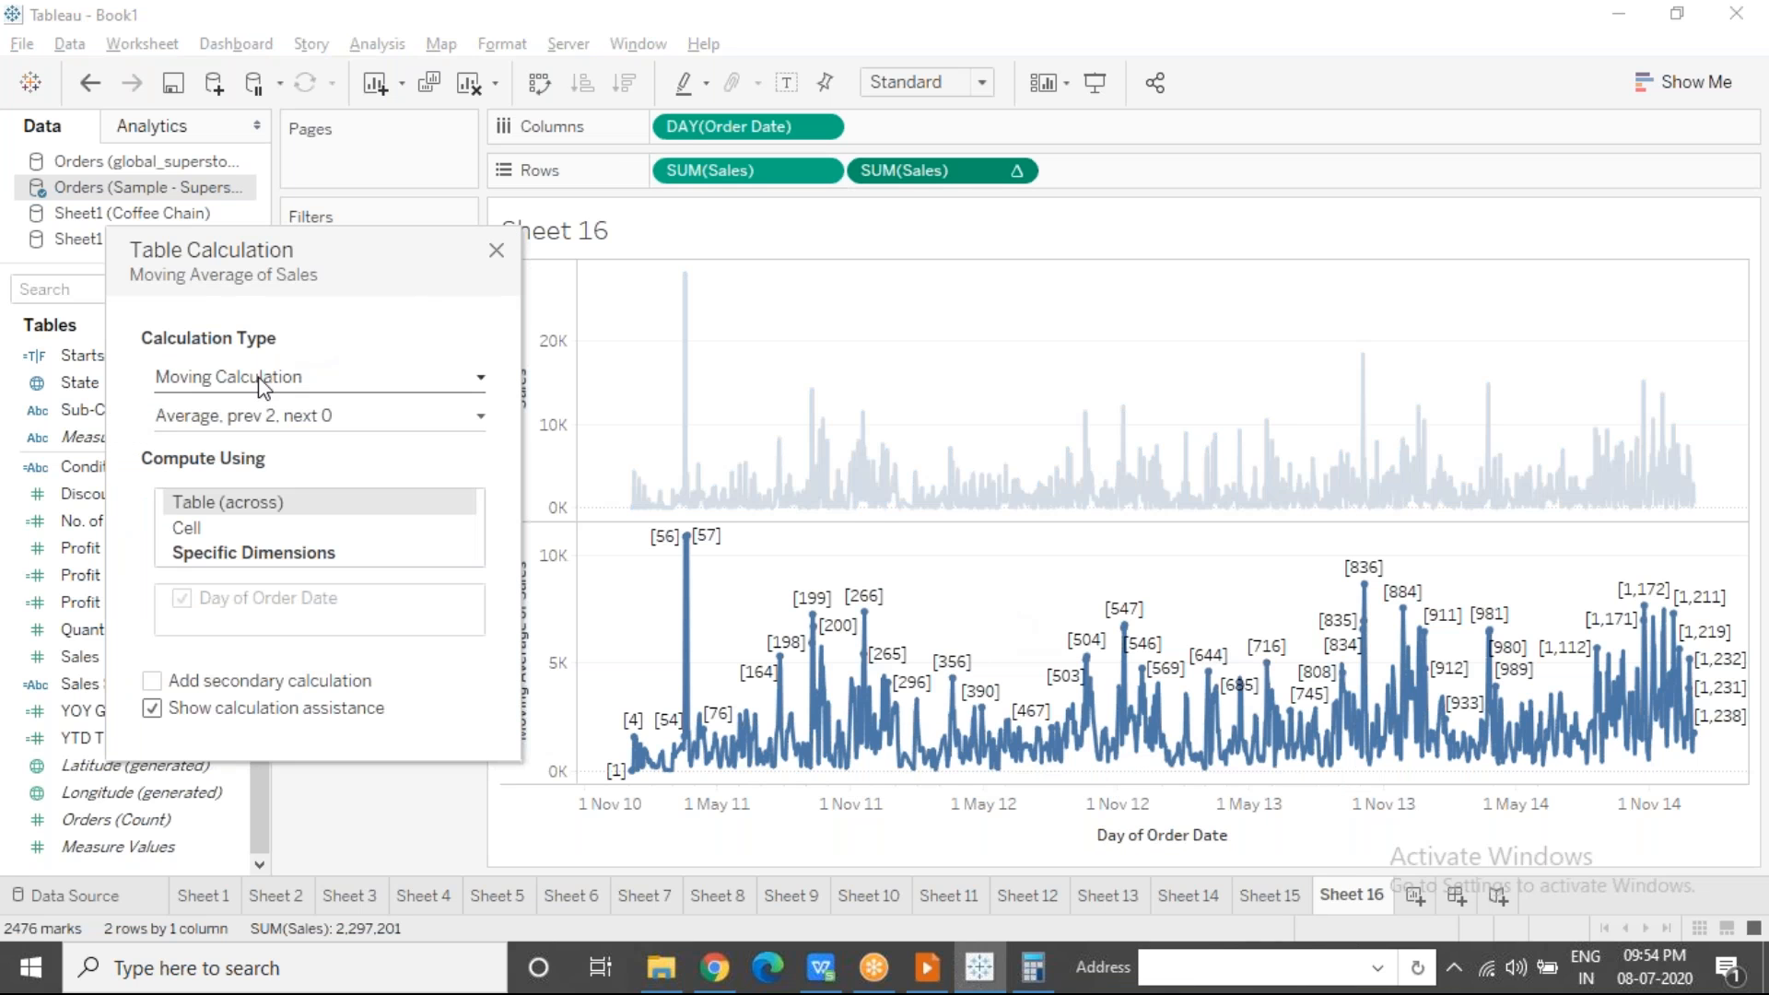
click(259, 381)
click(260, 382)
click(247, 415)
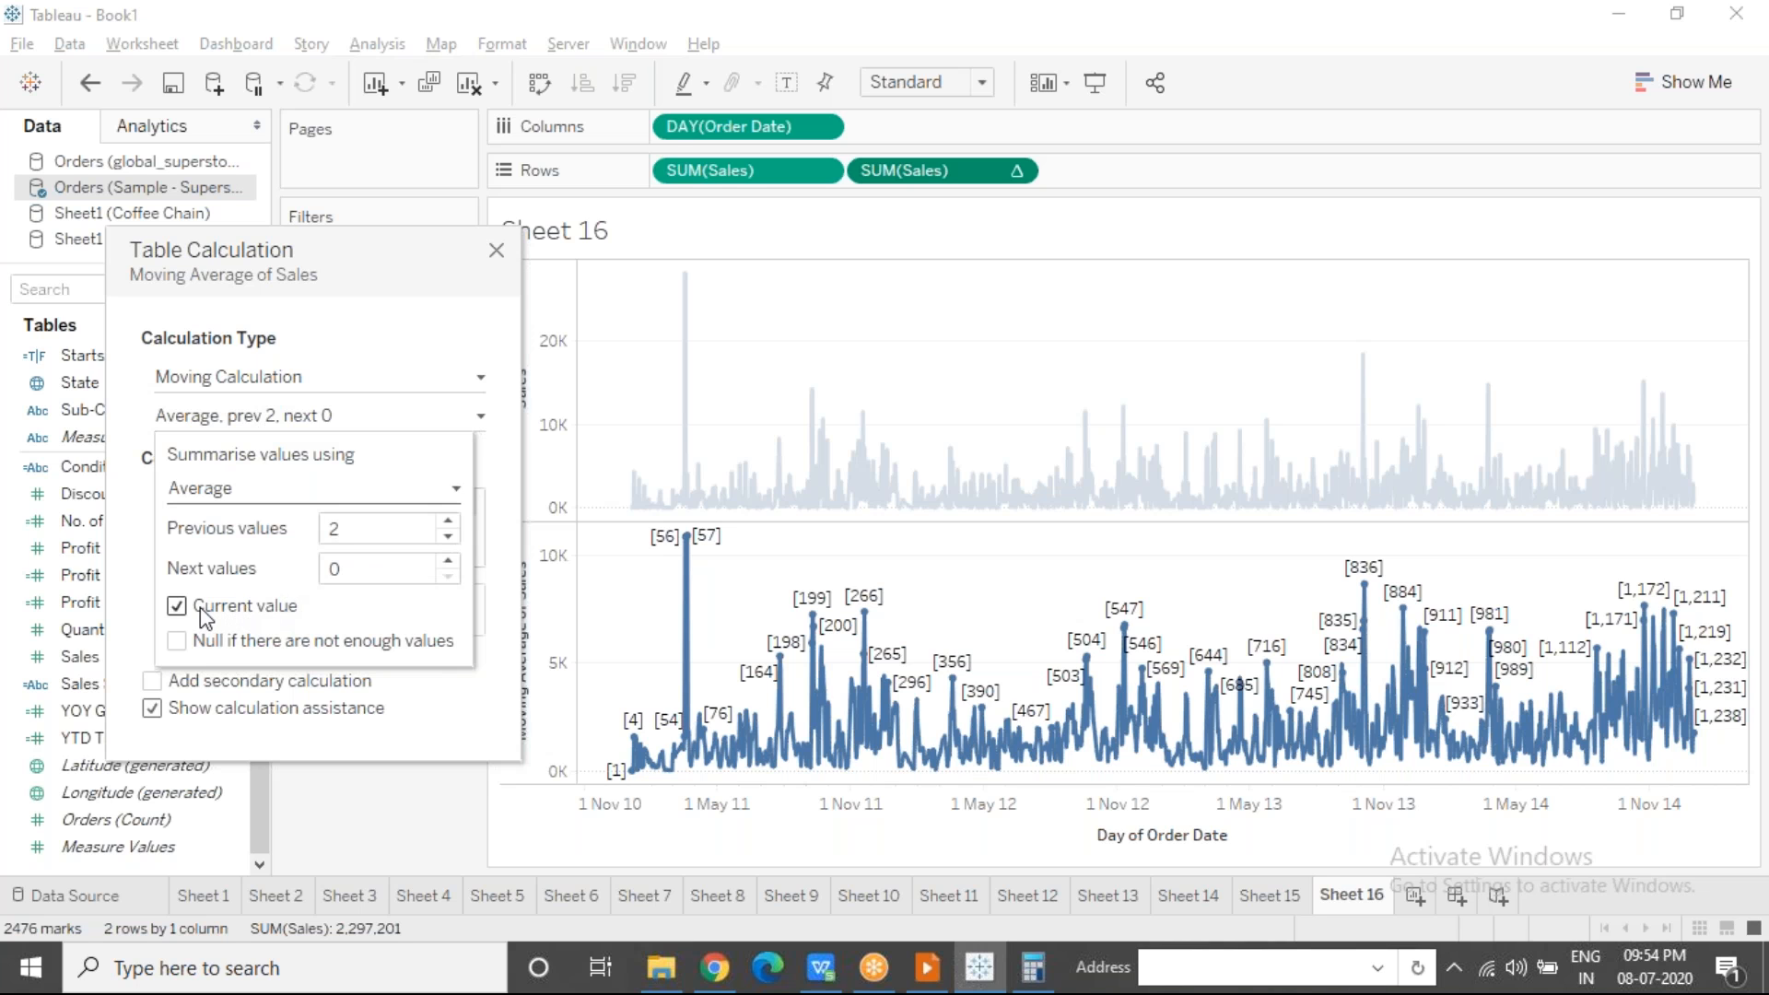
drag(356, 531, 295, 526)
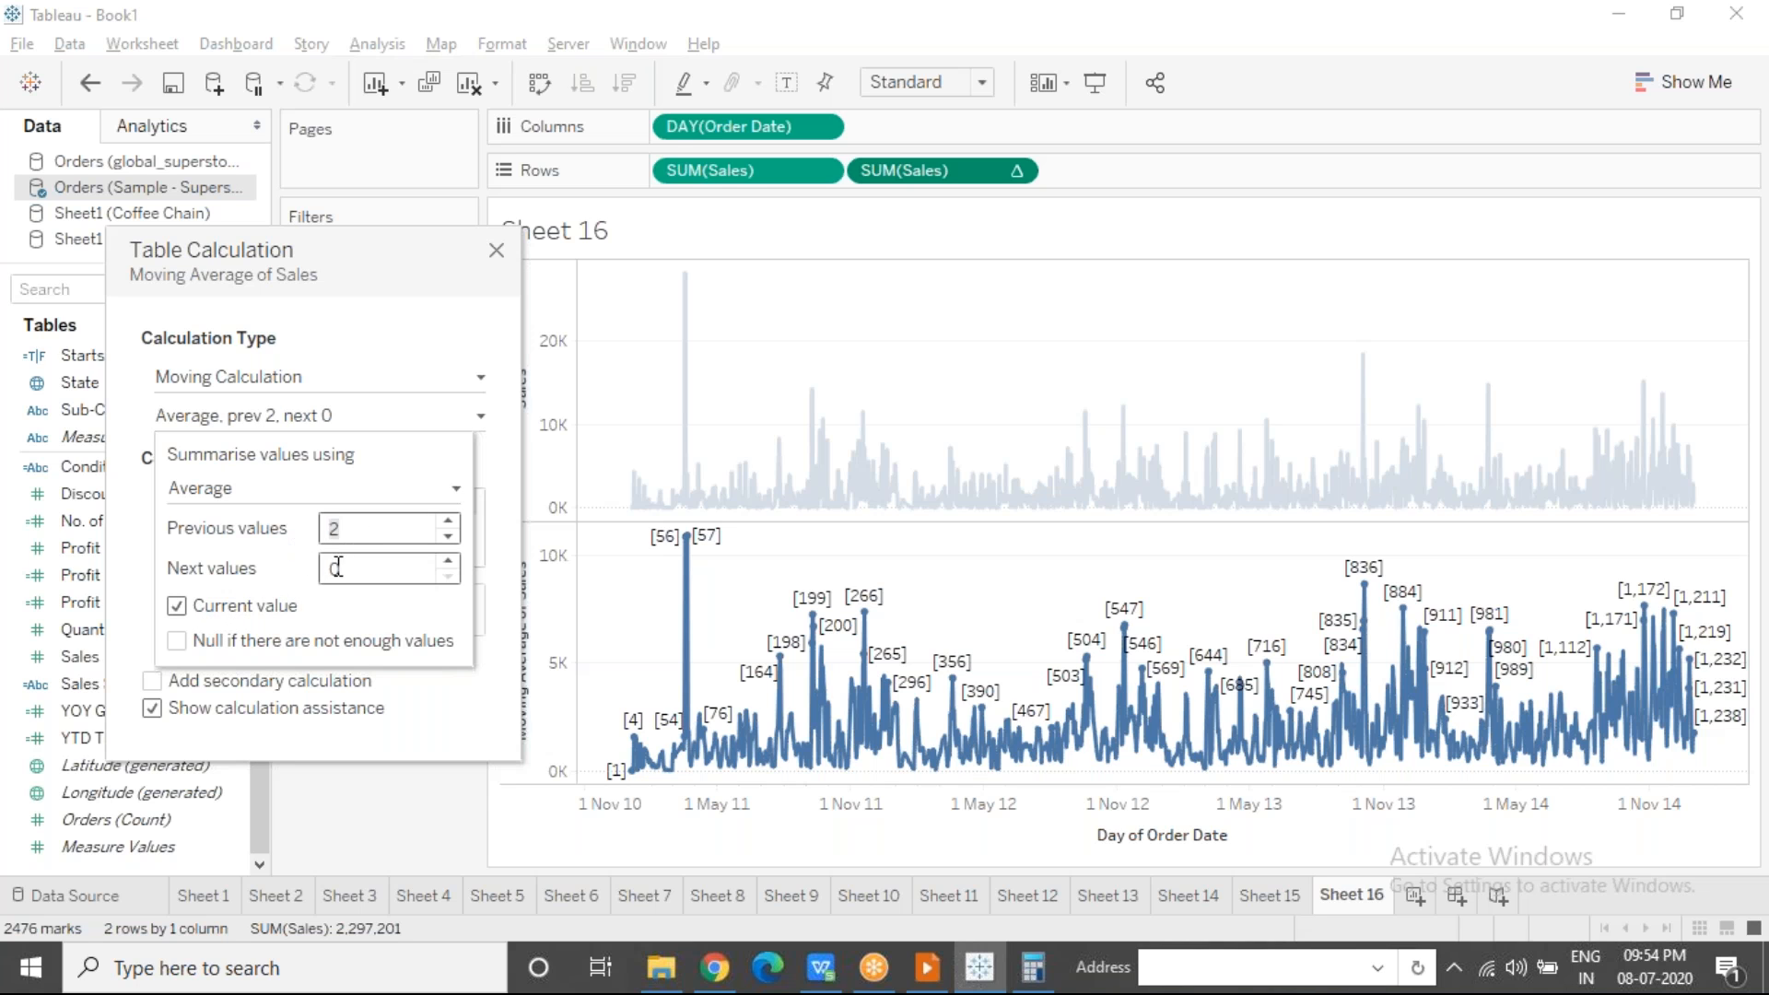
click(332, 569)
click(329, 528)
drag(356, 573, 301, 538)
text(30)
Step: Set the moving average's next values to 15 and close the table calculation settings
key(Tab)
key(Tab)
text(15)
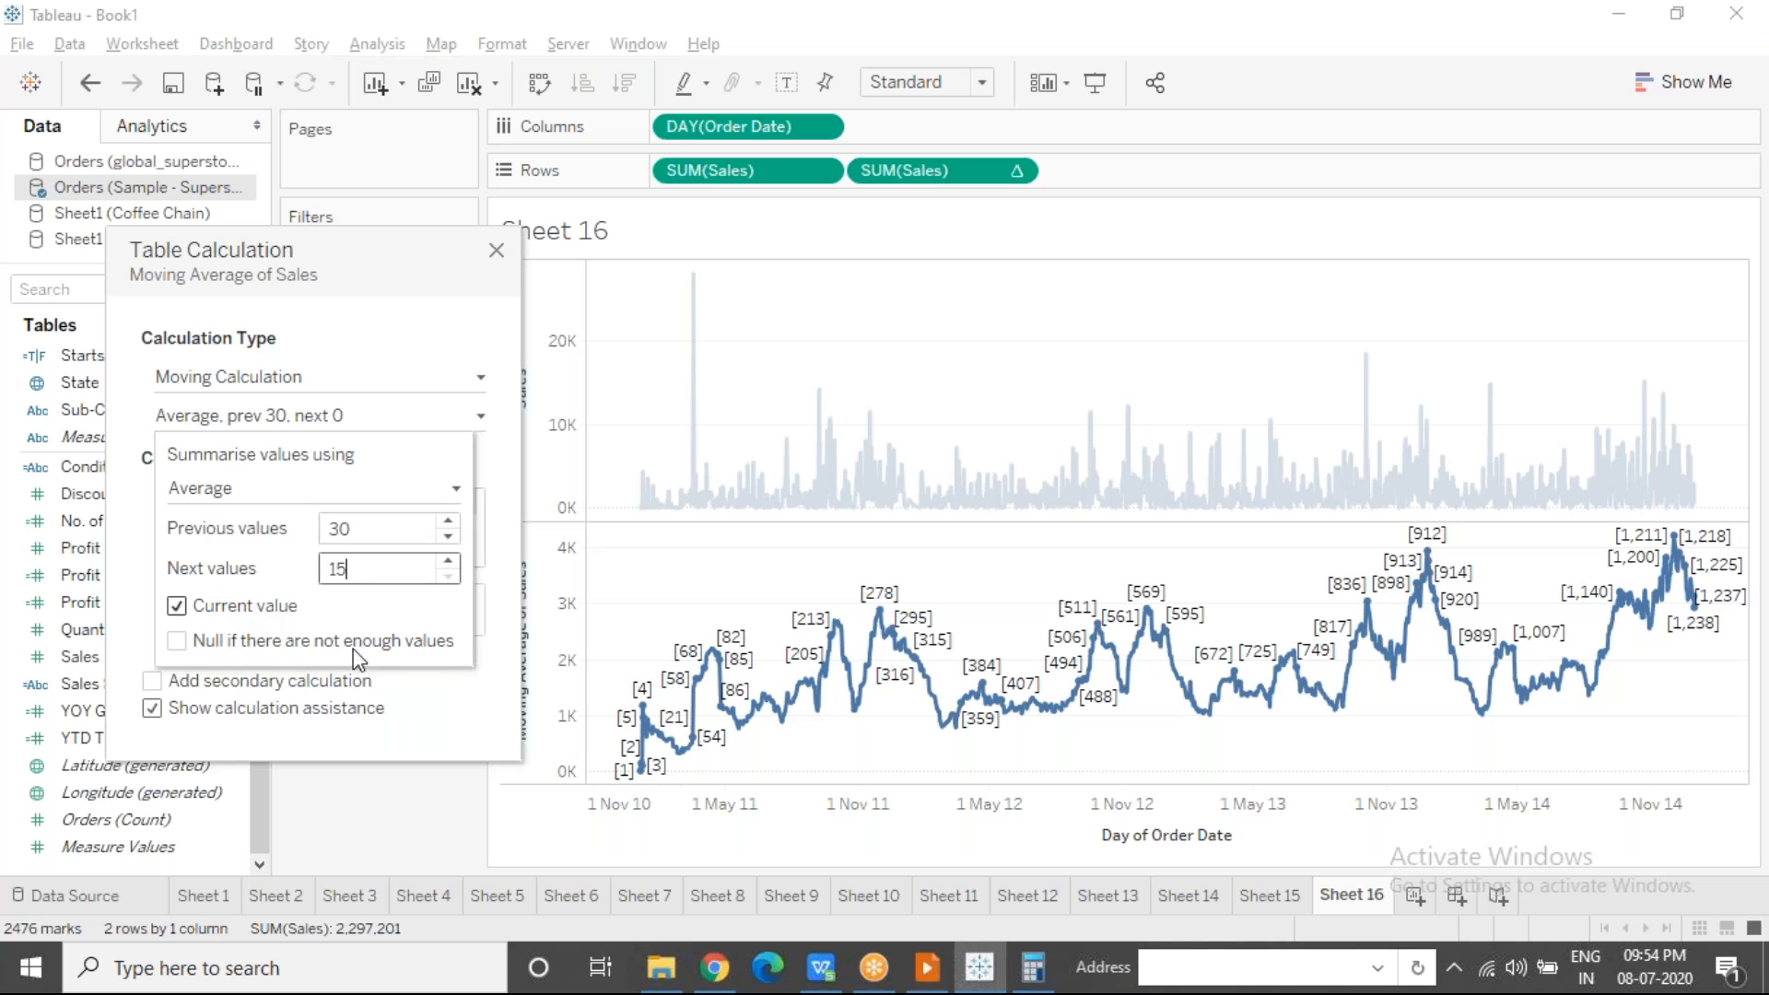
click(459, 350)
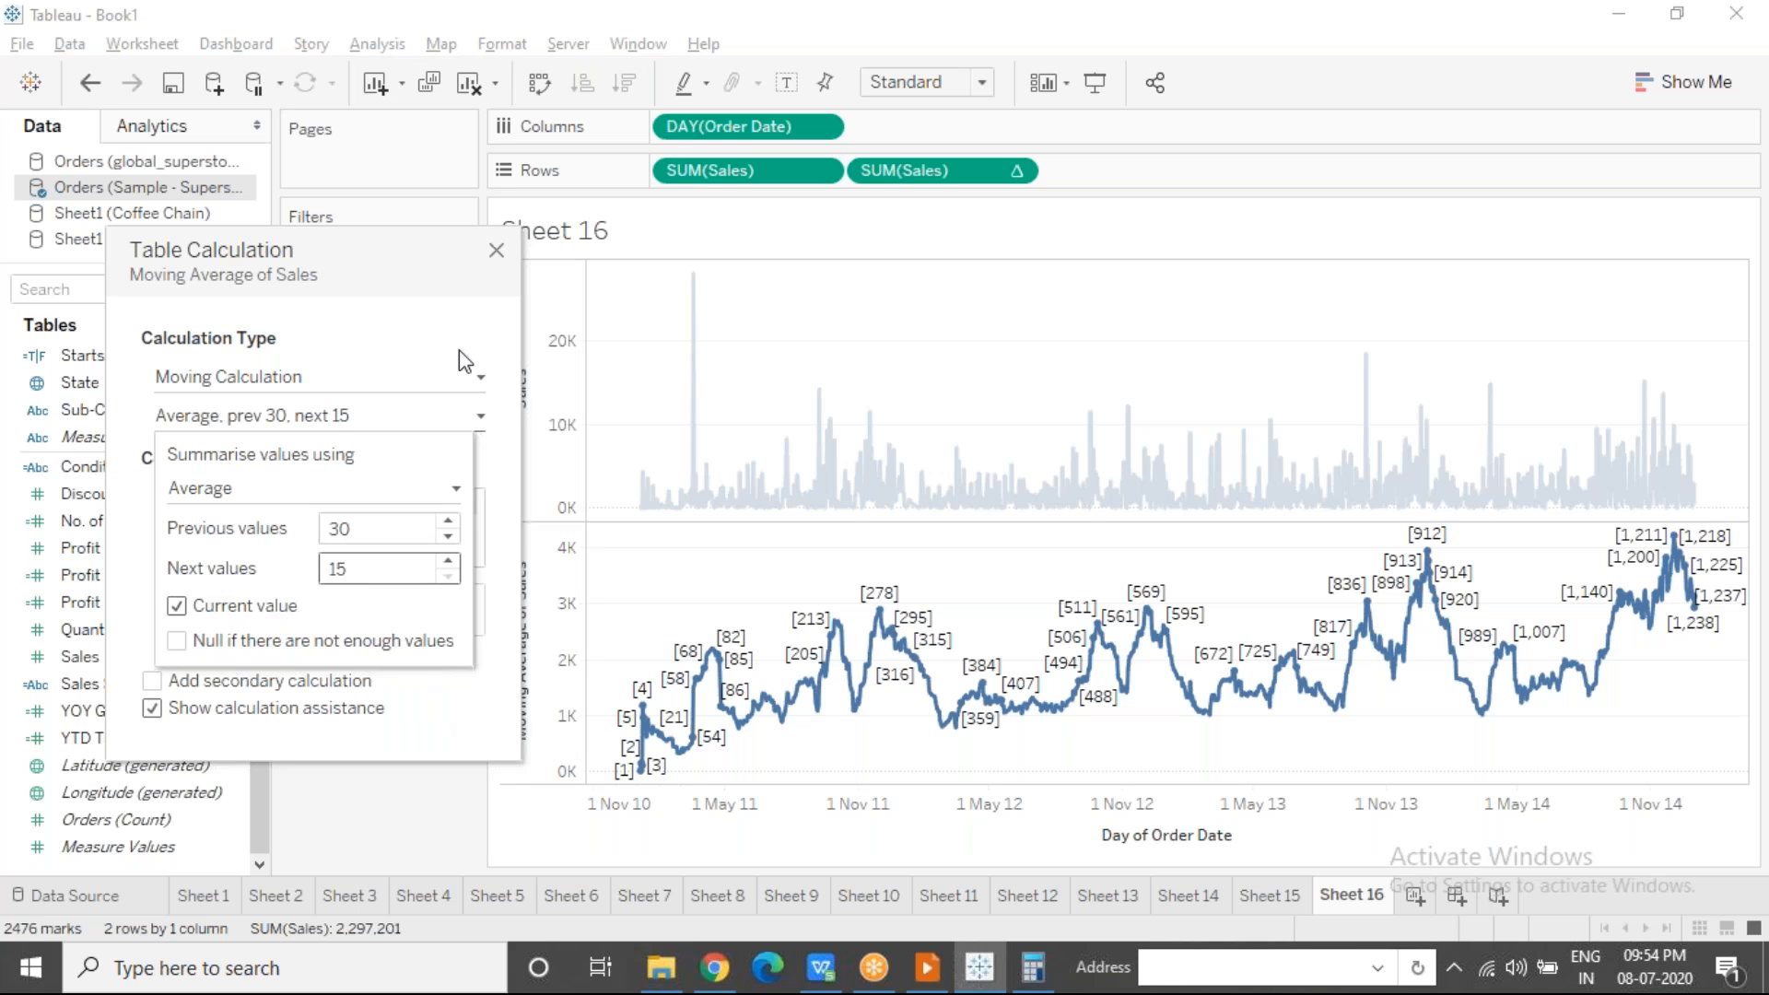
click(495, 251)
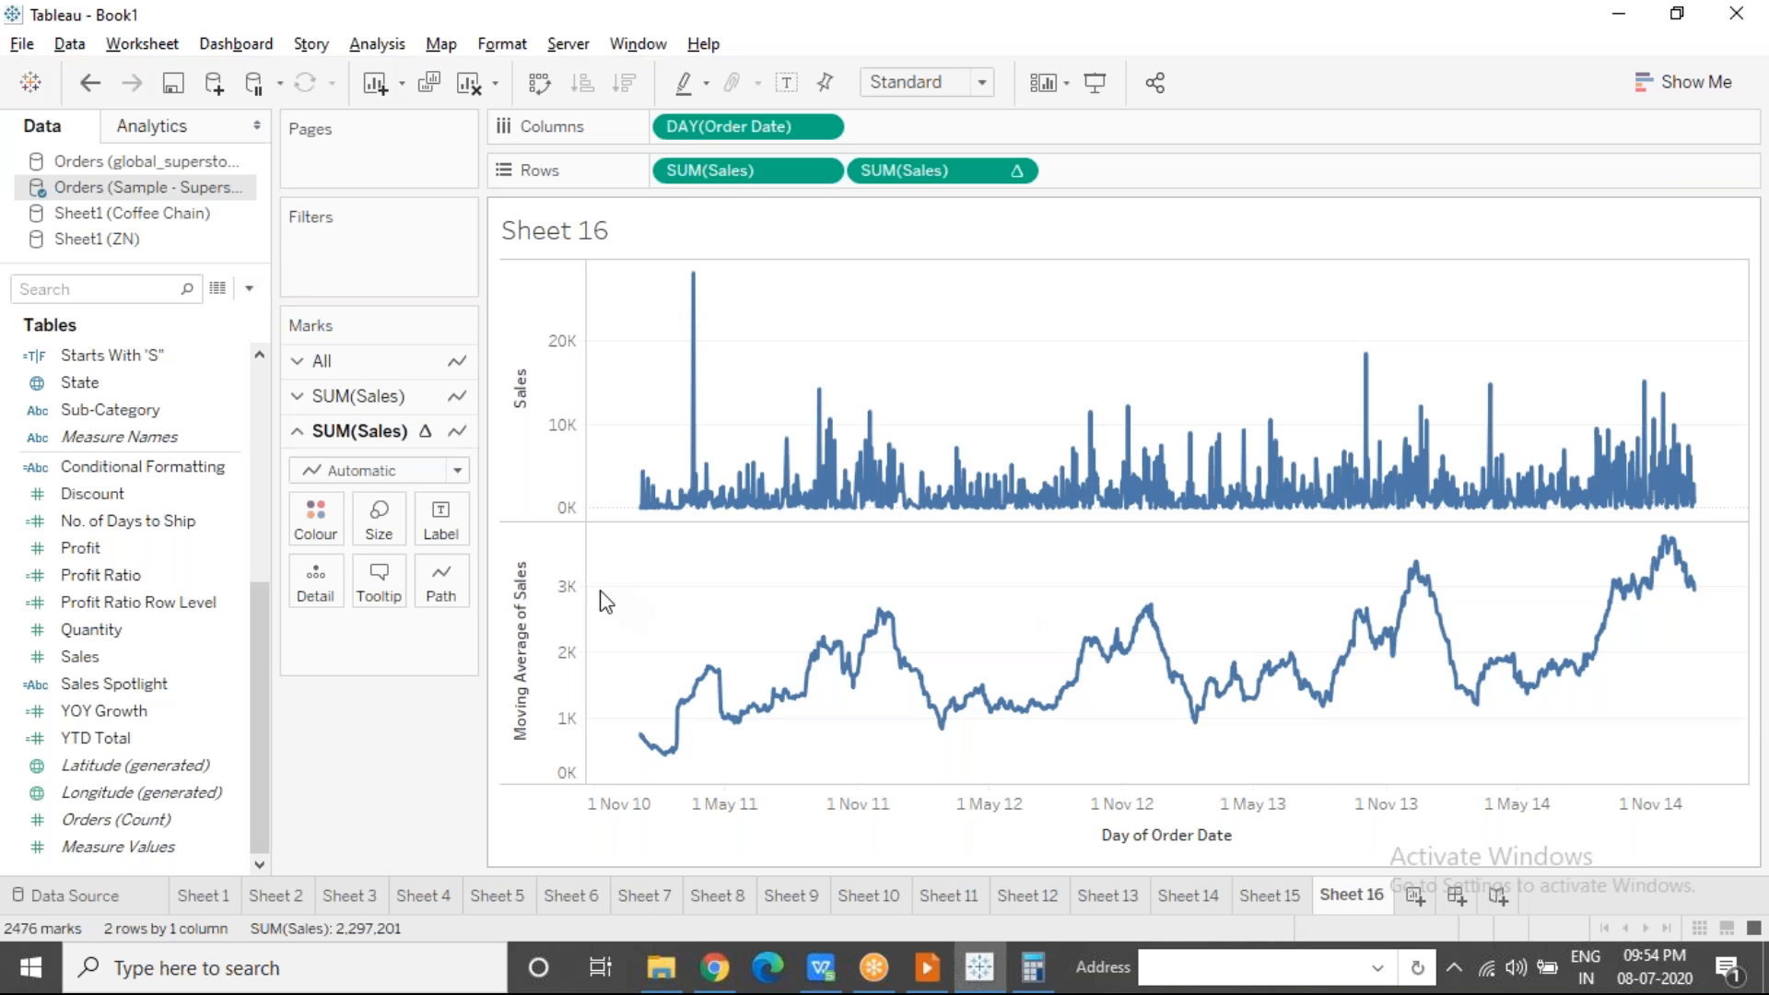
Step: Edit the Moving Average of Sales table calculation to include the next 30 values in its window
click(1030, 177)
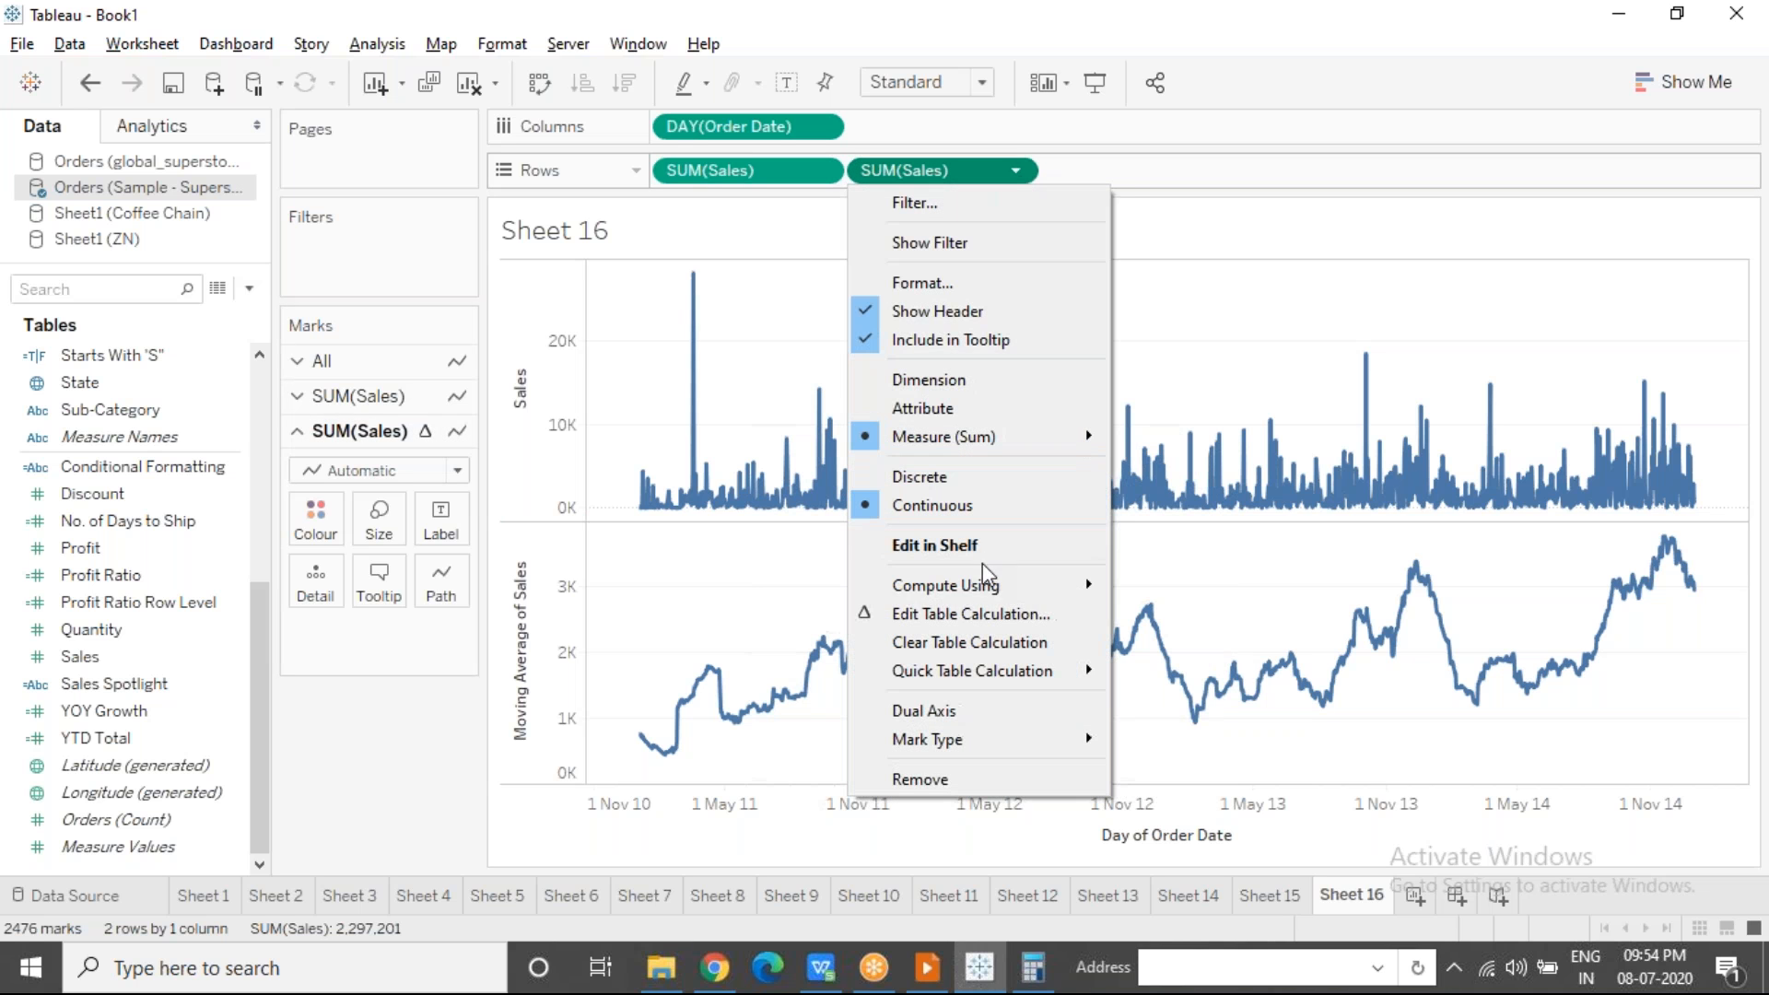
click(982, 612)
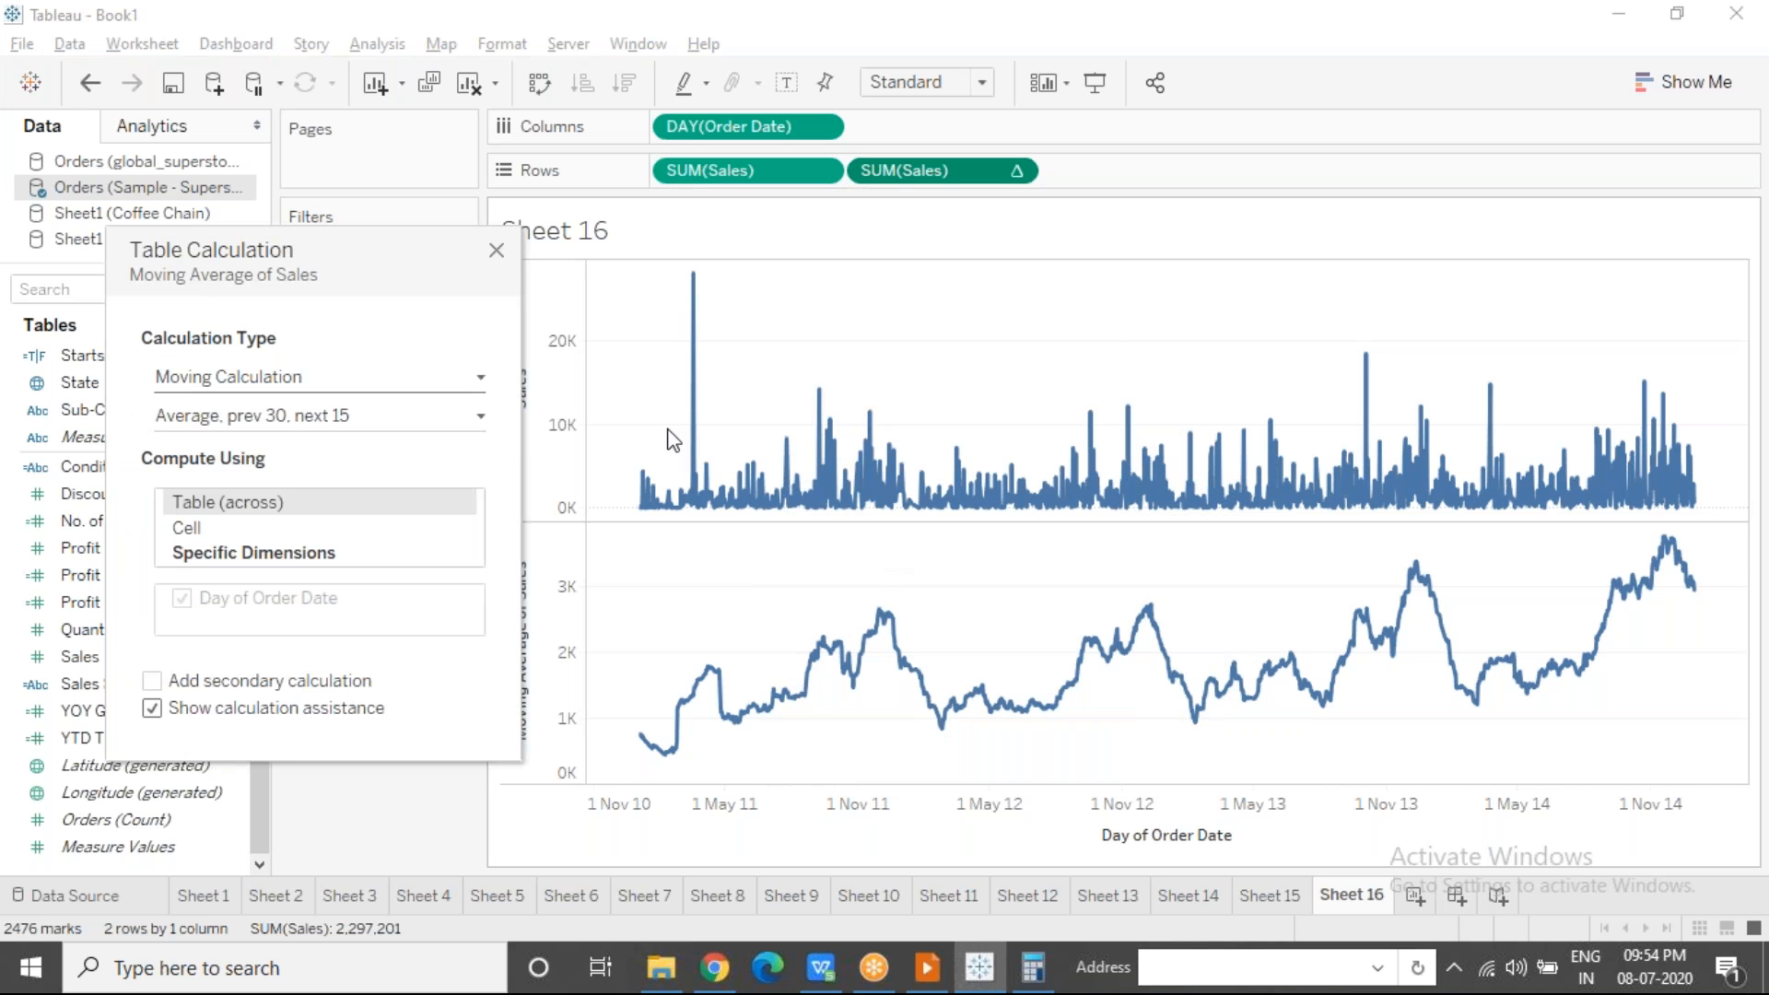
click(430, 419)
click(348, 566)
double_click(340, 566)
text(30)
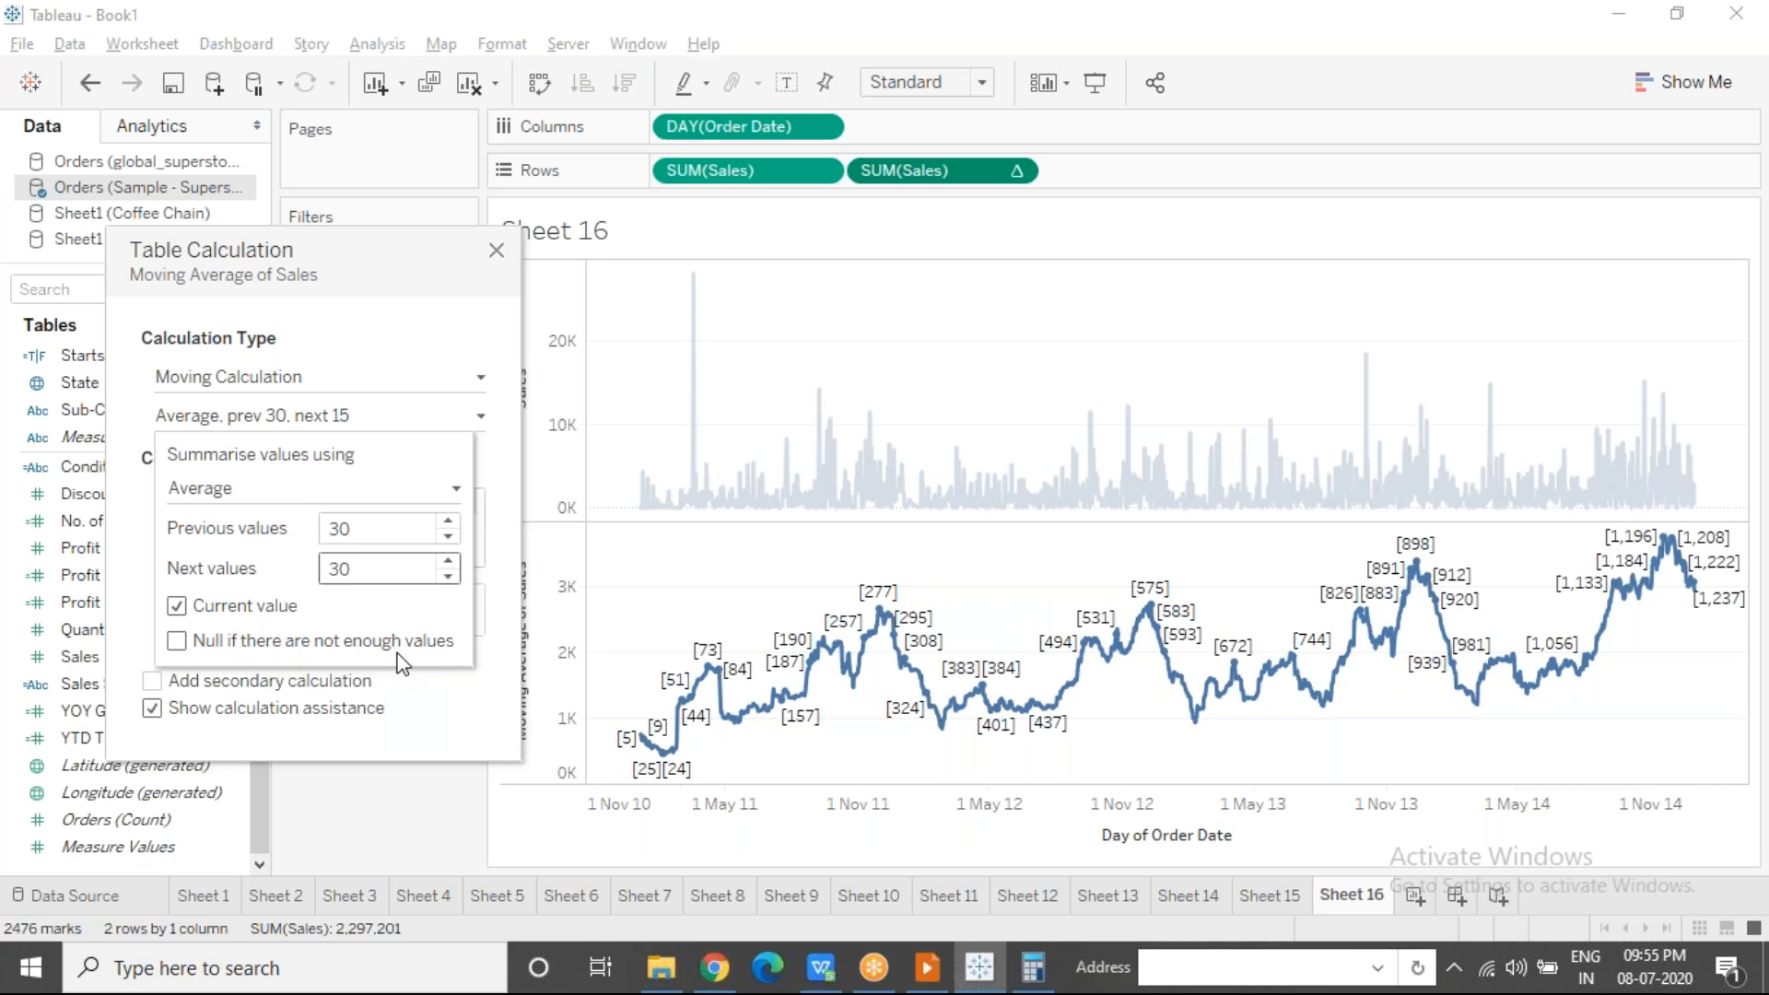
click(449, 722)
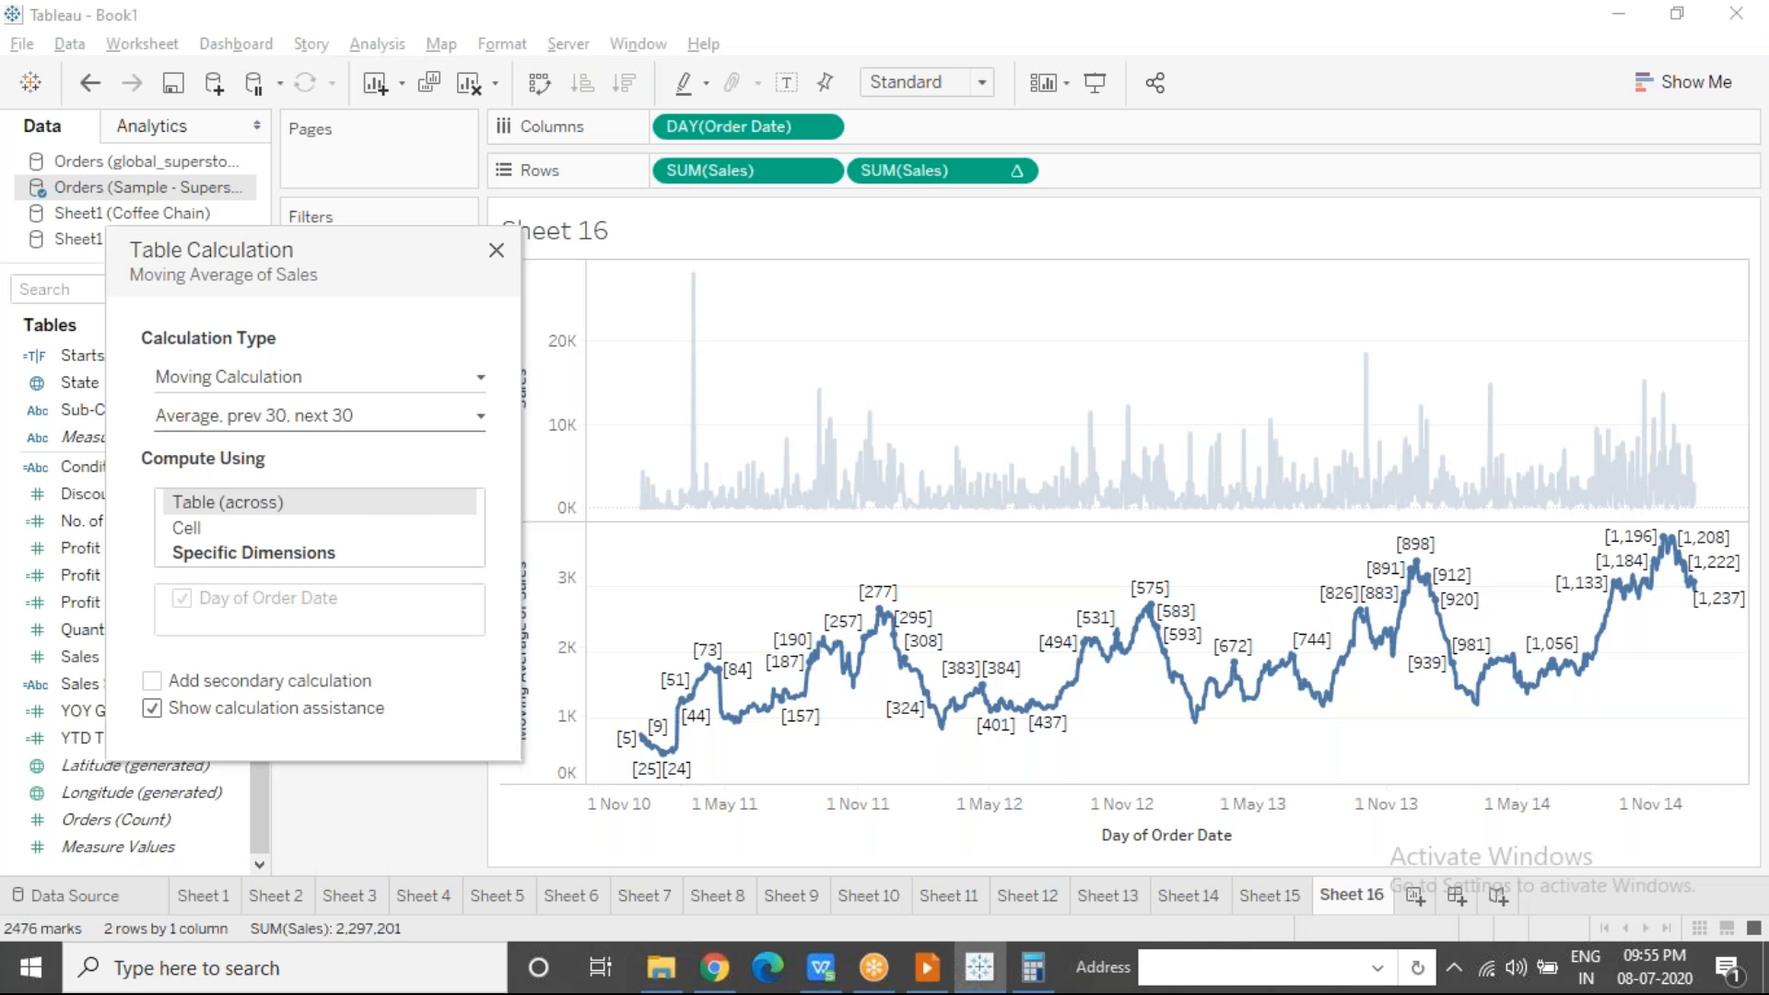
click(496, 250)
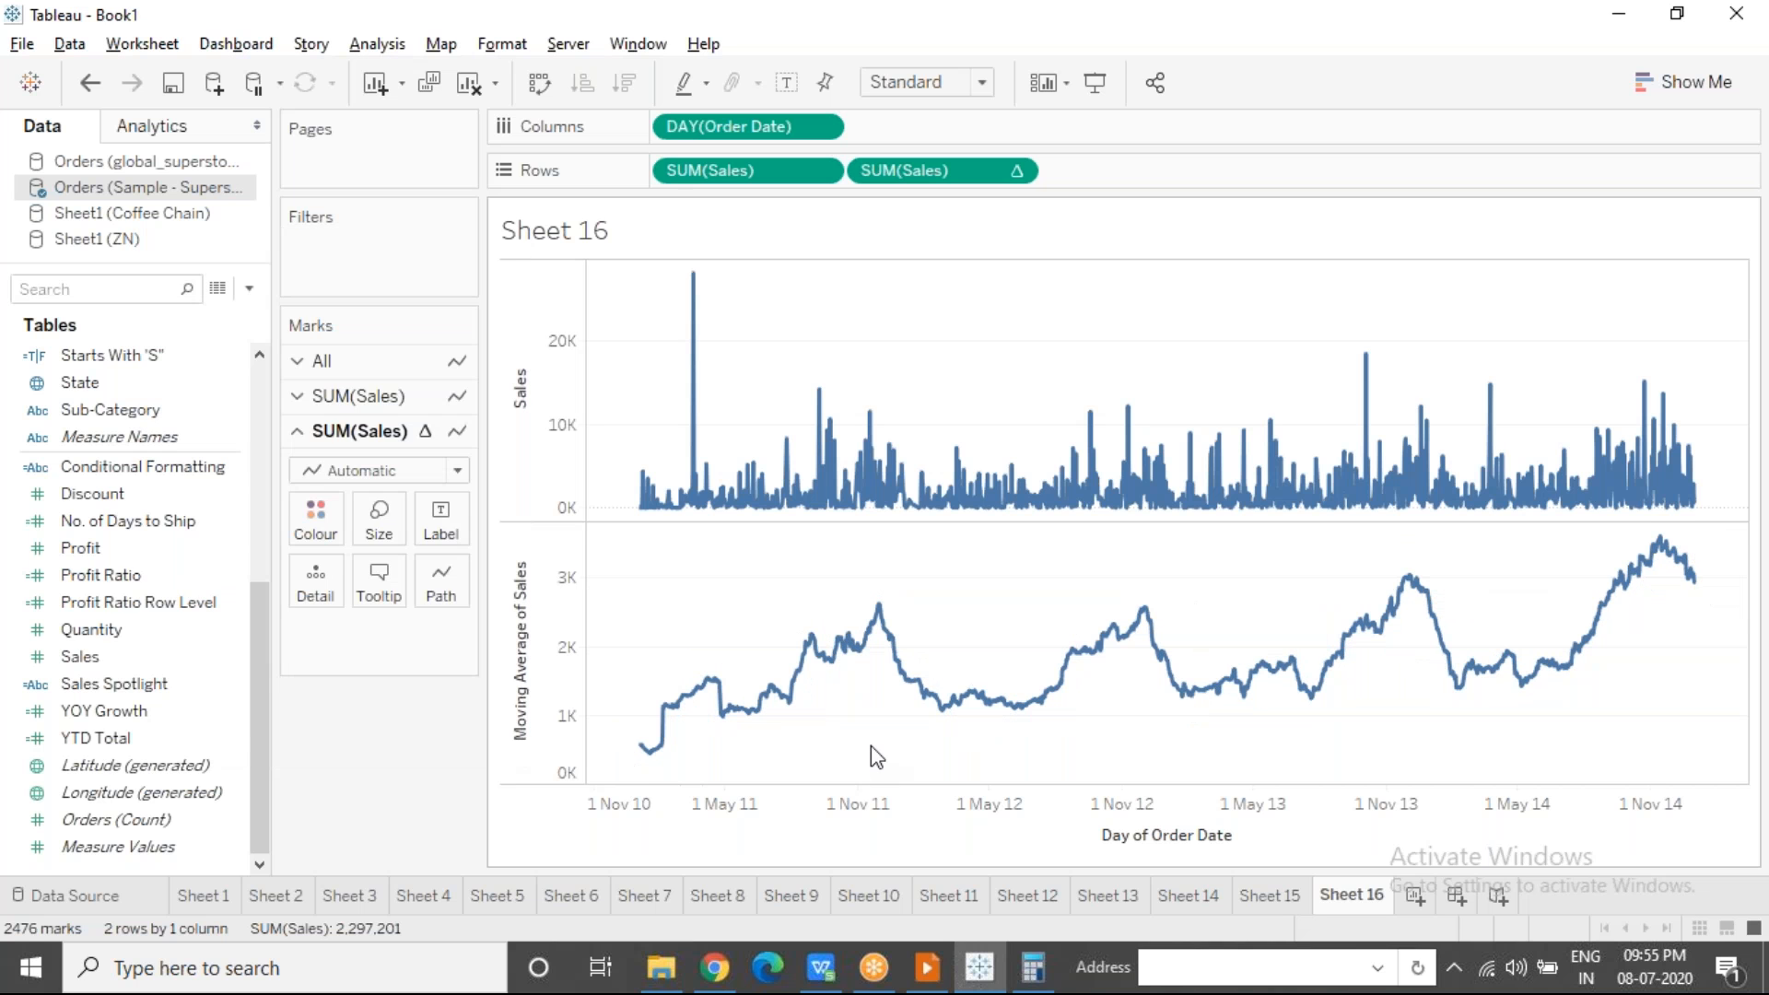
mouse_move(669, 716)
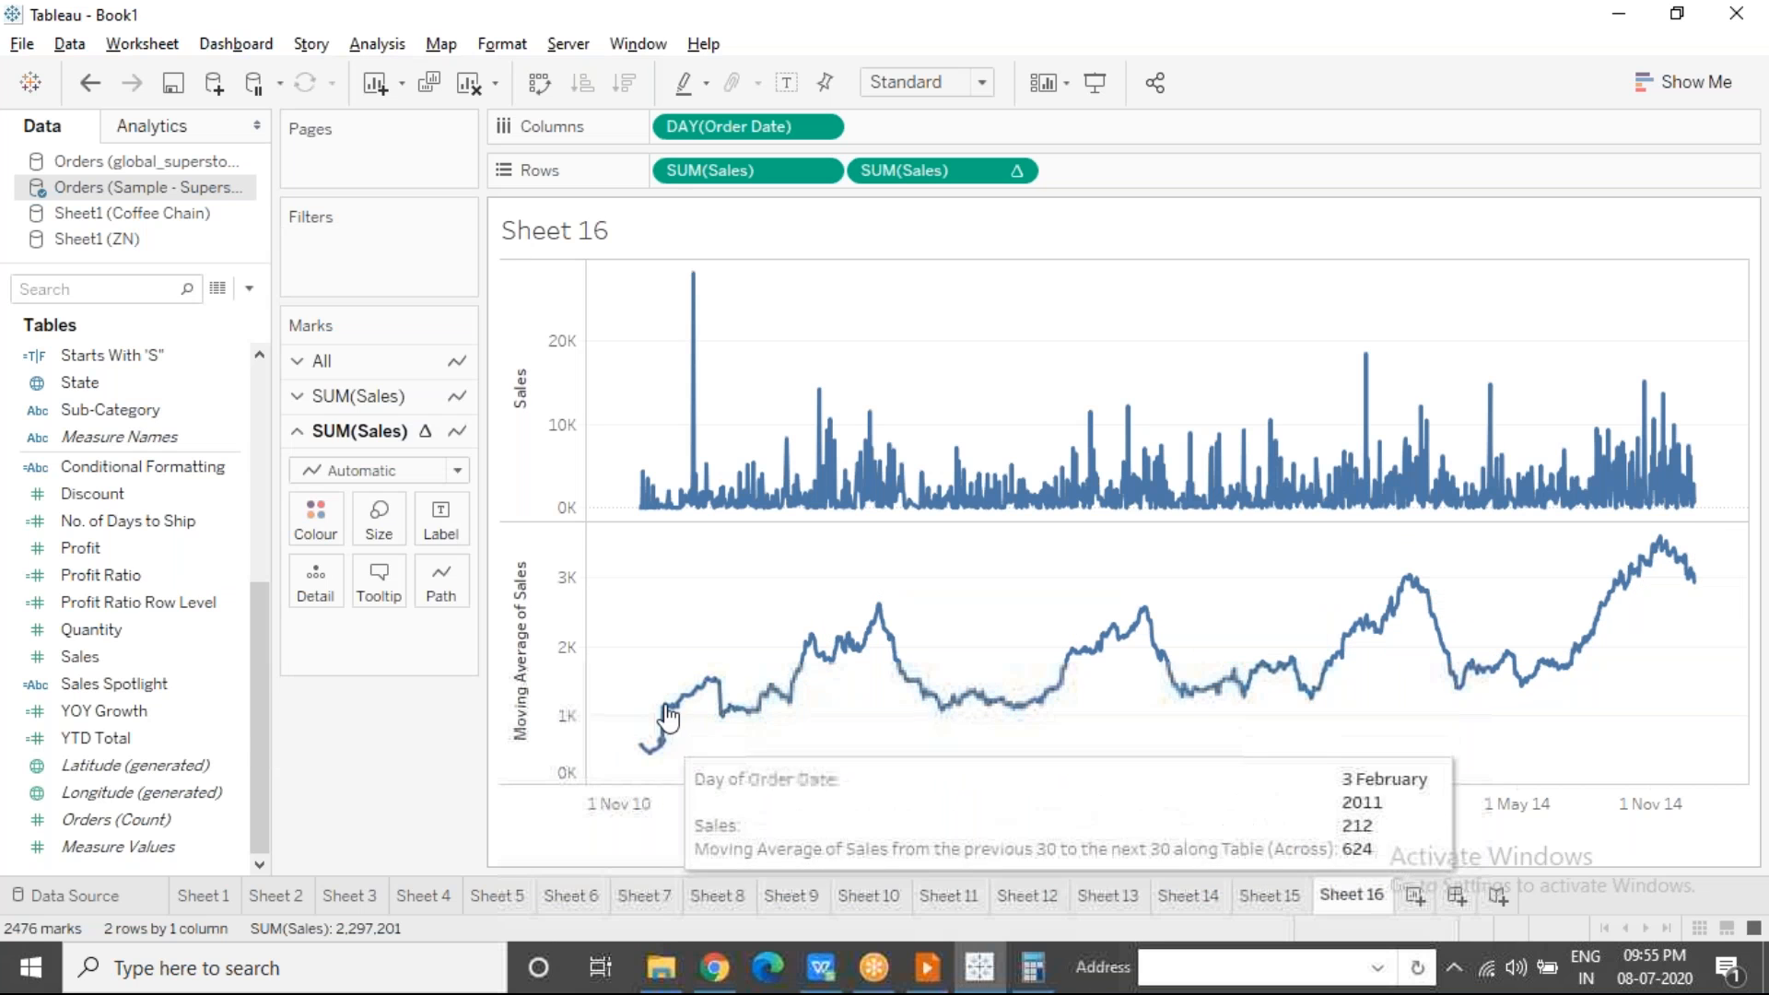
Step: Make the Moving Average of Sales calculation return null when there are not enough values in the window
right_click(550, 632)
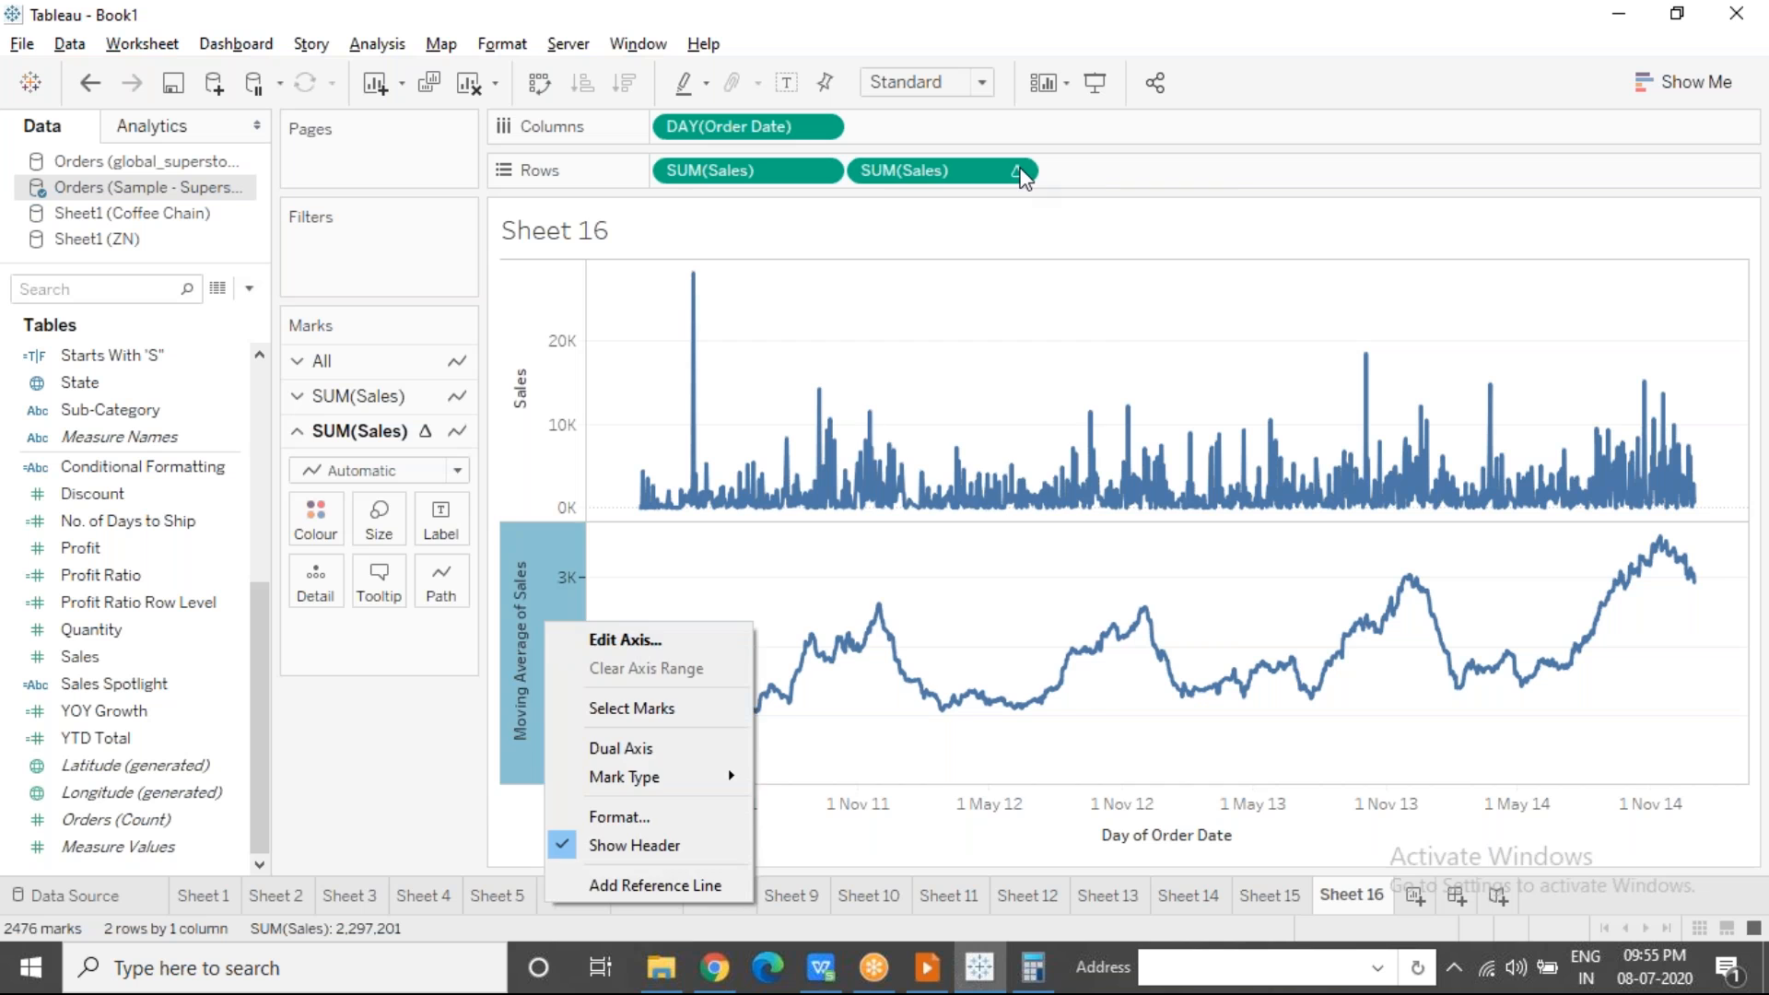
click(1018, 172)
click(1017, 172)
click(1017, 171)
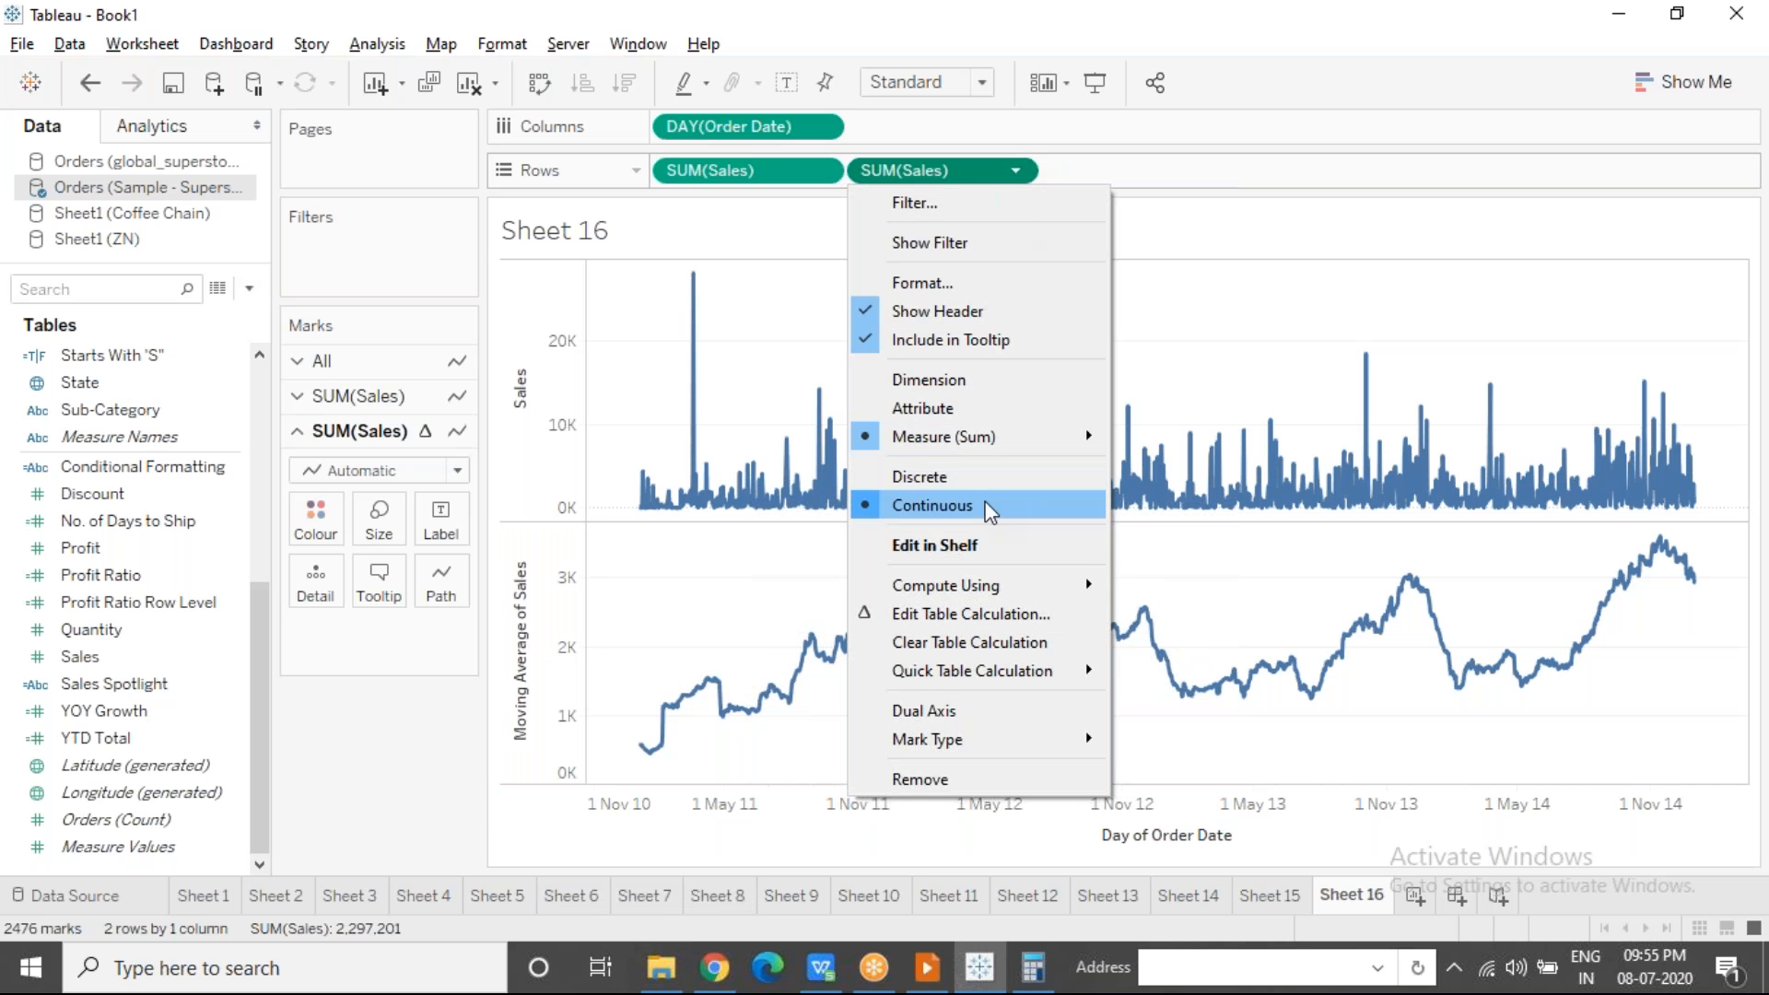
click(975, 613)
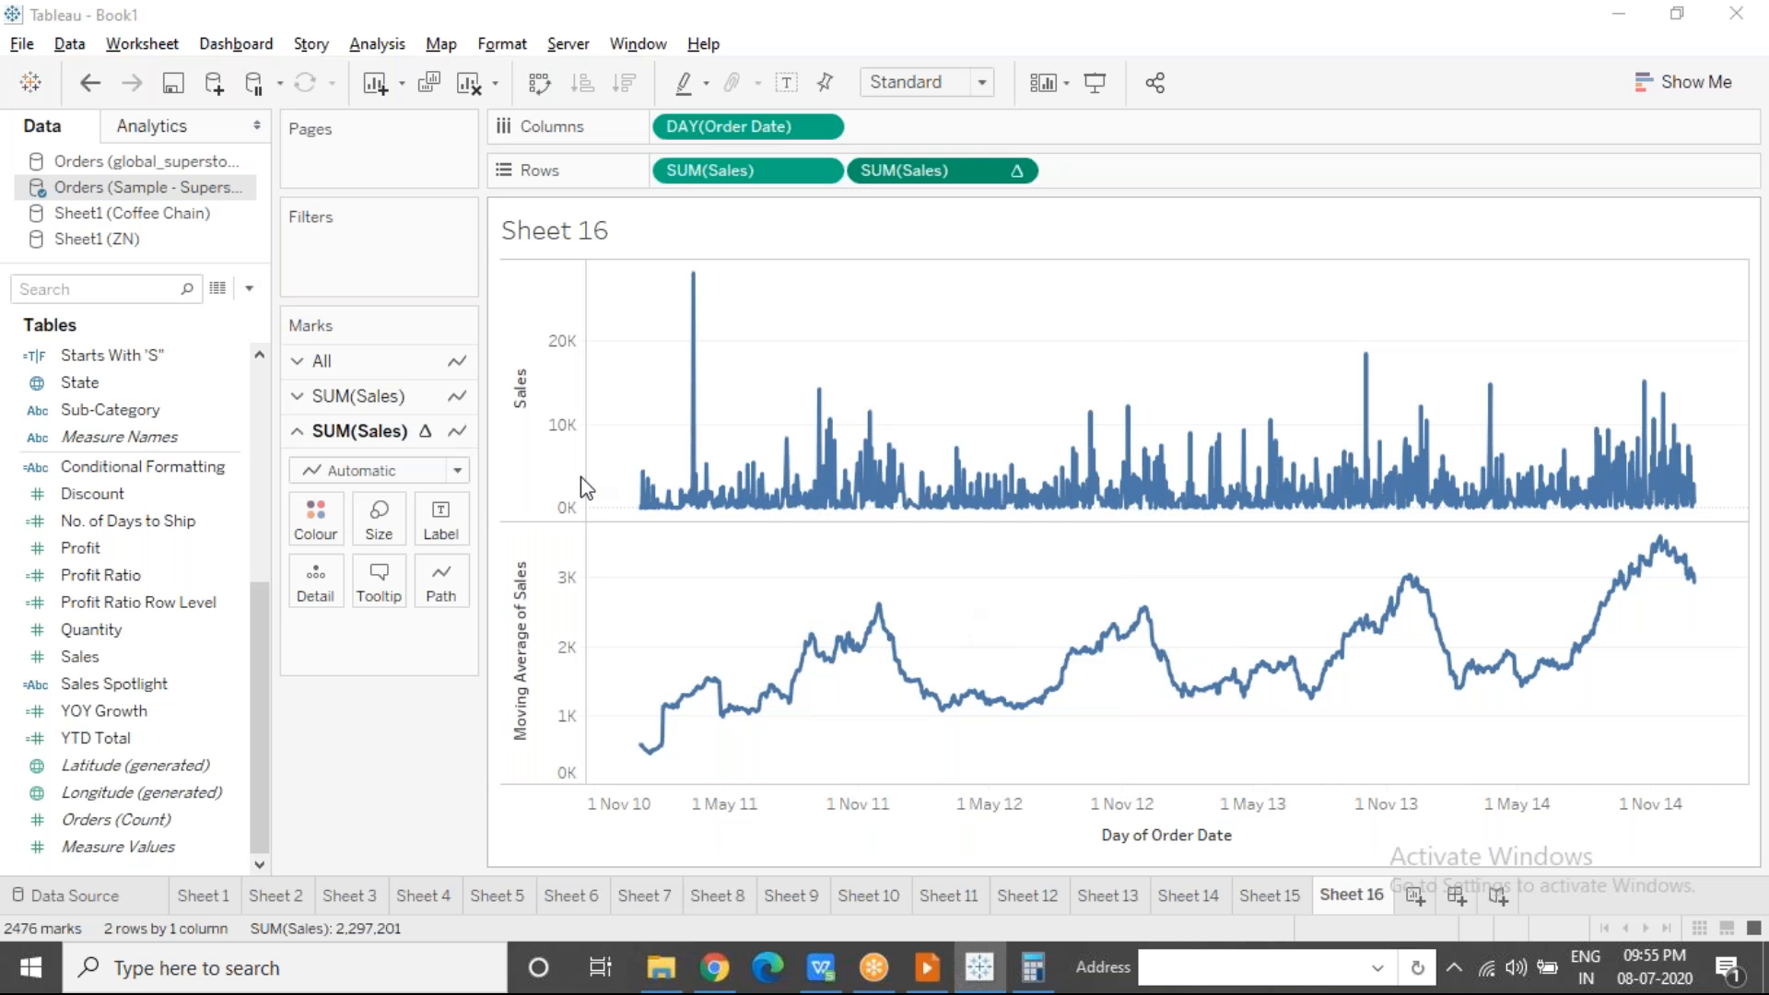
click(340, 415)
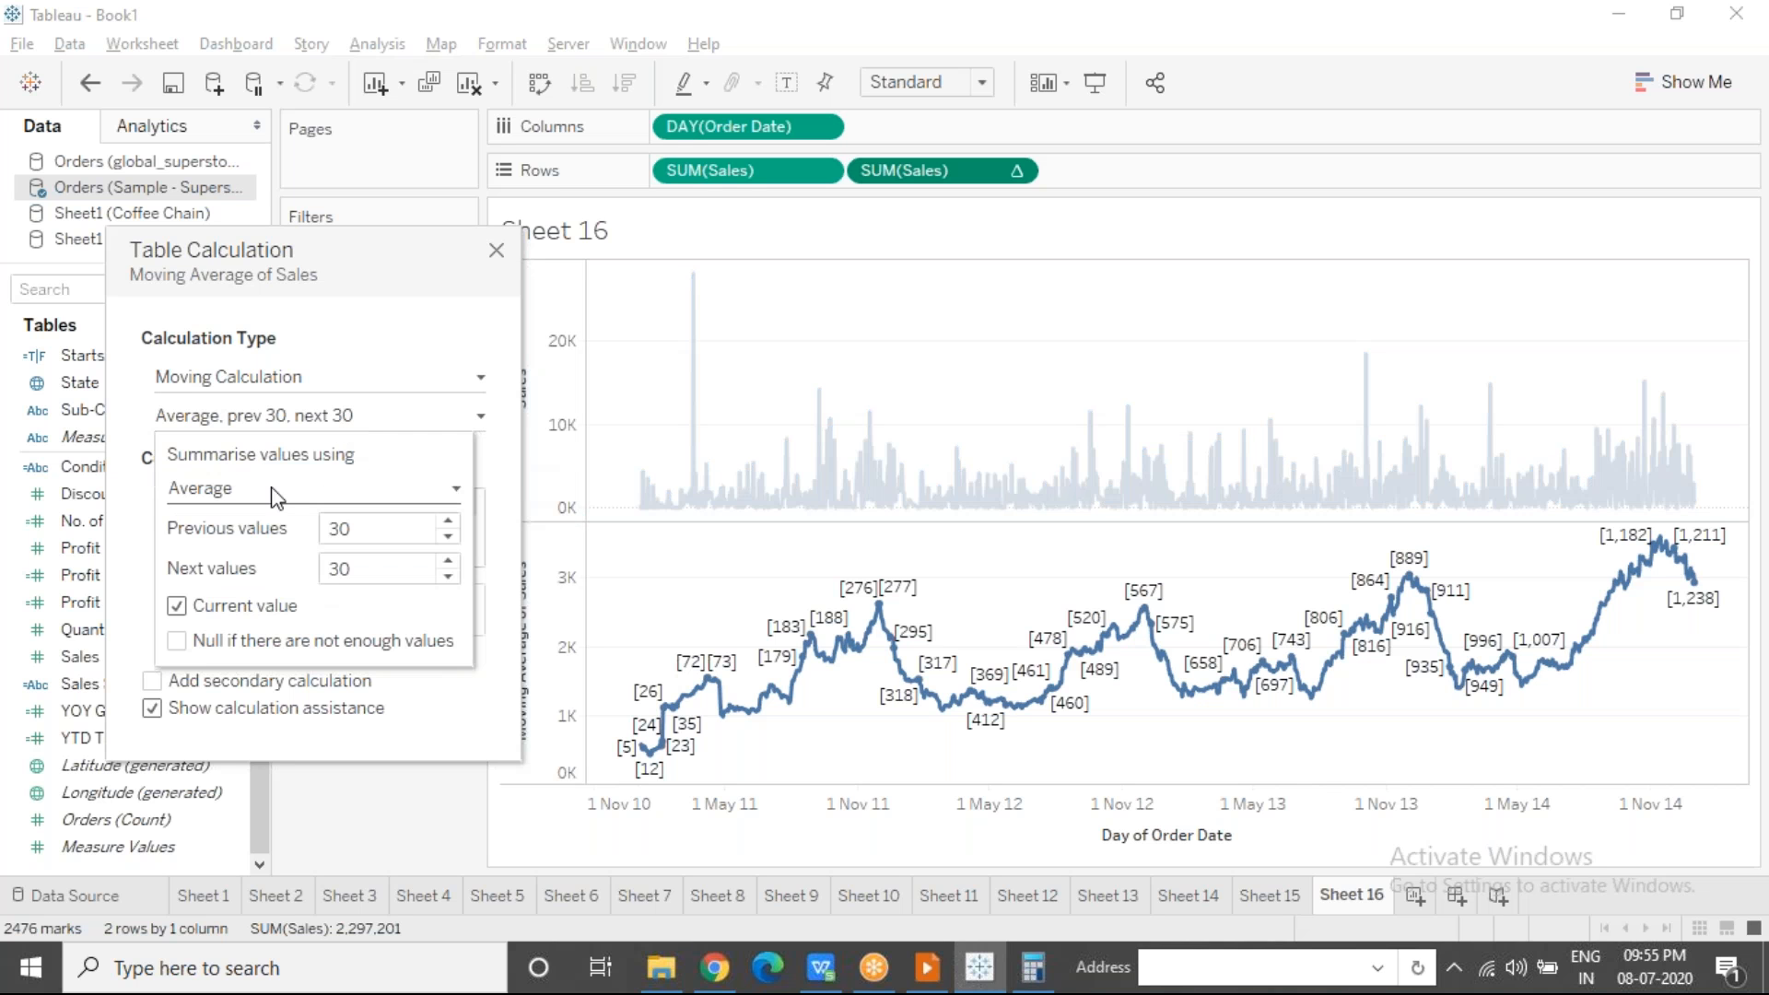
click(177, 640)
click(340, 793)
click(496, 248)
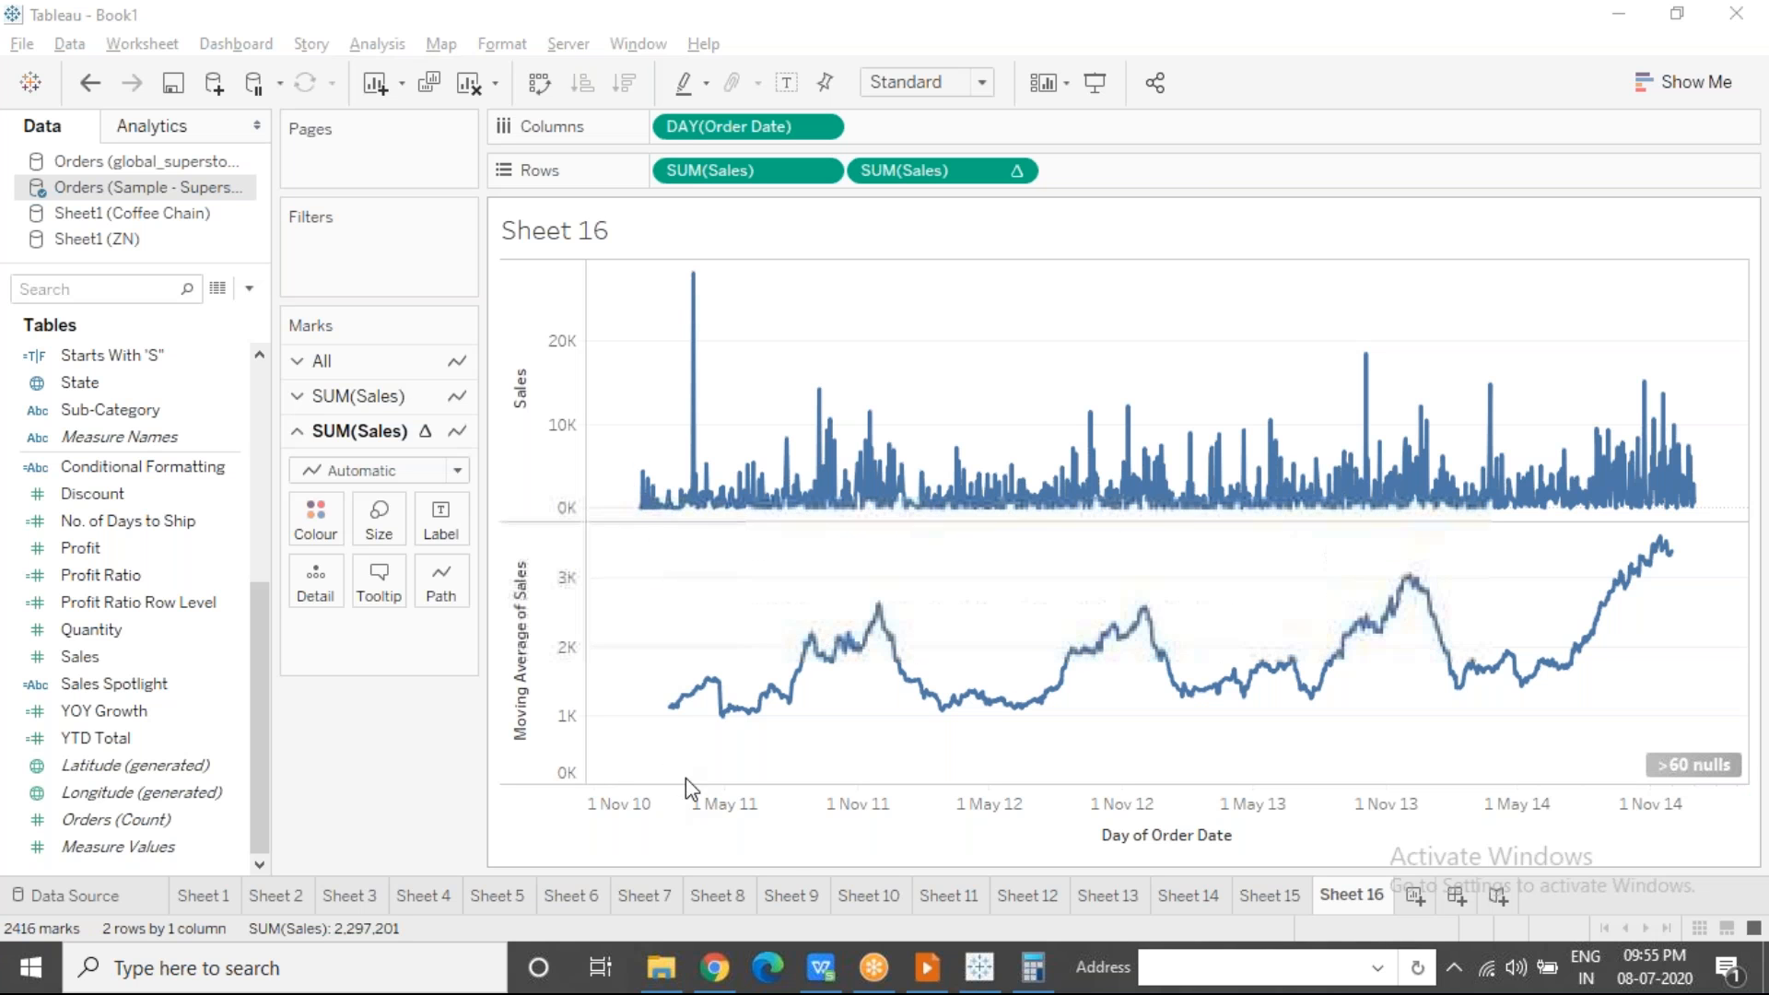
Step: Compare the first and last dates of the moving average line with those of the daily Sales line
mouse_move(665, 712)
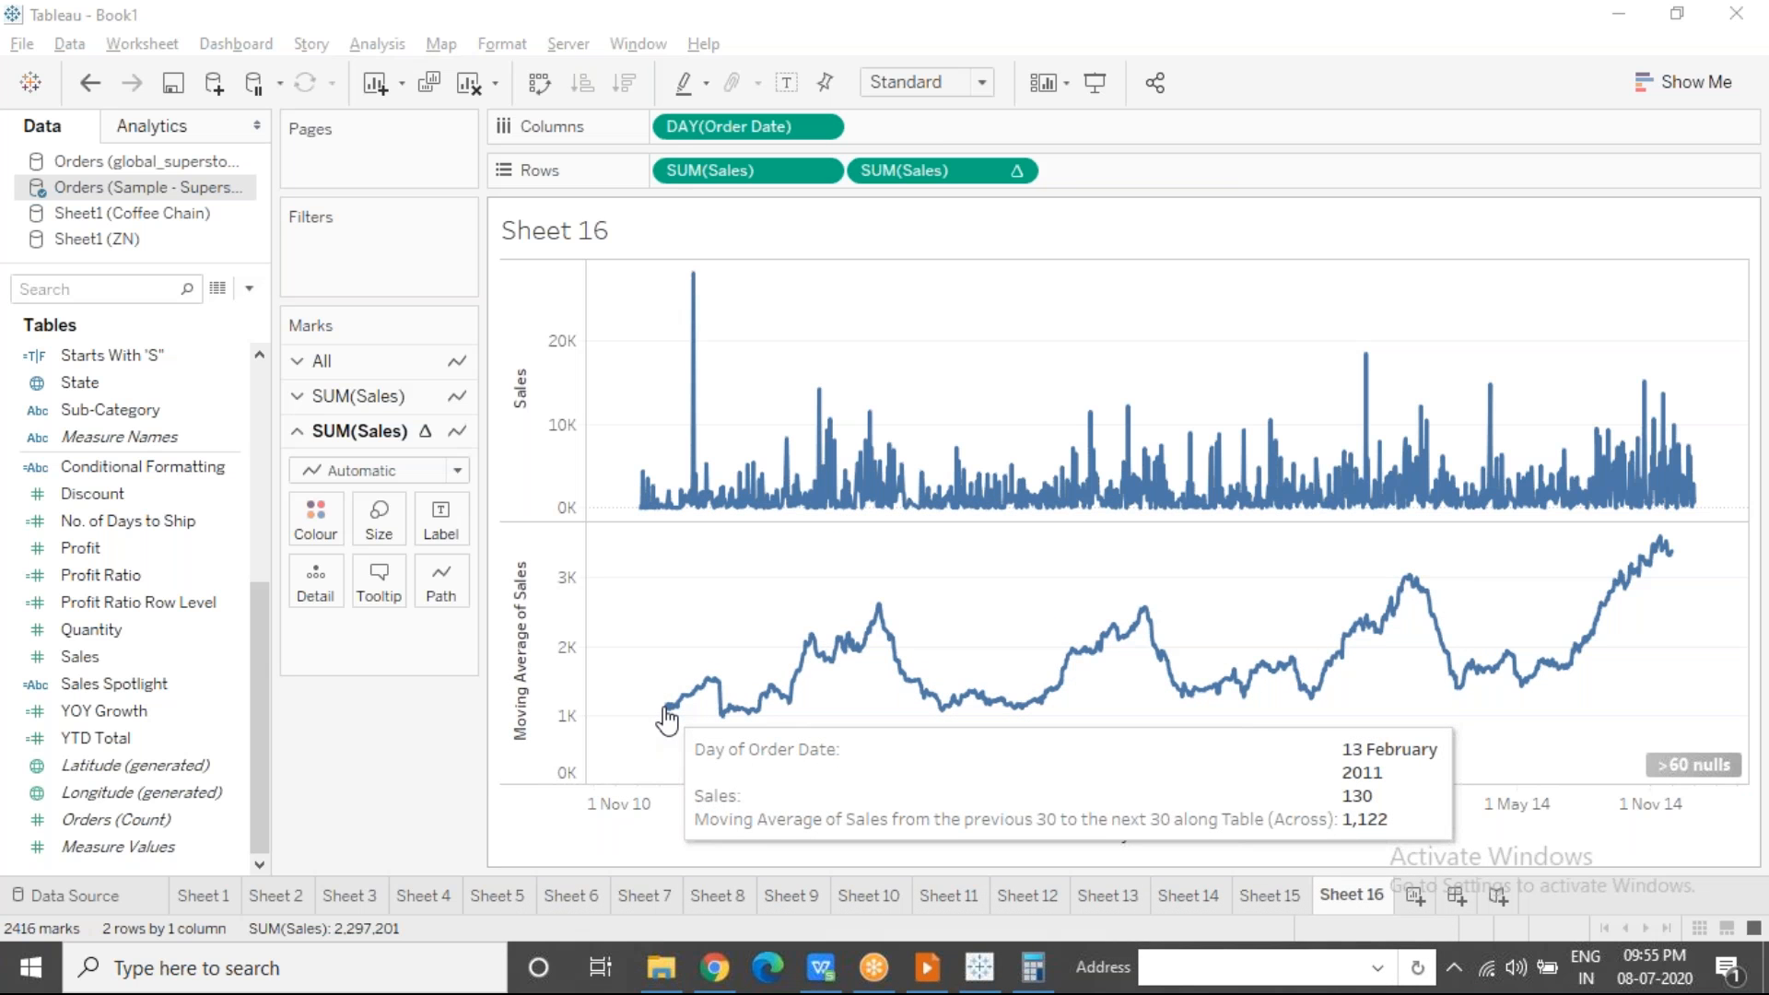
mouse_move(641, 513)
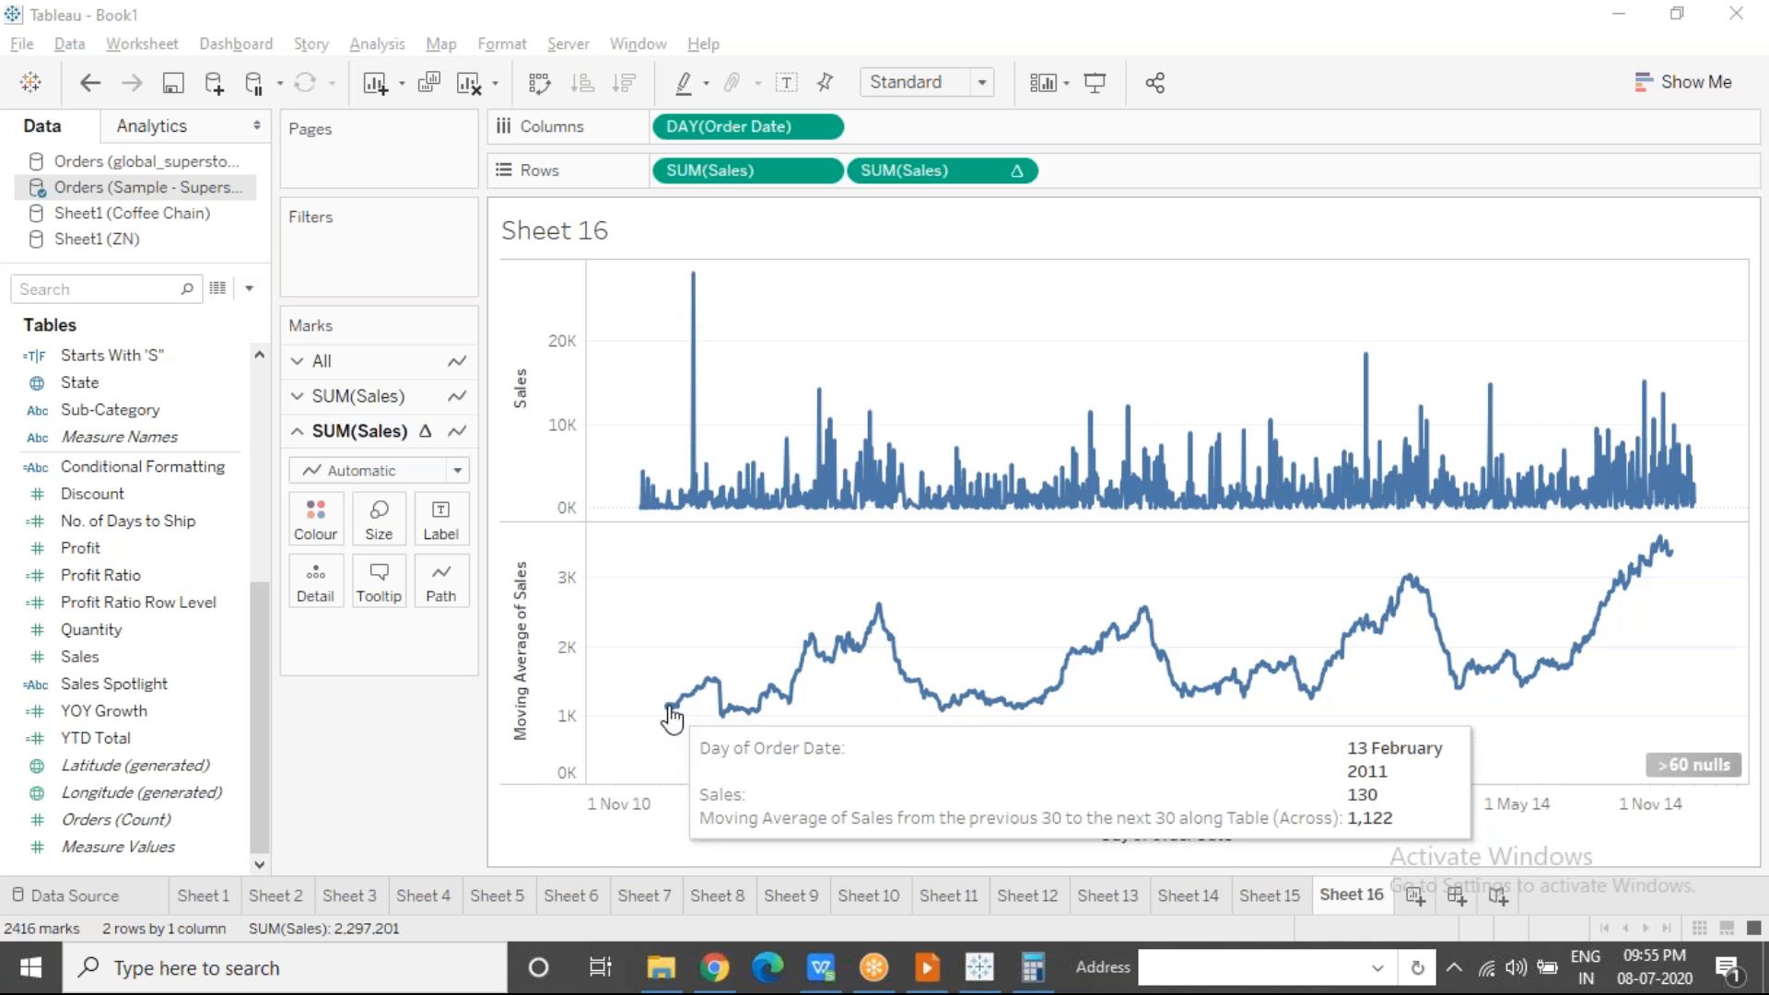
mouse_move(1675, 558)
mouse_move(1700, 512)
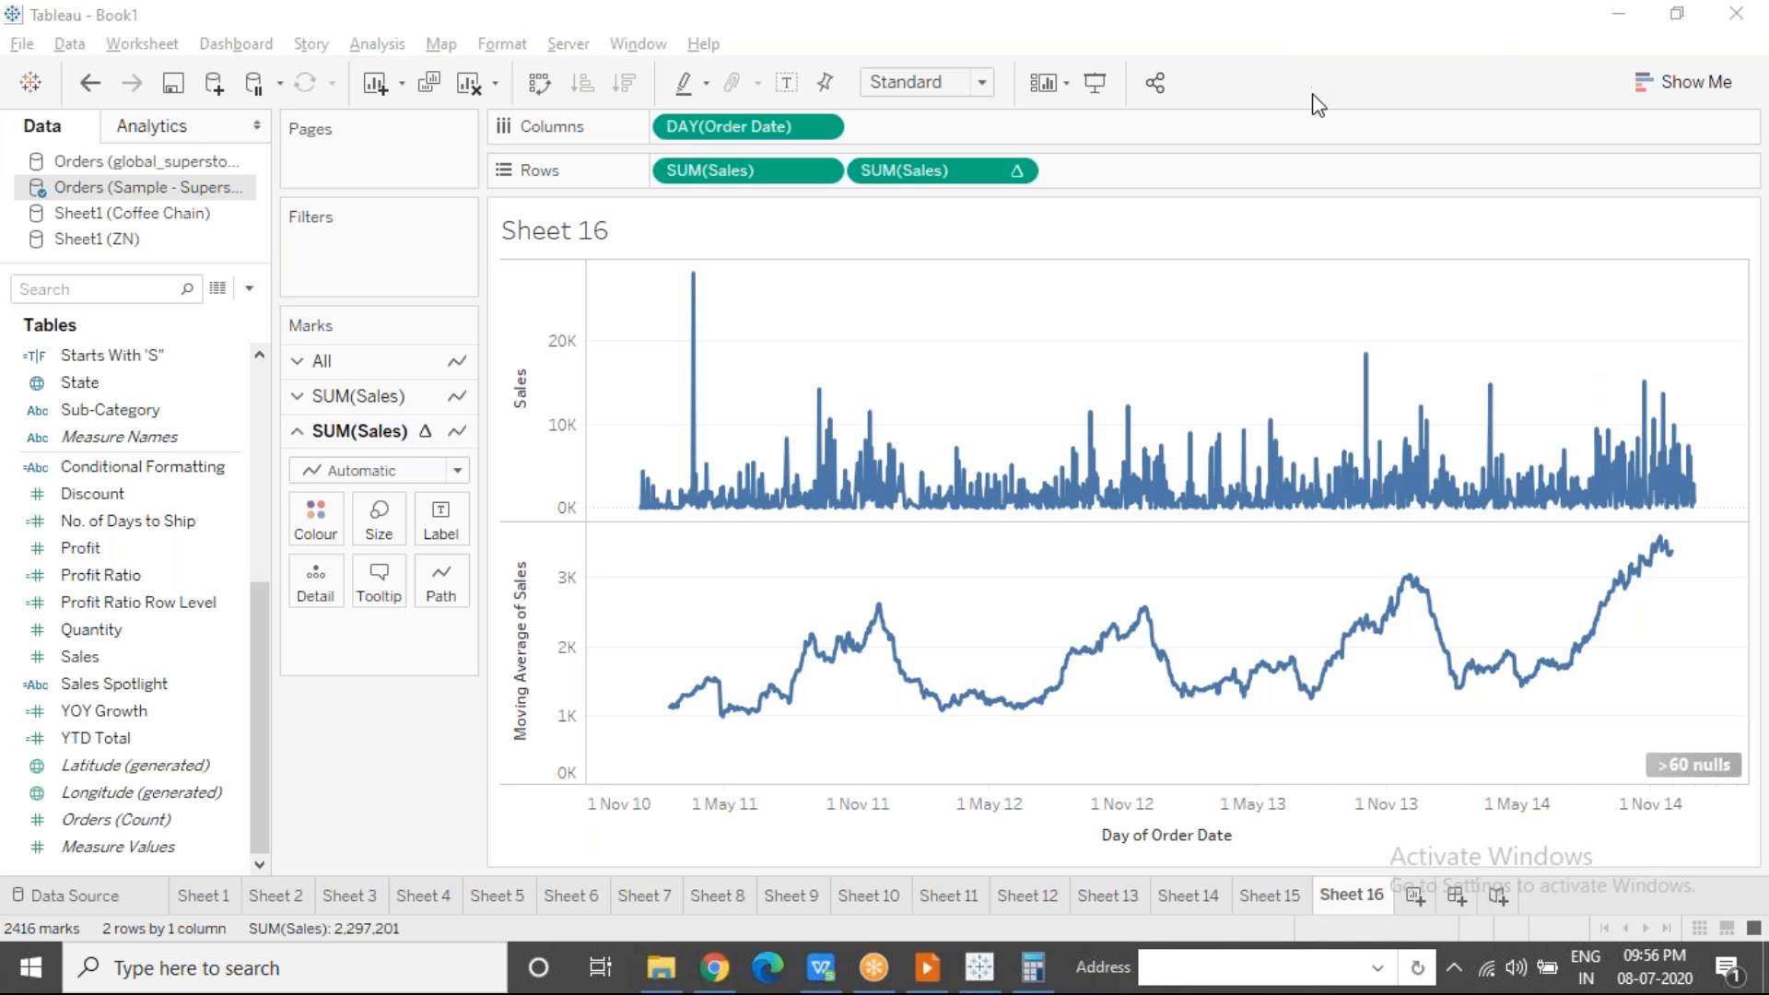
Step: Check the dates around 9 July 2020 in the system calendar and close it
click(1009, 590)
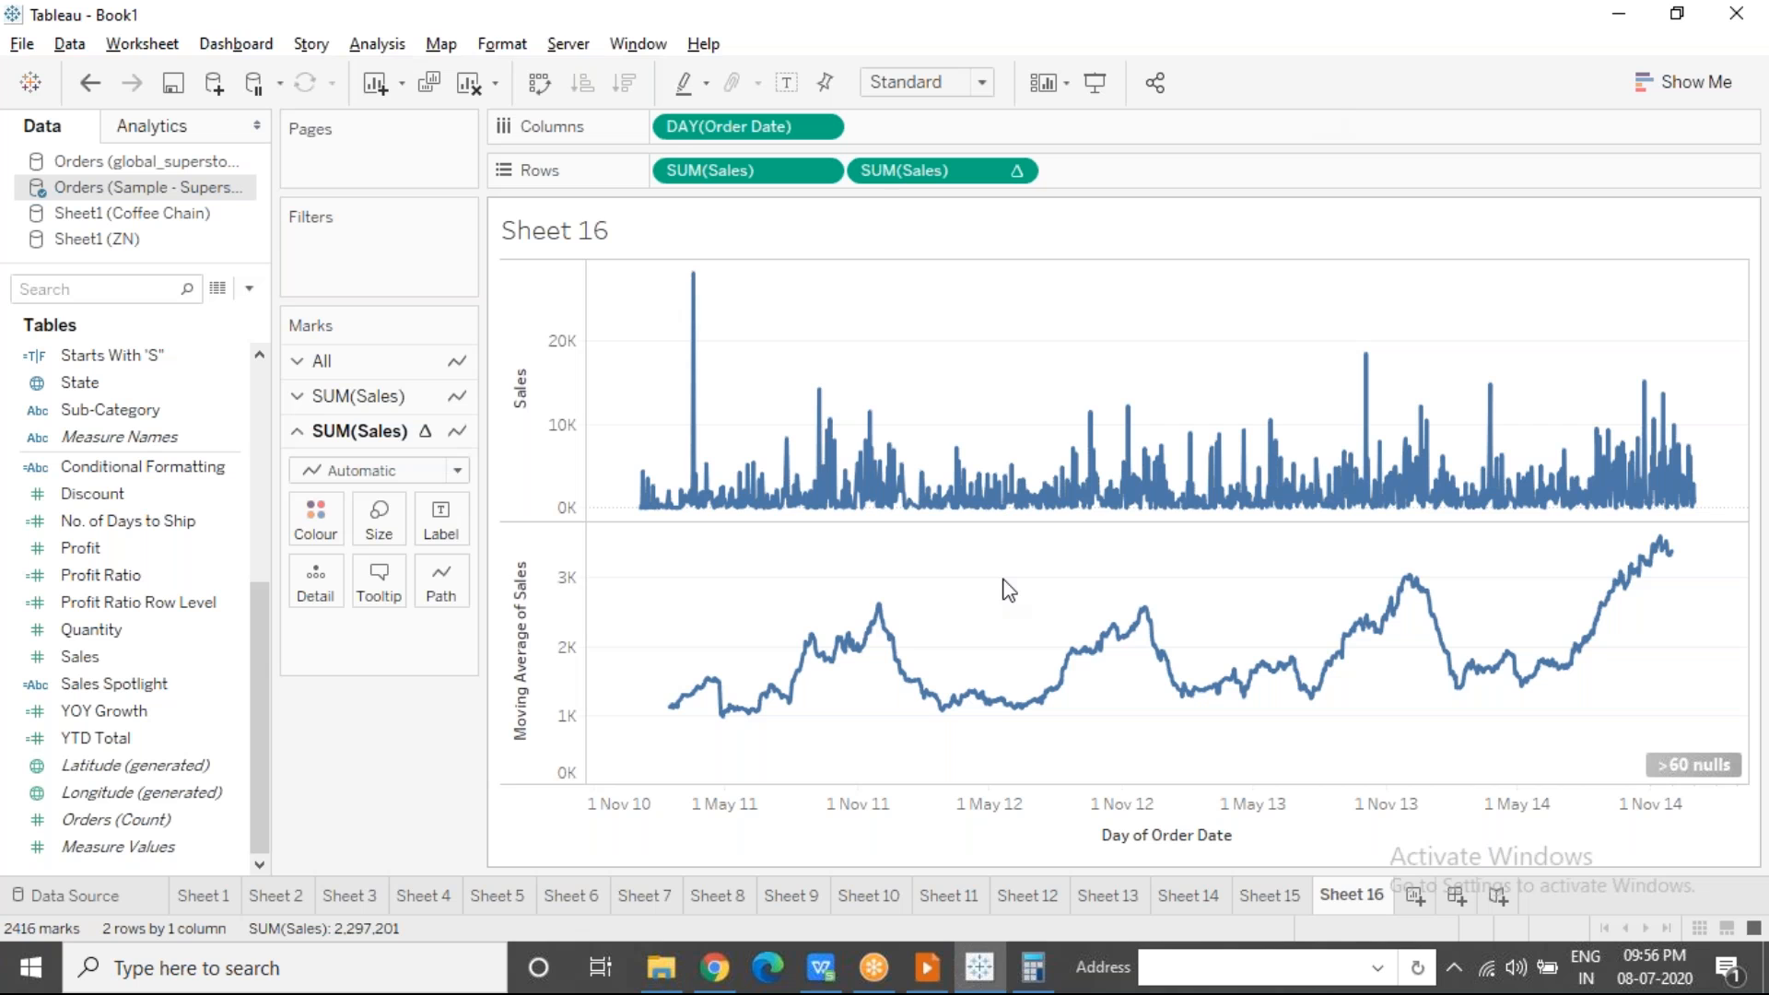
click(1638, 958)
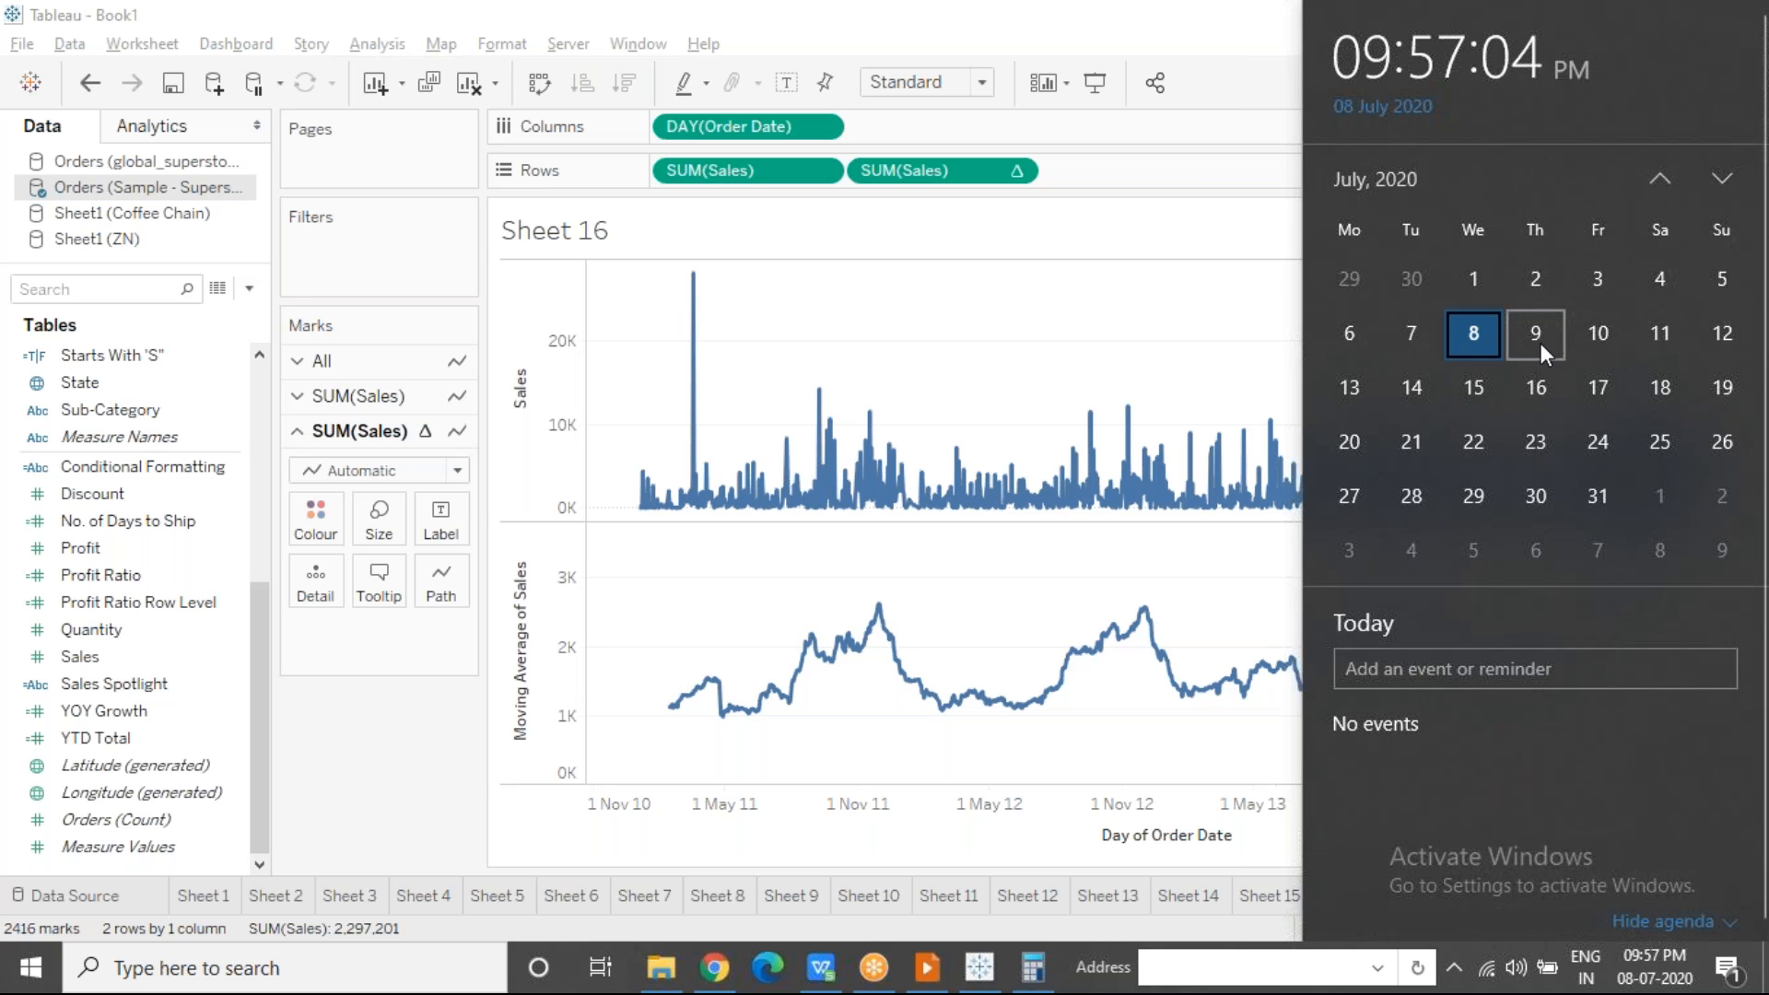
click(987, 624)
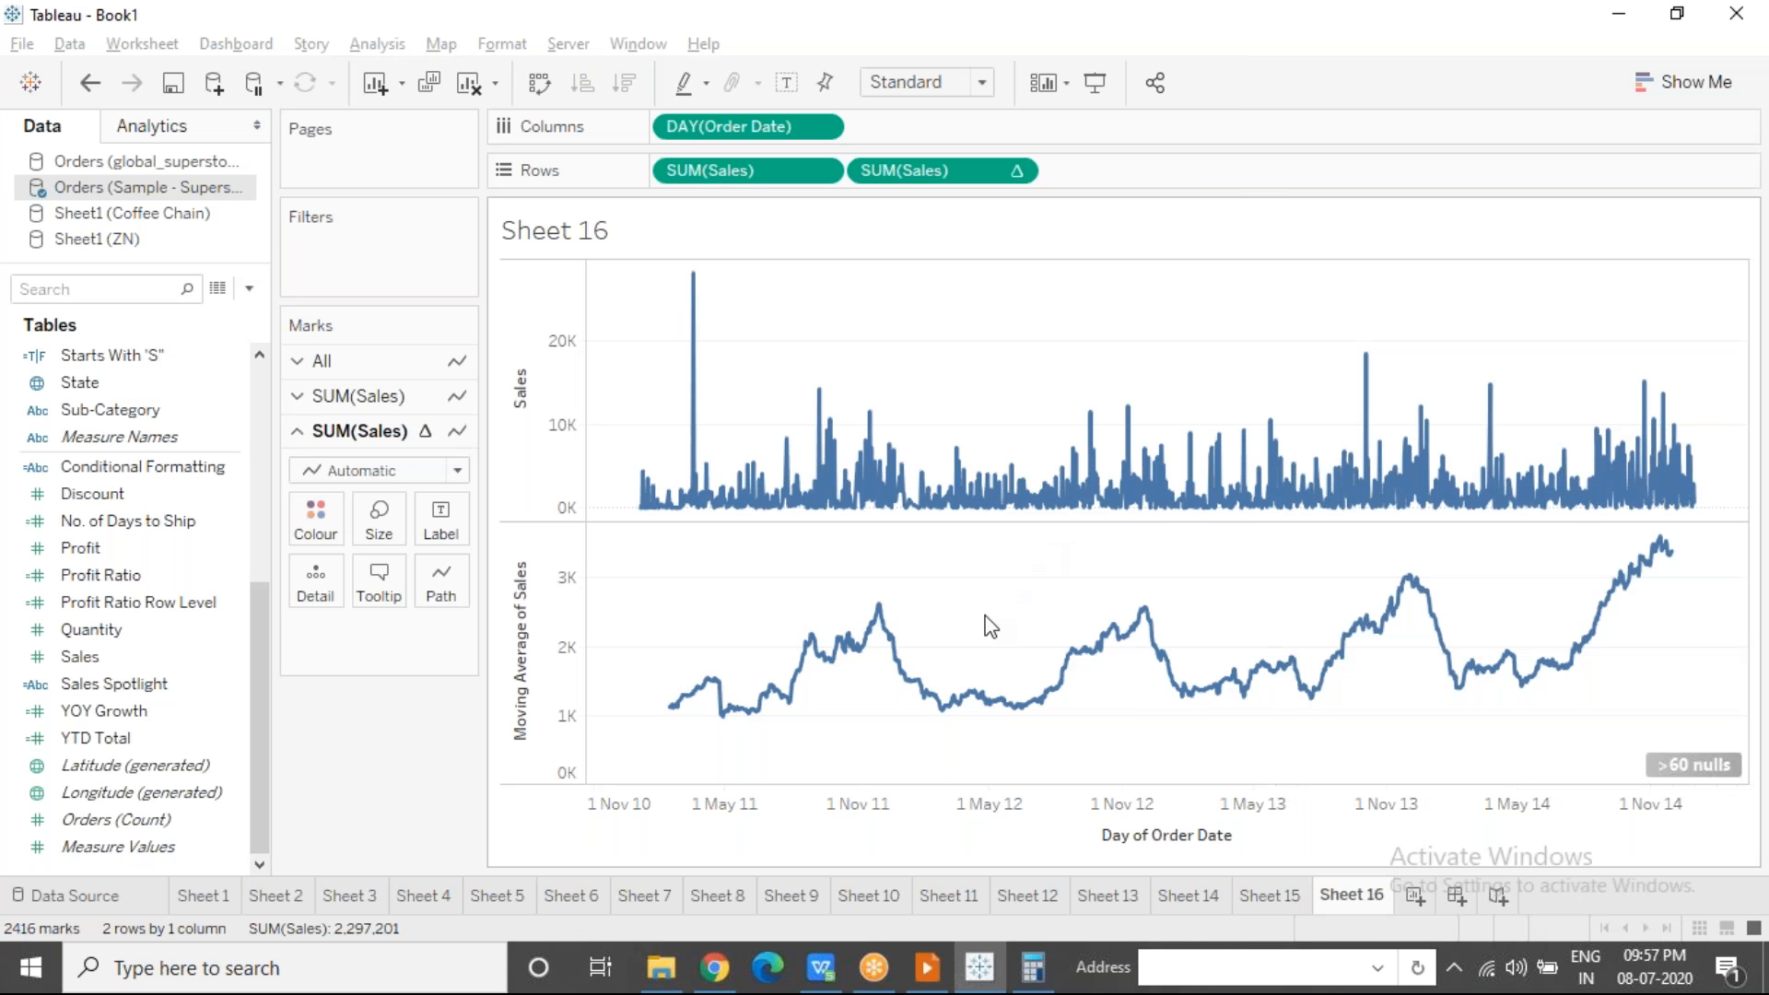
Step: End the Quick Table Calculations slide show and review the Mod 11_LOD Expressions and Mod 12_Custom Charts files in the Presentations folder, then return to Tableau
click(922, 980)
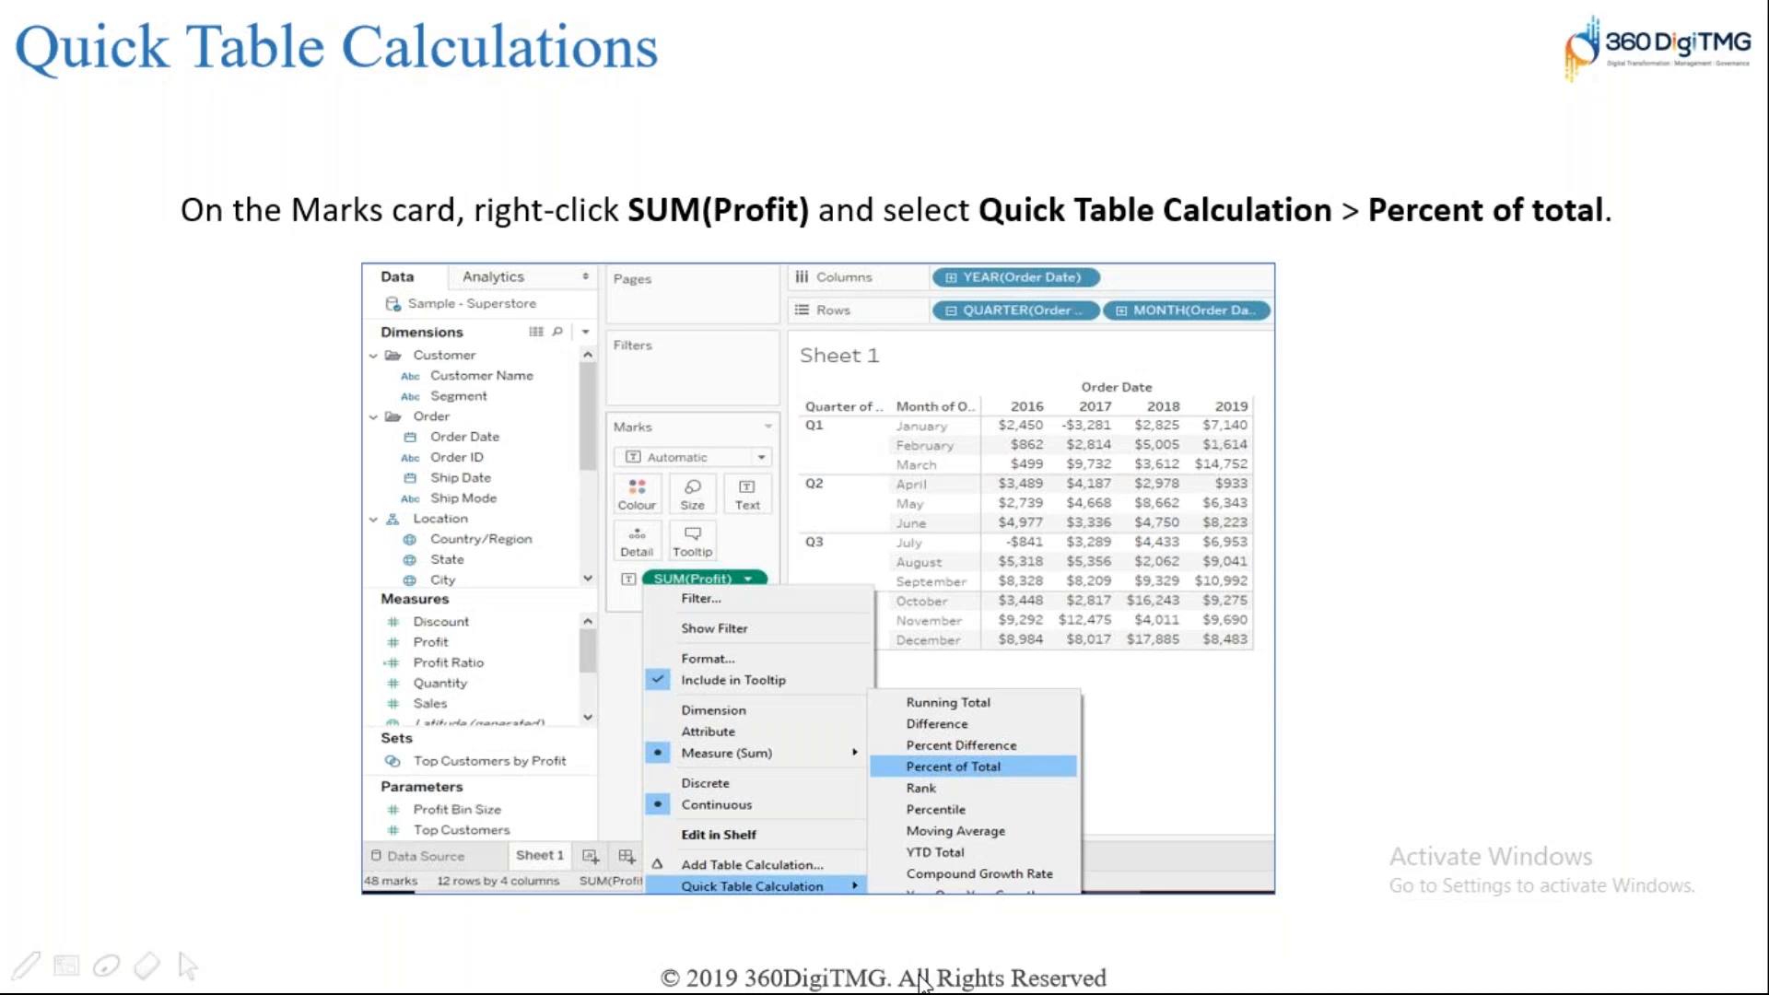
key(Escape)
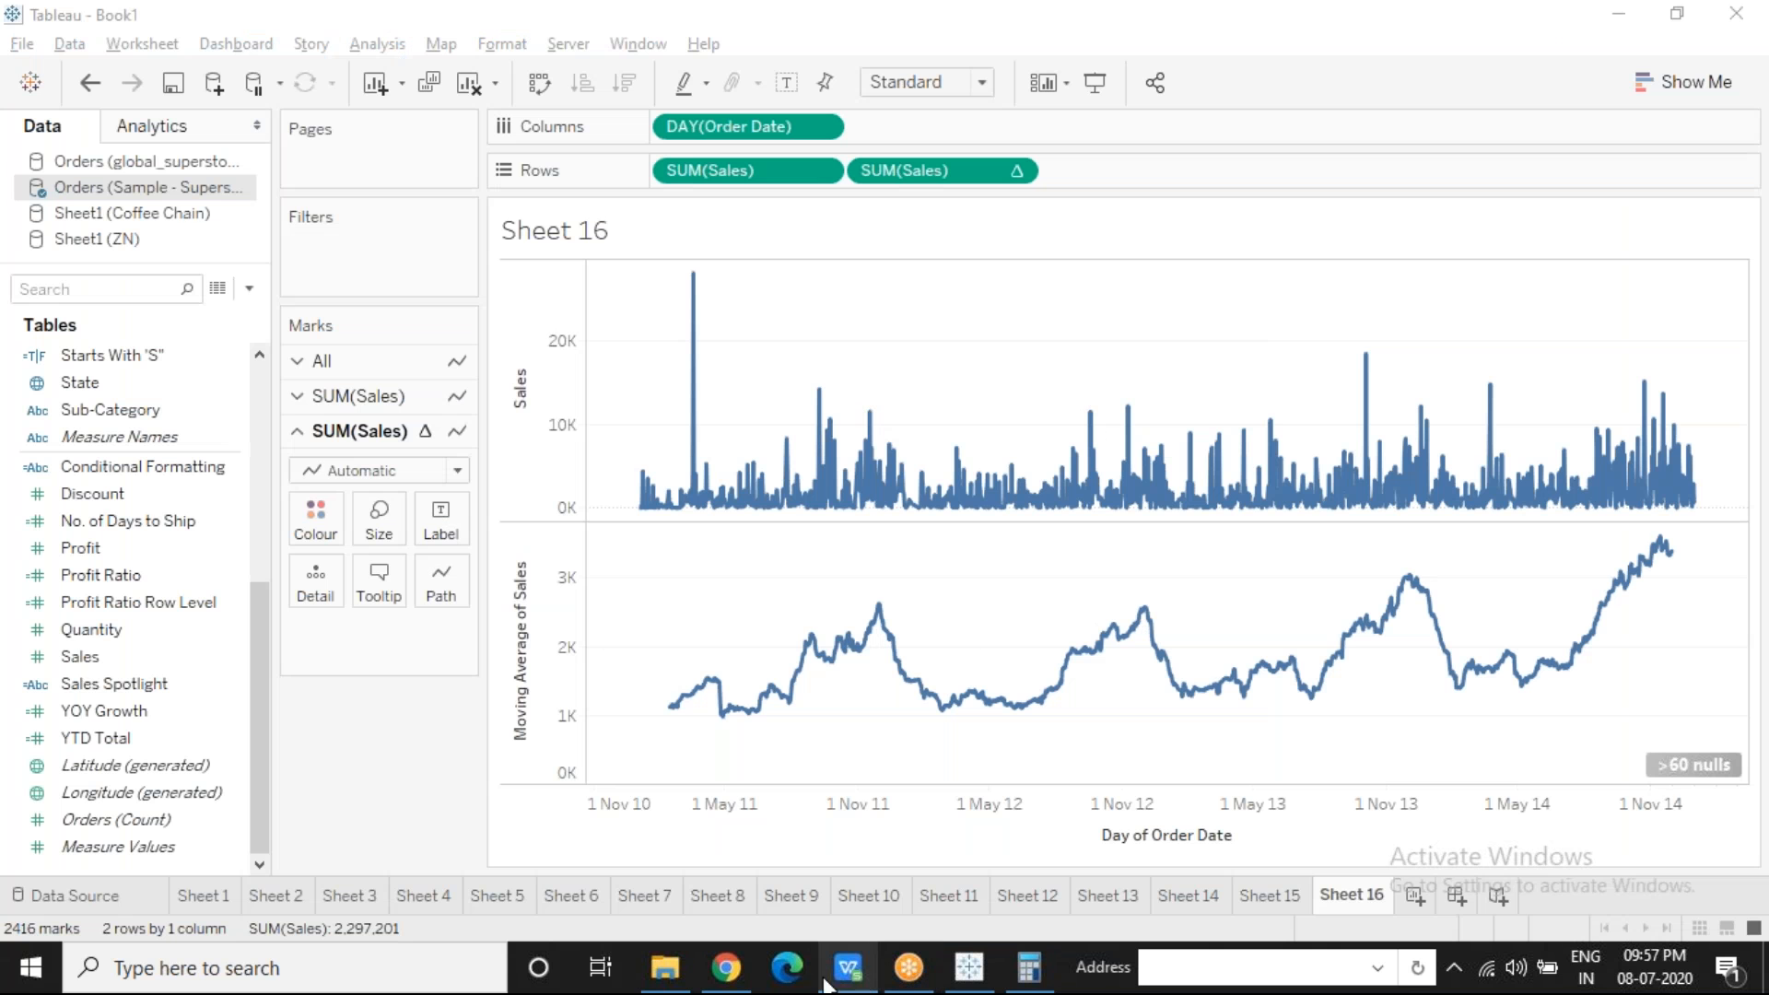
click(664, 967)
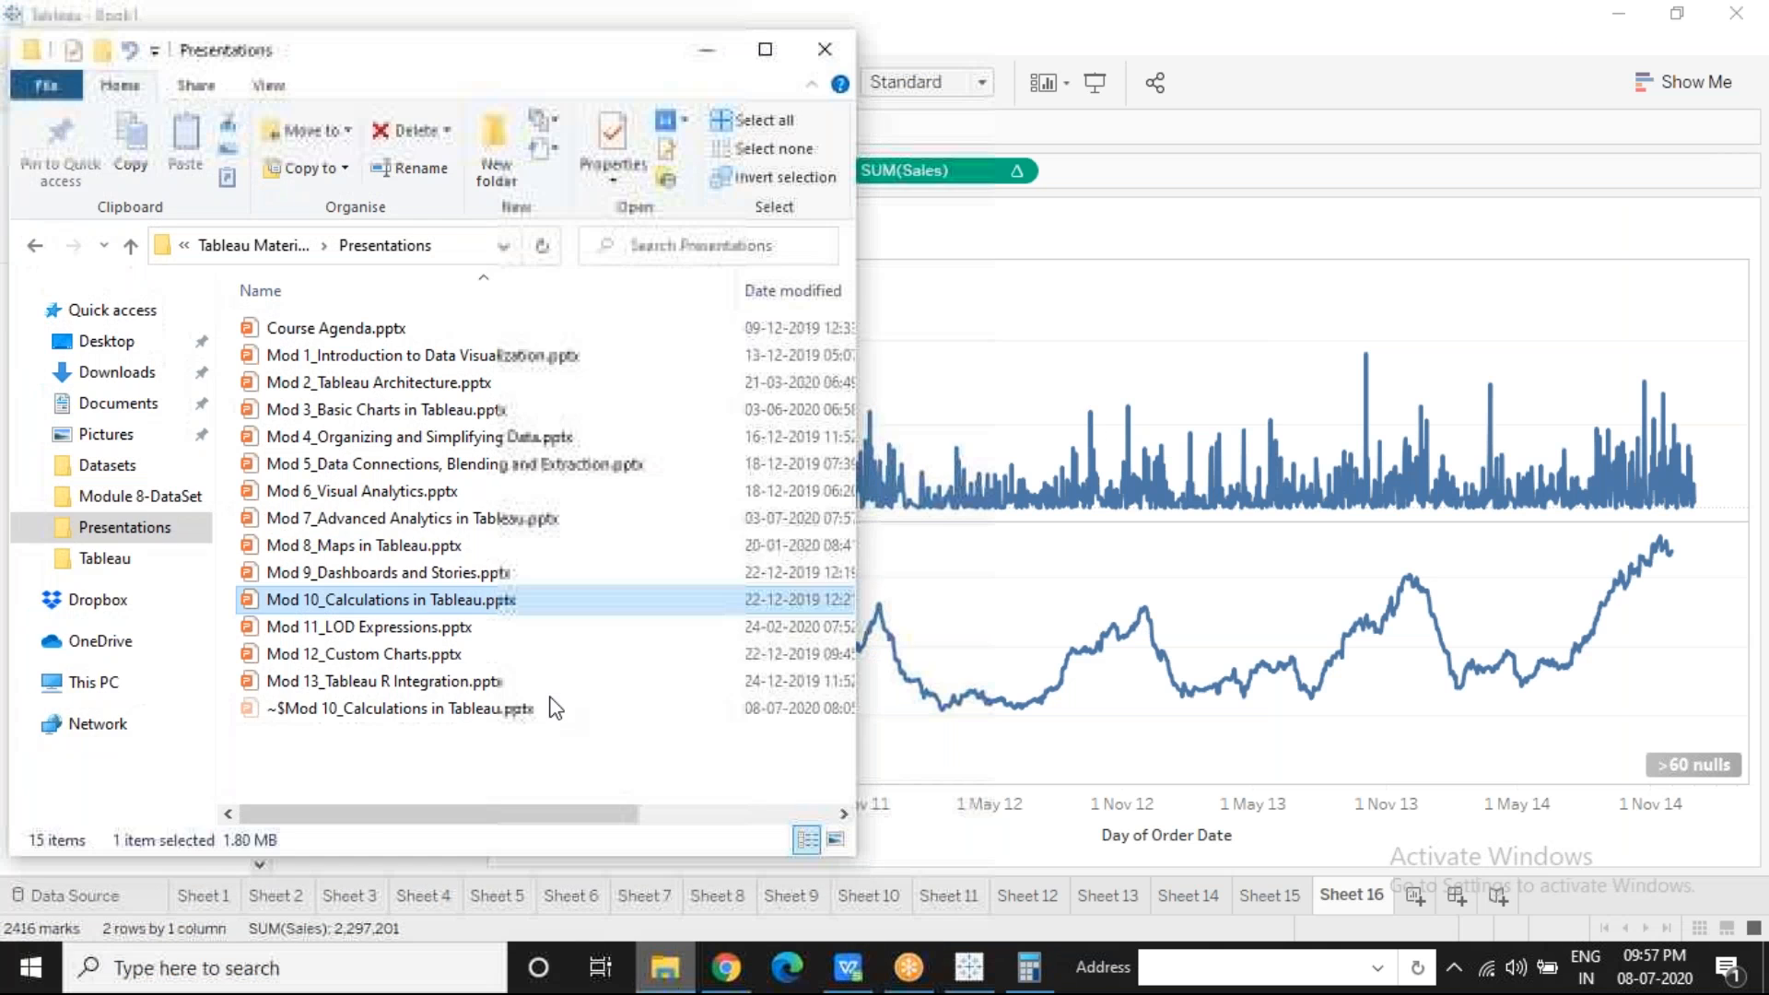
click(413, 628)
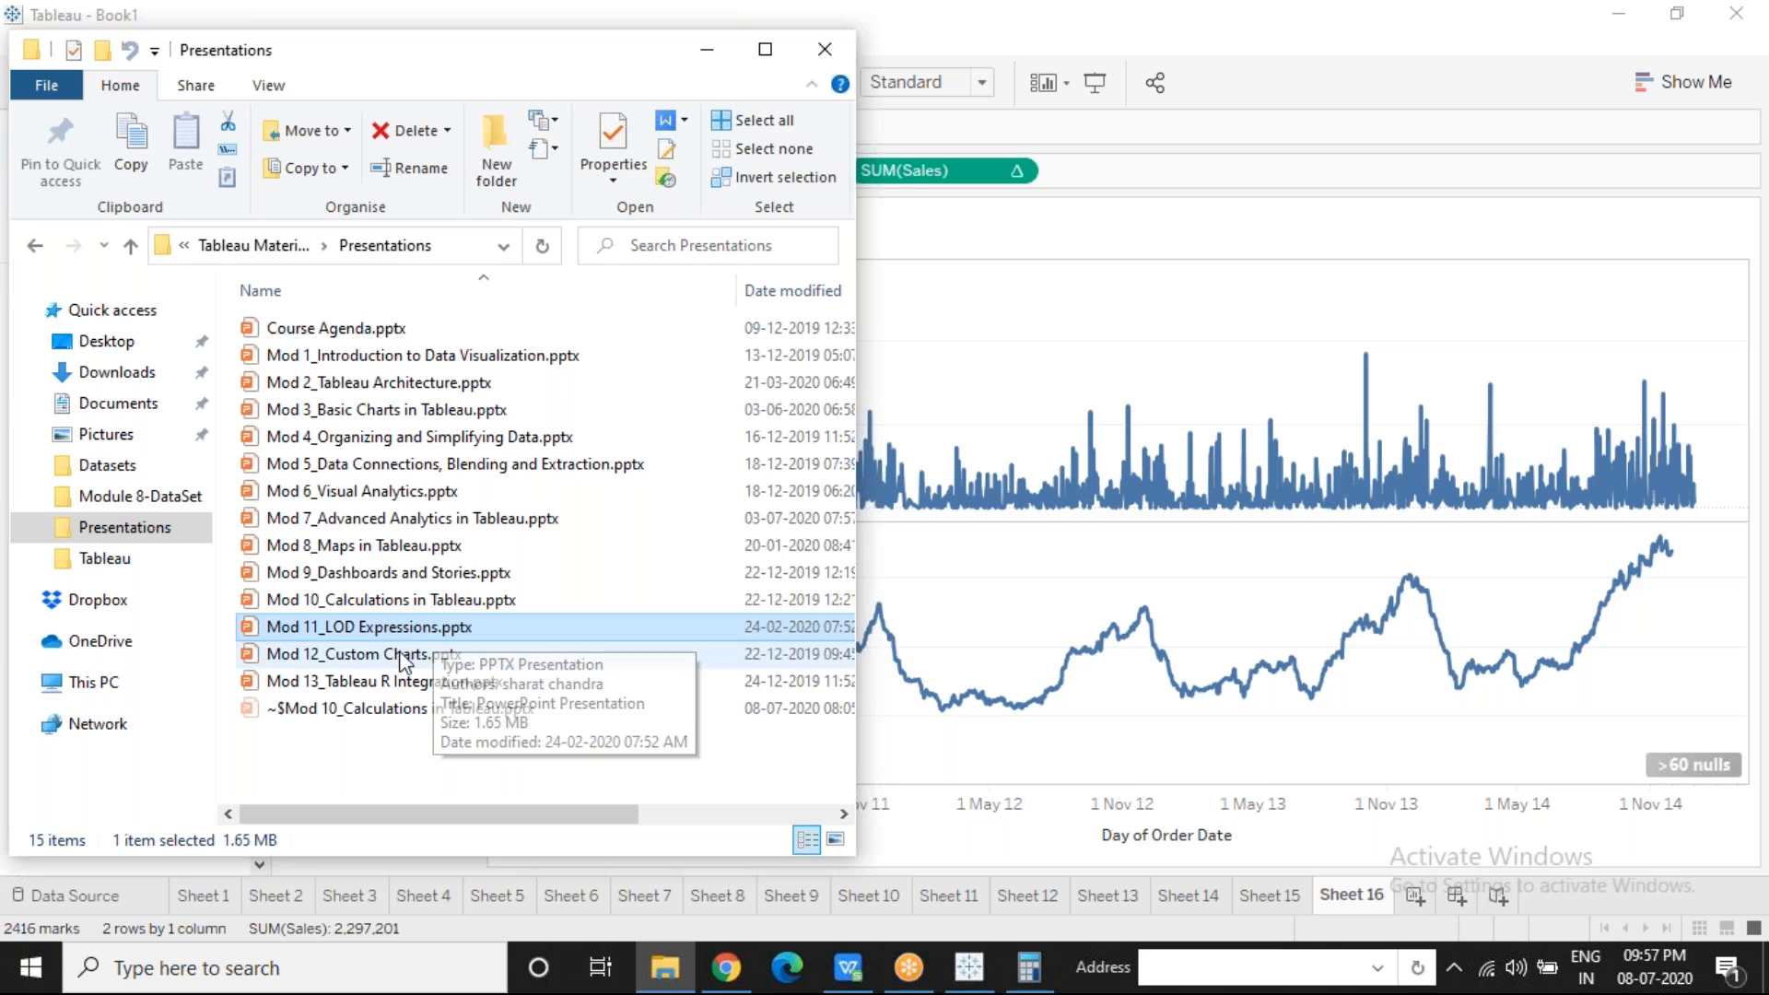
click(398, 655)
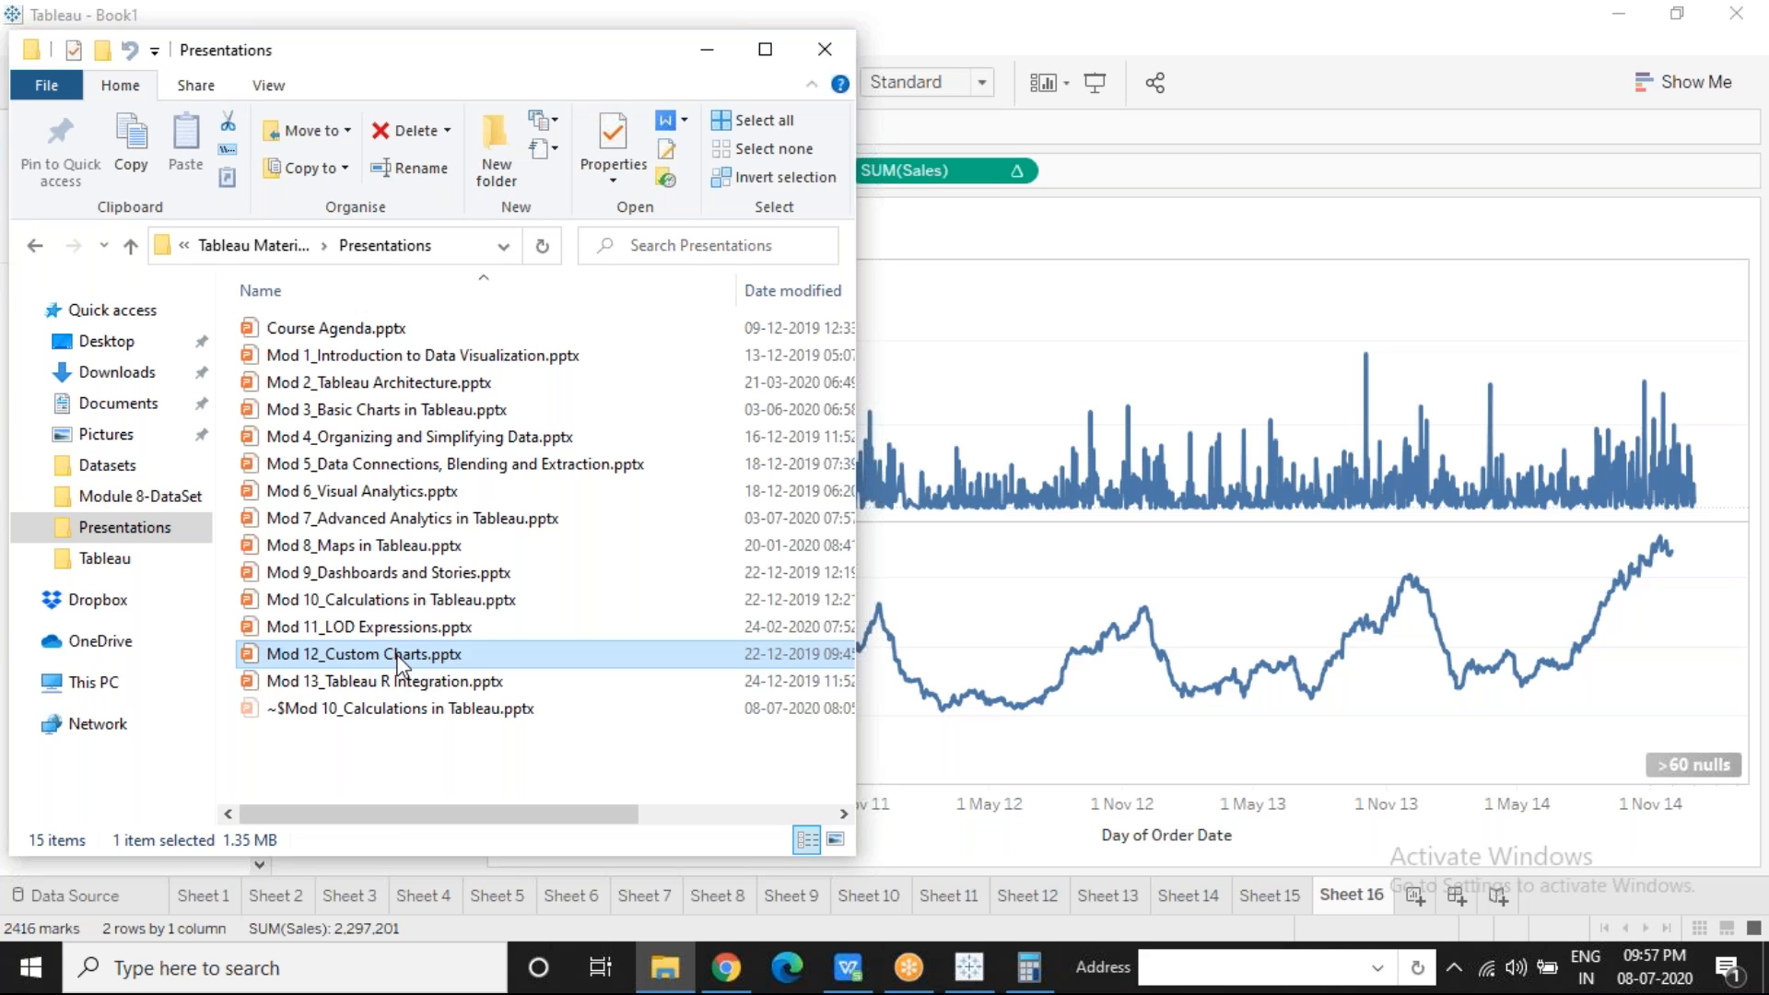
click(707, 49)
click(1229, 37)
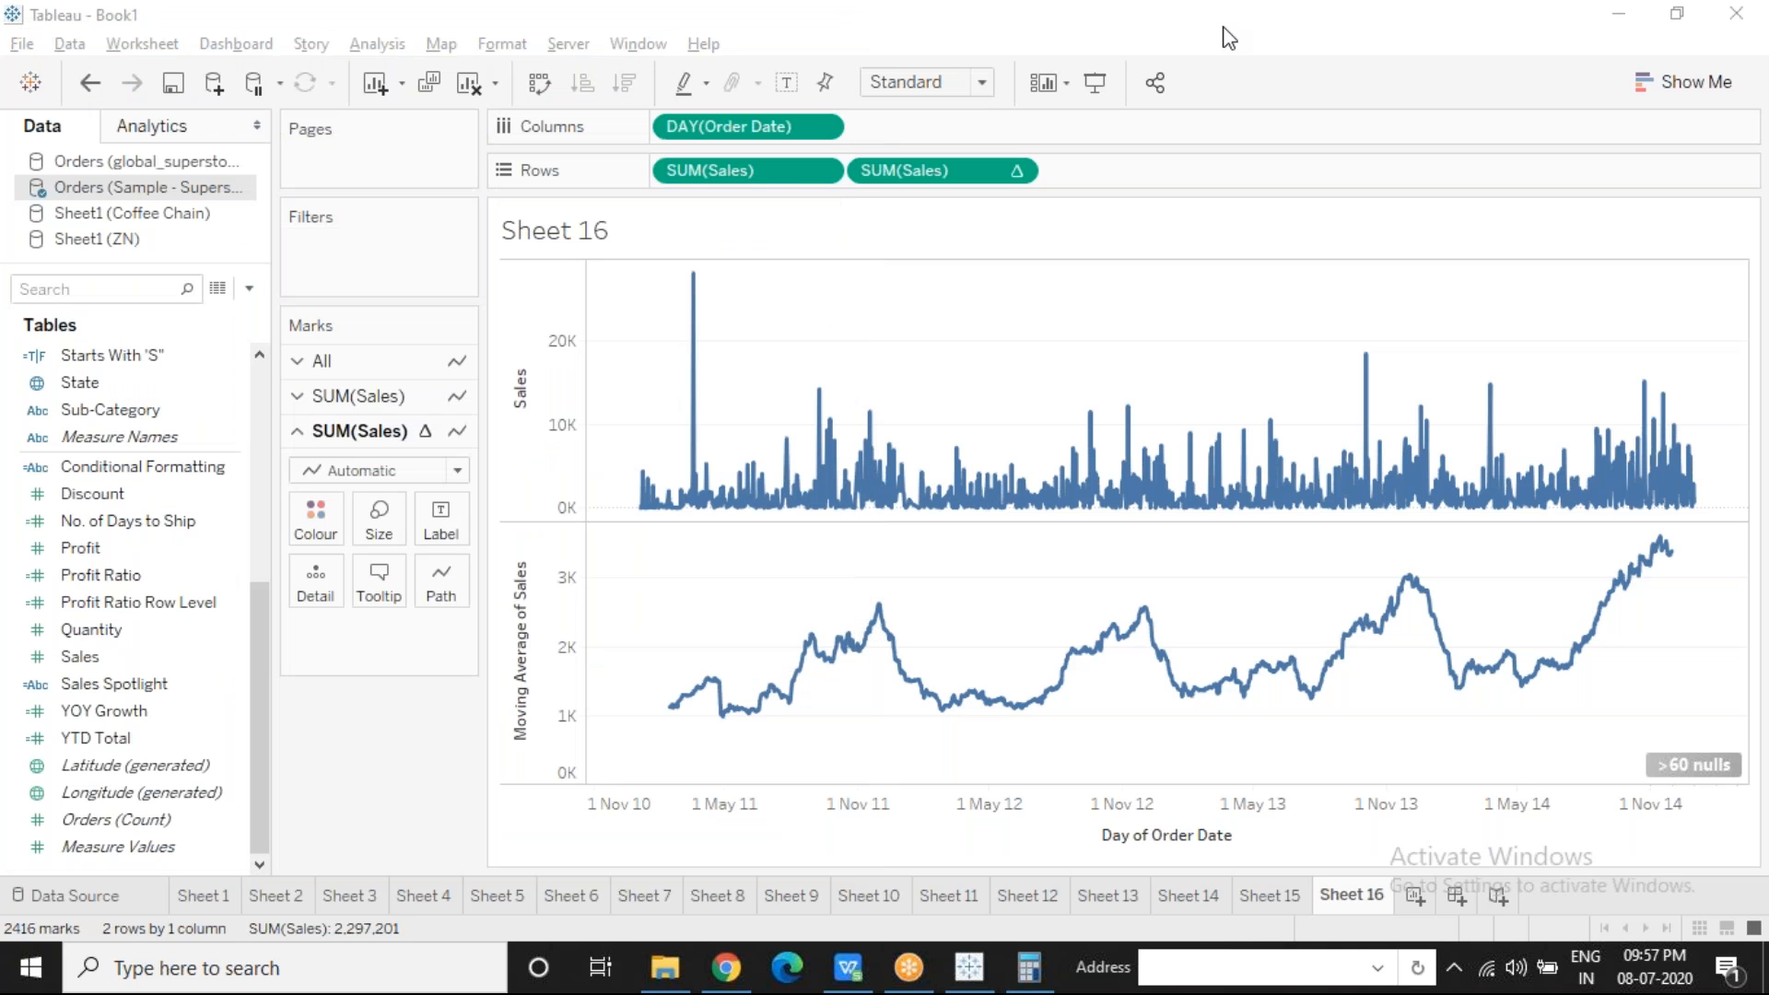